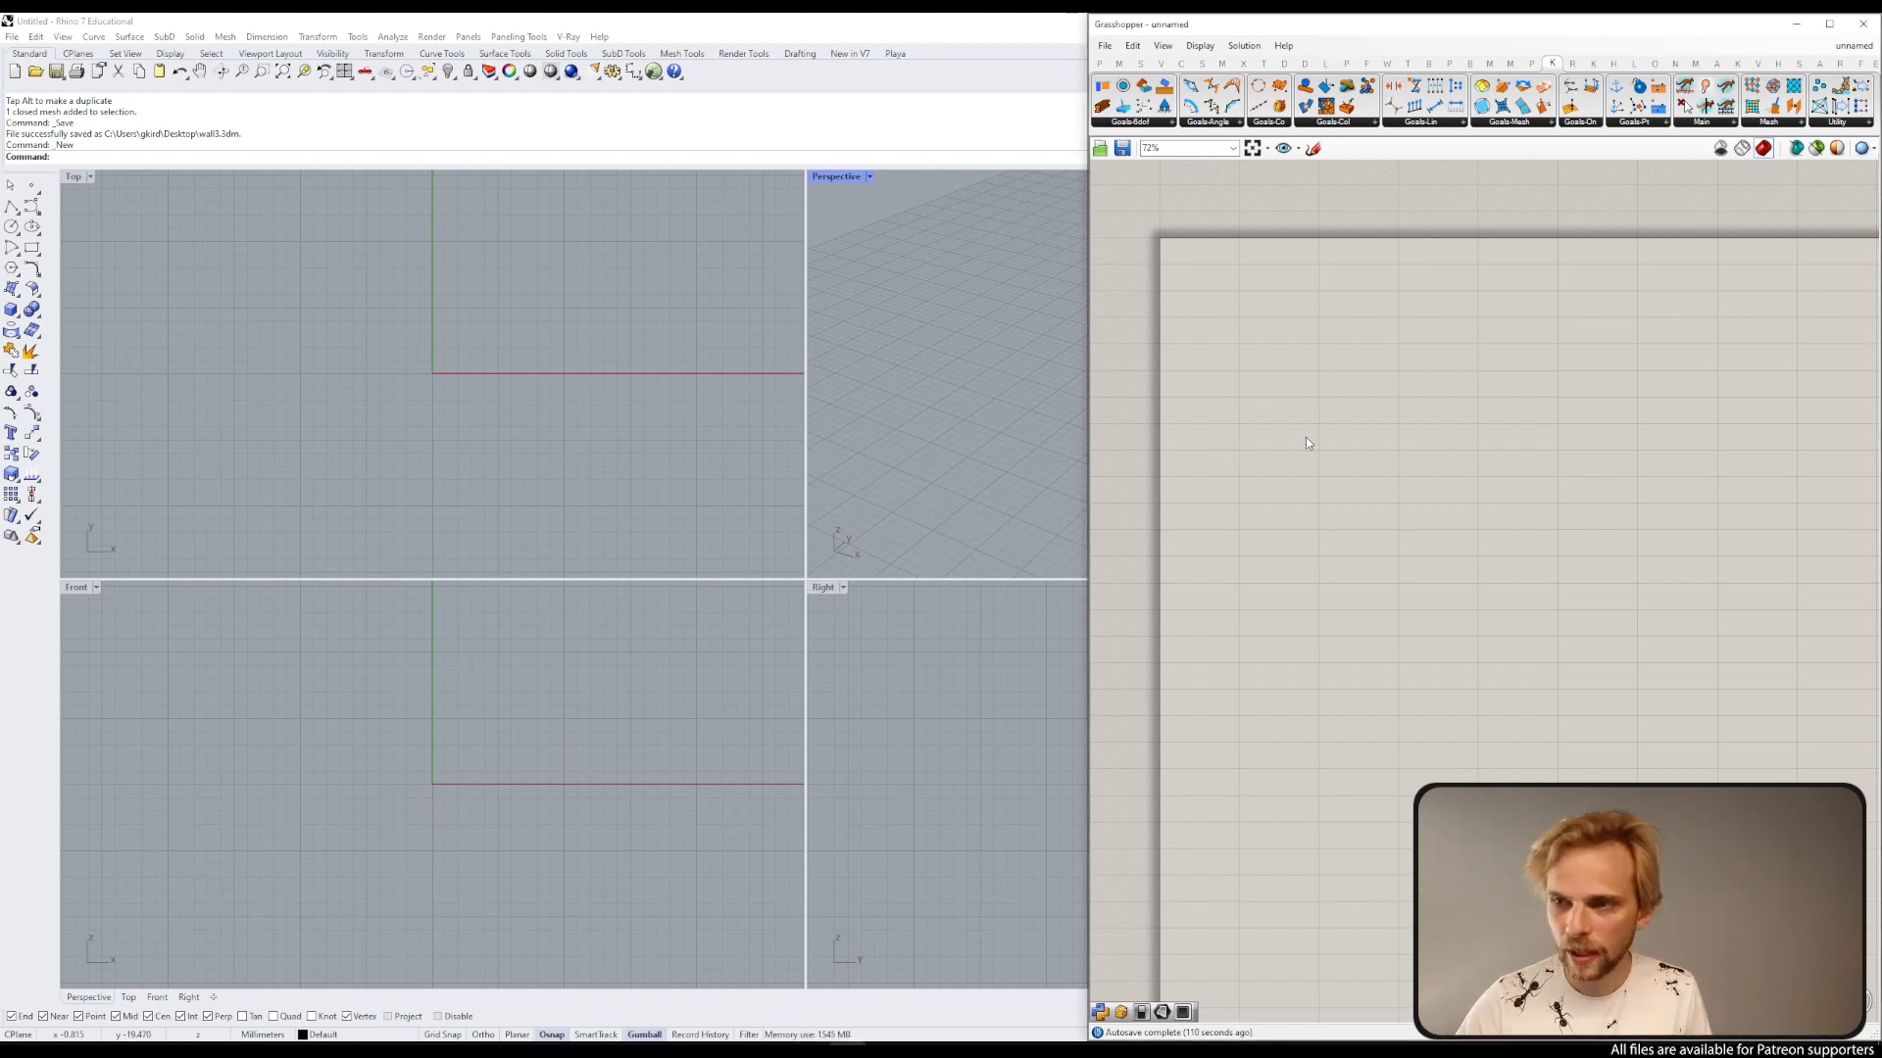
Step: Add a Rectangle component to the Grasshopper canvas
{"action": "double_click", "coordinate": [1318, 400]}
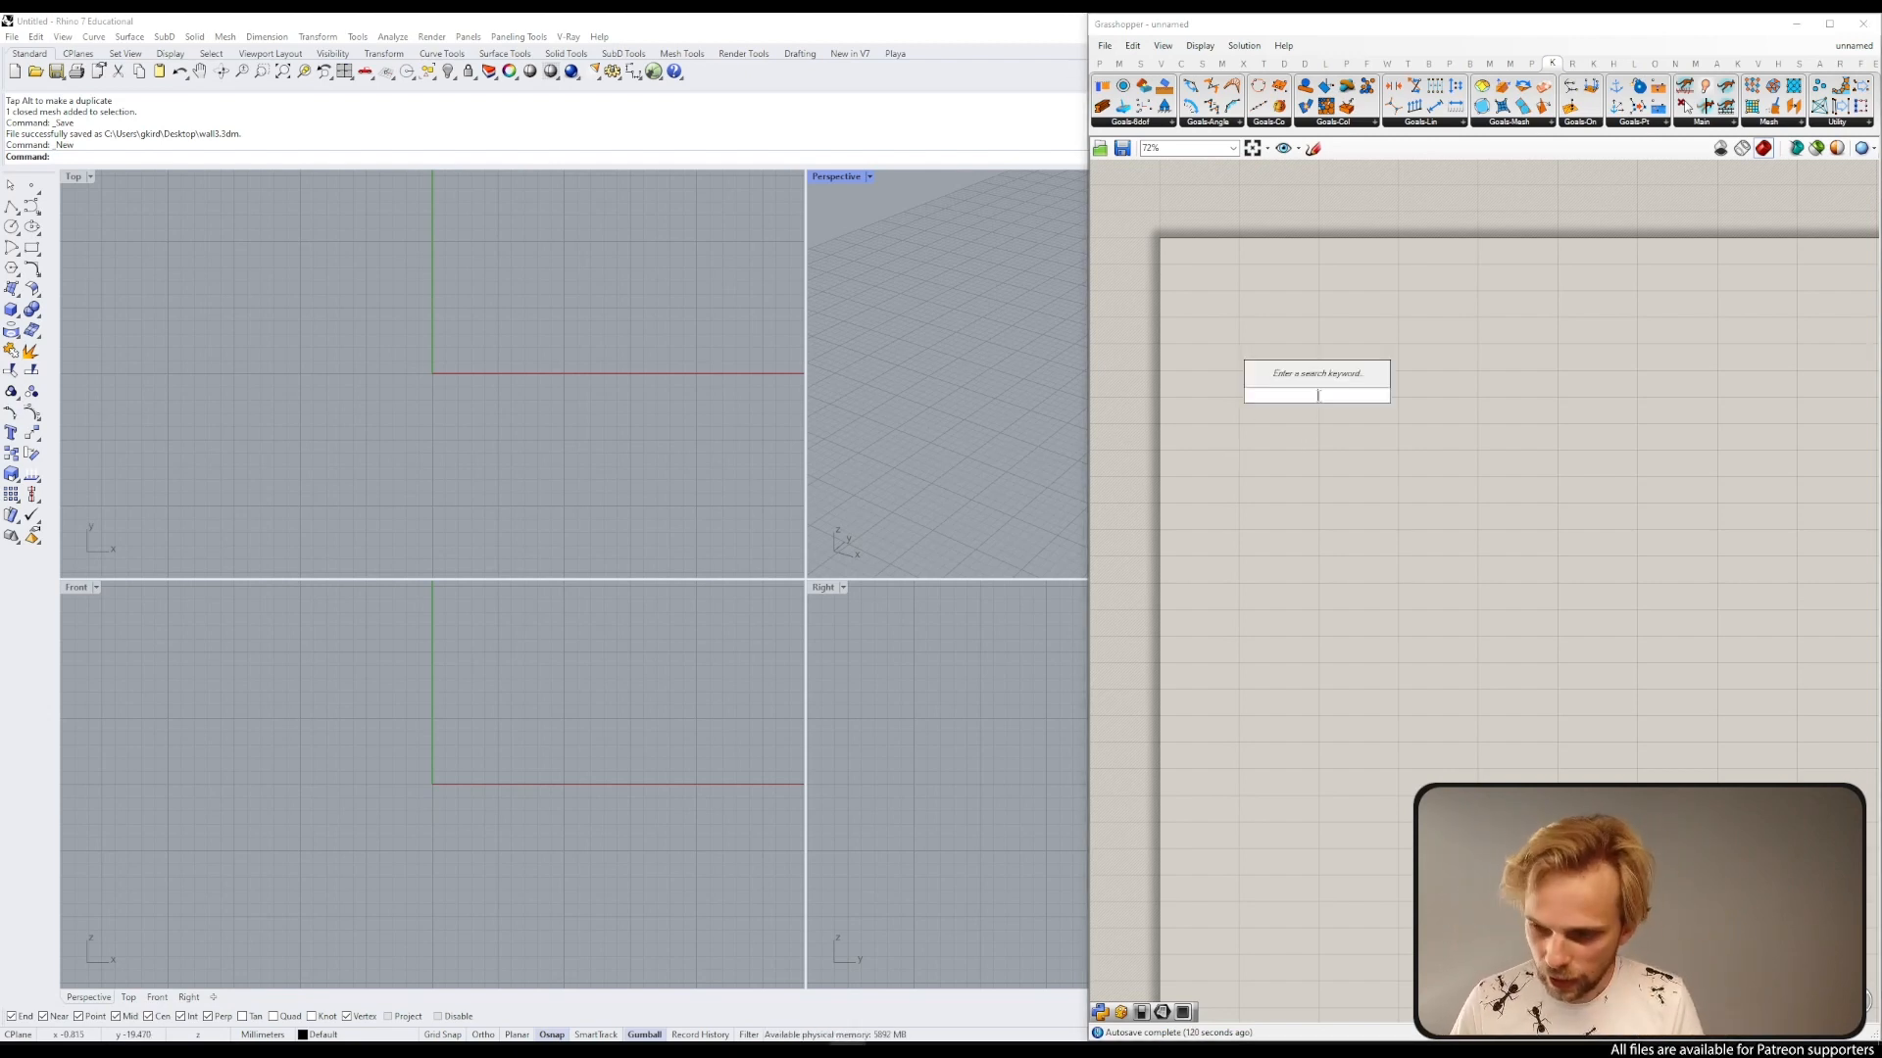
{"action": "type", "text": "rect"}
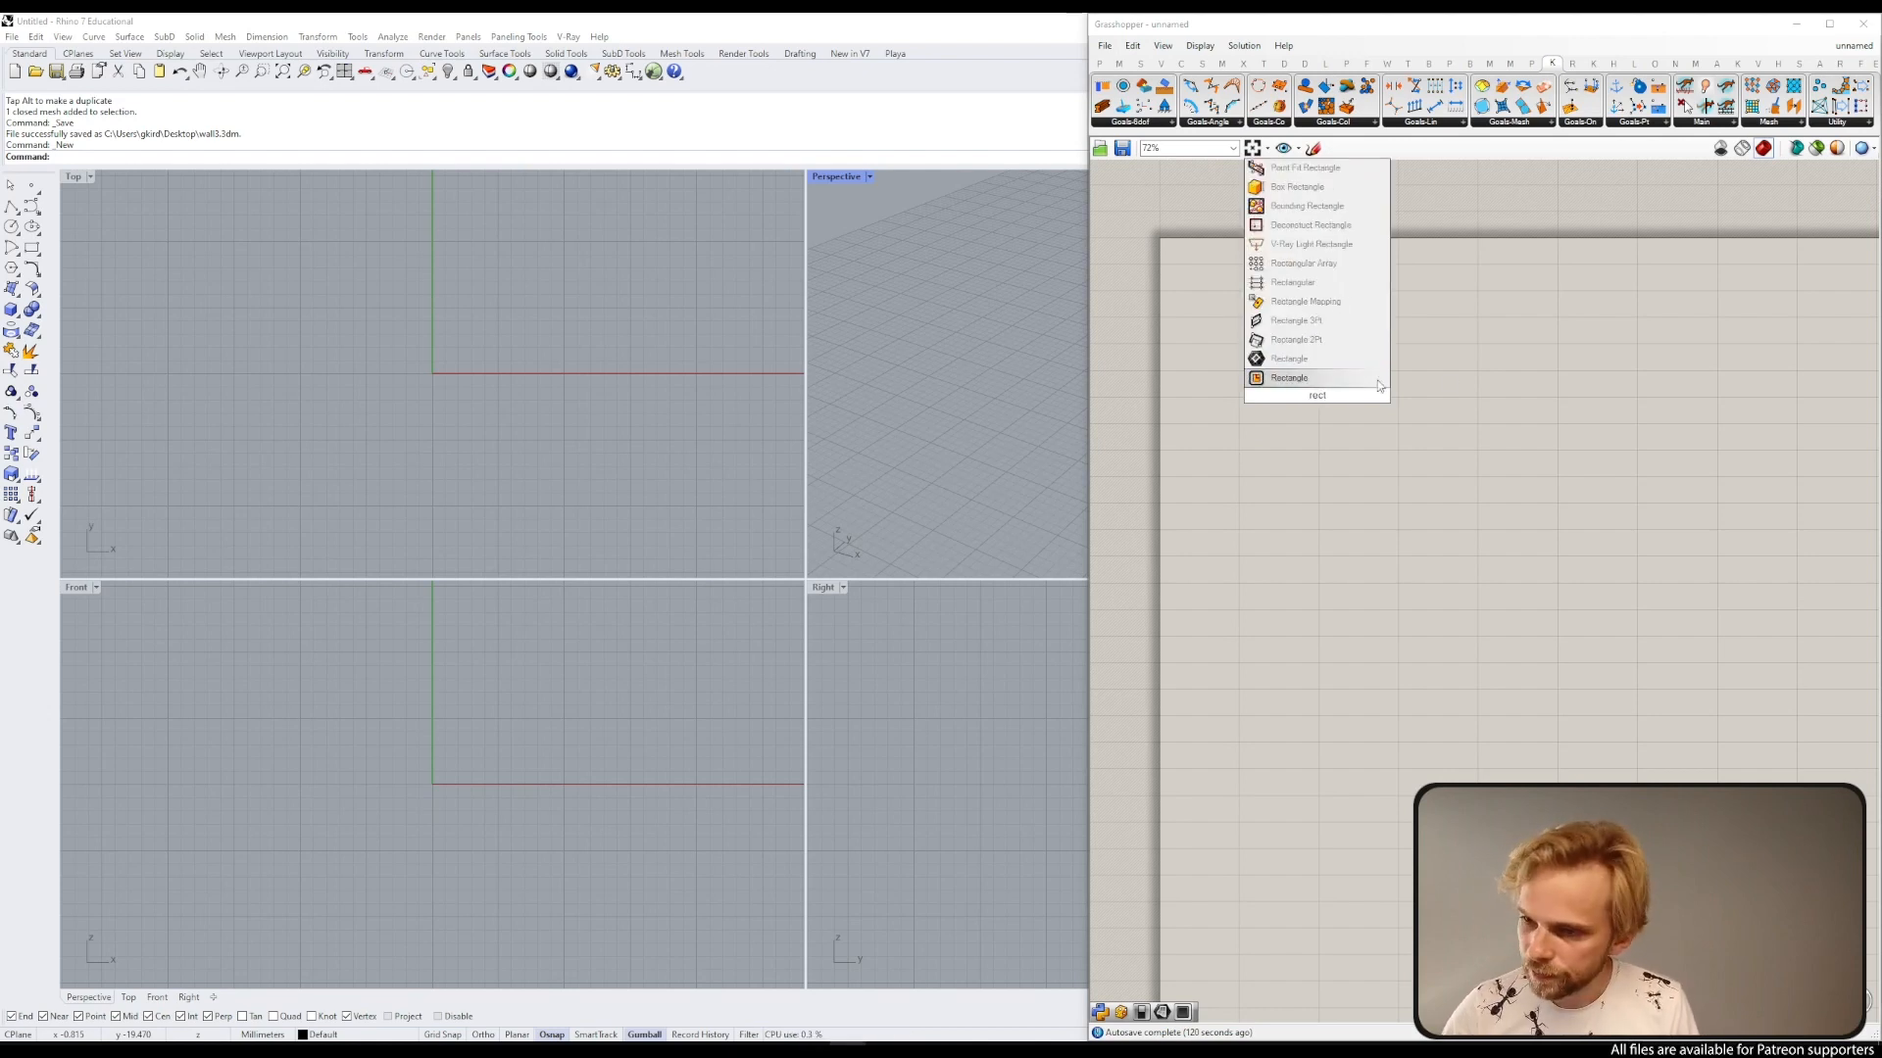
{"action": "left_click", "coordinate": [1349, 359]}
{"action": "scroll", "coordinate": [1296, 363], "scroll_direction": "up", "scroll_amount": 3}
{"action": "left_click", "coordinate": [1296, 362]}
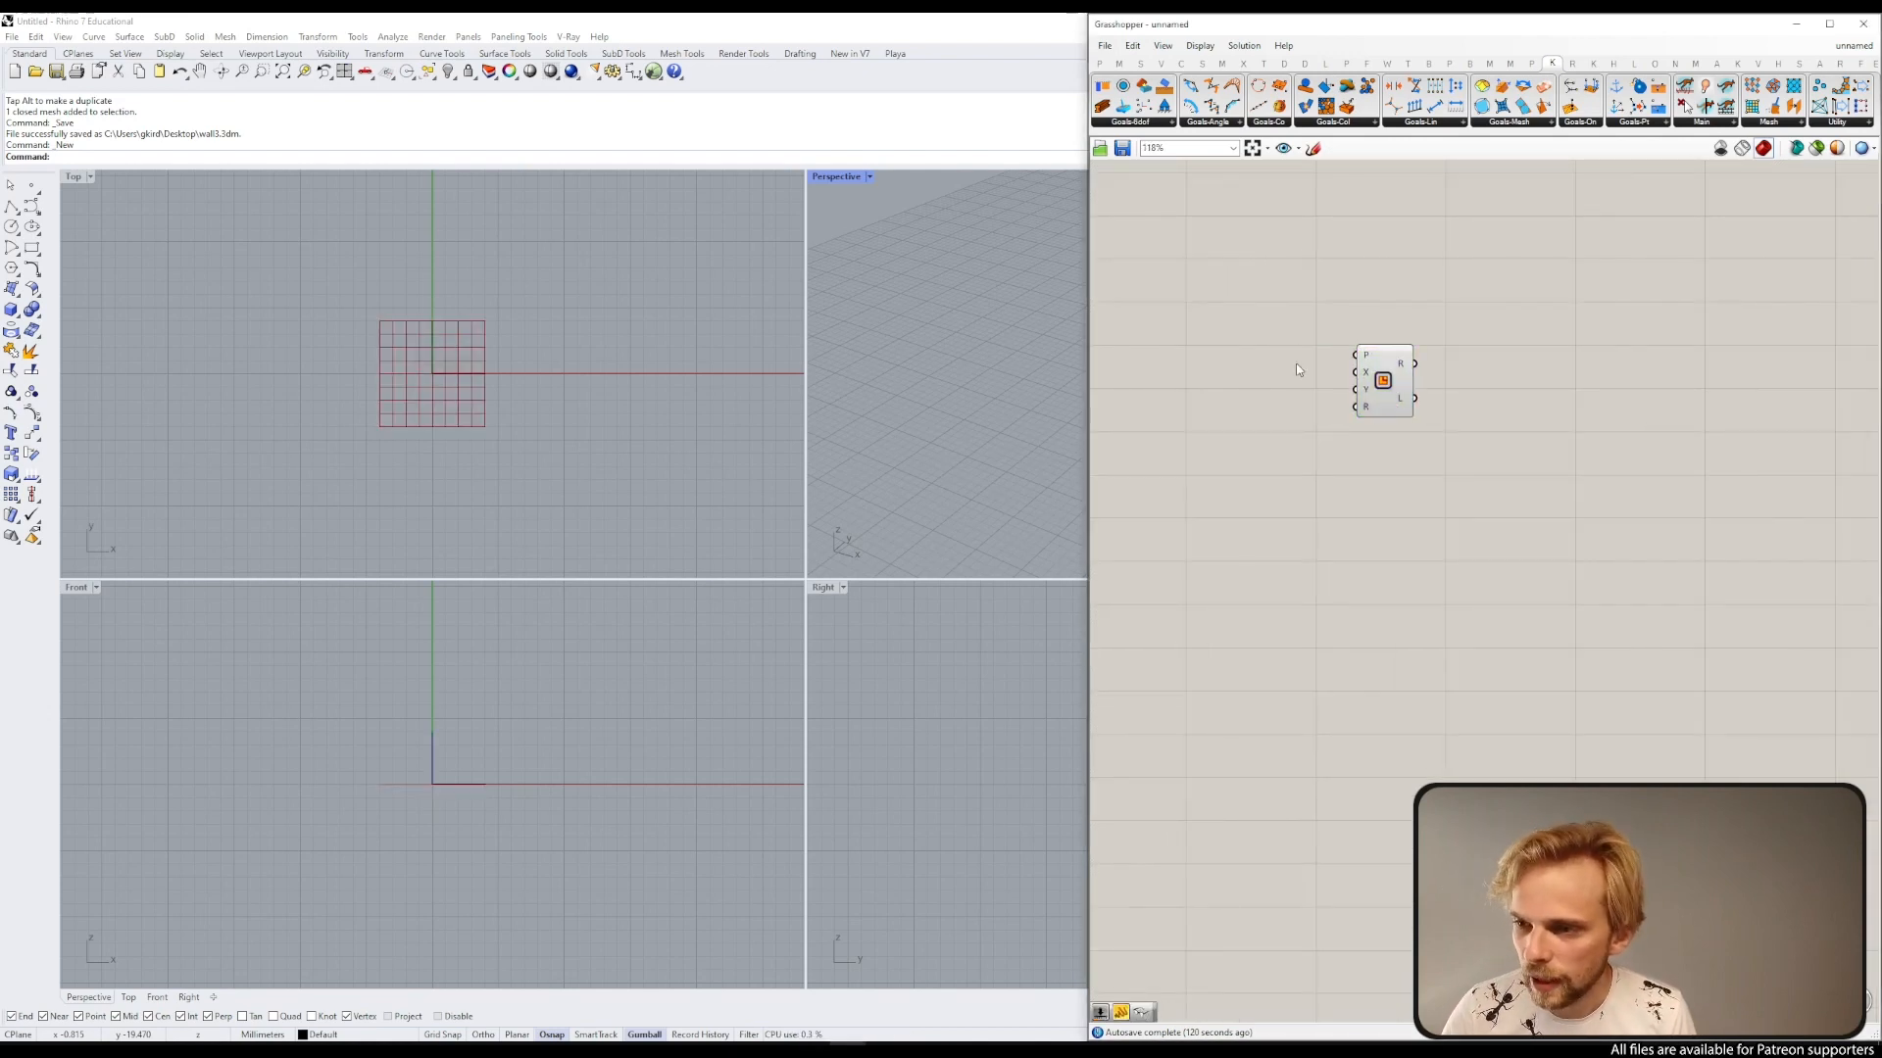
Step: Turn on the Bifocals widget so components show their name labels
{"action": "double_click", "coordinate": [1282, 354]}
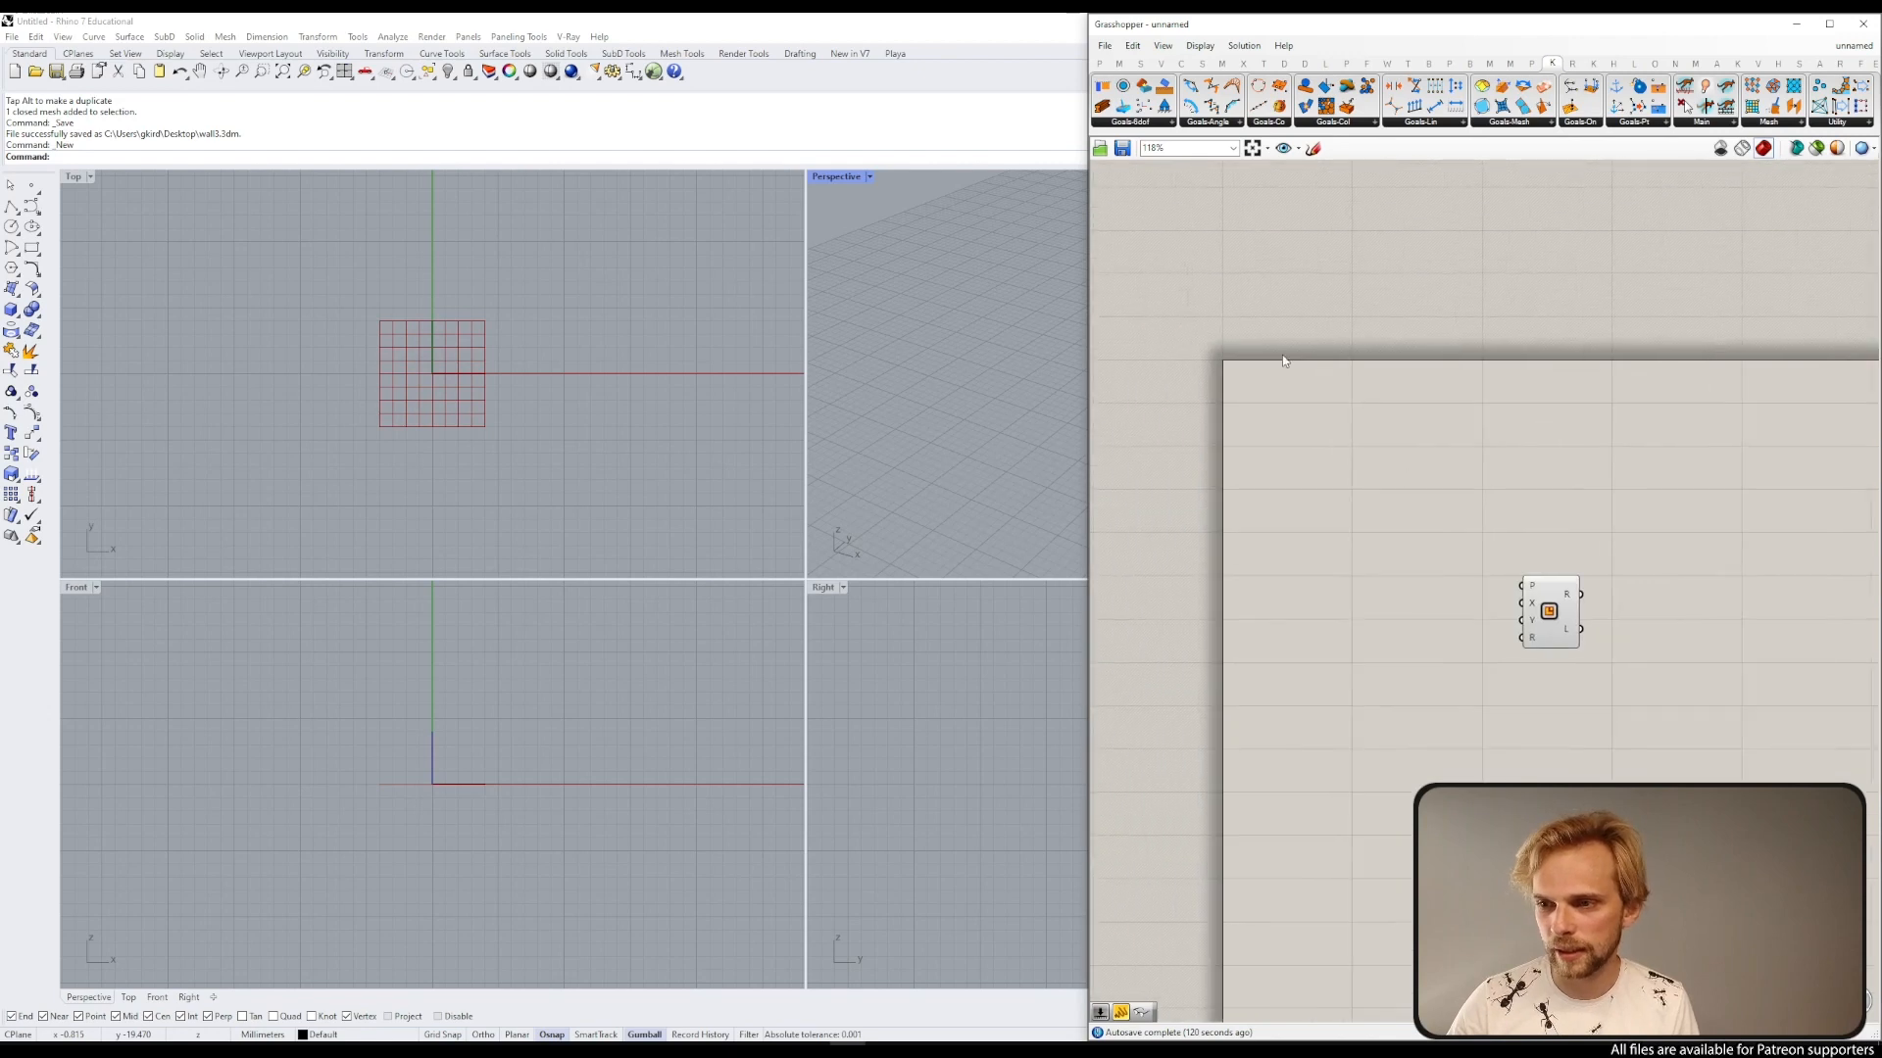
{"action": "type", "text": "bi"}
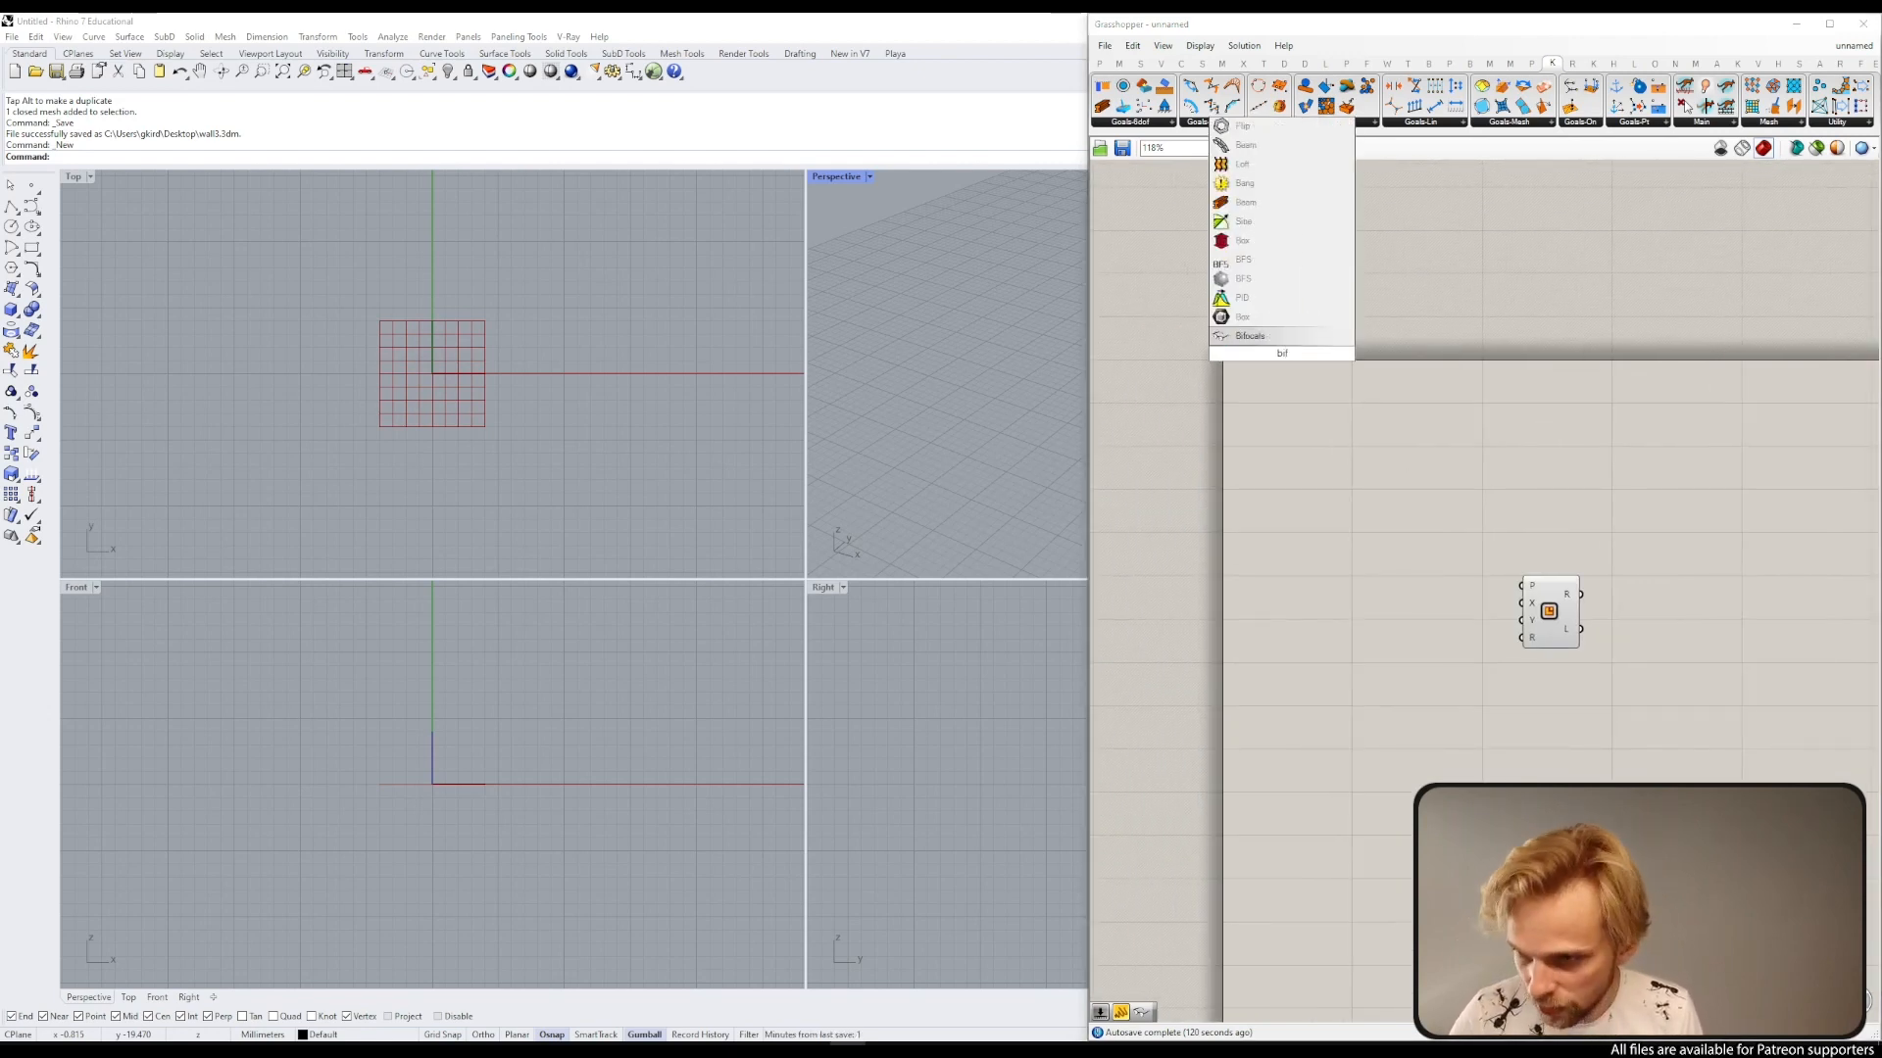
{"action": "left_click", "coordinate": [1251, 341]}
{"action": "left_click_drag", "start_coordinate": [1272, 357], "coordinate": [1232, 319]}
{"action": "left_click_drag", "start_coordinate": [1180, 257], "coordinate": [1264, 380]}
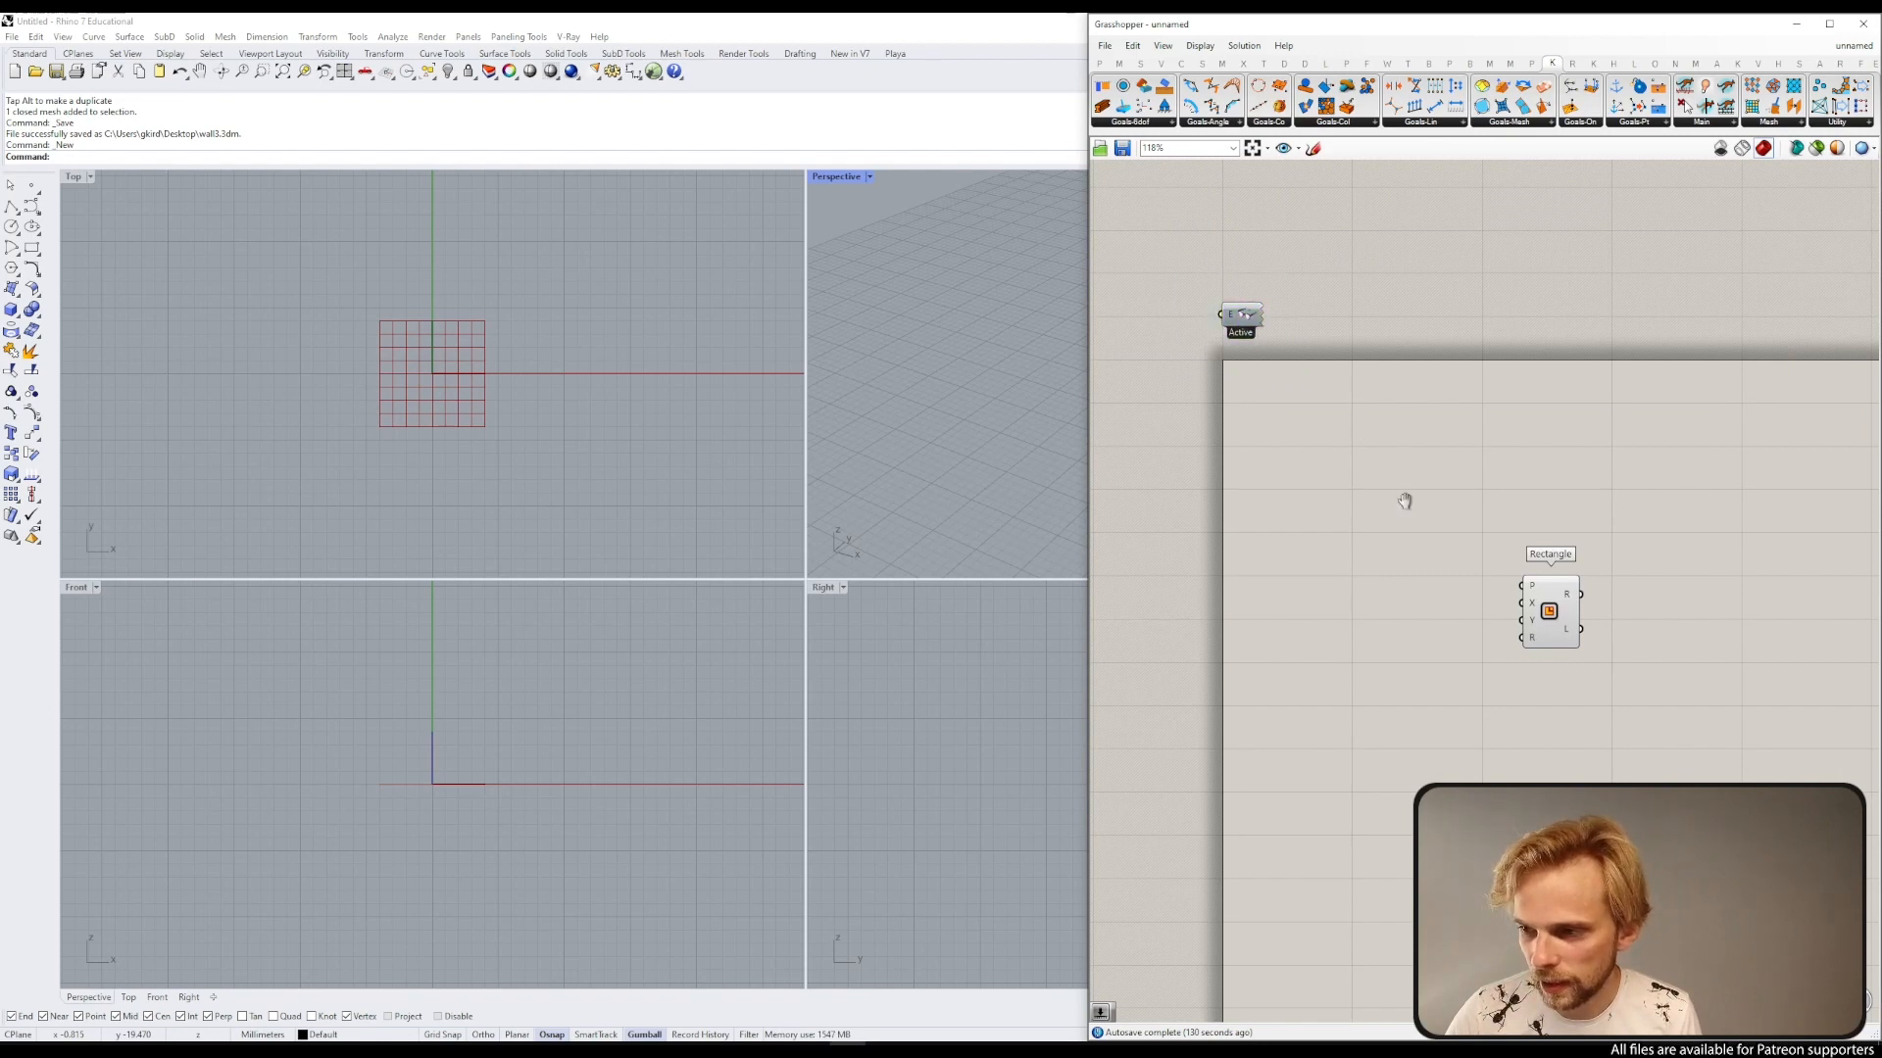
Step: Add a number slider set to 3000 and connect it to the rectangle's X size input
{"action": "right_click_drag", "start_coordinate": [1408, 498], "coordinate": [1209, 269]}
{"action": "scroll", "coordinate": [1308, 311], "scroll_direction": "up", "scroll_amount": 4}
{"action": "scroll", "coordinate": [1395, 336], "scroll_direction": "down", "scroll_amount": 3}
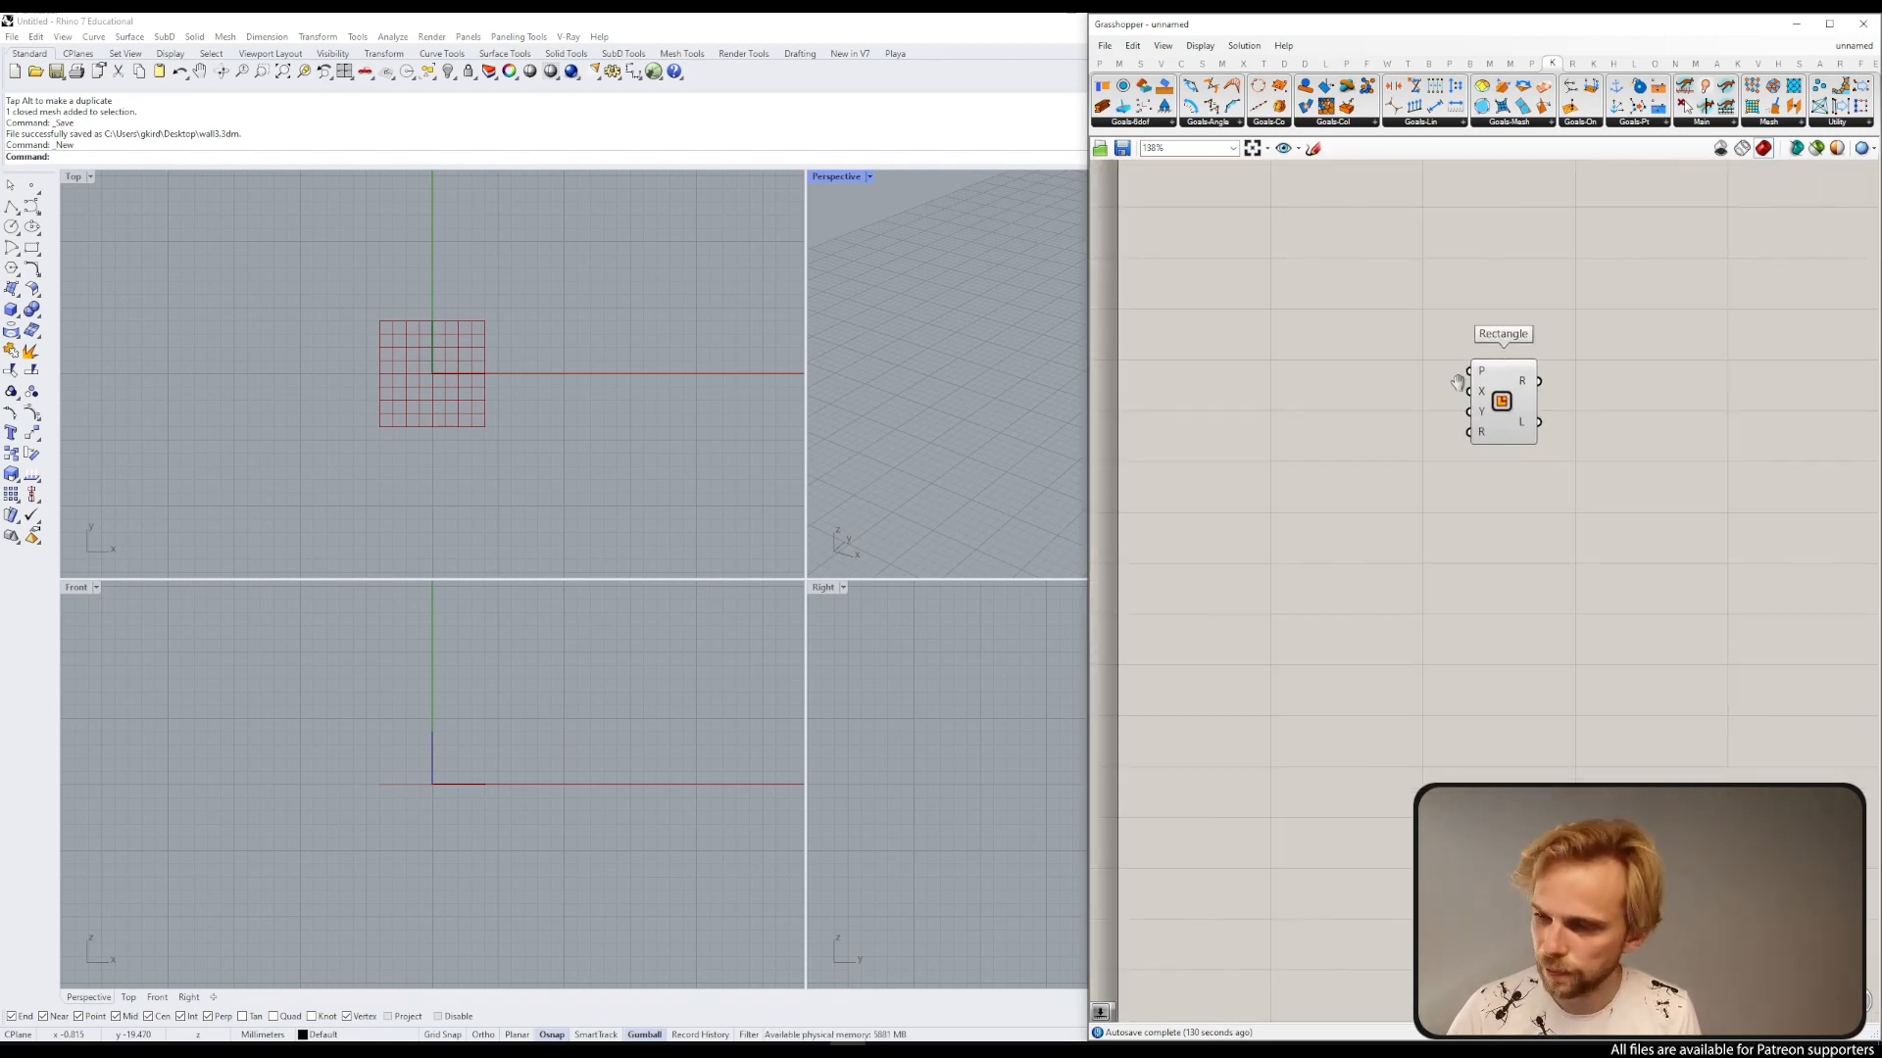
{"action": "left_click_drag", "start_coordinate": [1504, 412], "coordinate": [1491, 399]}
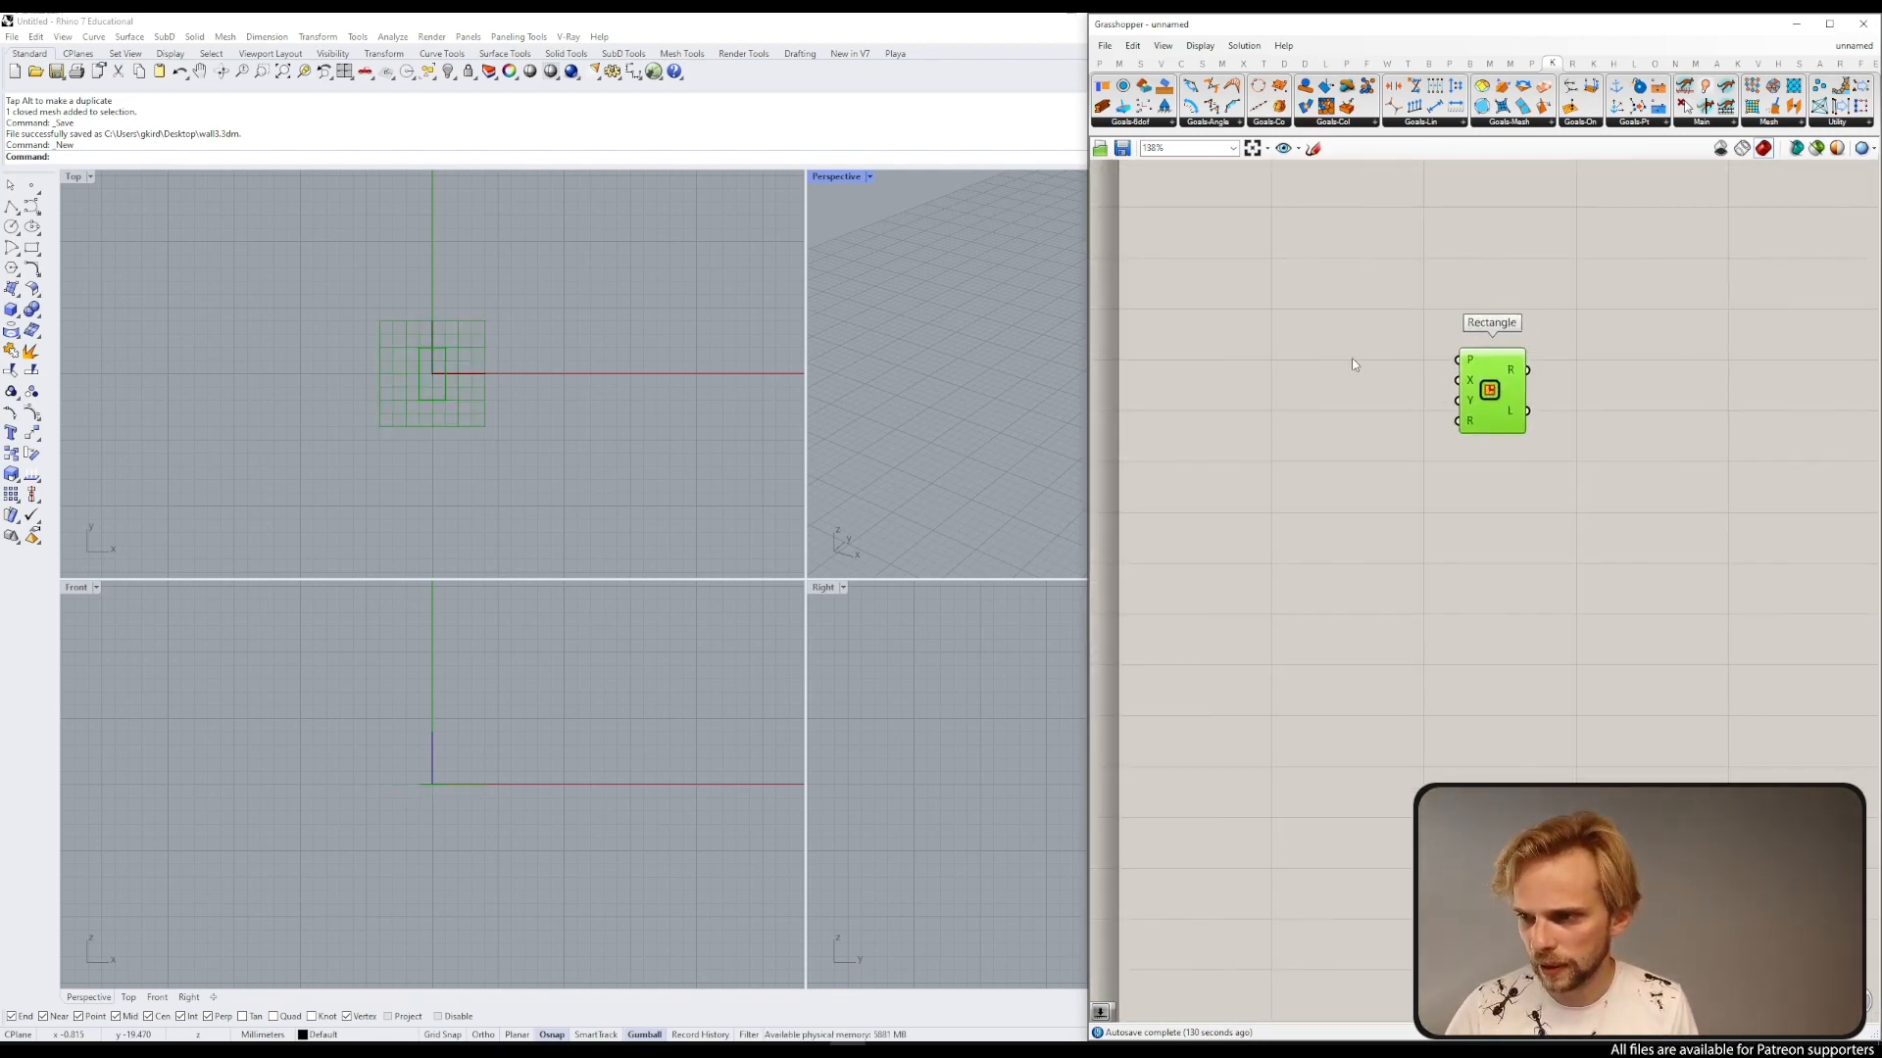
{"action": "double_click", "coordinate": [1353, 358]}
{"action": "type", "text": "3000"}
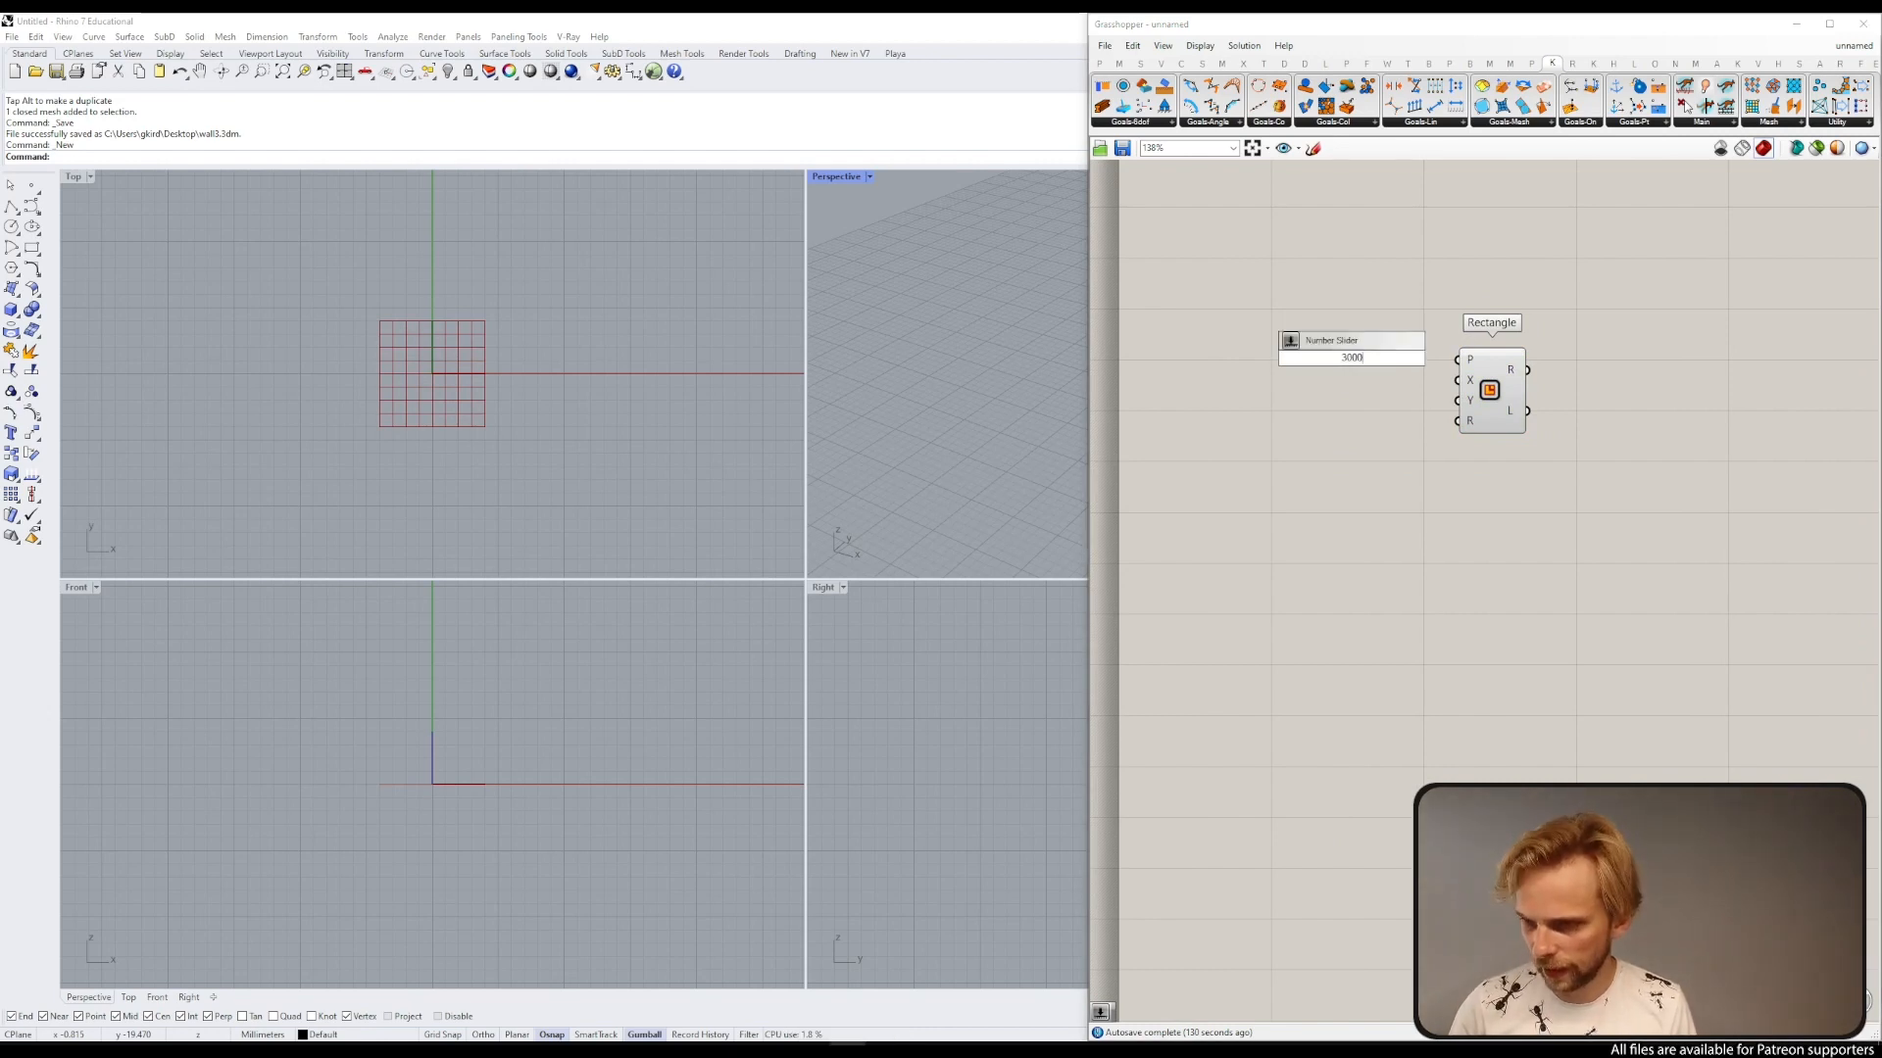
{"action": "key", "text": "Return"}
{"action": "left_click_drag", "start_coordinate": [1434, 358], "coordinate": [1403, 386]}
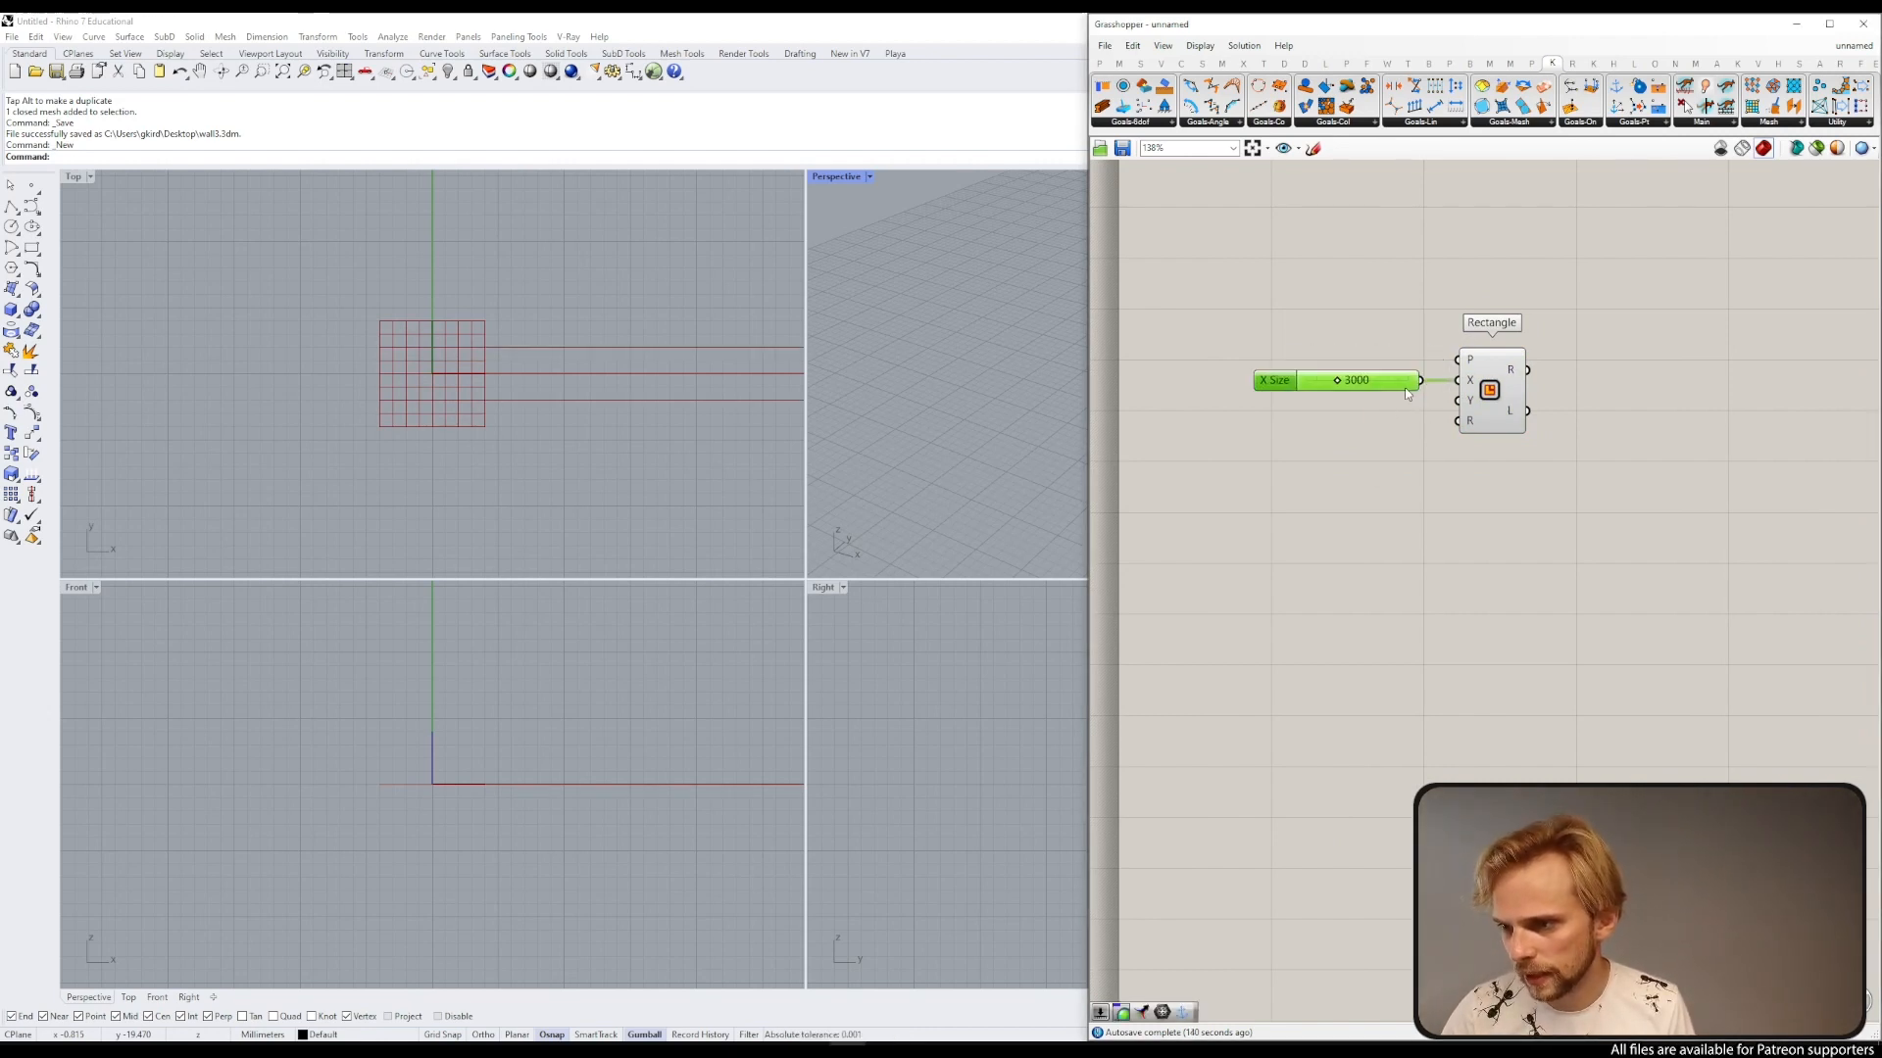
Step: Add a number slider set to 2000 and connect it to the rectangle's Y size input
{"action": "double_click", "coordinate": [1367, 456]}
{"action": "type", "text": "2000"}
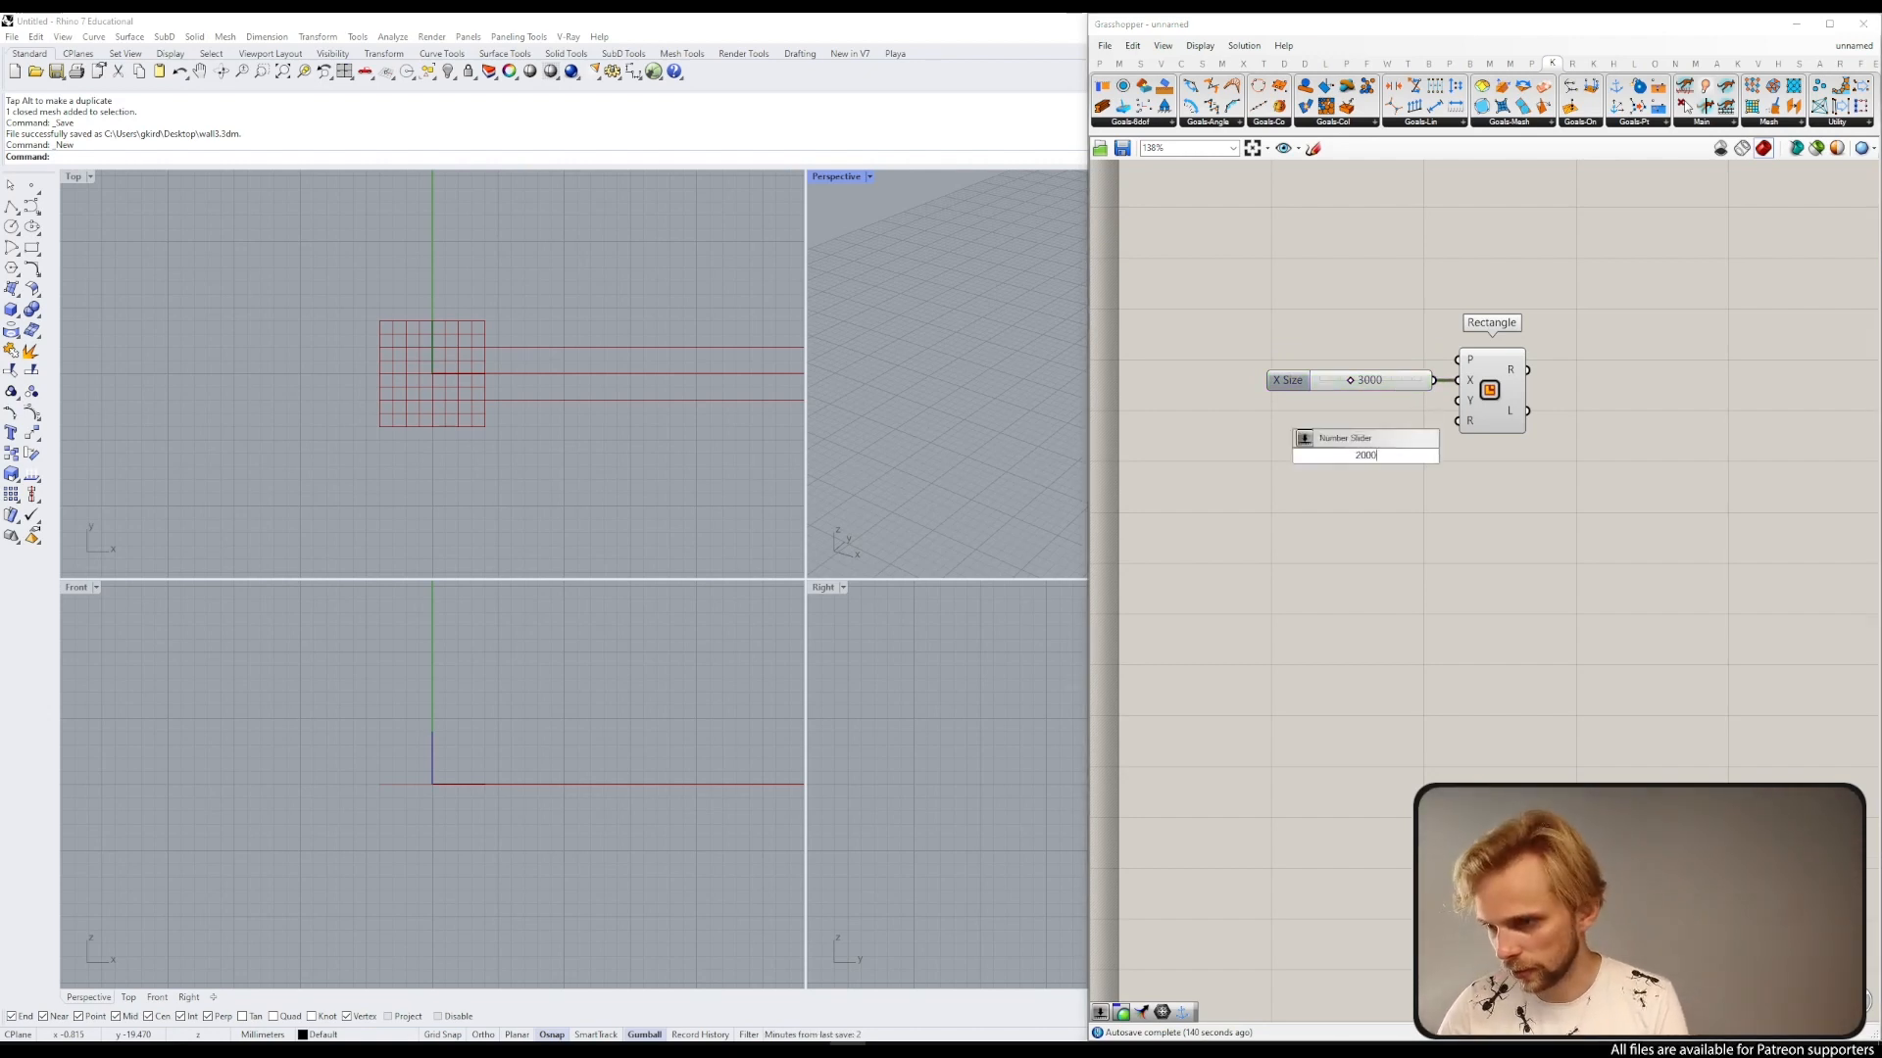
{"action": "key", "text": "Return"}
{"action": "left_click_drag", "start_coordinate": [1449, 455], "coordinate": [1470, 394]}
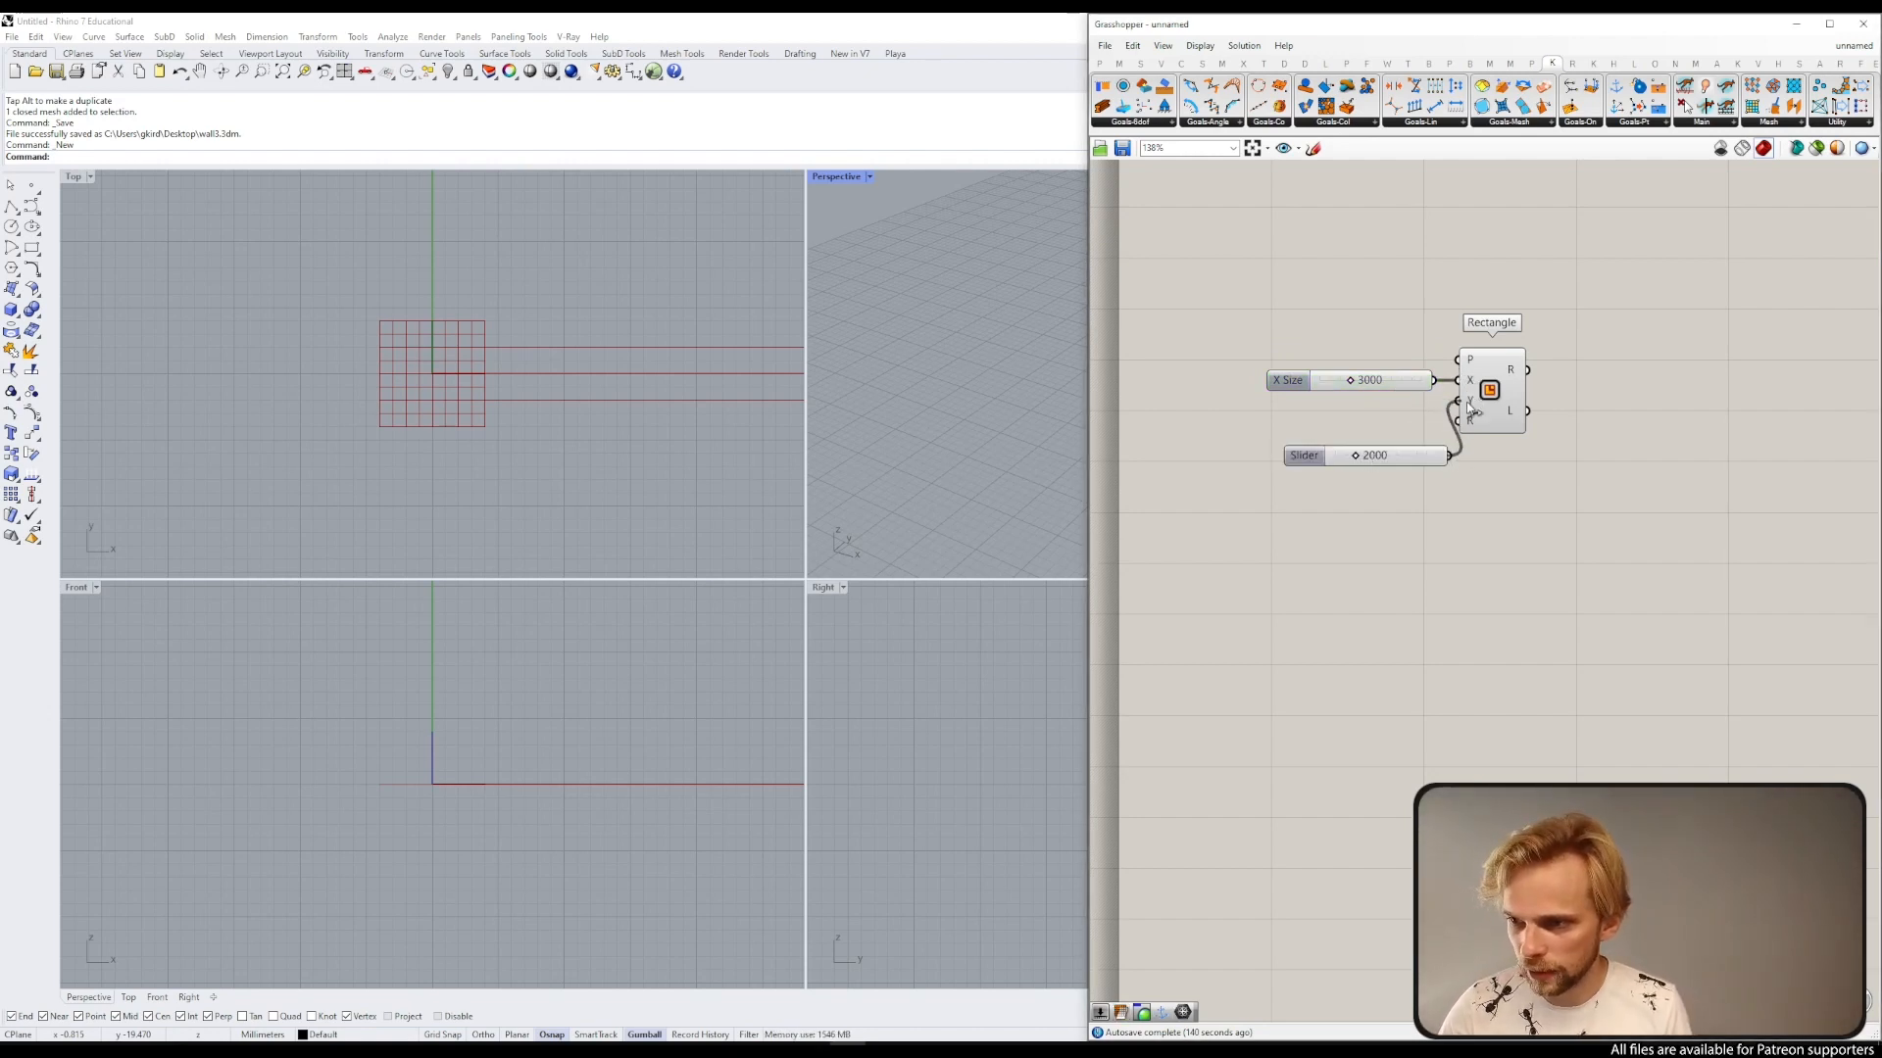
{"action": "left_click_drag", "start_coordinate": [1408, 463], "coordinate": [1395, 407]}
{"action": "left_click", "coordinate": [1360, 253]}
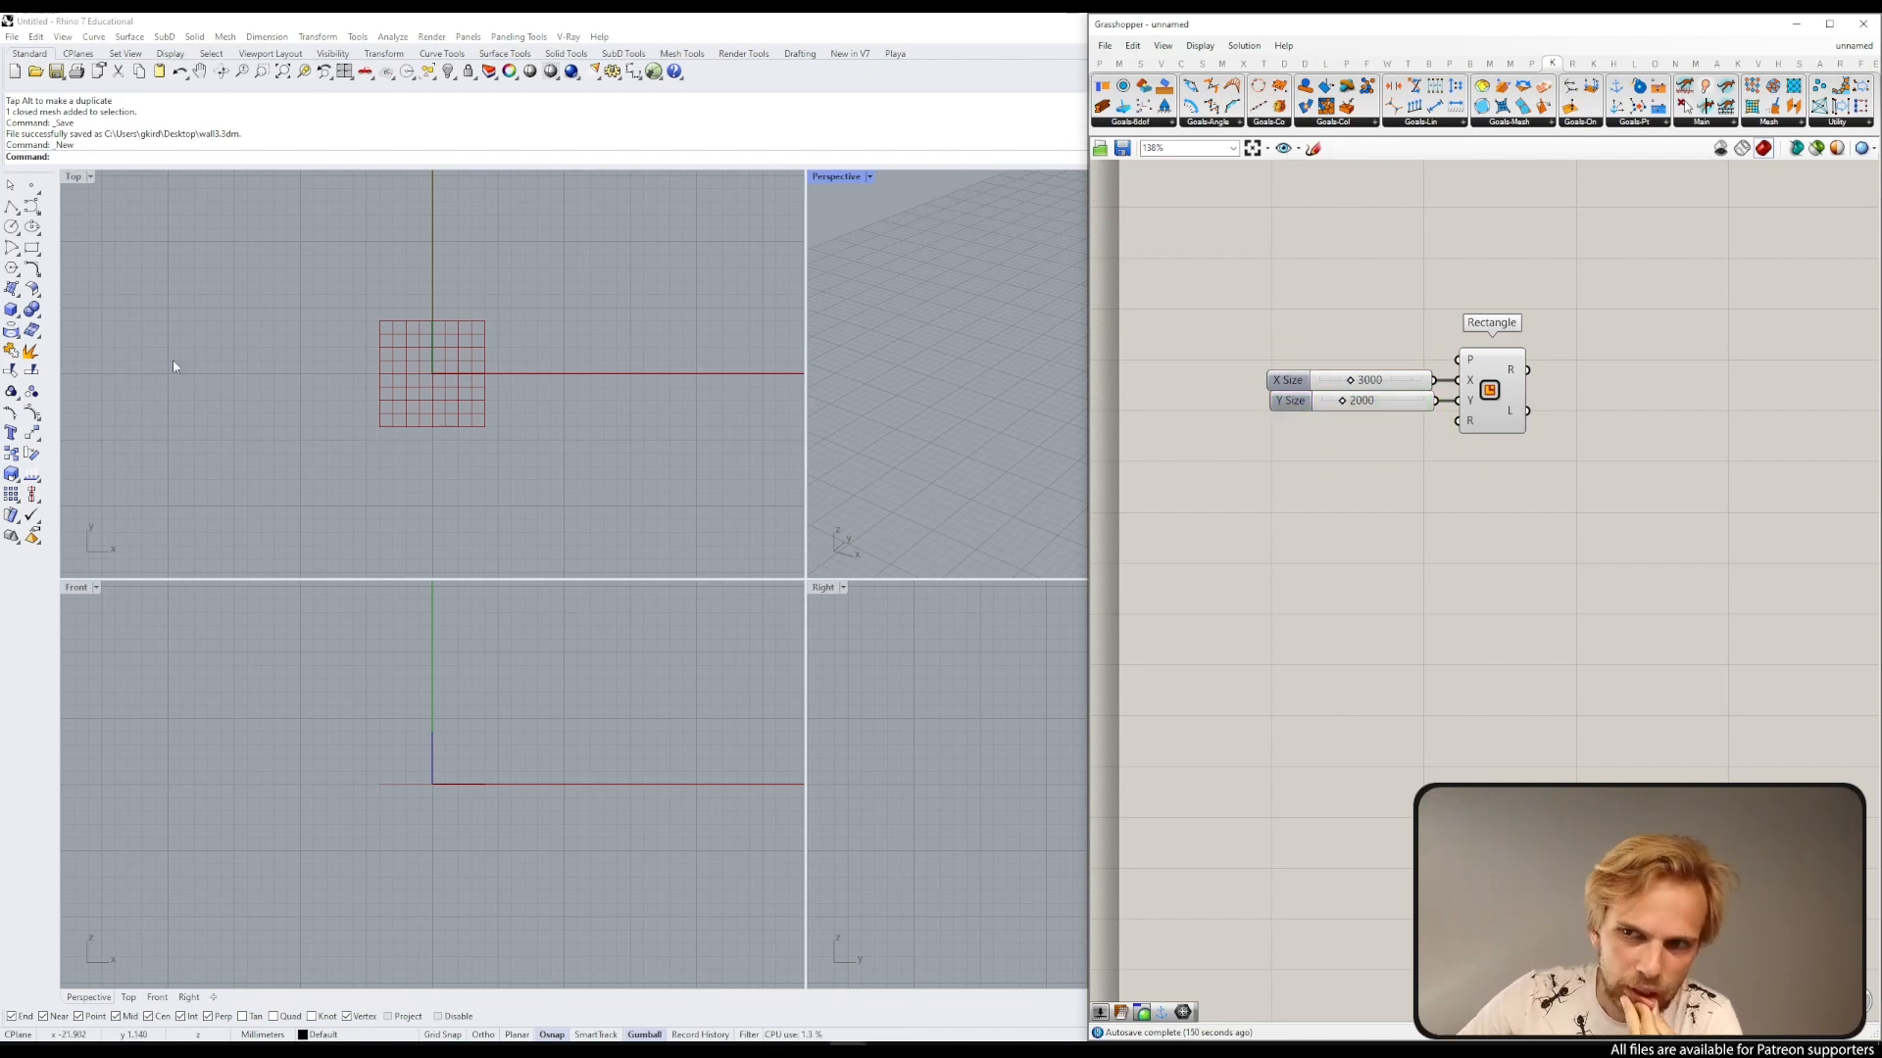
Step: Examine the rectangle in the maximized Top viewport
{"action": "right_click_drag", "start_coordinate": [1632, 424], "coordinate": [1524, 387]}
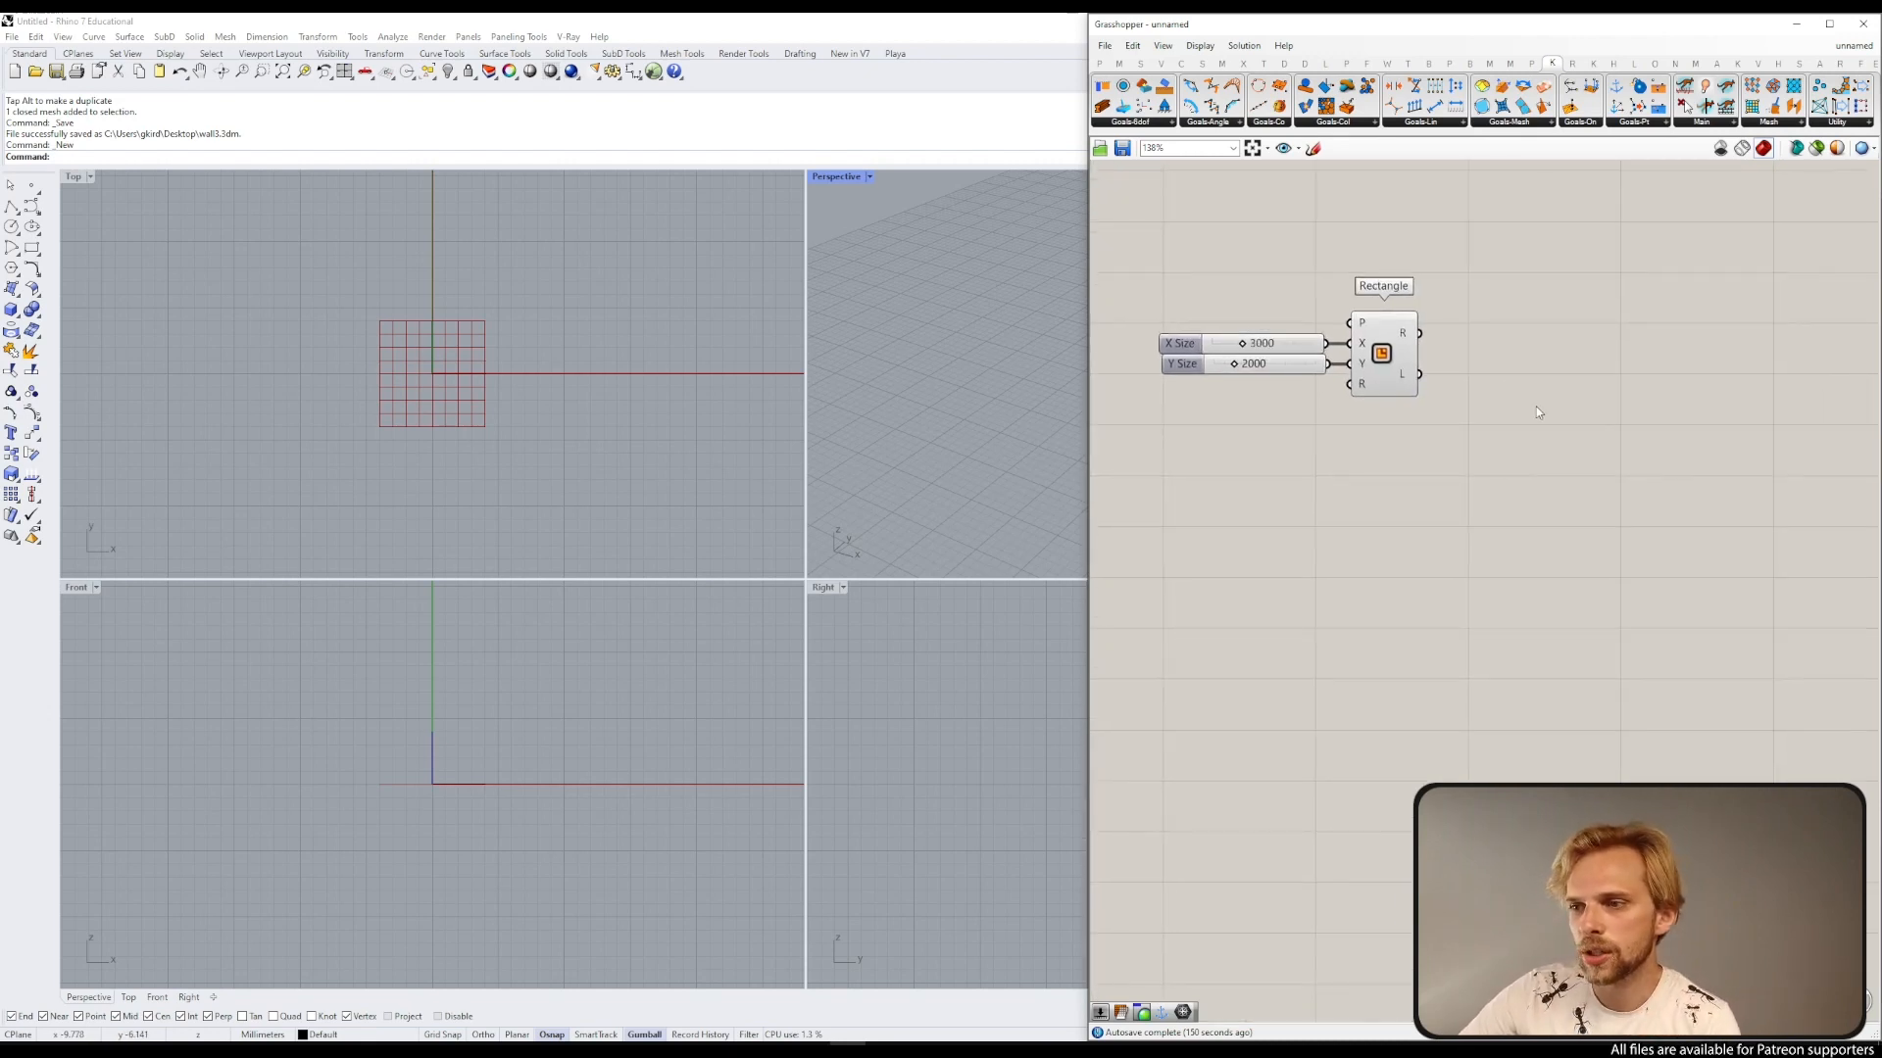
{"action": "double_click", "coordinate": [1536, 412]}
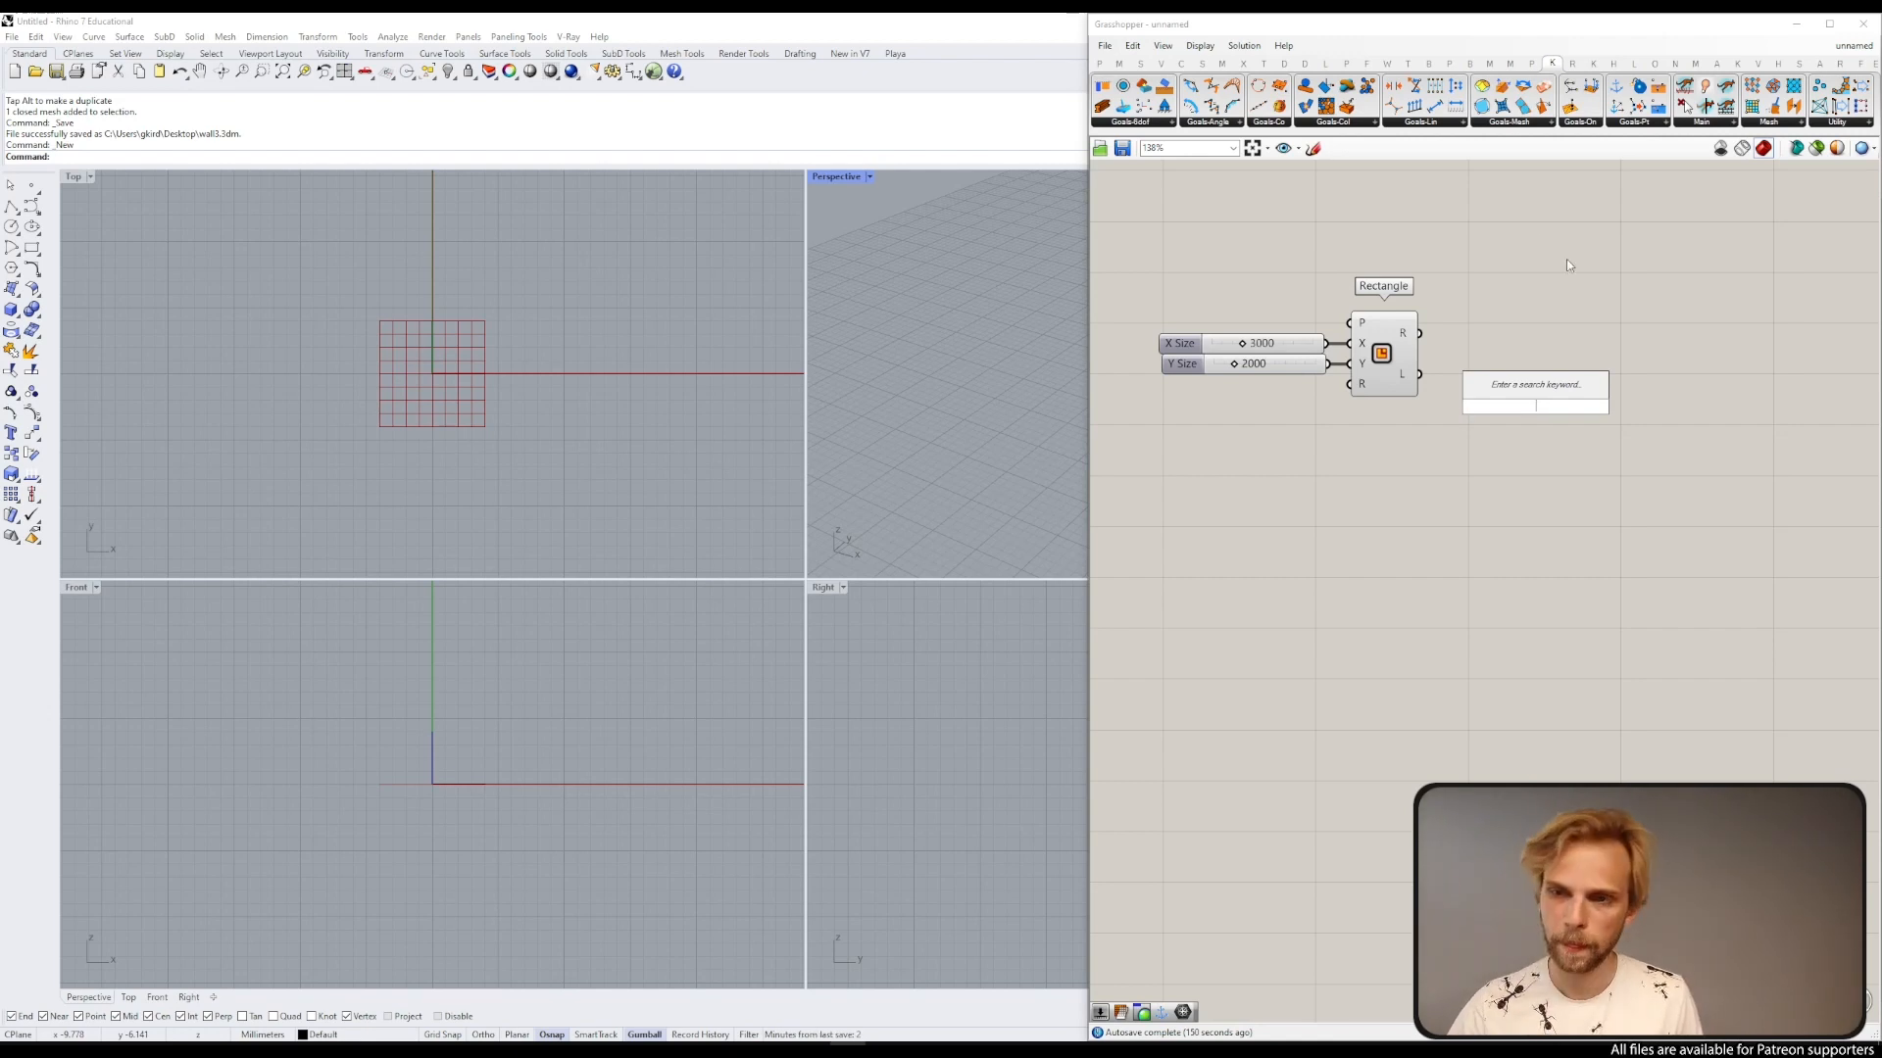
{"action": "double_click", "coordinate": [71, 181]}
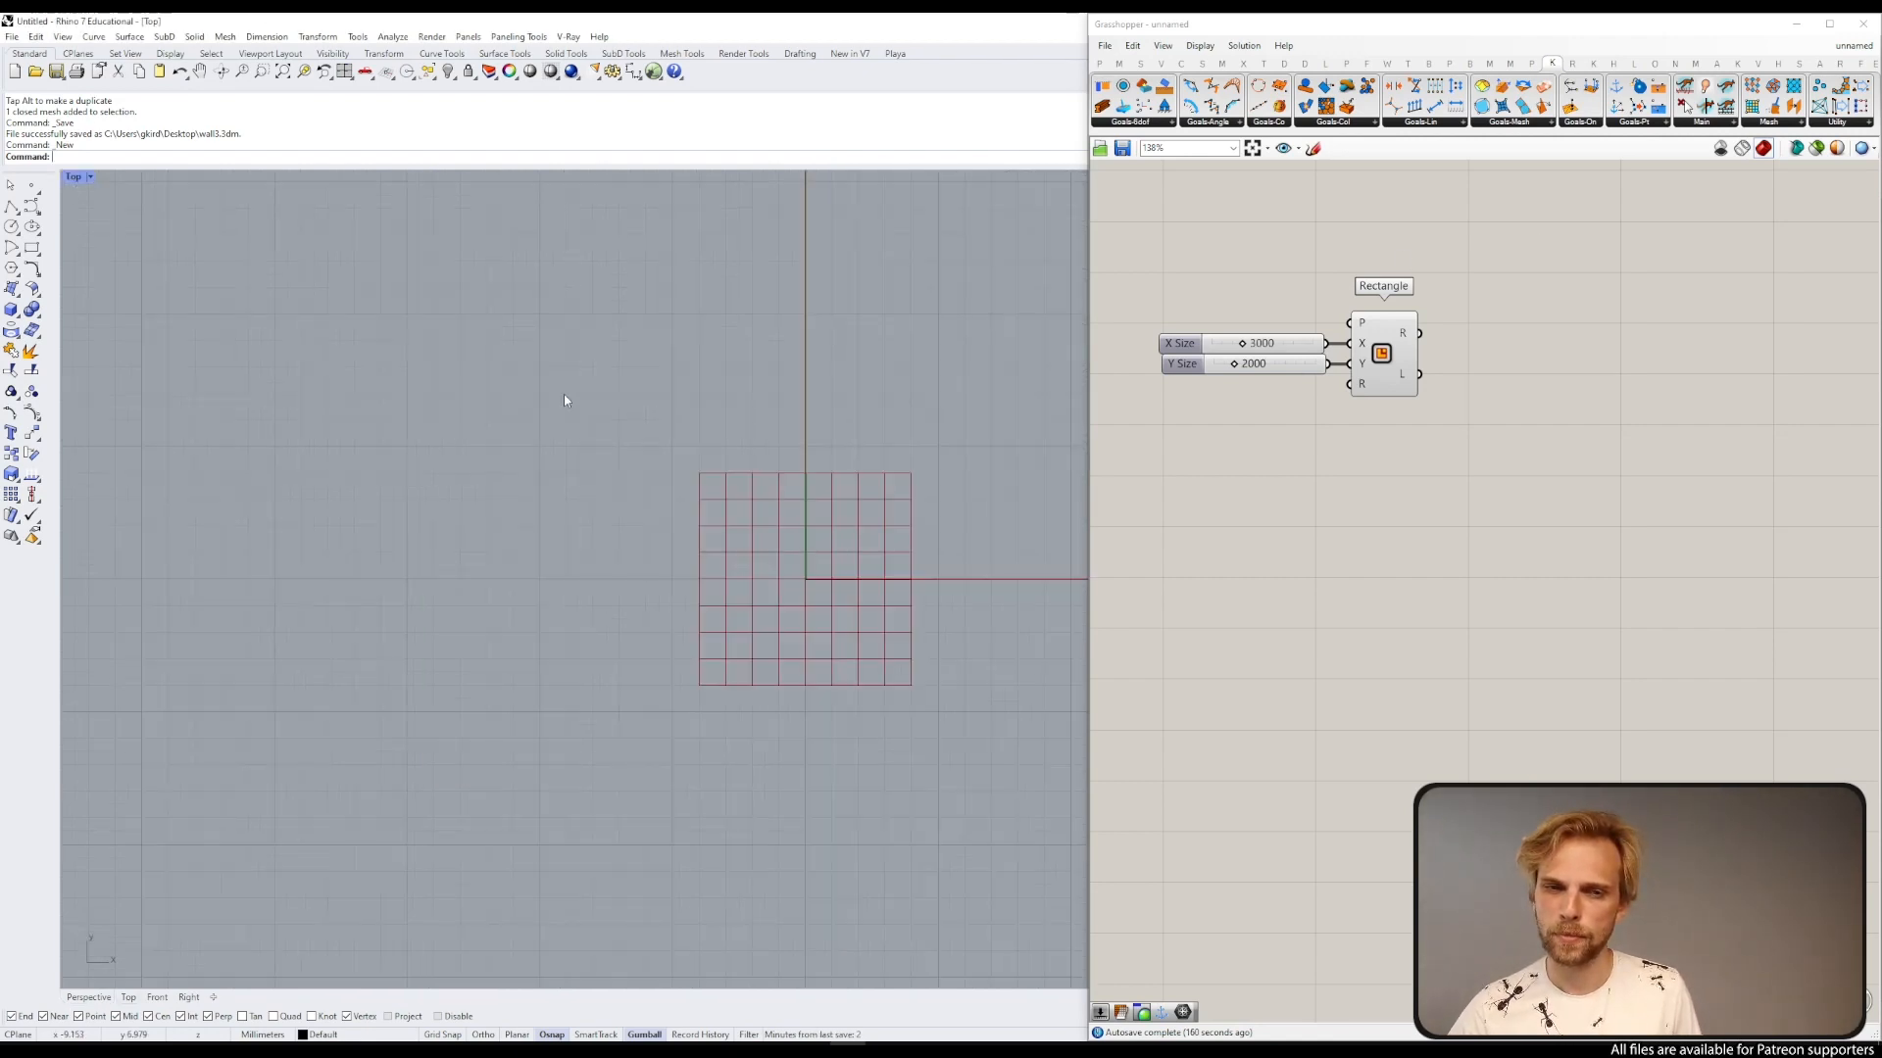
{"action": "scroll", "coordinate": [644, 373], "scroll_direction": "down", "scroll_amount": 15}
{"action": "right_click_drag", "start_coordinate": [759, 326], "coordinate": [284, 588]}
{"action": "scroll", "coordinate": [372, 513], "scroll_direction": "down", "scroll_amount": 10}
{"action": "scroll", "coordinate": [431, 470], "scroll_direction": "down", "scroll_amount": 3}
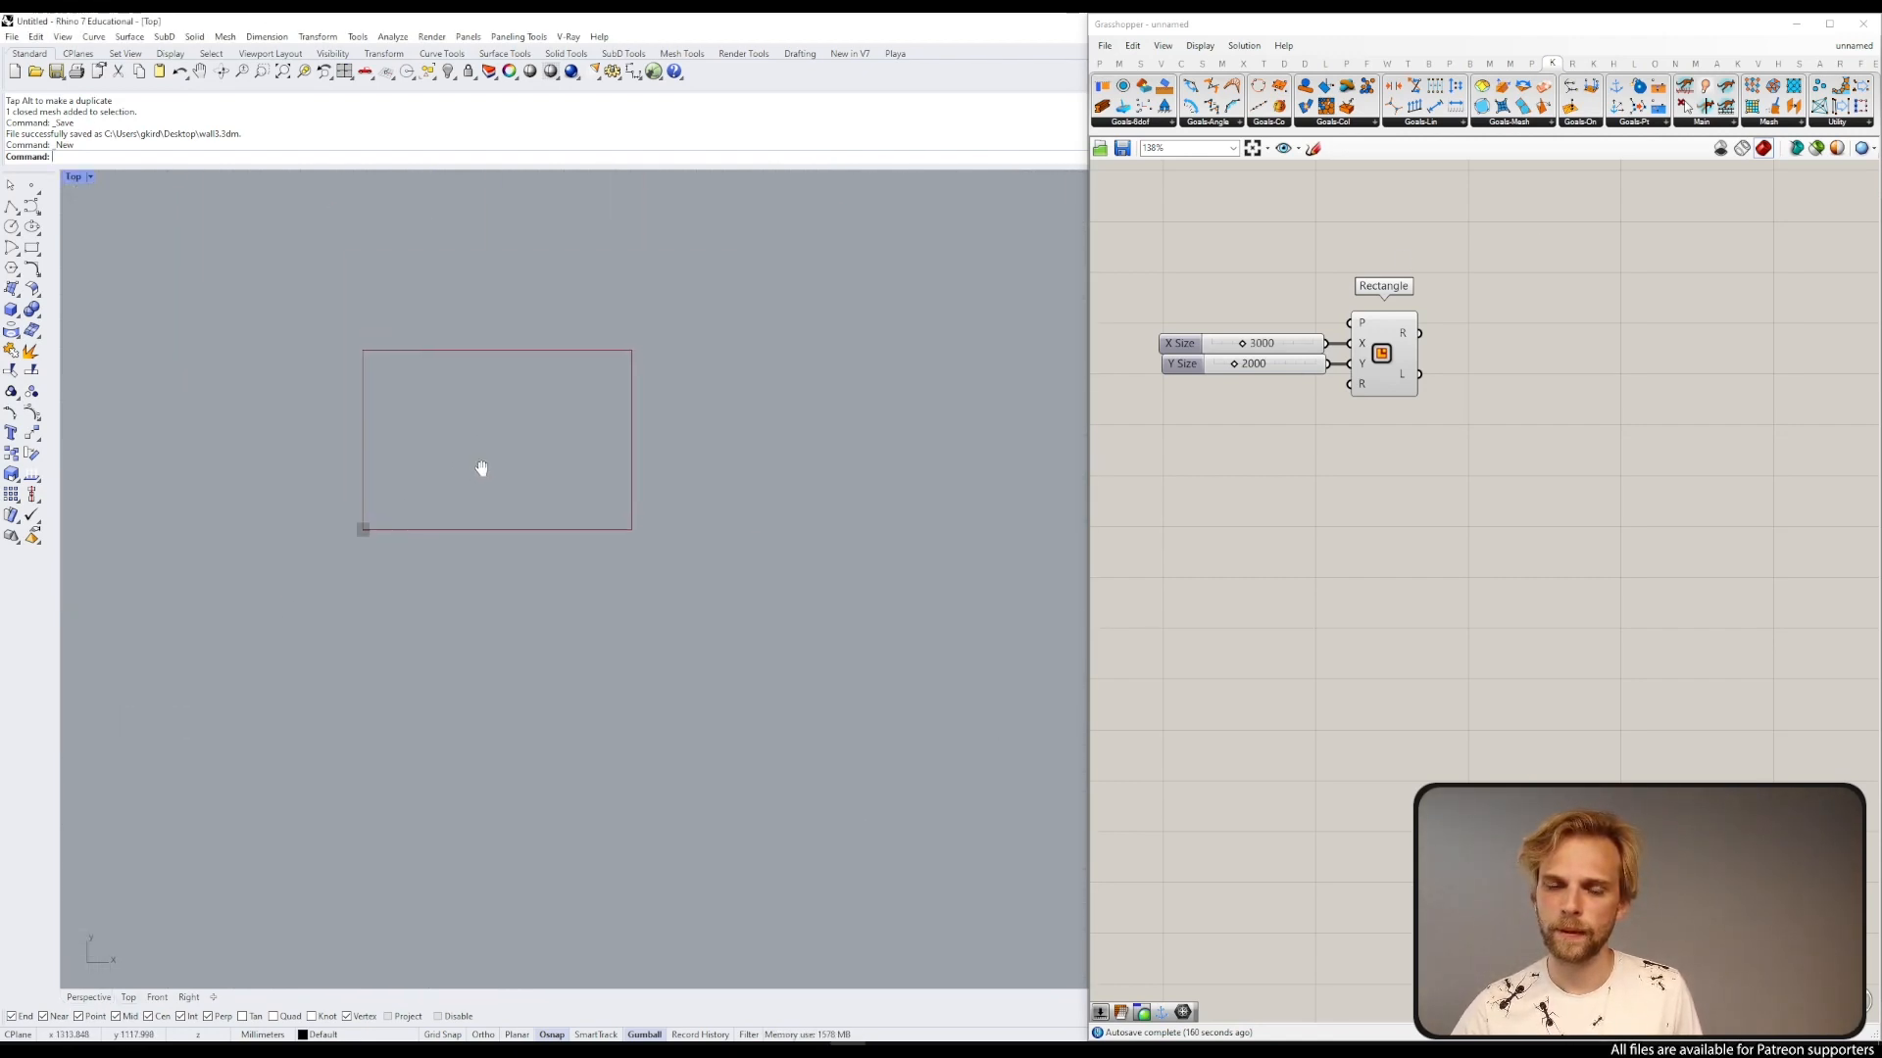
{"action": "scroll", "coordinate": [491, 478], "scroll_direction": "up", "scroll_amount": 5}
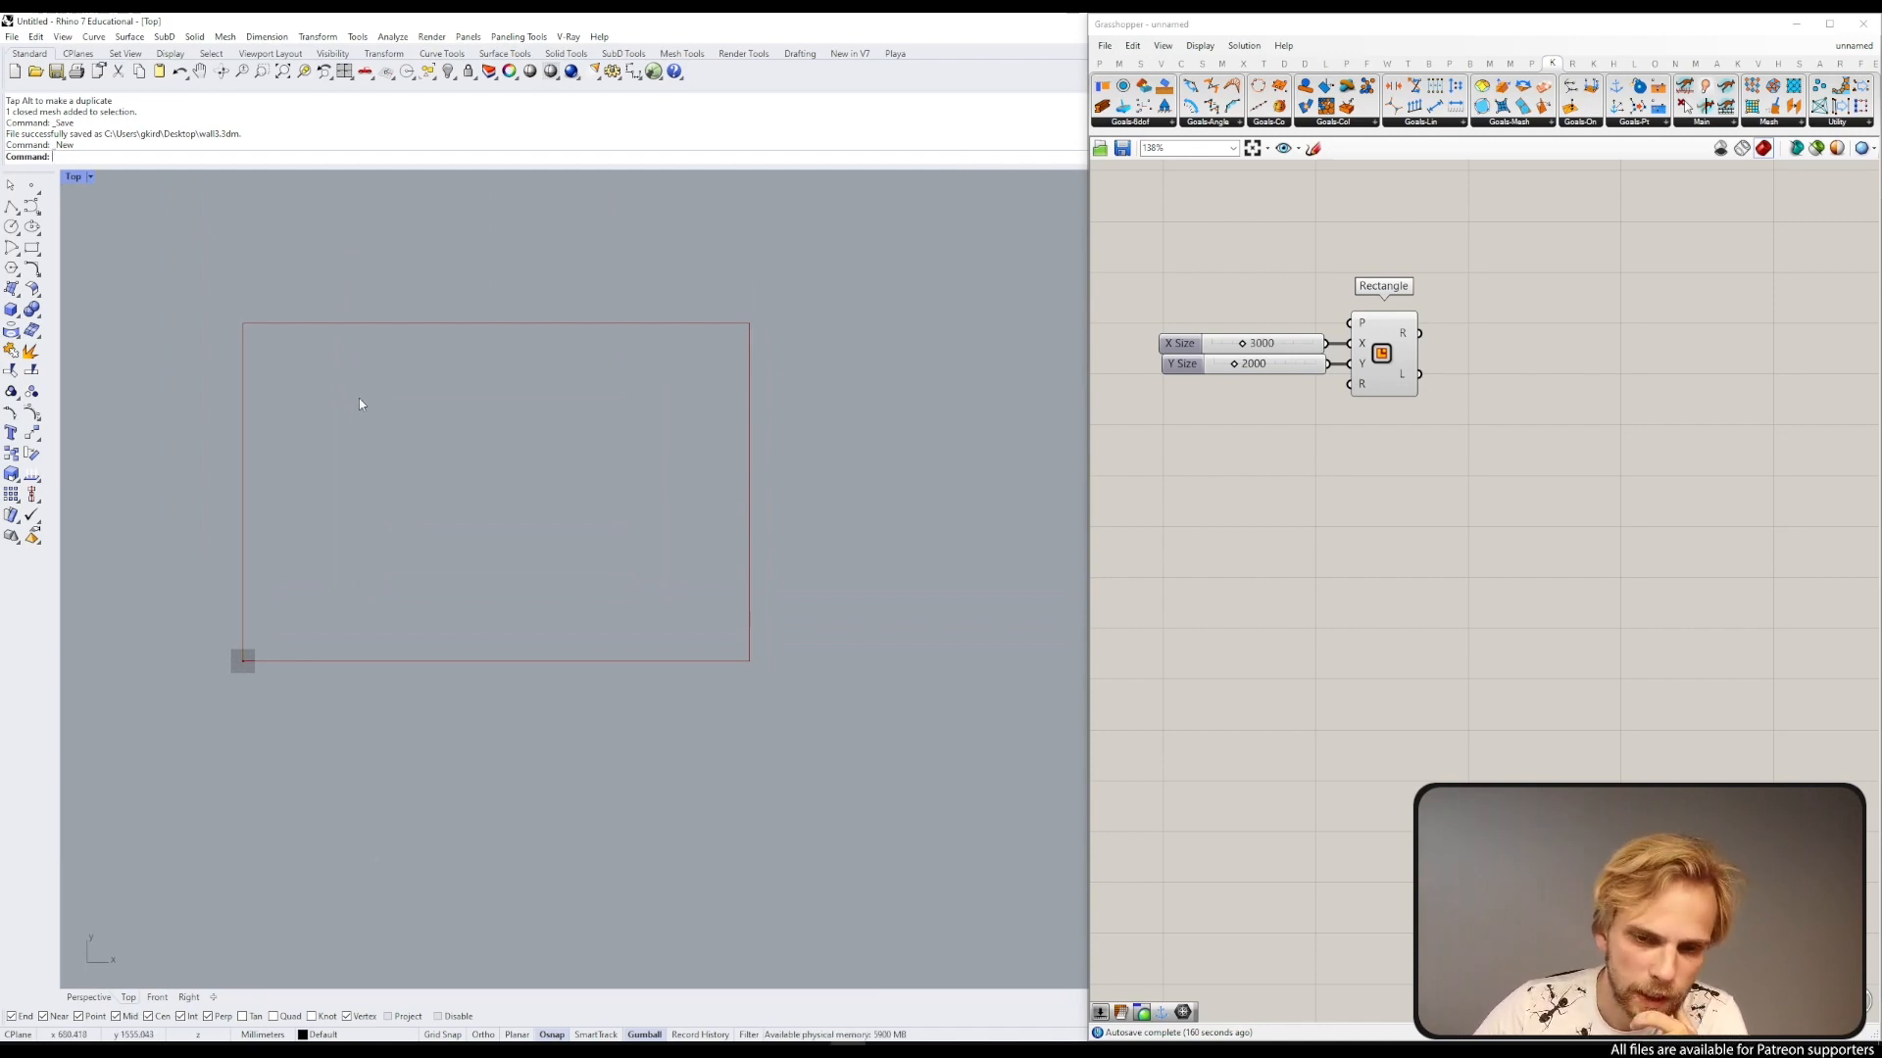
Step: Add a Populate 2D component and connect the rectangle to its region input
{"action": "double_click", "coordinate": [1397, 456]}
{"action": "type", "text": "popu"}
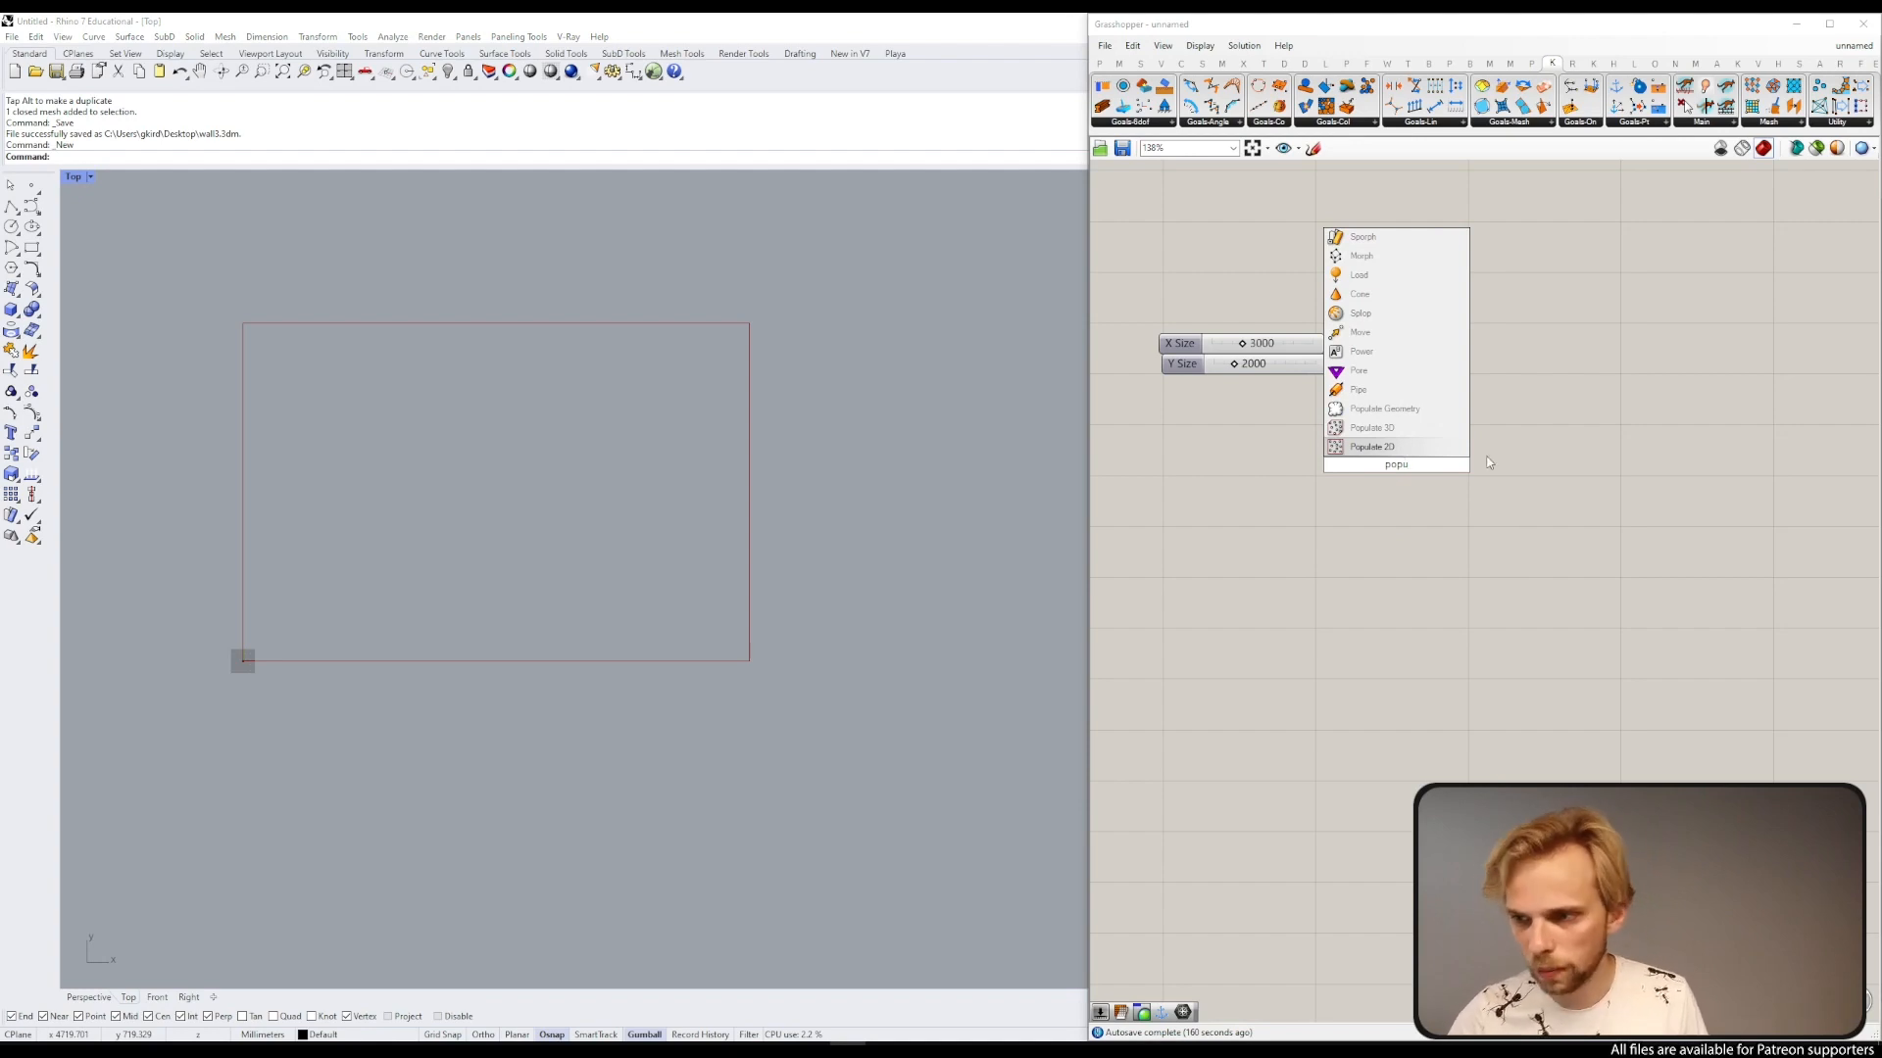
{"action": "left_click", "coordinate": [1420, 447]}
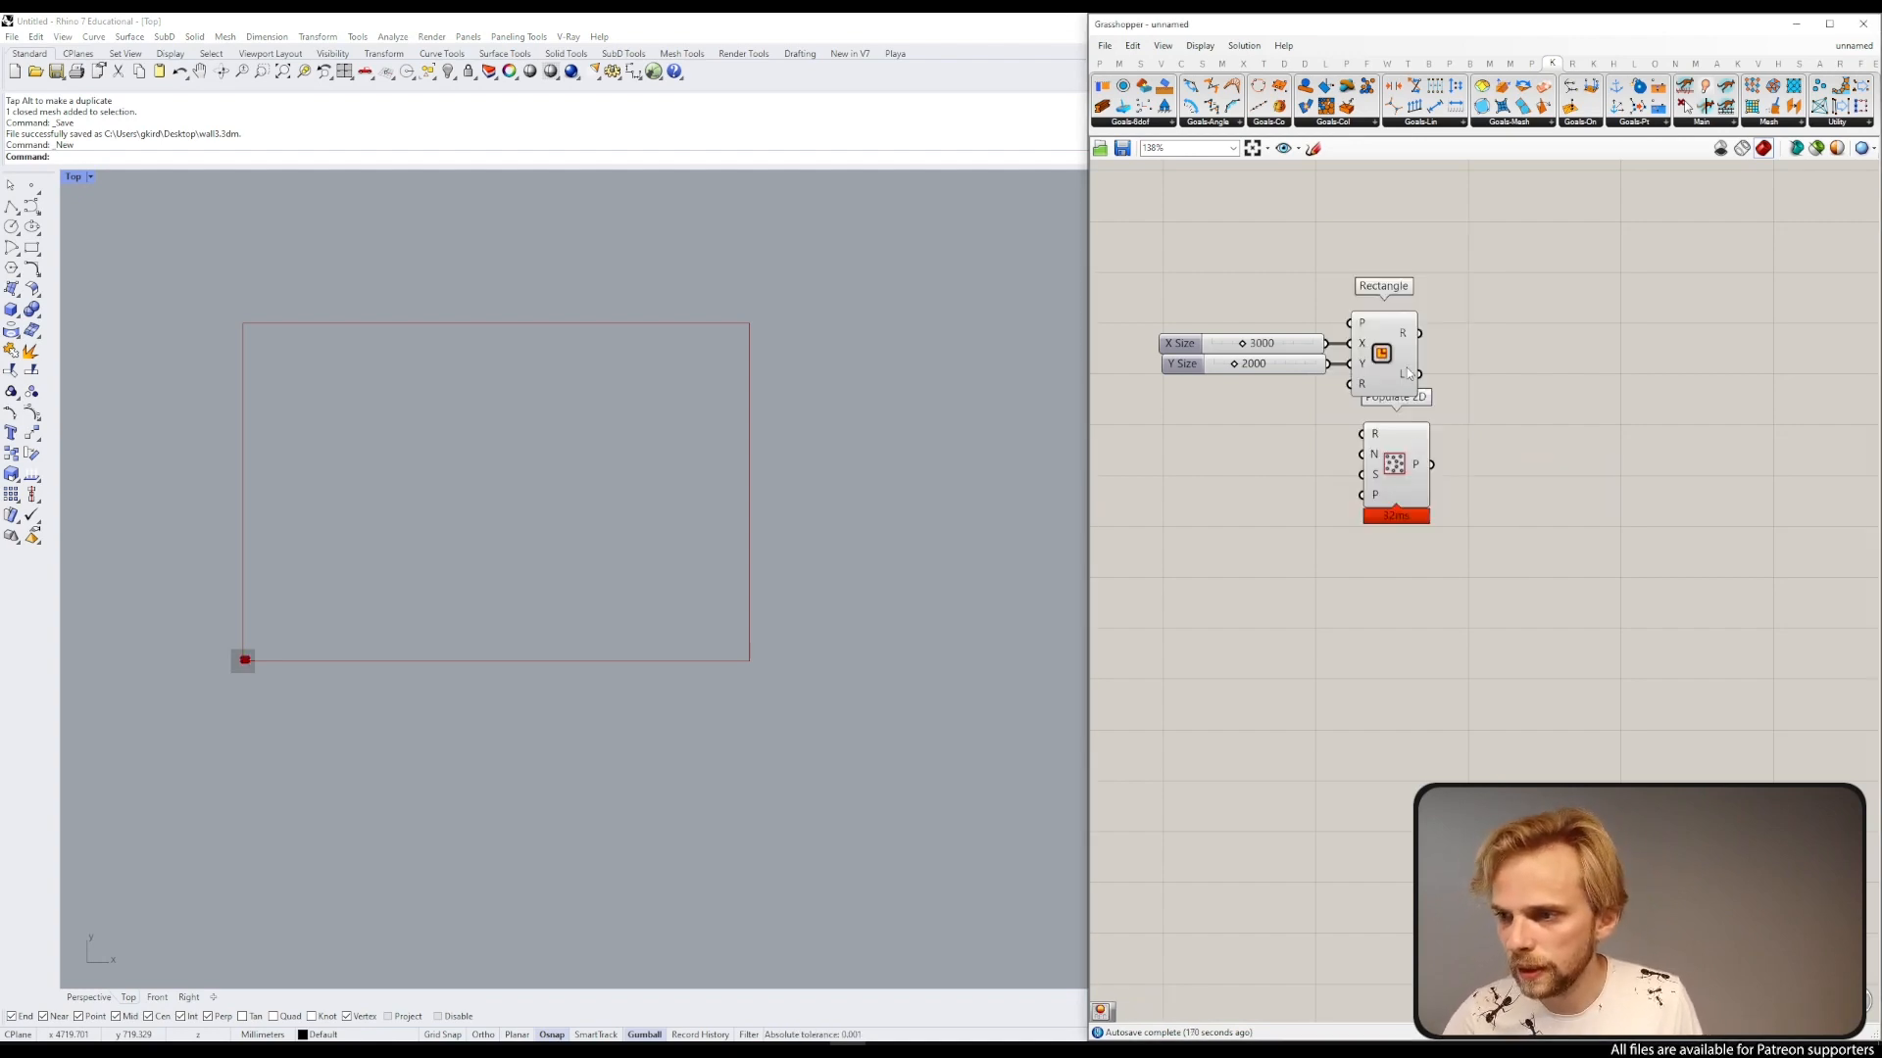
{"action": "left_click_drag", "start_coordinate": [1420, 334], "coordinate": [1534, 453]}
{"action": "left_click", "coordinate": [1417, 474]}
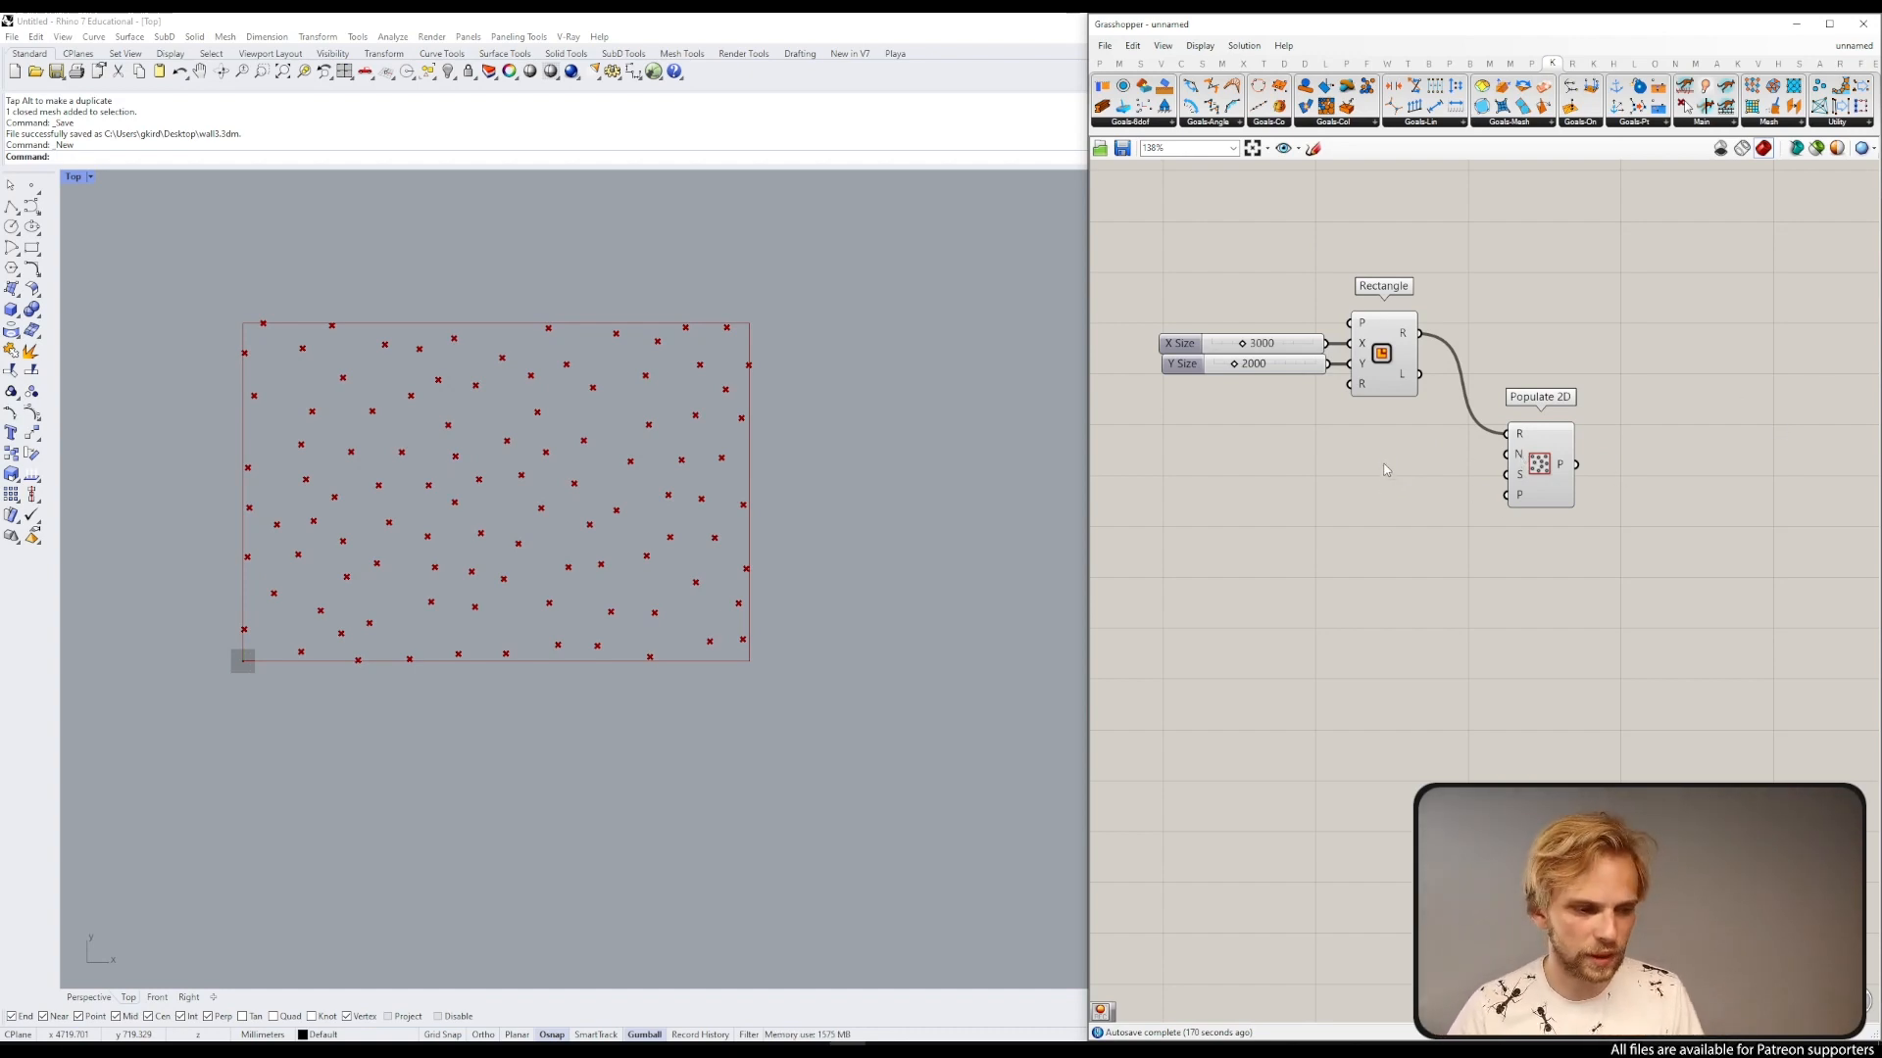
Step: Add a Count slider at 1000 and connect it to the Populate 2D count input
{"action": "double_click", "coordinate": [1354, 485]}
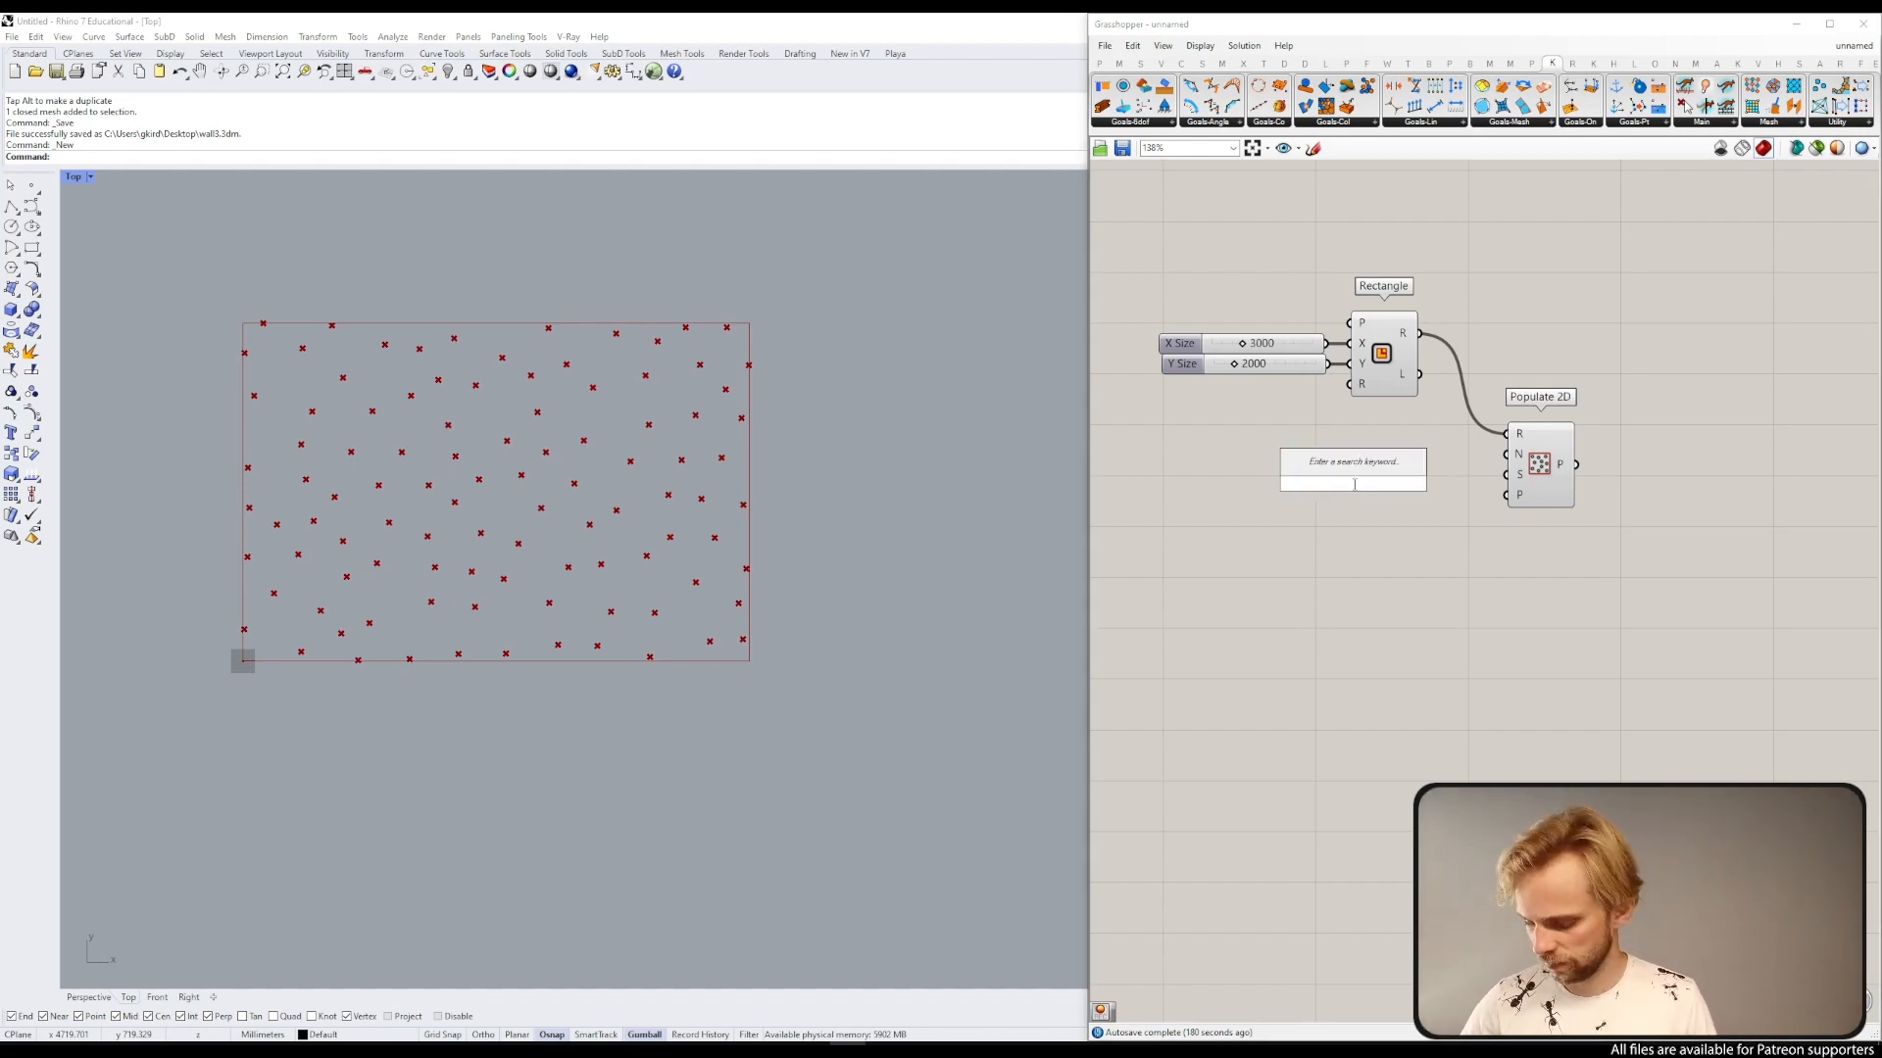
{"action": "type", "text": "500"}
{"action": "key", "text": "Return"}
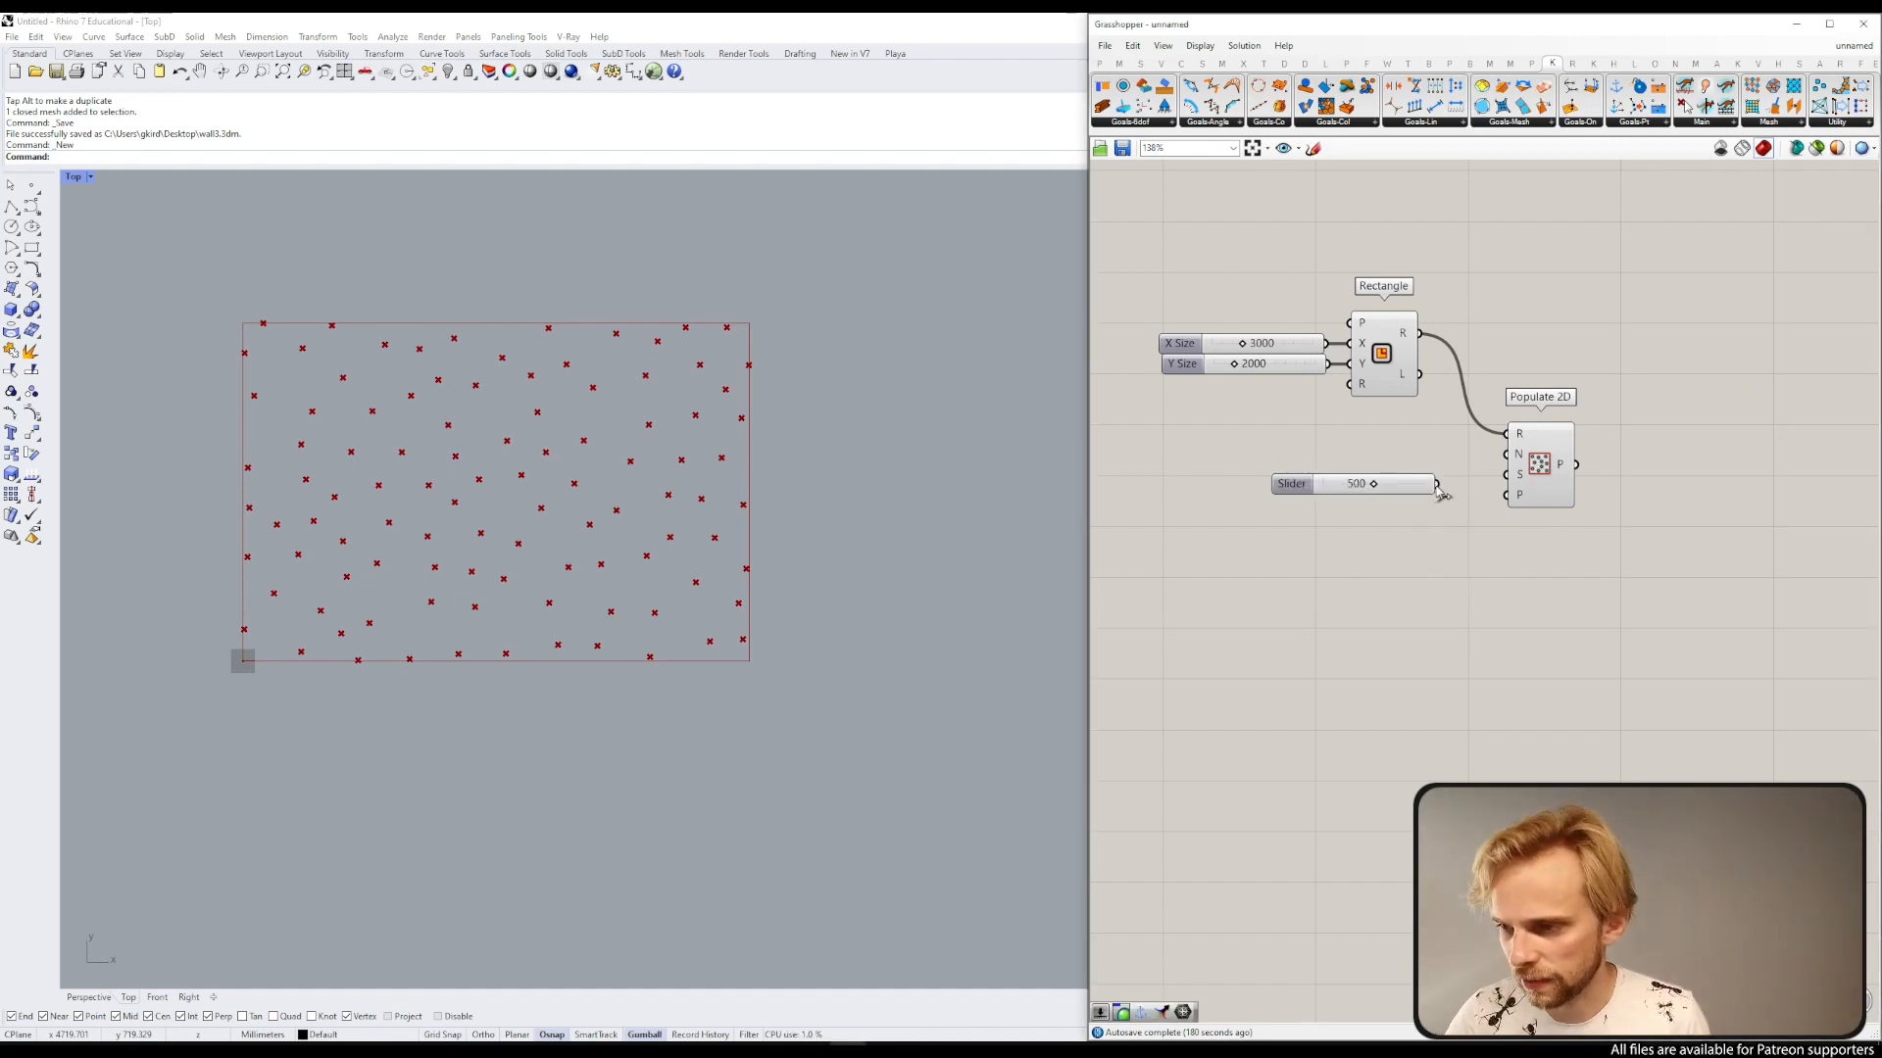
{"action": "left_click_drag", "start_coordinate": [1436, 484], "coordinate": [1644, 480]}
{"action": "left_click", "coordinate": [1583, 287]}
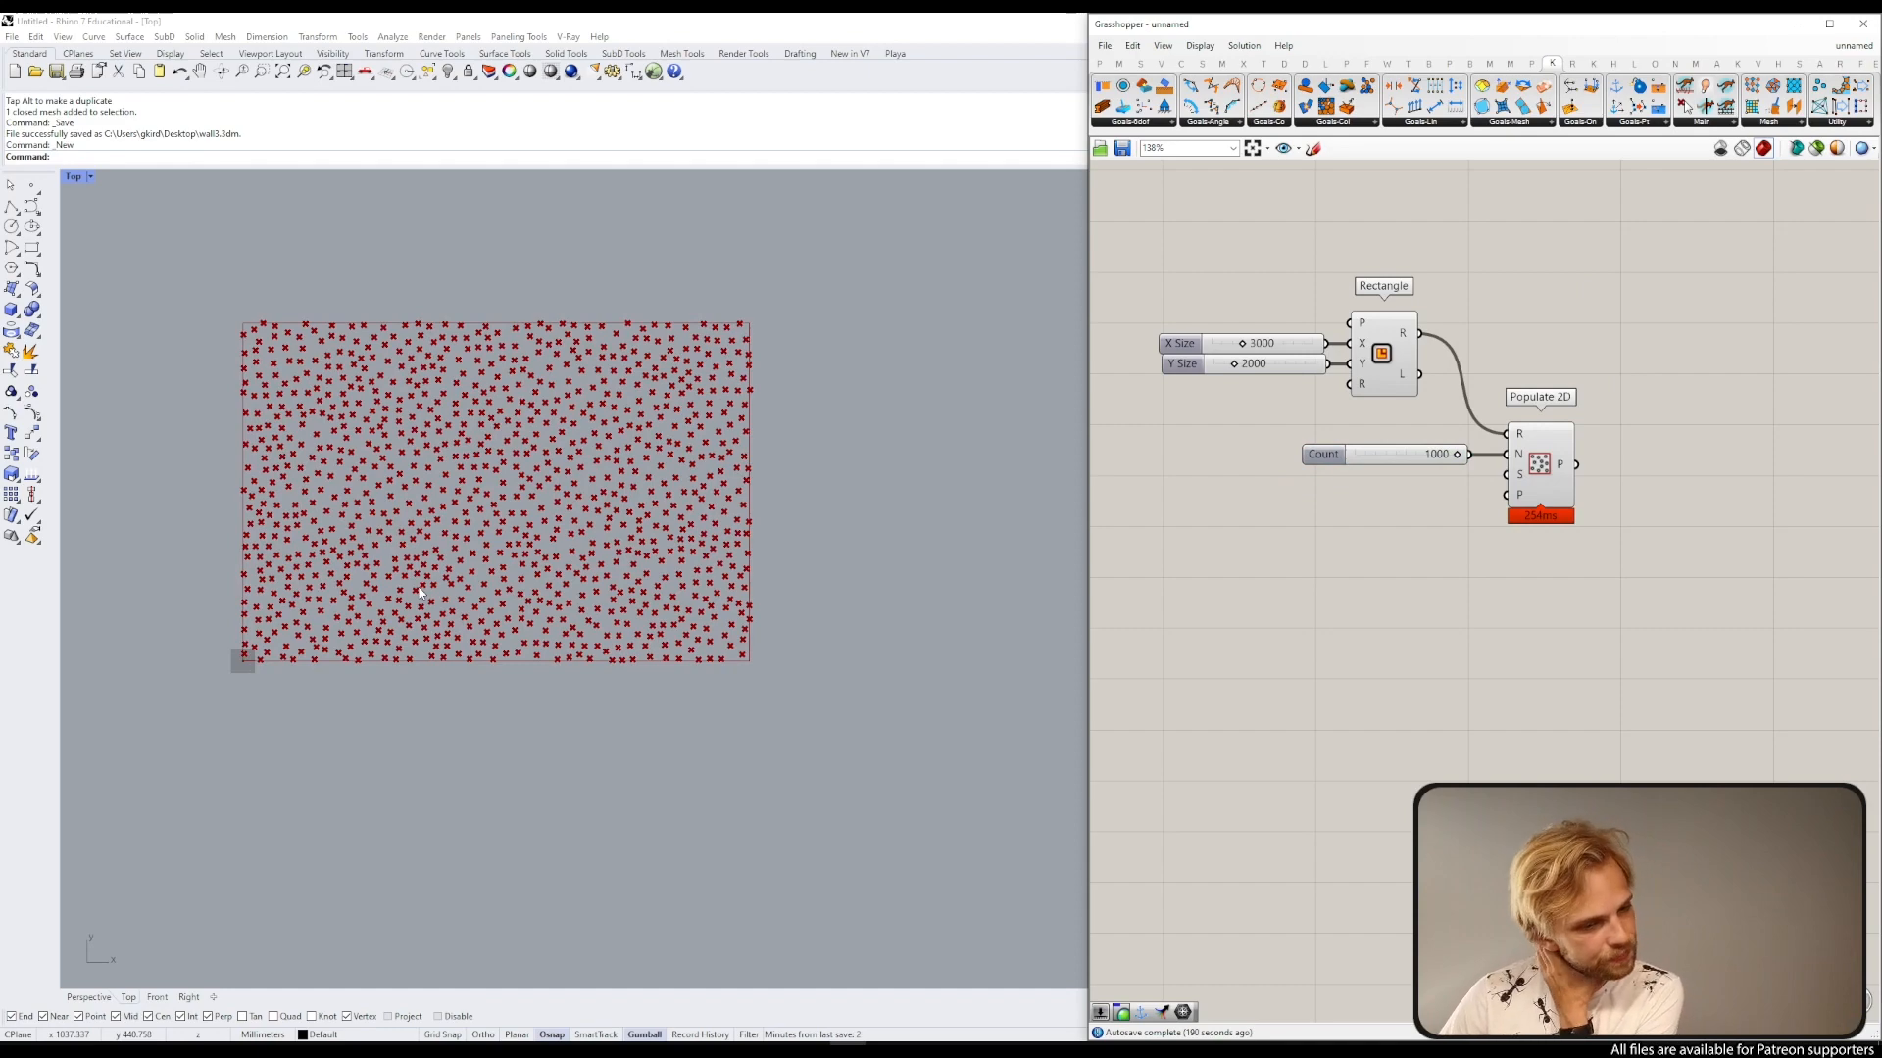
Step: Zoom into the populated points in the Top viewport
{"action": "left_click_drag", "start_coordinate": [1655, 620], "coordinate": [1135, 232]}
{"action": "left_click", "coordinate": [1334, 231]}
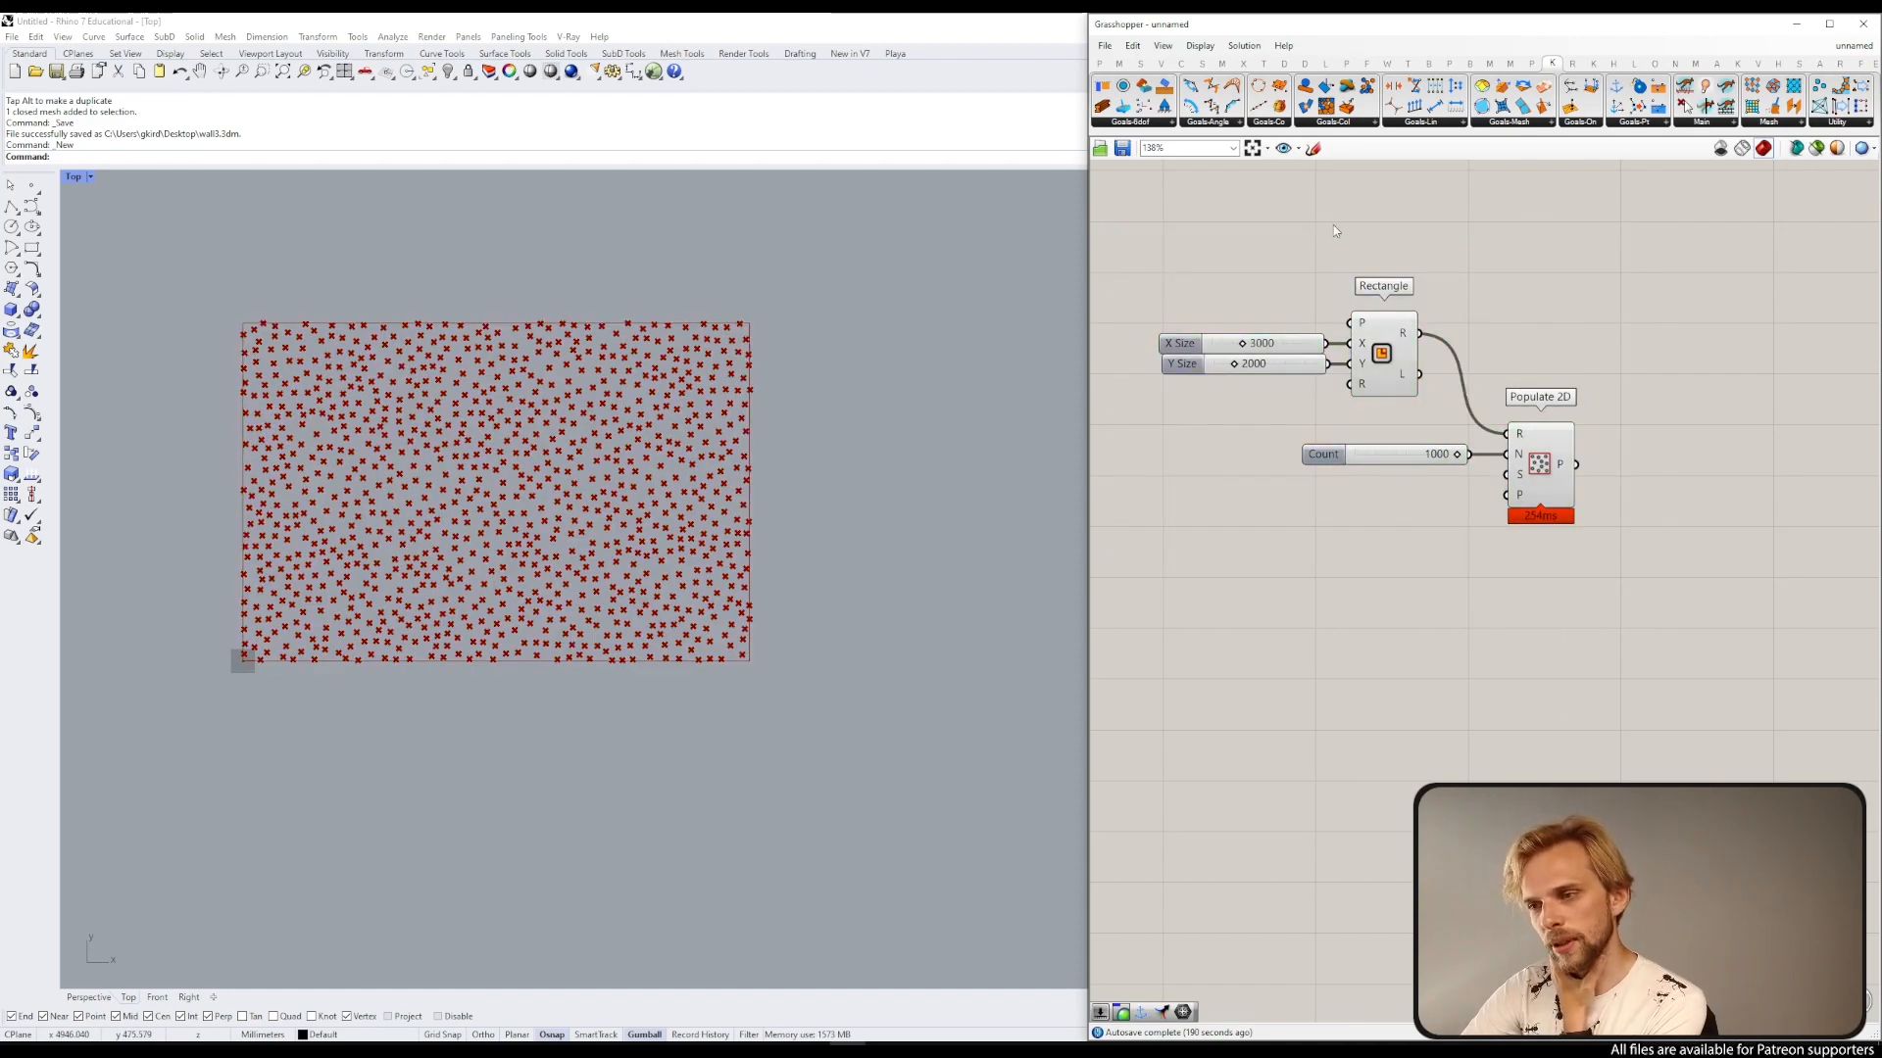
{"action": "left_click_drag", "start_coordinate": [1632, 651], "coordinate": [1078, 213]}
{"action": "left_click", "coordinate": [1365, 513]}
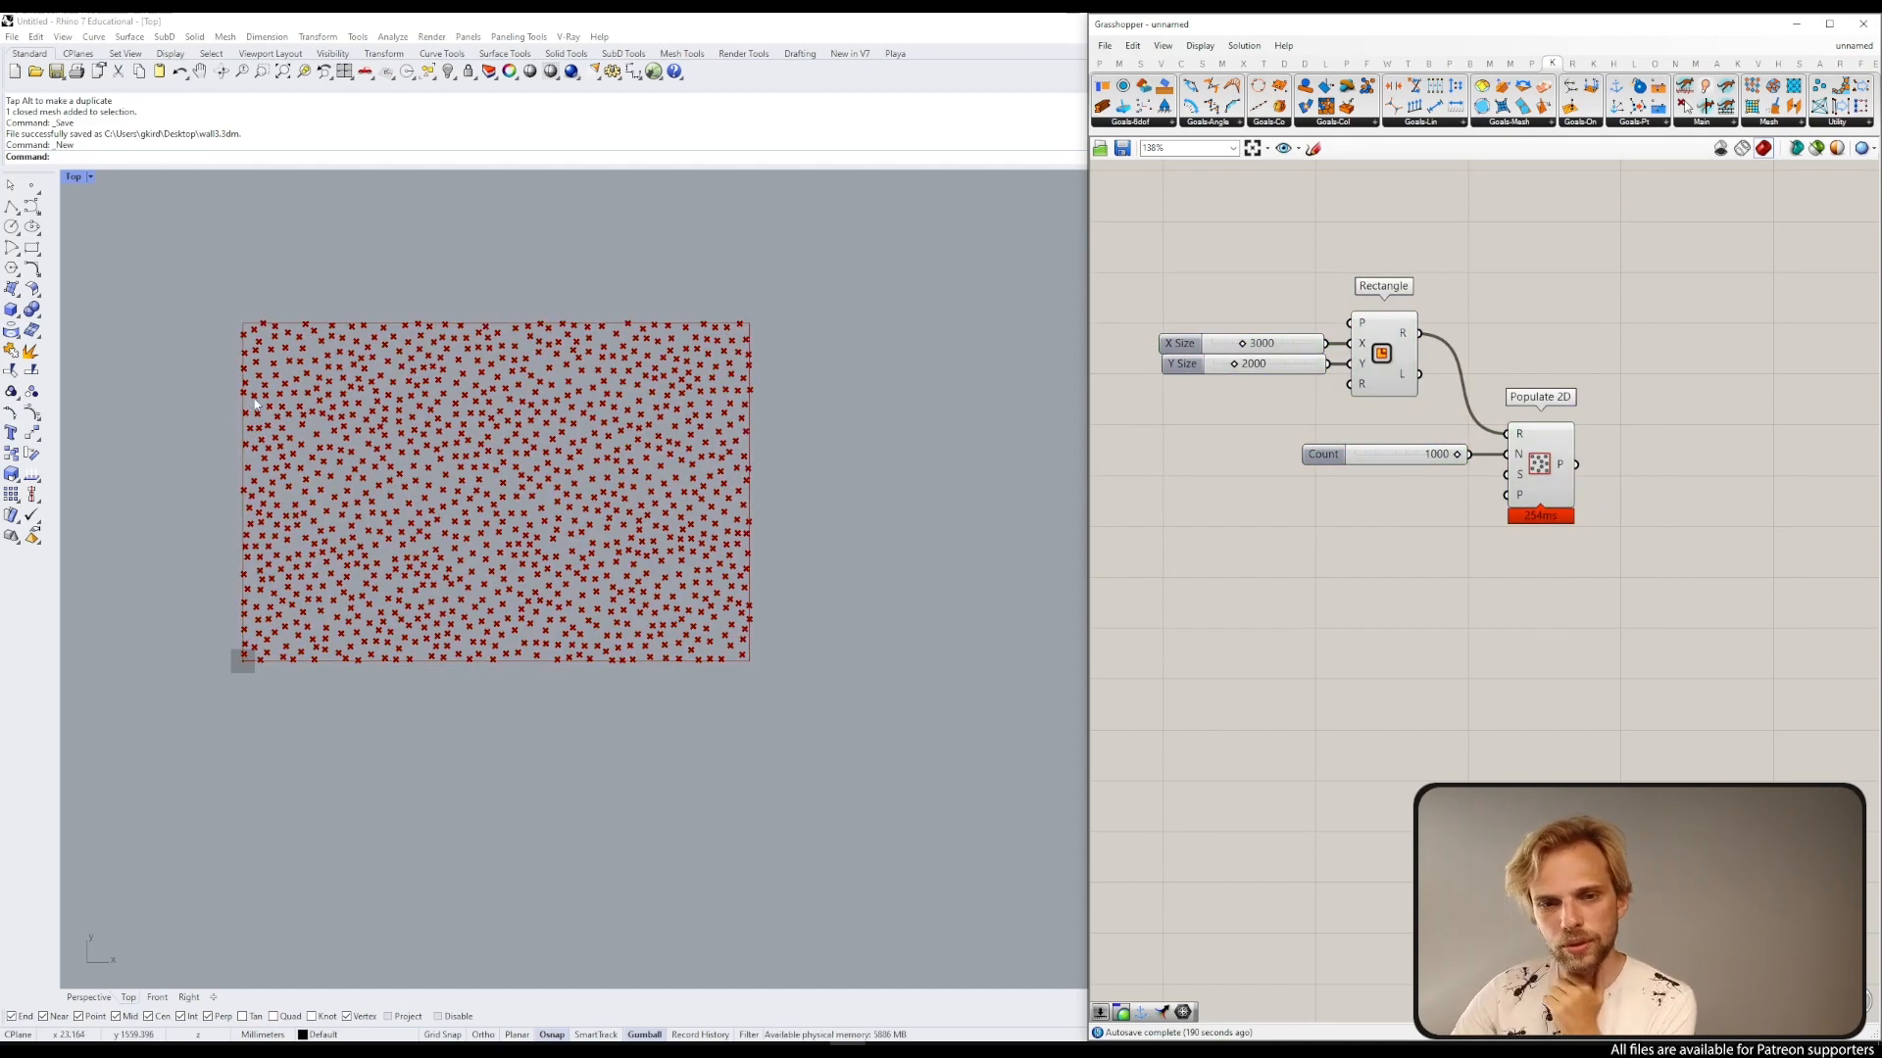
{"action": "scroll", "coordinate": [255, 403], "scroll_direction": "up", "scroll_amount": 5}
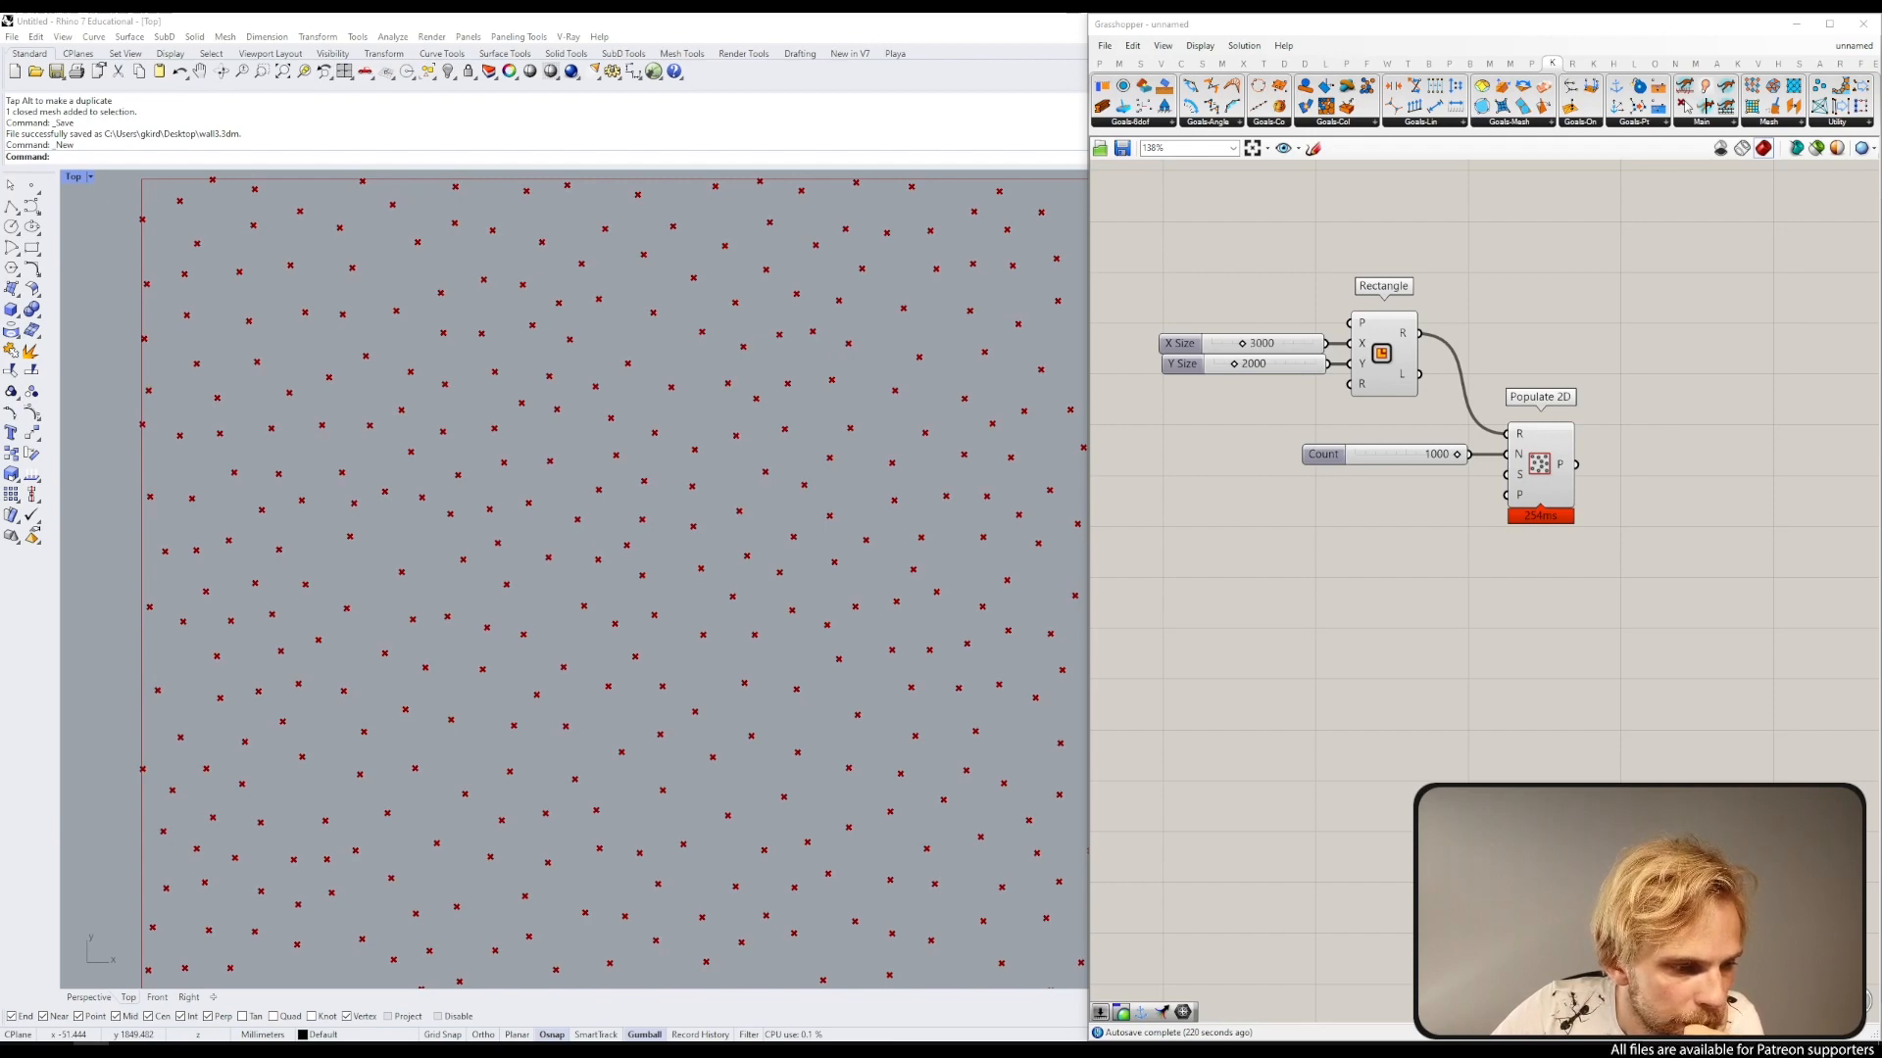
Step: Switch to the browser and look through bubble foam reference images
{"action": "key", "text": "alt+Tab"}
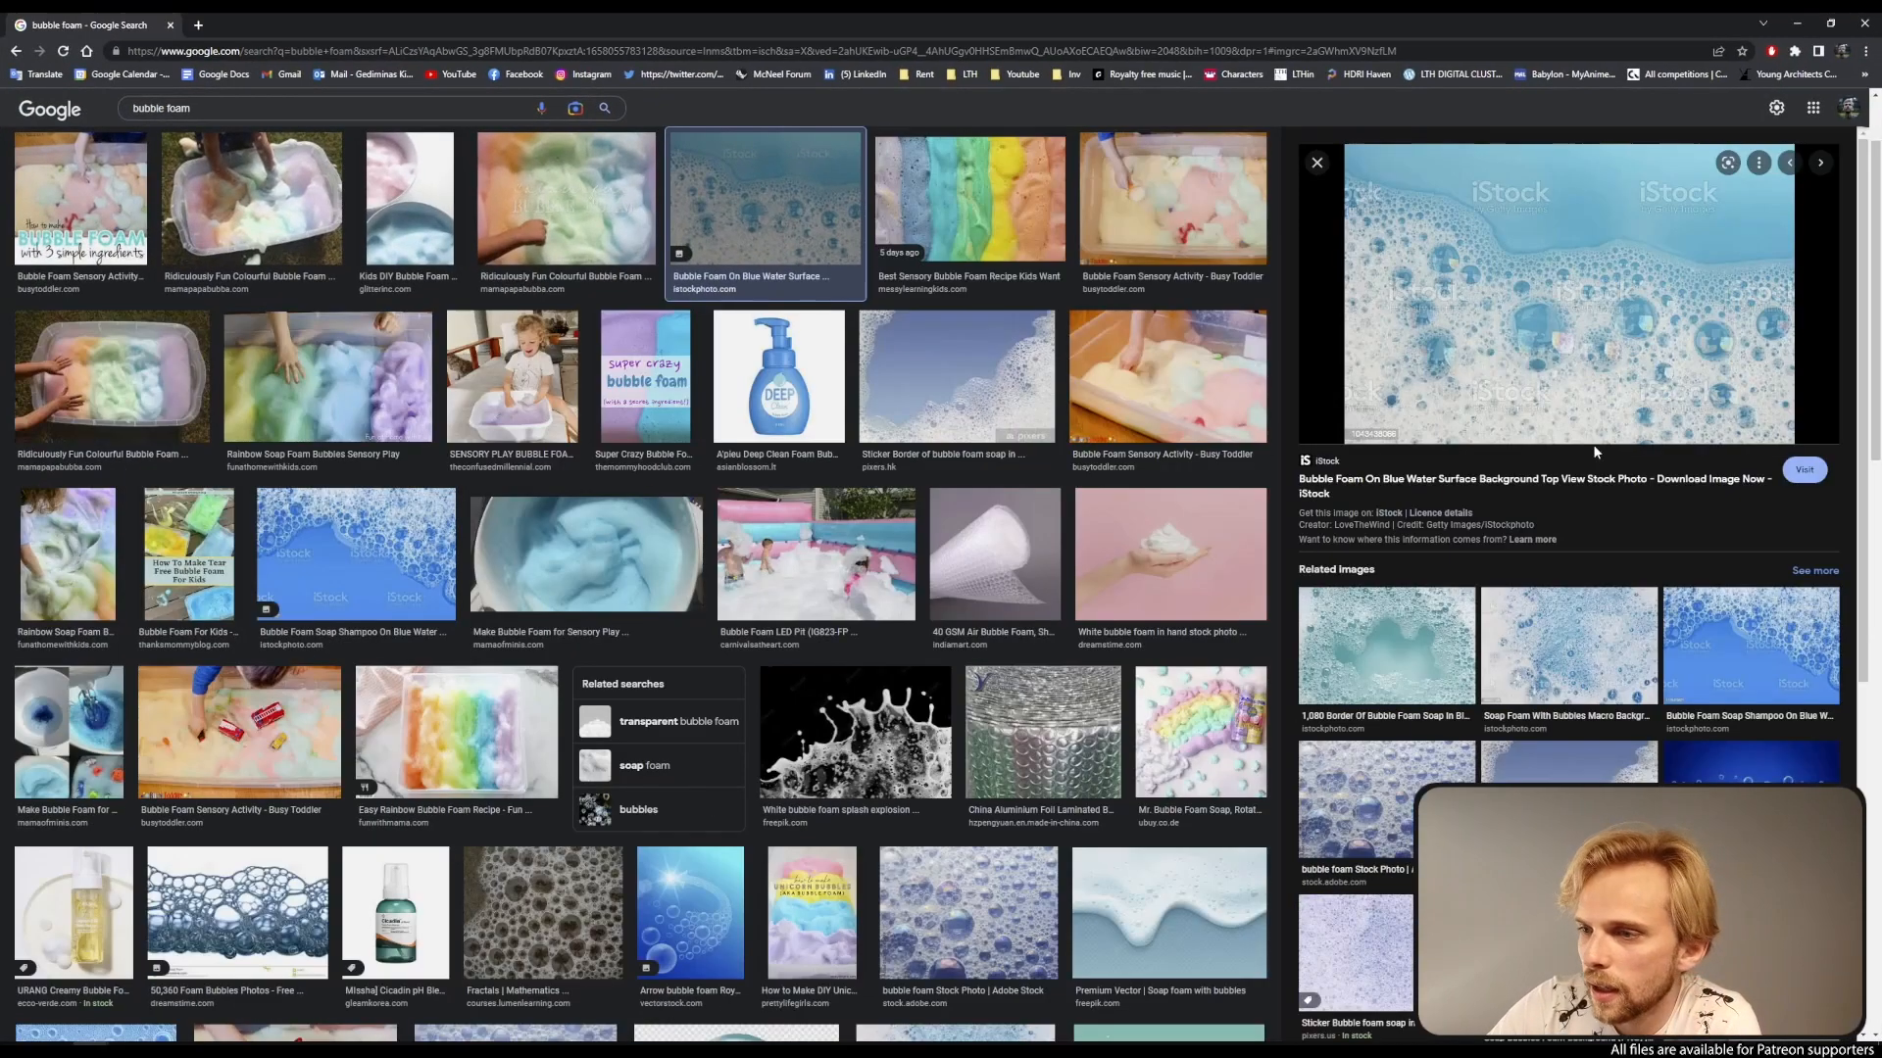
{"action": "left_click", "coordinate": [1723, 669]}
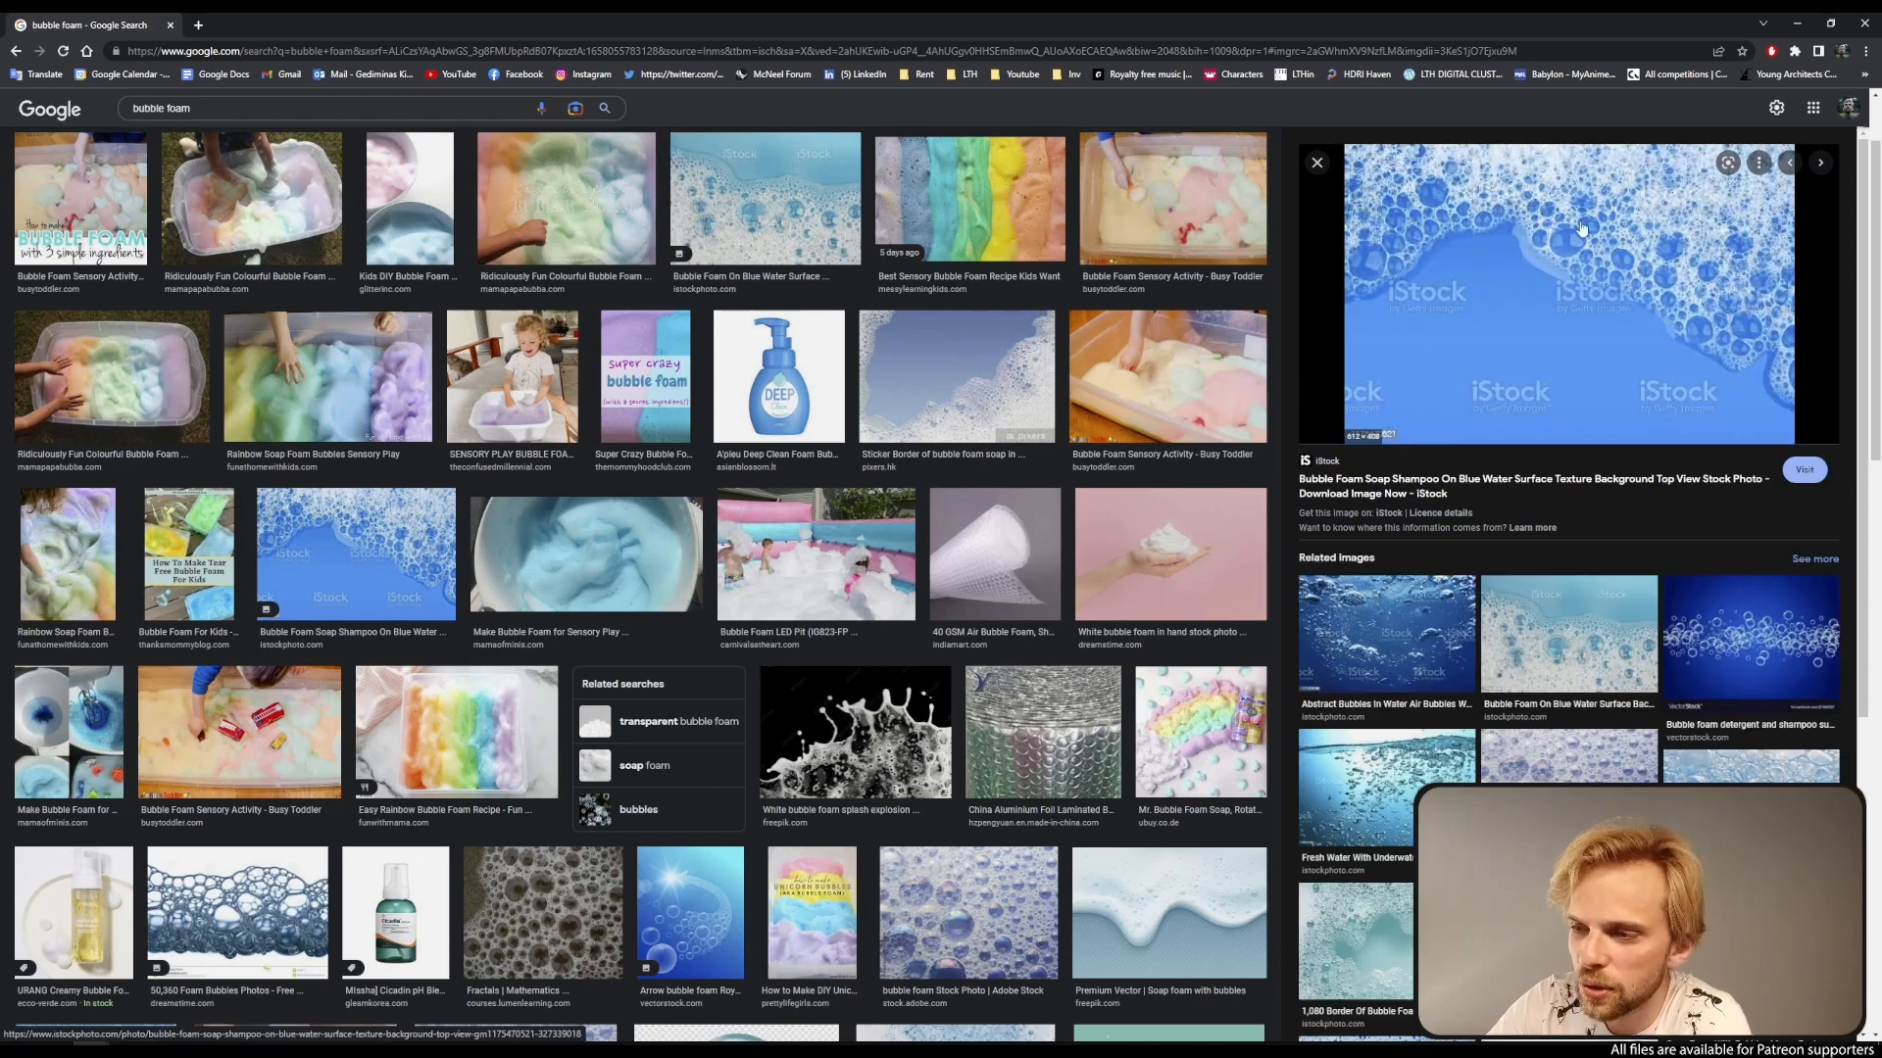
{"action": "left_click", "coordinate": [1568, 752]}
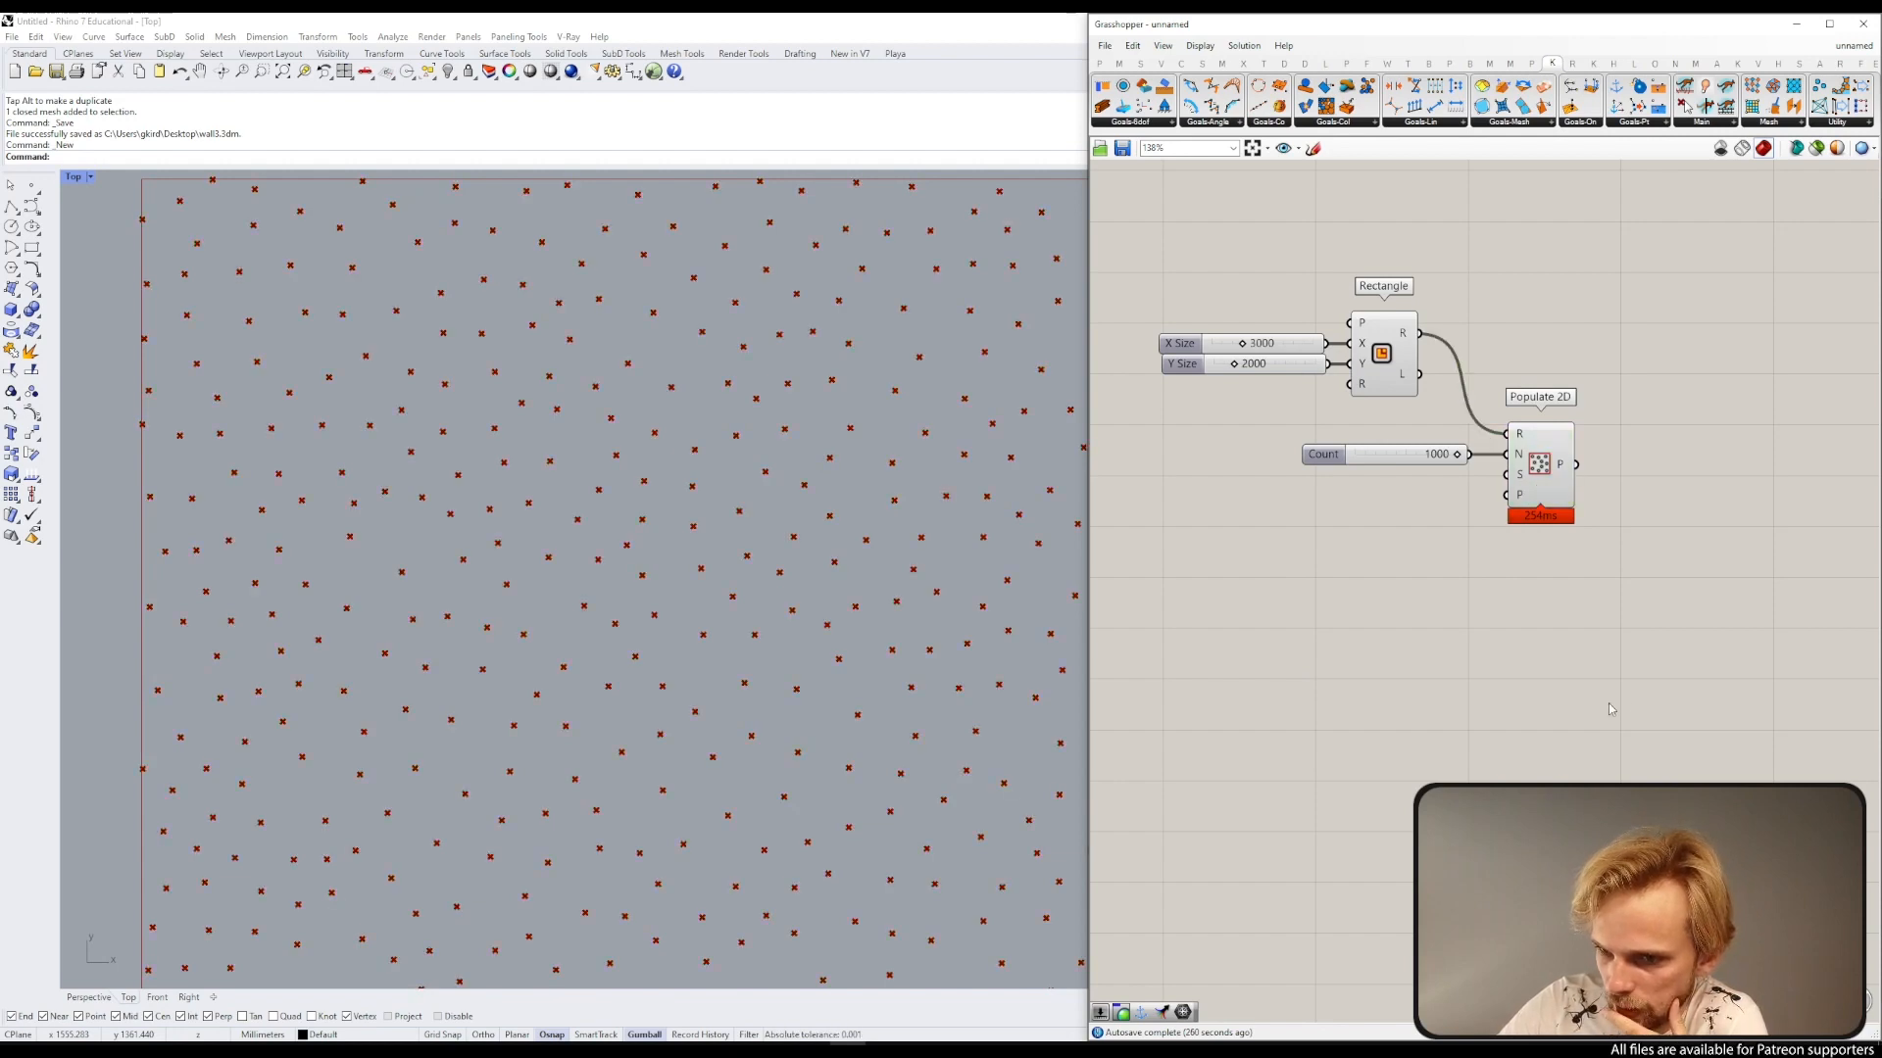
{"action": "right_click_drag", "start_coordinate": [1590, 657], "coordinate": [1478, 669]}
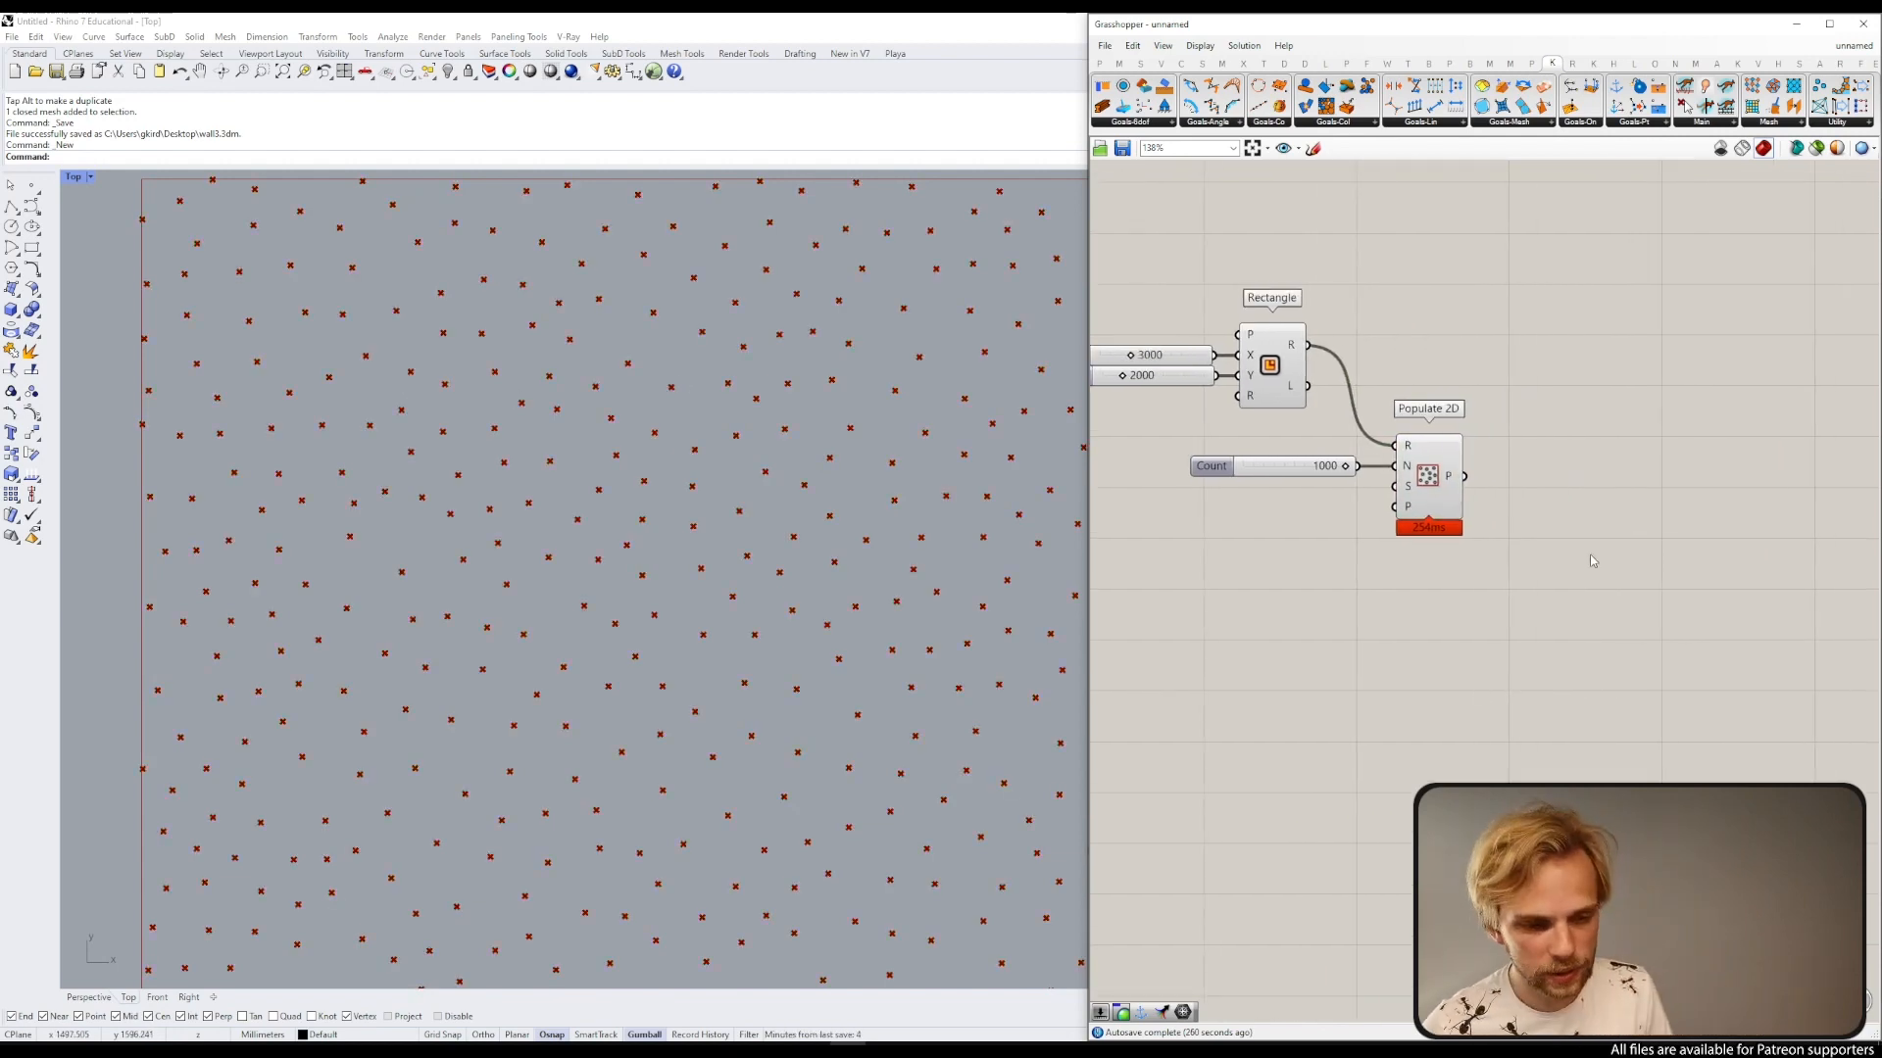
{"action": "double_click", "coordinate": [1659, 579]}
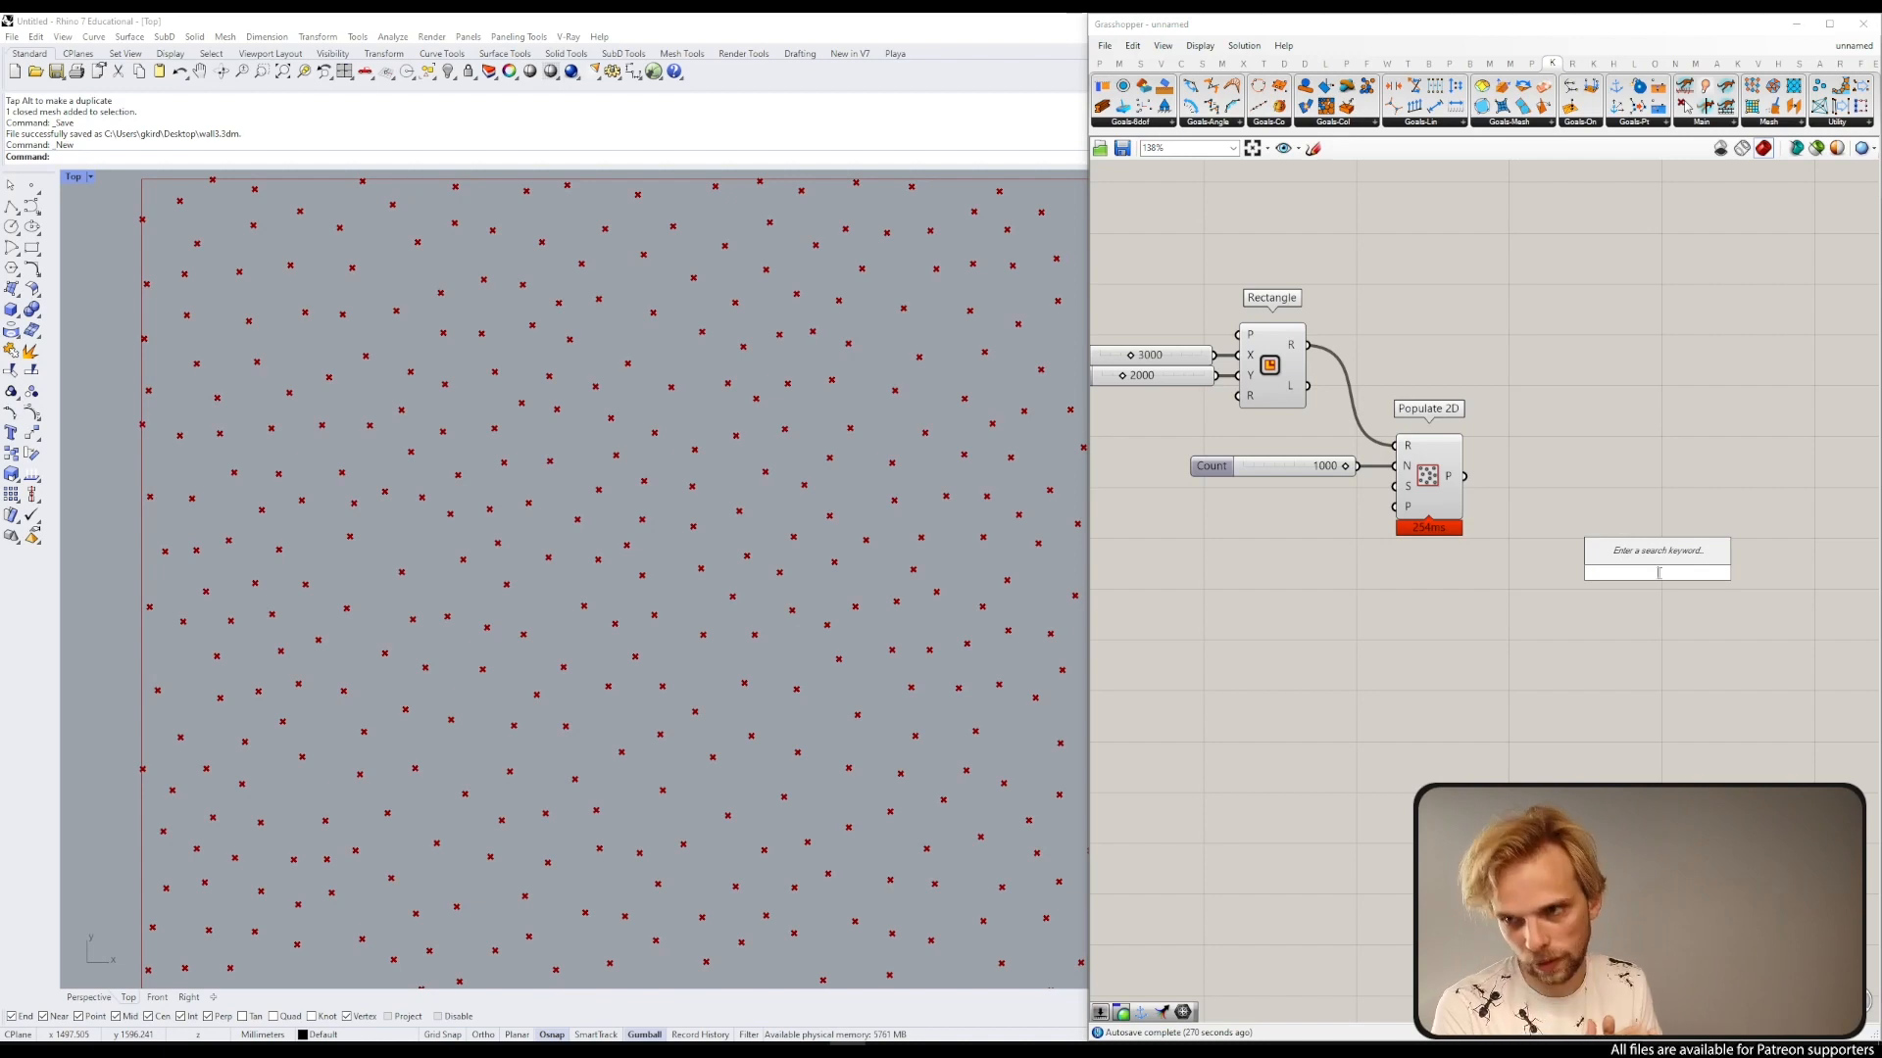
{"action": "left_click", "coordinate": [1438, 478]}
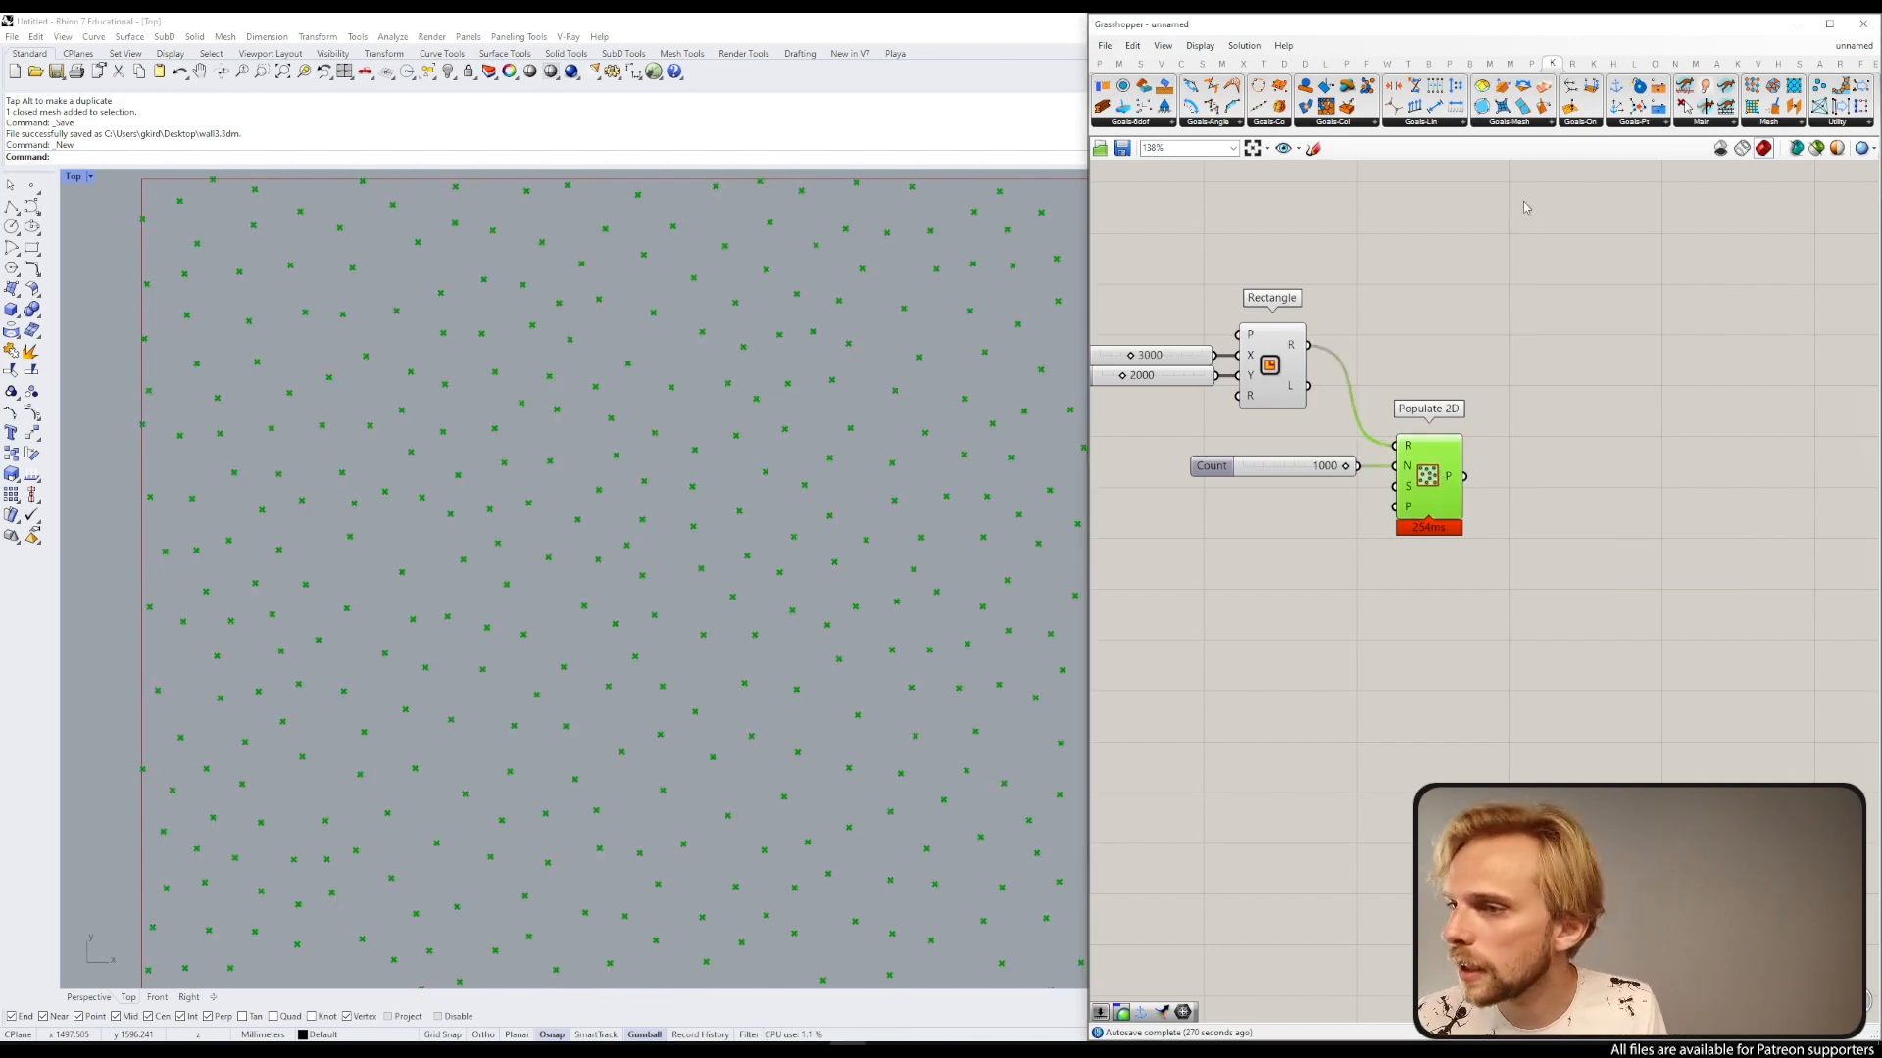
{"action": "left_click", "coordinate": [1444, 235]}
Step: Place a Kangaroo ImageCircles component on the canvas
{"action": "left_click", "coordinate": [1341, 122]}
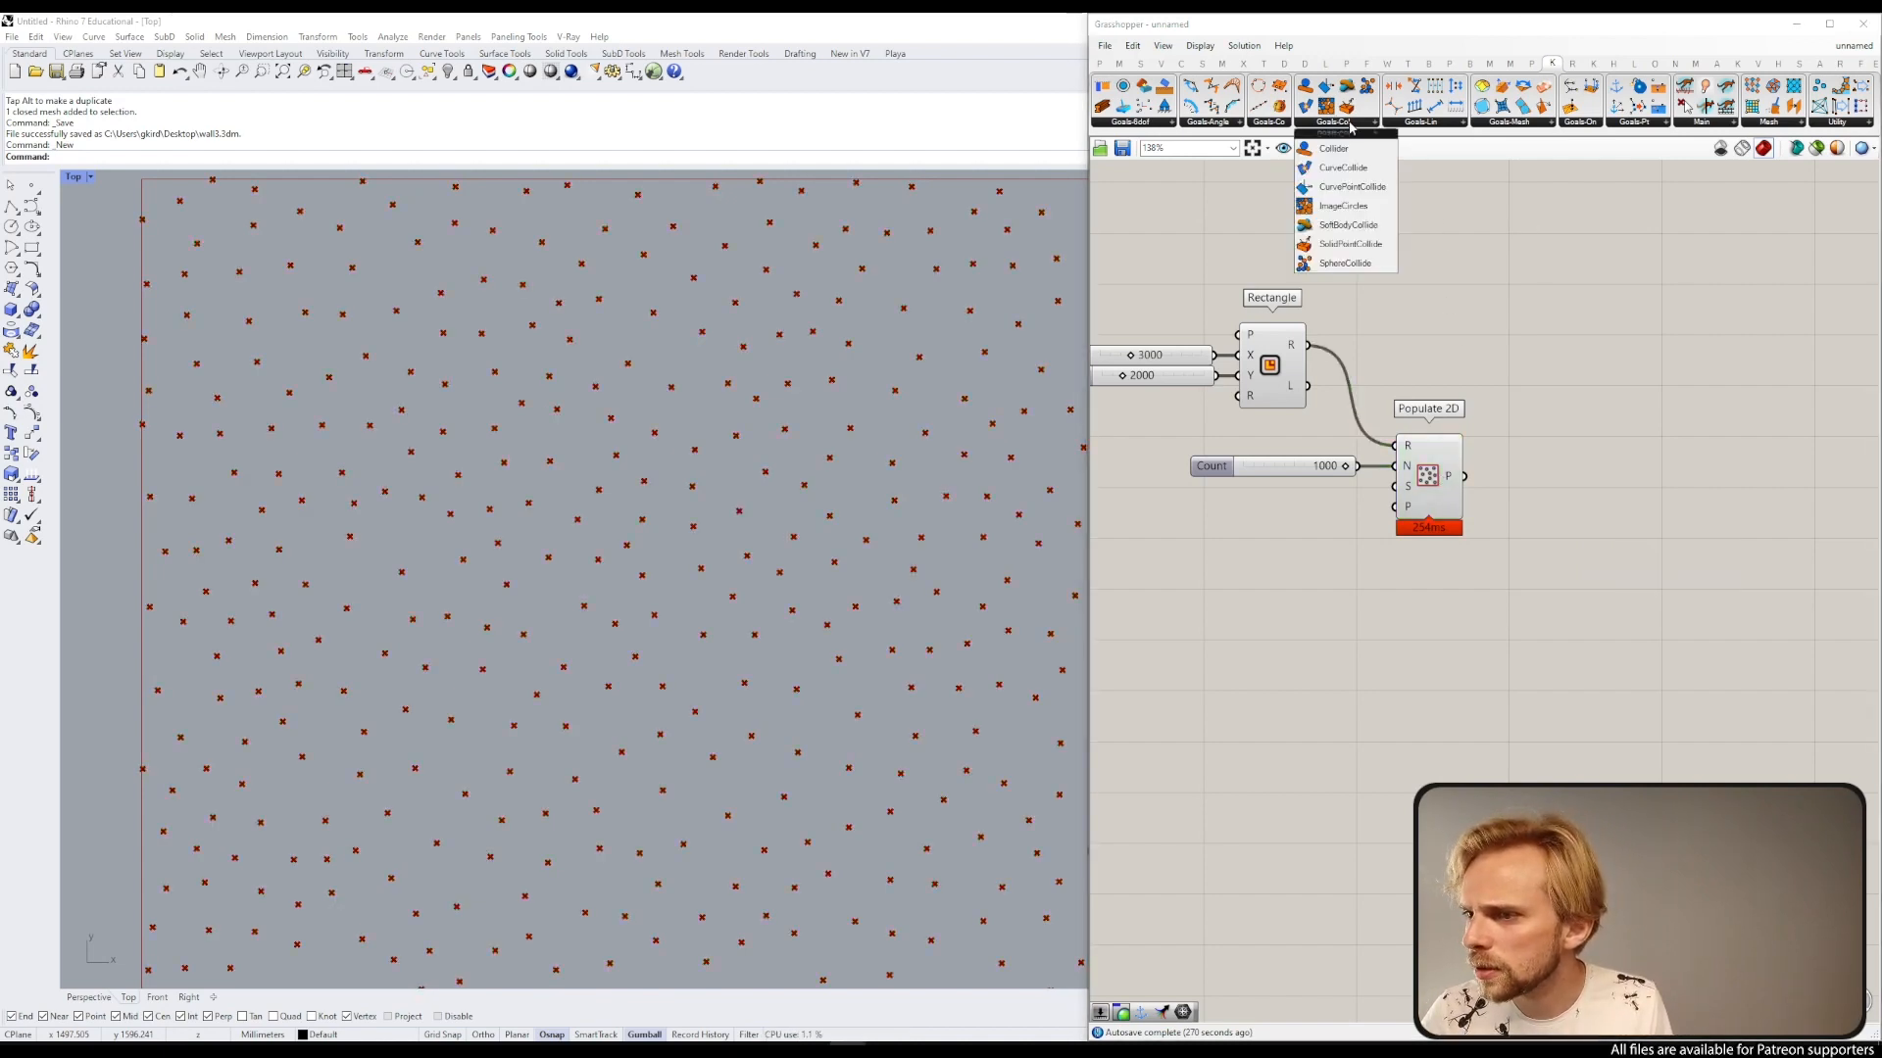
{"action": "left_click", "coordinate": [1318, 211]}
{"action": "left_click", "coordinate": [1688, 485]}
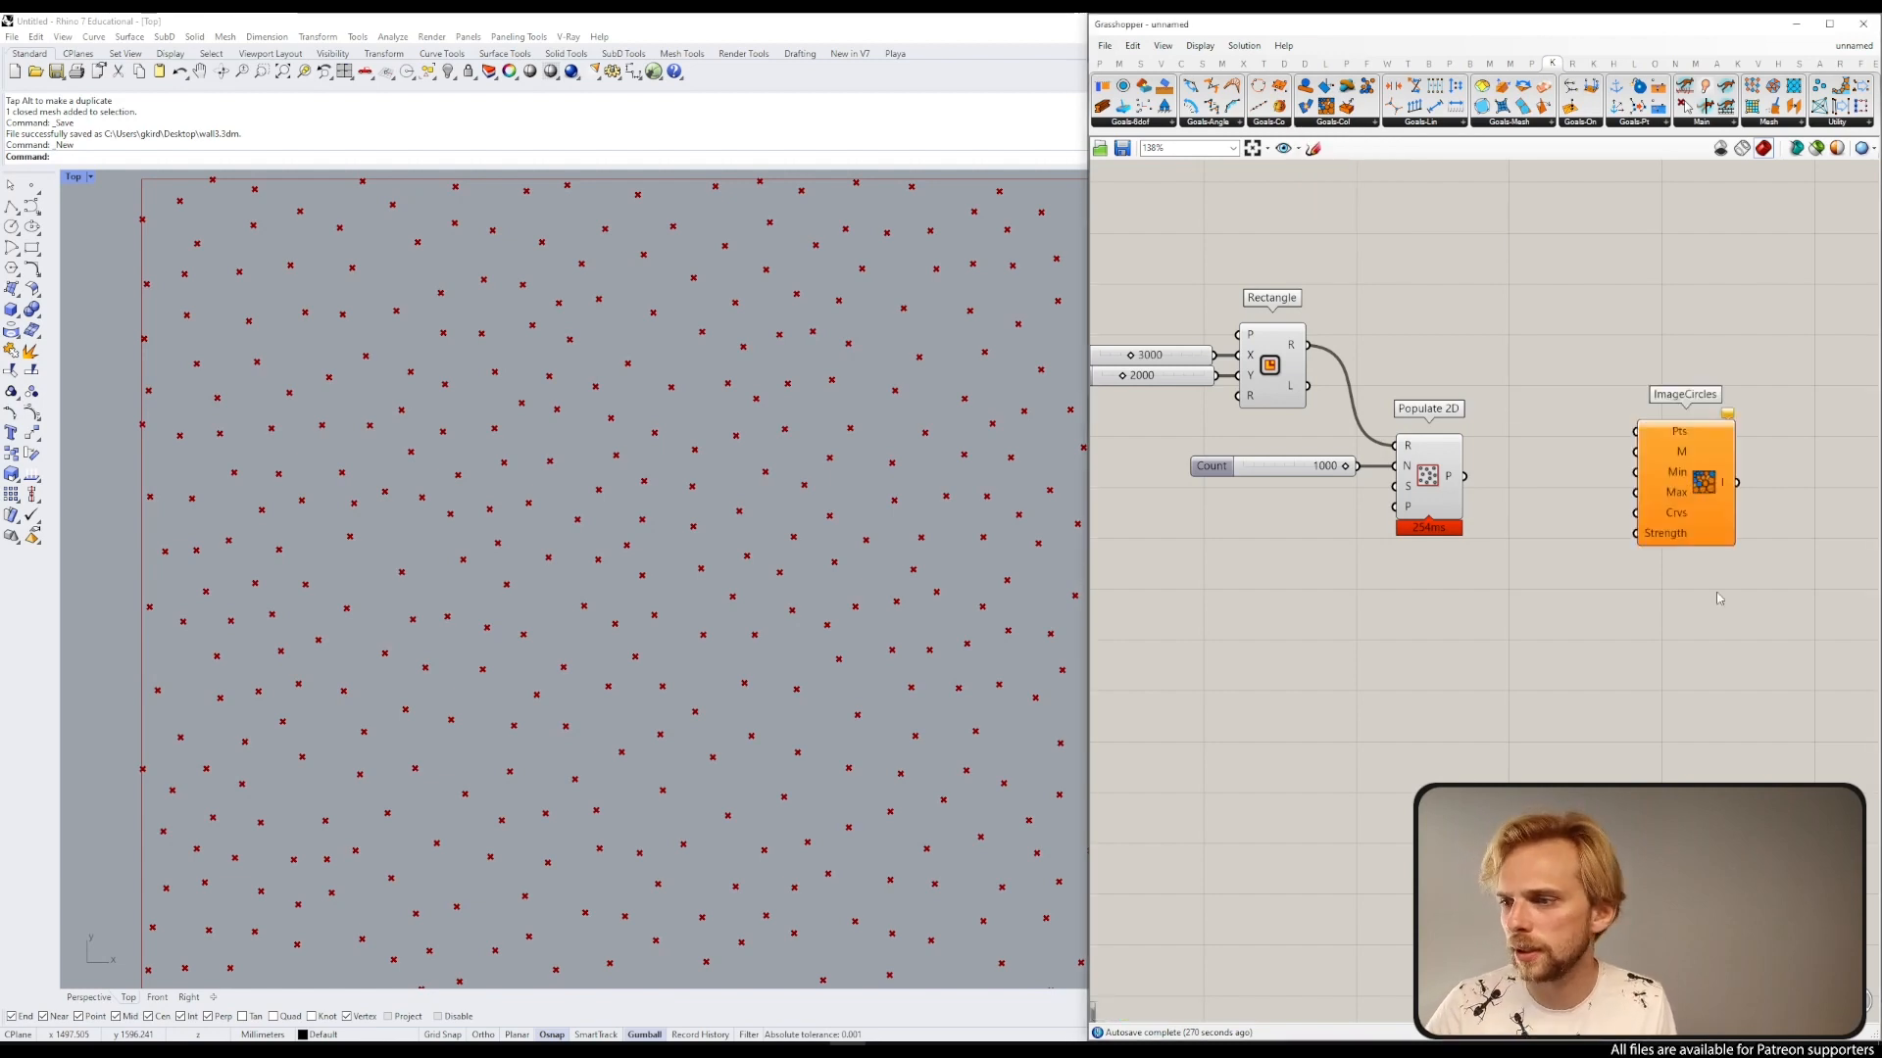
Step: Enlarge the Grasshopper window across the Rhino viewport and tidy the component layout
{"action": "right_click_drag", "start_coordinate": [1718, 596], "coordinate": [1617, 519]}
{"action": "left_click_drag", "start_coordinate": [1574, 410], "coordinate": [1513, 470]}
{"action": "scroll", "coordinate": [1465, 457], "scroll_direction": "down", "scroll_amount": 2}
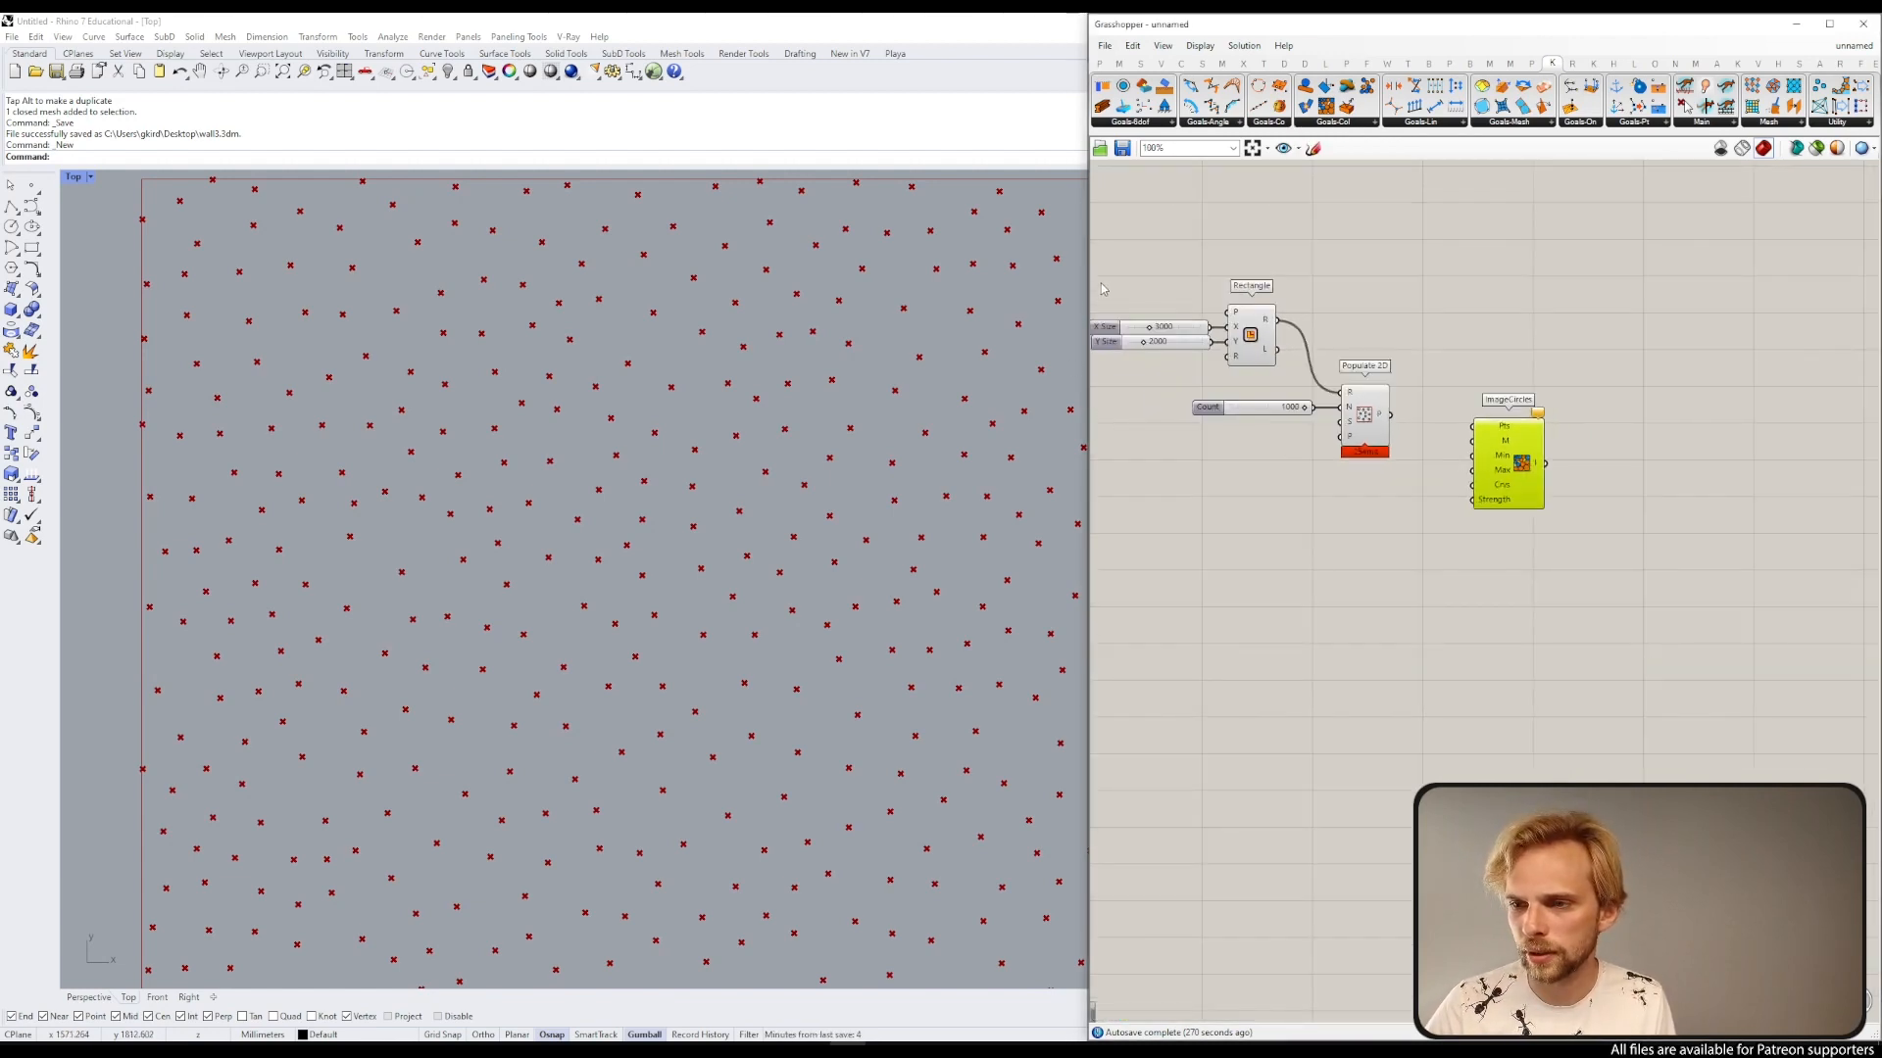
{"action": "left_click_drag", "start_coordinate": [1091, 281], "coordinate": [803, 281]}
{"action": "scroll", "coordinate": [1159, 401], "scroll_direction": "up", "scroll_amount": 2}
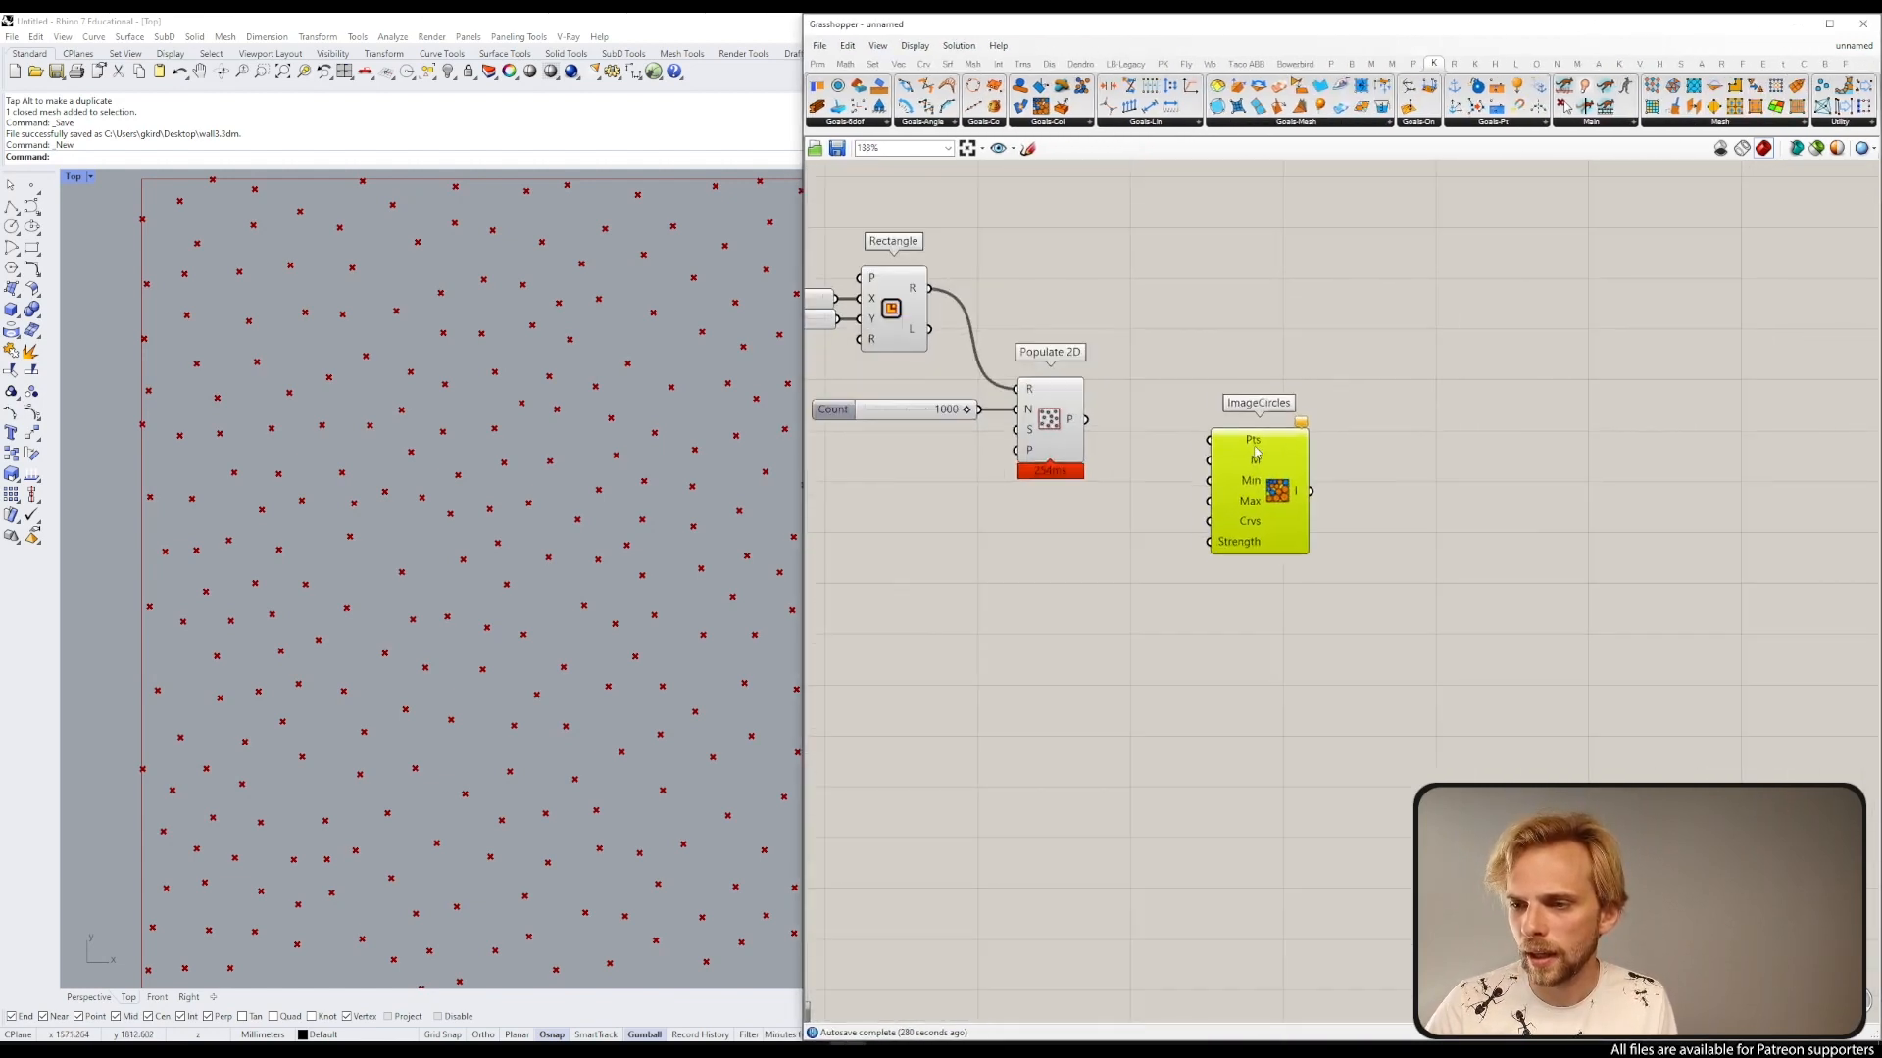
Step: Connect the Populate 2D points output to the ImageCircles Pts input
{"action": "left_click_drag", "start_coordinate": [1218, 450], "coordinate": [1430, 430]}
{"action": "scroll", "coordinate": [1157, 410], "scroll_direction": "up", "scroll_amount": 3}
{"action": "left_click_drag", "start_coordinate": [1041, 426], "coordinate": [1583, 445]}
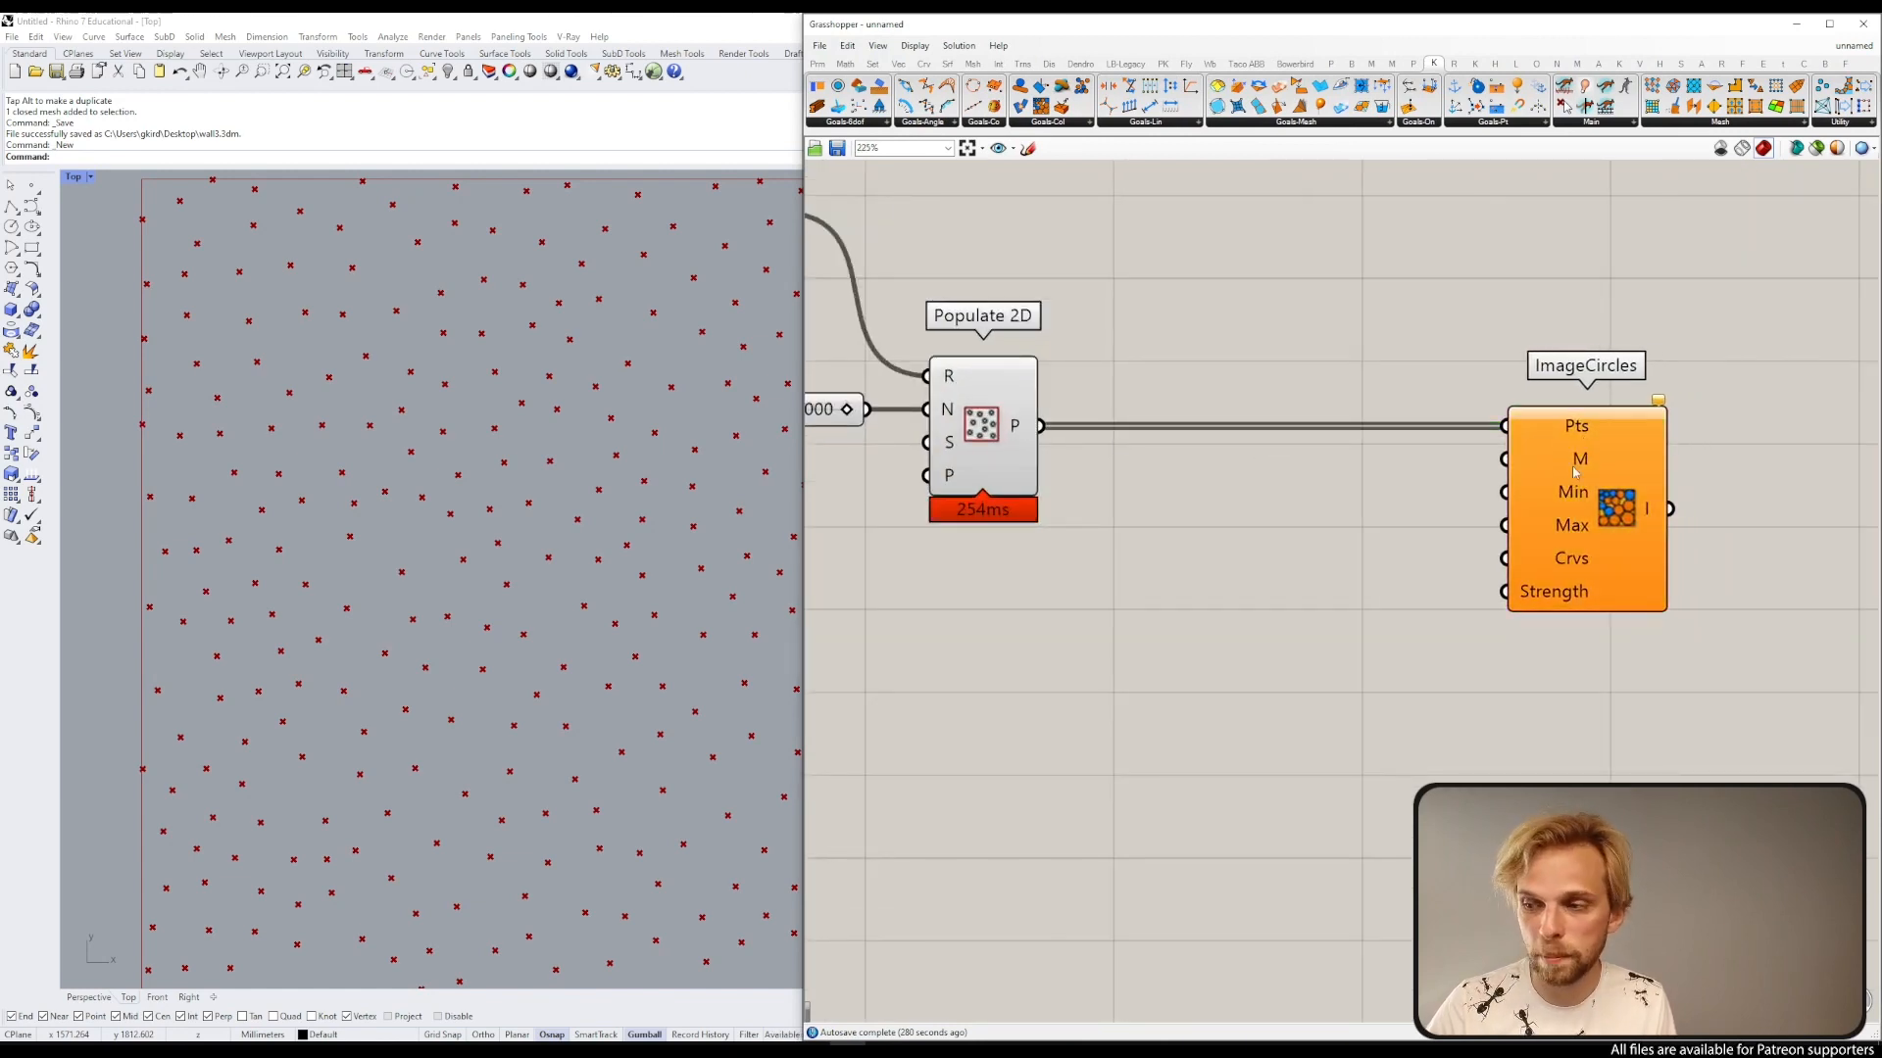
{"action": "mouse_move", "coordinate": [1575, 472]}
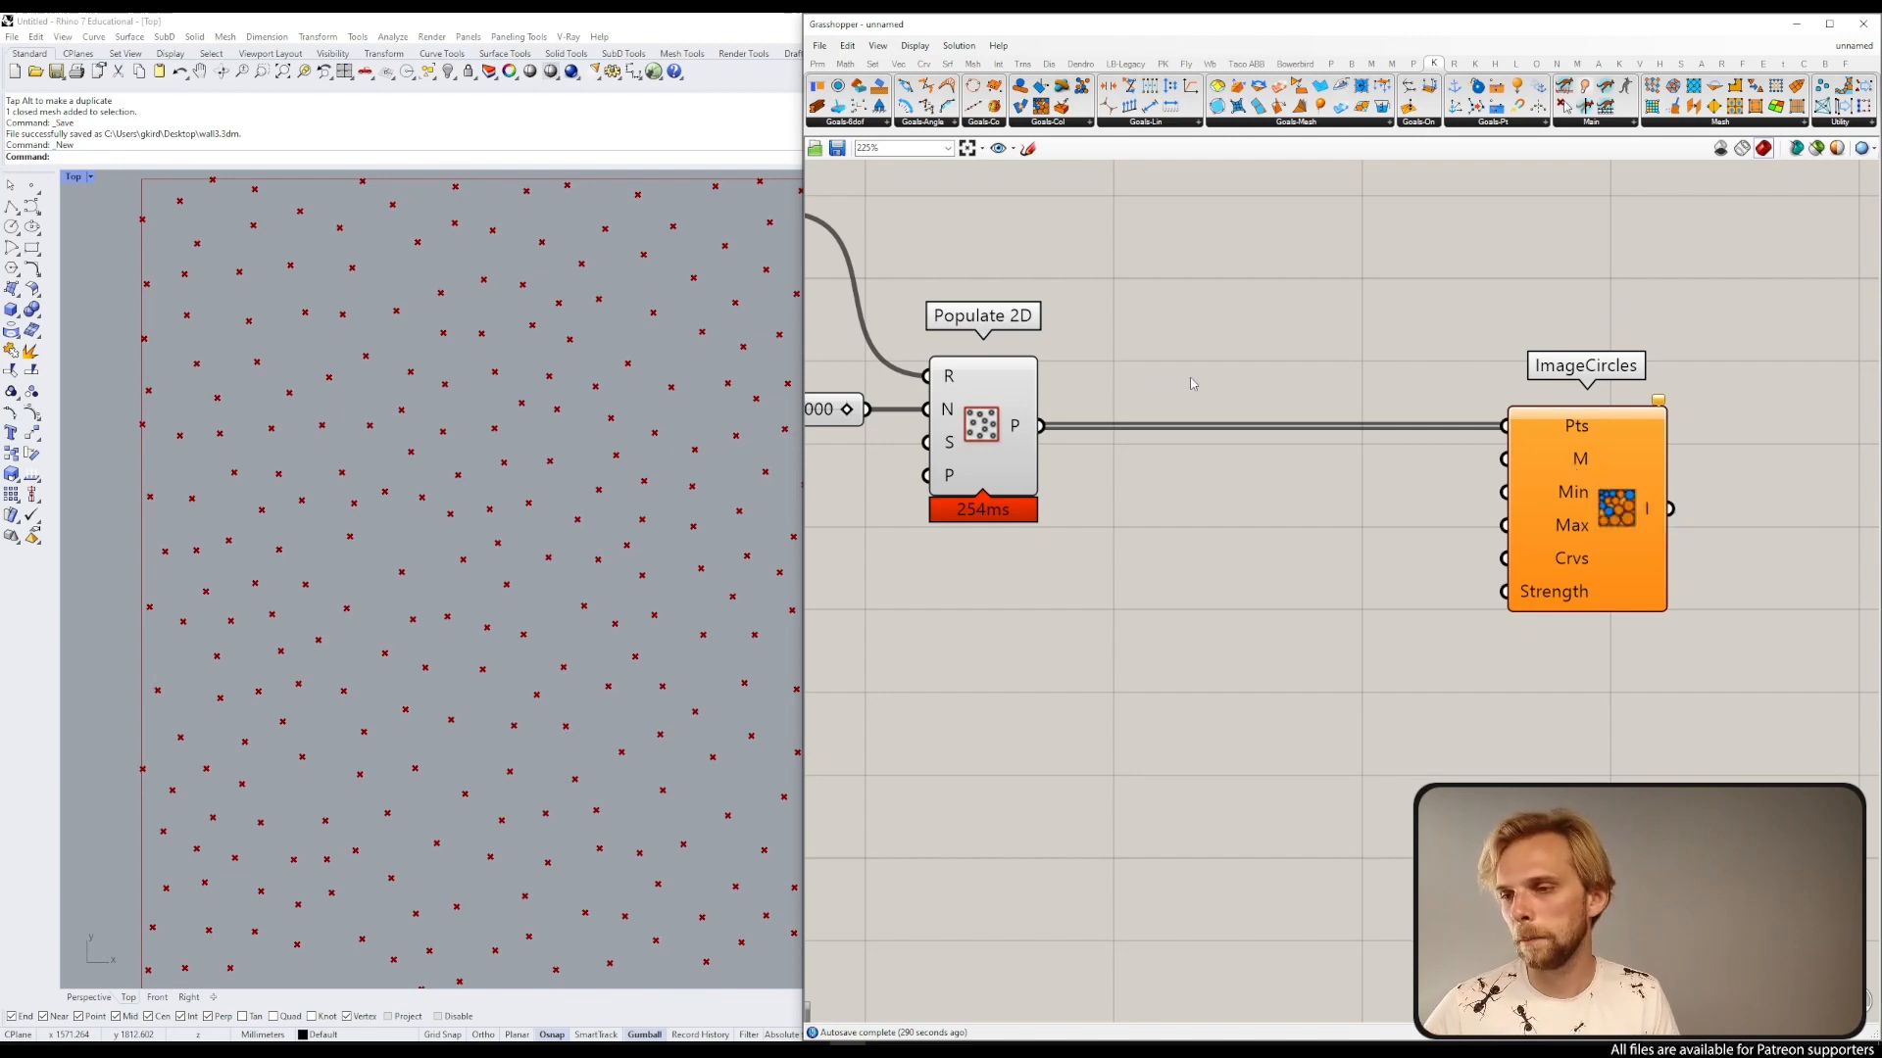
{"action": "scroll", "coordinate": [1116, 321], "scroll_direction": "down", "scroll_amount": 3}
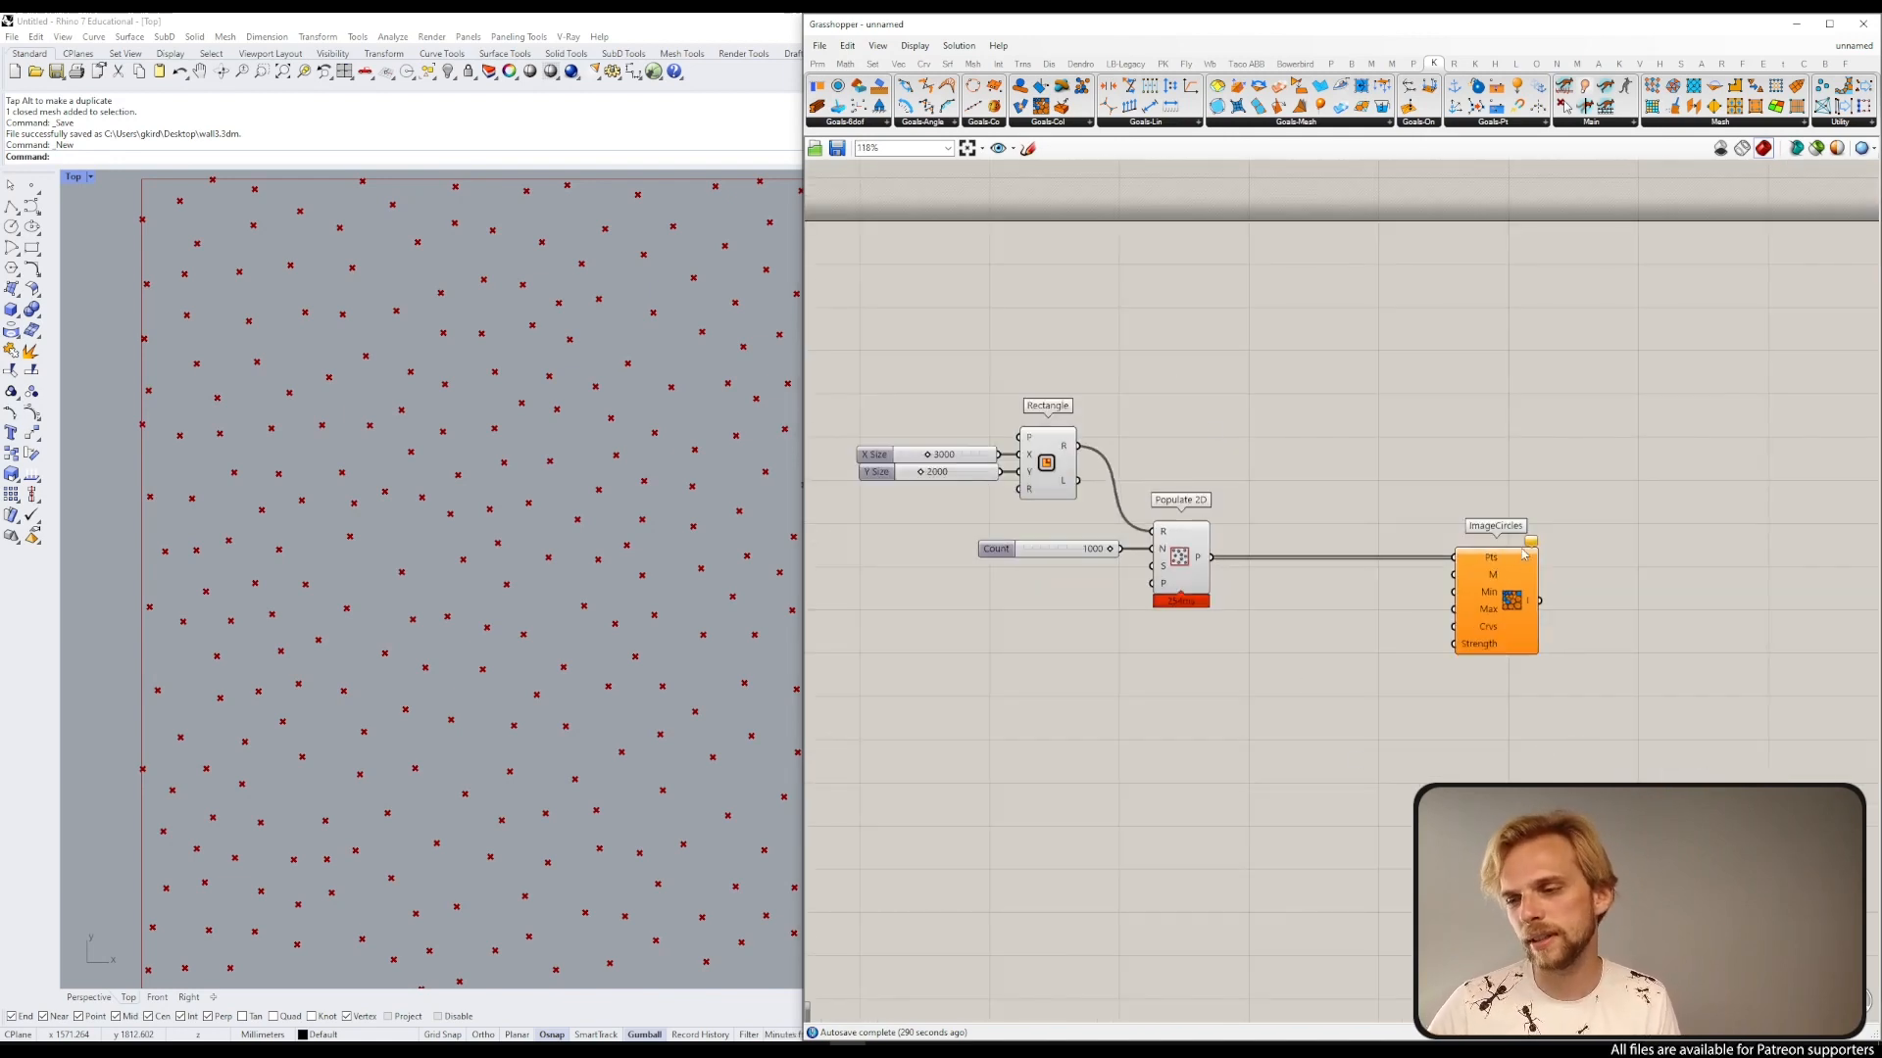
Step: Inspect the ImageCircles warning and fit the populated rectangle in the Top viewport
{"action": "mouse_move", "coordinate": [1533, 545]}
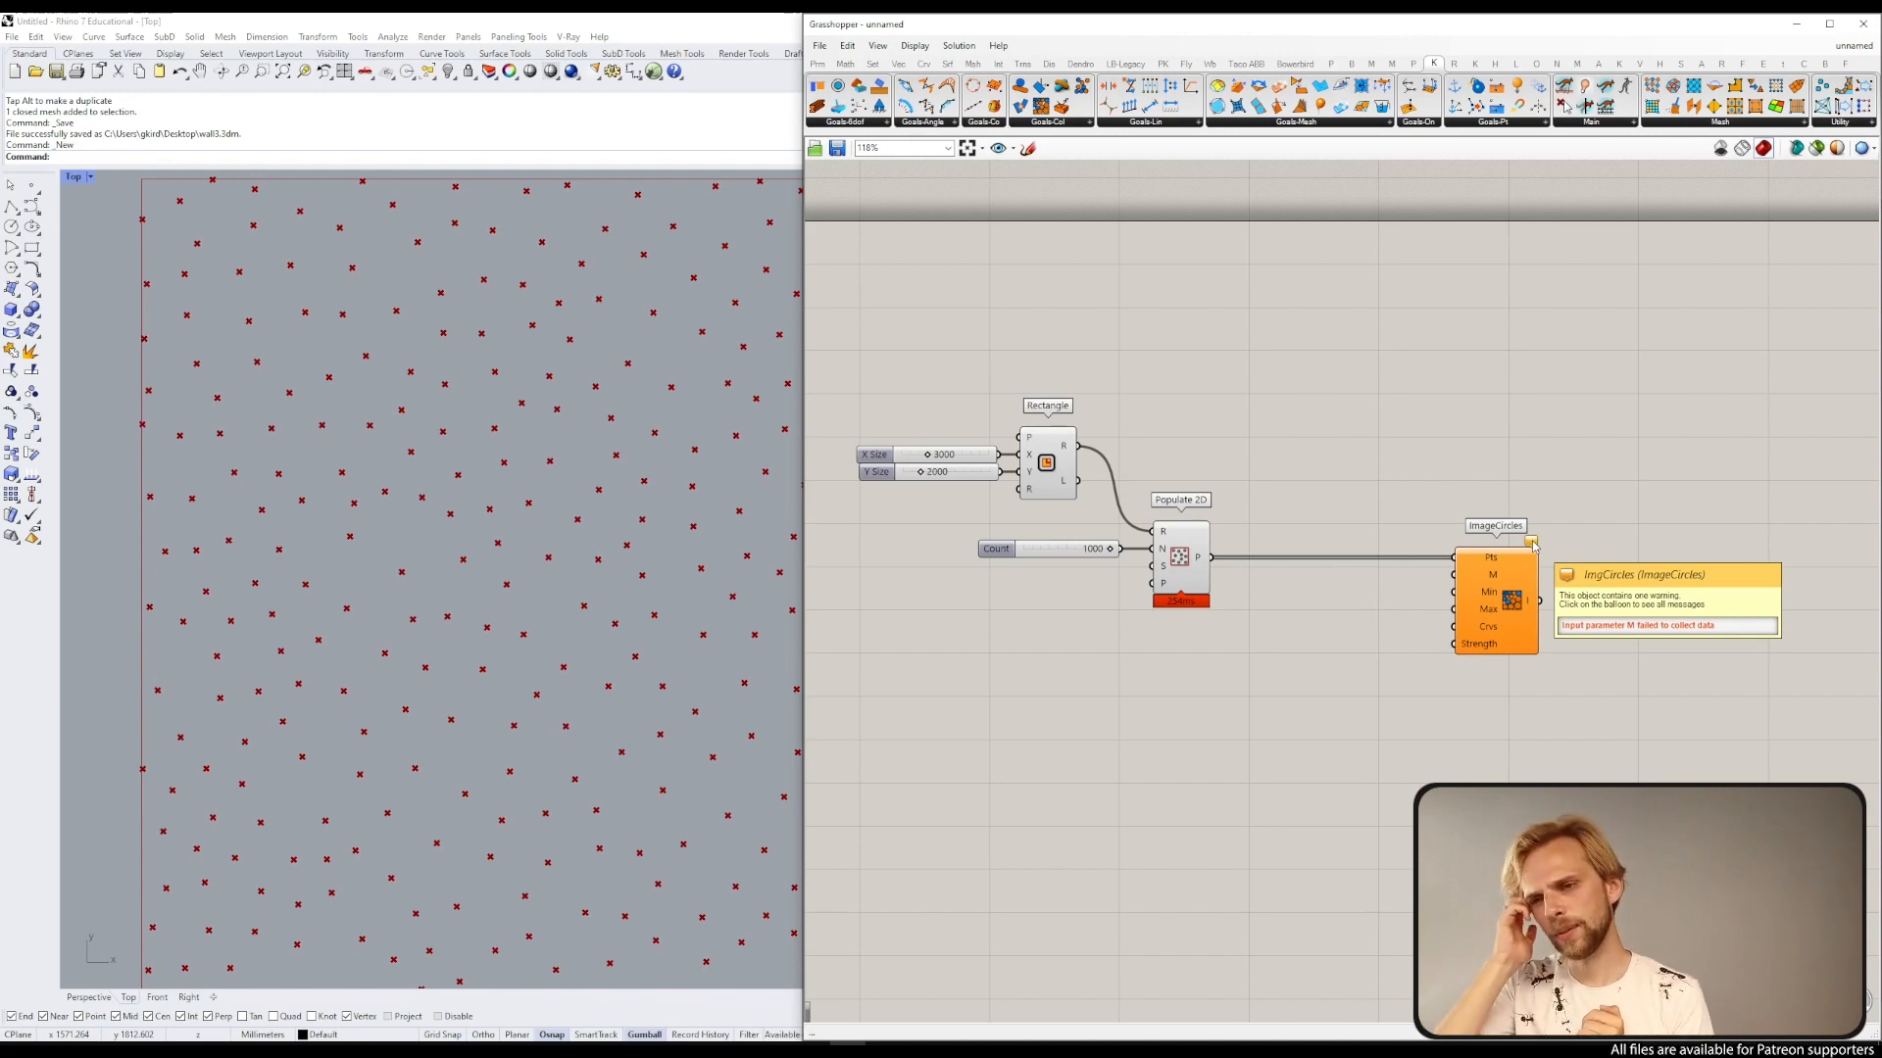
{"action": "scroll", "coordinate": [538, 380], "scroll_direction": "down", "scroll_amount": 10}
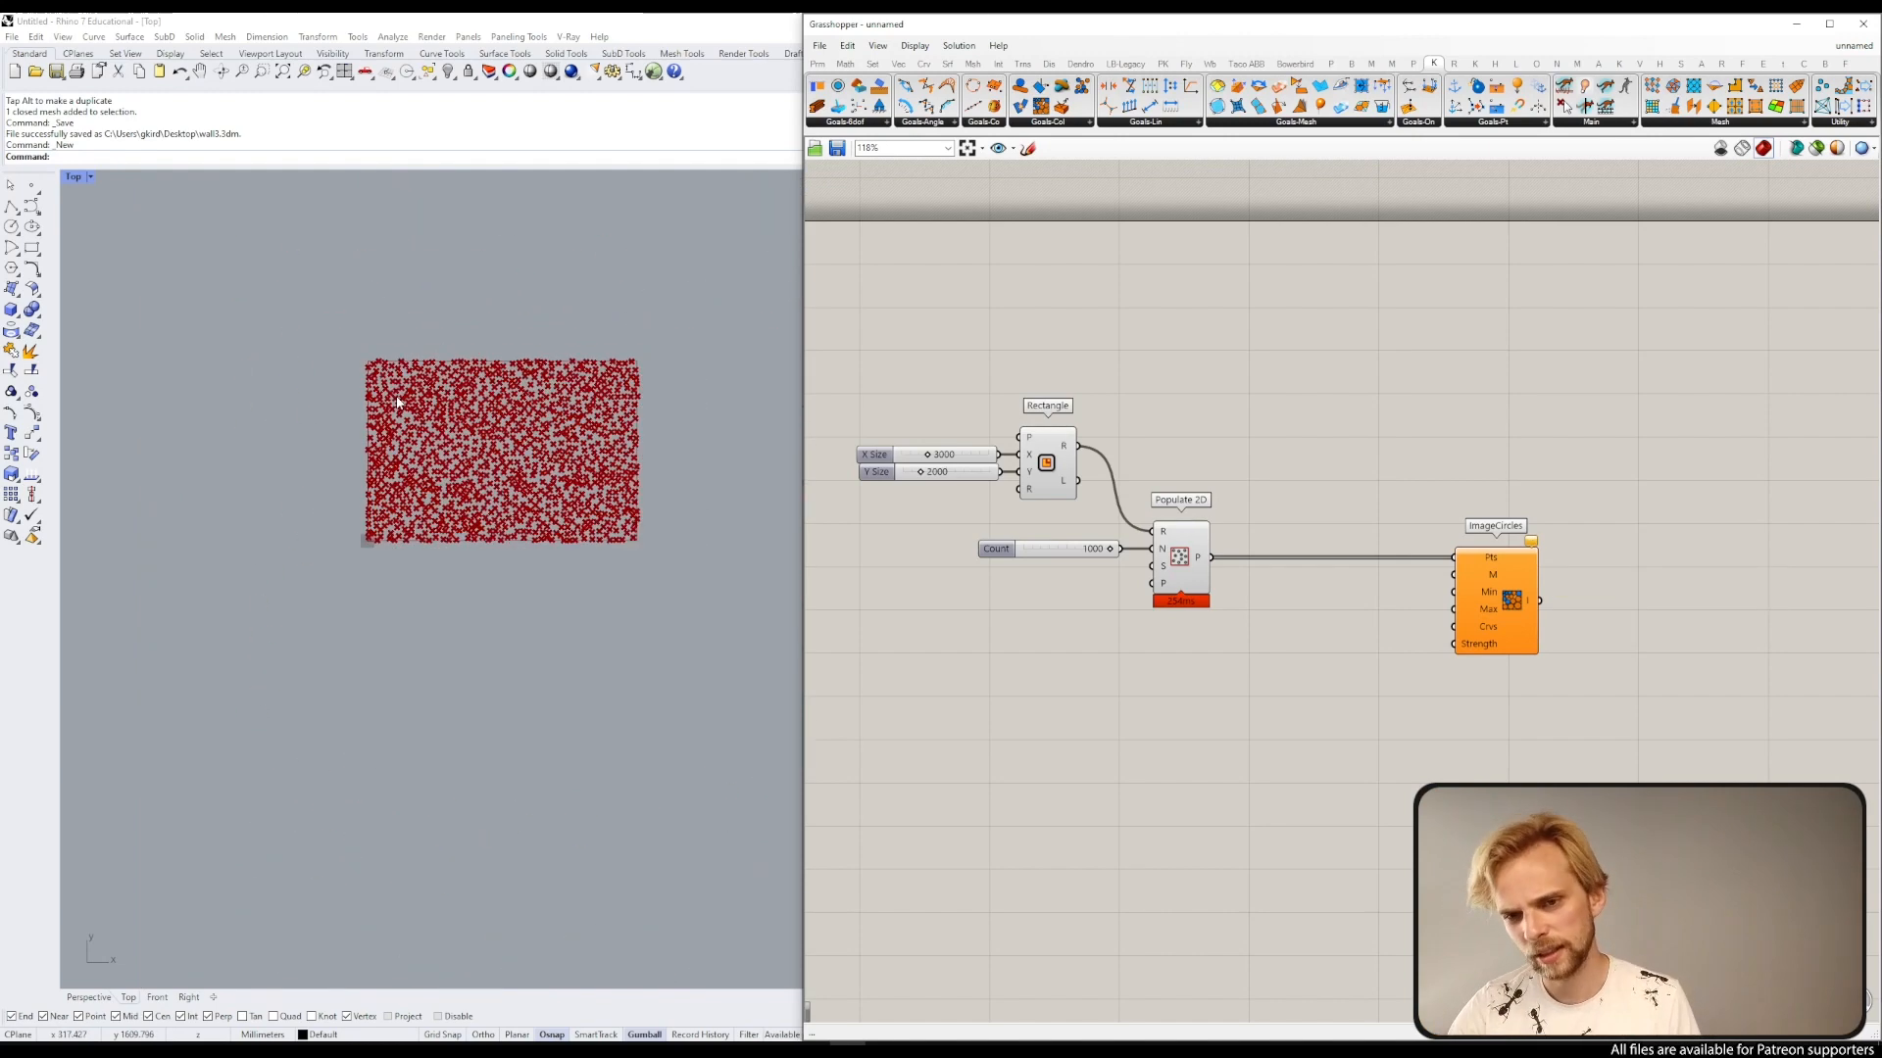
{"action": "scroll", "coordinate": [538, 380], "scroll_direction": "up", "scroll_amount": 5}
{"action": "right_click_drag", "start_coordinate": [213, 642], "coordinate": [157, 618]}
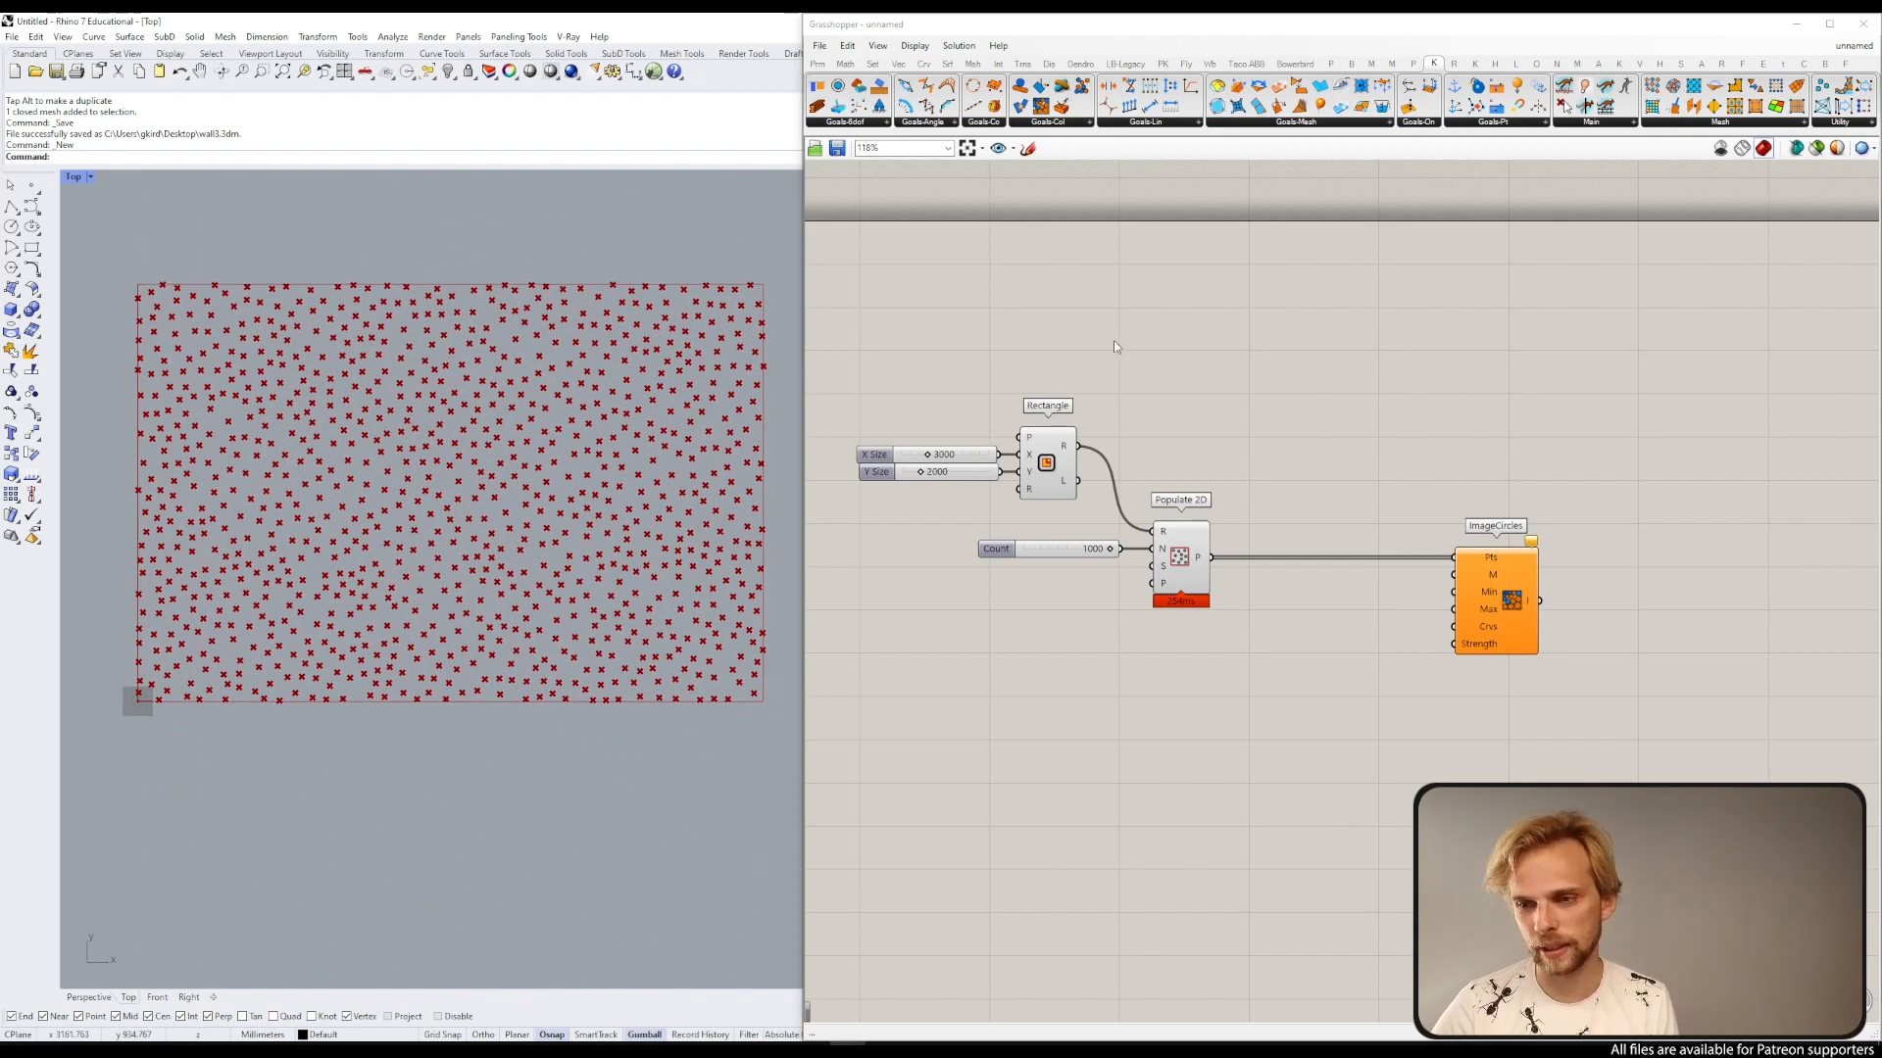
Step: Add a Mesh Surface component and connect the Rectangle output to its surface input
{"action": "left_click", "coordinate": [1047, 463]}
{"action": "left_click_drag", "start_coordinate": [1146, 251], "coordinate": [911, 538]}
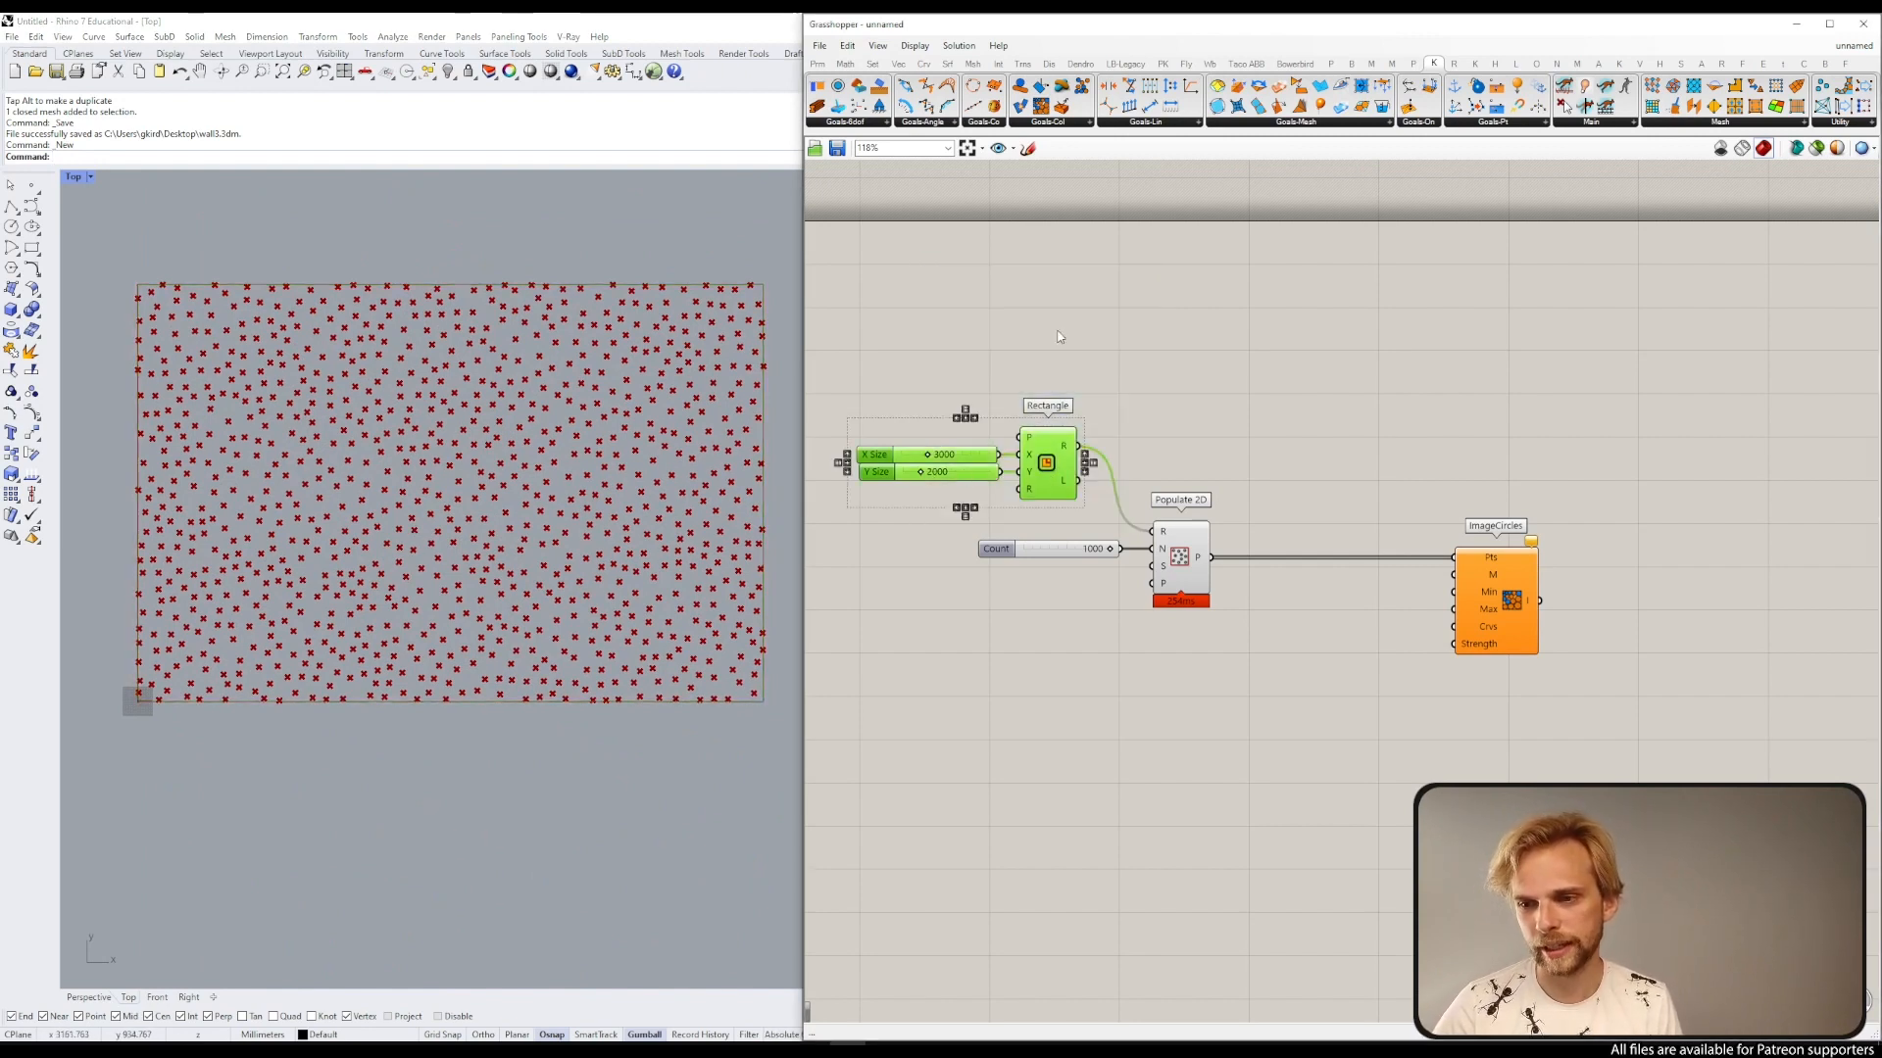
{"action": "left_click", "coordinate": [1134, 304]}
{"action": "double_click", "coordinate": [1135, 304]}
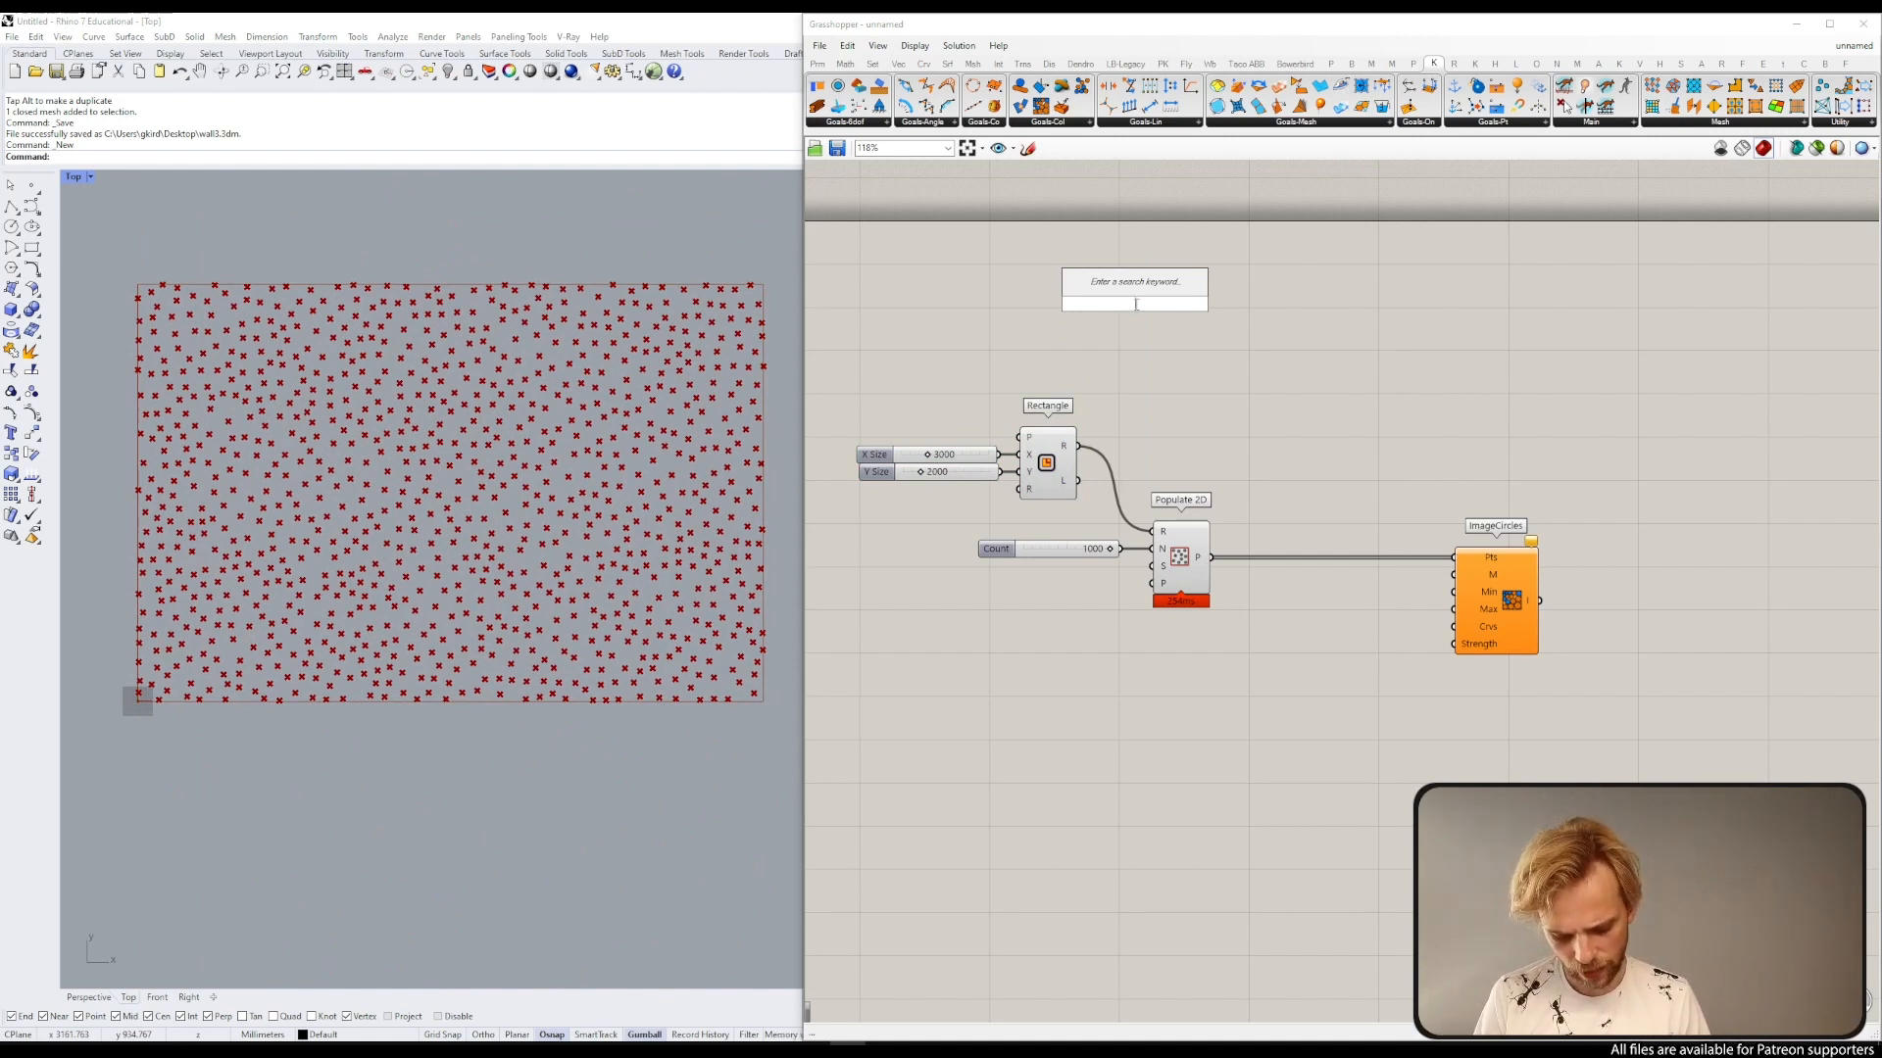
{"action": "type", "text": "mesh surfa"}
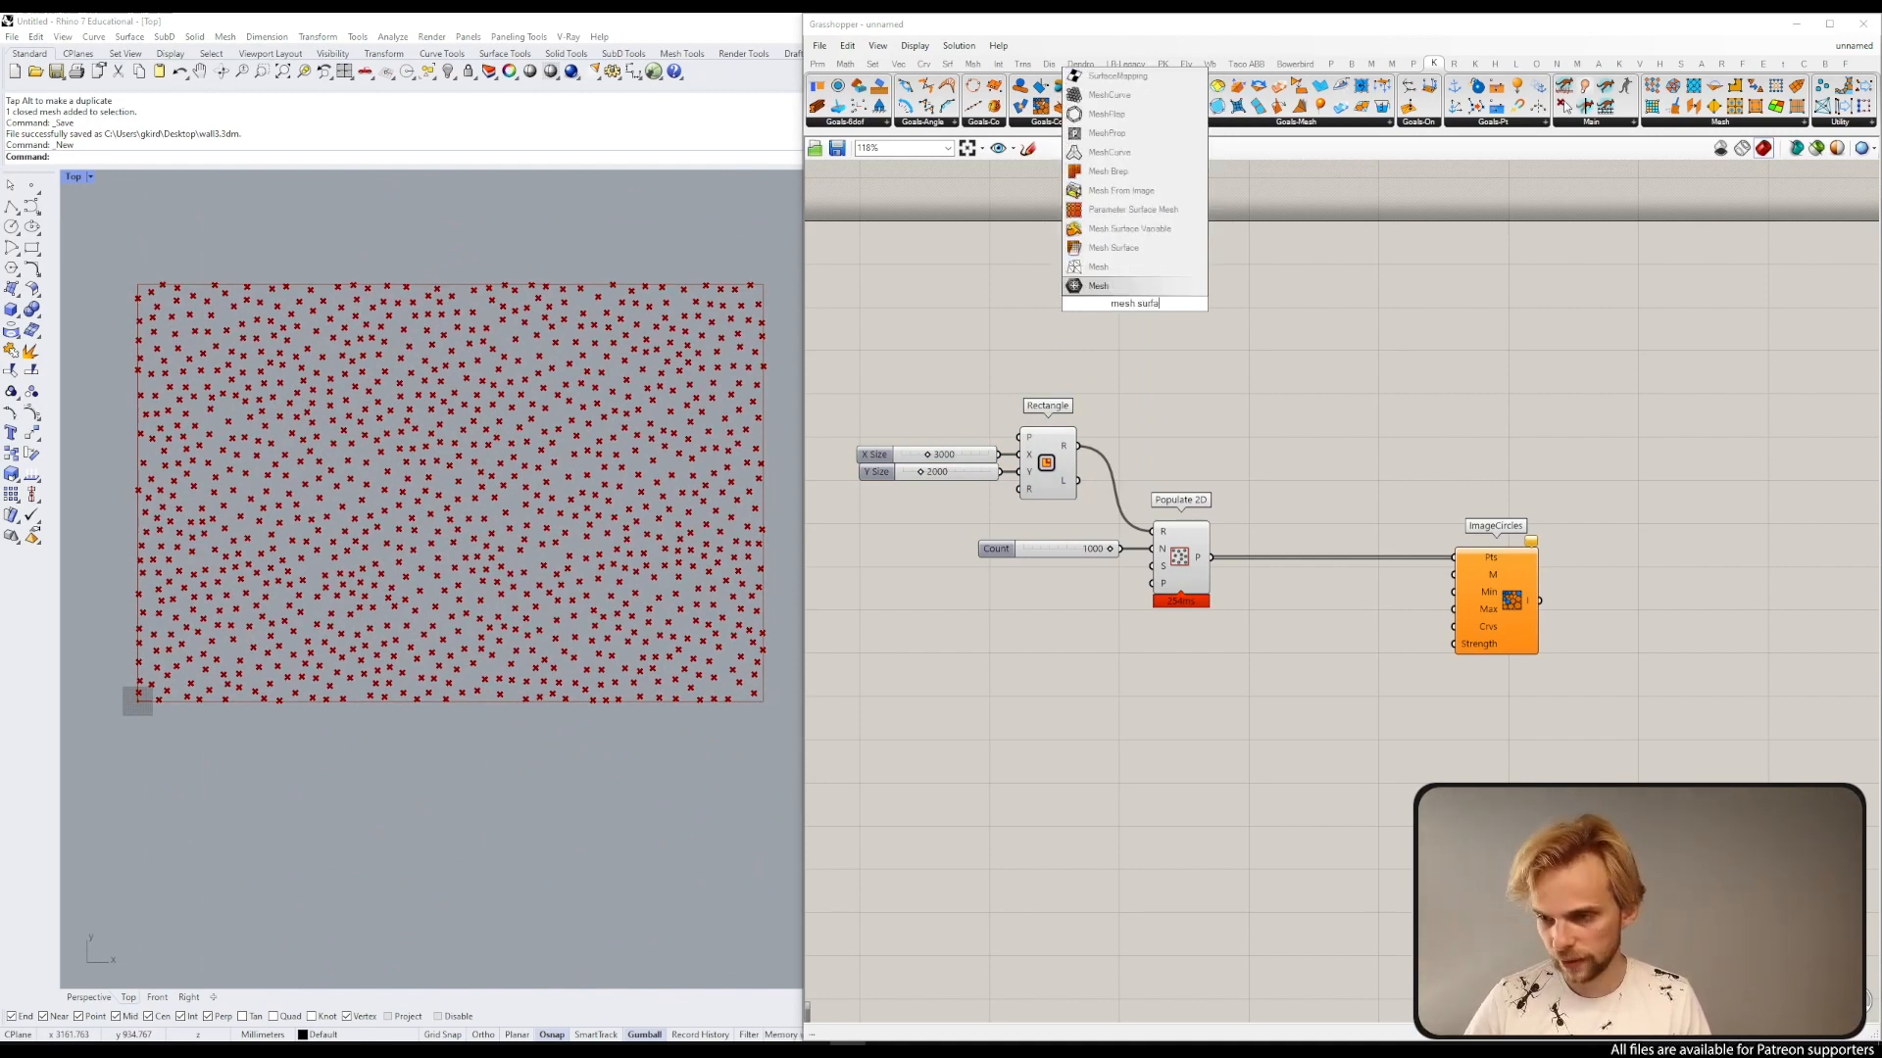
{"action": "left_click", "coordinate": [1113, 248]}
{"action": "scroll", "coordinate": [1130, 270], "scroll_direction": "up", "scroll_amount": 3}
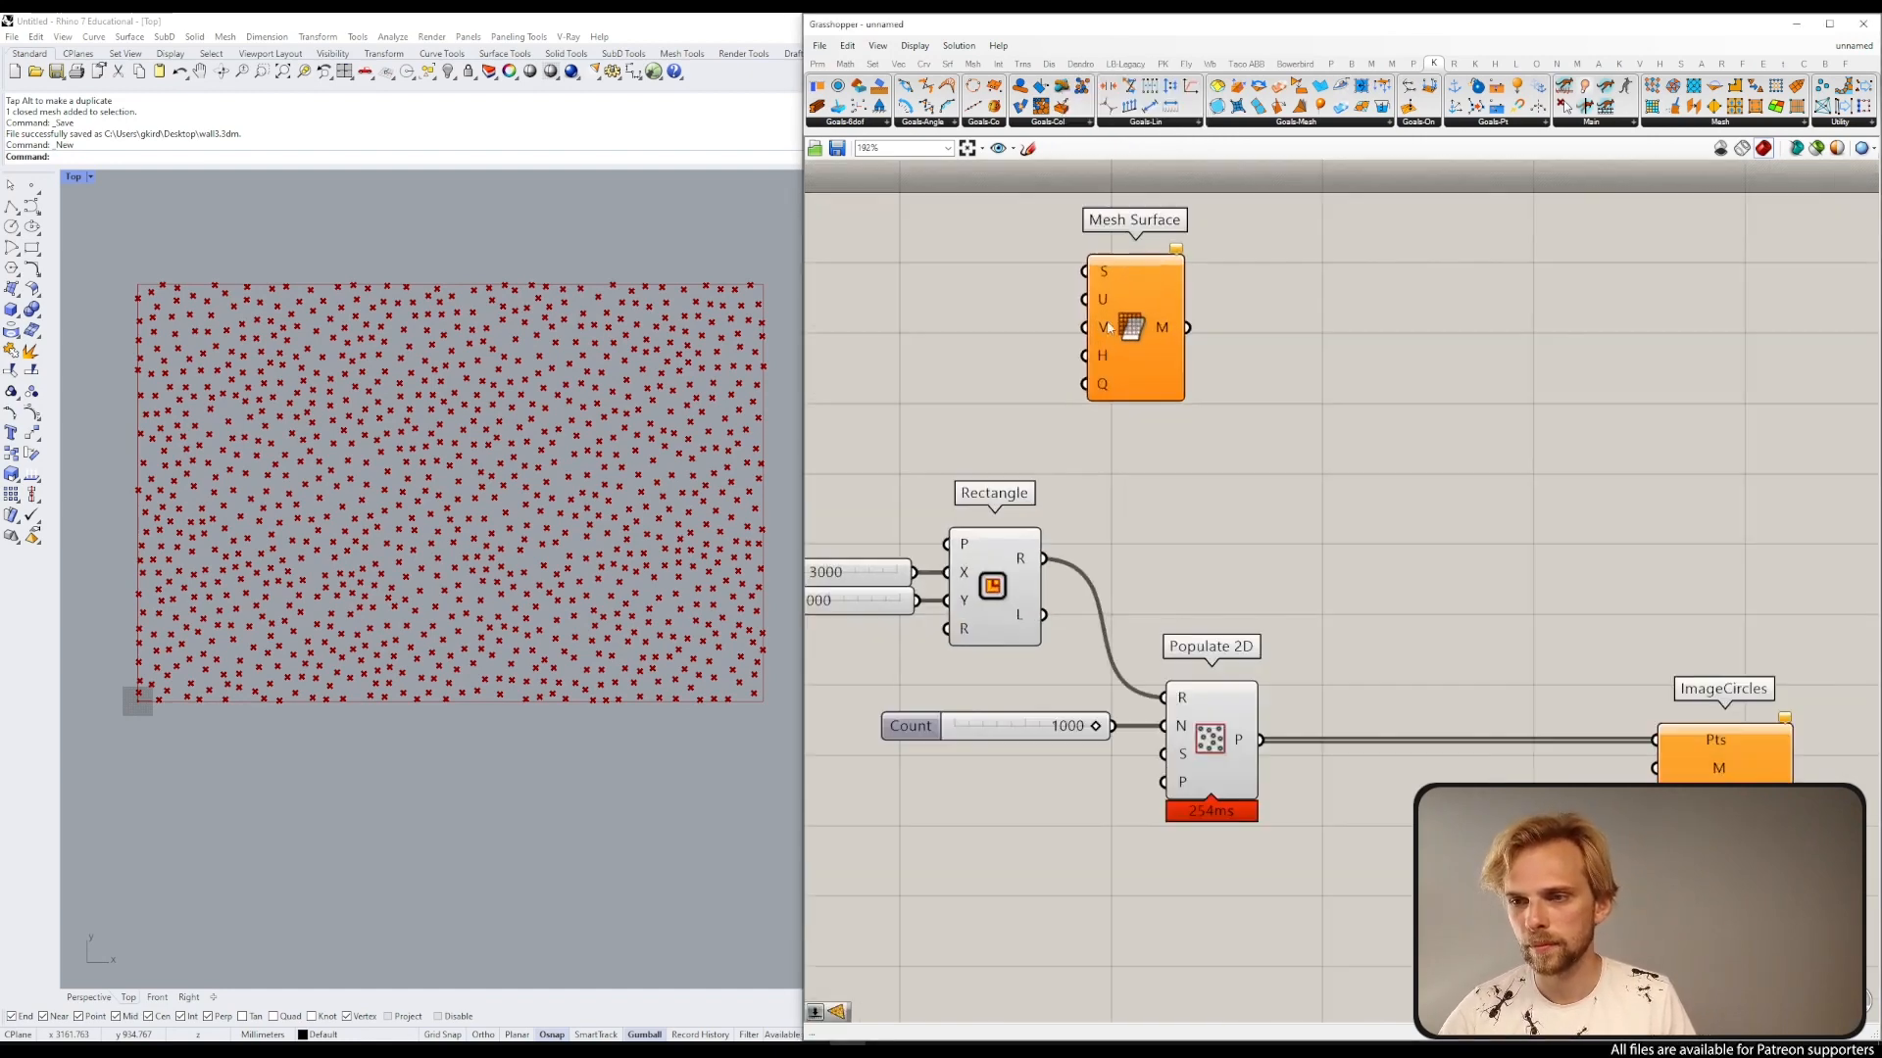
{"action": "left_click_drag", "start_coordinate": [1029, 602], "coordinate": [1258, 265]}
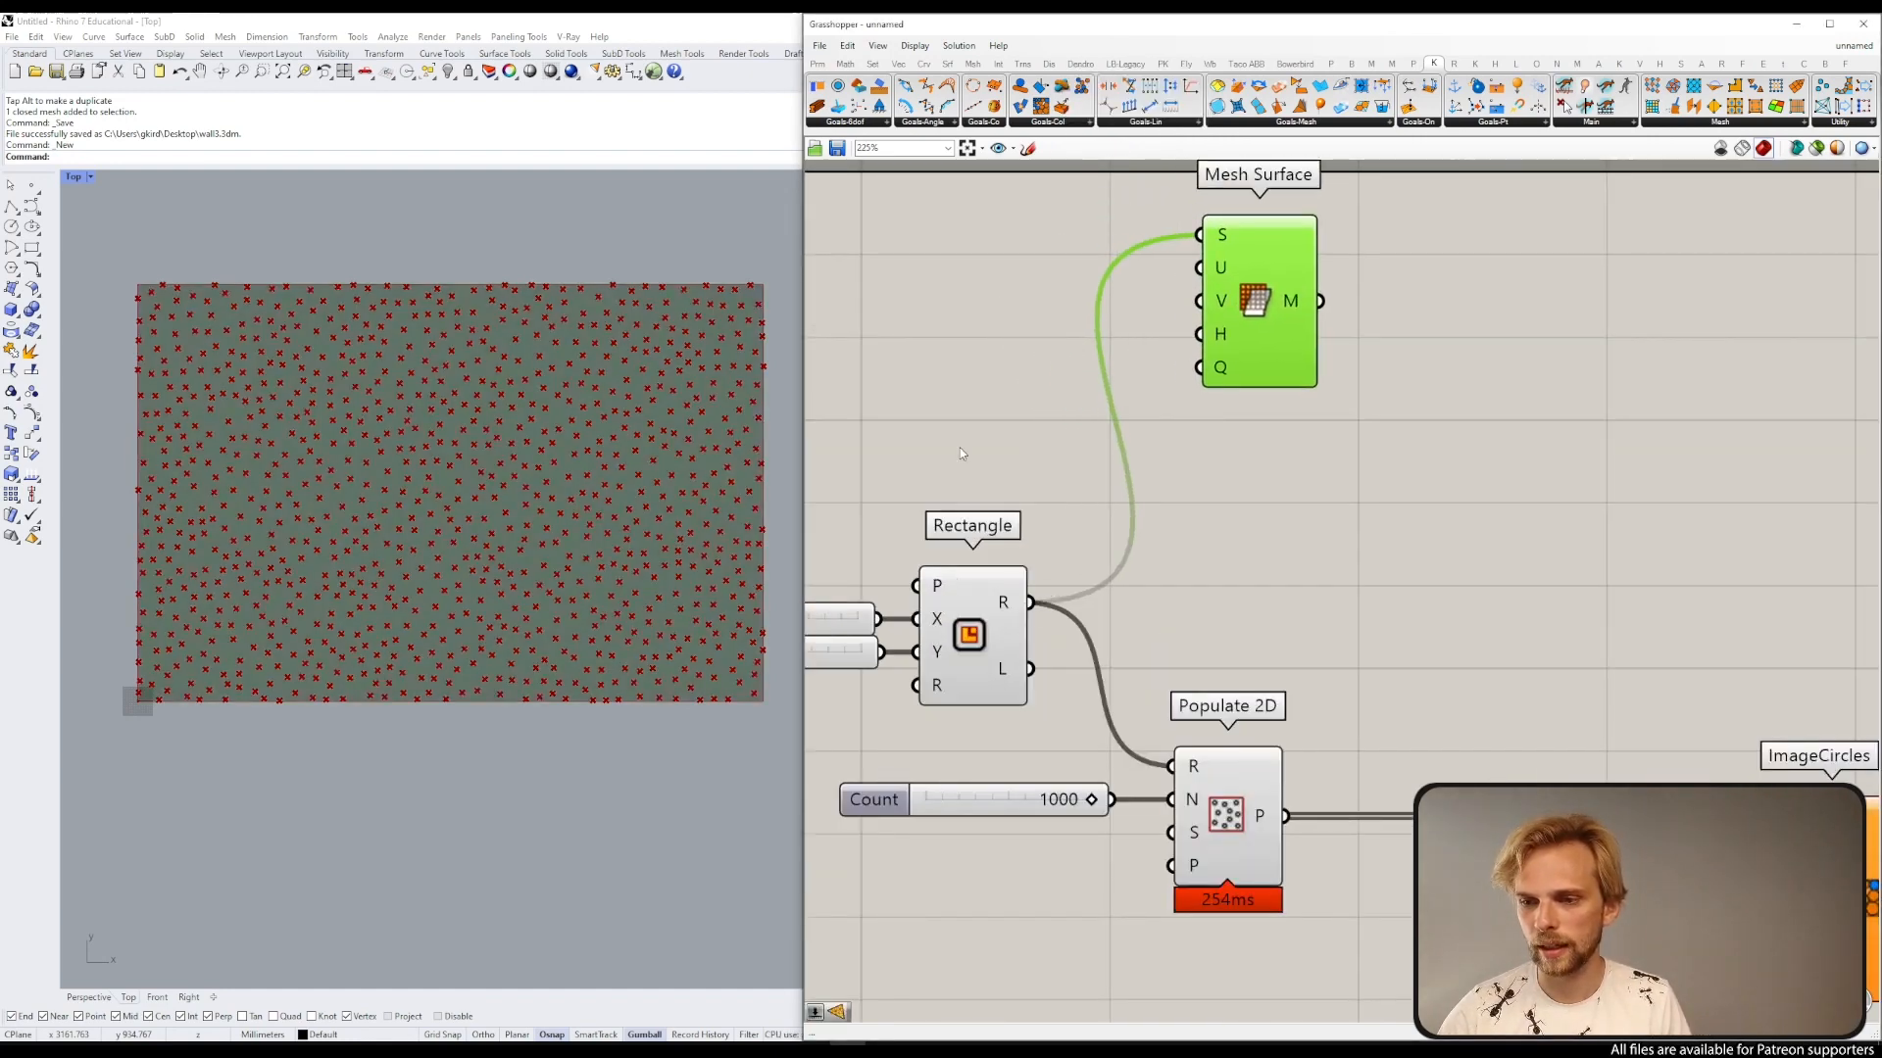
{"action": "scroll", "coordinate": [1088, 284], "scroll_direction": "down", "scroll_amount": 2}
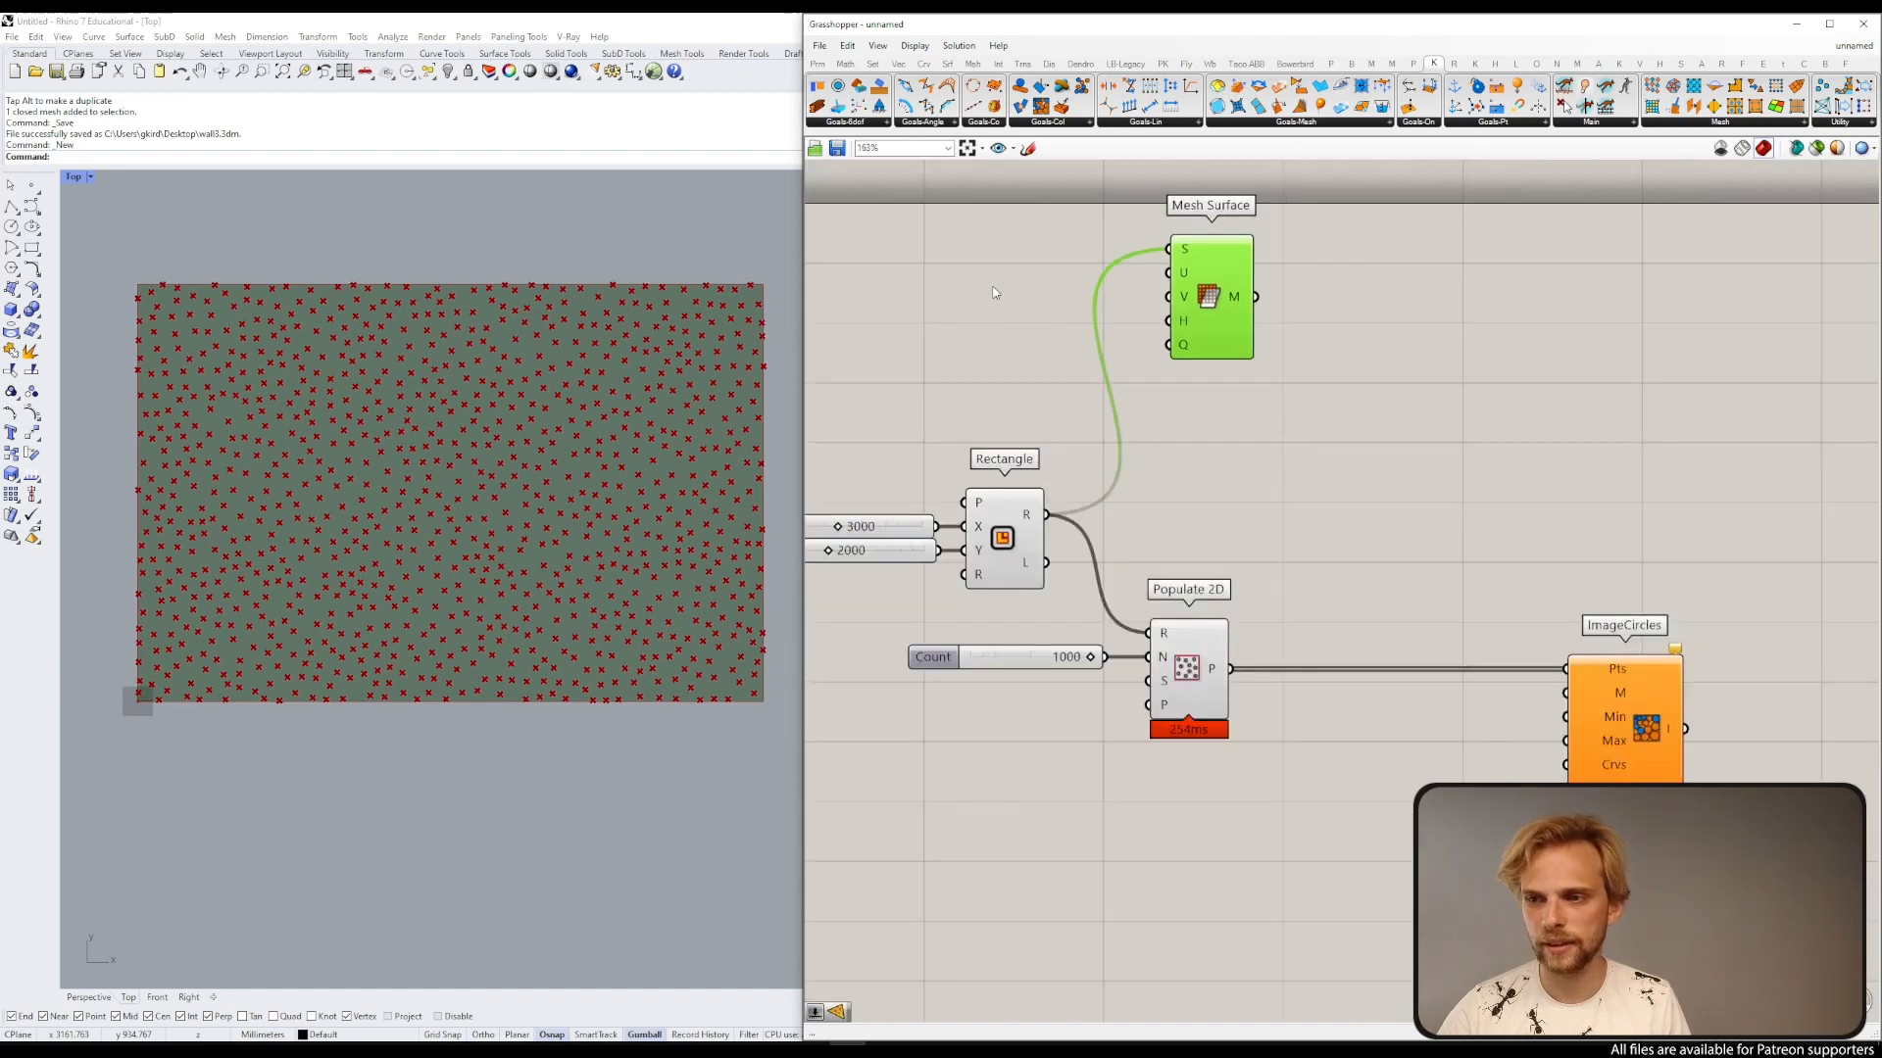
Step: Turn on the Preview Mesh Edges display option
{"action": "left_click", "coordinate": [1086, 282]}
{"action": "left_click", "coordinate": [914, 45]}
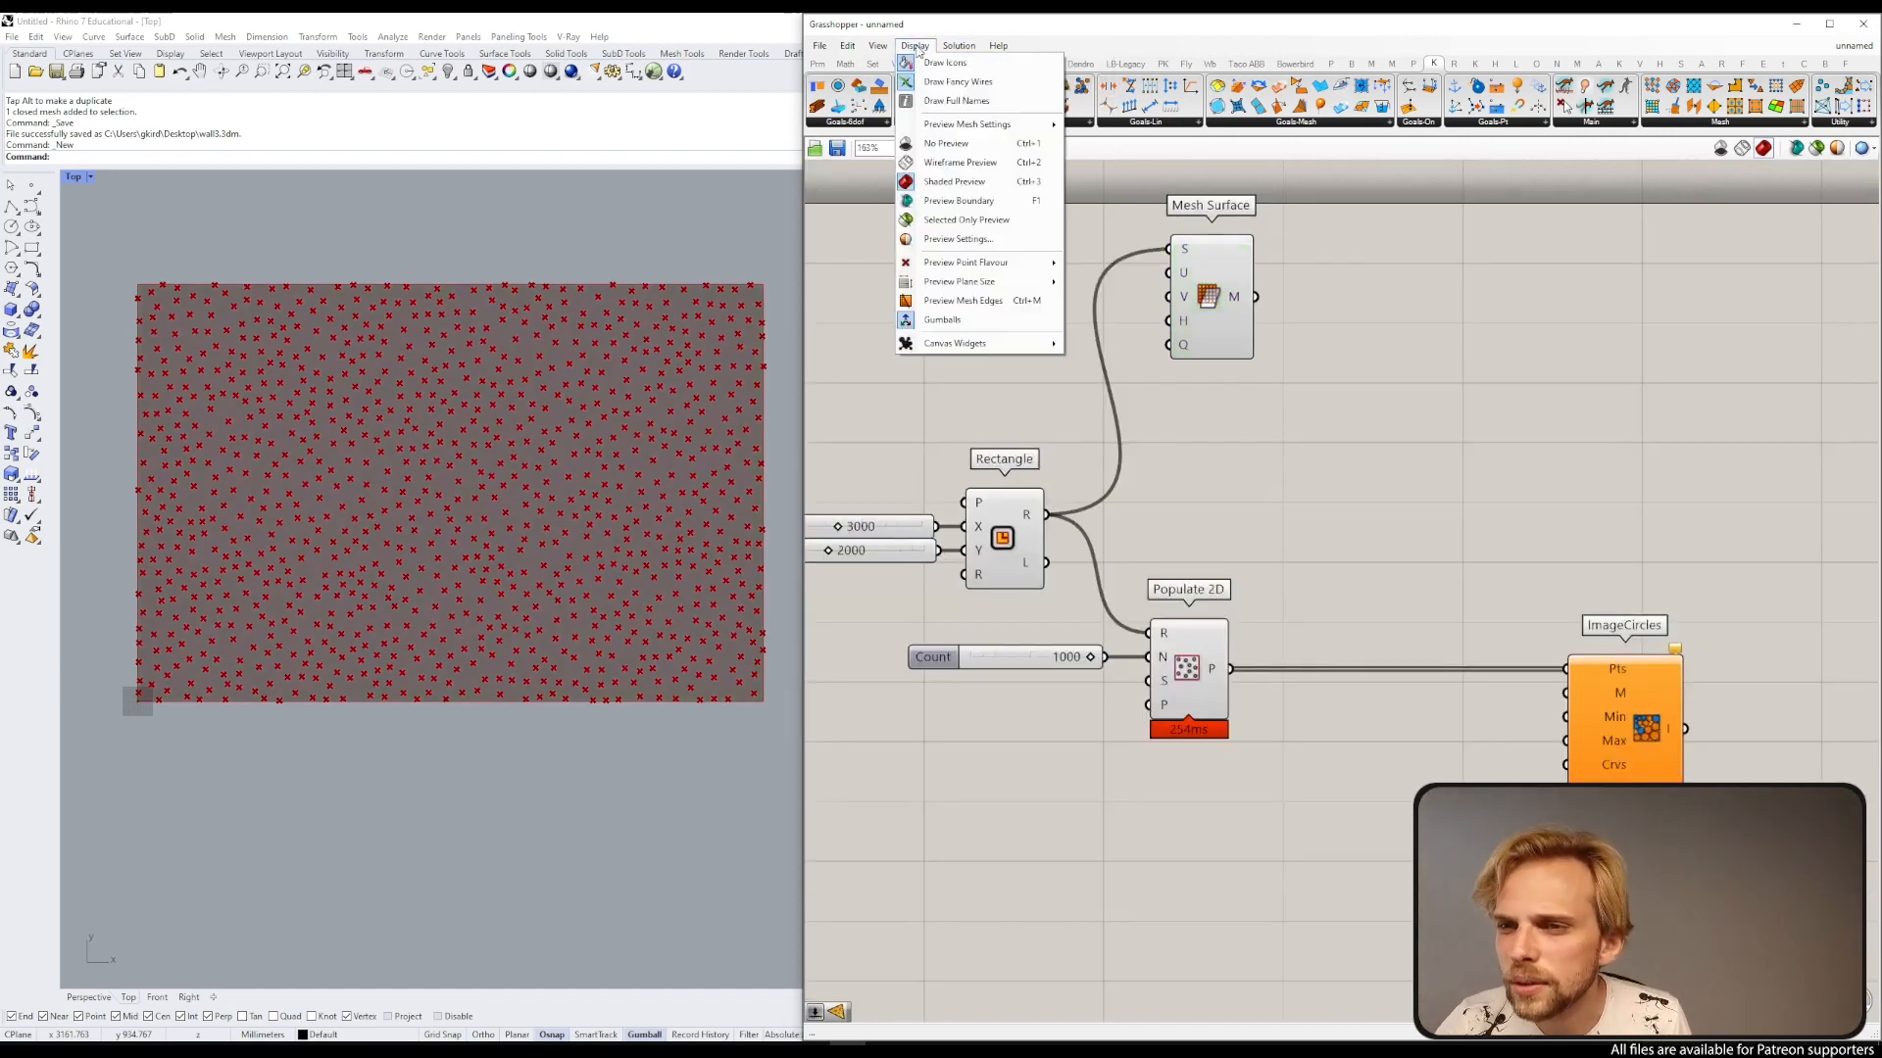
{"action": "left_click", "coordinate": [965, 300]}
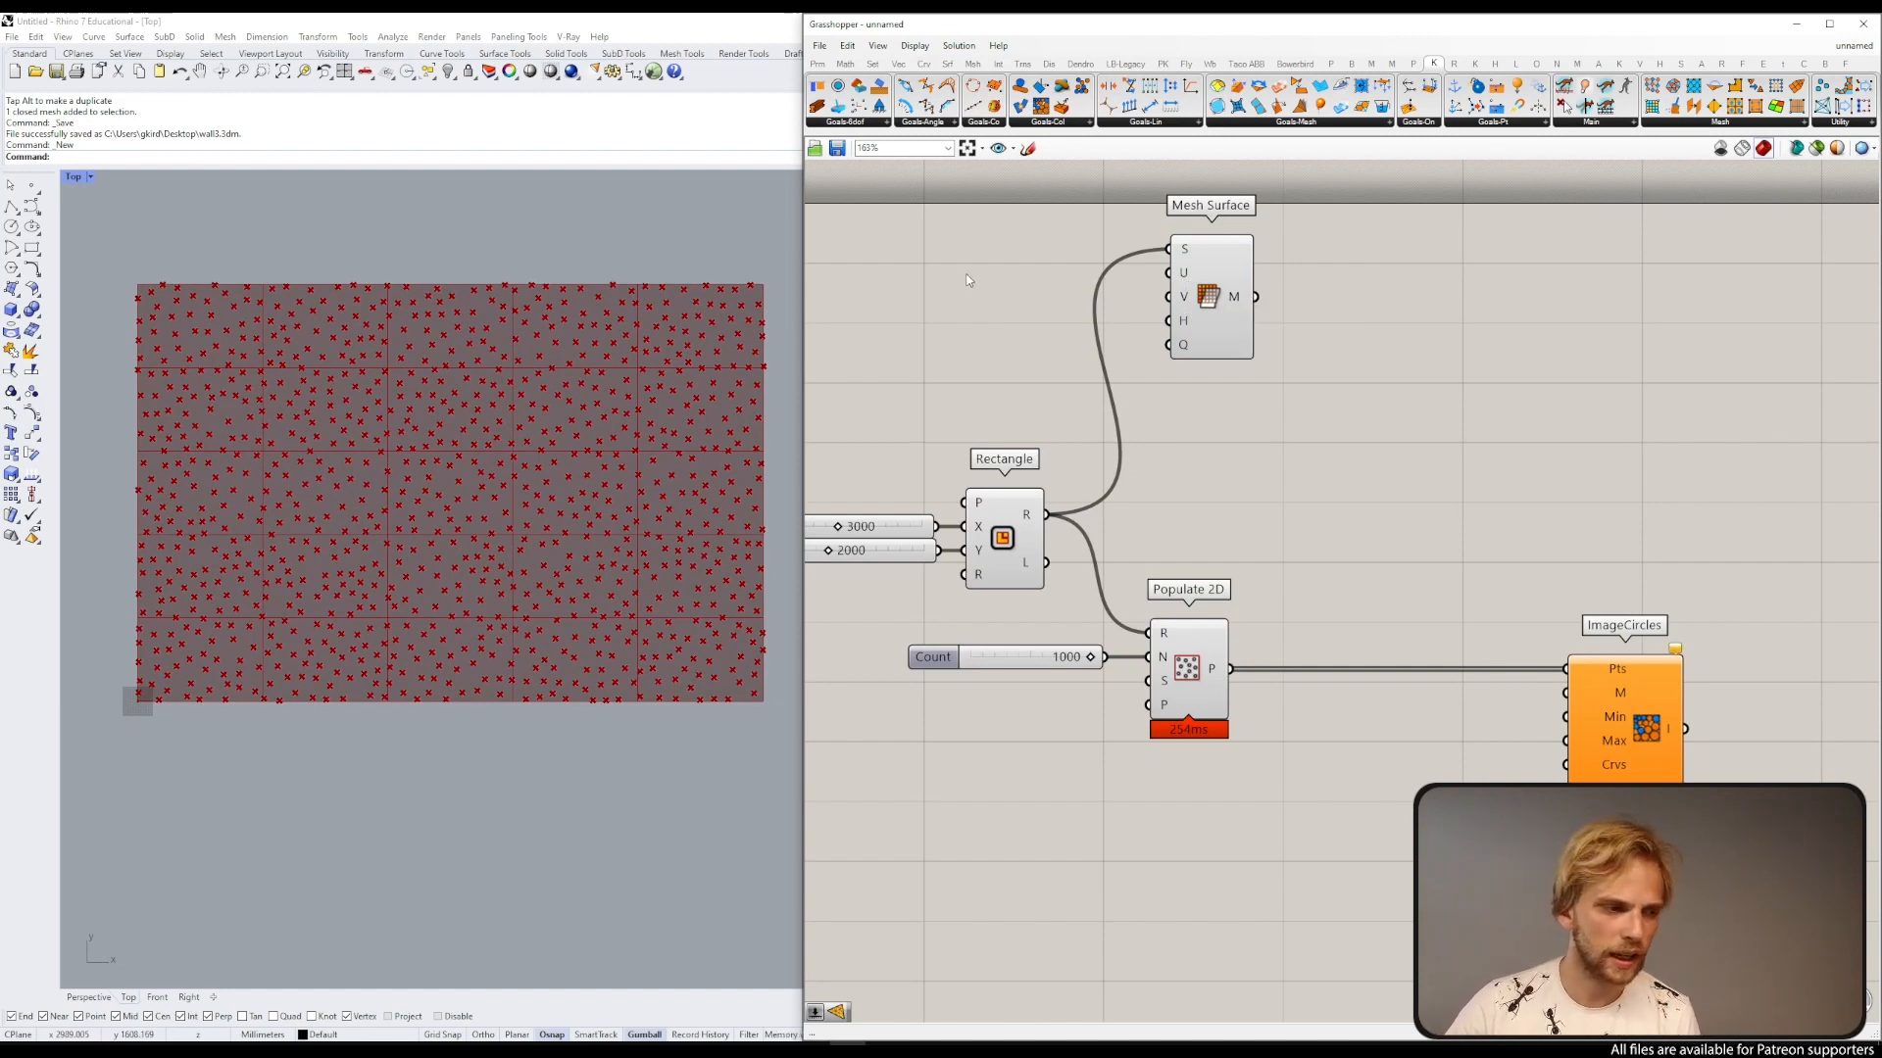
Step: Create a number slider set to 100 and connect it to the Mesh Surface U and V inputs
{"action": "double_click", "coordinate": [929, 277]}
{"action": "type", "text": "100"}
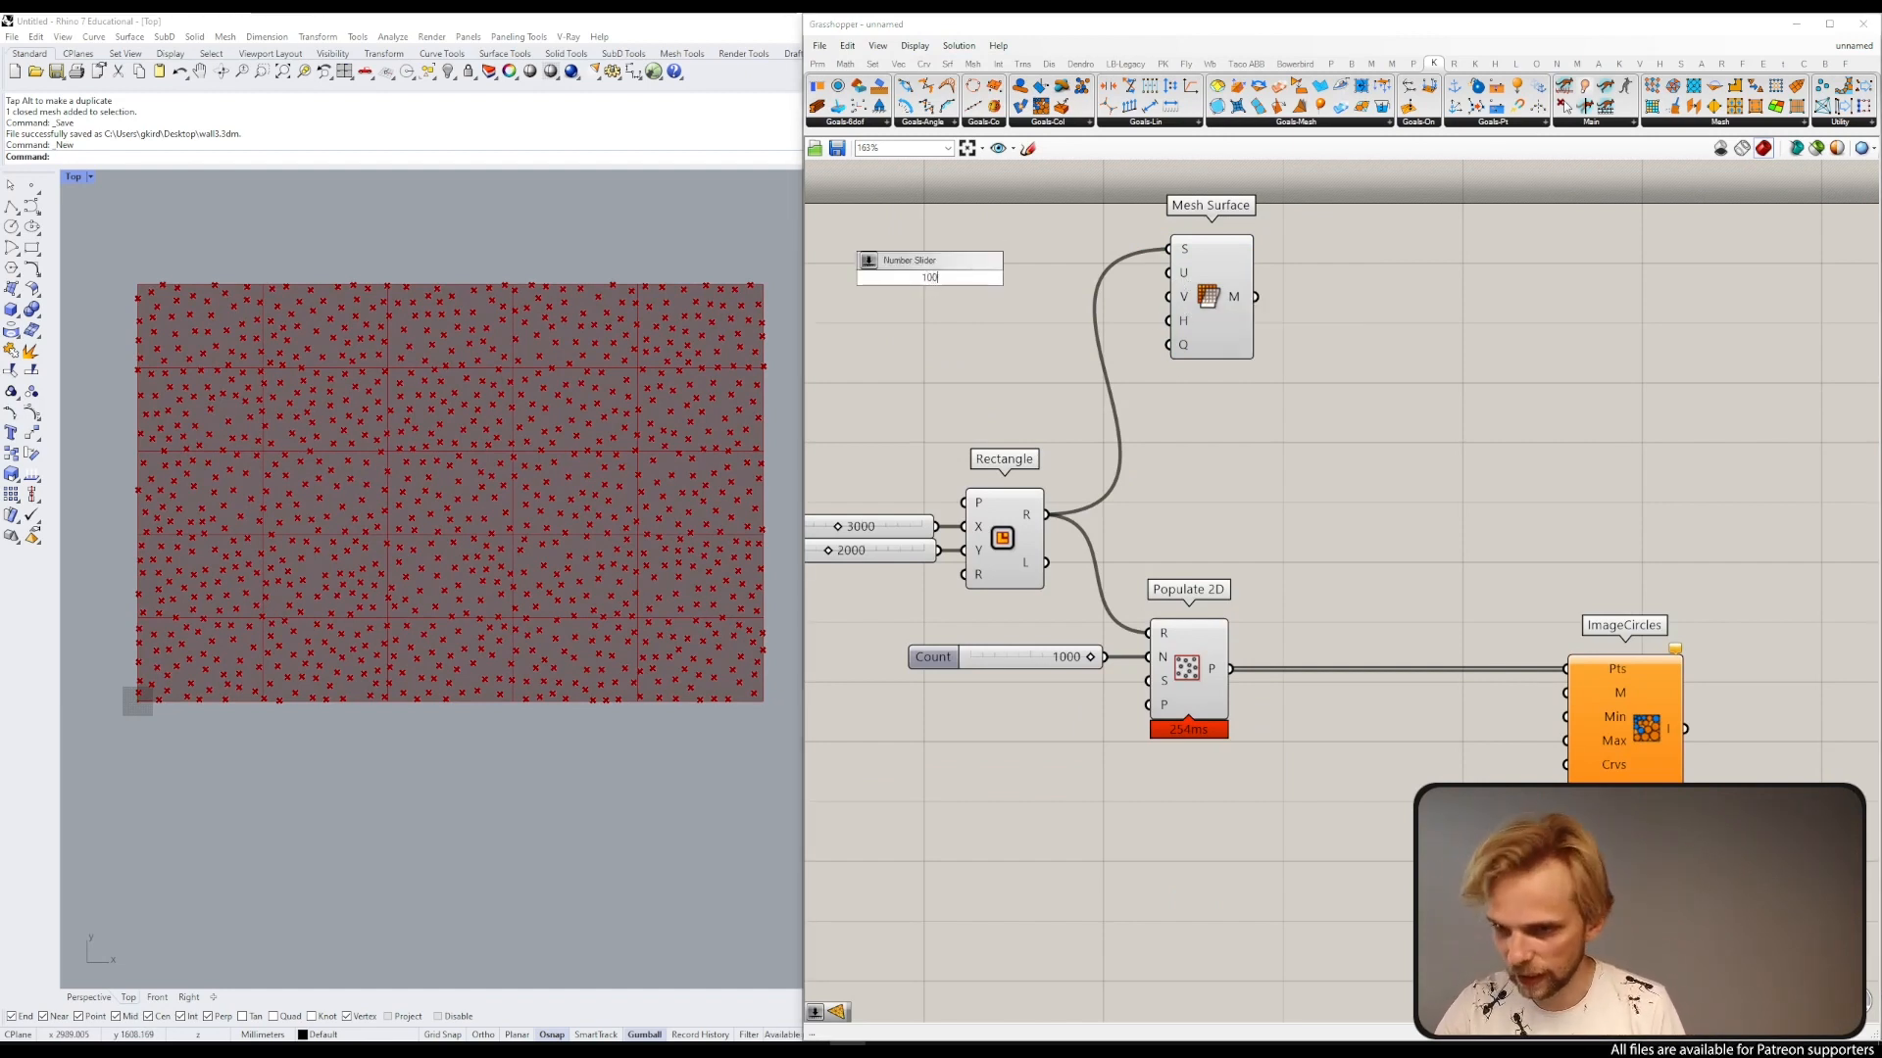
{"action": "key", "text": "Return"}
{"action": "left_click_drag", "start_coordinate": [1041, 277], "coordinate": [1169, 296]}
{"action": "left_click_drag", "start_coordinate": [947, 278], "coordinate": [1037, 272]}
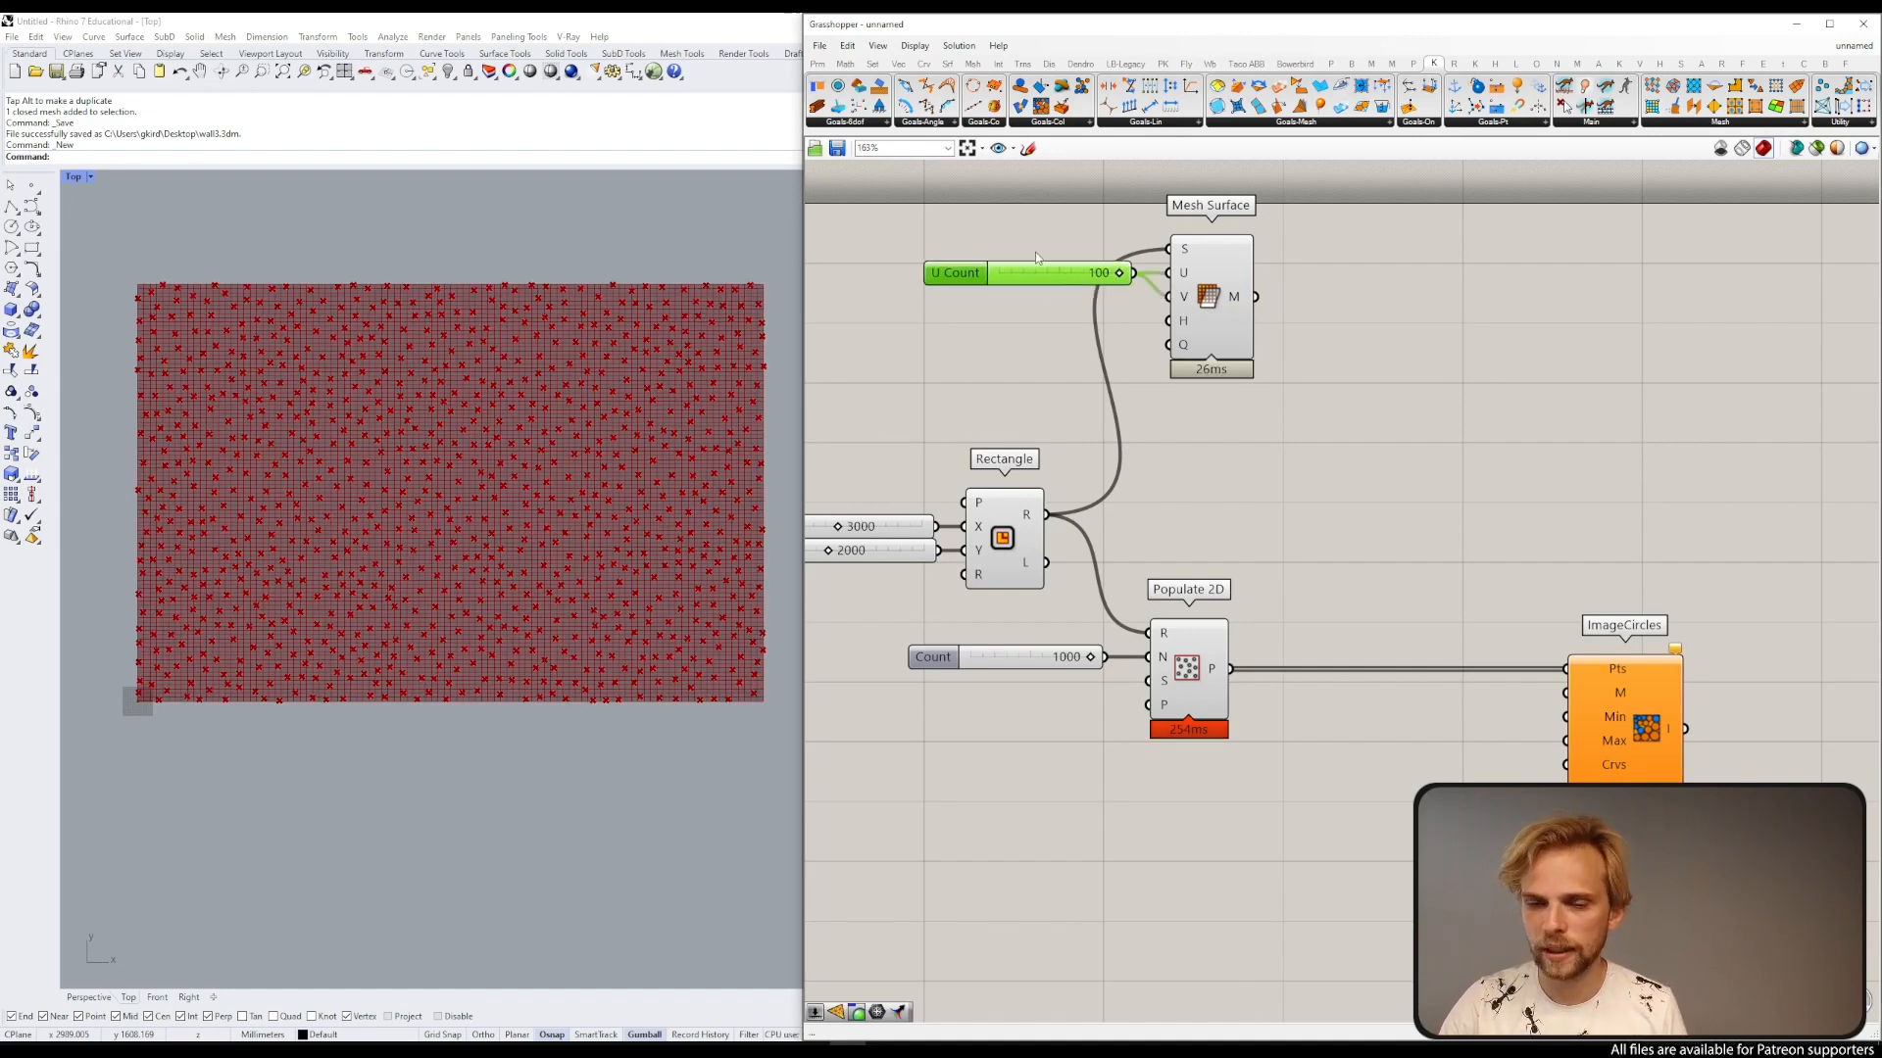
{"action": "left_click", "coordinate": [1037, 258]}
{"action": "scroll", "coordinate": [189, 310], "scroll_direction": "up", "scroll_amount": 3}
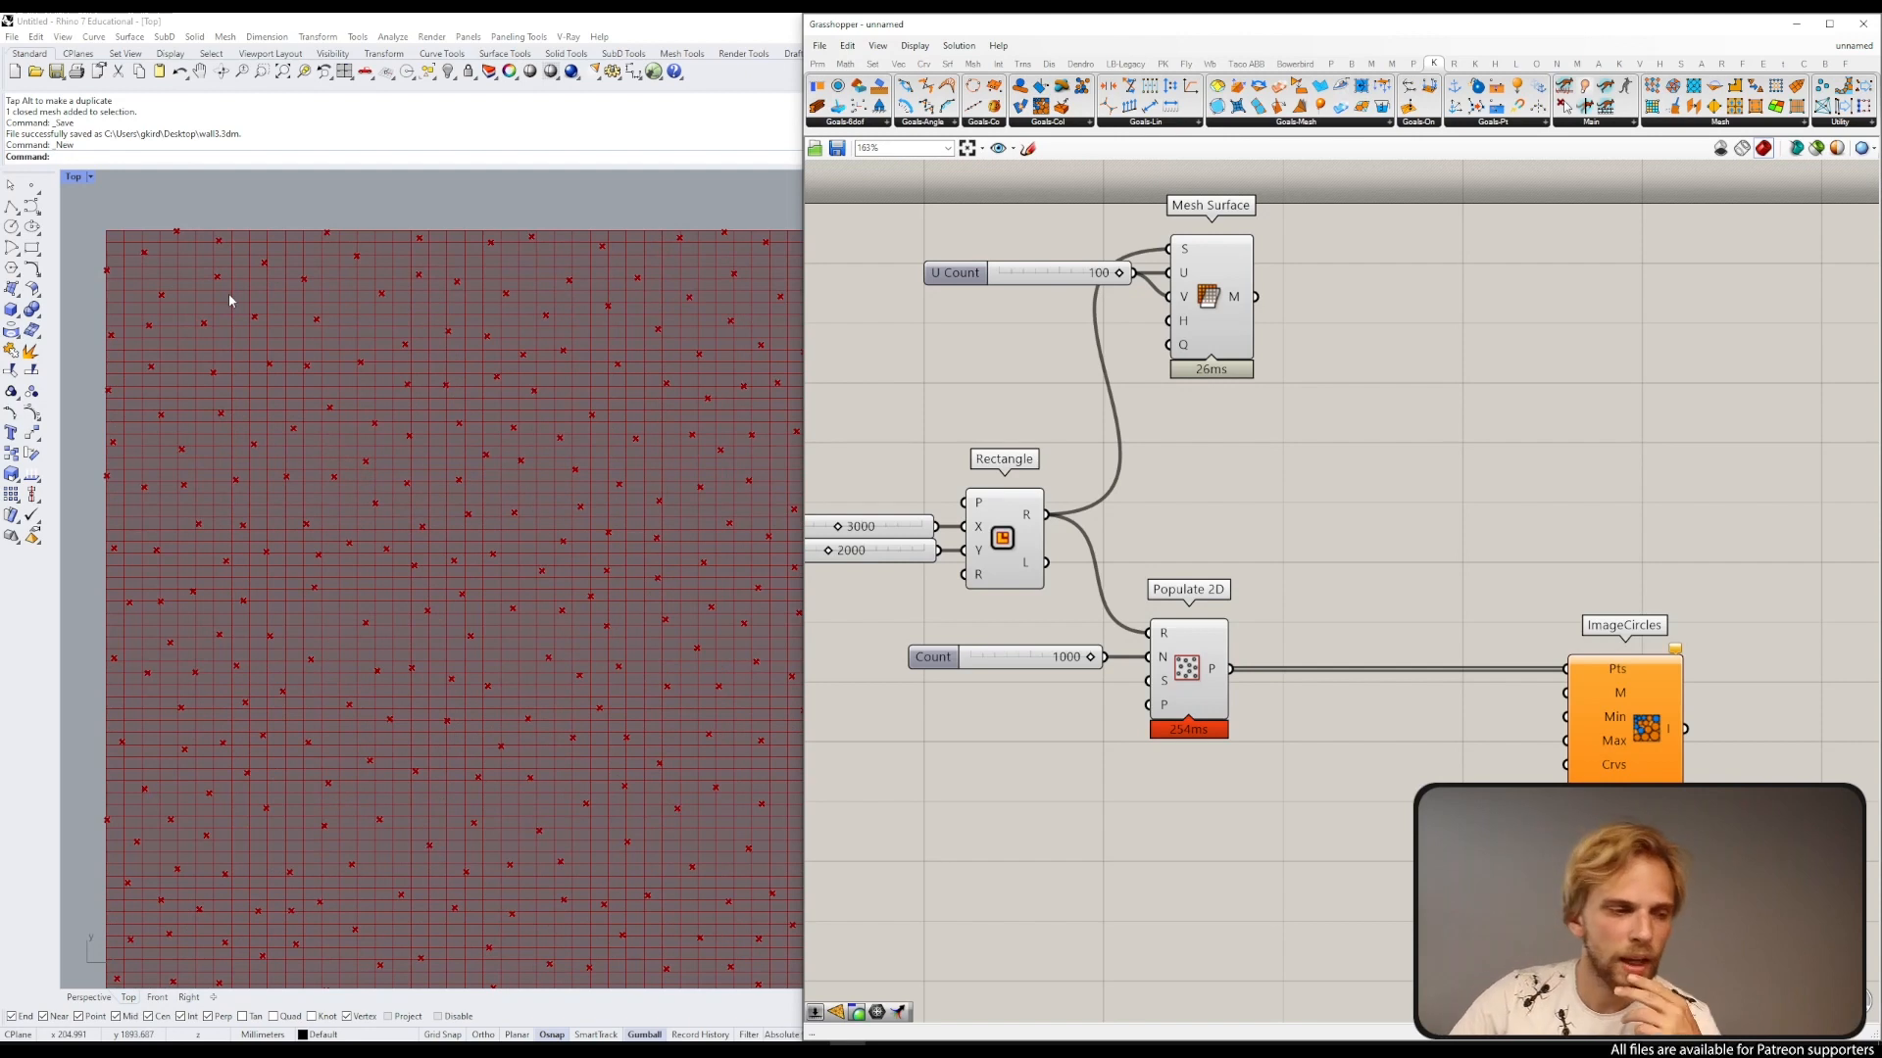
Step: Add a Deconstruct Mesh component and feed it the Mesh Surface output
{"action": "double_click", "coordinate": [1351, 331]}
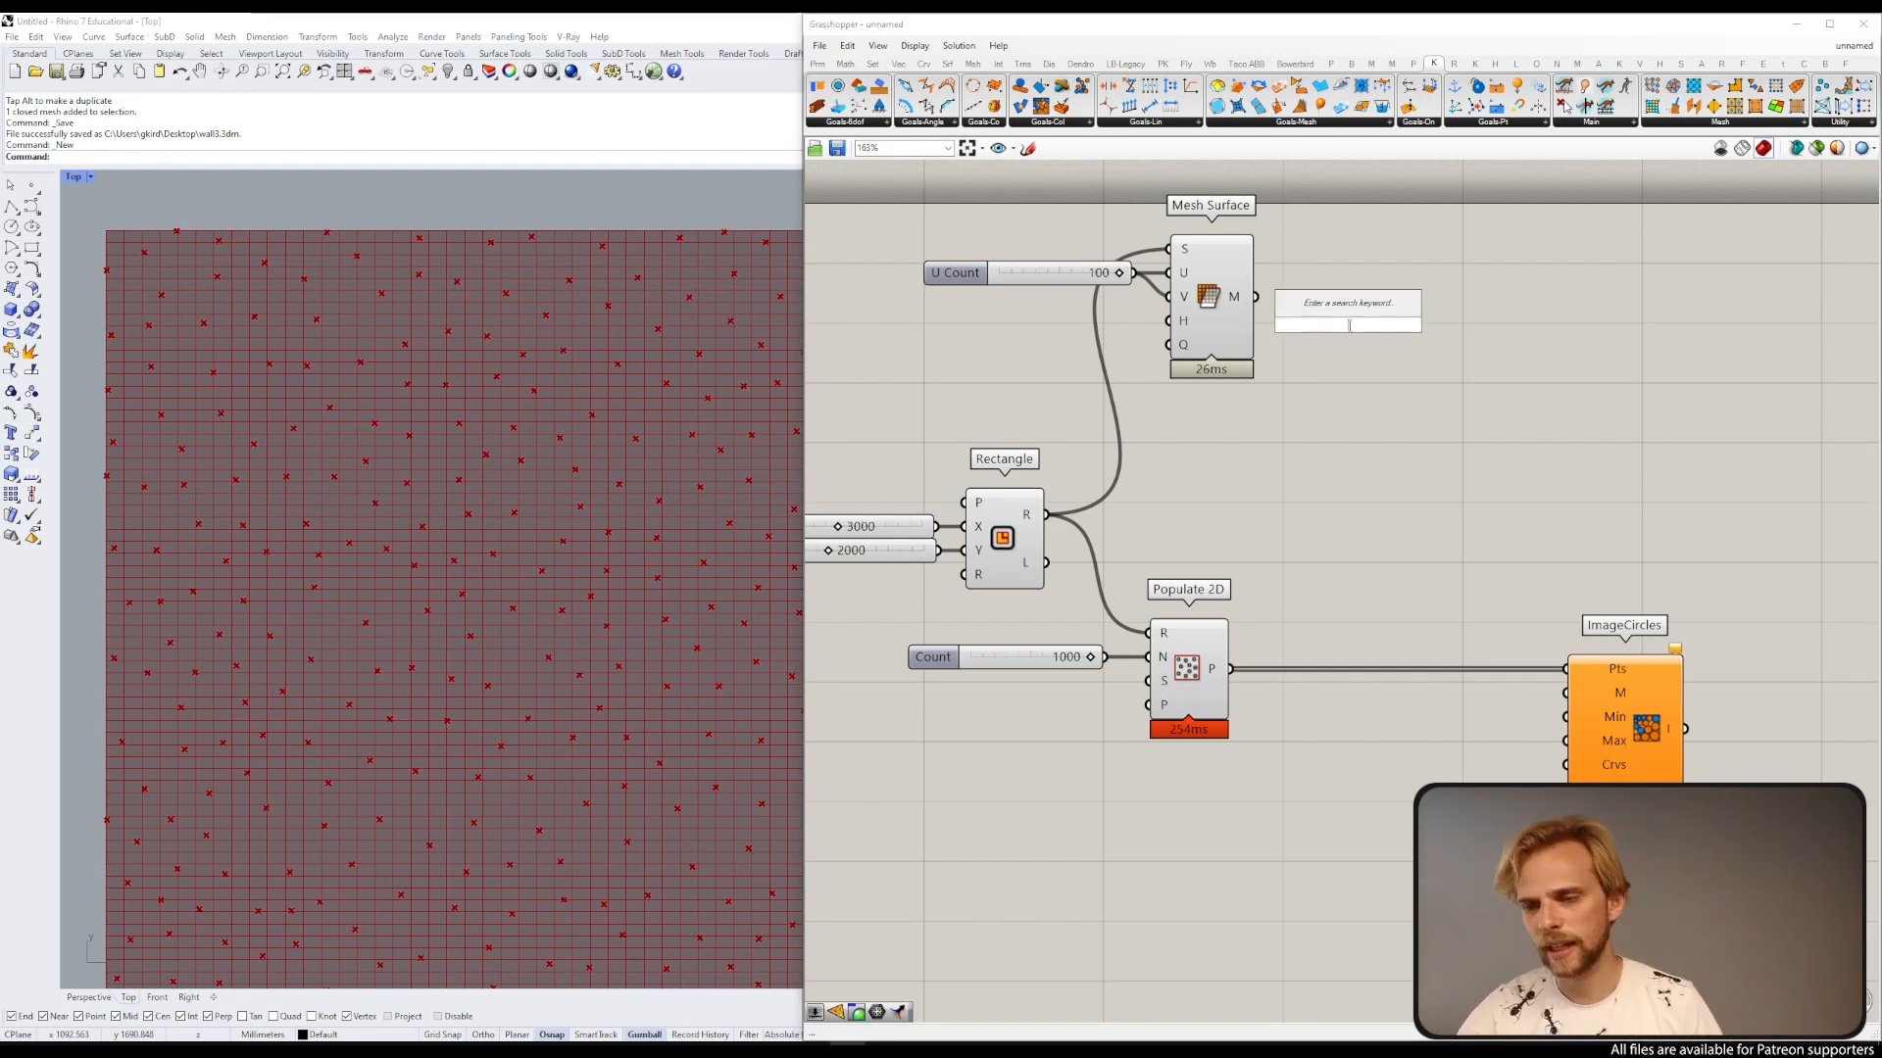
{"action": "type", "text": "deco"}
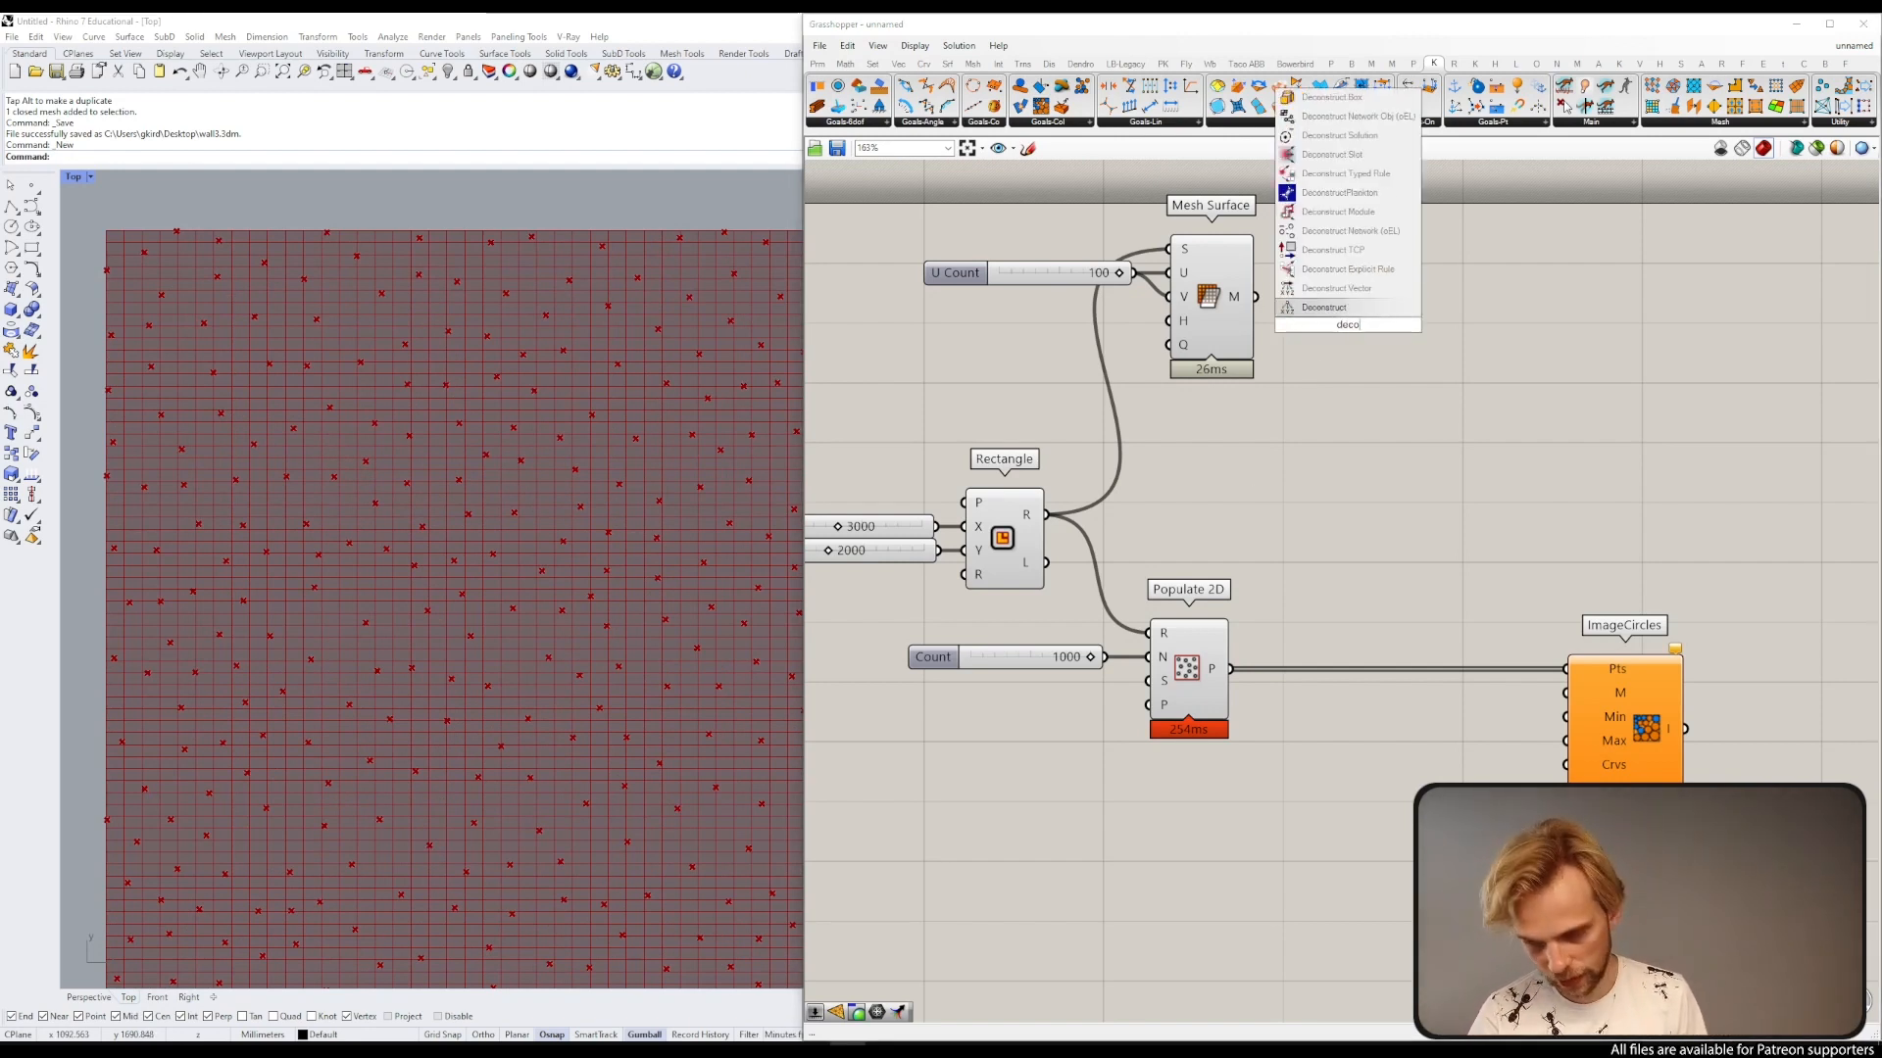
{"action": "type", "text": "nstruct mesh"}
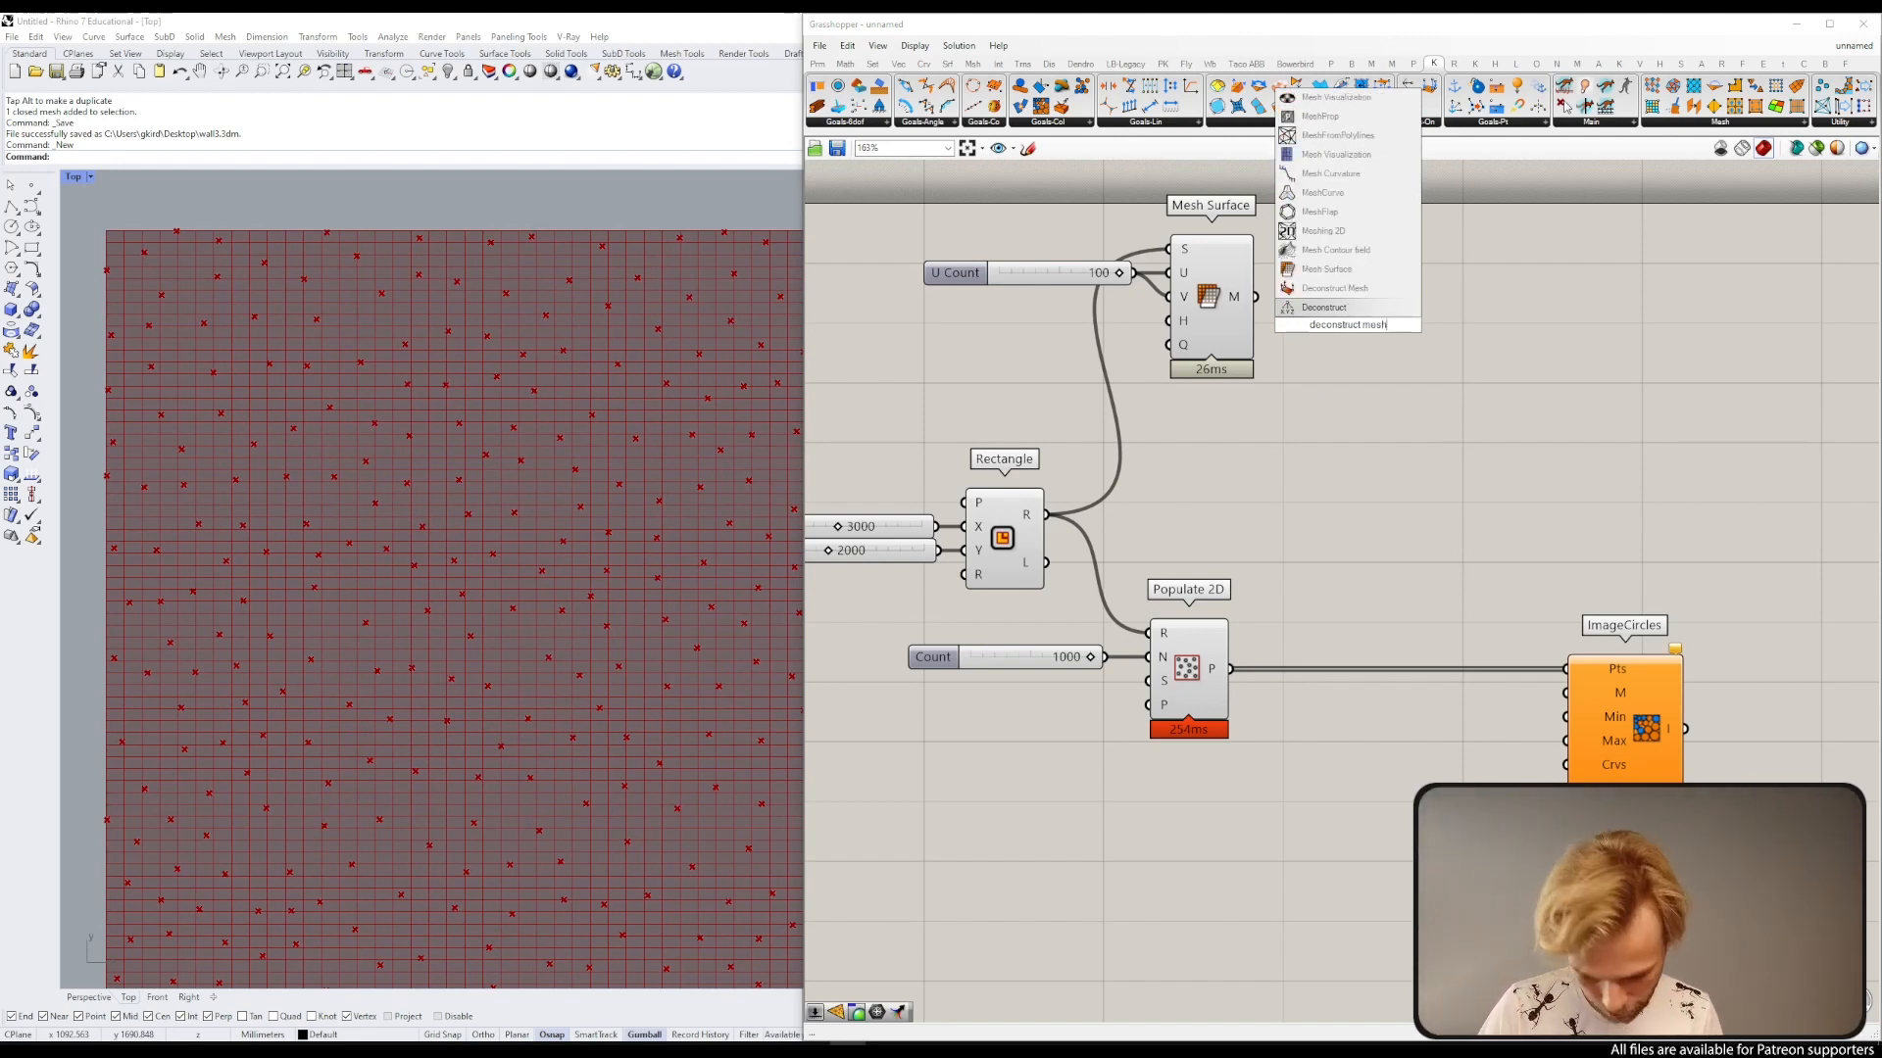
{"action": "left_click", "coordinate": [1330, 280]}
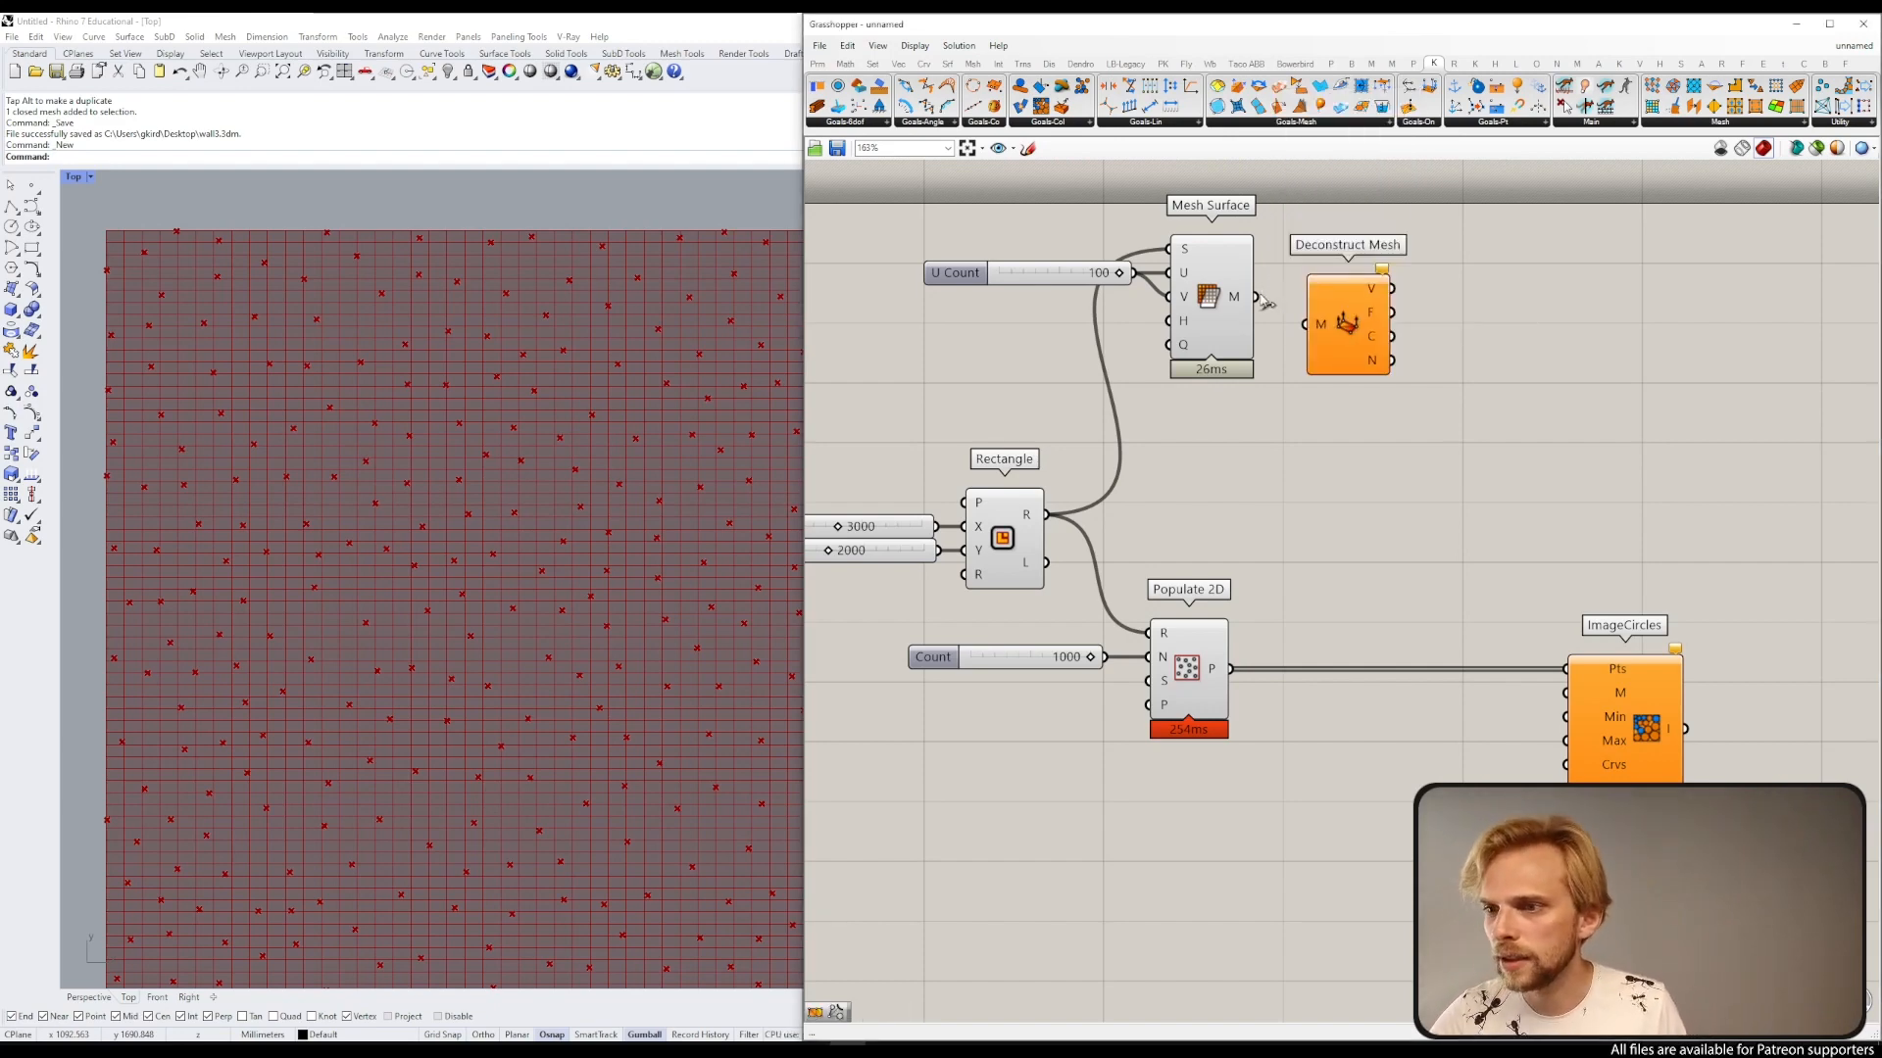
{"action": "left_click_drag", "start_coordinate": [1255, 296], "coordinate": [1343, 331]}
{"action": "left_click", "coordinate": [1455, 419]}
{"action": "right_click_drag", "start_coordinate": [1455, 420], "coordinate": [1347, 424]}
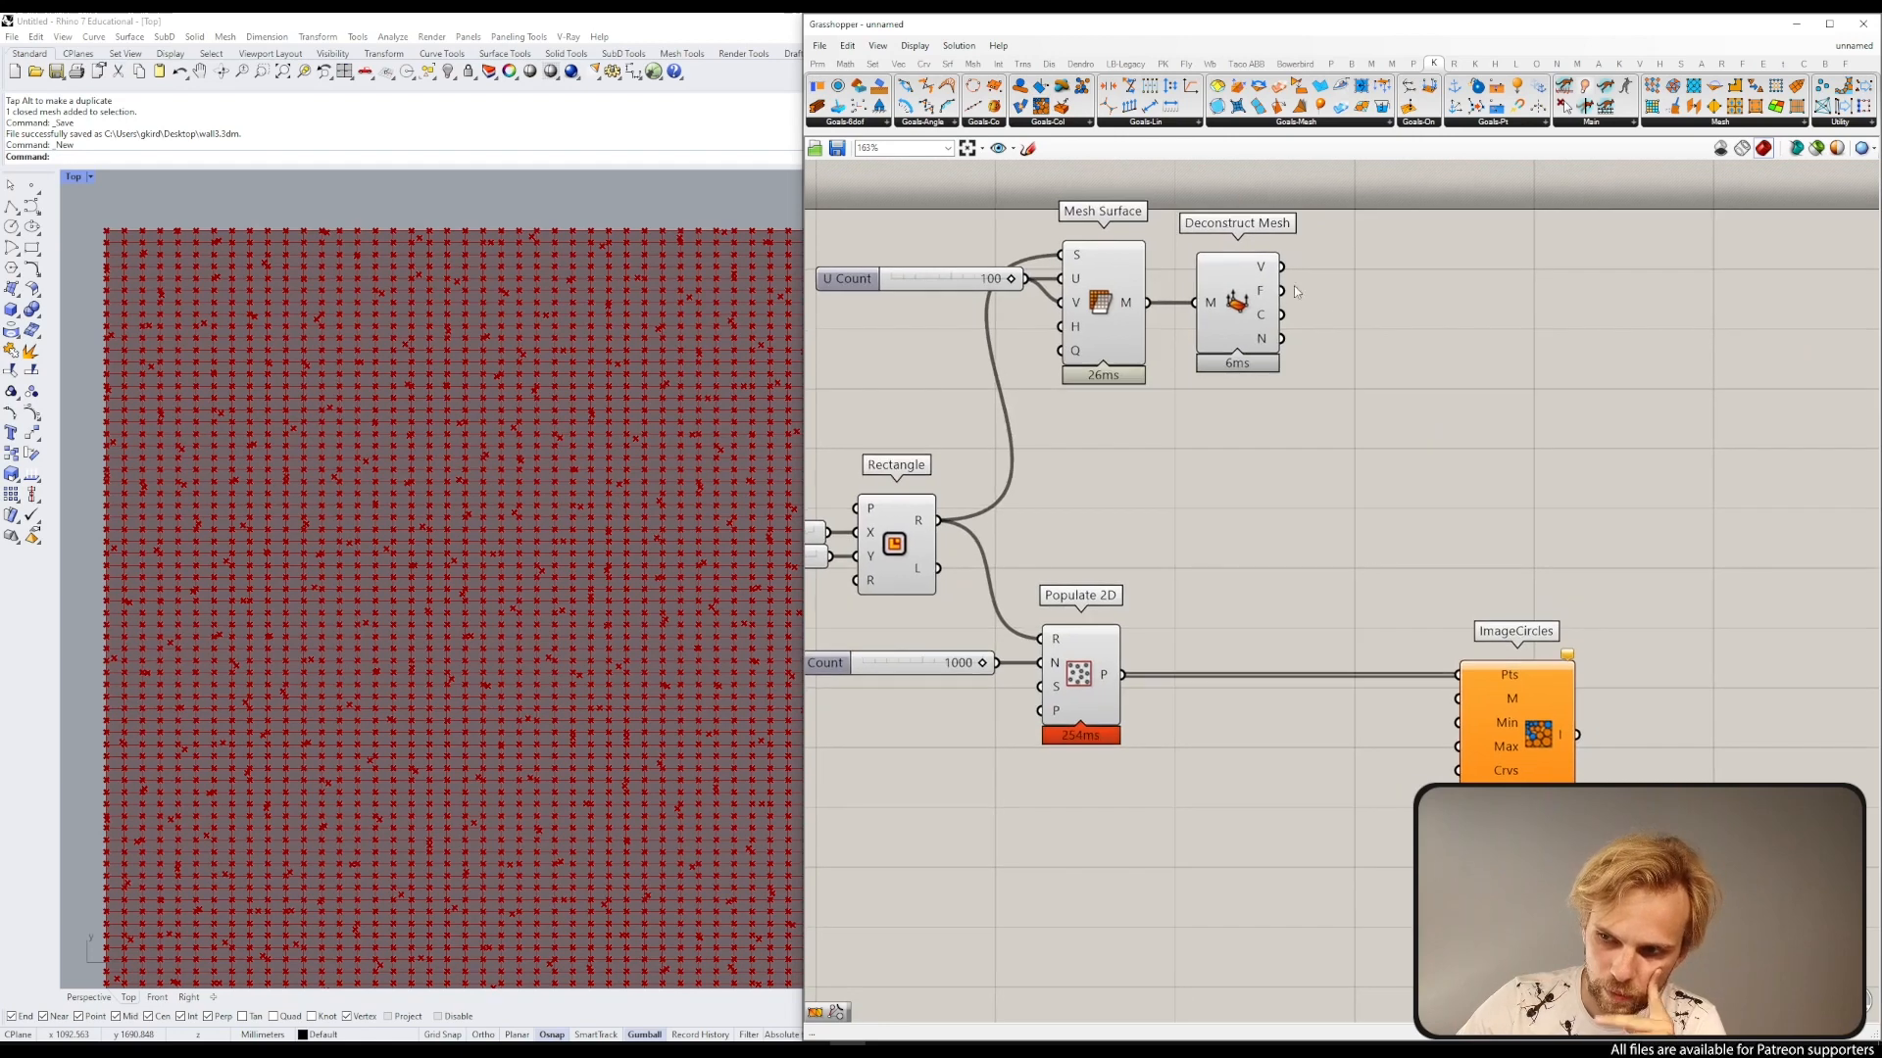
{"action": "mouse_move", "coordinate": [1270, 273]}
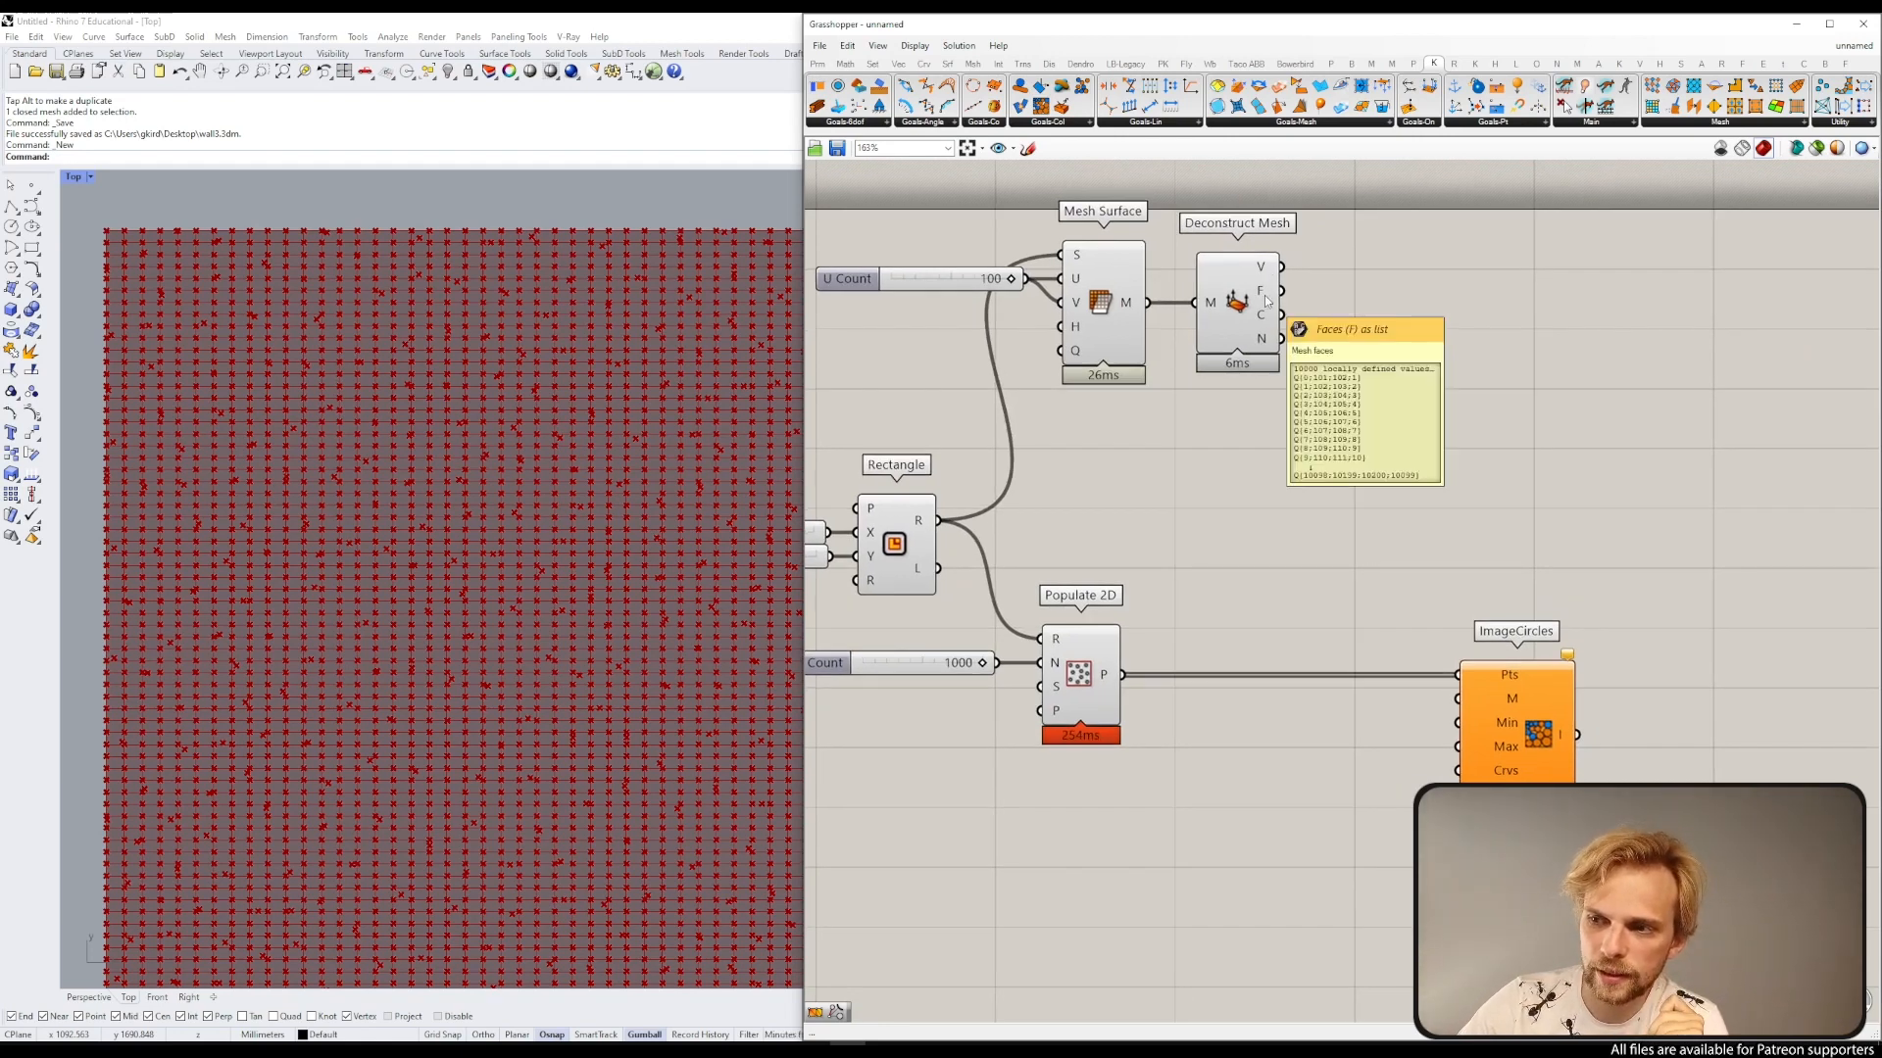
{"action": "mouse_move", "coordinate": [1263, 314]}
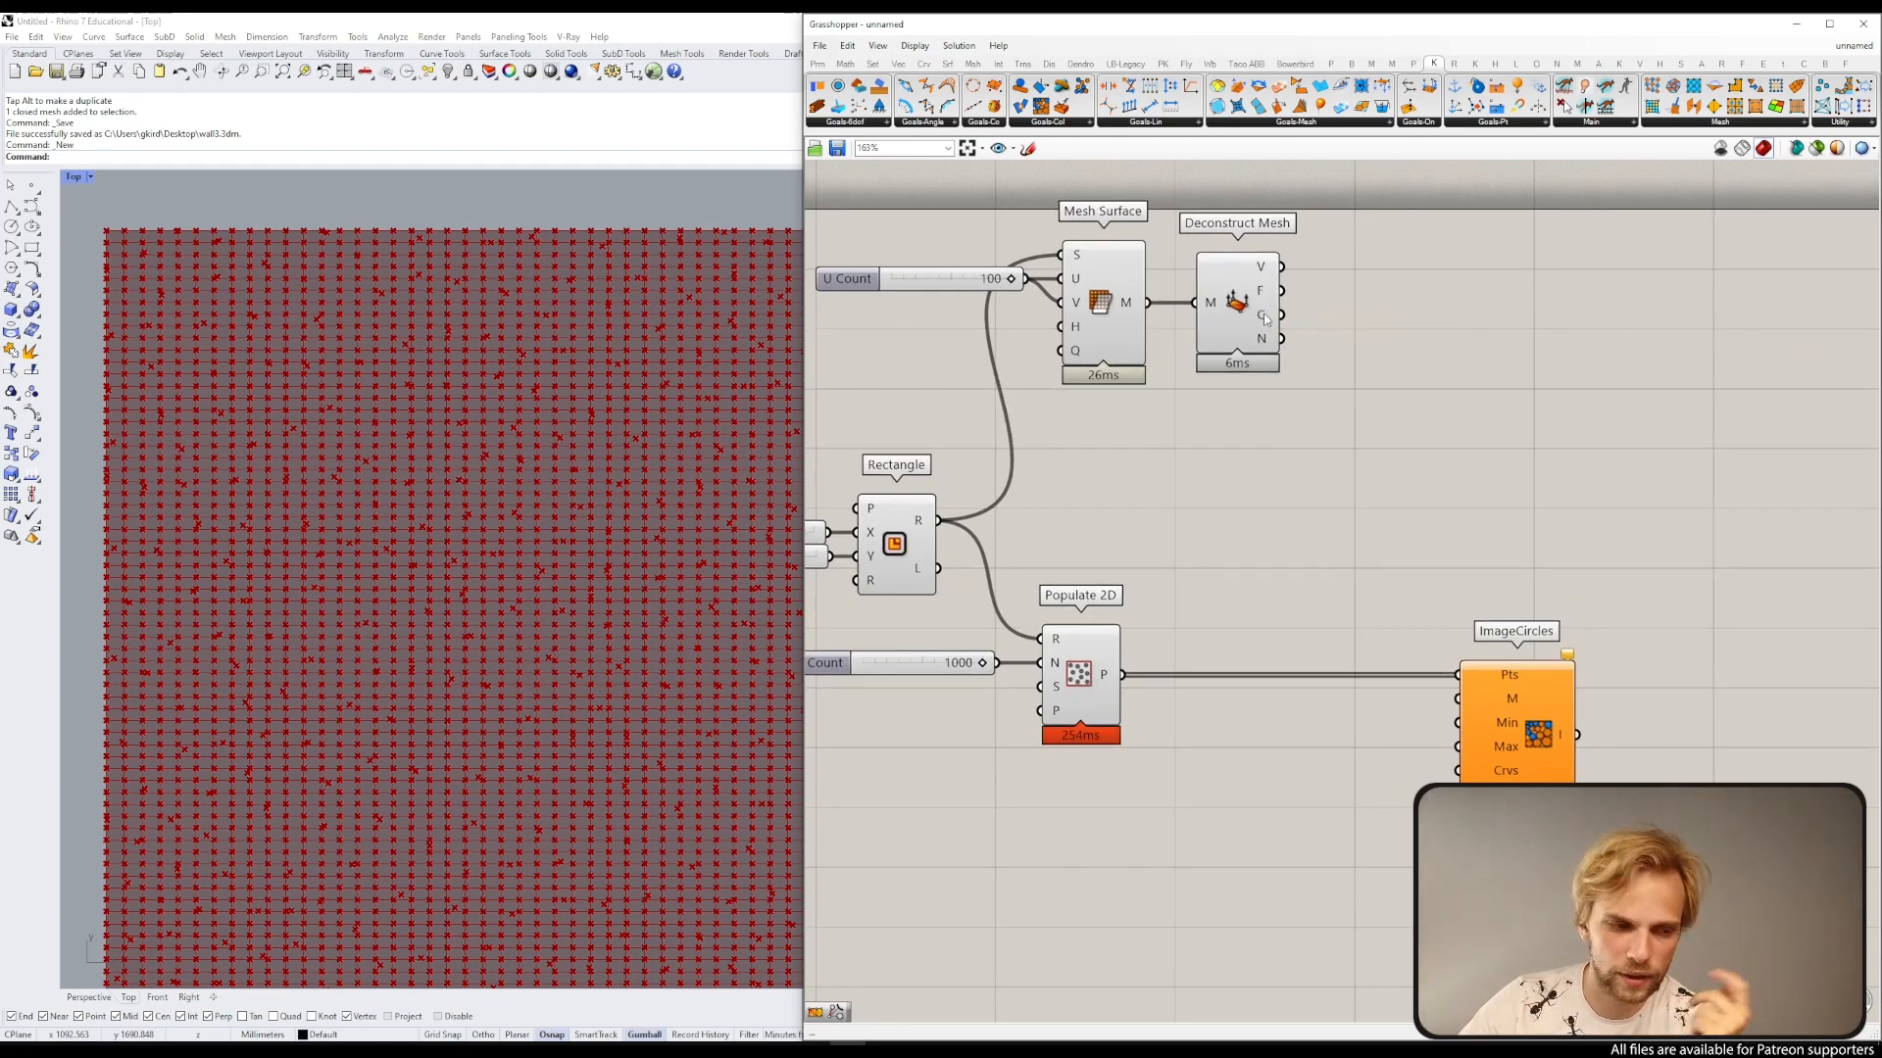
Step: Add a Construct Mesh component and connect the deconstructed vertices and faces to it
{"action": "double_click", "coordinate": [1412, 330]}
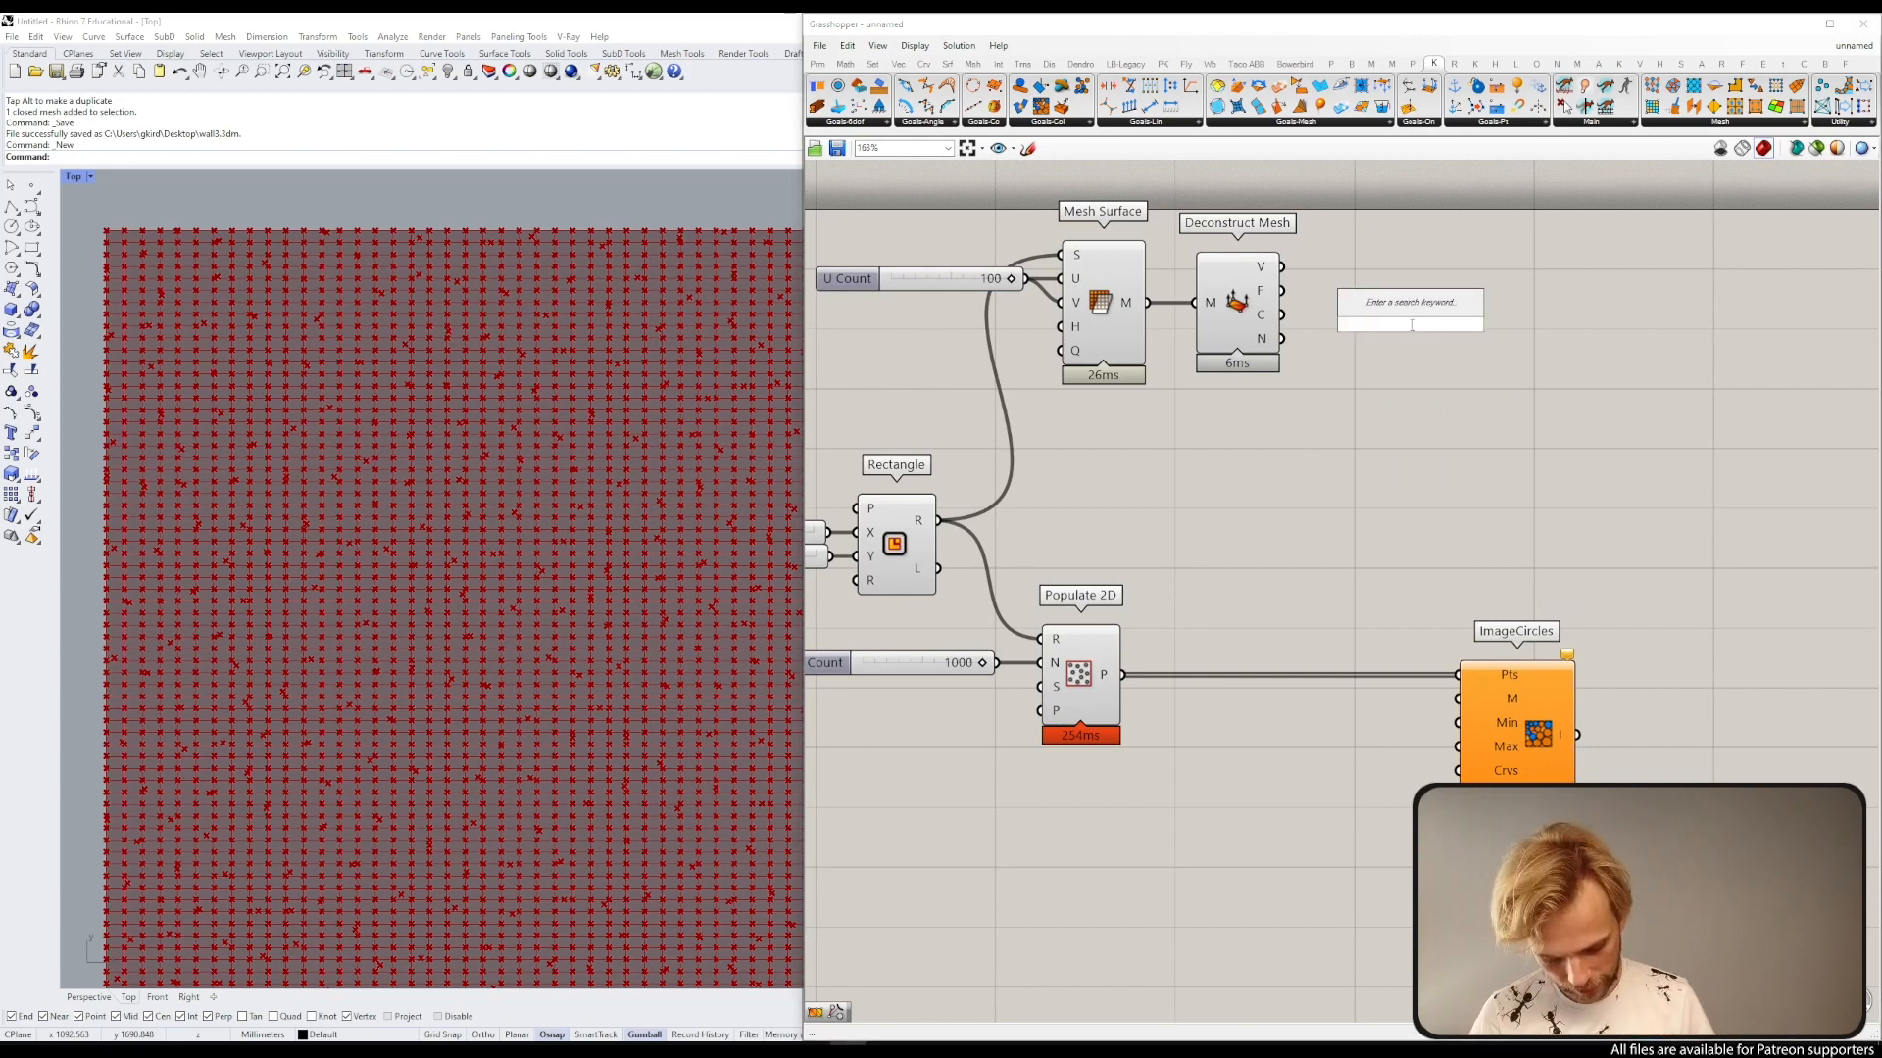
{"action": "type", "text": "construc"}
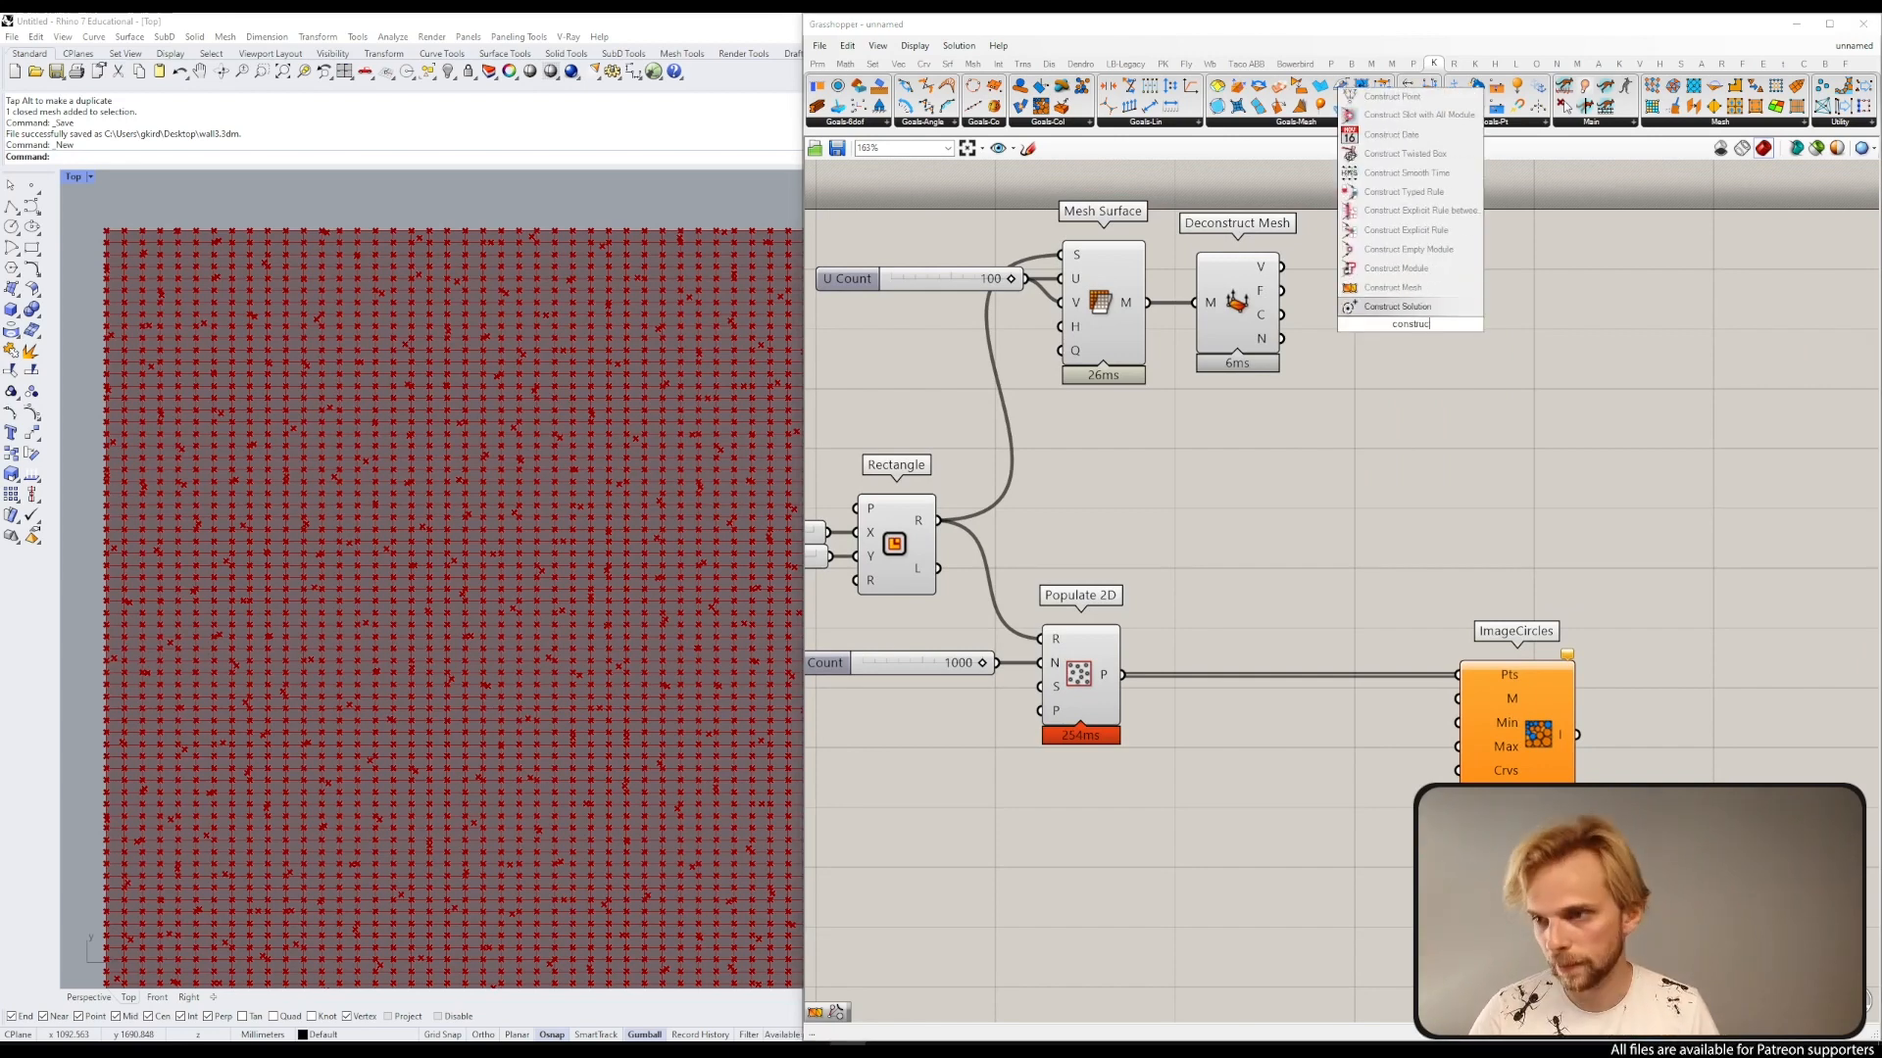
{"action": "left_click", "coordinate": [1393, 287]}
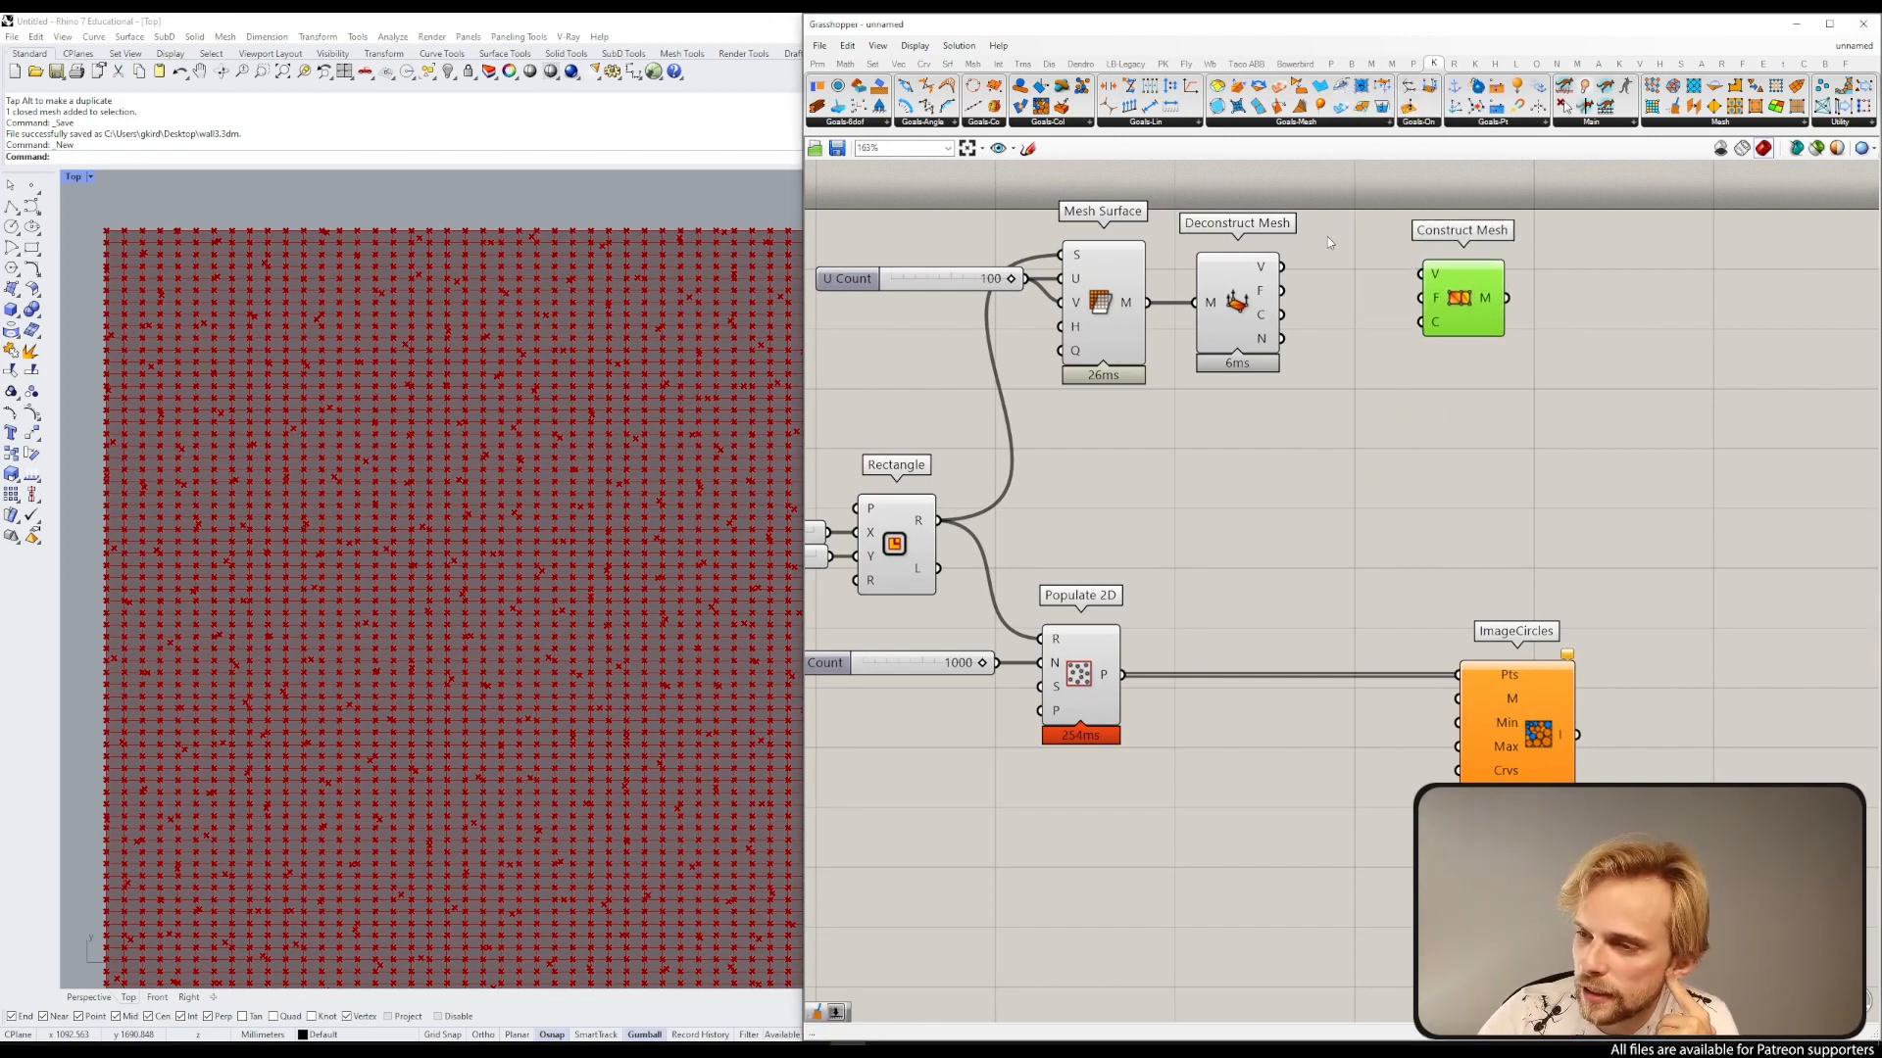
{"action": "left_click_drag", "start_coordinate": [1281, 267], "coordinate": [1473, 285]}
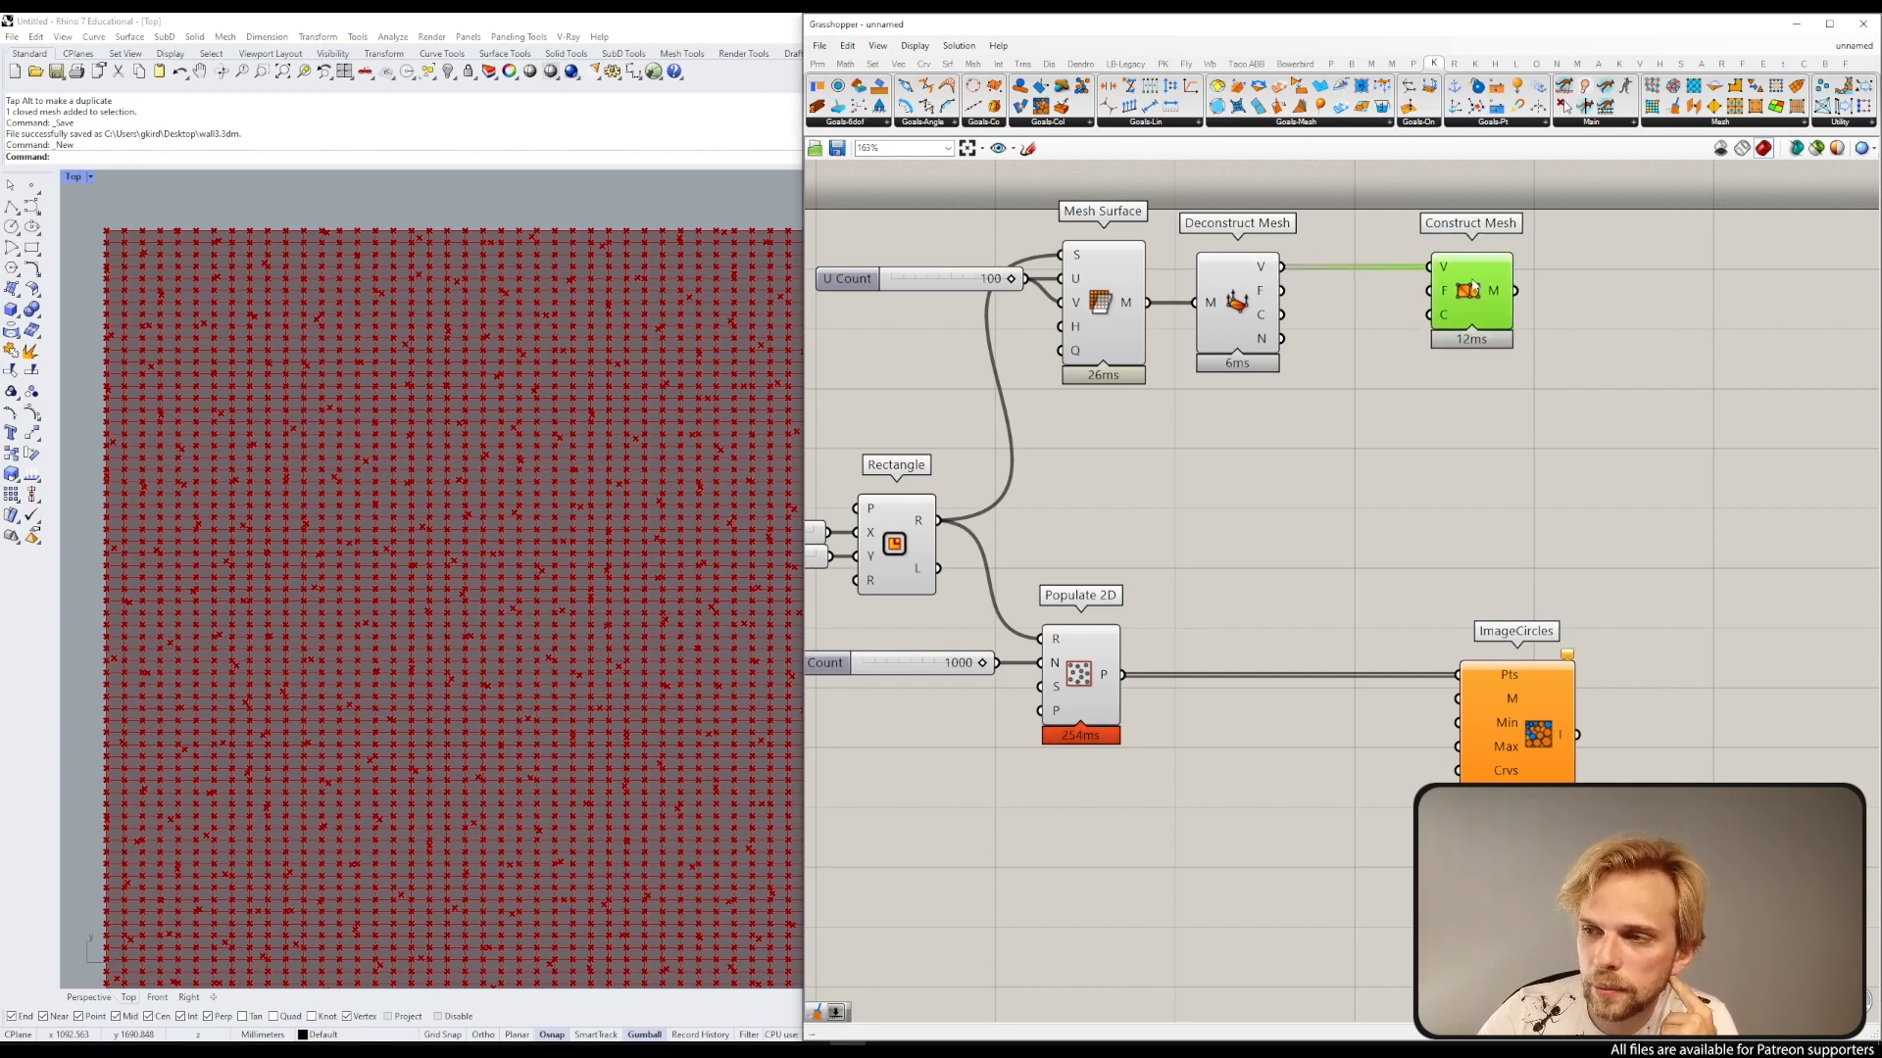
{"action": "left_click_drag", "start_coordinate": [1282, 290], "coordinate": [1449, 311]}
{"action": "left_click", "coordinate": [1386, 363]}
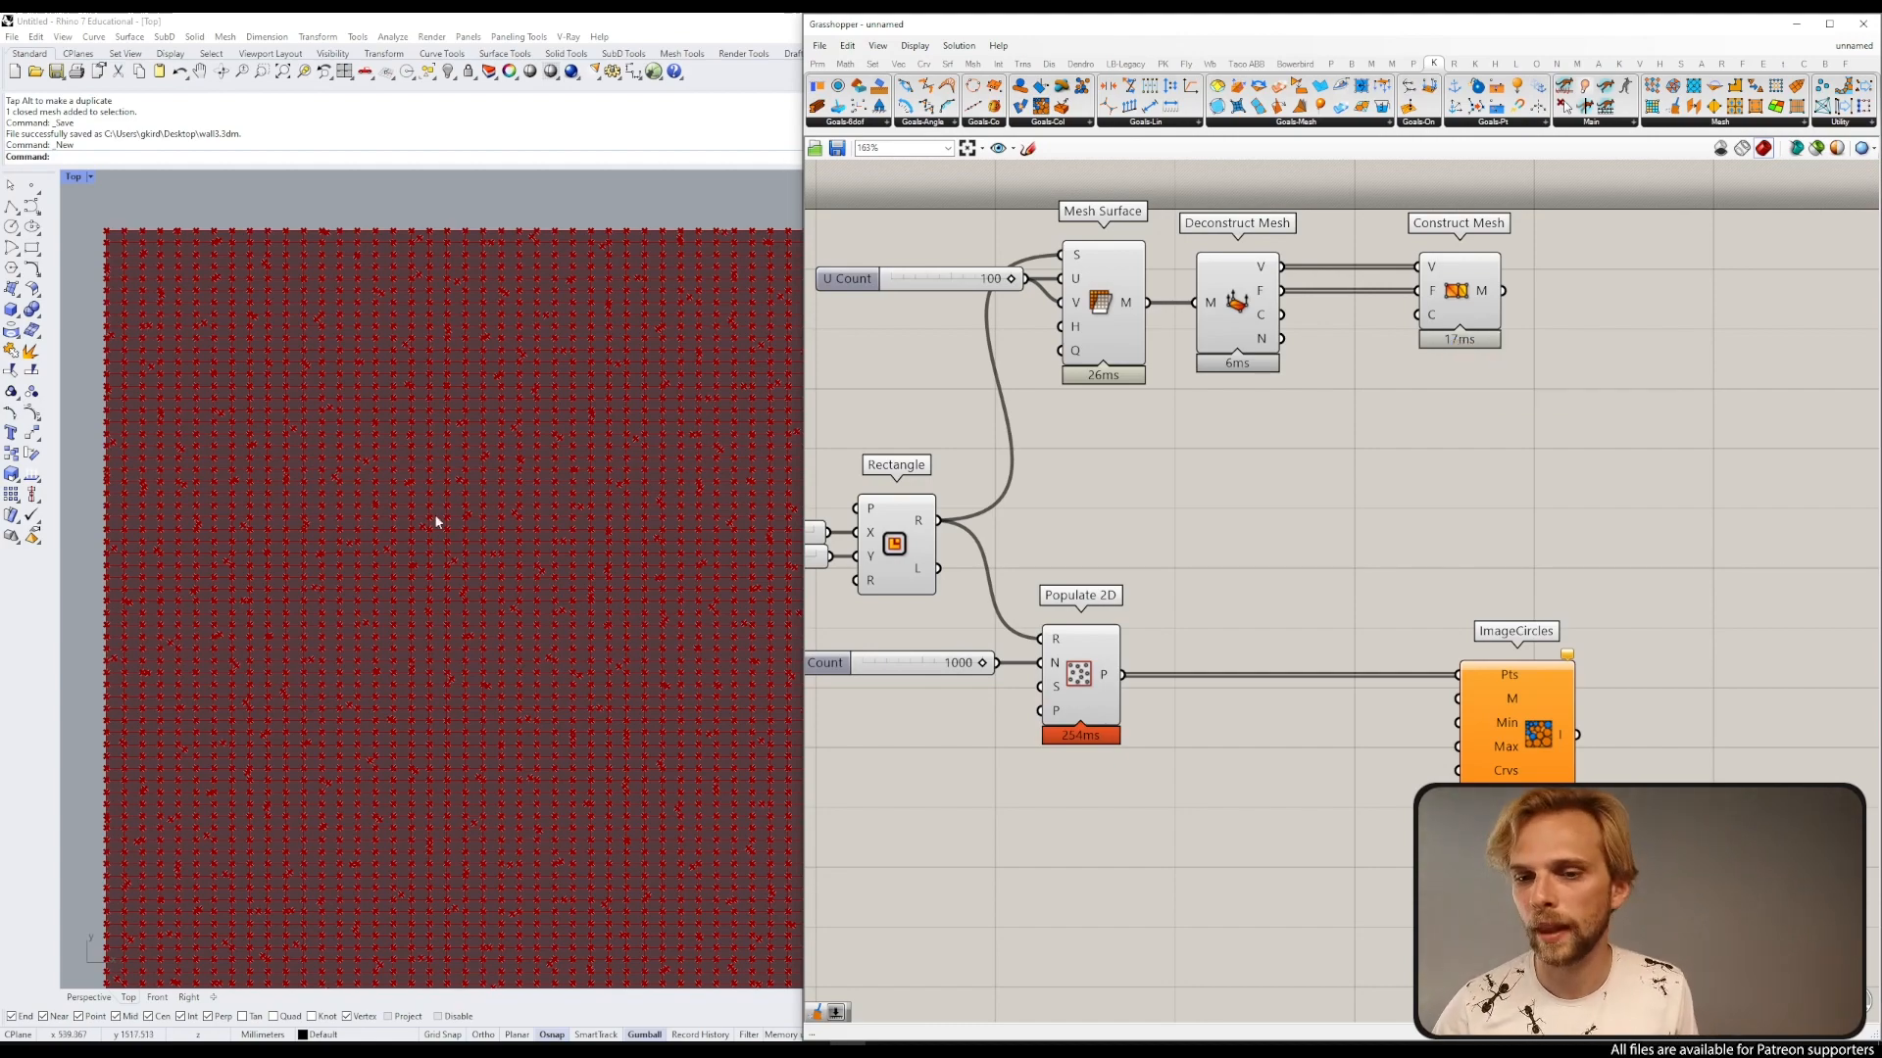
Step: Select the upstream components and turn off their preview
{"action": "scroll", "coordinate": [437, 521], "scroll_direction": "down", "scroll_amount": 5}
{"action": "scroll", "coordinate": [604, 532], "scroll_direction": "up", "scroll_amount": 1}
{"action": "right_click_drag", "start_coordinate": [1186, 471], "coordinate": [1274, 401]}
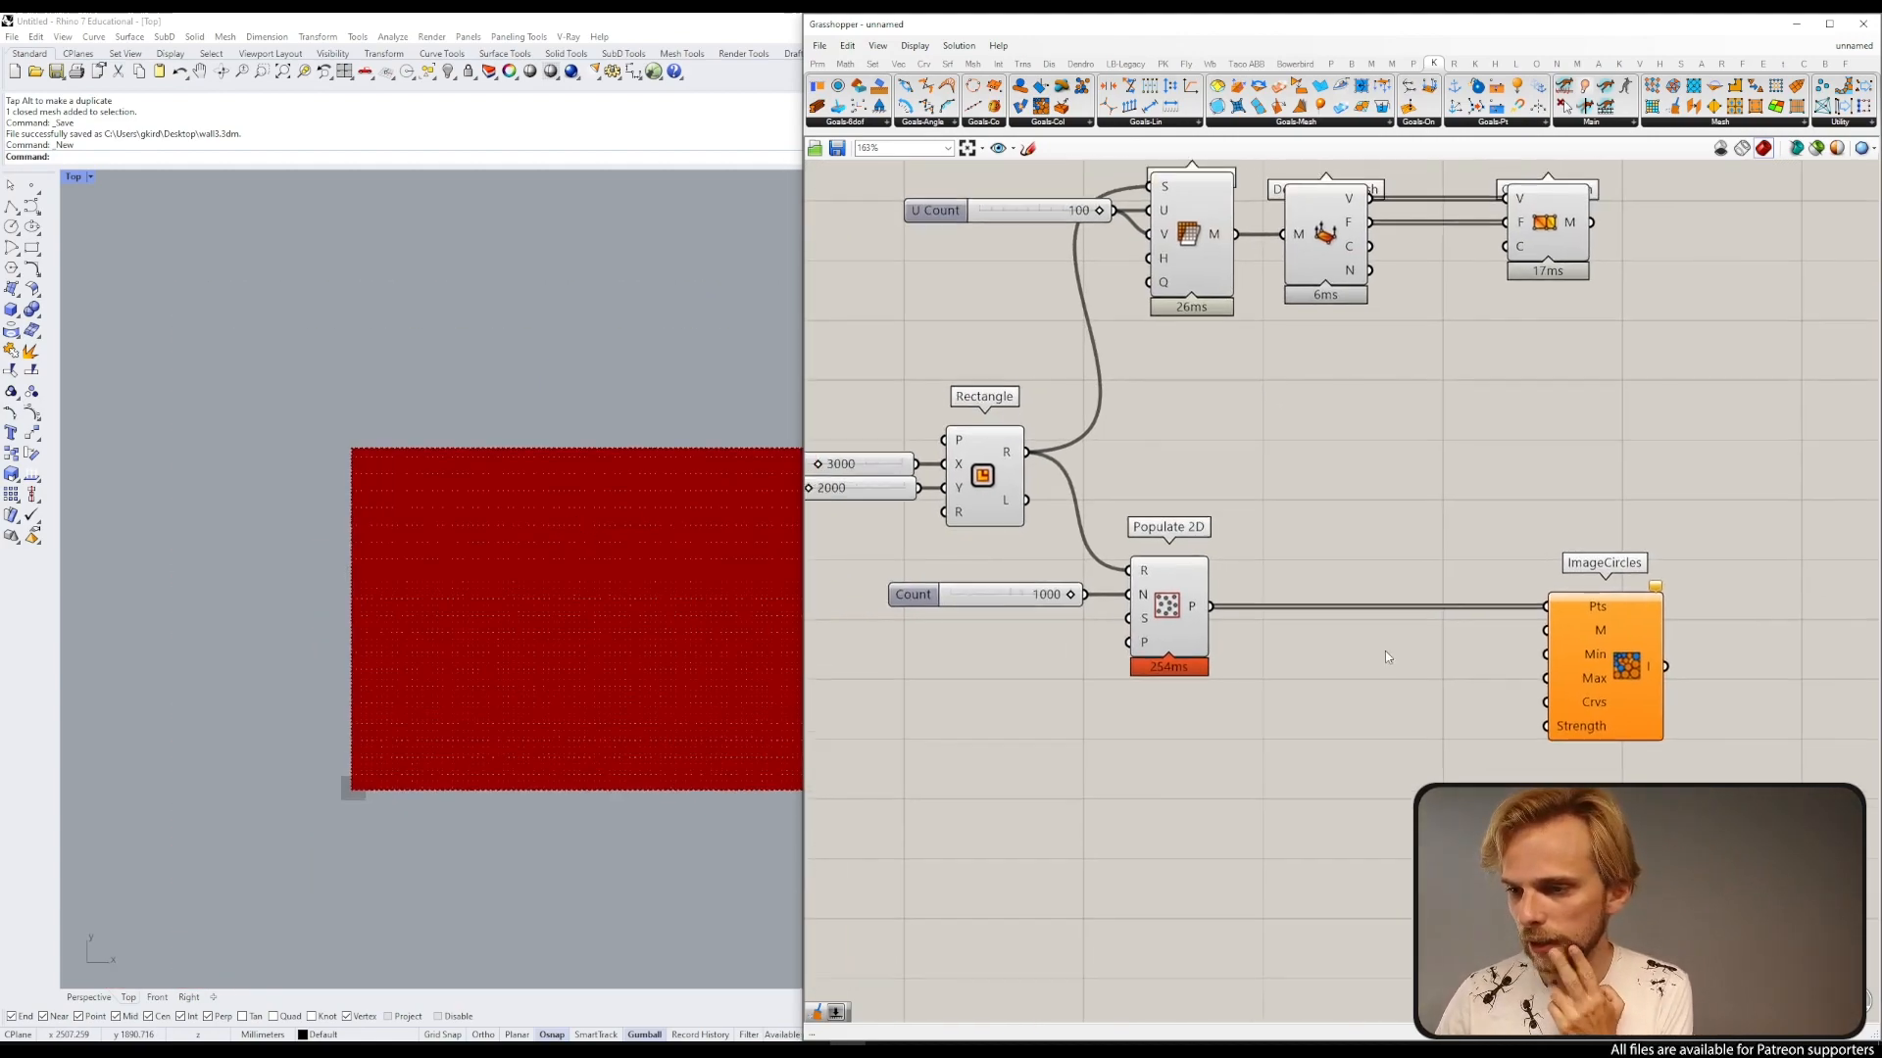
{"action": "left_click_drag", "start_coordinate": [1399, 683], "coordinate": [902, 250]}
{"action": "key", "text": "space"}
{"action": "left_click", "coordinate": [1037, 231]}
{"action": "left_click", "coordinate": [1508, 490]}
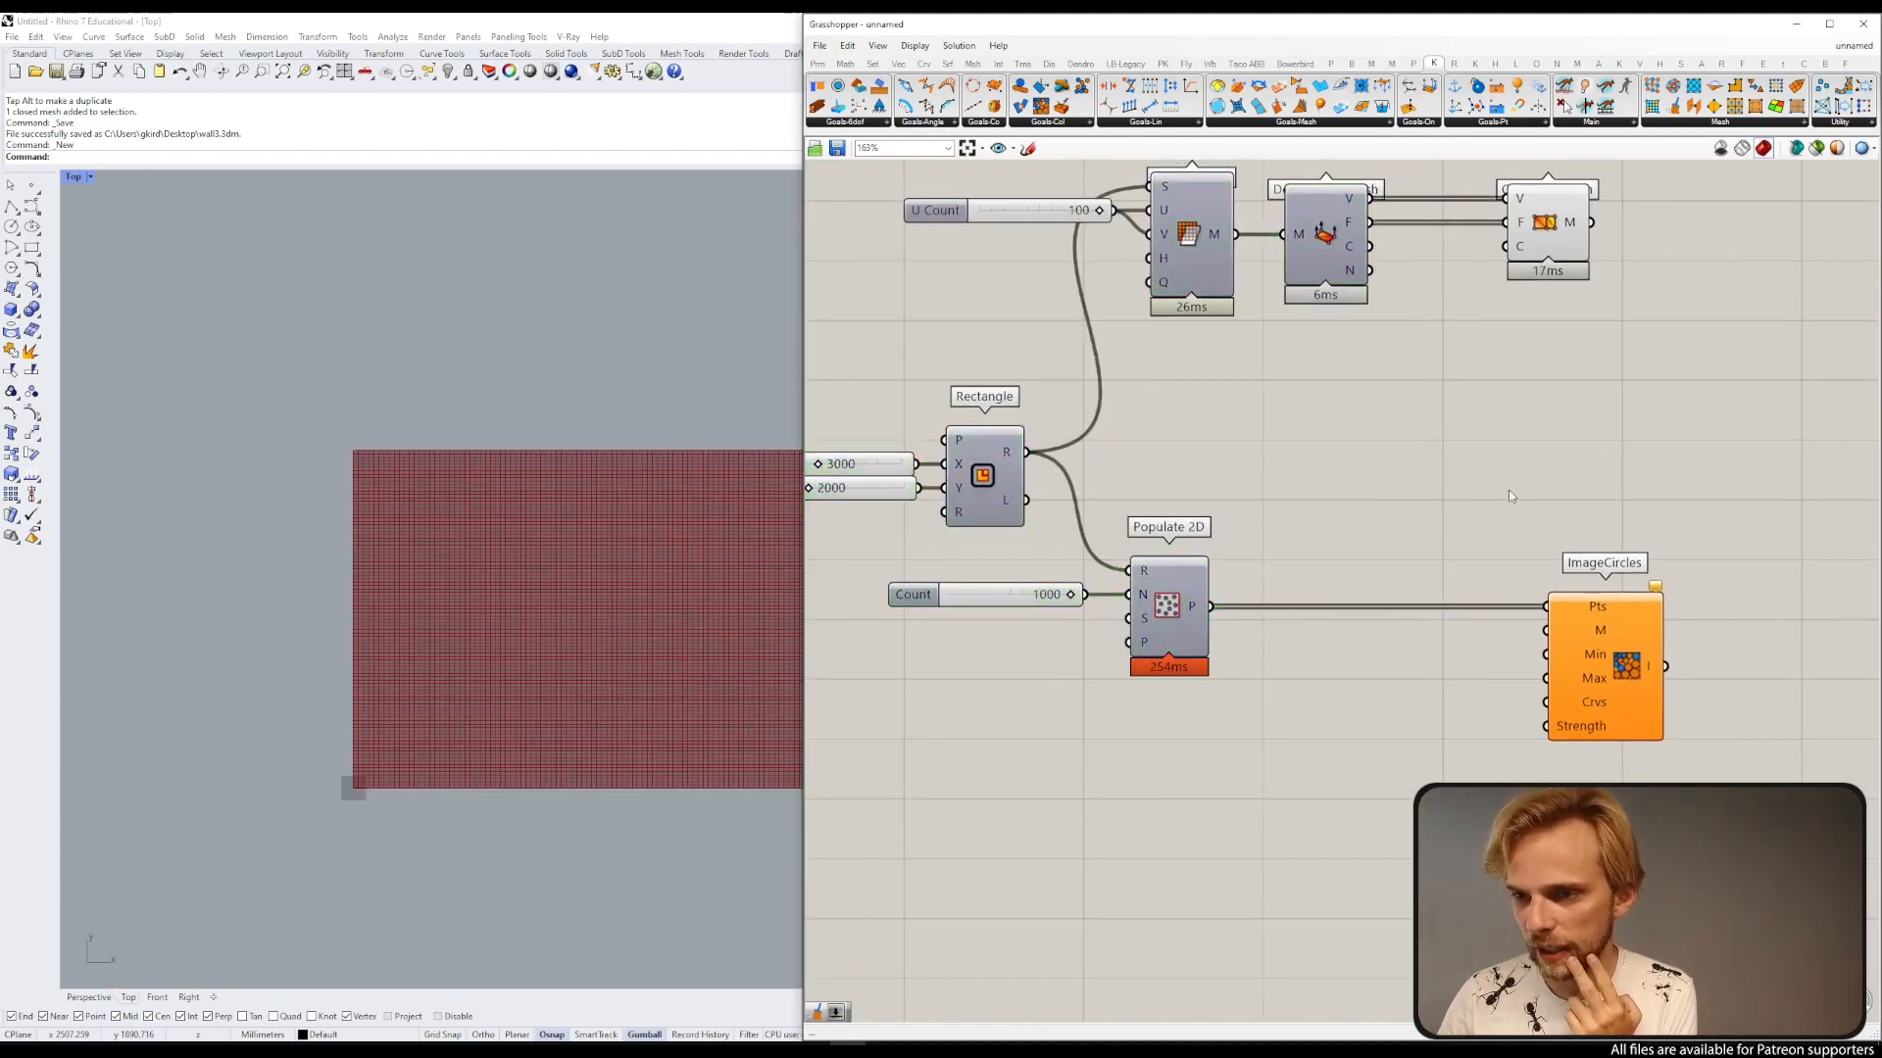
Step: Add a Colour RGB (f) component and connect its colour output to the Construct Mesh colour input
{"action": "right_click_drag", "start_coordinate": [1366, 428], "coordinate": [1408, 457]}
{"action": "right_click_drag", "start_coordinate": [549, 455], "coordinate": [397, 327]}
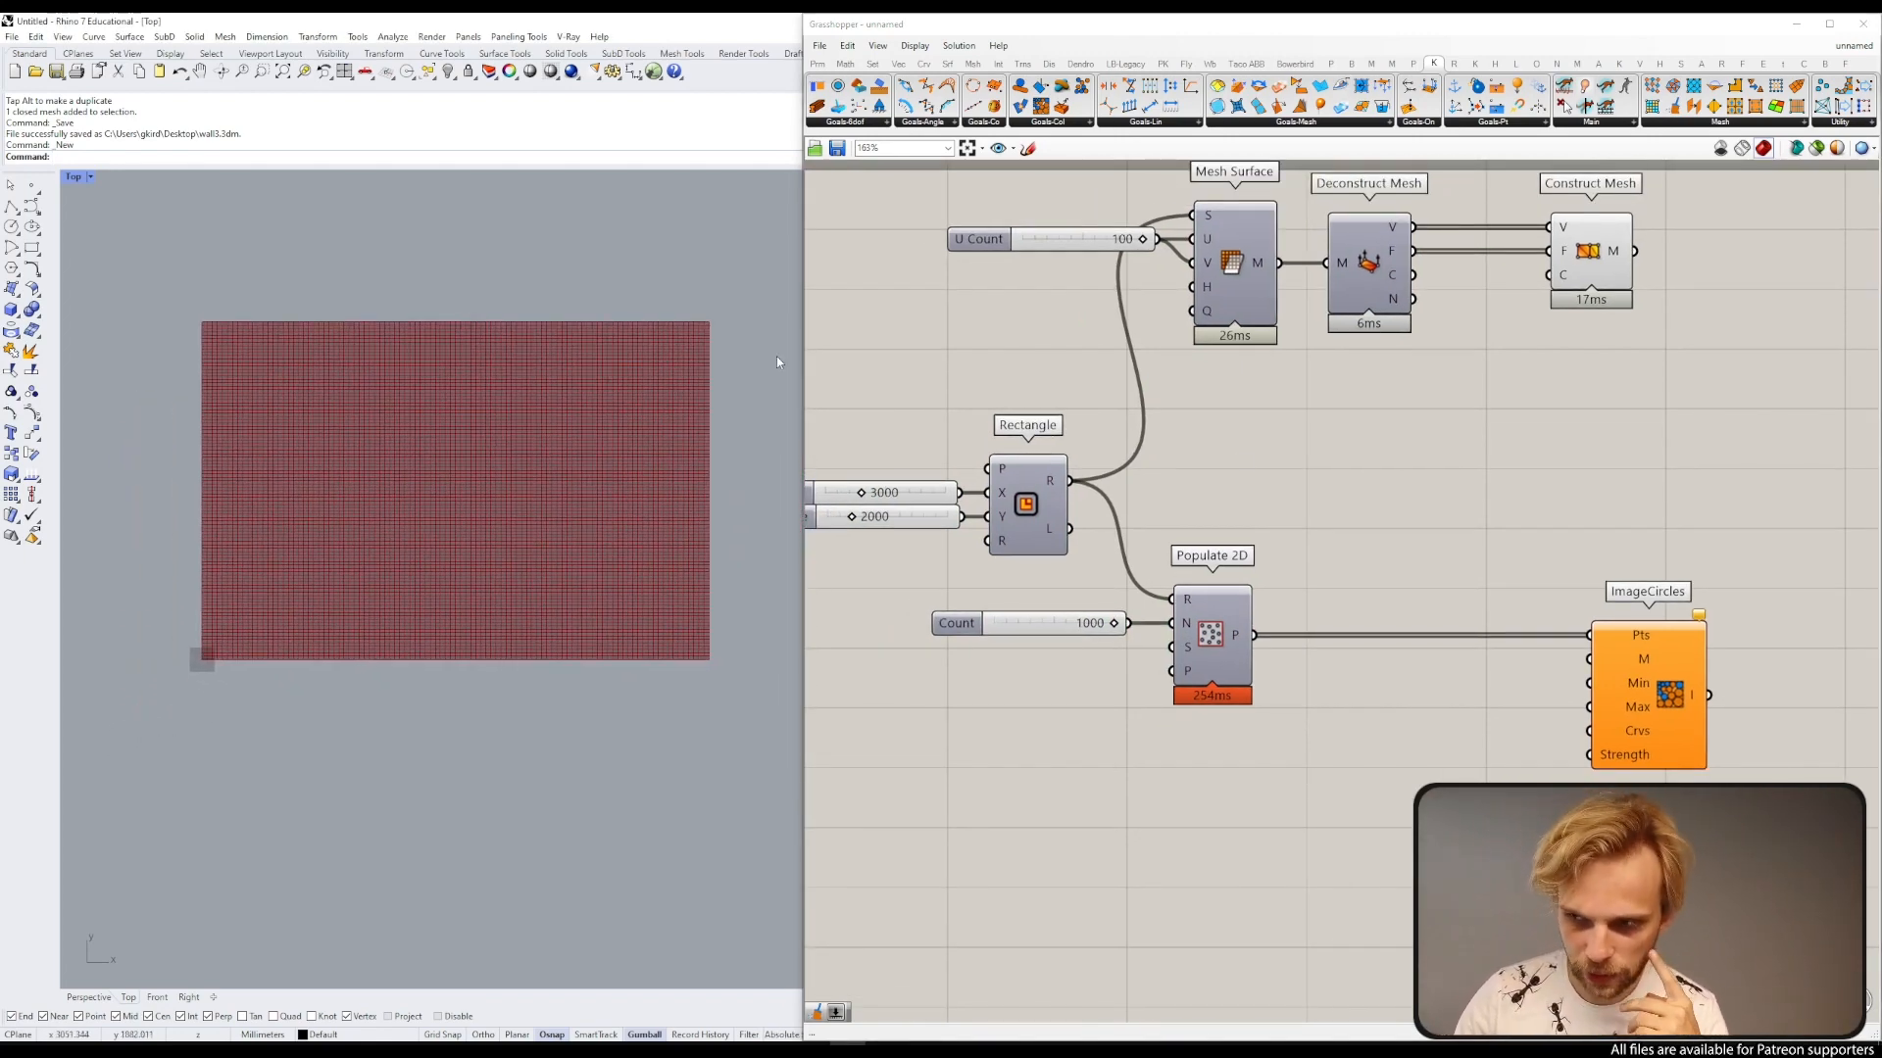
{"action": "double_click", "coordinate": [1392, 421]}
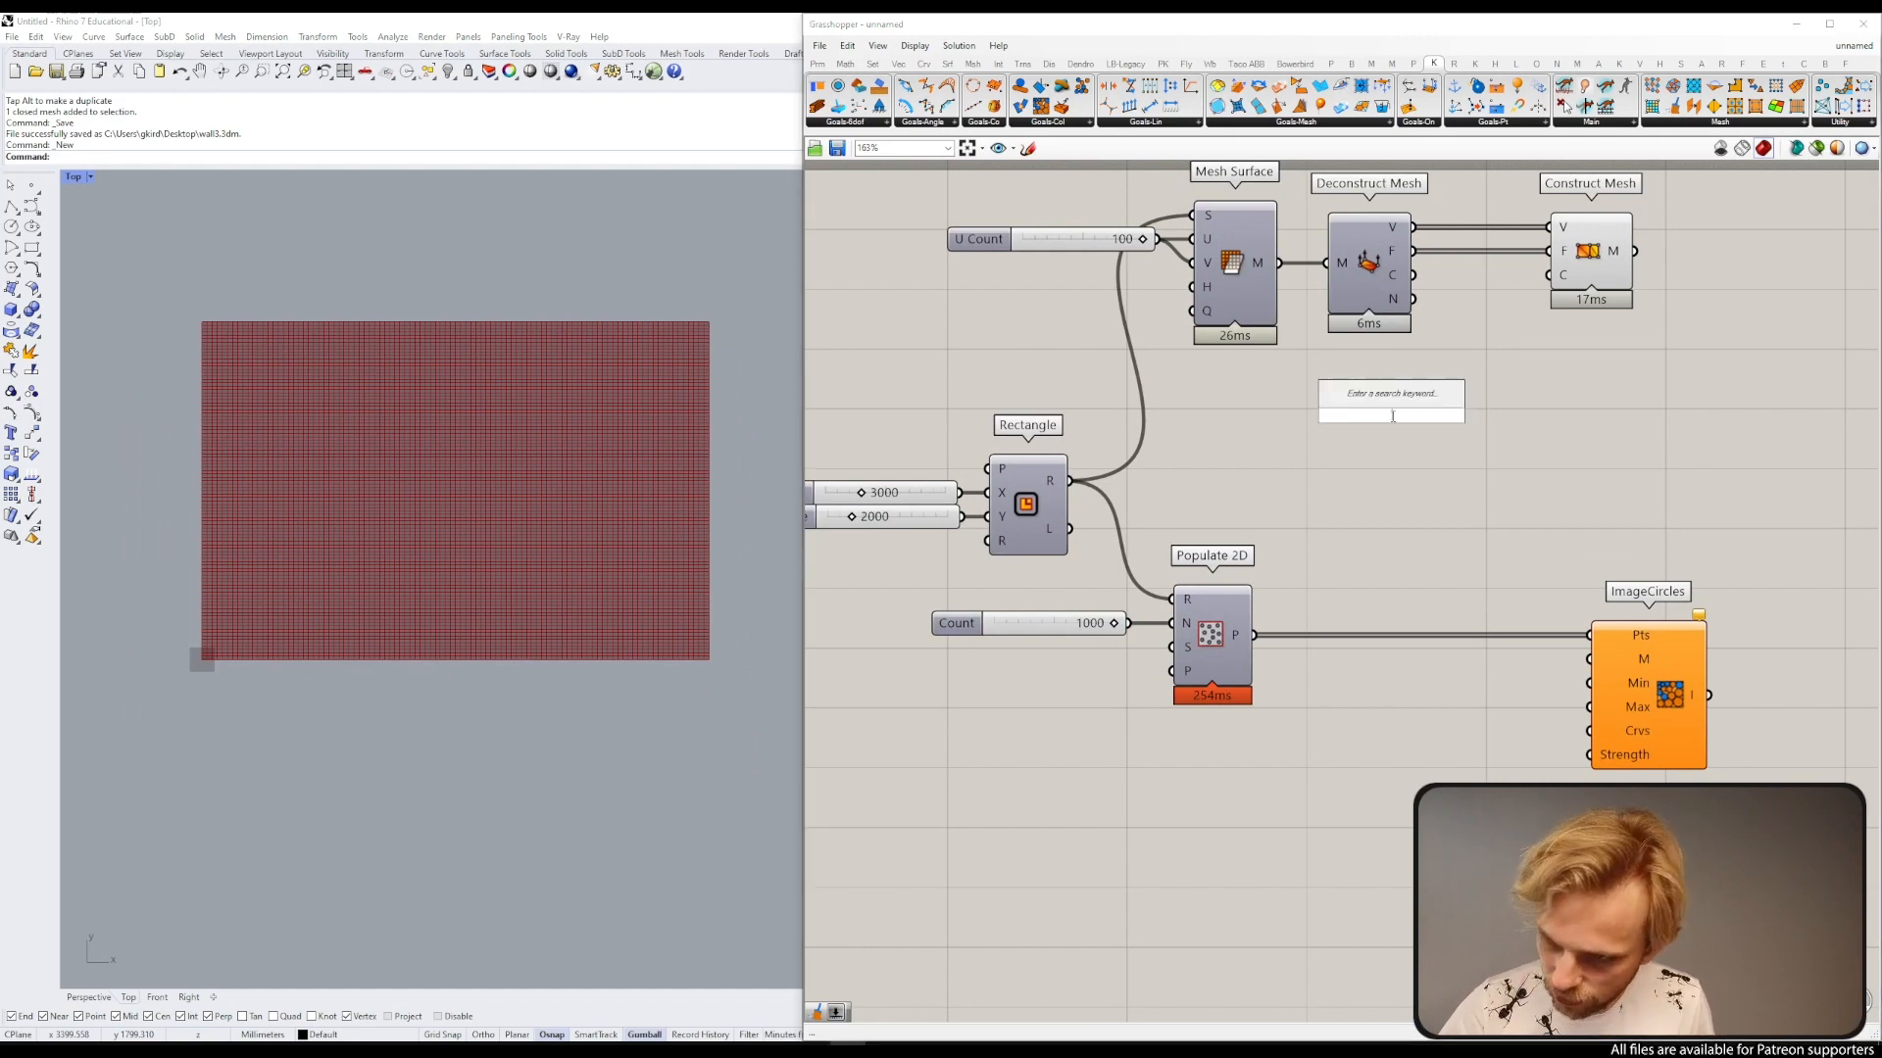
{"action": "type", "text": "rgb"}
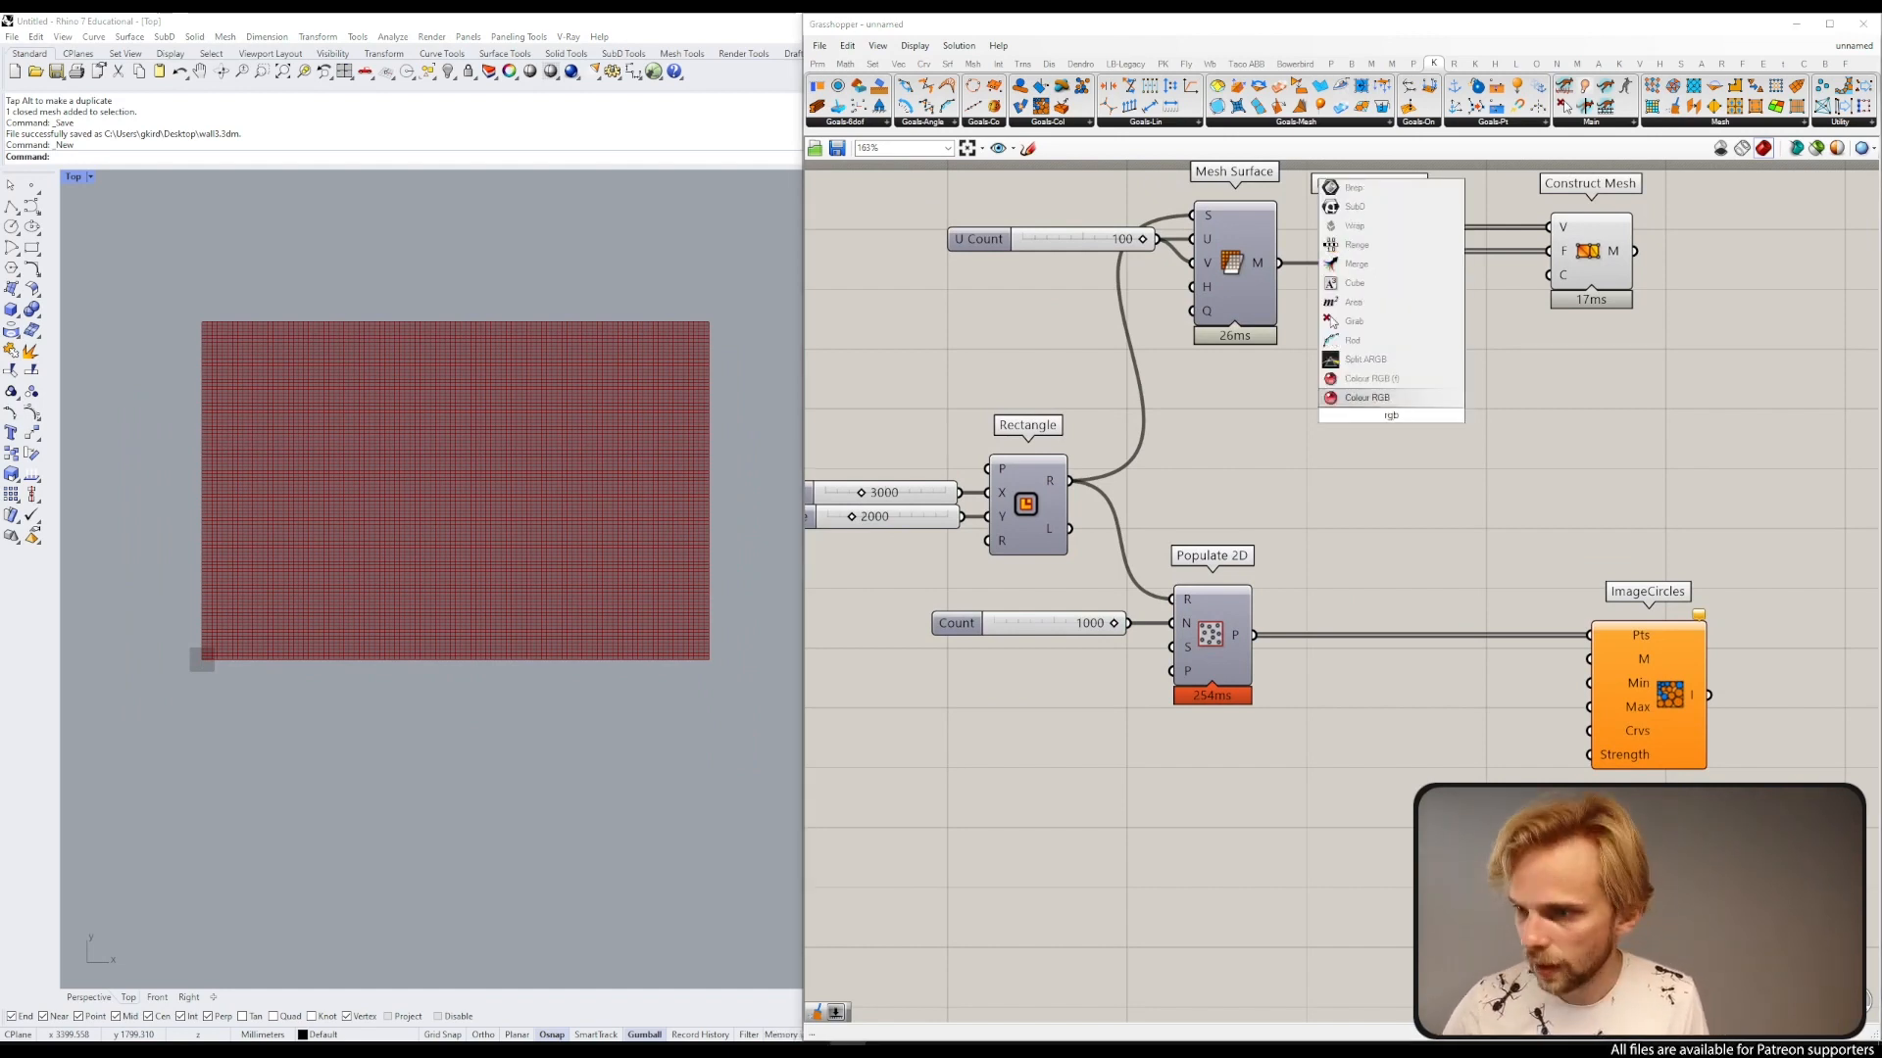
{"action": "left_click", "coordinate": [1374, 380]}
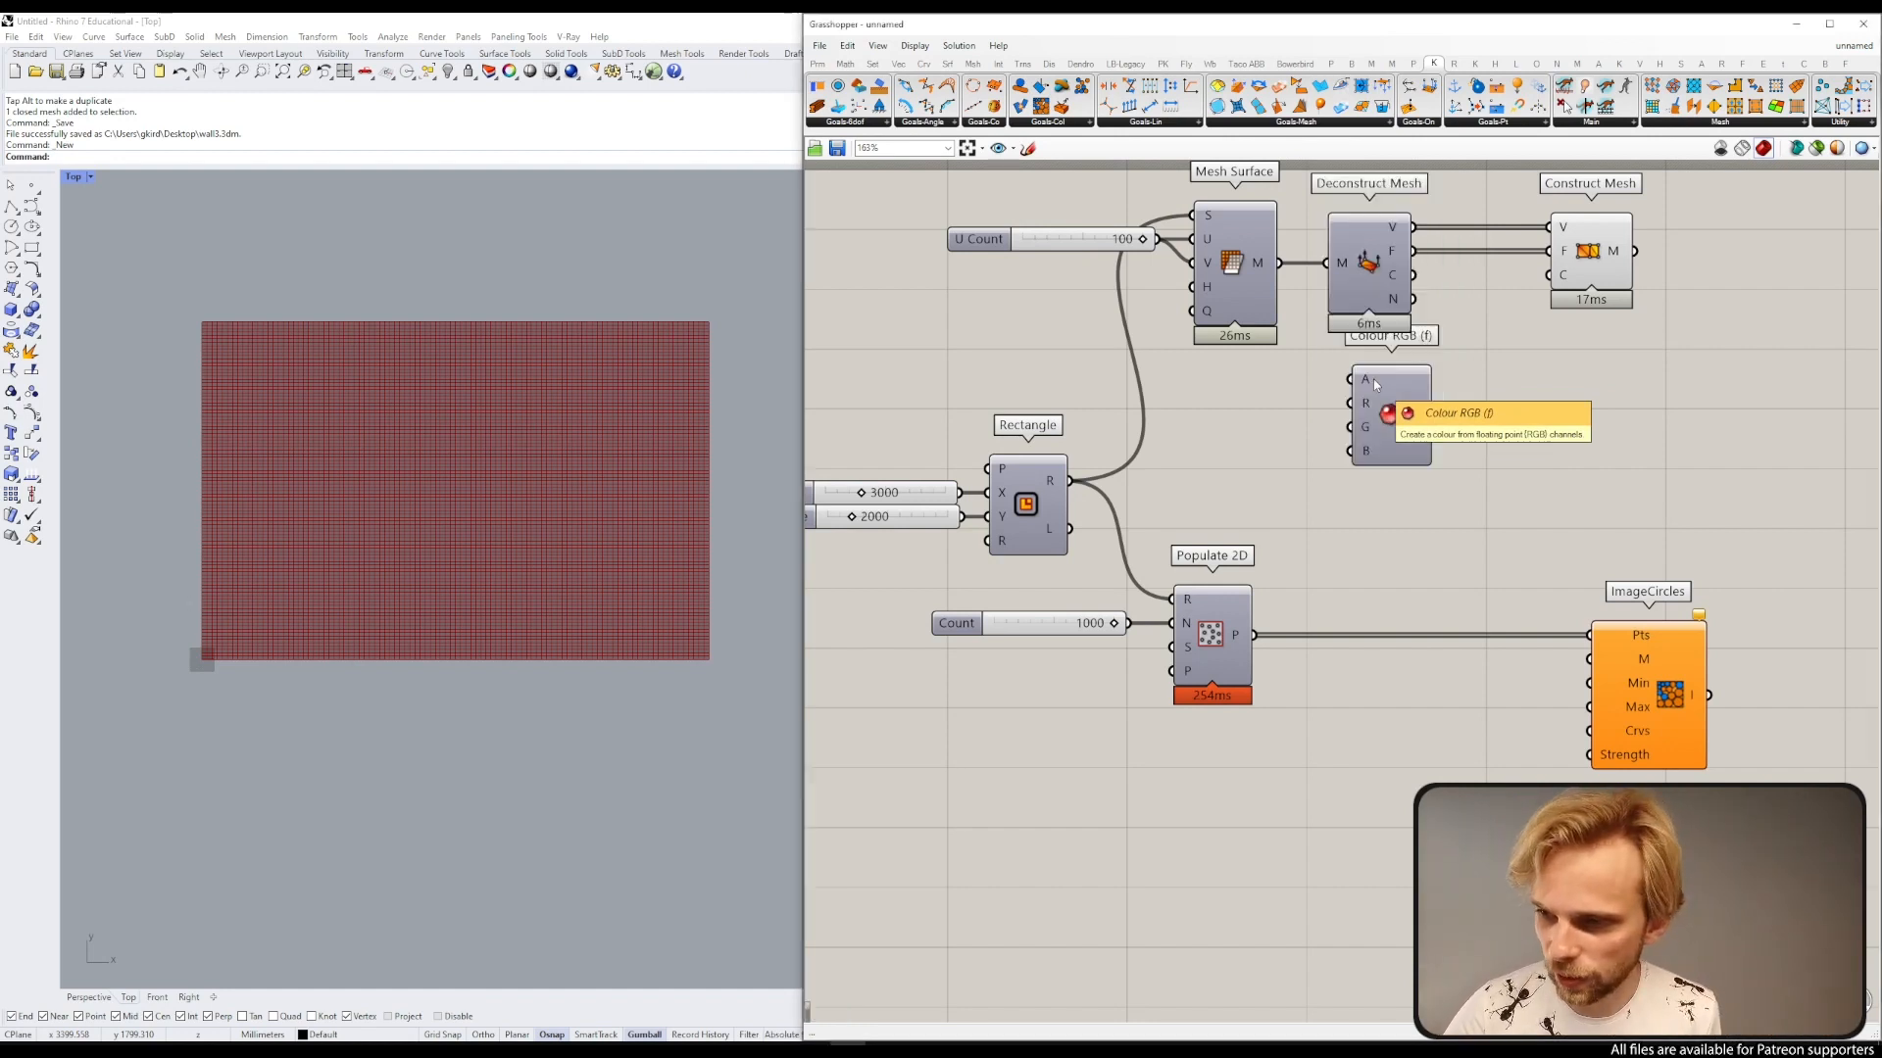
{"action": "left_click_drag", "start_coordinate": [1373, 378], "coordinate": [1508, 376]}
{"action": "left_click_drag", "start_coordinate": [1603, 248], "coordinate": [1779, 249]}
{"action": "left_click_drag", "start_coordinate": [1571, 413], "coordinate": [1658, 409]}
{"action": "left_click", "coordinate": [1687, 420]}
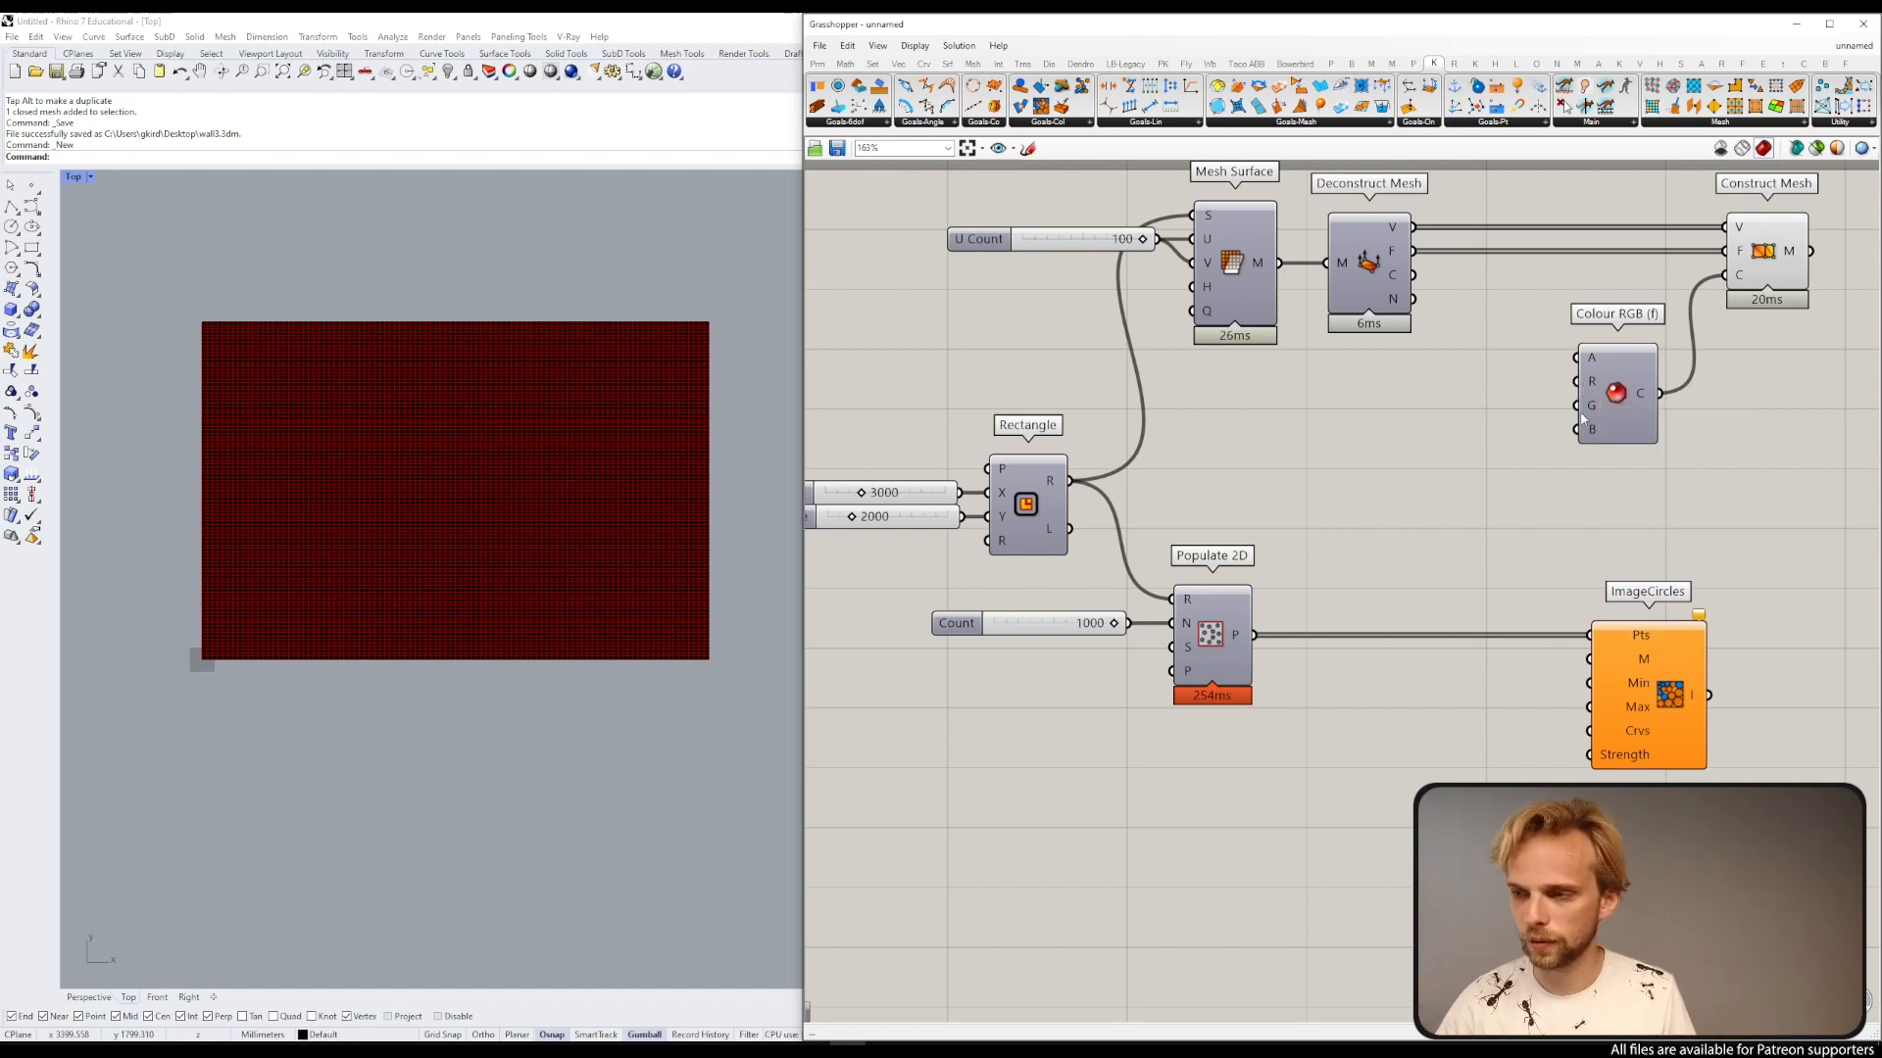
Step: Try a number slider set to 123 on the Colour RGB channels, then delete it
{"action": "double_click", "coordinate": [1513, 385]}
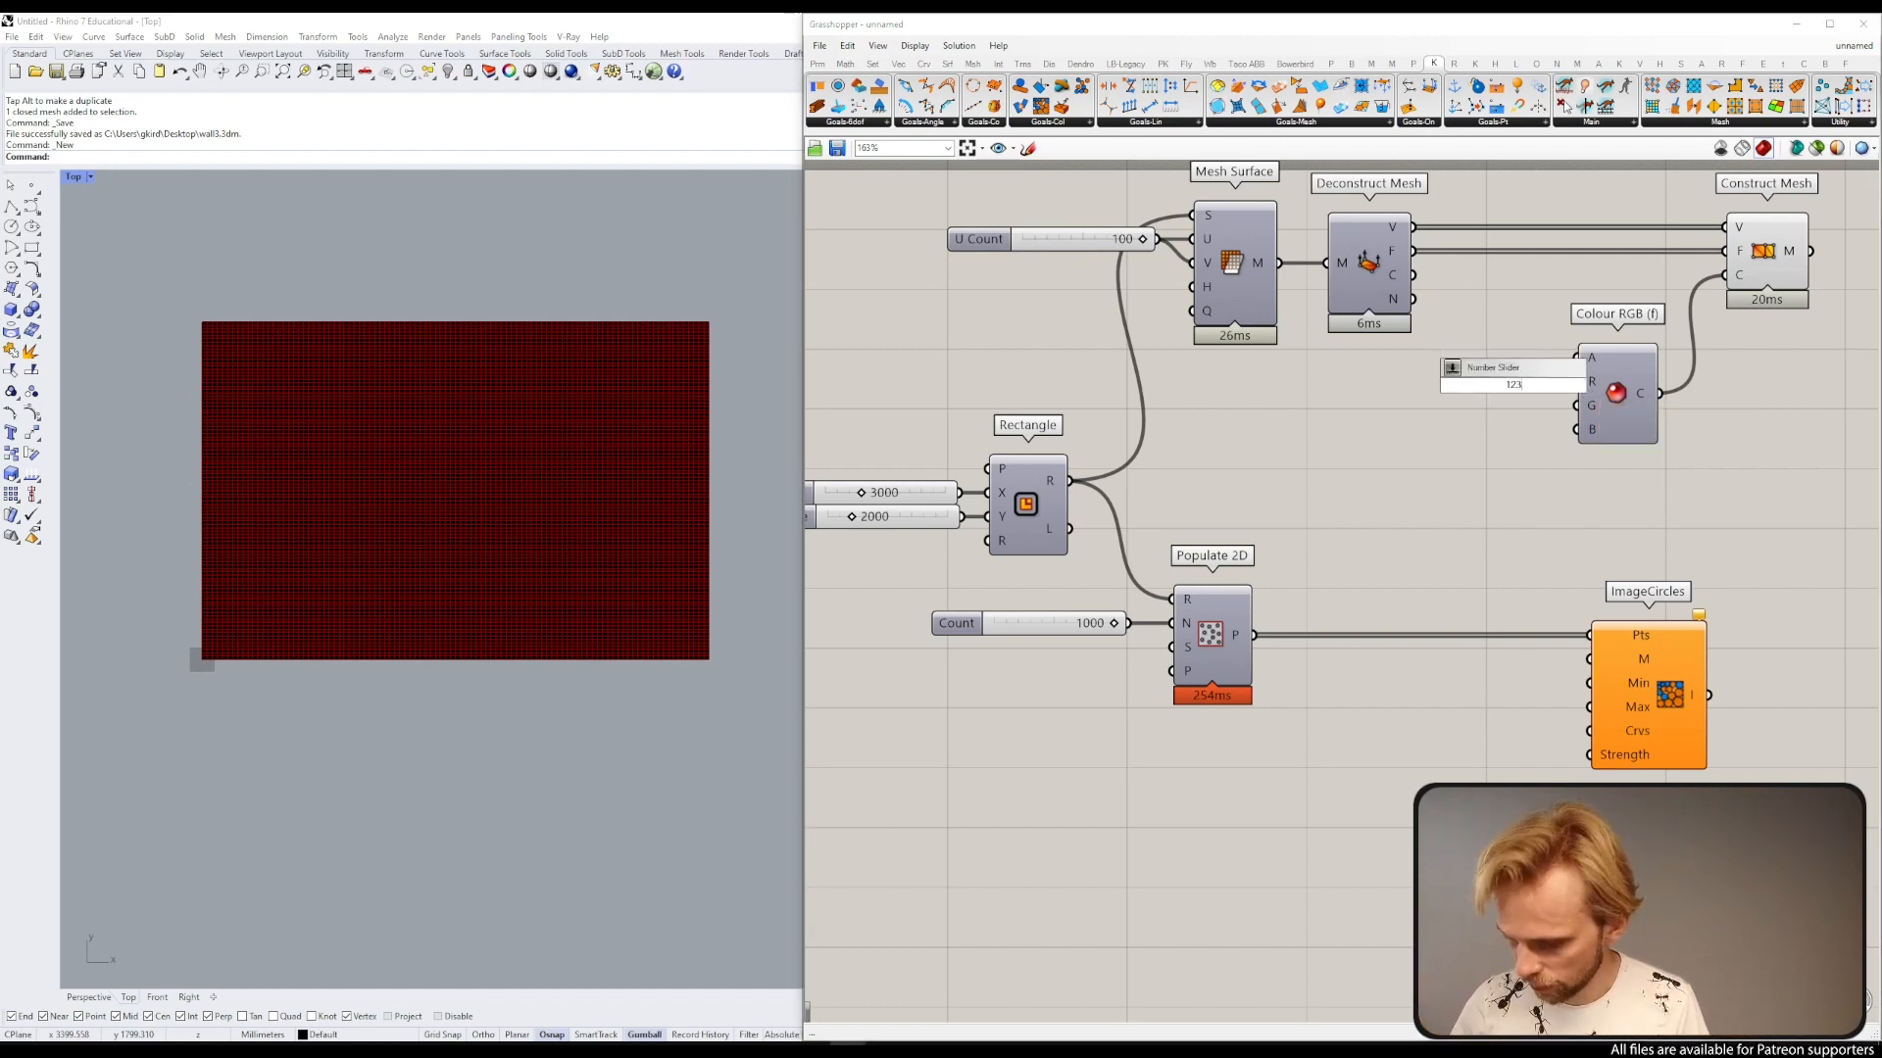
{"action": "key", "text": "Return"}
{"action": "scroll", "coordinate": [1546, 427], "scroll_direction": "up", "scroll_amount": 2}
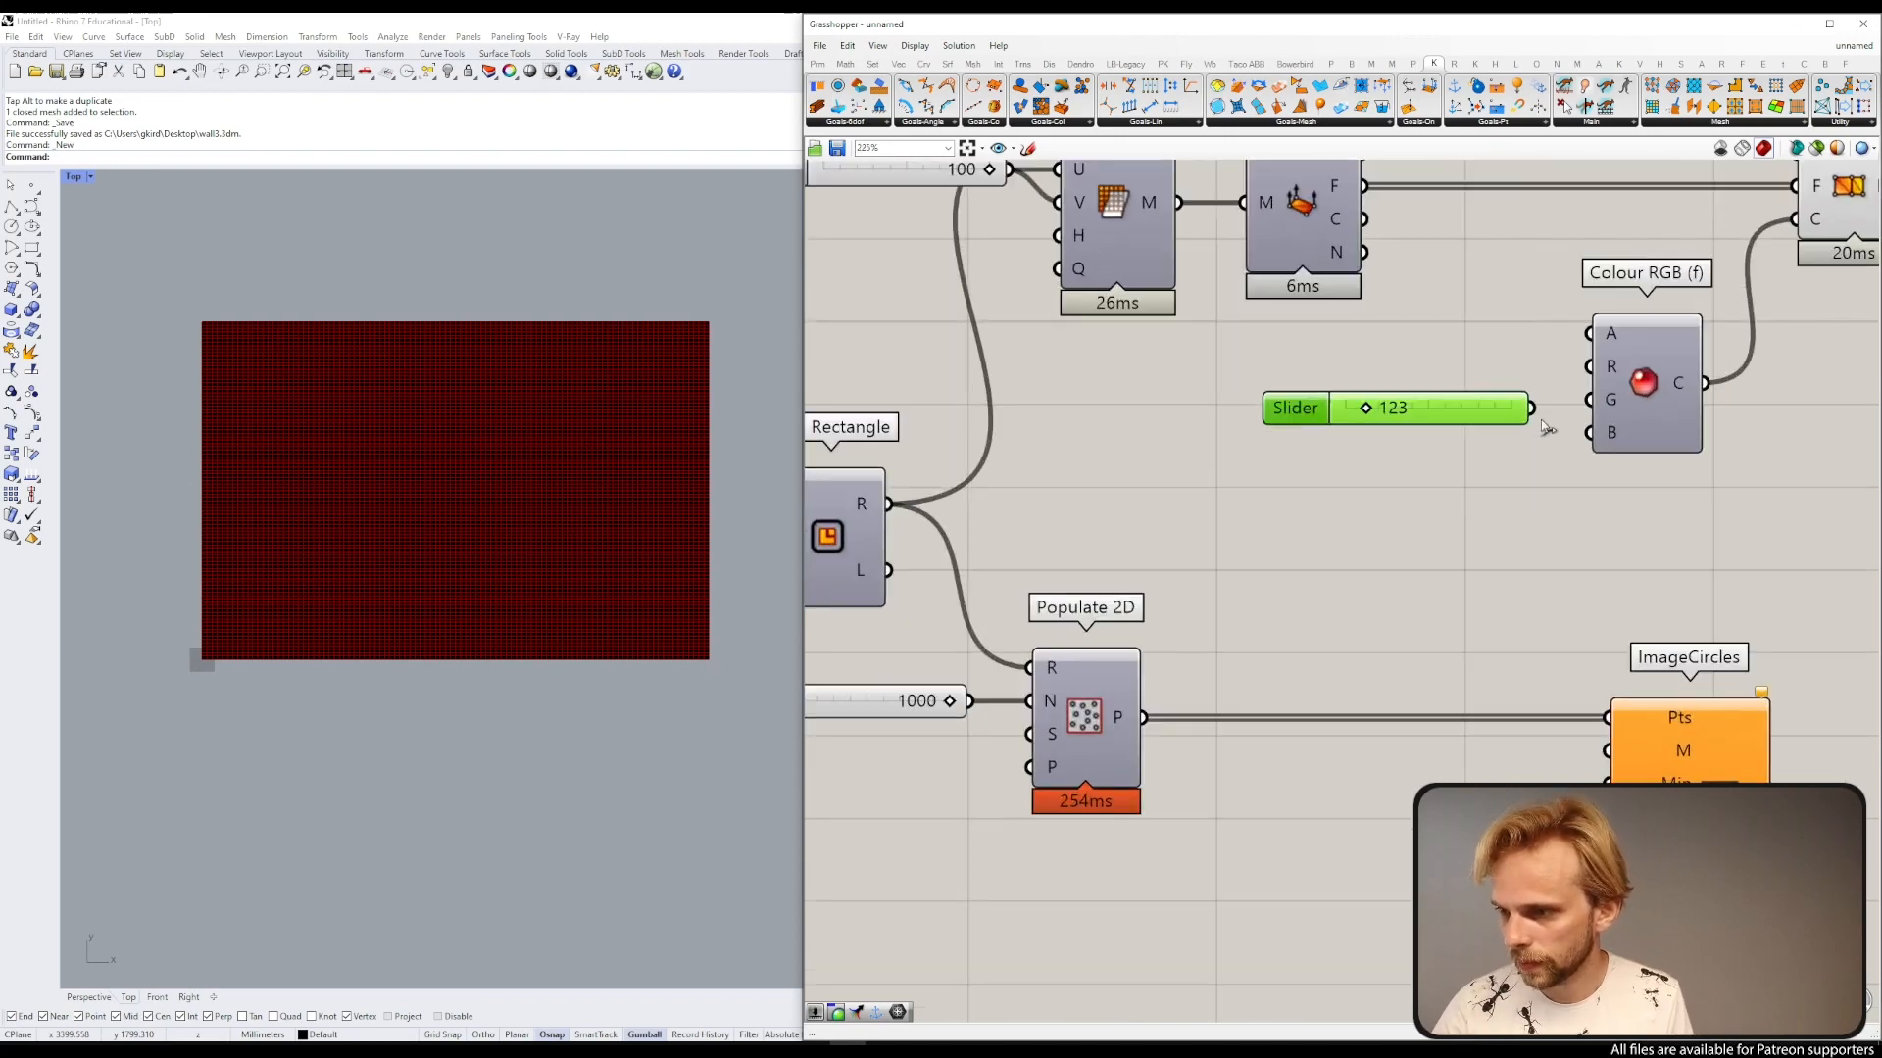
{"action": "left_click_drag", "start_coordinate": [1532, 408], "coordinate": [1592, 434]}
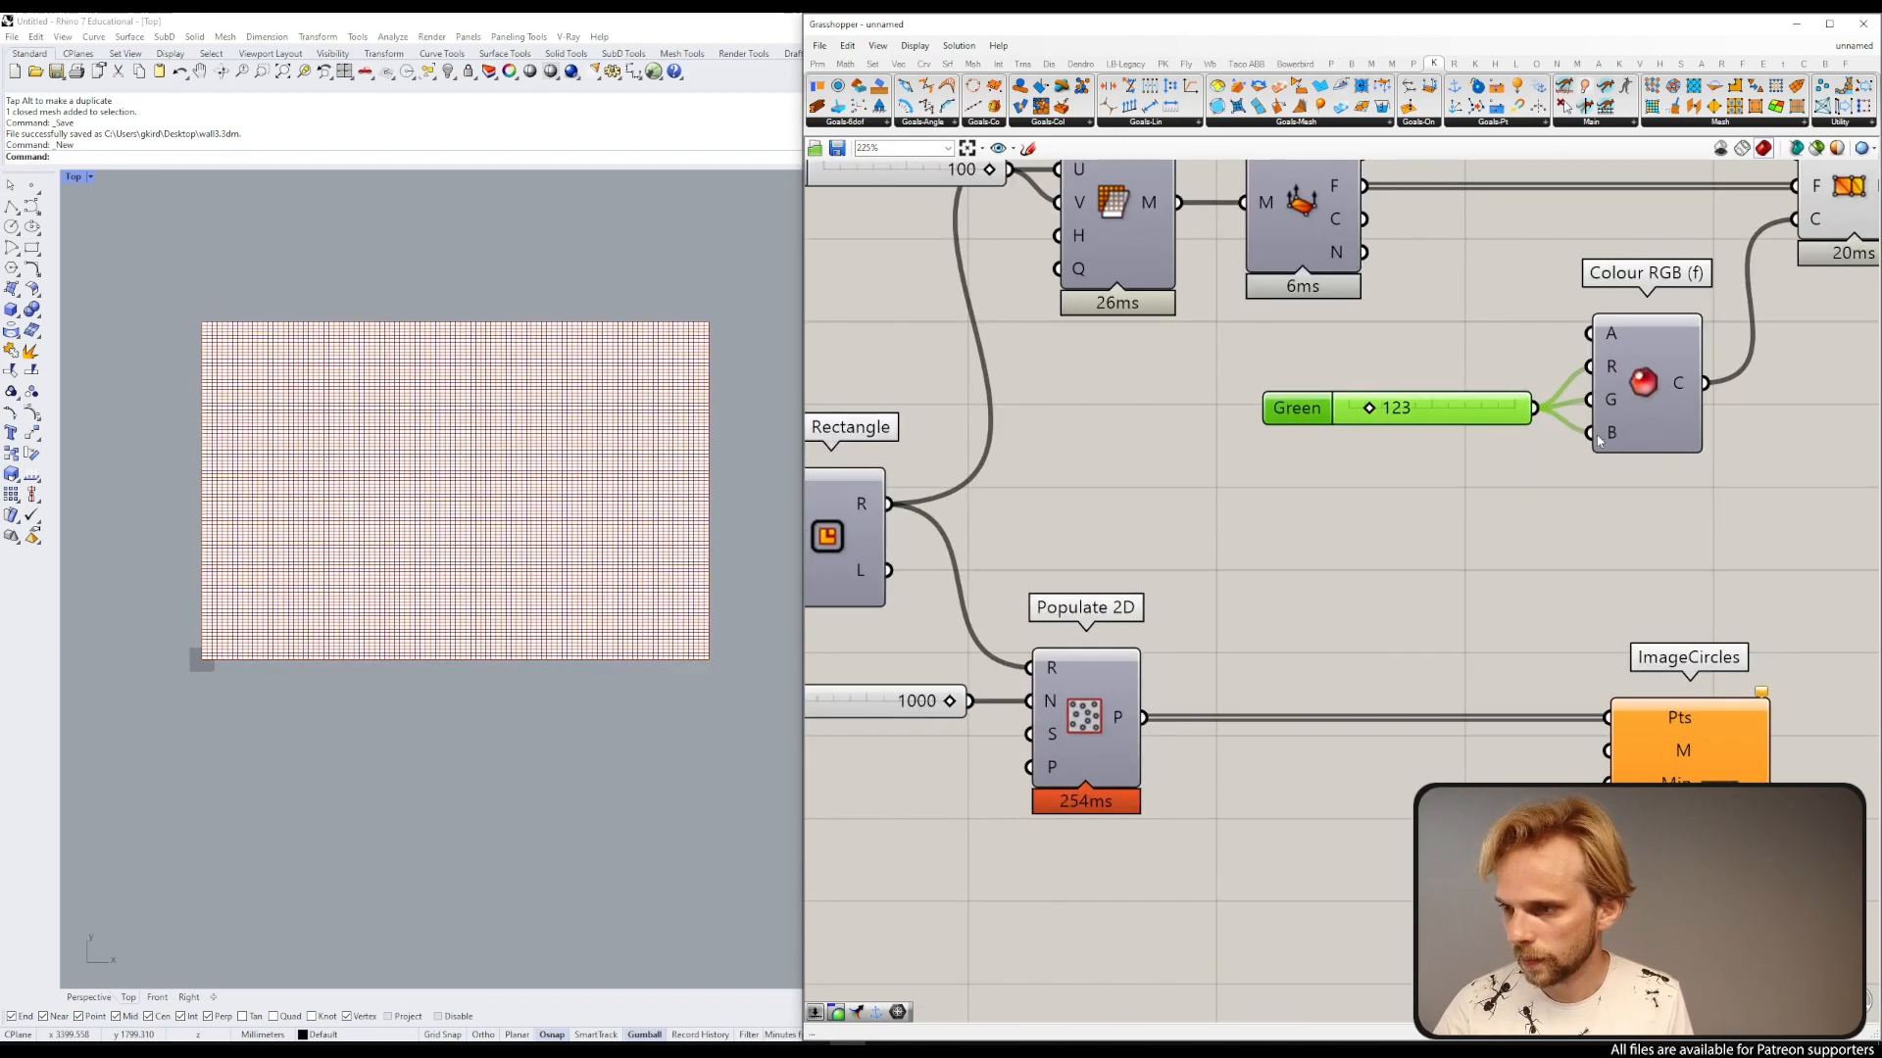
{"action": "scroll", "coordinate": [1373, 422], "scroll_direction": "up", "scroll_amount": 2}
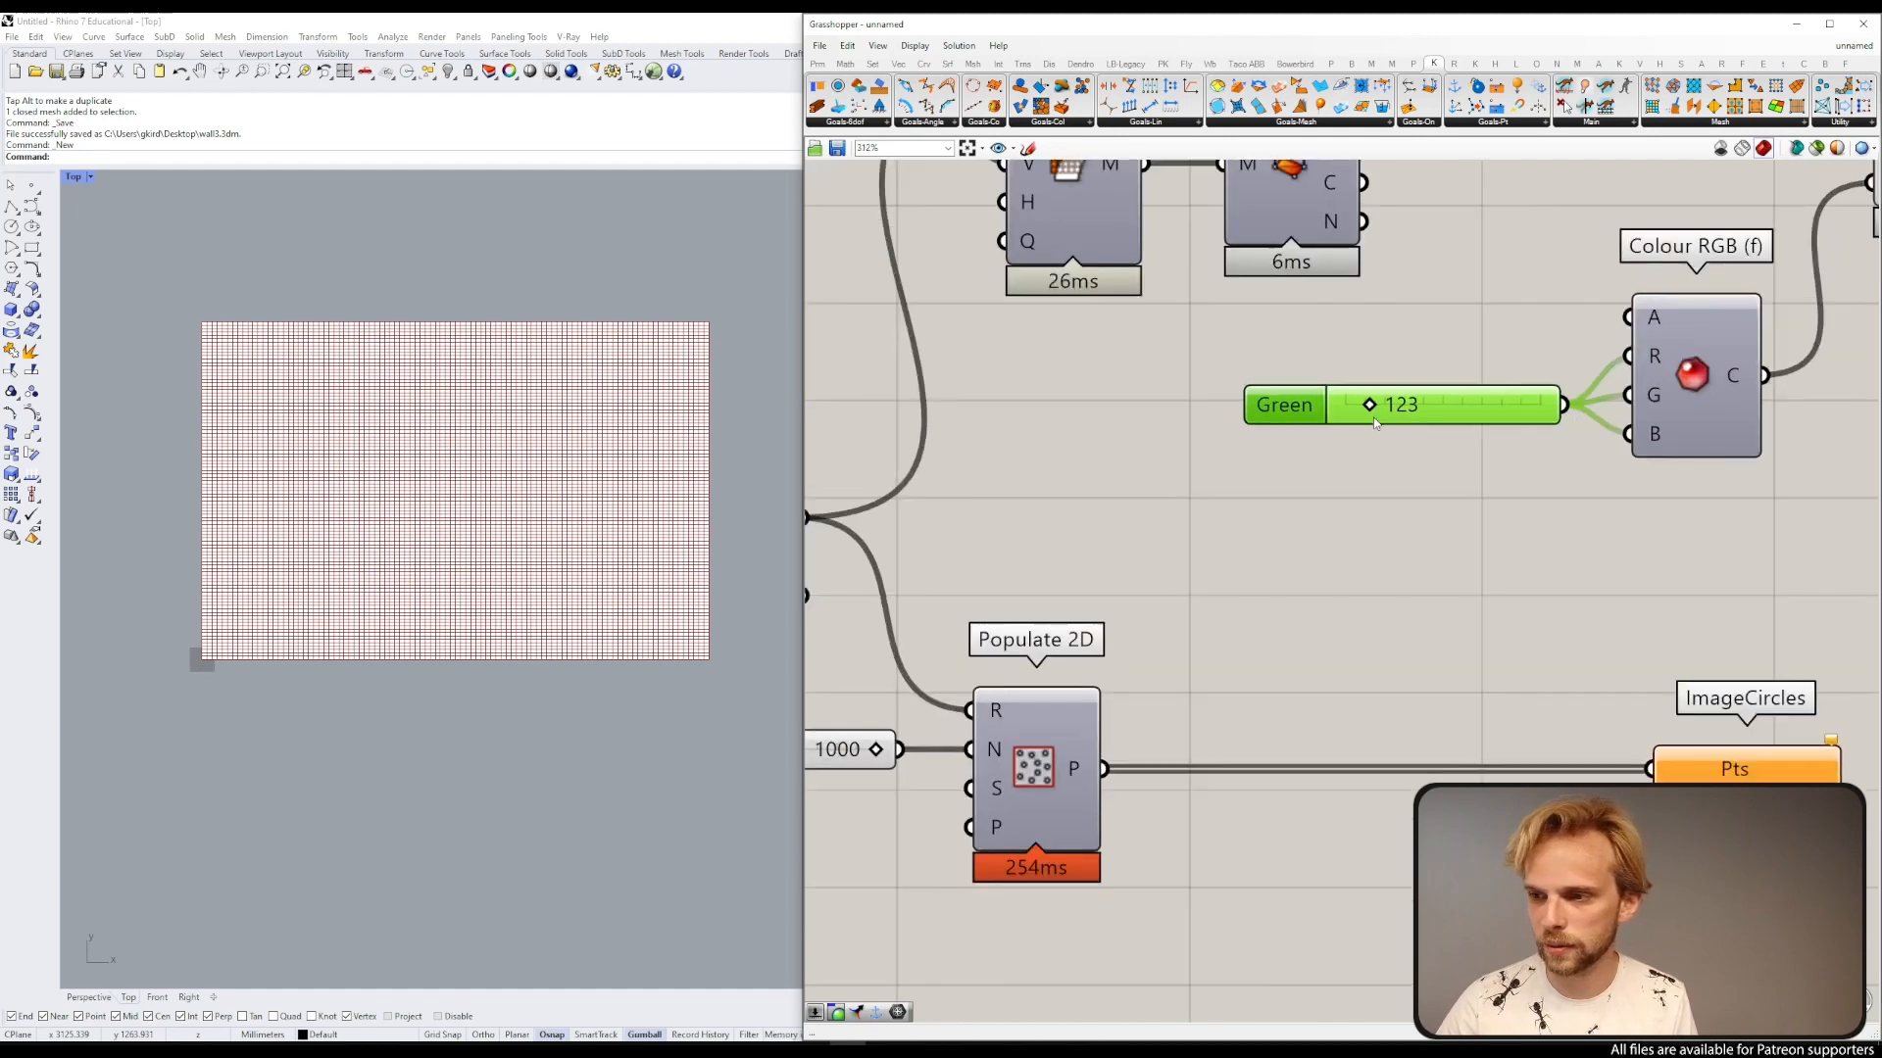
{"action": "mouse_move", "coordinate": [1368, 403]}
{"action": "left_mouse_down"}
{"action": "mouse_move", "coordinate": [1440, 403]}
{"action": "mouse_move", "coordinate": [1344, 403]}
{"action": "mouse_move", "coordinate": [1313, 437]}
{"action": "mouse_move", "coordinate": [1353, 432]}
{"action": "mouse_move", "coordinate": [1343, 421]}
{"action": "left_mouse_up"}
{"action": "key", "text": "Delete"}
{"action": "double_click", "coordinate": [1383, 373]}
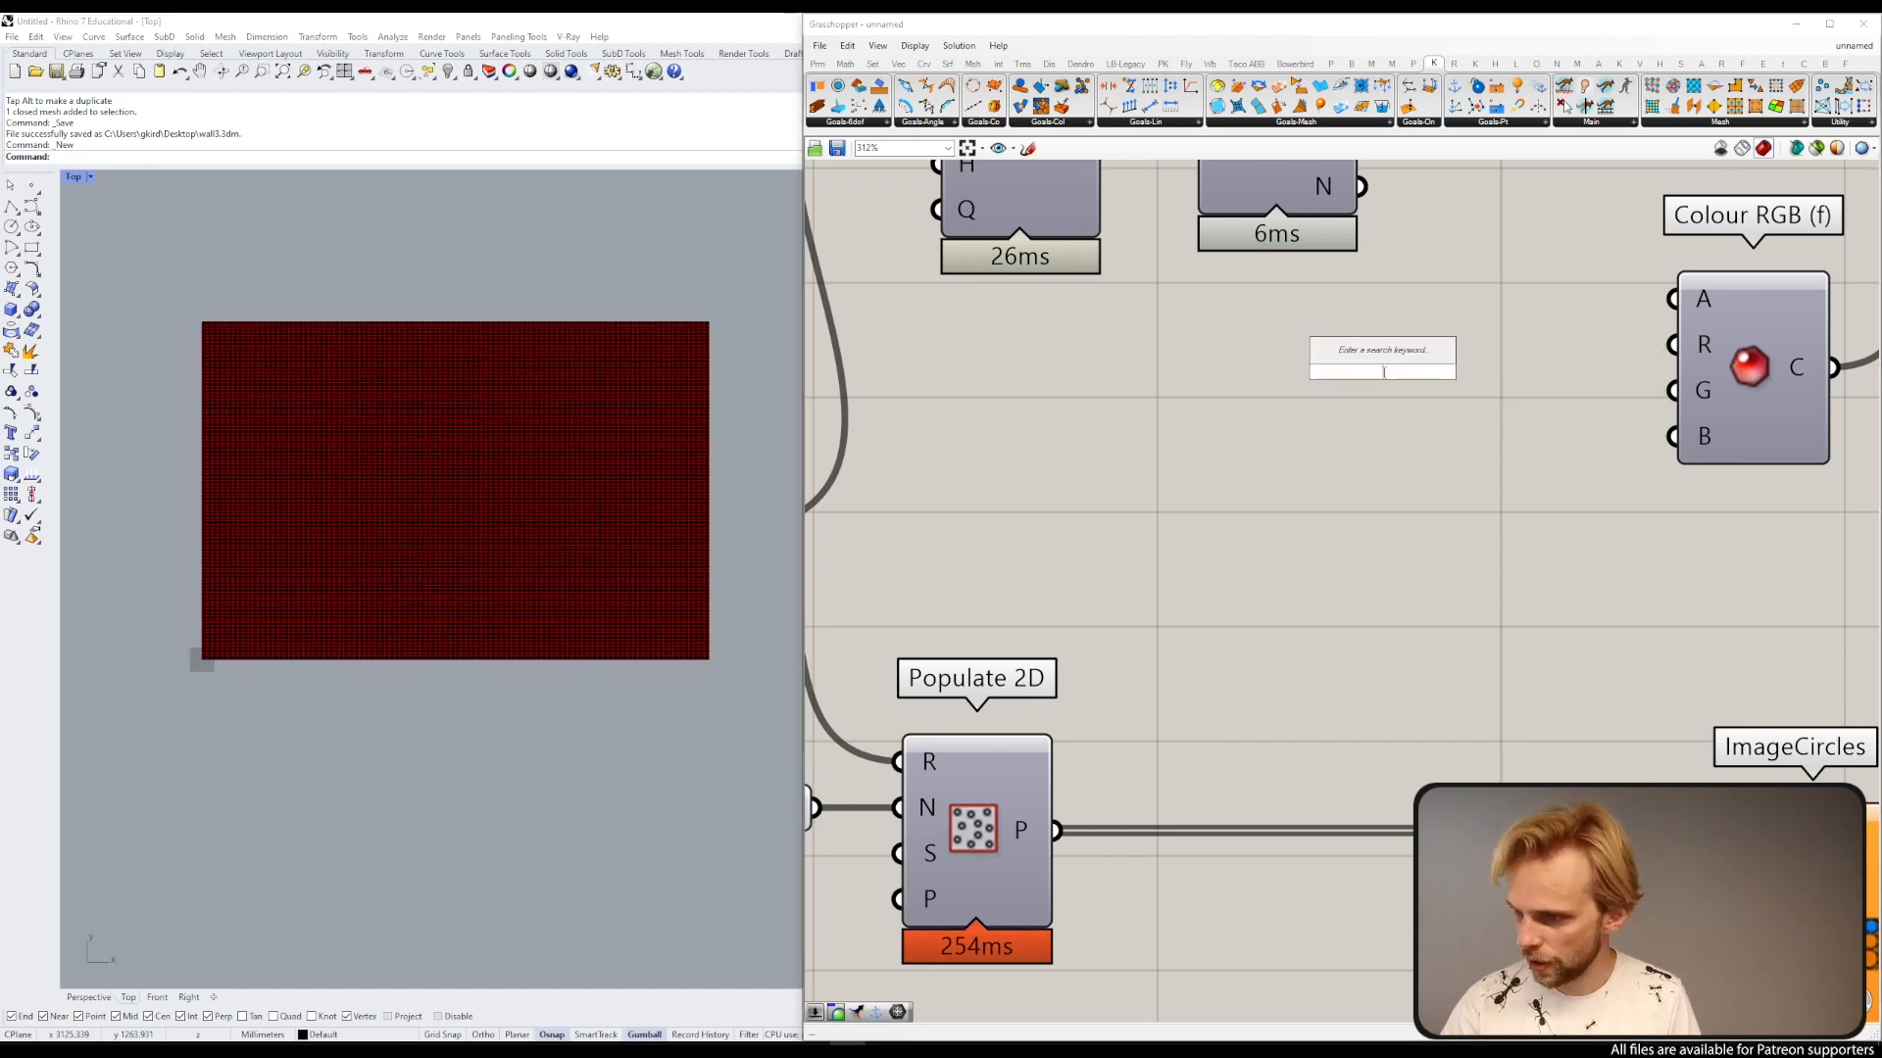
{"action": "type", "text": "0.500"}
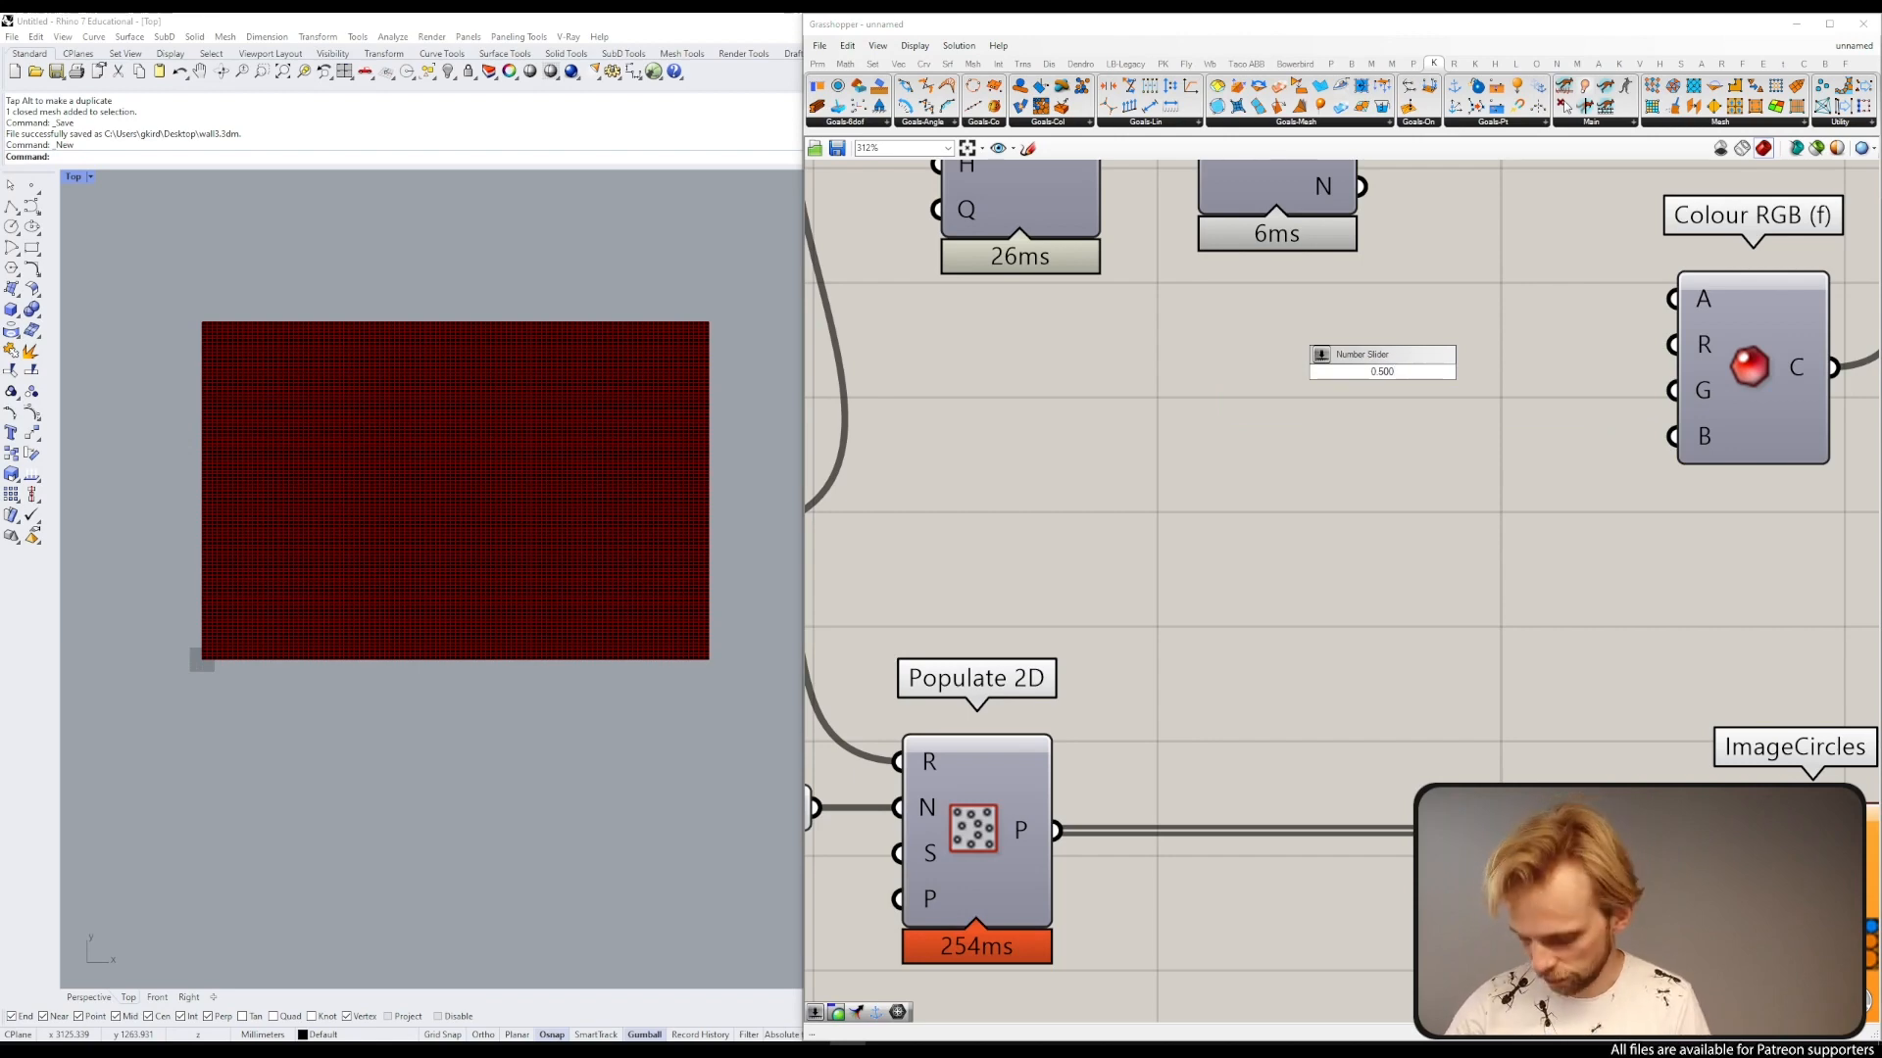
{"action": "key", "text": "Return"}
{"action": "left_click_drag", "start_coordinate": [1569, 372], "coordinate": [1516, 404]}
{"action": "left_click_drag", "start_coordinate": [1476, 400], "coordinate": [1396, 500]}
{"action": "scroll", "coordinate": [1254, 370], "scroll_direction": "down", "scroll_amount": 6}
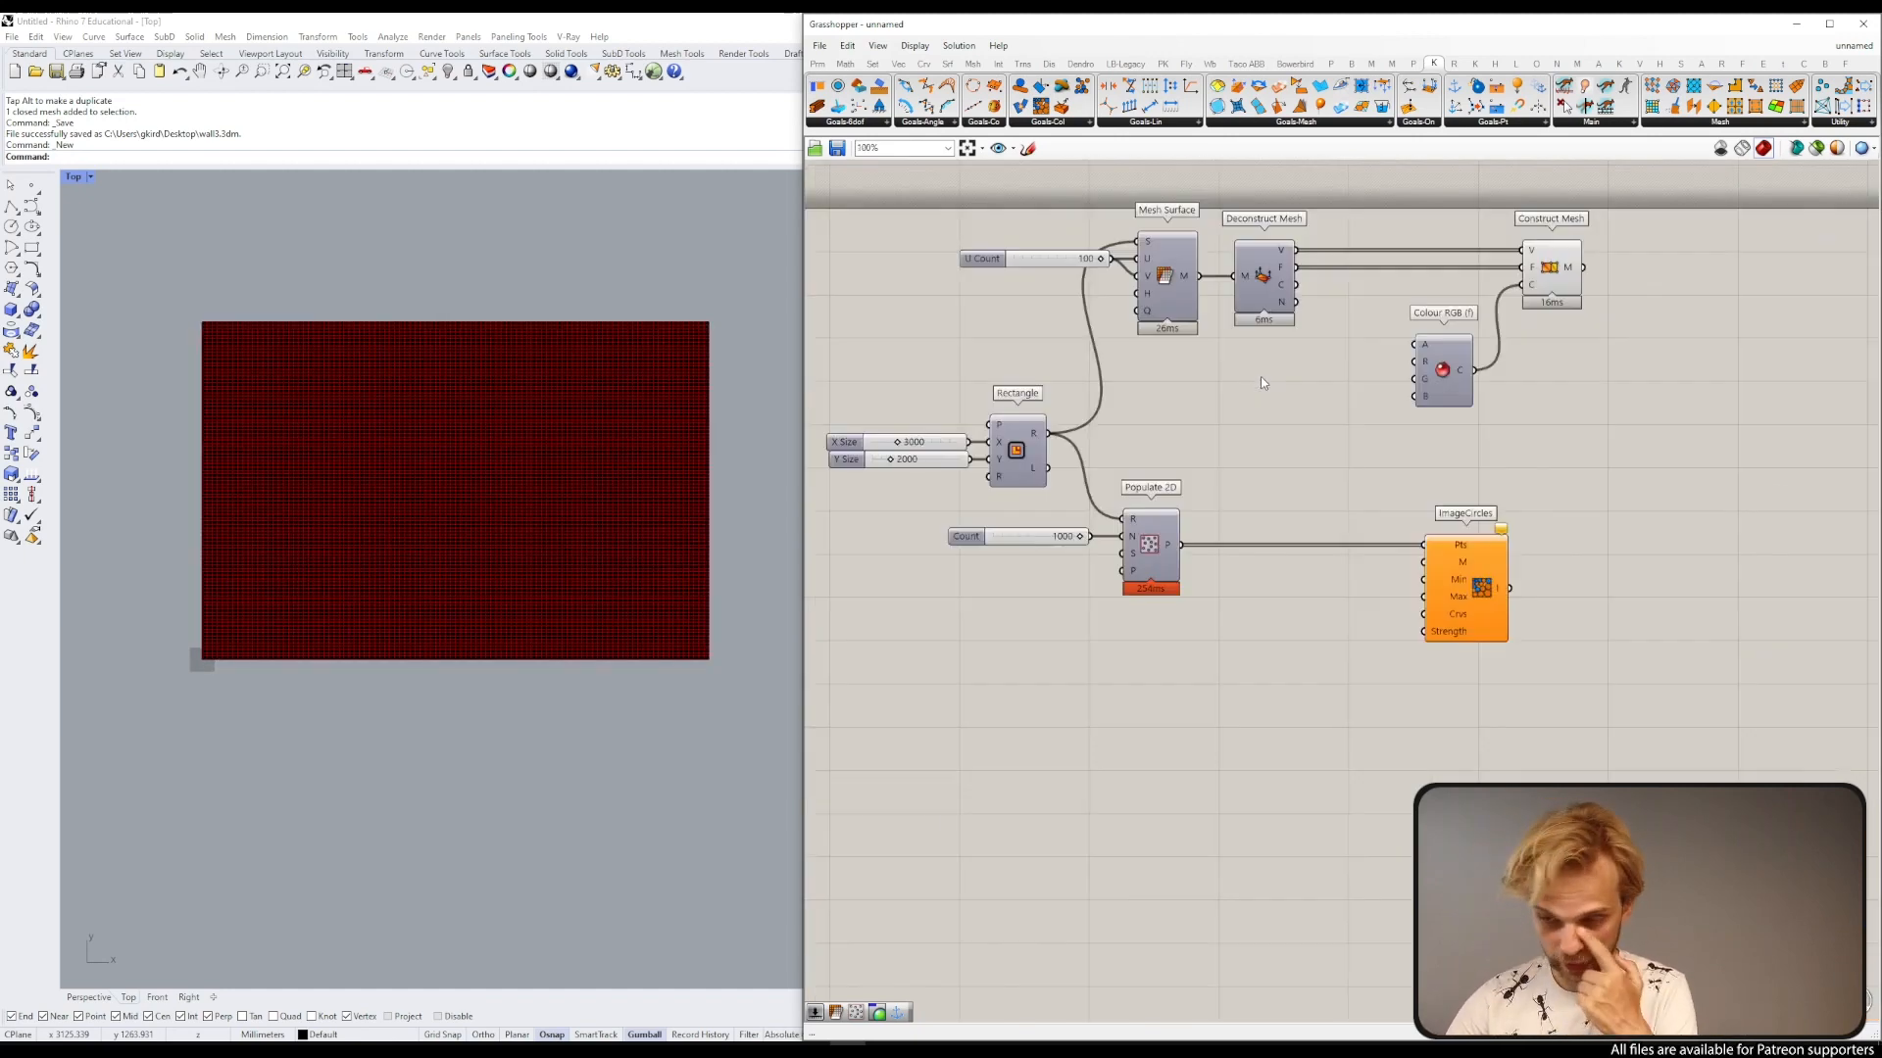
Step: Select the whole definition and move it rightward to free canvas space
{"action": "left_click_drag", "start_coordinate": [1708, 601], "coordinate": [1211, 338]}
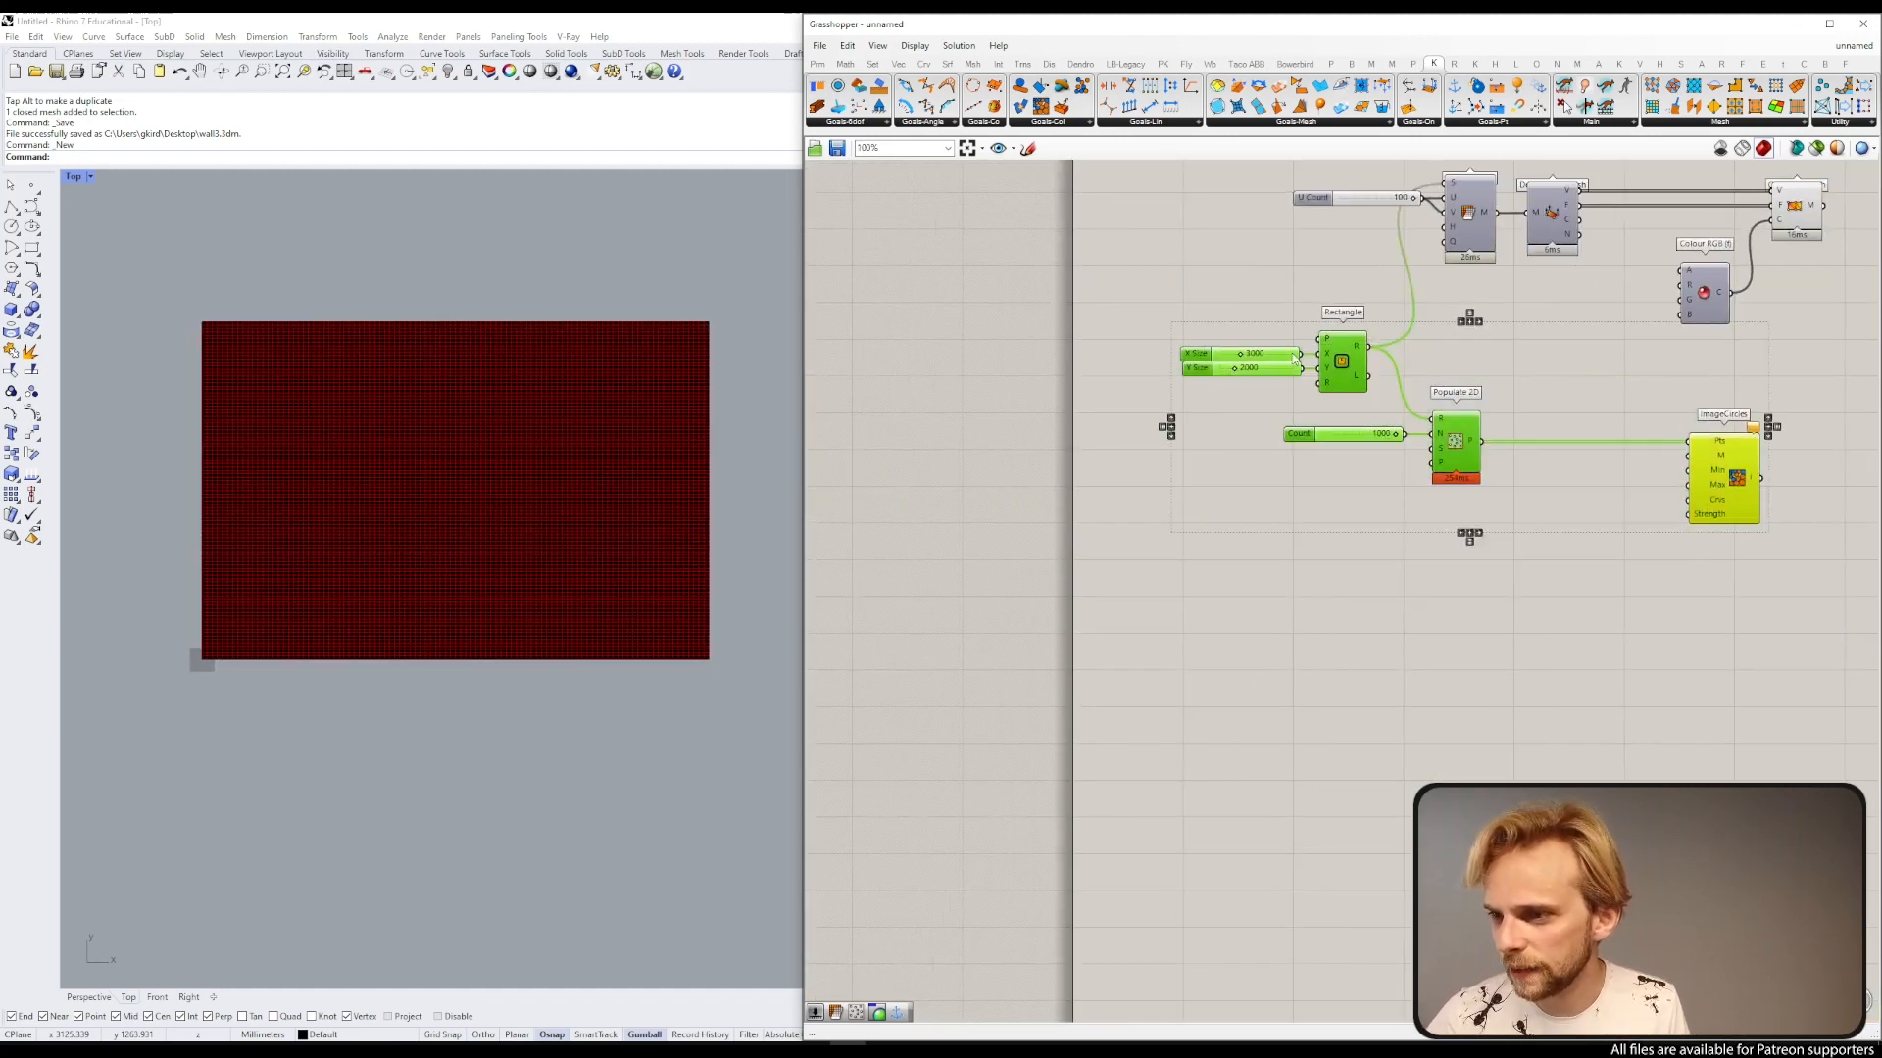
{"action": "left_click_drag", "start_coordinate": [1330, 378], "coordinate": [1308, 420]}
{"action": "left_click", "coordinate": [1269, 312]}
{"action": "right_click_drag", "start_coordinate": [1268, 316], "coordinate": [1307, 367]}
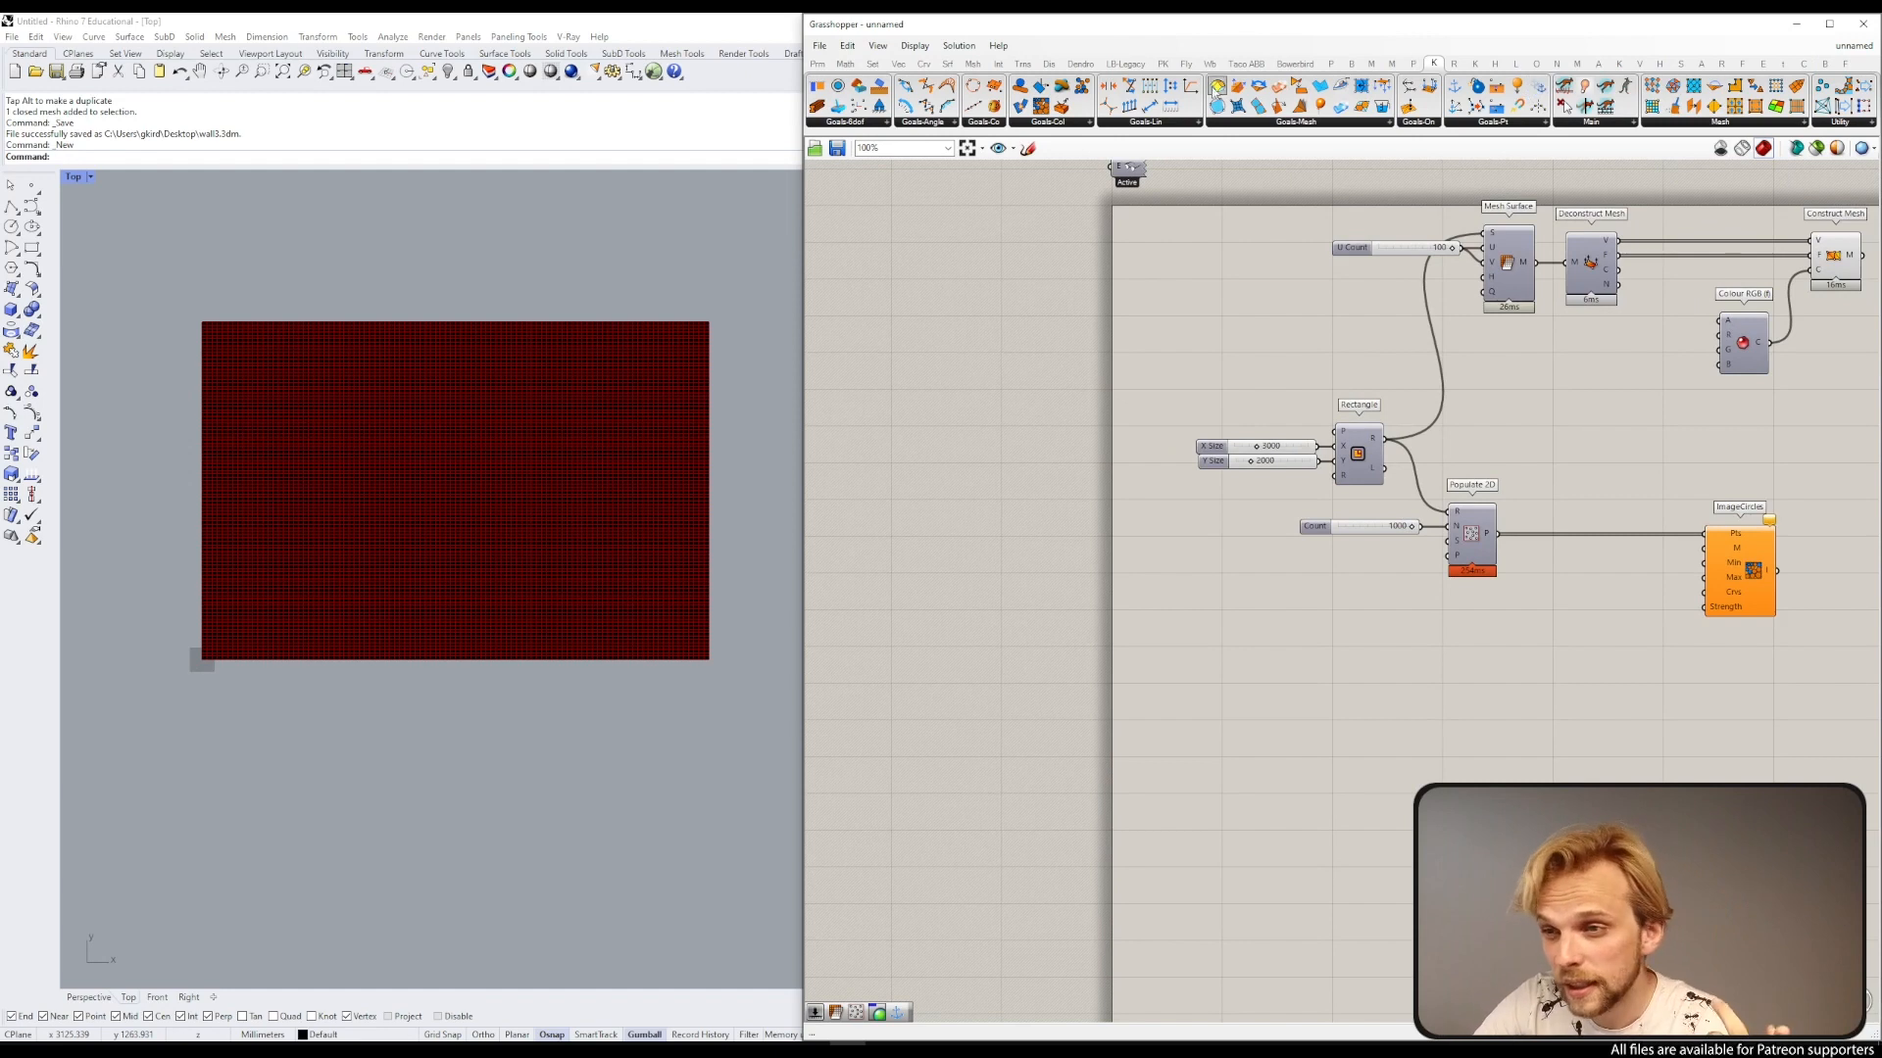
Step: Add a Mouse component from the PK utility components to the canvas
{"action": "left_click", "coordinate": [1162, 64]}
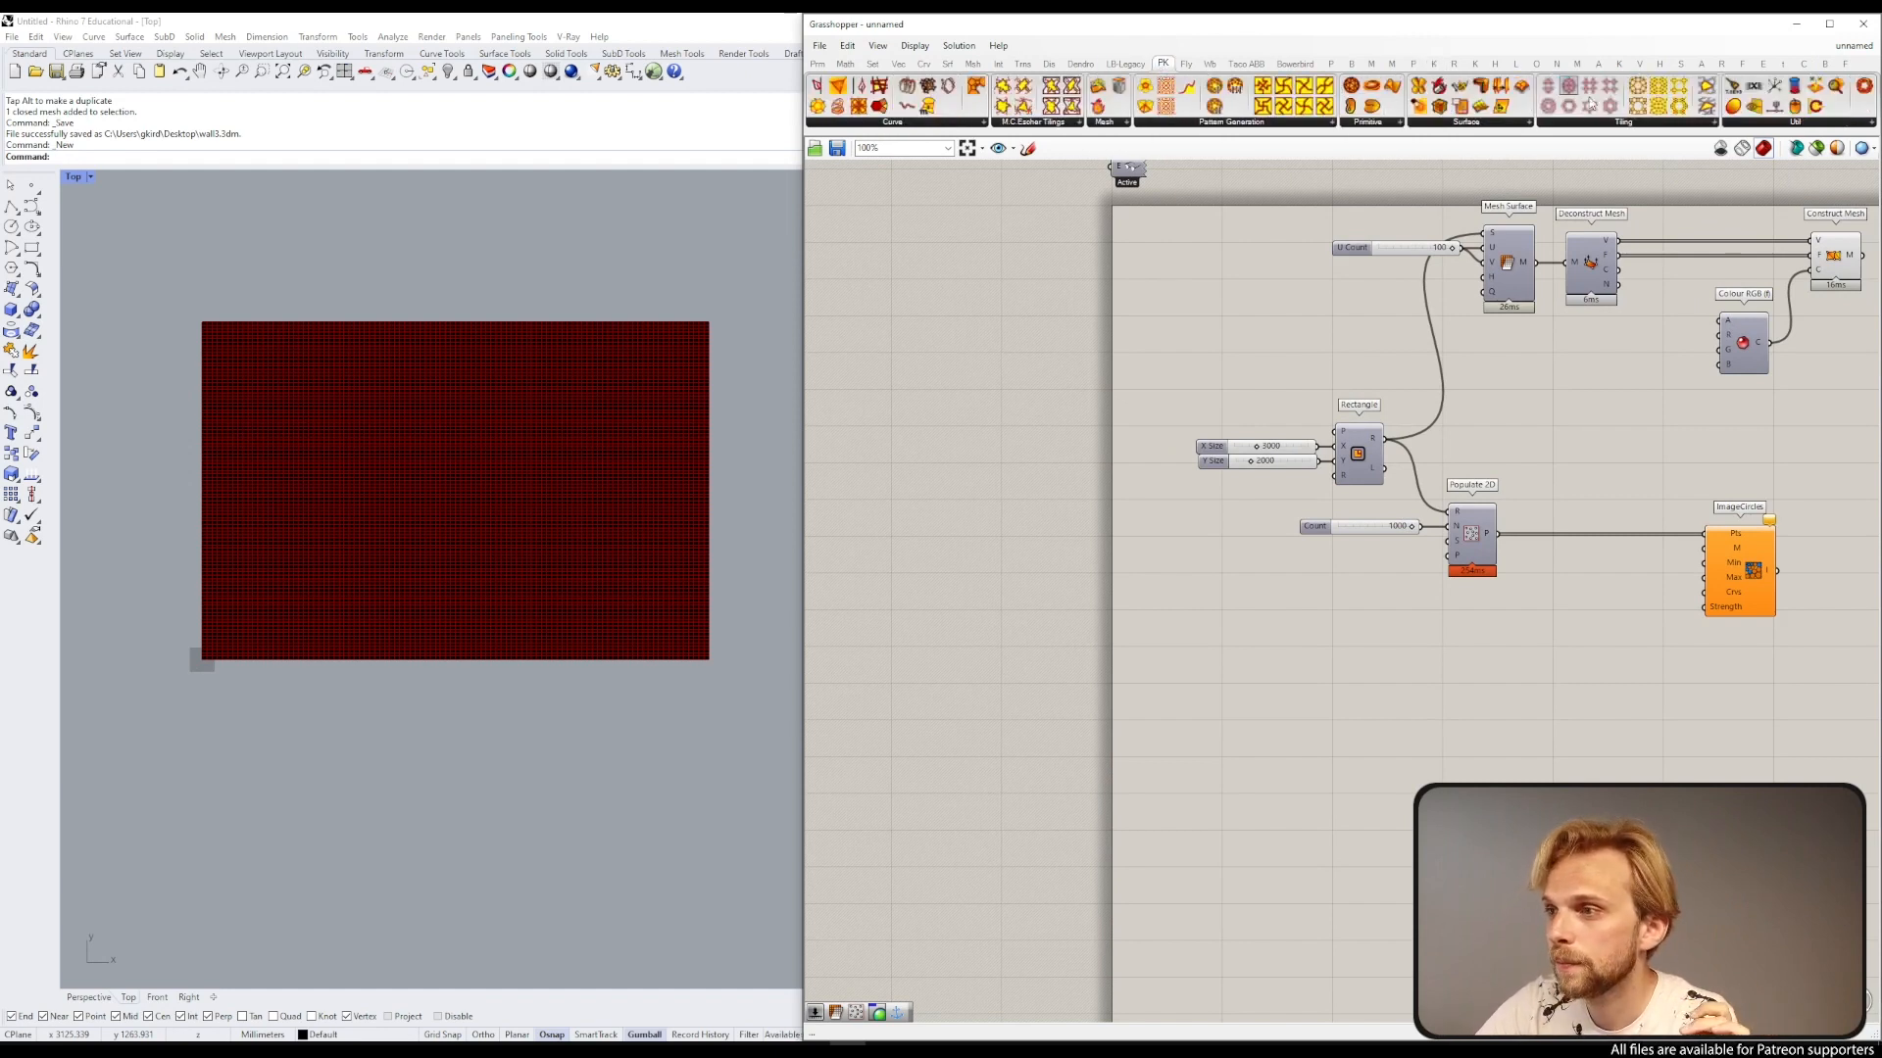
{"action": "left_click", "coordinate": [1772, 123]}
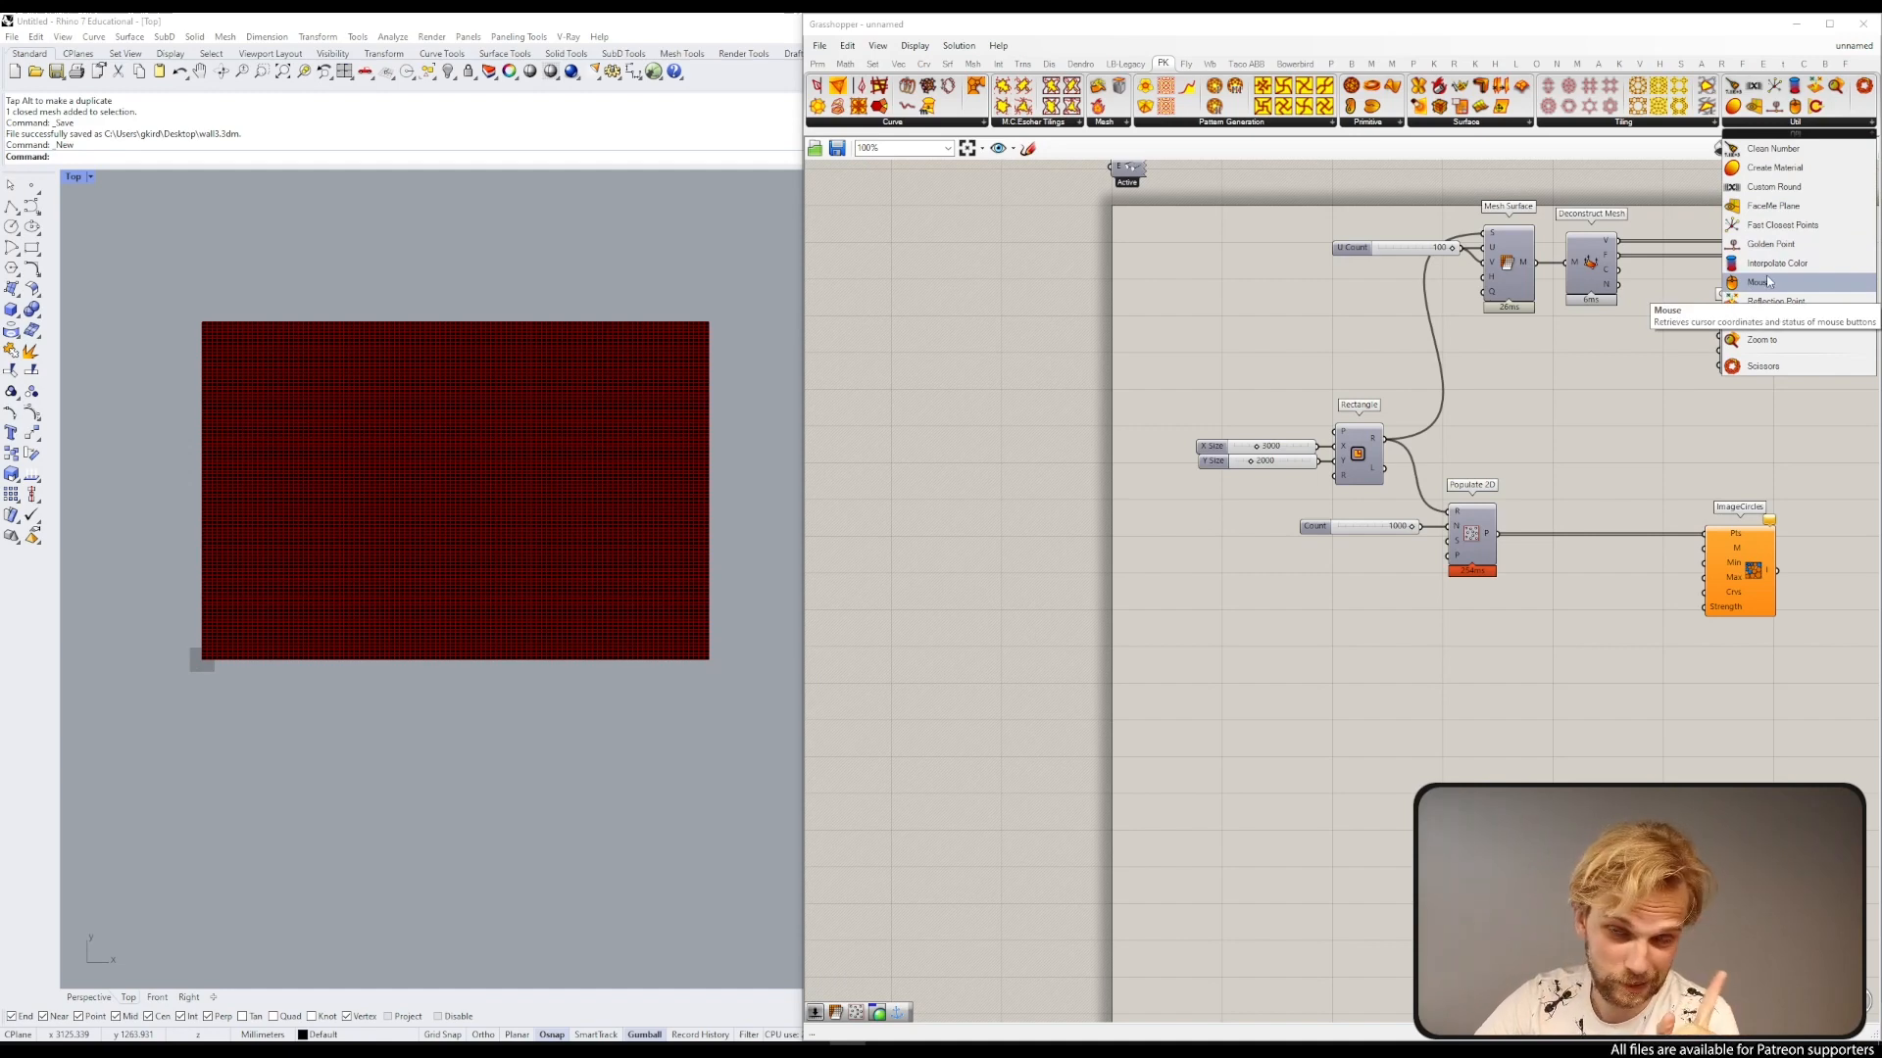
{"action": "left_click_drag", "start_coordinate": [1769, 282], "coordinate": [1243, 338]}
{"action": "scroll", "coordinate": [1120, 329], "scroll_direction": "up", "scroll_amount": 1}
{"action": "left_click", "coordinate": [1064, 316]}
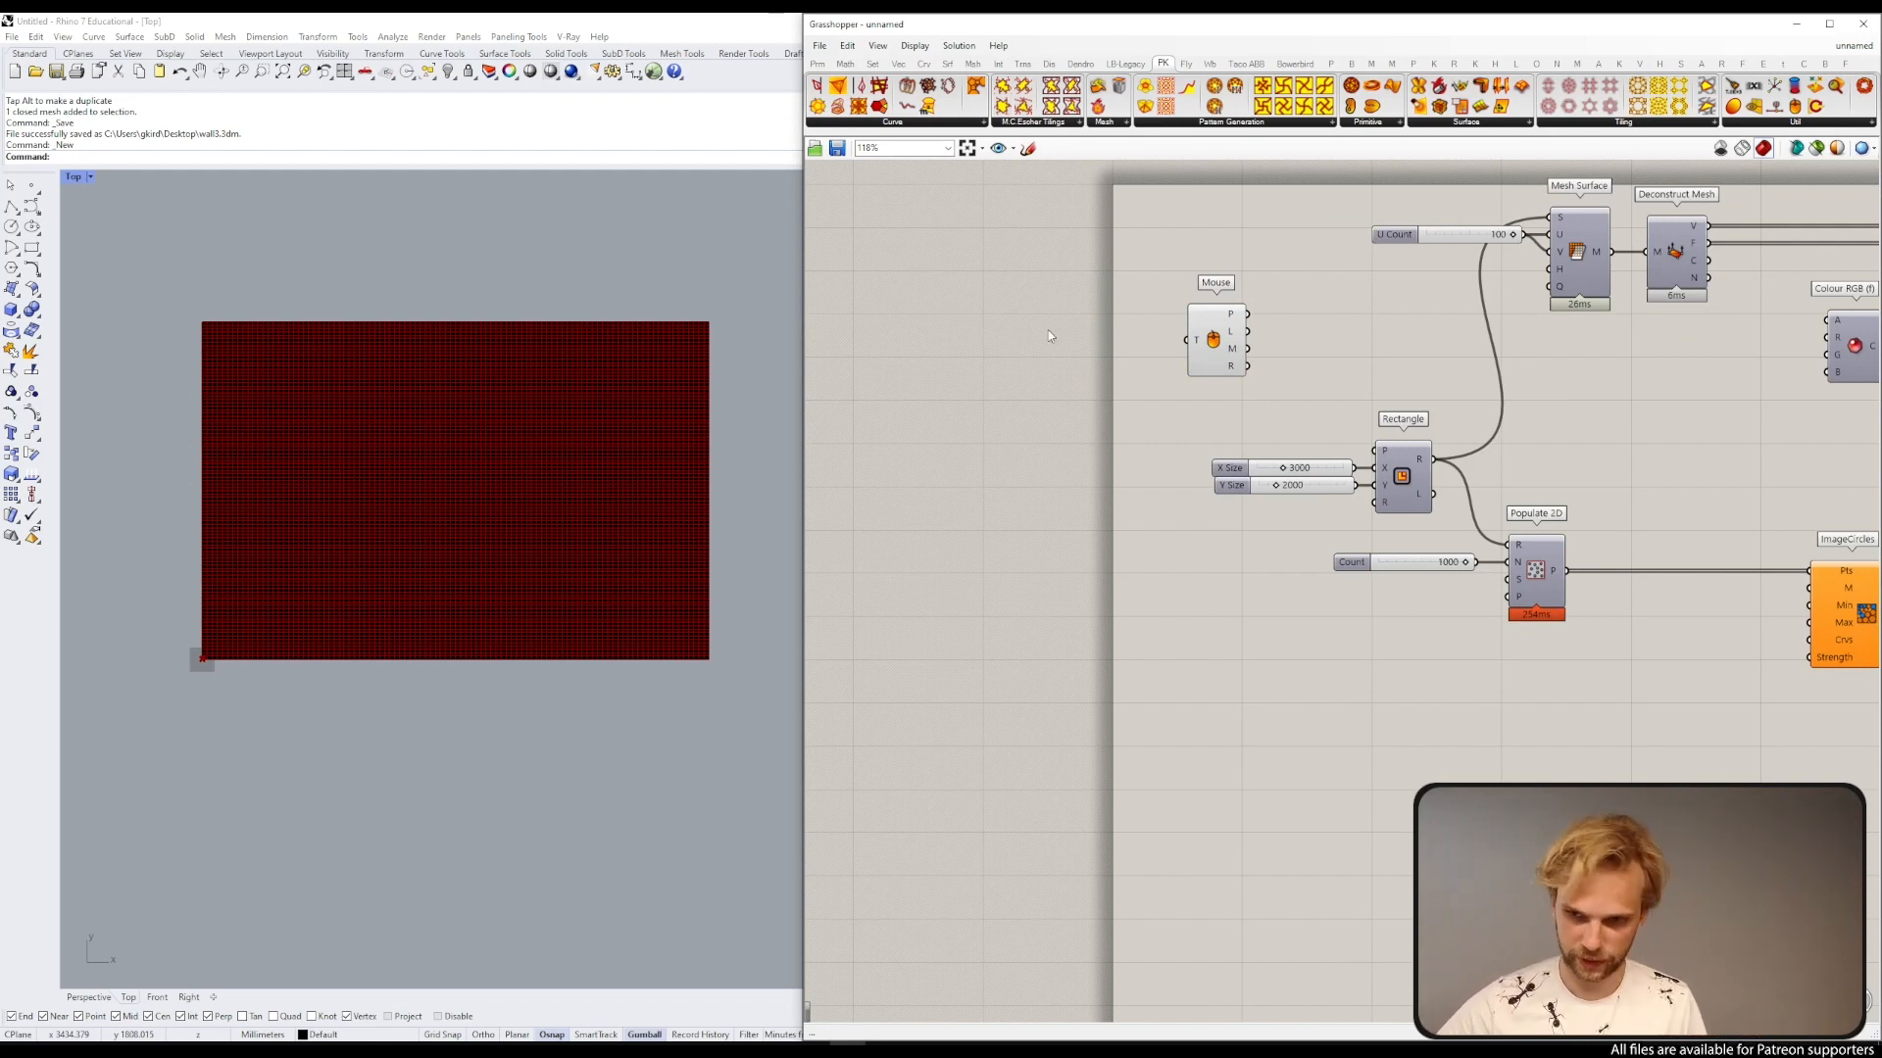
Step: Add a Boolean Toggle, connect it to the Mouse component's input, and switch it to True
{"action": "double_click", "coordinate": [1048, 331]}
{"action": "type", "text": "togl"}
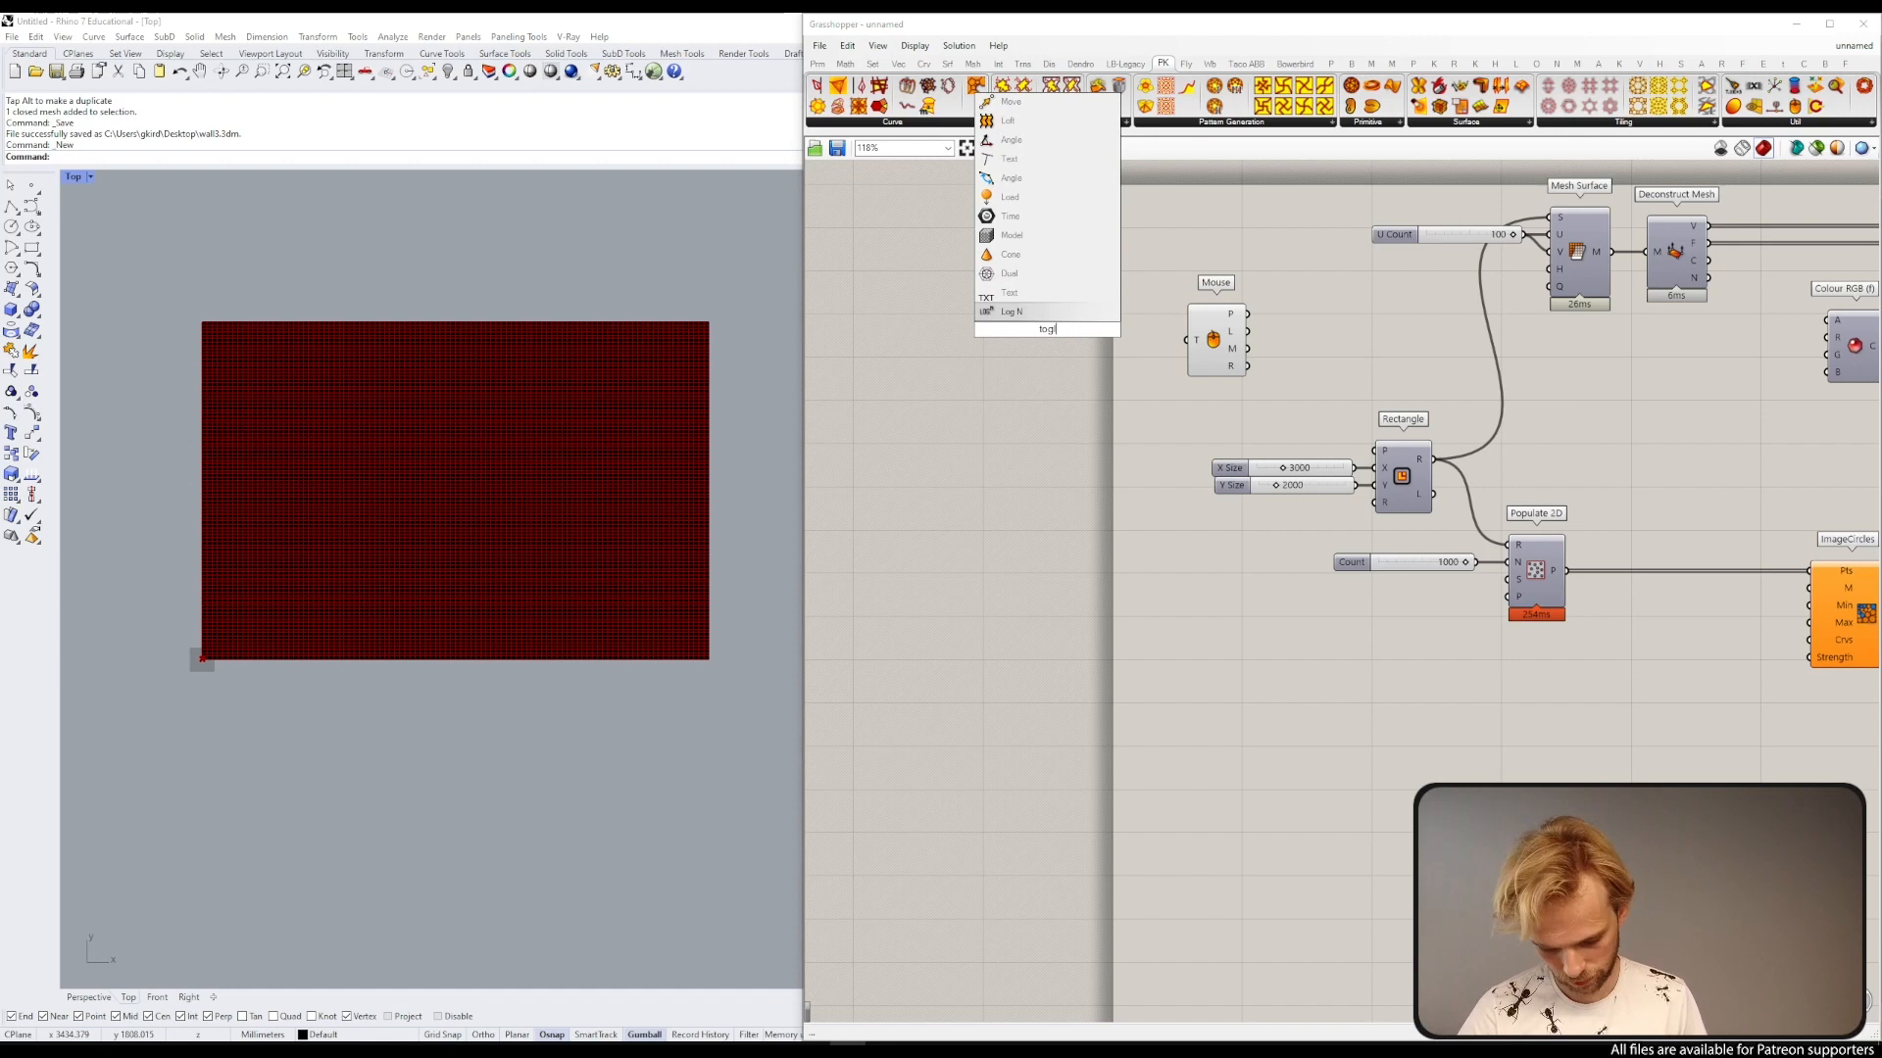
{"action": "key", "text": "BackSpace"}
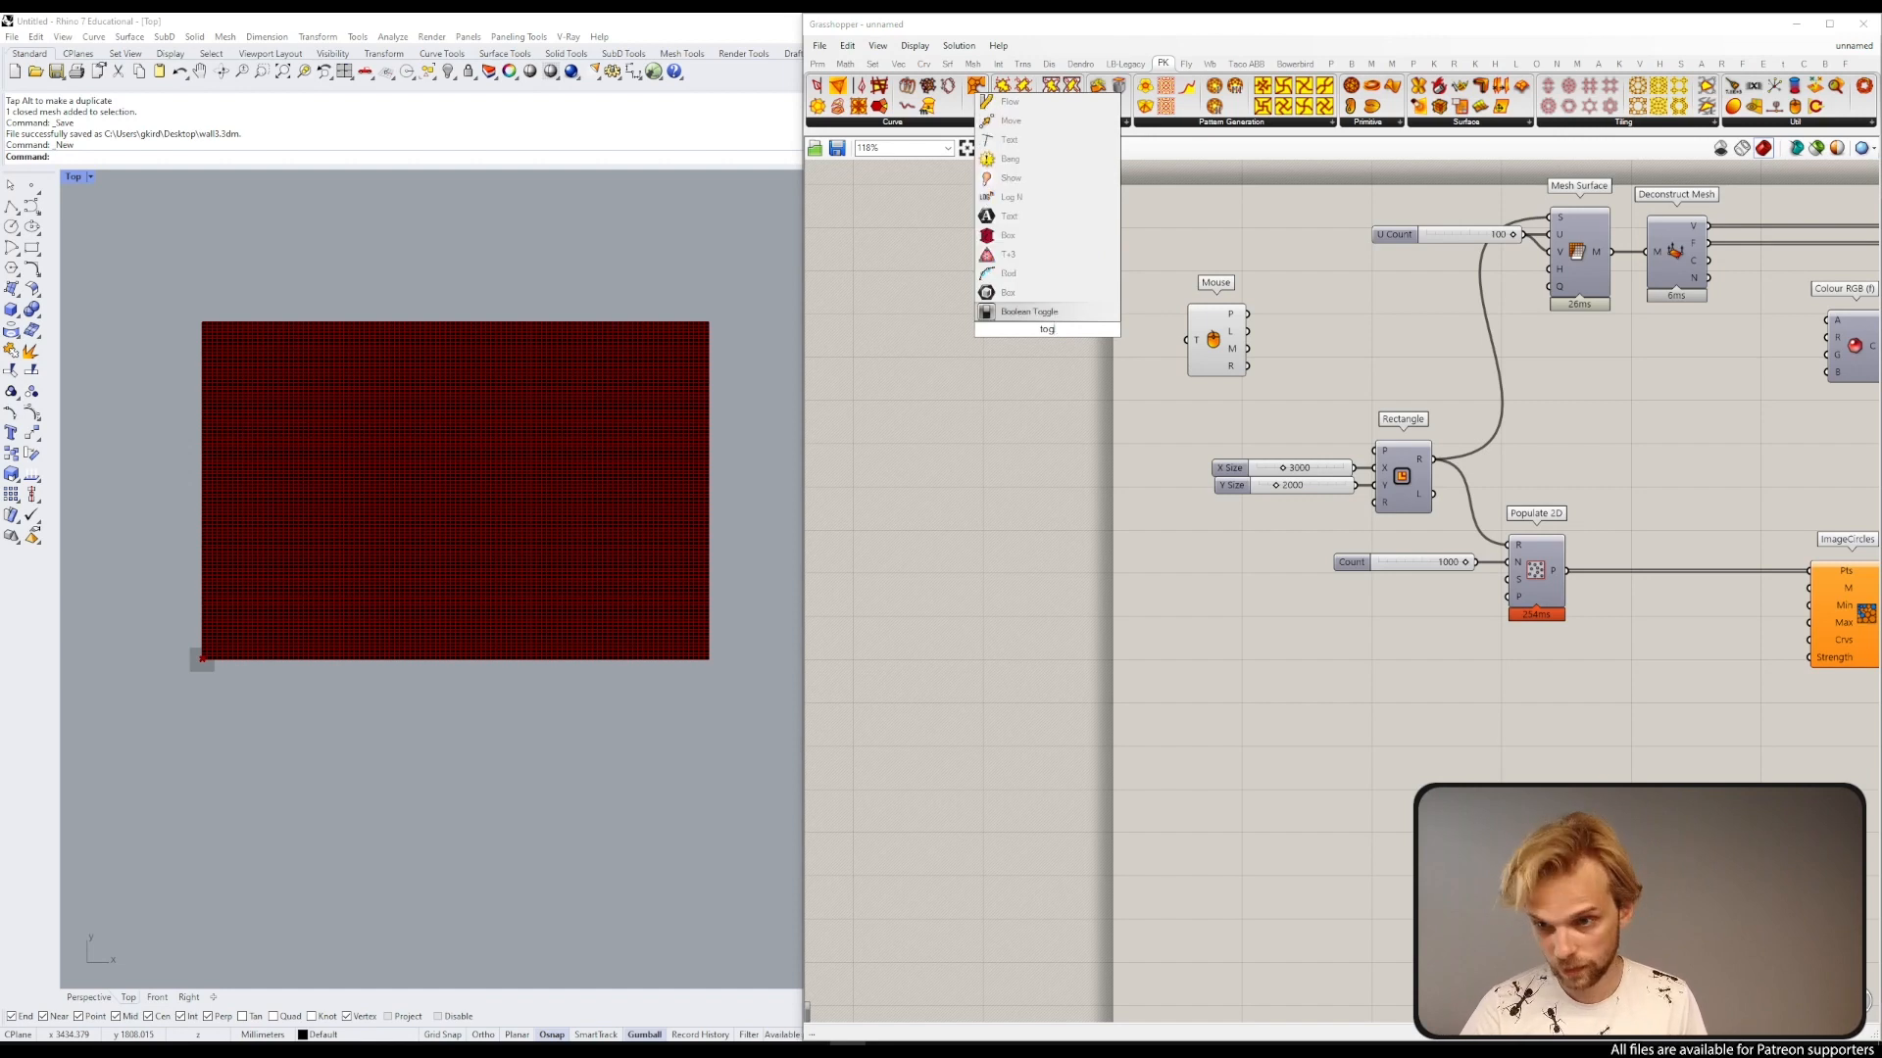
{"action": "type", "text": "g"}
{"action": "key", "text": "Return"}
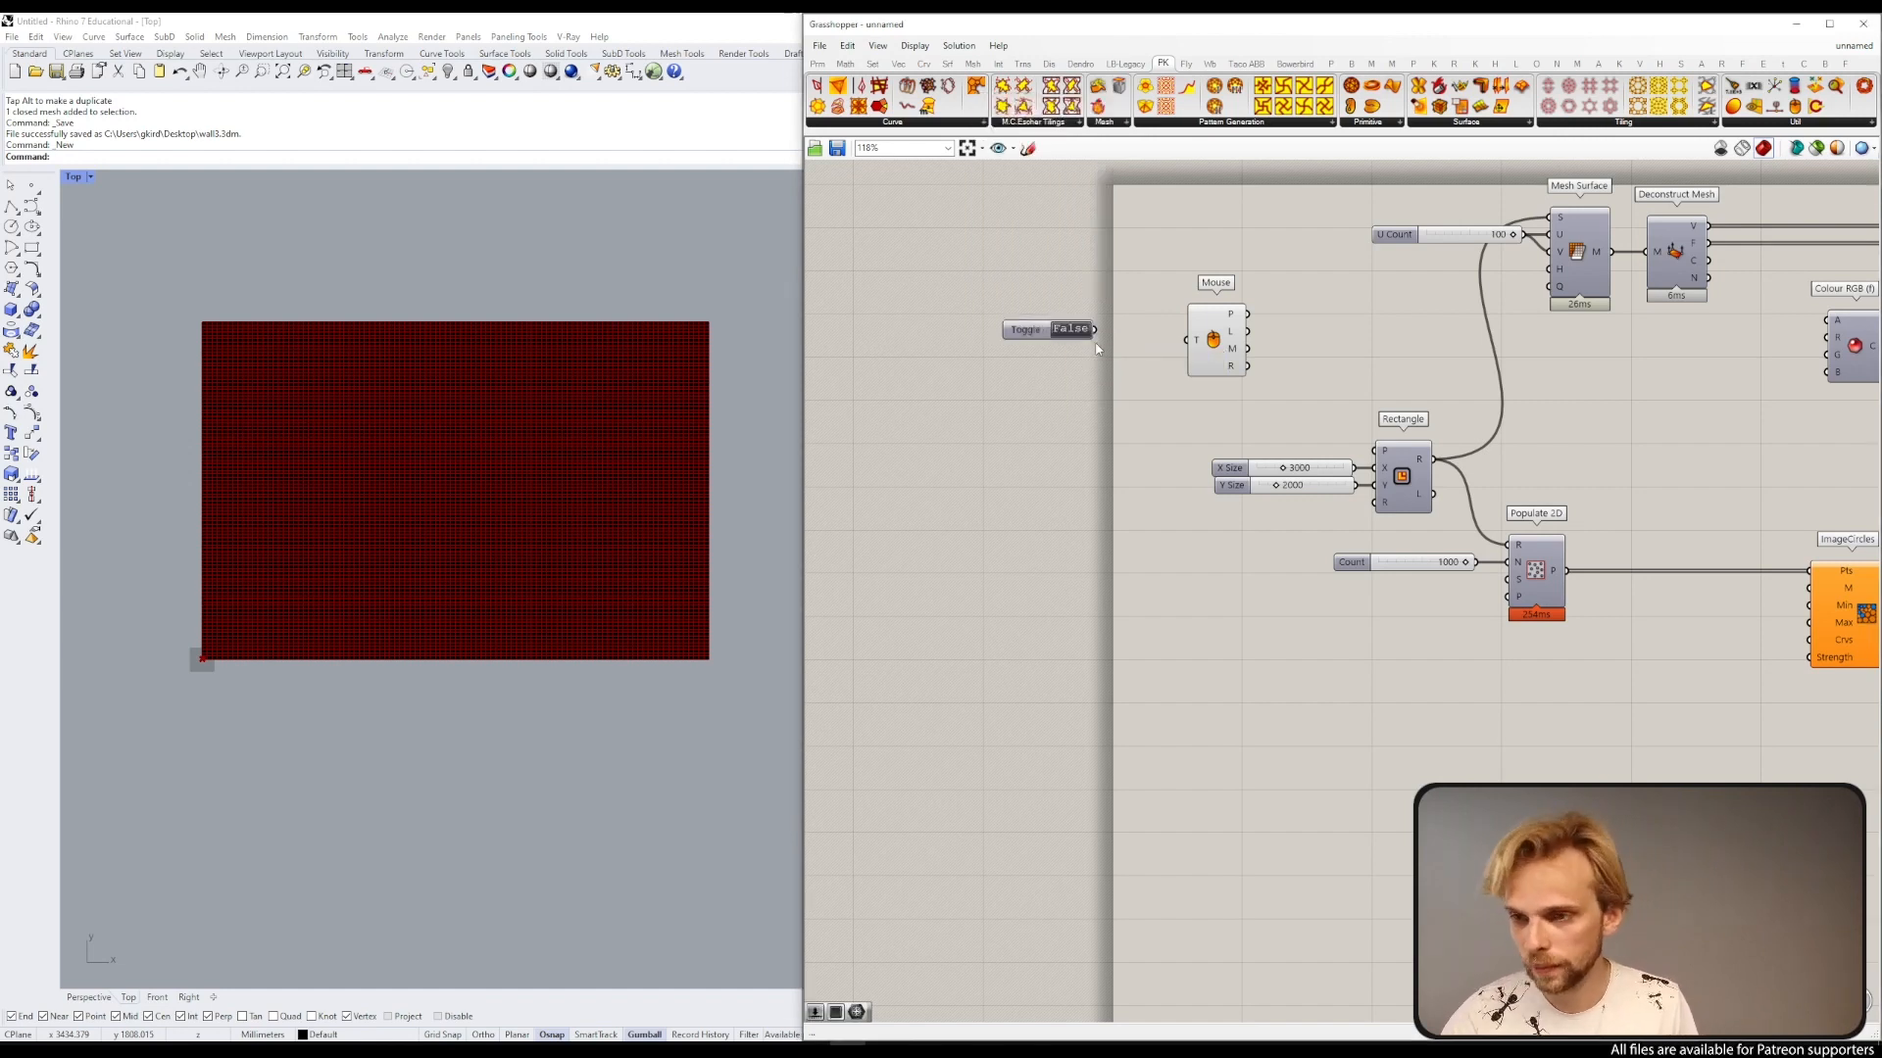
{"action": "left_click_drag", "start_coordinate": [1095, 329], "coordinate": [1186, 340]}
{"action": "left_click_drag", "start_coordinate": [1027, 340], "coordinate": [1095, 355]}
{"action": "left_click", "coordinate": [1135, 344]}
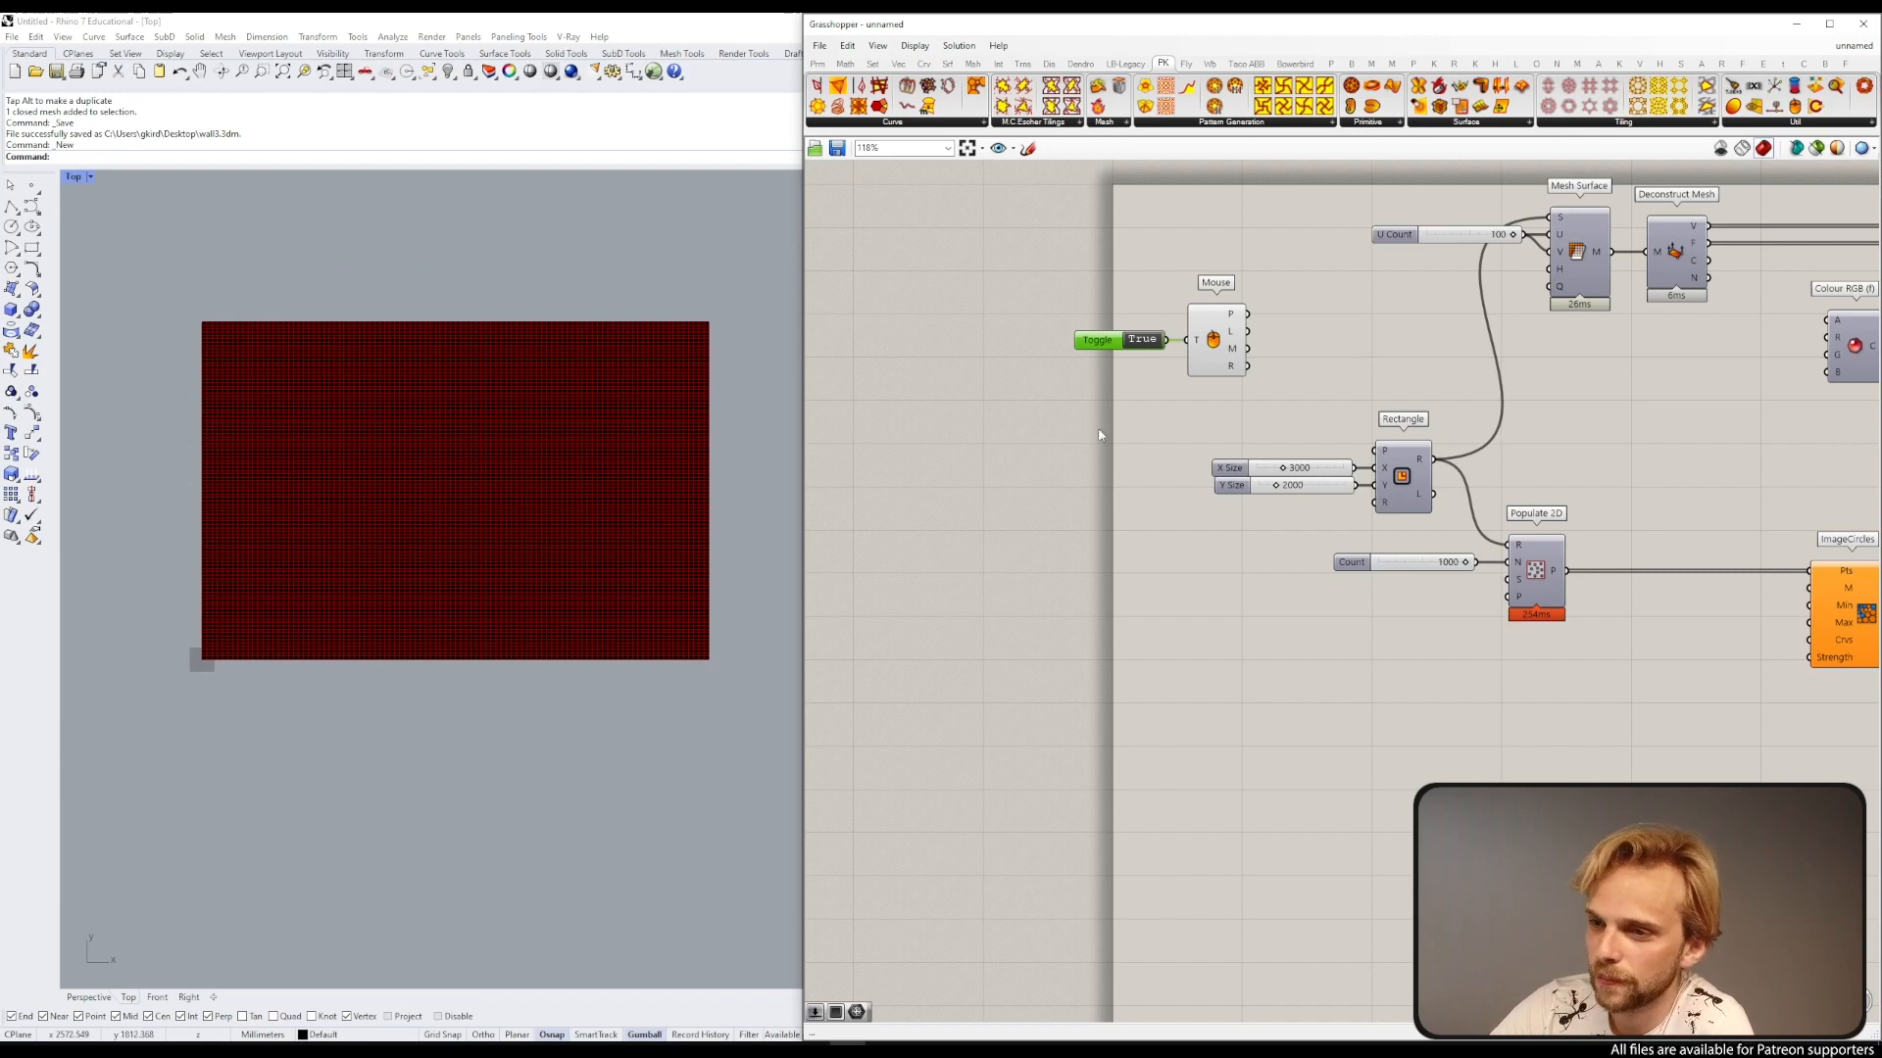
Step: Add a Data Recorder and feed it the Mouse component's position output
{"action": "right_click_drag", "start_coordinate": [1207, 364], "coordinate": [1110, 404]}
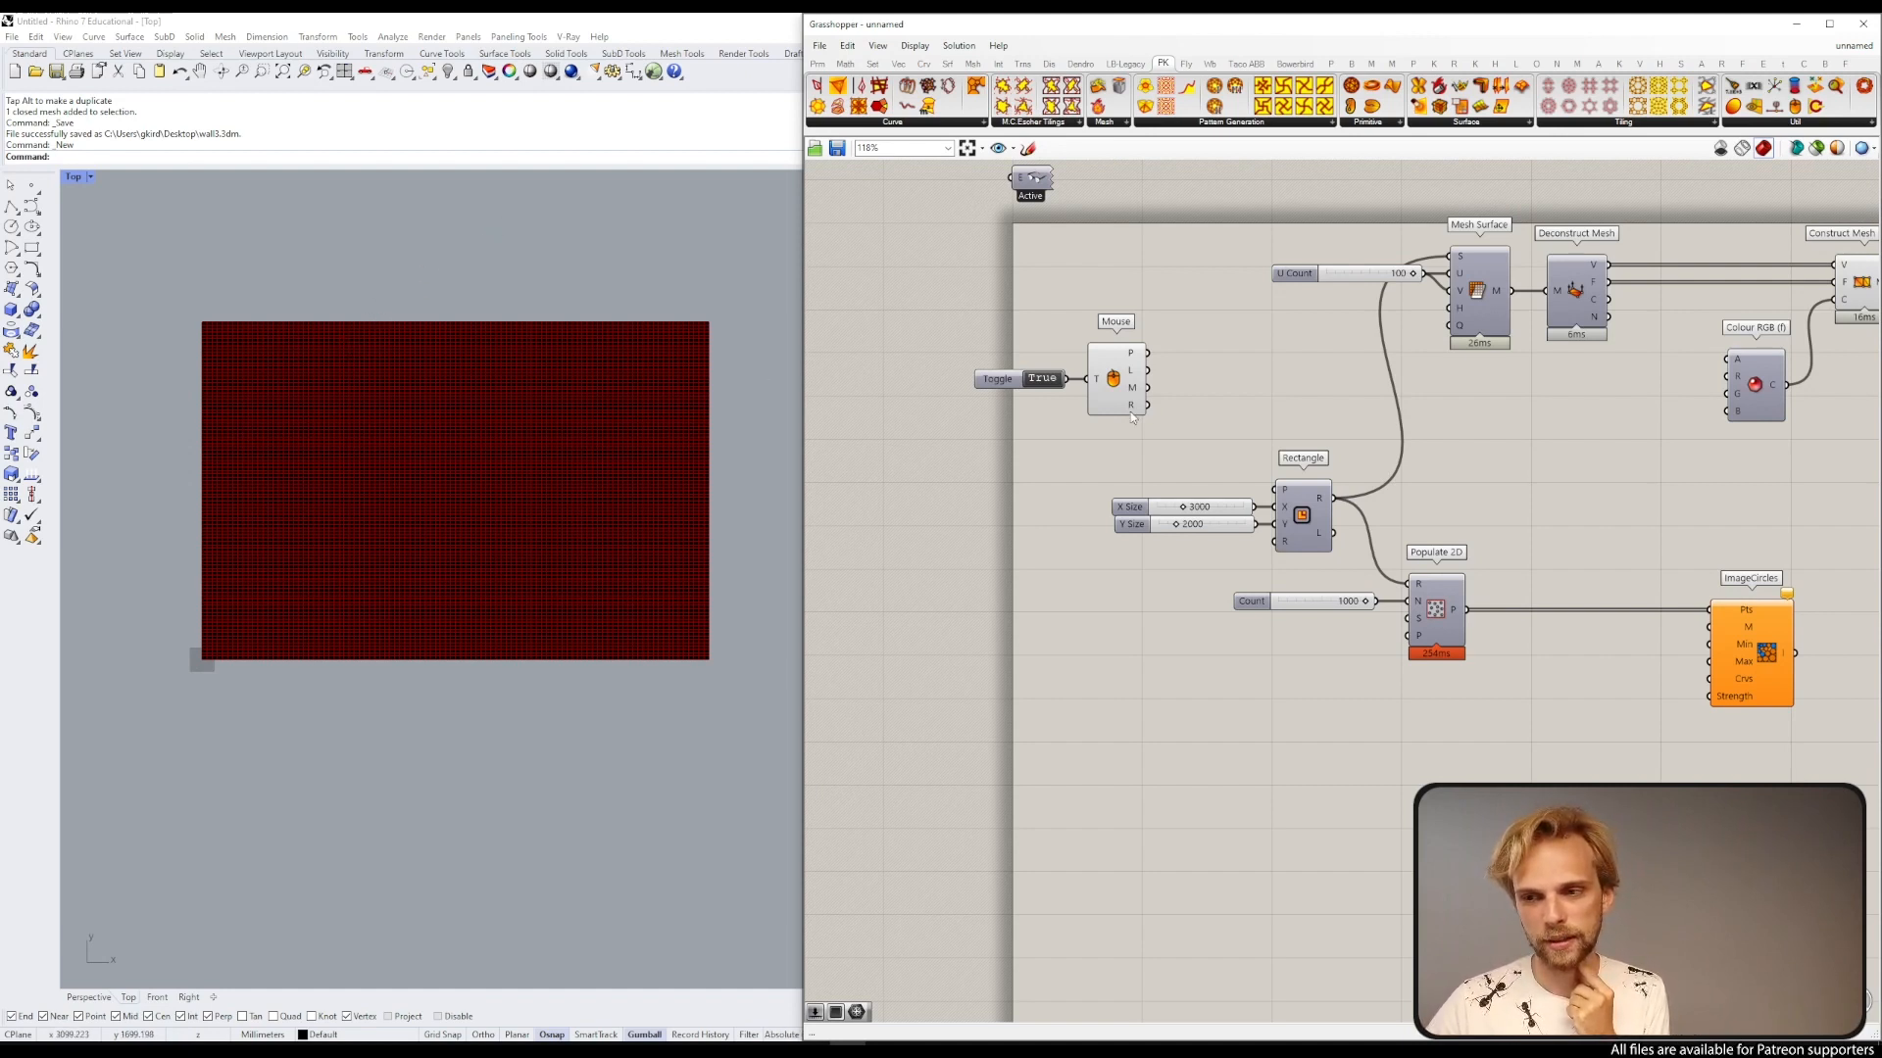
{"action": "double_click", "coordinate": [1231, 357]}
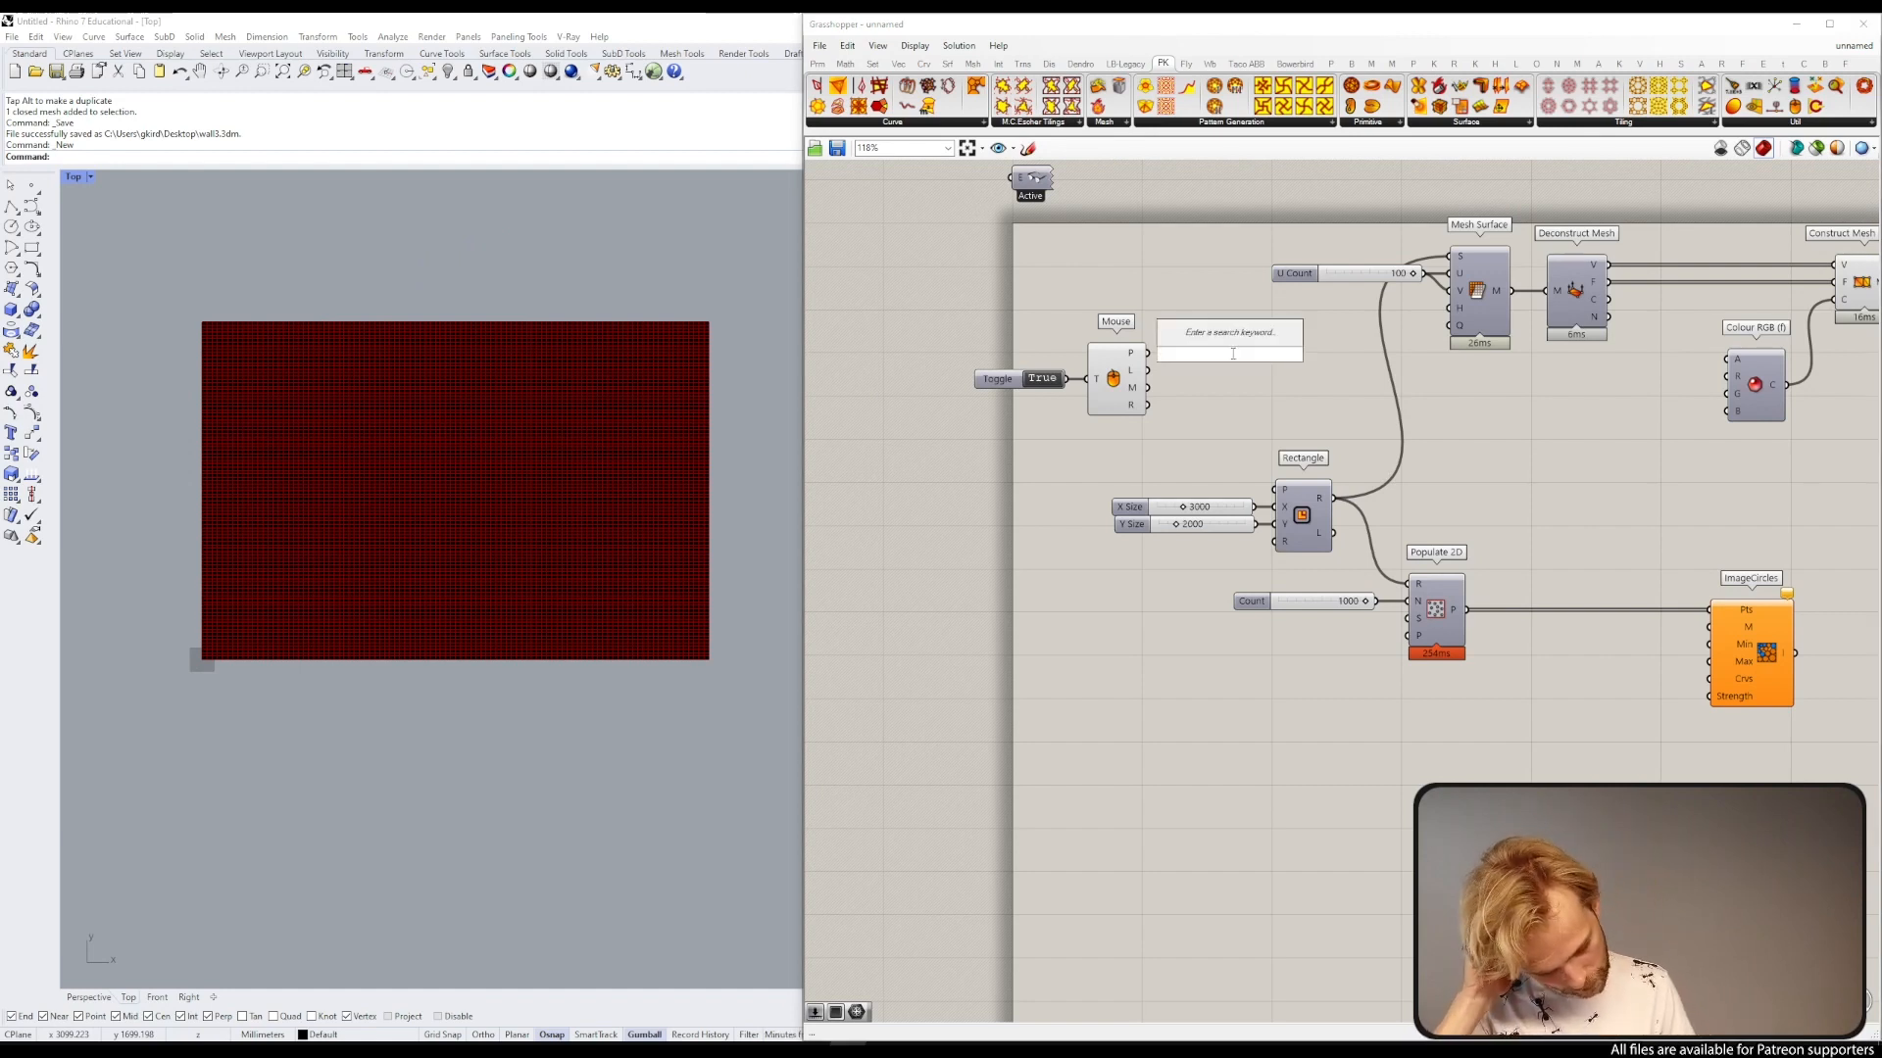
{"action": "type", "text": "recor"}
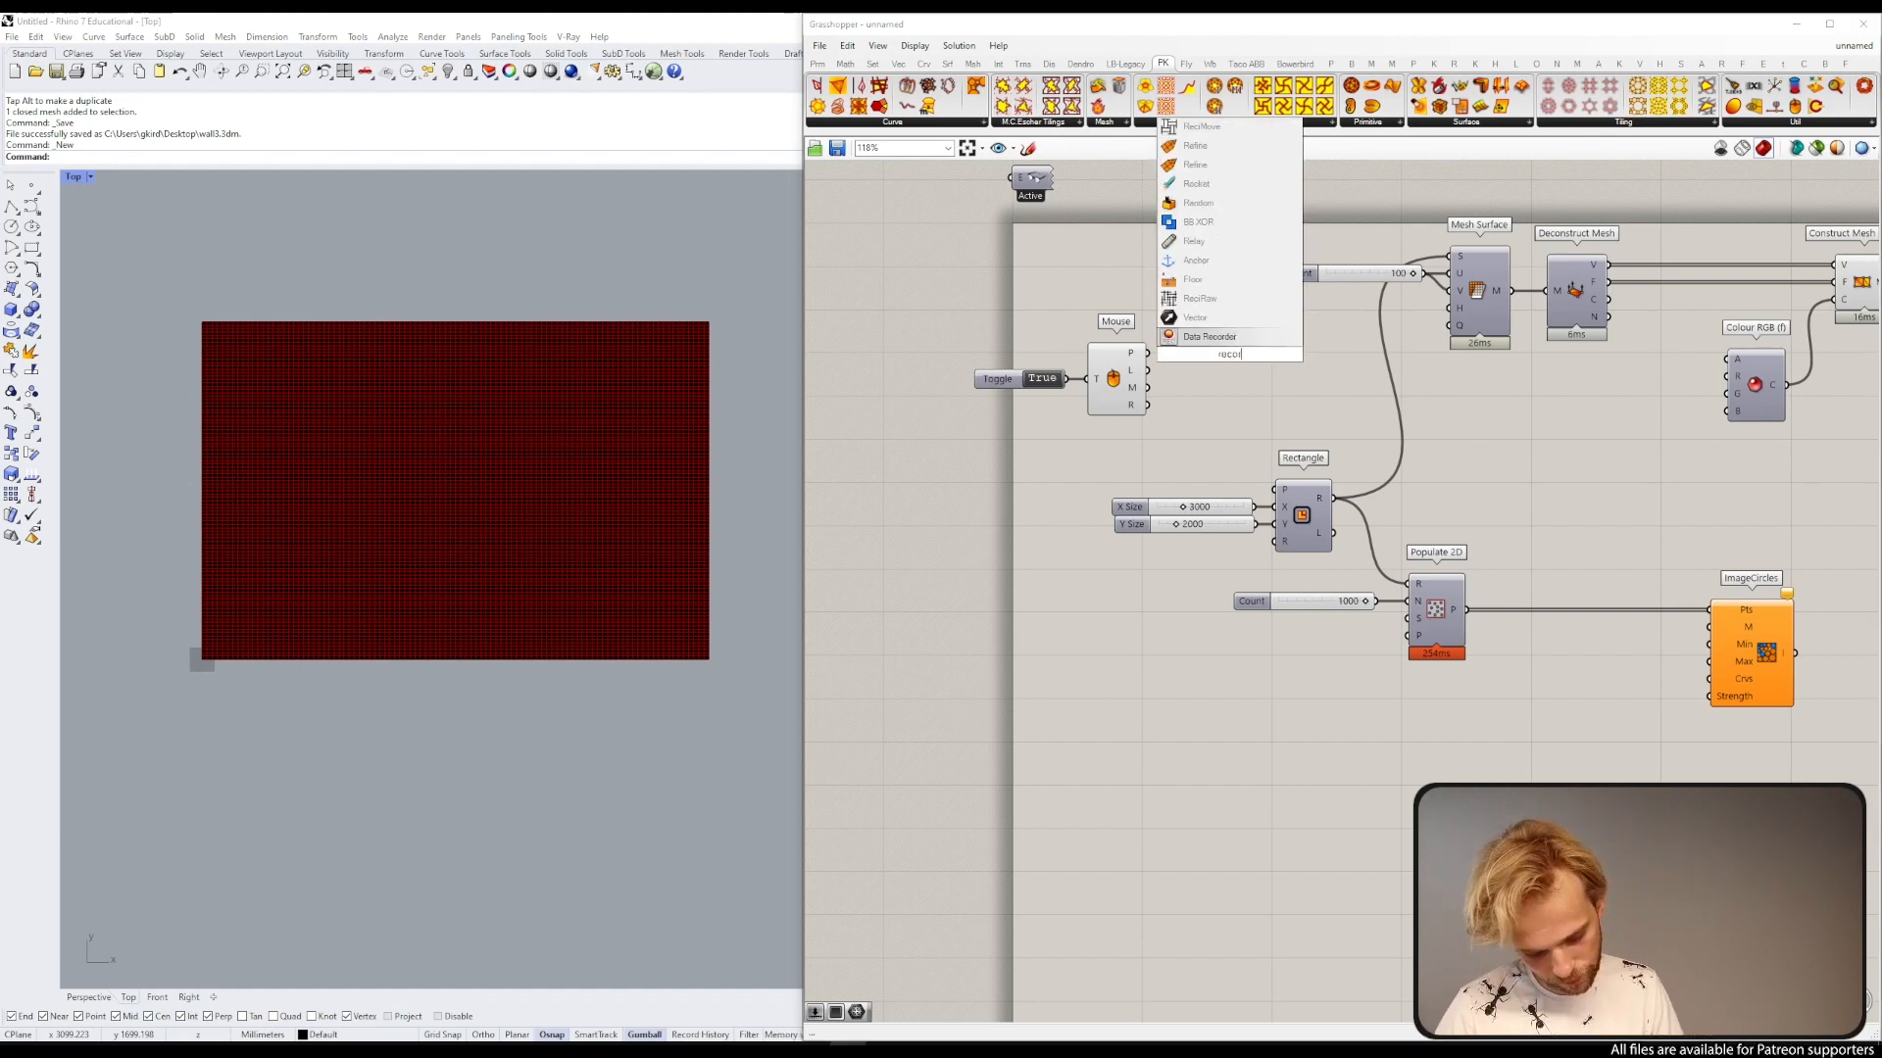
{"action": "type", "text": "d"}
{"action": "key", "text": "Return"}
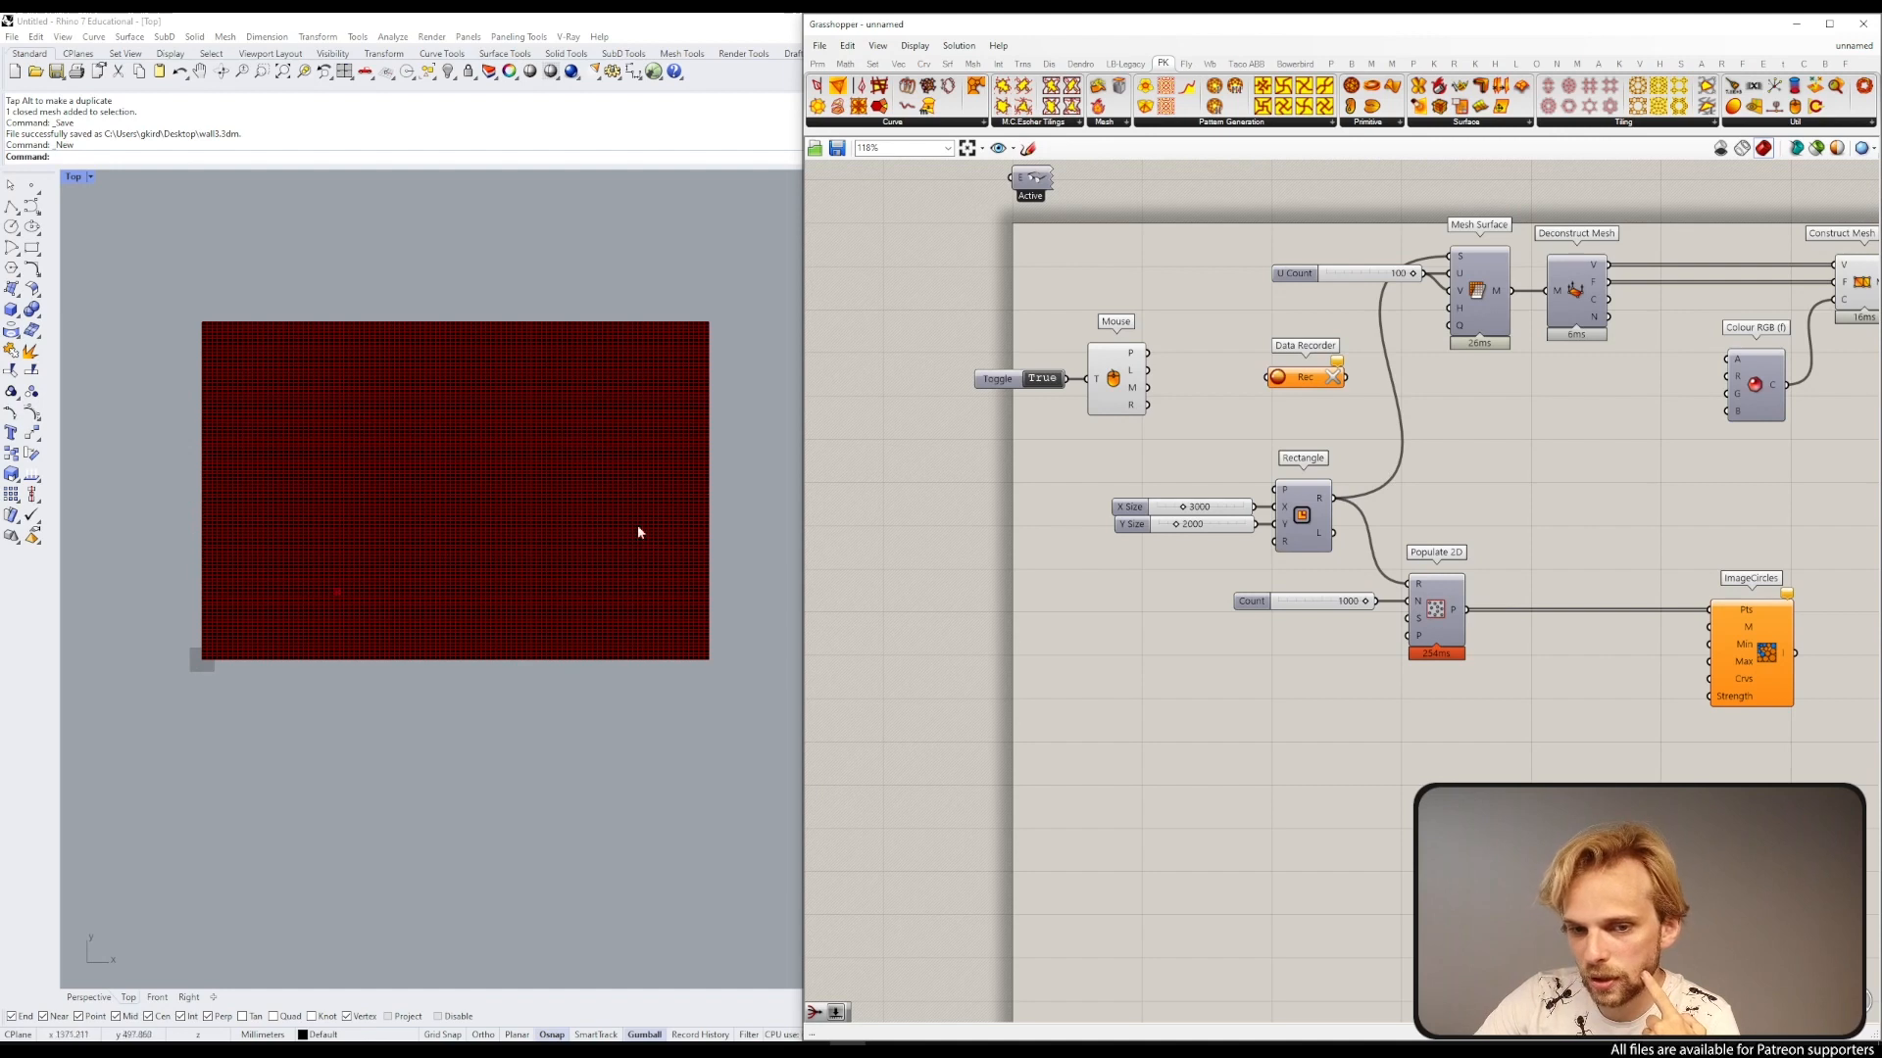
{"action": "mouse_move", "coordinate": [1148, 353]}
{"action": "left_mouse_down"}
{"action": "mouse_move", "coordinate": [1279, 390]}
{"action": "mouse_move", "coordinate": [1189, 296]}
{"action": "mouse_move", "coordinate": [1135, 356]}
{"action": "left_mouse_up"}
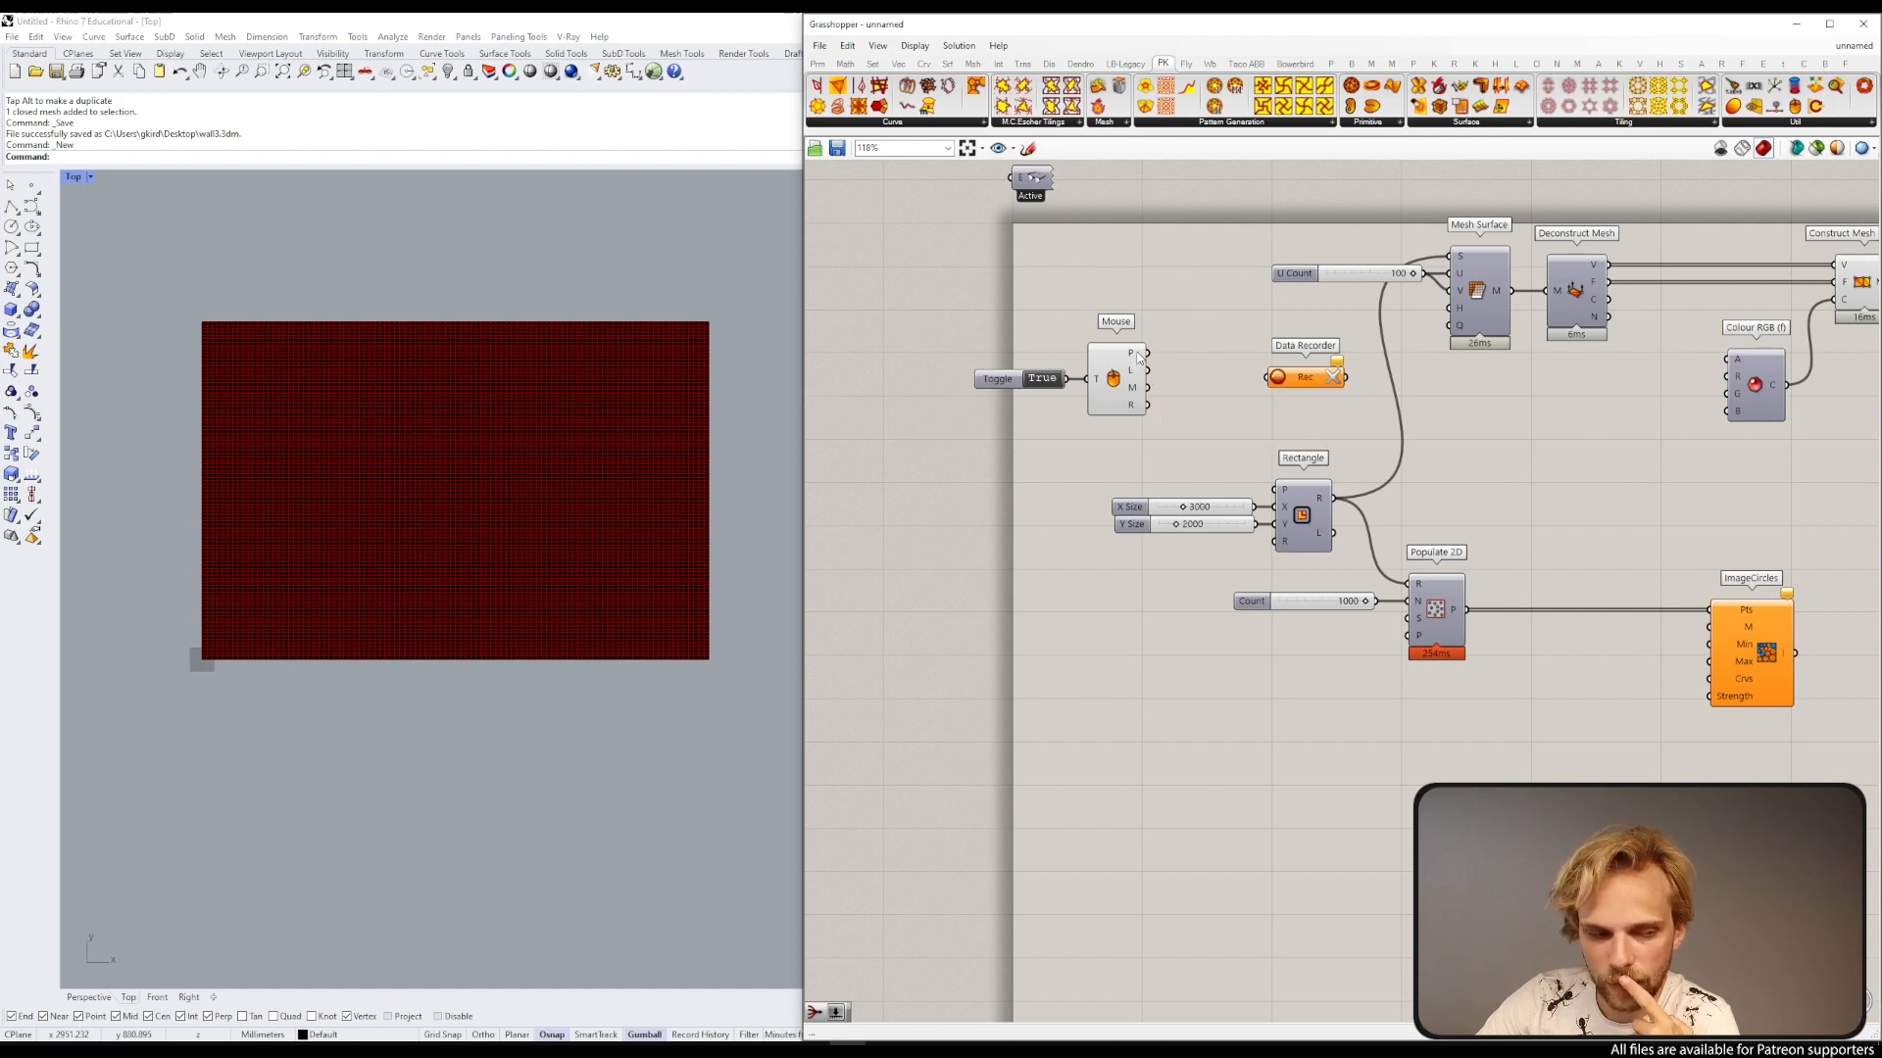
{"action": "left_click_drag", "start_coordinate": [1146, 353], "coordinate": [1266, 378]}
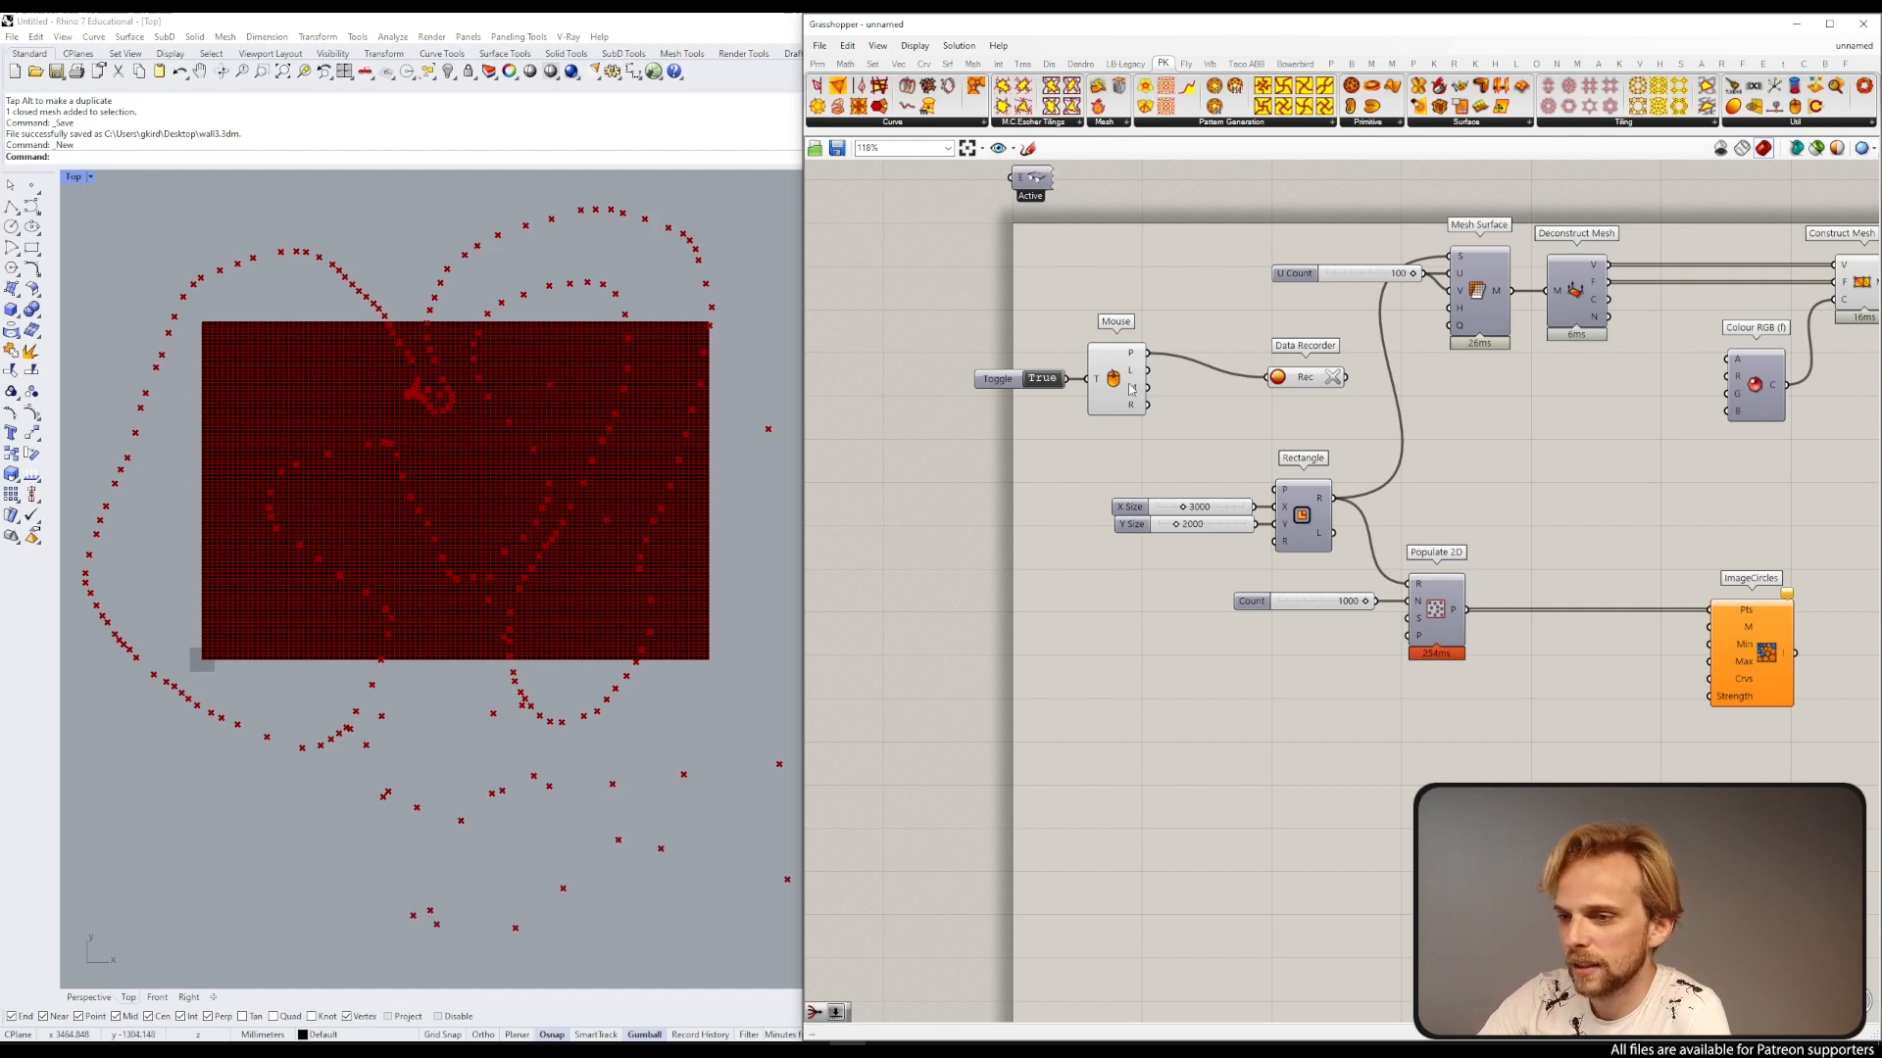
Step: Switch the toggle to False, clear the recorded data, and move the Data Recorder slightly up
{"action": "left_click", "coordinate": [1045, 381]}
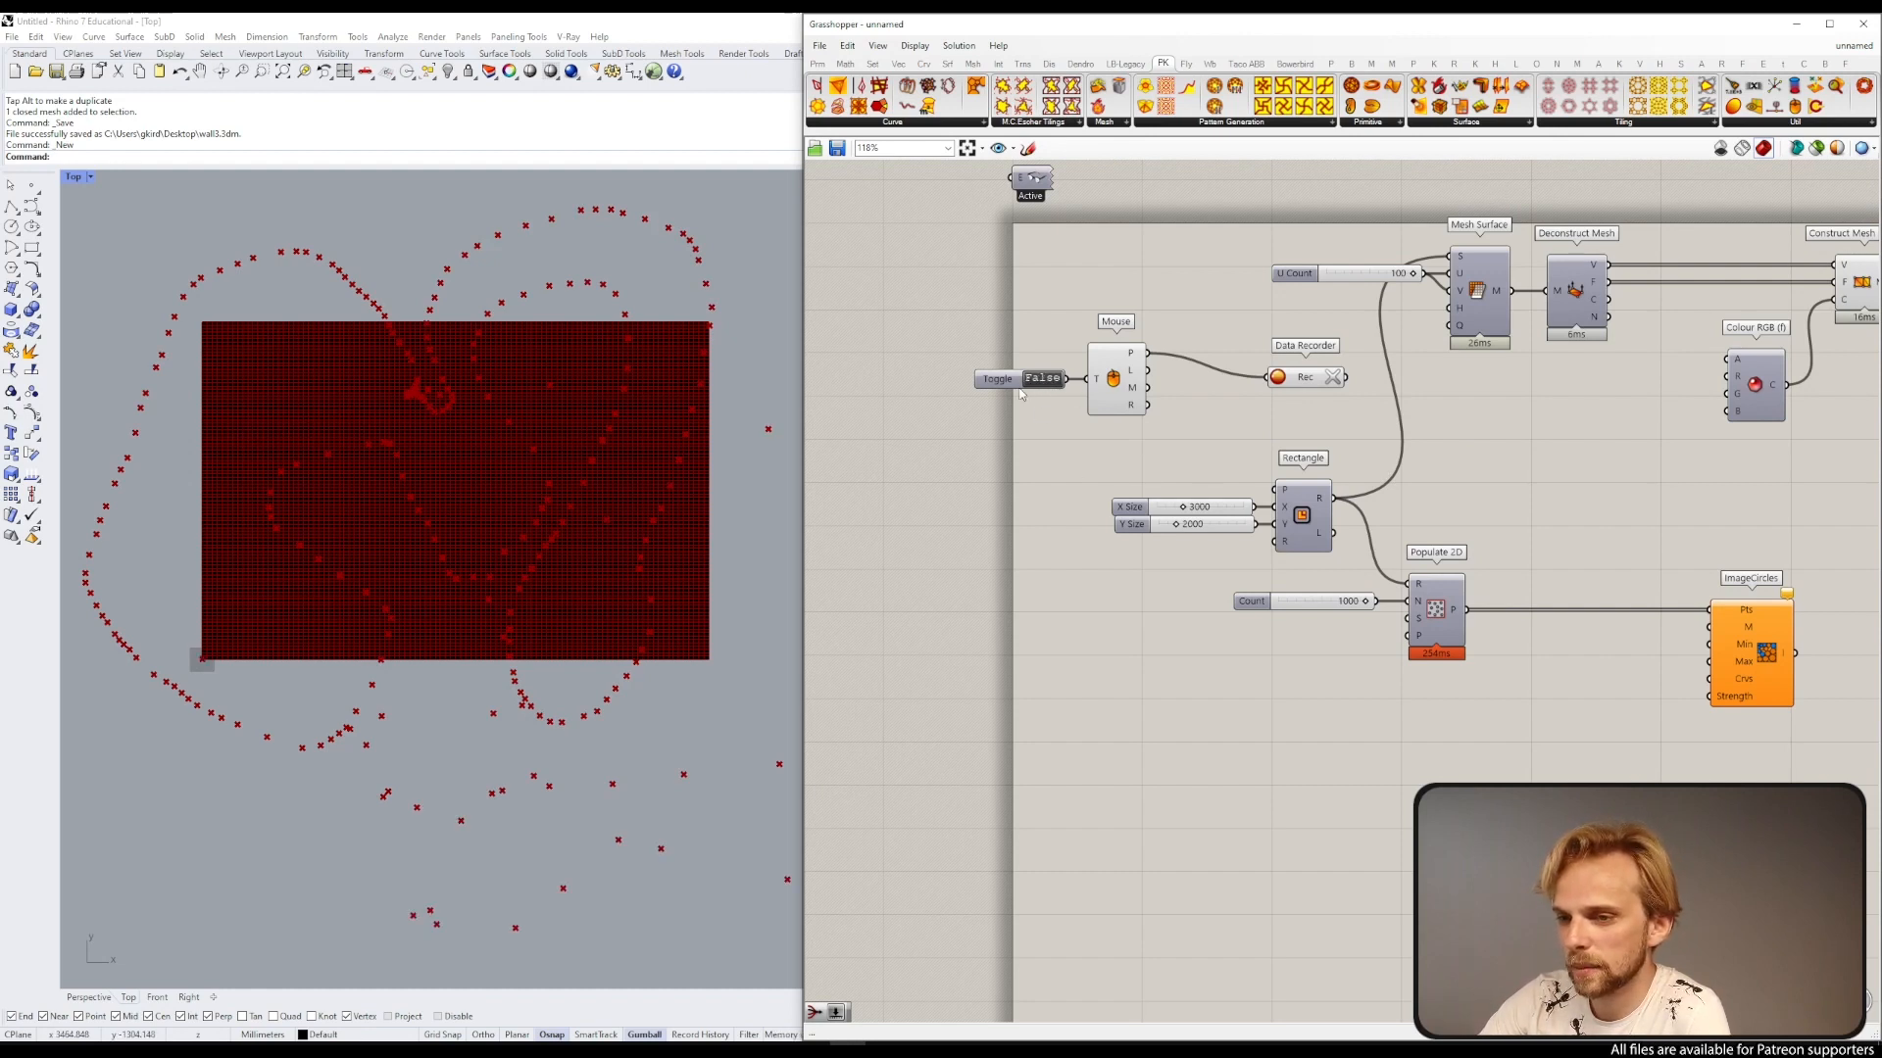
{"action": "left_click", "coordinate": [1335, 382]}
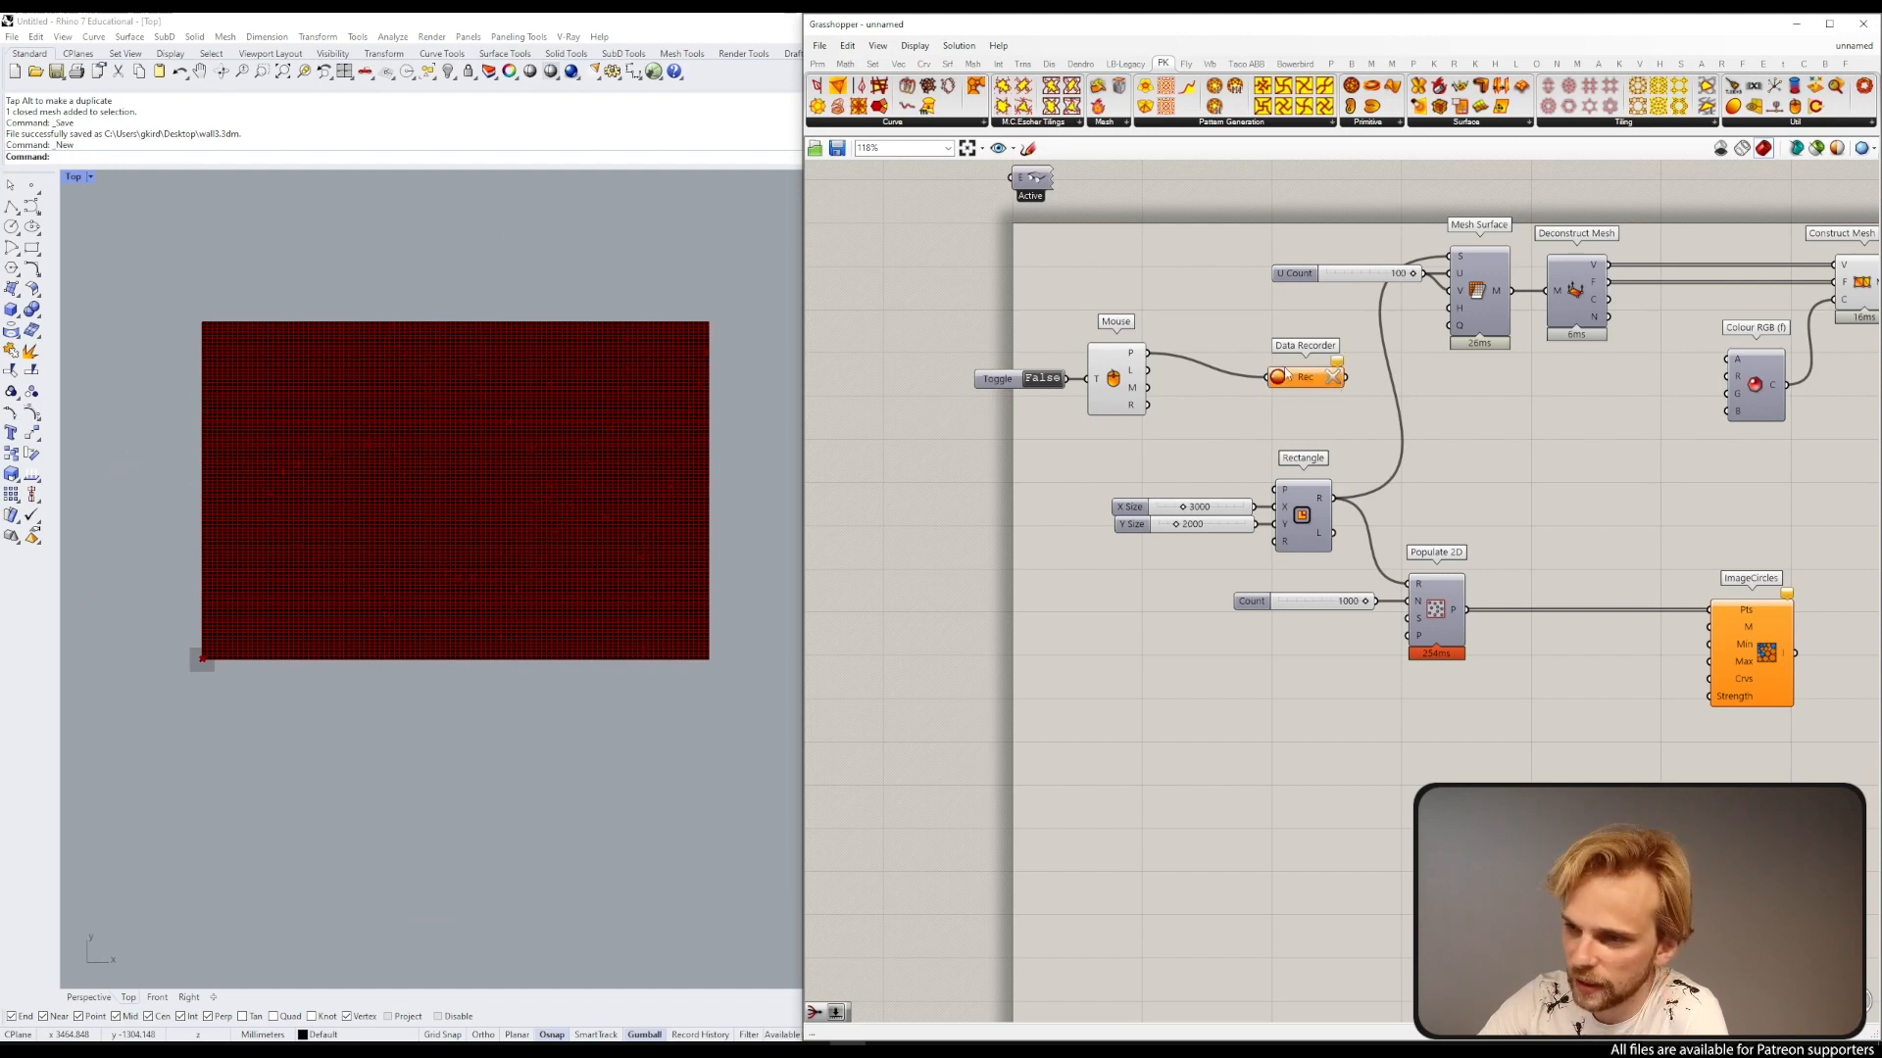
{"action": "left_click_drag", "start_coordinate": [1300, 378], "coordinate": [1303, 353]}
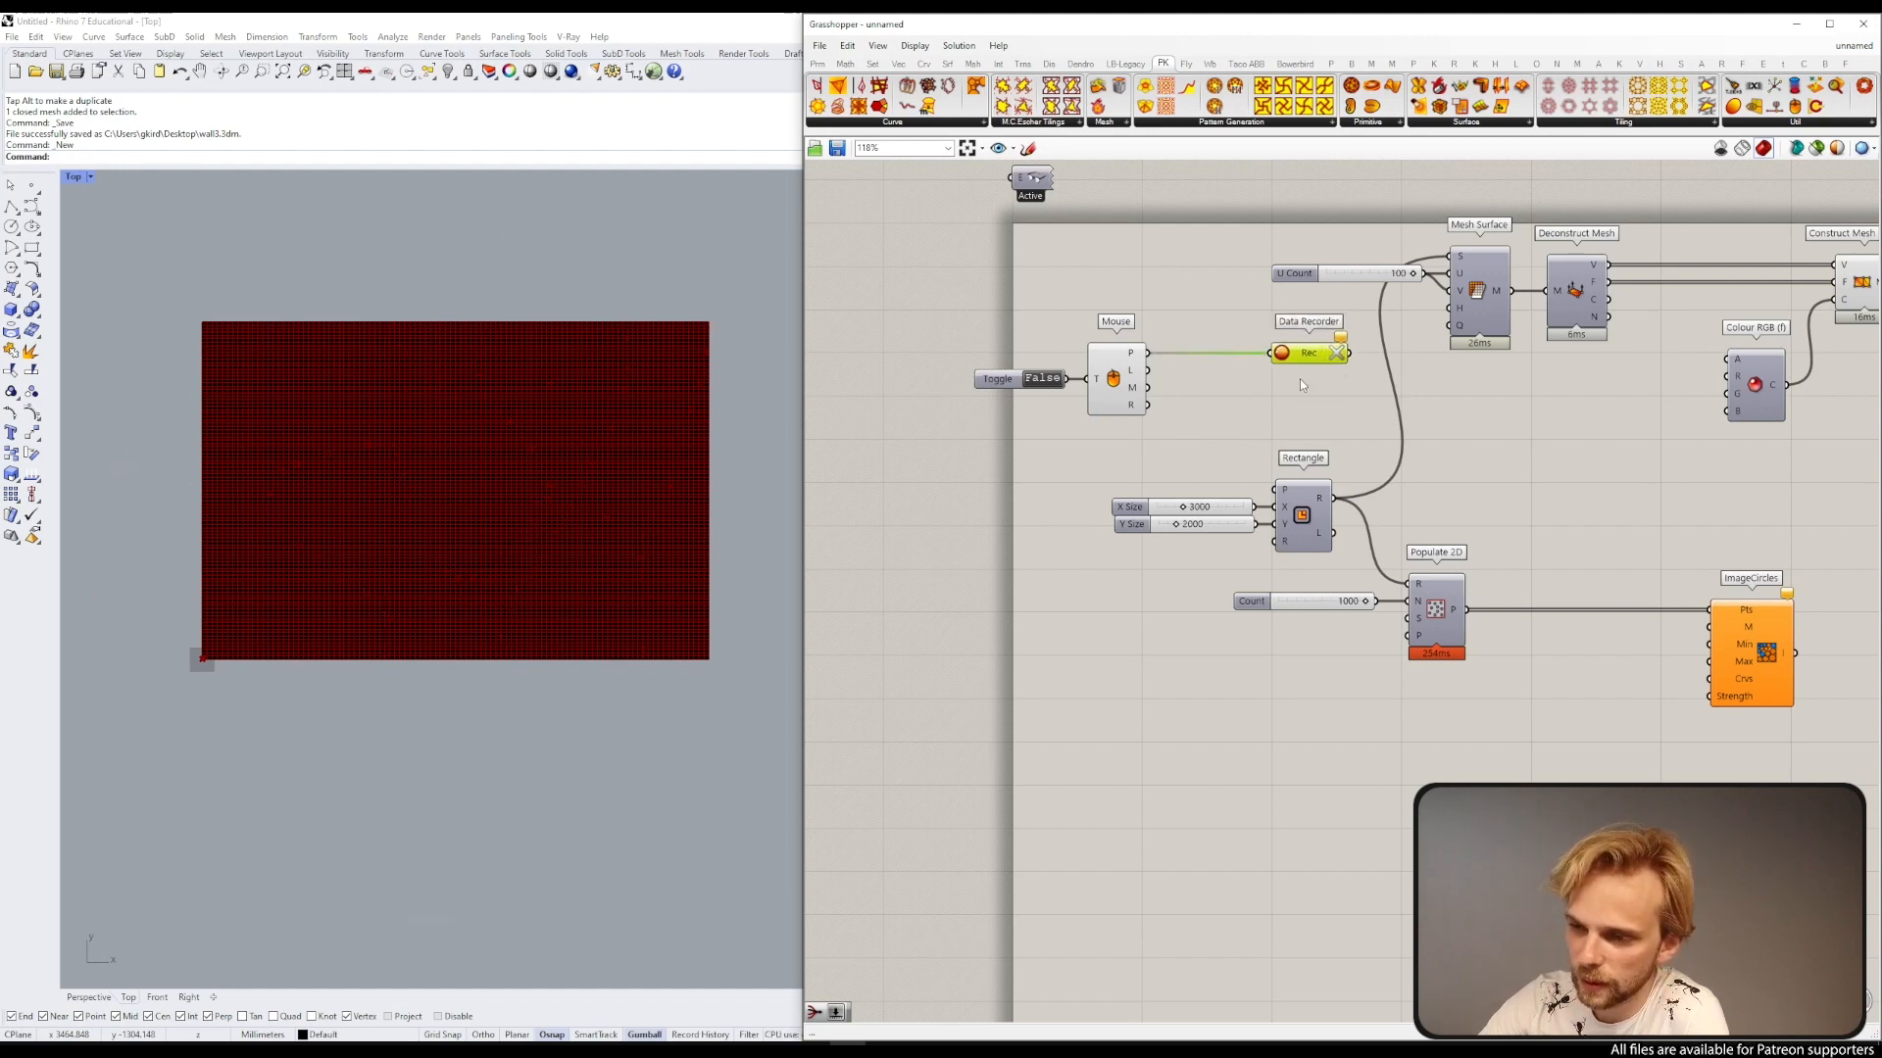
Step: Add a Stream Gate component, then delete it
{"action": "double_click", "coordinate": [1235, 388]}
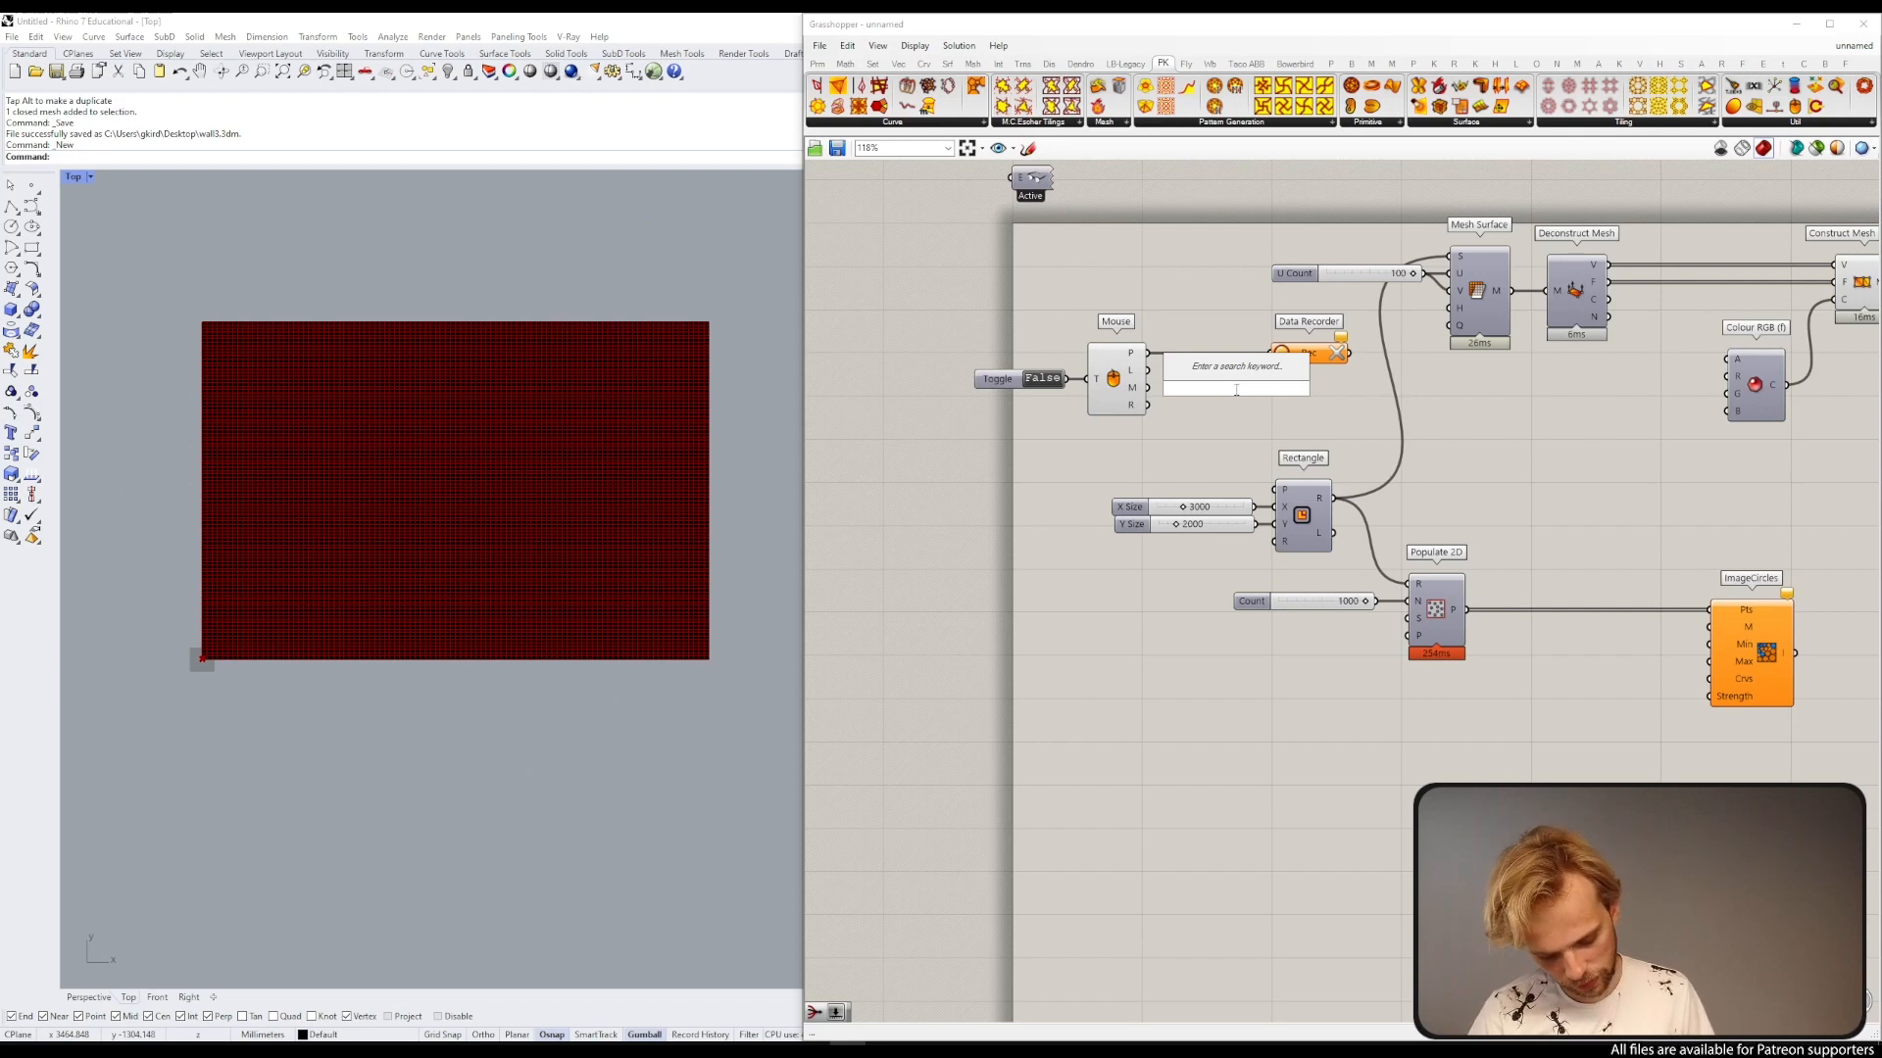
{"action": "type", "text": "gate"}
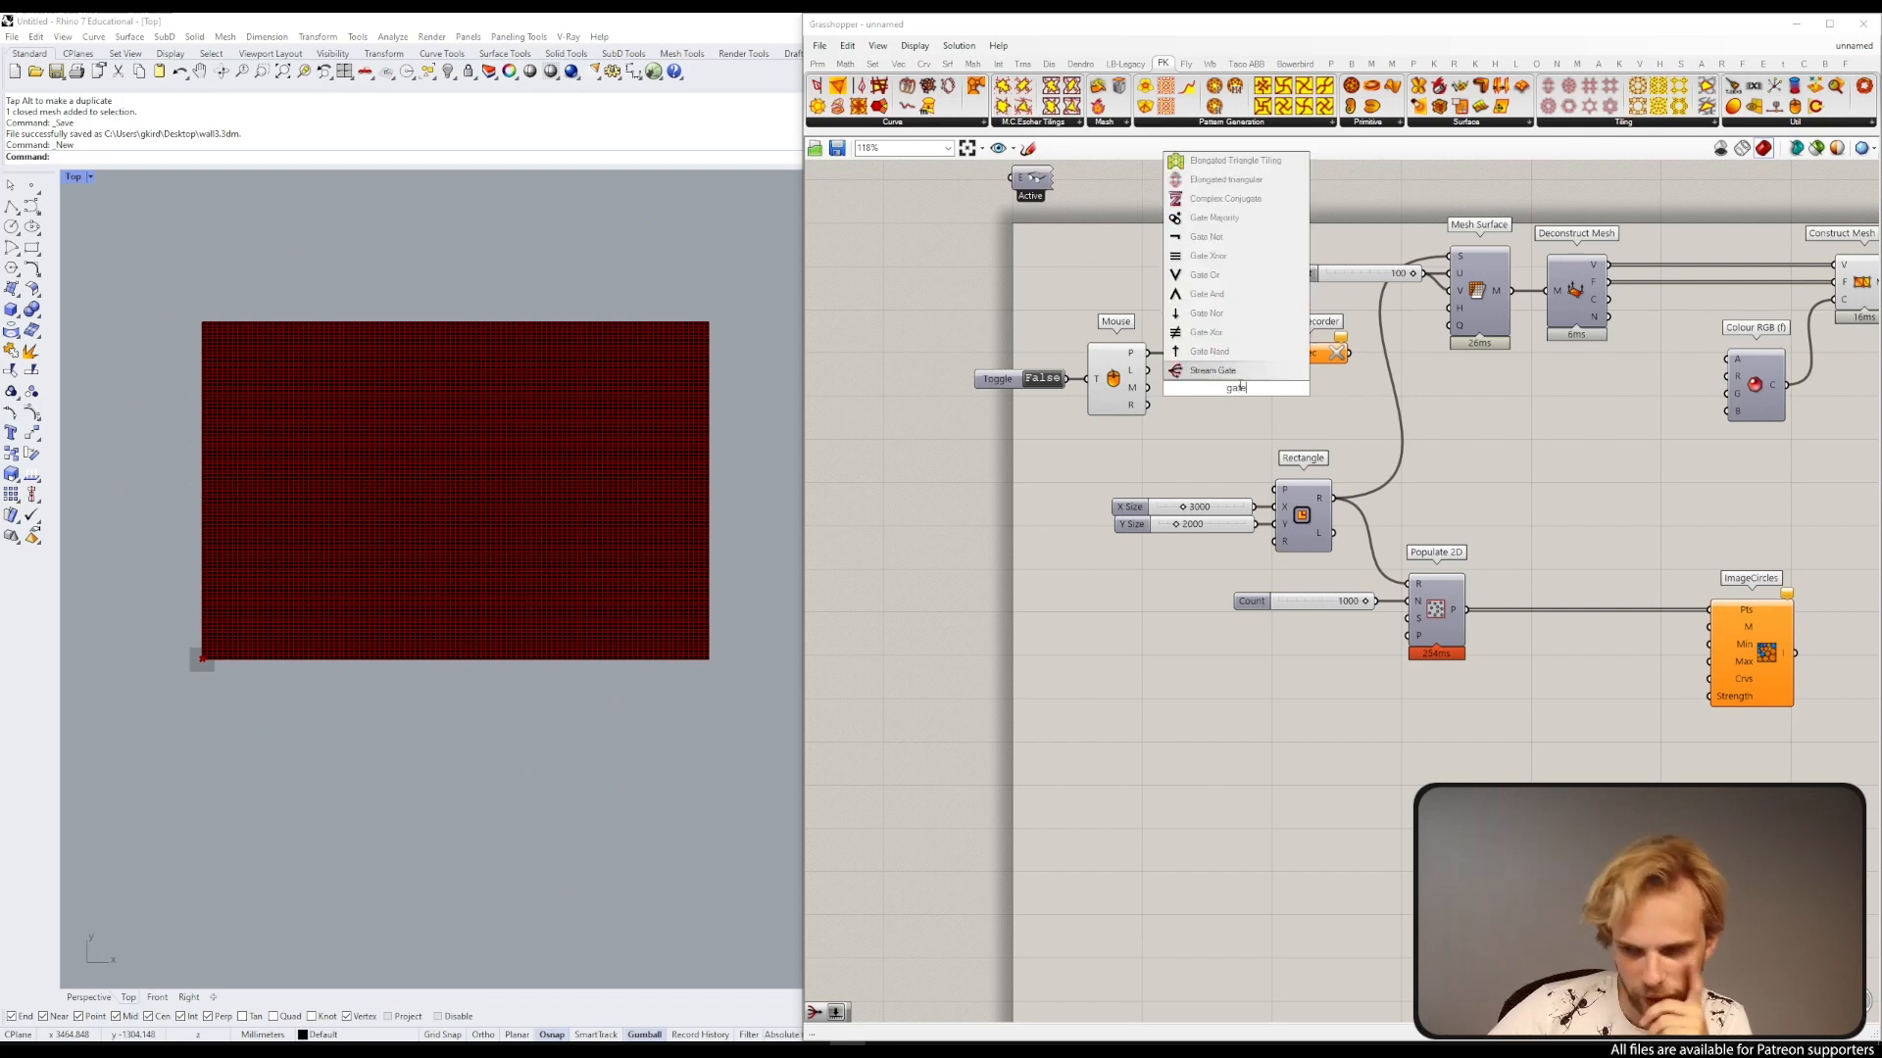
{"action": "key", "text": "Return"}
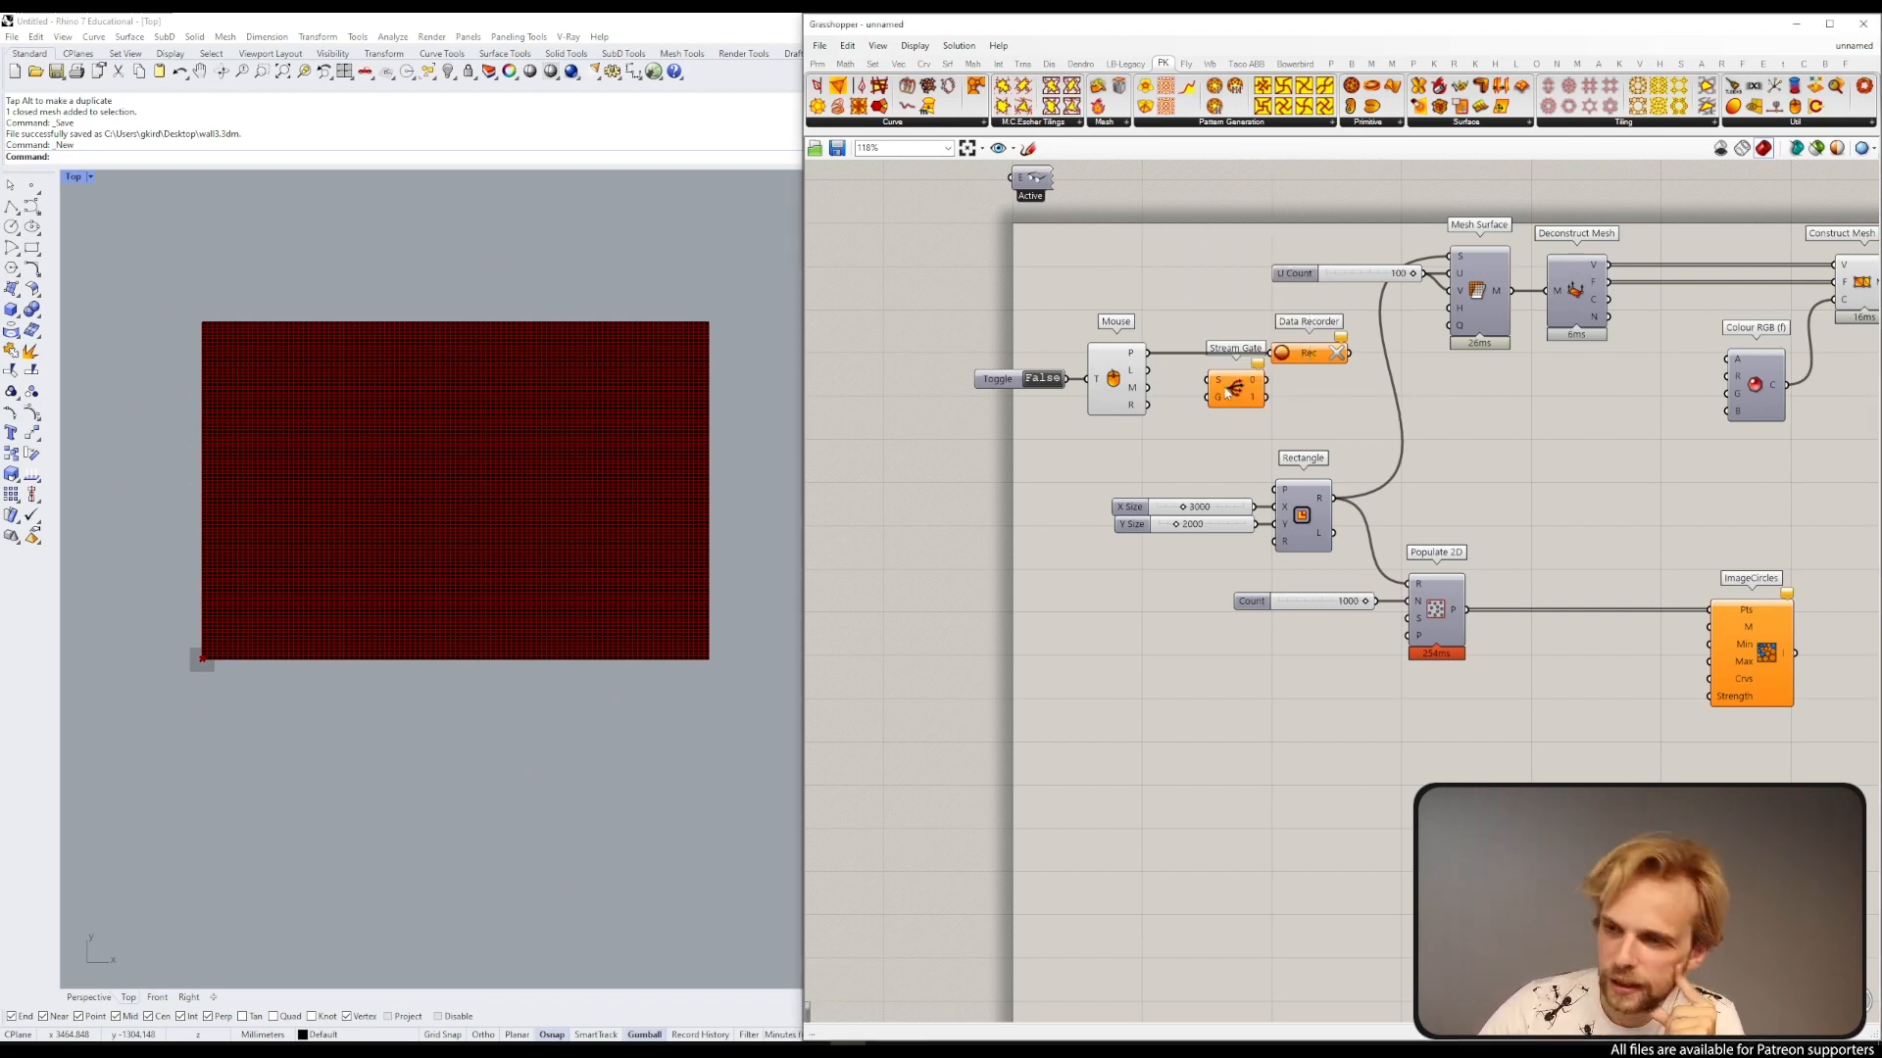
{"action": "left_click_drag", "start_coordinate": [1227, 393], "coordinate": [1215, 395]}
{"action": "key", "text": "Delete"}
Step: Add a Stream Filter component to the canvas beside the Mouse component
{"action": "double_click", "coordinate": [1216, 394]}
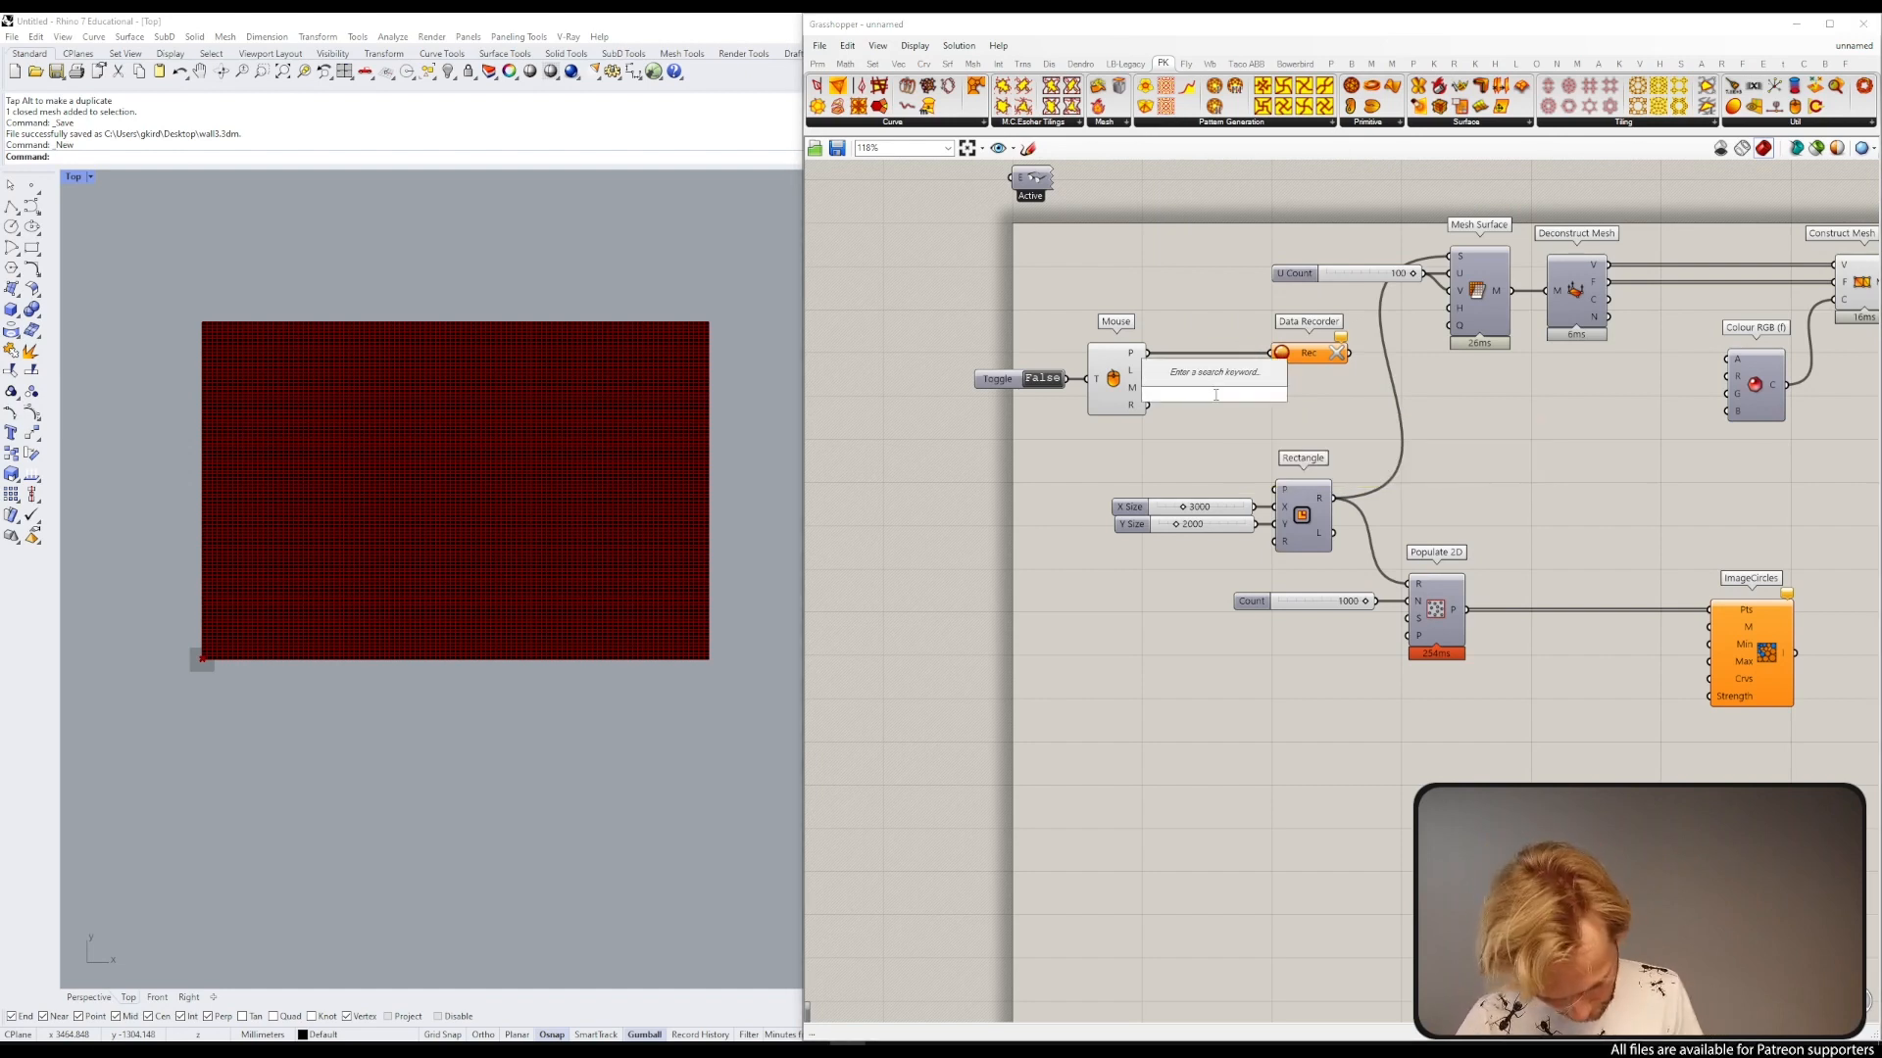
{"action": "type", "text": "filet"}
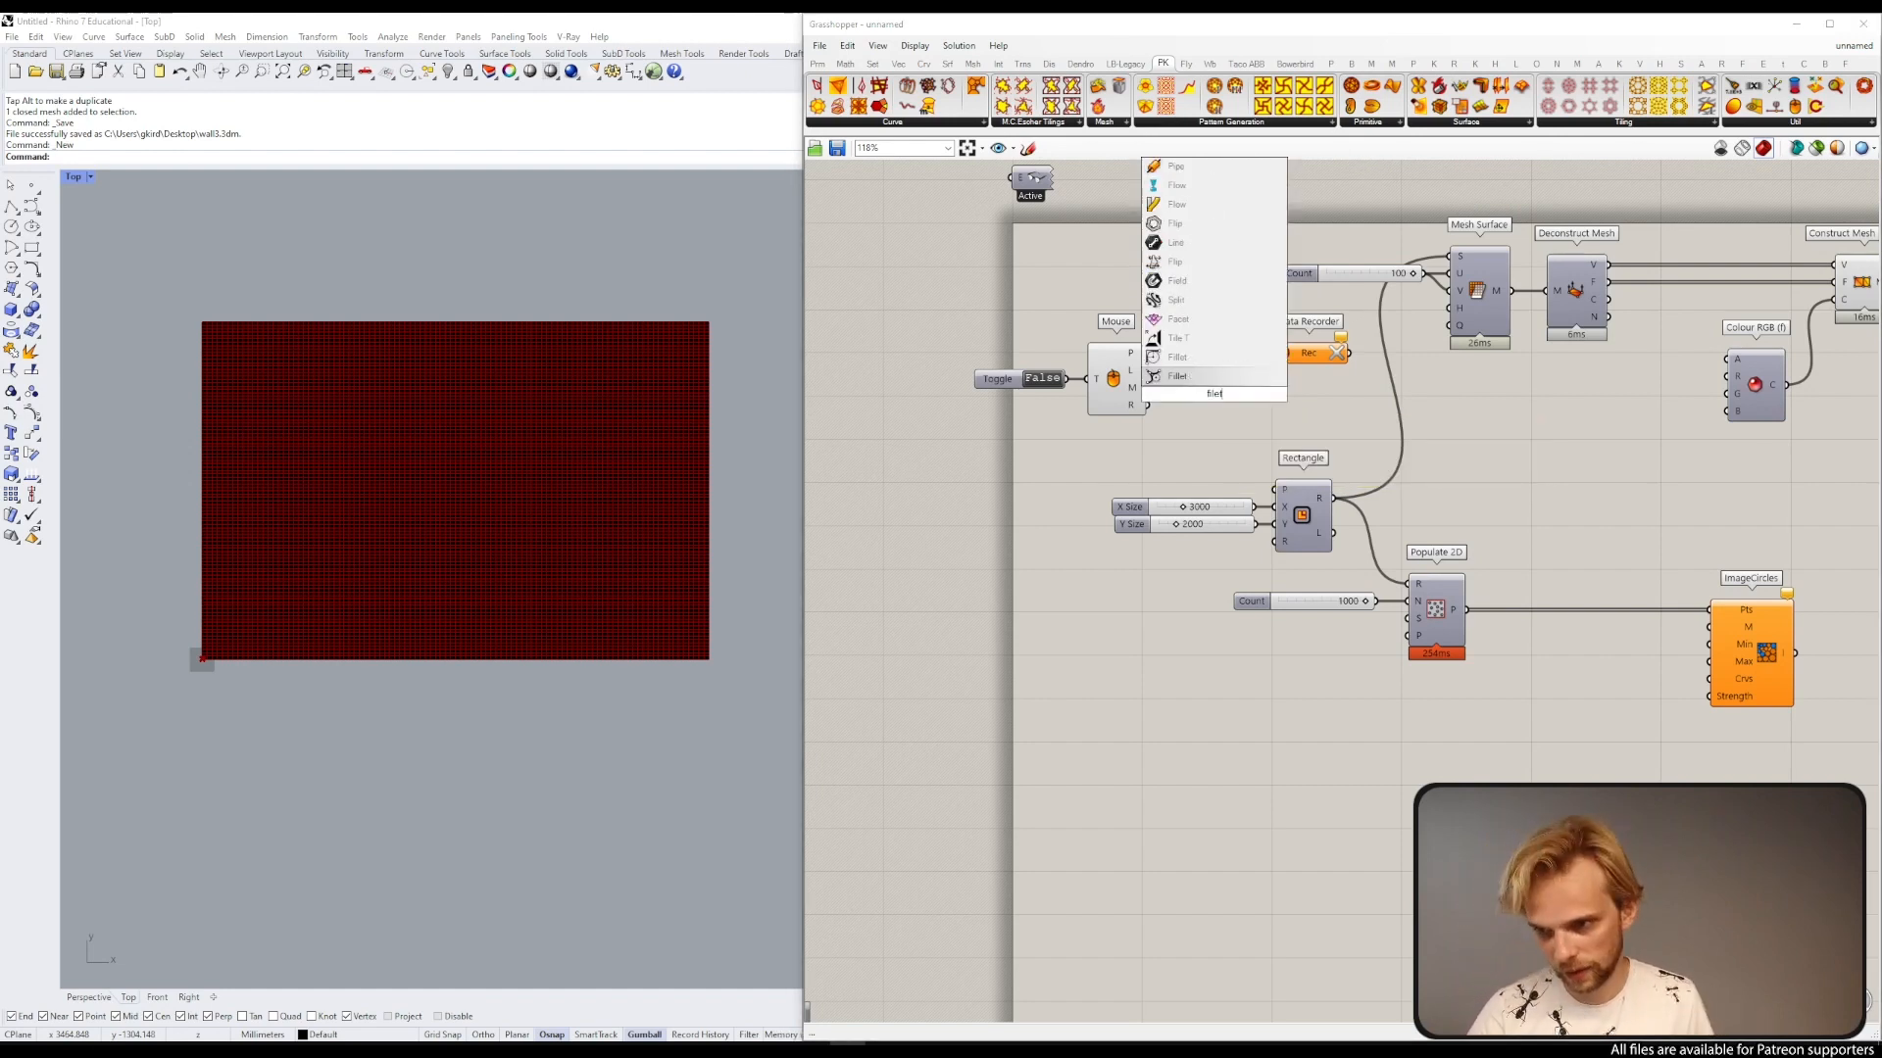
{"action": "key", "text": "BackSpace"}
{"action": "key", "text": "BackSpace"}
{"action": "type", "text": "ter"}
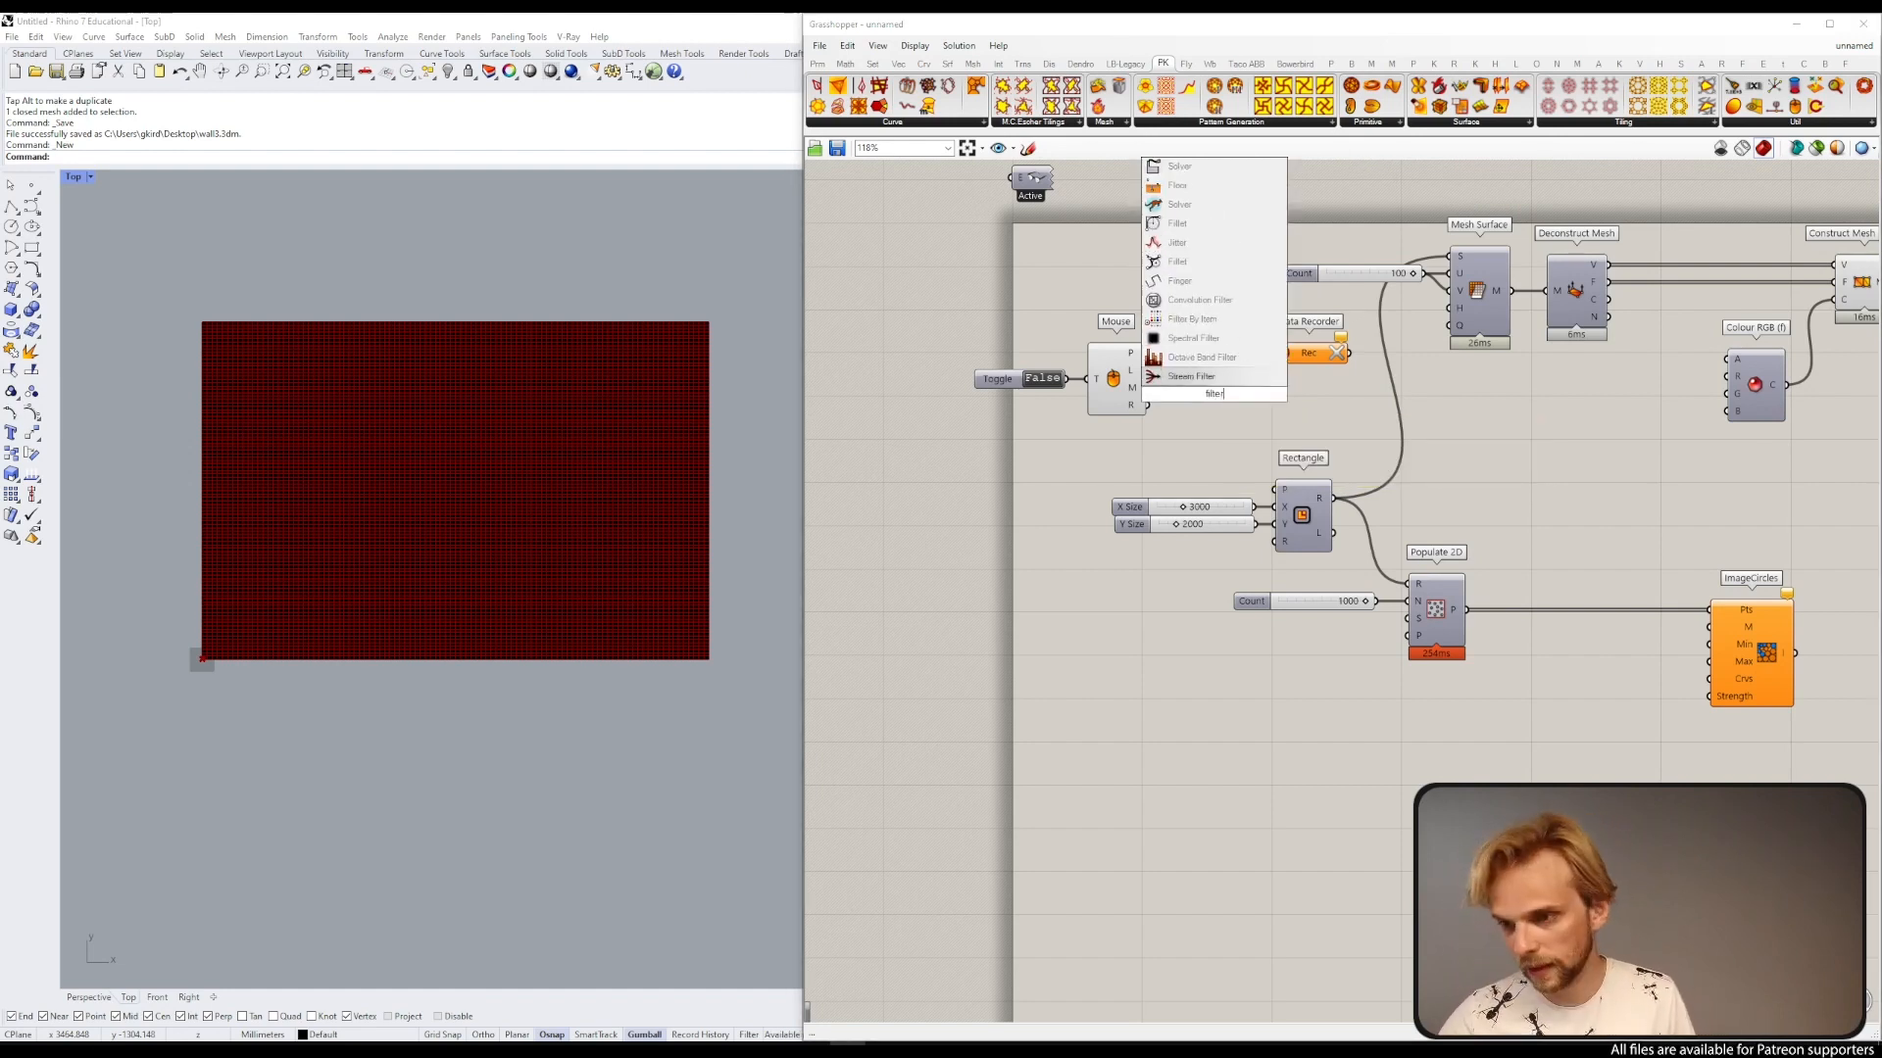
{"action": "left_click", "coordinate": [1201, 380]}
Step: Move the Boolean Toggle and Mouse components further left to make room for the Stream Filter
{"action": "left_click_drag", "start_coordinate": [1164, 435], "coordinate": [992, 360]}
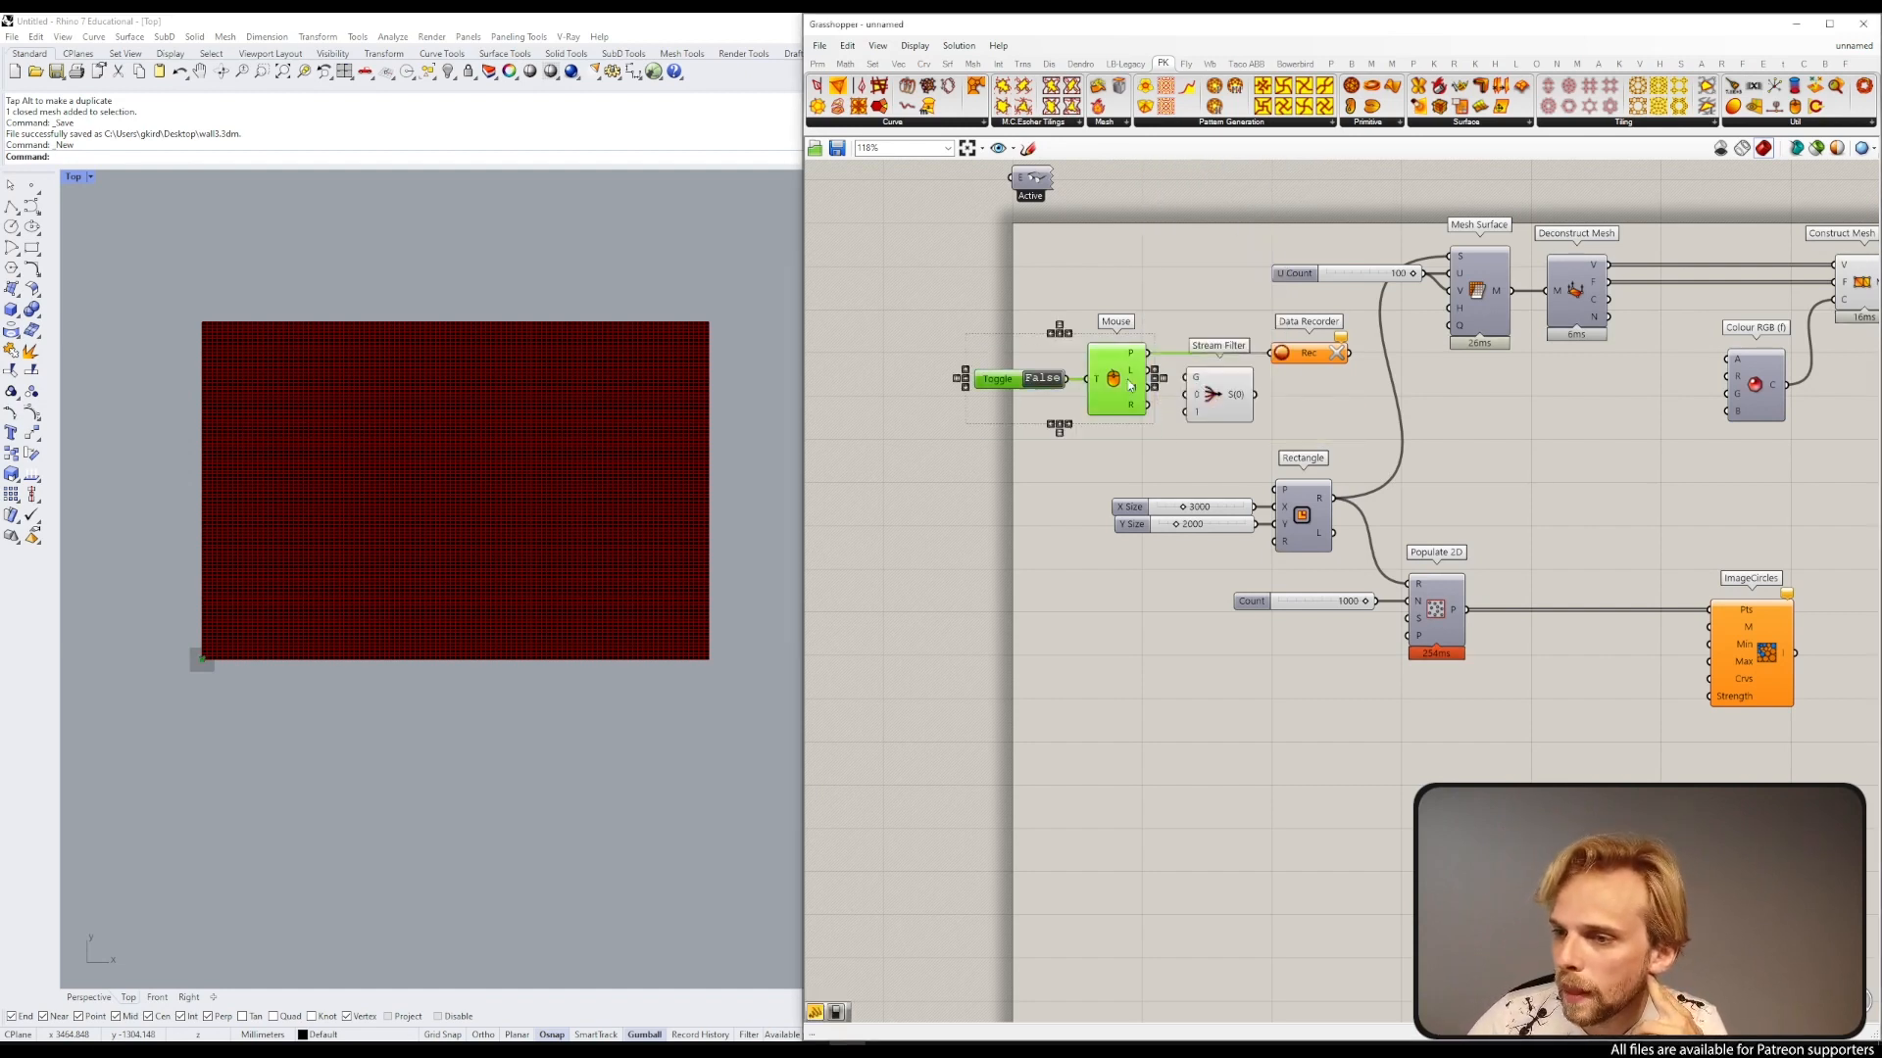
{"action": "left_click_drag", "start_coordinate": [1122, 382], "coordinate": [1064, 393]}
{"action": "left_click", "coordinate": [1098, 412]}
{"action": "left_click_drag", "start_coordinate": [1079, 457], "coordinate": [966, 375]}
{"action": "left_click_drag", "start_coordinate": [1057, 403], "coordinate": [1032, 396]}
{"action": "left_click", "coordinate": [1072, 420]}
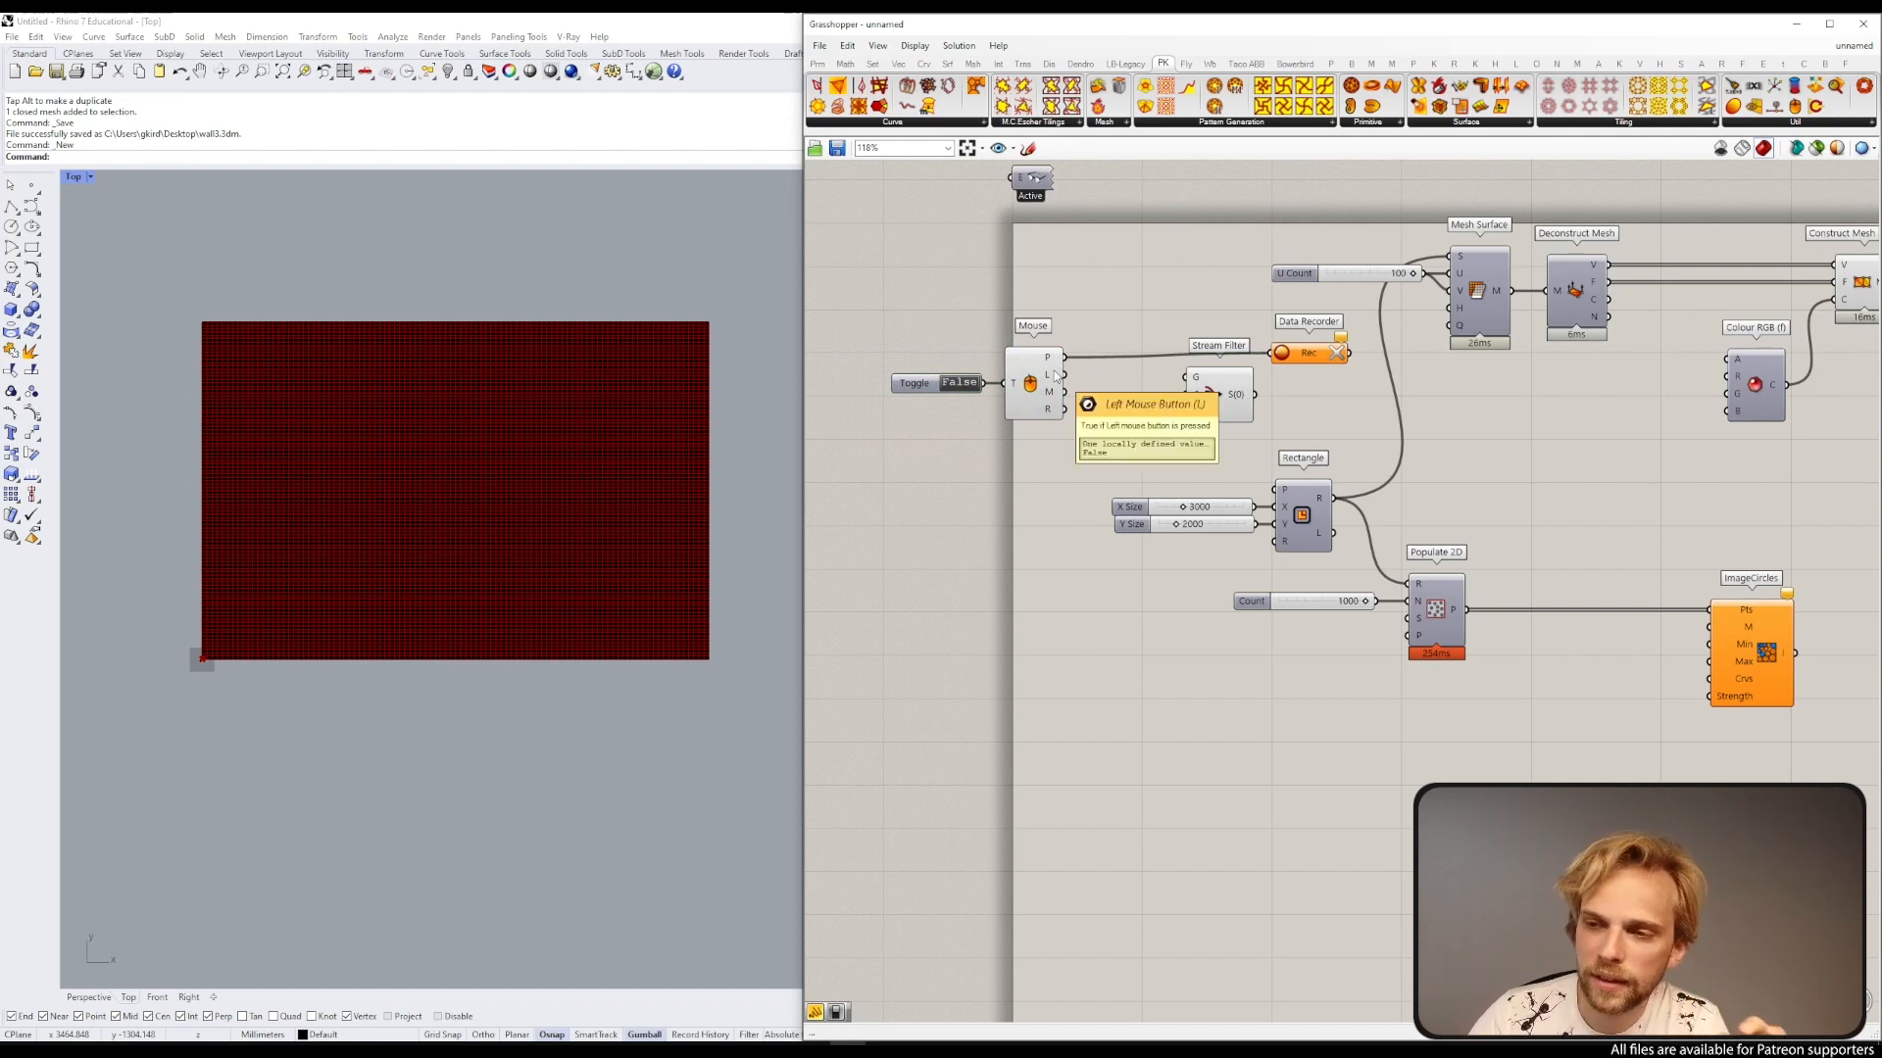
Step: Wire the Mouse left-button output to the Stream Filter gate and its position to stream 1, disconnecting the Data Recorder
{"action": "left_click_drag", "start_coordinate": [1064, 374], "coordinate": [1186, 398]}
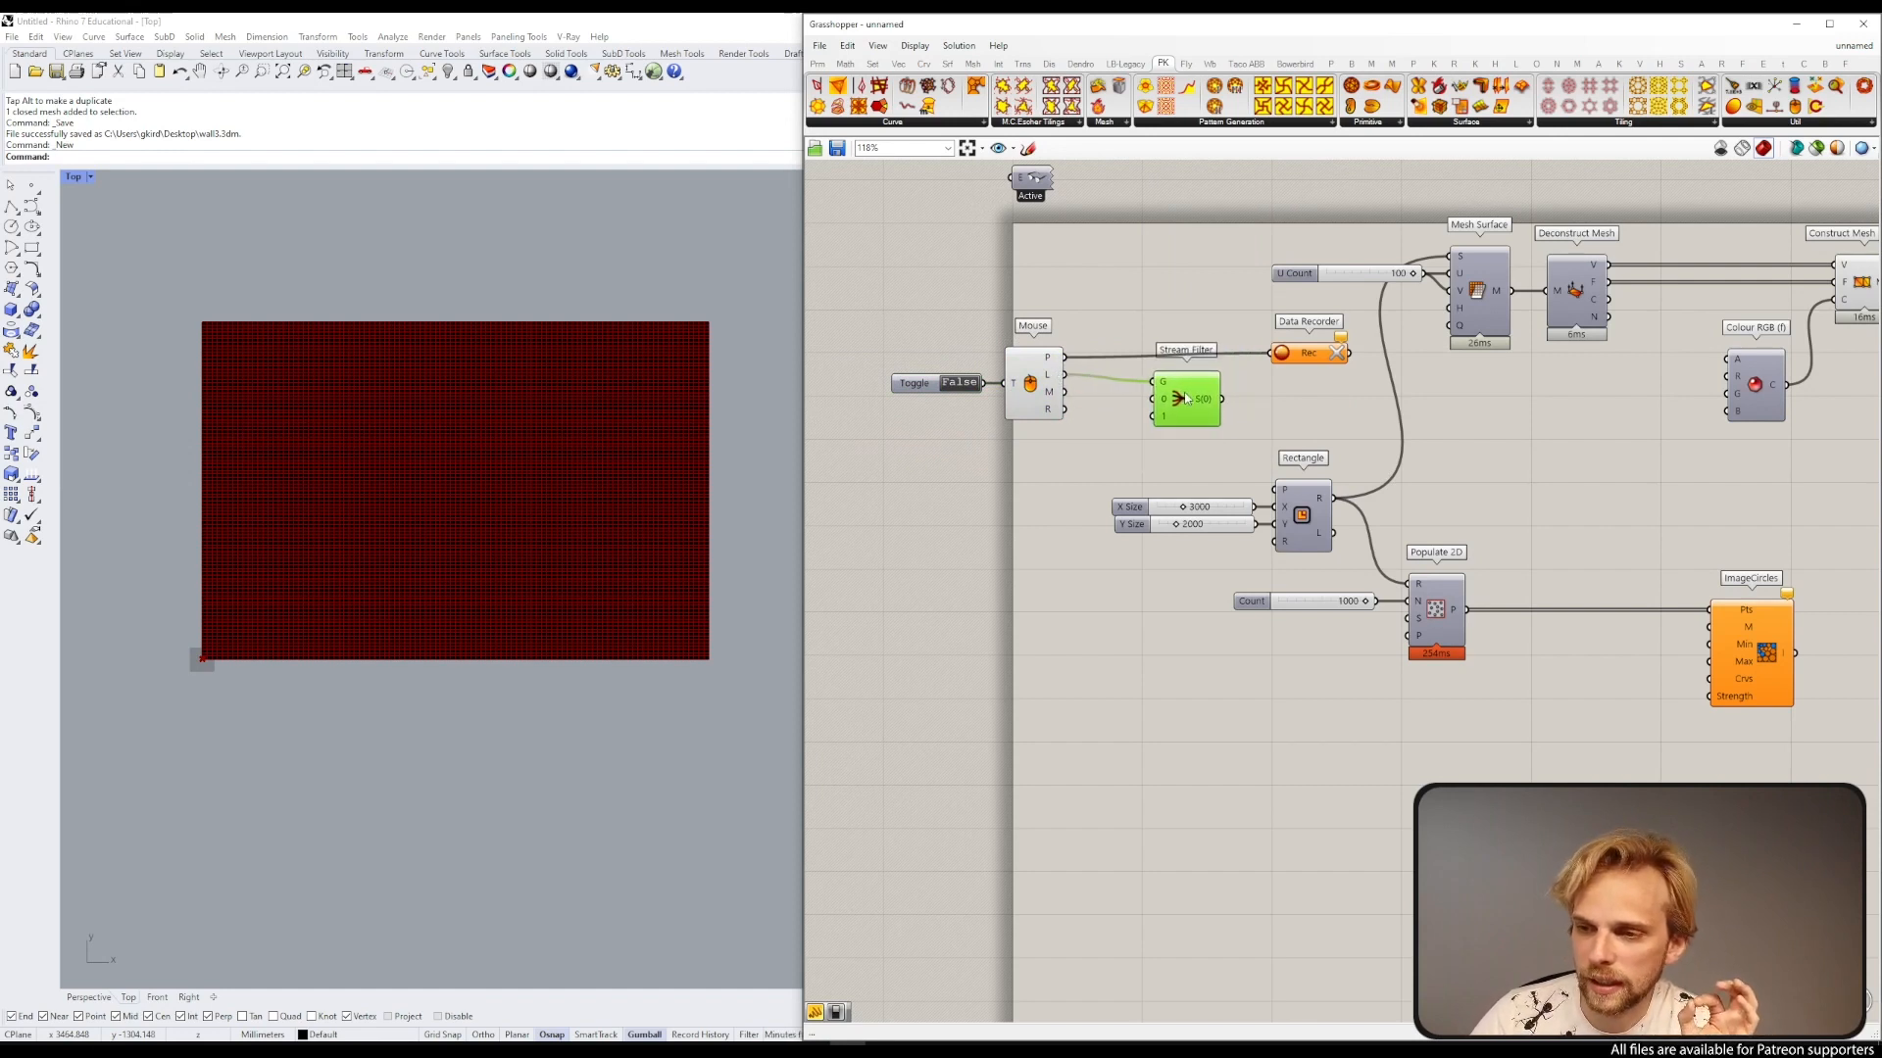
{"action": "left_click", "coordinate": [1101, 294]}
{"action": "scroll", "coordinate": [1068, 364], "scroll_direction": "up", "scroll_amount": 3}
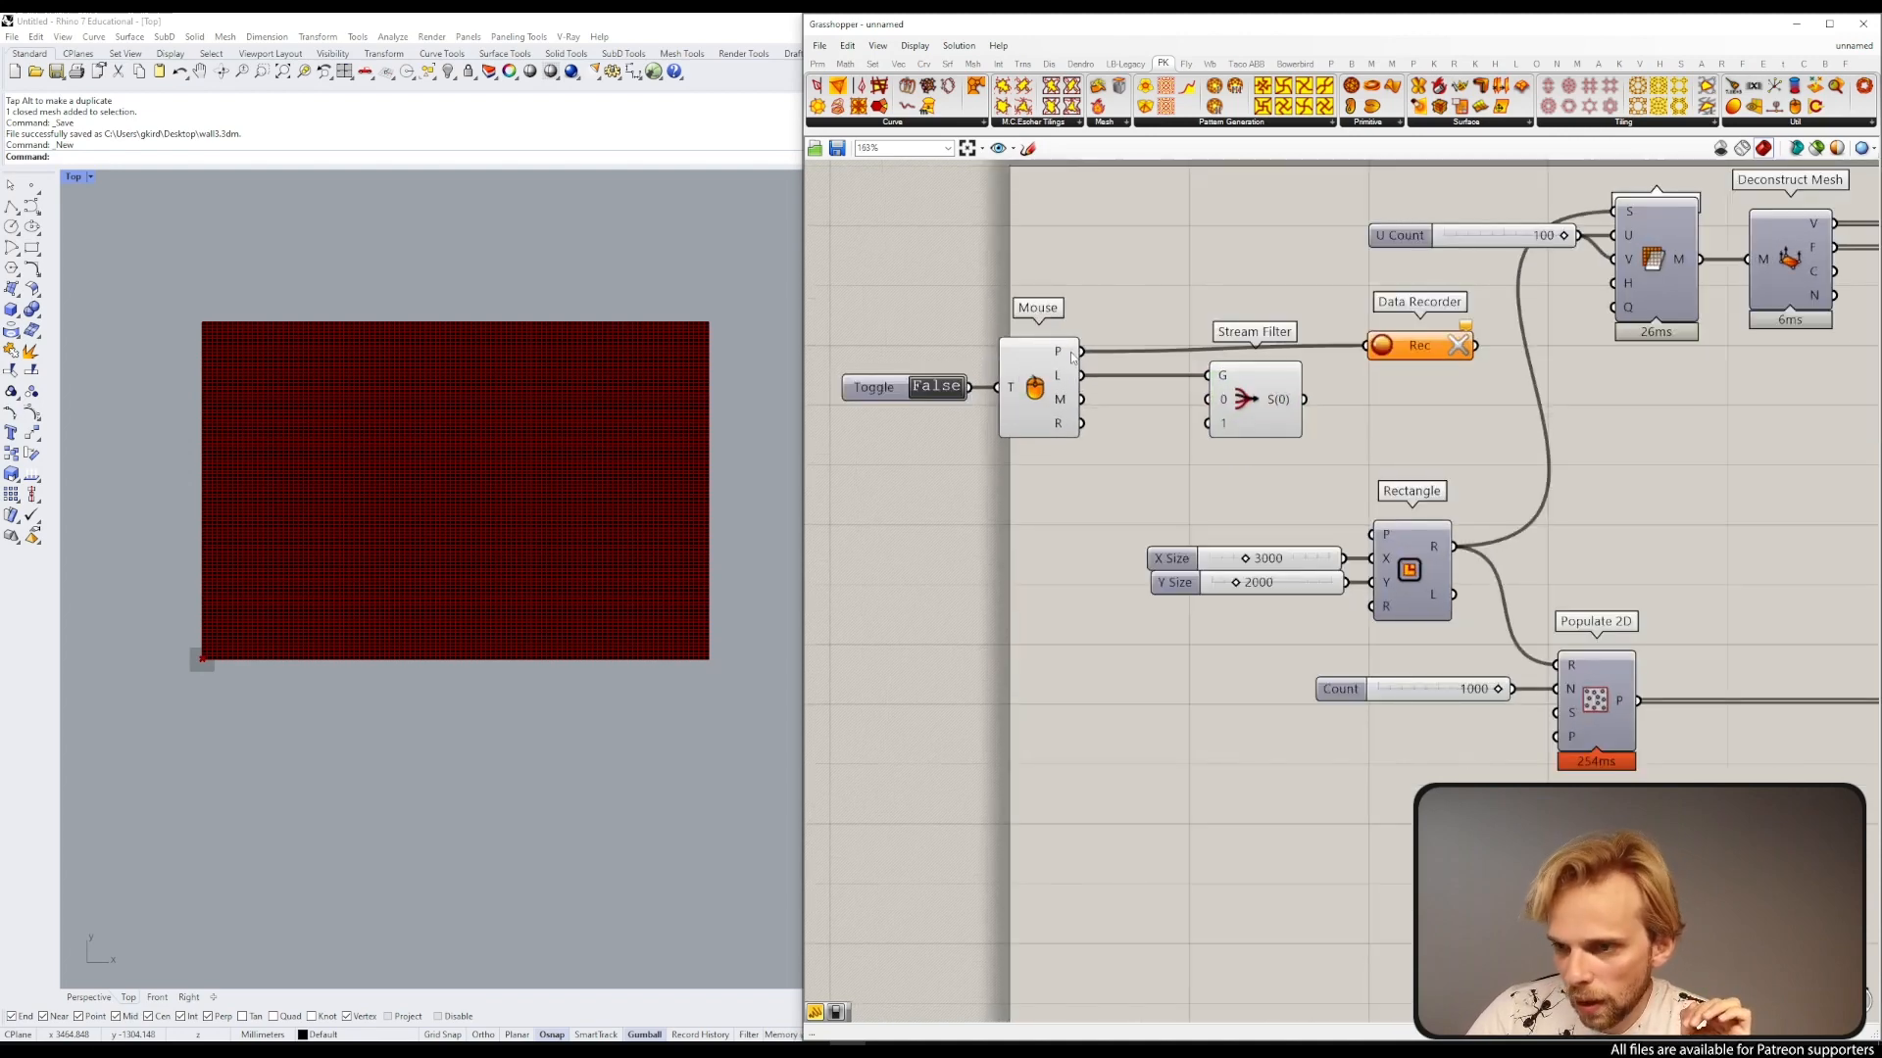
{"action": "left_click_drag", "start_coordinate": [1072, 355], "coordinate": [1223, 428]}
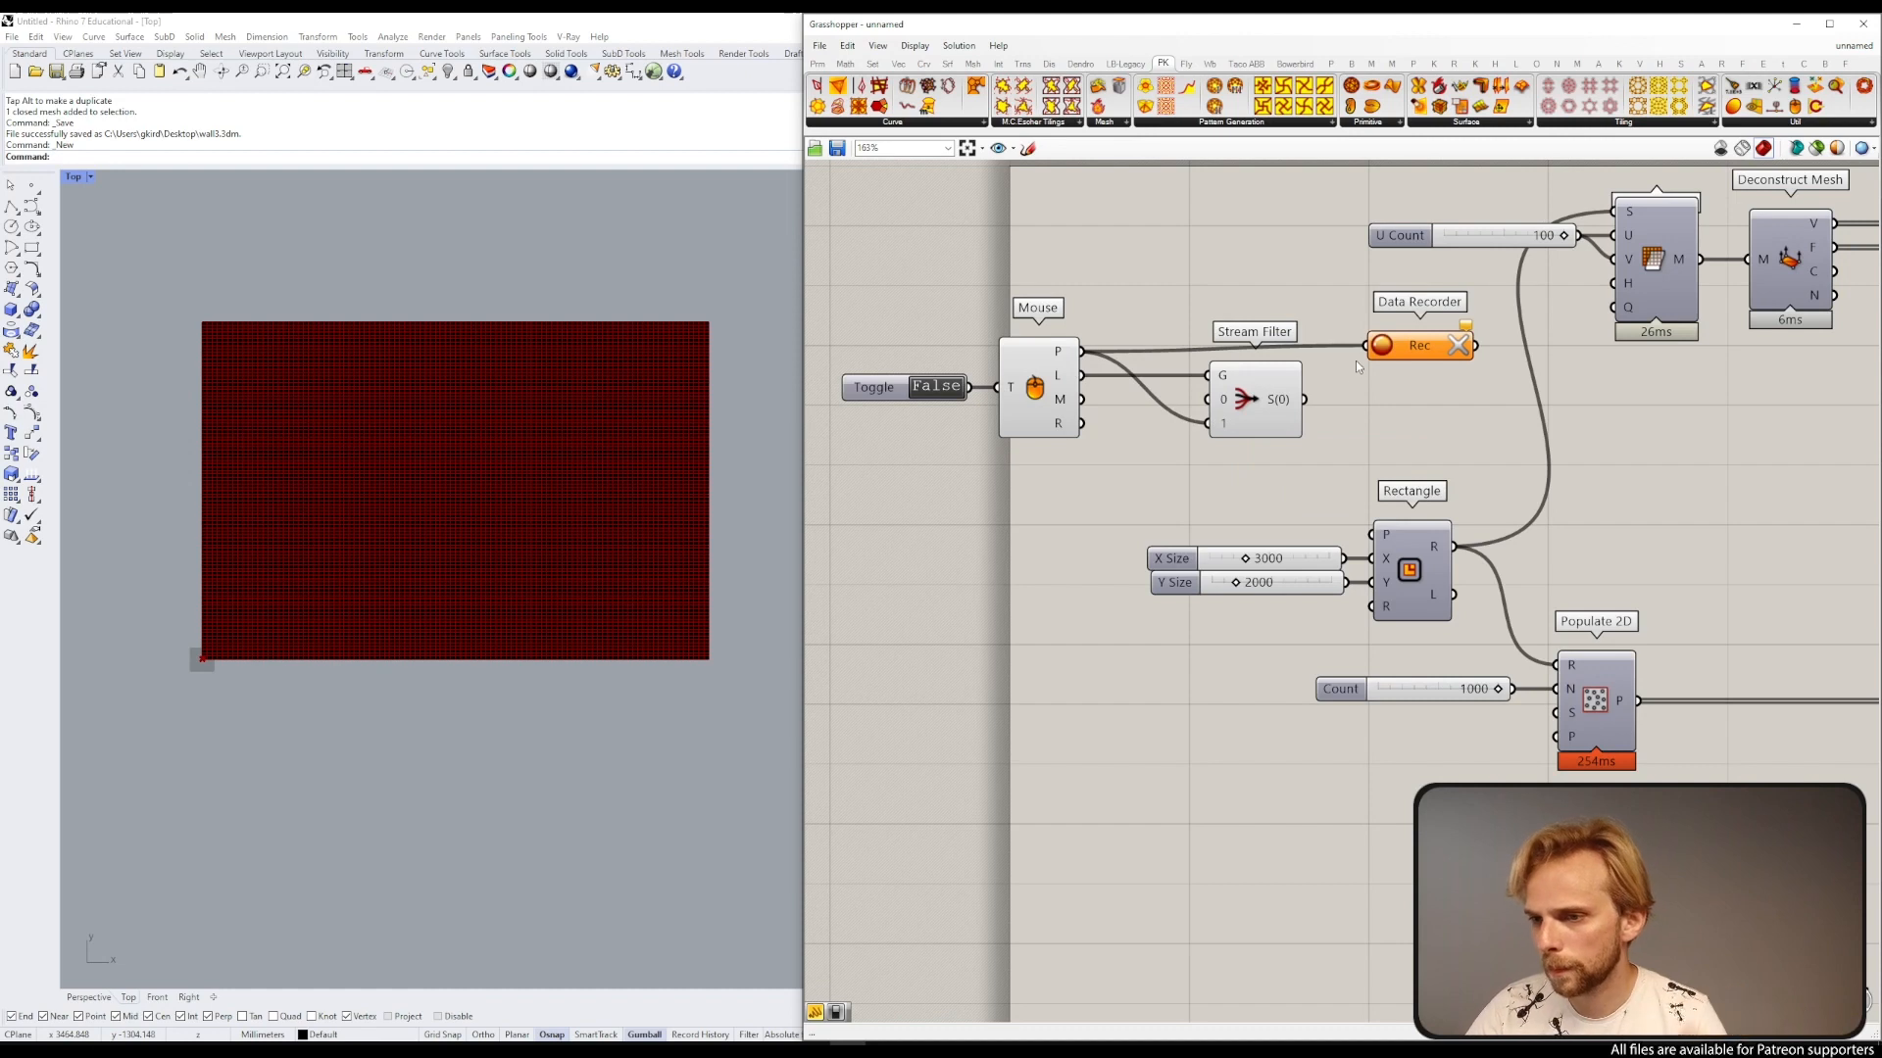
{"action": "left_click_drag", "start_coordinate": [1365, 345], "coordinate": [1081, 351], "text": "ctrl"}
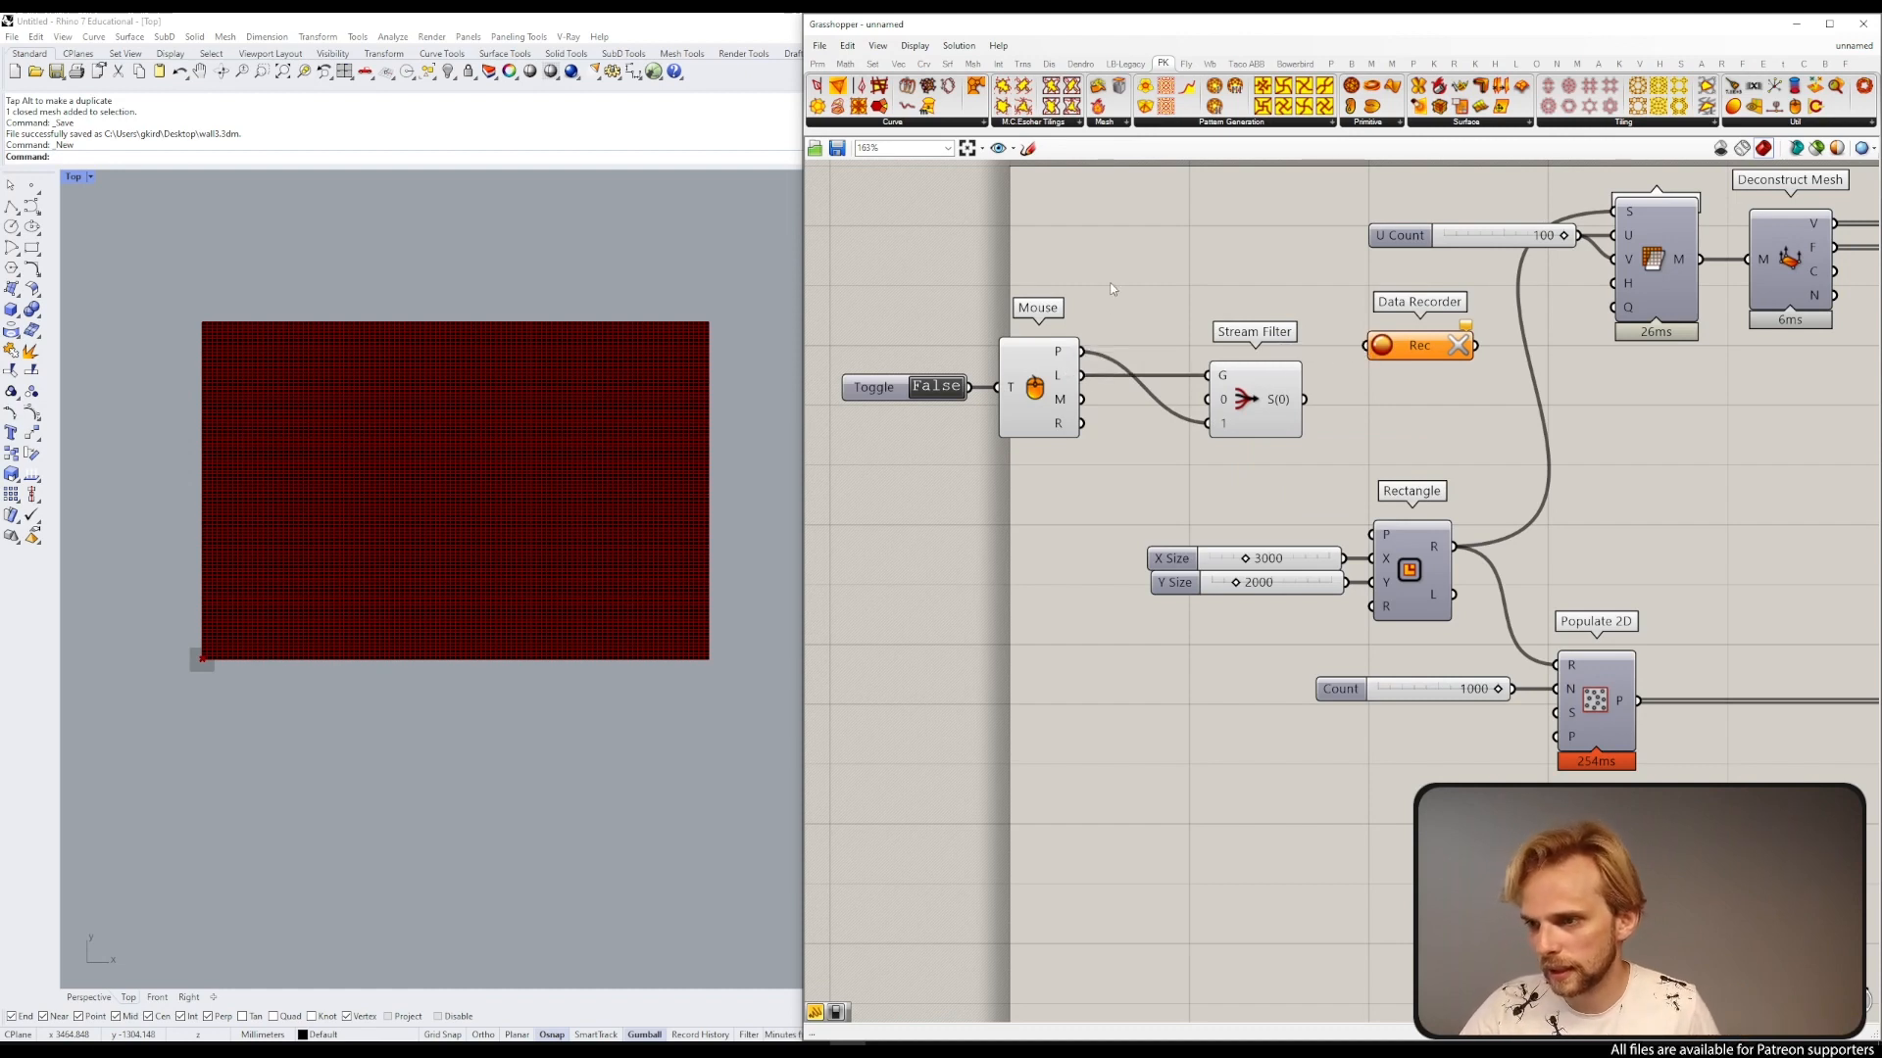
Step: Switch the toggle to True and click in the viewport to test the filter
{"action": "double_click", "coordinate": [925, 388]}
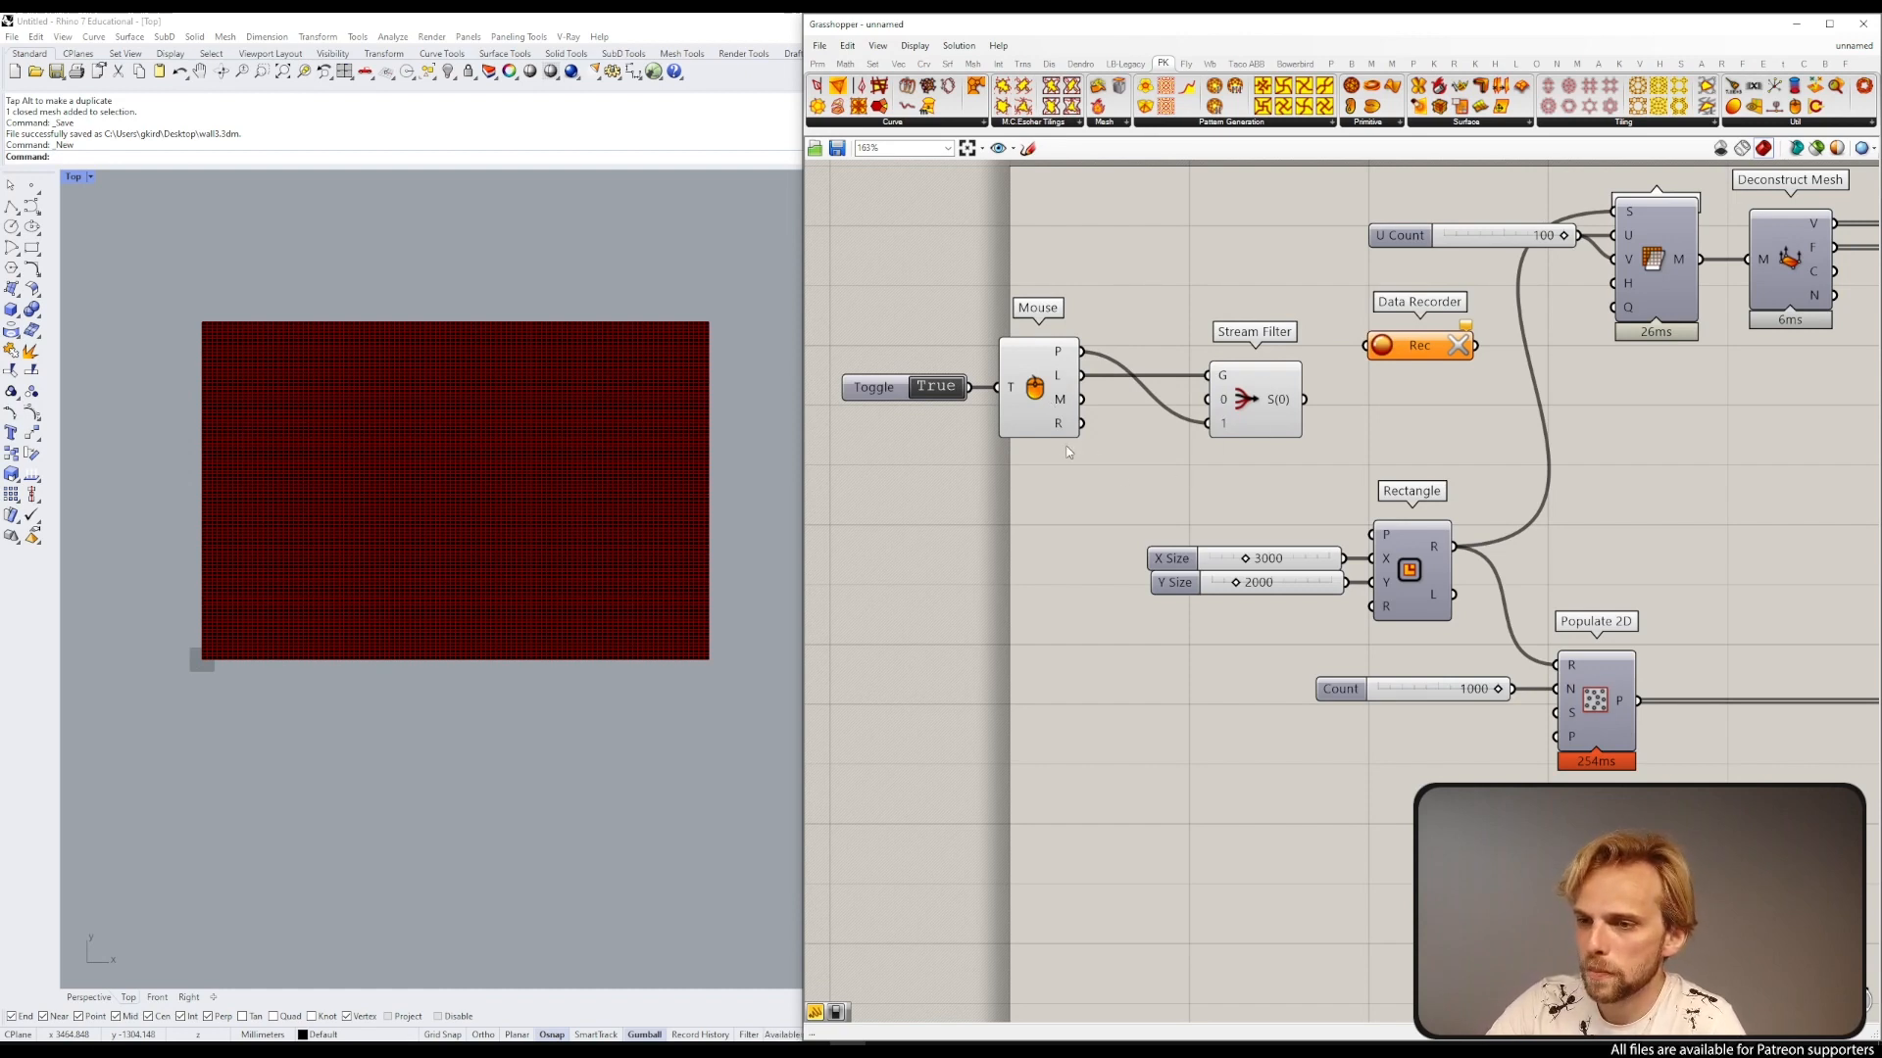
{"action": "left_click", "coordinate": [450, 247]}
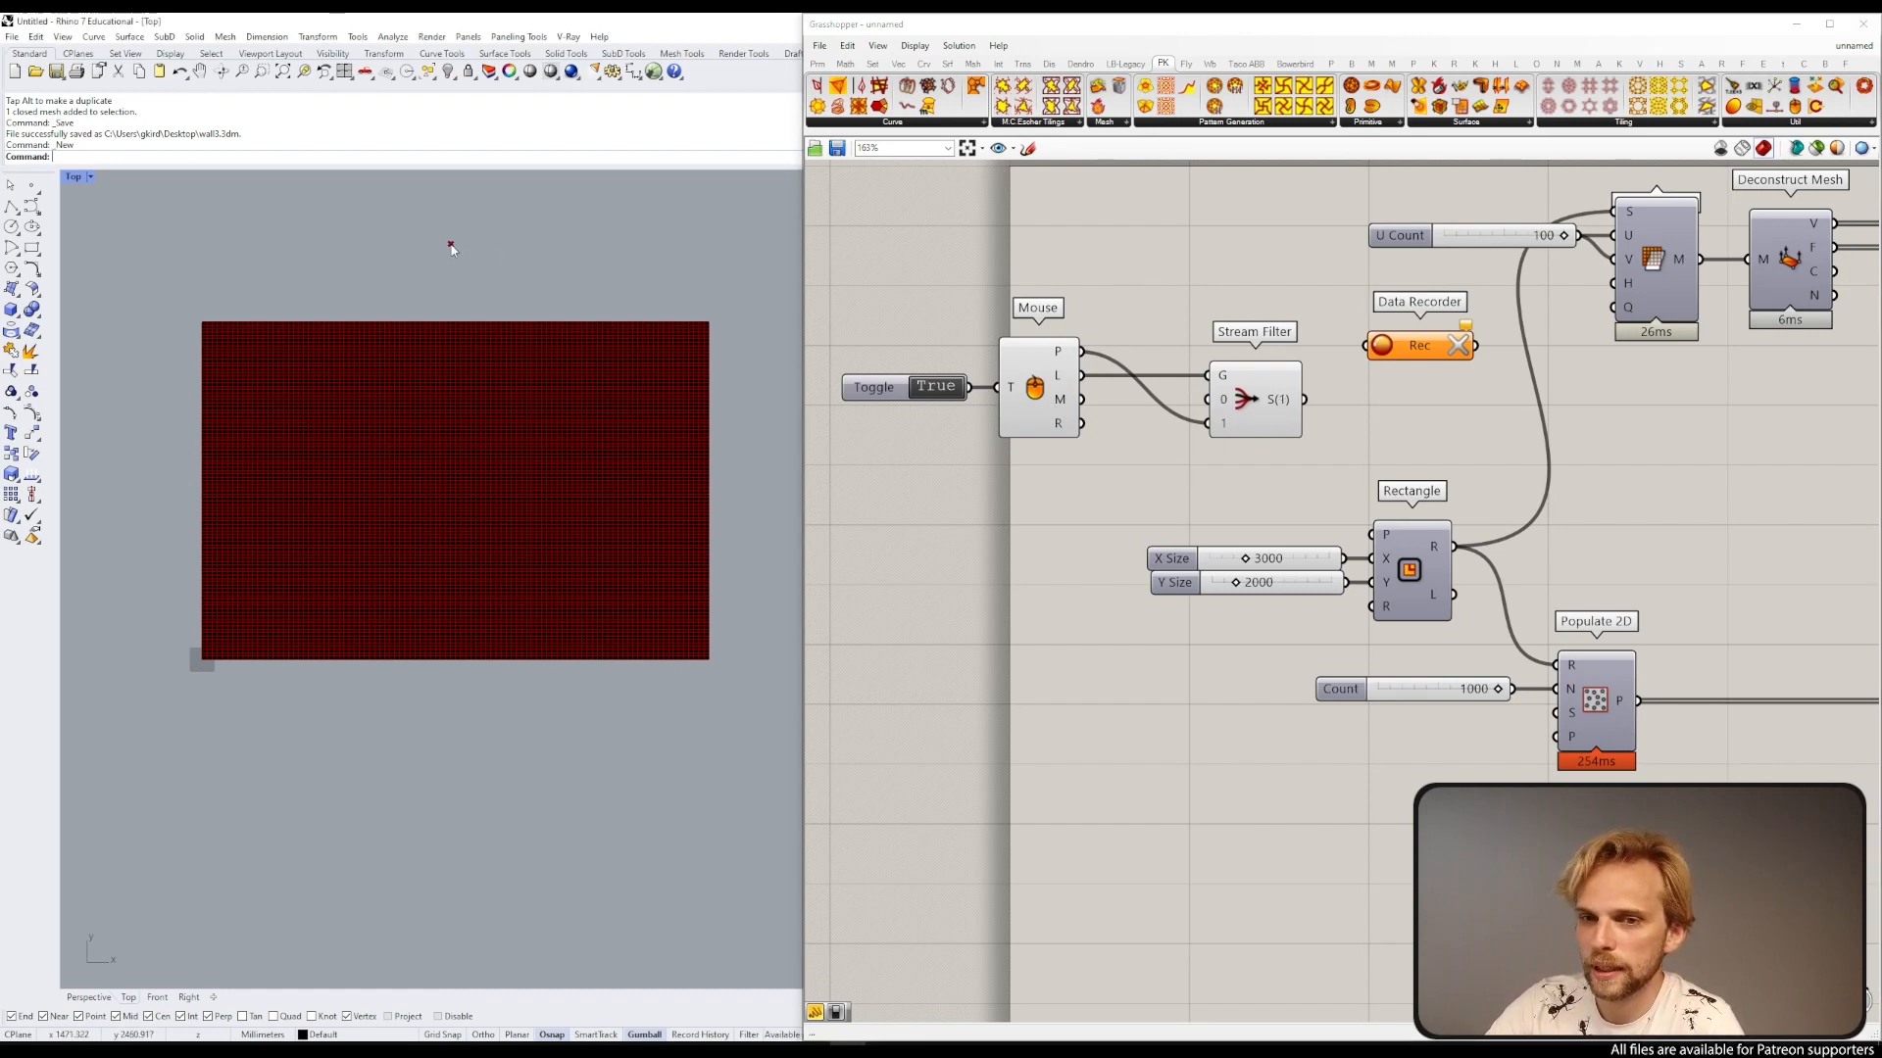
{"action": "left_click", "coordinate": [555, 253]}
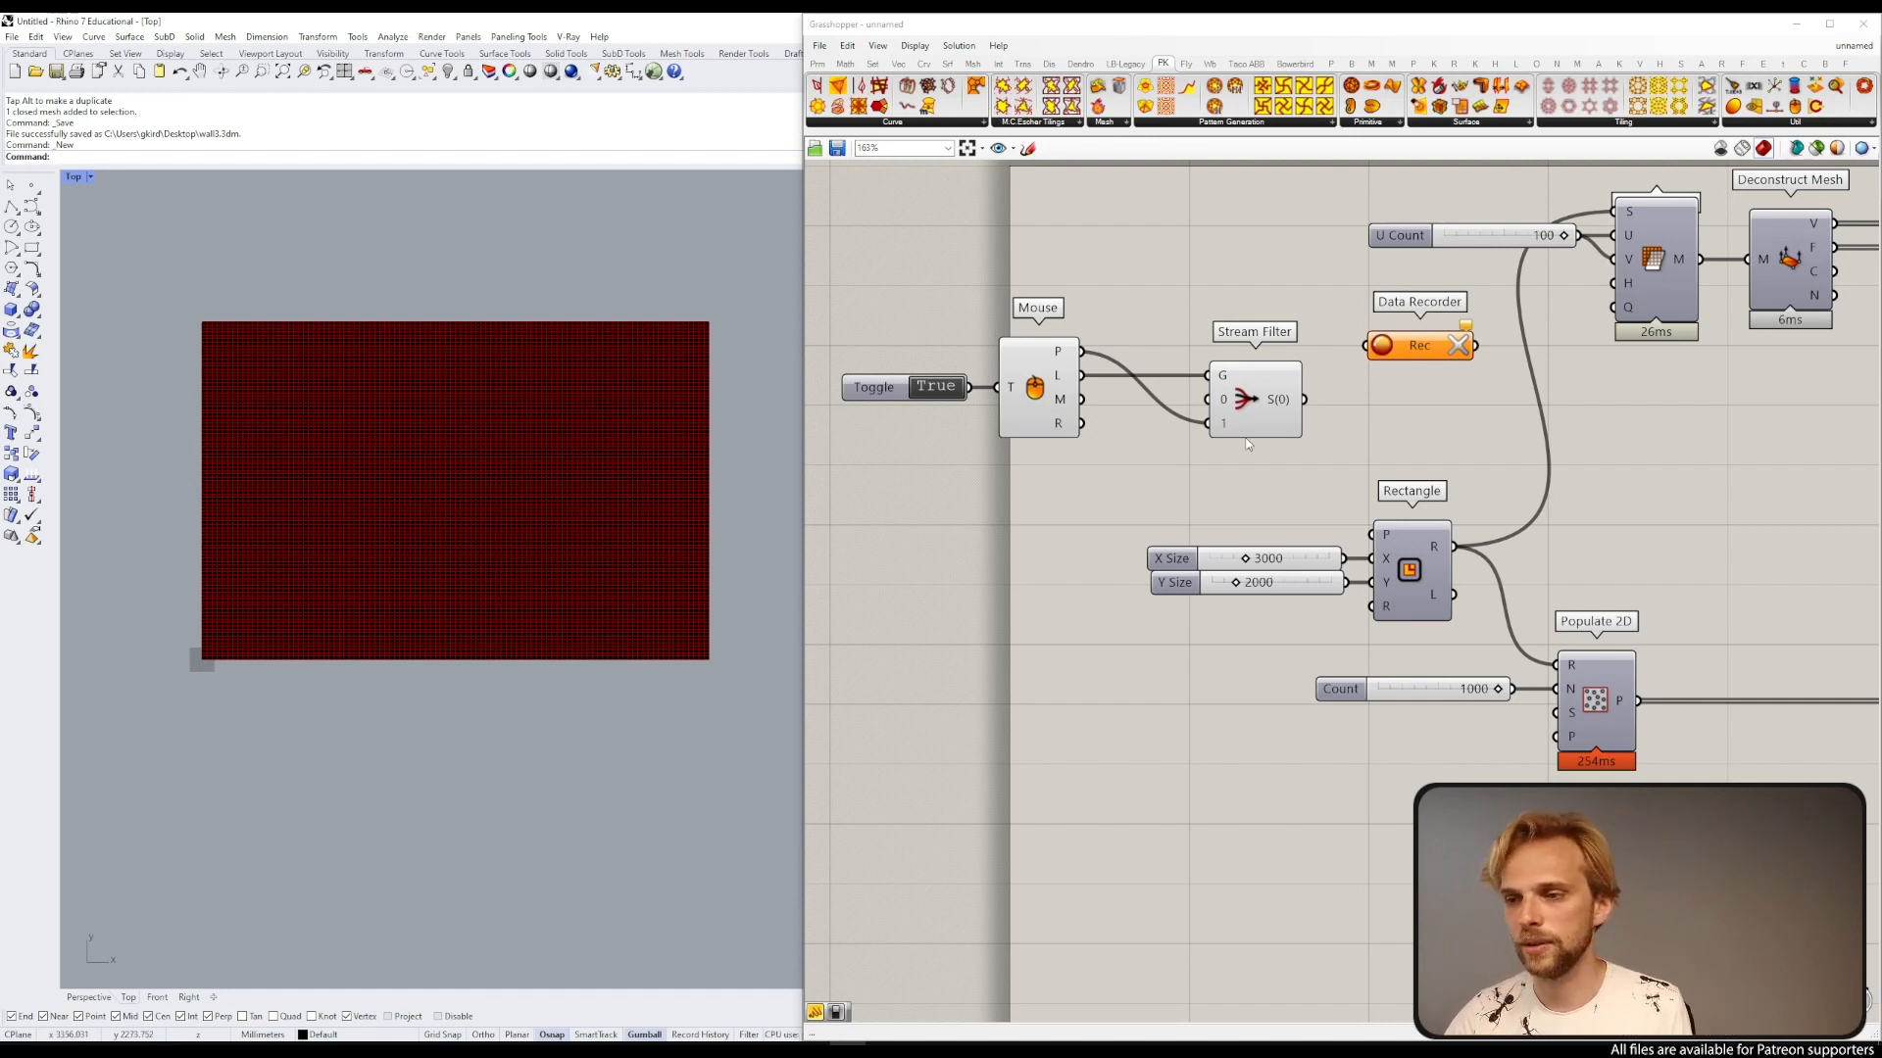
Step: Feed the Stream Filter output into the Data Recorder and click several points in the viewport to record them
{"action": "left_click_drag", "start_coordinate": [1305, 399], "coordinate": [1415, 405]}
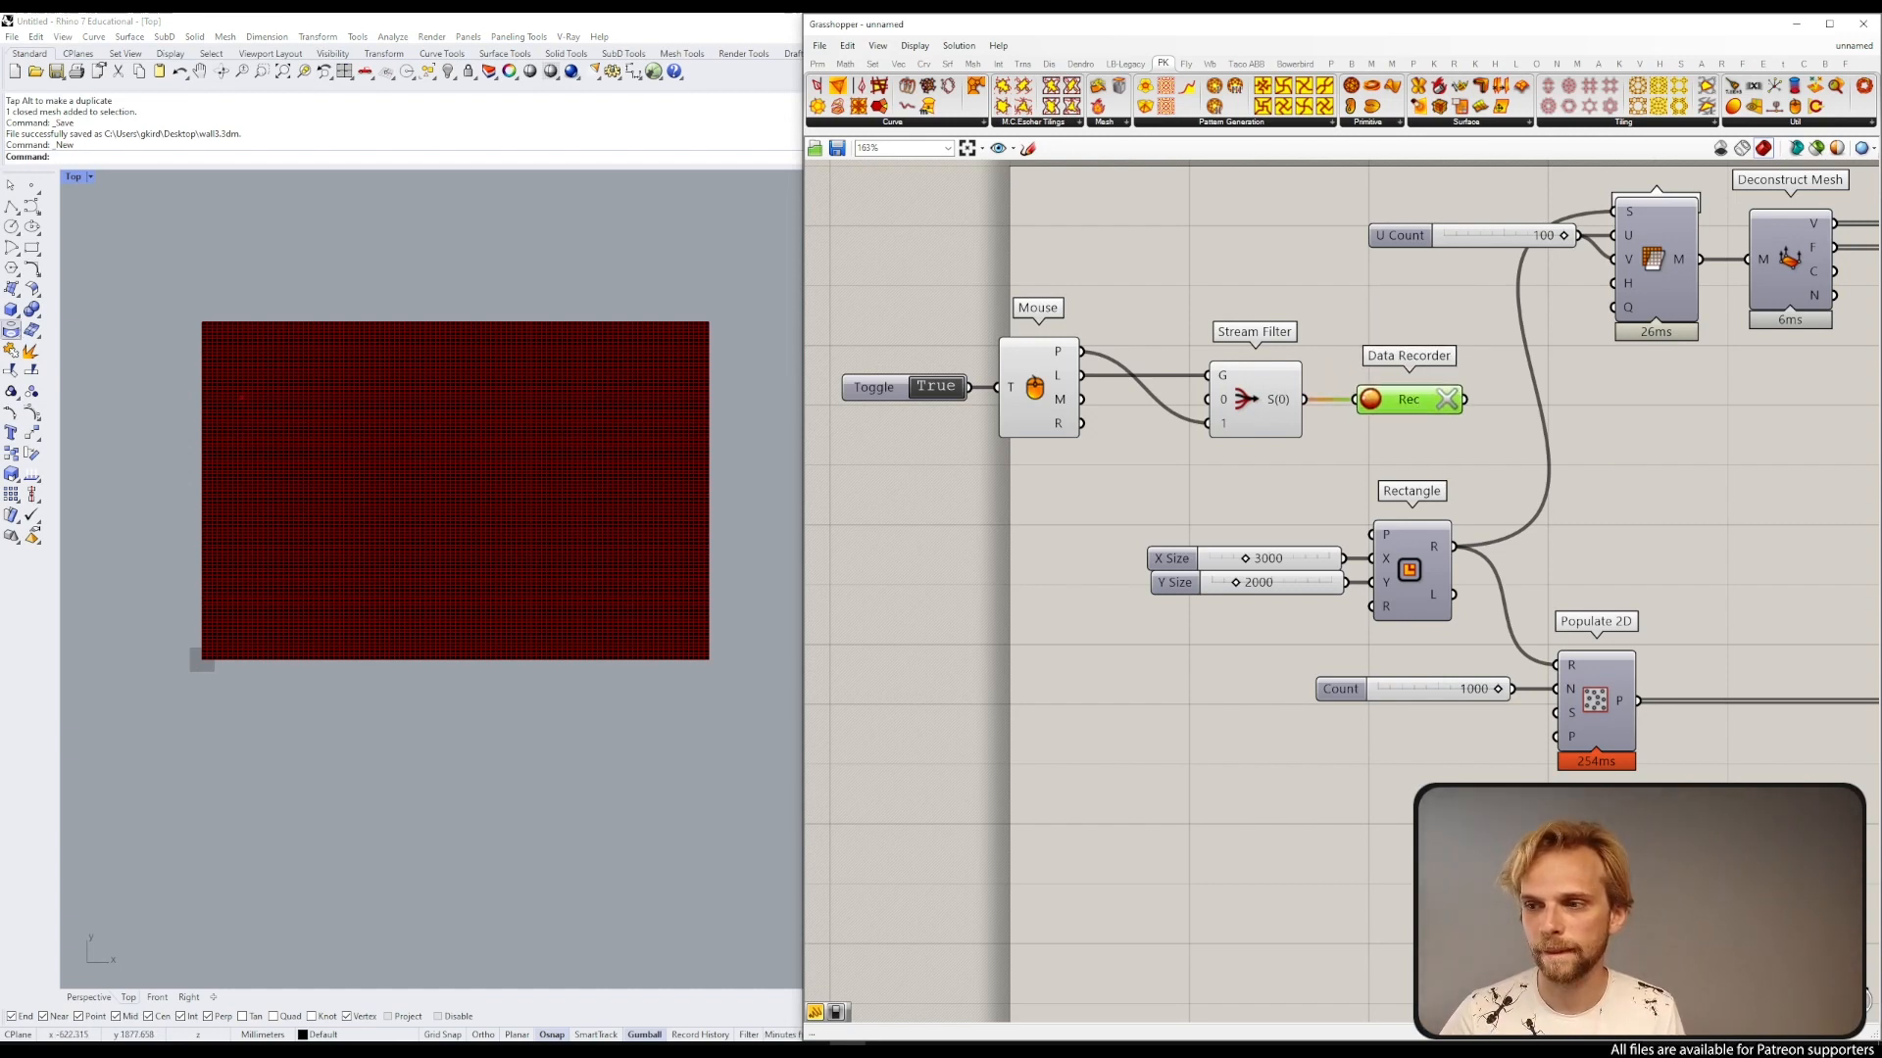
{"action": "left_click", "coordinate": [247, 230]}
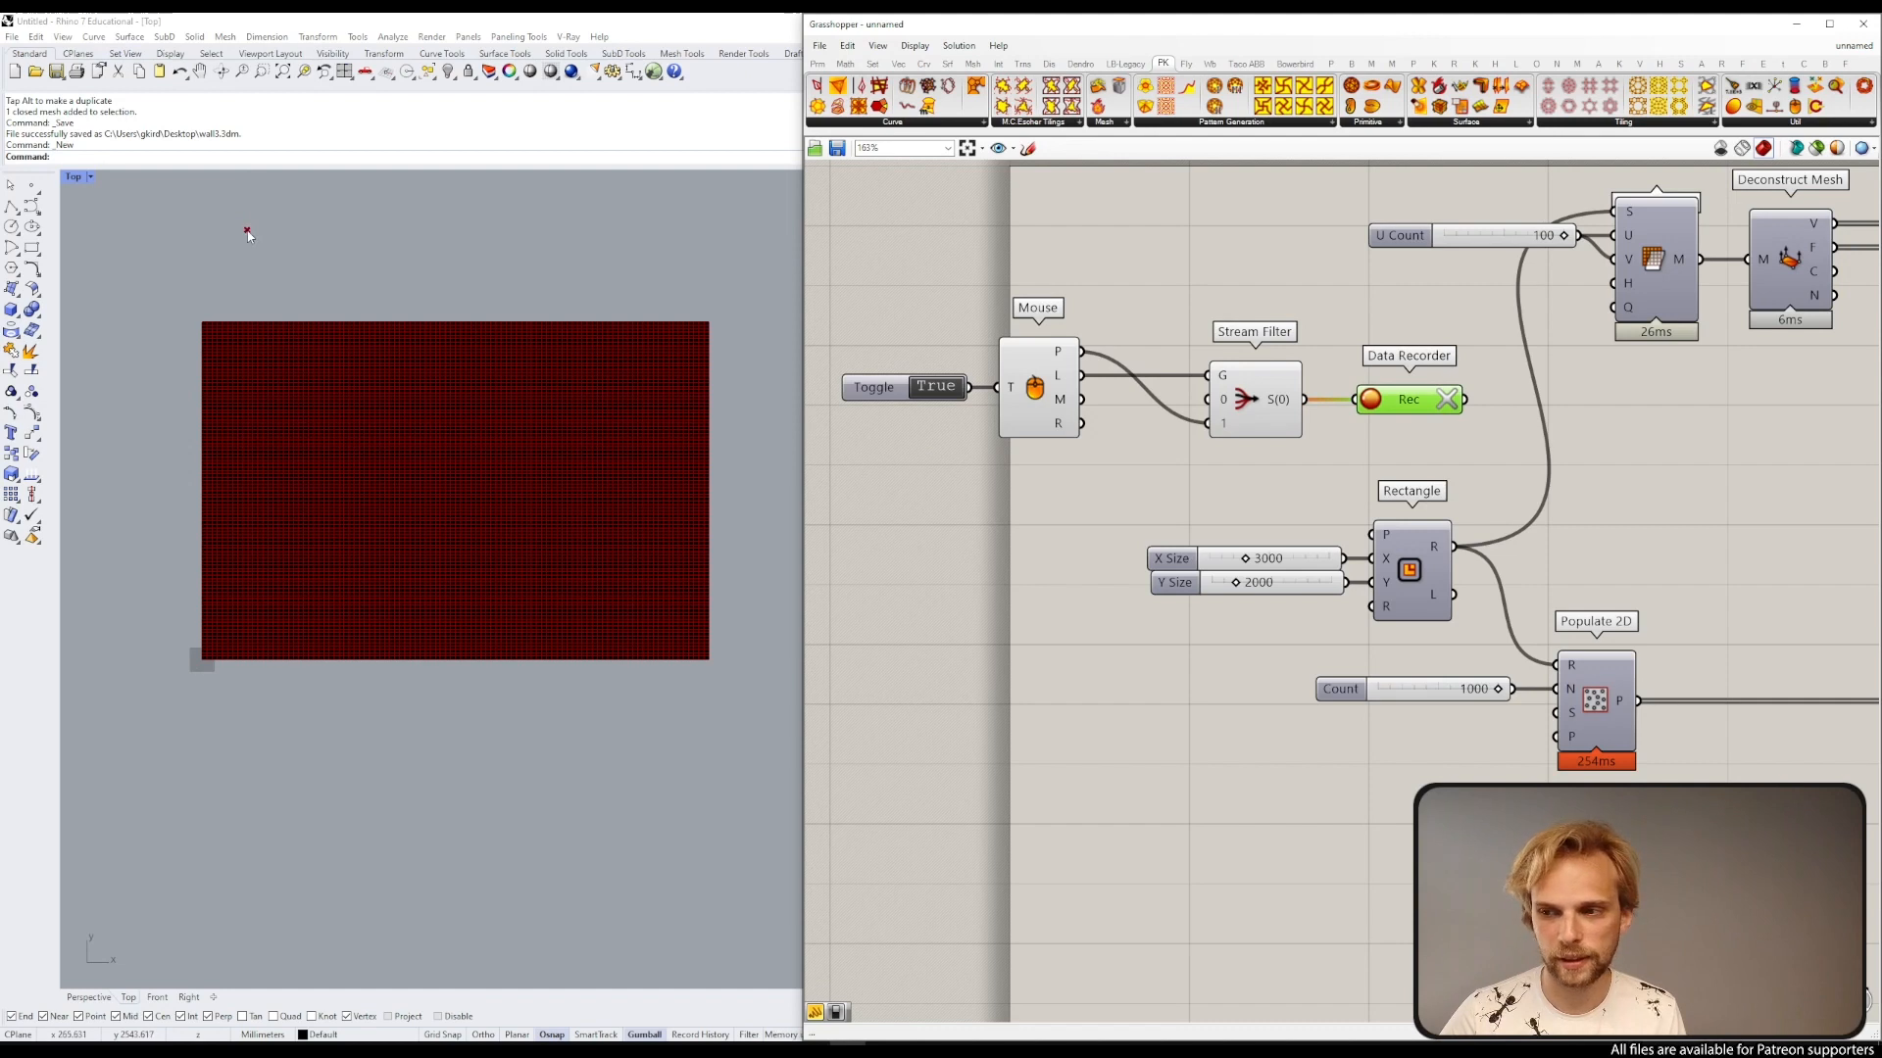
{"action": "left_click", "coordinate": [392, 240]}
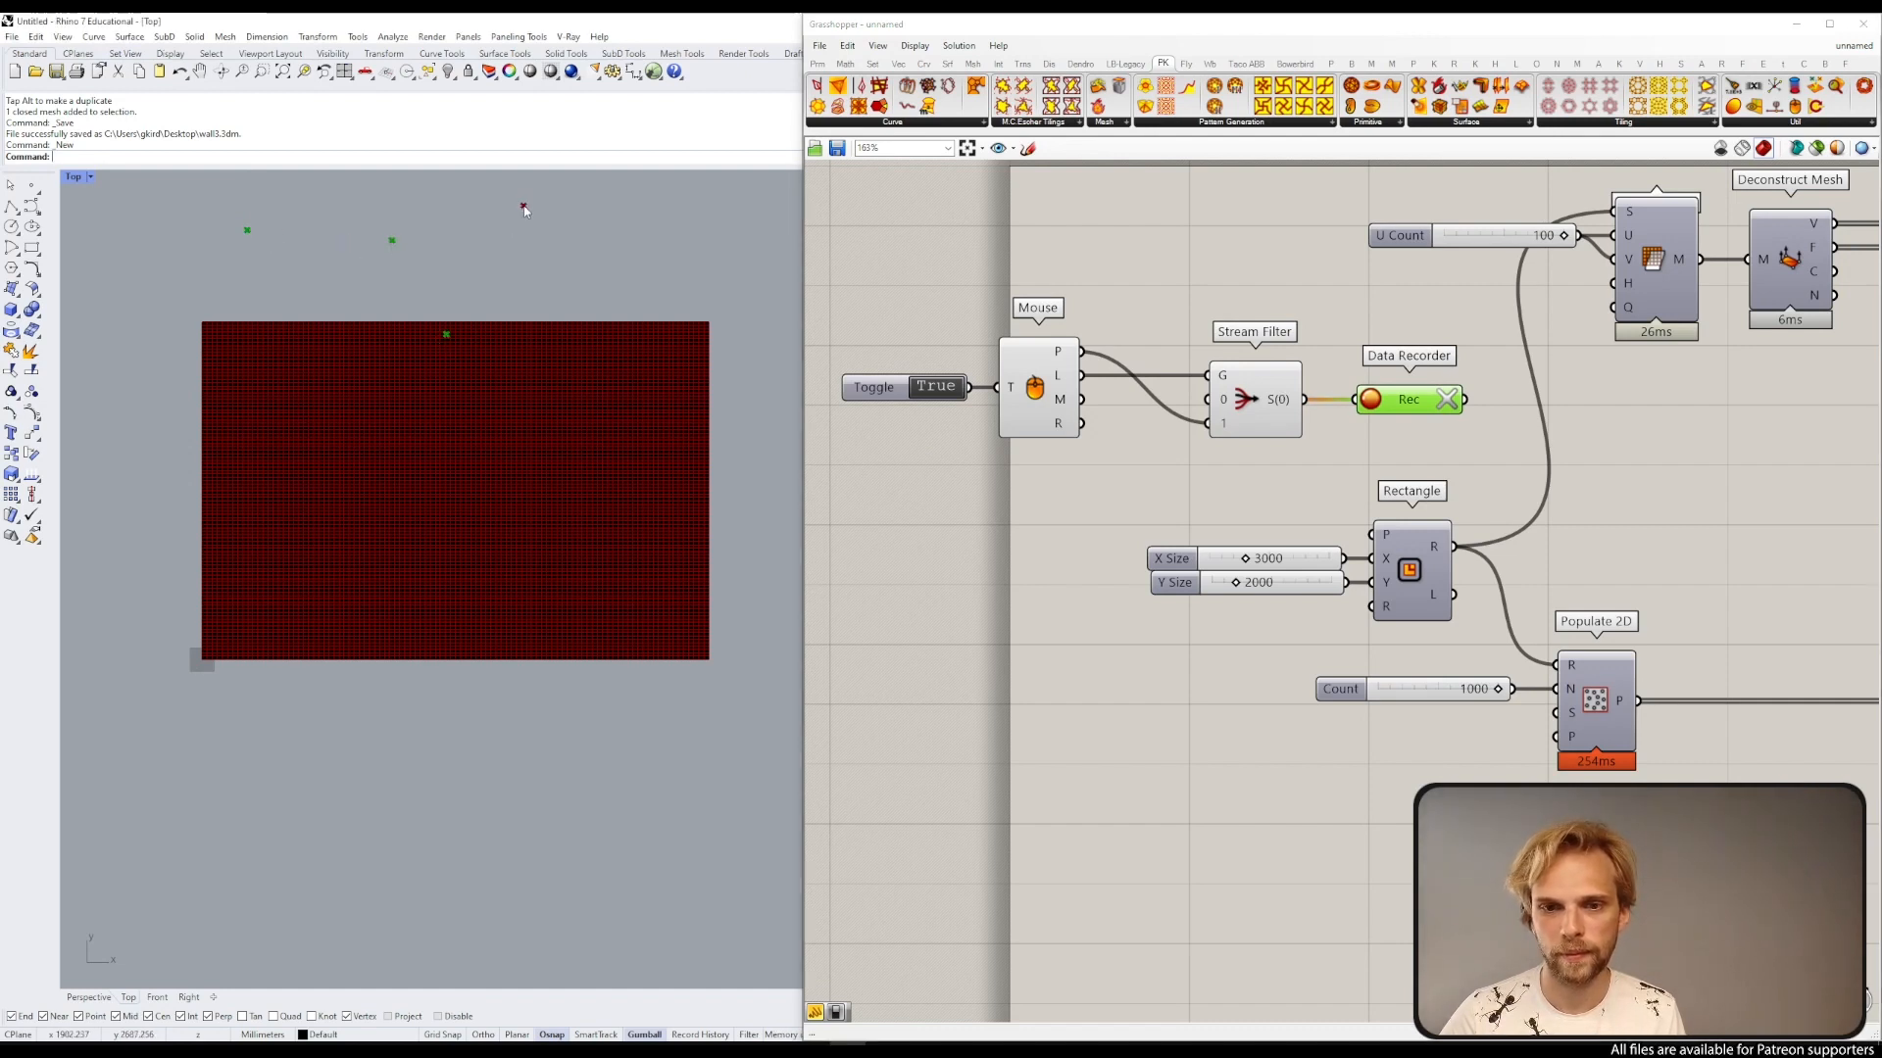
{"action": "left_click", "coordinate": [599, 472]}
{"action": "left_click", "coordinate": [114, 687]}
{"action": "left_click", "coordinate": [236, 813]}
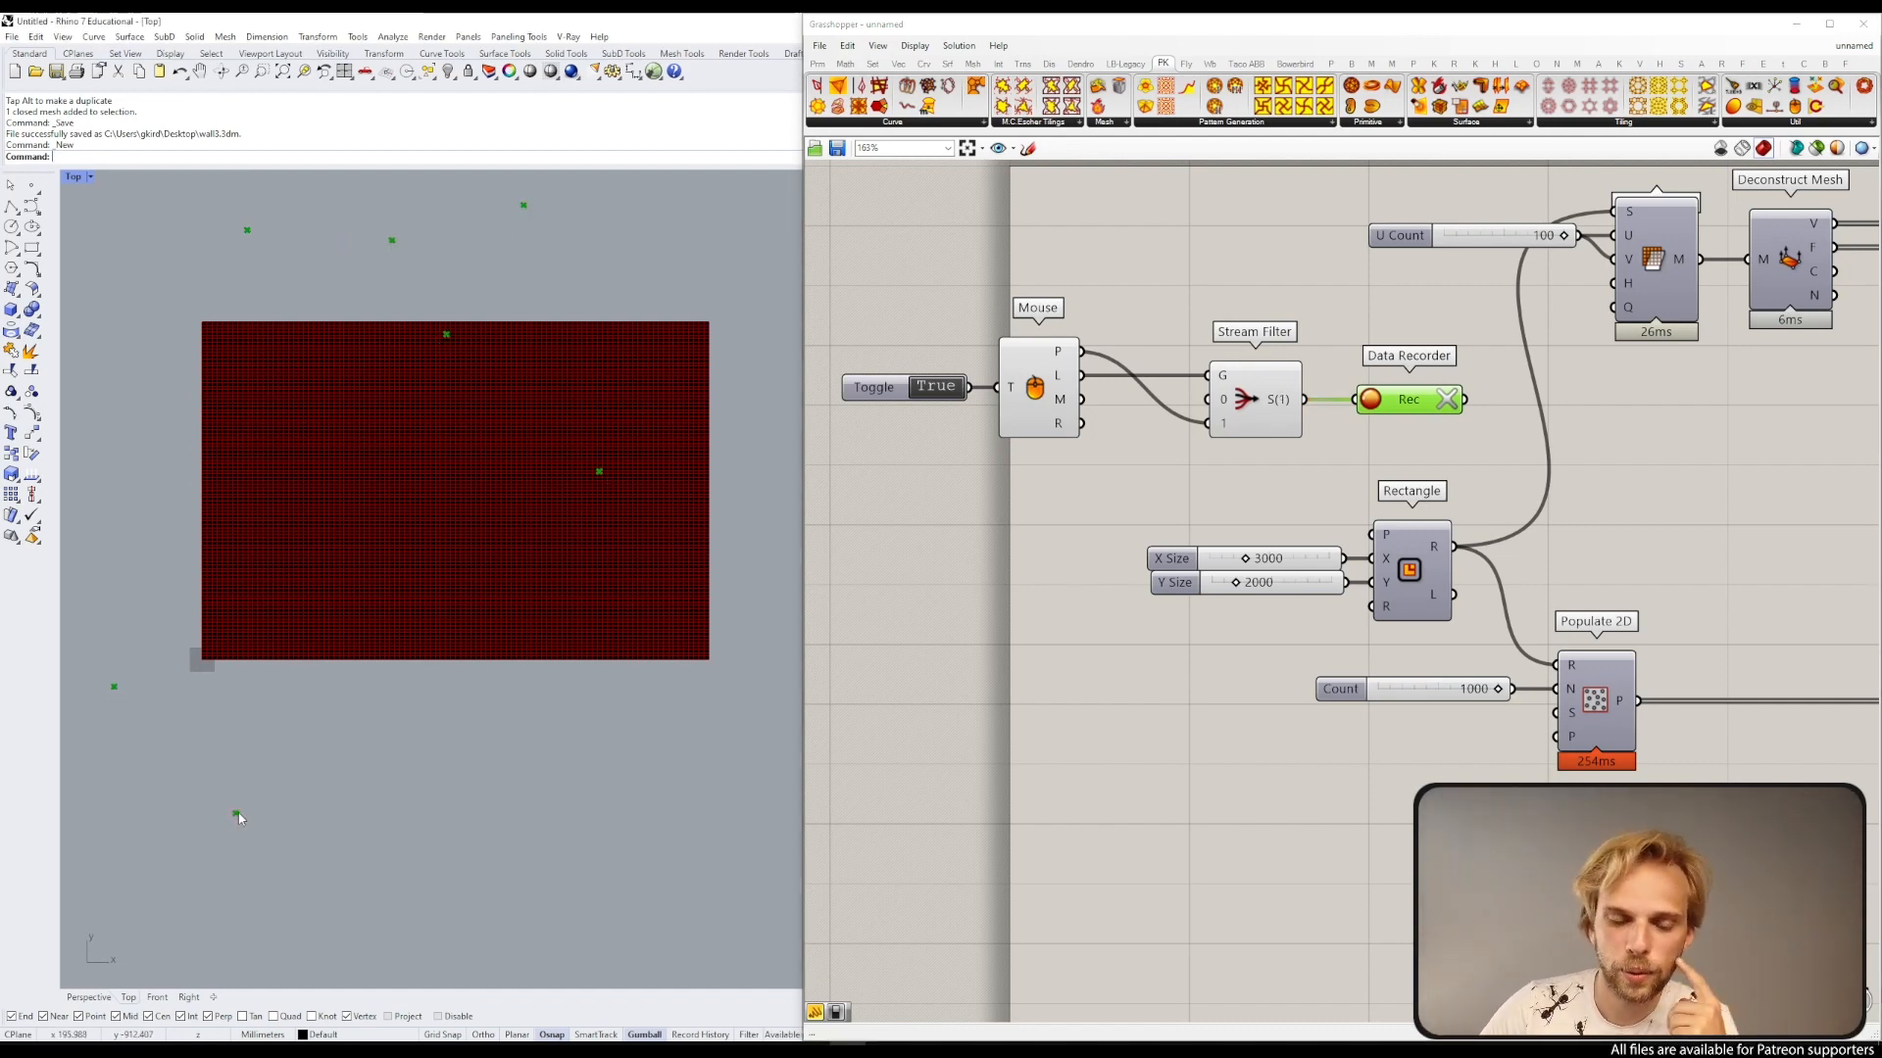
{"action": "left_click", "coordinate": [137, 513]}
{"action": "left_click", "coordinate": [355, 417]}
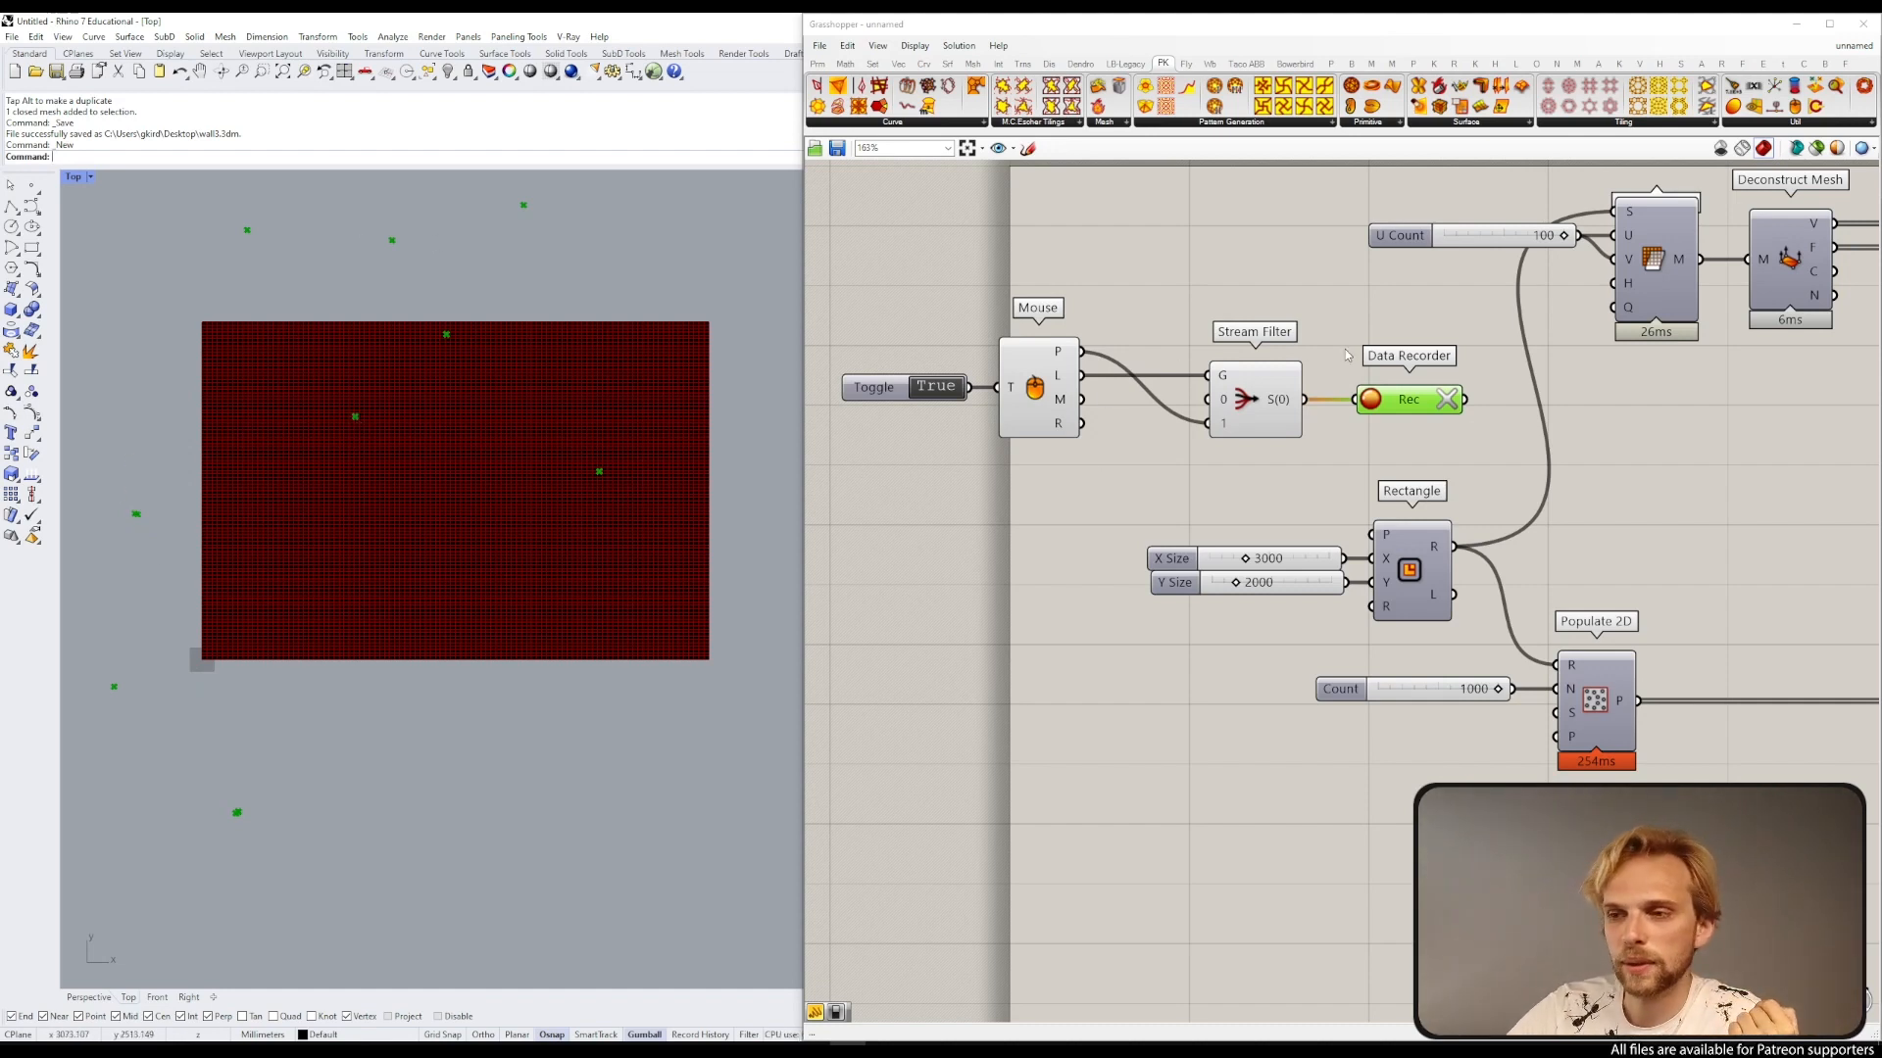
Step: Clear the recorded data and record a new set of points by clicking and dragging in the viewport
{"action": "left_click", "coordinate": [1447, 400]}
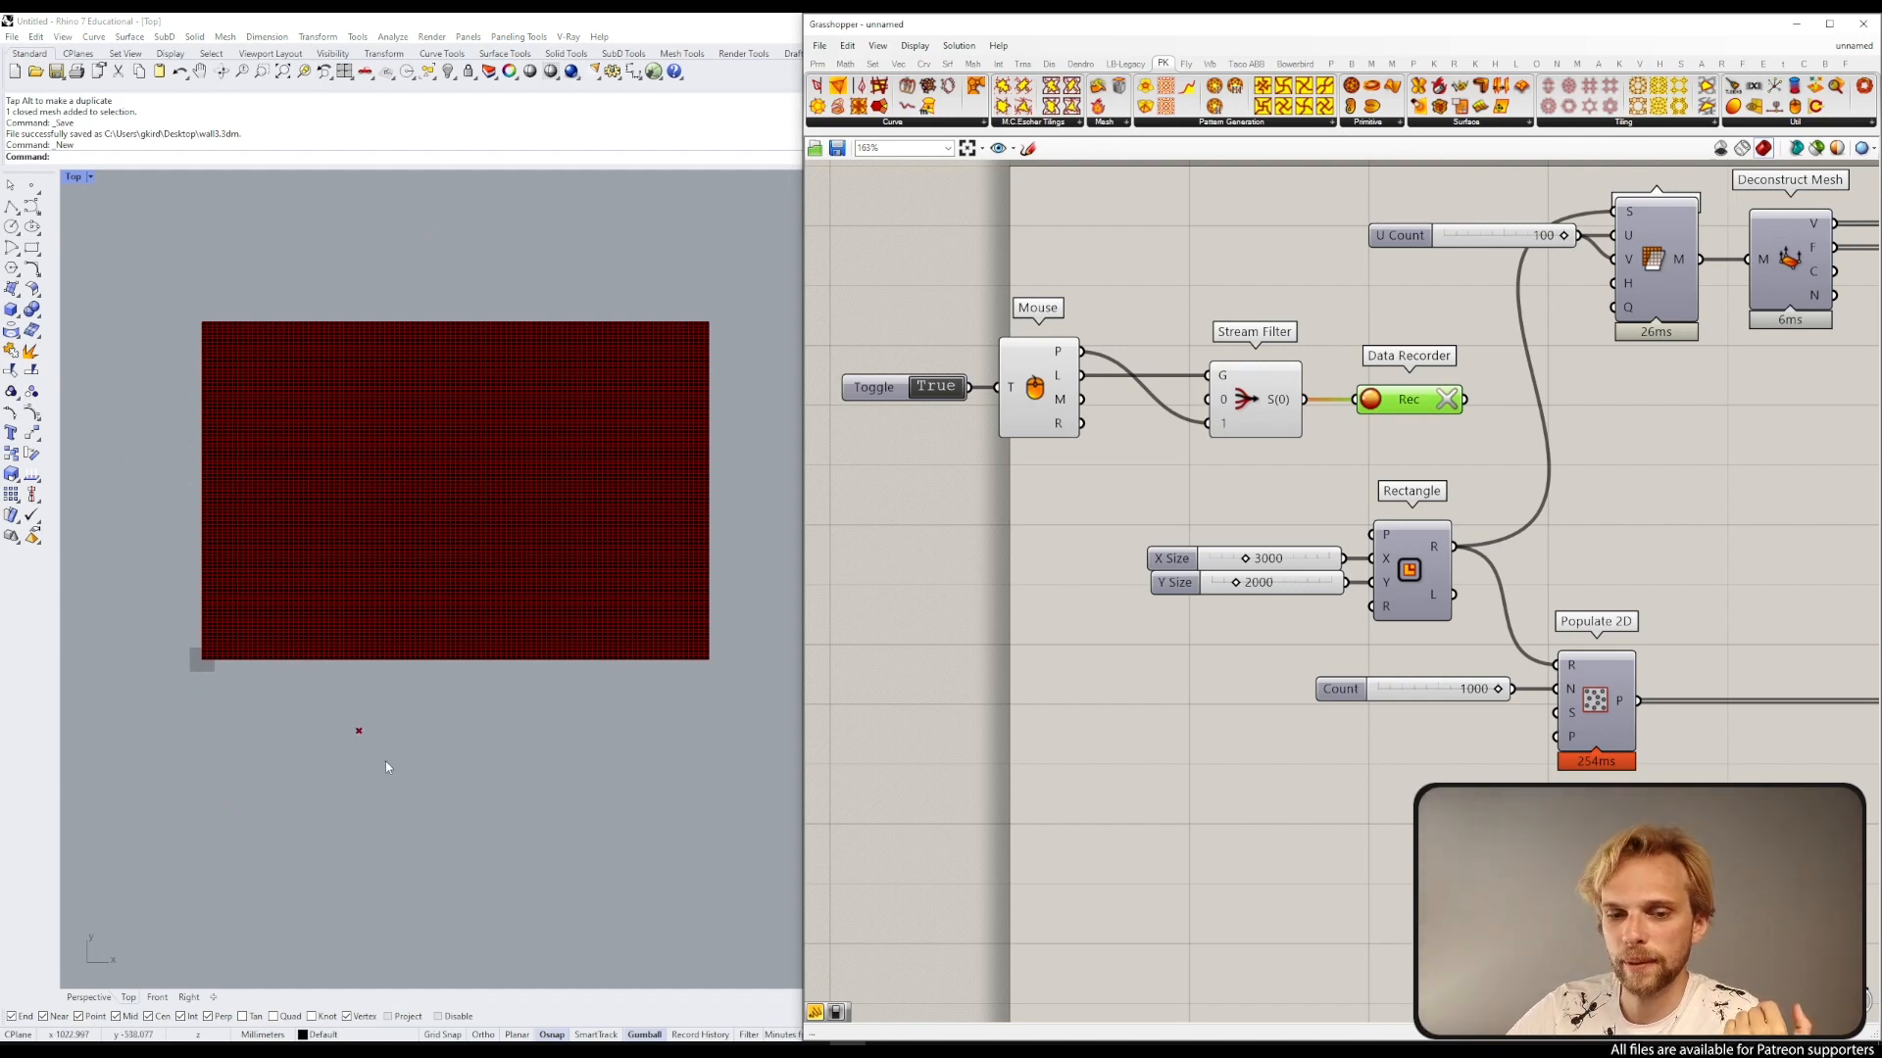
{"action": "left_click", "coordinate": [468, 821]}
{"action": "mouse_move", "coordinate": [466, 819]}
{"action": "left_mouse_down"}
{"action": "mouse_move", "coordinate": [311, 752]}
{"action": "mouse_move", "coordinate": [275, 565]}
{"action": "mouse_move", "coordinate": [500, 504]}
{"action": "mouse_move", "coordinate": [487, 753]}
{"action": "left_mouse_up"}
{"action": "left_click", "coordinate": [529, 392]}
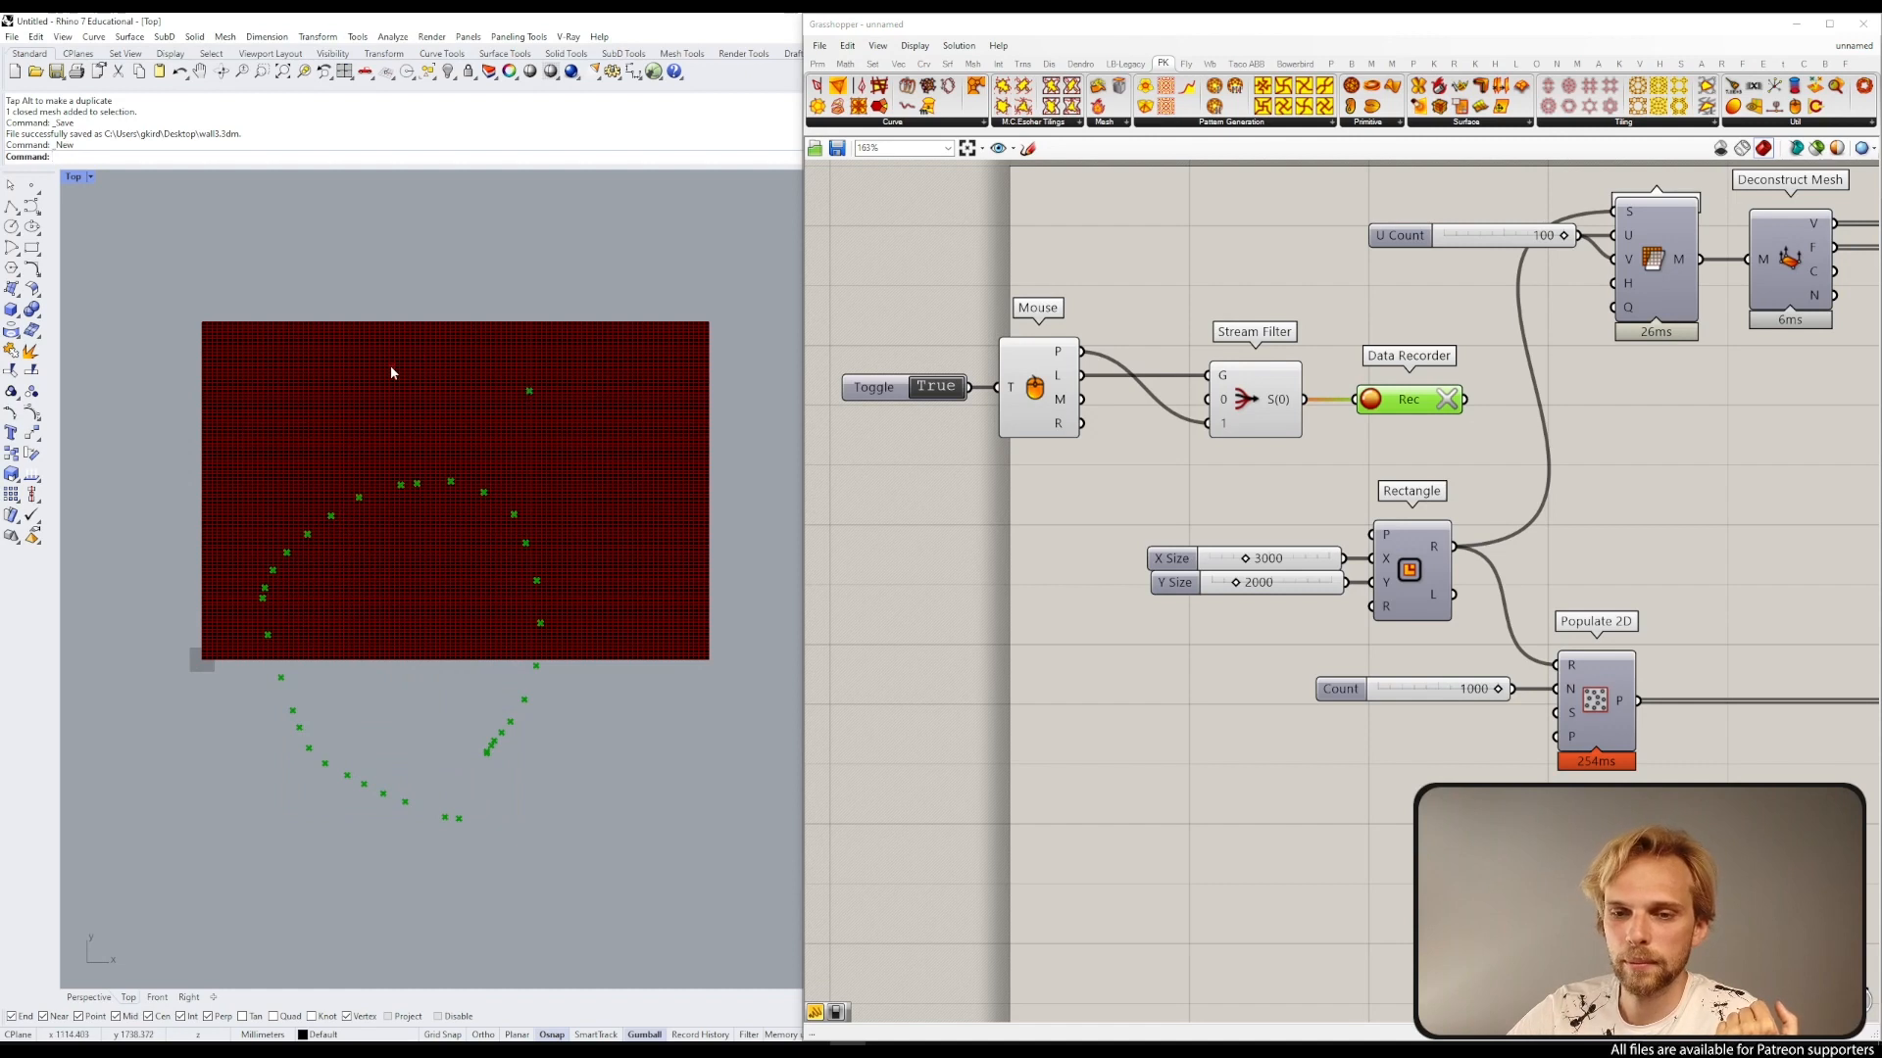
{"action": "left_click", "coordinate": [390, 367]}
{"action": "left_click", "coordinate": [291, 444]}
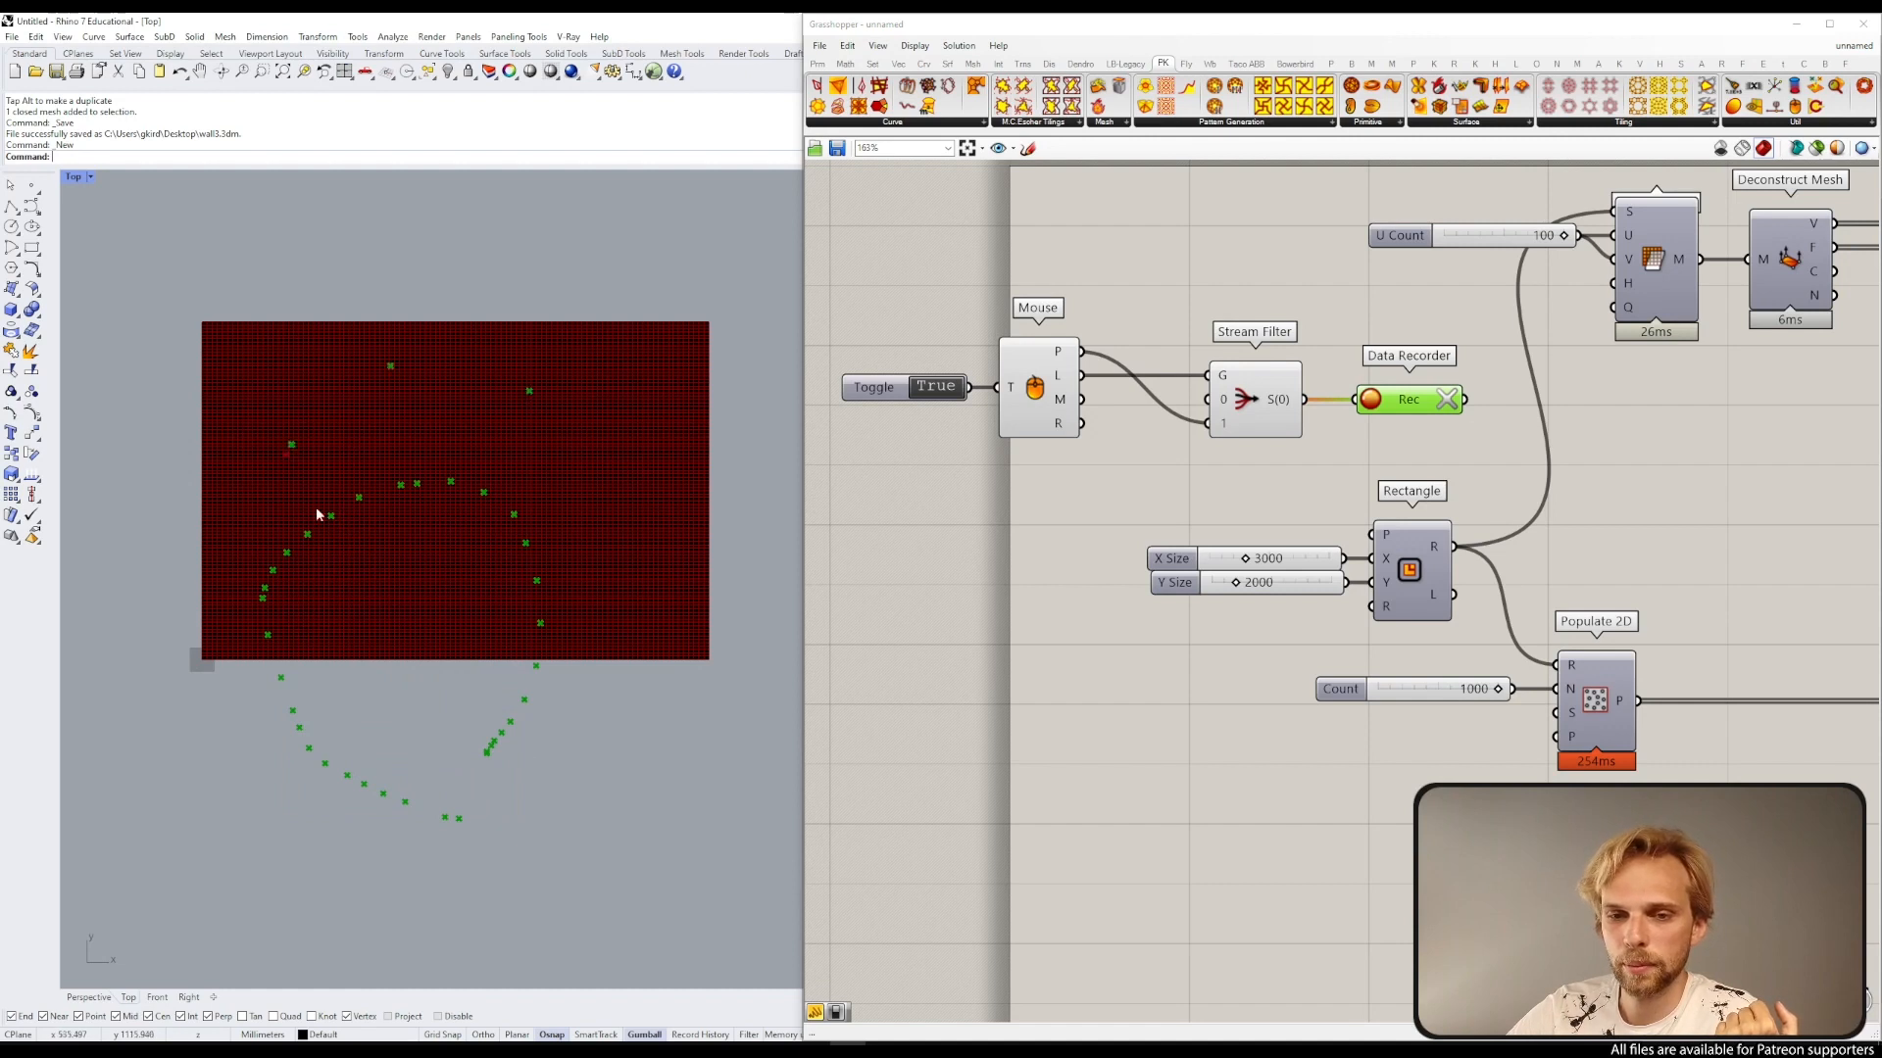
Step: Clear the recorded data, switch the toggle off and back on, and click three points on the mesh
{"action": "left_click", "coordinate": [1449, 399]}
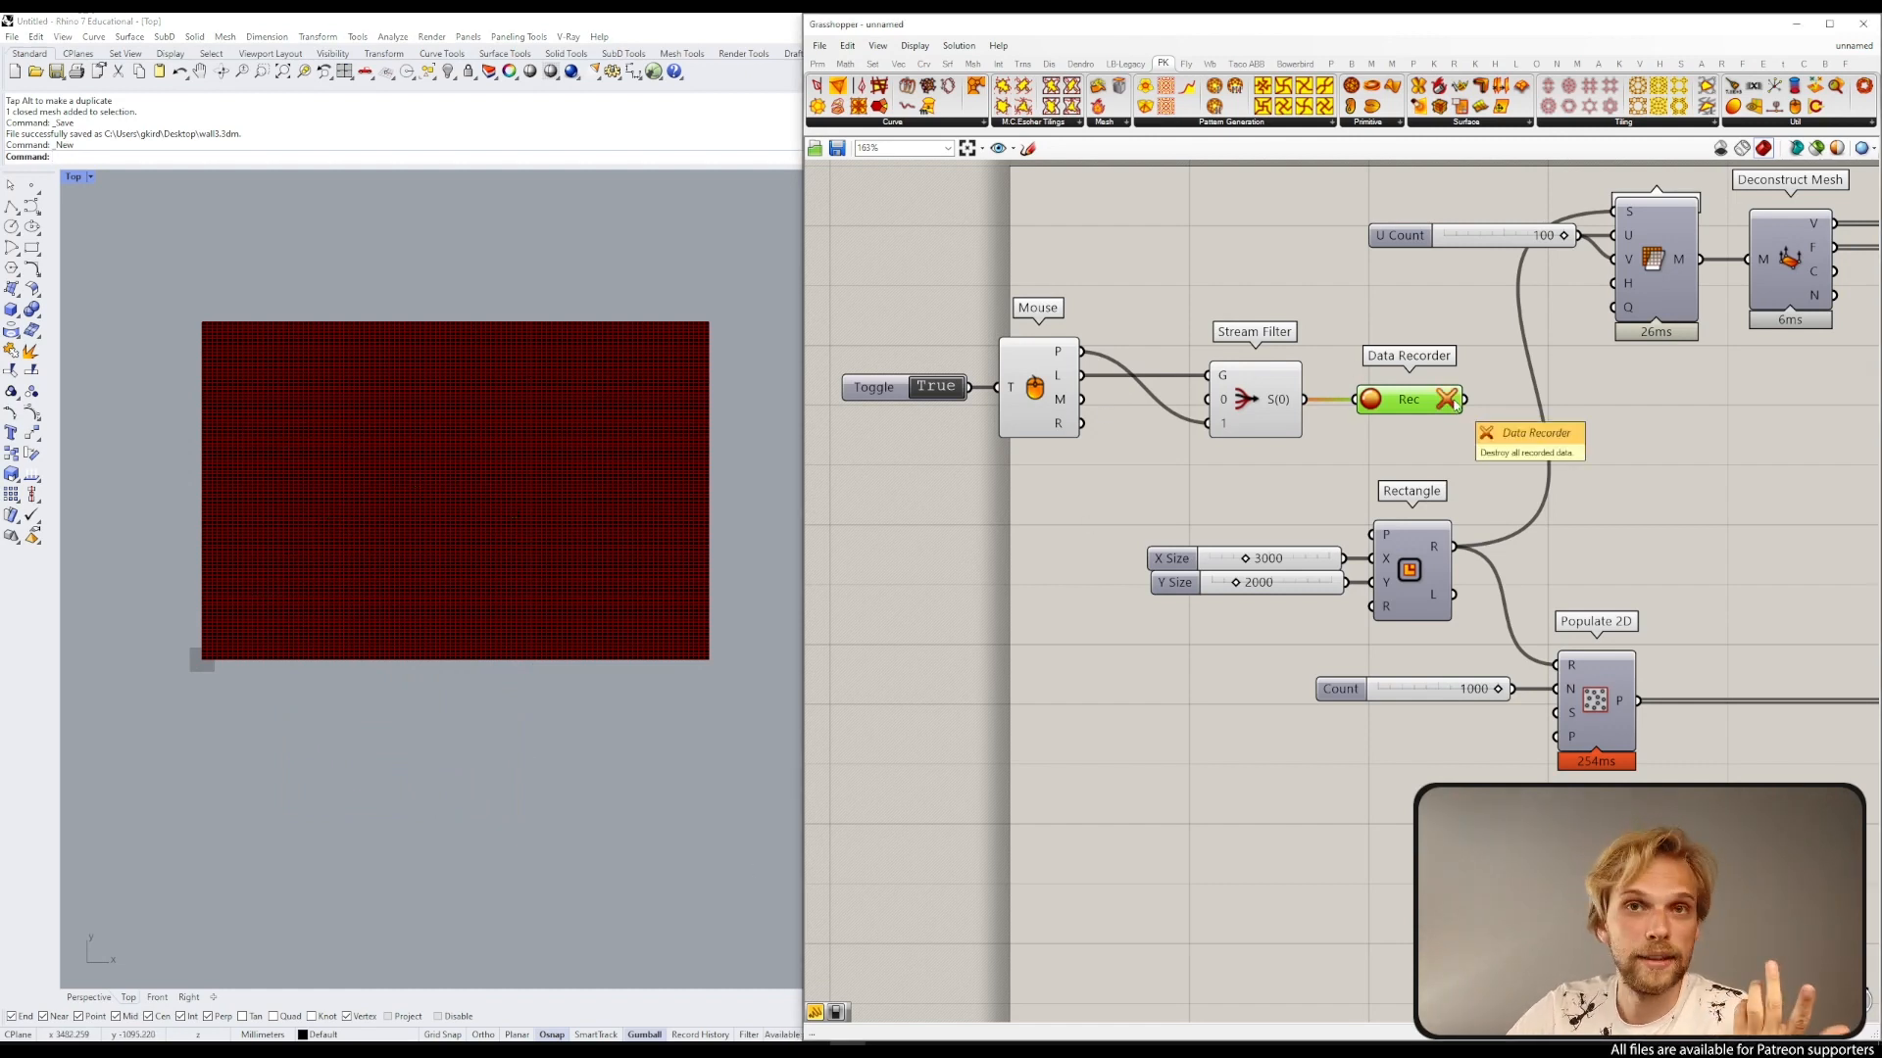
{"action": "double_click", "coordinate": [936, 386]}
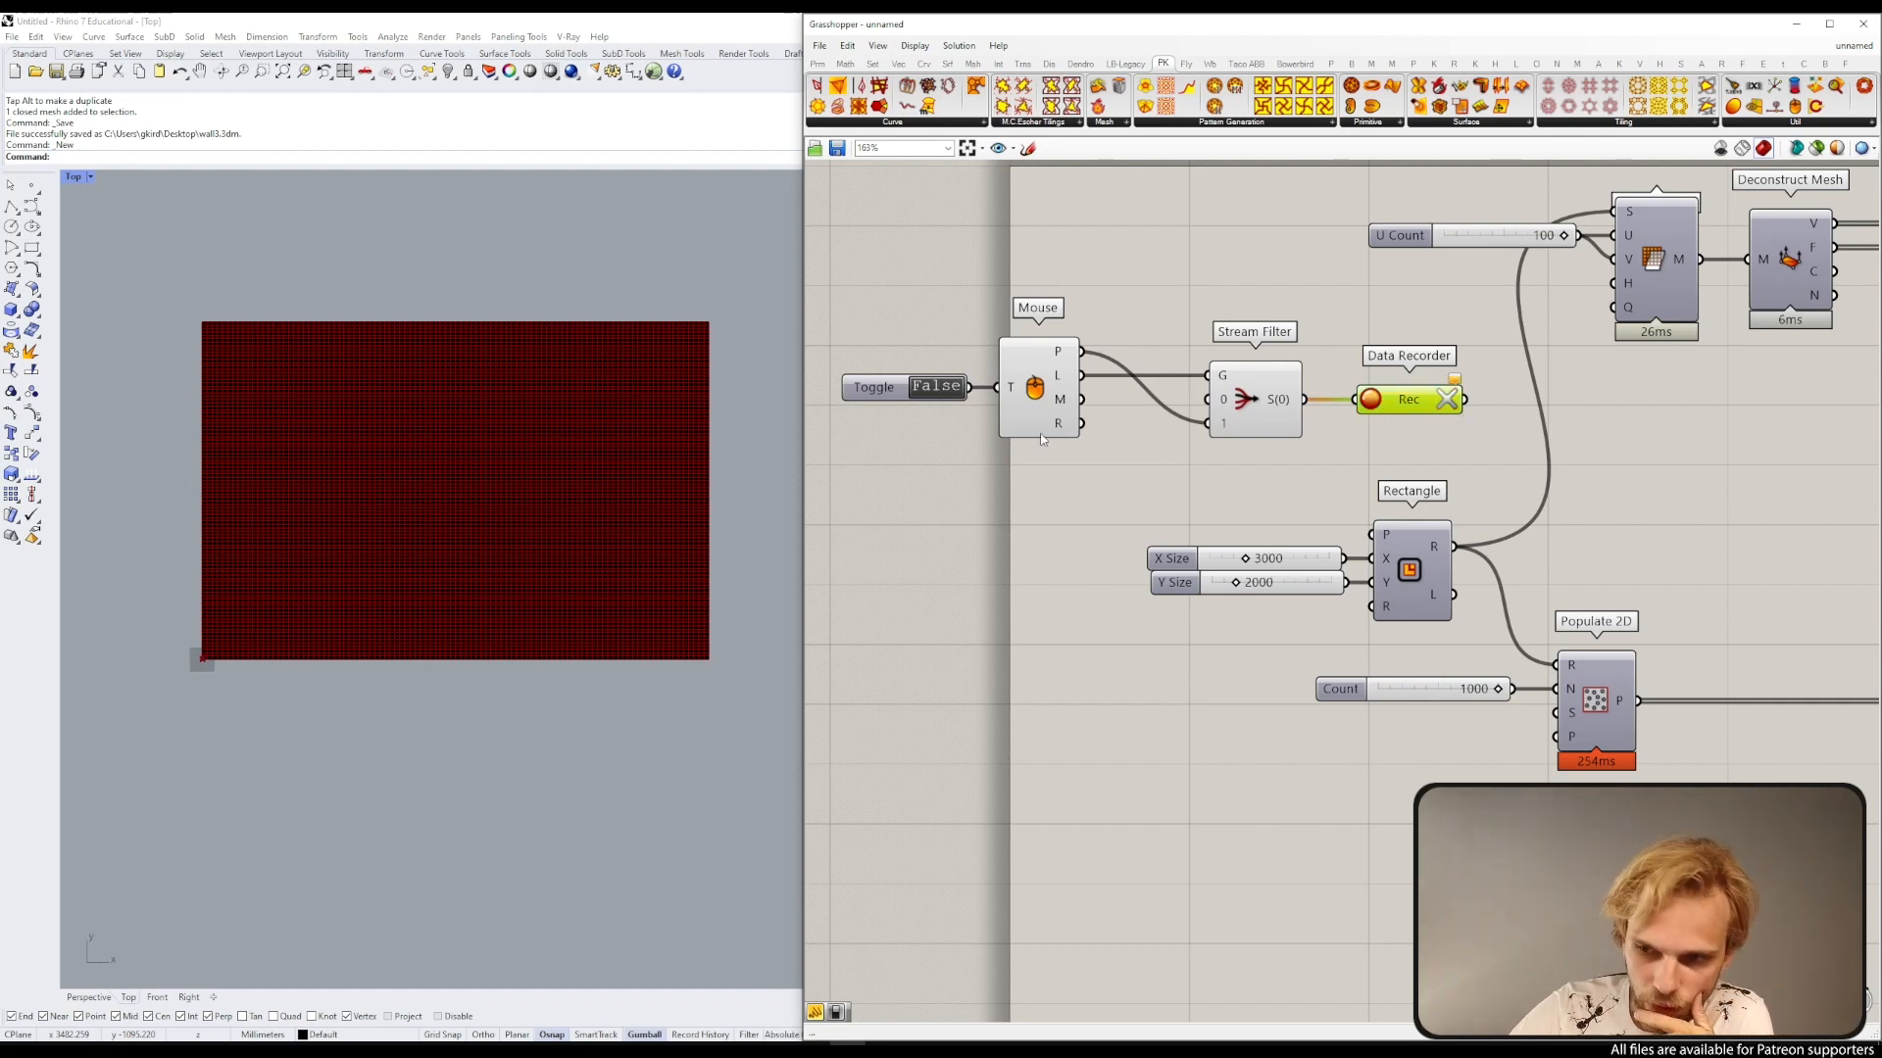
{"action": "double_click", "coordinate": [935, 390]}
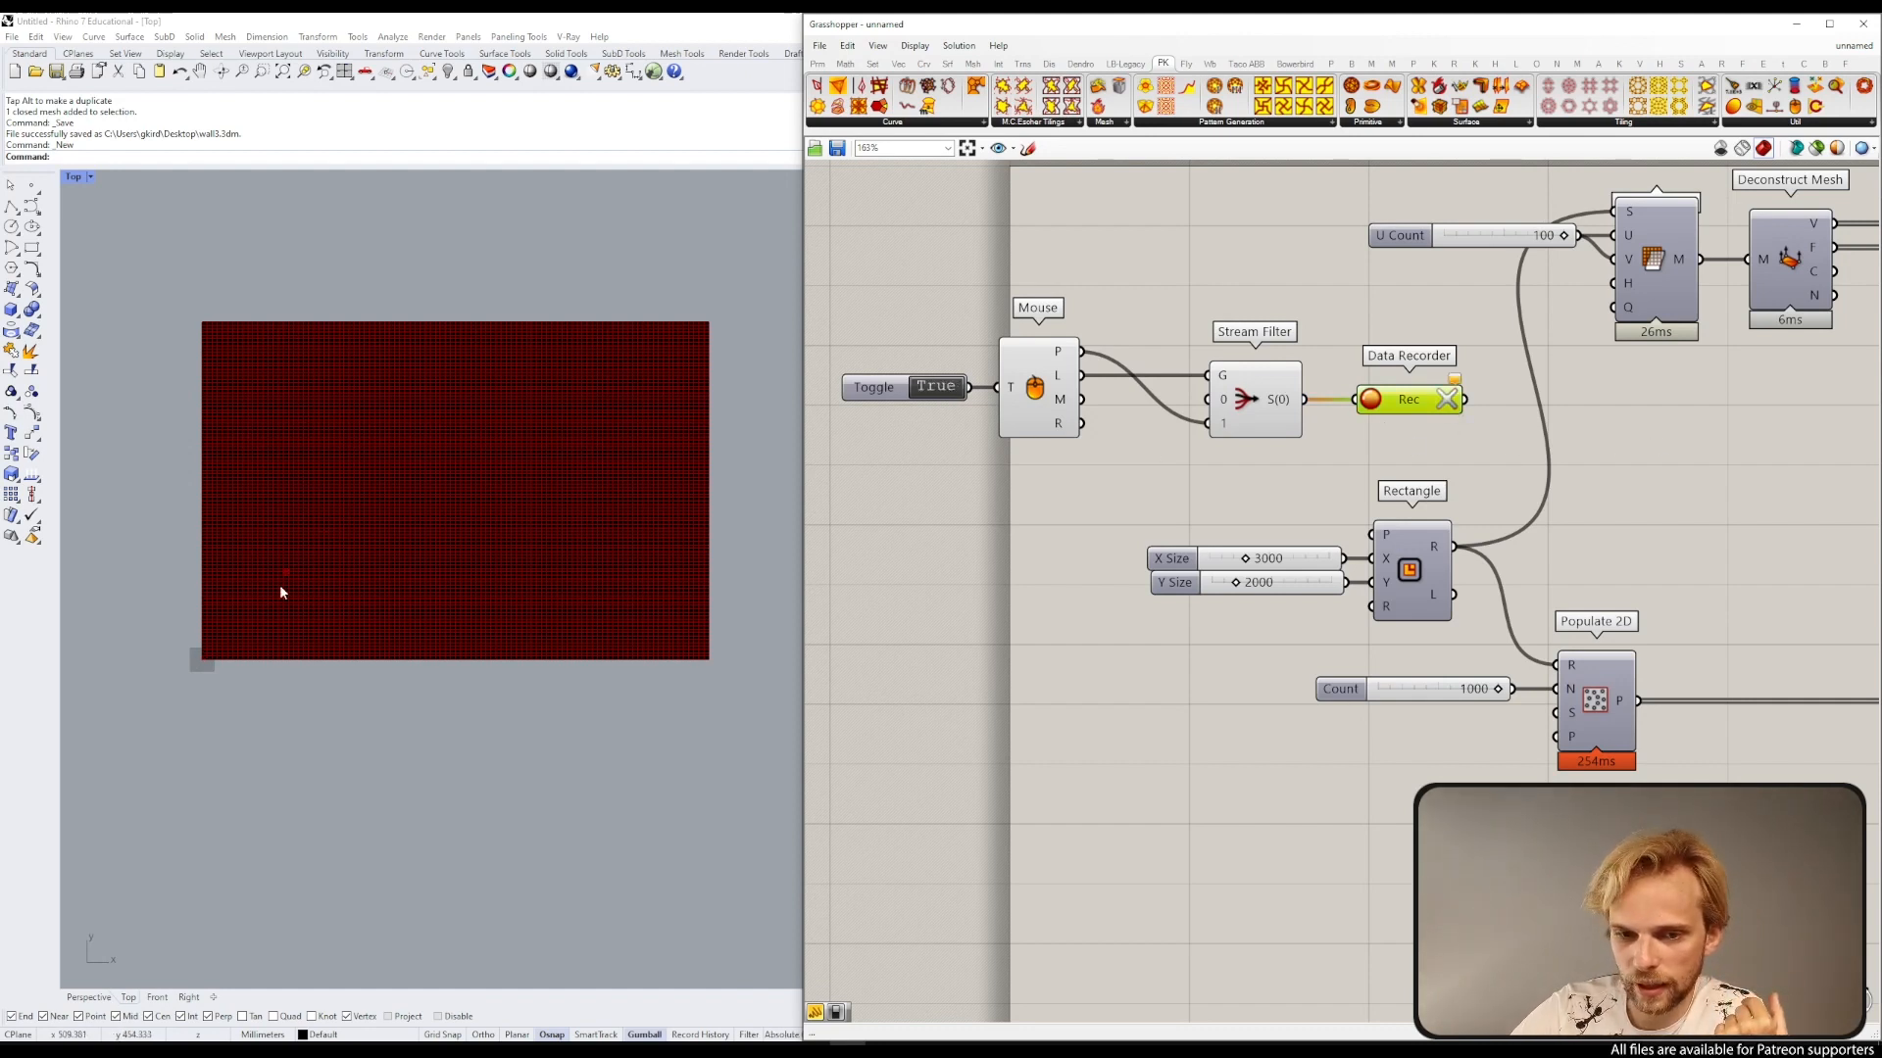
{"action": "left_click", "coordinate": [282, 401]}
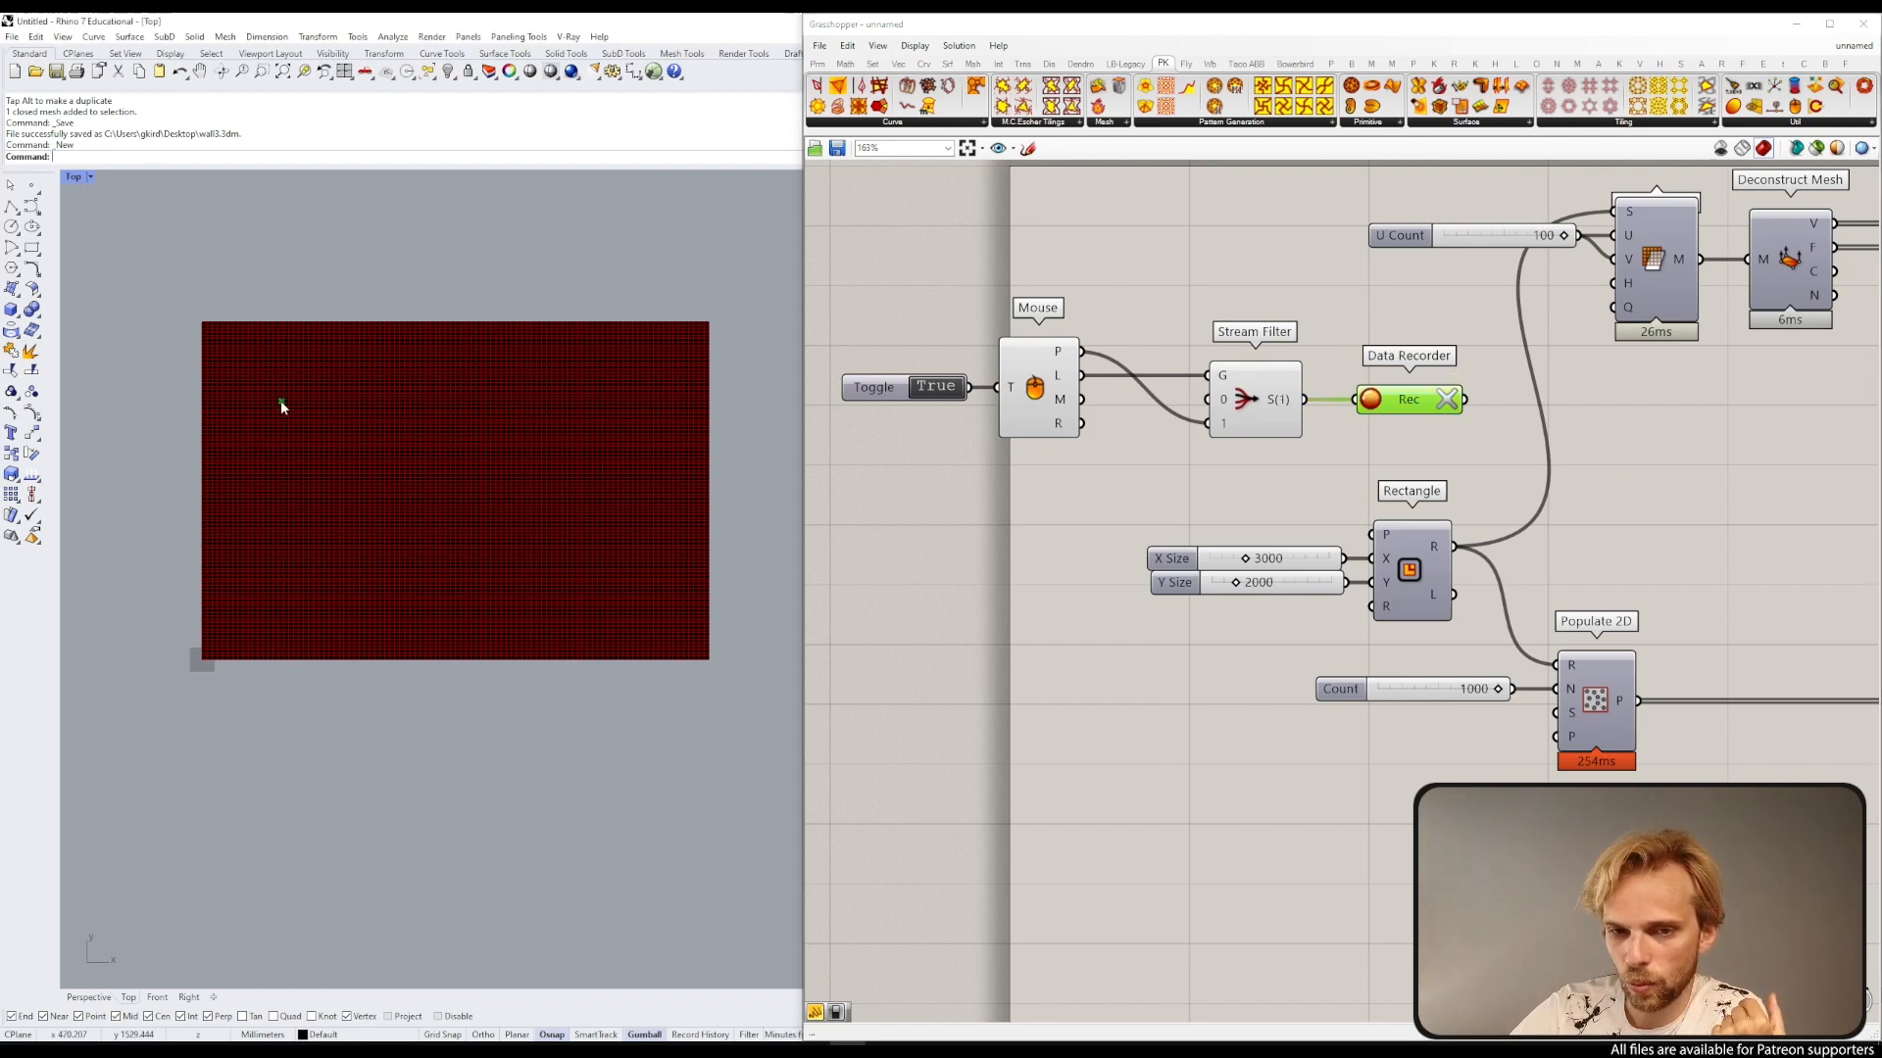
{"action": "left_click", "coordinate": [303, 424]}
{"action": "left_click", "coordinate": [664, 603]}
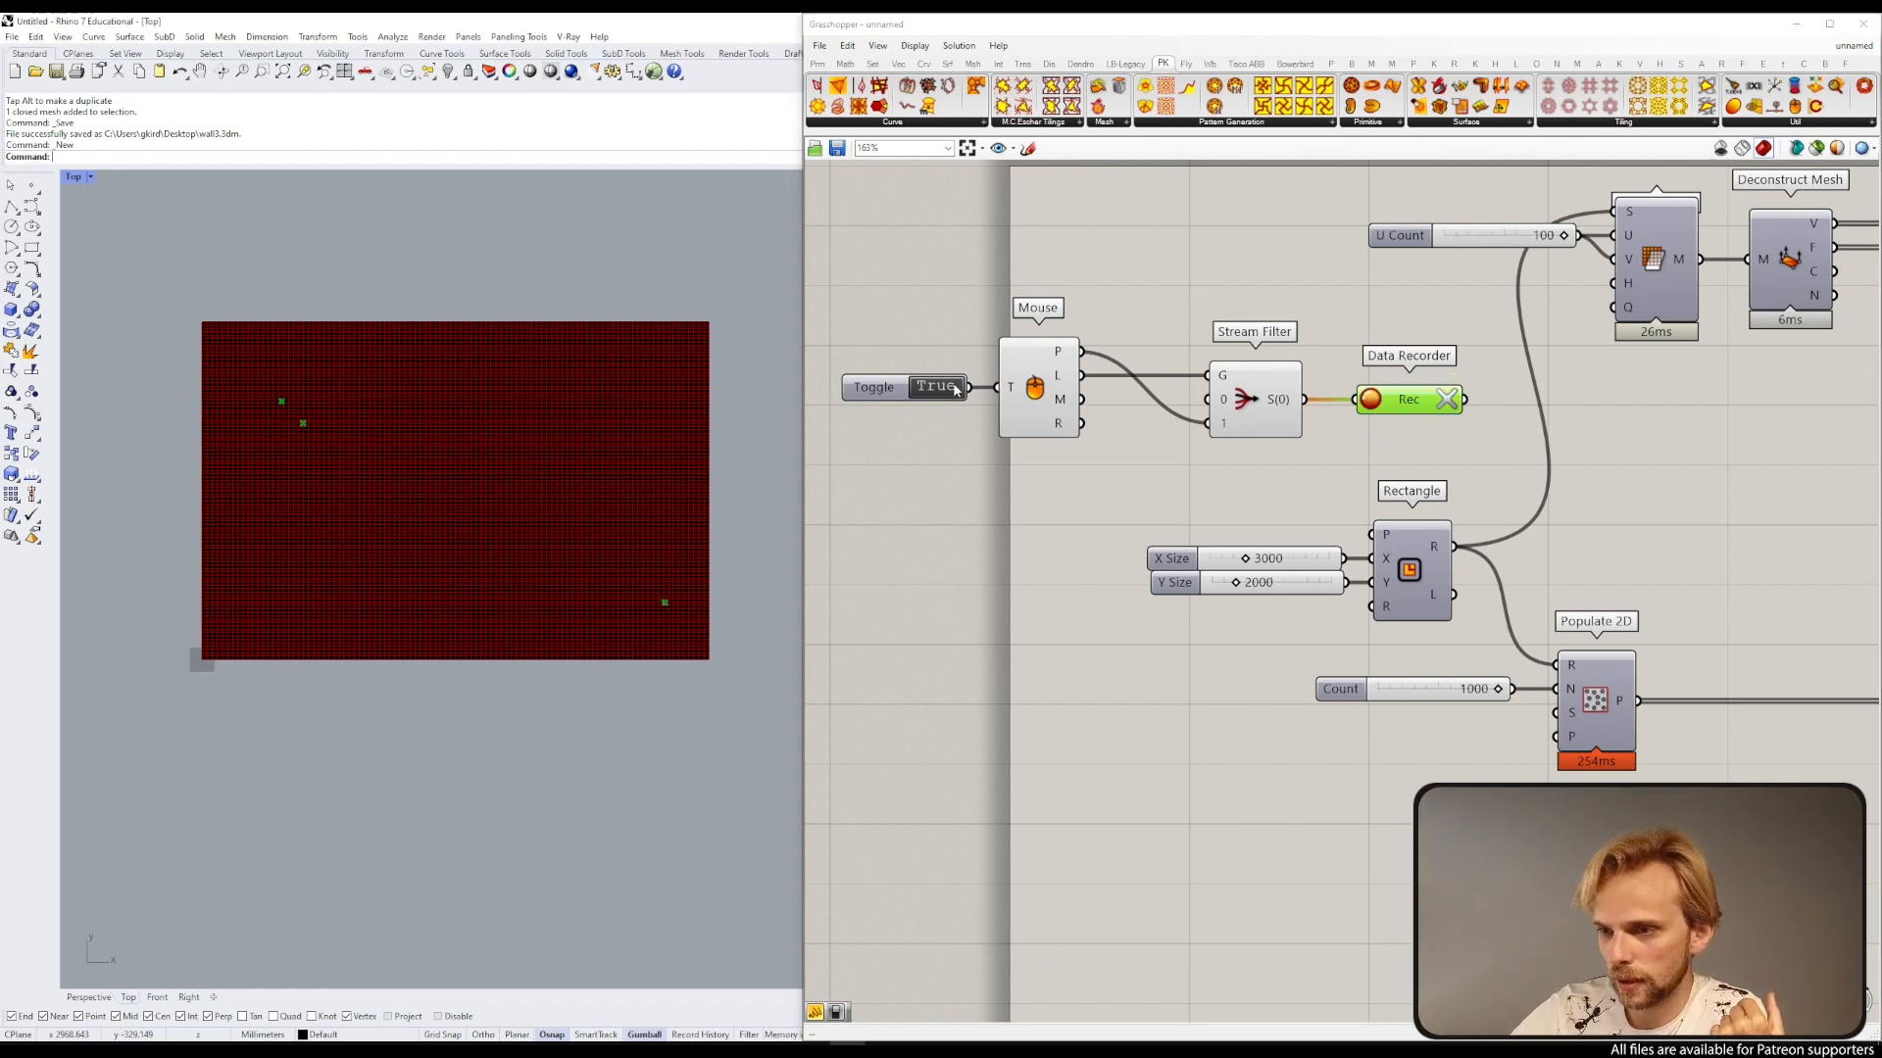
Step: Clear the recording, click a point near the mesh's upper-left corner, and switch the toggle to False
{"action": "left_click", "coordinate": [1446, 398]}
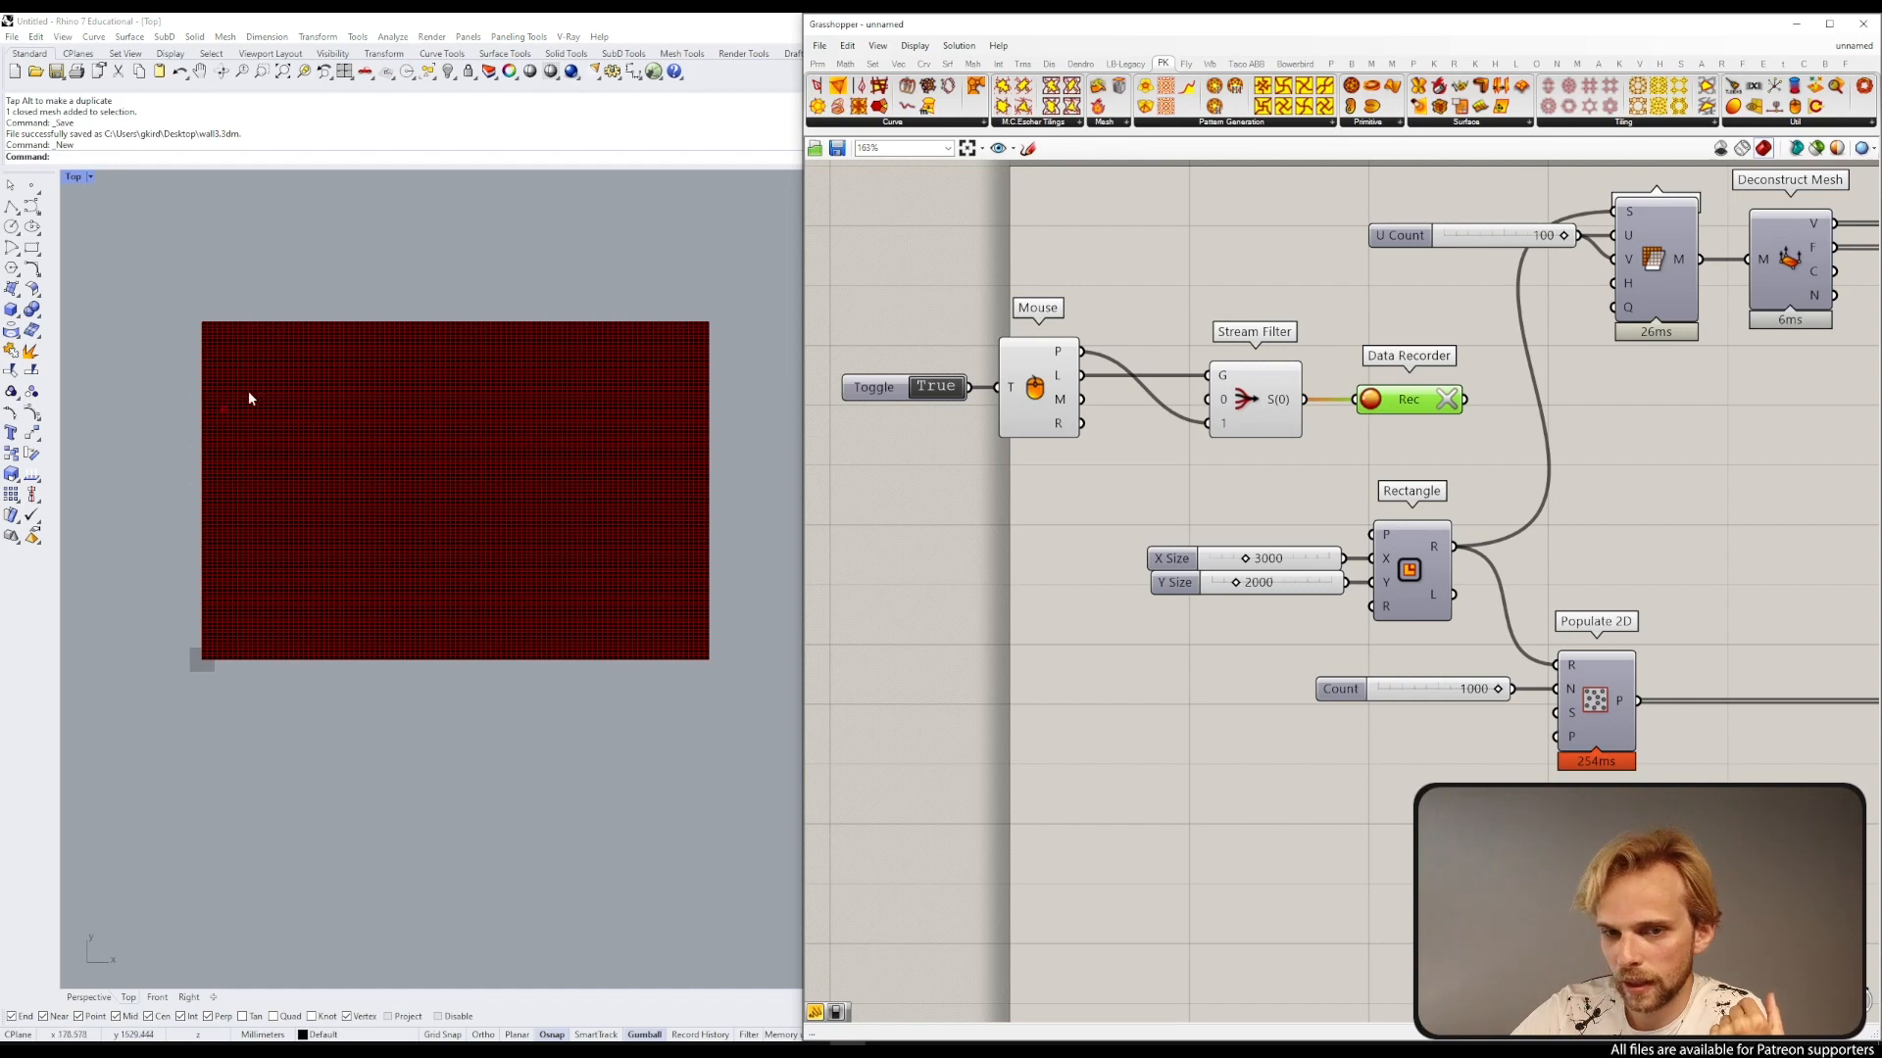
{"action": "left_click", "coordinate": [272, 377]}
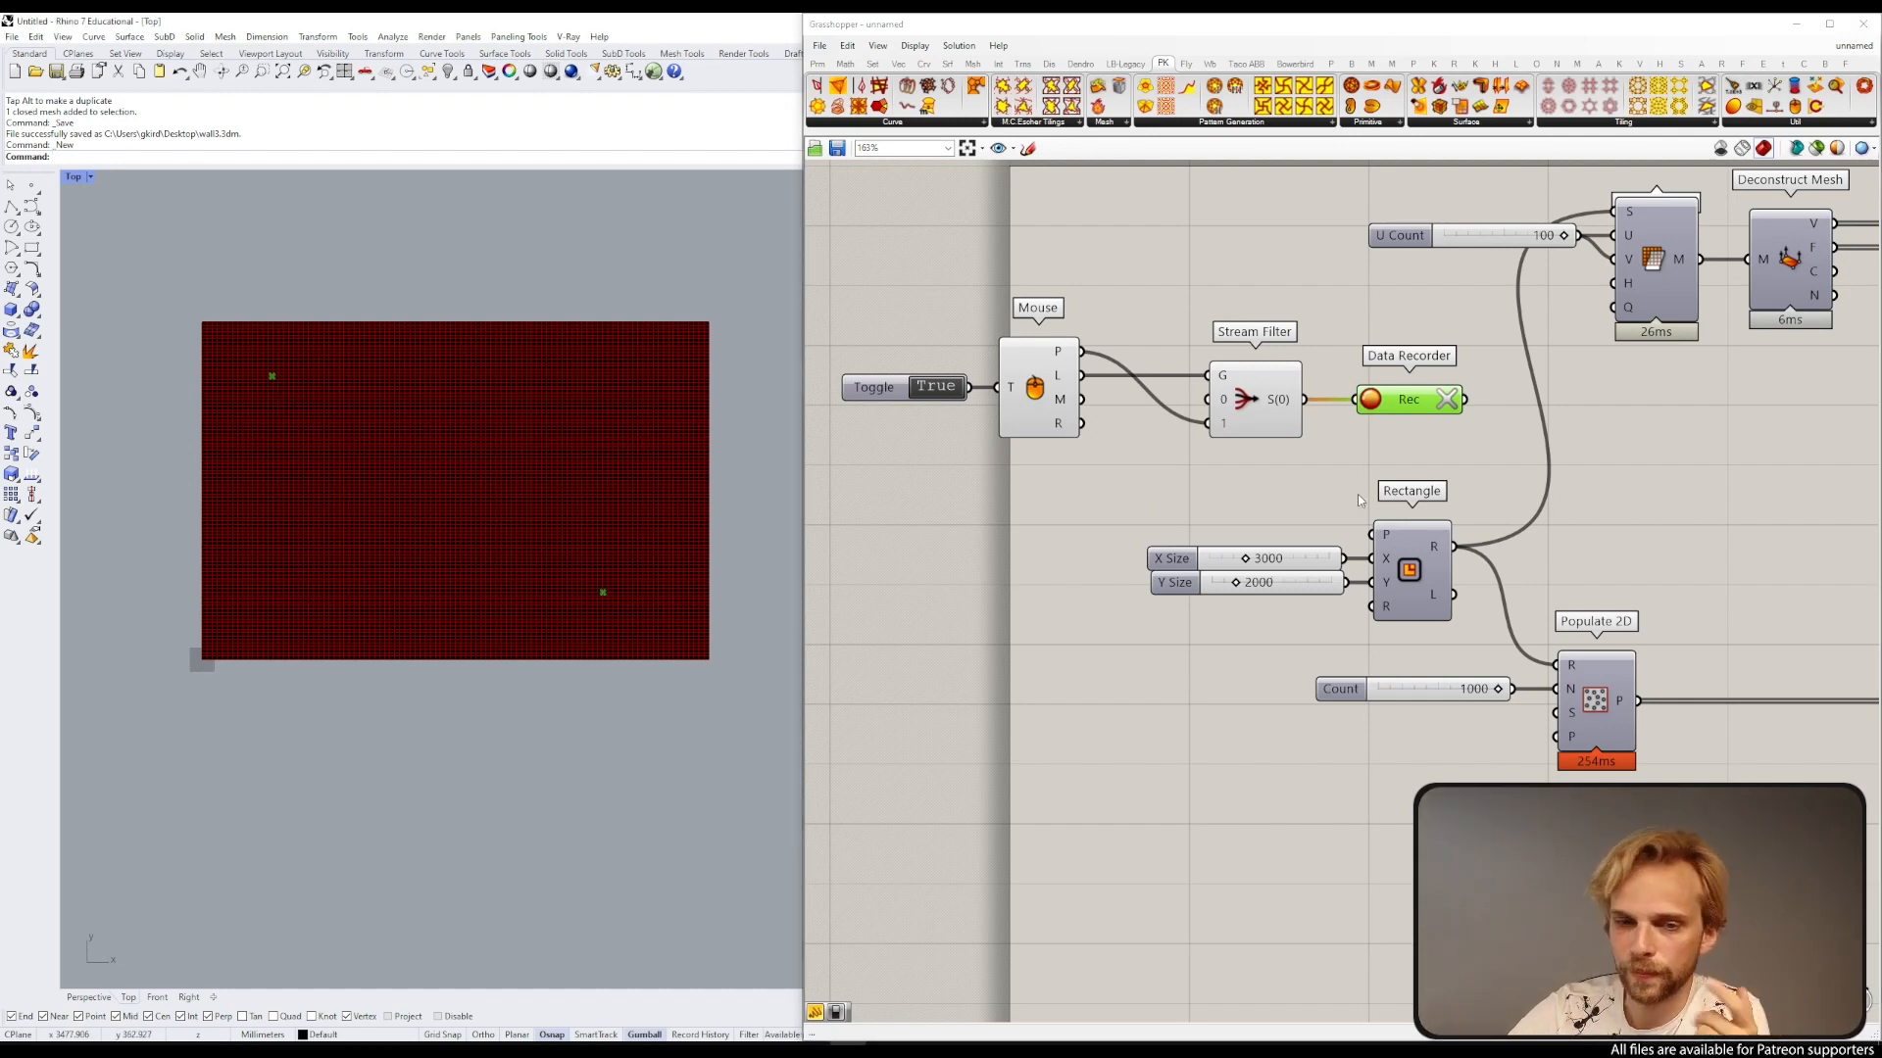
{"action": "left_click", "coordinate": [938, 386]}
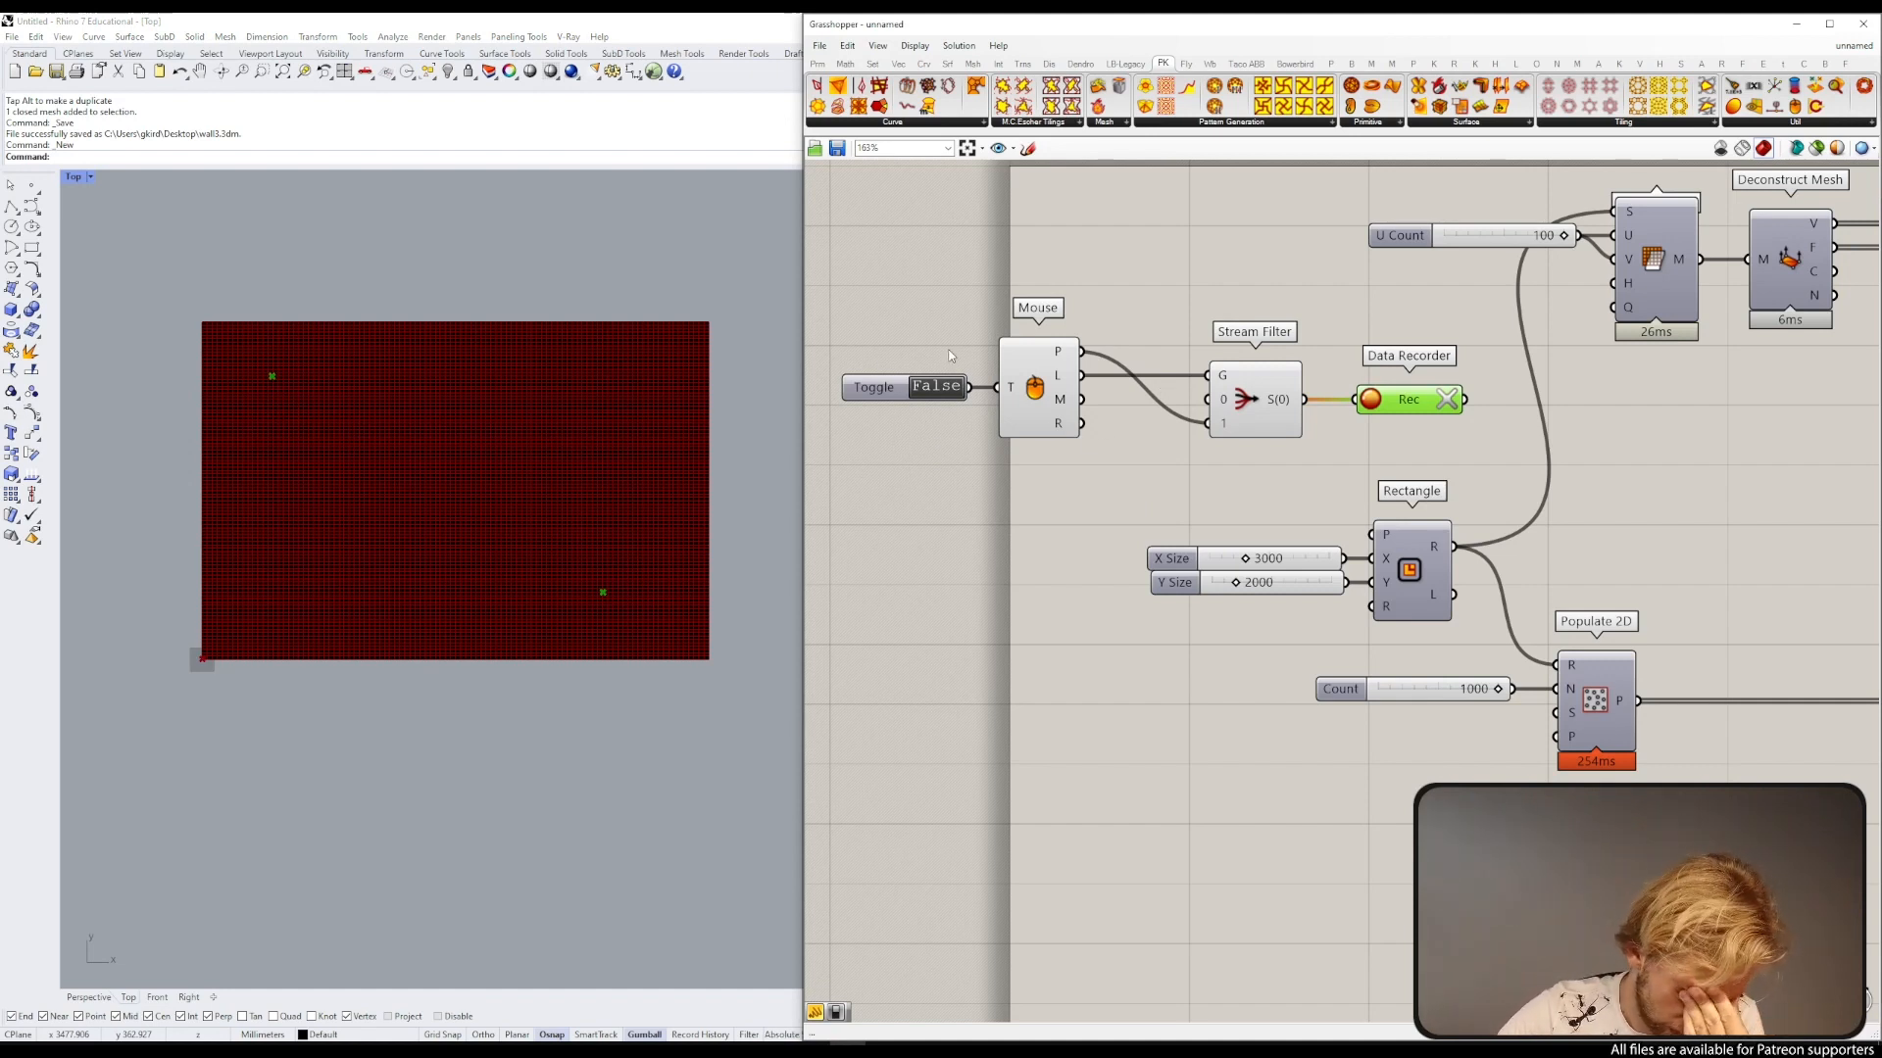
Step: Move the Data Recorder slightly left and inspect its recorded values
{"action": "left_click_drag", "start_coordinate": [1176, 414], "coordinate": [1208, 423]}
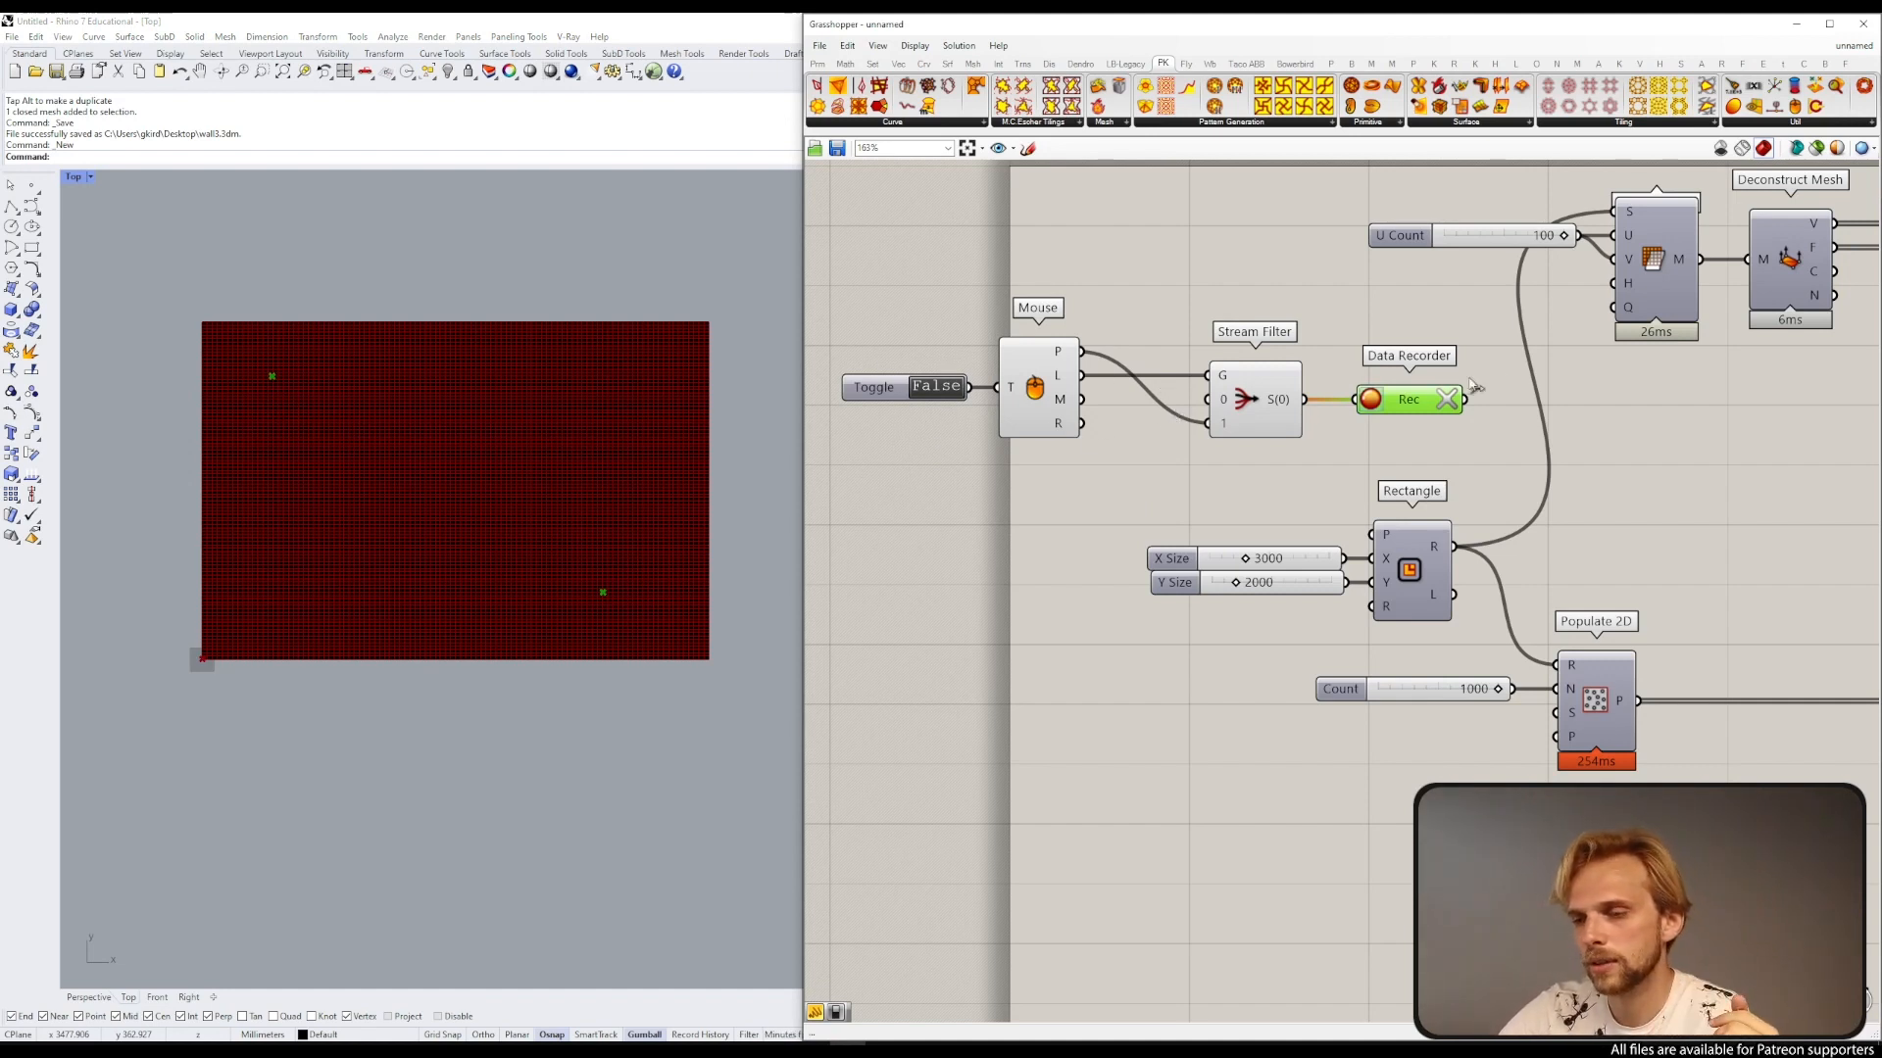
{"action": "left_click_drag", "start_coordinate": [1438, 409], "coordinate": [1420, 409]}
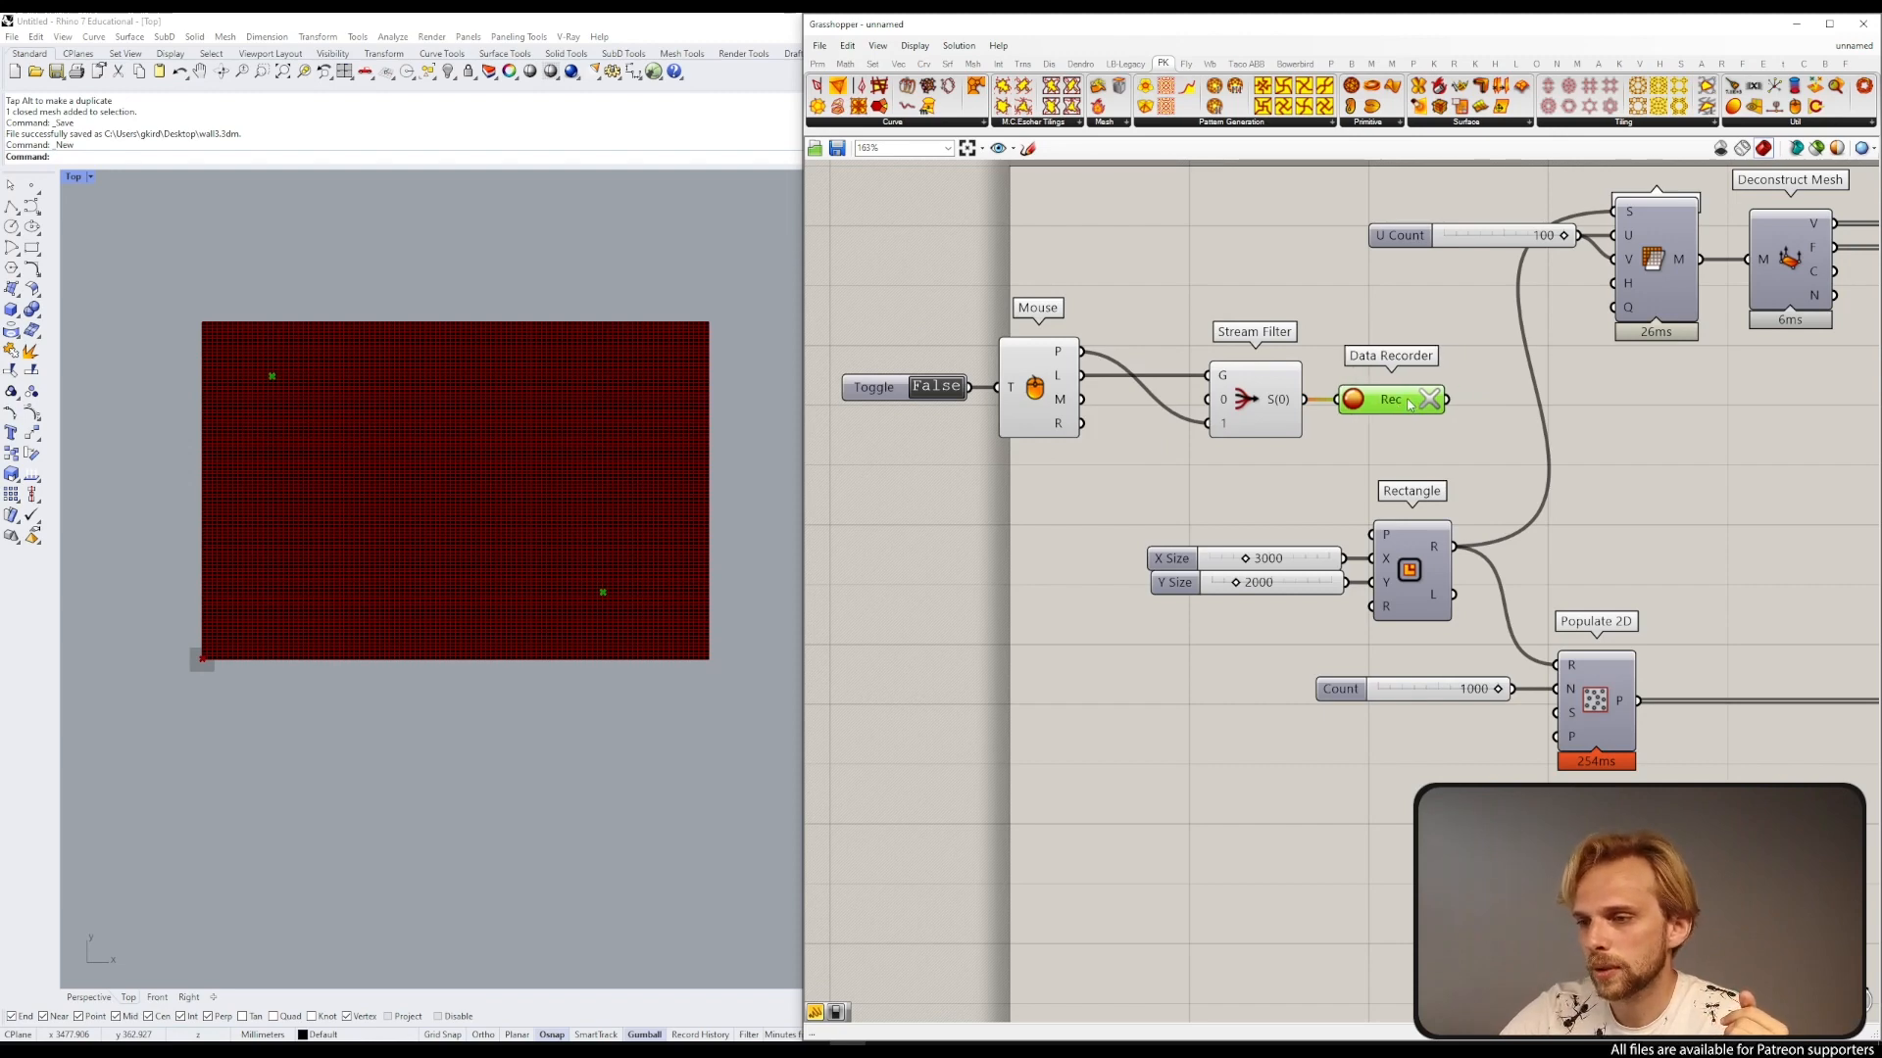
{"action": "mouse_move", "coordinate": [1409, 405]}
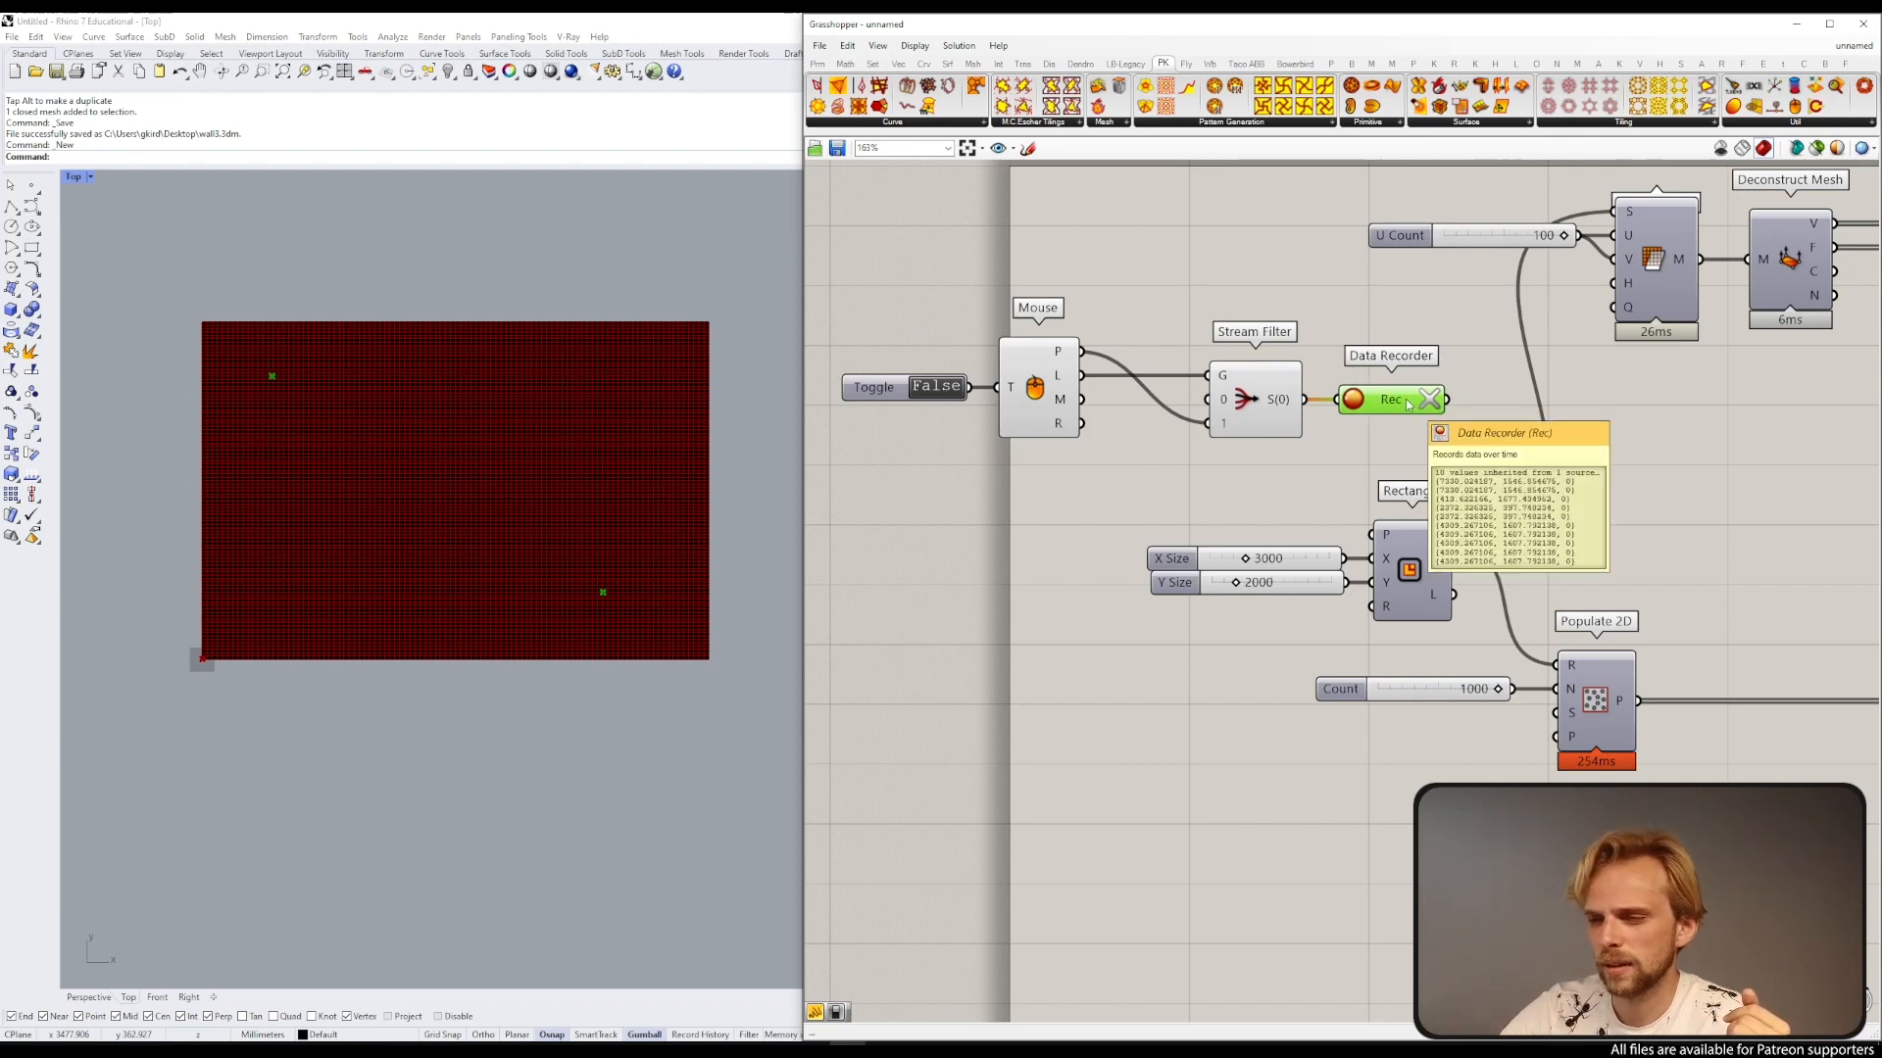
{"action": "scroll", "coordinate": [1408, 405], "scroll_direction": "down", "scroll_amount": 2}
{"action": "scroll", "coordinate": [1401, 407], "scroll_direction": "up", "scroll_amount": 4}
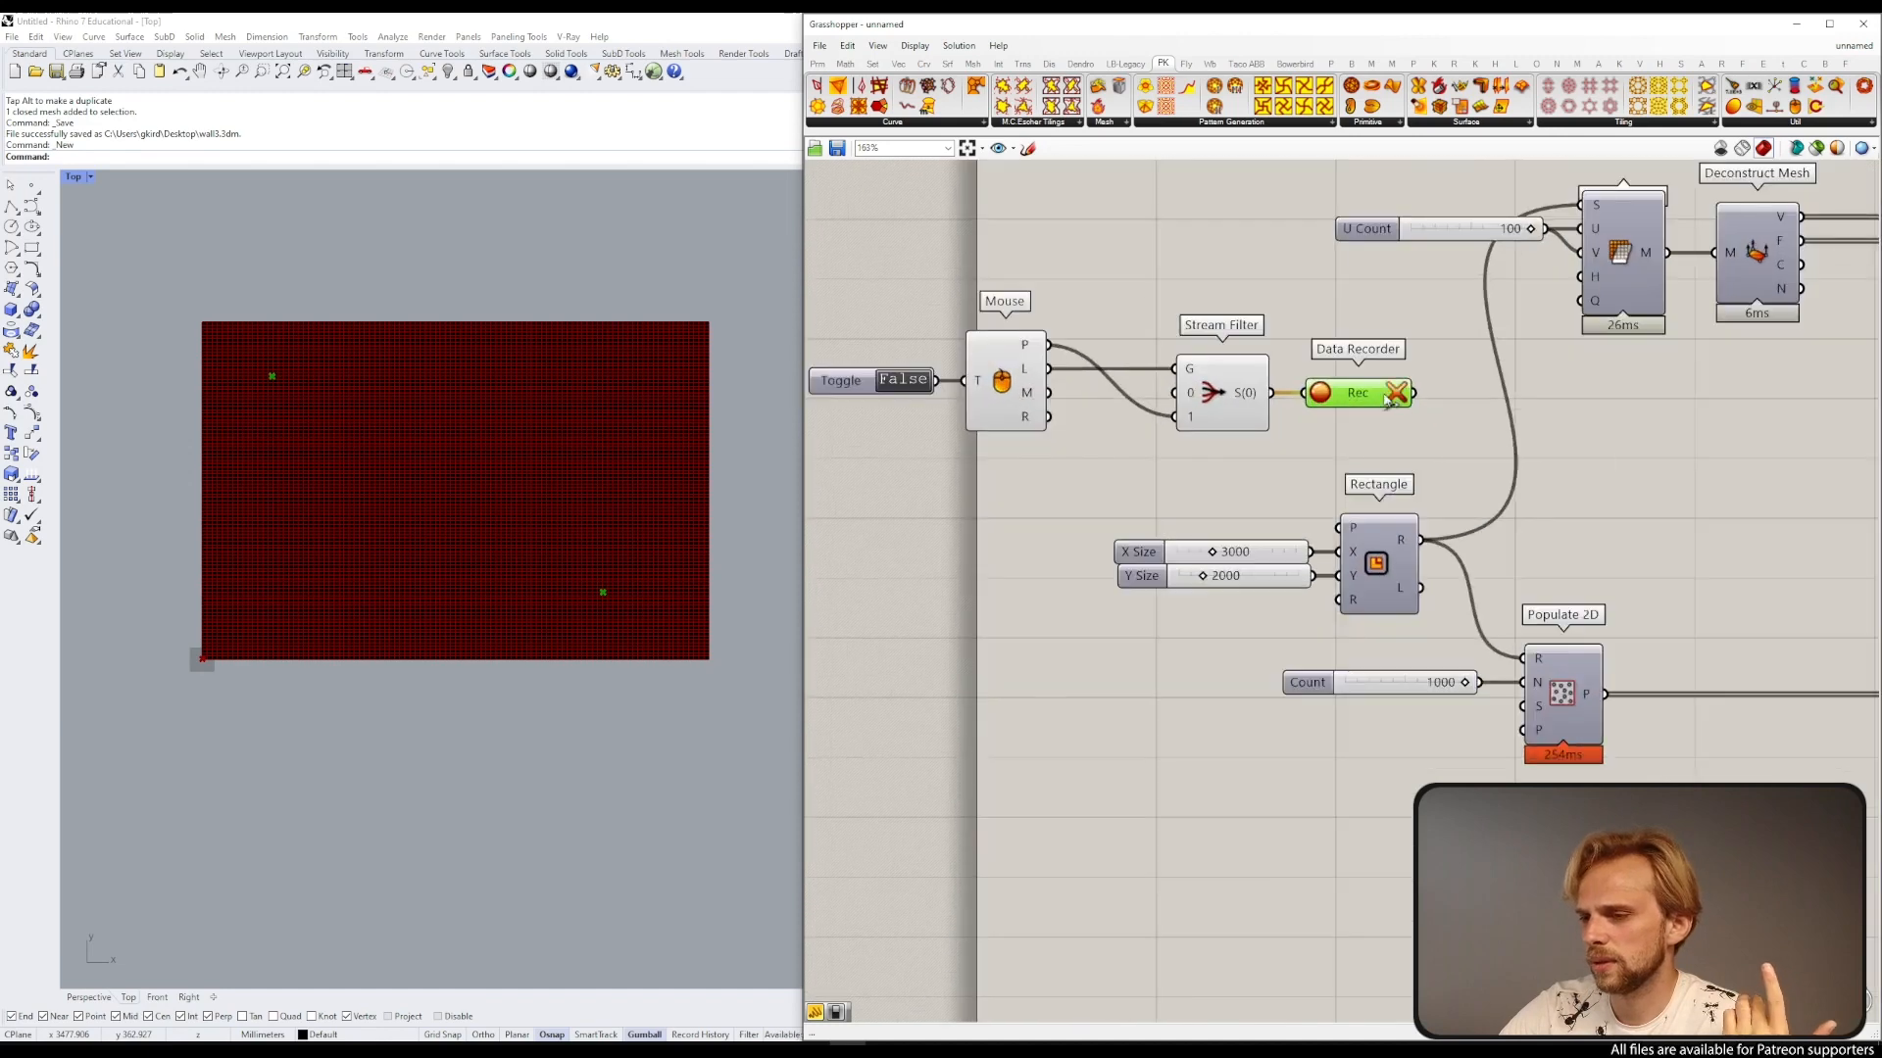
Step: Zoom out the viewport to view the recorded points relative to the mesh
{"action": "scroll", "coordinate": [1379, 396], "scroll_direction": "down", "scroll_amount": 3}
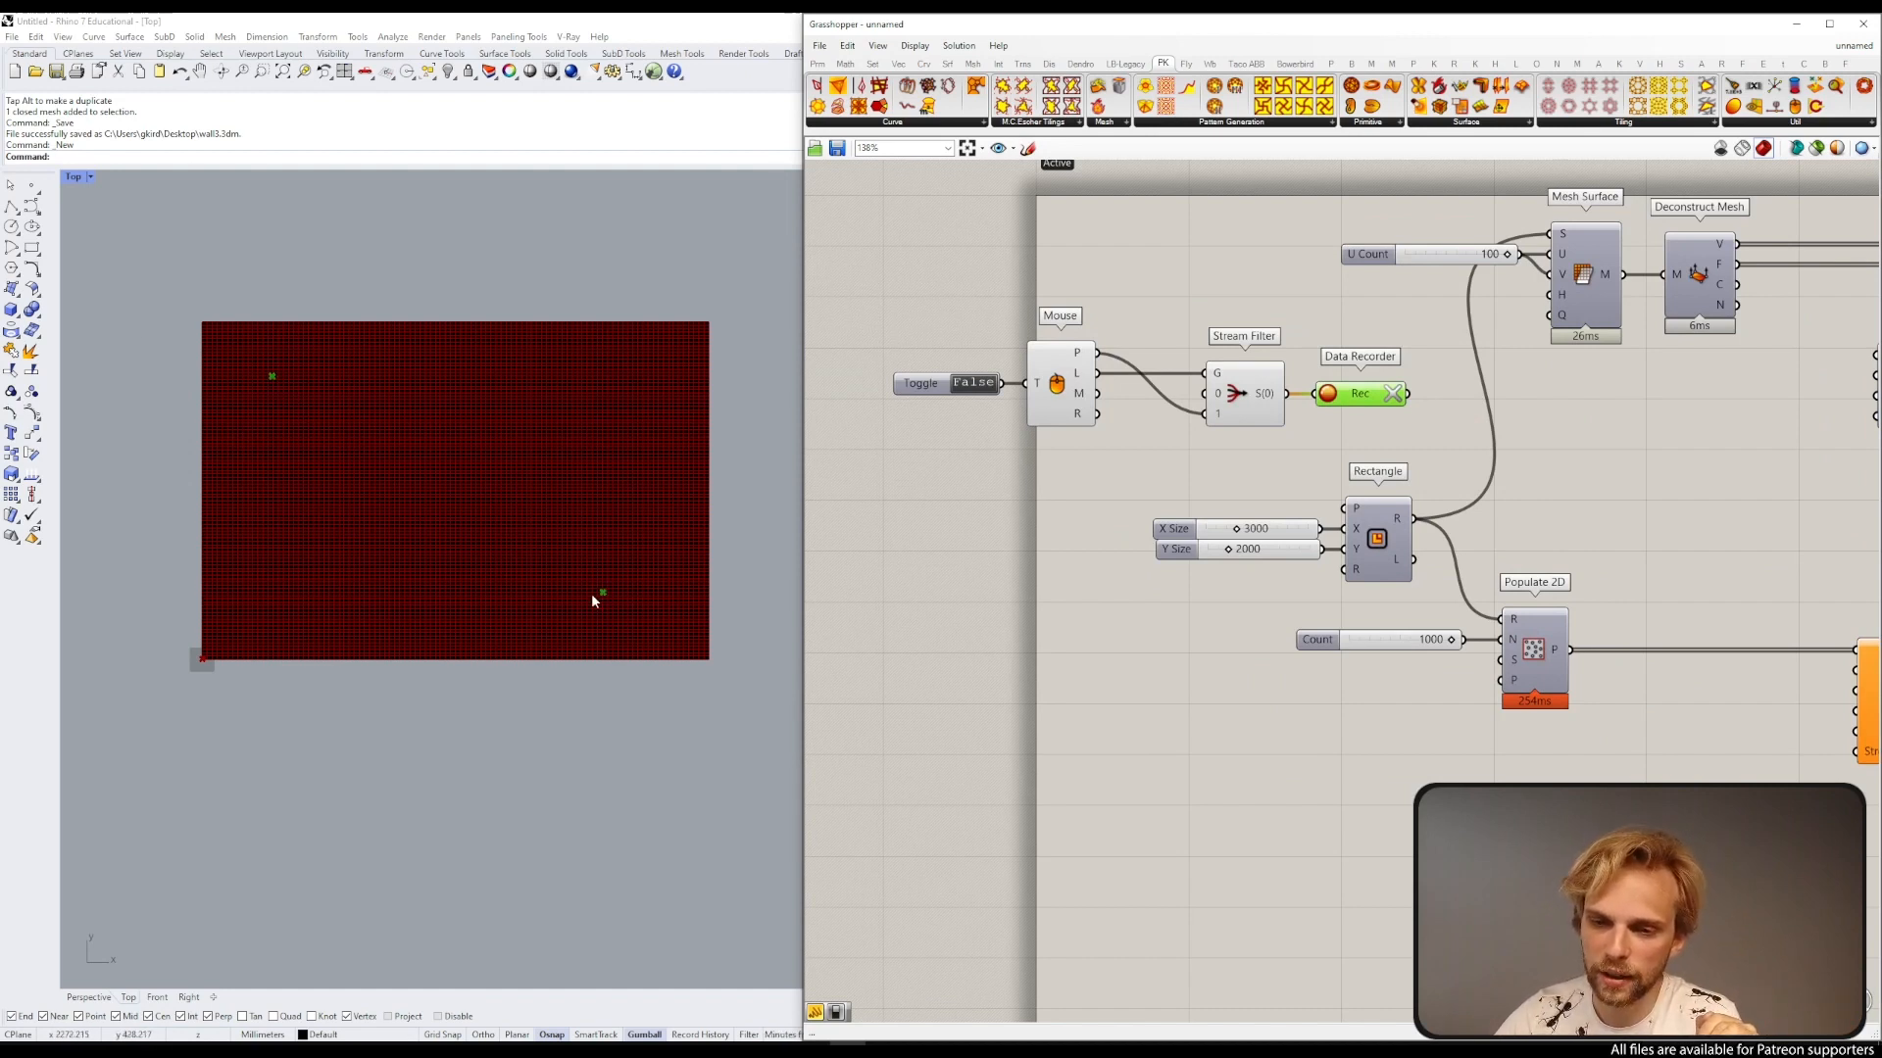
{"action": "scroll", "coordinate": [544, 549], "scroll_direction": "down", "scroll_amount": 16}
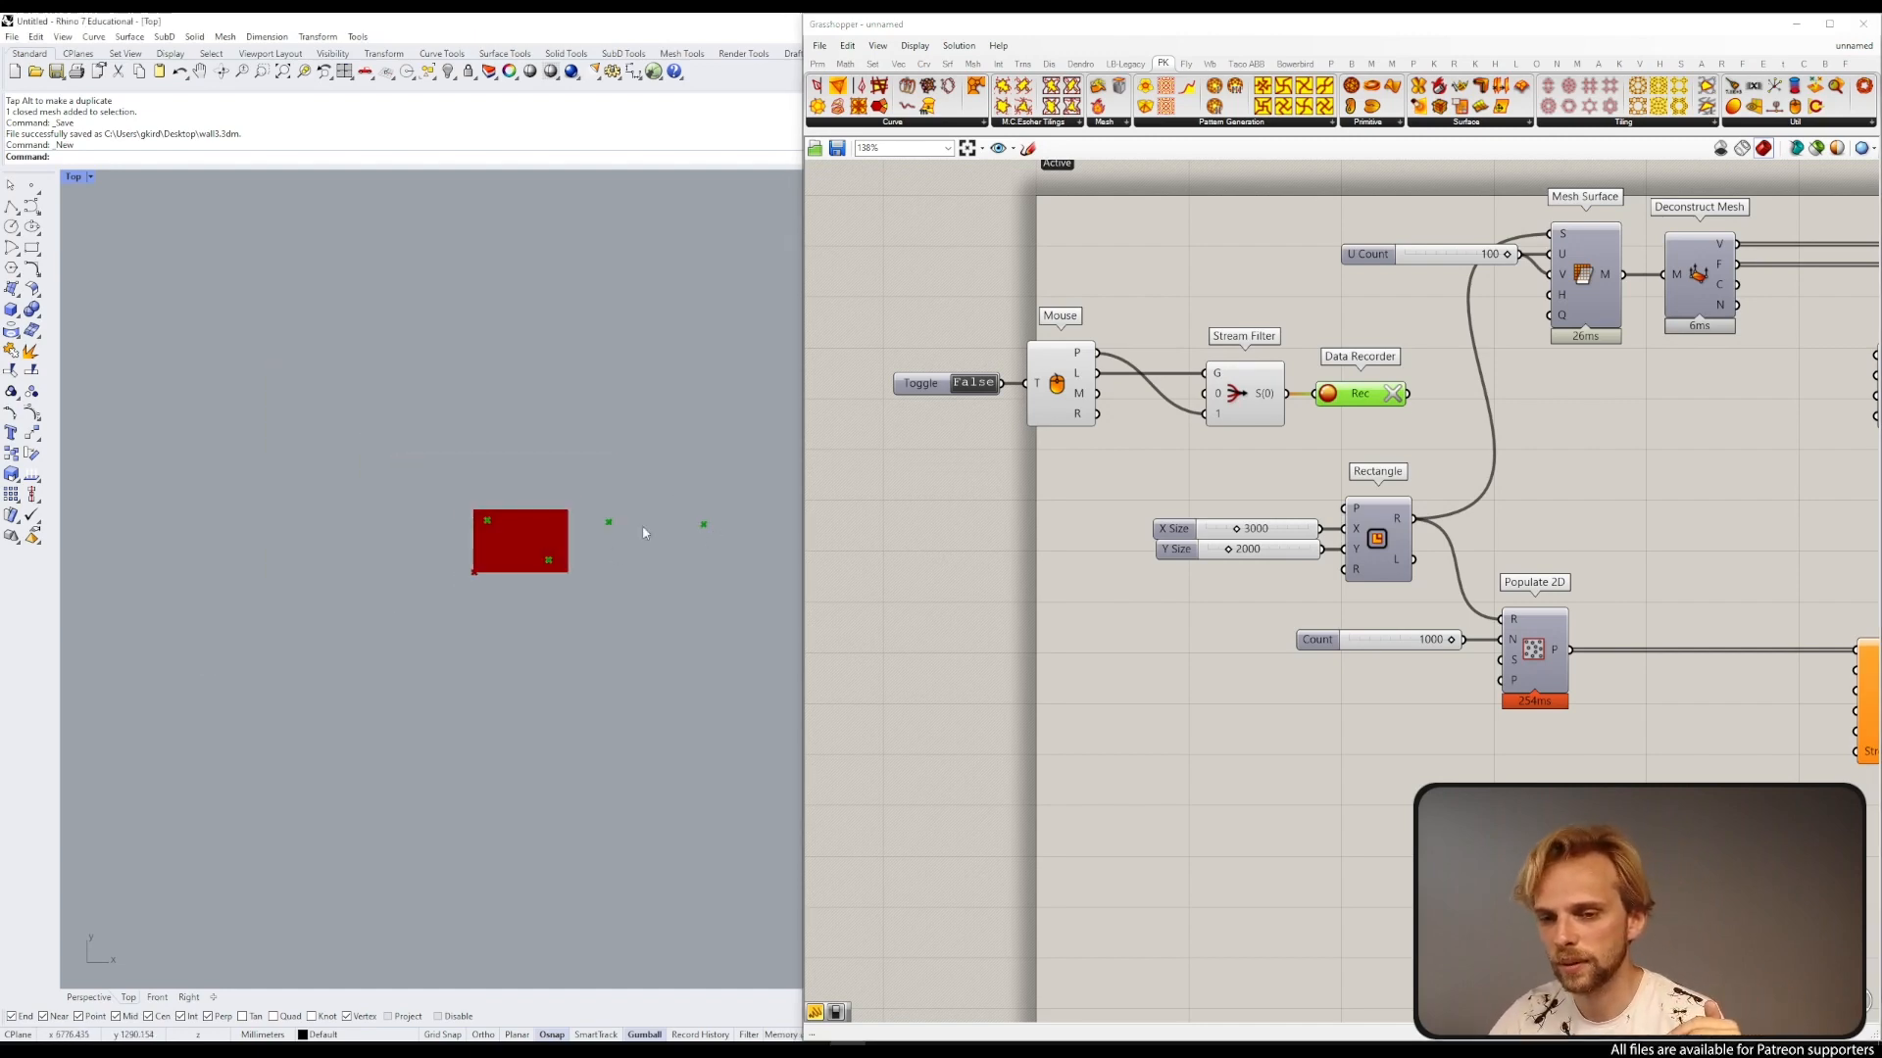
{"action": "right_click_drag", "start_coordinate": [642, 531], "coordinate": [630, 441]}
{"action": "scroll", "coordinate": [338, 481], "scroll_direction": "up", "scroll_amount": 4}
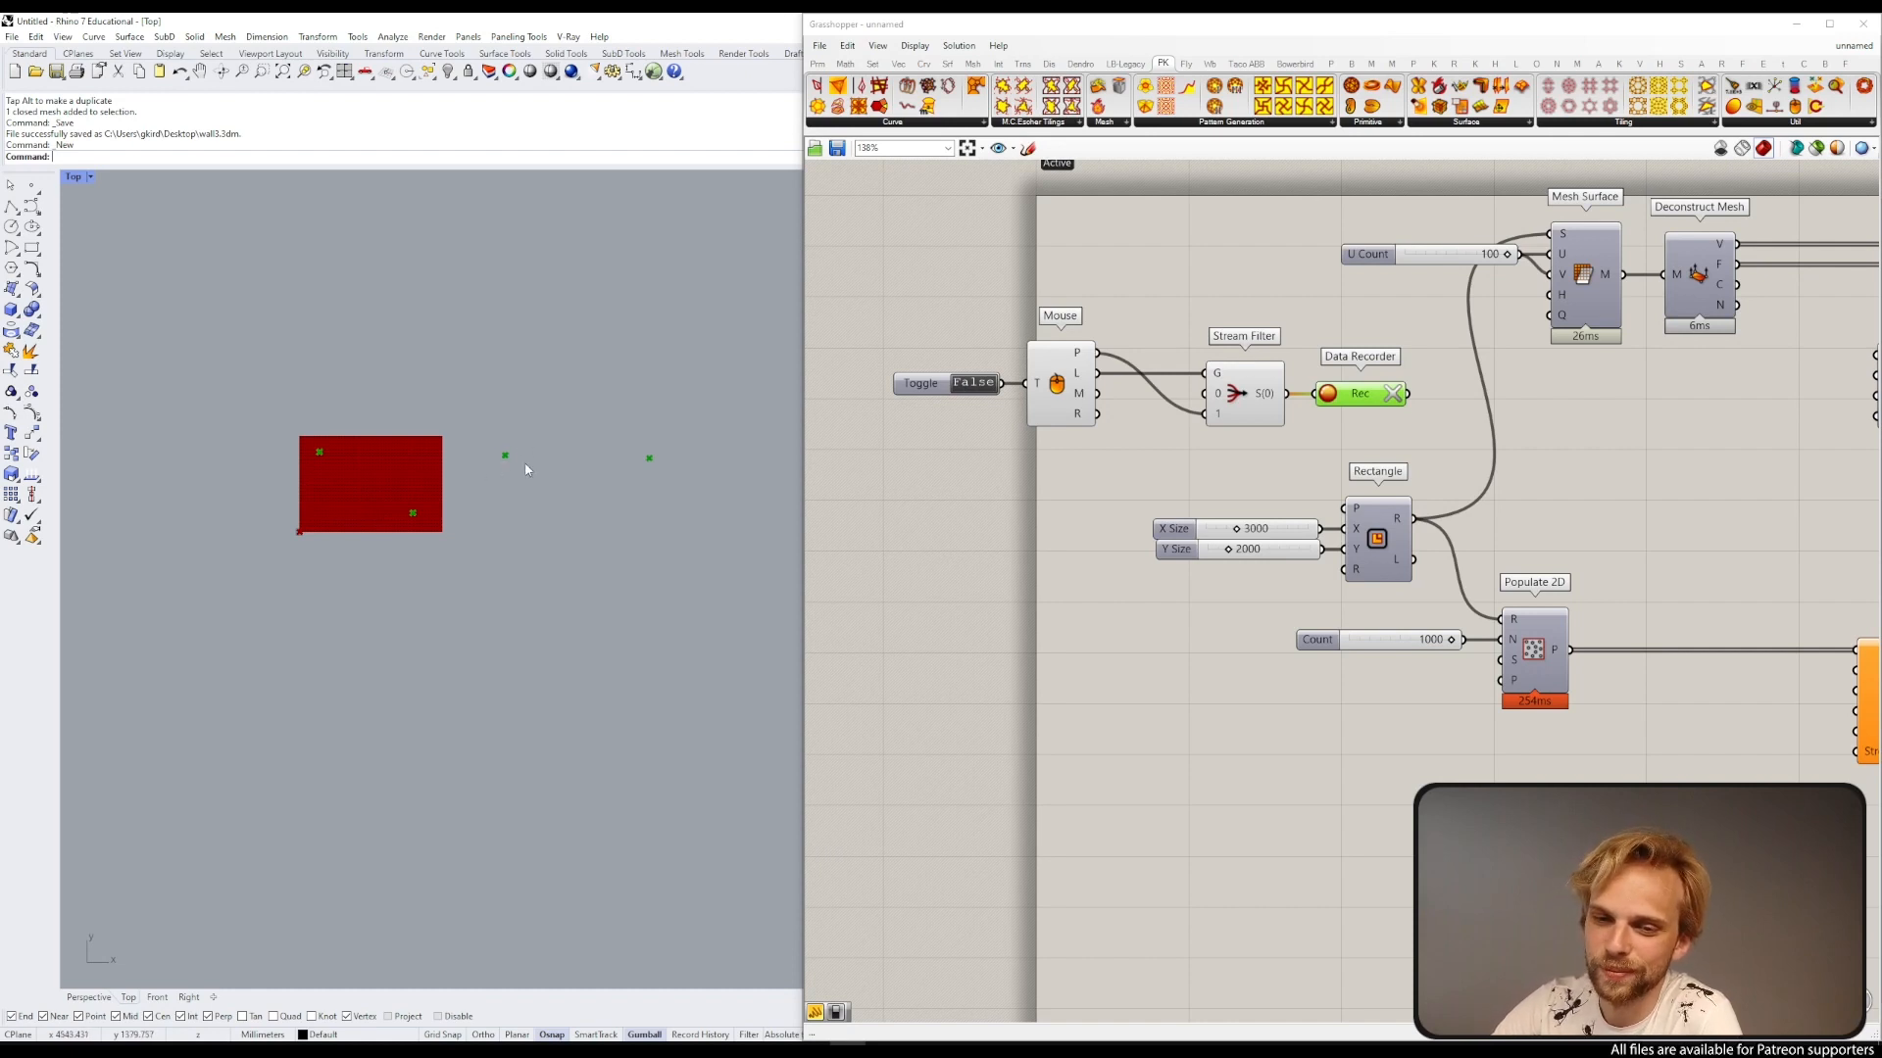
Step: Rearrange the canvas, moving the Rectangle and Populate 2D group down and the Mouse, Stream Filter and Data Recorder group into place
{"action": "right_click_drag", "start_coordinate": [343, 478], "coordinate": [446, 463]}
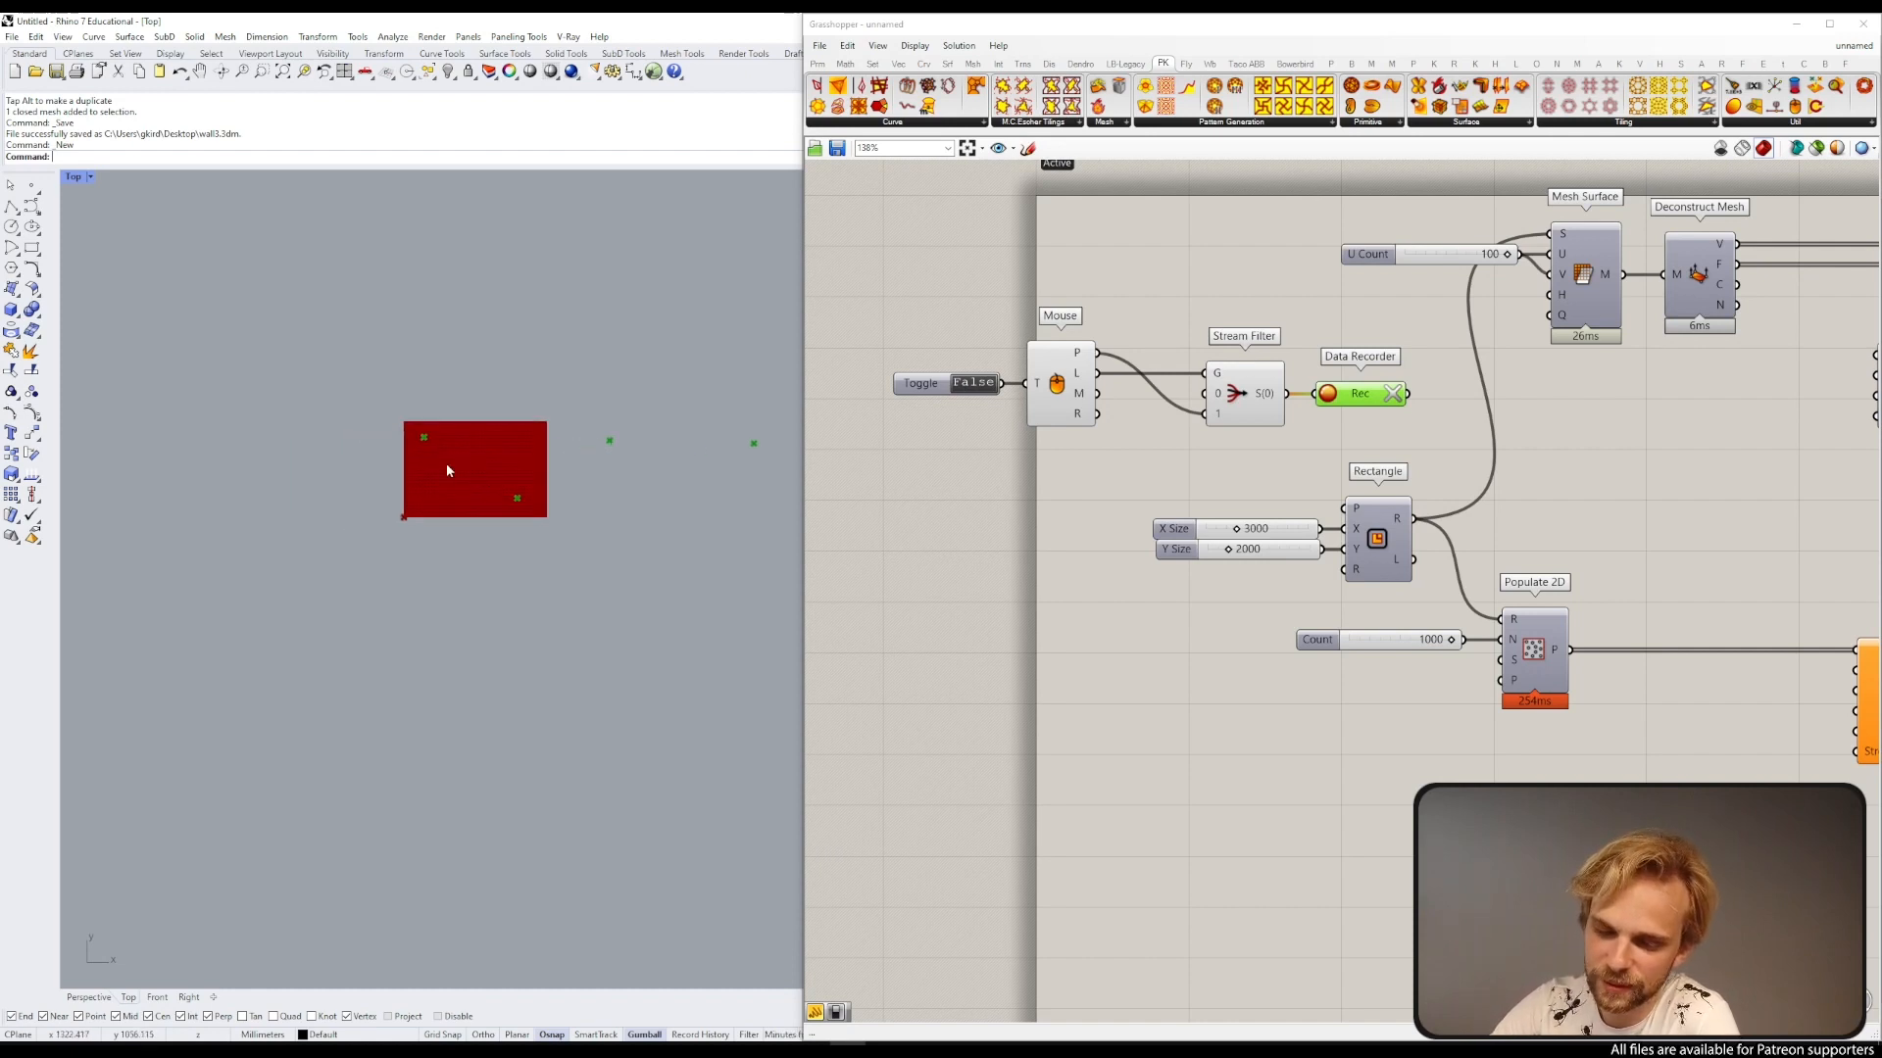
{"action": "scroll", "coordinate": [419, 465], "scroll_direction": "up", "scroll_amount": 6}
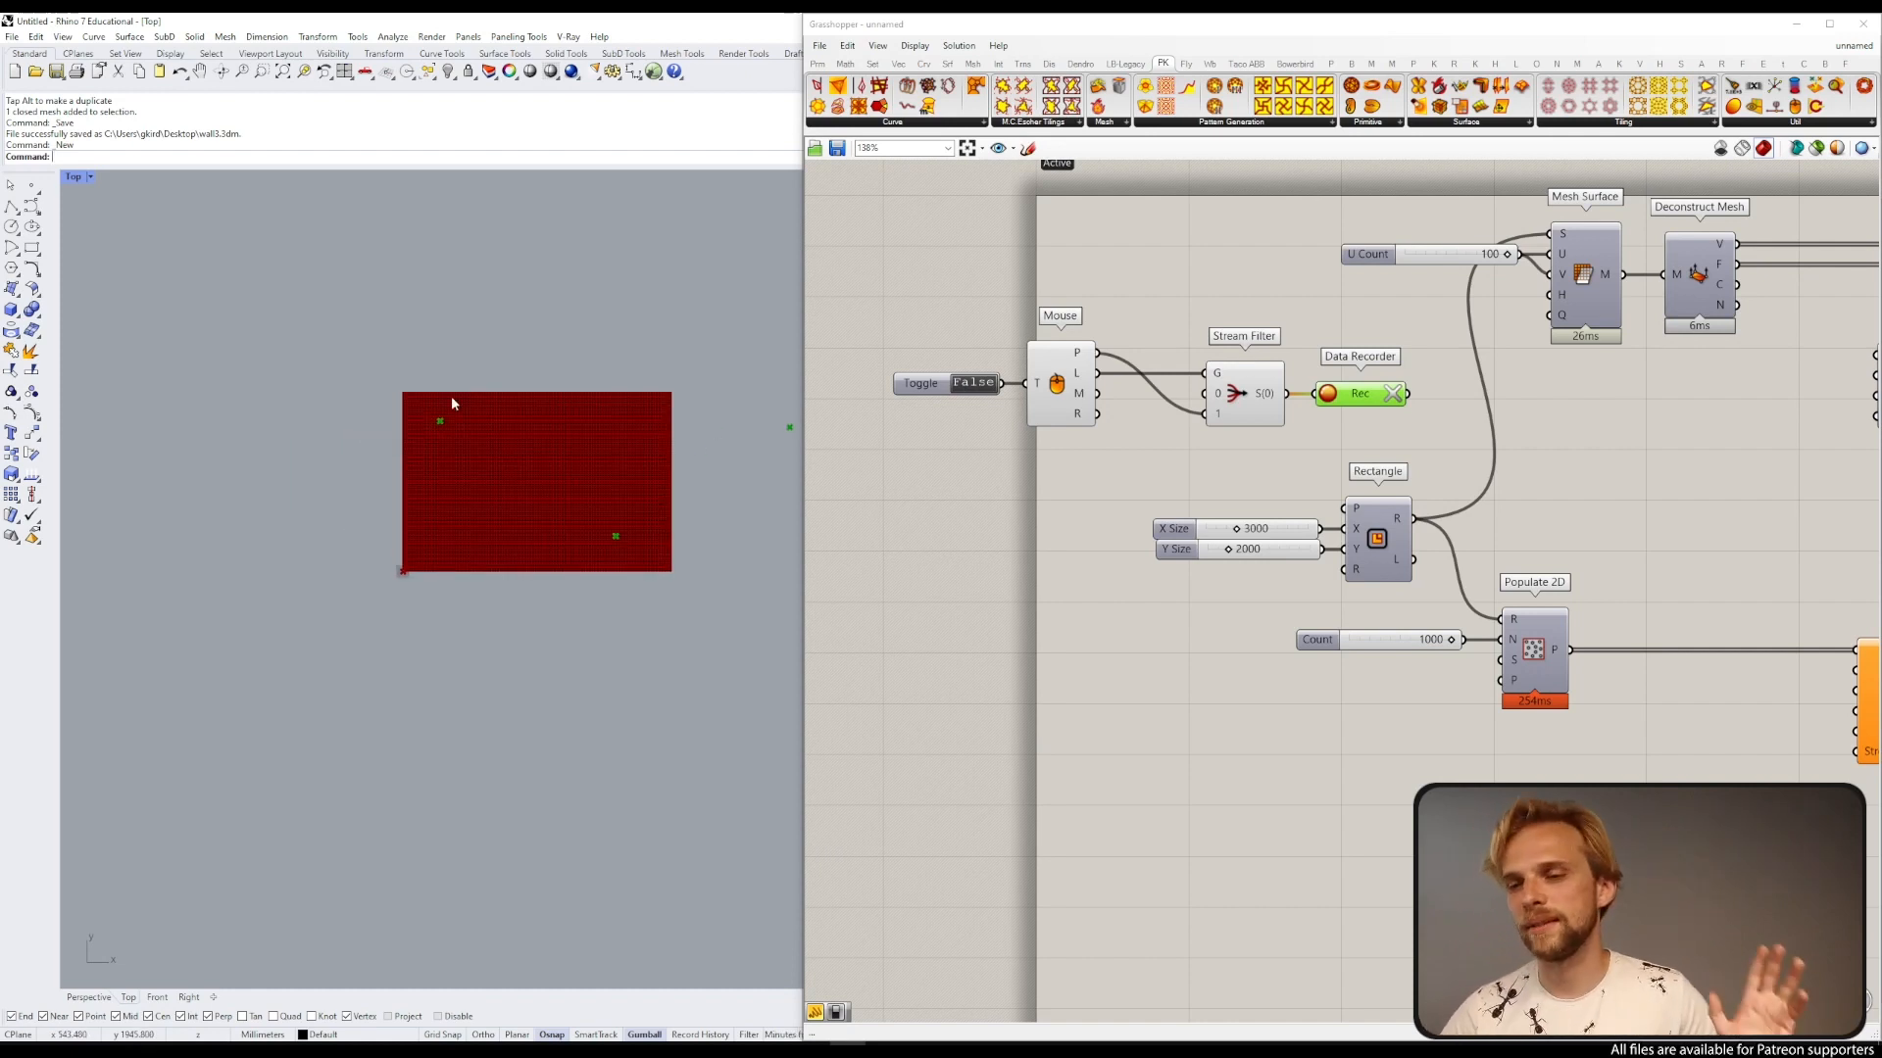
{"action": "right_click_drag", "start_coordinate": [1386, 406], "coordinate": [1189, 366]}
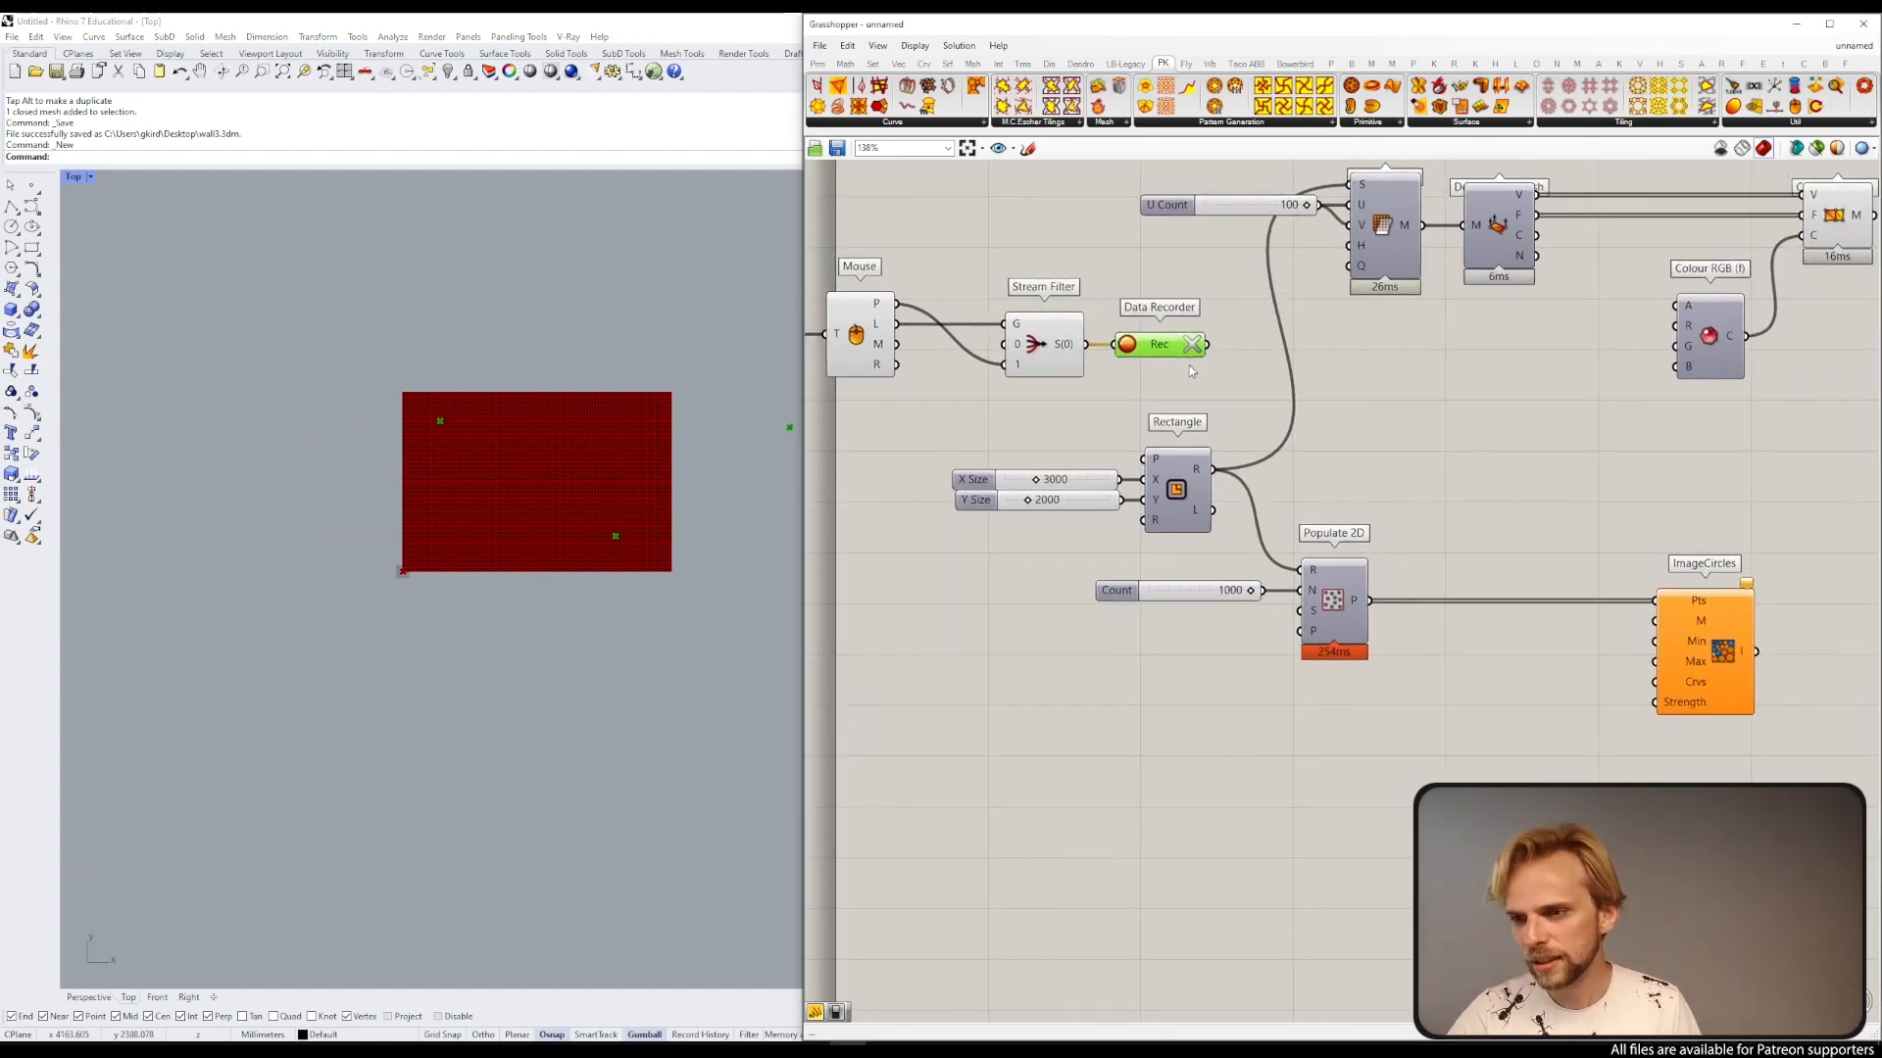
{"action": "scroll", "coordinate": [1339, 591], "scroll_direction": "down", "scroll_amount": 3}
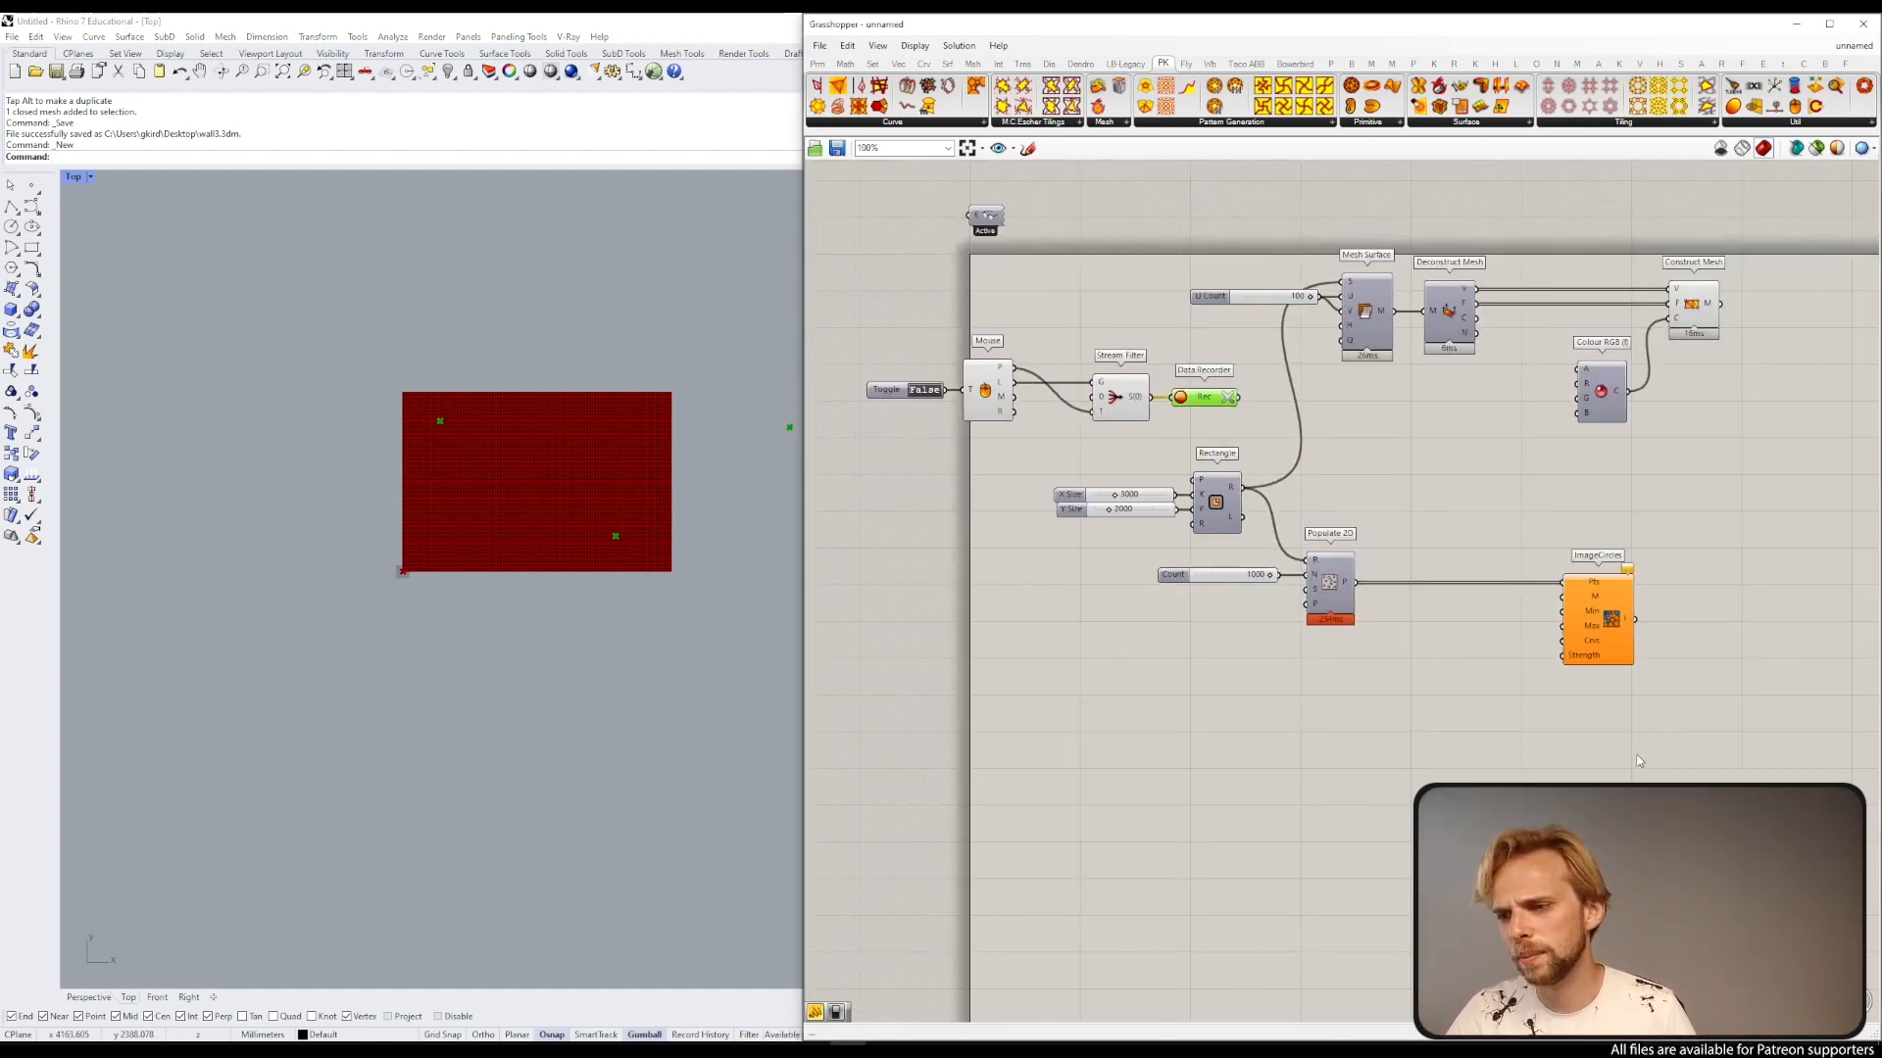
{"action": "left_click_drag", "start_coordinate": [1676, 767], "coordinate": [1032, 489]}
{"action": "left_click_drag", "start_coordinate": [1223, 544], "coordinate": [1250, 633]}
{"action": "left_click", "coordinate": [1261, 509]}
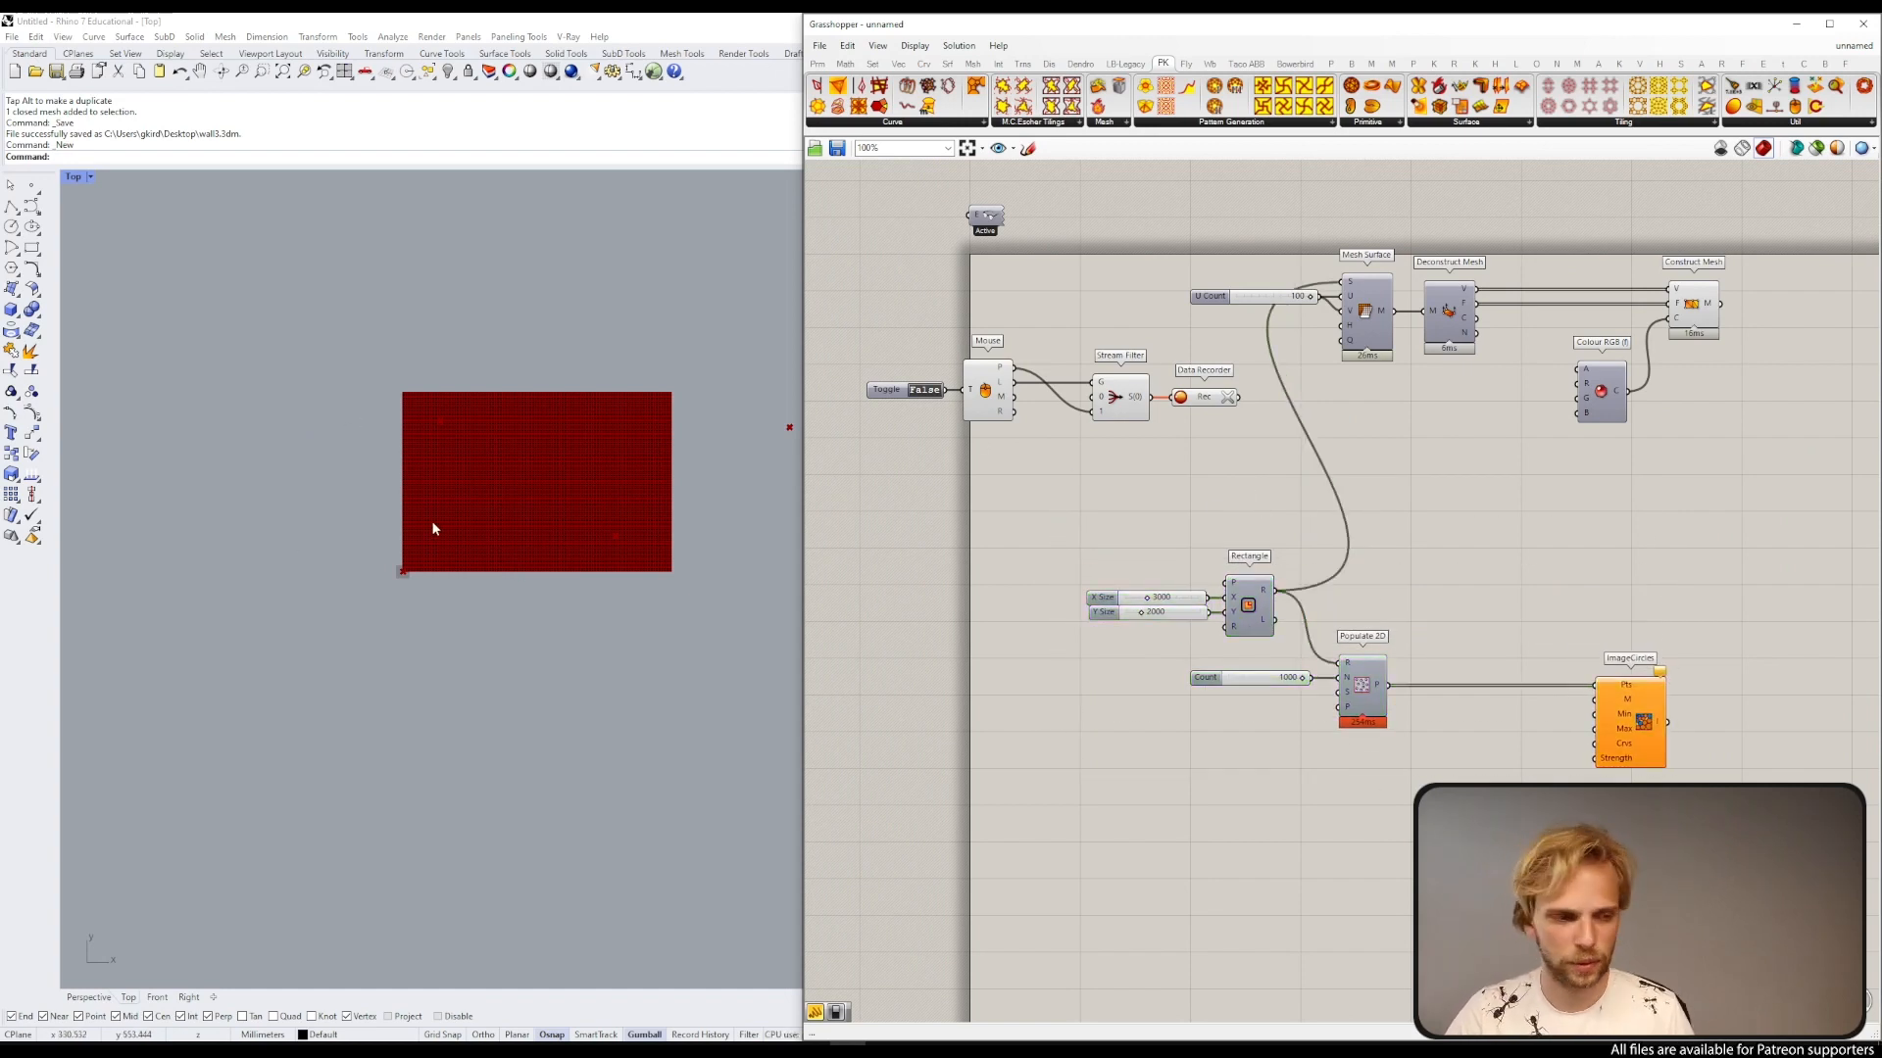
{"action": "scroll", "coordinate": [1389, 303], "scroll_direction": "up", "scroll_amount": 1}
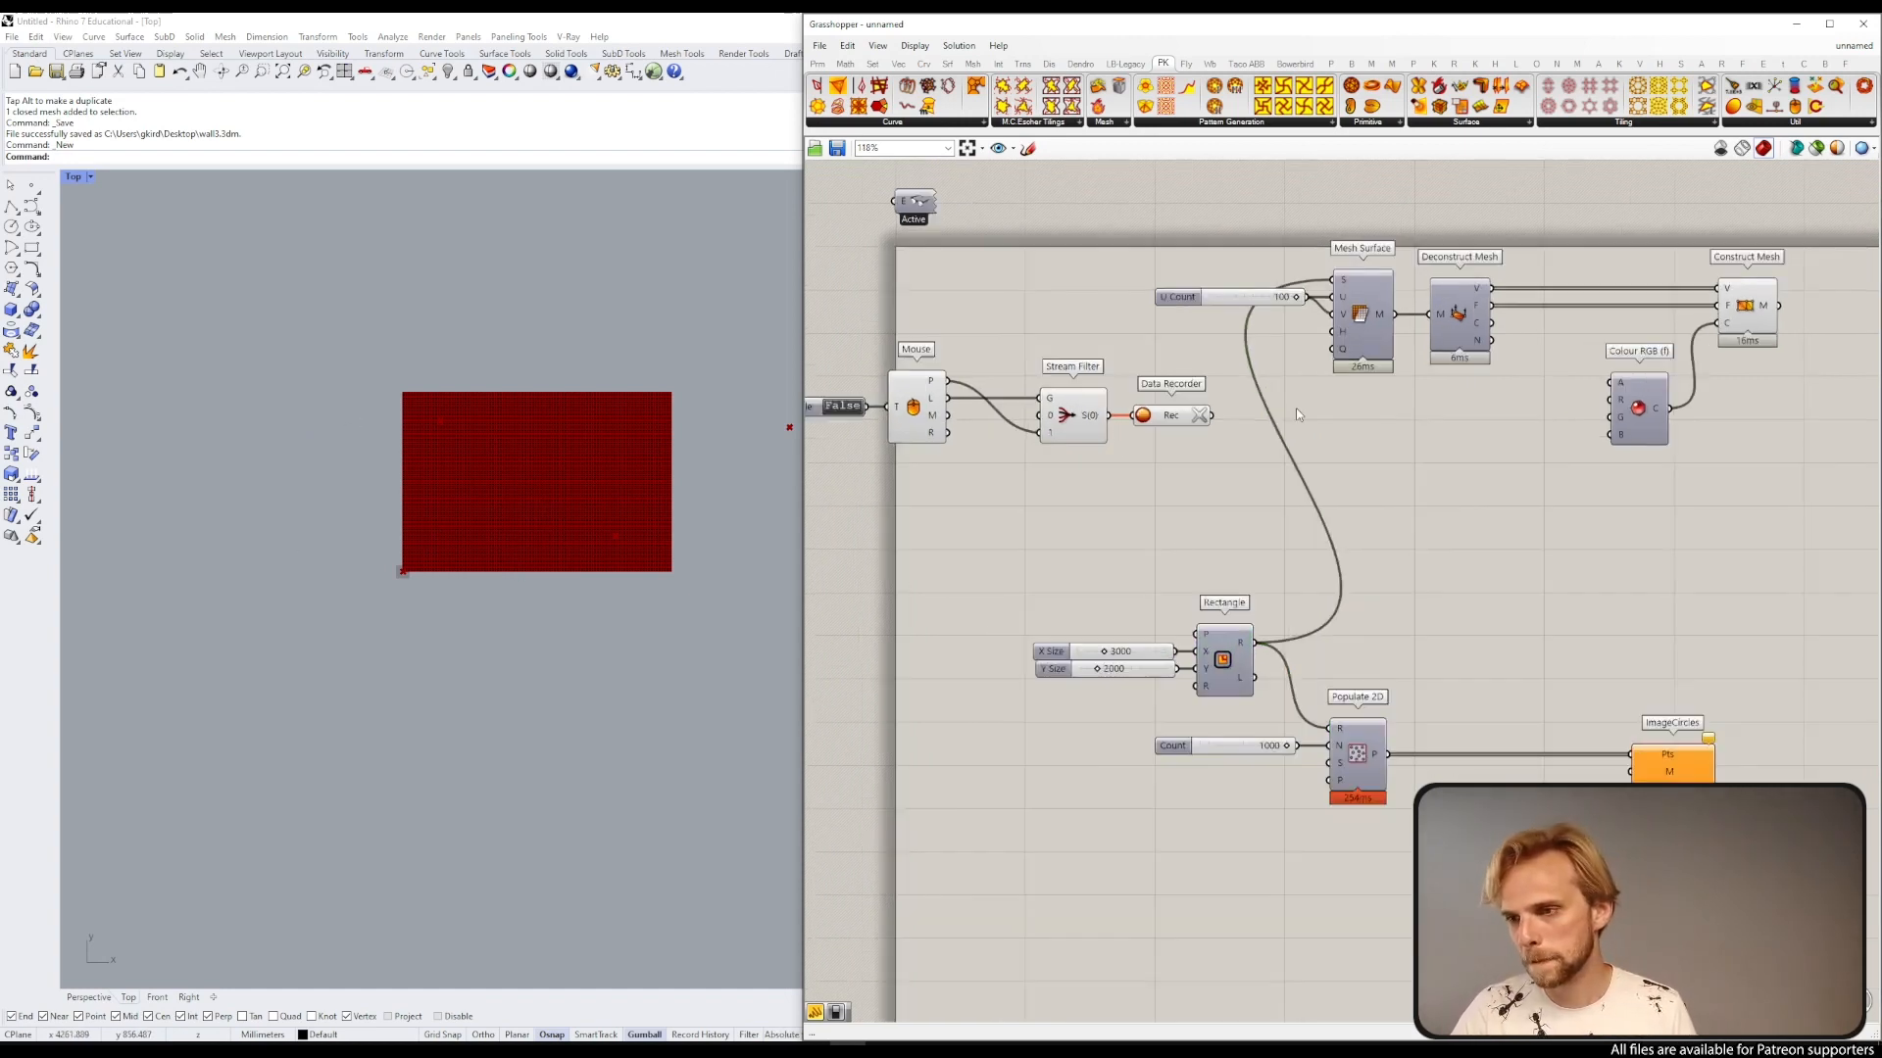
{"action": "left_click_drag", "start_coordinate": [1166, 564], "coordinate": [803, 355]}
{"action": "left_click_drag", "start_coordinate": [1073, 422], "coordinate": [1181, 534]}
{"action": "right_click_drag", "start_coordinate": [1436, 489], "coordinate": [1406, 487]}
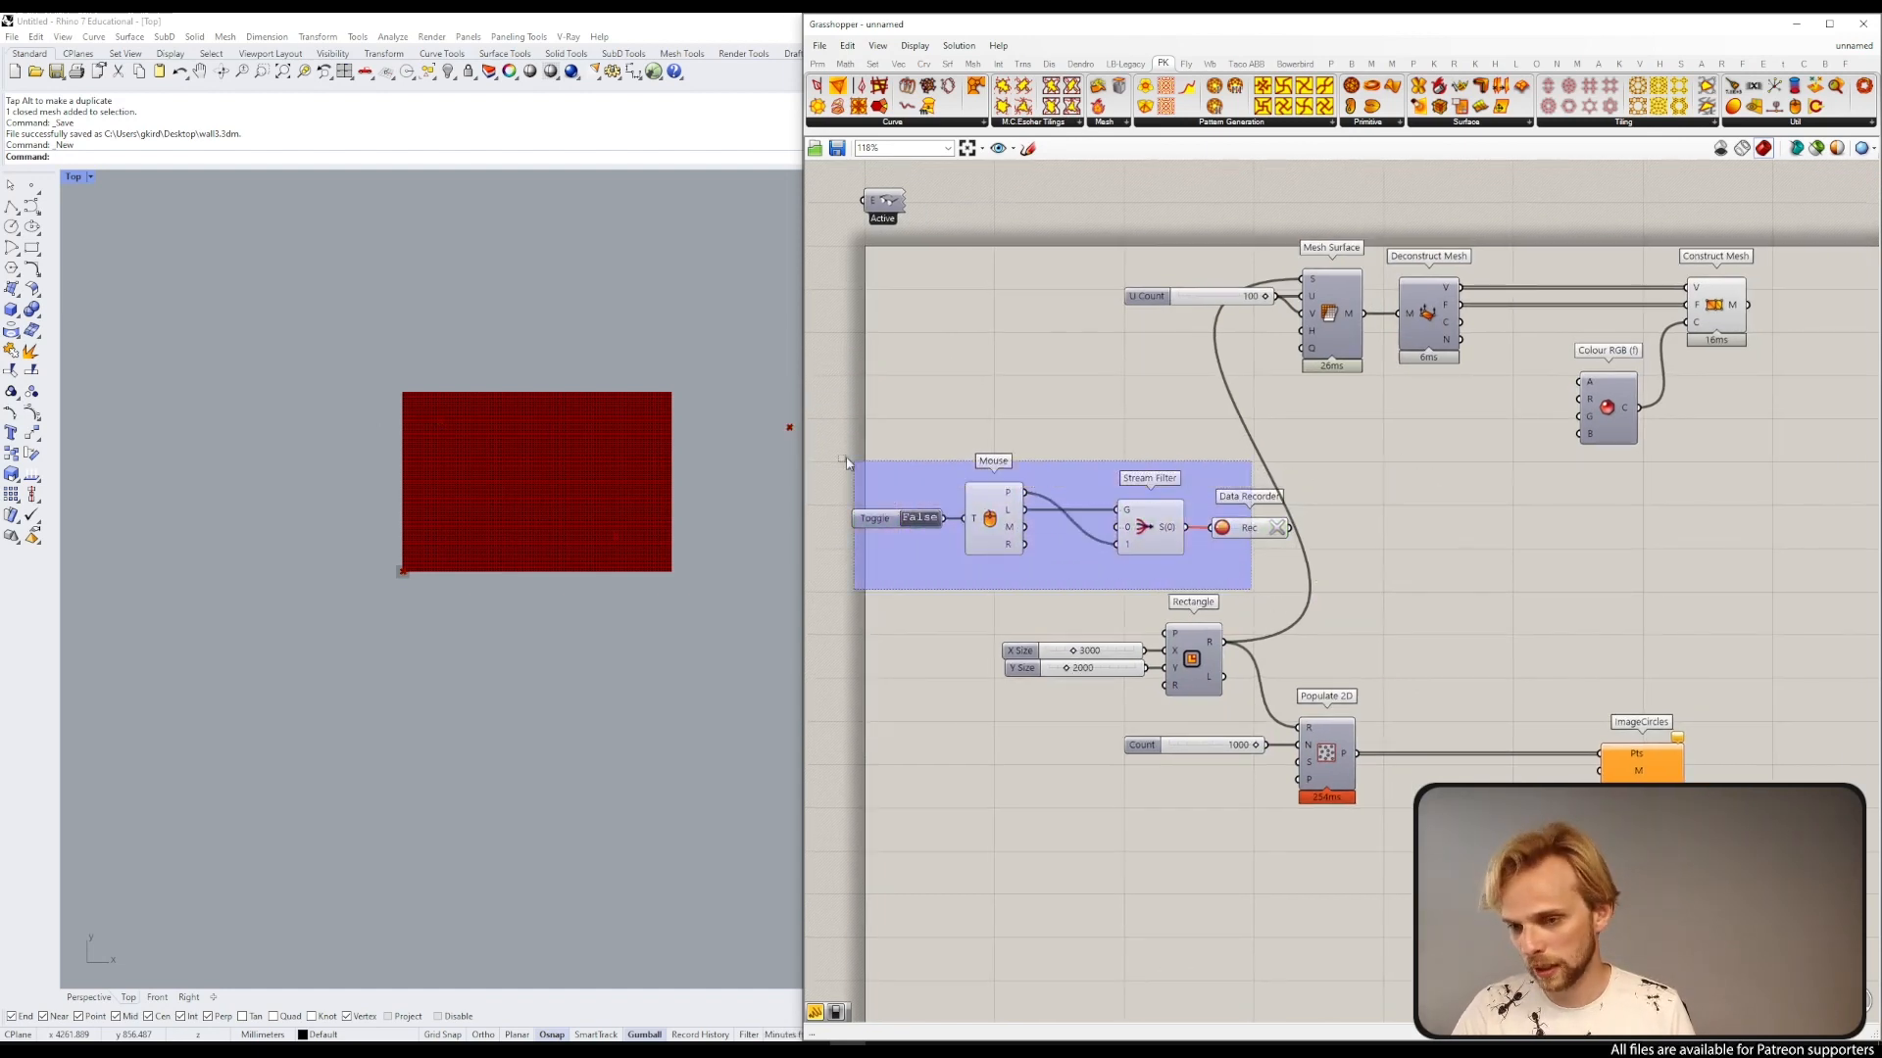
{"action": "left_click_drag", "start_coordinate": [1181, 544], "coordinate": [1174, 472]}
{"action": "left_click", "coordinate": [1487, 397]}
{"action": "right_click_drag", "start_coordinate": [1499, 389], "coordinate": [1444, 412]}
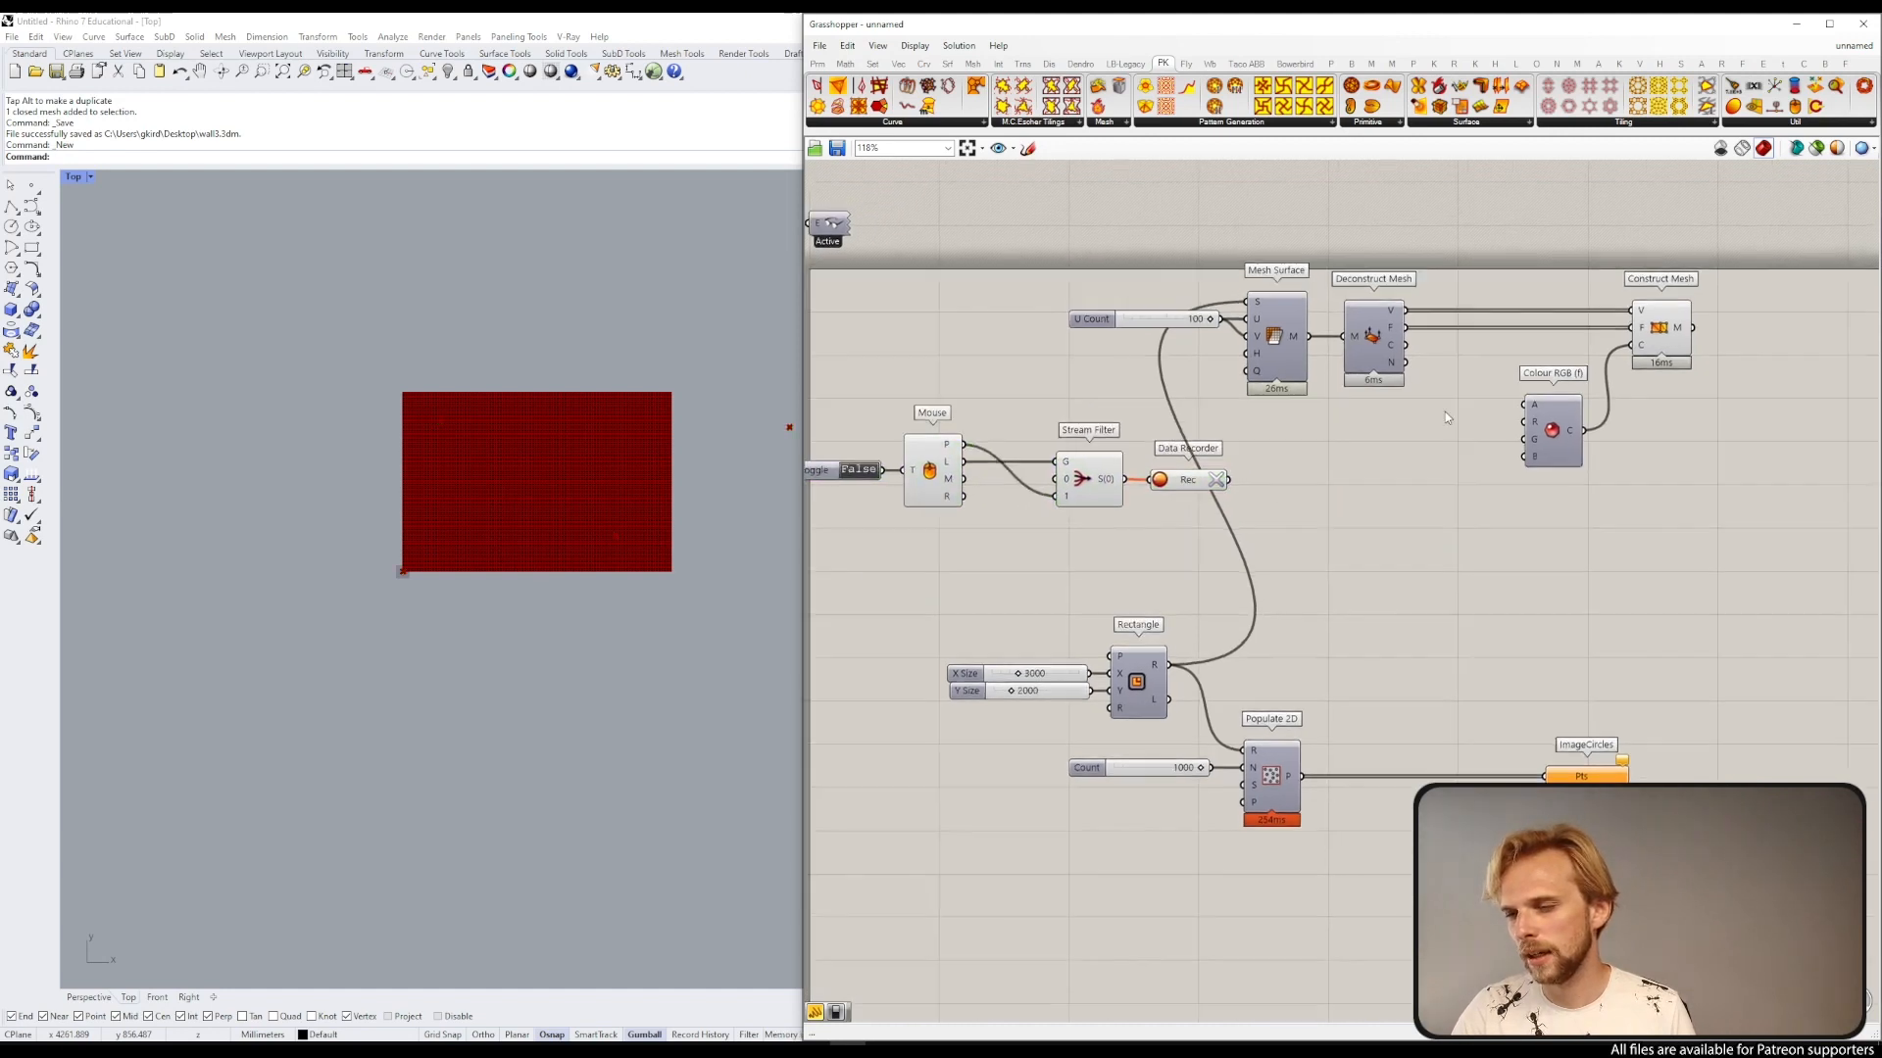
Step: Add a Pull Point component beside the mesh components and wire the Deconstruct Mesh vertices into its point input
{"action": "double_click", "coordinate": [1445, 413]}
{"action": "type", "text": "pull point"}
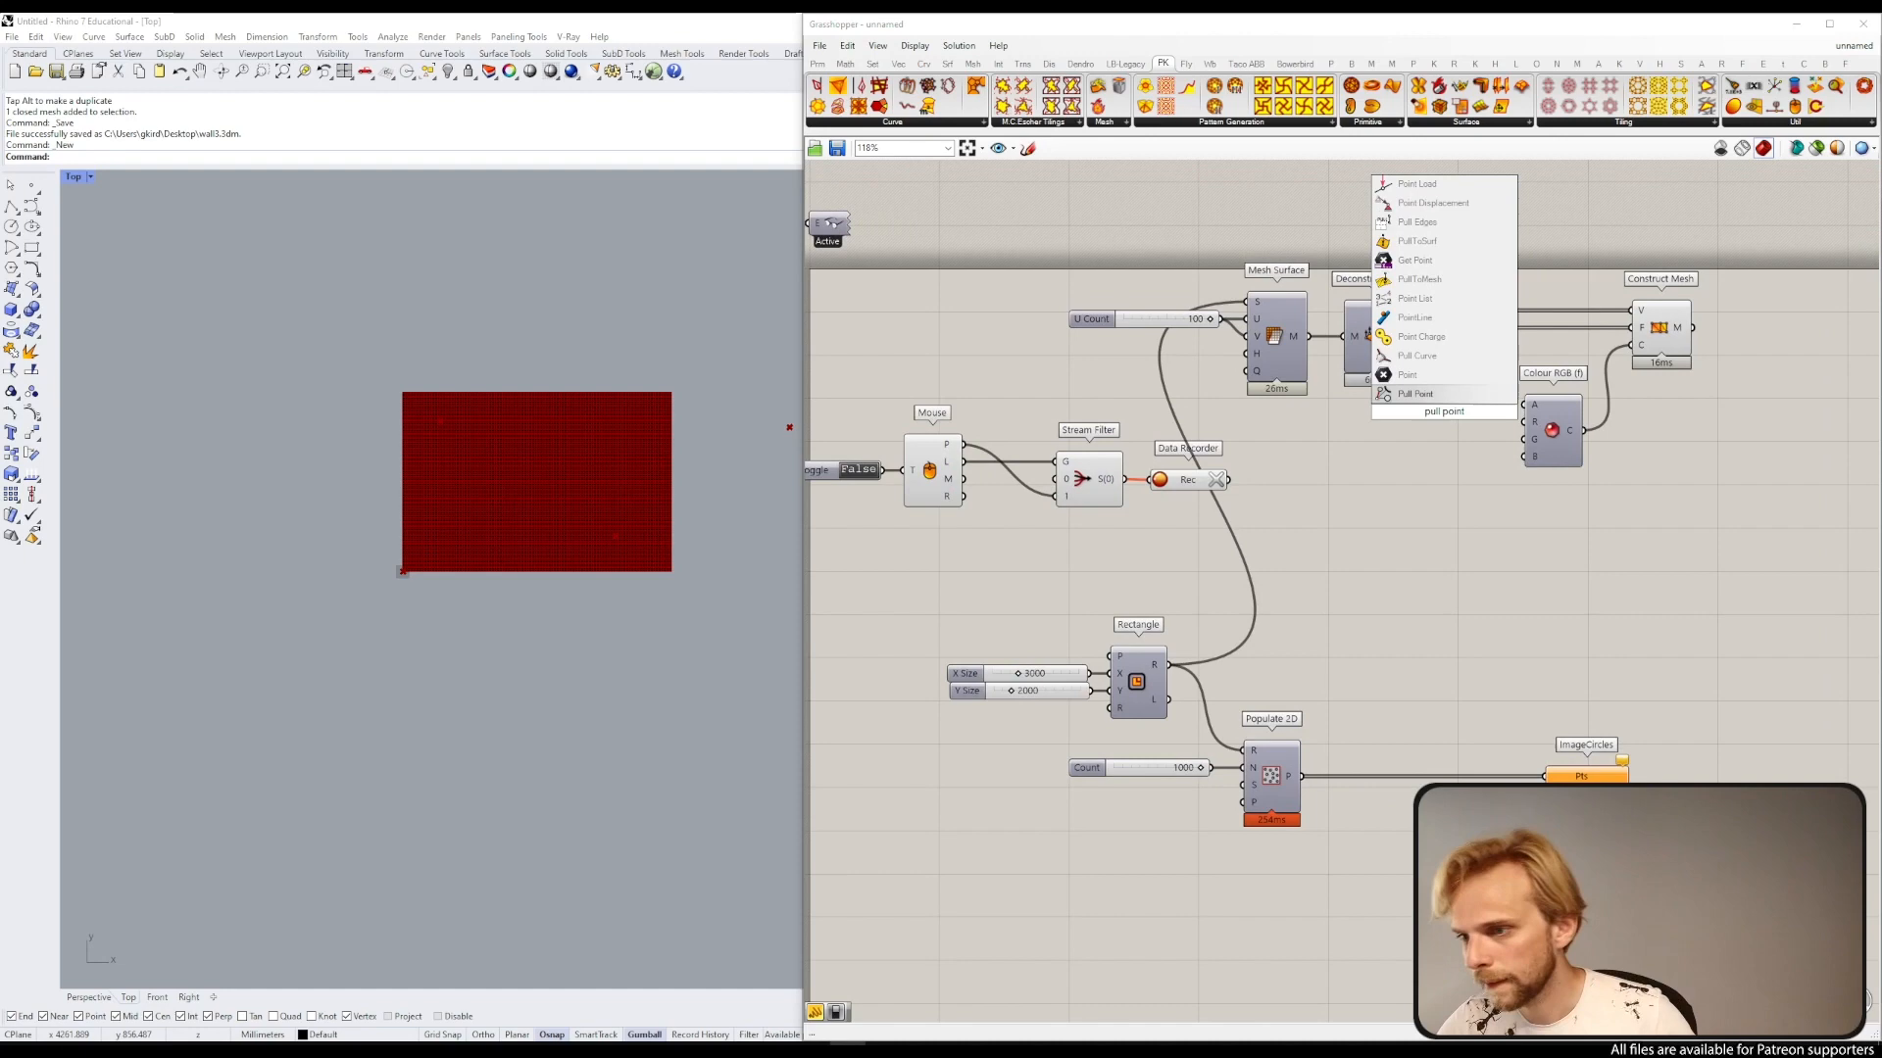
{"action": "key", "text": "Return"}
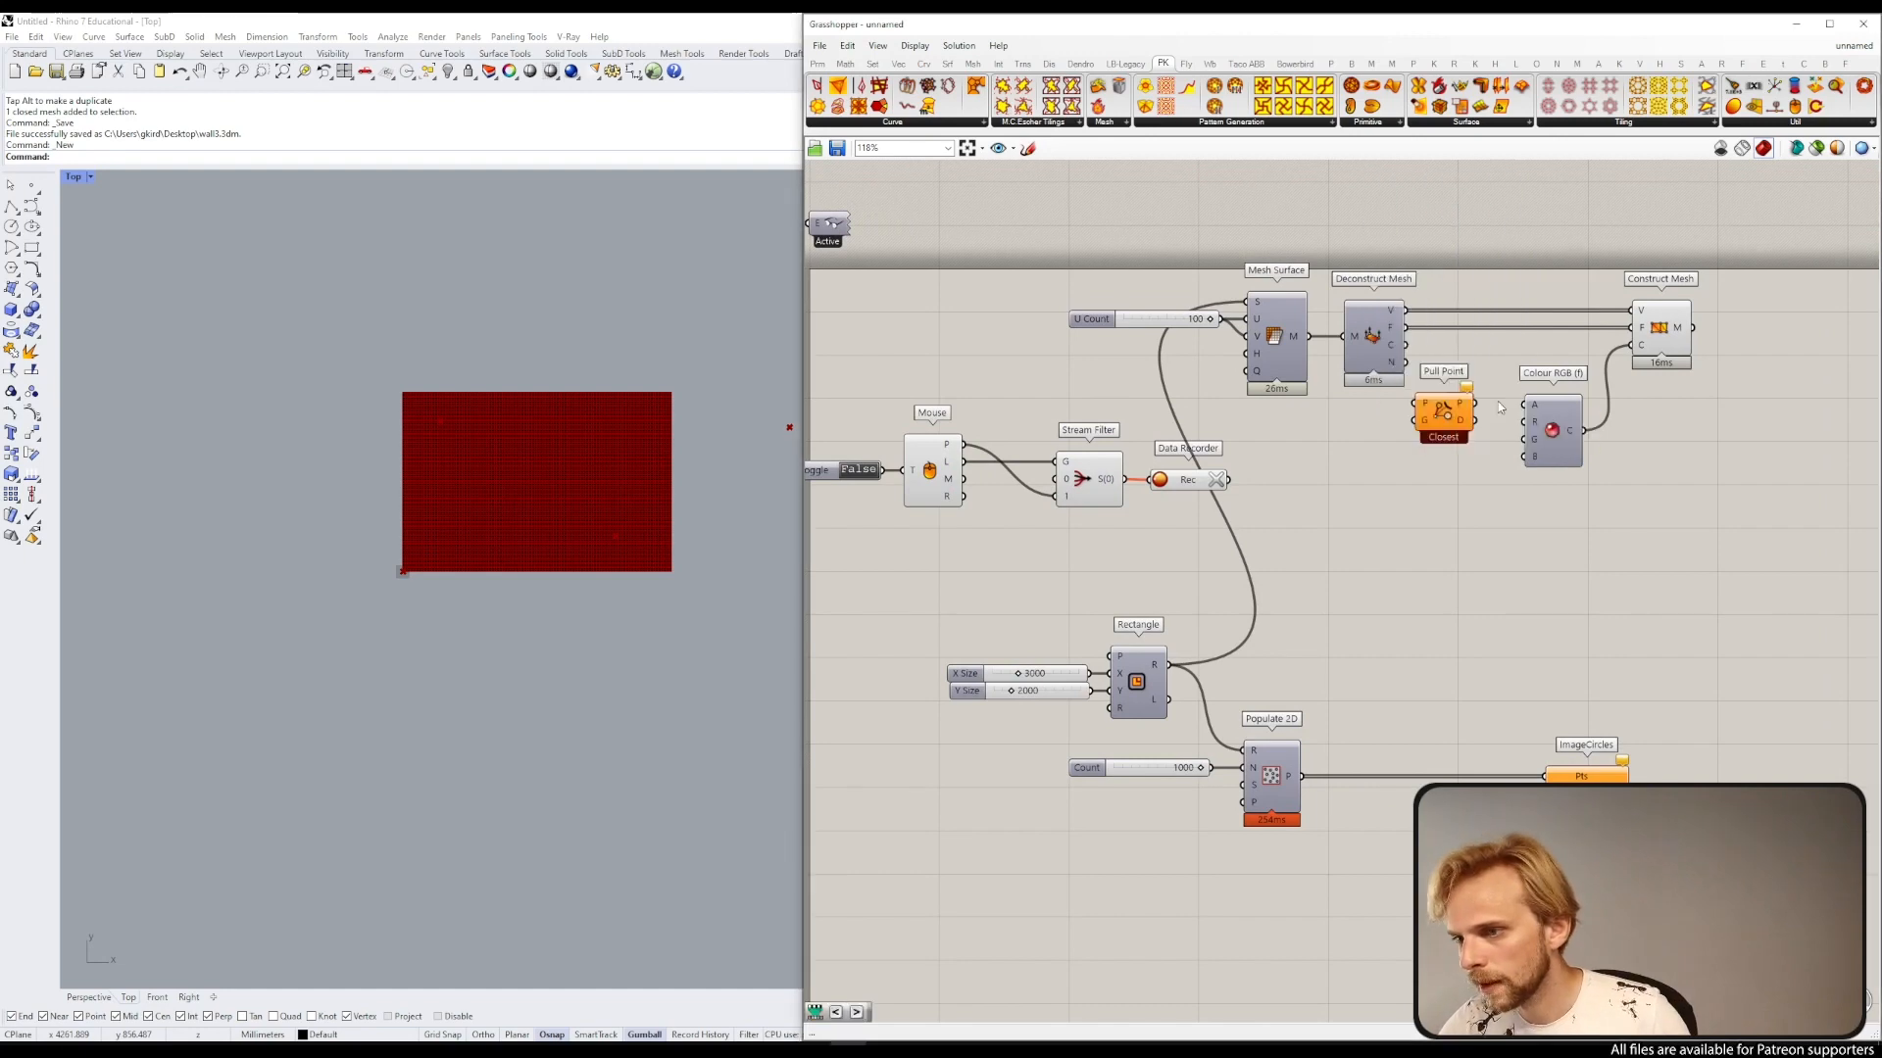
{"action": "right_click_drag", "start_coordinate": [1729, 483], "coordinate": [1508, 530]}
{"action": "left_click_drag", "start_coordinate": [1507, 530], "coordinate": [1328, 363]}
{"action": "left_click_drag", "start_coordinate": [1341, 453], "coordinate": [1483, 443]}
{"action": "left_click", "coordinate": [1679, 421]}
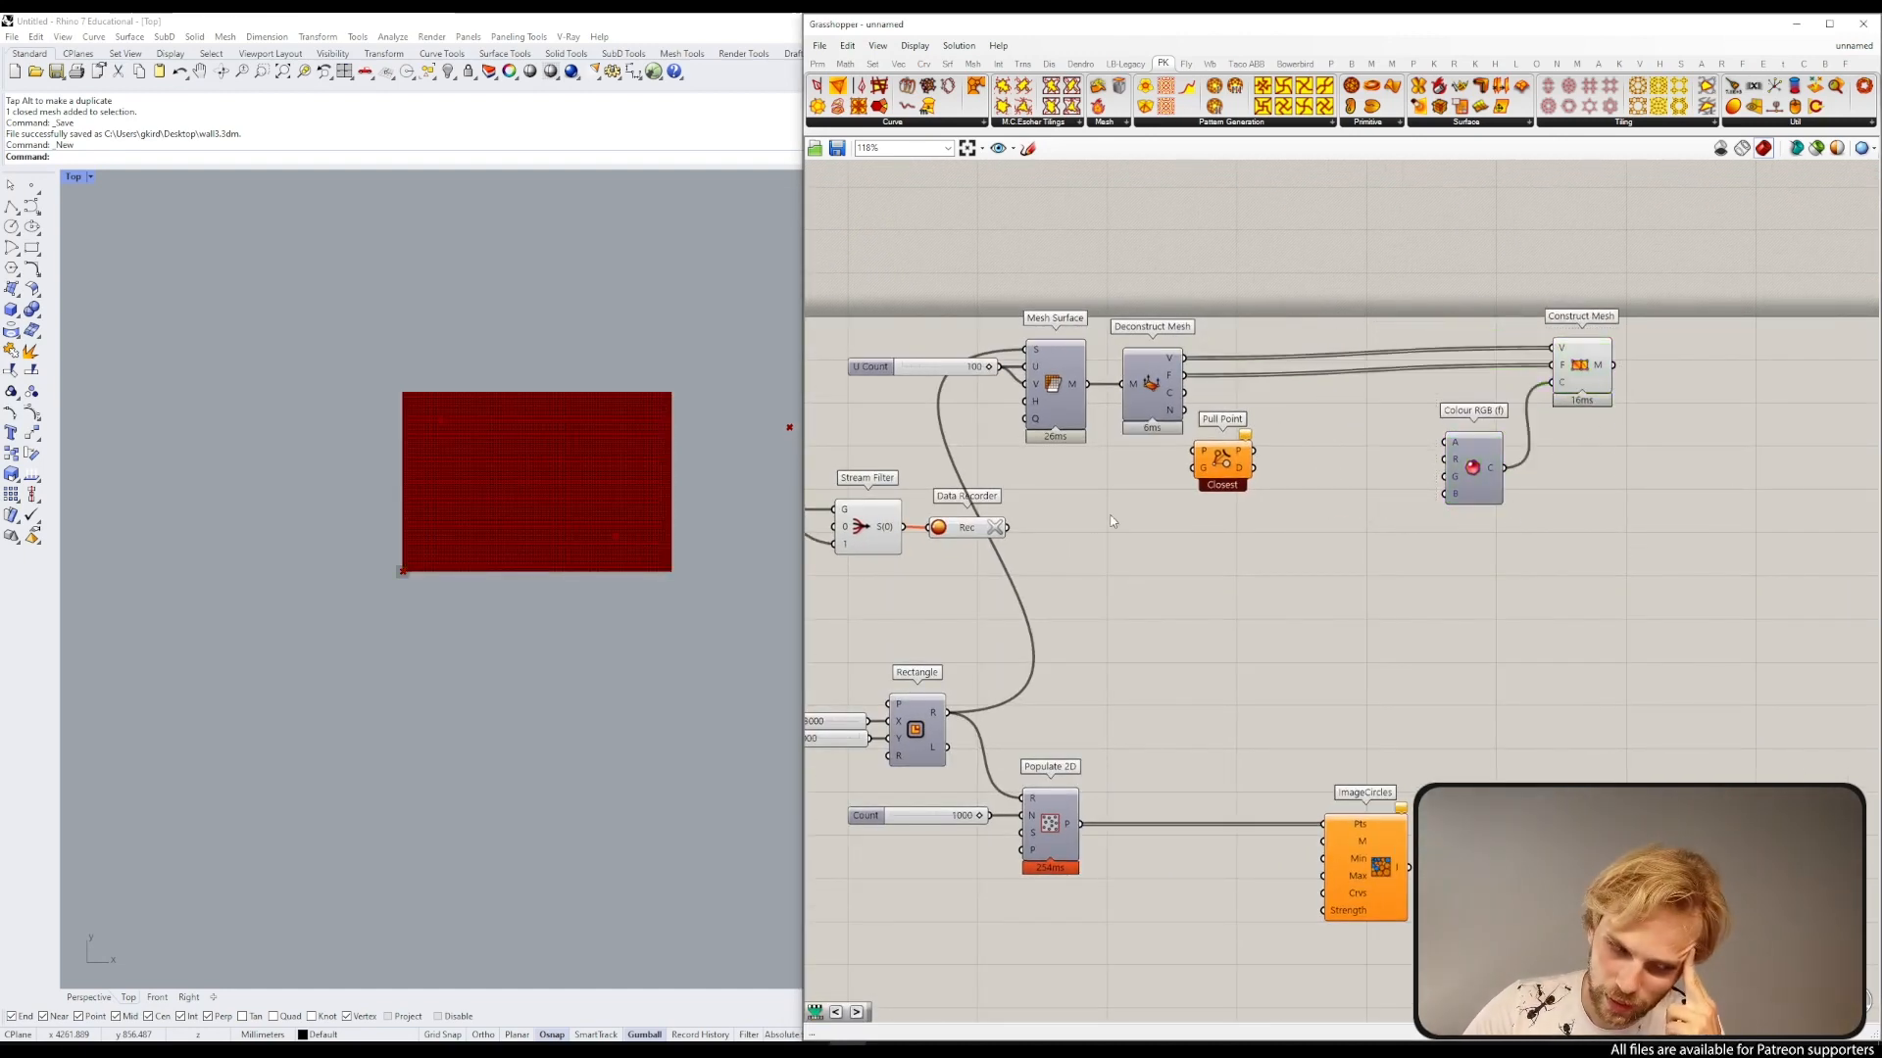
Step: Connect the Data Recorder output to Pull Point's geometry input
{"action": "left_click_drag", "start_coordinate": [1227, 468], "coordinate": [1250, 495]}
{"action": "scroll", "coordinate": [1143, 354], "scroll_direction": "up", "scroll_amount": 3}
{"action": "left_click_drag", "start_coordinate": [1194, 377], "coordinate": [1274, 622]}
{"action": "left_click", "coordinate": [1313, 497]}
{"action": "scroll", "coordinate": [1197, 424], "scroll_direction": "down", "scroll_amount": 4}
{"action": "right_click_drag", "start_coordinate": [1190, 487], "coordinate": [1151, 293]}
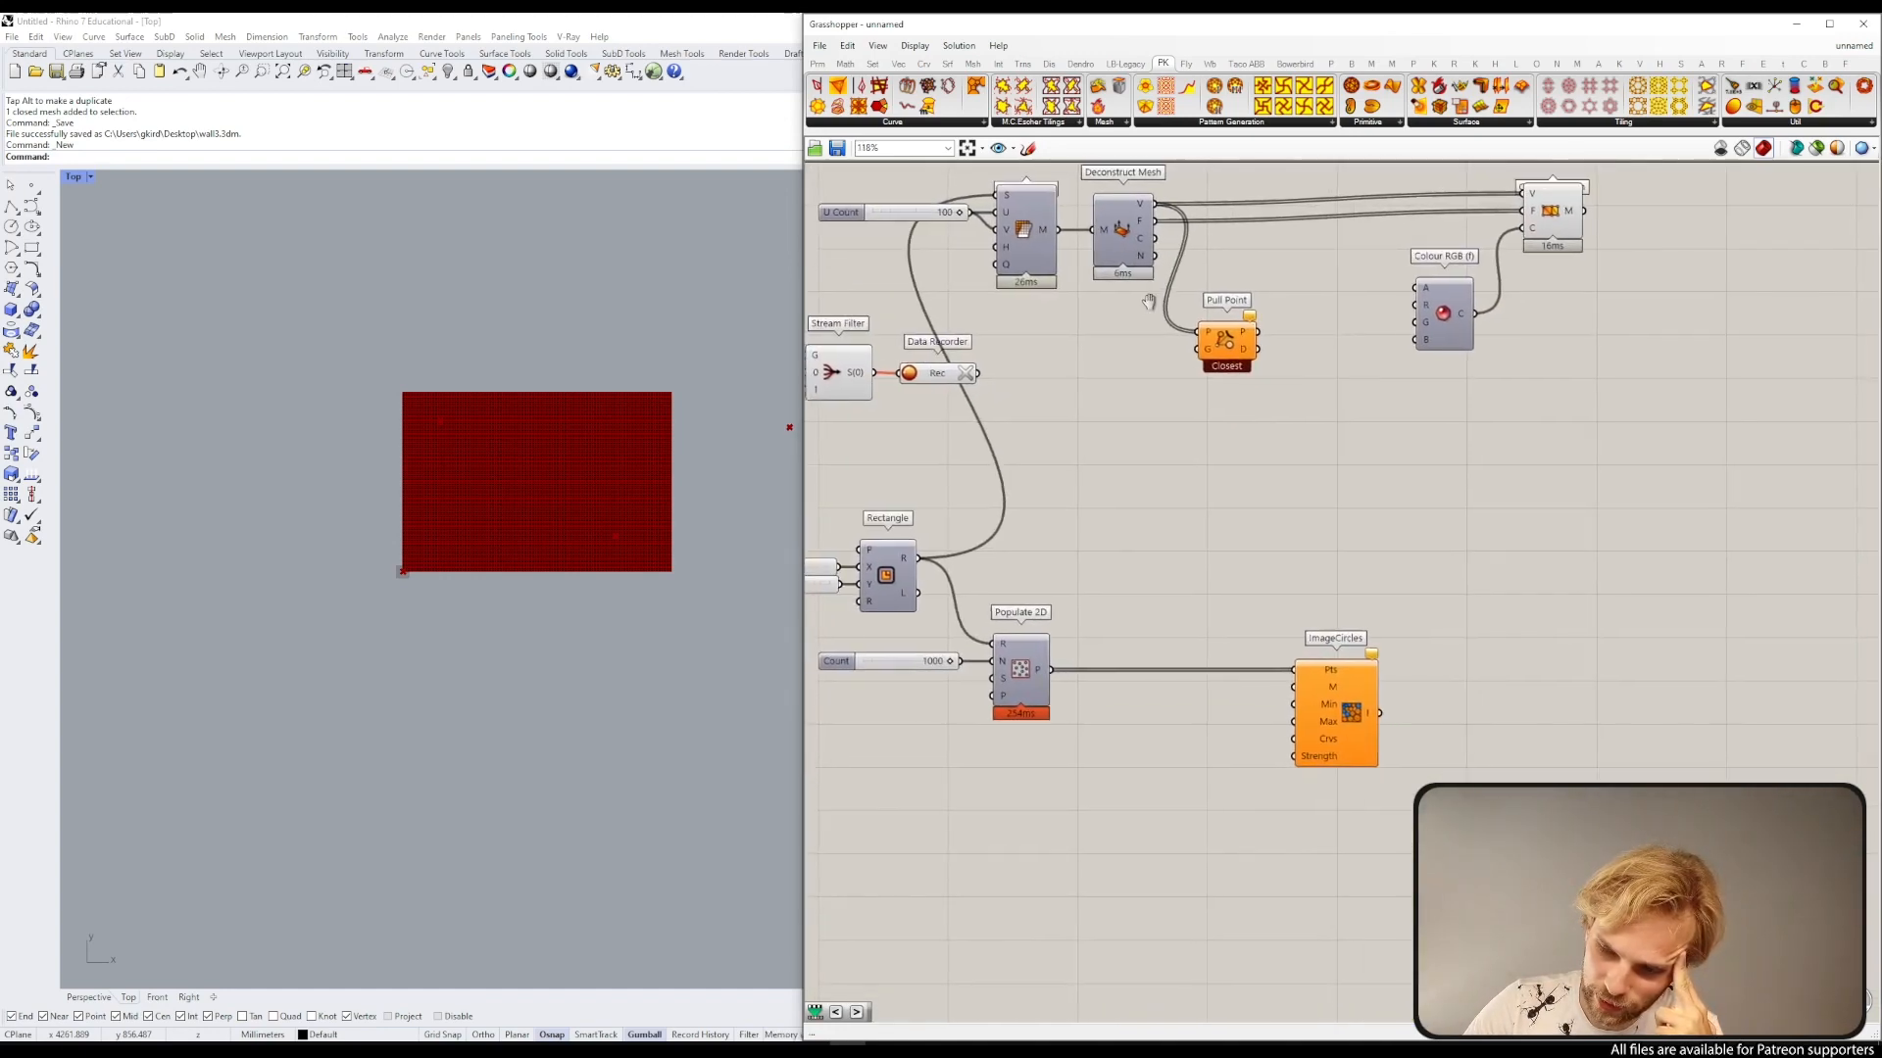
{"action": "scroll", "coordinate": [907, 365], "scroll_direction": "up", "scroll_amount": 2}
{"action": "left_click_drag", "start_coordinate": [1008, 382], "coordinate": [1371, 371]}
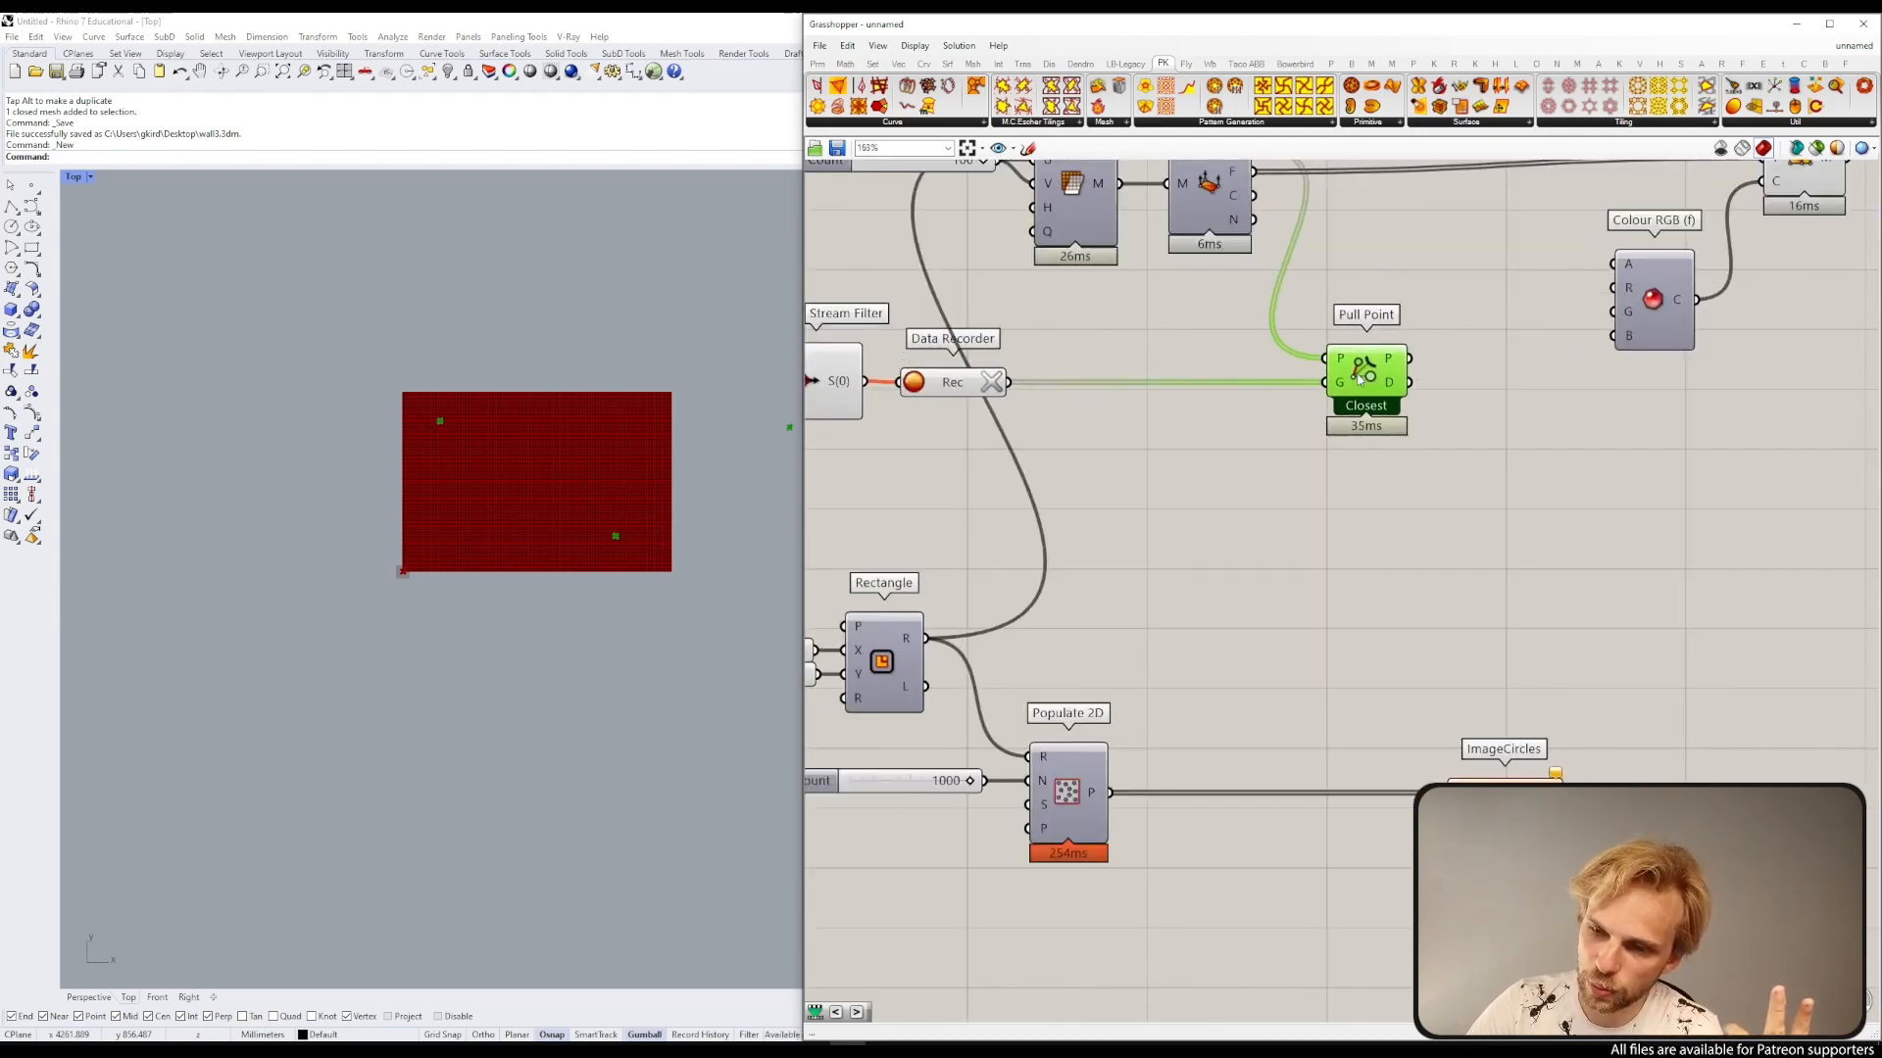
{"action": "left_click", "coordinate": [1449, 423]}
{"action": "right_click_drag", "start_coordinate": [1449, 423], "coordinate": [1361, 445]}
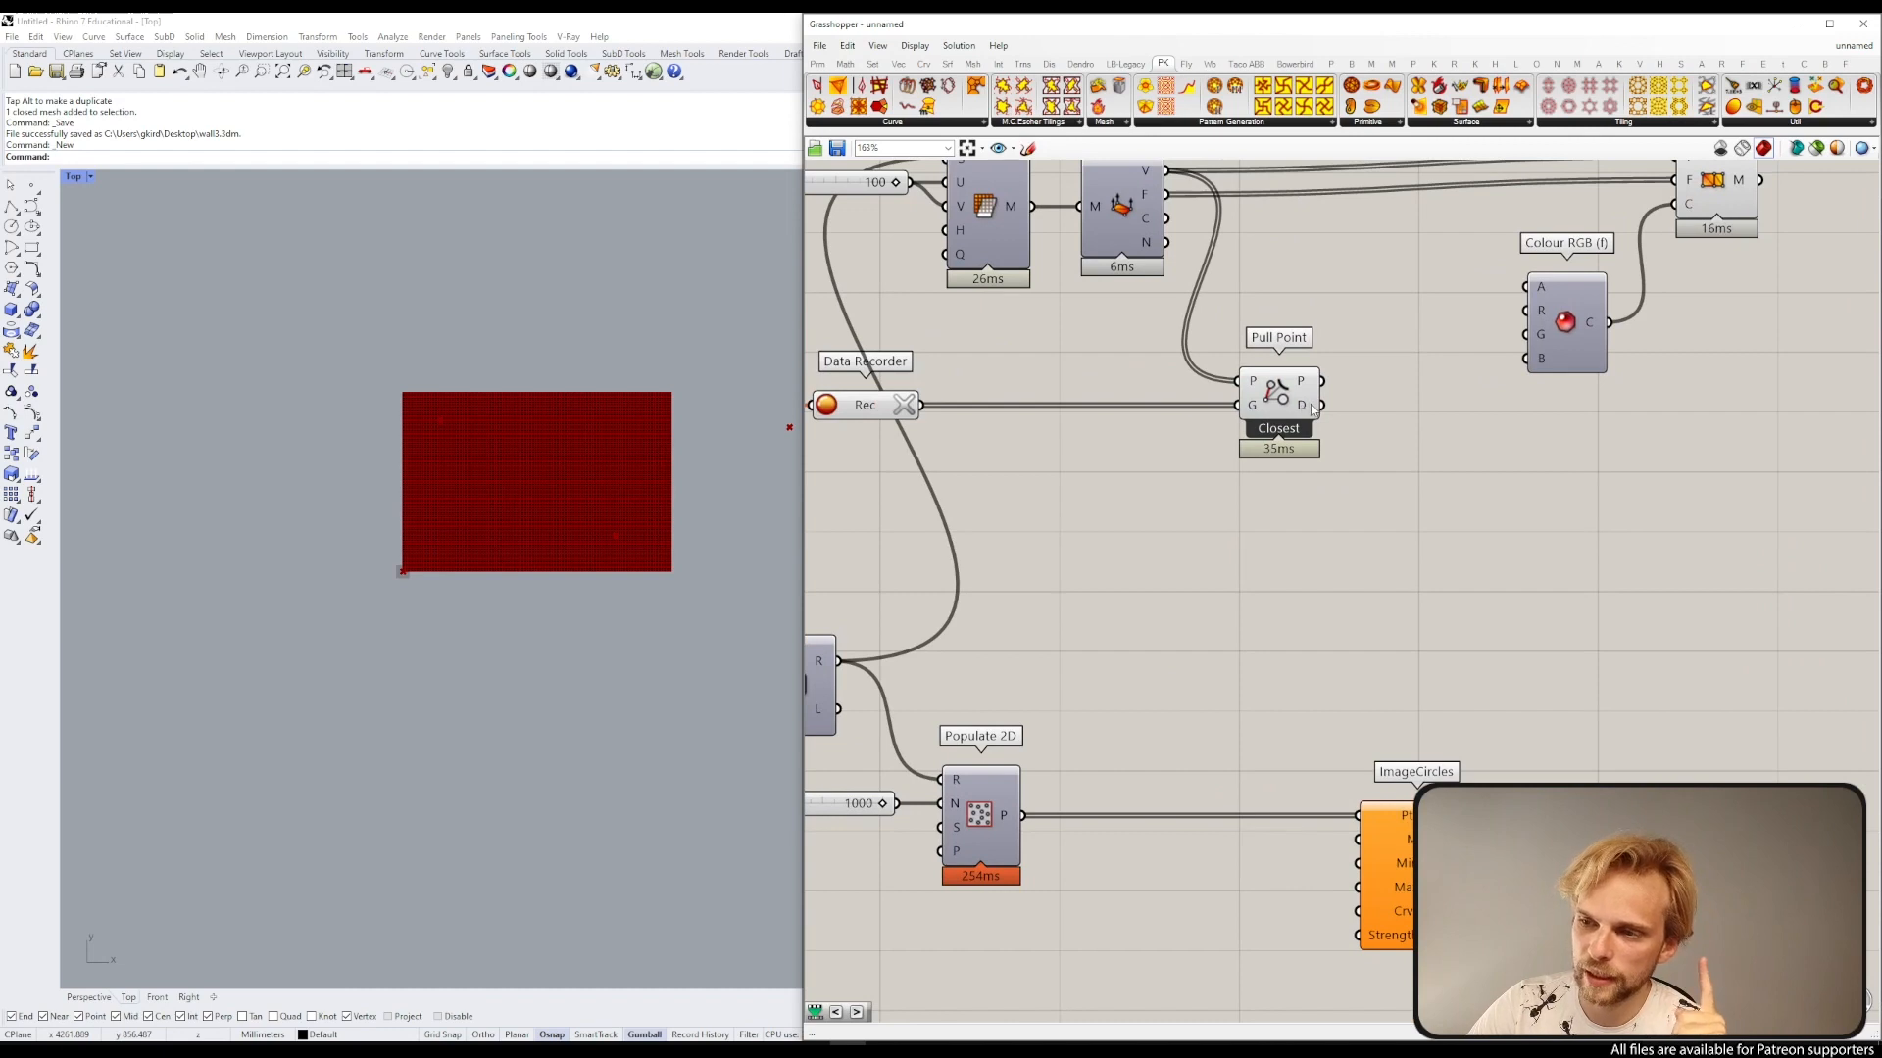
Step: Add a Remap Numbers component, tidy Colour RGB and Construct Mesh, and connect Pull Point's distance output to its value input
{"action": "double_click", "coordinate": [1426, 471]}
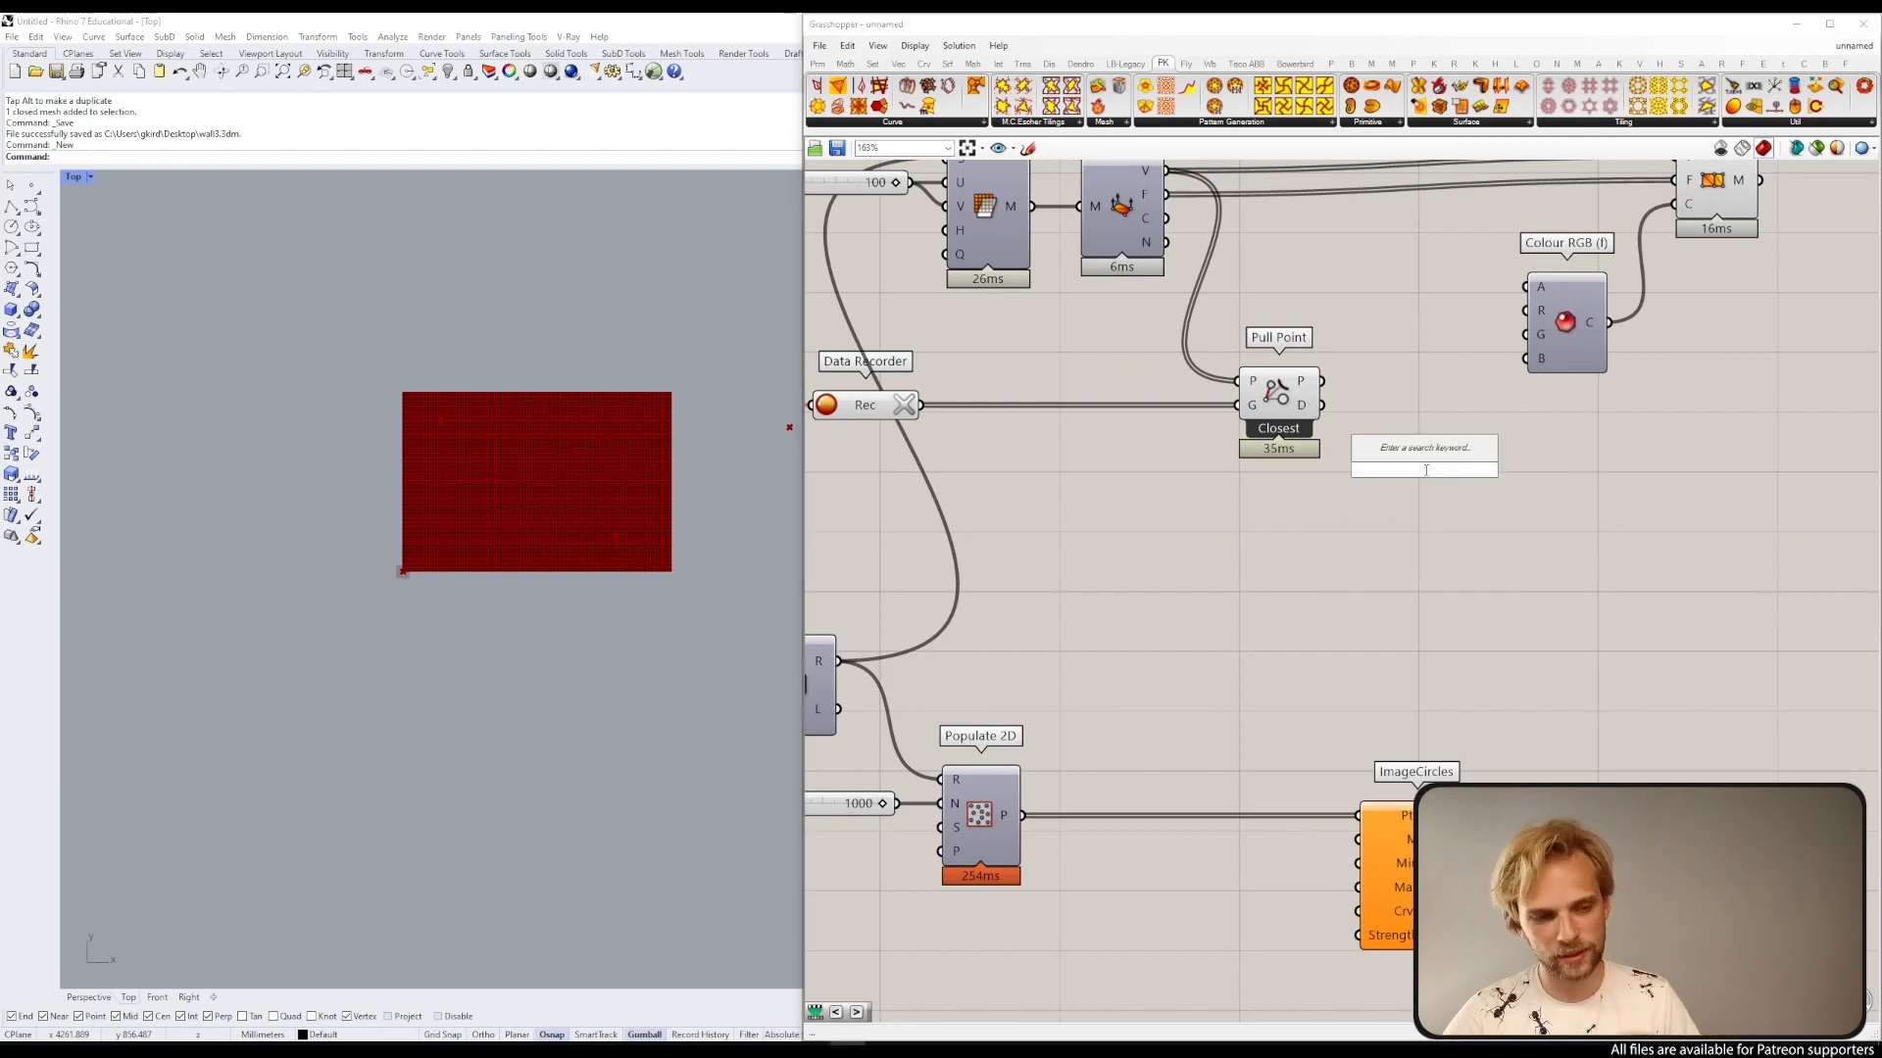
{"action": "type", "text": "remap"}
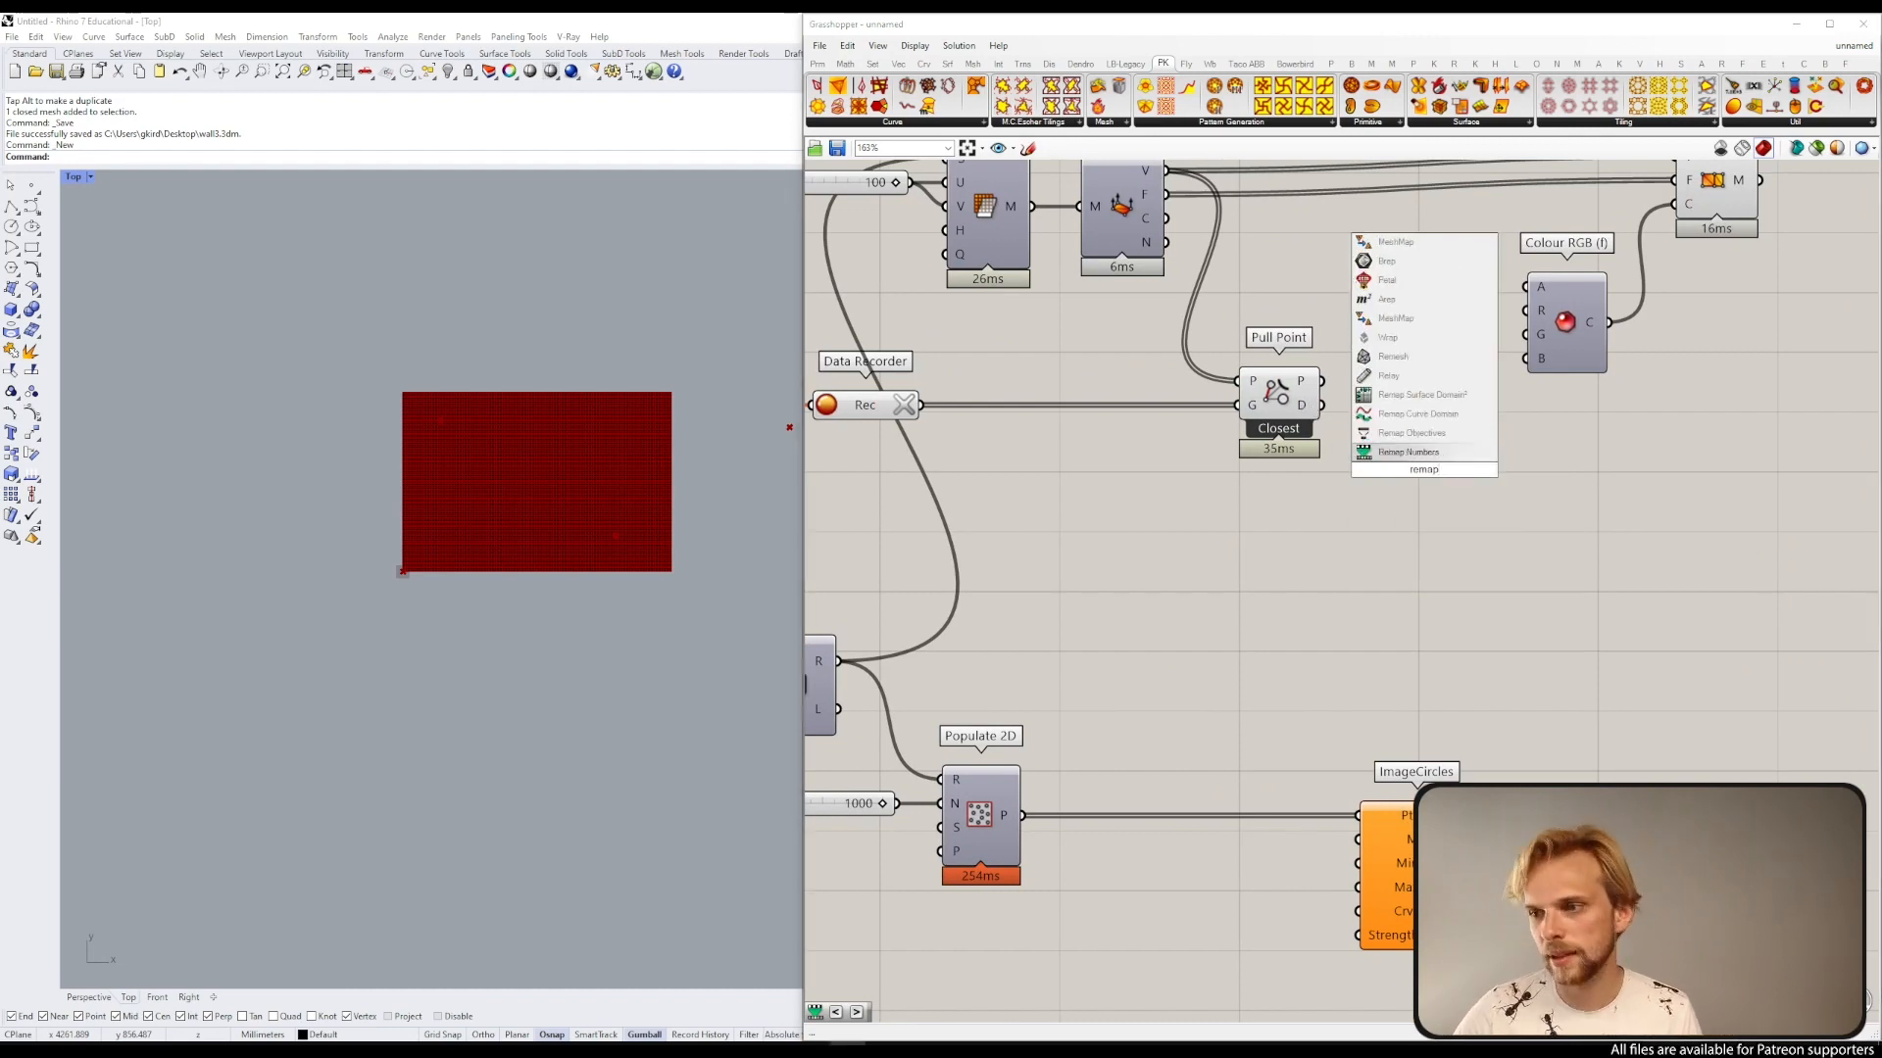
{"action": "key", "text": "Return"}
{"action": "right_click_drag", "start_coordinate": [1425, 470], "coordinate": [1265, 525]}
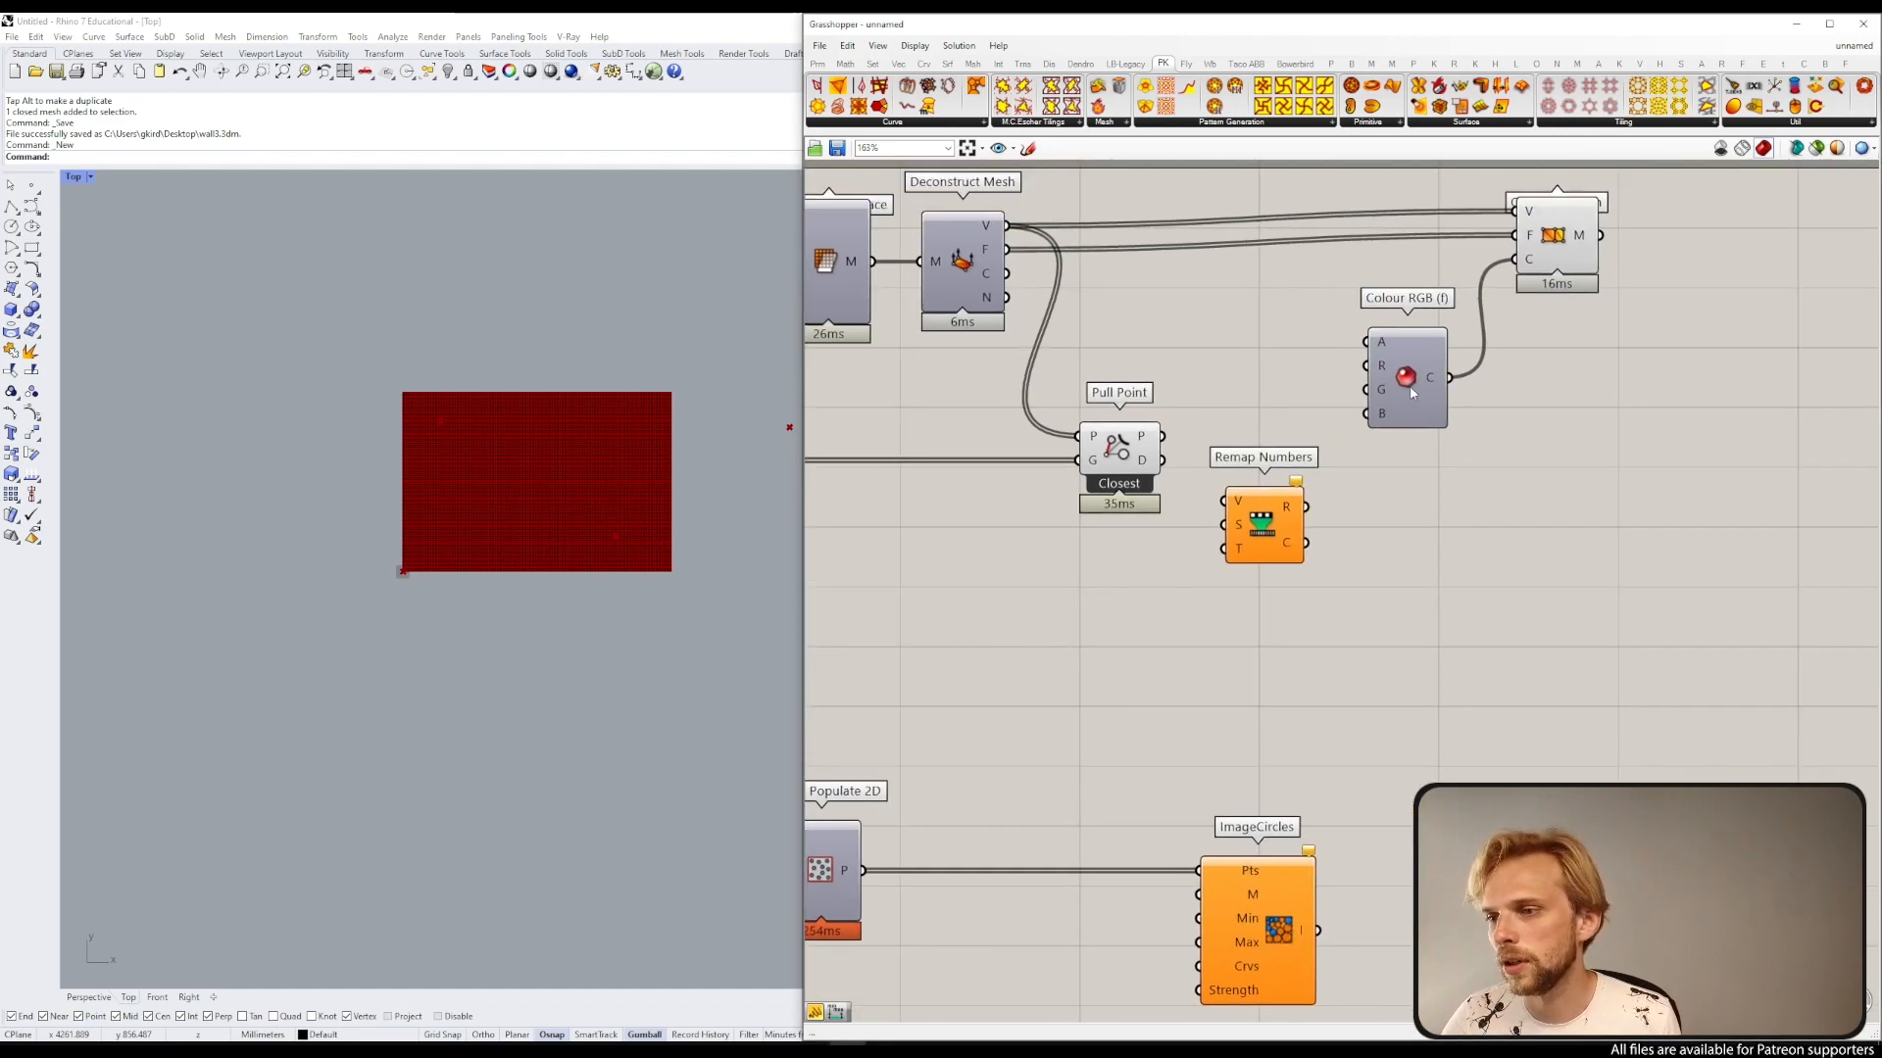
{"action": "mouse_move", "coordinate": [1403, 401]}
{"action": "left_mouse_down"}
{"action": "mouse_move", "coordinate": [1457, 401]}
{"action": "mouse_move", "coordinate": [1437, 416]}
{"action": "left_mouse_up"}
{"action": "left_click_drag", "start_coordinate": [1564, 238], "coordinate": [1654, 253]}
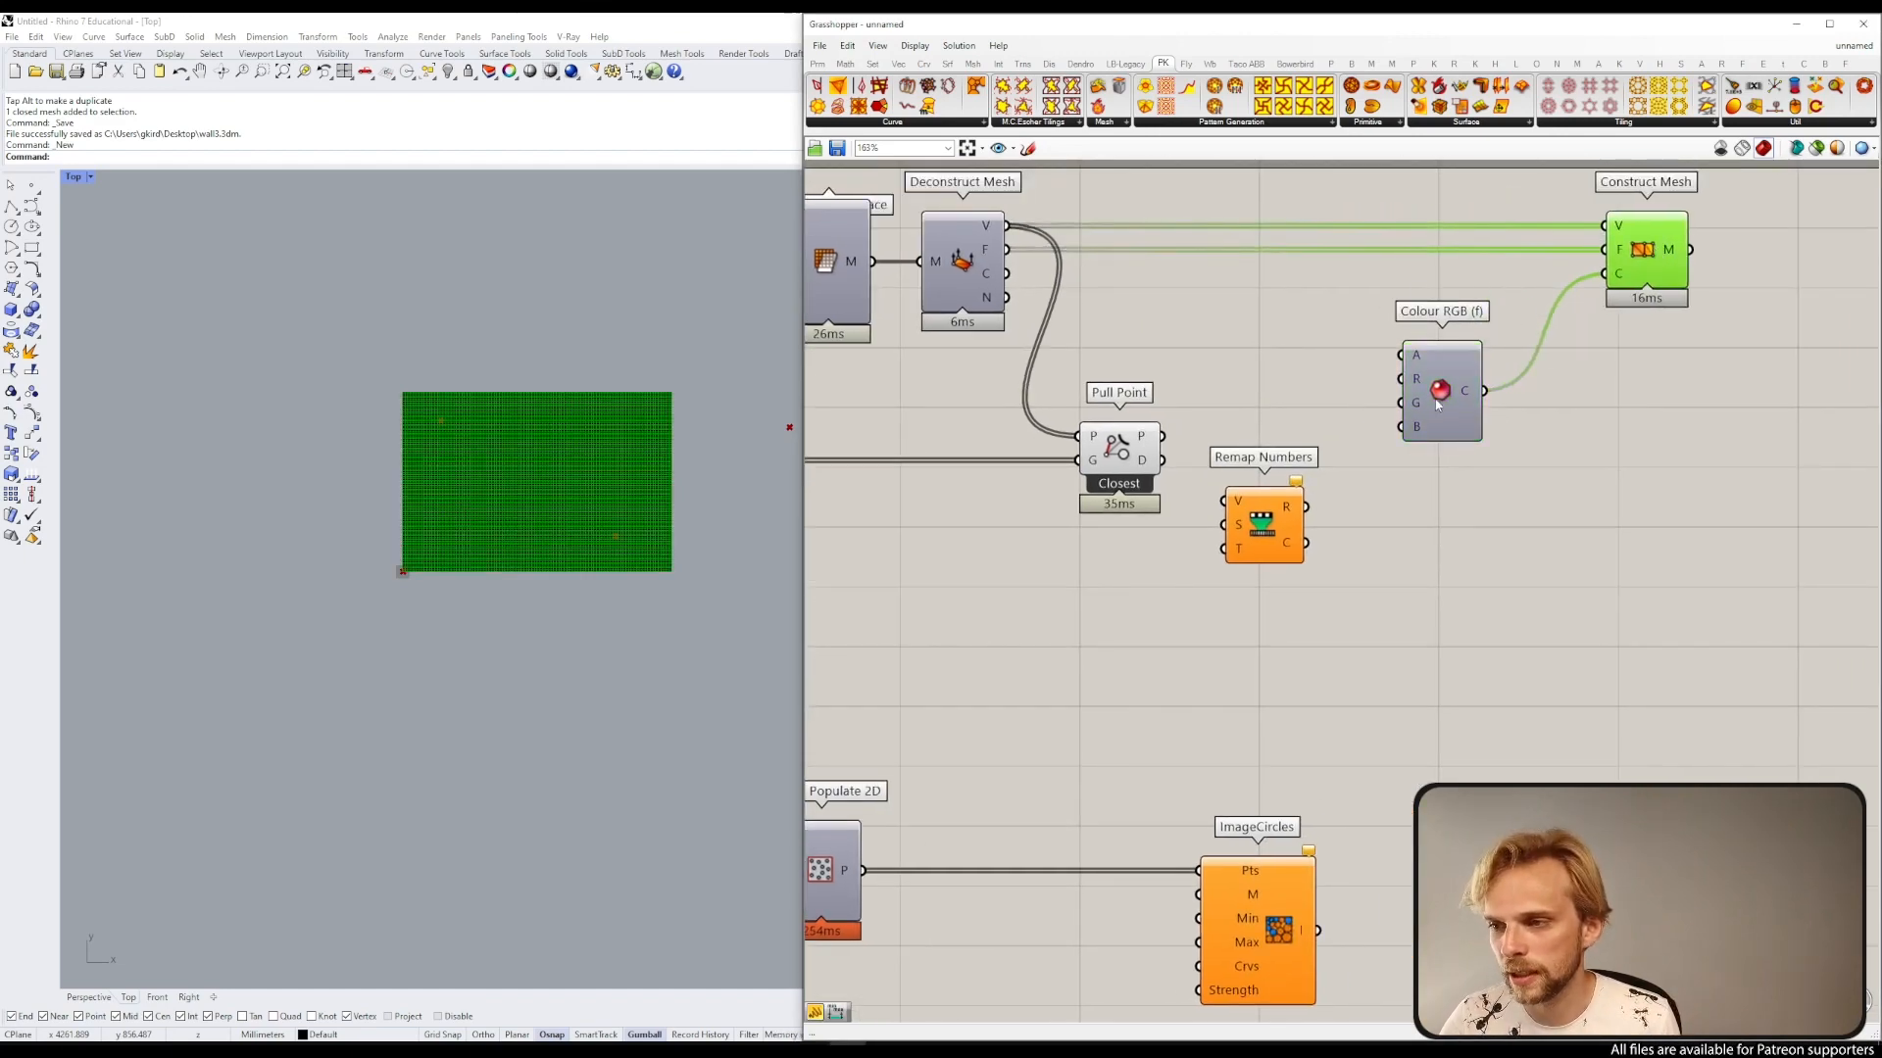
{"action": "left_click_drag", "start_coordinate": [1438, 404], "coordinate": [1486, 392]}
{"action": "left_click", "coordinate": [1358, 351]}
{"action": "left_click_drag", "start_coordinate": [1280, 514], "coordinate": [1339, 454]}
{"action": "left_click", "coordinate": [1237, 419]}
{"action": "scroll", "coordinate": [1110, 423], "scroll_direction": "up", "scroll_amount": 2}
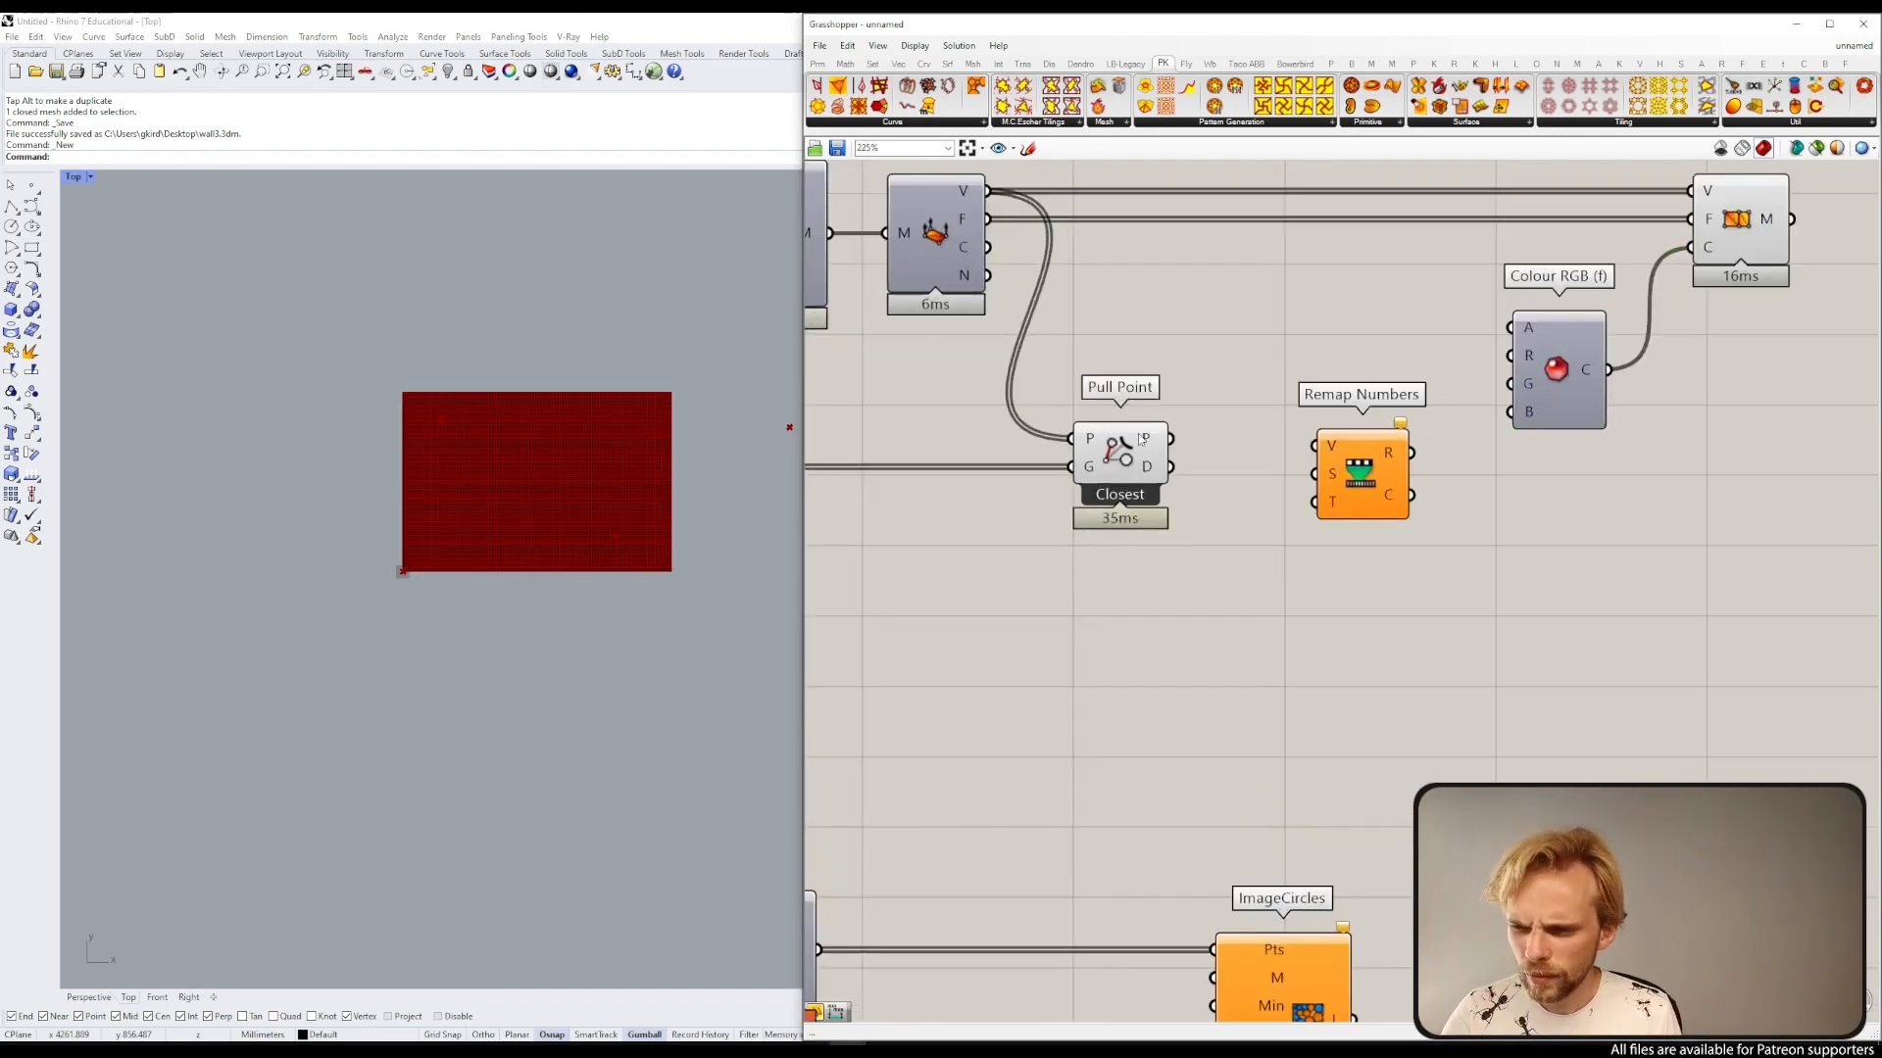
{"action": "left_click_drag", "start_coordinate": [1170, 467], "coordinate": [1350, 472]}
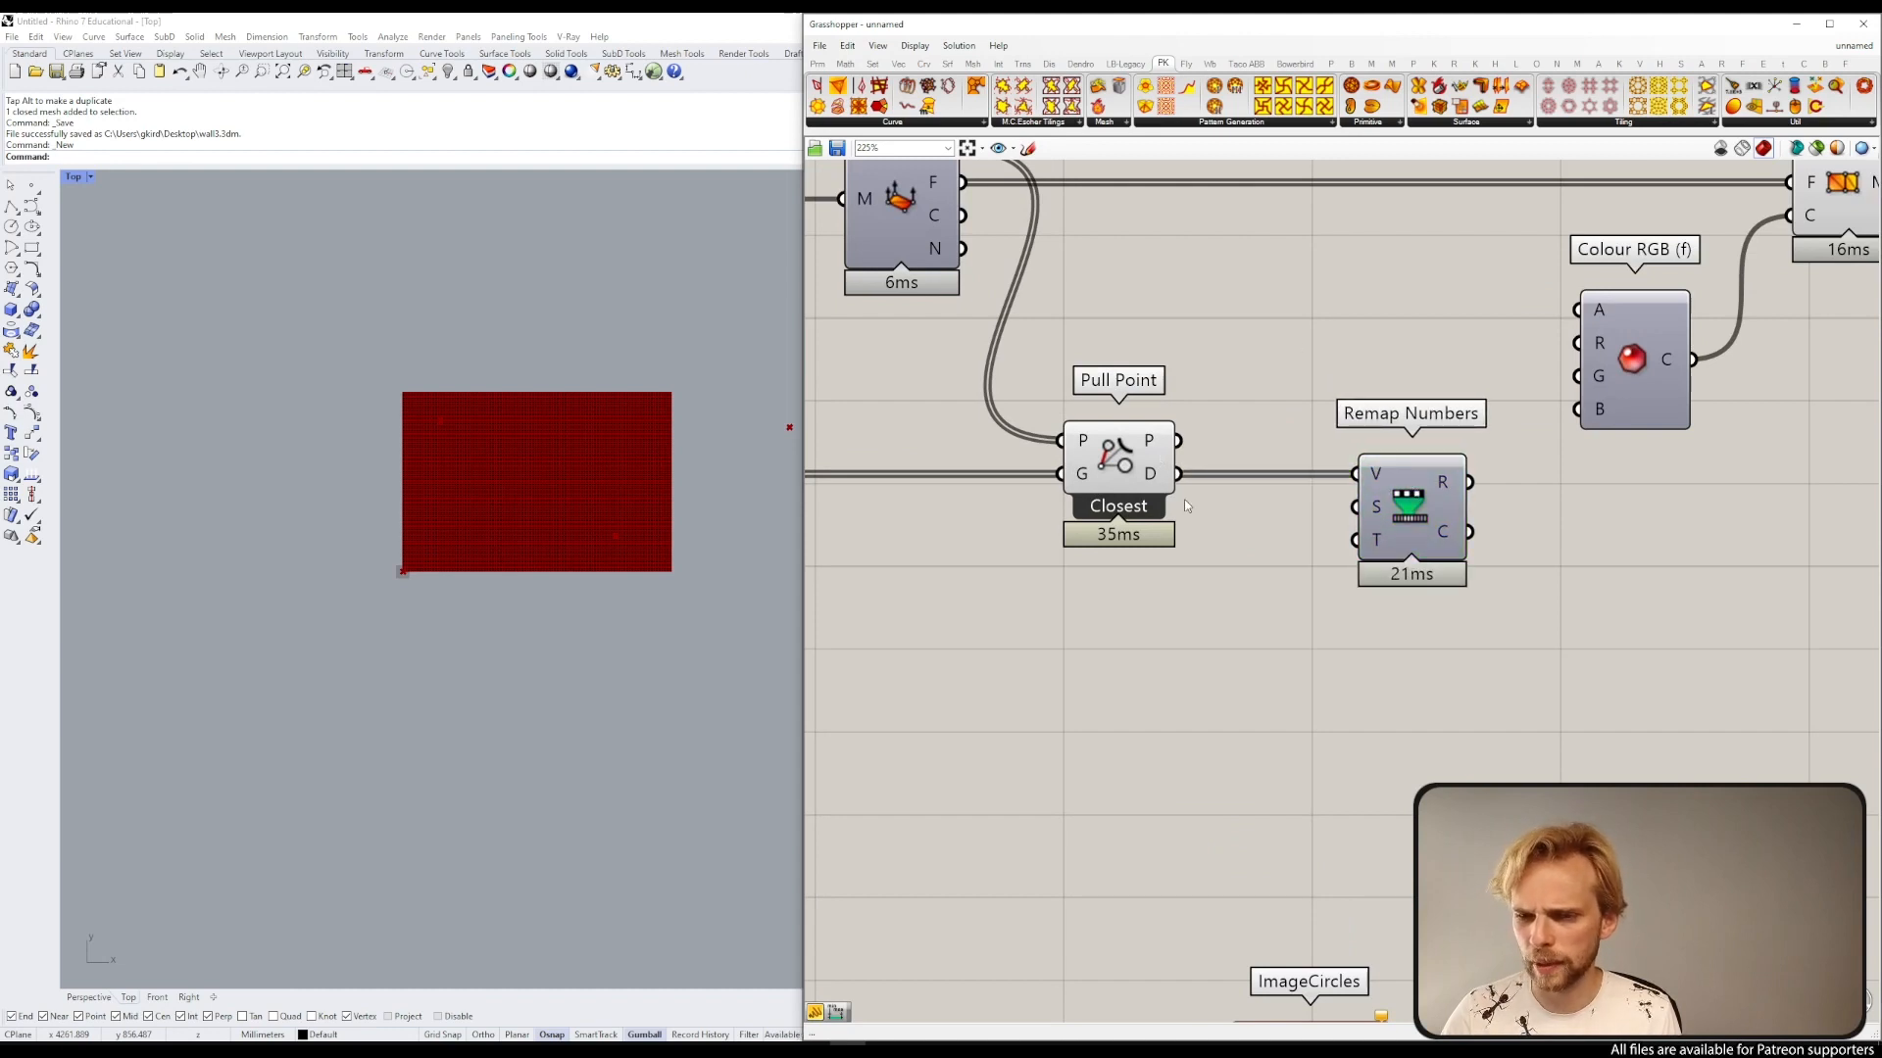
Step: Add a Bounds component taking Pull Point's distances and feeding the source domain of Remap Numbers
{"action": "double_click", "coordinate": [1181, 678]}
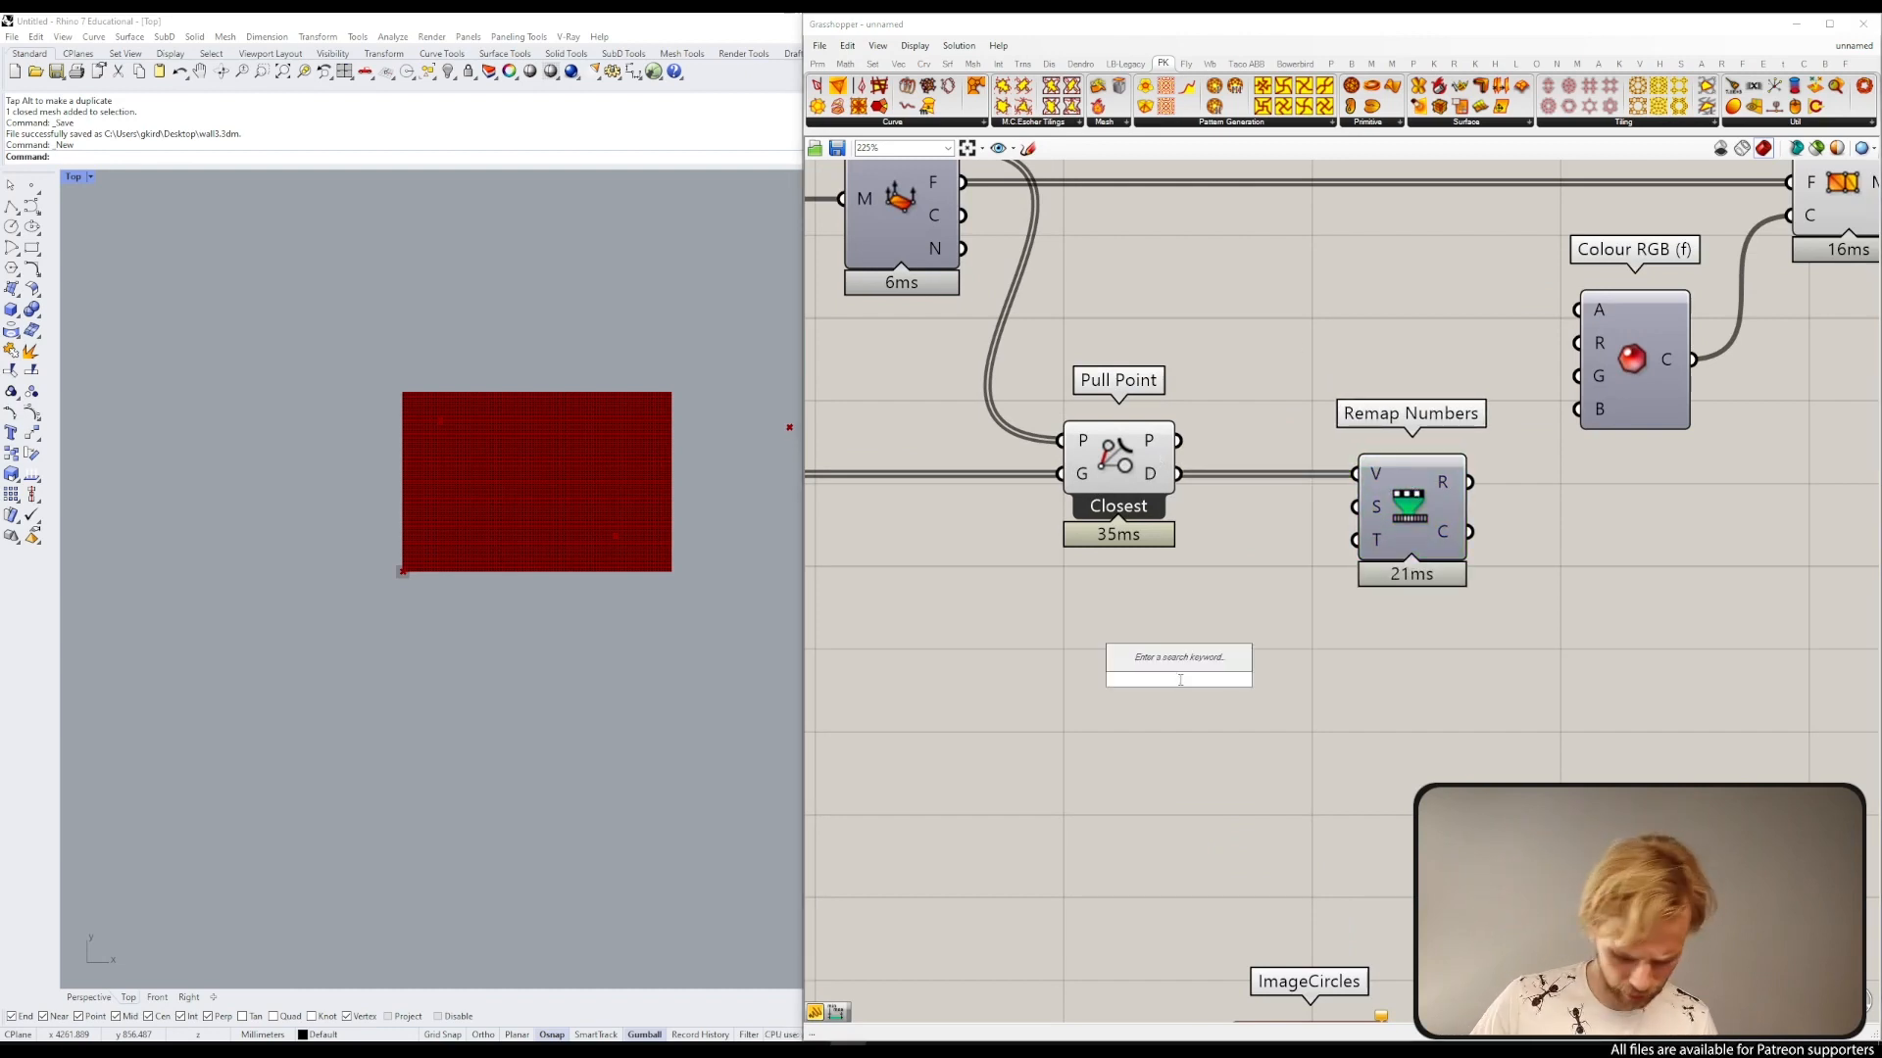
{"action": "type", "text": "bounds"}
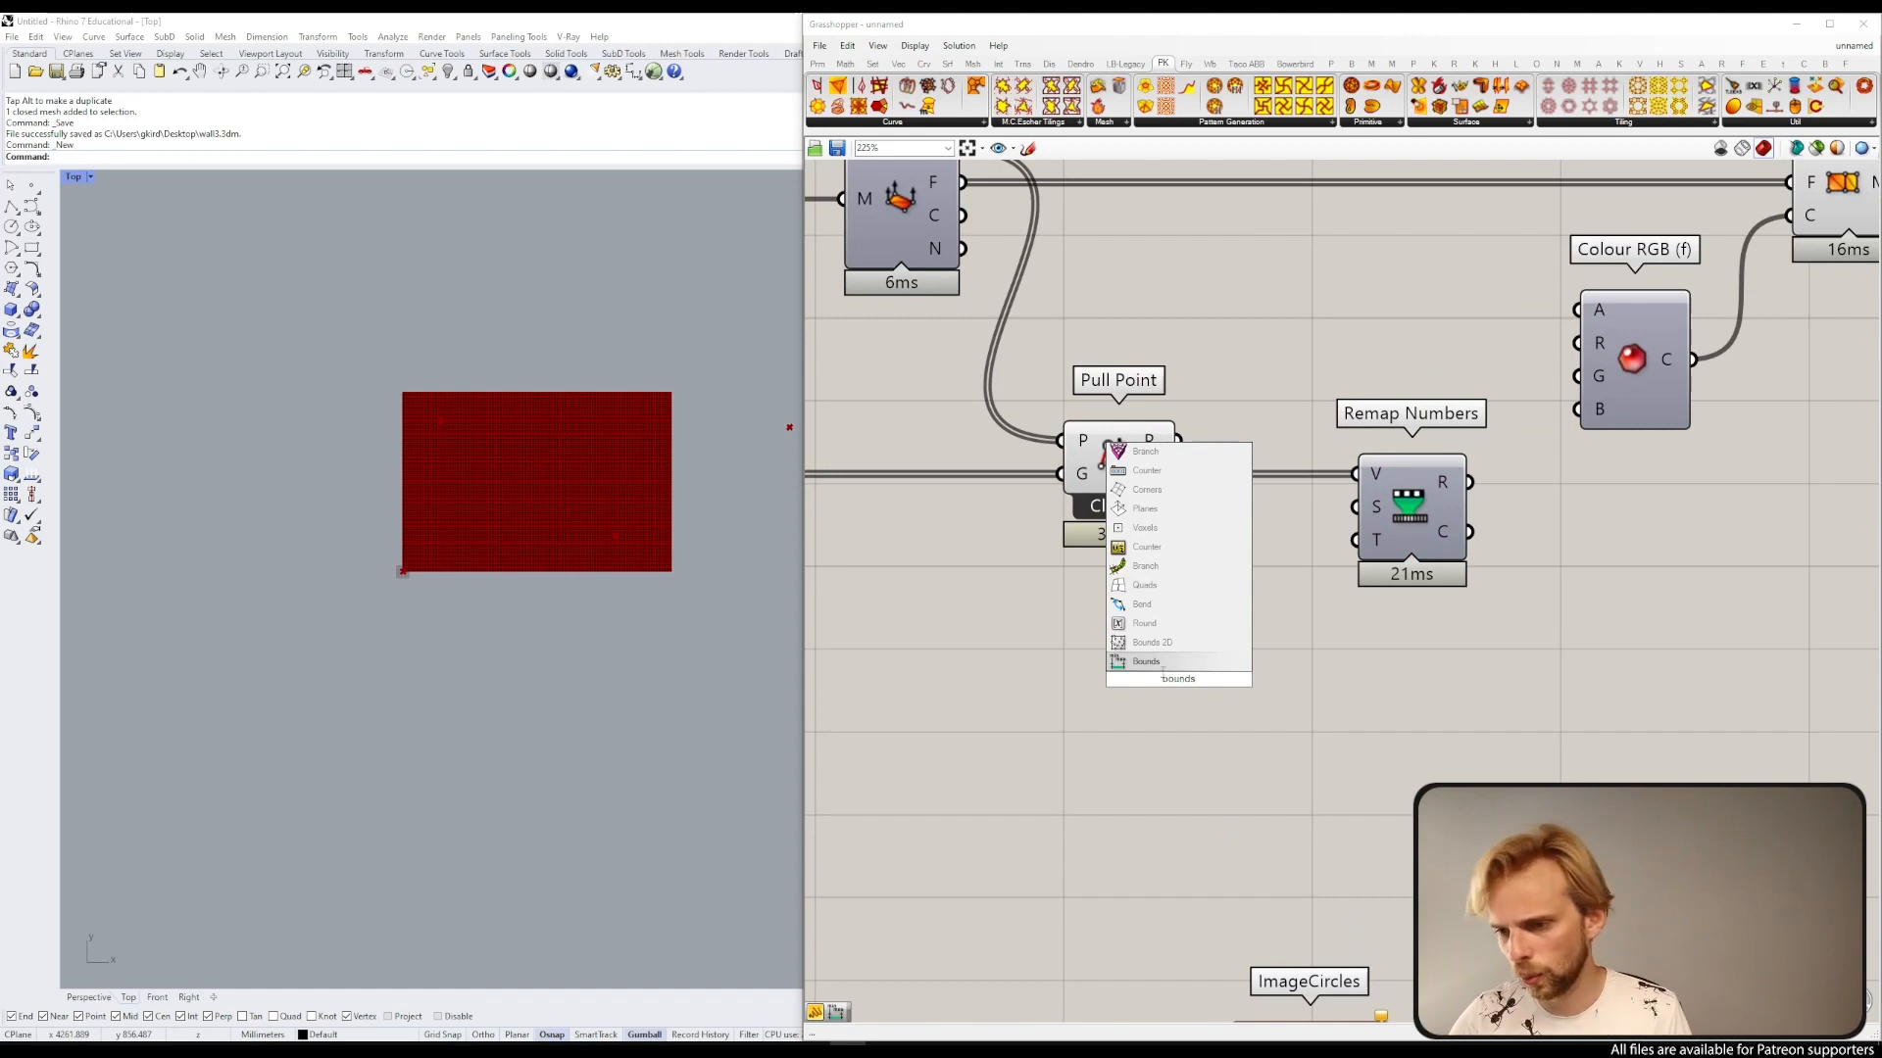
{"action": "key", "text": "Return"}
{"action": "left_click_drag", "start_coordinate": [1179, 473], "coordinate": [1356, 506]}
{"action": "left_click_drag", "start_coordinate": [1184, 689], "coordinate": [1275, 525]}
Step: Connect the remapped values to the R, G and B inputs of Colour RGB to shade the mesh in greyscale
{"action": "left_click_drag", "start_coordinate": [1470, 482], "coordinate": [1589, 350]}
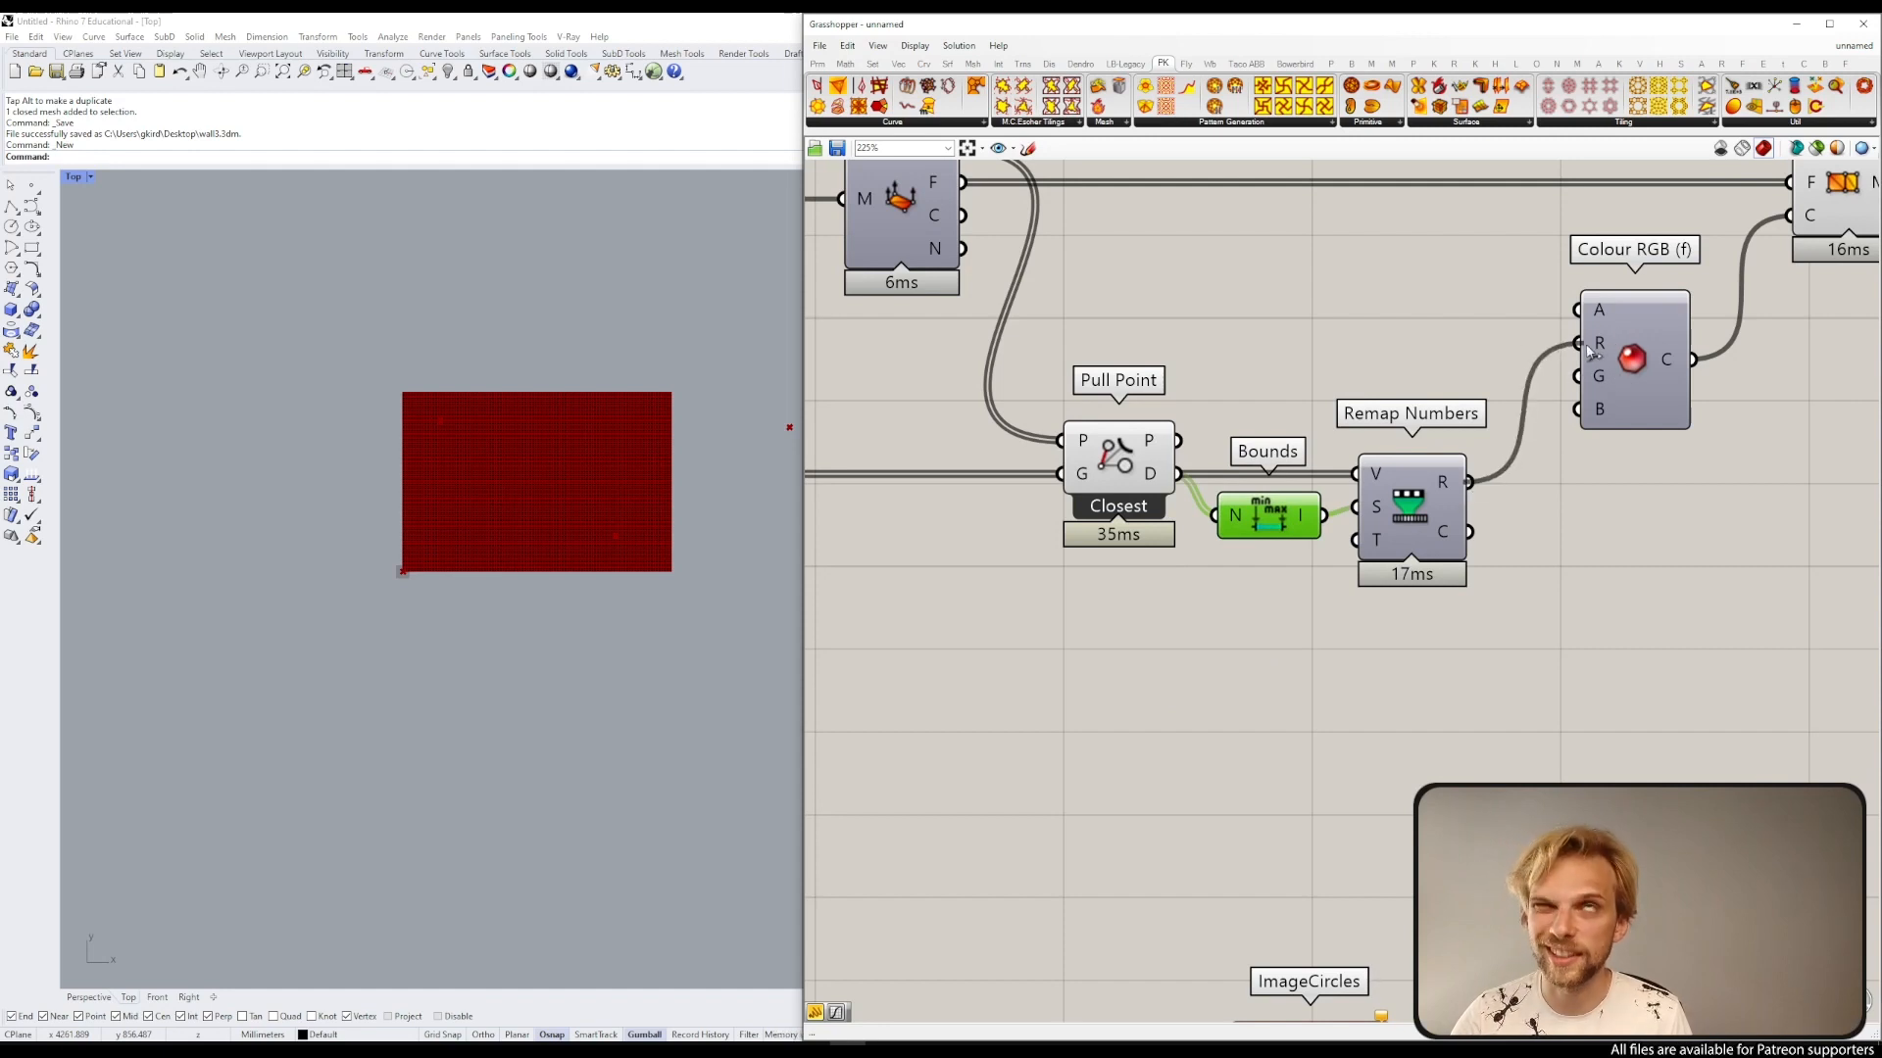
{"action": "left_click_drag", "start_coordinate": [1470, 482], "coordinate": [1582, 412]}
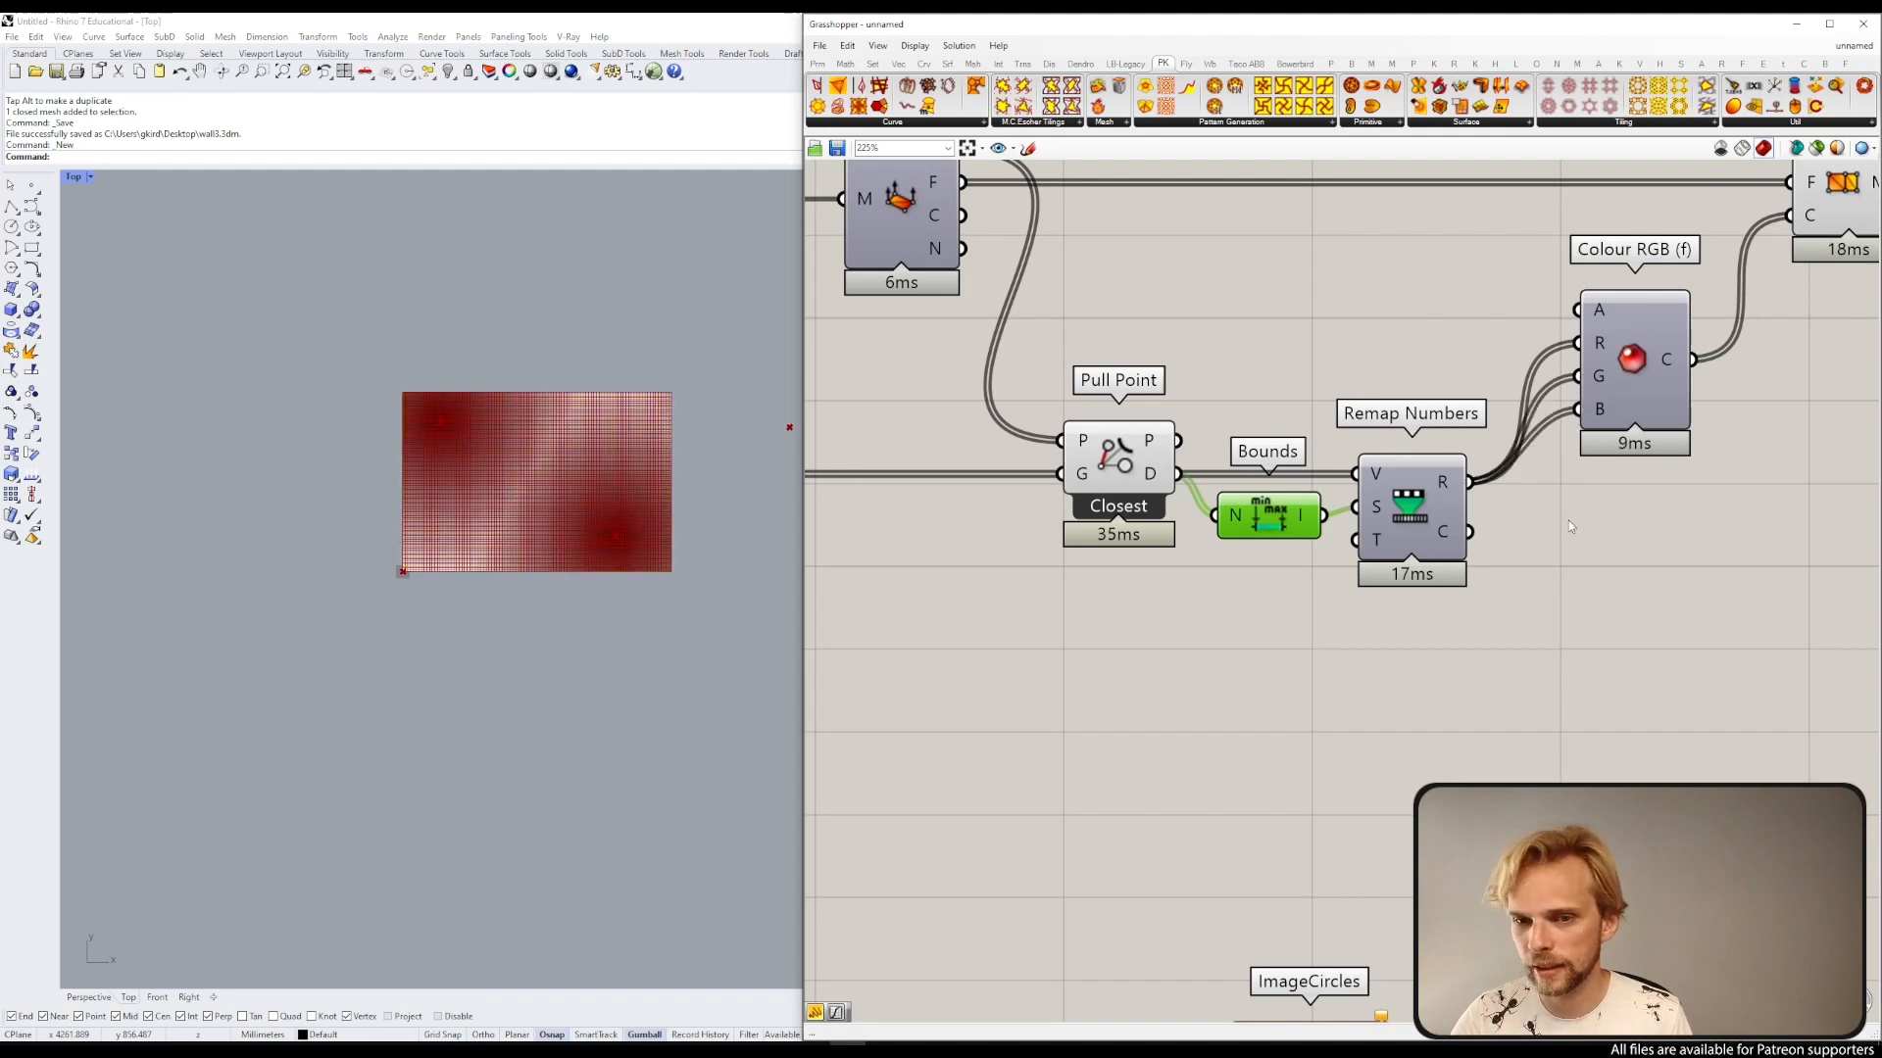
{"action": "scroll", "coordinate": [475, 474], "scroll_direction": "up", "scroll_amount": 3}
{"action": "scroll", "coordinate": [1233, 328], "scroll_direction": "down", "scroll_amount": 4}
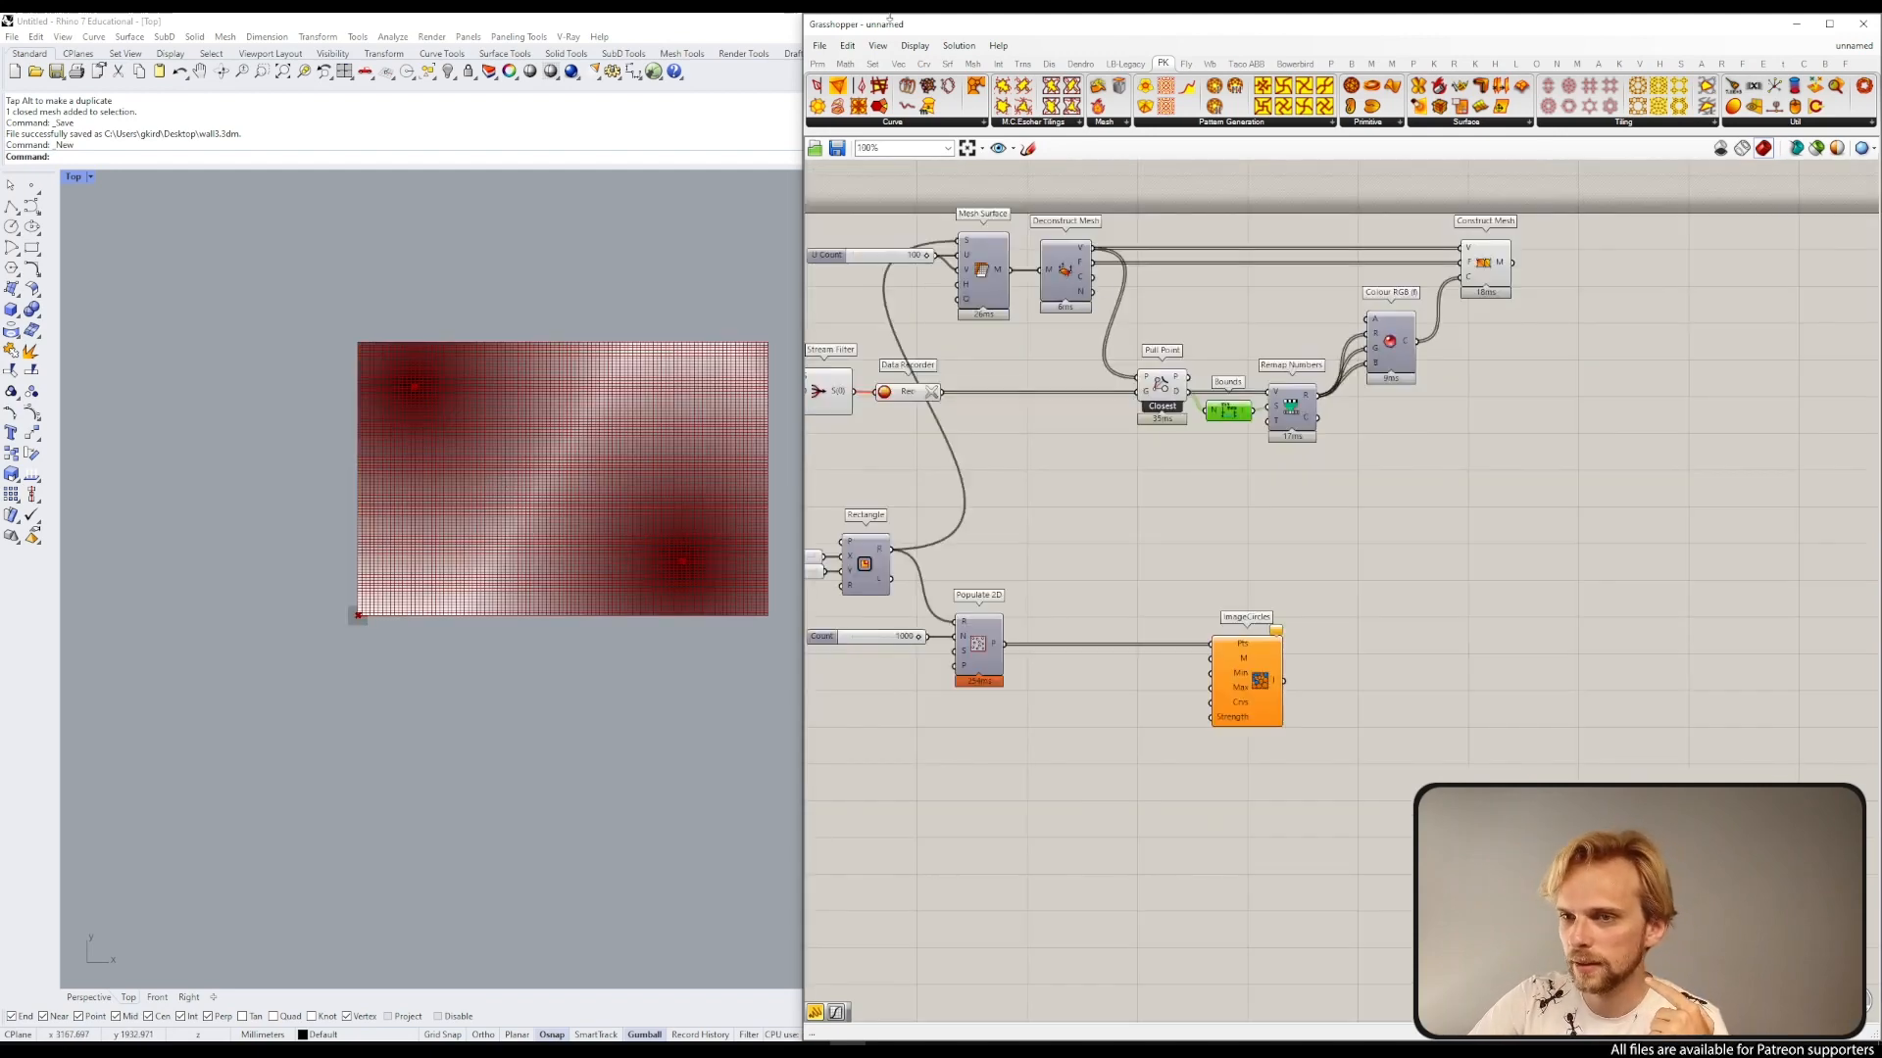
{"action": "left_click", "coordinate": [915, 45]}
{"action": "left_click", "coordinate": [965, 304]}
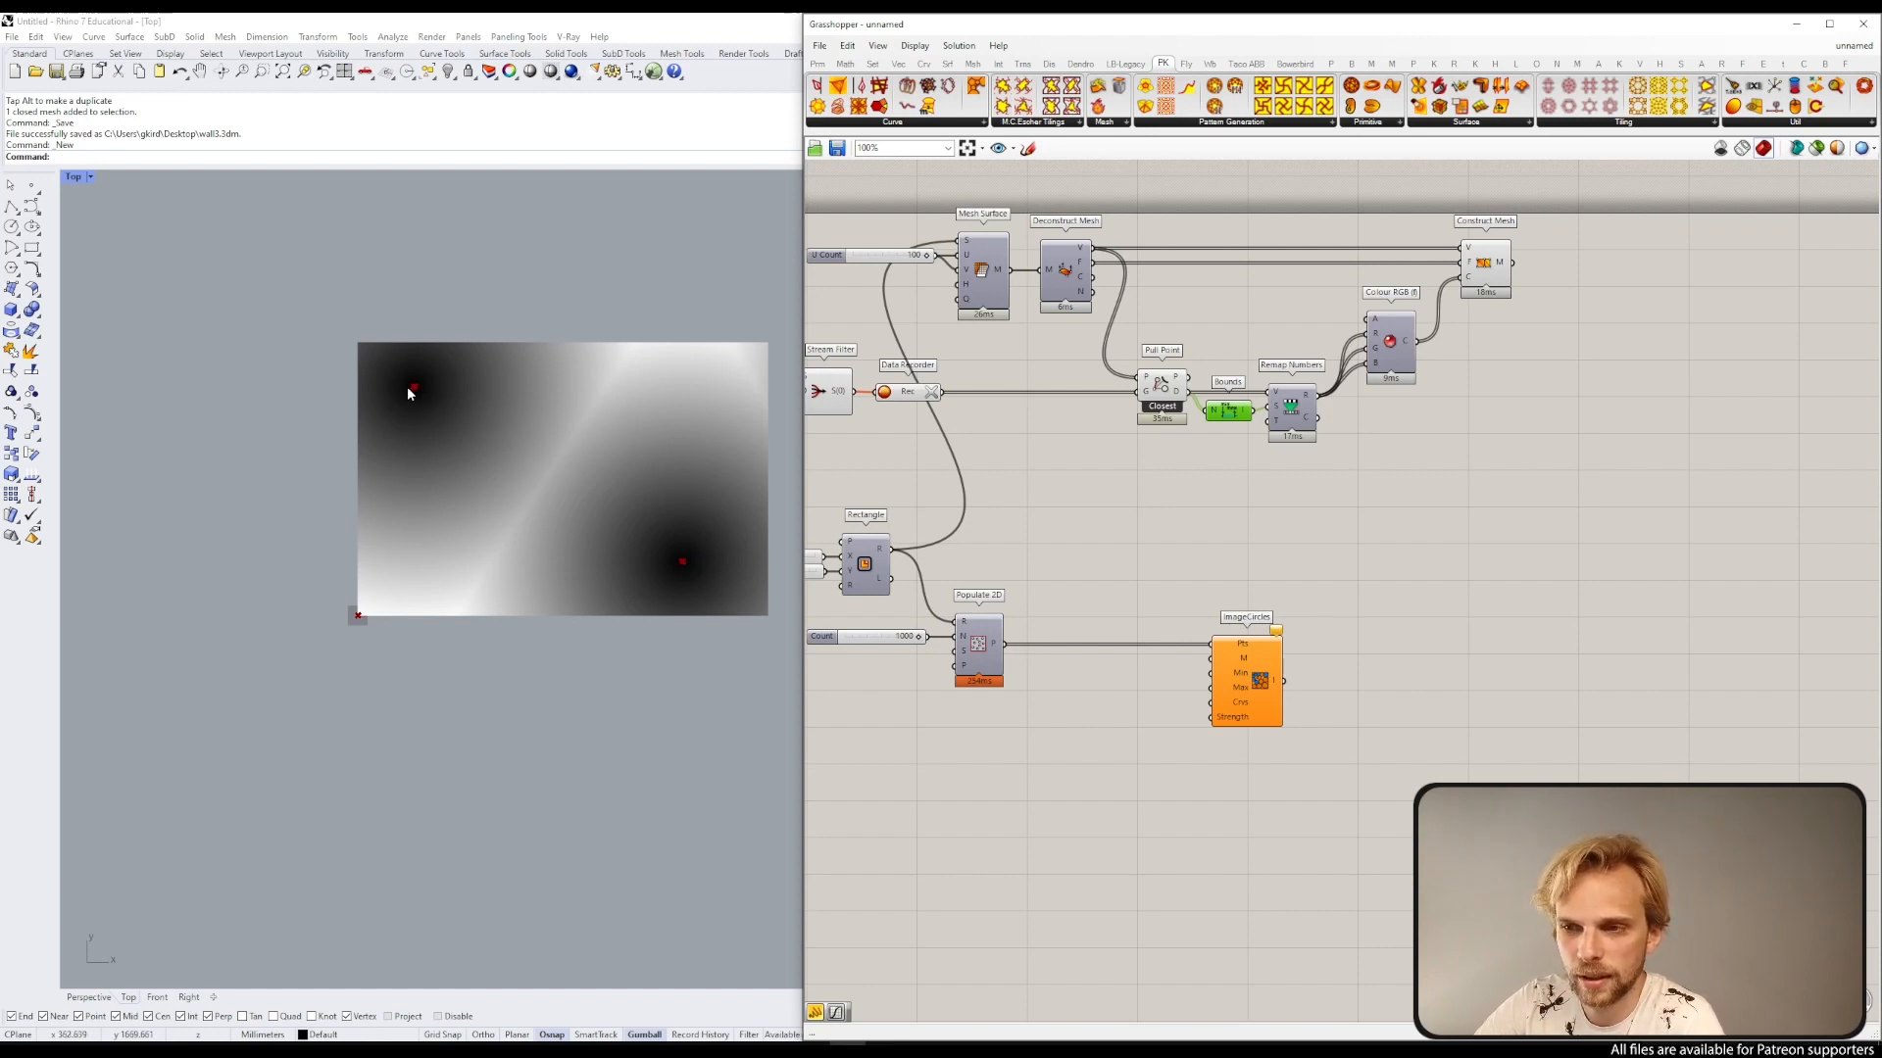
Step: Clear the Data Recorder and switch the Toggle to True
{"action": "right_click_drag", "start_coordinate": [845, 383], "coordinate": [1430, 332]}
{"action": "scroll", "coordinate": [1272, 309], "scroll_direction": "up", "scroll_amount": 3}
{"action": "left_click", "coordinate": [1188, 374]}
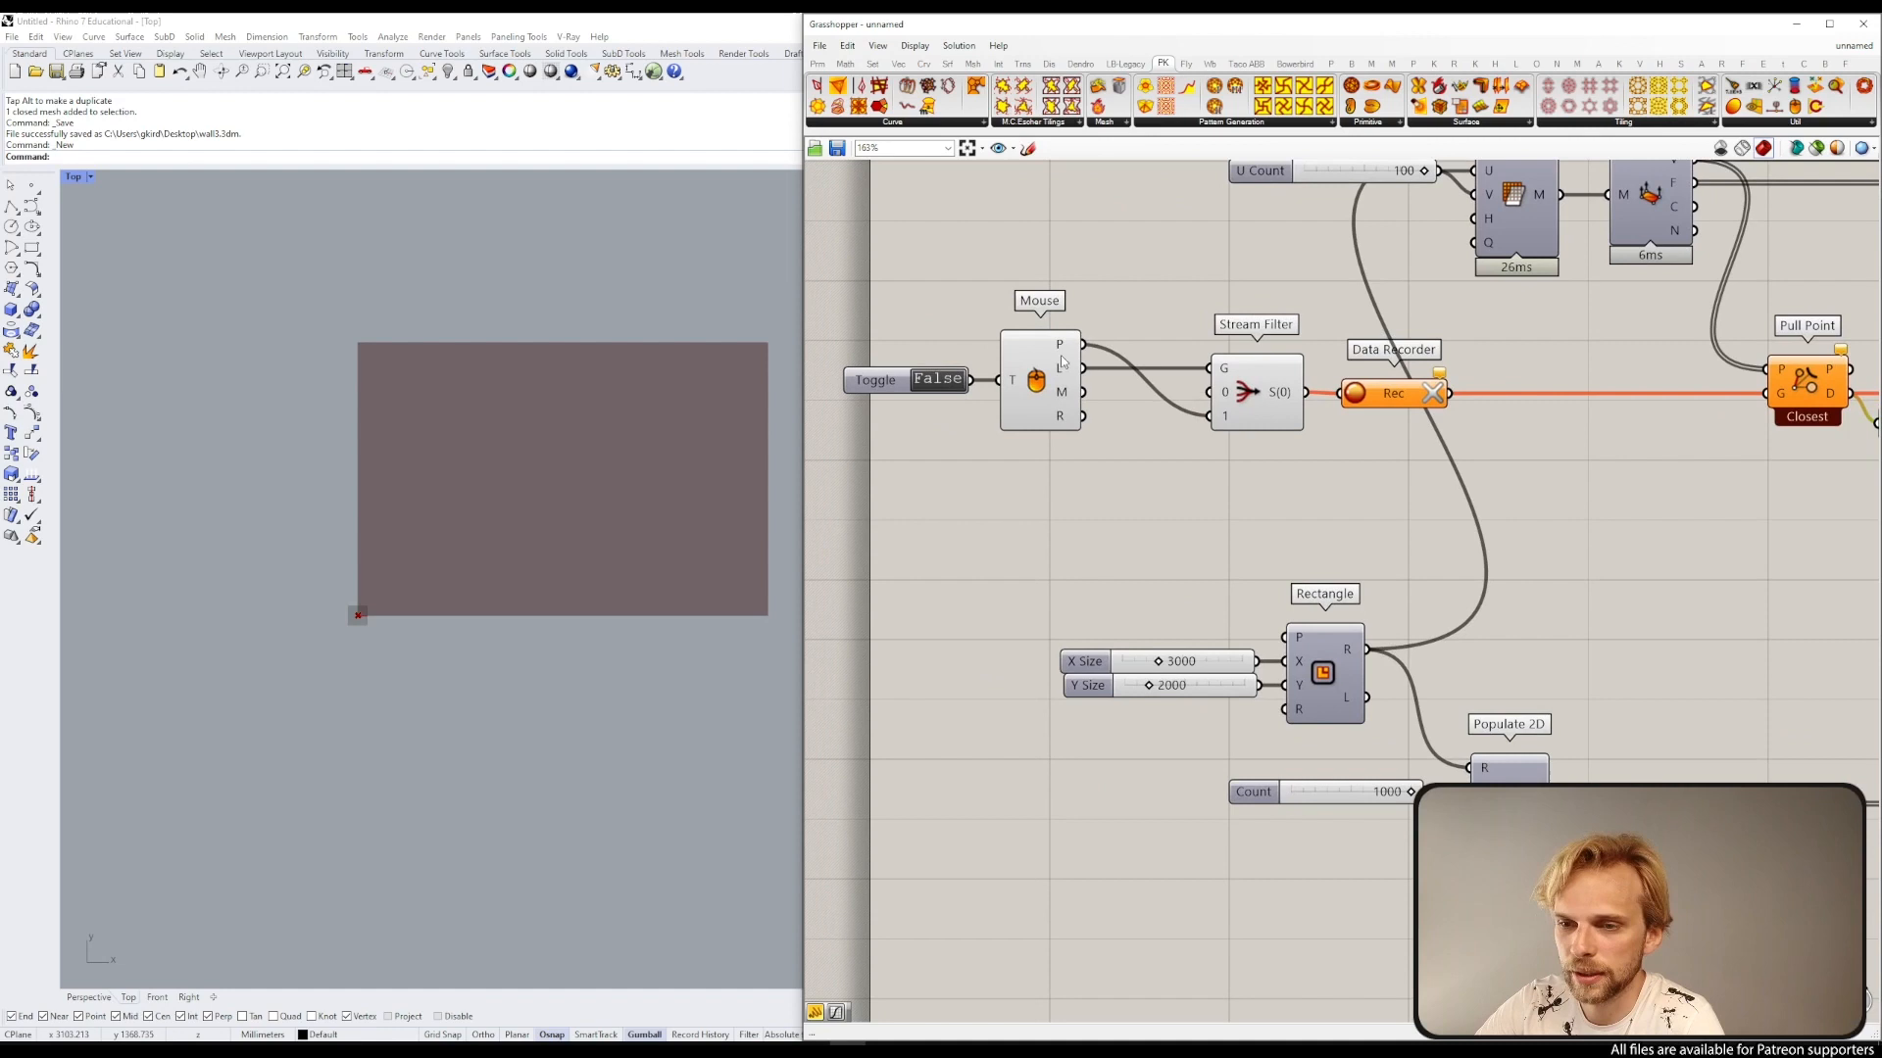
{"action": "left_click", "coordinate": [931, 382]}
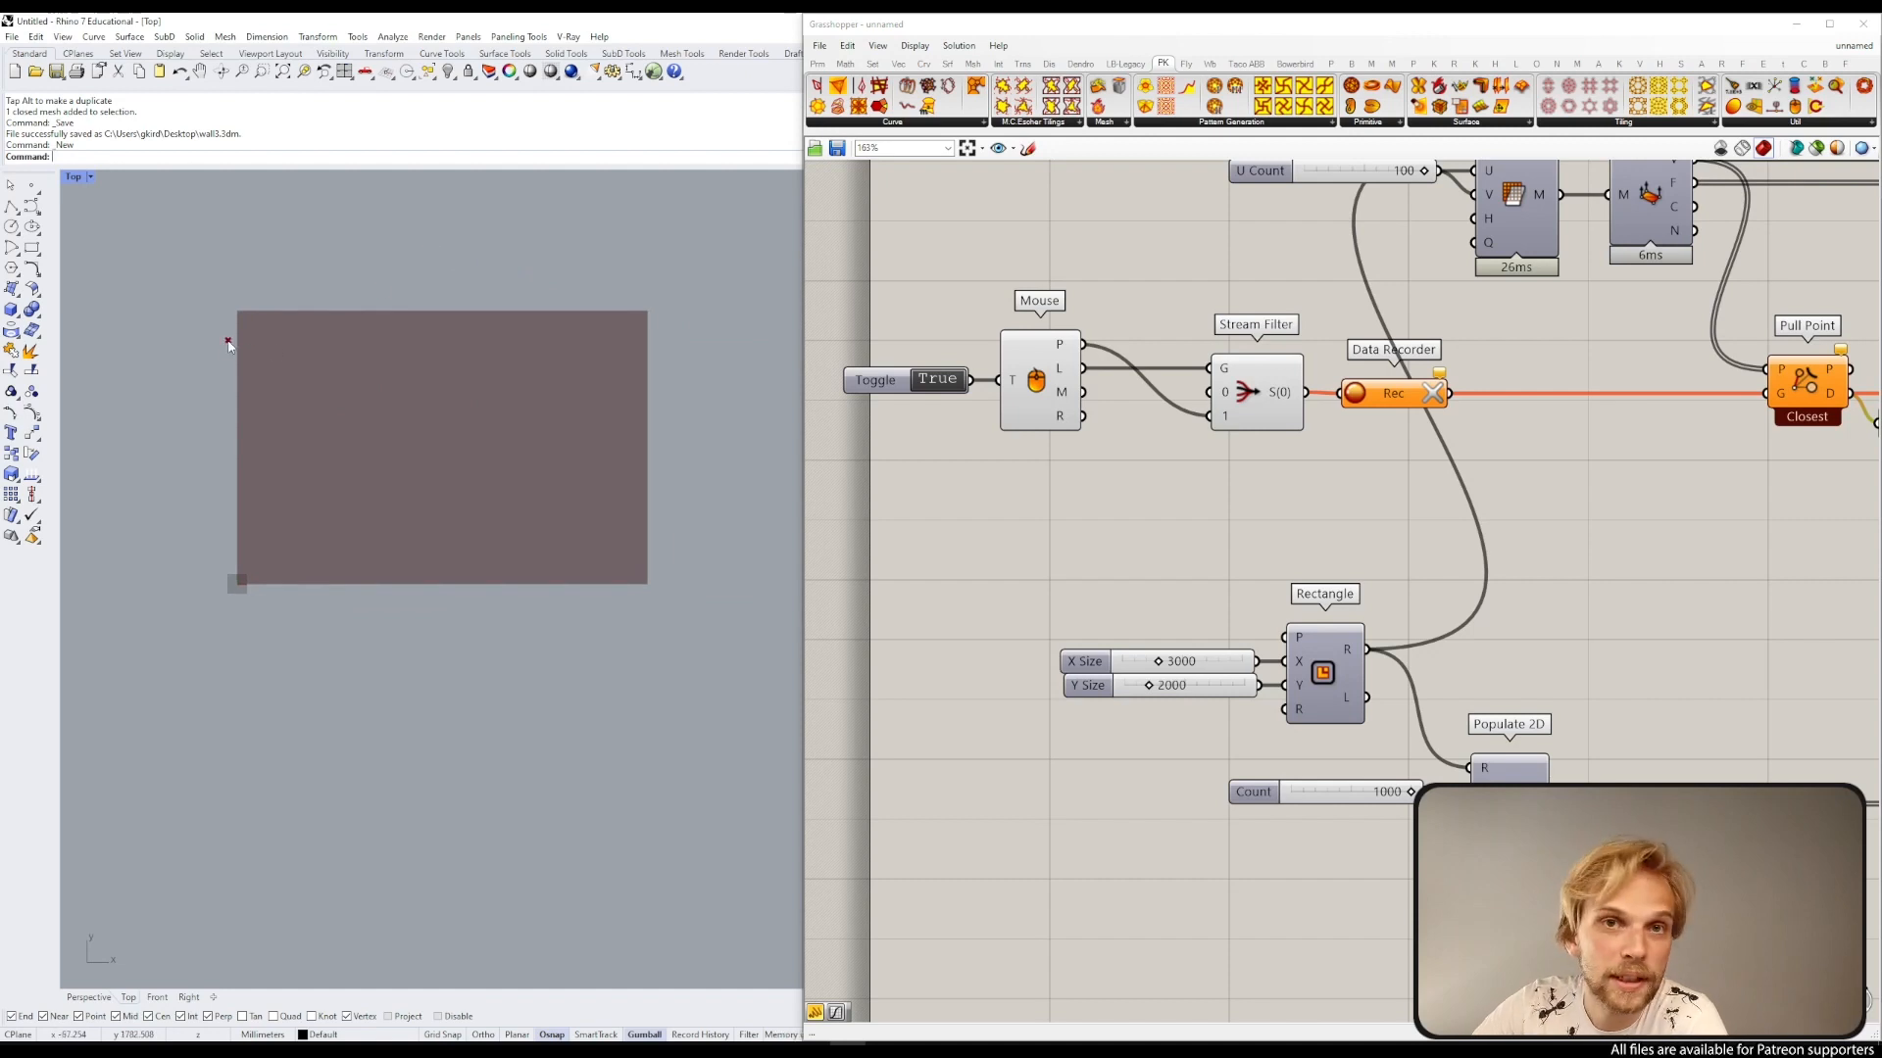
Step: Click seven scattered points across the mesh to record them as attractor points
{"action": "left_click", "coordinate": [262, 342]}
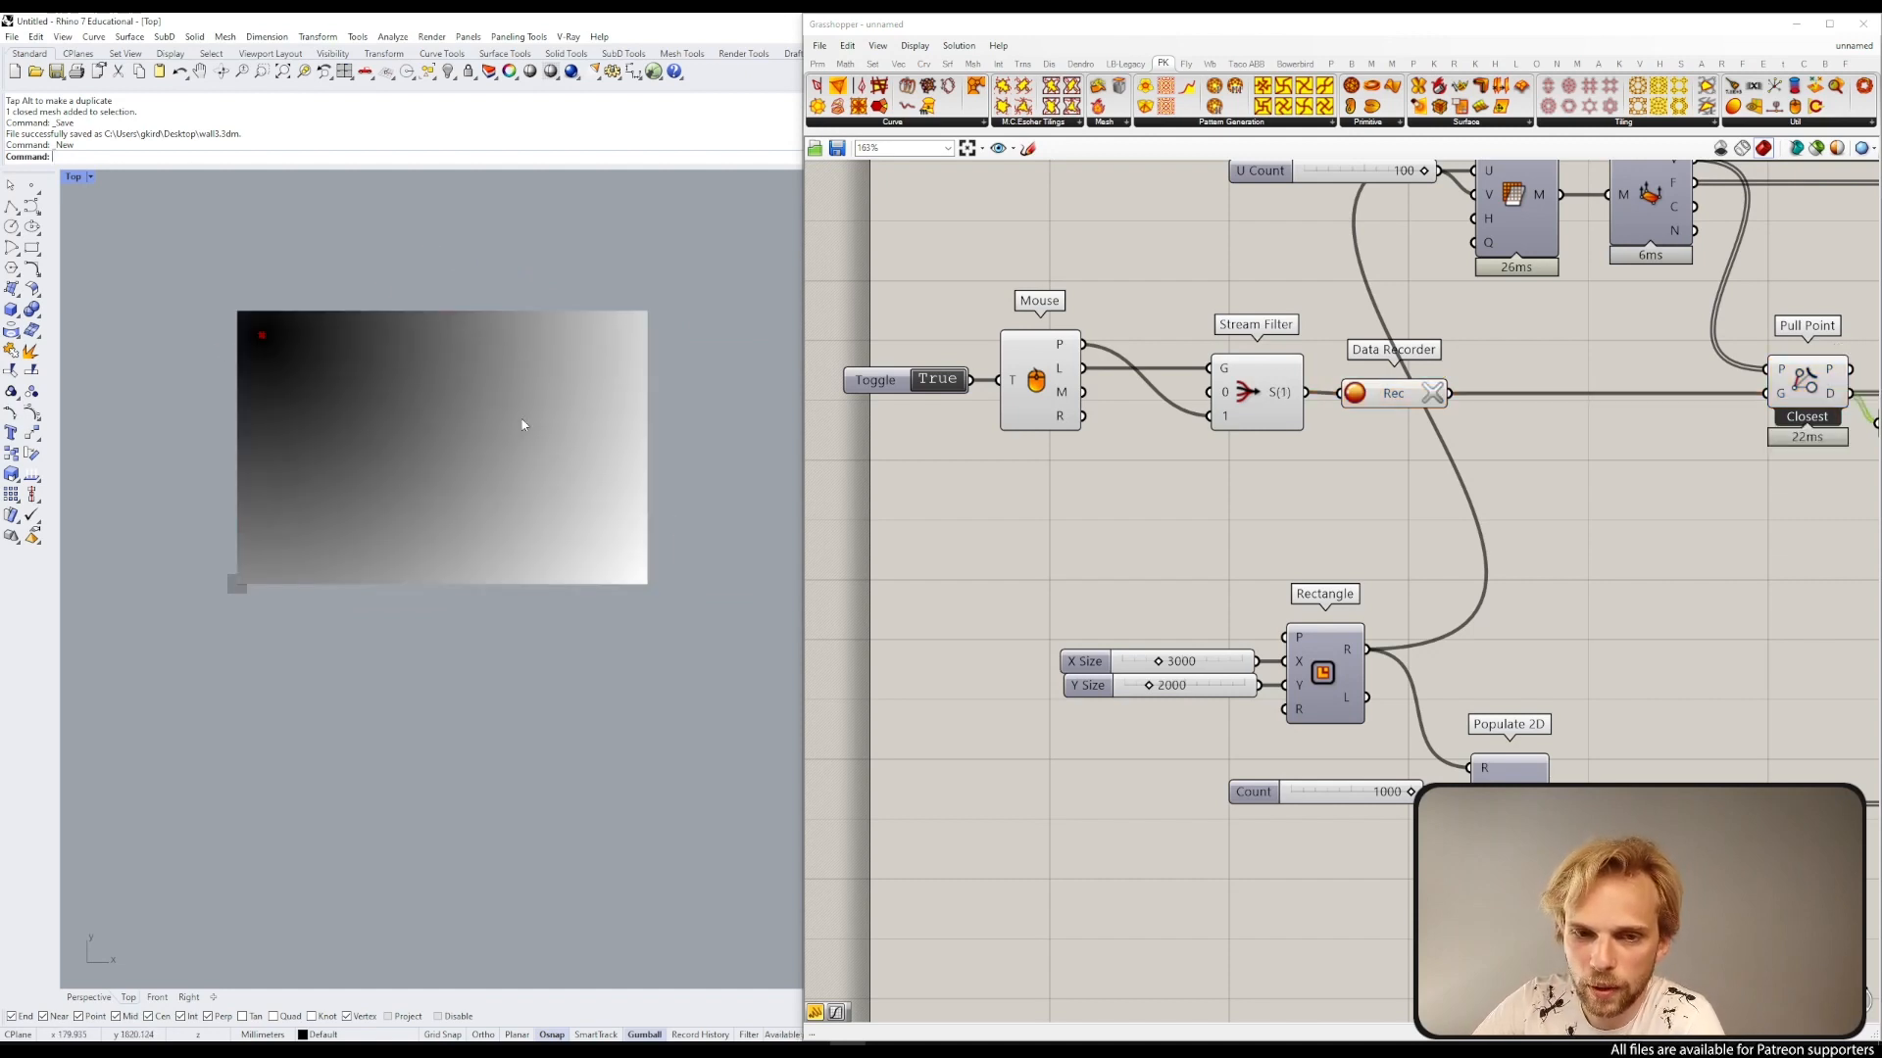
{"action": "left_click", "coordinate": [528, 512]}
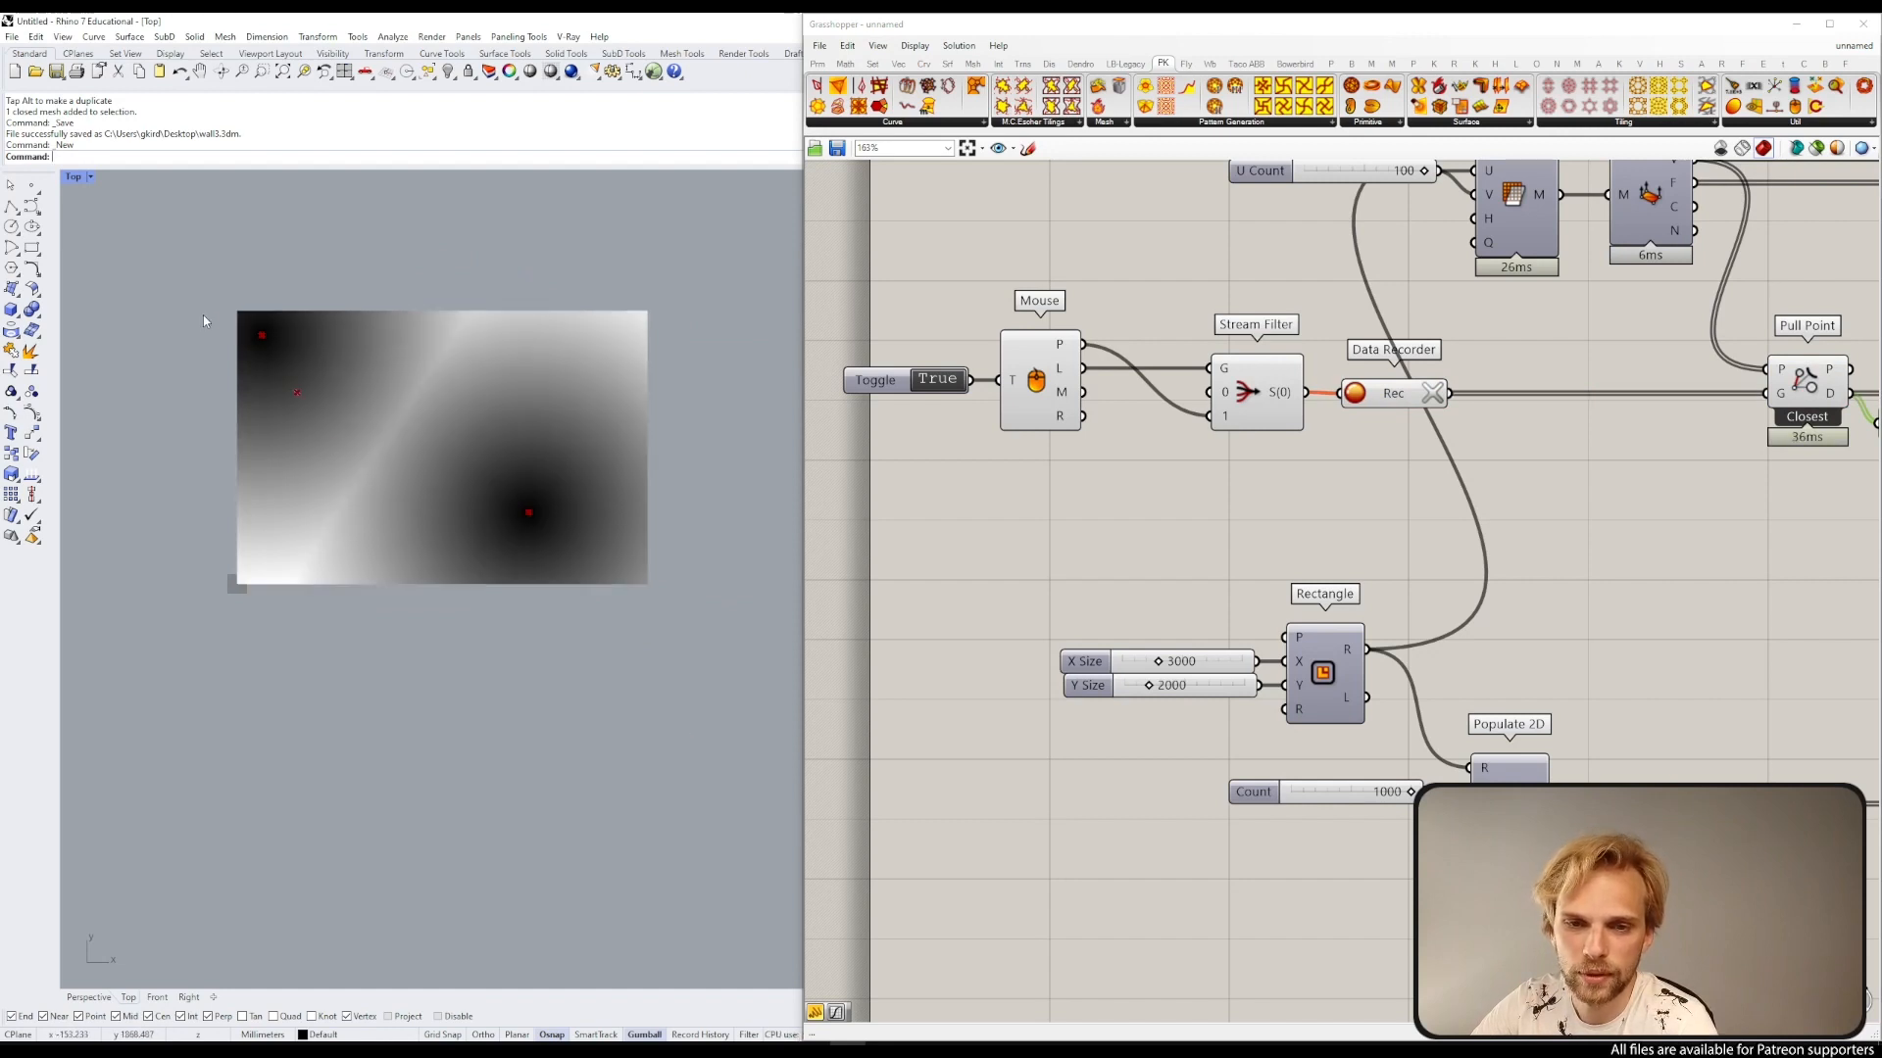
{"action": "left_click", "coordinate": [339, 517]}
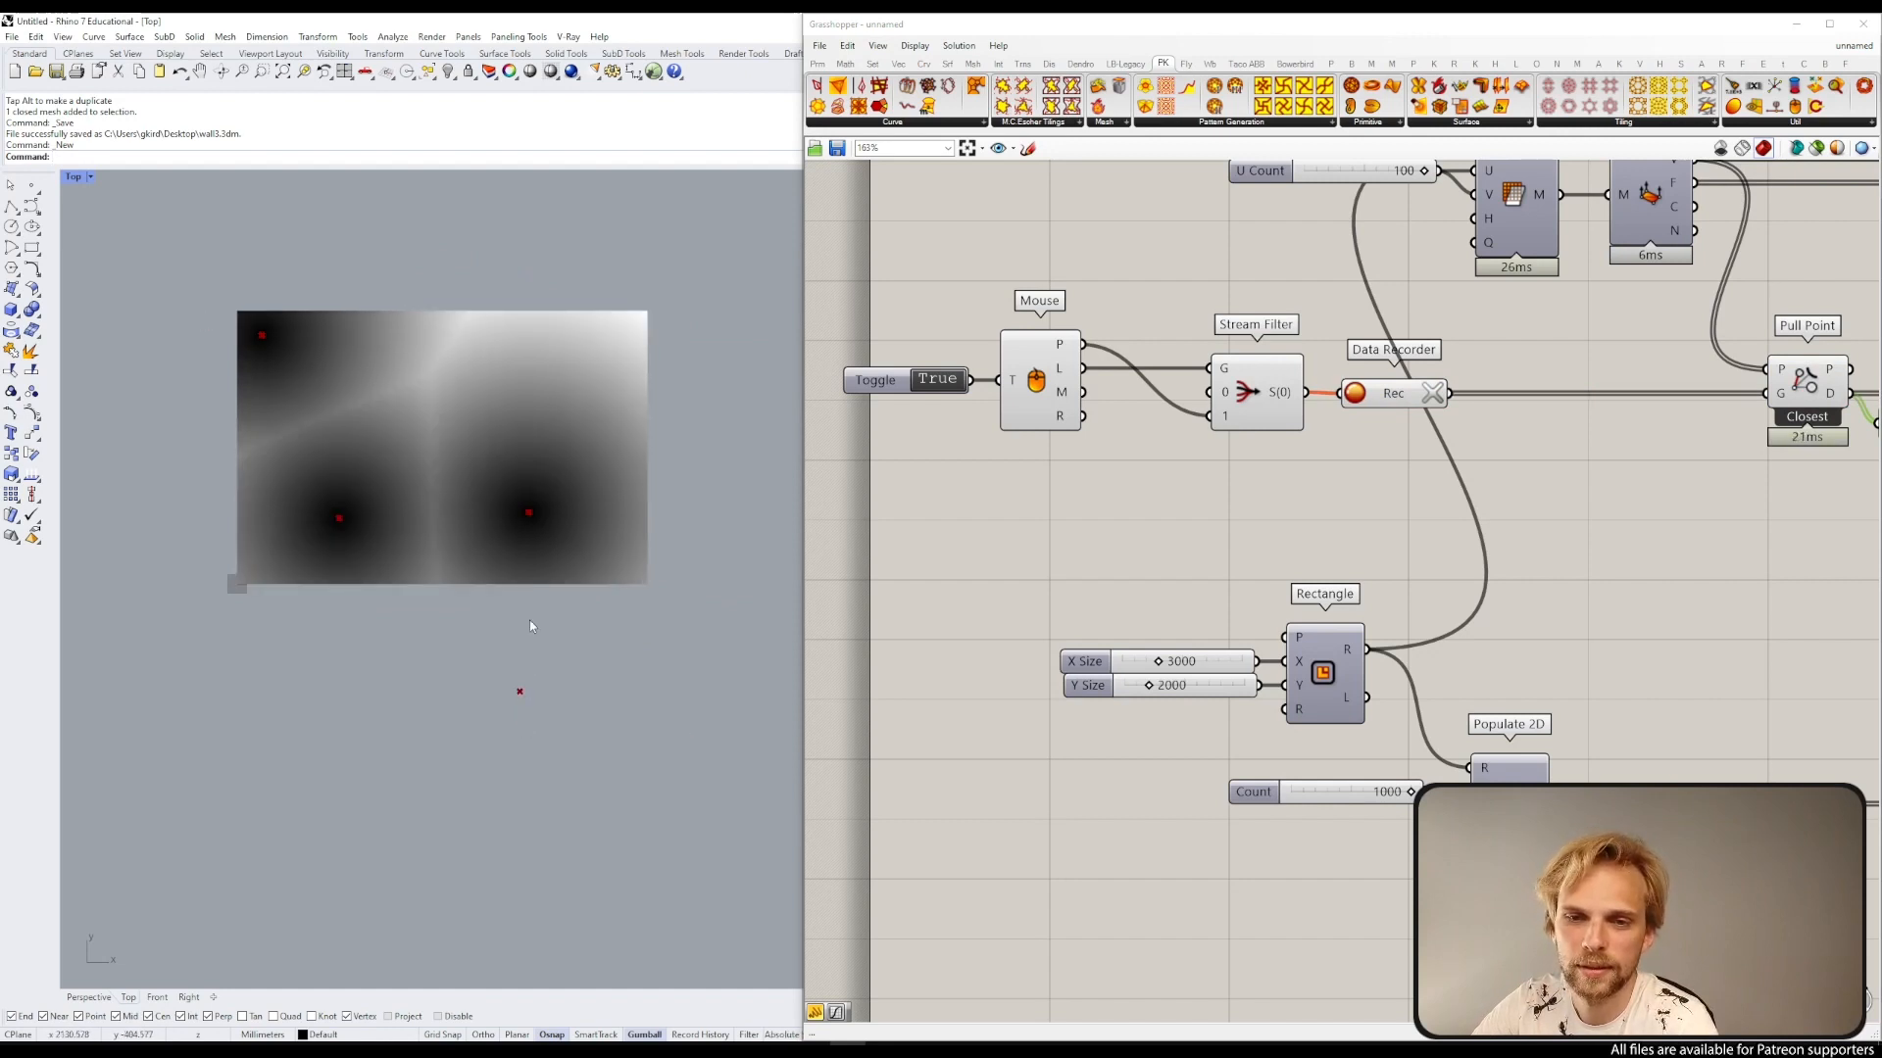
{"action": "left_click", "coordinate": [509, 333]}
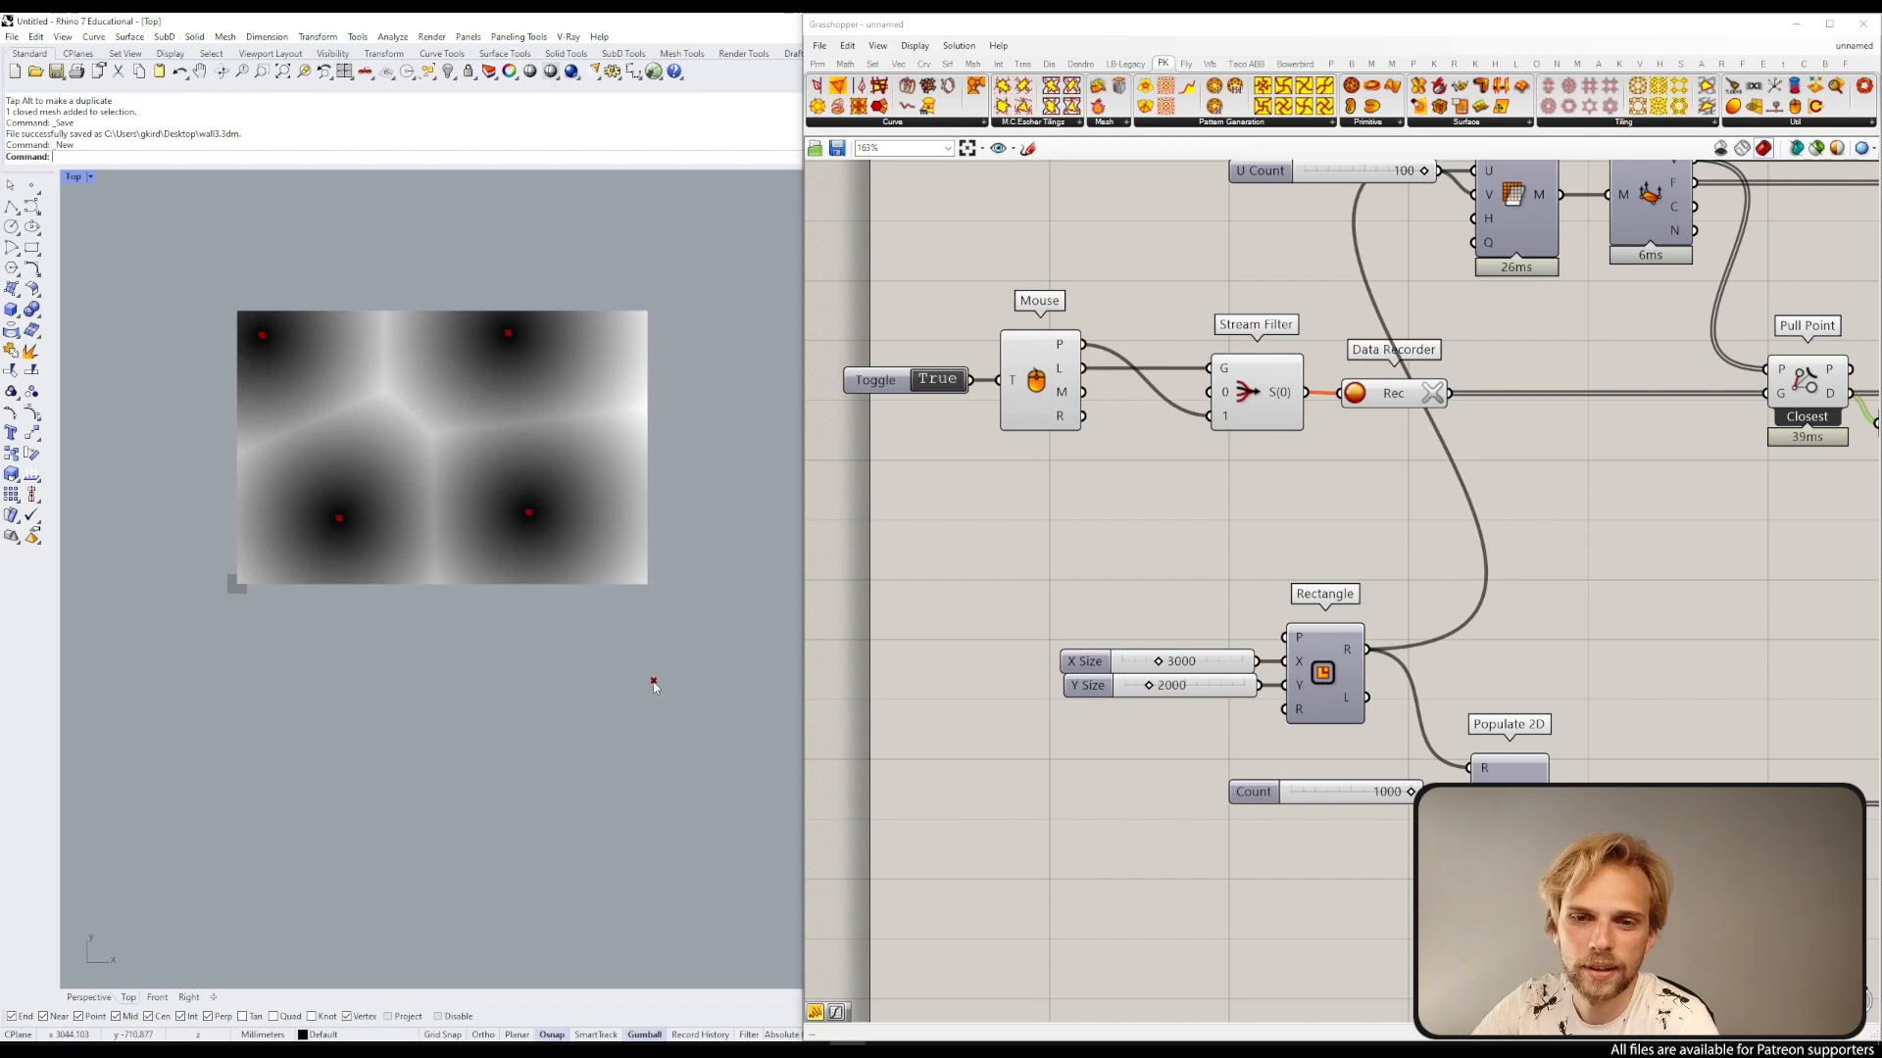
{"action": "left_click", "coordinate": [609, 424]}
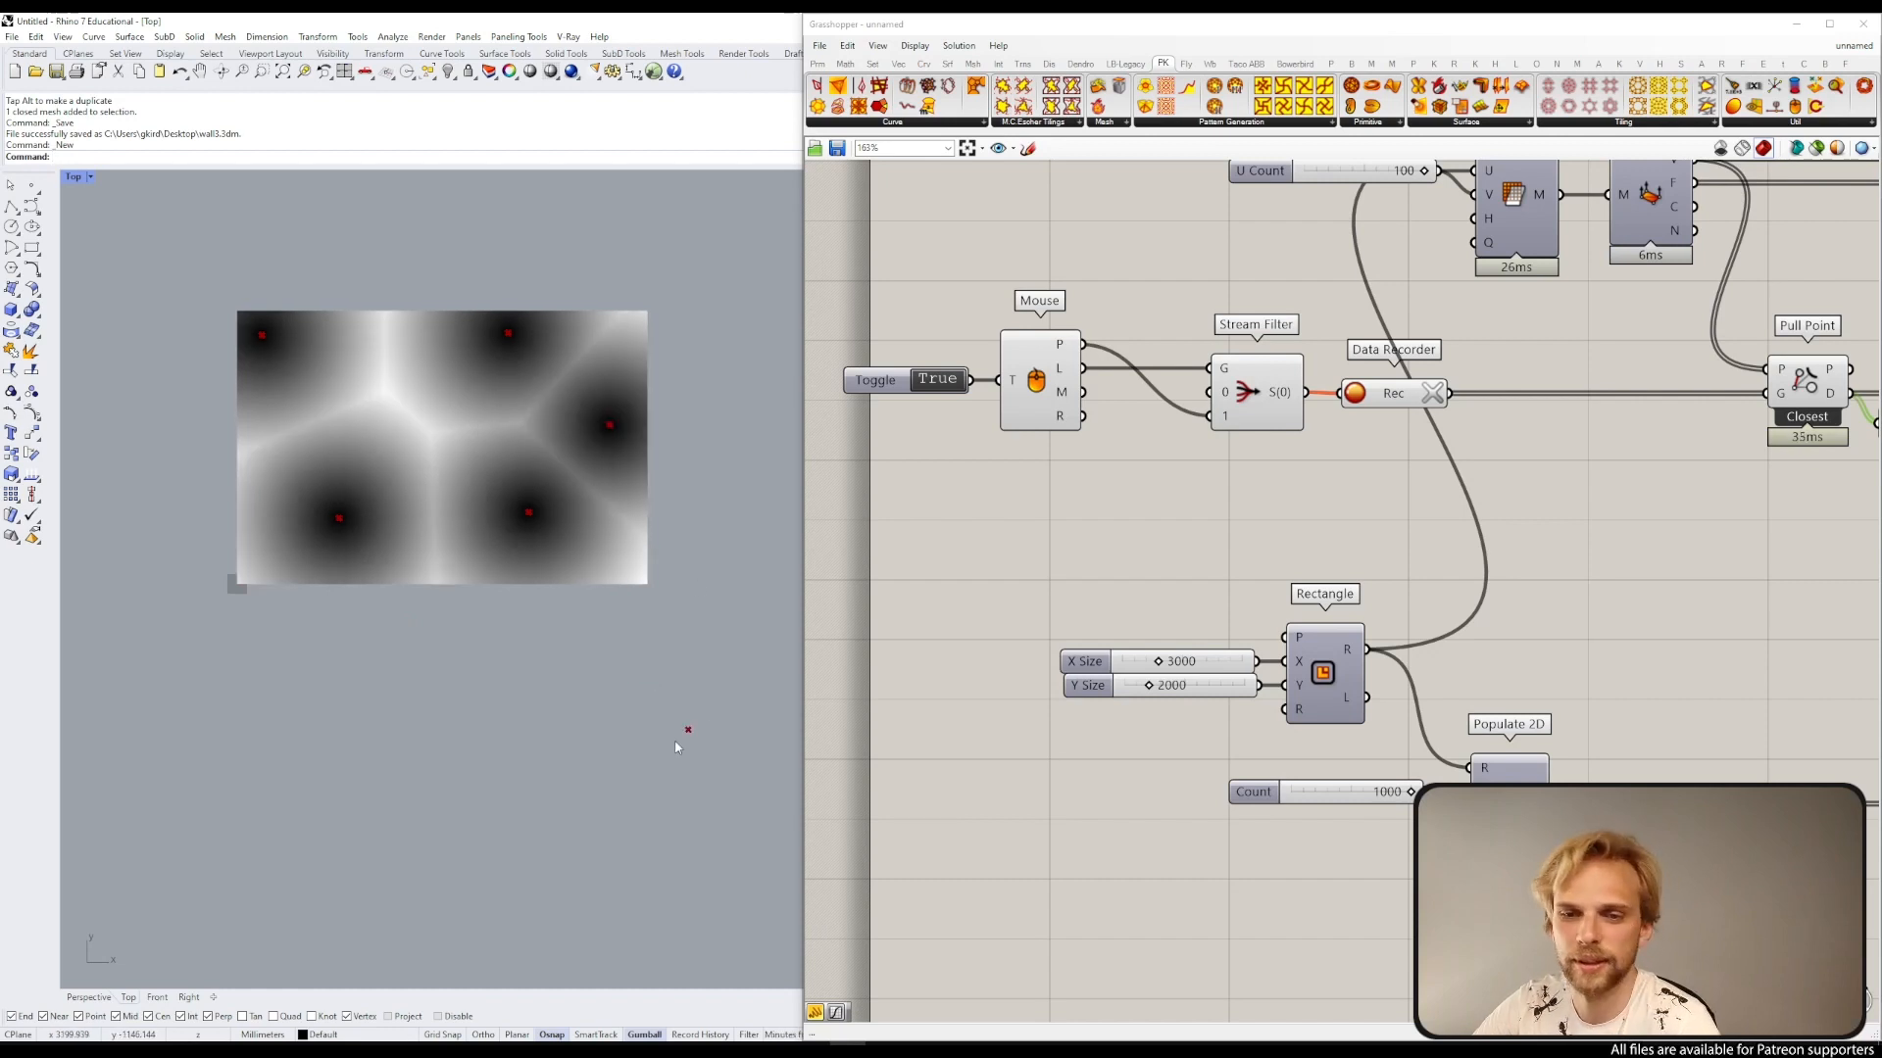
{"action": "left_click", "coordinate": [420, 406]}
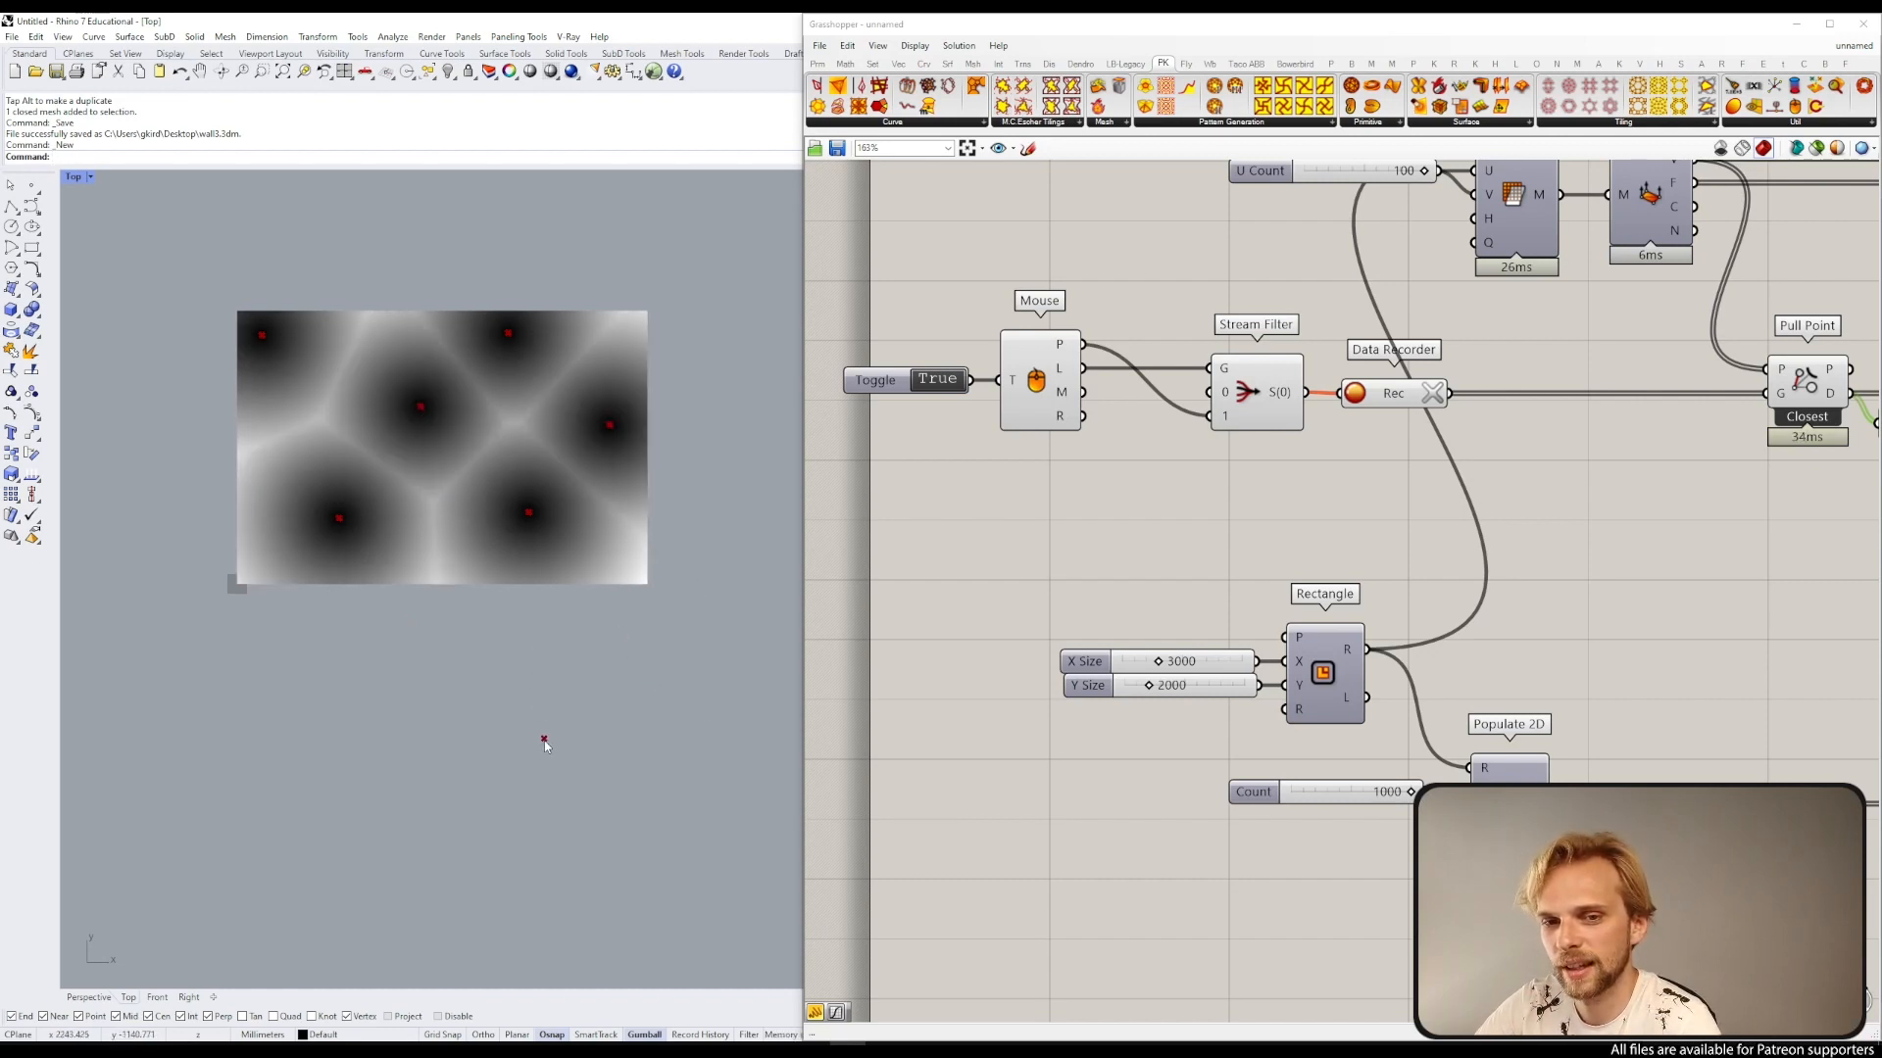
{"action": "left_click", "coordinate": [428, 530]}
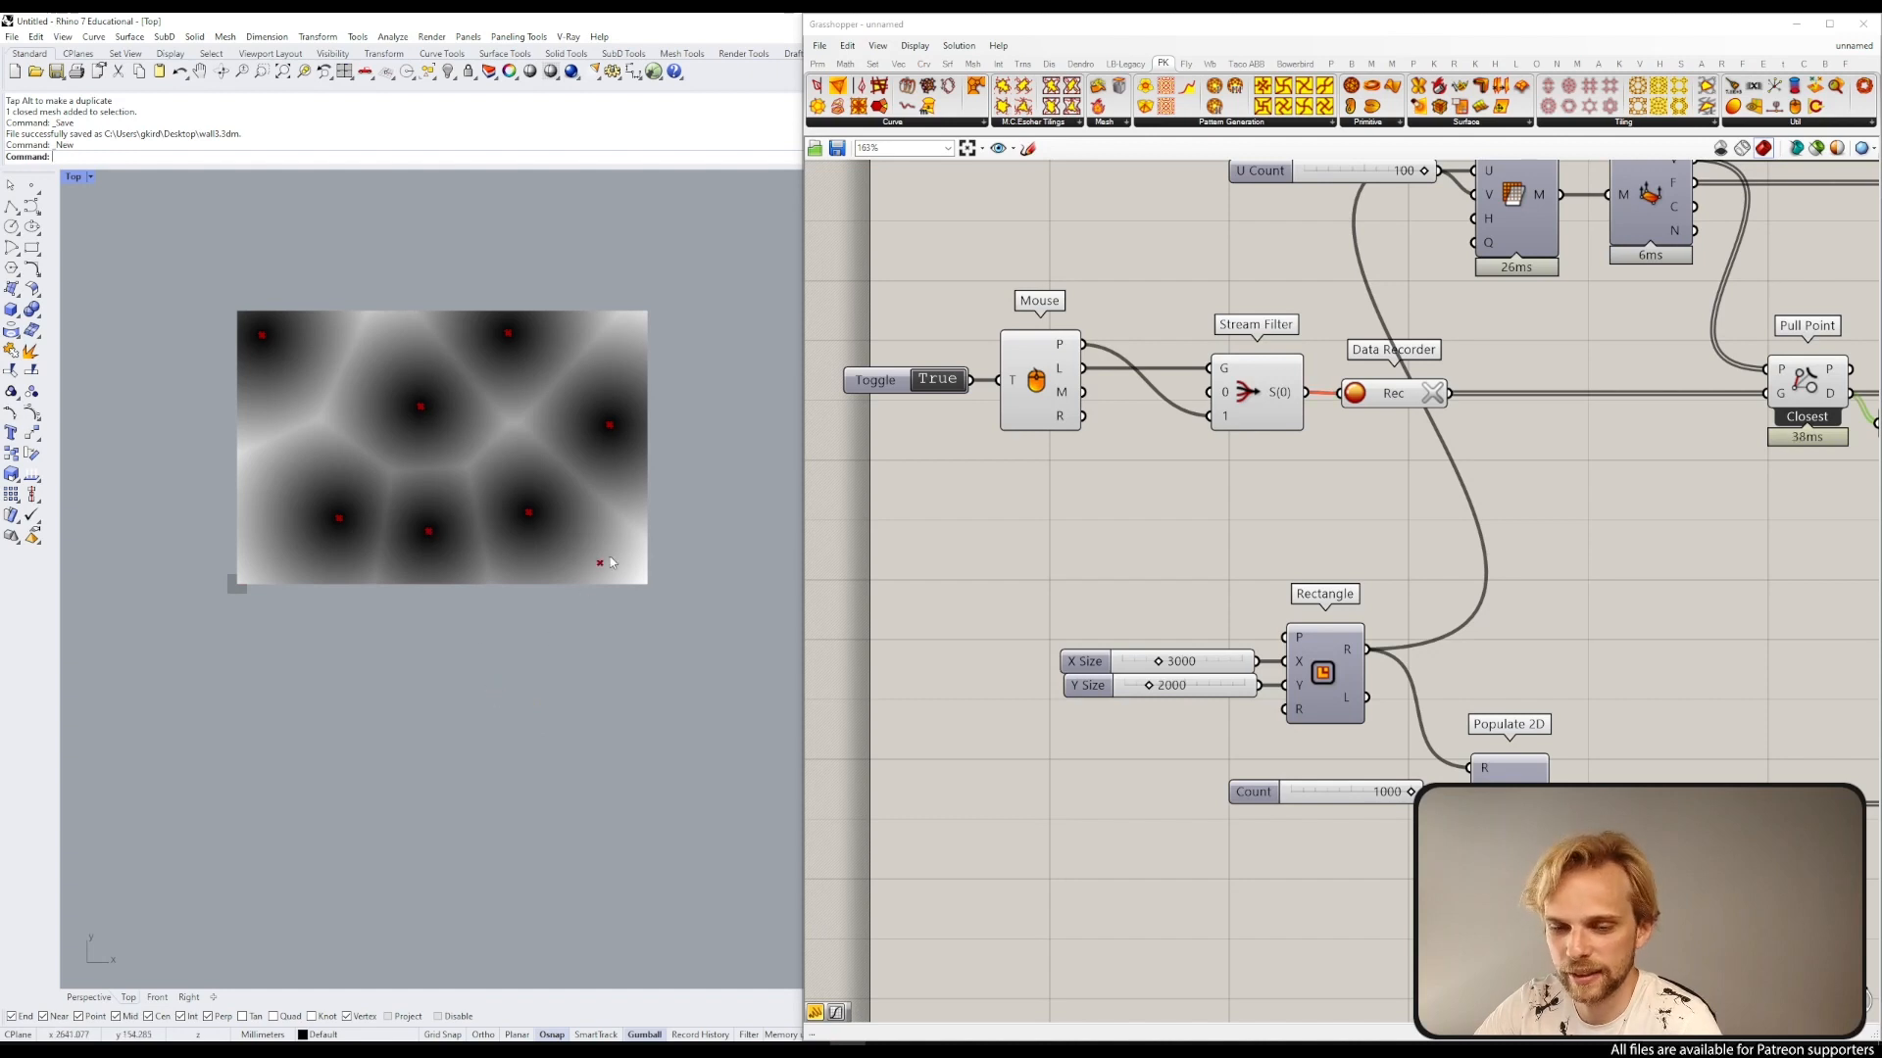
Step: Record four more attractor points near the mesh's corners and left edge
{"action": "left_click", "coordinate": [639, 570]}
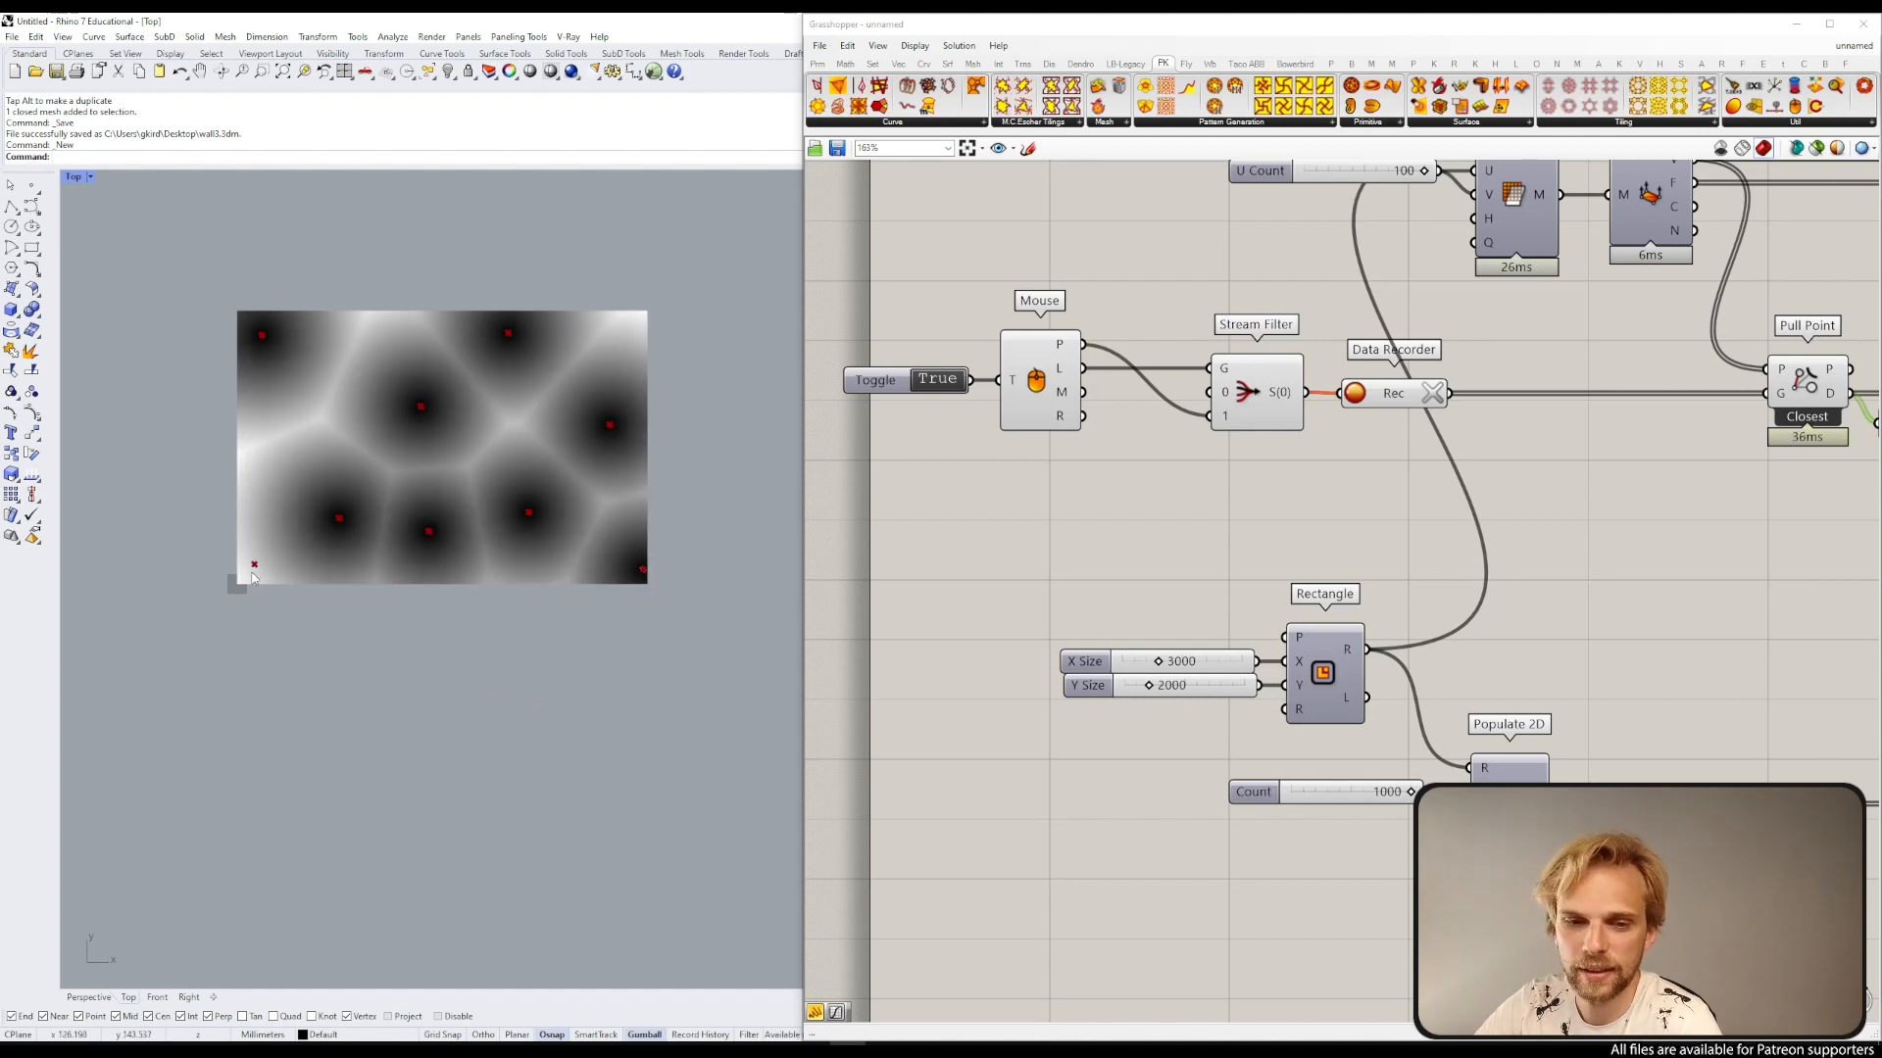
{"action": "left_click", "coordinate": [242, 577]}
{"action": "left_click", "coordinate": [629, 320]}
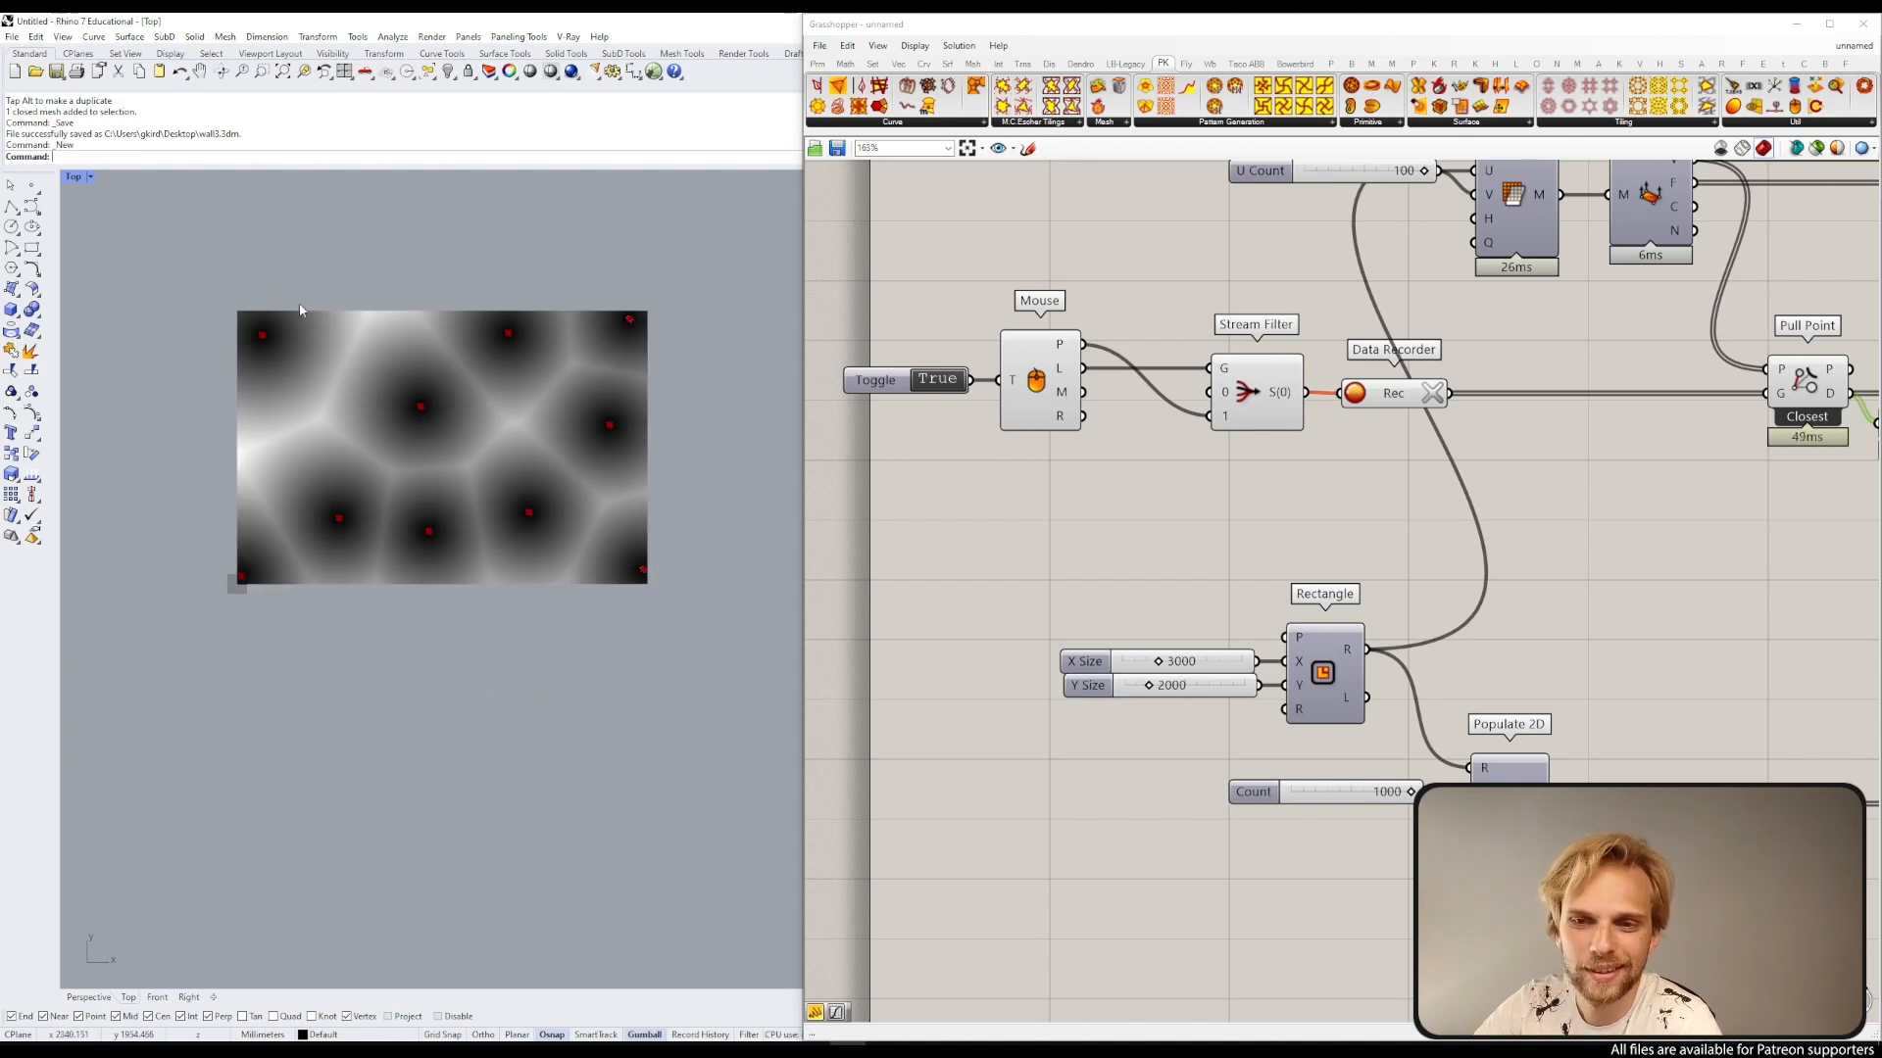
{"action": "left_click", "coordinate": [239, 437]}
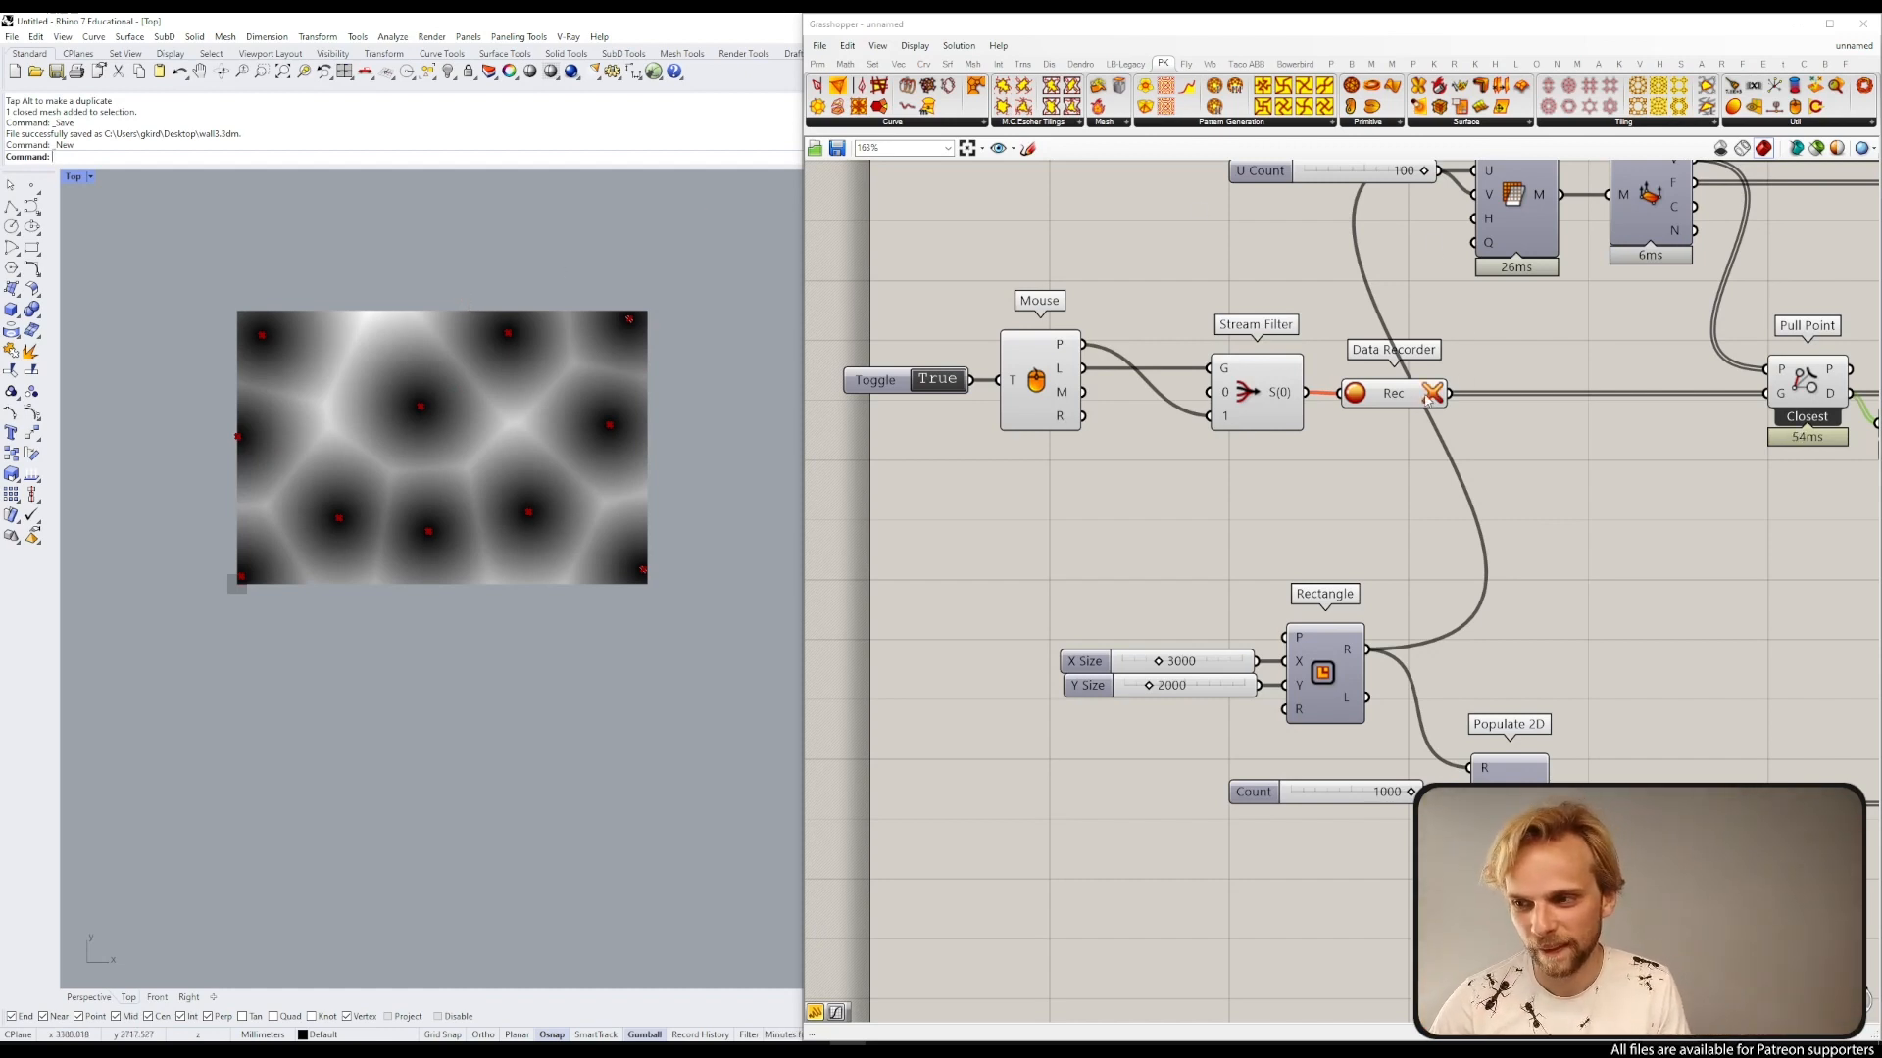
Step: Clear the Data Recorder and record five new attractor points spread across the mesh
{"action": "left_click", "coordinate": [1432, 393]}
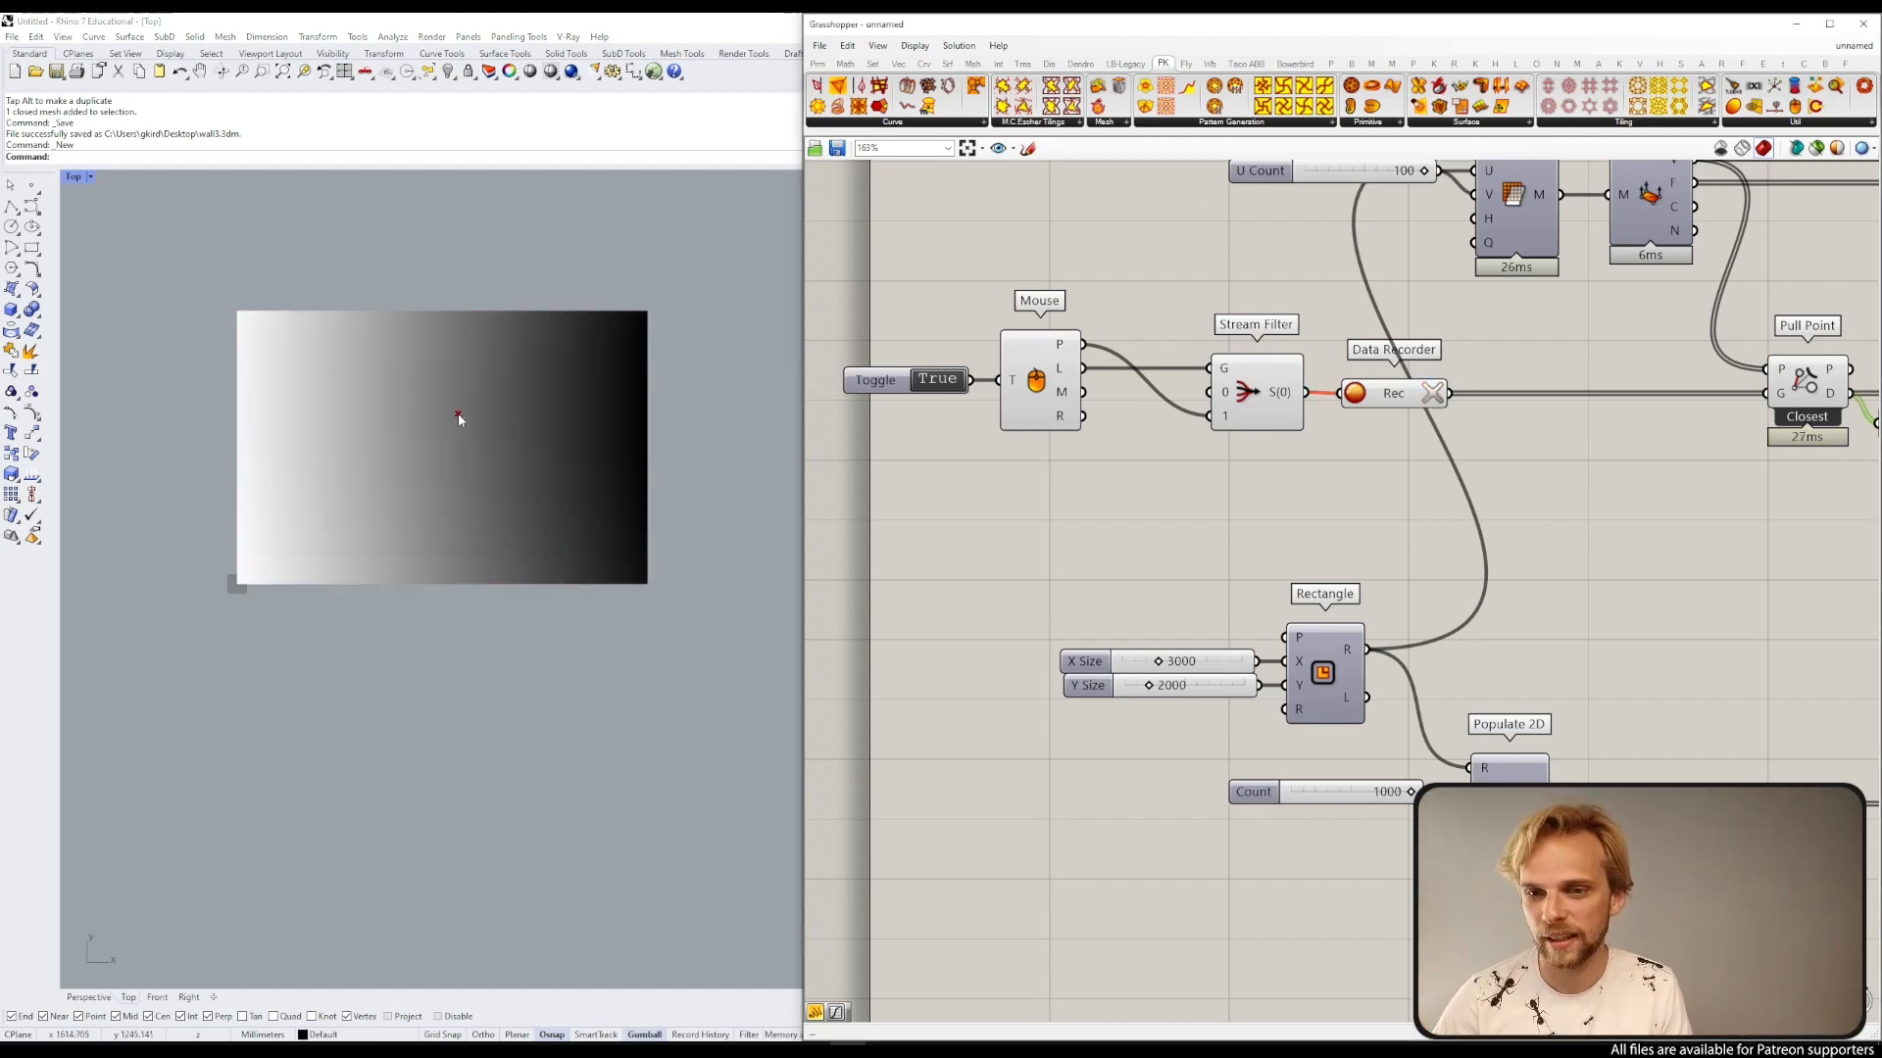
{"action": "left_click", "coordinate": [281, 370]}
{"action": "left_click", "coordinate": [467, 493]}
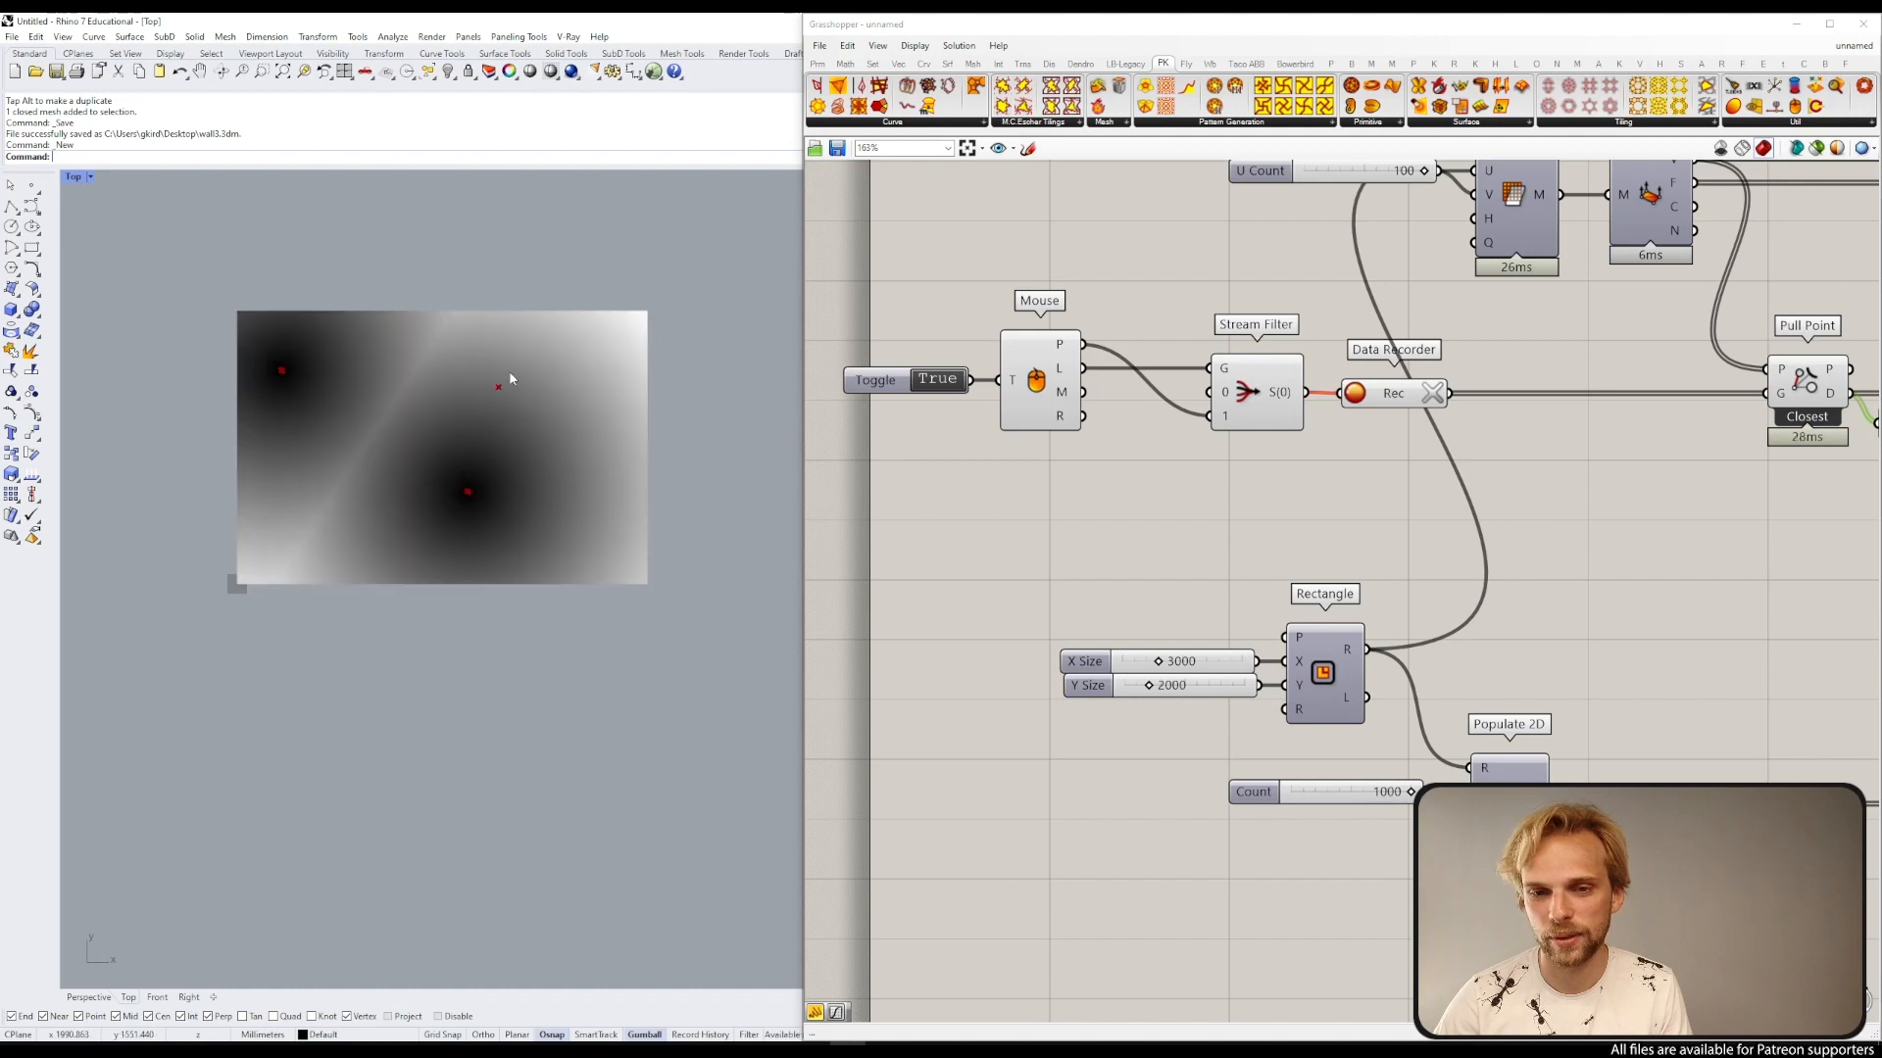
{"action": "left_click", "coordinate": [510, 372]}
{"action": "left_click", "coordinate": [311, 579]}
{"action": "left_click", "coordinate": [573, 549]}
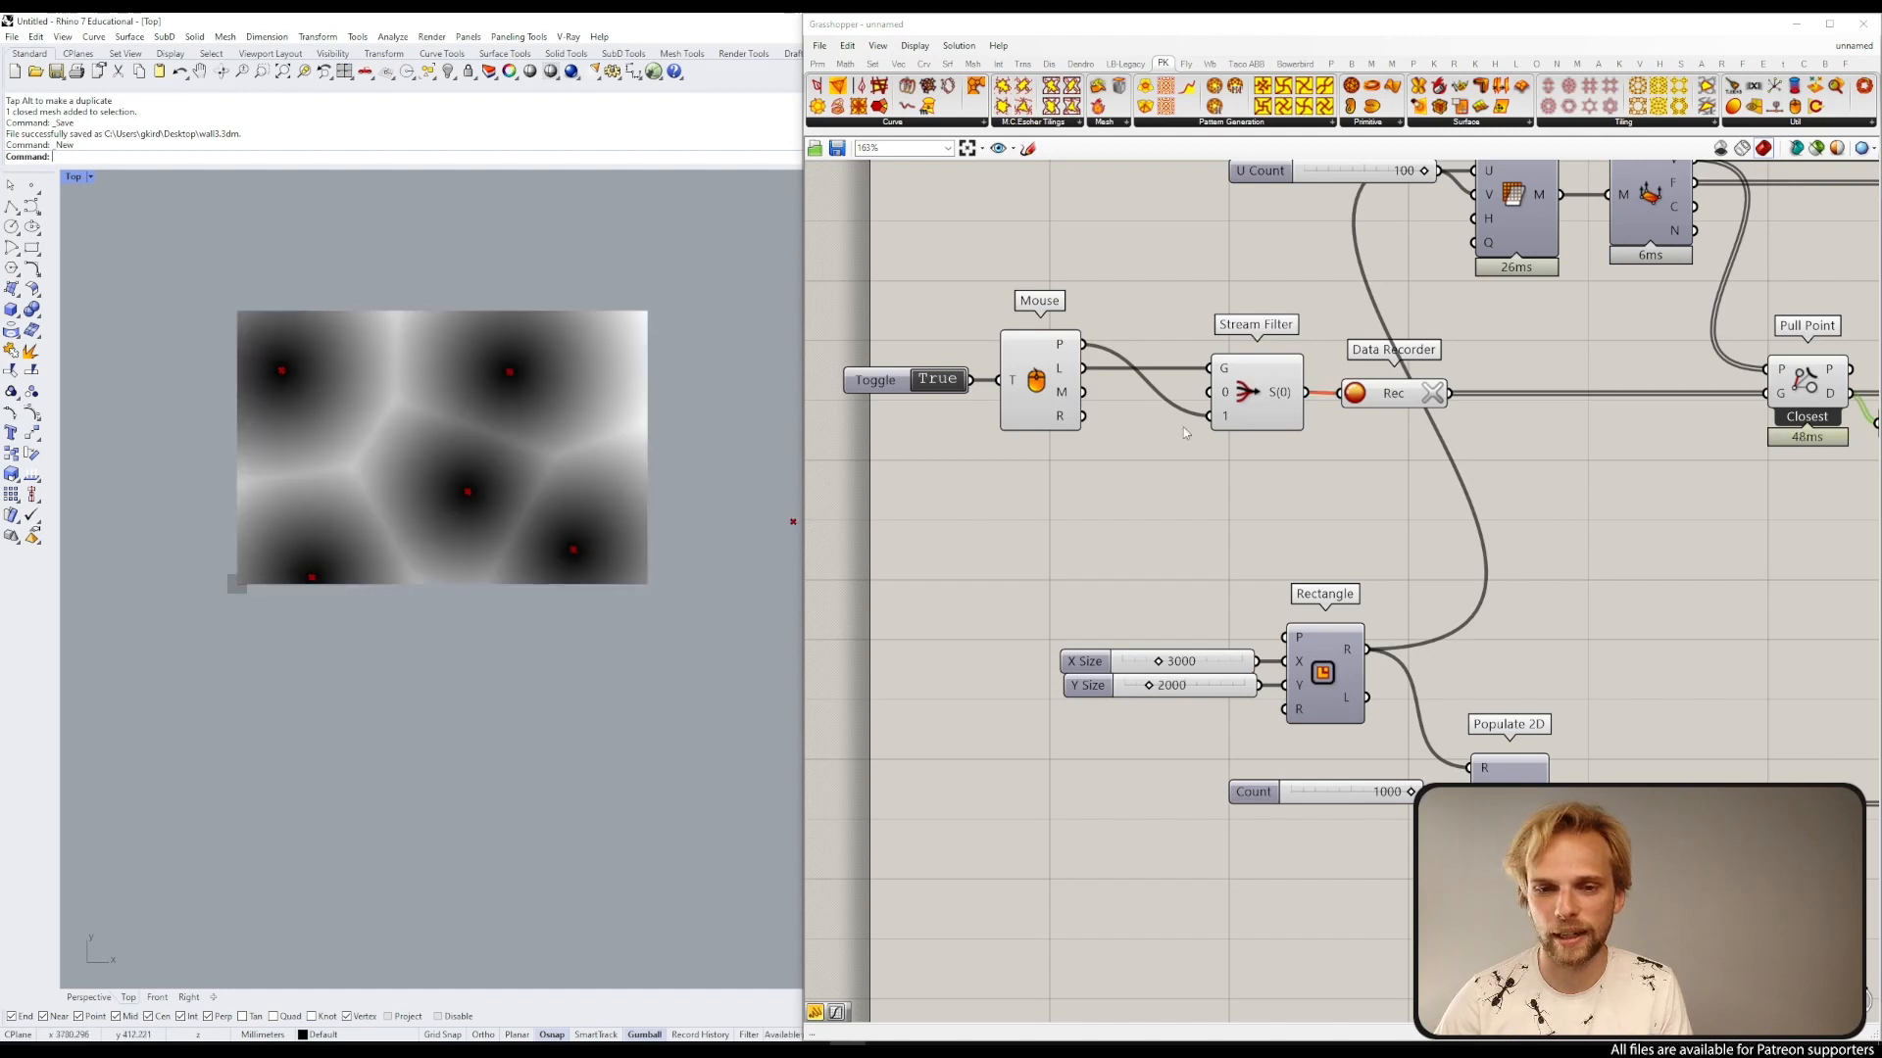
Step: Switch the Toggle to False to stop recording mouse points
{"action": "double_click", "coordinate": [938, 380]}
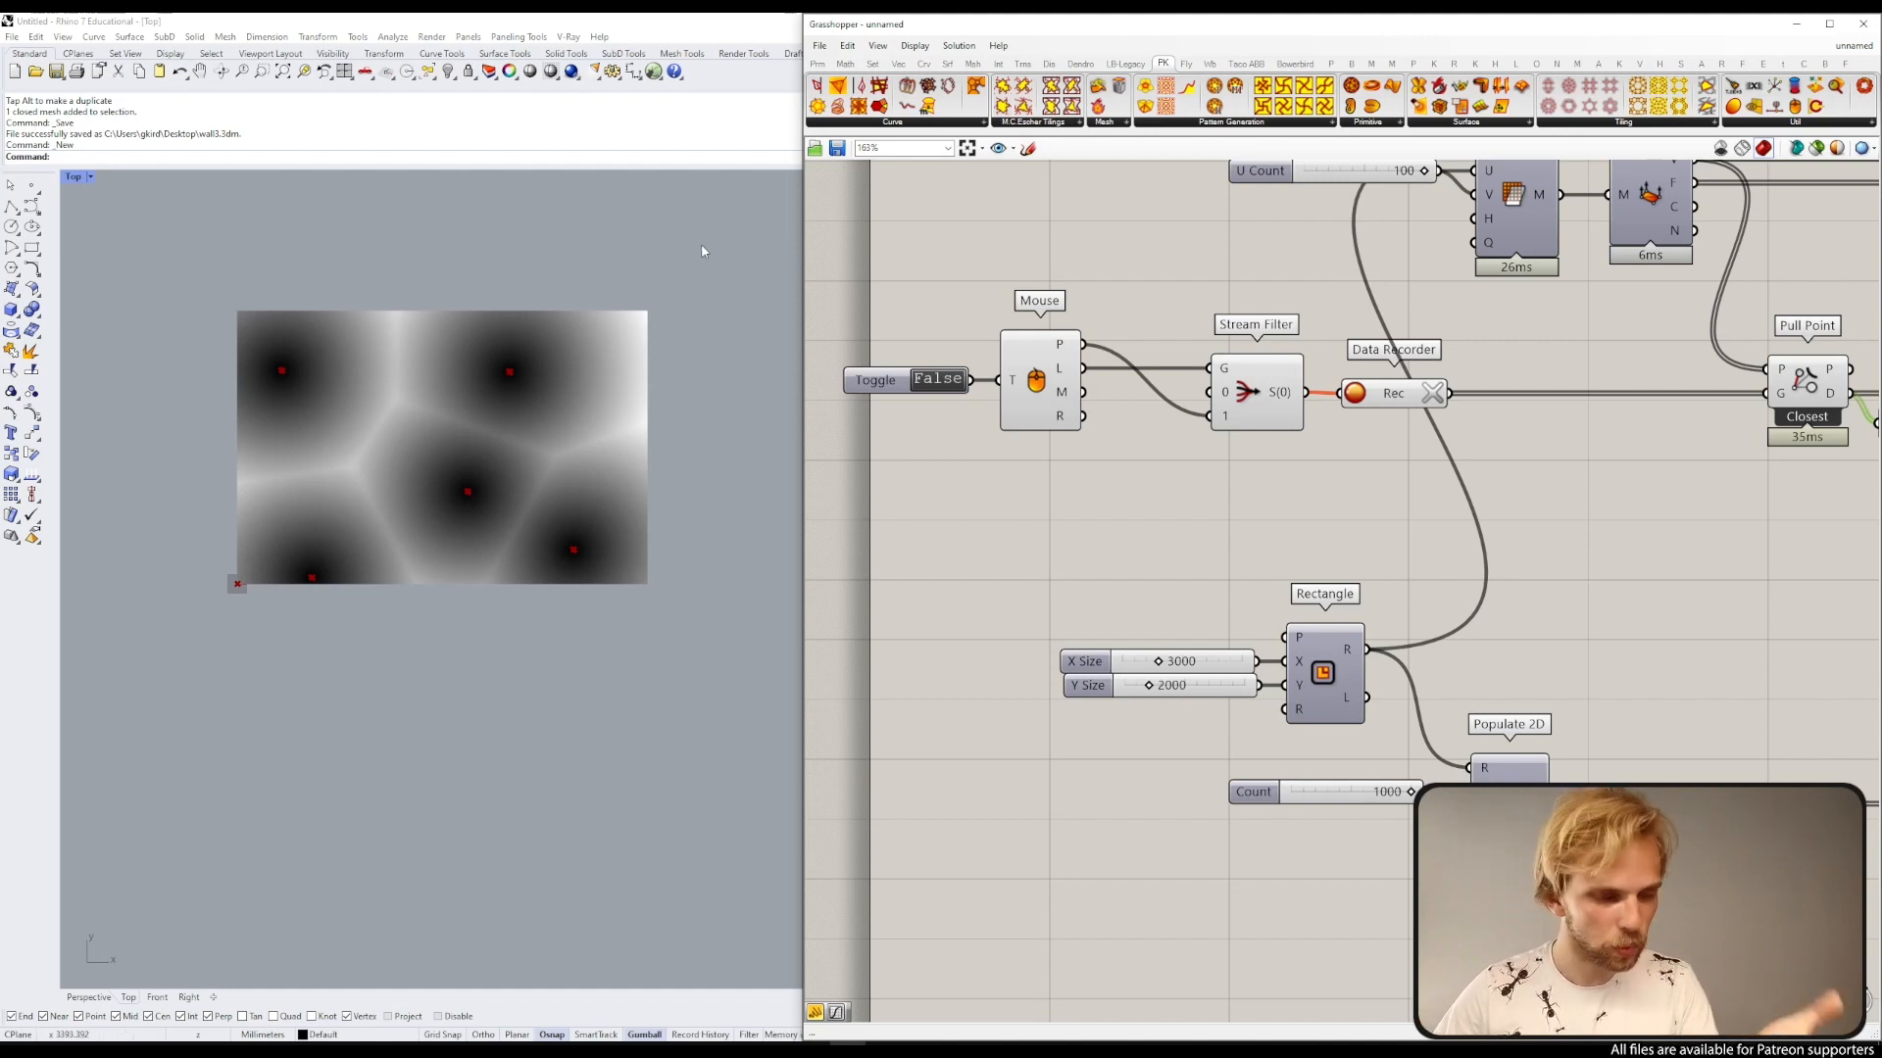
{"action": "left_click_drag", "start_coordinate": [1336, 471], "coordinate": [1031, 303]}
{"action": "left_click", "coordinate": [1112, 233]}
{"action": "scroll", "coordinate": [1181, 287], "scroll_direction": "down", "scroll_amount": 6}
{"action": "scroll", "coordinate": [977, 355], "scroll_direction": "up", "scroll_amount": 4}
{"action": "right_click_drag", "start_coordinate": [1359, 316], "coordinate": [888, 440]}
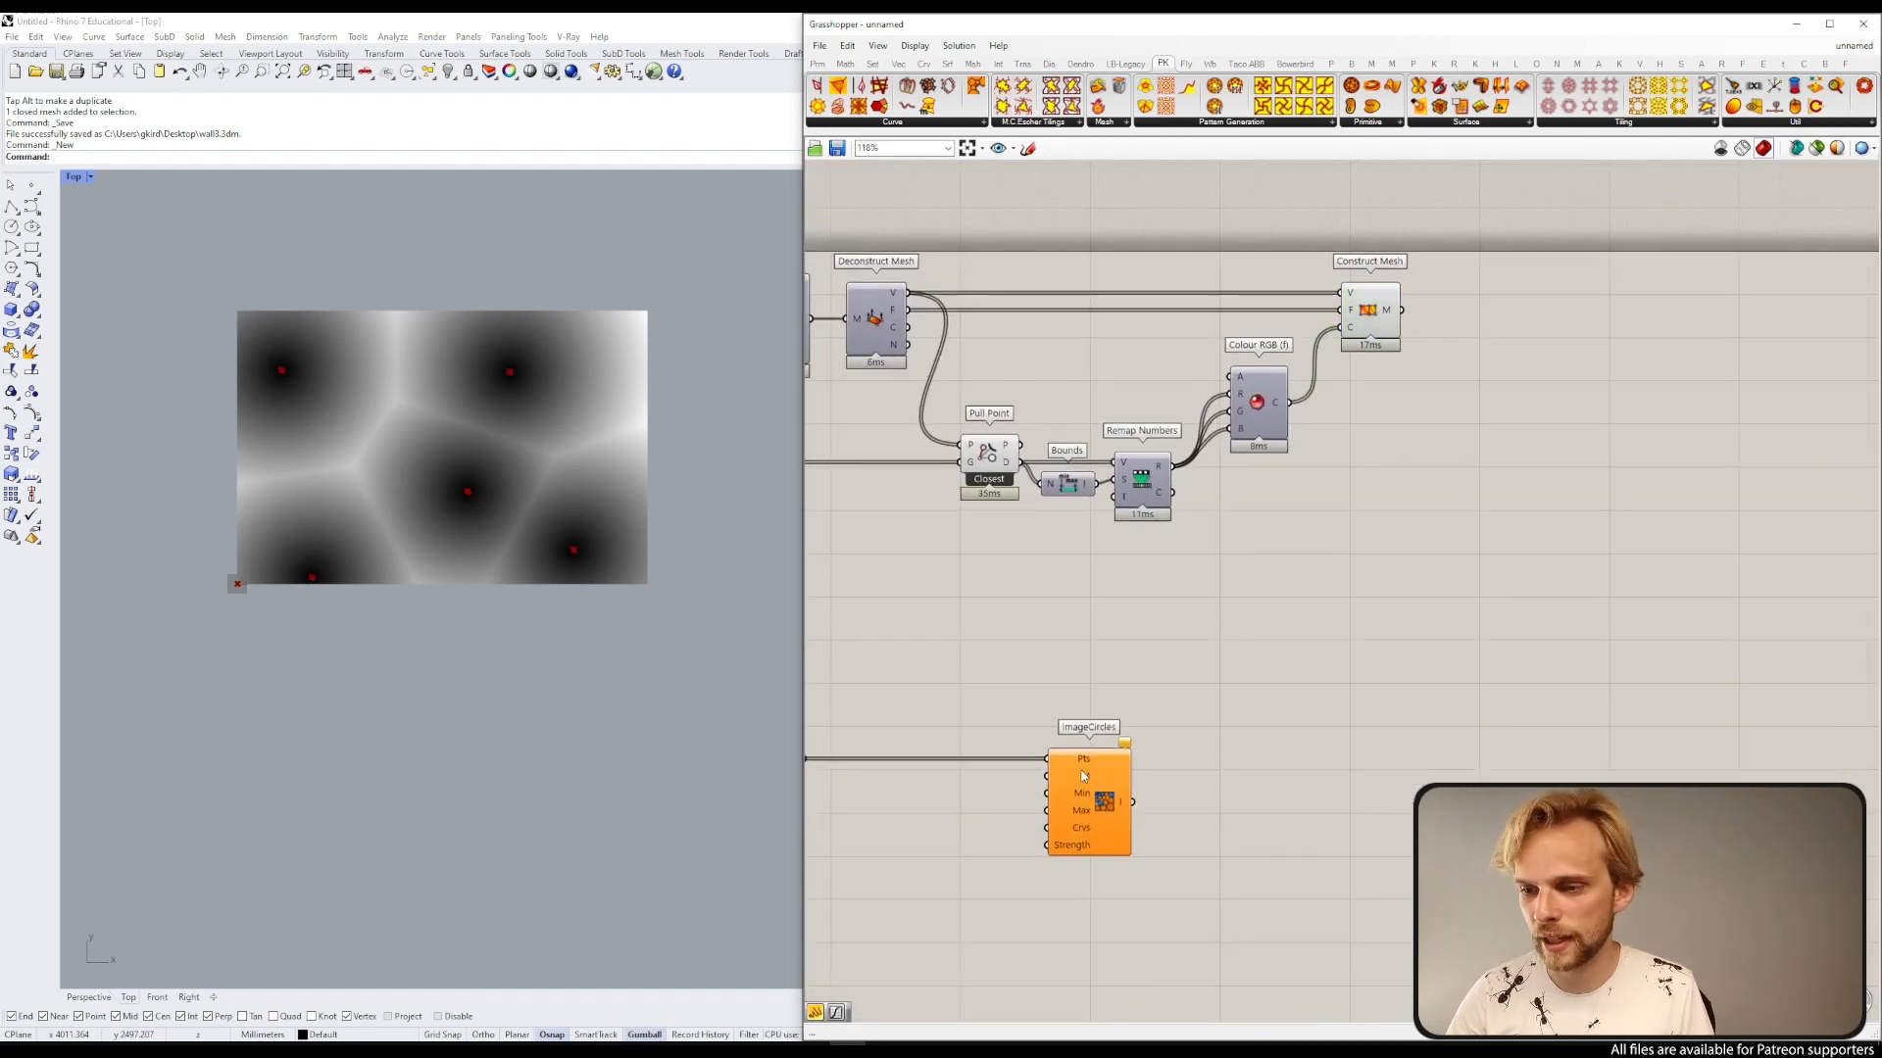
Step: Place the ImageCircles goal below the mesh branch and connect Construct Mesh's output to its M input
{"action": "left_click_drag", "start_coordinate": [1097, 804], "coordinate": [1365, 821]}
{"action": "scroll", "coordinate": [1392, 686], "scroll_direction": "down", "scroll_amount": 3}
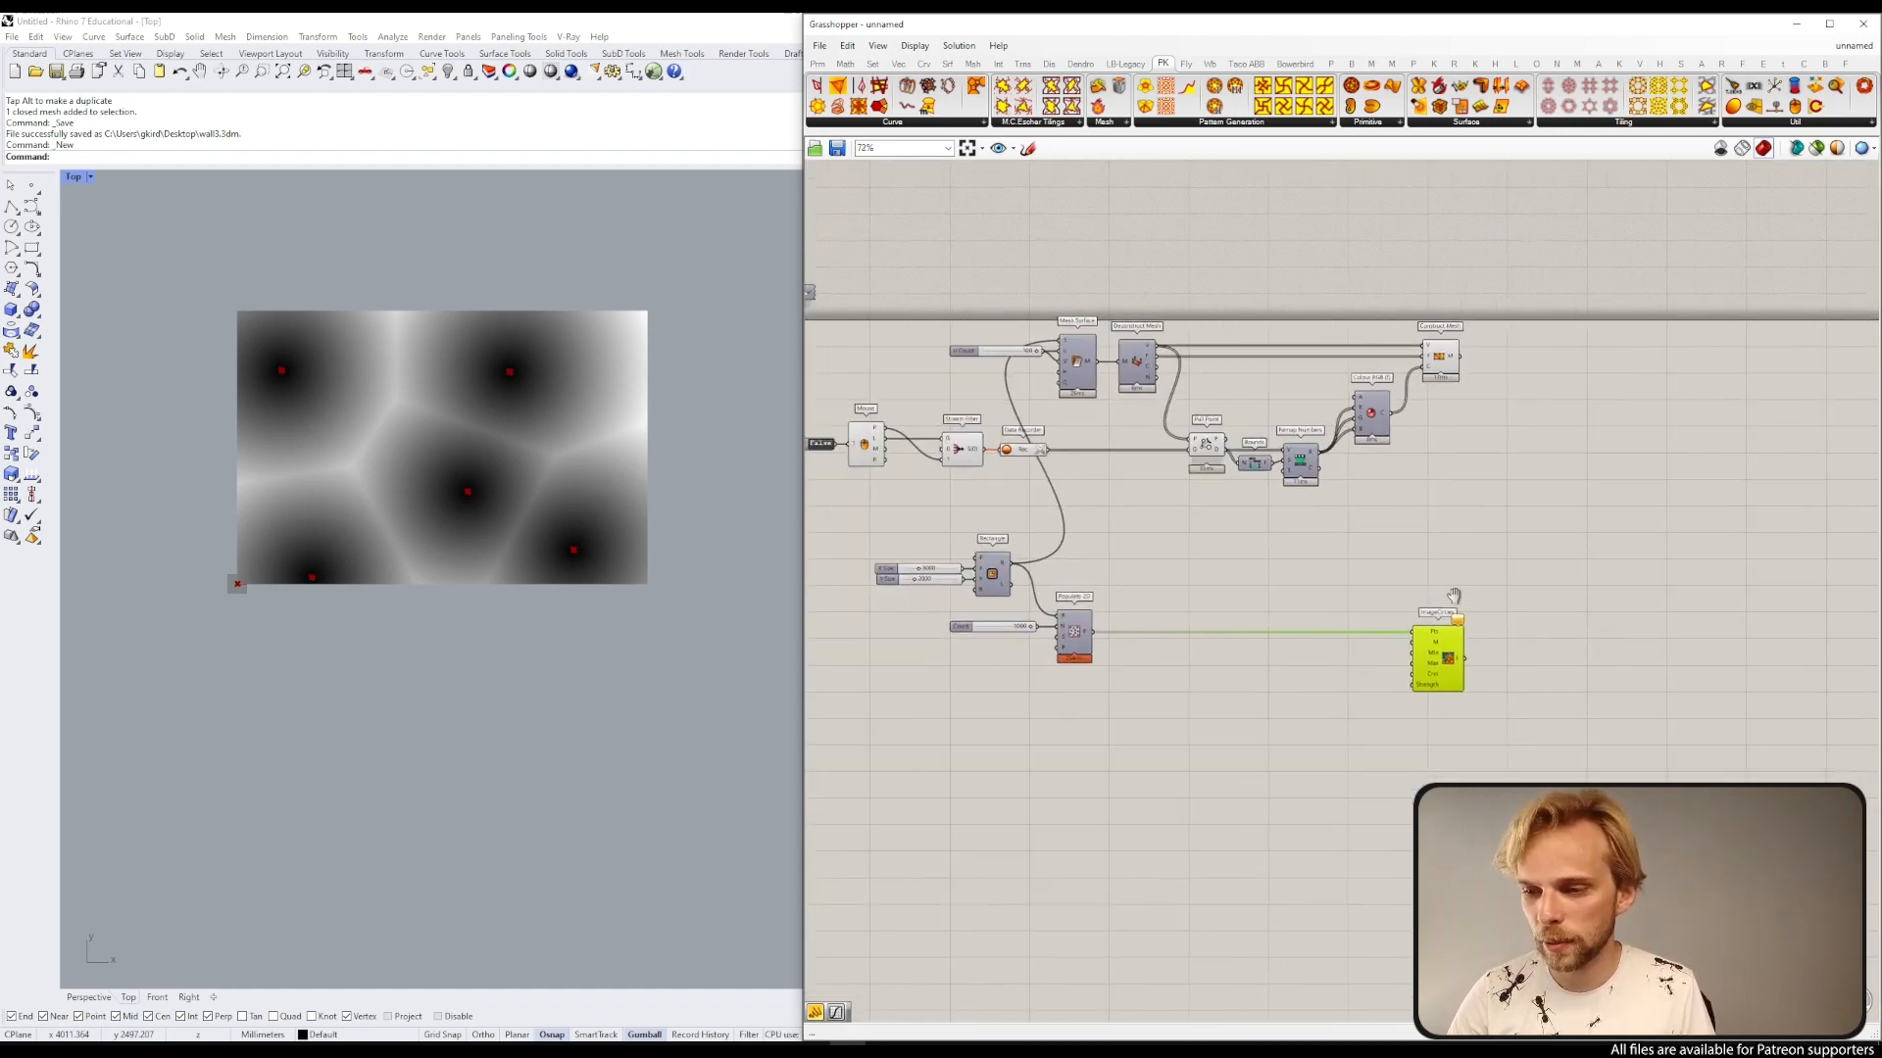
{"action": "right_click_drag", "start_coordinate": [1421, 647], "coordinate": [1459, 626]}
{"action": "scroll", "coordinate": [1449, 628], "scroll_direction": "up", "scroll_amount": 1}
{"action": "scroll", "coordinate": [1438, 329], "scroll_direction": "up", "scroll_amount": 3}
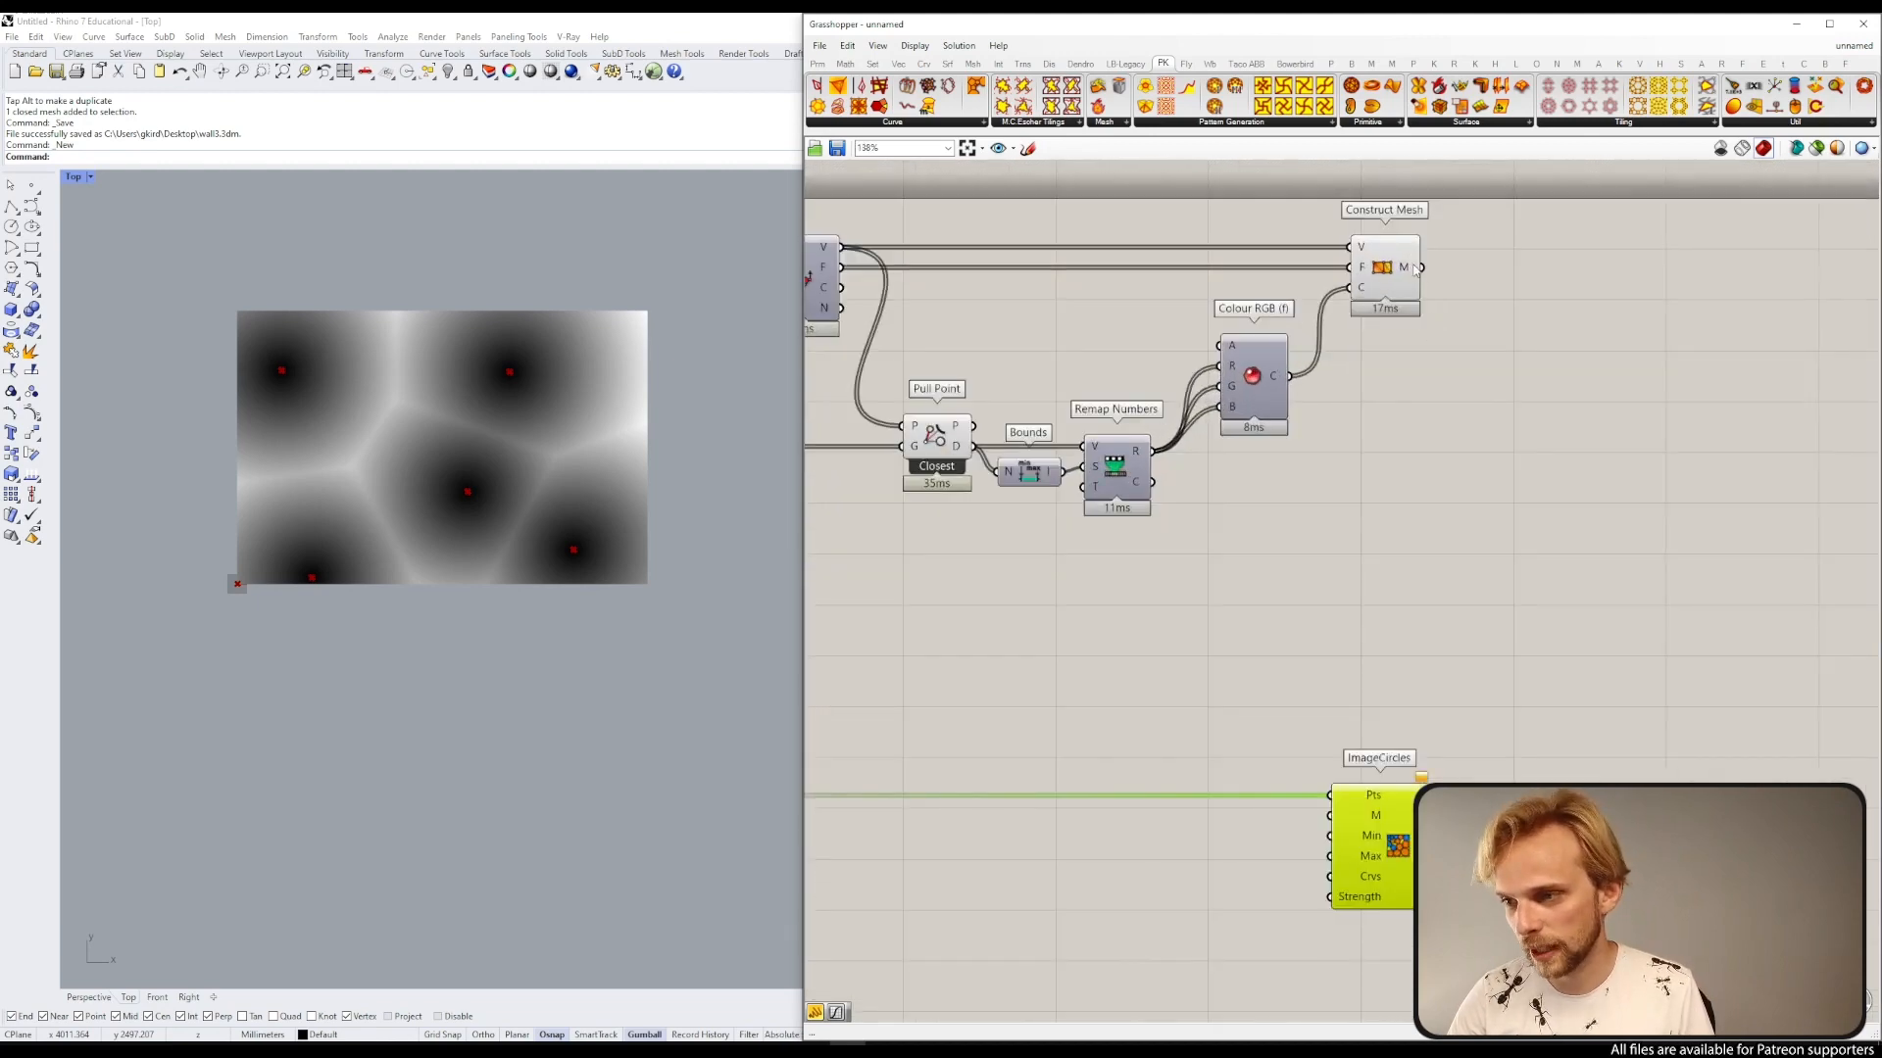
{"action": "left_click_drag", "start_coordinate": [1418, 266], "coordinate": [1330, 815]}
{"action": "left_click", "coordinate": [1550, 612]}
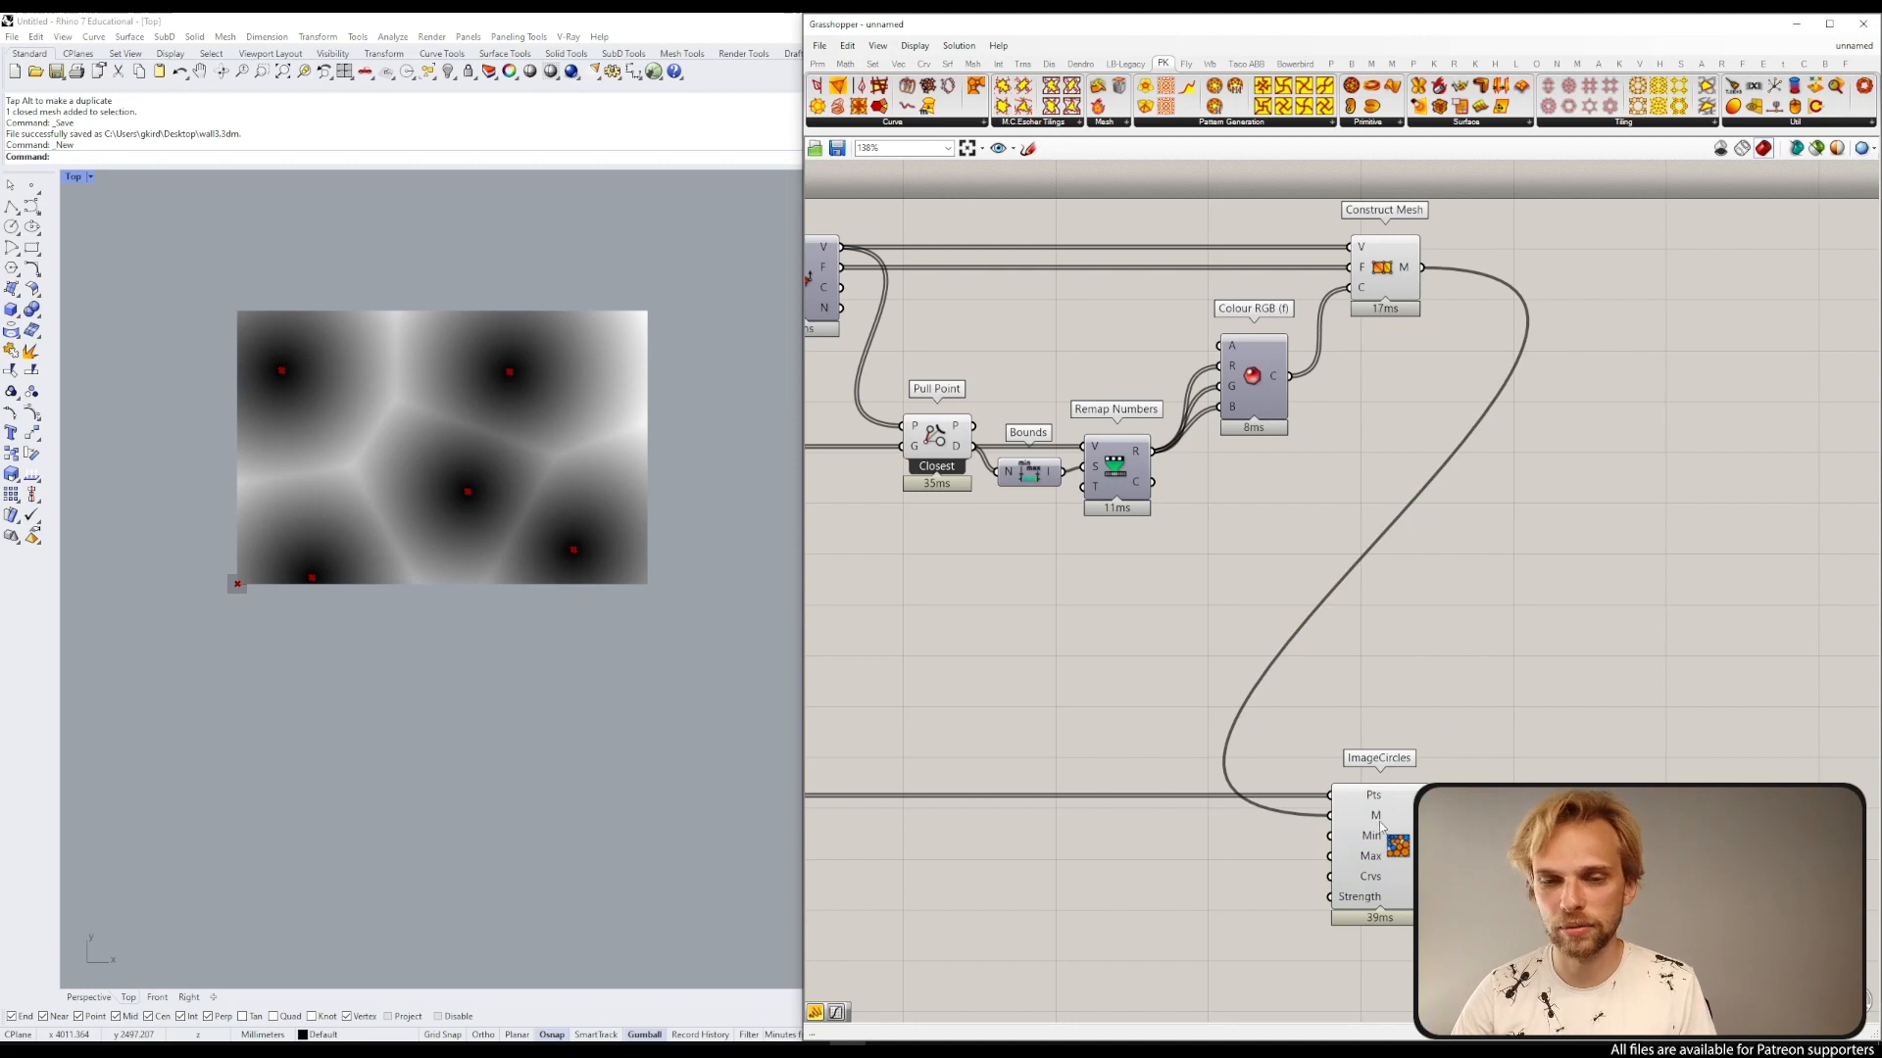
Step: Turn on the preview of Populate 2D so its 1000 points show over the mesh
{"action": "right_click_drag", "start_coordinate": [1377, 826], "coordinate": [1397, 693]}
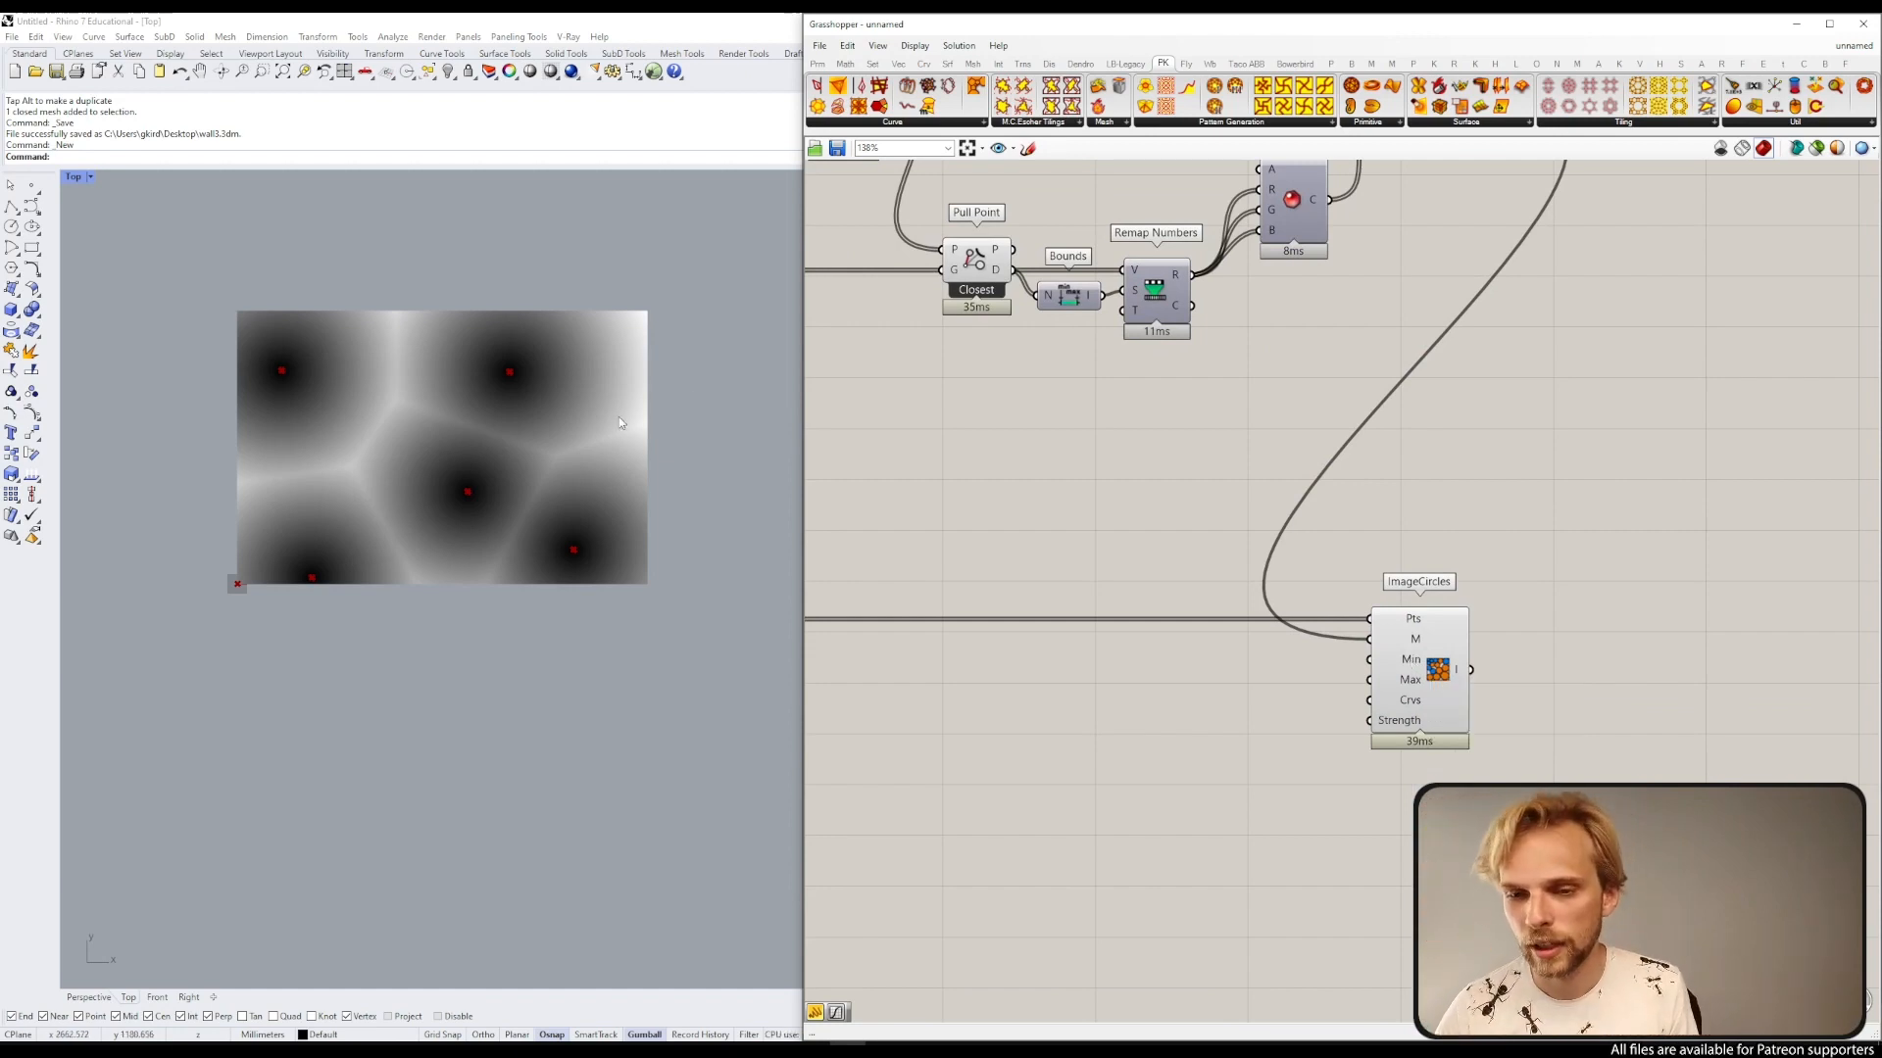
{"action": "right_click_drag", "start_coordinate": [843, 563], "coordinate": [1299, 524]}
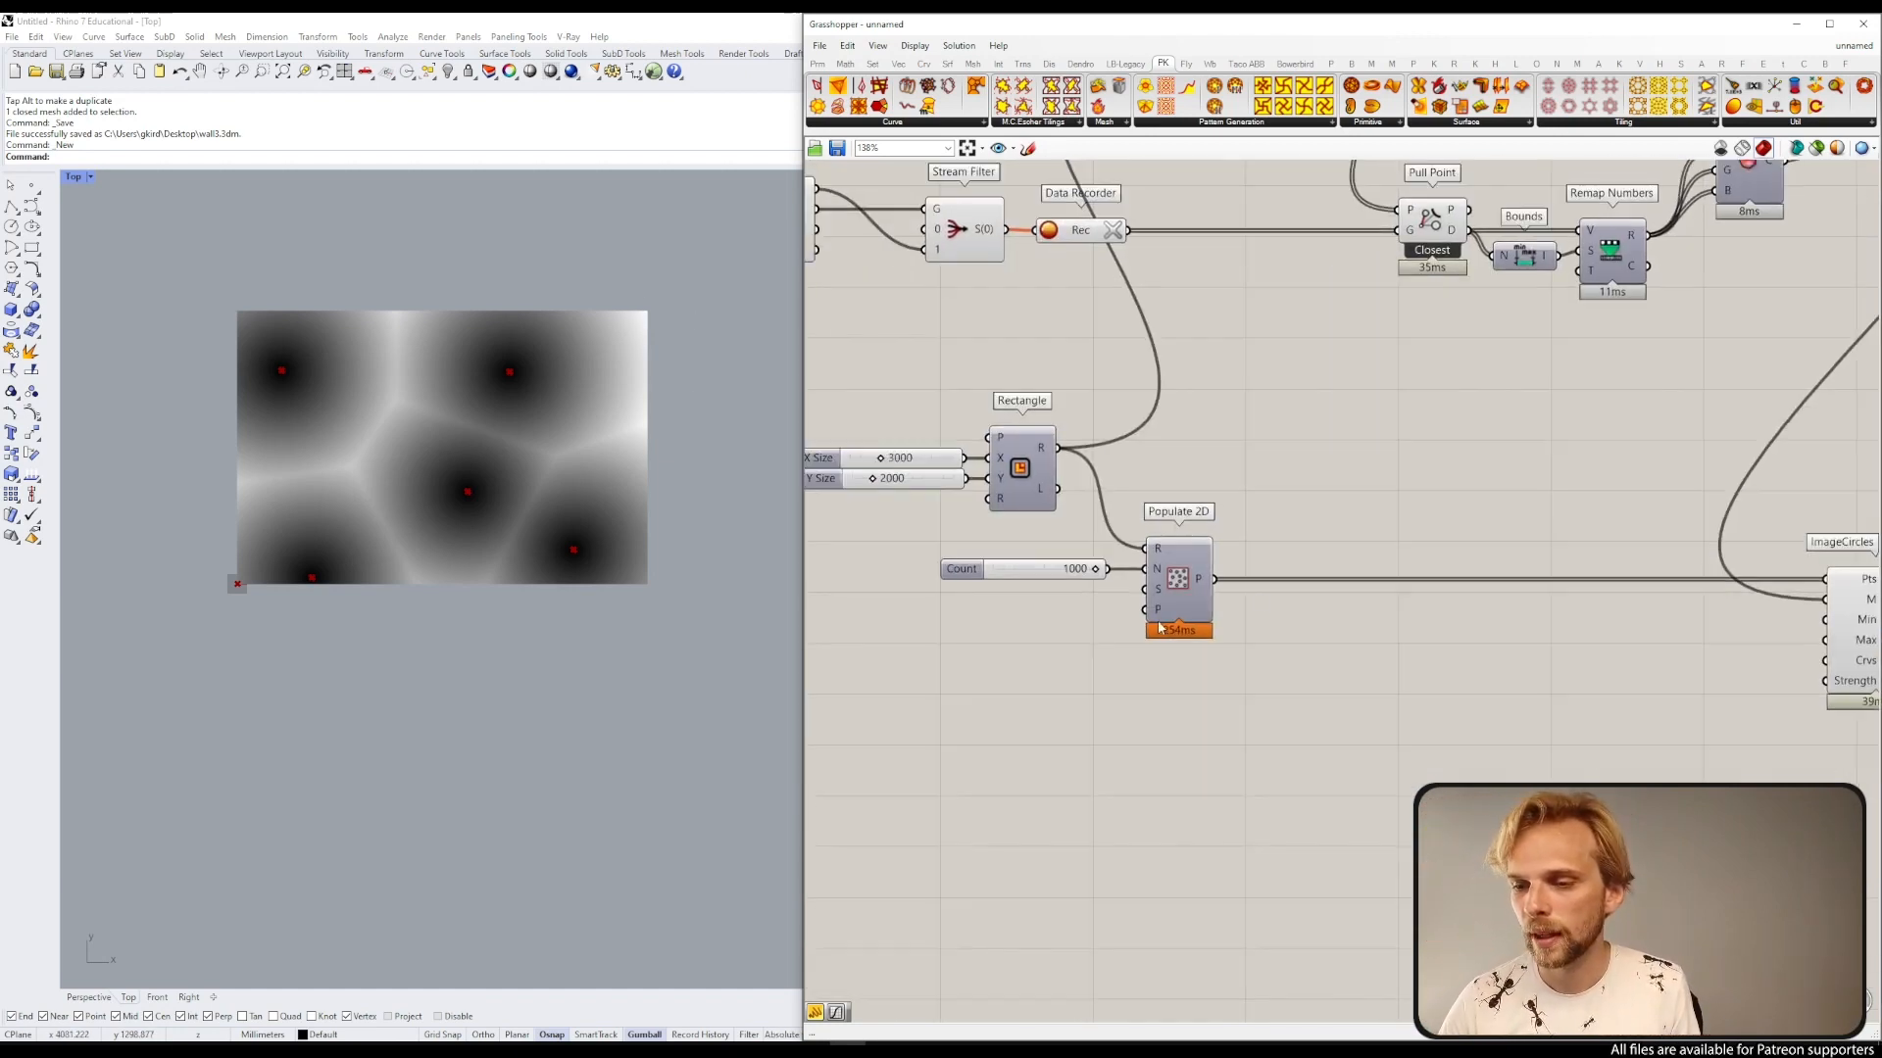
{"action": "left_click", "coordinate": [1181, 578]}
{"action": "middle_click", "coordinate": [1161, 559]}
{"action": "left_click", "coordinate": [1212, 525]}
{"action": "left_click", "coordinate": [1212, 525]}
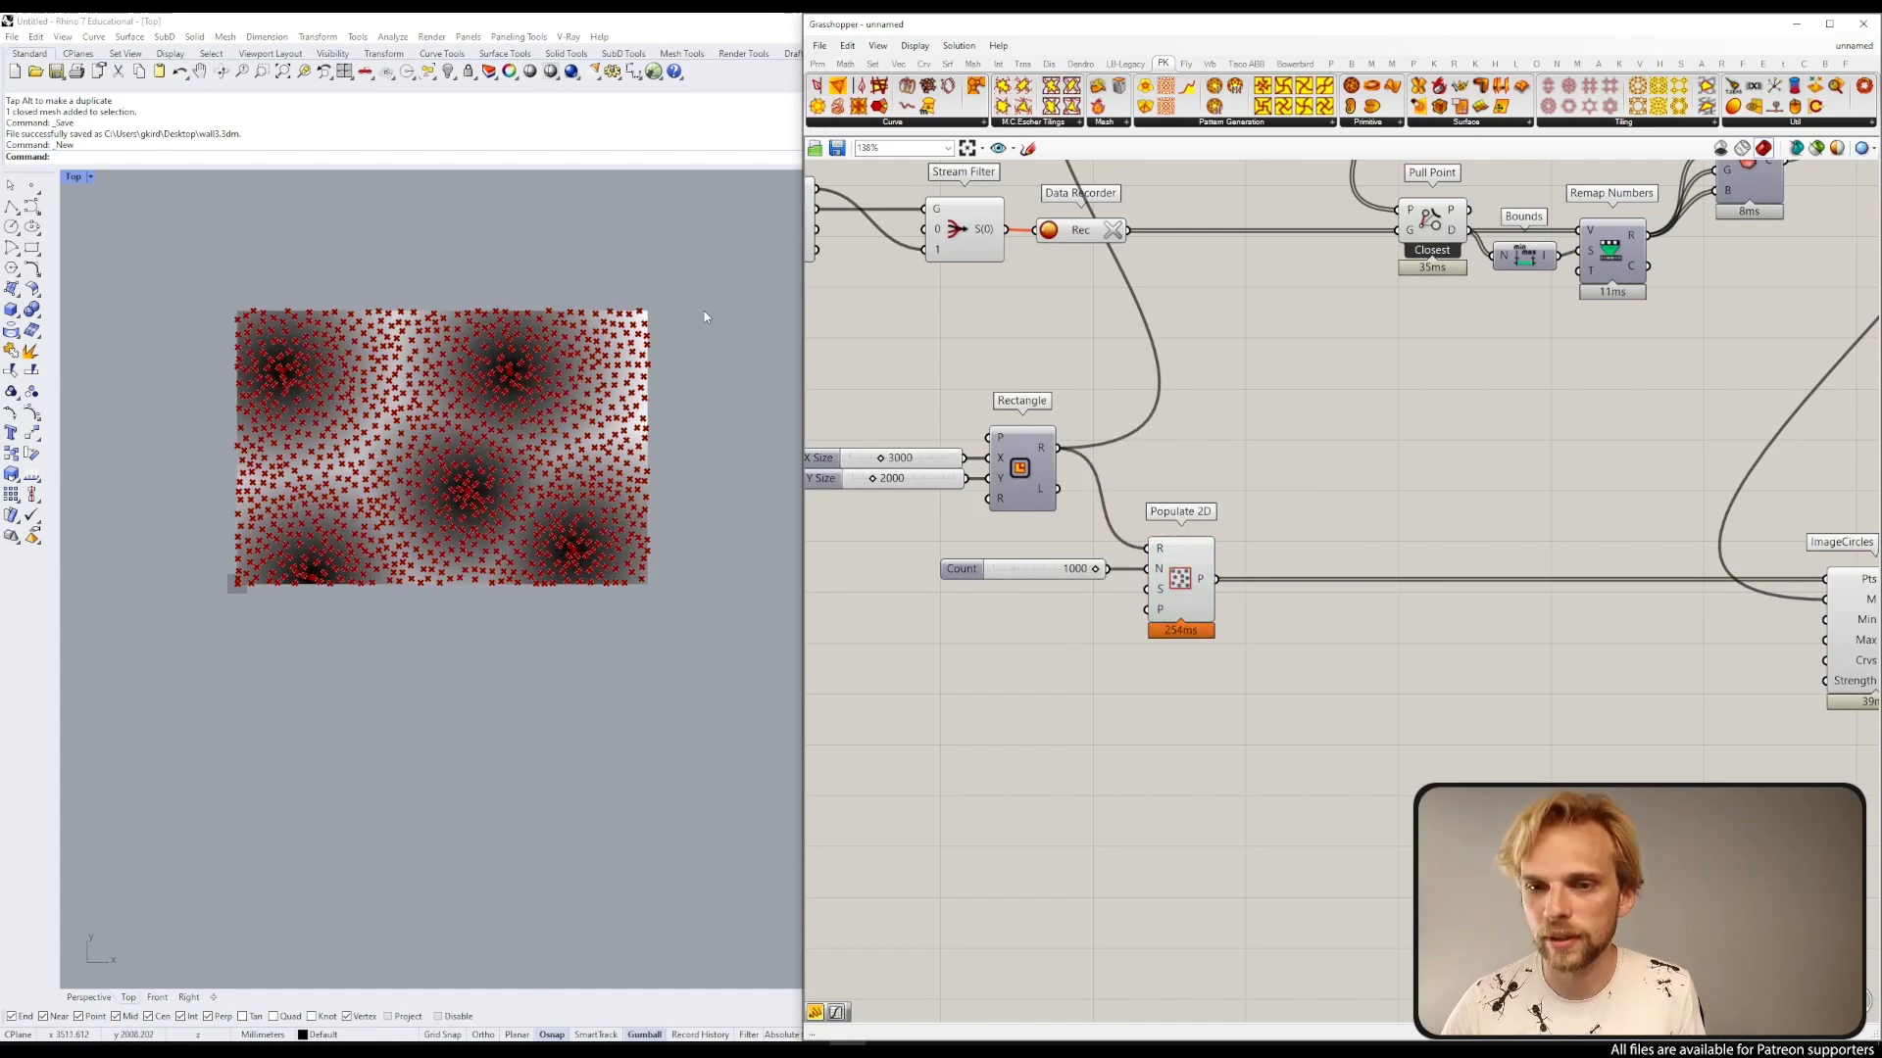
Step: Zoom into the viewport to inspect how the populated points sit over the shaded mesh
{"action": "scroll", "coordinate": [656, 307], "scroll_direction": "up", "scroll_amount": 7}
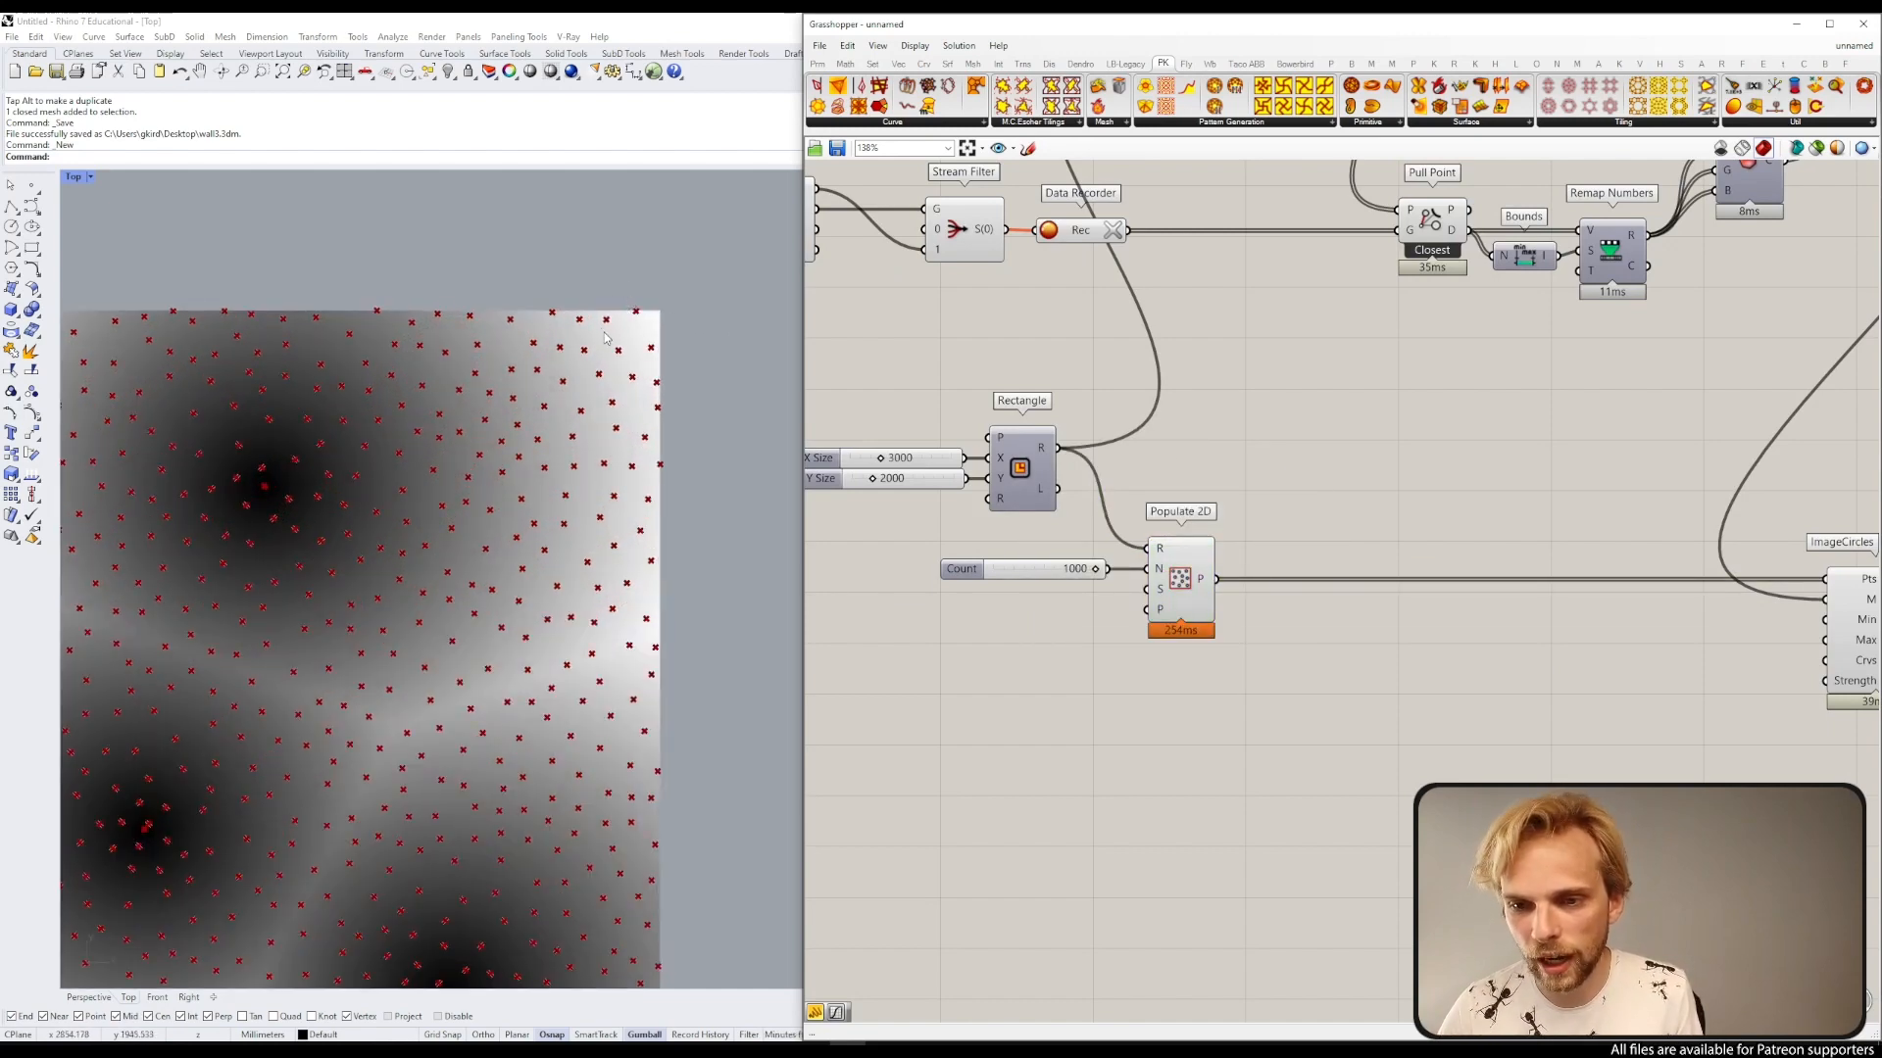
{"action": "scroll", "coordinate": [639, 304], "scroll_direction": "down", "scroll_amount": 4}
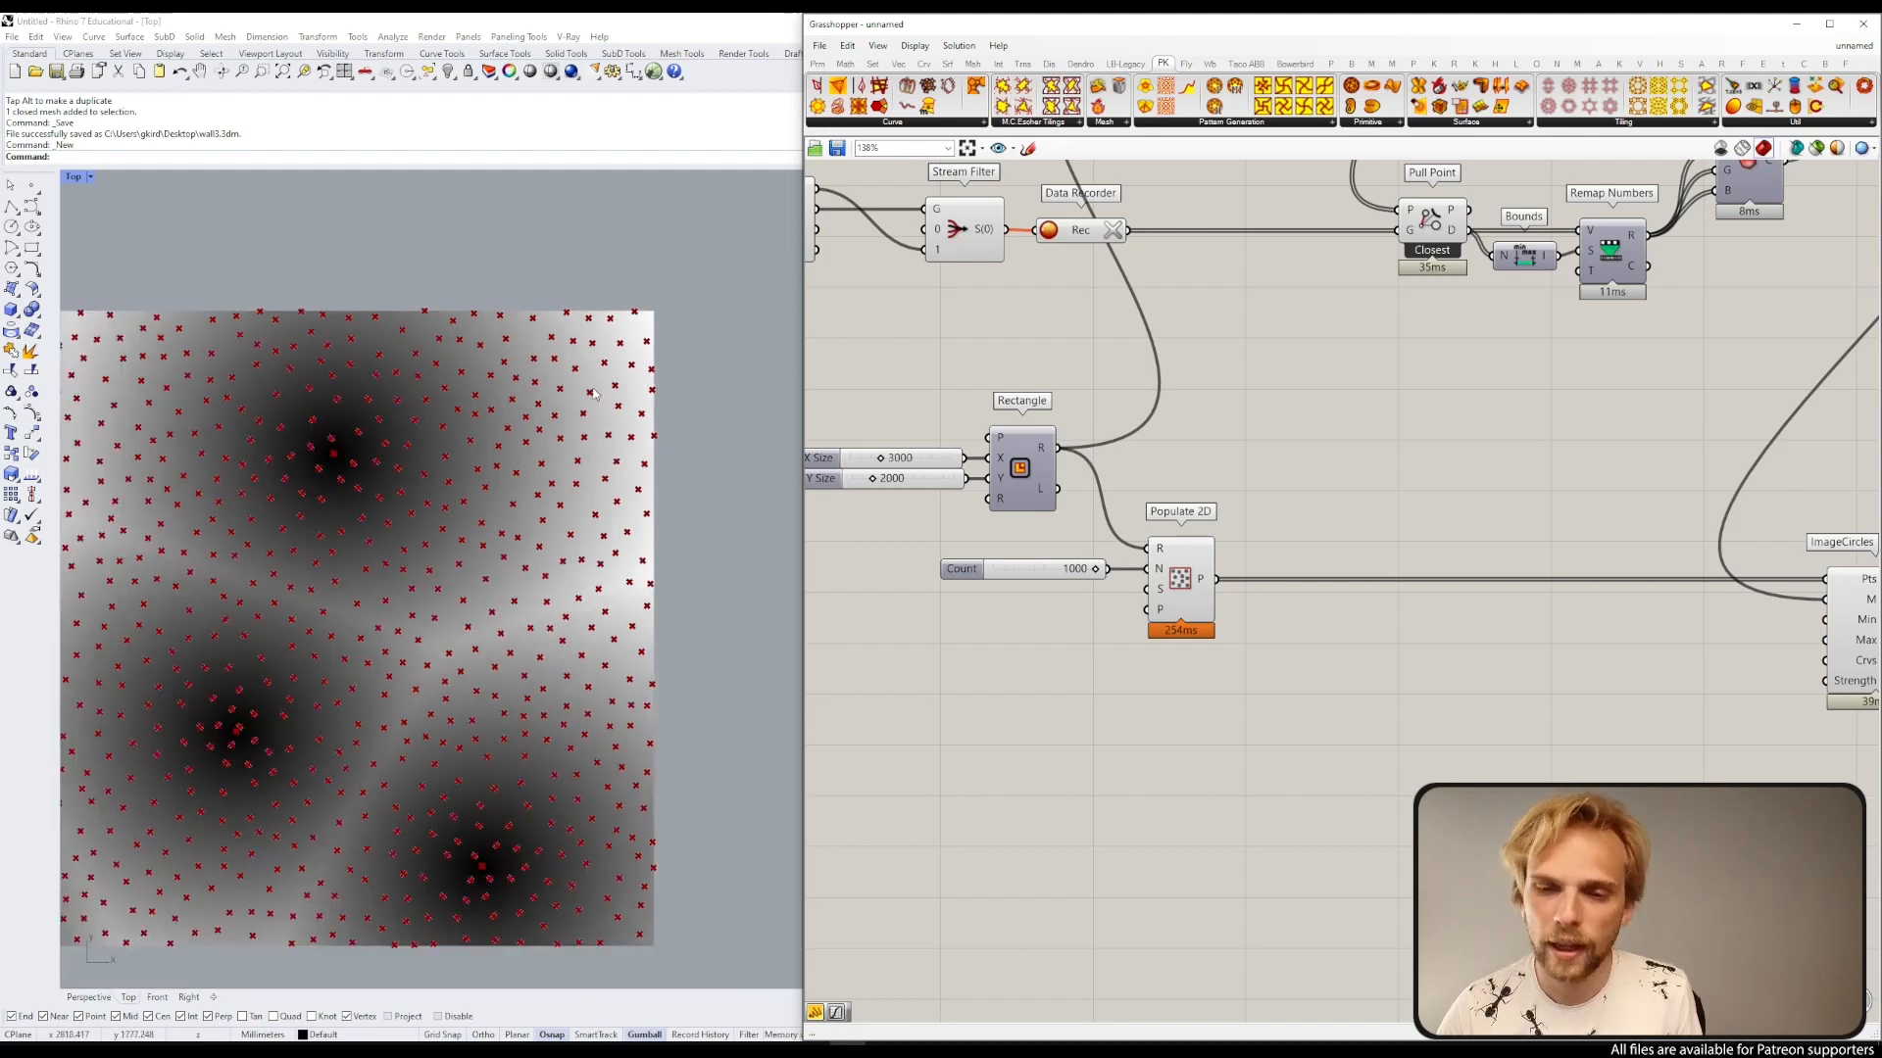
{"action": "right_click_drag", "start_coordinate": [526, 576], "coordinate": [580, 528]}
{"action": "scroll", "coordinate": [470, 404], "scroll_direction": "up", "scroll_amount": 4}
{"action": "scroll", "coordinate": [409, 399], "scroll_direction": "up", "scroll_amount": 2}
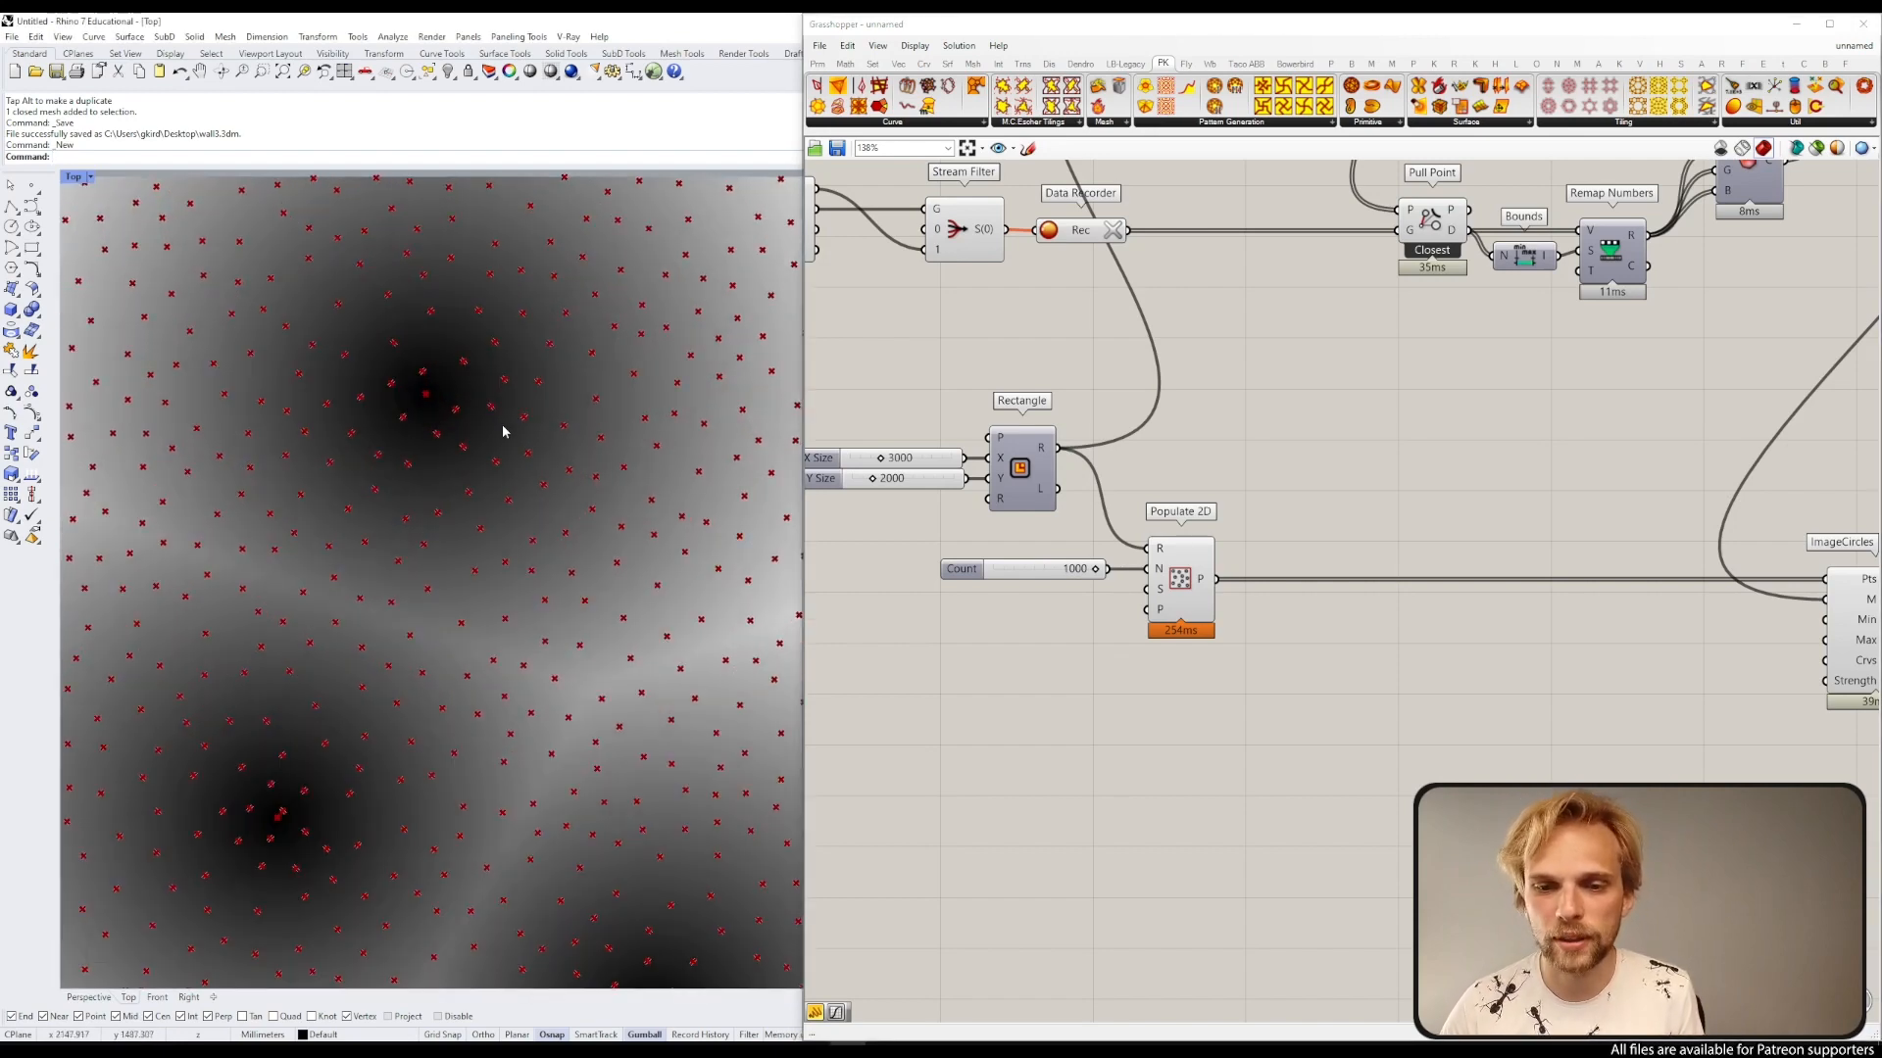
{"action": "scroll", "coordinate": [1433, 520], "scroll_direction": "down", "scroll_amount": 2}
Step: Add a number slider of 15 and connect it to the ImageCircles Min input
{"action": "right_click_drag", "start_coordinate": [1614, 620], "coordinate": [1353, 504]}
{"action": "scroll", "coordinate": [1352, 504], "scroll_direction": "up", "scroll_amount": 2}
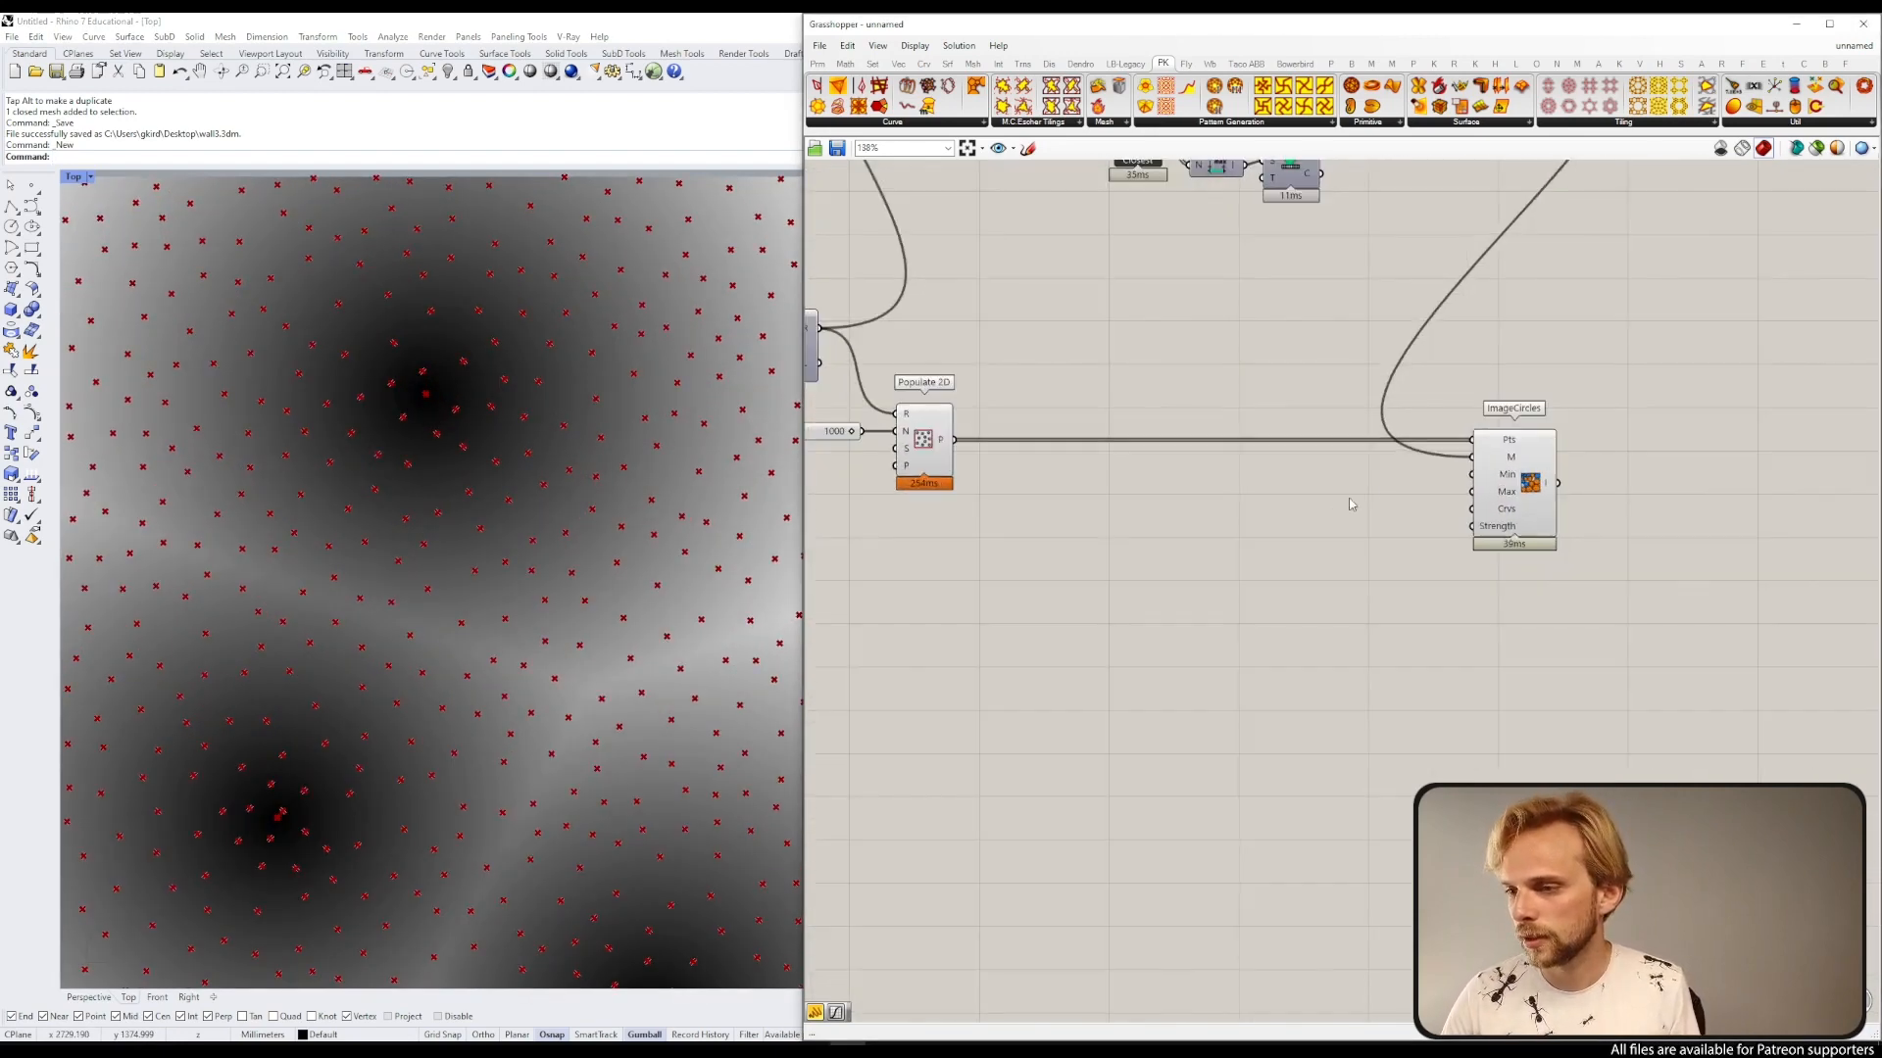
{"action": "double_click", "coordinate": [1268, 498]}
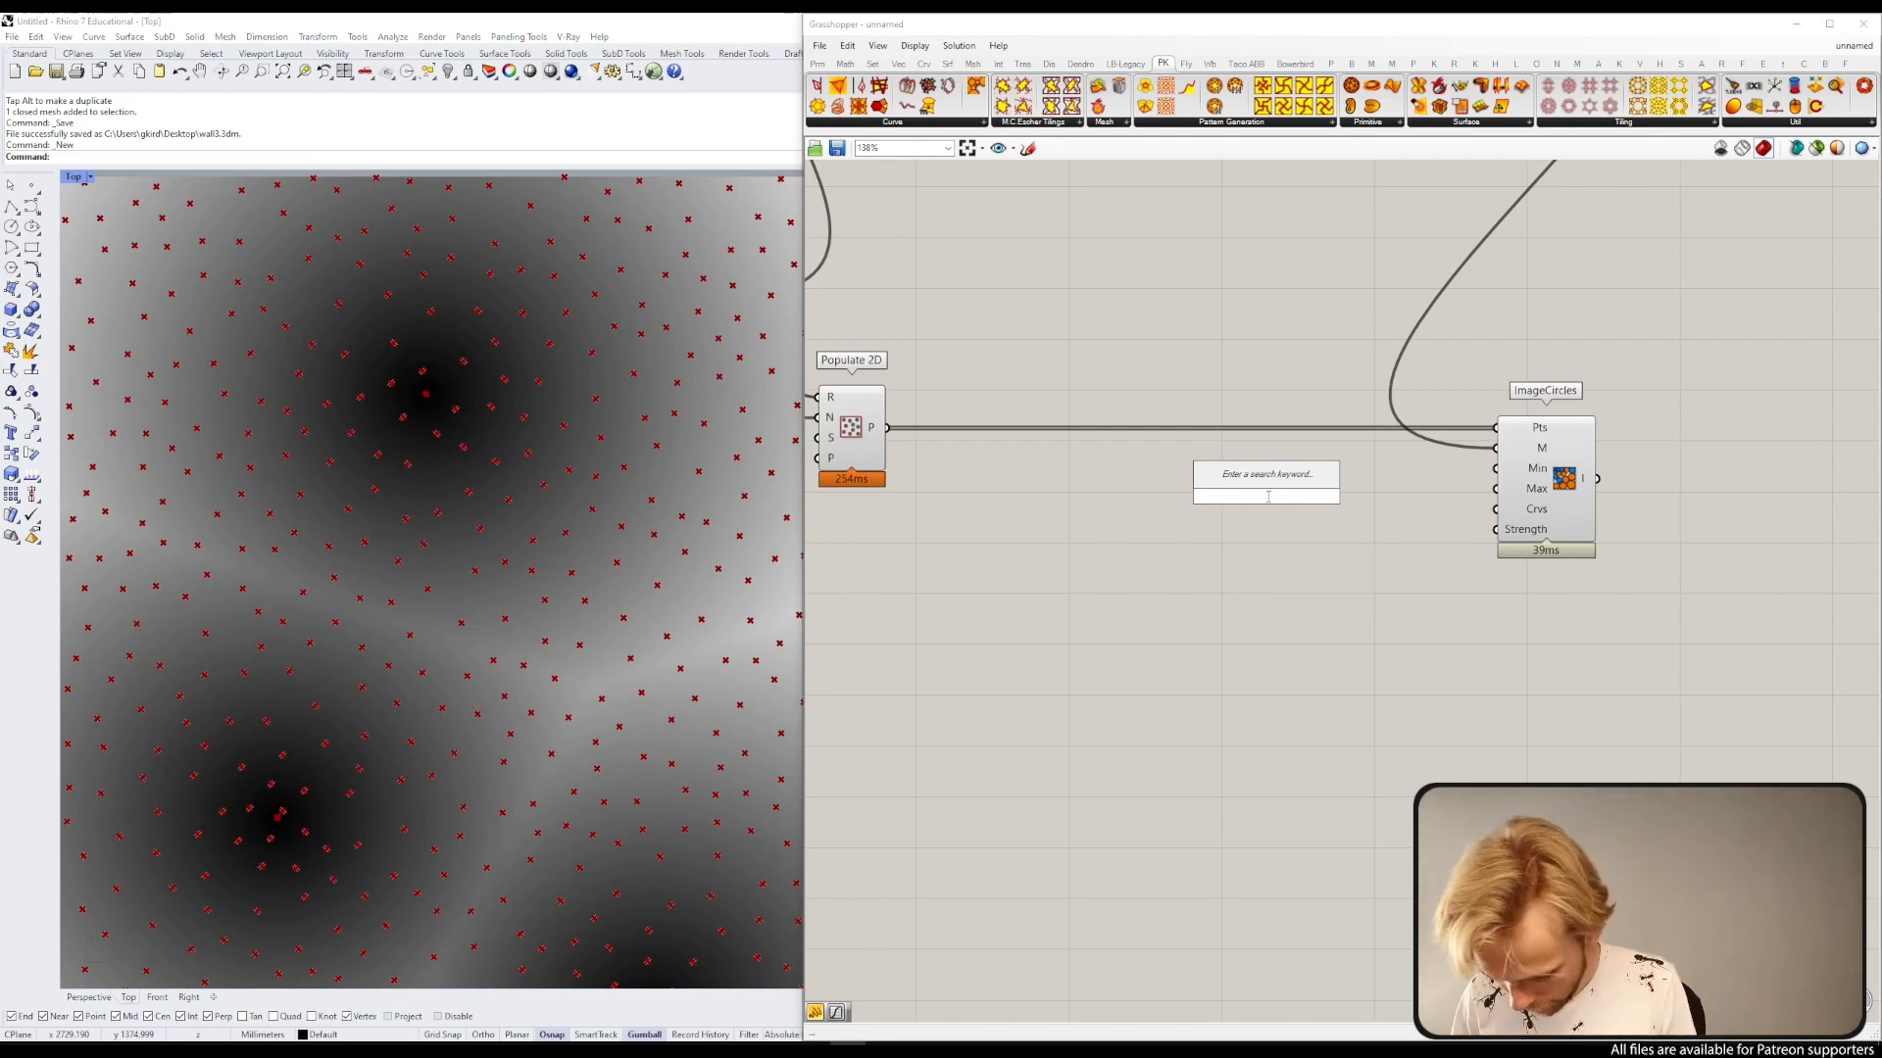
{"action": "type", "text": "slider"}
{"action": "key", "text": "Return"}
{"action": "scroll", "coordinate": [1333, 528], "scroll_direction": "up", "scroll_amount": 3}
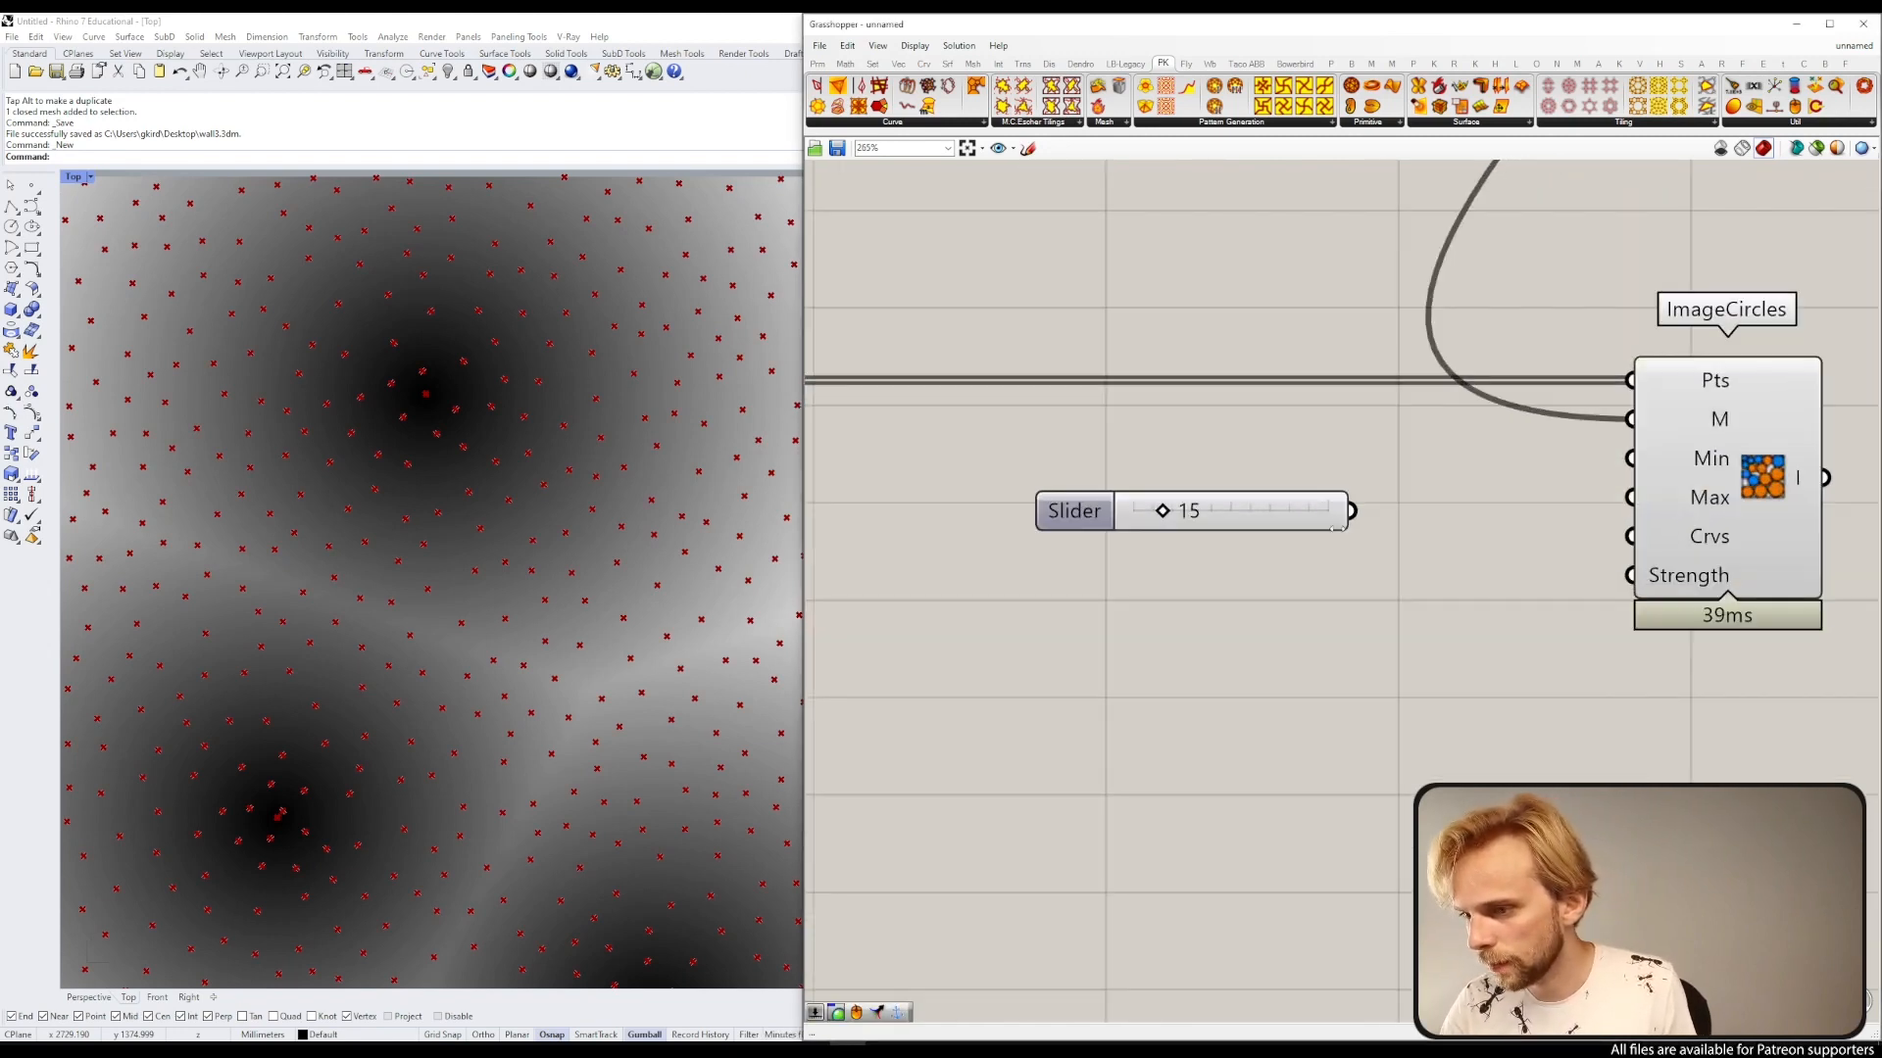
{"action": "left_click_drag", "start_coordinate": [1352, 511], "coordinate": [1630, 458]}
{"action": "left_click_drag", "start_coordinate": [1309, 520], "coordinate": [1509, 467]}
Step: Add a second number slider set to 50 and connect it to the ImageCircles Max input
{"action": "left_click", "coordinate": [1323, 566]}
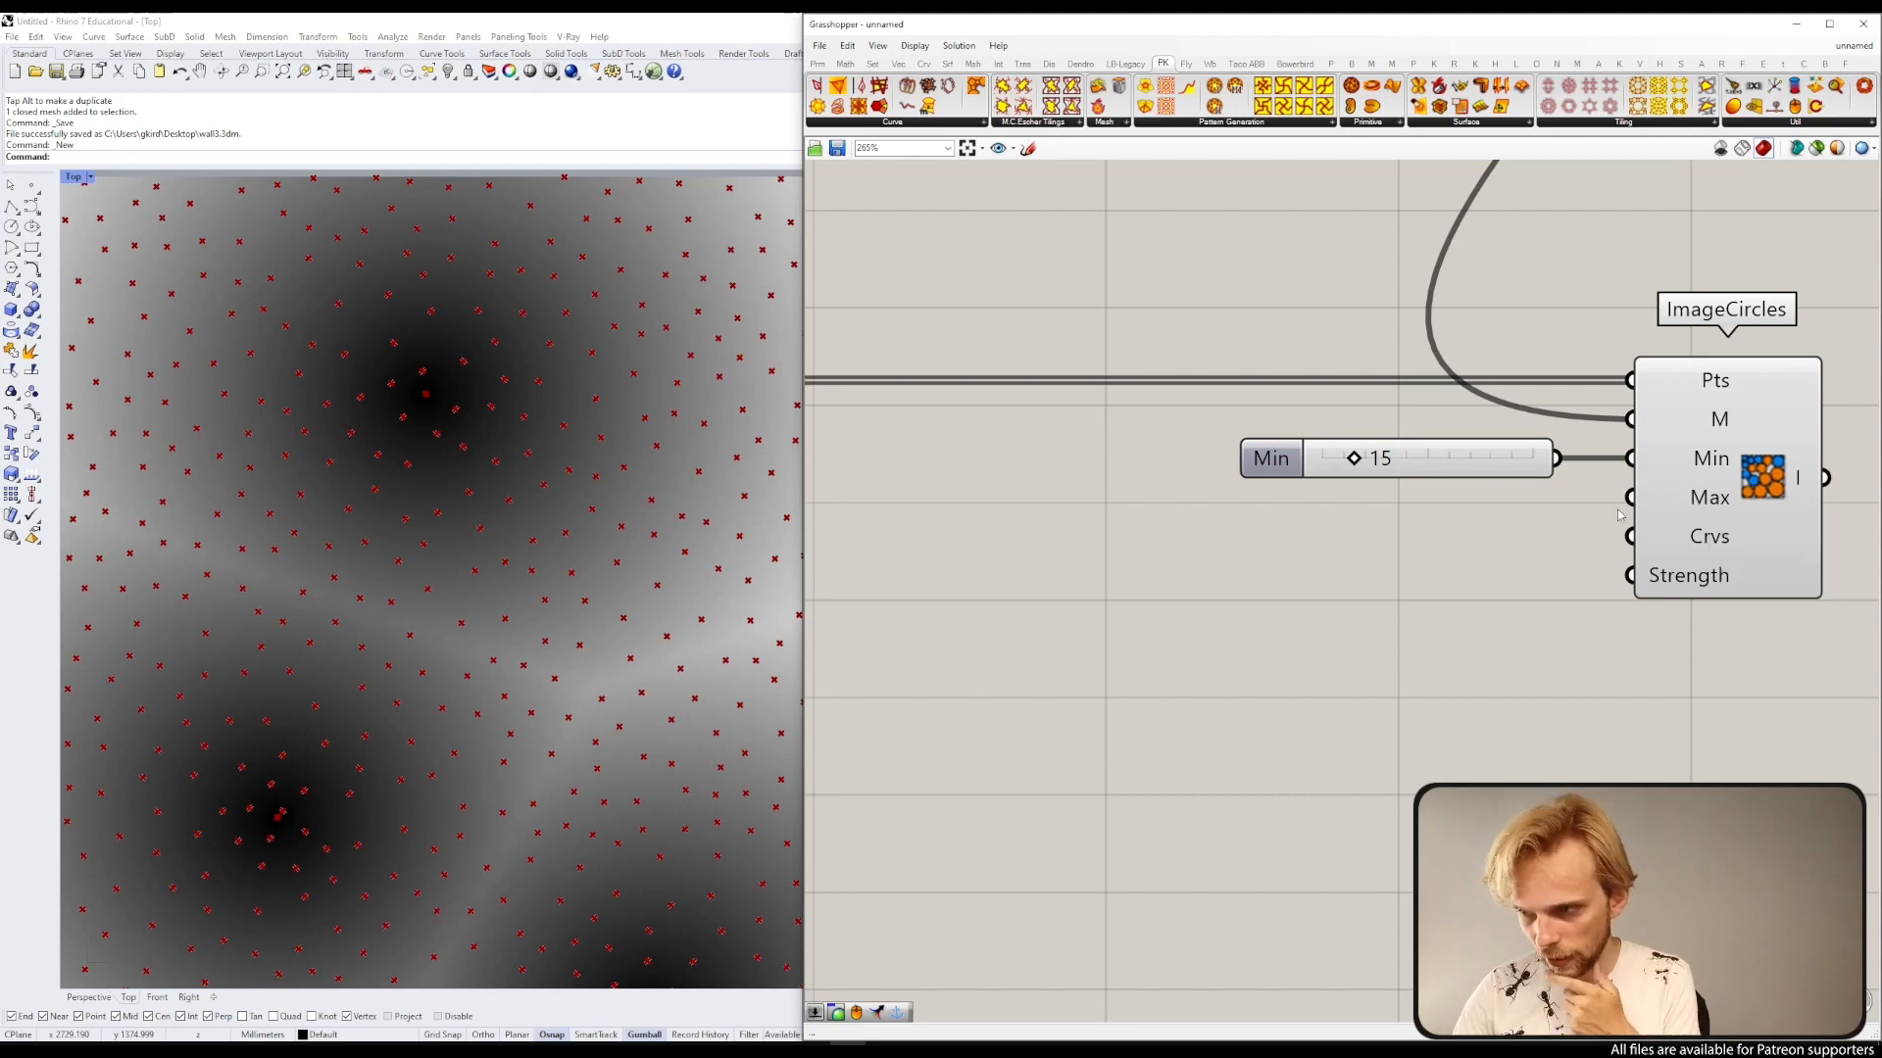
{"action": "double_click", "coordinate": [1393, 589]}
{"action": "type", "text": "50"}
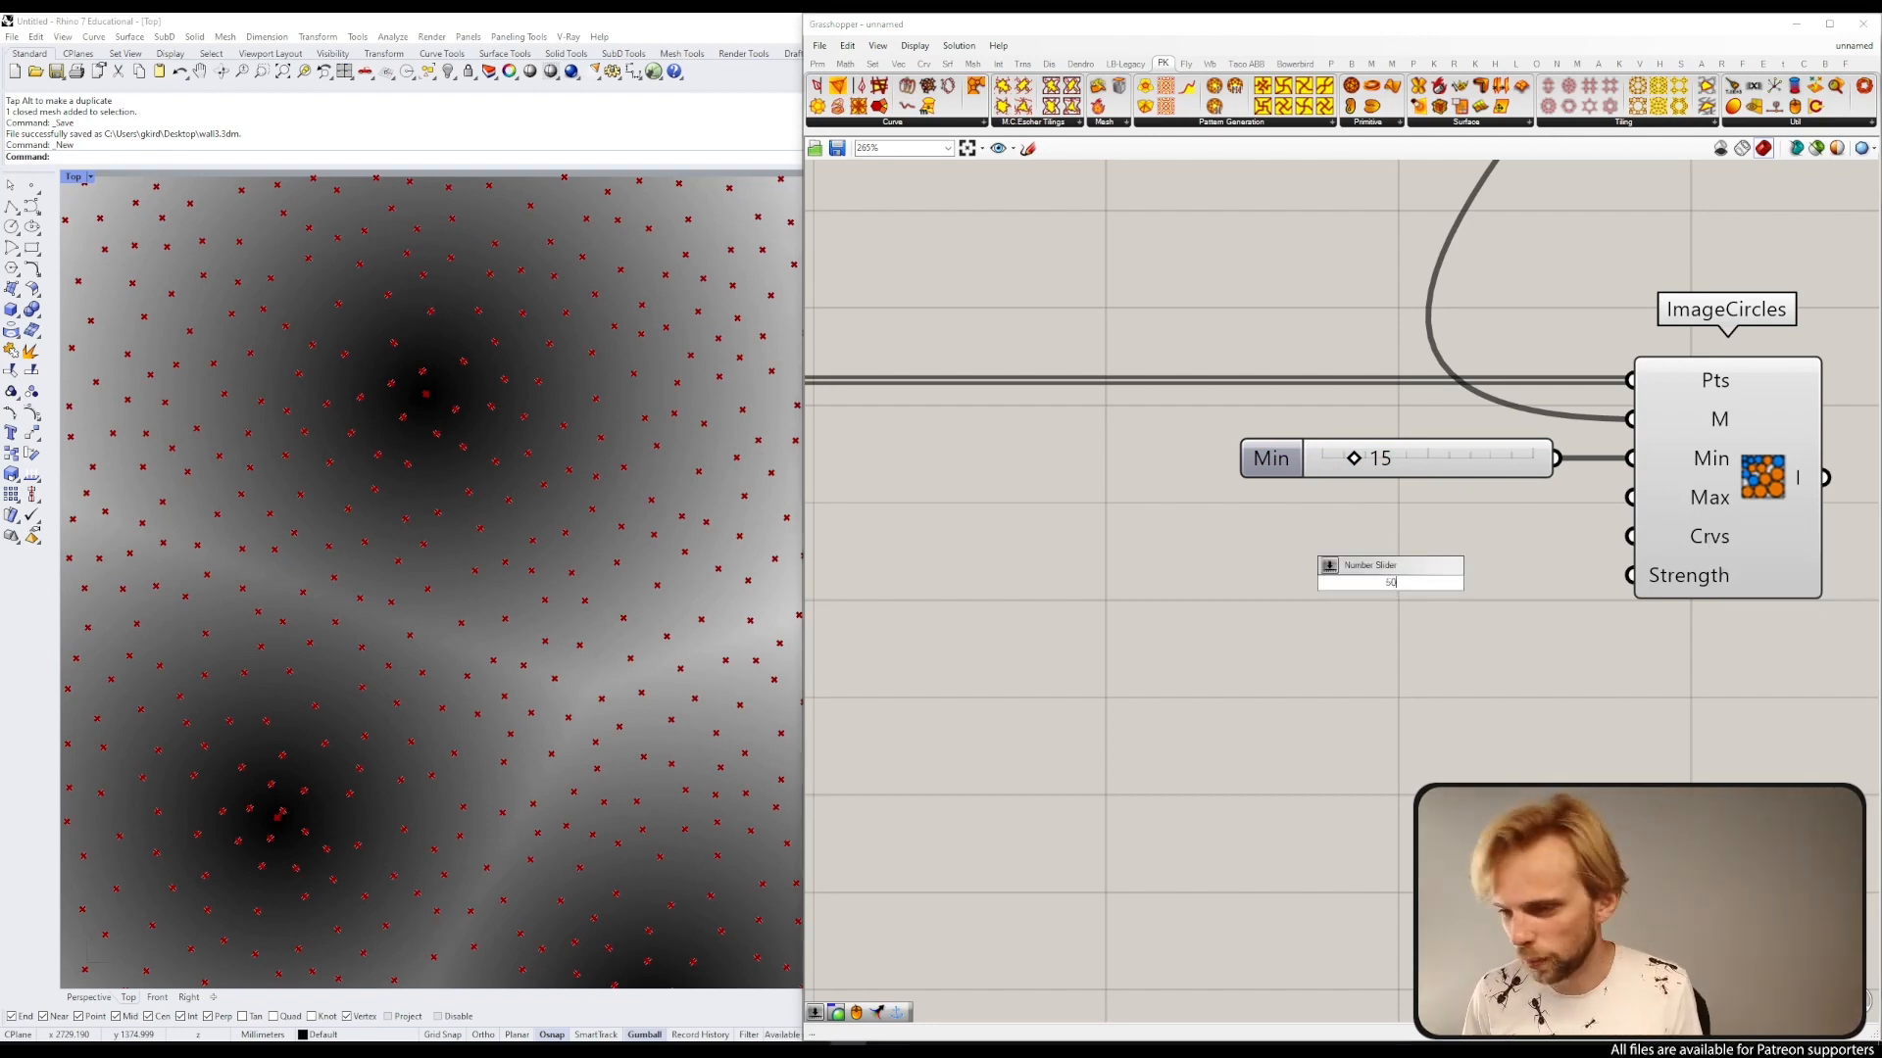
{"action": "key", "text": "Return"}
{"action": "left_click_drag", "start_coordinate": [1401, 584], "coordinate": [1401, 501]}
{"action": "left_click_drag", "start_coordinate": [1557, 498], "coordinate": [1629, 498]}
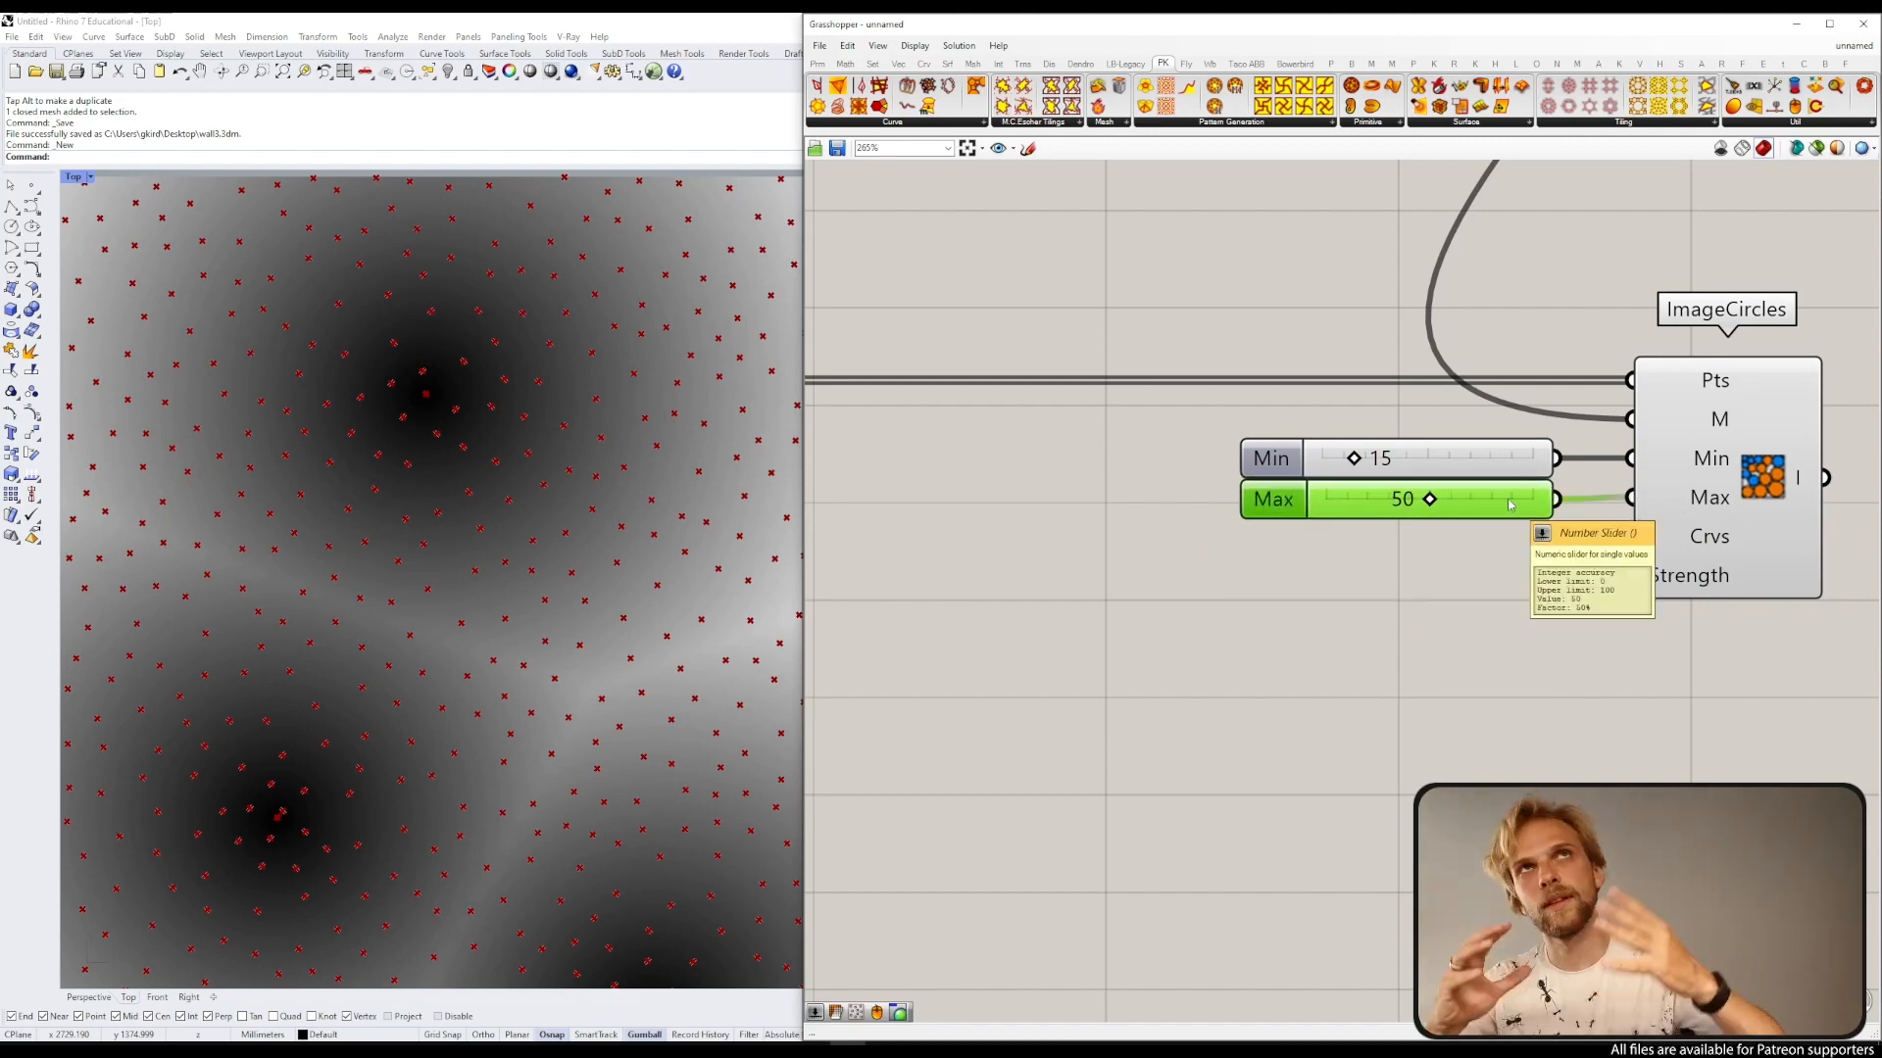
Step: Connect the Rectangle's curve output to the ImageCircles Crvs input as the boundary
{"action": "left_click", "coordinate": [1182, 325]}
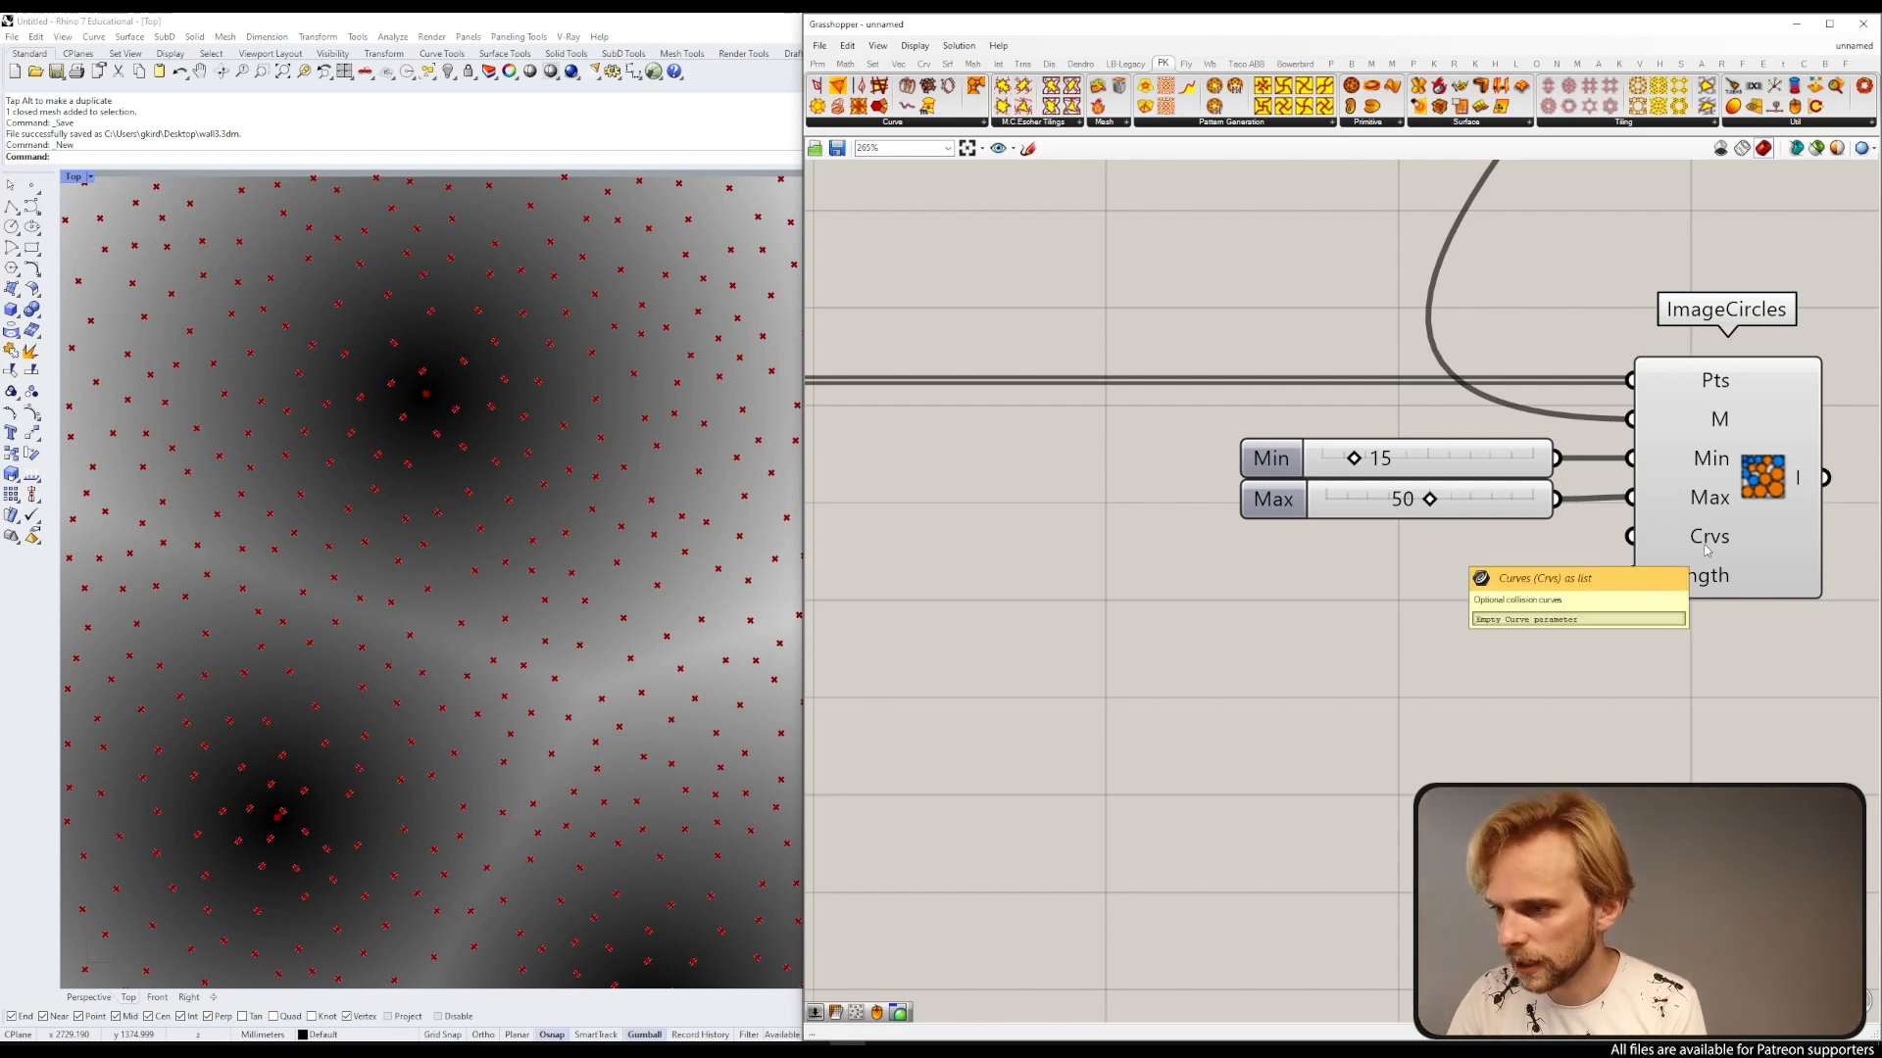
{"action": "scroll", "coordinate": [1707, 551], "scroll_direction": "down", "scroll_amount": 5}
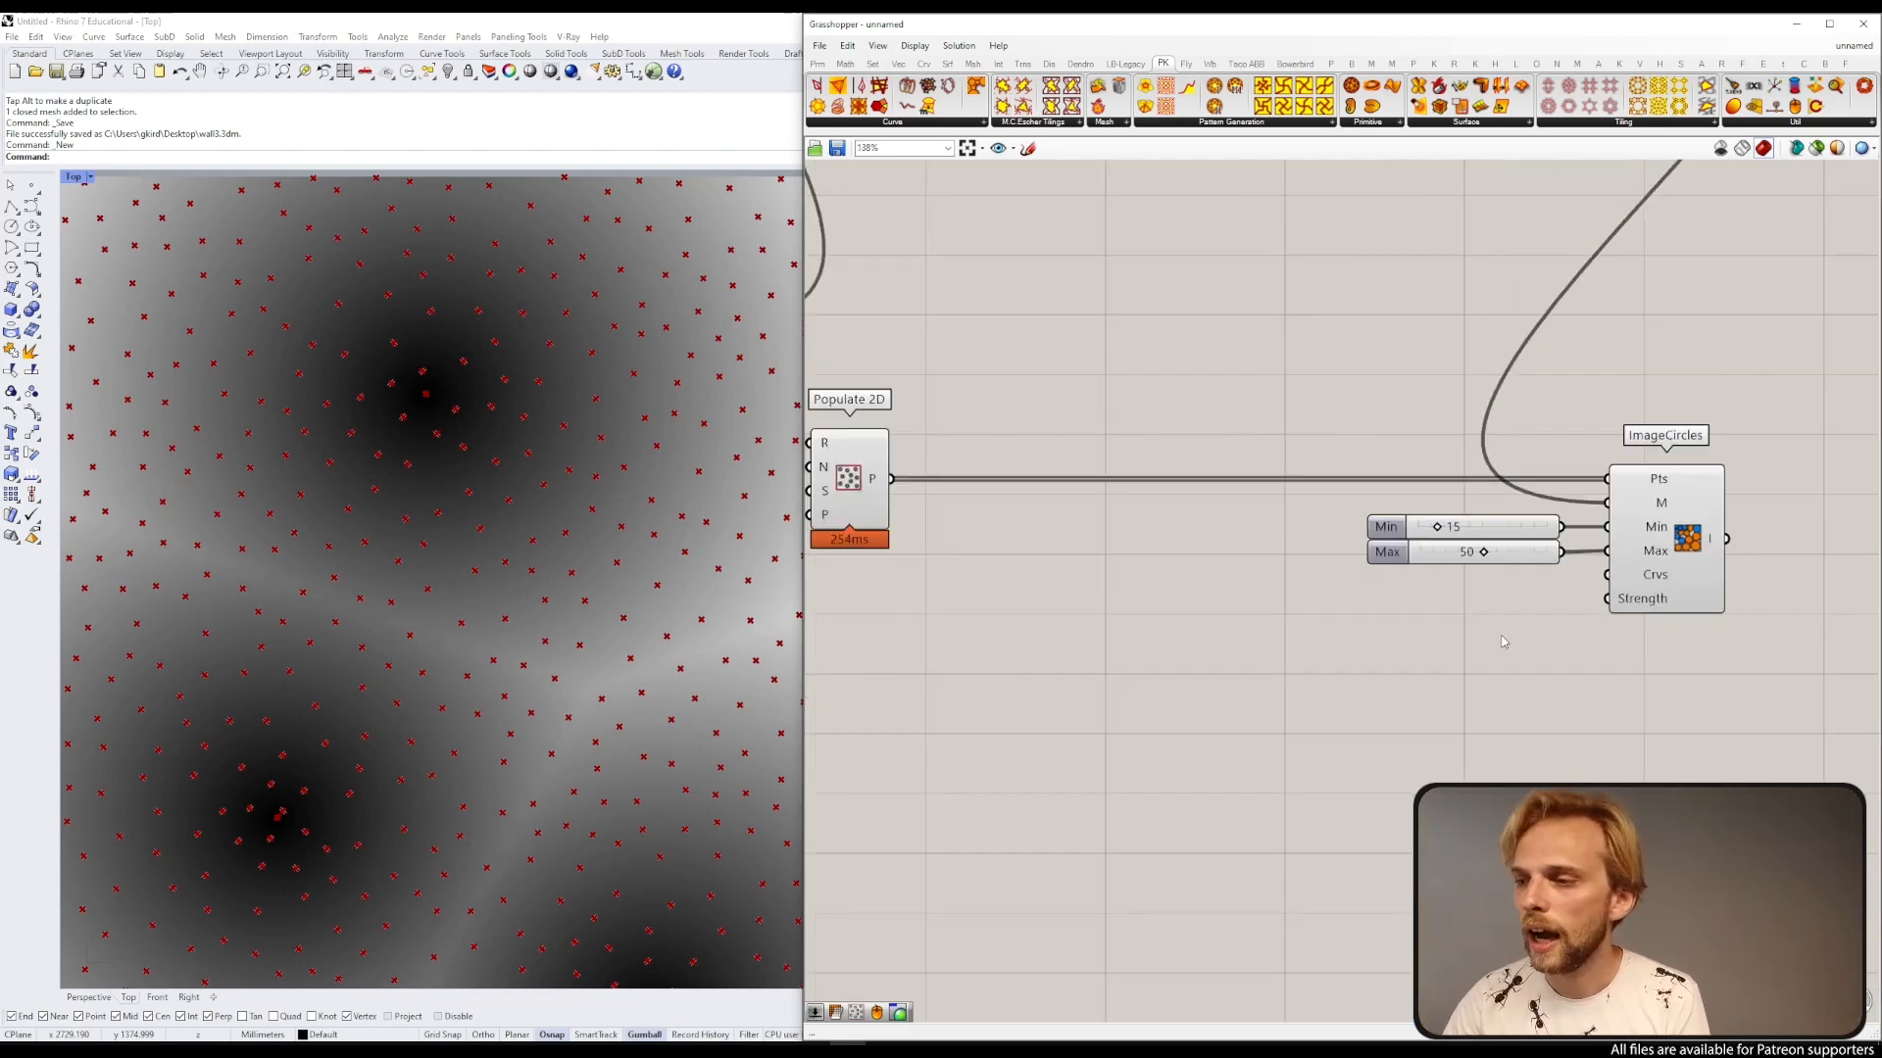
{"action": "scroll", "coordinate": [196, 544], "scroll_direction": "down", "scroll_amount": 8}
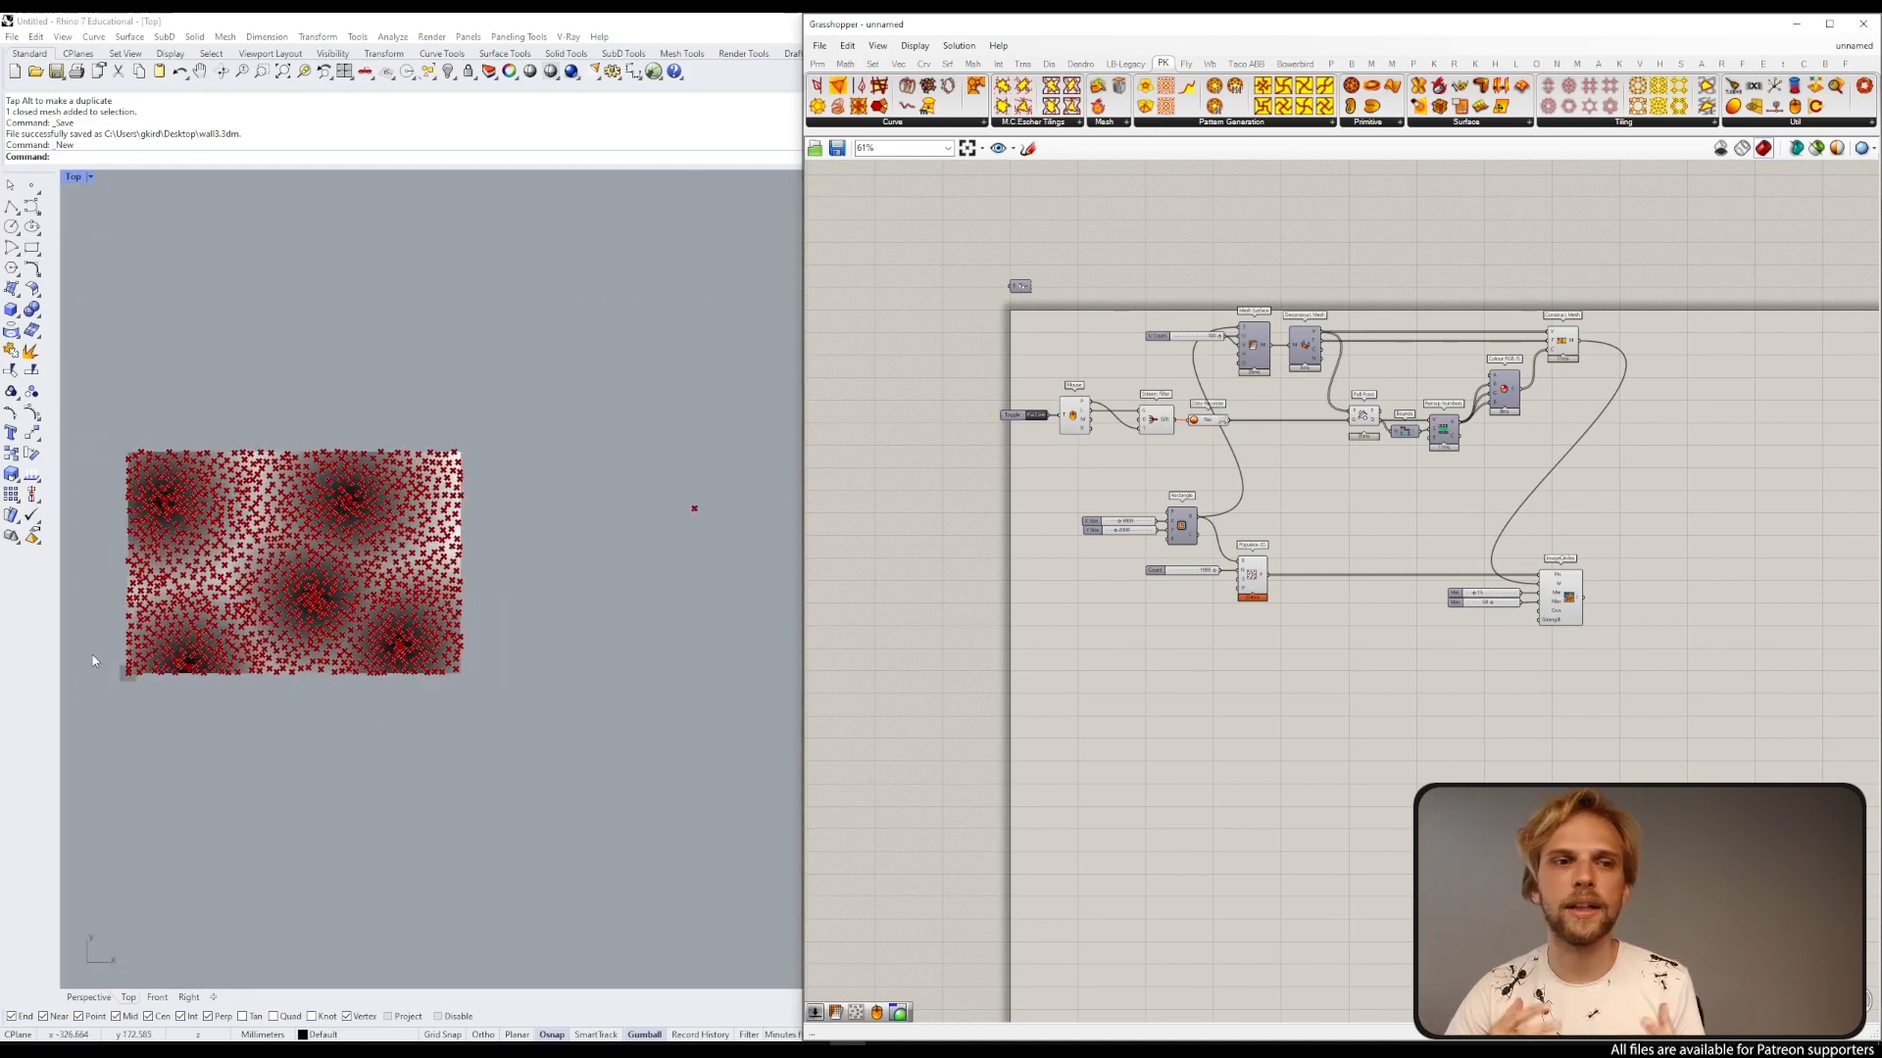
{"action": "scroll", "coordinate": [118, 688], "scroll_direction": "up", "scroll_amount": 7}
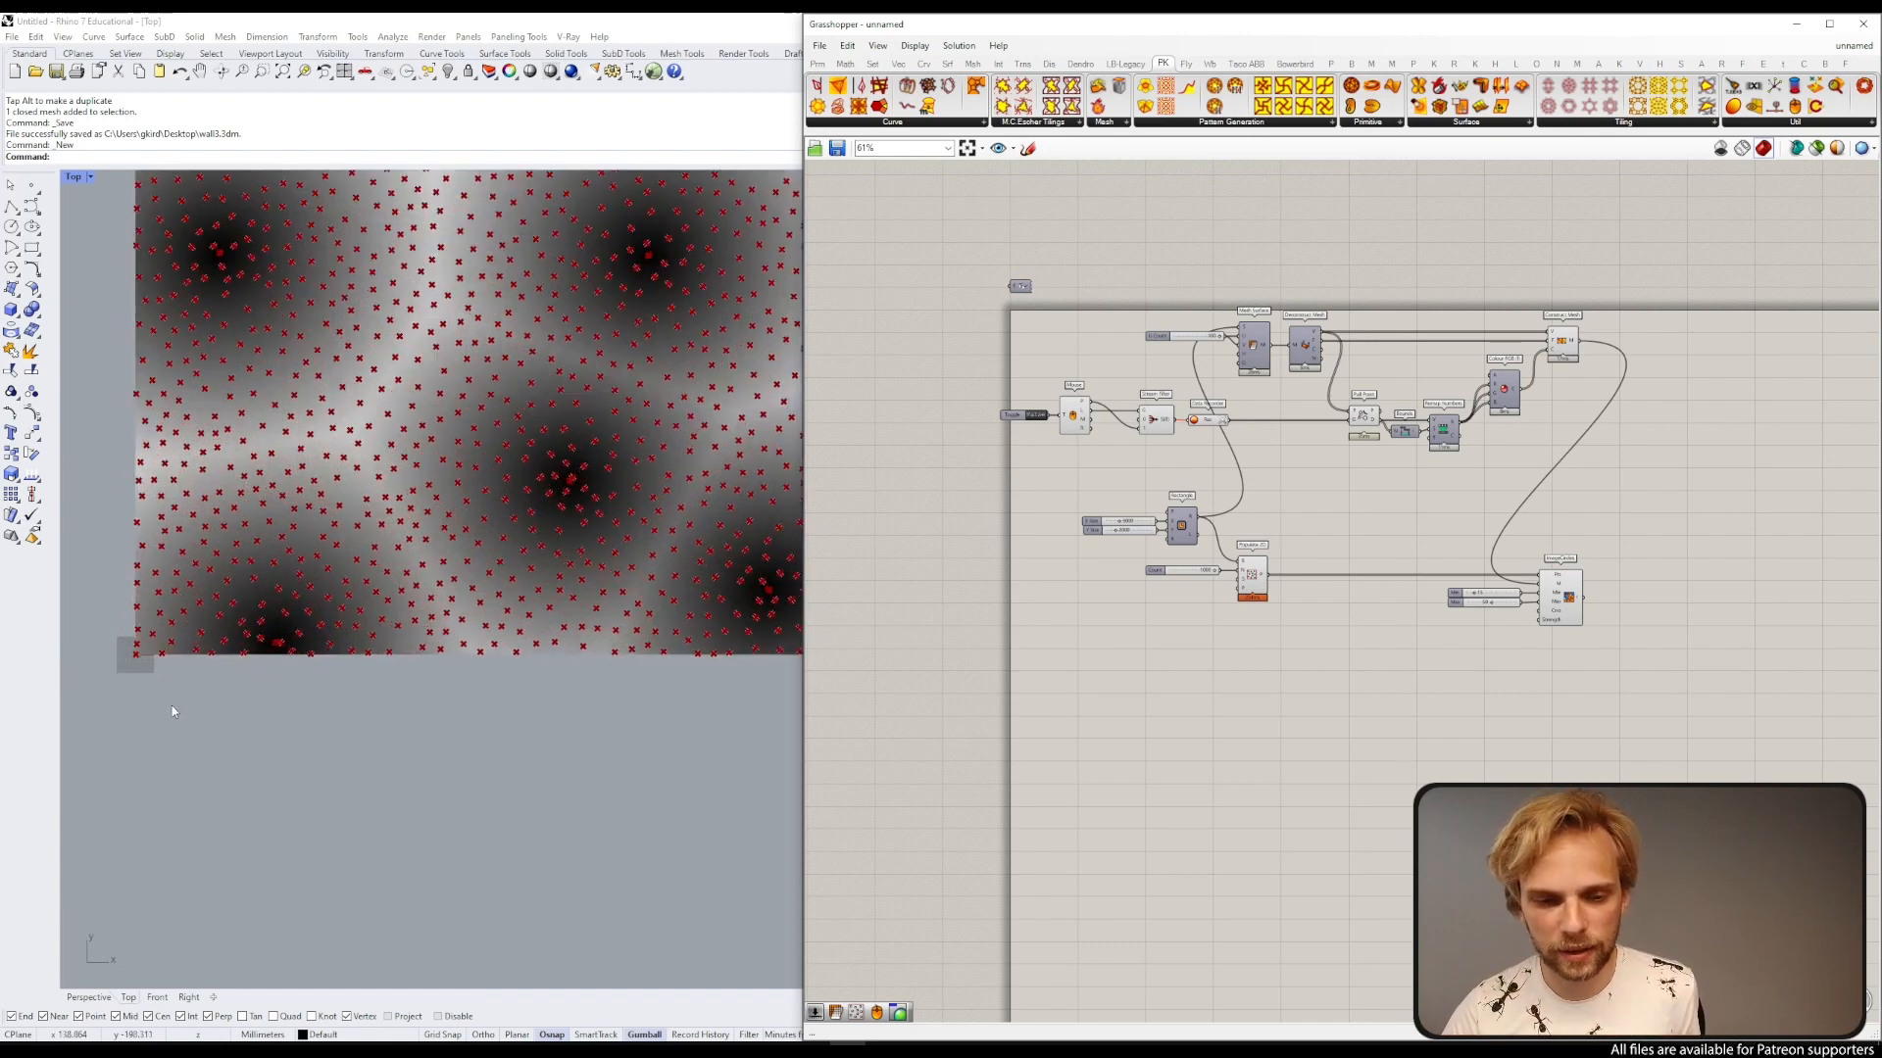
{"action": "scroll", "coordinate": [96, 549], "scroll_direction": "down", "scroll_amount": 5}
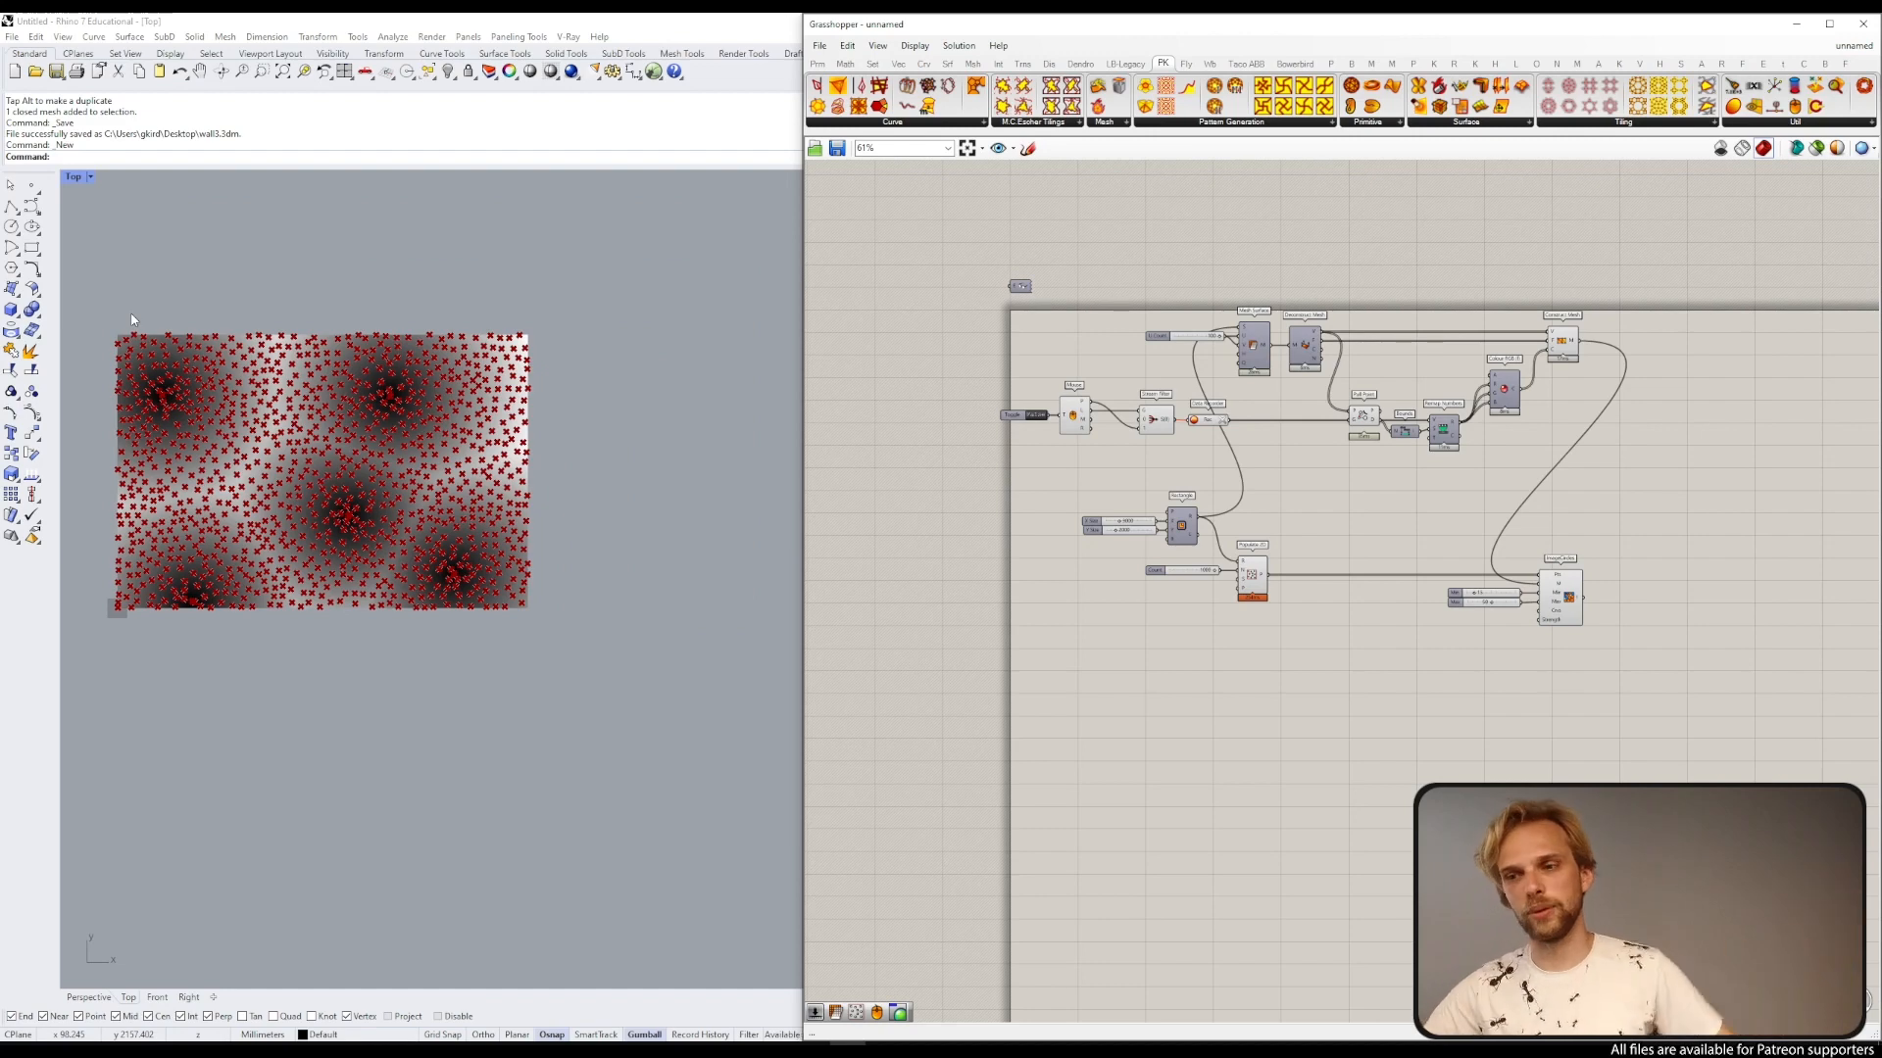
{"action": "scroll", "coordinate": [1314, 552], "scroll_direction": "up", "scroll_amount": 3}
{"action": "left_click", "coordinate": [1134, 517]}
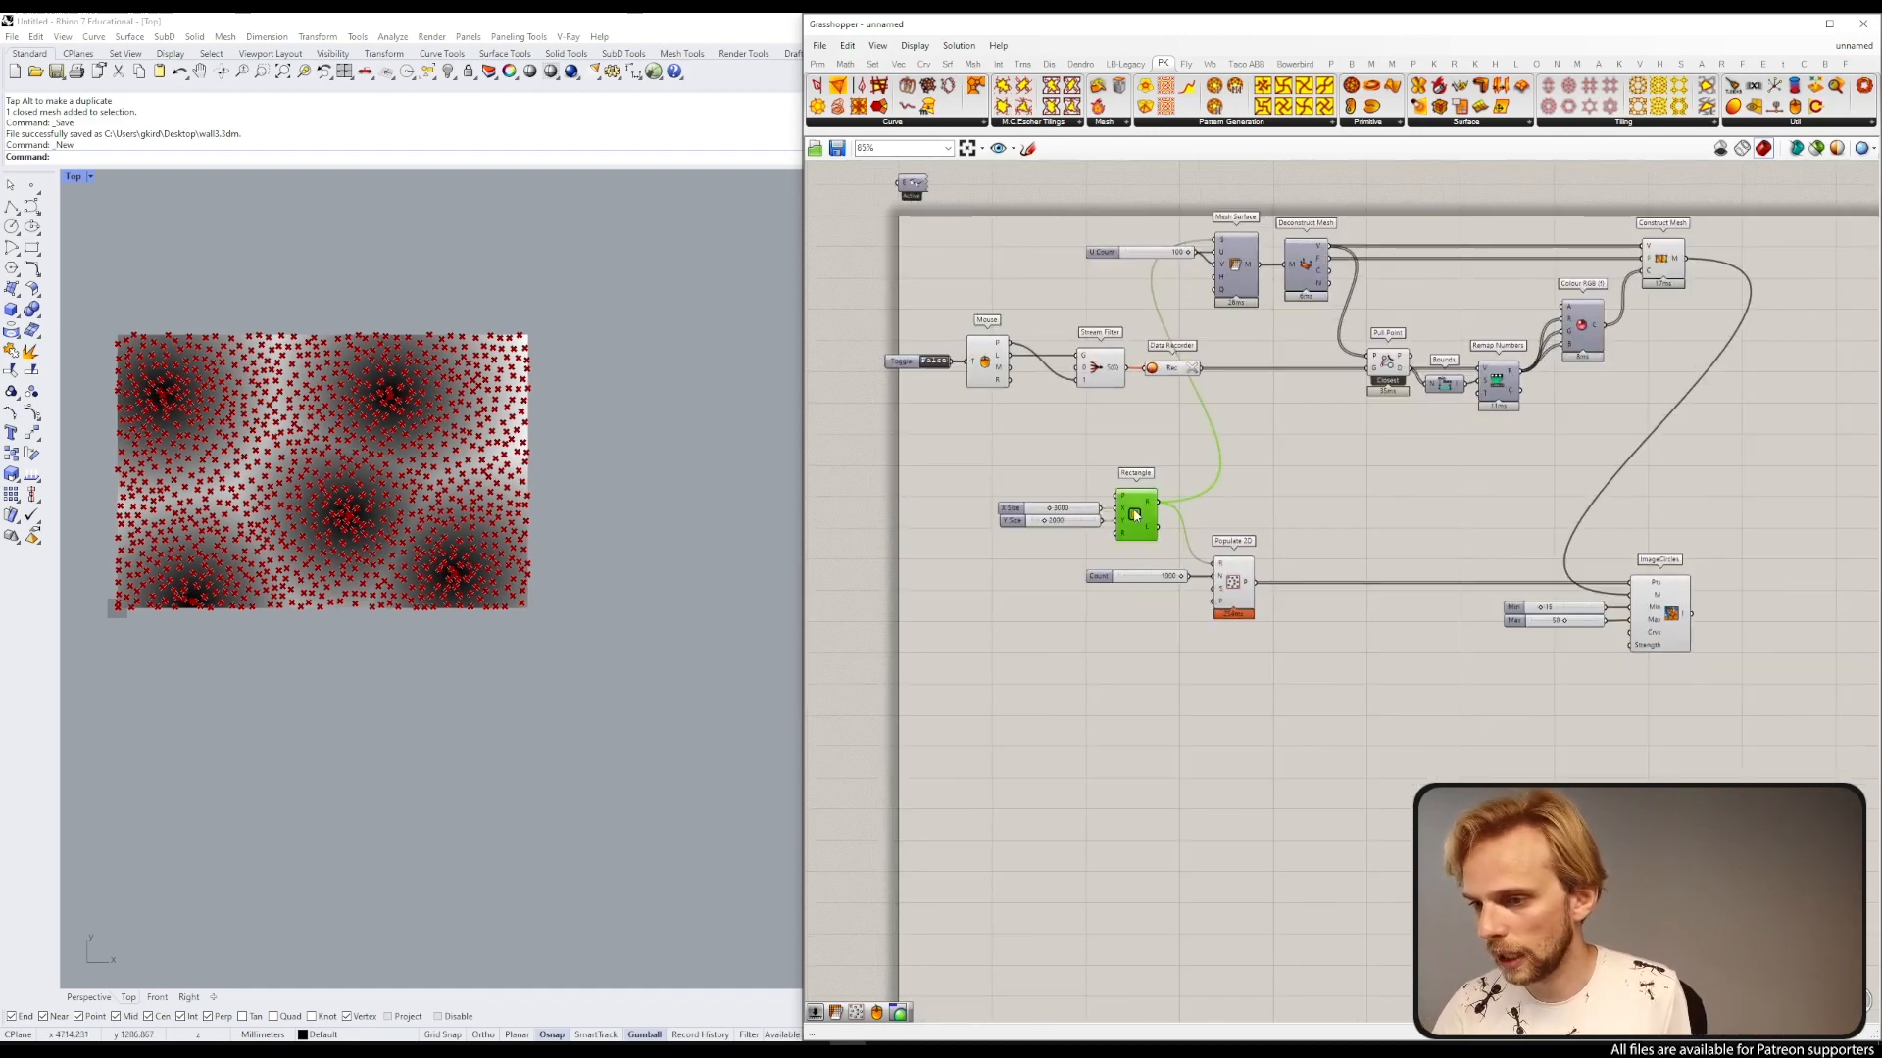
{"action": "left_click_drag", "start_coordinate": [1166, 510], "coordinate": [1630, 633]}
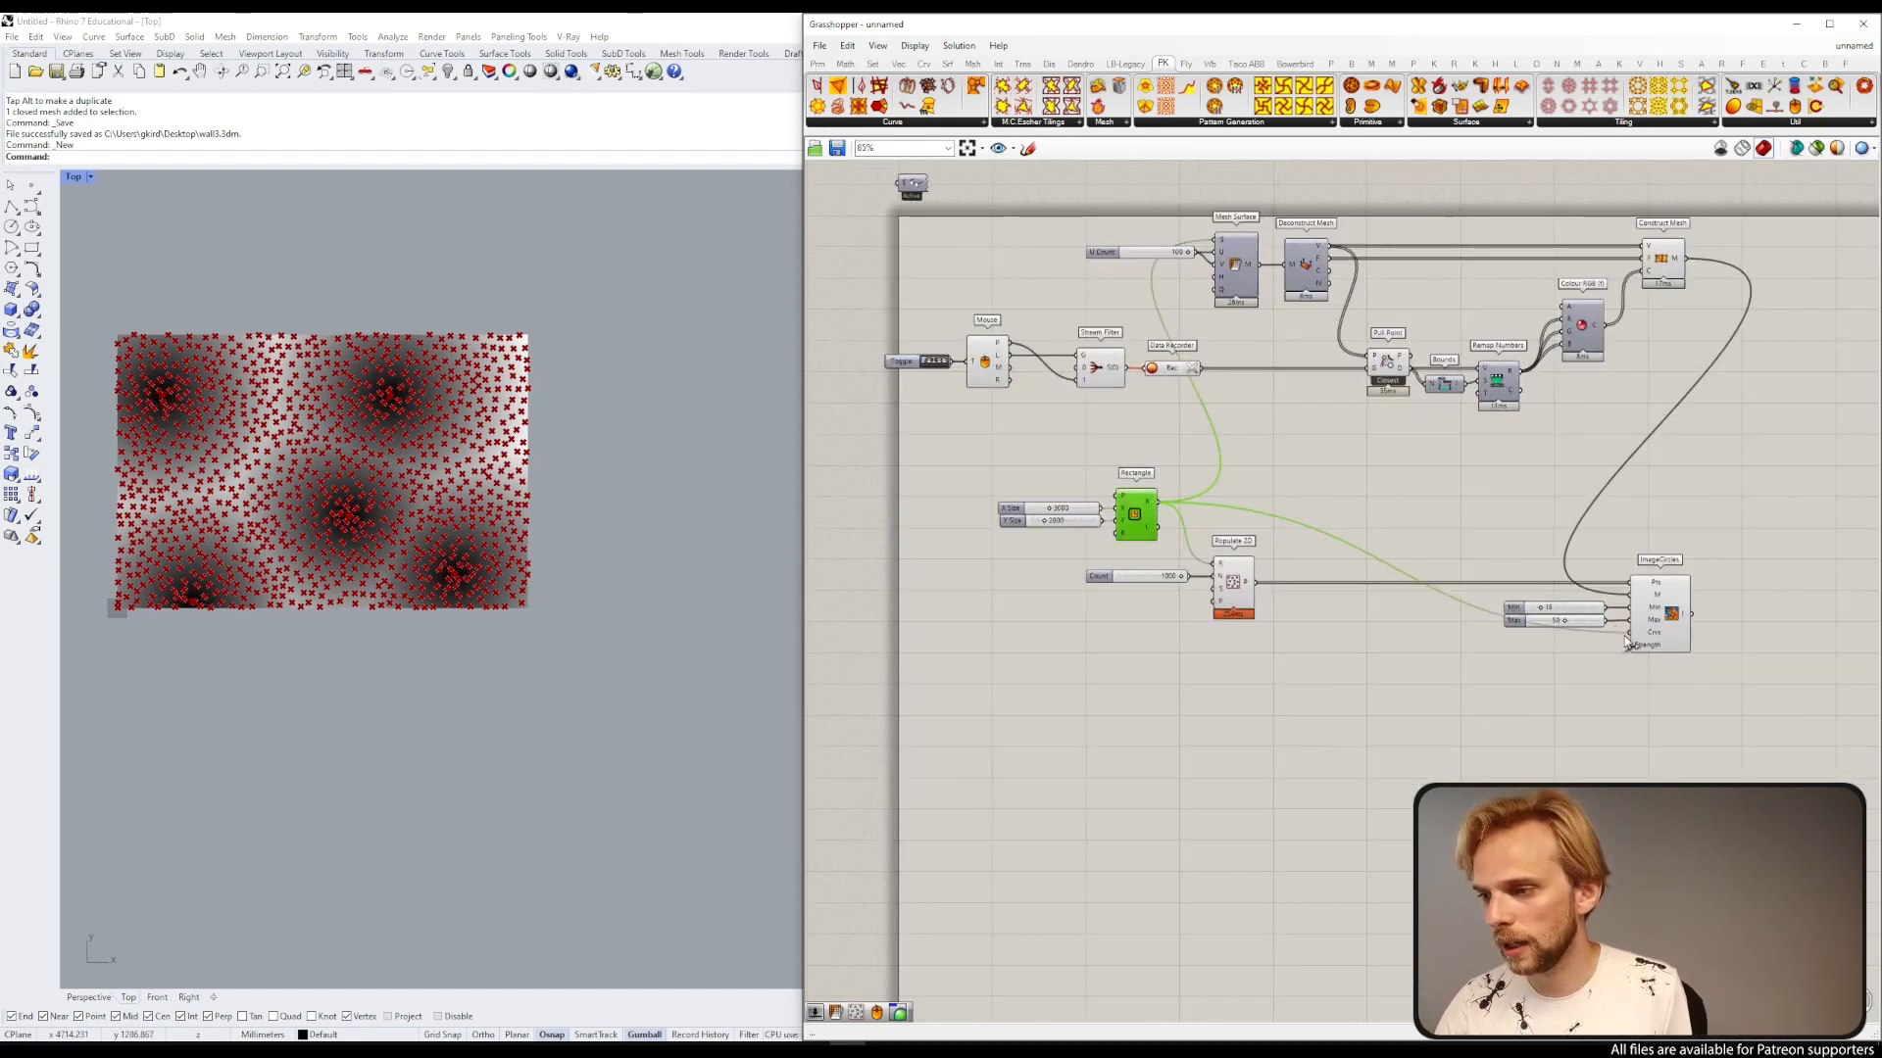
Step: Select the ImageCircles goal with its Min and Max sliders and move them closer to the other components
{"action": "left_click_drag", "start_coordinate": [1702, 708], "coordinate": [1494, 549]}
{"action": "left_click_drag", "start_coordinate": [1665, 627], "coordinate": [1713, 500]}
{"action": "scroll", "coordinate": [1713, 499], "scroll_direction": "up", "scroll_amount": 3}
{"action": "scroll", "coordinate": [1715, 485], "scroll_direction": "down", "scroll_amount": 3}
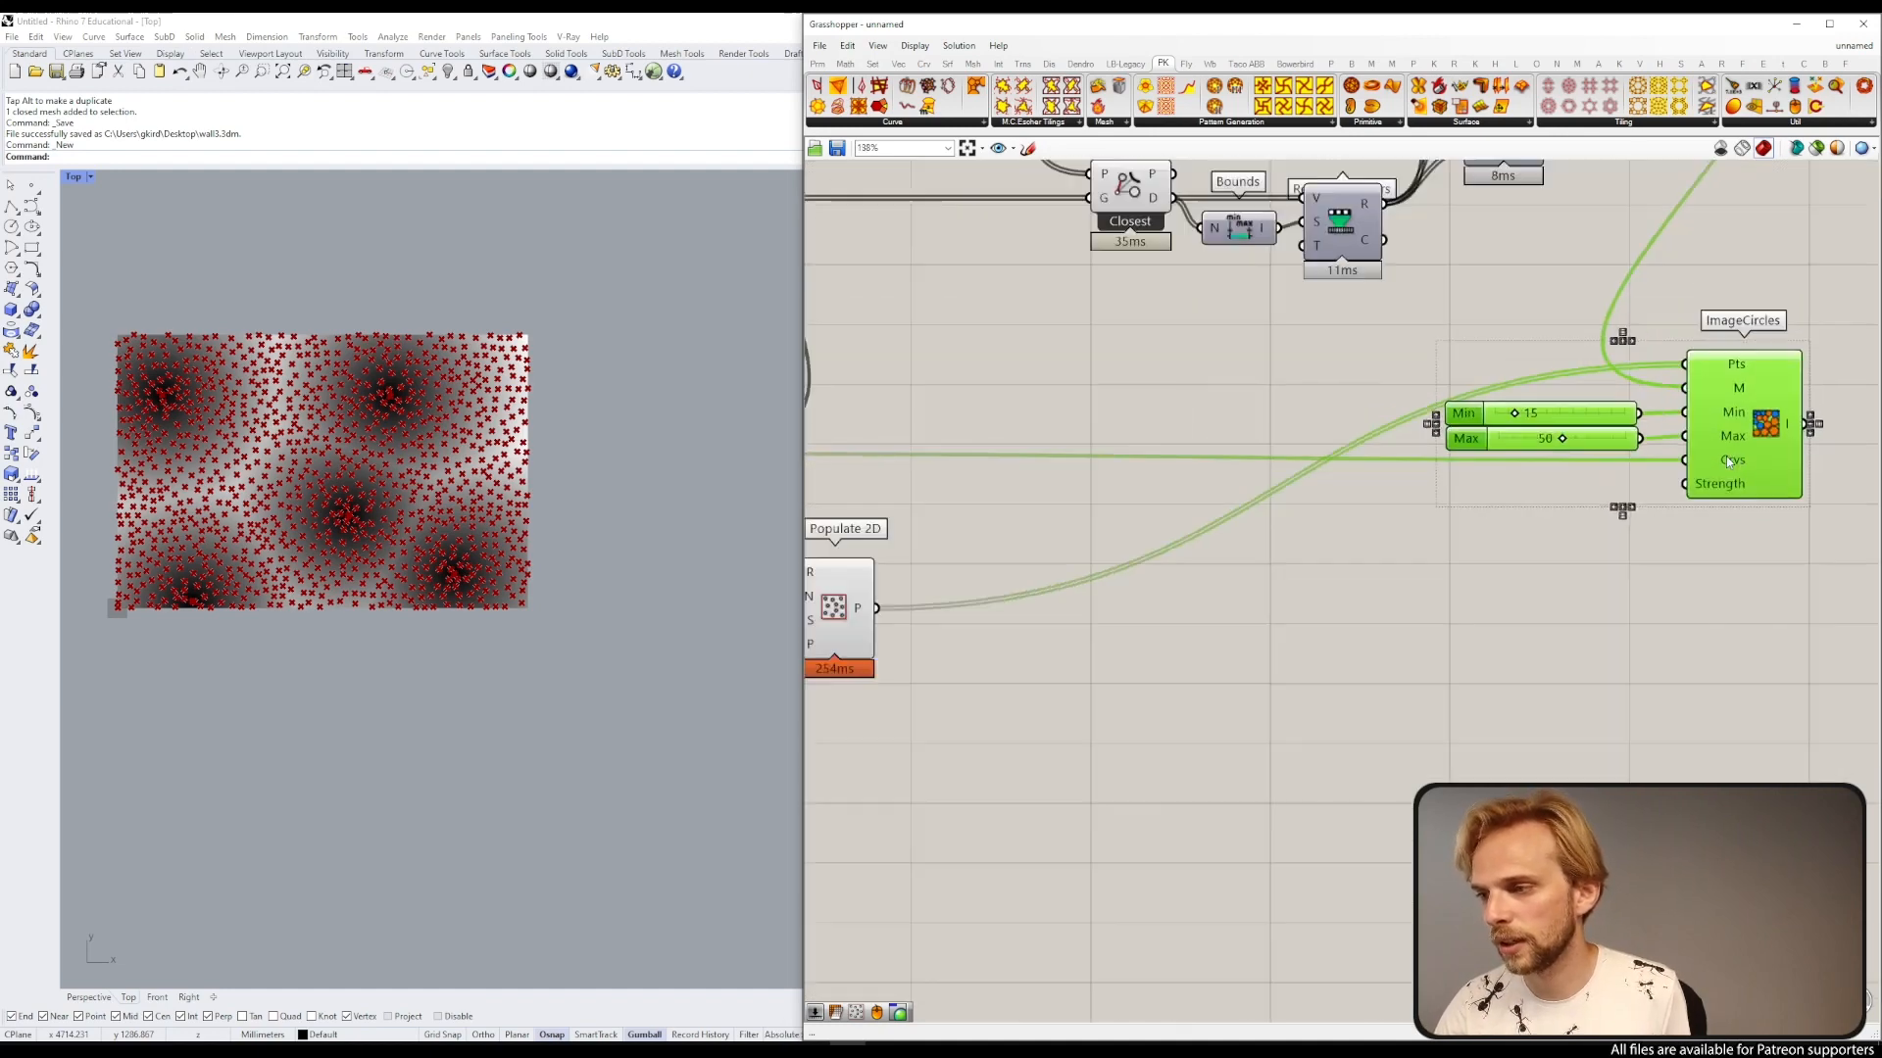
{"action": "left_click", "coordinate": [1707, 505]}
{"action": "right_click_drag", "start_coordinate": [1707, 506], "coordinate": [1461, 561]}
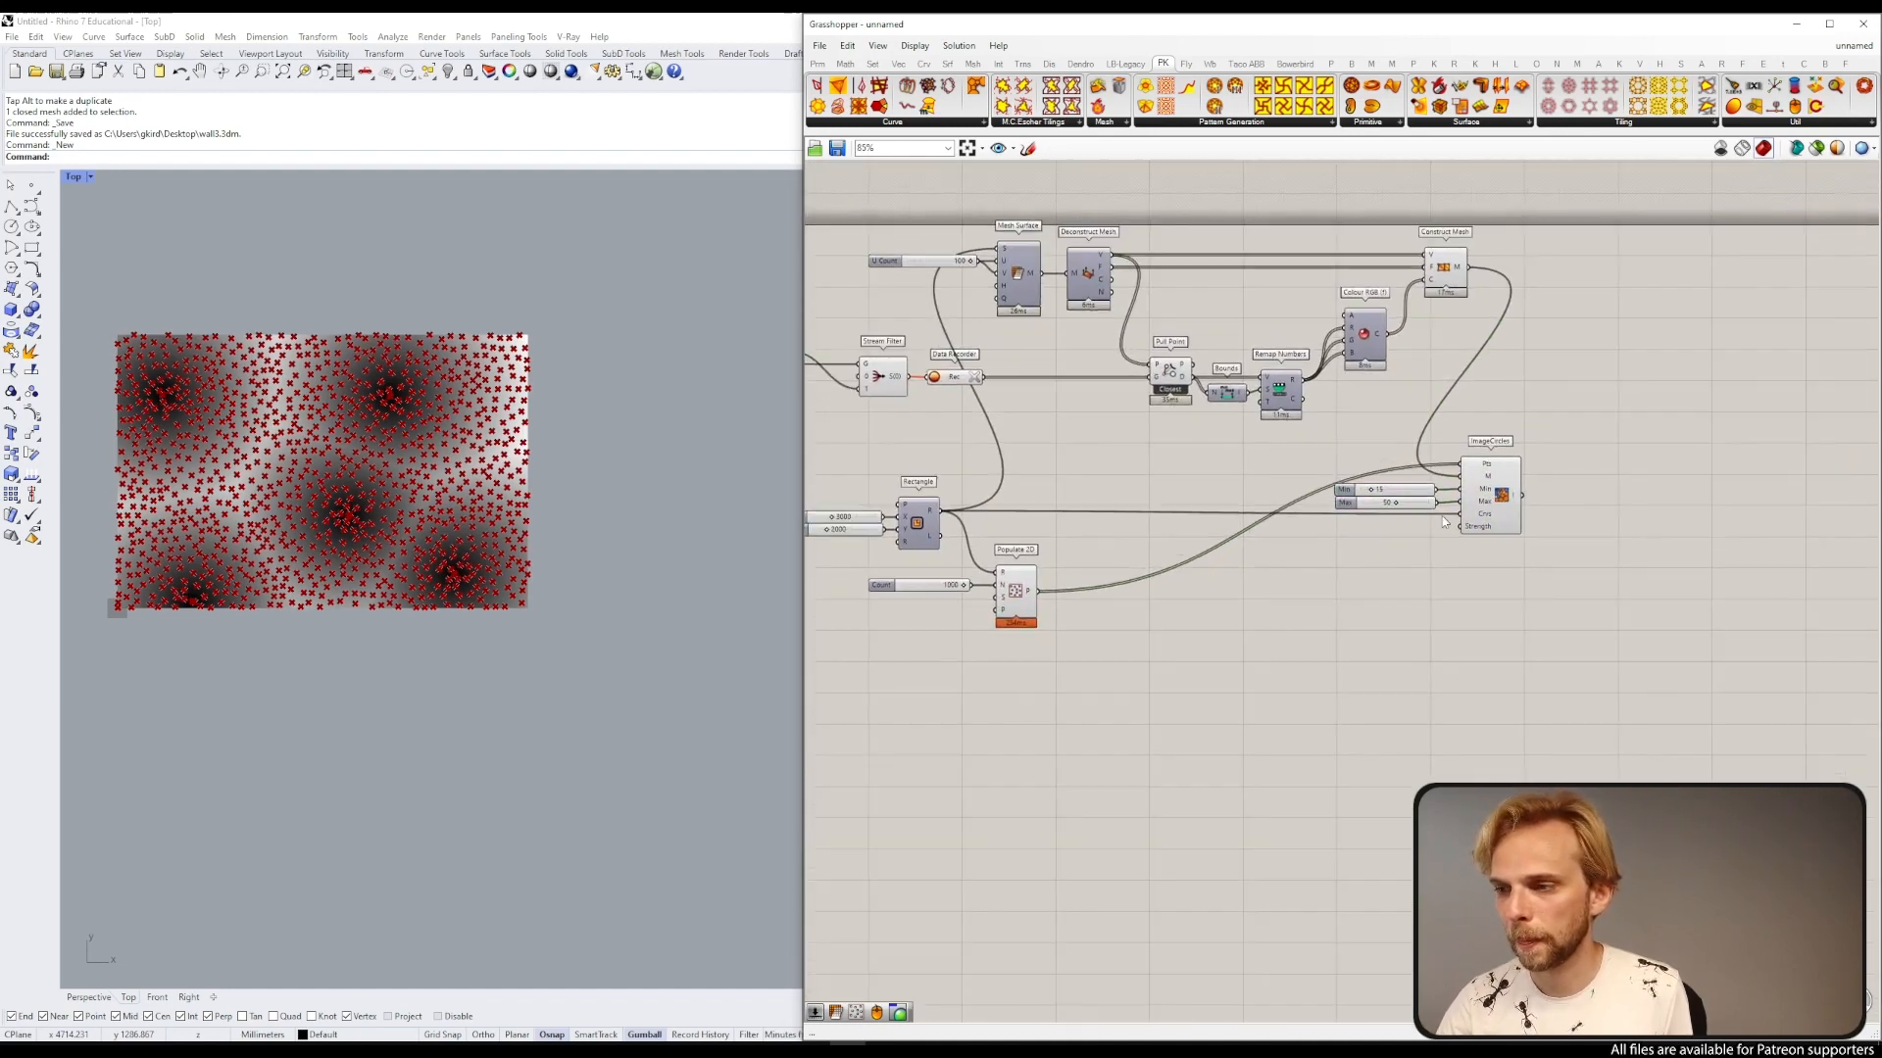
Step: Add a Kangaroo Solver component and connect the ImageCircles goal output to its GoalObjects input
{"action": "scroll", "coordinate": [1483, 494], "scroll_direction": "up", "scroll_amount": 2}
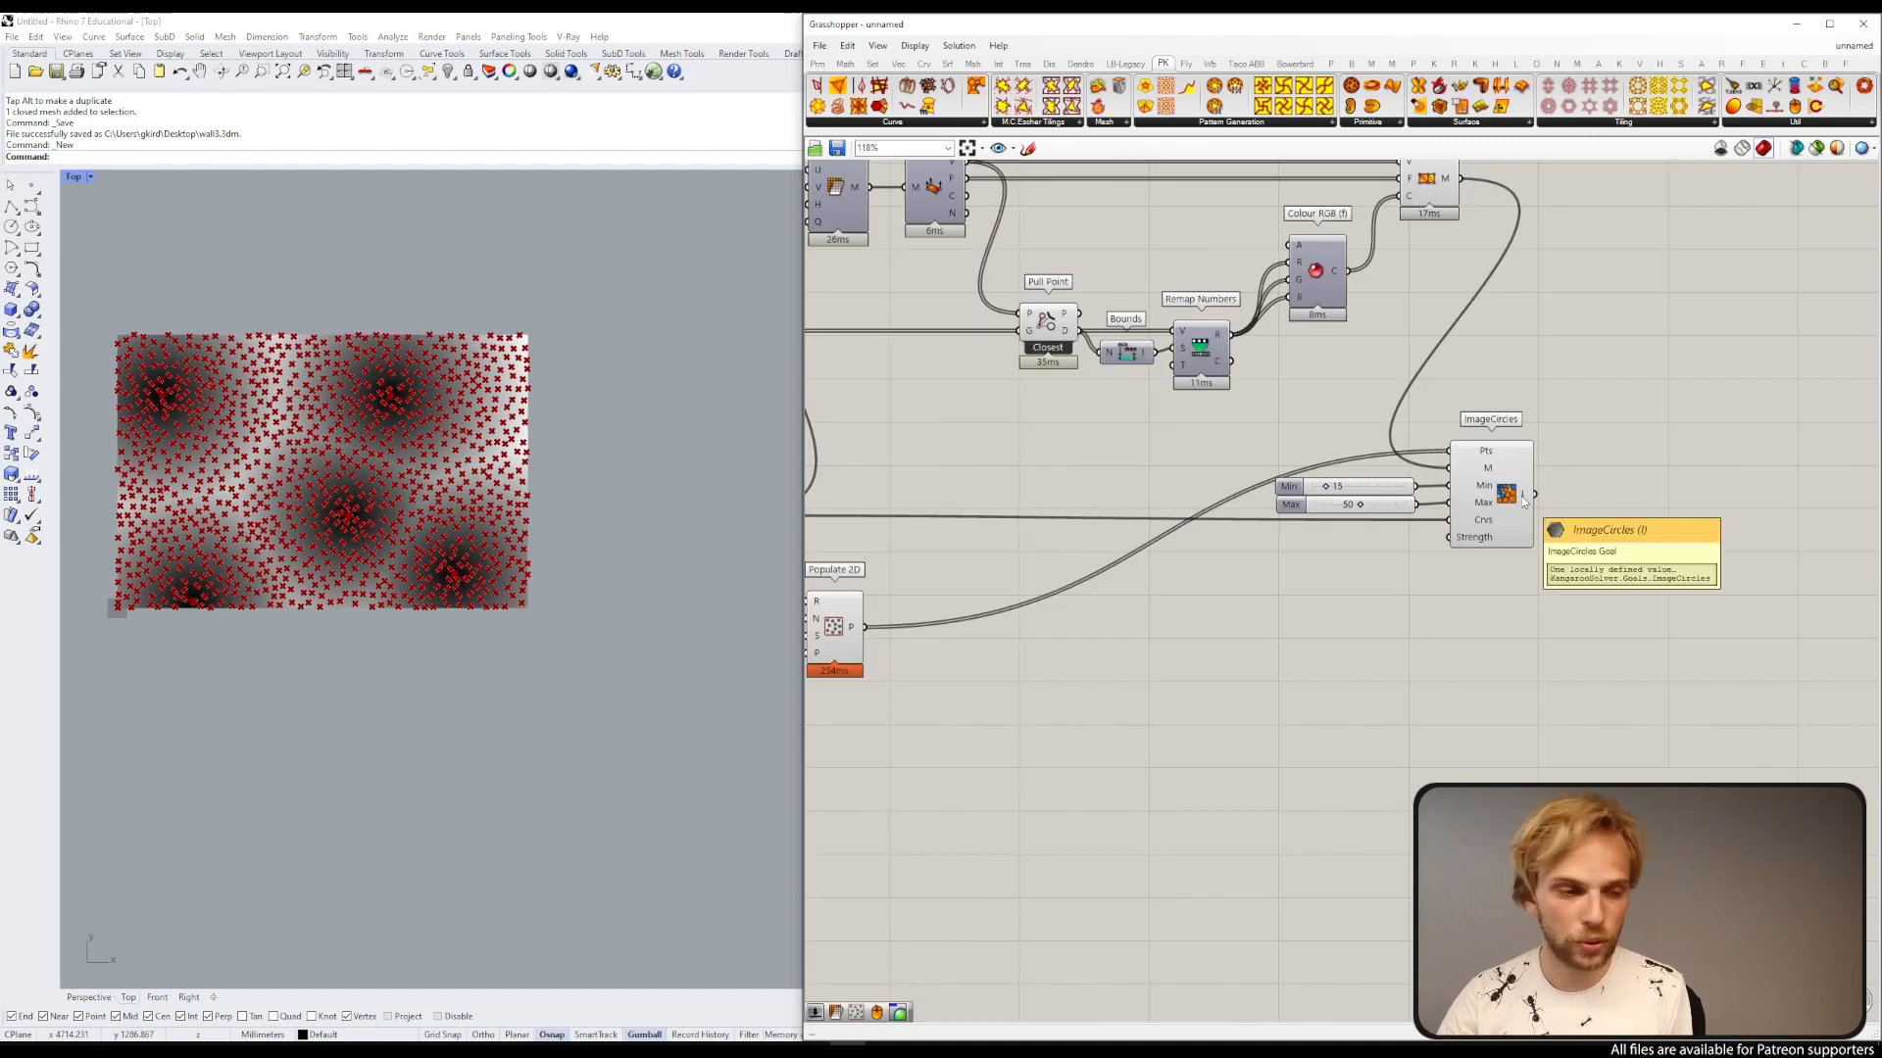
{"action": "right_click_drag", "start_coordinate": [1588, 551], "coordinate": [1332, 563]}
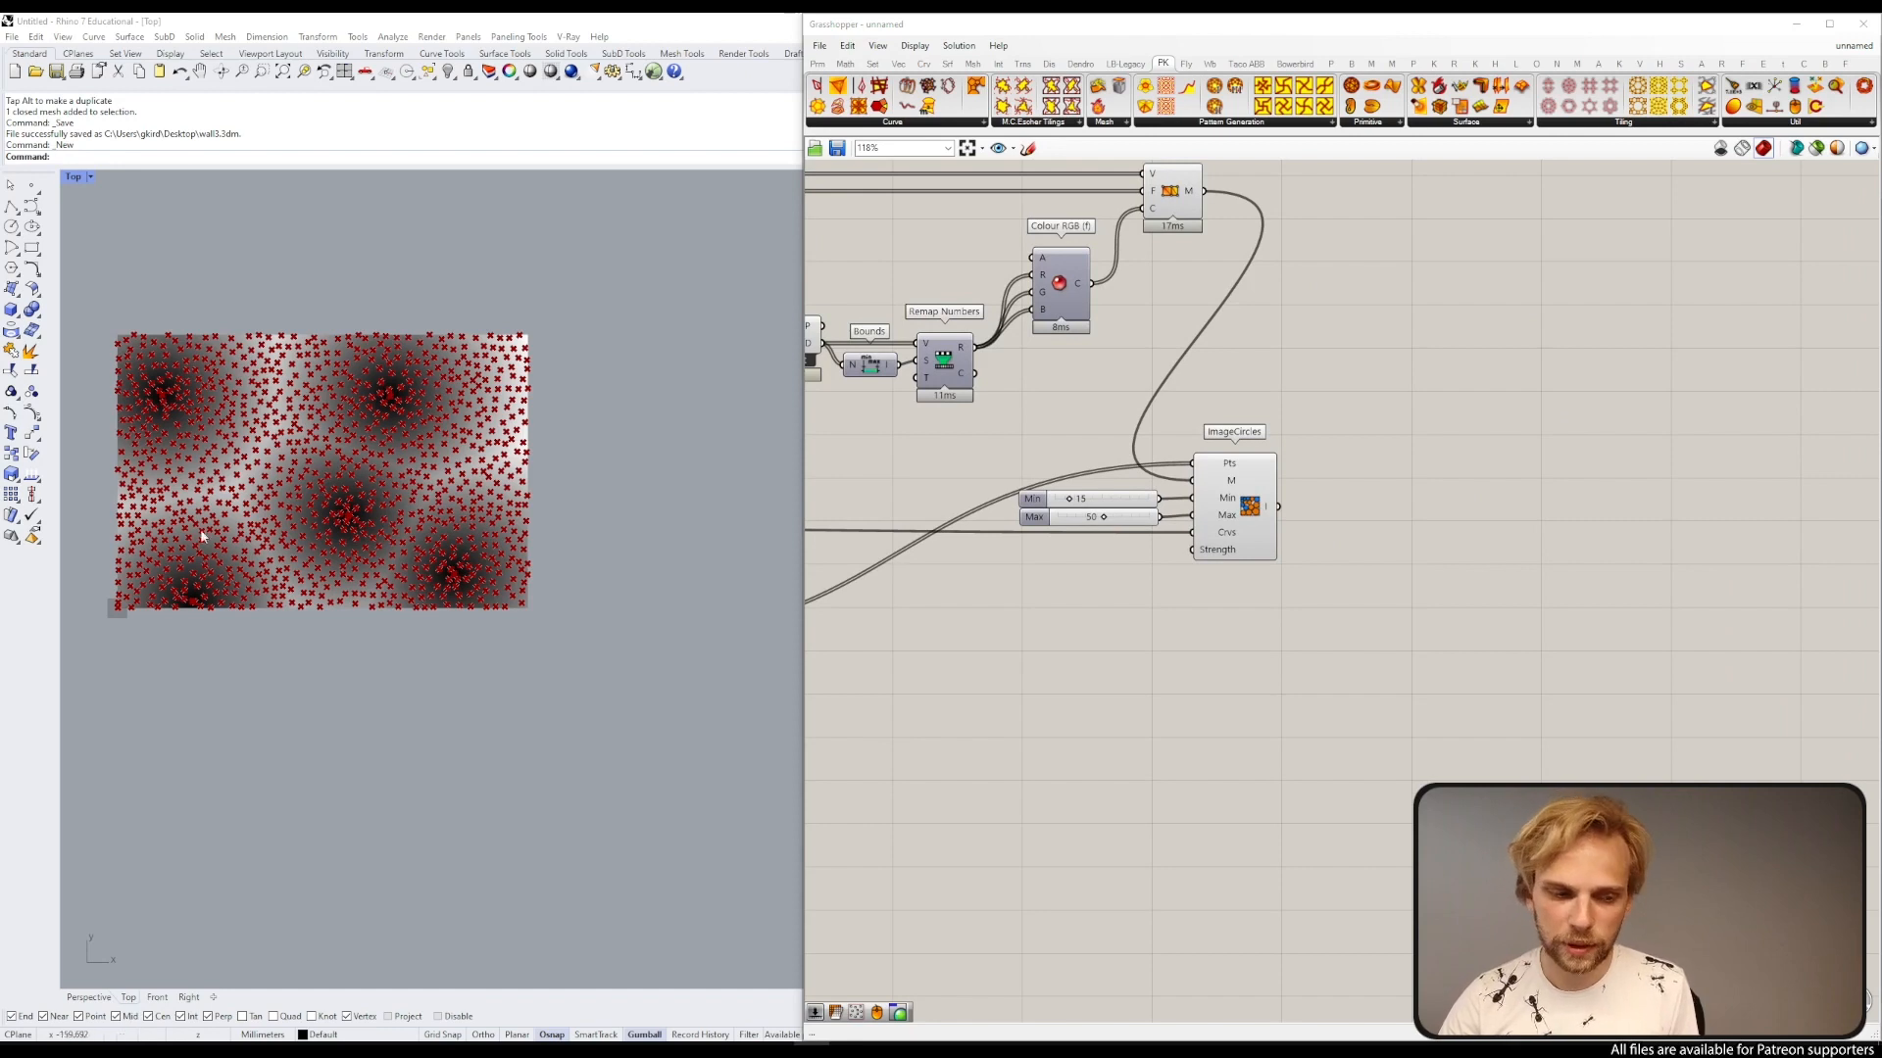
{"action": "double_click", "coordinate": [1363, 565]}
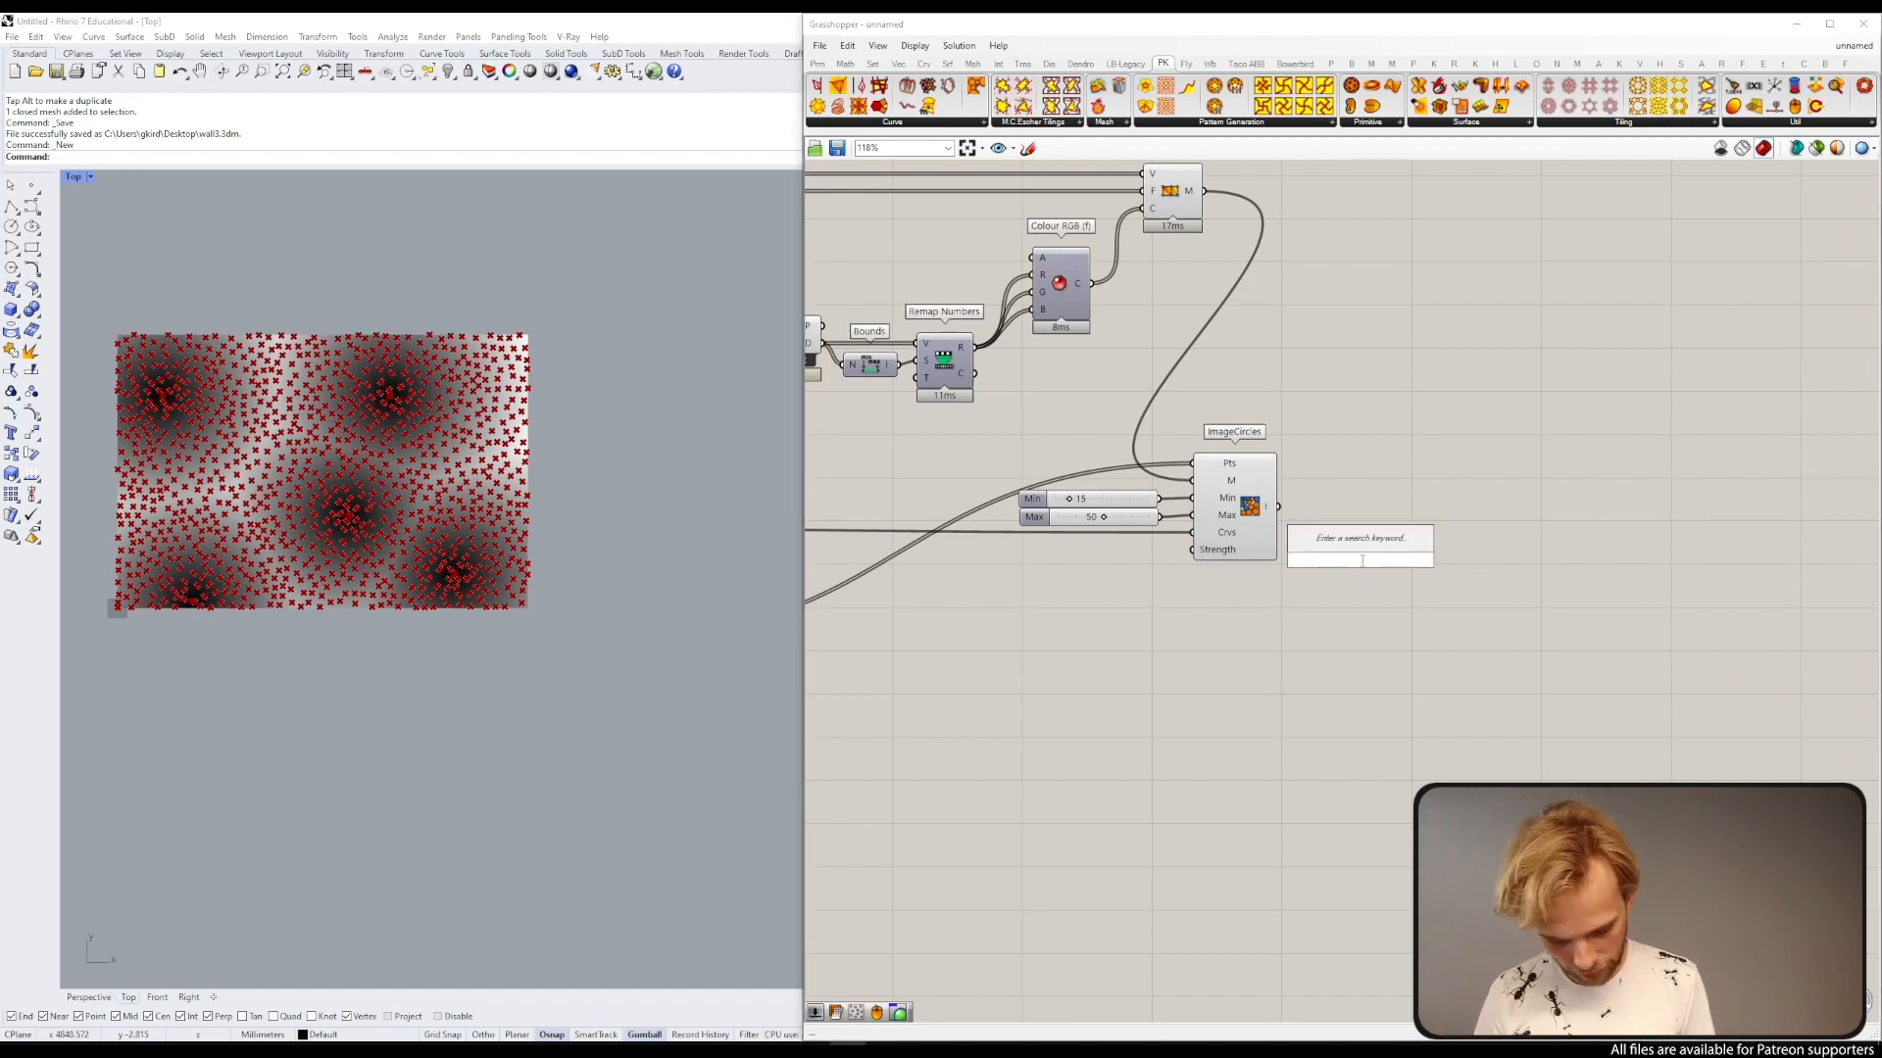
{"action": "type", "text": "solver"}
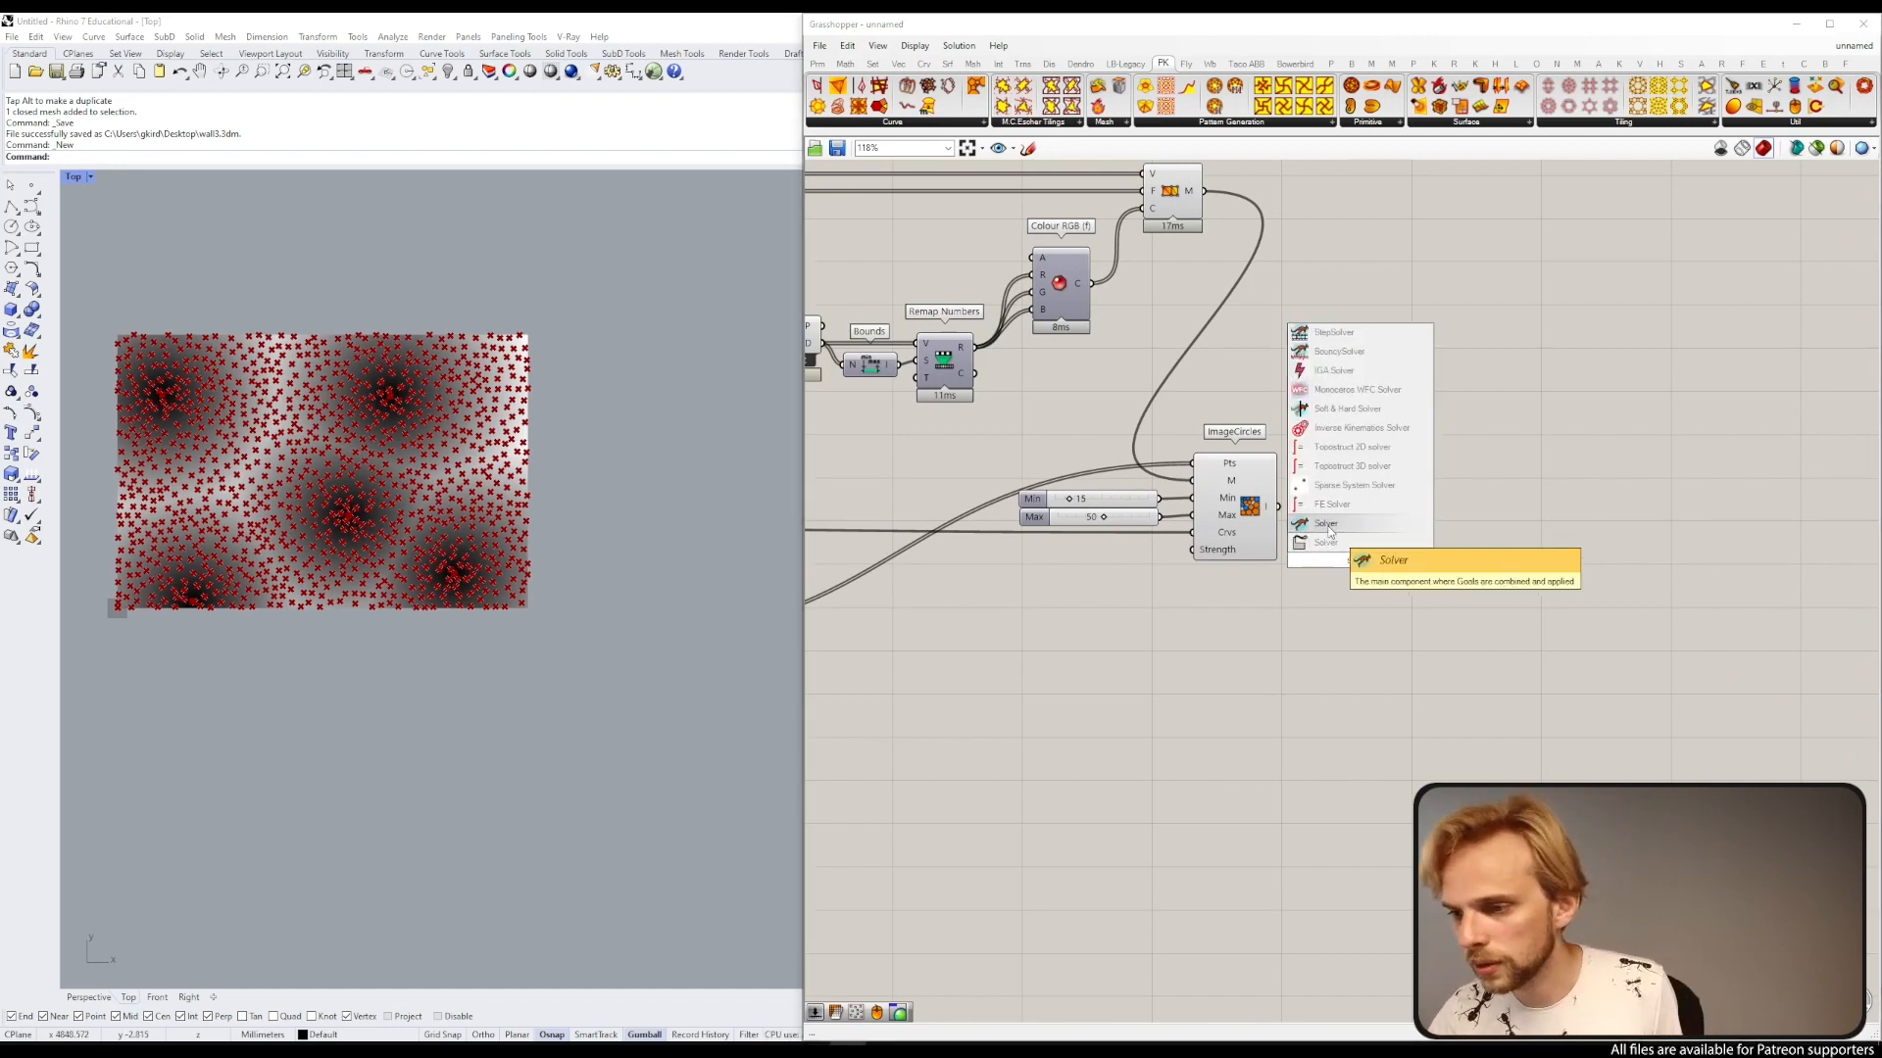
{"action": "left_click", "coordinate": [1328, 527]}
{"action": "left_click_drag", "start_coordinate": [1337, 540], "coordinate": [1425, 535]}
Step: Add a Boolean Toggle, connect it to the Solver's On input, and arrange the toggle and Solver neatly
{"action": "double_click", "coordinate": [1230, 665]}
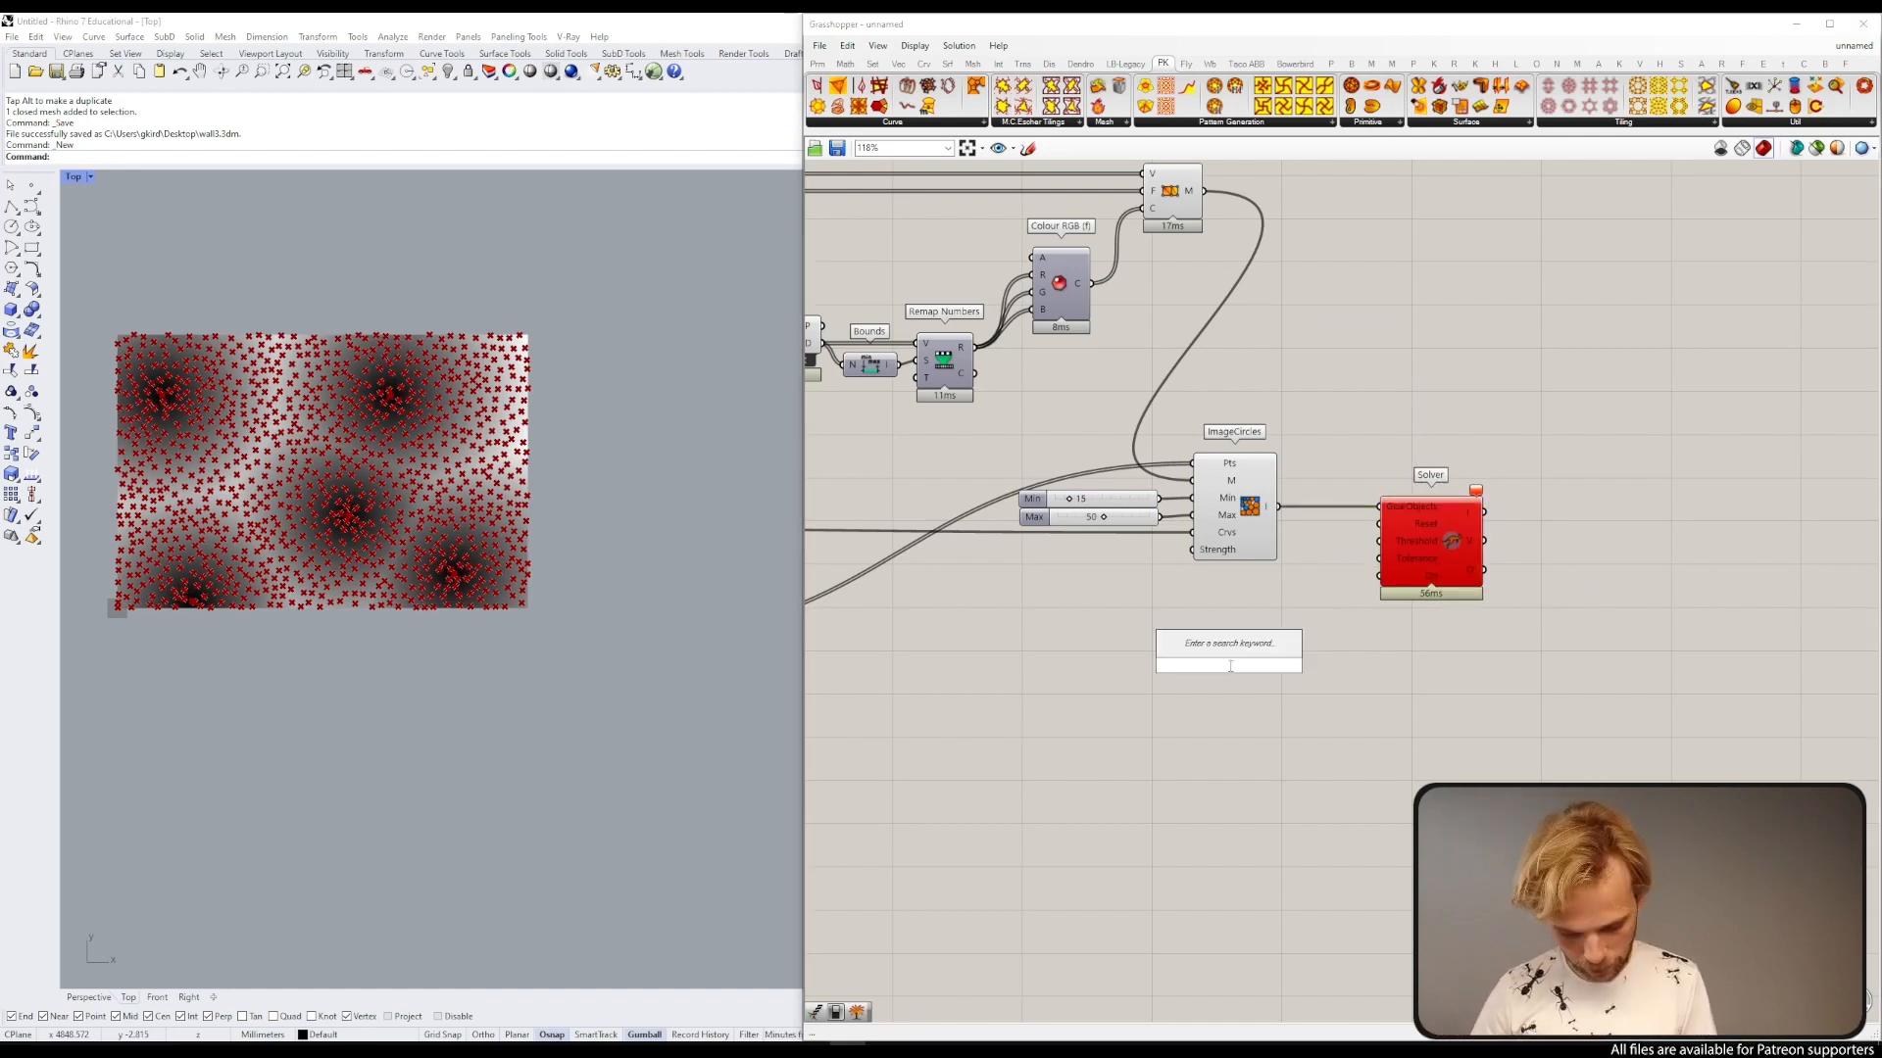
{"action": "type", "text": "toggl"}
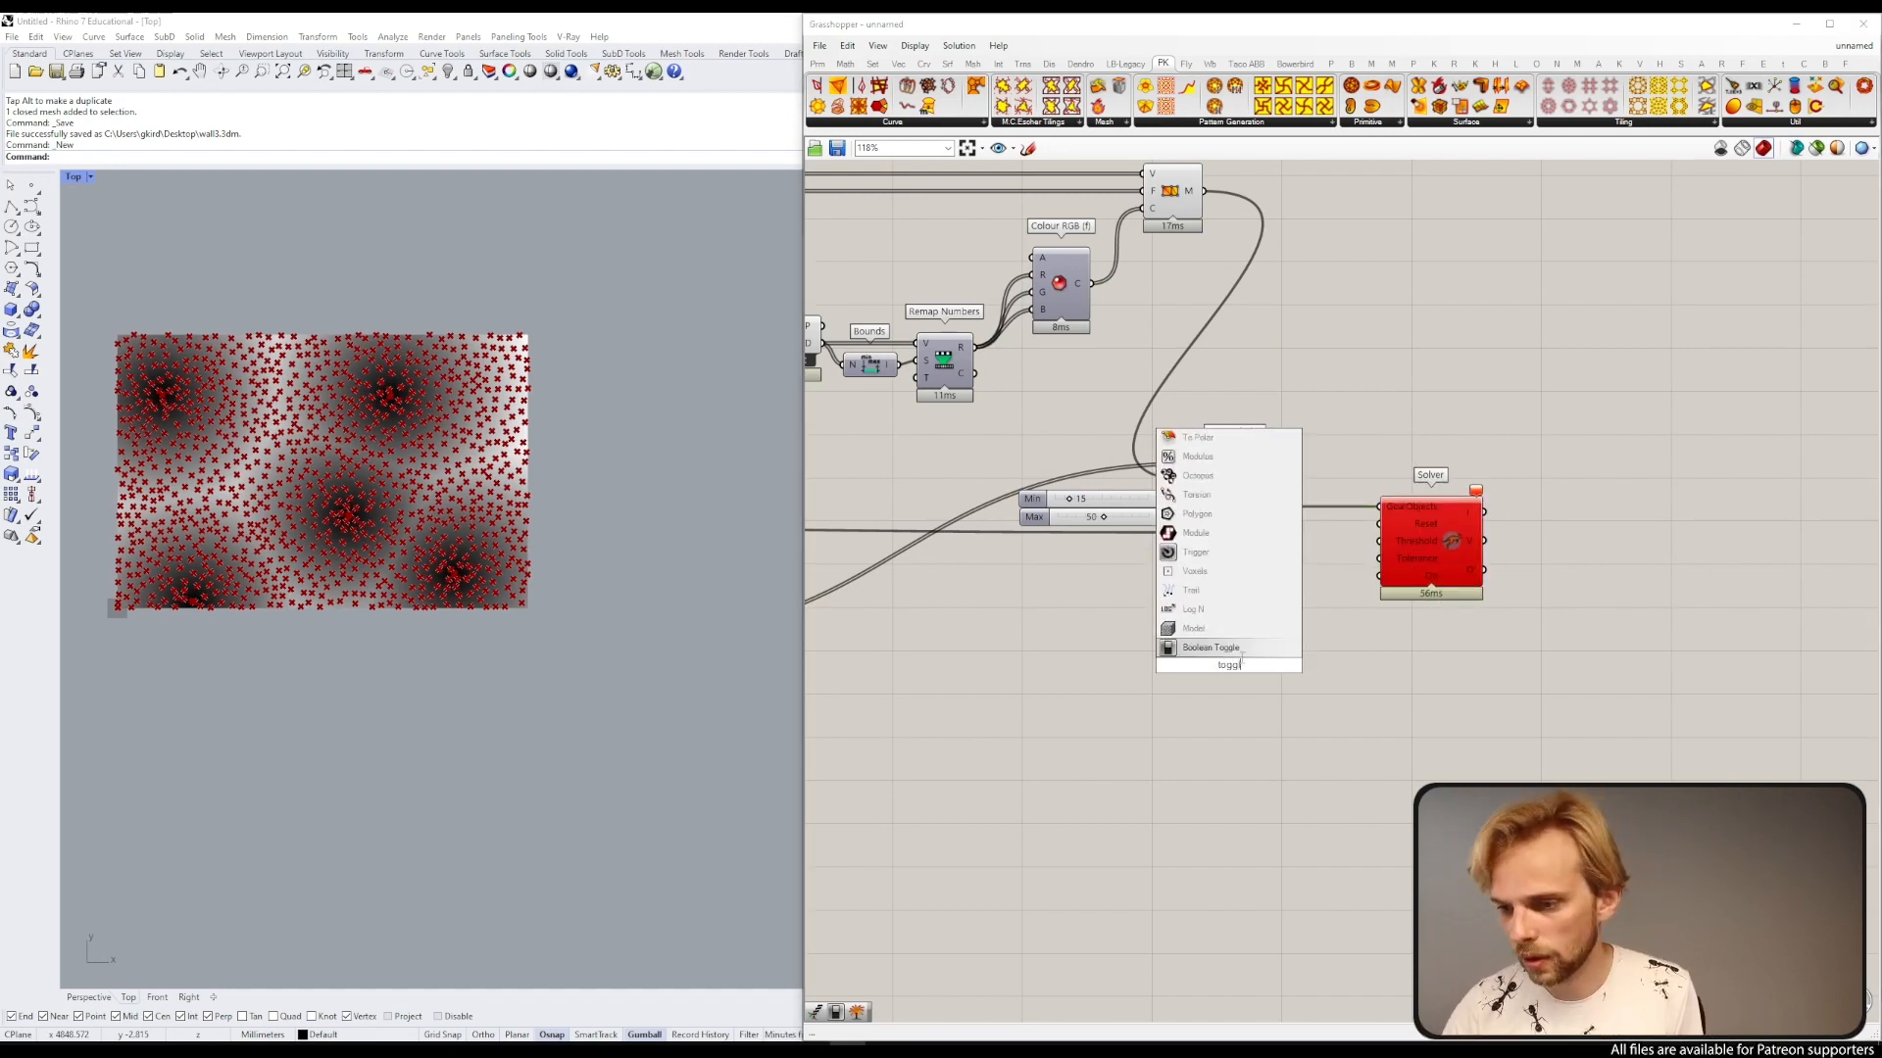
{"action": "key", "text": "Return"}
{"action": "left_click_drag", "start_coordinate": [1275, 665], "coordinate": [1379, 575]}
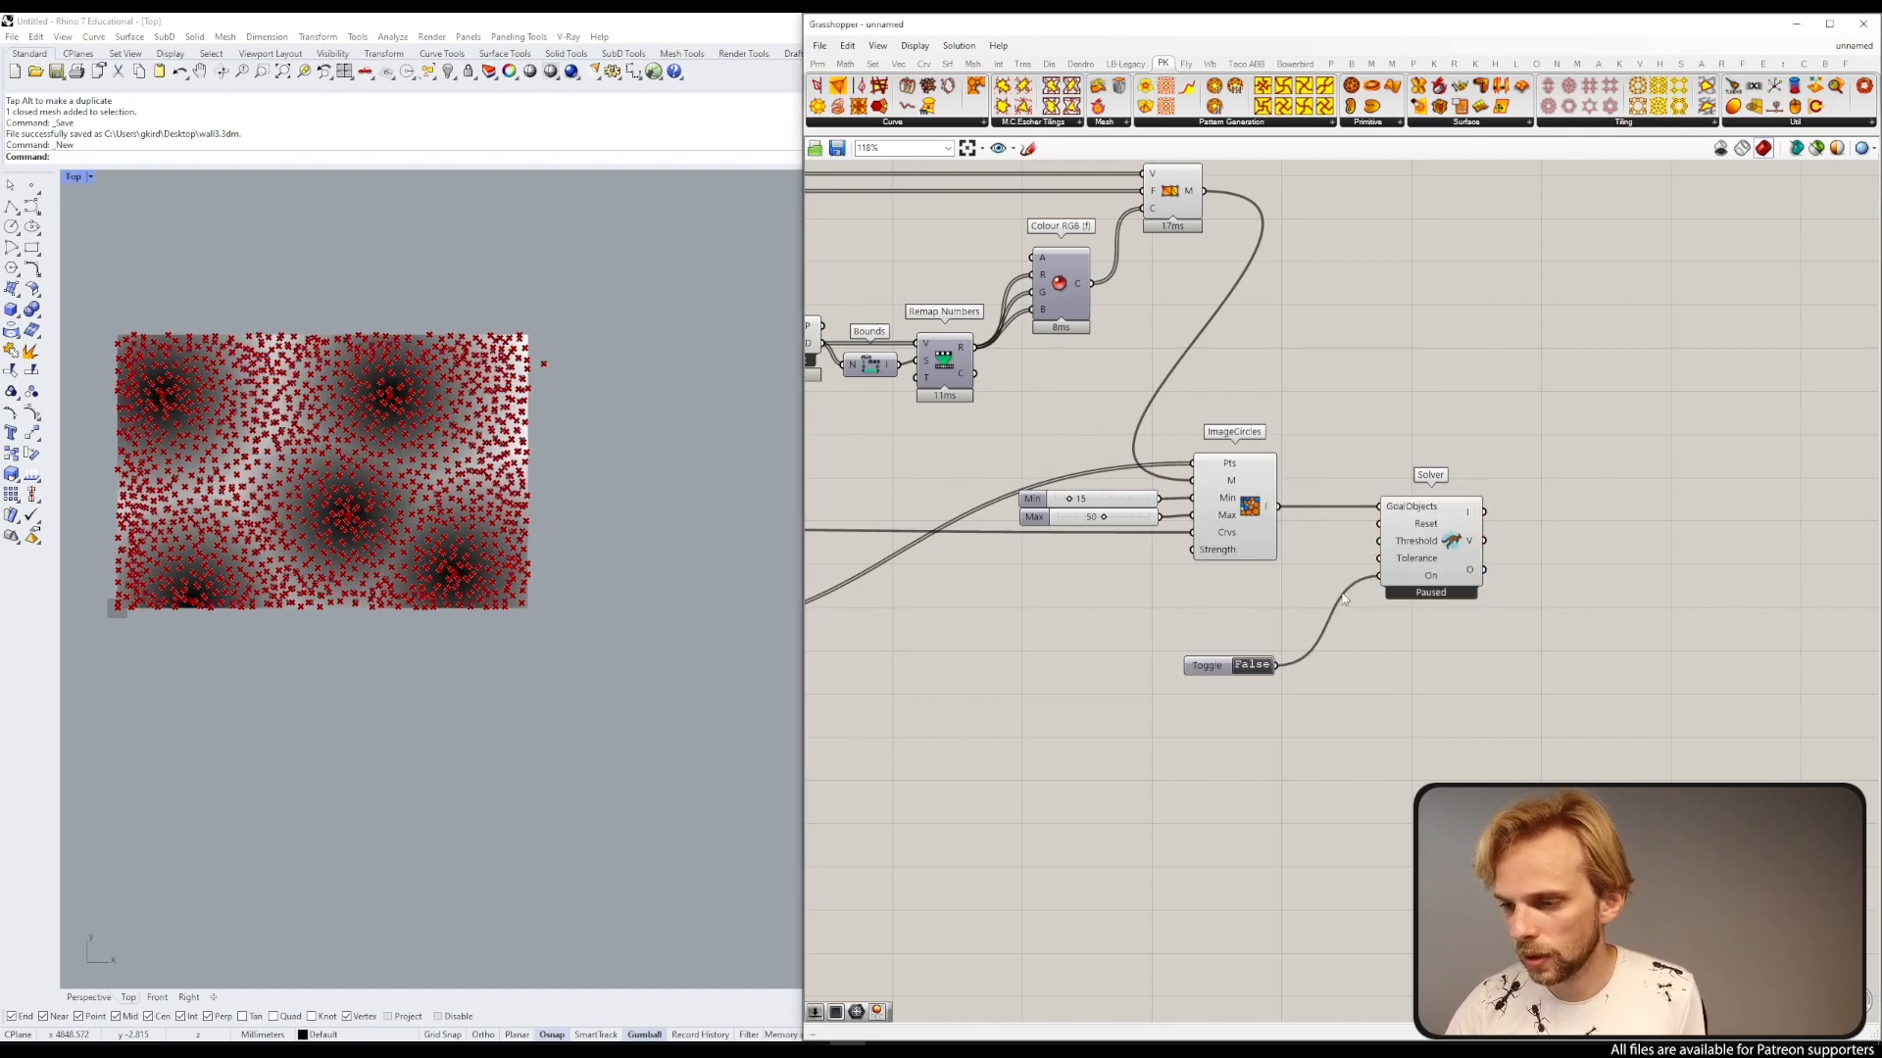
{"action": "left_click_drag", "start_coordinate": [1209, 674], "coordinate": [1273, 610]}
{"action": "left_click_drag", "start_coordinate": [1448, 547], "coordinate": [1556, 550]}
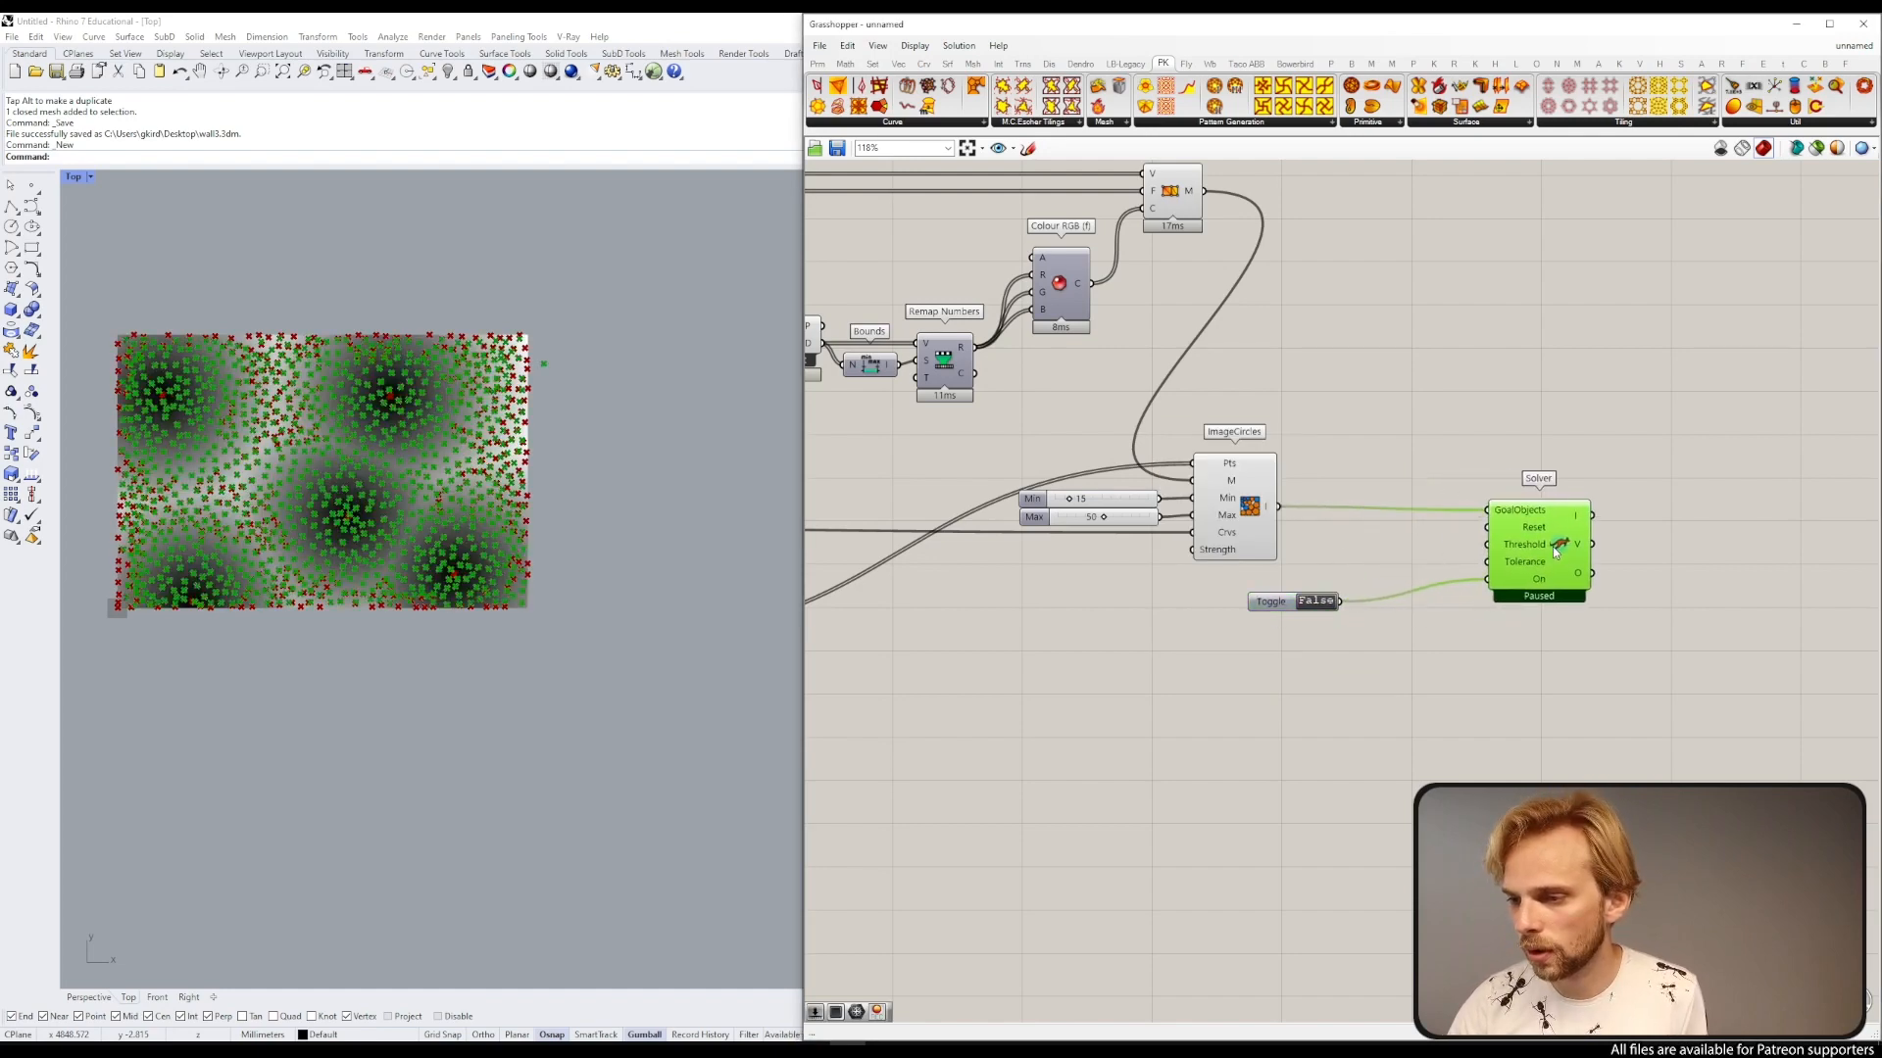
{"action": "left_click_drag", "start_coordinate": [1271, 602], "coordinate": [1385, 578]}
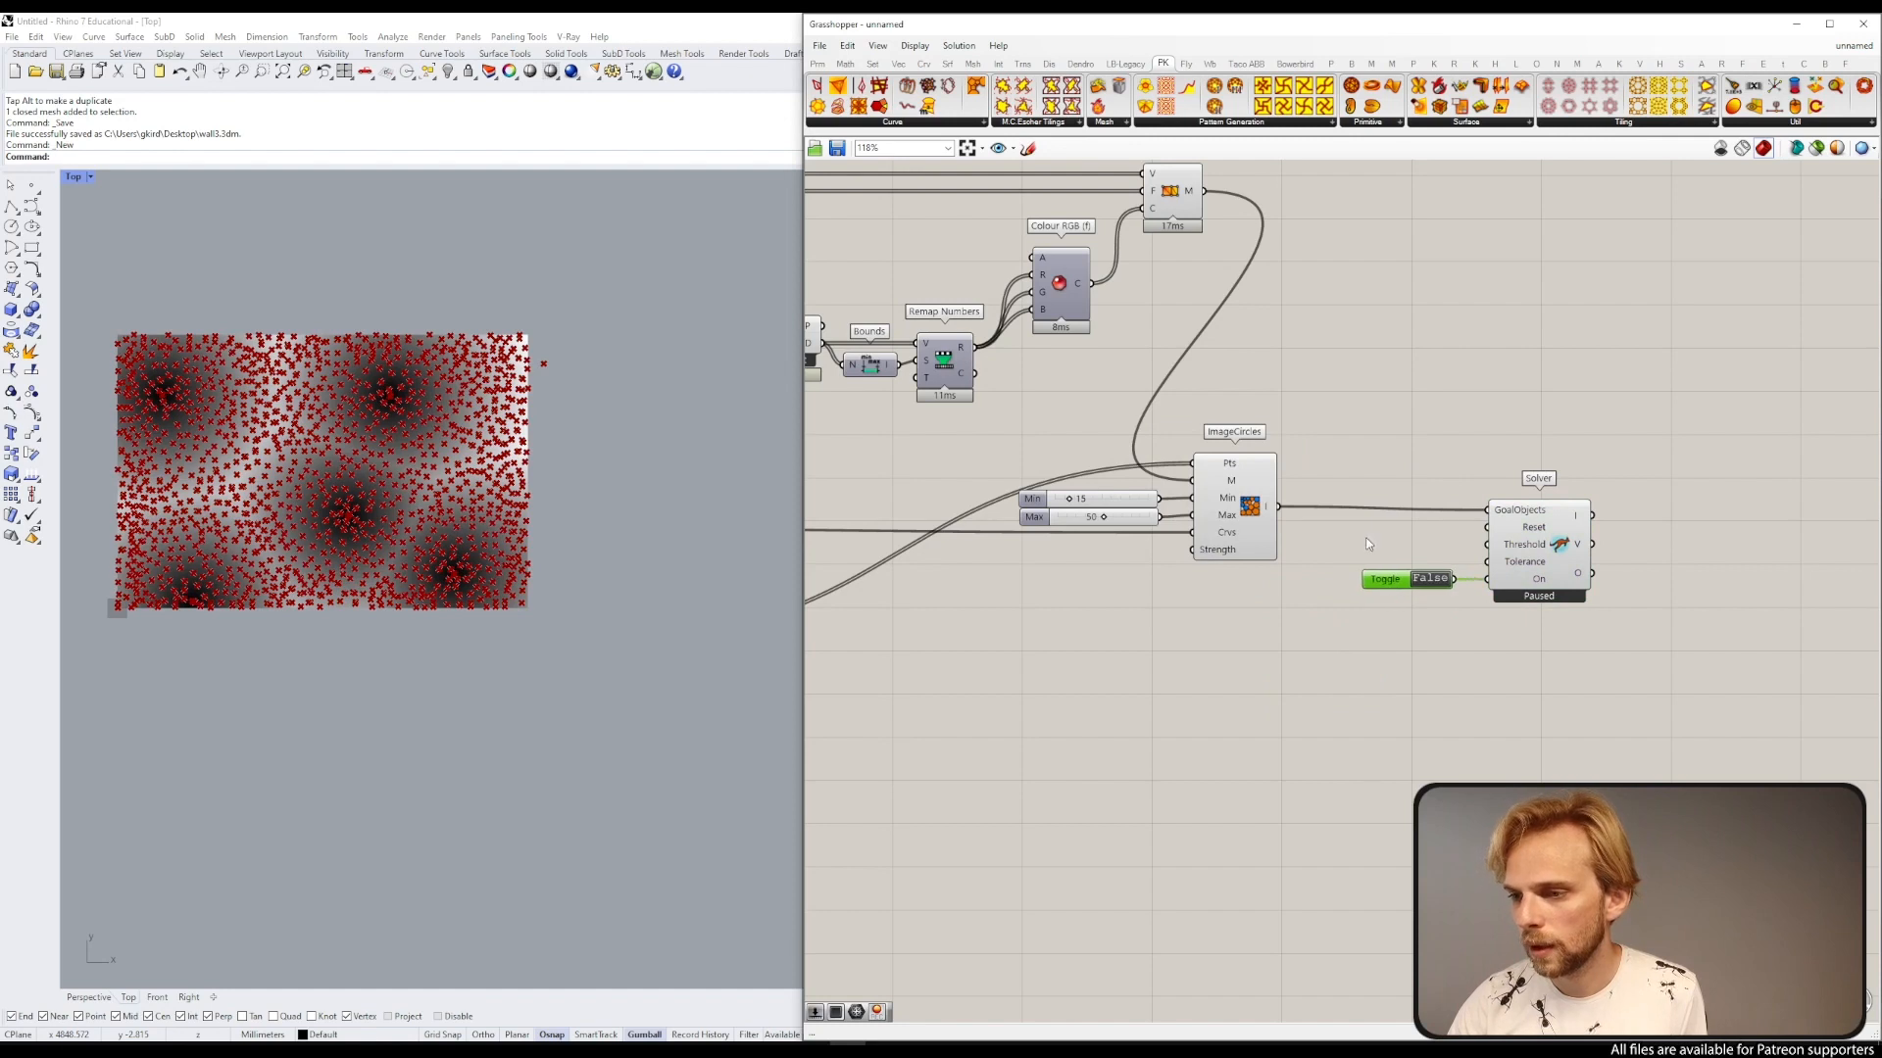
Step: Add a Button component and connect it to the Solver's Reset input
{"action": "double_click", "coordinate": [1365, 538]}
{"action": "type", "text": "butt"}
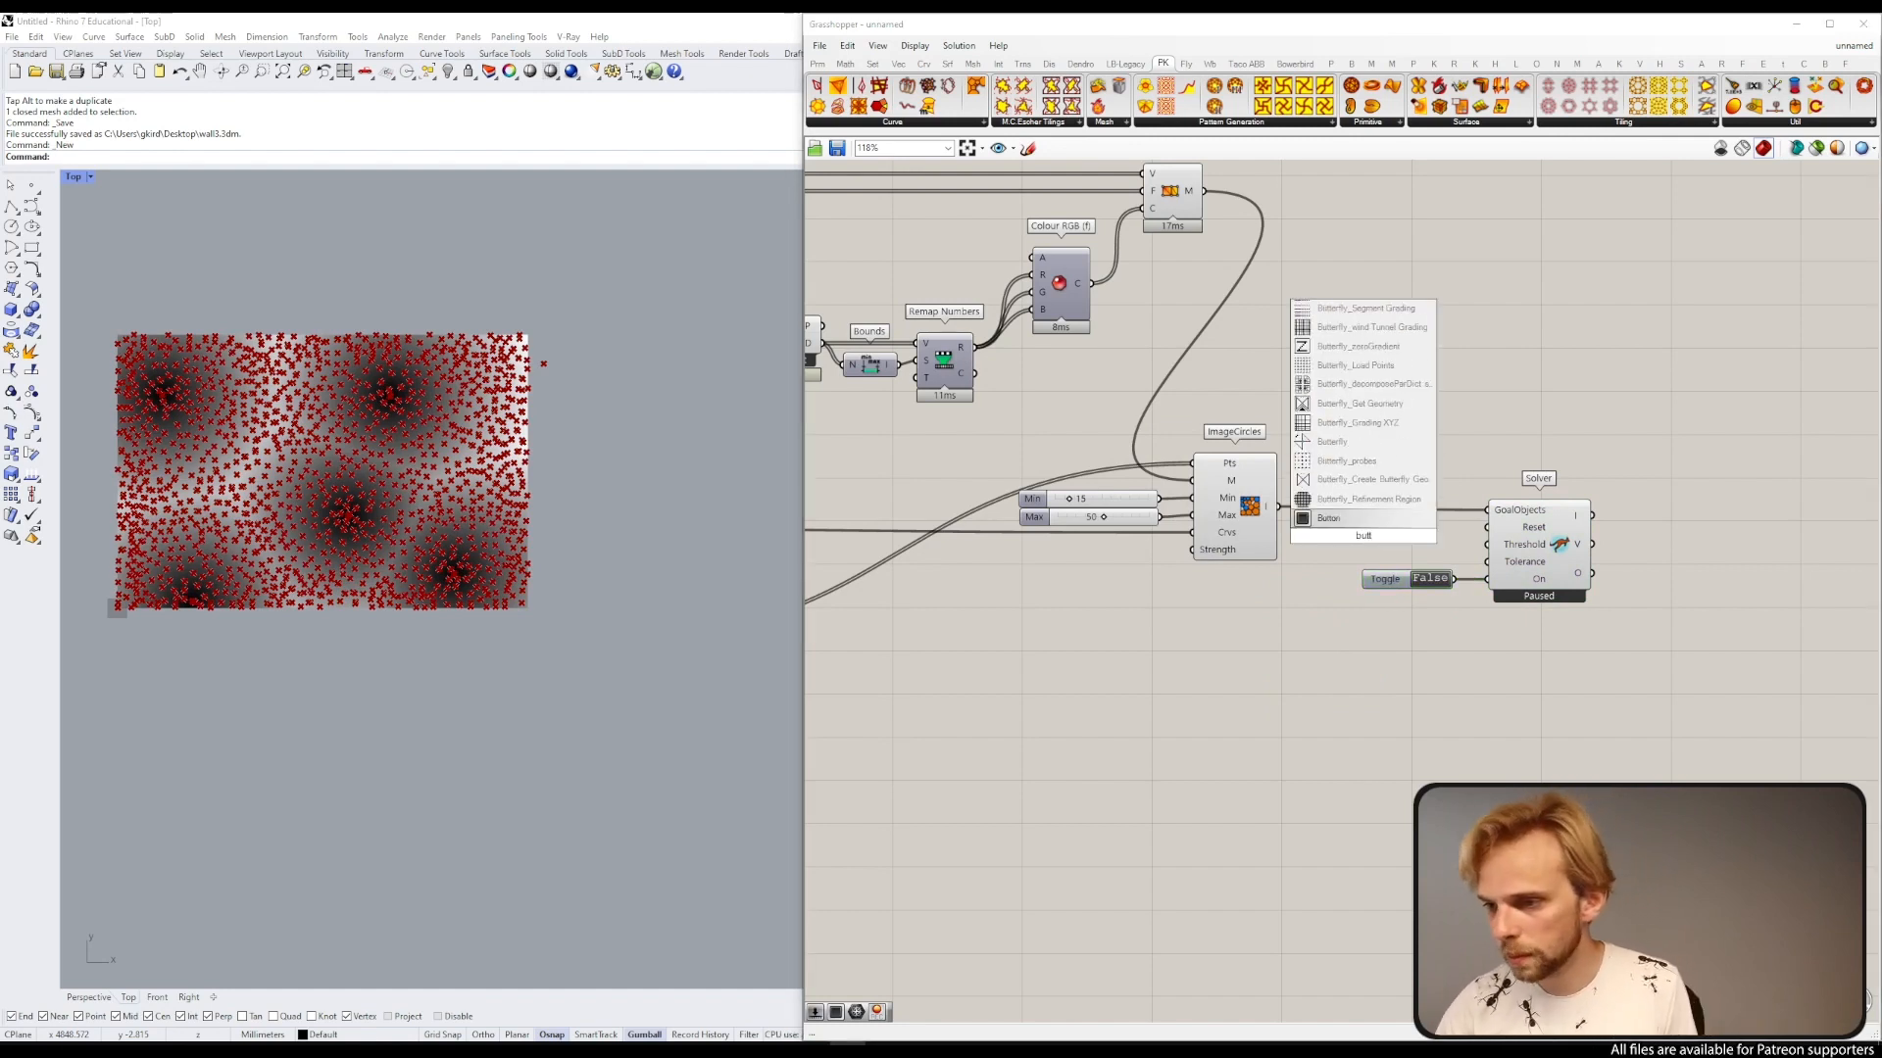
{"action": "left_click", "coordinate": [1371, 520]}
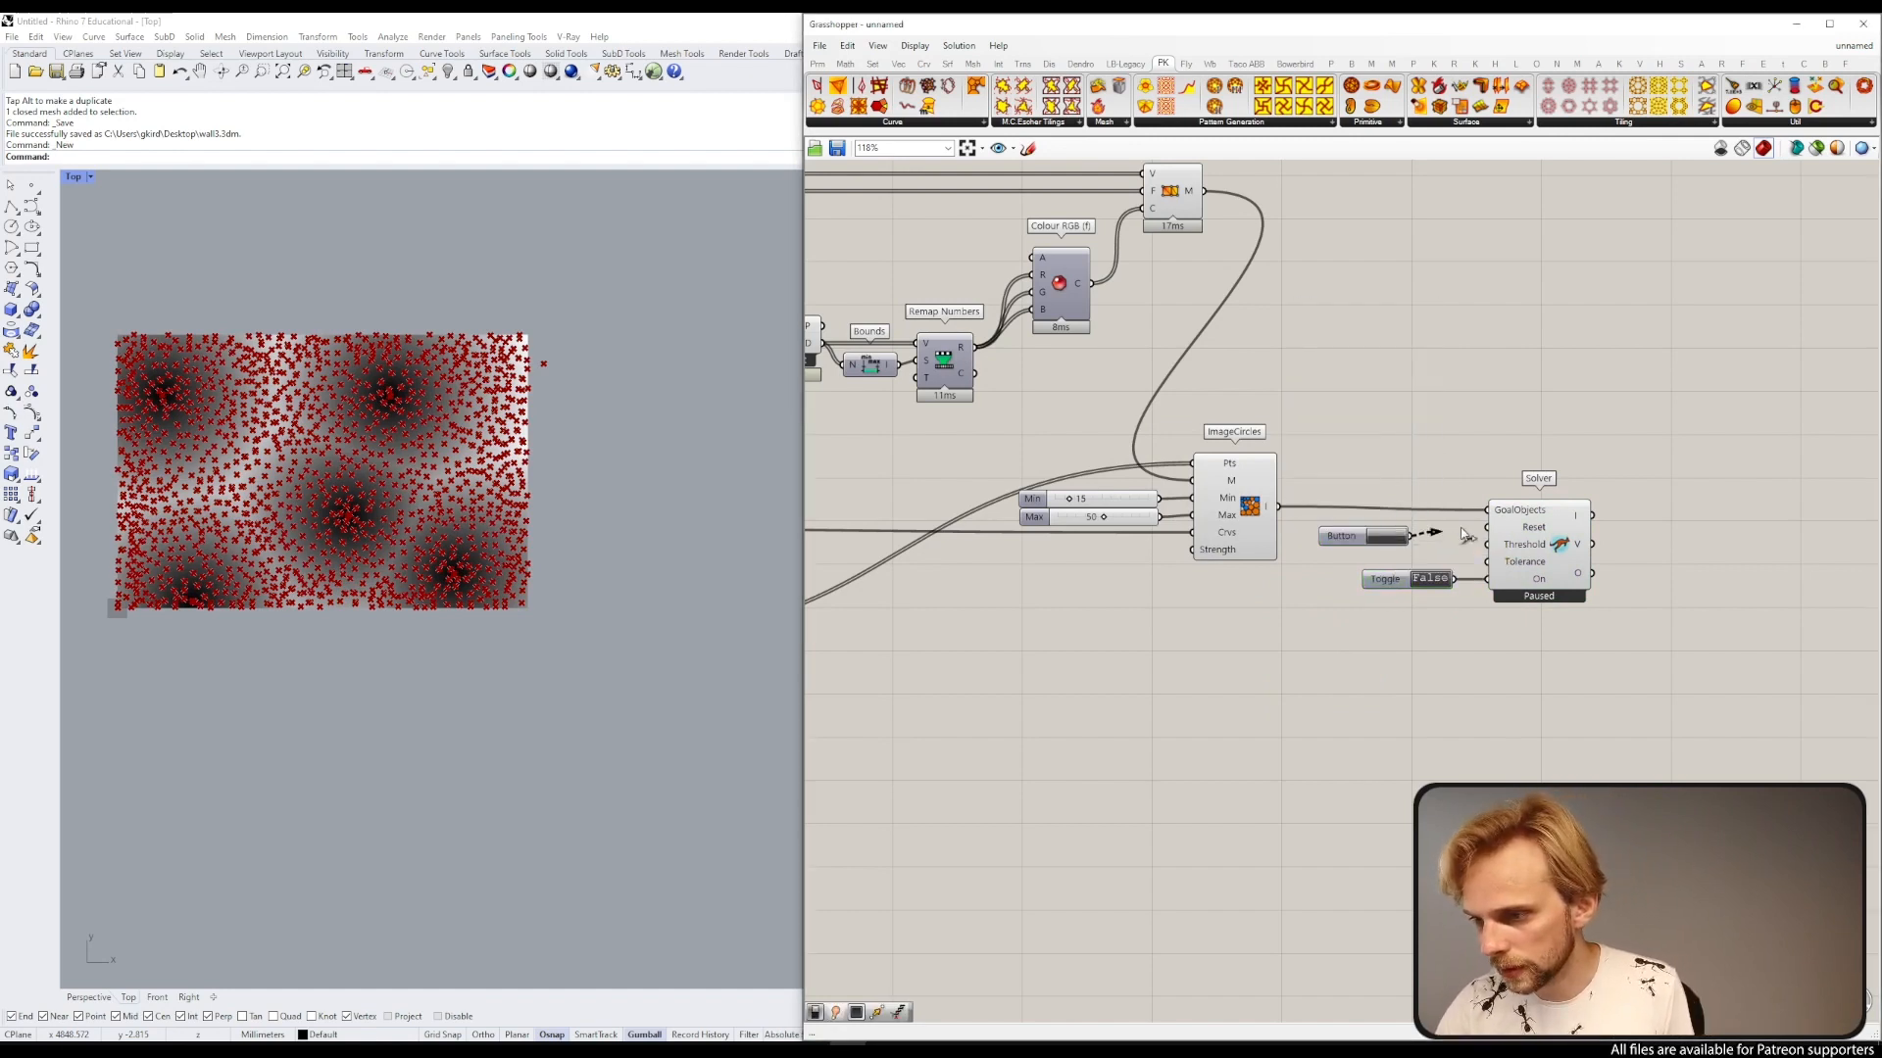
{"action": "left_click_drag", "start_coordinate": [1409, 536], "coordinate": [1487, 528]}
{"action": "left_click_drag", "start_coordinate": [1342, 542], "coordinate": [1399, 534]}
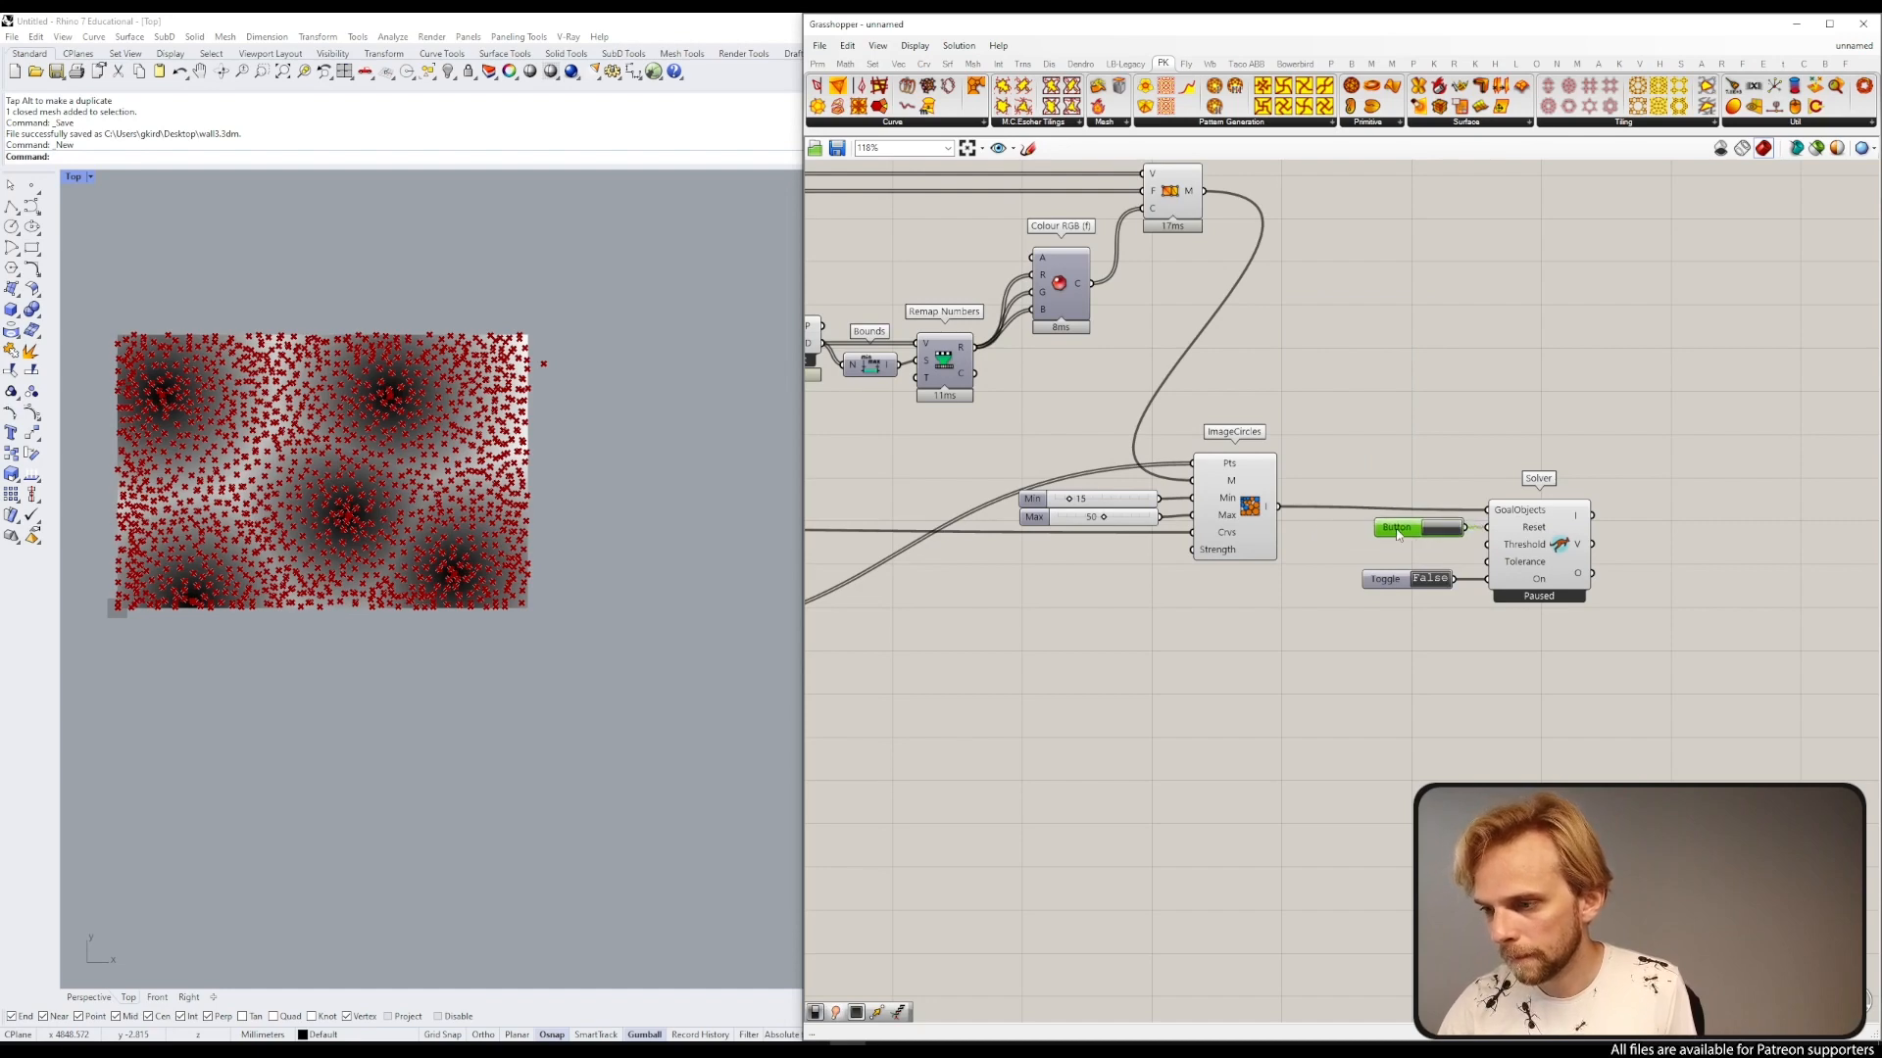
{"action": "right_click_drag", "start_coordinate": [1575, 550], "coordinate": [1348, 527]}
Step: Add a Circle component and feed it from the Solver's V output
{"action": "scroll", "coordinate": [1348, 527], "scroll_direction": "up", "scroll_amount": 2}
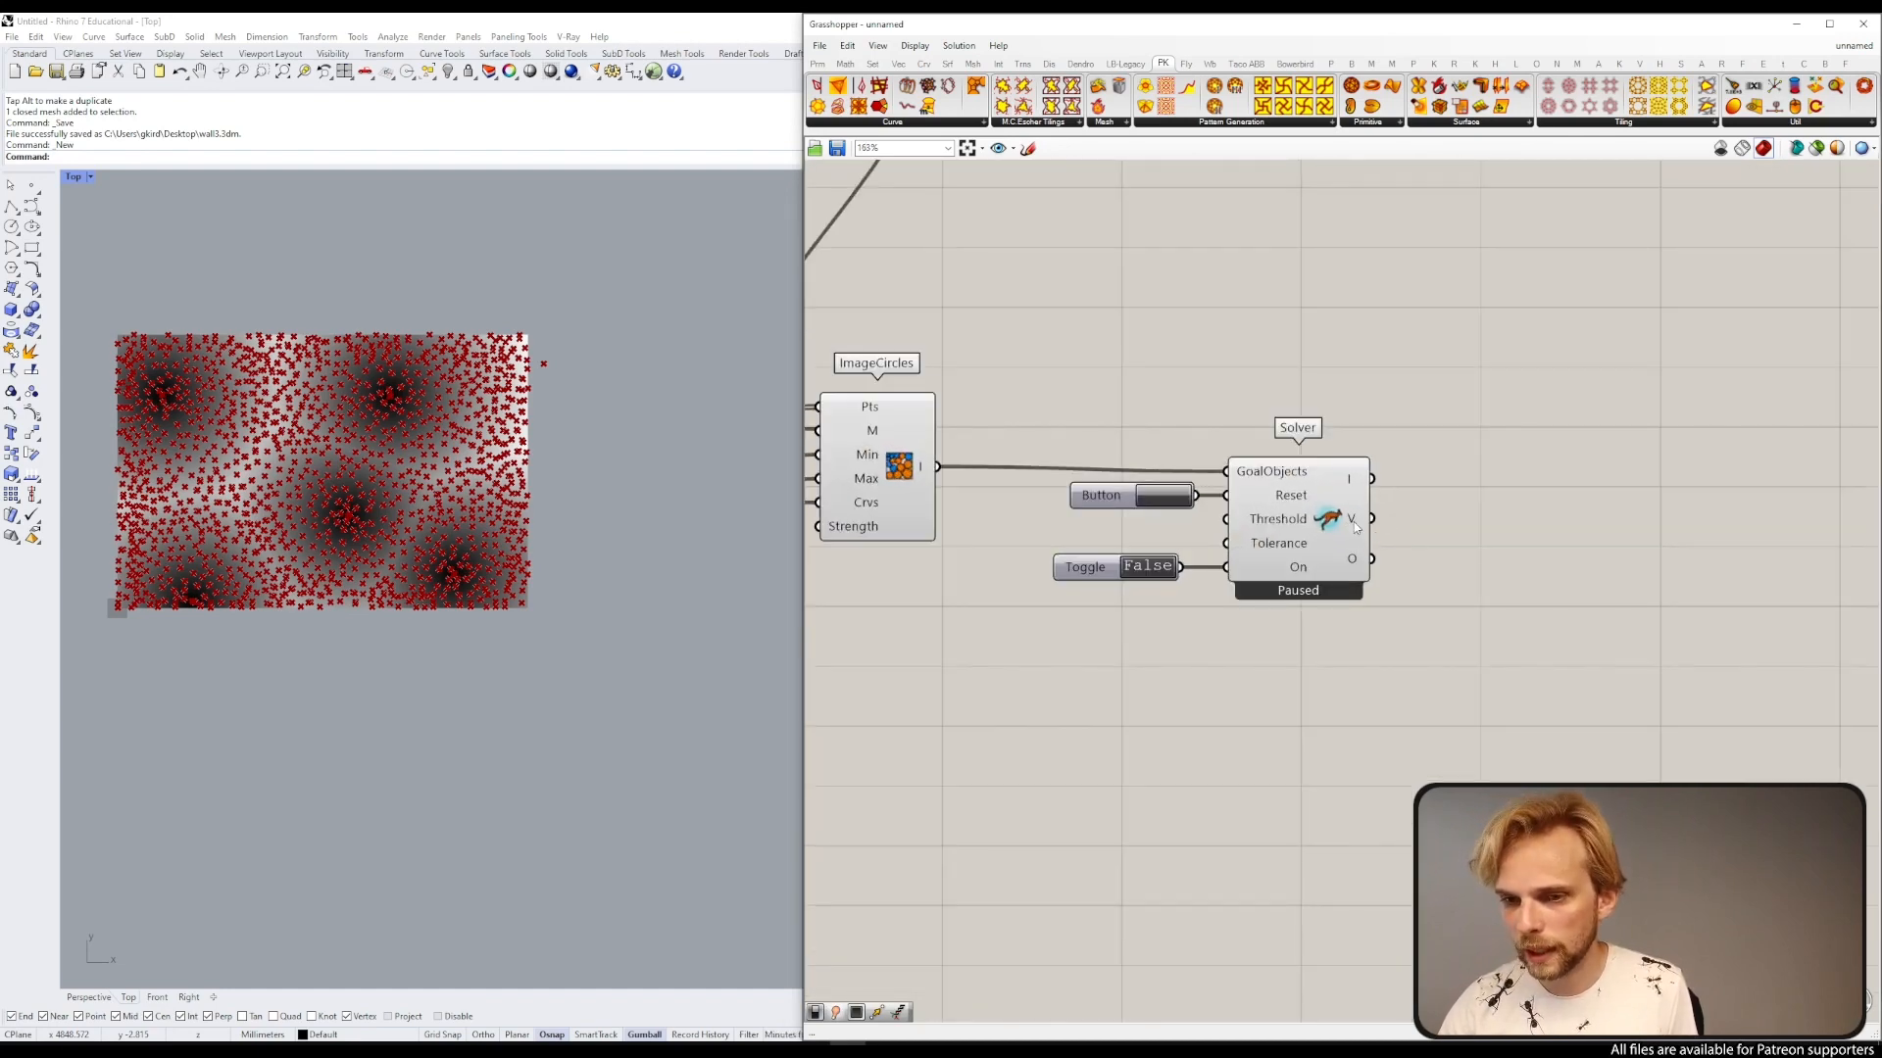
{"action": "mouse_move", "coordinate": [1355, 527]}
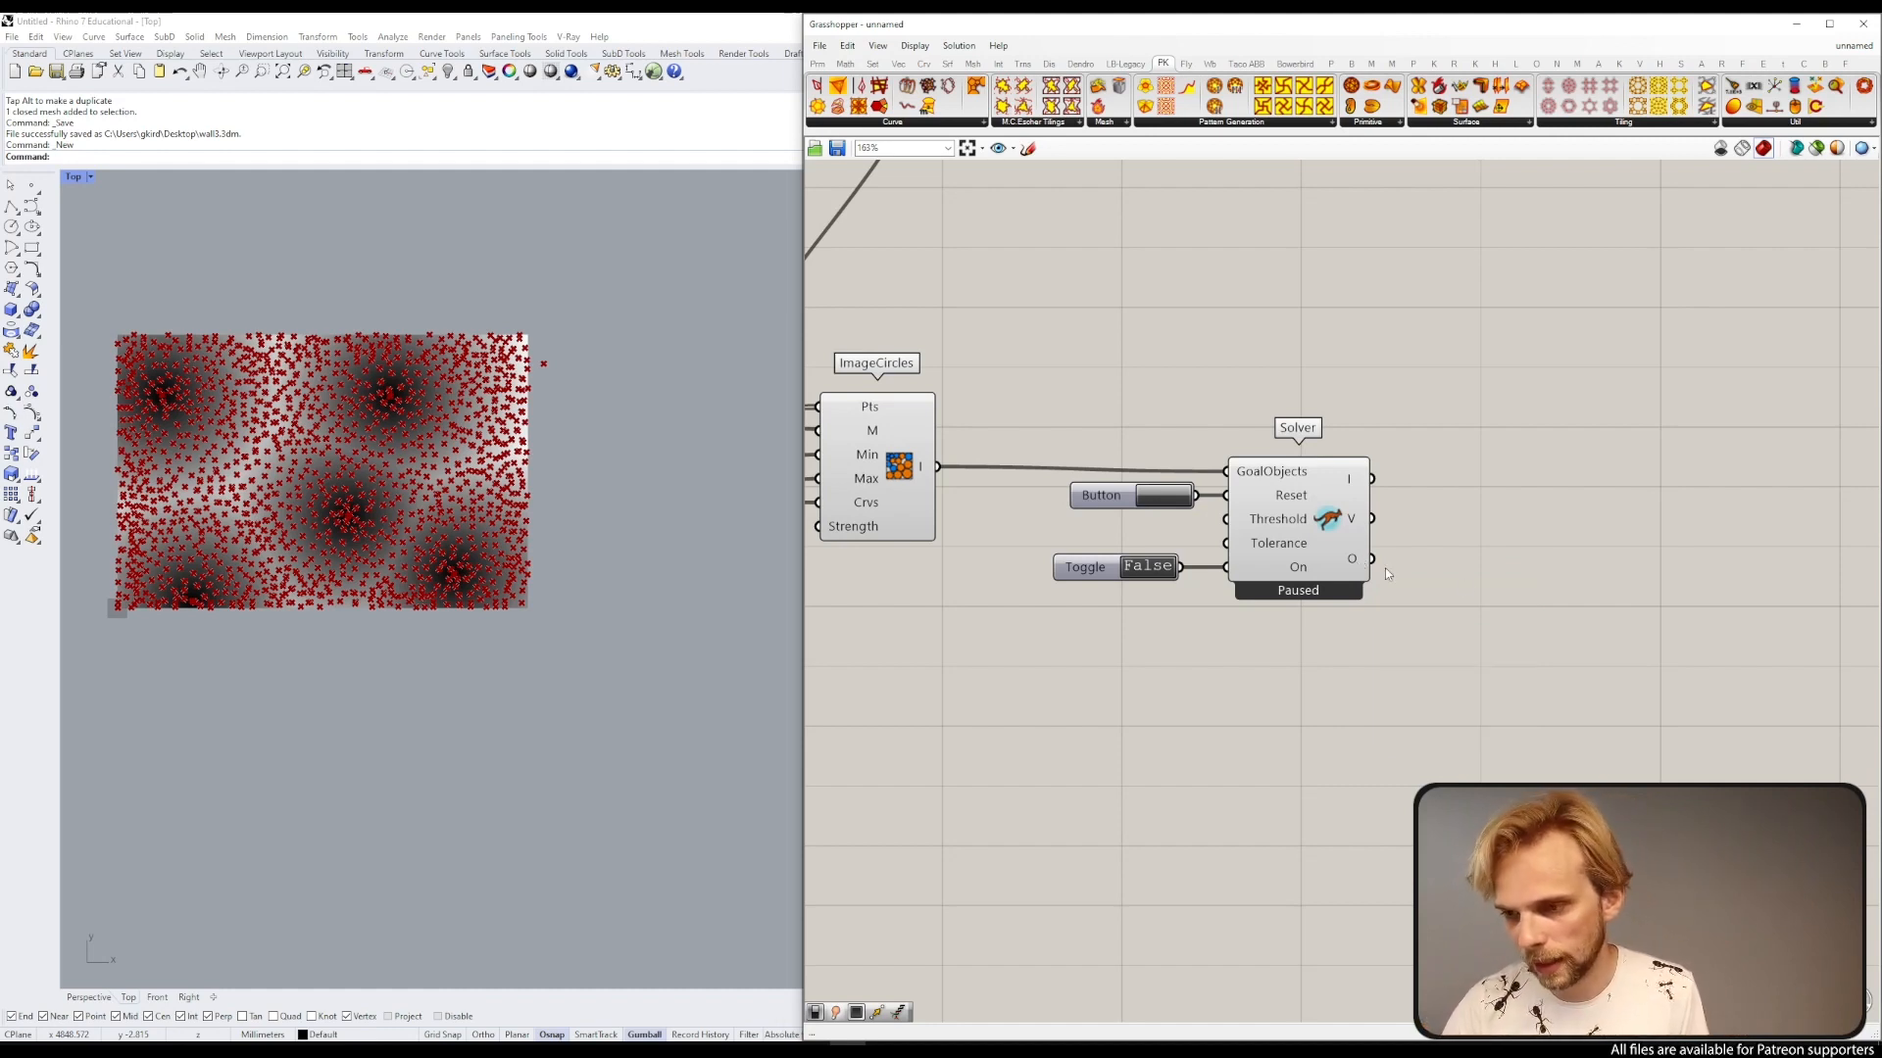
{"action": "double_click", "coordinate": [1464, 579]}
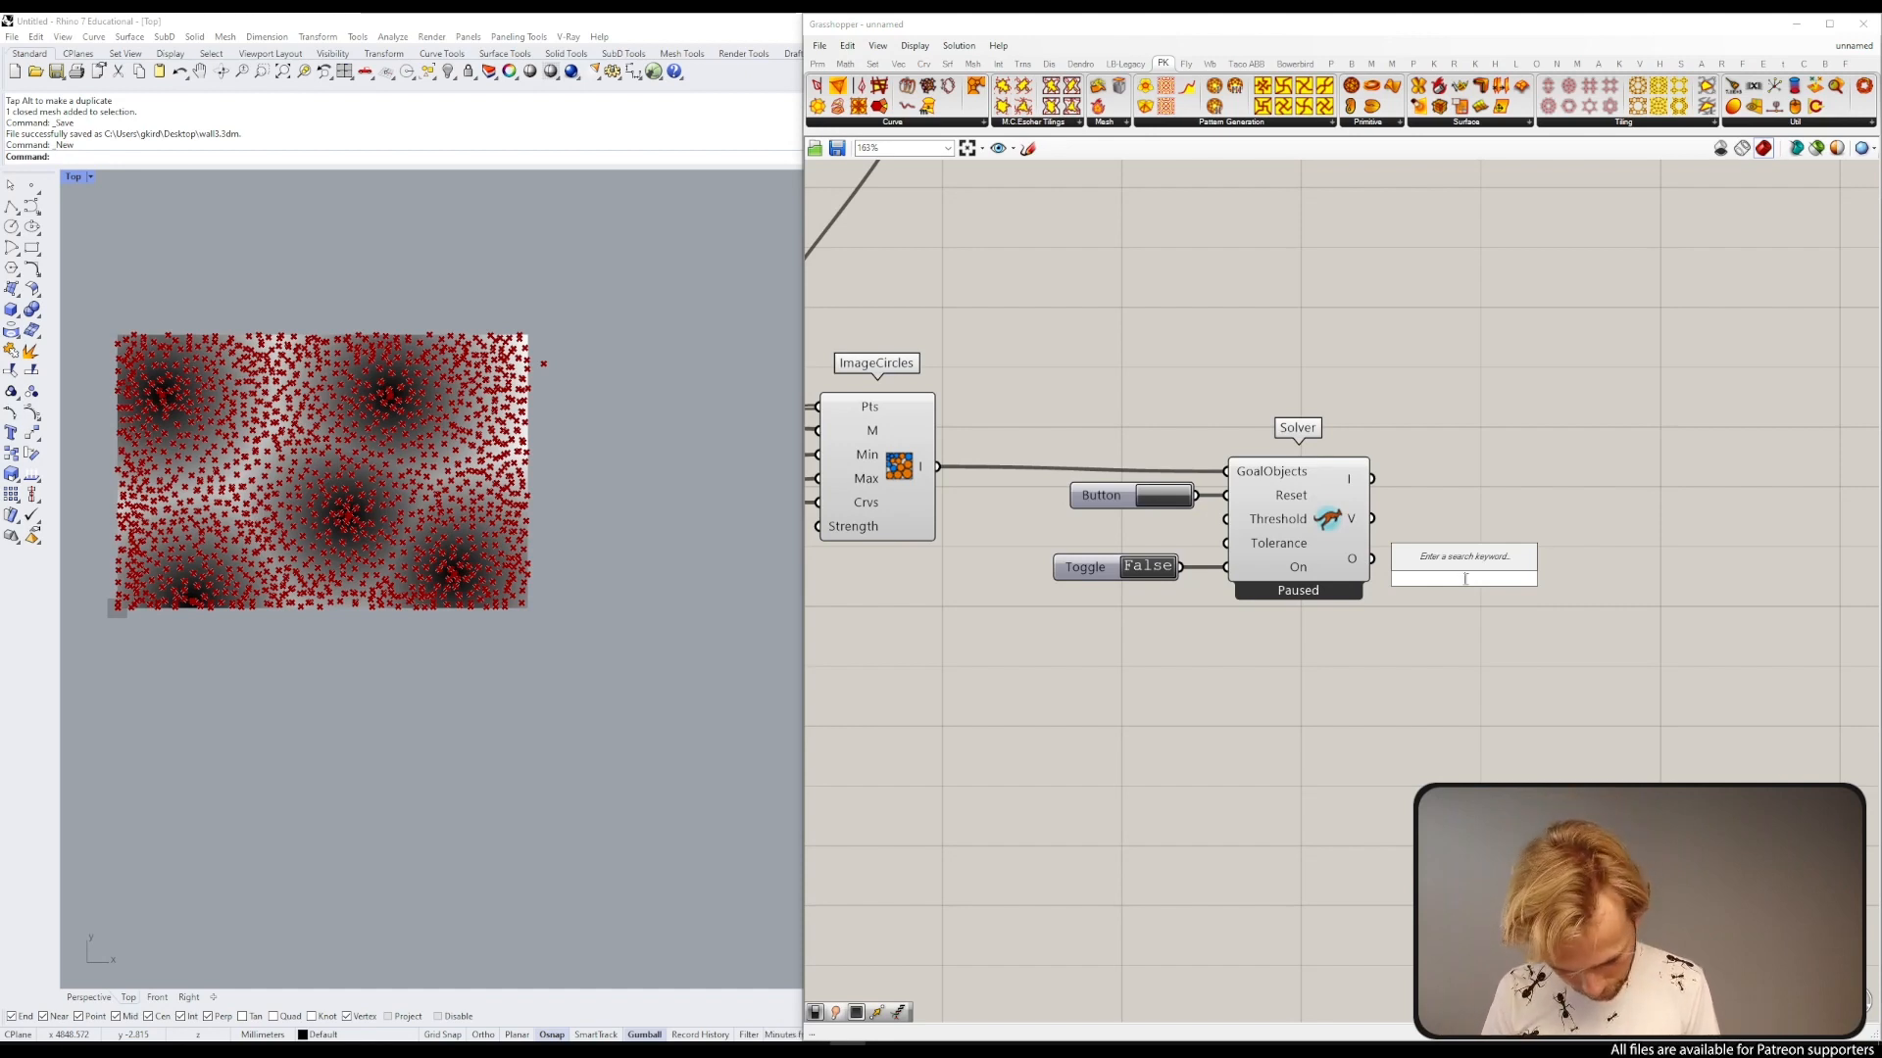
{"action": "type", "text": "cirv"}
{"action": "key", "text": "BackSpace"}
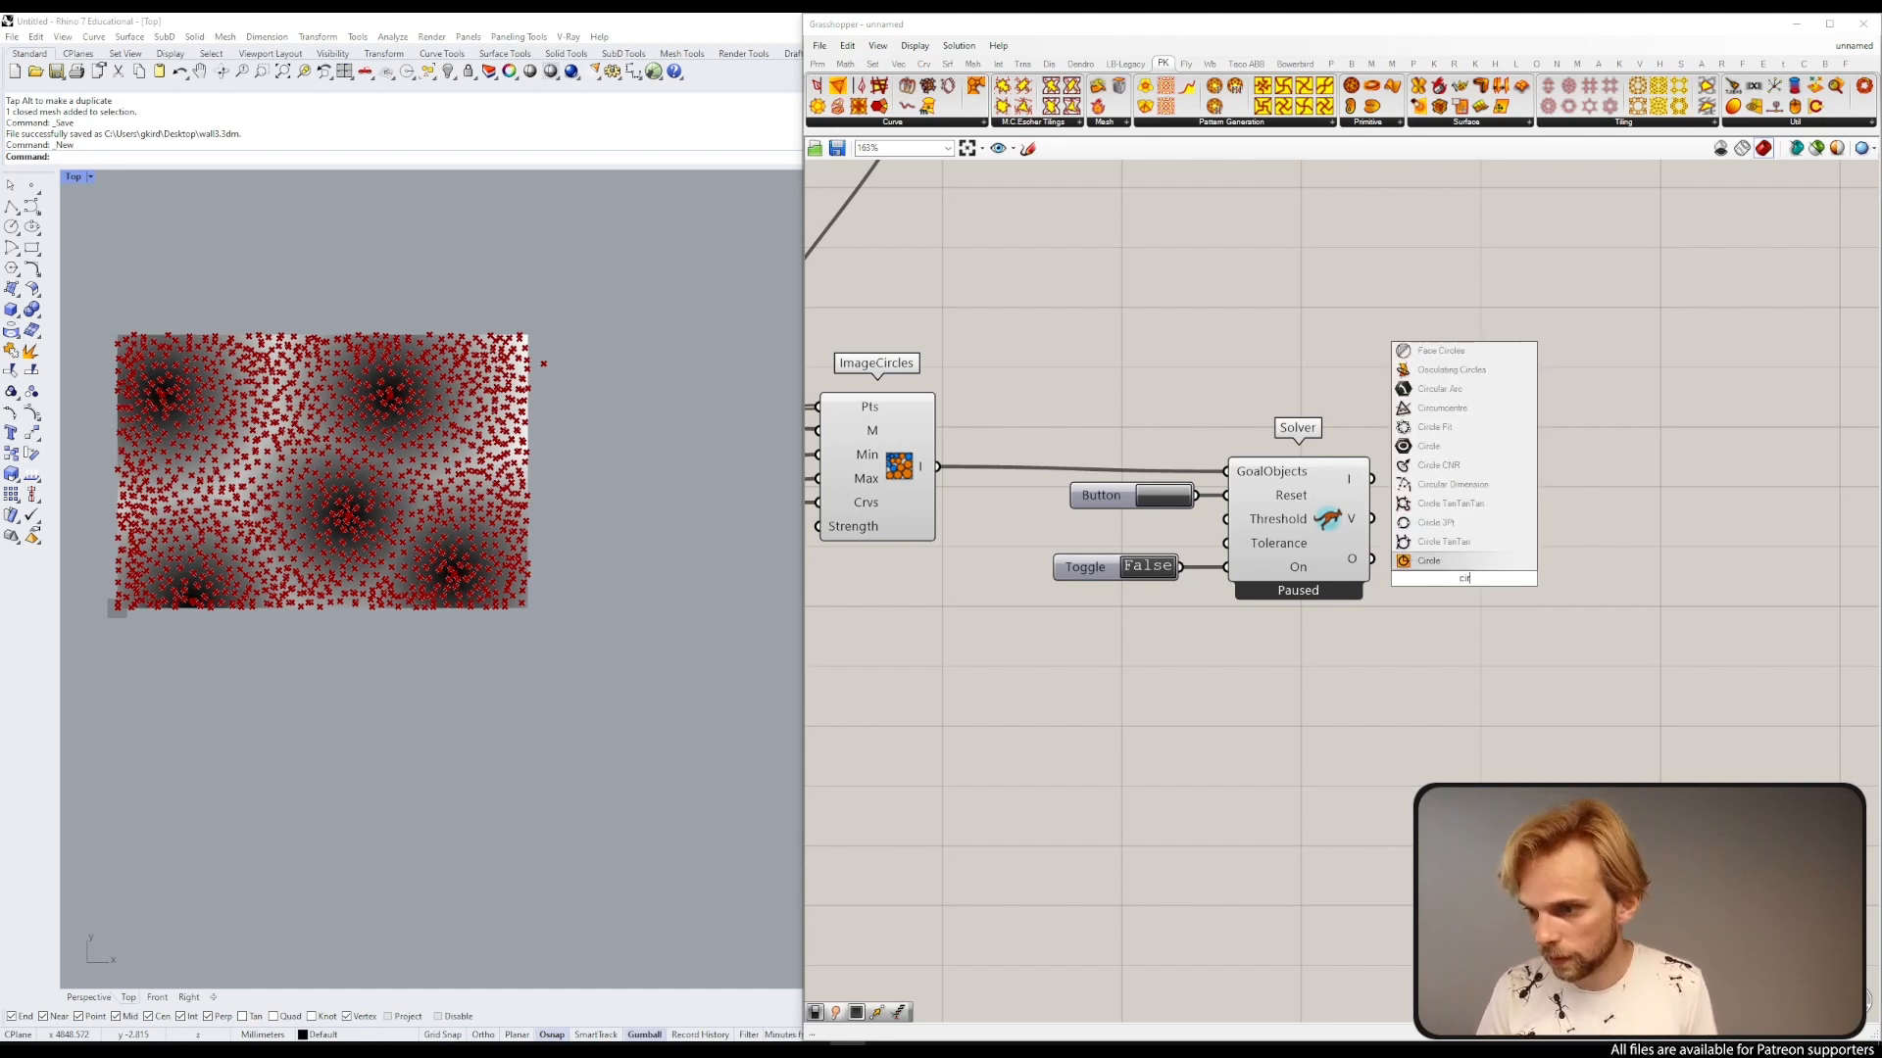
{"action": "left_click", "coordinate": [1429, 561]}
{"action": "left_click_drag", "start_coordinate": [1371, 519], "coordinate": [1470, 560]}
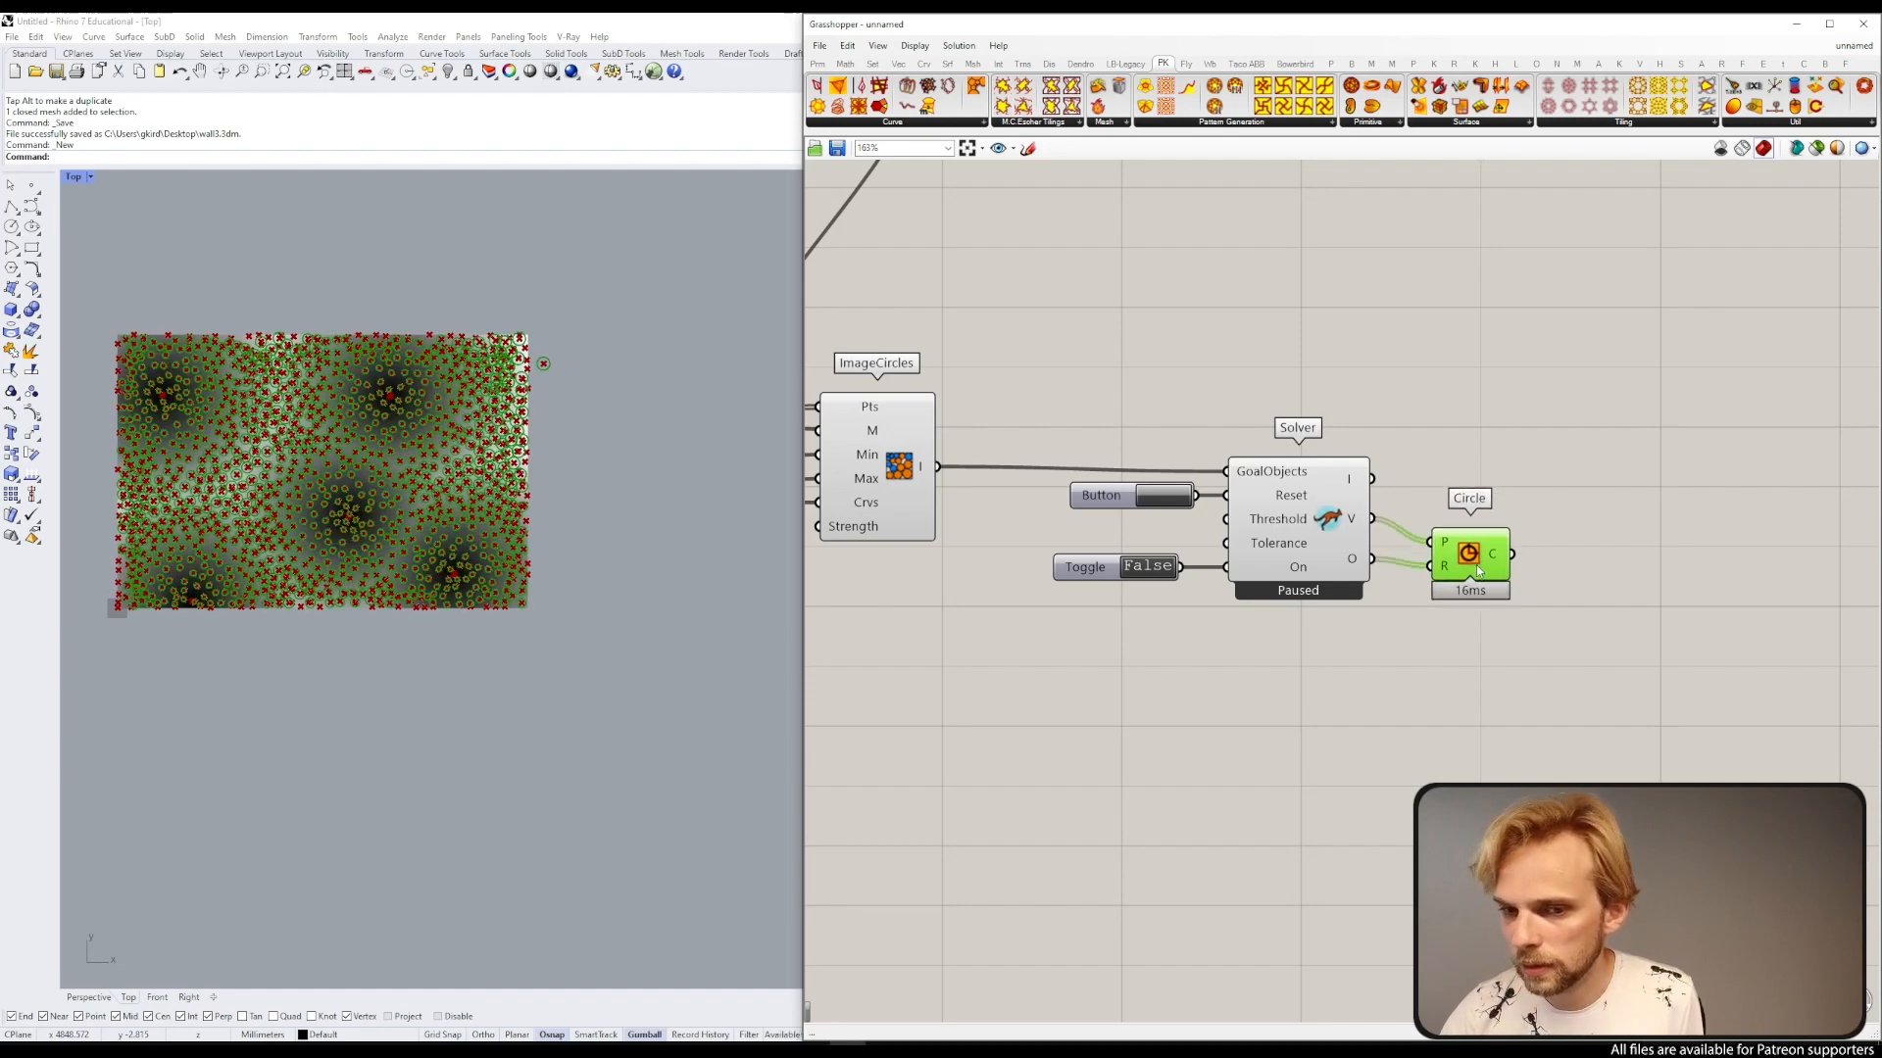
{"action": "left_click", "coordinate": [1307, 618]}
Step: Select the sliders, Populate 2D, ImageCircles and Solver components and turn off their preview
{"action": "scroll", "coordinate": [1303, 613], "scroll_direction": "down", "scroll_amount": 4}
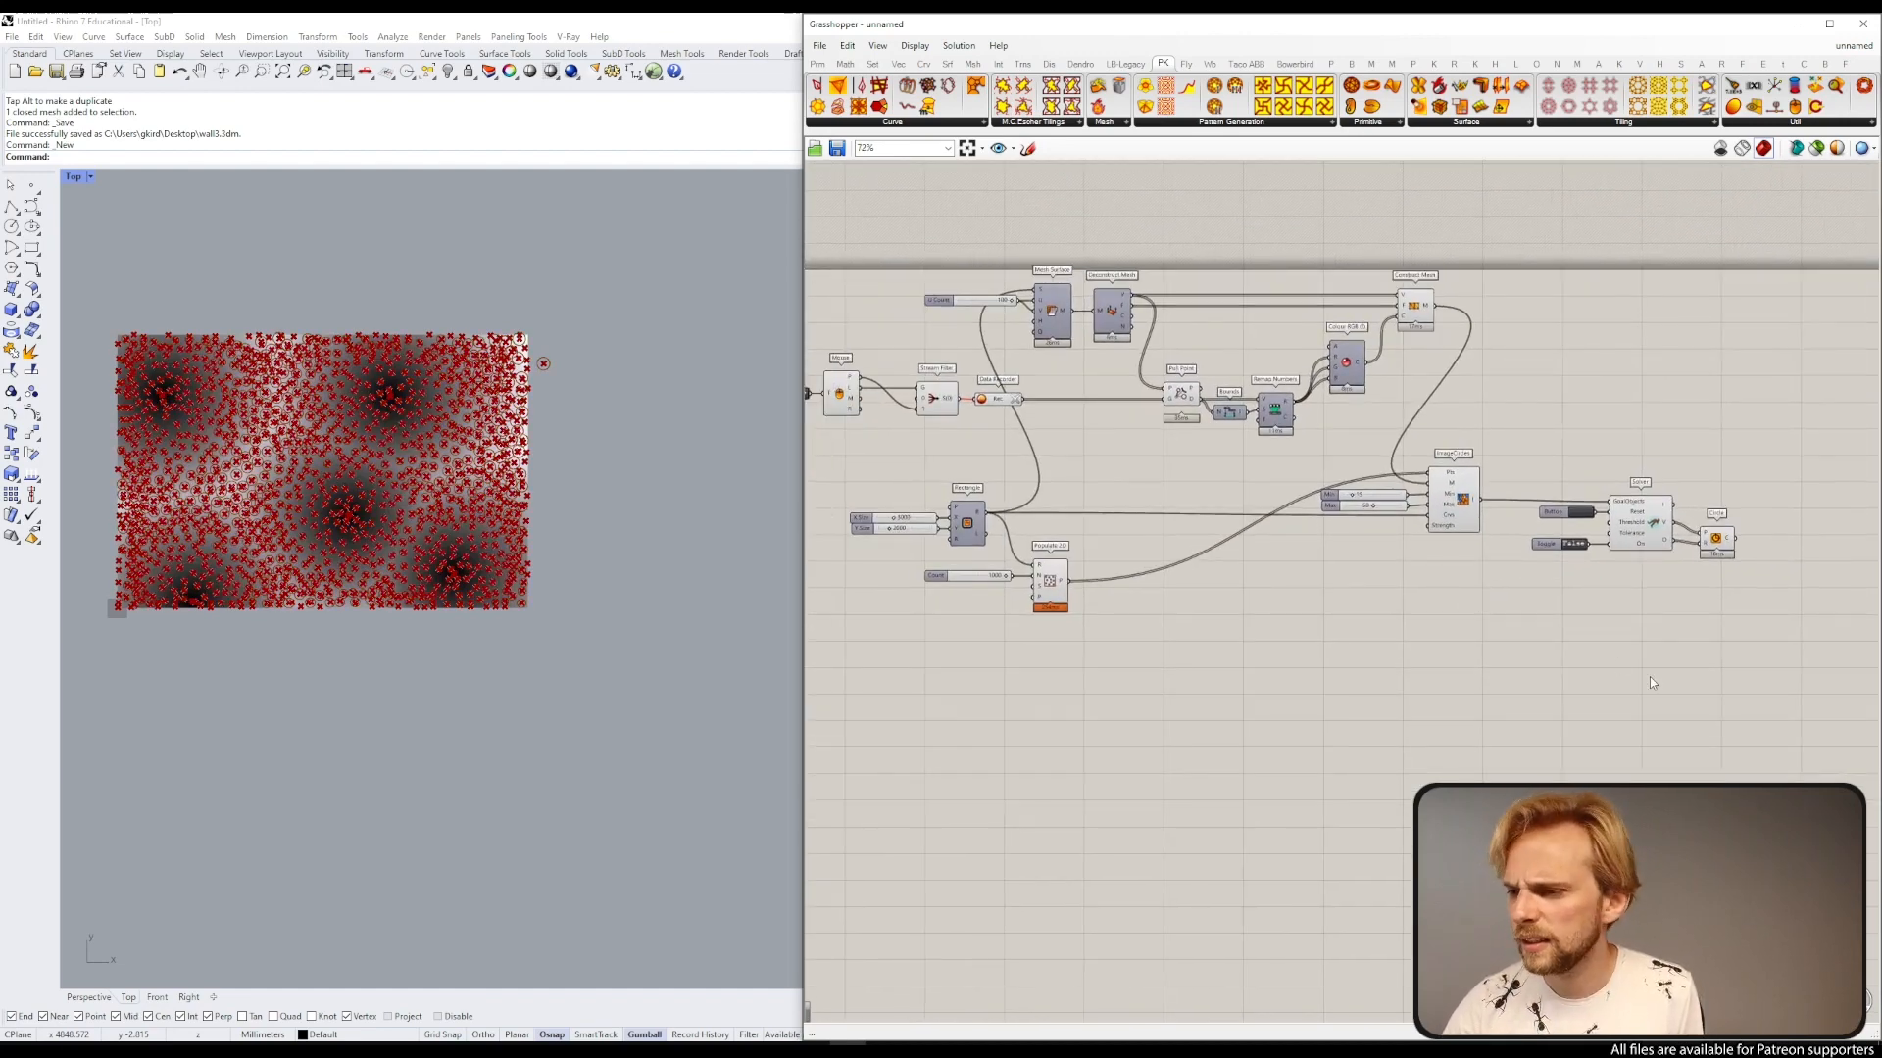
{"action": "left_click_drag", "start_coordinate": [1650, 683], "coordinate": [1020, 468]}
{"action": "middle_click", "coordinate": [1019, 468]}
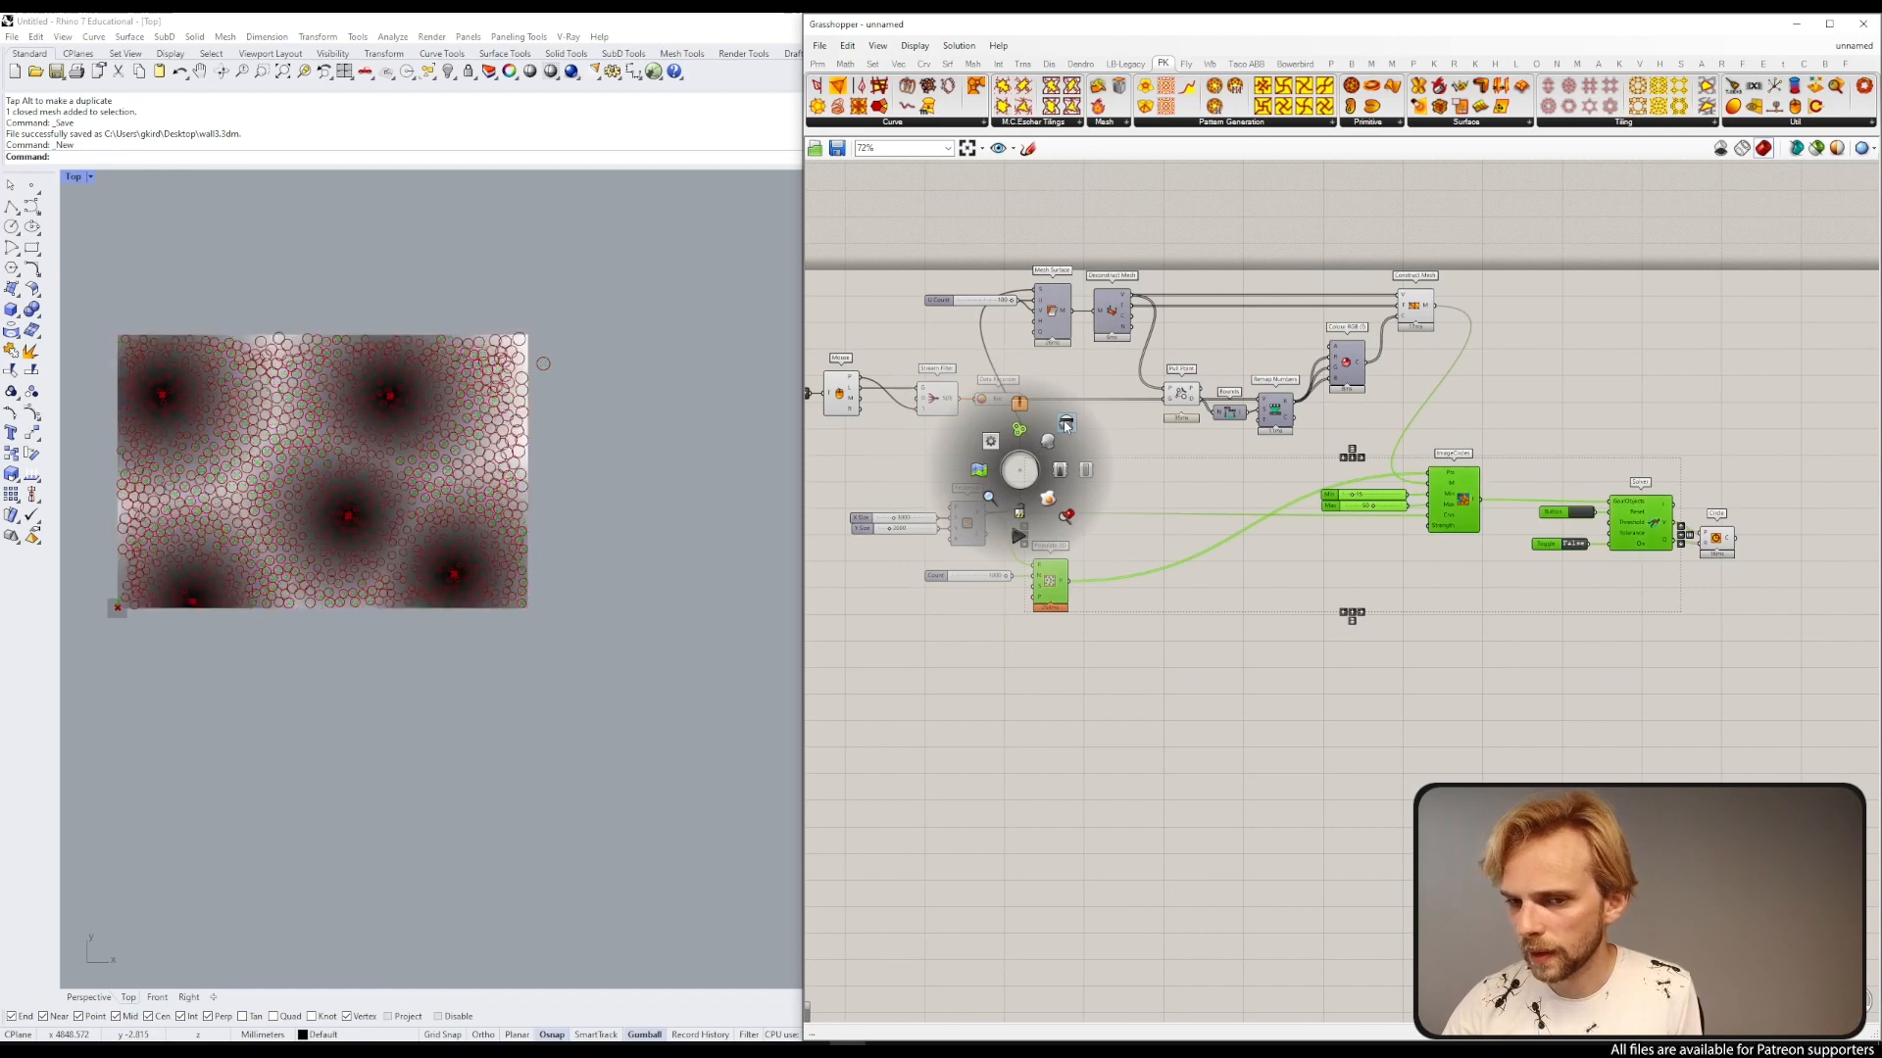
{"action": "left_click", "coordinate": [1066, 425]}
{"action": "left_click", "coordinate": [1127, 461]}
Step: Zoom and pan the Rhino viewport to examine the circle pattern over the shaded mesh
{"action": "scroll", "coordinate": [248, 390], "scroll_direction": "up", "scroll_amount": 2}
{"action": "right_click_drag", "start_coordinate": [269, 428], "coordinate": [382, 409]}
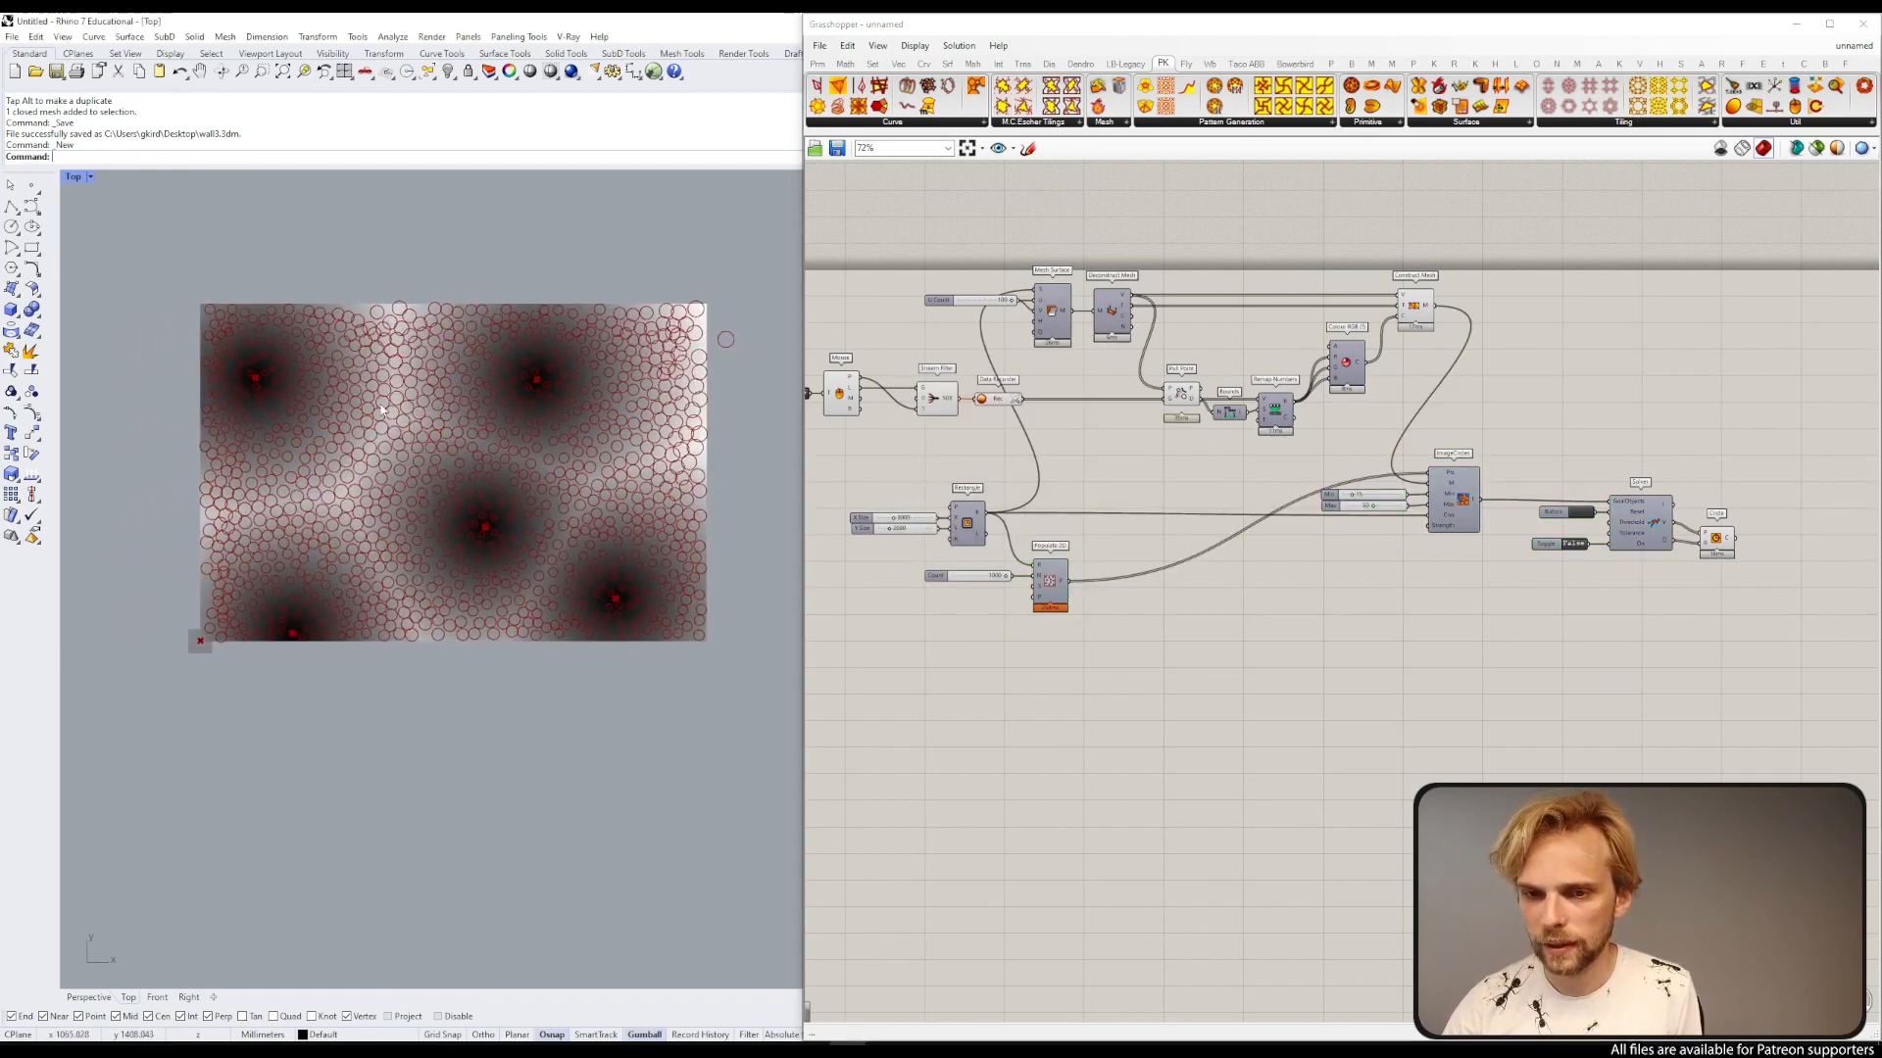
{"action": "scroll", "coordinate": [392, 408], "scroll_direction": "up", "scroll_amount": 2}
{"action": "scroll", "coordinate": [745, 333], "scroll_direction": "up", "scroll_amount": 3}
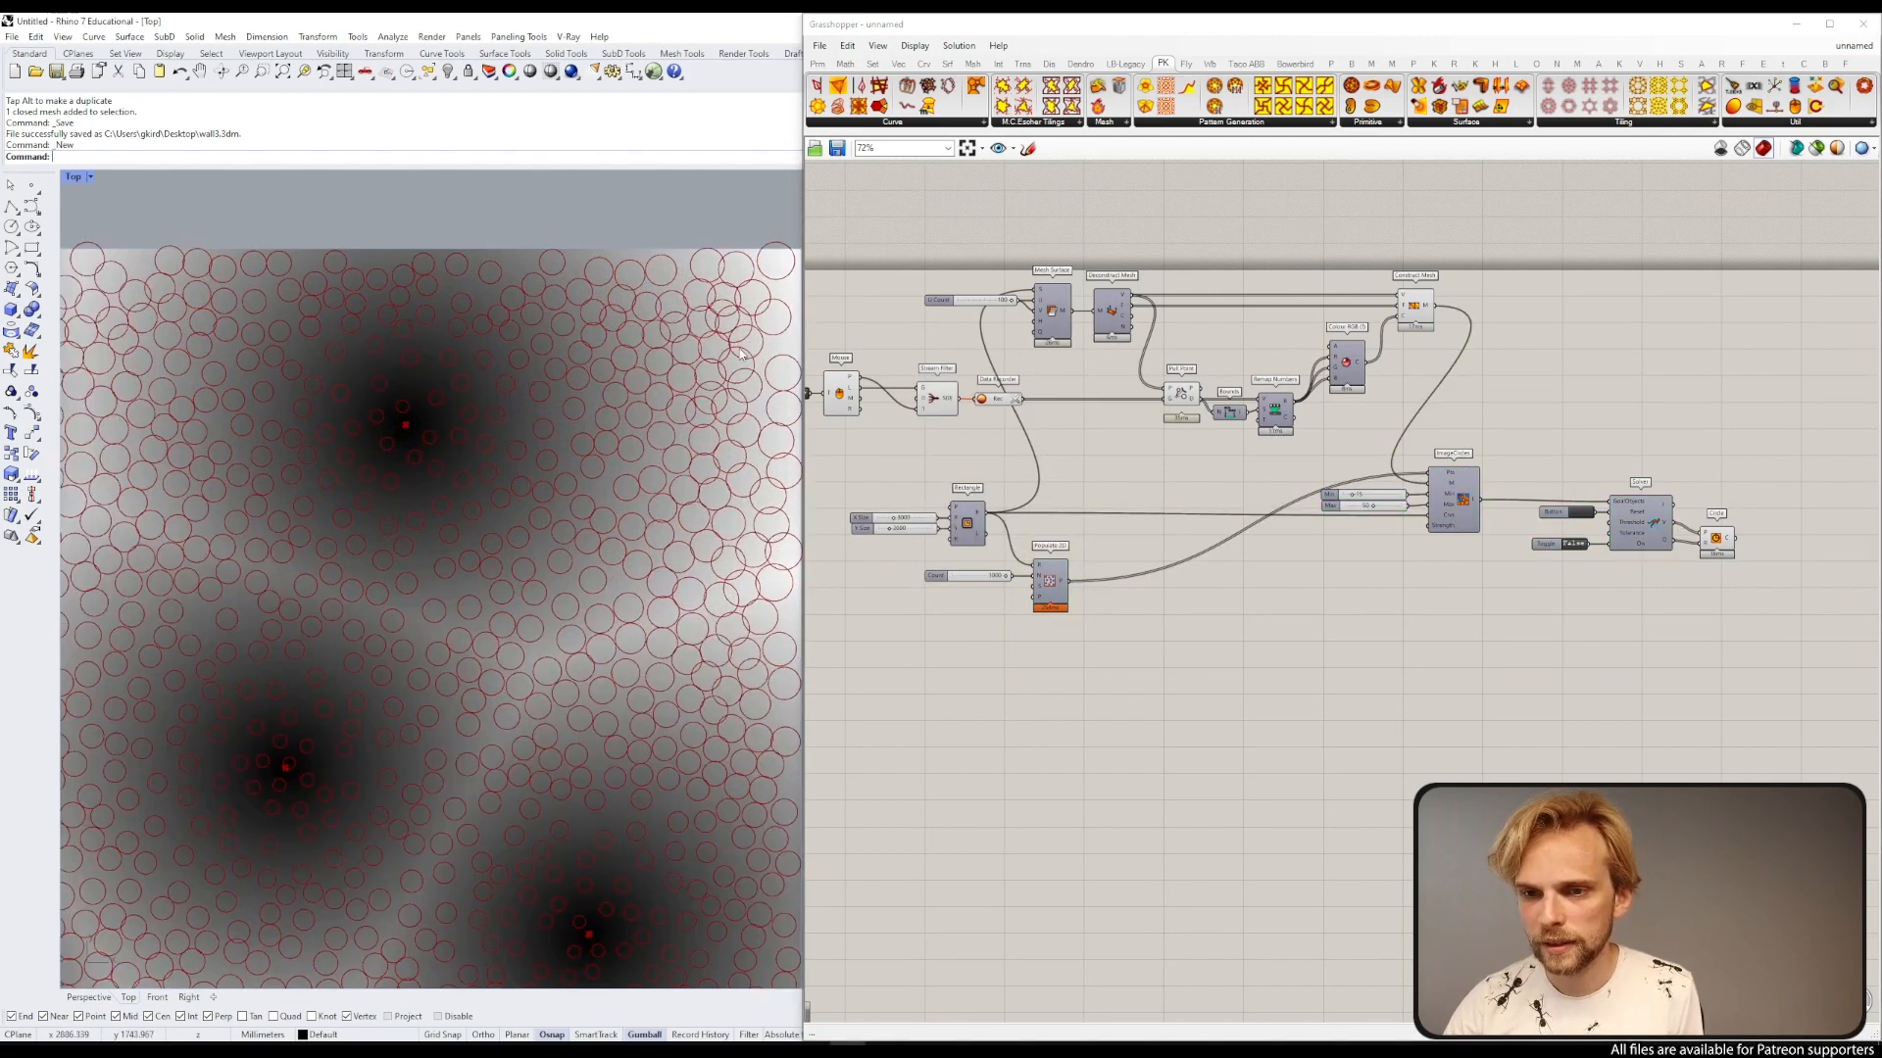
{"action": "scroll", "coordinate": [741, 355], "scroll_direction": "up", "scroll_amount": 2}
{"action": "scroll", "coordinate": [441, 441], "scroll_direction": "down", "scroll_amount": 8}
{"action": "scroll", "coordinate": [412, 451], "scroll_direction": "up", "scroll_amount": 4}
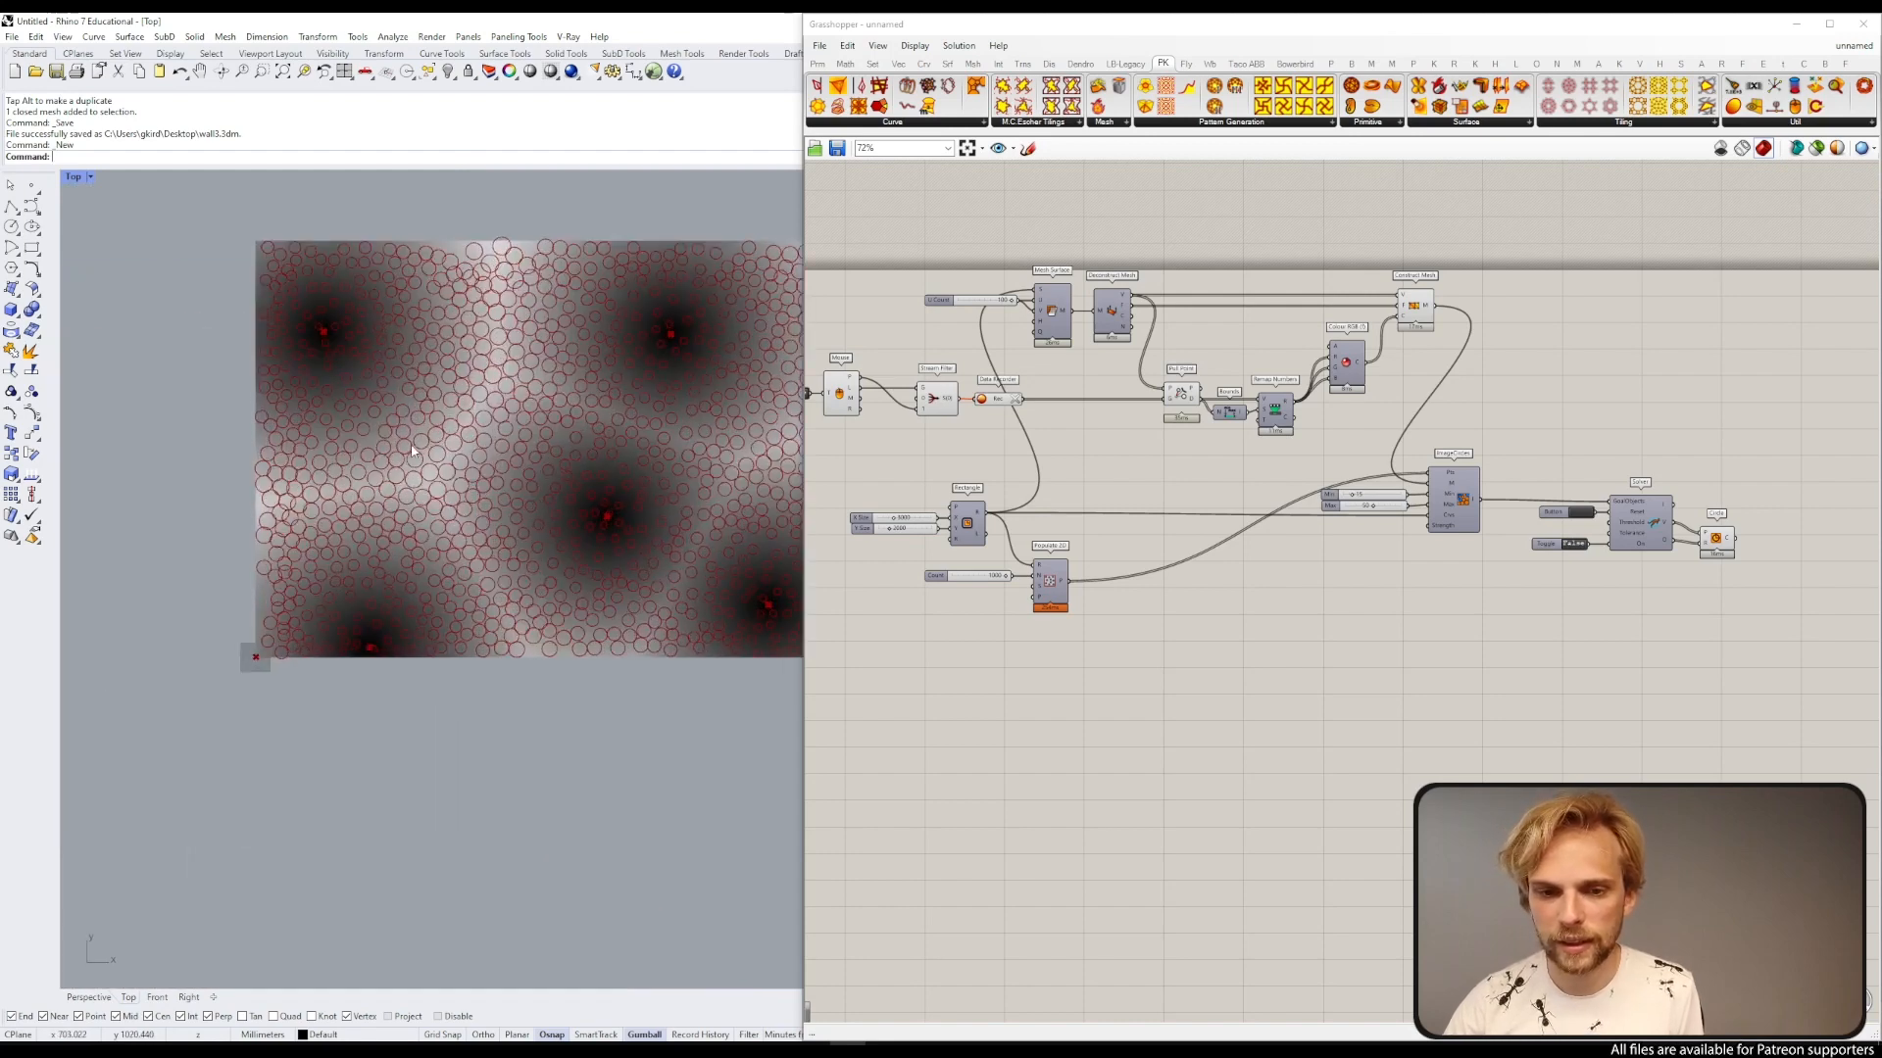
{"action": "right_click_drag", "start_coordinate": [411, 451], "coordinate": [294, 472]}
Step: Reset the Solver with the button and switch the toggle to True to run the simulation
{"action": "scroll", "coordinate": [230, 422], "scroll_direction": "down", "scroll_amount": 2}
{"action": "scroll", "coordinate": [1629, 480], "scroll_direction": "up", "scroll_amount": 3}
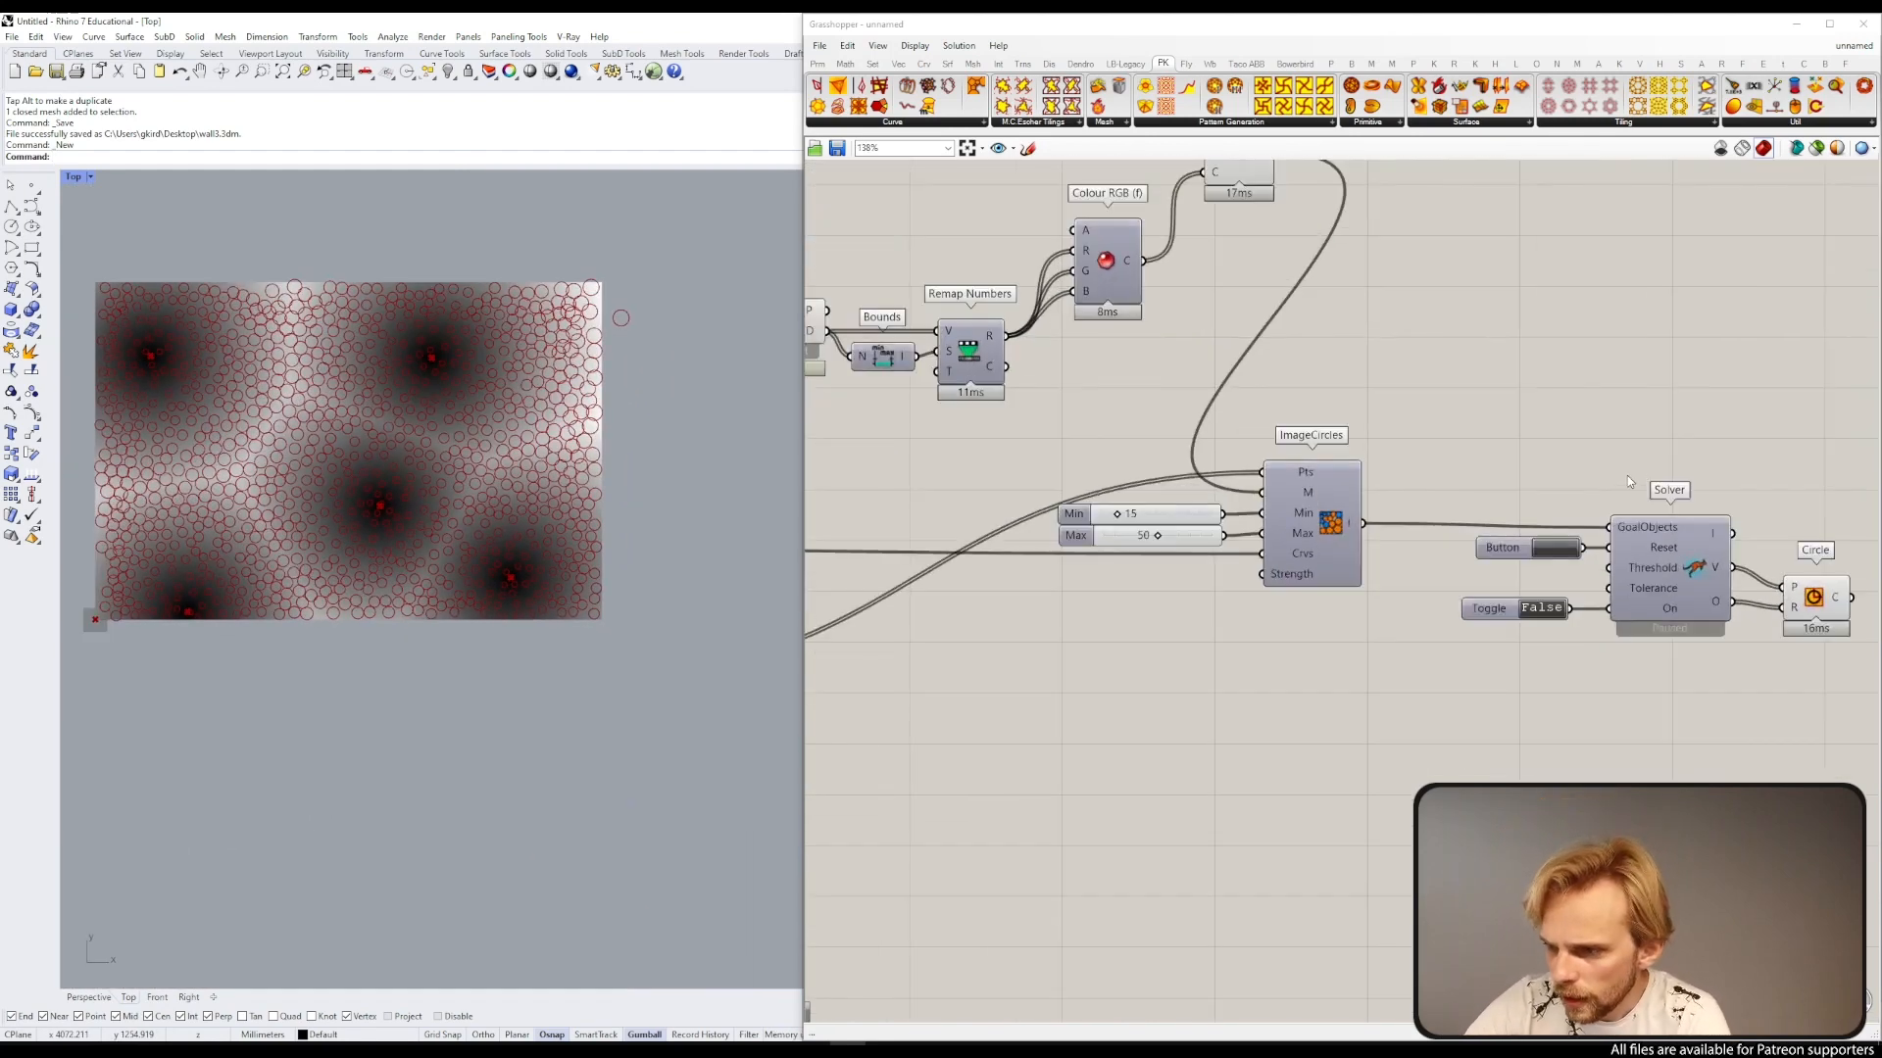
{"action": "left_click", "coordinate": [1566, 551]}
{"action": "scroll", "coordinate": [1554, 613], "scroll_direction": "up", "scroll_amount": 3}
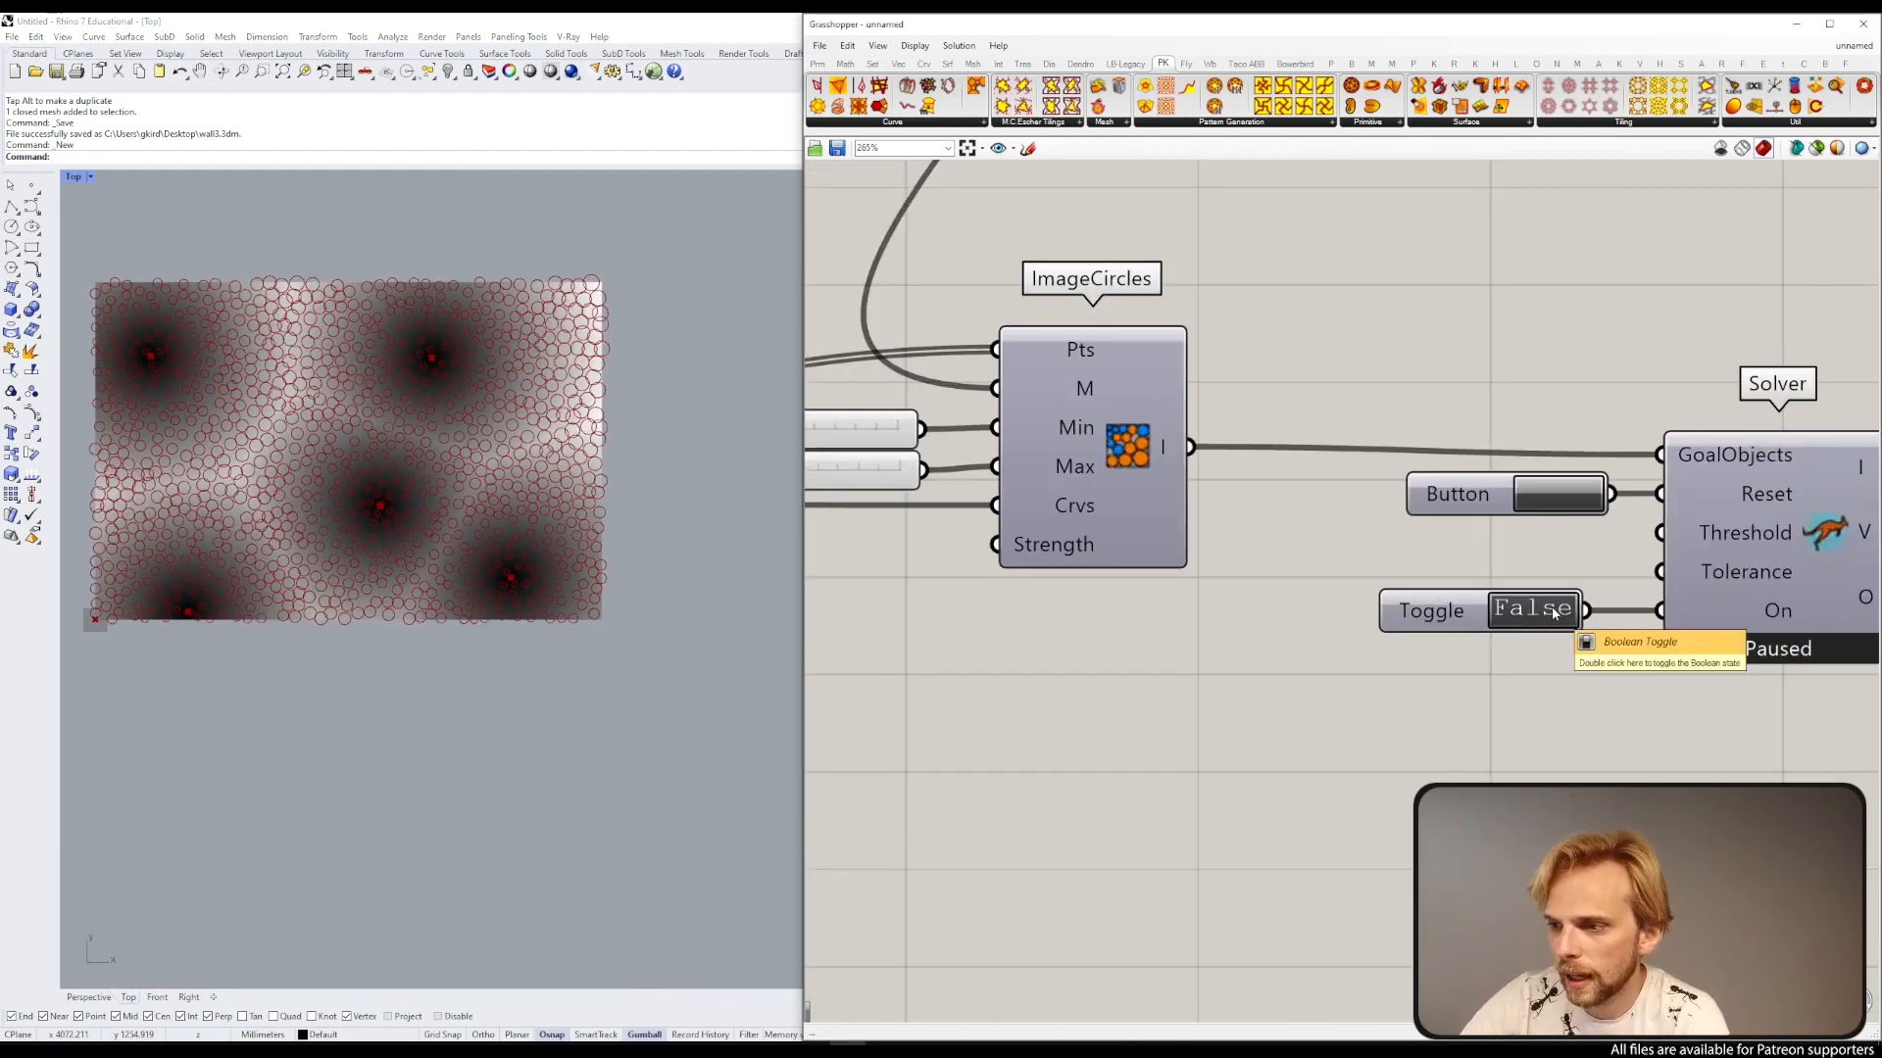
{"action": "left_click", "coordinate": [1543, 610]}
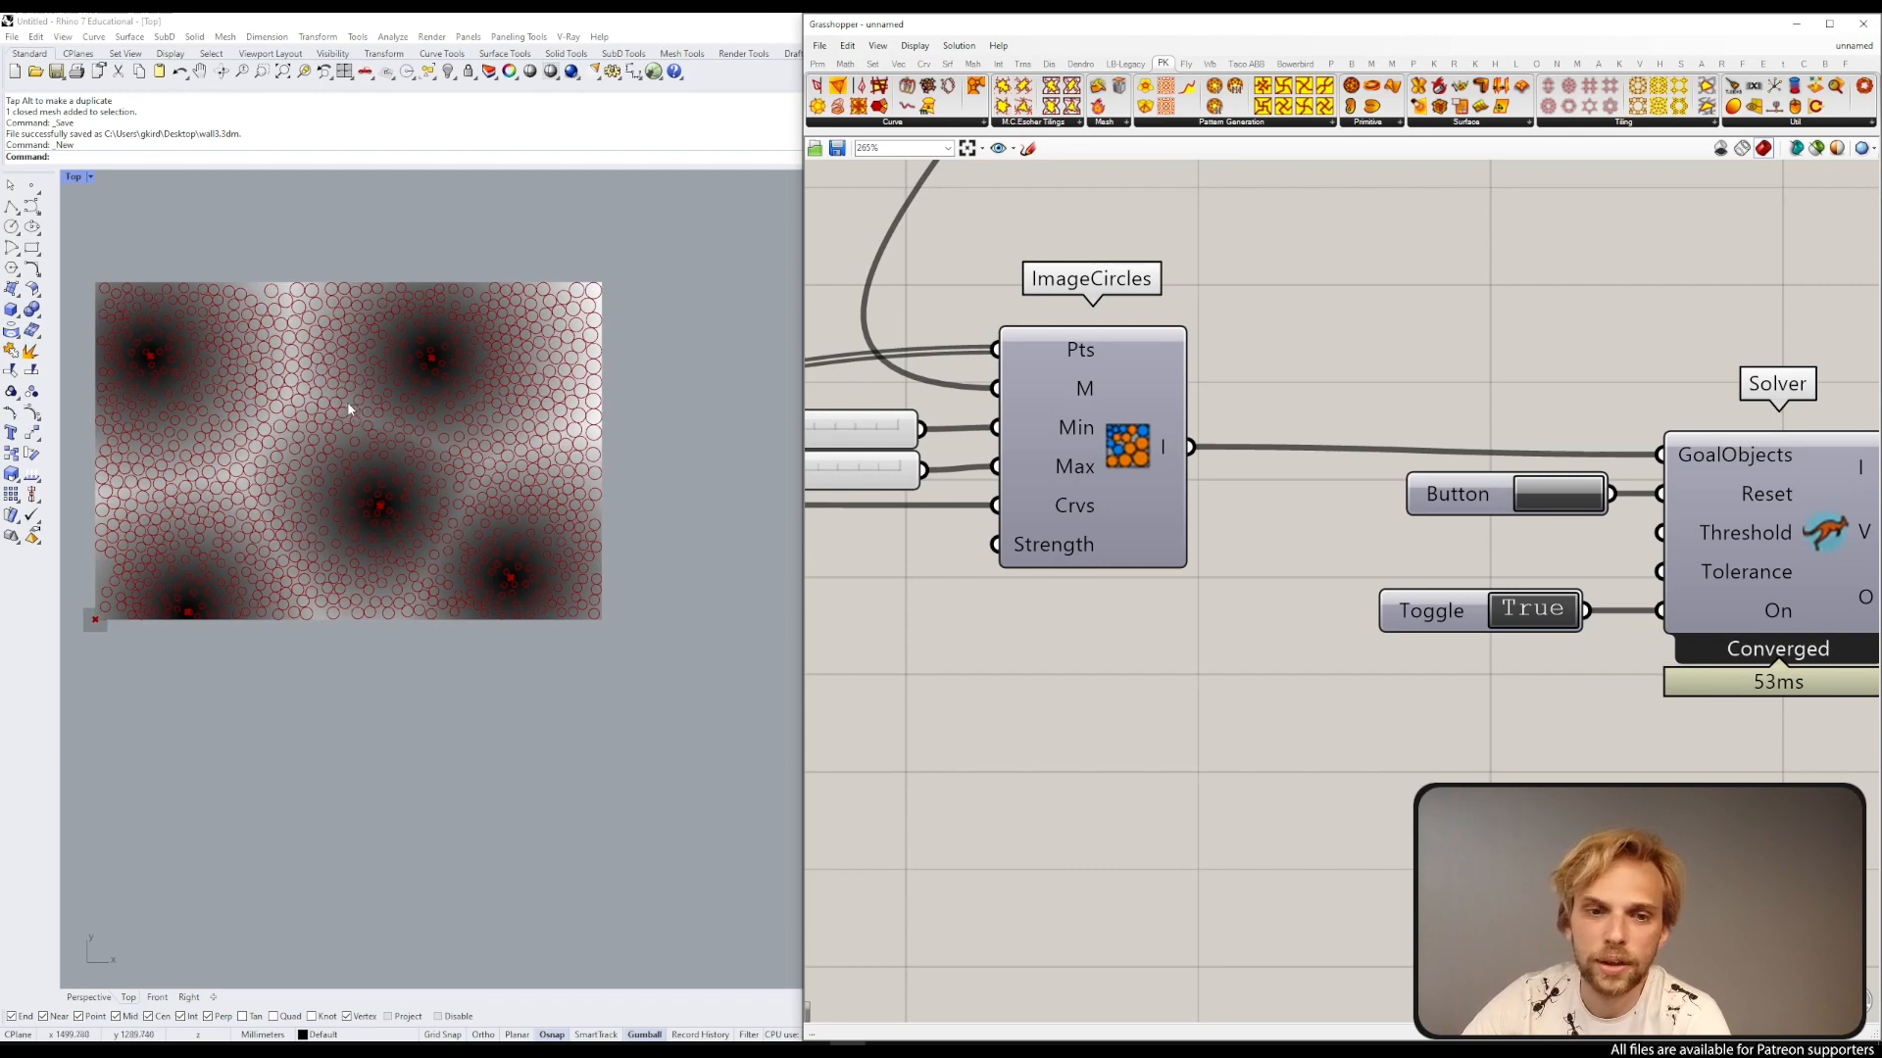
Step: Zoom and pan around the canvas and Rhino viewport to examine the relaxed circle packing
{"action": "scroll", "coordinate": [1167, 437], "scroll_direction": "down", "scroll_amount": 2}
{"action": "right_click_drag", "start_coordinate": [1567, 492], "coordinate": [1468, 456]}
{"action": "scroll", "coordinate": [1468, 457], "scroll_direction": "down", "scroll_amount": 3}
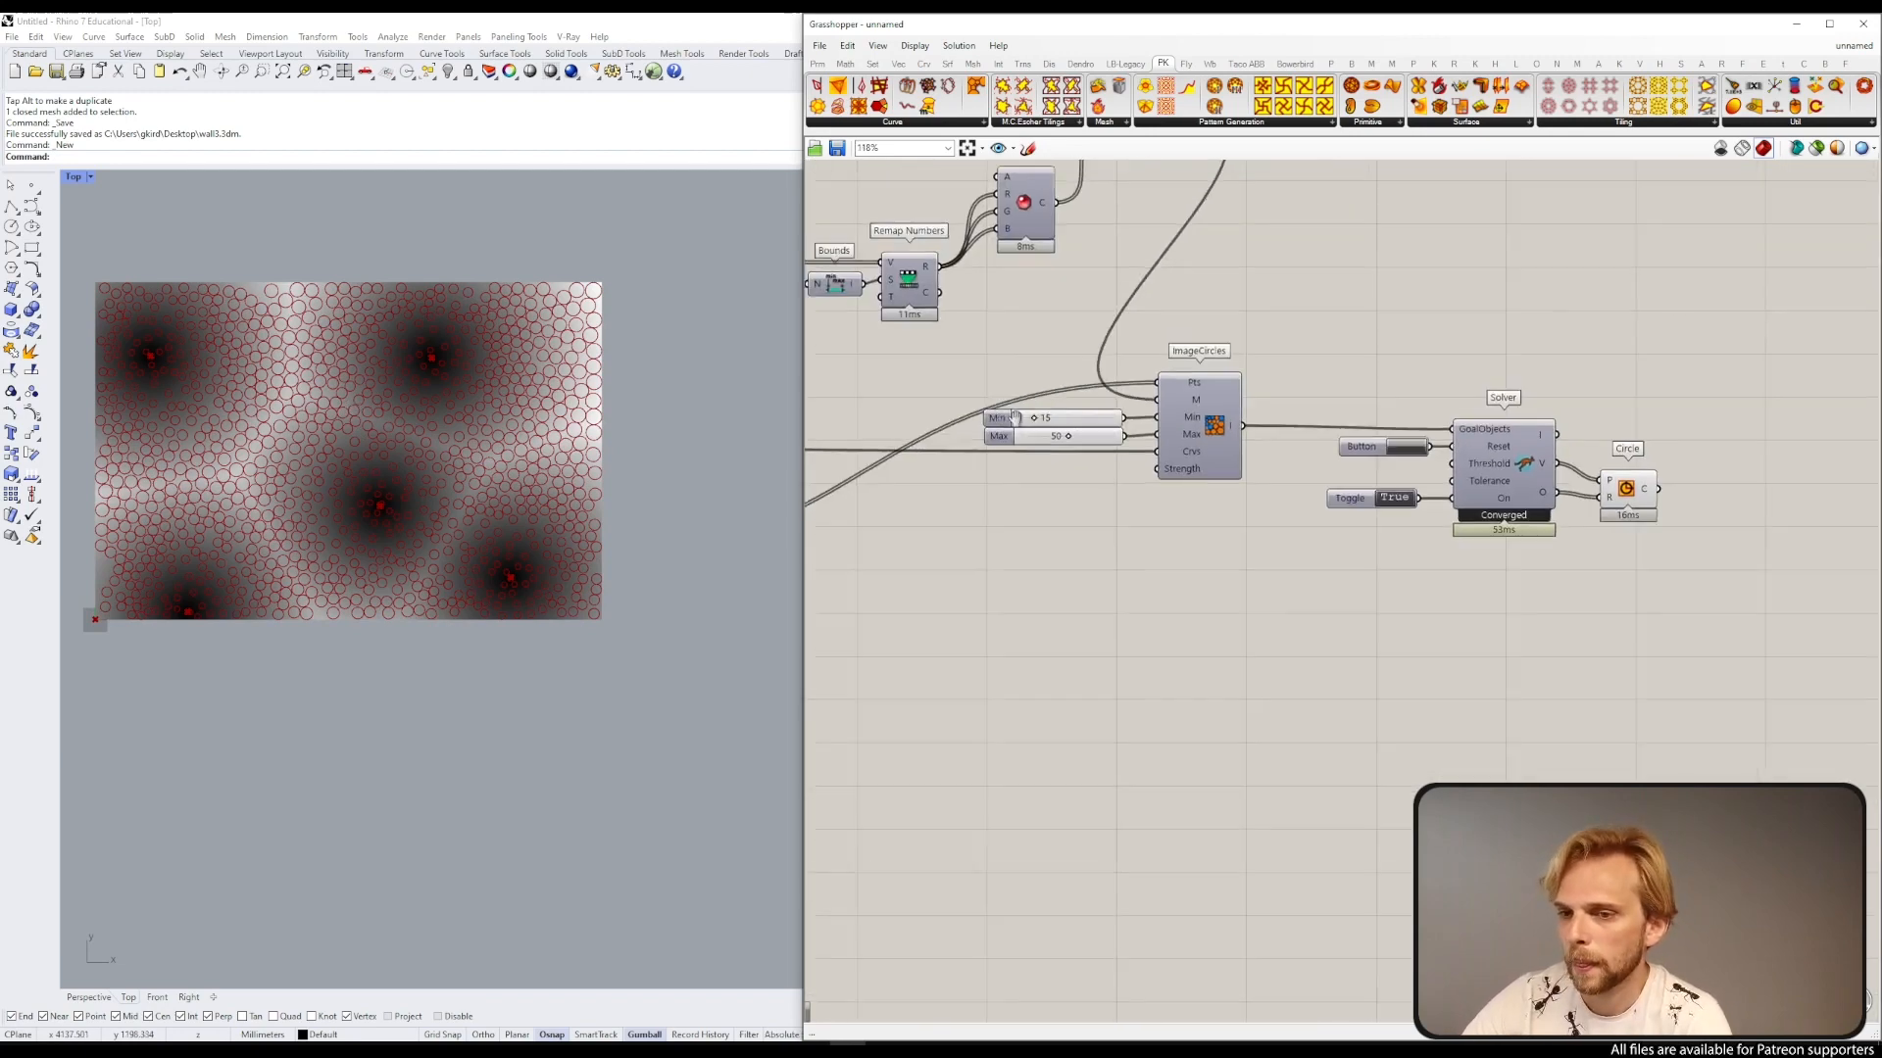
{"action": "scroll", "coordinate": [1035, 423], "scroll_direction": "up", "scroll_amount": 1}
{"action": "right_click_drag", "start_coordinate": [1034, 424], "coordinate": [1212, 434]}
{"action": "scroll", "coordinate": [1215, 436], "scroll_direction": "up", "scroll_amount": 3}
{"action": "scroll", "coordinate": [171, 374], "scroll_direction": "up", "scroll_amount": 4}
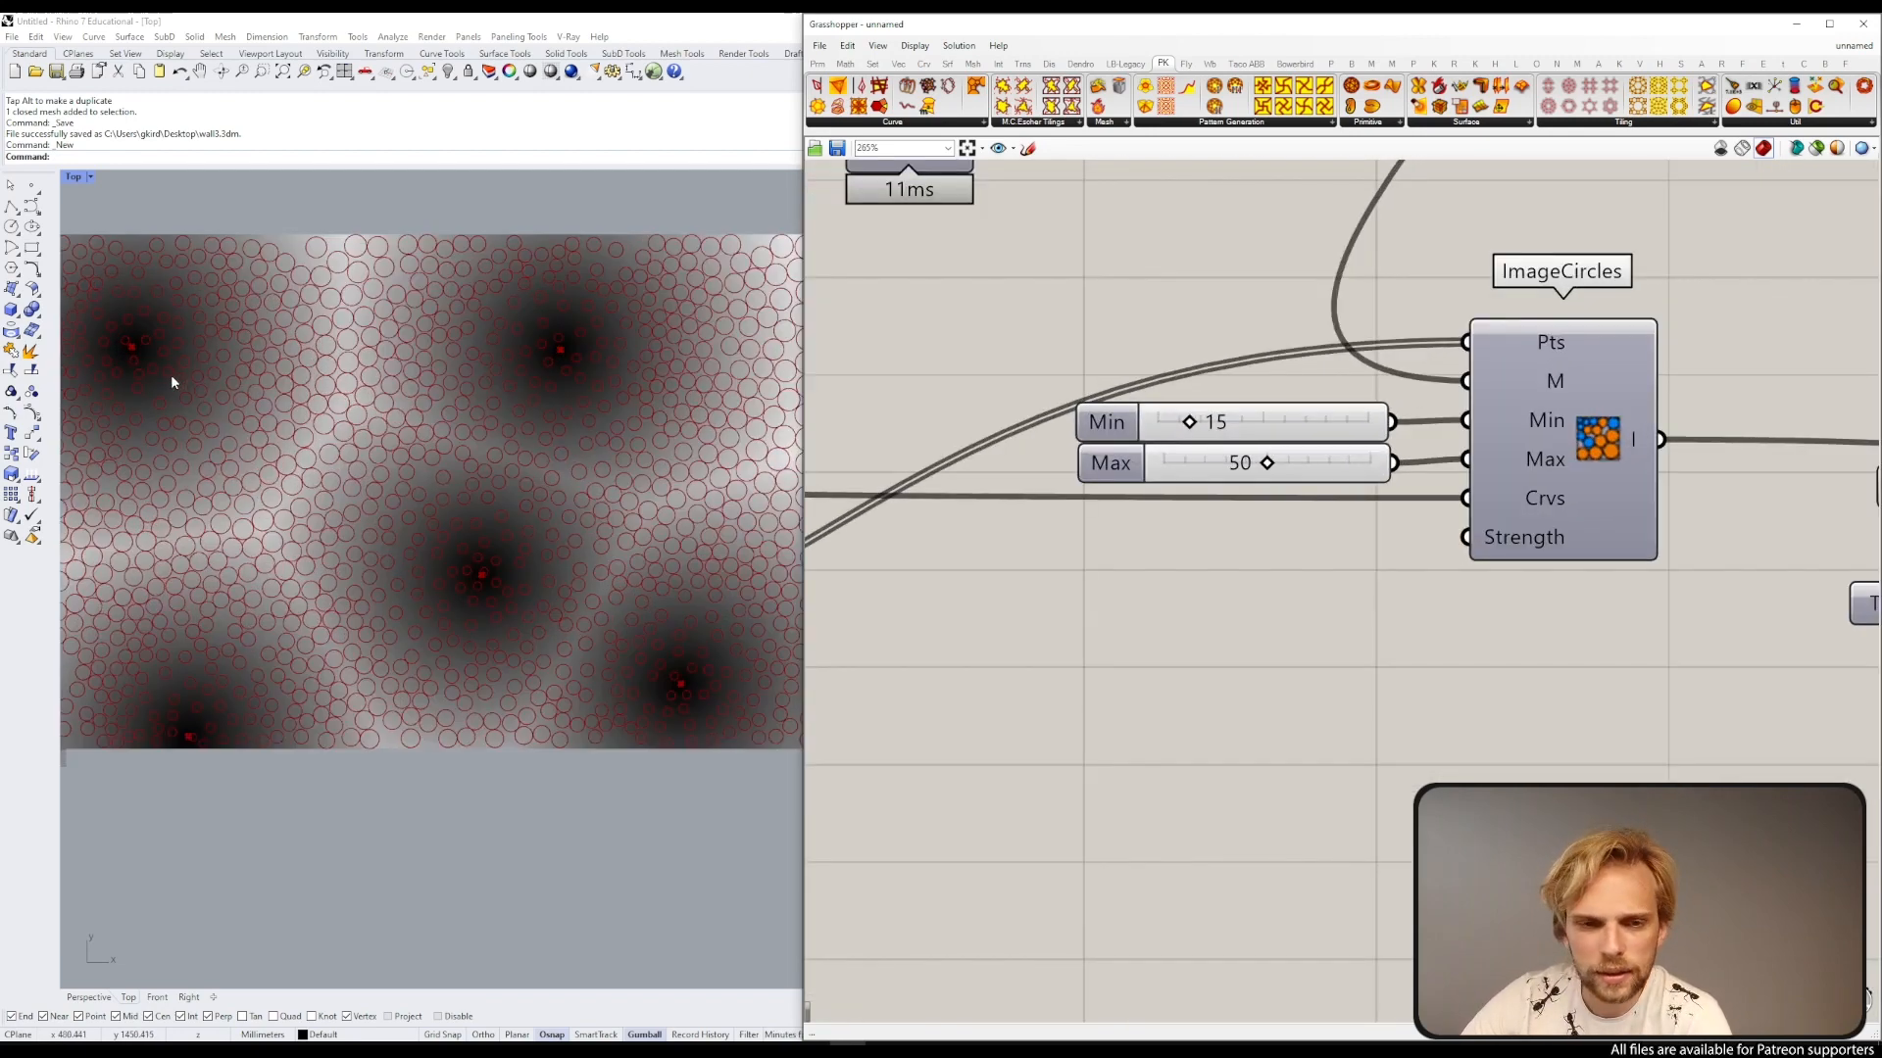
{"action": "scroll", "coordinate": [170, 349], "scroll_direction": "down", "scroll_amount": 4}
{"action": "scroll", "coordinate": [98, 343], "scroll_direction": "up", "scroll_amount": 2}
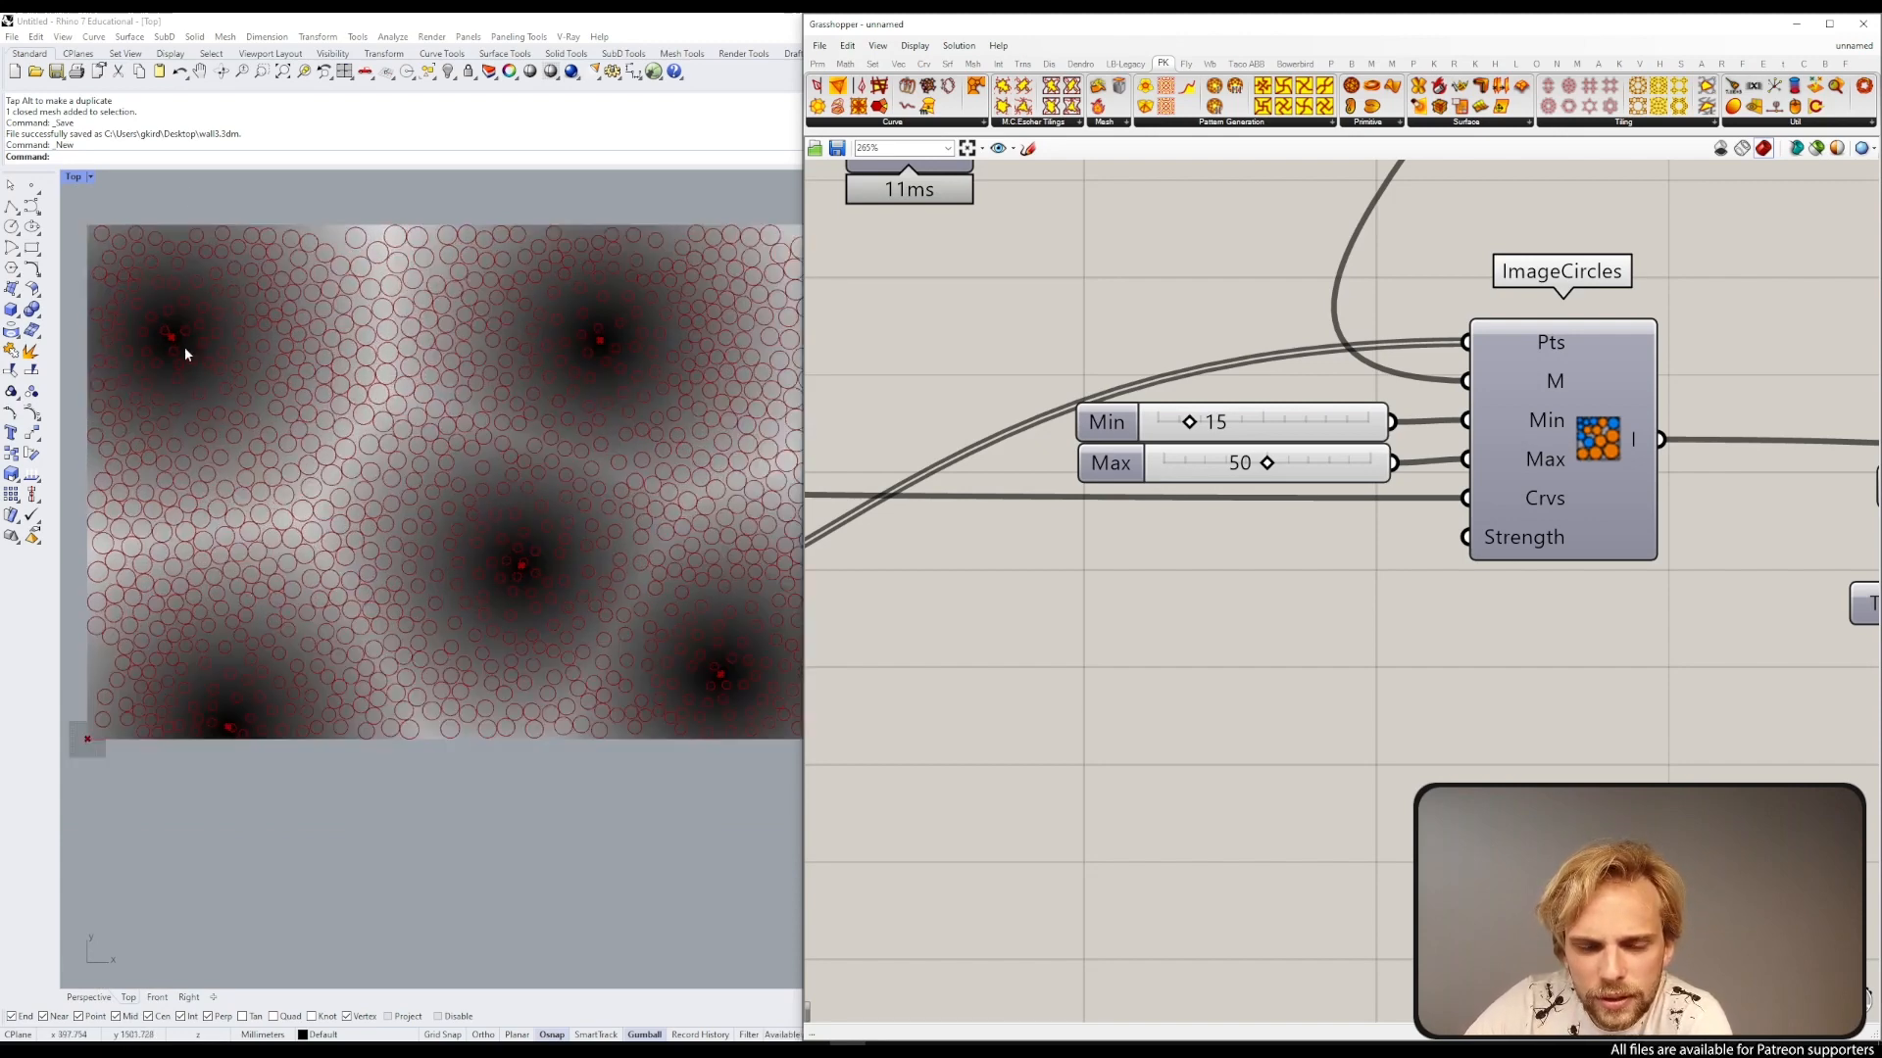
{"action": "scroll", "coordinate": [151, 294], "scroll_direction": "up", "scroll_amount": 2}
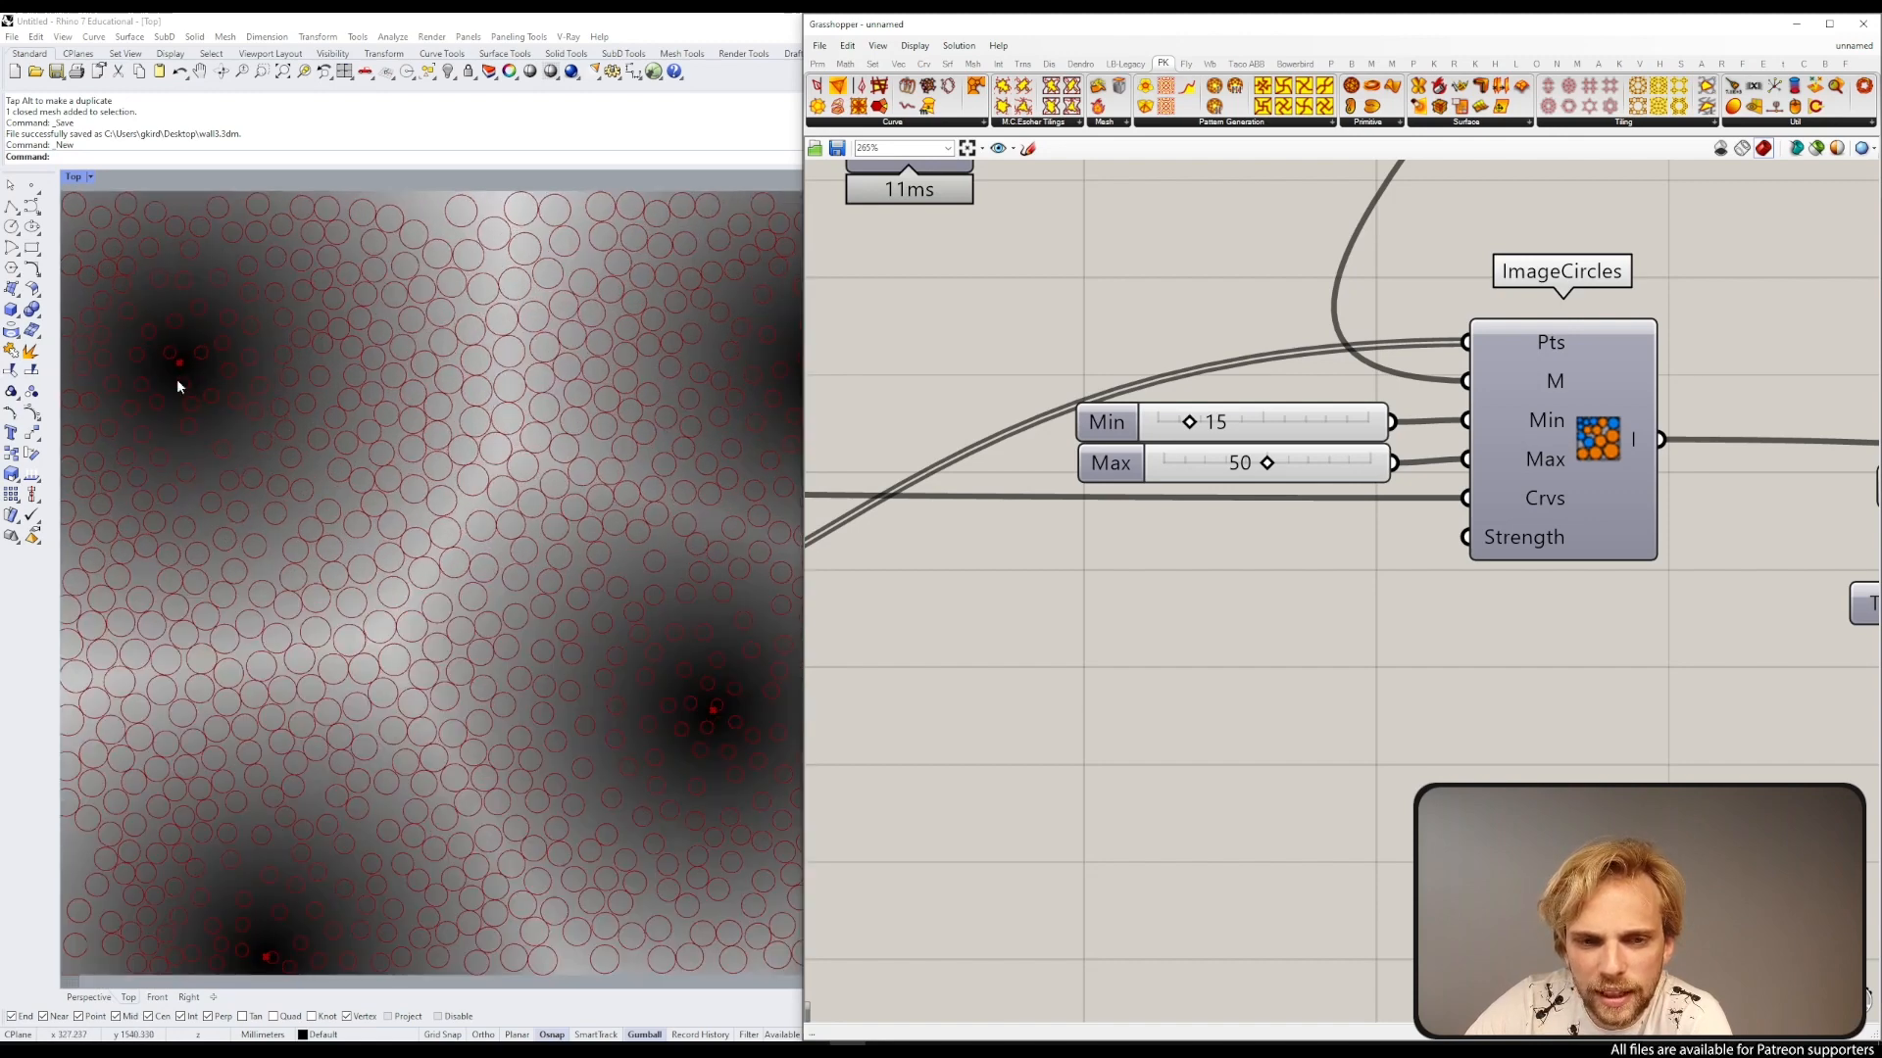
{"action": "scroll", "coordinate": [176, 385], "scroll_direction": "down", "scroll_amount": 3}
{"action": "scroll", "coordinate": [206, 327], "scroll_direction": "down", "scroll_amount": 1}
{"action": "scroll", "coordinate": [201, 336], "scroll_direction": "up", "scroll_amount": 1}
{"action": "scroll", "coordinate": [1192, 438], "scroll_direction": "up", "scroll_amount": 2}
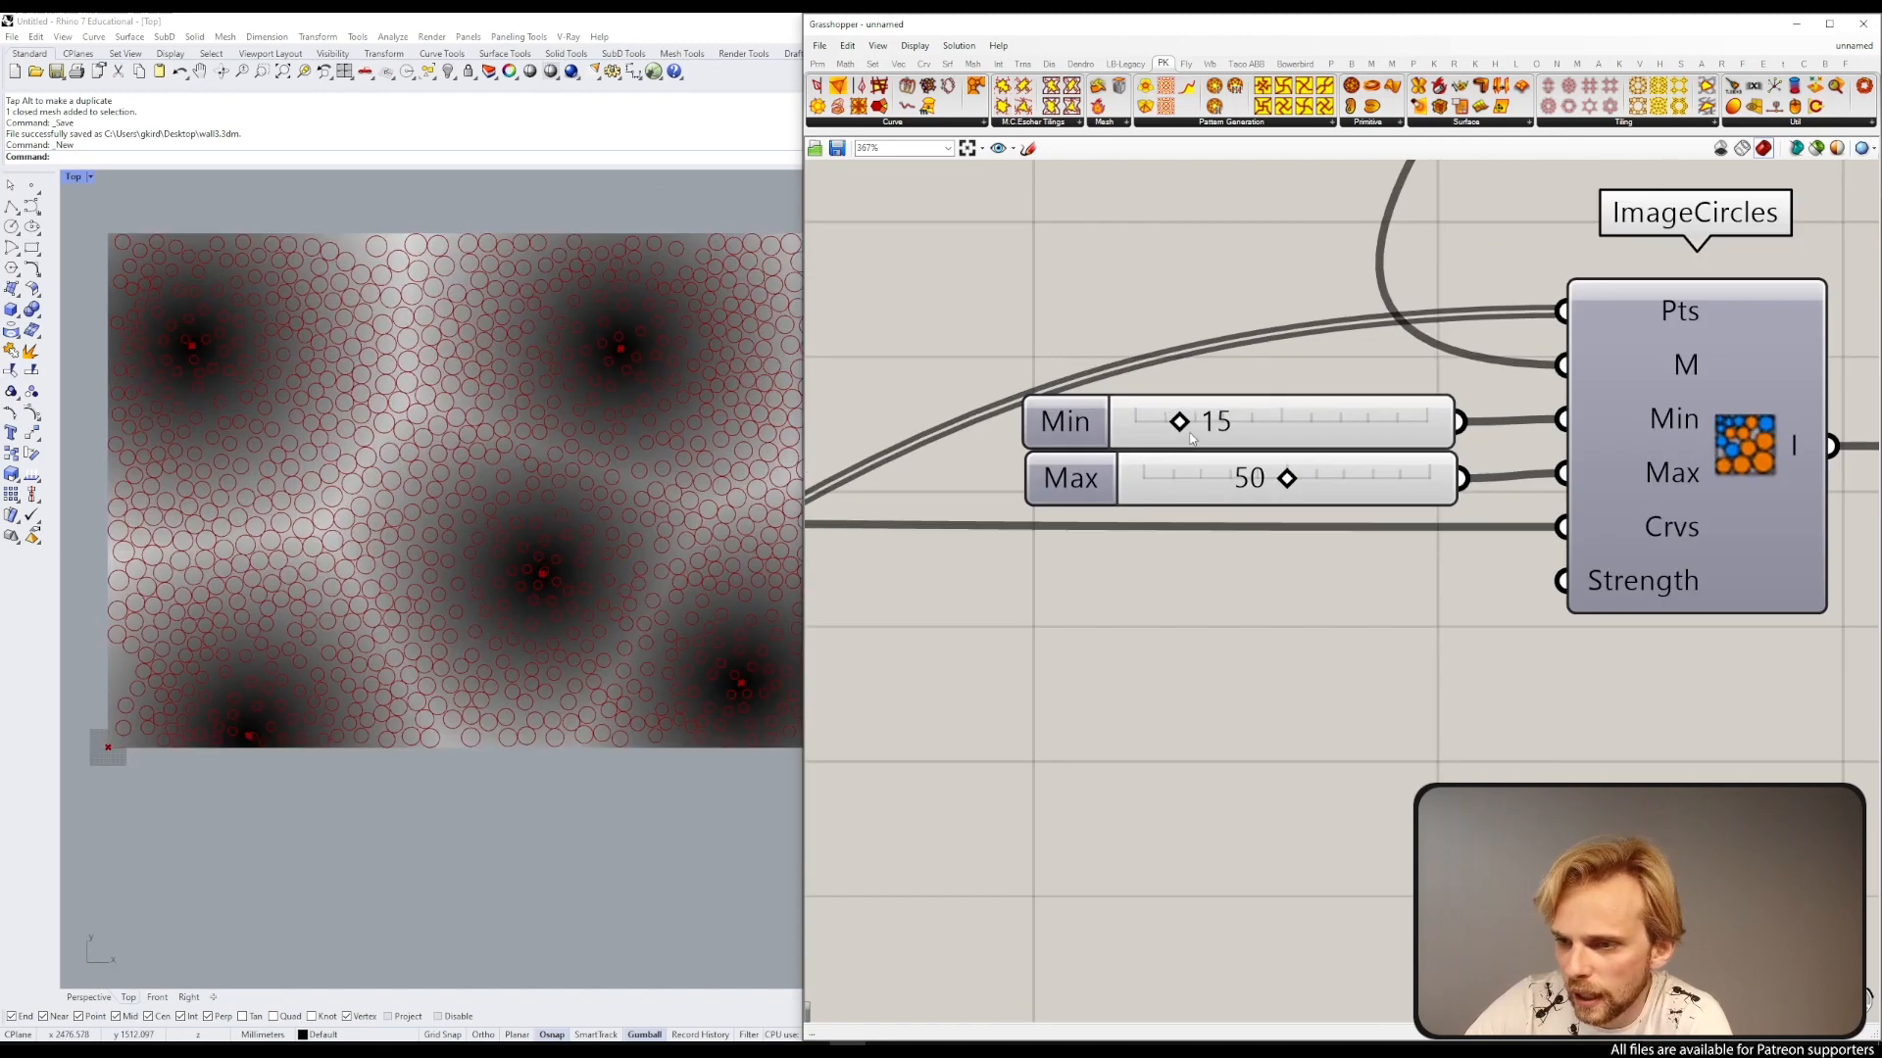
Step: Raise the ImageCircles Min slider to 29 and inspect the circles in the viewport
{"action": "left_click_drag", "start_coordinate": [1179, 428], "coordinate": [1220, 438]}
{"action": "right_click_drag", "start_coordinate": [586, 588], "coordinate": [460, 528]}
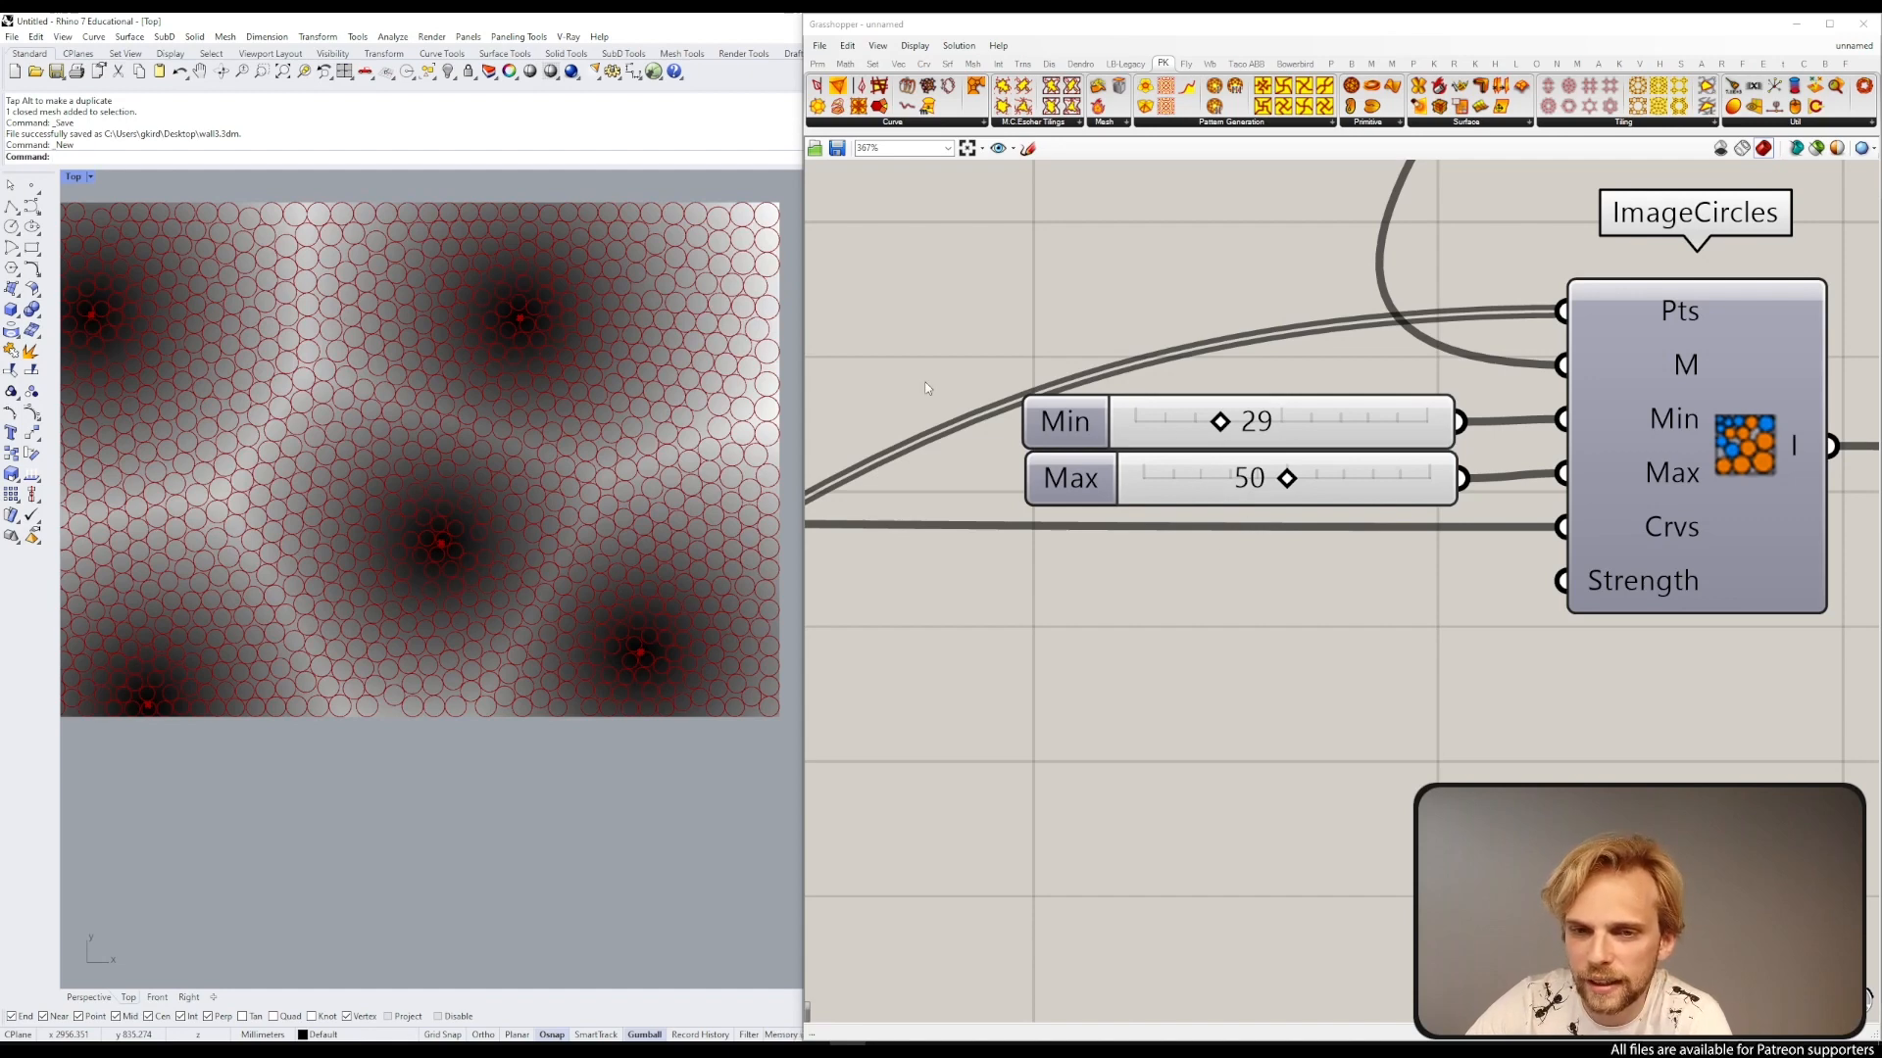
{"action": "scroll", "coordinate": [481, 273], "scroll_direction": "down", "scroll_amount": 4}
{"action": "right_click_drag", "start_coordinate": [355, 354], "coordinate": [409, 393]}
{"action": "scroll", "coordinate": [342, 300], "scroll_direction": "up", "scroll_amount": 4}
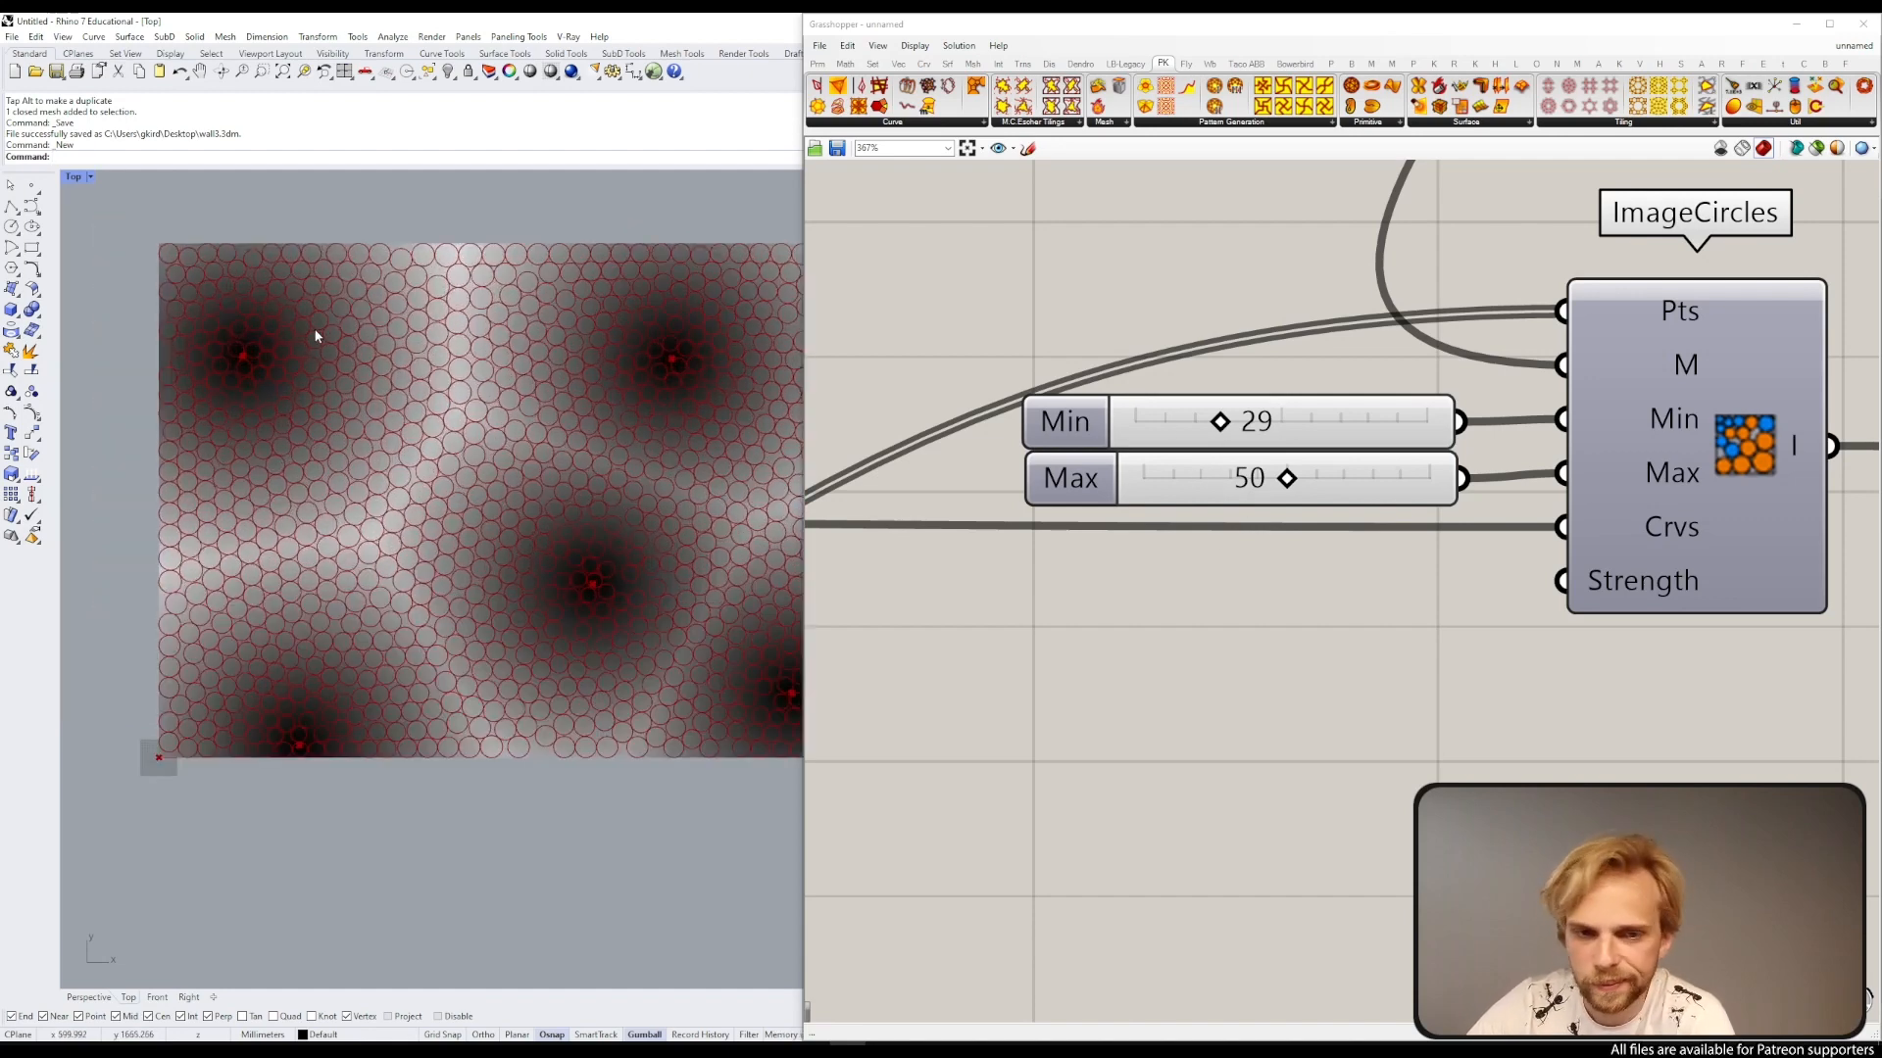
Step: Set the Min slider back to 15
{"action": "left_click_drag", "start_coordinate": [1217, 436], "coordinate": [1189, 436]}
{"action": "left_click", "coordinate": [1240, 428]}
{"action": "double_click", "coordinate": [1241, 428]}
{"action": "type", "text": "15"}
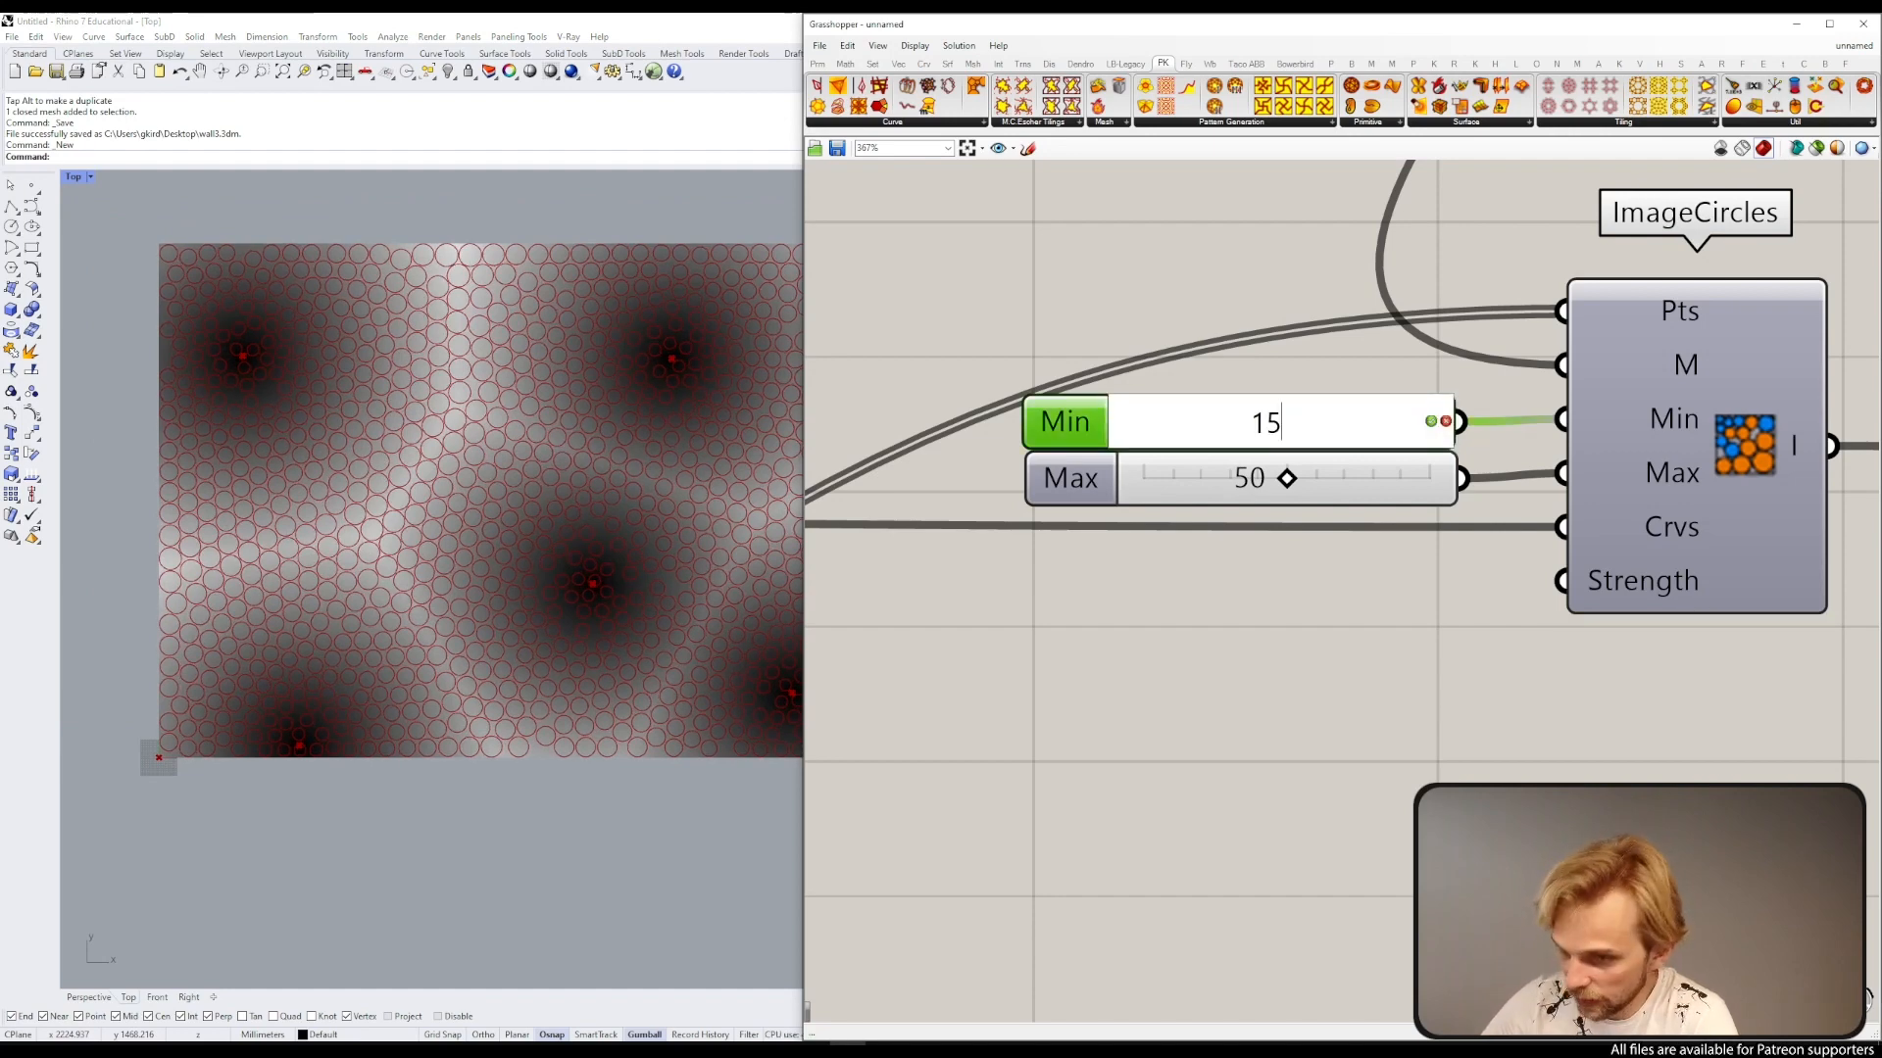
{"action": "key", "text": "Return"}
{"action": "scroll", "coordinate": [1258, 465], "scroll_direction": "down", "scroll_amount": 5}
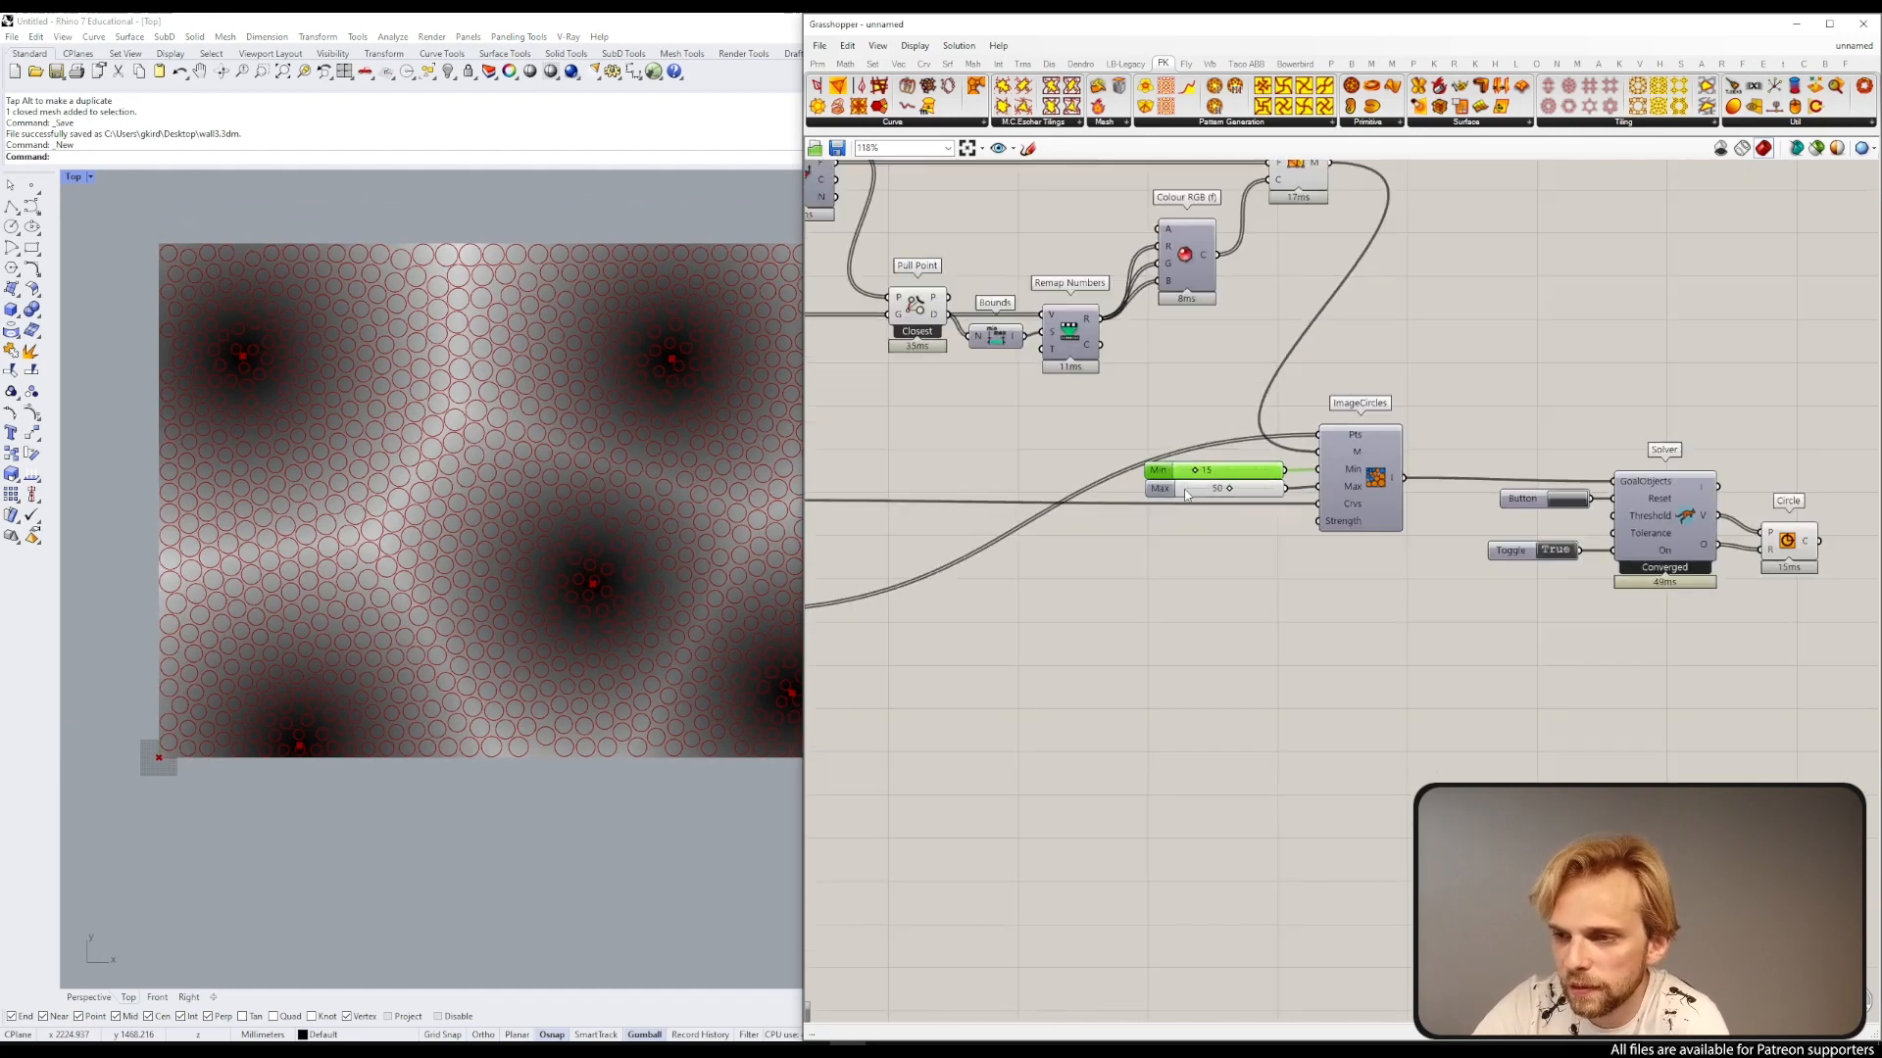
{"action": "right_click_drag", "start_coordinate": [908, 507], "coordinate": [1344, 429]}
{"action": "scroll", "coordinate": [1333, 569], "scroll_direction": "up", "scroll_amount": 4}
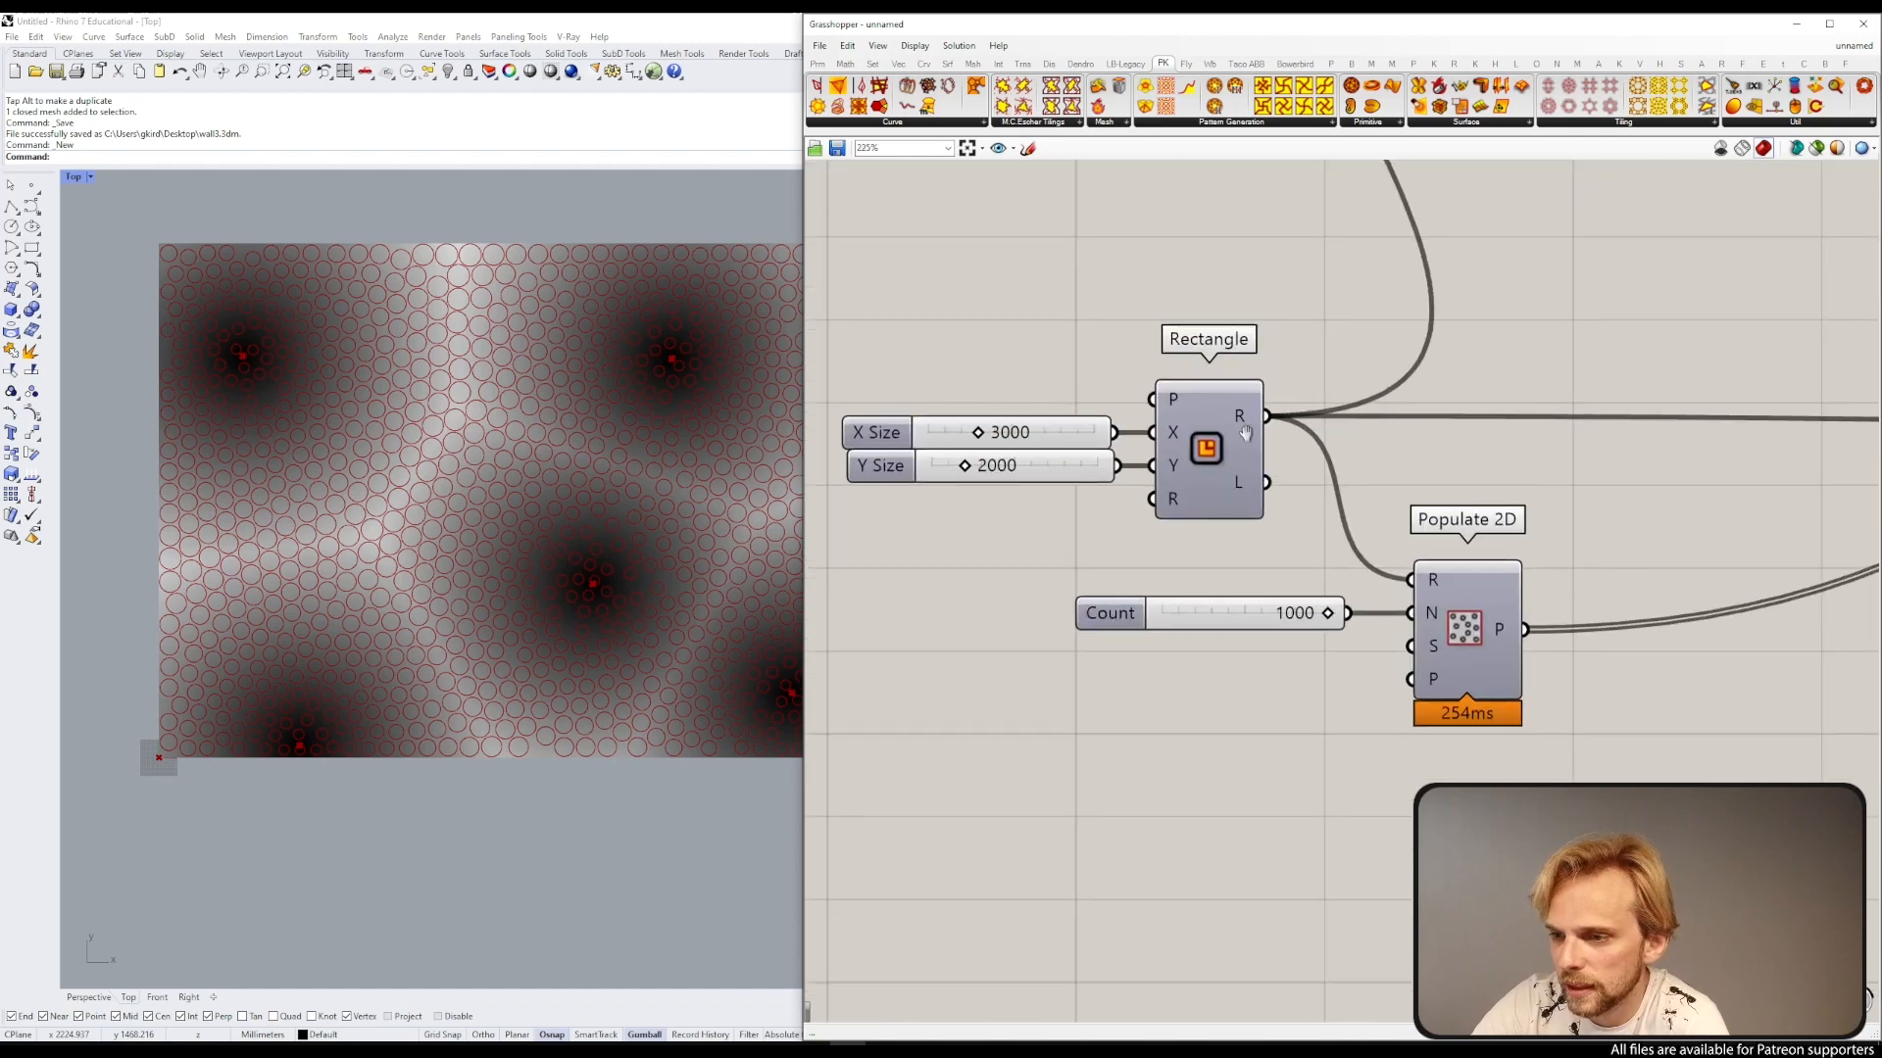
Step: Replace the Populate 2D Count slider with a new slider set to 2000 and connect it to the N input
{"action": "mouse_move", "coordinate": [1229, 561]}
{"action": "left_mouse_down"}
{"action": "mouse_move", "coordinate": [1175, 560]}
{"action": "mouse_move", "coordinate": [1205, 559]}
{"action": "left_mouse_up"}
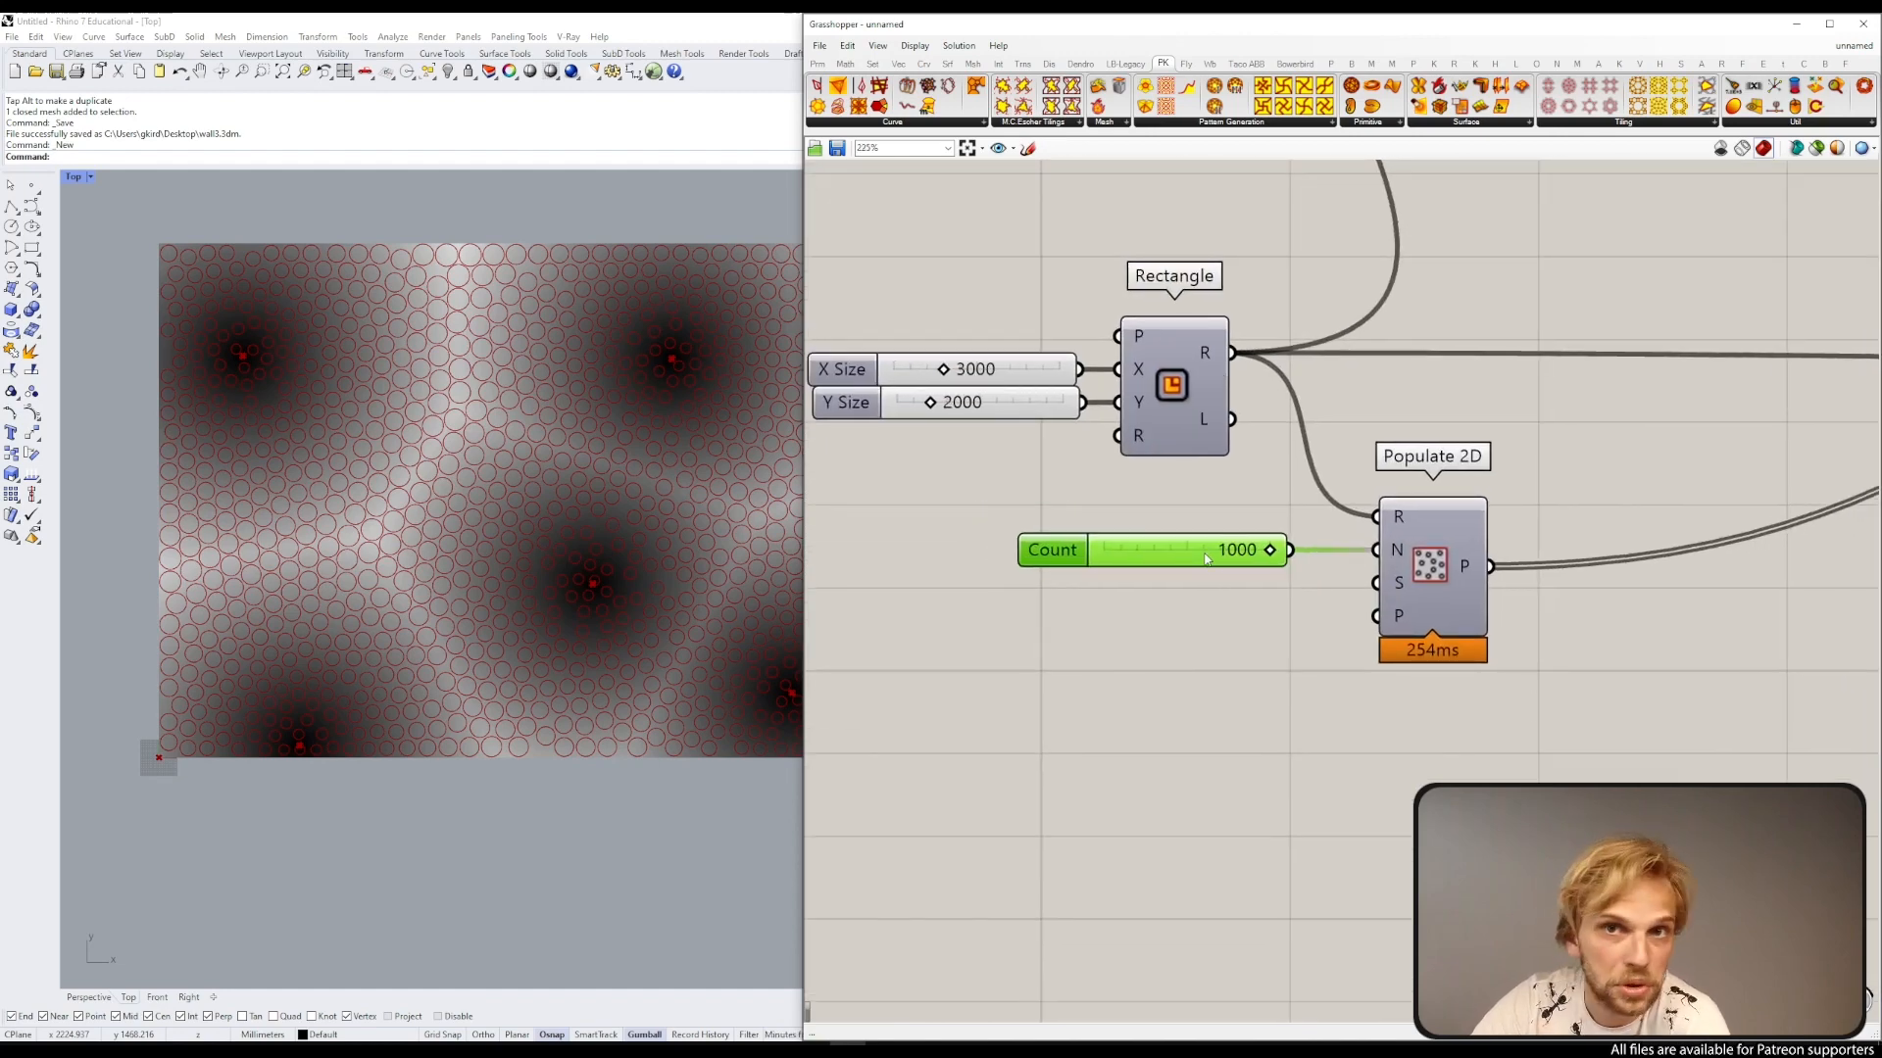
{"action": "key", "text": "Delete"}
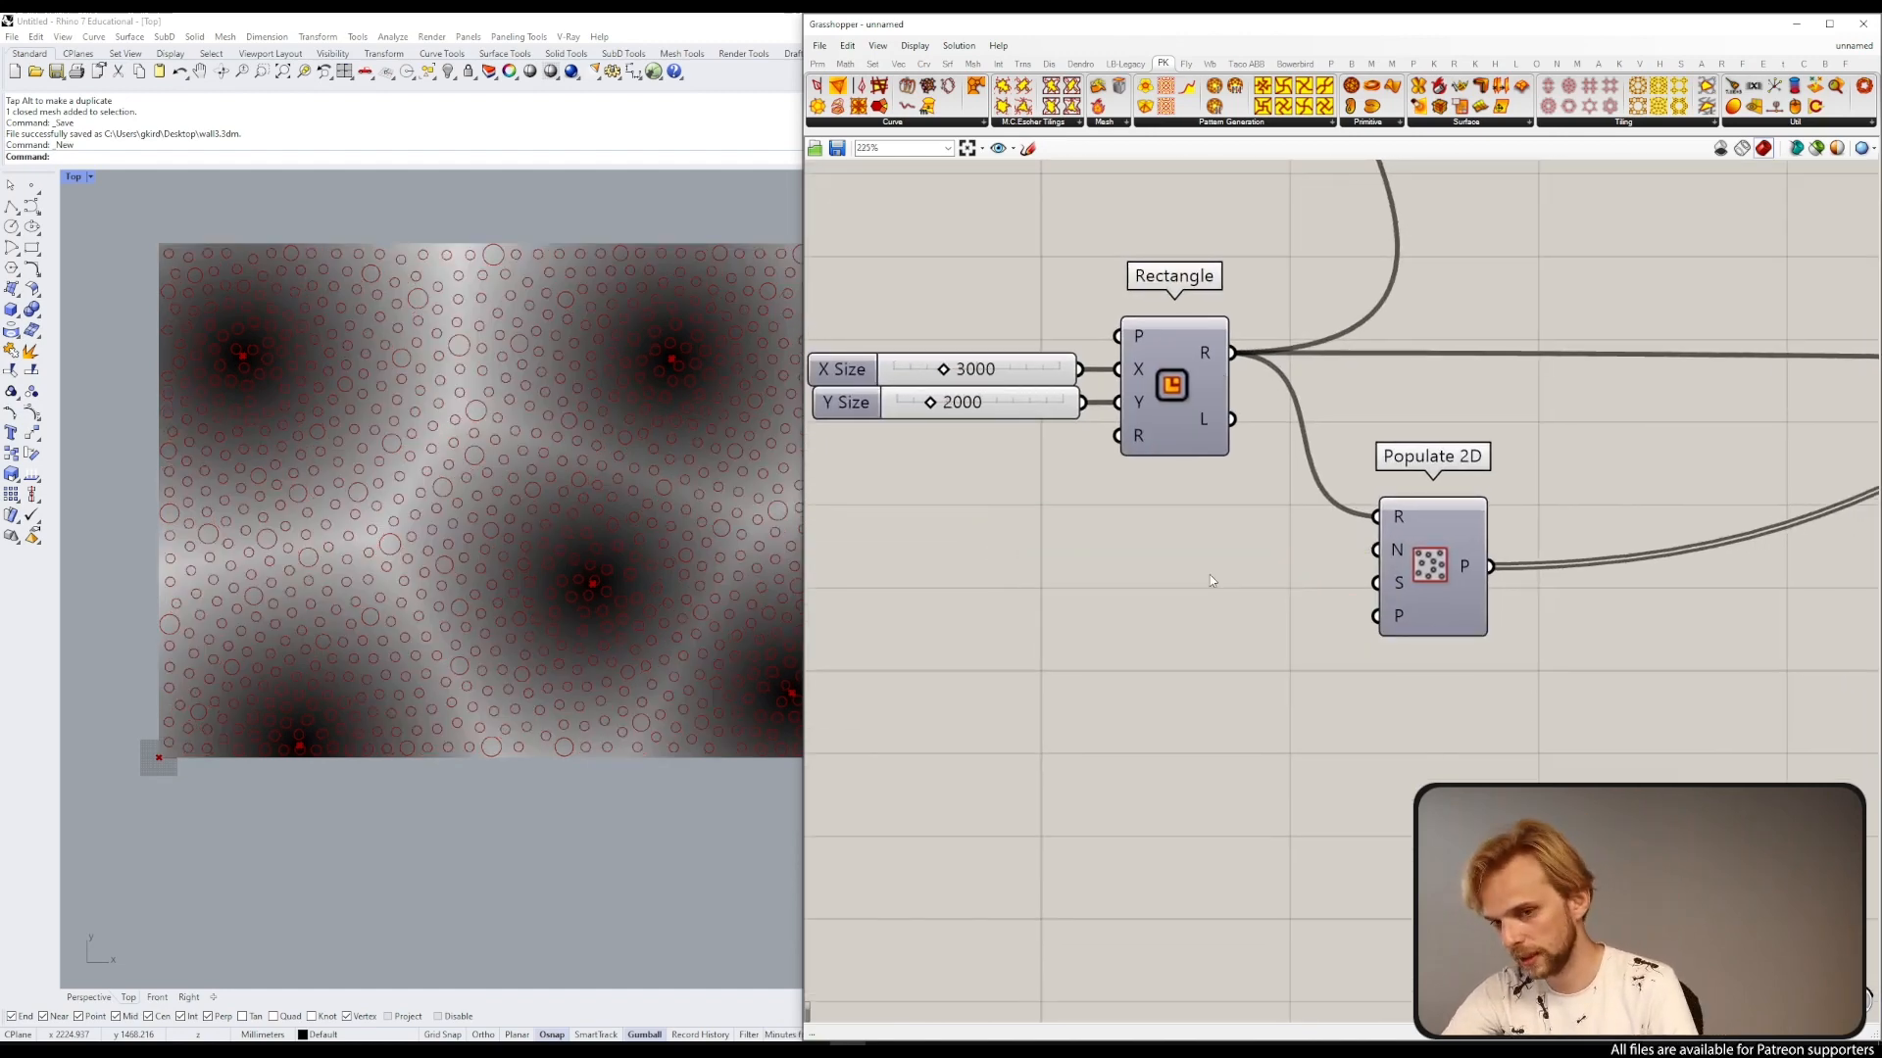
{"action": "double_click", "coordinate": [1210, 575]}
{"action": "type", "text": "2000"}
{"action": "key", "text": "Return"}
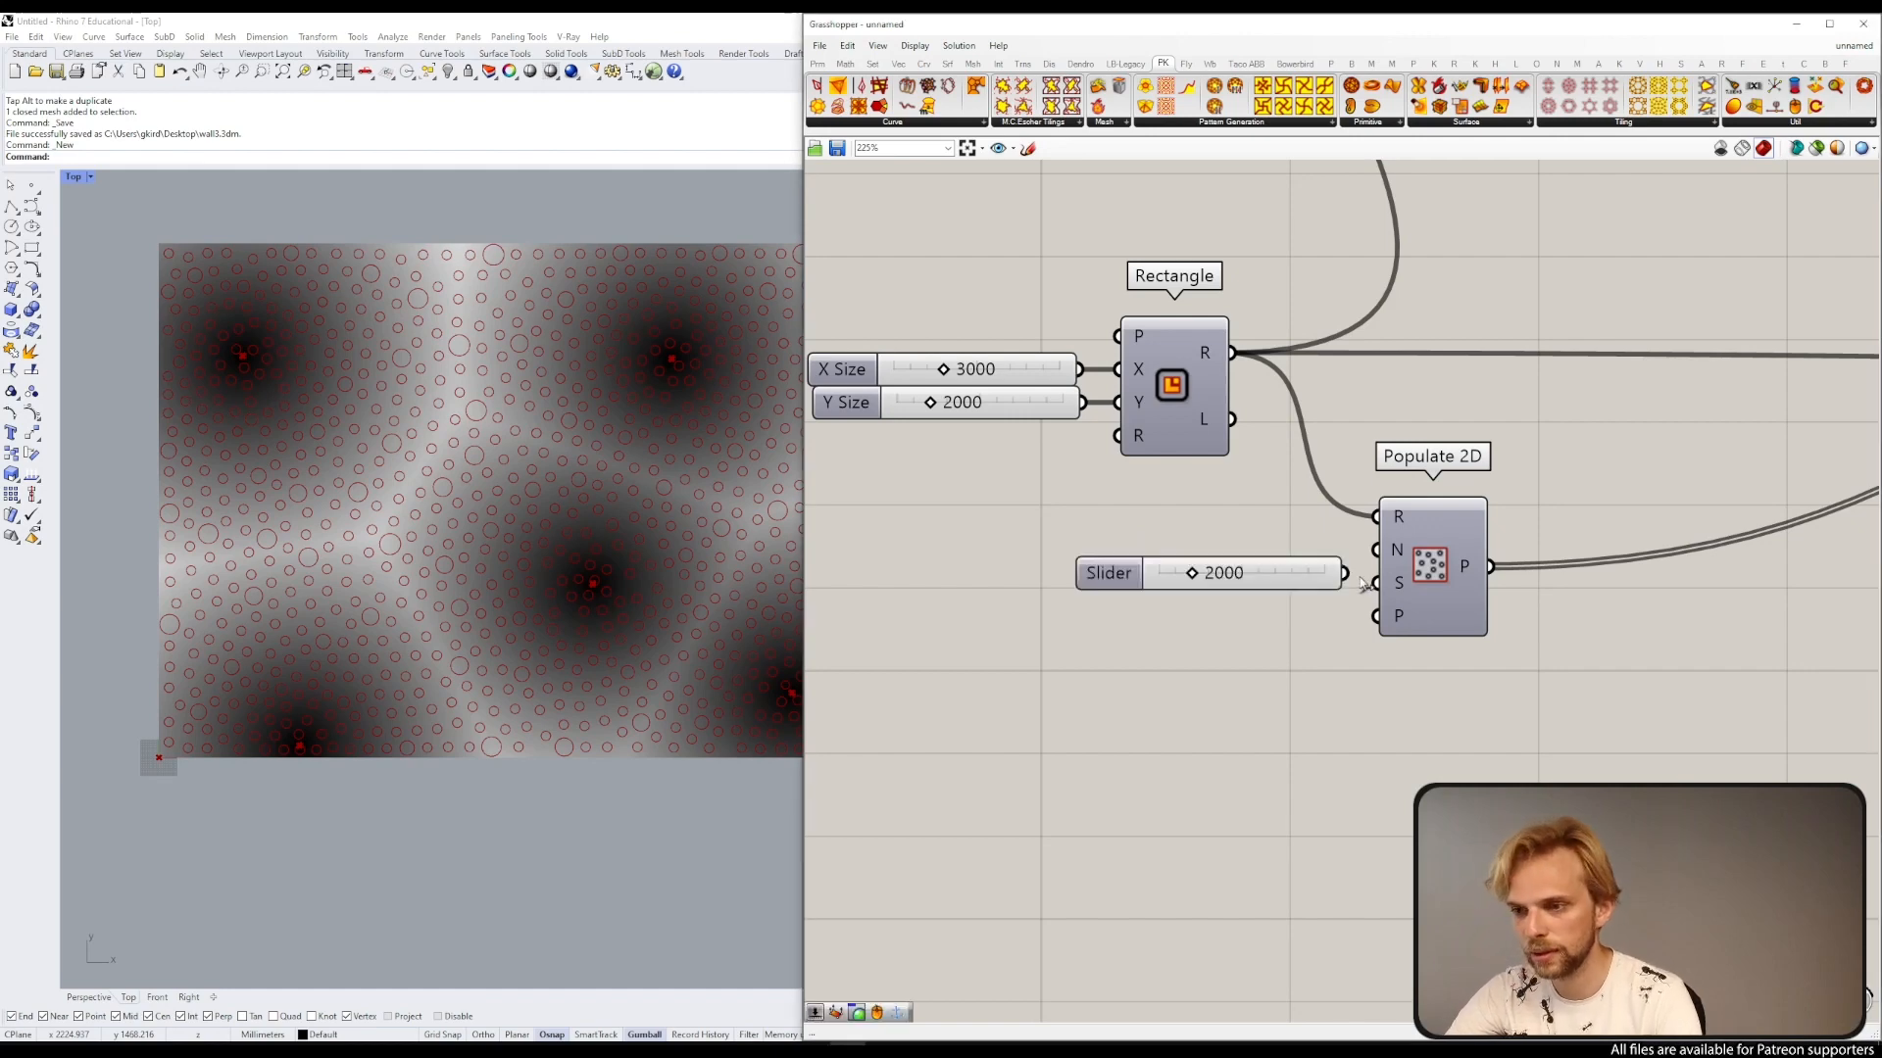
{"action": "mouse_move", "coordinate": [1410, 585]}
{"action": "left_mouse_down"}
{"action": "mouse_move", "coordinate": [1413, 562]}
{"action": "mouse_move", "coordinate": [1428, 580]}
{"action": "mouse_move", "coordinate": [1399, 550]}
{"action": "left_mouse_up"}
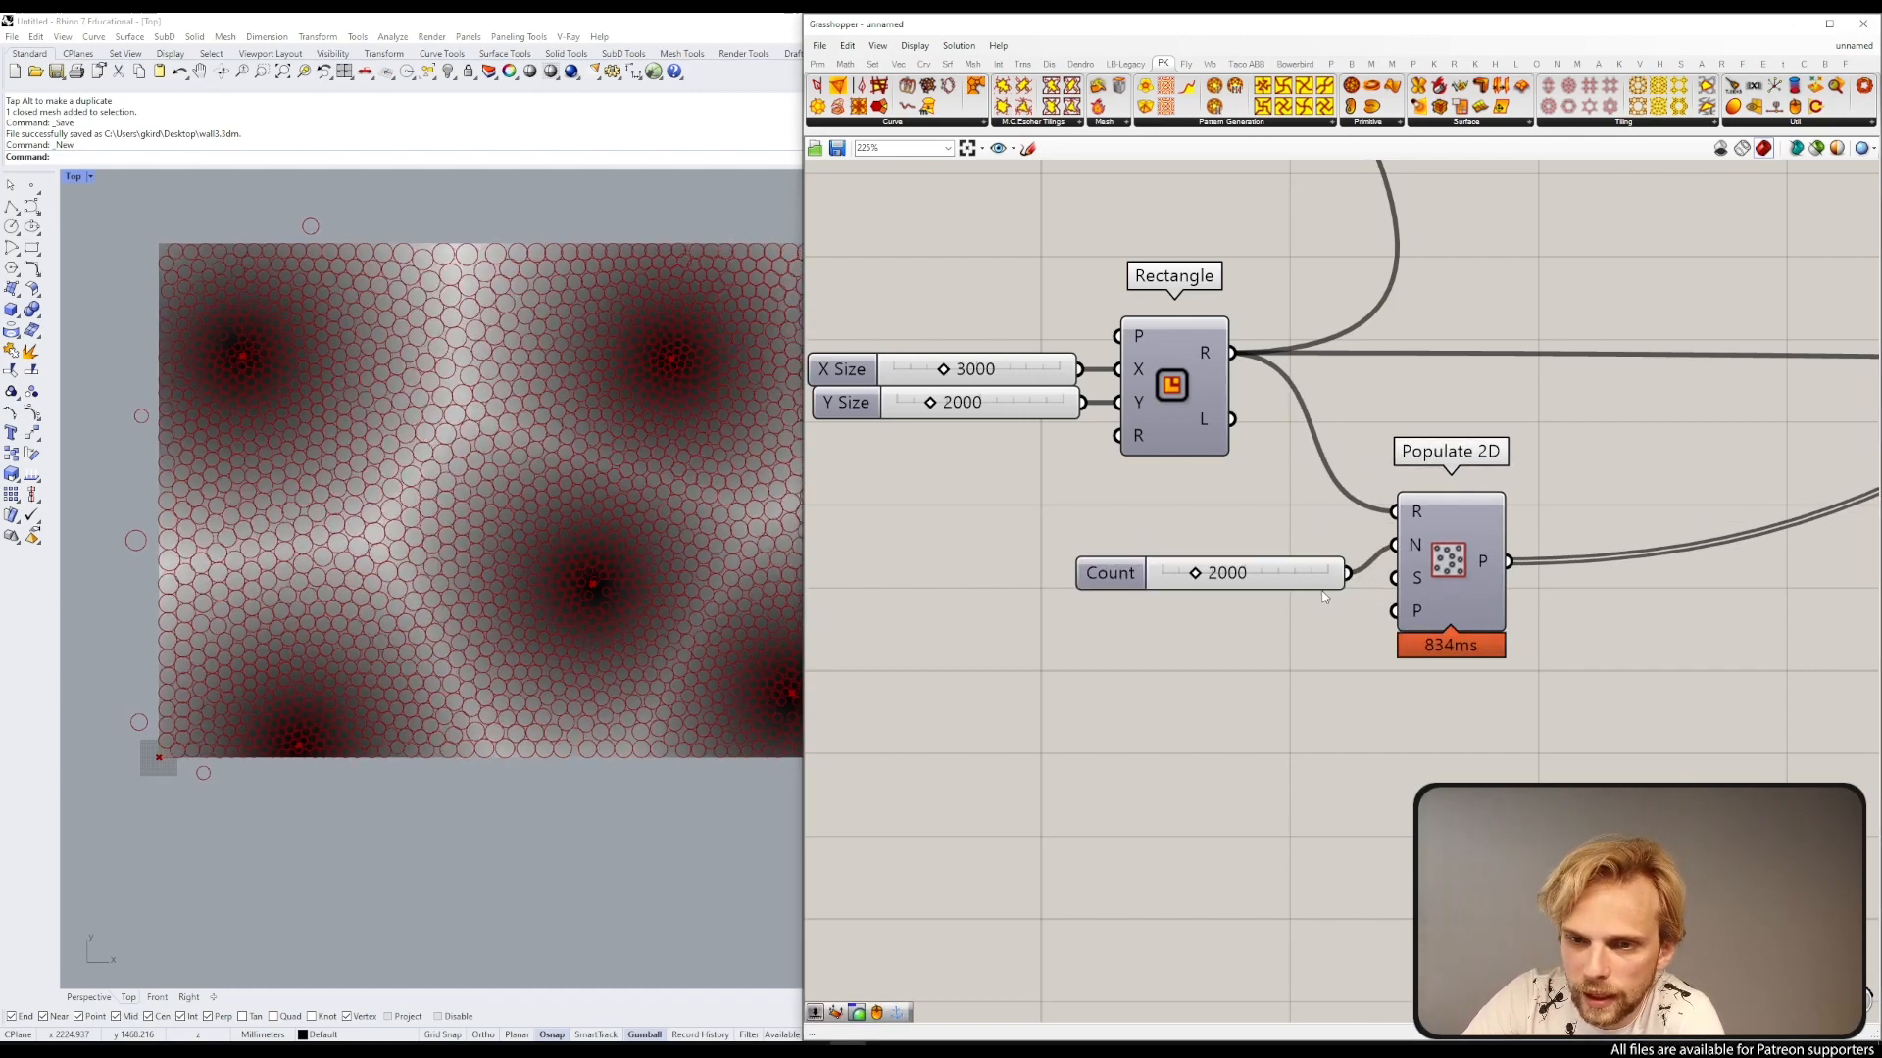
{"action": "left_click_drag", "start_coordinate": [1303, 589], "coordinate": [1282, 551]}
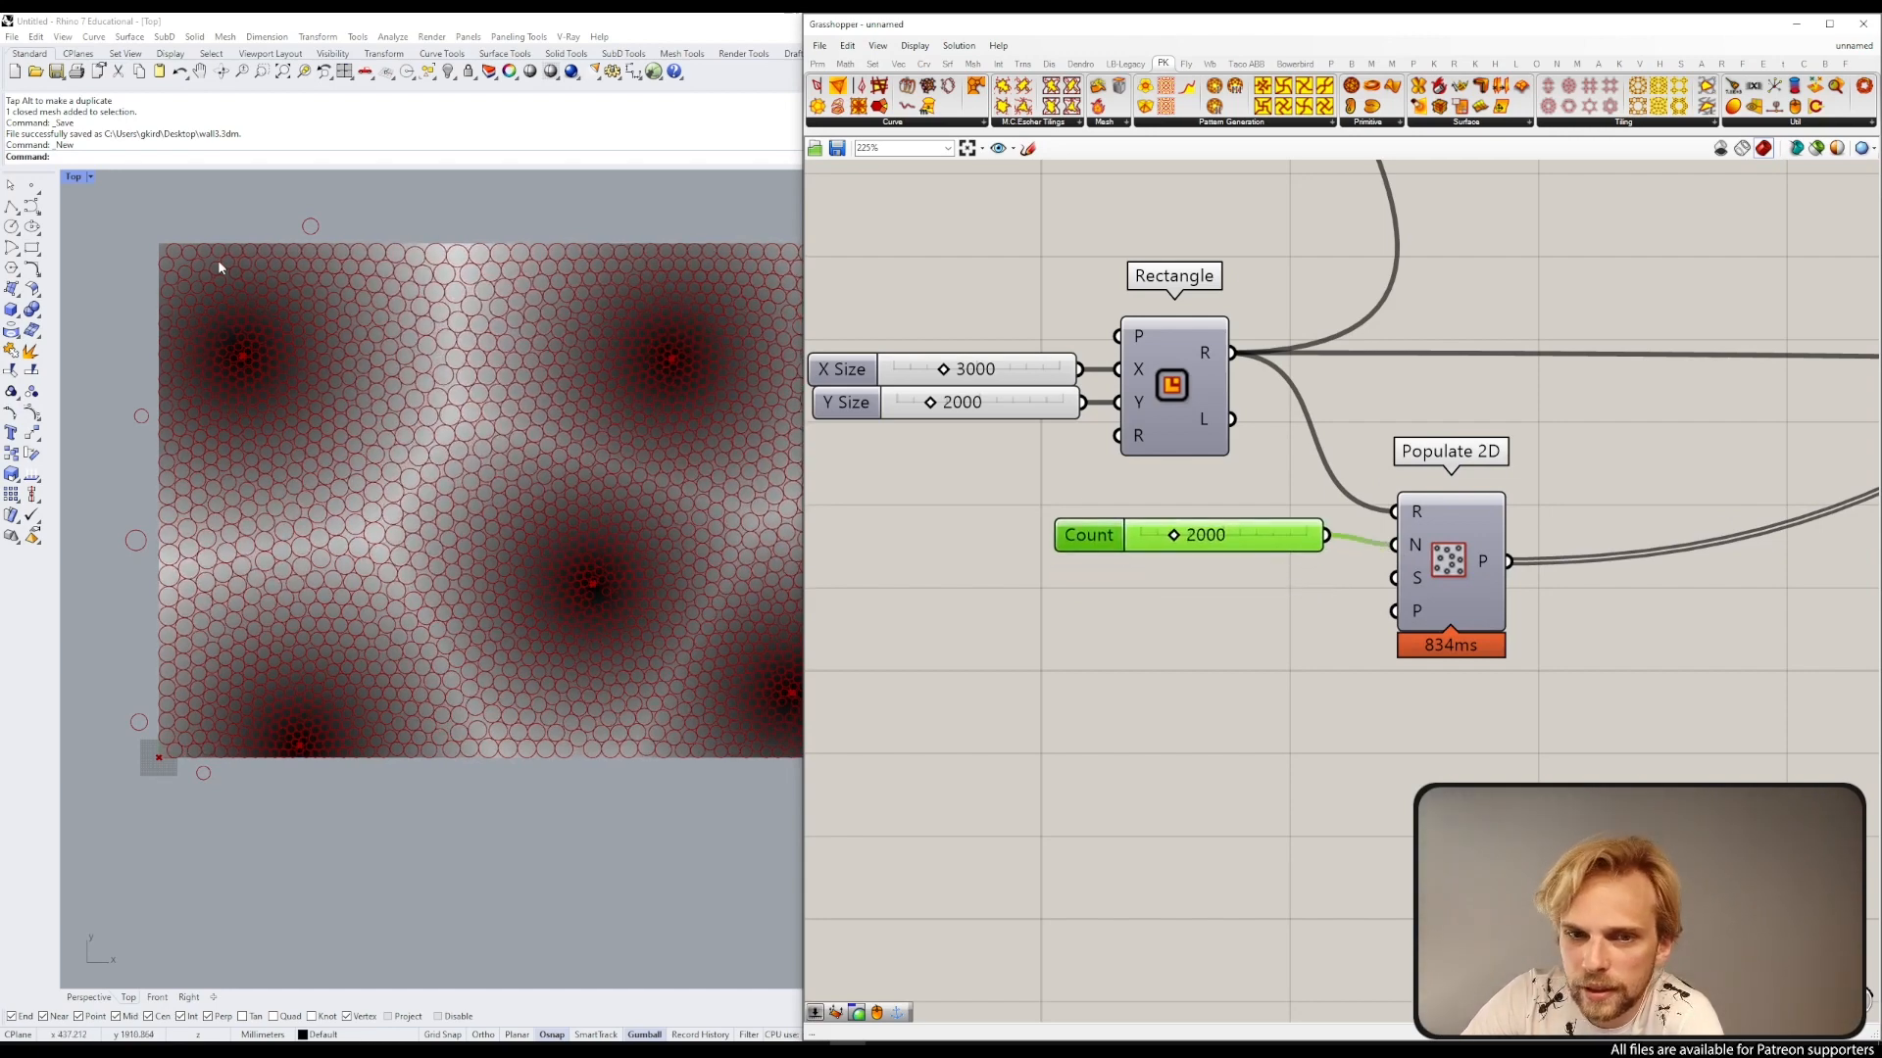
Step: Zoom and pan around the canvas and Rhino viewport to examine the denser circle packing
{"action": "scroll", "coordinate": [1372, 438], "scroll_direction": "down", "scroll_amount": 4}
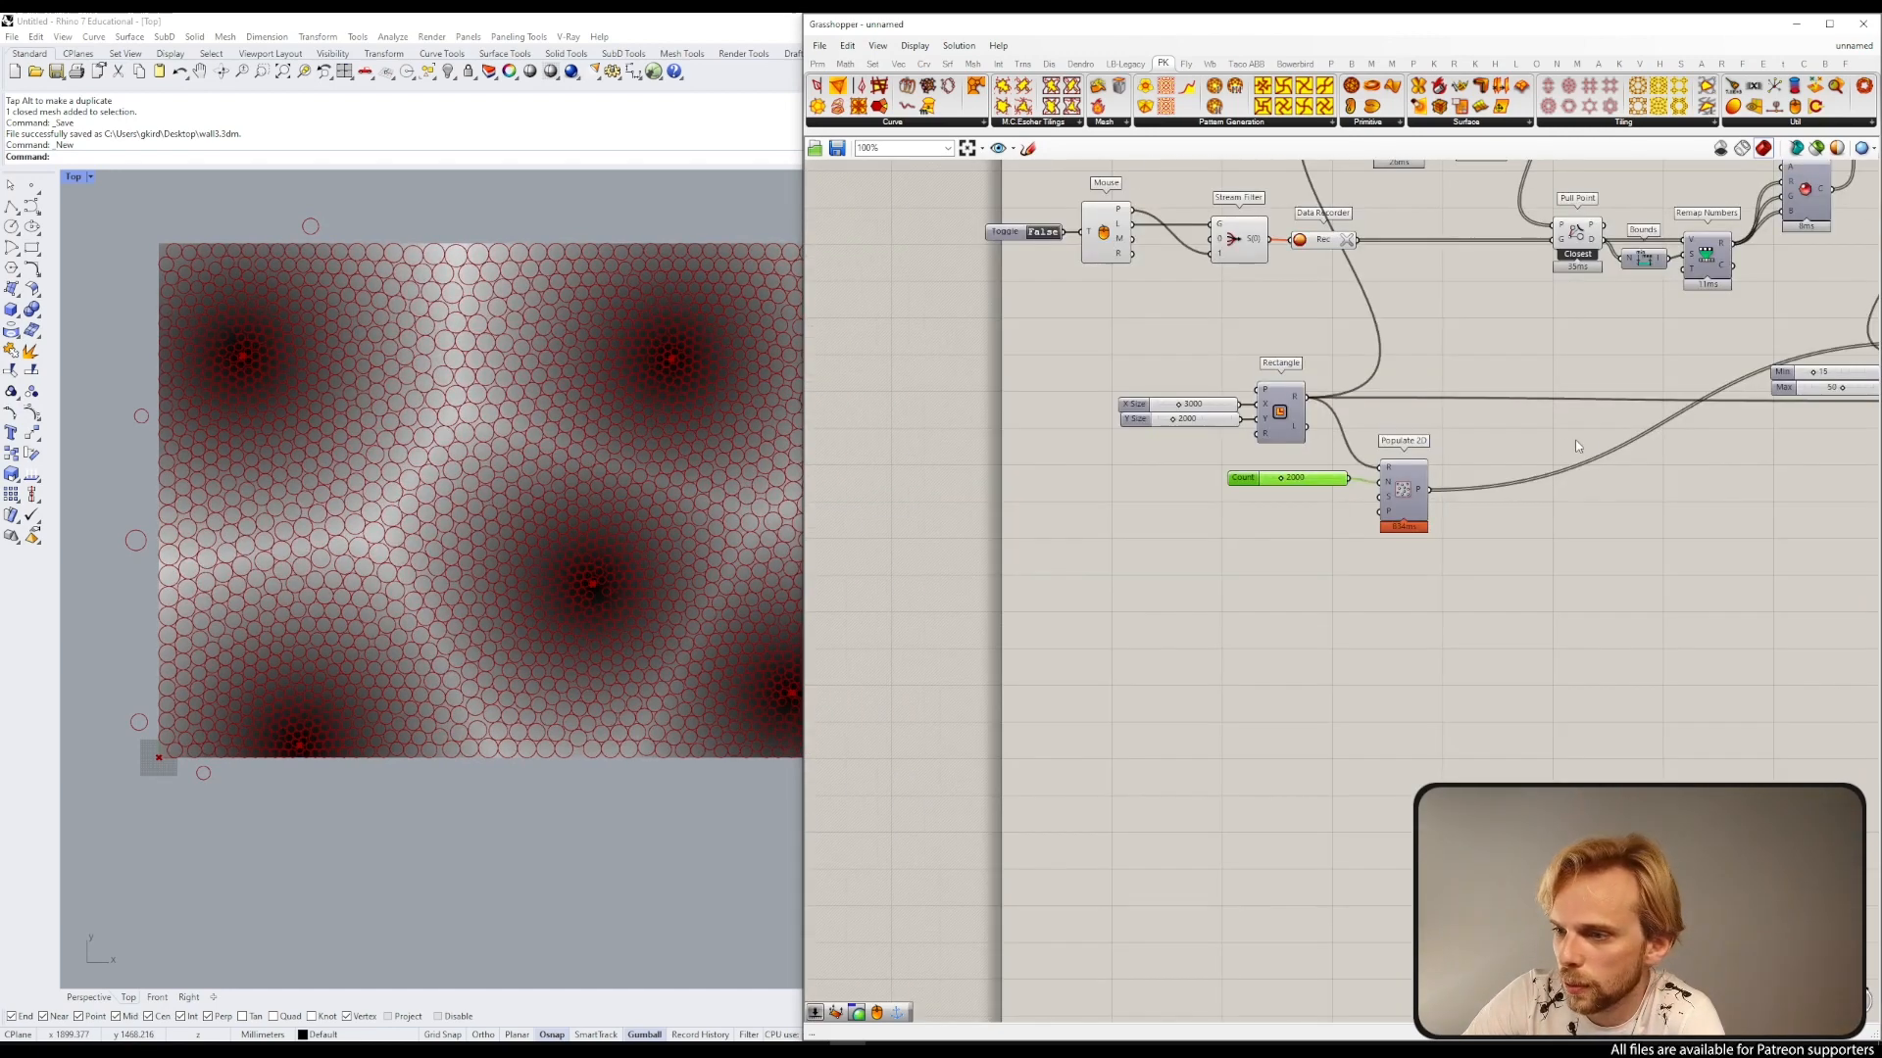
{"action": "right_click_drag", "start_coordinate": [1372, 438], "coordinate": [813, 441]}
{"action": "left_click", "coordinate": [1582, 437]}
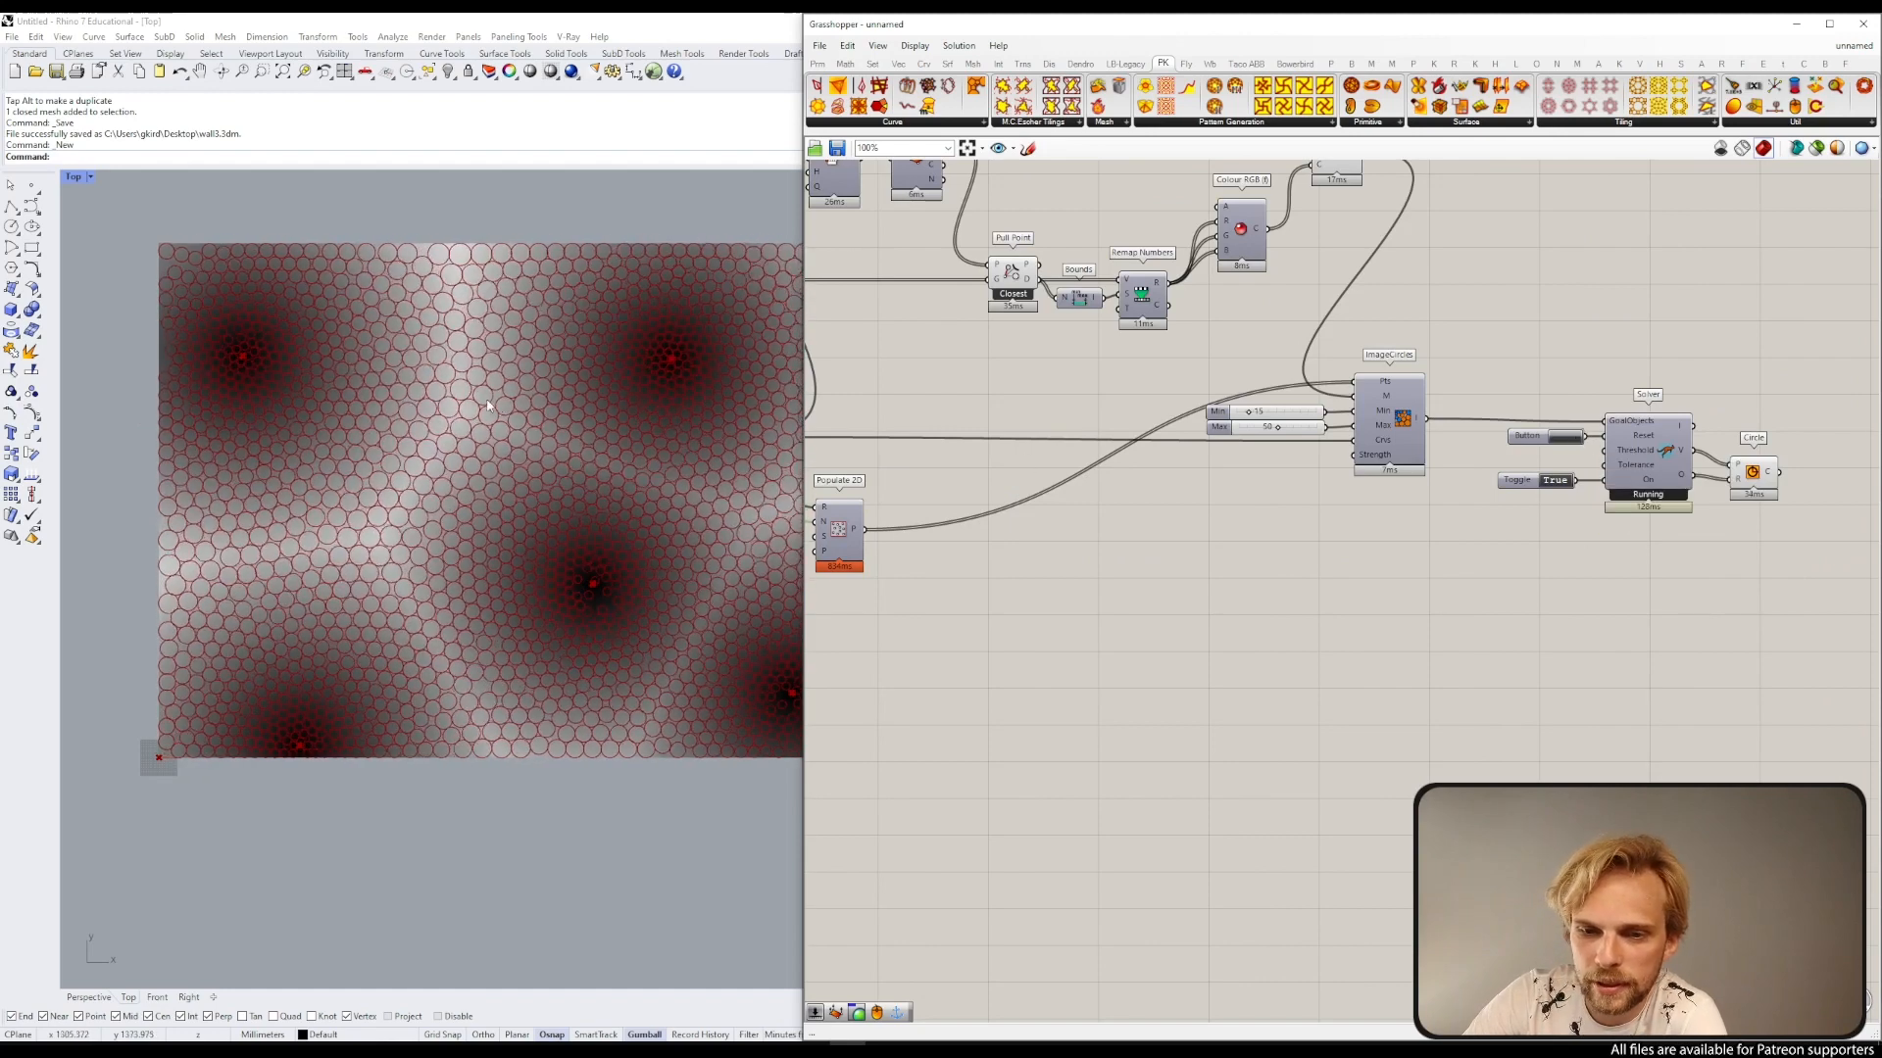
{"action": "right_click_drag", "start_coordinate": [495, 414], "coordinate": [386, 406]}
{"action": "scroll", "coordinate": [381, 405], "scroll_direction": "down", "scroll_amount": 2}
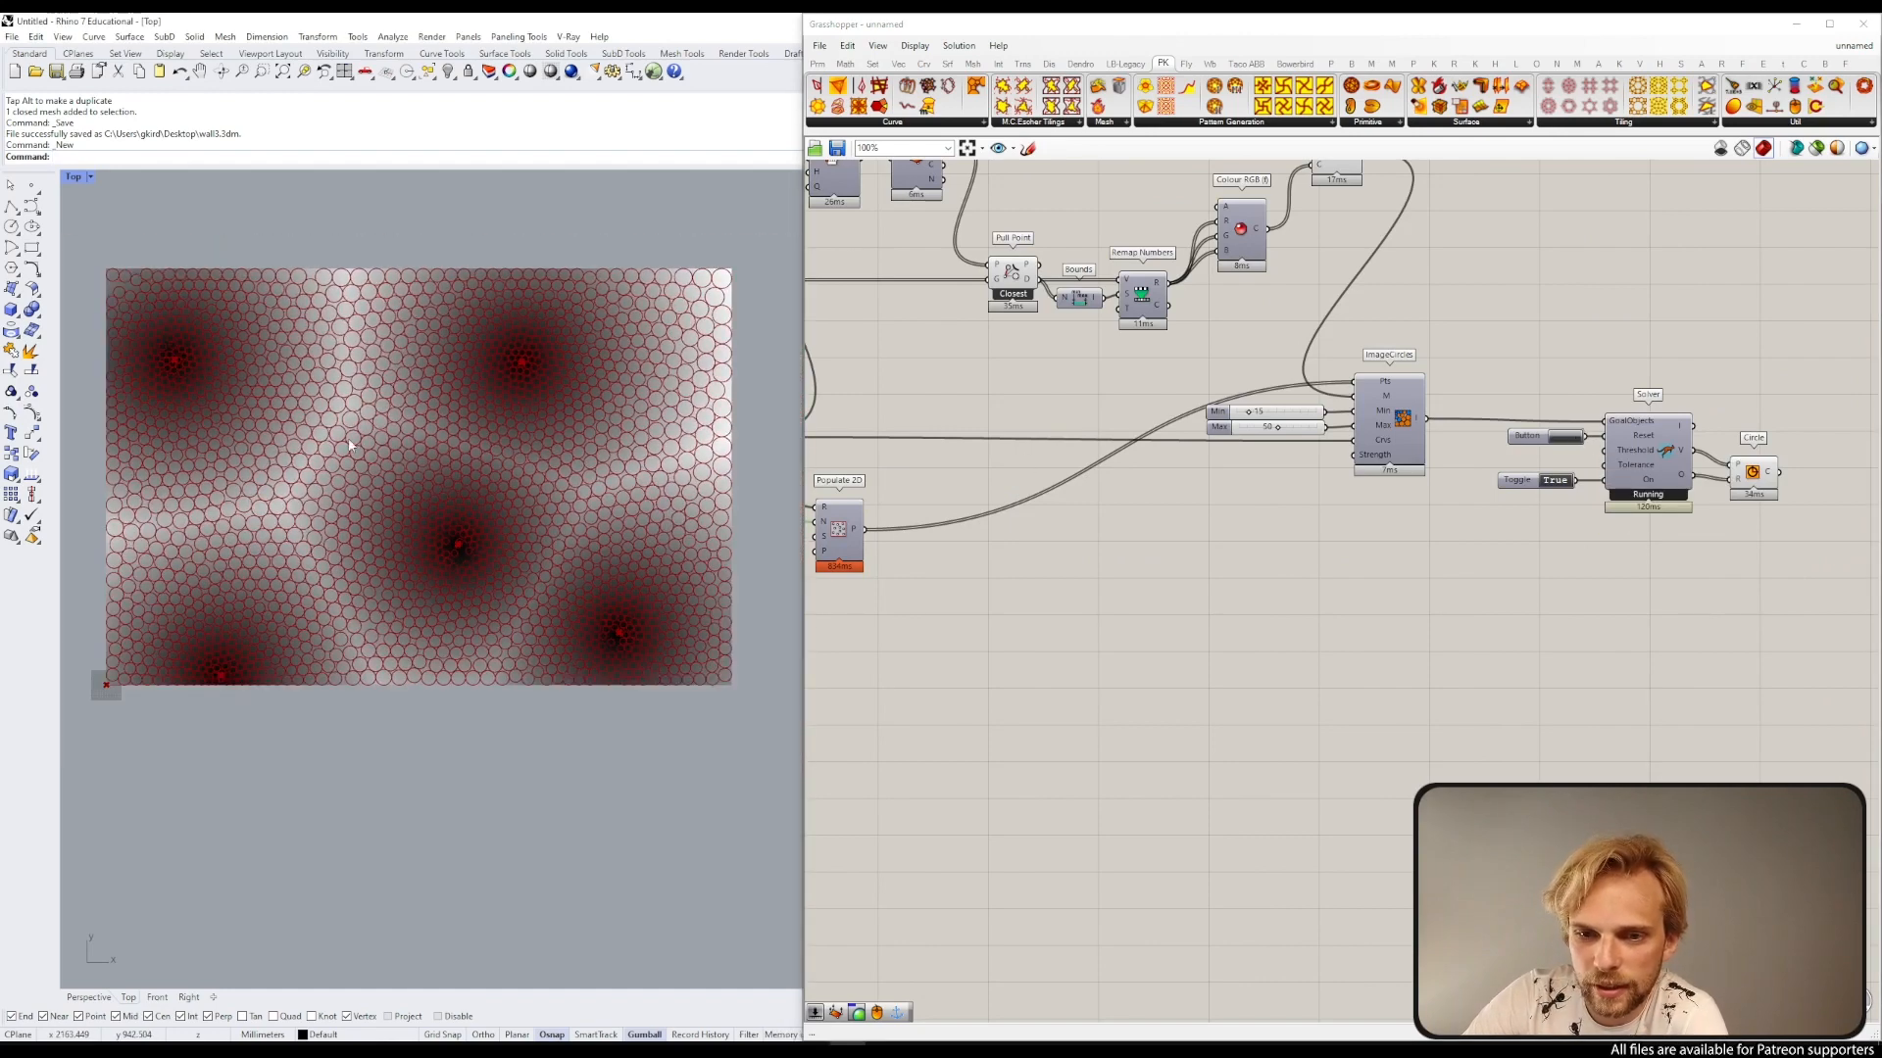
{"action": "scroll", "coordinate": [314, 309], "scroll_direction": "up", "scroll_amount": 2}
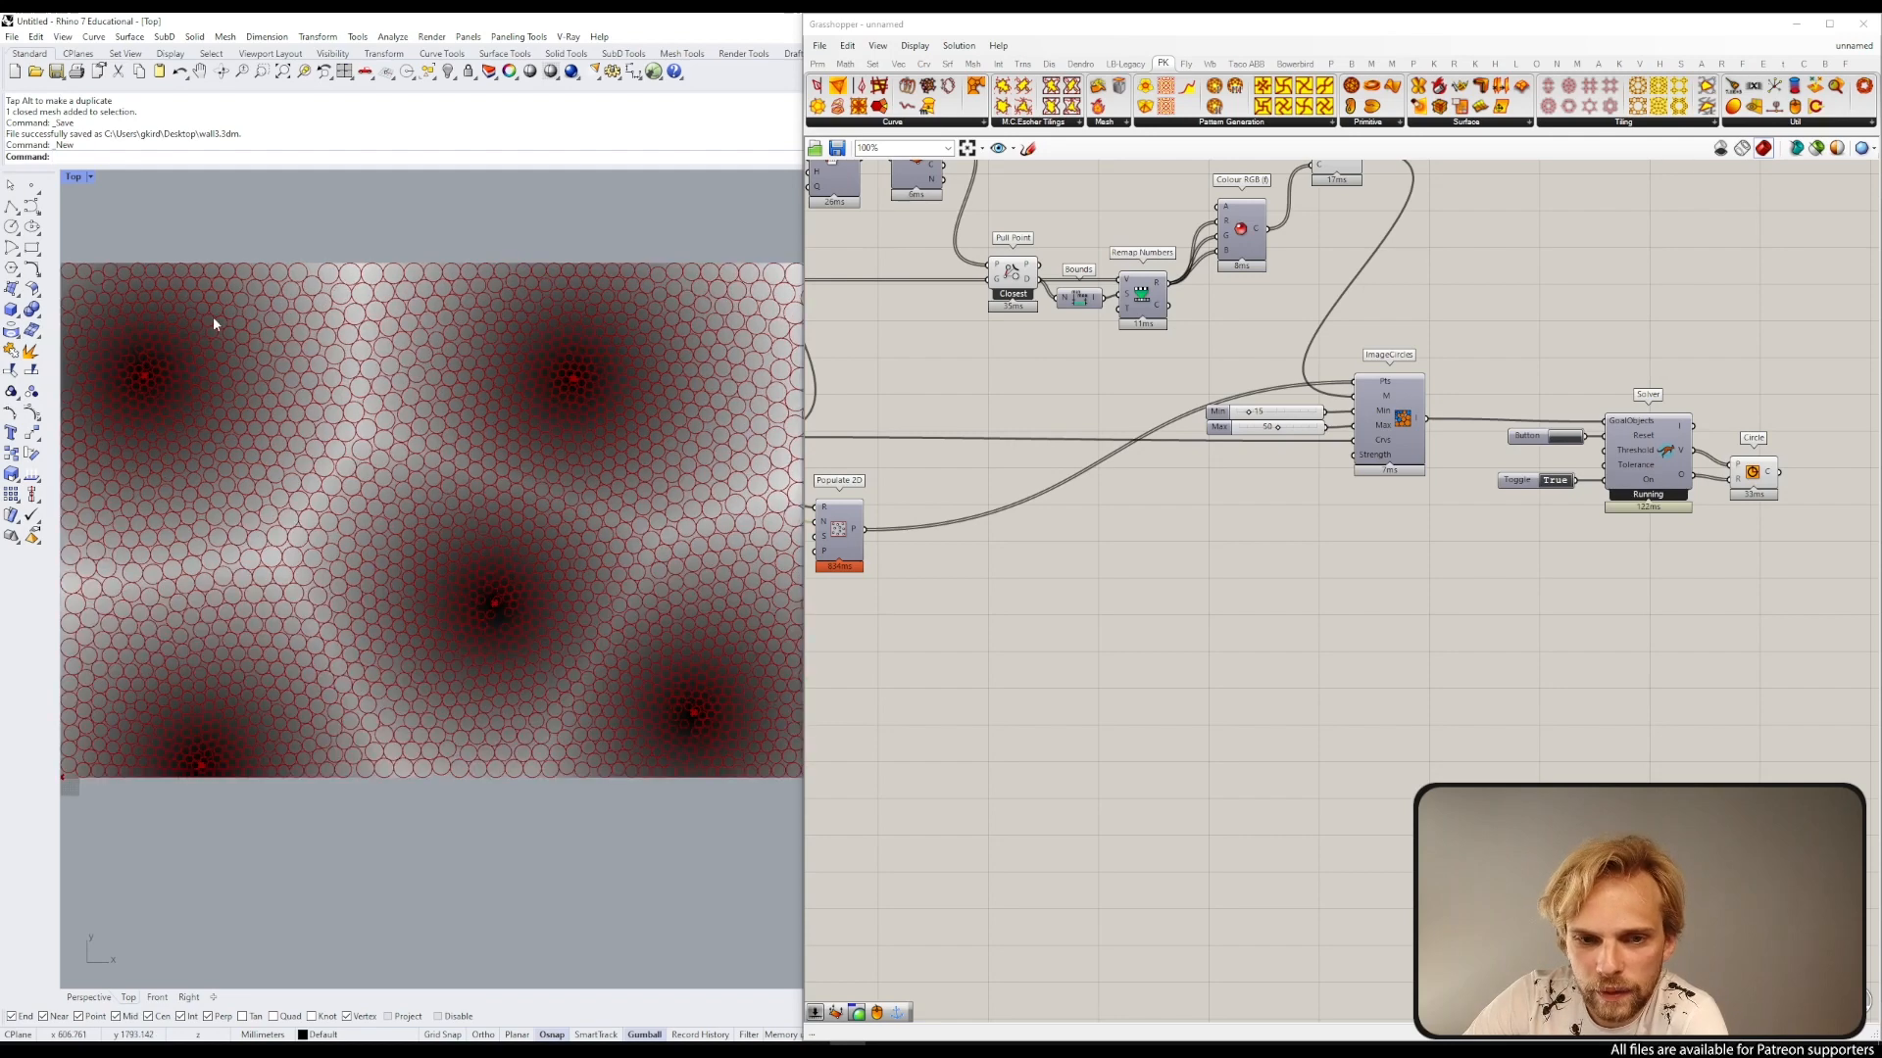
{"action": "scroll", "coordinate": [196, 421], "scroll_direction": "up", "scroll_amount": 4}
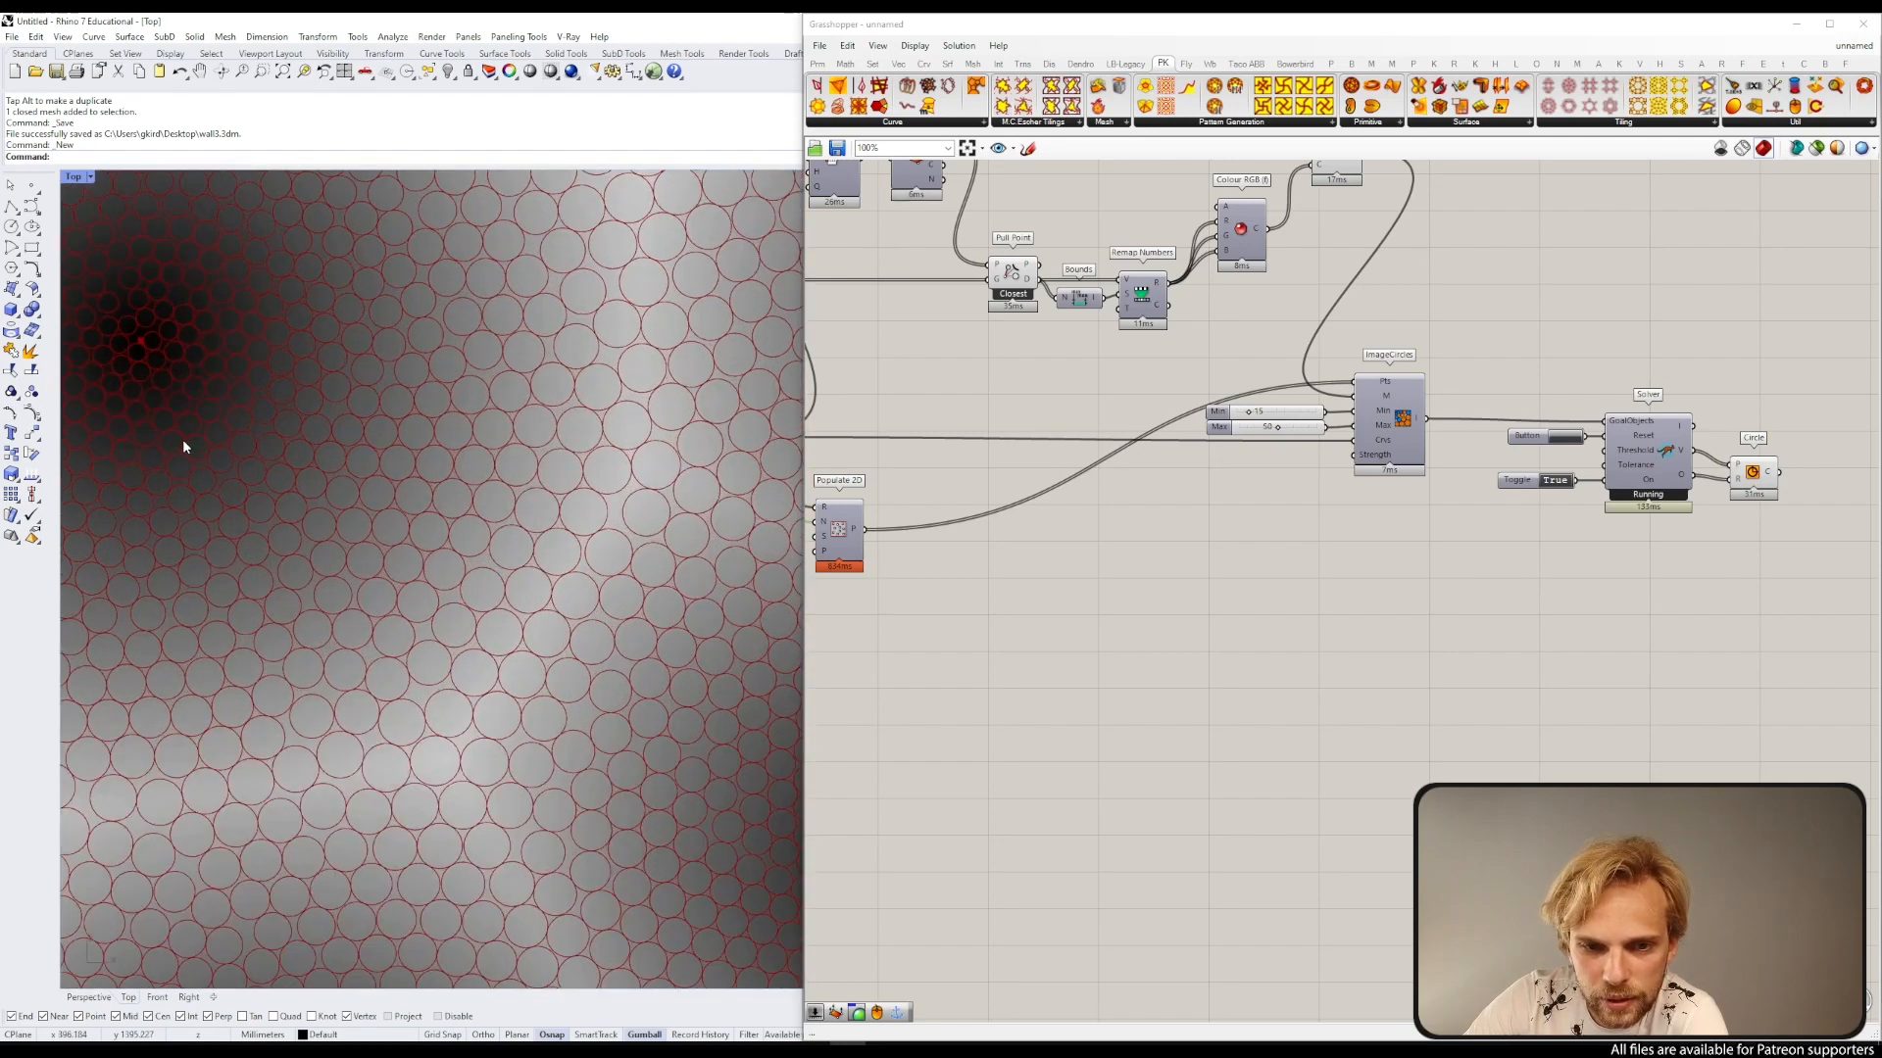
{"action": "scroll", "coordinate": [183, 443], "scroll_direction": "down", "scroll_amount": 1}
{"action": "scroll", "coordinate": [180, 438], "scroll_direction": "down", "scroll_amount": 3}
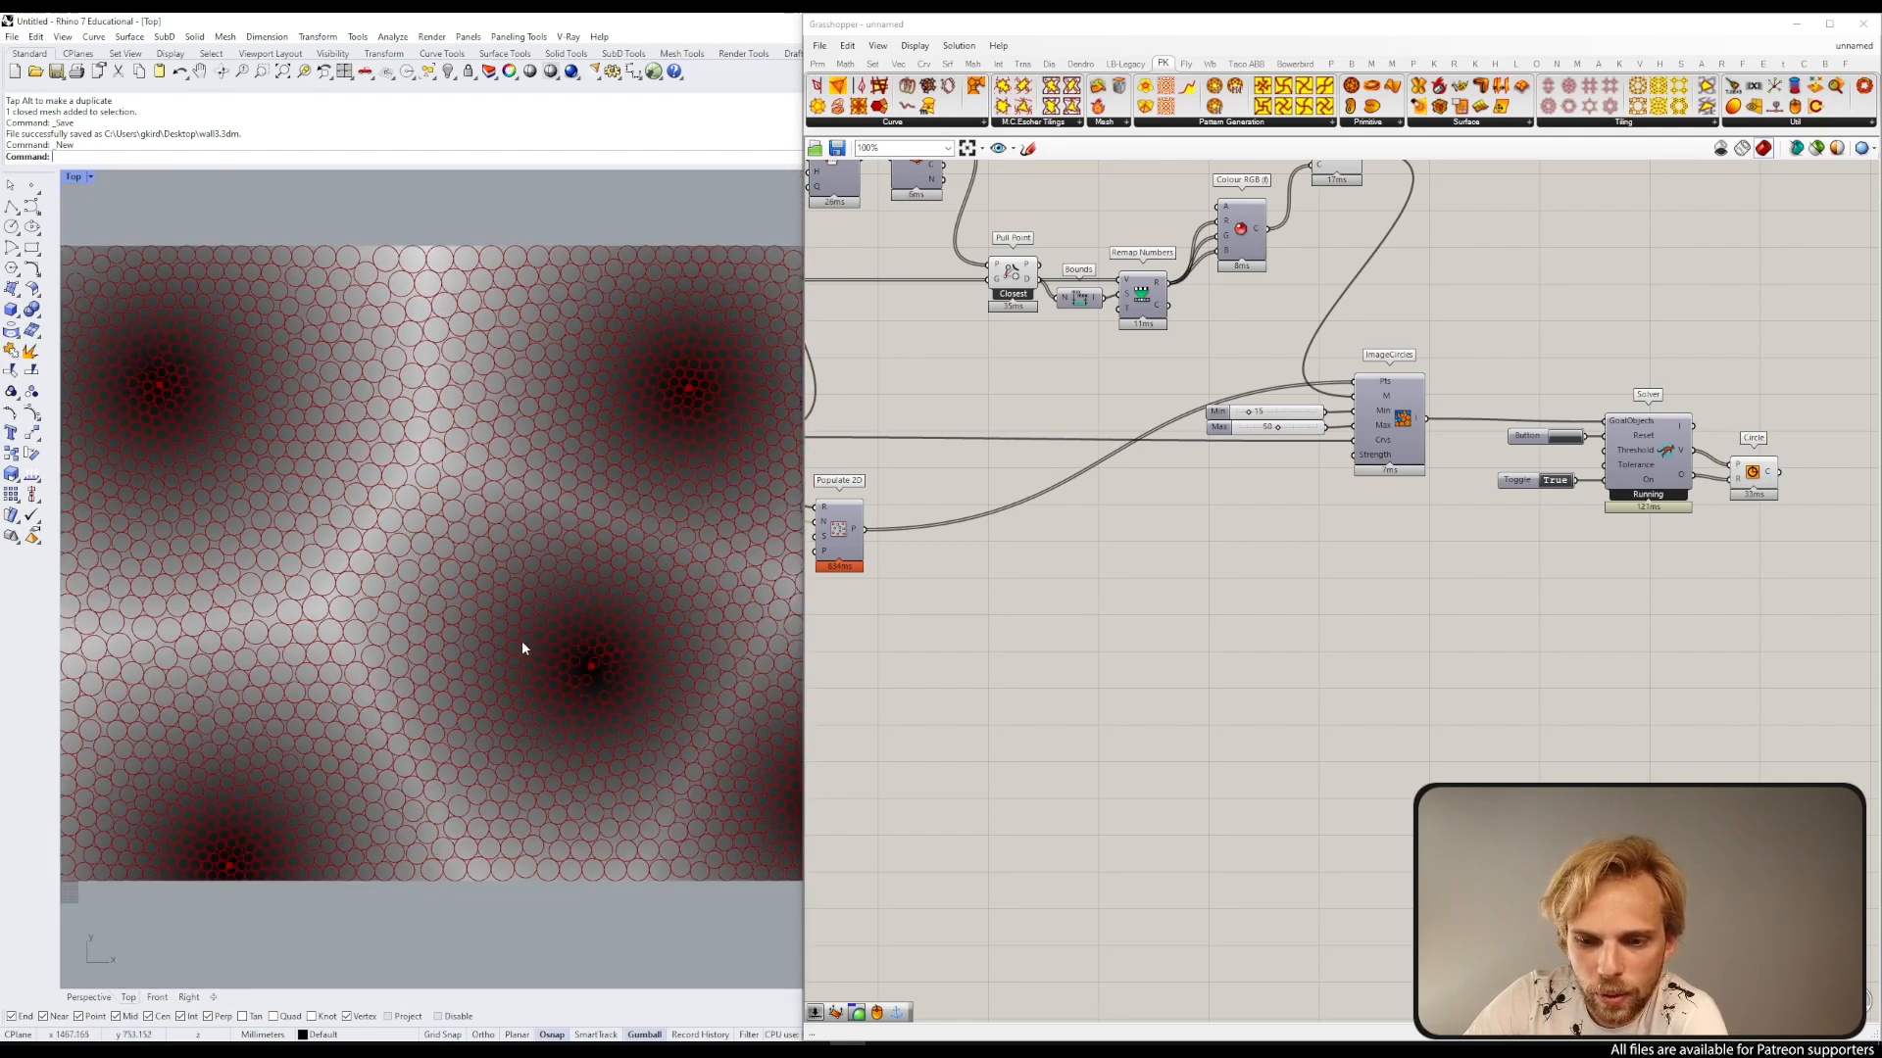
{"action": "right_click_drag", "start_coordinate": [521, 639], "coordinate": [430, 527]}
{"action": "scroll", "coordinate": [497, 562], "scroll_direction": "up", "scroll_amount": 5}
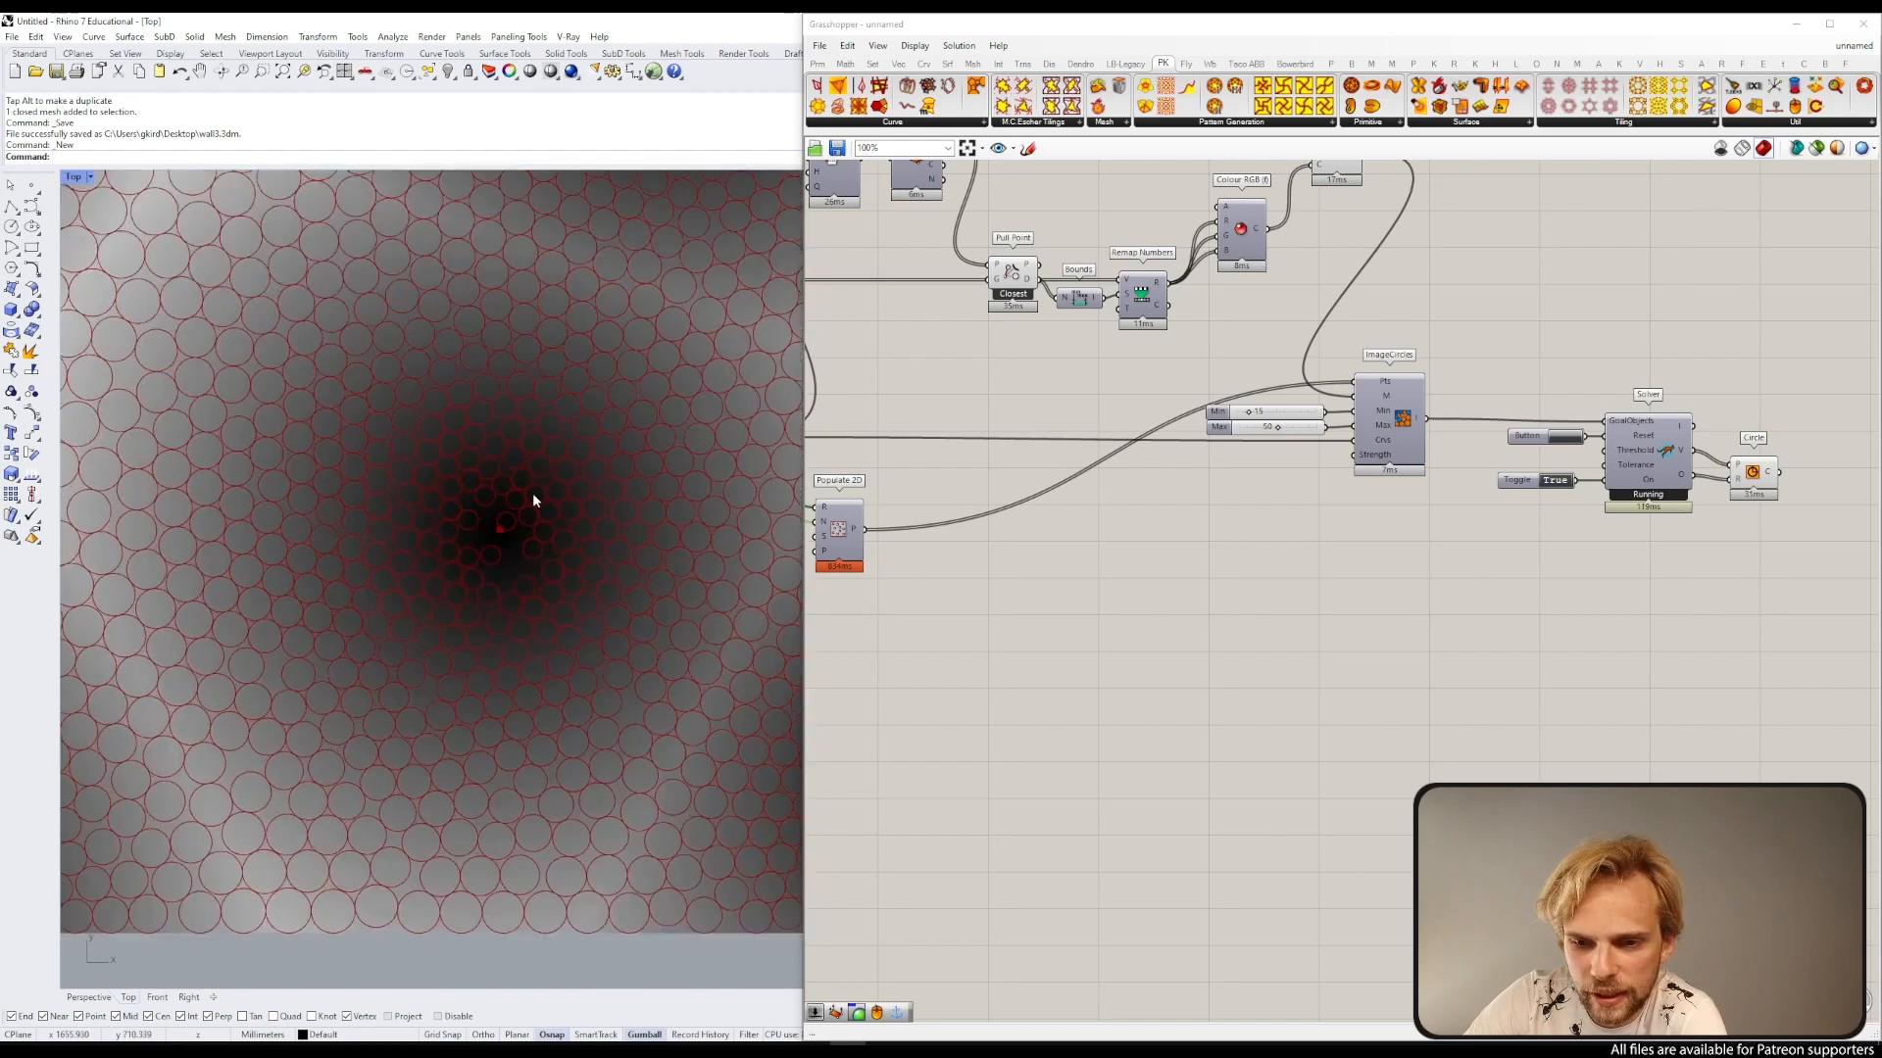
{"action": "right_click_drag", "start_coordinate": [956, 427], "coordinate": [1196, 489]}
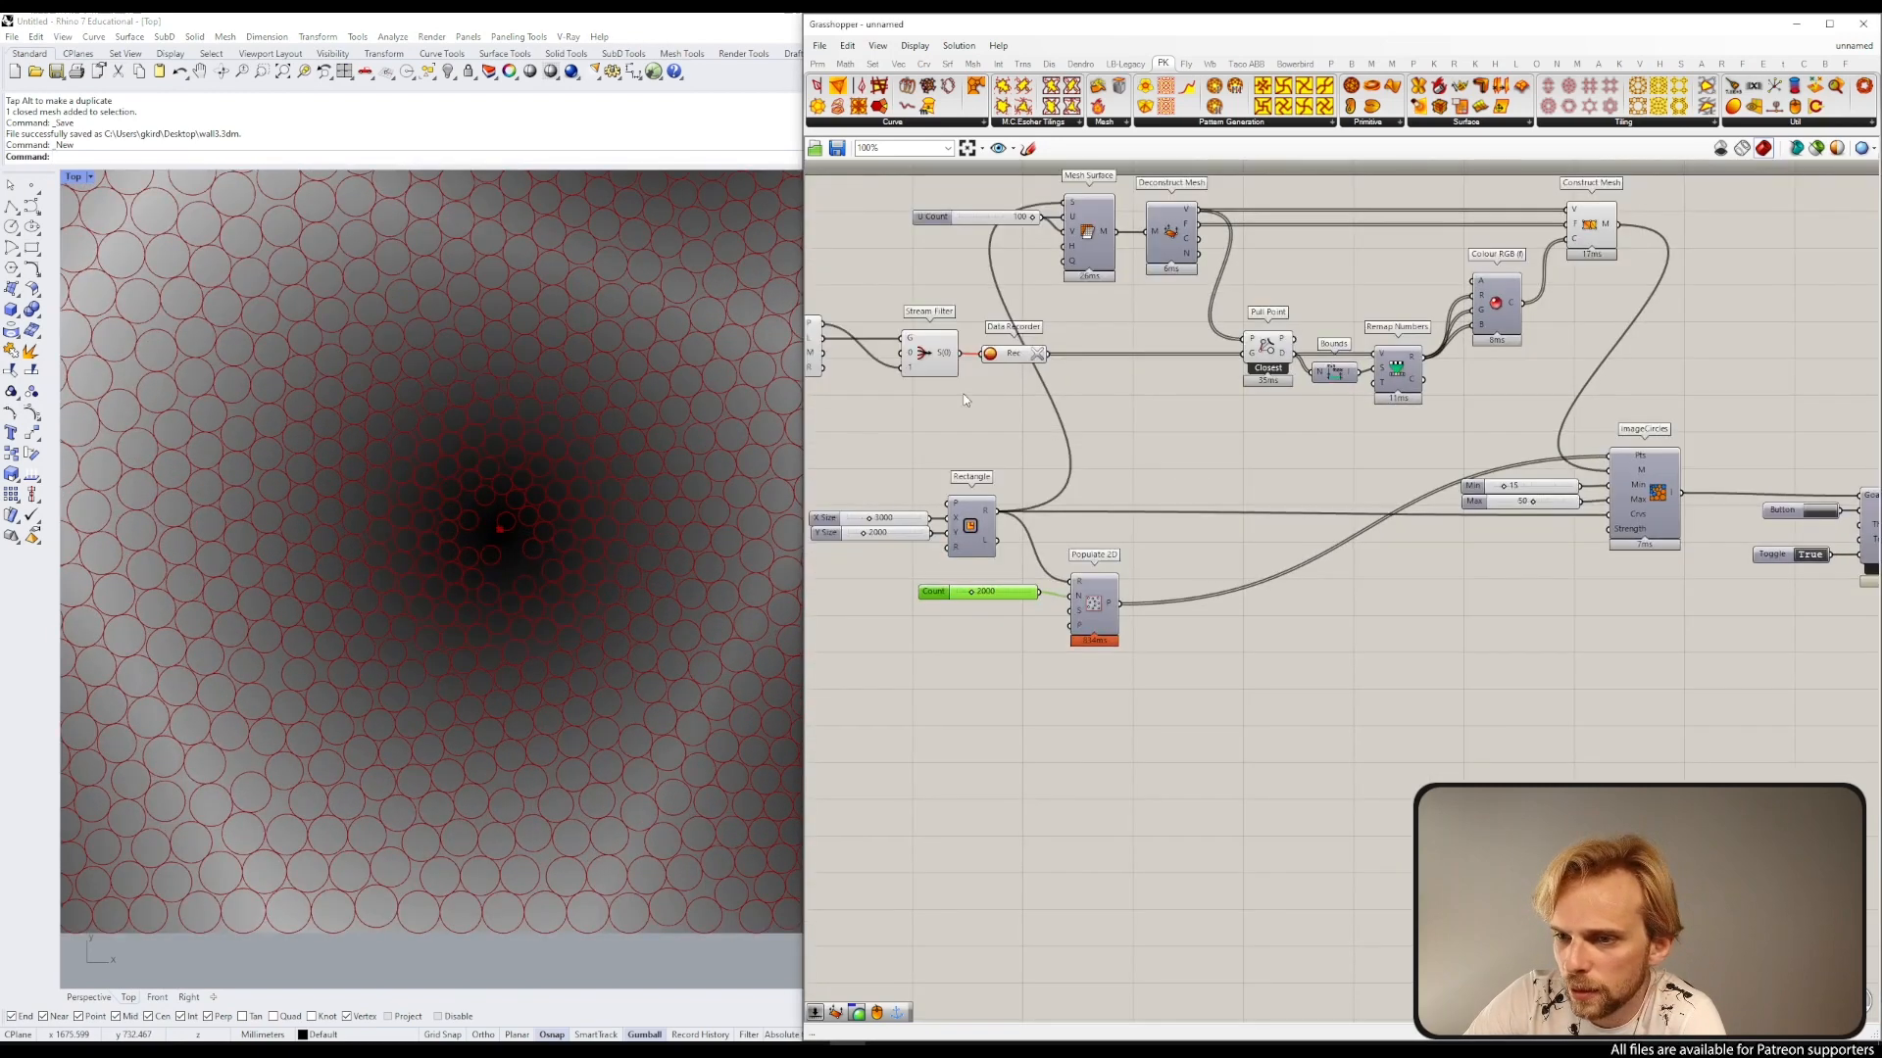
Step: Set the ImageCircles Min slider to 16
{"action": "scroll", "coordinate": [1504, 487], "scroll_direction": "up", "scroll_amount": 5}
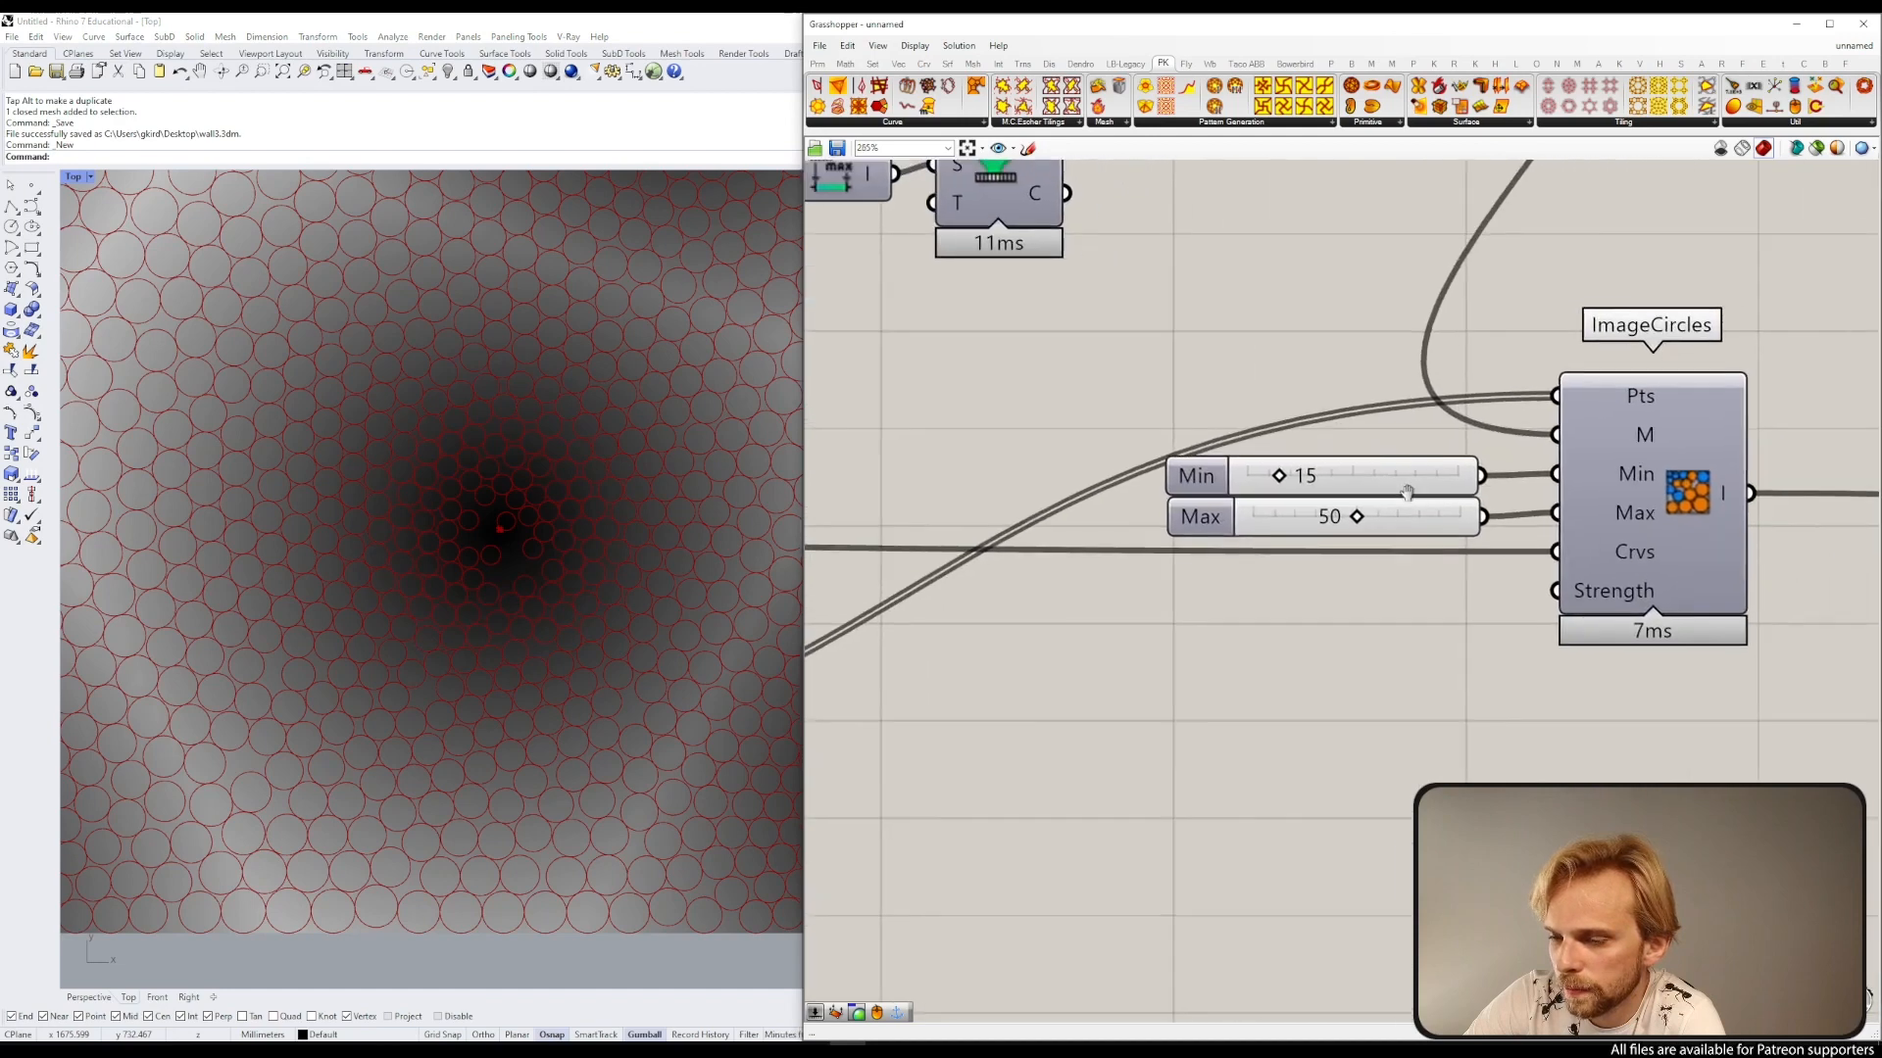
{"action": "double_click", "coordinate": [1323, 478]}
{"action": "type", "text": "16"}
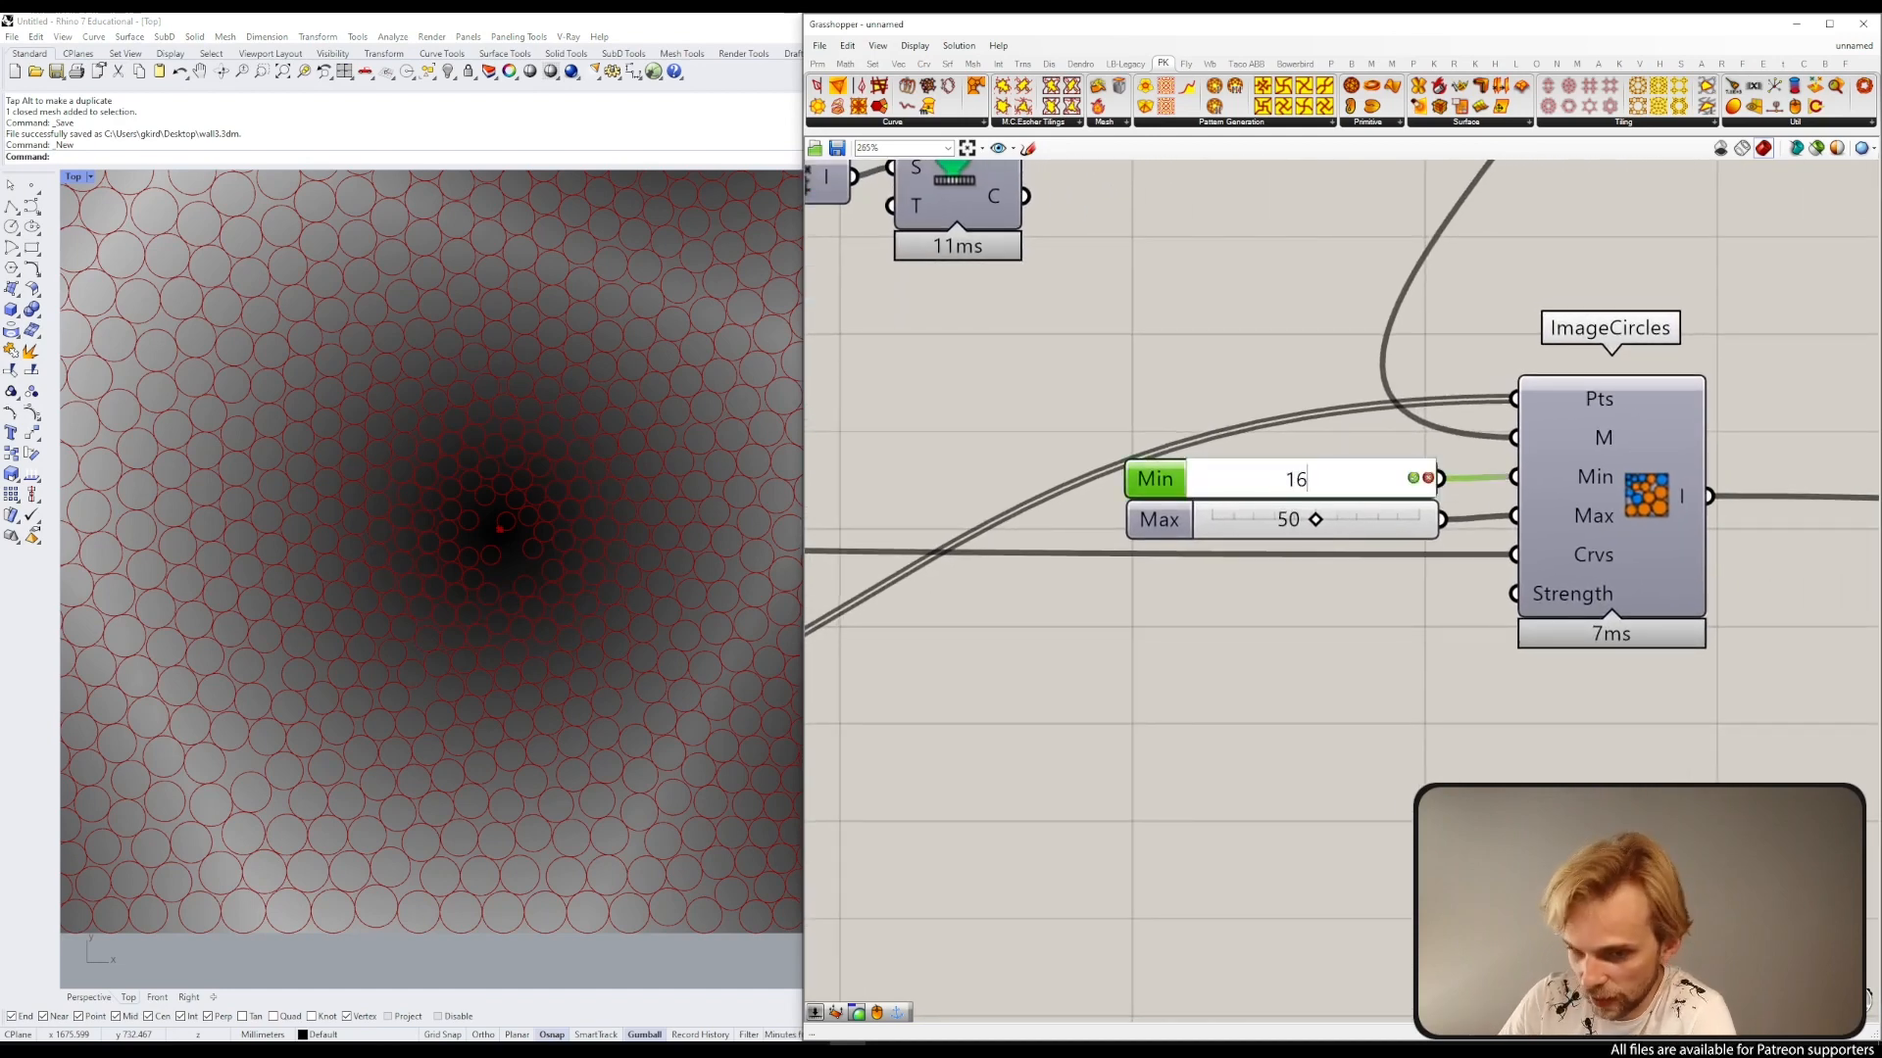
{"action": "key", "text": "Return"}
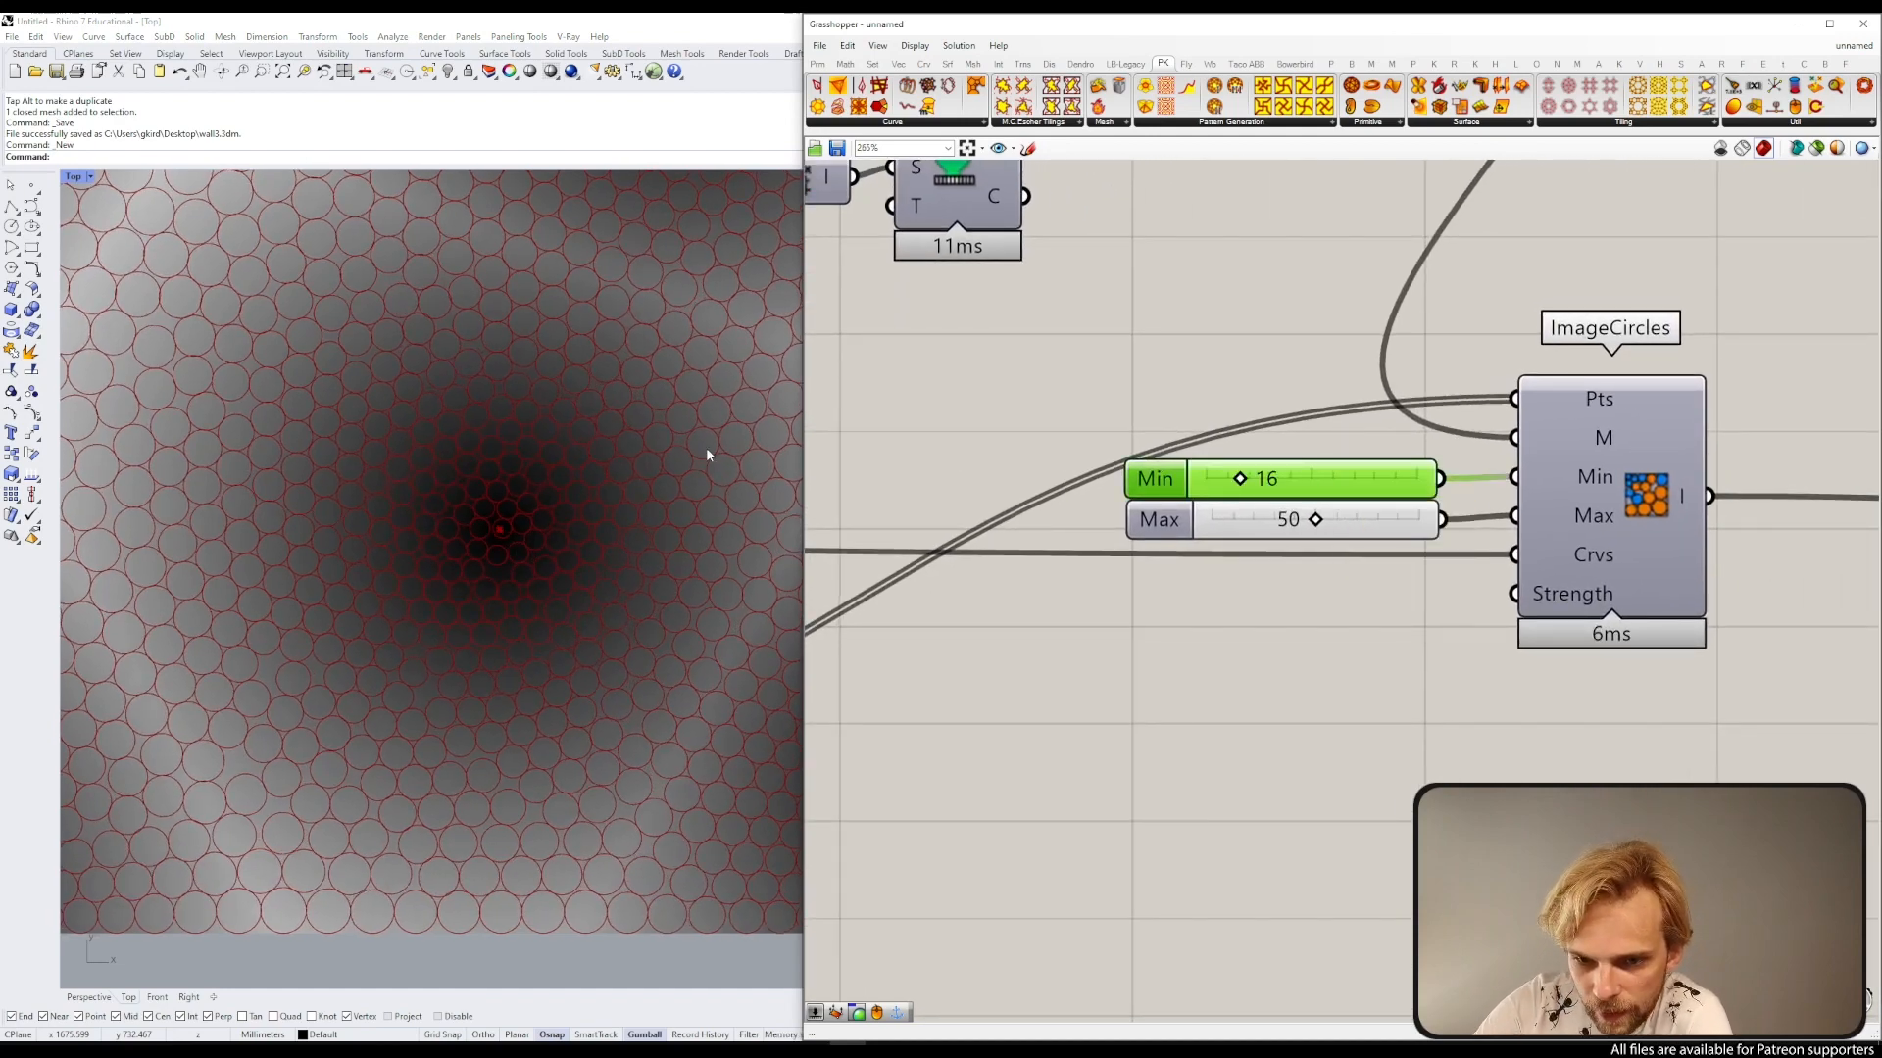
Step: Zoom and pan the Rhino viewport to inspect the circle sizes around the attractor points
{"action": "scroll", "coordinate": [472, 468], "scroll_direction": "down", "scroll_amount": 5}
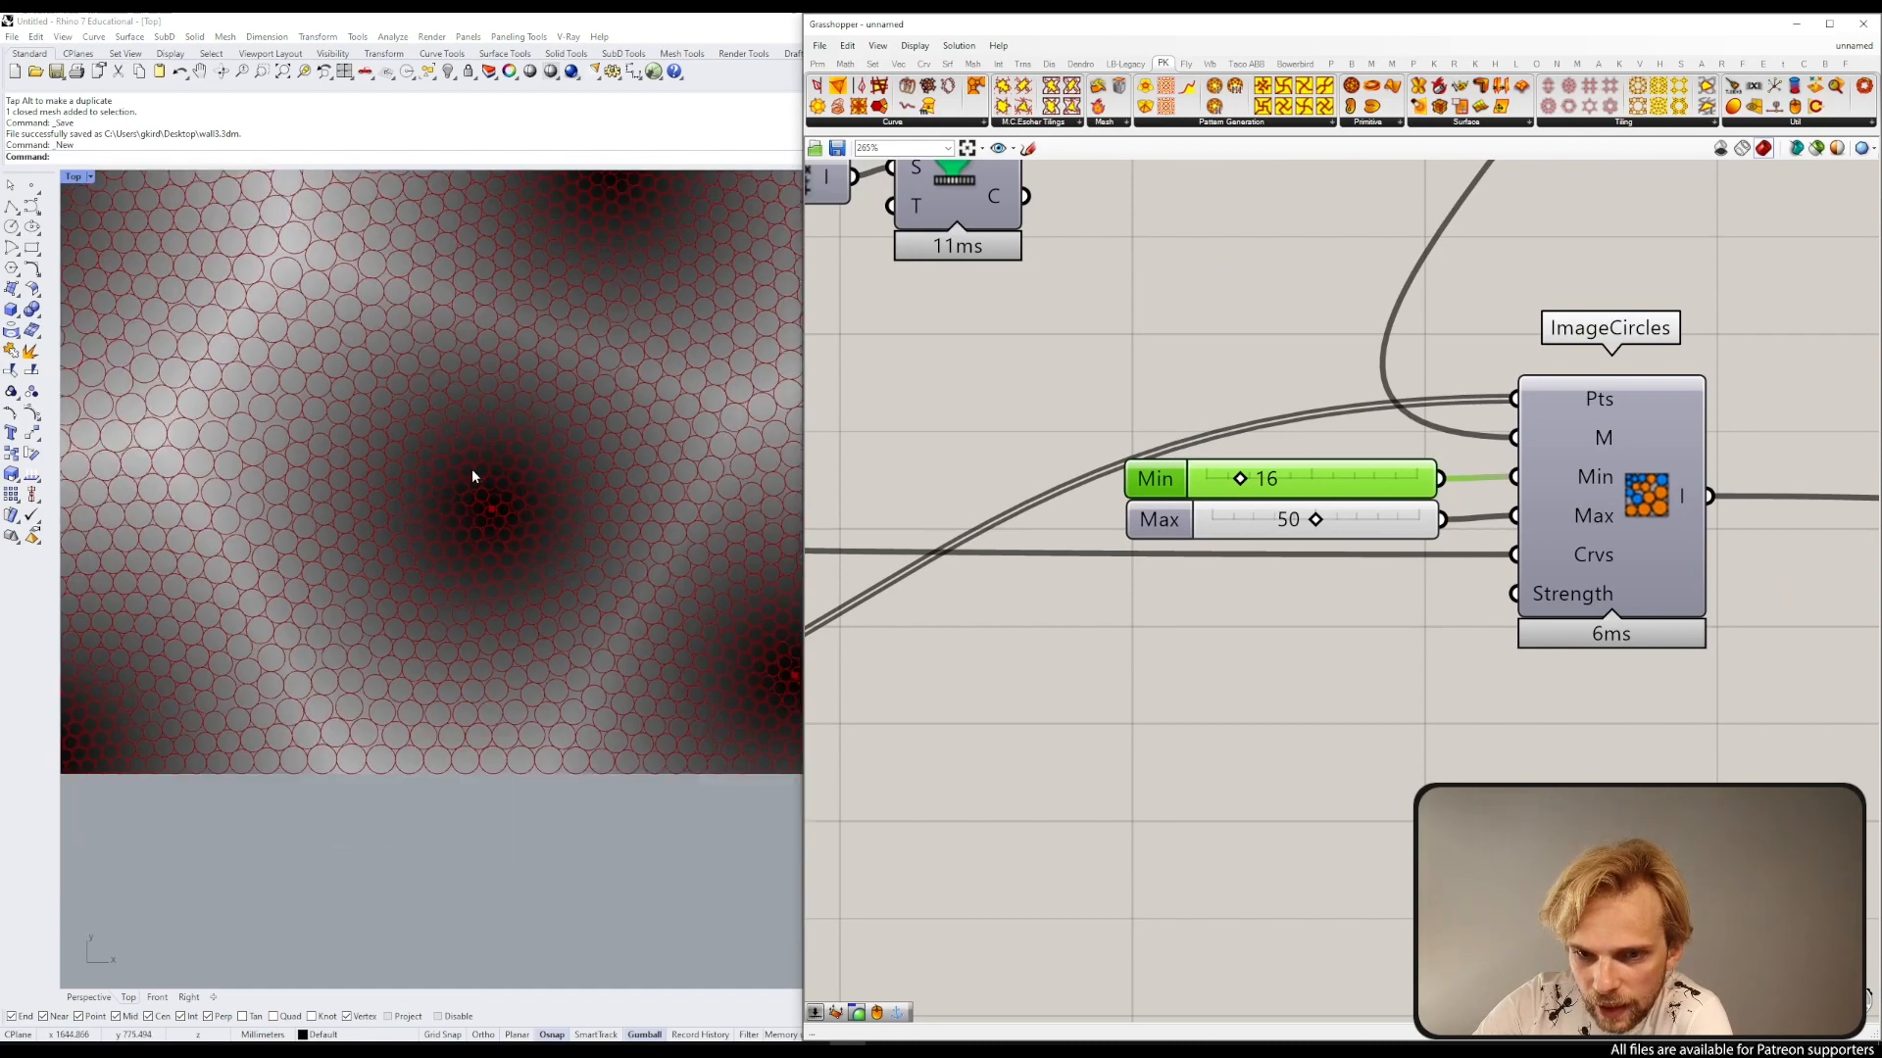
{"action": "right_click_drag", "start_coordinate": [568, 320], "coordinate": [534, 441]}
{"action": "scroll", "coordinate": [451, 438], "scroll_direction": "down", "scroll_amount": 2}
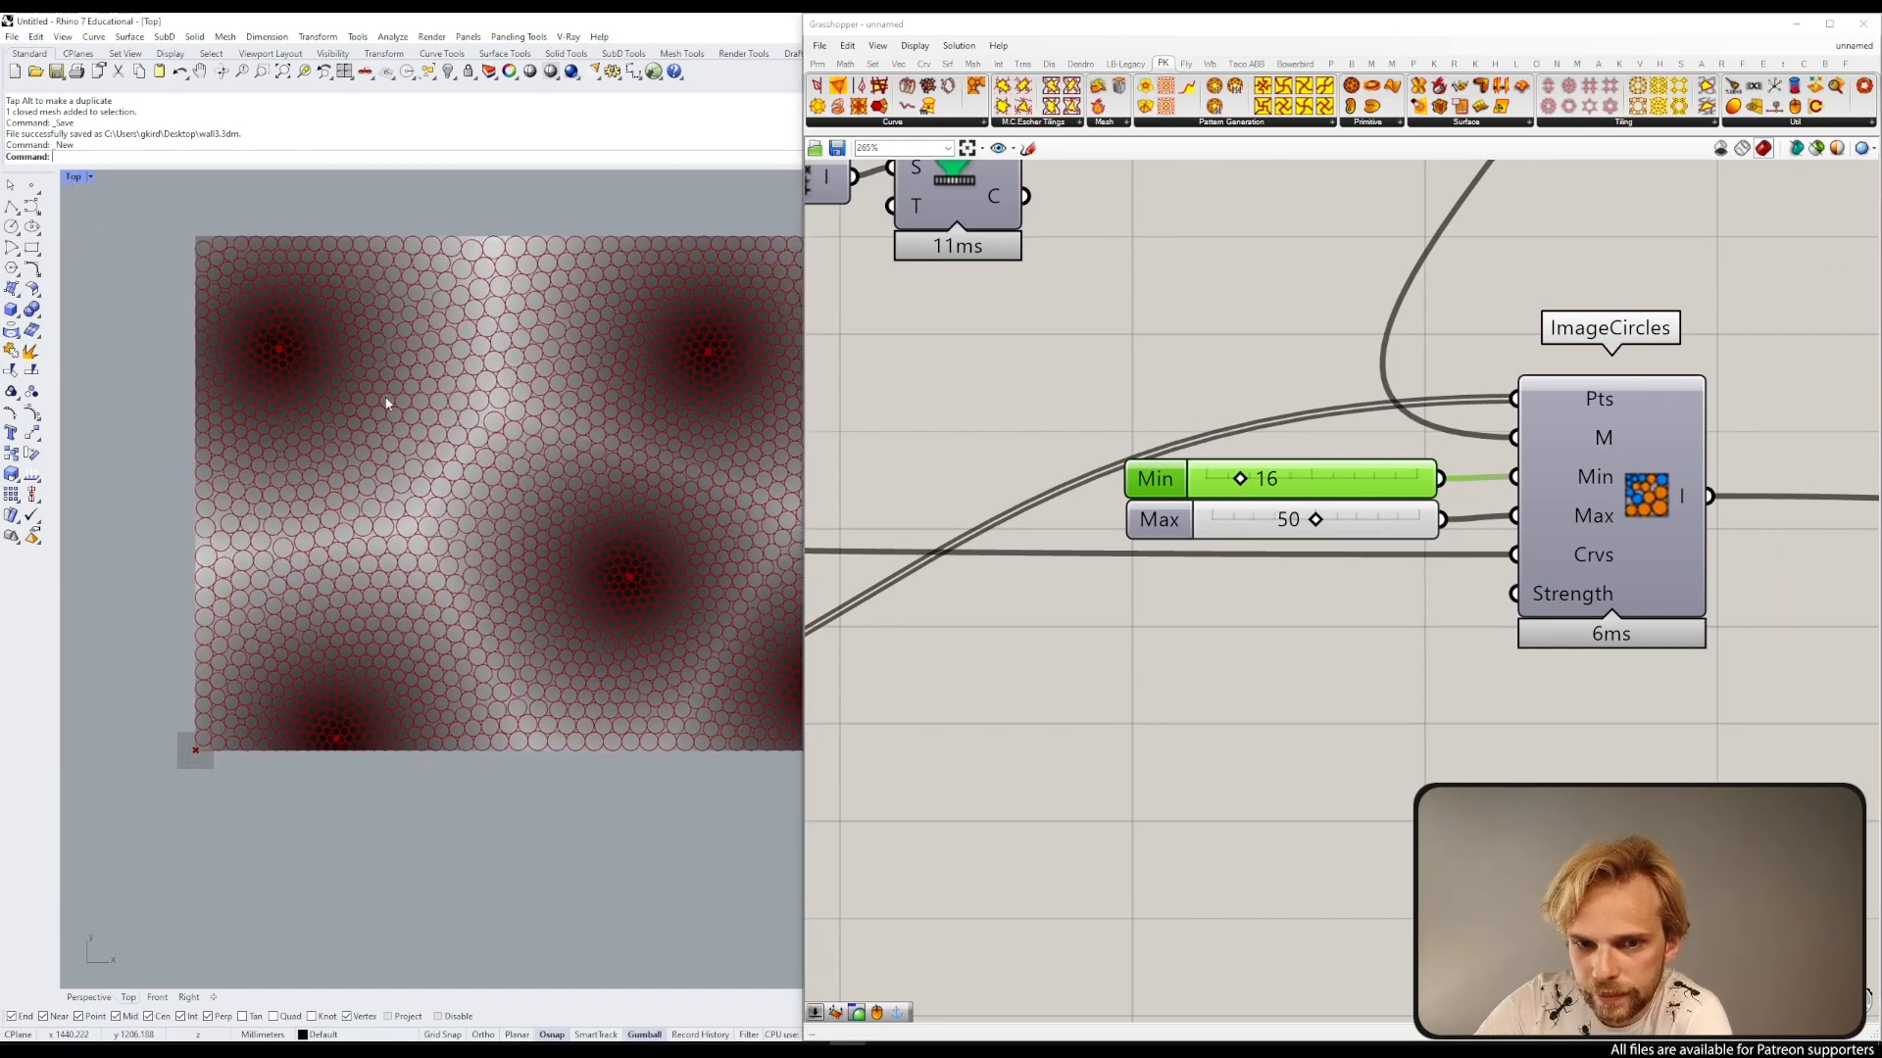
{"action": "scroll", "coordinate": [260, 310], "scroll_direction": "up", "scroll_amount": 3}
{"action": "scroll", "coordinate": [300, 325], "scroll_direction": "down", "scroll_amount": 2}
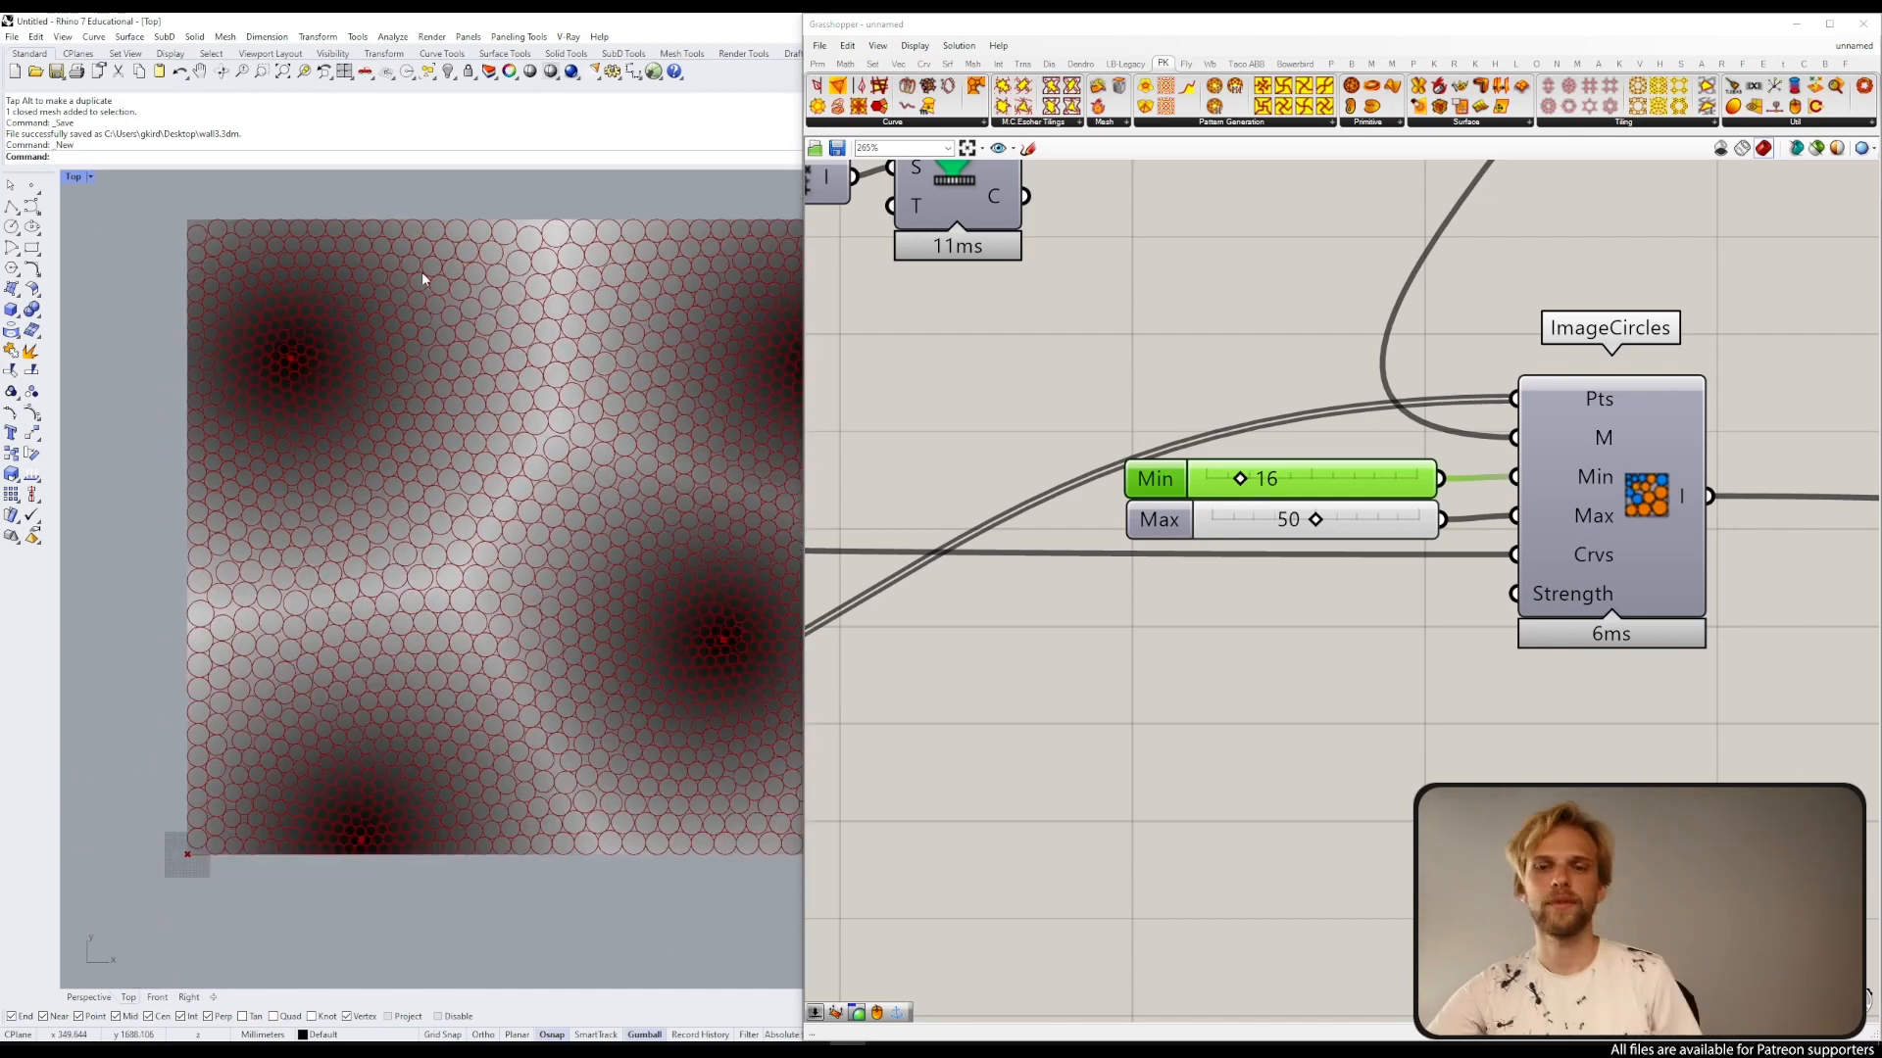
{"action": "scroll", "coordinate": [437, 451], "scroll_direction": "down", "scroll_amount": 3}
{"action": "scroll", "coordinate": [494, 412], "scroll_direction": "down", "scroll_amount": 1}
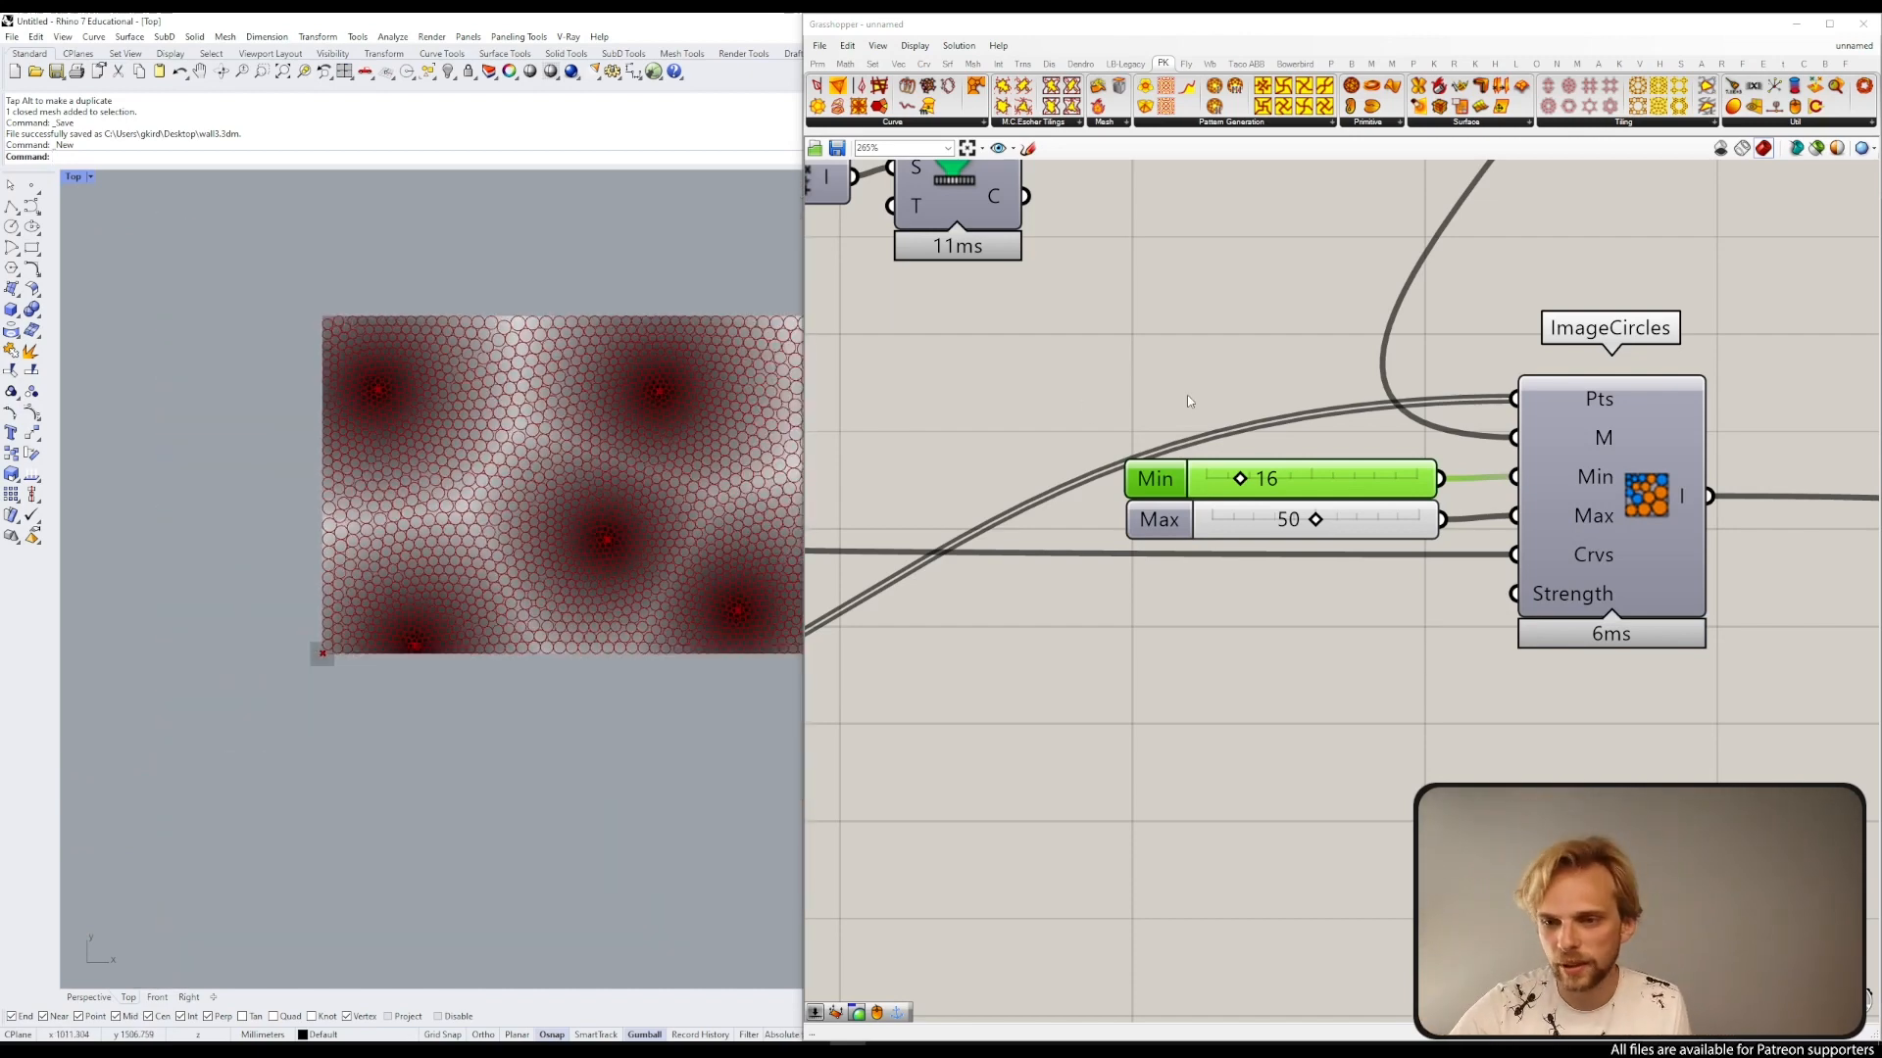
{"action": "scroll", "coordinate": [1217, 299], "scroll_direction": "down", "scroll_amount": 3}
Step: Turn off the preview of the Construct Mesh component so only the circles show
{"action": "right_click_drag", "start_coordinate": [1217, 294], "coordinate": [1195, 568]}
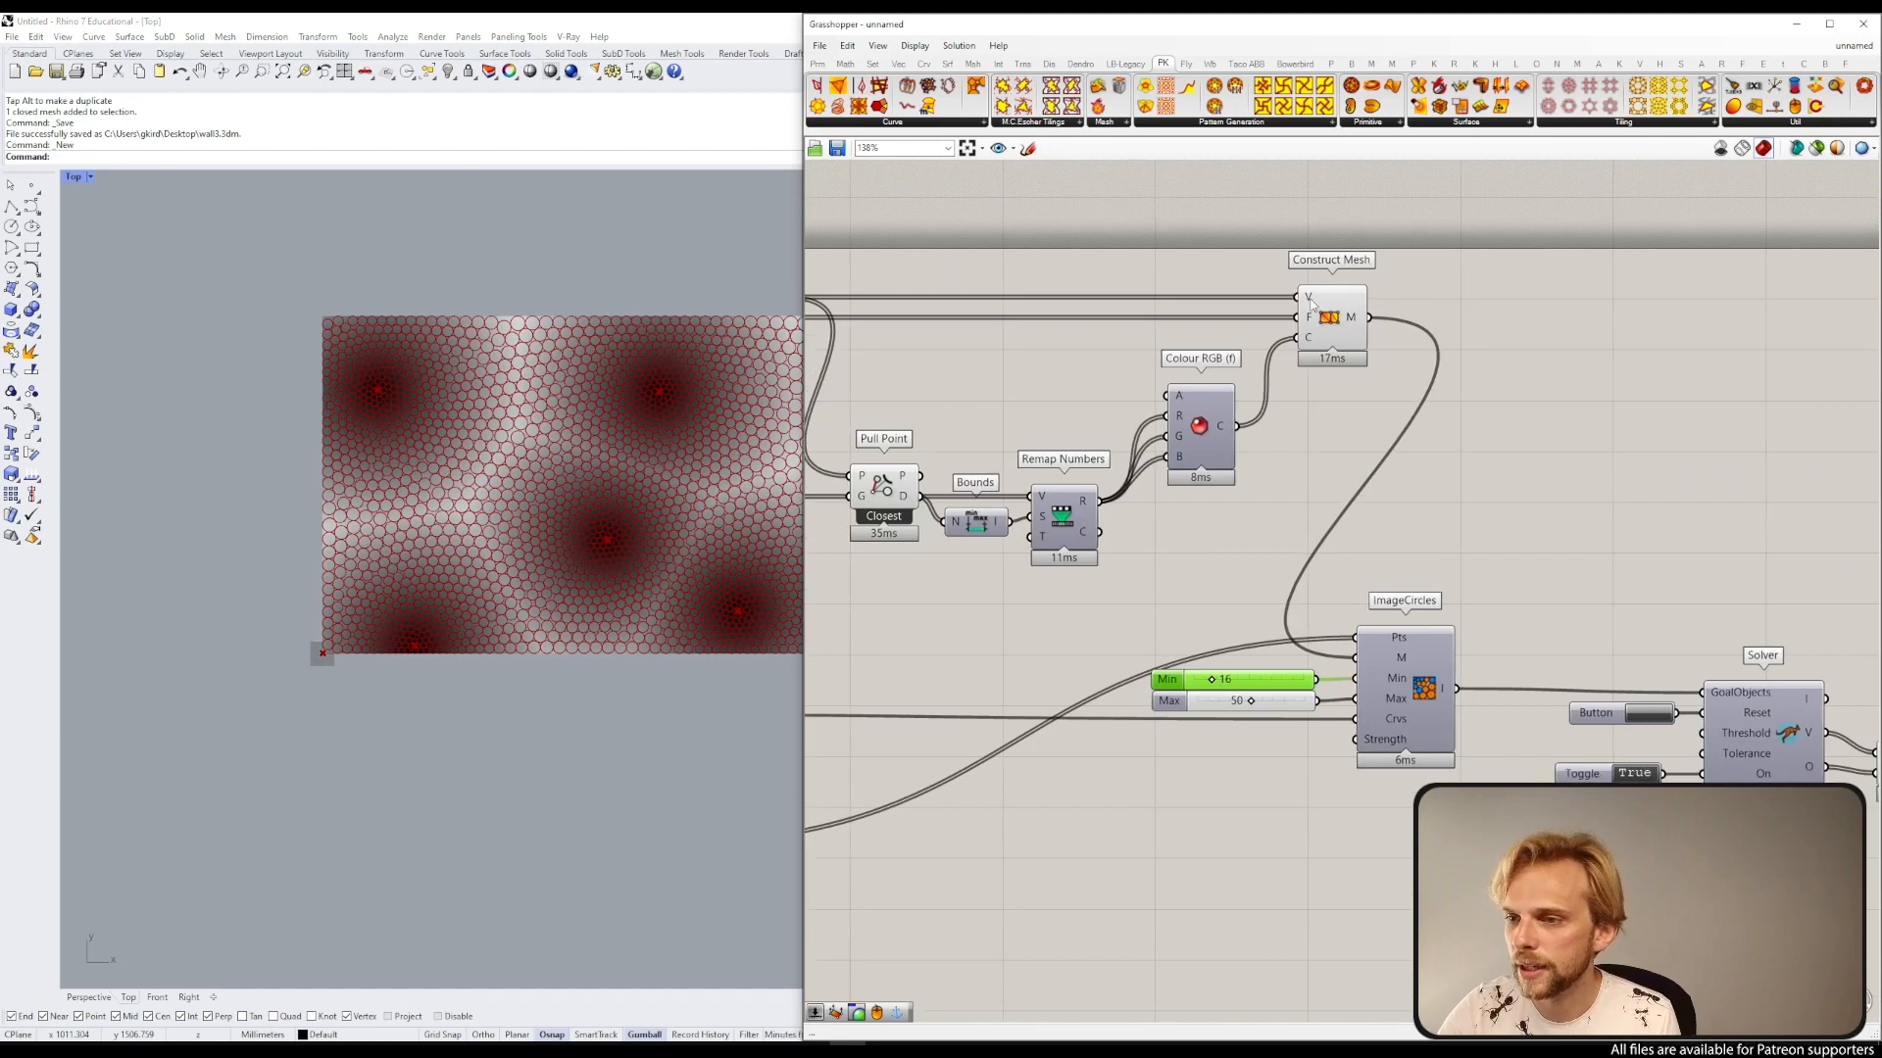
{"action": "left_click", "coordinate": [1328, 314]}
{"action": "middle_click", "coordinate": [1331, 312]}
{"action": "left_click", "coordinate": [1382, 264]}
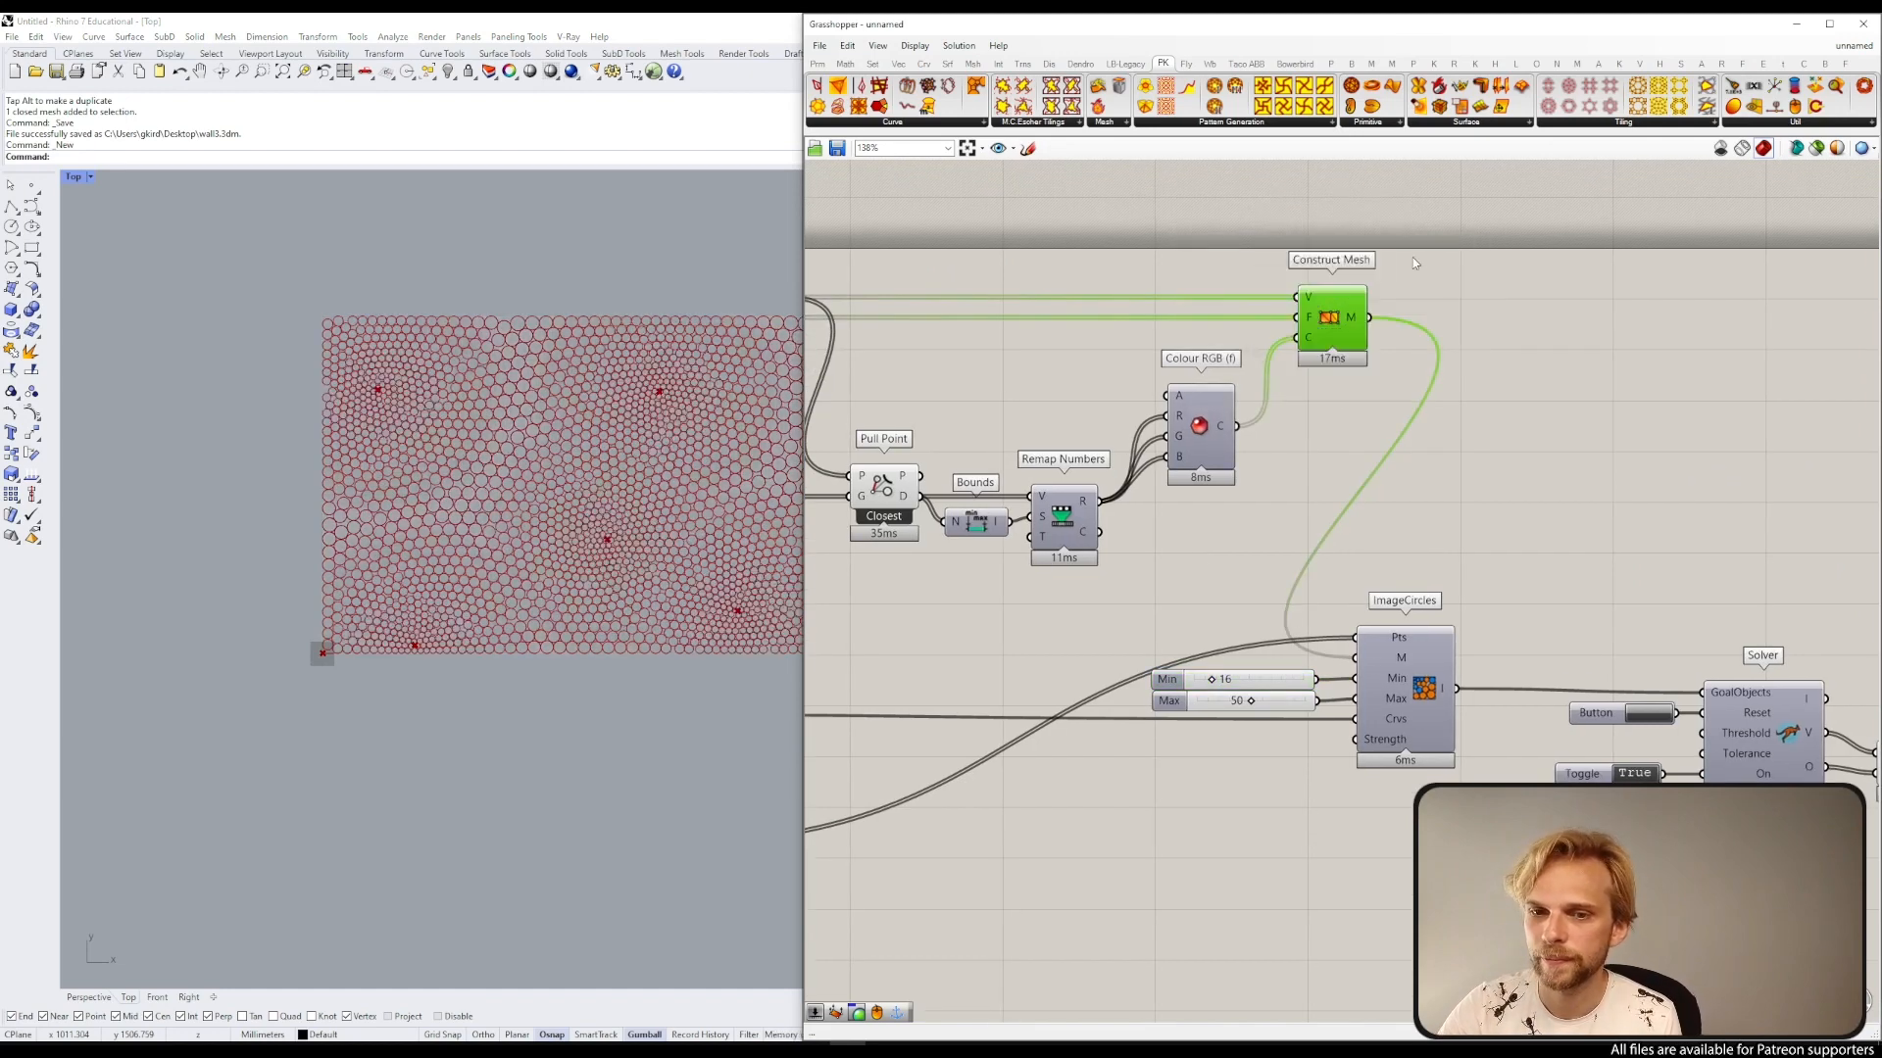
Step: Set the Solver toggle to False to pause the simulation
{"action": "right_click_drag", "start_coordinate": [577, 408], "coordinate": [464, 381]}
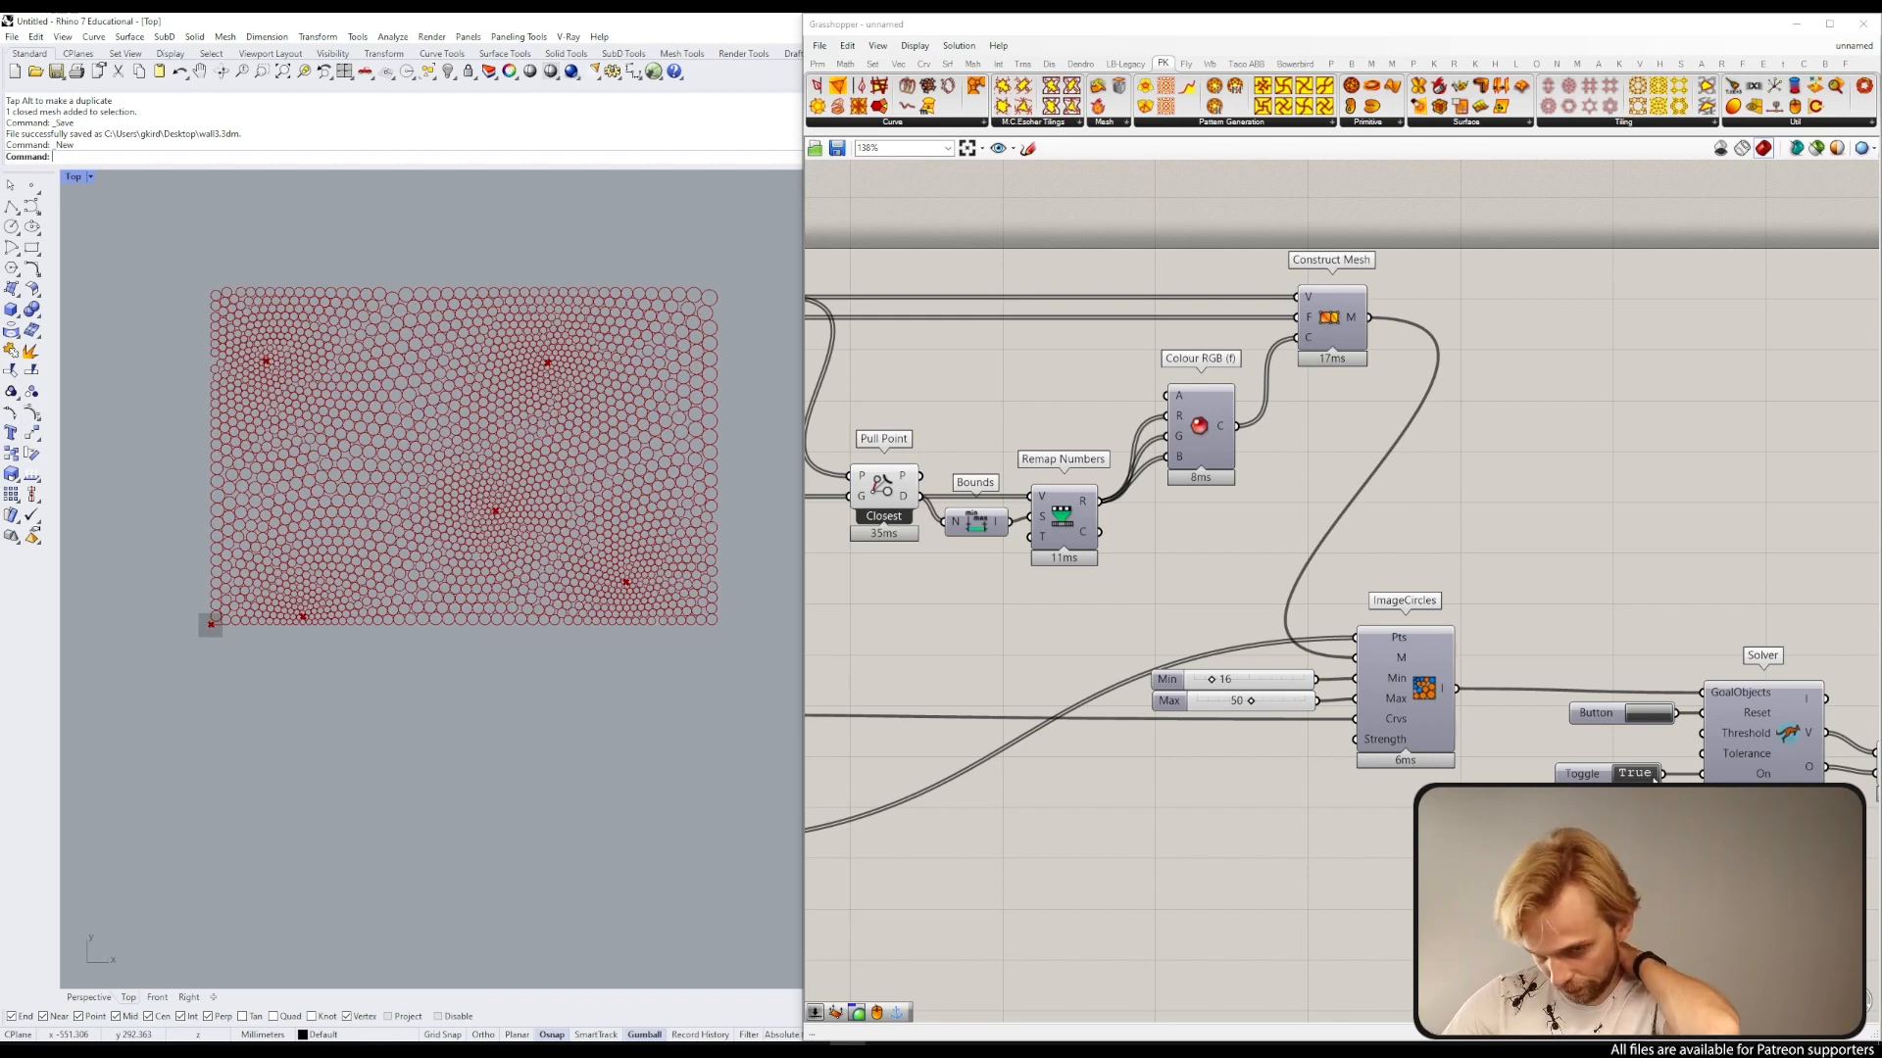
{"action": "left_click", "coordinate": [1655, 774]}
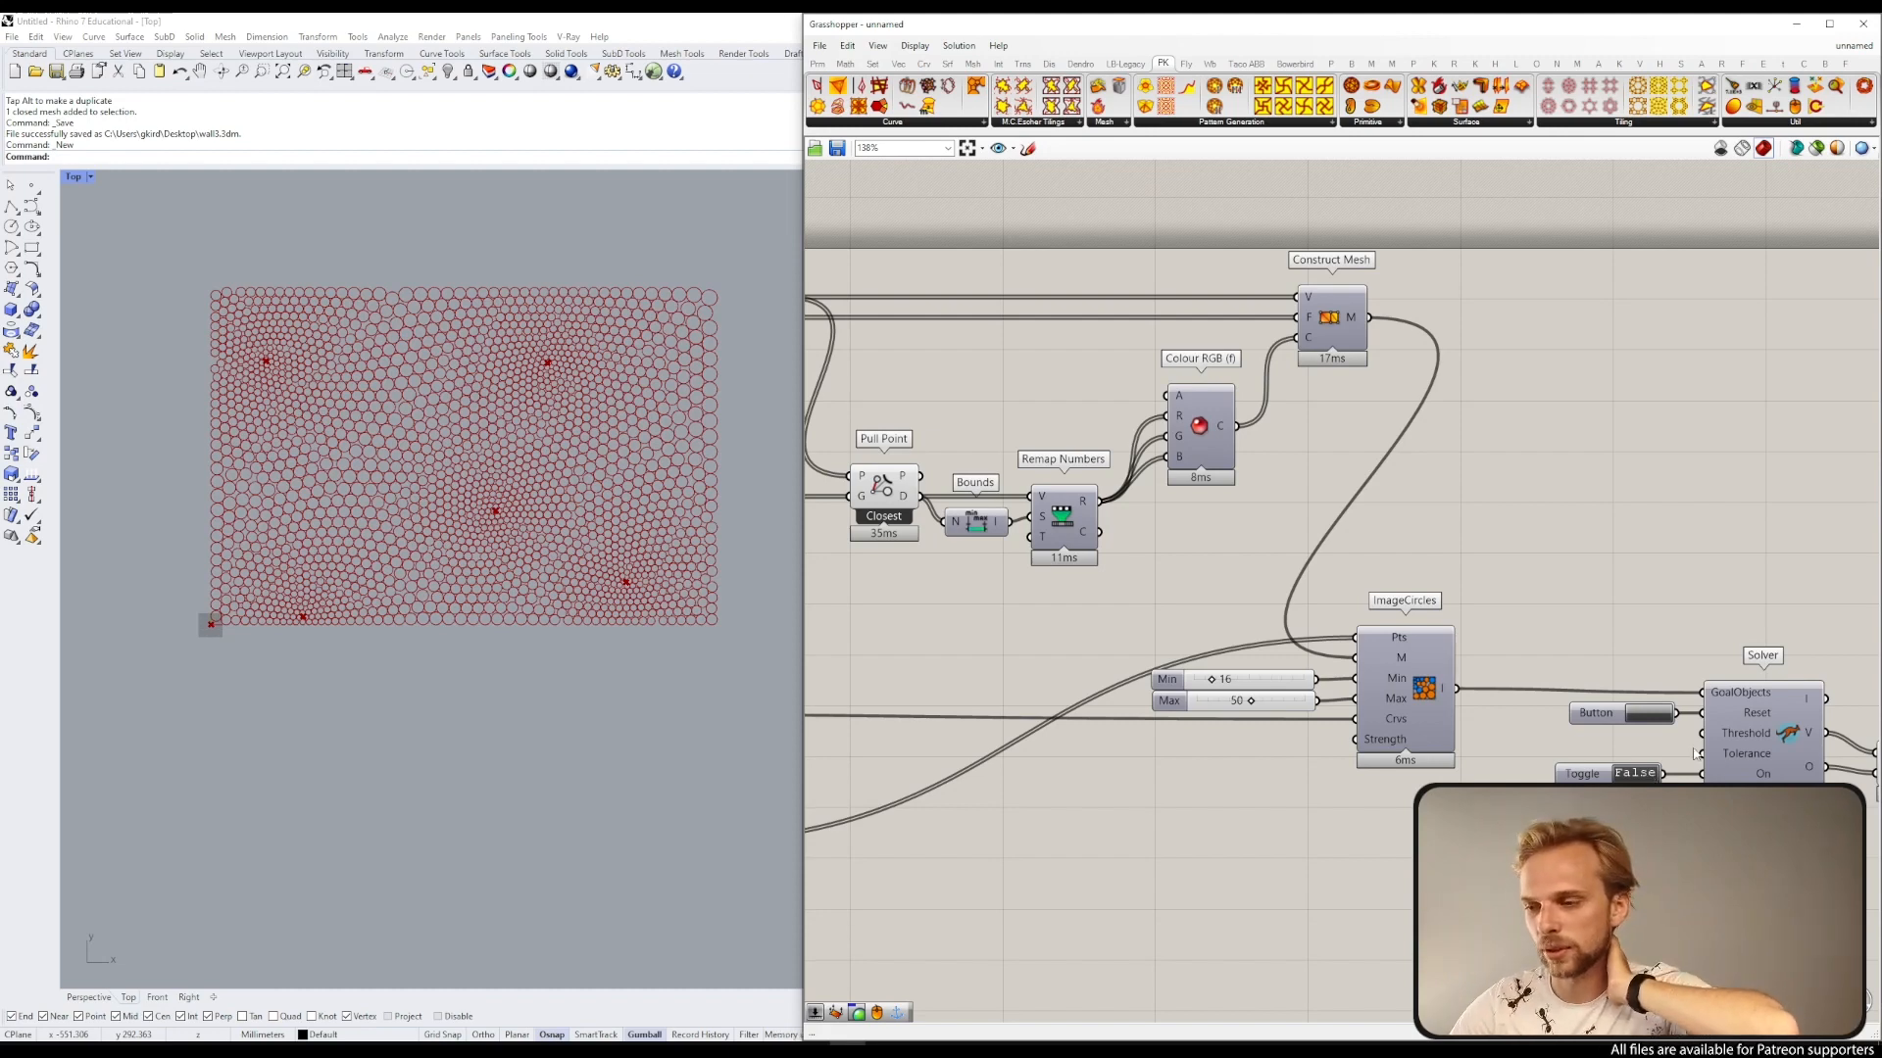
{"action": "right_click_drag", "start_coordinate": [1699, 750], "coordinate": [1116, 326]}
{"action": "right_click_drag", "start_coordinate": [1271, 300], "coordinate": [1306, 452]}
{"action": "left_click", "coordinate": [1356, 488]}
{"action": "left_click", "coordinate": [1484, 409]}
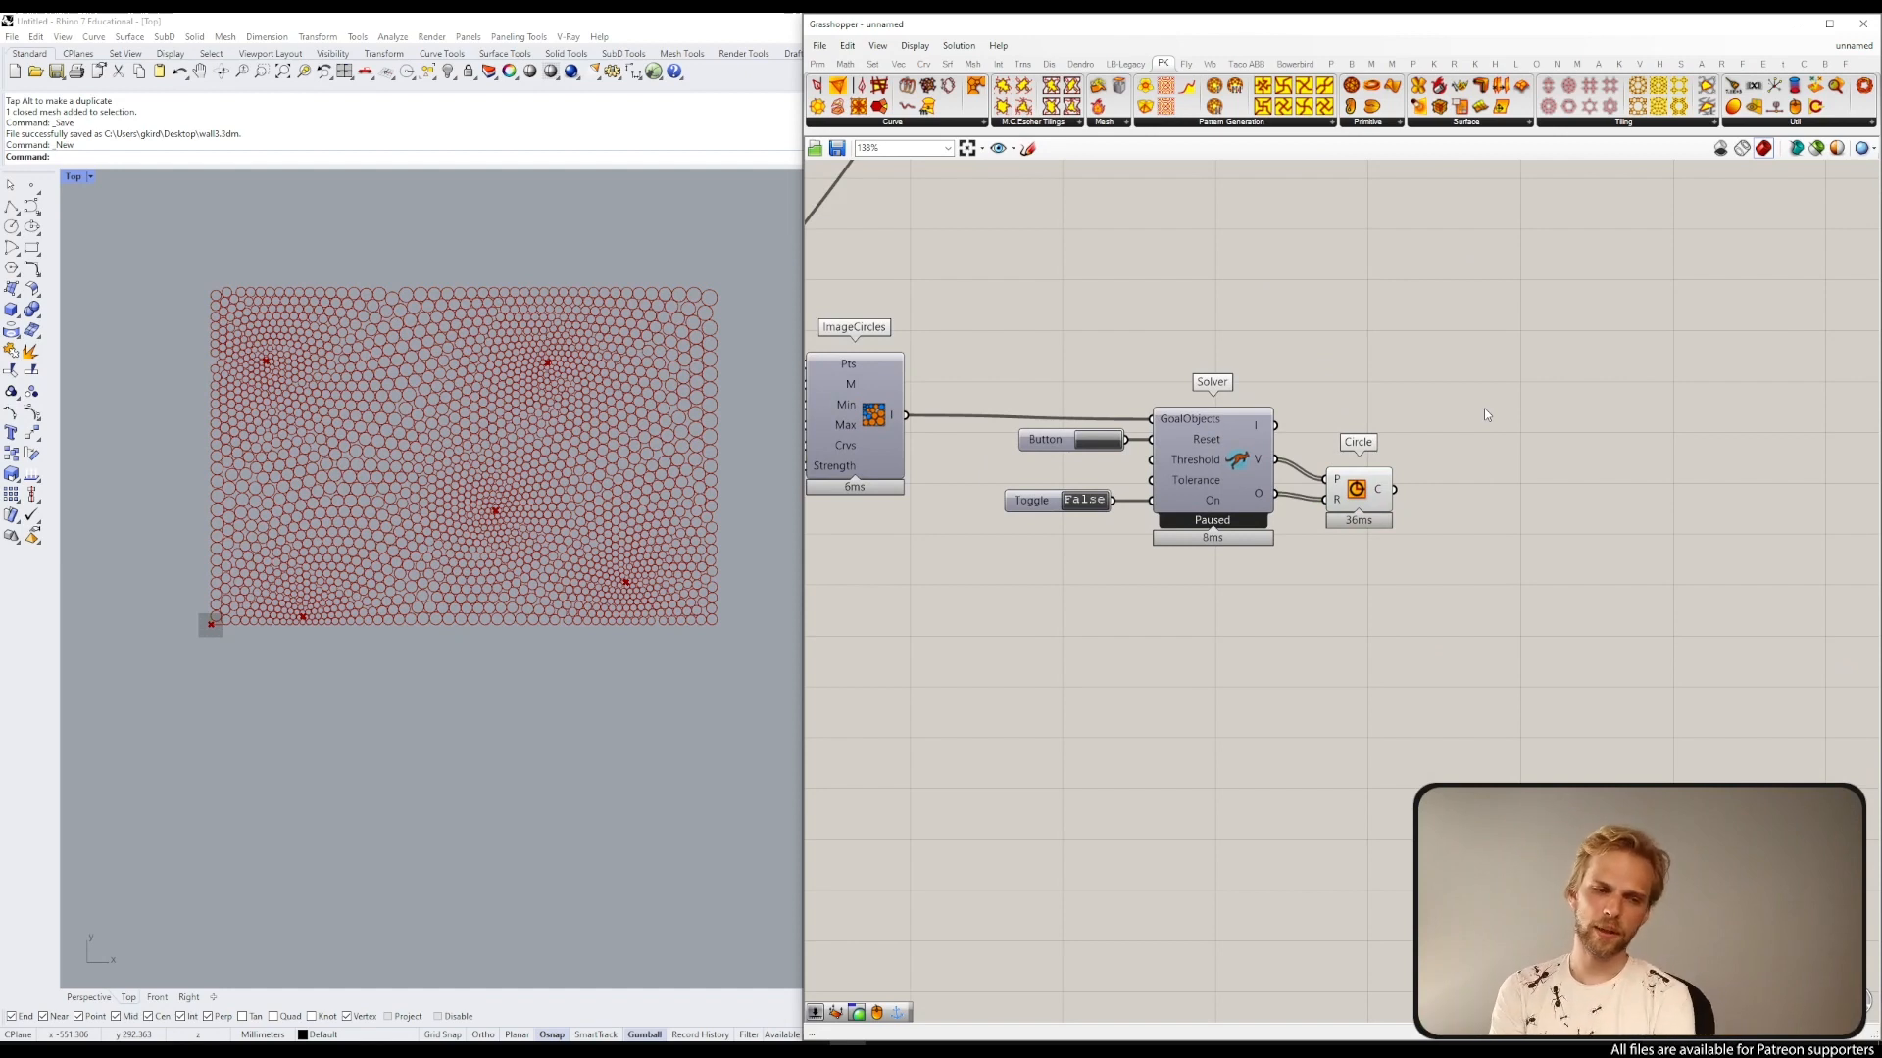
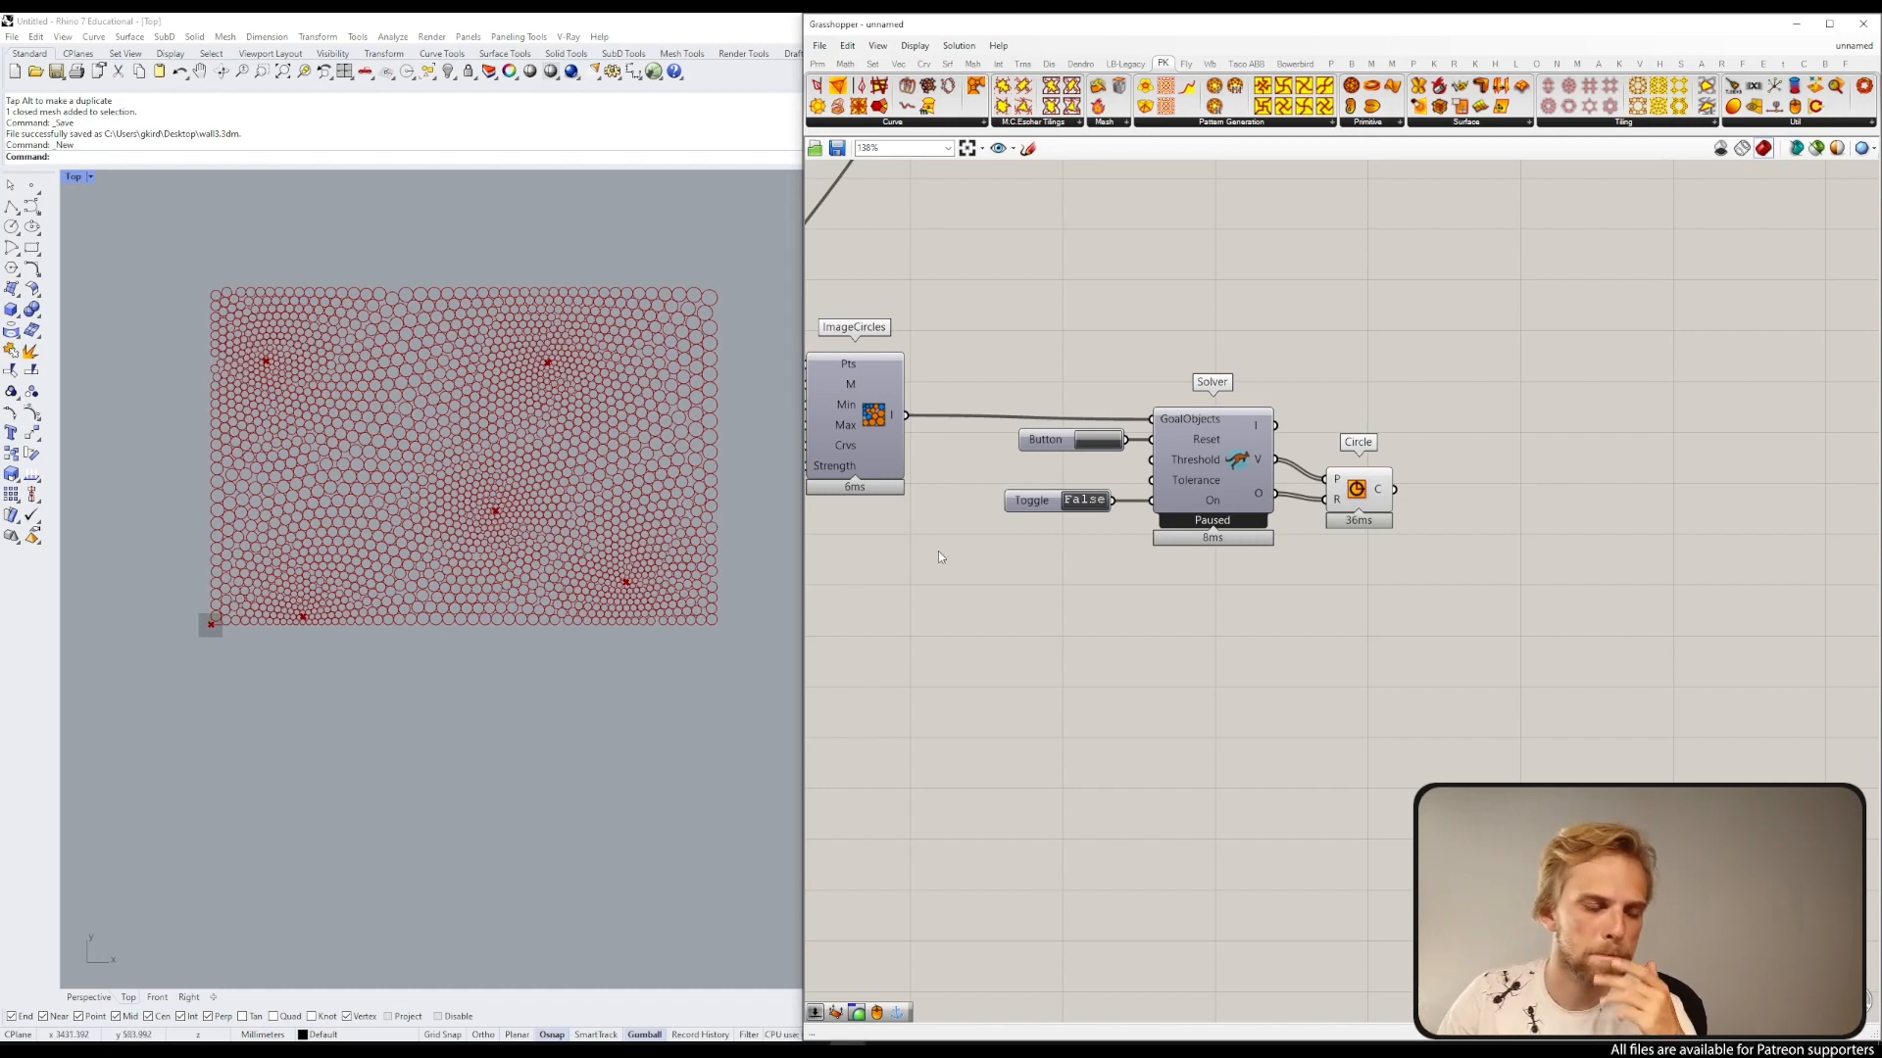
Step: Add a Data Dam component to the canvas above the Solver
{"action": "right_click_drag", "start_coordinate": [1574, 228], "coordinate": [1568, 316]}
{"action": "double_click", "coordinate": [1568, 316]}
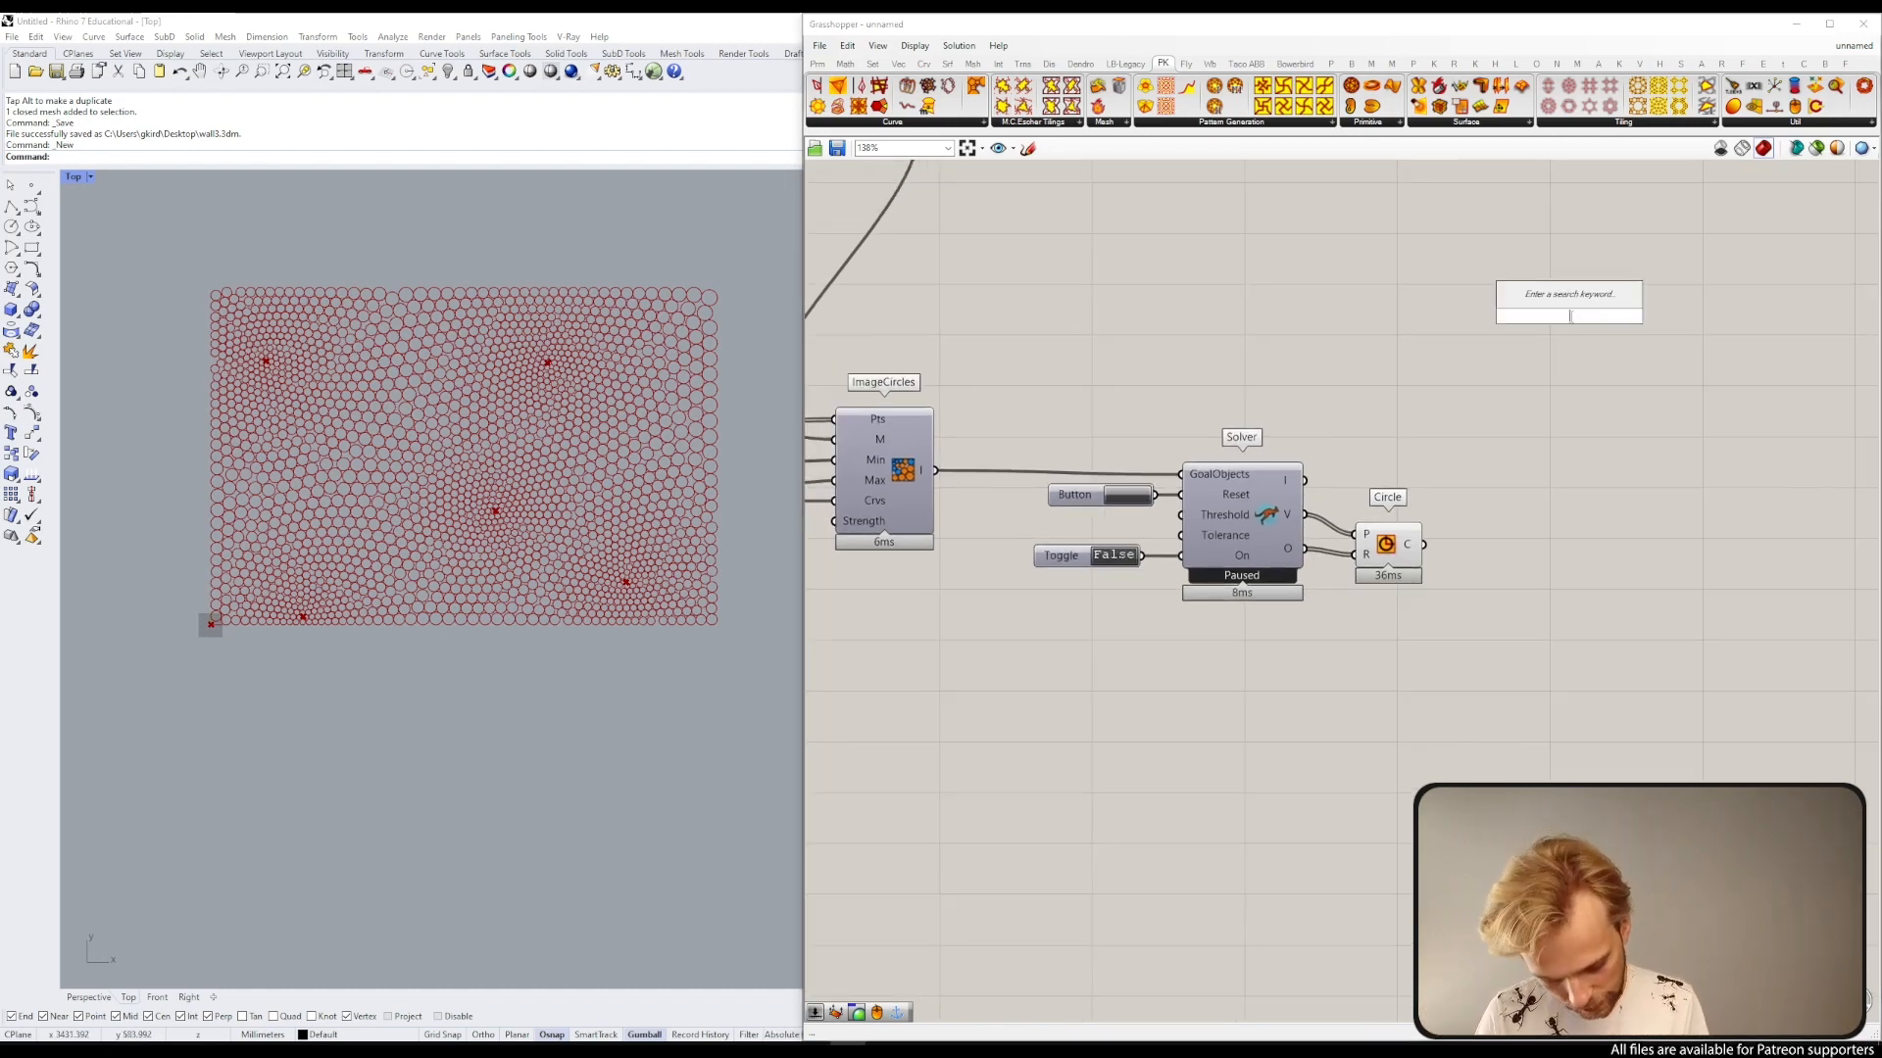
{"action": "type", "text": "data dam"}
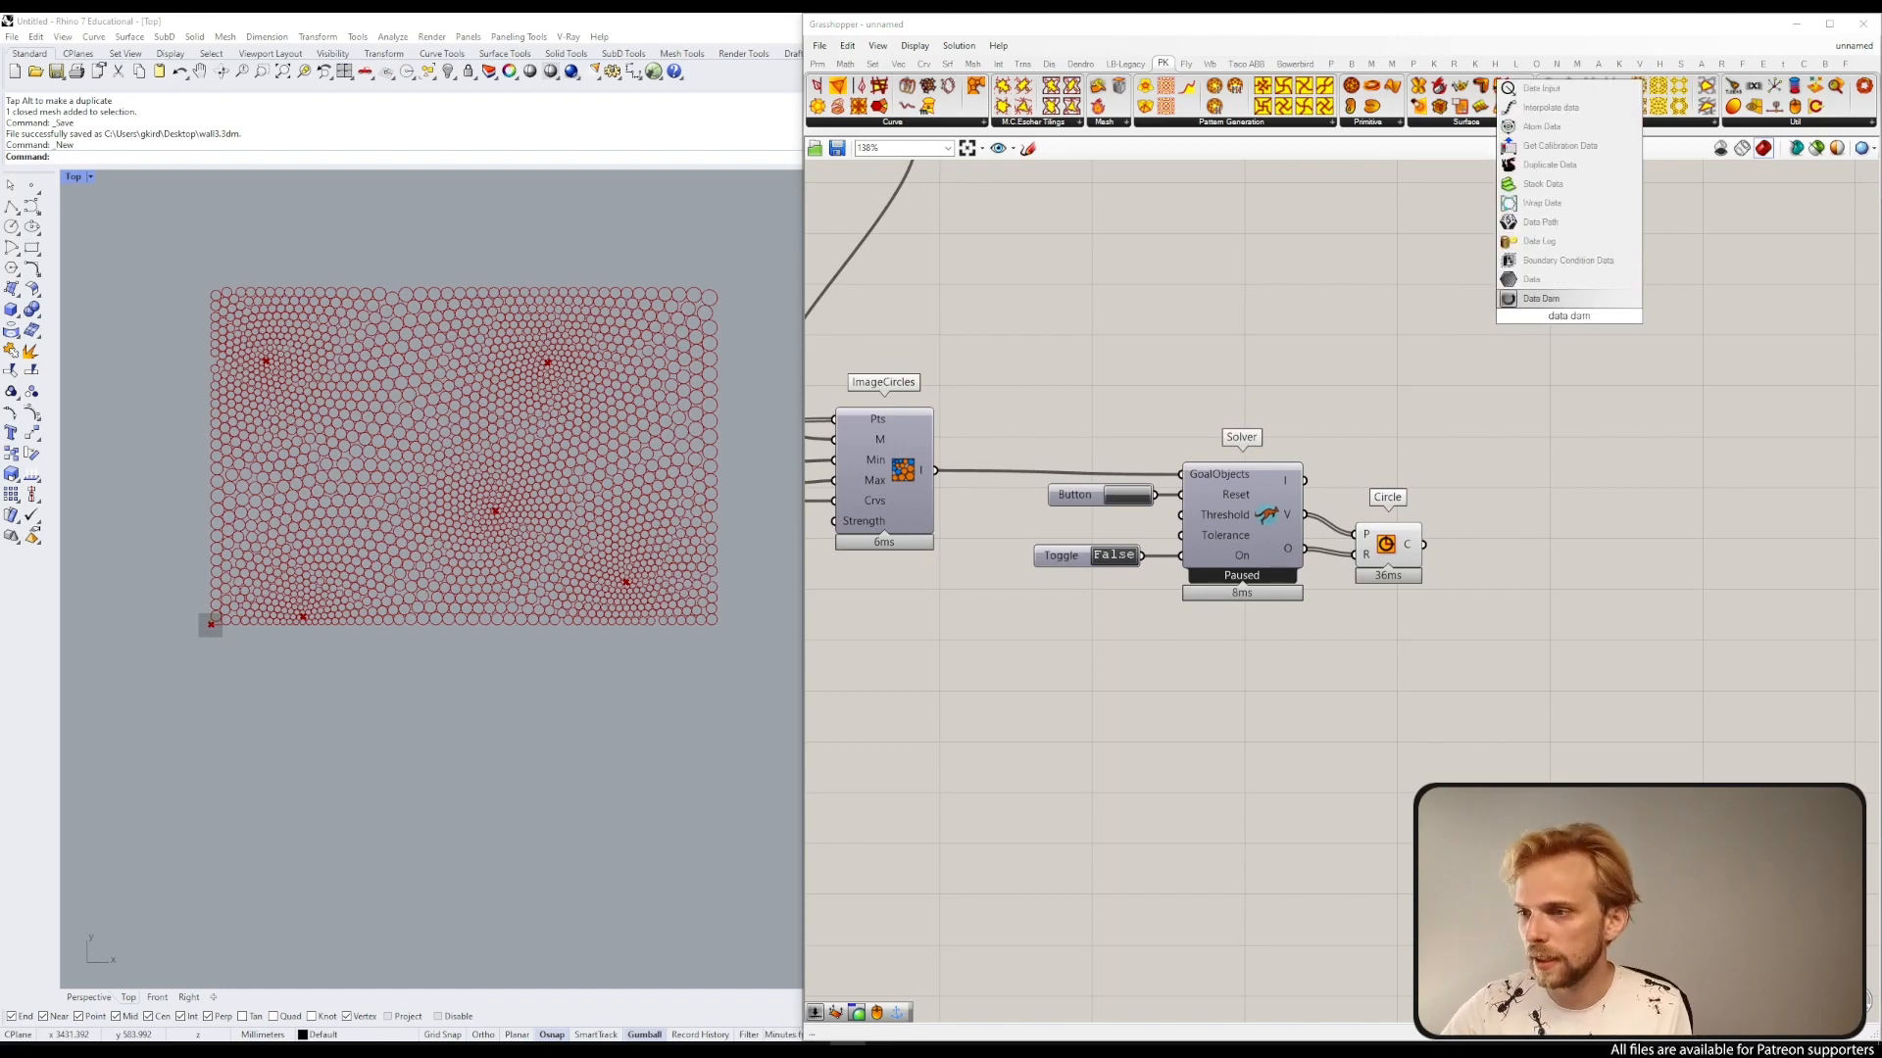
{"action": "key", "text": "Return"}
{"action": "left_click_drag", "start_coordinate": [1543, 320], "coordinate": [1456, 299]}
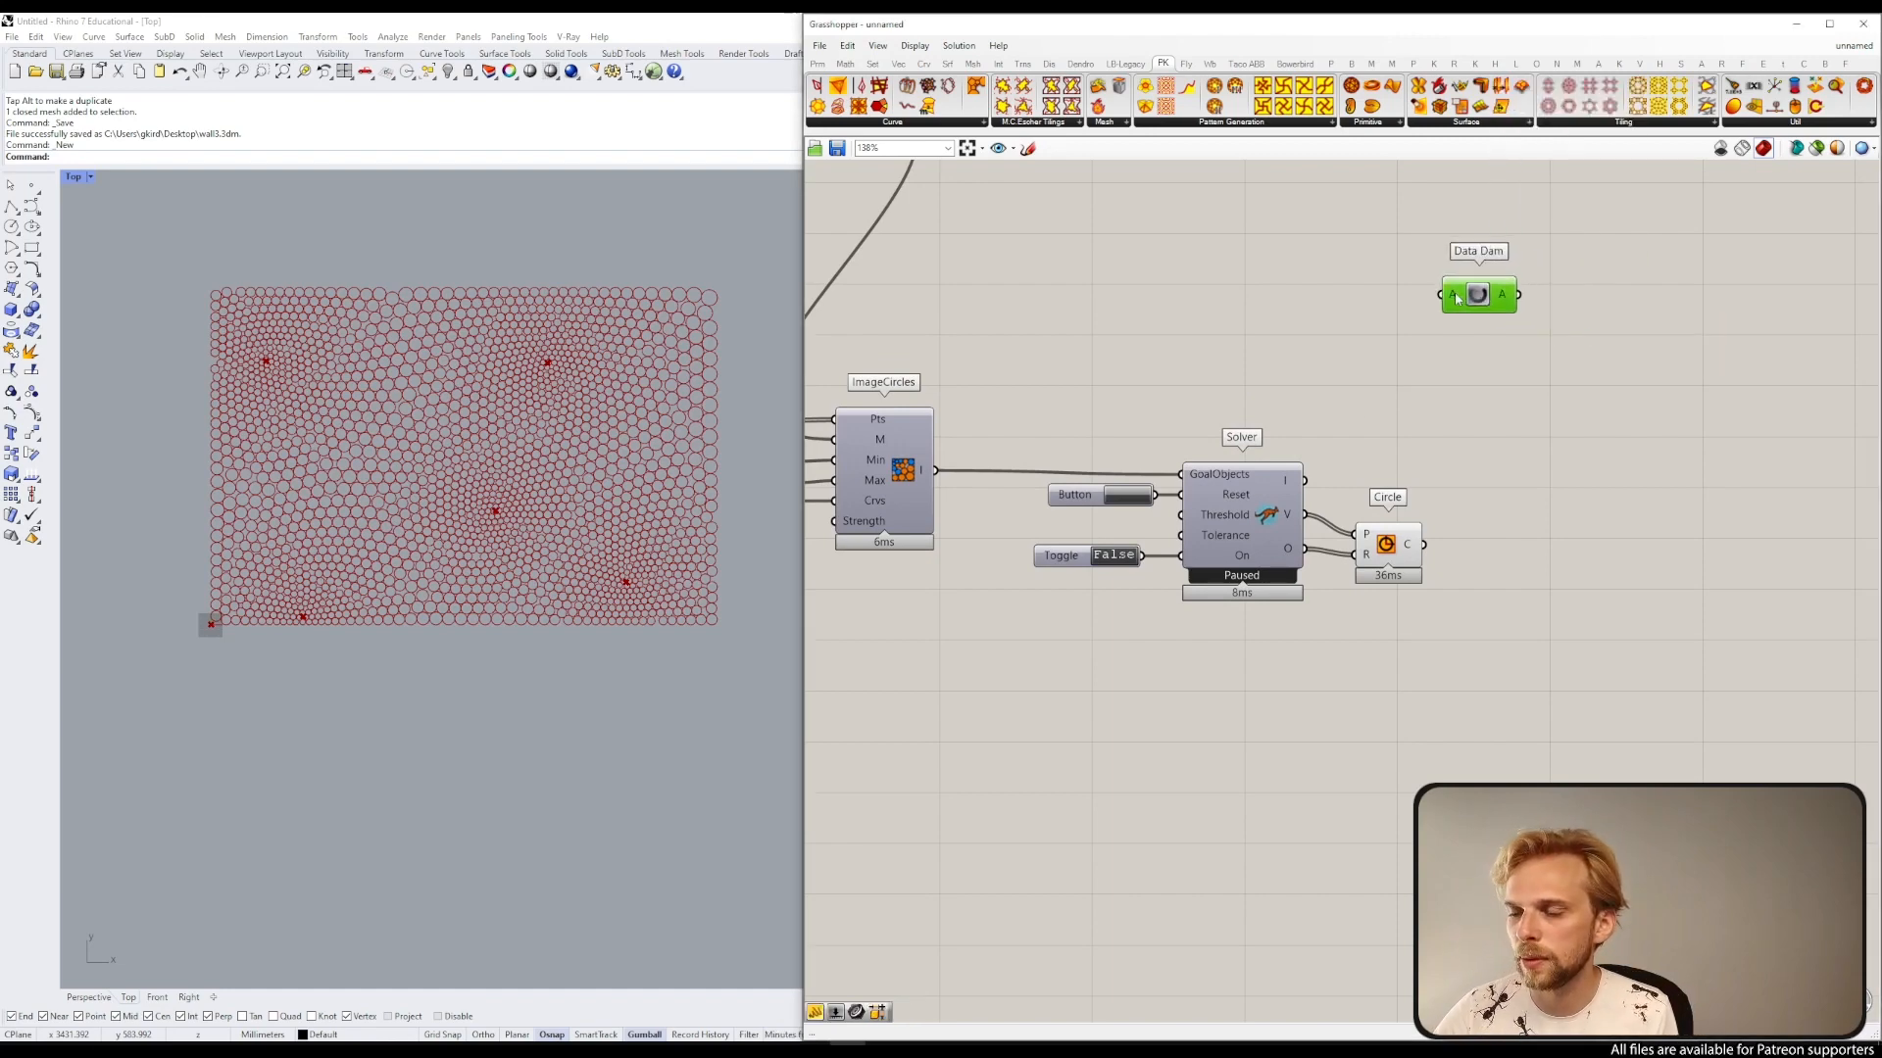
Step: Connect an upstream output from the definition to the Data Dam's A input
{"action": "scroll", "coordinate": [1468, 294], "scroll_direction": "up", "scroll_amount": 6}
{"action": "scroll", "coordinate": [1492, 297], "scroll_direction": "down", "scroll_amount": 4}
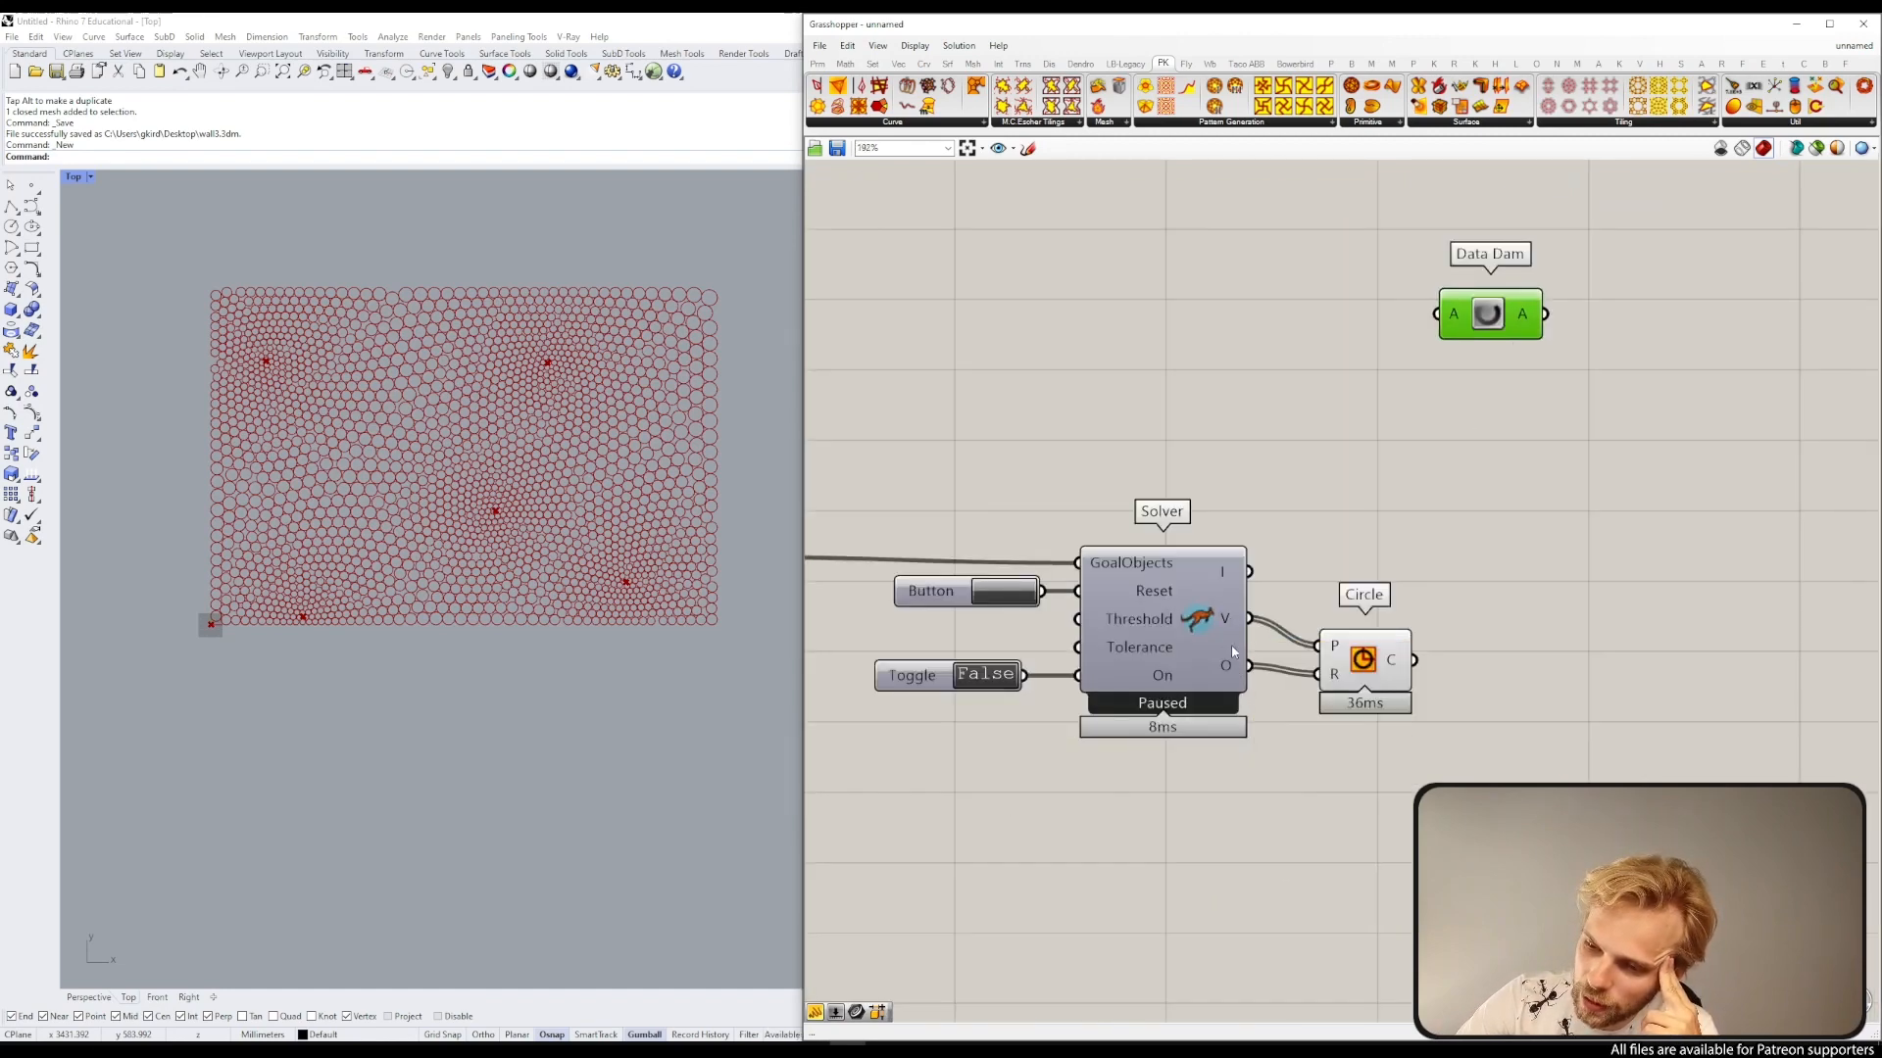
{"action": "scroll", "coordinate": [1210, 597], "scroll_direction": "down", "scroll_amount": 5}
{"action": "right_click_drag", "start_coordinate": [1104, 520], "coordinate": [1475, 545]}
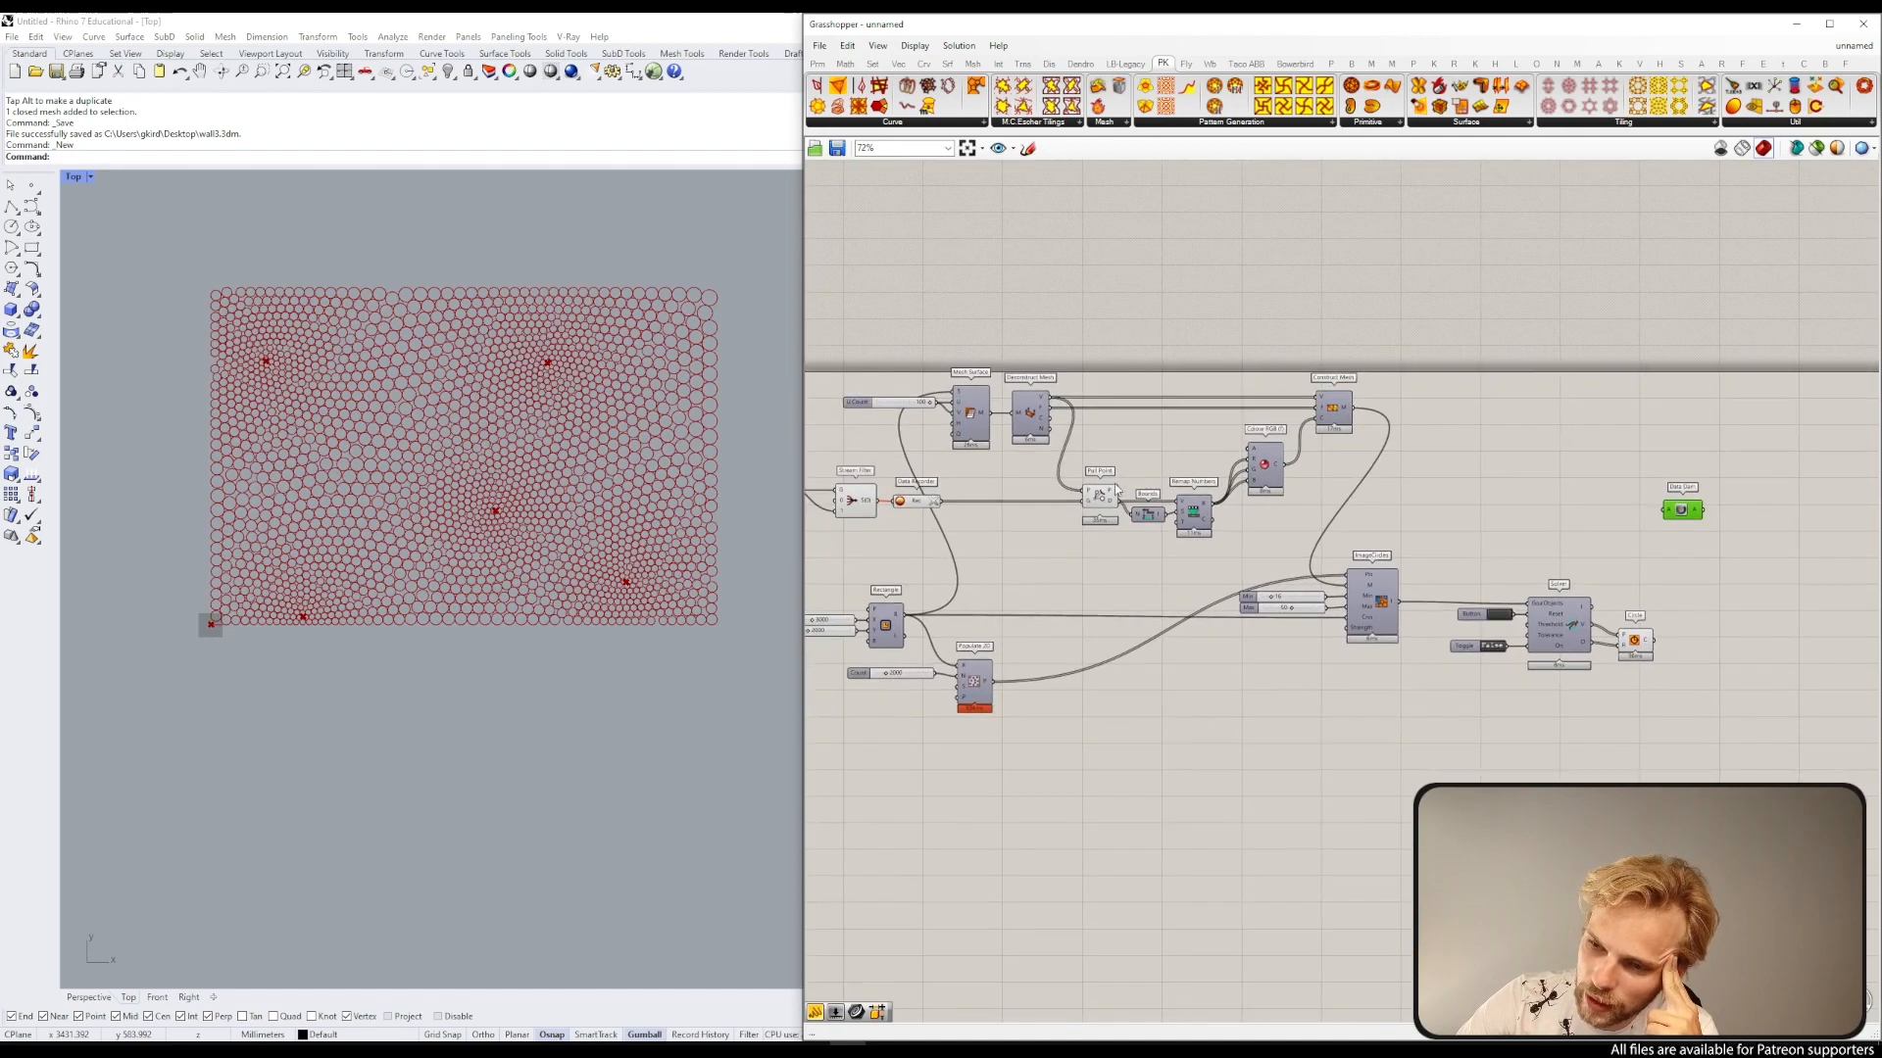
{"action": "scroll", "coordinate": [772, 486], "scroll_direction": "up", "scroll_amount": 4}
{"action": "scroll", "coordinate": [1686, 516], "scroll_direction": "up", "scroll_amount": 5}
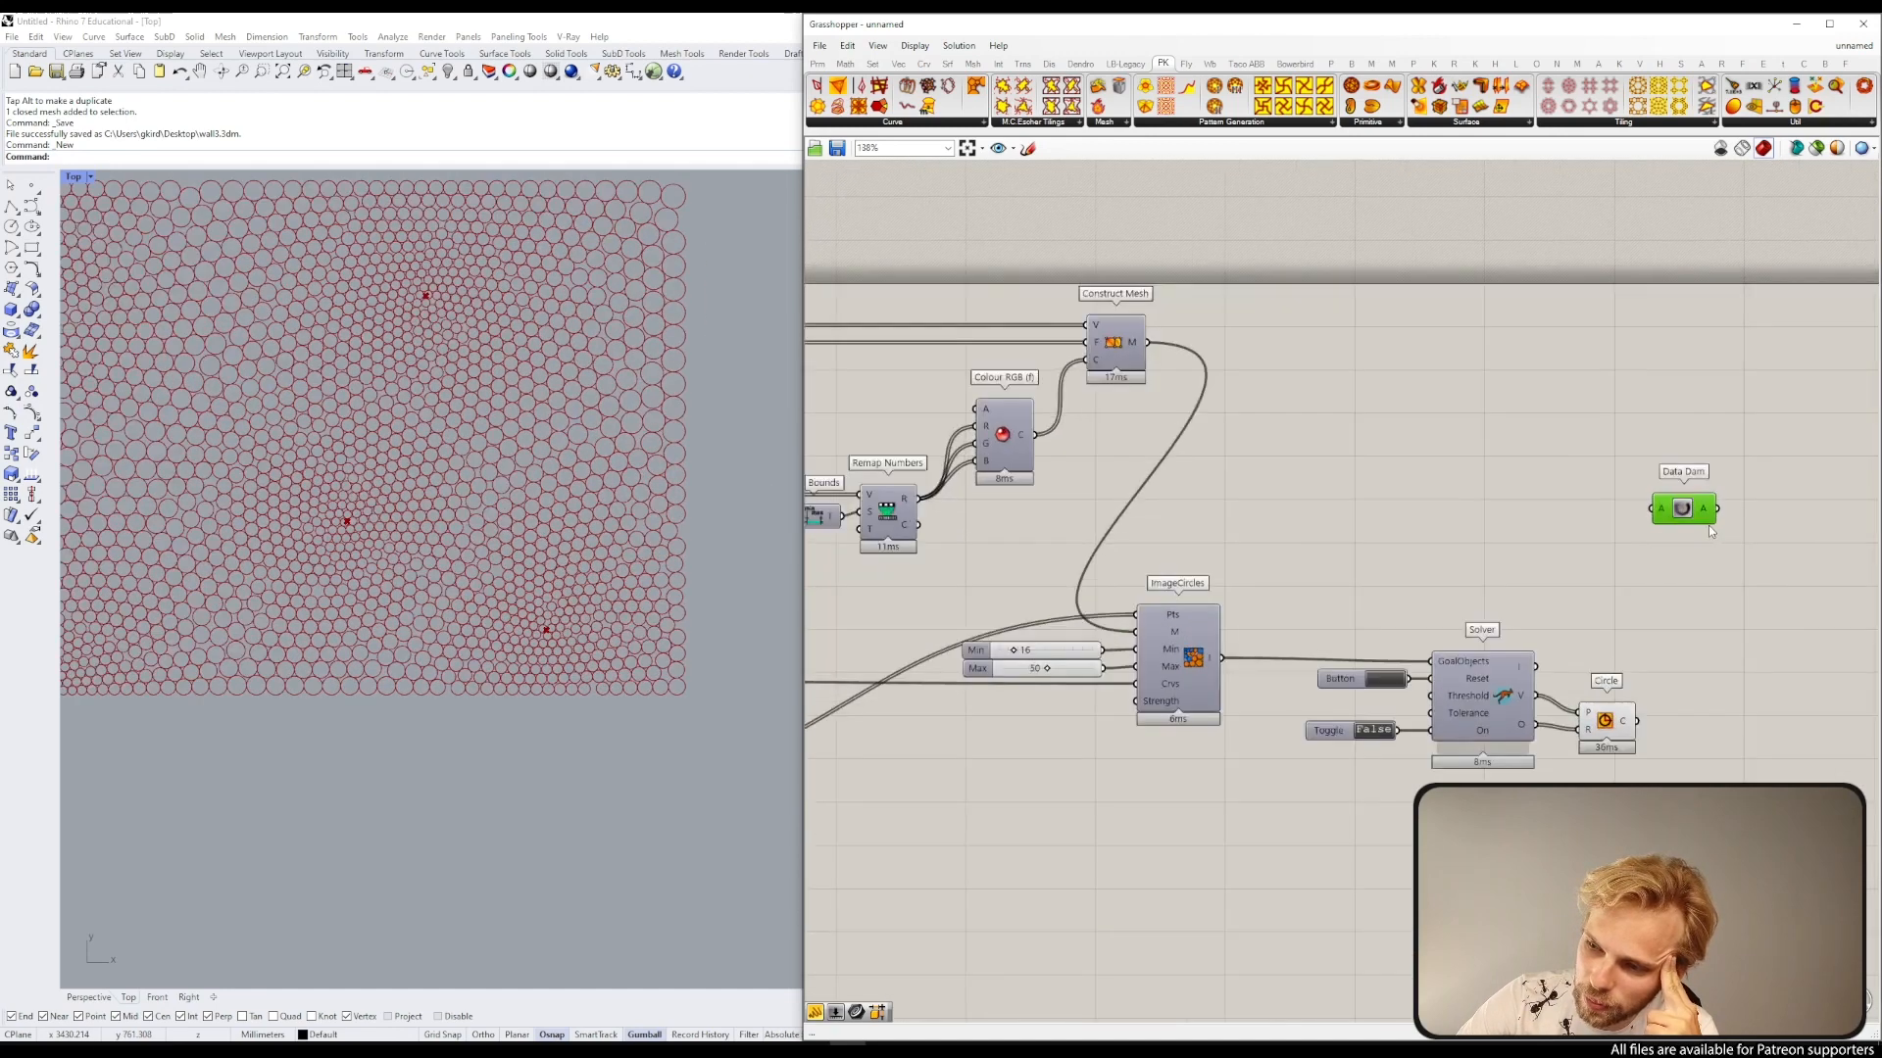
{"action": "right_click_drag", "start_coordinate": [1223, 529], "coordinate": [1480, 442]}
{"action": "scroll", "coordinate": [1480, 442], "scroll_direction": "down", "scroll_amount": 3}
{"action": "scroll", "coordinate": [909, 569], "scroll_direction": "down", "scroll_amount": 3}
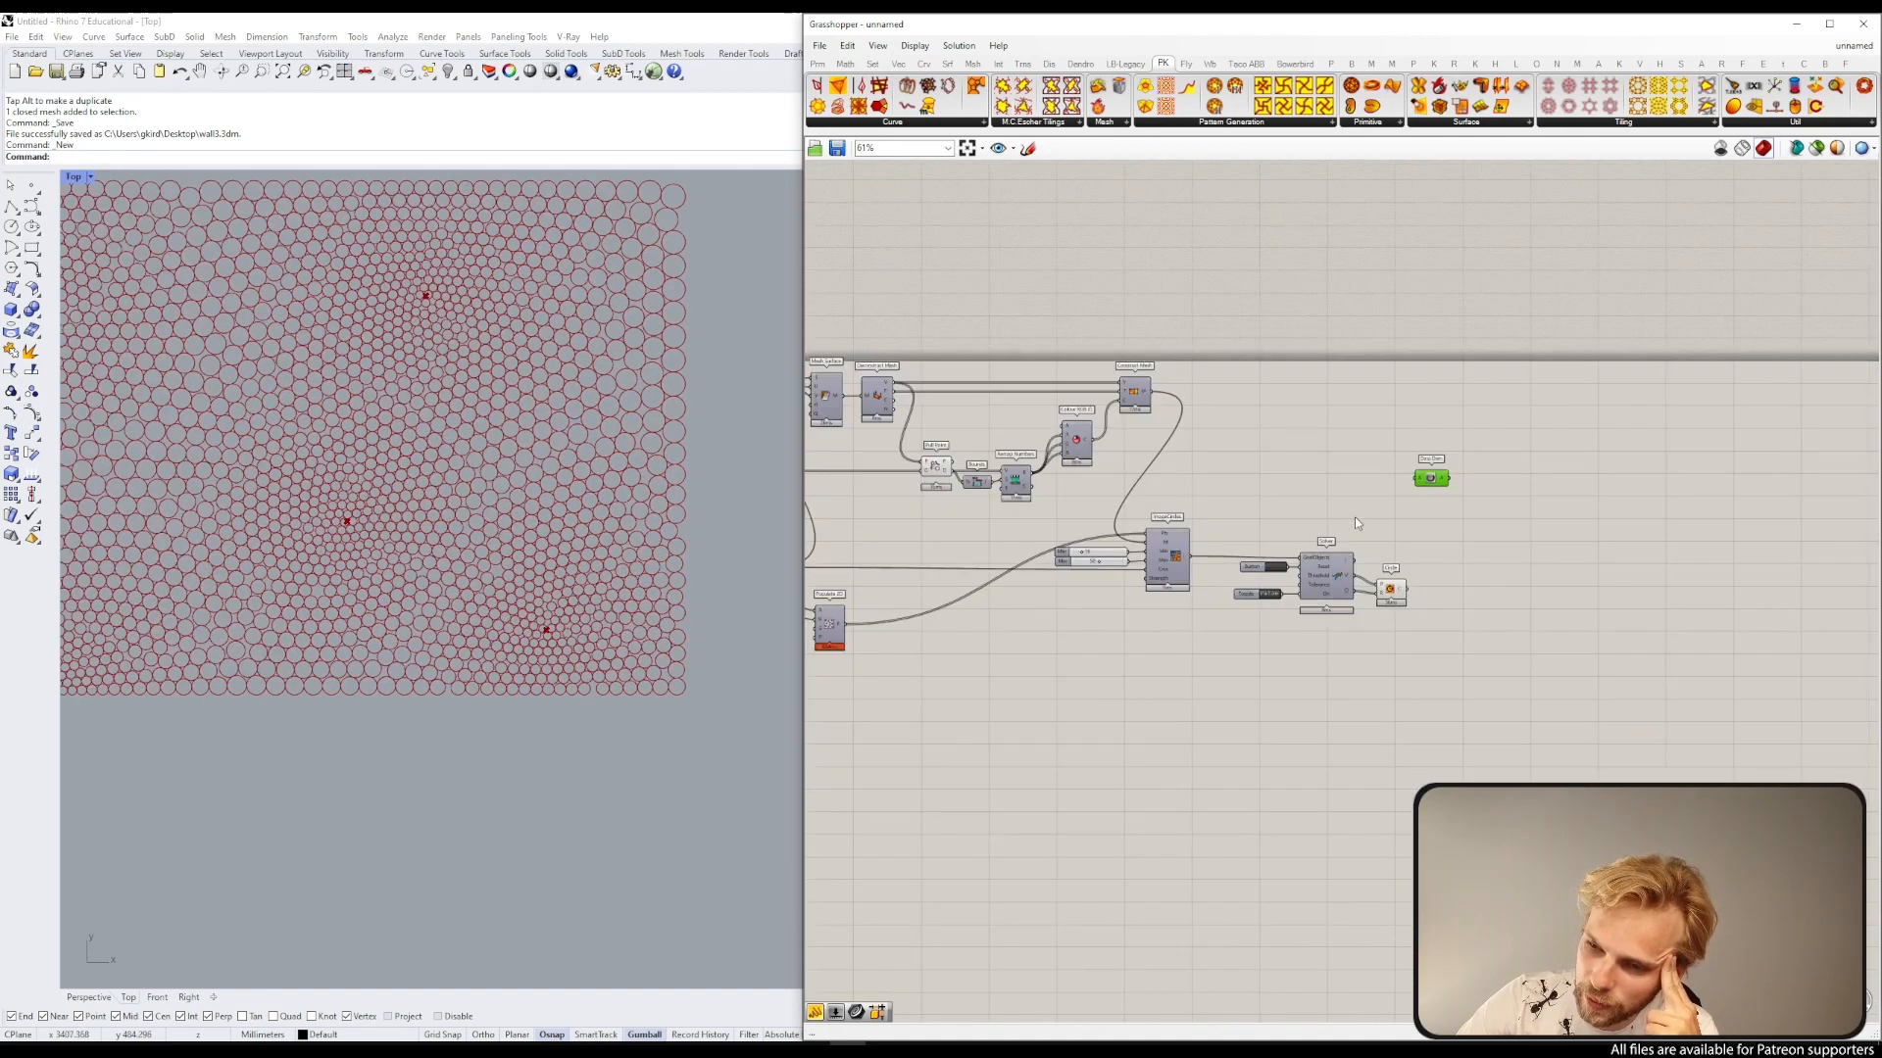
{"action": "scroll", "coordinate": [1439, 461], "scroll_direction": "up", "scroll_amount": 8}
{"action": "scroll", "coordinate": [1454, 538], "scroll_direction": "down", "scroll_amount": 8}
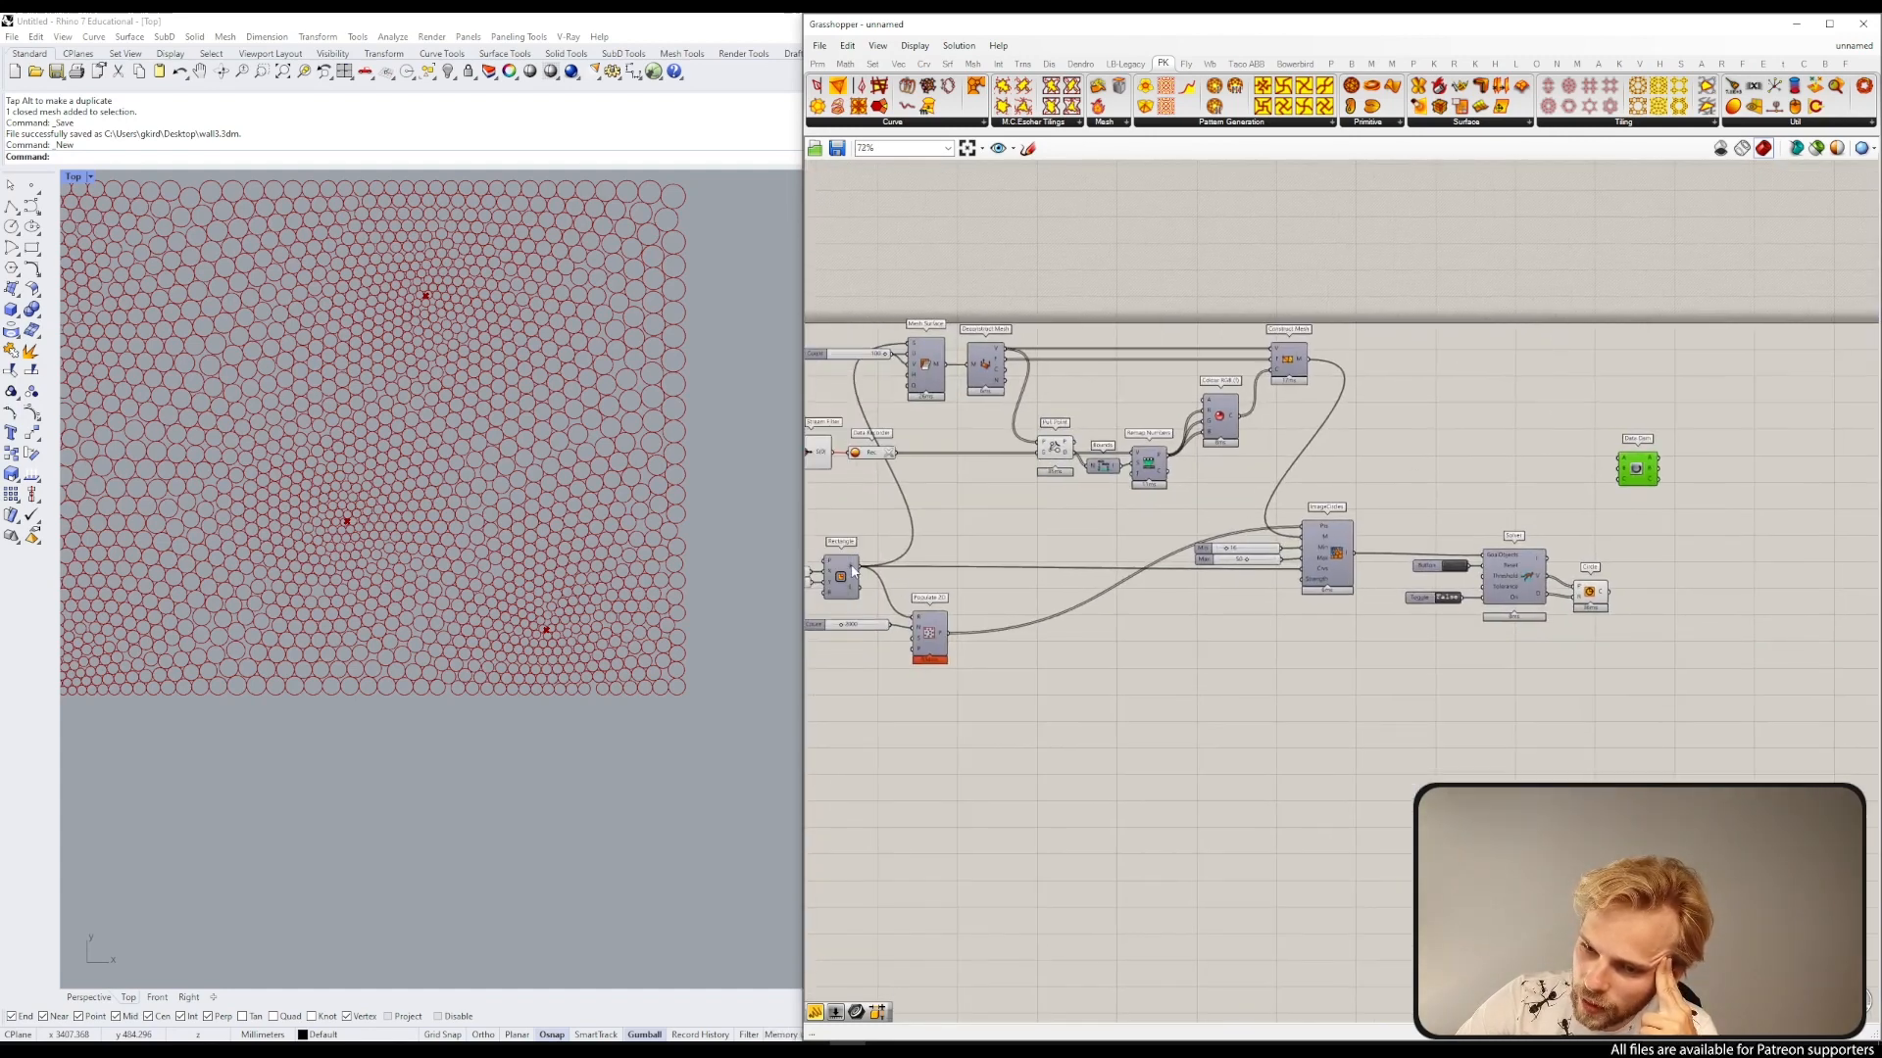
{"action": "left_click_drag", "start_coordinate": [957, 542], "coordinate": [1619, 458]}
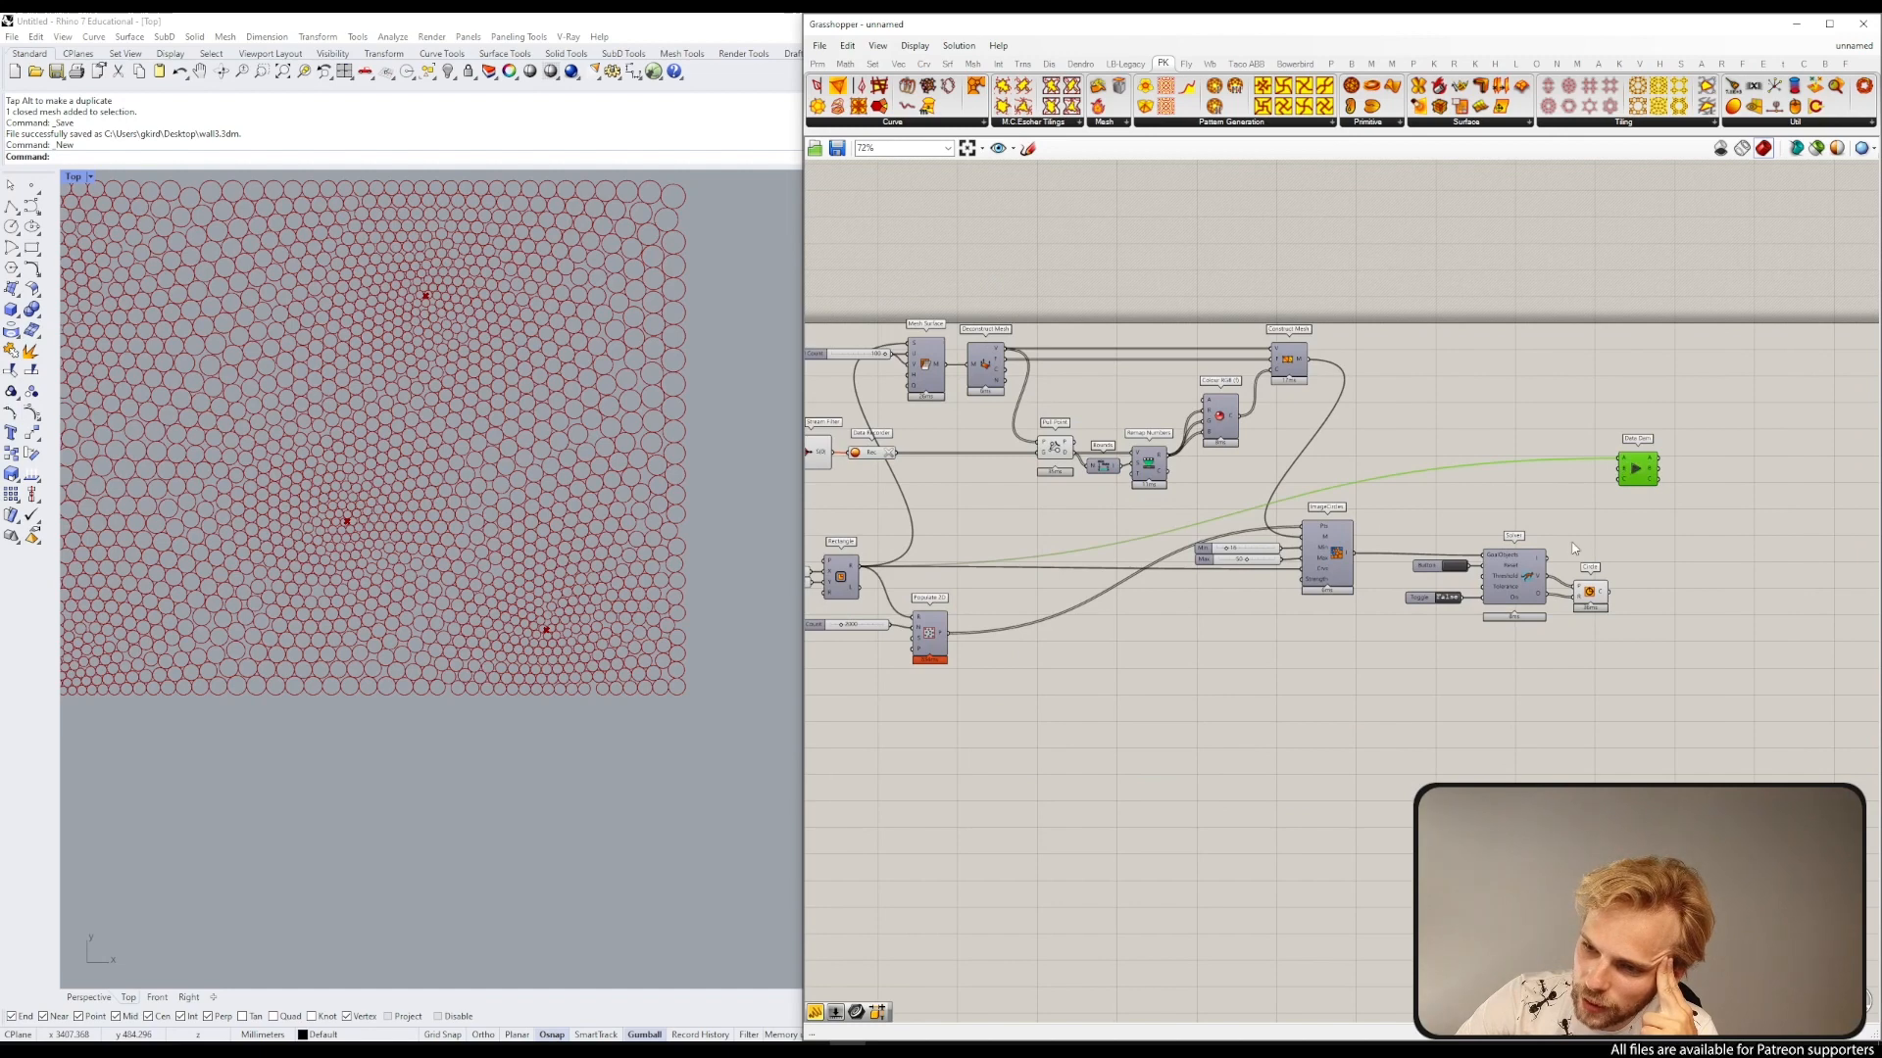
Step: Connect the Solver's V and O outputs to the Data Dam's B and C inputs
{"action": "scroll", "coordinate": [1569, 545], "scroll_direction": "up", "scroll_amount": 4}
{"action": "right_click_drag", "start_coordinate": [1568, 546], "coordinate": [1401, 563]}
{"action": "left_click_drag", "start_coordinate": [1421, 620], "coordinate": [1559, 415]}
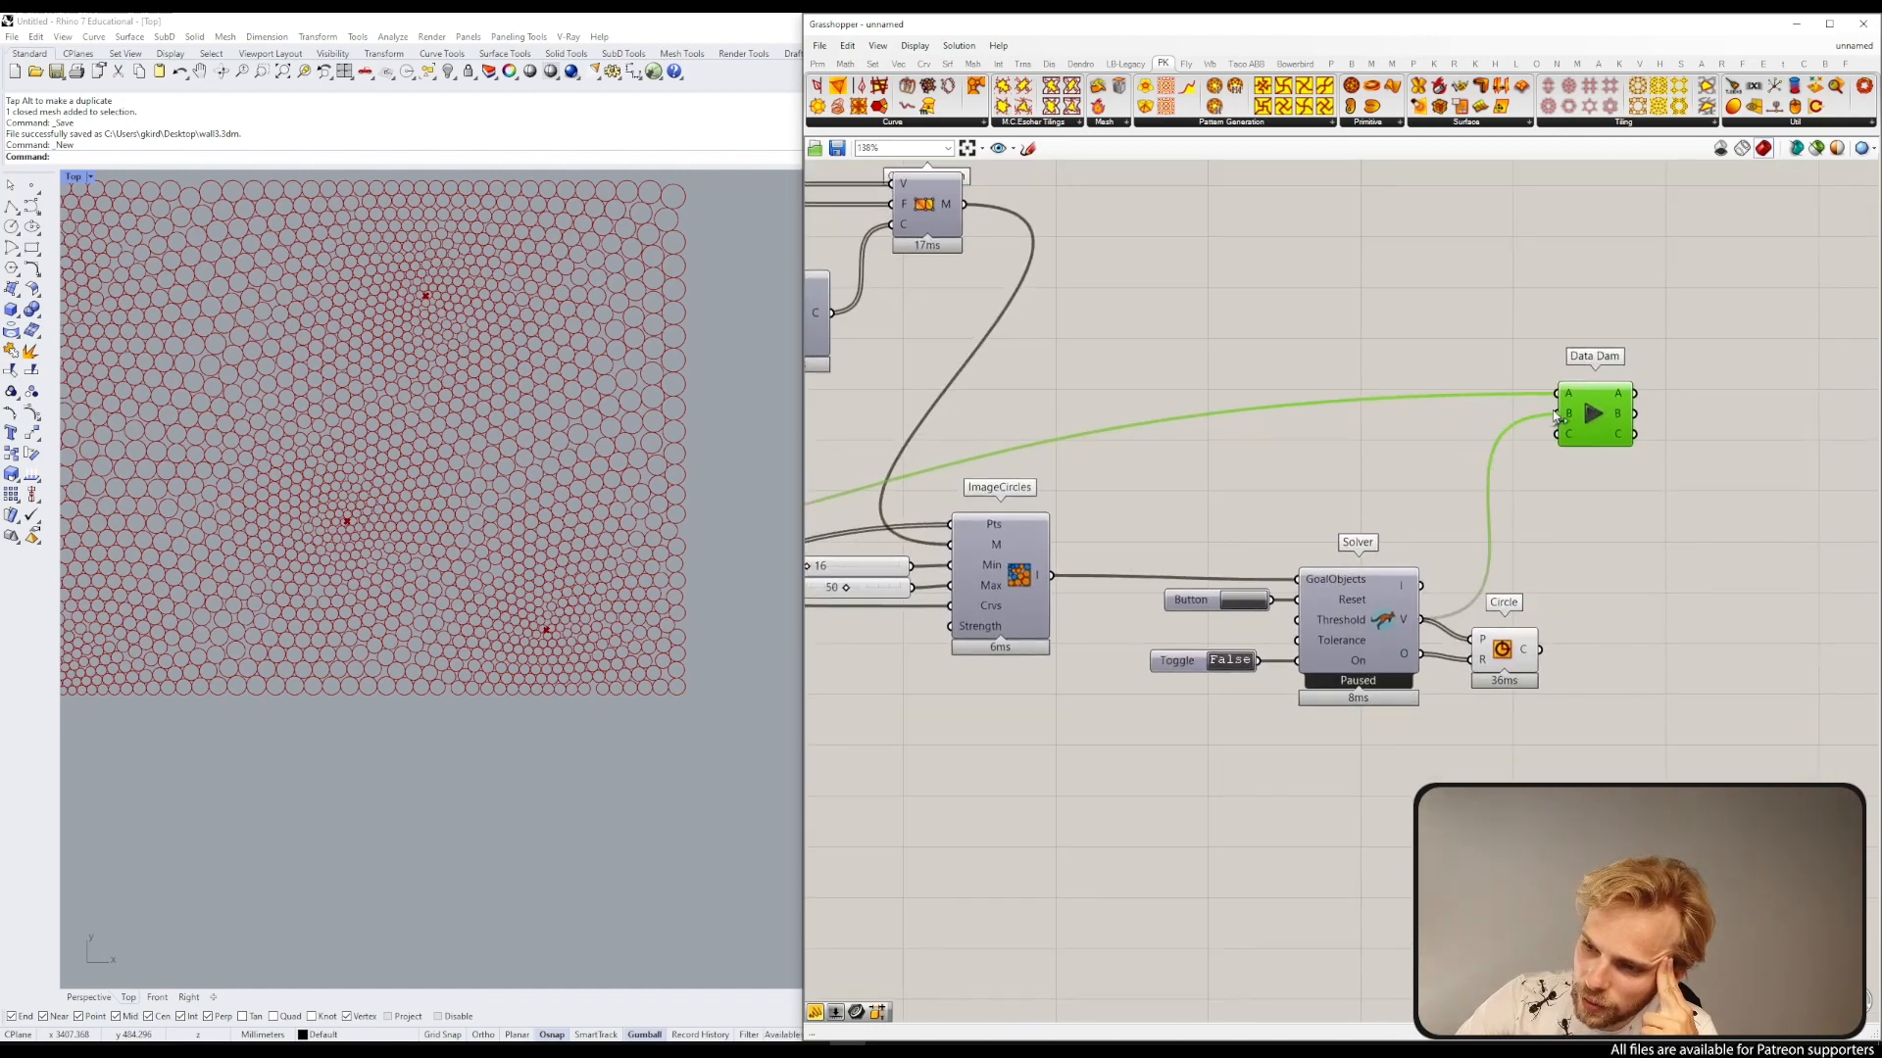
{"action": "left_click_drag", "start_coordinate": [1420, 655], "coordinate": [1556, 443]}
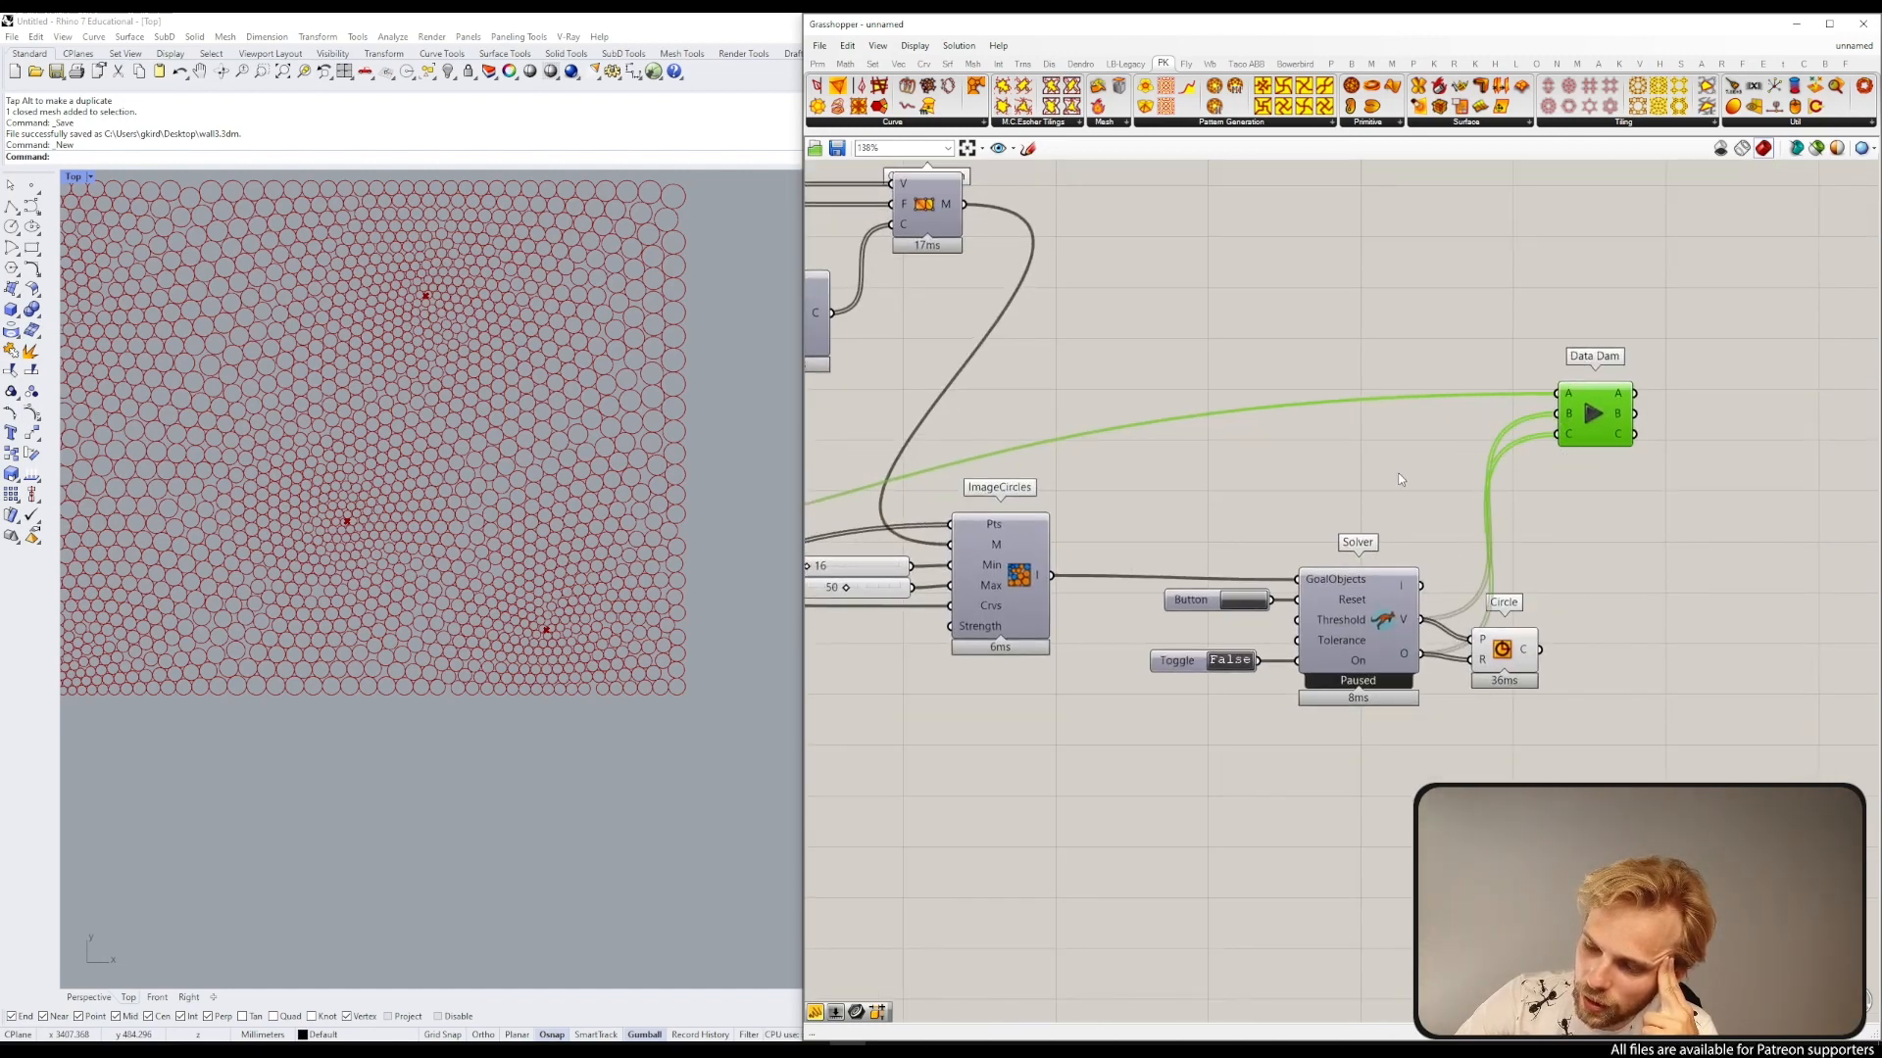
Step: Tidy the component layout and put the Data Dam into its own group
{"action": "scroll", "coordinate": [1353, 267], "scroll_direction": "down", "scroll_amount": 4}
{"action": "scroll", "coordinate": [1375, 441], "scroll_direction": "up", "scroll_amount": 4}
{"action": "scroll", "coordinate": [1355, 406], "scroll_direction": "down", "scroll_amount": 4}
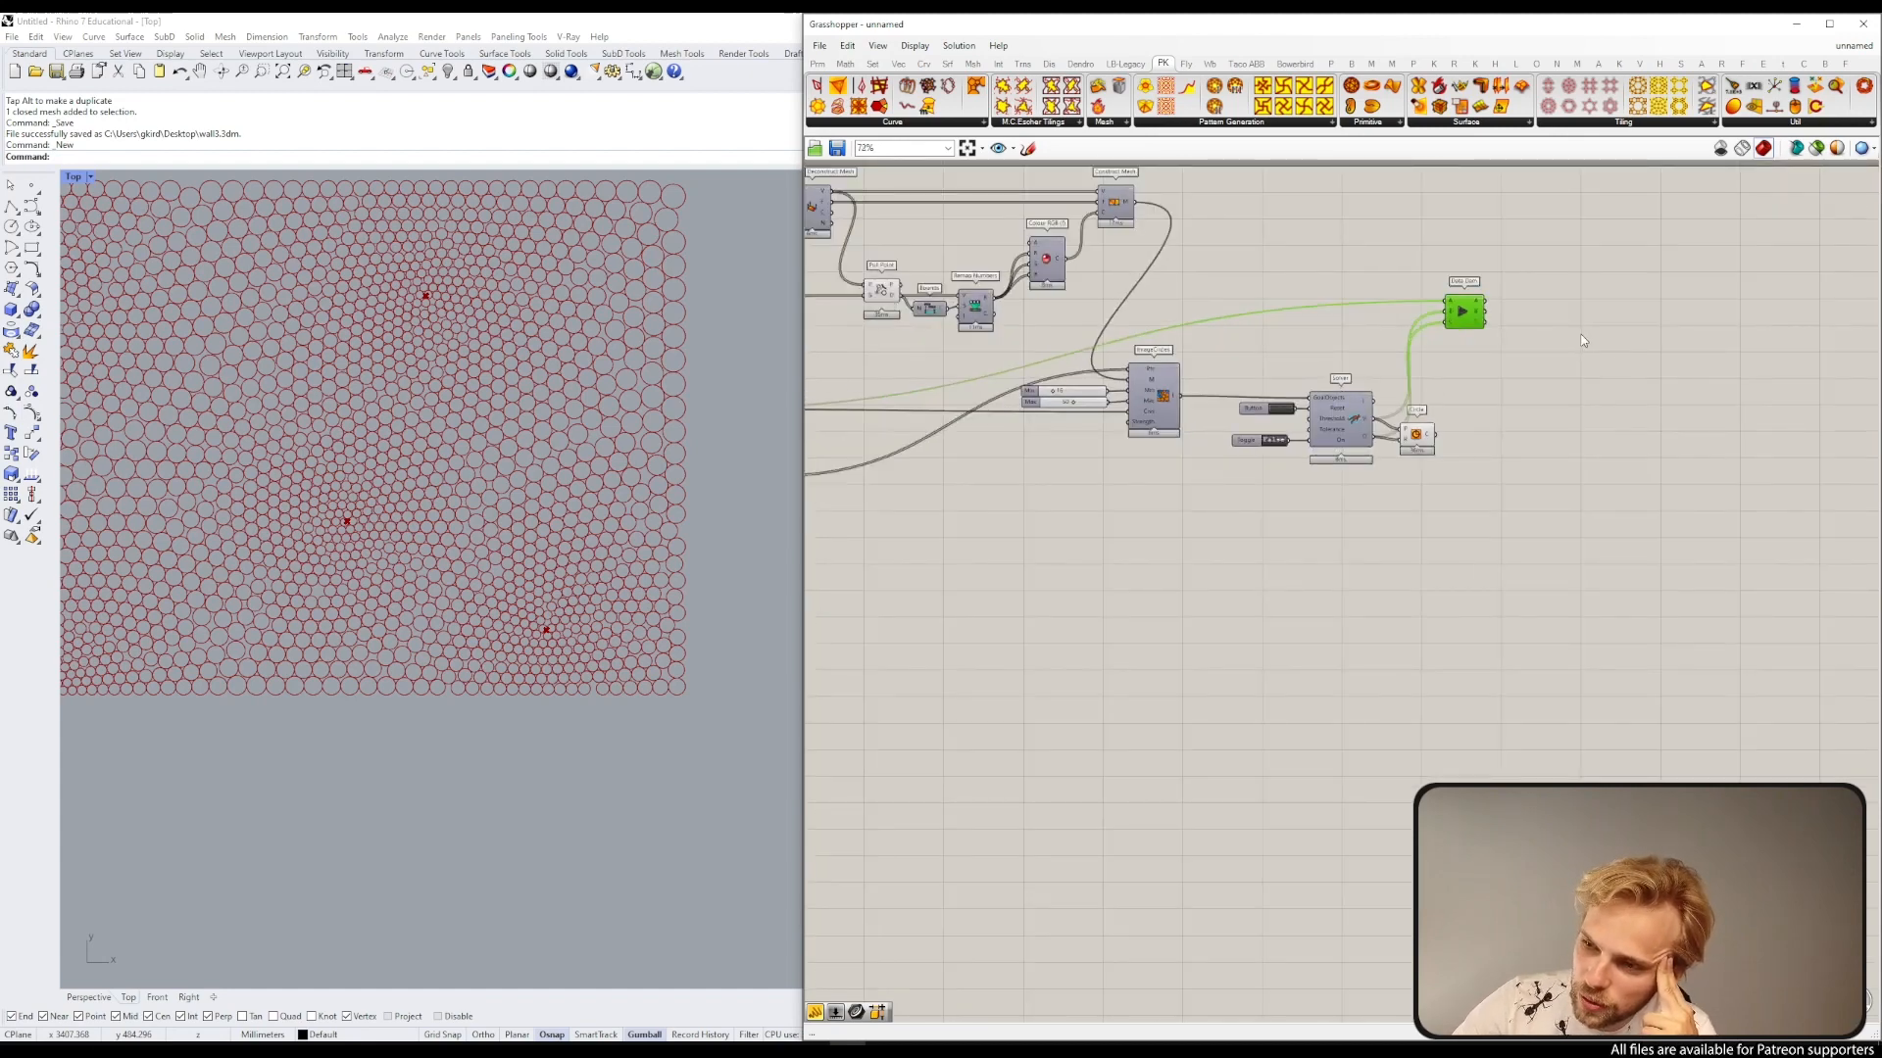
{"action": "scroll", "coordinate": [1345, 392], "scroll_direction": "up", "scroll_amount": 3}
{"action": "right_click_drag", "start_coordinate": [1346, 406], "coordinate": [1412, 385]}
{"action": "left_click_drag", "start_coordinate": [1482, 459], "coordinate": [1577, 508]}
{"action": "left_click_drag", "start_coordinate": [1547, 307], "coordinate": [1539, 359]}
{"action": "left_click_drag", "start_coordinate": [1498, 244], "coordinate": [1590, 421]}
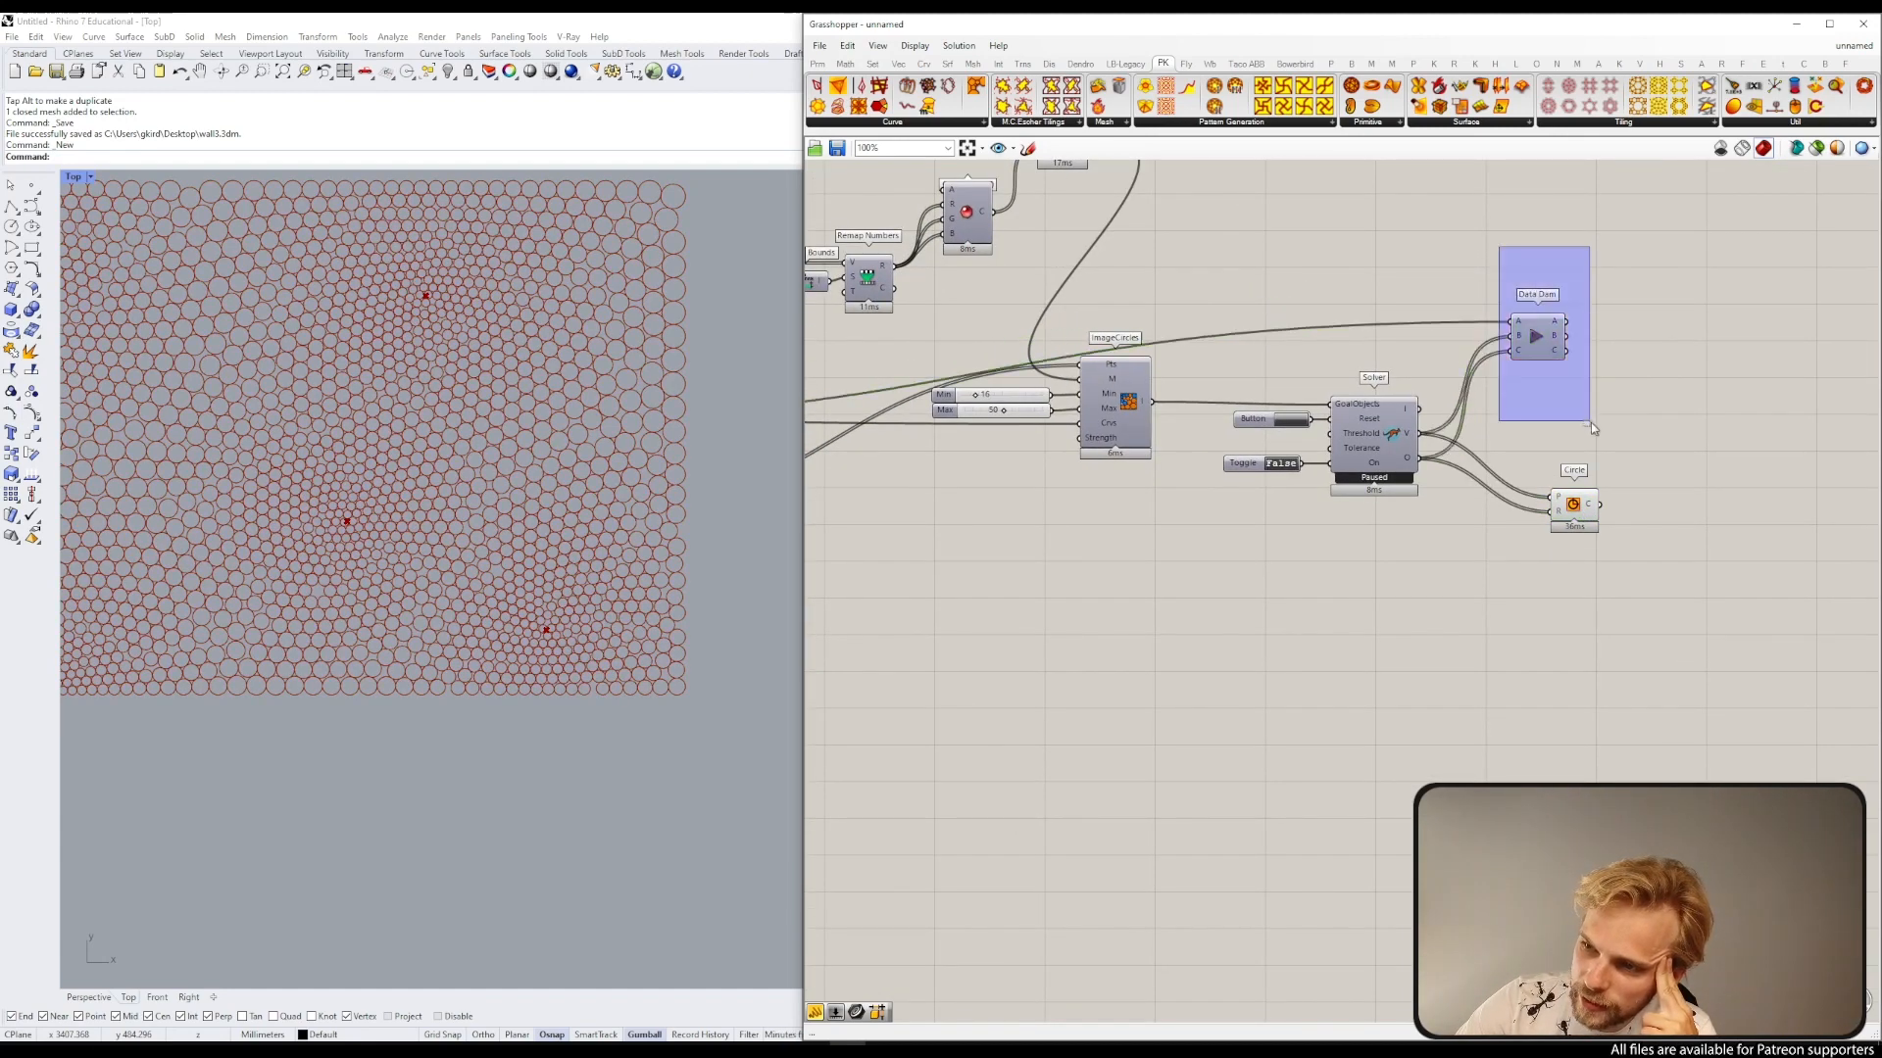
{"action": "middle_click", "coordinate": [1590, 422]}
{"action": "left_click", "coordinate": [1591, 382]}
{"action": "left_click", "coordinate": [1554, 307]}
Step: Change the Data Dam group's colour to a green tint
{"action": "scroll", "coordinate": [1556, 311], "scroll_direction": "up", "scroll_amount": 4}
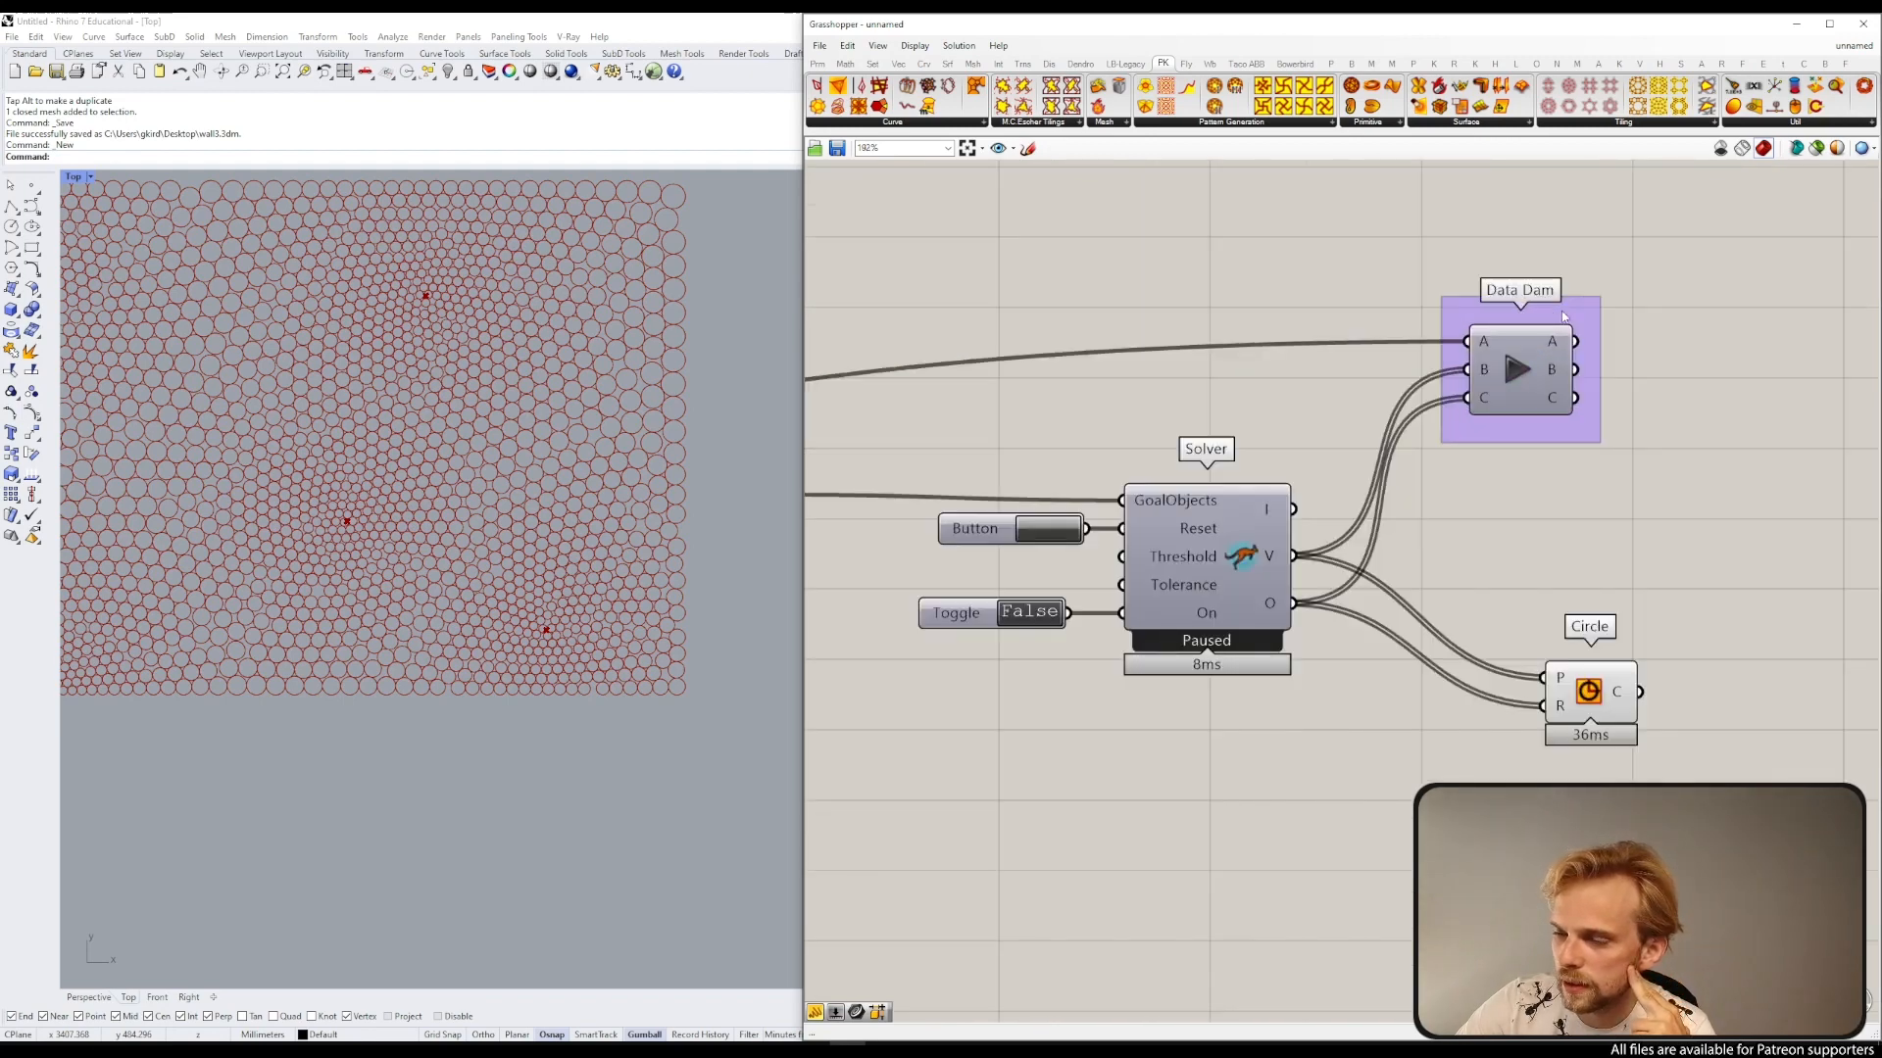
{"action": "left_click_drag", "start_coordinate": [1563, 316], "coordinate": [1571, 290]}
{"action": "right_click", "coordinate": [1573, 290]}
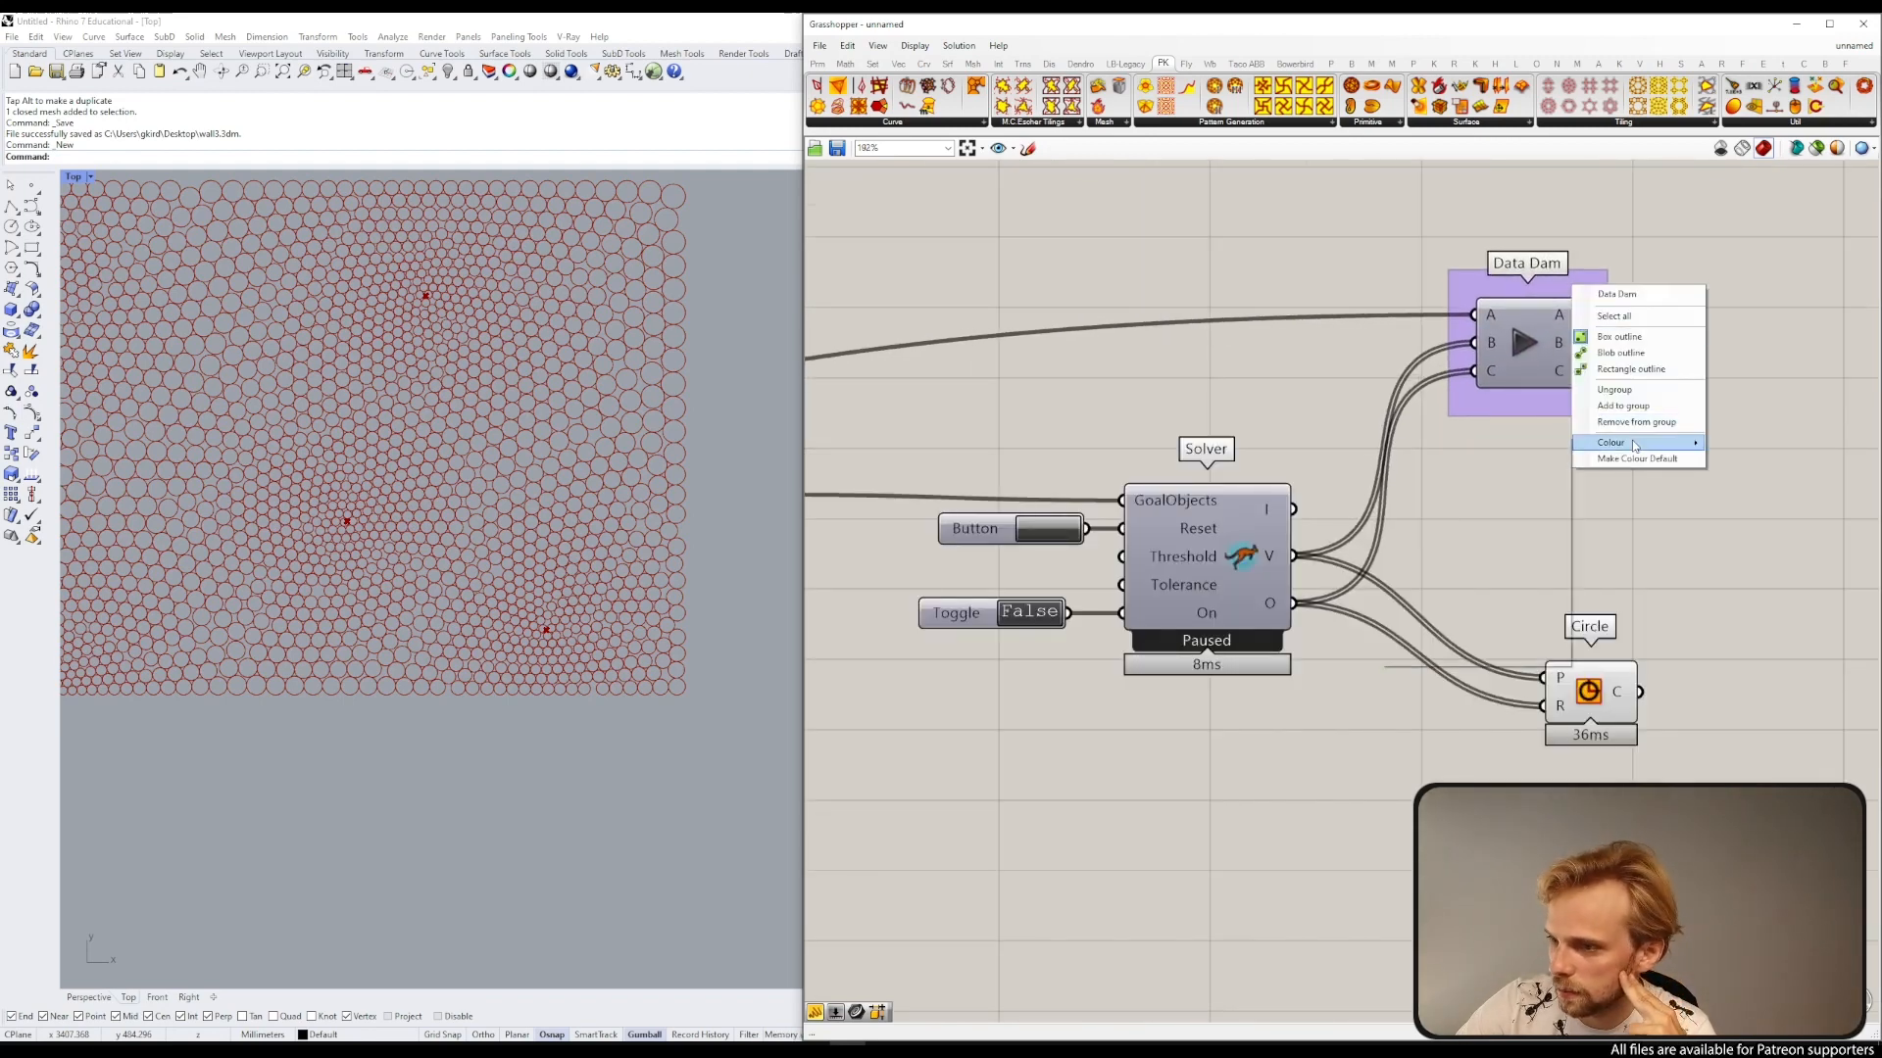
{"action": "mouse_move", "coordinate": [1612, 449]}
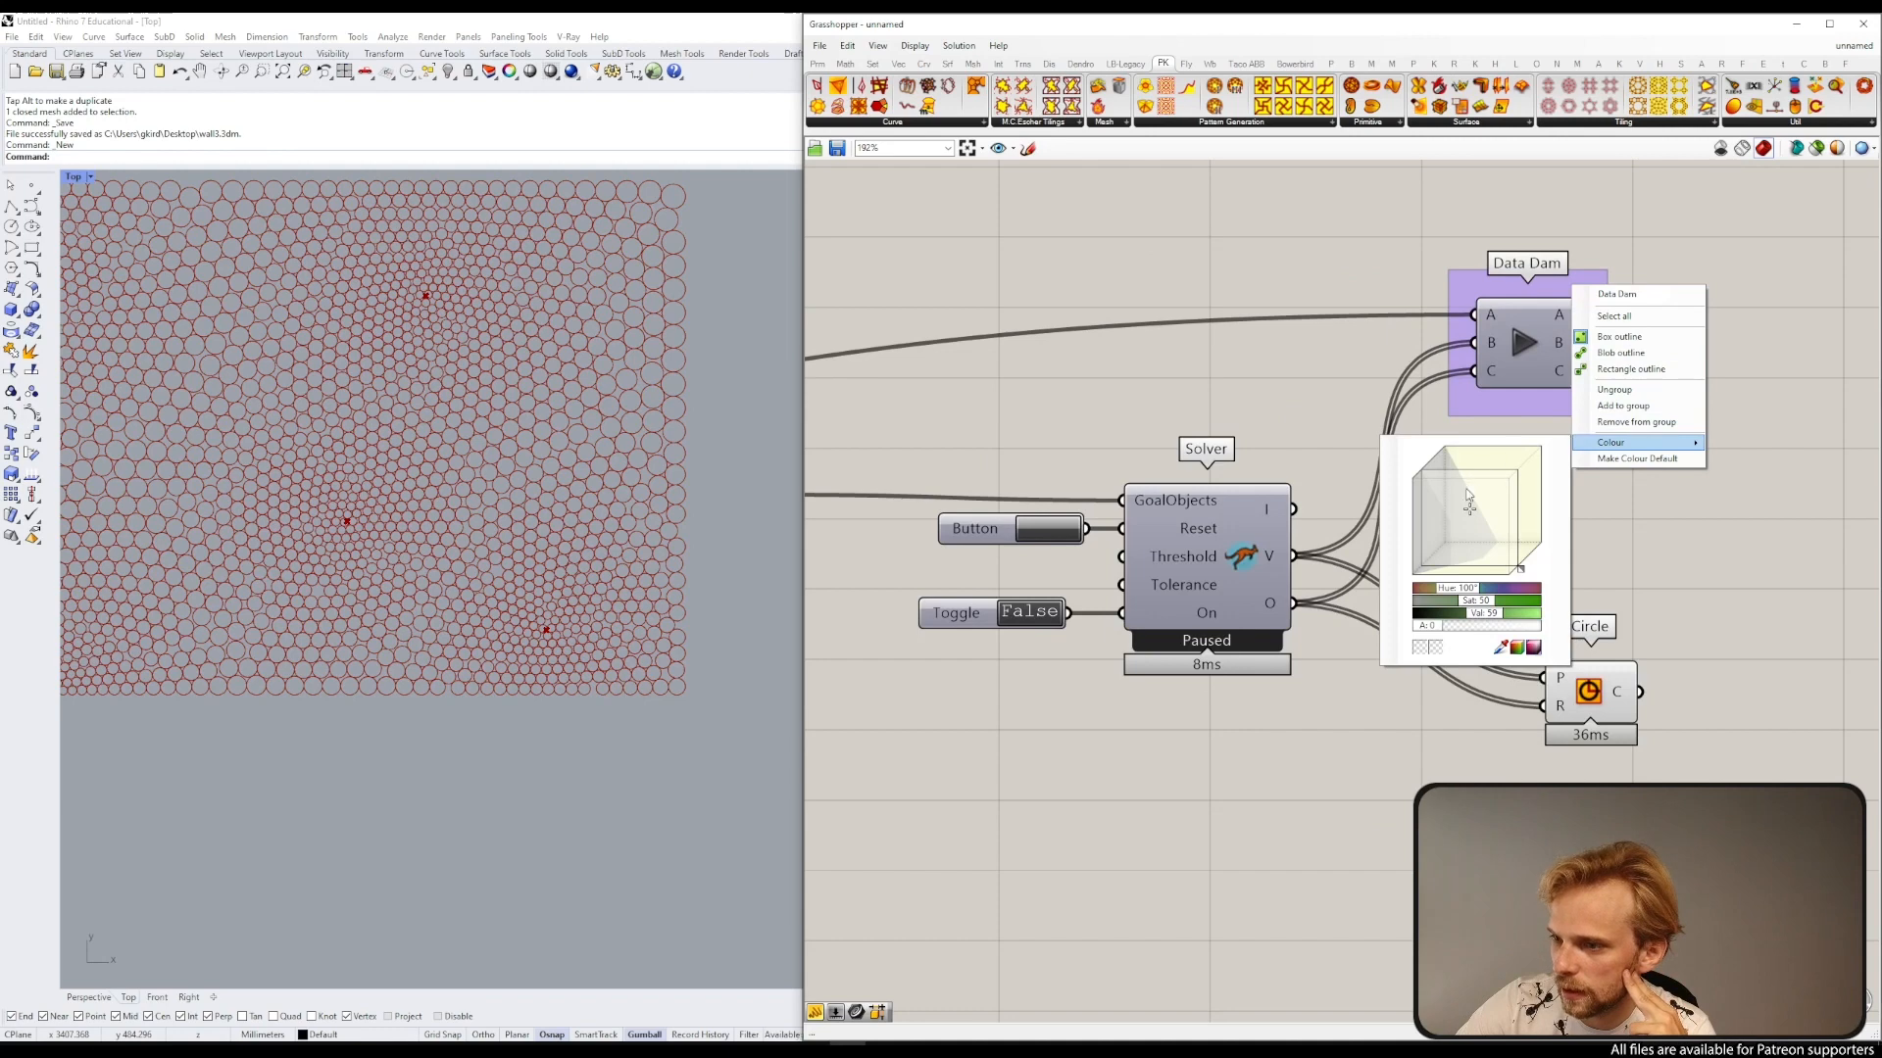
{"action": "left_click_drag", "start_coordinate": [1518, 567], "coordinate": [1503, 549]}
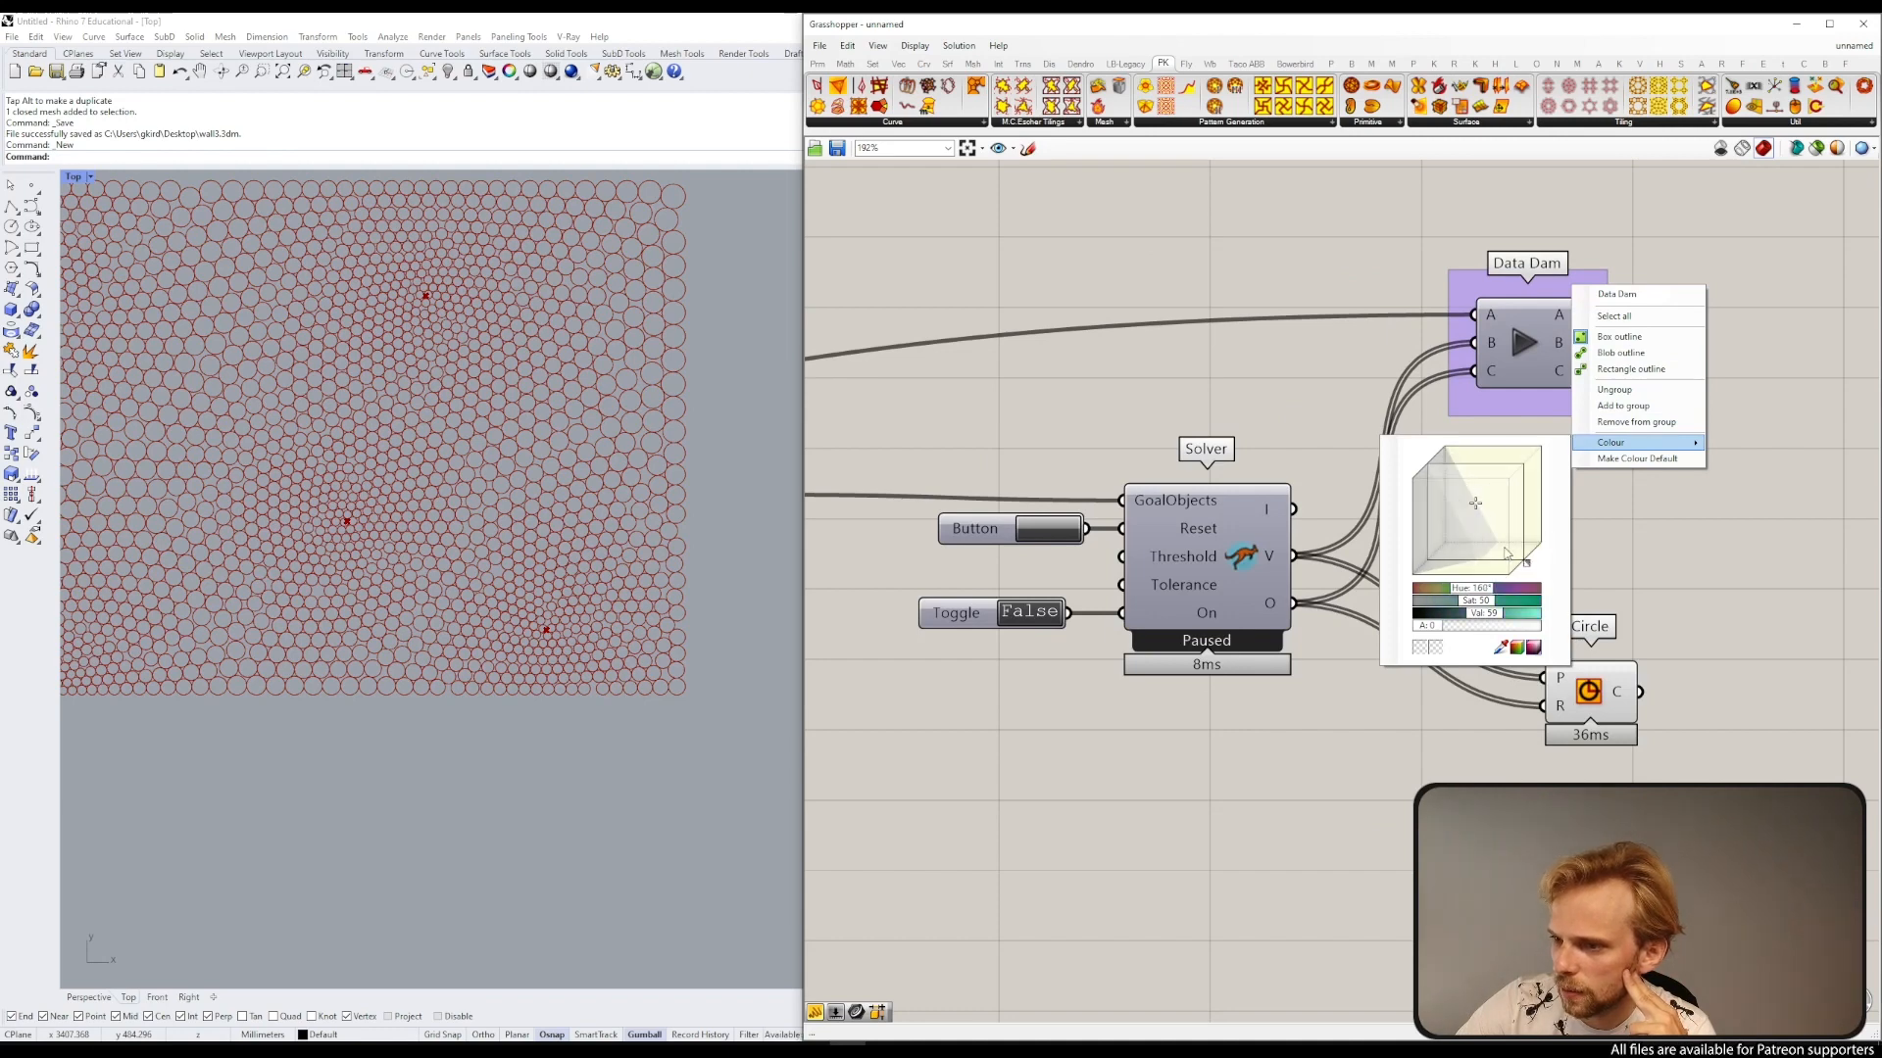
{"action": "left_click_drag", "start_coordinate": [1441, 632], "coordinate": [1500, 615]}
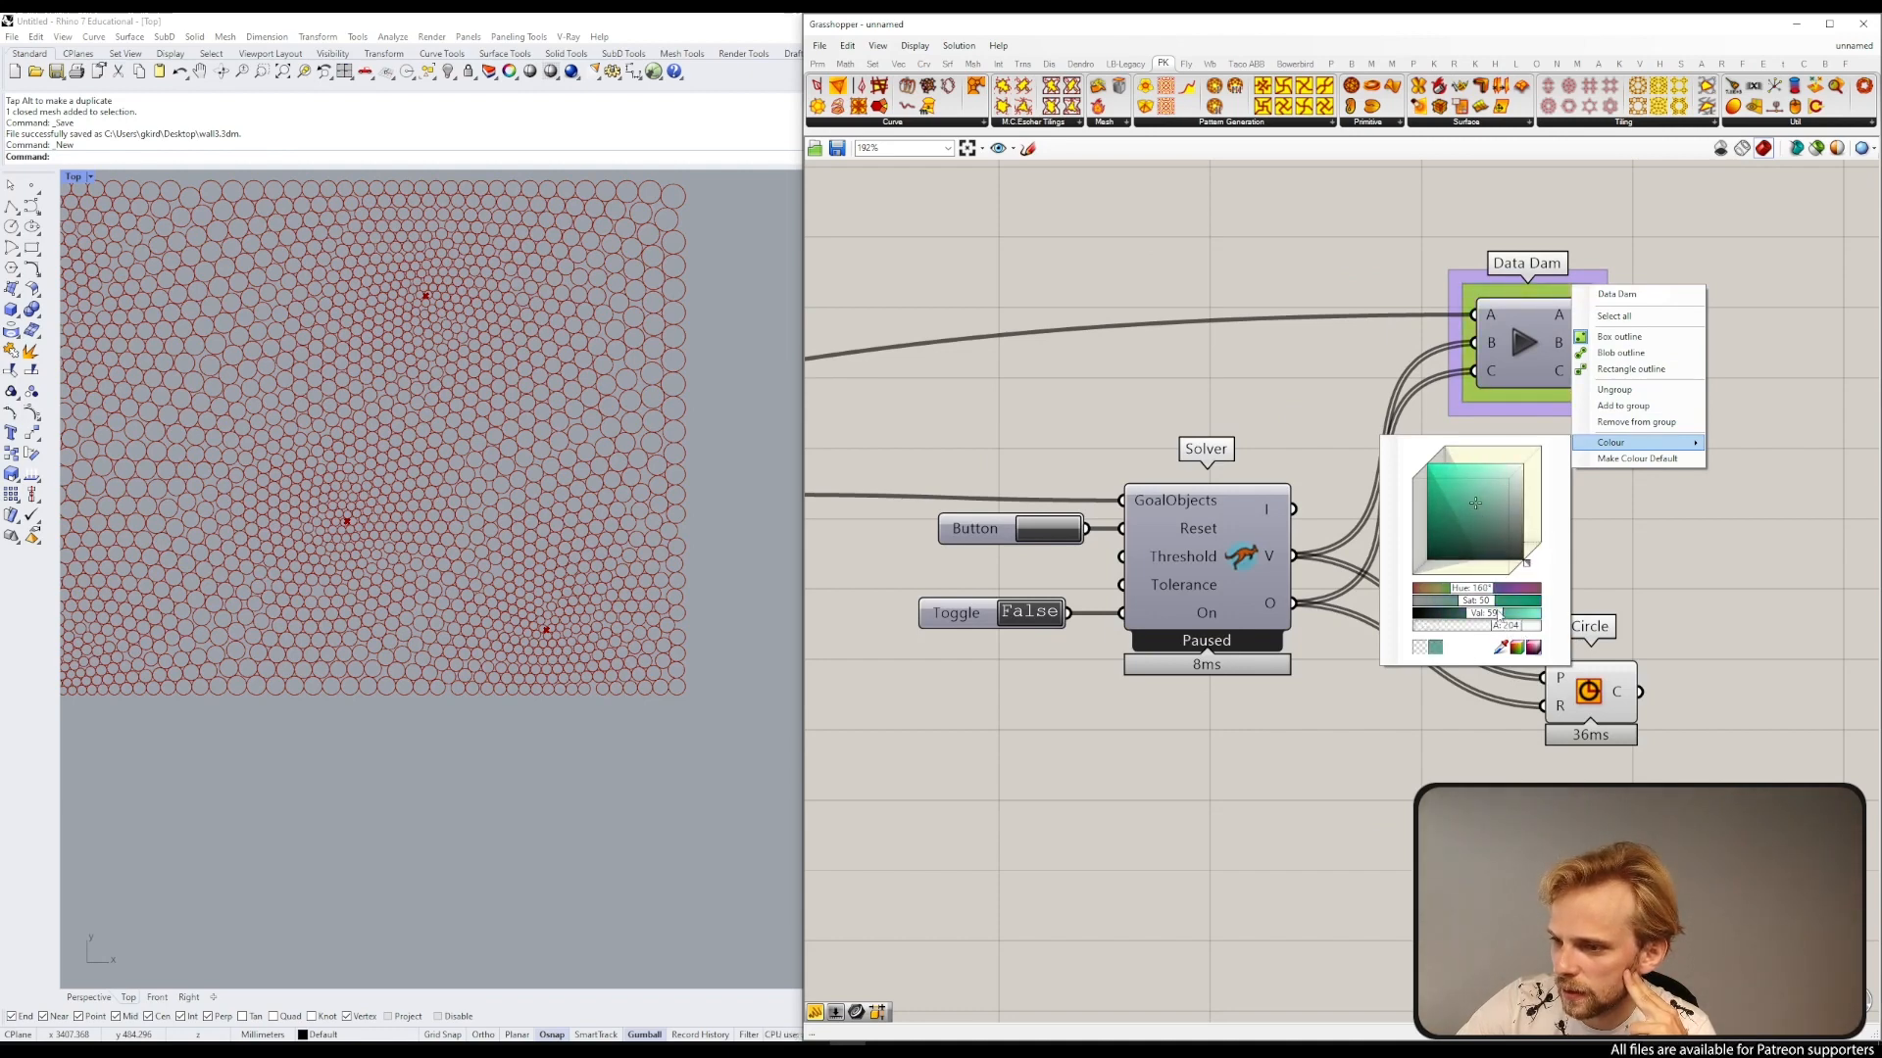
{"action": "left_click", "coordinate": [1320, 345]}
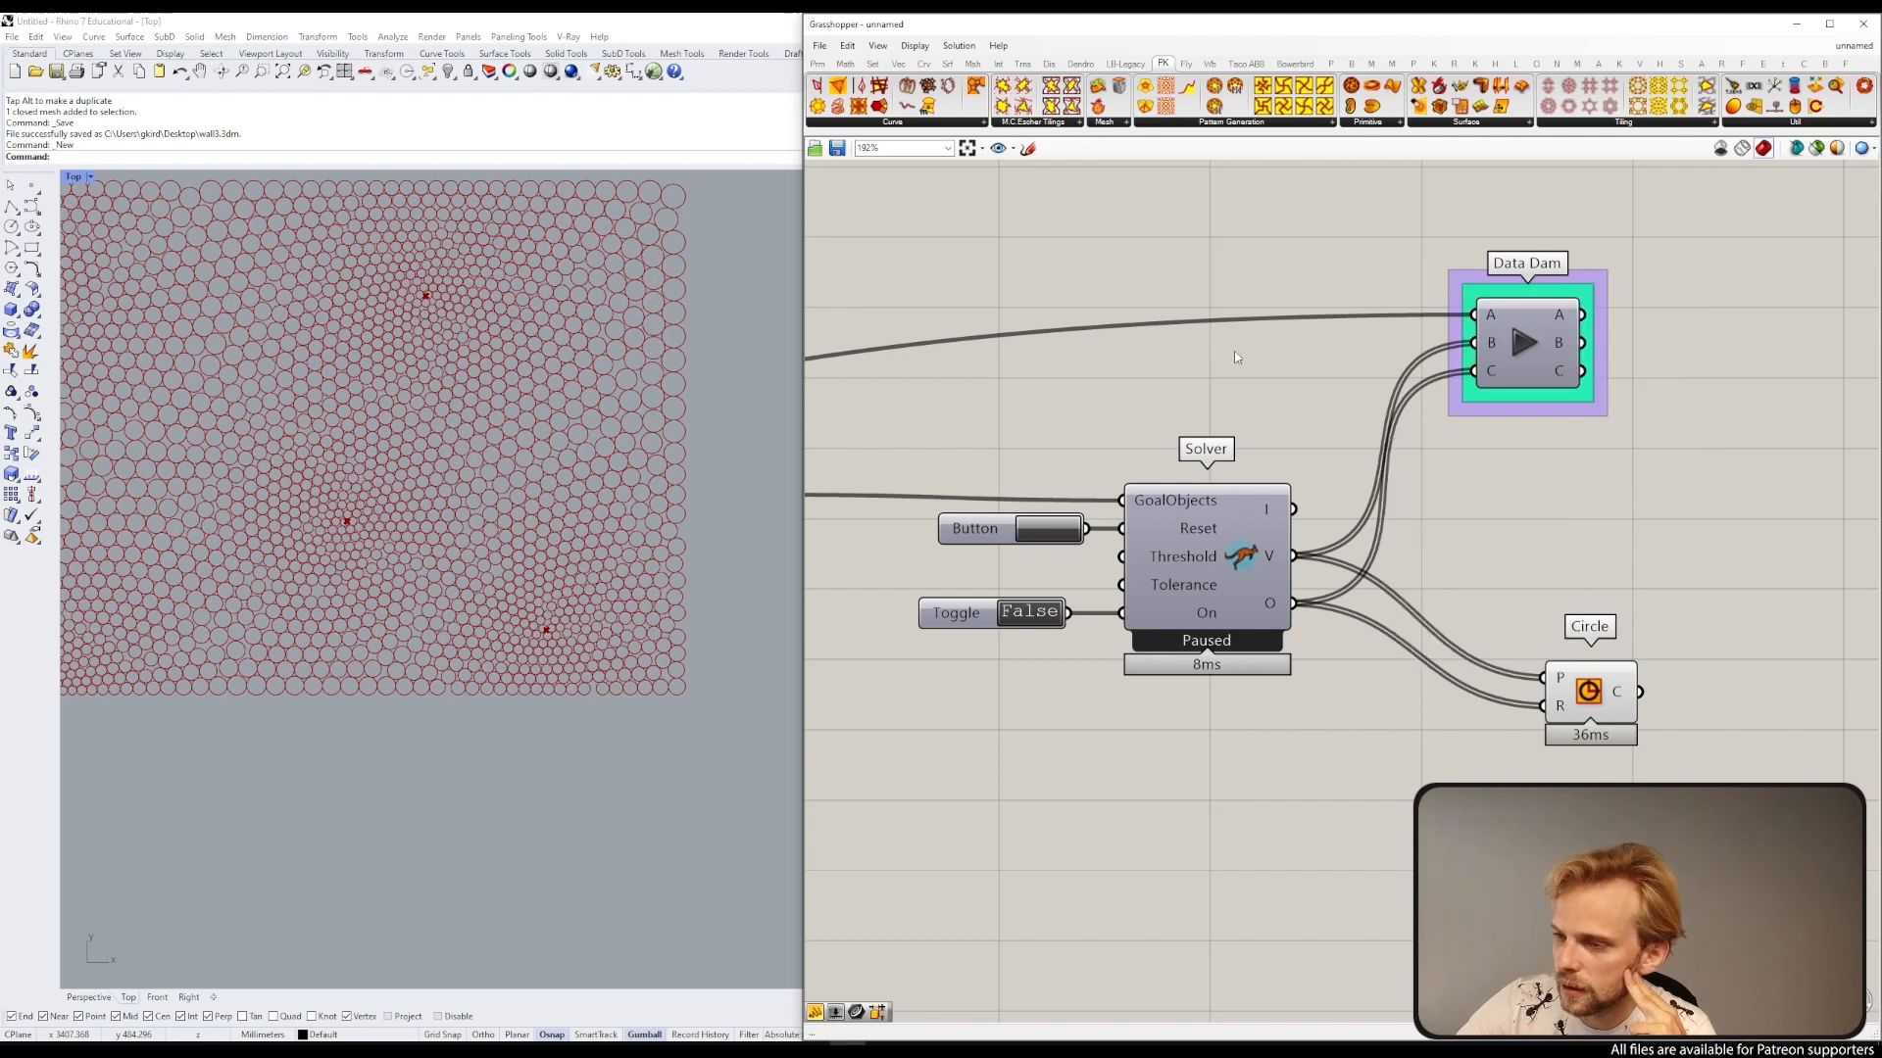
Step: Release the data held by the Data Dam
{"action": "scroll", "coordinate": [1264, 361], "scroll_direction": "down", "scroll_amount": 4}
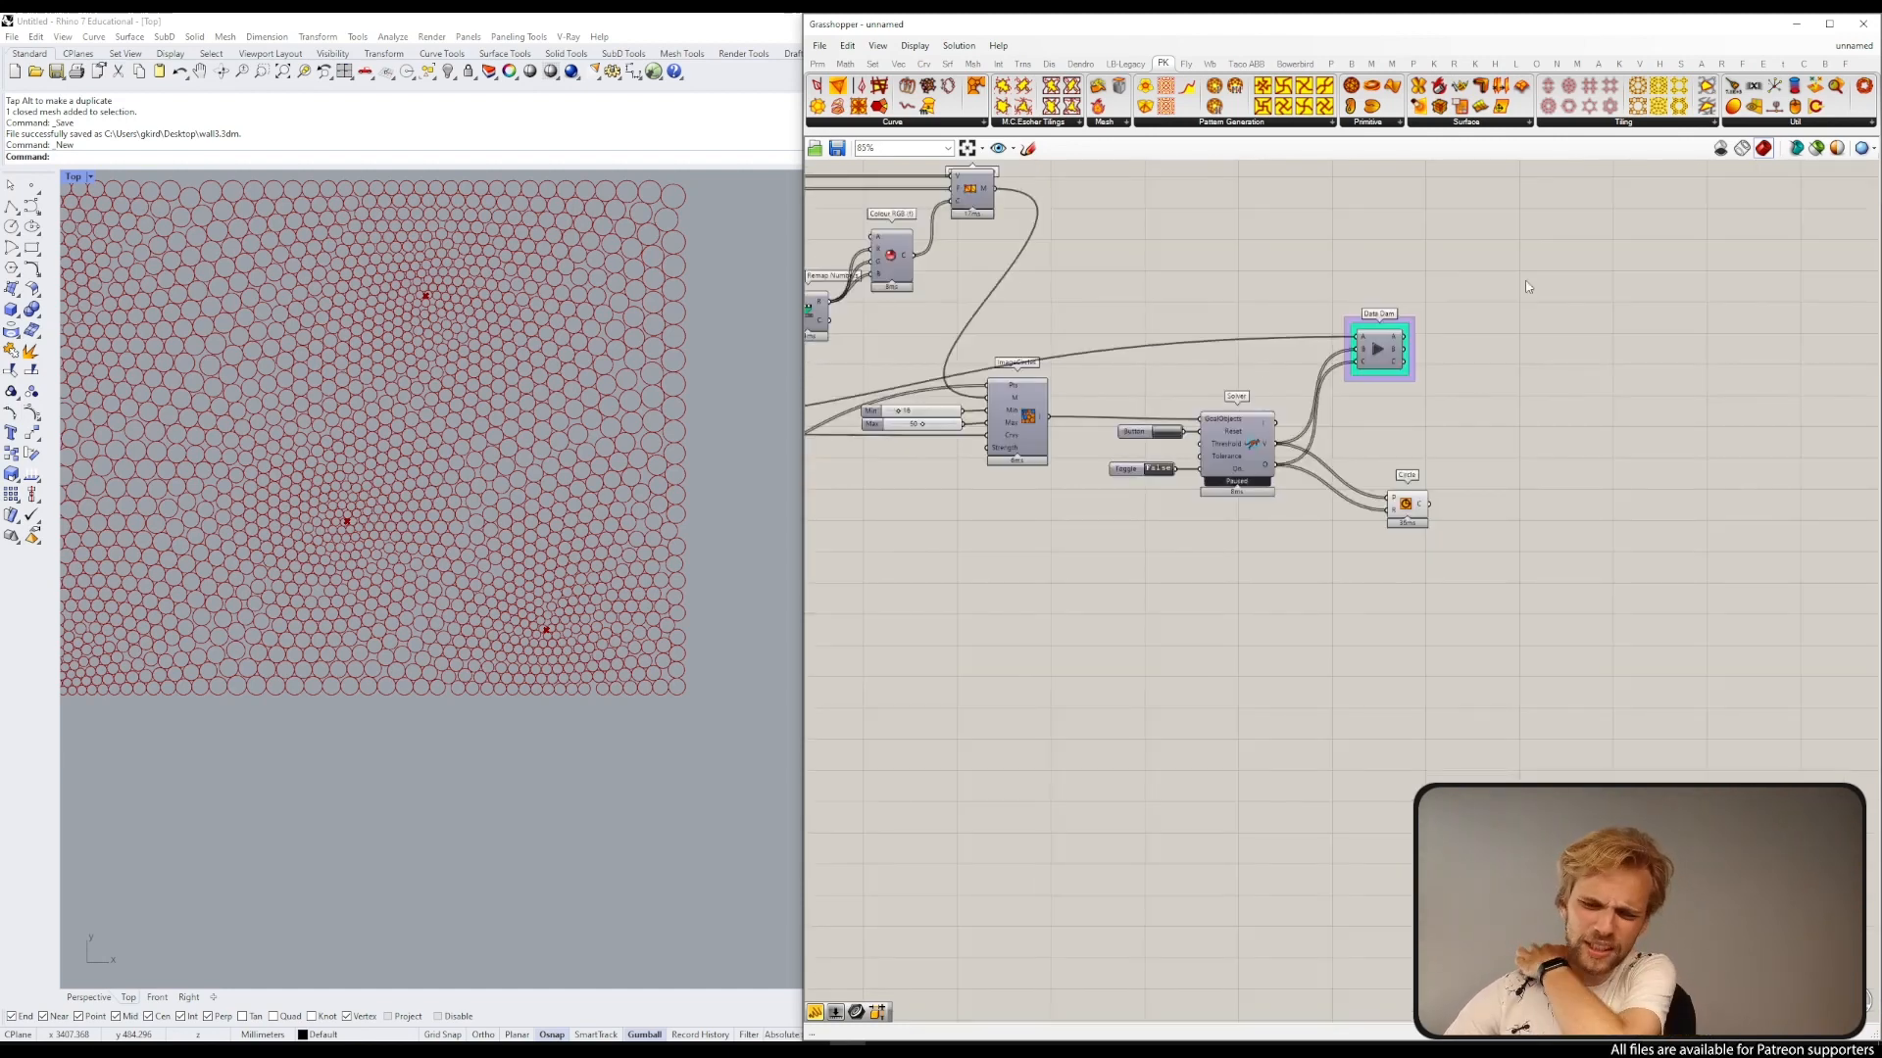
{"action": "scroll", "coordinate": [1253, 398], "scroll_direction": "down", "scroll_amount": 5}
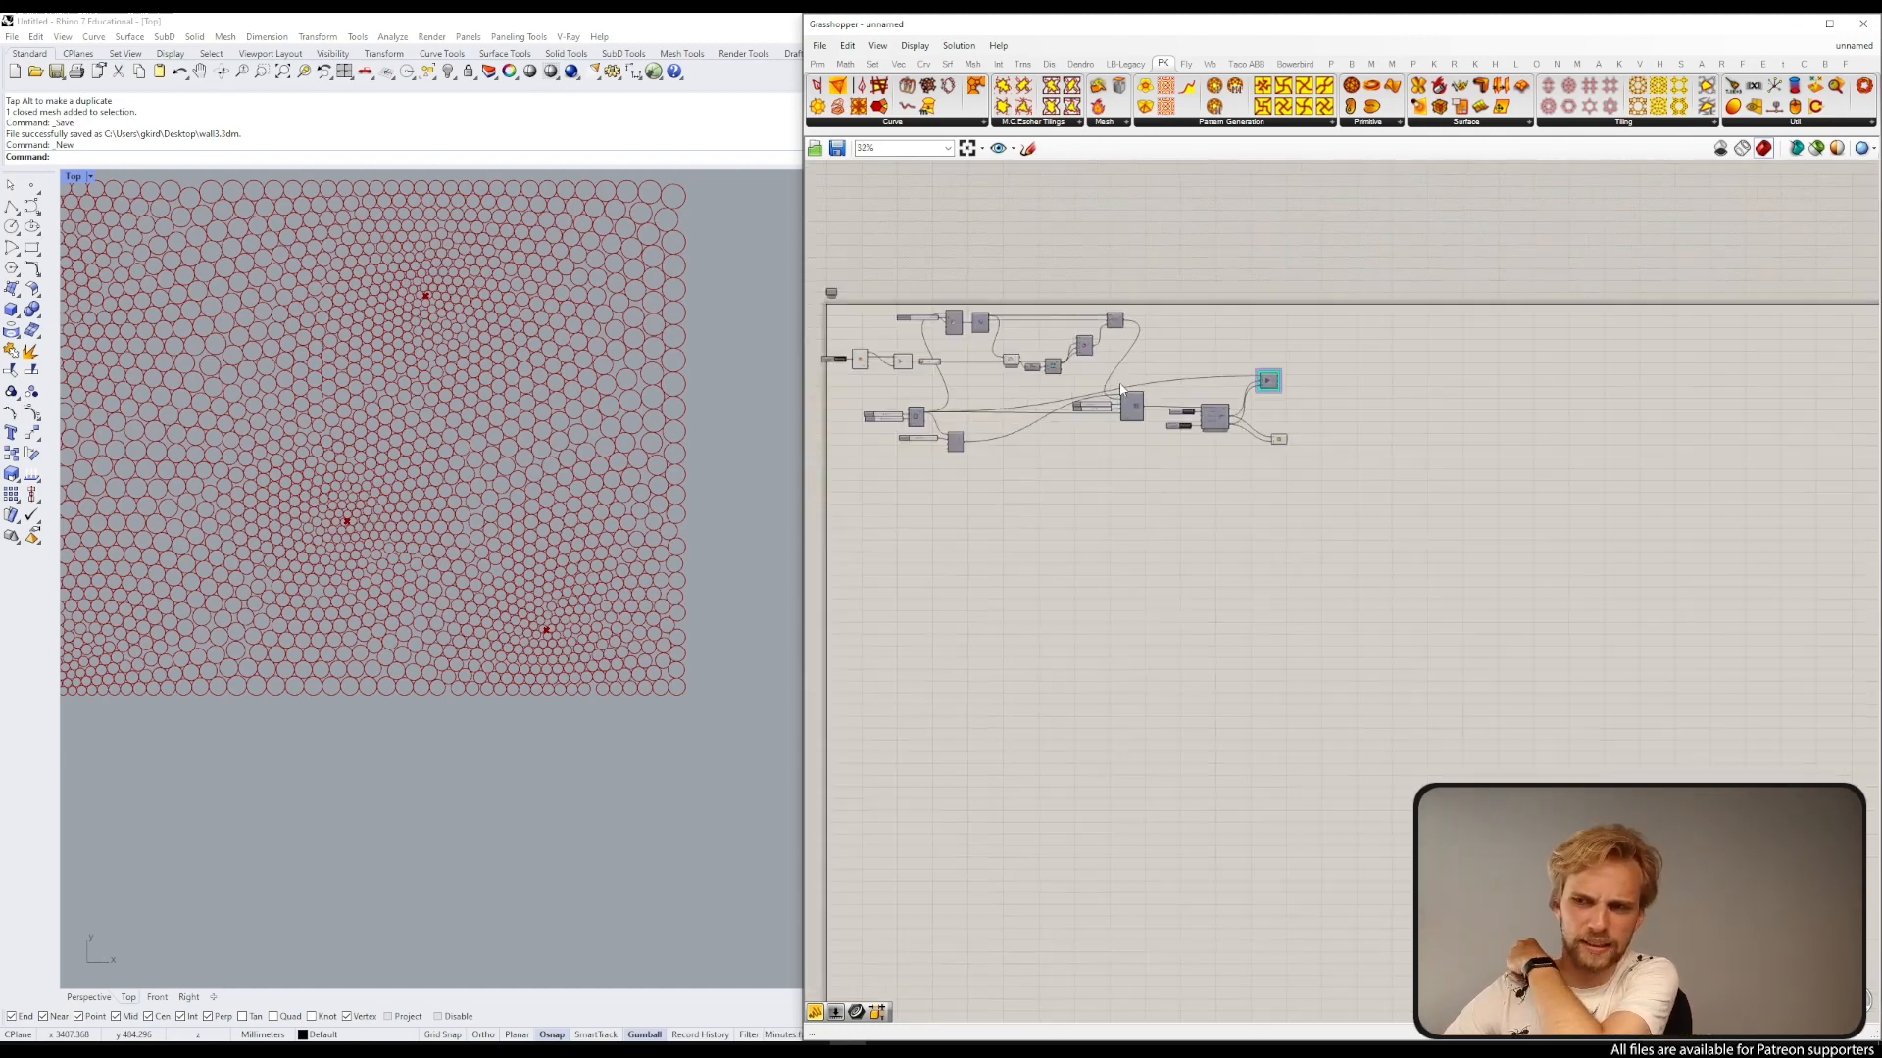
{"action": "scroll", "coordinate": [1252, 398], "scroll_direction": "up", "scroll_amount": 5}
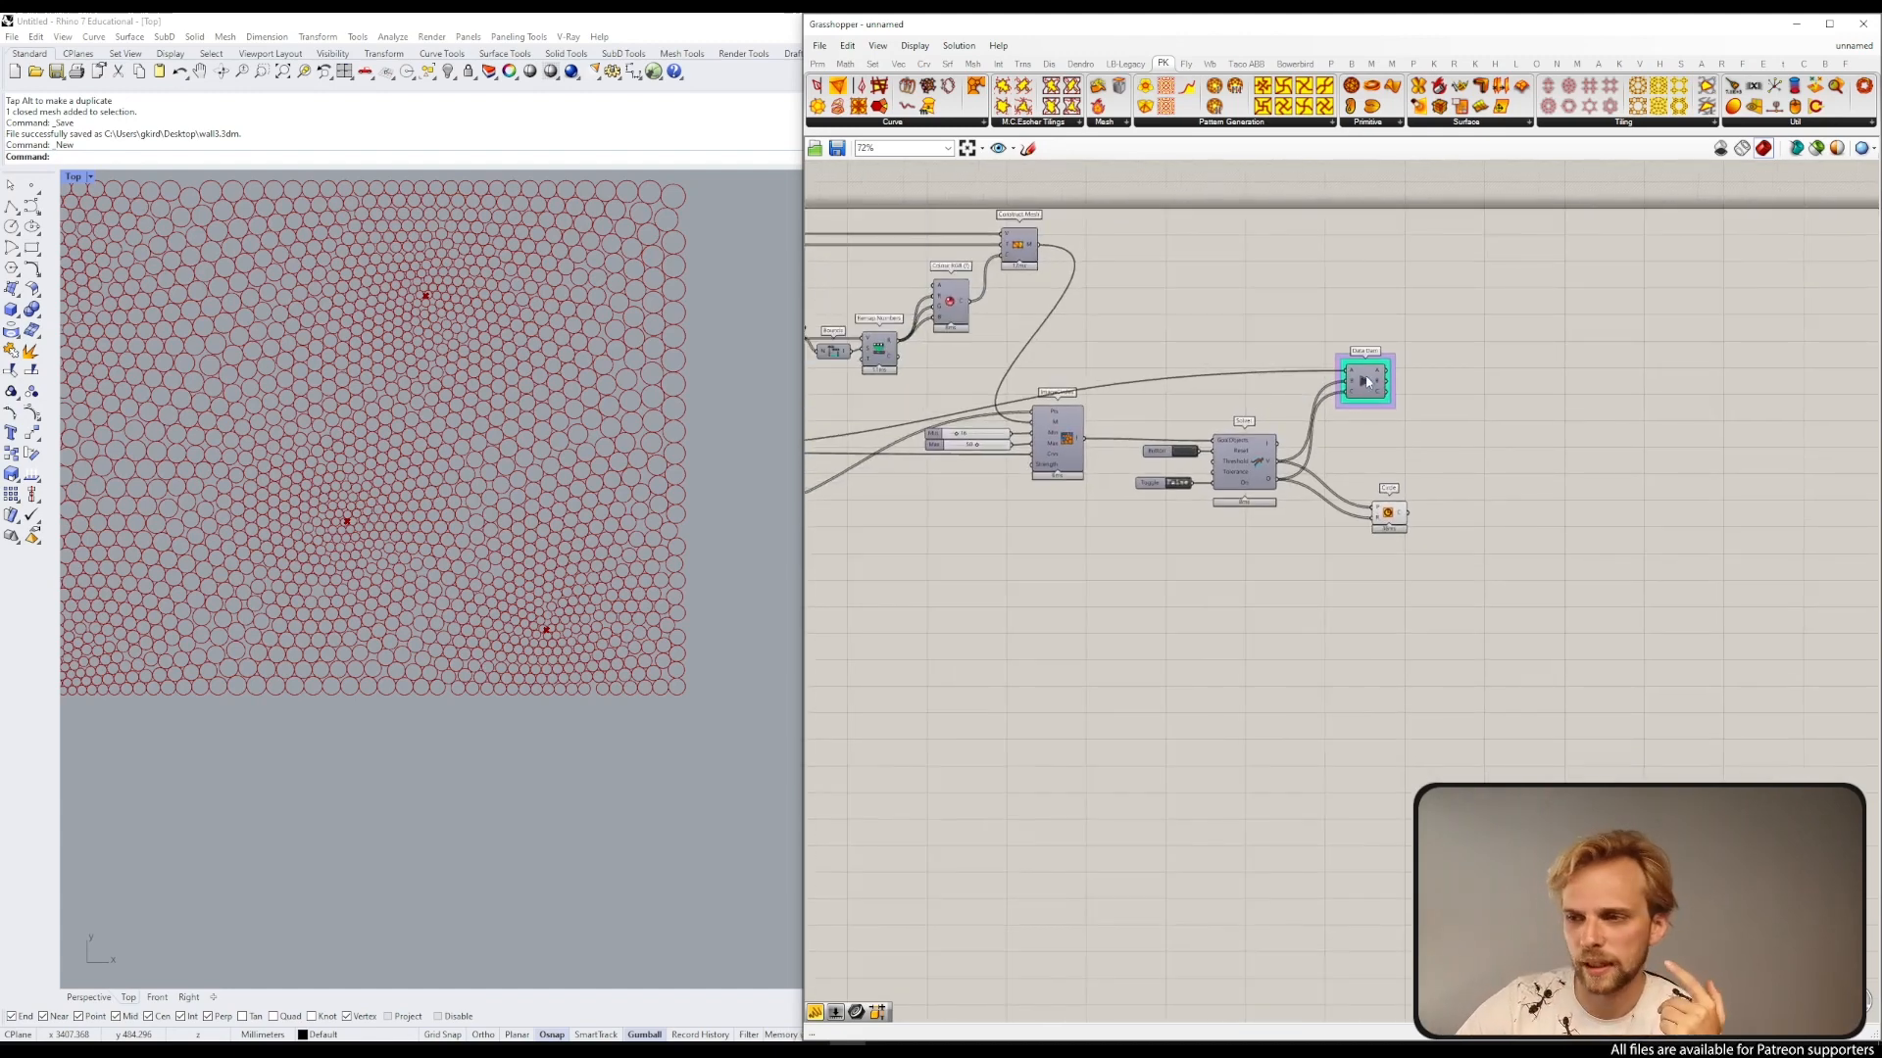
{"action": "left_click", "coordinate": [1360, 385]}
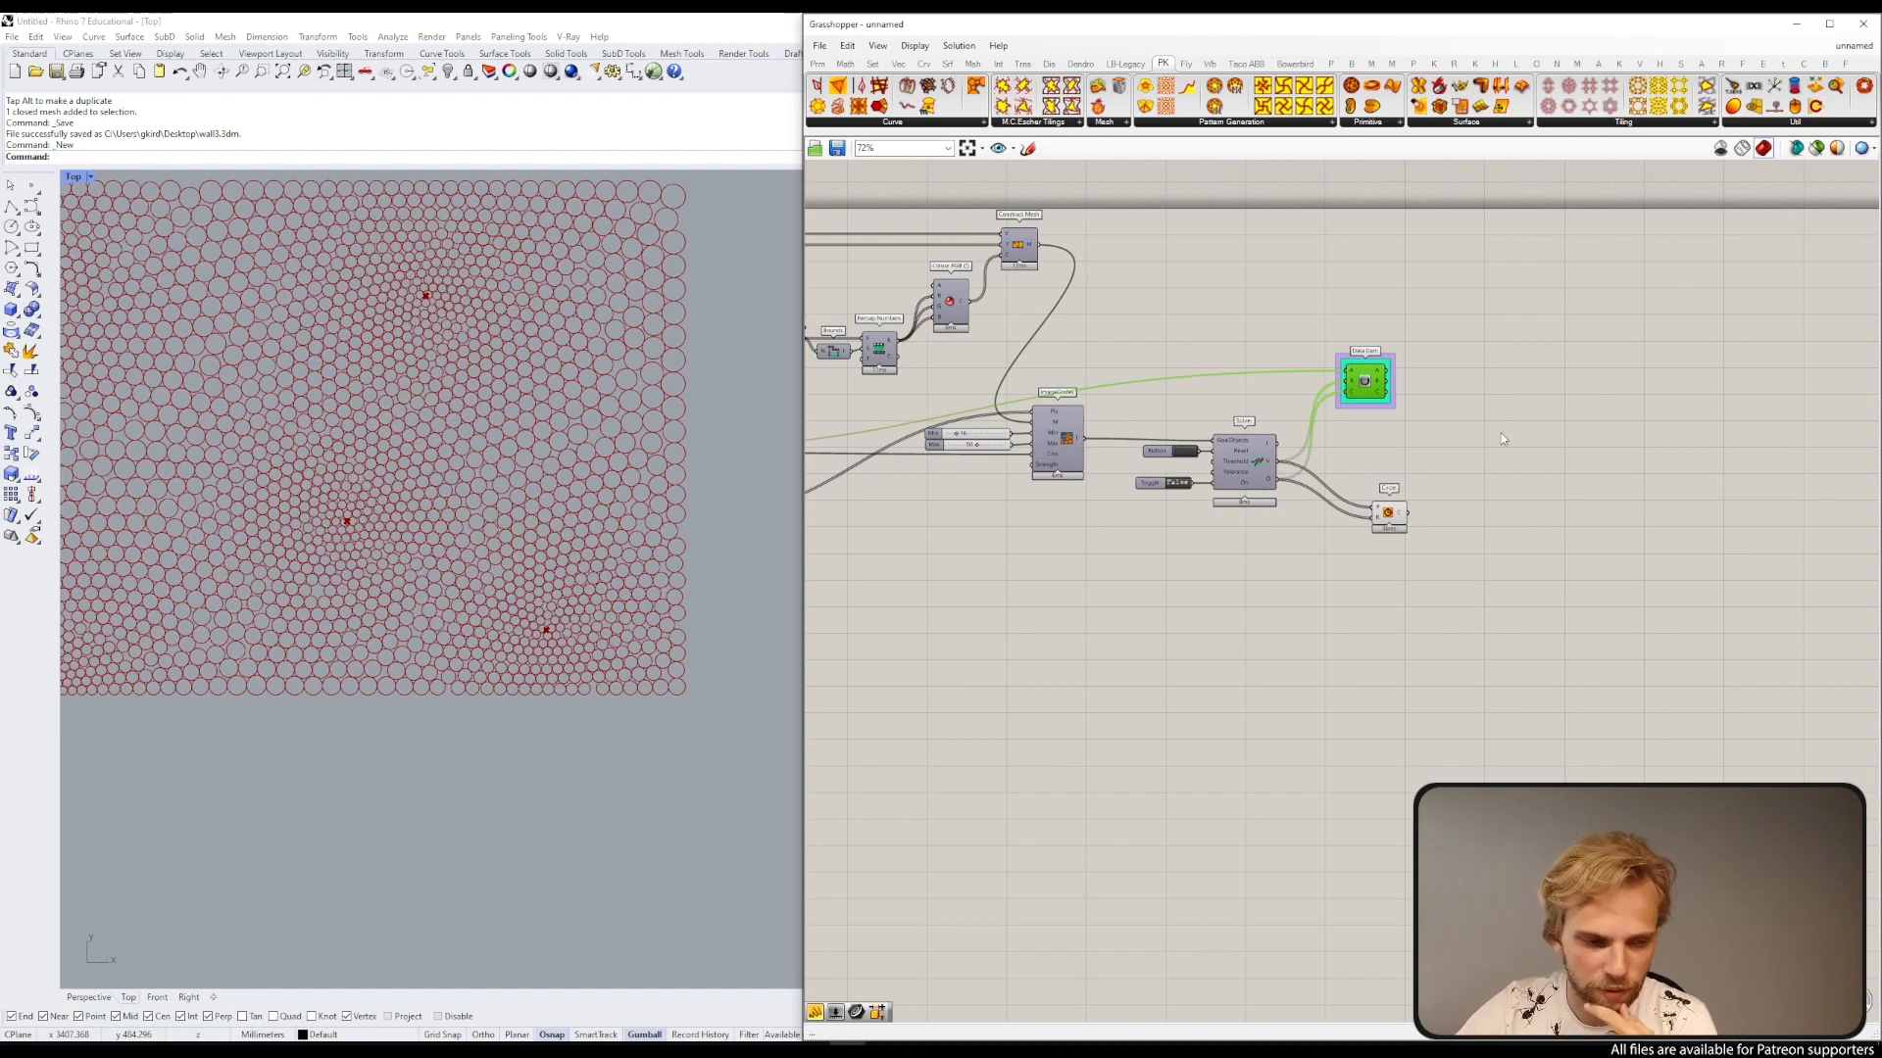
Step: Add a Mesh Sphere component next to the Data Dam
{"action": "scroll", "coordinate": [1362, 377], "scroll_direction": "up", "scroll_amount": 3}
{"action": "double_click", "coordinate": [1358, 368]}
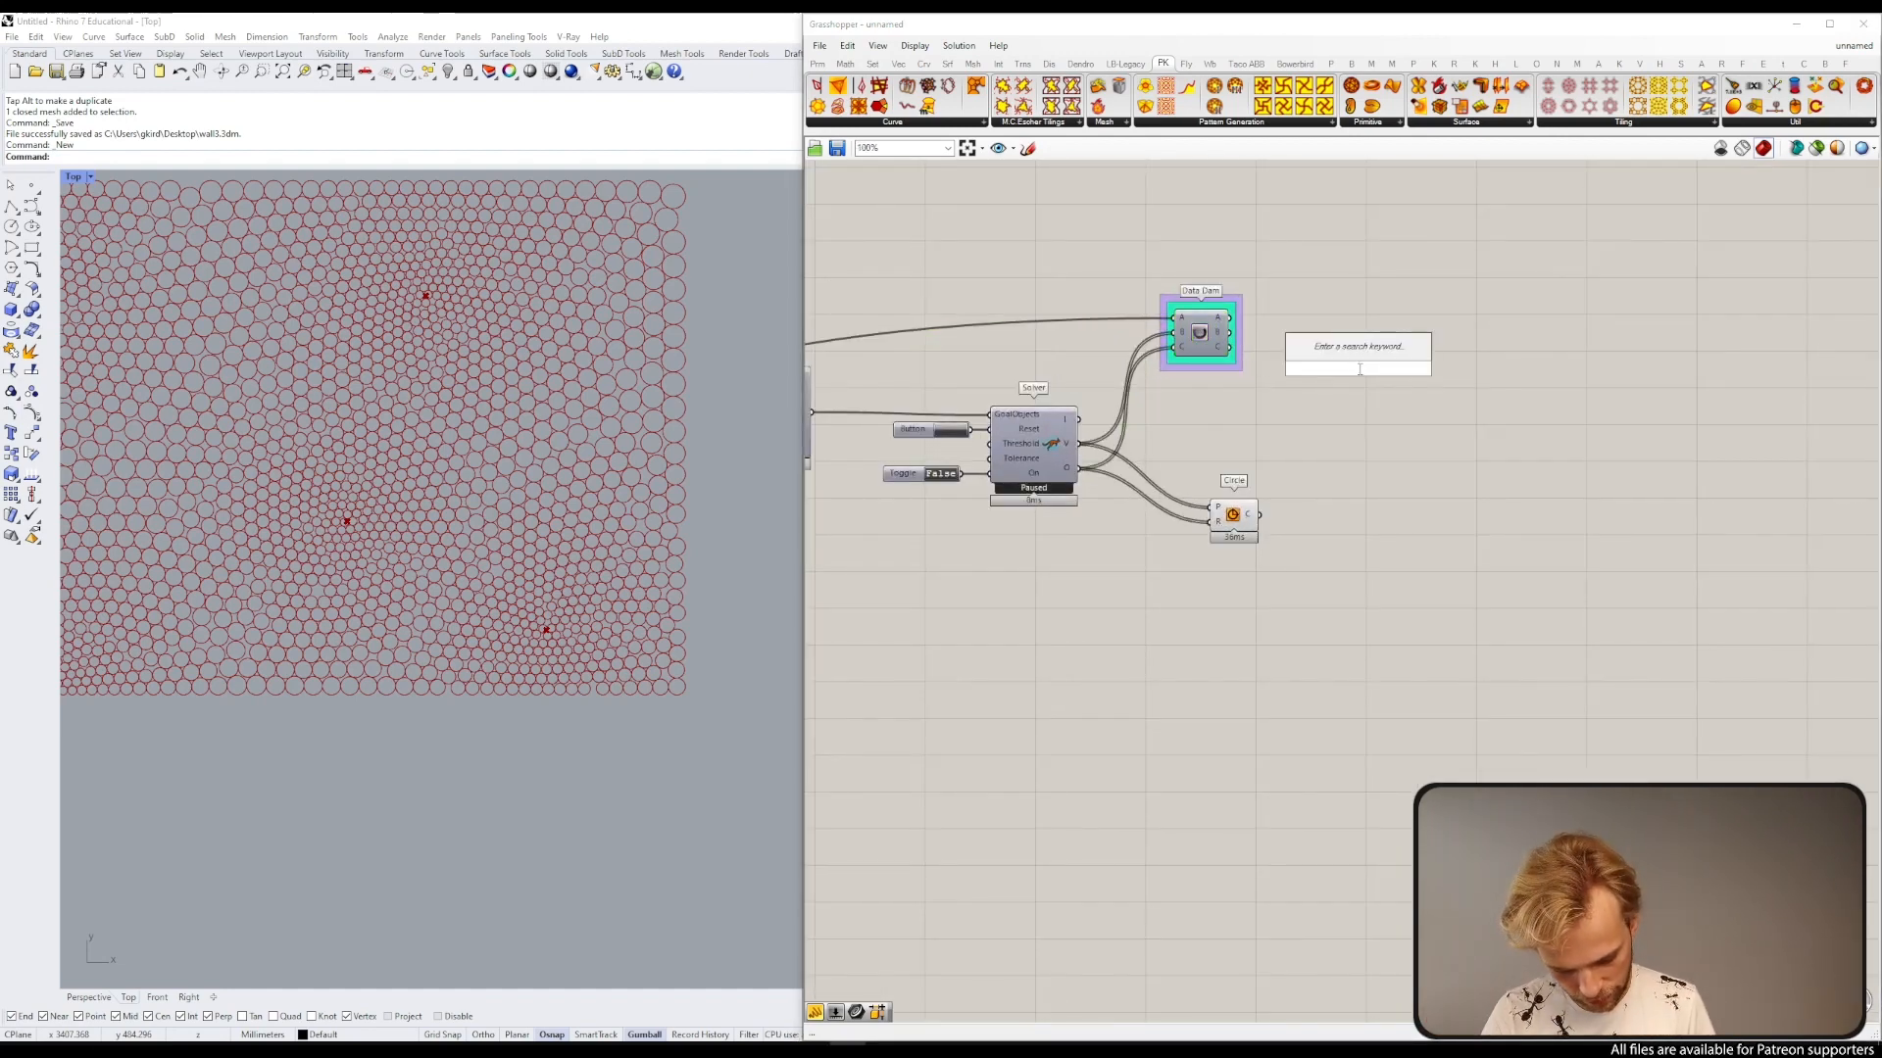
{"action": "type", "text": "sphere"}
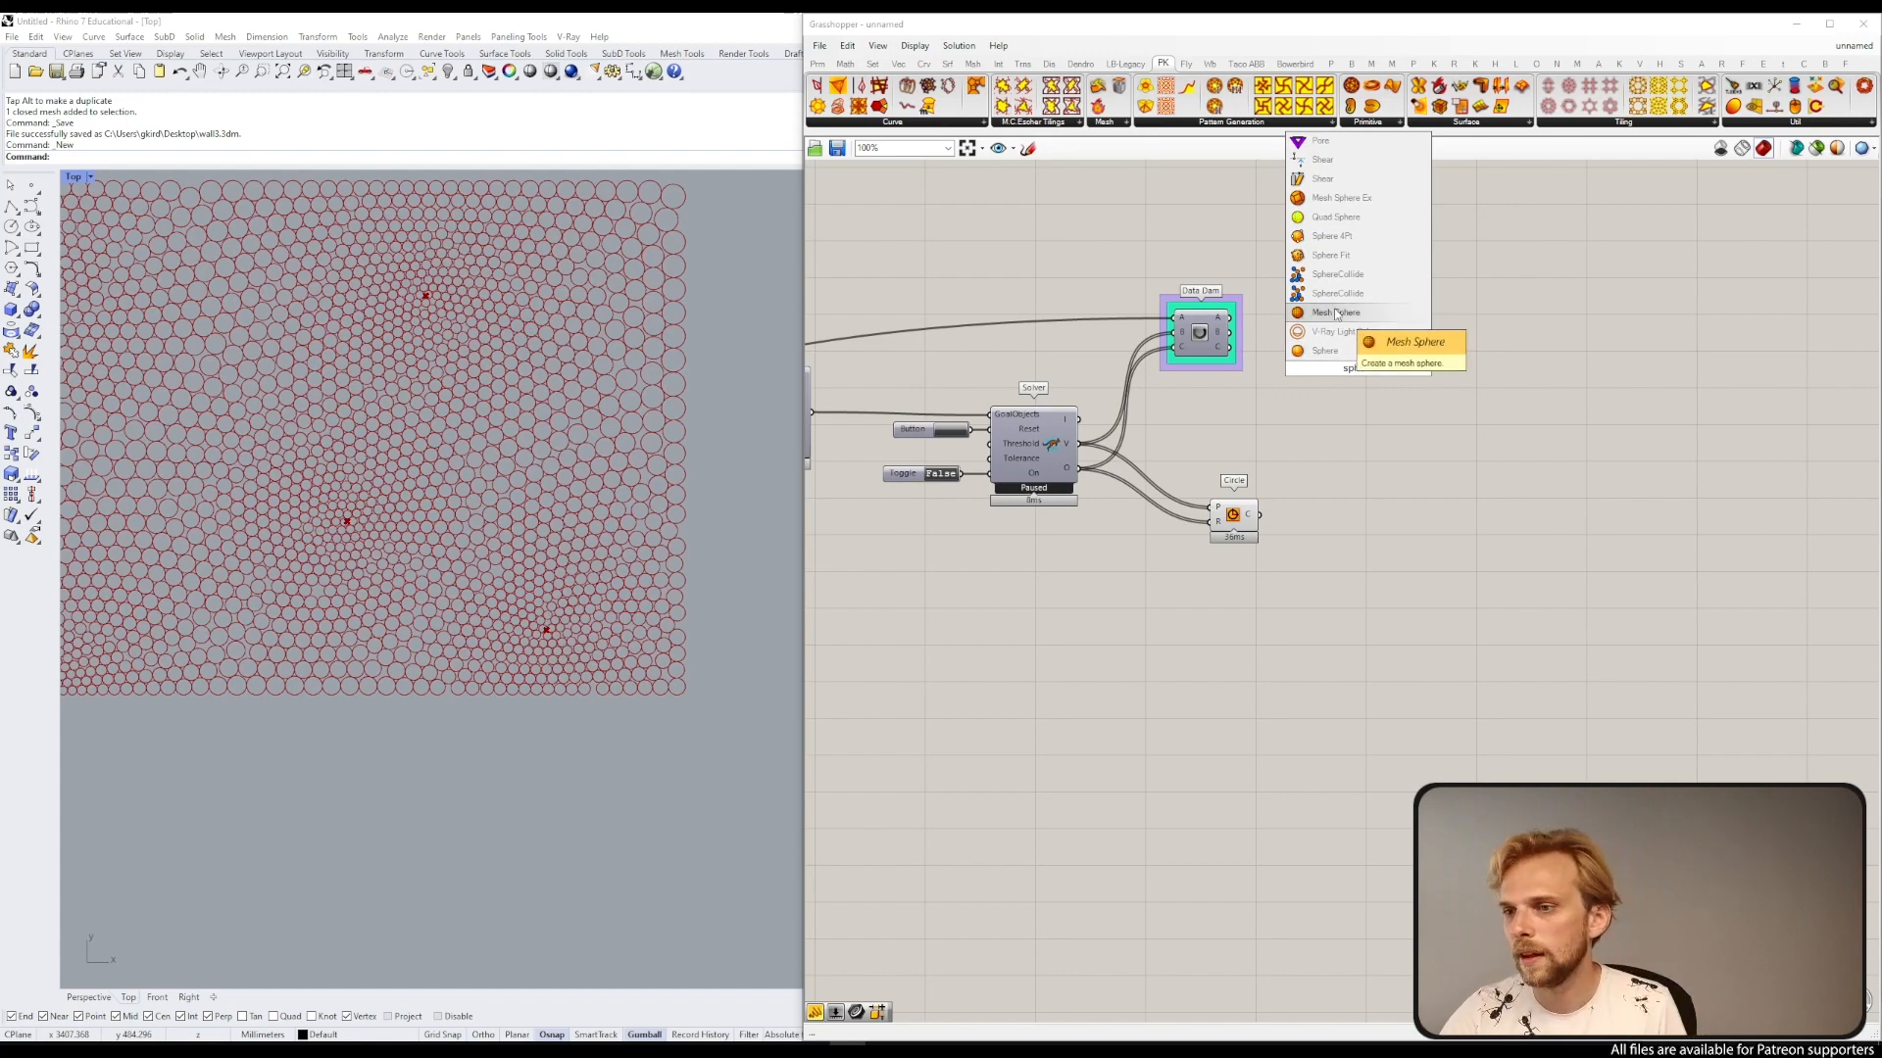
{"action": "left_click", "coordinate": [1334, 313]}
Step: Connect the Data Dam's B and C outputs to the Mesh Sphere's B and R inputs
{"action": "scroll", "coordinate": [1228, 301], "scroll_direction": "up", "scroll_amount": 4}
{"action": "left_click_drag", "start_coordinate": [1228, 361], "coordinate": [1417, 390]}
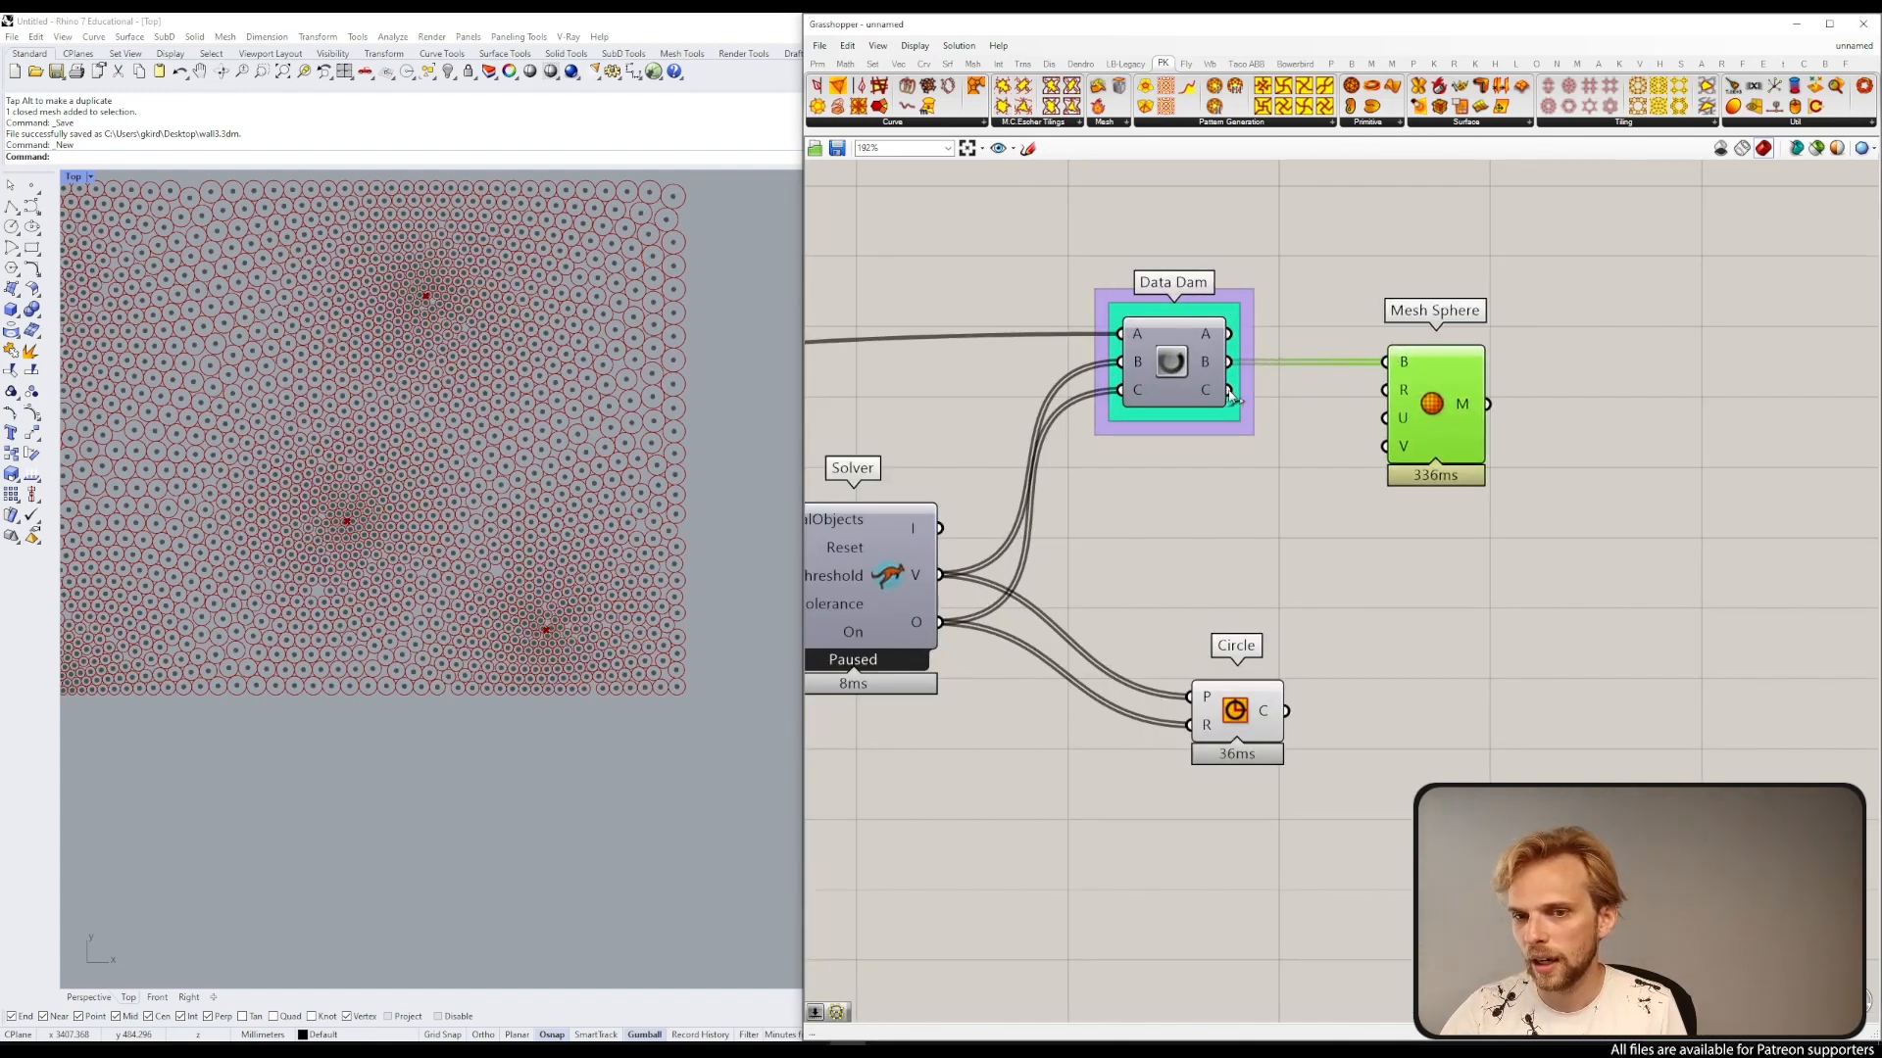
{"action": "left_click_drag", "start_coordinate": [1230, 390], "coordinate": [1385, 390]}
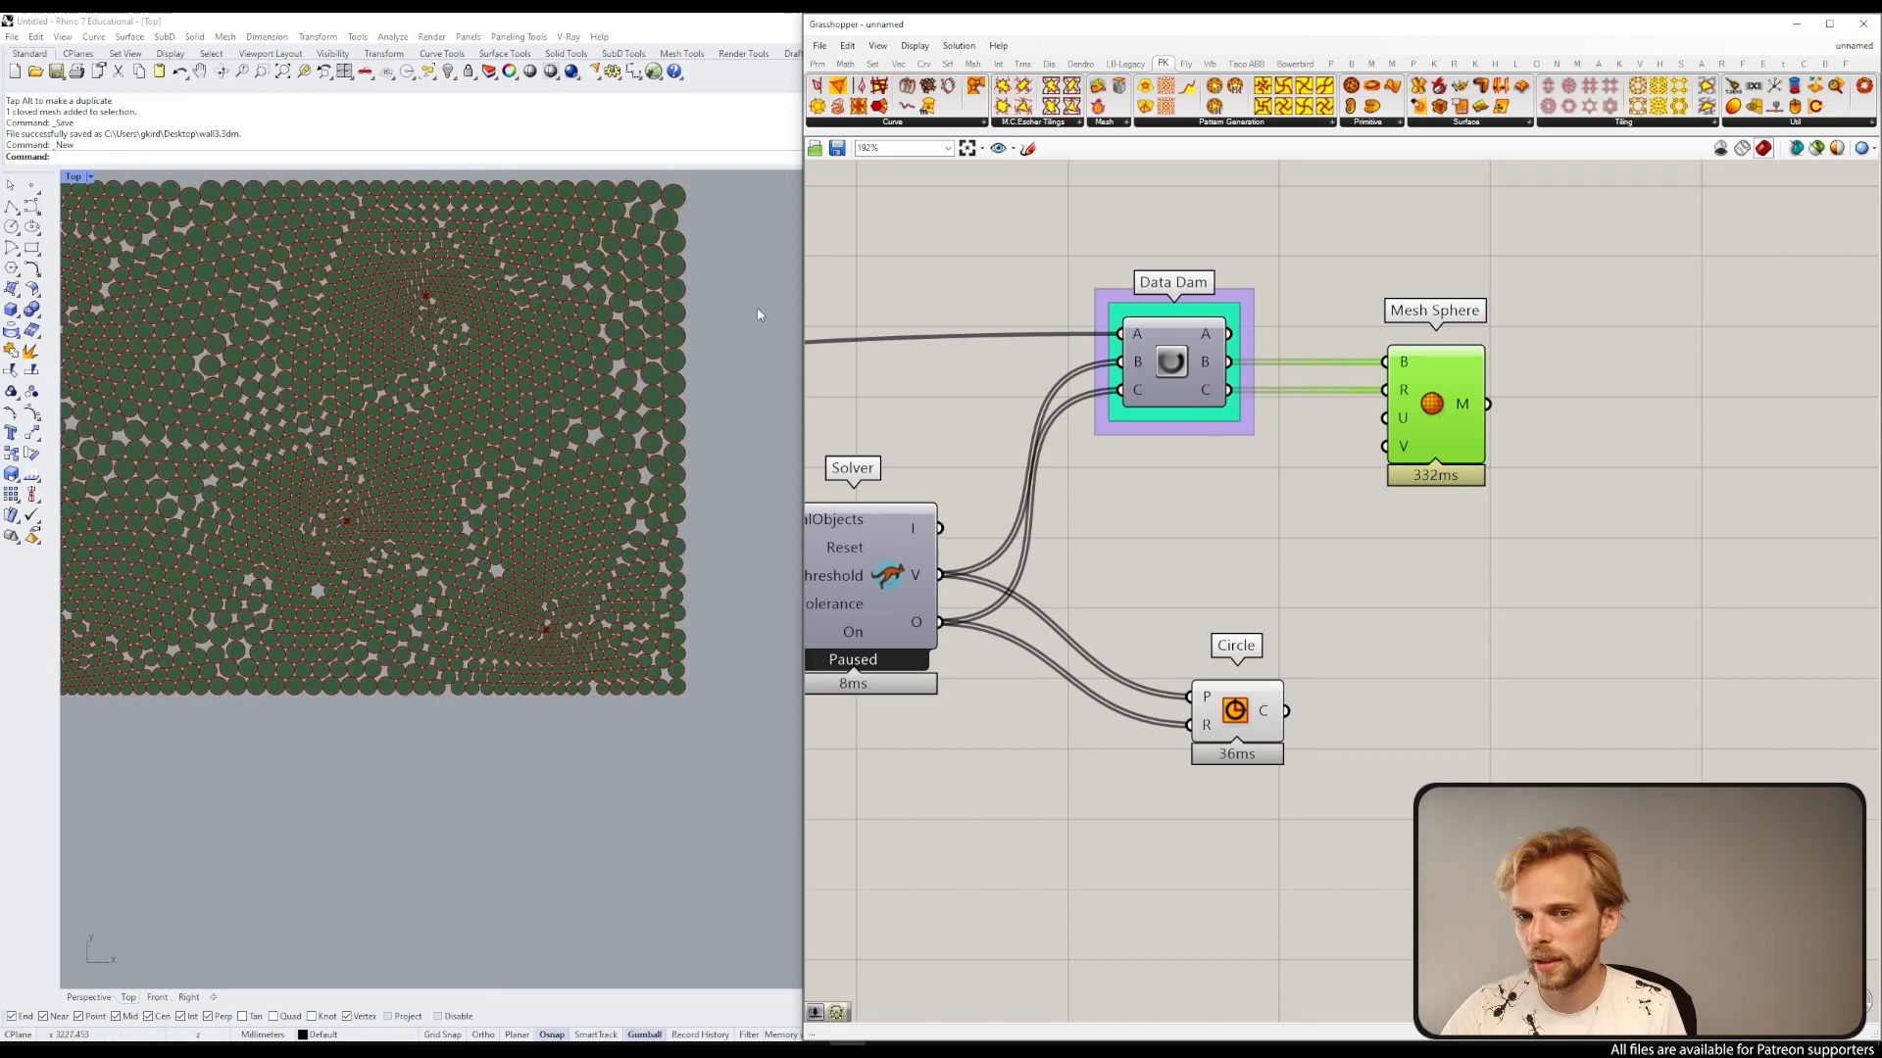
Step: Inspect the sphere field in a maximized Perspective viewport
{"action": "left_click", "coordinate": [73, 180]}
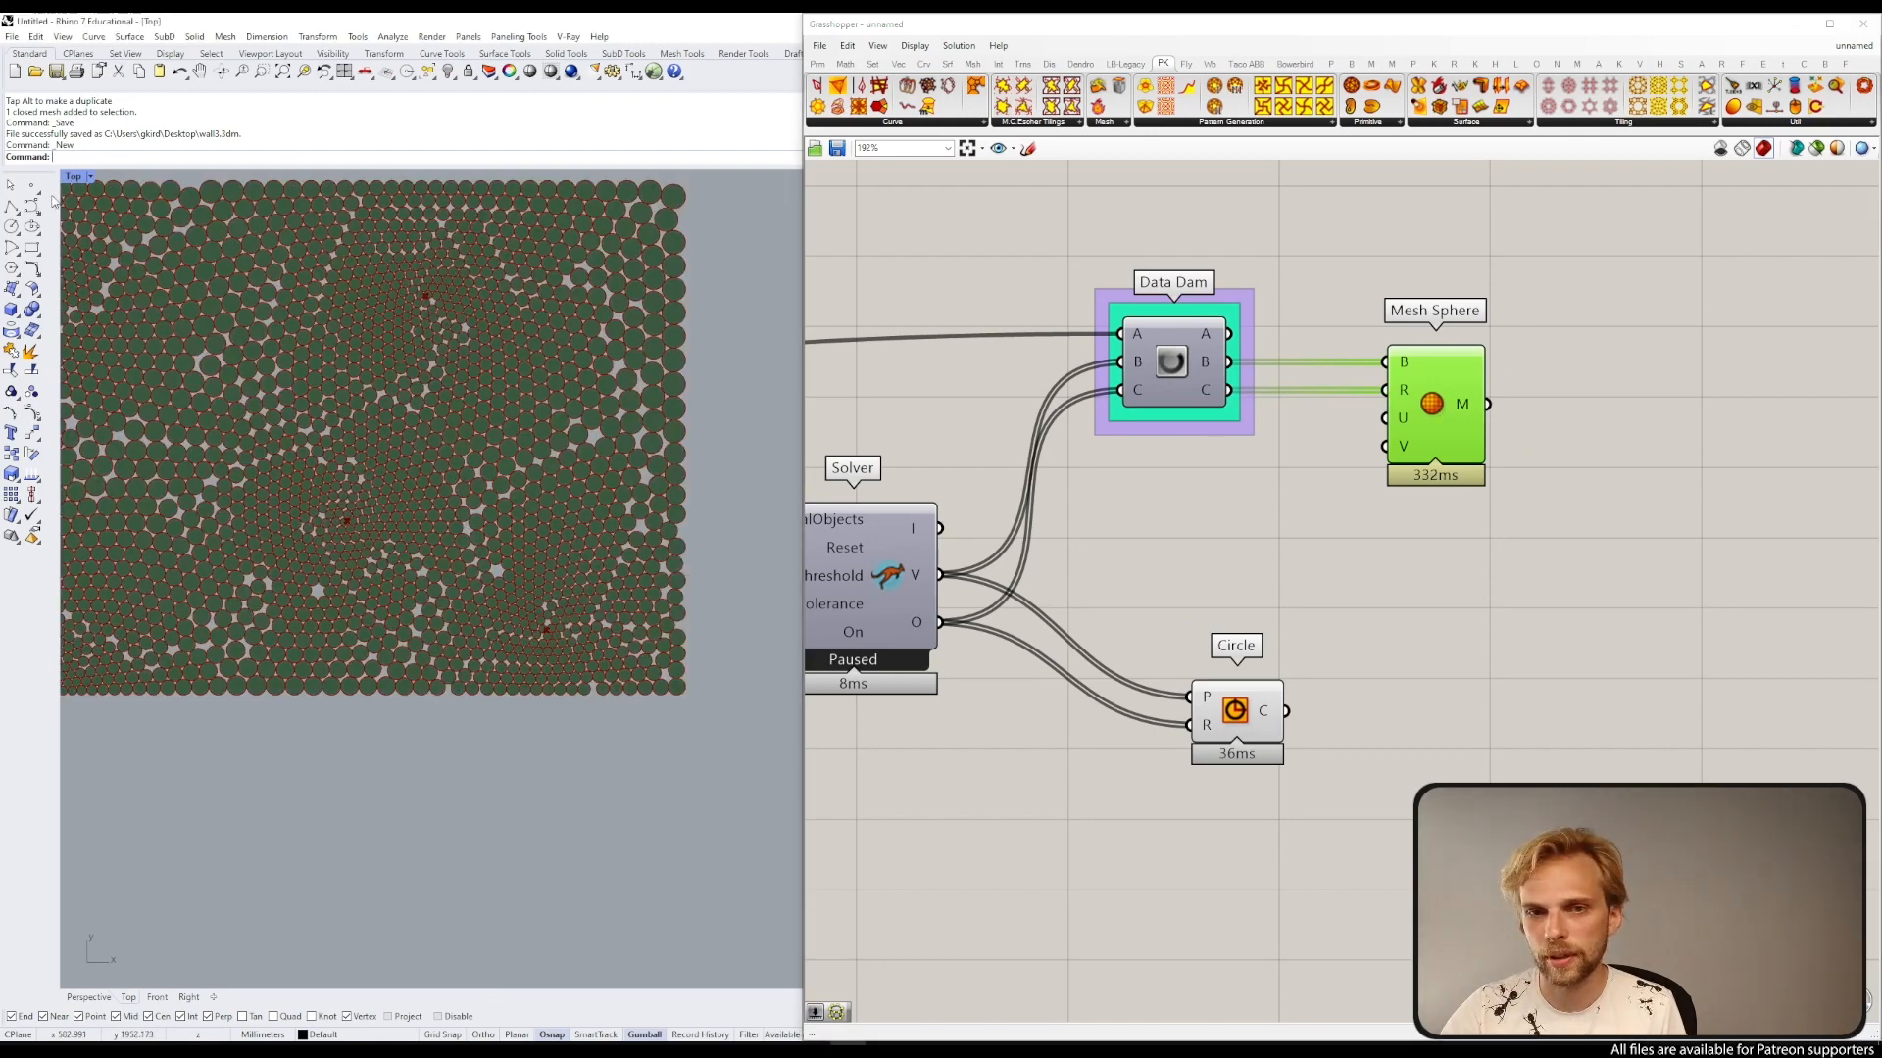
{"action": "double_click", "coordinate": [81, 181]}
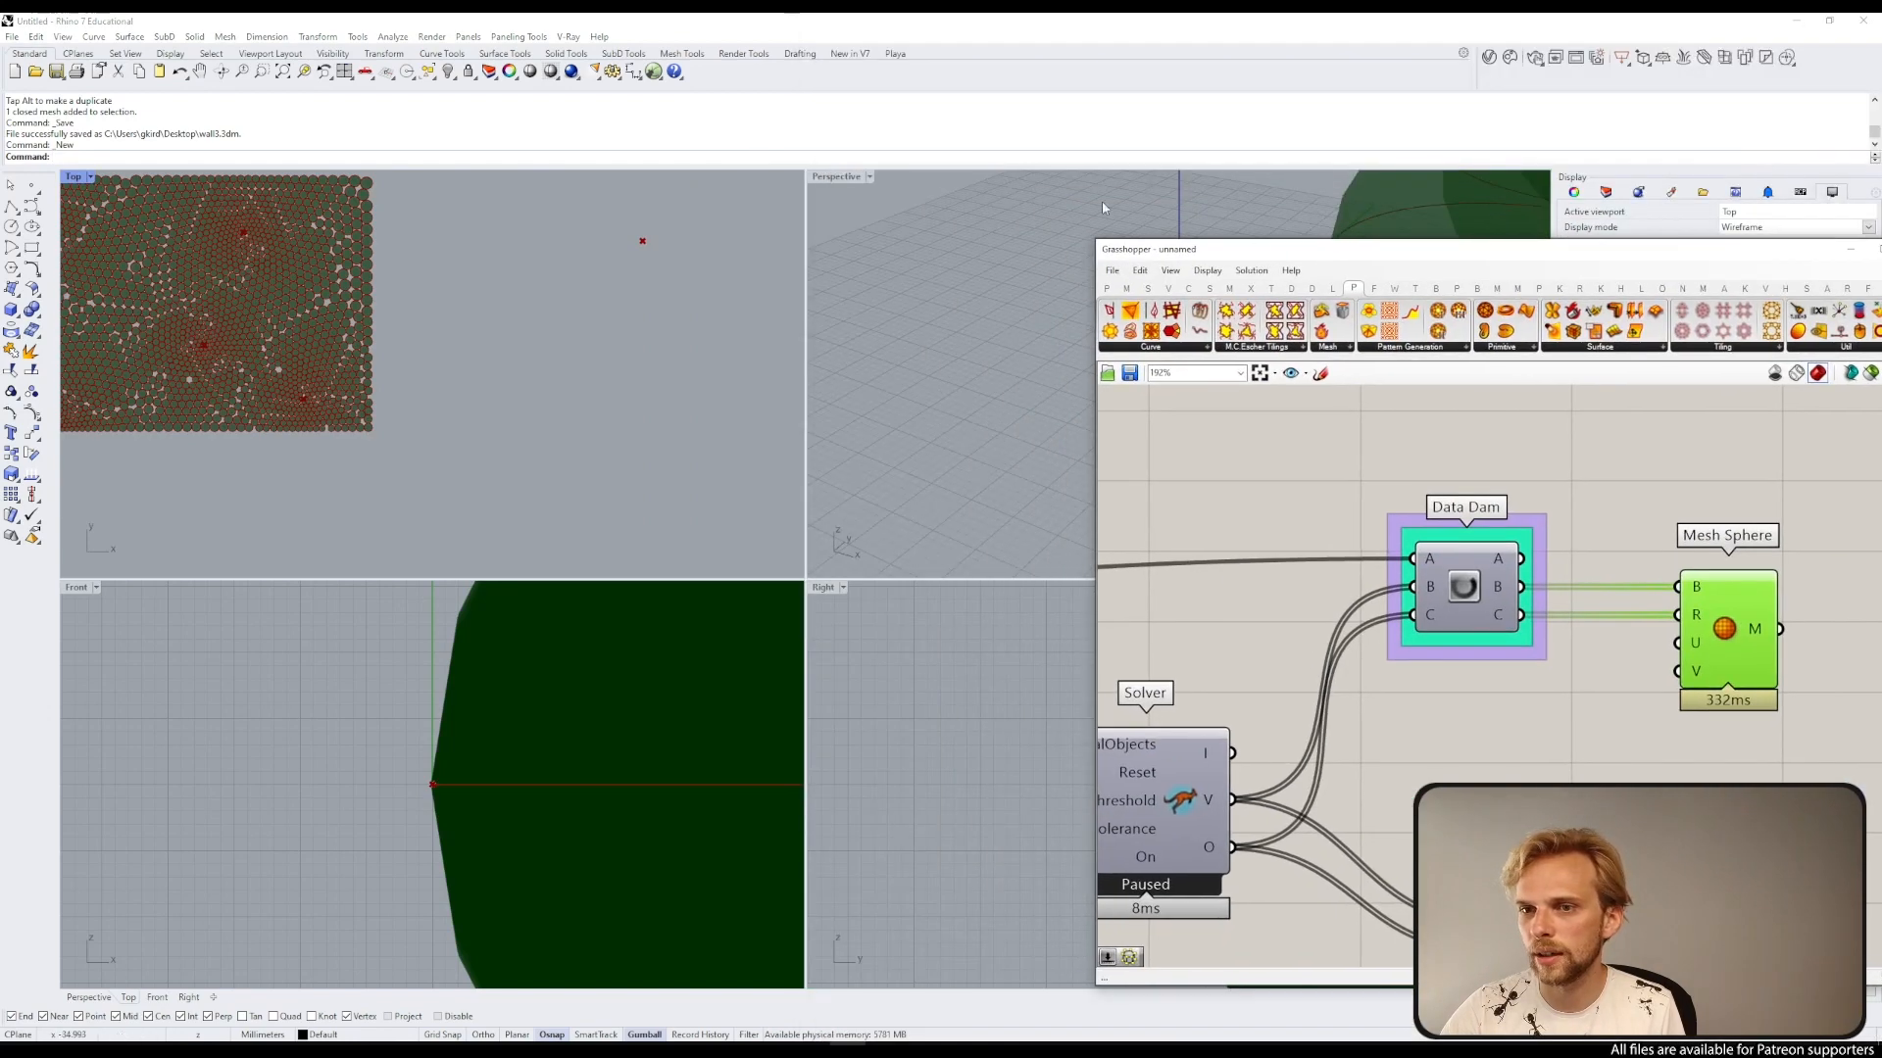
{"action": "double_click", "coordinate": [825, 180]}
{"action": "scroll", "coordinate": [819, 378], "scroll_direction": "down", "scroll_amount": 15}
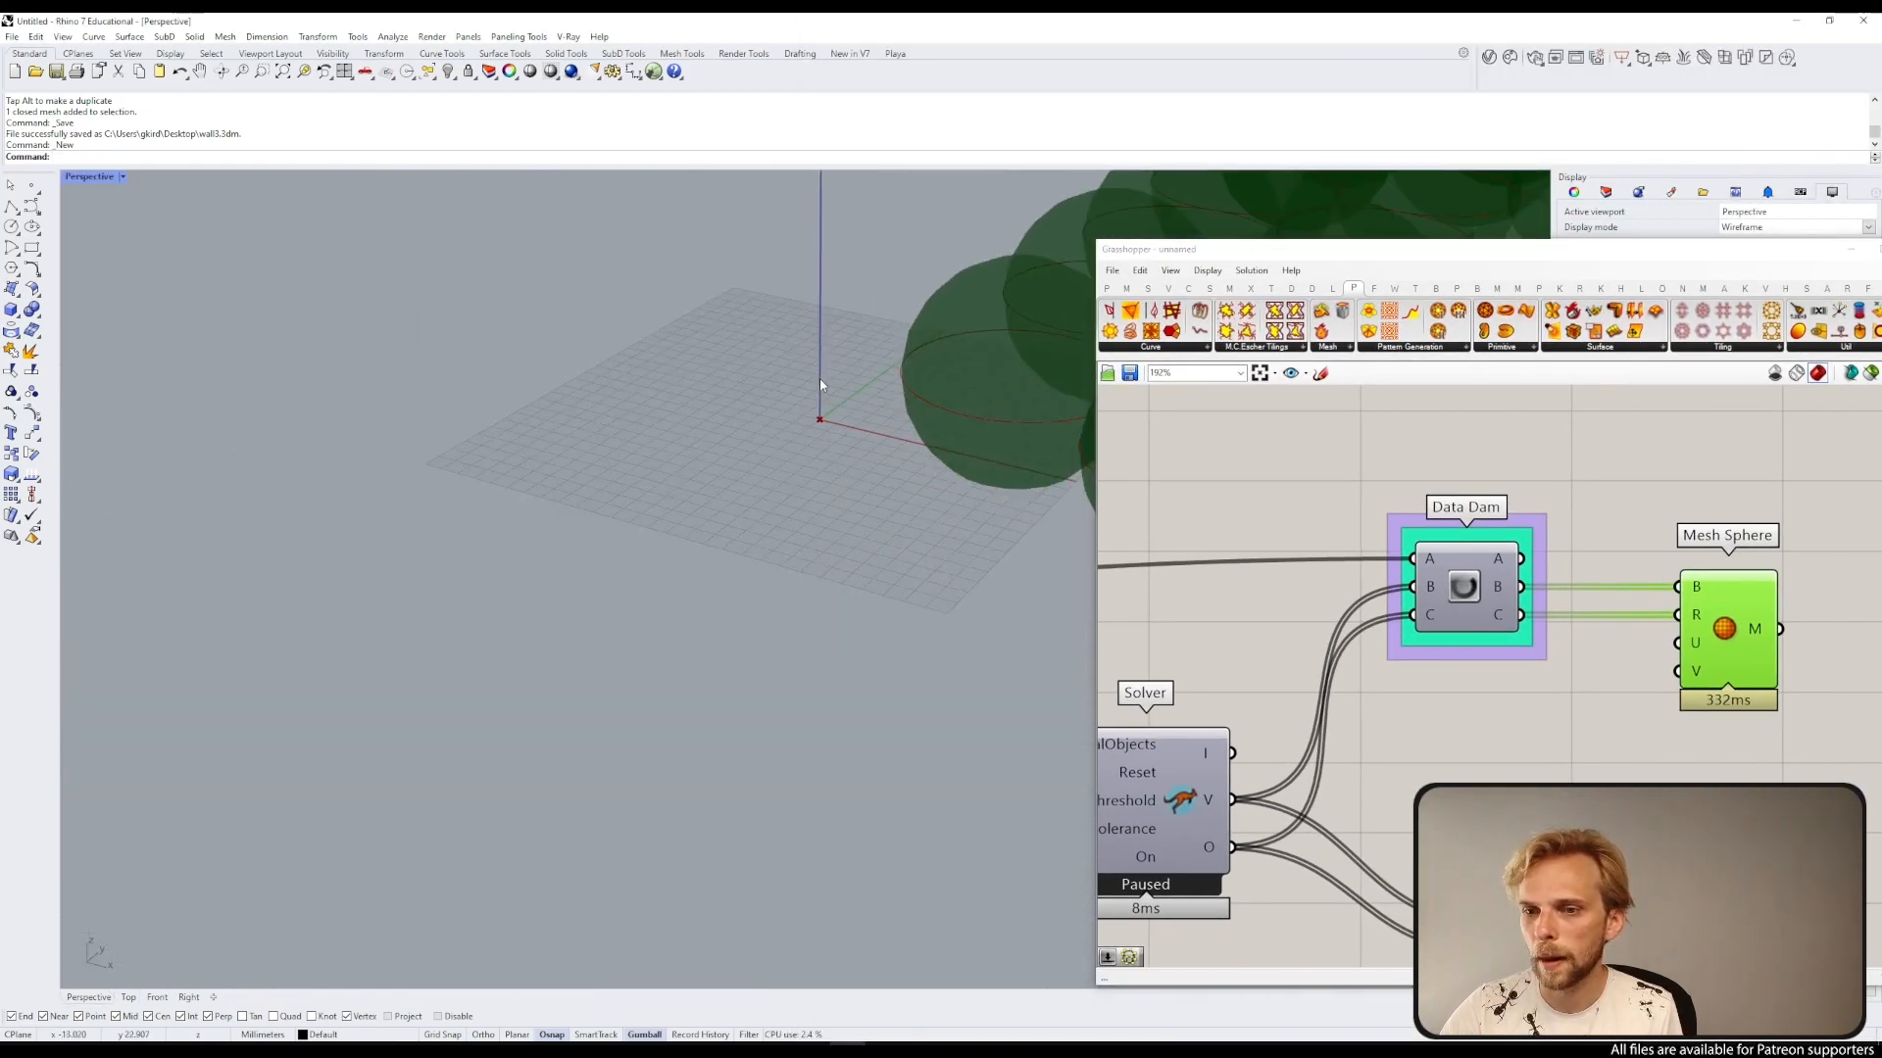
{"action": "right_click_drag", "start_coordinate": [906, 412], "coordinate": [422, 446], "text": "shift"}
{"action": "scroll", "coordinate": [379, 399], "scroll_direction": "down", "scroll_amount": 10}
{"action": "scroll", "coordinate": [512, 437], "scroll_direction": "up", "scroll_amount": 8}
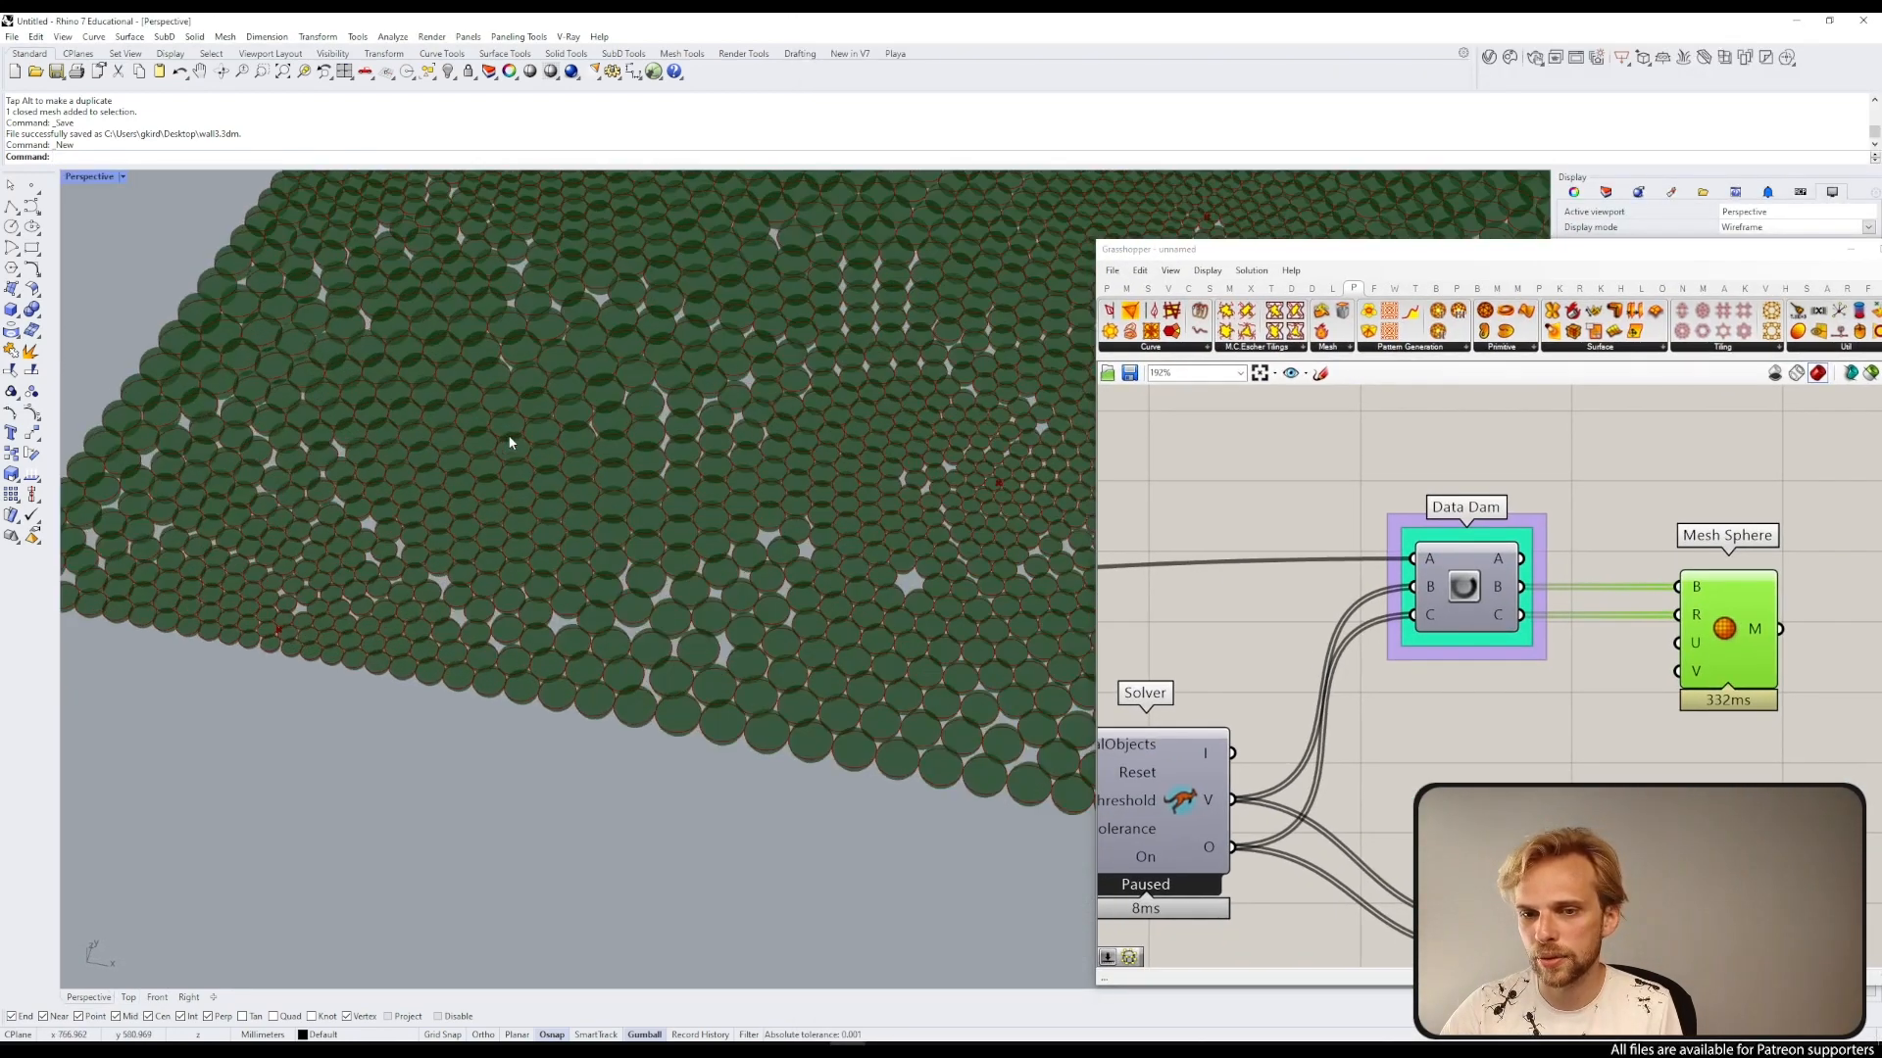
{"action": "left_click", "coordinate": [1686, 747]}
{"action": "right_click_drag", "start_coordinate": [1742, 648], "coordinate": [1650, 555]}
{"action": "left_click", "coordinate": [1678, 555]}
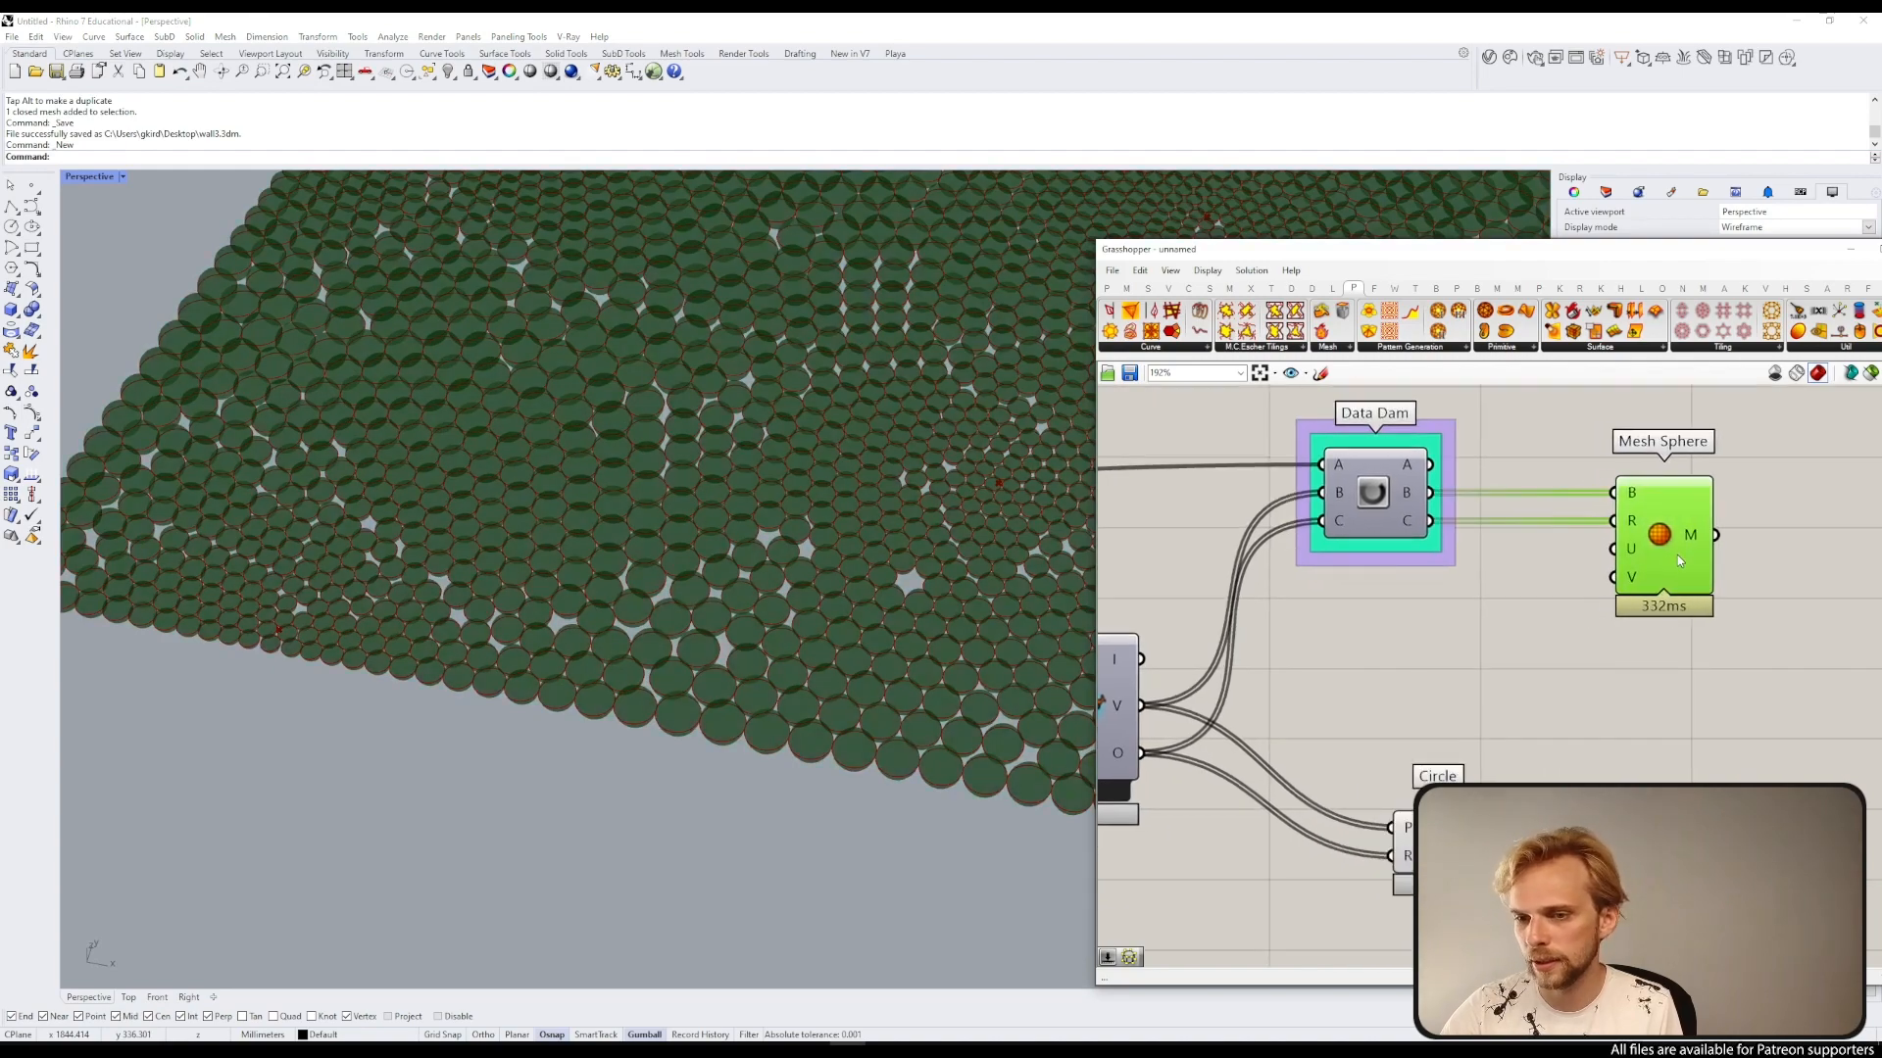
{"action": "left_click", "coordinate": [1666, 663]}
Step: Switch the Perspective viewport to Shaded display mode
{"action": "left_click", "coordinate": [89, 177]}
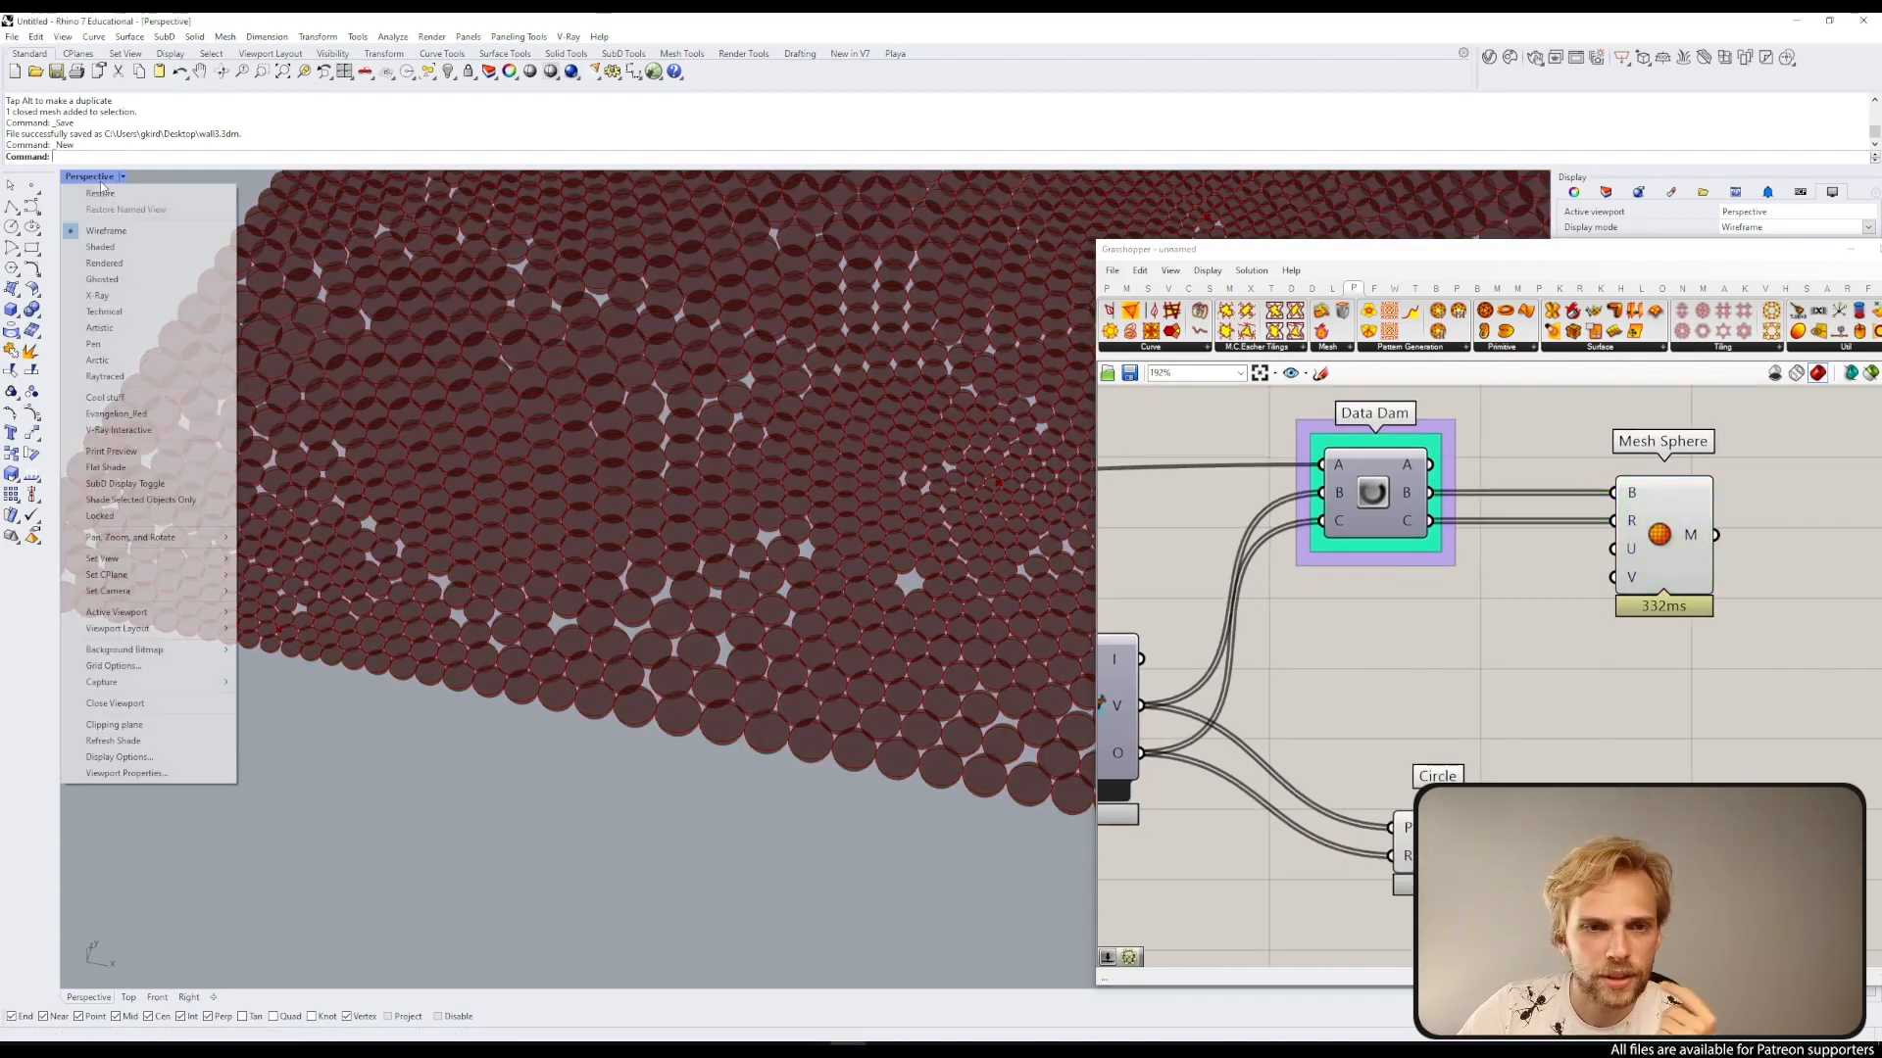
{"action": "left_click", "coordinate": [100, 247]}
{"action": "scroll", "coordinate": [676, 526], "scroll_direction": "up", "scroll_amount": 6}
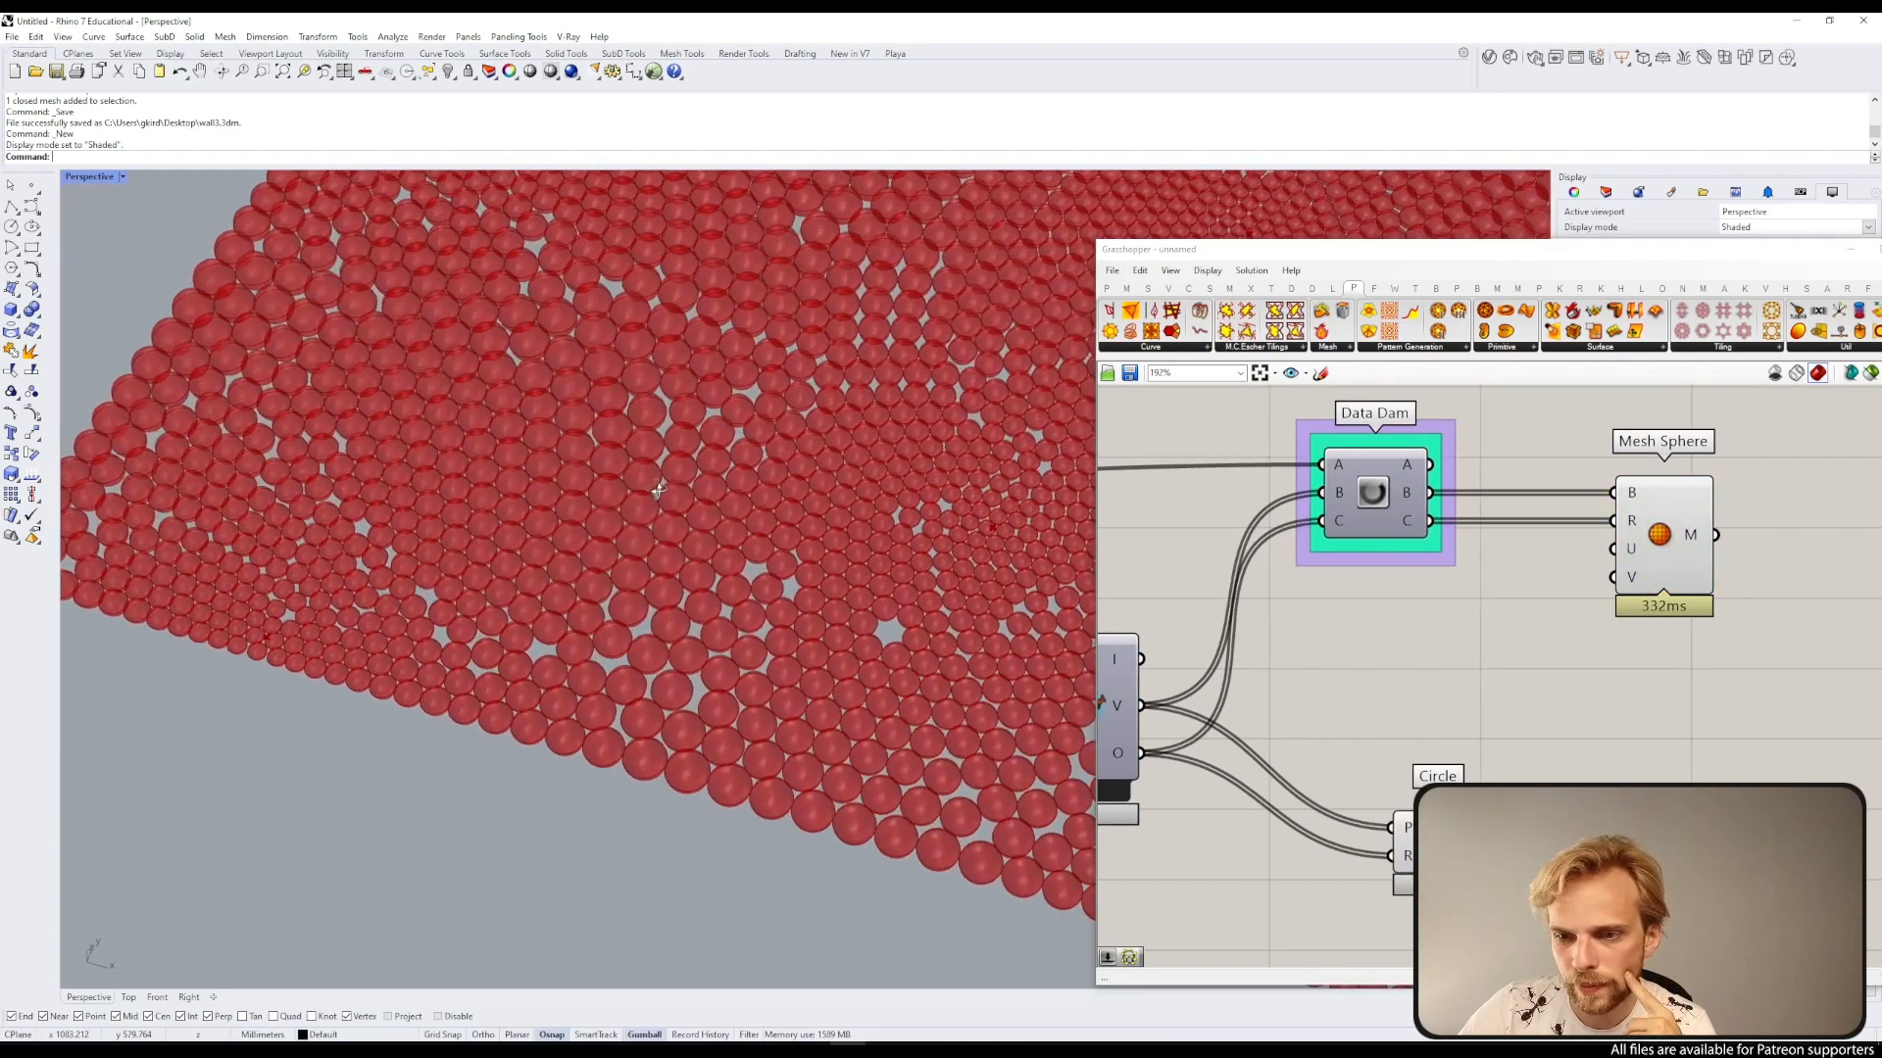
{"action": "scroll", "coordinate": [676, 526], "scroll_direction": "down", "scroll_amount": 3}
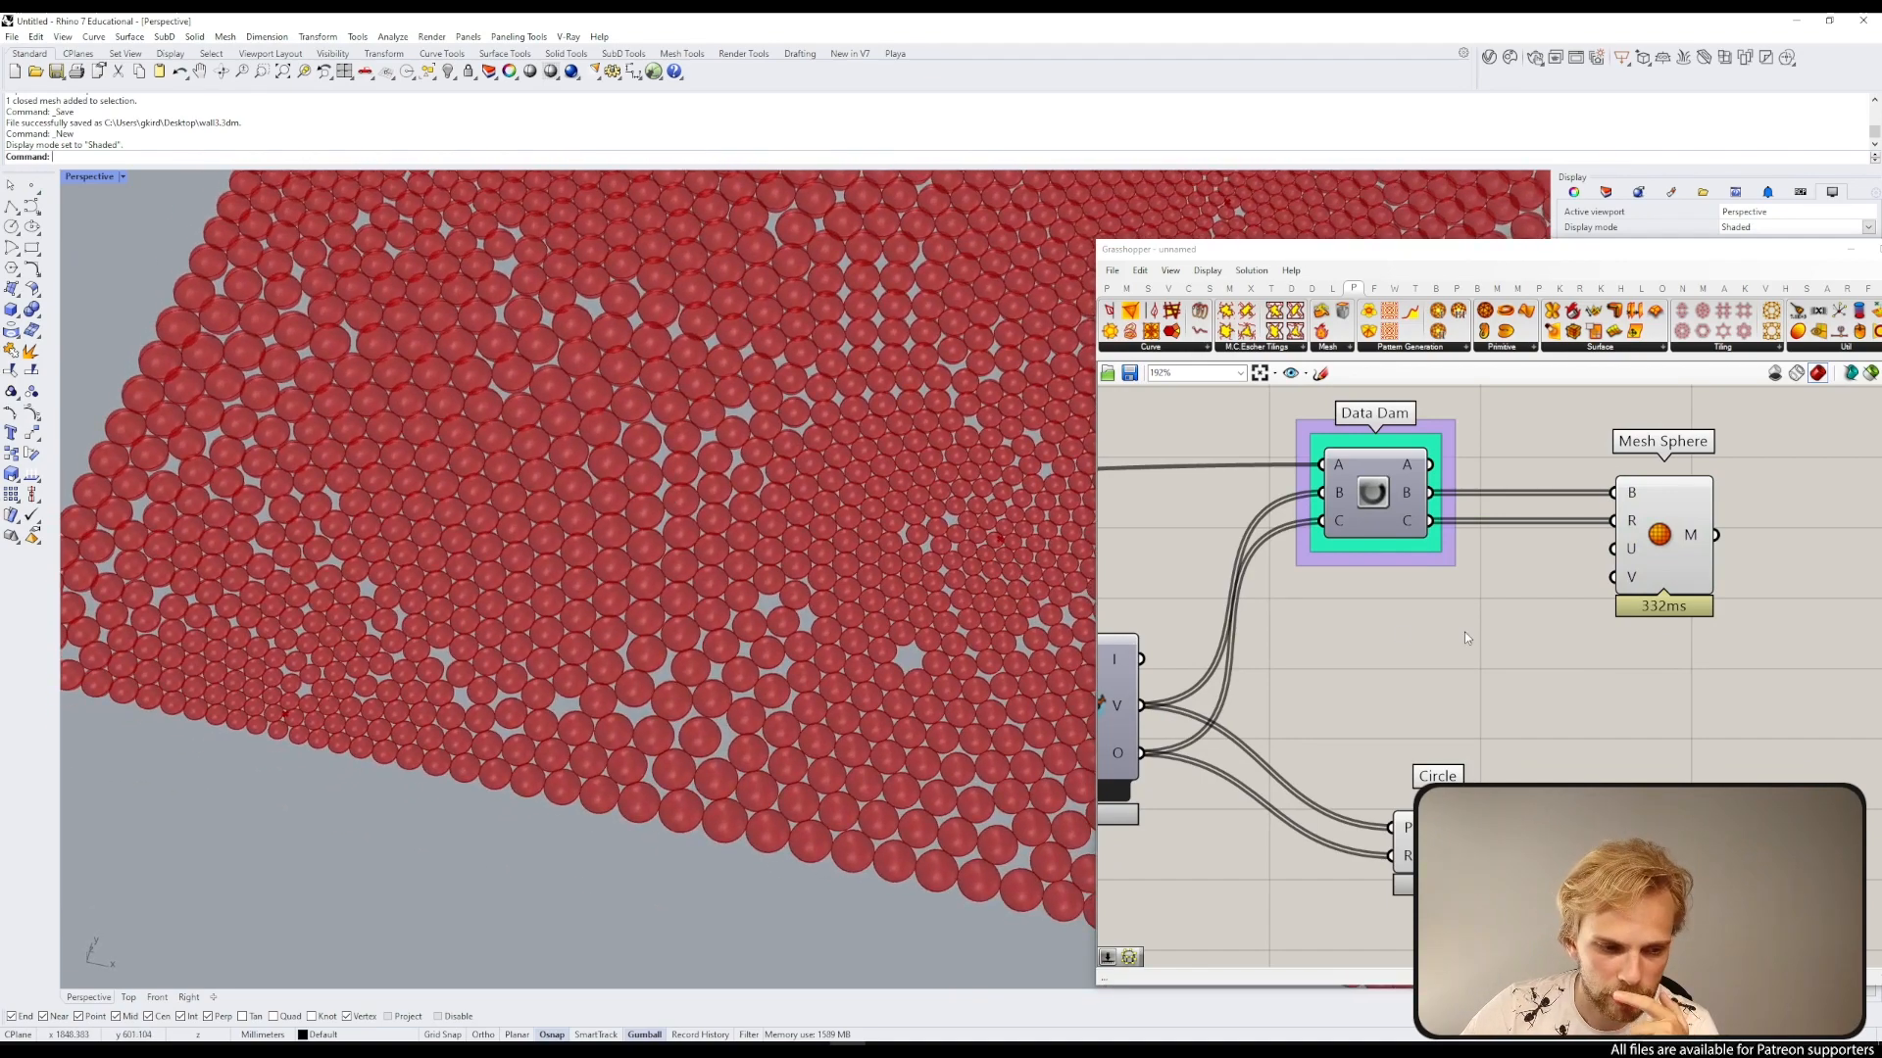
Step: Add a number slider set to 12 and connect it to the Mesh Sphere's V input
{"action": "right_click_drag", "start_coordinate": [1480, 614], "coordinate": [1351, 584]}
{"action": "scroll", "coordinate": [1351, 584], "scroll_direction": "up", "scroll_amount": 3}
{"action": "scroll", "coordinate": [617, 505], "scroll_direction": "up", "scroll_amount": 4}
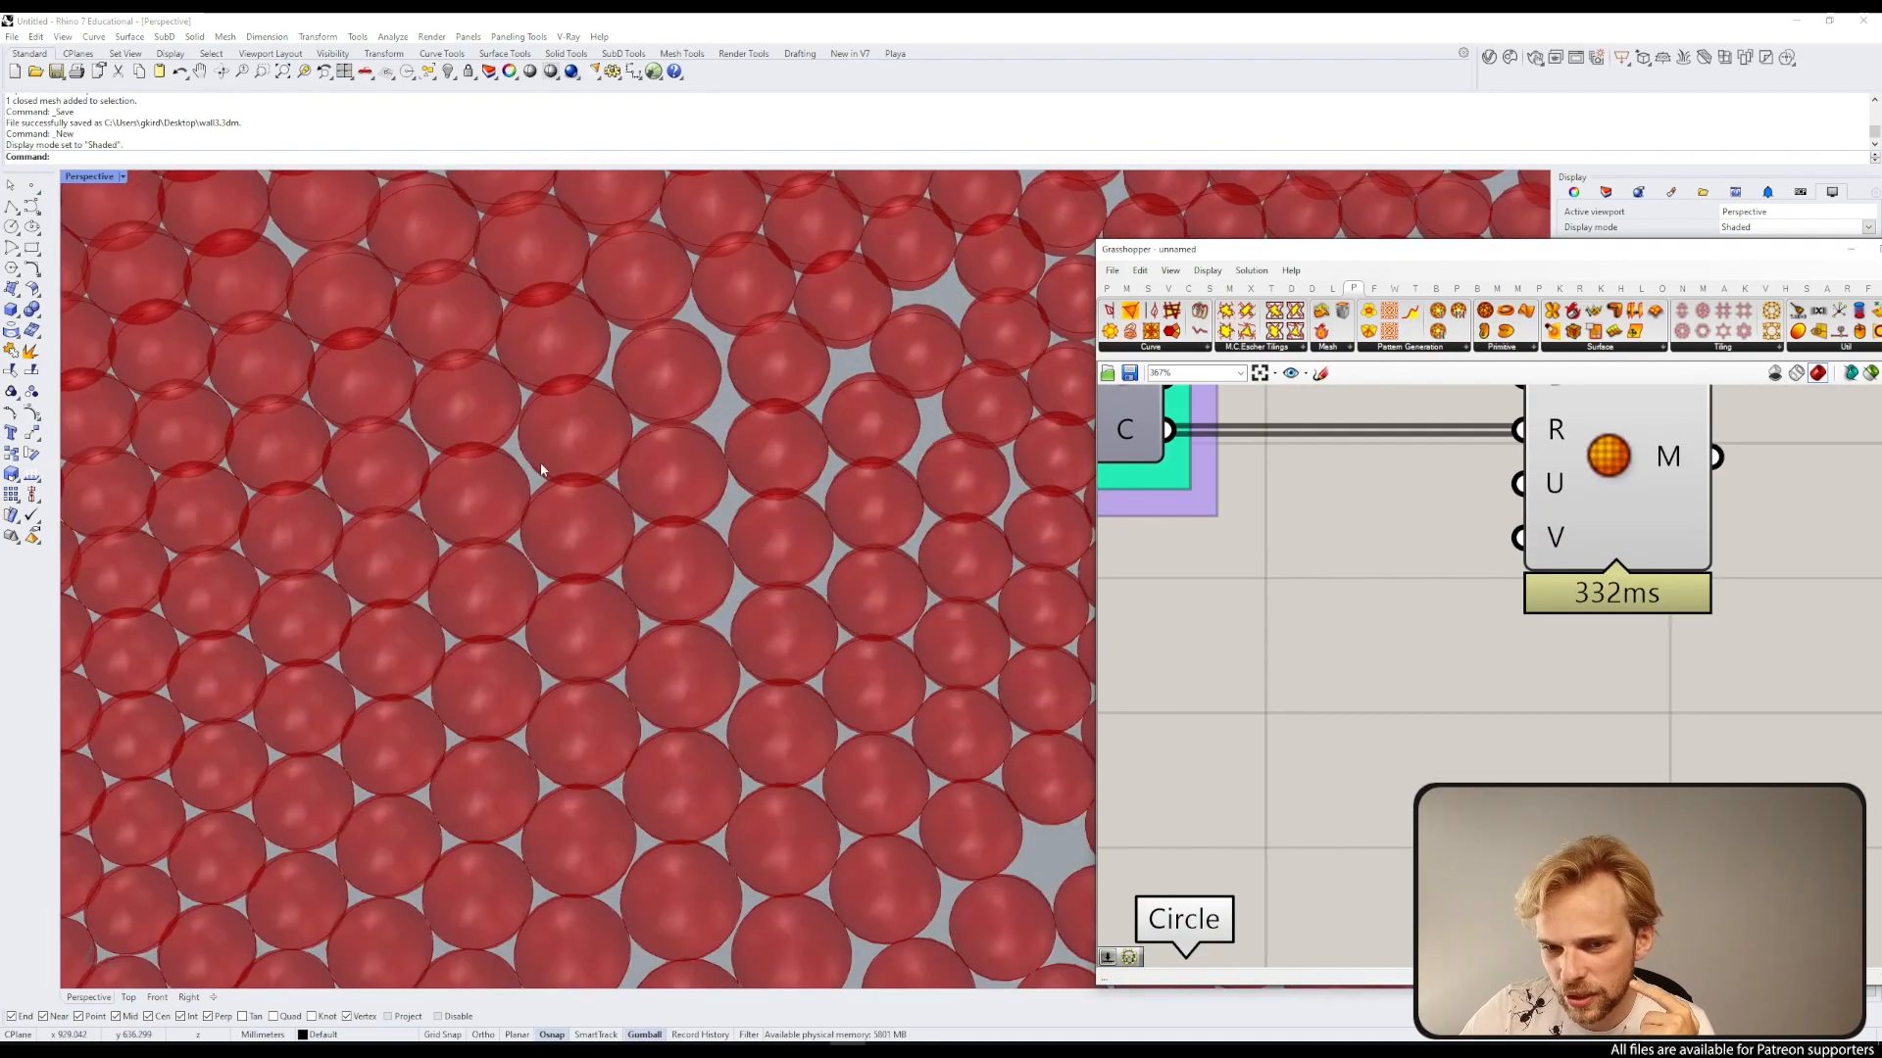
{"action": "type", "text": "12"}
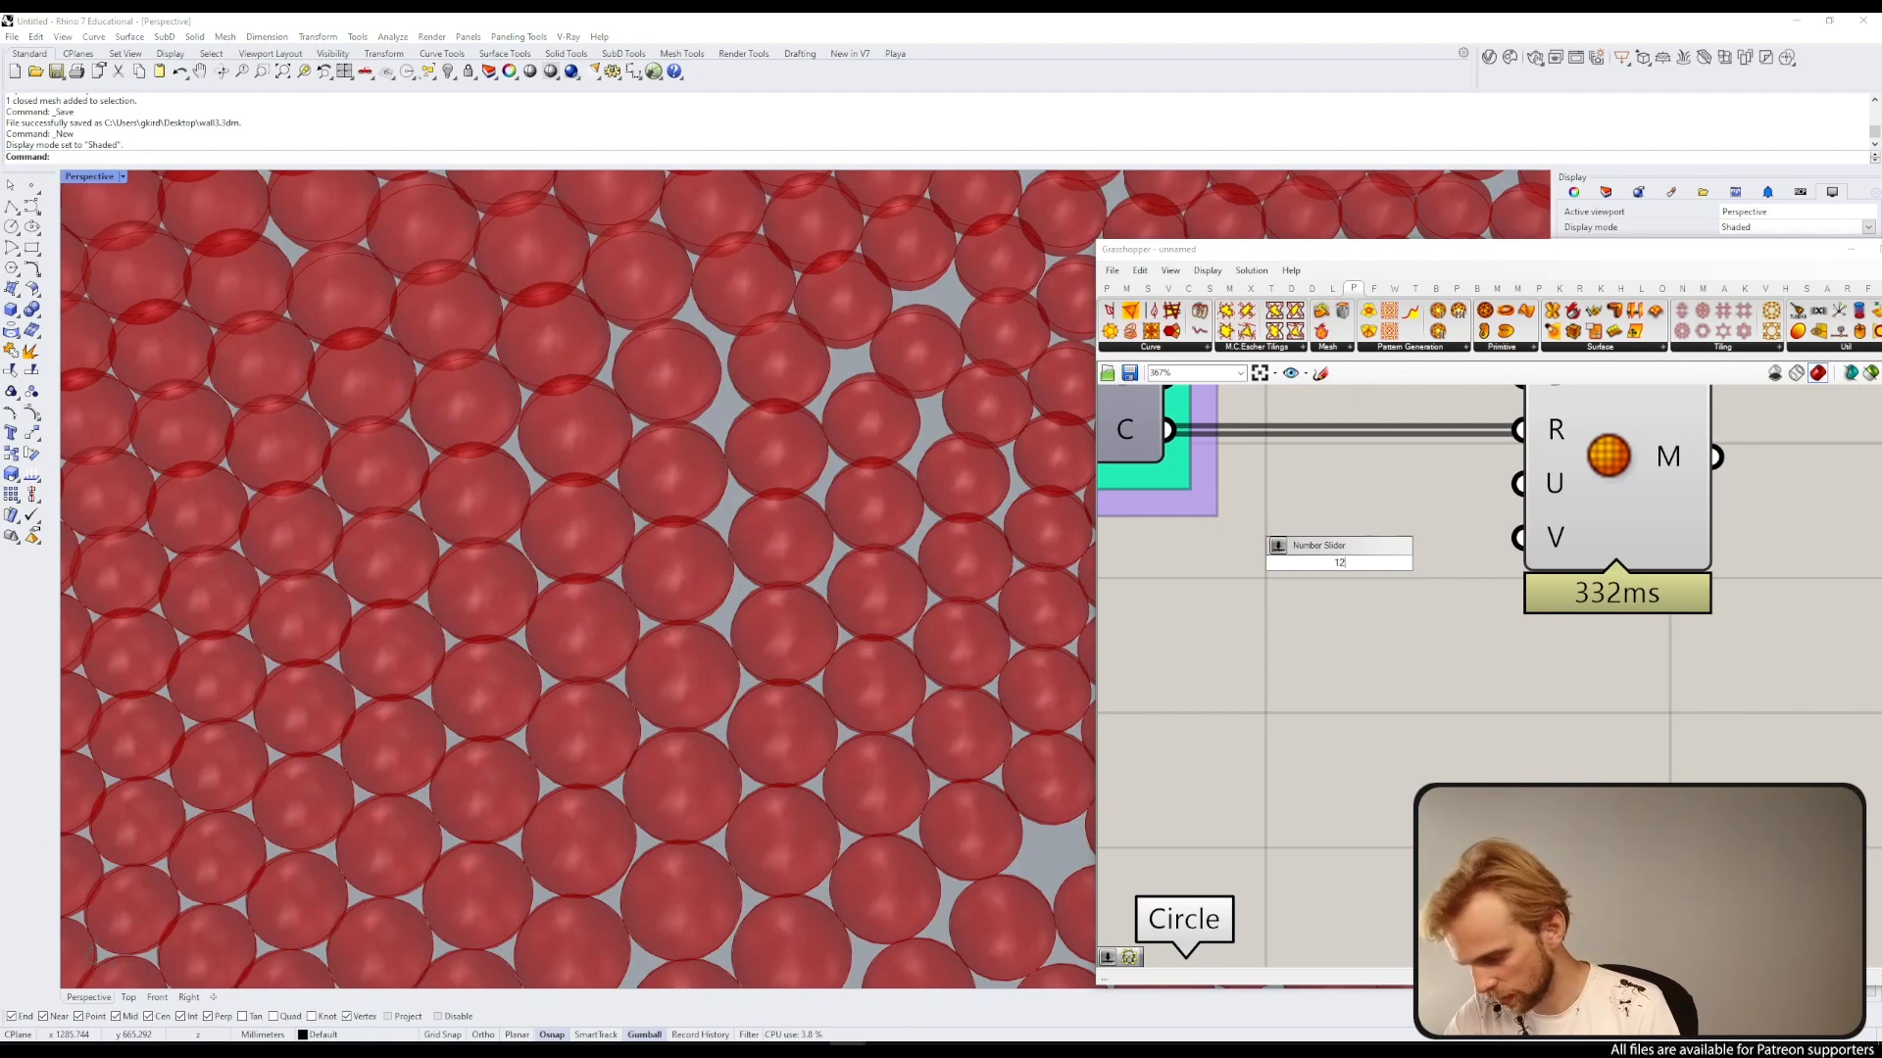
{"action": "key", "text": "Return"}
{"action": "left_click_drag", "start_coordinate": [1372, 579], "coordinate": [1265, 578]}
{"action": "left_click_drag", "start_coordinate": [1448, 578], "coordinate": [1506, 490]}
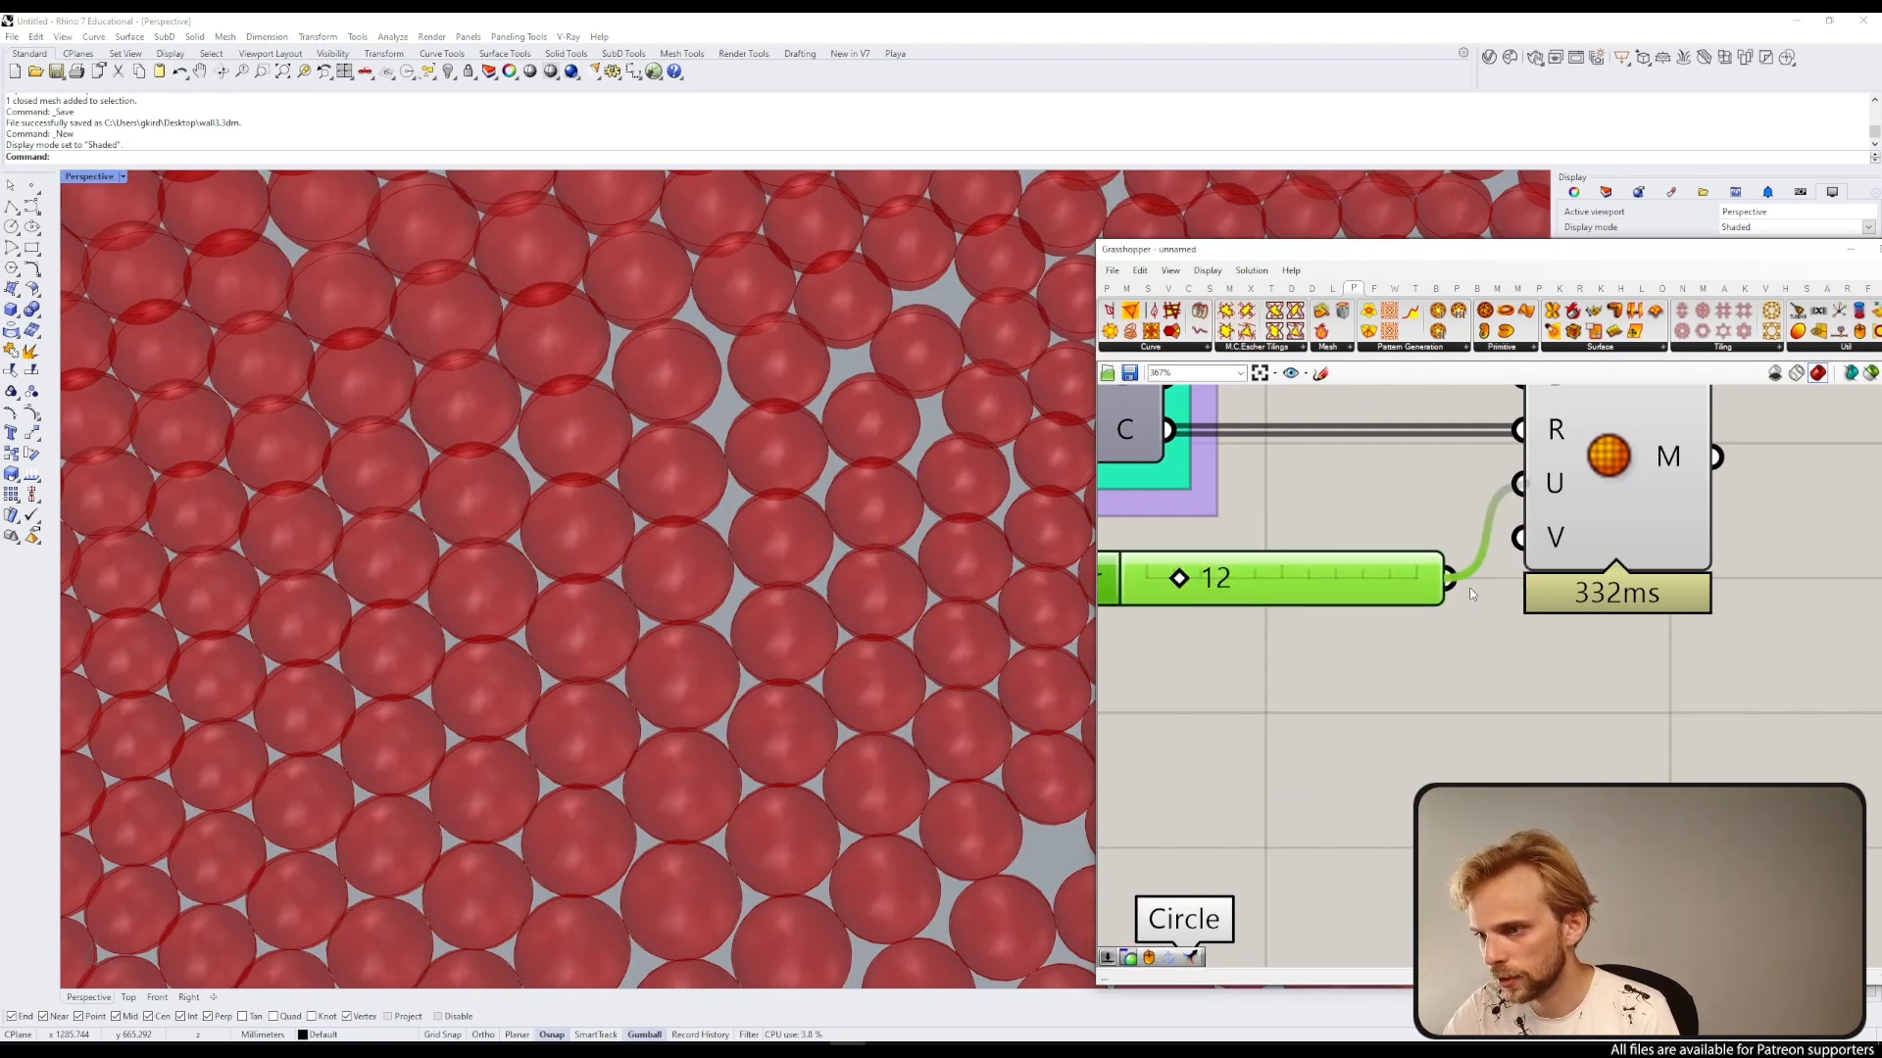
{"action": "left_click_drag", "start_coordinate": [1490, 583], "coordinate": [1562, 532]}
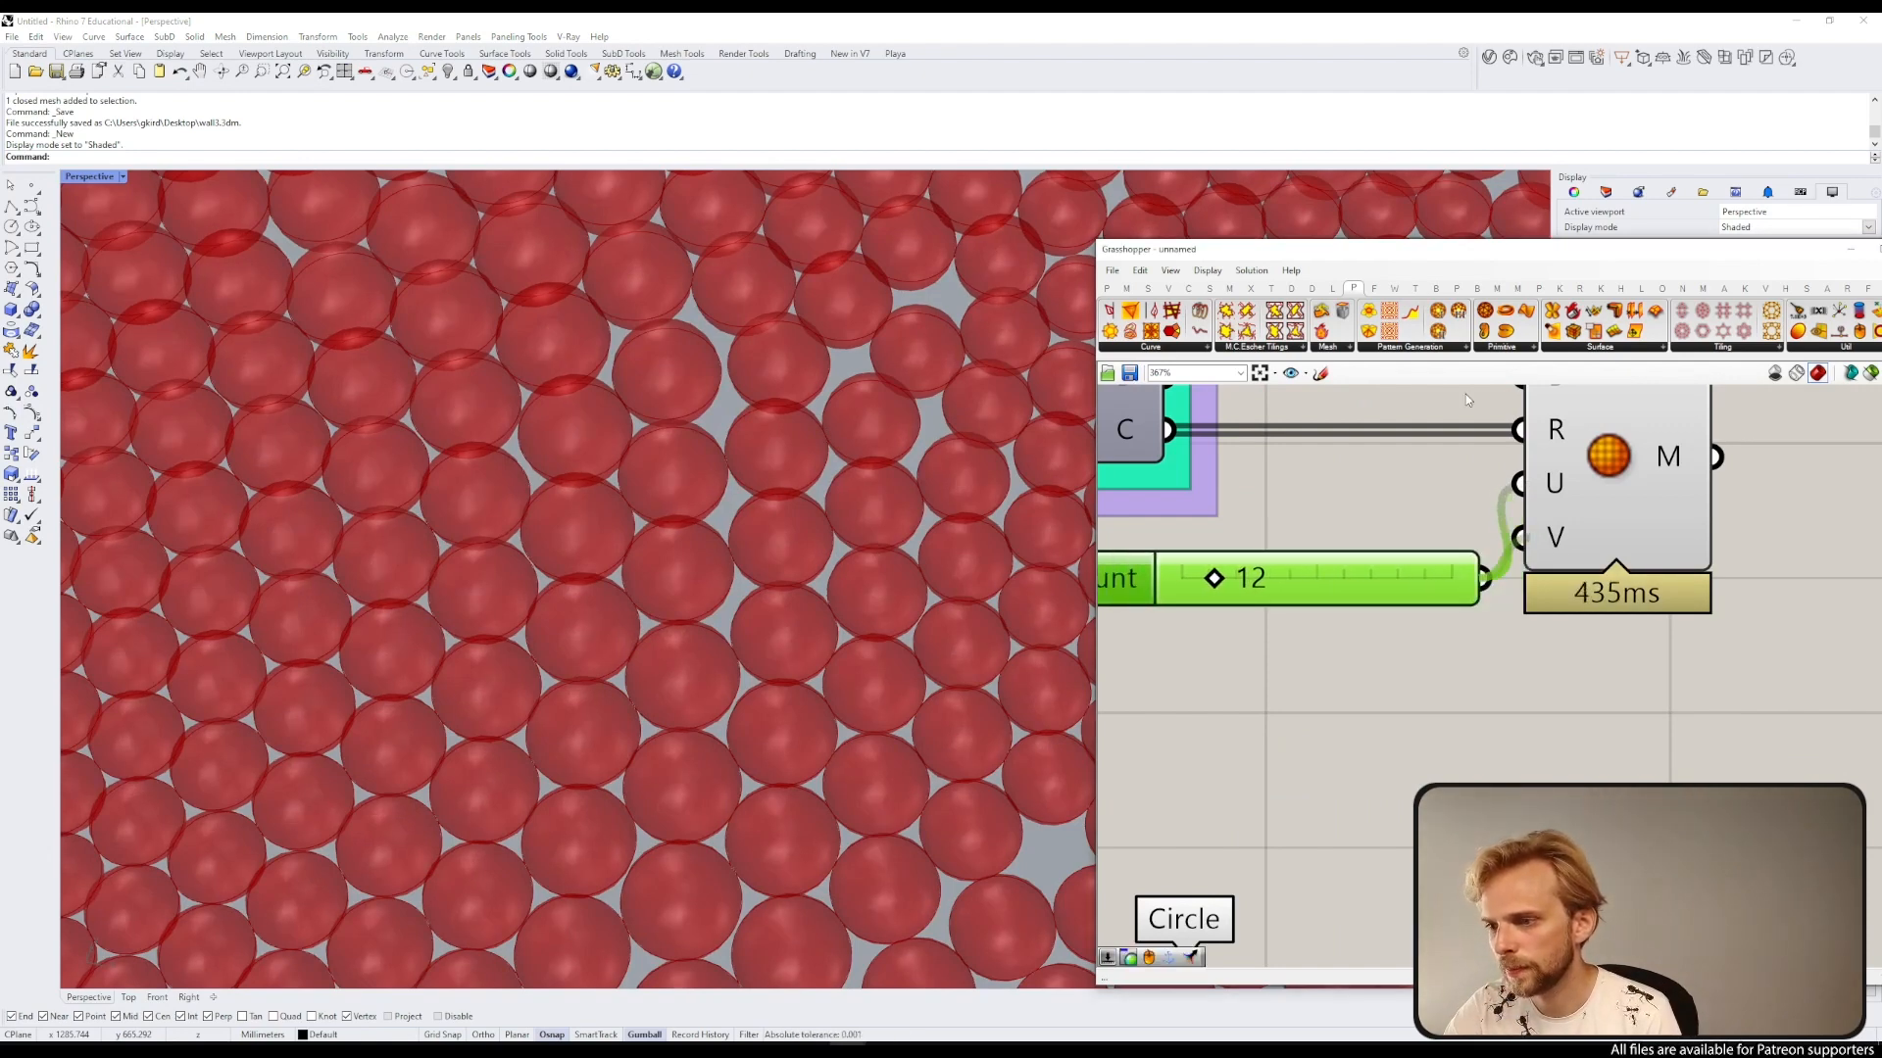
Step: Inspect the finer sphere meshes in the Perspective viewport by zooming and orbiting around the field
{"action": "left_click_drag", "start_coordinate": [1441, 253], "coordinate": [1343, 53]}
{"action": "scroll", "coordinate": [590, 487], "scroll_direction": "down", "scroll_amount": 2}
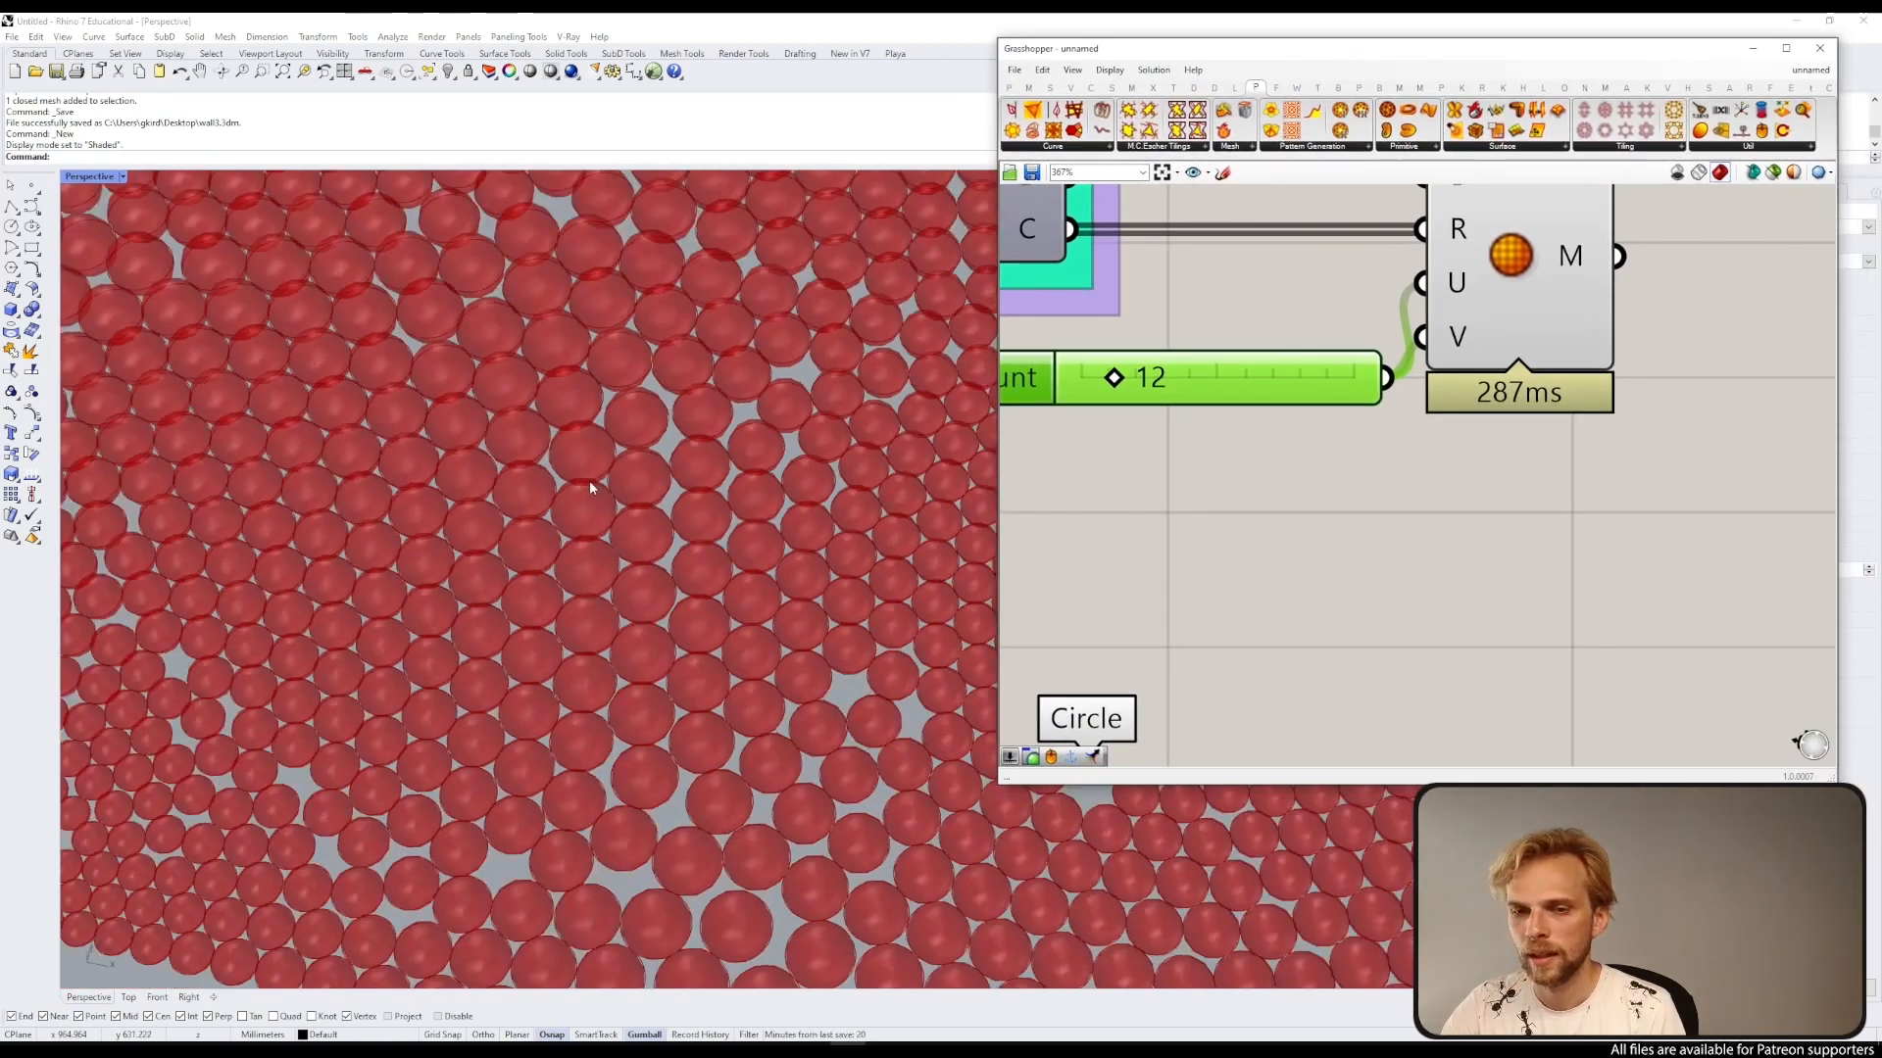
{"action": "scroll", "coordinate": [590, 481], "scroll_direction": "down", "scroll_amount": 12}
{"action": "scroll", "coordinate": [686, 468], "scroll_direction": "up", "scroll_amount": 5}
{"action": "right_click_drag", "start_coordinate": [590, 481], "coordinate": [726, 413]}
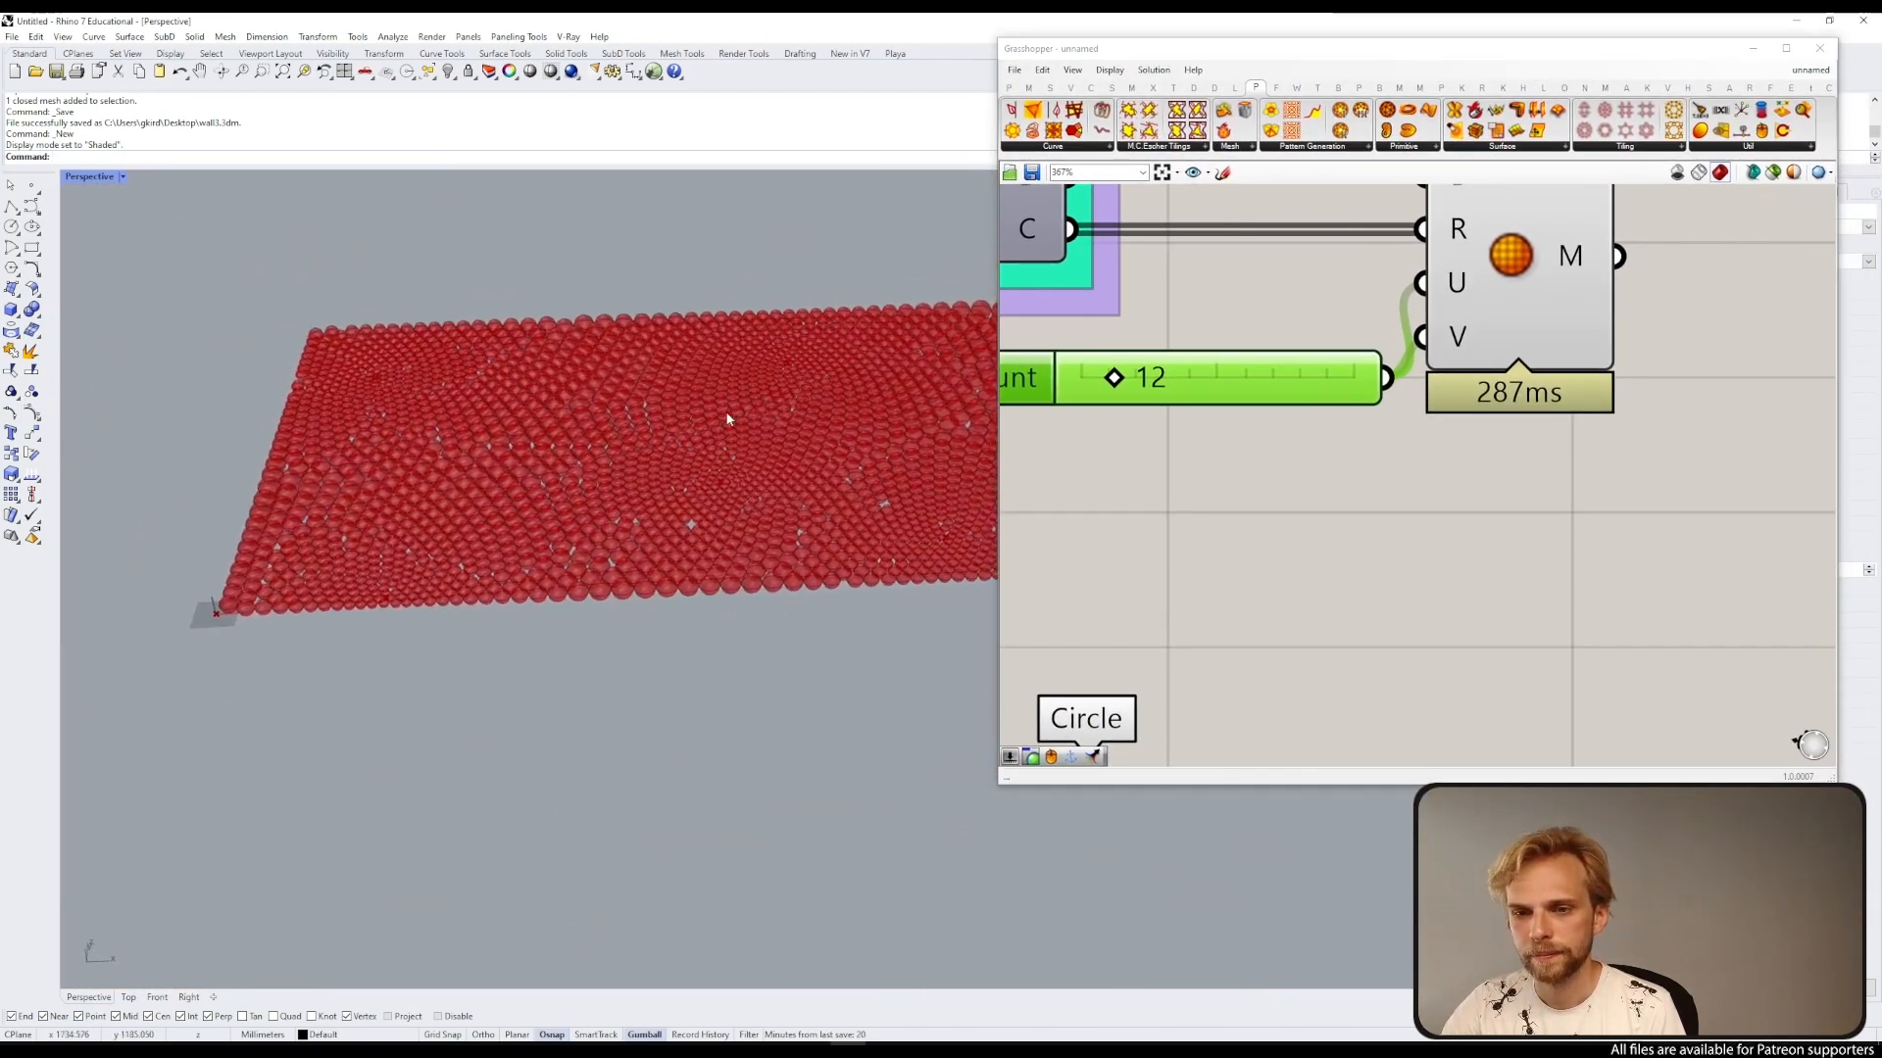
{"action": "scroll", "coordinate": [727, 419], "scroll_direction": "up", "scroll_amount": 8}
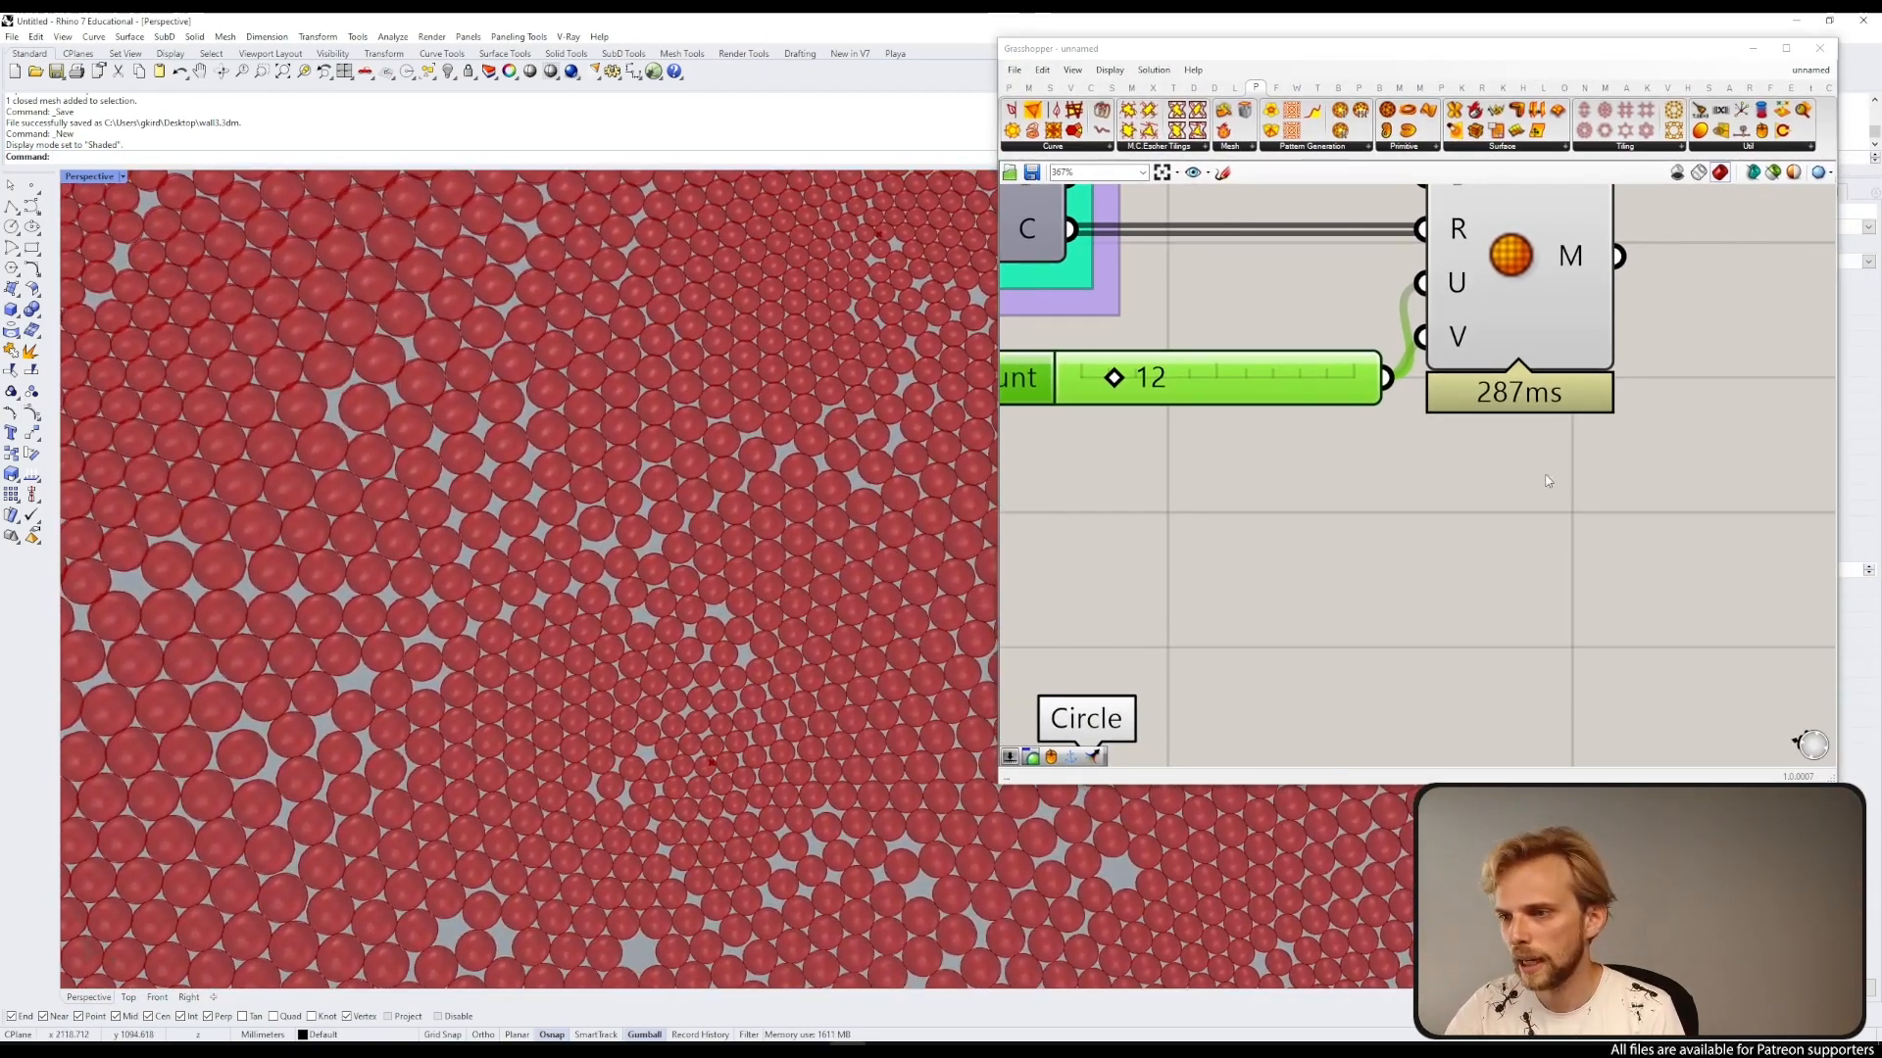
{"action": "scroll", "coordinate": [1547, 481], "scroll_direction": "down", "scroll_amount": 3}
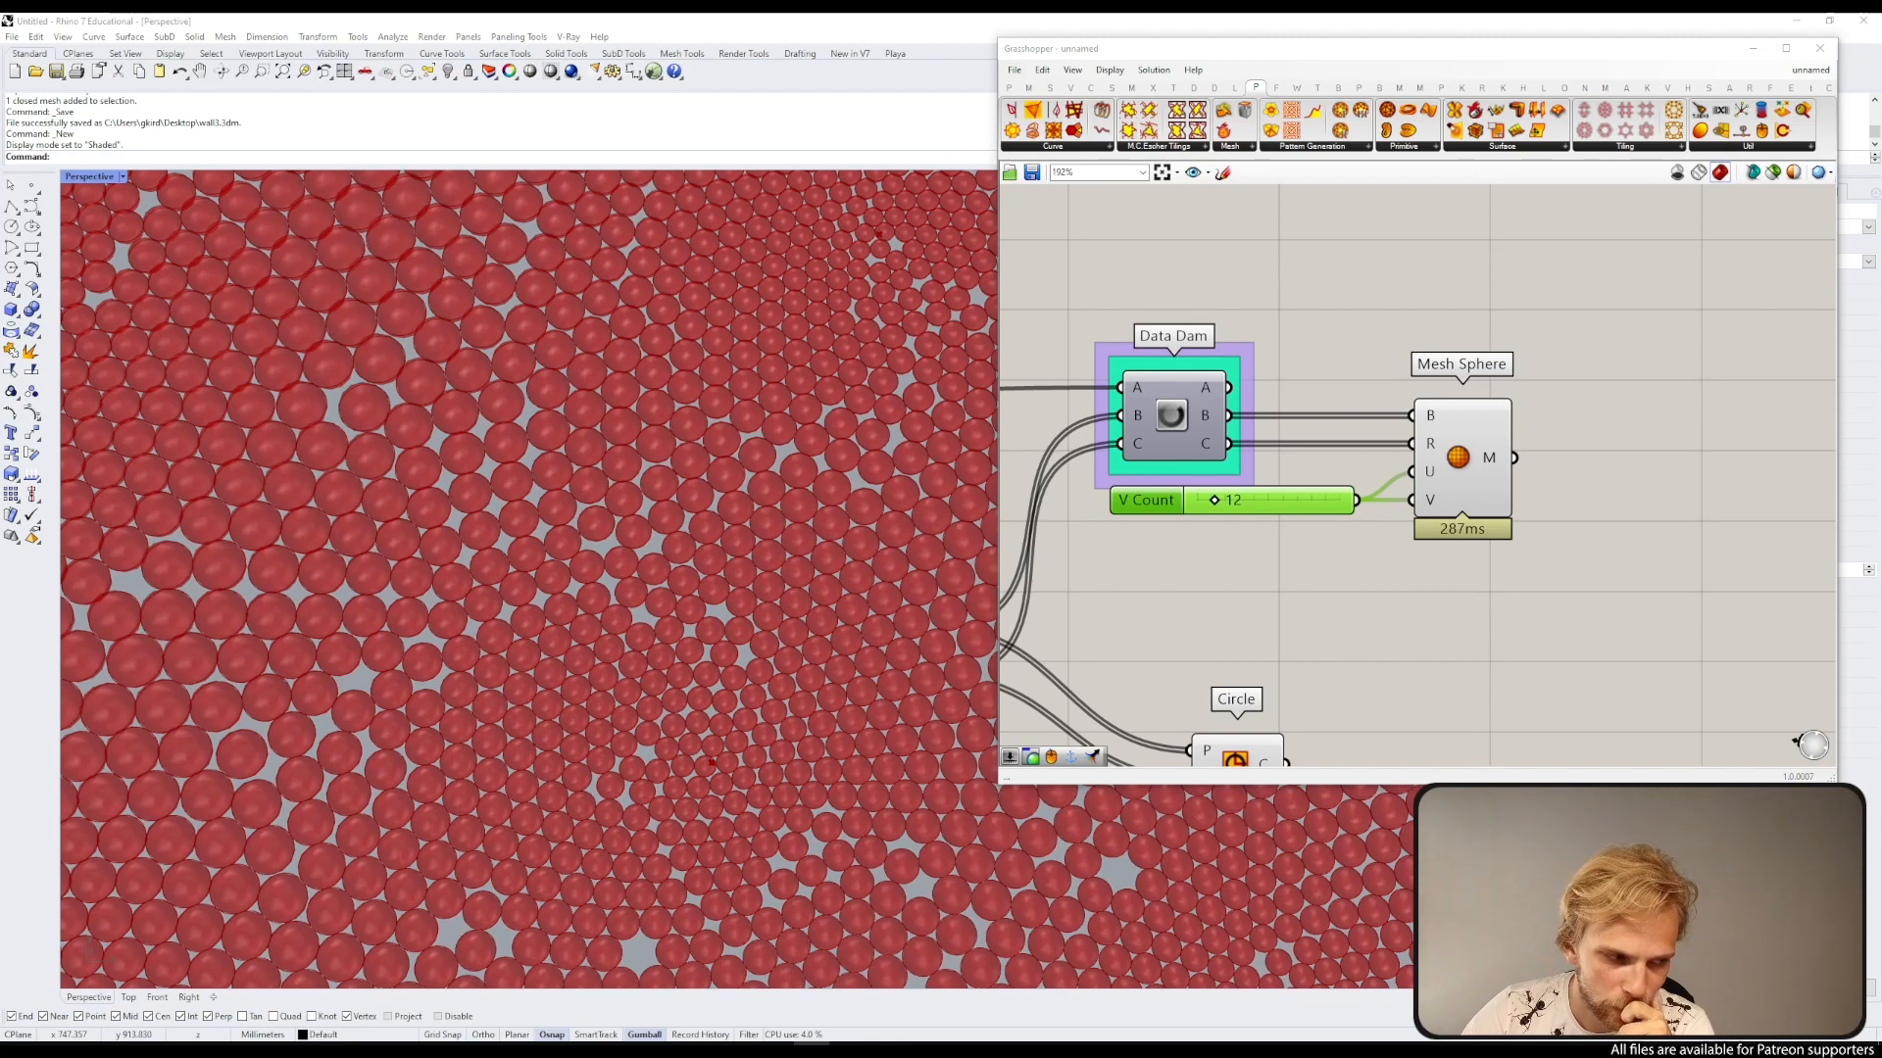
Step: Connect the Construct Mesh output to the Data Dam's A input
{"action": "scroll", "coordinate": [1297, 471], "scroll_direction": "down", "scroll_amount": 5}
{"action": "right_click_drag", "start_coordinate": [1124, 459], "coordinate": [1574, 496]}
{"action": "right_click_drag", "start_coordinate": [1216, 577], "coordinate": [1359, 547]}
{"action": "right_click_drag", "start_coordinate": [1556, 408], "coordinate": [1261, 394]}
{"action": "scroll", "coordinate": [1351, 345], "scroll_direction": "up", "scroll_amount": 1}
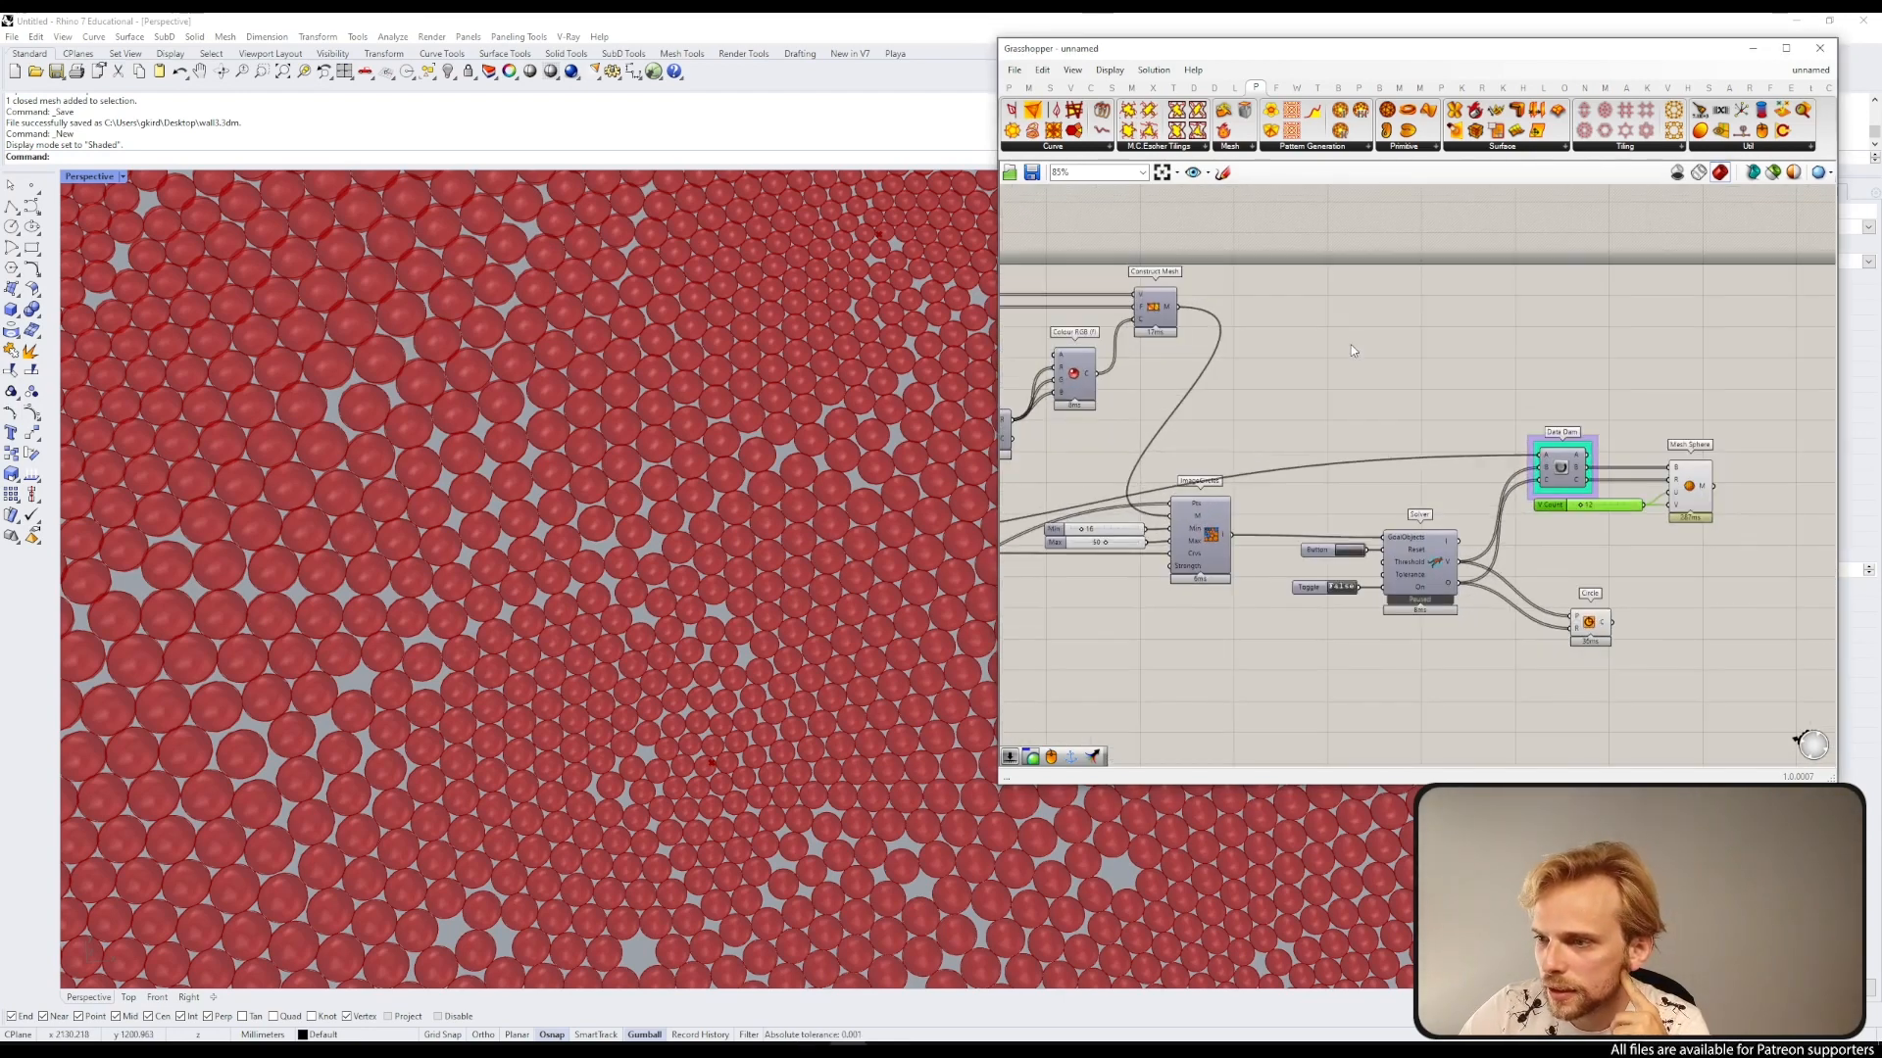
{"action": "left_click_drag", "start_coordinate": [1184, 317], "coordinate": [1538, 454]}
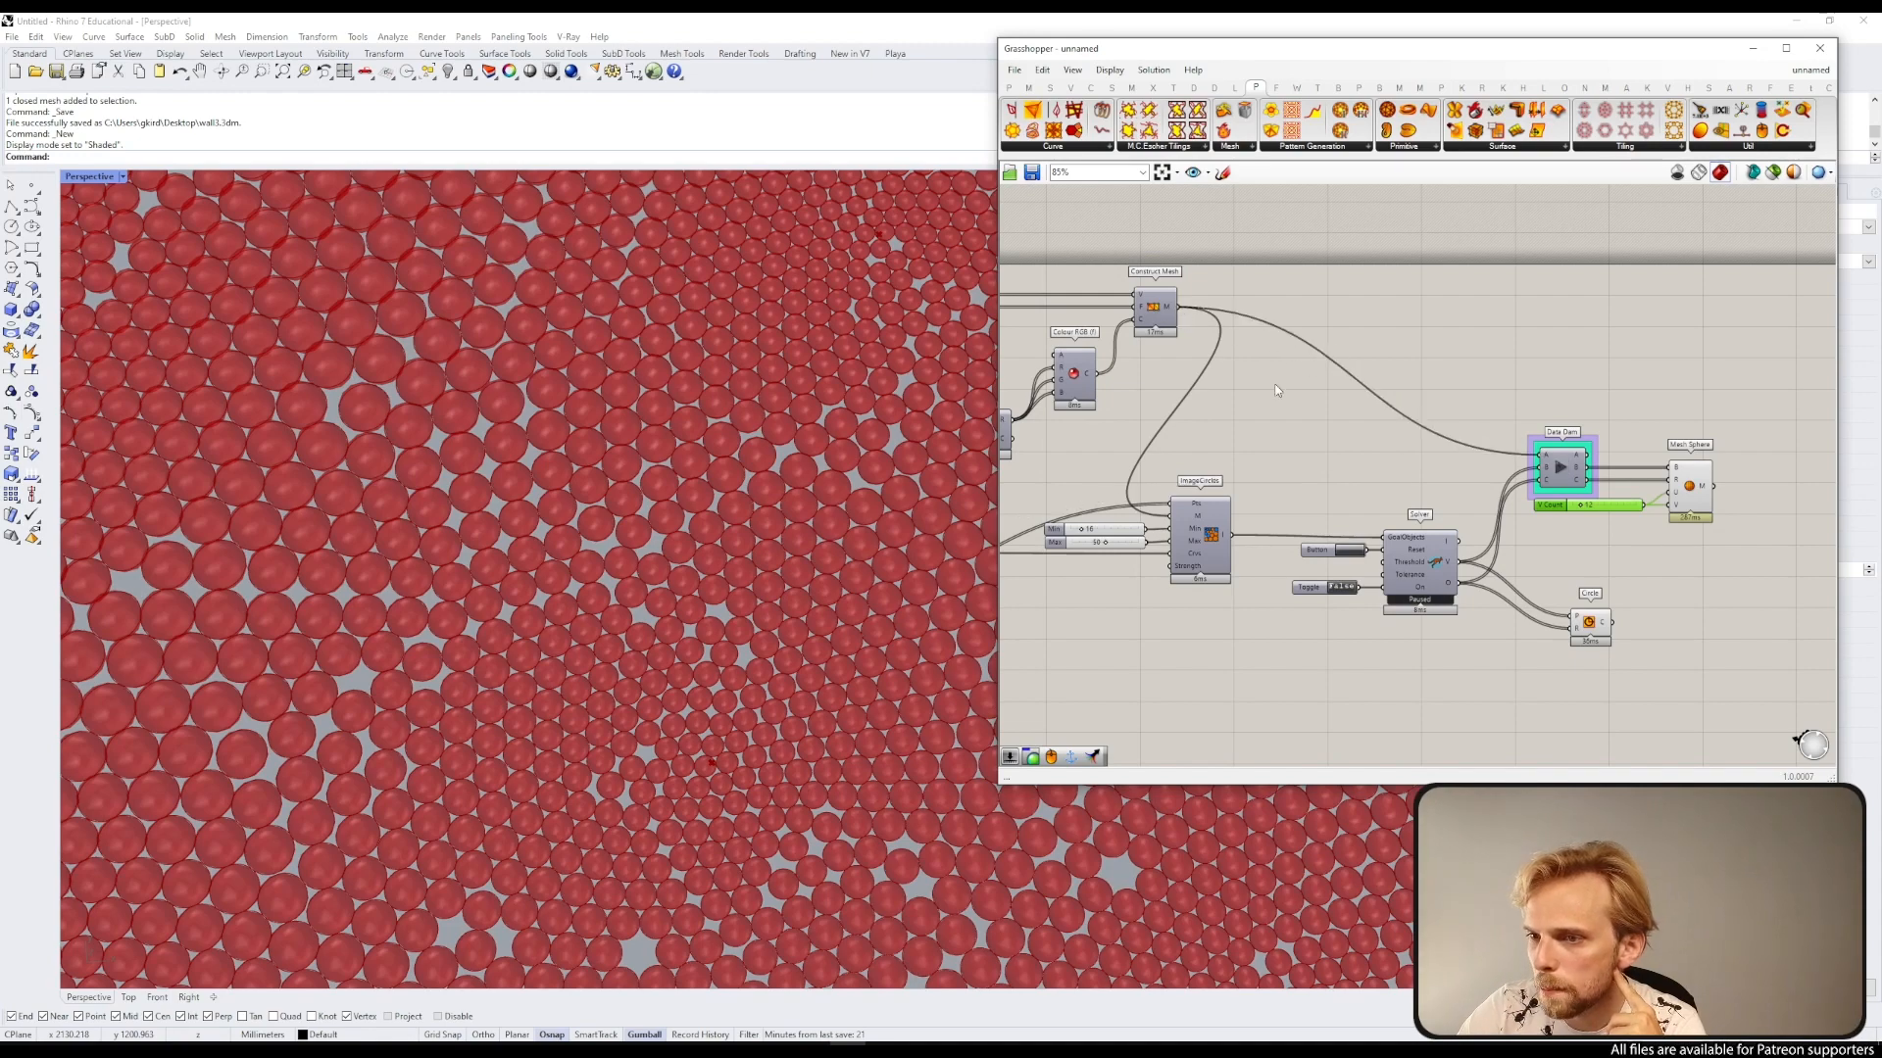
{"action": "left_click", "coordinate": [1154, 307]}
{"action": "middle_click", "coordinate": [1153, 305]}
{"action": "left_click", "coordinate": [1184, 272]}
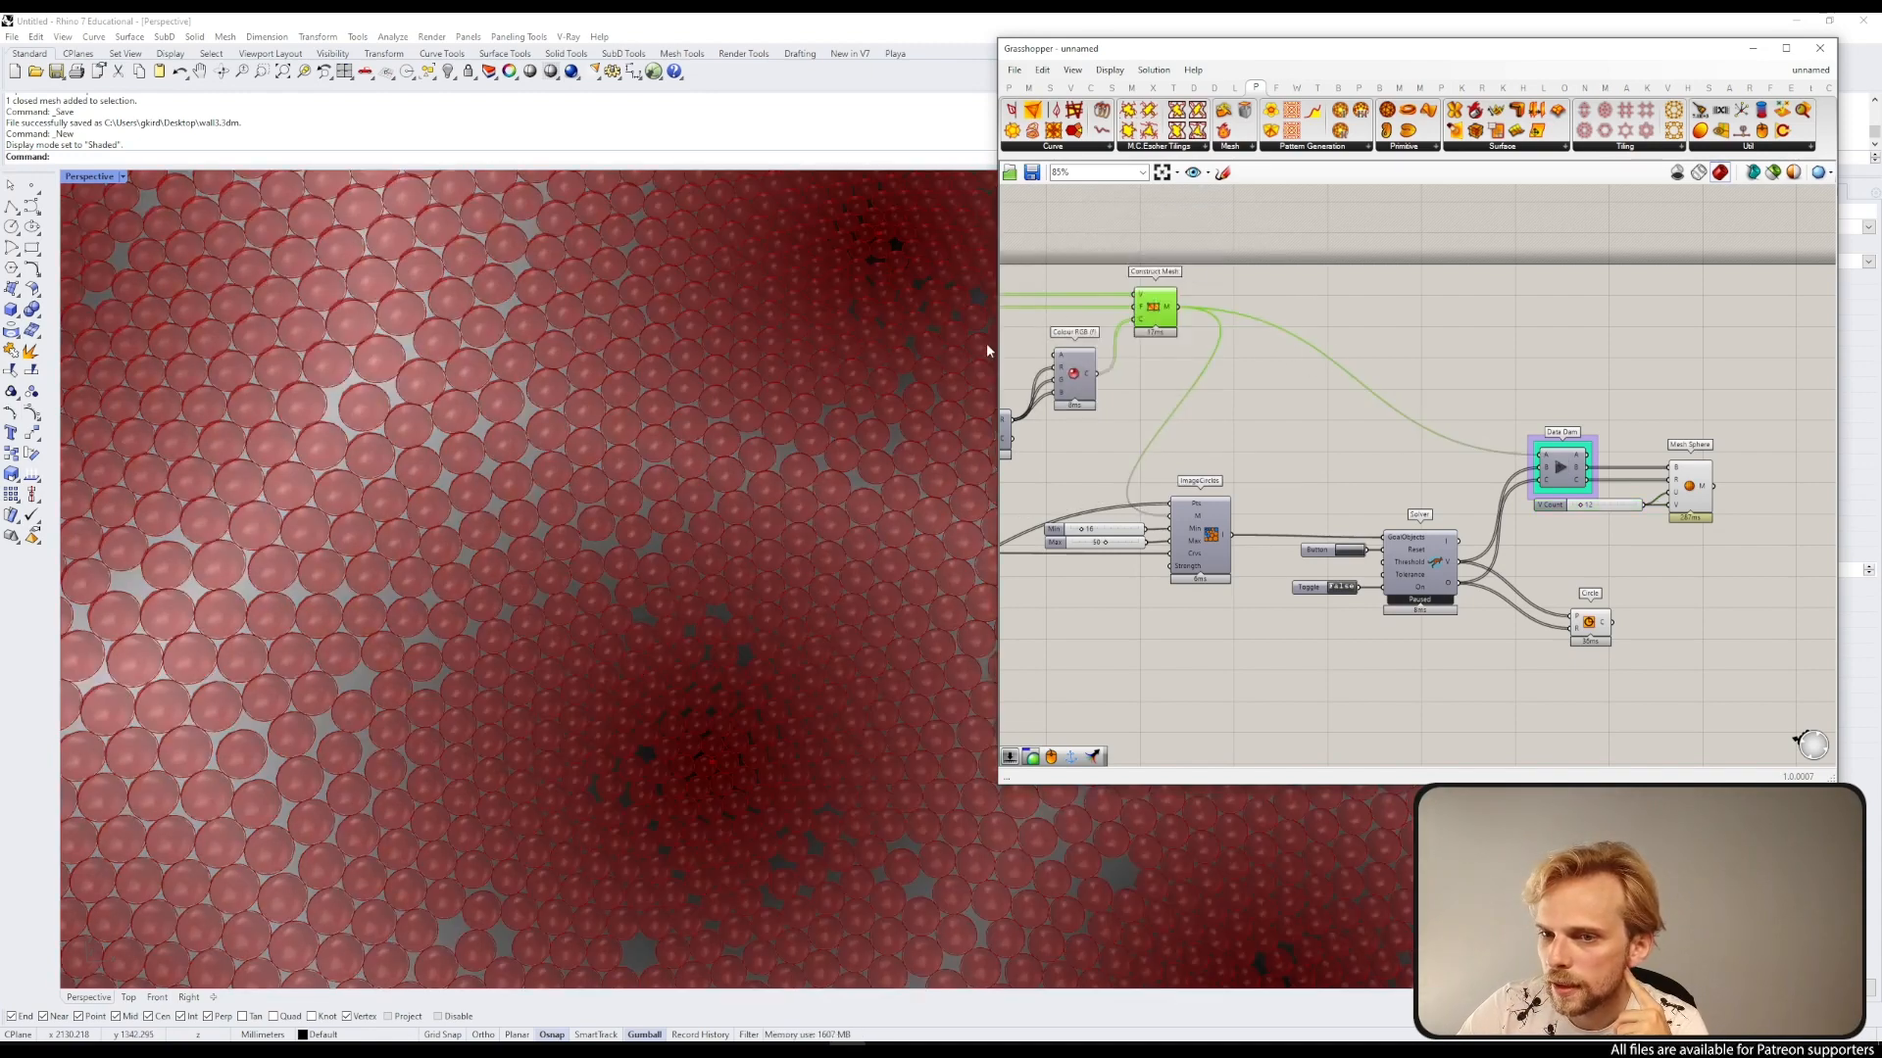
{"action": "middle_click", "coordinate": [1158, 299]}
{"action": "left_click", "coordinate": [1205, 257]}
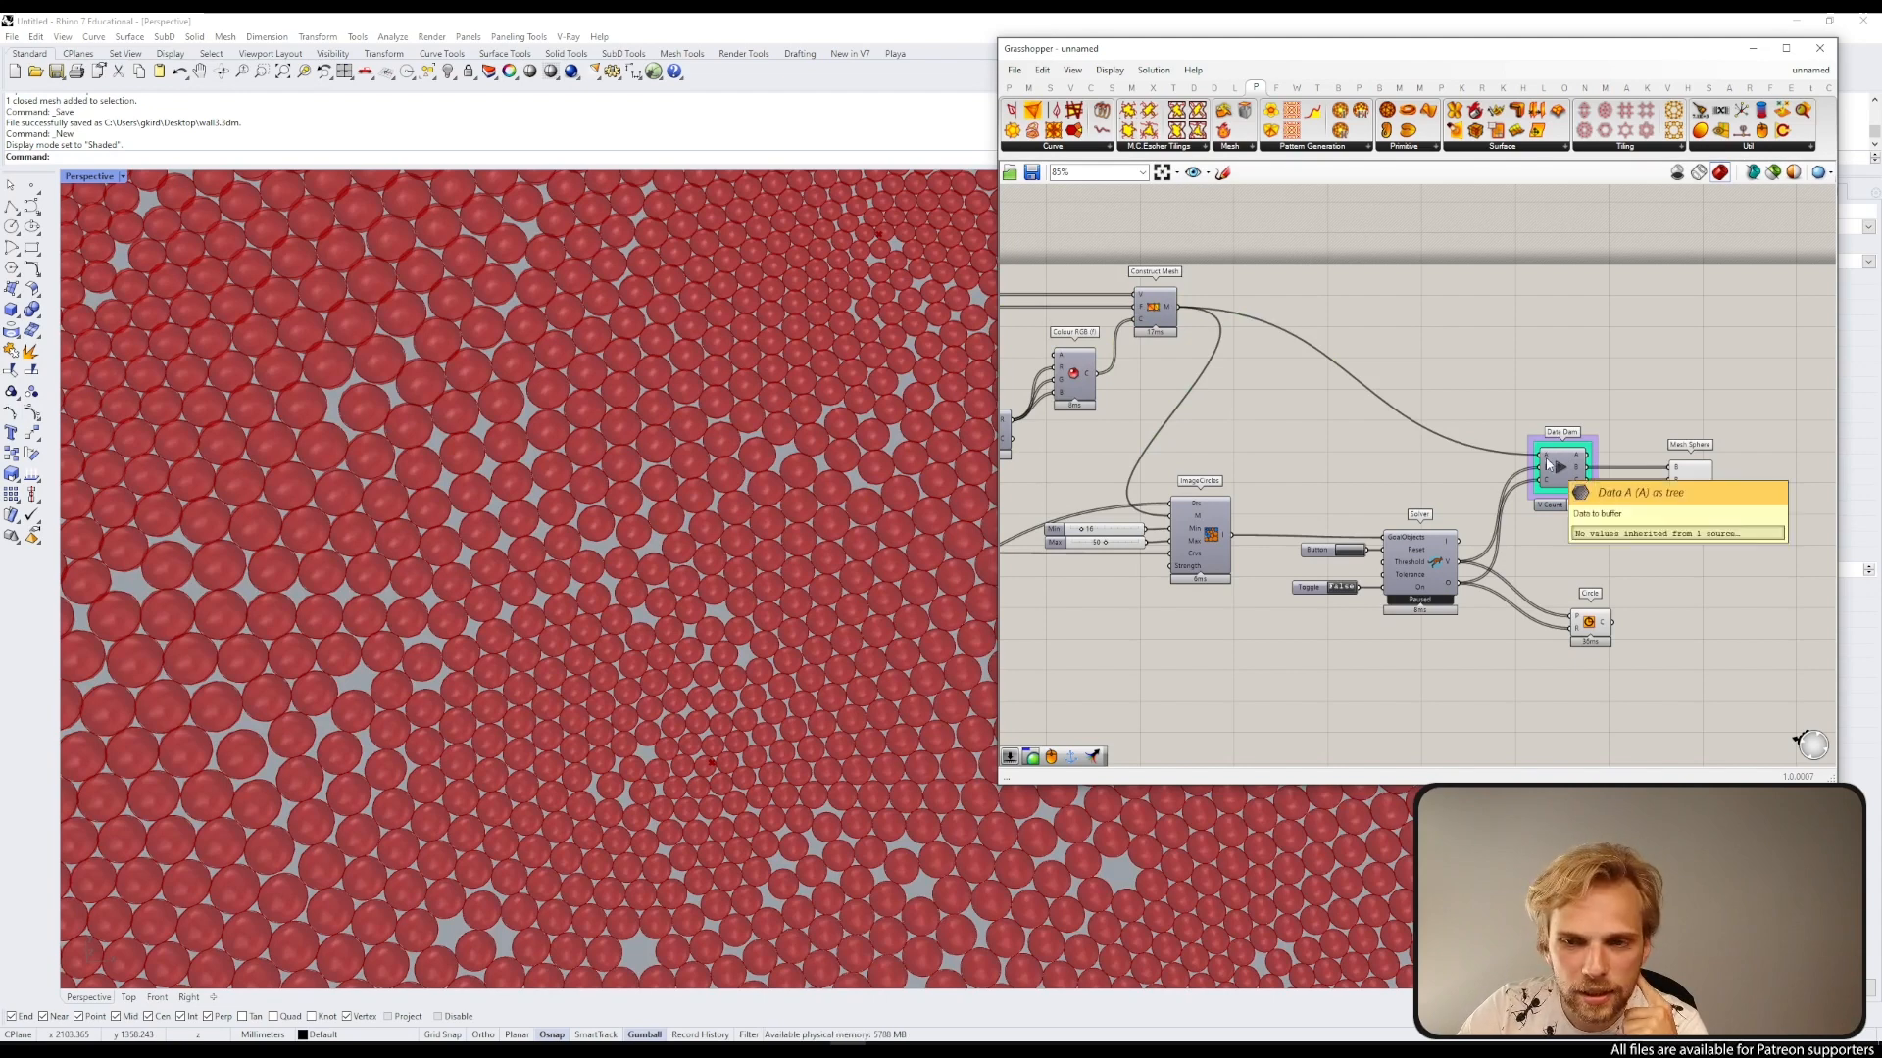
Step: Release the Data Dam so its buffered data passes downstream
{"action": "mouse_move", "coordinate": [1293, 438]}
{"action": "right_mouse_down"}
{"action": "mouse_move", "coordinate": [1641, 418]}
{"action": "mouse_move", "coordinate": [1318, 421]}
{"action": "right_mouse_up"}
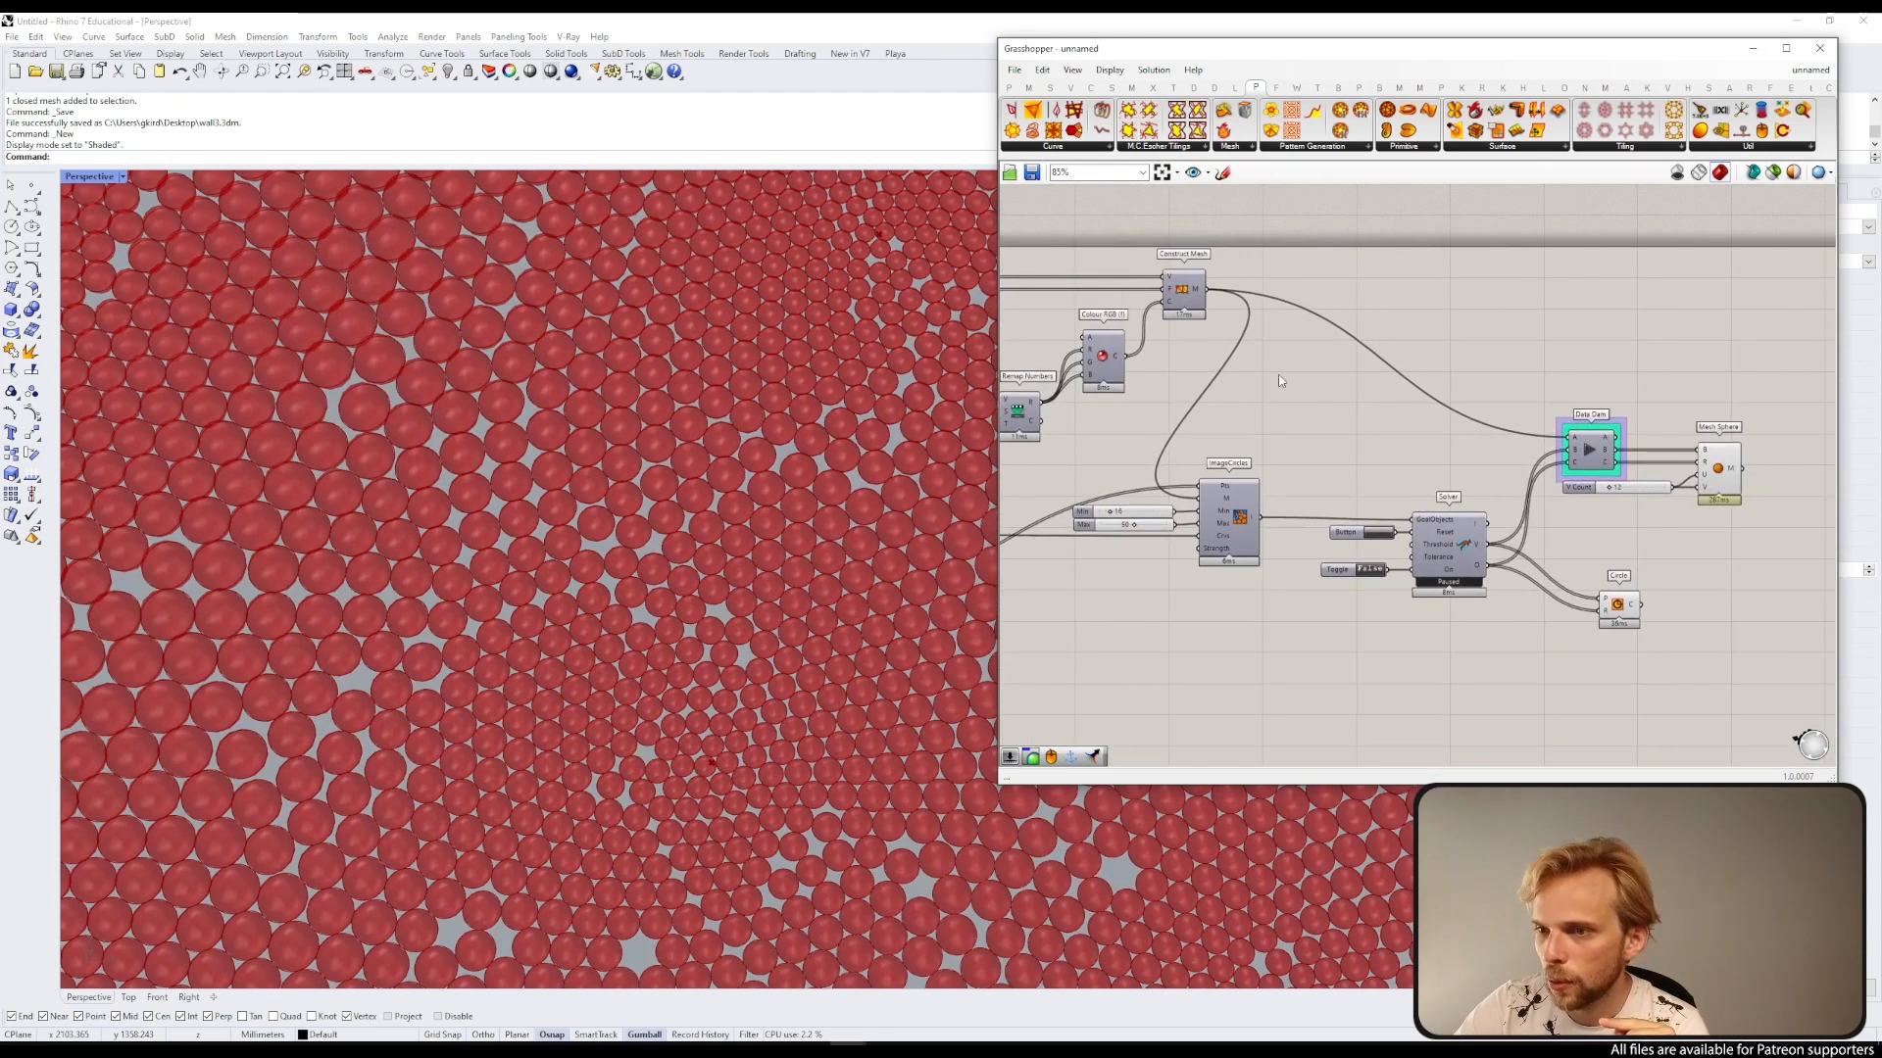
{"action": "scroll", "coordinate": [1176, 277], "scroll_direction": "up", "scroll_amount": 2}
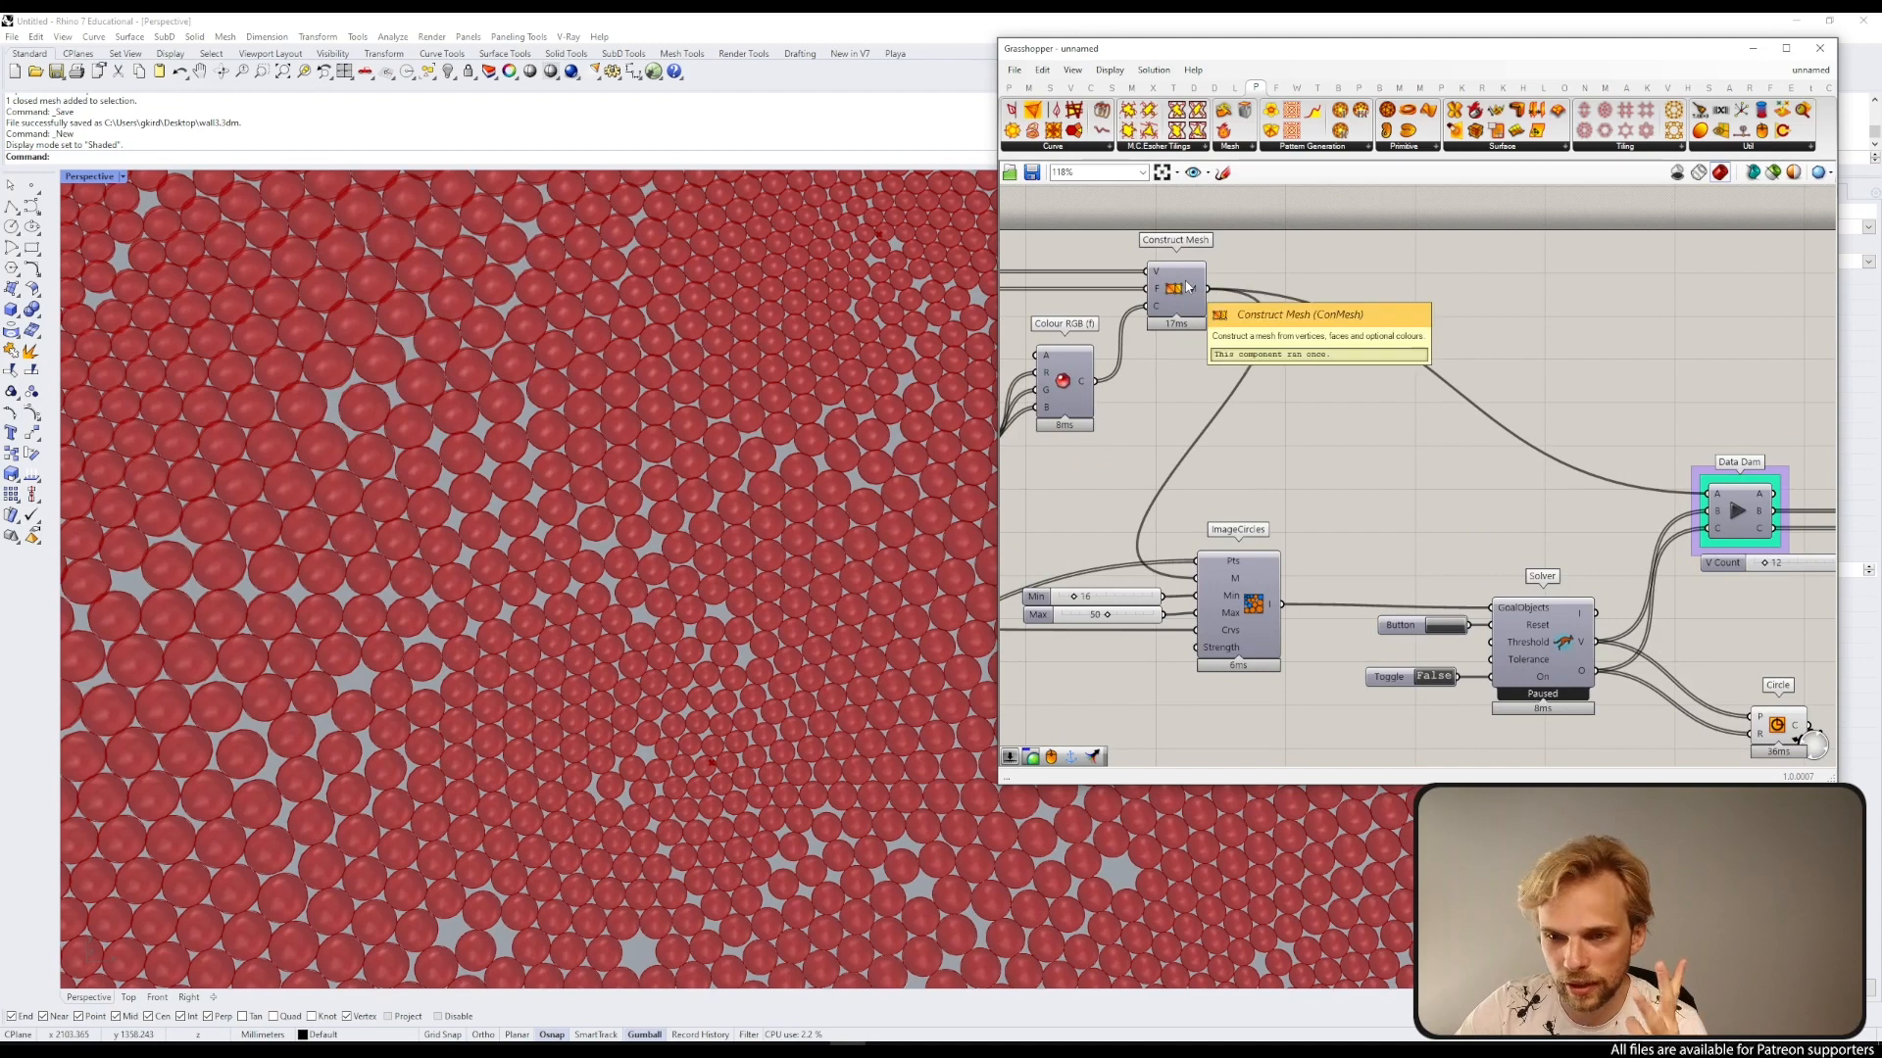
{"action": "right_click_drag", "start_coordinate": [1530, 418], "coordinate": [1103, 286]}
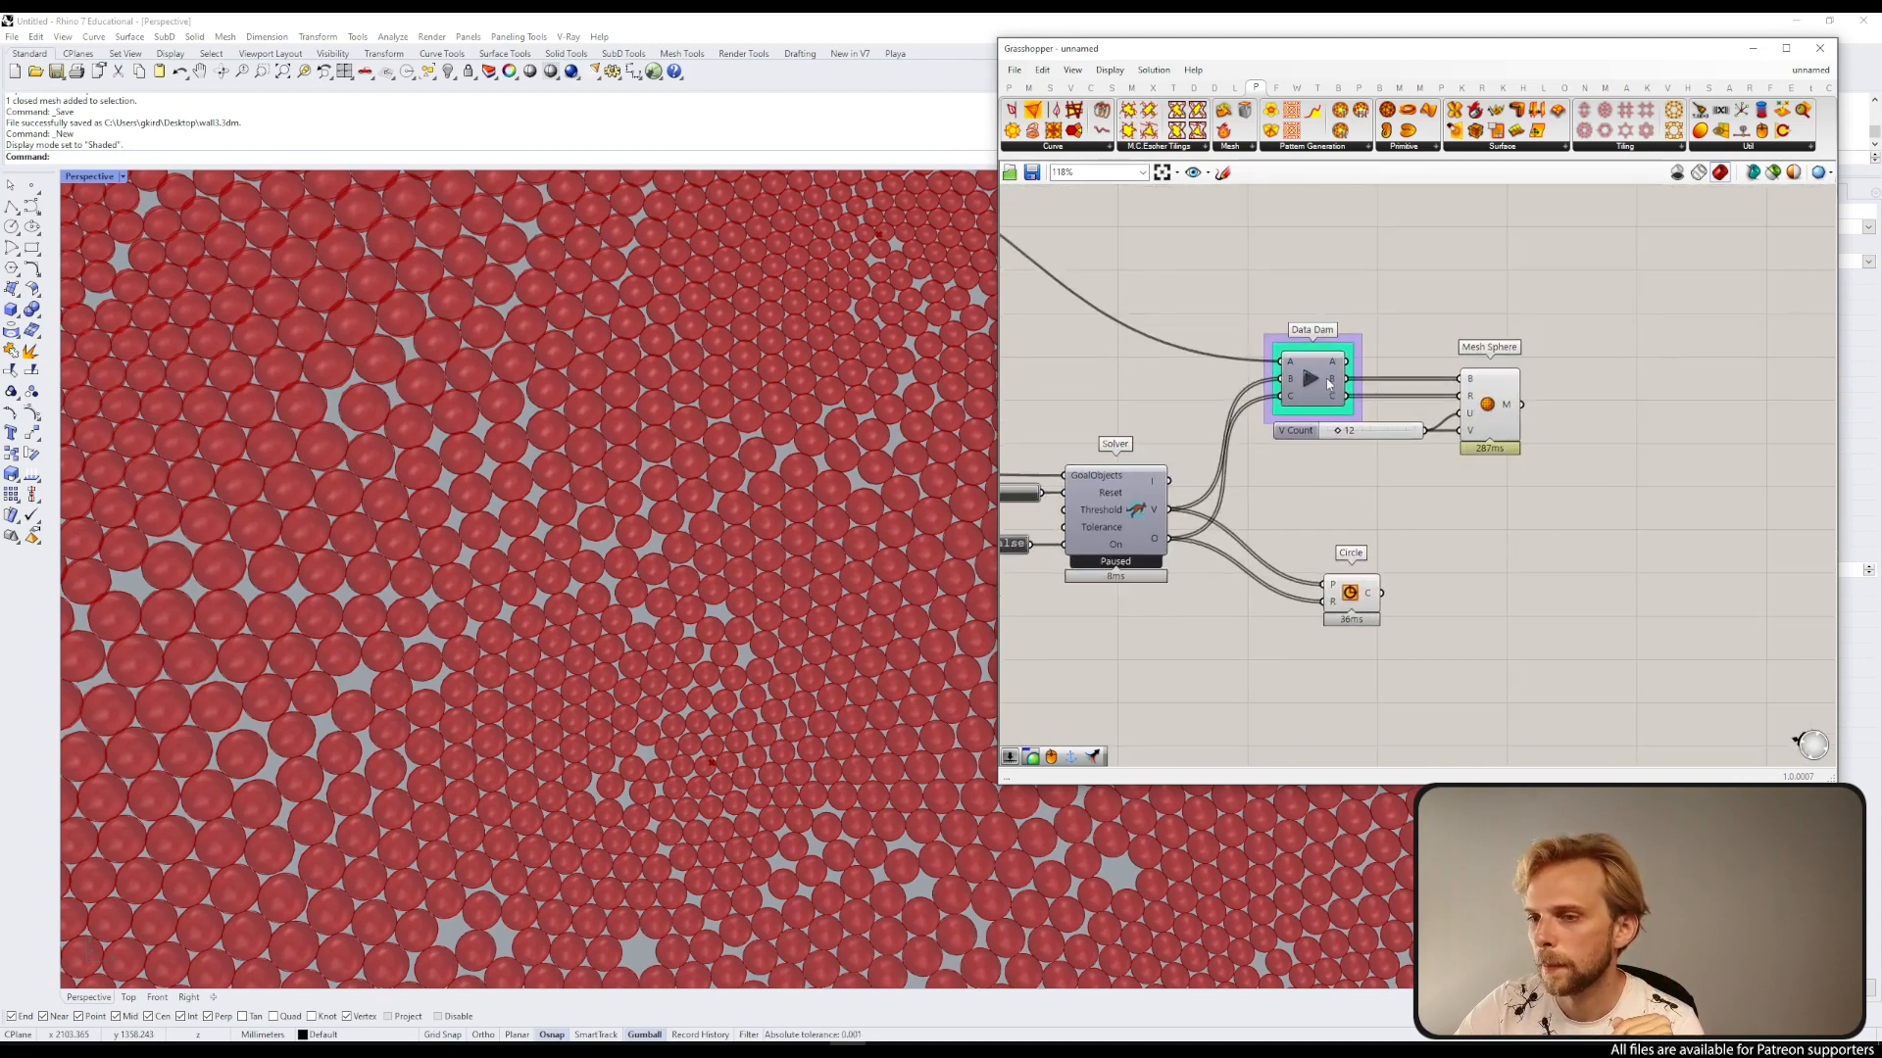
{"action": "left_click", "coordinate": [1312, 379]}
Step: Add a Mesh Join component and connect the Mesh Sphere's M output to it
{"action": "double_click", "coordinate": [1586, 322]}
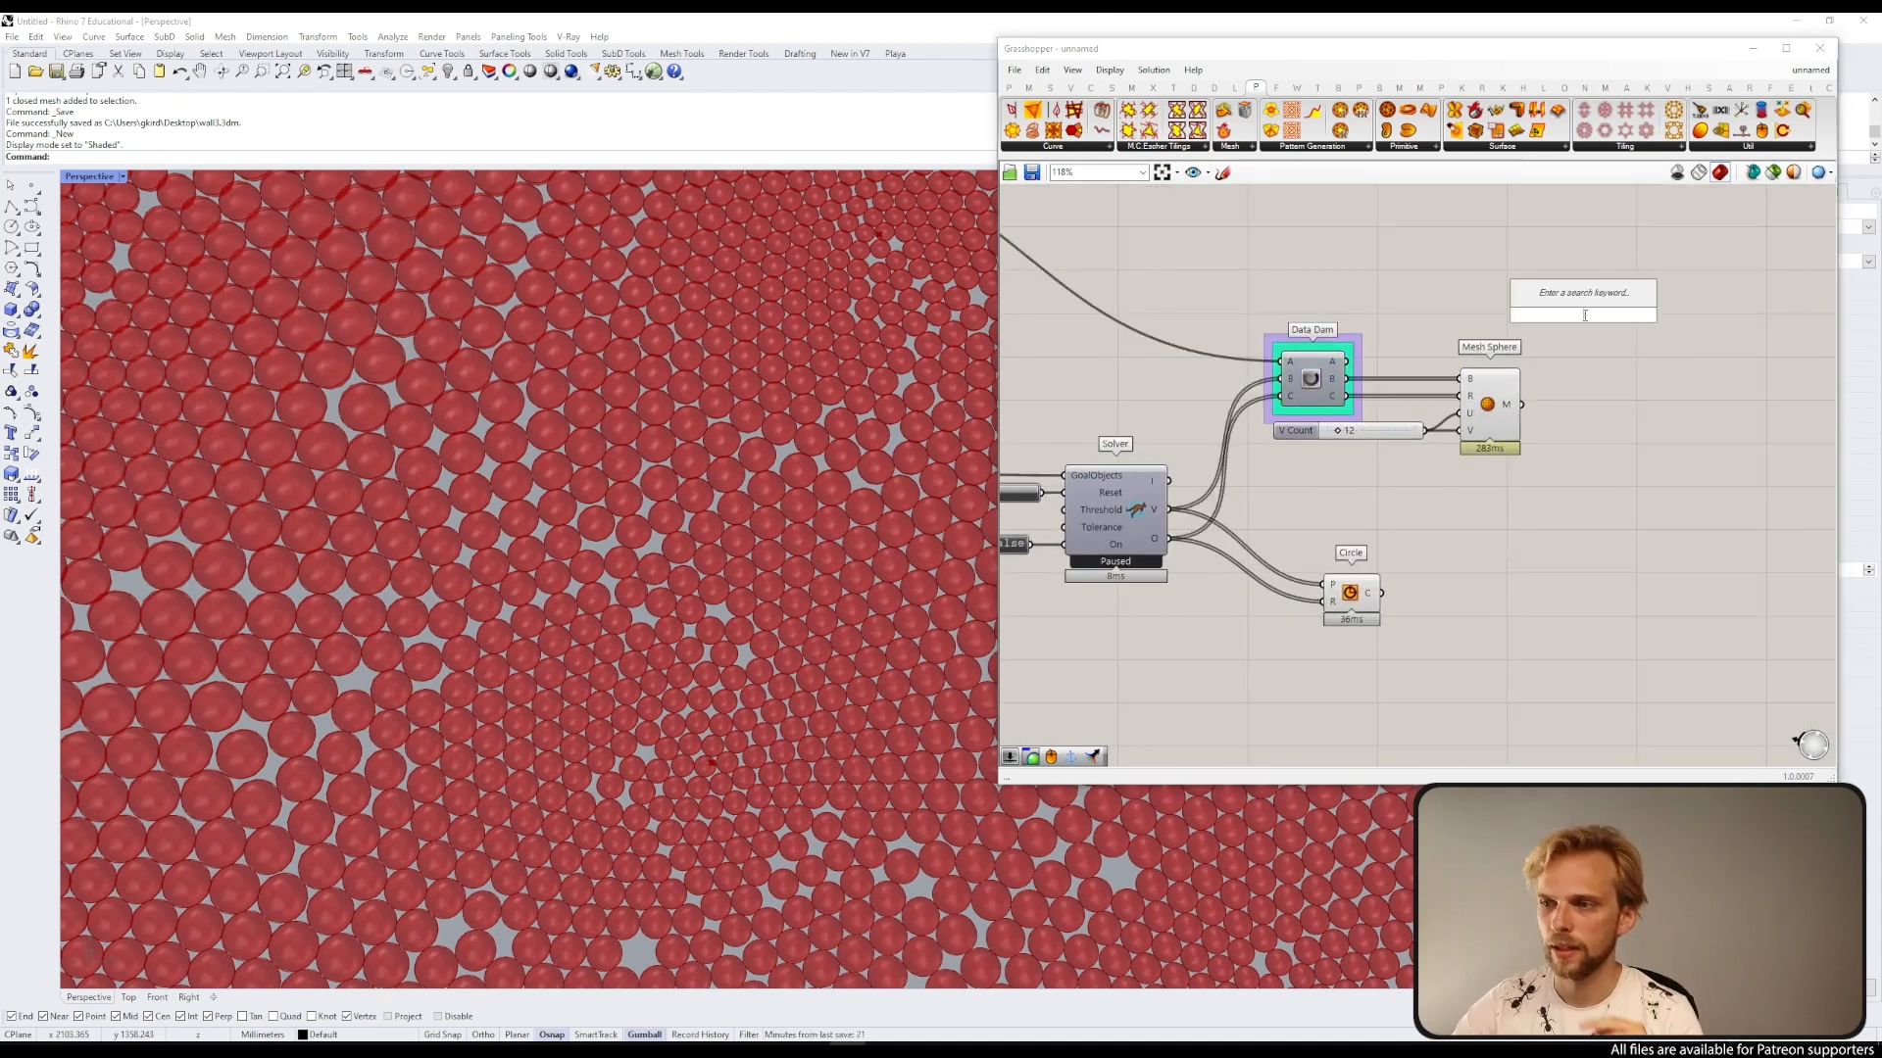
{"action": "type", "text": "mesh joi"}
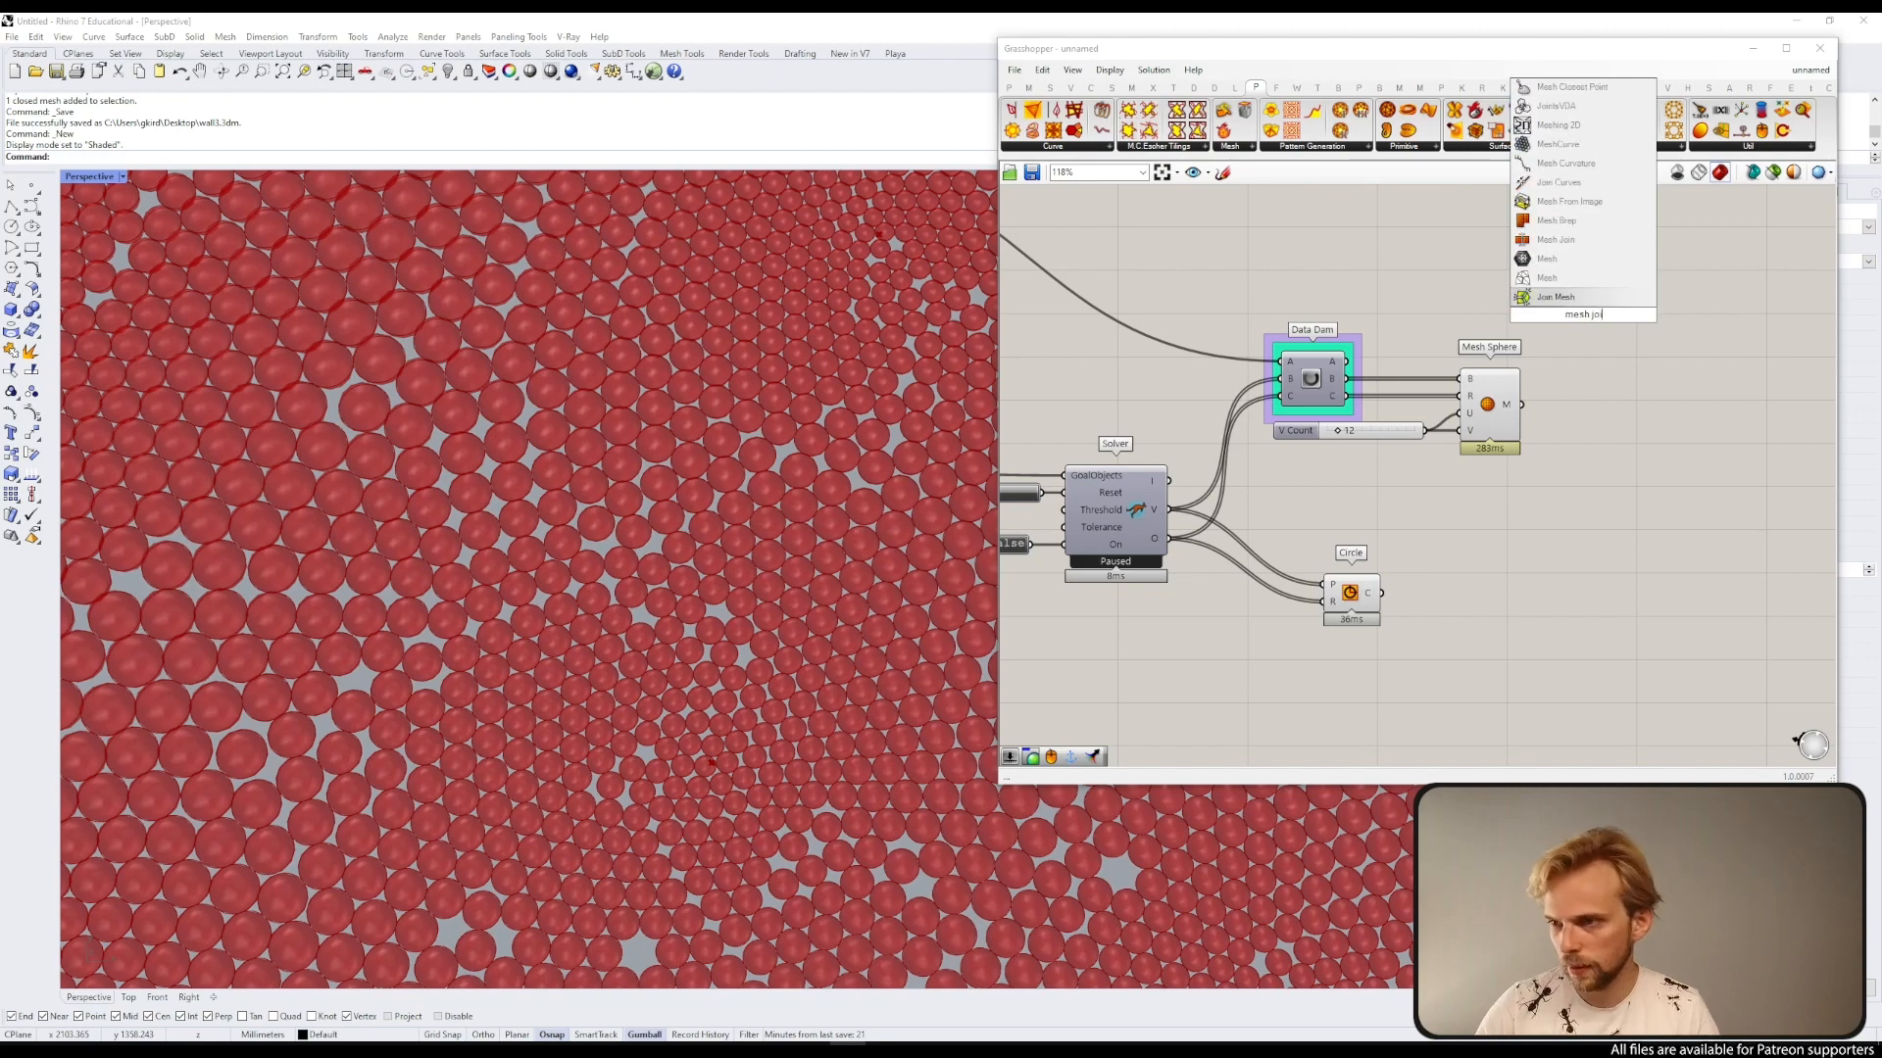
{"action": "key", "text": "Return"}
{"action": "left_click_drag", "start_coordinate": [1348, 362], "coordinate": [1612, 353]}
{"action": "left_click_drag", "start_coordinate": [1523, 404], "coordinate": [1589, 349], "text": "shift"}
Step: Turn off the preview of the Mesh Sphere component
{"action": "left_click_drag", "start_coordinate": [1547, 532], "coordinate": [1470, 407]}
{"action": "middle_click", "coordinate": [1469, 391]}
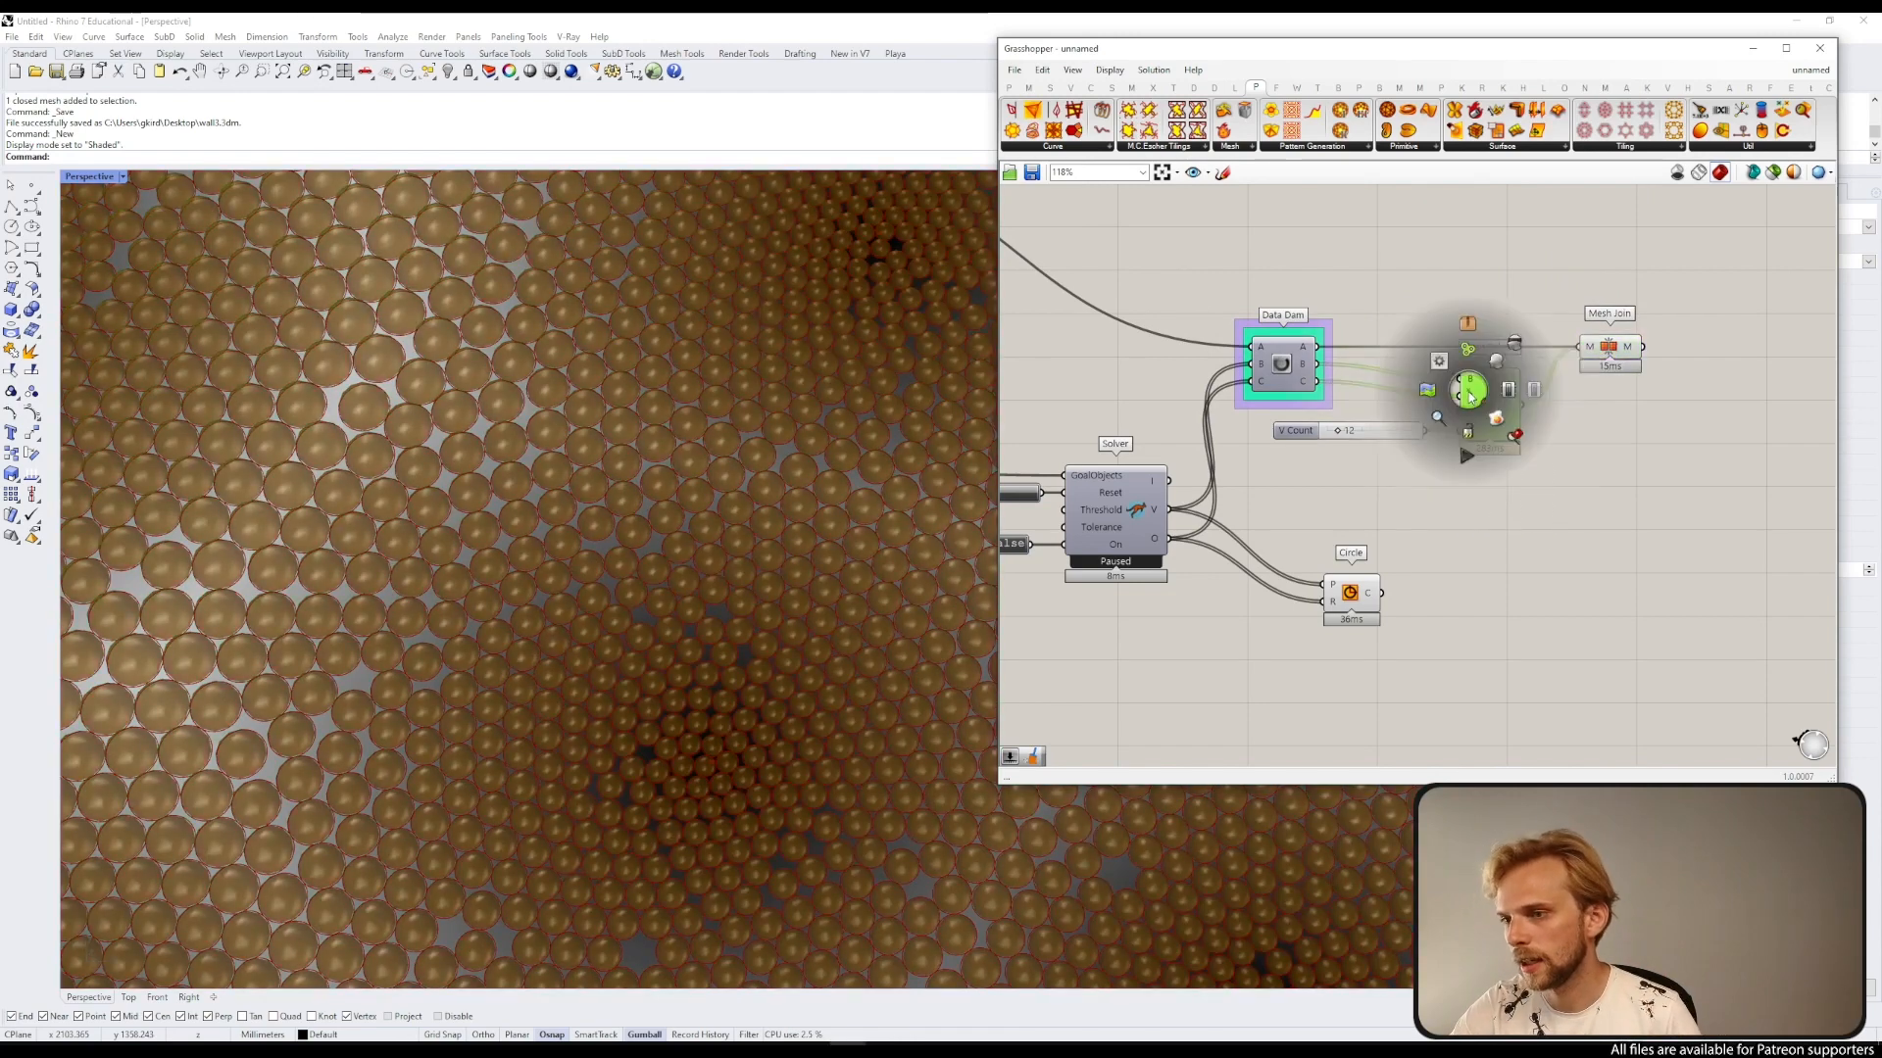
{"action": "left_click", "coordinate": [1514, 344]}
{"action": "left_click", "coordinate": [1514, 272]}
{"action": "scroll", "coordinate": [1407, 292], "scroll_direction": "down", "scroll_amount": 5}
{"action": "right_click_drag", "start_coordinate": [1265, 294], "coordinate": [1432, 381]}
{"action": "scroll", "coordinate": [1558, 456], "scroll_direction": "up", "scroll_amount": 5}
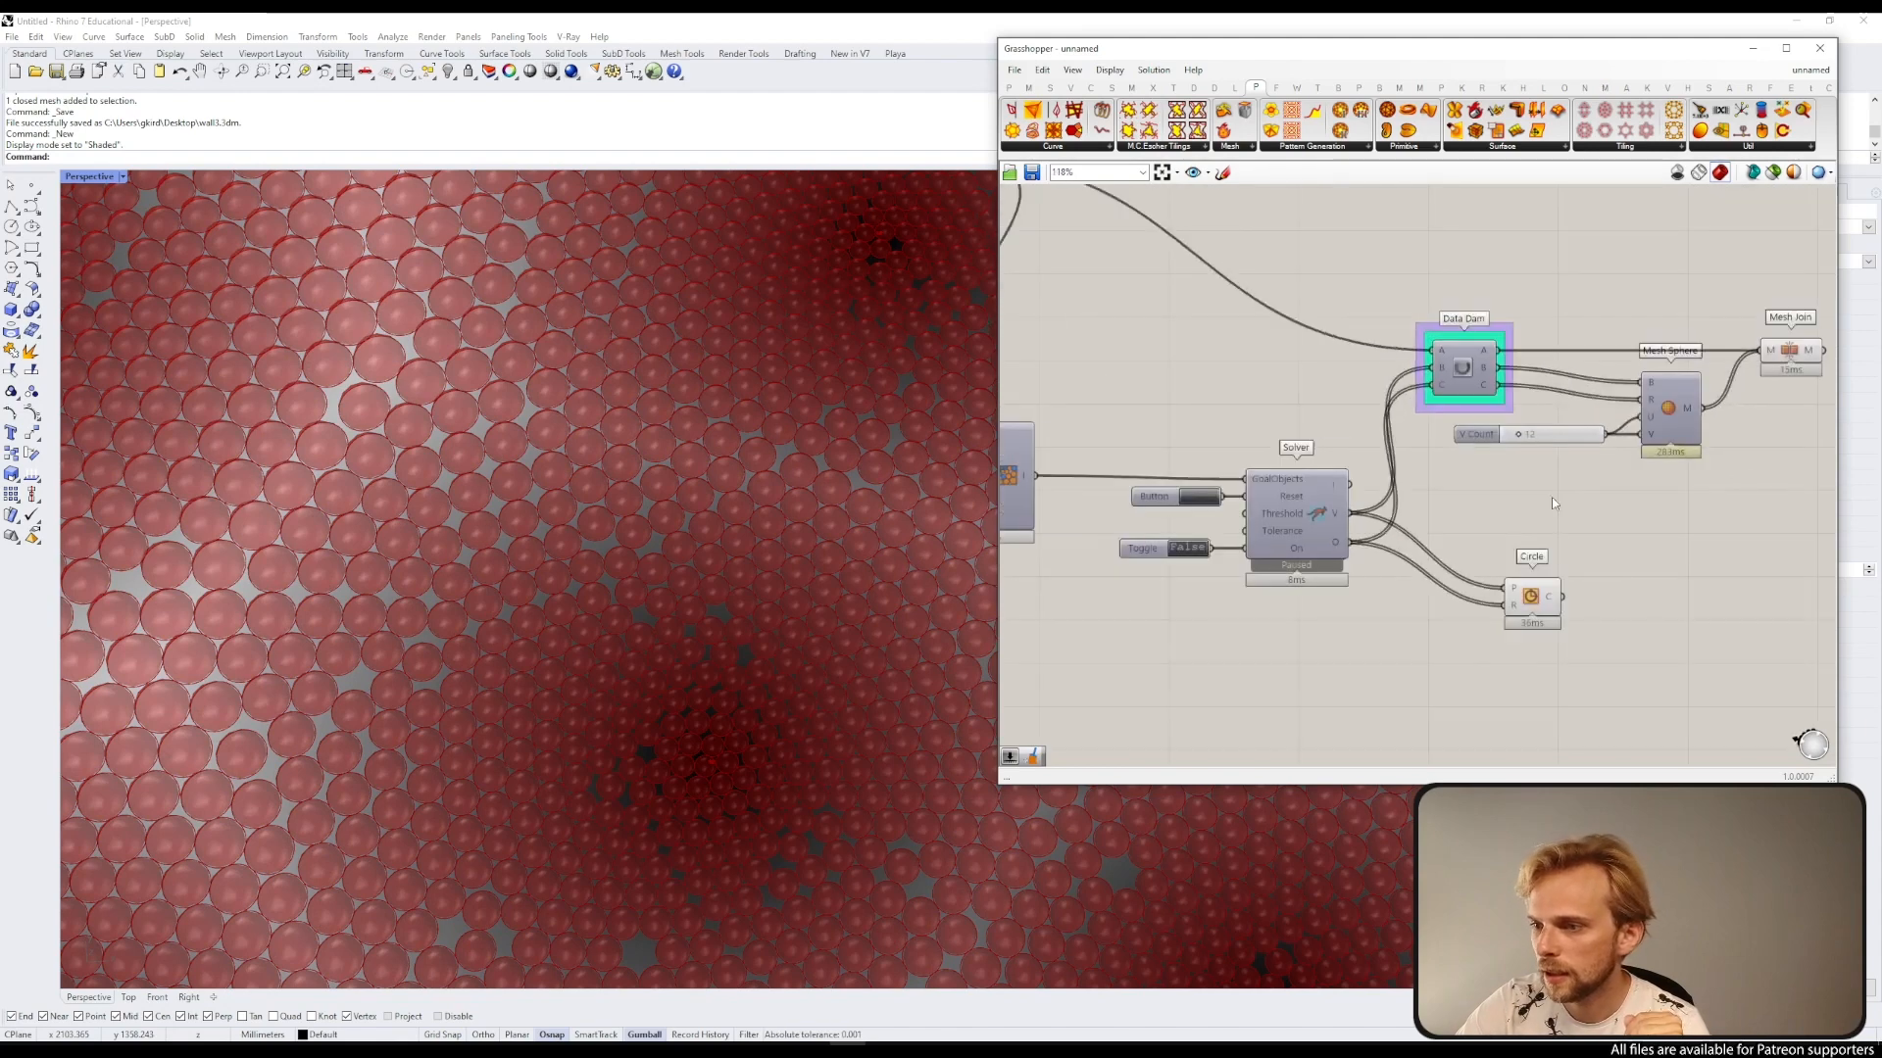
{"action": "right_click_drag", "start_coordinate": [1359, 292], "coordinate": [1206, 314]}
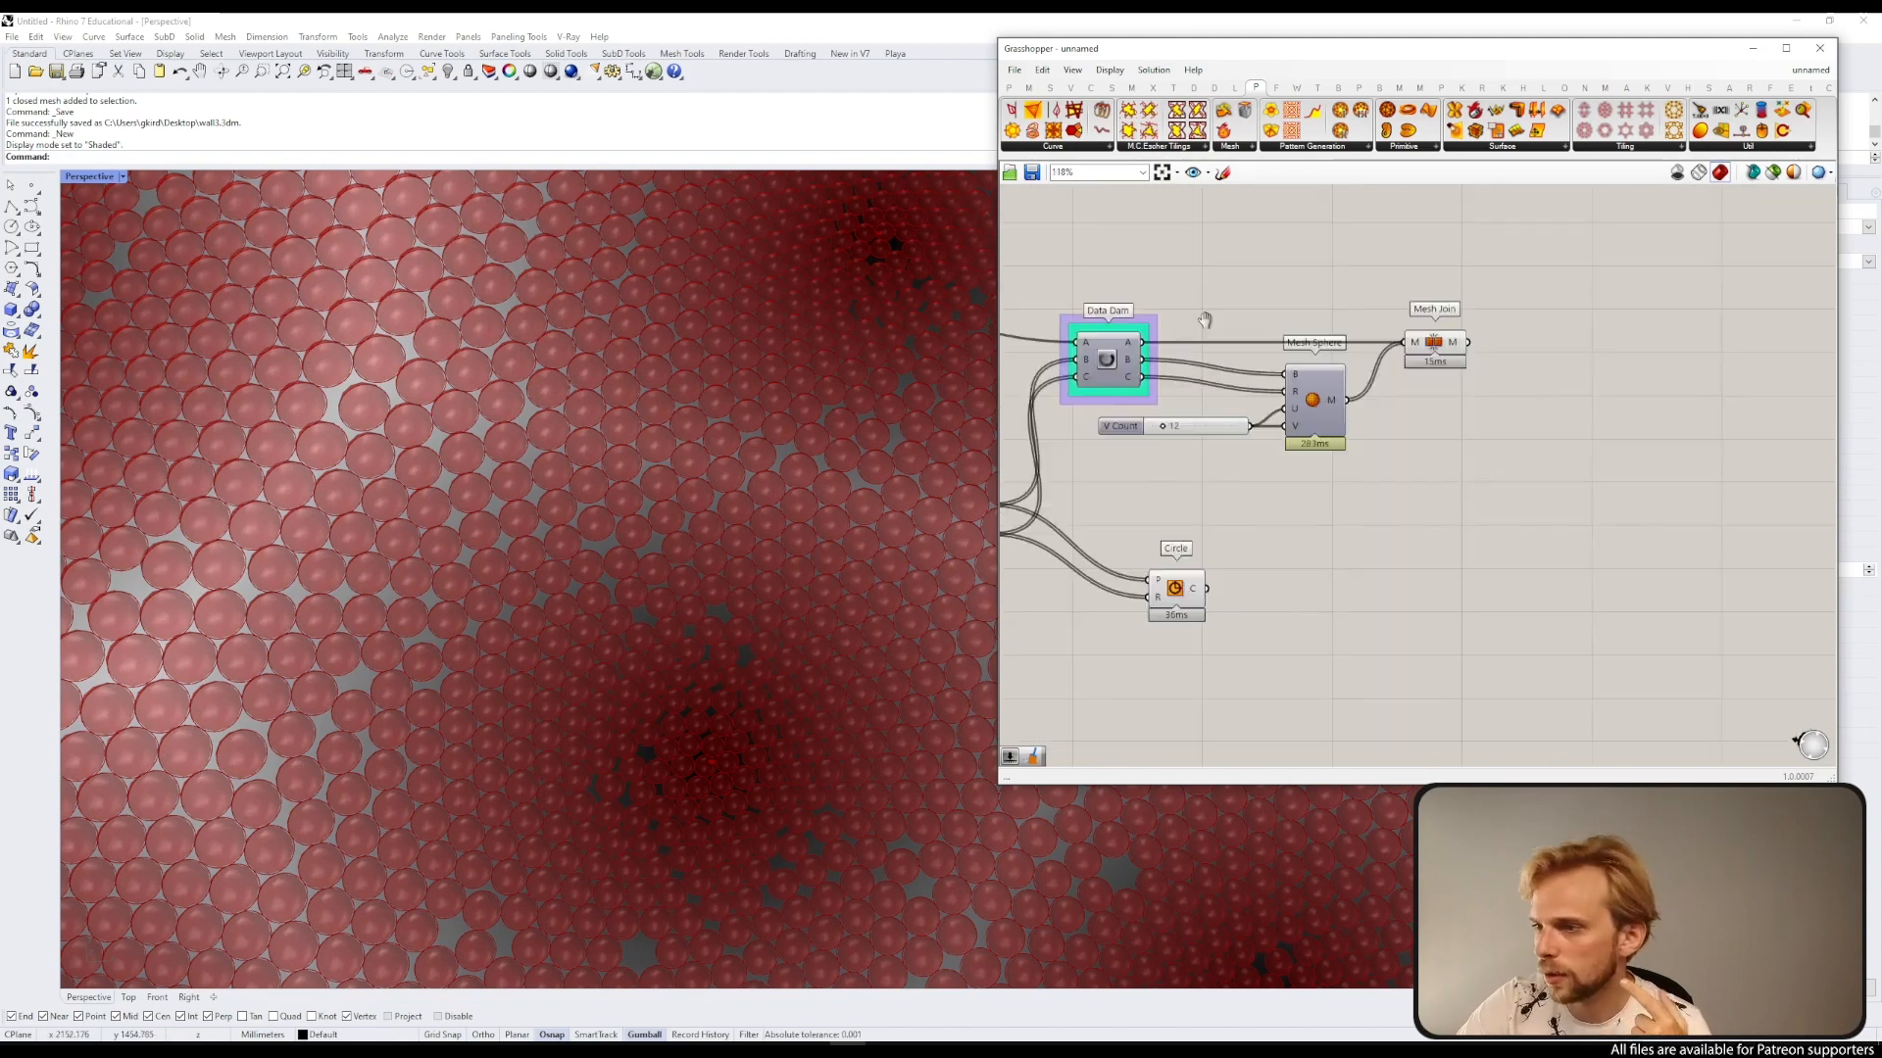
Step: Flatten the Mesh Join component's M input
{"action": "scroll", "coordinate": [1355, 428], "scroll_direction": "up", "scroll_amount": 5}
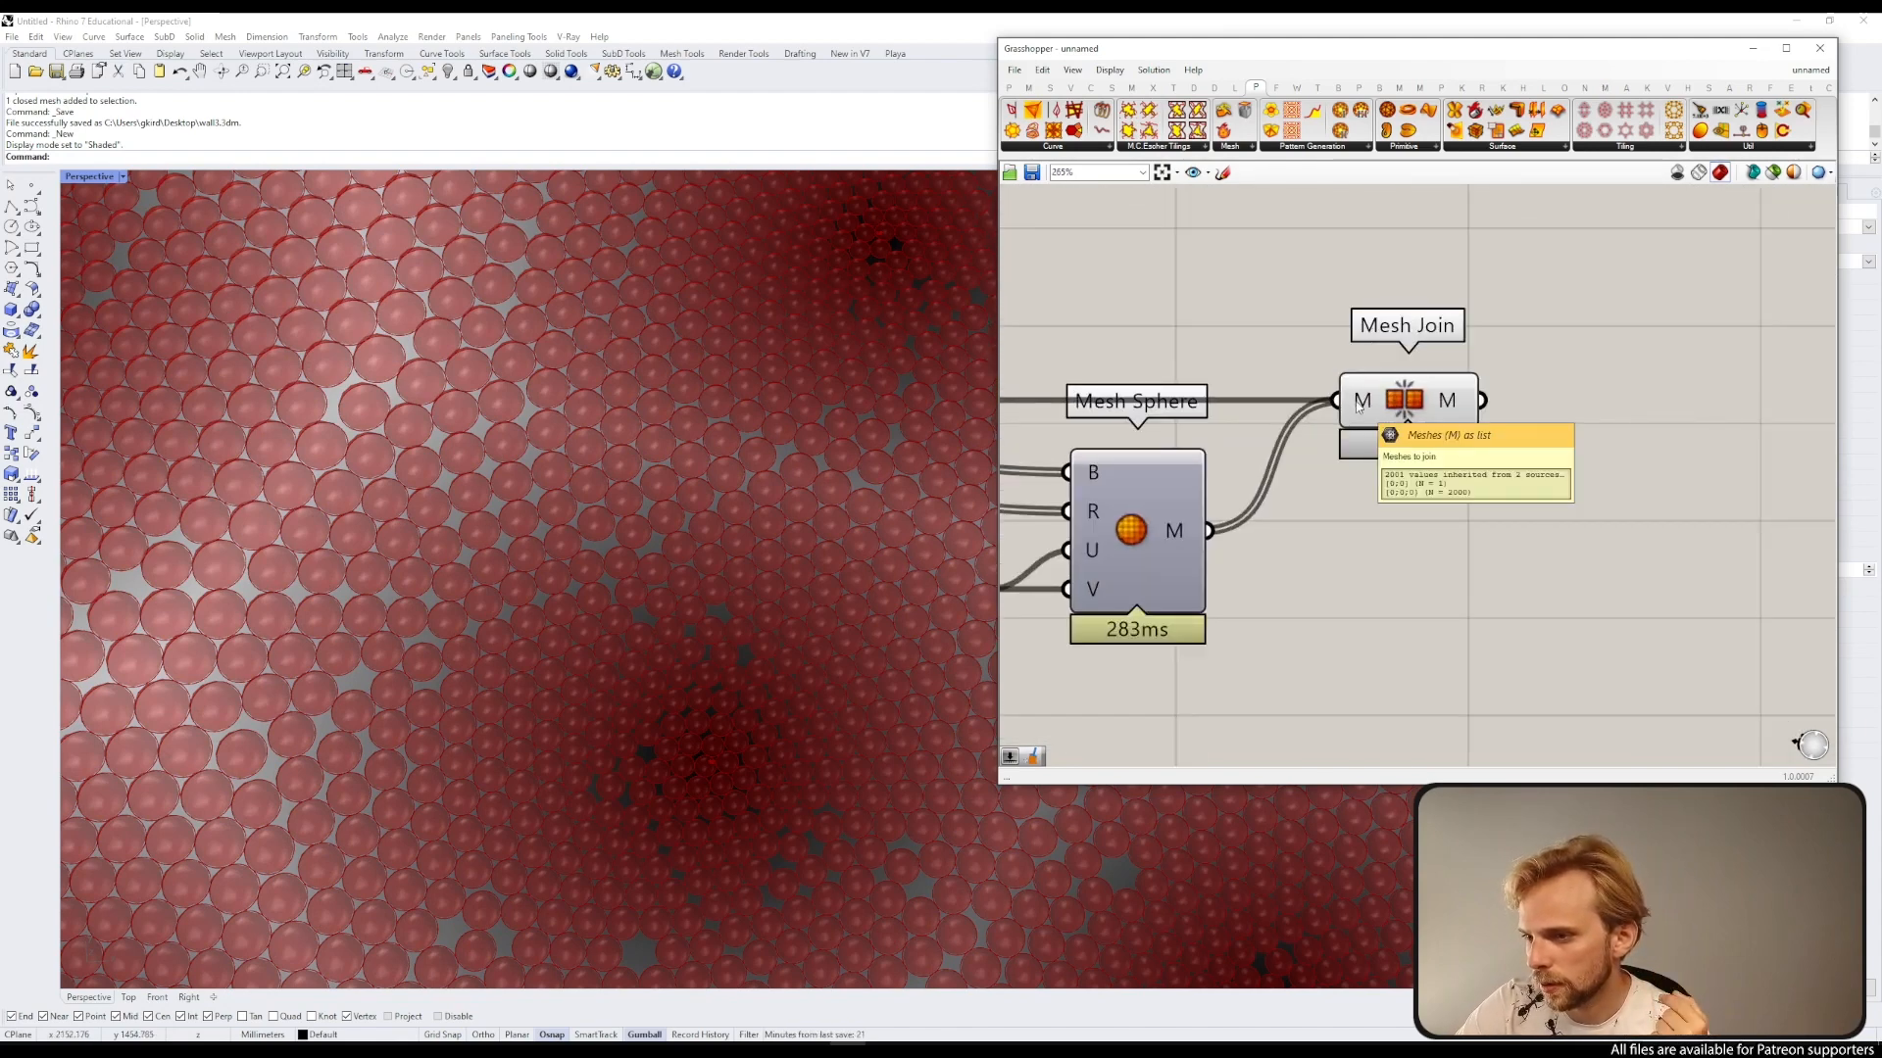
{"action": "right_click", "coordinate": [1357, 406]}
{"action": "left_click", "coordinate": [1355, 294]}
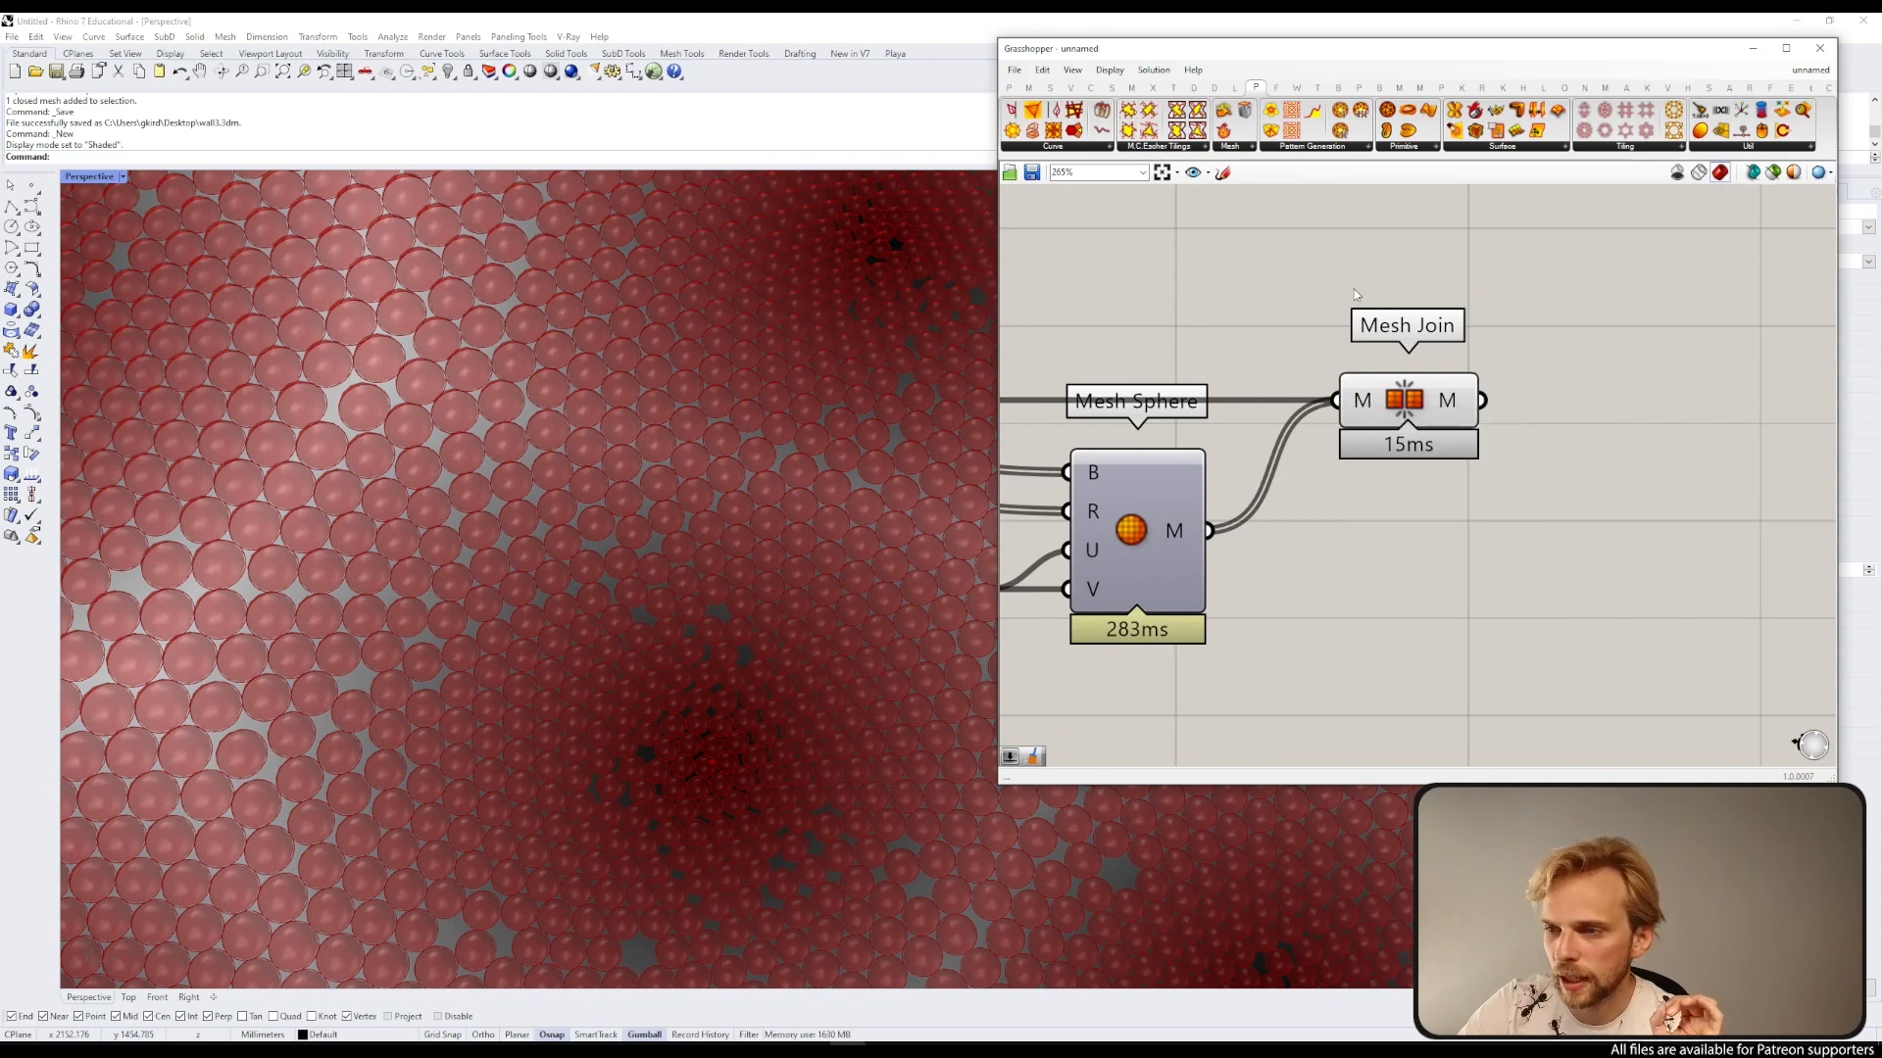
{"action": "right_click", "coordinate": [1357, 412]}
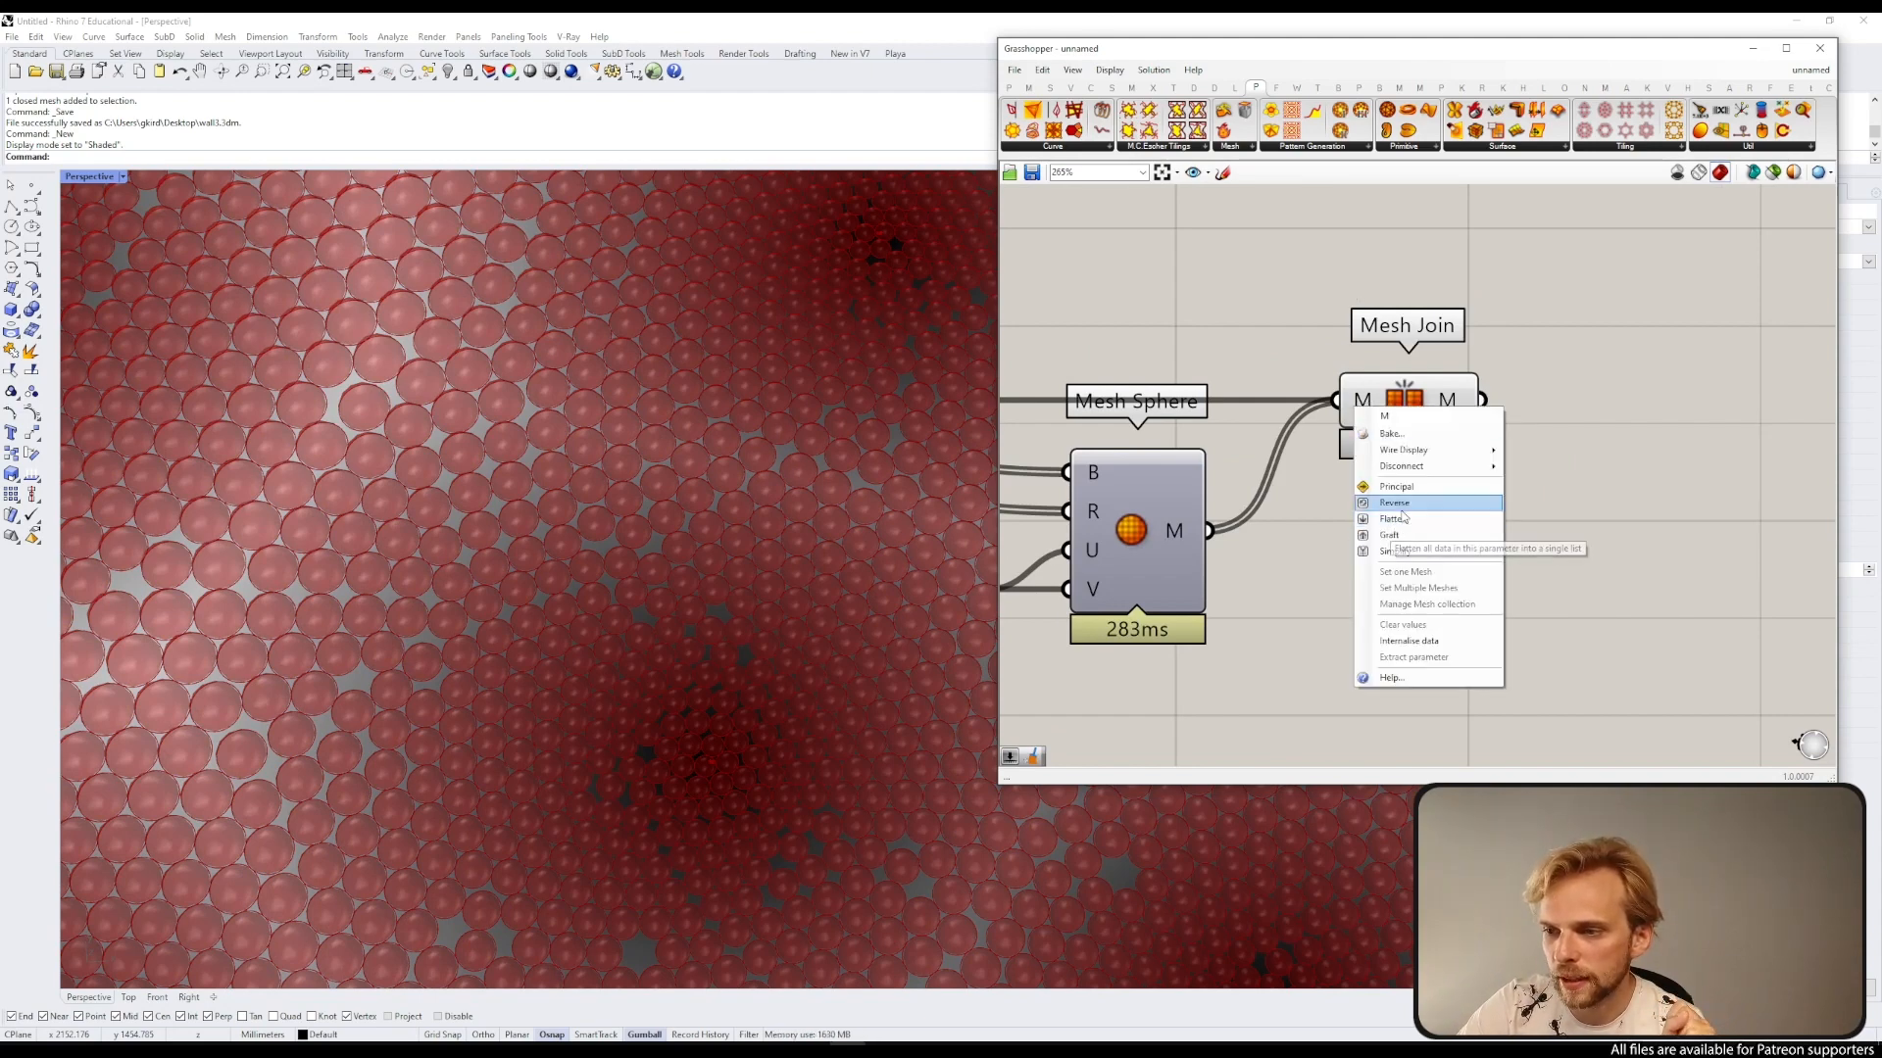
{"action": "left_click", "coordinate": [1403, 524]}
Step: Inspect the joined sphere mesh in the viewport with the Mesh Join component selected
{"action": "left_click_drag", "start_coordinate": [1419, 376], "coordinate": [1487, 376]}
{"action": "scroll", "coordinate": [1328, 296], "scroll_direction": "down", "scroll_amount": 4}
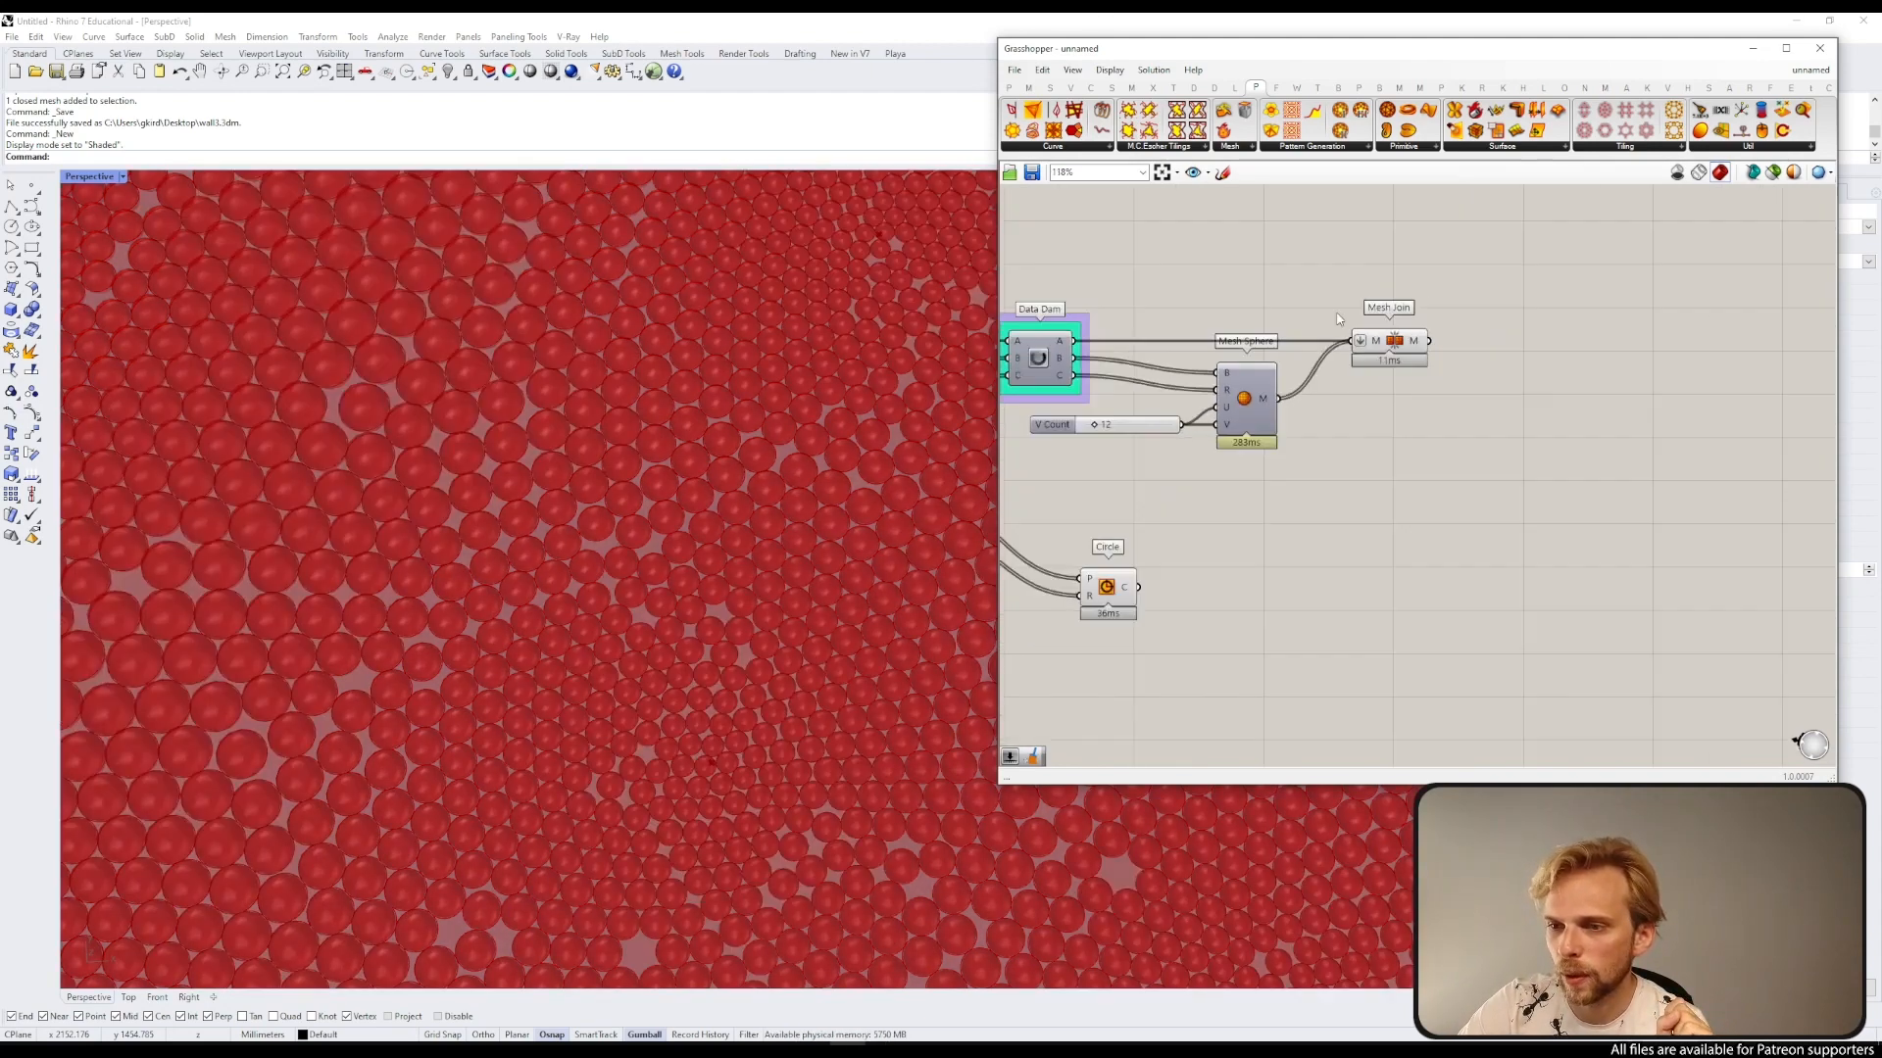
{"action": "right_click_drag", "start_coordinate": [1328, 462], "coordinate": [1531, 450]}
{"action": "scroll", "coordinate": [484, 389], "scroll_direction": "down", "scroll_amount": 8}
{"action": "right_click_drag", "start_coordinate": [747, 616], "coordinate": [550, 478]}
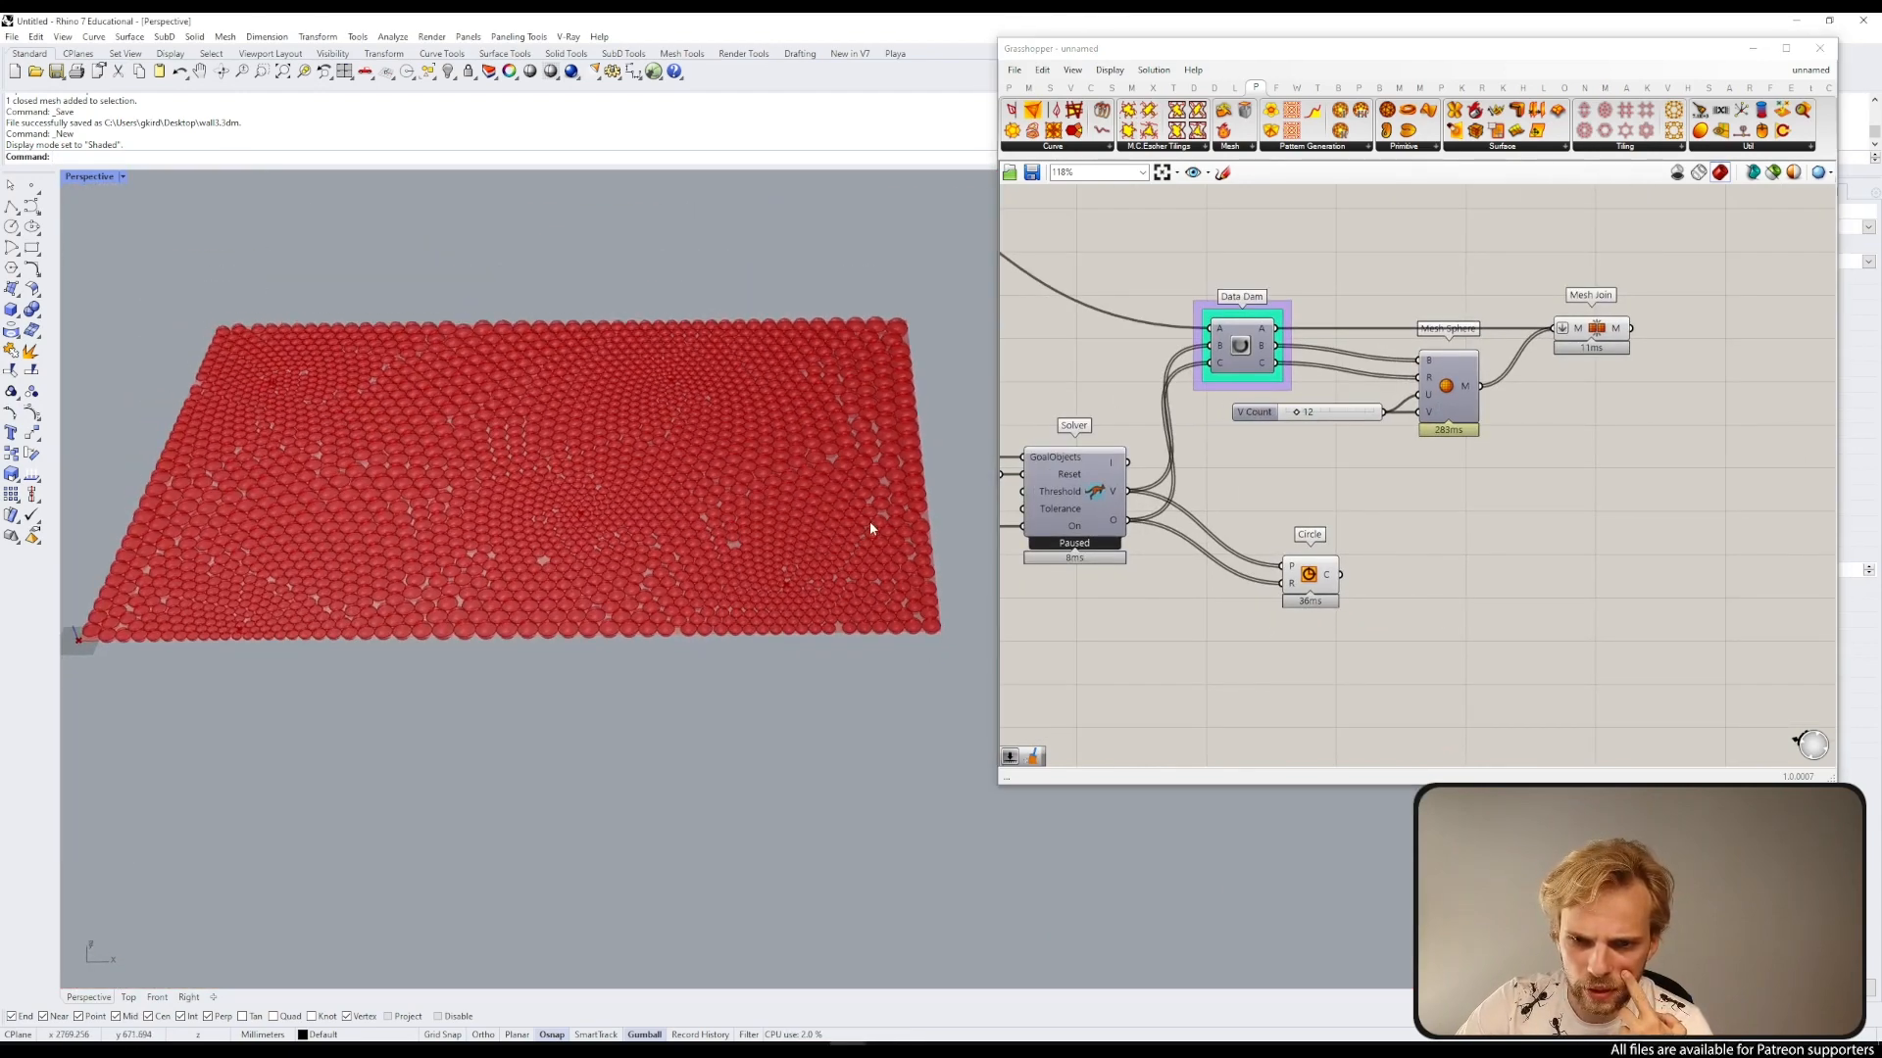
{"action": "left_click", "coordinate": [1619, 338]}
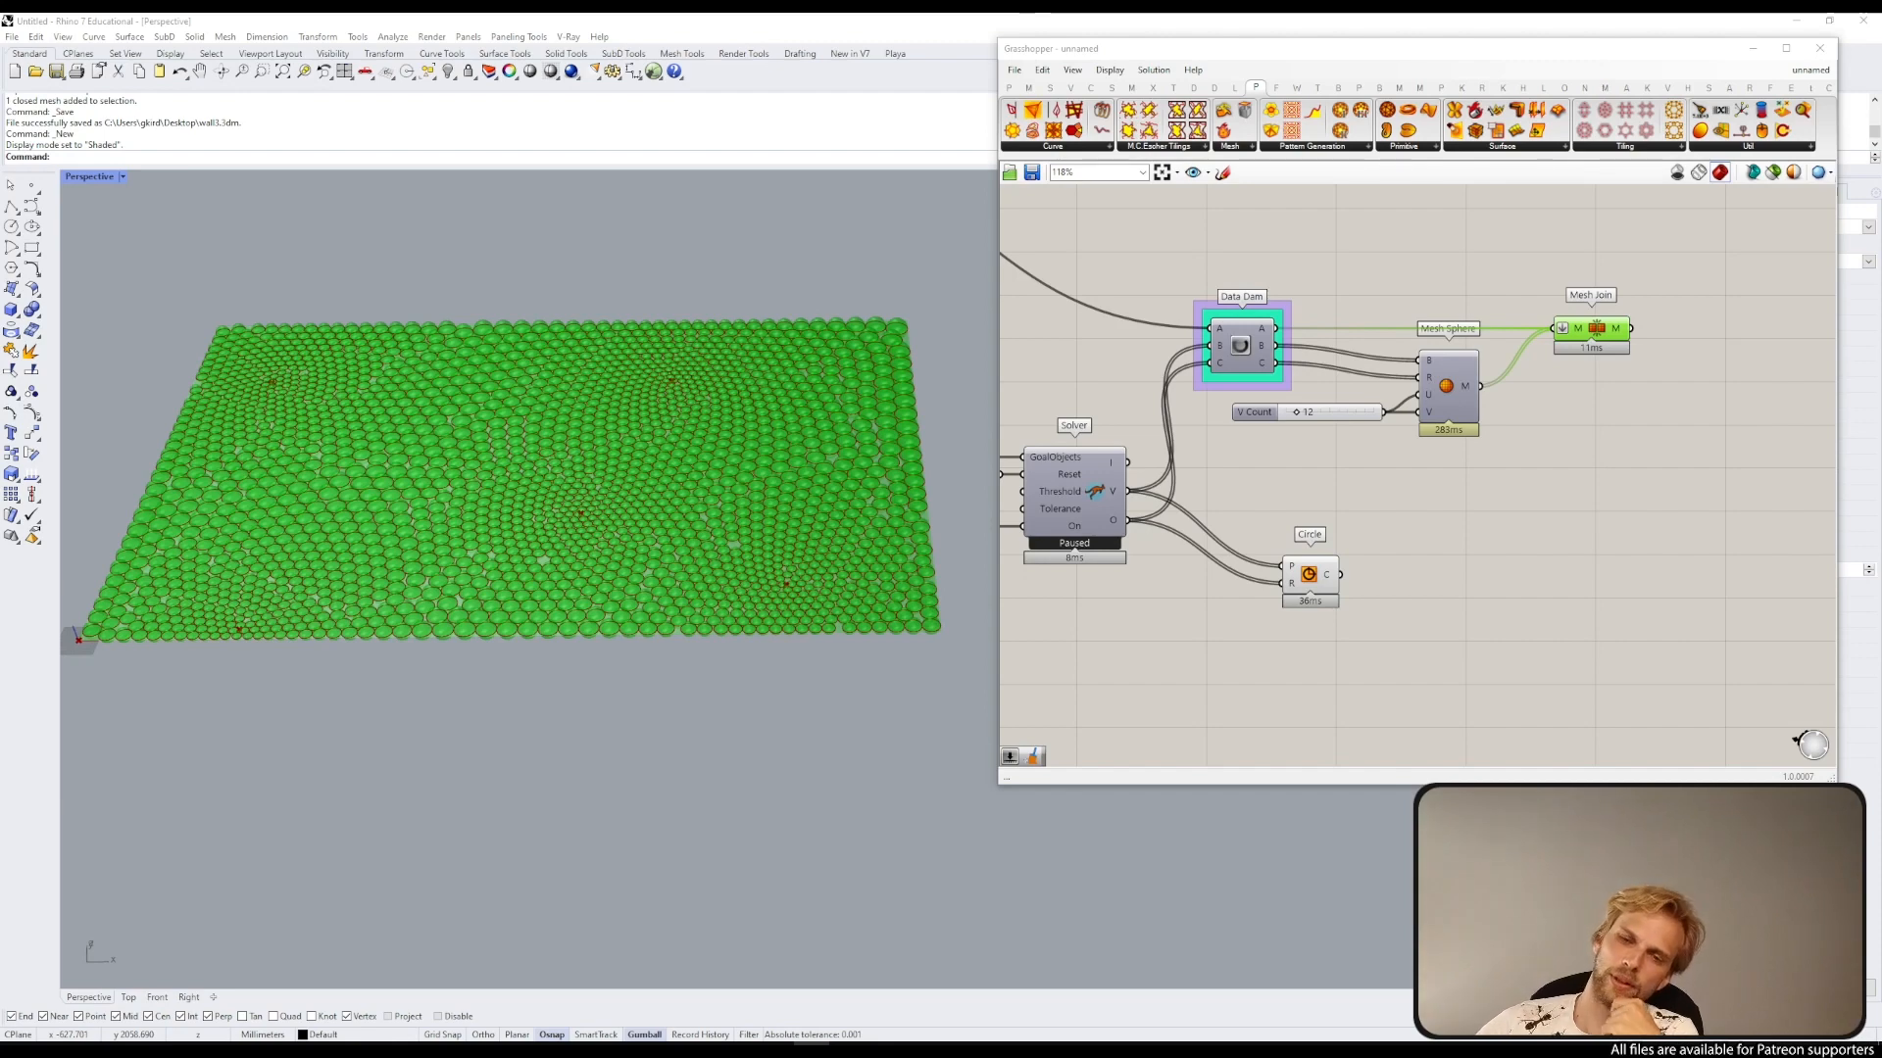
{"action": "scroll", "coordinate": [91, 696], "scroll_direction": "up", "scroll_amount": 5}
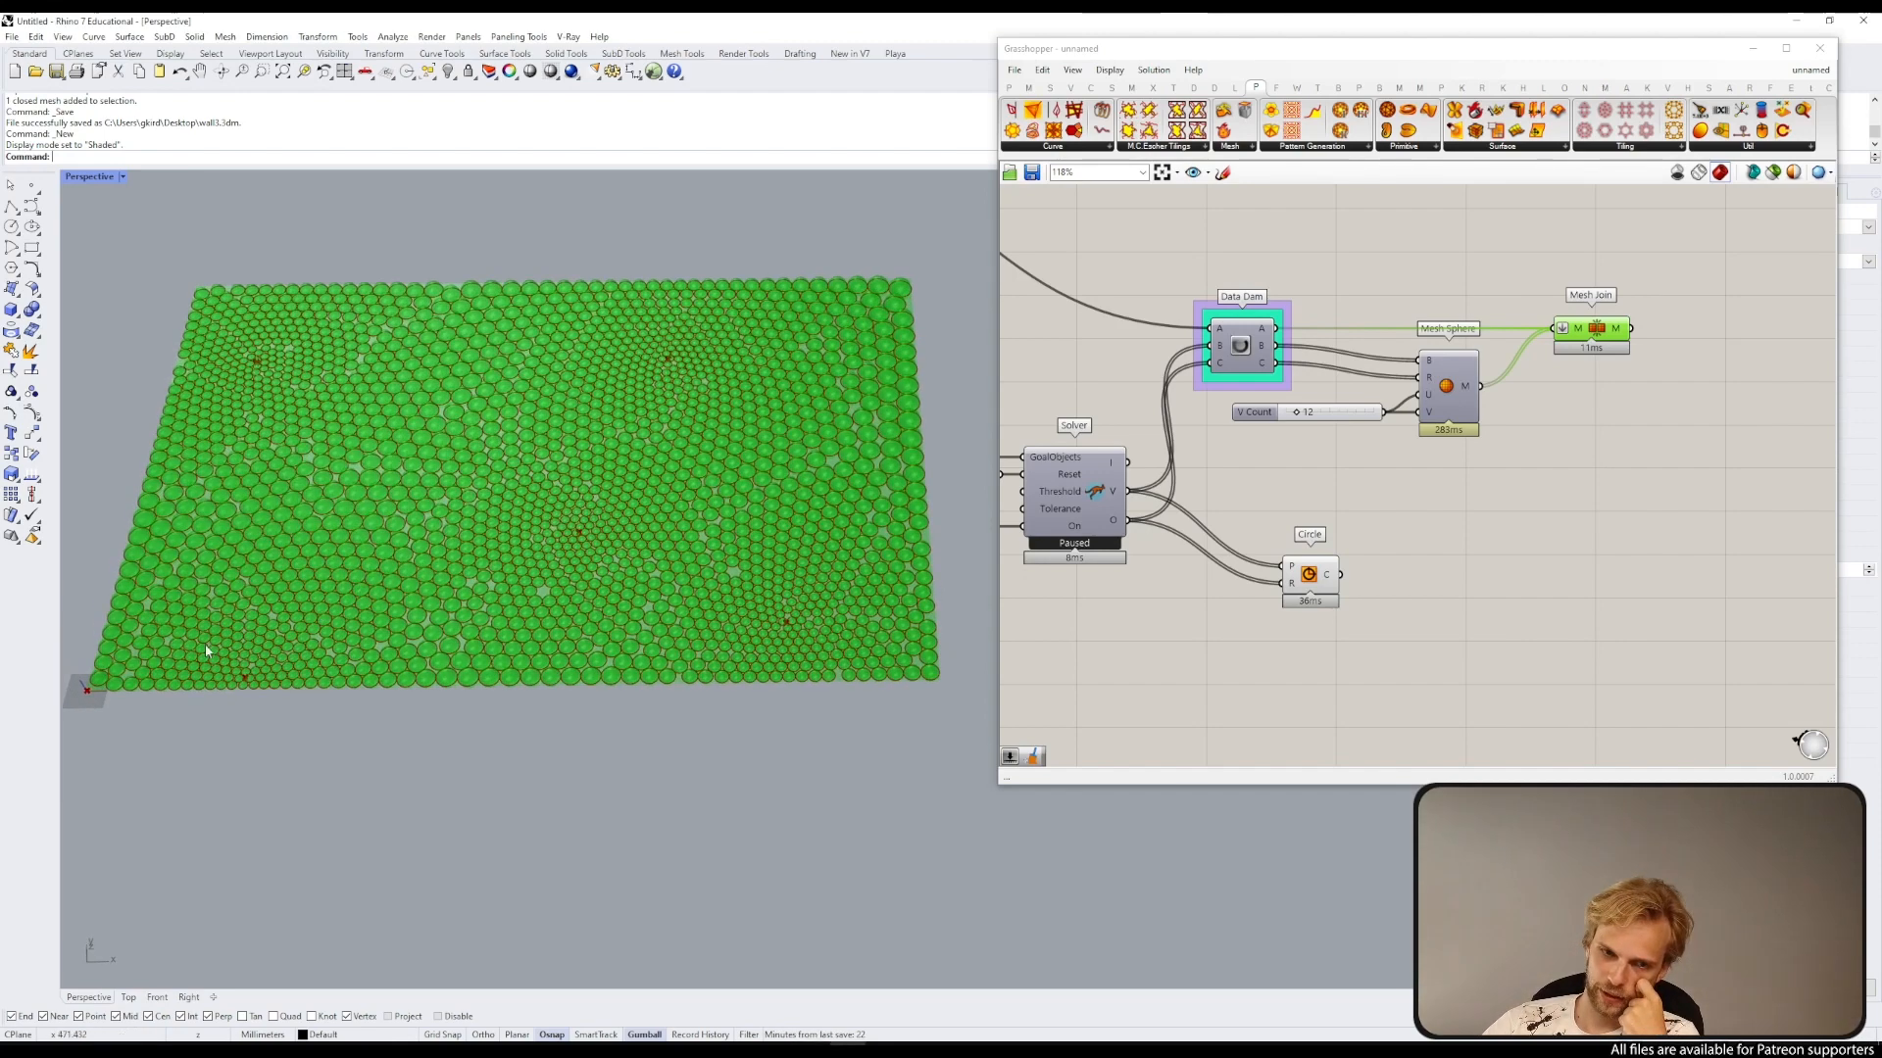
{"action": "scroll", "coordinate": [90, 696], "scroll_direction": "up", "scroll_amount": 3}
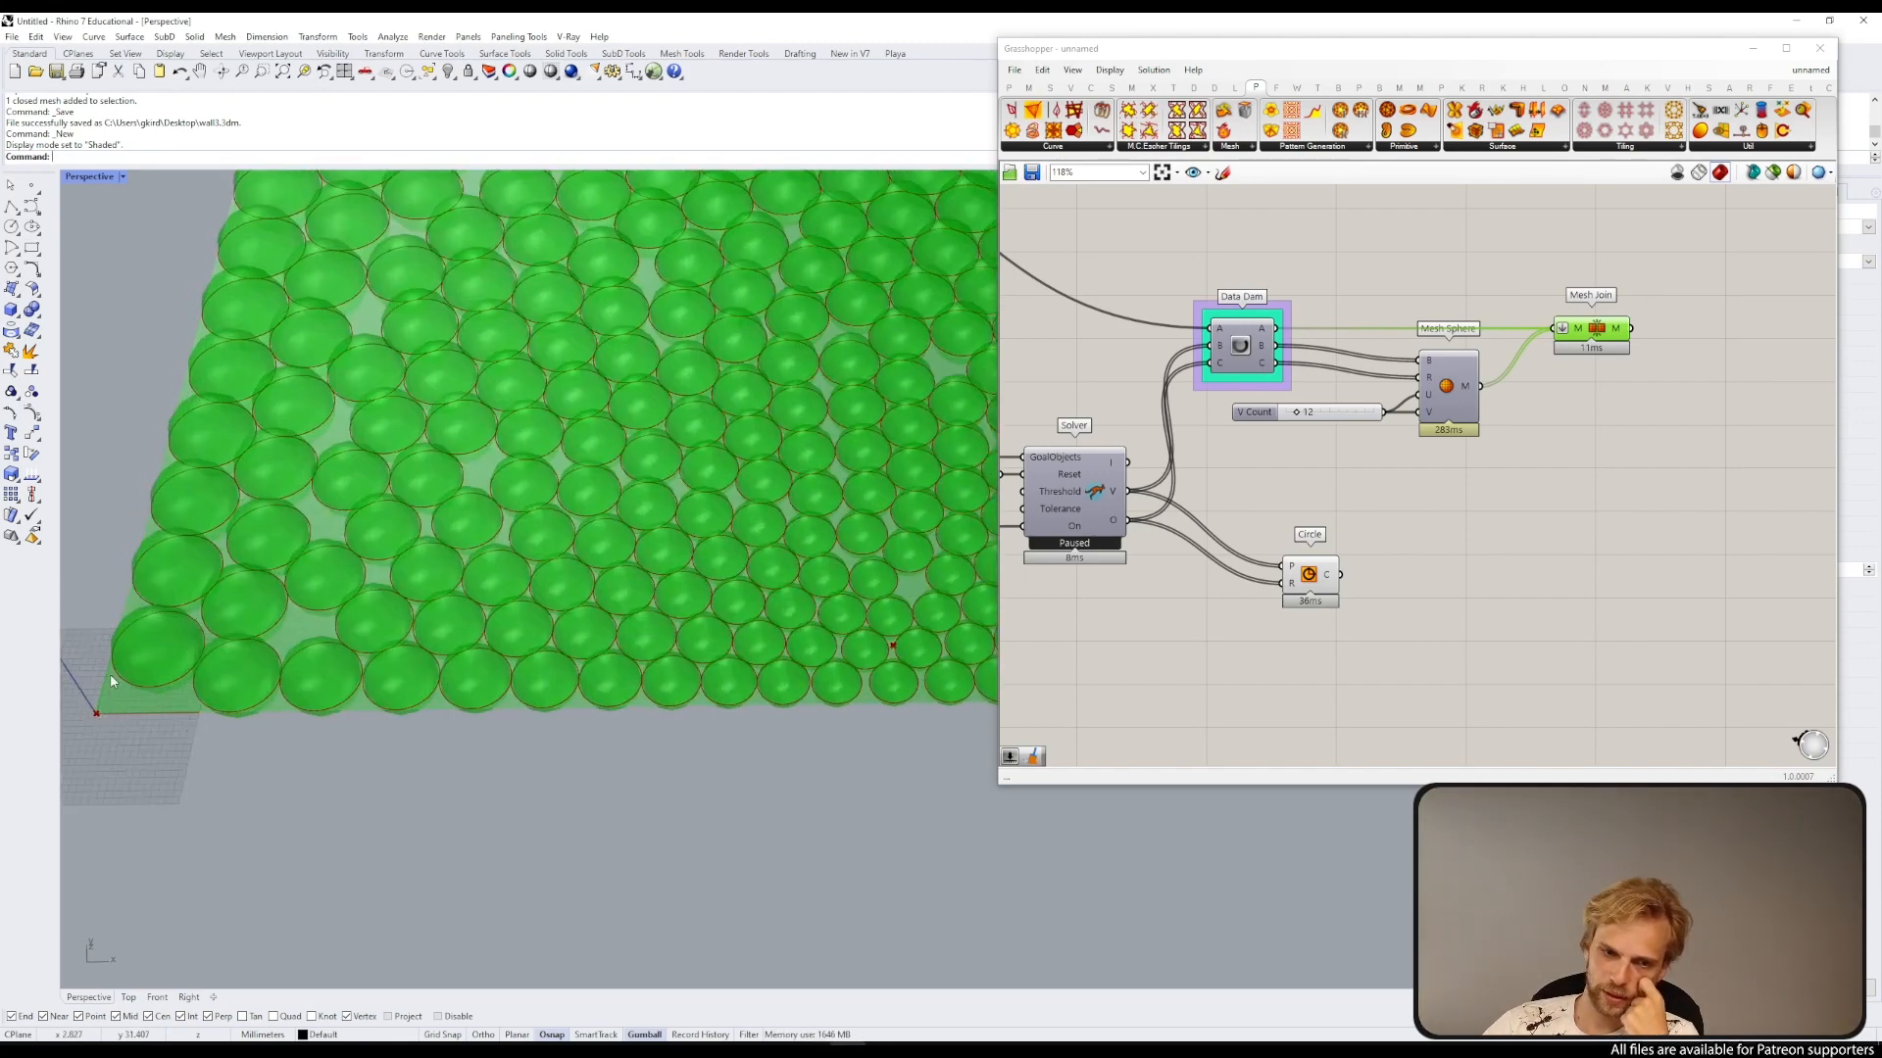
{"action": "scroll", "coordinate": [129, 537], "scroll_direction": "down", "scroll_amount": 8}
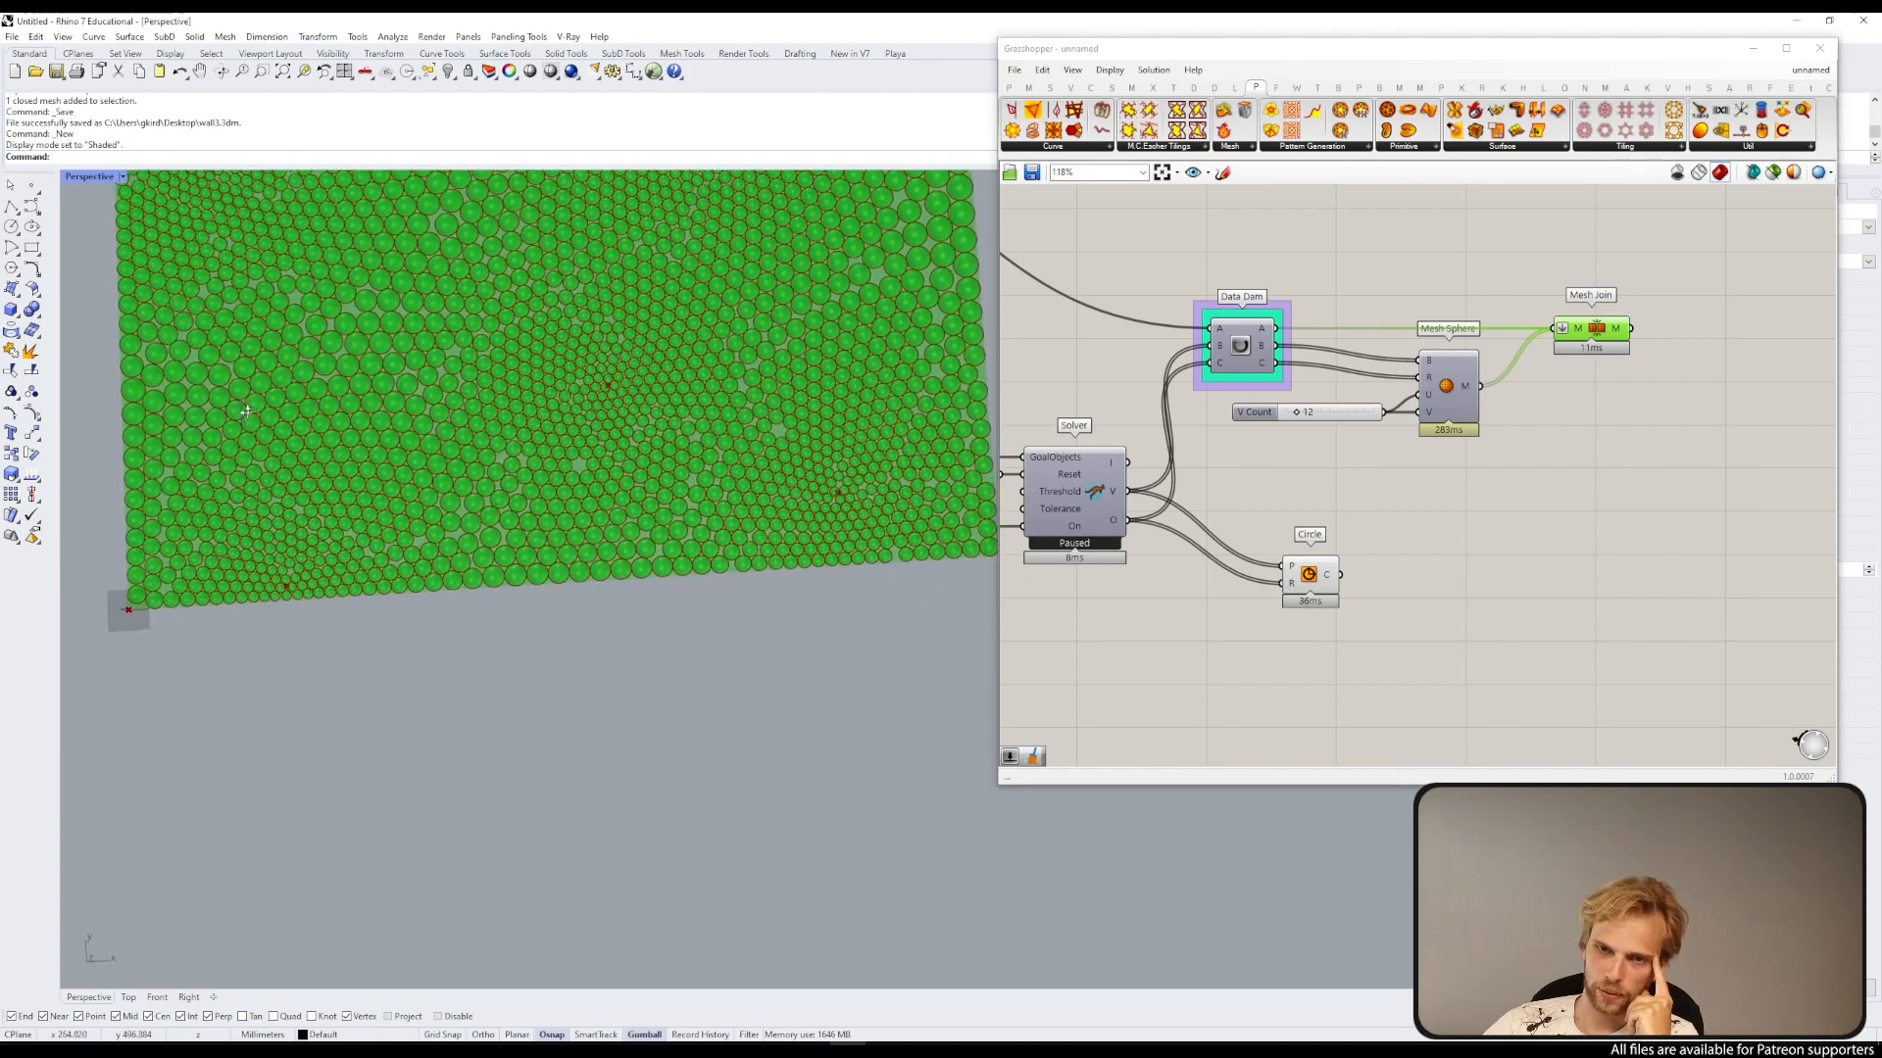
{"action": "right_click_drag", "start_coordinate": [1300, 417], "coordinate": [1485, 752]}
{"action": "scroll", "coordinate": [1175, 483], "scroll_direction": "down", "scroll_amount": 8}
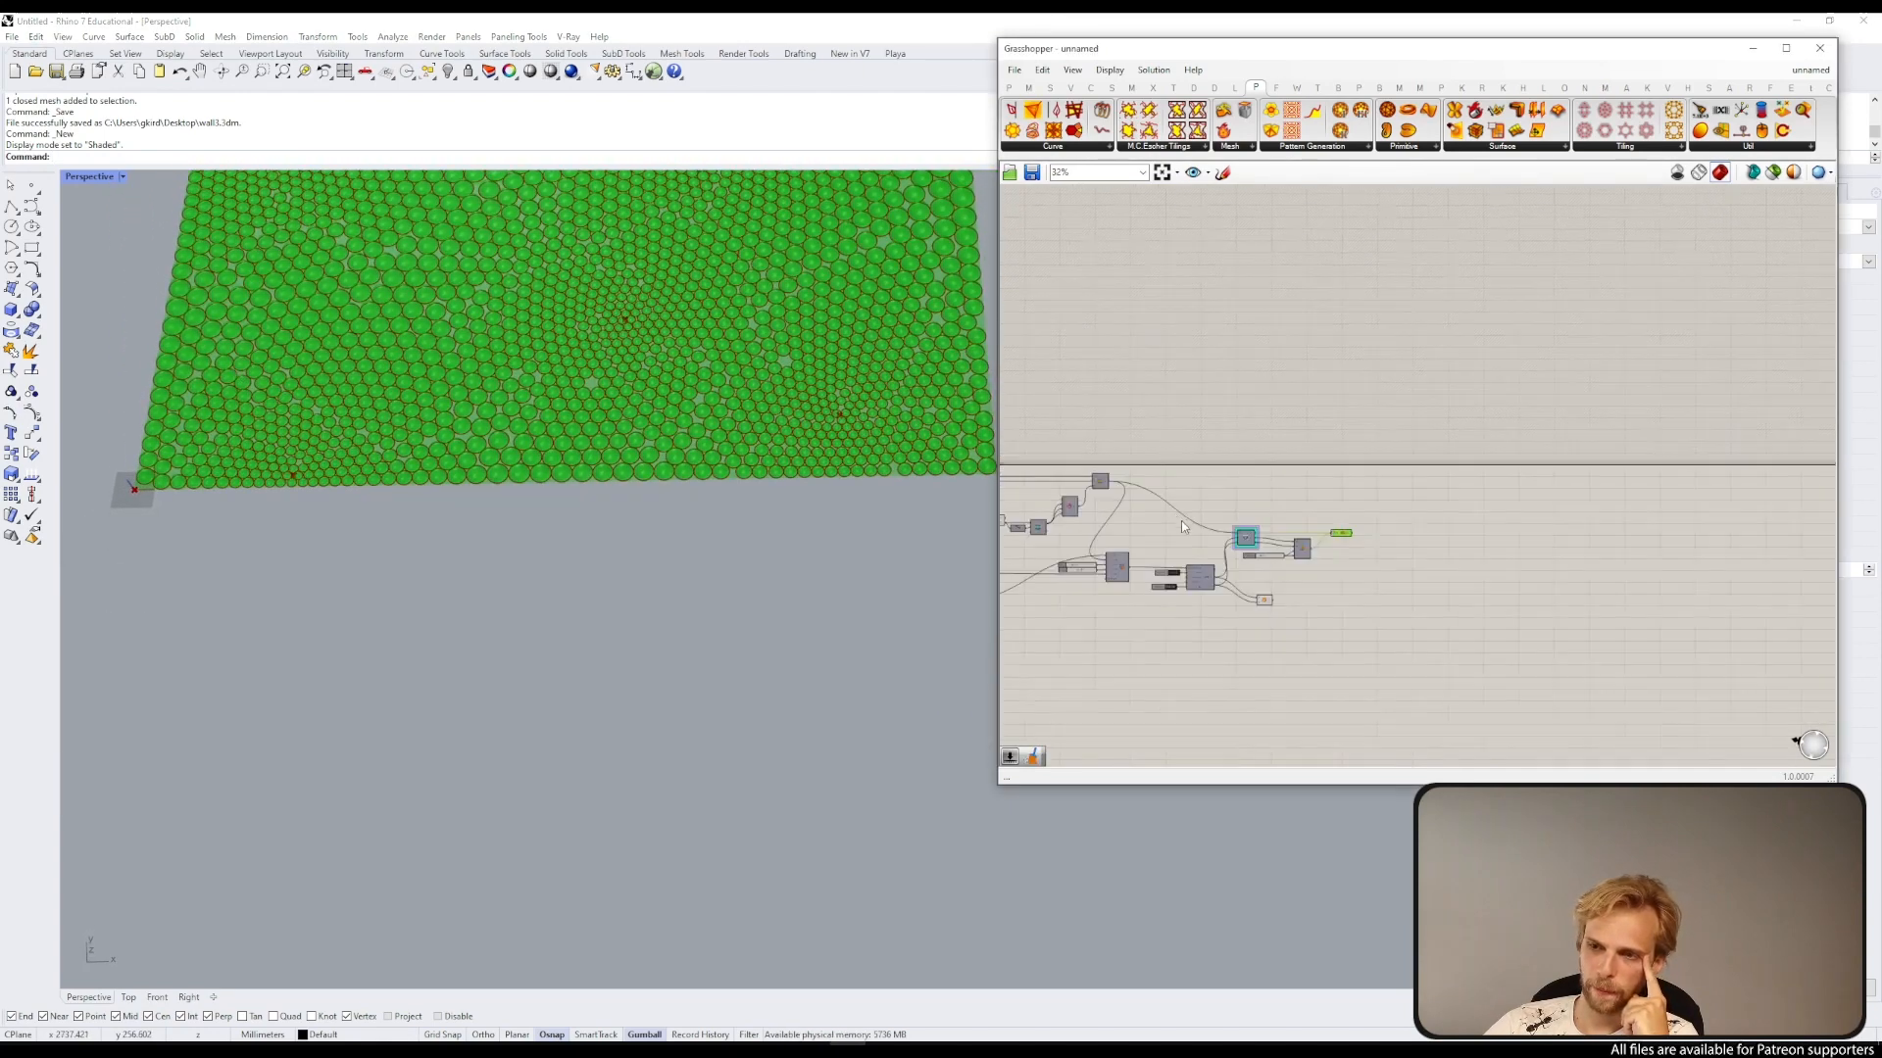
{"action": "right_click_drag", "start_coordinate": [1221, 618], "coordinate": [1410, 533]}
{"action": "left_click_drag", "start_coordinate": [1545, 590], "coordinate": [1078, 338]}
{"action": "scroll", "coordinate": [1282, 400], "scroll_direction": "up", "scroll_amount": 4}
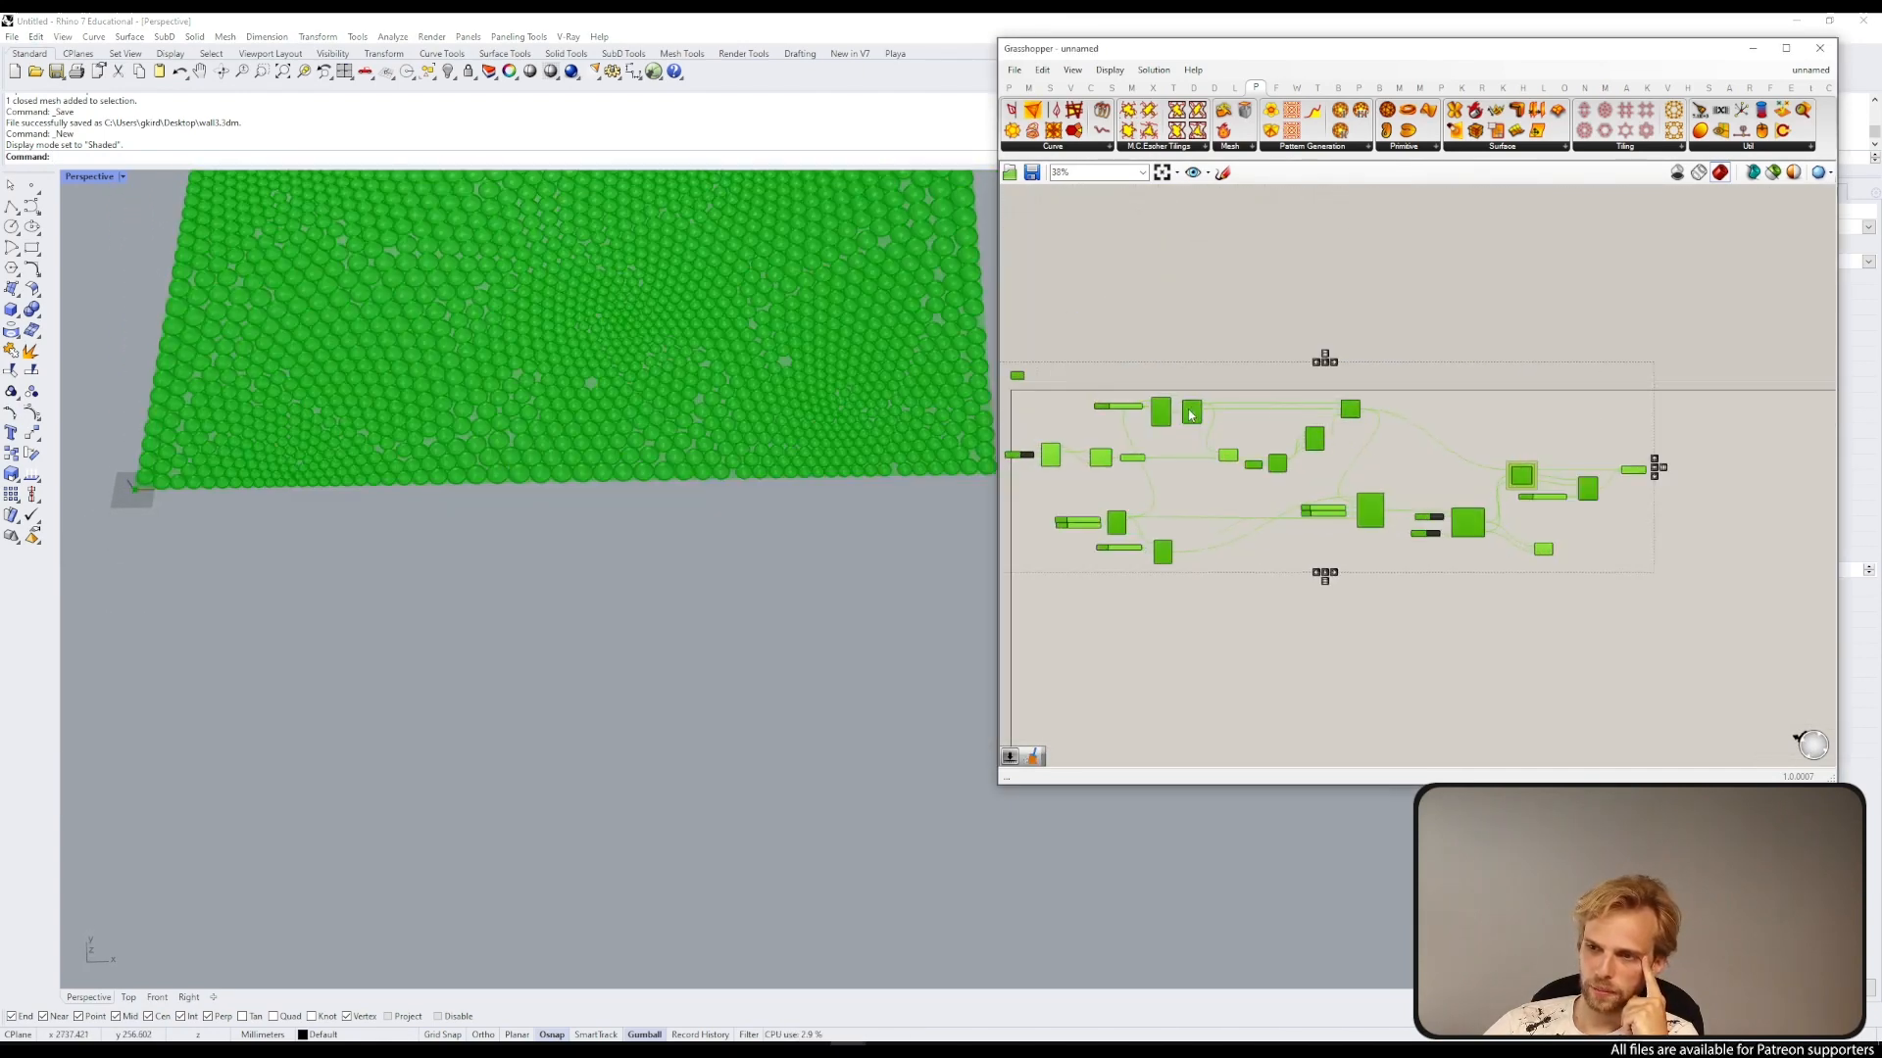
{"action": "left_click_drag", "start_coordinate": [1187, 419], "coordinate": [1191, 522]}
{"action": "left_click", "coordinate": [1431, 574]}
{"action": "scroll", "coordinate": [1607, 599], "scroll_direction": "up", "scroll_amount": 4}
{"action": "right_click_drag", "start_coordinate": [1607, 599], "coordinate": [1487, 591]}
{"action": "scroll", "coordinate": [1440, 500], "scroll_direction": "up", "scroll_amount": 3}
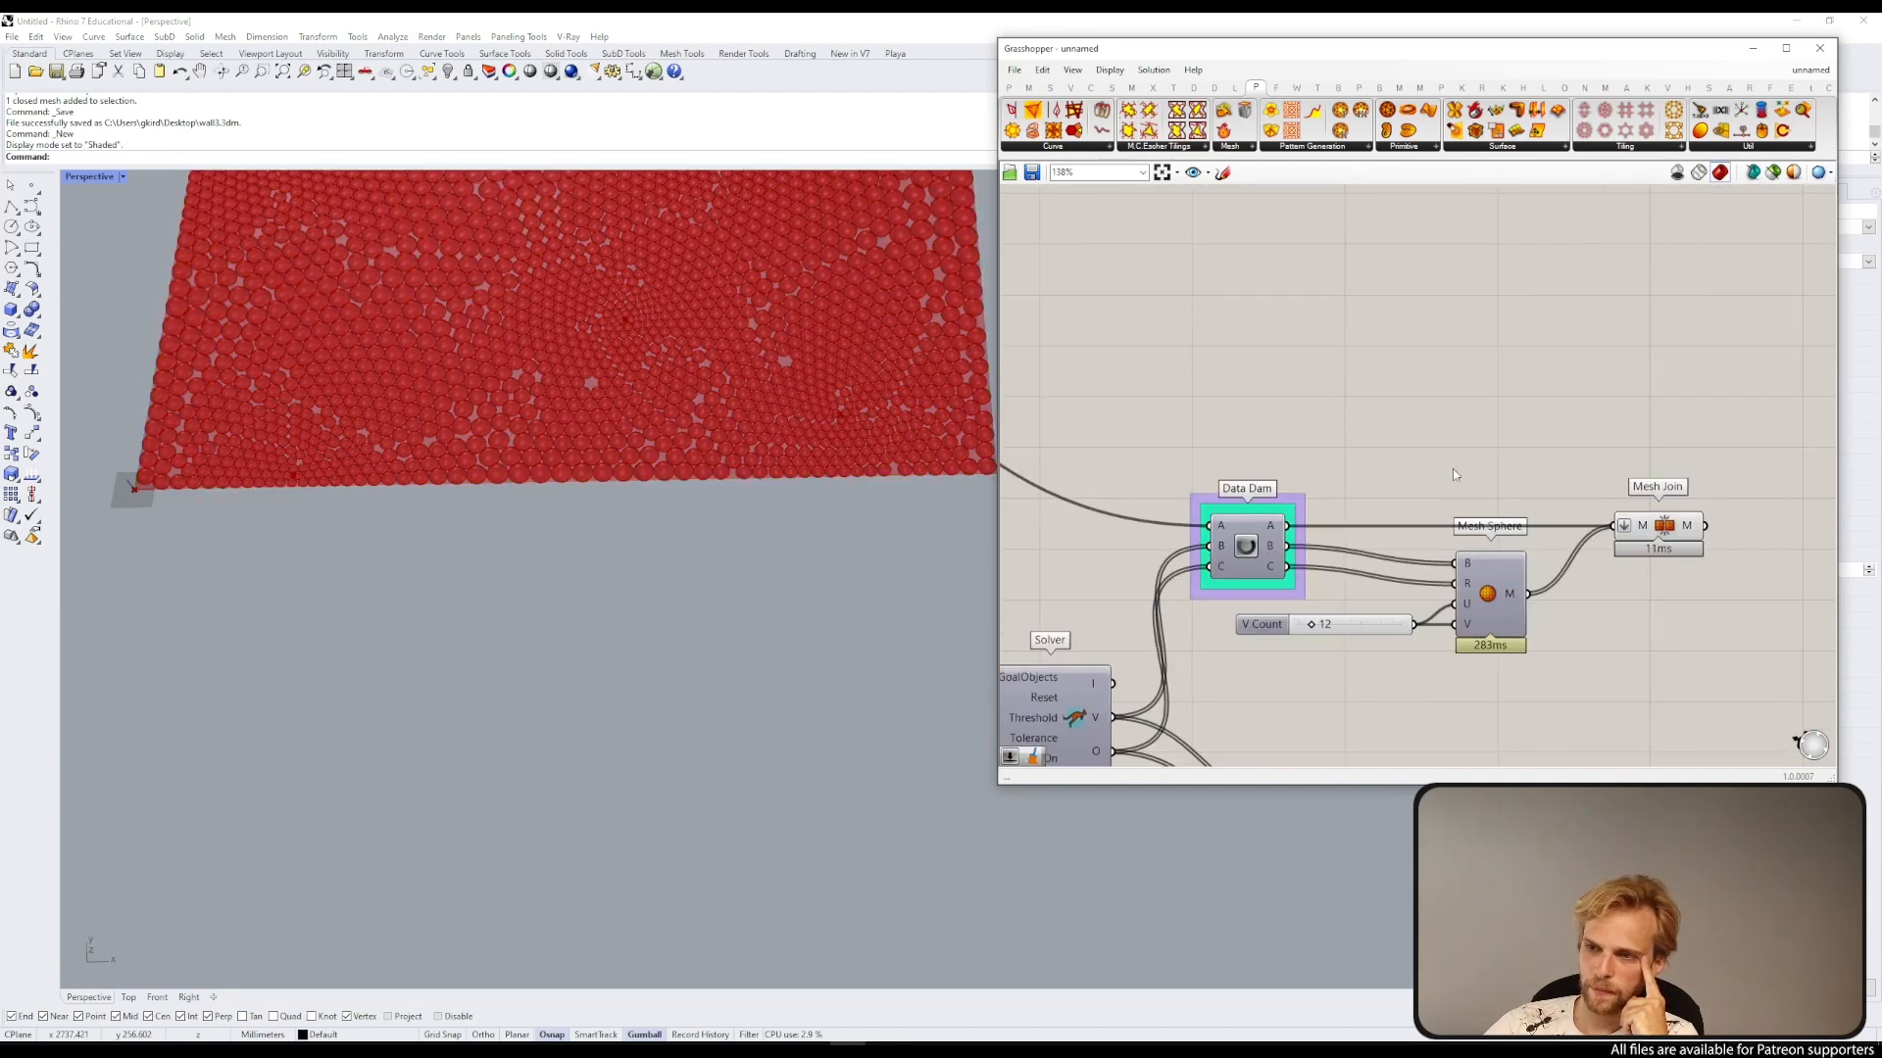
{"action": "right_click_drag", "start_coordinate": [1452, 468], "coordinate": [1378, 526]}
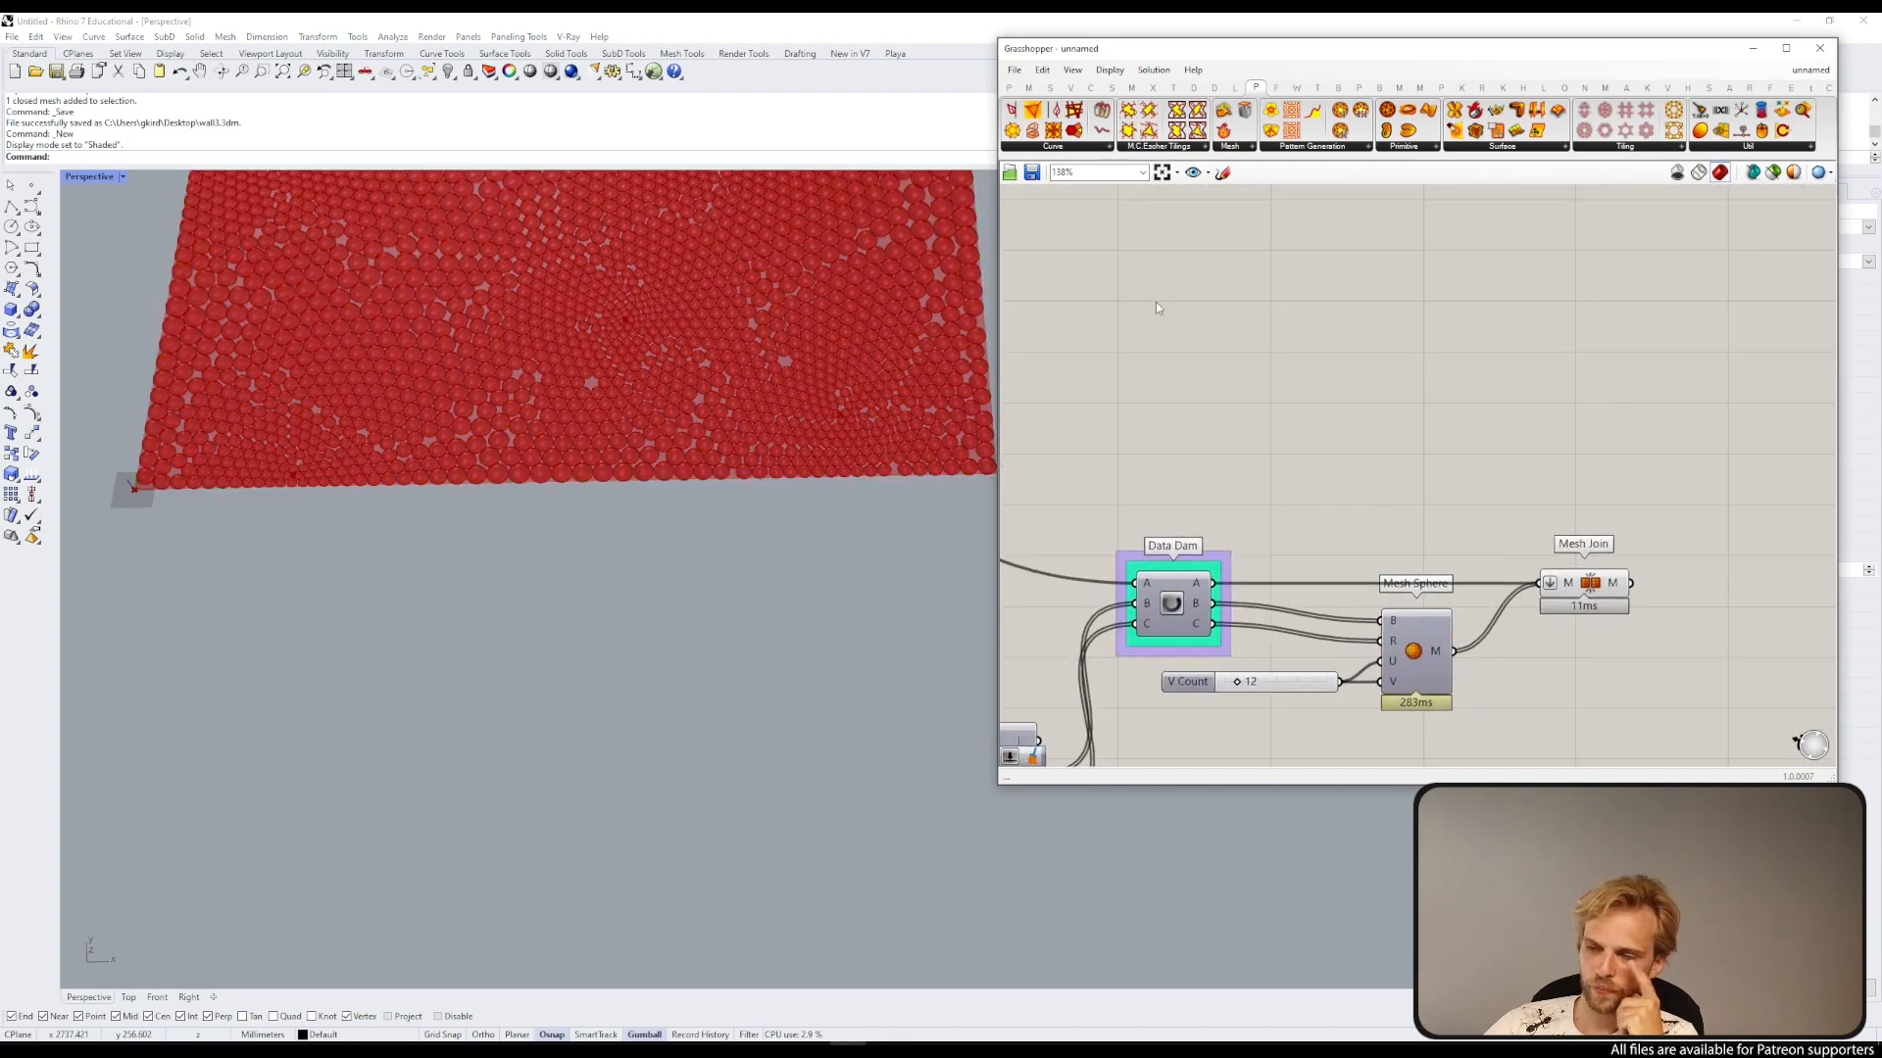
{"action": "double_click", "coordinate": [1235, 277]}
{"action": "type", "text": "rec"}
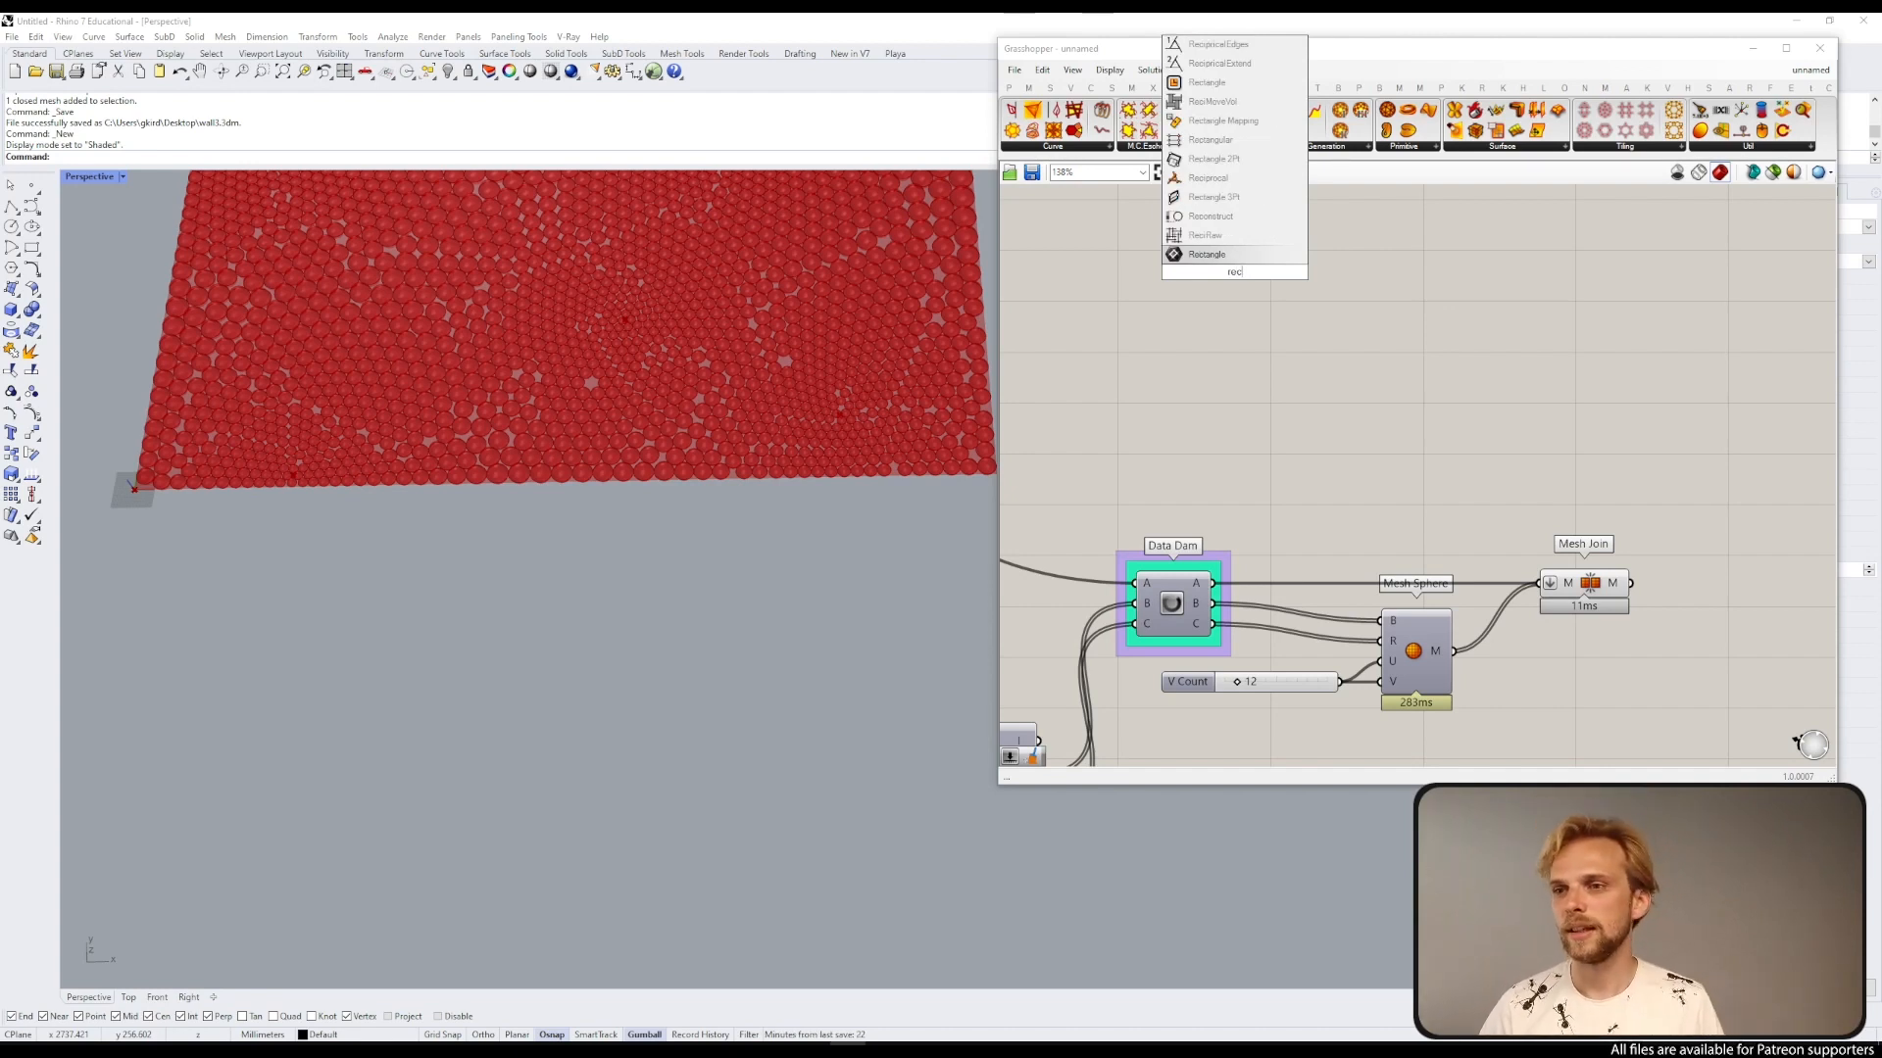
{"action": "key", "text": "Up"}
{"action": "key", "text": "Up"}
{"action": "key", "text": "Up"}
{"action": "key", "text": "Up"}
{"action": "key", "text": "Up"}
{"action": "key", "text": "Up"}
{"action": "key", "text": "Up"}
{"action": "key", "text": "Up"}
{"action": "key", "text": "Up"}
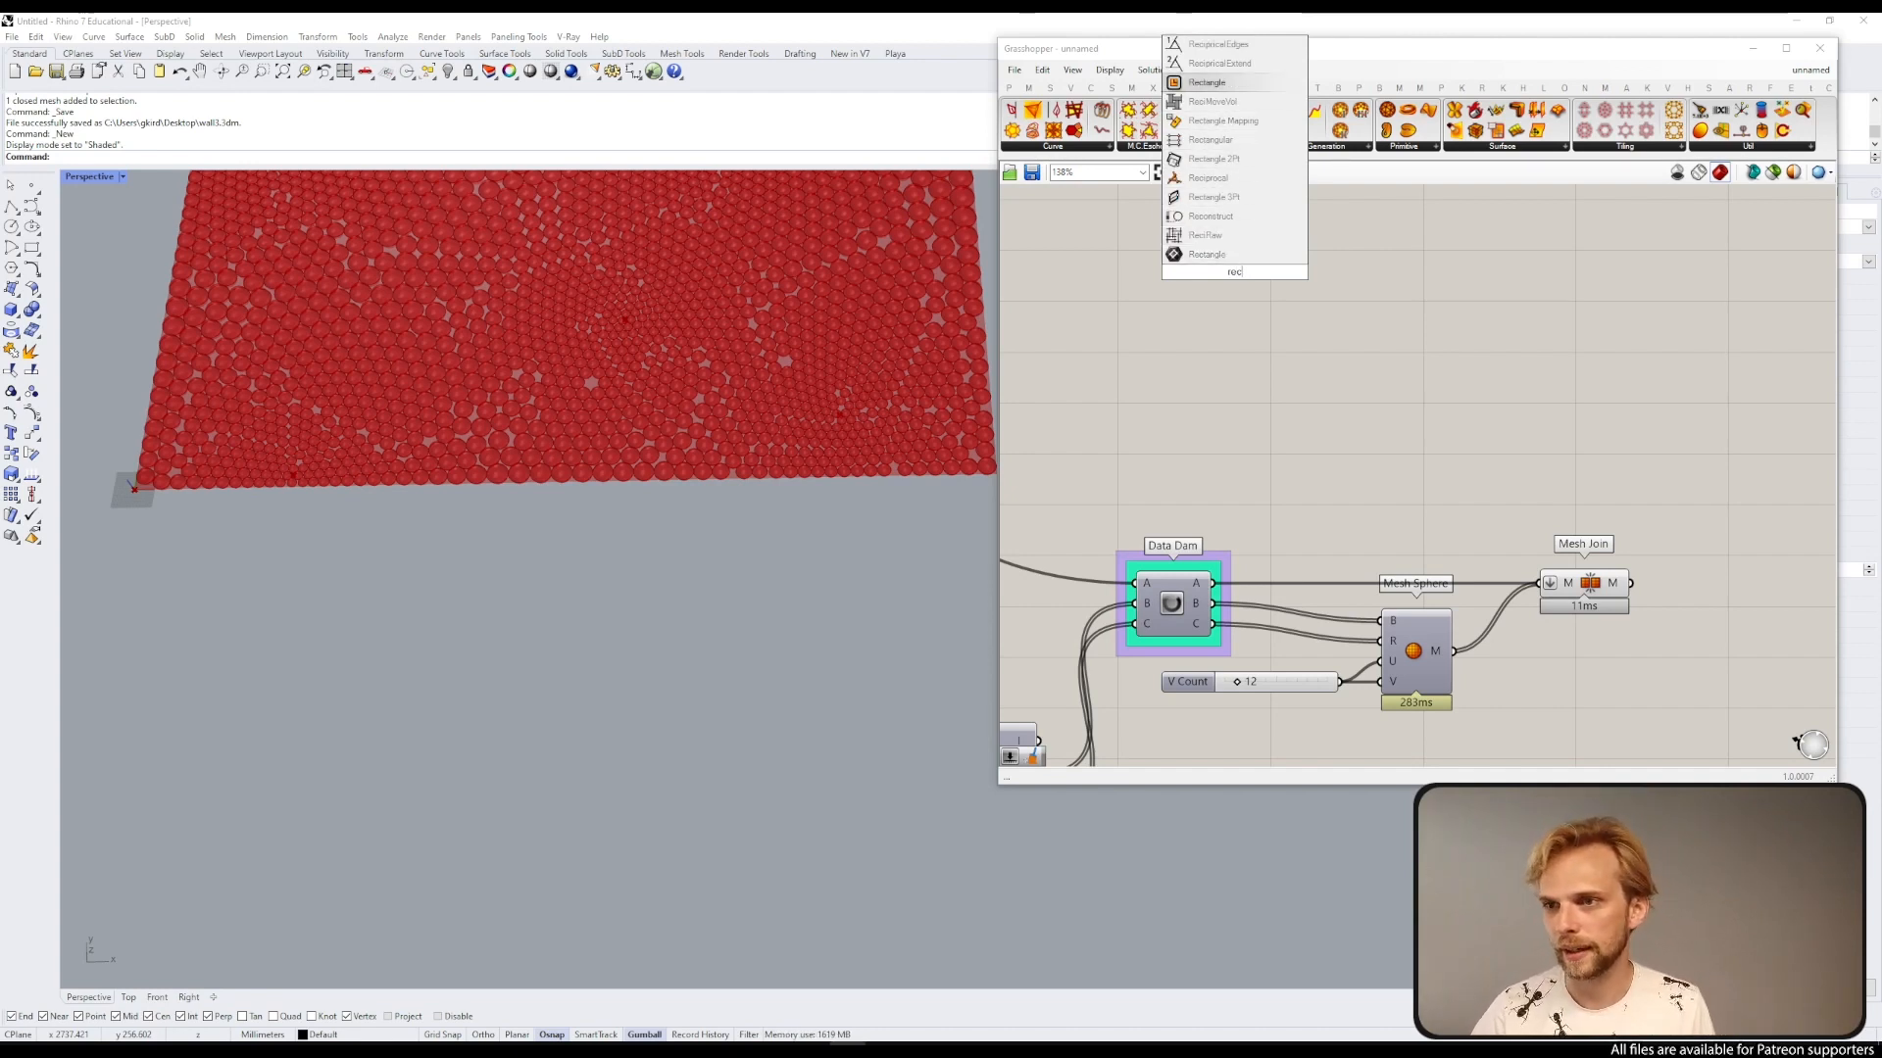
{"action": "key", "text": "Return"}
{"action": "key", "text": "ctrl+z"}
Step: Add a Rectangle component to the canvas above the Data Dam
{"action": "double_click", "coordinate": [1236, 278]}
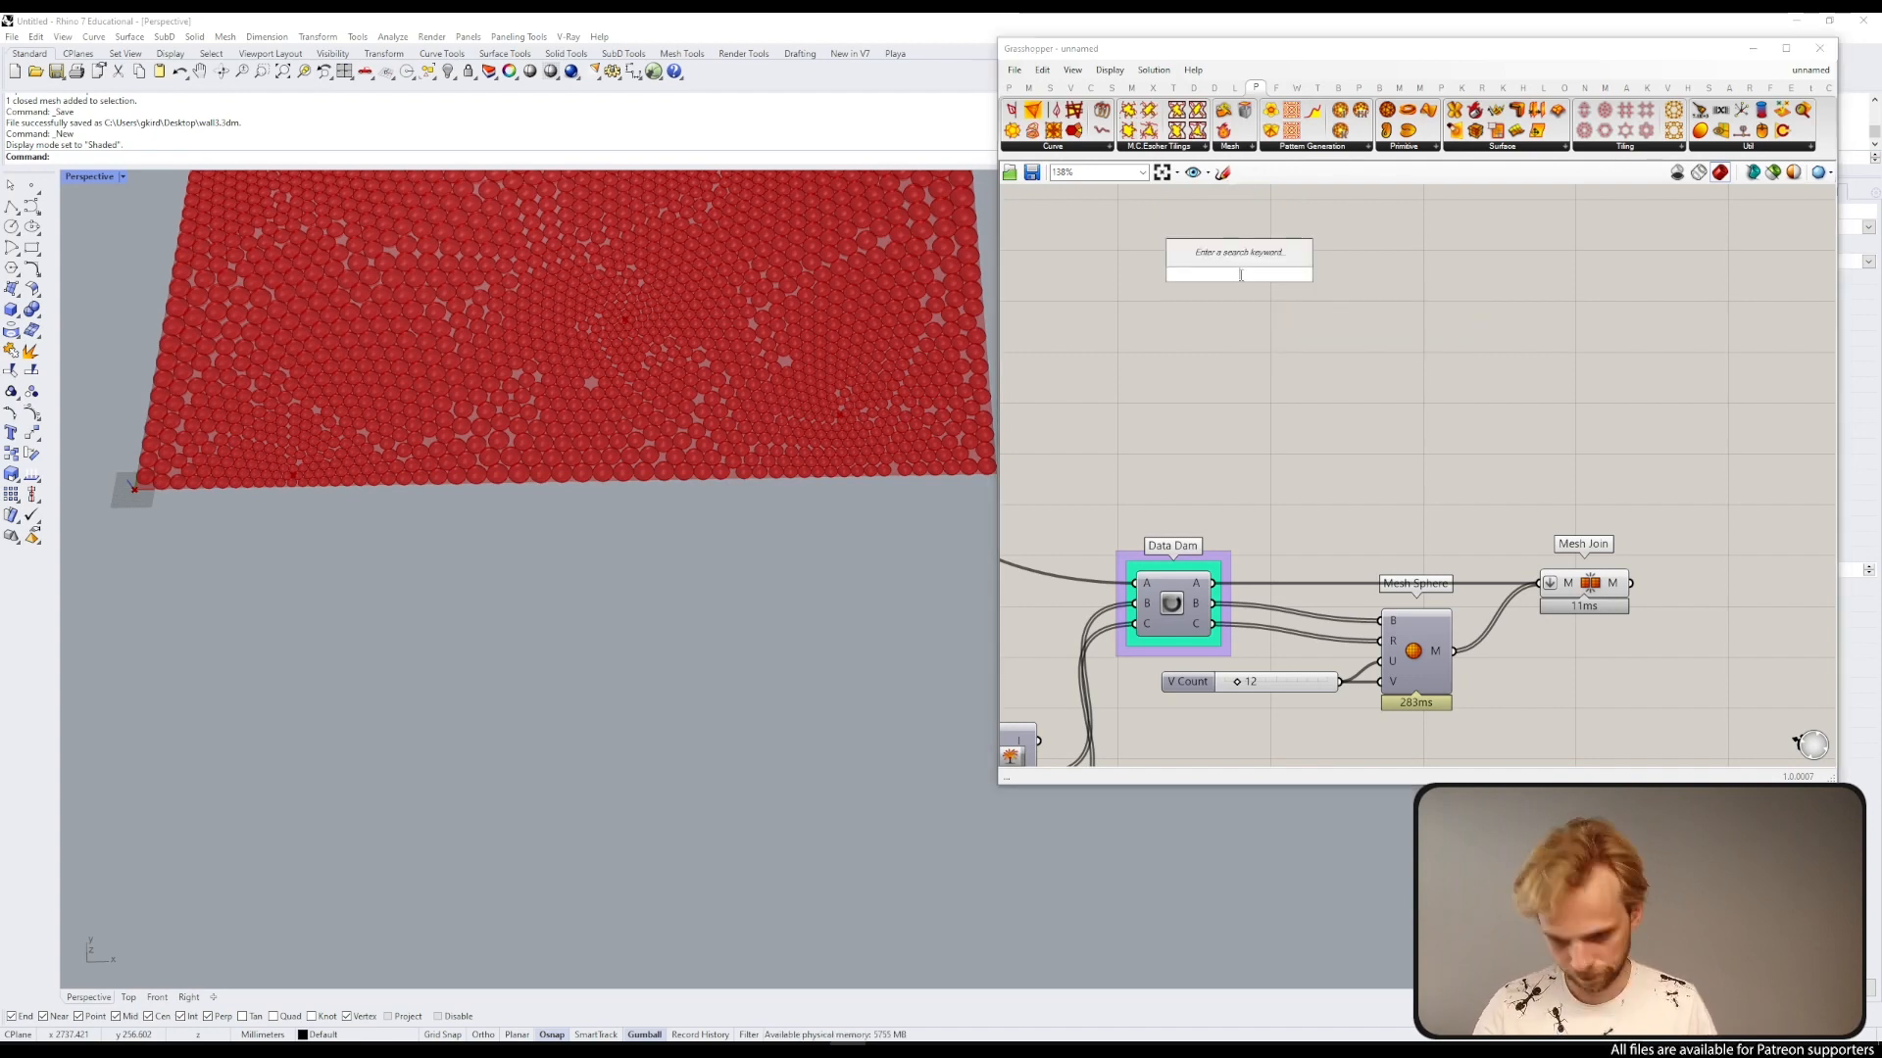
{"action": "type", "text": "rectan"}
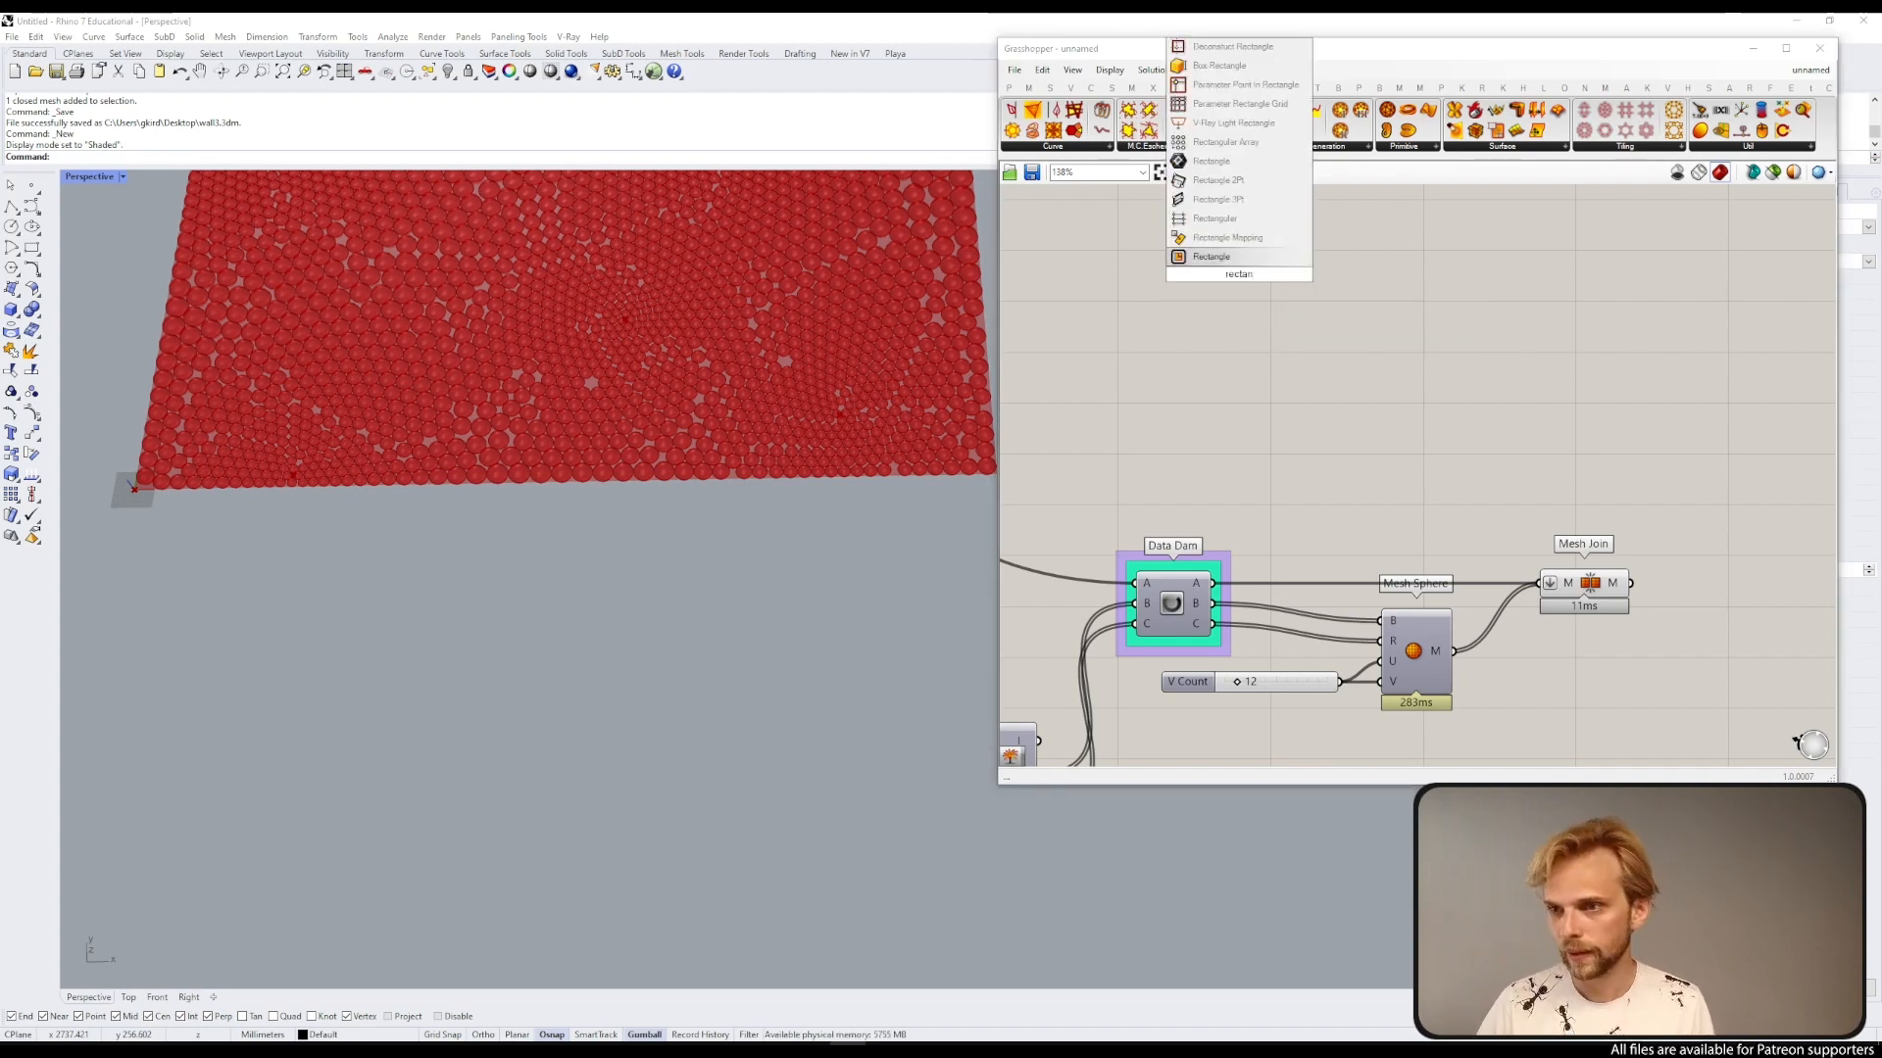
{"action": "key", "text": "Return"}
{"action": "left_click_drag", "start_coordinate": [1243, 279], "coordinate": [1301, 342]}
{"action": "right_click_drag", "start_coordinate": [1125, 363], "coordinate": [1264, 367]}
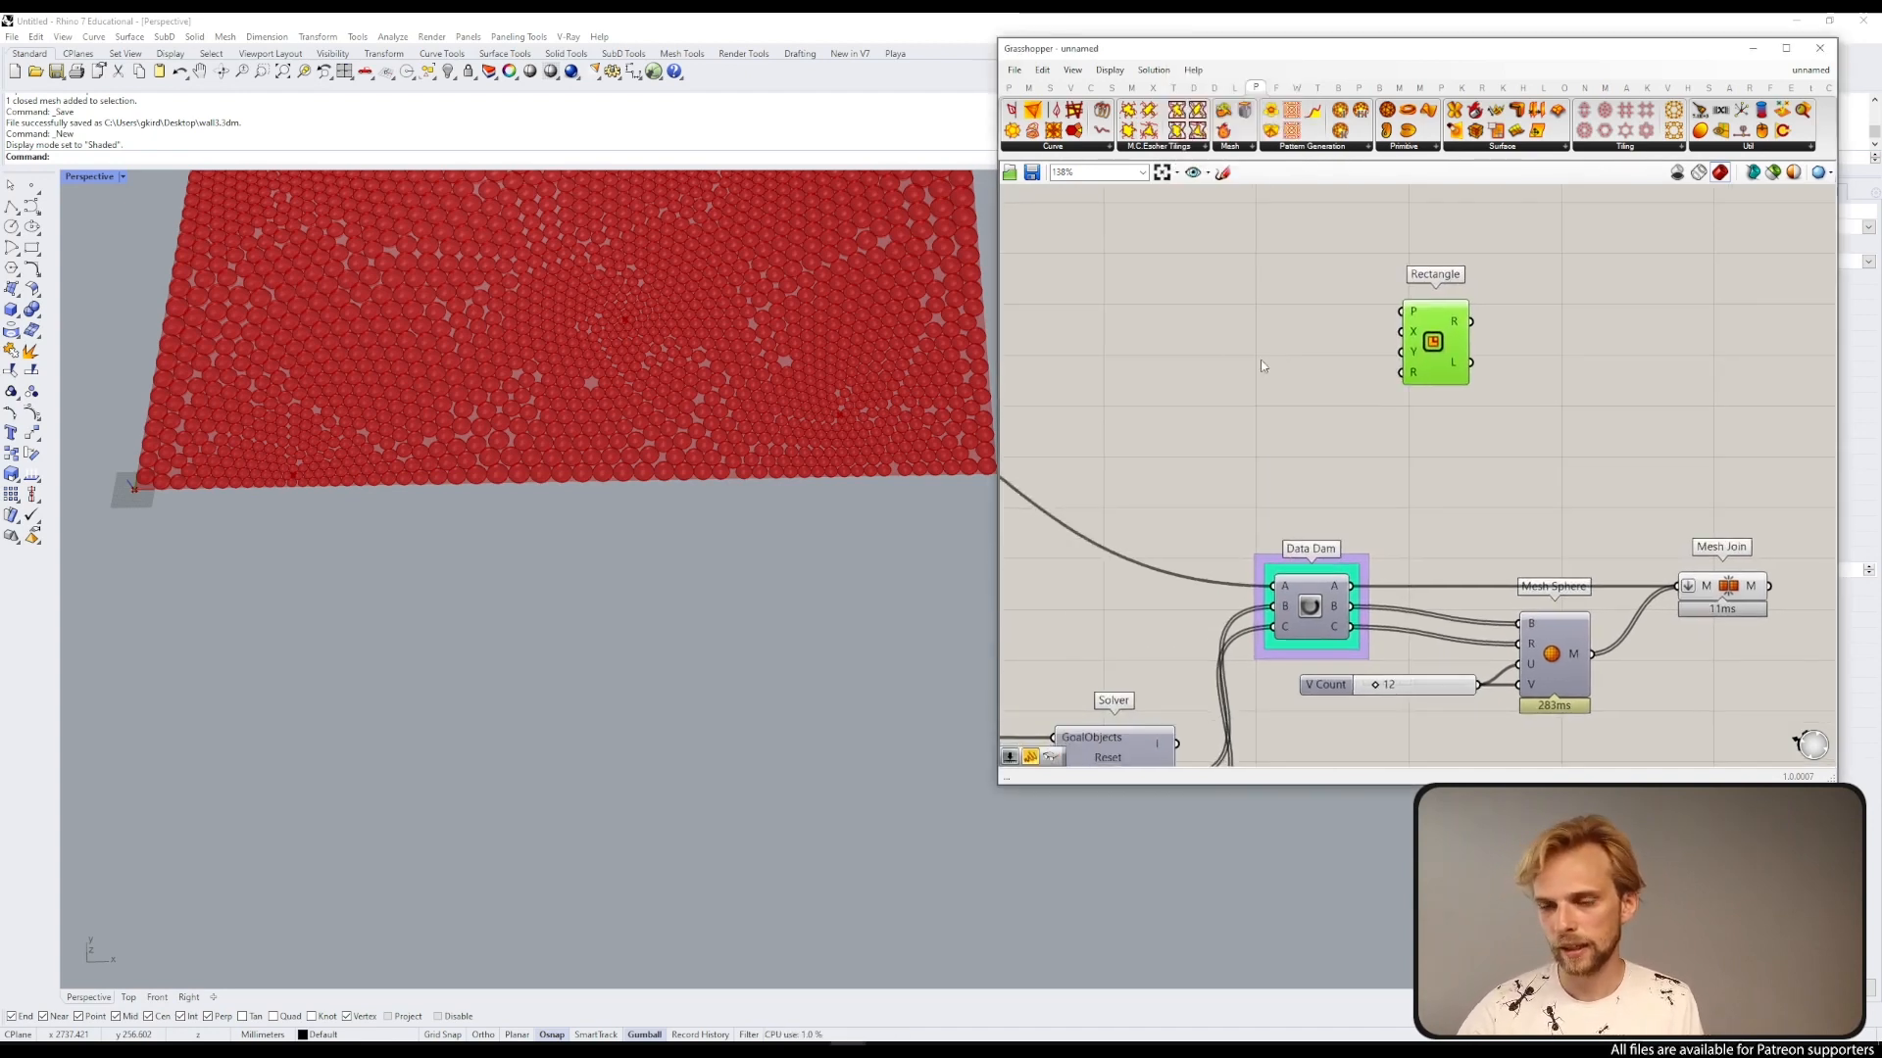
Step: Create a number slider set to 3000 and connect it to the Rectangle's X size input
{"action": "double_click", "coordinate": [1213, 340]}
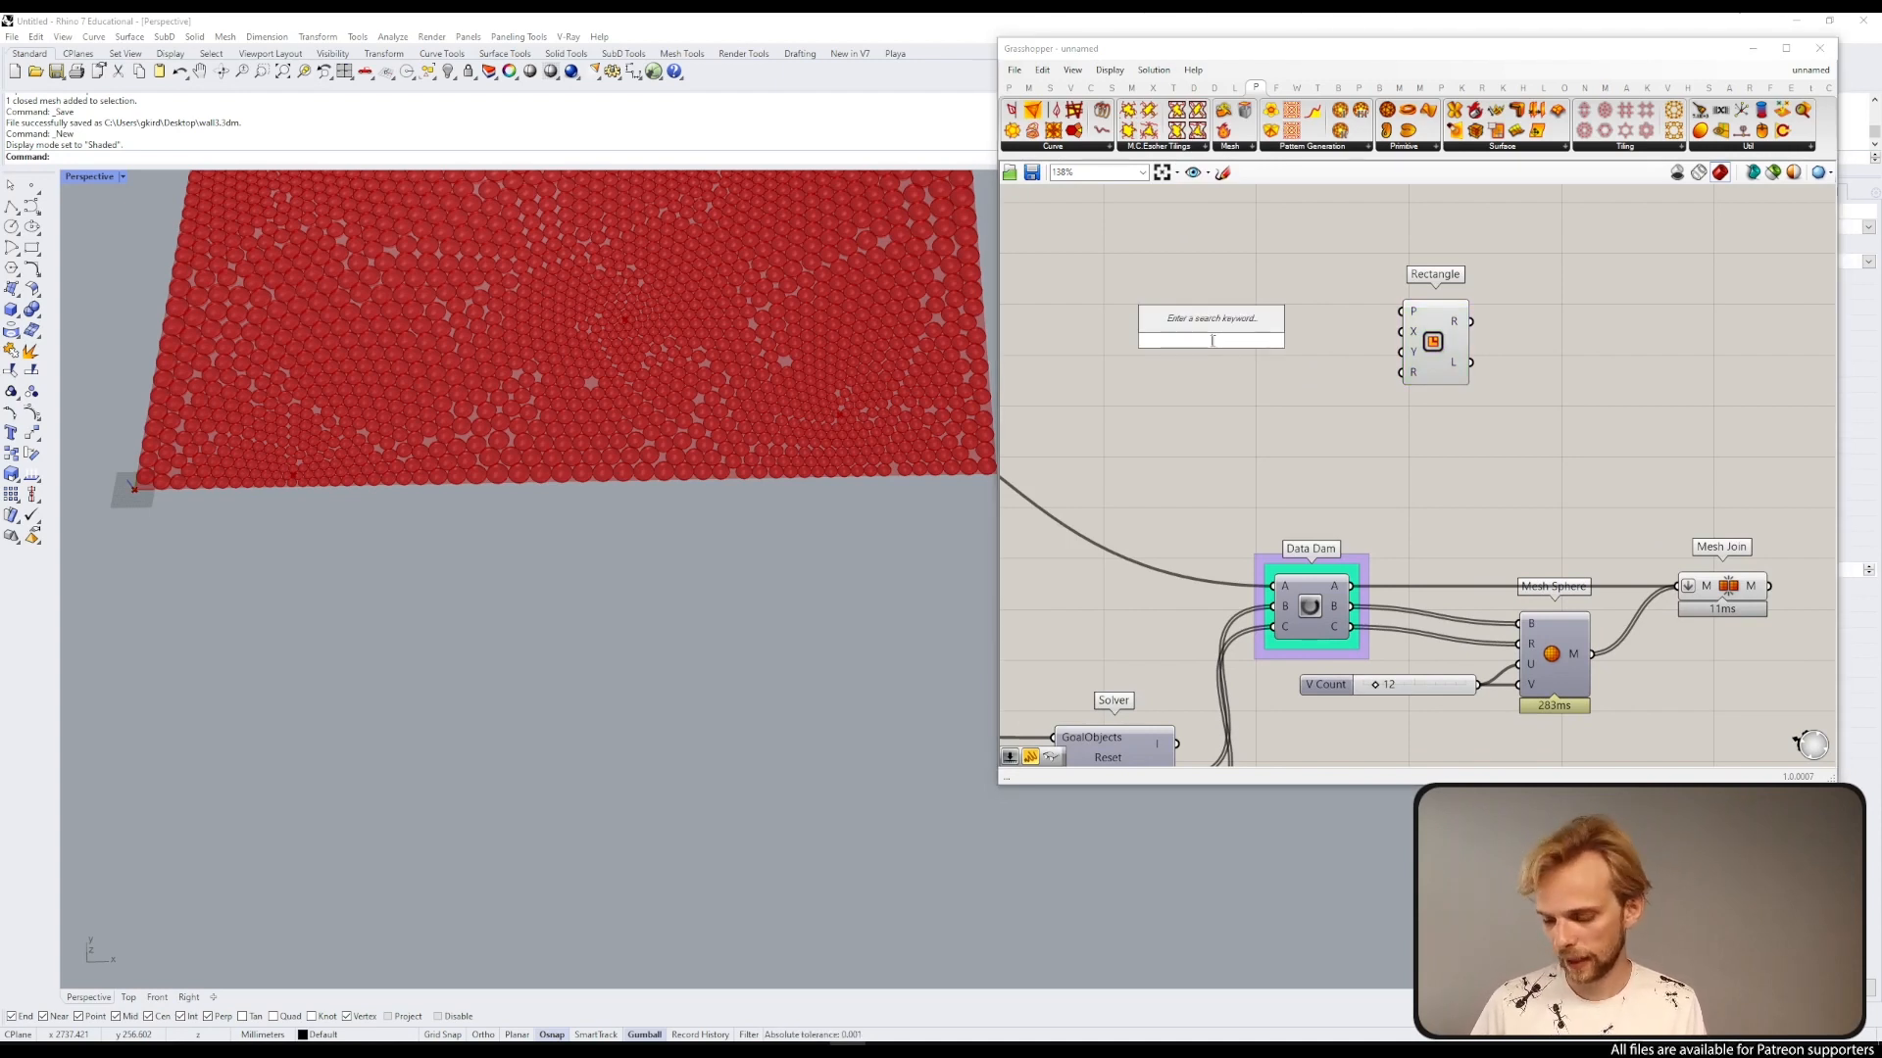
{"action": "type", "text": "3000"}
{"action": "key", "text": "Return"}
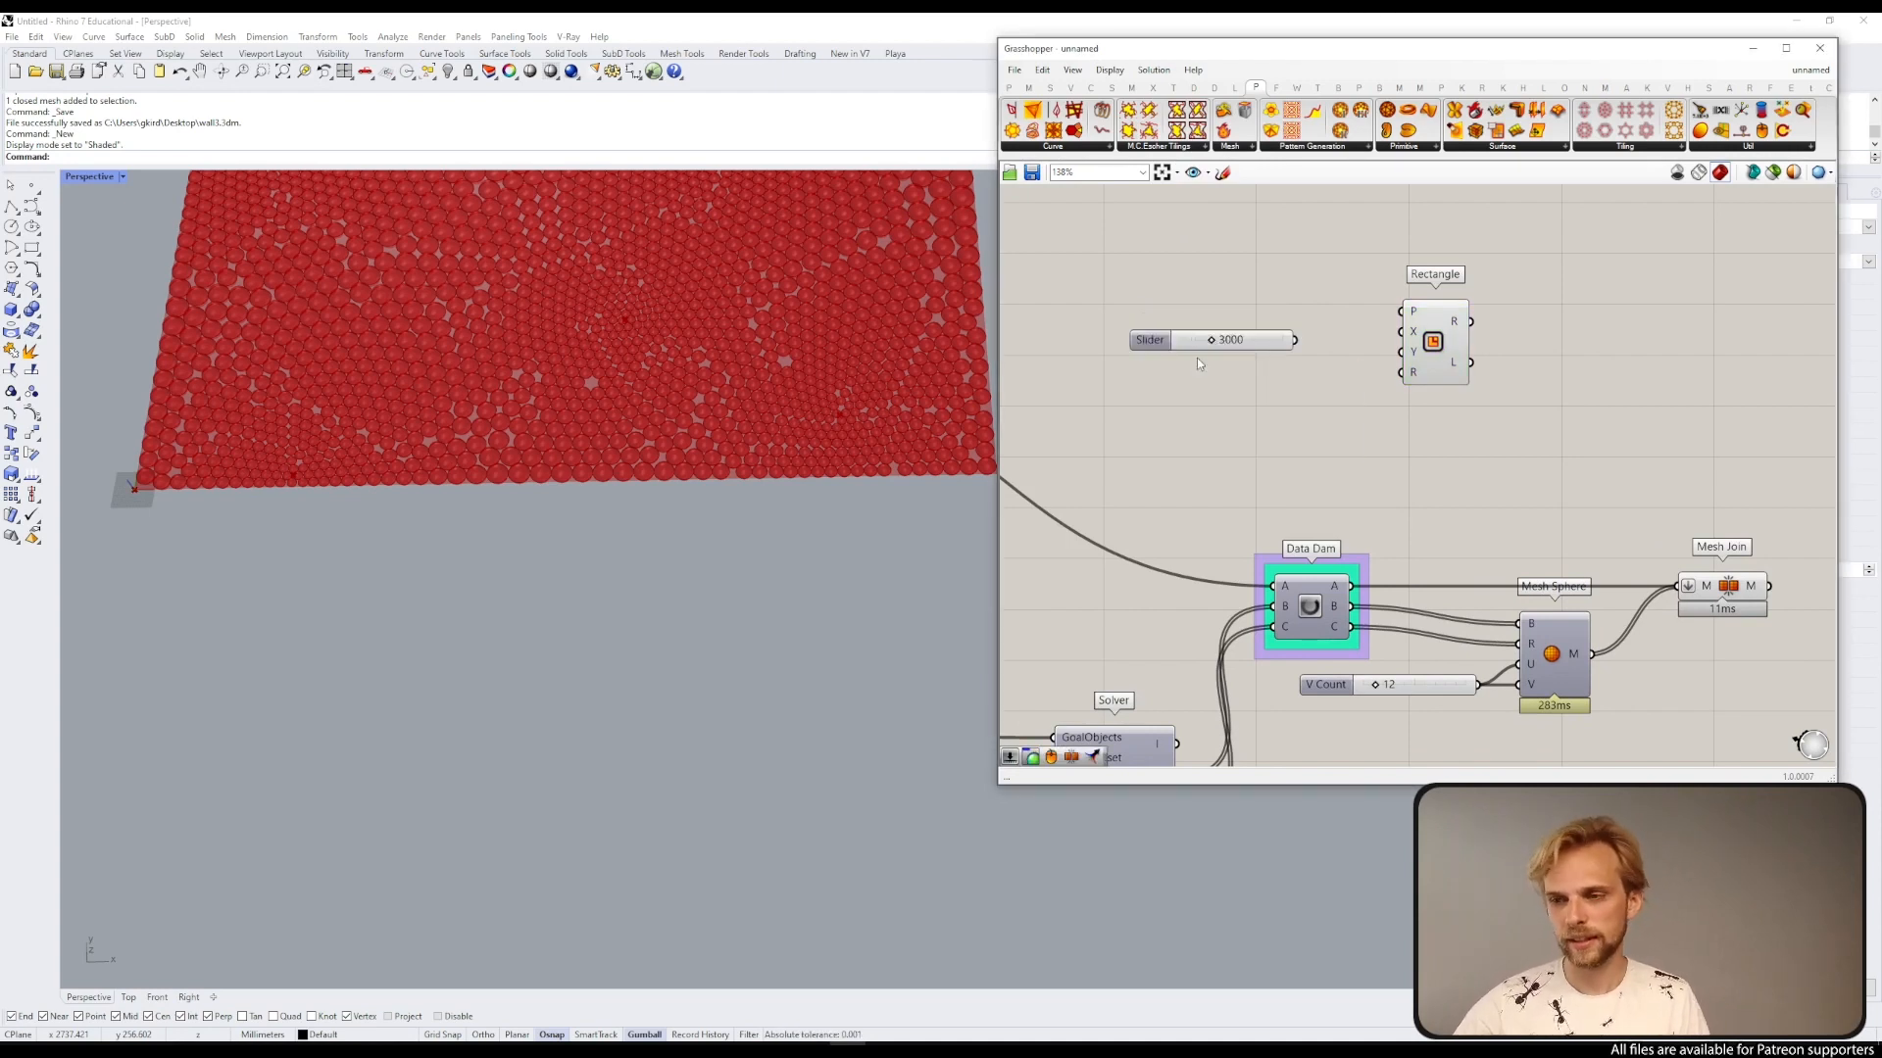
{"action": "left_click_drag", "start_coordinate": [1296, 340], "coordinate": [1366, 335]}
{"action": "key", "text": "ctrl+z"}
Step: Create a number slider set to 2000 and connect it to the Rectangle's Y size input
{"action": "double_click", "coordinate": [1295, 373]}
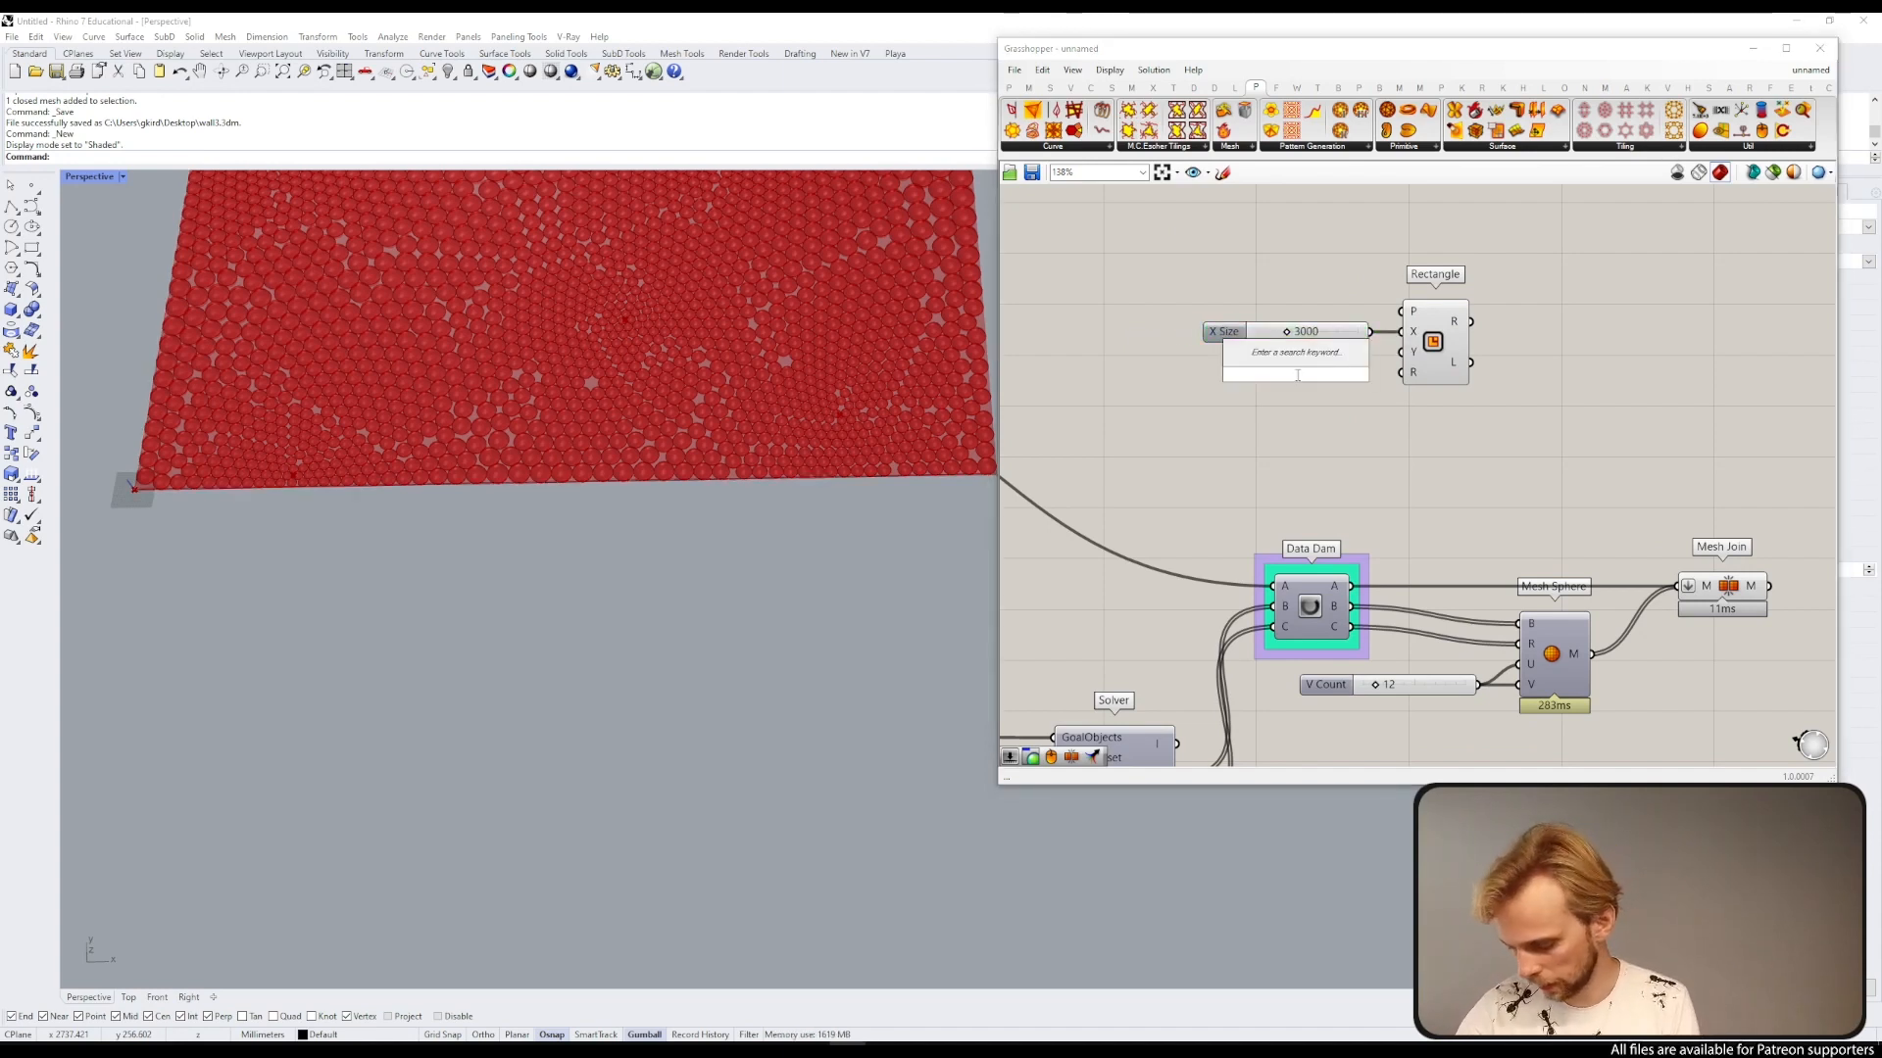
{"action": "type", "text": "2000"}
{"action": "key", "text": "Return"}
{"action": "left_click_drag", "start_coordinate": [1401, 352], "coordinate": [1347, 355]}
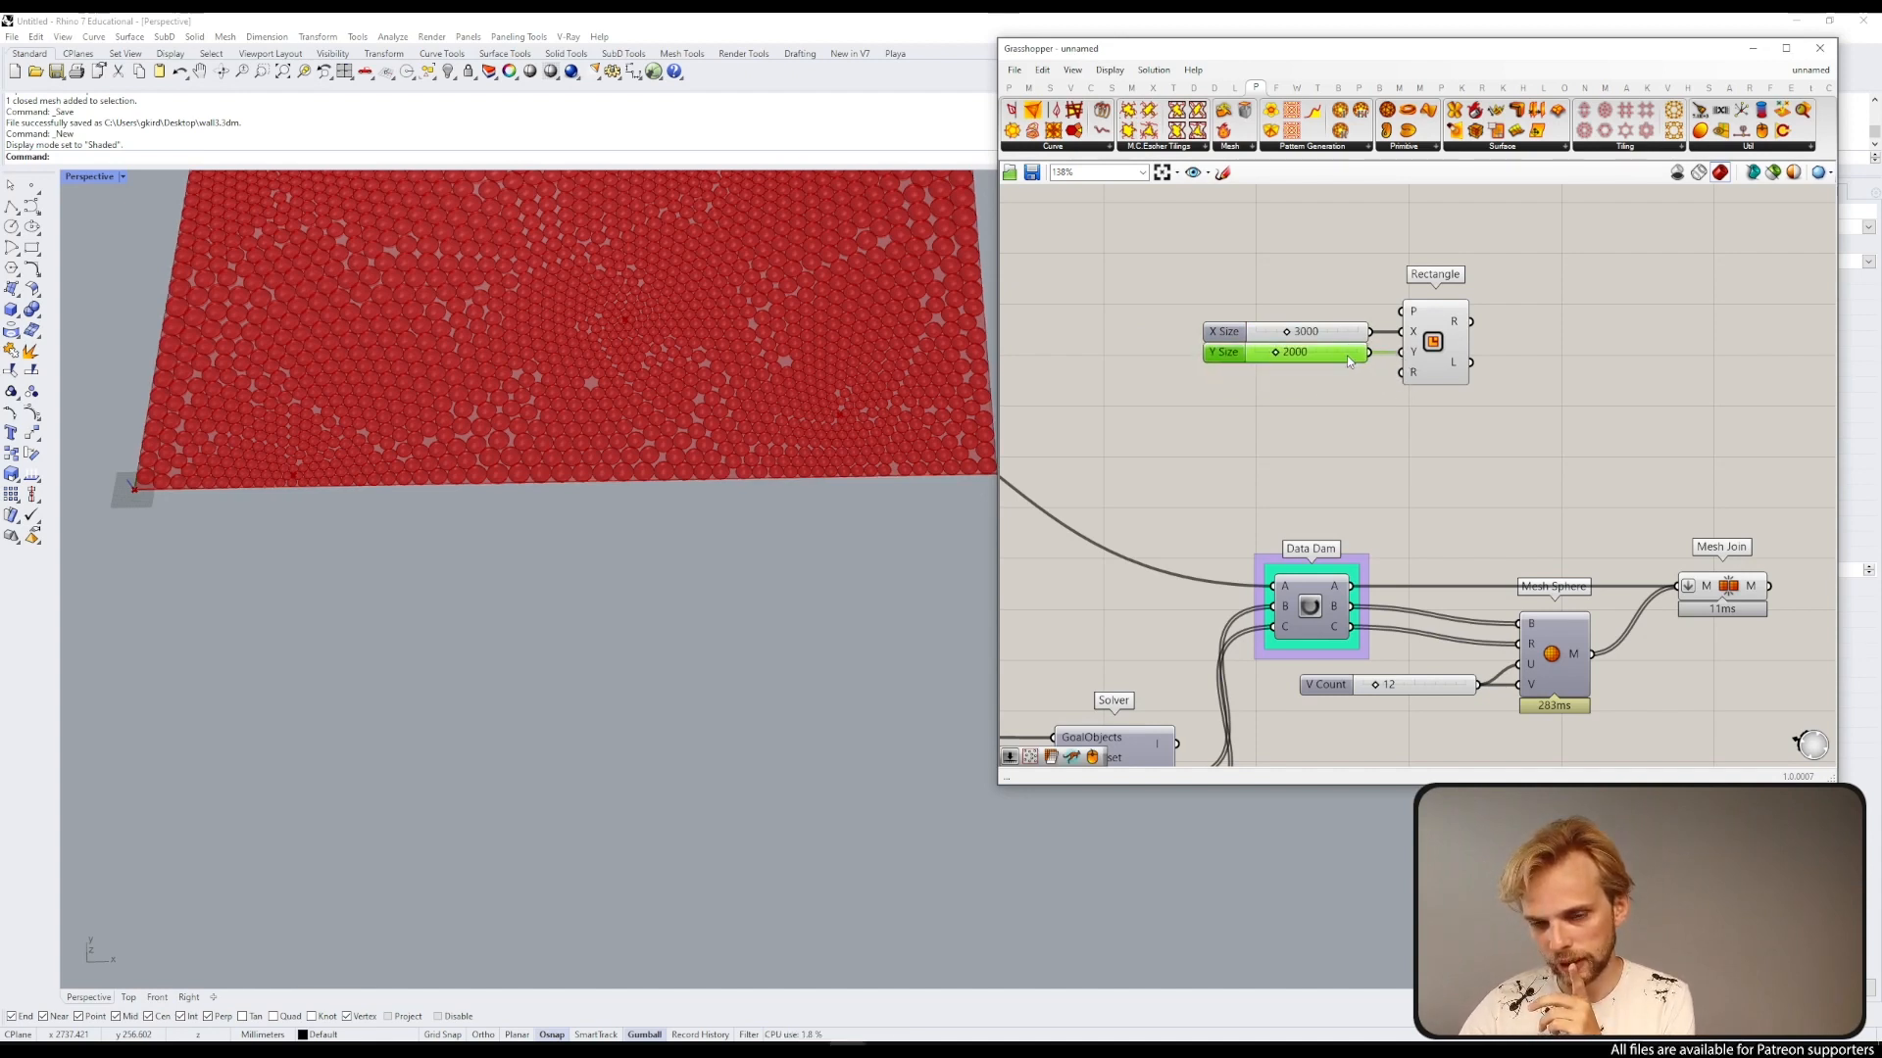
Step: Add an Offset Curve component and connect the Rectangle's output to its curve input
{"action": "right_click_drag", "start_coordinate": [1440, 401], "coordinate": [1329, 319]}
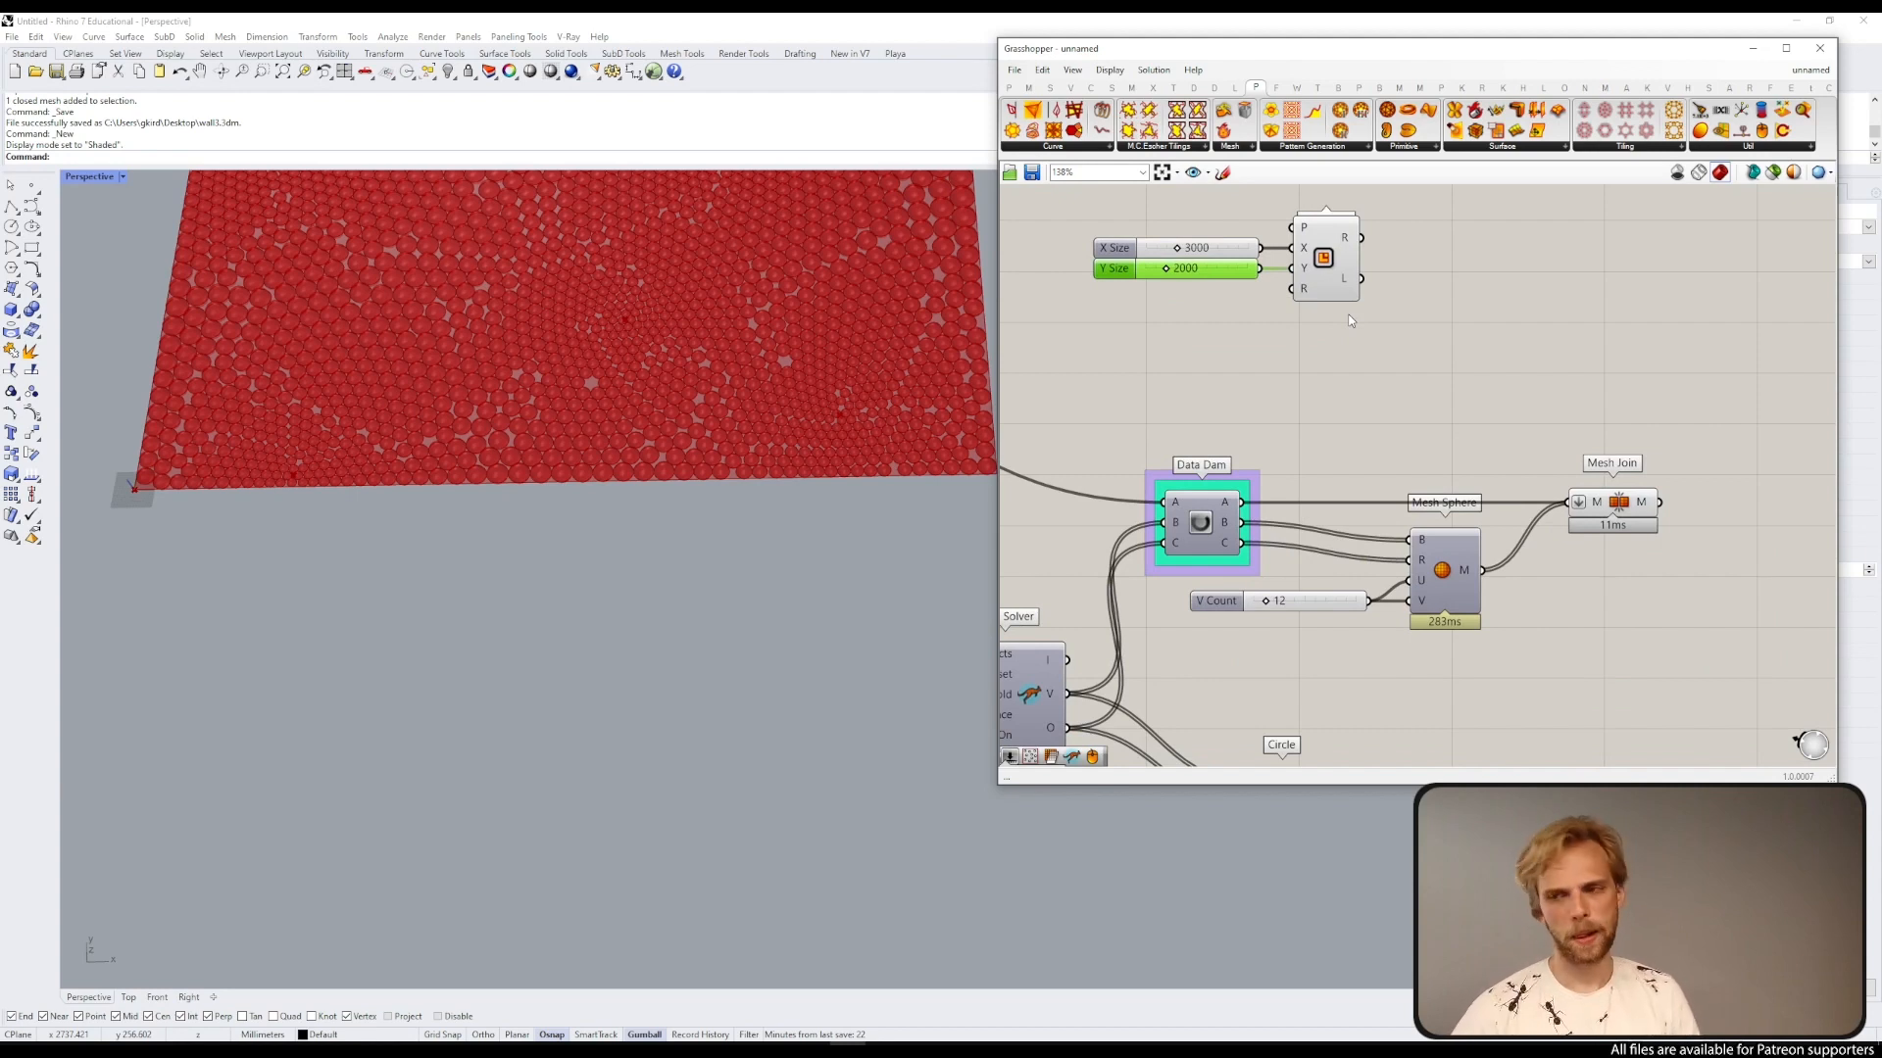
{"action": "left_click", "coordinate": [1325, 257]}
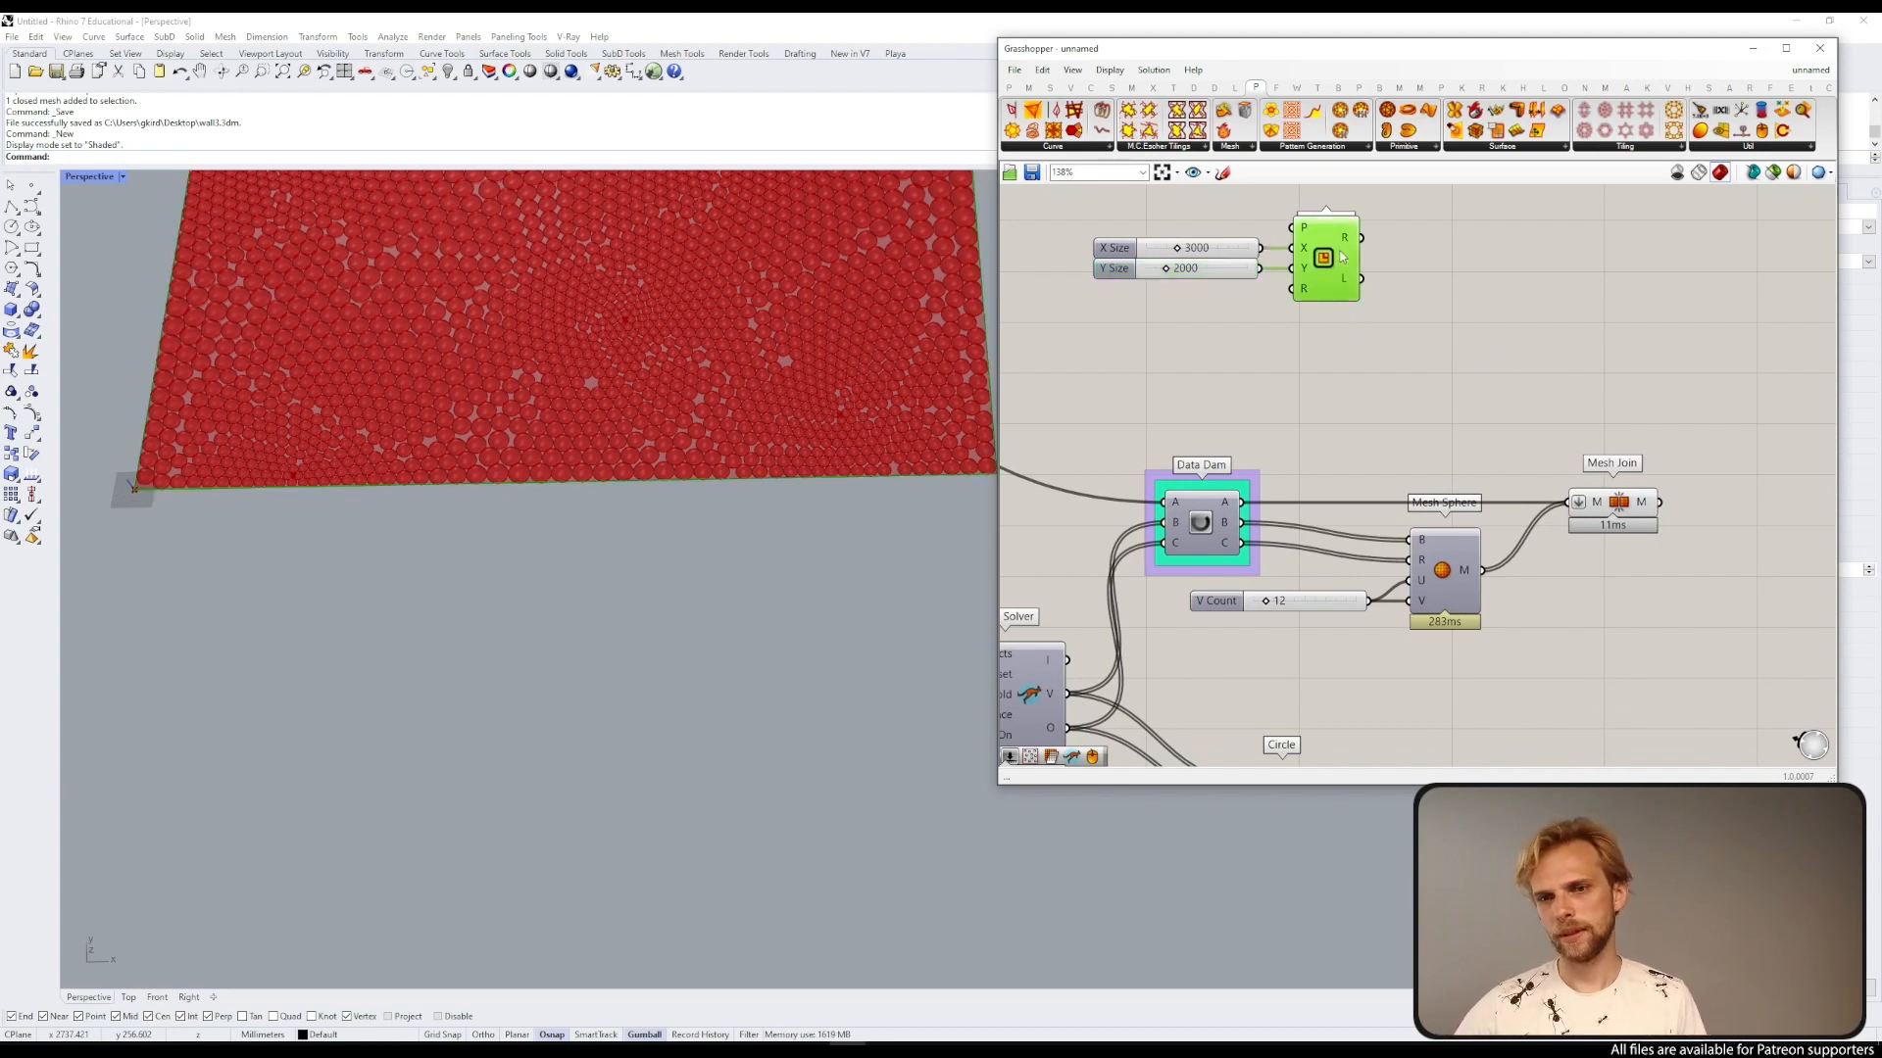
{"action": "double_click", "coordinate": [1444, 282]}
{"action": "type", "text": "off"}
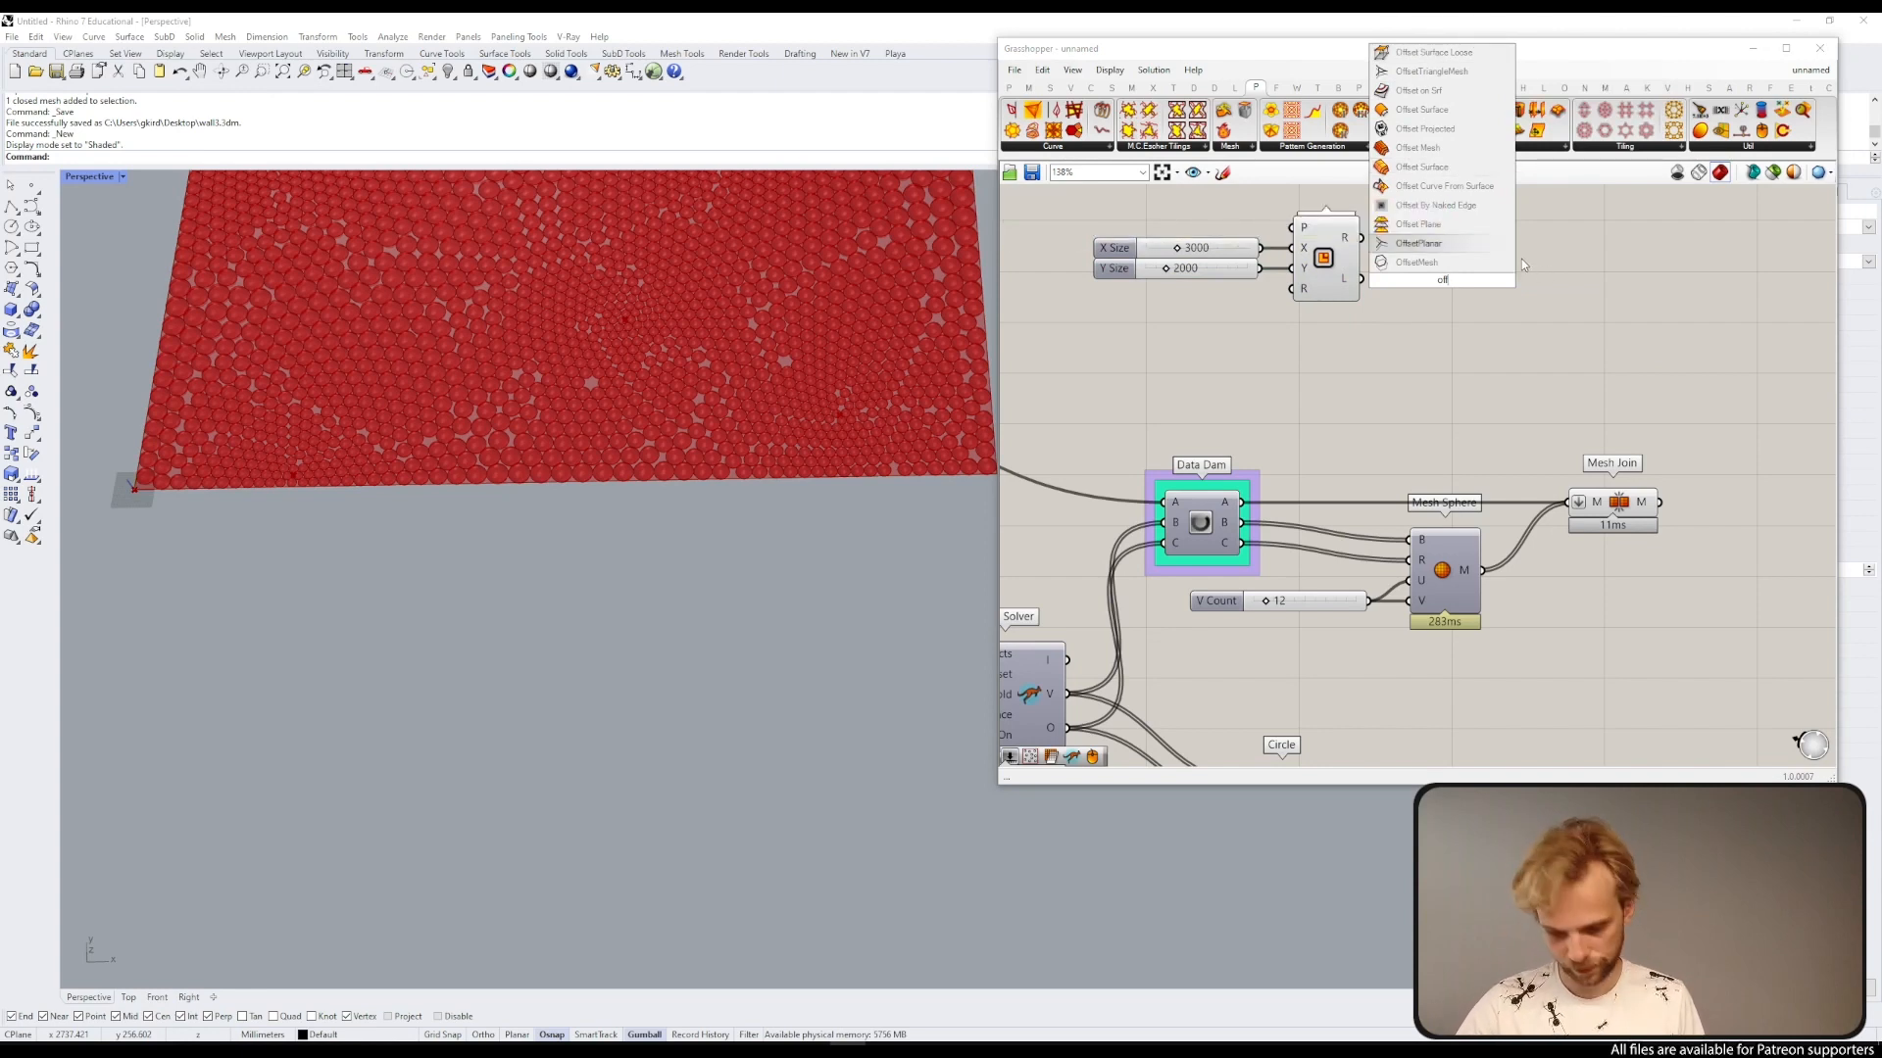
{"action": "type", "text": "set"}
{"action": "left_click", "coordinate": [1478, 262]}
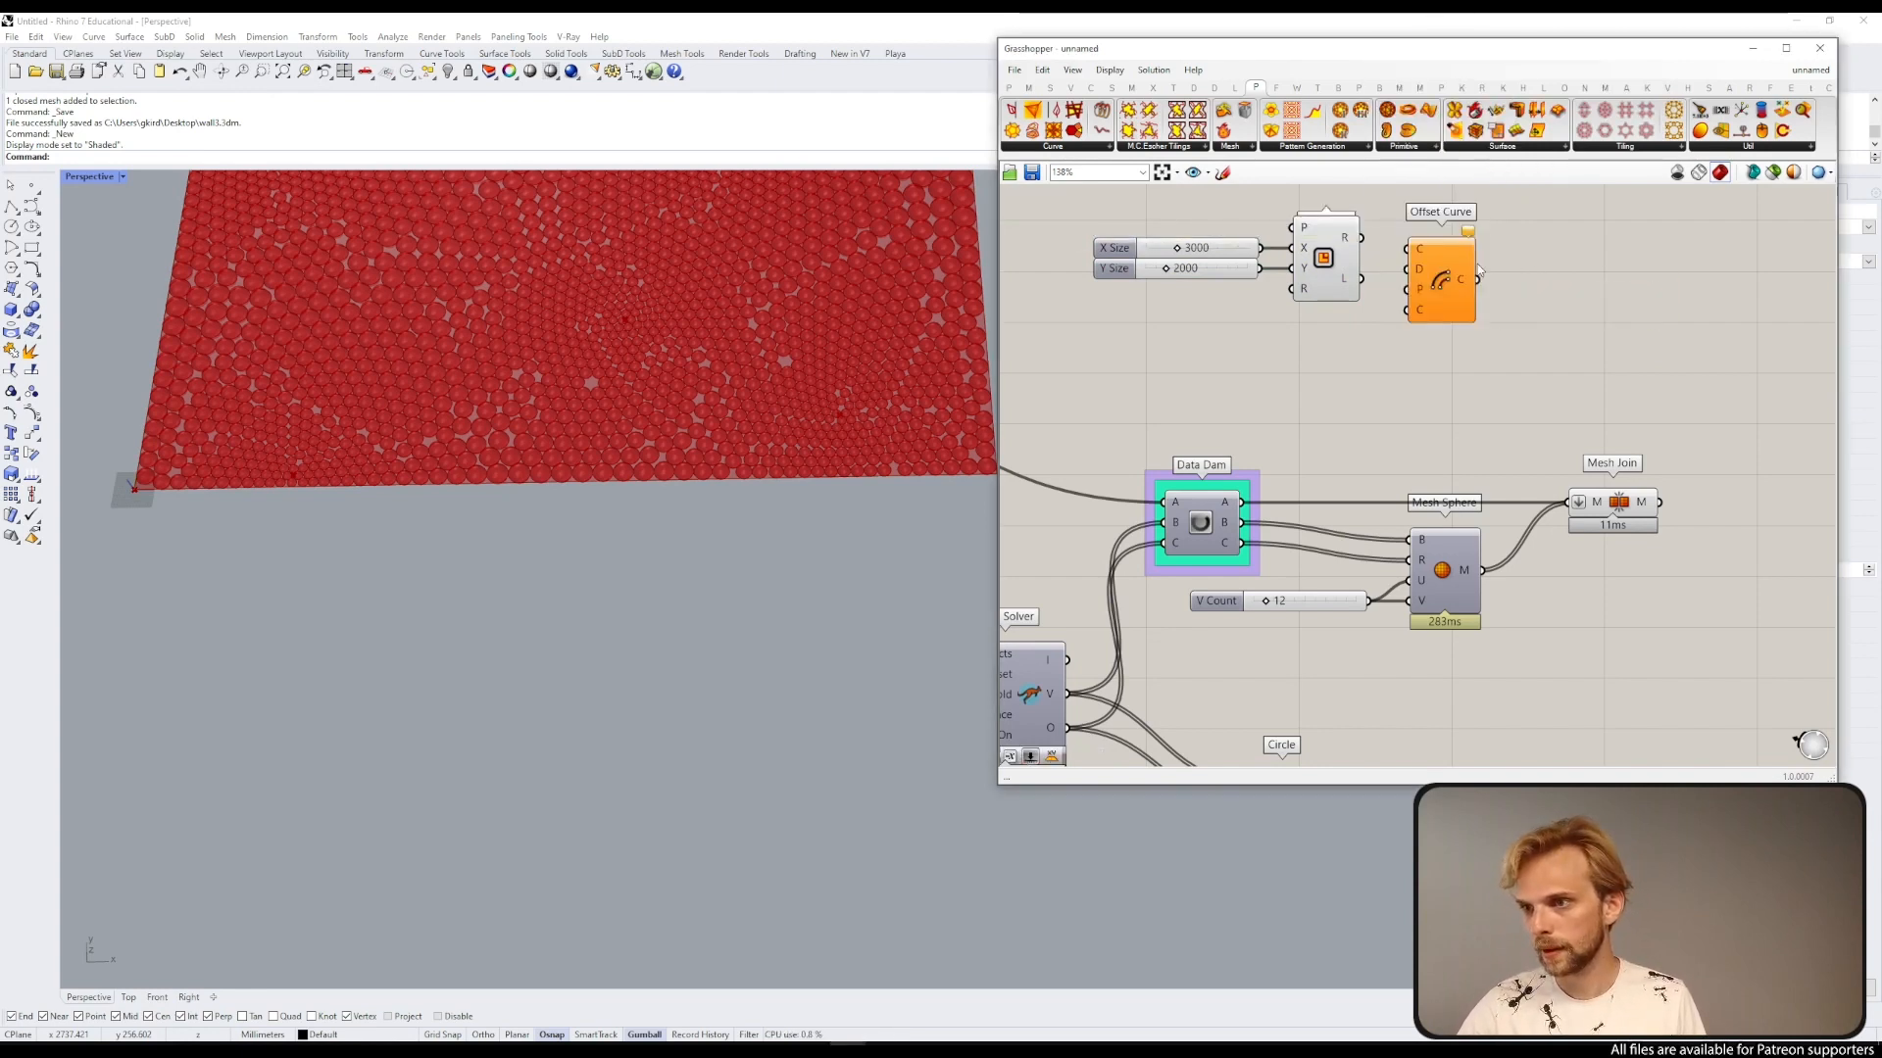
{"action": "left_click_drag", "start_coordinate": [1361, 238], "coordinate": [1445, 324]}
{"action": "left_click", "coordinate": [1326, 353]}
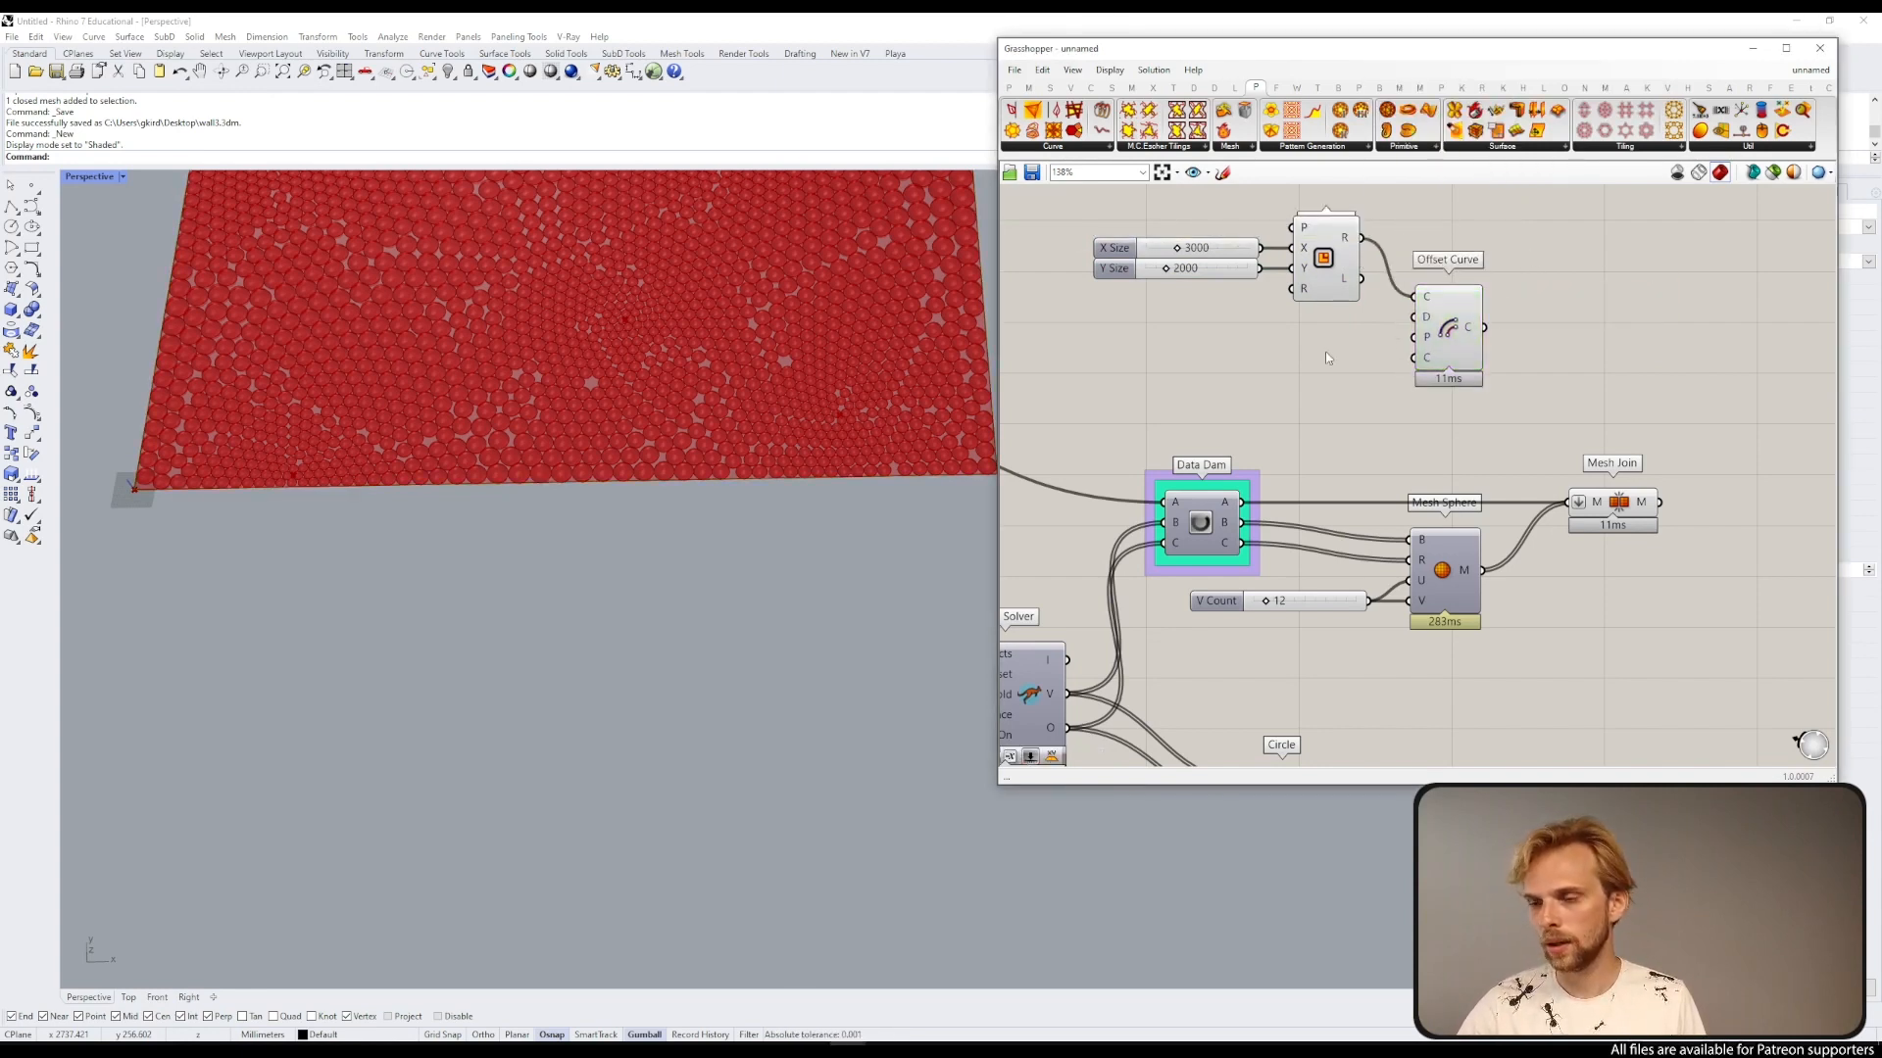
Step: Create a number slider set to 10 next to the Offset Curve component
{"action": "double_click", "coordinate": [1297, 341]}
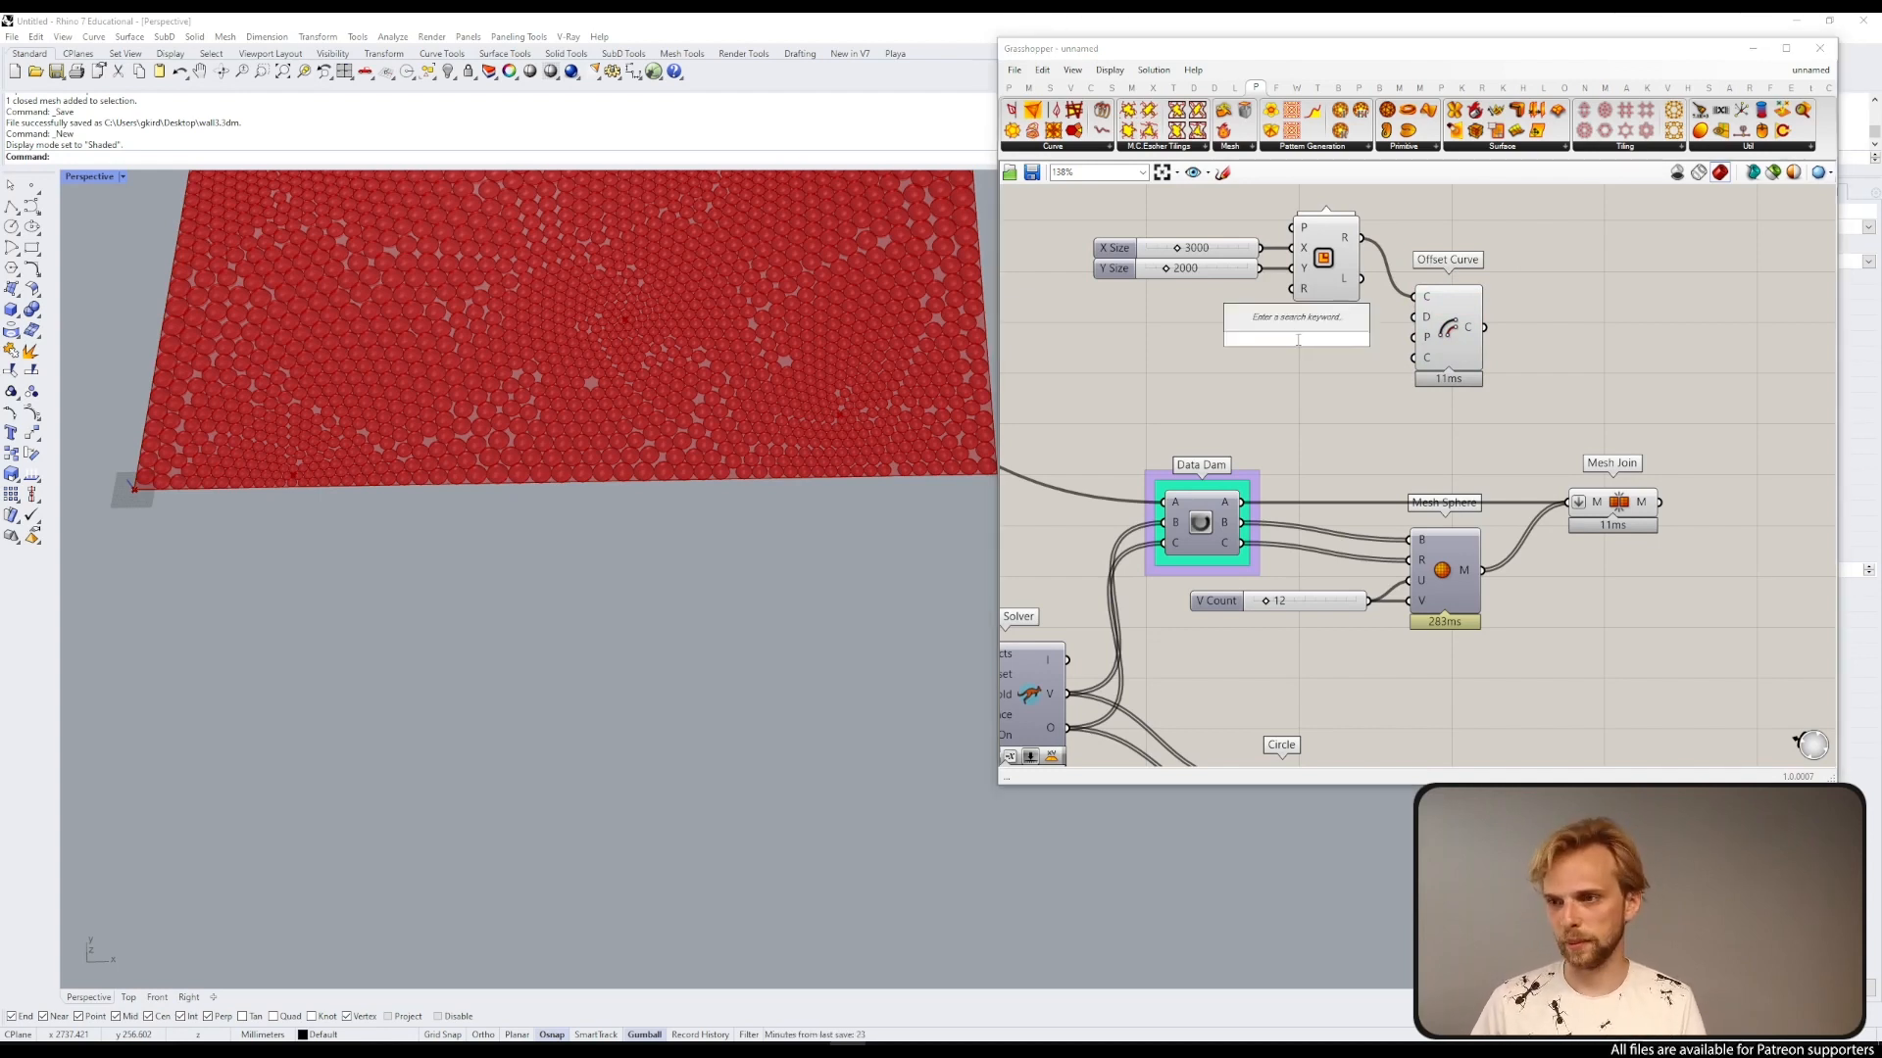
{"action": "type", "text": "-"}
{"action": "key", "text": "BackSpace"}
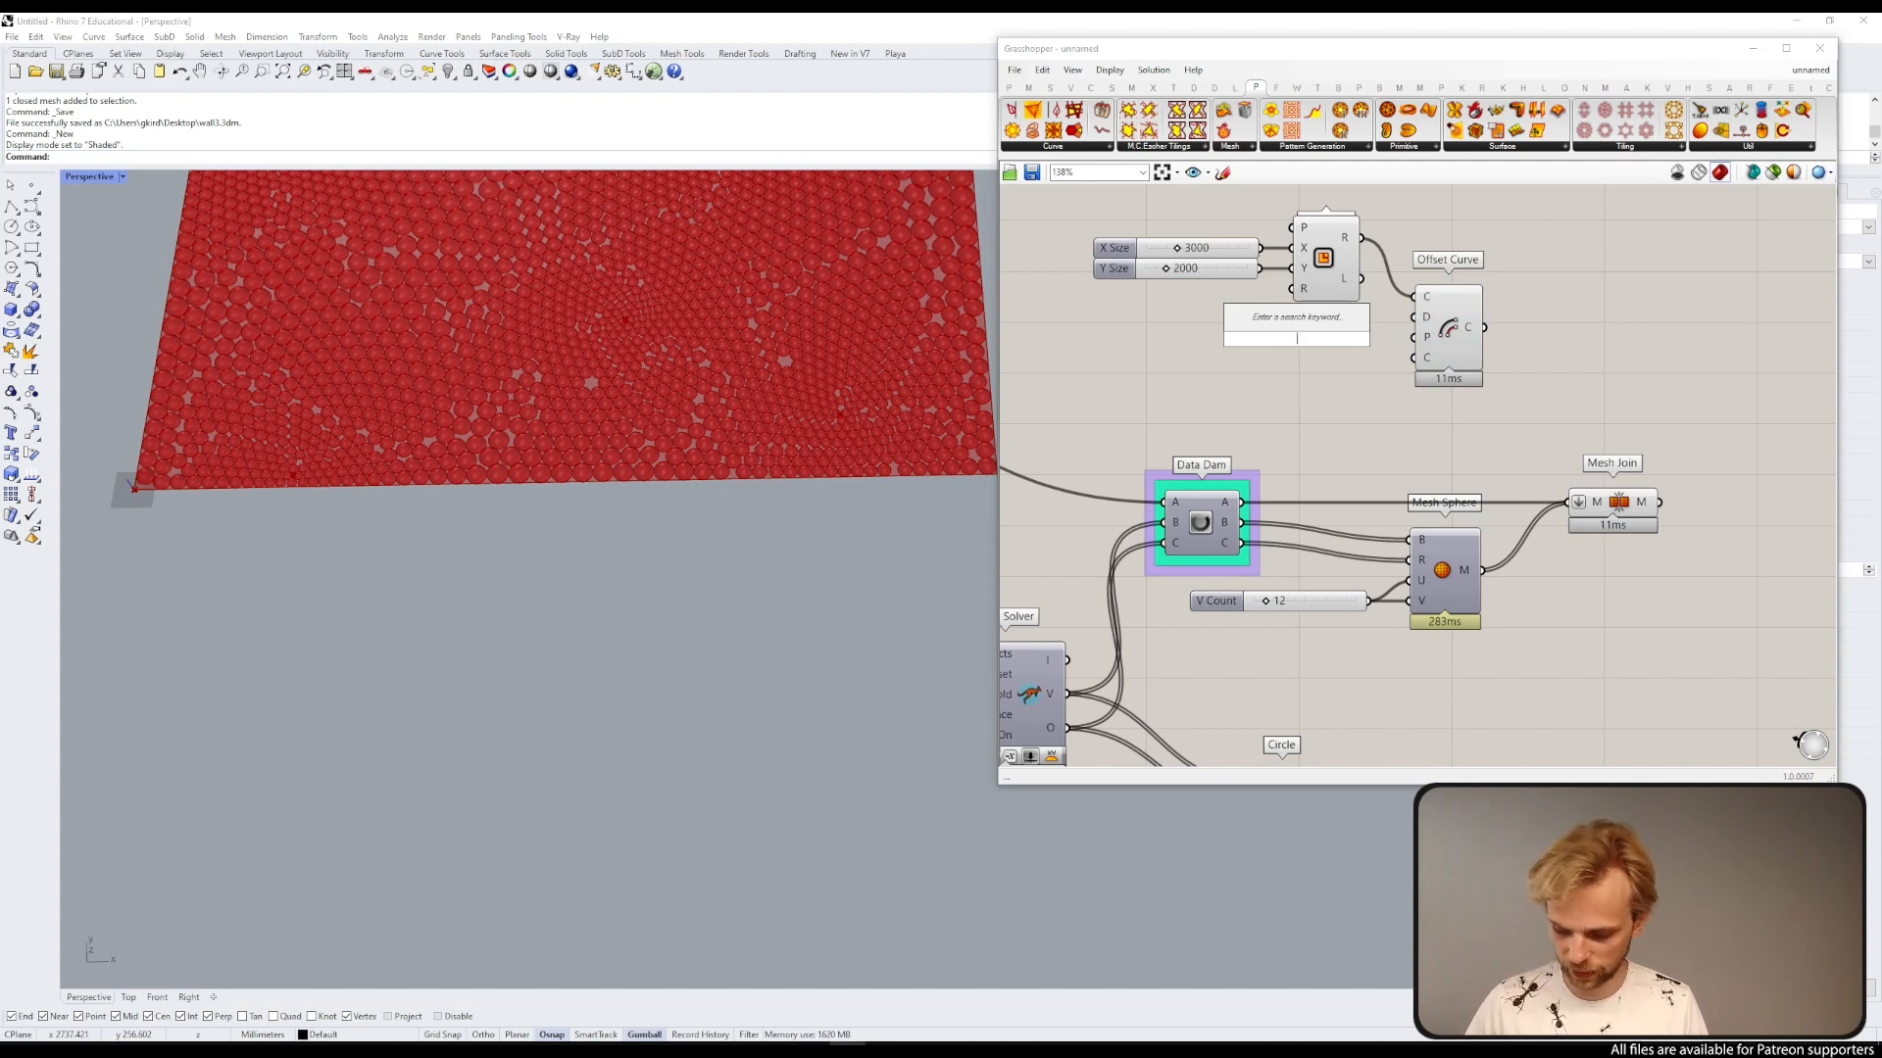
{"action": "type", "text": "10"}
{"action": "key", "text": "Return"}
{"action": "left_click_drag", "start_coordinate": [1296, 339], "coordinate": [1233, 329]}
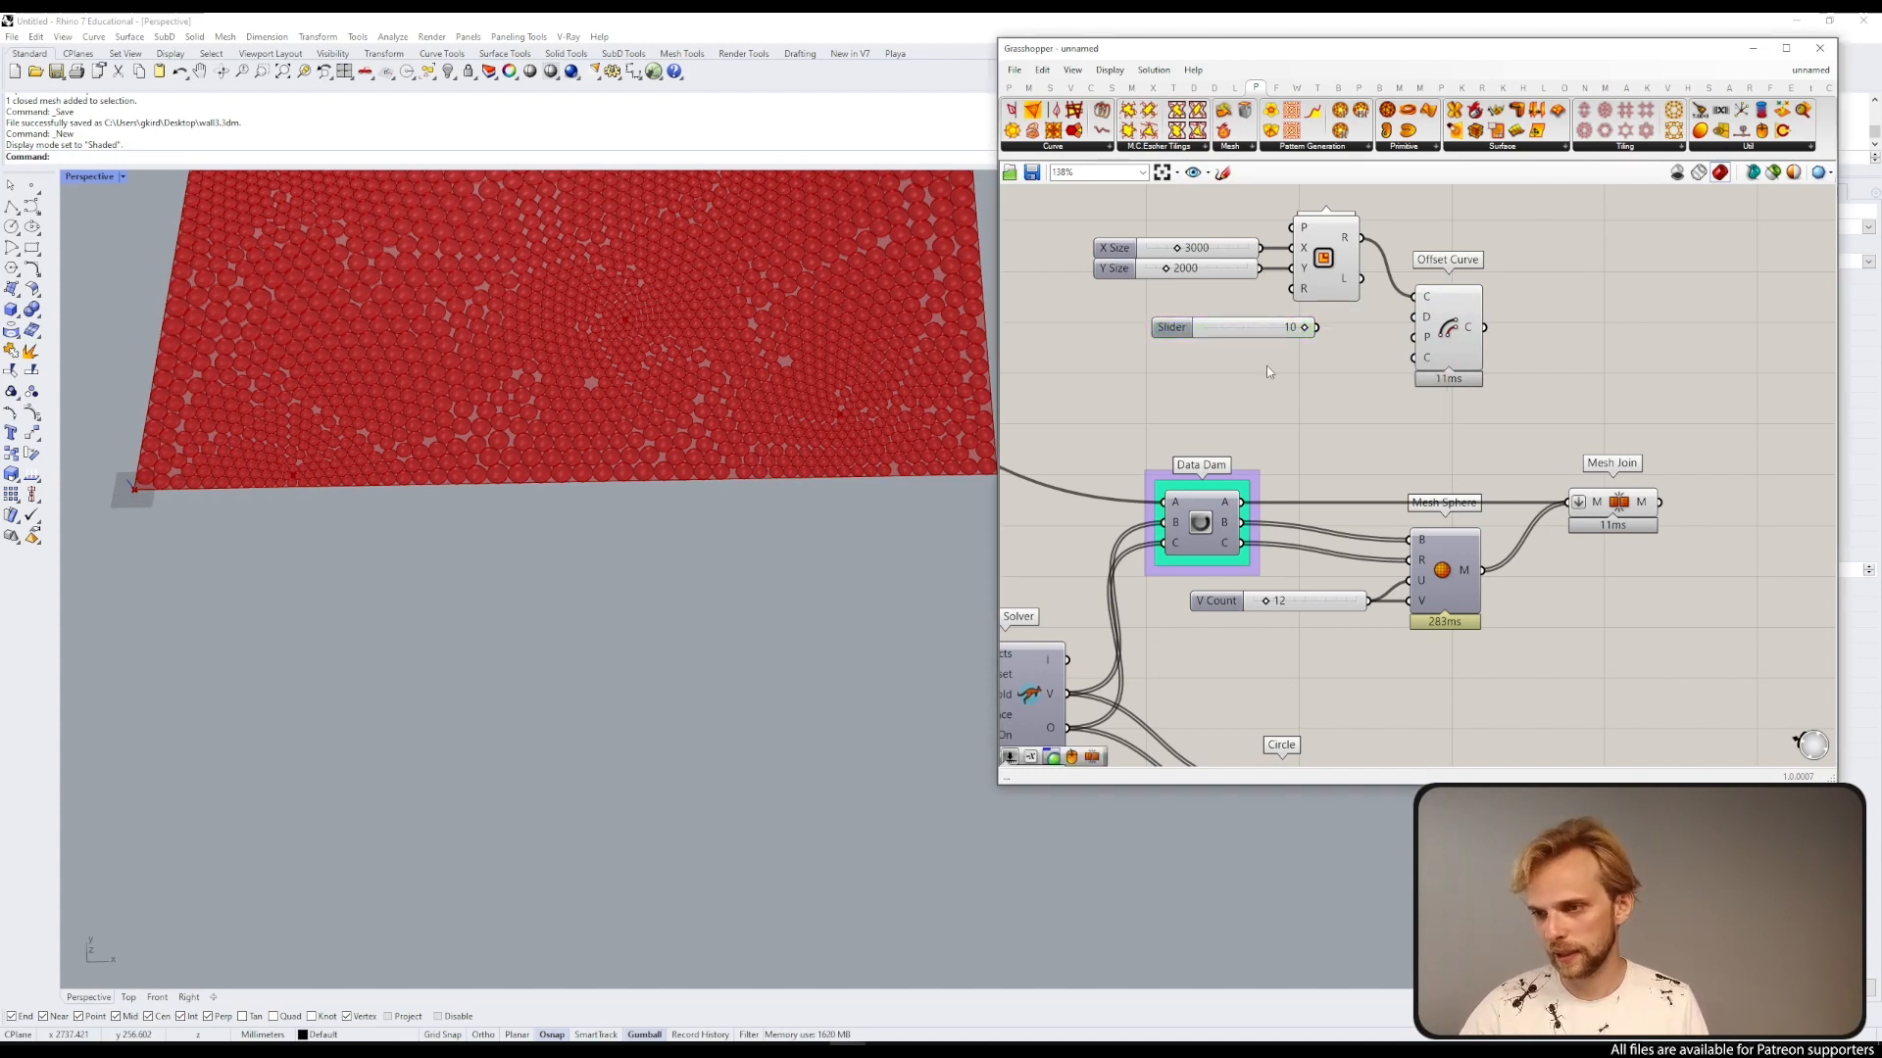
Step: Add a Negative component feeding the 10 slider into the Offset Curve's distance input
{"action": "double_click", "coordinate": [1264, 355]}
{"action": "type", "text": "neg"}
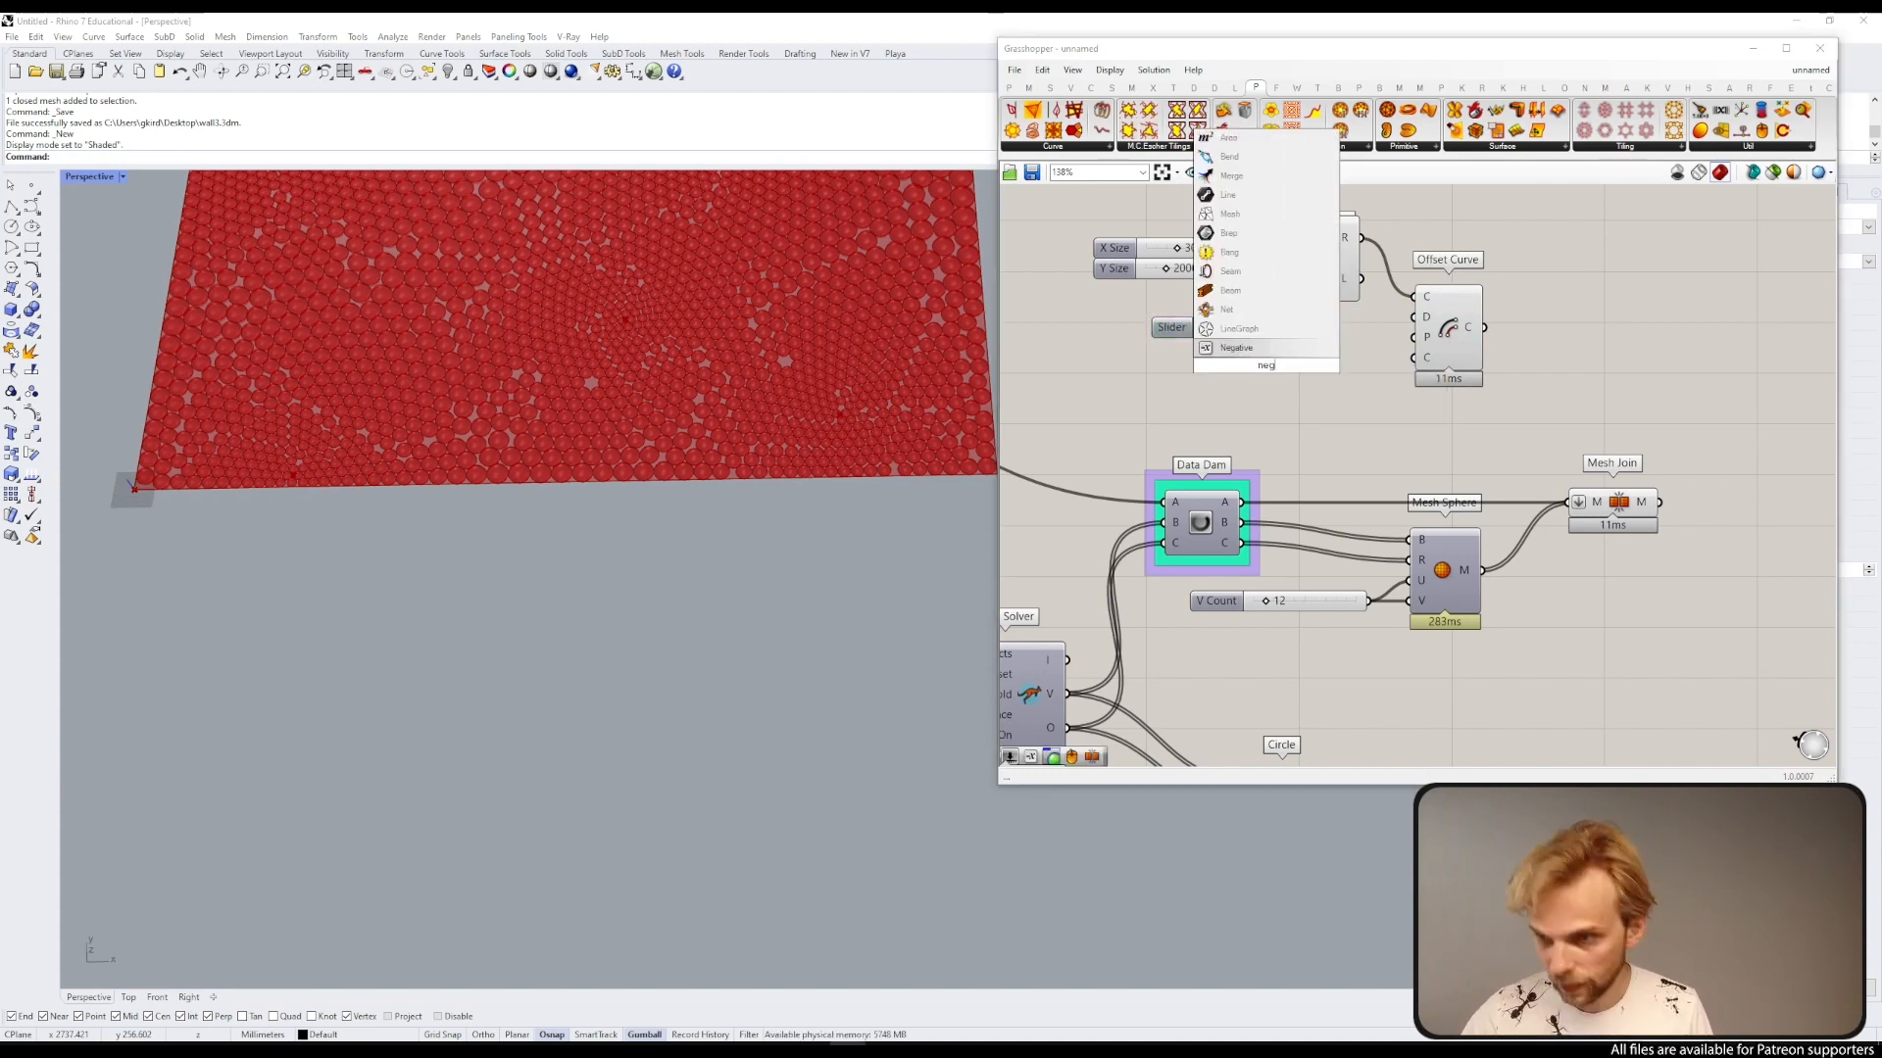
{"action": "left_click", "coordinate": [1286, 344]}
{"action": "left_click_drag", "start_coordinate": [1261, 373], "coordinate": [1353, 318]}
{"action": "scroll", "coordinate": [1389, 347], "scroll_direction": "up", "scroll_amount": 3}
{"action": "left_click_drag", "start_coordinate": [1480, 320], "coordinate": [1495, 298]}
{"action": "left_click", "coordinate": [1556, 324]}
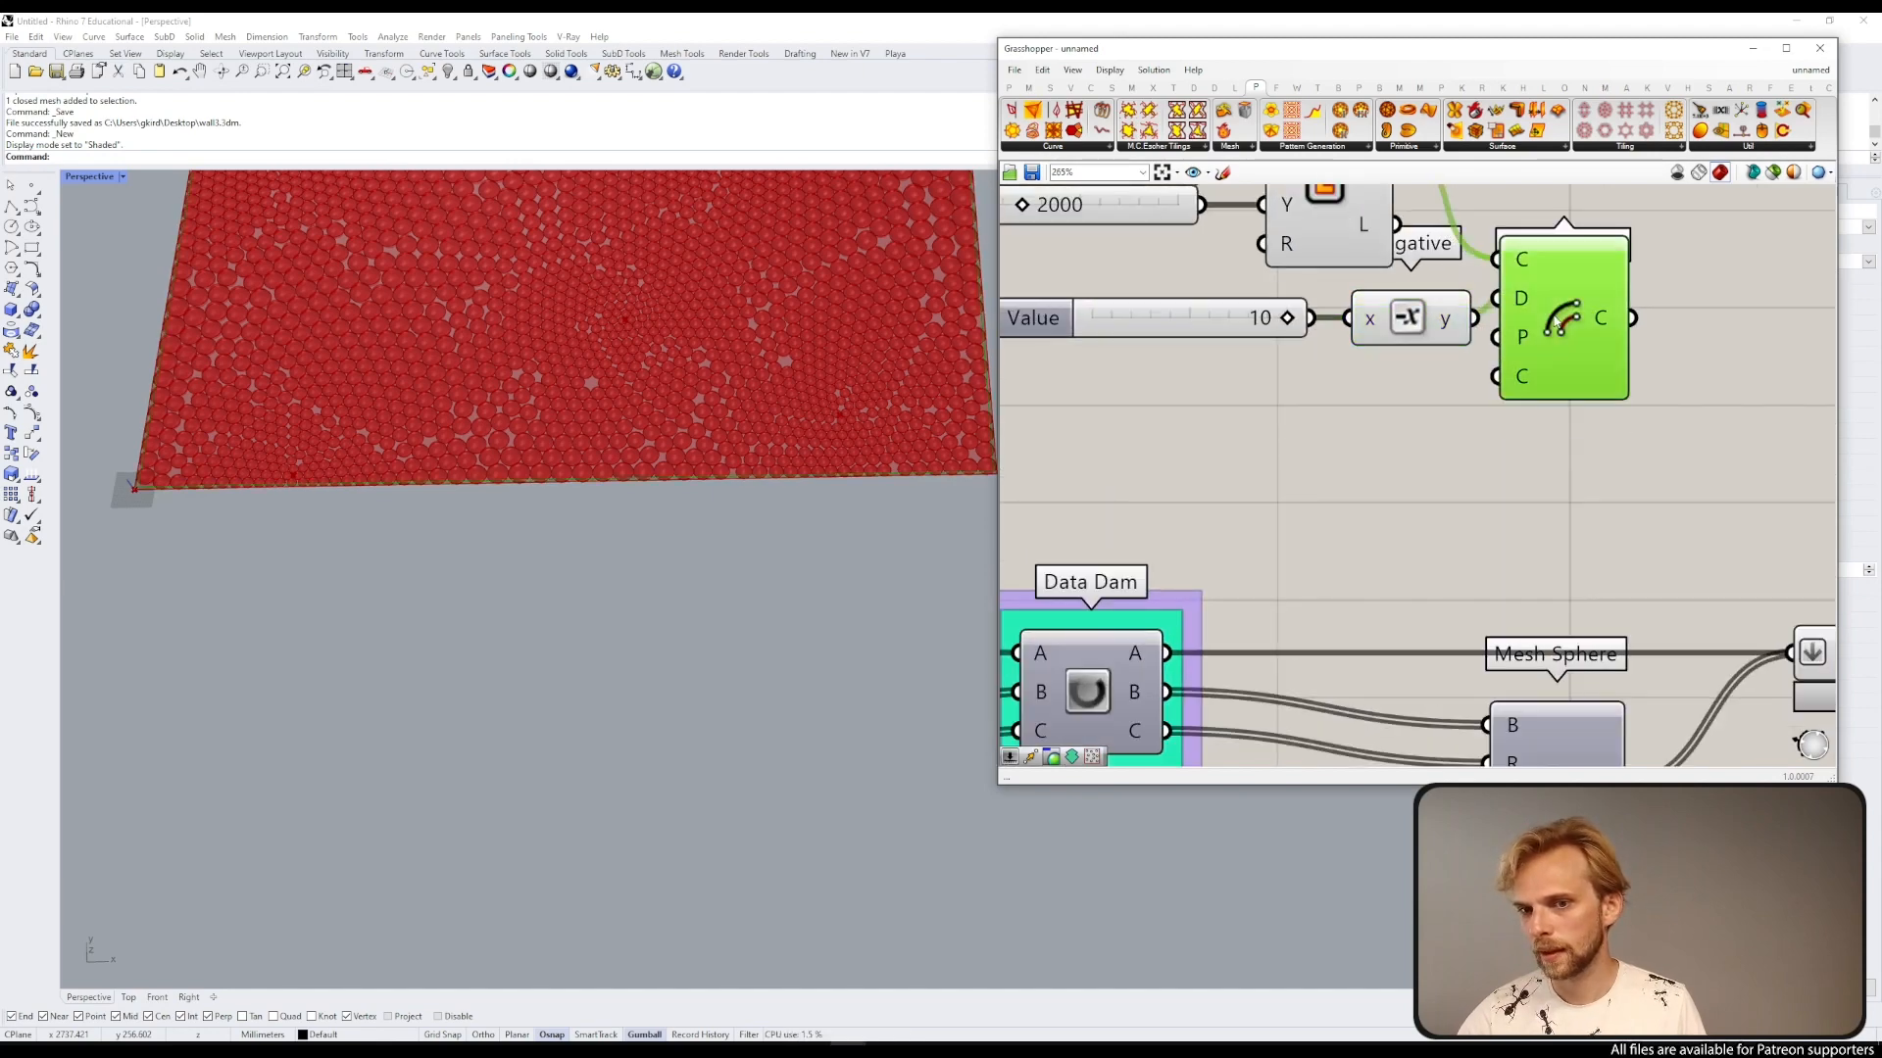
Step: Move the rectangle, sliders and offset components together to a new spot on the canvas
{"action": "scroll", "coordinate": [138, 485], "scroll_direction": "up", "scroll_amount": 4}
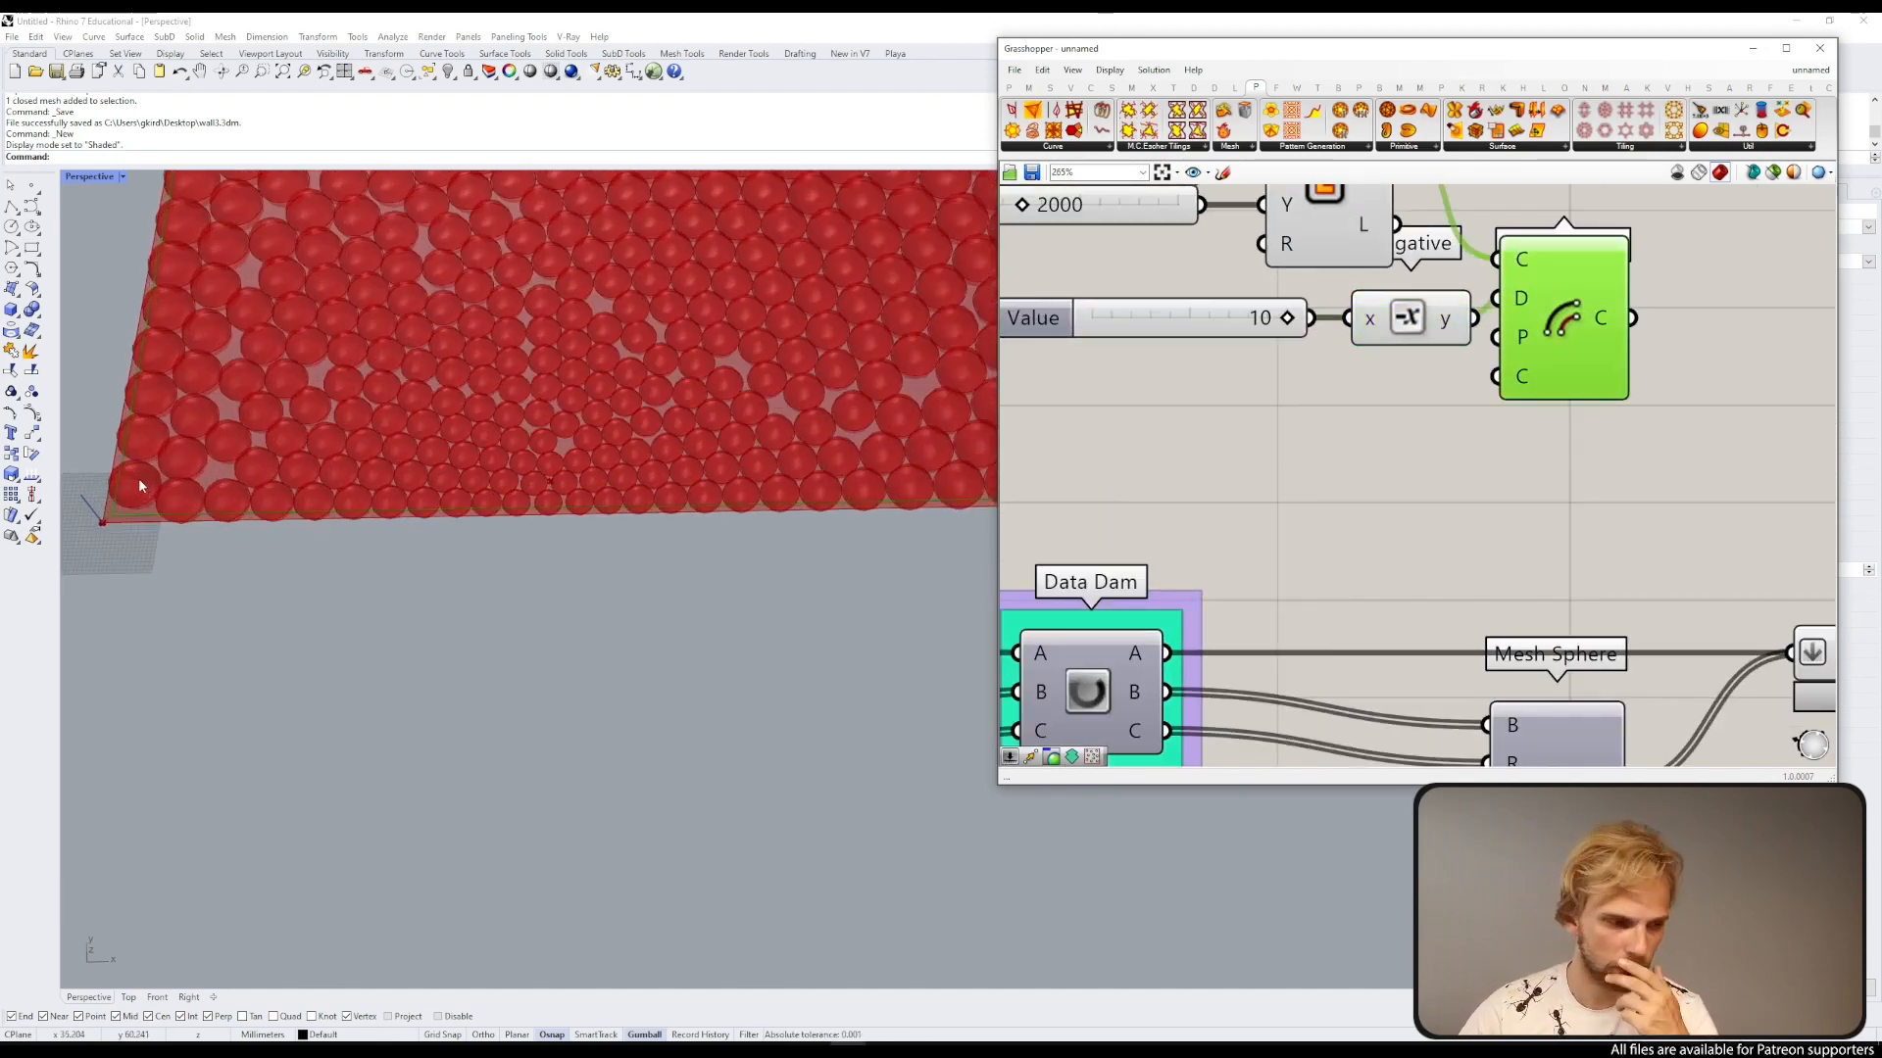
{"action": "scroll", "coordinate": [138, 480], "scroll_direction": "down", "scroll_amount": 5}
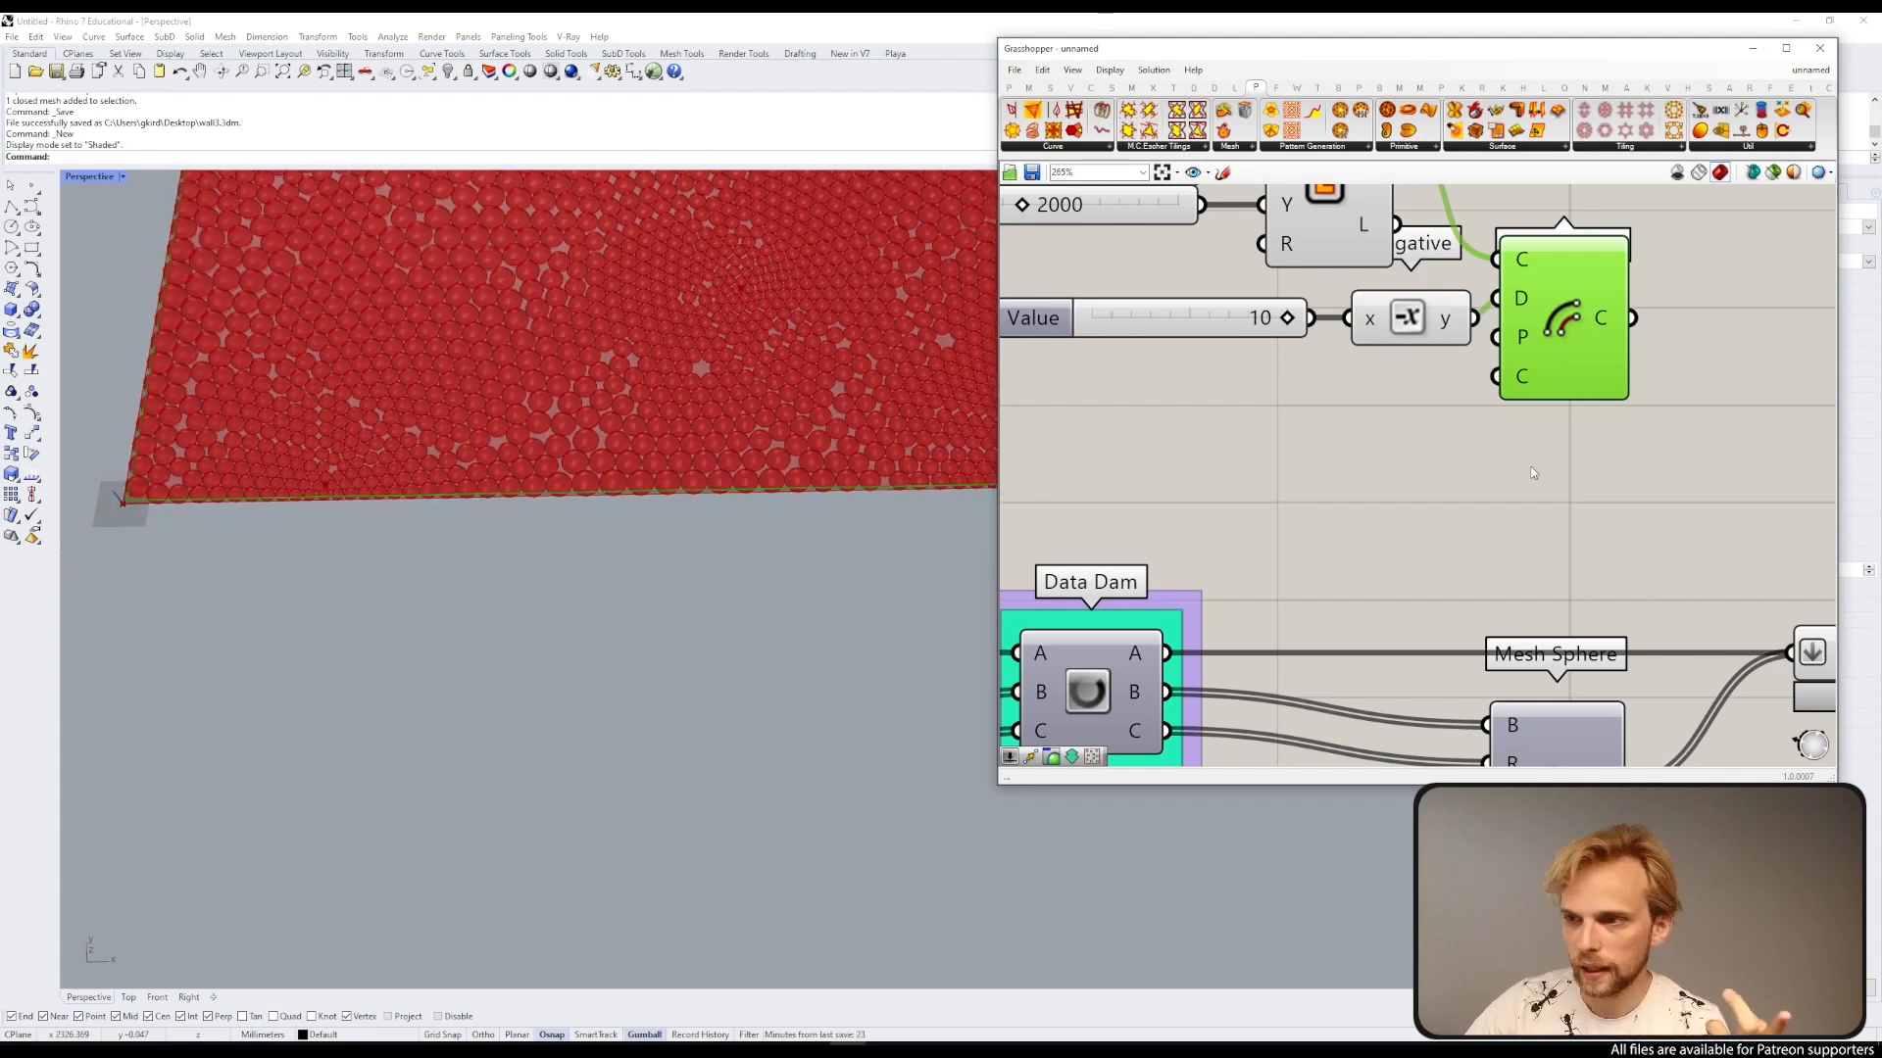
{"action": "scroll", "coordinate": [1390, 462], "scroll_direction": "down", "scroll_amount": 5}
{"action": "left_click_drag", "start_coordinate": [1462, 486], "coordinate": [1065, 277]}
{"action": "left_click_drag", "start_coordinate": [1364, 409], "coordinate": [1301, 353]}
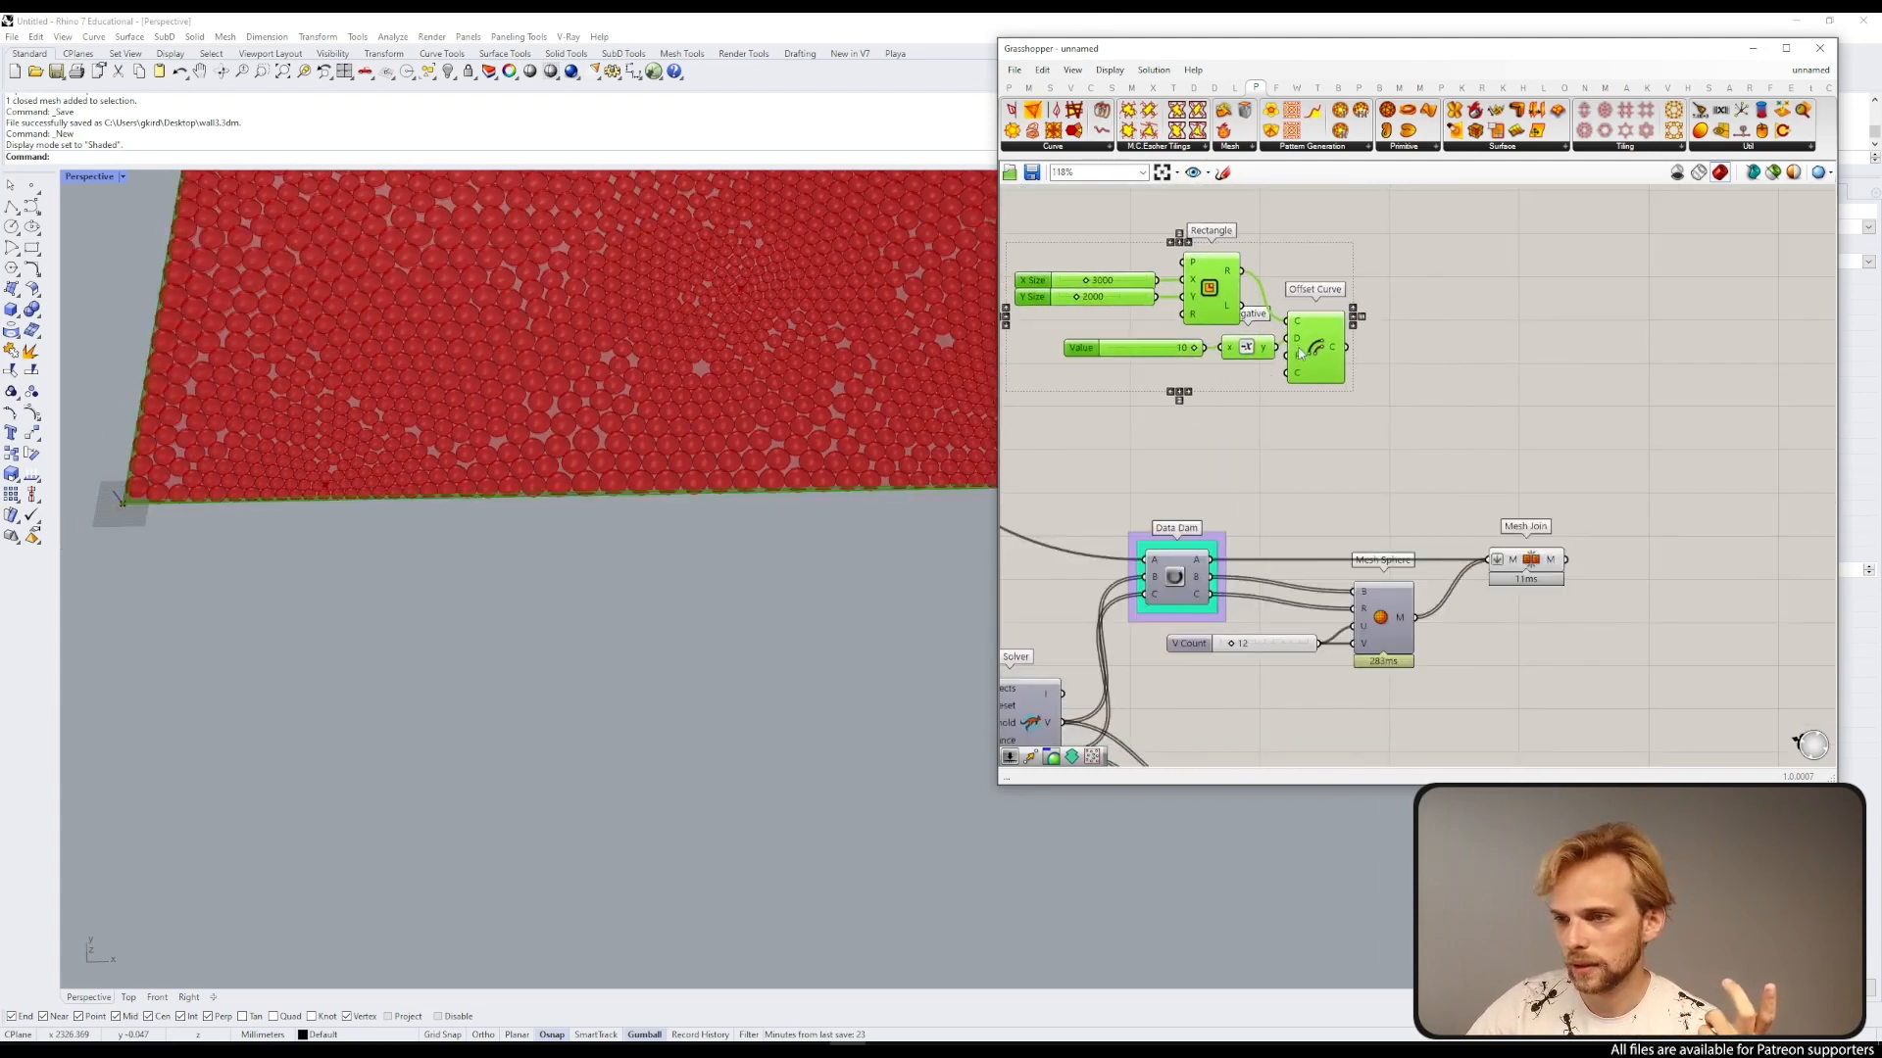
Step: Add a Move component and connect the offset curve to its geometry input
{"action": "double_click", "coordinate": [1450, 378]}
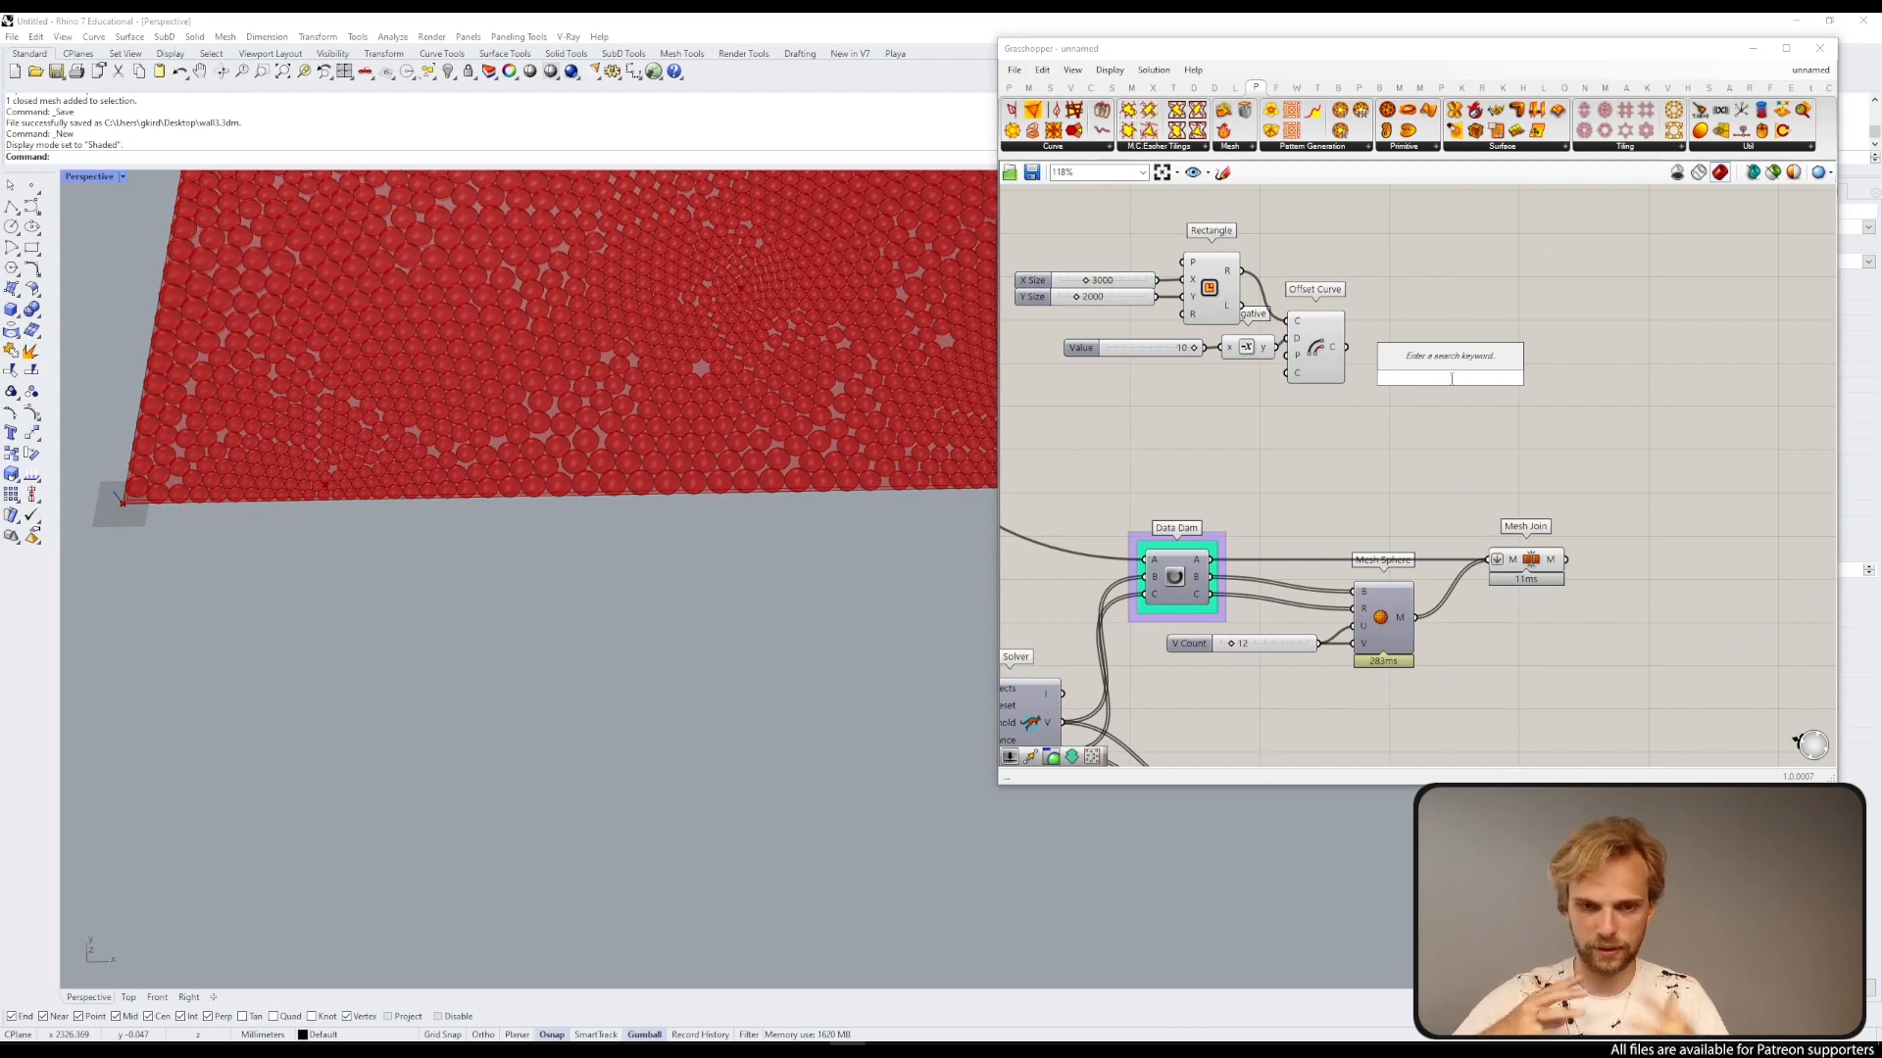
{"action": "type", "text": "move"}
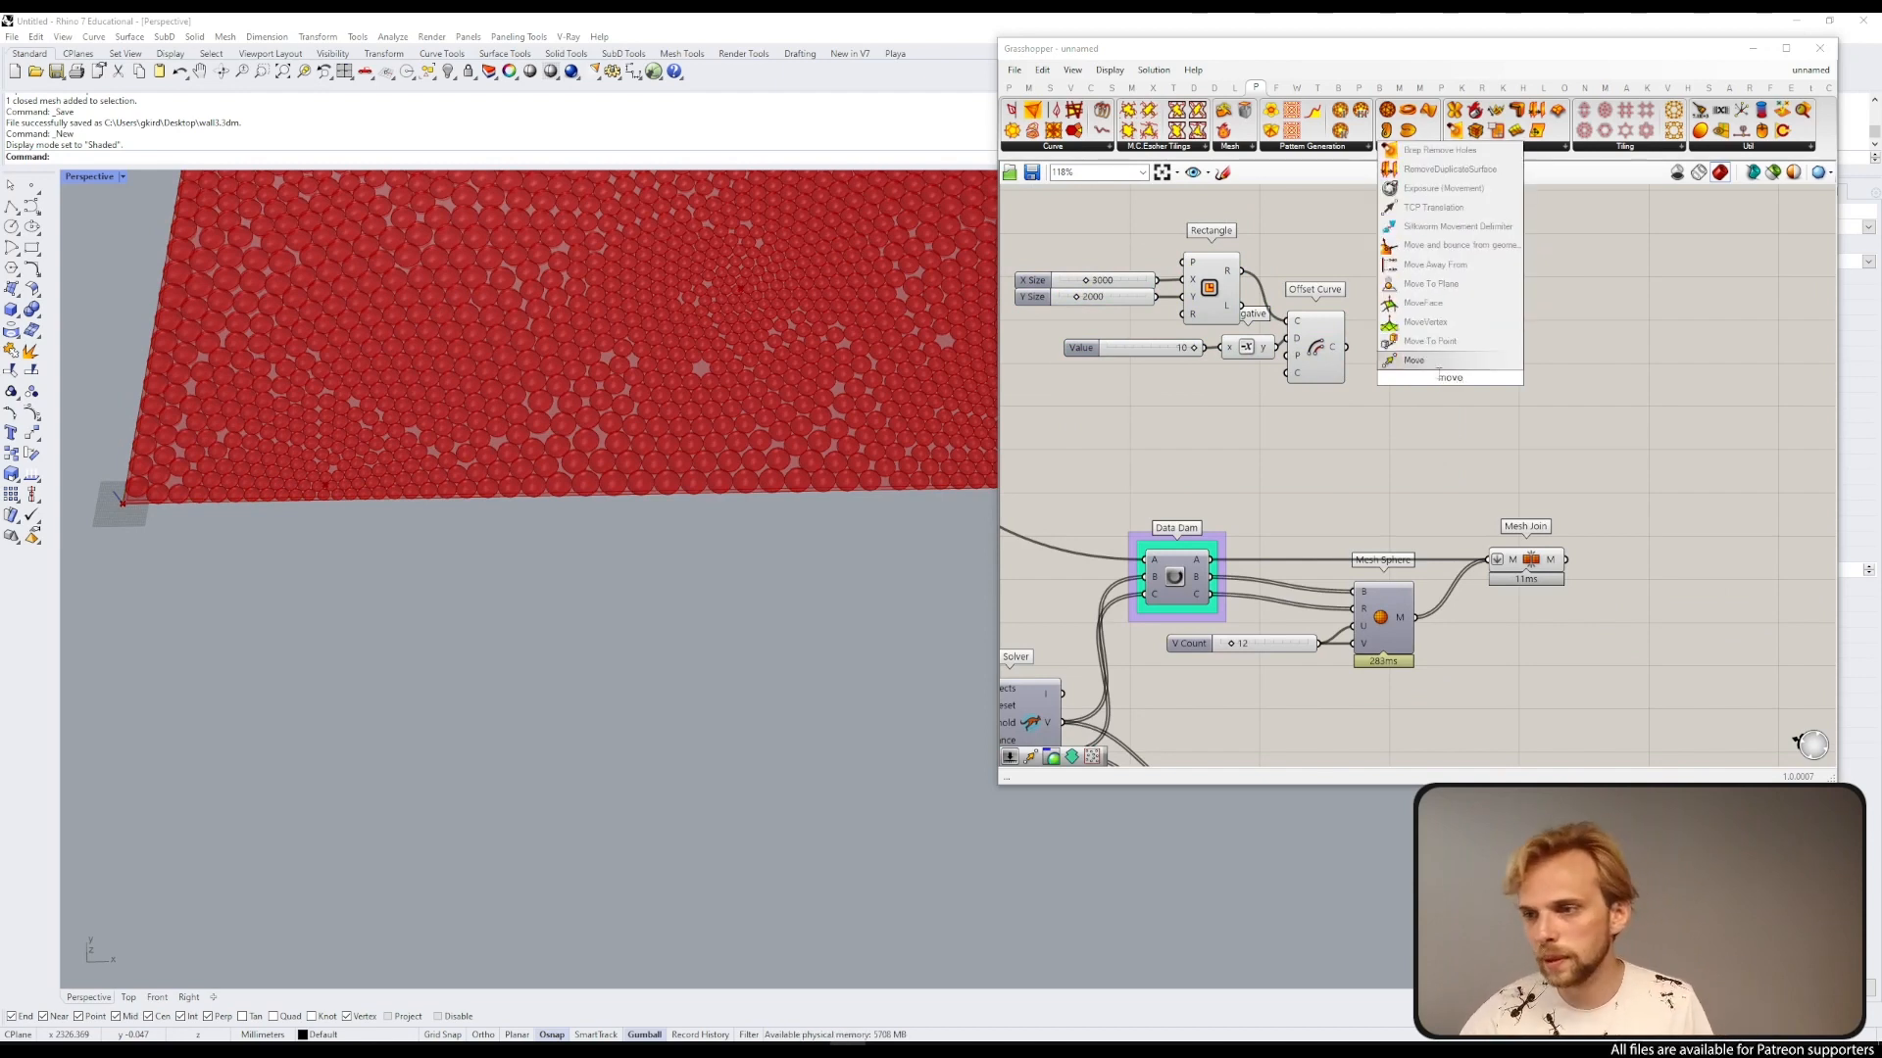
{"action": "key", "text": "Return"}
{"action": "left_click_drag", "start_coordinate": [1348, 347], "coordinate": [1411, 388]}
Step: Add a Unit Z vector component and connect it to the Move component's translation input
{"action": "double_click", "coordinate": [1310, 429]}
{"action": "type", "text": "unit z"}
{"action": "key", "text": "Return"}
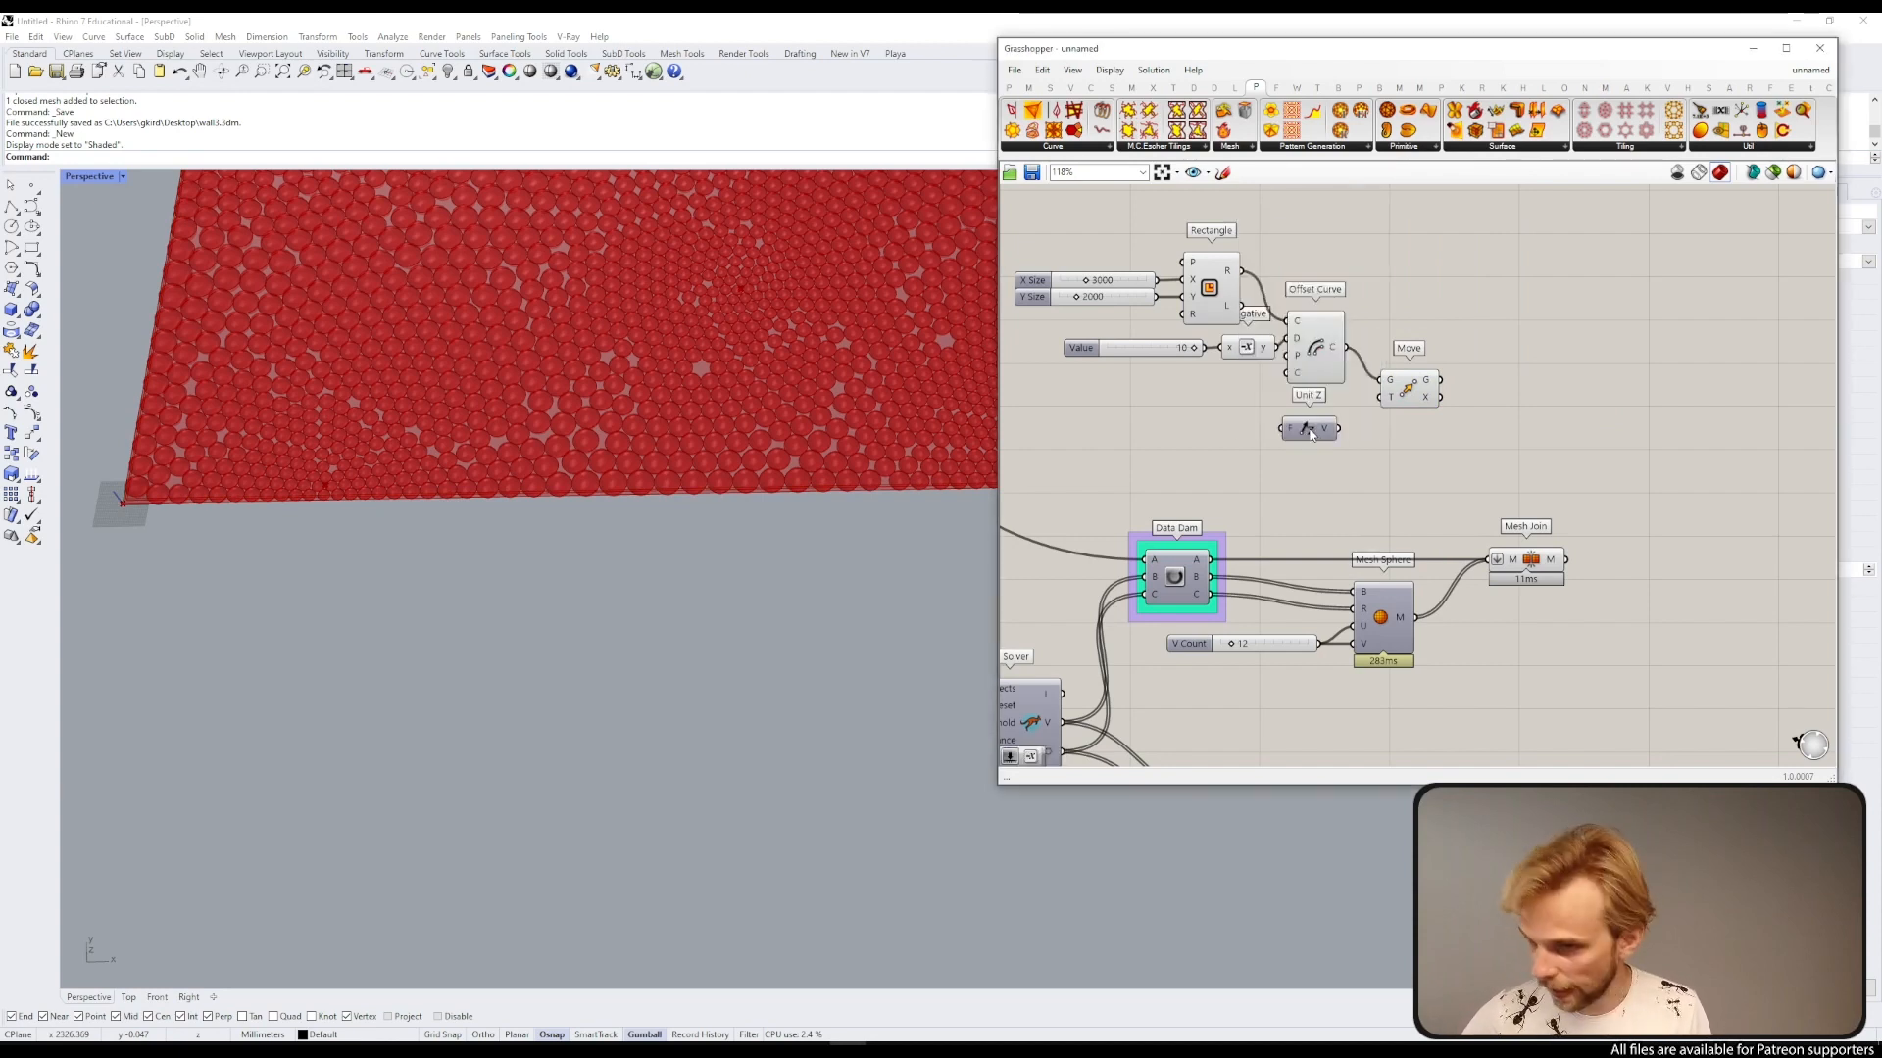
{"action": "scroll", "coordinate": [1313, 453], "scroll_direction": "up", "scroll_amount": 1}
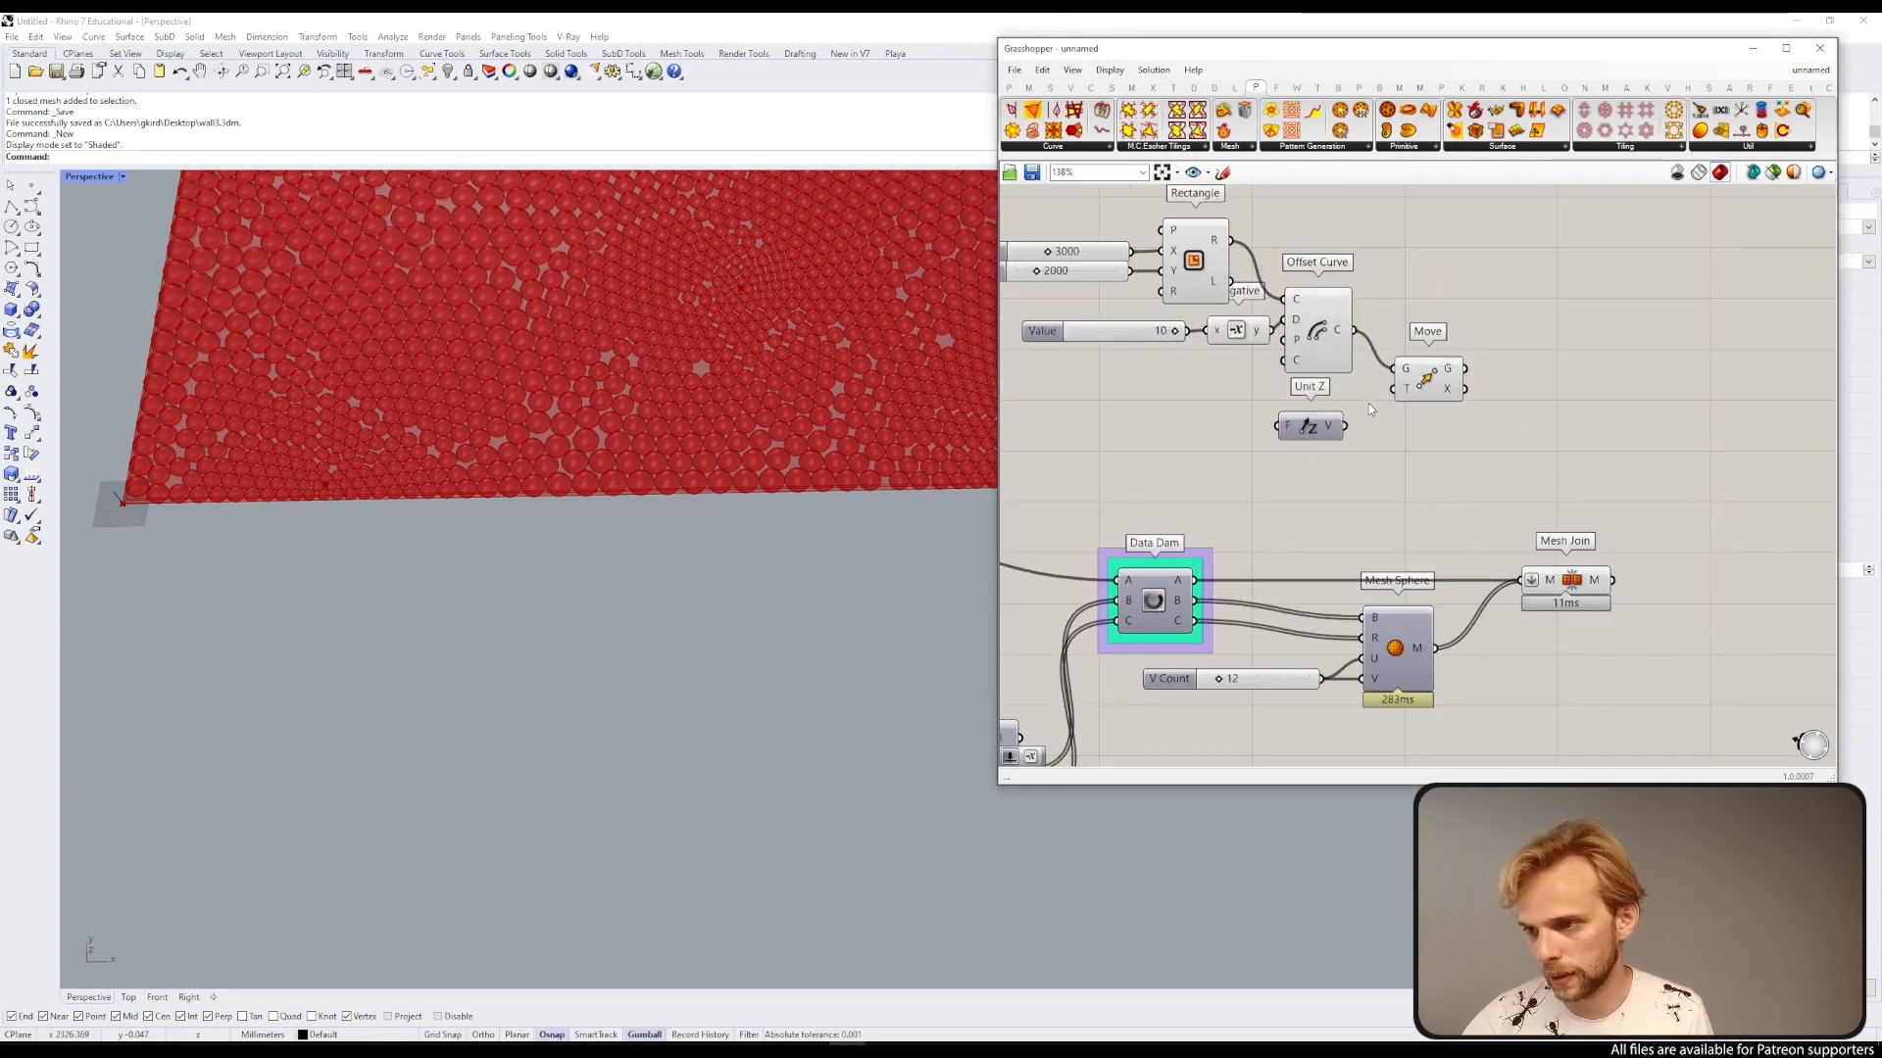
{"action": "left_click_drag", "start_coordinate": [1344, 425], "coordinate": [1392, 389]}
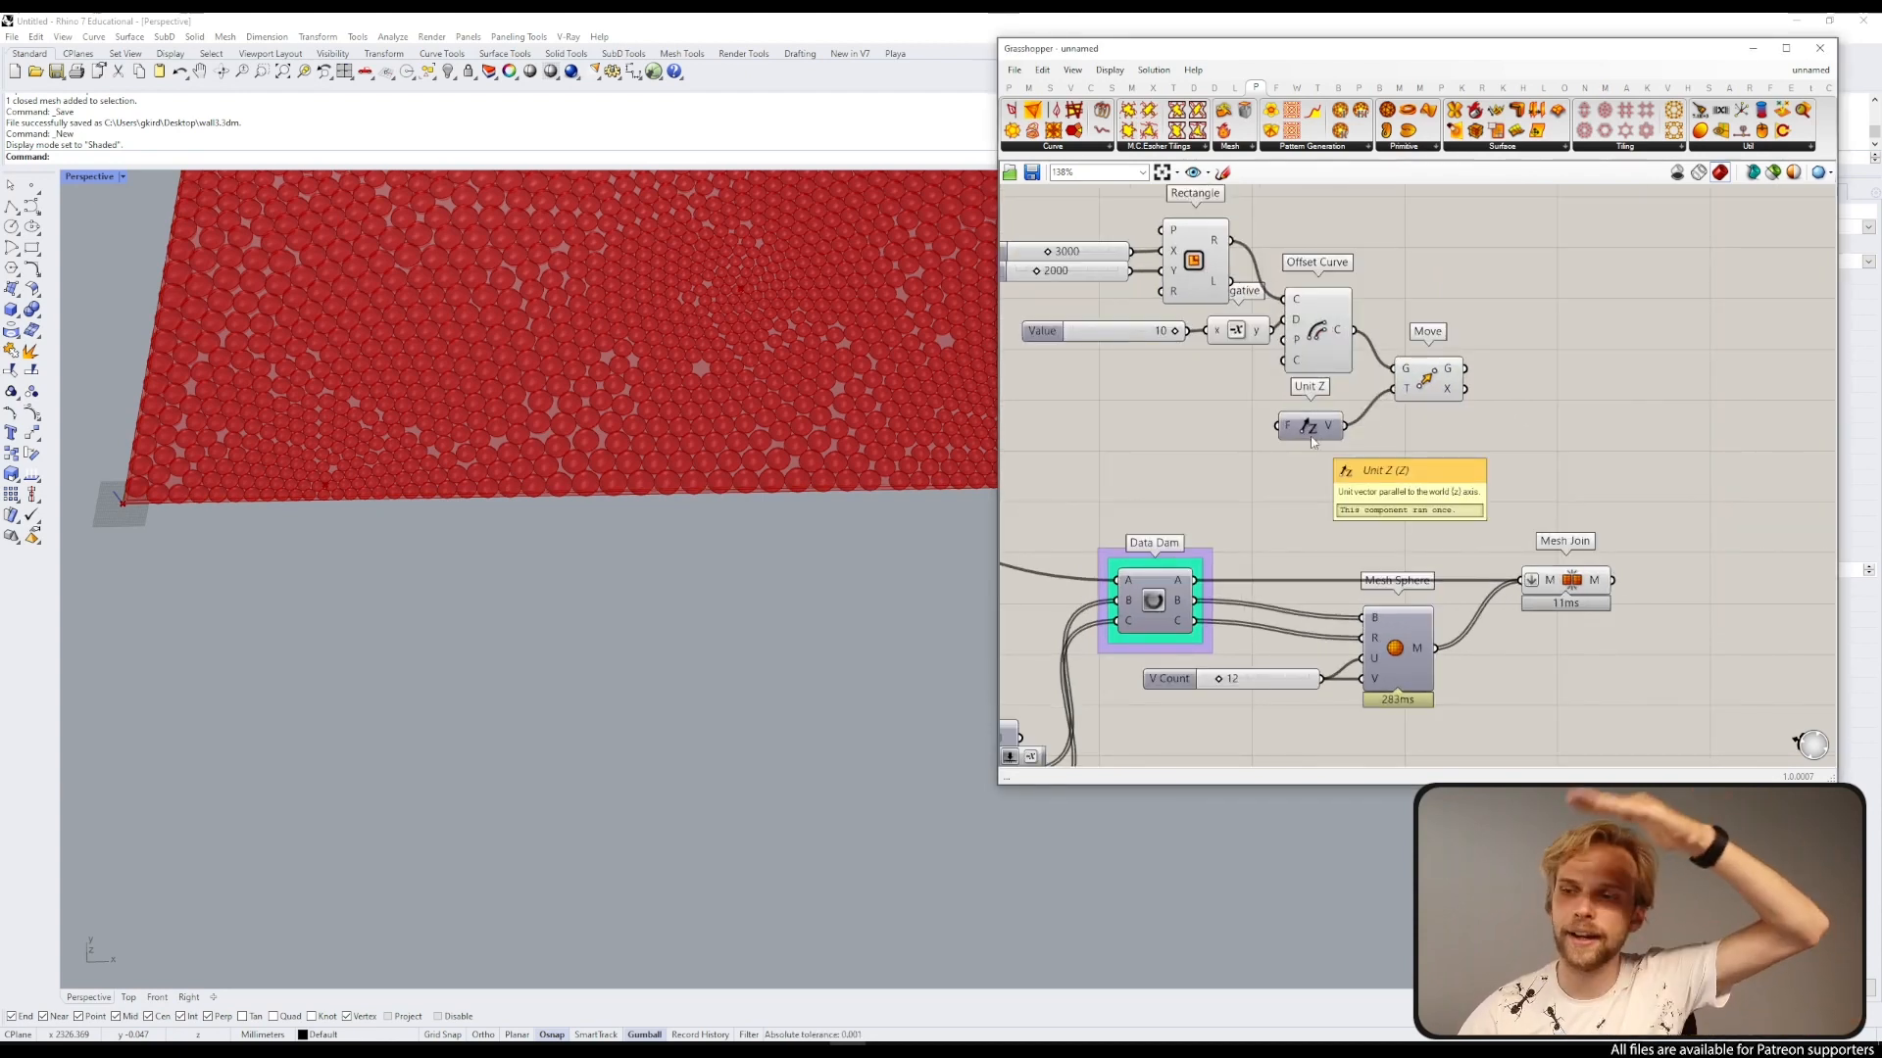
{"action": "left_click_drag", "start_coordinate": [1314, 443], "coordinate": [1309, 432]}
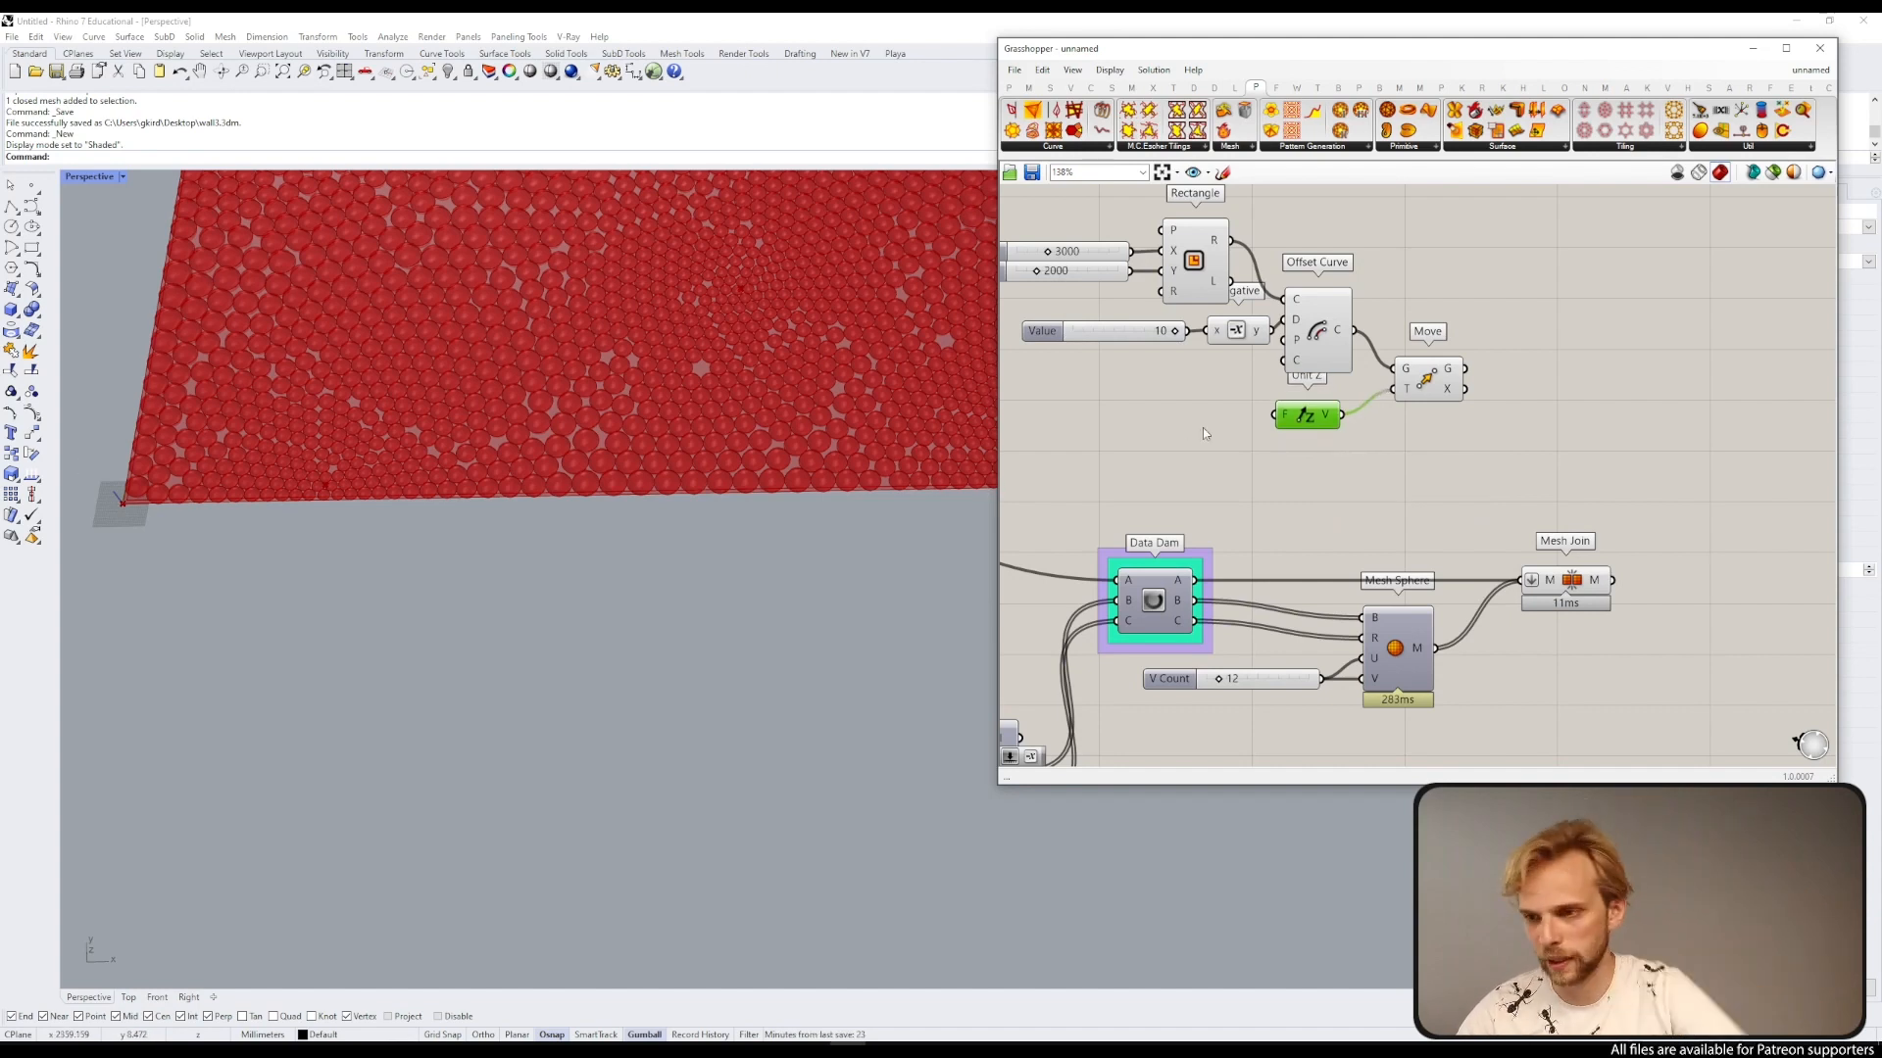
Step: Create a panel containing 1000 and connect it to the Unit Z factor input
{"action": "double_click", "coordinate": [1123, 404]}
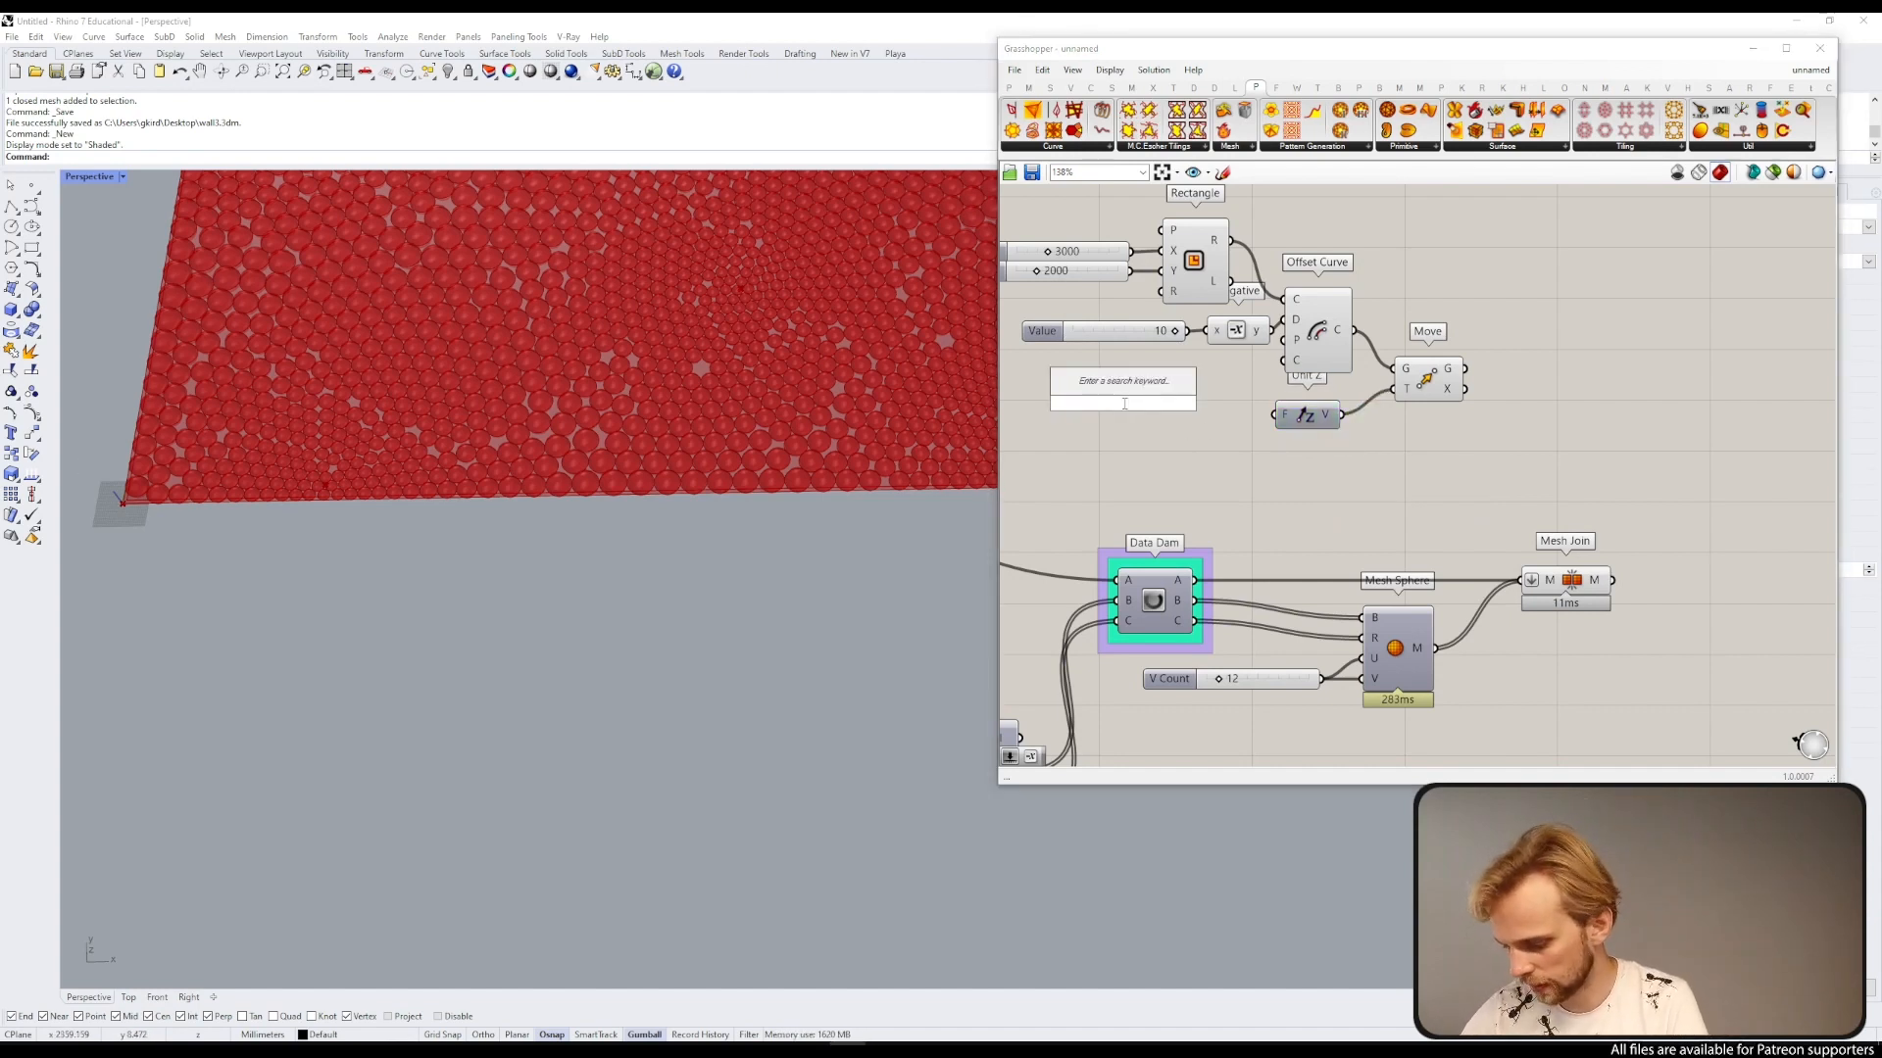
{"action": "type", "text": "//1"}
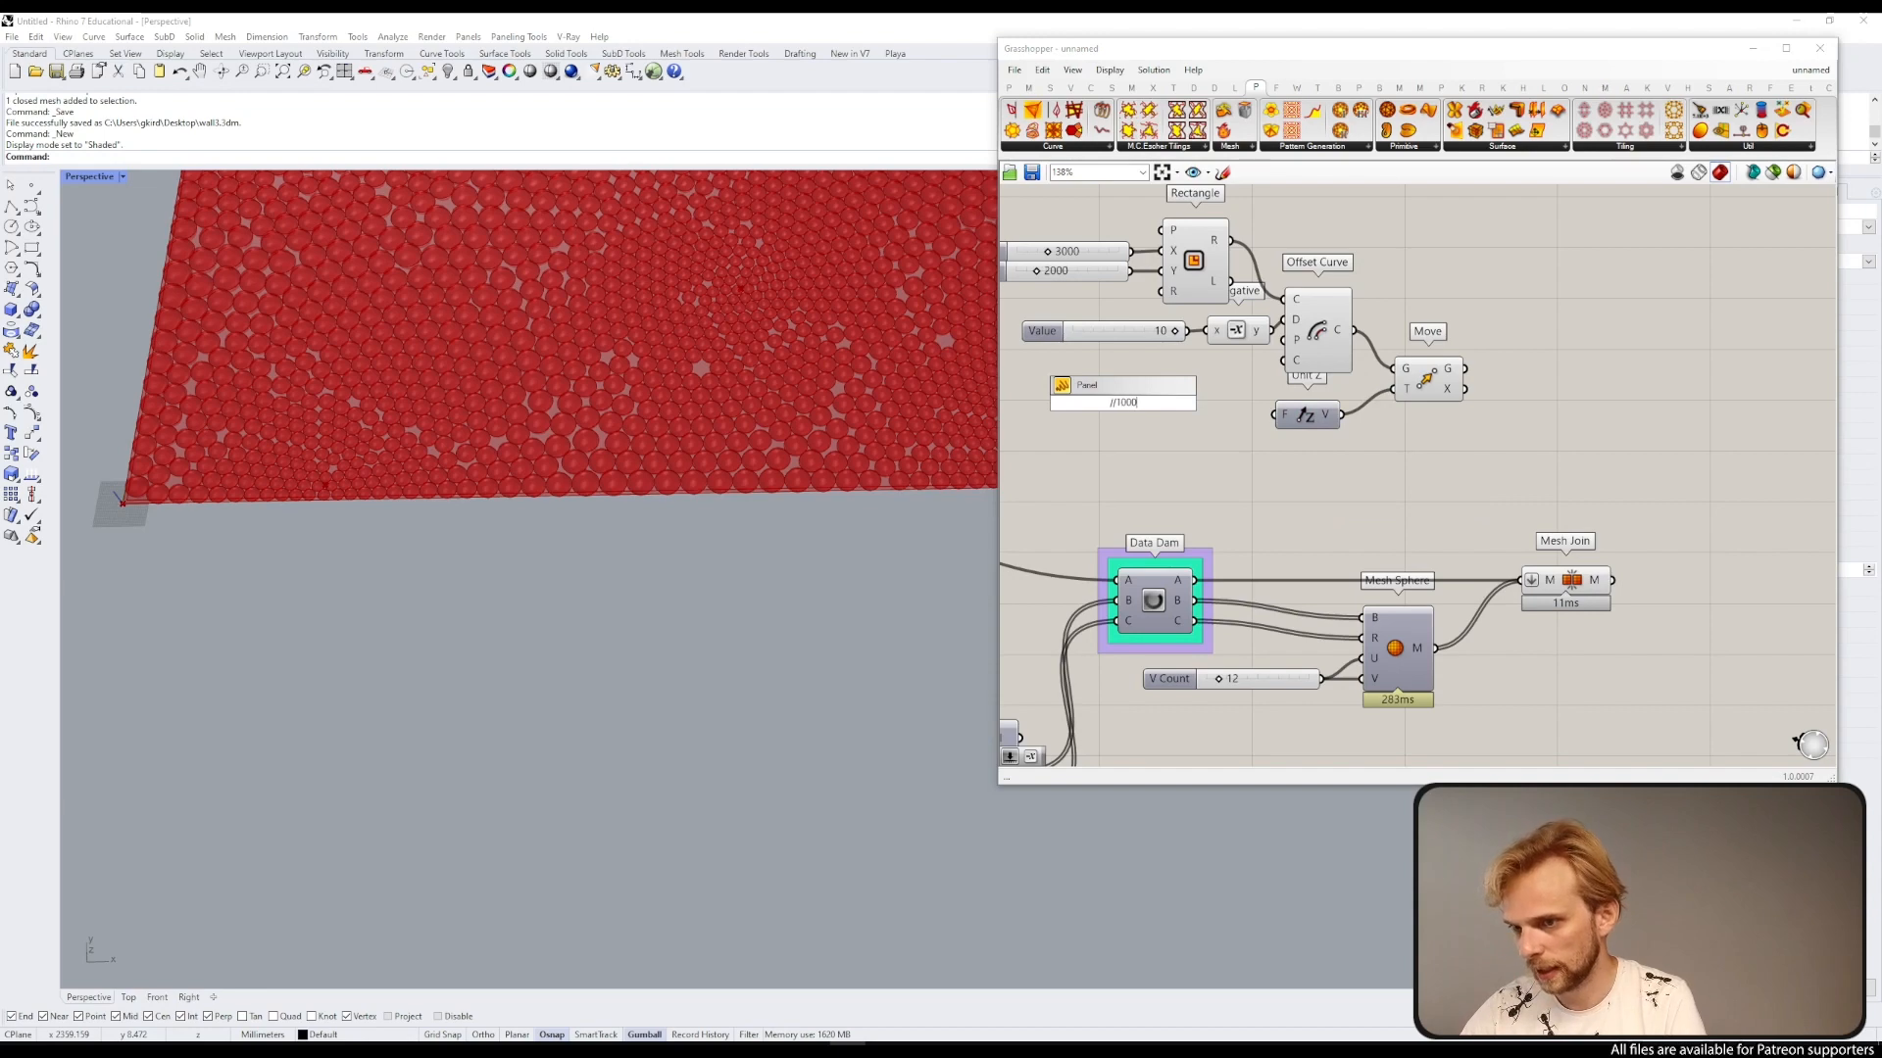
{"action": "type", "text": "000"}
{"action": "key", "text": "Return"}
{"action": "left_click_drag", "start_coordinate": [1150, 403], "coordinate": [1234, 422]}
{"action": "scroll", "coordinate": [864, 458], "scroll_direction": "down", "scroll_amount": 5}
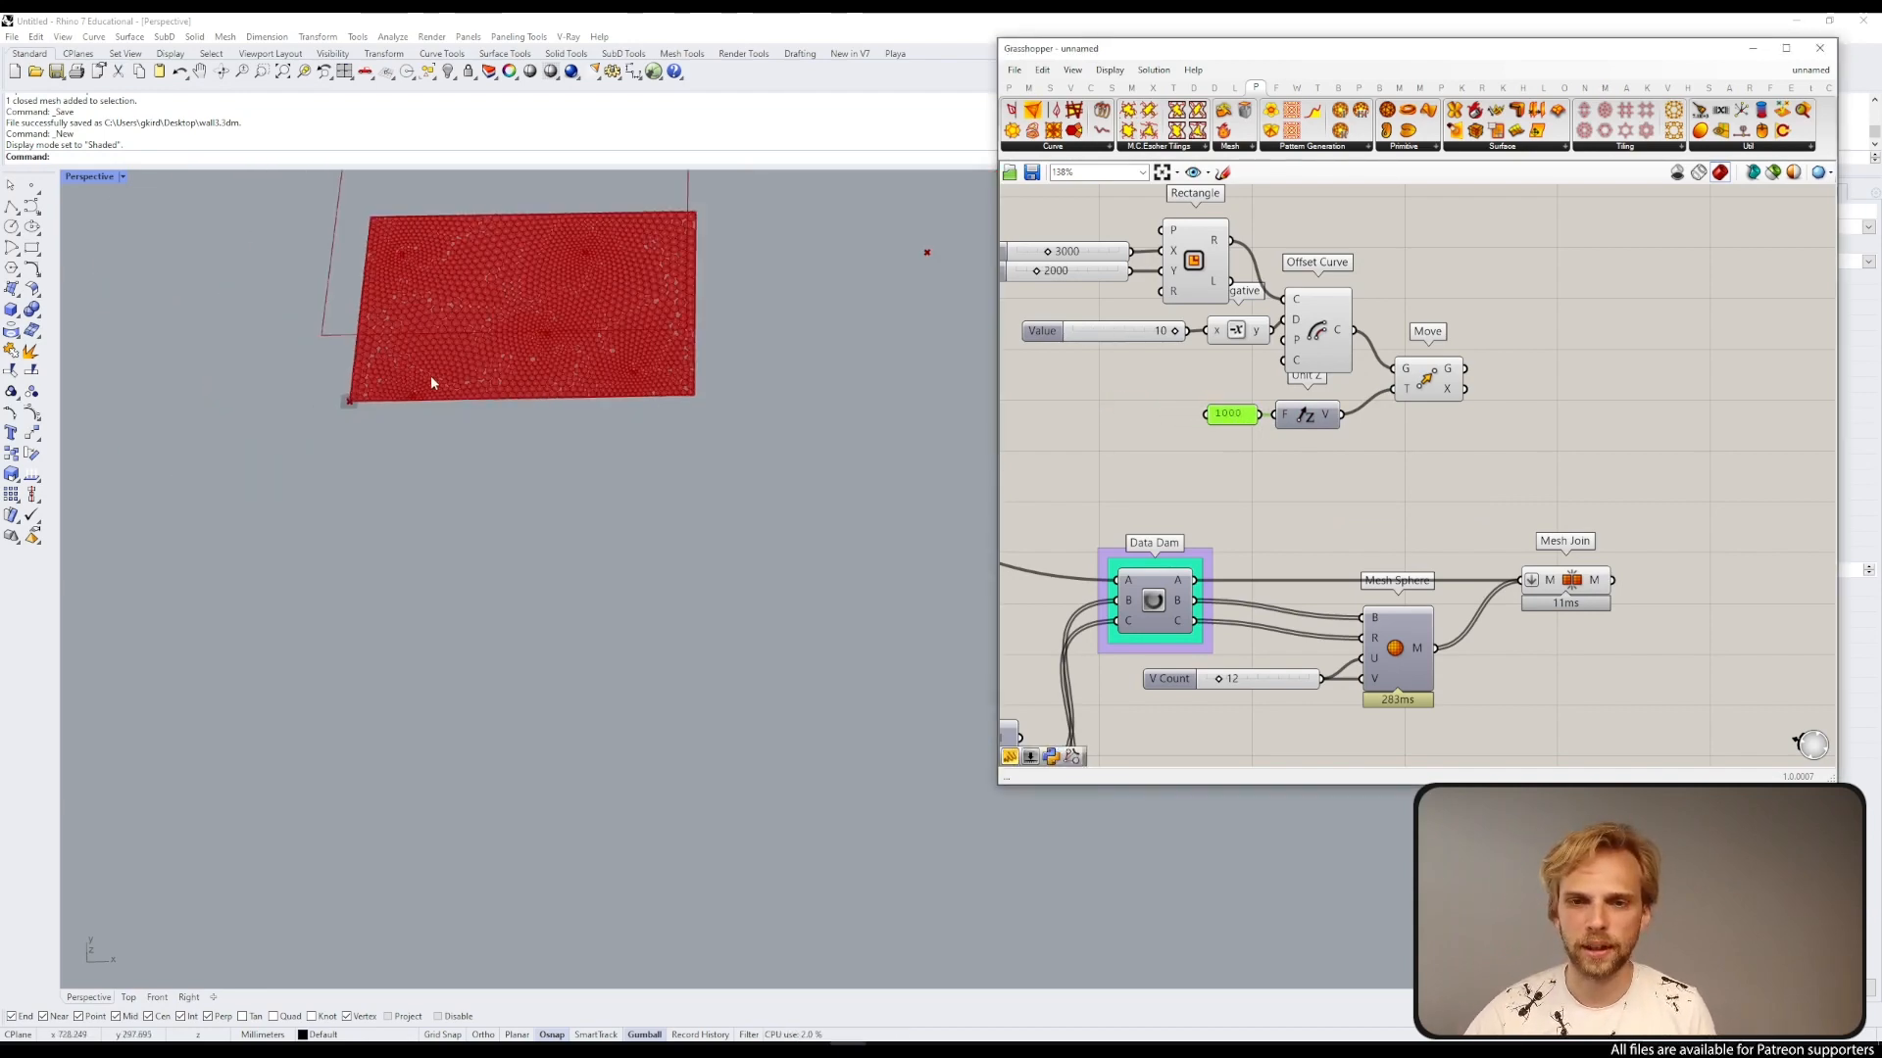
Step: Add a Divide Surface component and connect the moved curve to its surface input
{"action": "double_click", "coordinate": [1537, 427]}
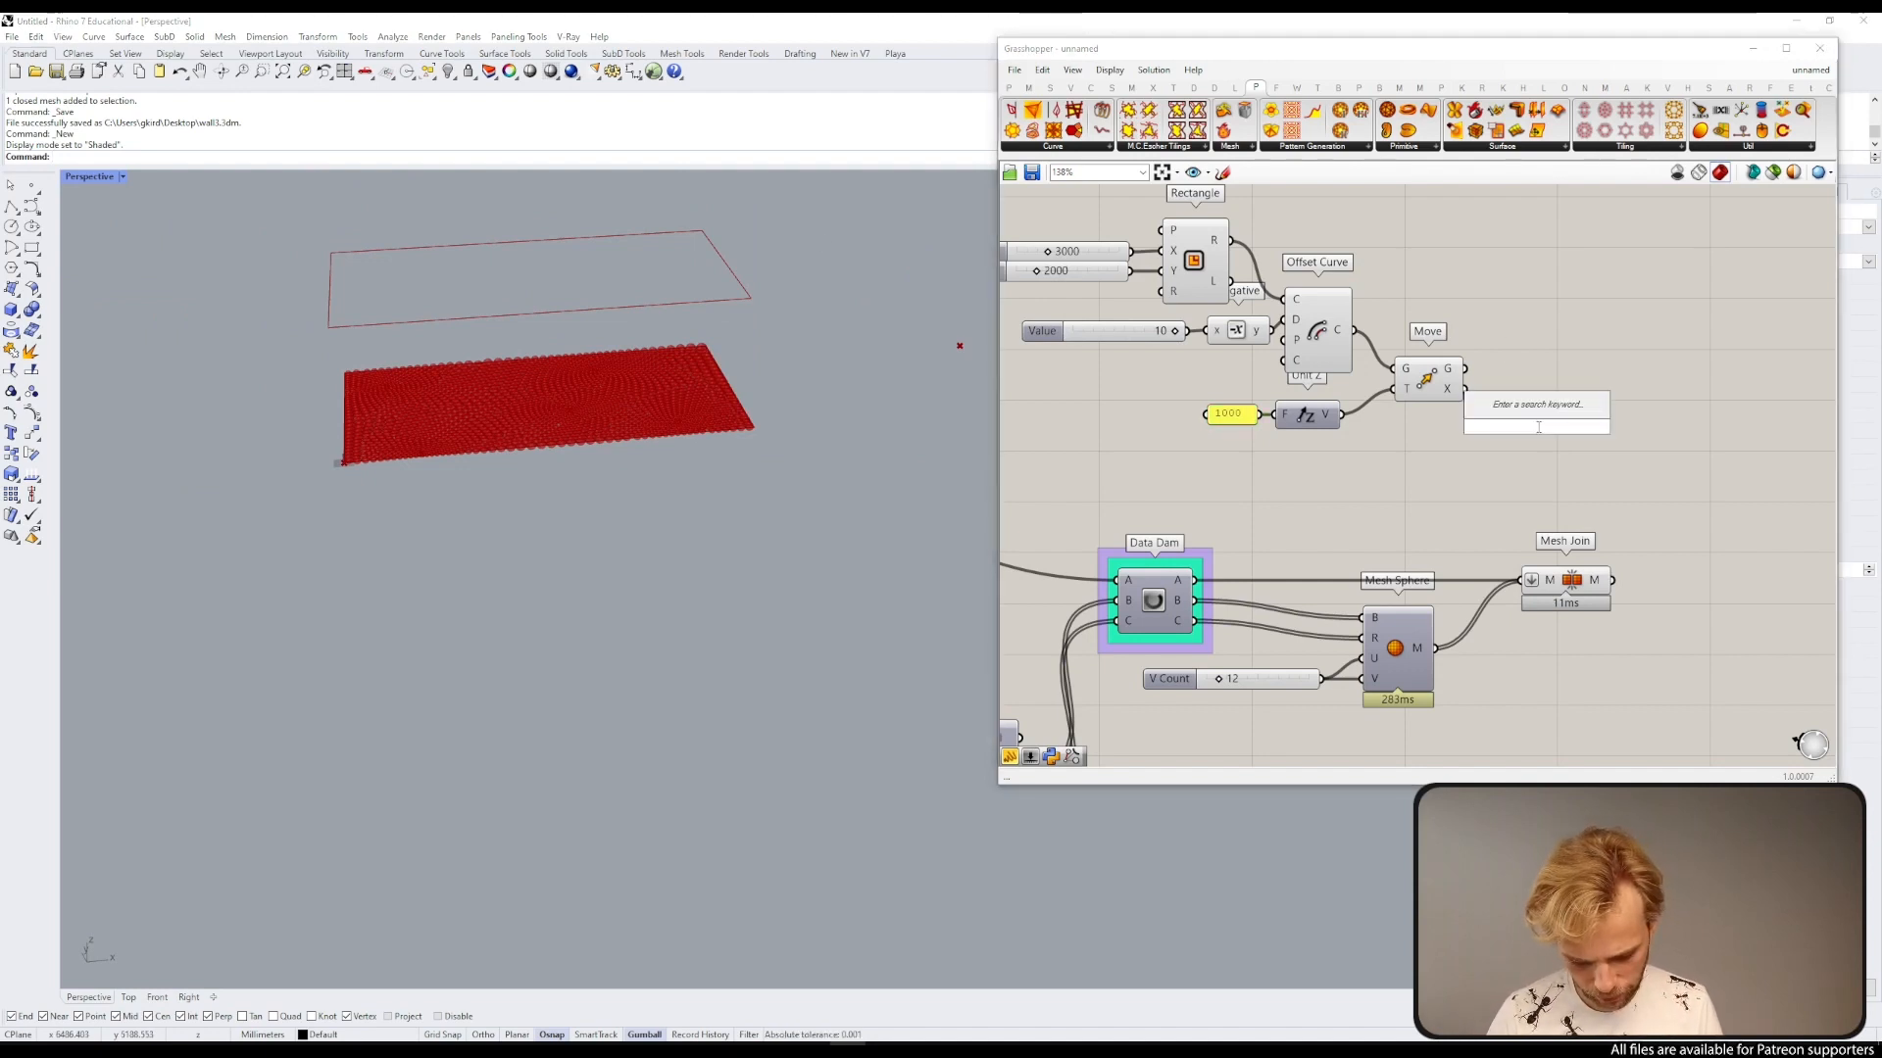
{"action": "type", "text": "divi"}
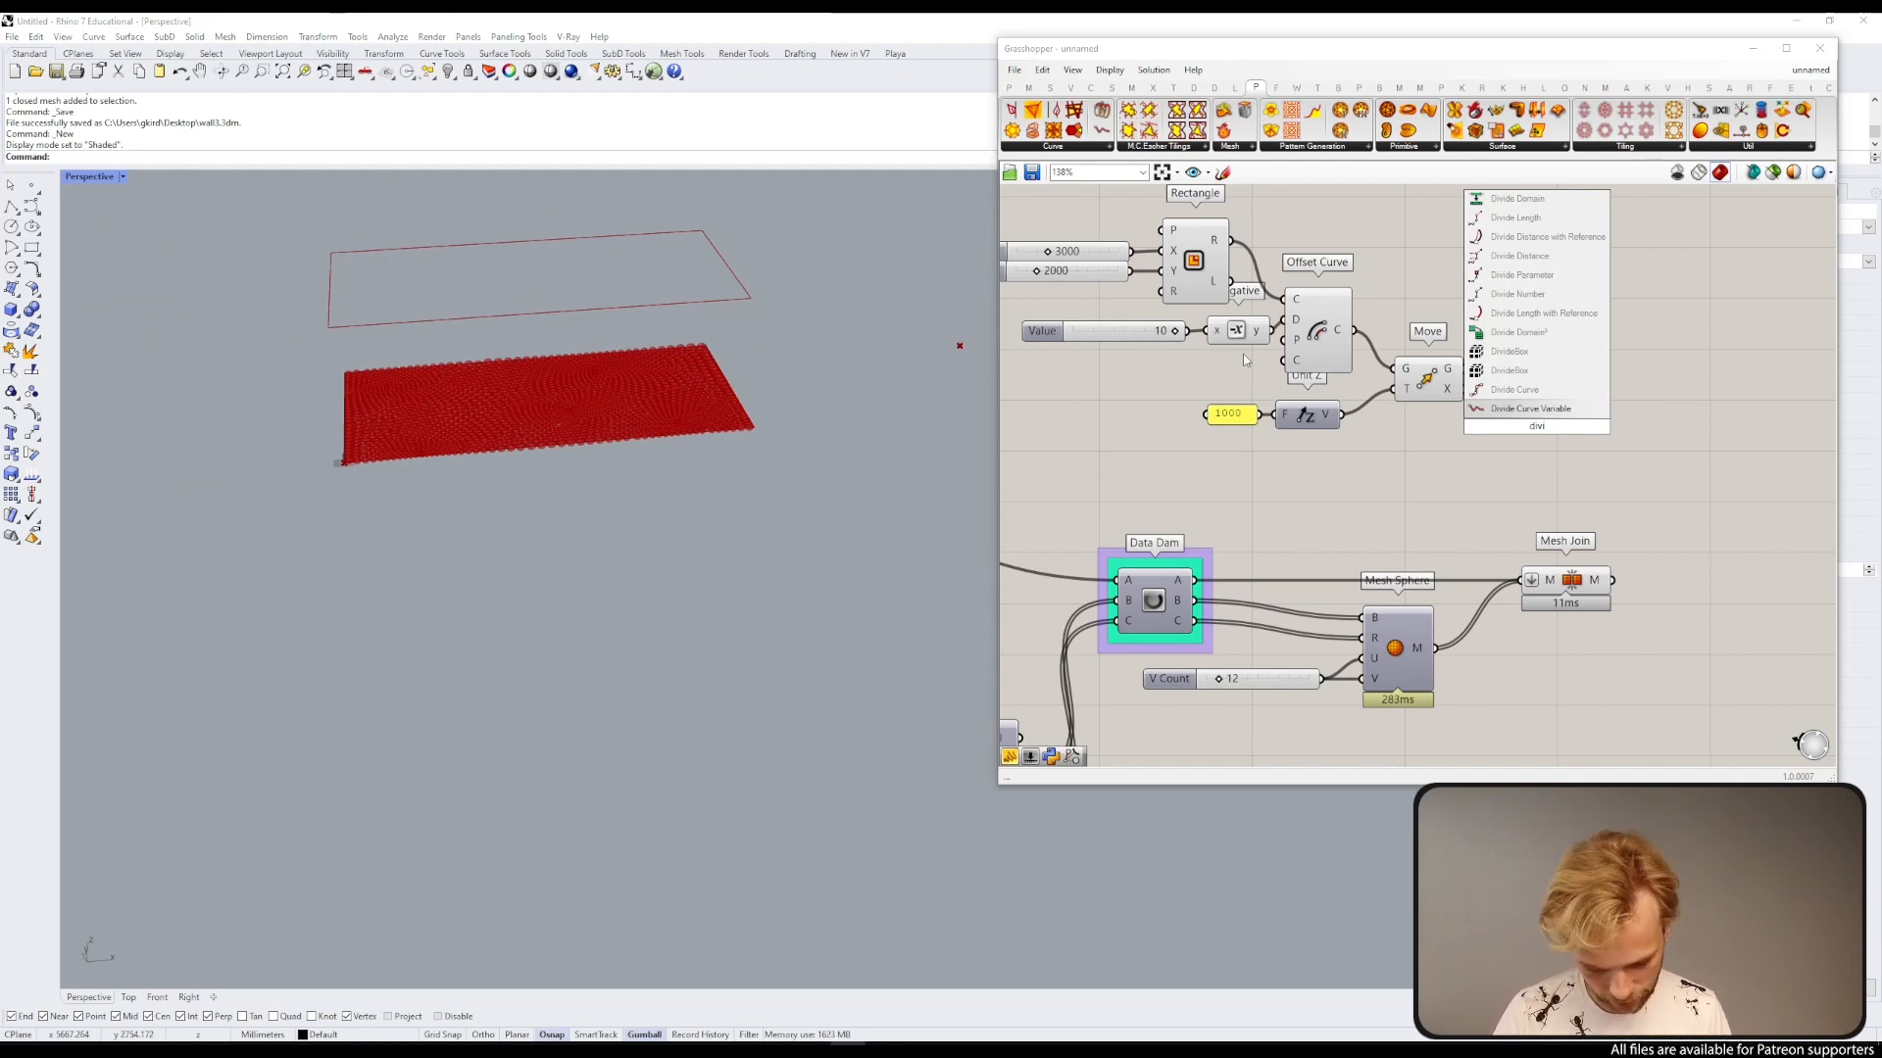
{"action": "type", "text": "de surf"}
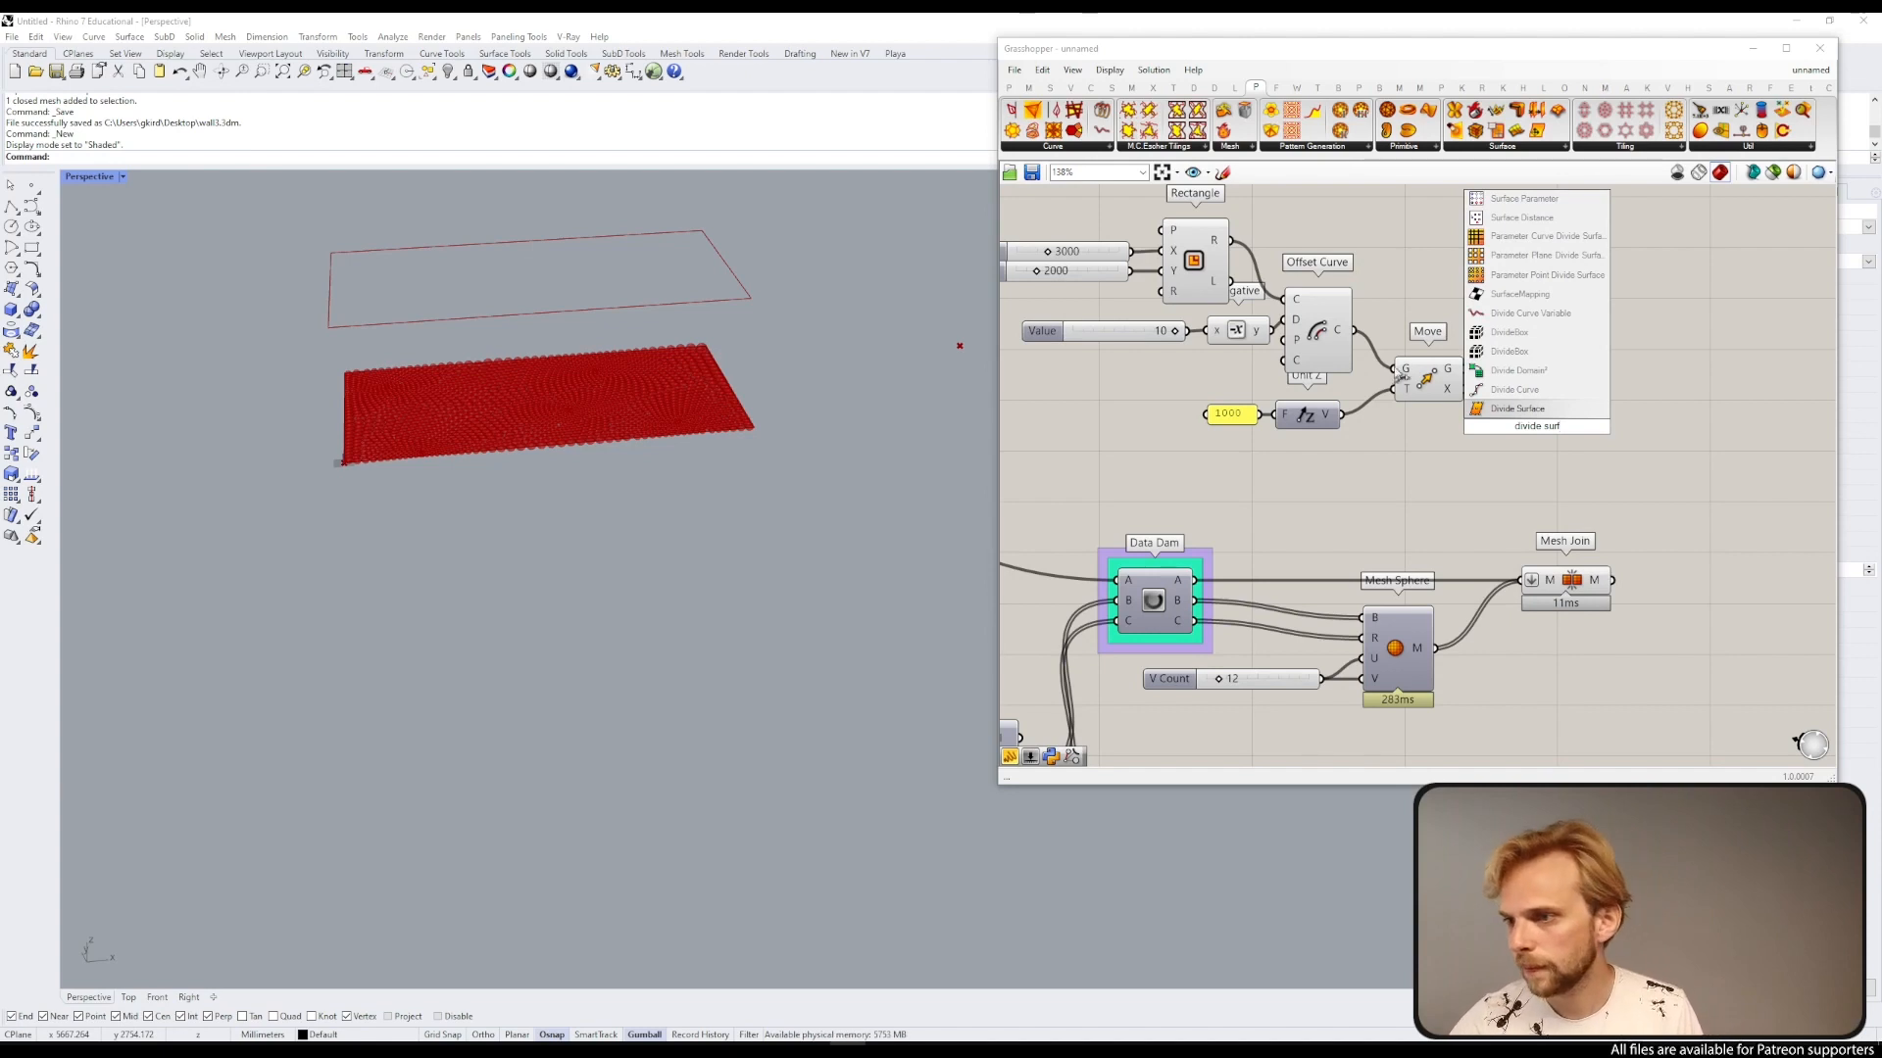
{"action": "left_click", "coordinate": [1530, 409]}
{"action": "left_click_drag", "start_coordinate": [1464, 369], "coordinate": [1568, 384]}
{"action": "left_click", "coordinate": [1534, 438]}
{"action": "double_click", "coordinate": [1411, 445]}
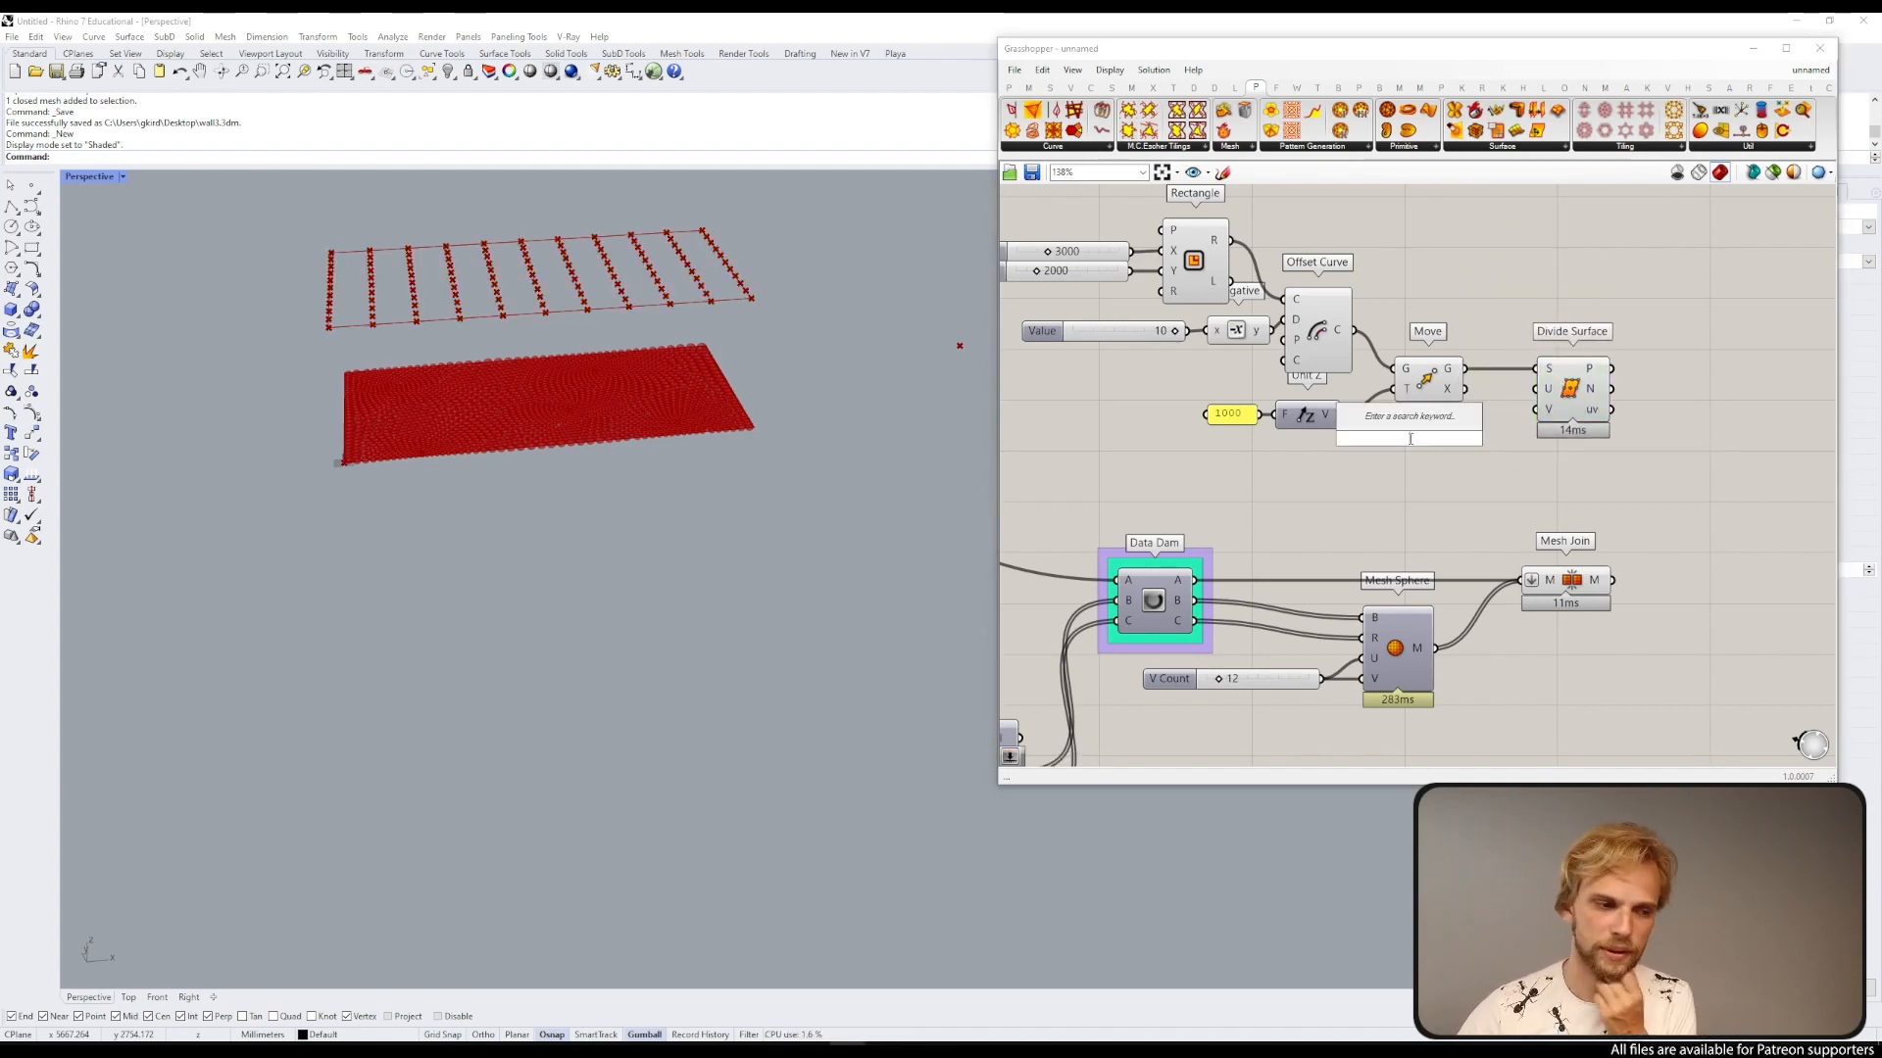
{"action": "type", "text": "100"}
{"action": "key", "text": "Return"}
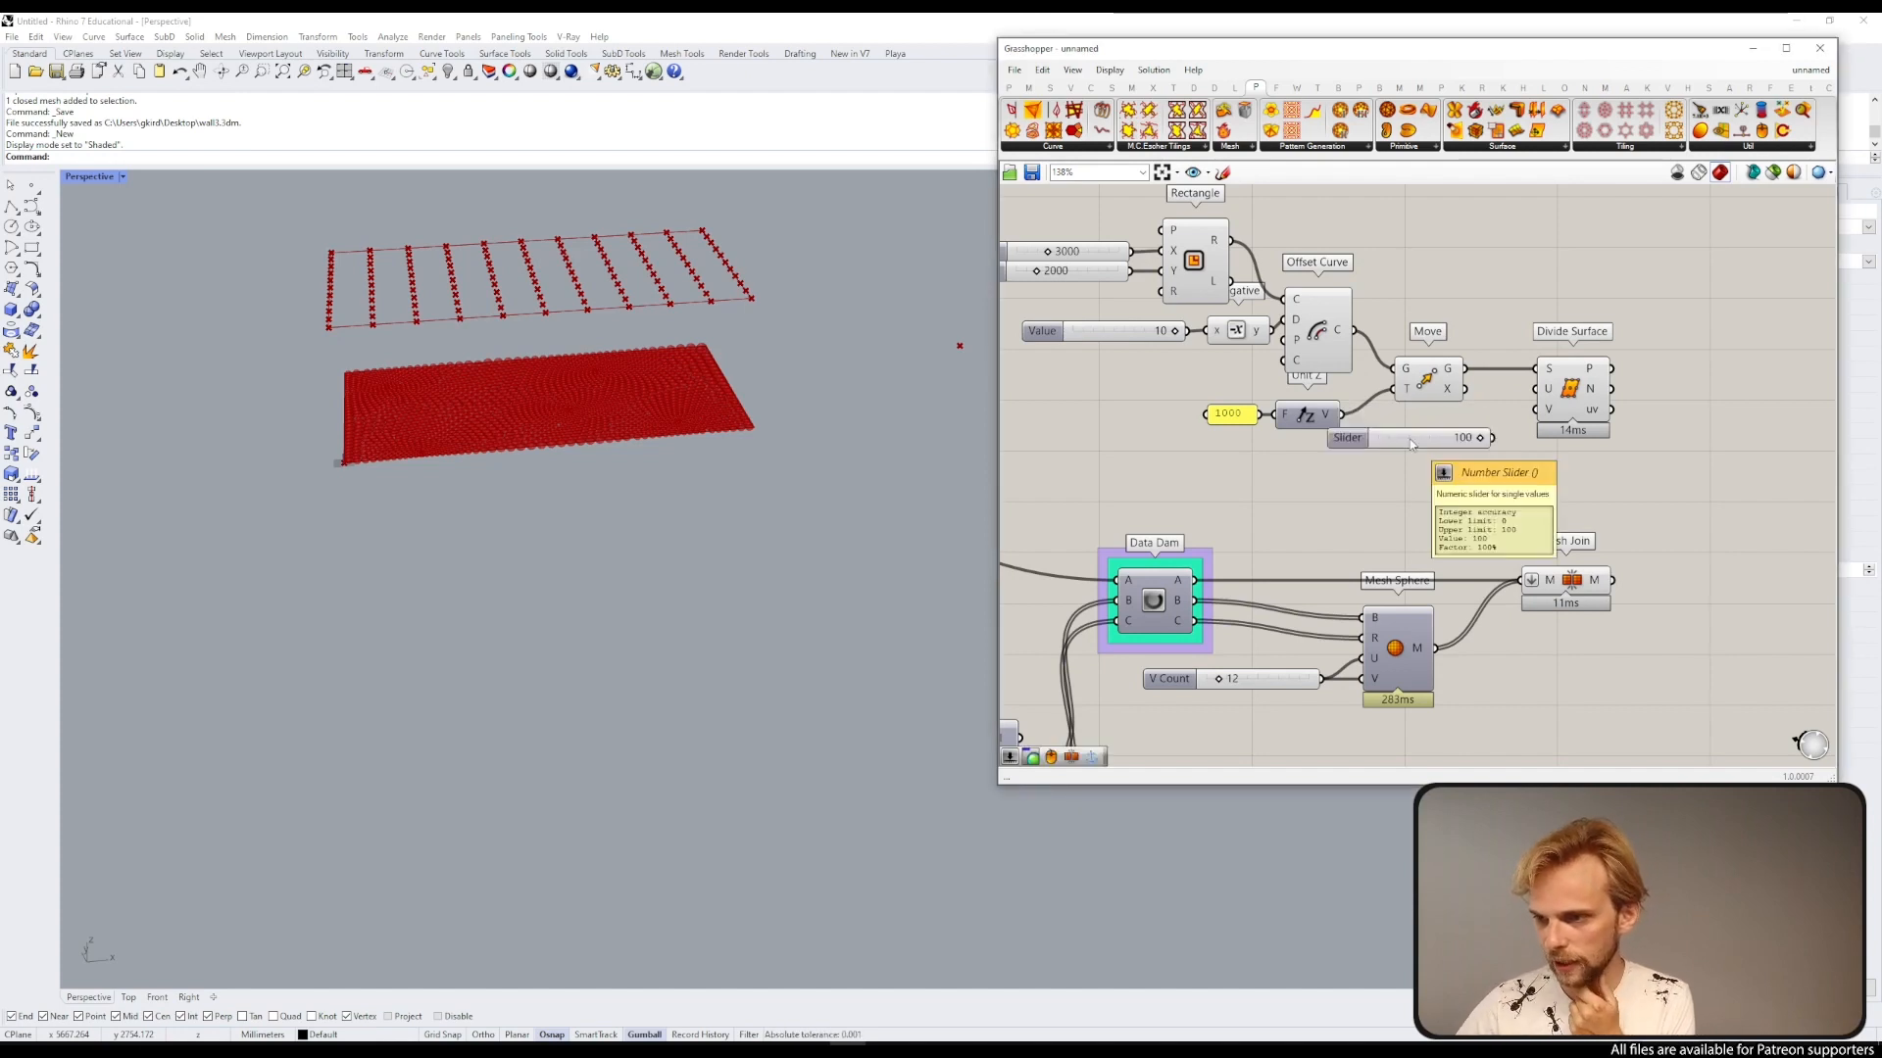
{"action": "left_click_drag", "start_coordinate": [1411, 444], "coordinate": [1416, 462]}
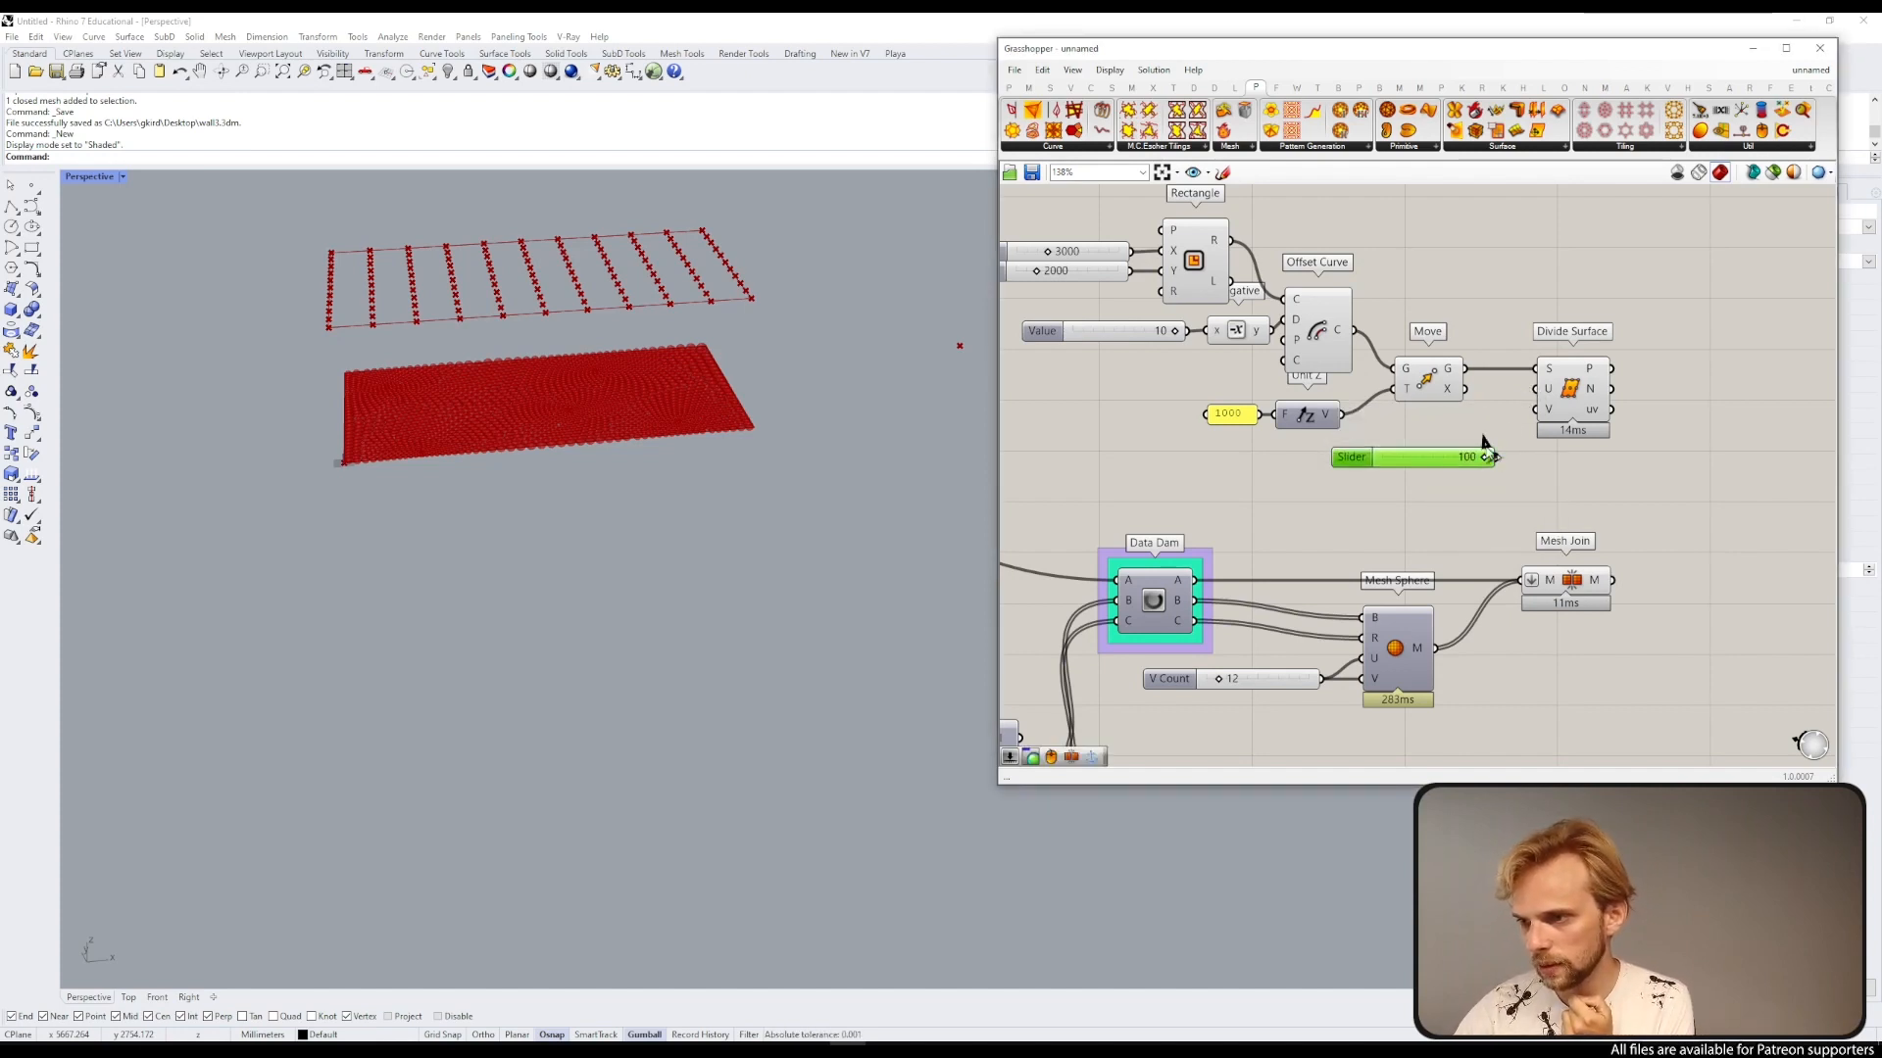
{"action": "key", "text": "Delete"}
Step: Add a number slider set to 101
{"action": "double_click", "coordinate": [1373, 454]}
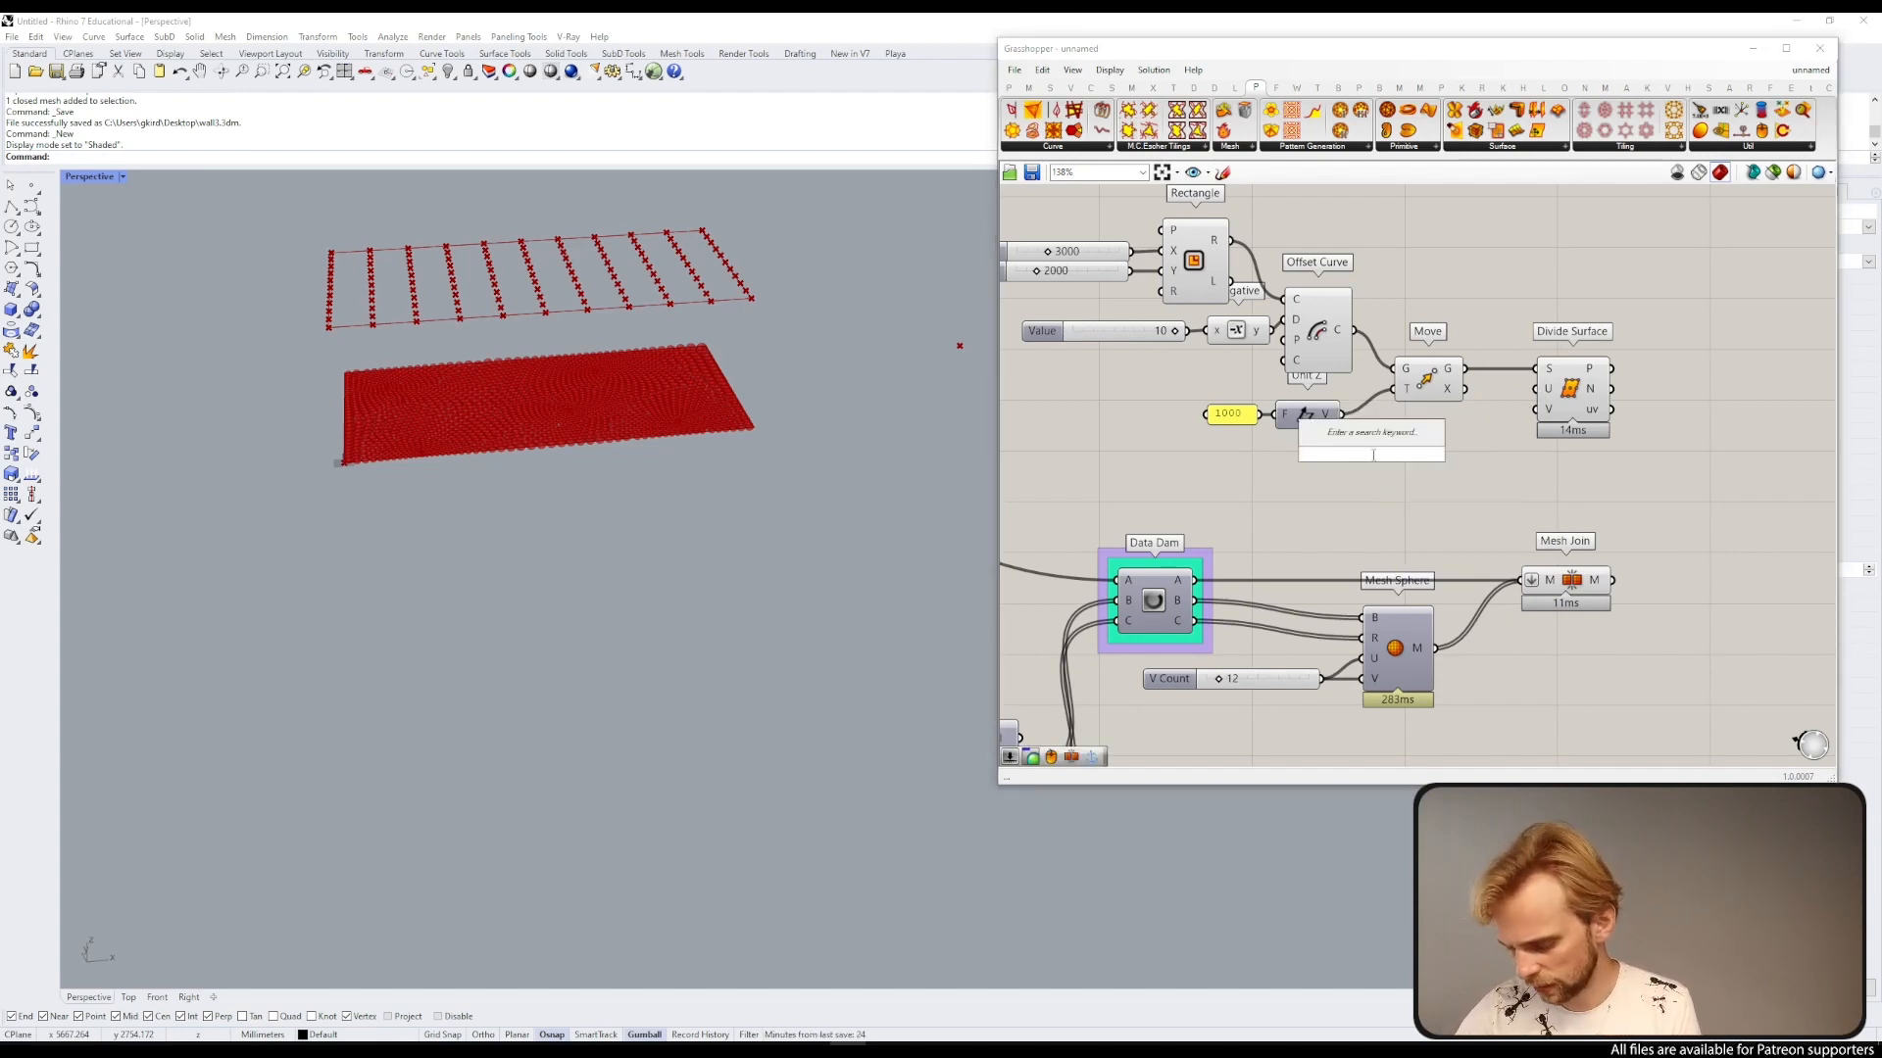
{"action": "type", "text": "101"}
{"action": "key", "text": "Return"}
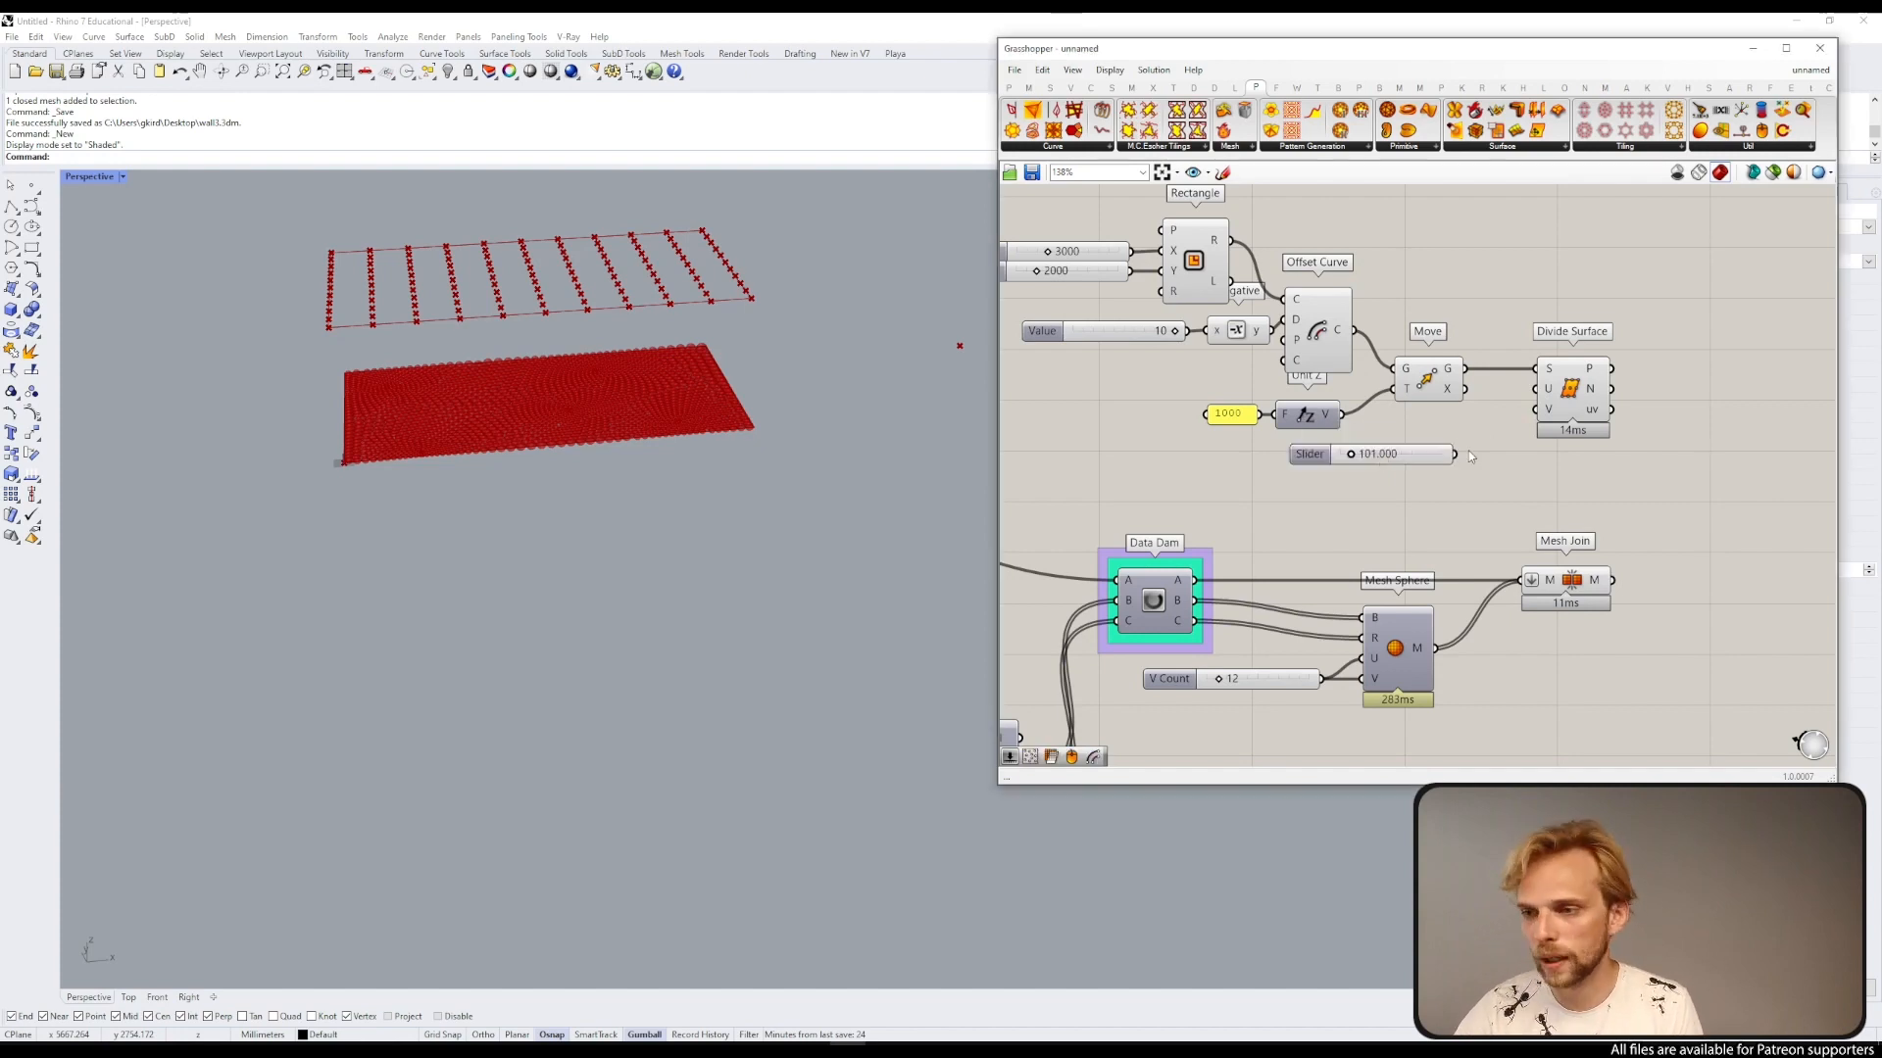
{"action": "double_click", "coordinate": [1417, 455]}
{"action": "type", "text": "101"}
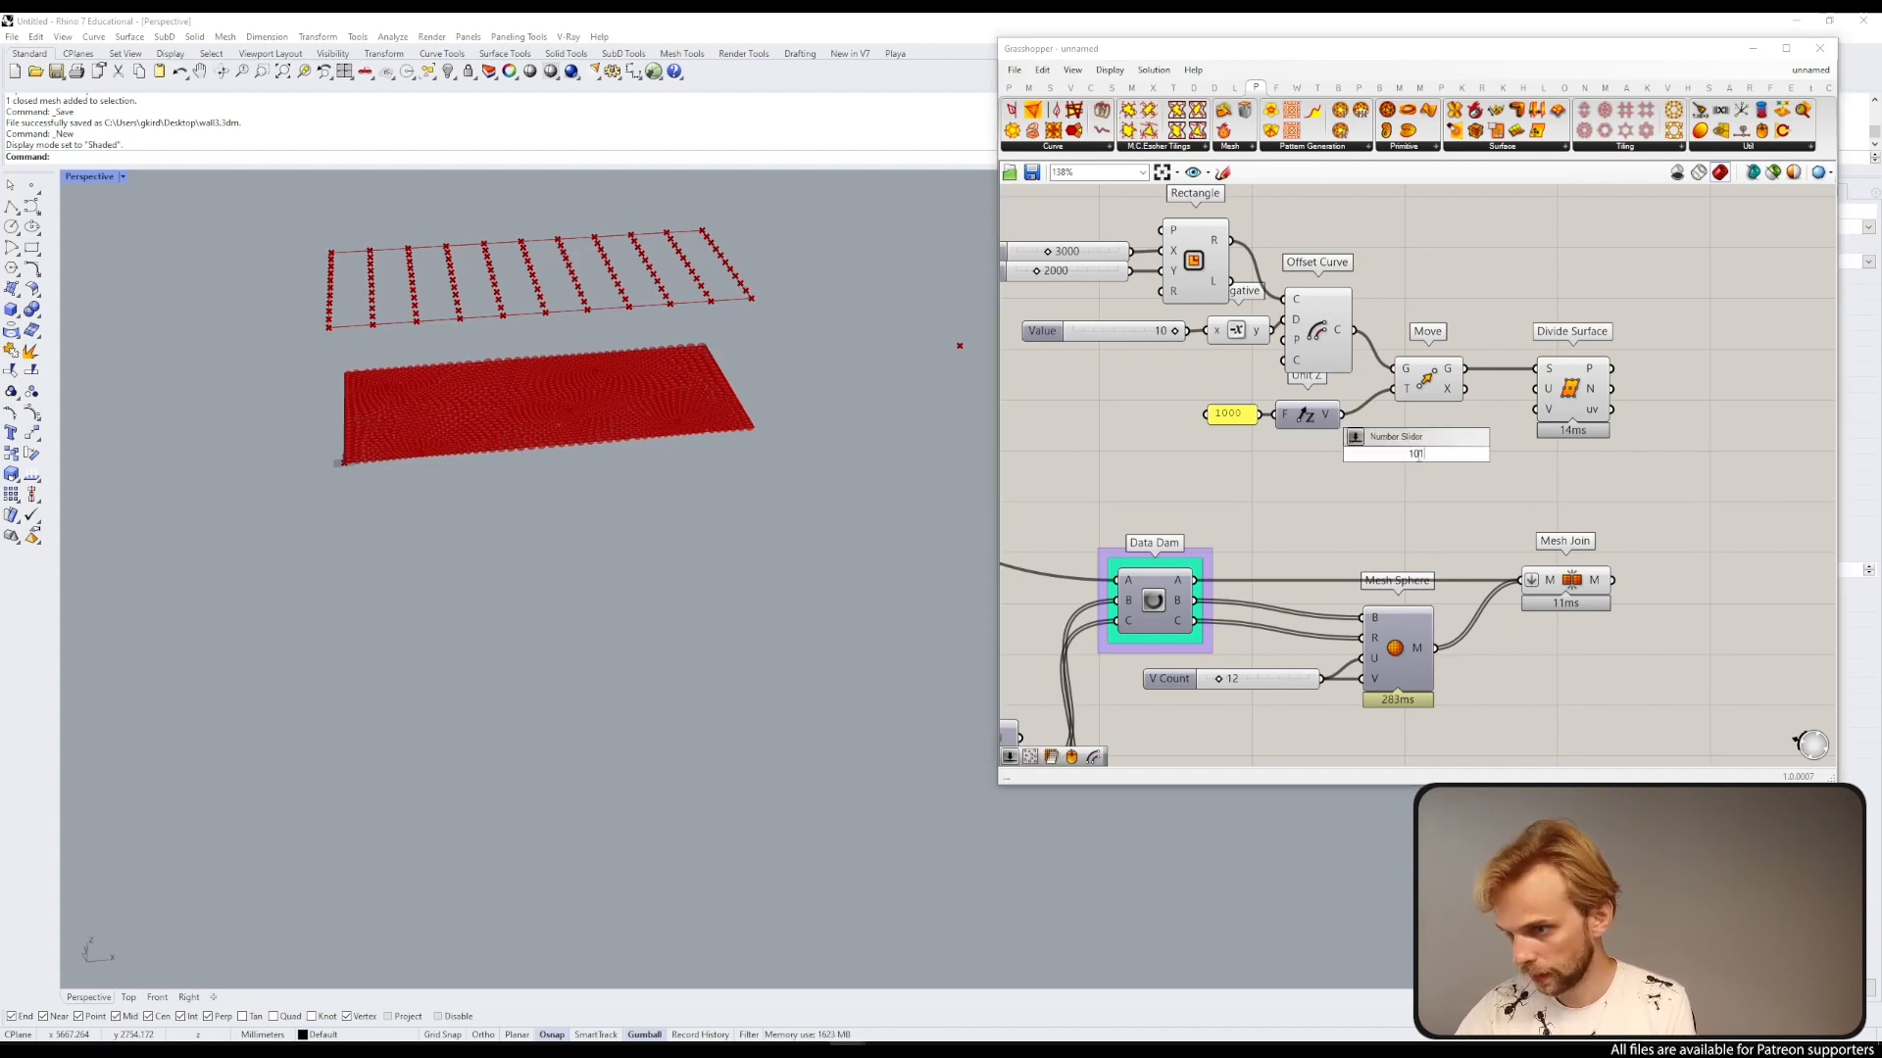
{"action": "key", "text": "Return"}
Step: Connect the 101 slider to both the U and V count inputs of Divide Surface
{"action": "scroll", "coordinate": [1488, 438], "scroll_direction": "up", "scroll_amount": 3}
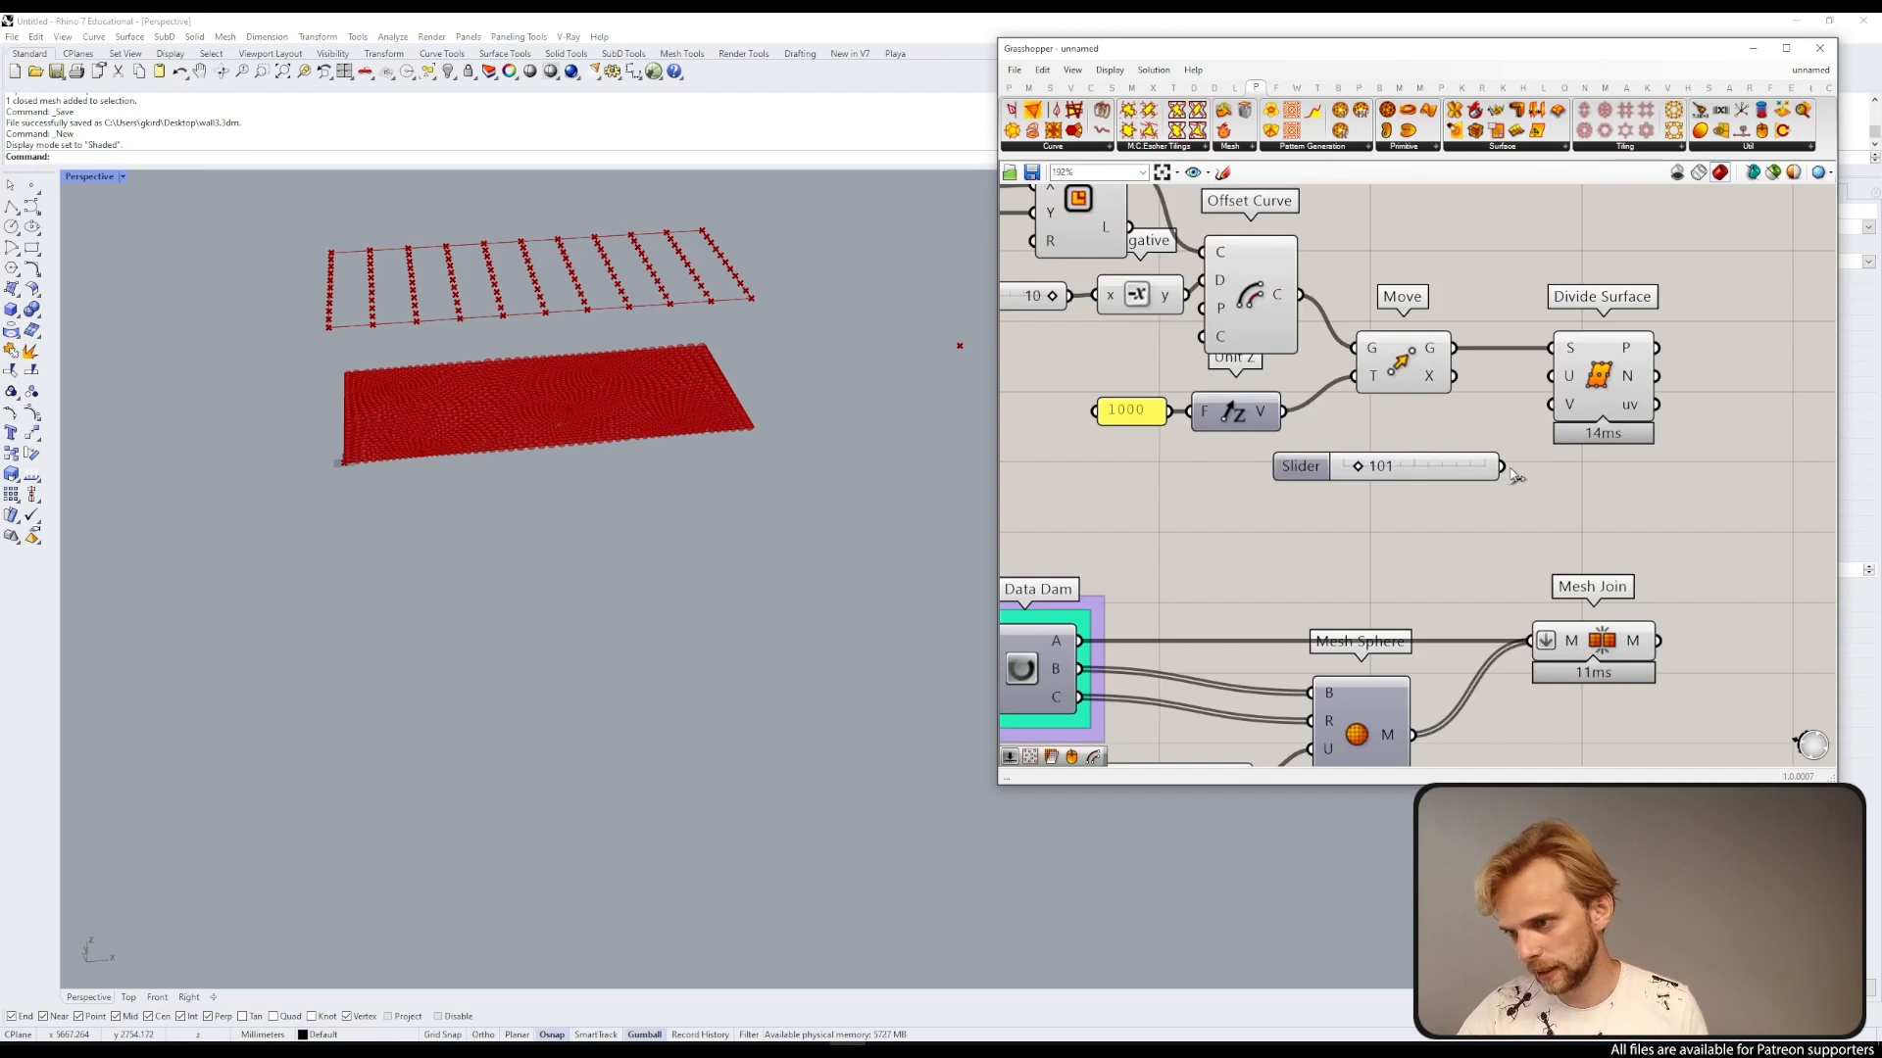
{"action": "left_click_drag", "start_coordinate": [1502, 466], "coordinate": [1552, 404]}
{"action": "left_click_drag", "start_coordinate": [1631, 349], "coordinate": [1718, 351]}
{"action": "left_click_drag", "start_coordinate": [1467, 456], "coordinate": [1513, 411]}
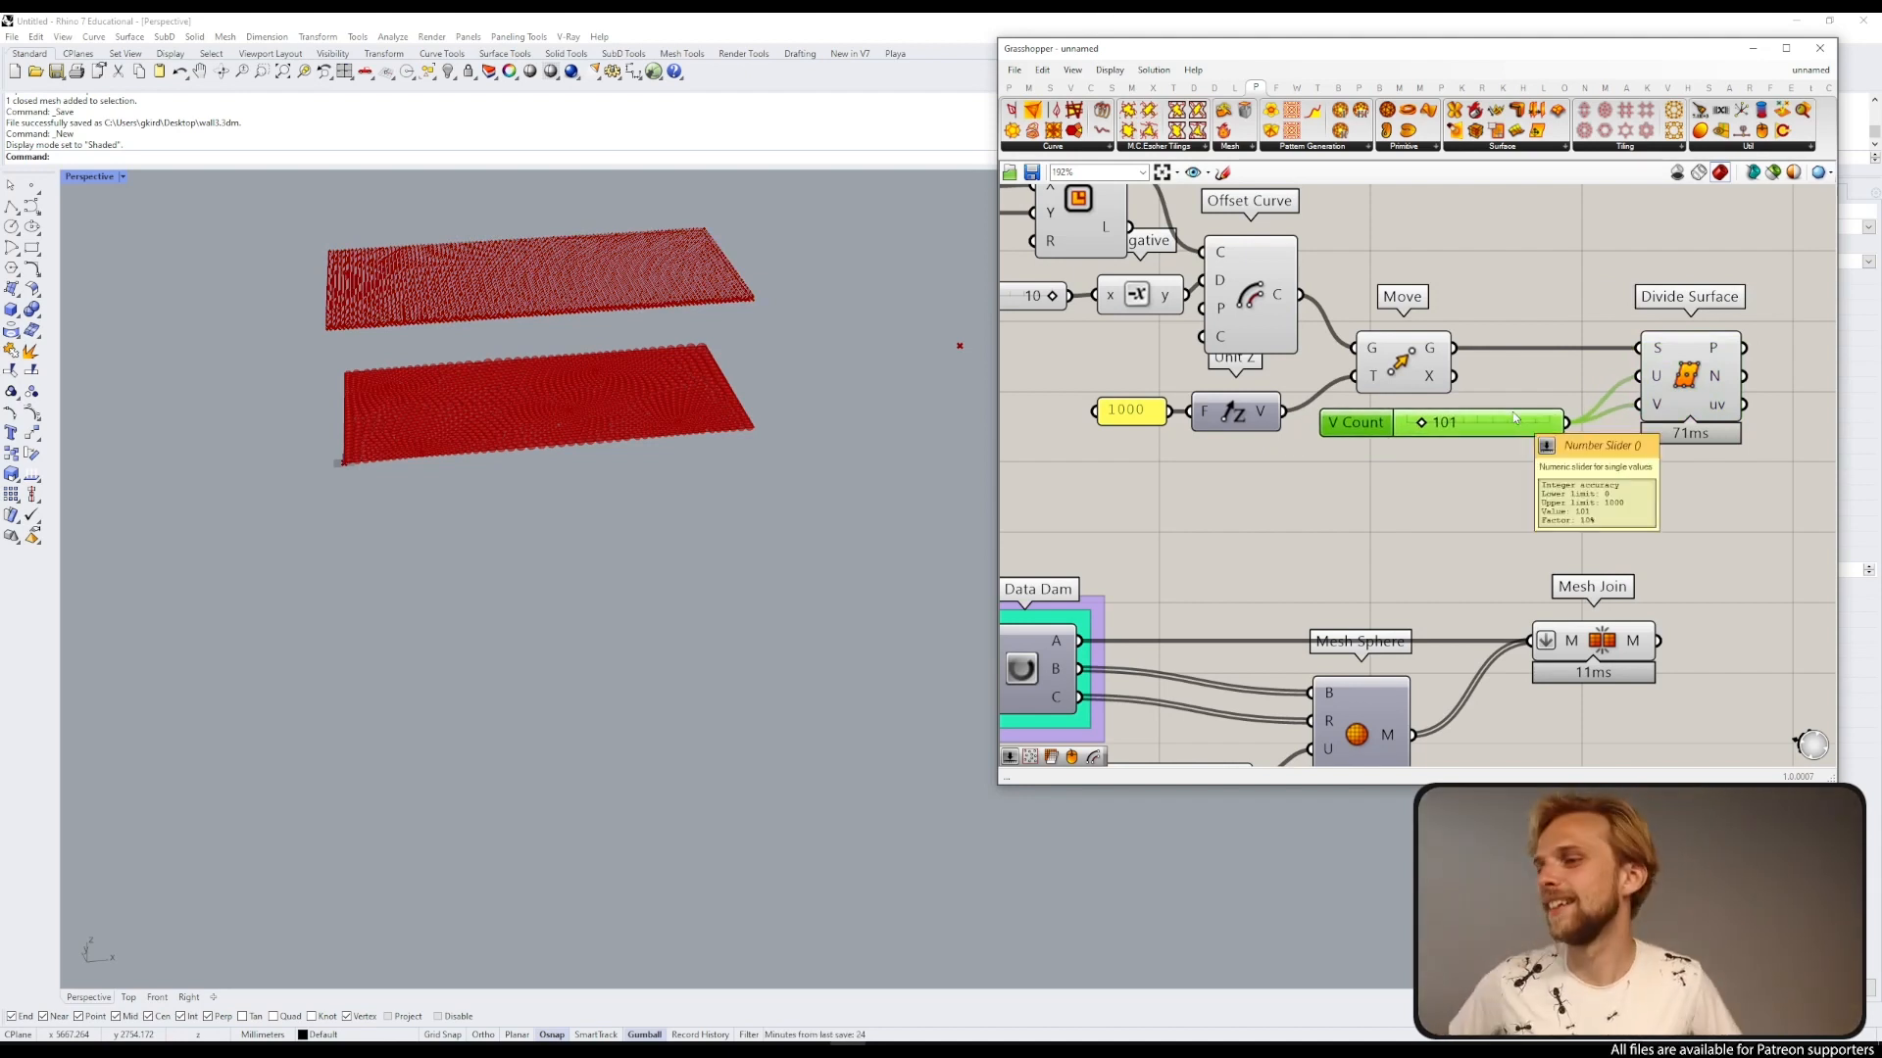
Step: Flatten the points output of the Divide Surface component
{"action": "scroll", "coordinate": [1435, 350], "scroll_direction": "down", "scroll_amount": 3}
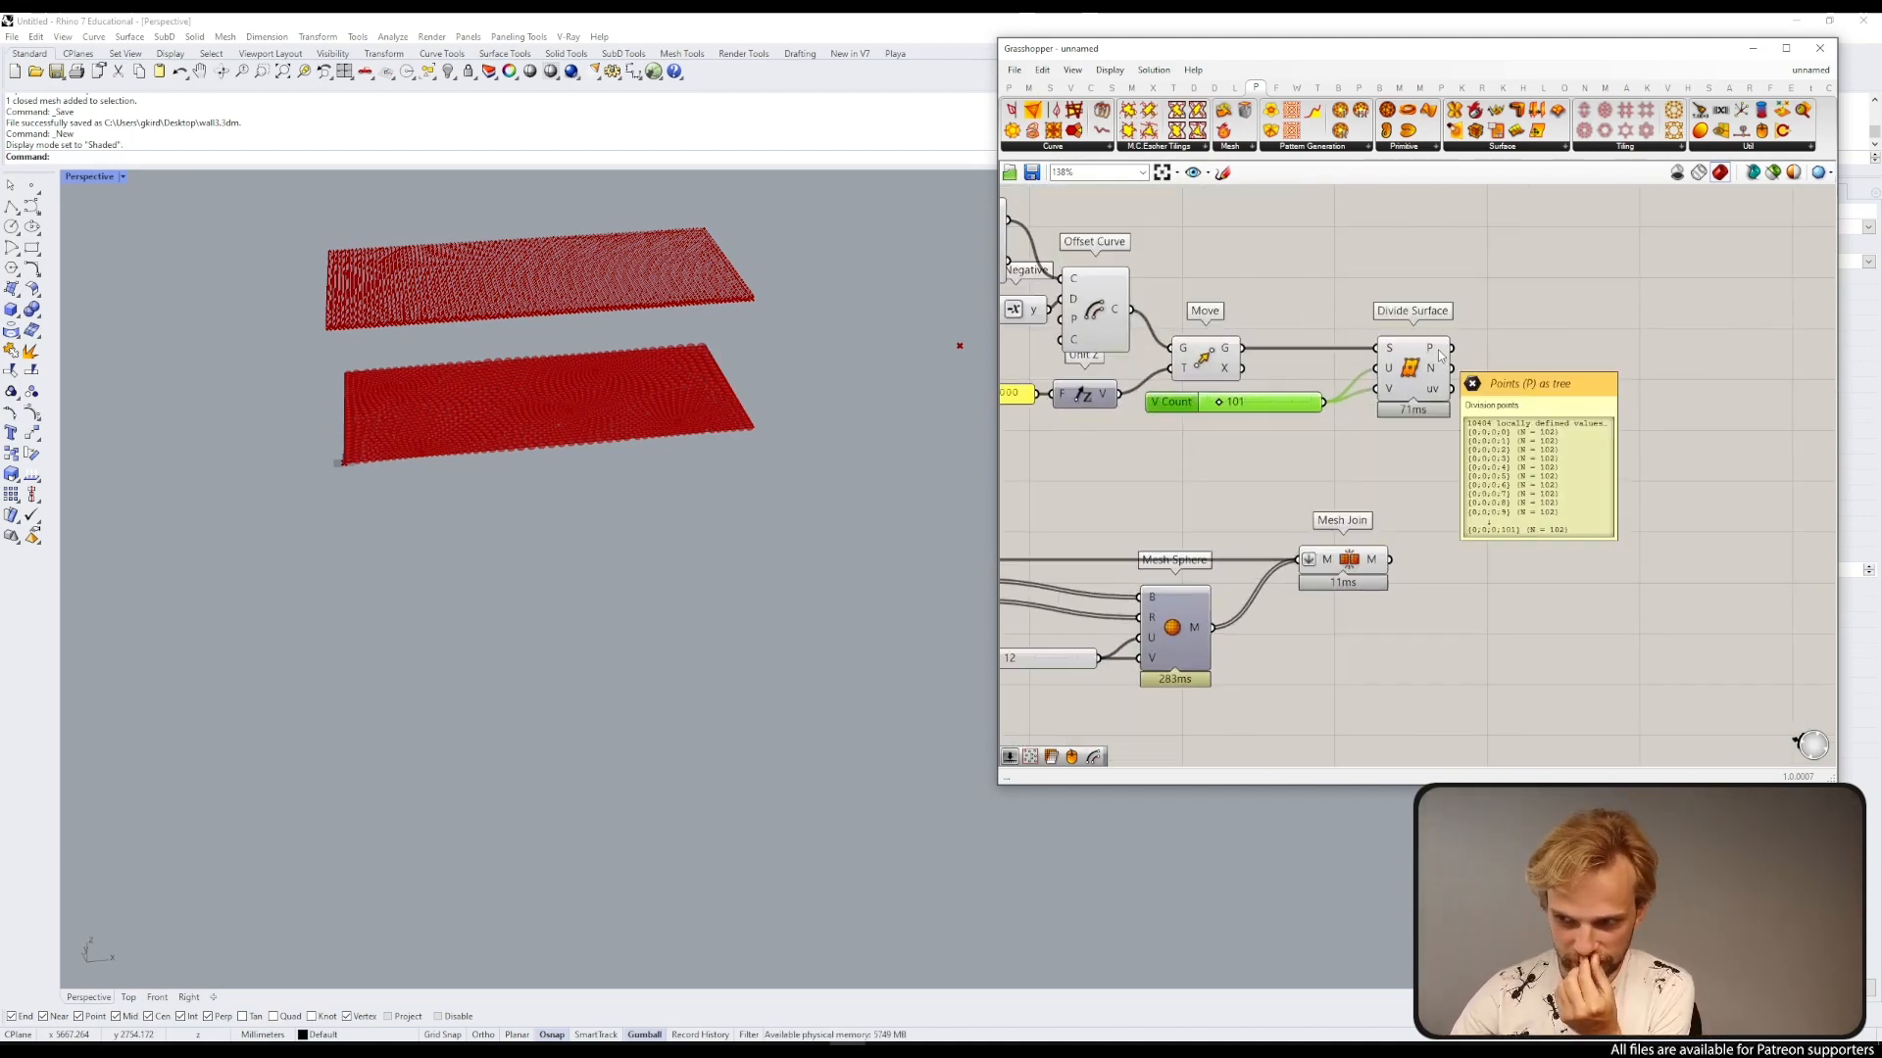
{"action": "right_click", "coordinate": [1439, 356]}
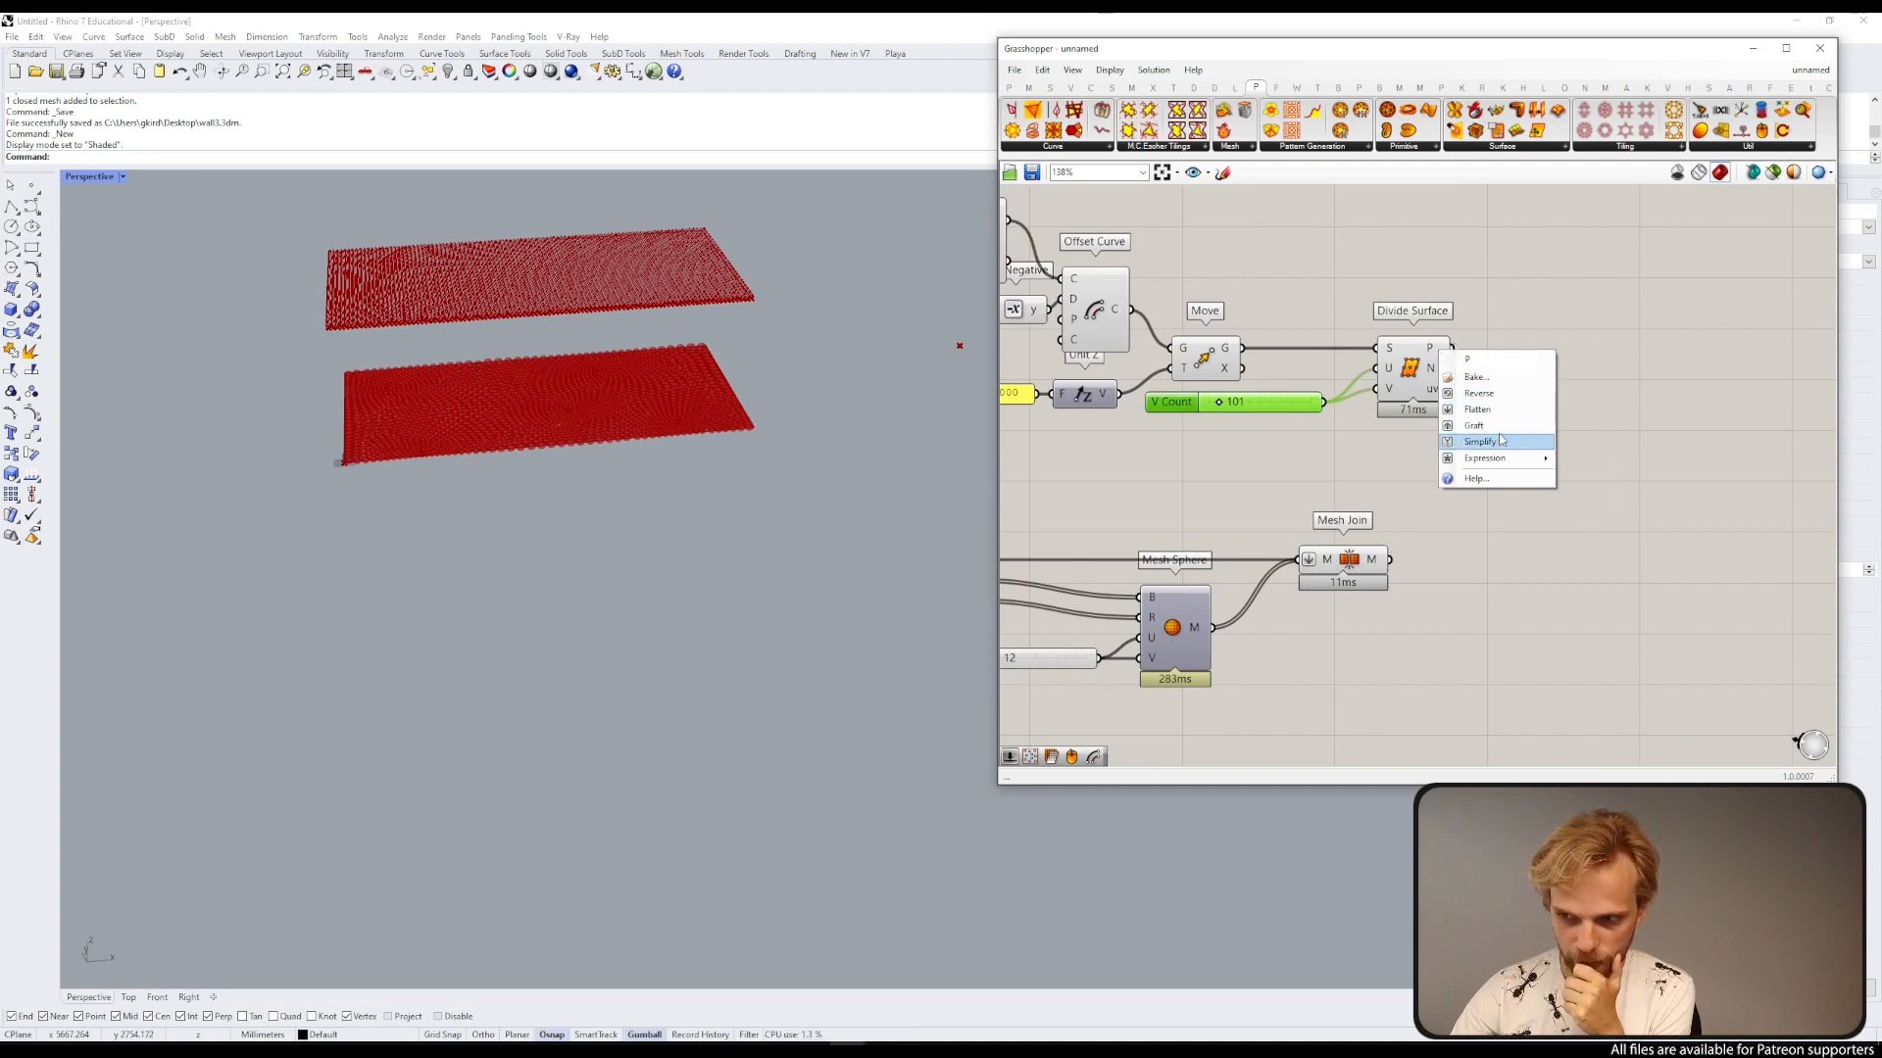
{"action": "left_click", "coordinate": [1477, 409]}
{"action": "mouse_move", "coordinate": [1443, 354]}
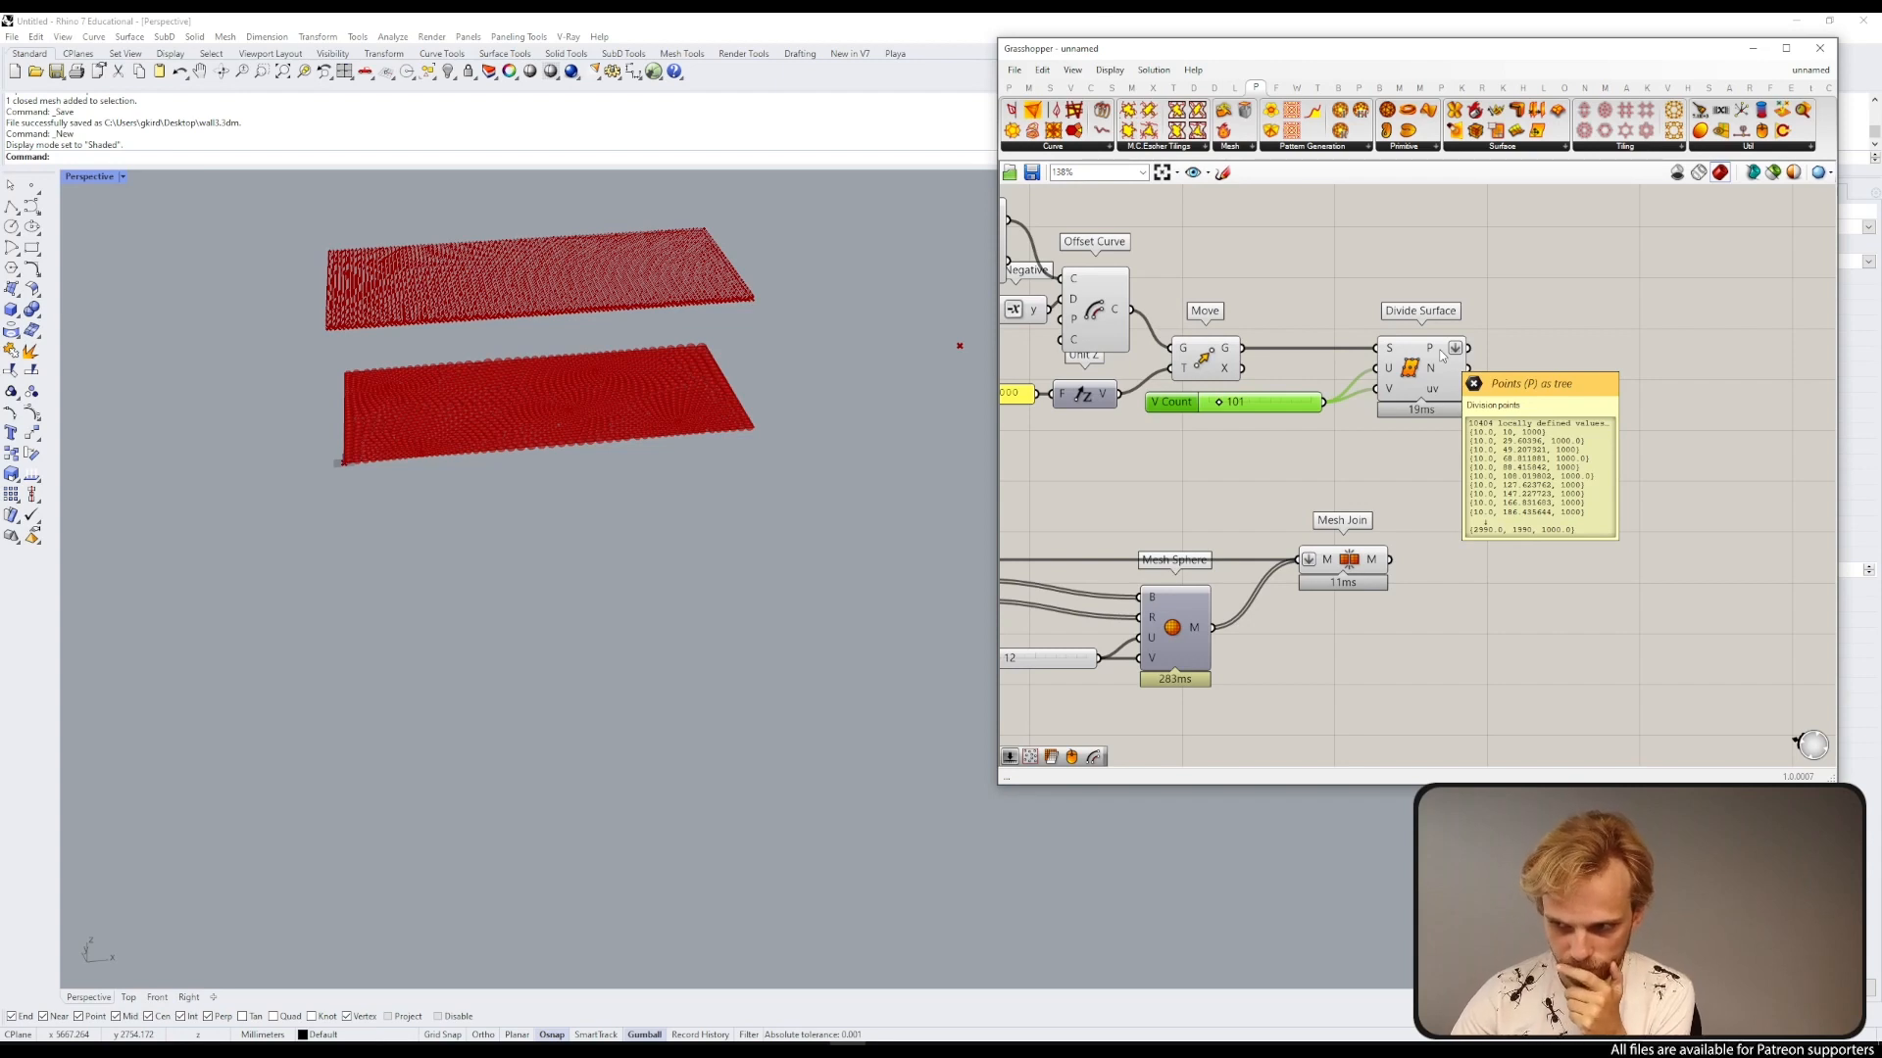
{"action": "right_click", "coordinate": [1442, 352]}
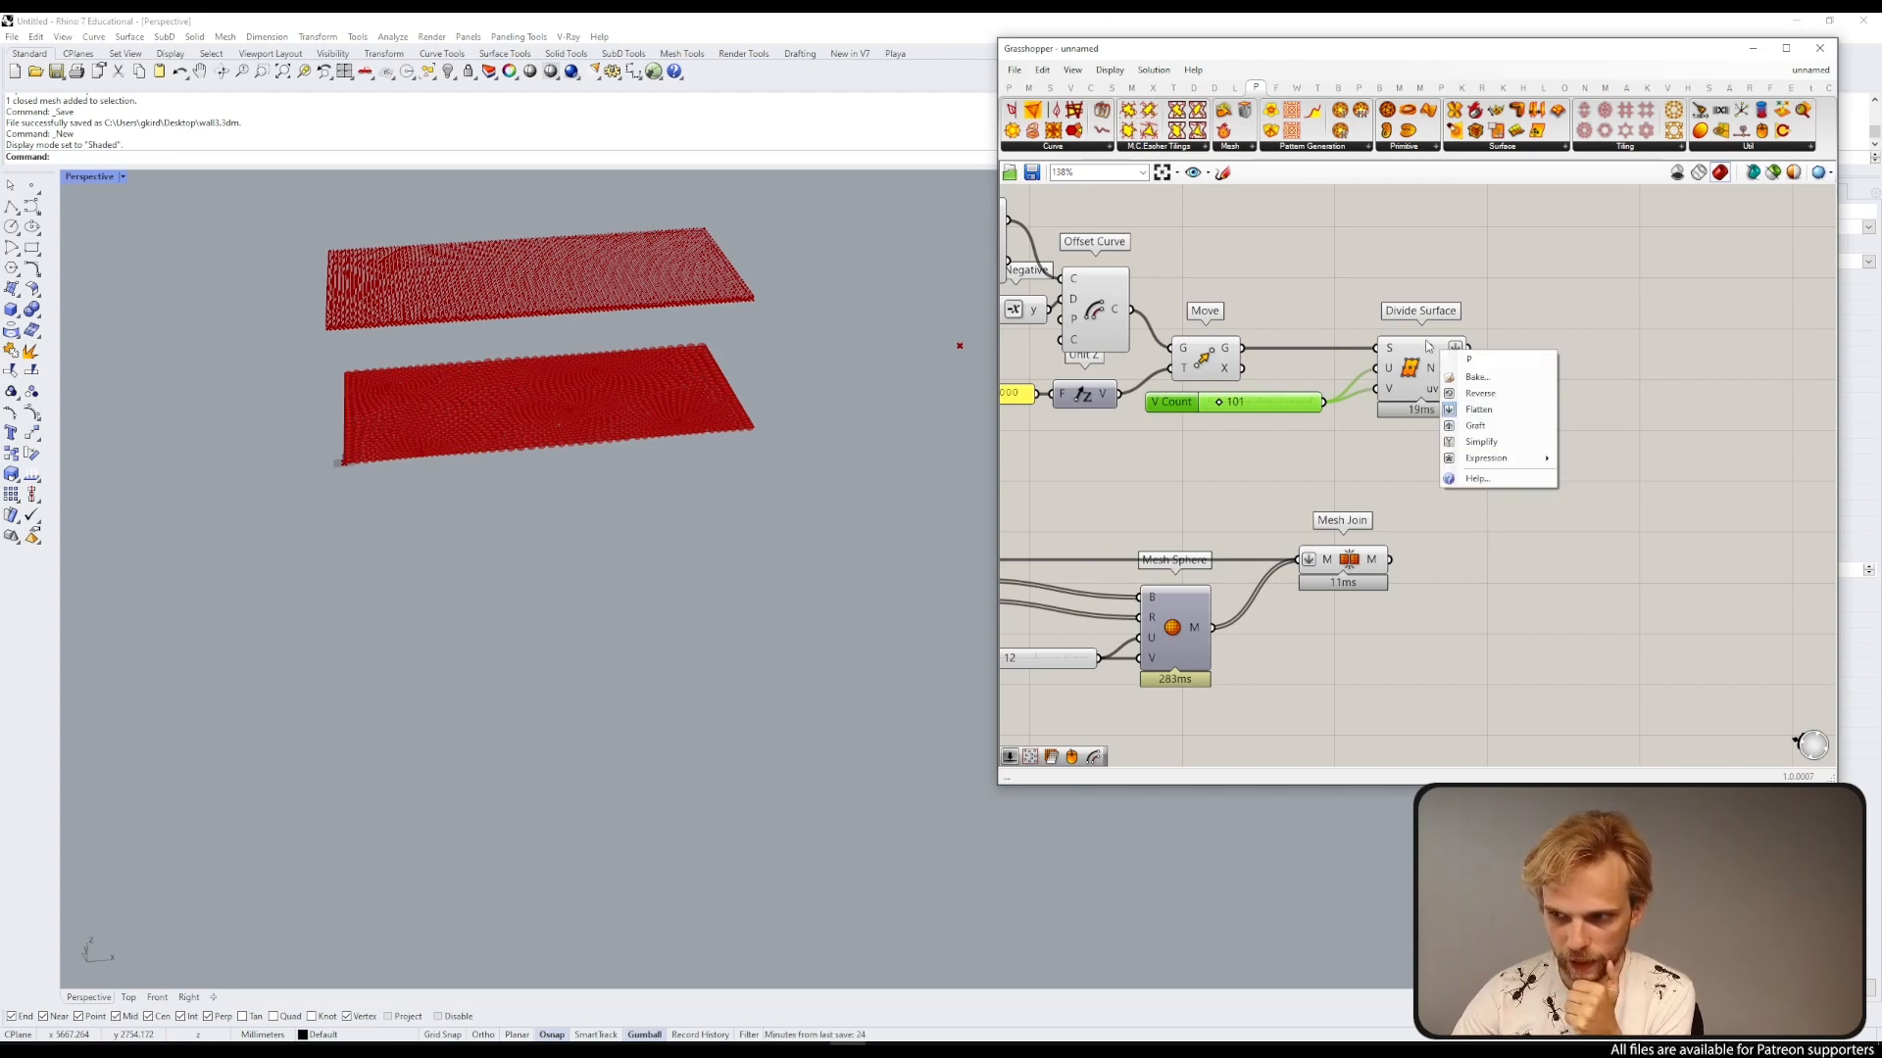
{"action": "left_click", "coordinate": [1531, 409]}
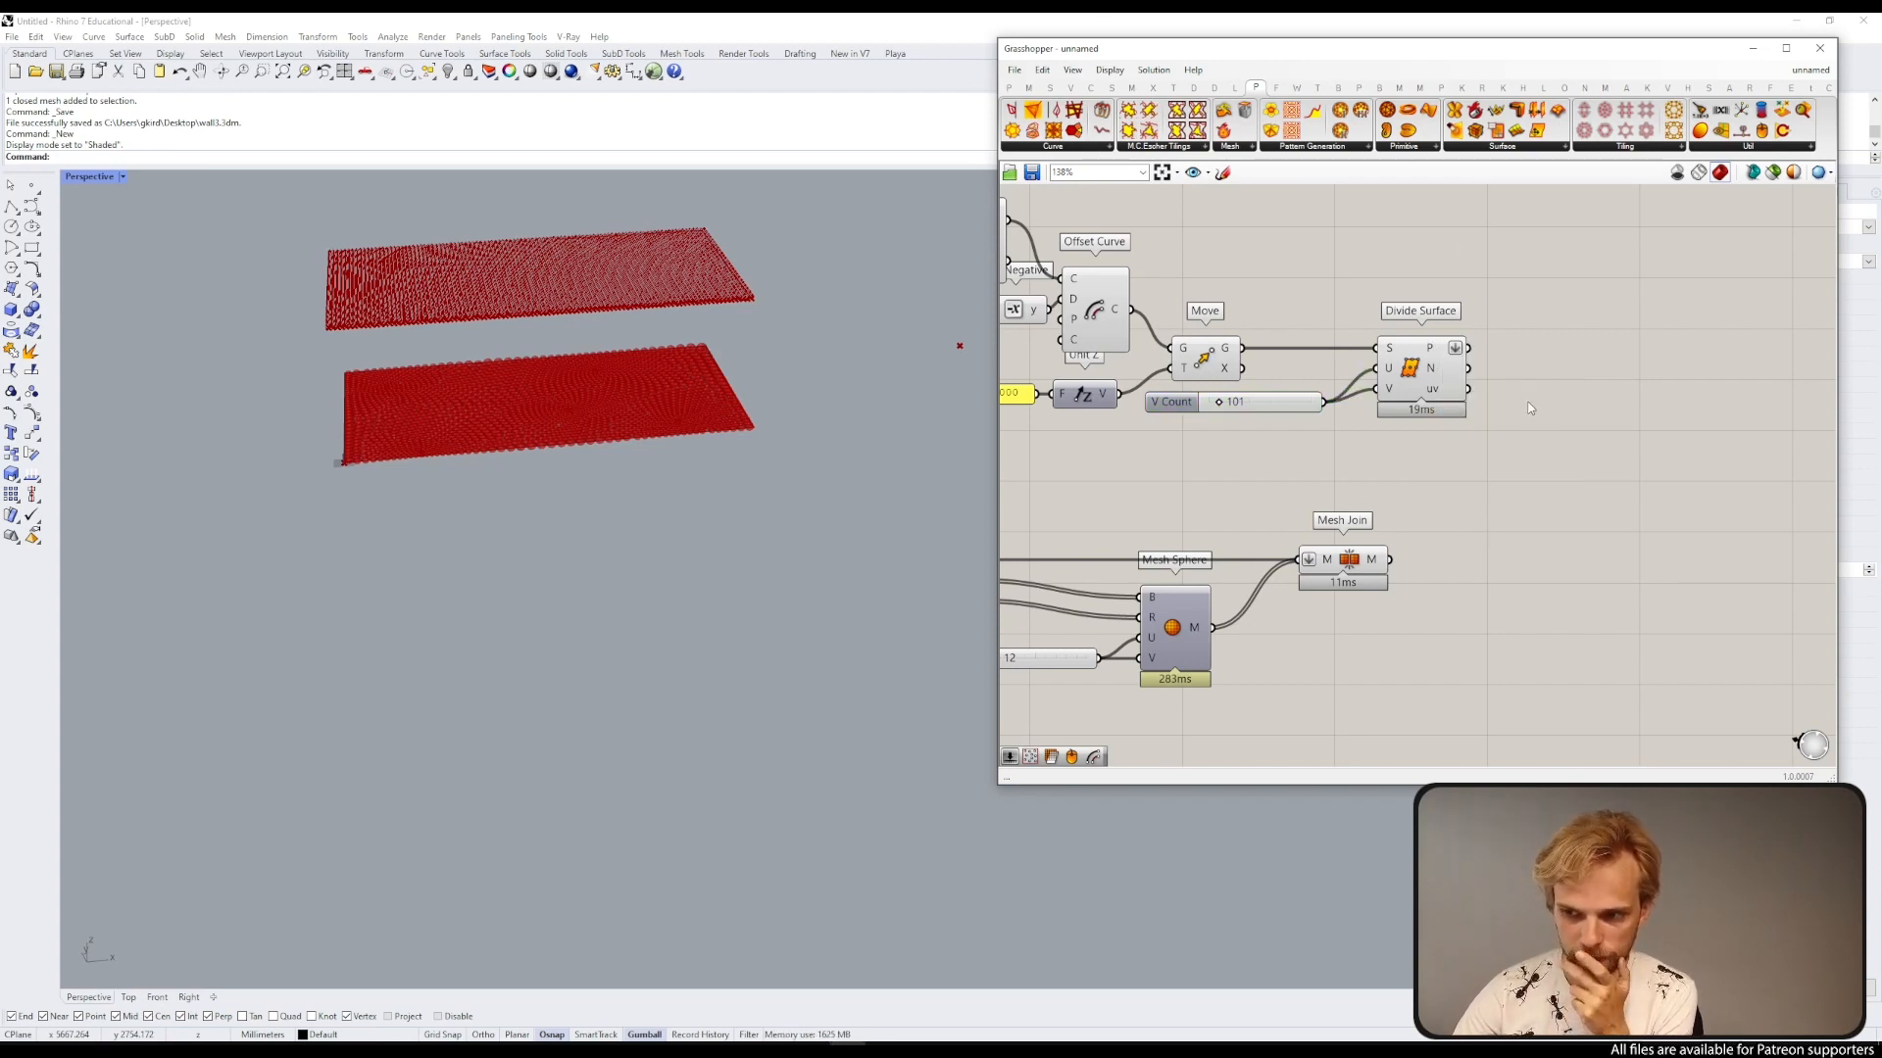
Step: Add a Project Point component beside Divide Surface
{"action": "right_click_drag", "start_coordinate": [1551, 427], "coordinate": [1323, 365]}
{"action": "scroll", "coordinate": [511, 340], "scroll_direction": "up", "scroll_amount": 5}
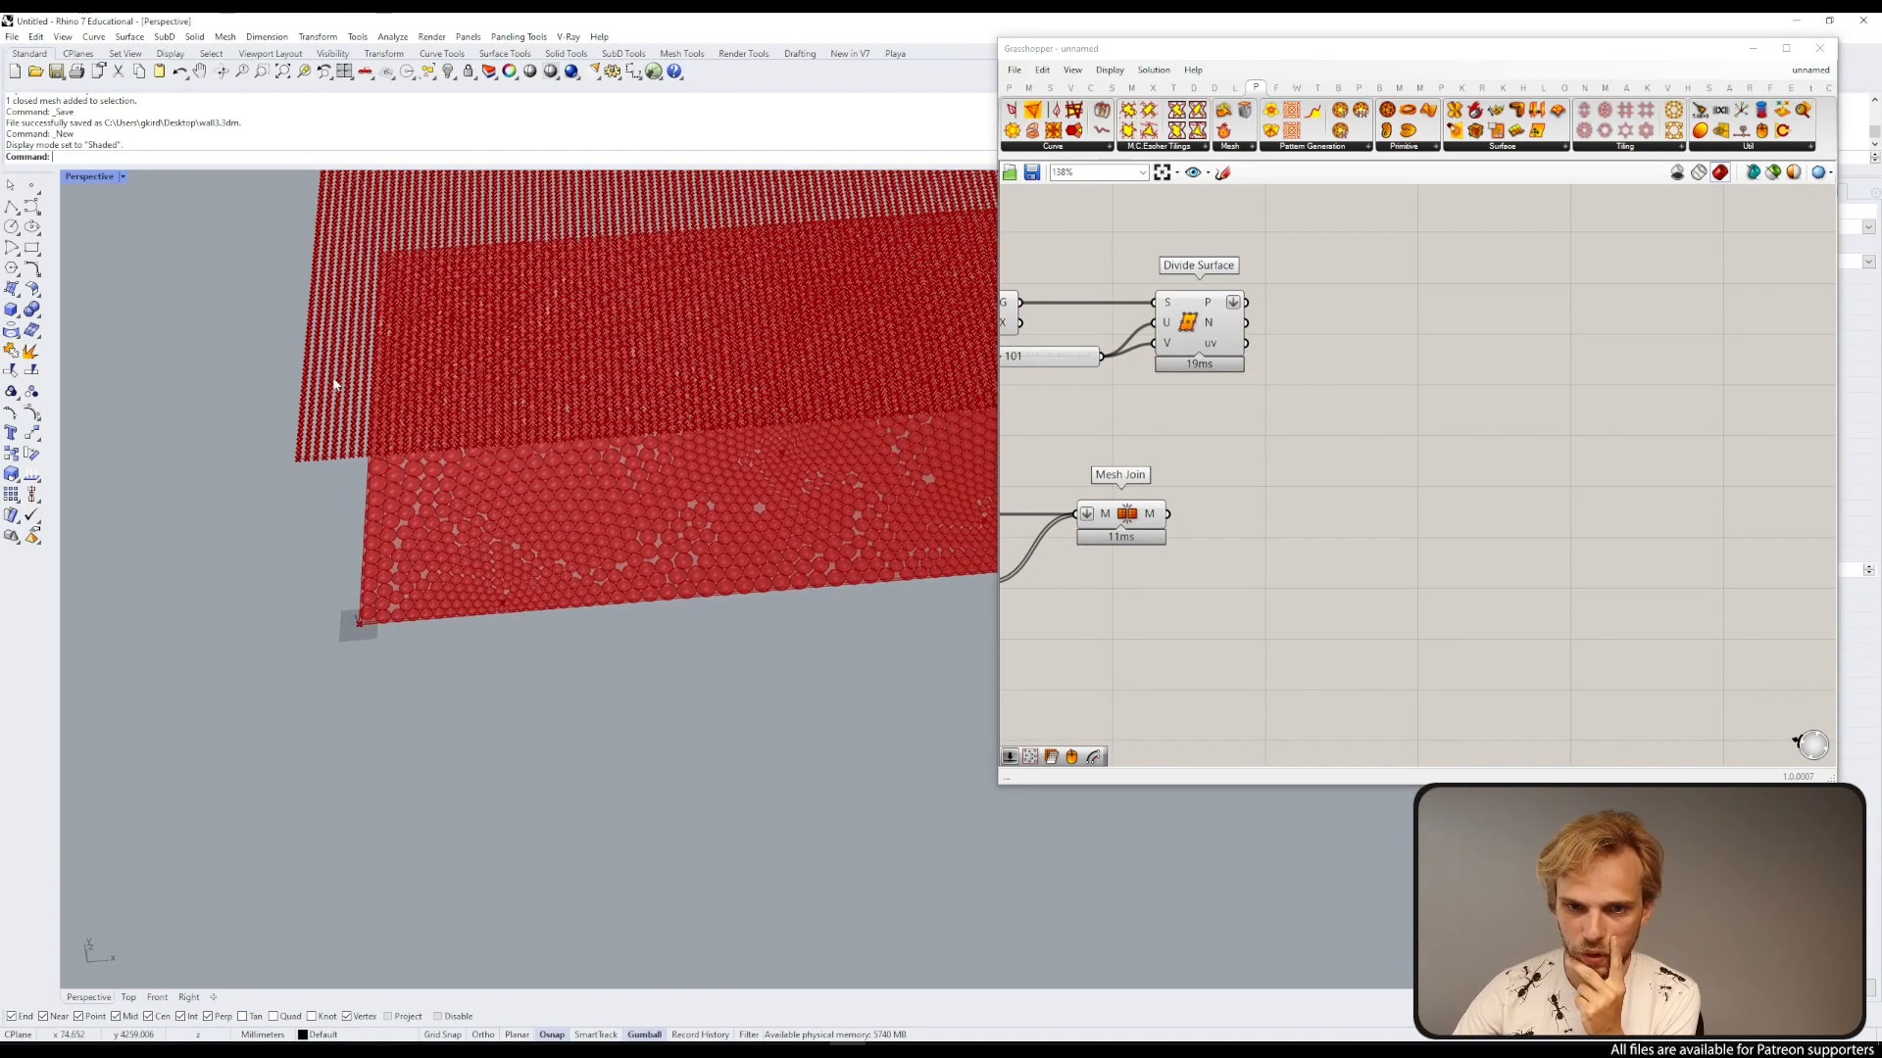
{"action": "scroll", "coordinate": [318, 666], "scroll_direction": "down", "scroll_amount": 4}
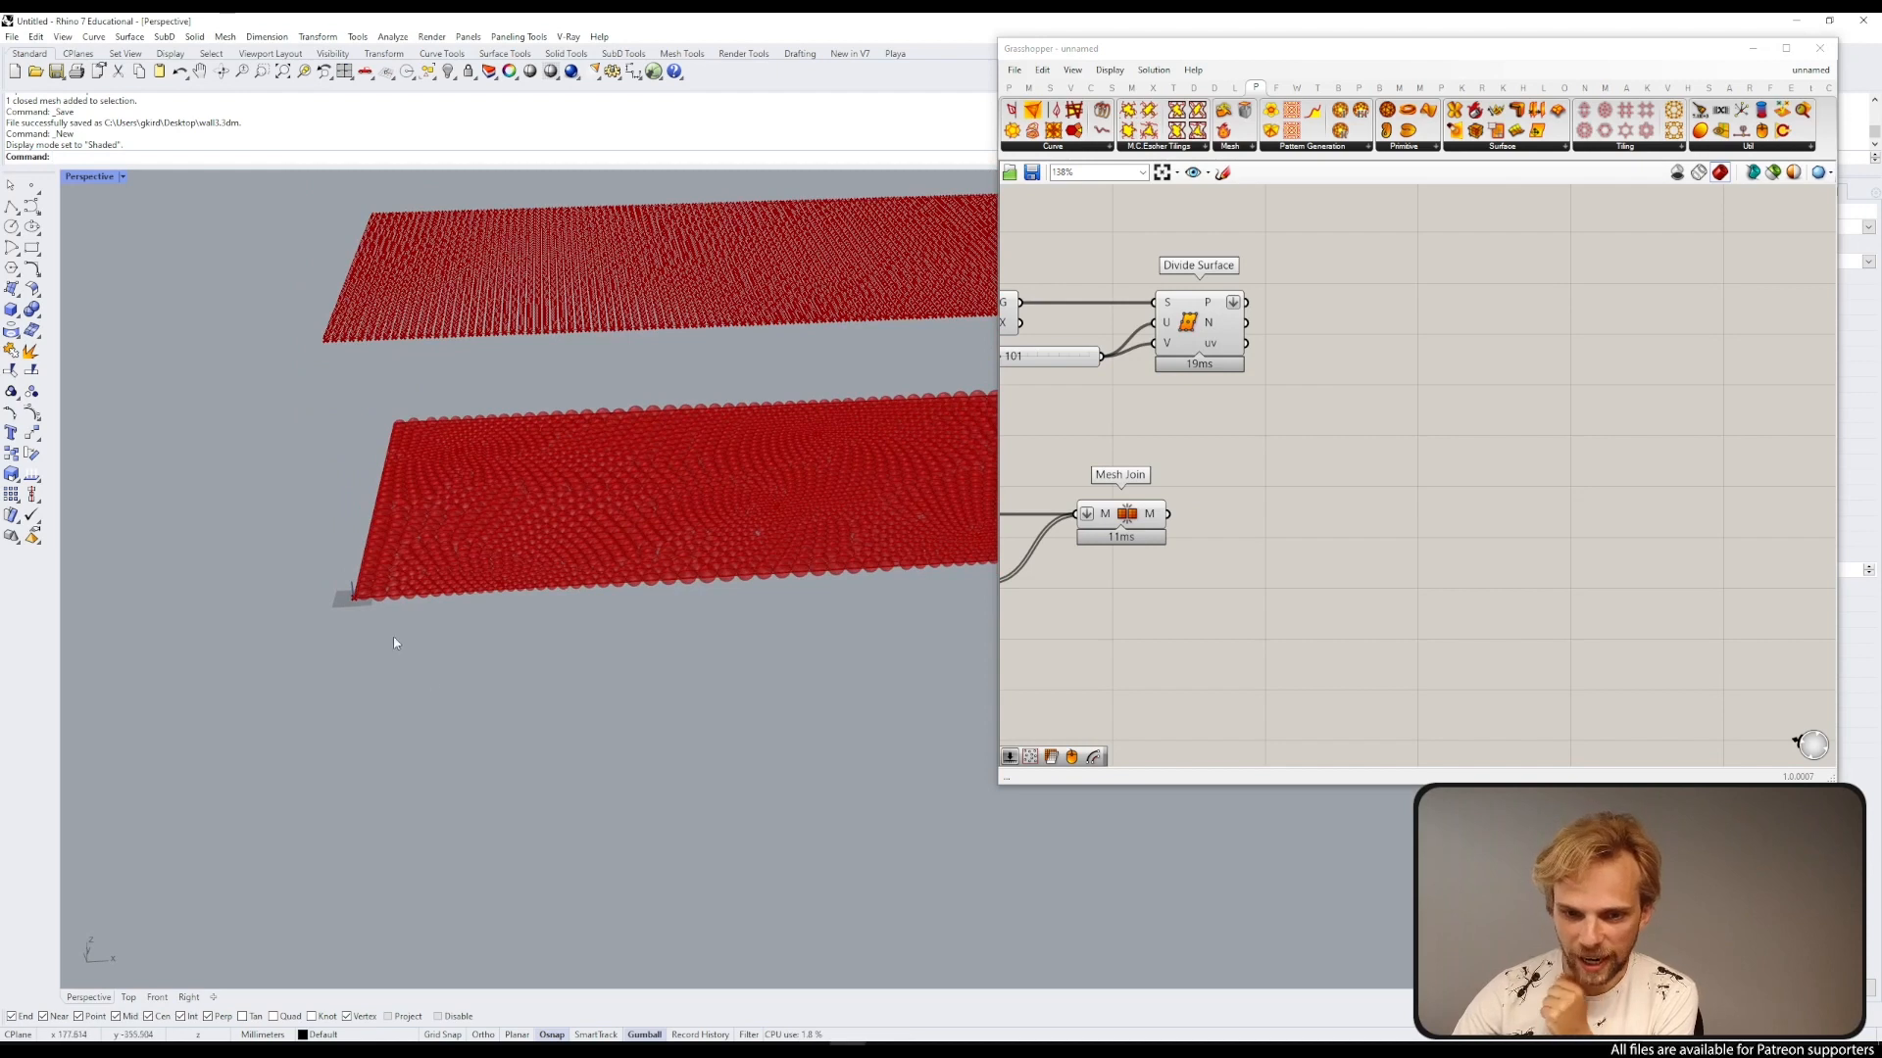
{"action": "double_click", "coordinate": [1364, 453]}
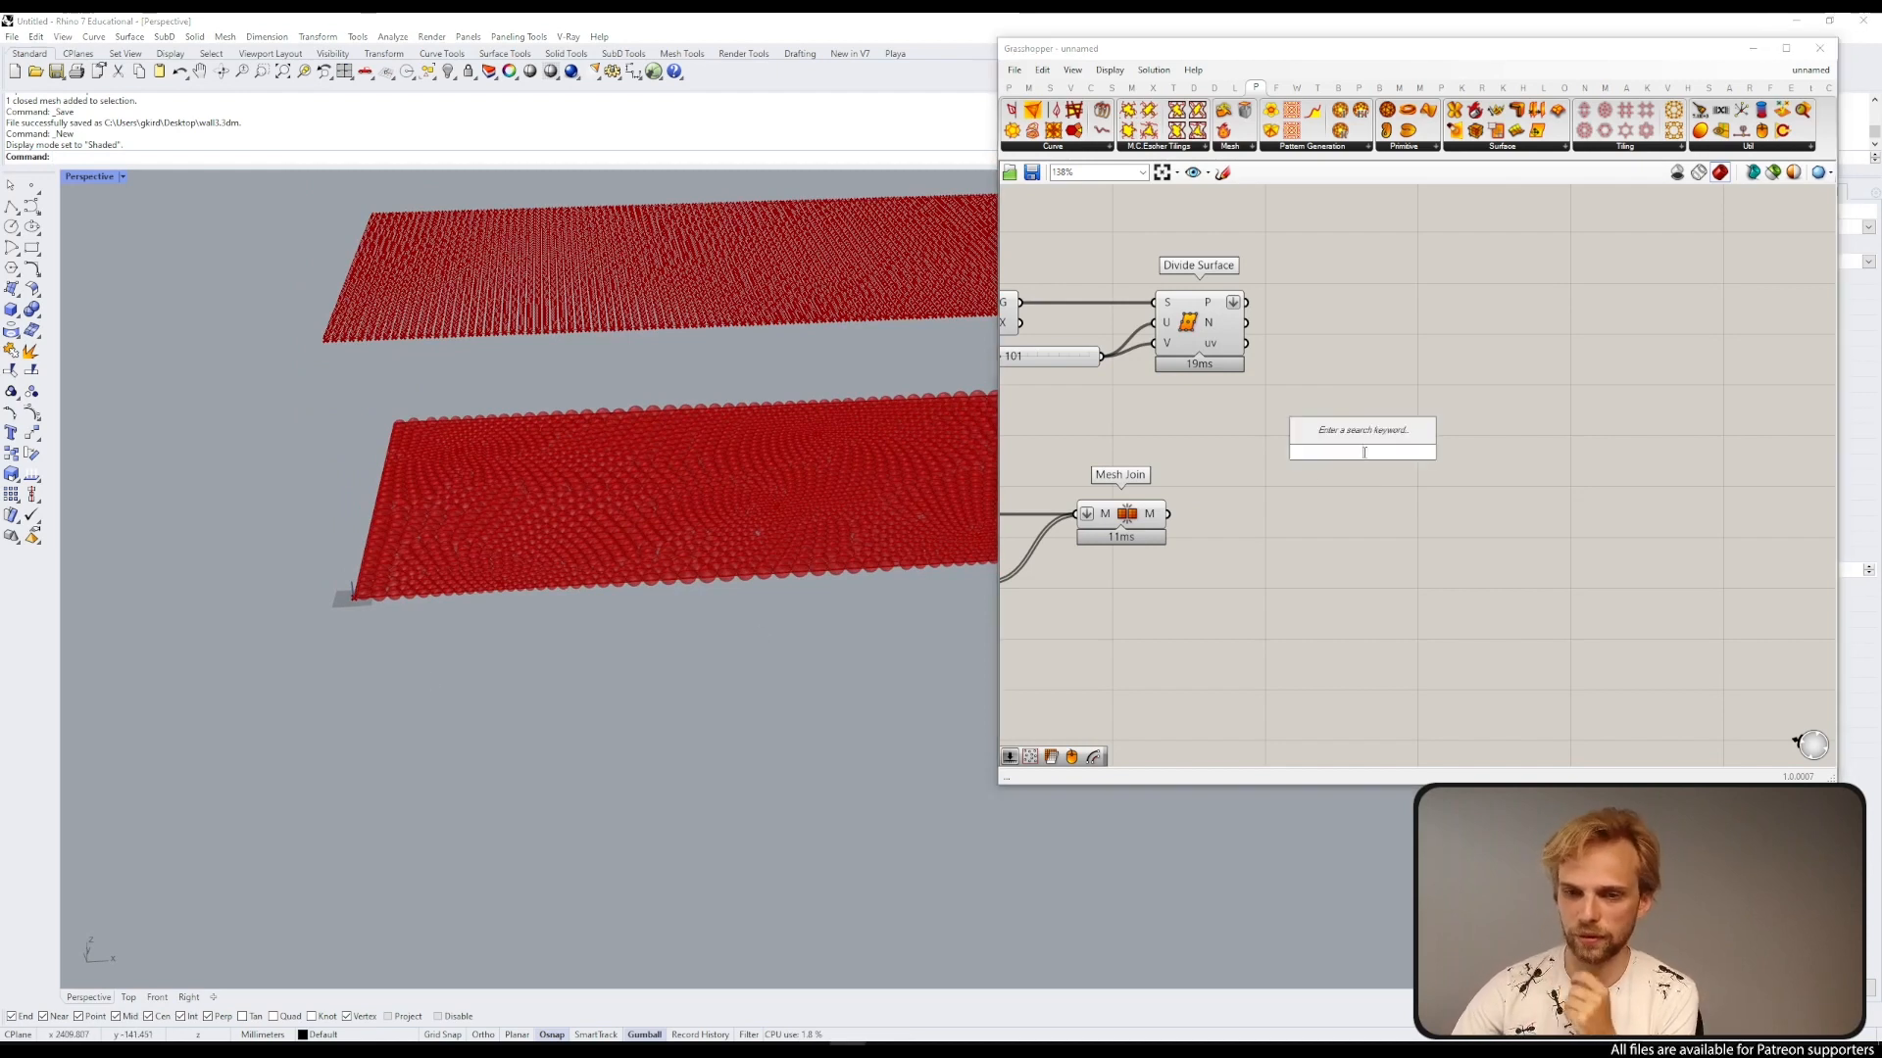
{"action": "type", "text": "project"}
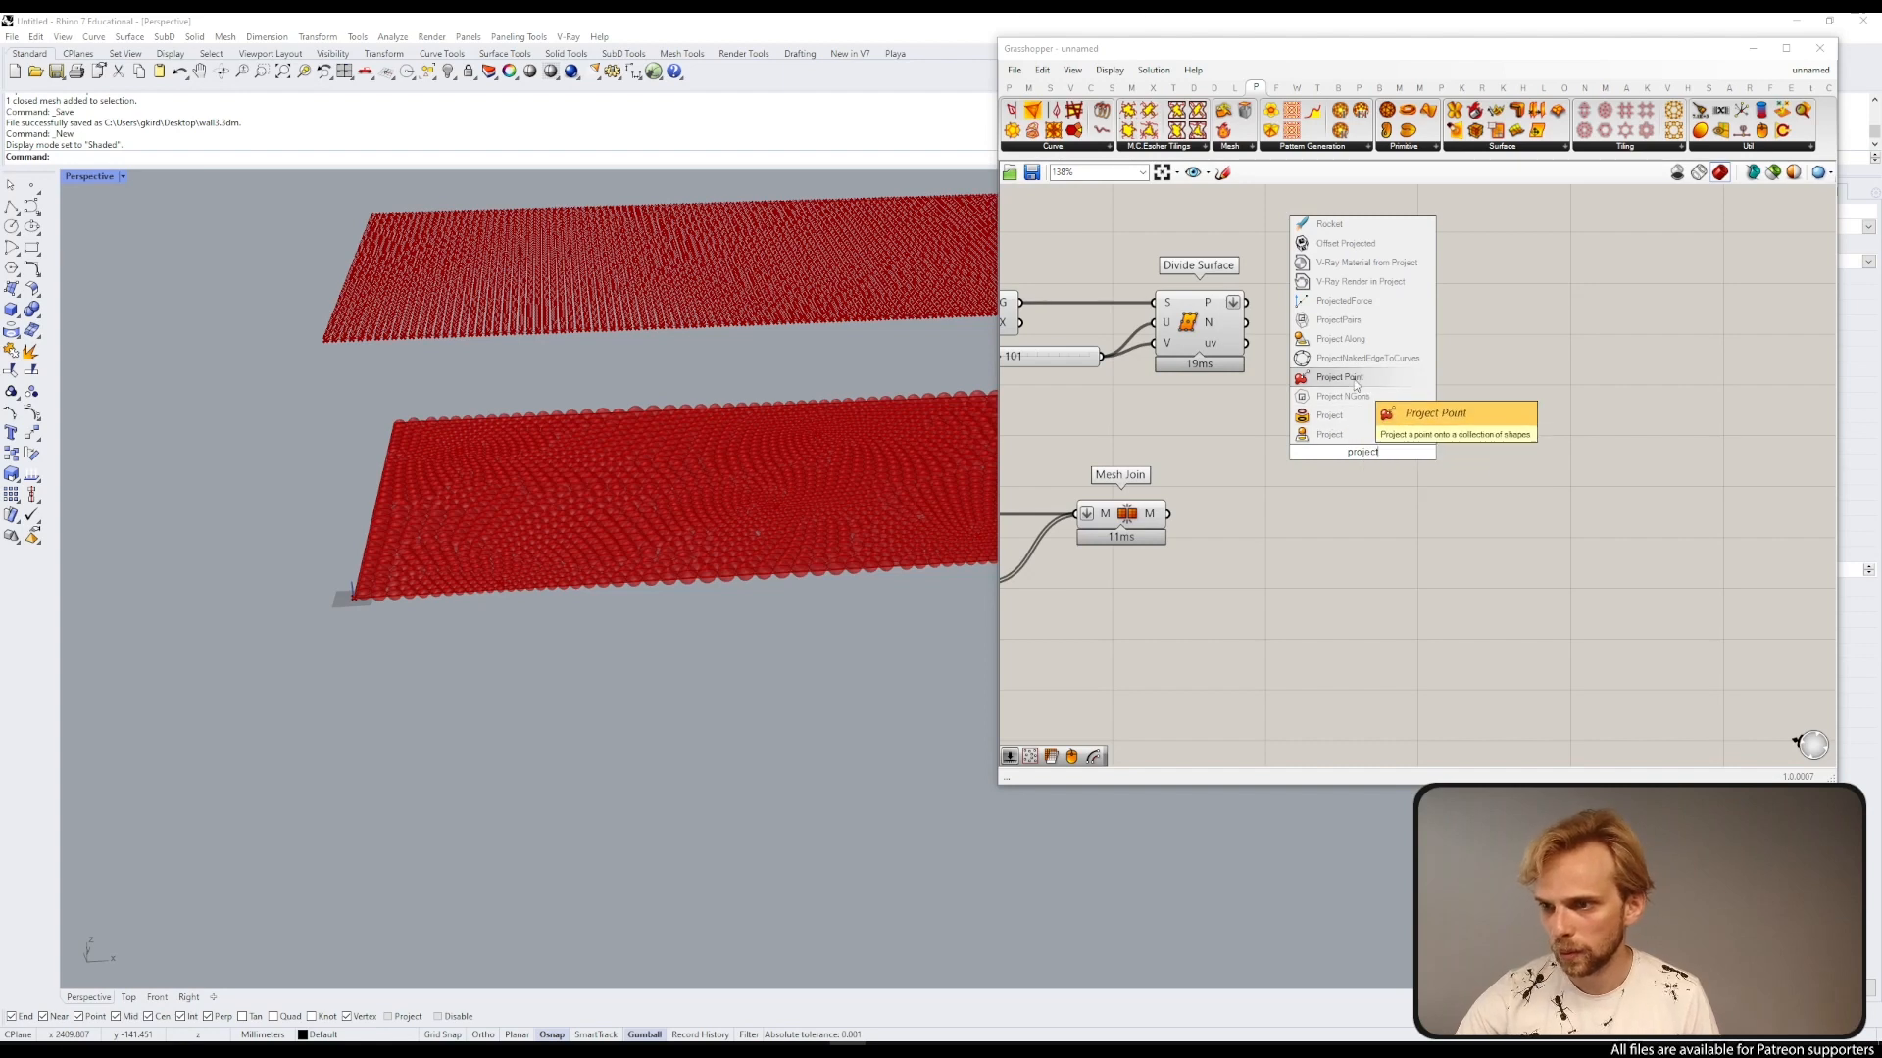
{"action": "left_click", "coordinate": [1341, 378]}
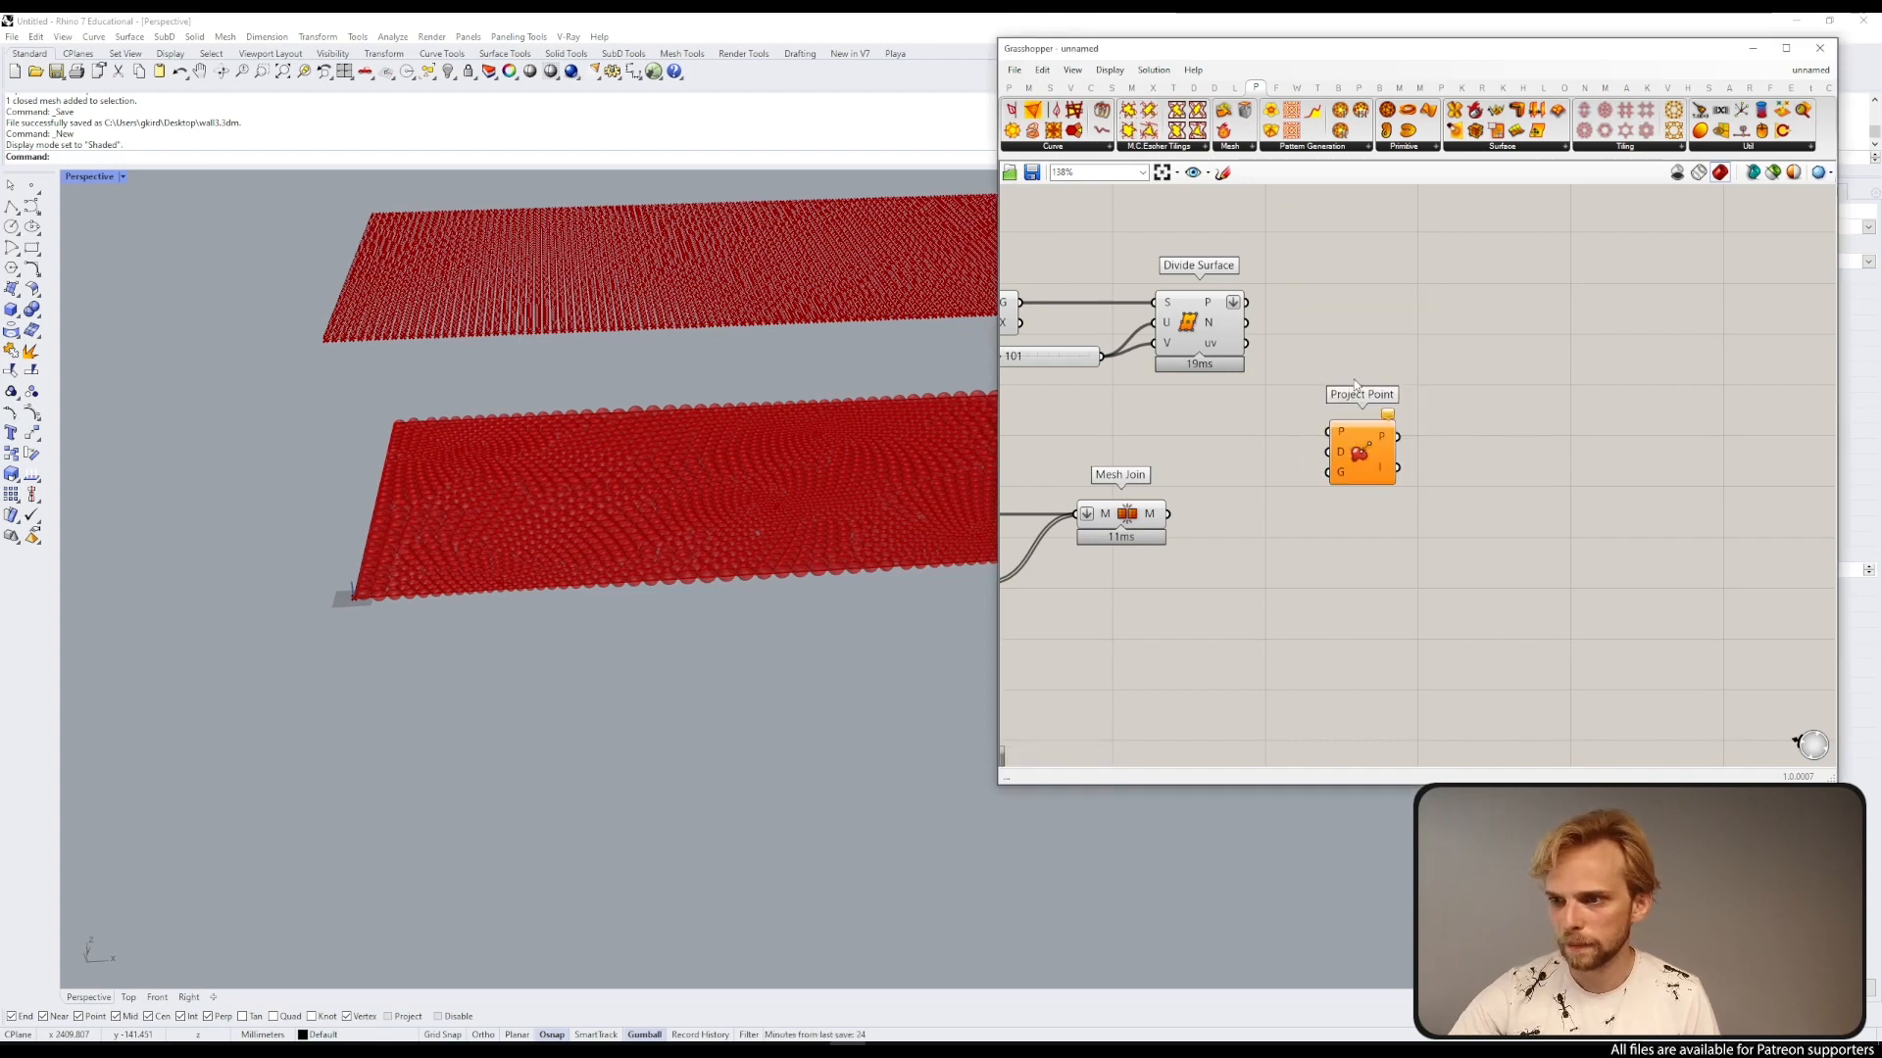
Step: Connect the Divide Surface points to the Project Point's point input
{"action": "scroll", "coordinate": [1300, 258], "scroll_direction": "up", "scroll_amount": 1}
{"action": "left_click_drag", "start_coordinate": [1237, 334], "coordinate": [1332, 485]}
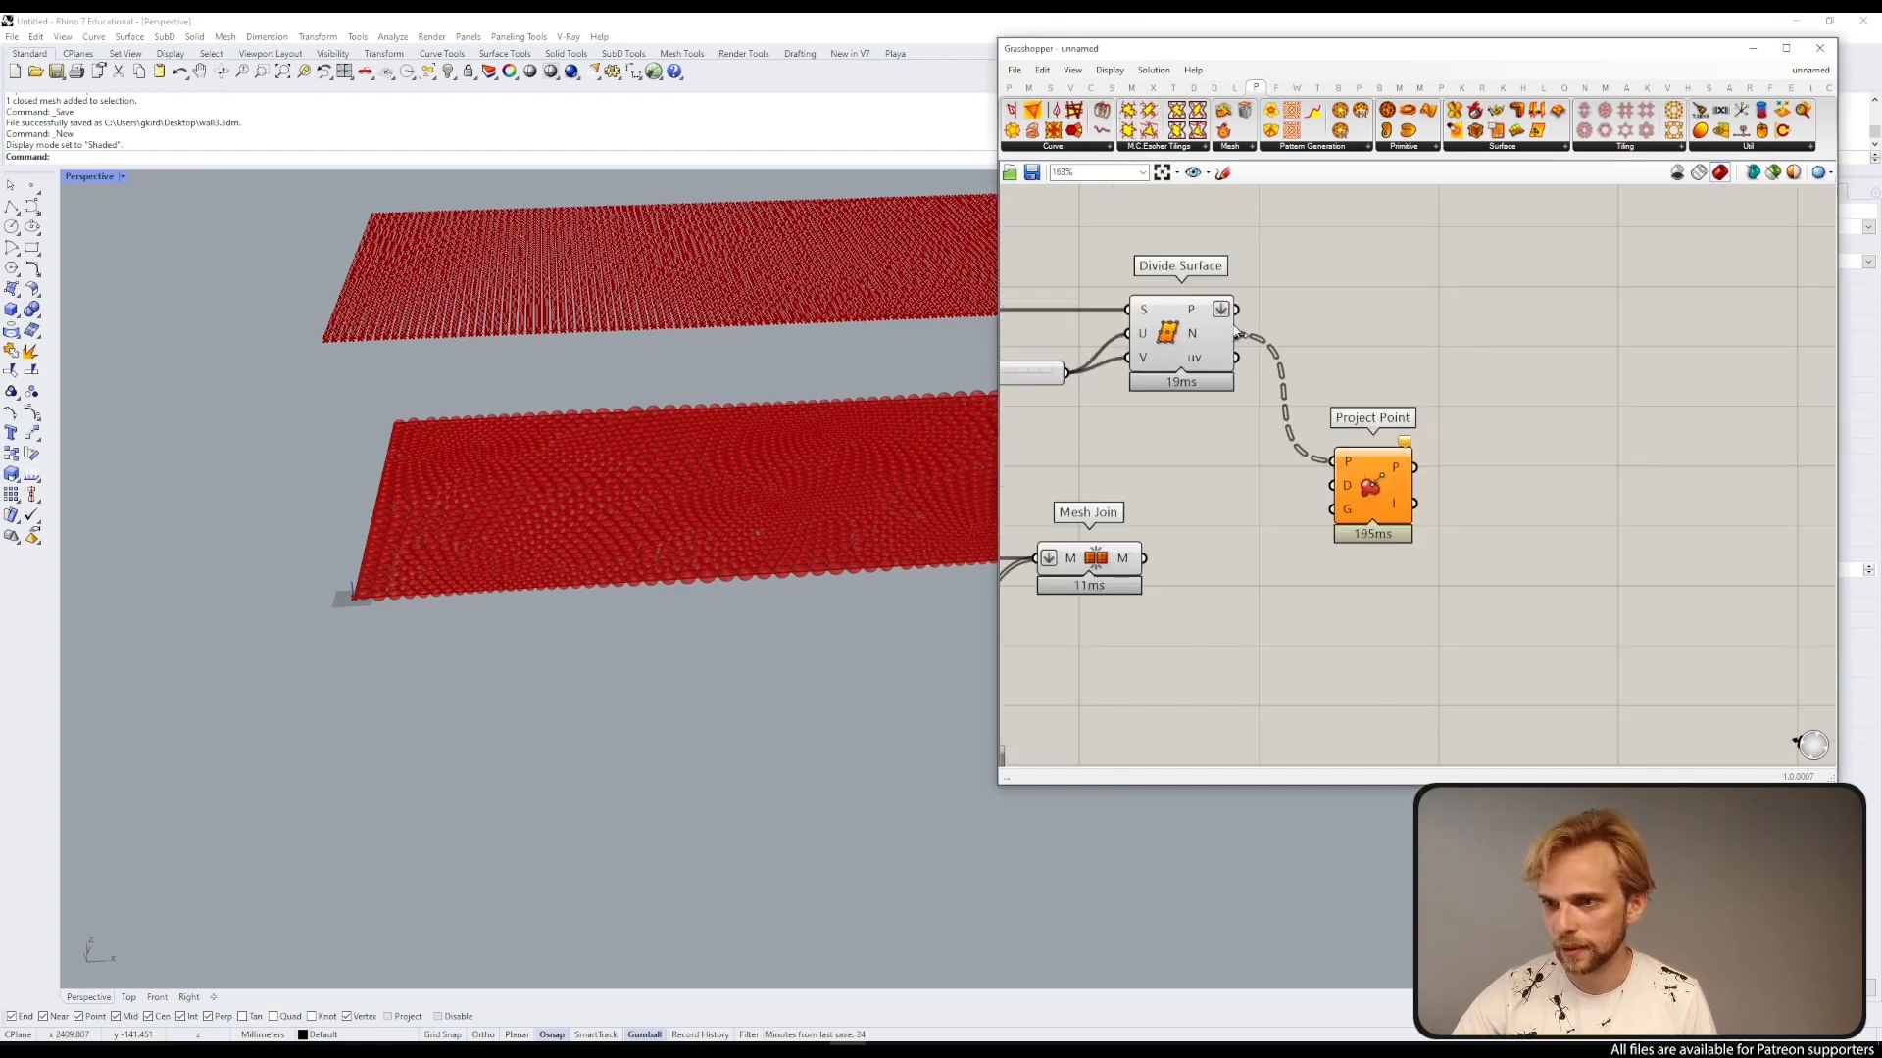
{"action": "left_click_drag", "start_coordinate": [1236, 309], "coordinate": [1409, 492]}
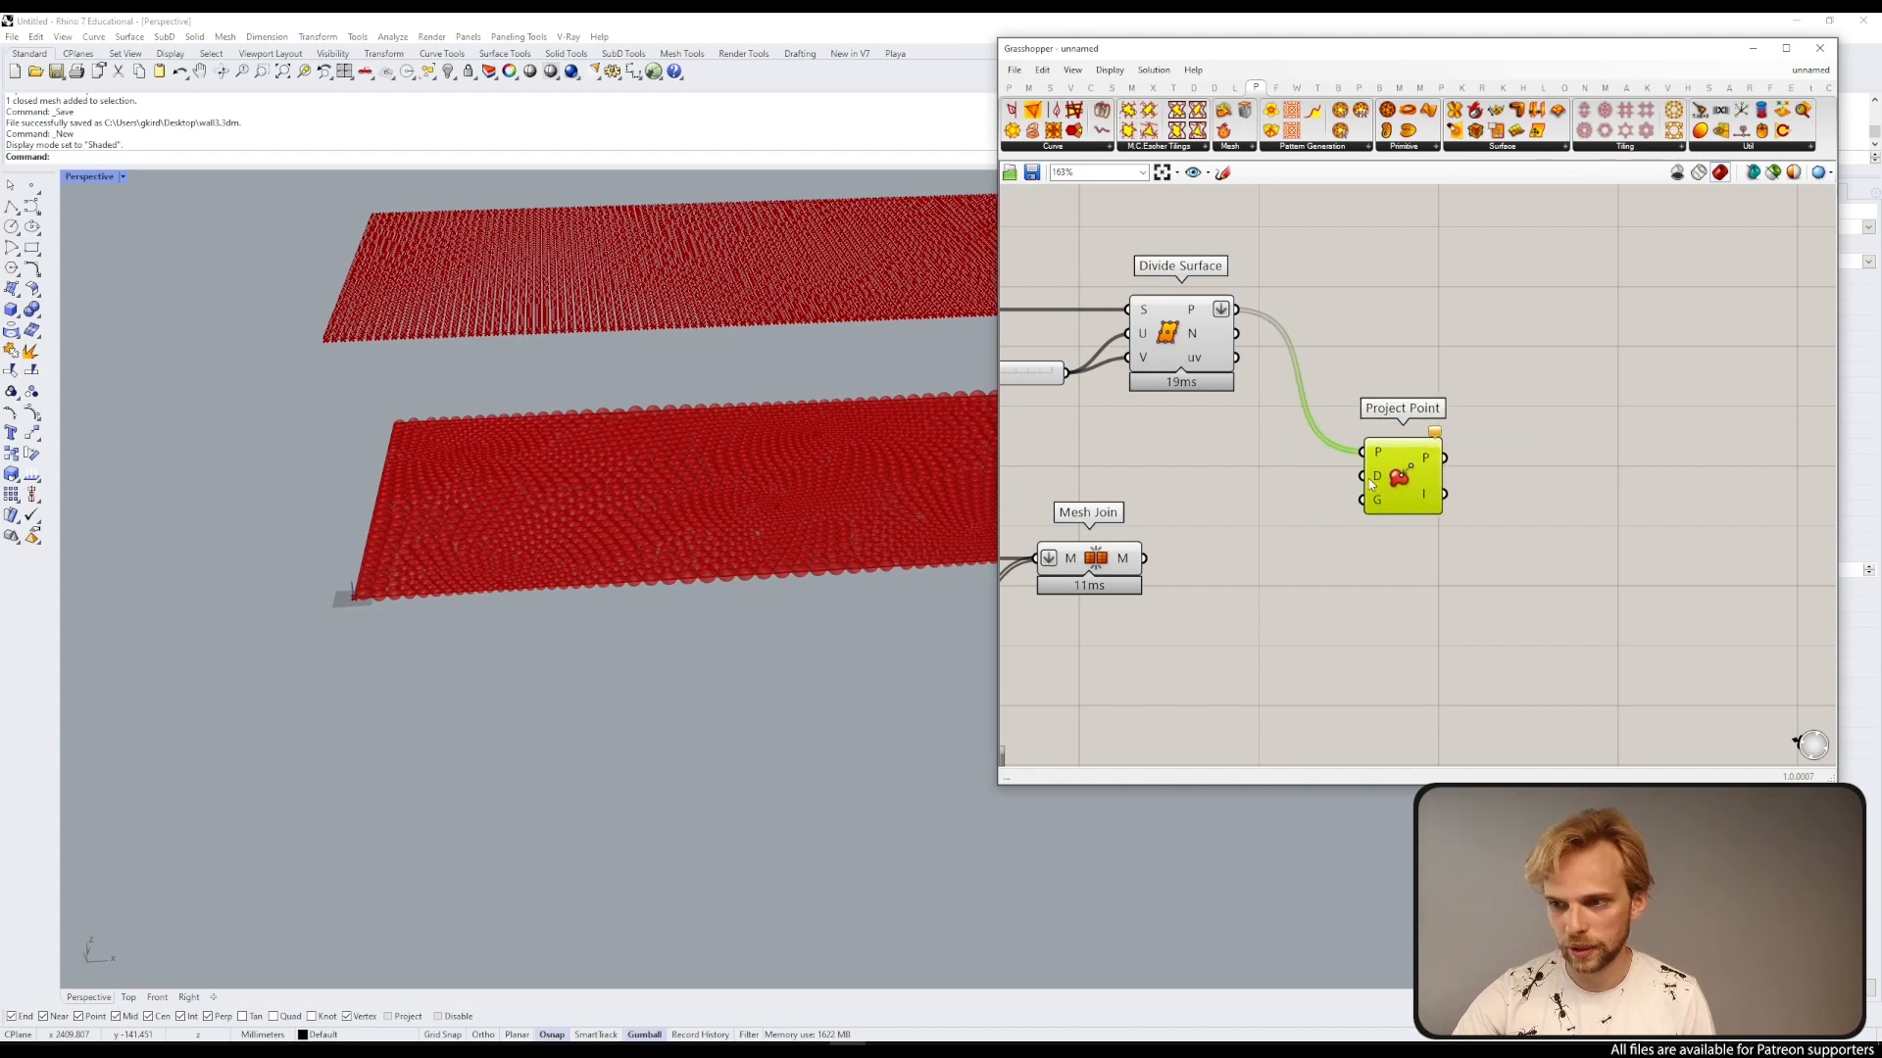
Step: Add a Unit Z vector component near Project Point
{"action": "double_click", "coordinate": [1266, 490]}
{"action": "type", "text": "unit z"}
{"action": "key", "text": "Return"}
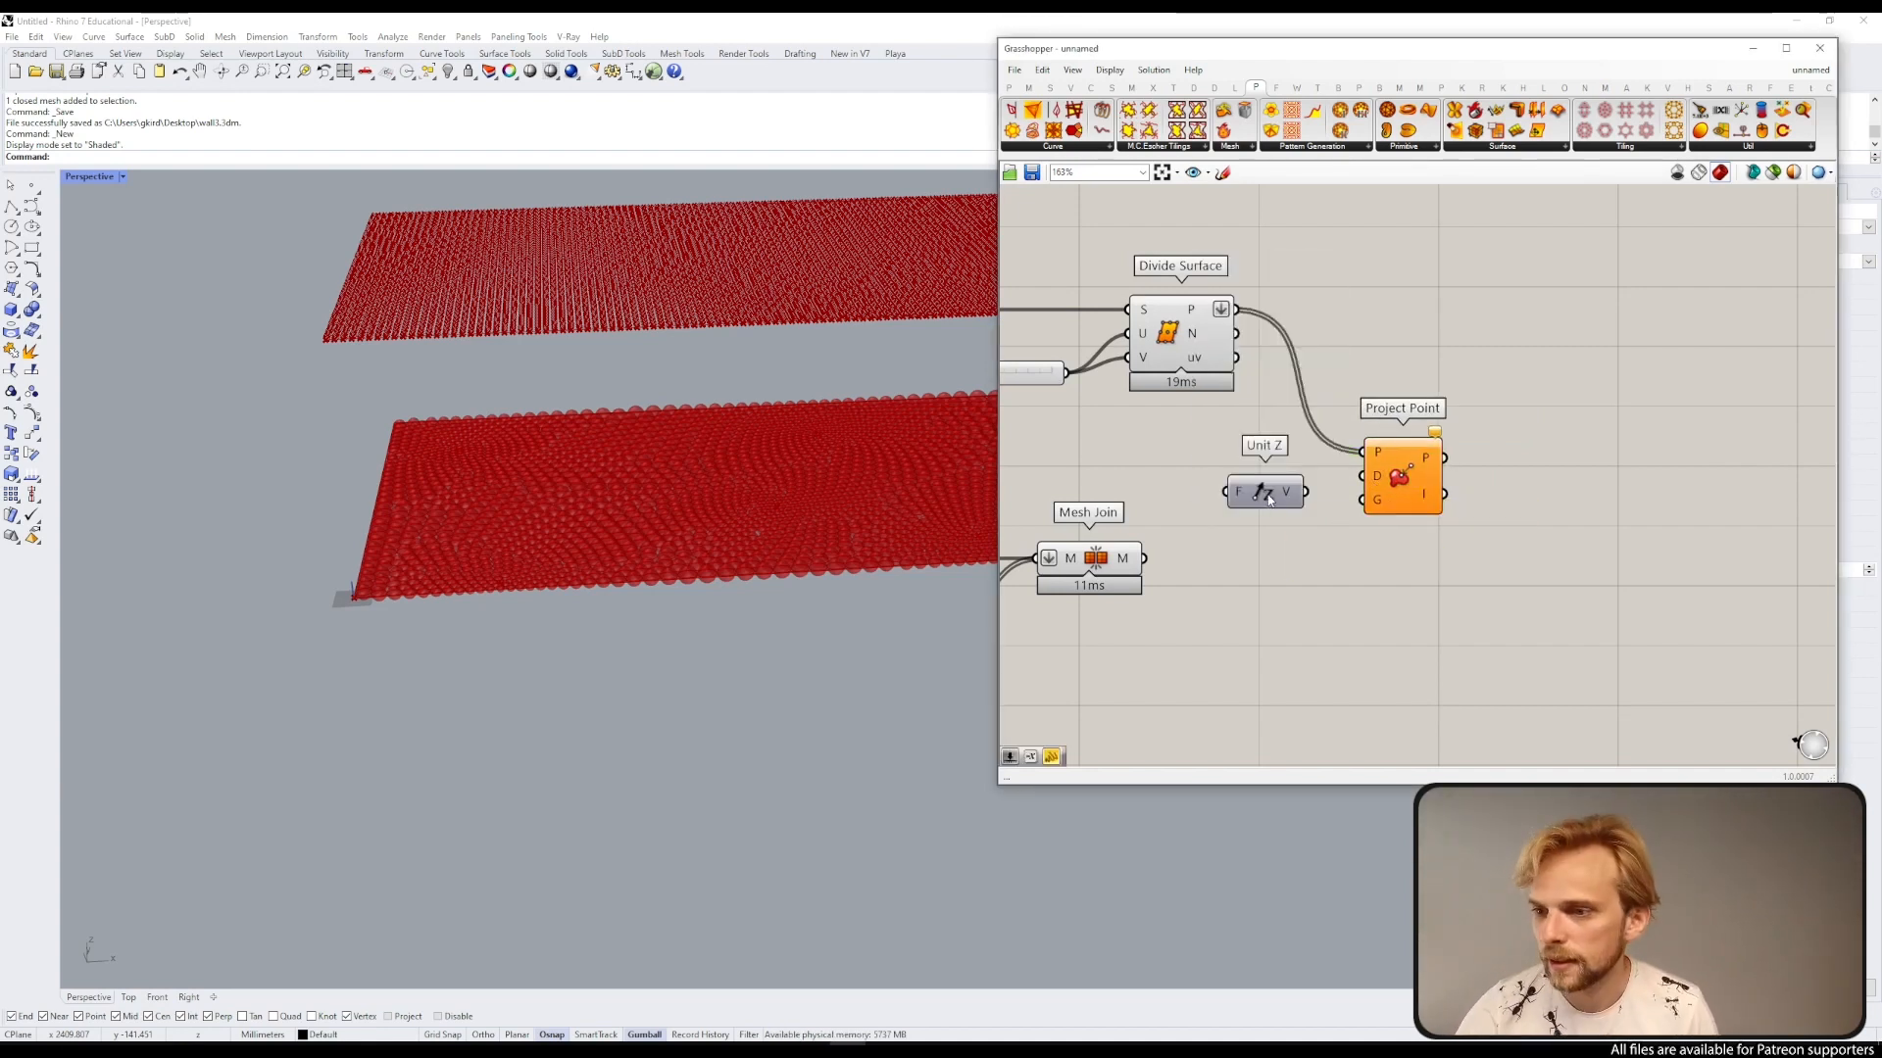
{"action": "left_click_drag", "start_coordinate": [1293, 502], "coordinate": [1225, 483]}
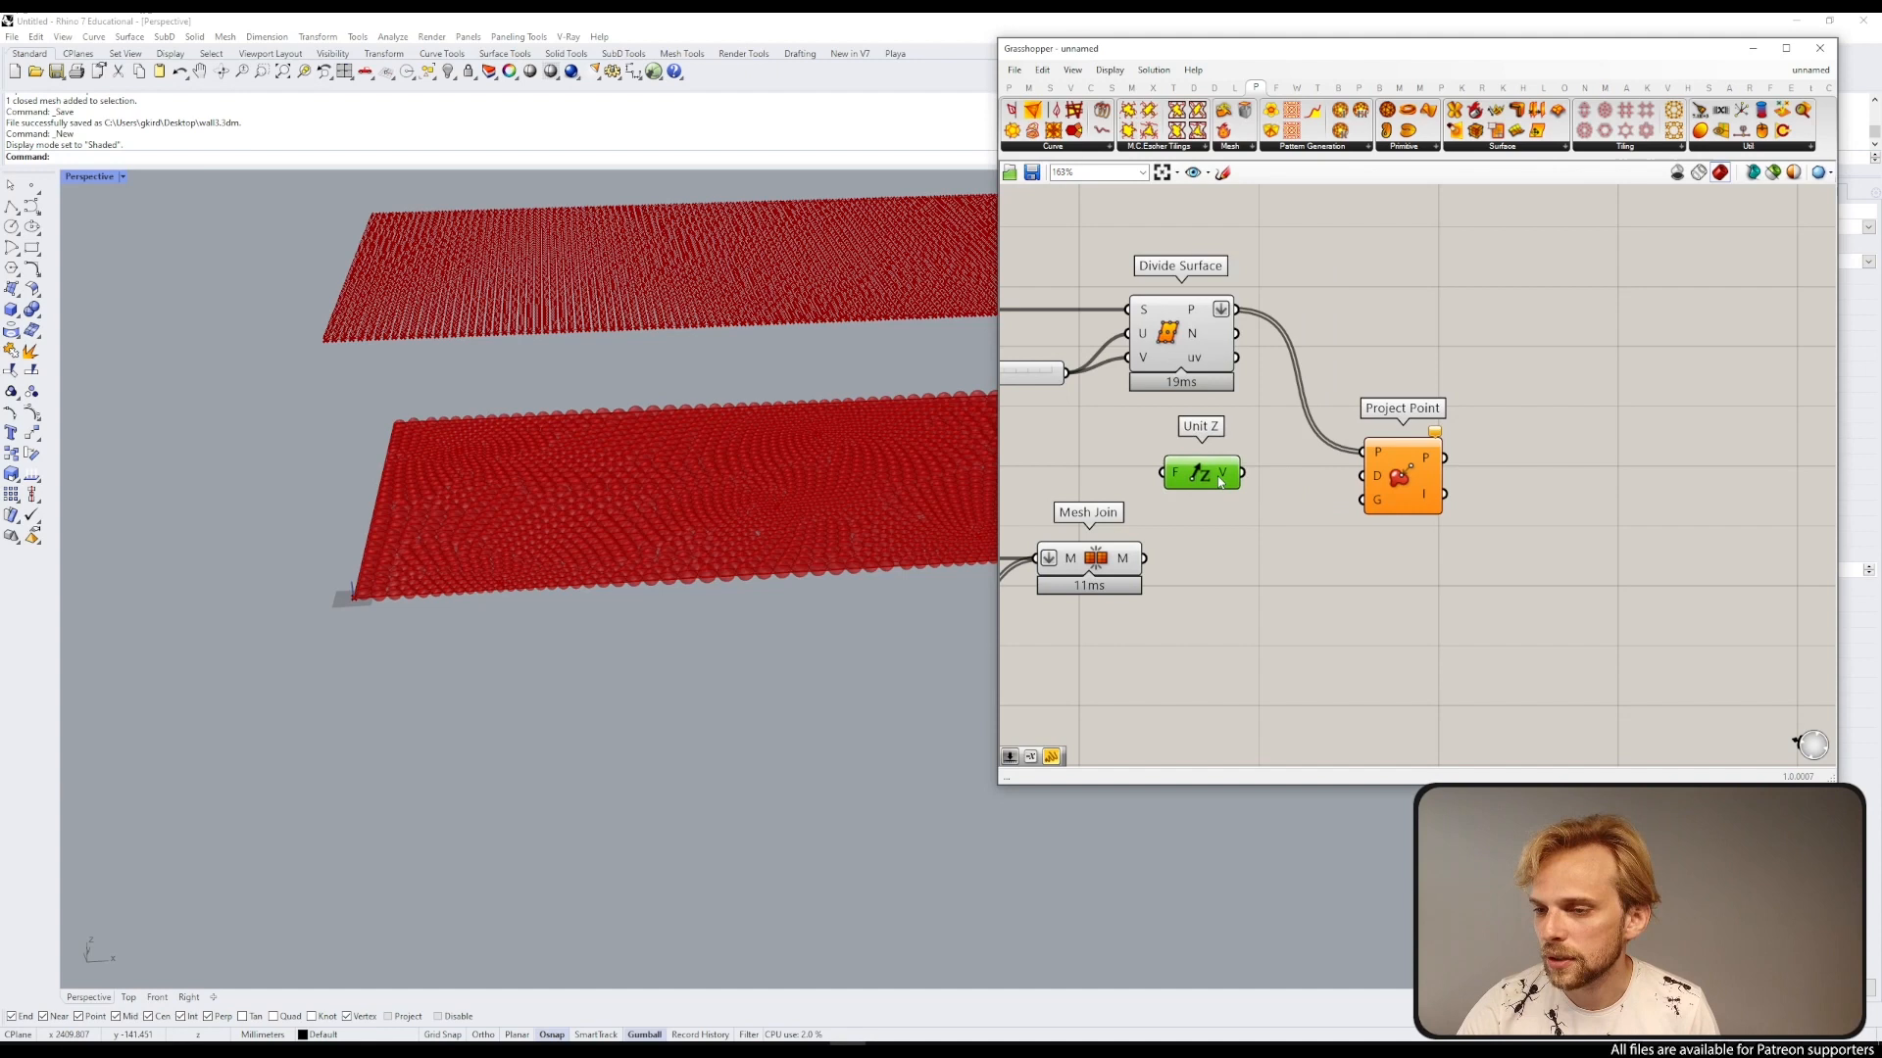
Step: Add a Negative component and route Unit Z through it into the Project Point direction input
{"action": "double_click", "coordinate": [1308, 503]}
{"action": "type", "text": "neg"}
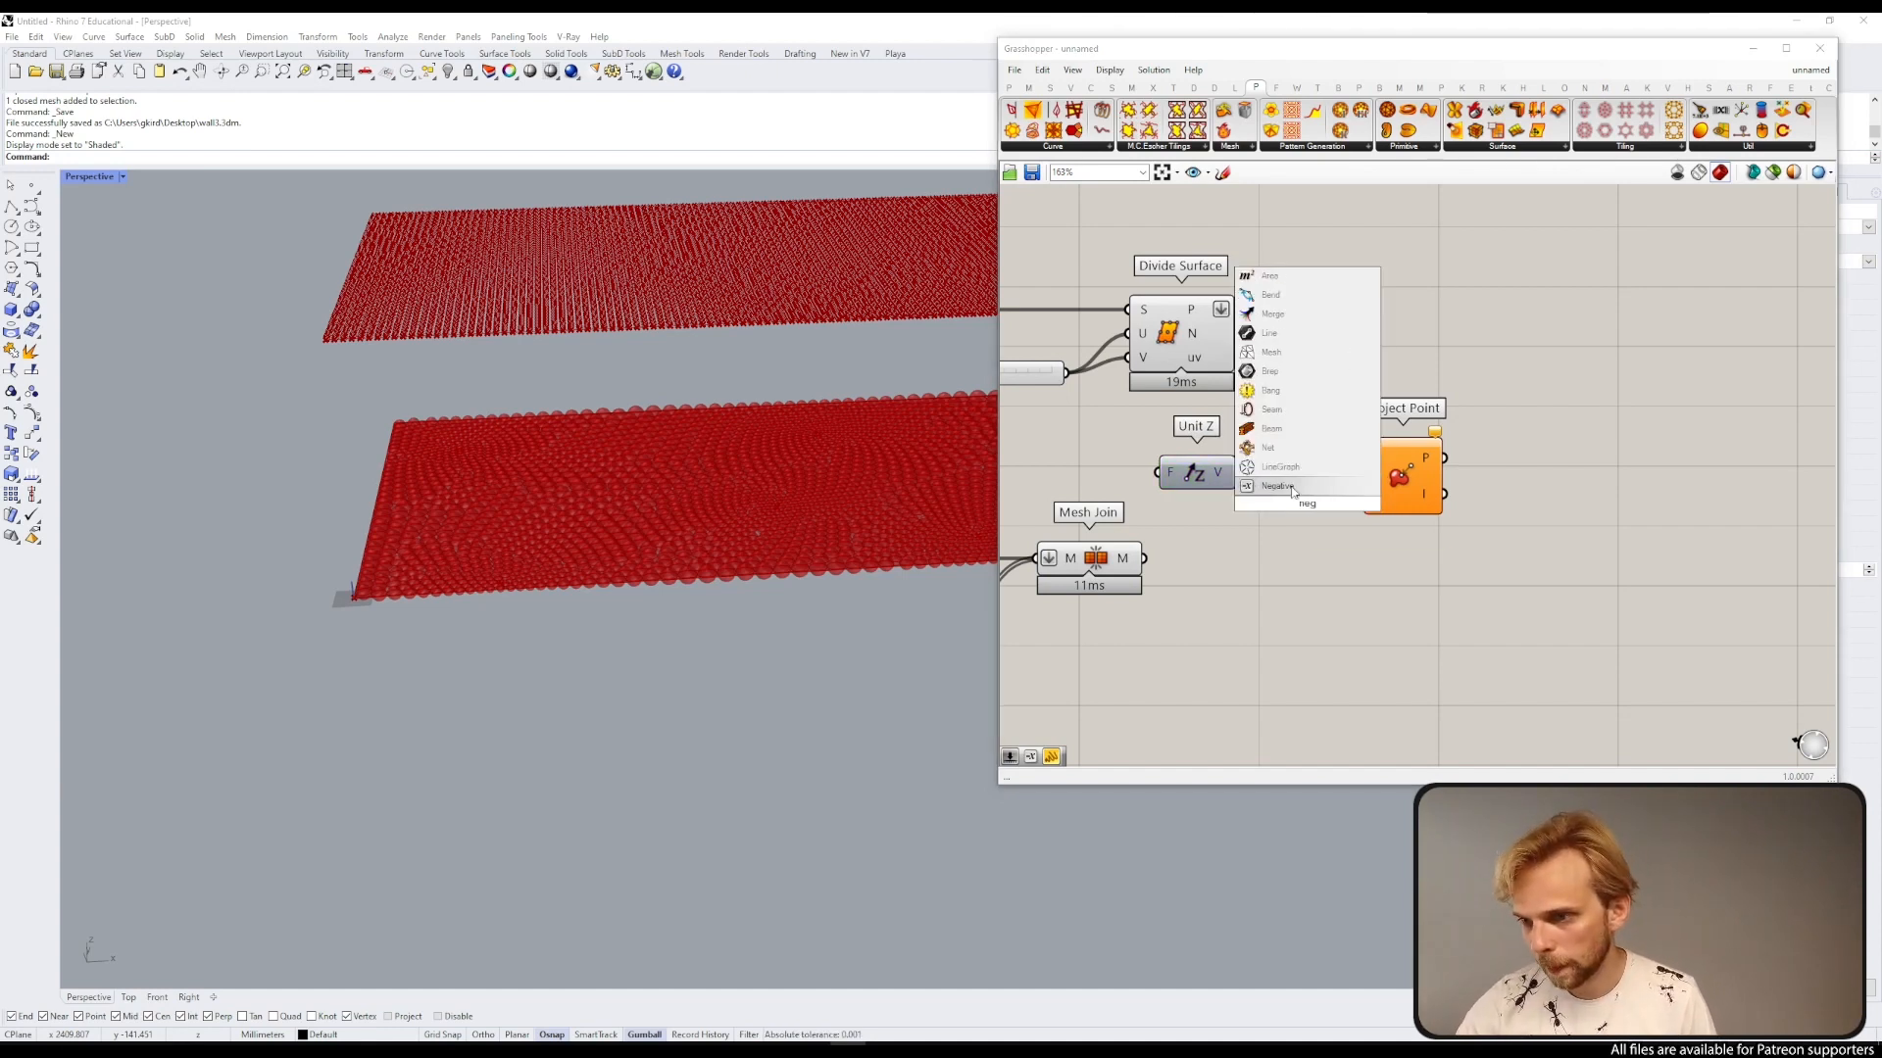
{"action": "key", "text": "Return"}
{"action": "left_click_drag", "start_coordinate": [1292, 519], "coordinate": [1455, 464]}
{"action": "key", "text": "ctrl+z"}
{"action": "left_click", "coordinate": [1480, 557]}
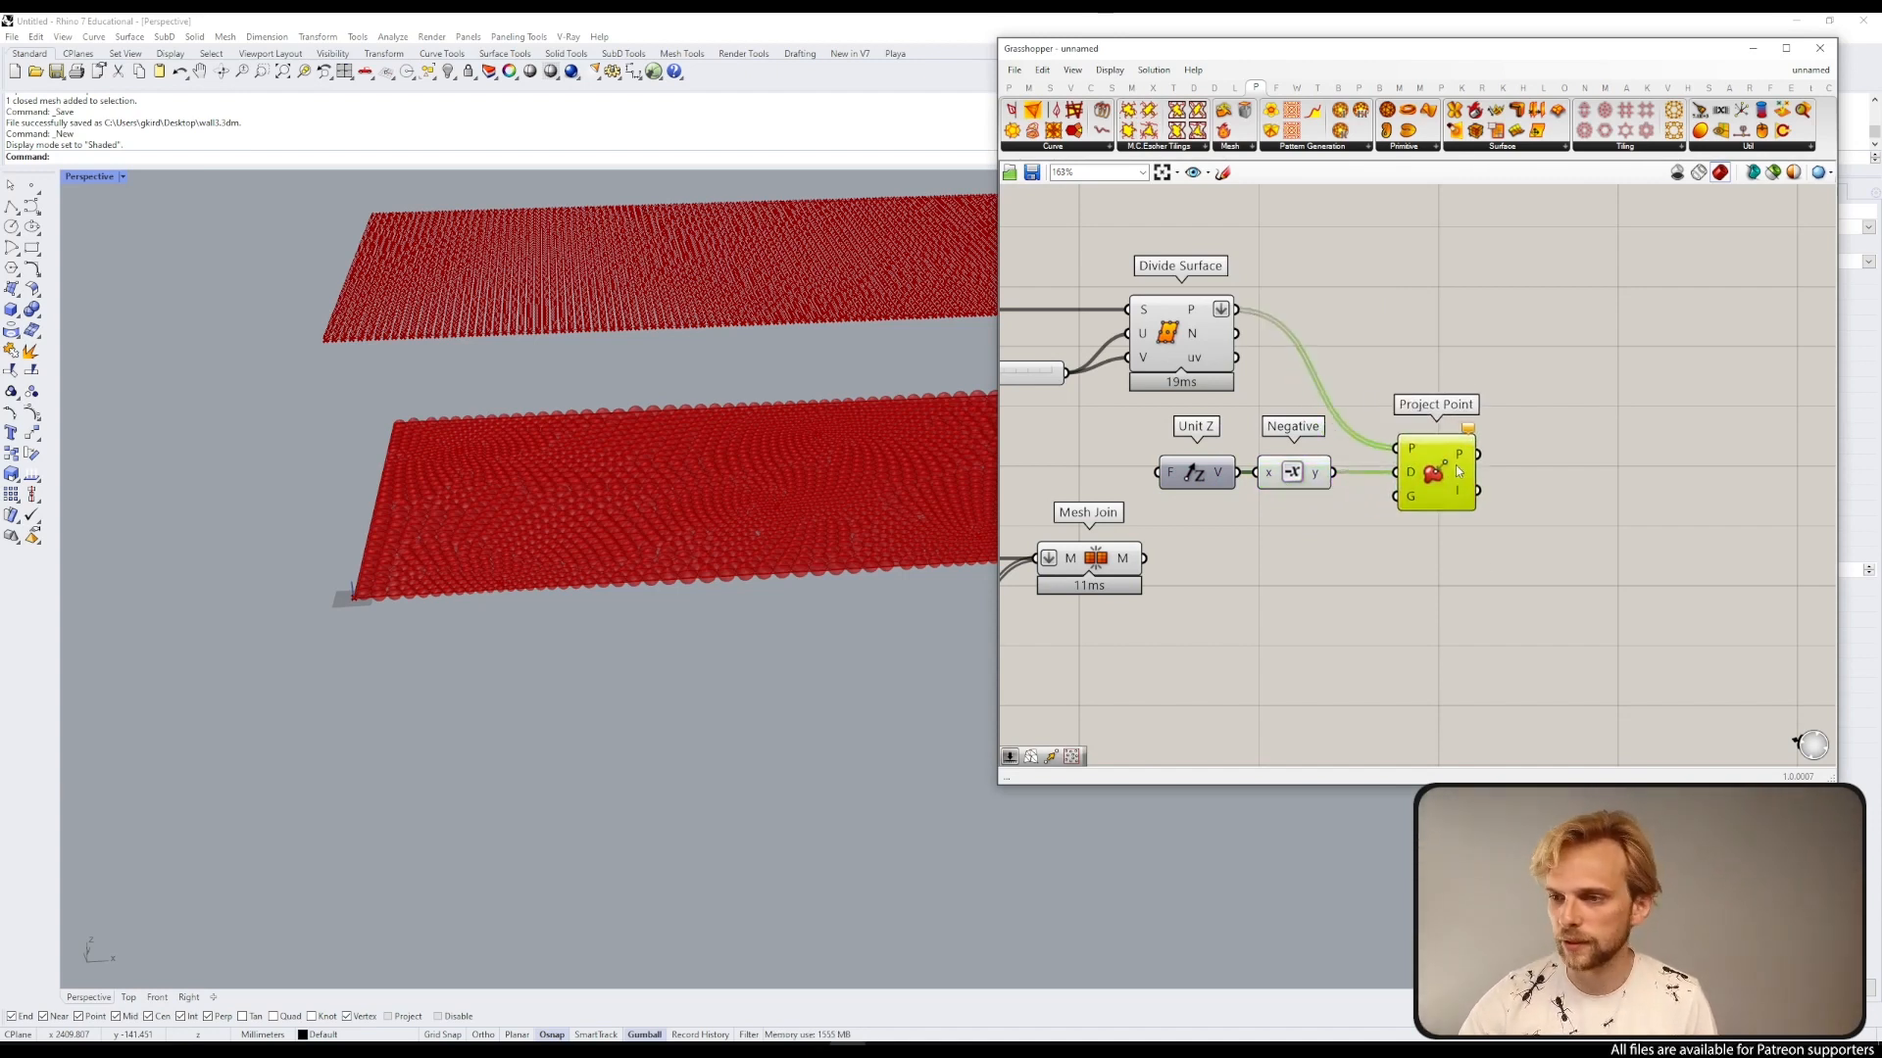
{"action": "left_click", "coordinate": [1424, 557]}
Step: Connect the Mesh Join output to the Project Point geometry input
{"action": "left_click_drag", "start_coordinate": [1144, 558], "coordinate": [1402, 496]}
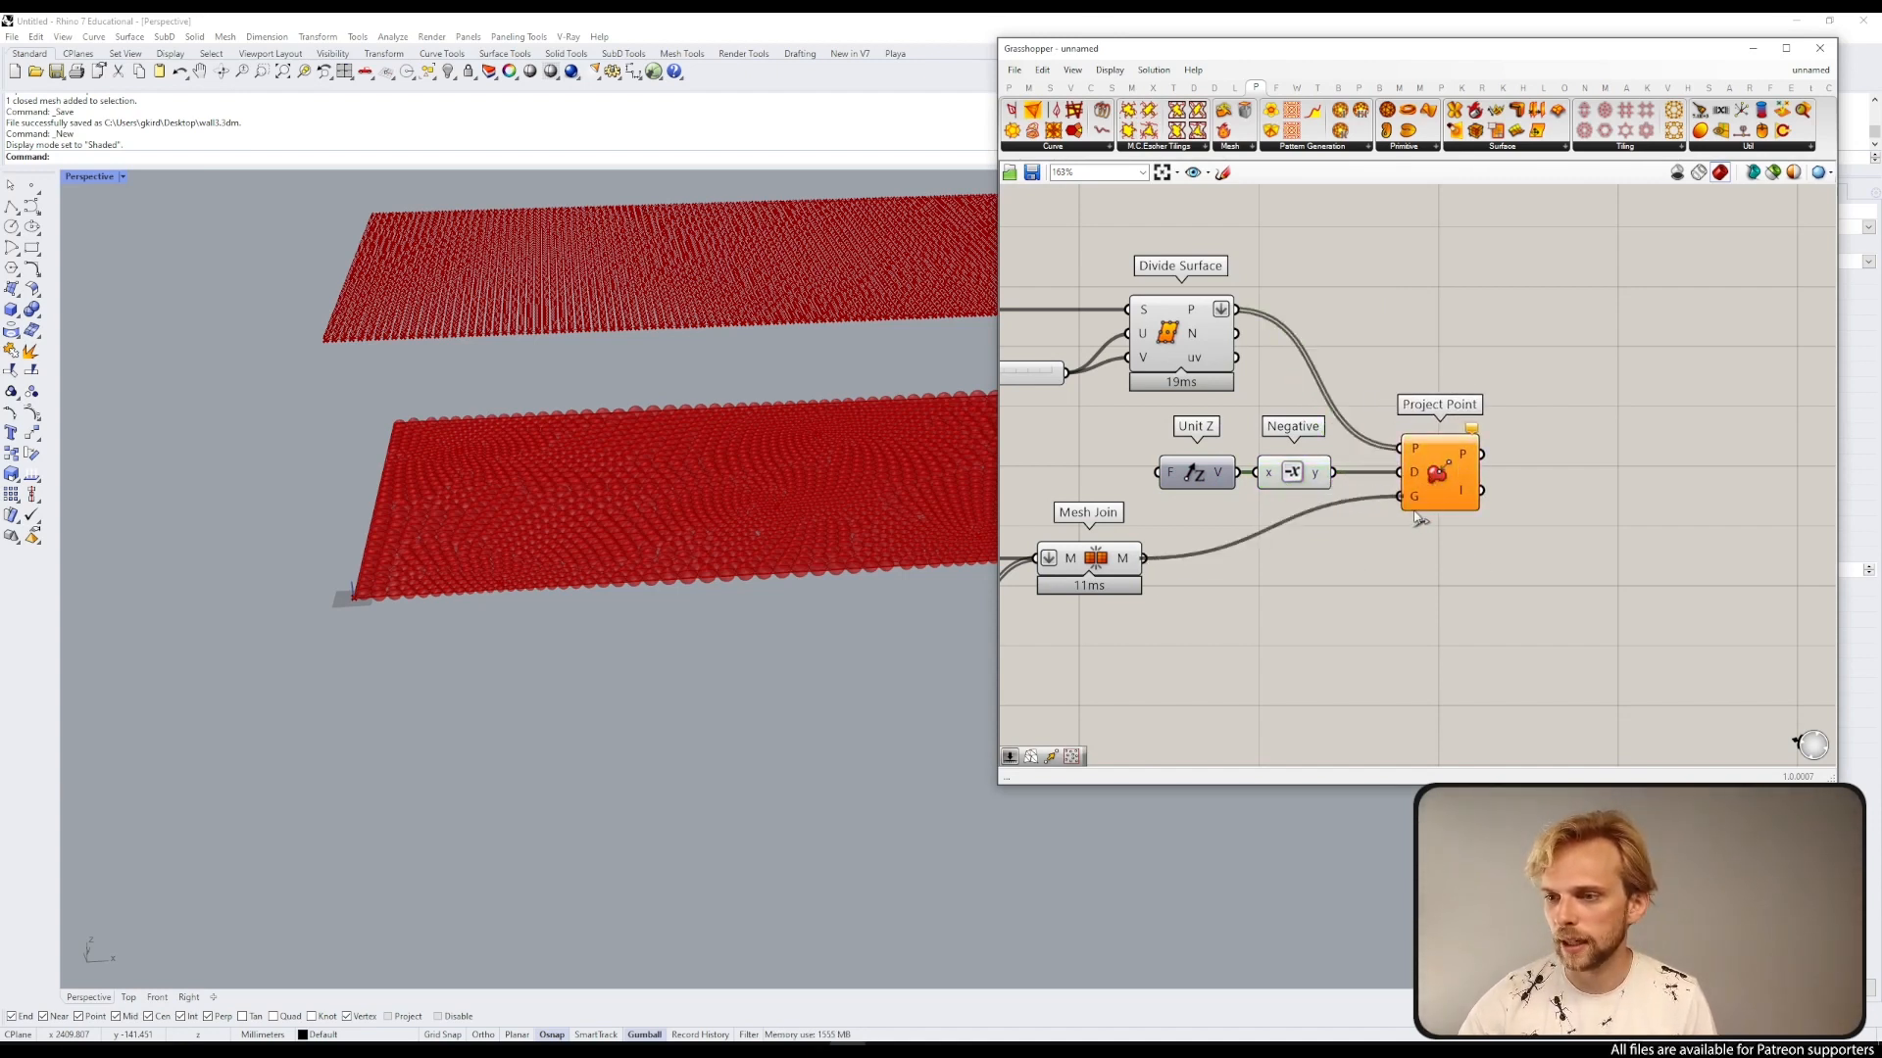
{"action": "left_click", "coordinate": [1441, 493]}
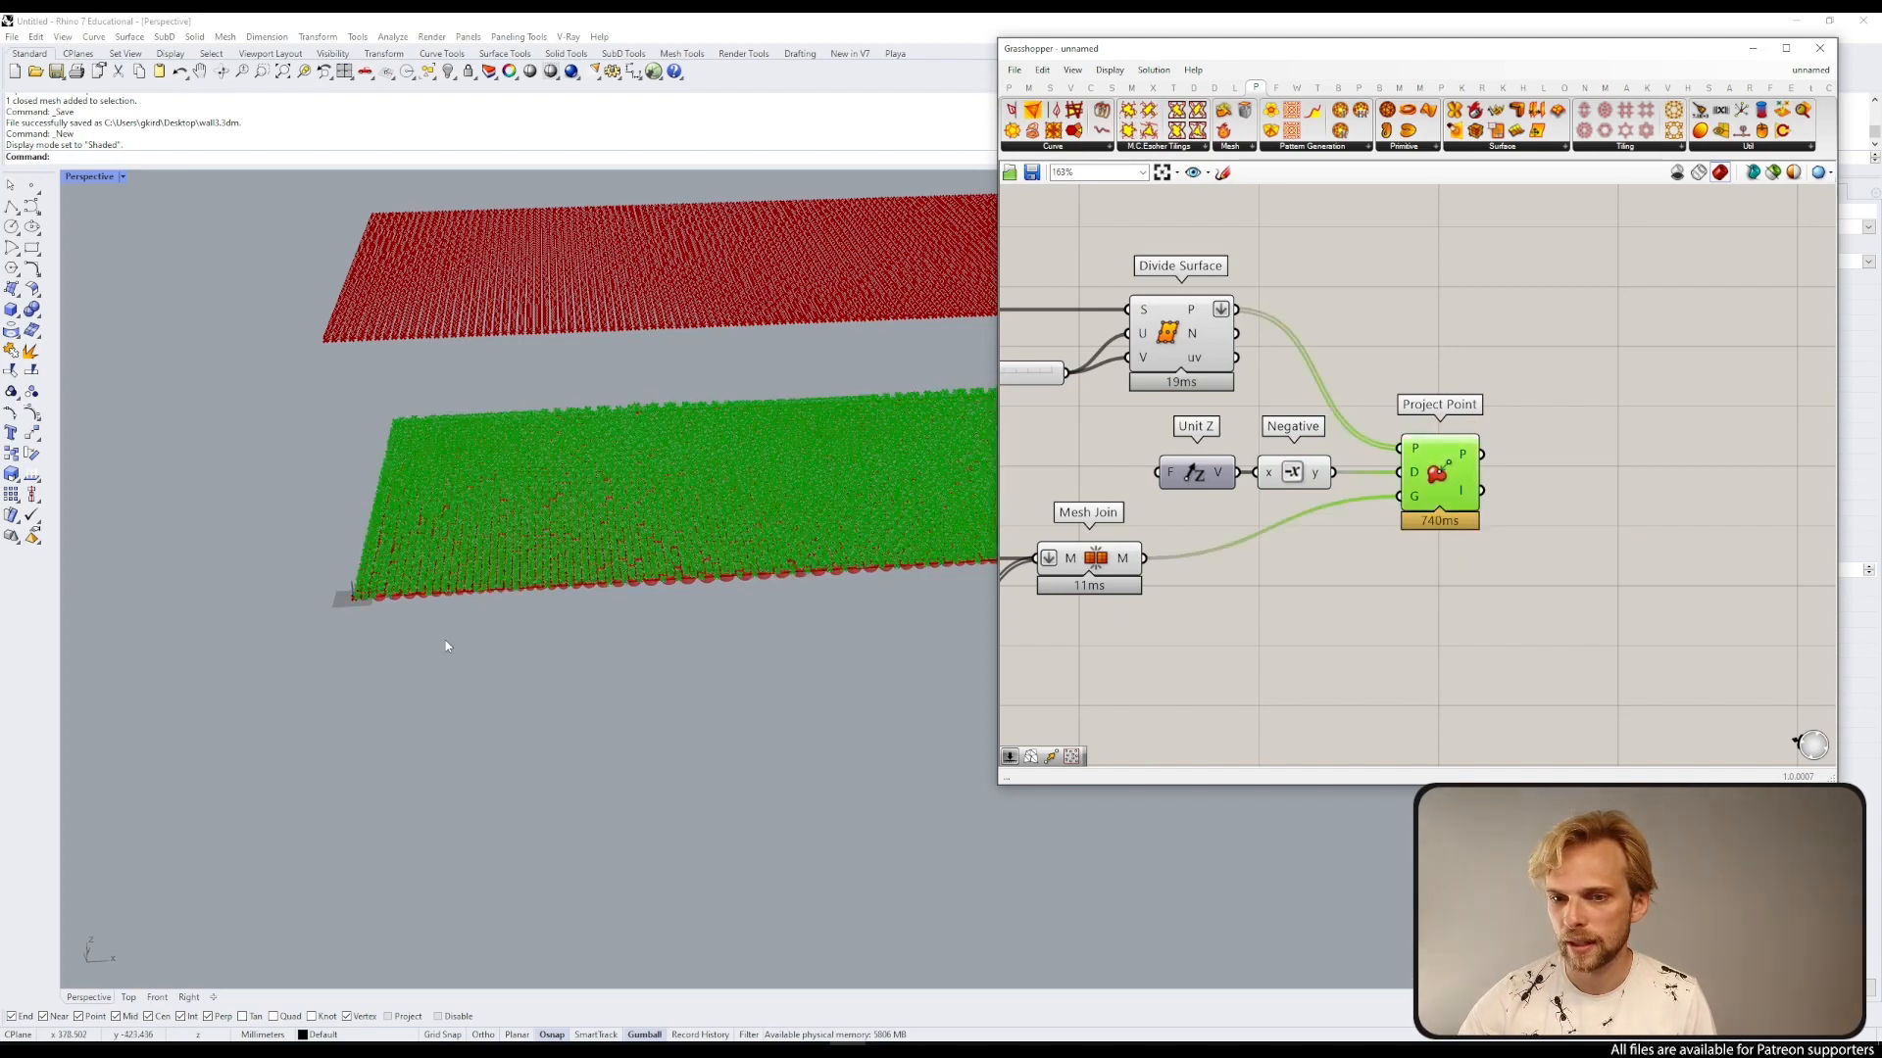
Step: Inspect the projected points over the joined mesh spheres in the viewport
{"action": "right_click_drag", "start_coordinate": [394, 636], "coordinate": [421, 576]}
{"action": "scroll", "coordinate": [409, 545], "scroll_direction": "up", "scroll_amount": 9}
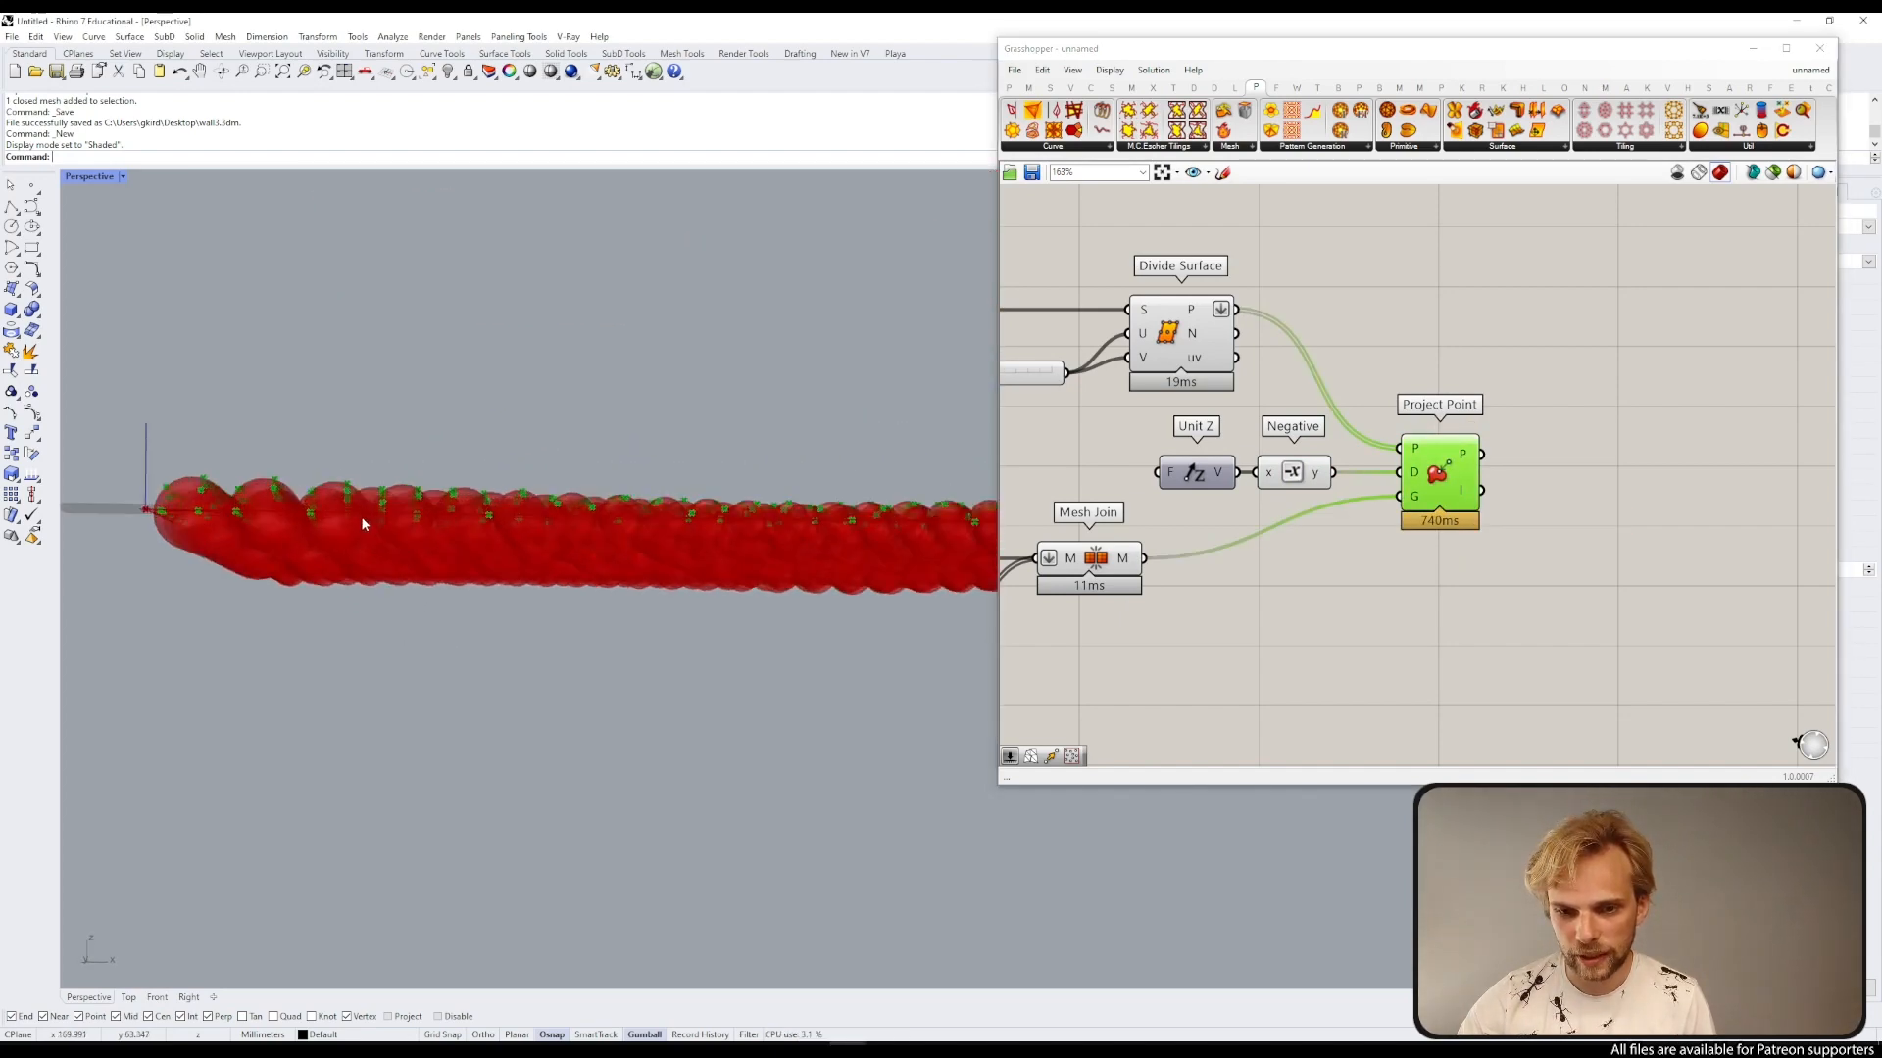
{"action": "right_click_drag", "start_coordinate": [364, 522], "coordinate": [335, 733]}
{"action": "scroll", "coordinate": [339, 604], "scroll_direction": "up", "scroll_amount": 10}
{"action": "scroll", "coordinate": [335, 734], "scroll_direction": "down", "scroll_amount": 10}
{"action": "right_click_drag", "start_coordinate": [437, 651], "coordinate": [519, 529]}
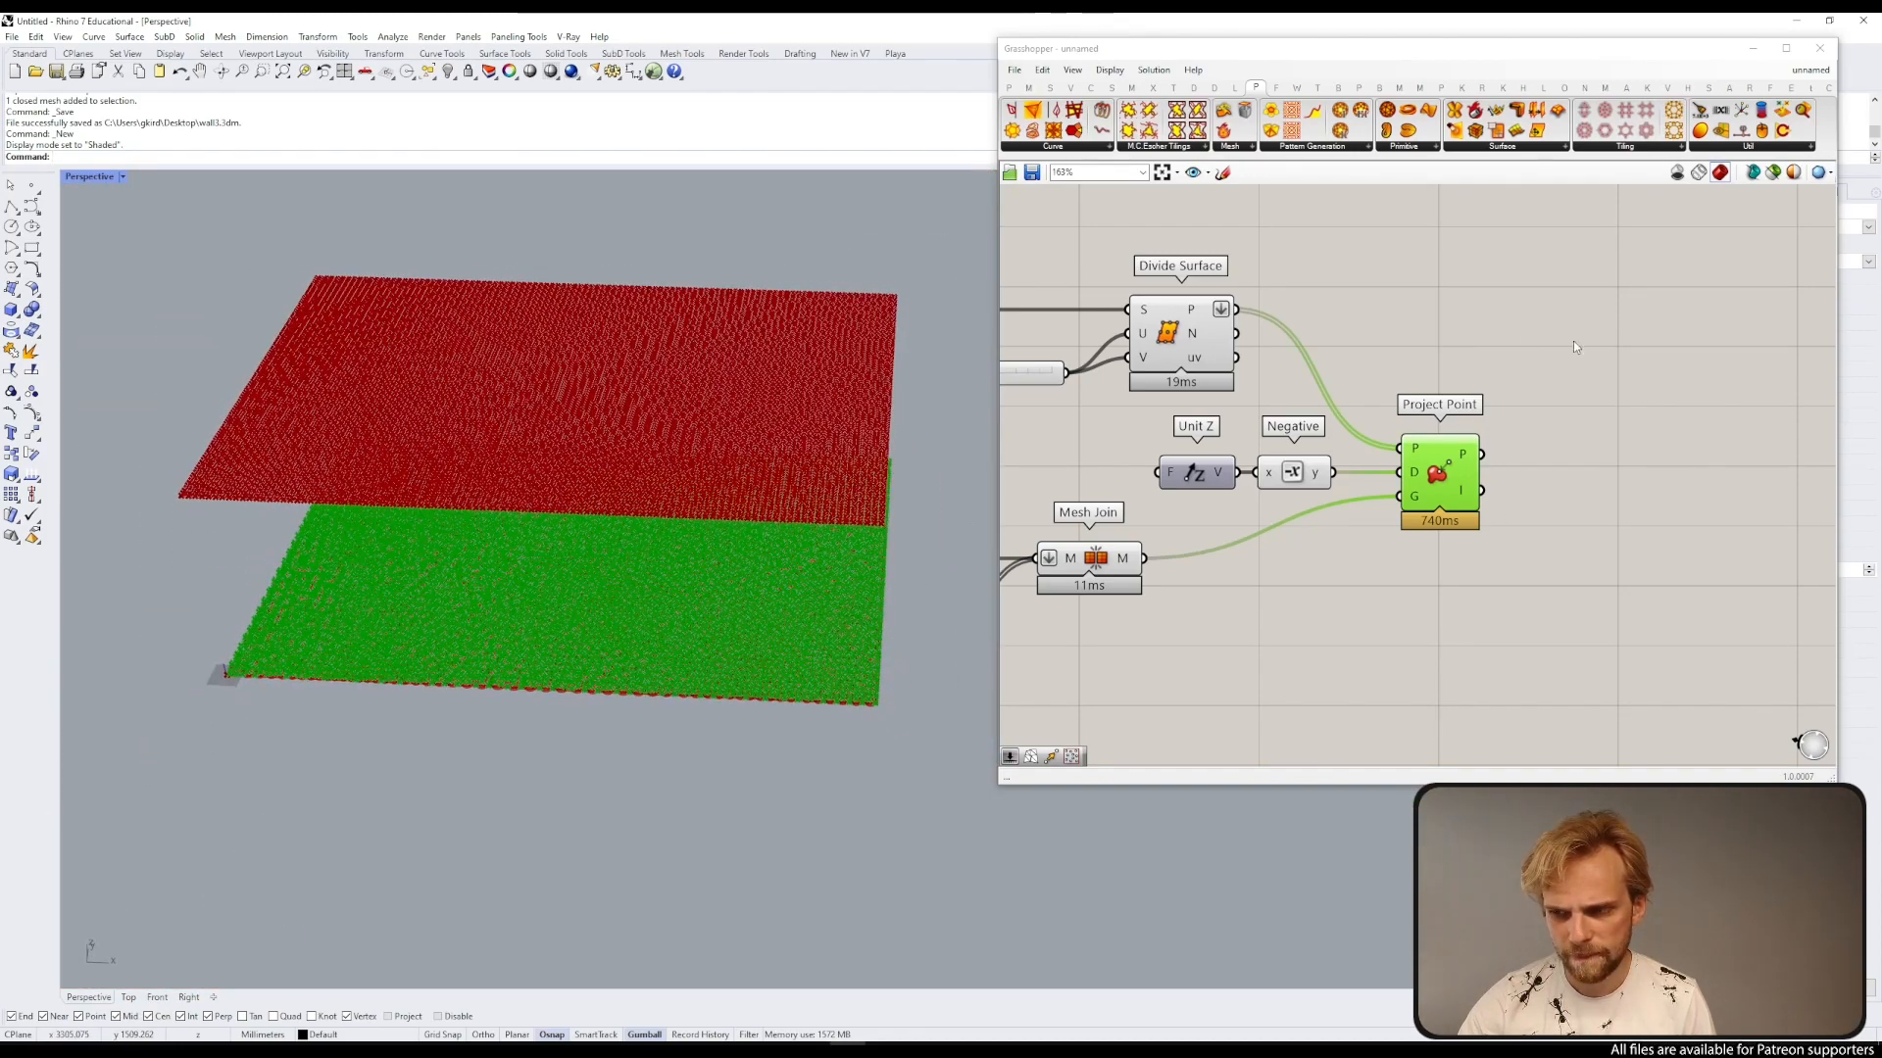
{"action": "left_click", "coordinate": [1470, 349]}
{"action": "left_click_drag", "start_coordinate": [1176, 339], "coordinate": [1171, 308]}
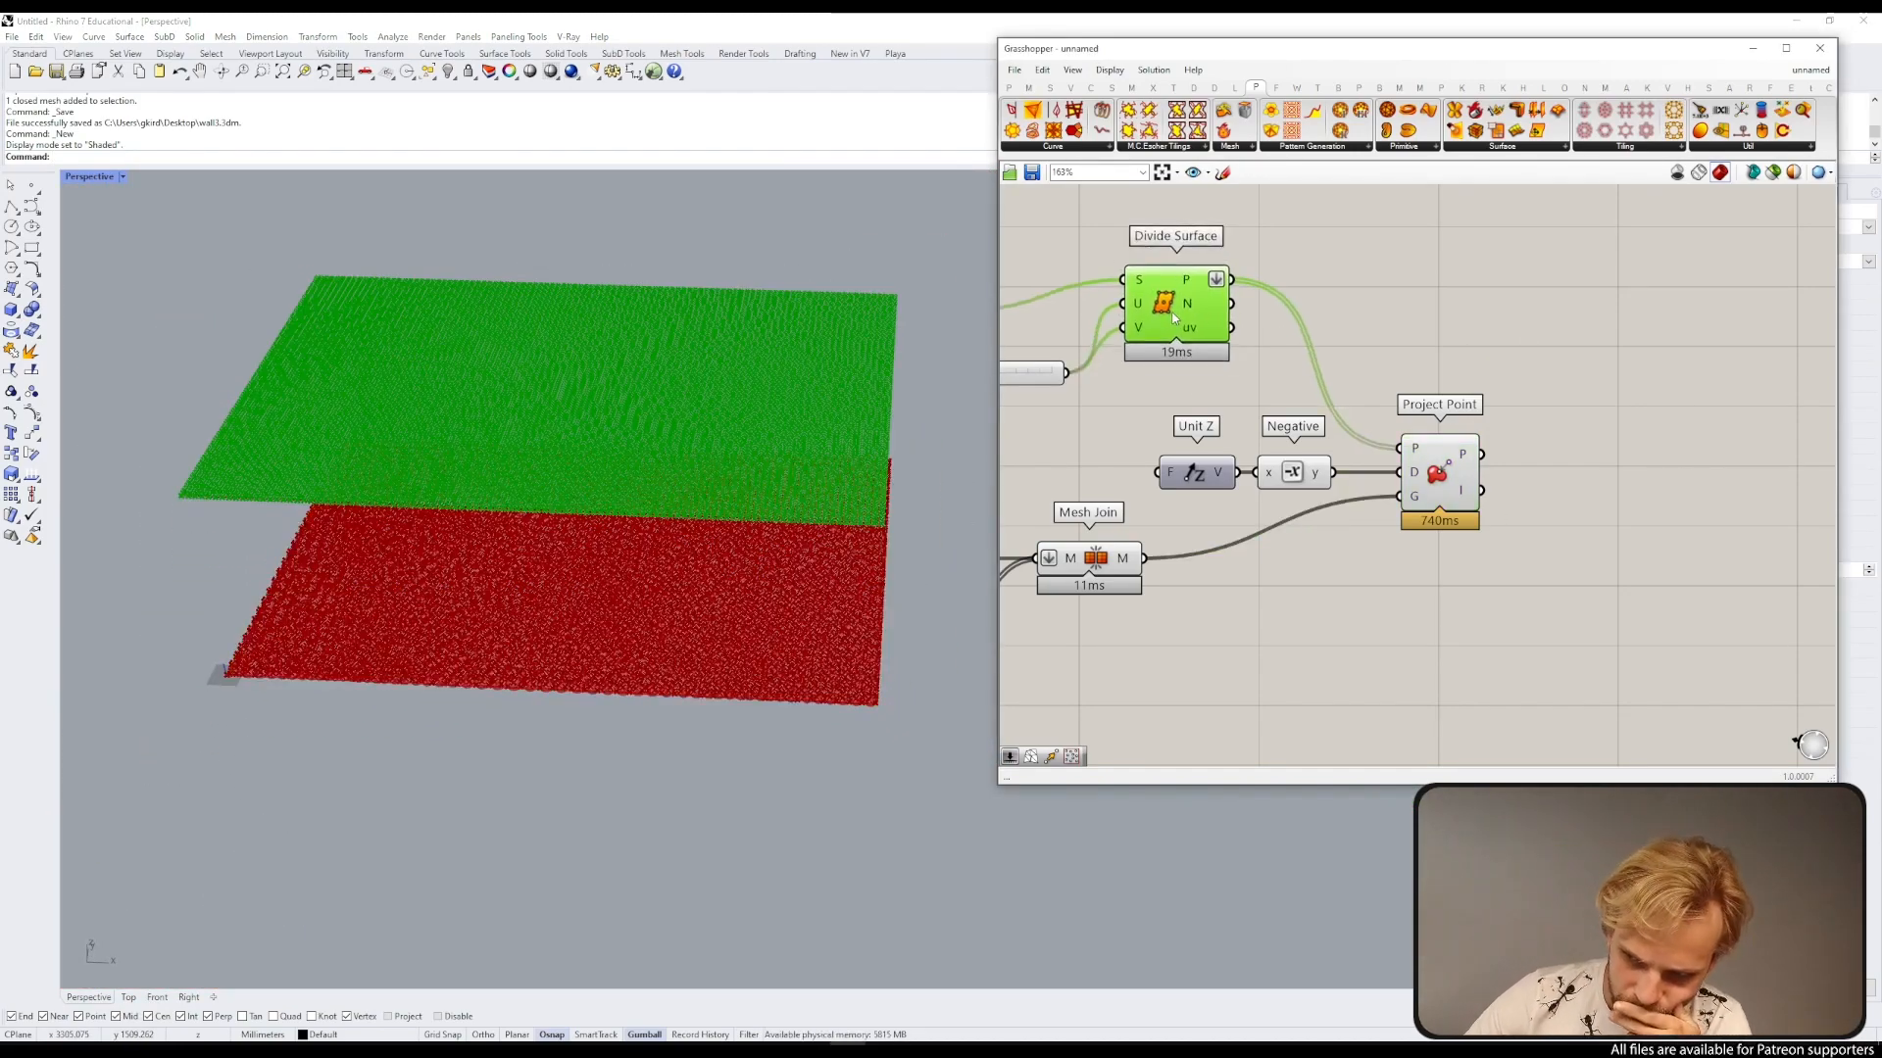
{"action": "left_click", "coordinate": [1491, 376]}
{"action": "right_click_drag", "start_coordinate": [1490, 376], "coordinate": [1362, 313]}
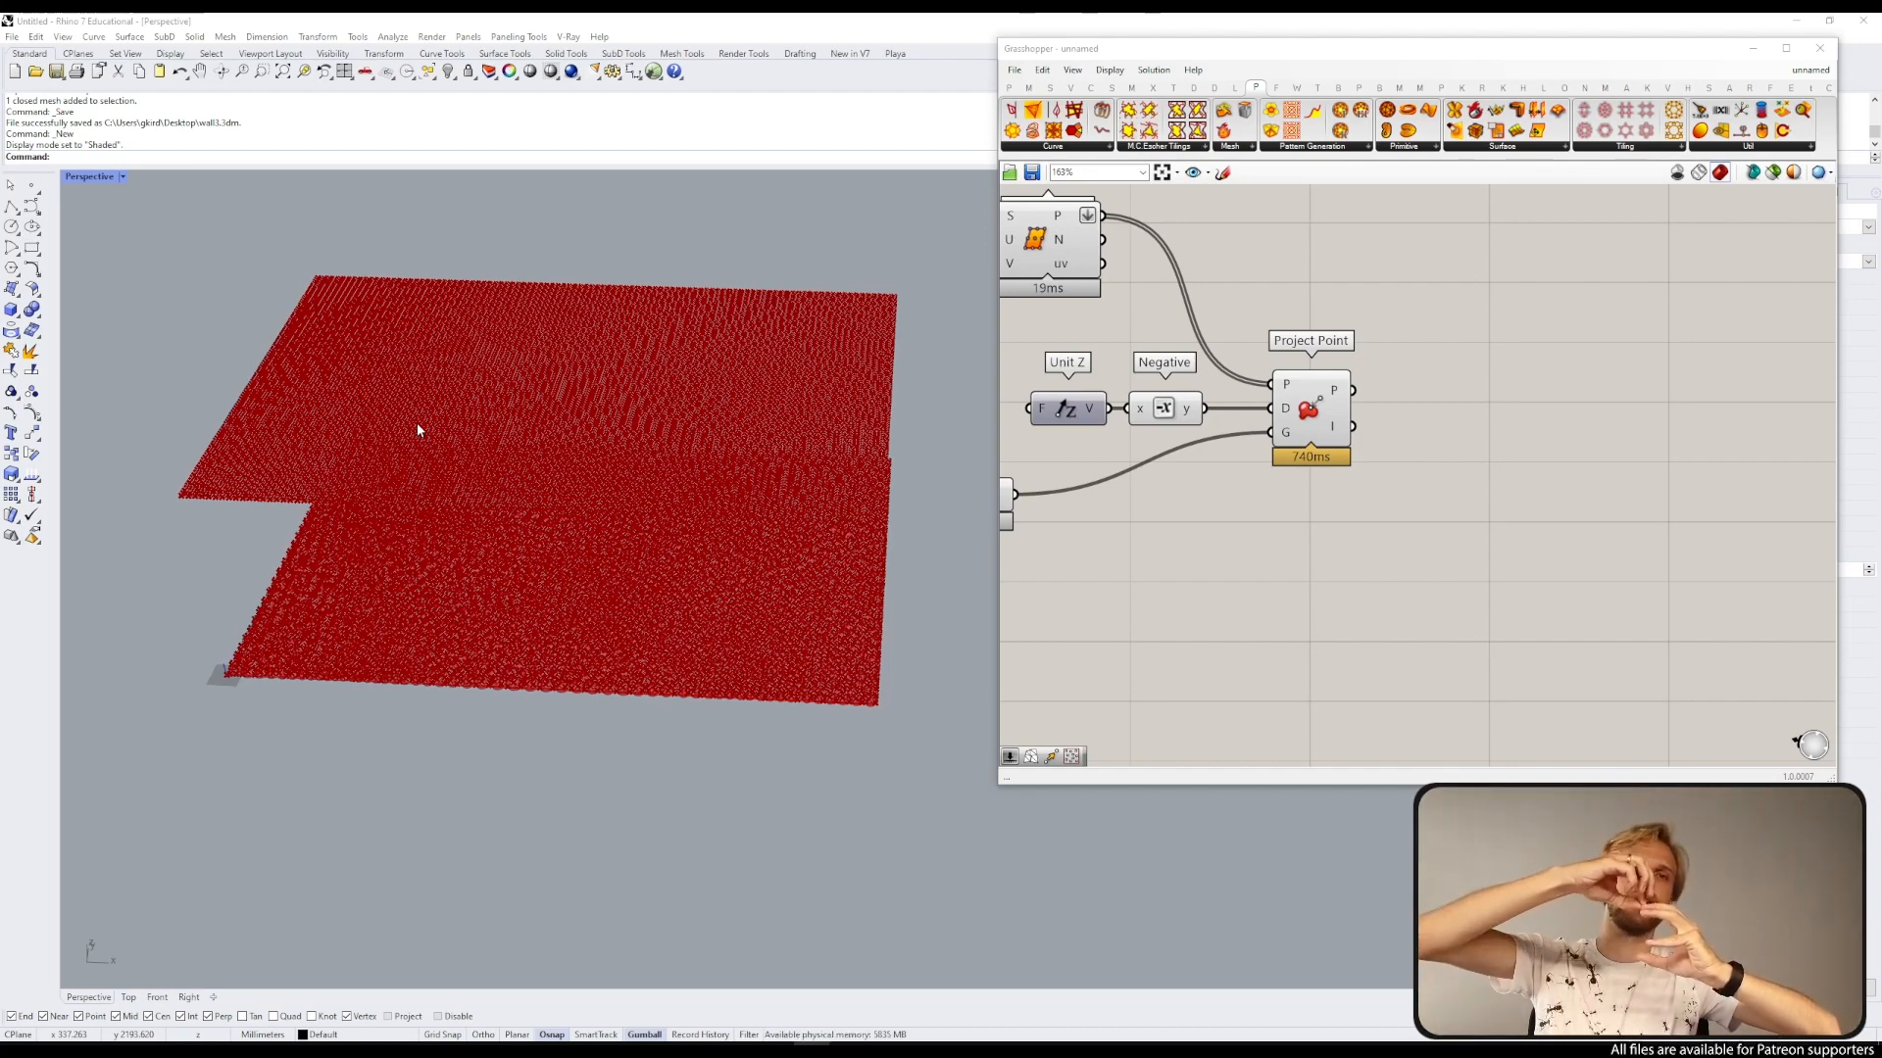
Step: Graft the Project Point's point input
{"action": "left_click", "coordinate": [1302, 381]}
{"action": "double_click", "coordinate": [1479, 421]}
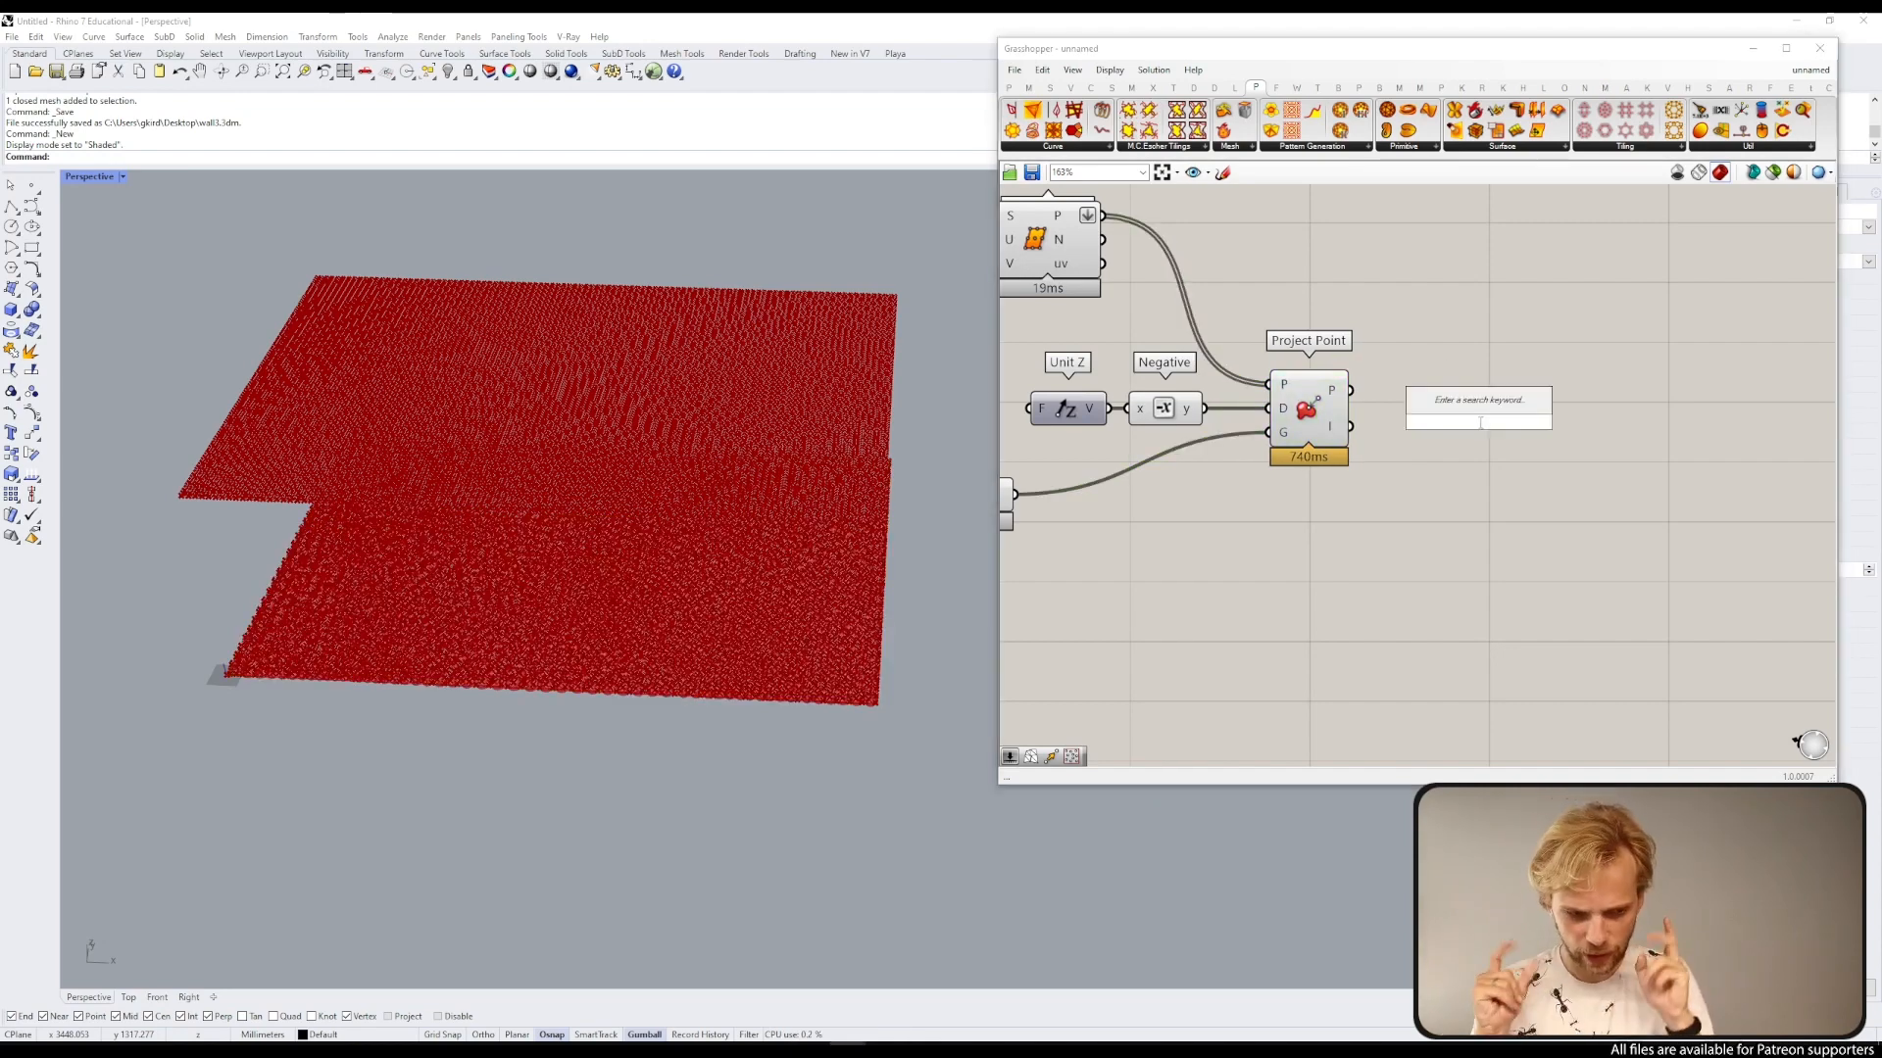
{"action": "right_click", "coordinate": [1284, 388]}
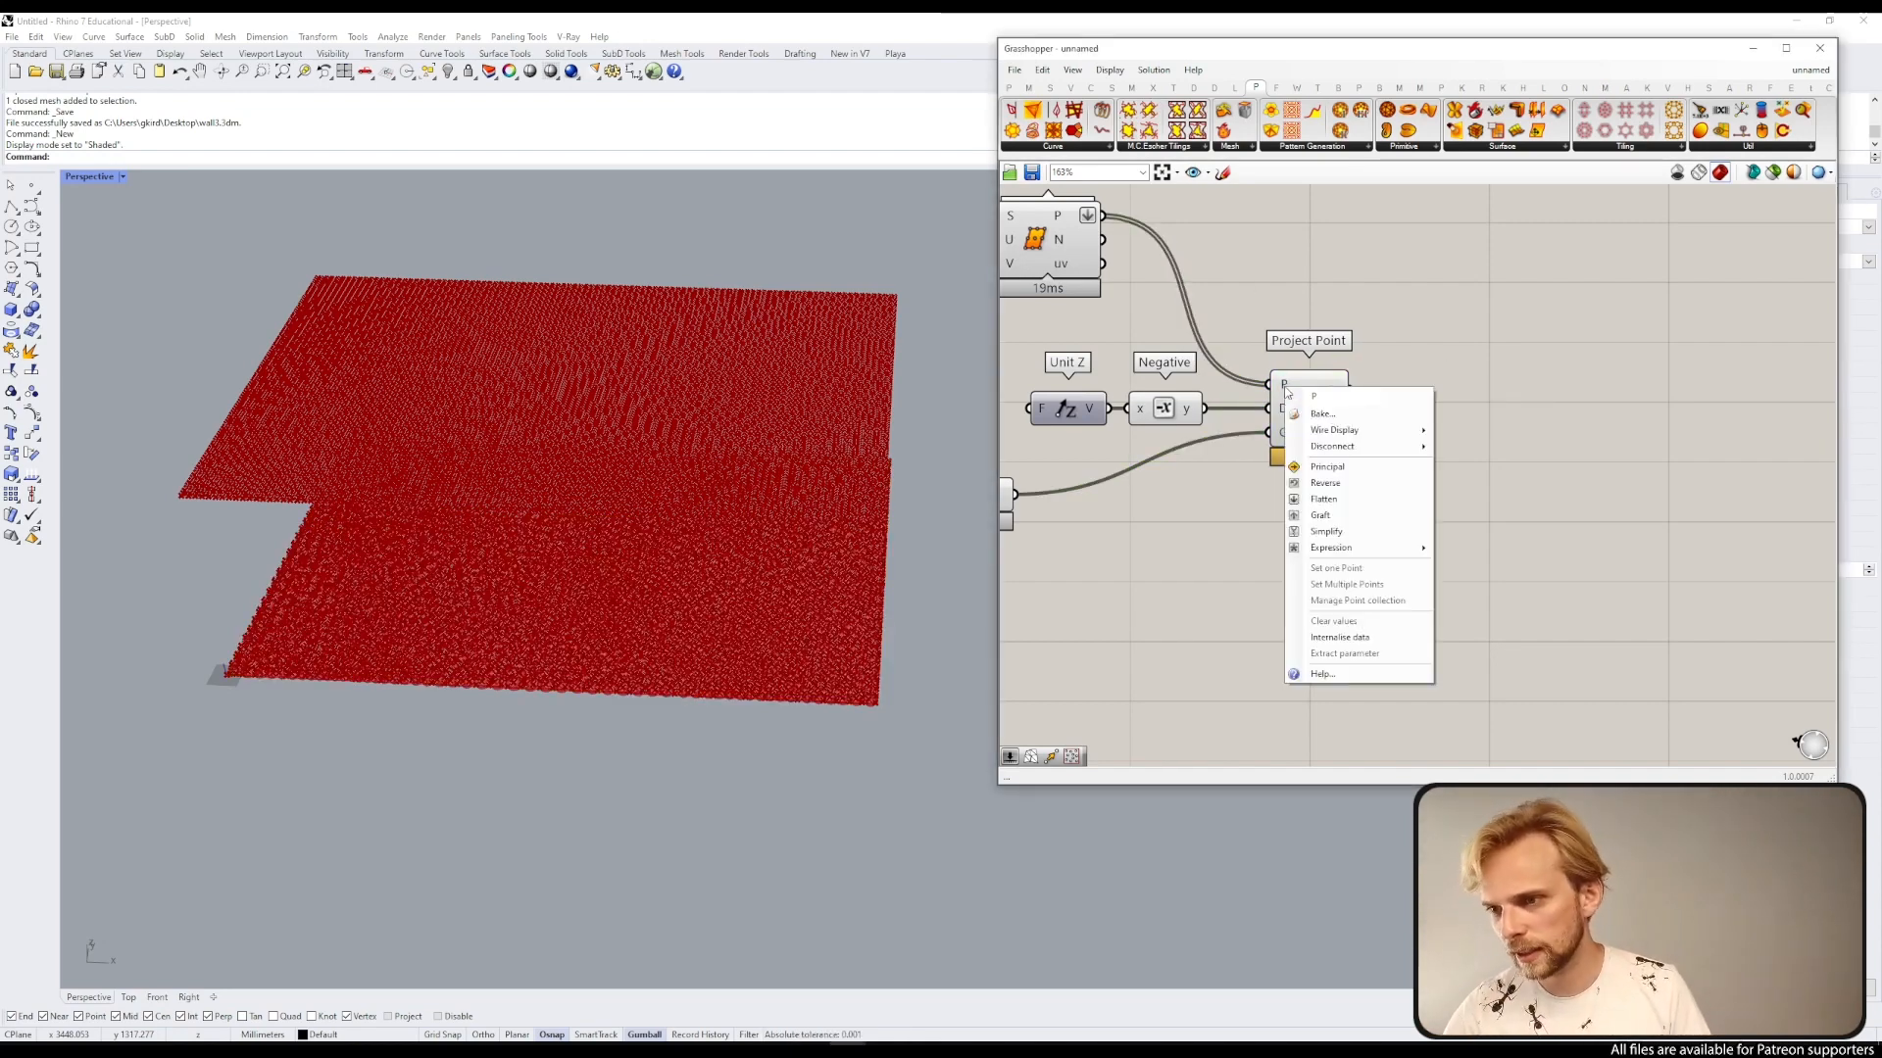
{"action": "left_click", "coordinate": [1320, 515]}
{"action": "left_click_drag", "start_coordinate": [1323, 432], "coordinate": [1327, 433]}
{"action": "left_click", "coordinate": [1319, 317]}
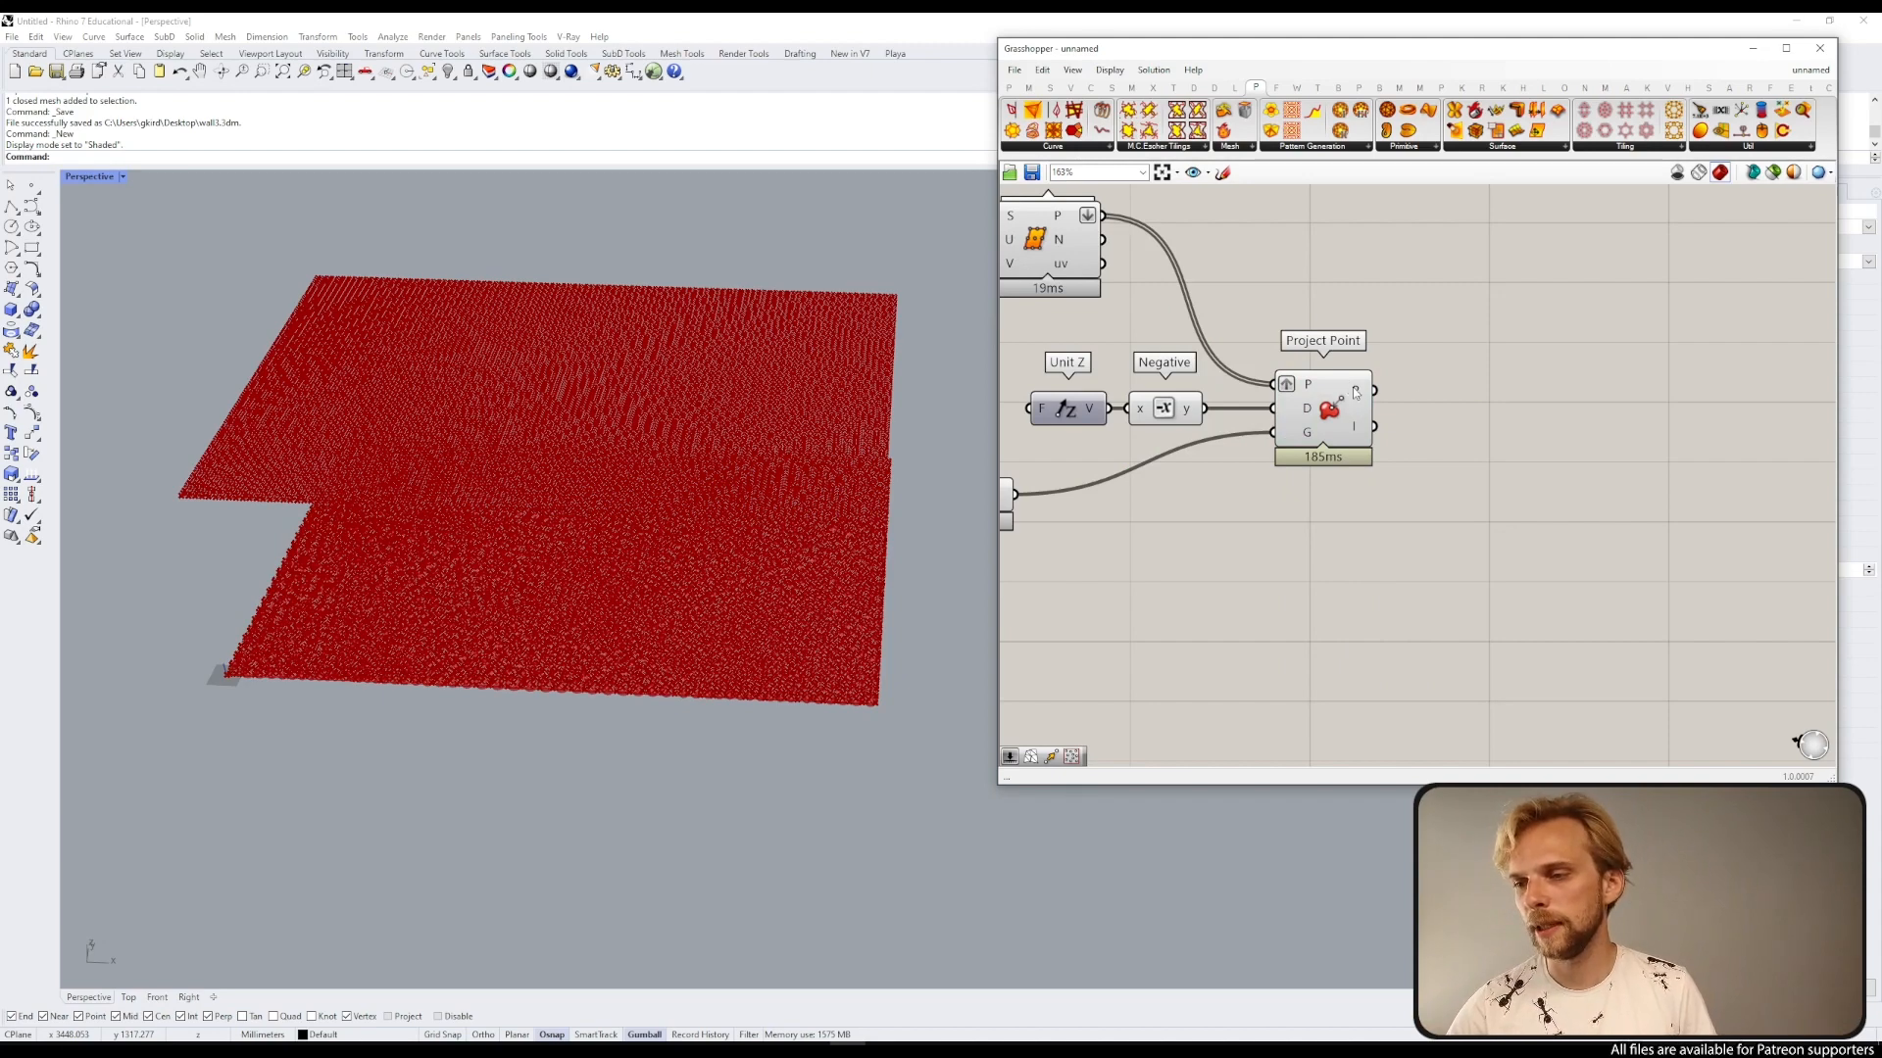
Step: Add a List Item component and feed the projected points from Project Point into its list input
{"action": "double_click", "coordinate": [1466, 362]}
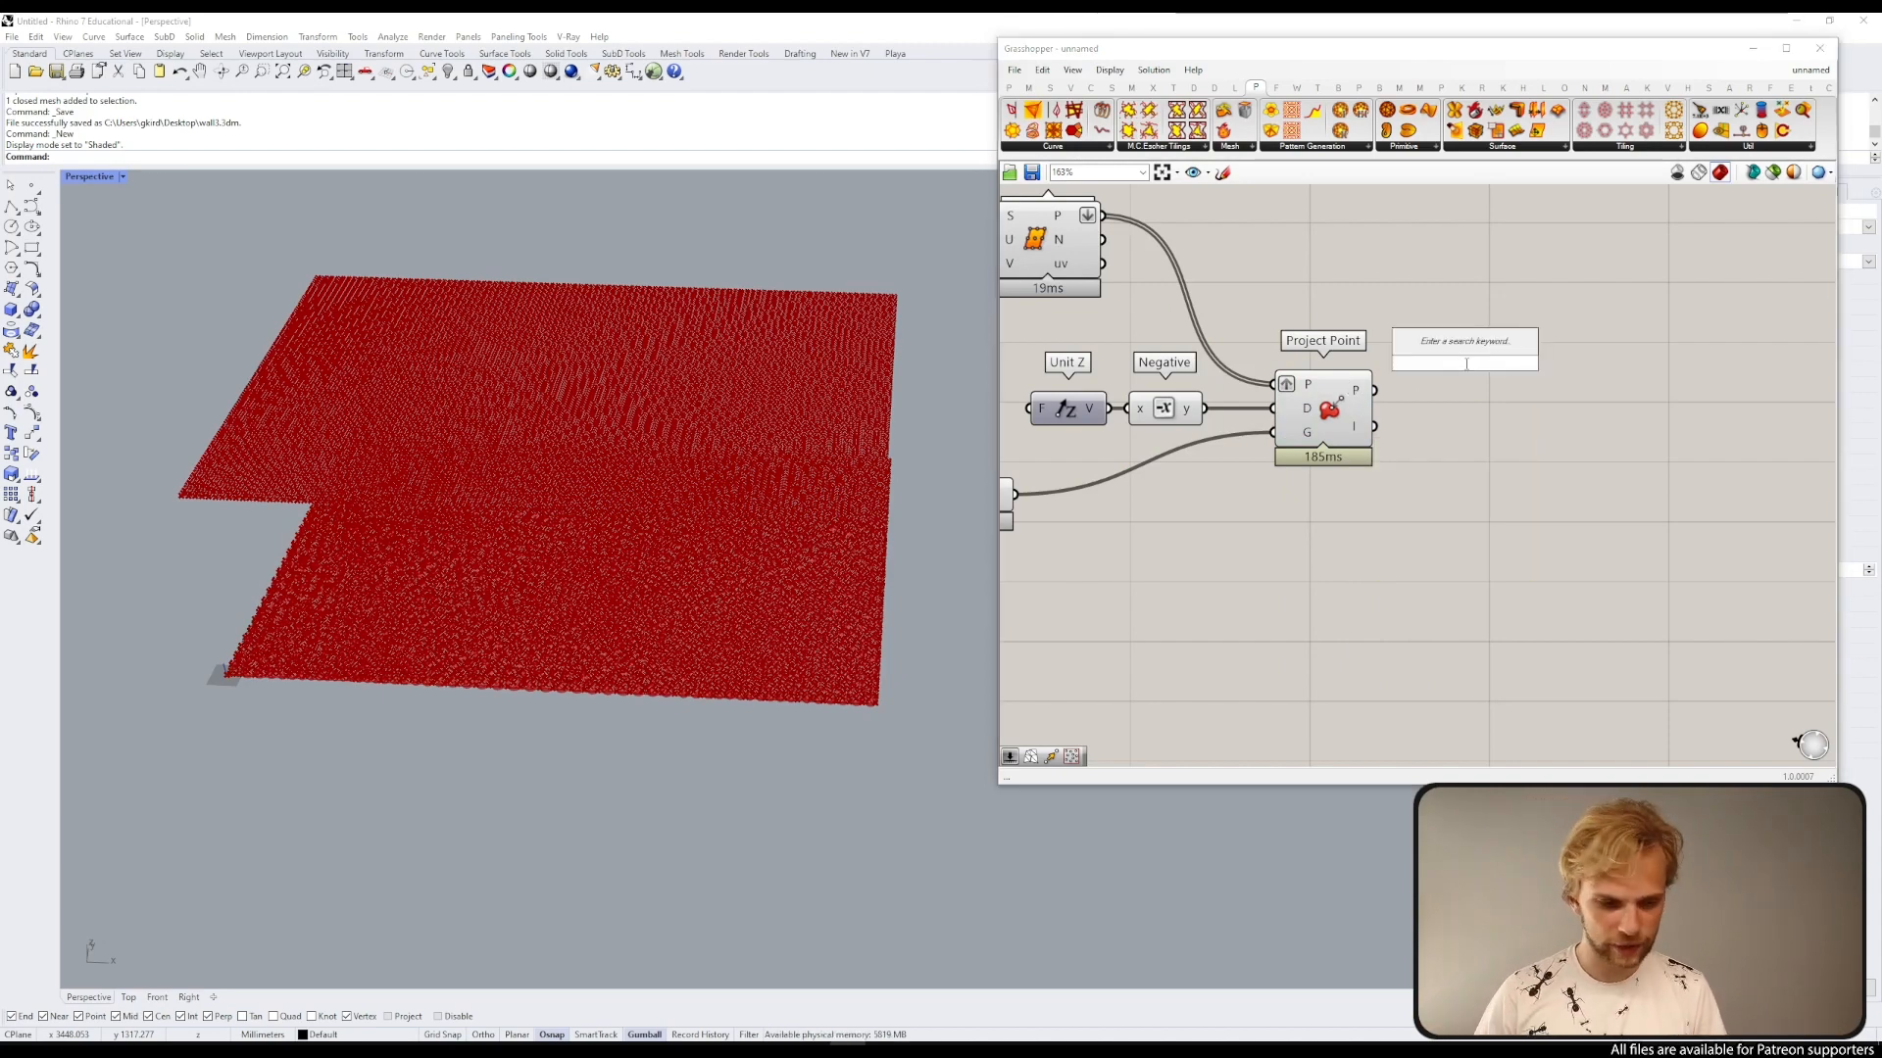
{"action": "type", "text": "list itm"}
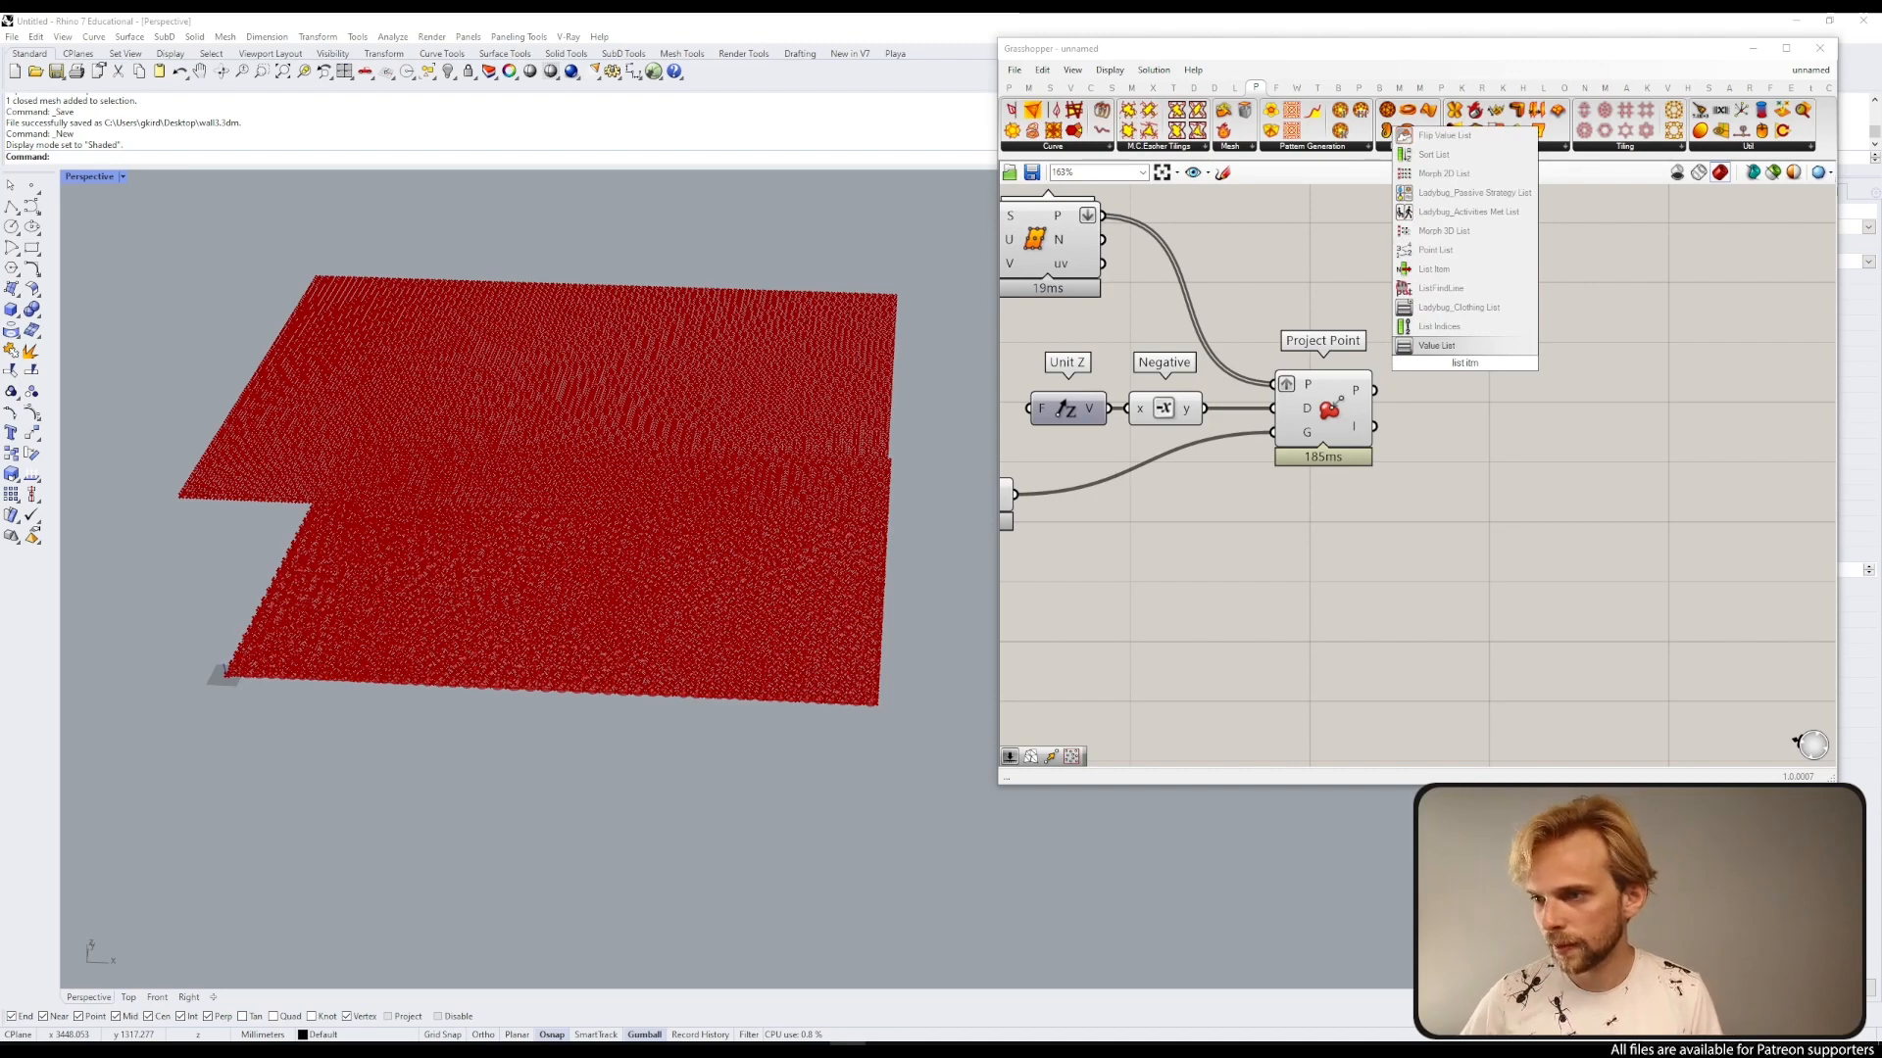
{"action": "key", "text": "BackSpace"}
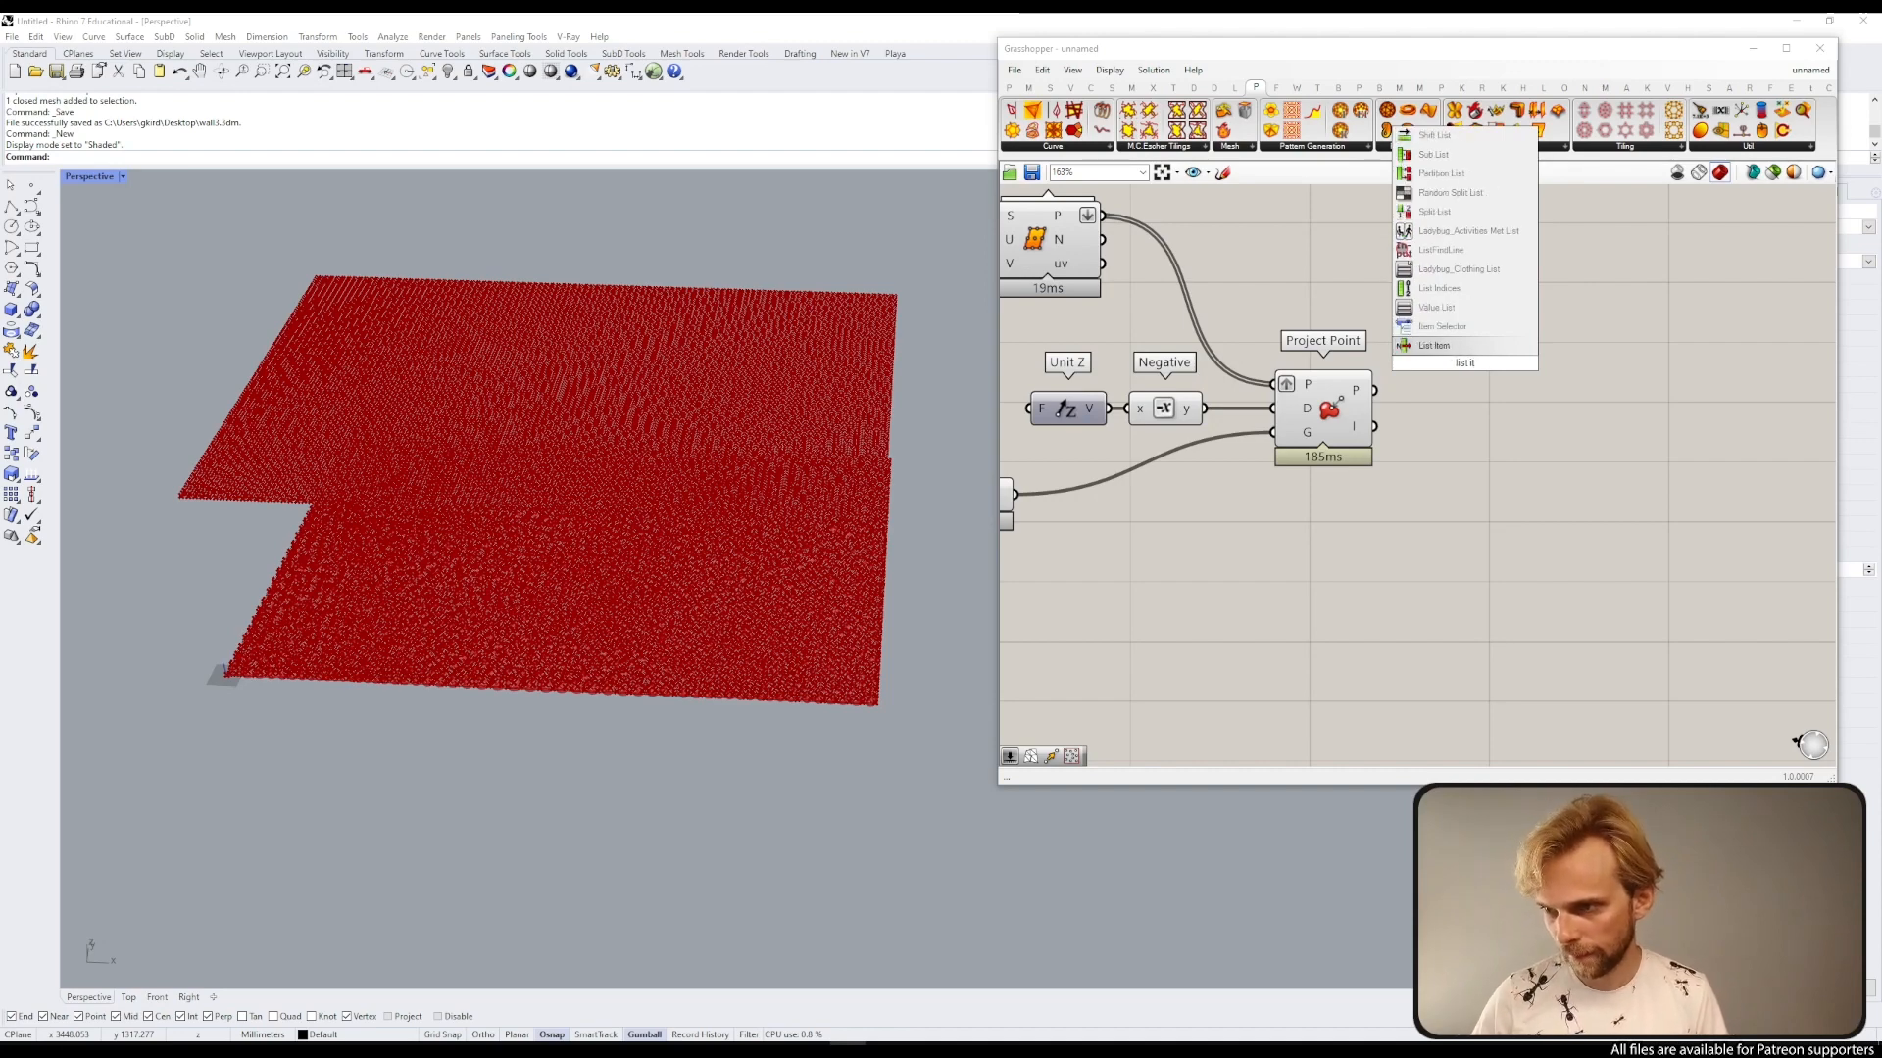
{"action": "key", "text": "Return"}
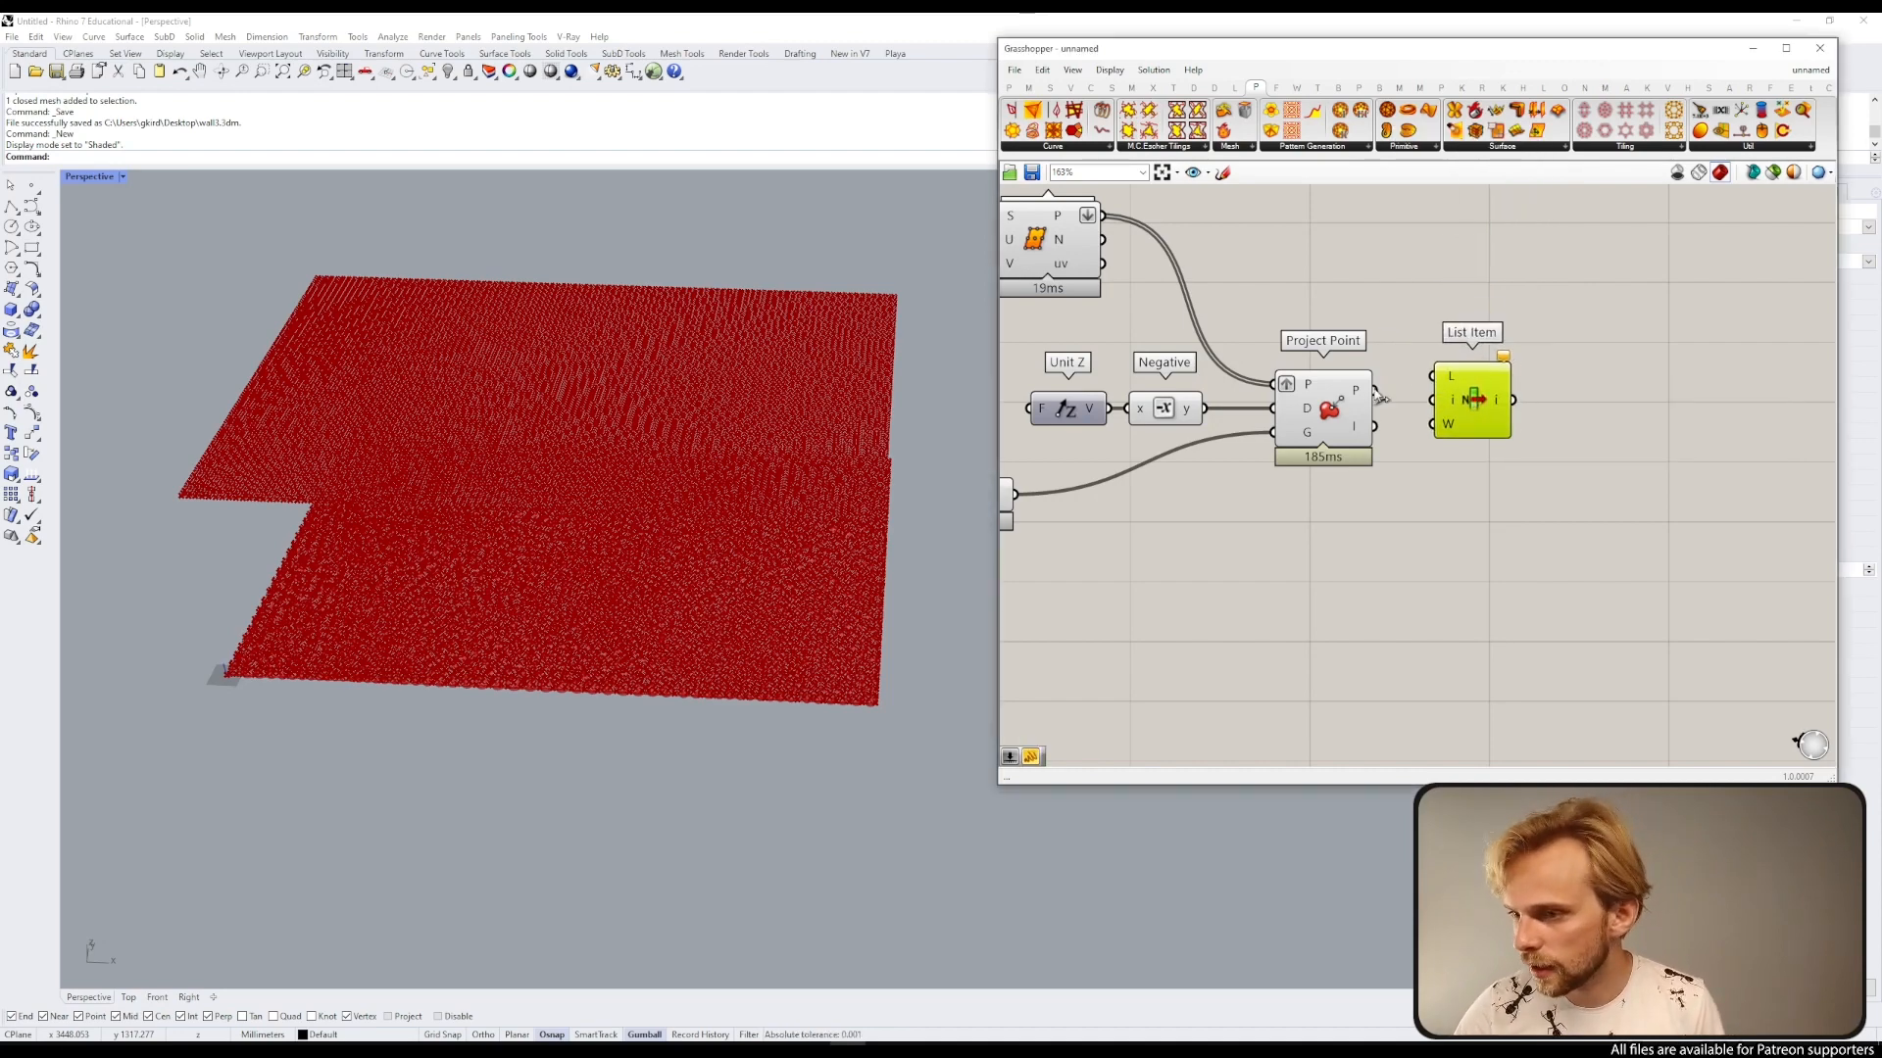
{"action": "left_click_drag", "start_coordinate": [1375, 390], "coordinate": [1476, 394]}
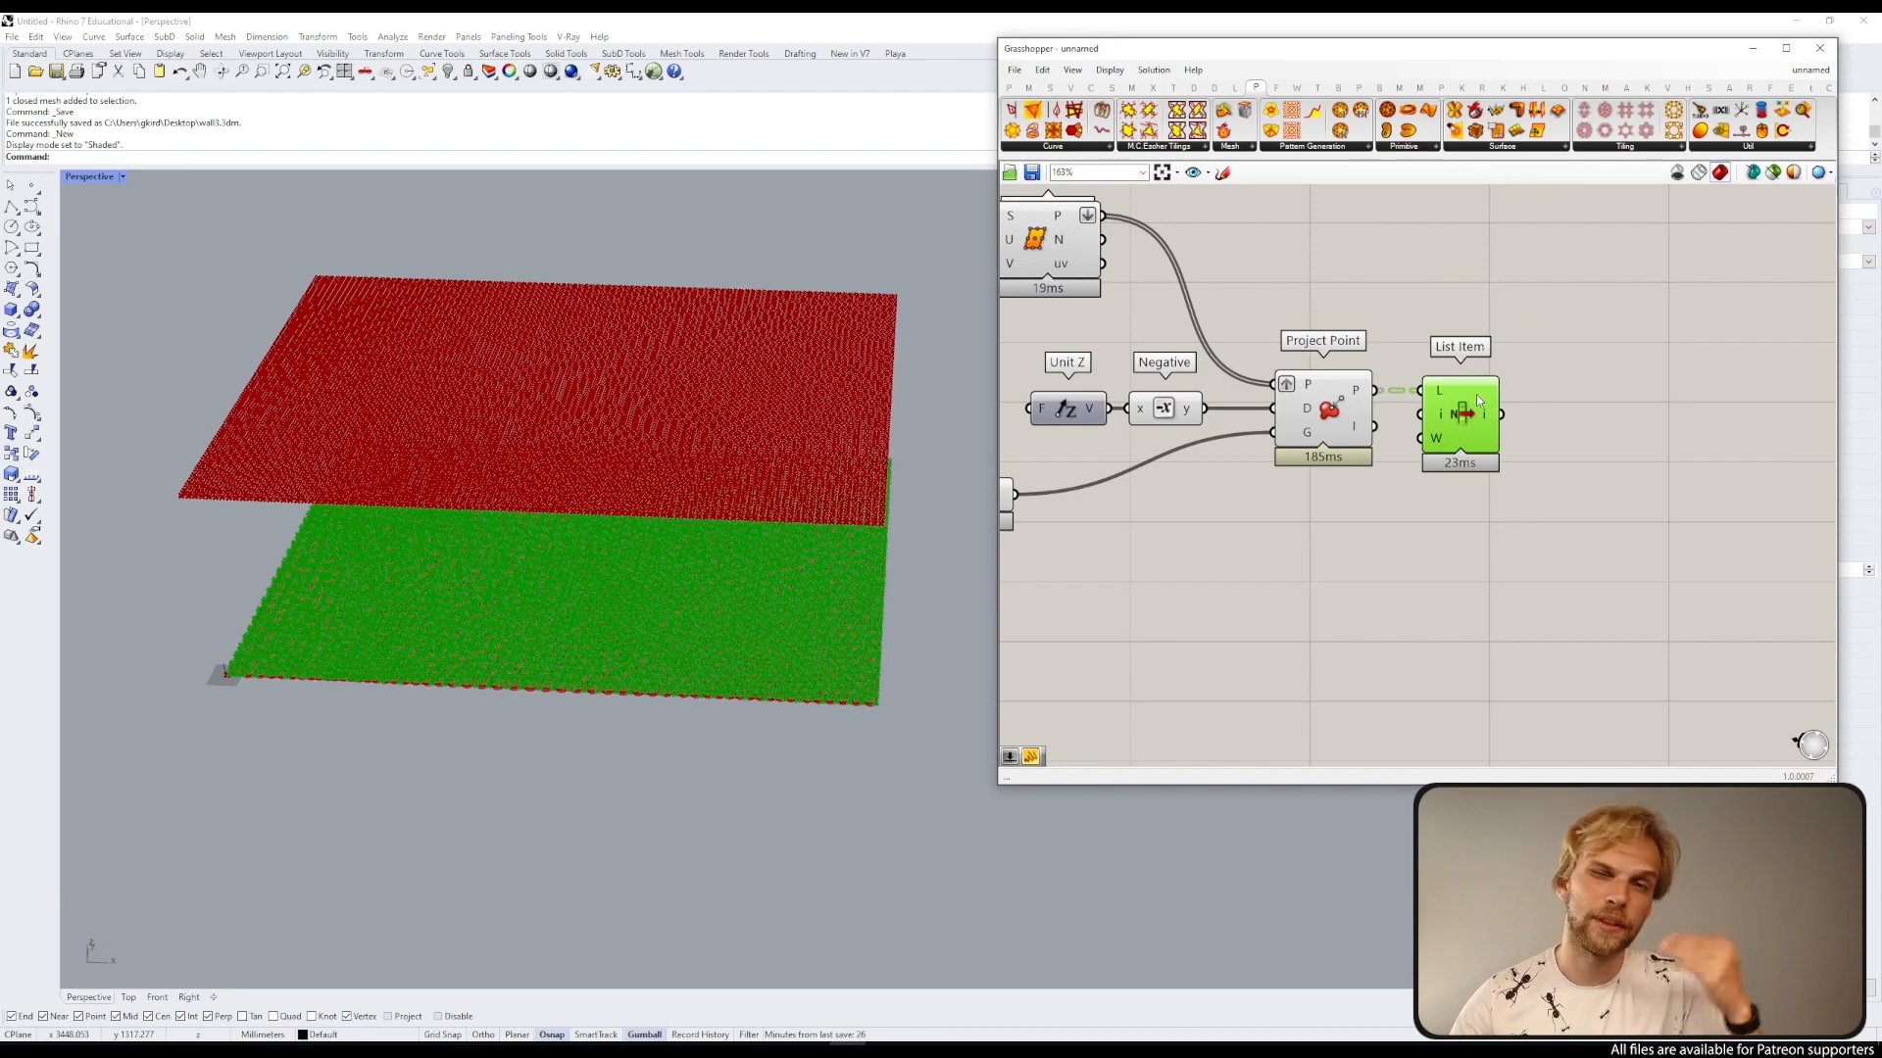
{"action": "left_click", "coordinate": [1503, 325]}
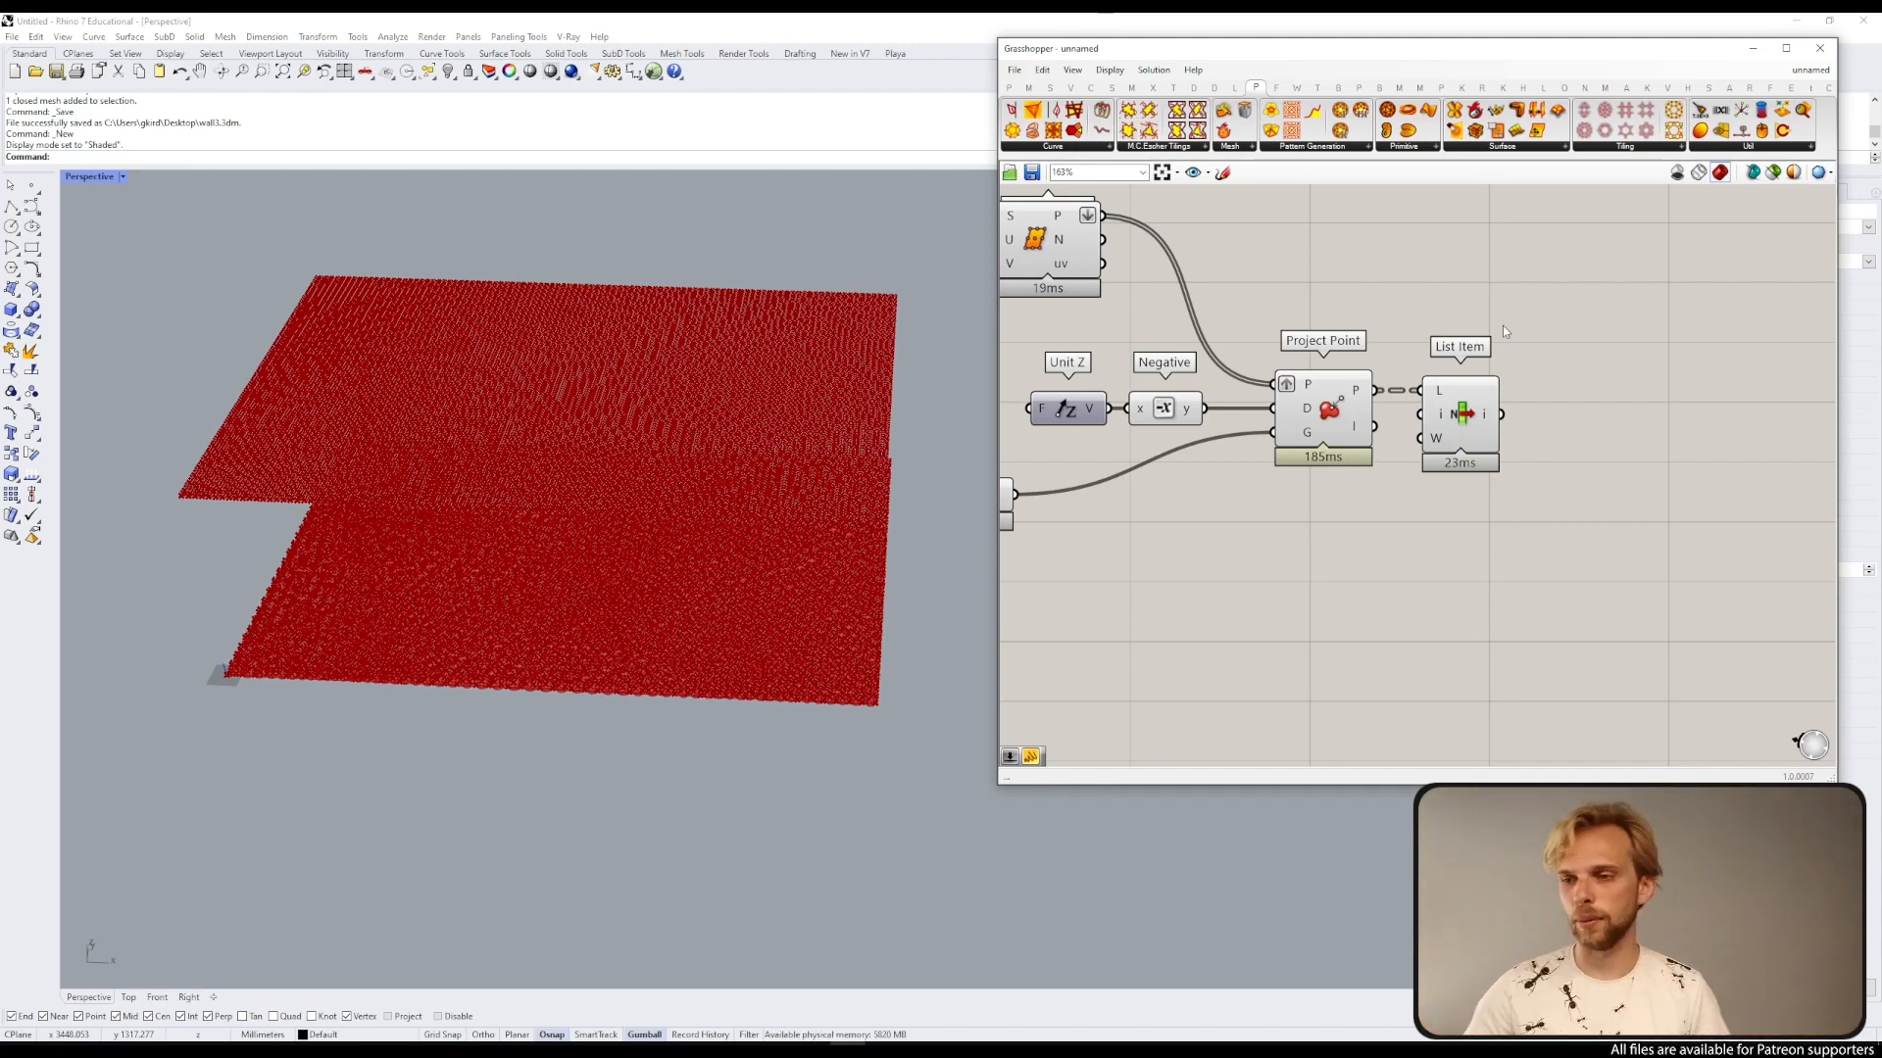
Step: Add extra outputs to the List Item component, then remove them again
{"action": "scroll", "coordinate": [1555, 406], "scroll_direction": "down", "scroll_amount": 1}
{"action": "right_click_drag", "start_coordinate": [1556, 406], "coordinate": [1441, 432]}
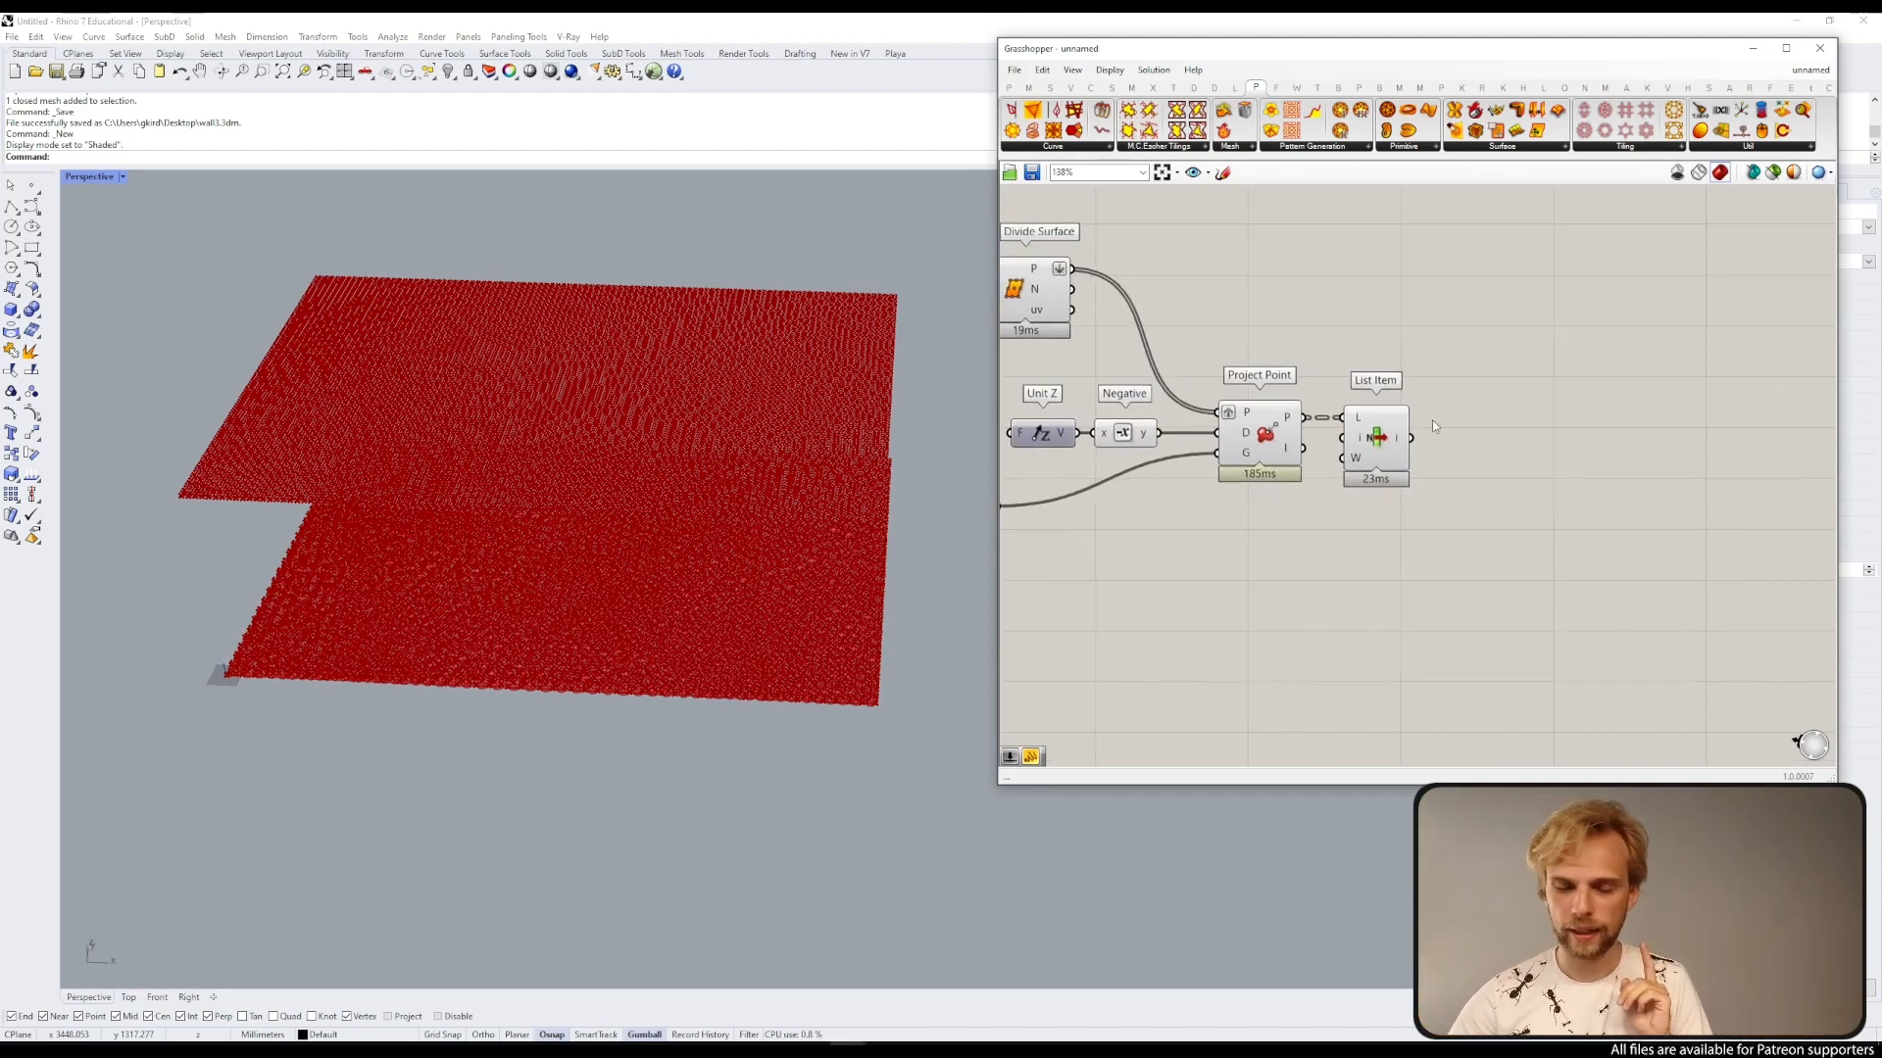
{"action": "right_click", "coordinate": [1396, 435]}
{"action": "left_click", "coordinate": [1388, 405]}
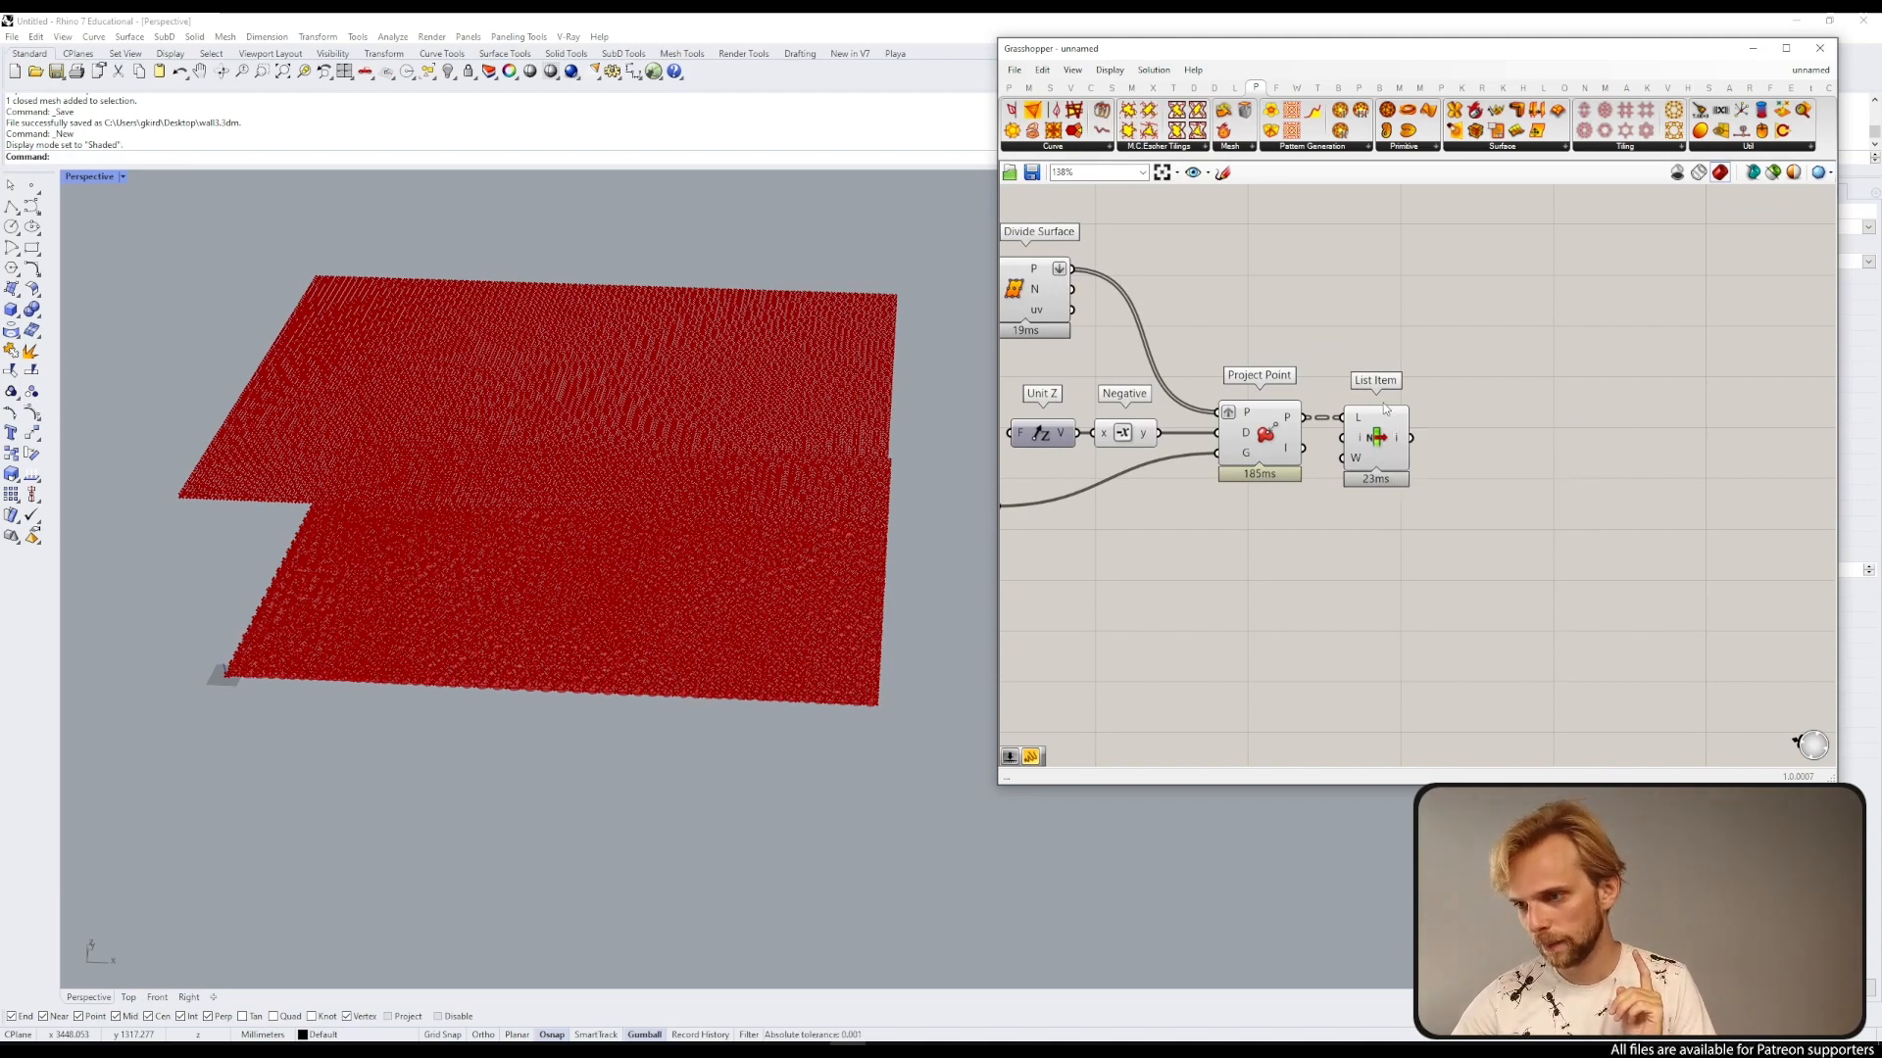
{"action": "right_click", "coordinate": [1399, 443]}
{"action": "left_click", "coordinate": [1427, 500]}
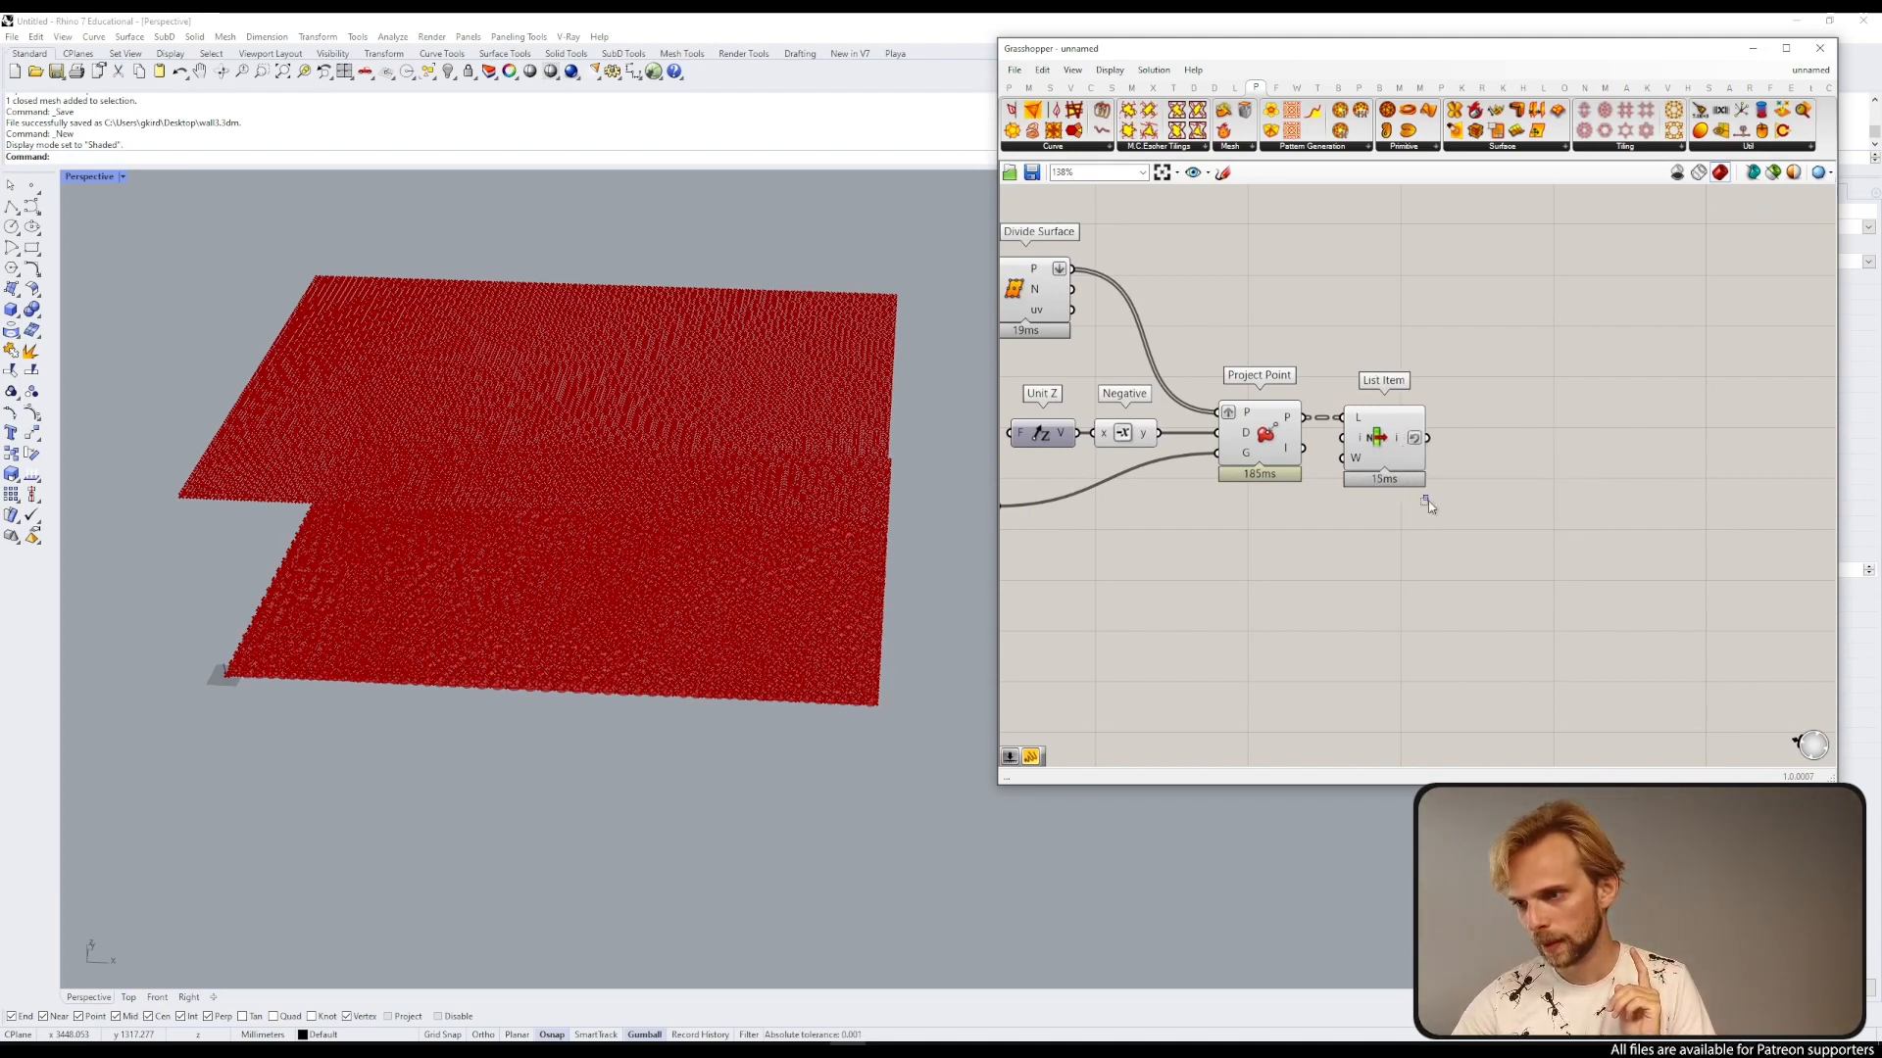
{"action": "right_click", "coordinate": [1415, 450]}
{"action": "left_click", "coordinate": [1429, 502]}
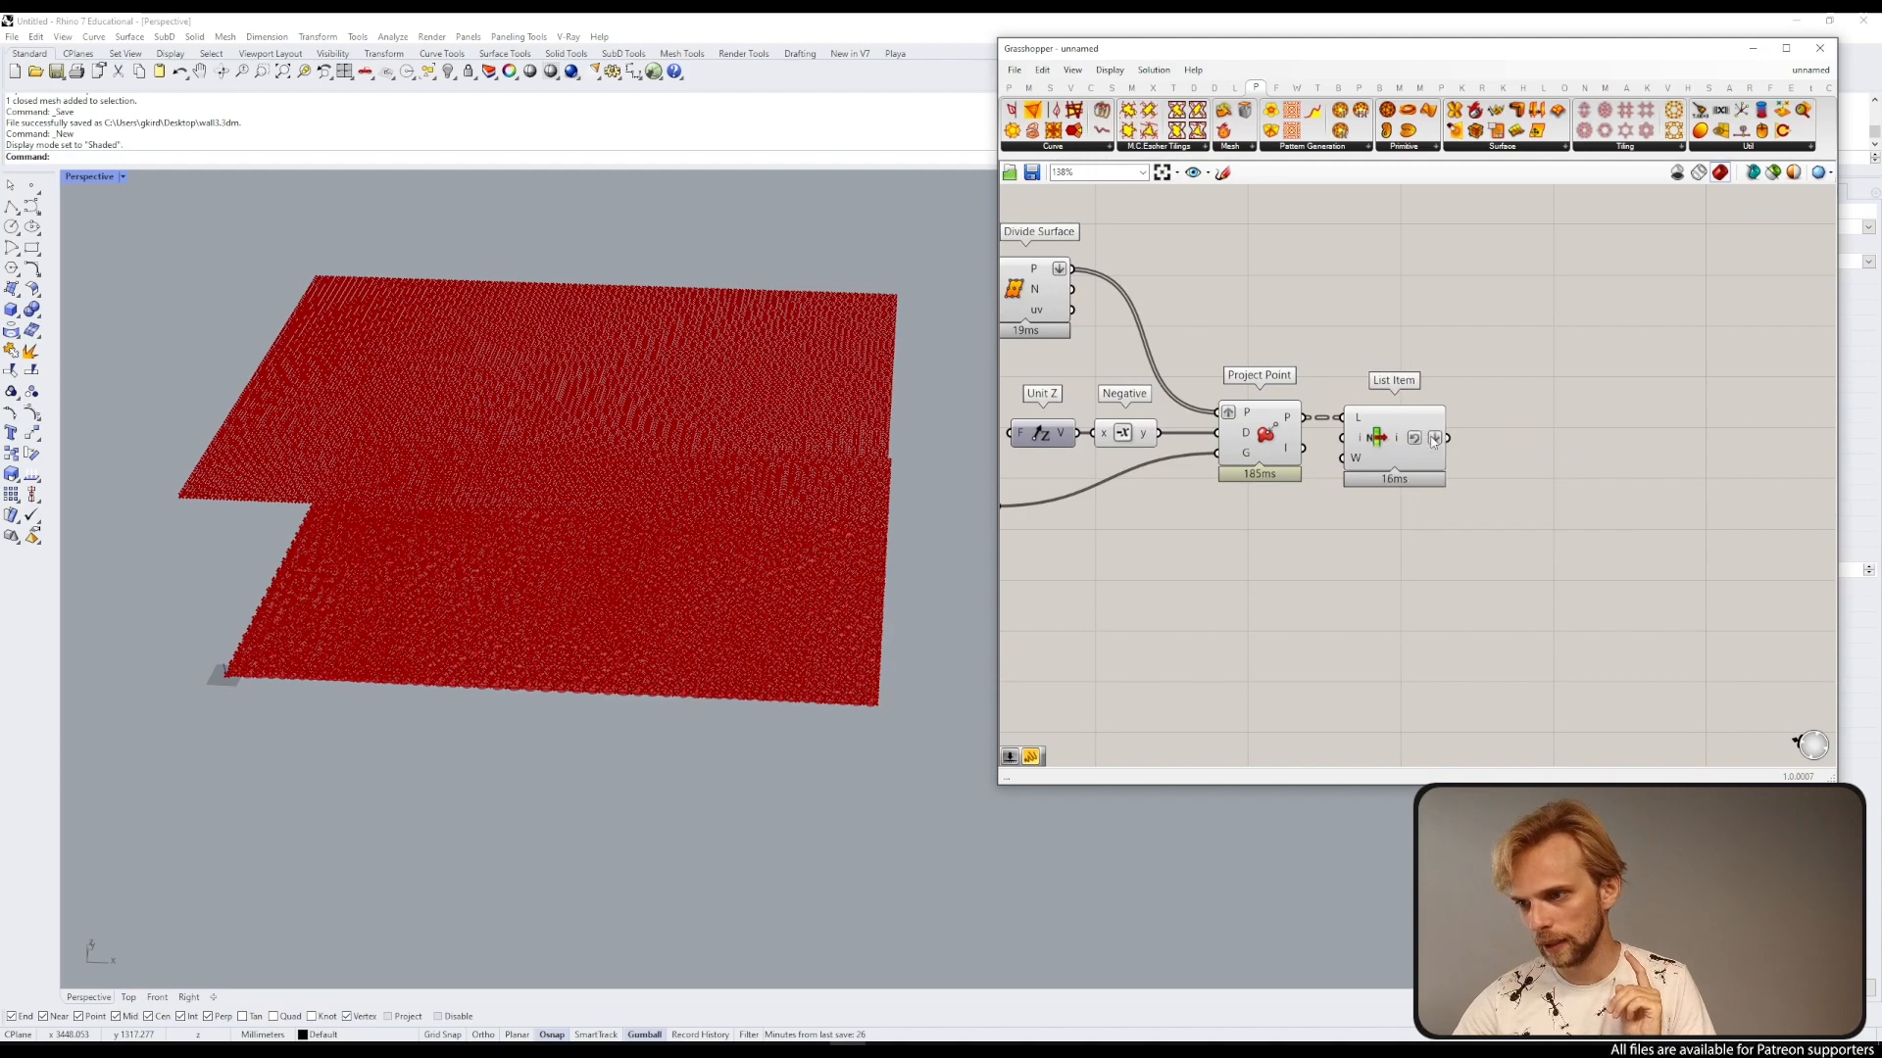
{"action": "right_click", "coordinate": [1418, 447]}
{"action": "left_click", "coordinate": [1451, 487]}
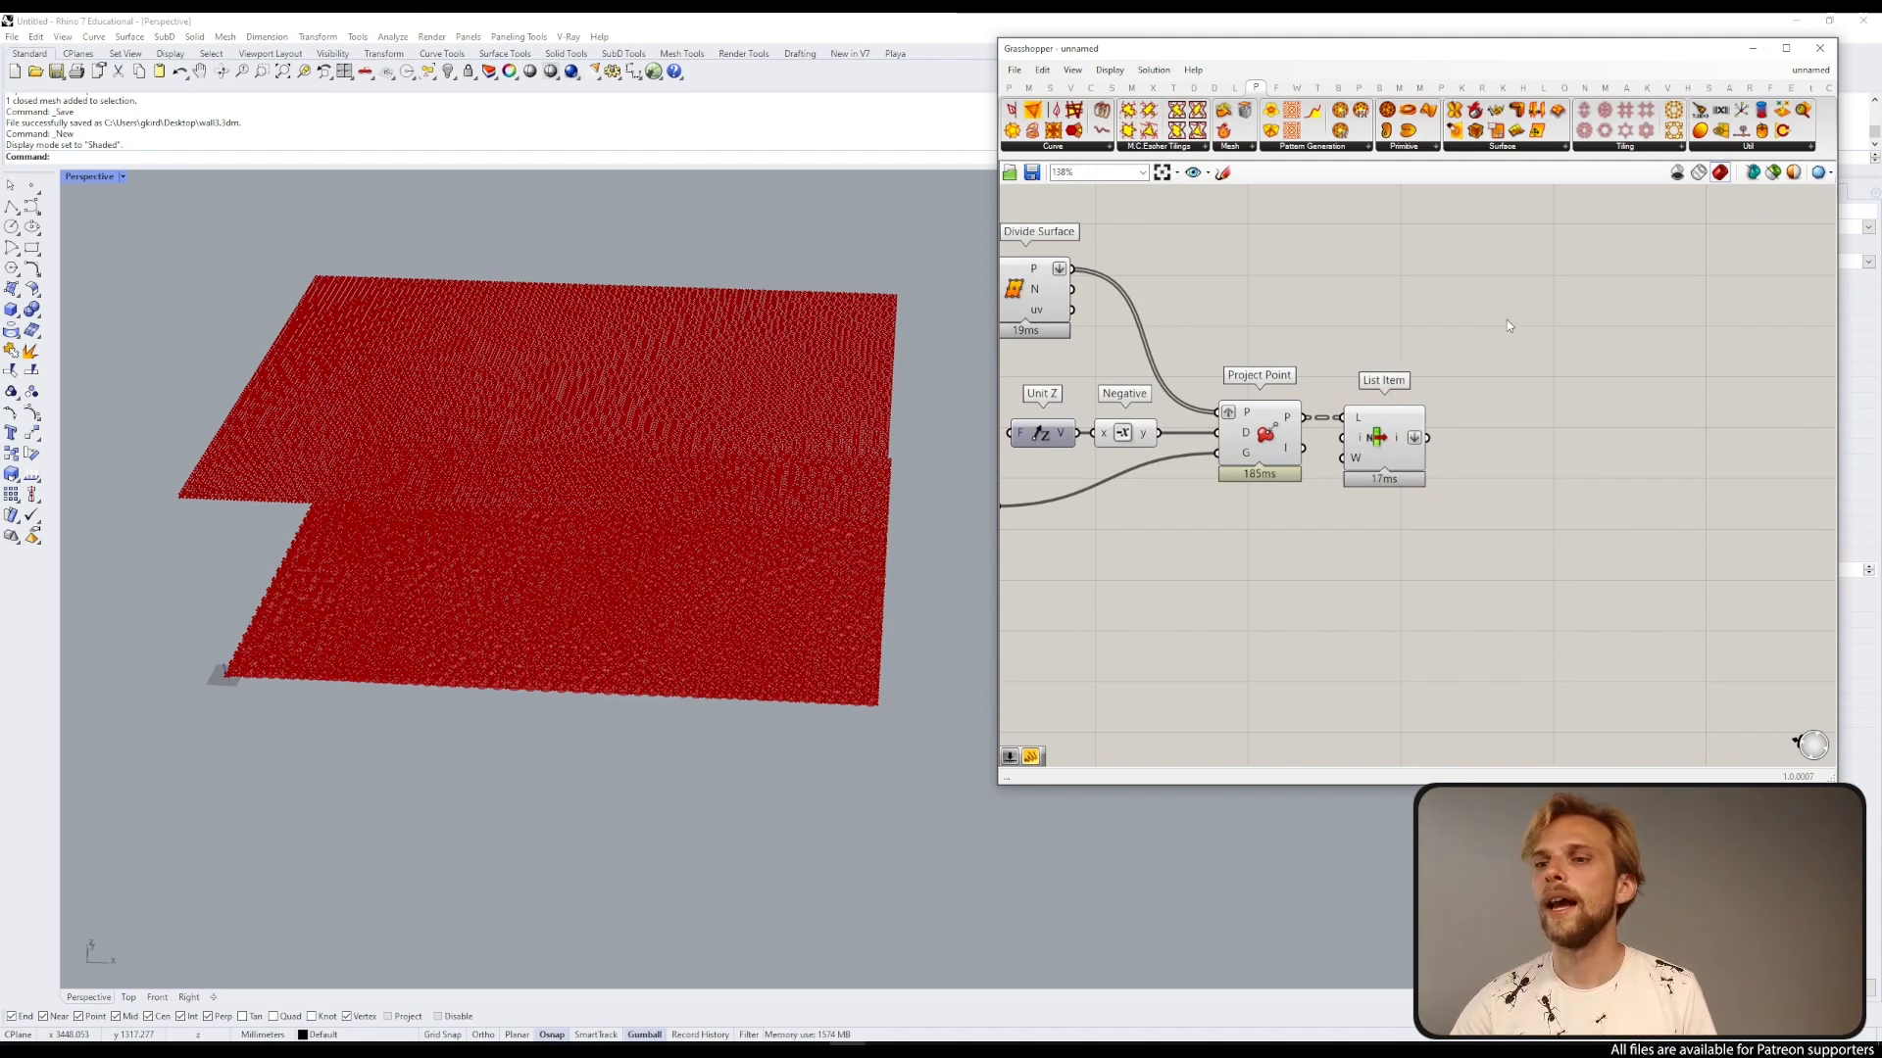
{"action": "scroll", "coordinate": [1509, 313], "scroll_direction": "down", "scroll_amount": 3}
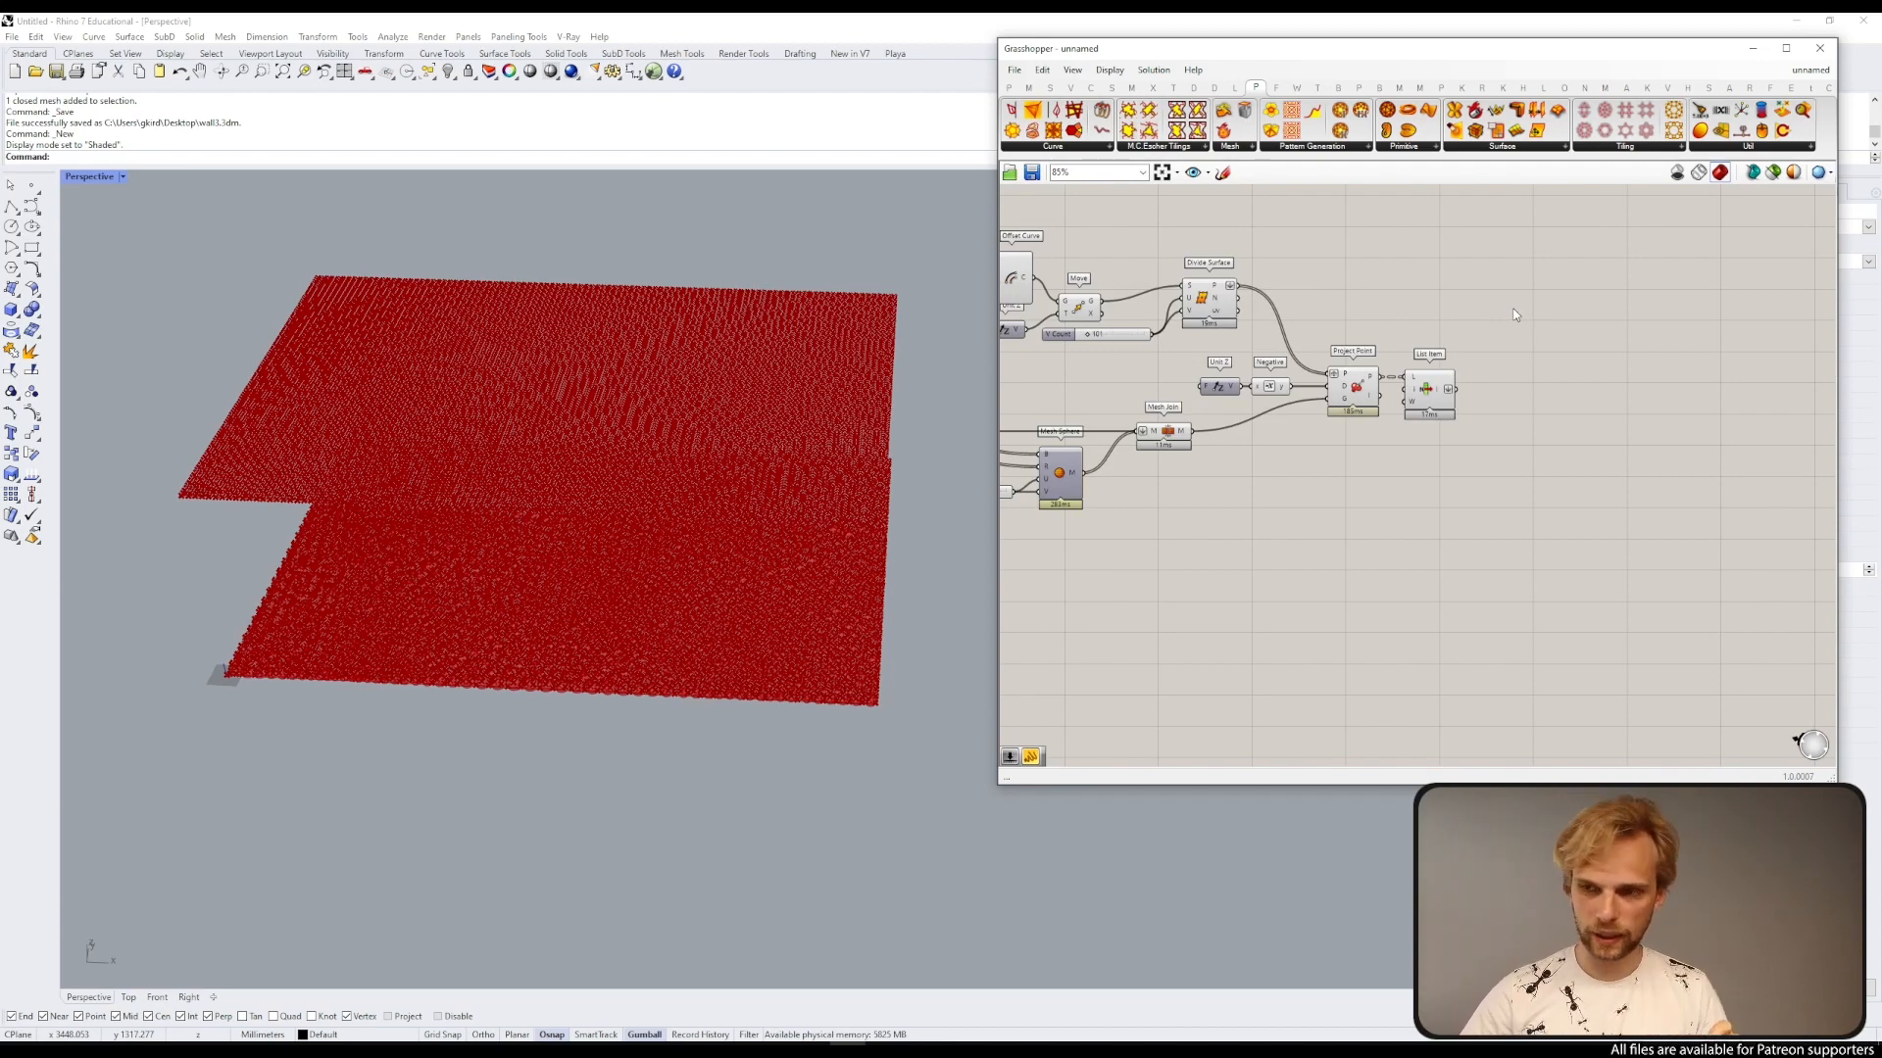
{"action": "double_click", "coordinate": [1515, 306]}
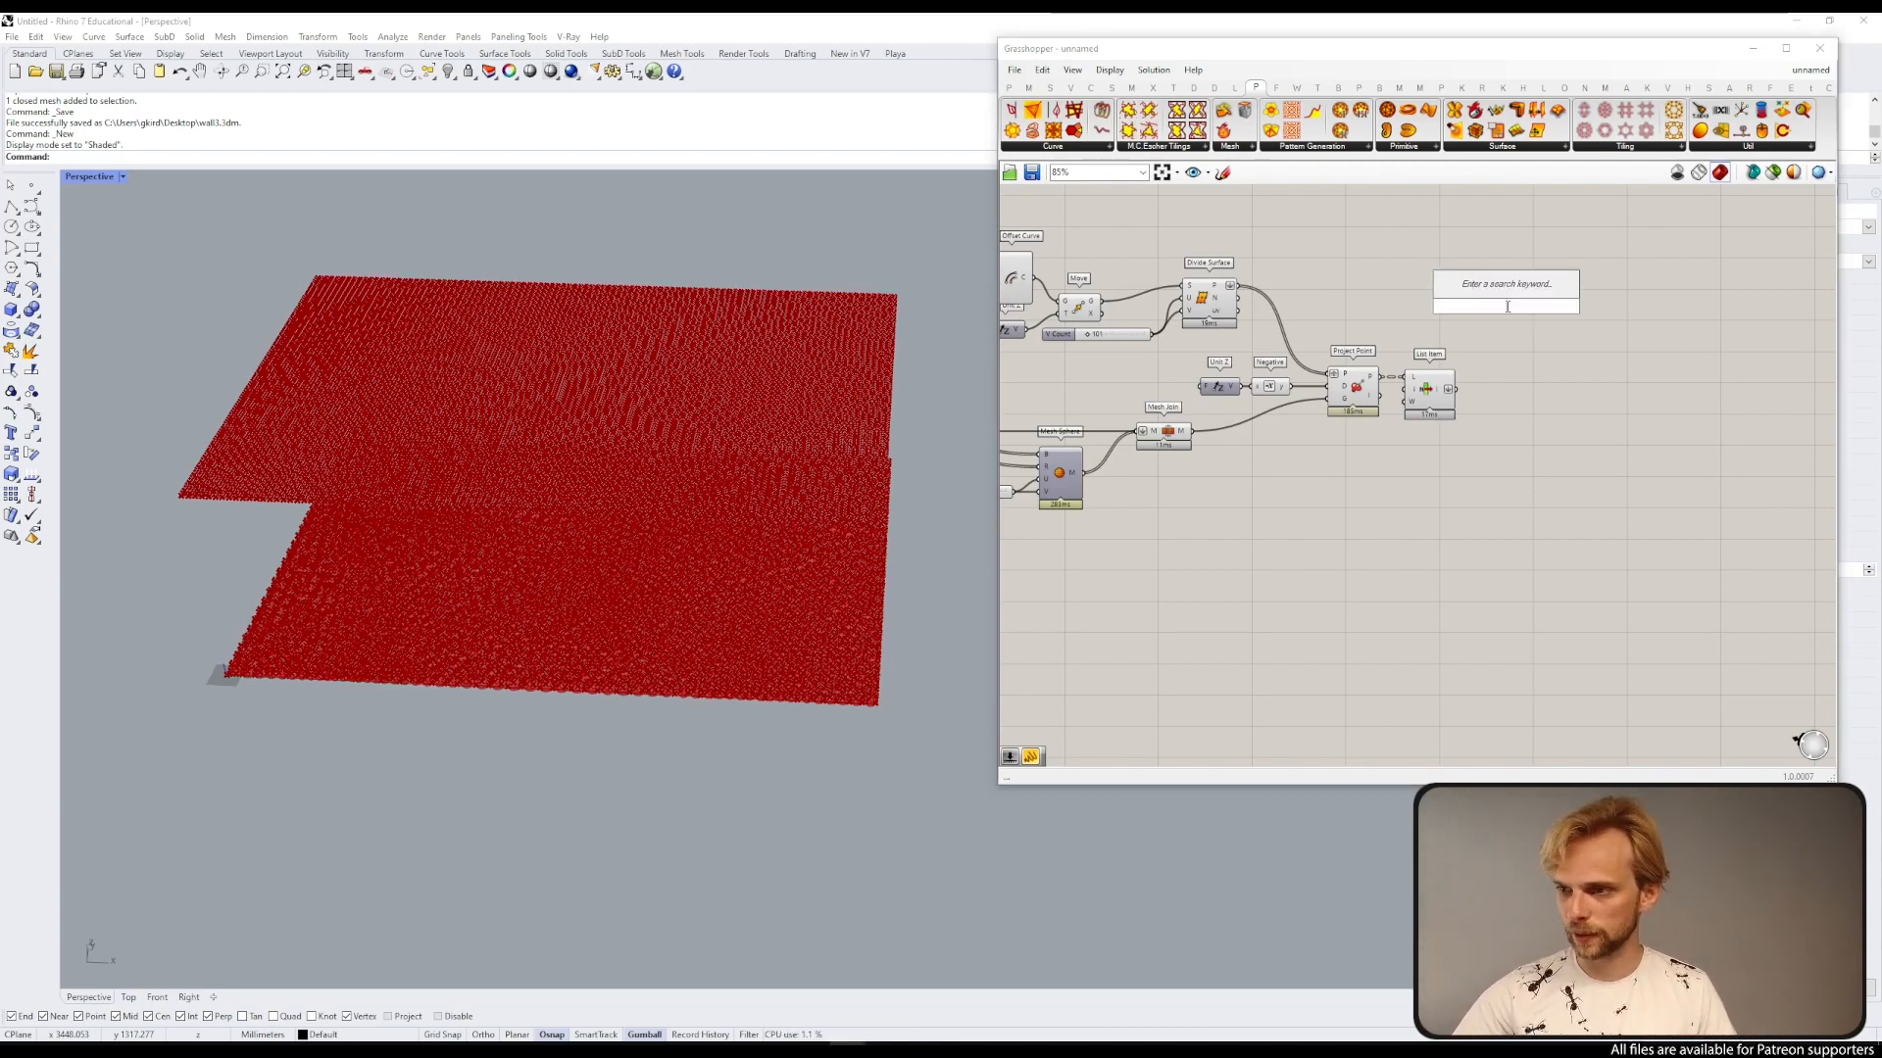
{"action": "type", "text": "construct sur"}
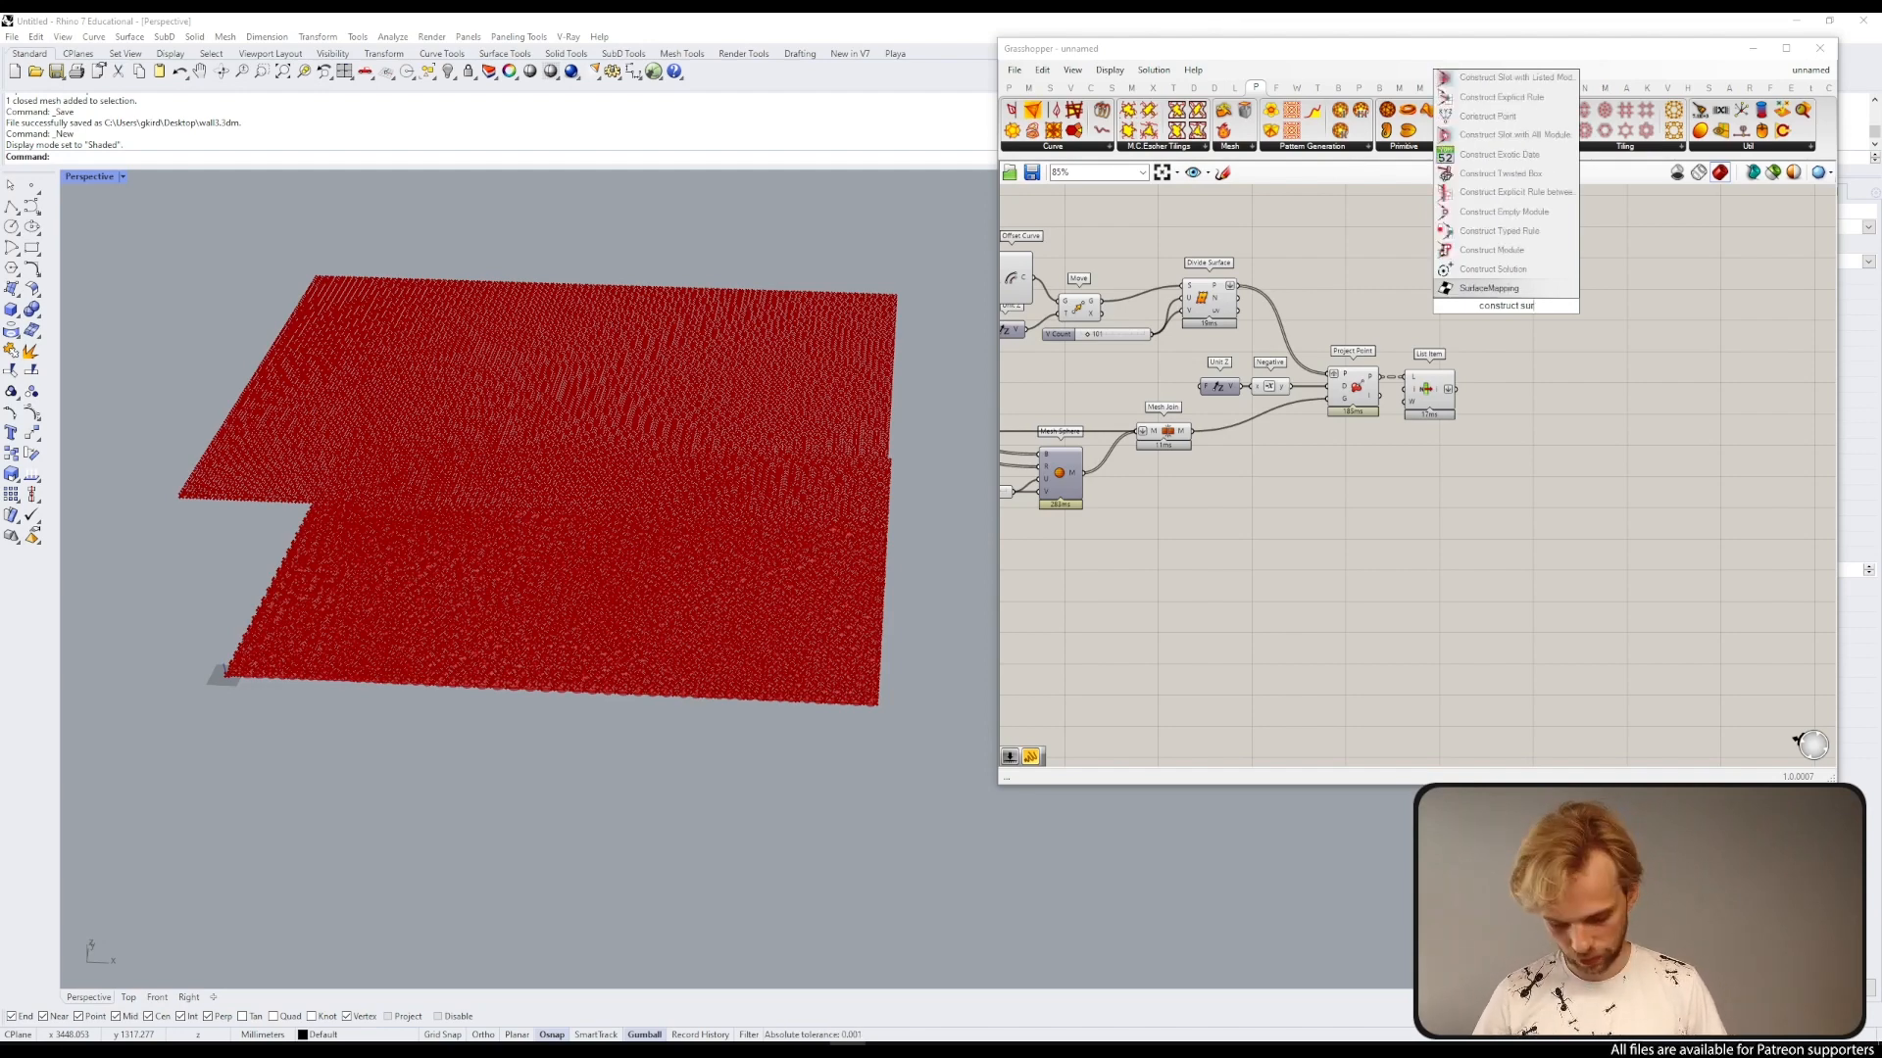
{"action": "type", "text": "face"}
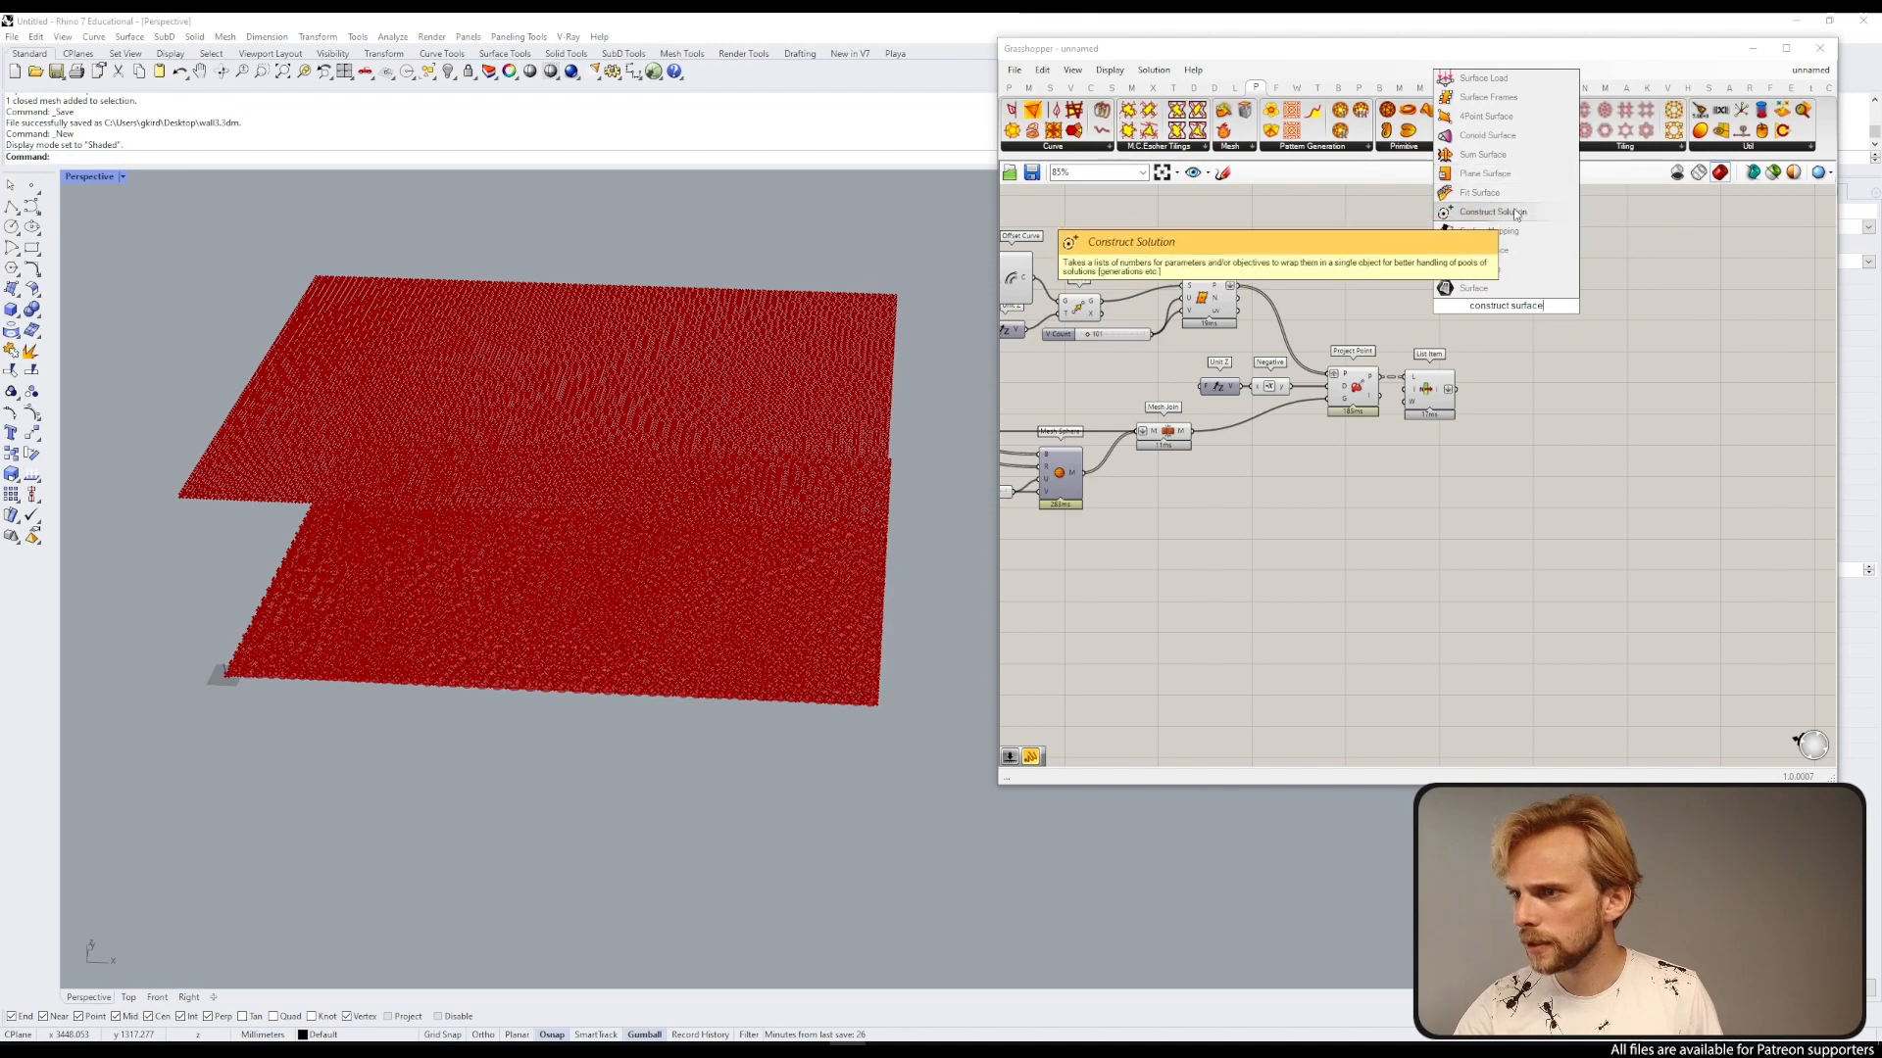
{"action": "key", "text": "Escape"}
Step: Search for and place a Surface From Points component on the canvas
{"action": "double_click", "coordinate": [1523, 354]}
{"action": "type", "text": "s"}
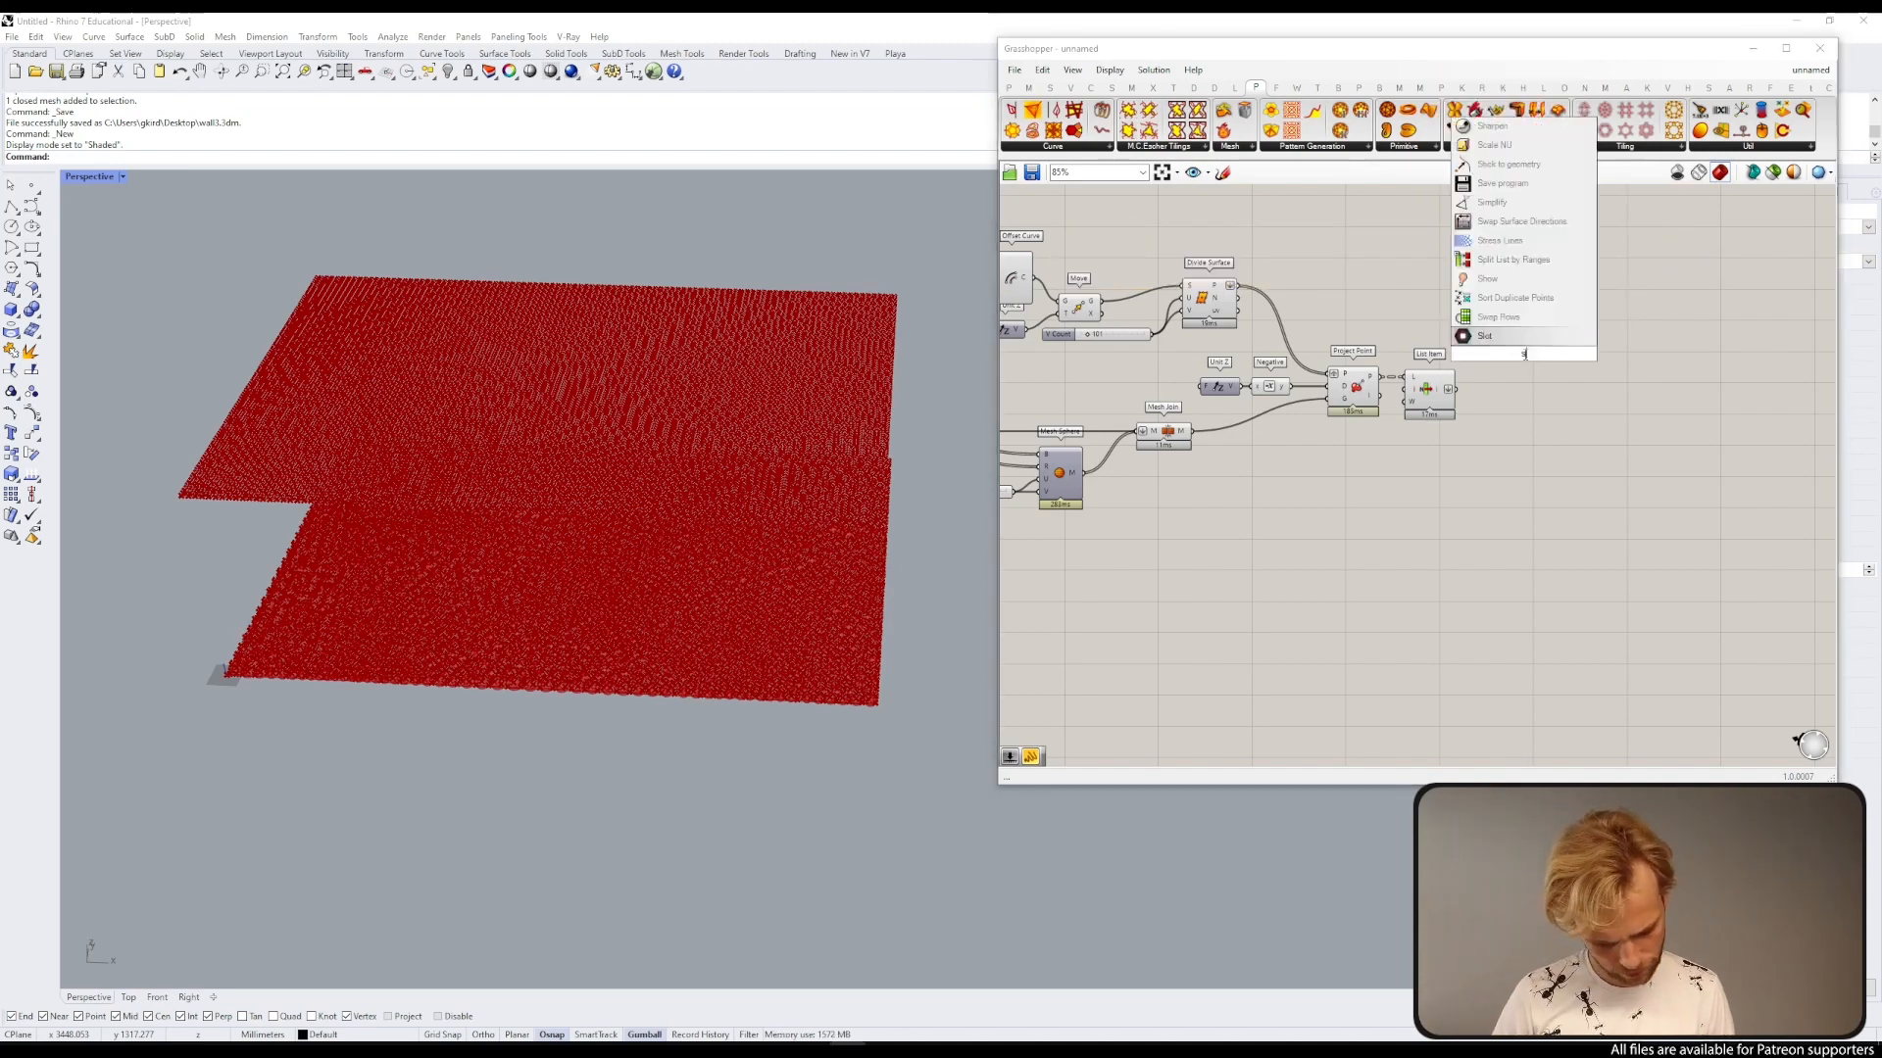
{"action": "type", "text": "orface from p"}
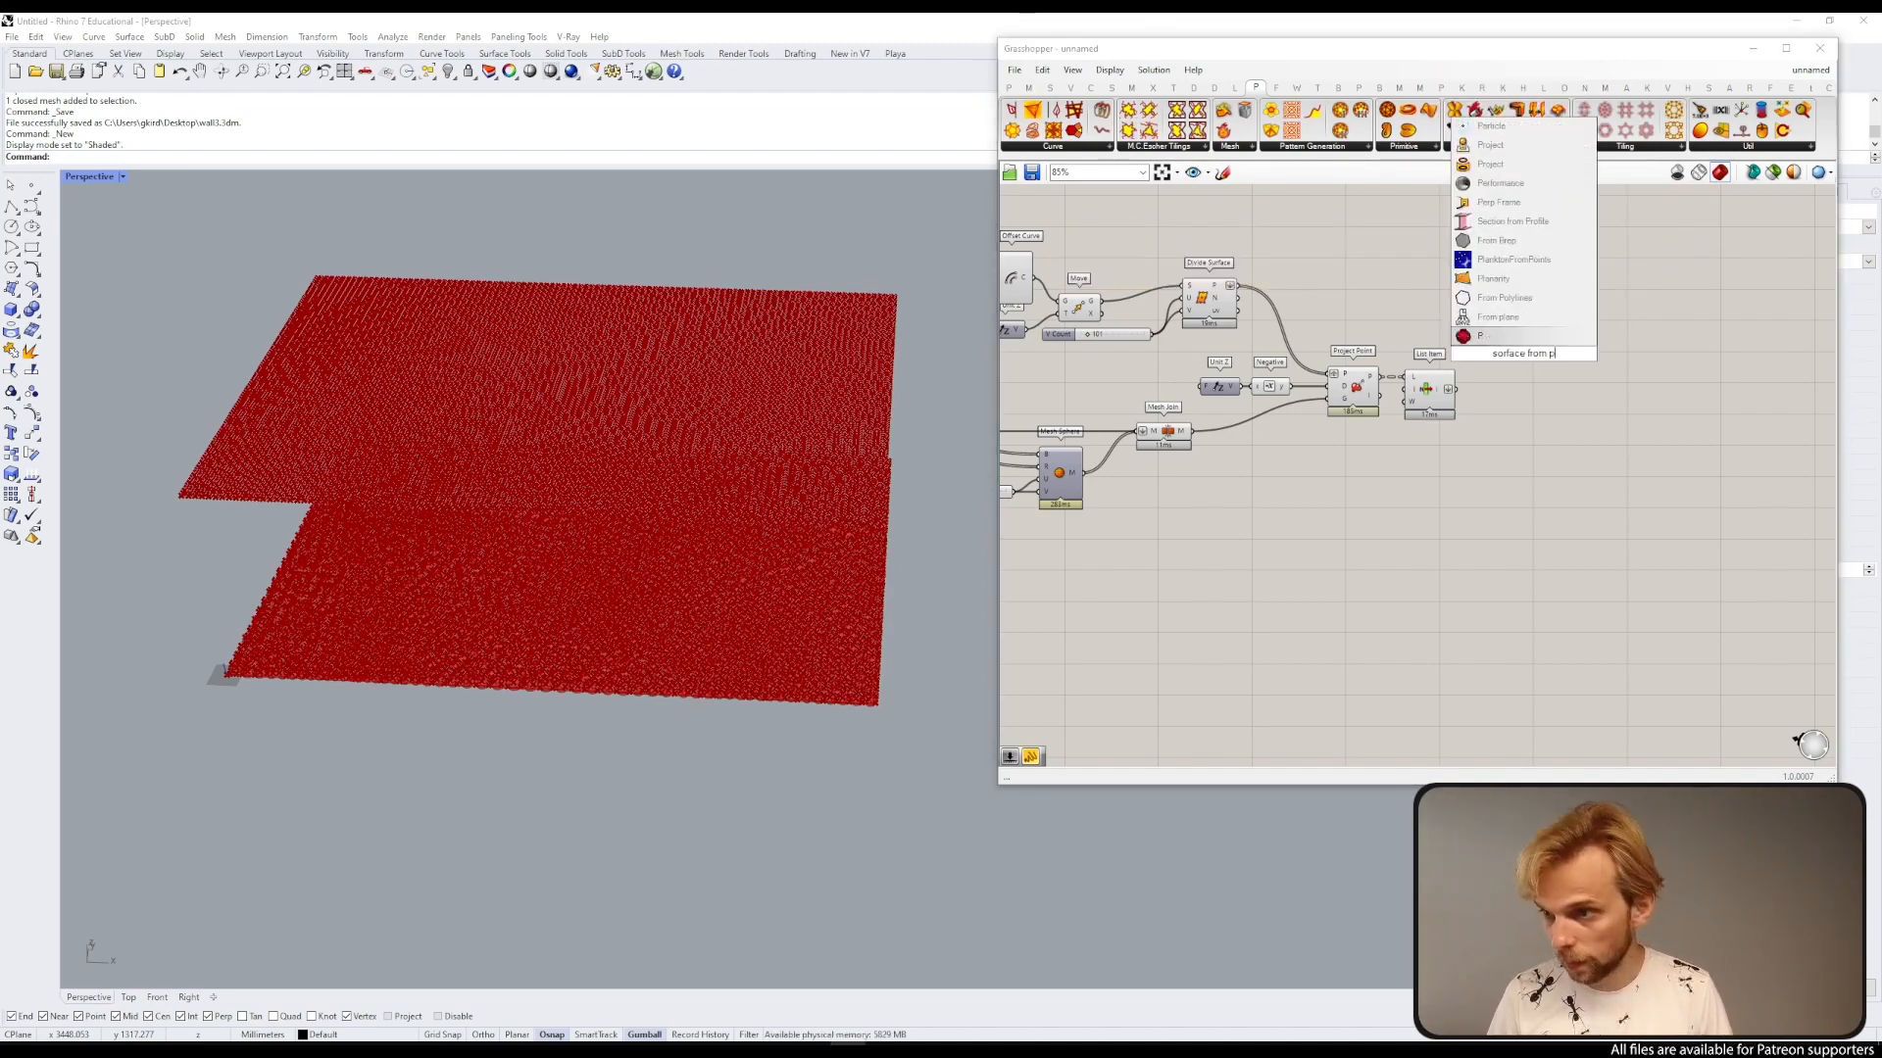
{"action": "type", "text": "o"}
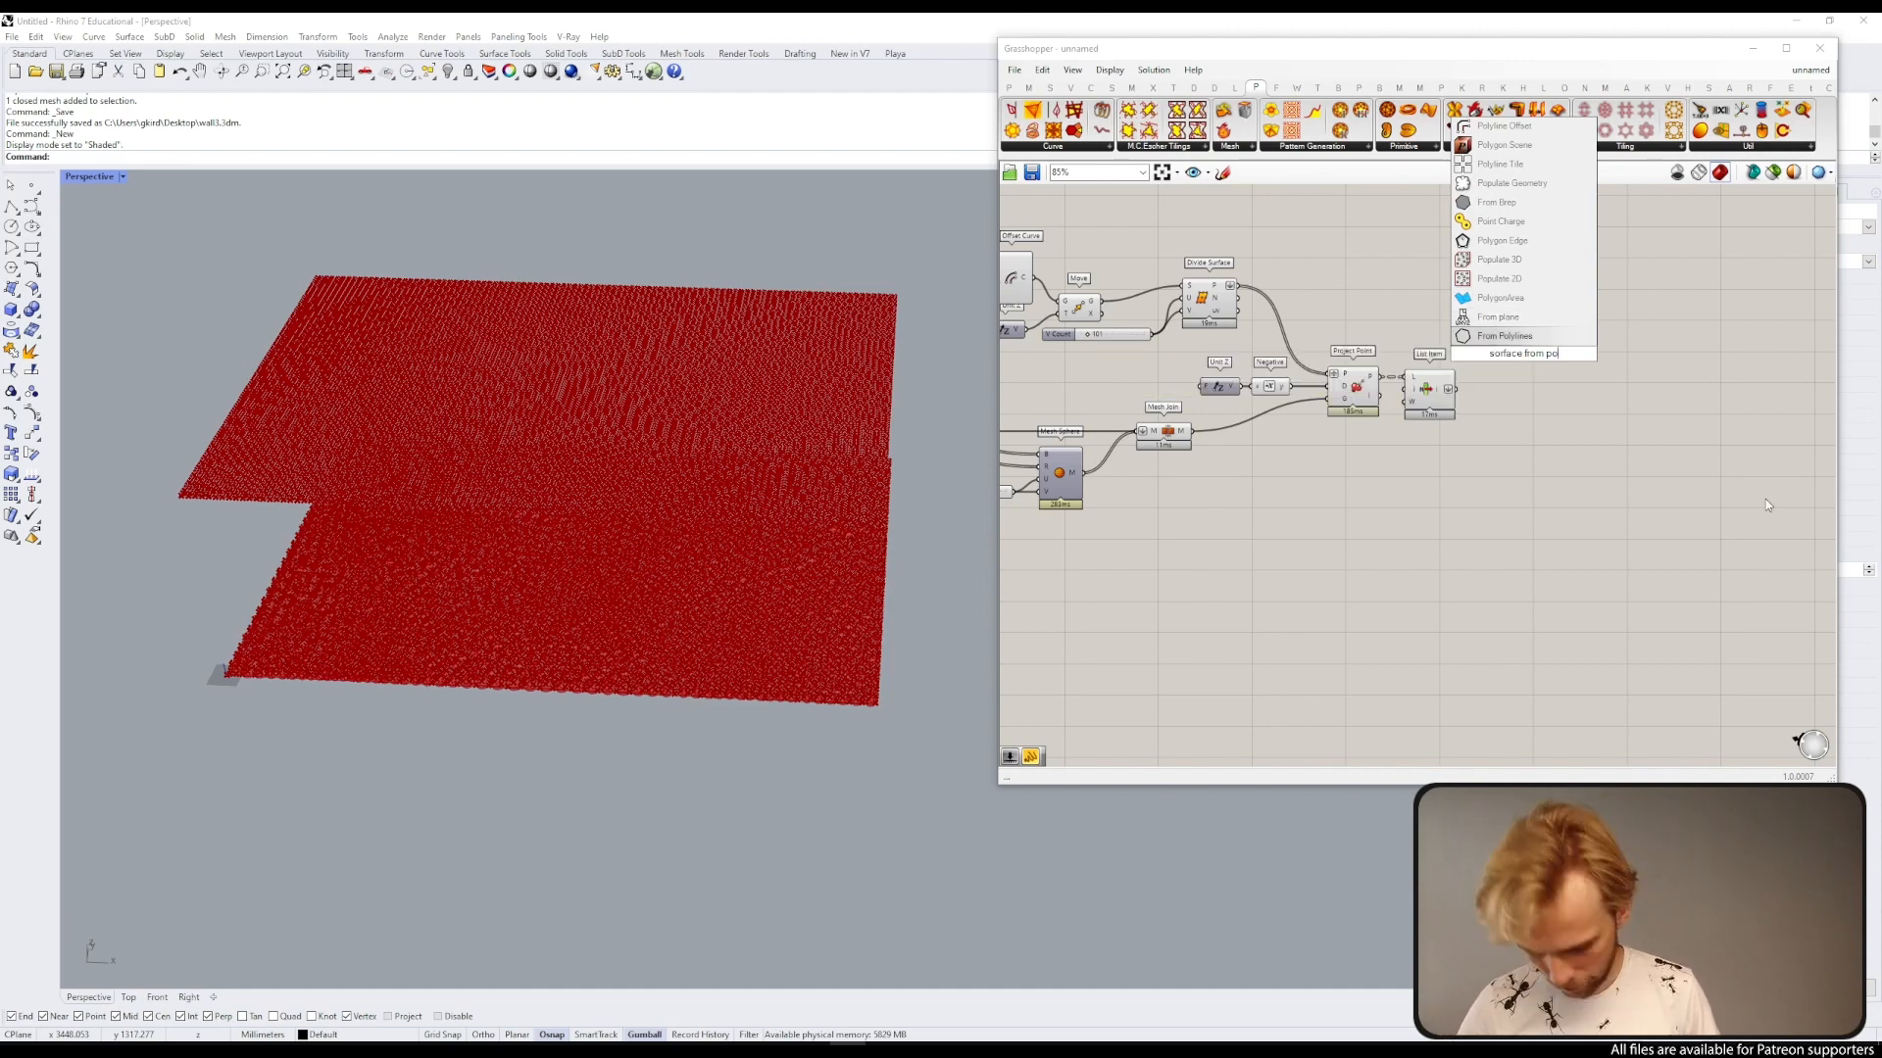
{"action": "type", "text": "insts"}
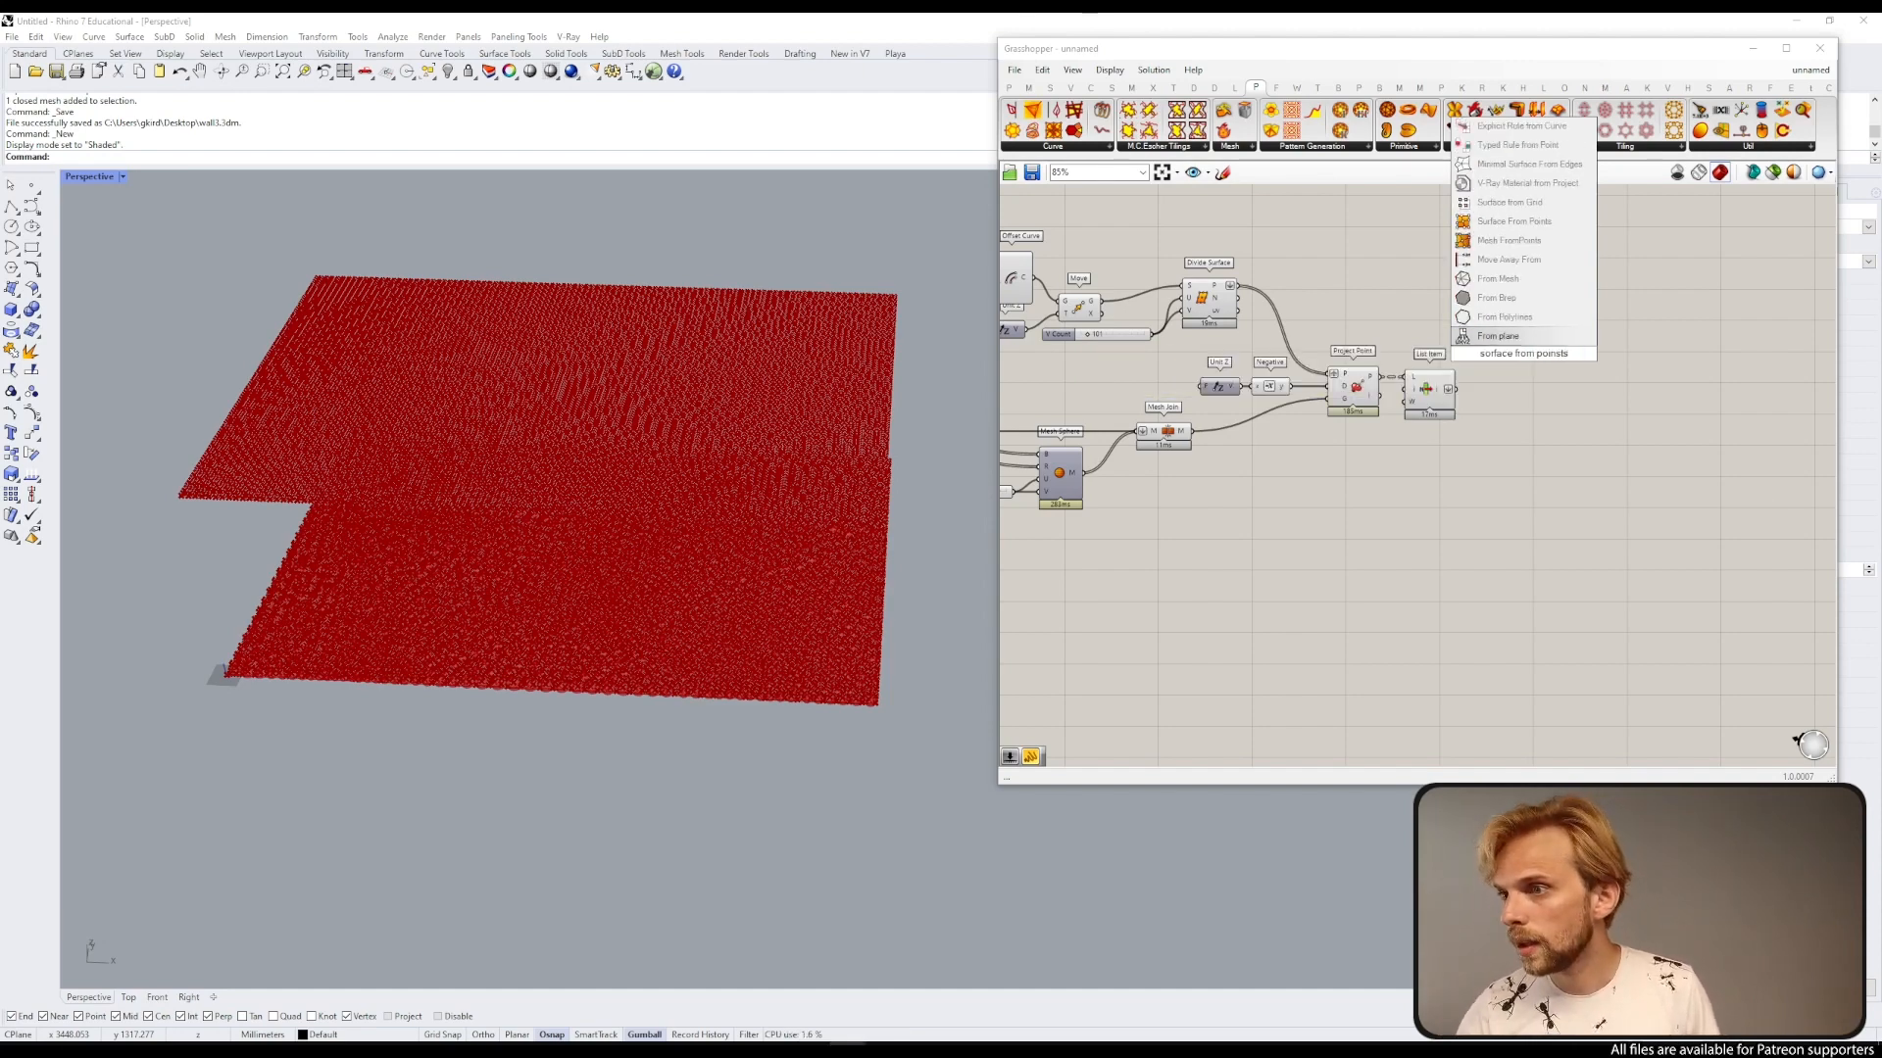
{"action": "left_click", "coordinate": [1517, 223]}
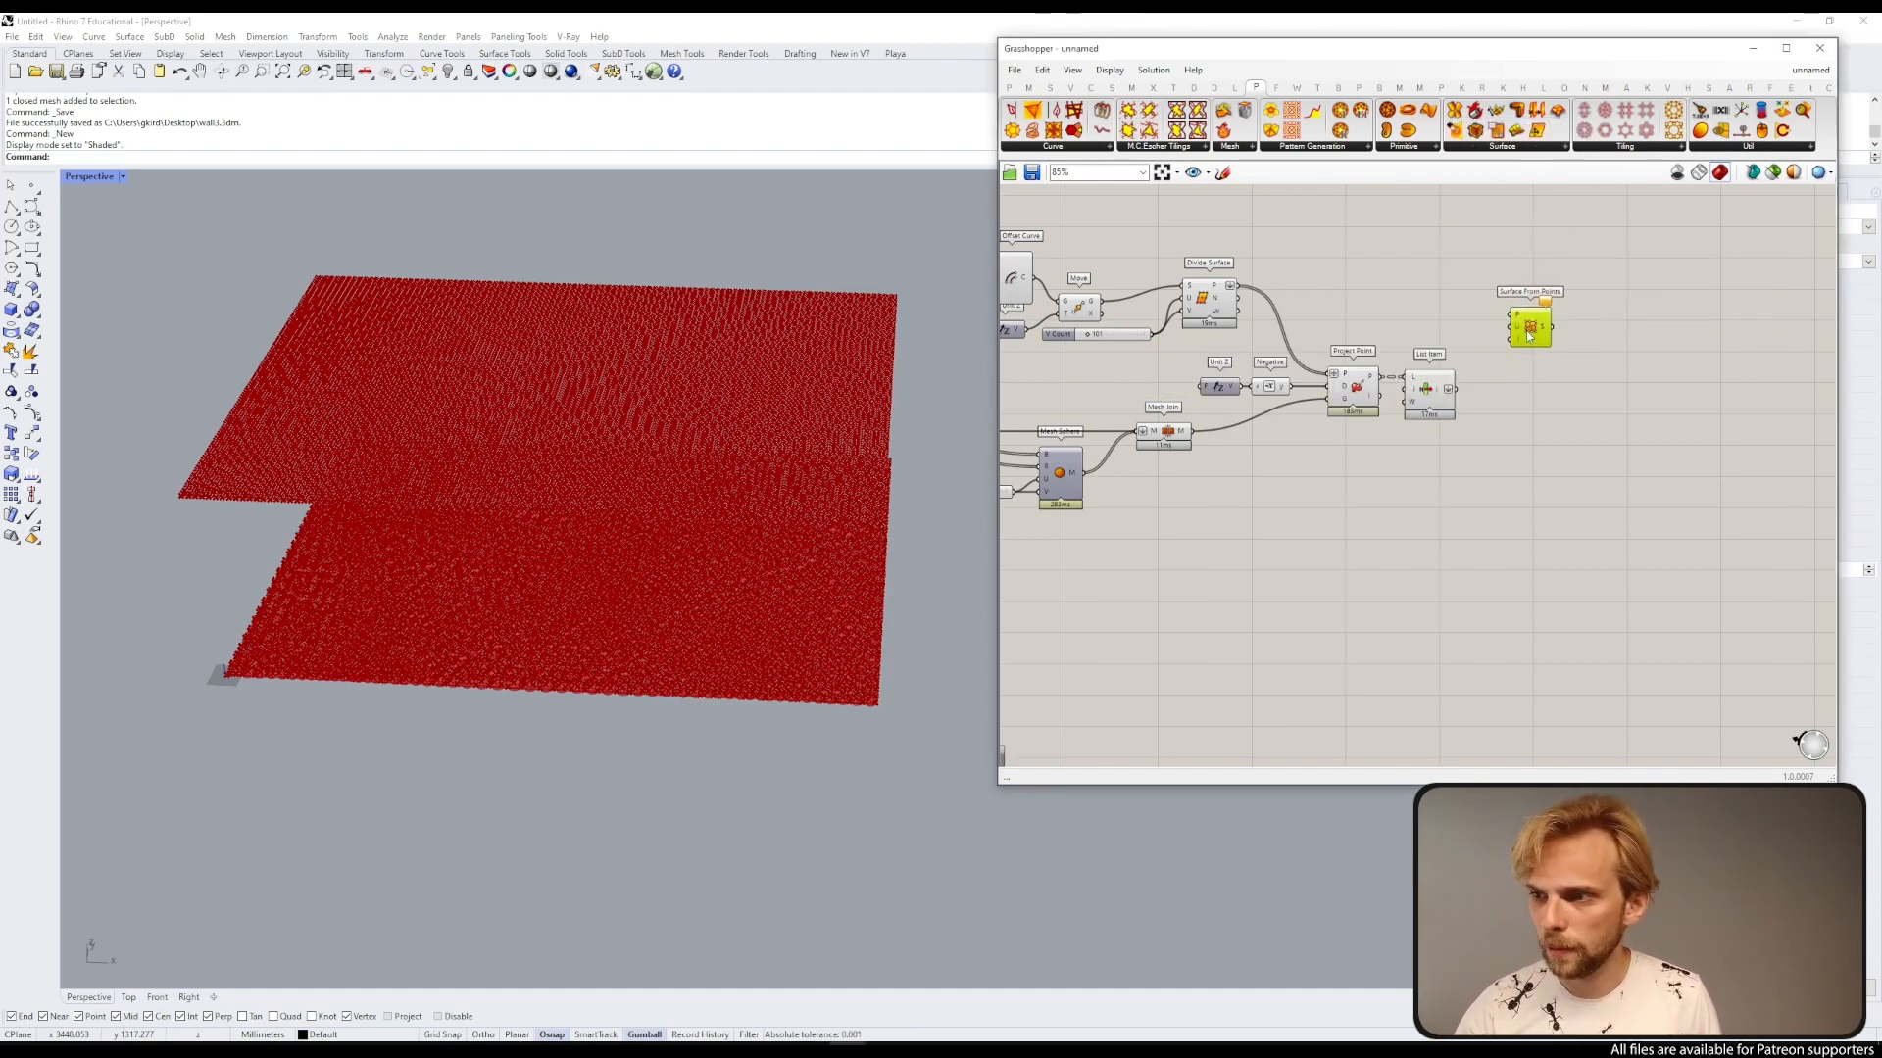
Step: Connect the List Item output to the Surface From Points point input
{"action": "scroll", "coordinate": [1490, 363], "scroll_direction": "up", "scroll_amount": 3}
{"action": "right_click_drag", "start_coordinate": [1456, 392], "coordinate": [1735, 453]}
{"action": "scroll", "coordinate": [1734, 453], "scroll_direction": "down", "scroll_amount": 2}
{"action": "right_click_drag", "start_coordinate": [1535, 389], "coordinate": [1389, 356]}
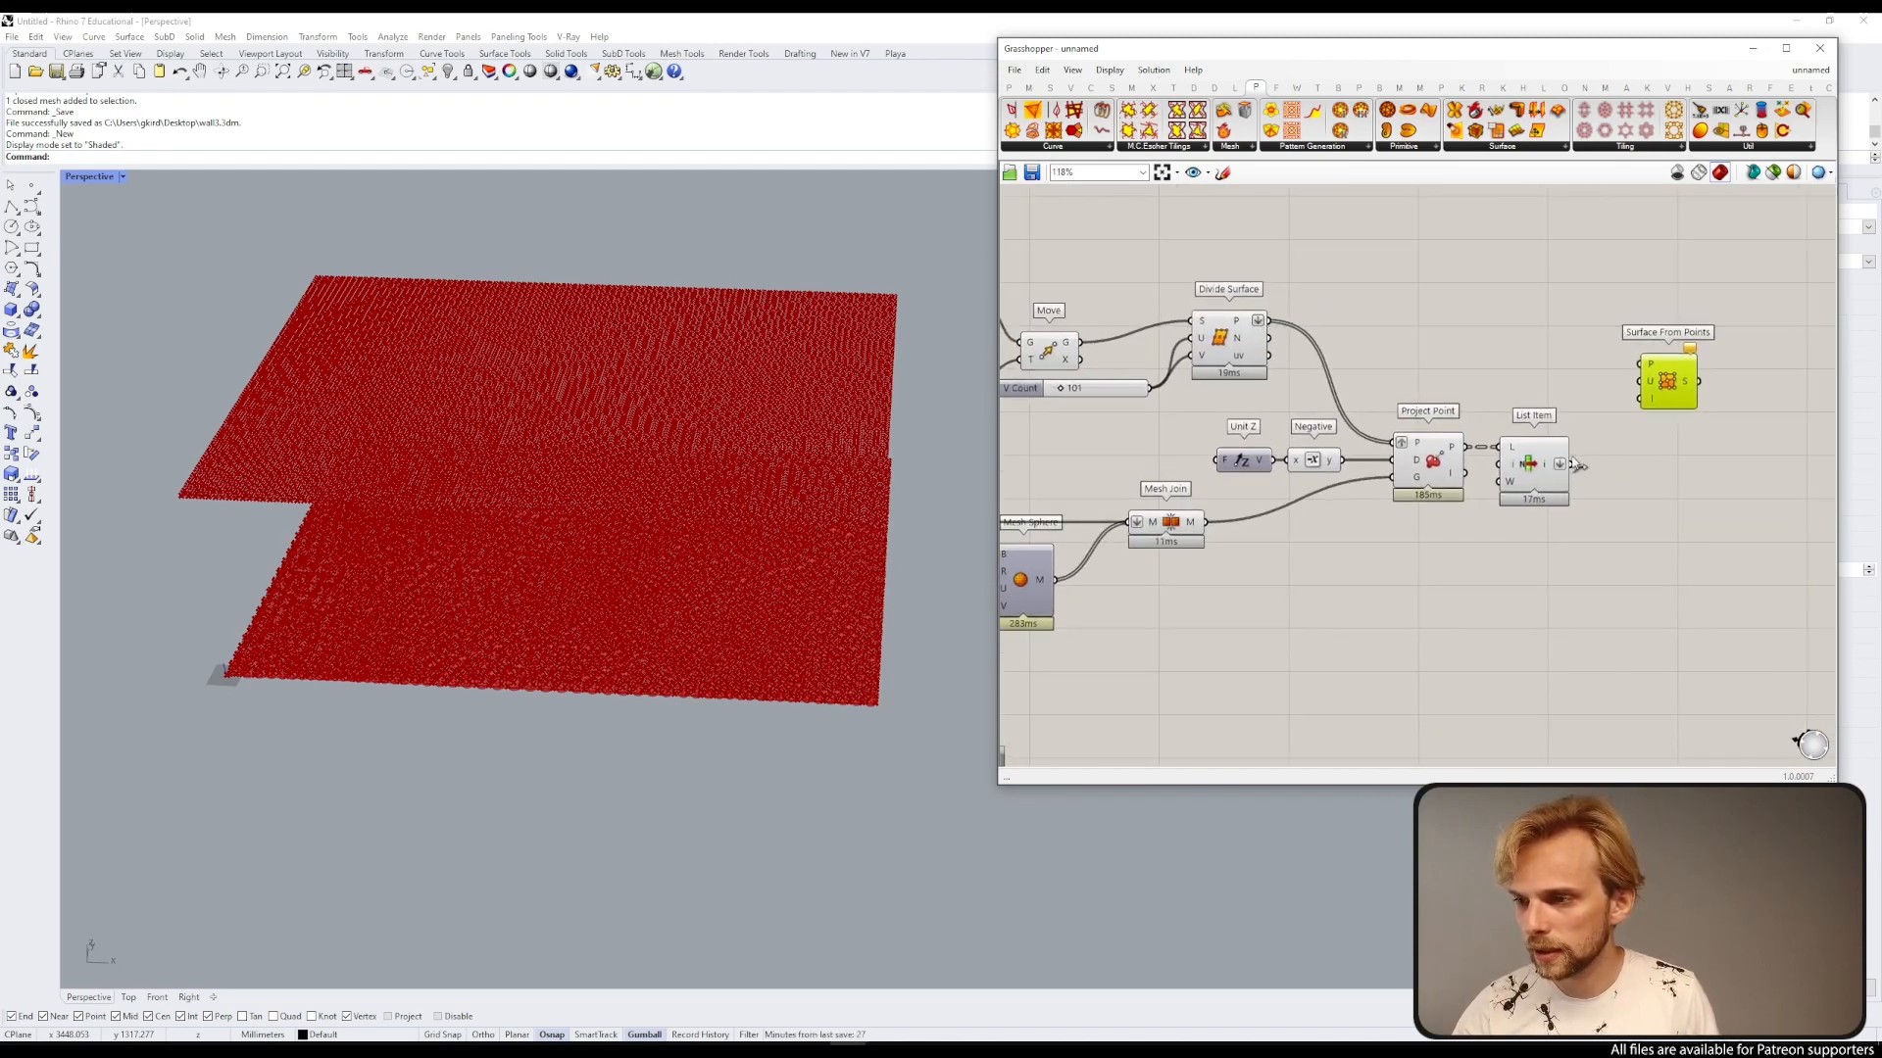
{"action": "left_click", "coordinate": [1536, 464]}
{"action": "left_click_drag", "start_coordinate": [1571, 466], "coordinate": [1640, 365]}
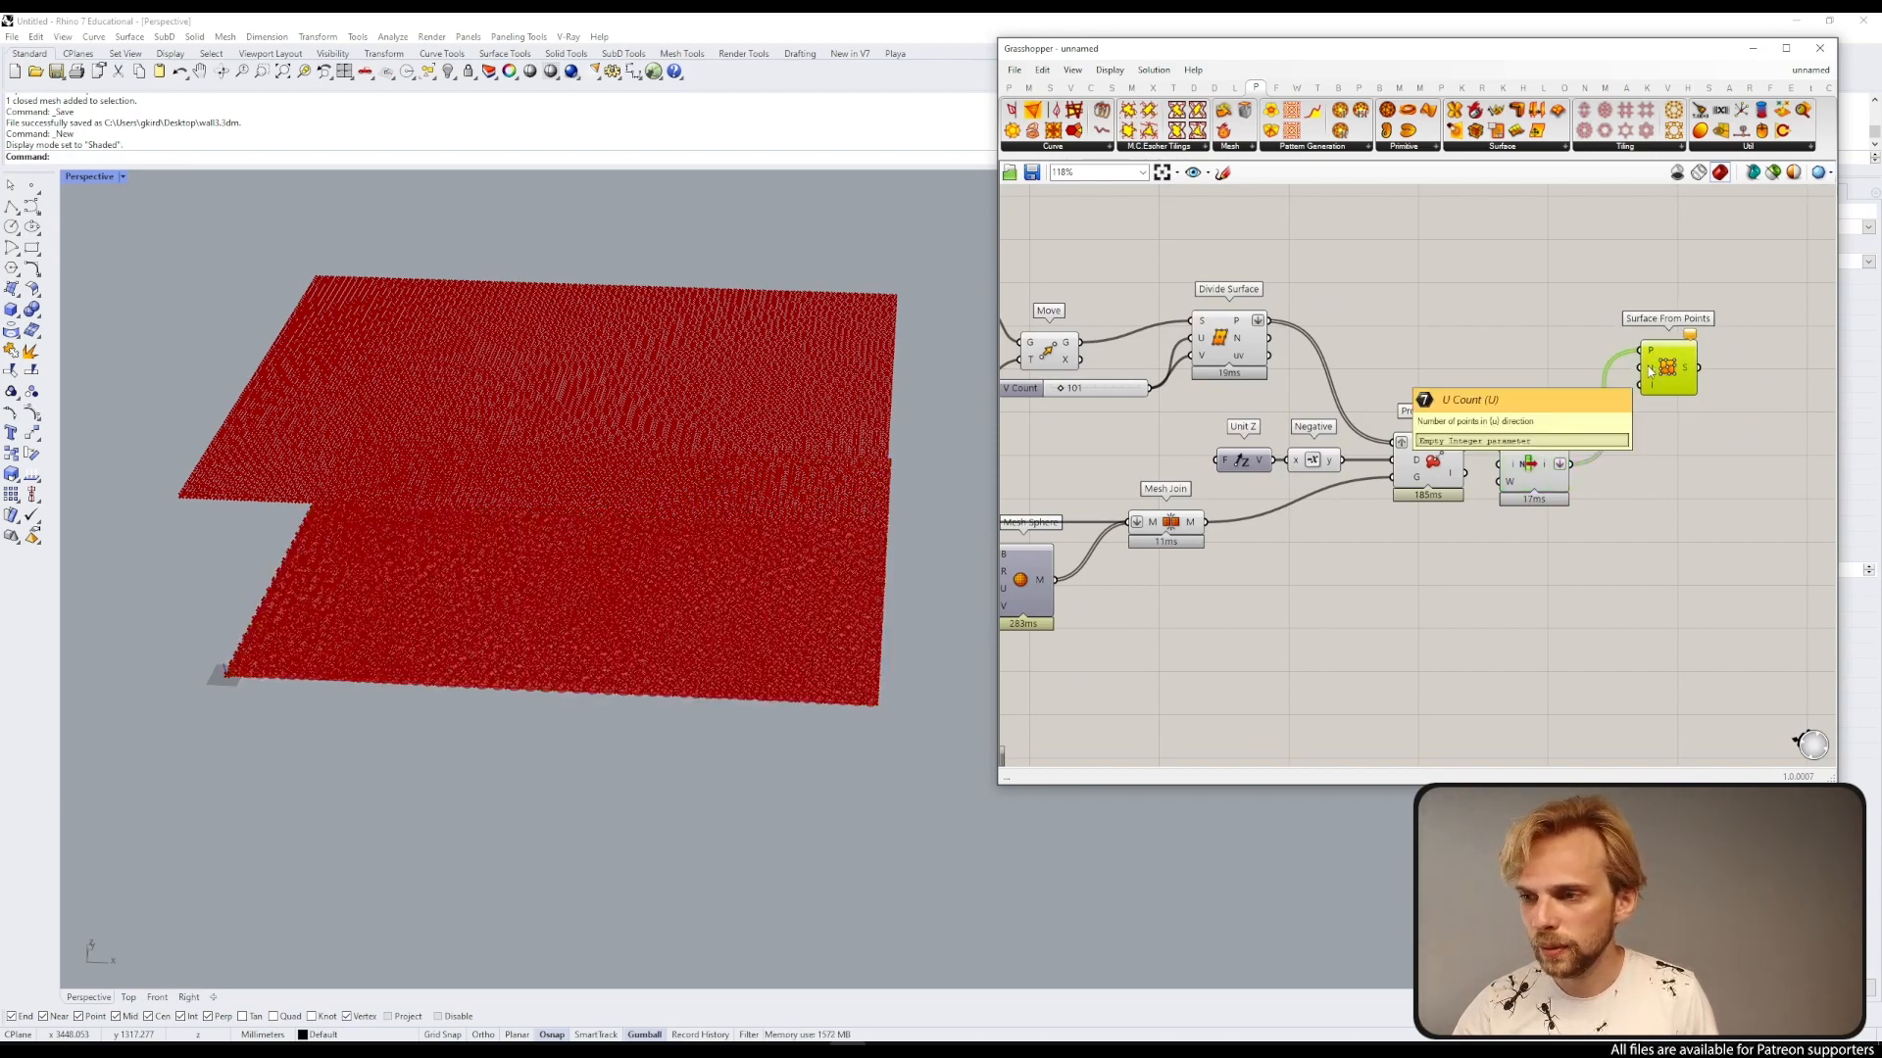
Step: Connect the 101 V Count slider to the Surface From Points U count input
{"action": "left_click_drag", "start_coordinate": [1019, 388], "coordinate": [1017, 406]}
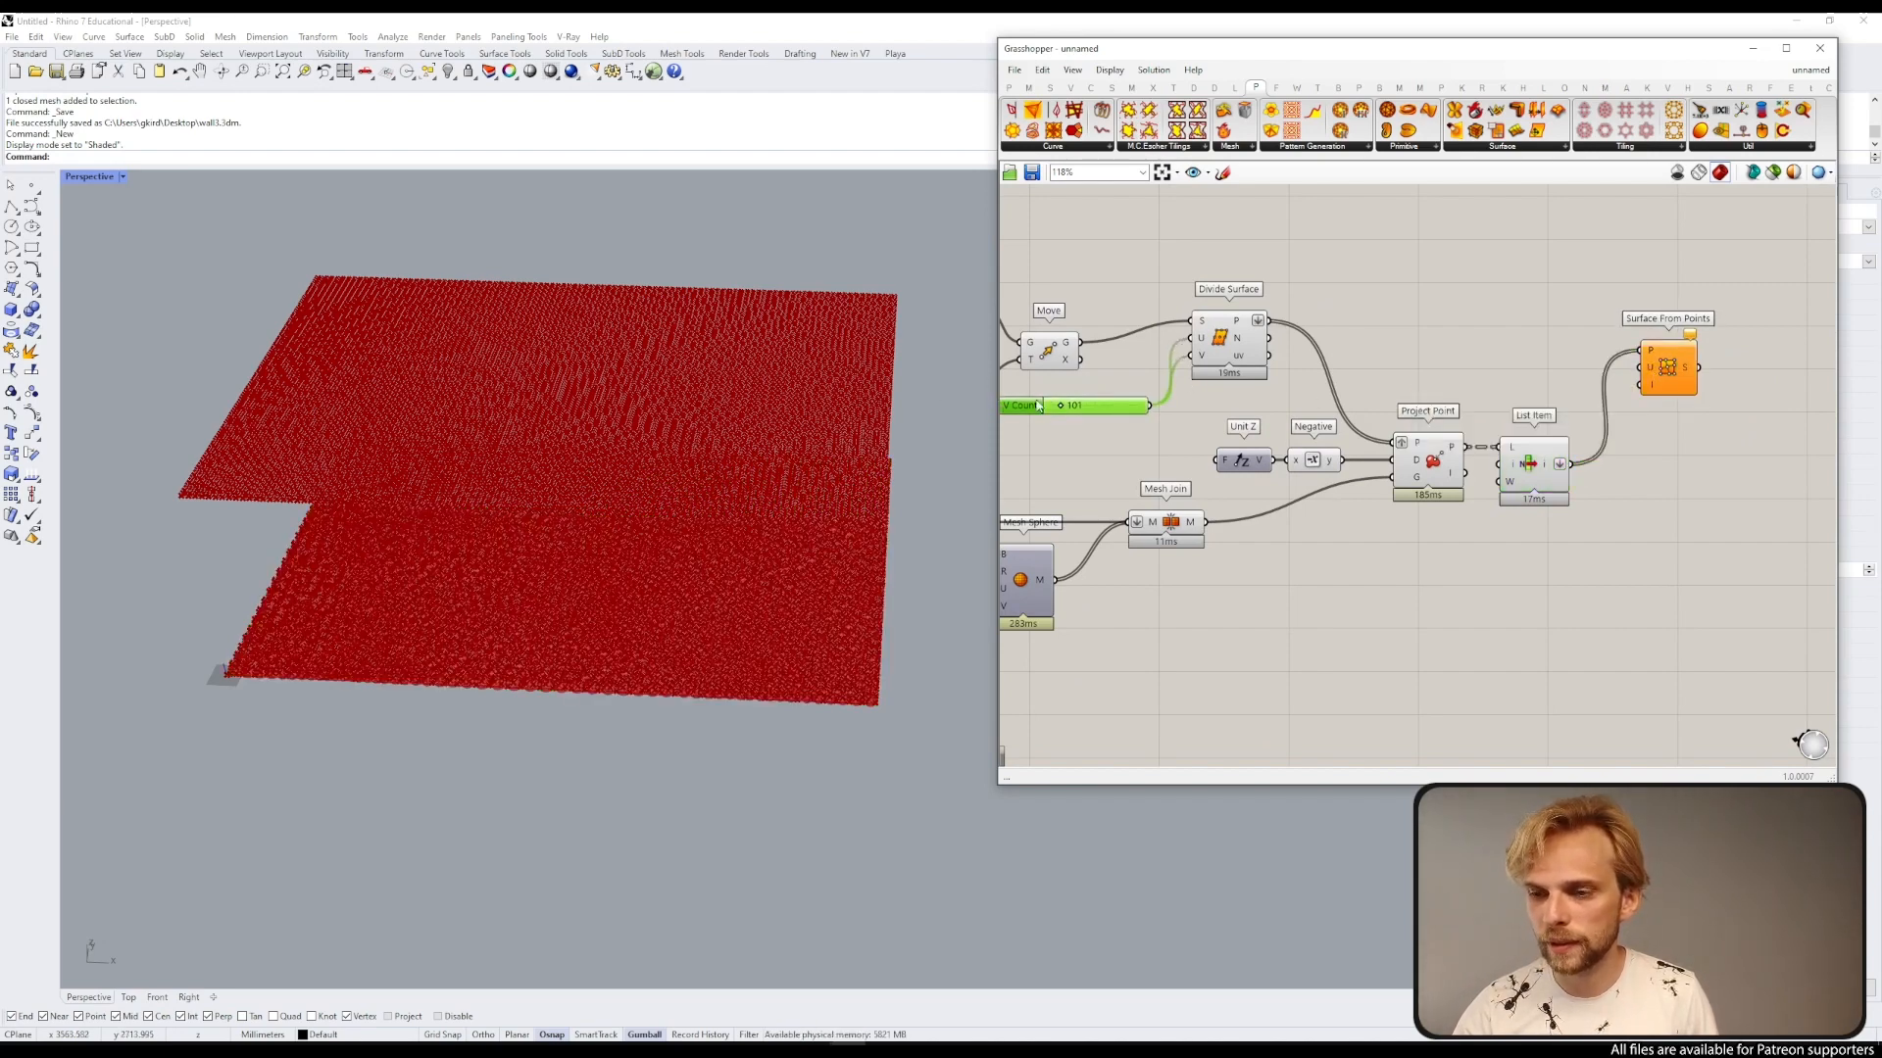
{"action": "right_click_drag", "start_coordinate": [1015, 417], "coordinate": [1077, 398]}
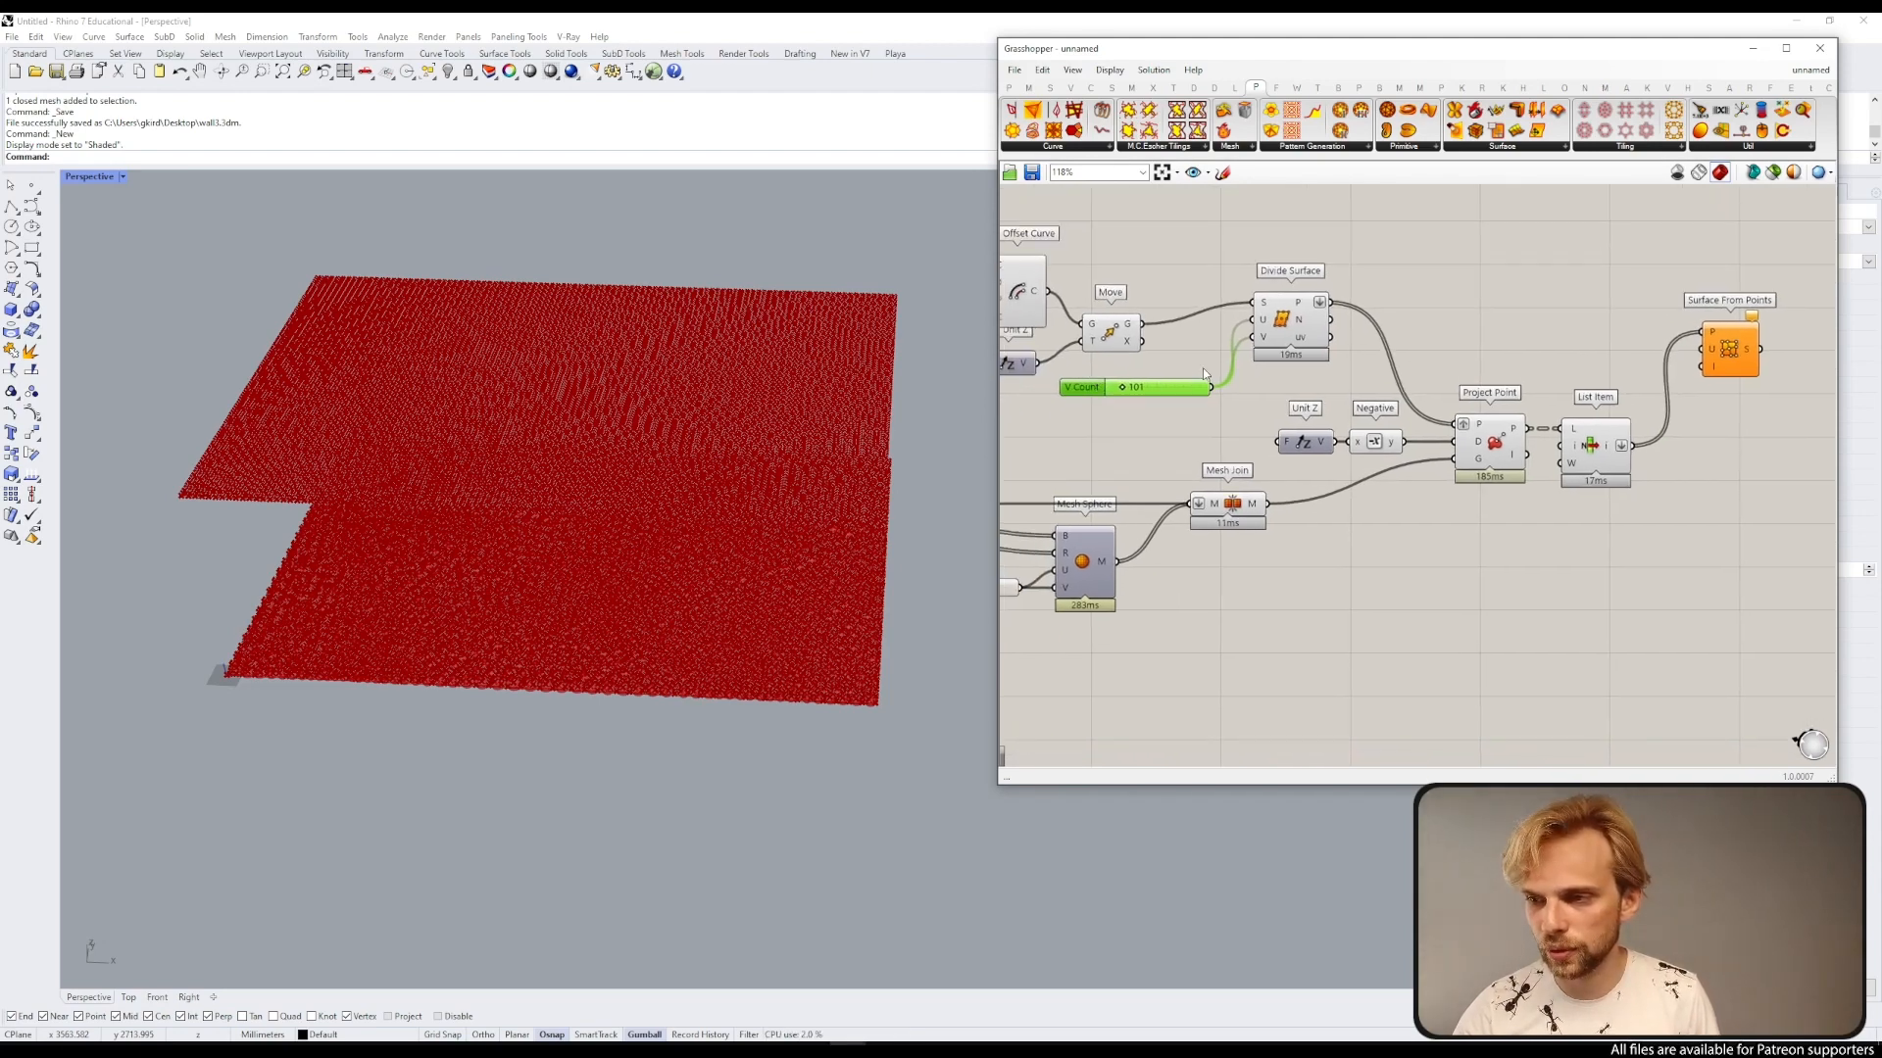
{"action": "left_click_drag", "start_coordinate": [1212, 387], "coordinate": [1702, 350]}
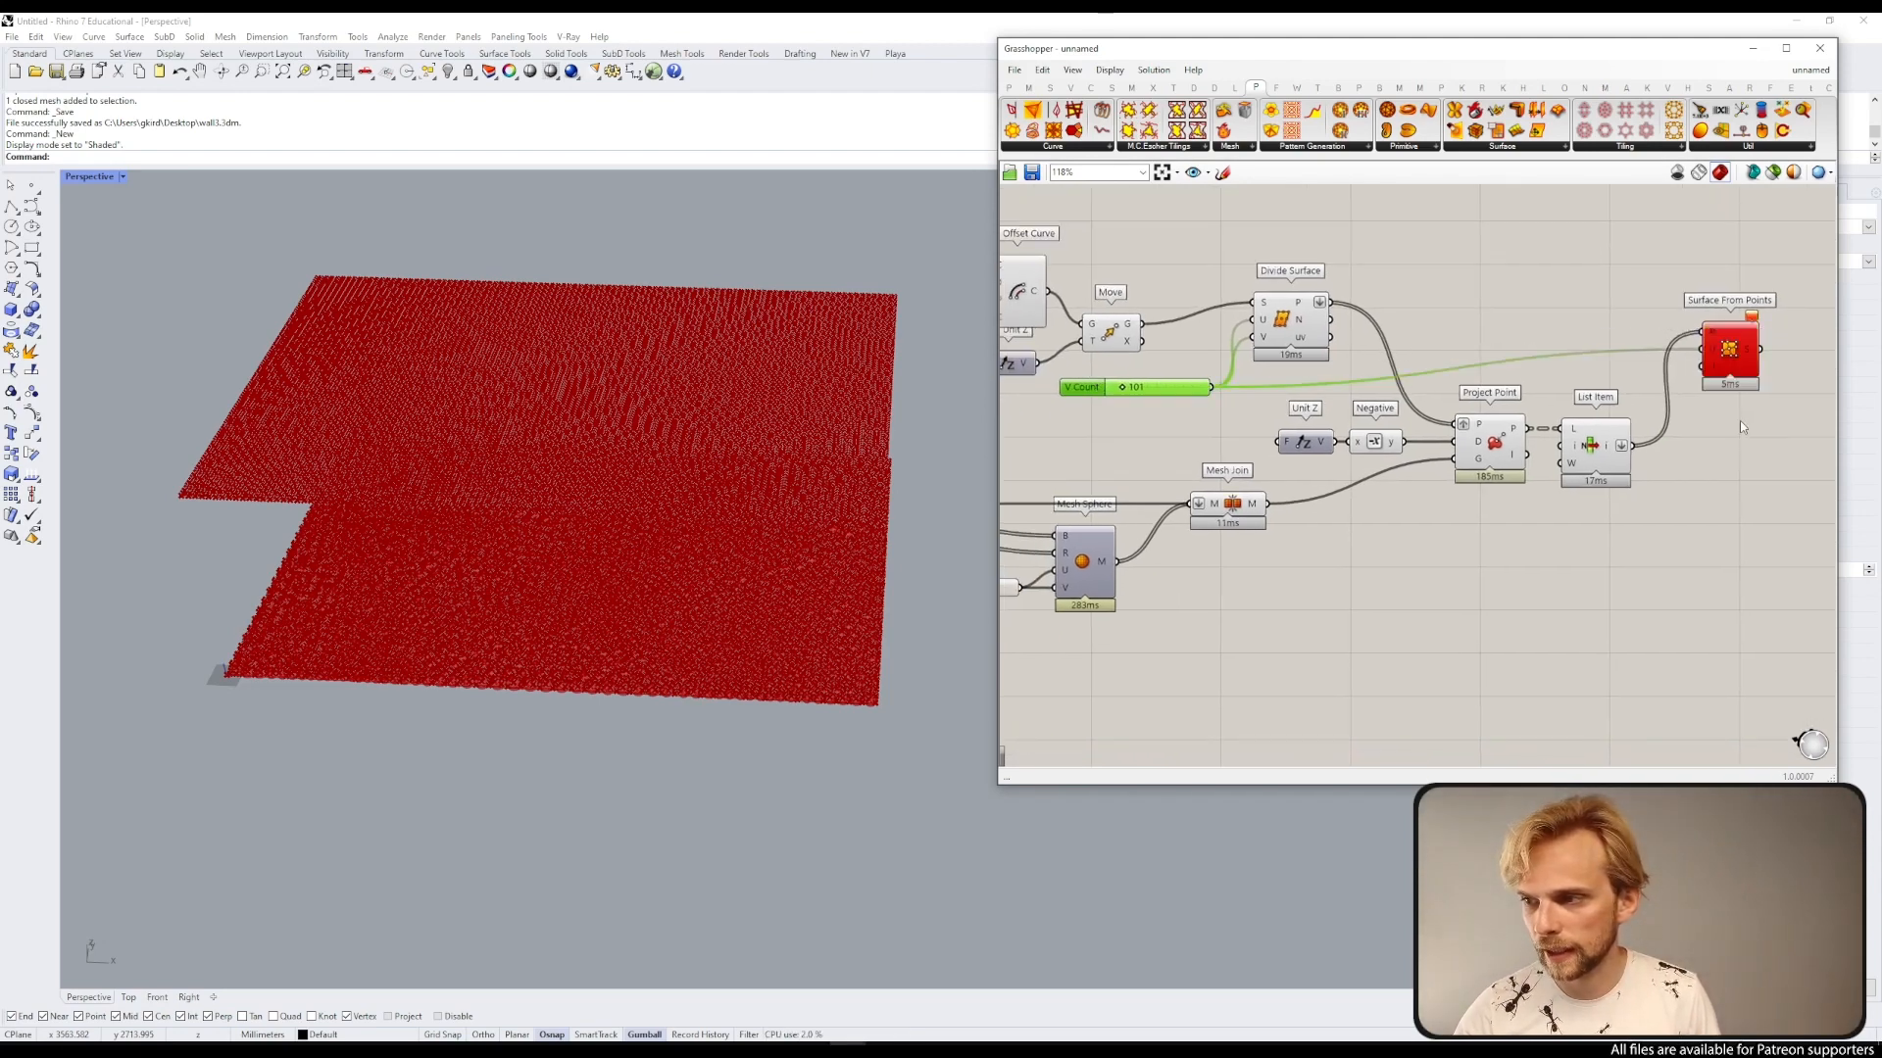
Step: Apply the expression x+1 to the Surface From Points U count input
{"action": "scroll", "coordinate": [1743, 420], "scroll_direction": "up", "scroll_amount": 3}
{"action": "left_click", "coordinate": [1607, 343]}
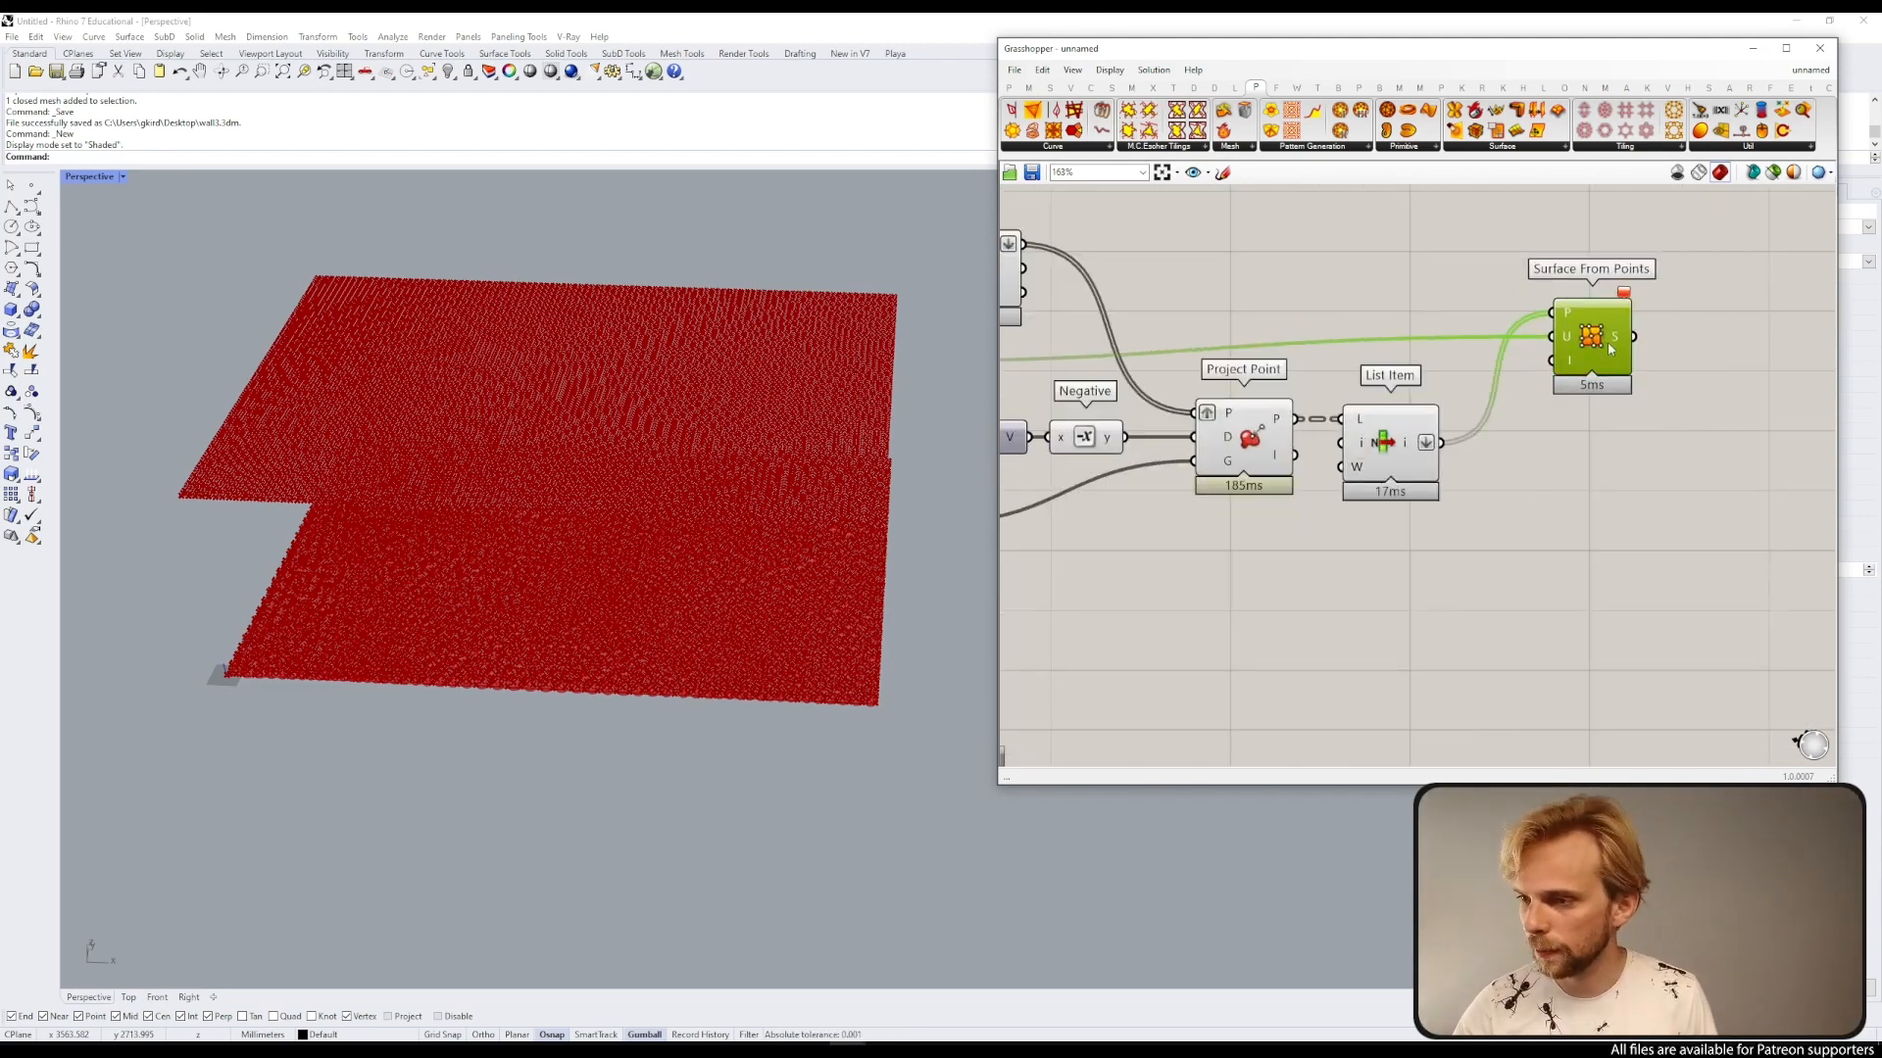
{"action": "scroll", "coordinate": [1625, 358], "scroll_direction": "down", "scroll_amount": 3}
{"action": "right_click_drag", "start_coordinate": [1625, 359], "coordinate": [1672, 365]}
{"action": "scroll", "coordinate": [1179, 404], "scroll_direction": "up", "scroll_amount": 2}
{"action": "mouse_move", "coordinate": [1174, 346]}
{"action": "left_mouse_down"}
{"action": "mouse_move", "coordinate": [1203, 325]}
{"action": "mouse_move", "coordinate": [1189, 332]}
{"action": "left_mouse_up"}
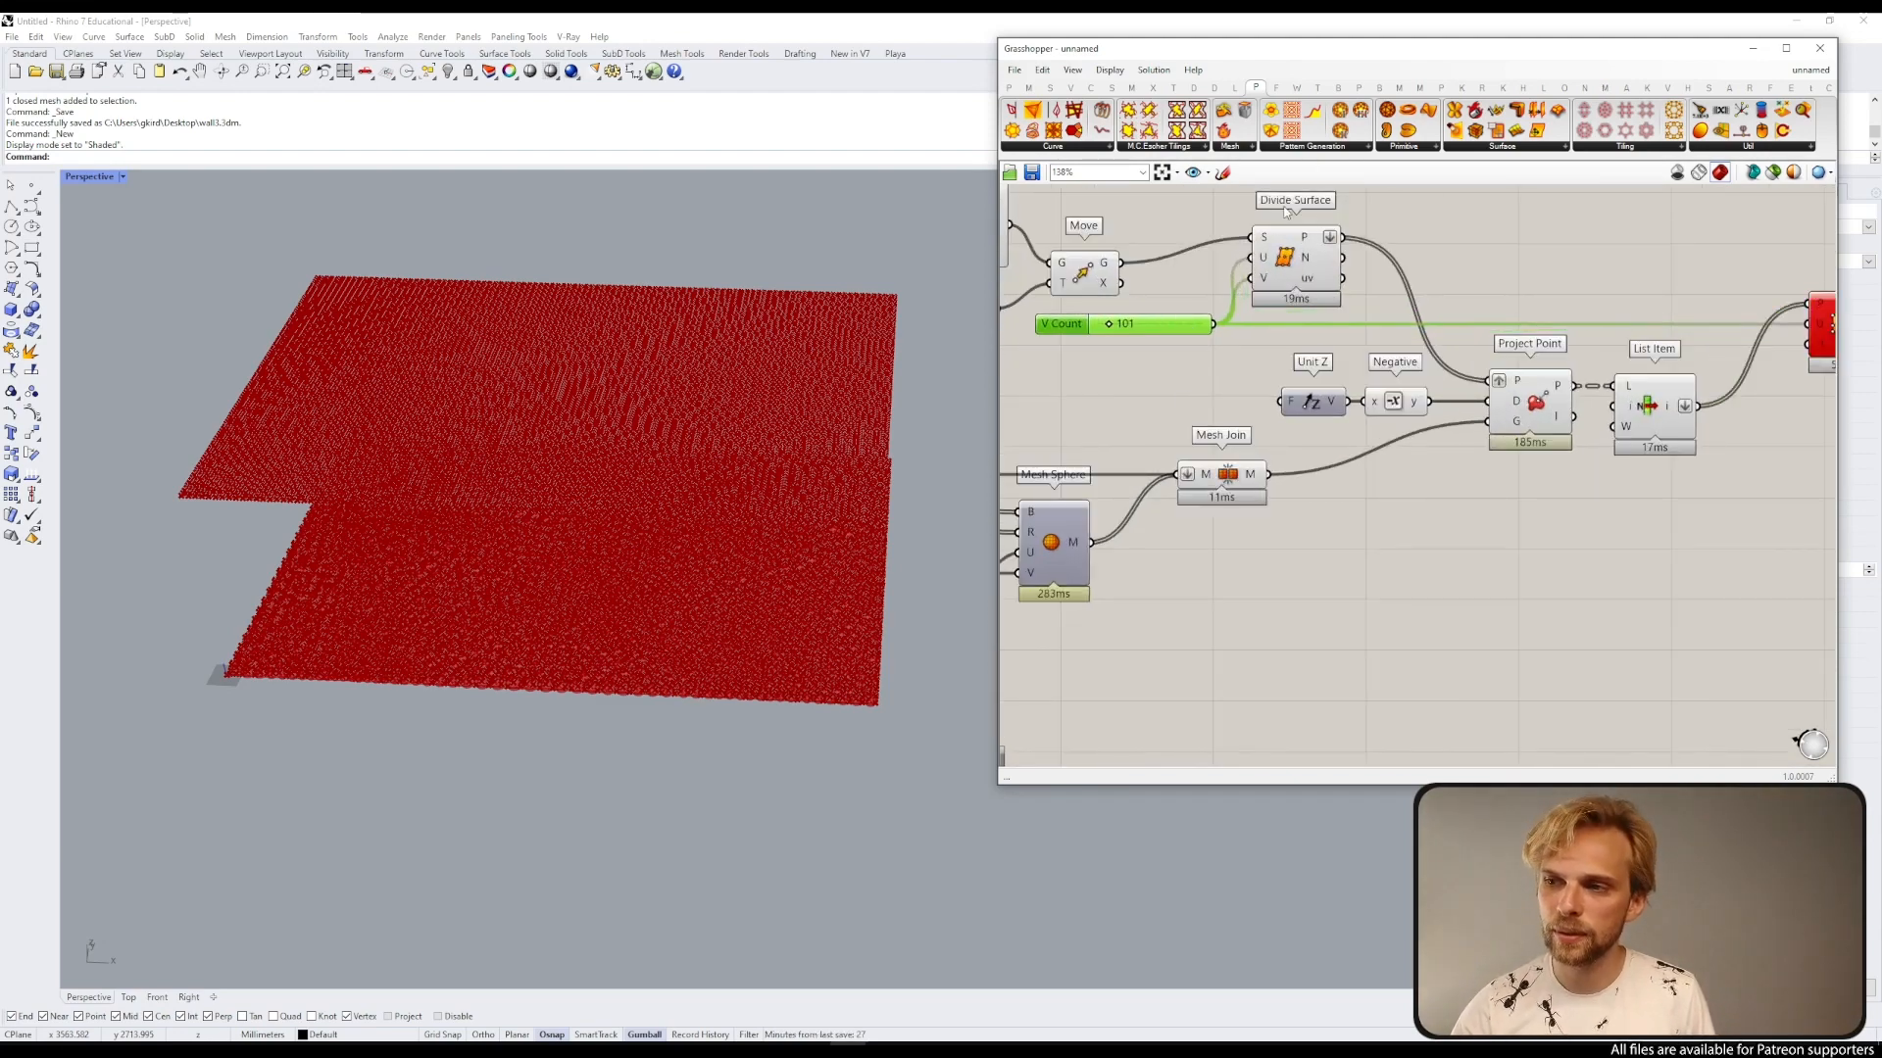
{"action": "mouse_move", "coordinate": [1307, 236]}
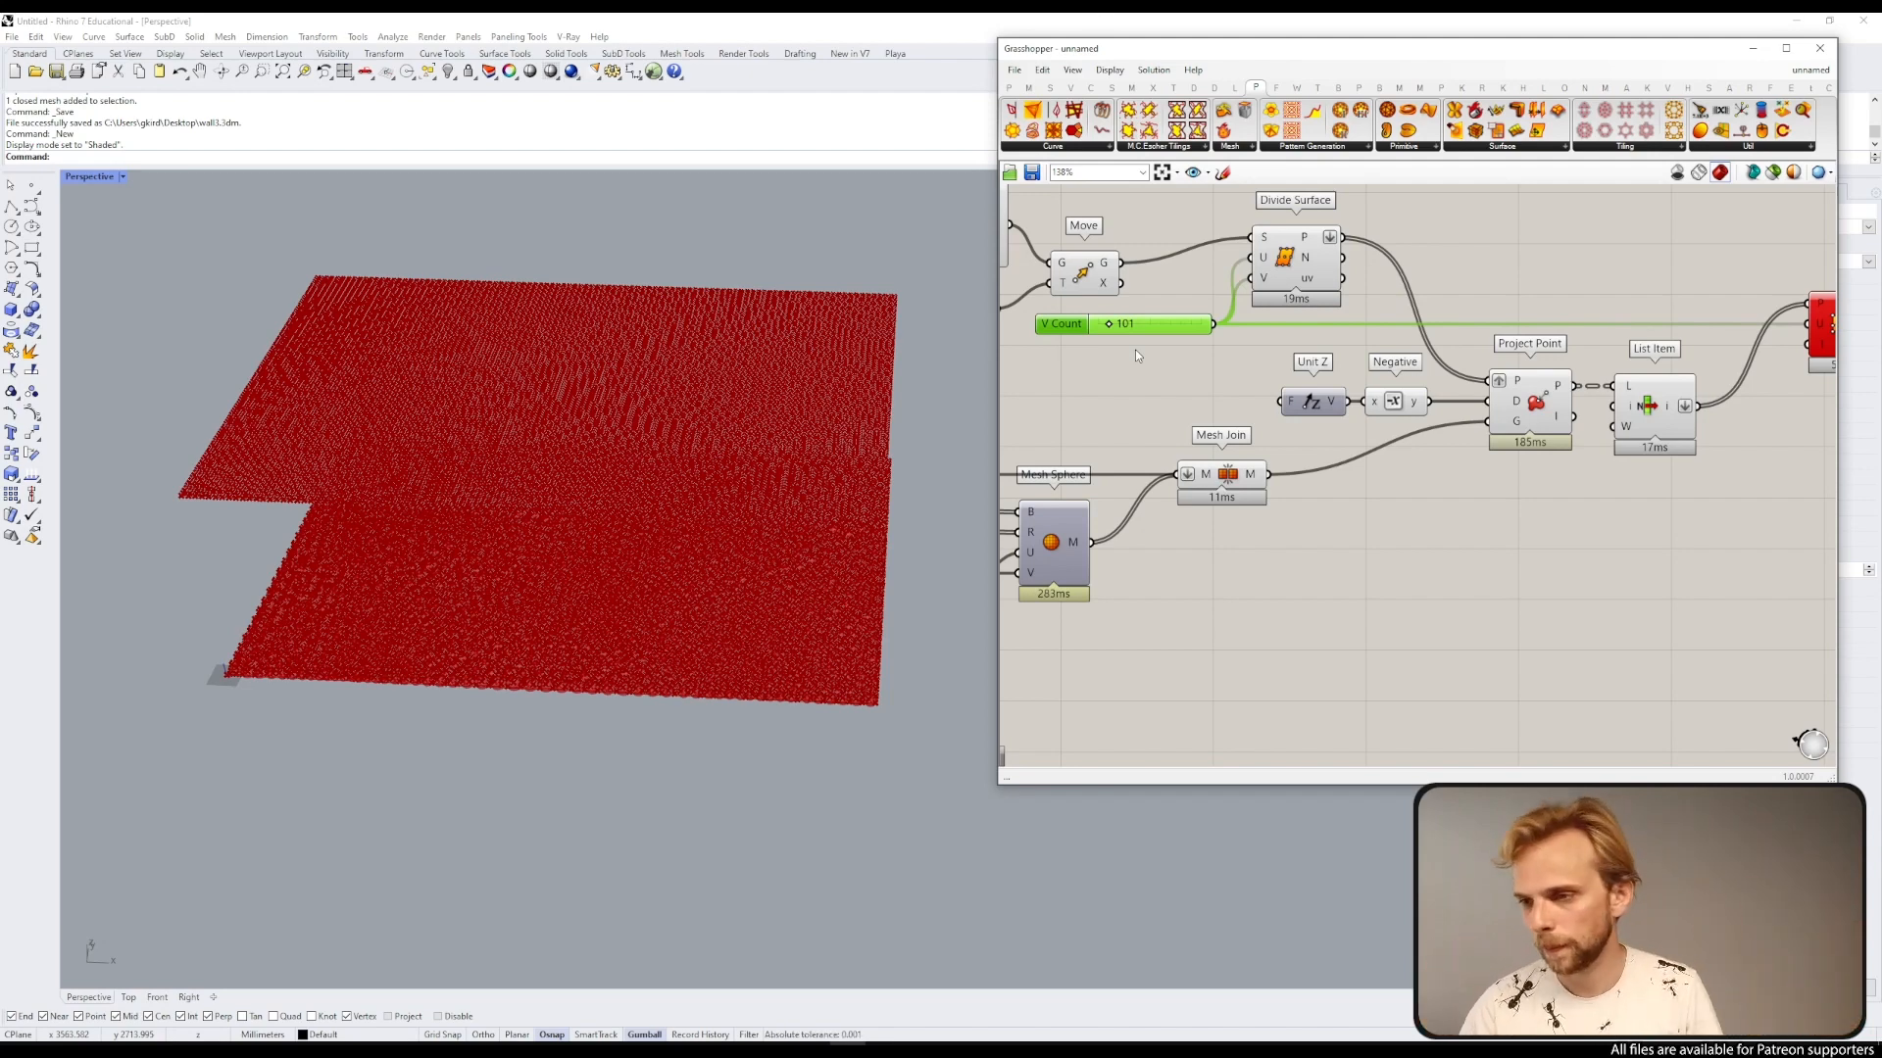
{"action": "right_click_drag", "start_coordinate": [1459, 246], "coordinate": [1063, 265]}
{"action": "scroll", "coordinate": [1418, 338], "scroll_direction": "up", "scroll_amount": 3}
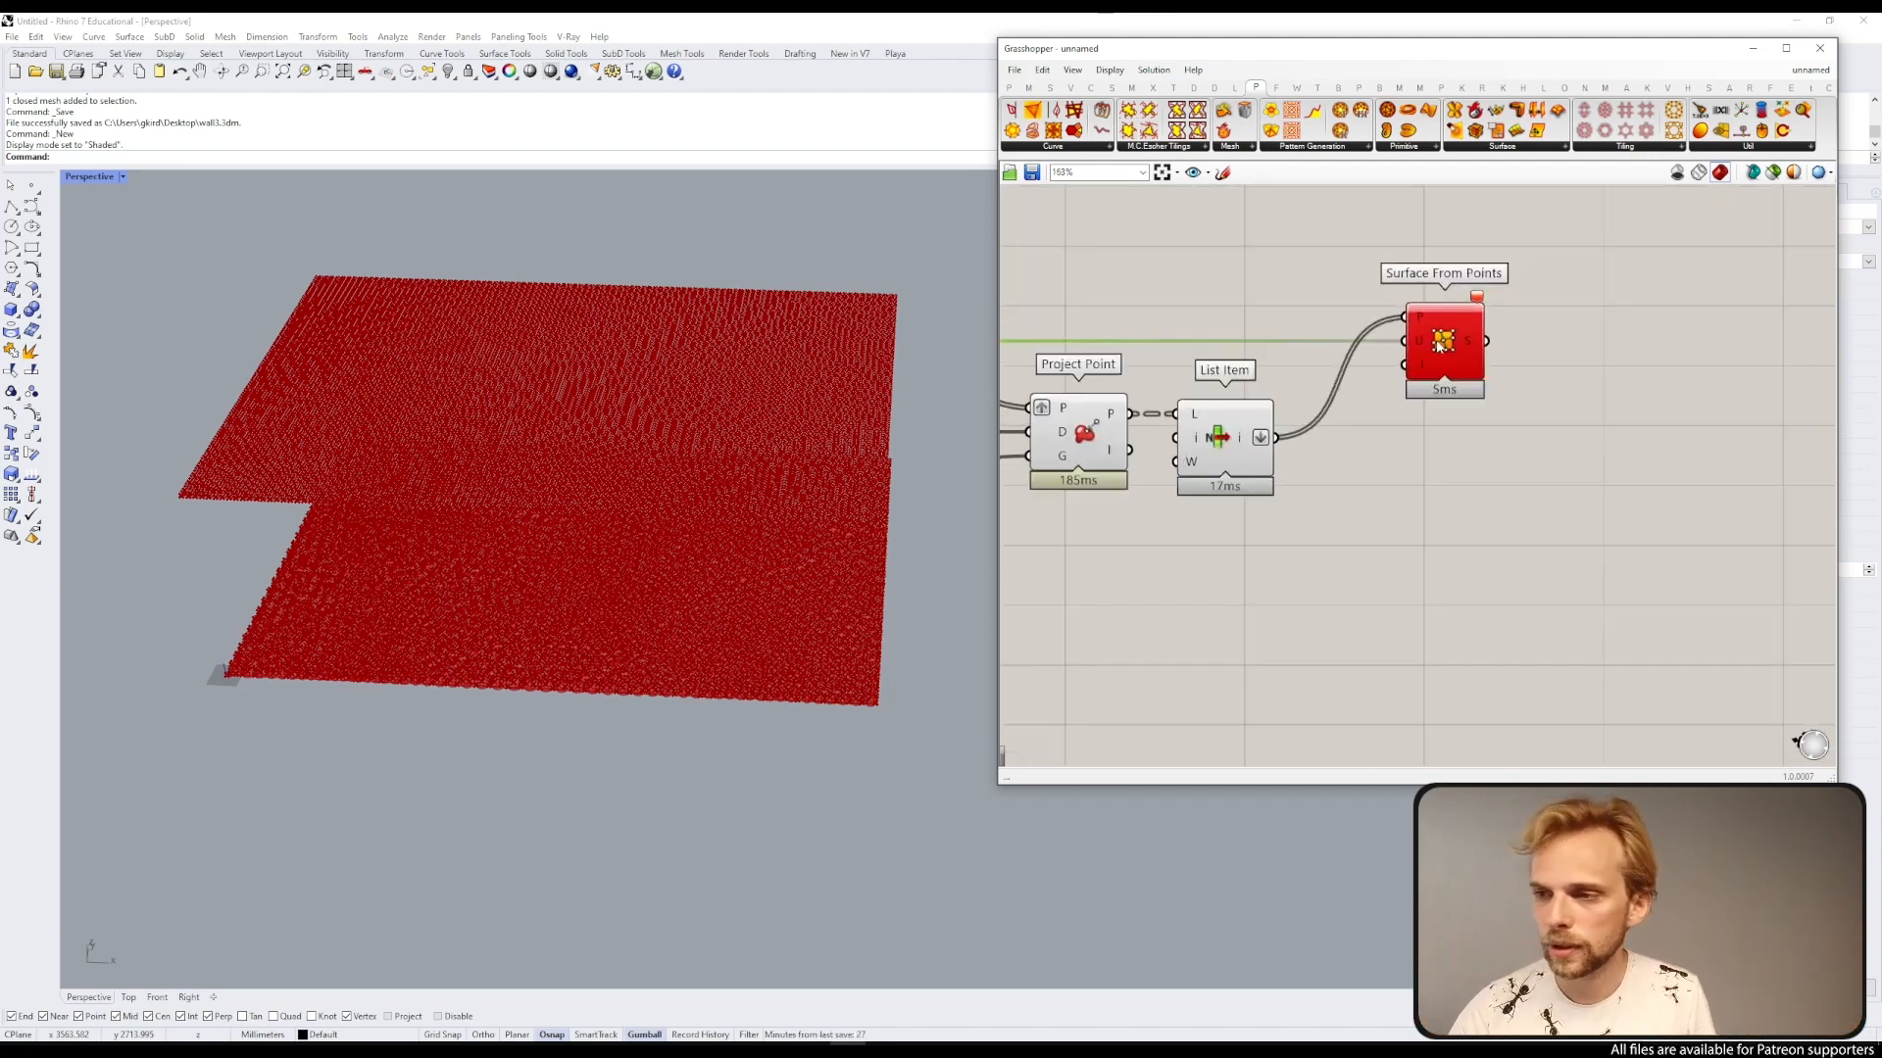
{"action": "right_click", "coordinate": [1419, 338]}
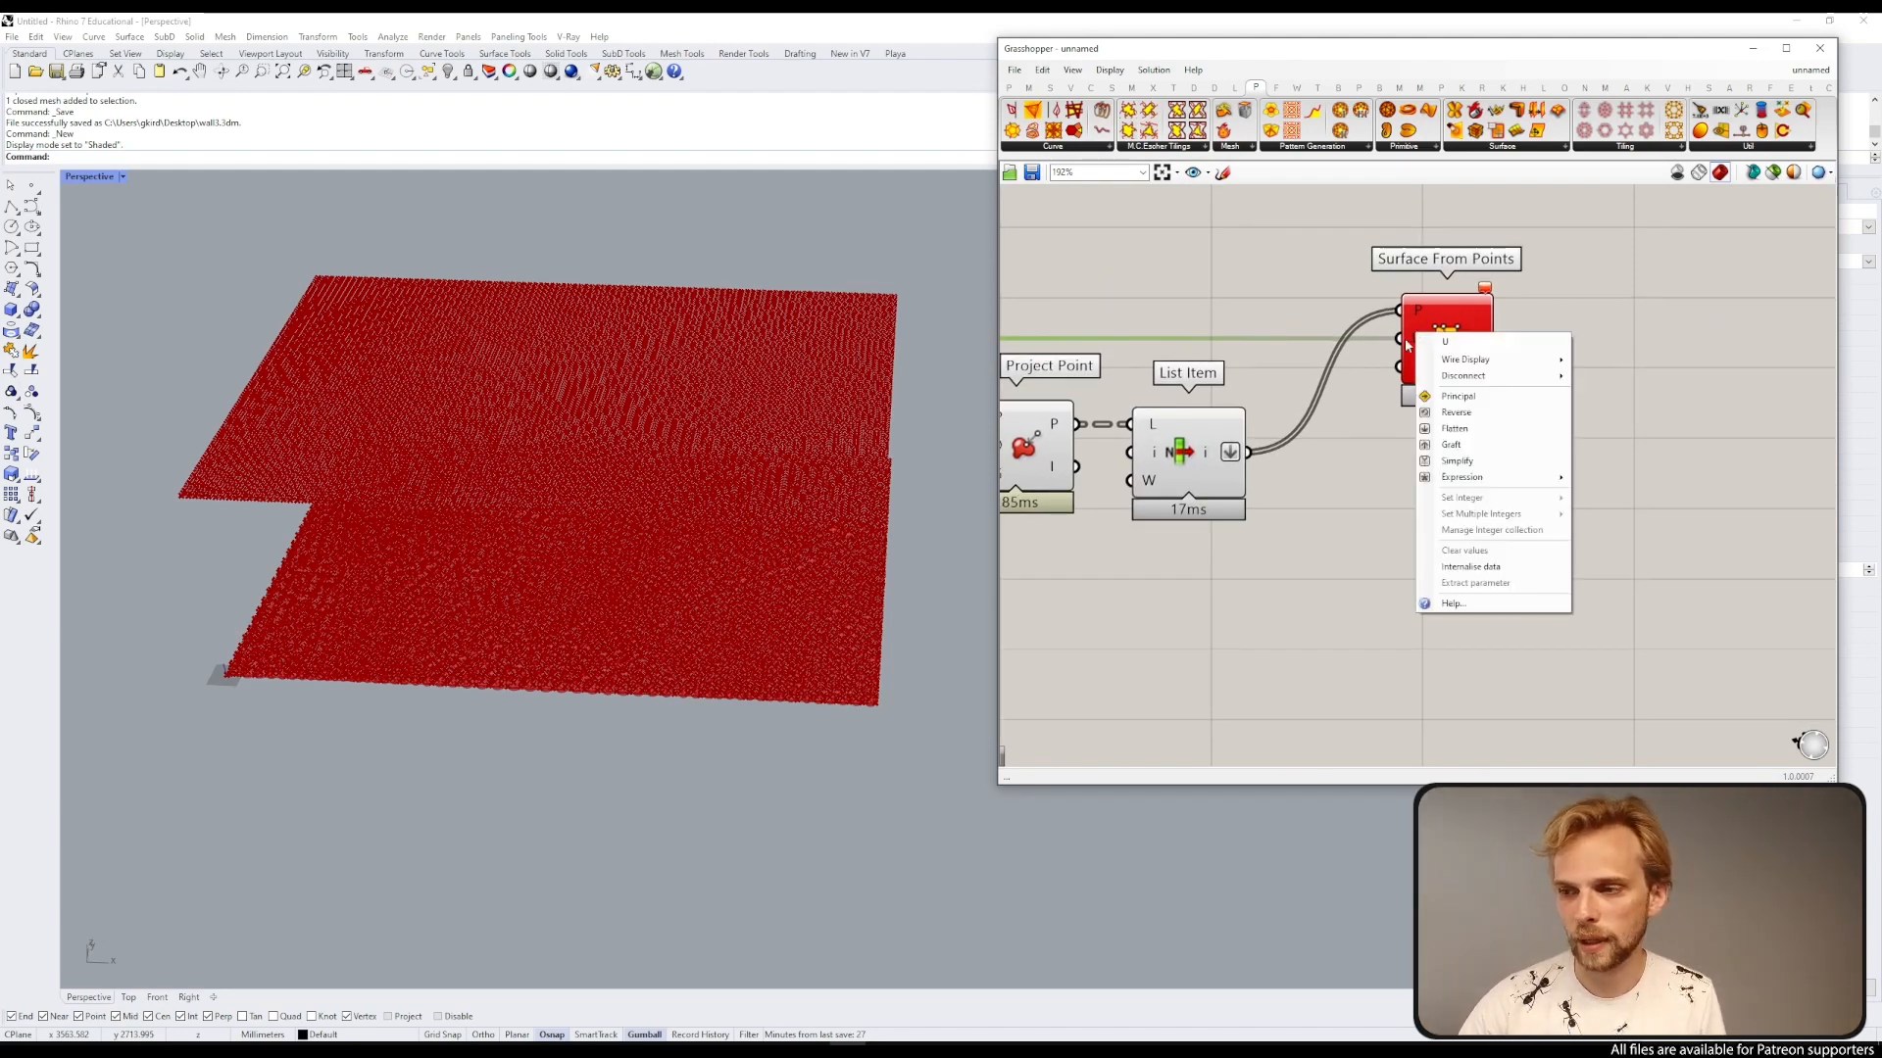
{"action": "mouse_move", "coordinate": [1457, 480]}
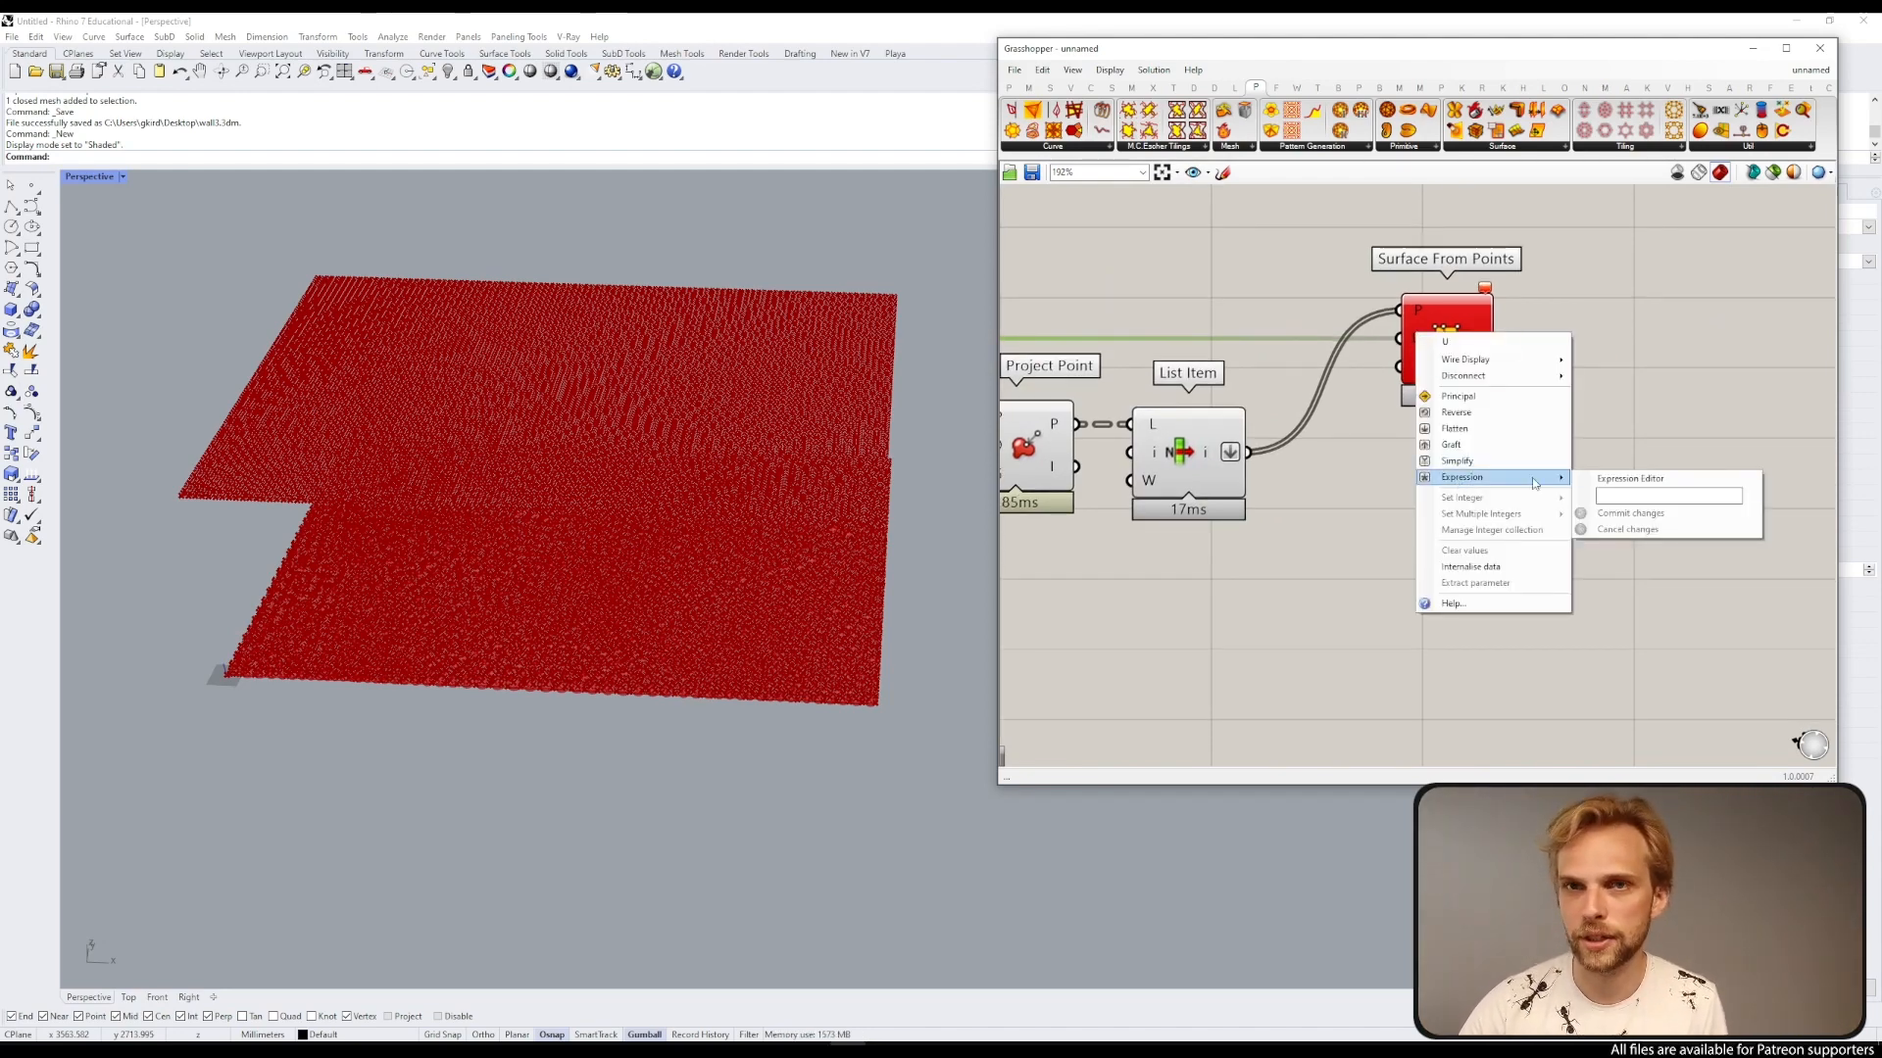
{"action": "left_click", "coordinate": [1643, 499]}
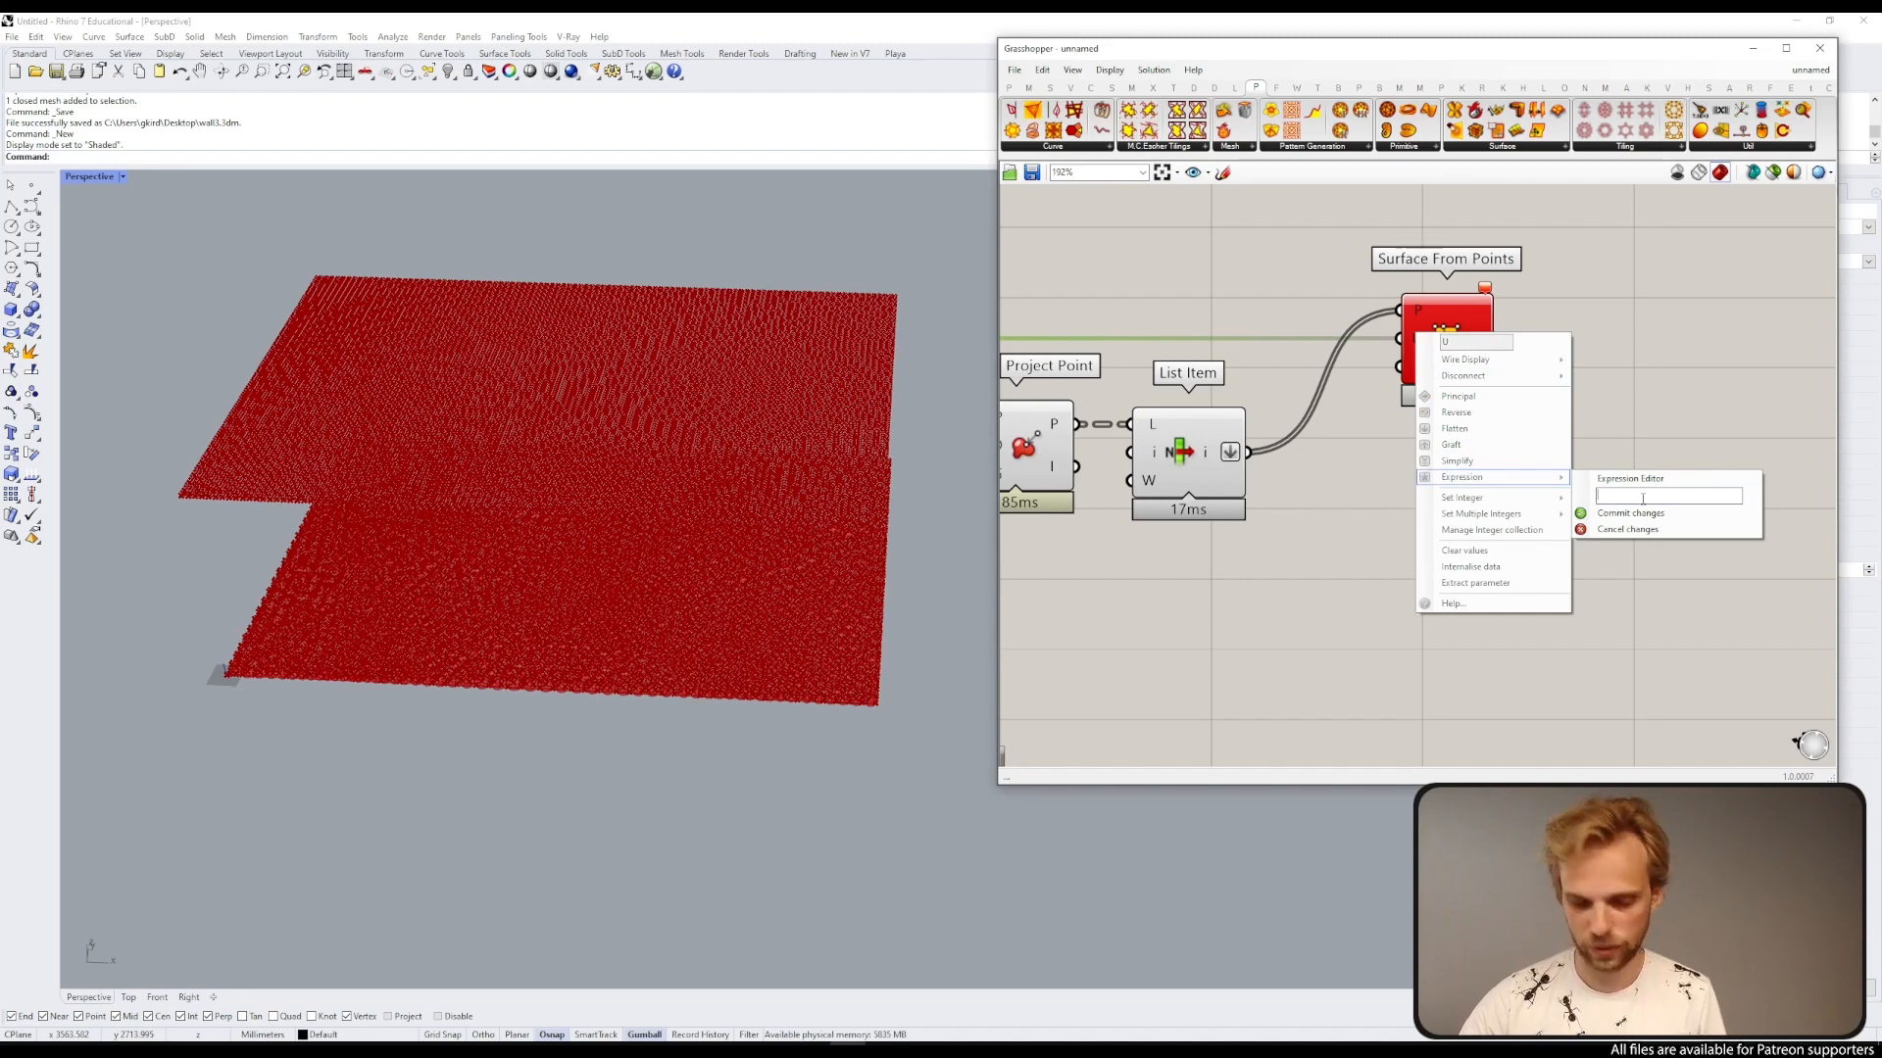
{"action": "type", "text": "x+1"}
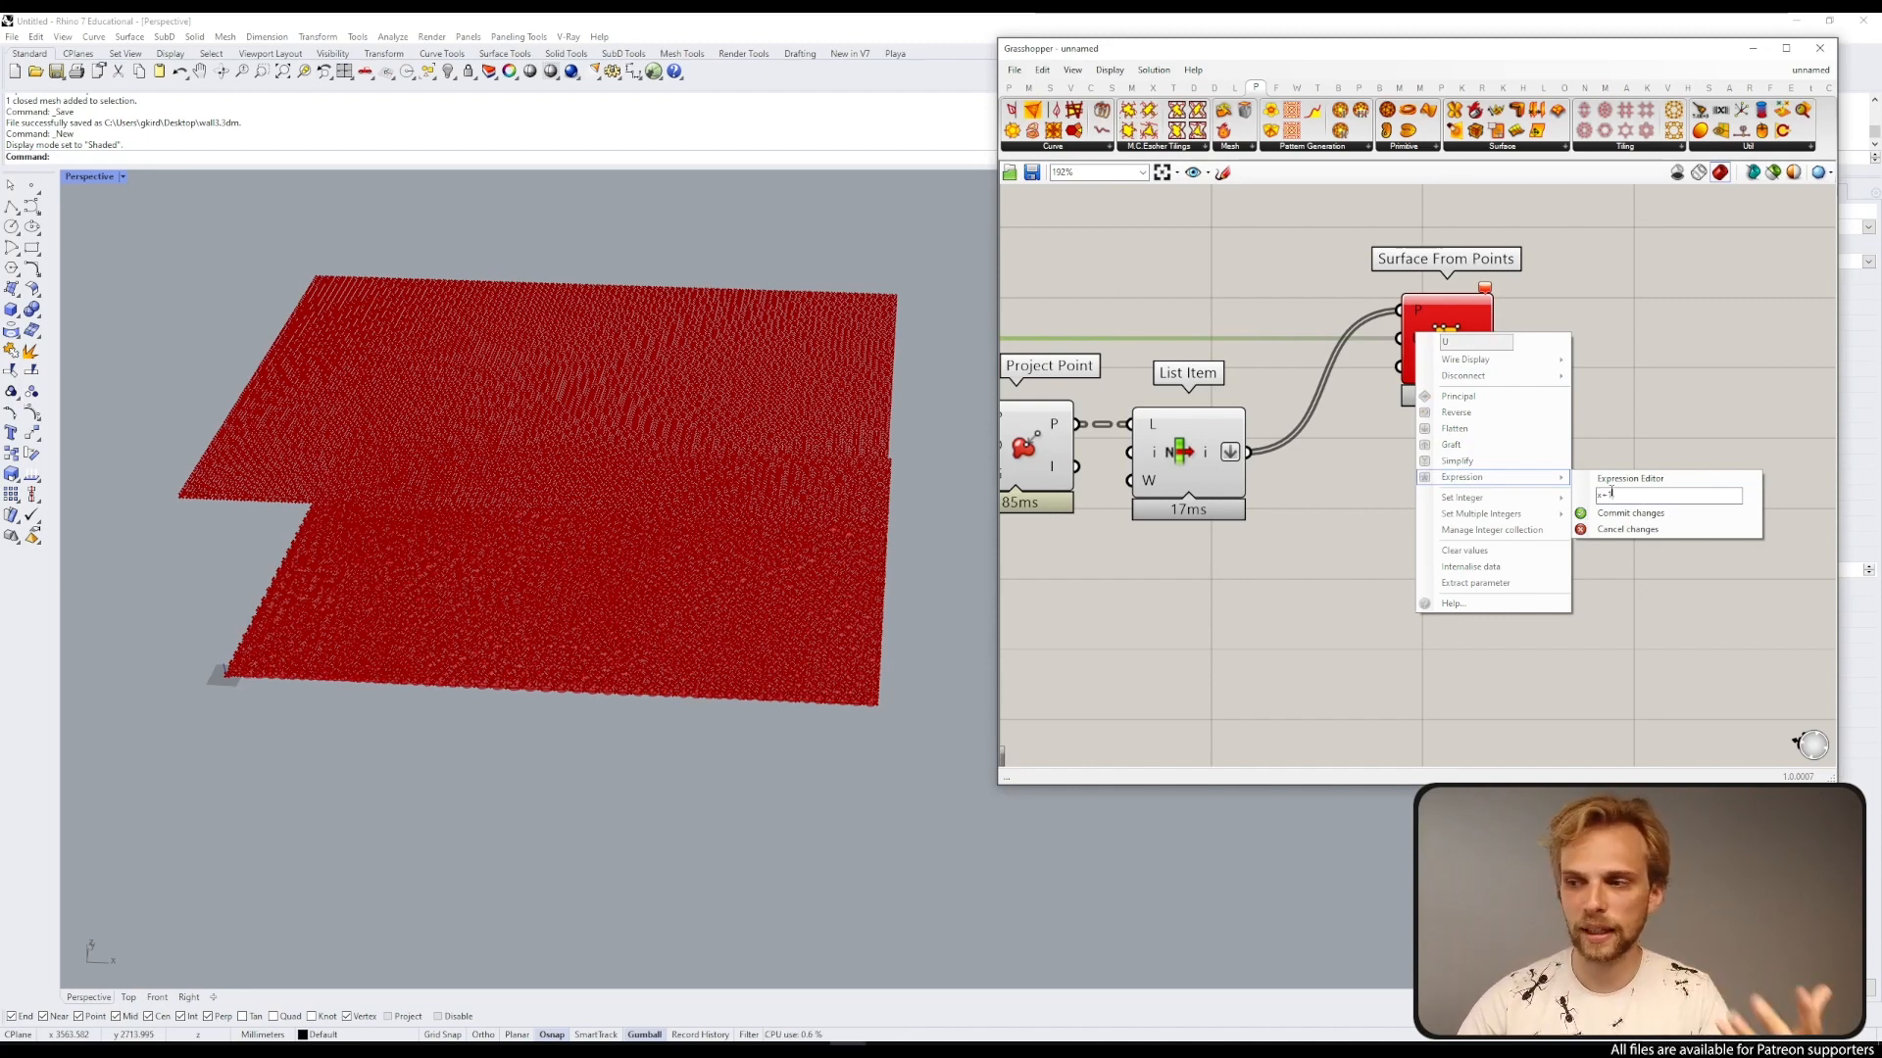
{"action": "left_click", "coordinate": [1629, 513]}
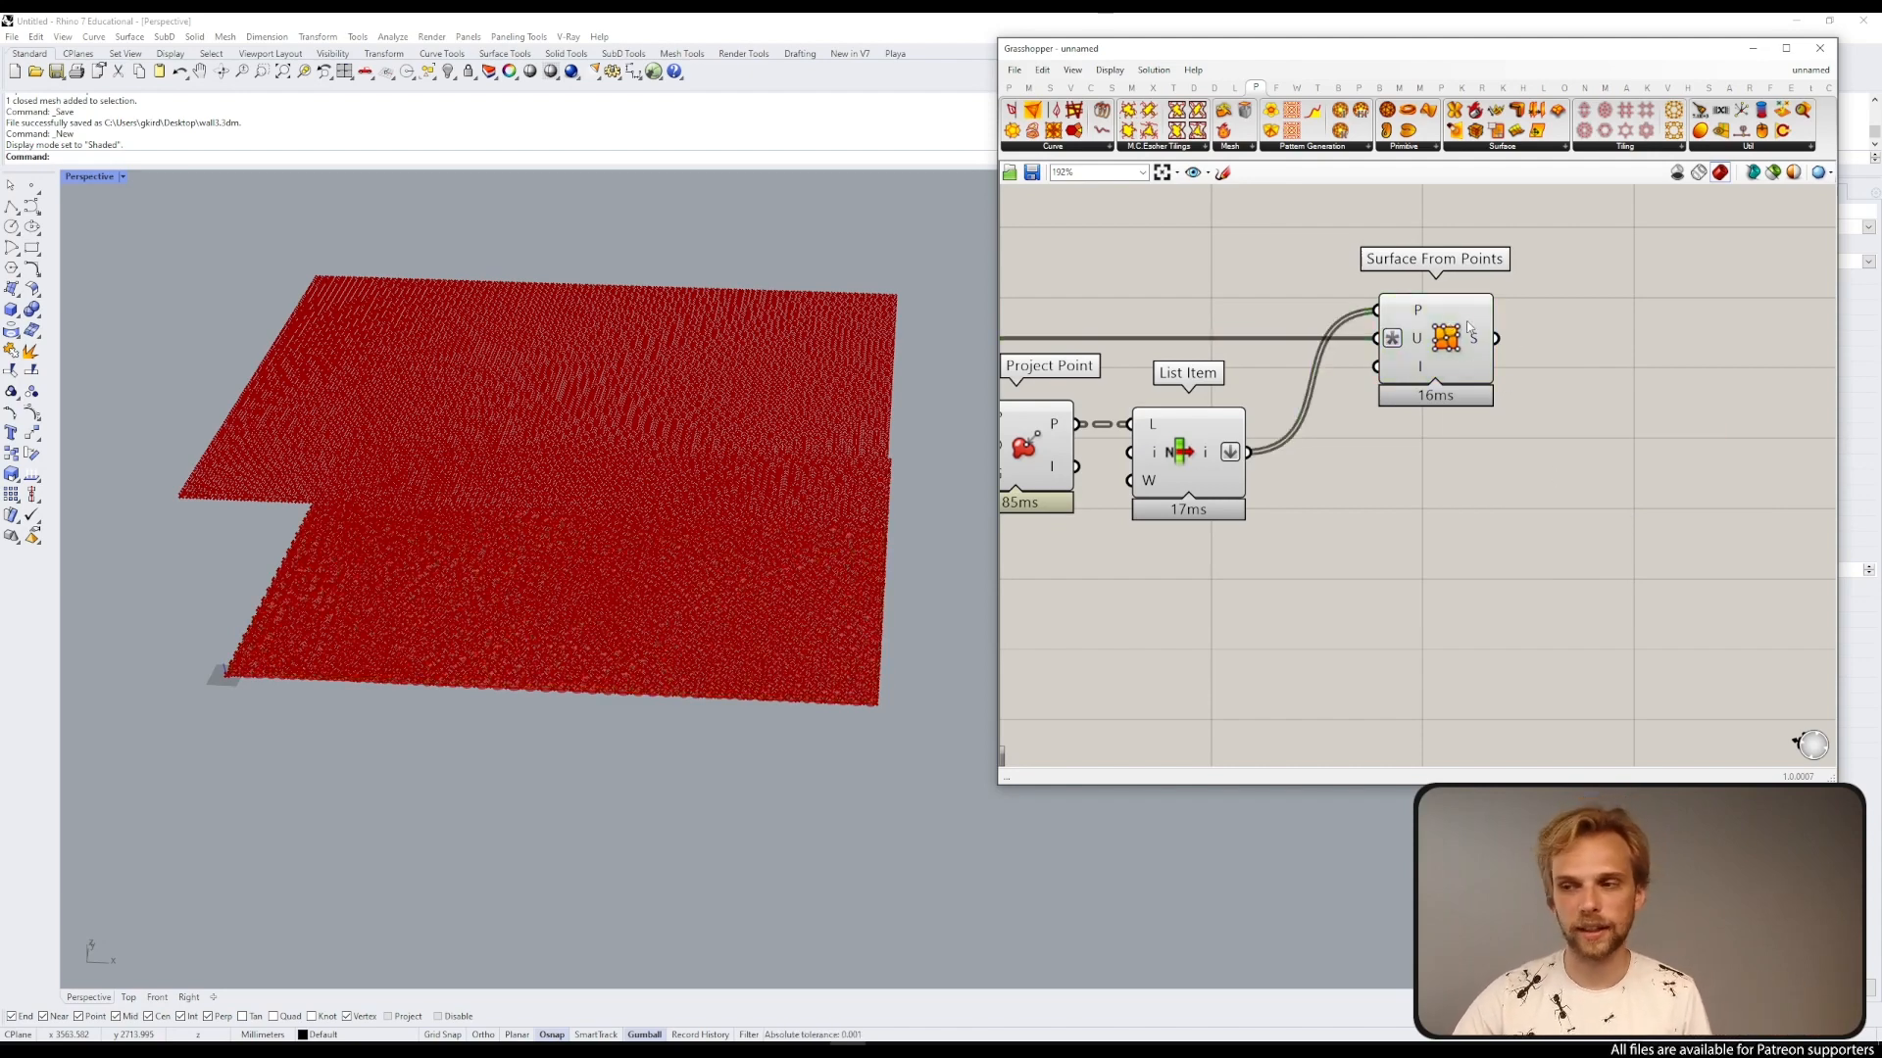
{"action": "scroll", "coordinate": [1404, 478], "scroll_direction": "down", "scroll_amount": 3}
{"action": "right_click_drag", "start_coordinate": [1253, 472], "coordinate": [1477, 430]}
{"action": "scroll", "coordinate": [1476, 433], "scroll_direction": "down", "scroll_amount": 3}
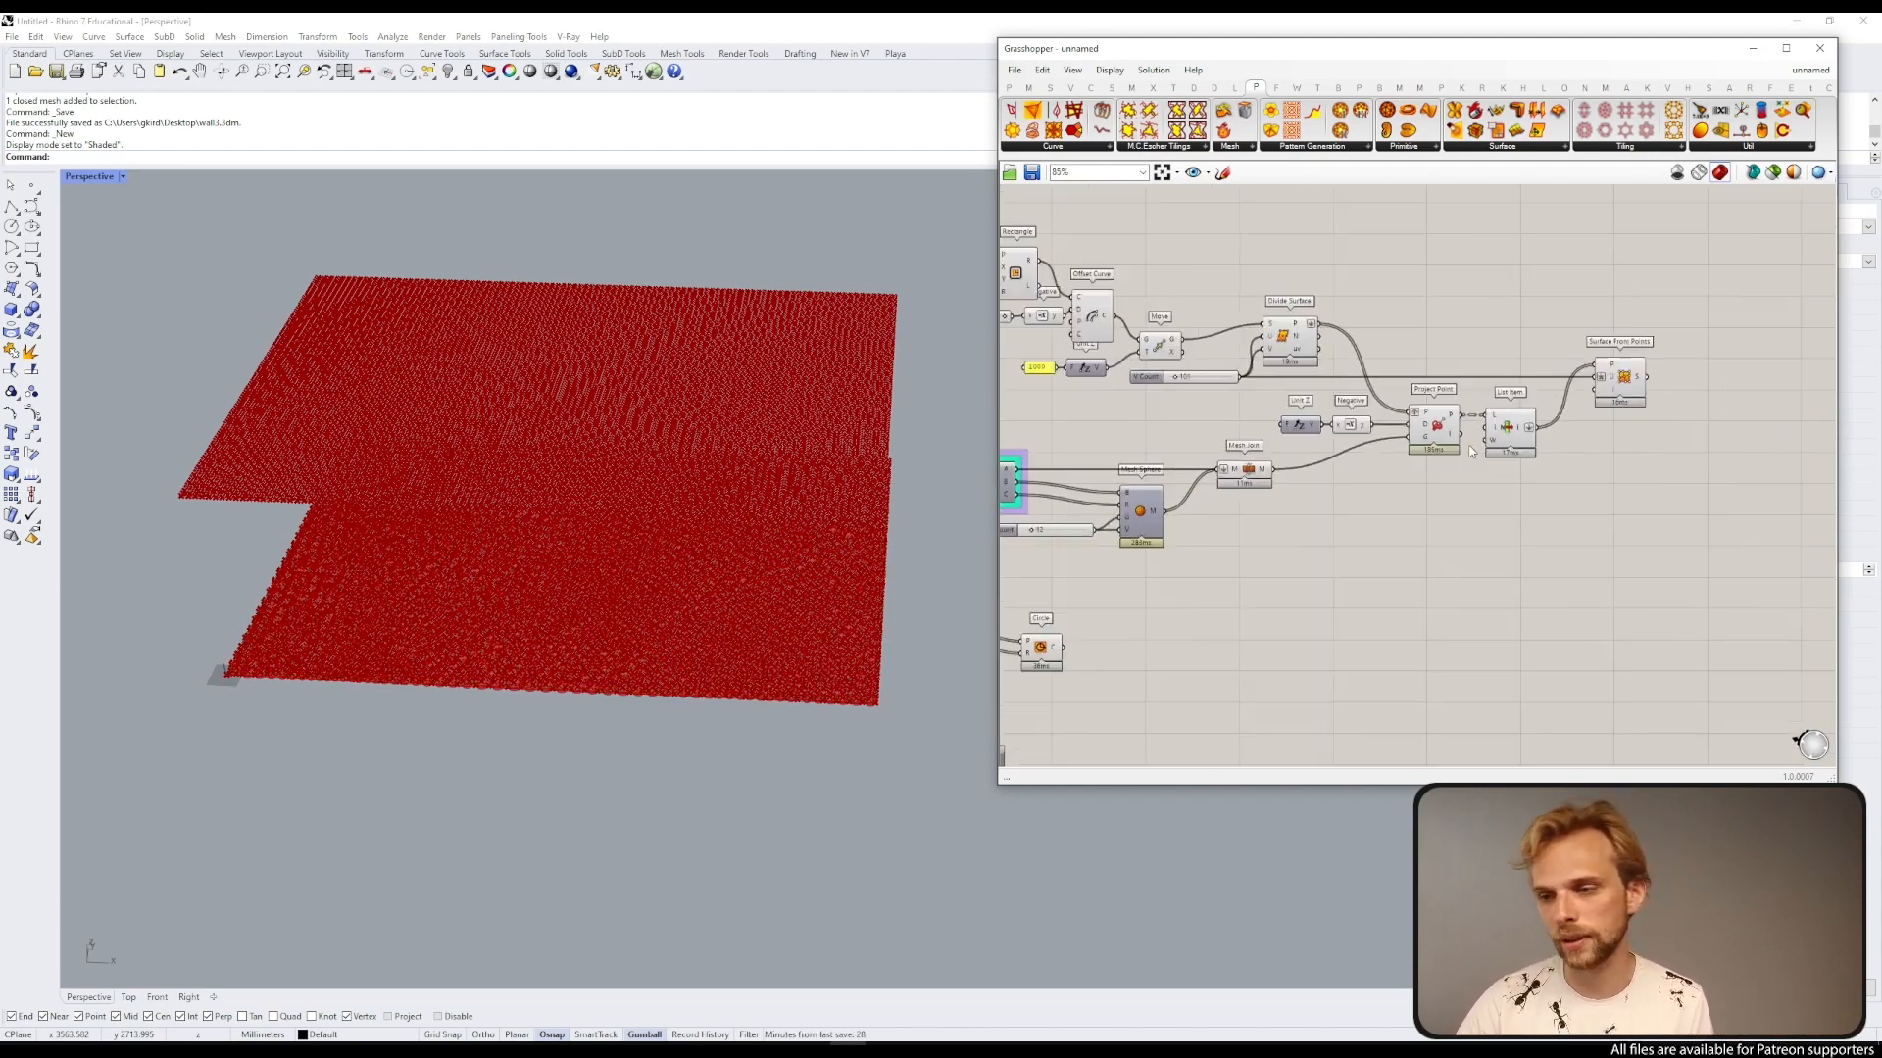
Step: Turn off the preview of the upstream components so only the rebuilt surface shows in the viewport
{"action": "scroll", "coordinate": [1465, 594], "scroll_direction": "down", "scroll_amount": 1}
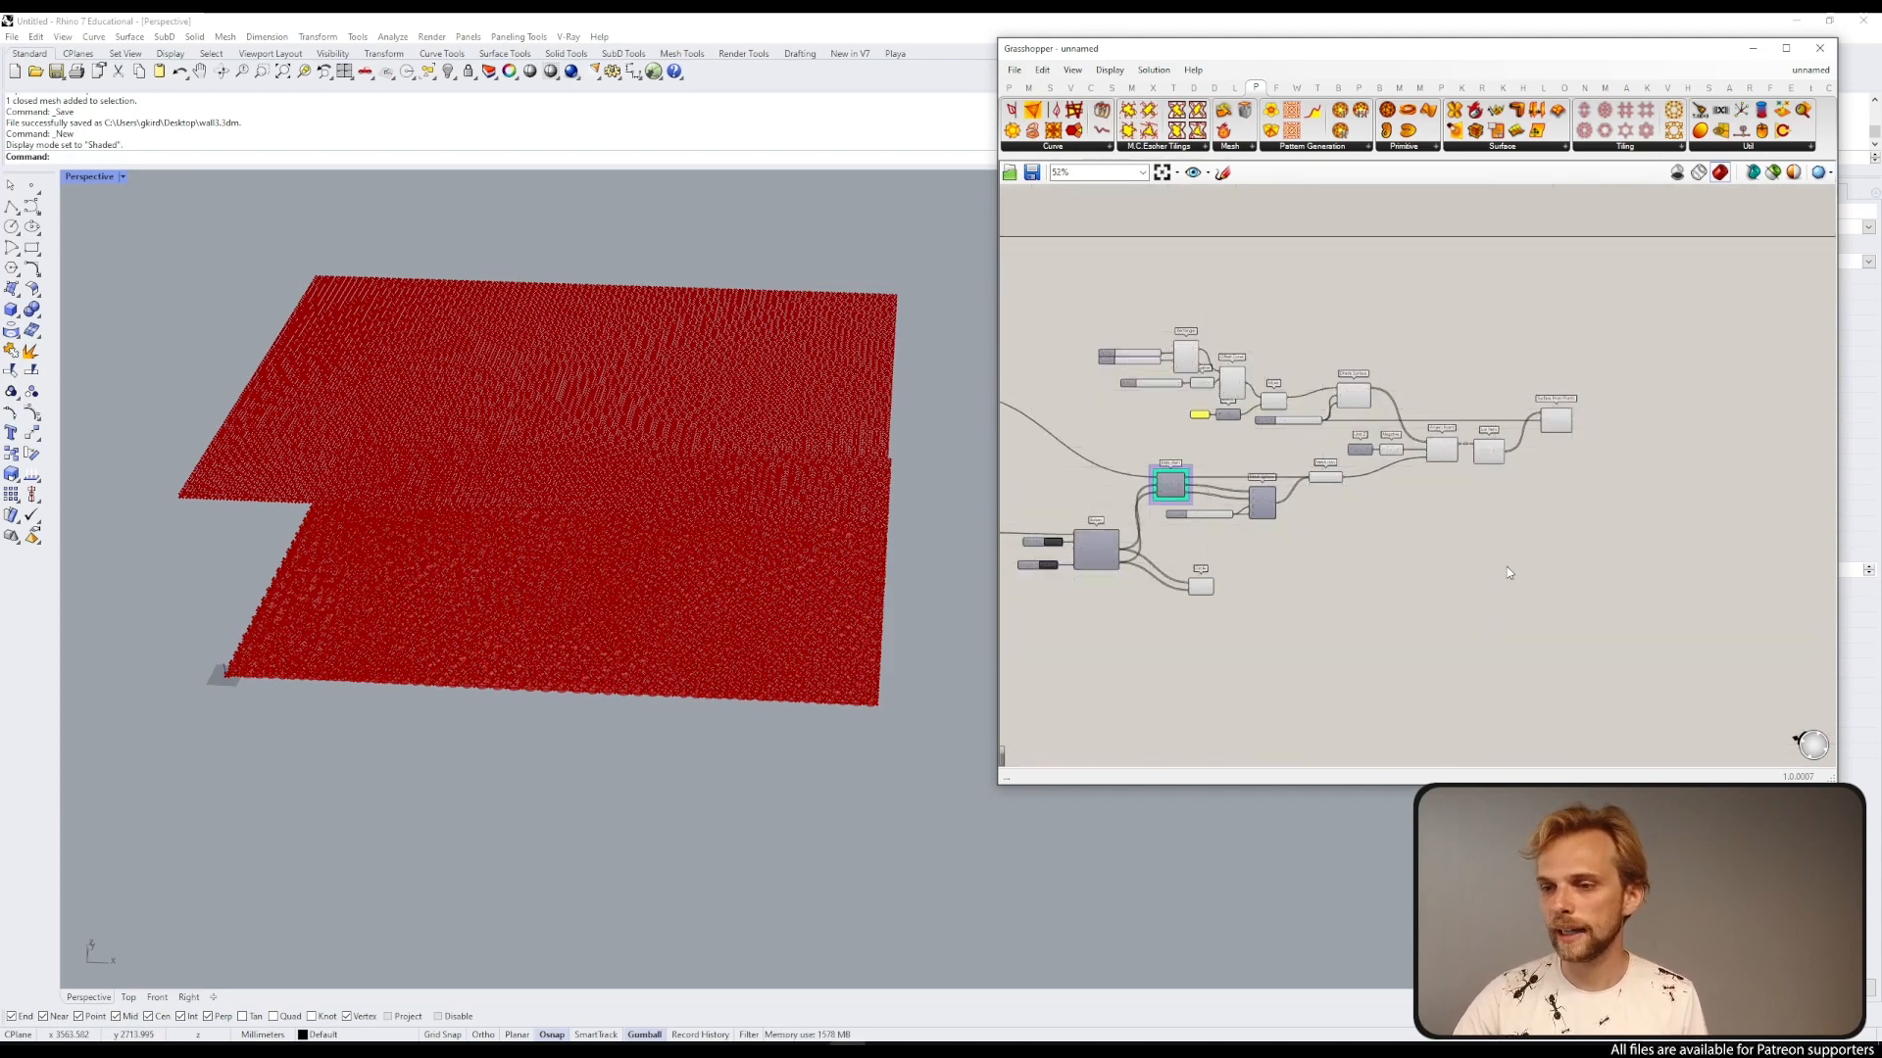
{"action": "left_click_drag", "start_coordinate": [1507, 567], "coordinate": [1092, 298]}
{"action": "key", "text": "space"}
{"action": "left_click", "coordinate": [1122, 270]}
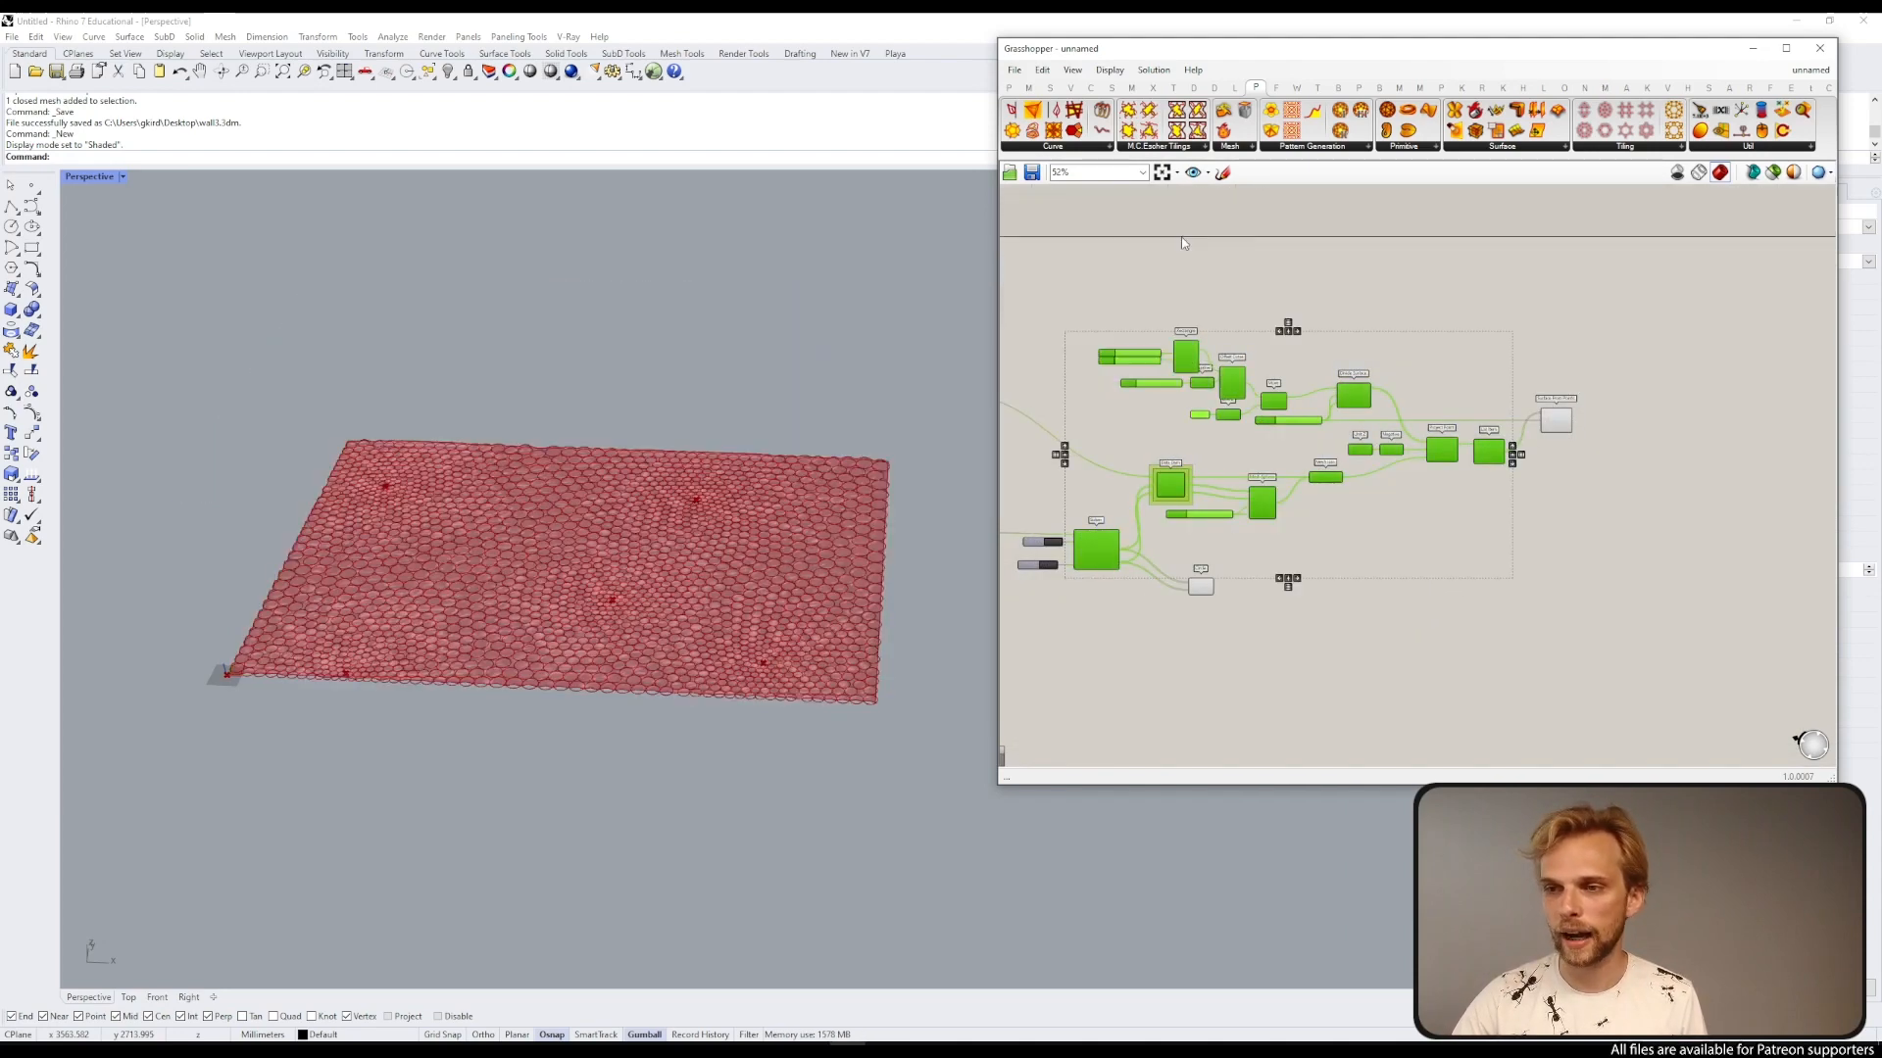
{"action": "left_click", "coordinate": [1170, 484]}
{"action": "key", "text": "space"}
{"action": "left_click", "coordinate": [1216, 506]}
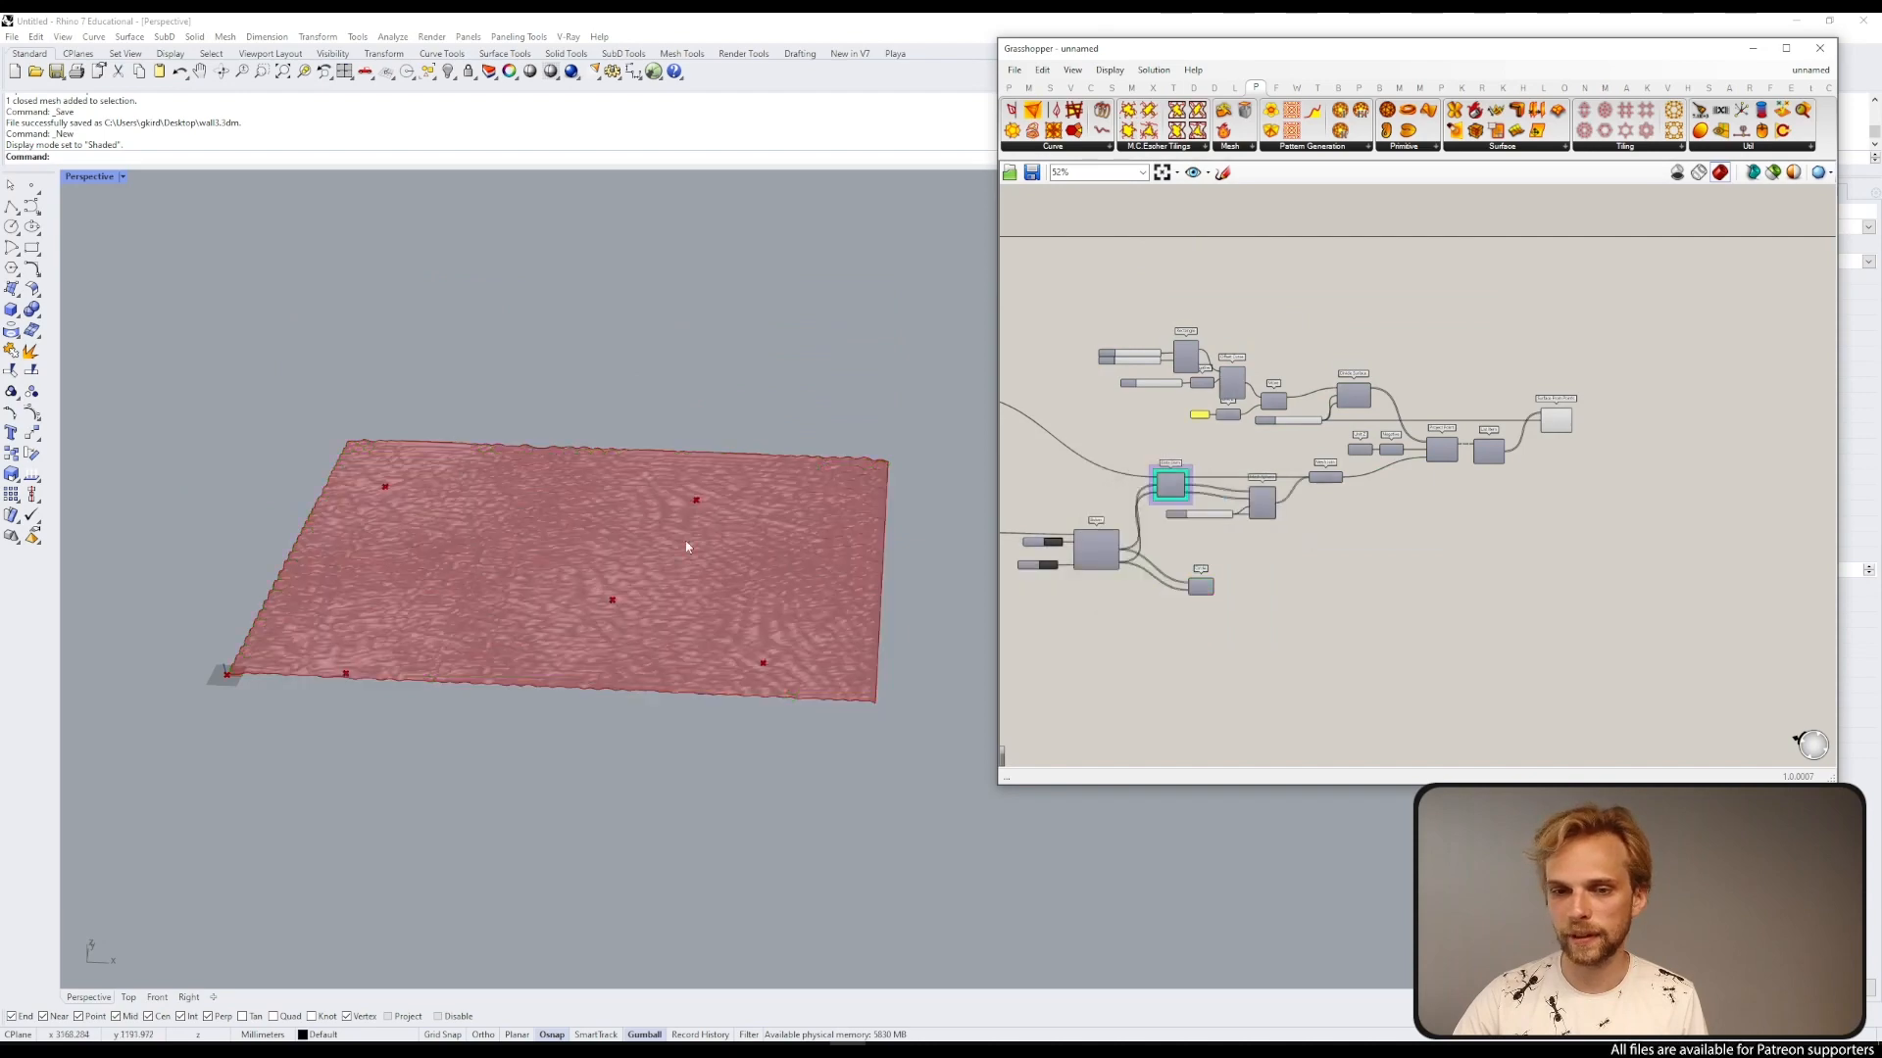
Step: Examine the rebuilt surface closely in the viewport
{"action": "scroll", "coordinate": [519, 558], "scroll_direction": "up", "scroll_amount": 5}
{"action": "mouse_move", "coordinate": [519, 558]}
{"action": "right_mouse_down"}
{"action": "mouse_move", "coordinate": [601, 531]}
{"action": "mouse_move", "coordinate": [594, 544]}
{"action": "right_mouse_up"}
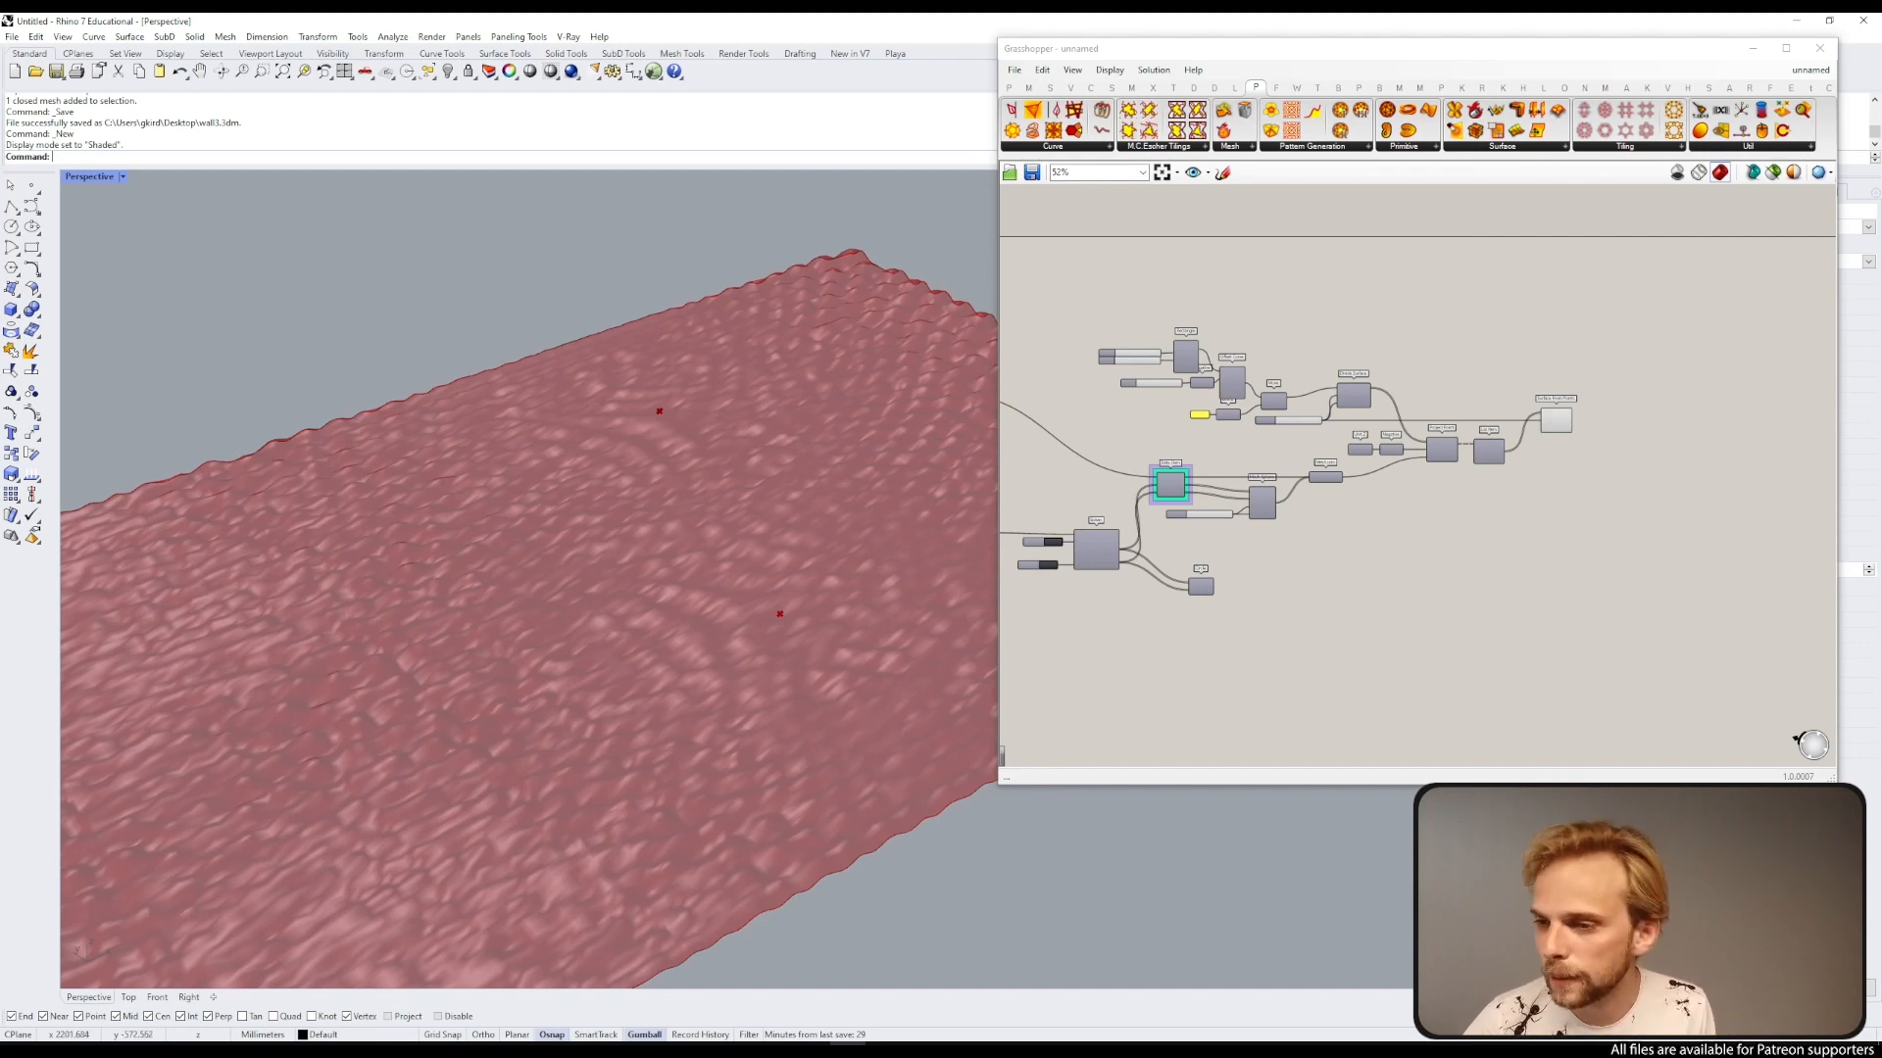
{"action": "right_click_drag", "start_coordinate": [1414, 389], "coordinate": [1492, 462]}
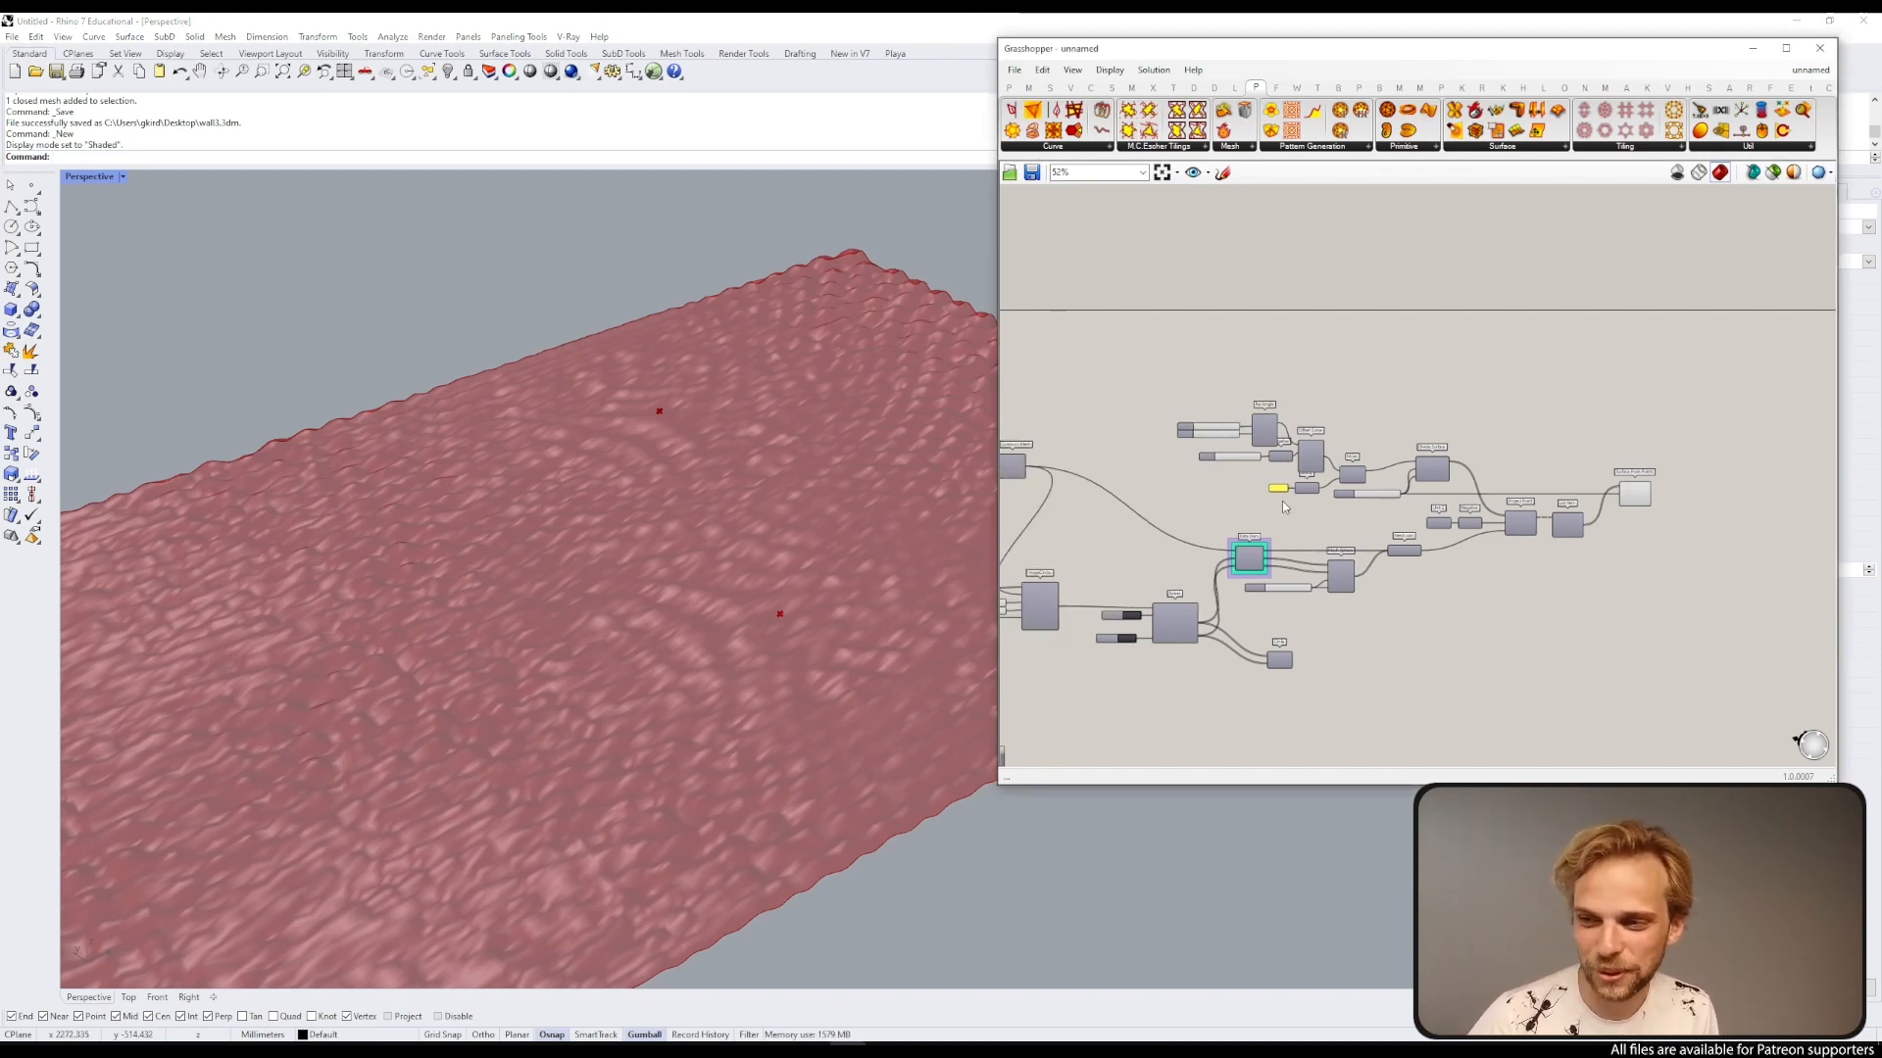
{"action": "scroll", "coordinate": [1355, 455], "scroll_direction": "up", "scroll_amount": 4}
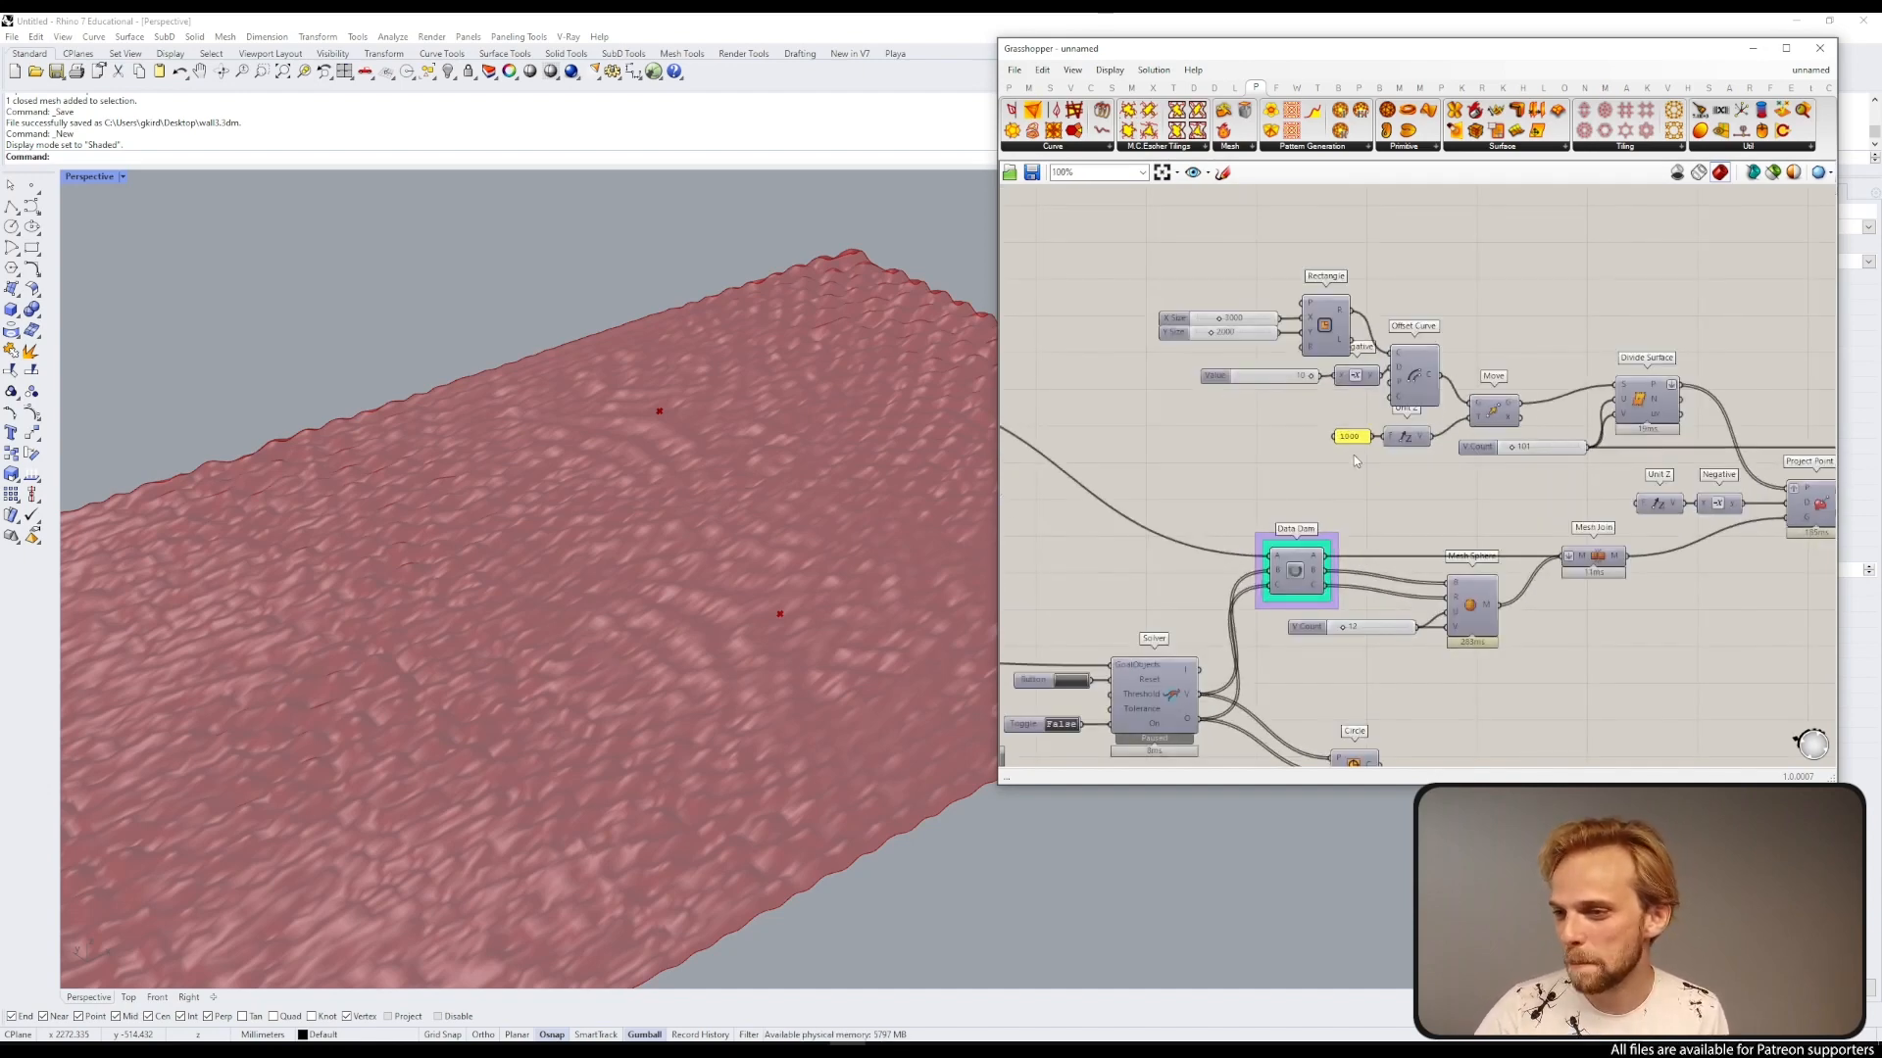
{"action": "right_click_drag", "start_coordinate": [1503, 487], "coordinate": [1046, 468]}
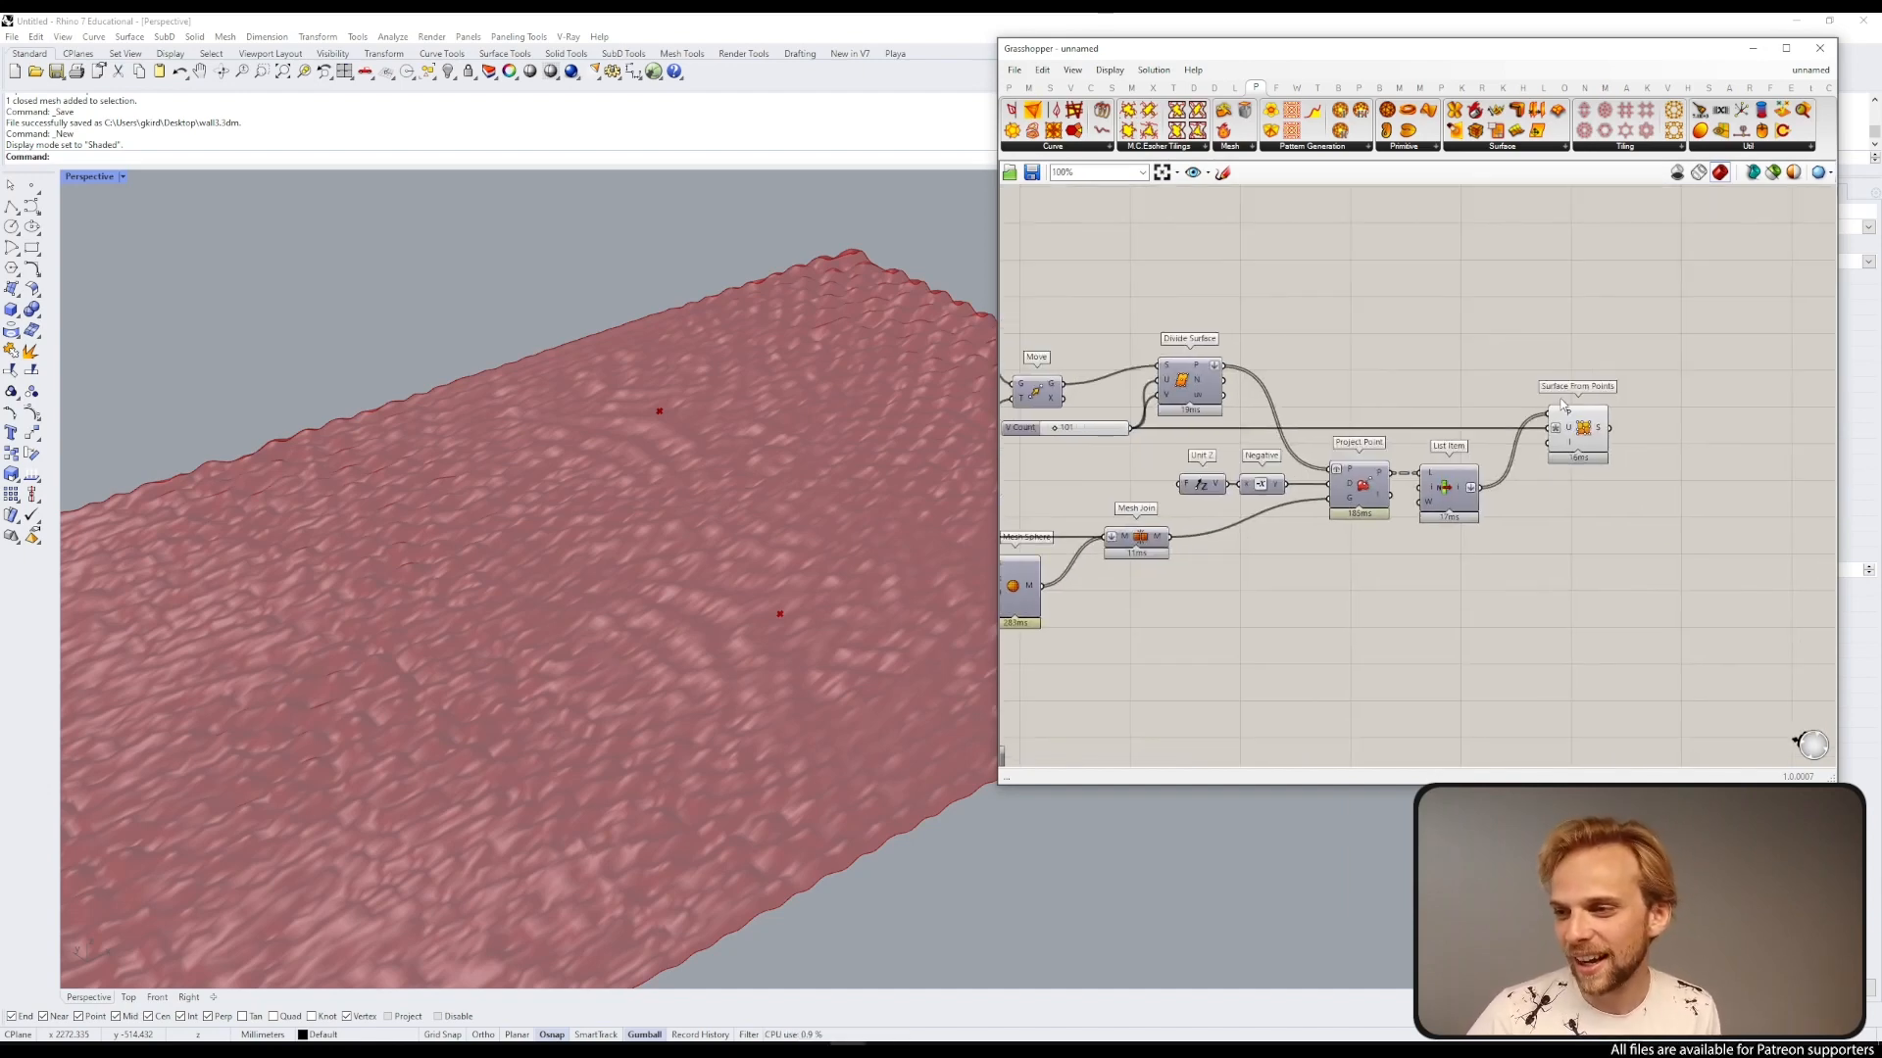
{"action": "left_click", "coordinate": [1571, 412]}
{"action": "left_click", "coordinate": [1482, 287]}
{"action": "left_click_drag", "start_coordinate": [1592, 412], "coordinate": [1594, 408]}
{"action": "left_click", "coordinate": [1602, 299]}
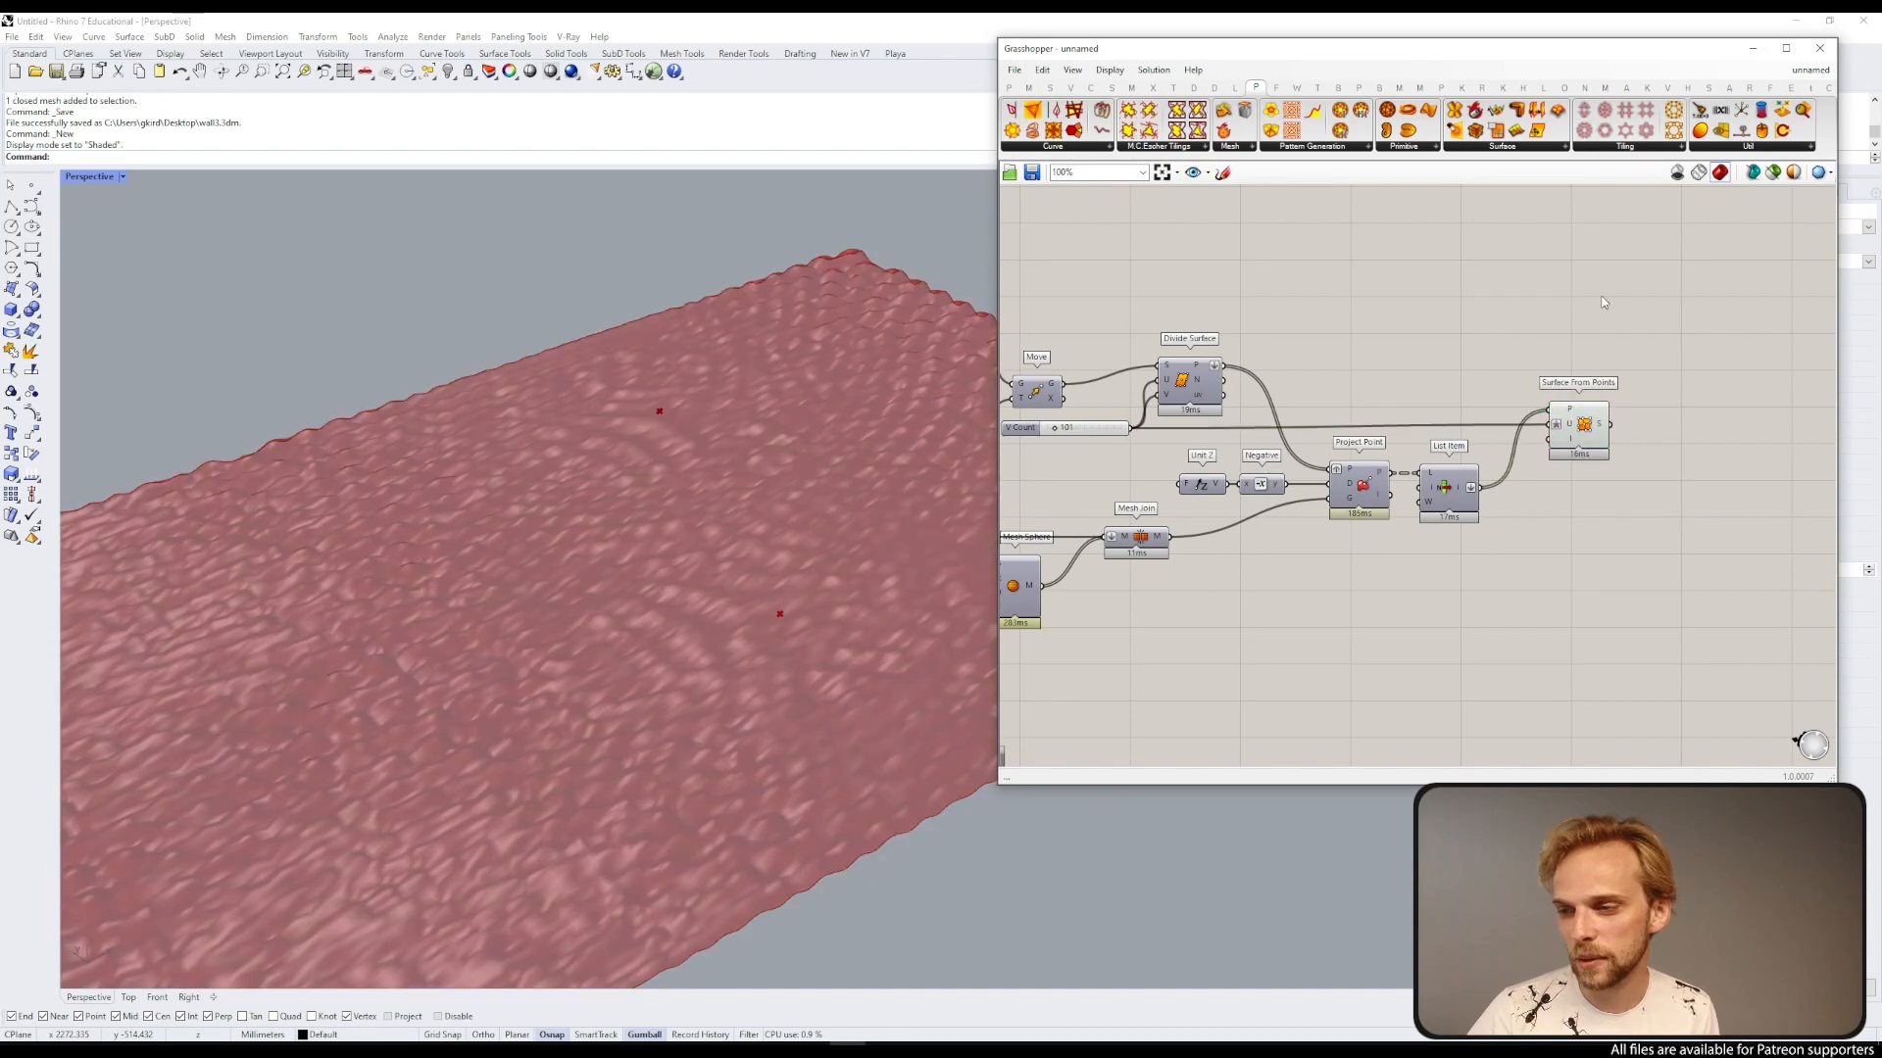
Step: Raise the V Count slider to 200
{"action": "right_click_drag", "start_coordinate": [1258, 423], "coordinate": [1431, 405]}
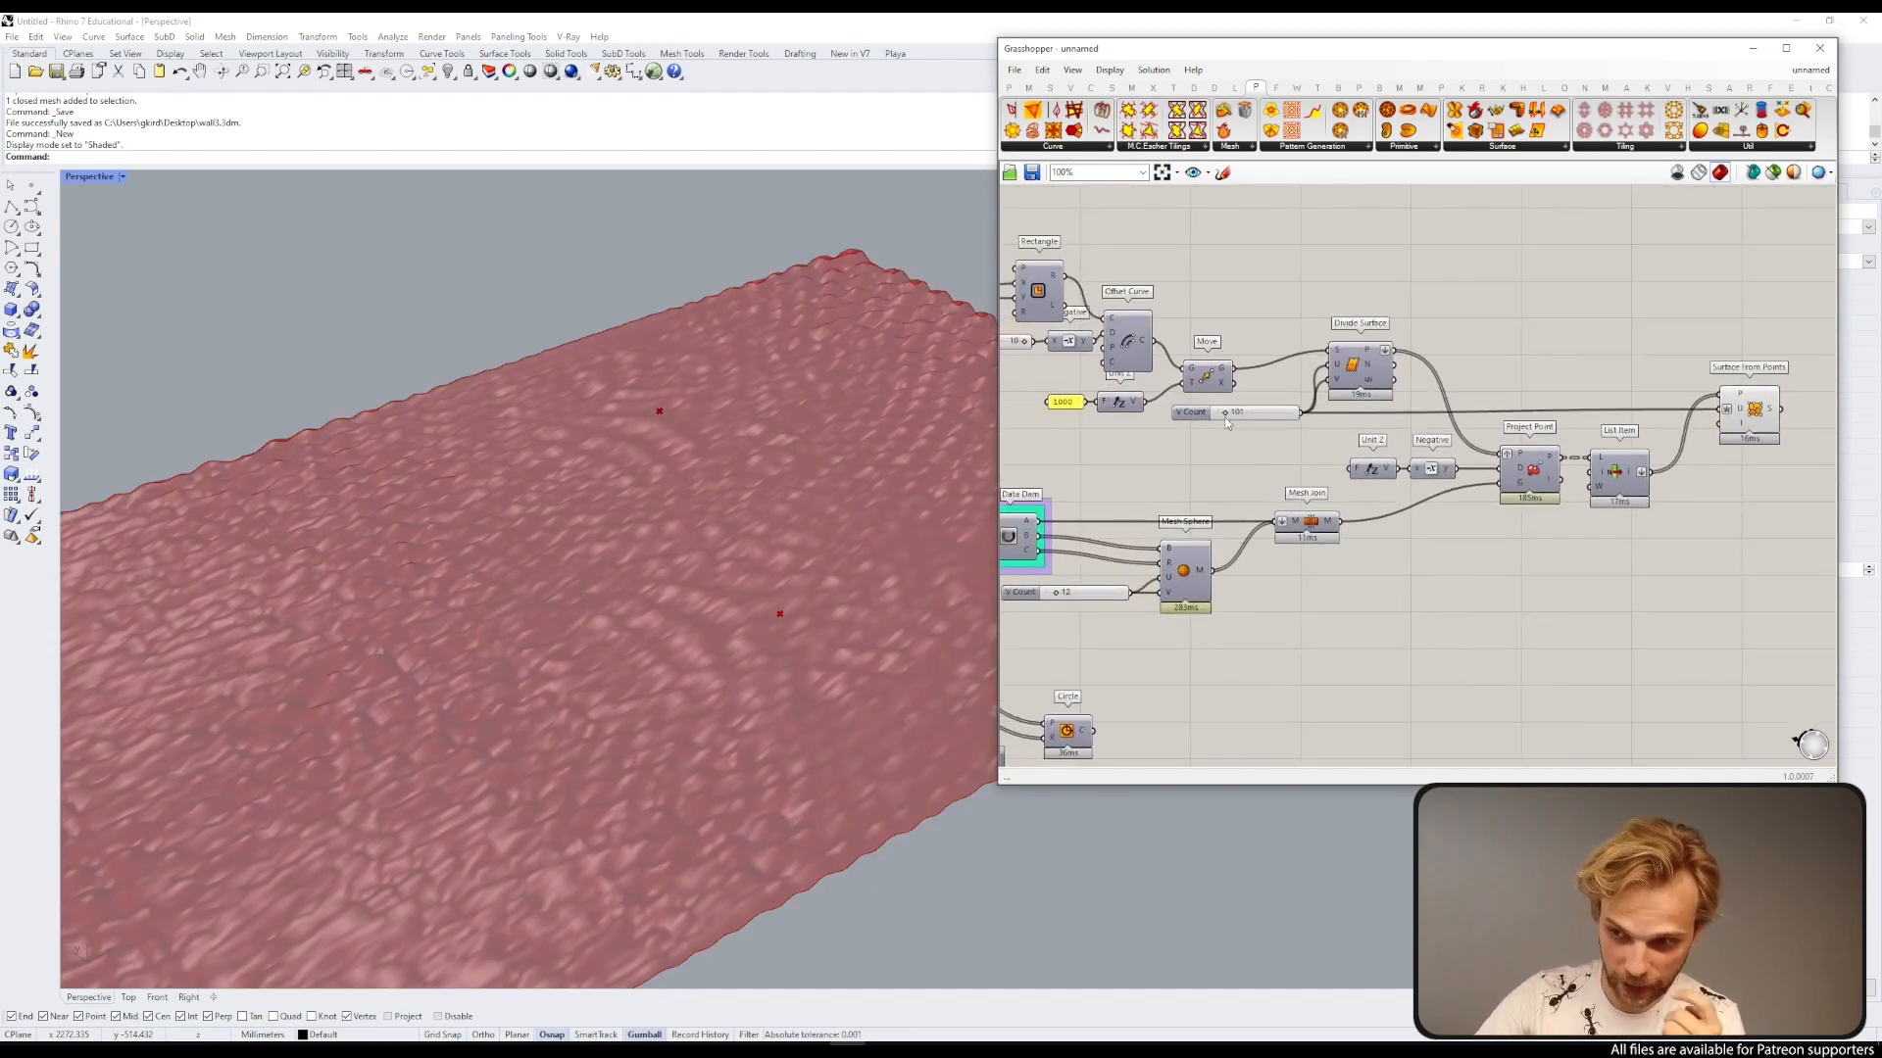
{"action": "left_click_drag", "start_coordinate": [1192, 413], "coordinate": [1174, 410]}
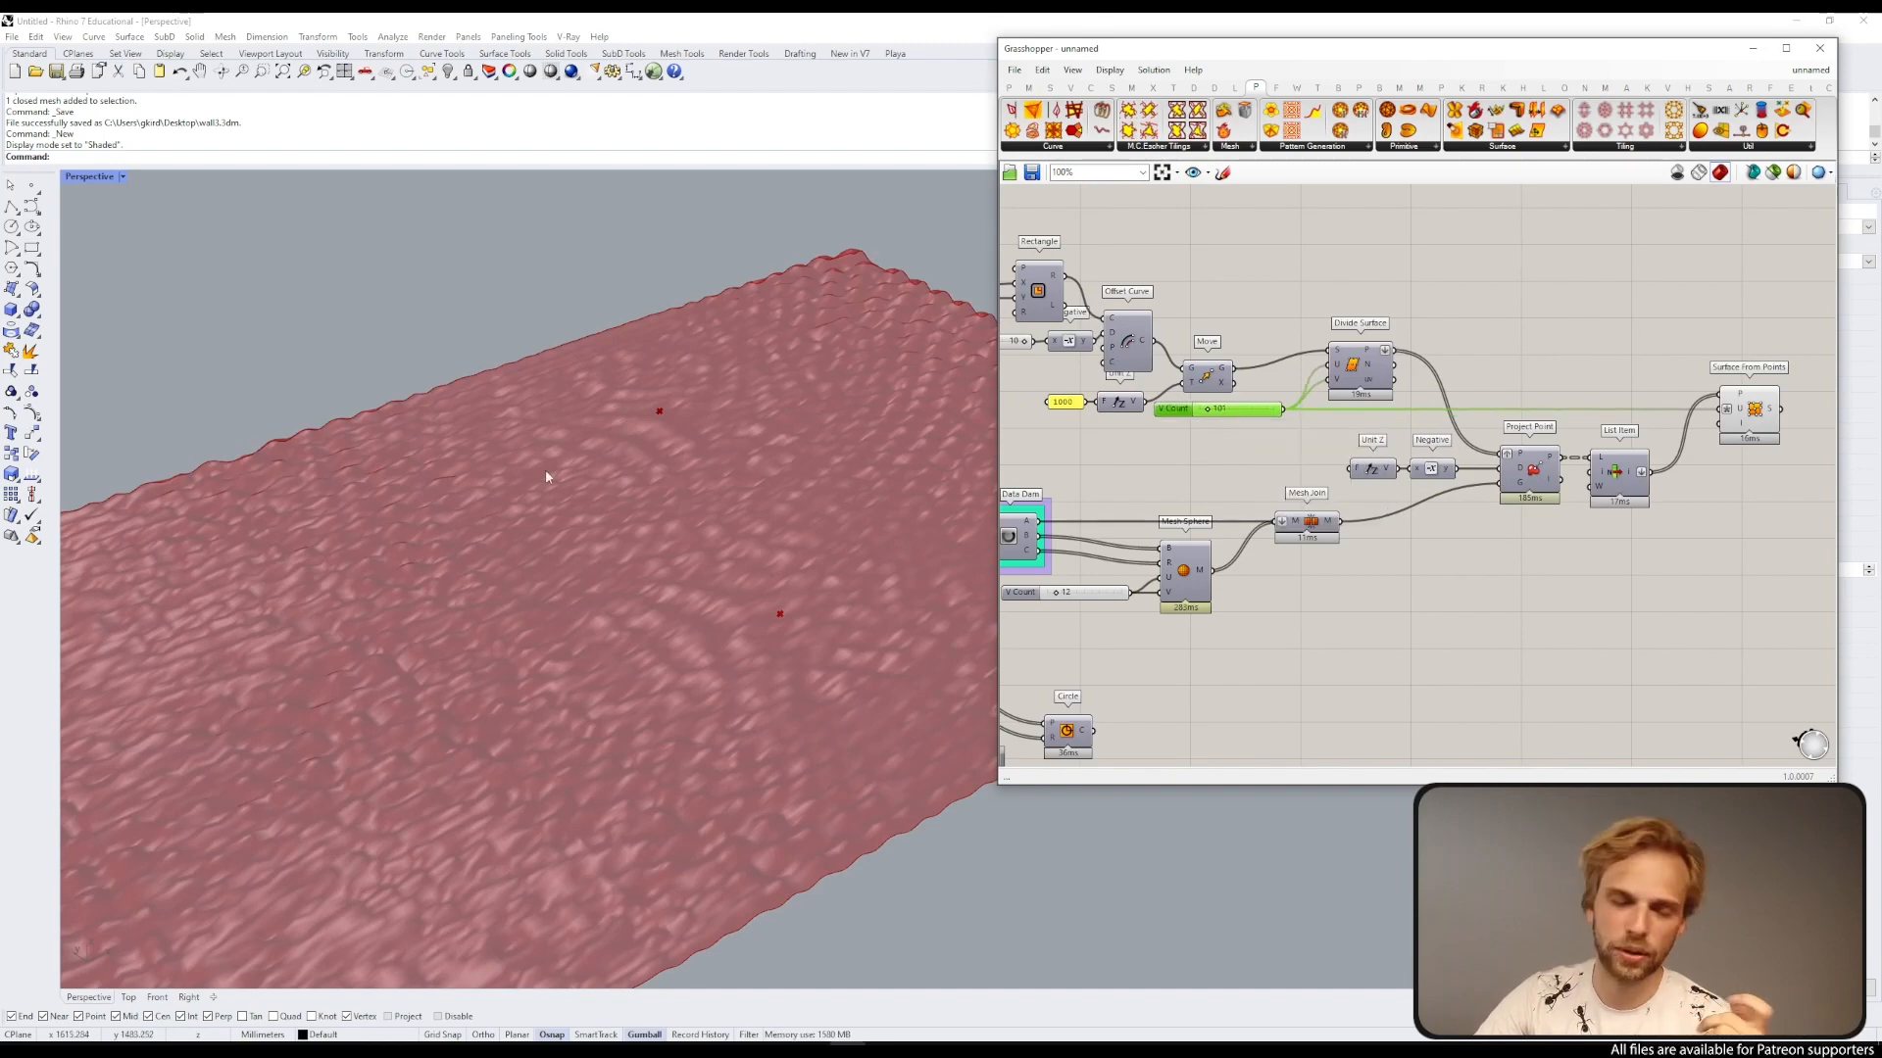
{"action": "scroll", "coordinate": [576, 463], "scroll_direction": "down", "scroll_amount": 4}
{"action": "right_click_drag", "start_coordinate": [576, 463], "coordinate": [524, 529]}
{"action": "scroll", "coordinate": [1117, 394], "scroll_direction": "up", "scroll_amount": 4}
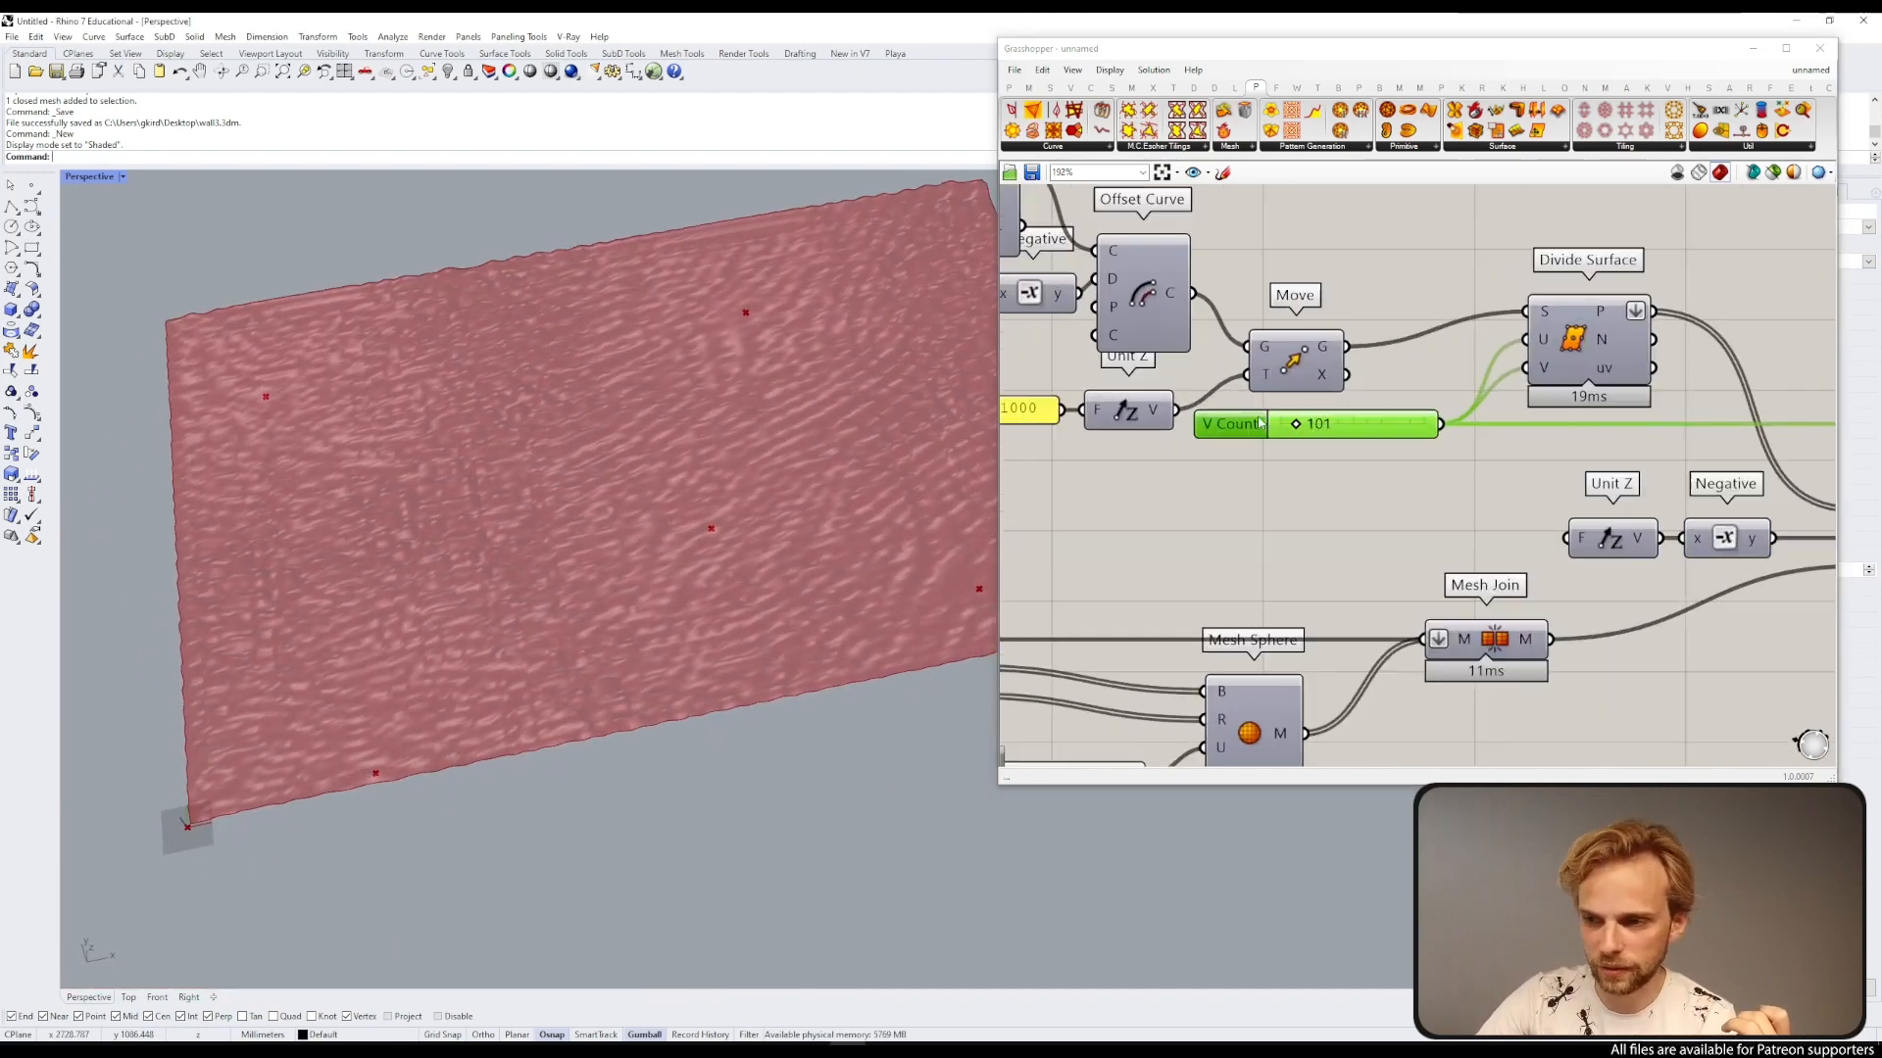
{"action": "double_click", "coordinate": [1334, 427]}
{"action": "type", "text": "200"}
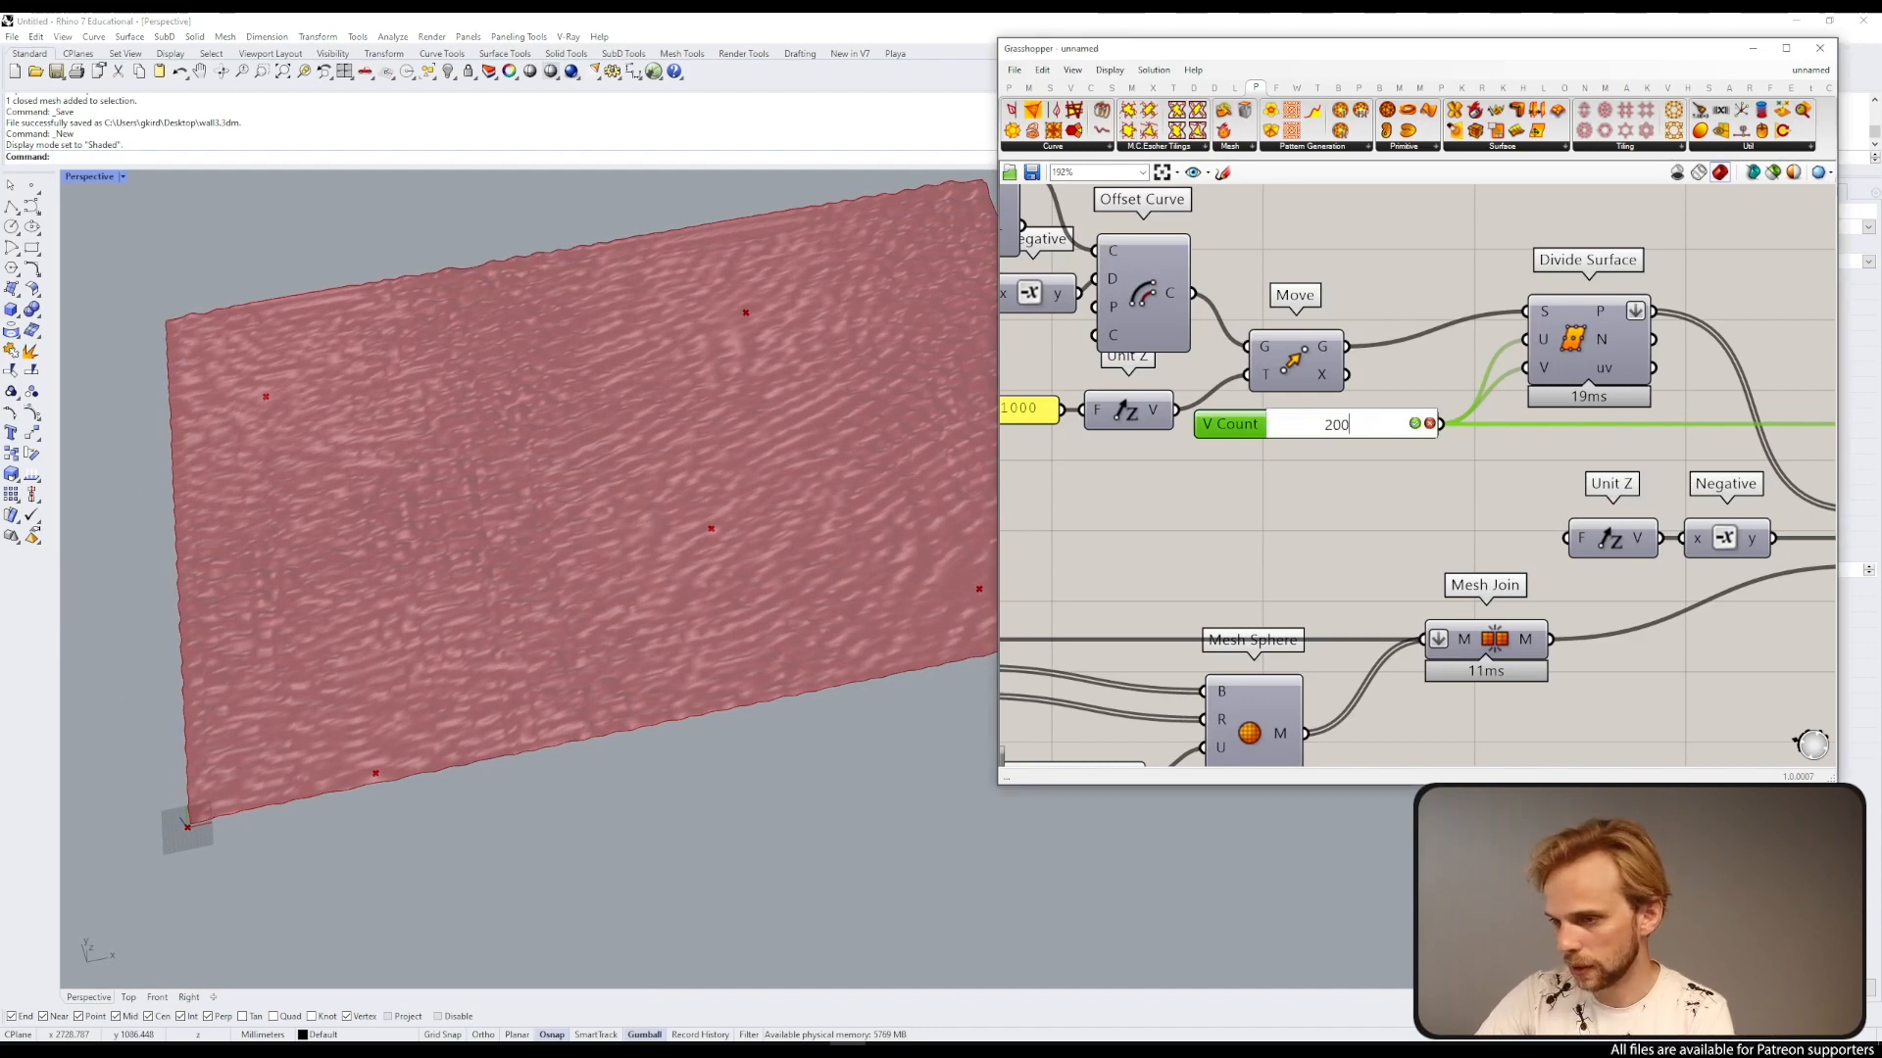
{"action": "key", "text": "Return"}
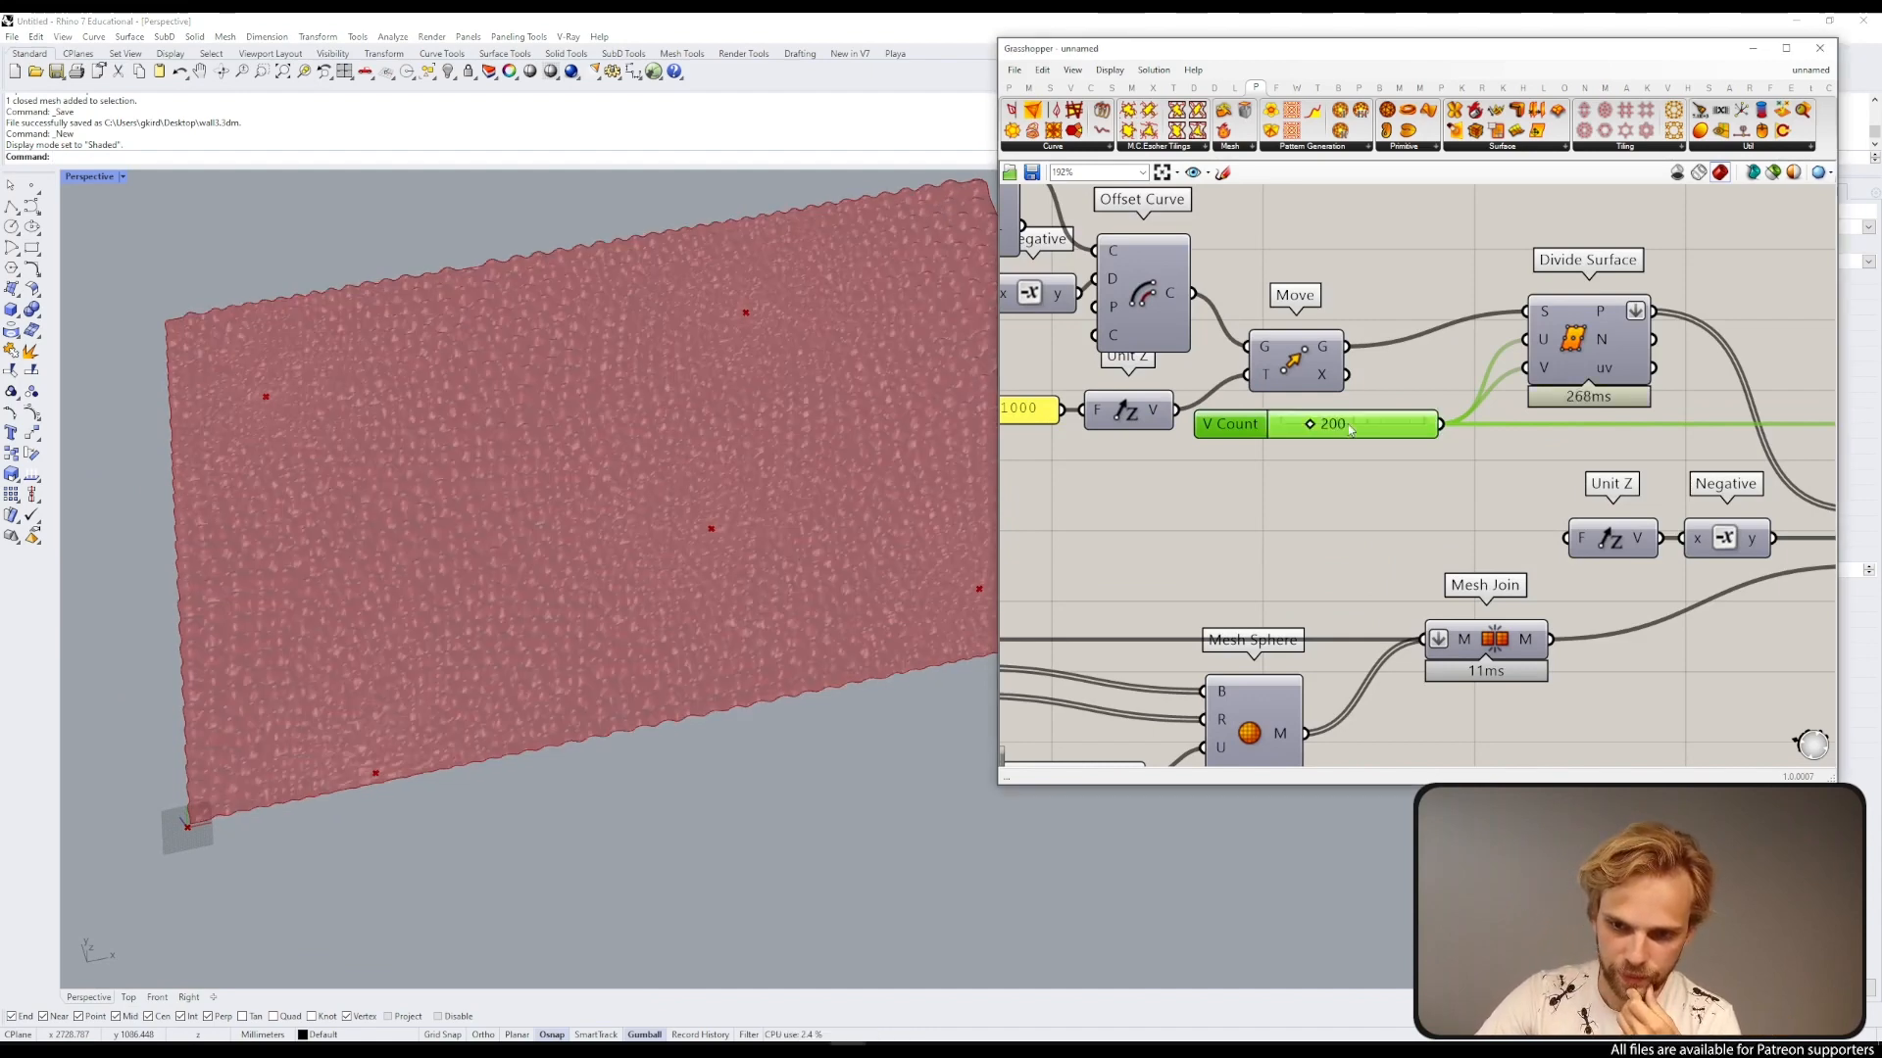
Step: Raise the V Count slider further to 400
{"action": "right_click_drag", "start_coordinate": [566, 434], "coordinate": [648, 465]}
{"action": "scroll", "coordinate": [528, 492], "scroll_direction": "up", "scroll_amount": 4}
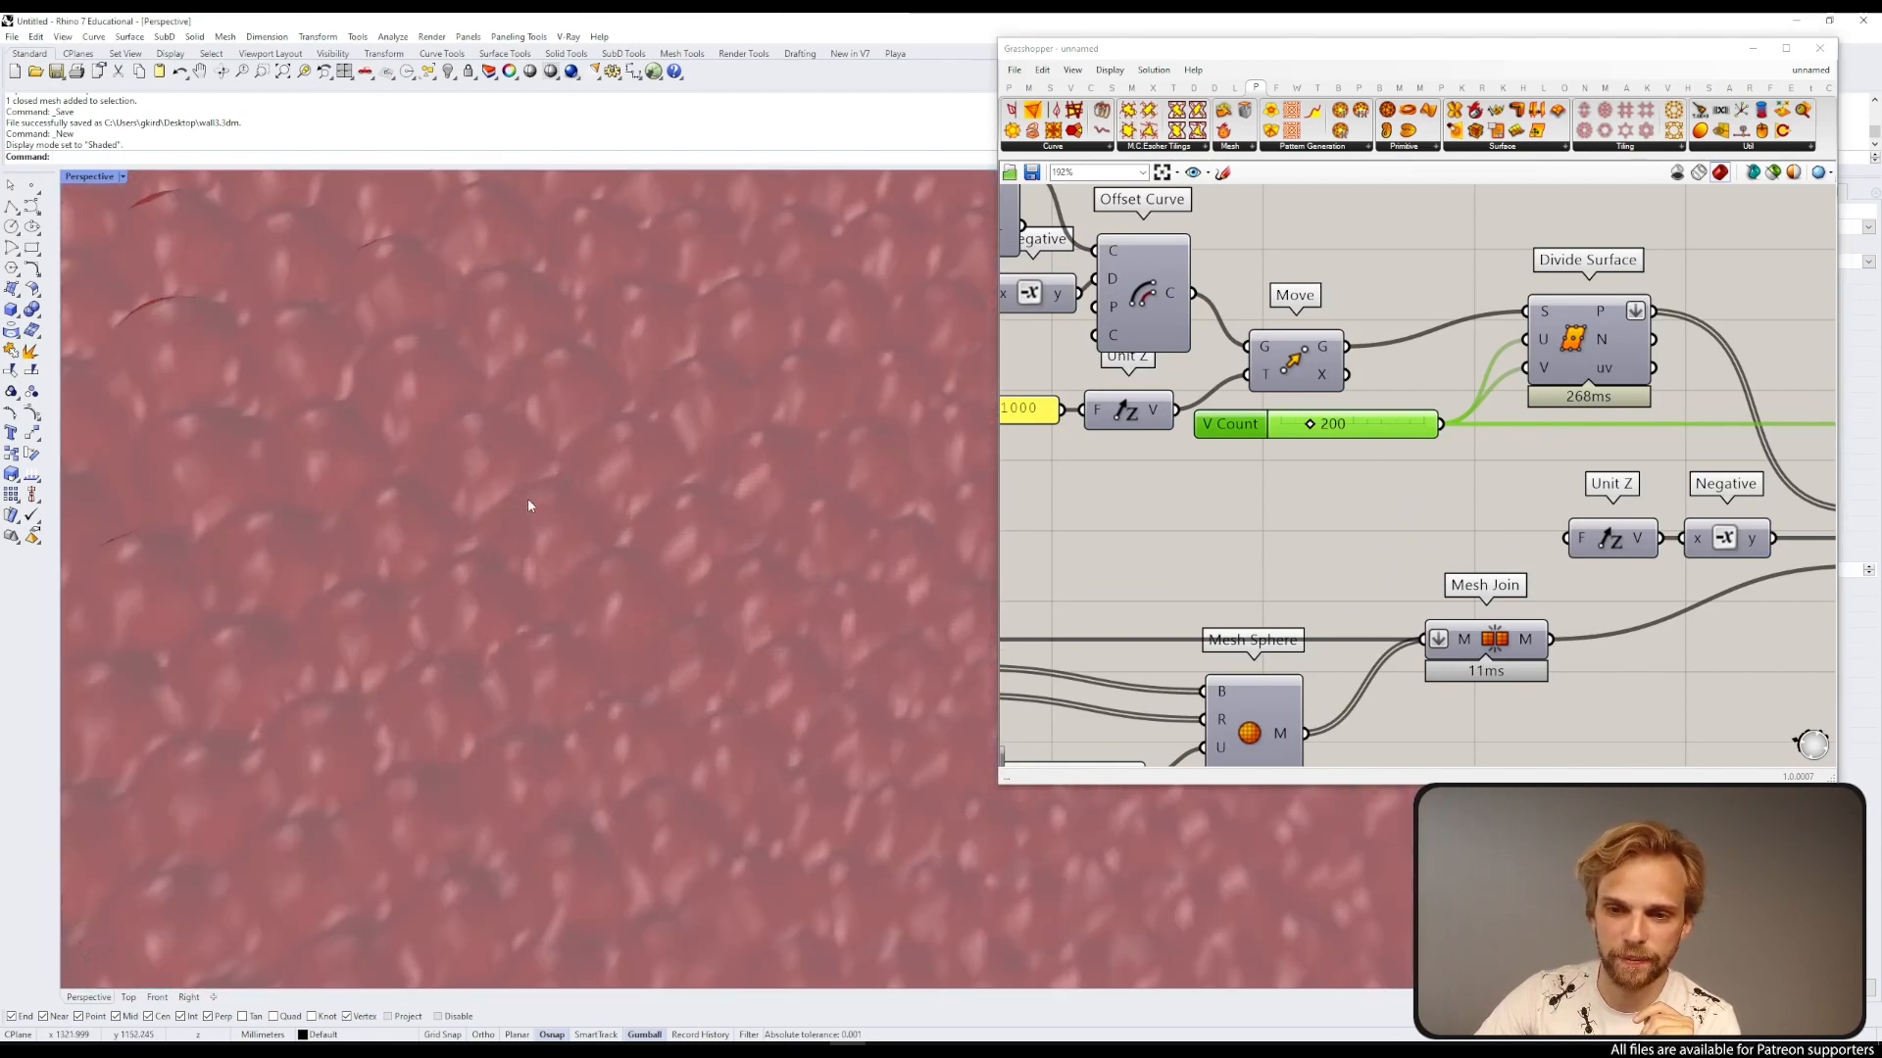
{"action": "scroll", "coordinate": [528, 498], "scroll_direction": "down", "scroll_amount": 5}
{"action": "double_click", "coordinate": [1364, 424]}
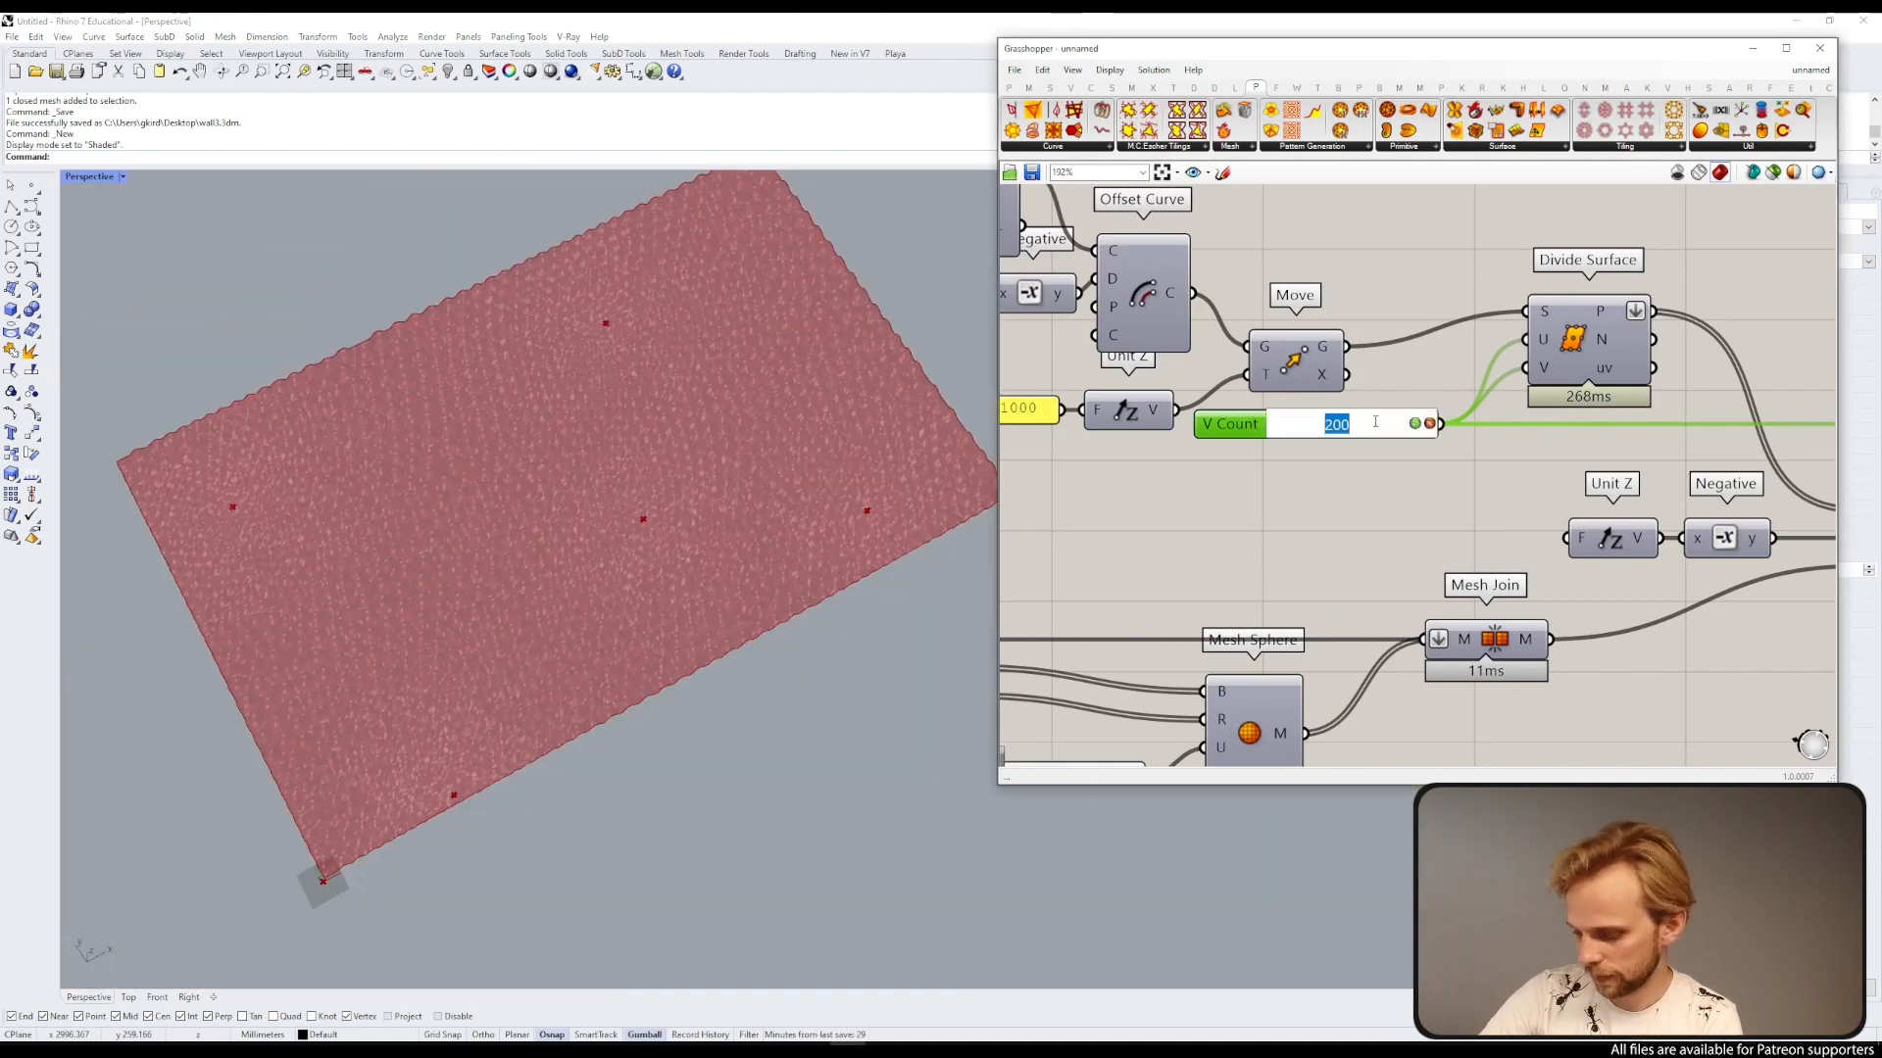
{"action": "type", "text": "400"}
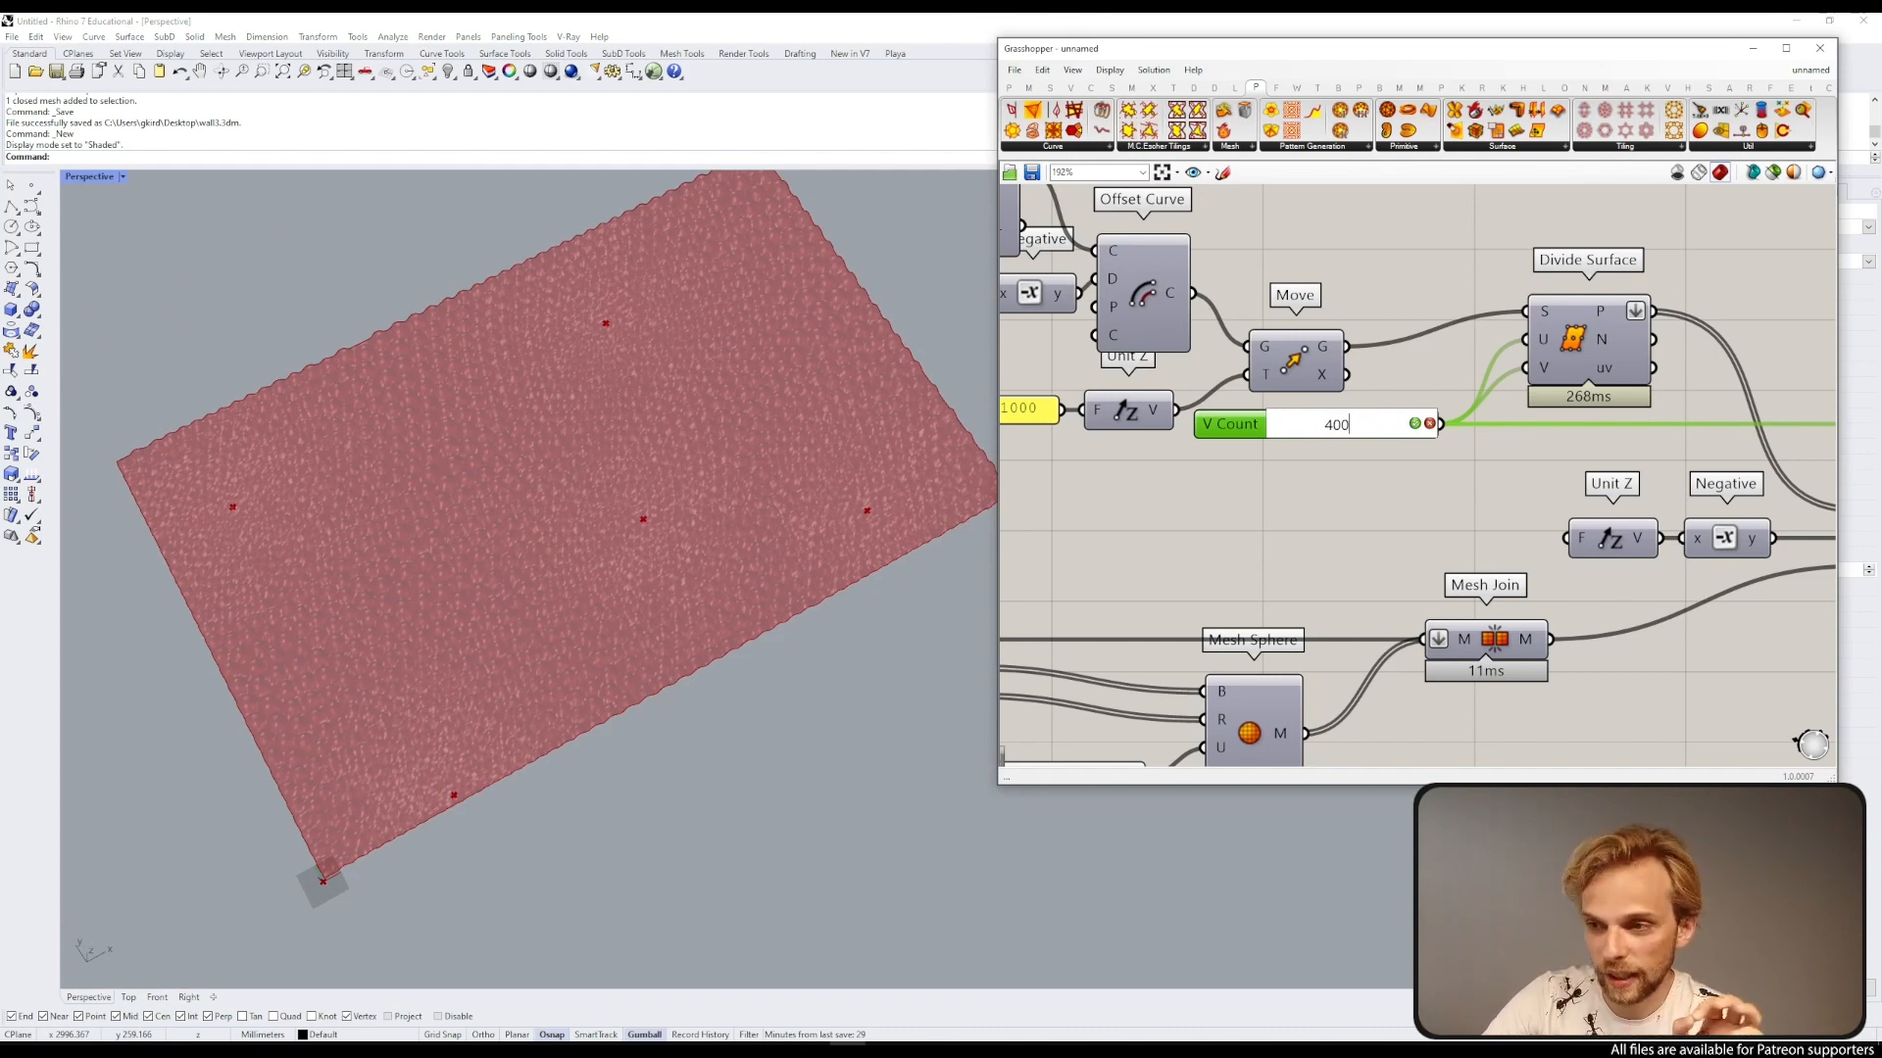
{"action": "key", "text": "Return"}
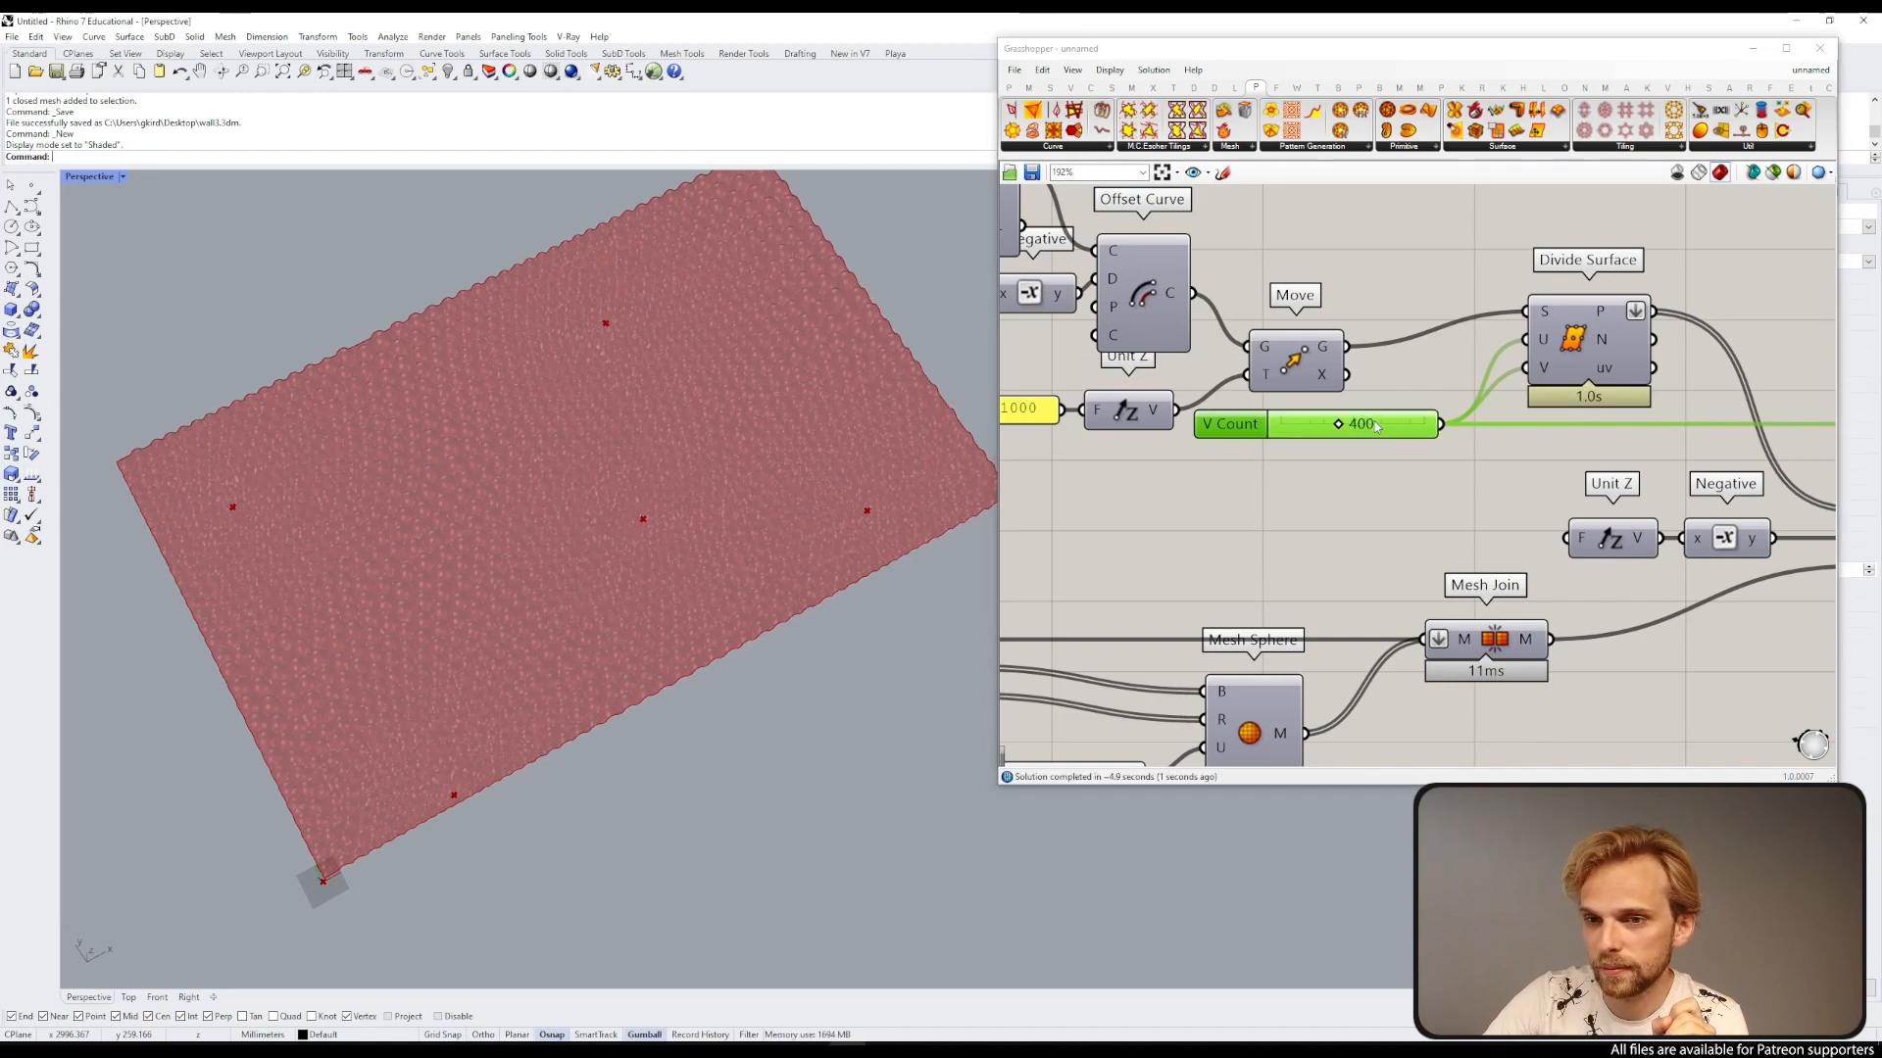
Step: Set the V Count slider to 500
{"action": "right_click_drag", "start_coordinate": [420, 609], "coordinate": [663, 537]}
{"action": "scroll", "coordinate": [473, 521], "scroll_direction": "up", "scroll_amount": 9}
{"action": "double_click", "coordinate": [1386, 423]}
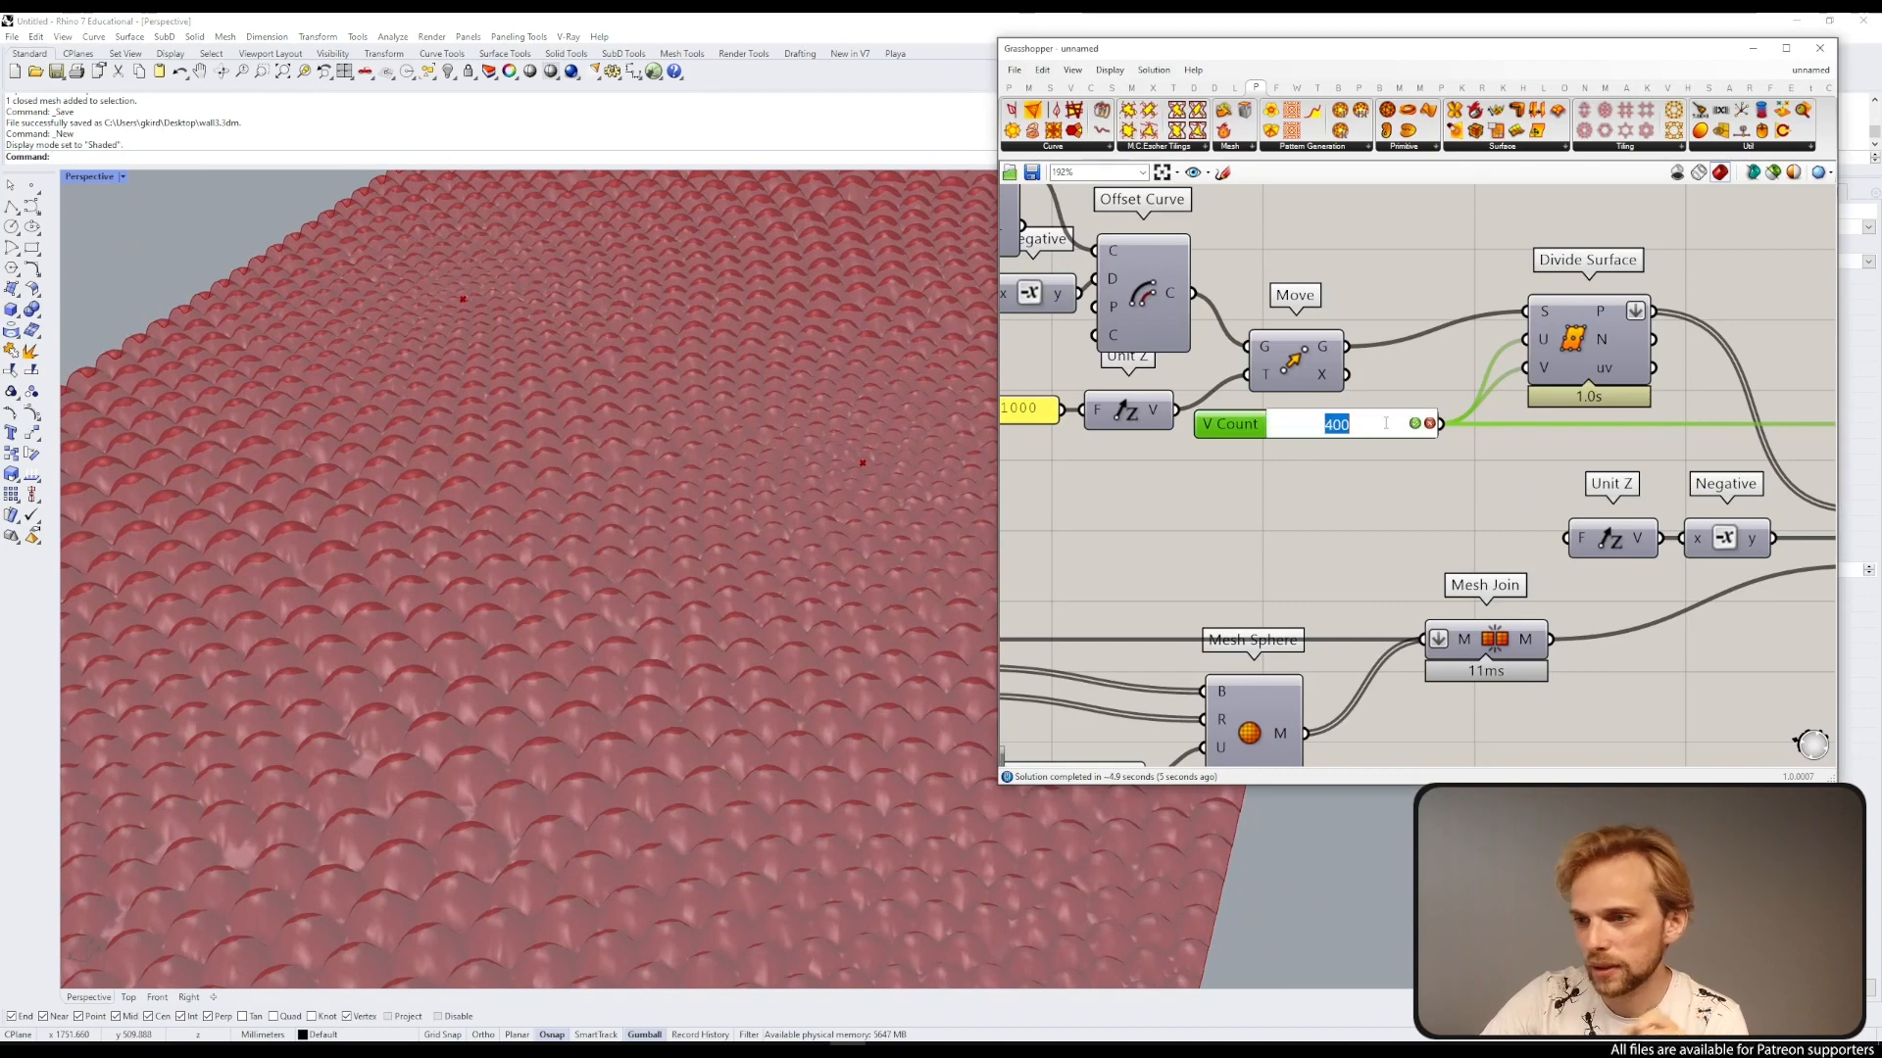
{"action": "type", "text": "500"}
{"action": "key", "text": "Return"}
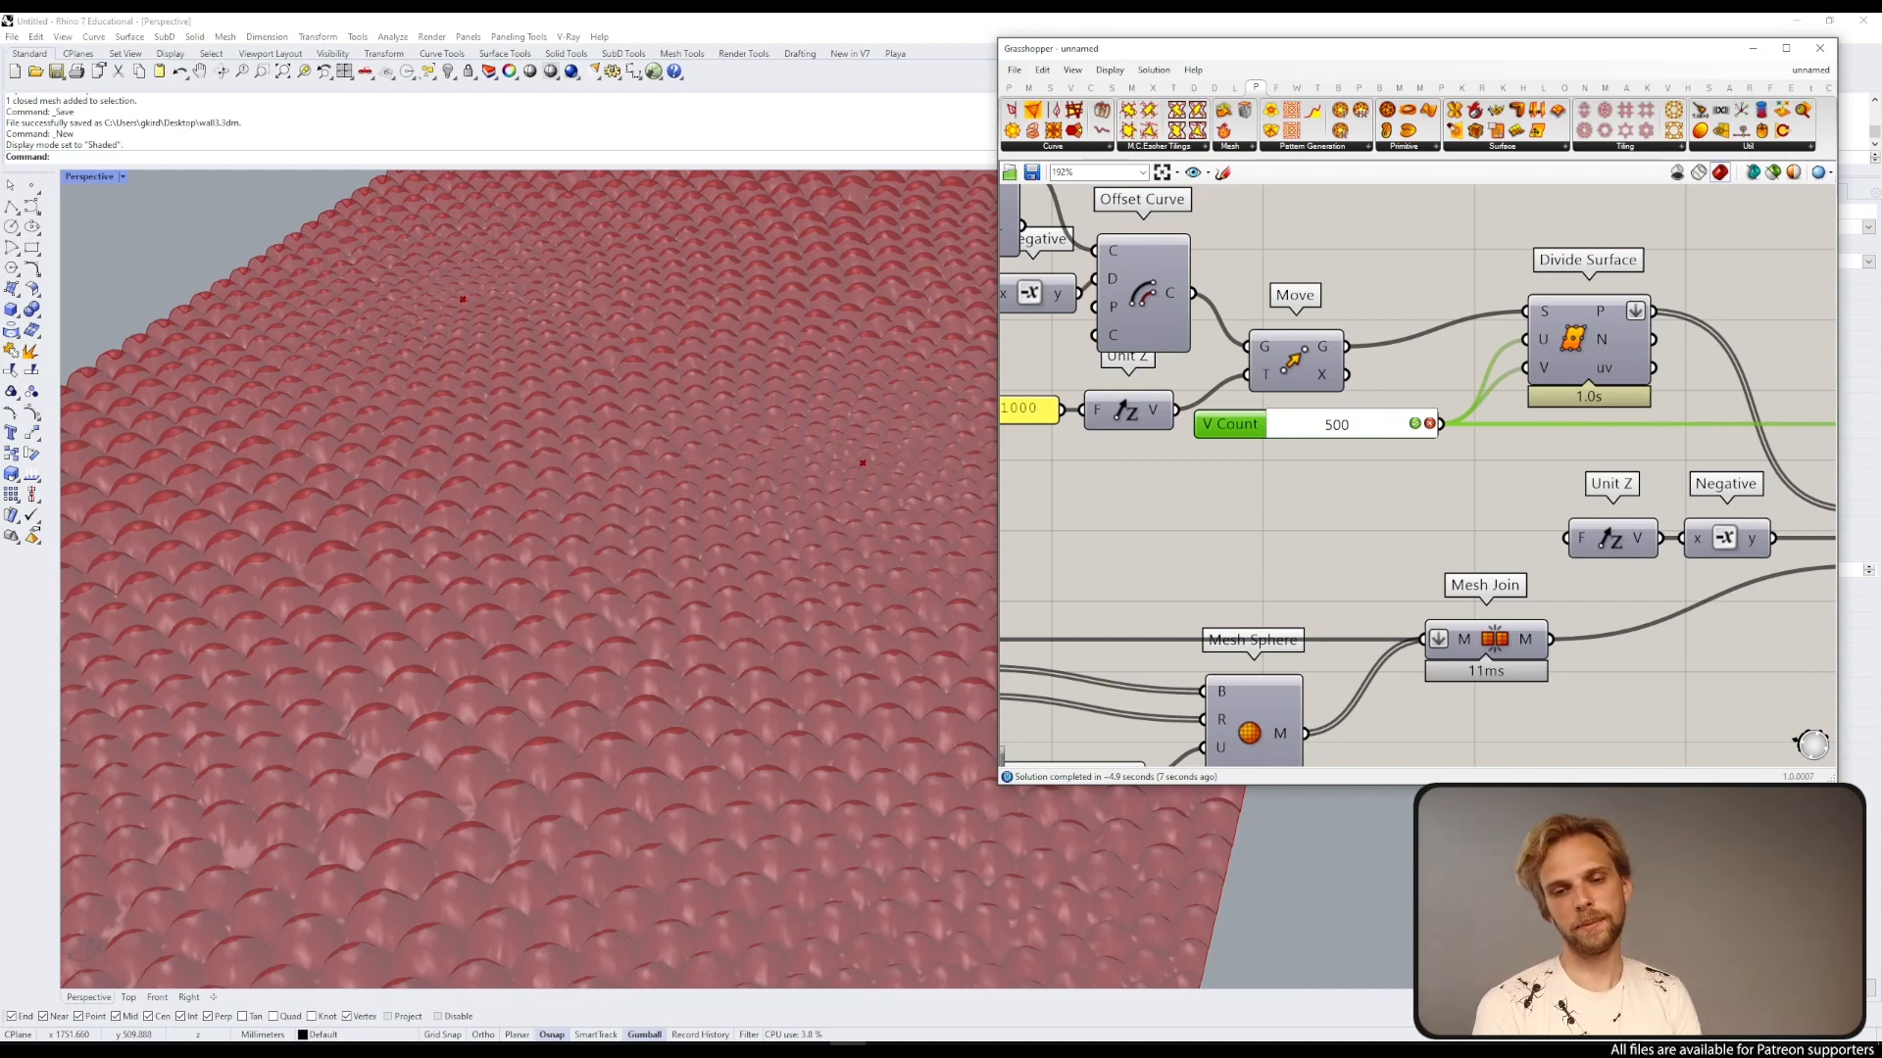
{"action": "left_click", "coordinate": [1385, 428]}
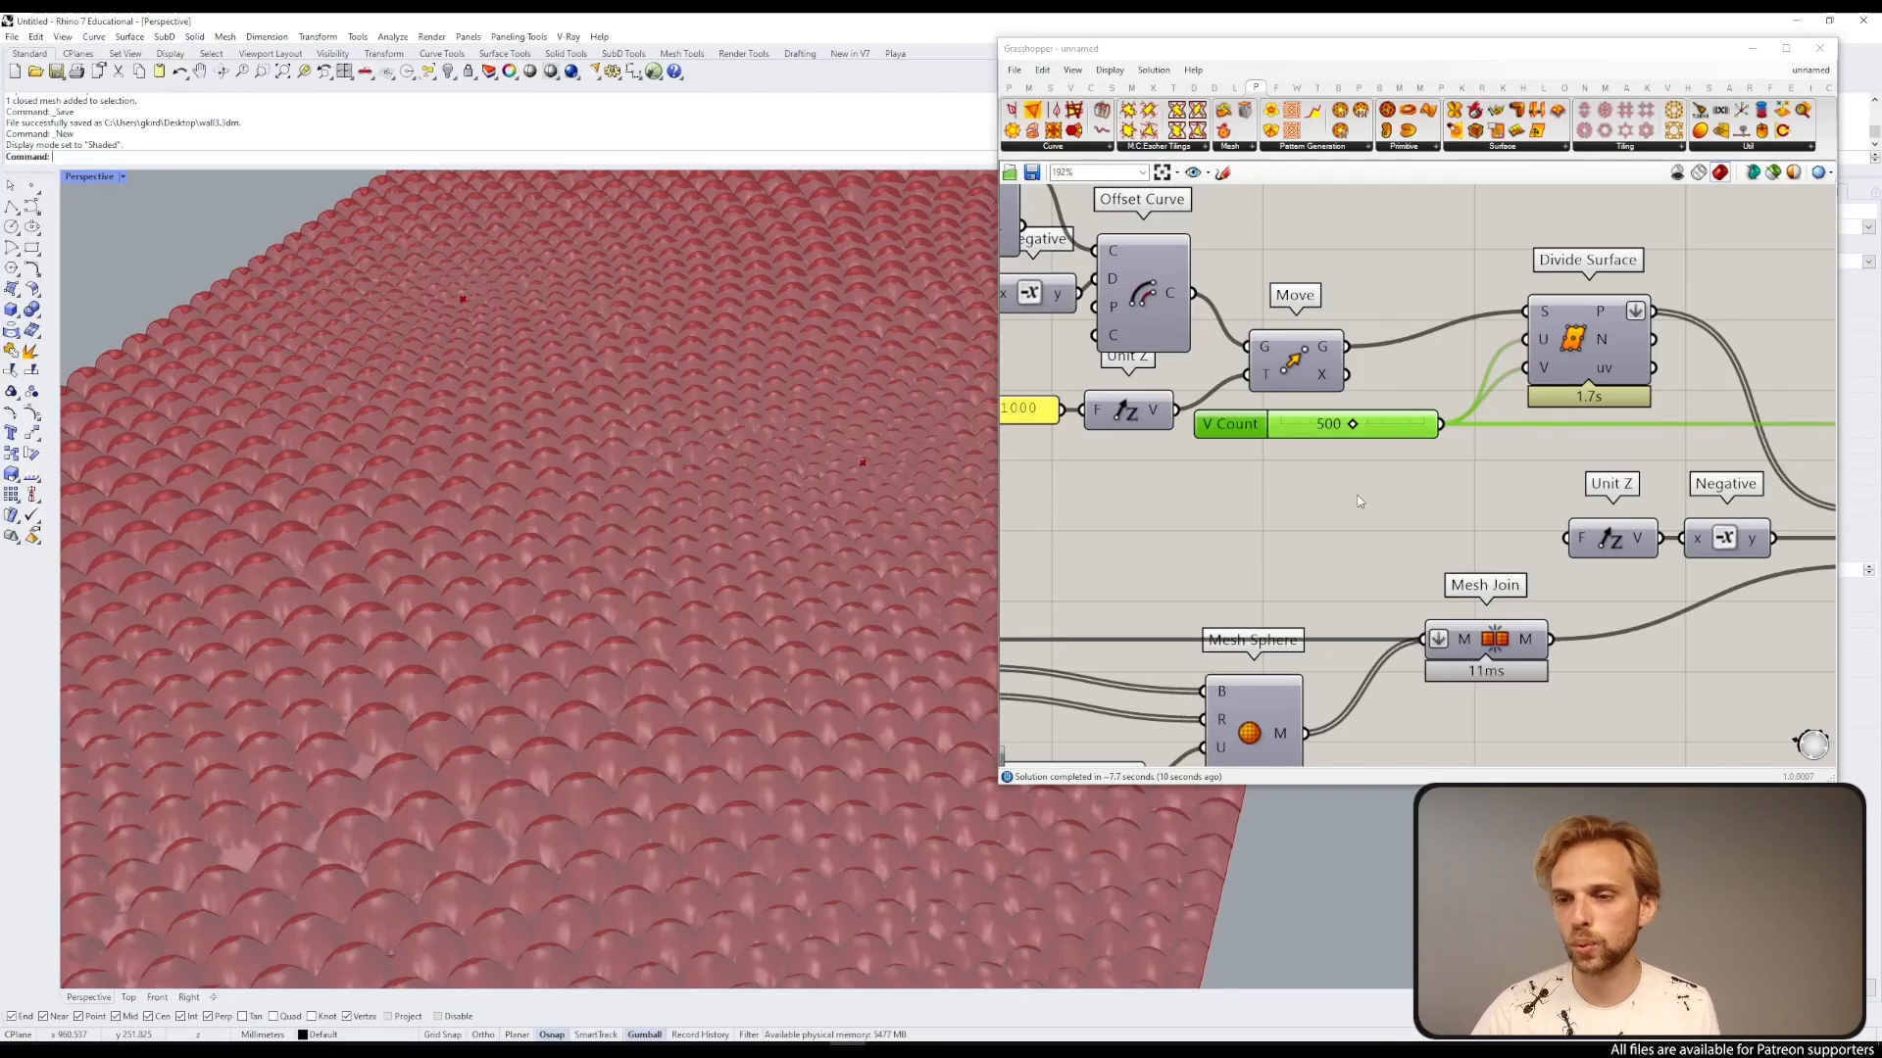
Step: Bake the Surface From Points result into the Rhino document
{"action": "scroll", "coordinate": [1331, 520], "scroll_direction": "down", "scroll_amount": 4}
{"action": "scroll", "coordinate": [1710, 478], "scroll_direction": "up", "scroll_amount": 4}
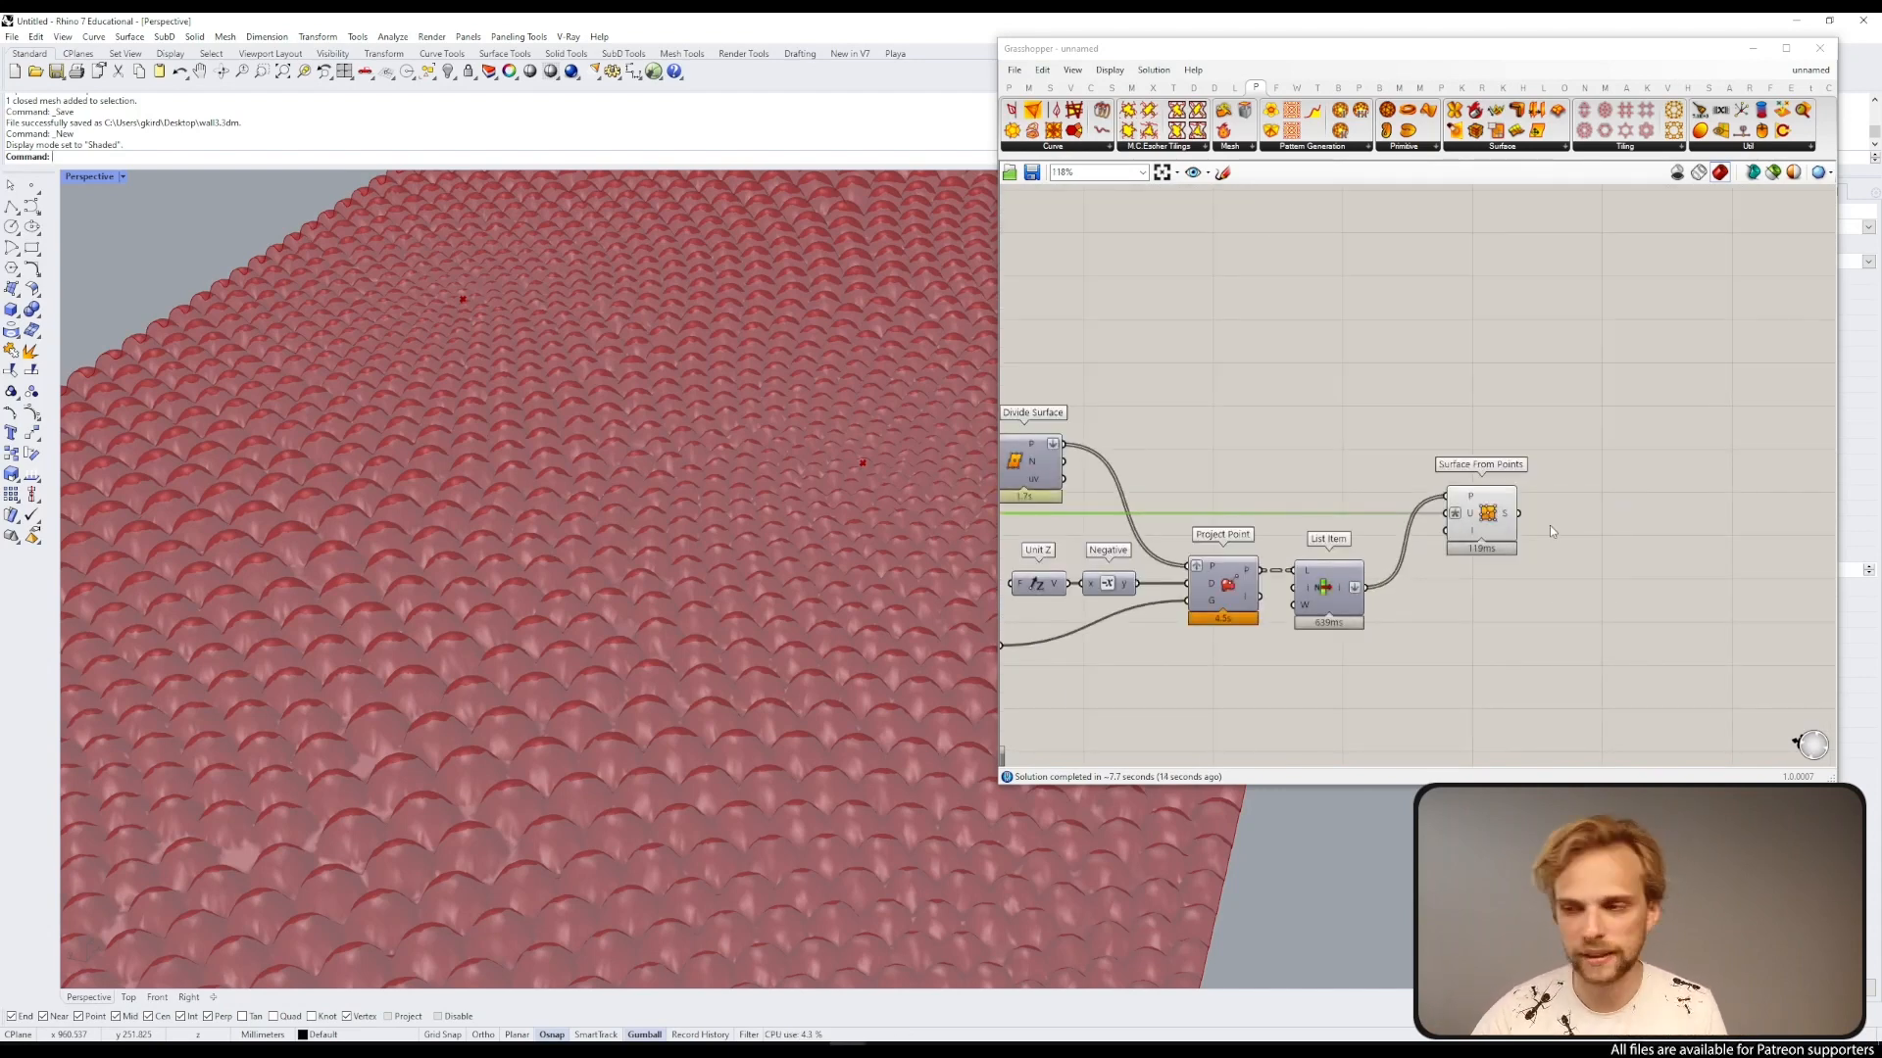
{"action": "left_click", "coordinate": [1503, 515]}
{"action": "scroll", "coordinate": [855, 402], "scroll_direction": "down", "scroll_amount": 6}
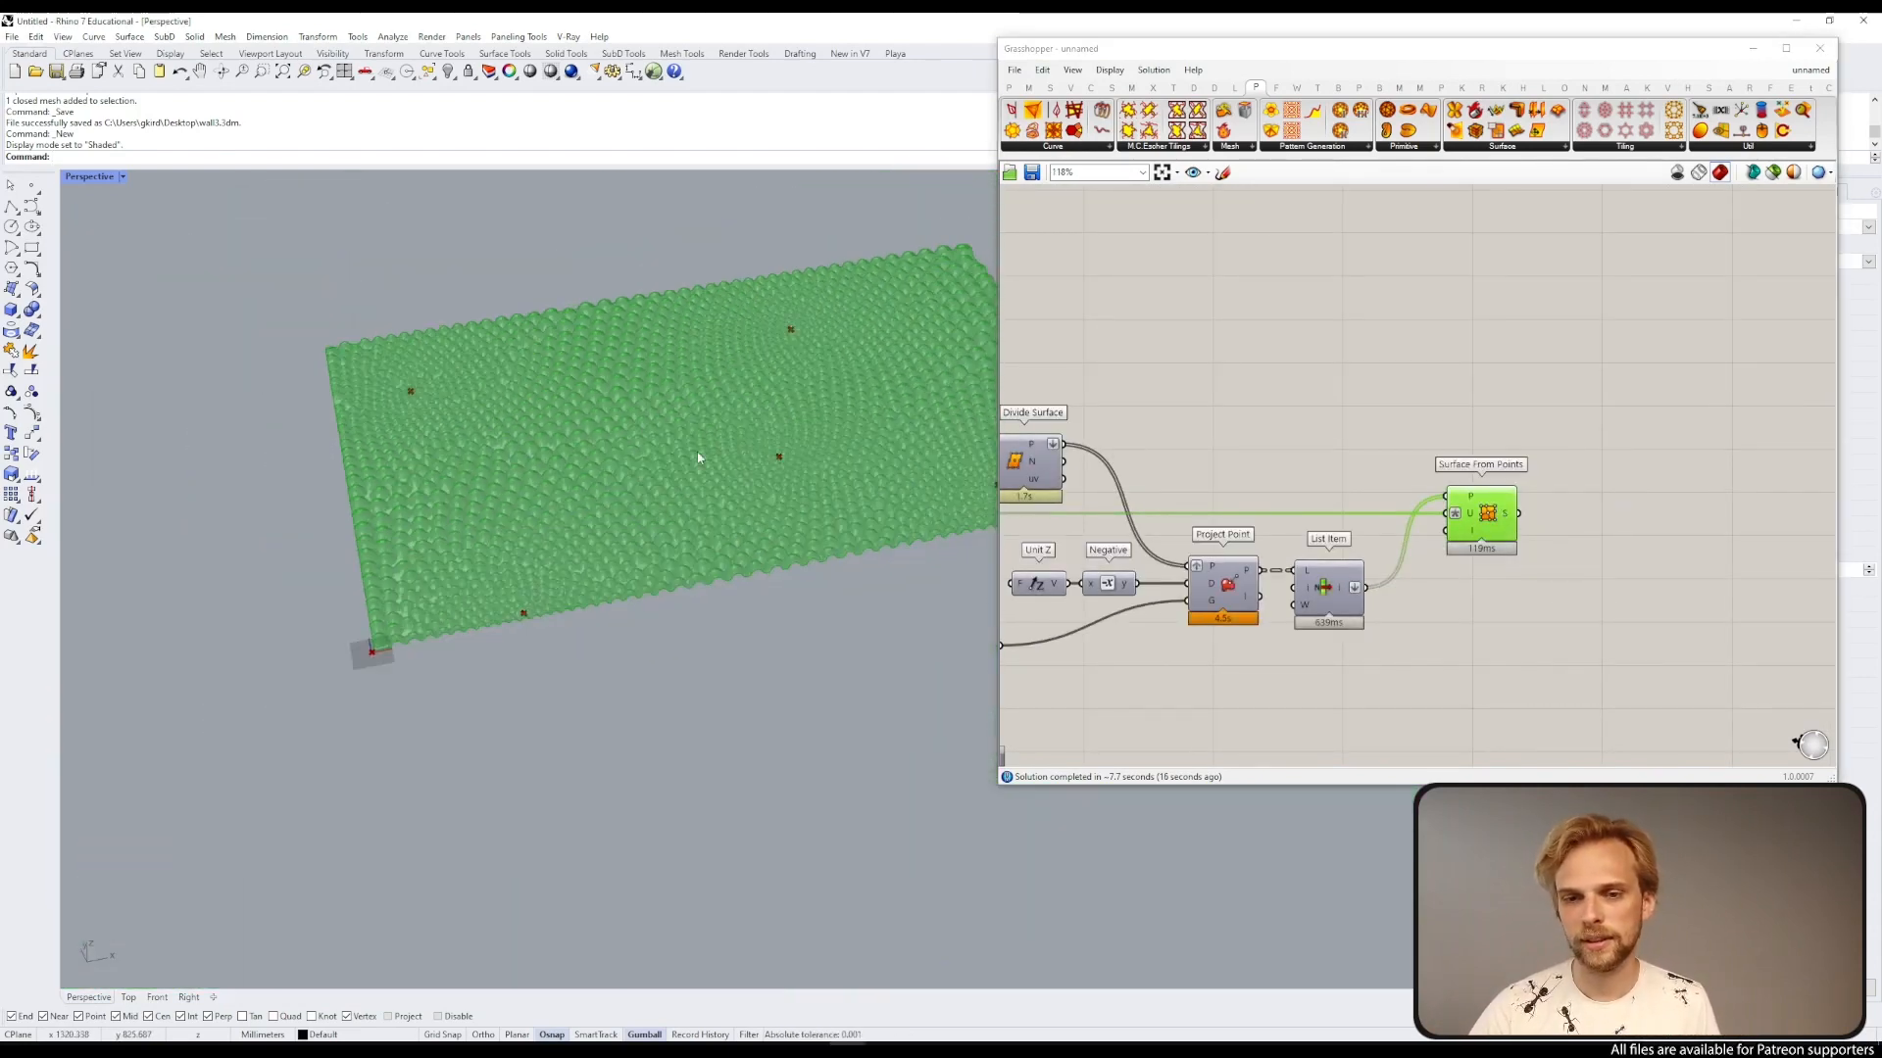
{"action": "right_click_drag", "start_coordinate": [676, 482], "coordinate": [686, 431]}
{"action": "left_click", "coordinate": [1467, 609]}
{"action": "left_click", "coordinate": [1504, 534]}
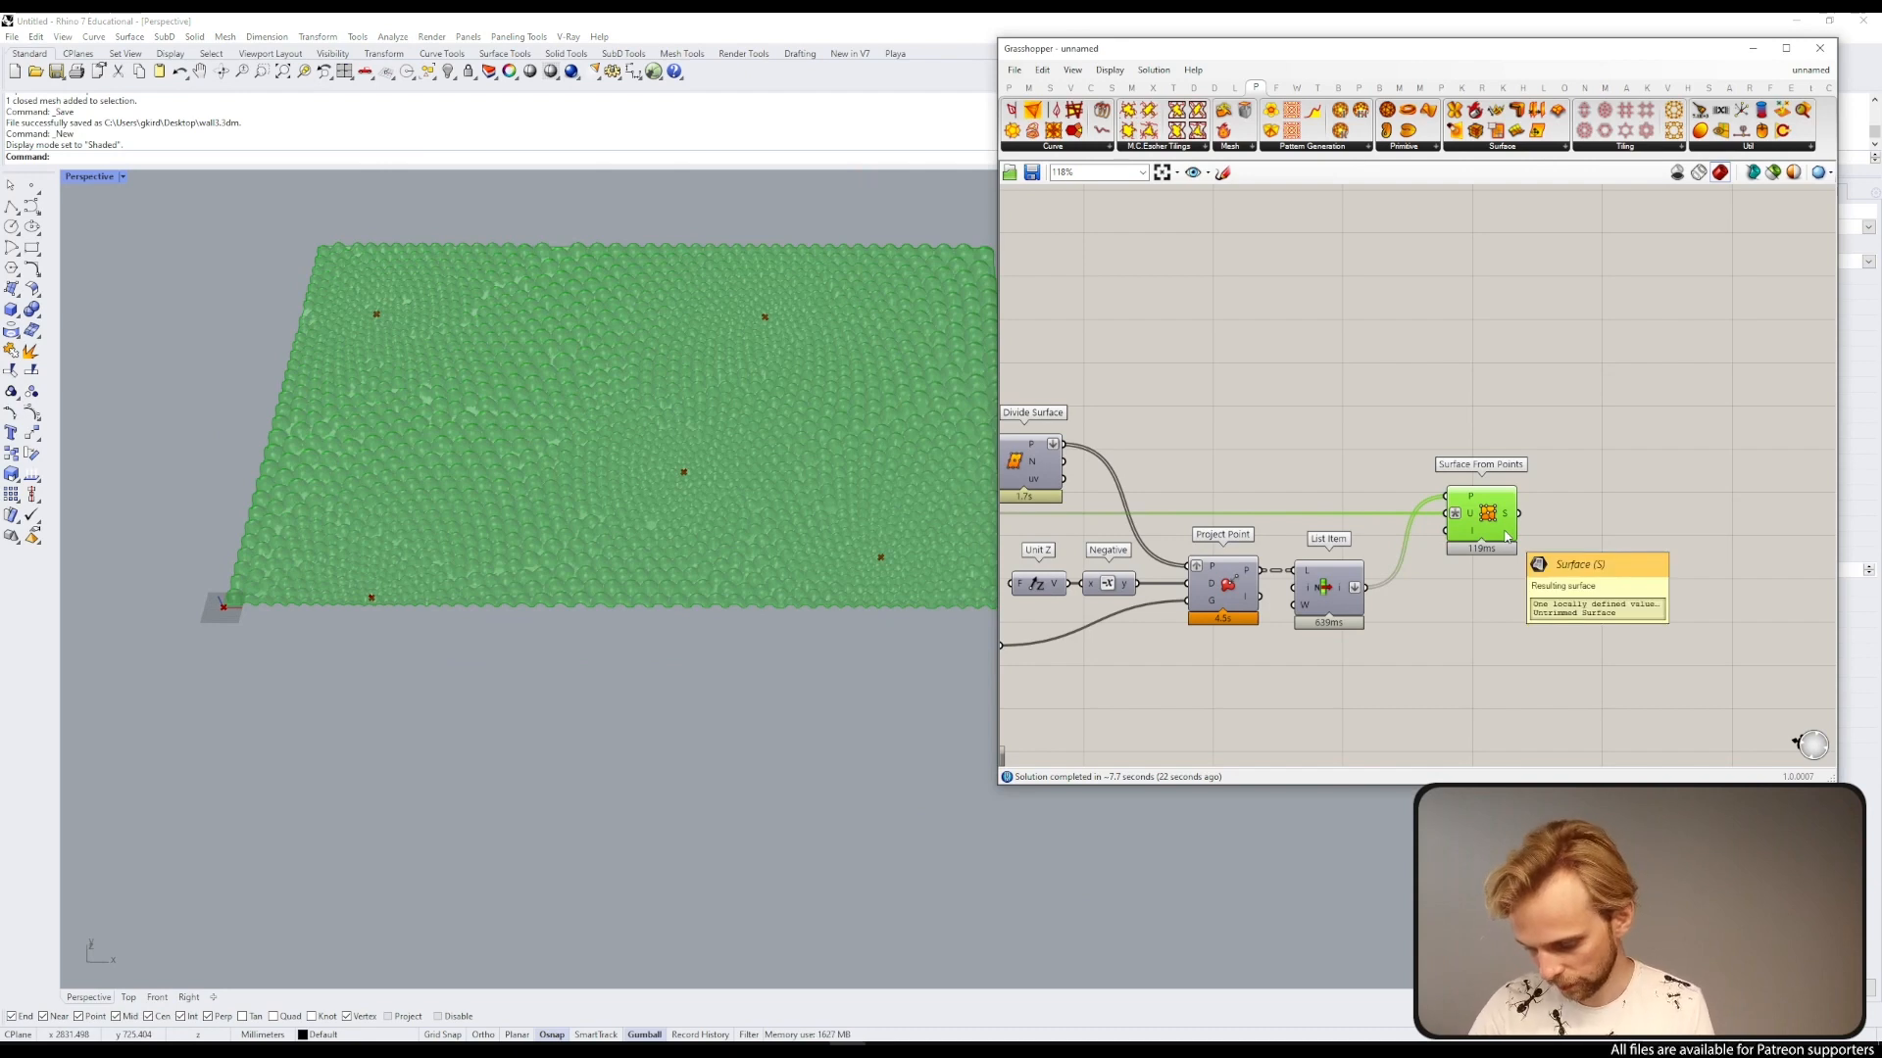
{"action": "left_click", "coordinate": [702, 390]}
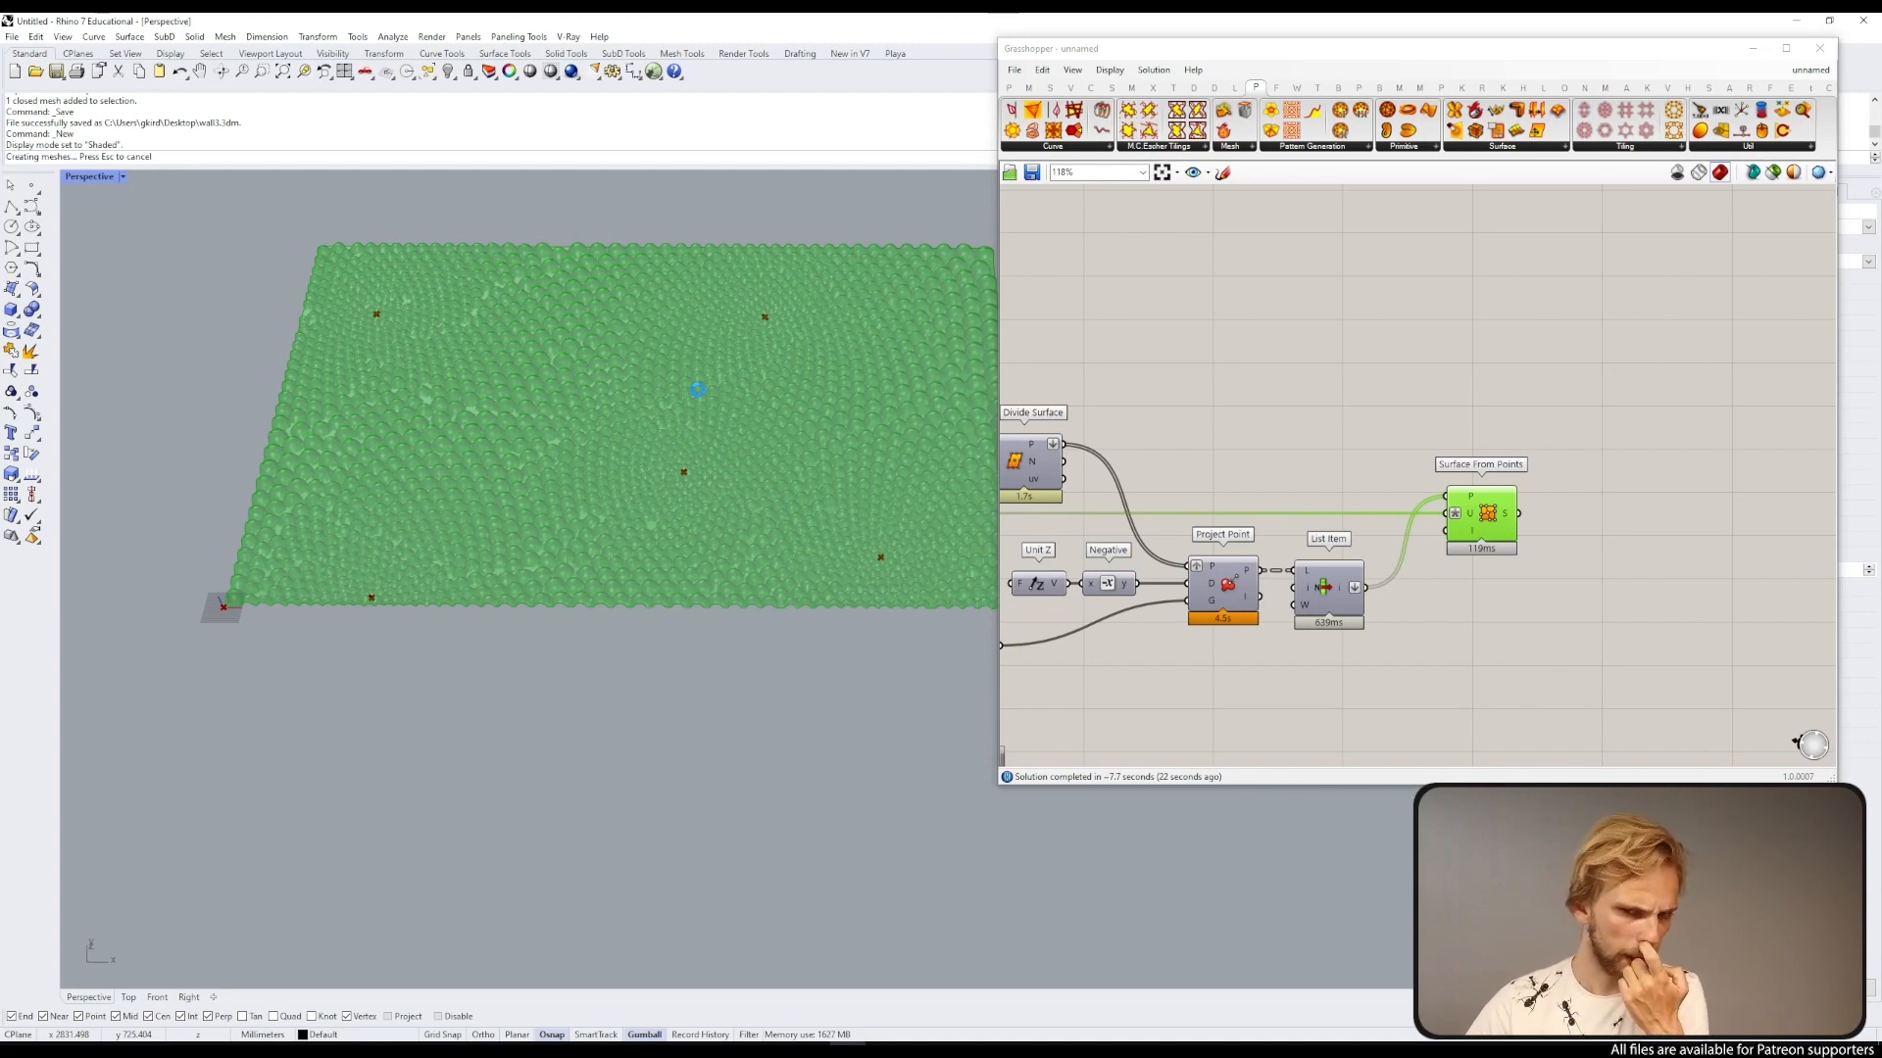
Step: Move the baked surface below the Grasshopper preview and deselect it
{"action": "scroll", "coordinate": [611, 436], "scroll_direction": "down", "scroll_amount": 4}
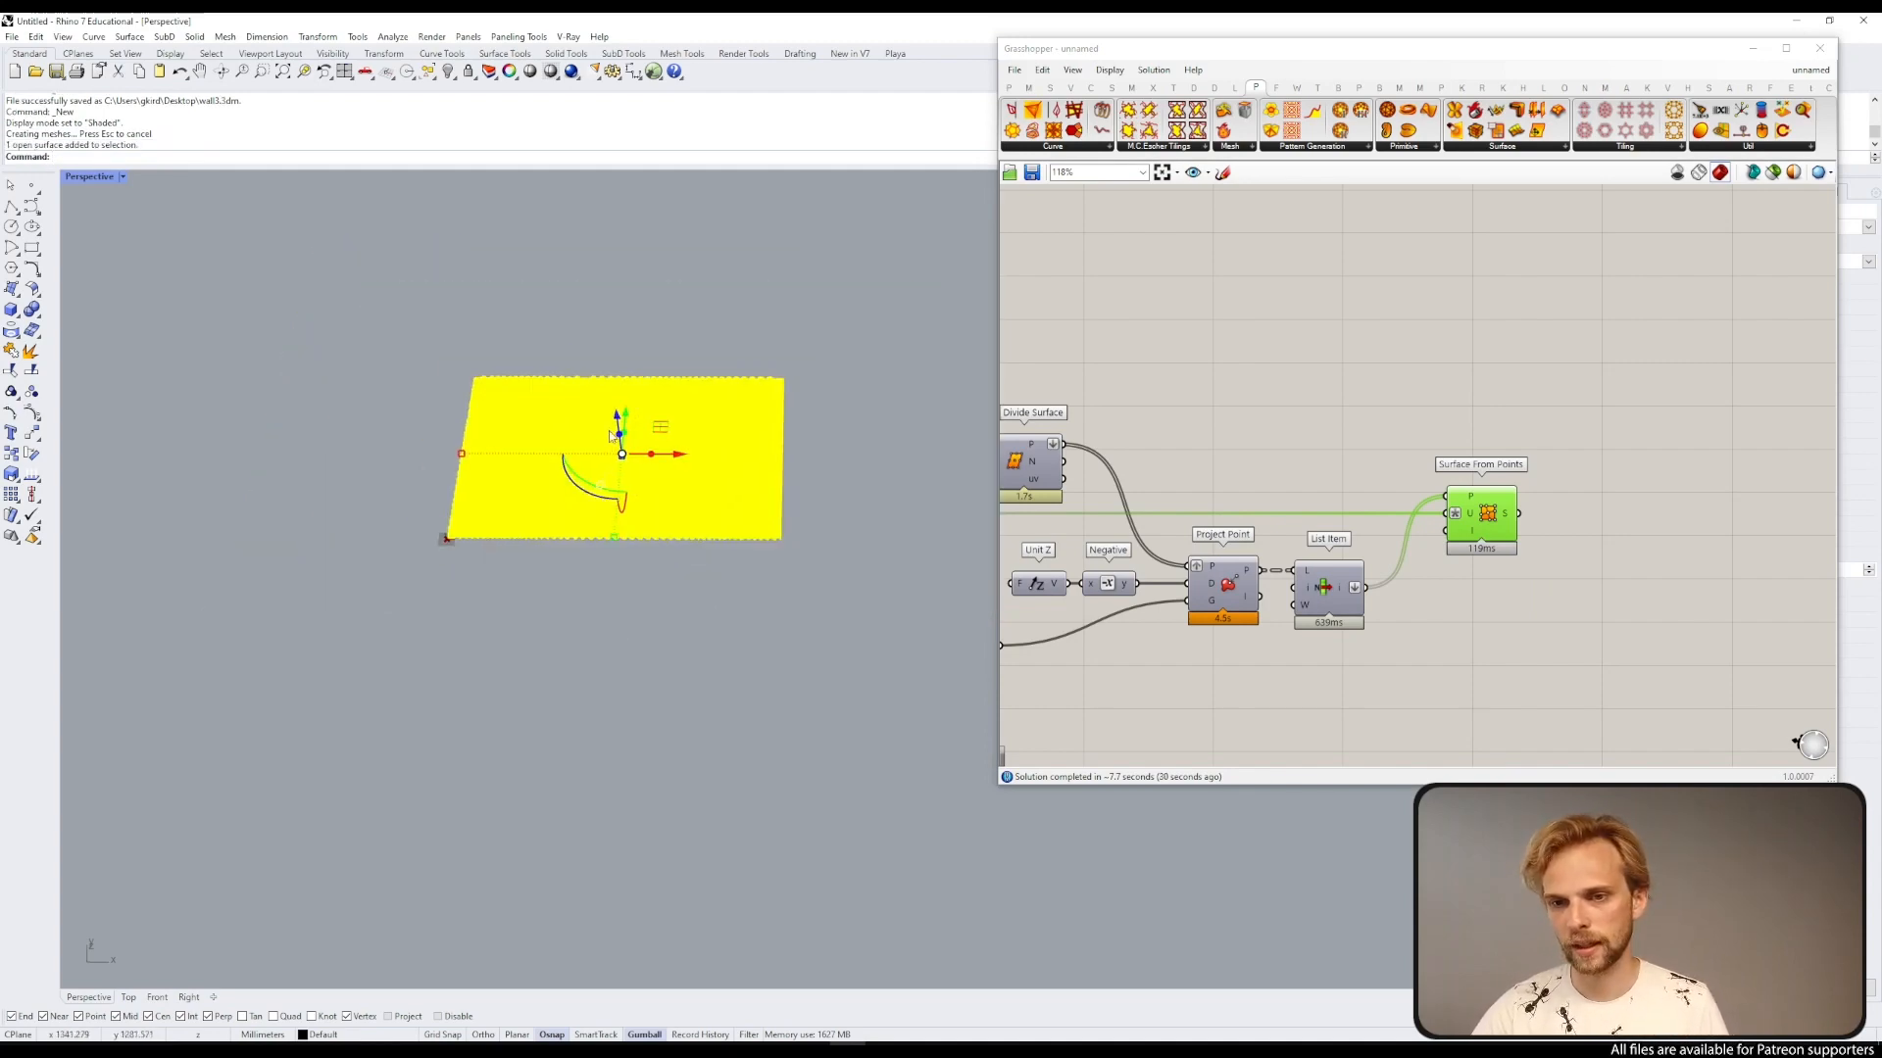
{"action": "left_click_drag", "start_coordinate": [618, 422], "coordinate": [605, 627]}
{"action": "key", "text": "alt"}
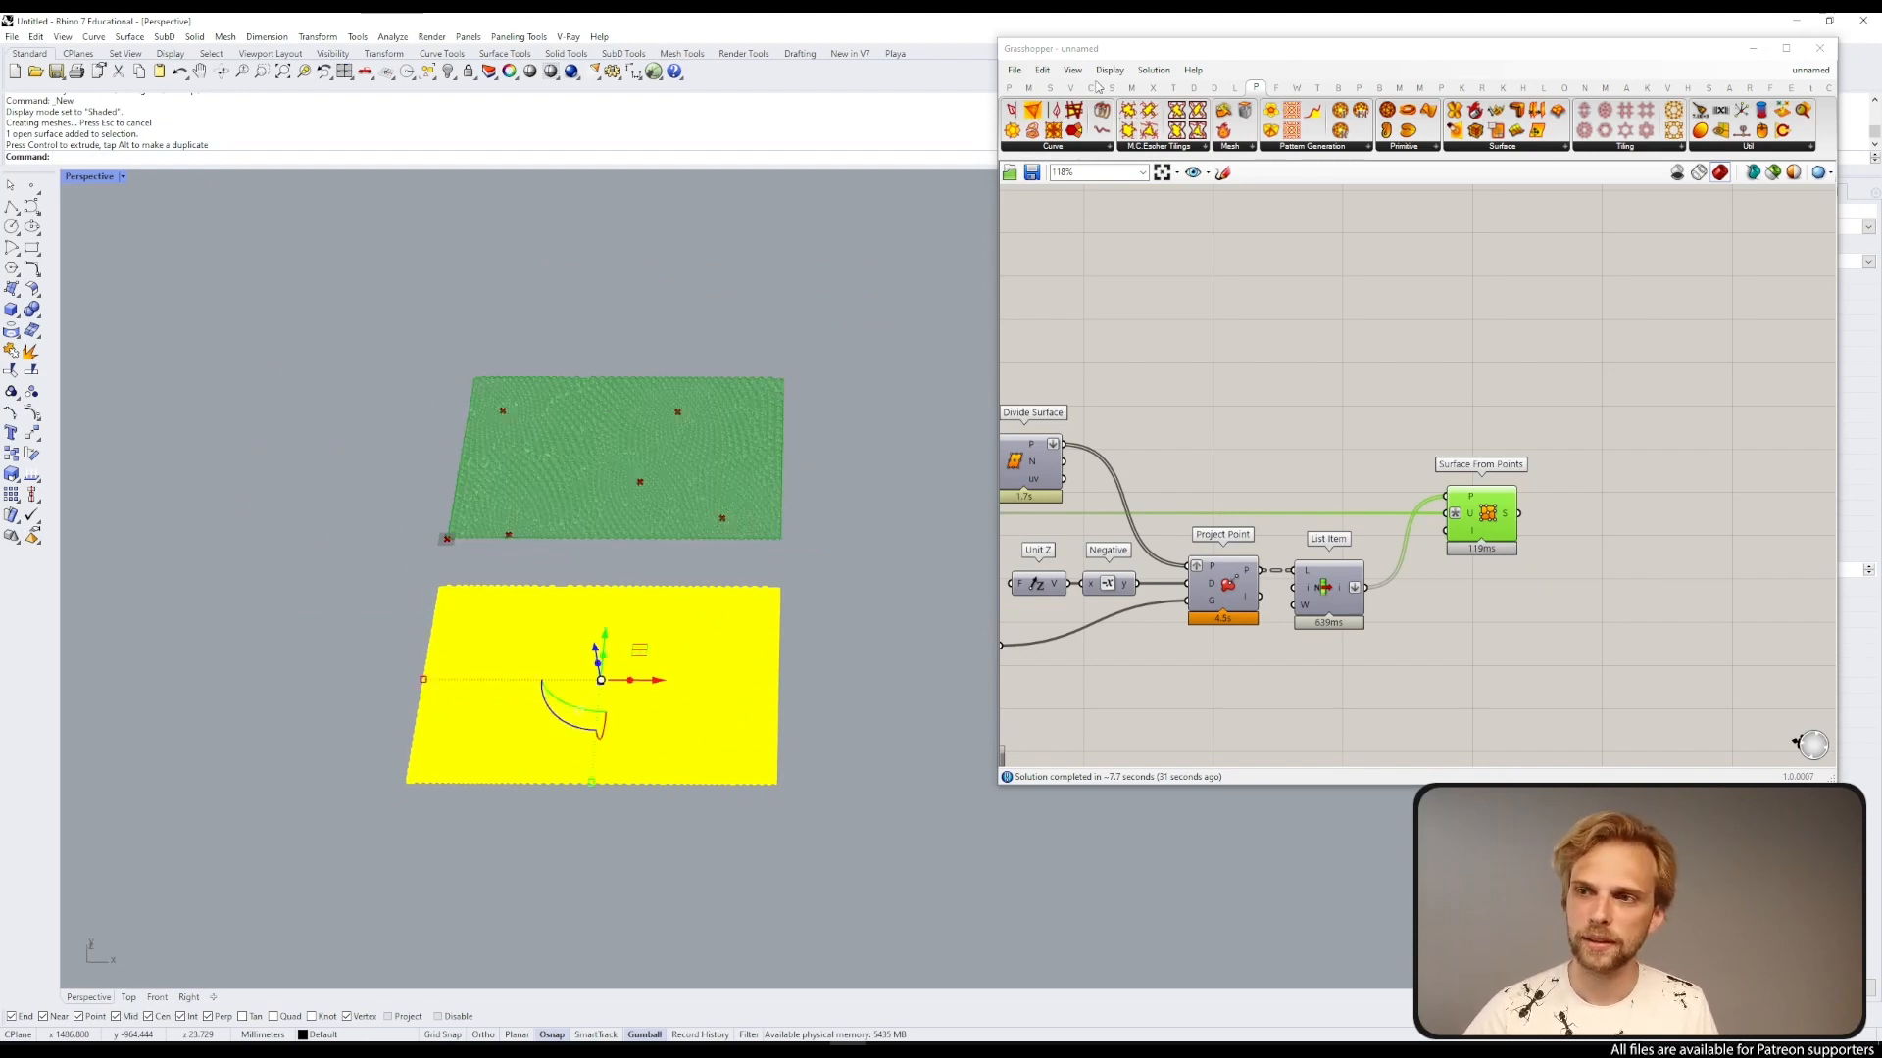
{"action": "left_click", "coordinate": [962, 287]}
Step: Save the Grasshopper definition as wall4
{"action": "left_click", "coordinate": [1109, 55]}
{"action": "left_click", "coordinate": [1017, 75]}
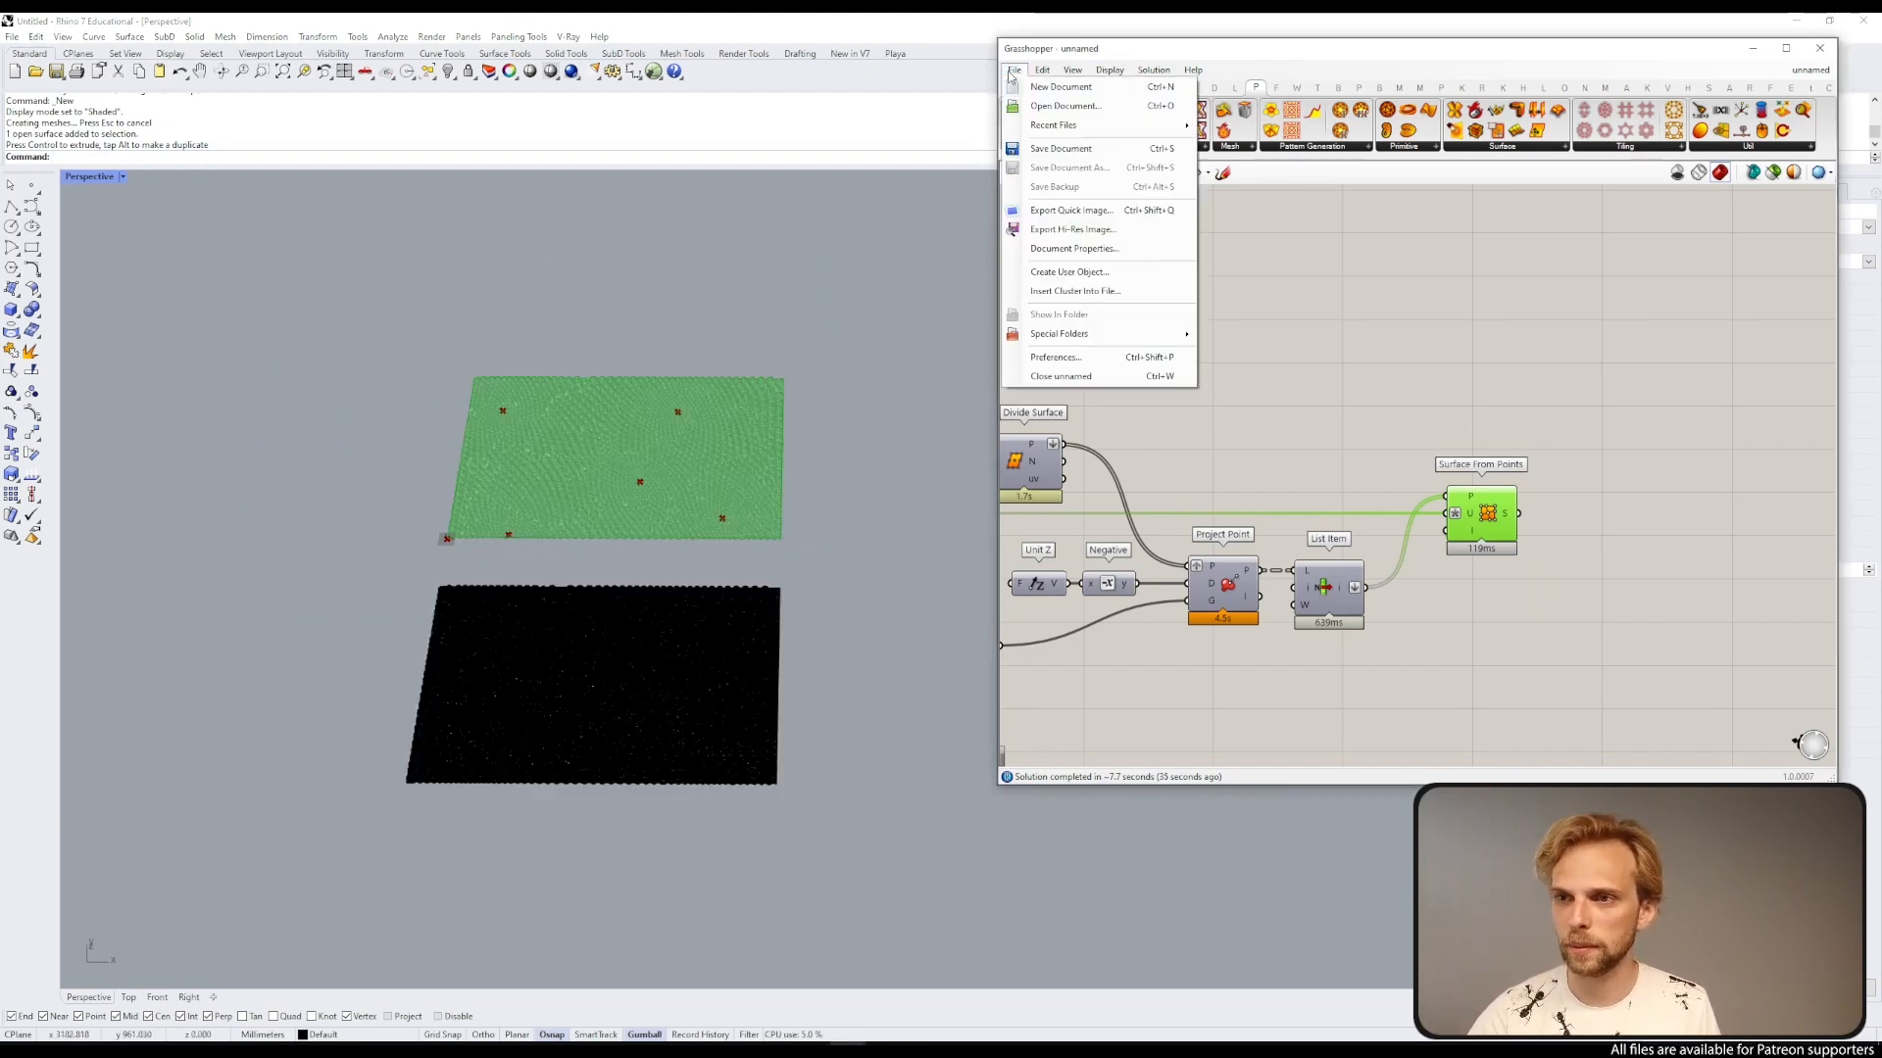
{"action": "left_click", "coordinate": [1125, 151]}
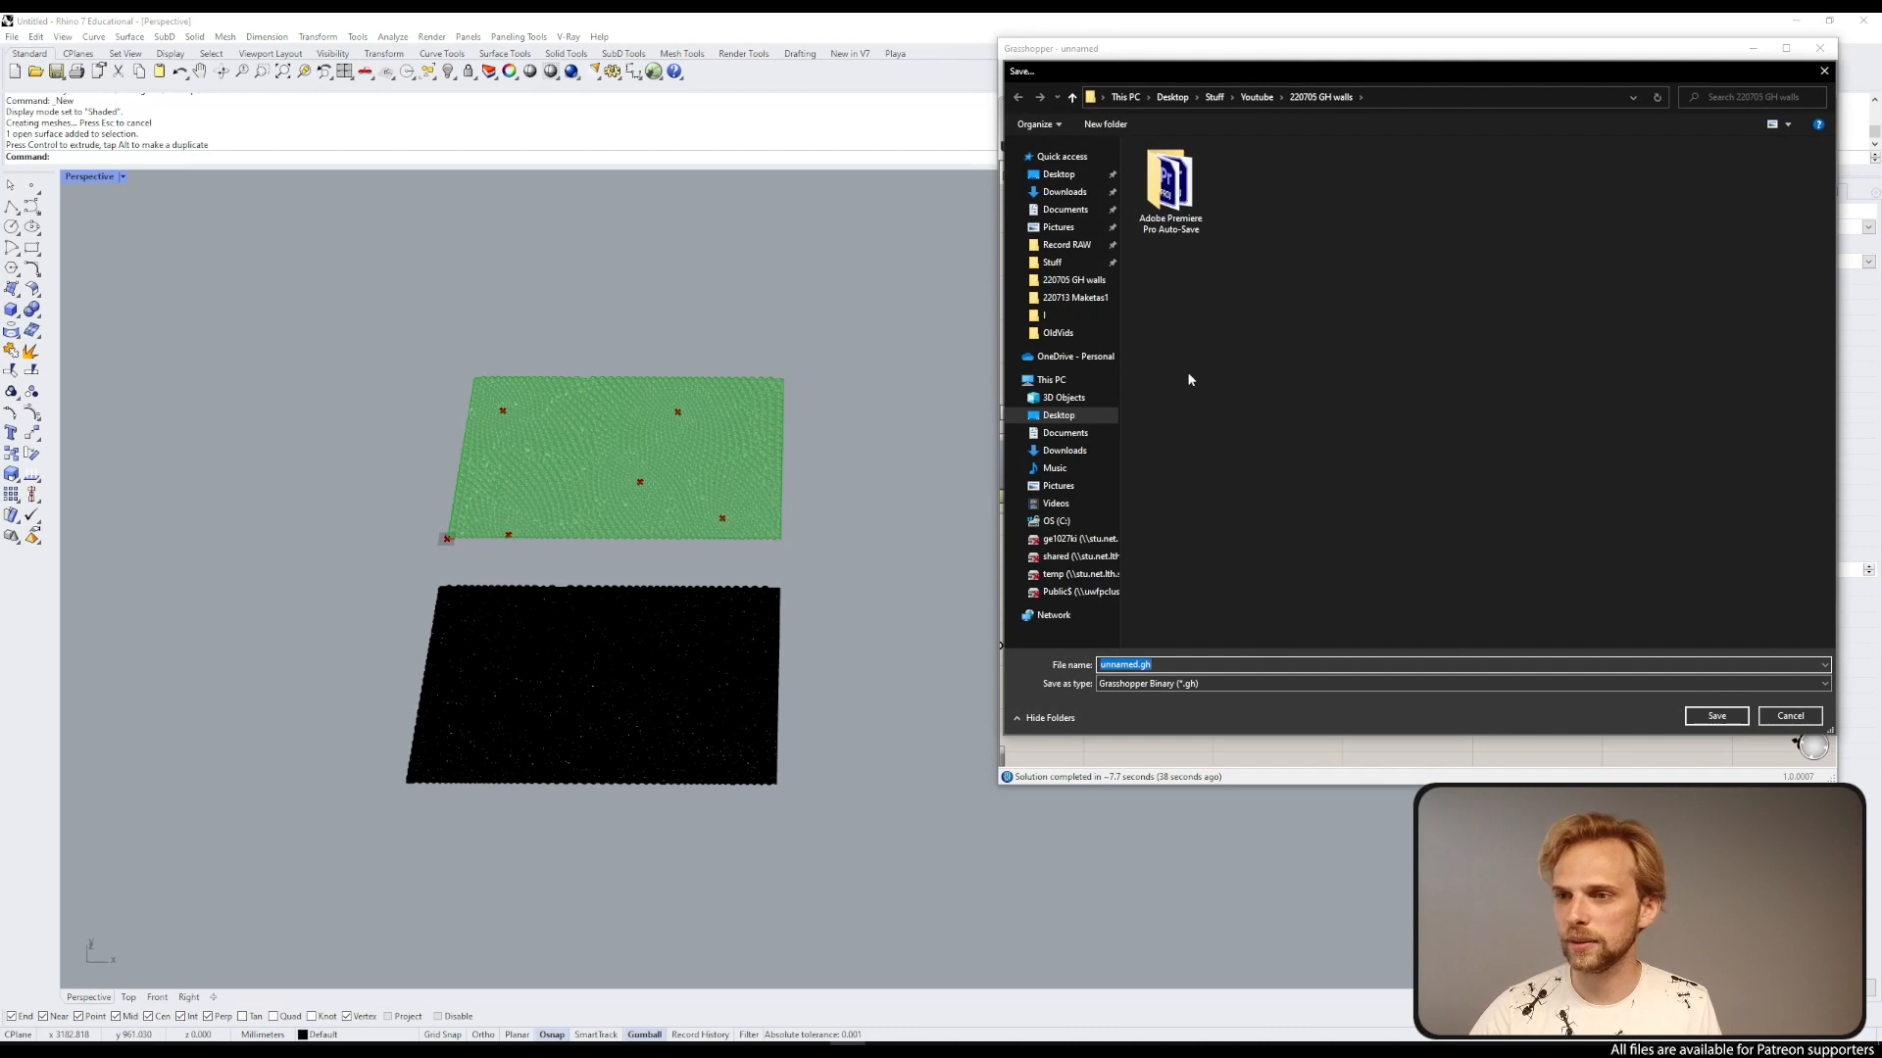
{"action": "type", "text": "WA"}
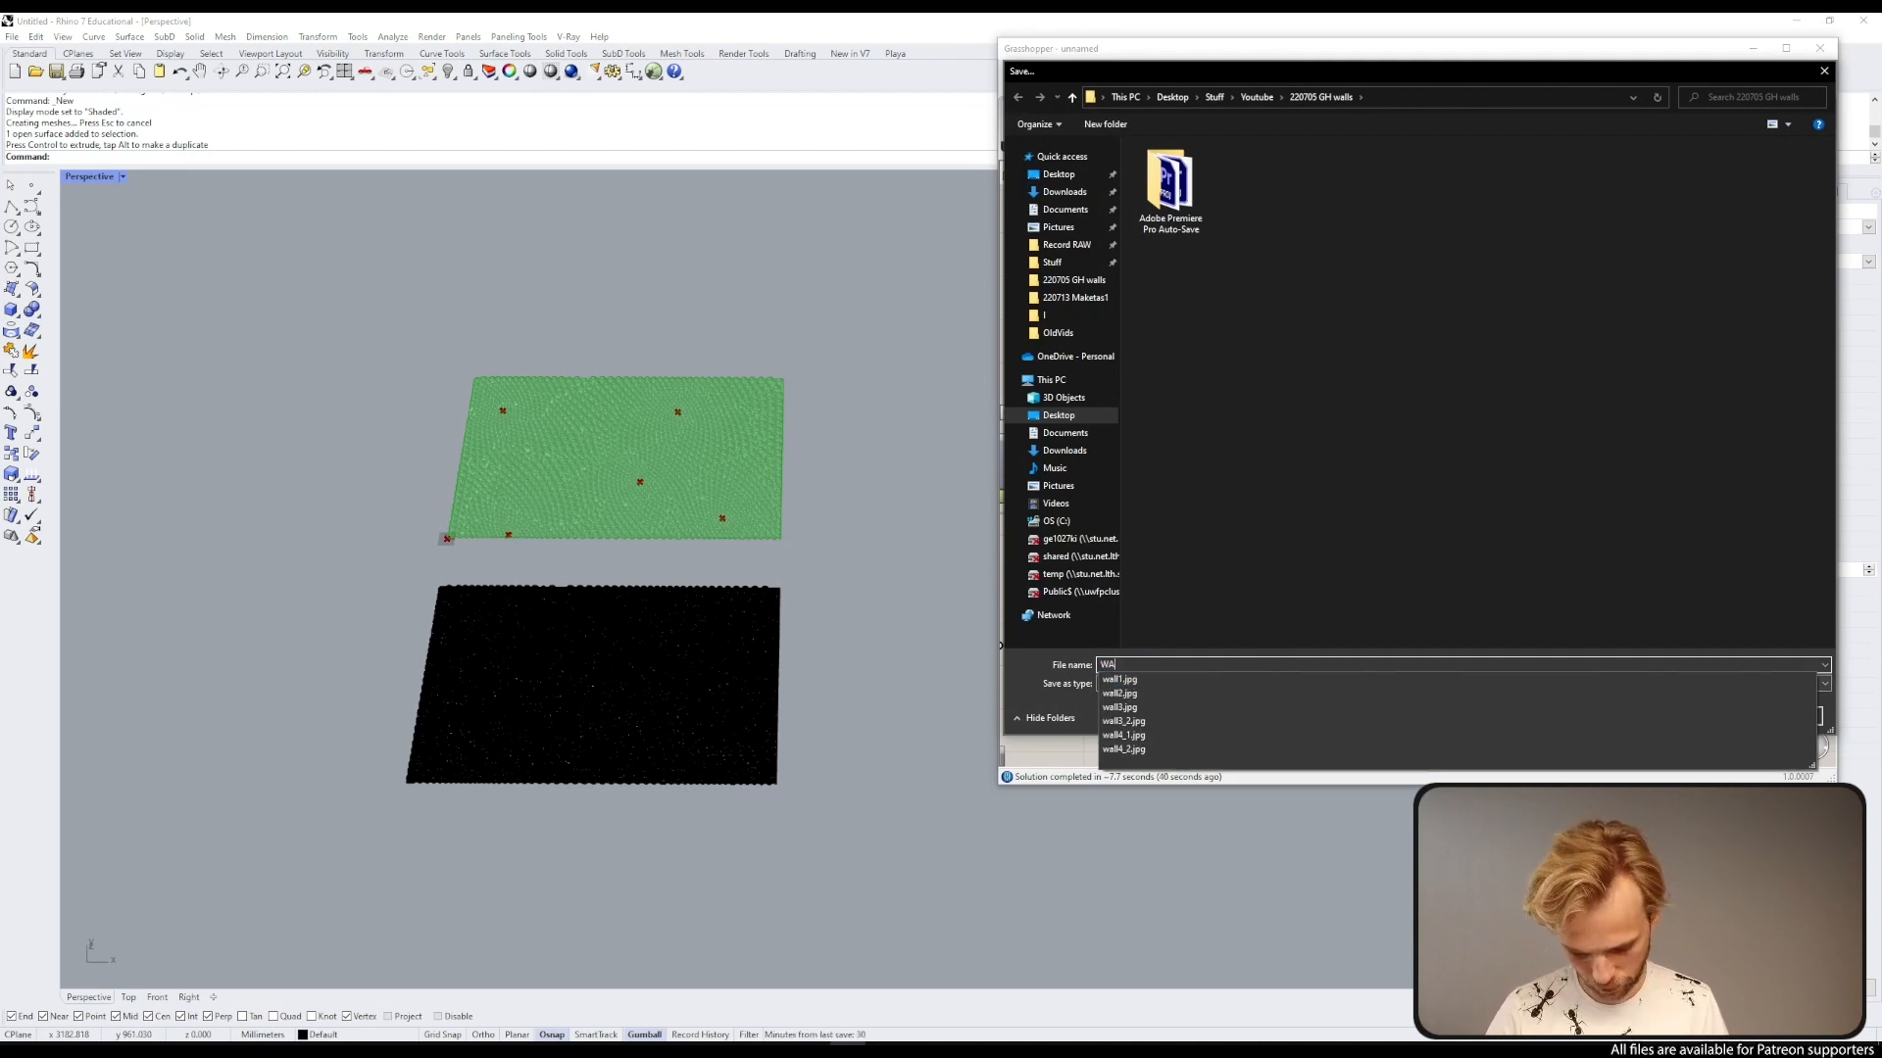
{"action": "type", "text": "LL4"}
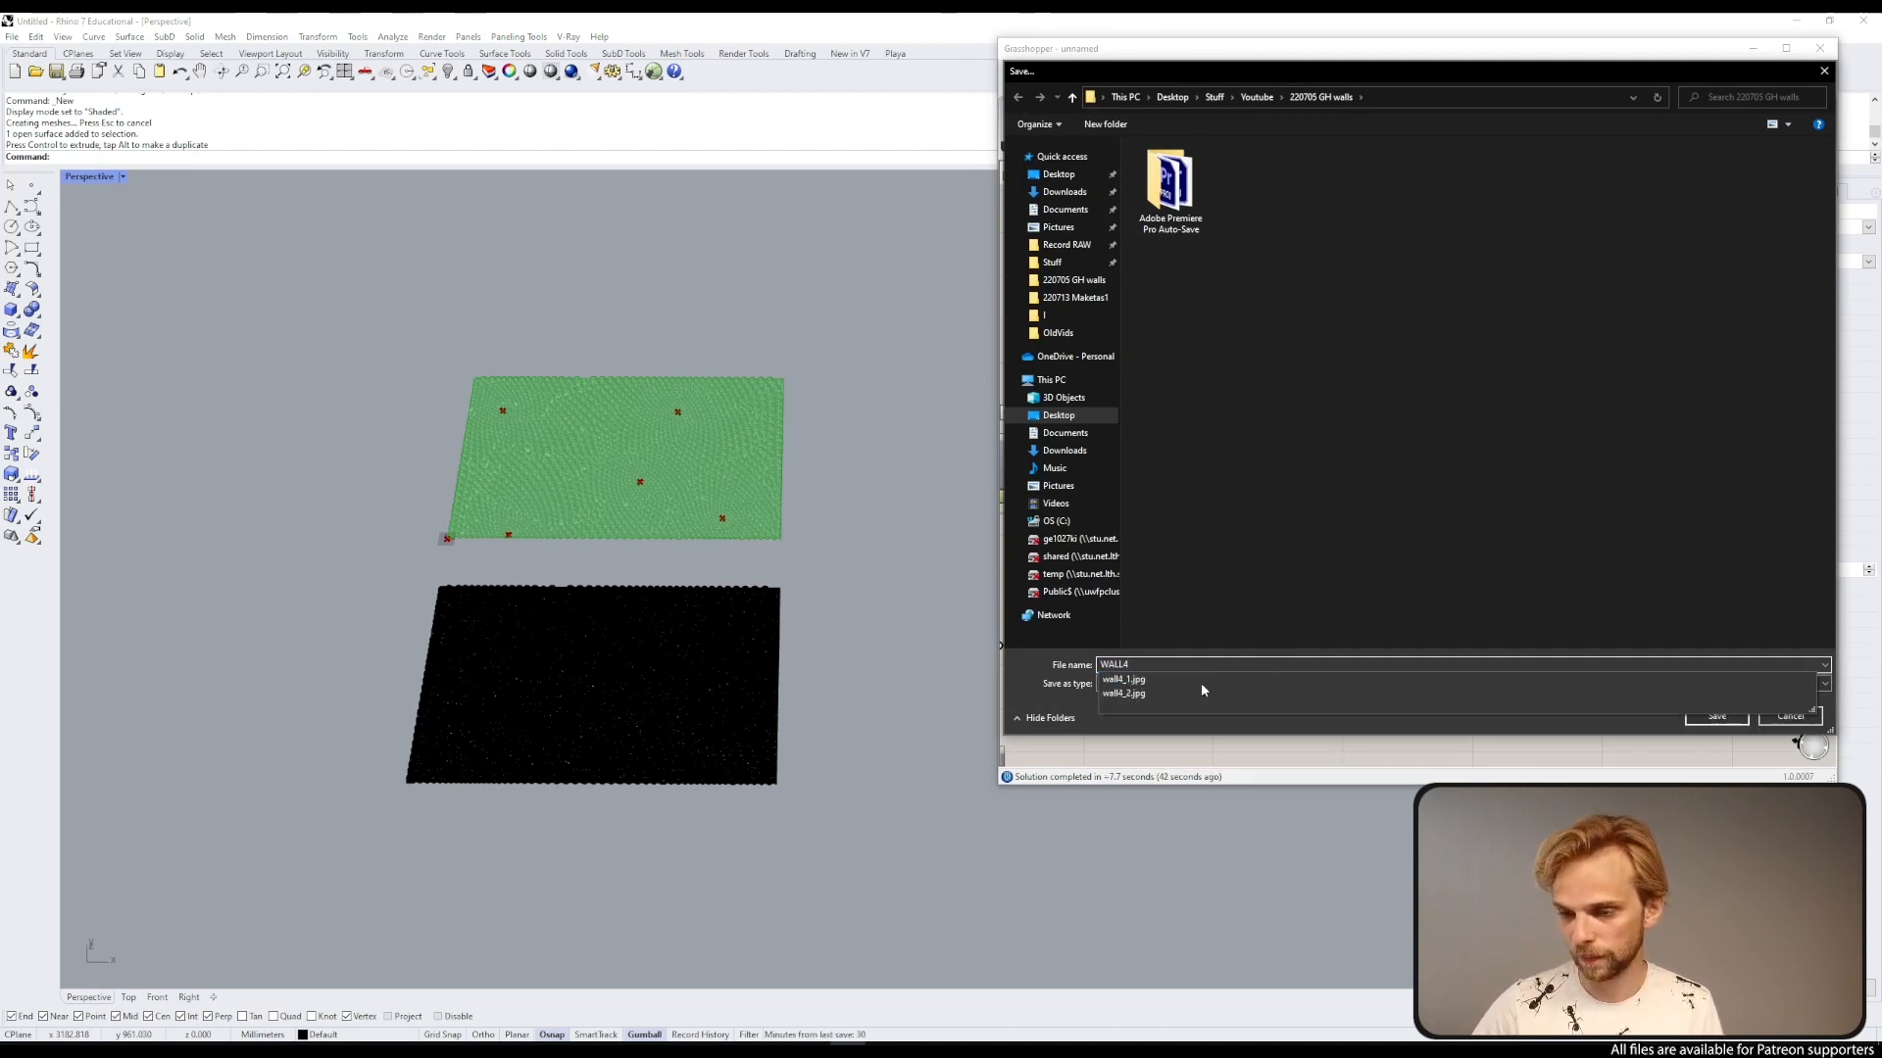
{"action": "key", "text": "BackSpace"}
{"action": "key", "text": "BackSpace"}
{"action": "key", "text": "BackSpace"}
{"action": "key", "text": "BackSpace"}
{"action": "key", "text": "BackSpace"}
{"action": "type", "text": "wall"}
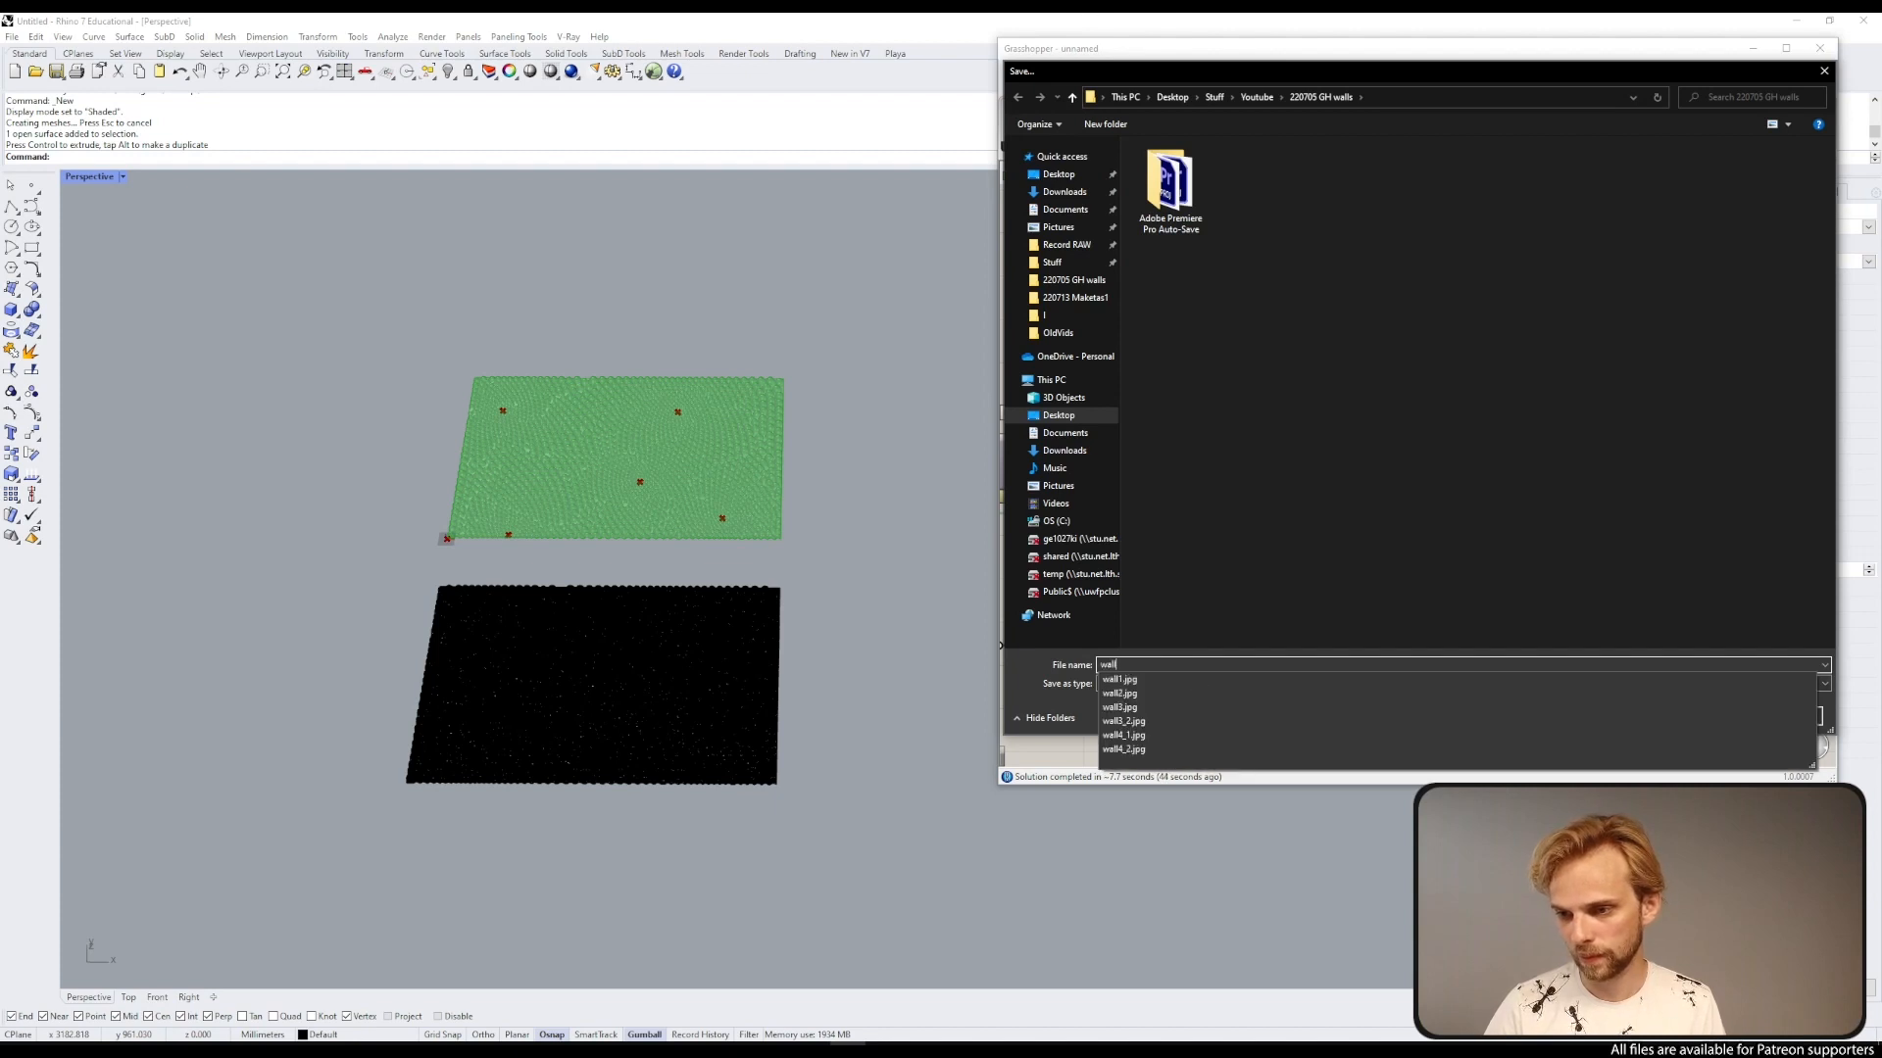
{"action": "type", "text": "4"}
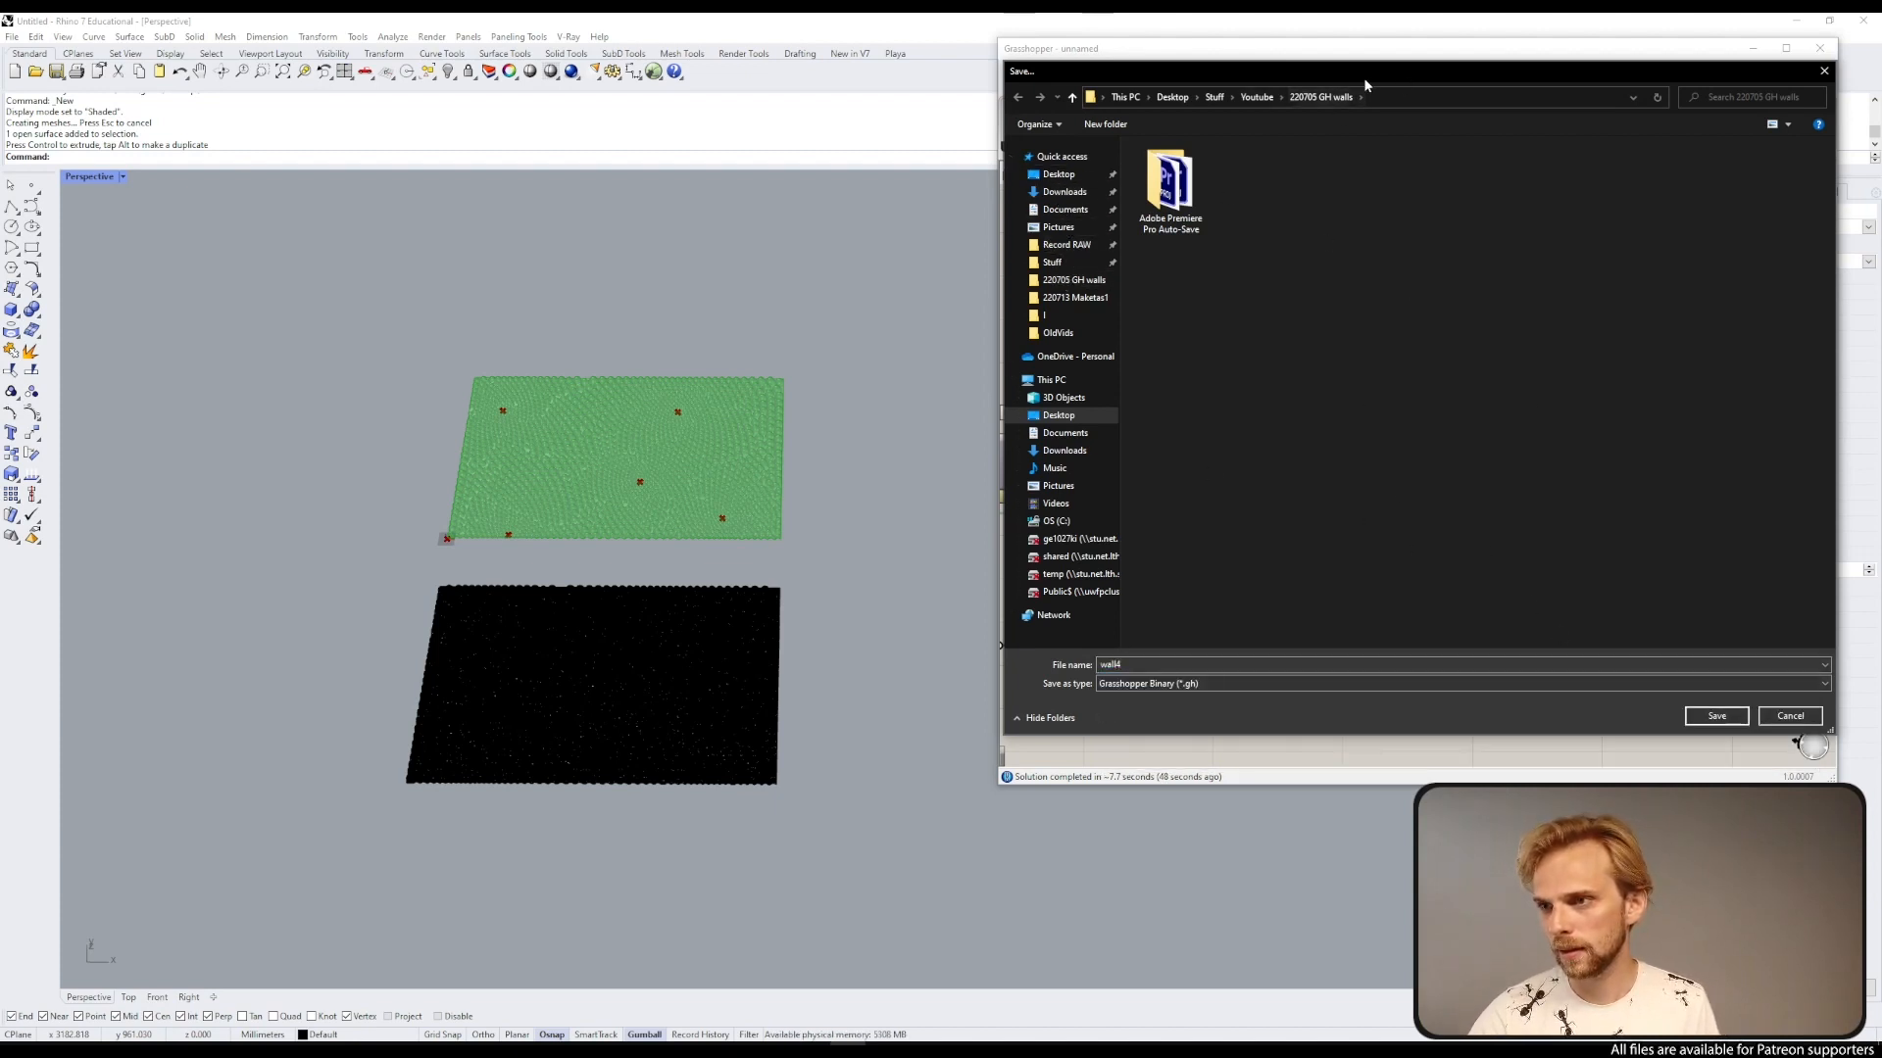
{"action": "left_click", "coordinate": [1716, 716]}
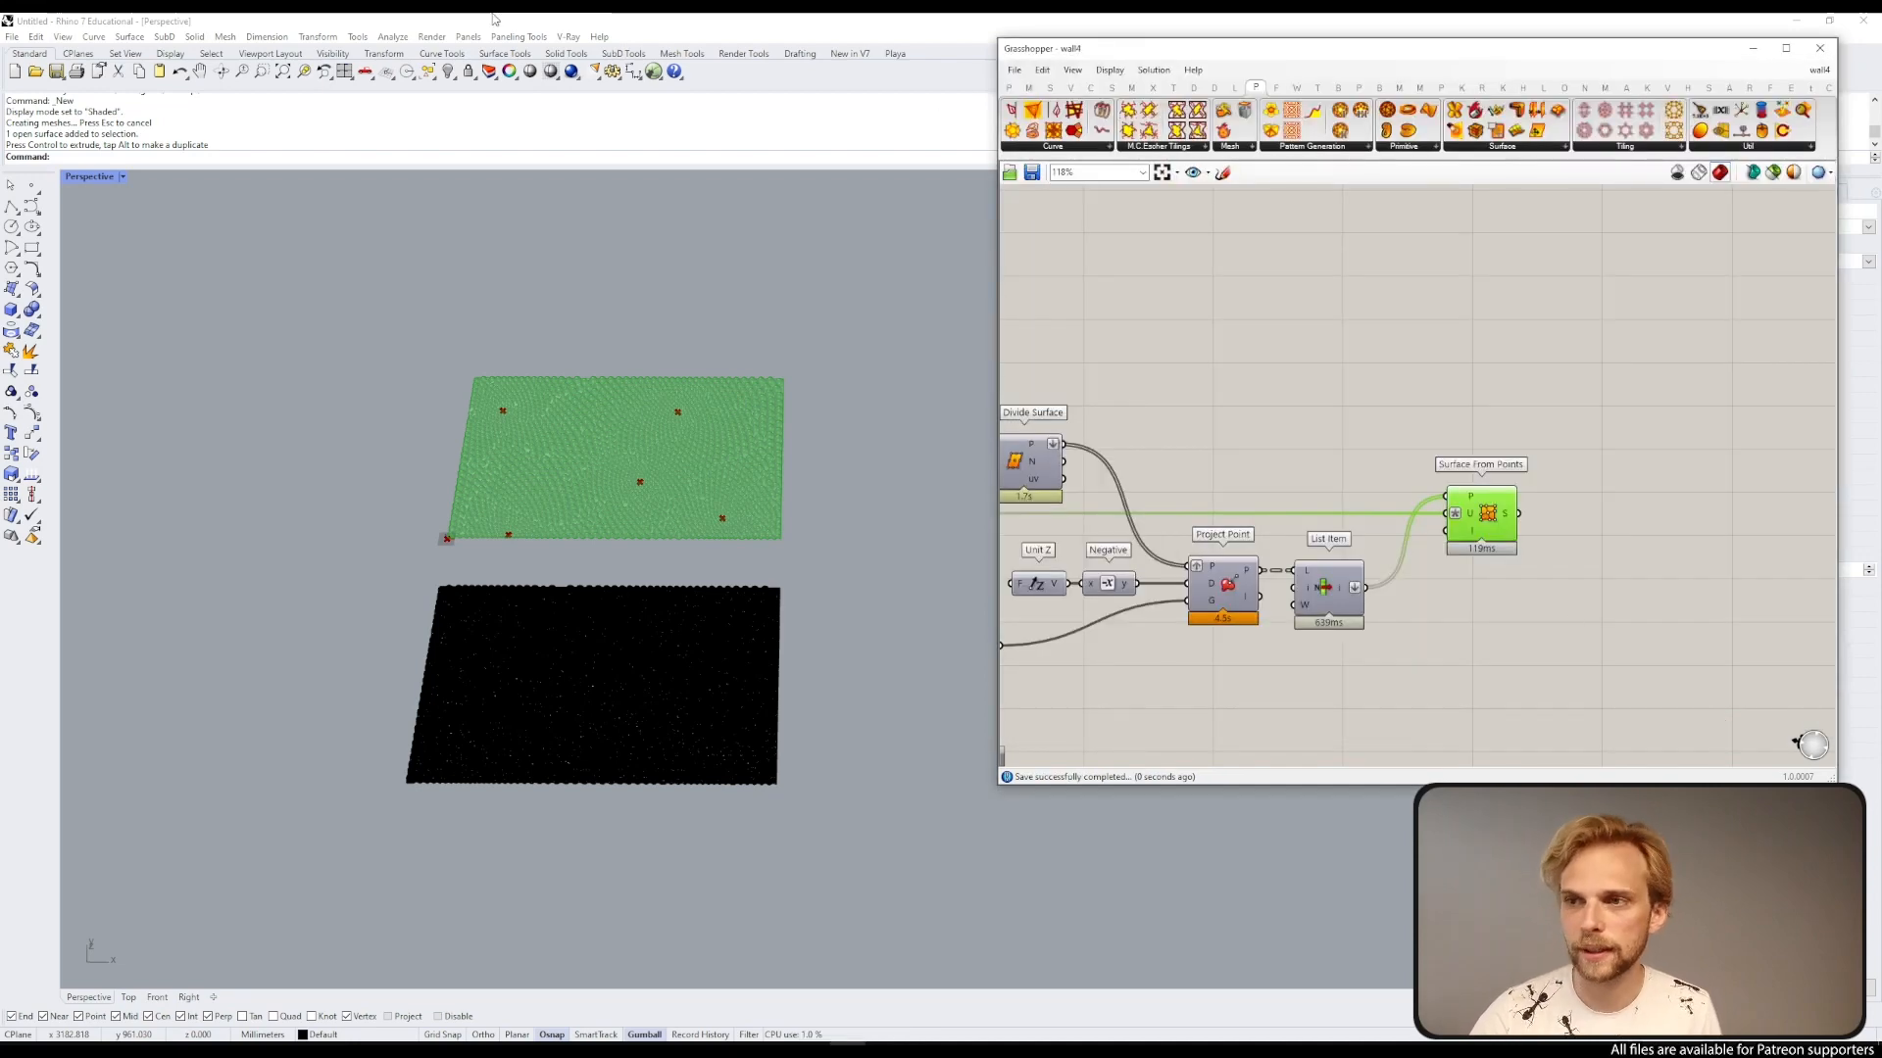
Step: Save the Rhino model as wall4 in the 220705 GH walls folder
{"action": "left_click", "coordinate": [371, 19]}
{"action": "key", "text": "ctrl+alt+s"}
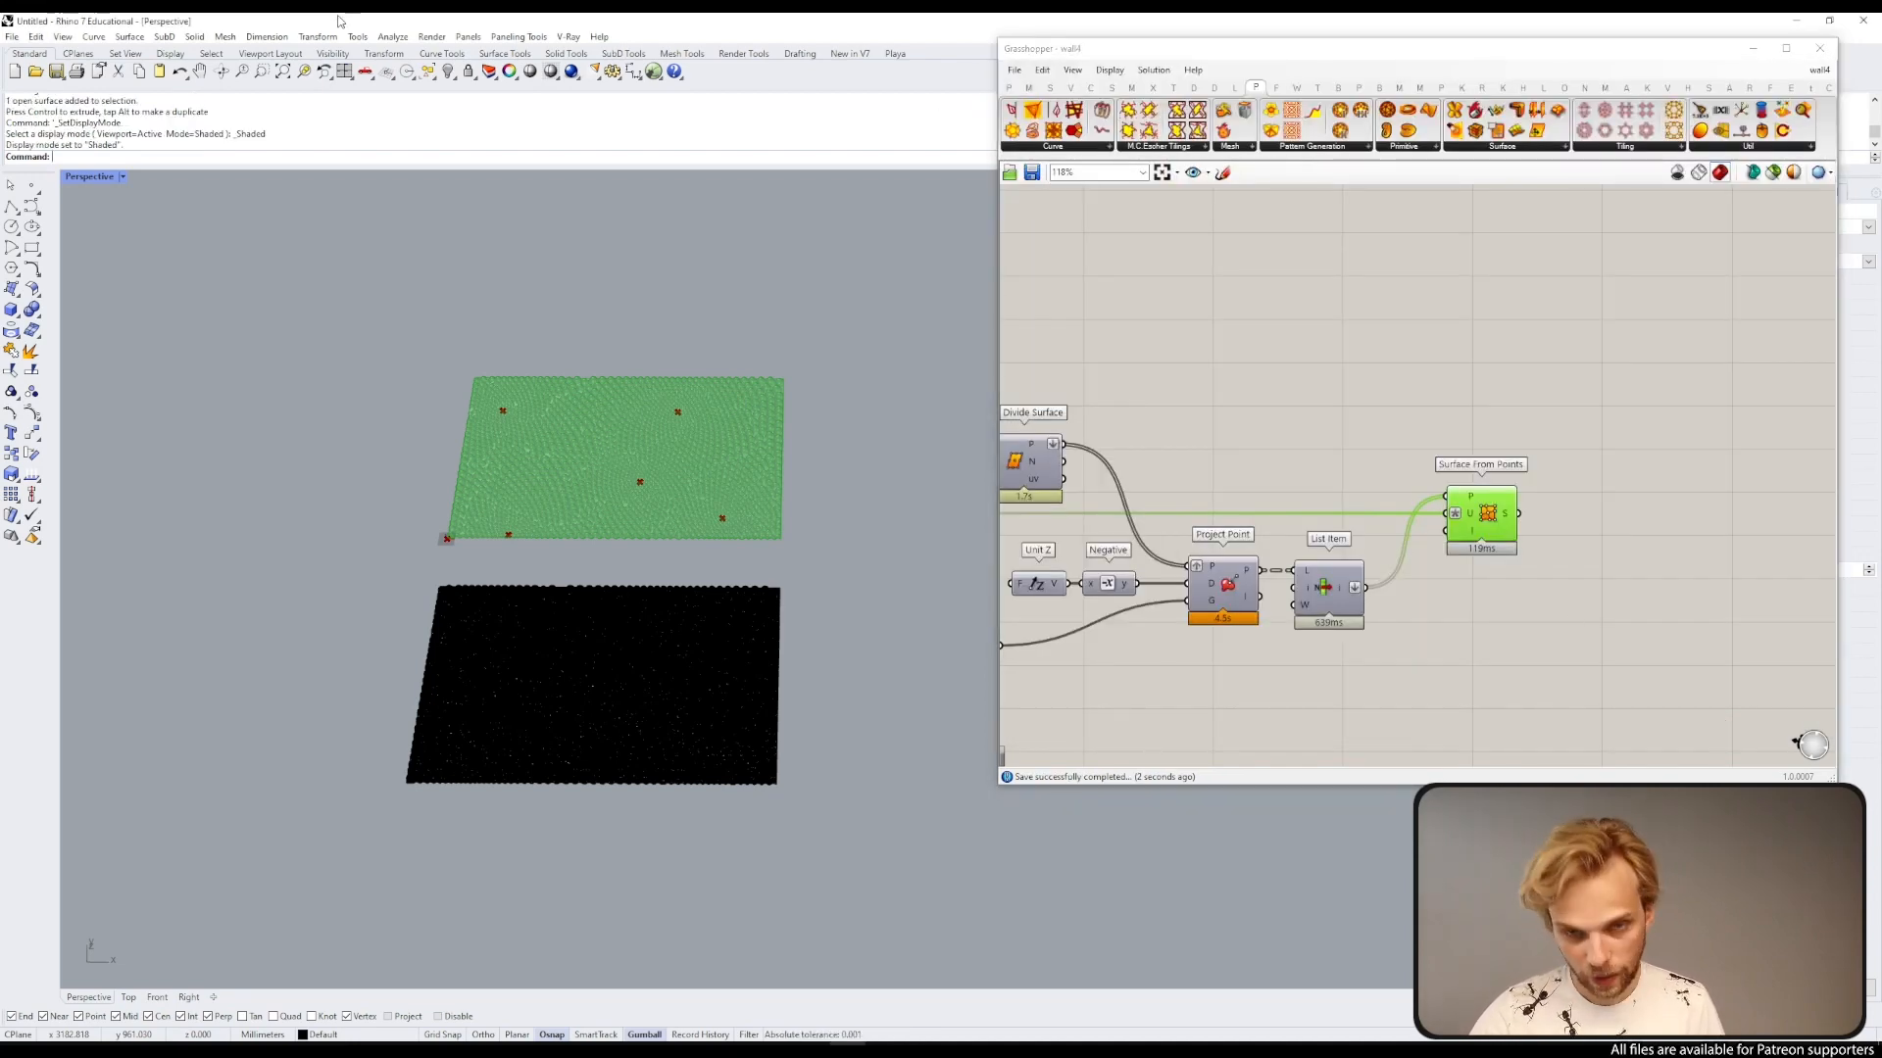
{"action": "left_click", "coordinate": [12, 38]}
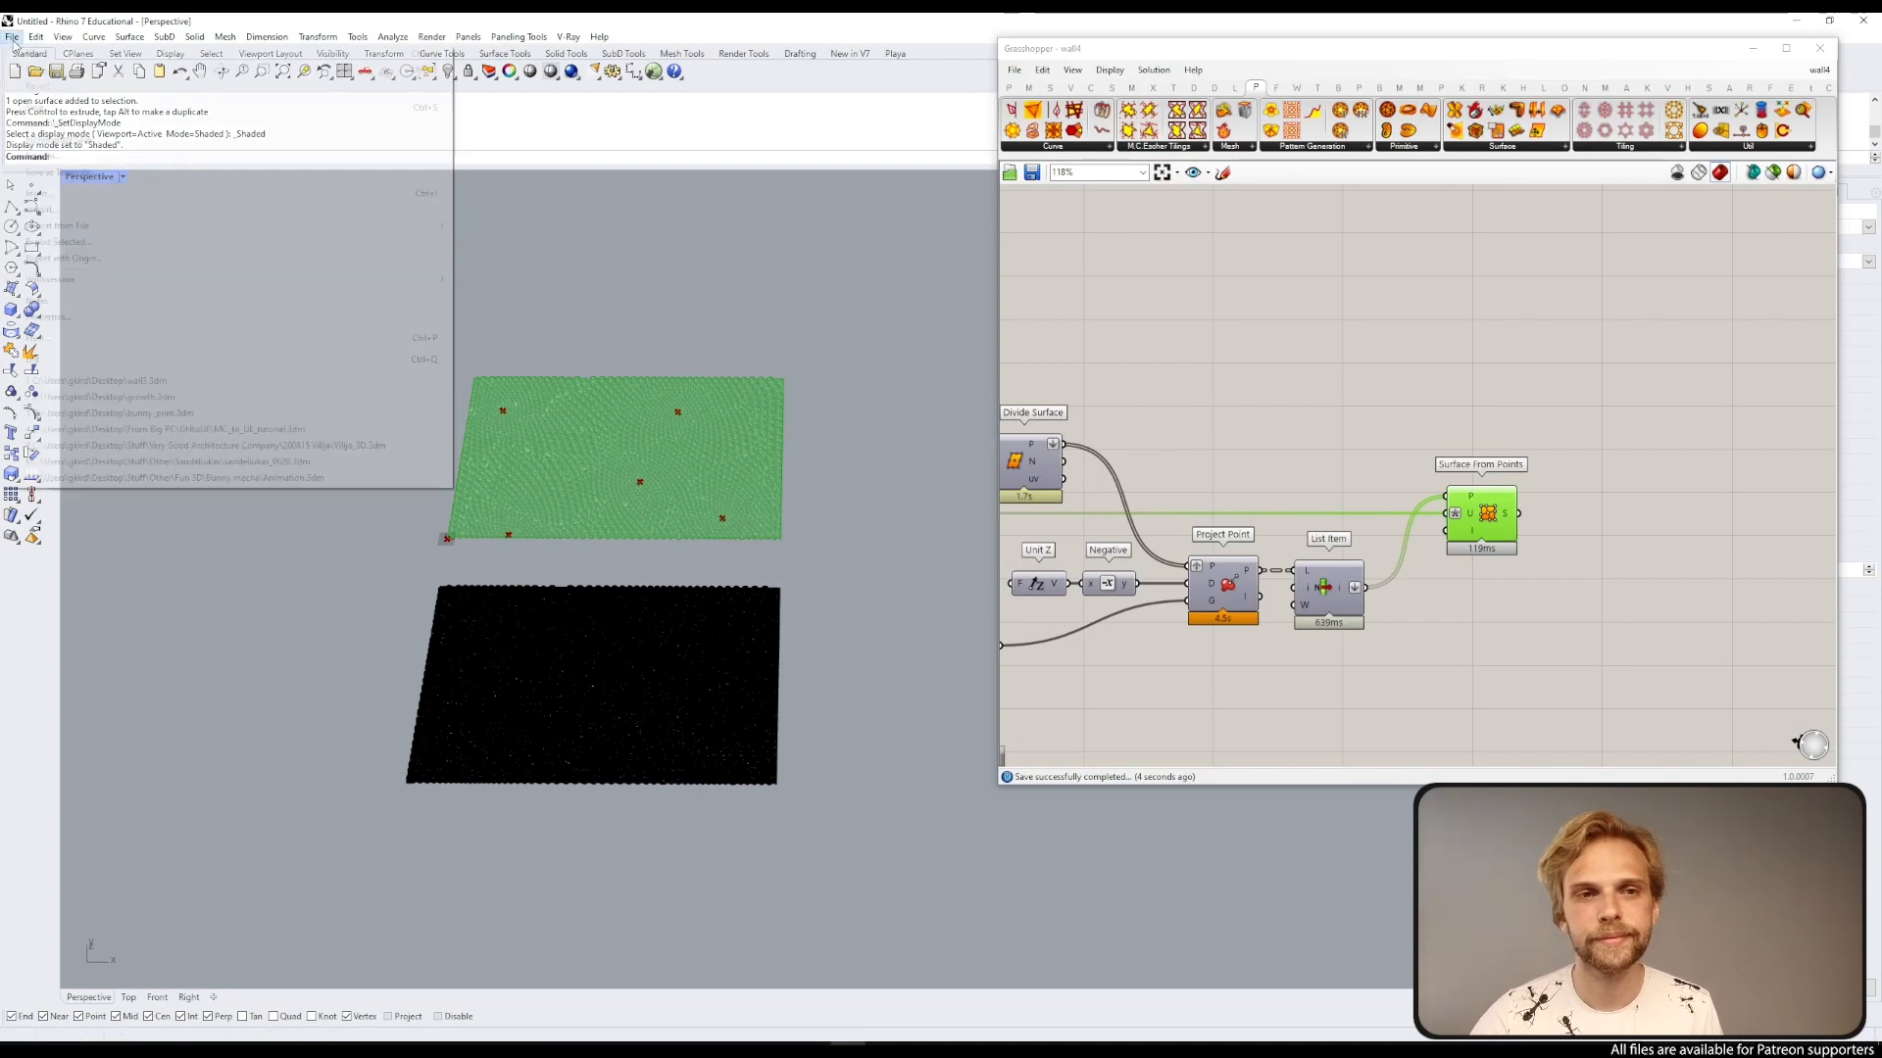
{"action": "left_click", "coordinate": [51, 149]}
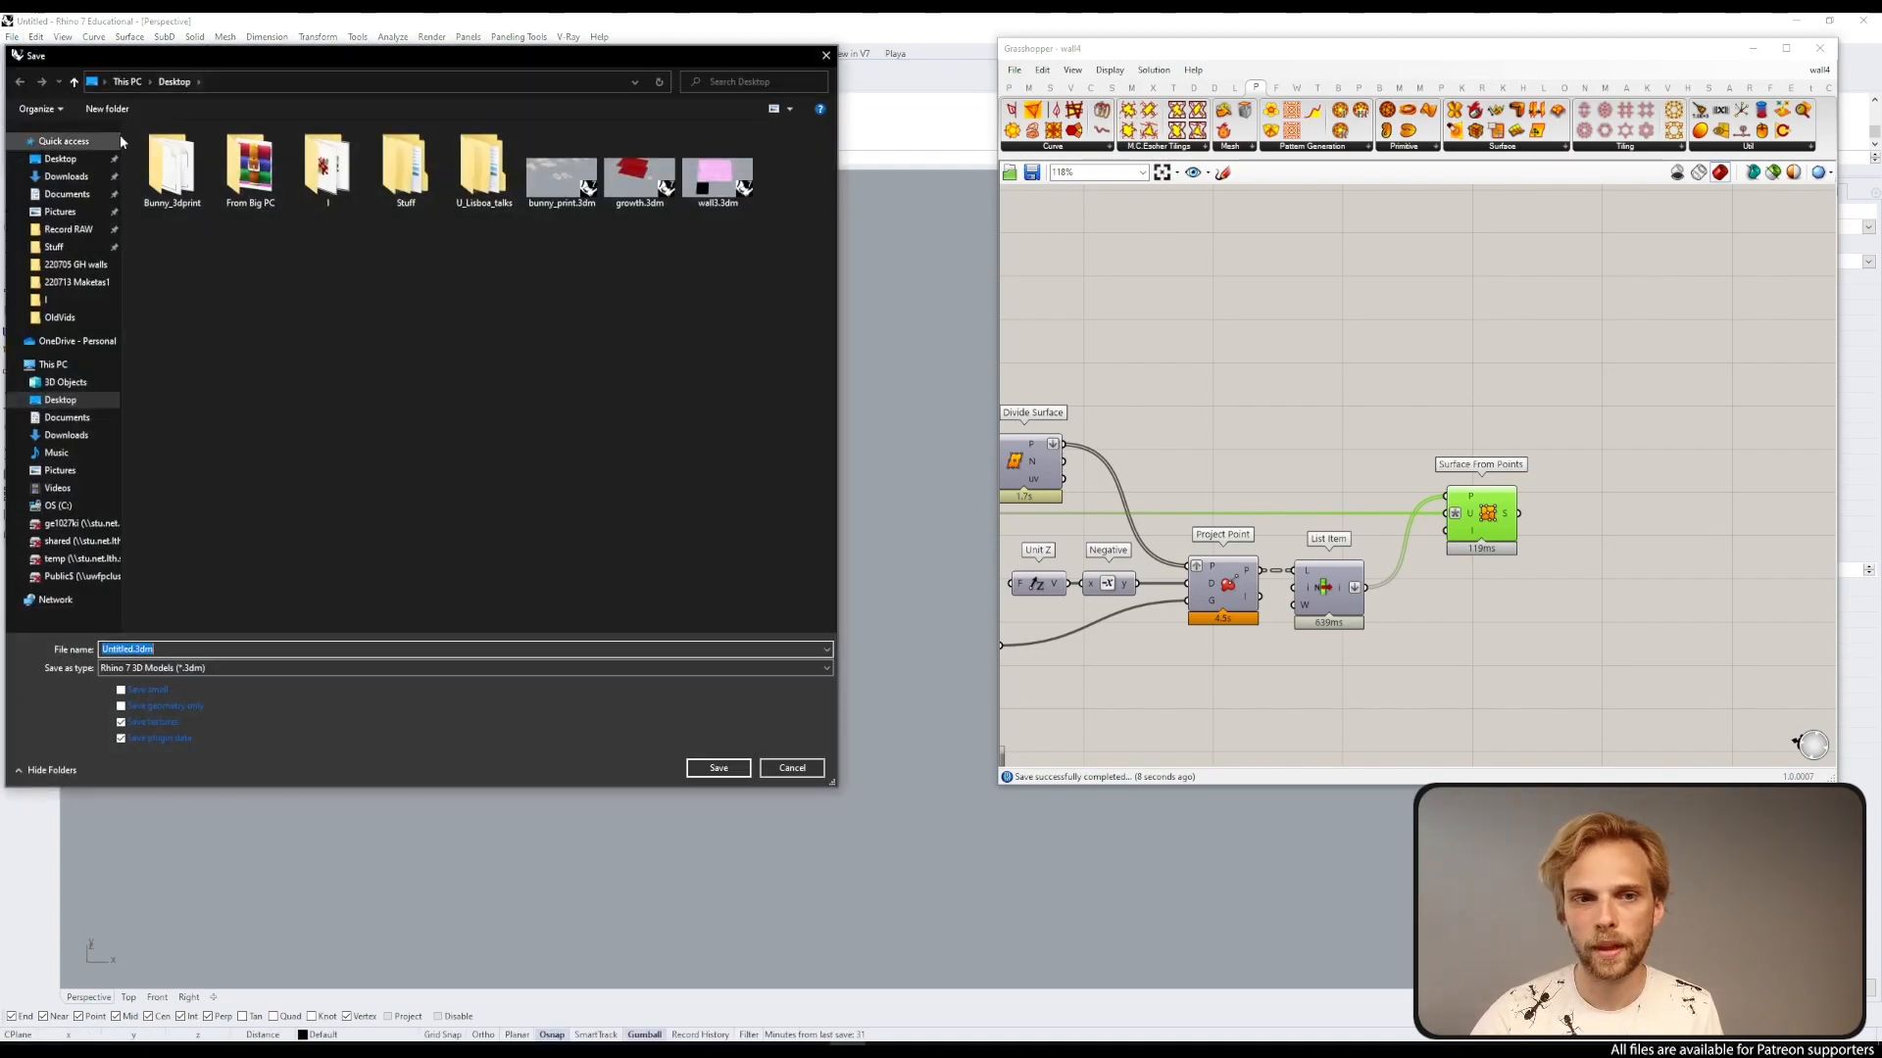
{"action": "left_click", "coordinate": [77, 266]}
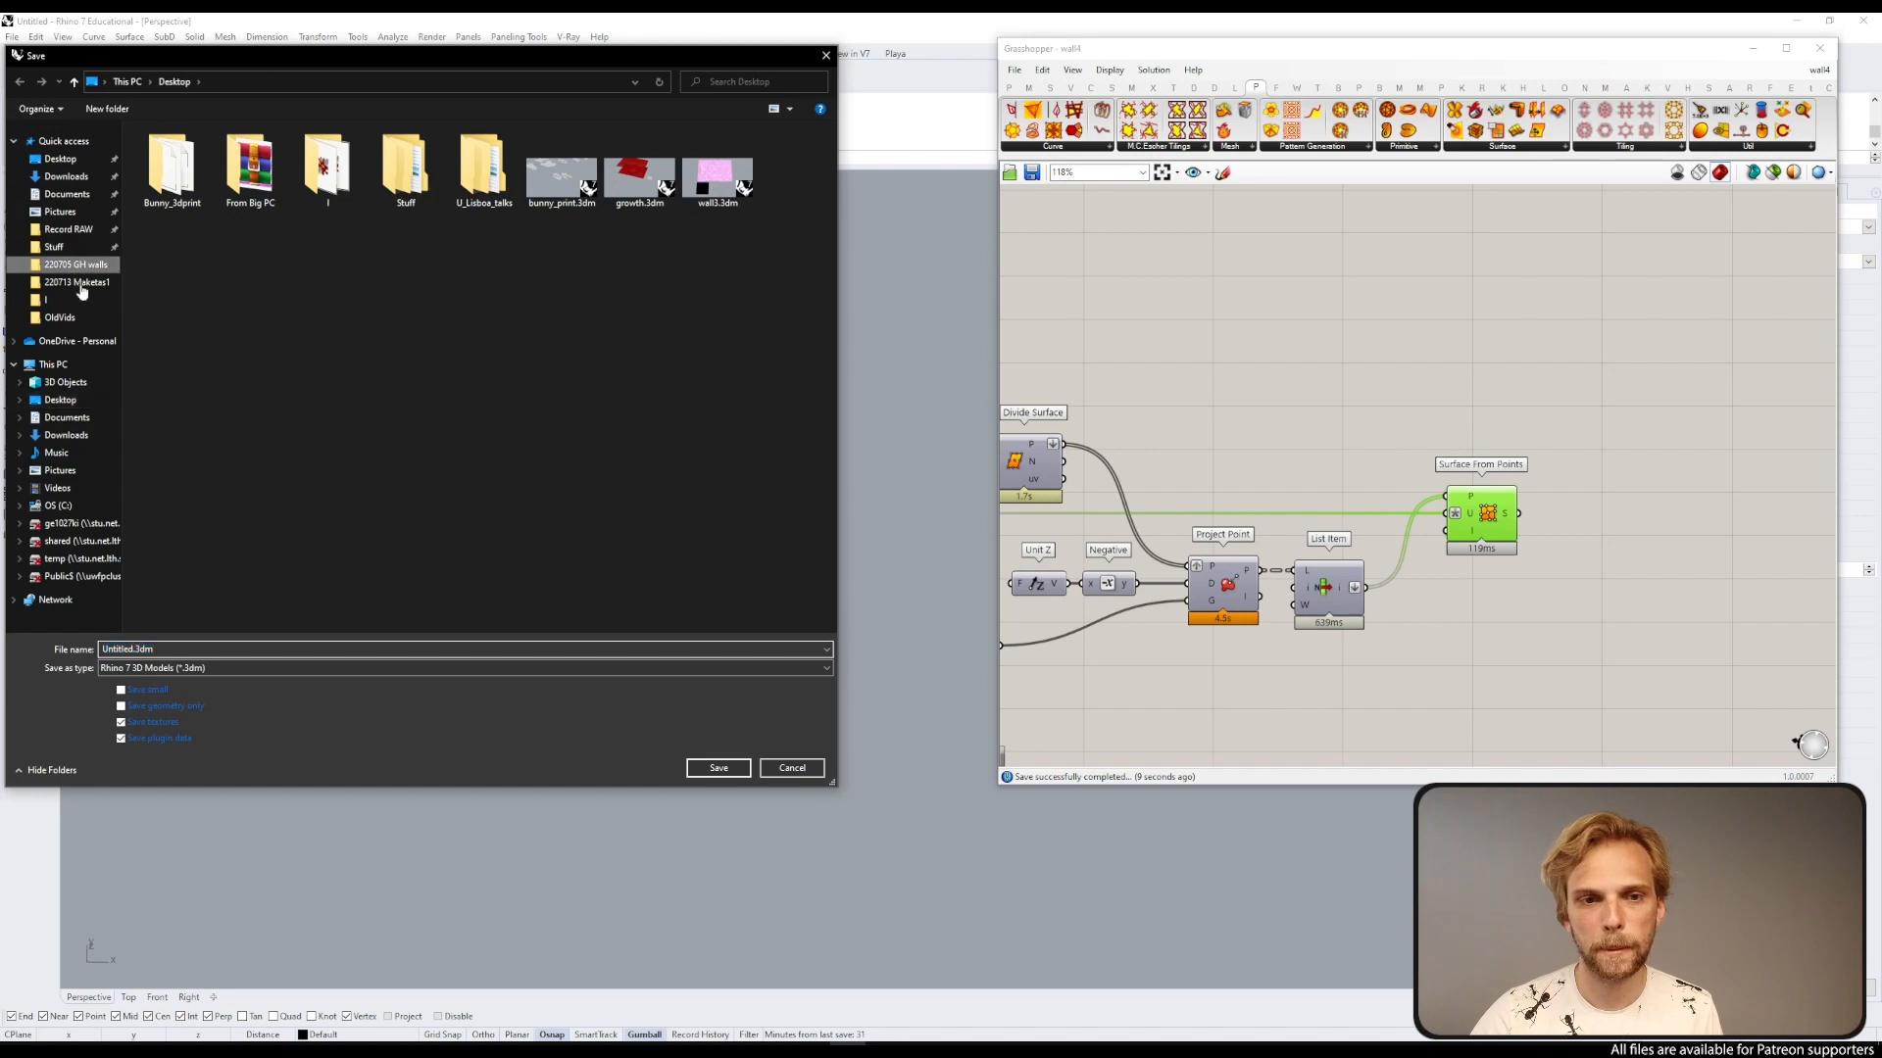
{"action": "left_click", "coordinate": [192, 668]}
{"action": "left_click", "coordinate": [179, 649]}
{"action": "key", "text": "ctrl+a"}
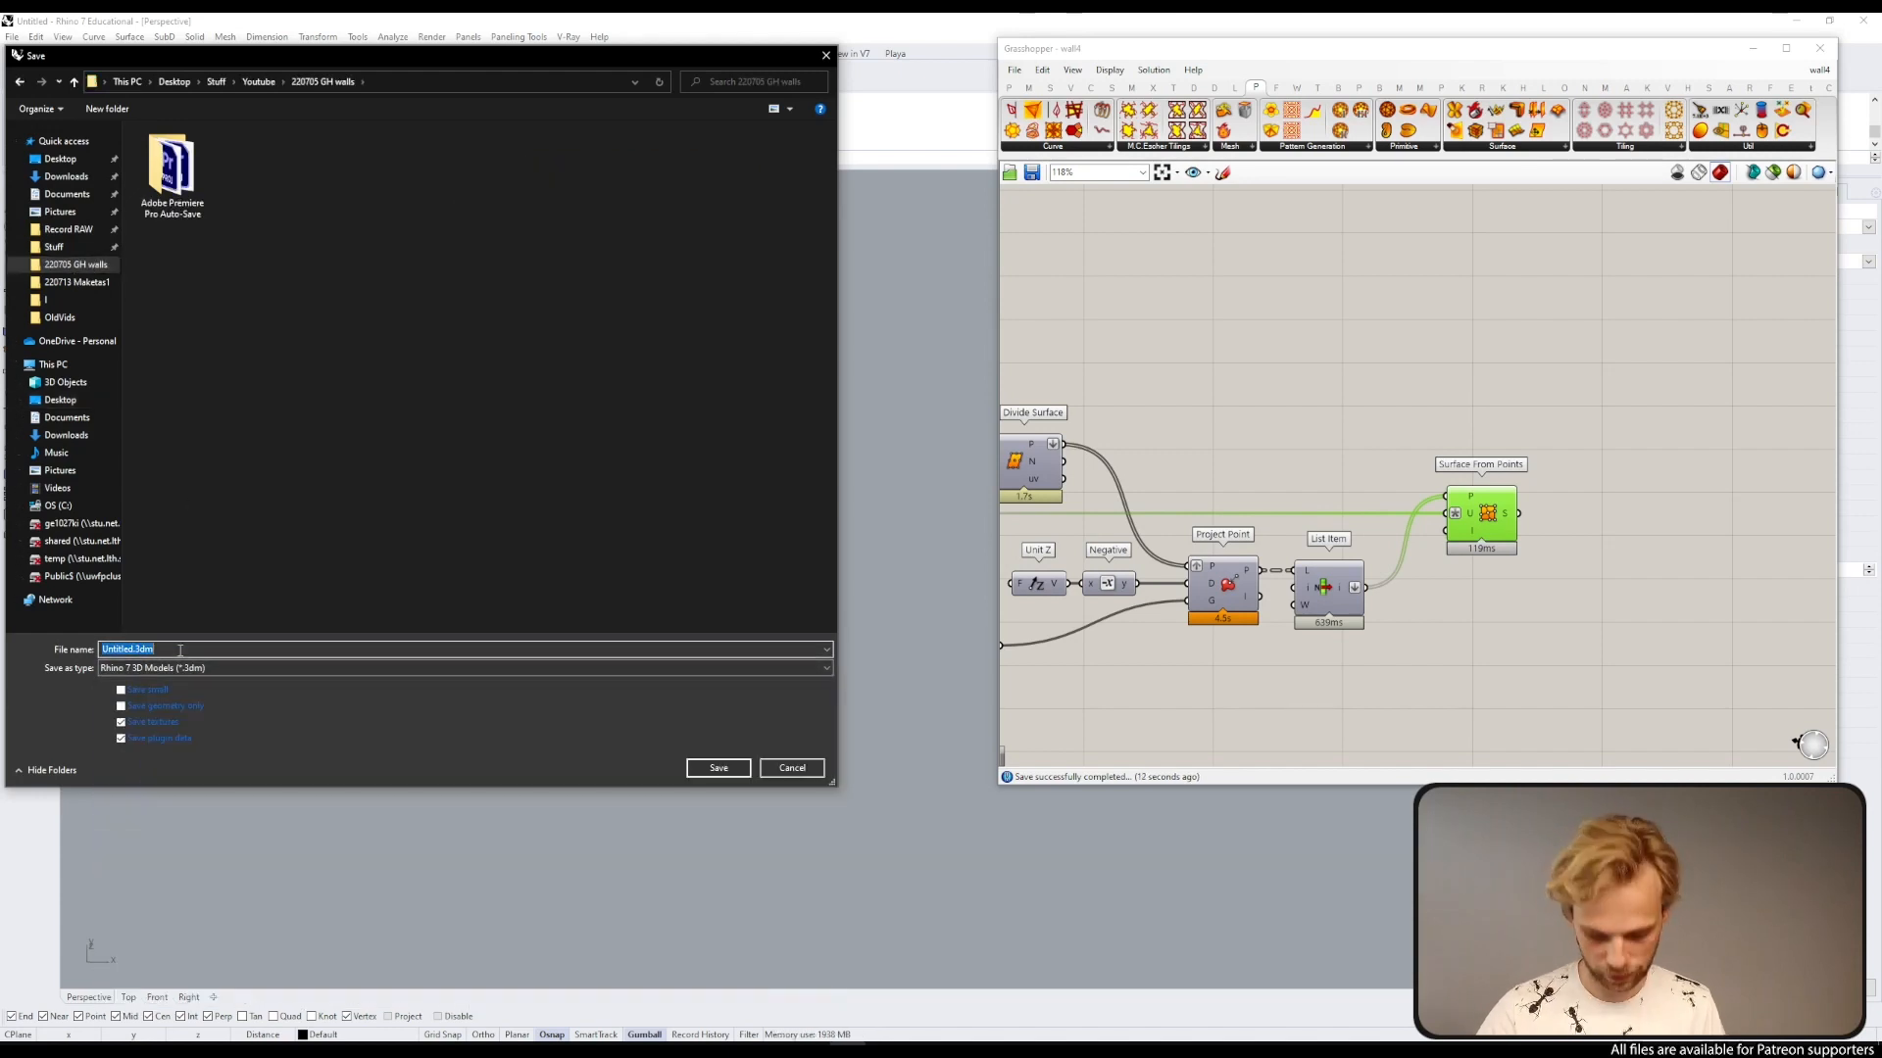
{"action": "type", "text": "wall4"}
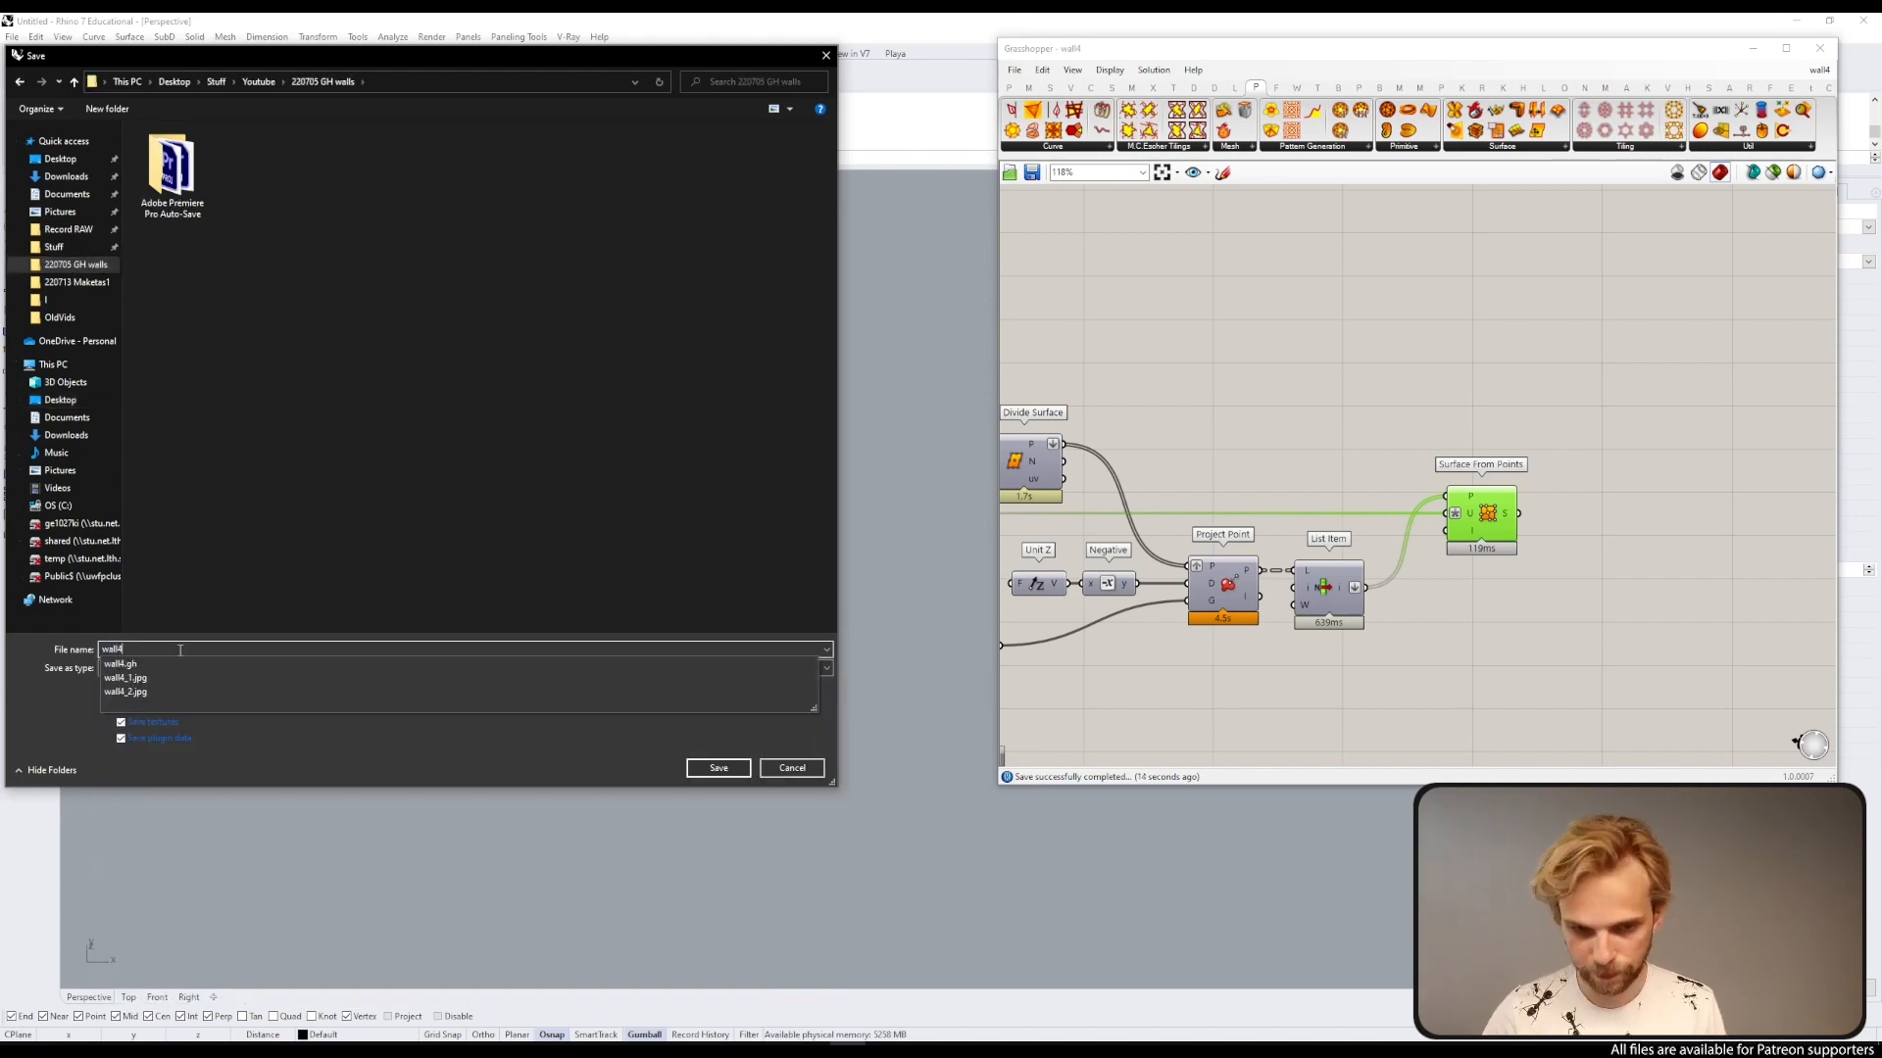
{"action": "key", "text": "Return"}
{"action": "left_click", "coordinate": [721, 772]}
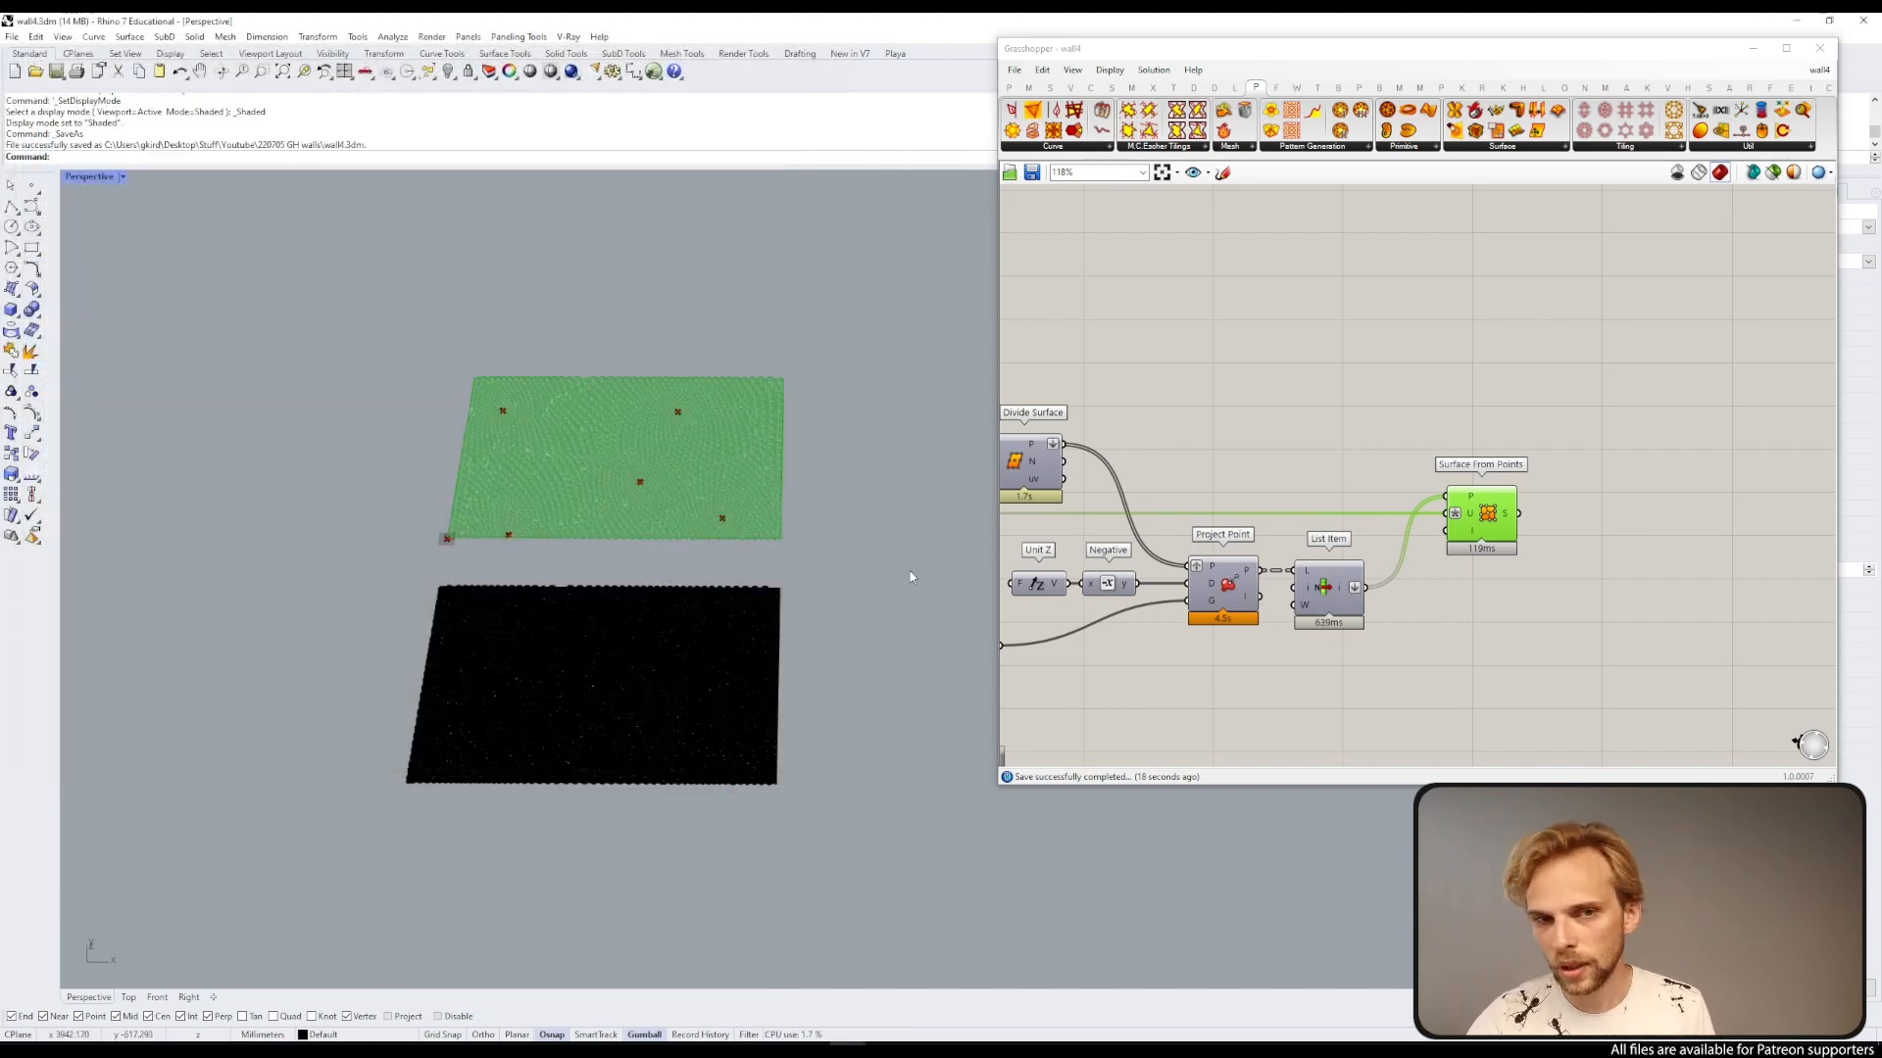
Step: Minimize Grasshopper and switch the Perspective viewport to the Arctic display mode to inspect the baked surface
{"action": "left_click", "coordinate": [1603, 485]}
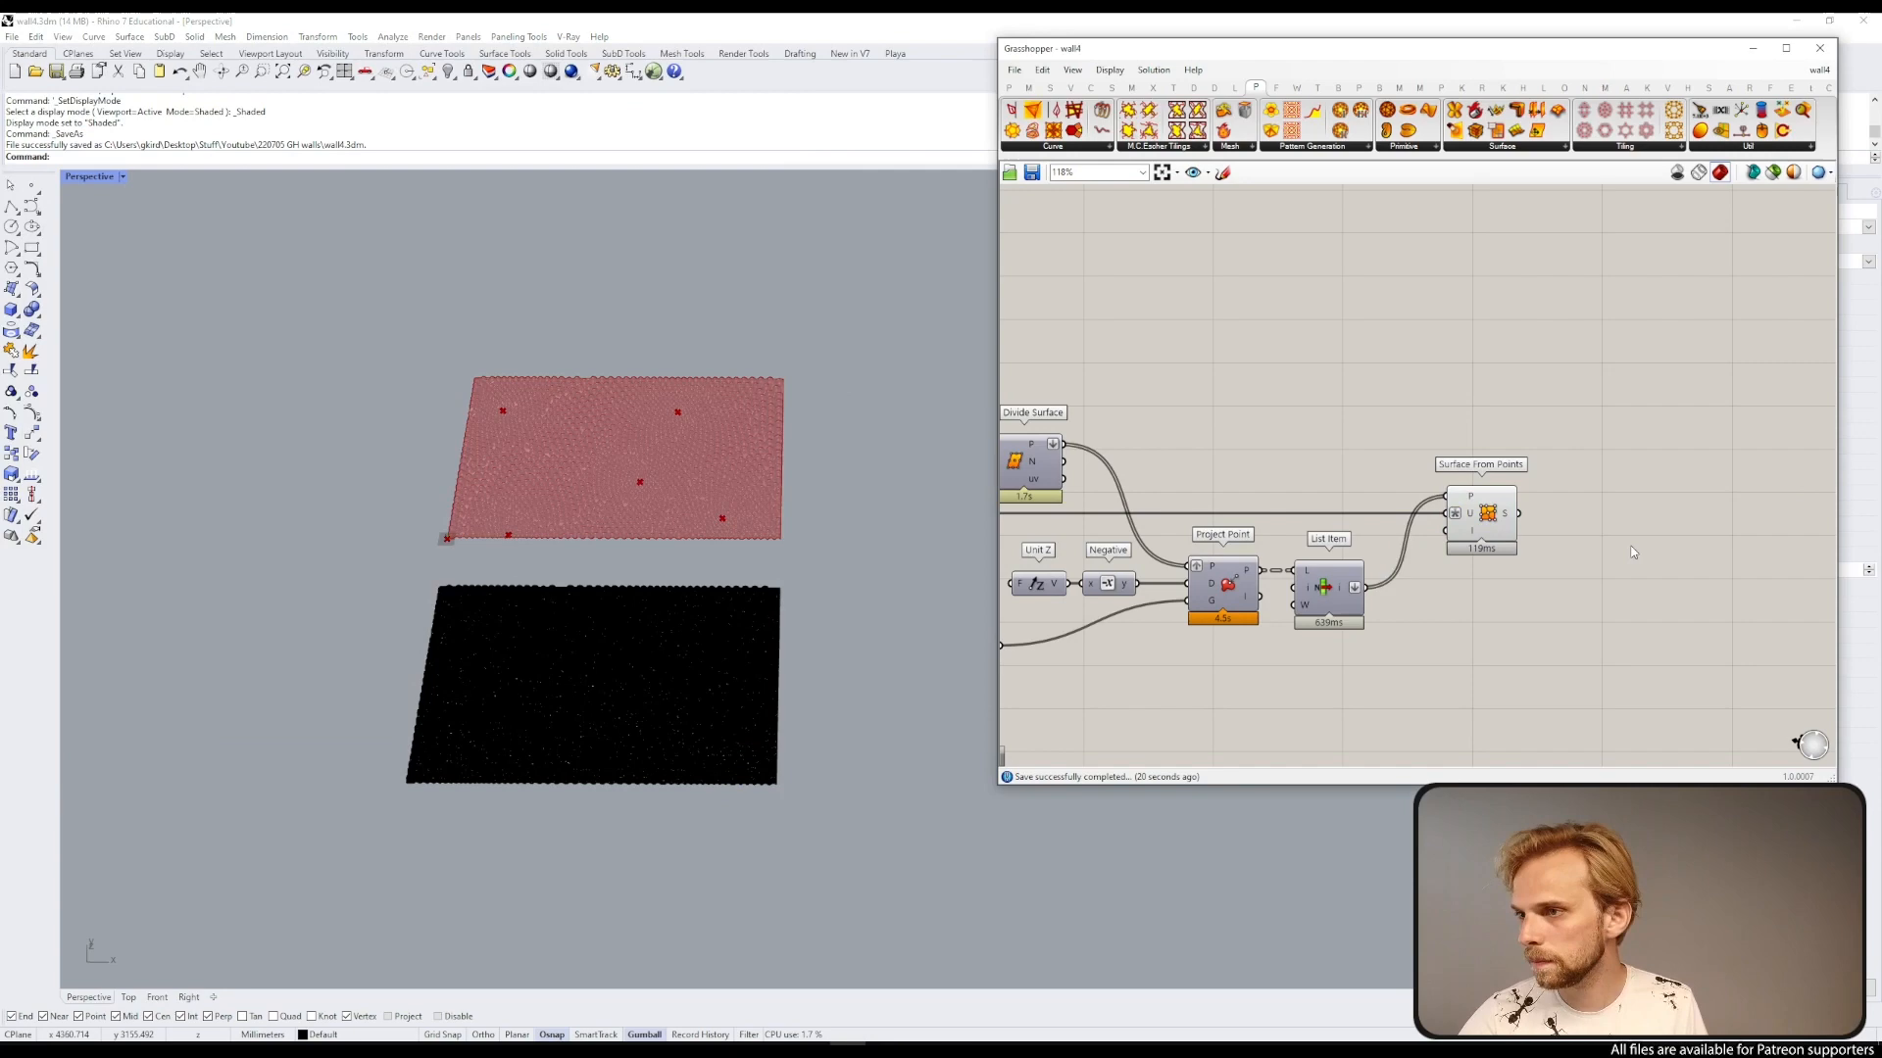
{"action": "left_click", "coordinate": [1753, 48]}
{"action": "right_click_drag", "start_coordinate": [572, 726], "coordinate": [818, 570], "text": "shift"}
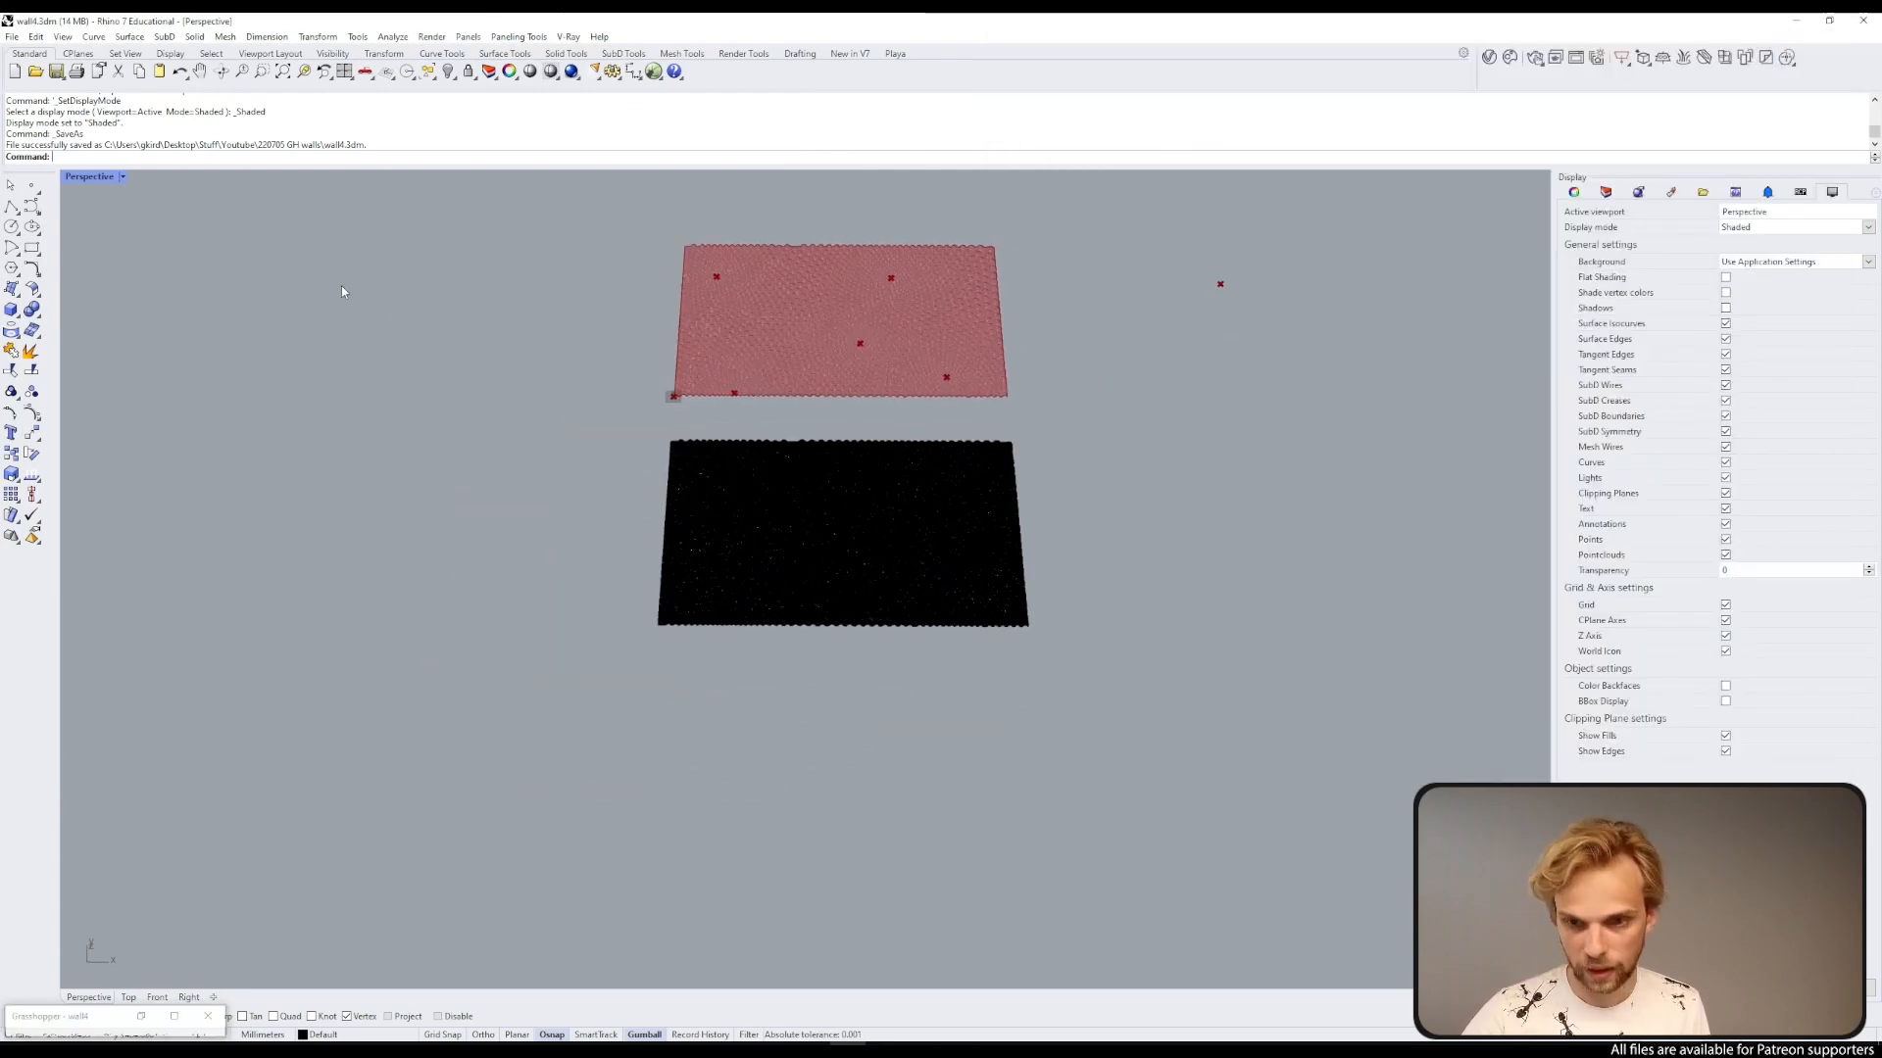
{"action": "left_click", "coordinate": [123, 177]}
{"action": "left_click", "coordinate": [98, 361]}
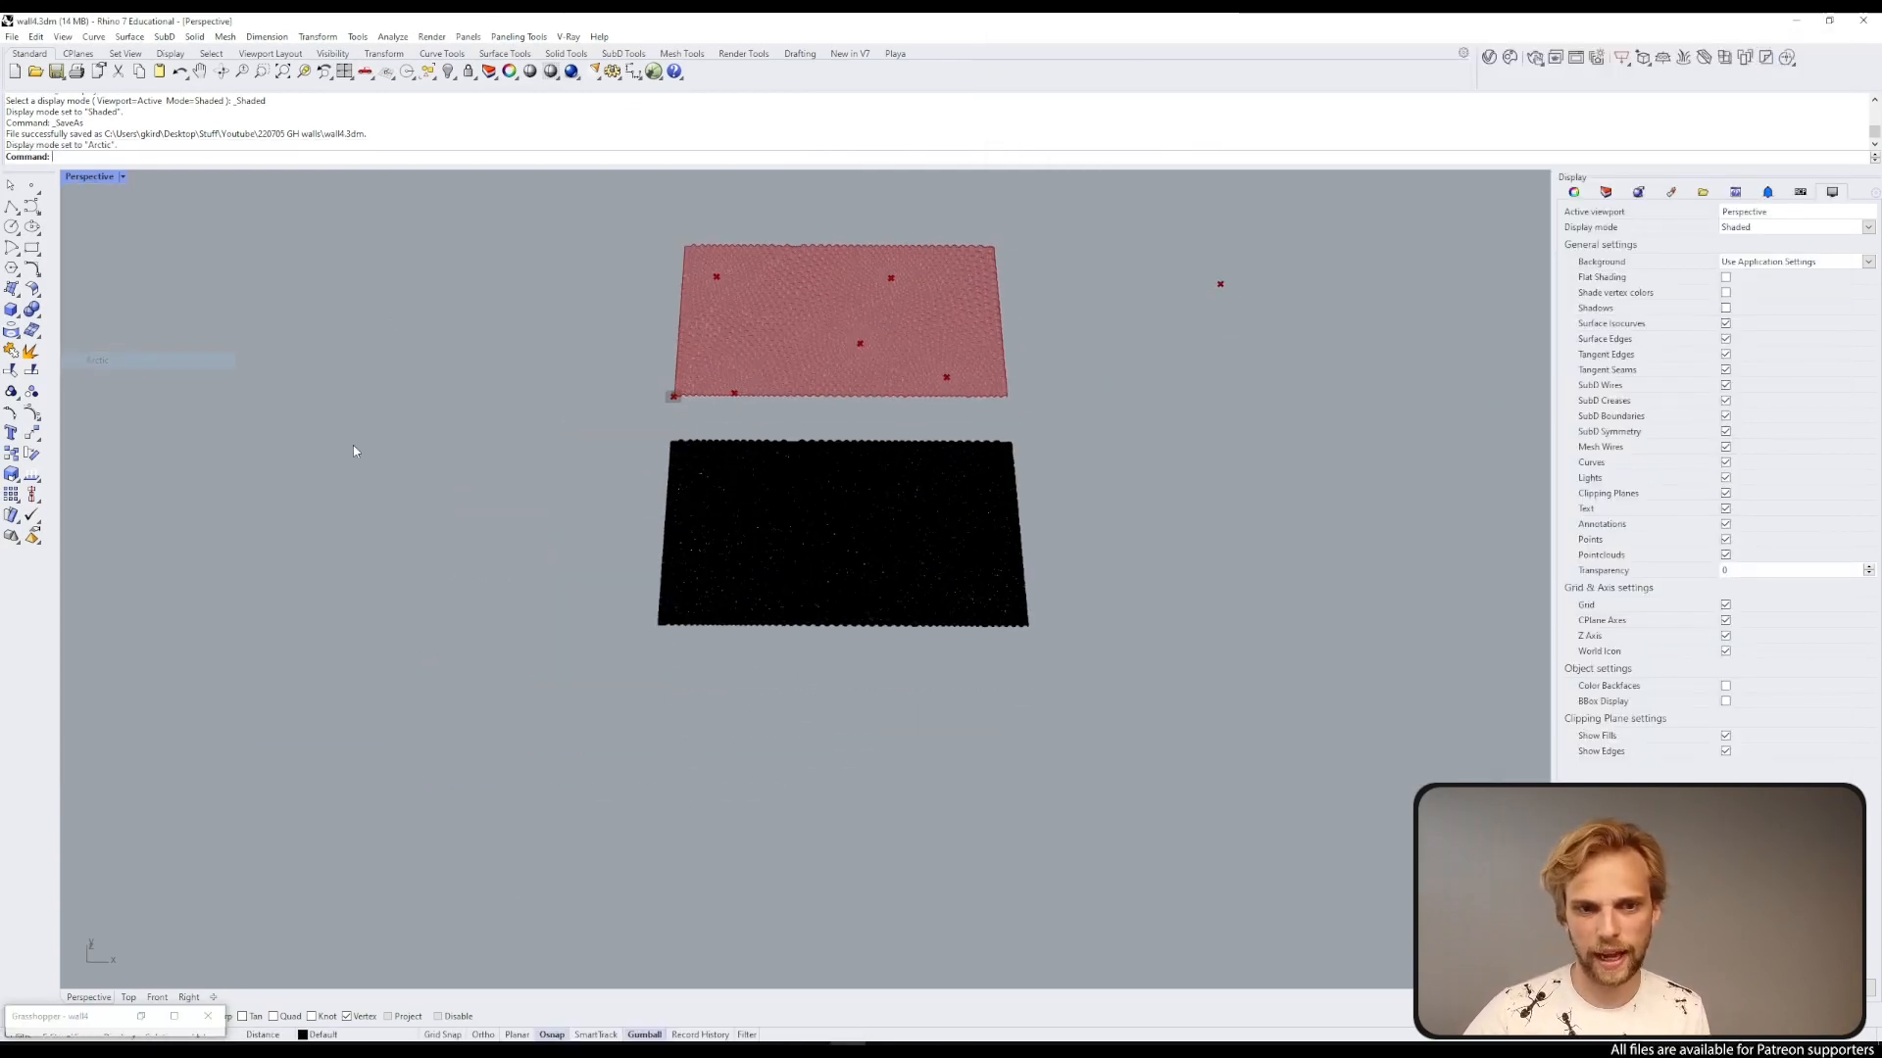
{"action": "scroll", "coordinate": [794, 581], "scroll_direction": "up", "scroll_amount": 8}
{"action": "right_click_drag", "start_coordinate": [793, 581], "coordinate": [849, 597]}
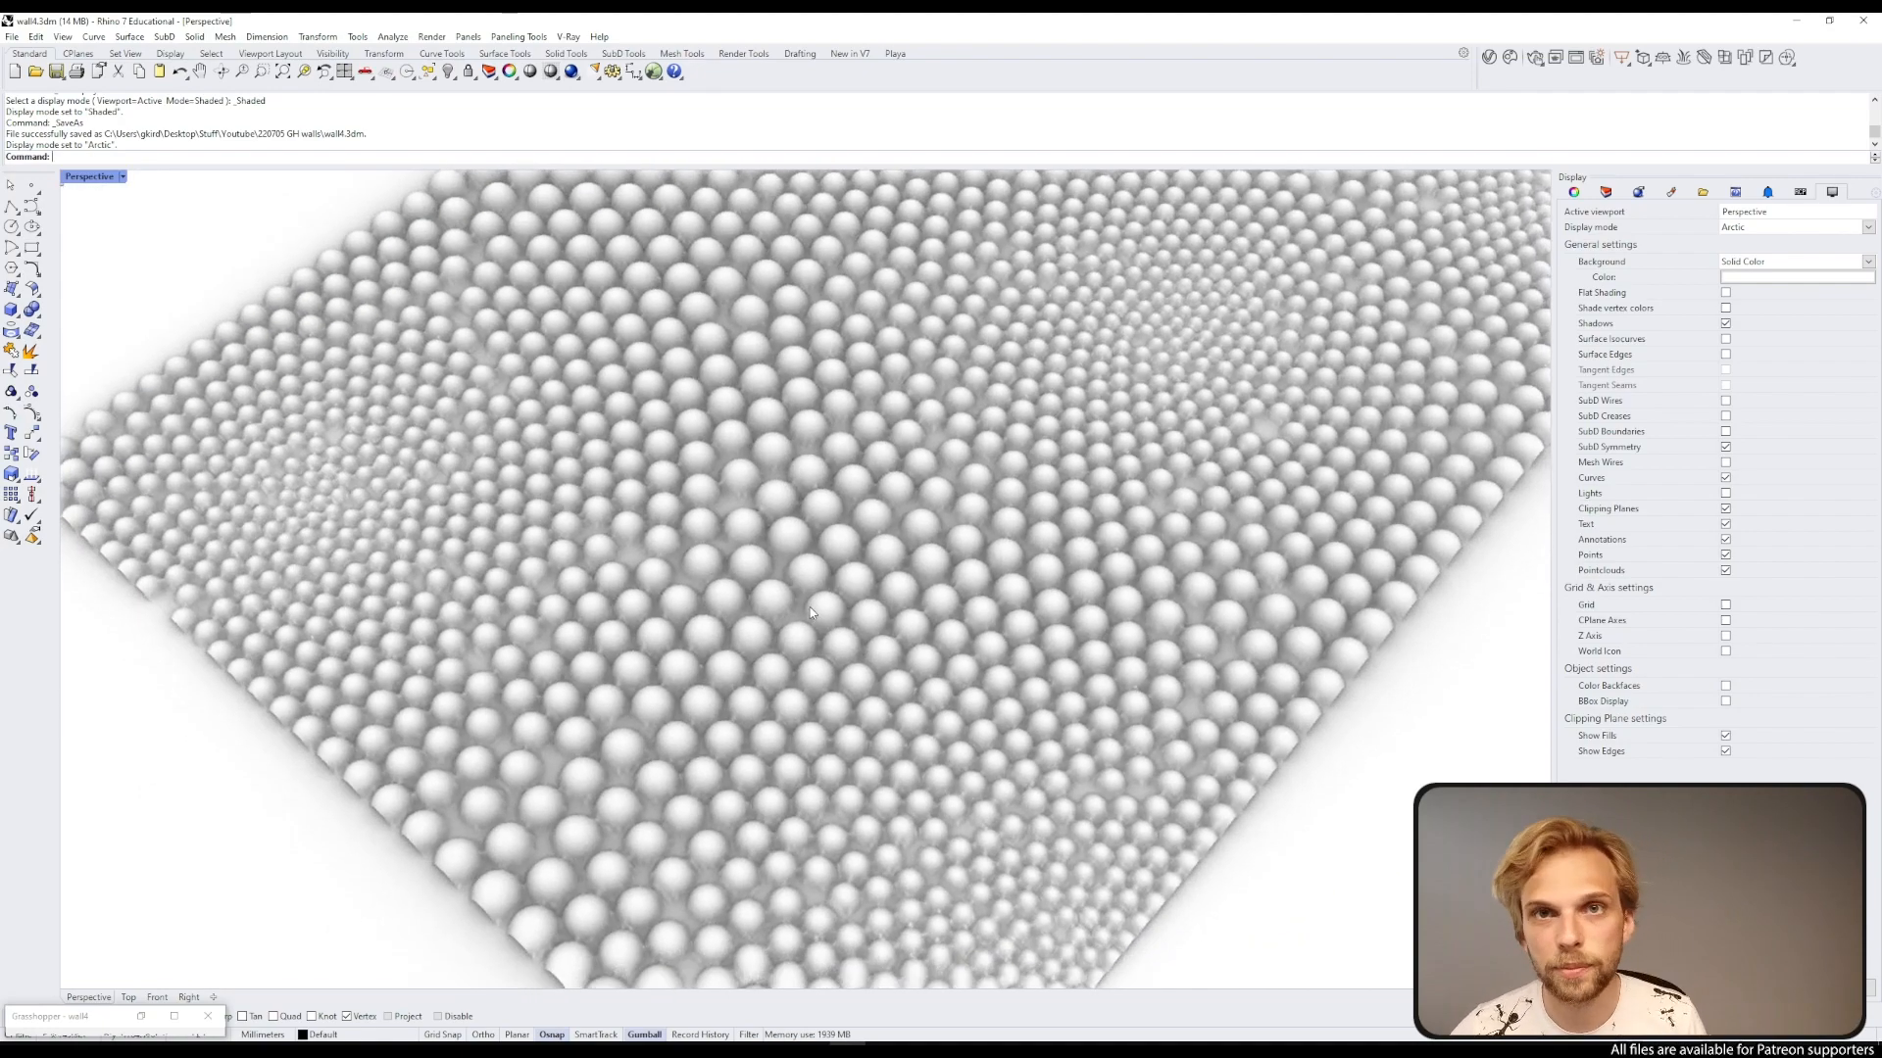
{"action": "scroll", "coordinate": [795, 578], "scroll_direction": "down", "scroll_amount": 8}
{"action": "right_click_drag", "start_coordinate": [796, 578], "coordinate": [626, 554]}
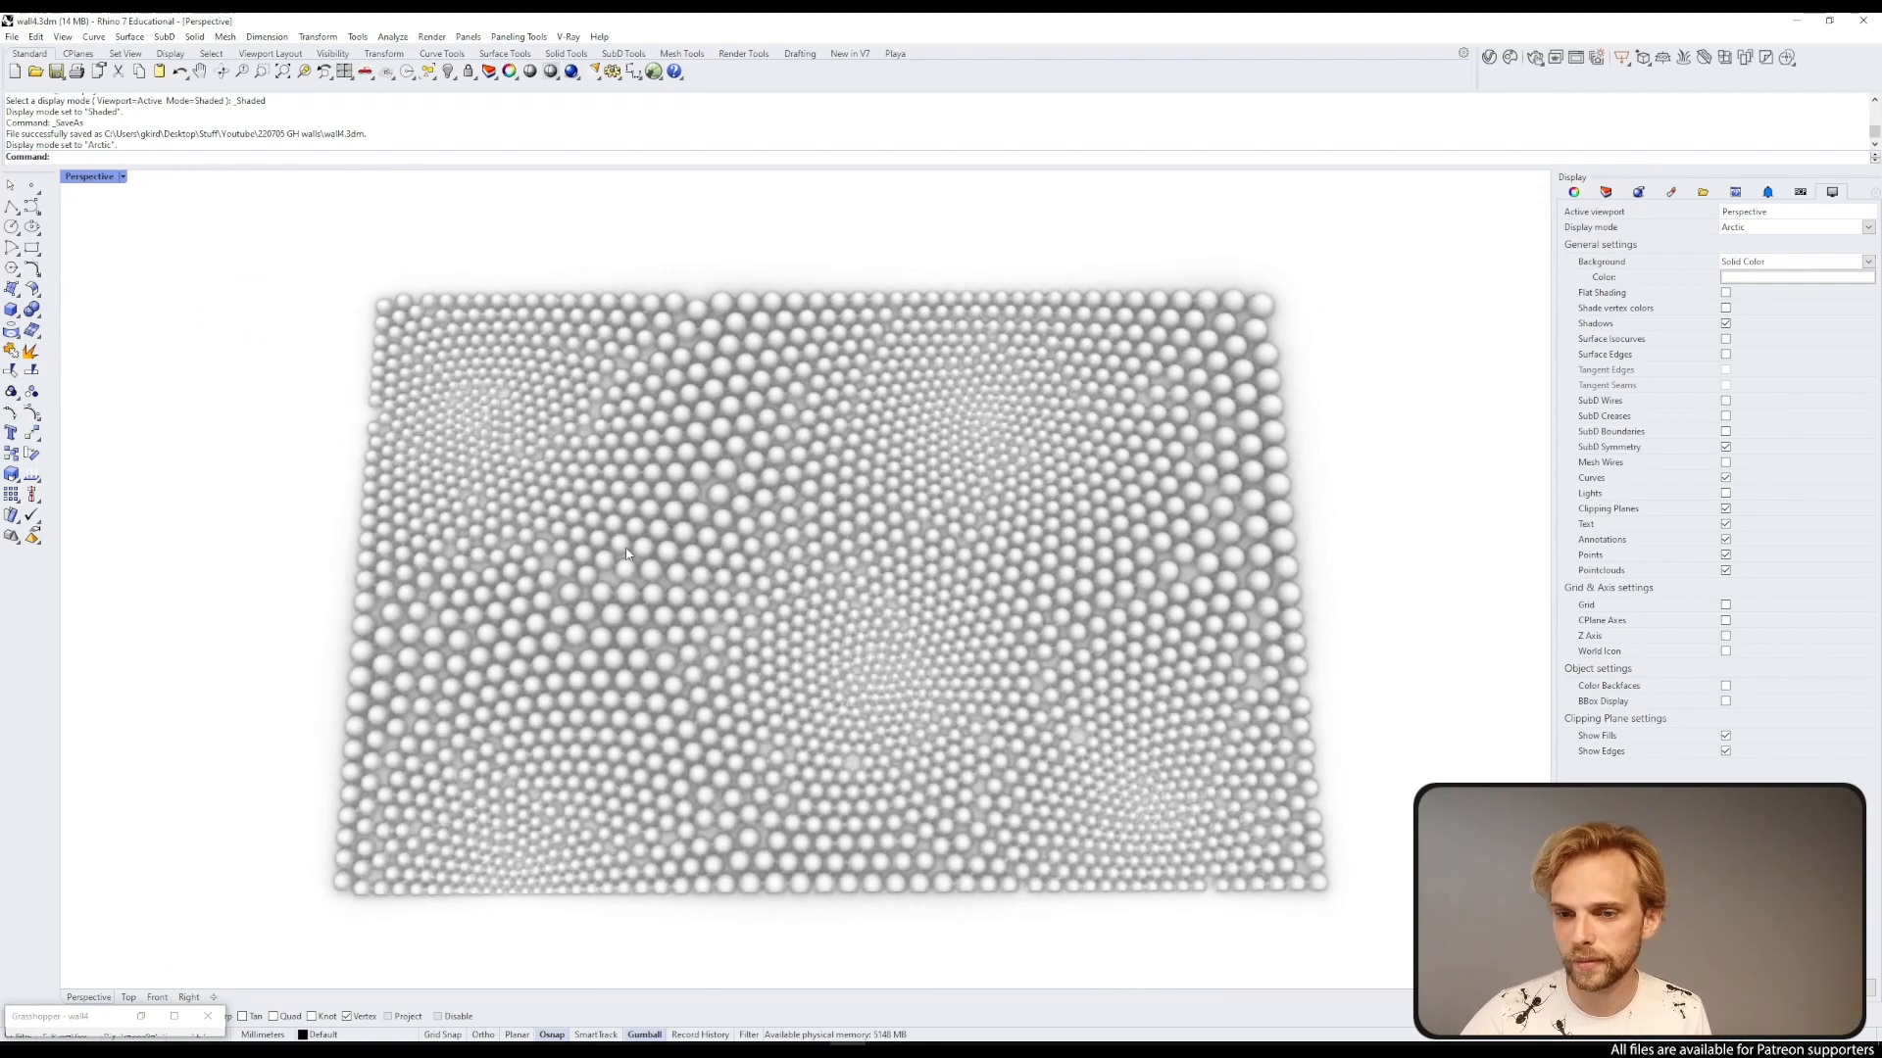
{"action": "scroll", "coordinate": [626, 554], "scroll_direction": "up", "scroll_amount": 5}
{"action": "scroll", "coordinate": [574, 562], "scroll_direction": "down", "scroll_amount": 8}
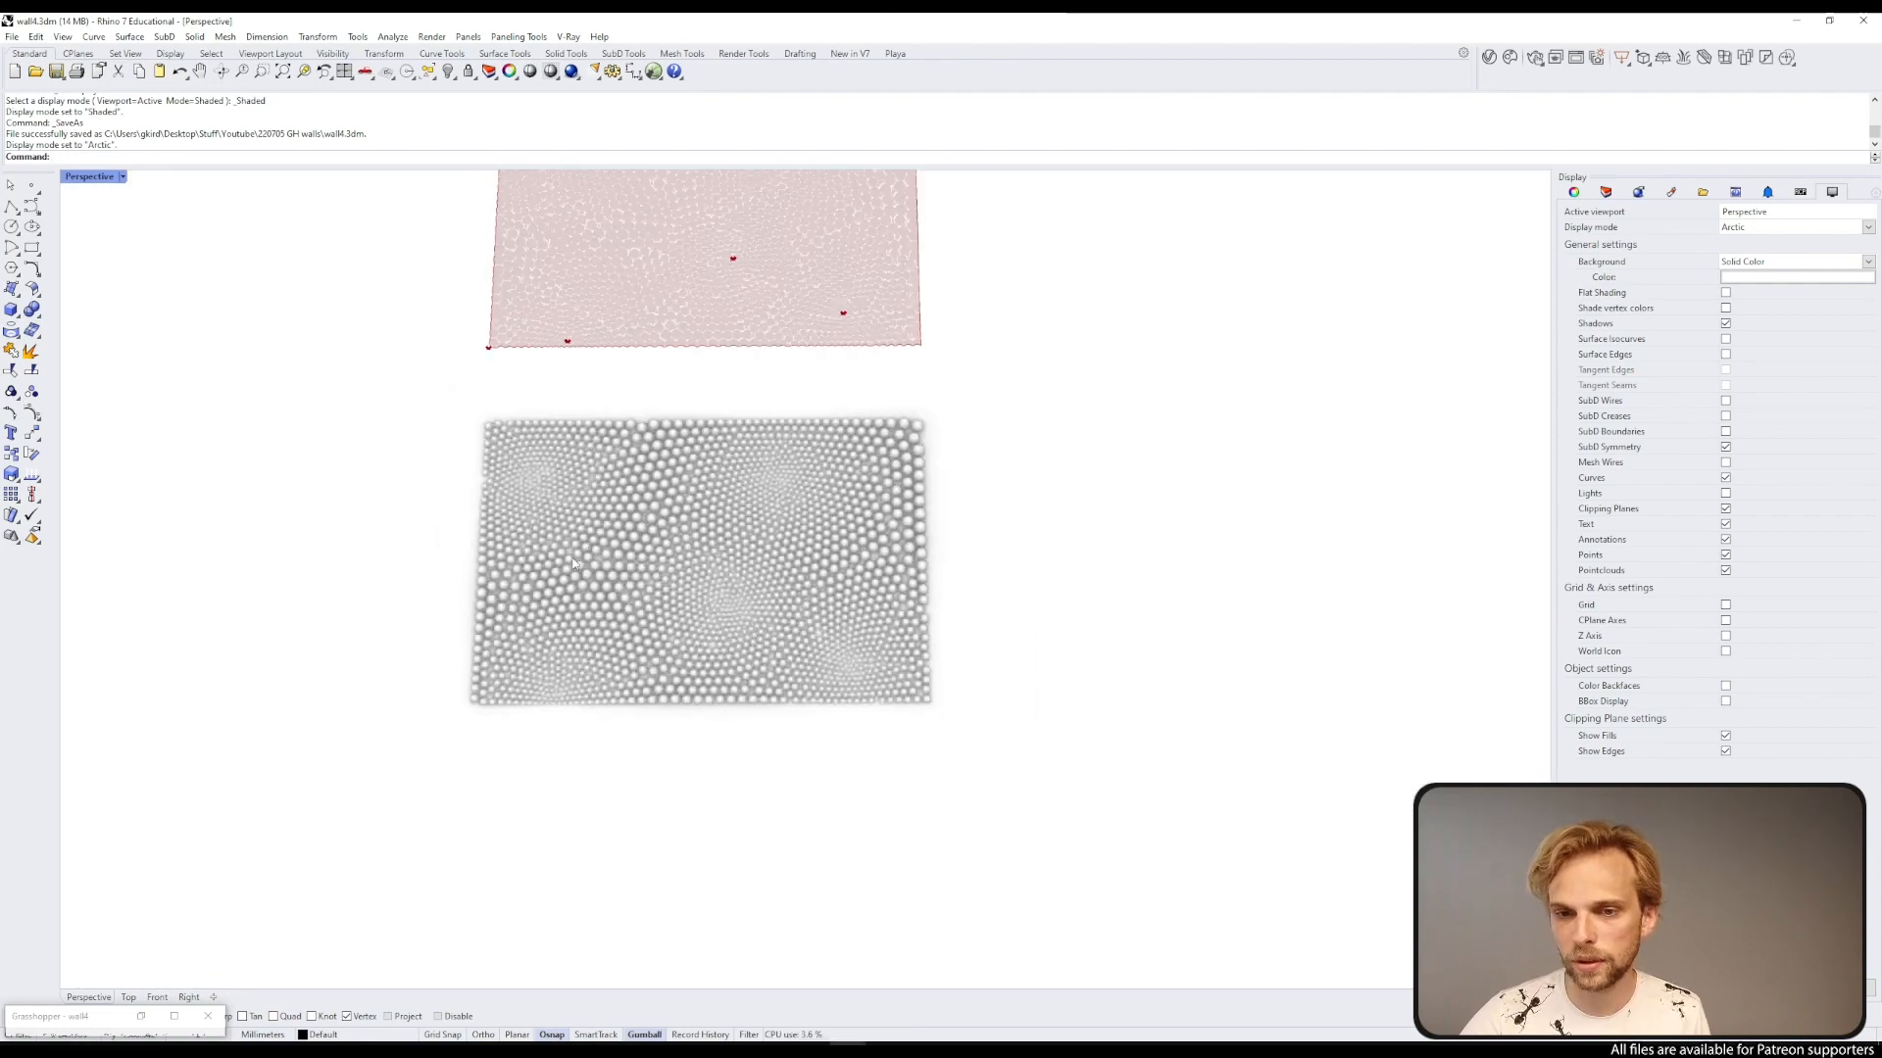
Step: Move the Mesh Sphere component and its V Count slider rightward to make room before them
{"action": "left_click", "coordinate": [141, 1016]}
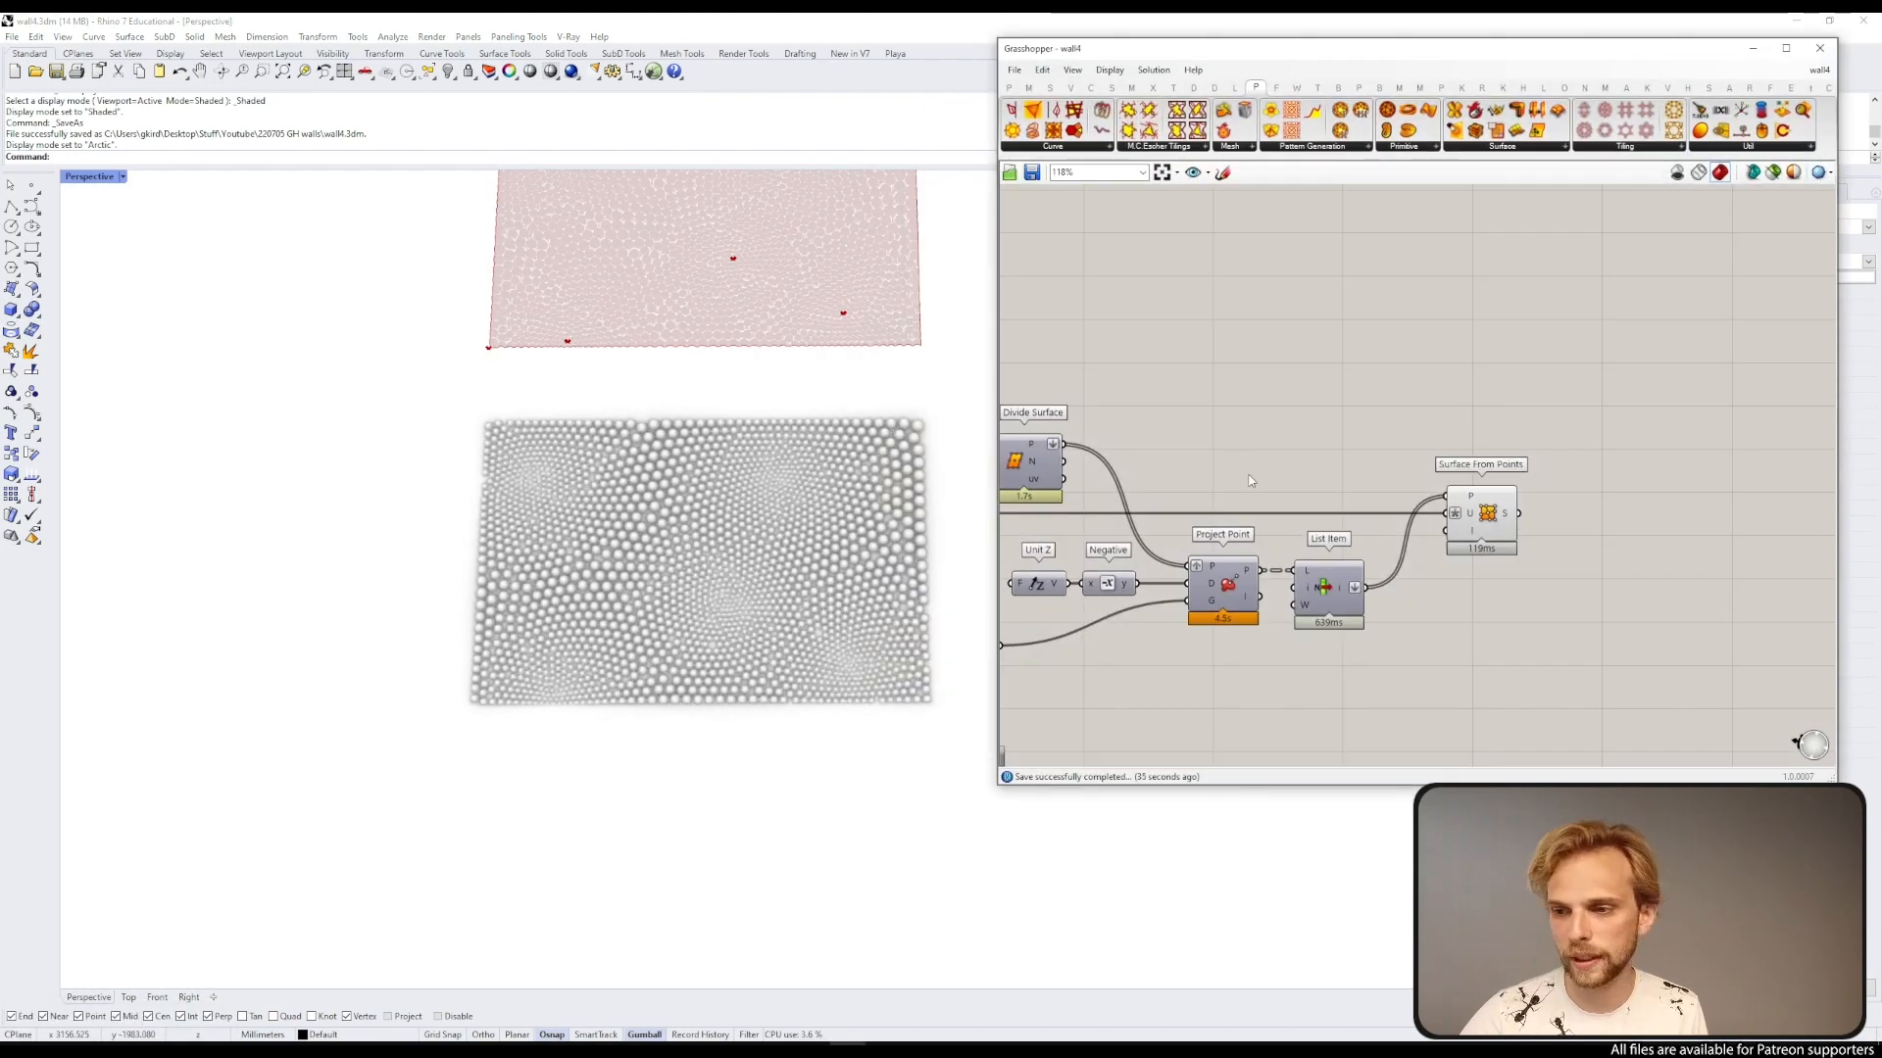
{"action": "scroll", "coordinate": [1384, 385], "scroll_direction": "up", "scroll_amount": 3}
{"action": "scroll", "coordinate": [669, 472], "scroll_direction": "up", "scroll_amount": 5}
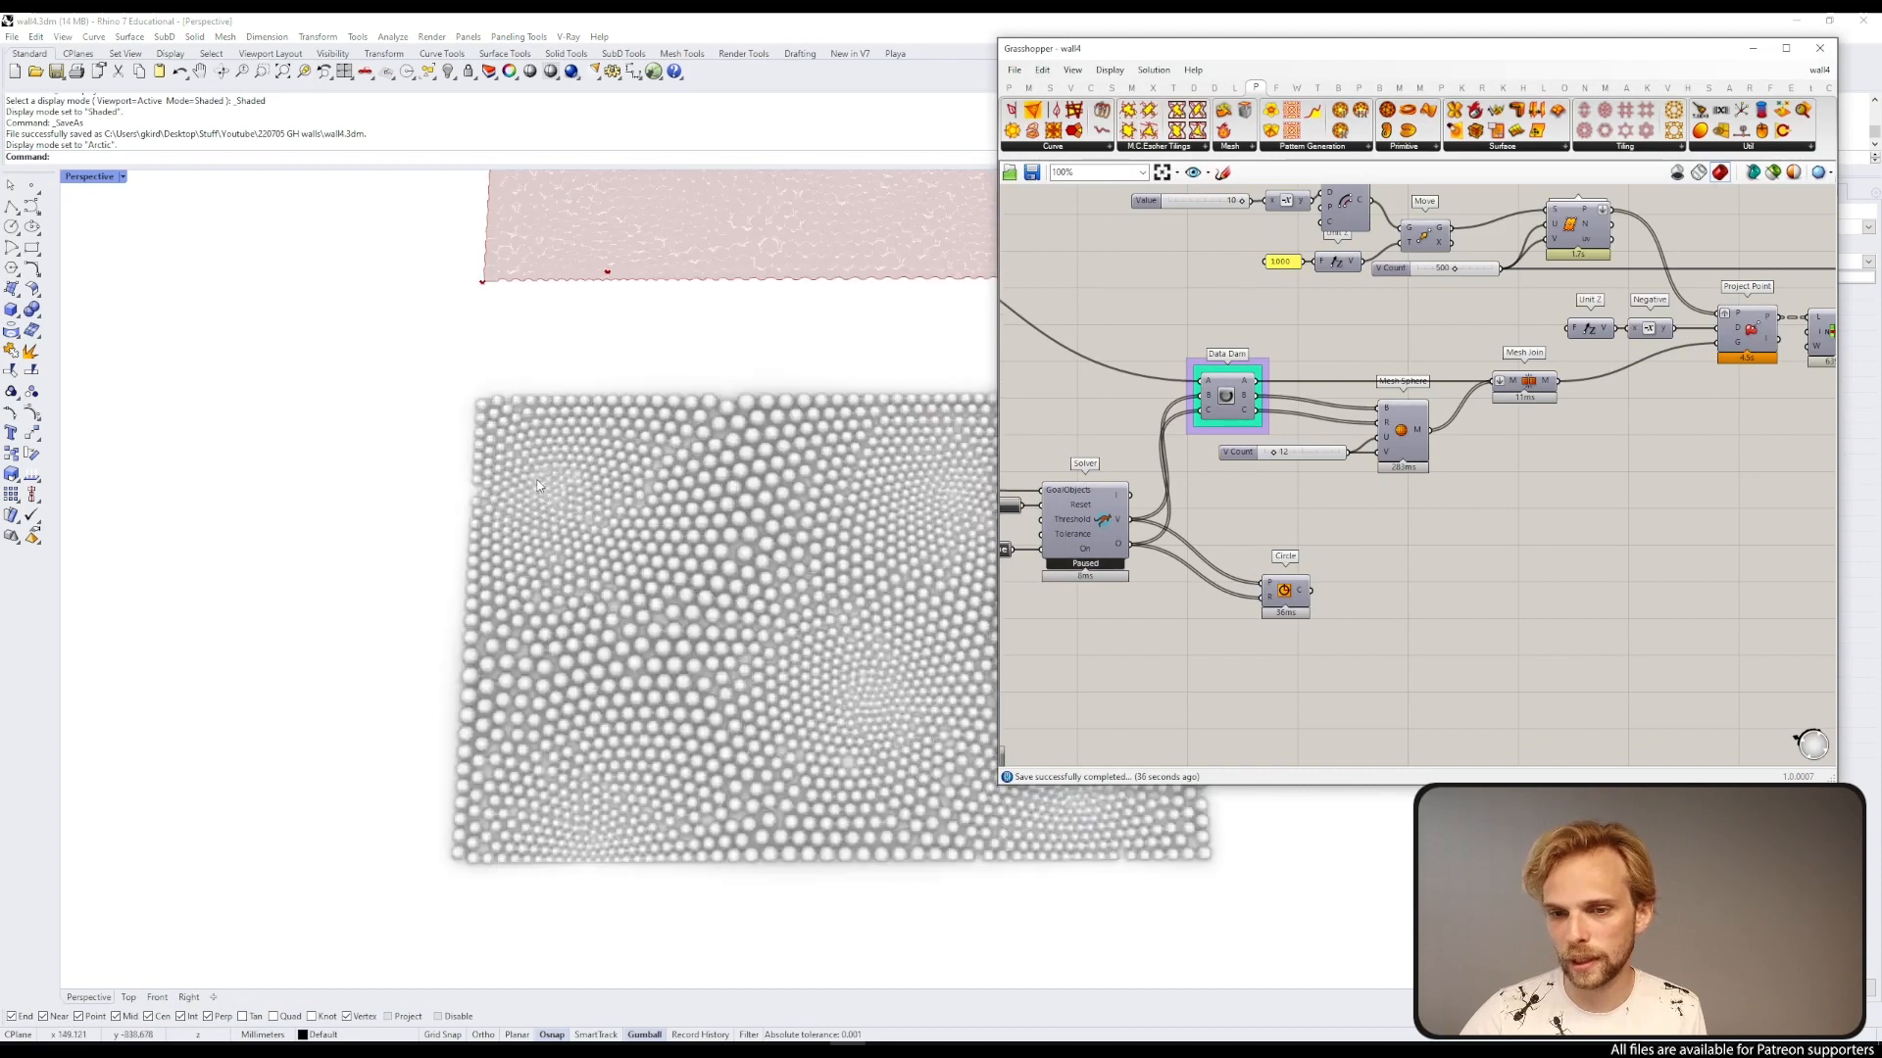
{"action": "scroll", "coordinate": [670, 473], "scroll_direction": "down", "scroll_amount": 3}
{"action": "right_click_drag", "start_coordinate": [670, 473], "coordinate": [303, 454], "text": "shift"}
{"action": "scroll", "coordinate": [1274, 456], "scroll_direction": "up", "scroll_amount": 3}
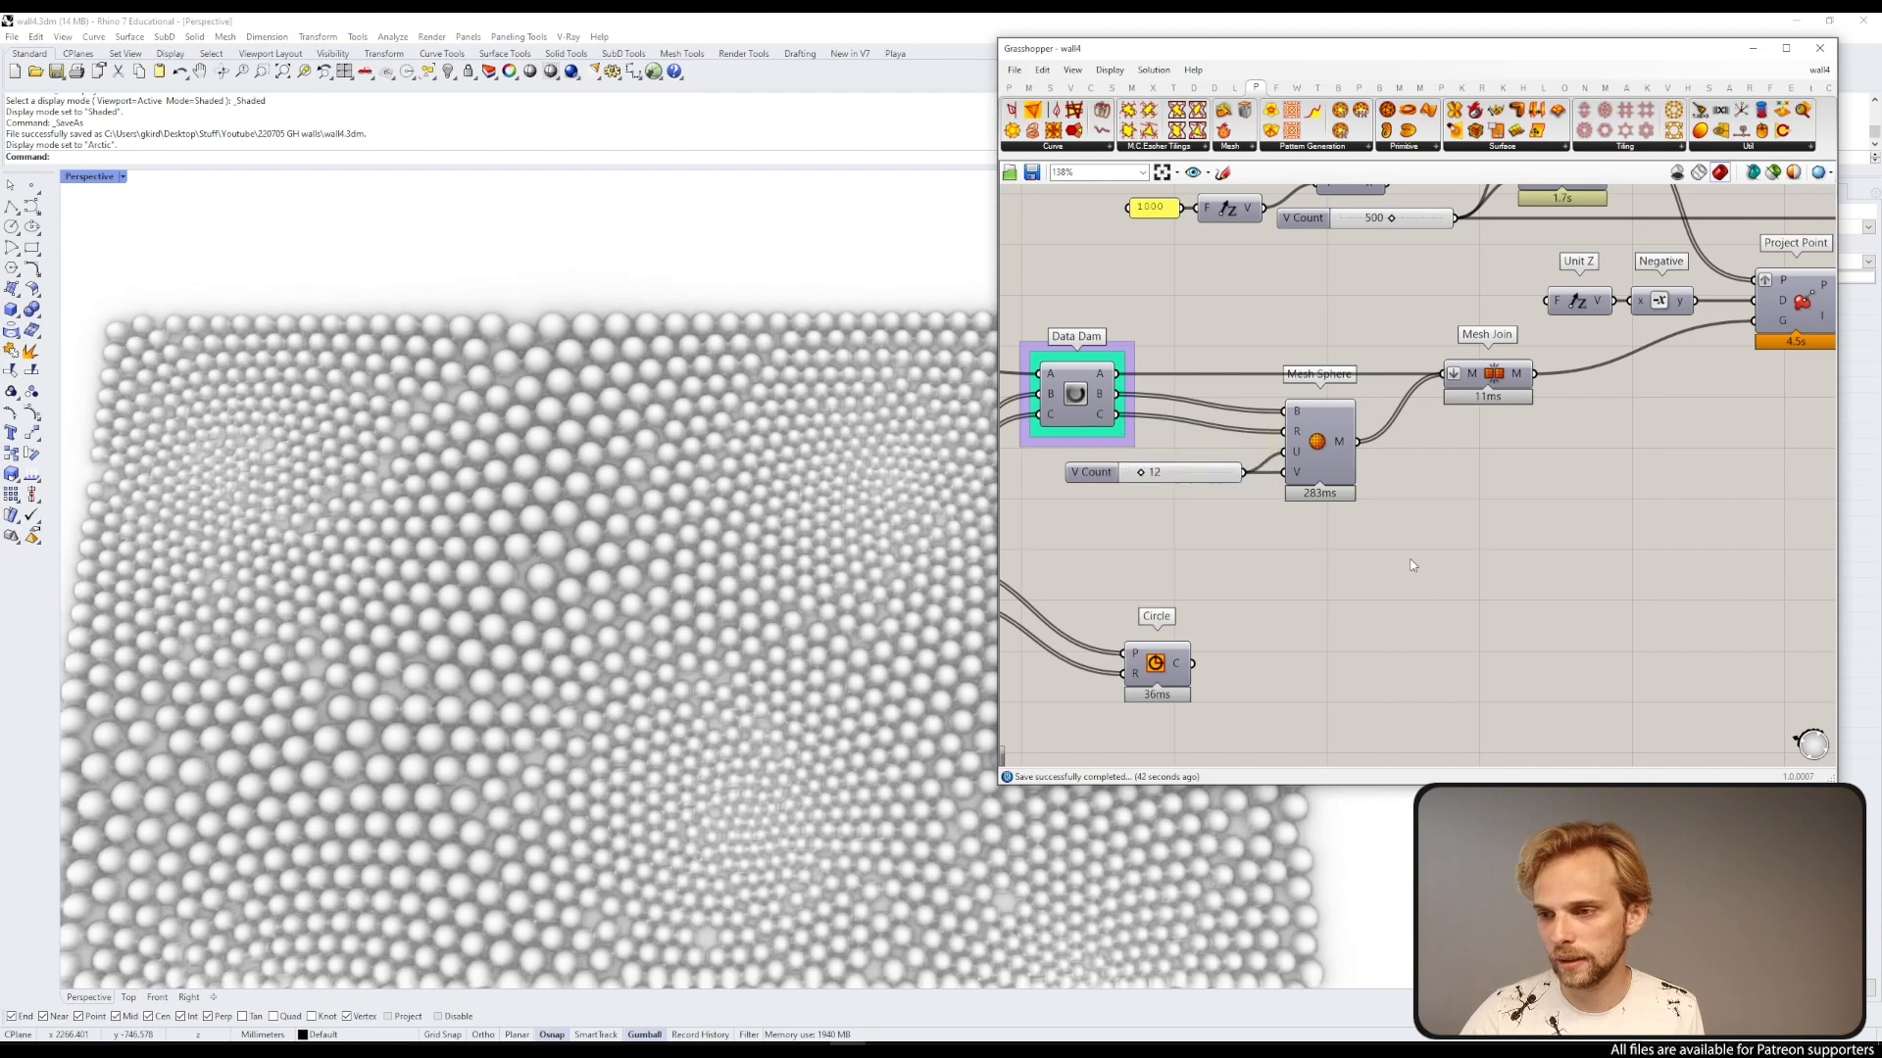
{"action": "left_click_drag", "start_coordinate": [1464, 543], "coordinate": [1234, 490]}
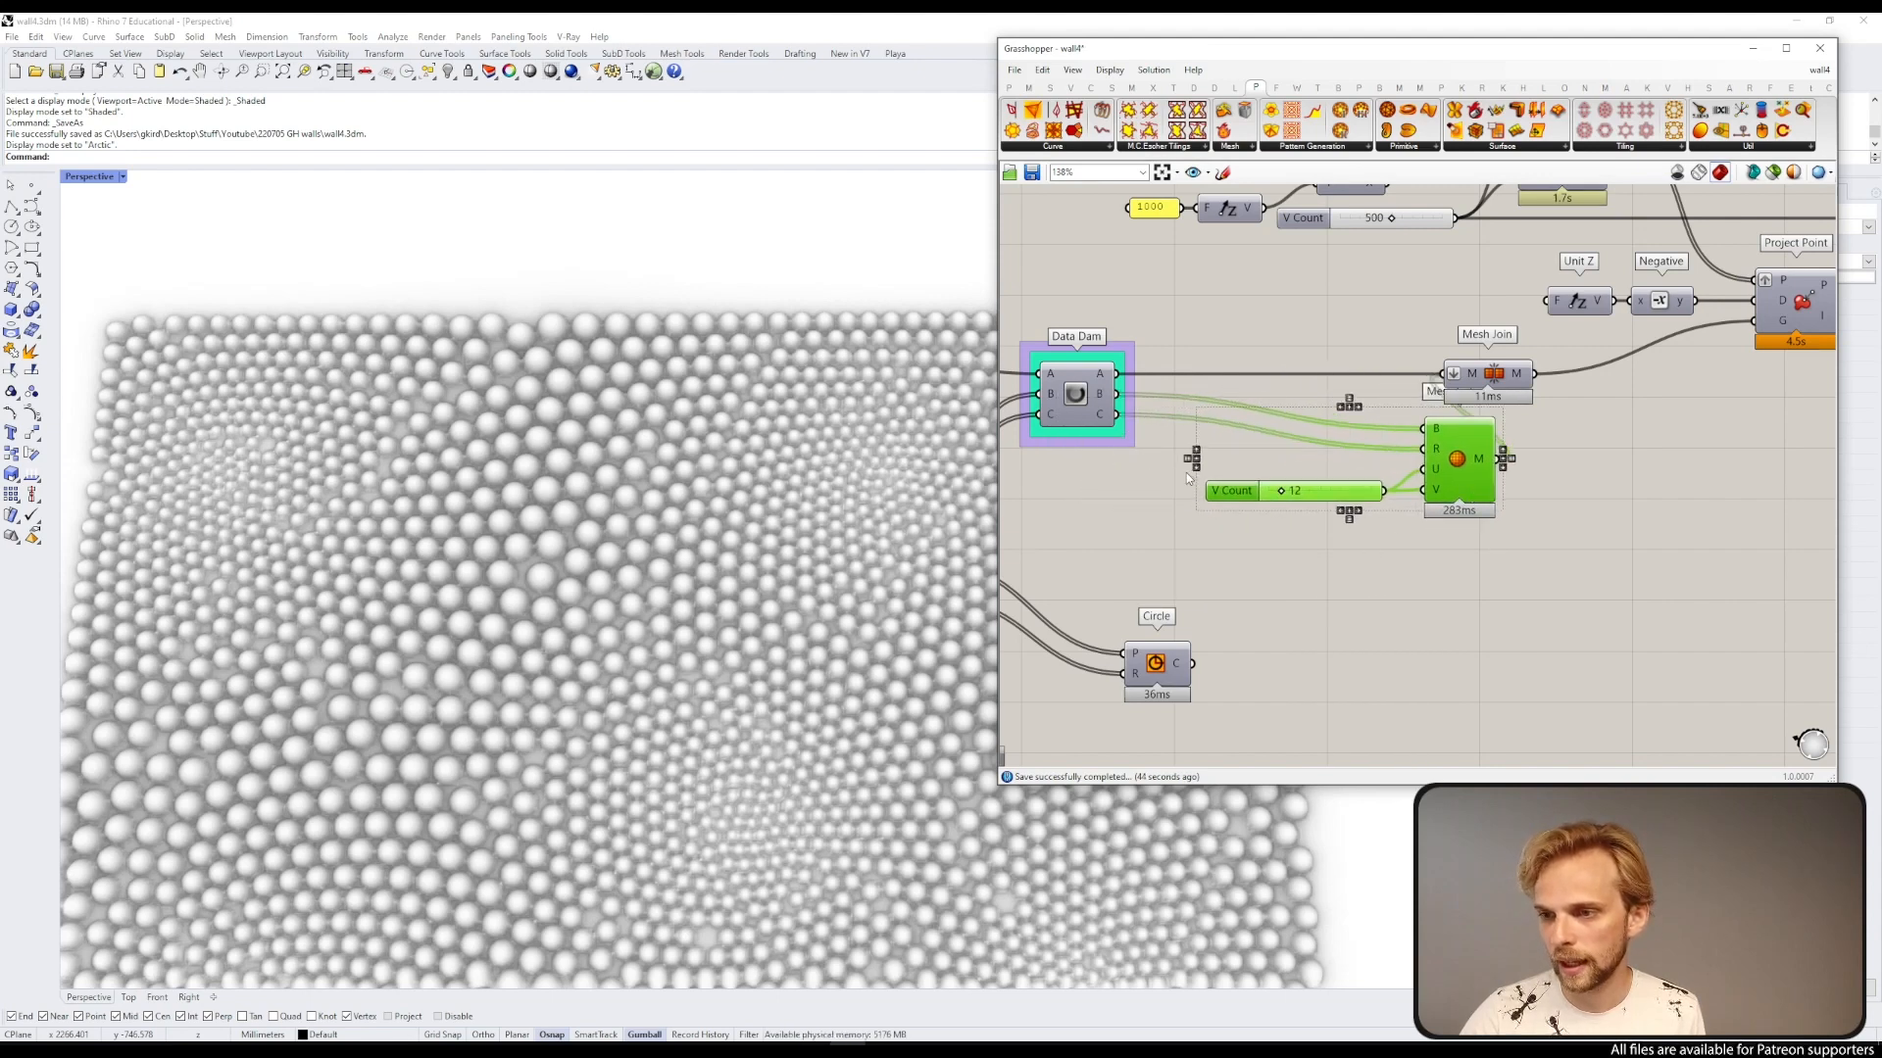
{"action": "scroll", "coordinate": [1186, 472], "scroll_direction": "up", "scroll_amount": 3}
Step: Add a Multiplication component and wire the Data Dam's C output into its A input
{"action": "left_click", "coordinate": [1121, 470]}
{"action": "double_click", "coordinate": [1121, 470]}
{"action": "type", "text": "*"}
{"action": "key", "text": "Return"}
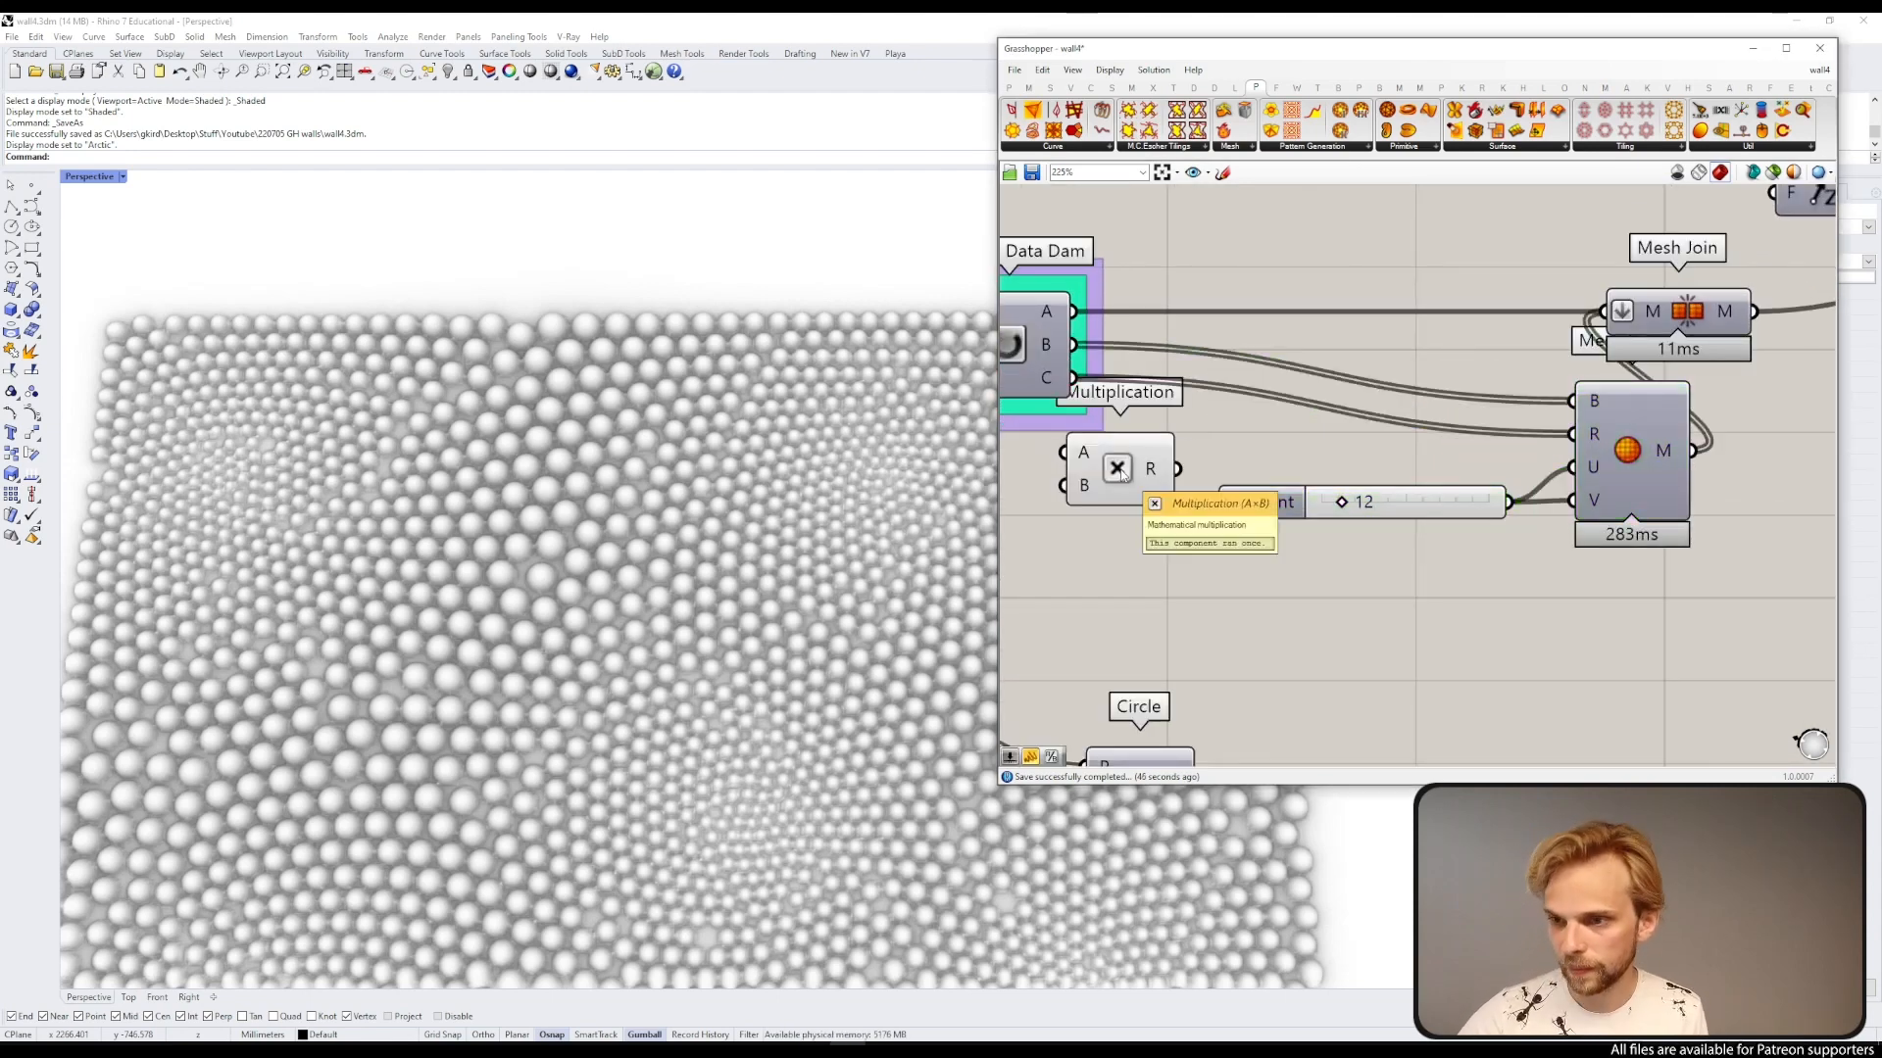
{"action": "left_click_drag", "start_coordinate": [1125, 469], "coordinate": [1280, 418]}
{"action": "left_click_drag", "start_coordinate": [1075, 379], "coordinate": [1218, 398]}
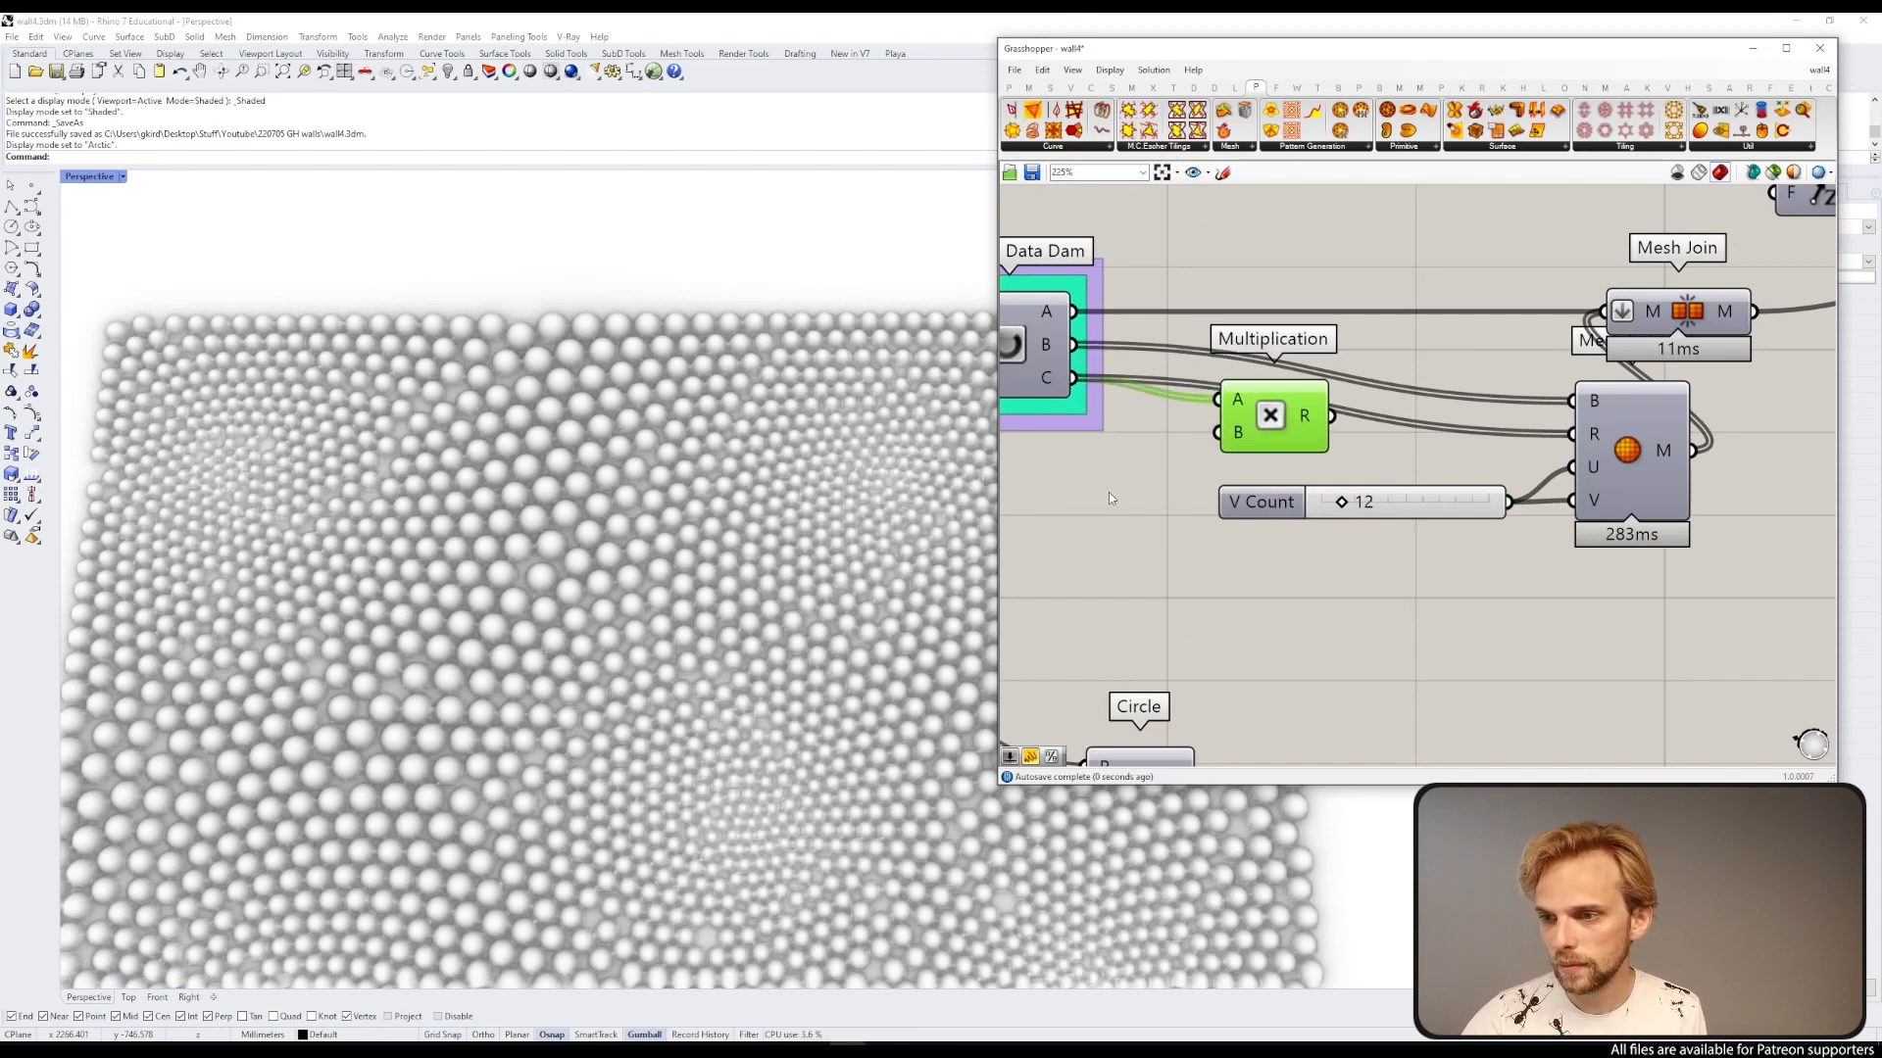
Step: Add a number slider set to 1.2 and wire it through the multiplication into the Mesh Sphere radius
{"action": "double_click", "coordinate": [1109, 492]}
{"action": "type", "text": "1"}
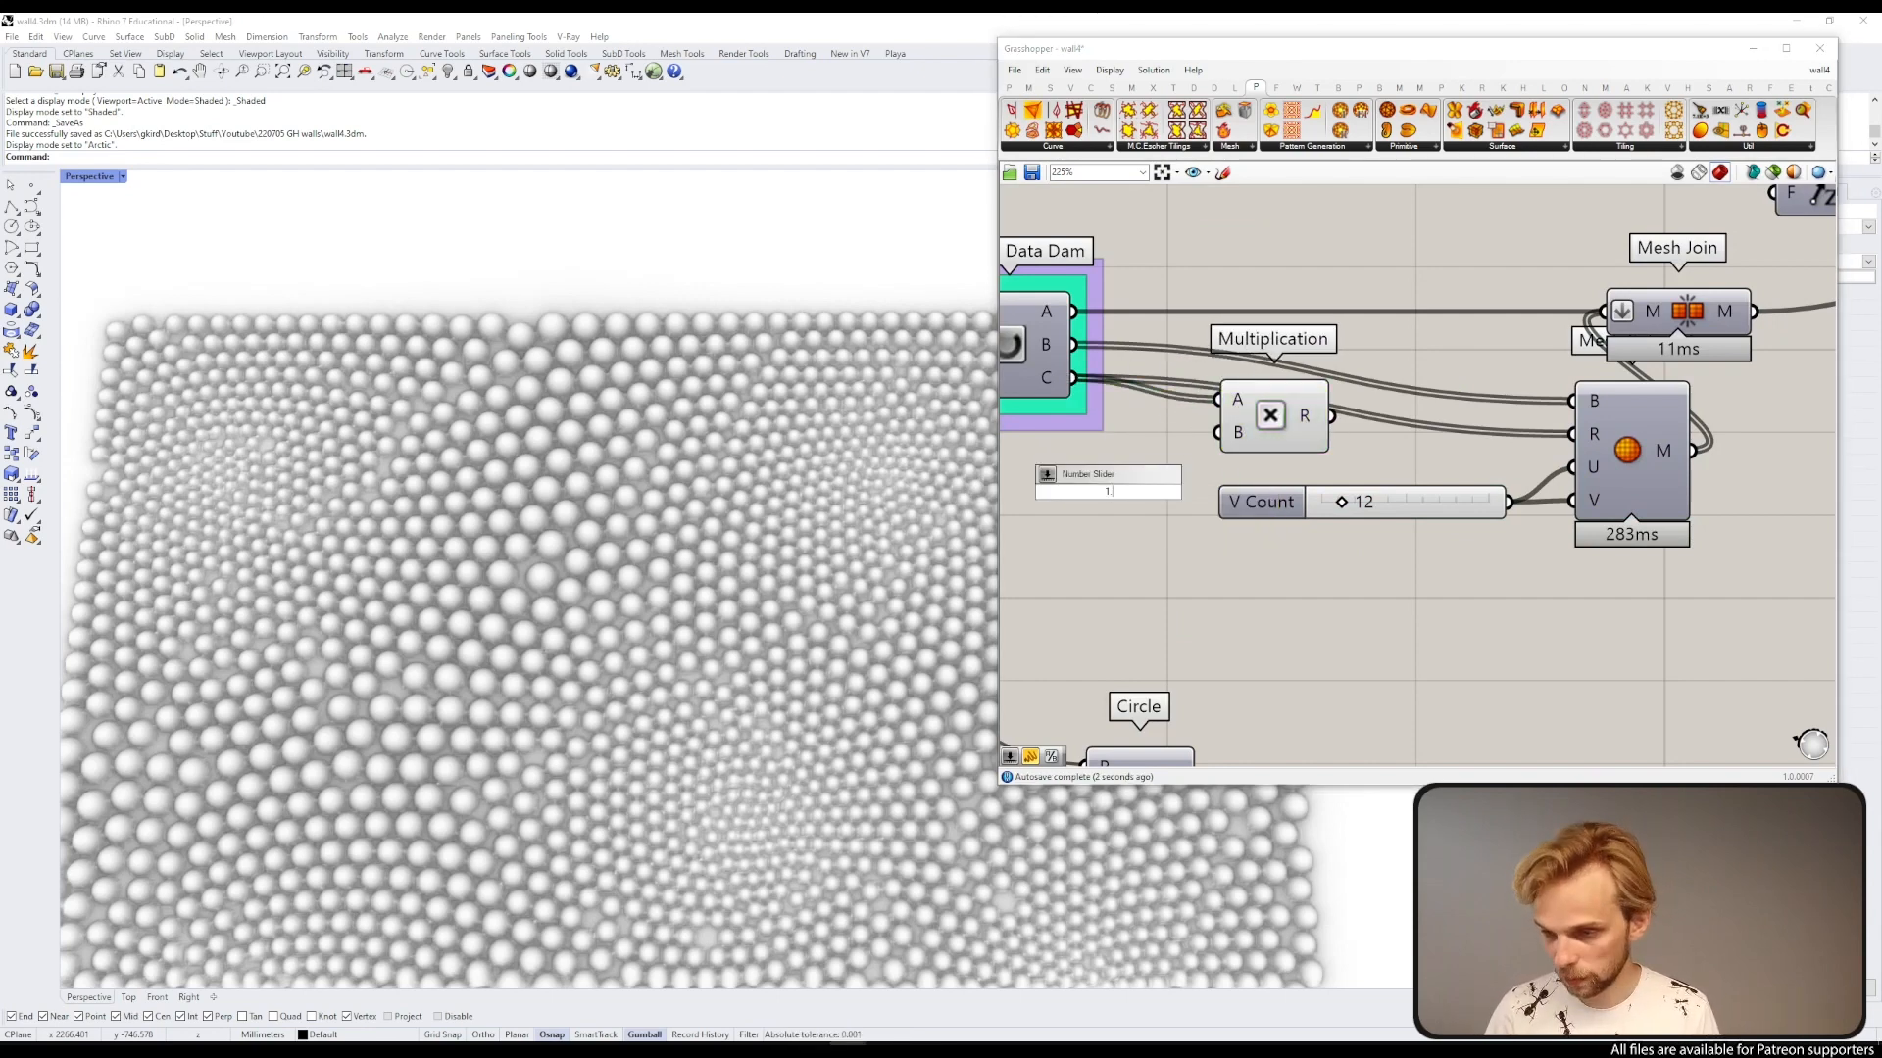
{"action": "type", "text": ".2"}
{"action": "key", "text": "Return"}
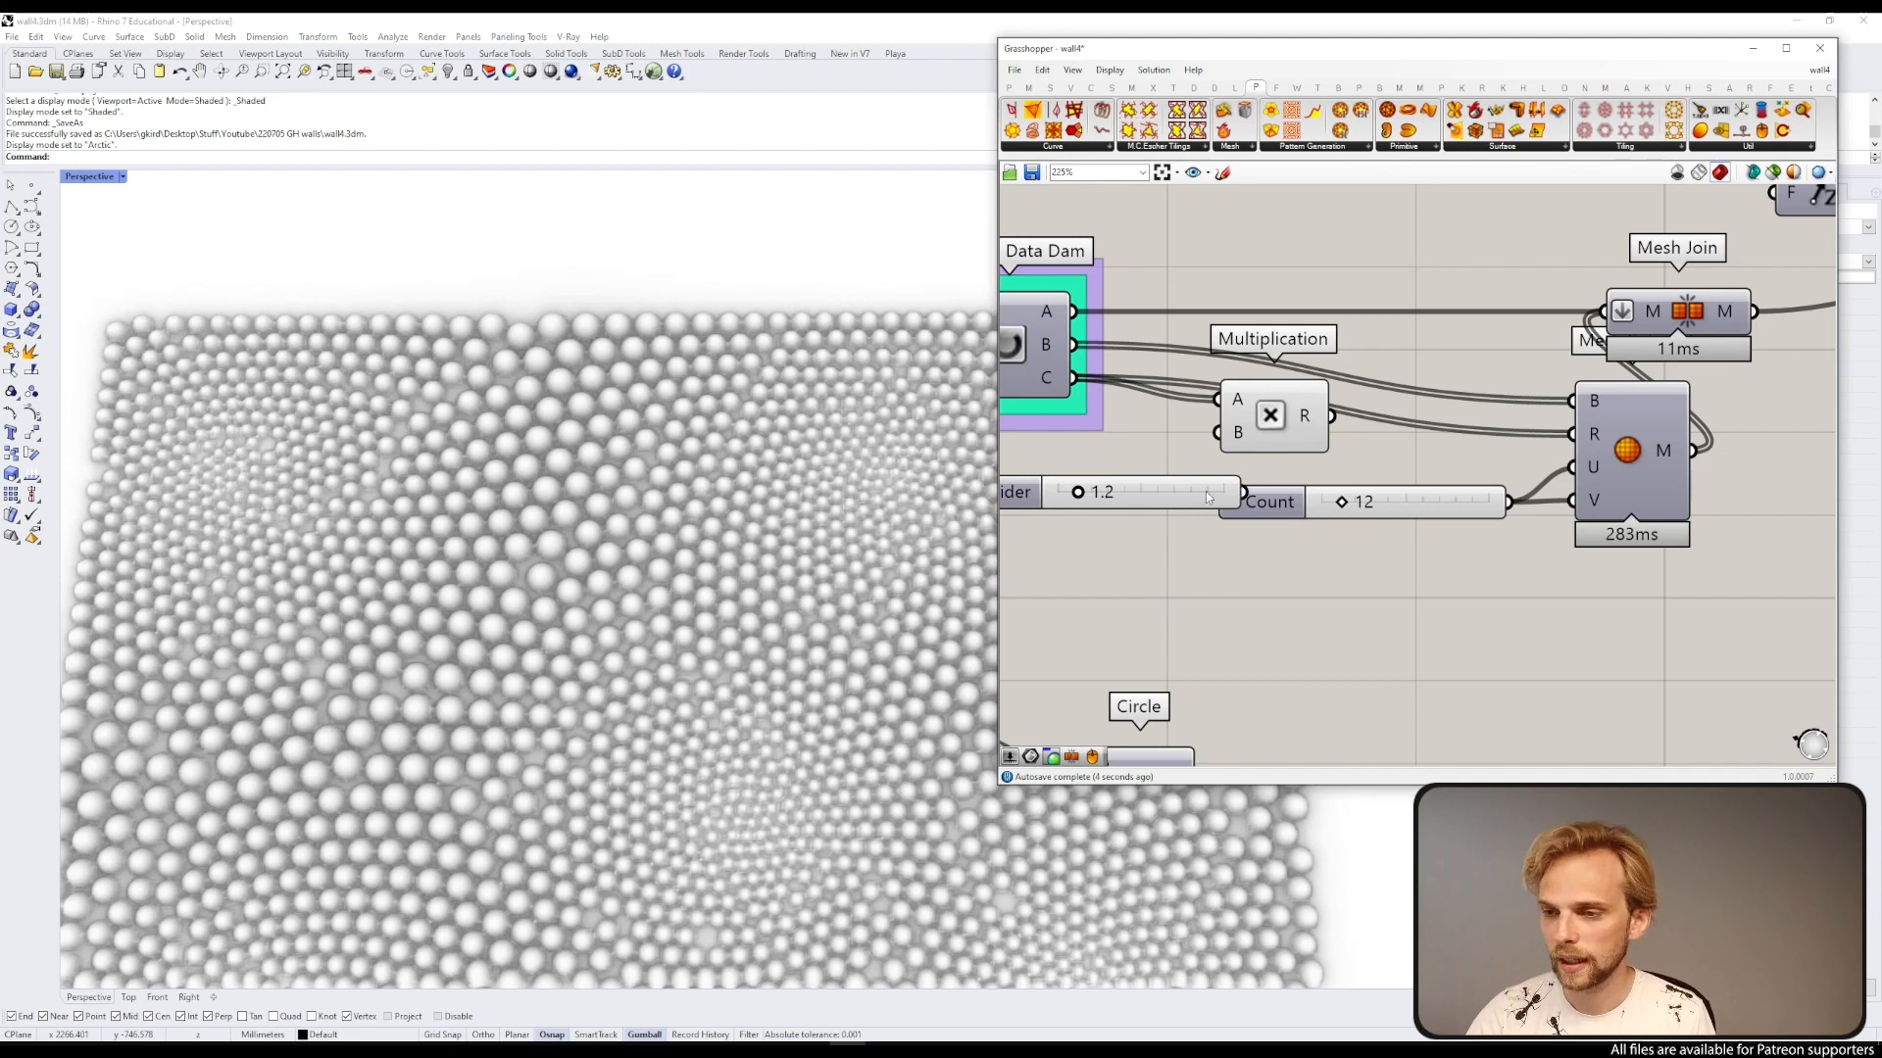
{"action": "left_click_drag", "start_coordinate": [1208, 497], "coordinate": [1078, 474]}
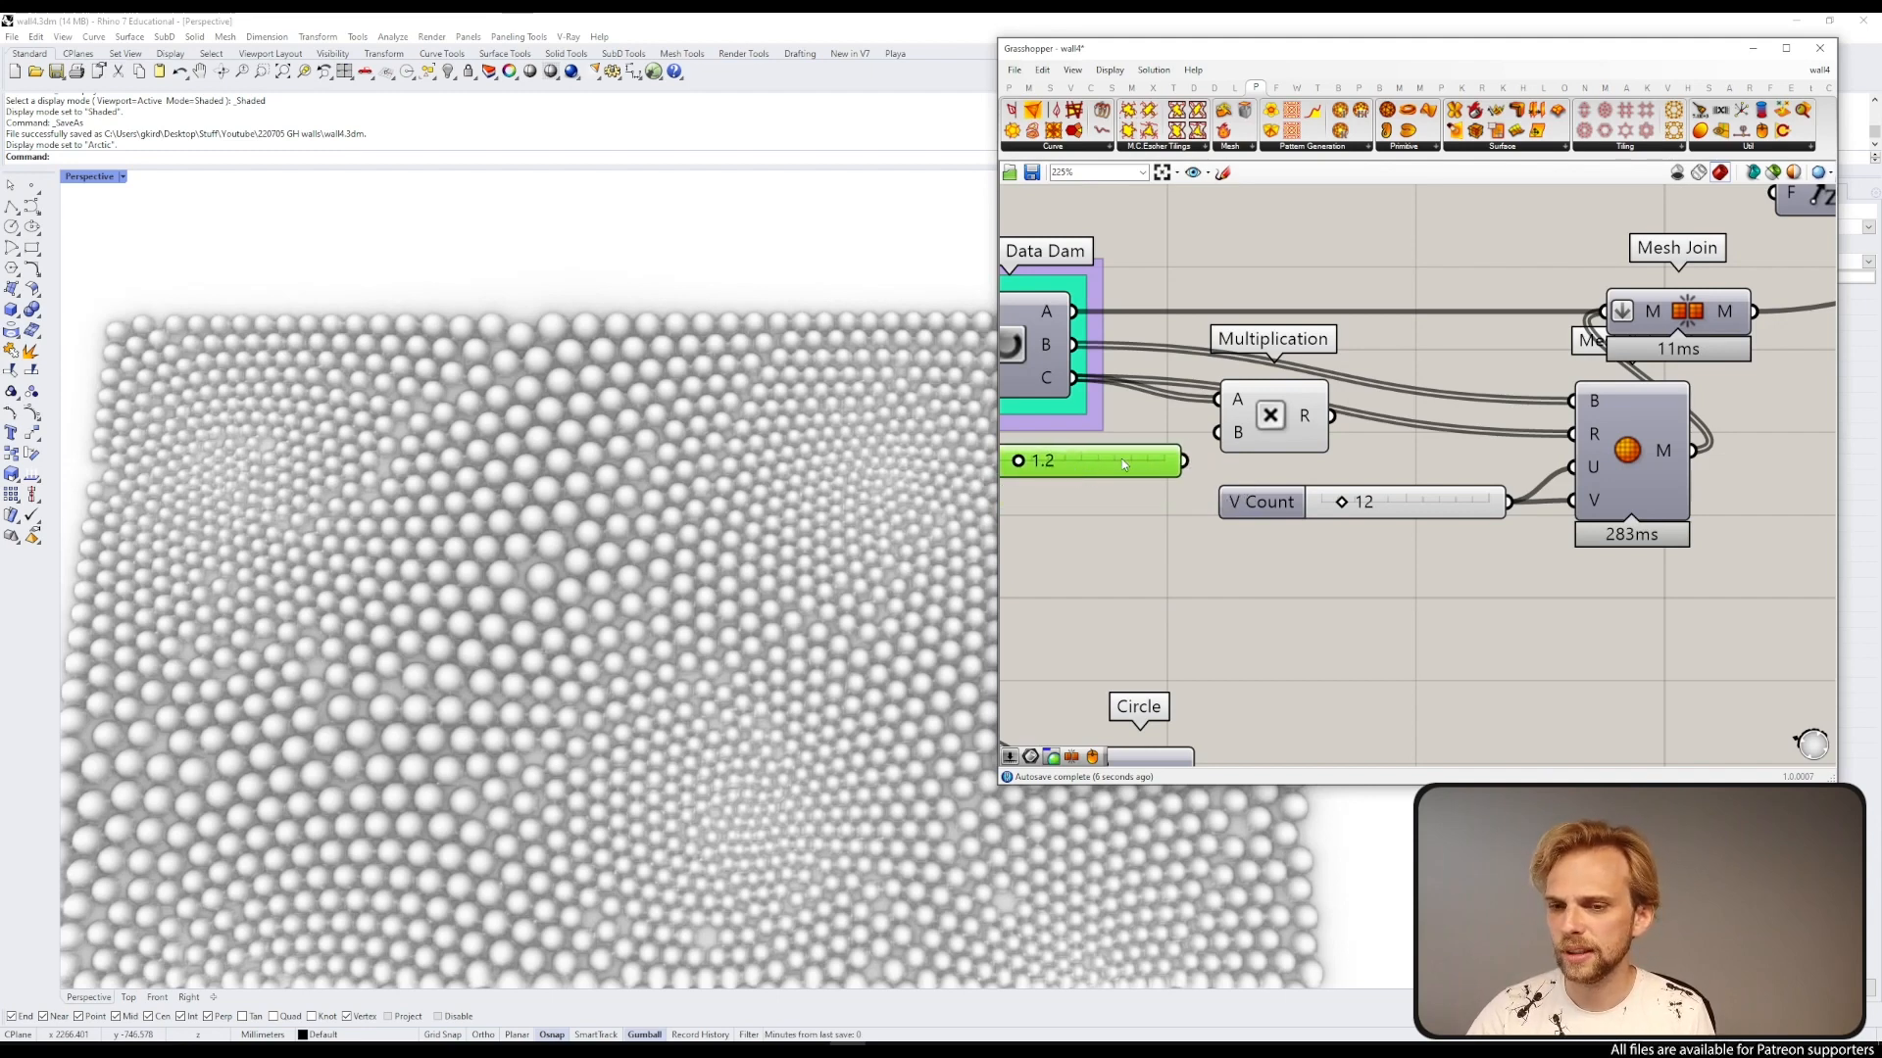
{"action": "scroll", "coordinate": [1123, 463], "scroll_direction": "up", "scroll_amount": 2}
{"action": "left_click_drag", "start_coordinate": [1213, 478], "coordinate": [1552, 425]}
{"action": "scroll", "coordinate": [1262, 423], "scroll_direction": "down", "scroll_amount": 3}
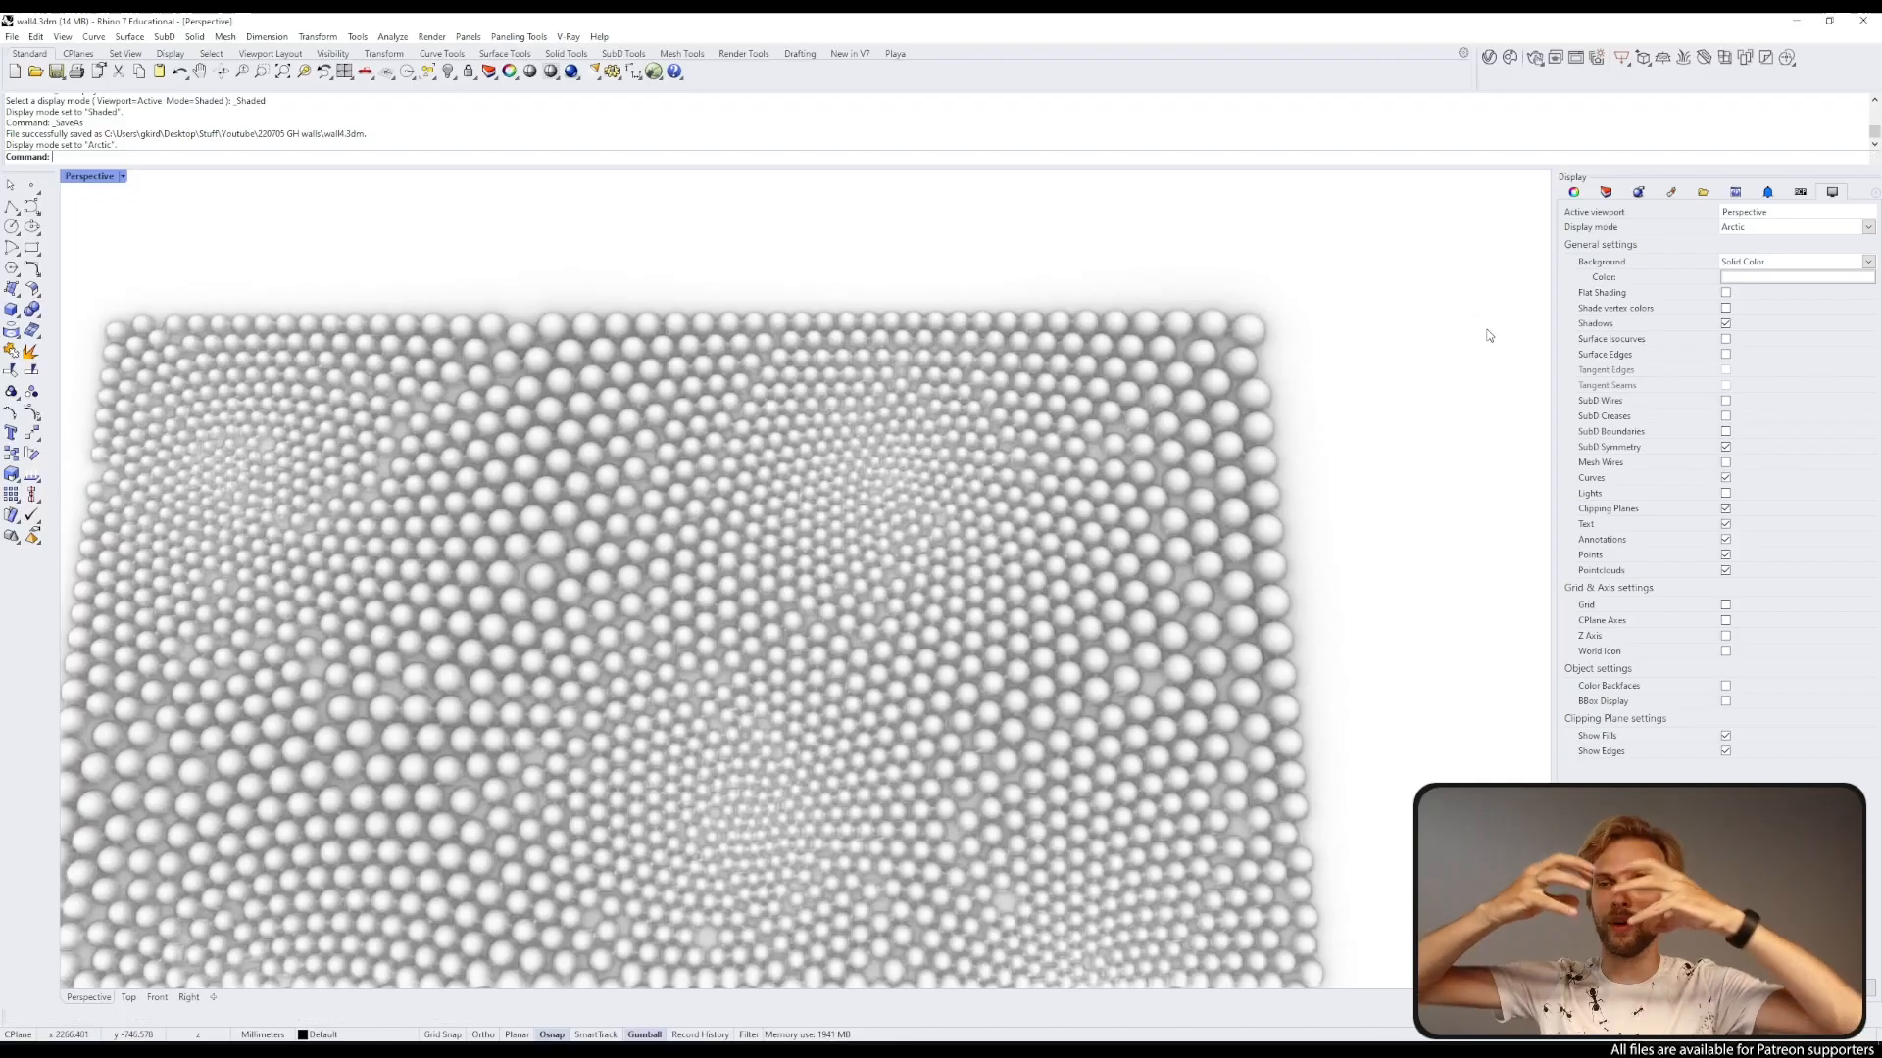
Step: Inspect the enlarged spheres in the viewport and restore the Grasshopper window
{"action": "left_click", "coordinate": [913, 503]}
{"action": "scroll", "coordinate": [890, 486], "scroll_direction": "down", "scroll_amount": 7}
{"action": "left_click", "coordinate": [445, 386]}
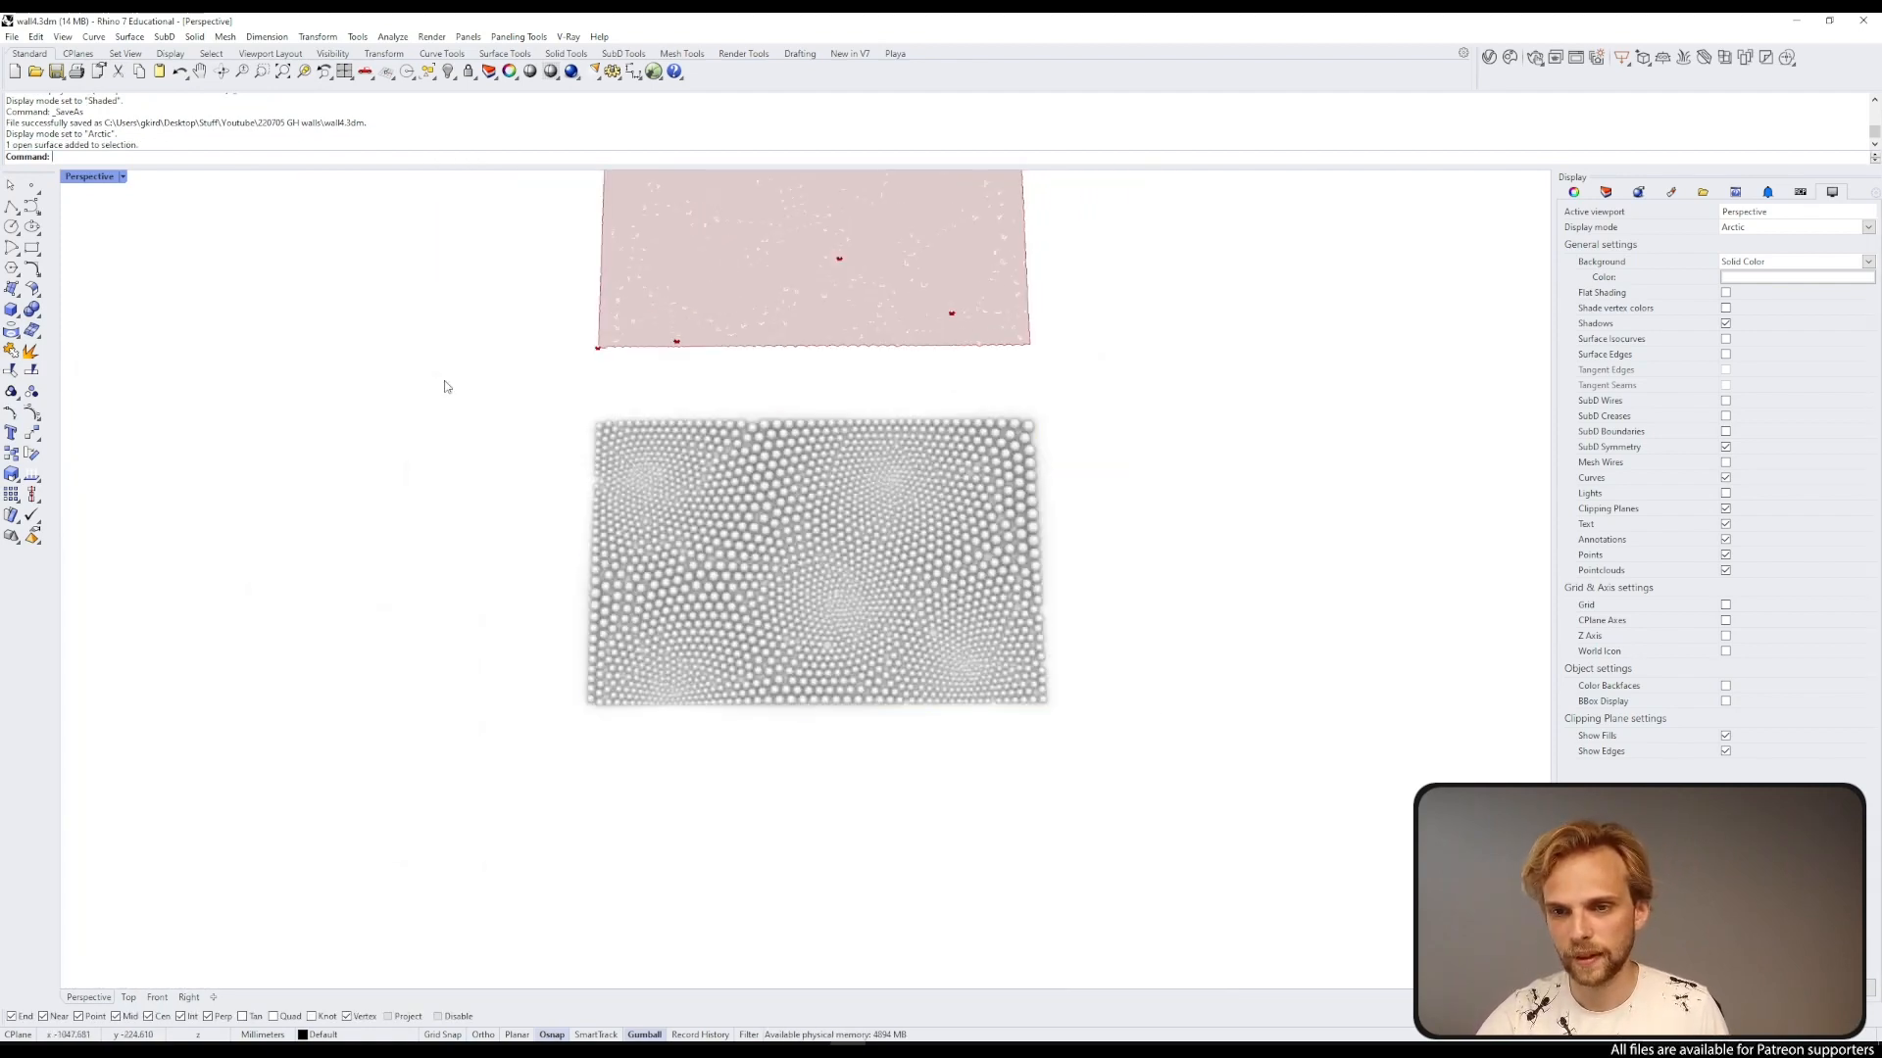
{"action": "scroll", "coordinate": [733, 249], "scroll_direction": "up", "scroll_amount": 7}
{"action": "right_click_drag", "start_coordinate": [733, 249], "coordinate": [727, 468], "text": "shift"}
{"action": "right_click_drag", "start_coordinate": [727, 469], "coordinate": [929, 384]}
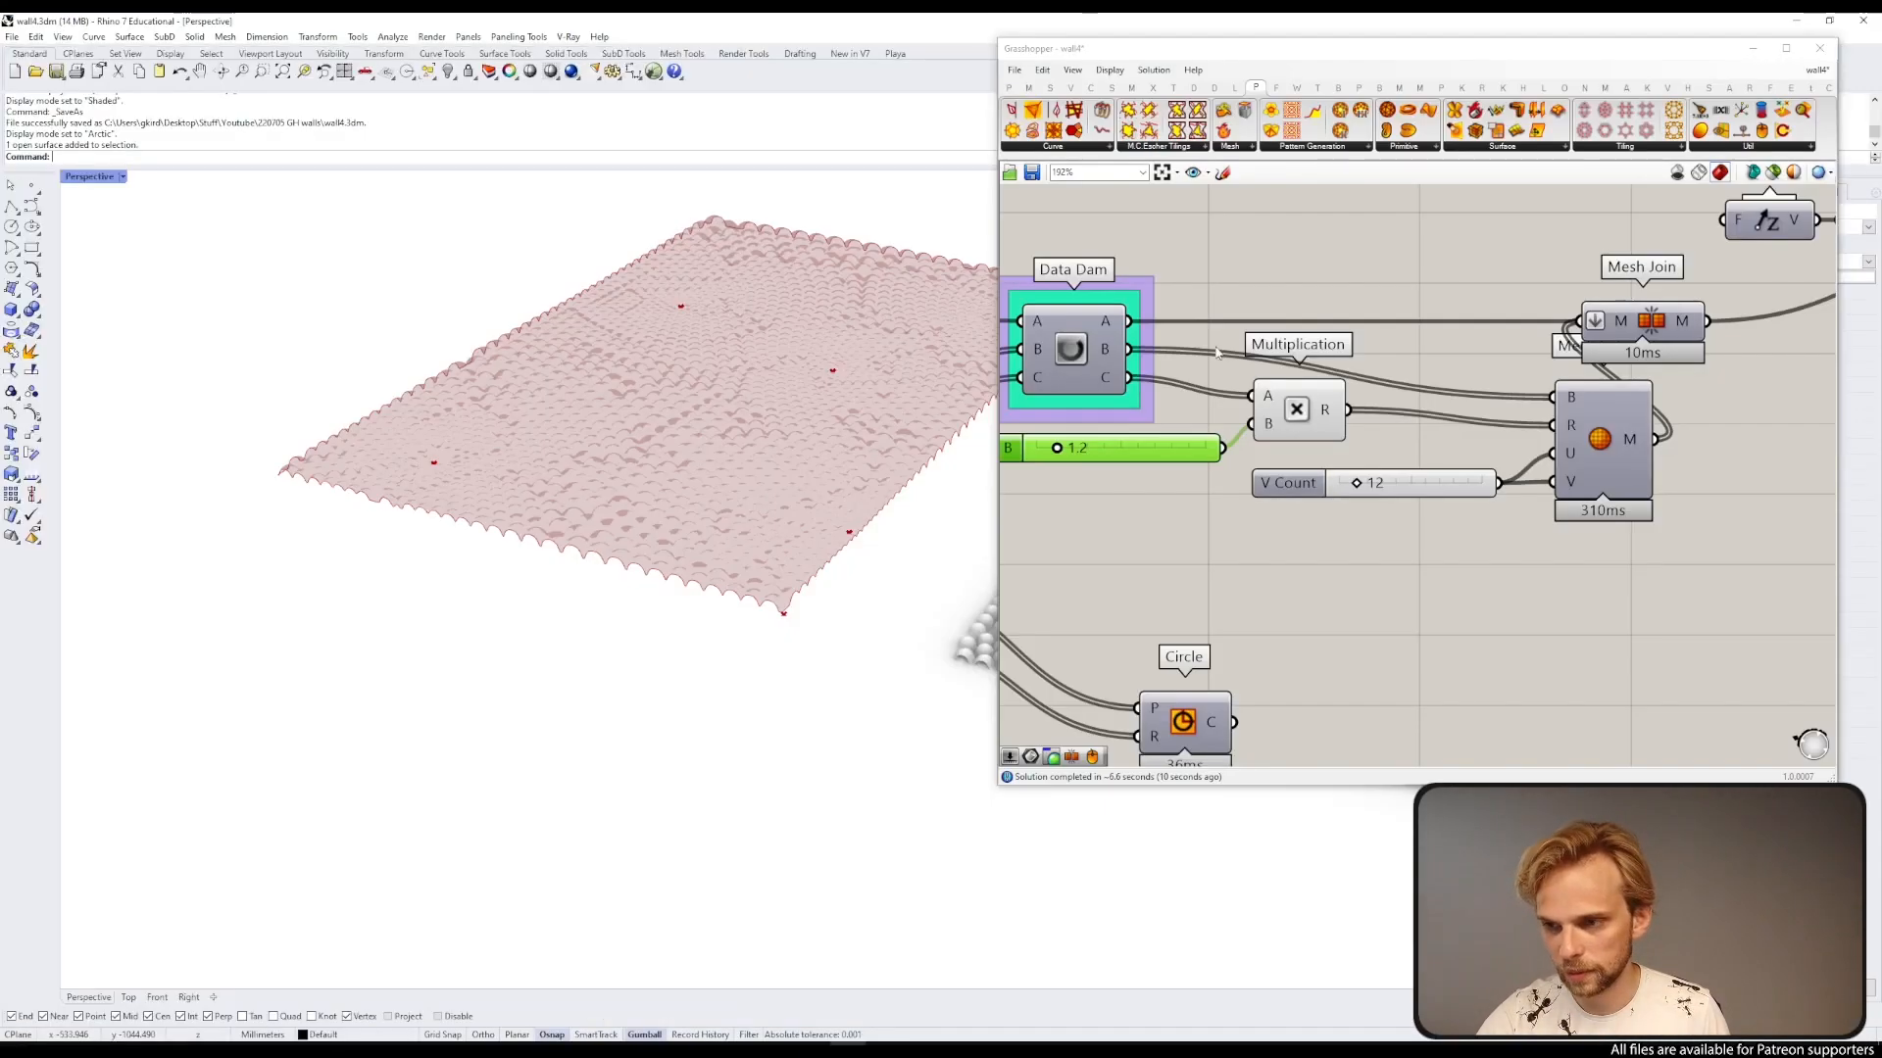
{"action": "right_click_drag", "start_coordinate": [1244, 286], "coordinate": [1139, 550]}
{"action": "scroll", "coordinate": [1242, 565], "scroll_direction": "down", "scroll_amount": 4}
{"action": "scroll", "coordinate": [1571, 487], "scroll_direction": "up", "scroll_amount": 3}
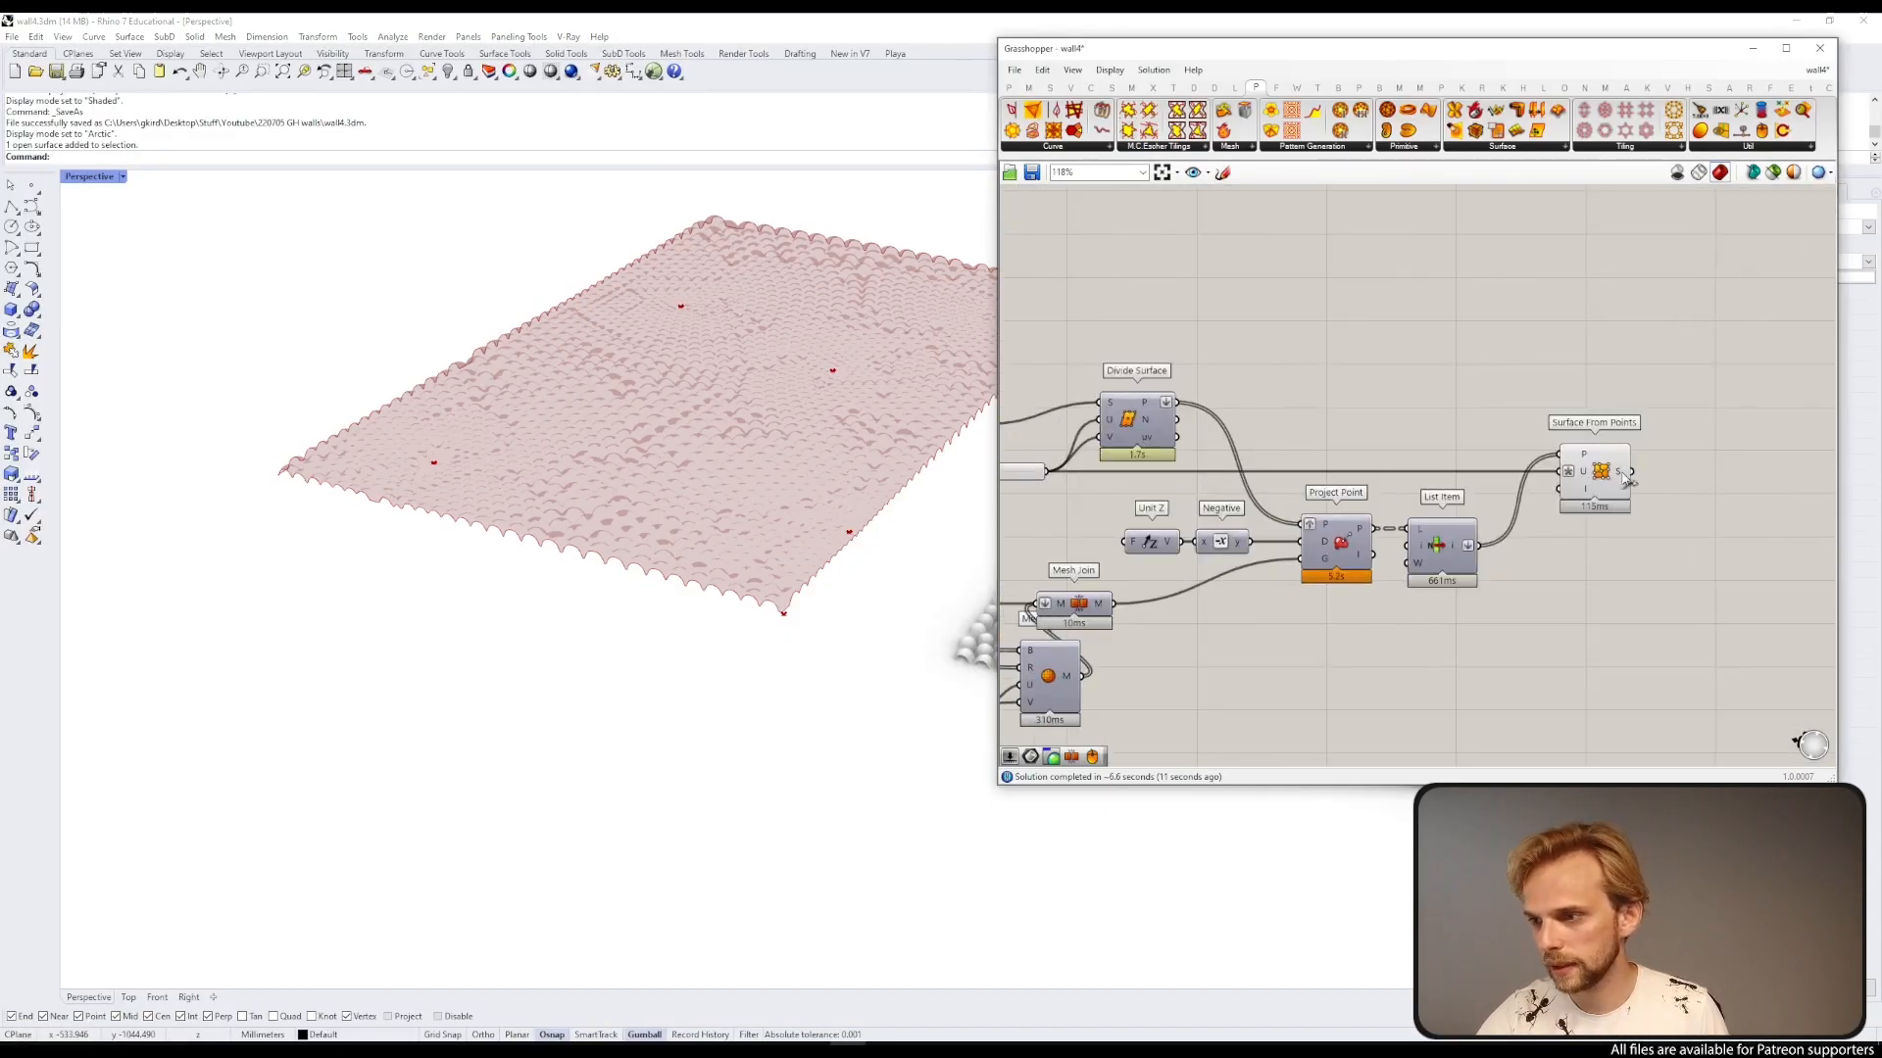
Step: Bake the updated Surface From Points result into the Rhino document and minimize Grasshopper
{"action": "left_click", "coordinate": [1592, 481]}
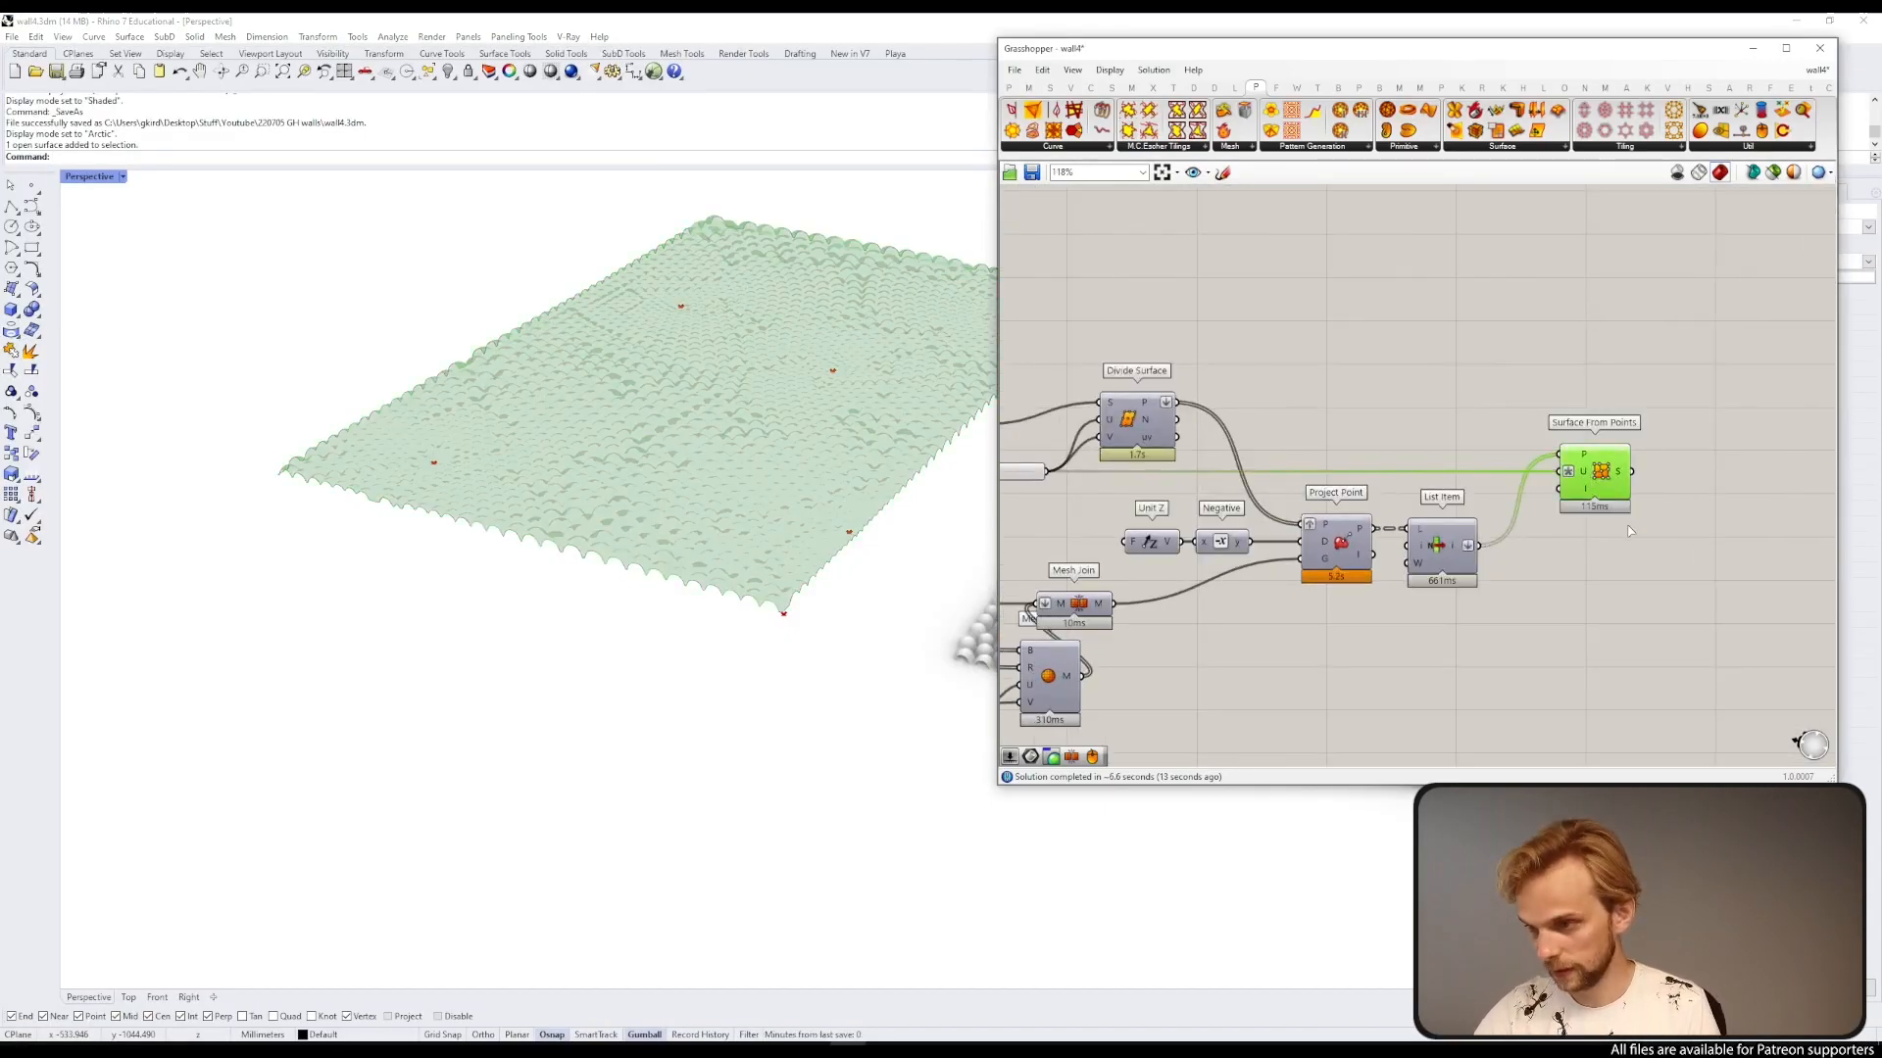
{"action": "left_click", "coordinate": [946, 583]}
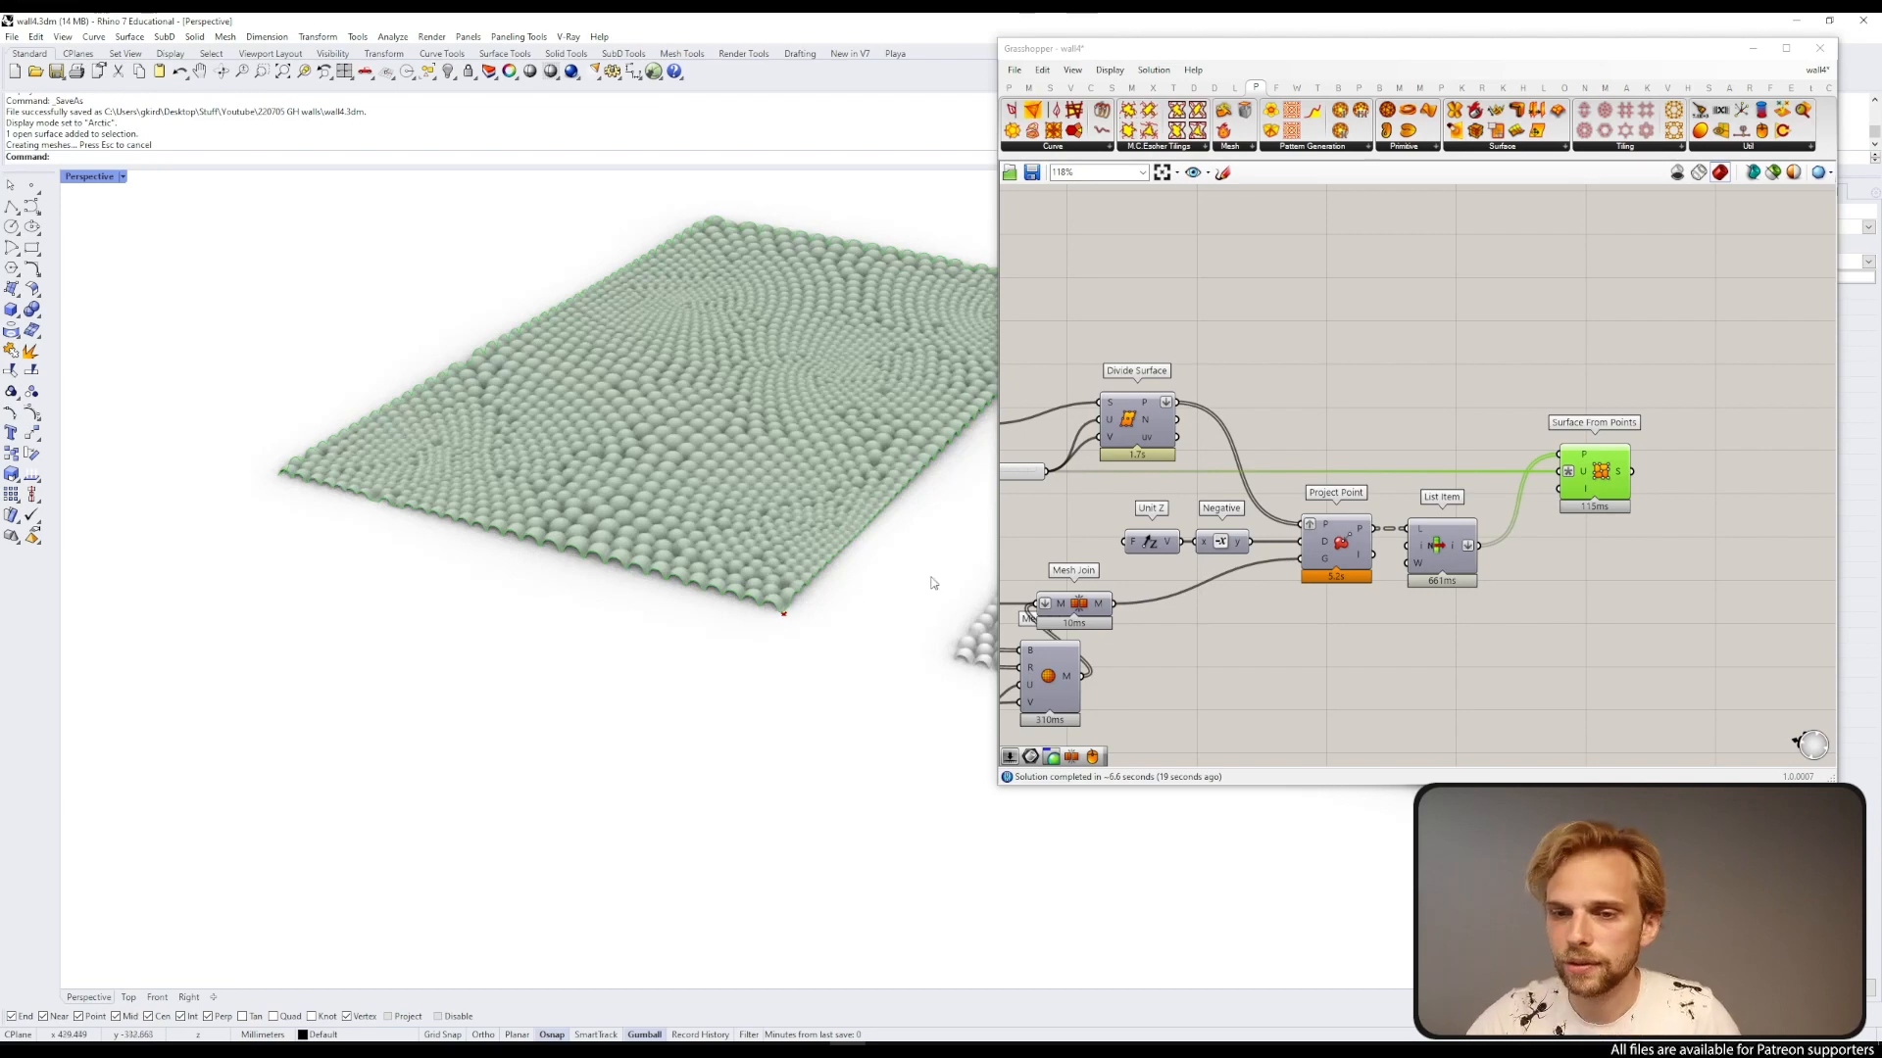
{"action": "left_click", "coordinate": [1752, 48]}
Step: Select both baked surfaces and move them aside, away from the Grasshopper preview
{"action": "right_click_drag", "start_coordinate": [1318, 265], "coordinate": [948, 398]}
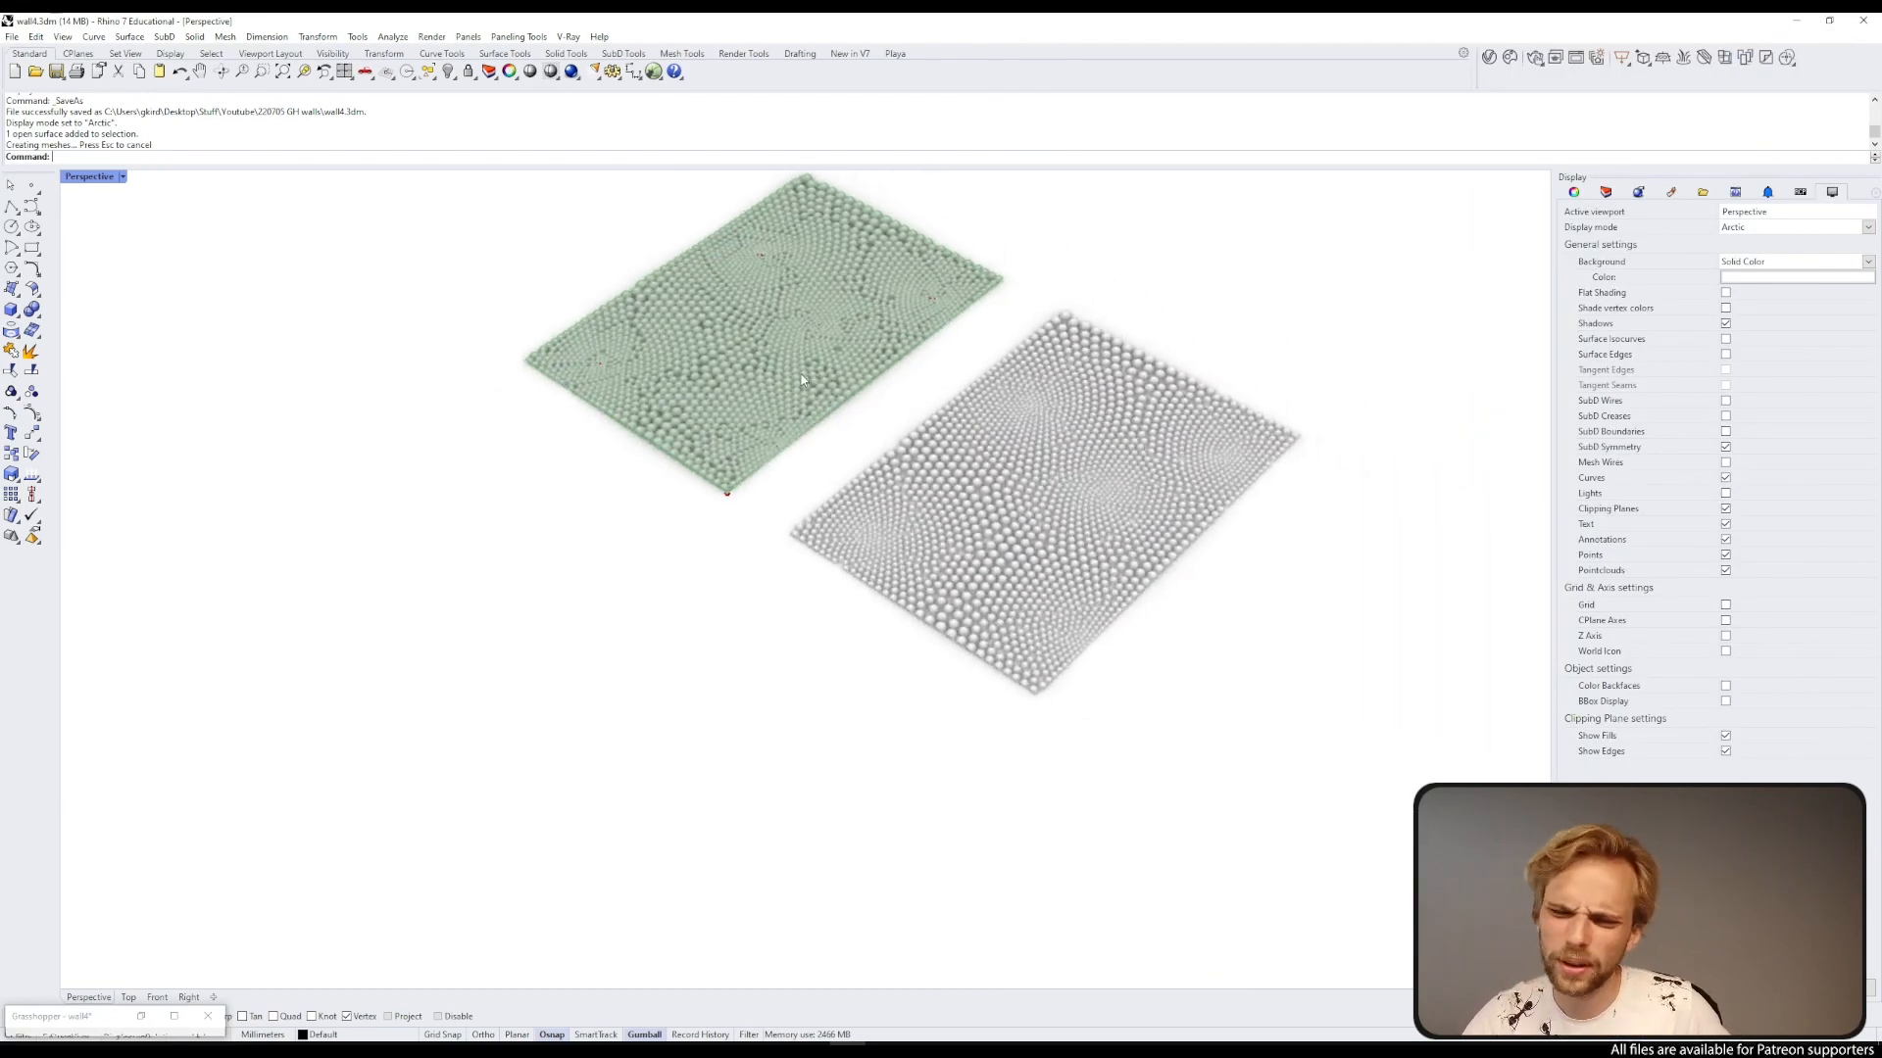
{"action": "left_click", "coordinate": [988, 419], "text": "shift"}
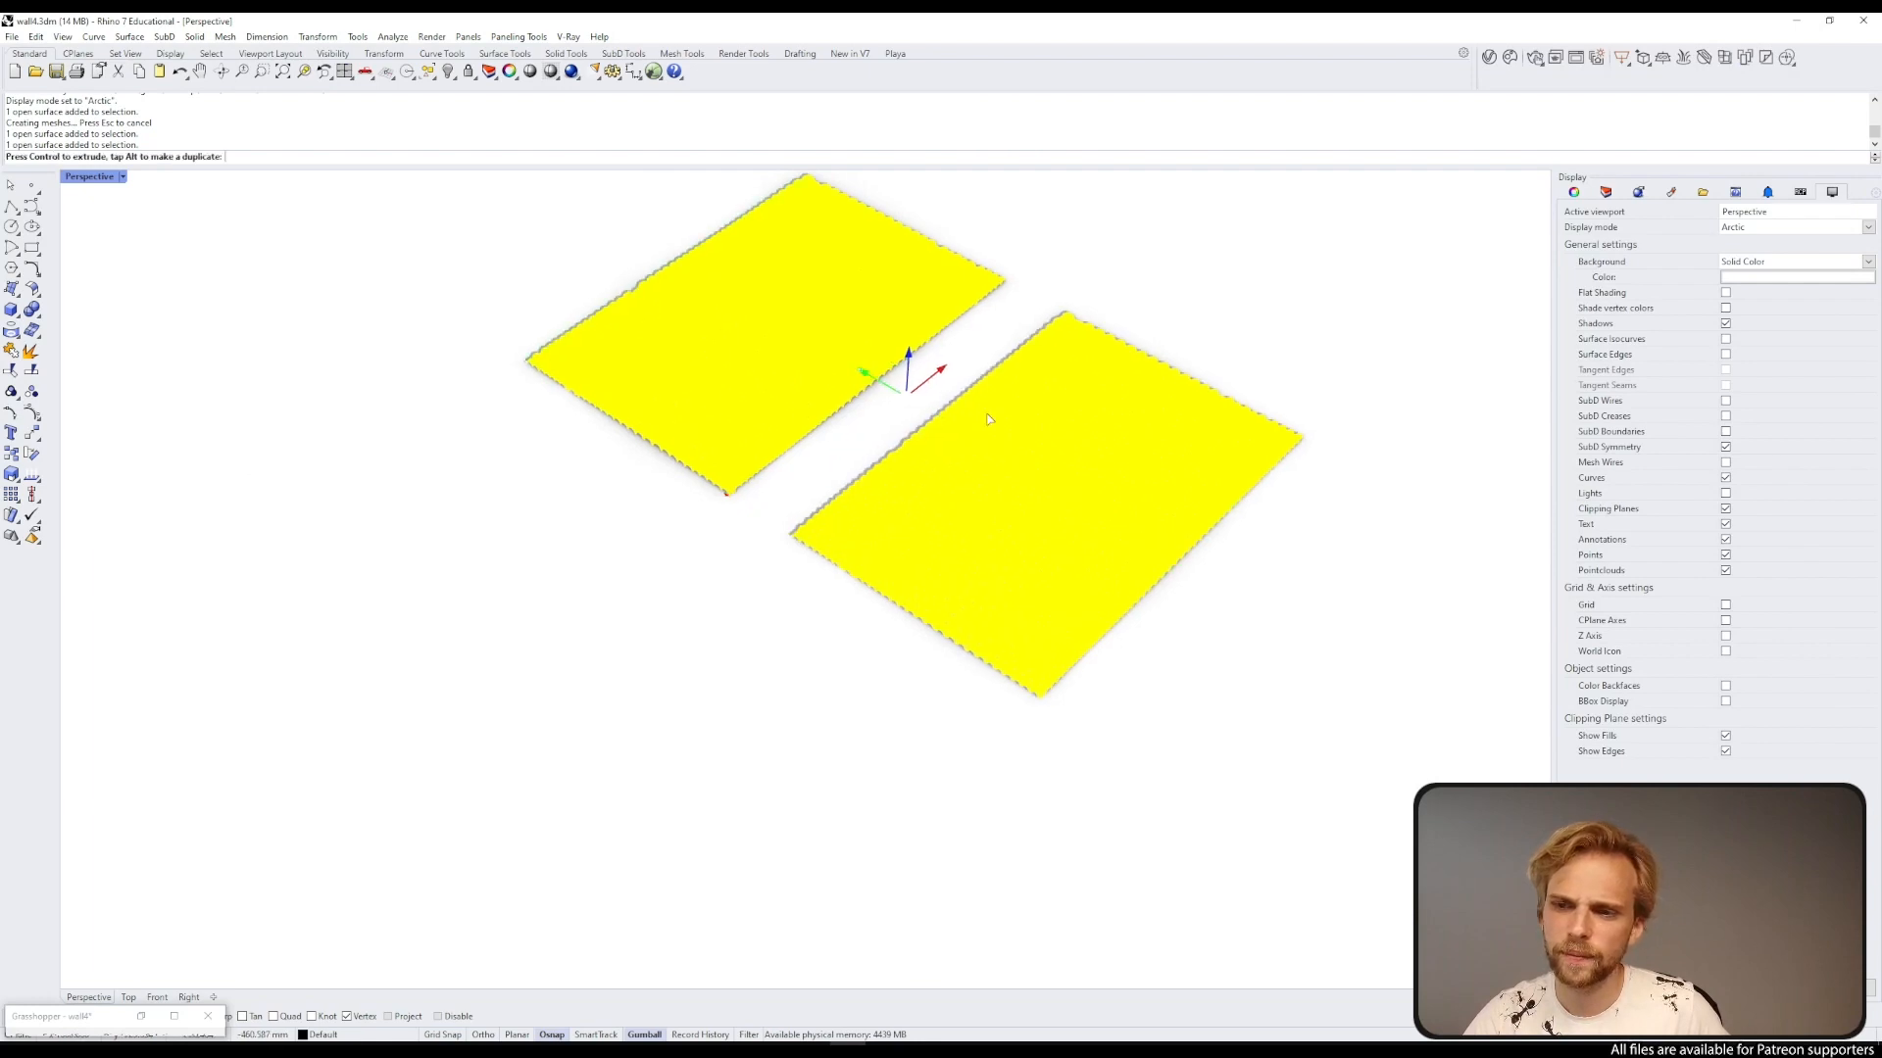
{"action": "left_click_drag", "start_coordinate": [988, 418], "coordinate": [1201, 521]}
{"action": "key", "text": "alt"}
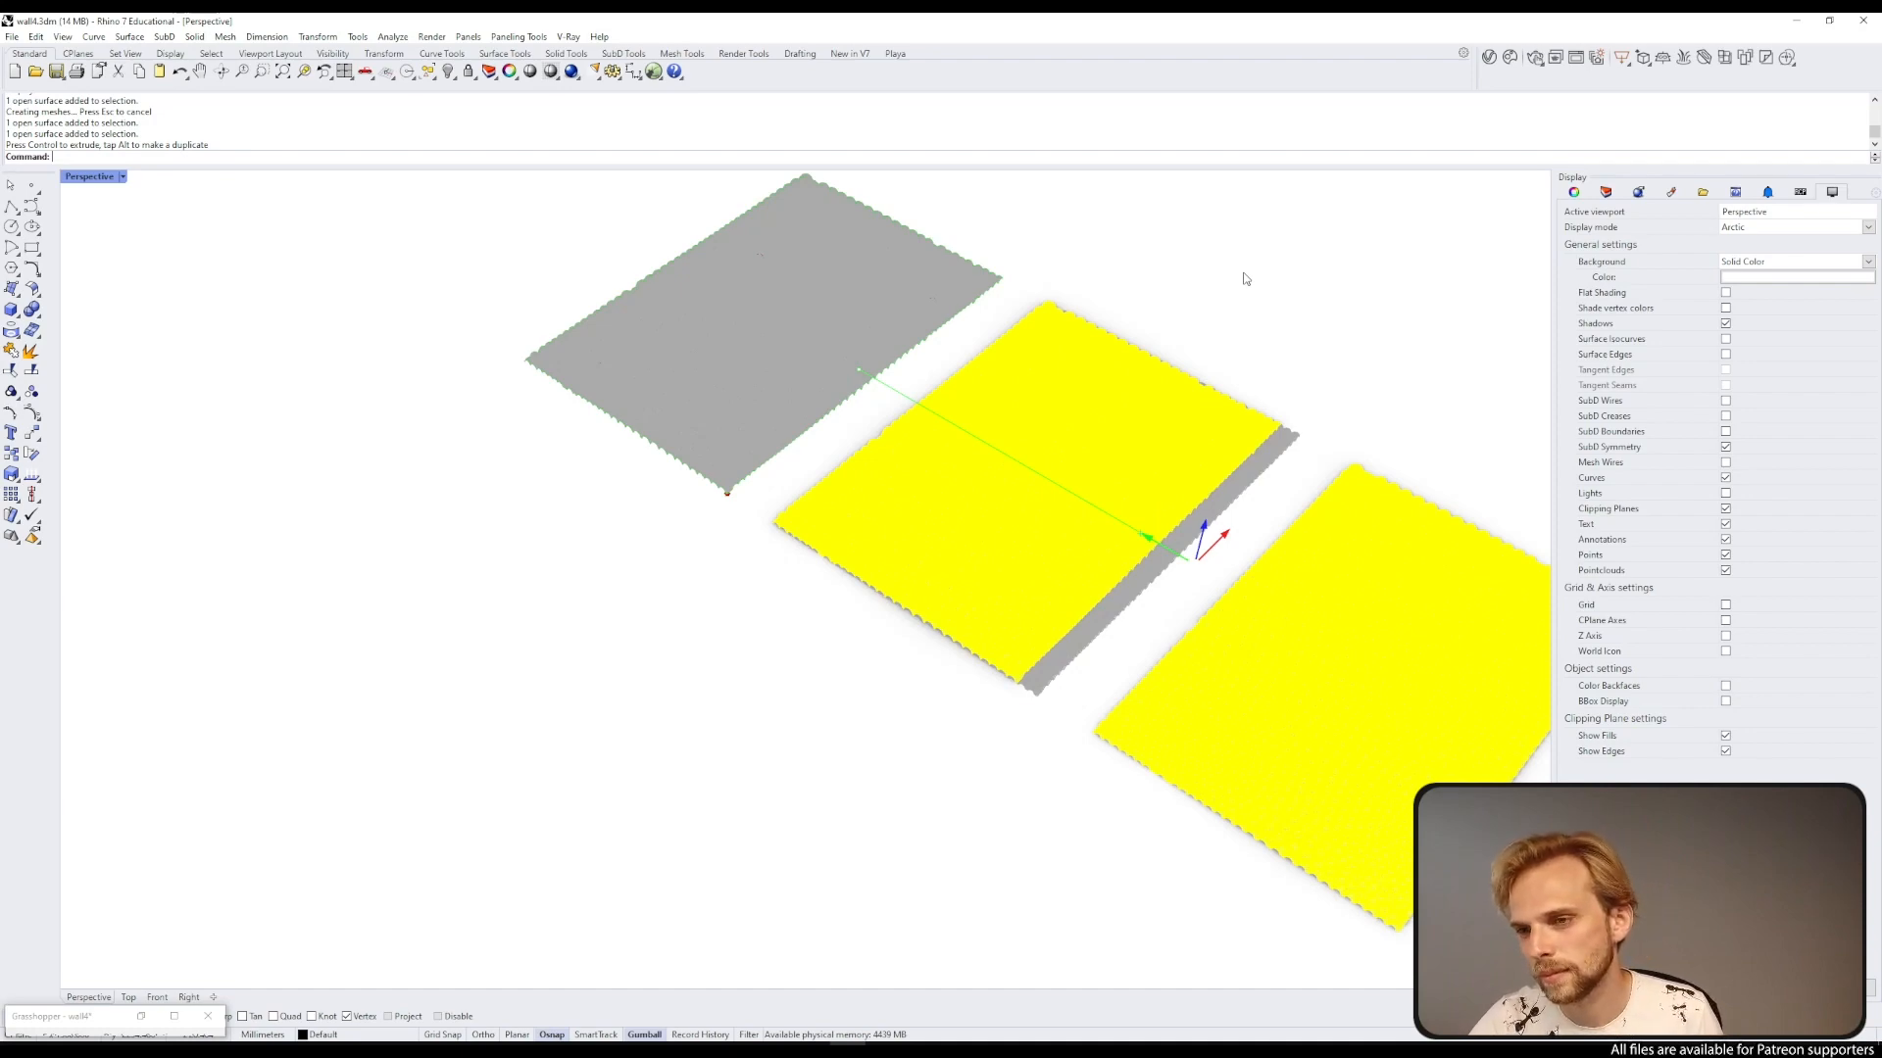
{"action": "key", "text": "Escape"}
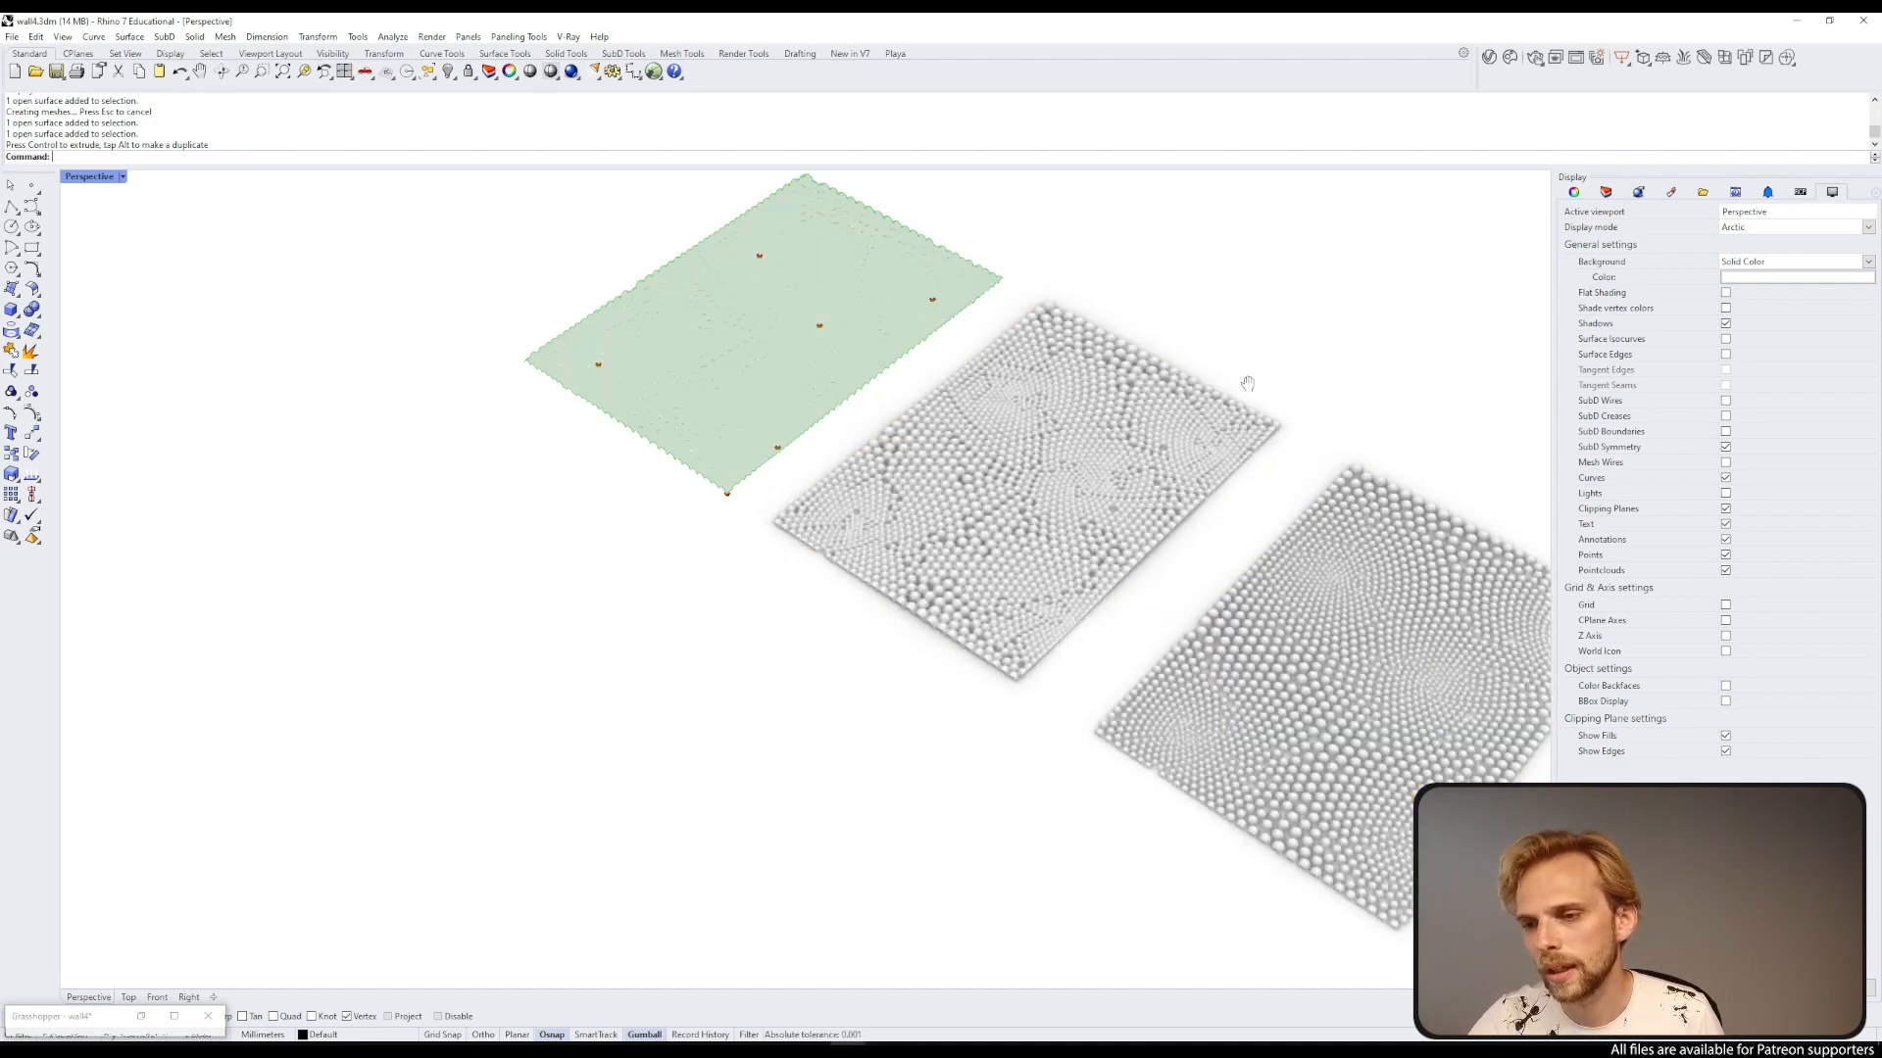
Step: Orbit and zoom around the baked surfaces to compare their sphere patterns
{"action": "right_click_drag", "start_coordinate": [1246, 384], "coordinate": [742, 545], "text": "shift"}
{"action": "scroll", "coordinate": [742, 545], "scroll_direction": "up", "scroll_amount": 10}
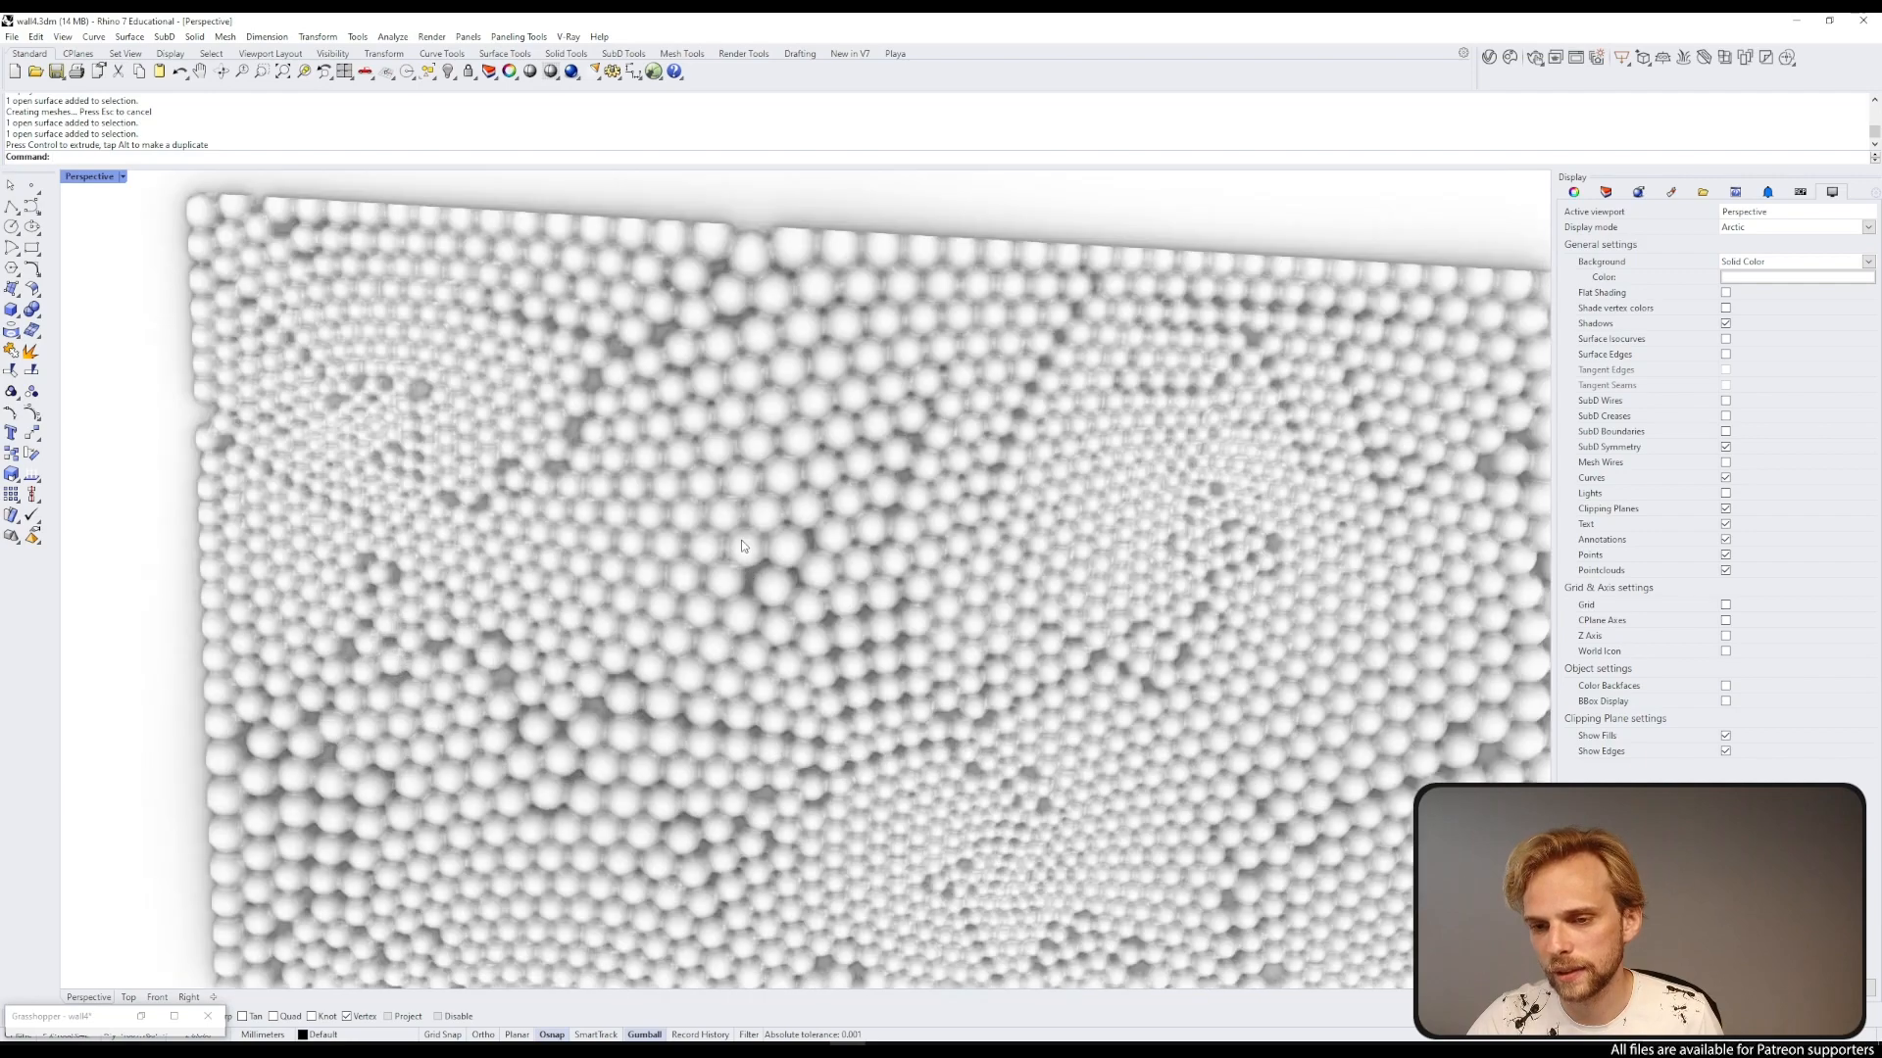
{"action": "scroll", "coordinate": [742, 545], "scroll_direction": "down", "scroll_amount": 6}
{"action": "right_click_drag", "start_coordinate": [835, 691], "coordinate": [835, 401], "text": "shift"}
{"action": "scroll", "coordinate": [762, 467], "scroll_direction": "up", "scroll_amount": 4}
{"action": "scroll", "coordinate": [781, 486], "scroll_direction": "down", "scroll_amount": 10}
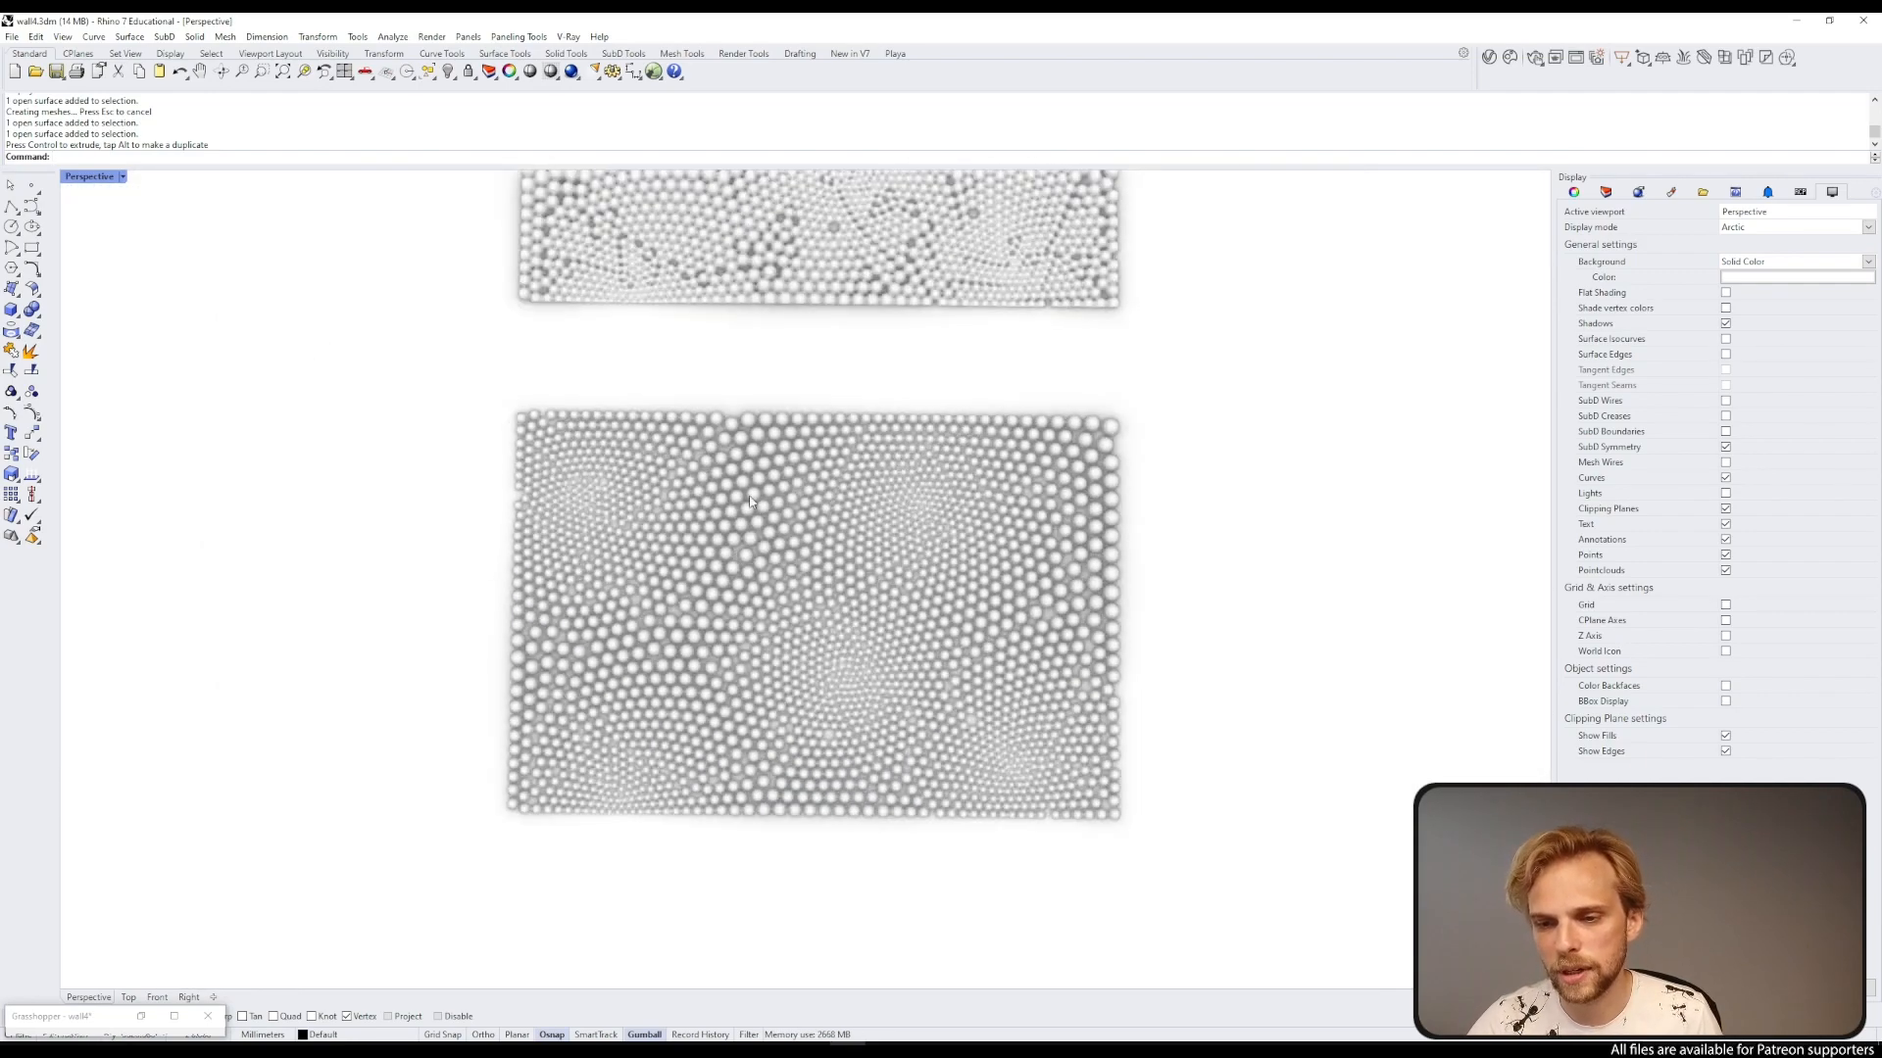
{"action": "mouse_move", "coordinate": [765, 336]}
{"action": "right_mouse_down", "text": "shift"}
{"action": "mouse_move", "coordinate": [731, 461]}
{"action": "mouse_move", "coordinate": [703, 388]}
{"action": "mouse_move", "coordinate": [727, 333]}
{"action": "mouse_move", "coordinate": [715, 546]}
{"action": "mouse_move", "coordinate": [935, 439]}
{"action": "mouse_move", "coordinate": [767, 539]}
{"action": "mouse_move", "coordinate": [412, 333]}
{"action": "right_mouse_up", "text": "shift"}
{"action": "scroll", "coordinate": [664, 309], "scroll_direction": "up", "scroll_amount": 9}
{"action": "scroll", "coordinate": [727, 333], "scroll_direction": "up", "scroll_amount": 9}
{"action": "scroll", "coordinate": [705, 539], "scroll_direction": "down", "scroll_amount": 10}
{"action": "scroll", "coordinate": [936, 439], "scroll_direction": "down", "scroll_amount": 5}
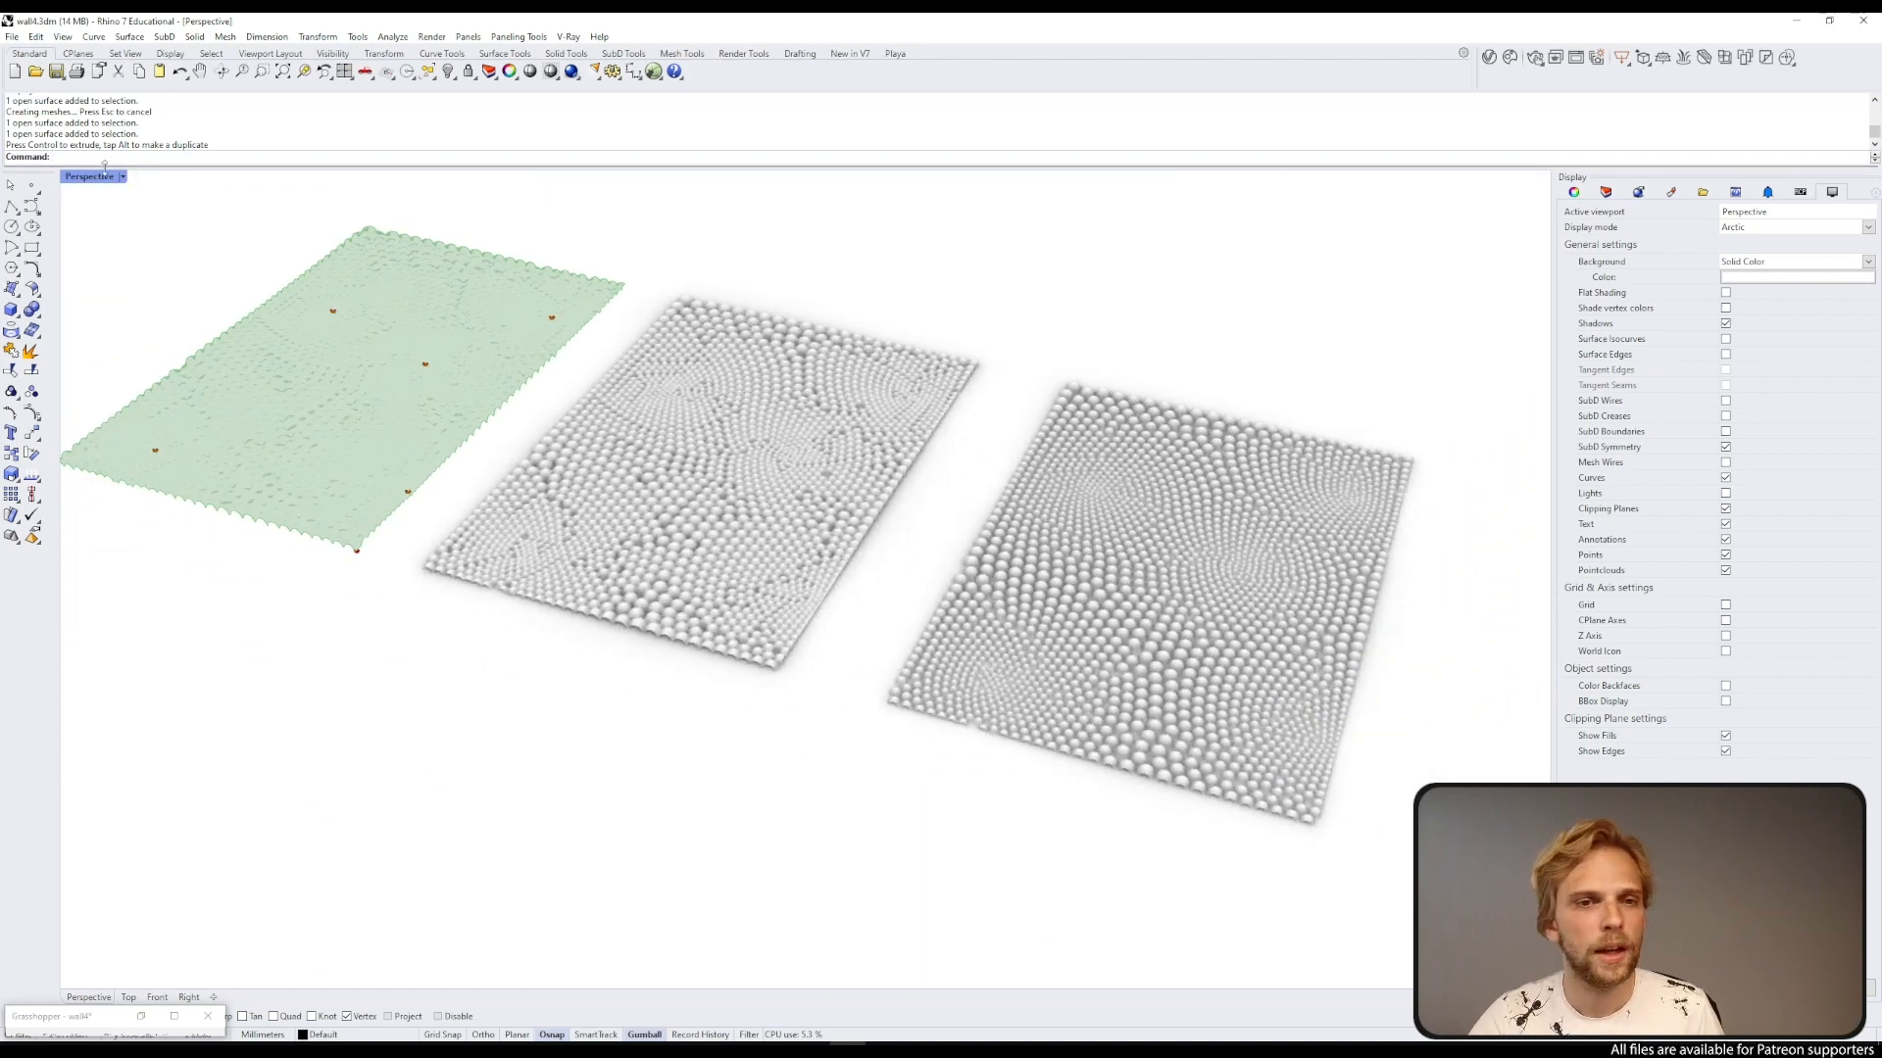
Step: Switch the viewport to Shaded display and delete the rightmost baked sphere surface
{"action": "left_click", "coordinate": [98, 176]}
{"action": "left_click", "coordinate": [100, 246]}
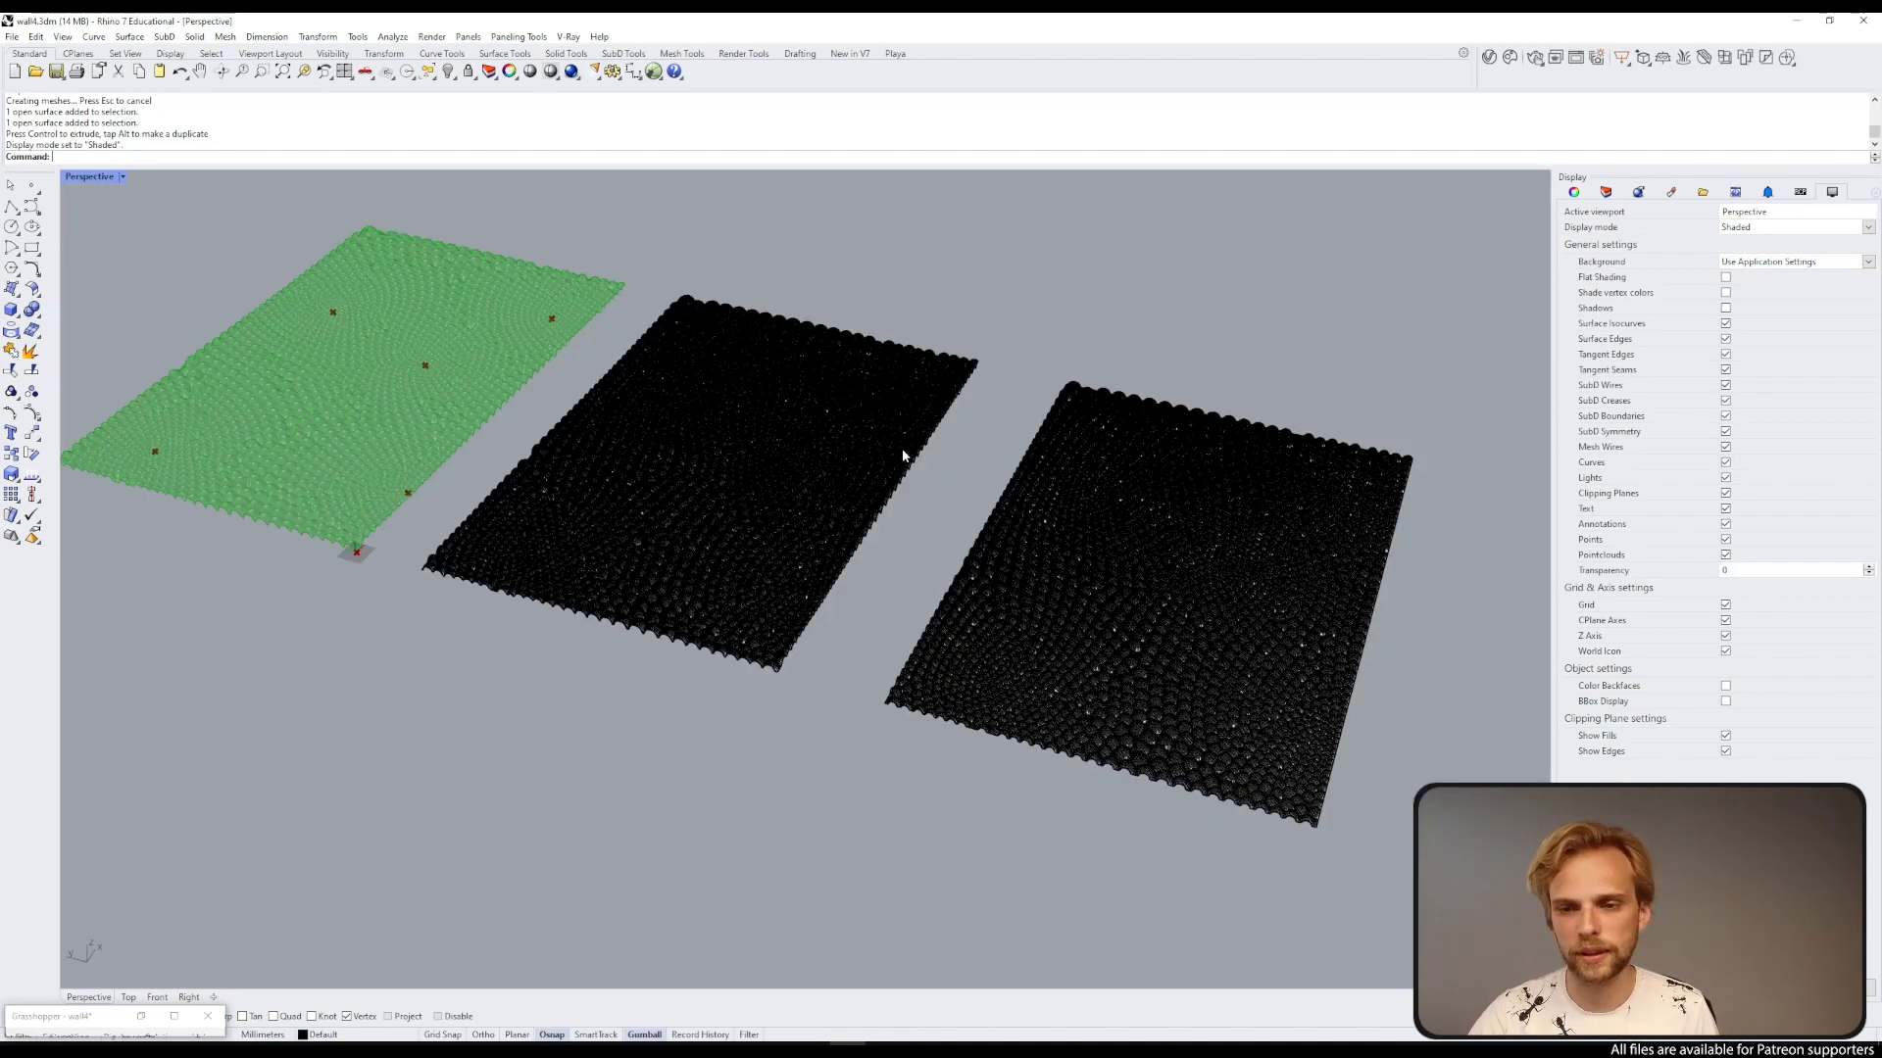
{"action": "right_click_drag", "start_coordinate": [902, 450], "coordinate": [1090, 562]}
{"action": "left_click", "coordinate": [1090, 564]}
{"action": "key", "text": "Delete"}
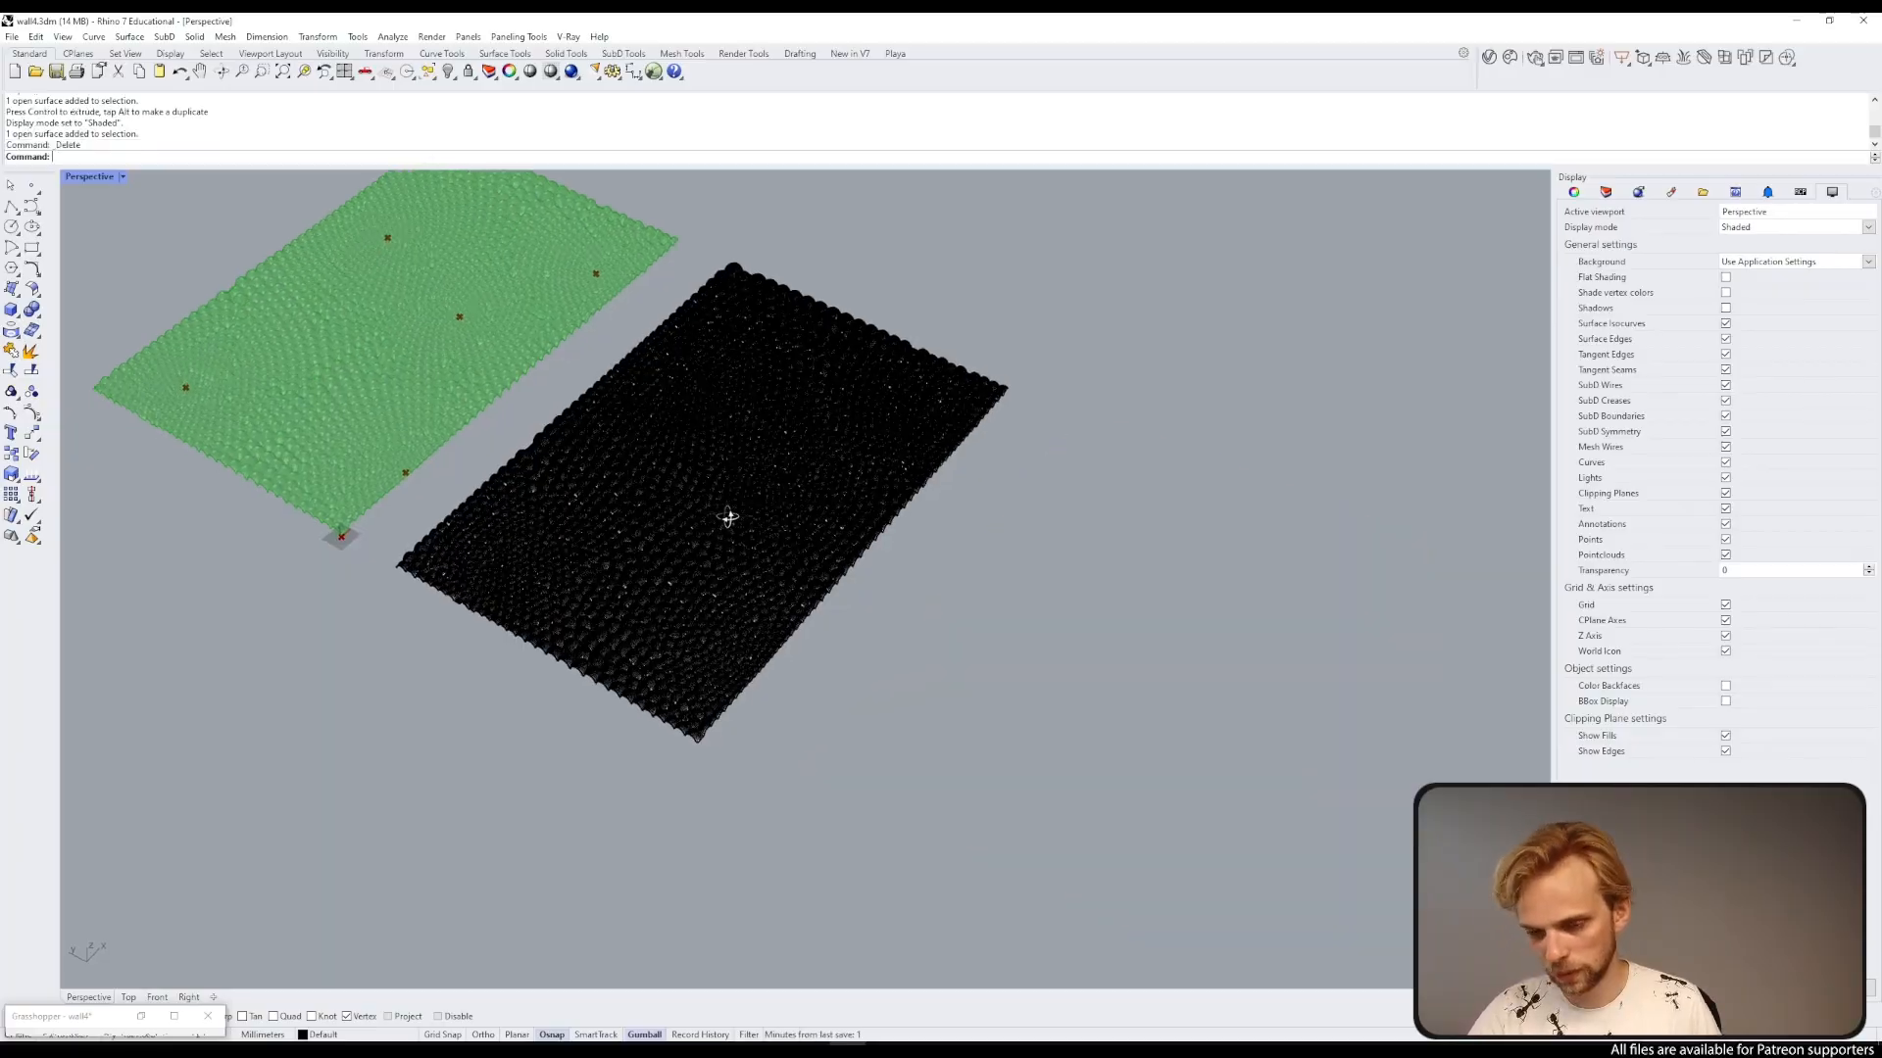
Step: Create a bounding box around the remaining baked sphere surface
{"action": "scroll", "coordinate": [759, 461], "scroll_direction": "up", "scroll_amount": 6}
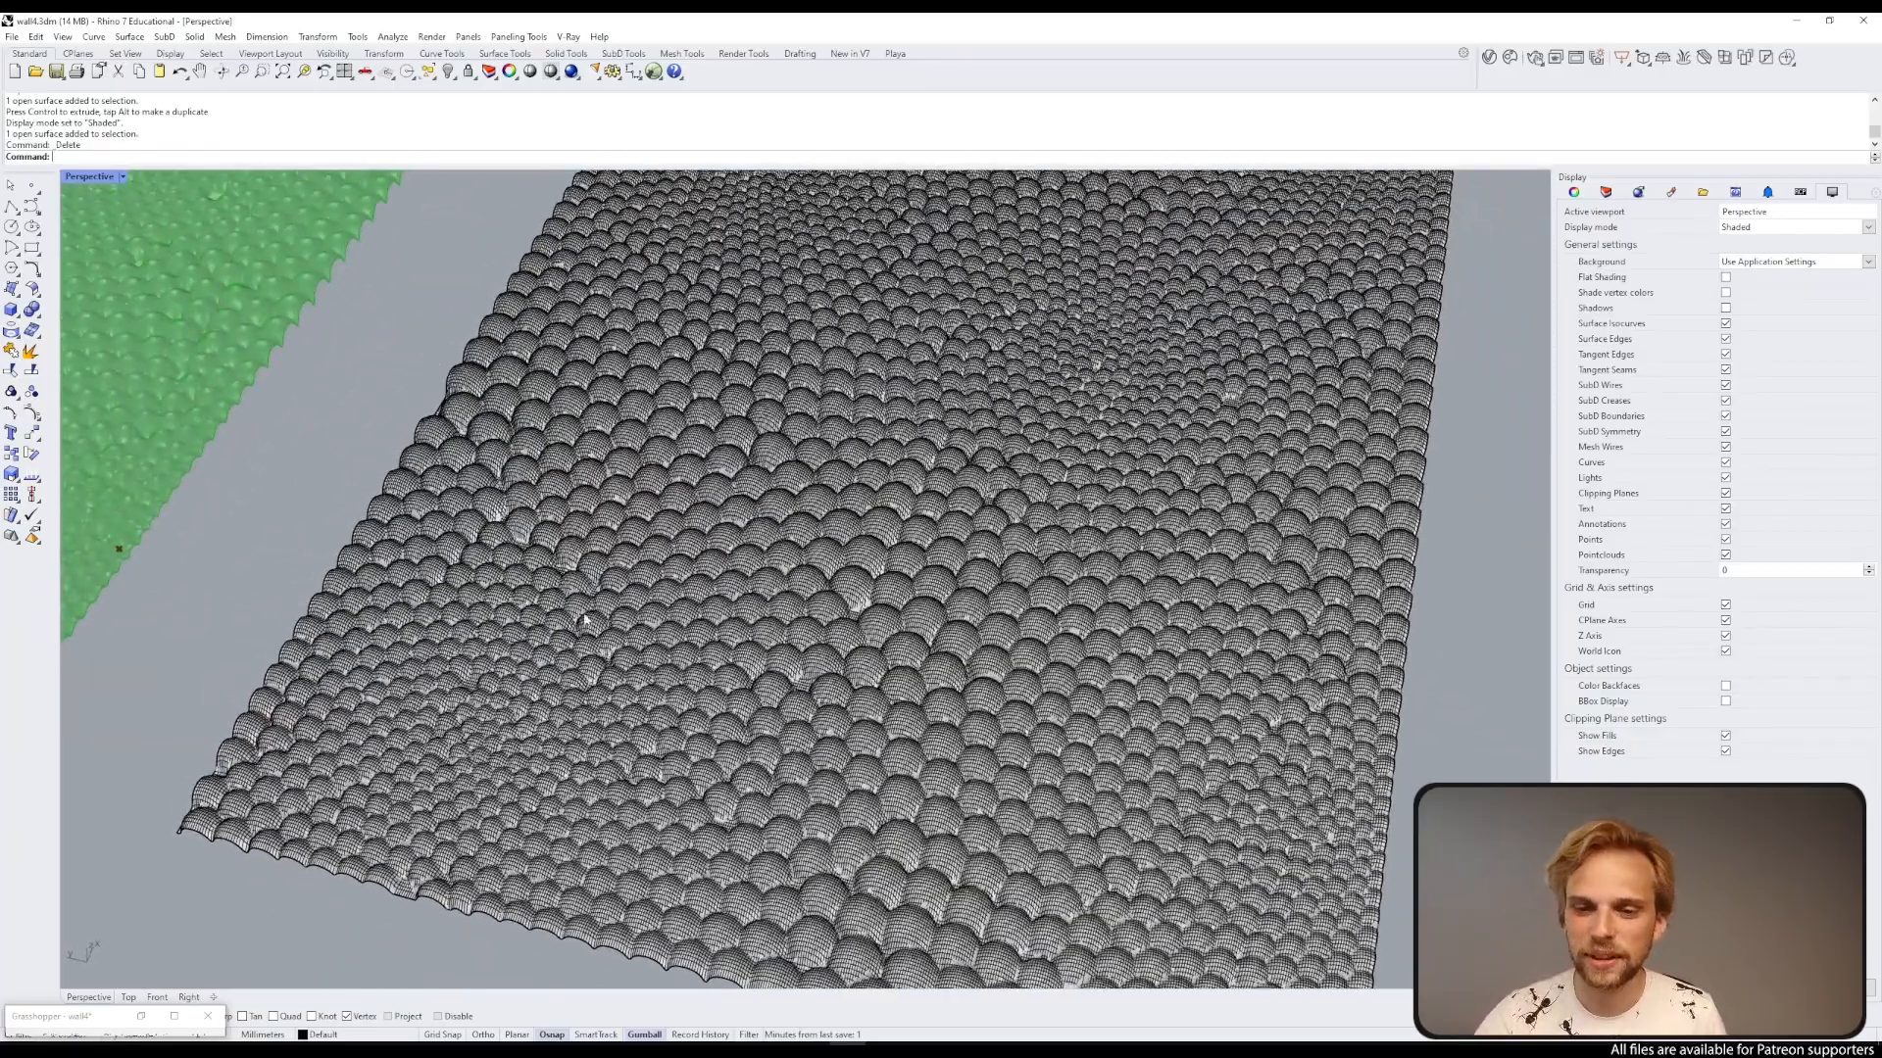
{"action": "left_click", "coordinate": [906, 456]}
{"action": "right_click_drag", "start_coordinate": [906, 456], "coordinate": [776, 310]}
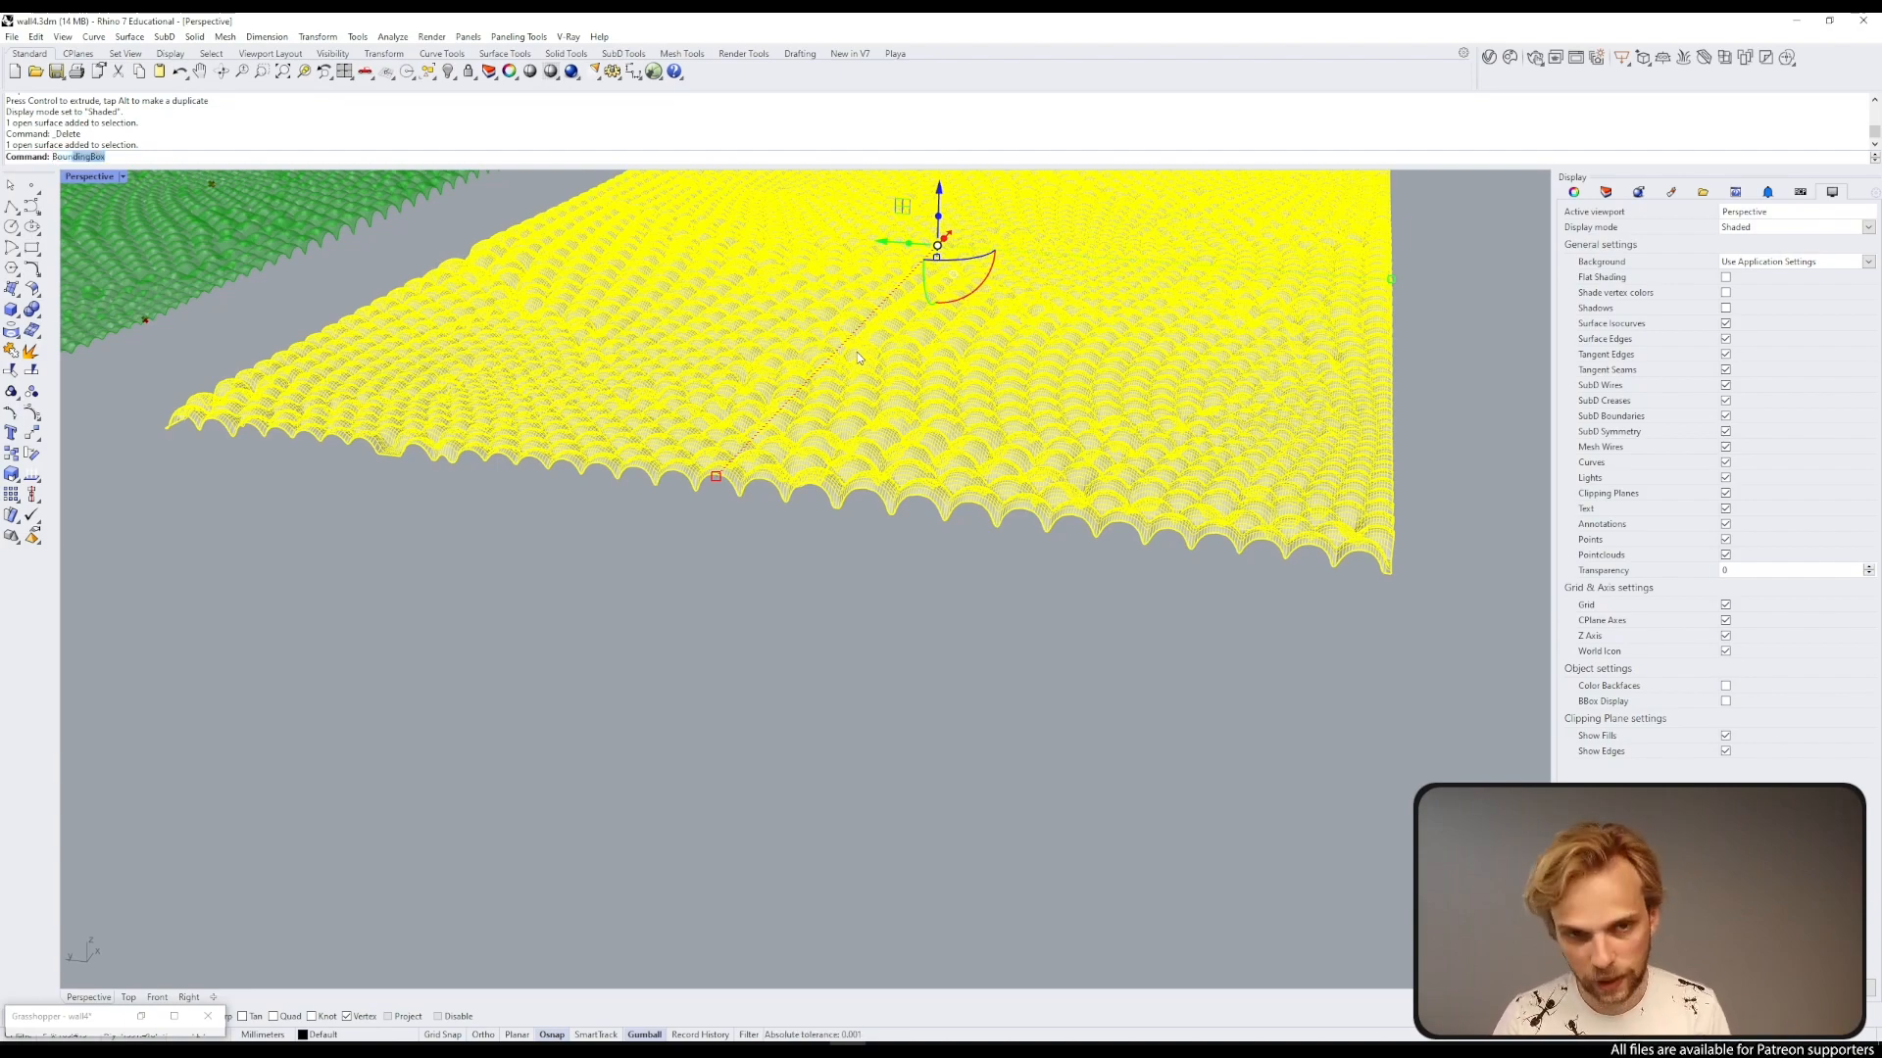
{"action": "key", "text": "Return"}
{"action": "key", "text": "Return"}
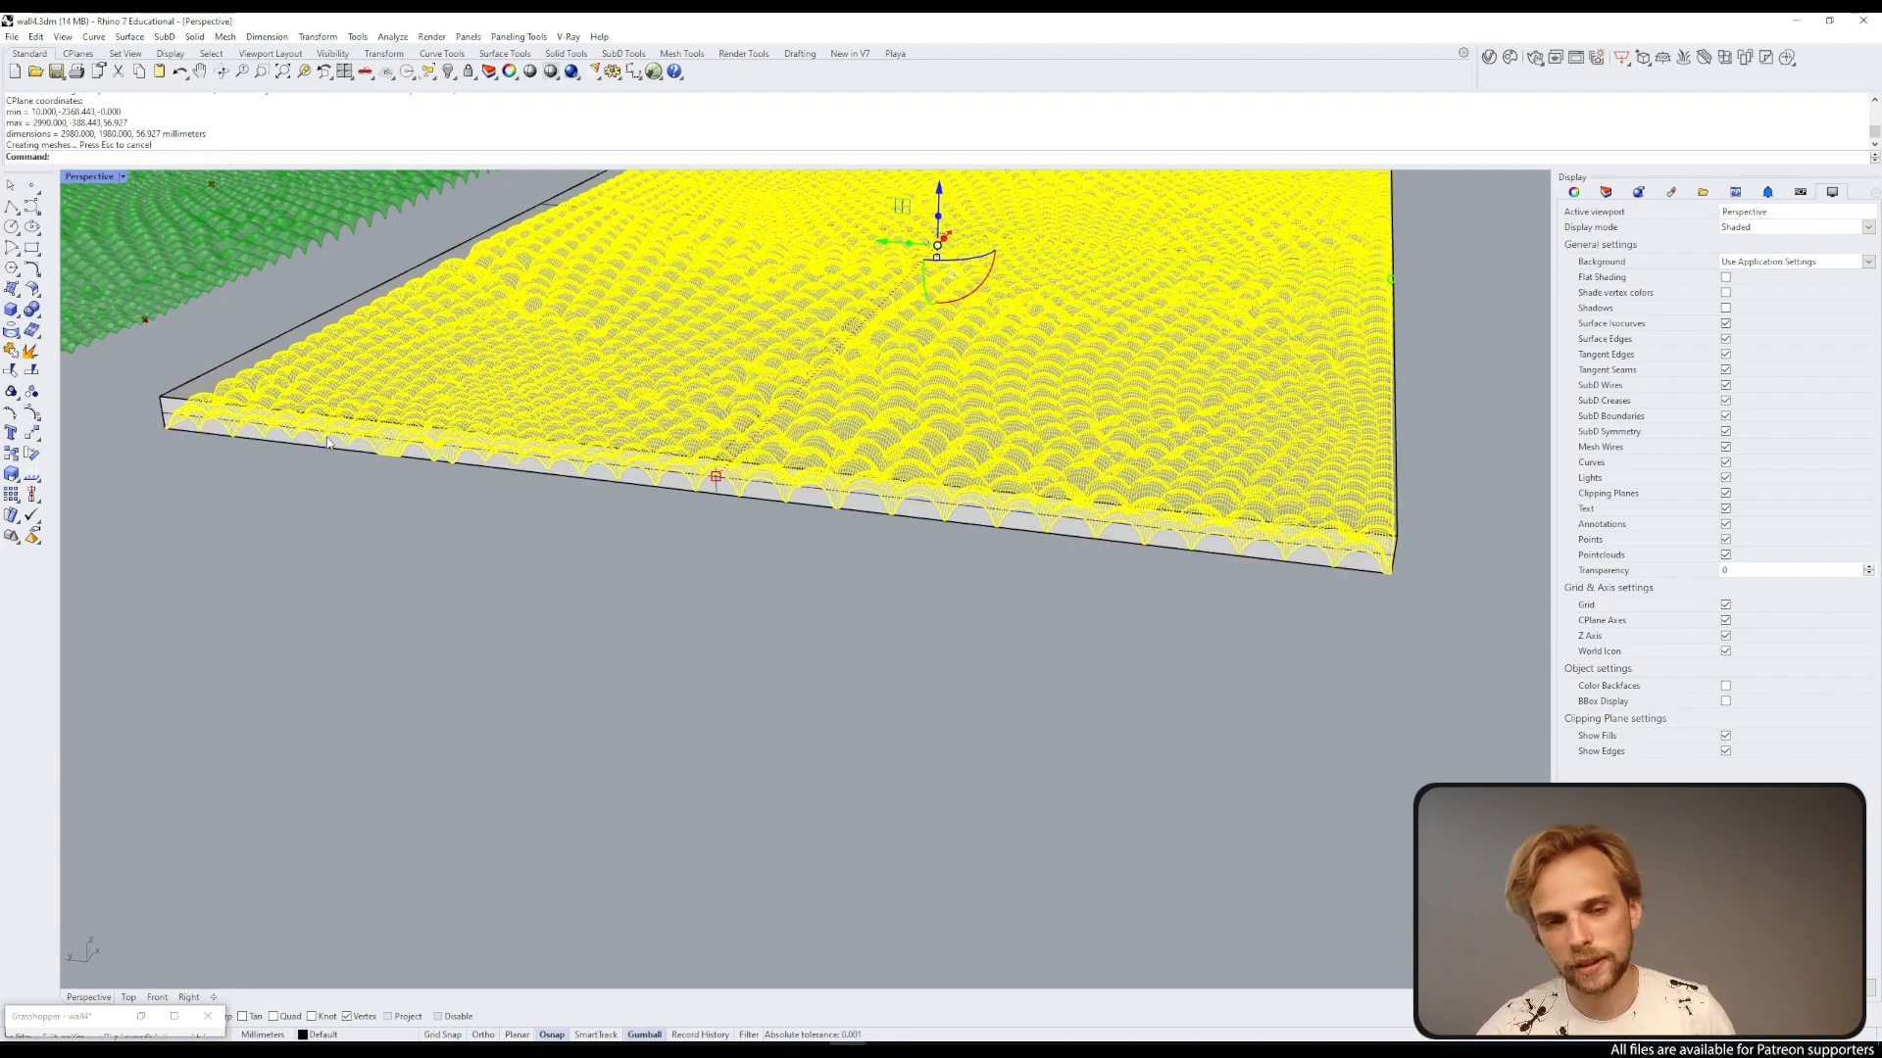
Step: Scale the bounding box in one direction to a height of 16 from its bottom corner
{"action": "scroll", "coordinate": [328, 443], "scroll_direction": "up", "scroll_amount": 5}
{"action": "left_click", "coordinate": [432, 406]}
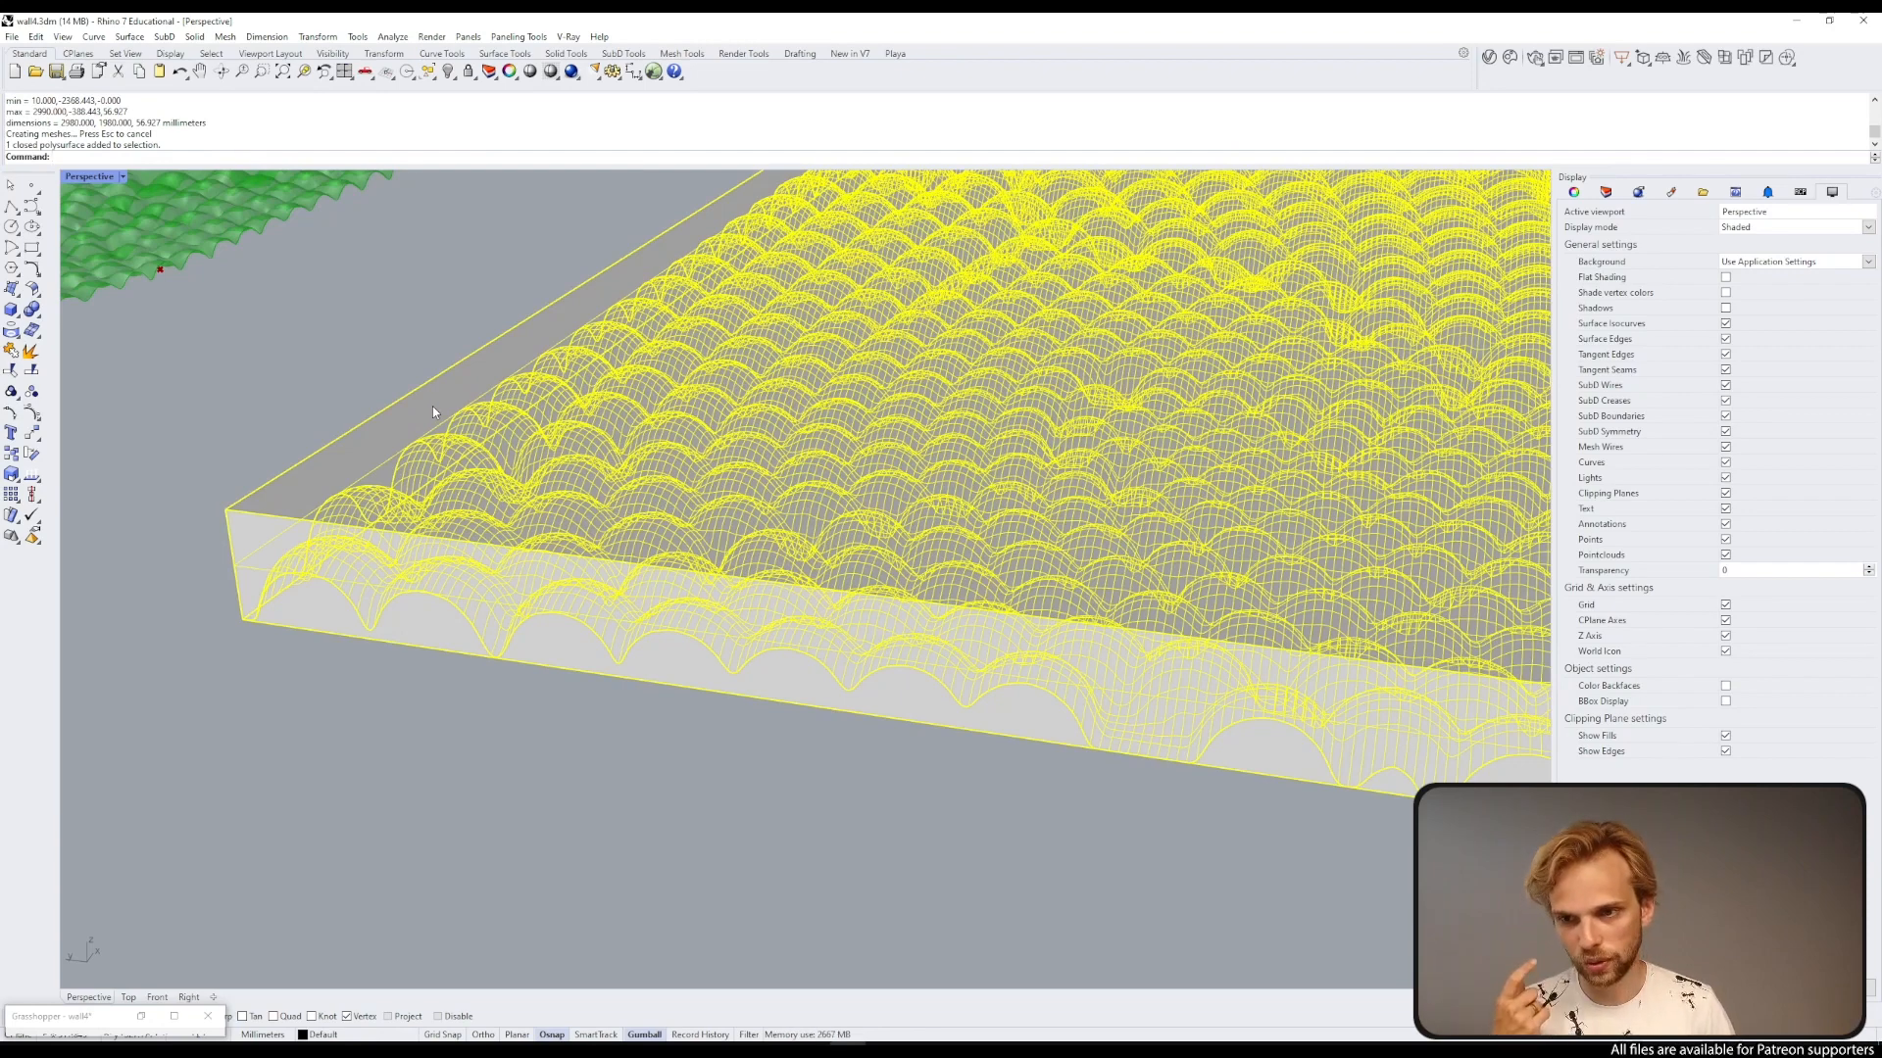
{"action": "type", "text": "Scale"}
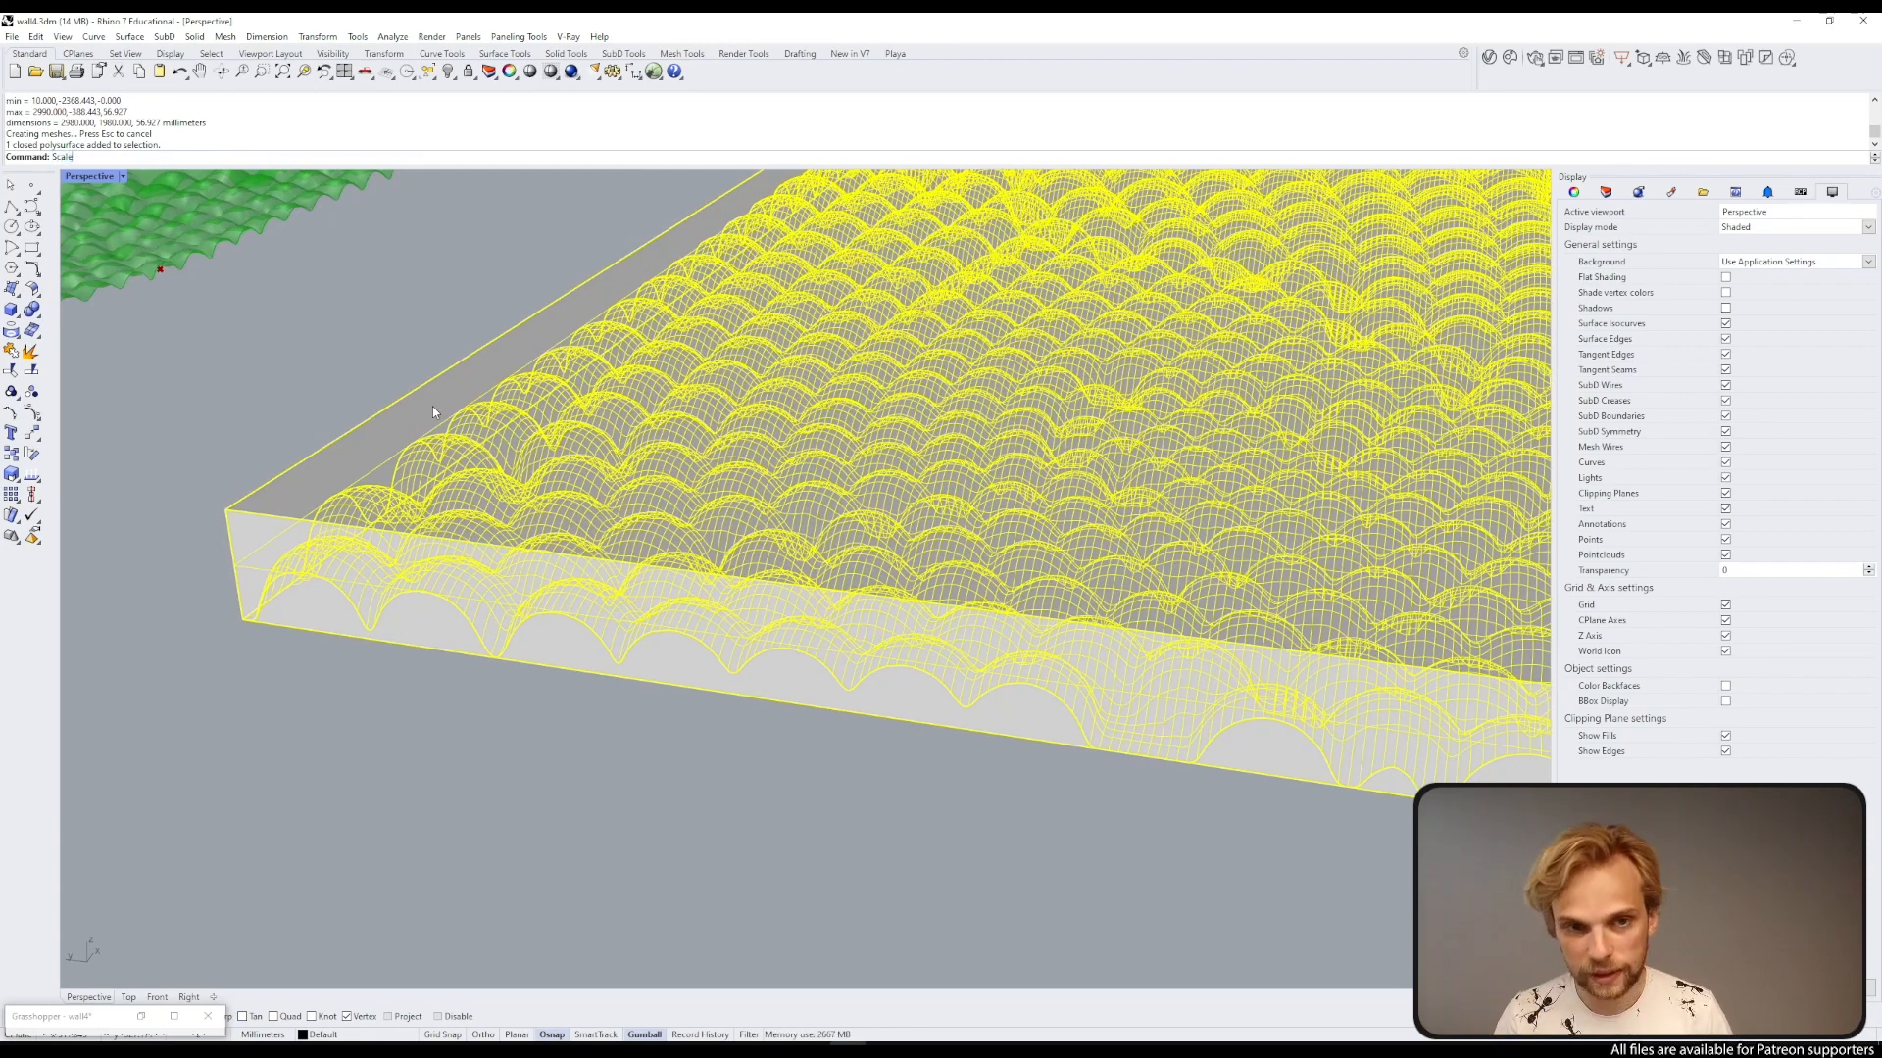
{"action": "type", "text": "1D"}
{"action": "key", "text": "Return"}
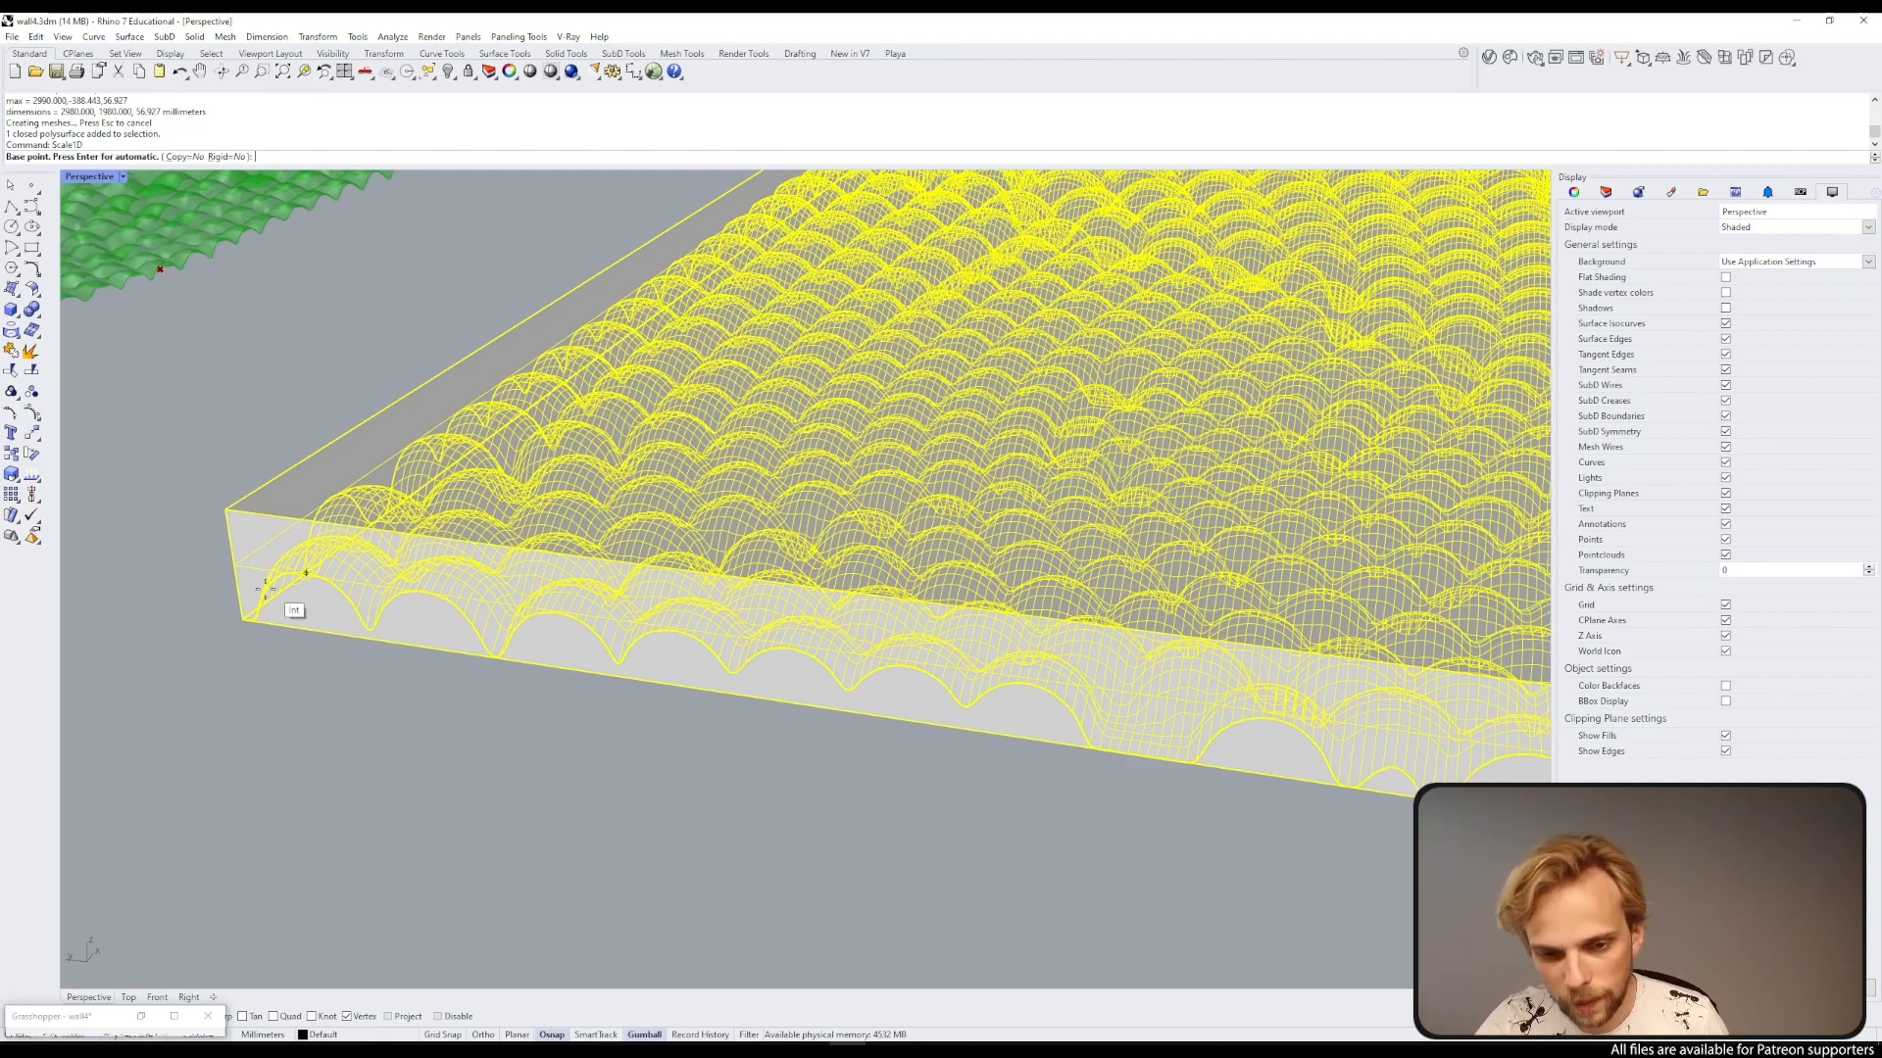
{"action": "left_click", "coordinate": [243, 618]}
{"action": "left_click", "coordinate": [226, 510]}
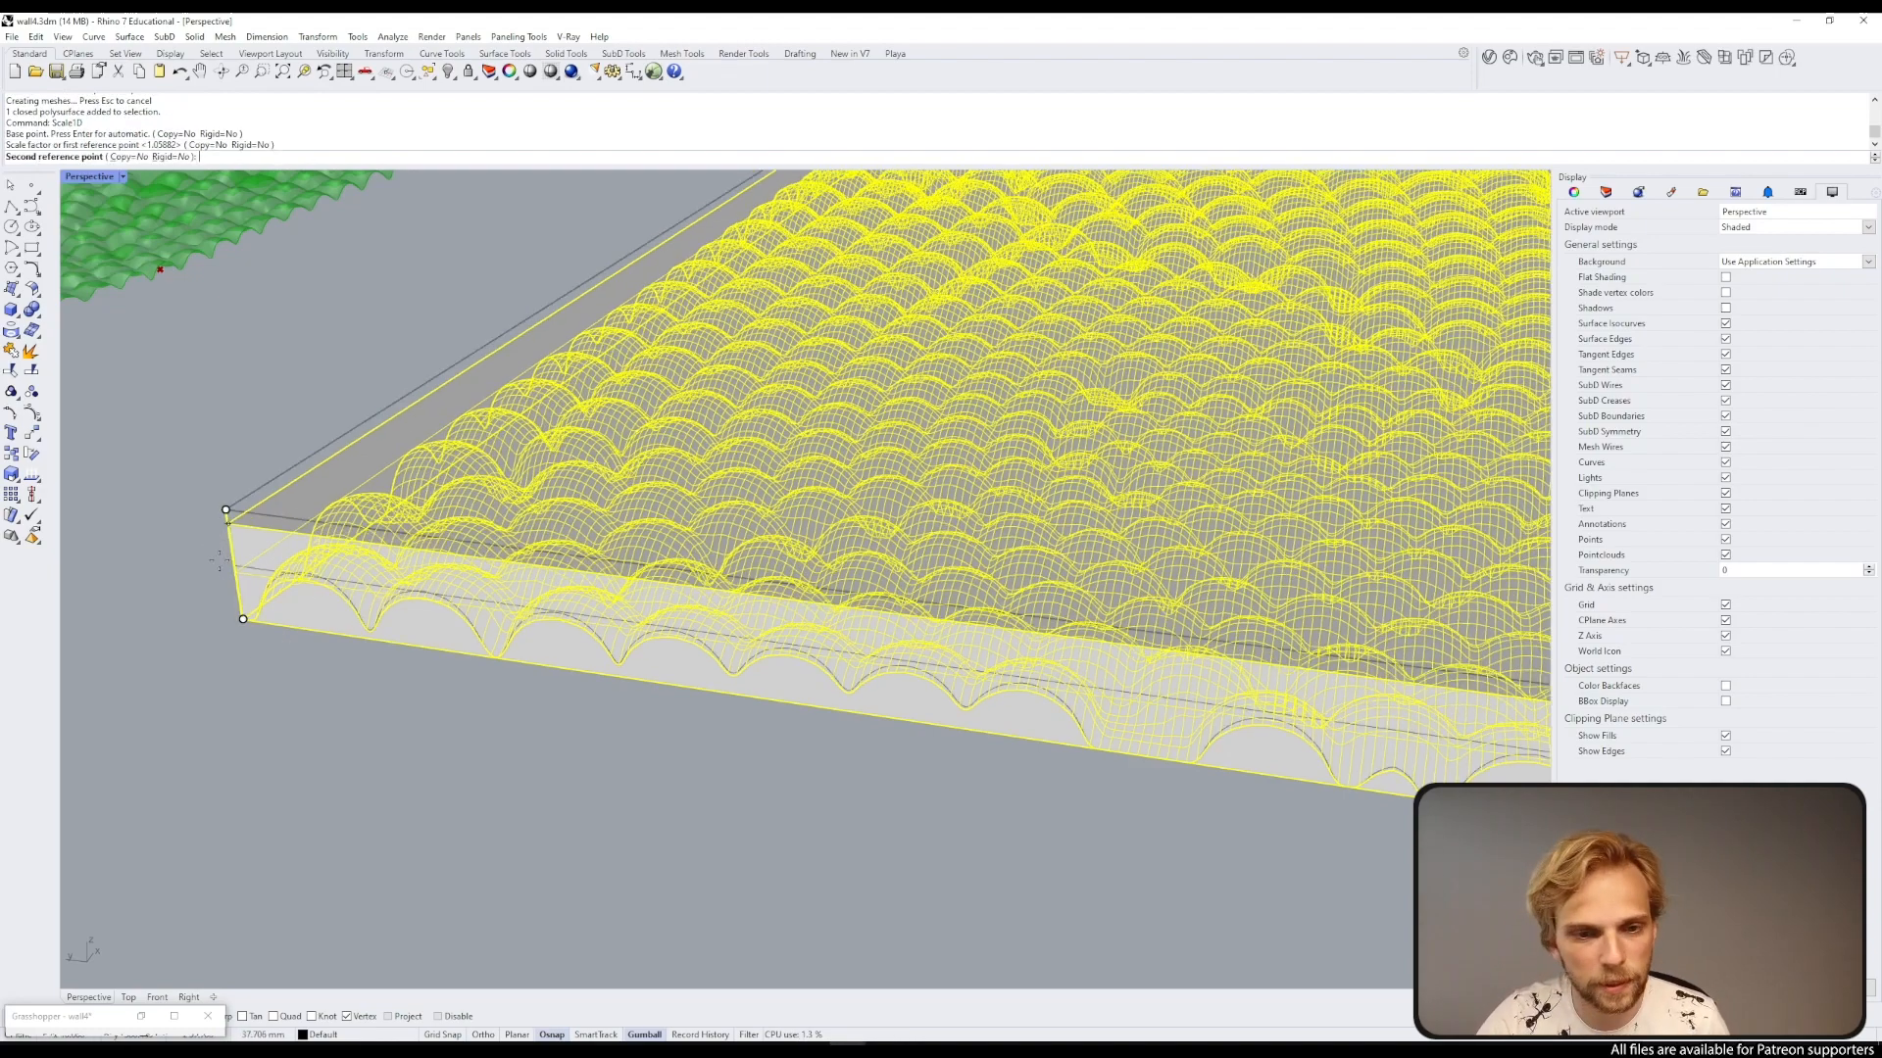
{"action": "type", "text": "16"}
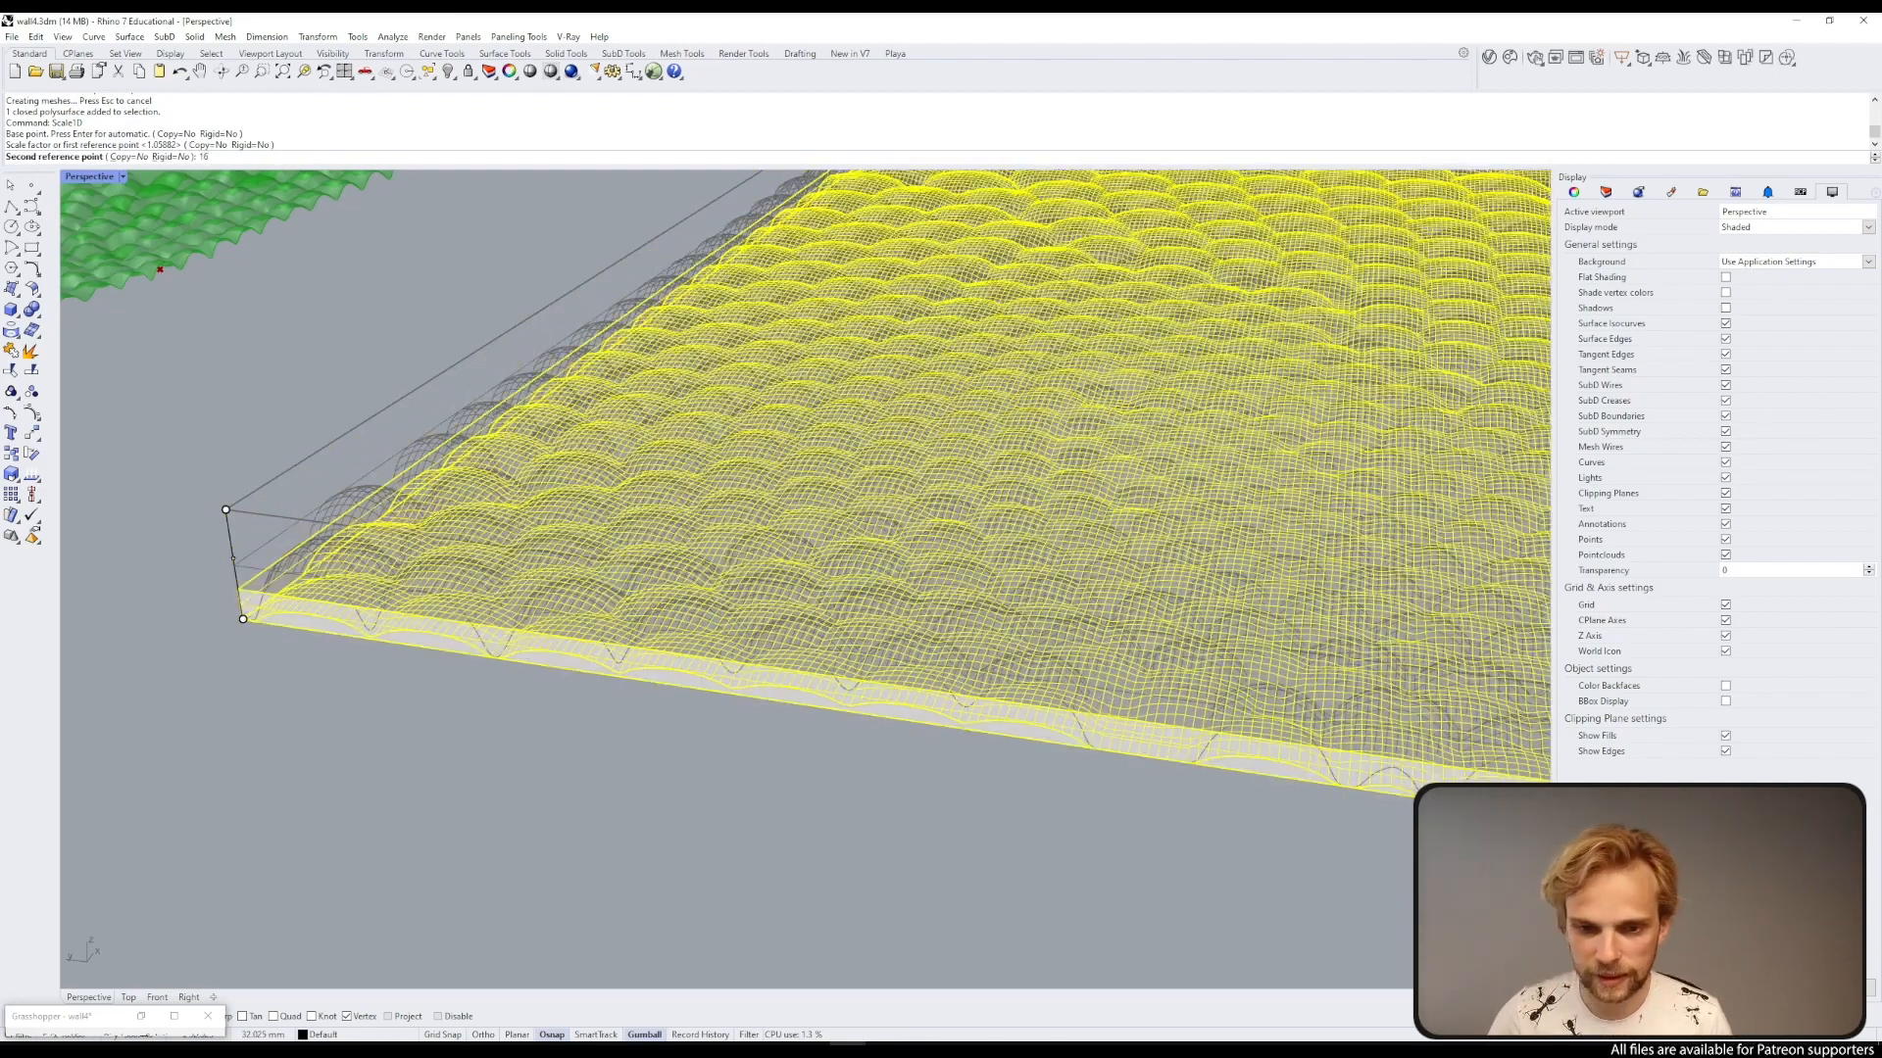
{"action": "key", "text": "Return"}
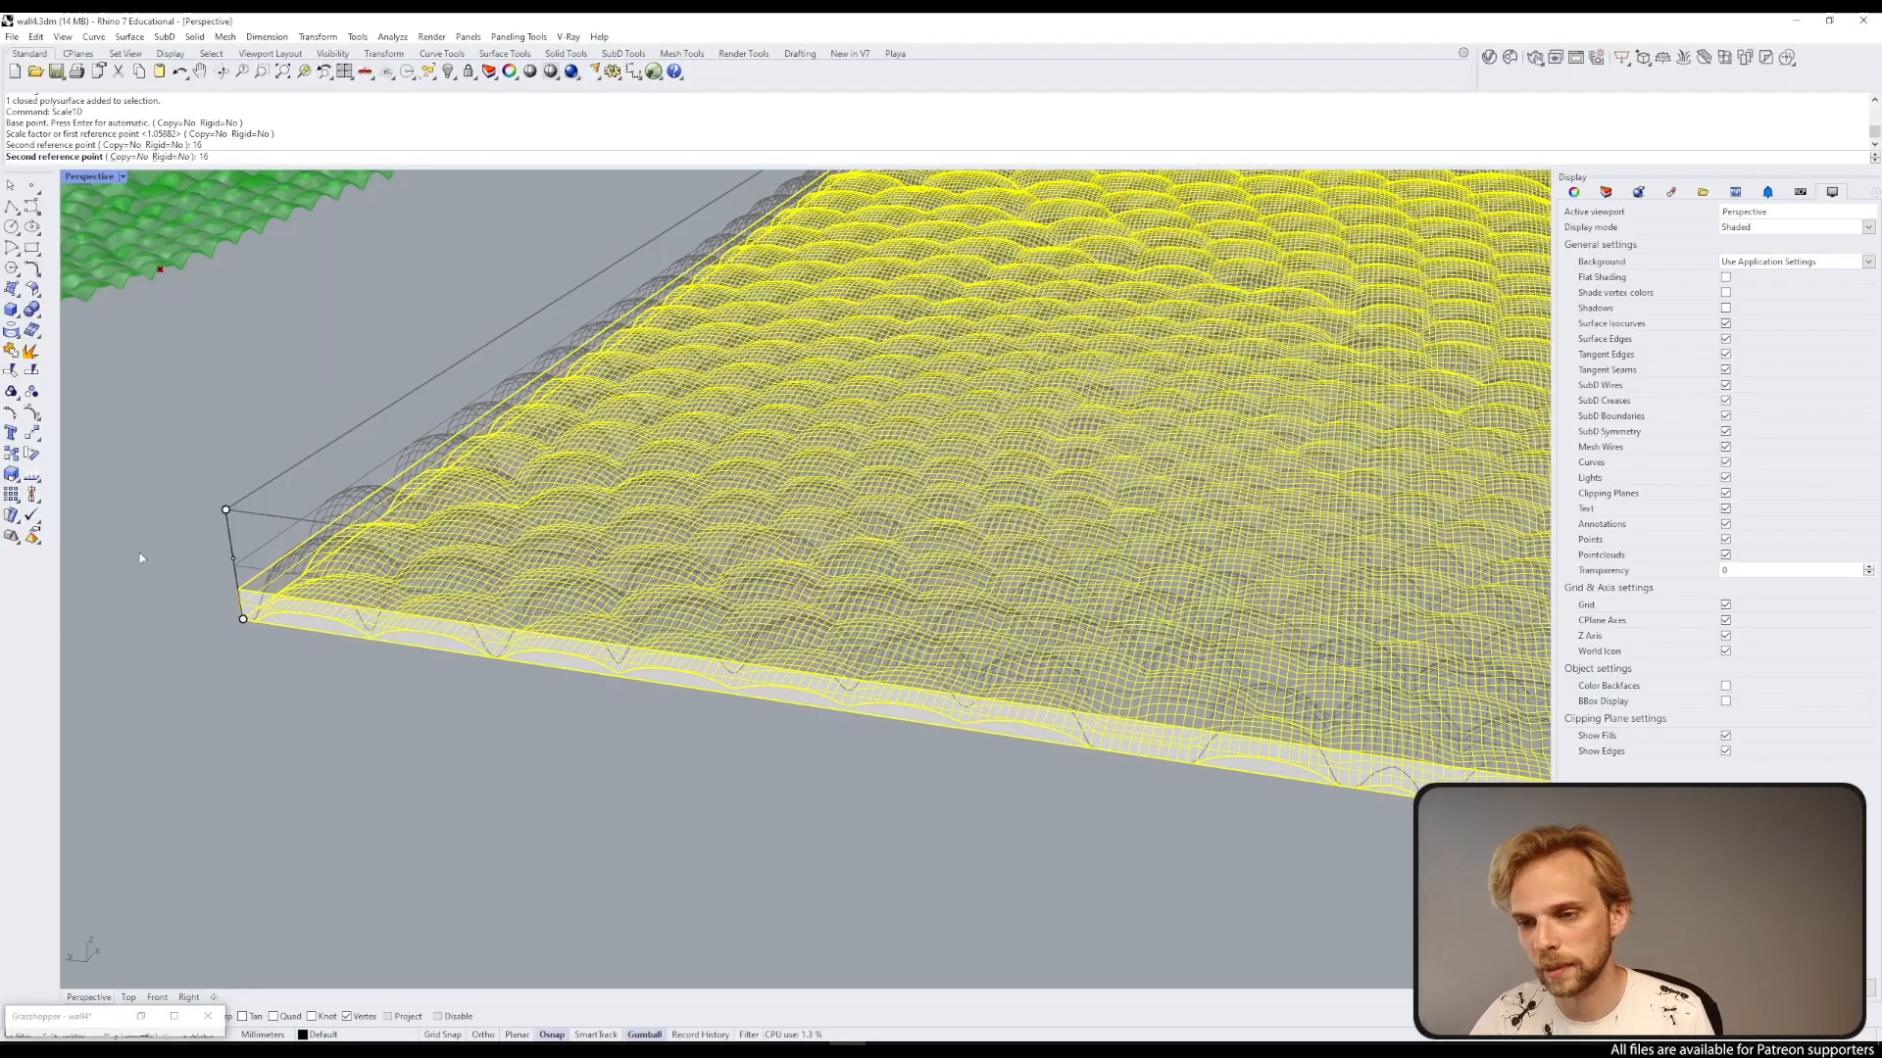
Step: Select the bounding box and delete it
{"action": "key", "text": "Return"}
{"action": "left_click", "coordinate": [307, 537]}
{"action": "left_click", "coordinate": [321, 562]}
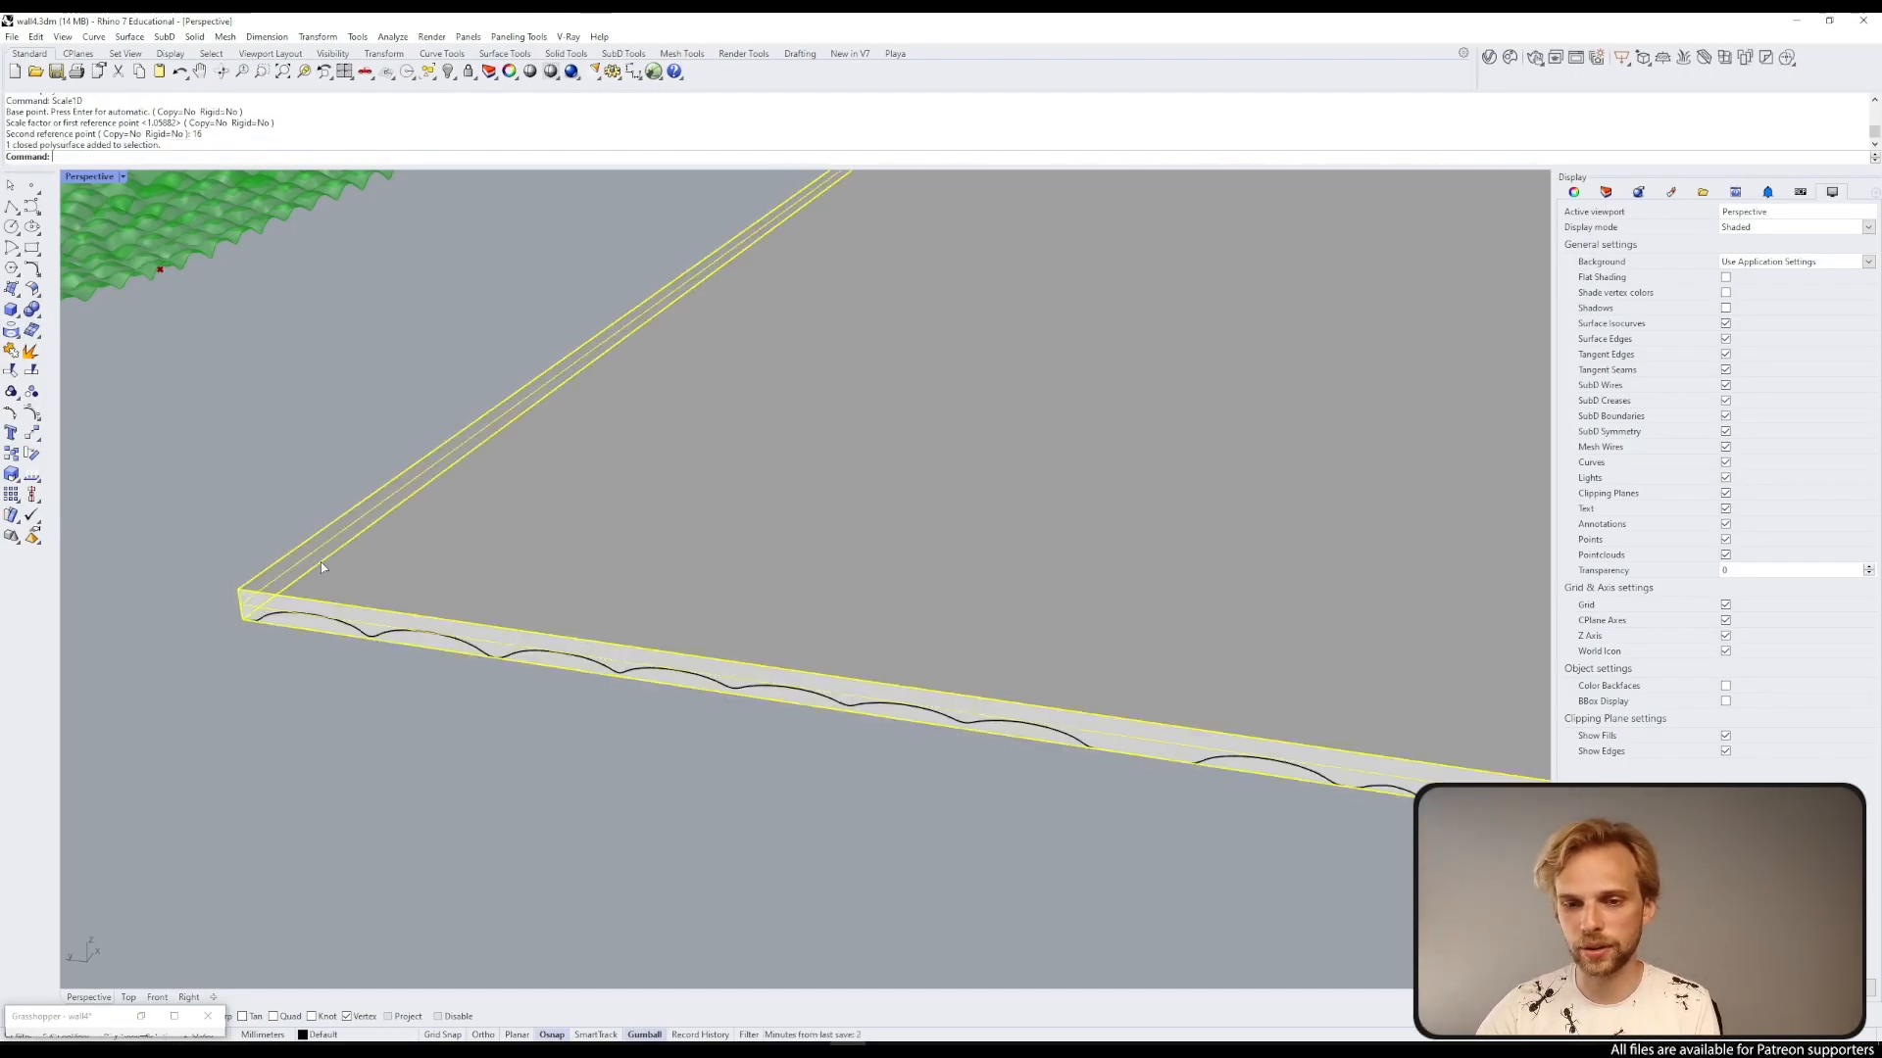
{"action": "key", "text": "Delete"}
Step: Zoom in on the sphere surface and open the viewport's display mode options
{"action": "scroll", "coordinate": [559, 581], "scroll_direction": "up", "scroll_amount": 5}
{"action": "scroll", "coordinate": [558, 582], "scroll_direction": "up", "scroll_amount": 3}
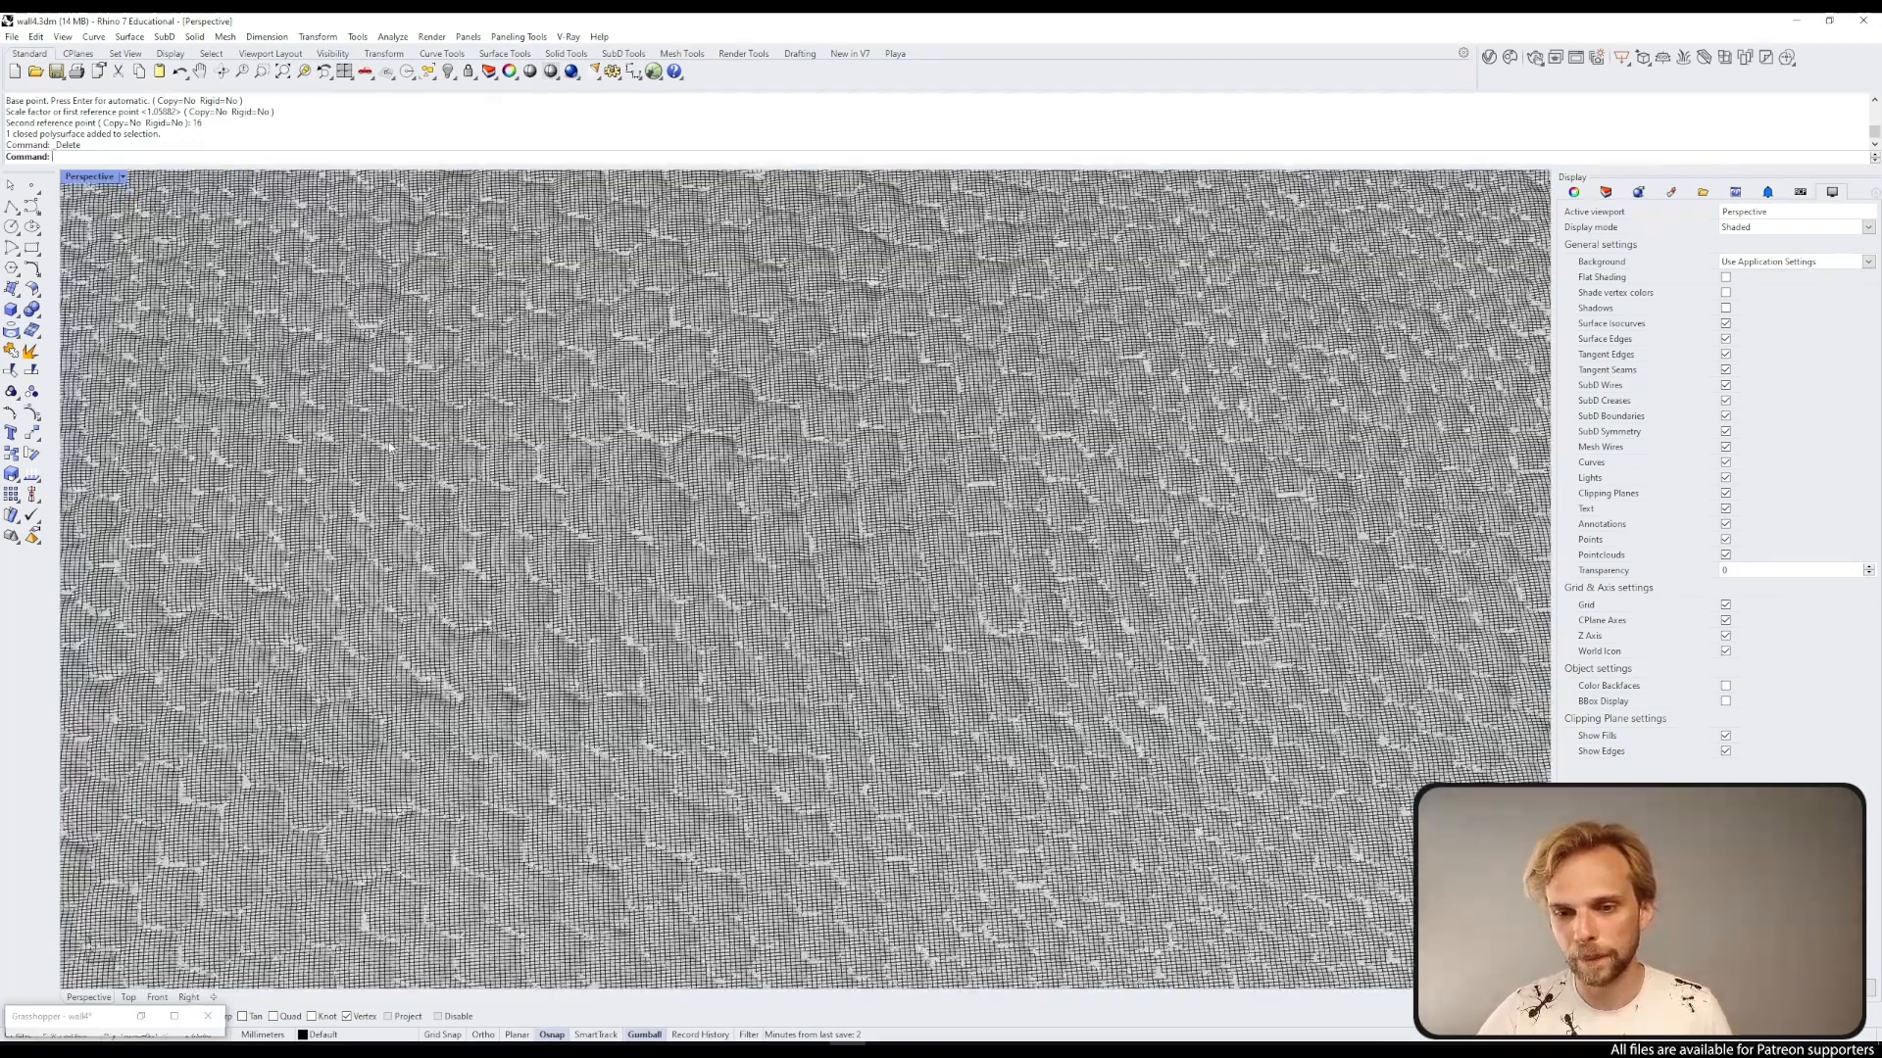
{"action": "left_click", "coordinate": [98, 177]}
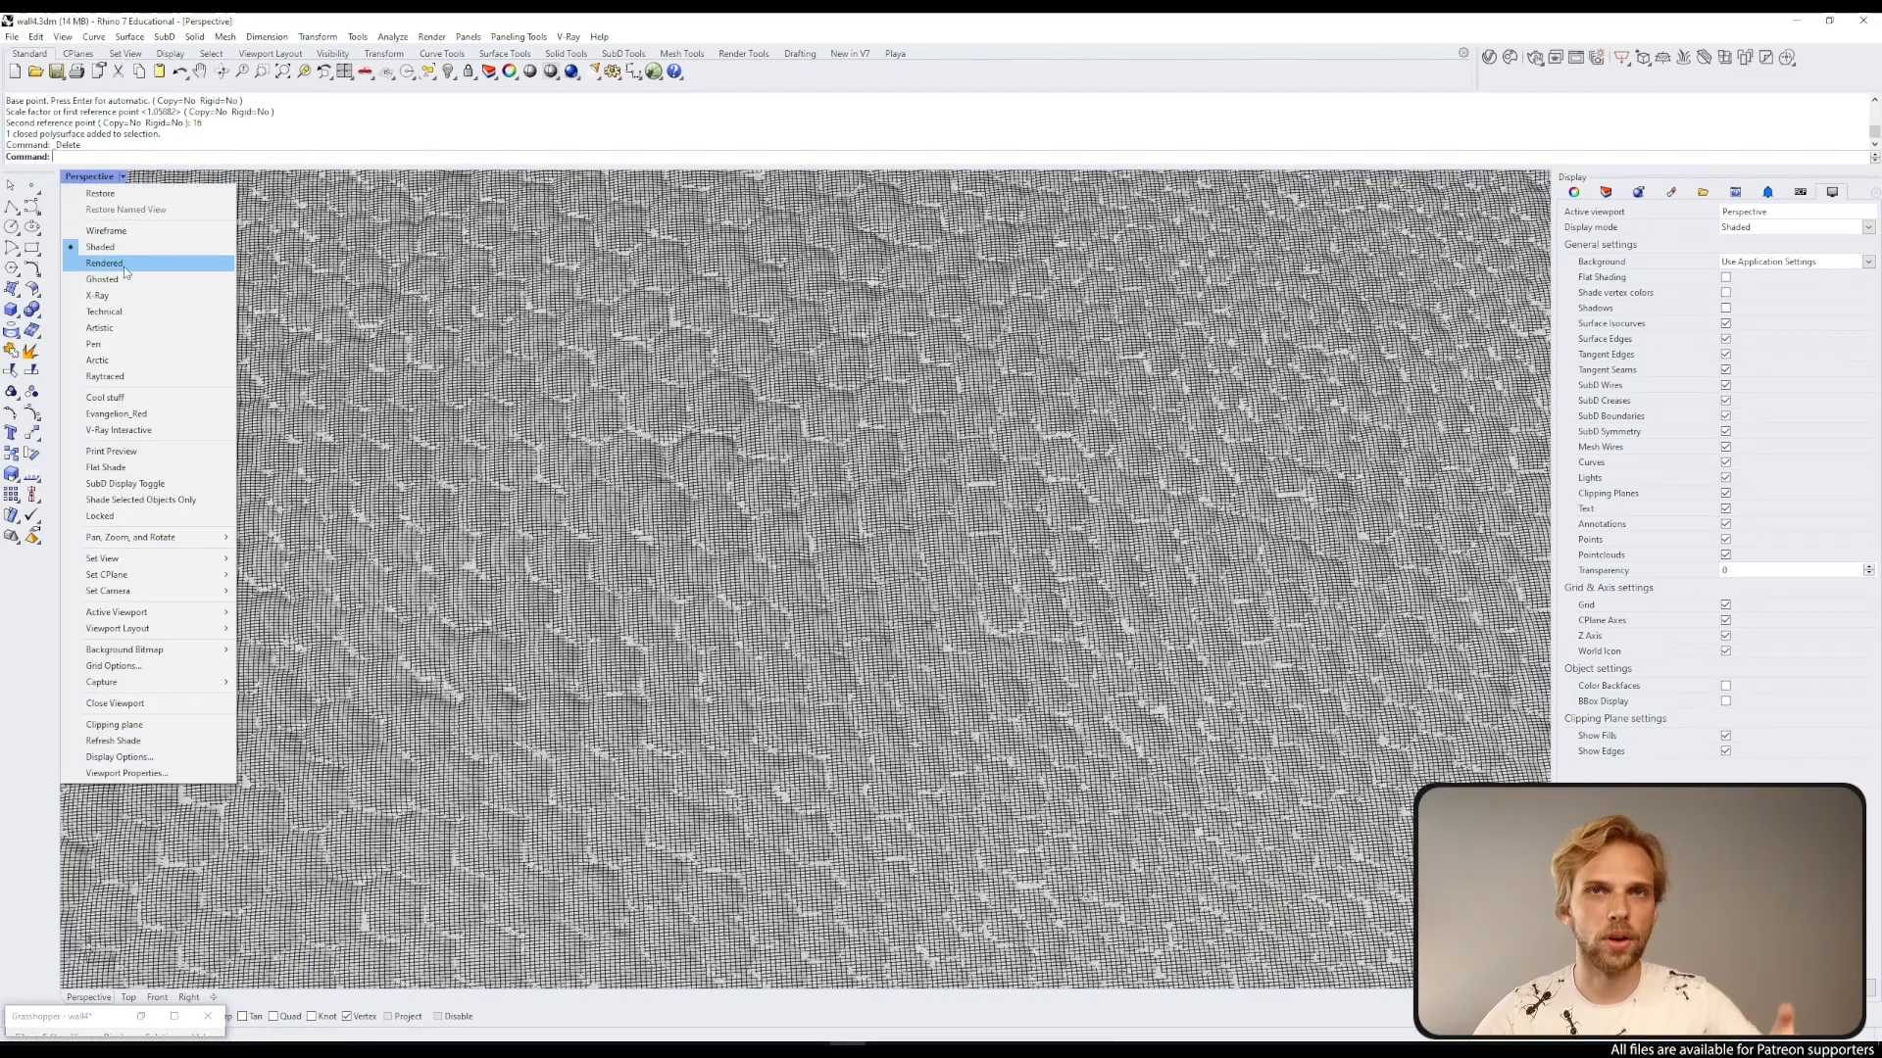
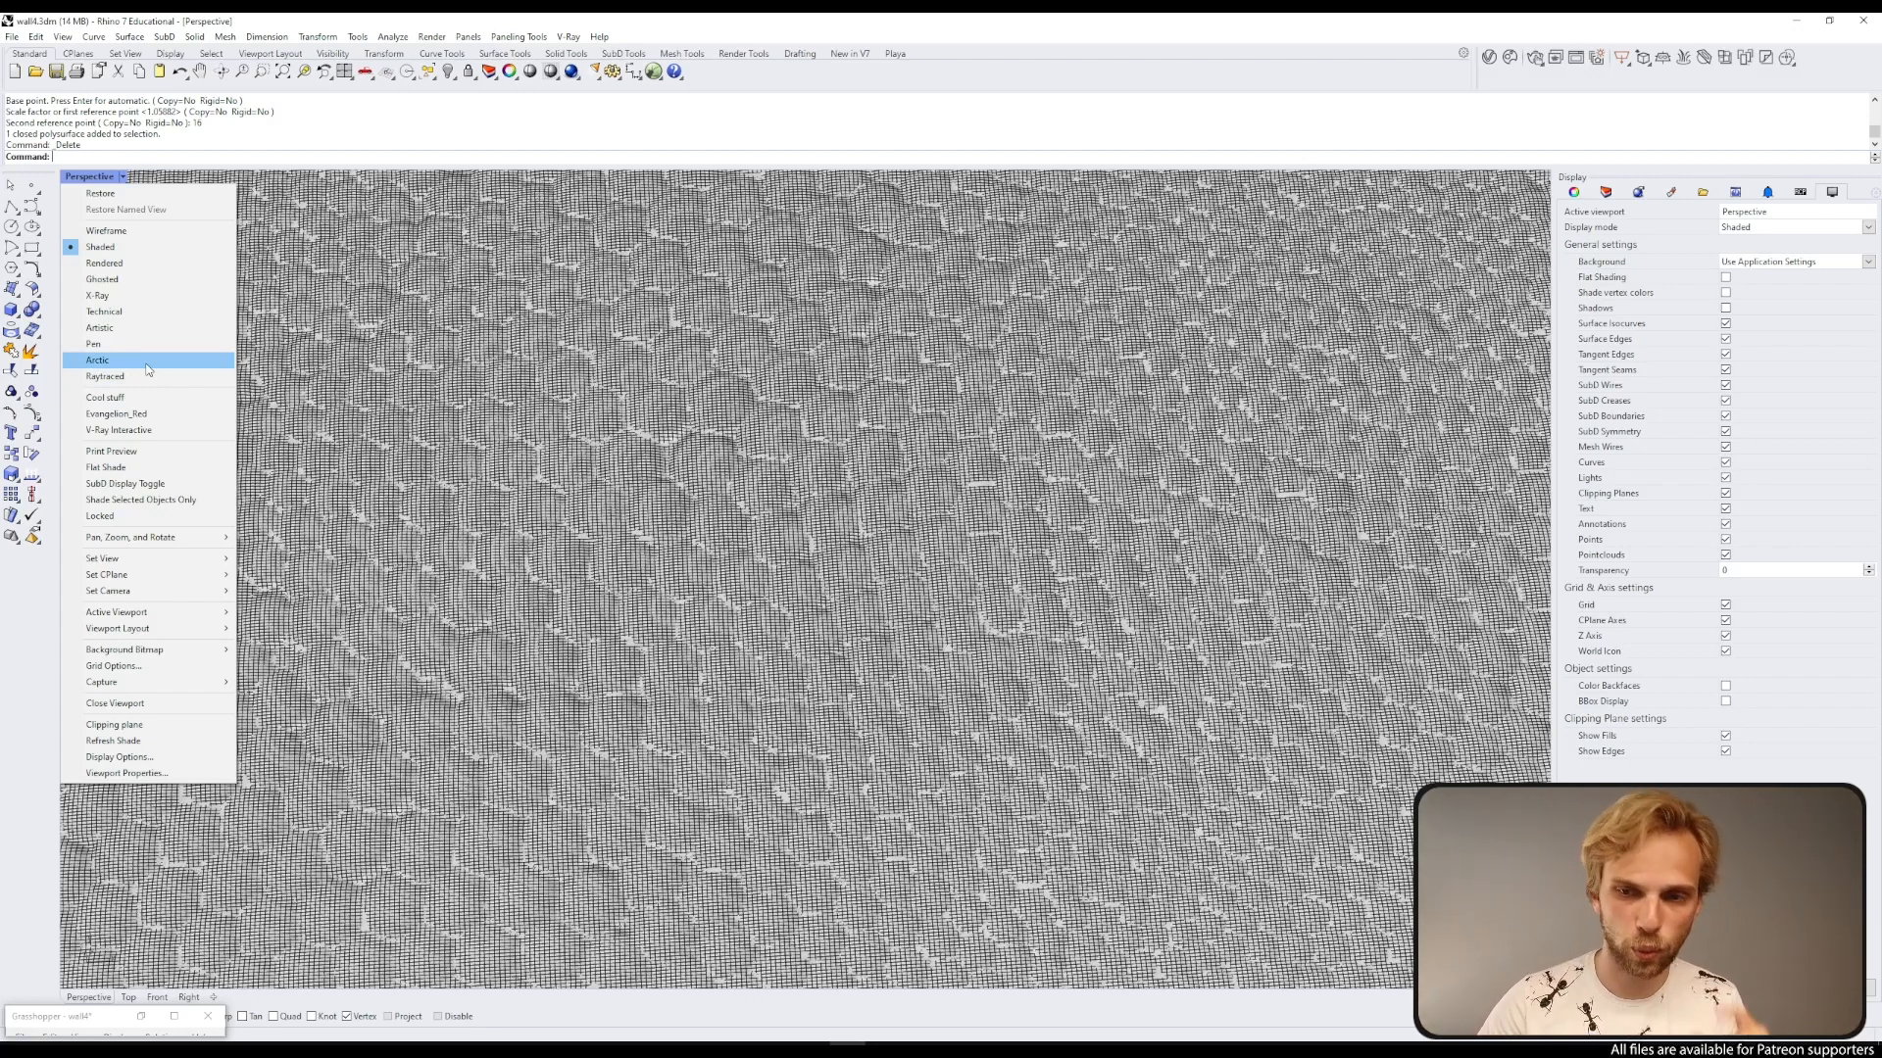
Step: Set the Perspective viewport to the Arctic display mode
{"action": "left_click", "coordinate": [146, 364]}
{"action": "right_click_drag", "start_coordinate": [661, 480], "coordinate": [695, 457]}
{"action": "scroll", "coordinate": [694, 443], "scroll_direction": "down", "scroll_amount": 6}
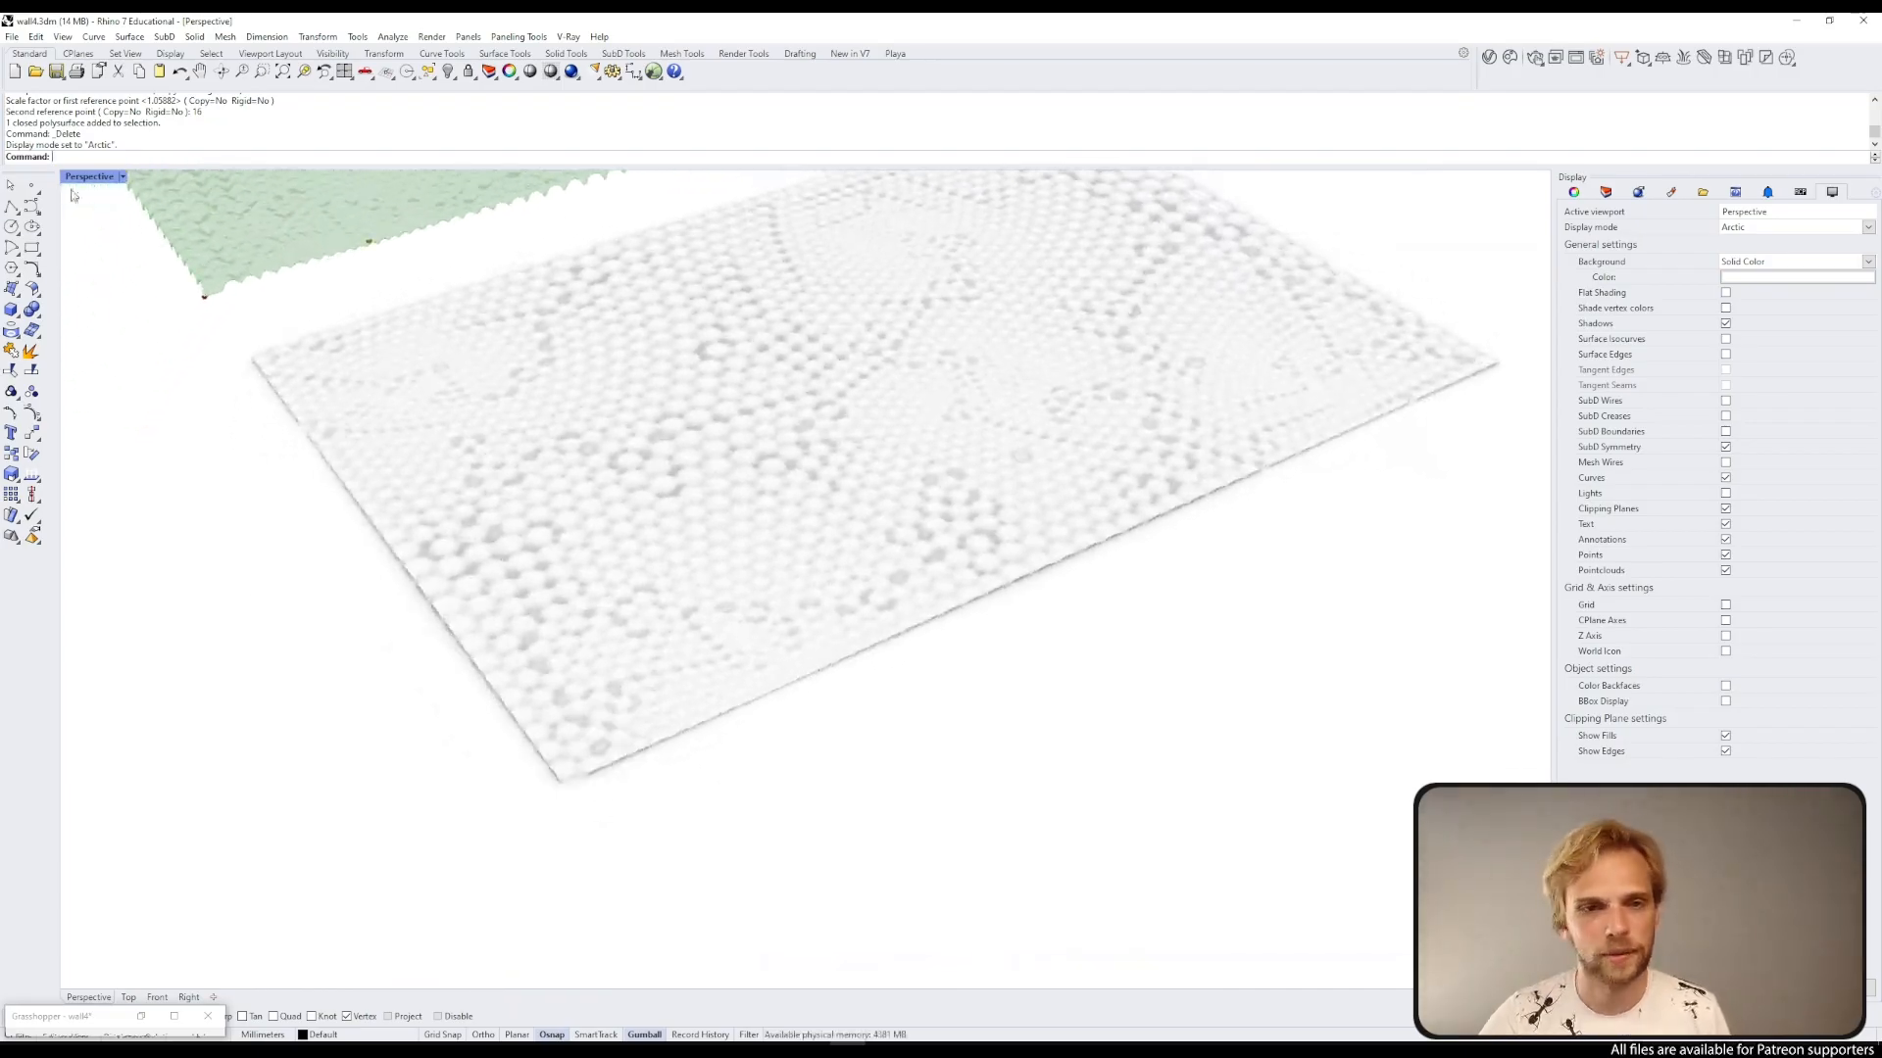
Step: Switch the Perspective viewport back to the Shaded display mode
{"action": "left_click", "coordinate": [122, 178]}
{"action": "left_click", "coordinate": [100, 247]}
{"action": "mouse_move", "coordinate": [647, 558]}
{"action": "right_mouse_down"}
{"action": "mouse_move", "coordinate": [654, 517]}
{"action": "mouse_move", "coordinate": [613, 504]}
{"action": "mouse_move", "coordinate": [660, 475]}
{"action": "mouse_move", "coordinate": [664, 496]}
{"action": "right_mouse_up"}
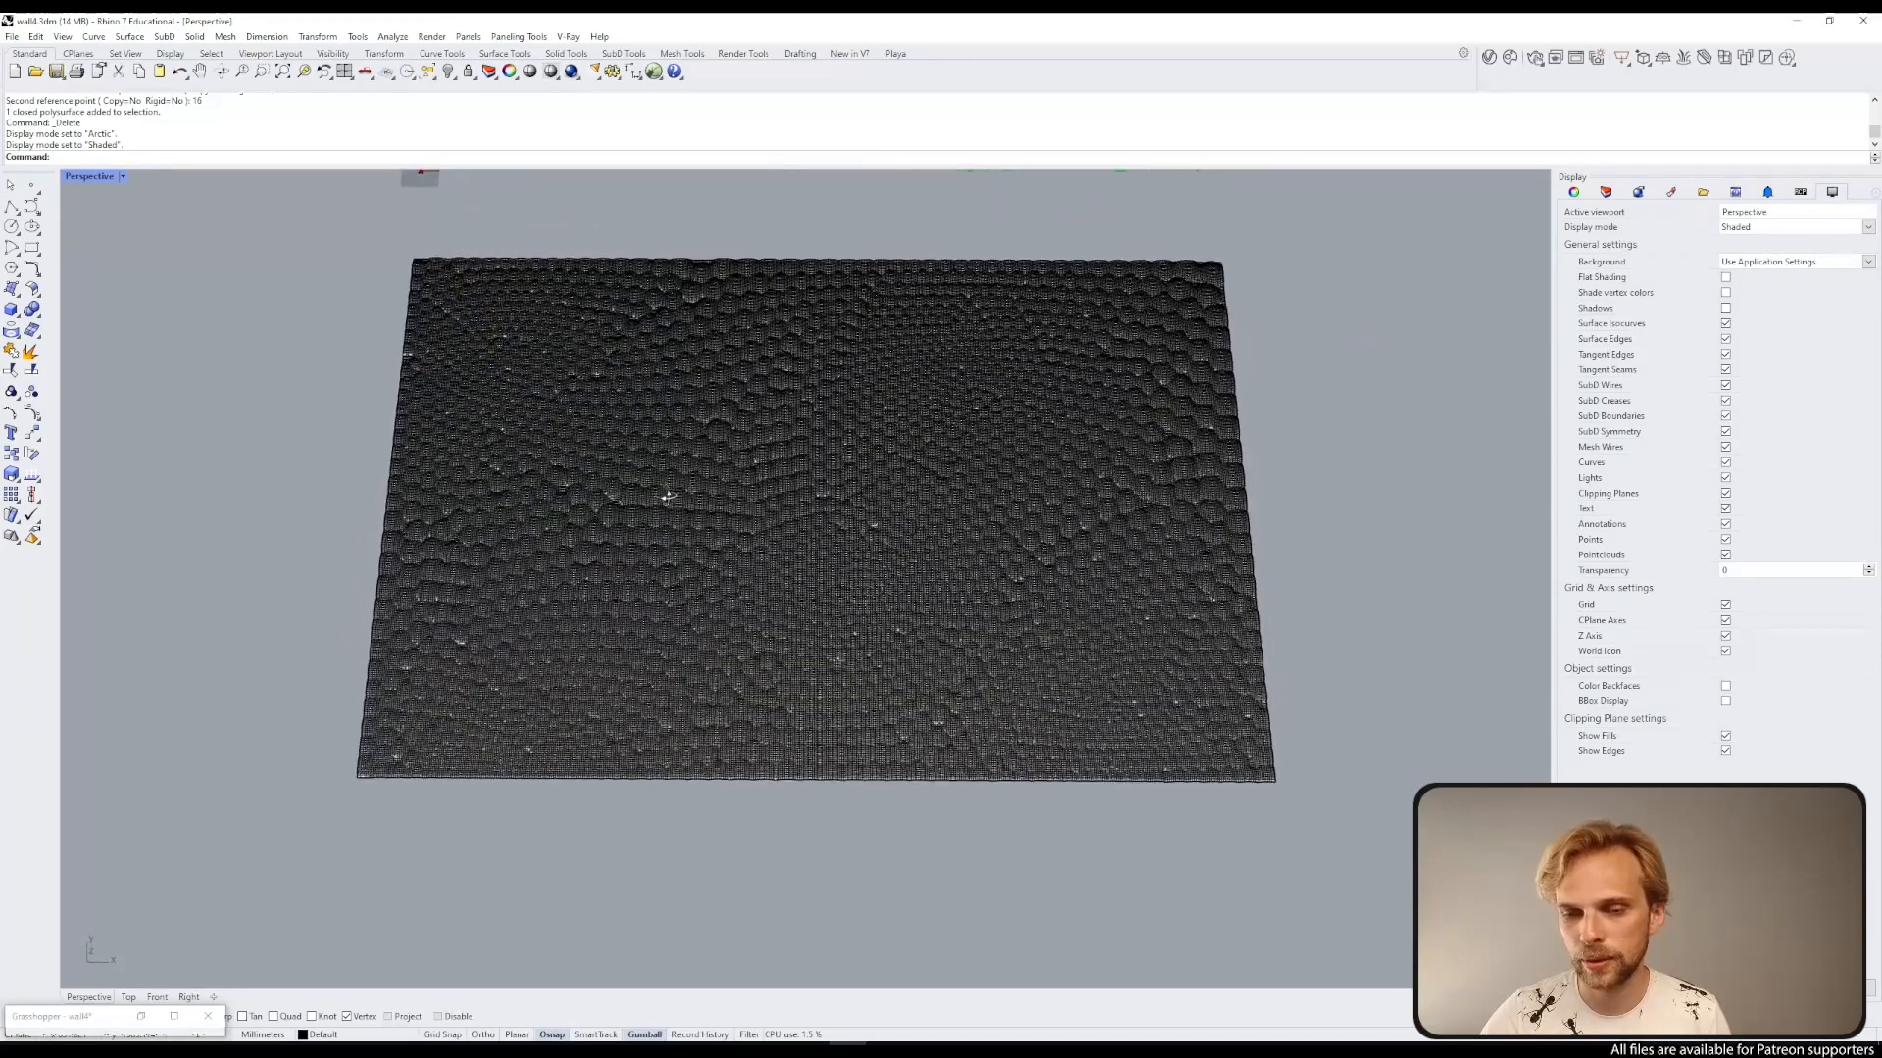
Step: Show all four viewports and set the Top viewport to Shaded display
{"action": "double_click", "coordinate": [79, 177]}
{"action": "left_click", "coordinate": [78, 178]}
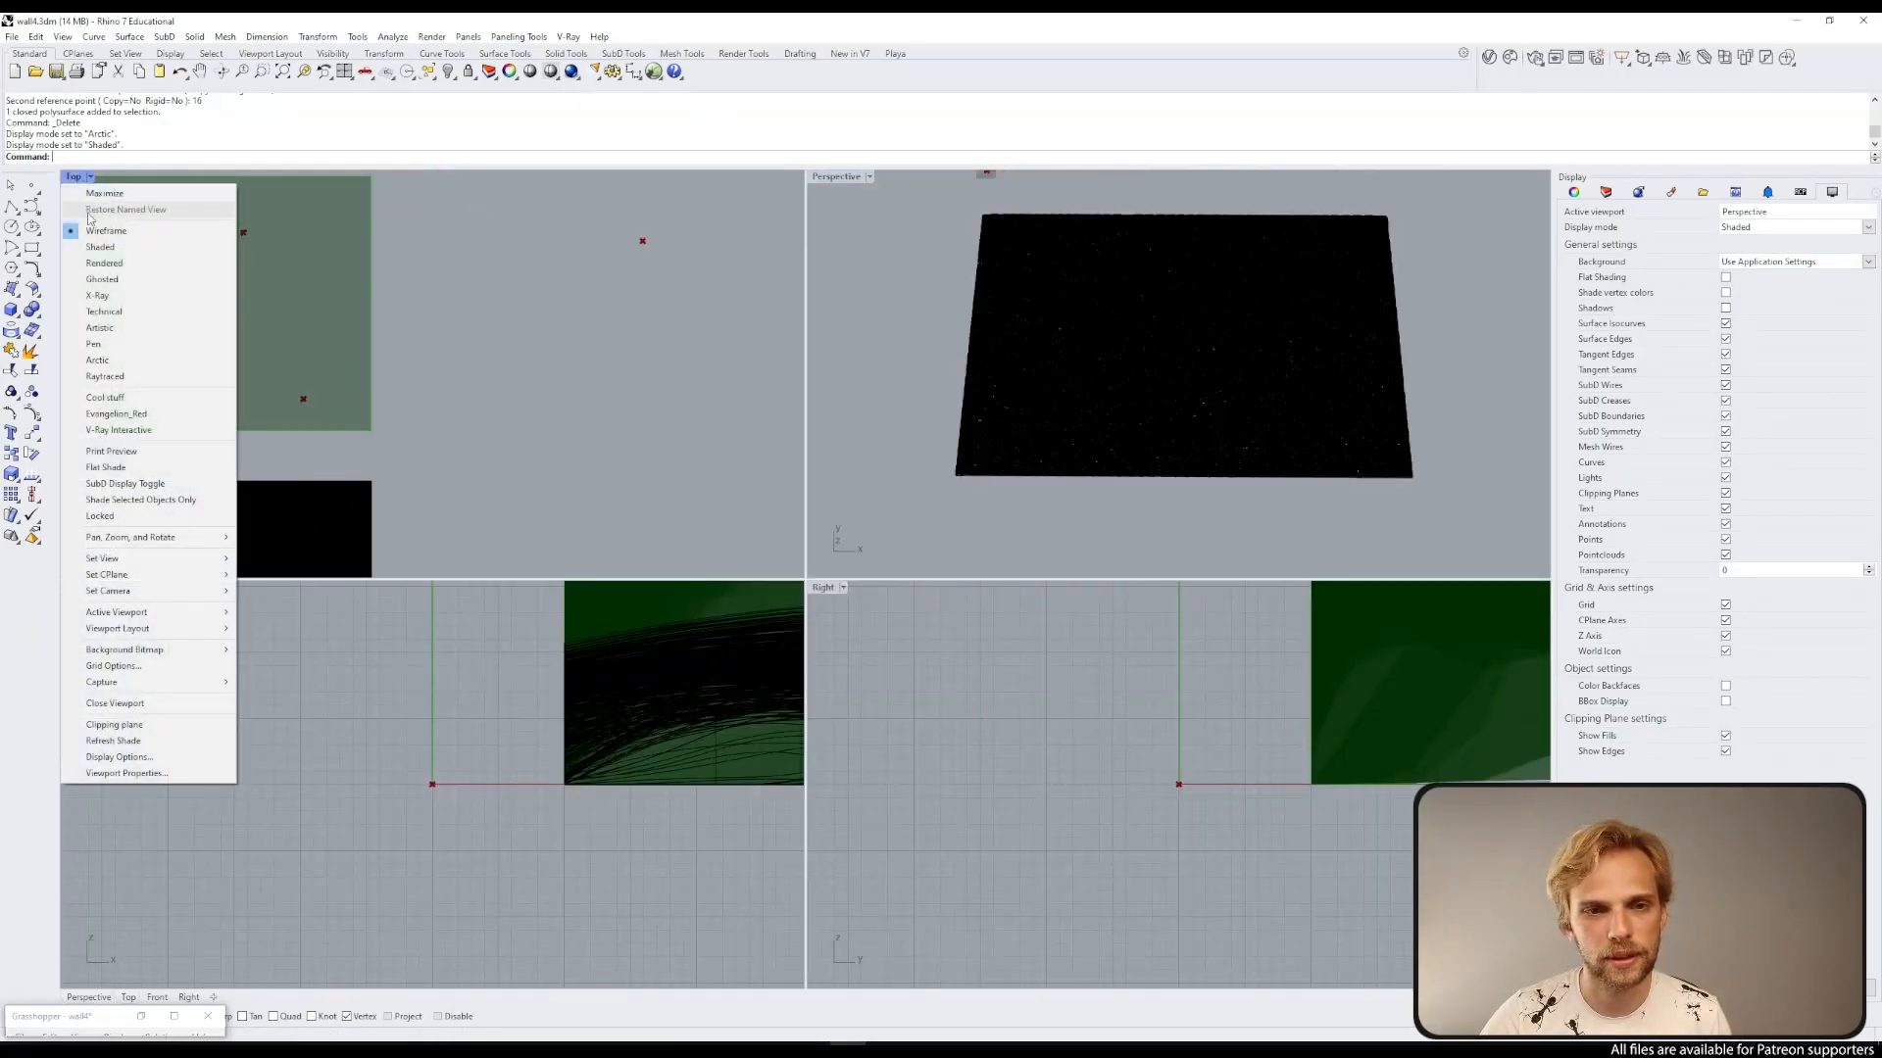
{"action": "left_click", "coordinate": [102, 253]}
{"action": "scroll", "coordinate": [294, 328], "scroll_direction": "down", "scroll_amount": 5}
{"action": "right_click_drag", "start_coordinate": [311, 395], "coordinate": [451, 280]}
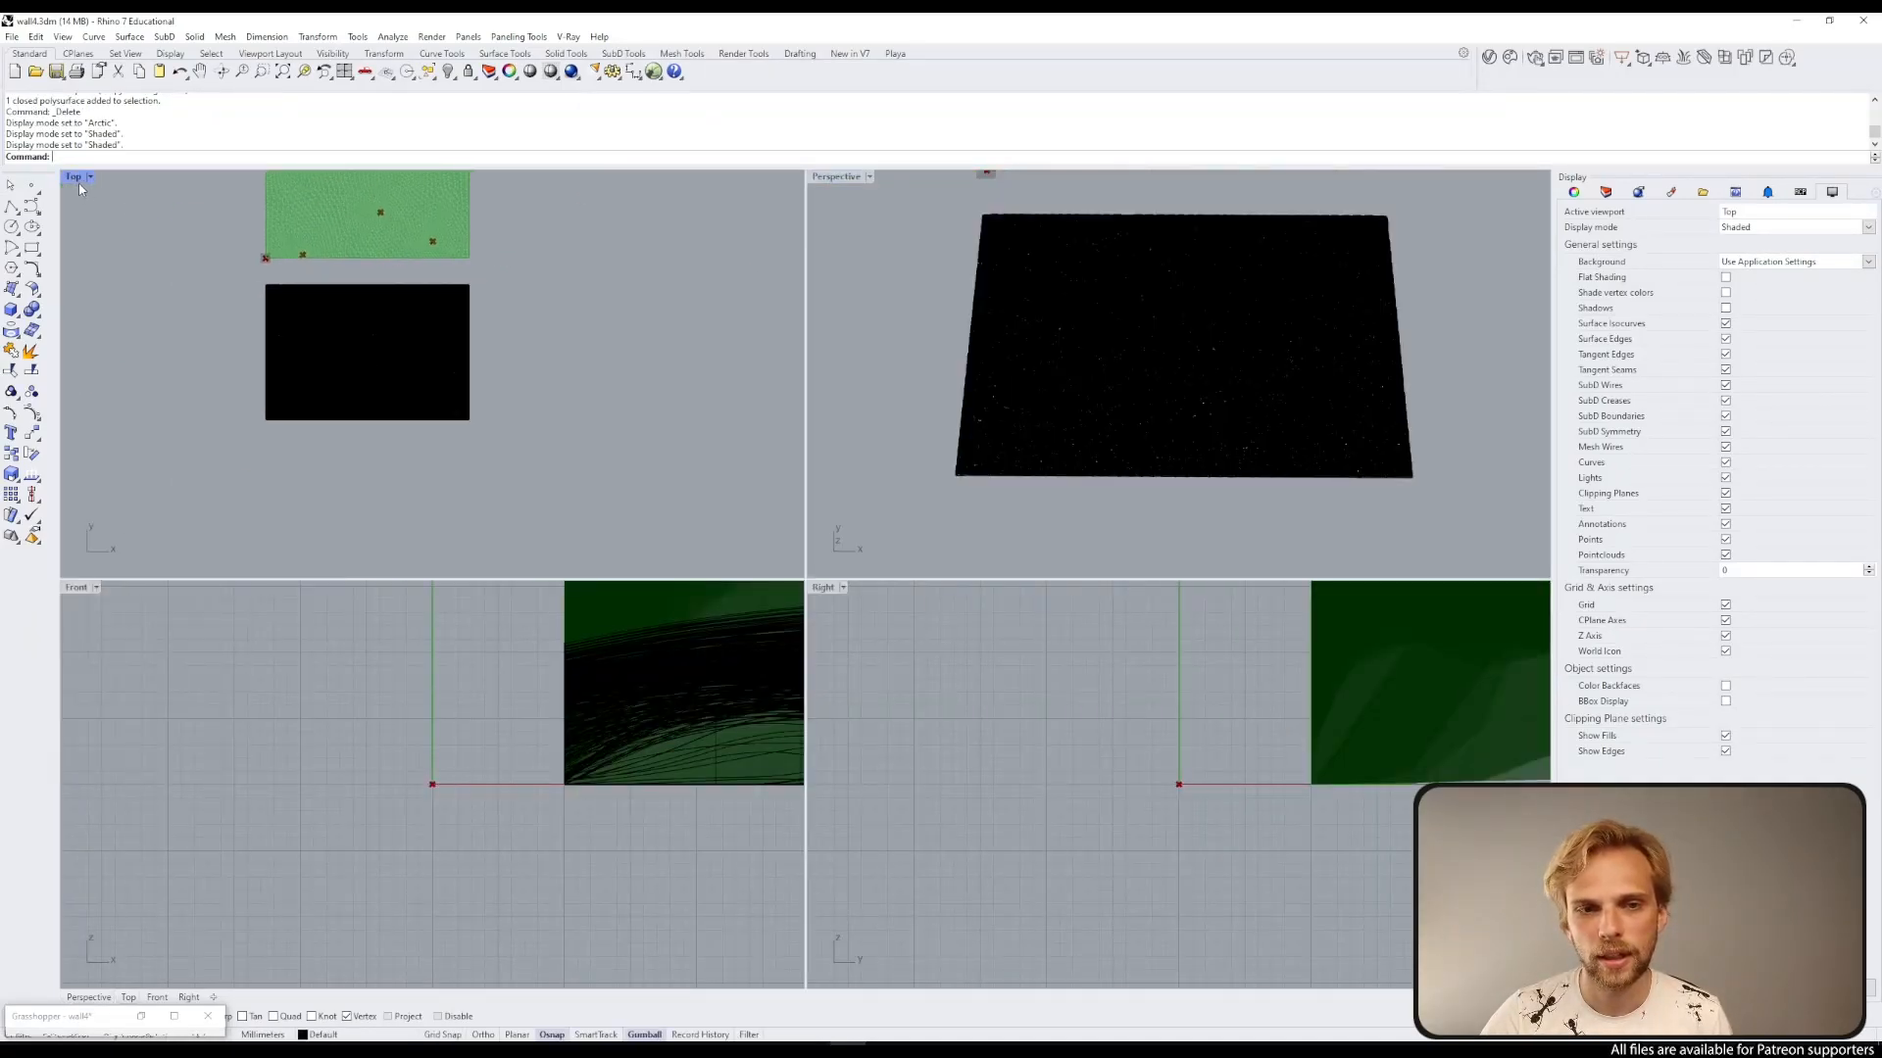
Step: Set the Top viewport to the Arctic display mode and maximize it
{"action": "left_click", "coordinate": [77, 179]}
{"action": "left_click", "coordinate": [160, 362]}
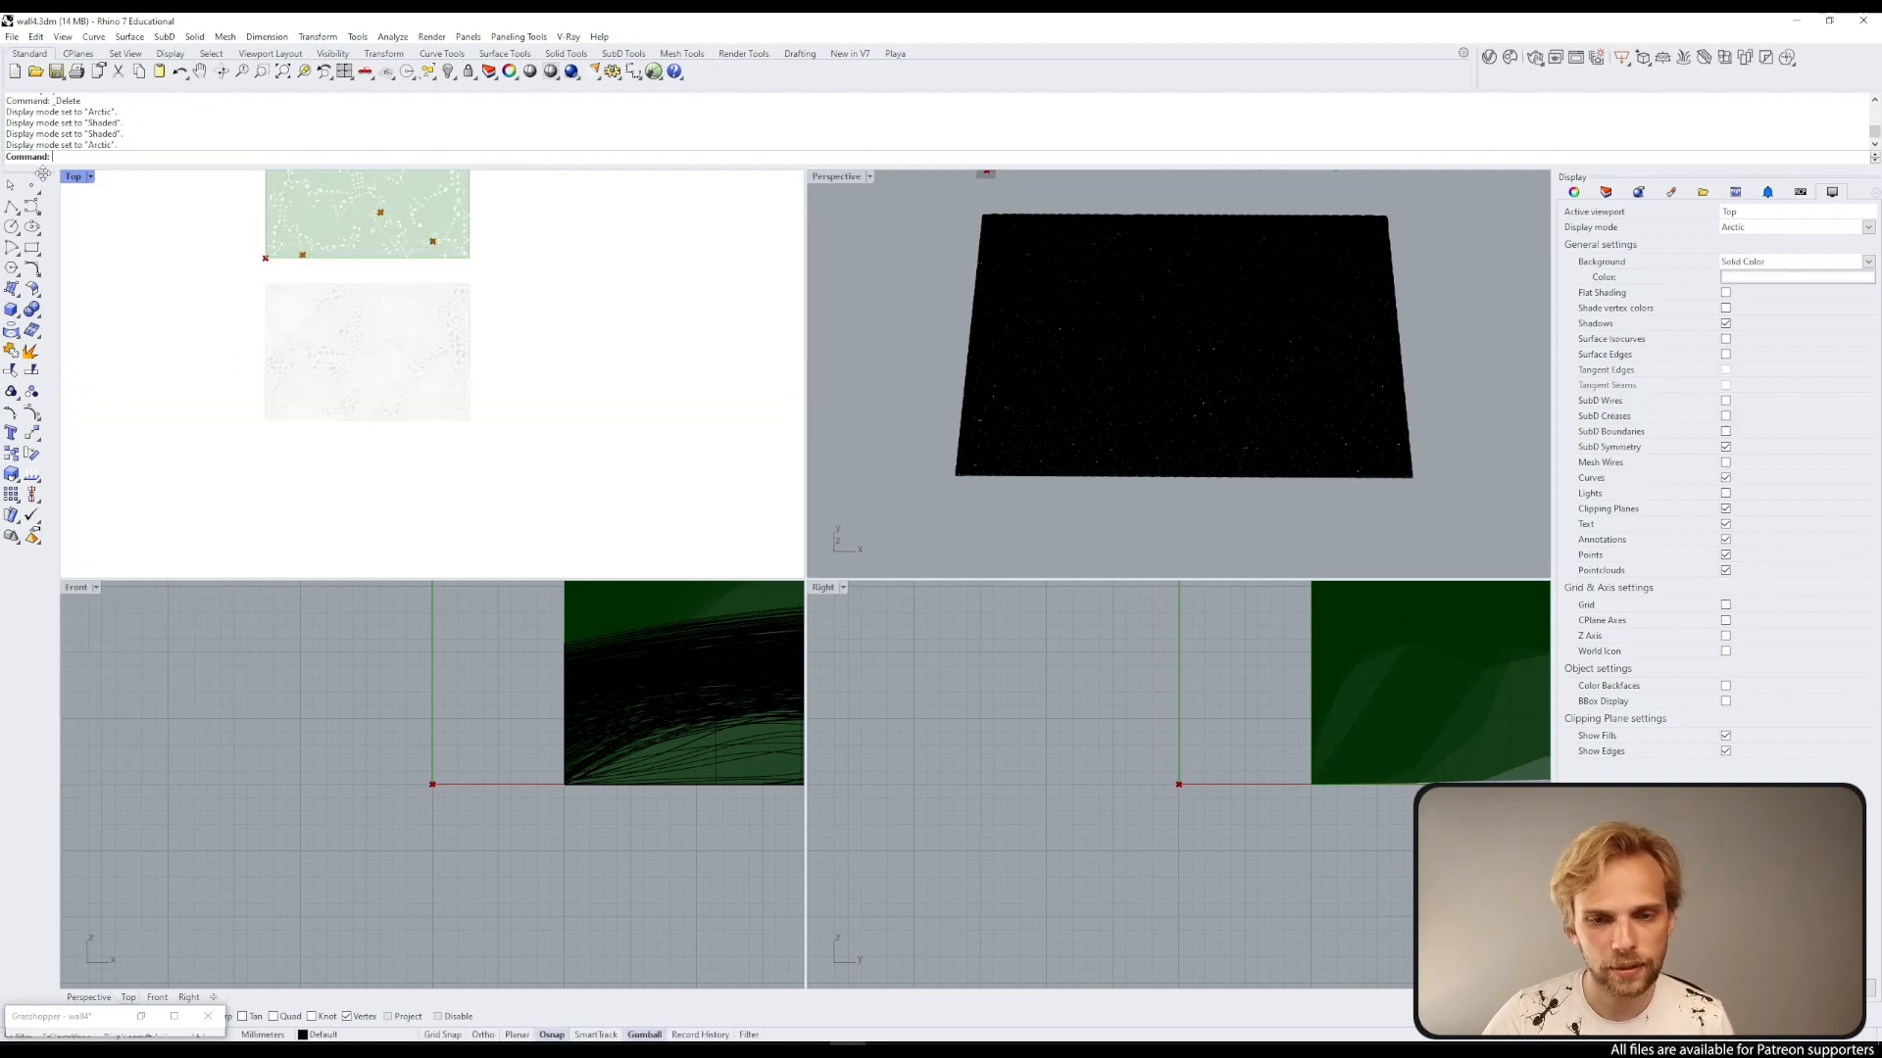
{"action": "double_click", "coordinate": [71, 177]}
{"action": "scroll", "coordinate": [647, 639], "scroll_direction": "up", "scroll_amount": 5}
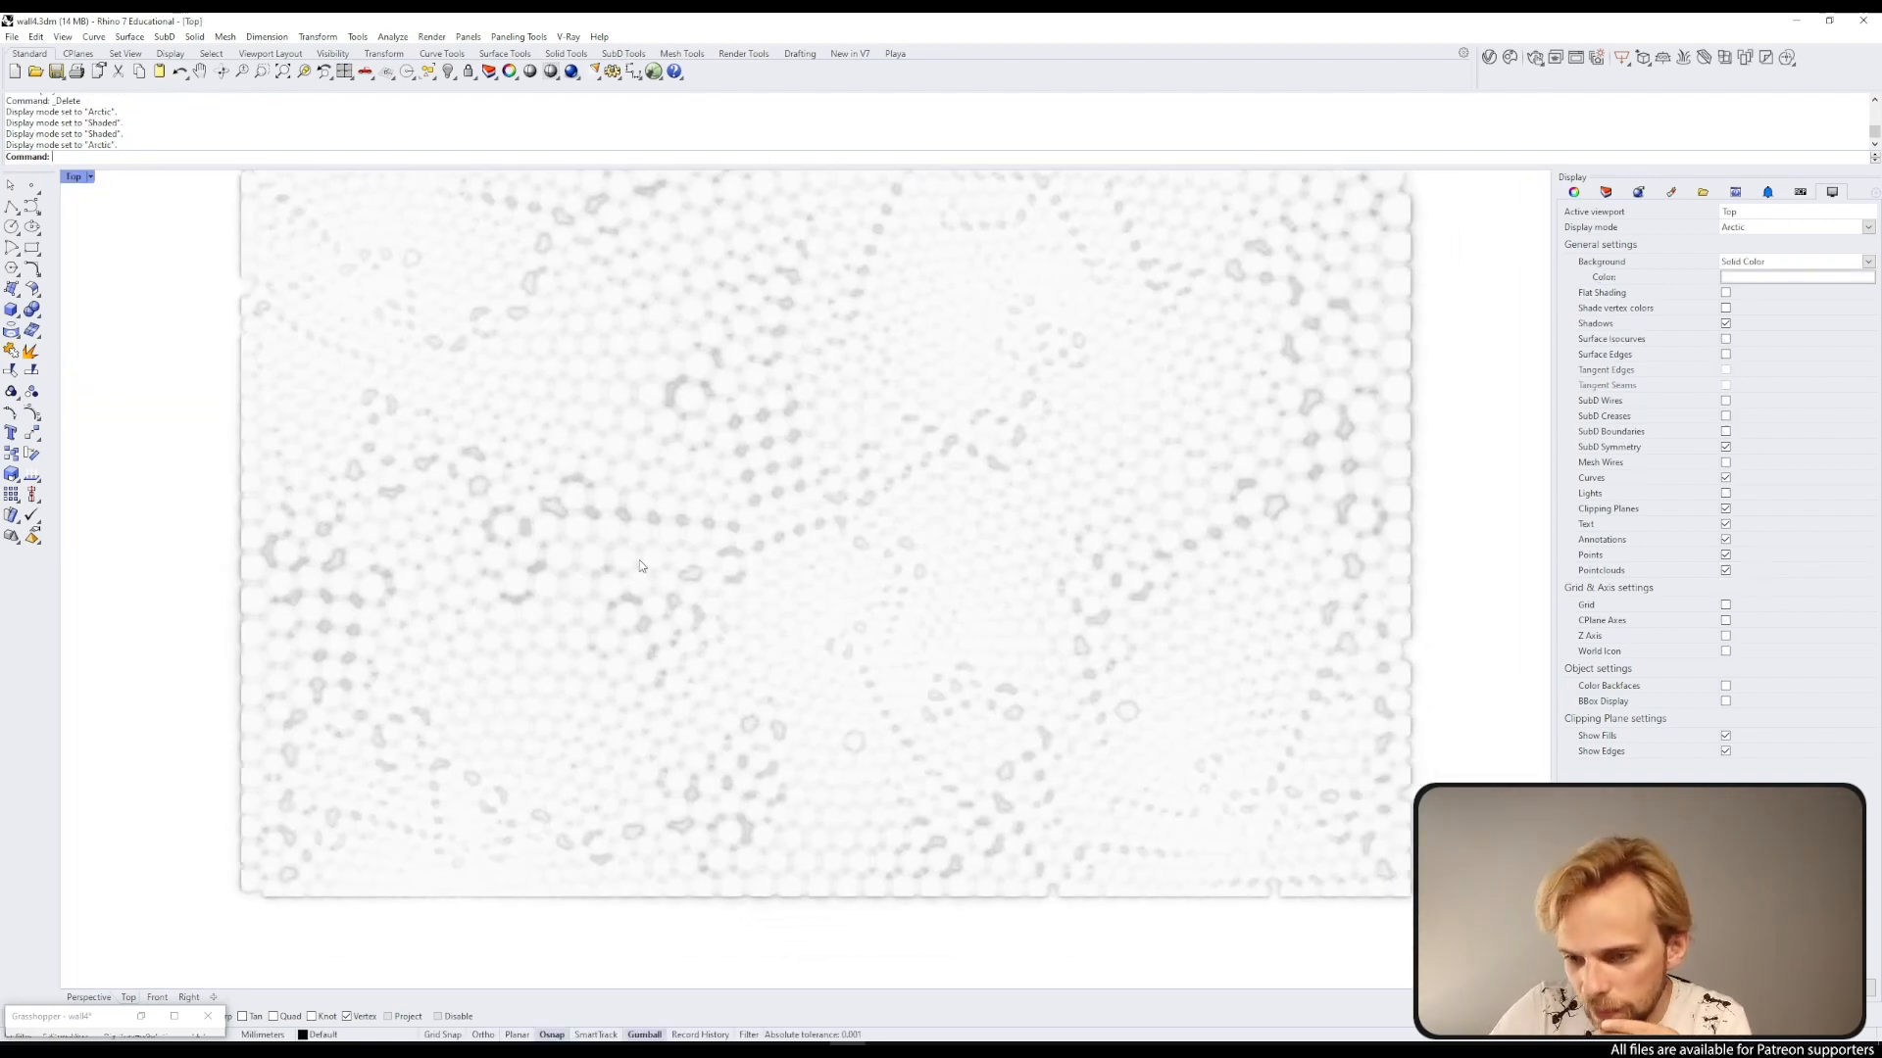
{"action": "scroll", "coordinate": [859, 509], "scroll_direction": "down", "scroll_amount": 3}
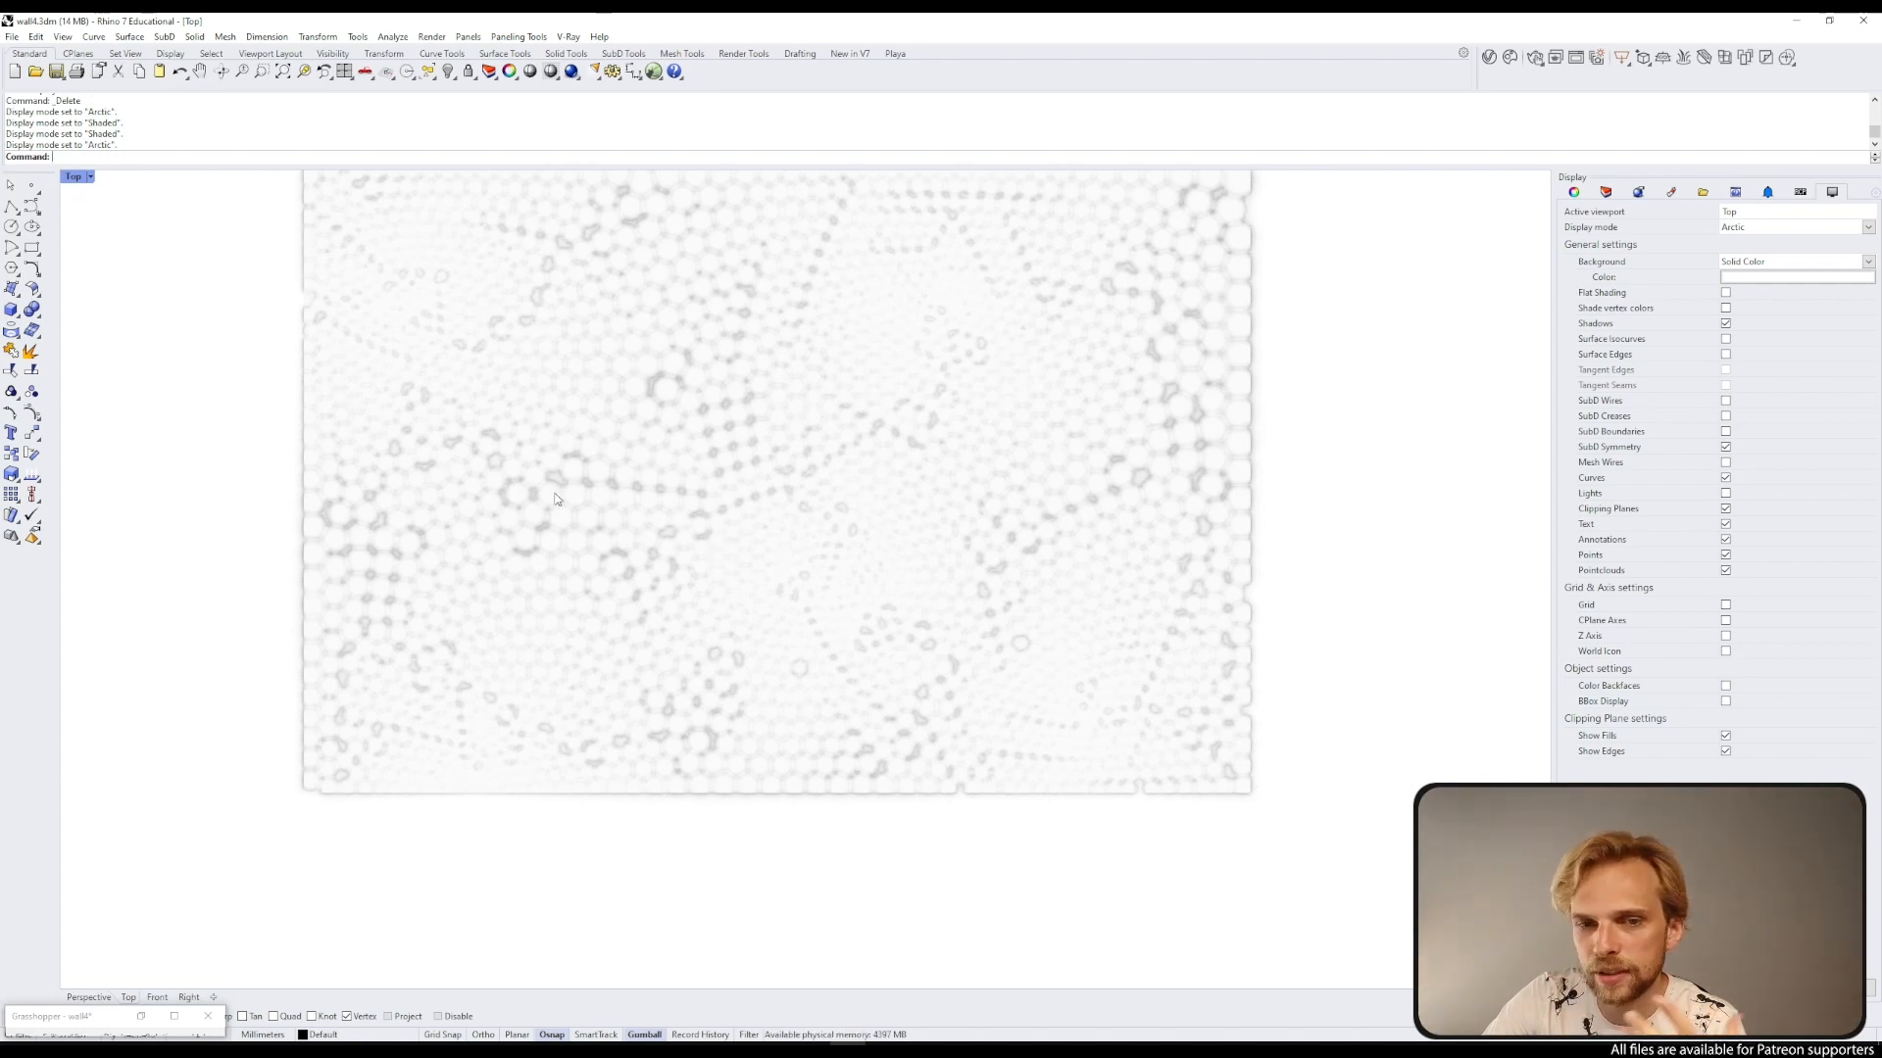
Step: Draw a 500 mm square rectangle in the Top view and move it onto the textured surface
{"action": "left_click", "coordinate": [32, 250]}
{"action": "left_click", "coordinate": [180, 638]}
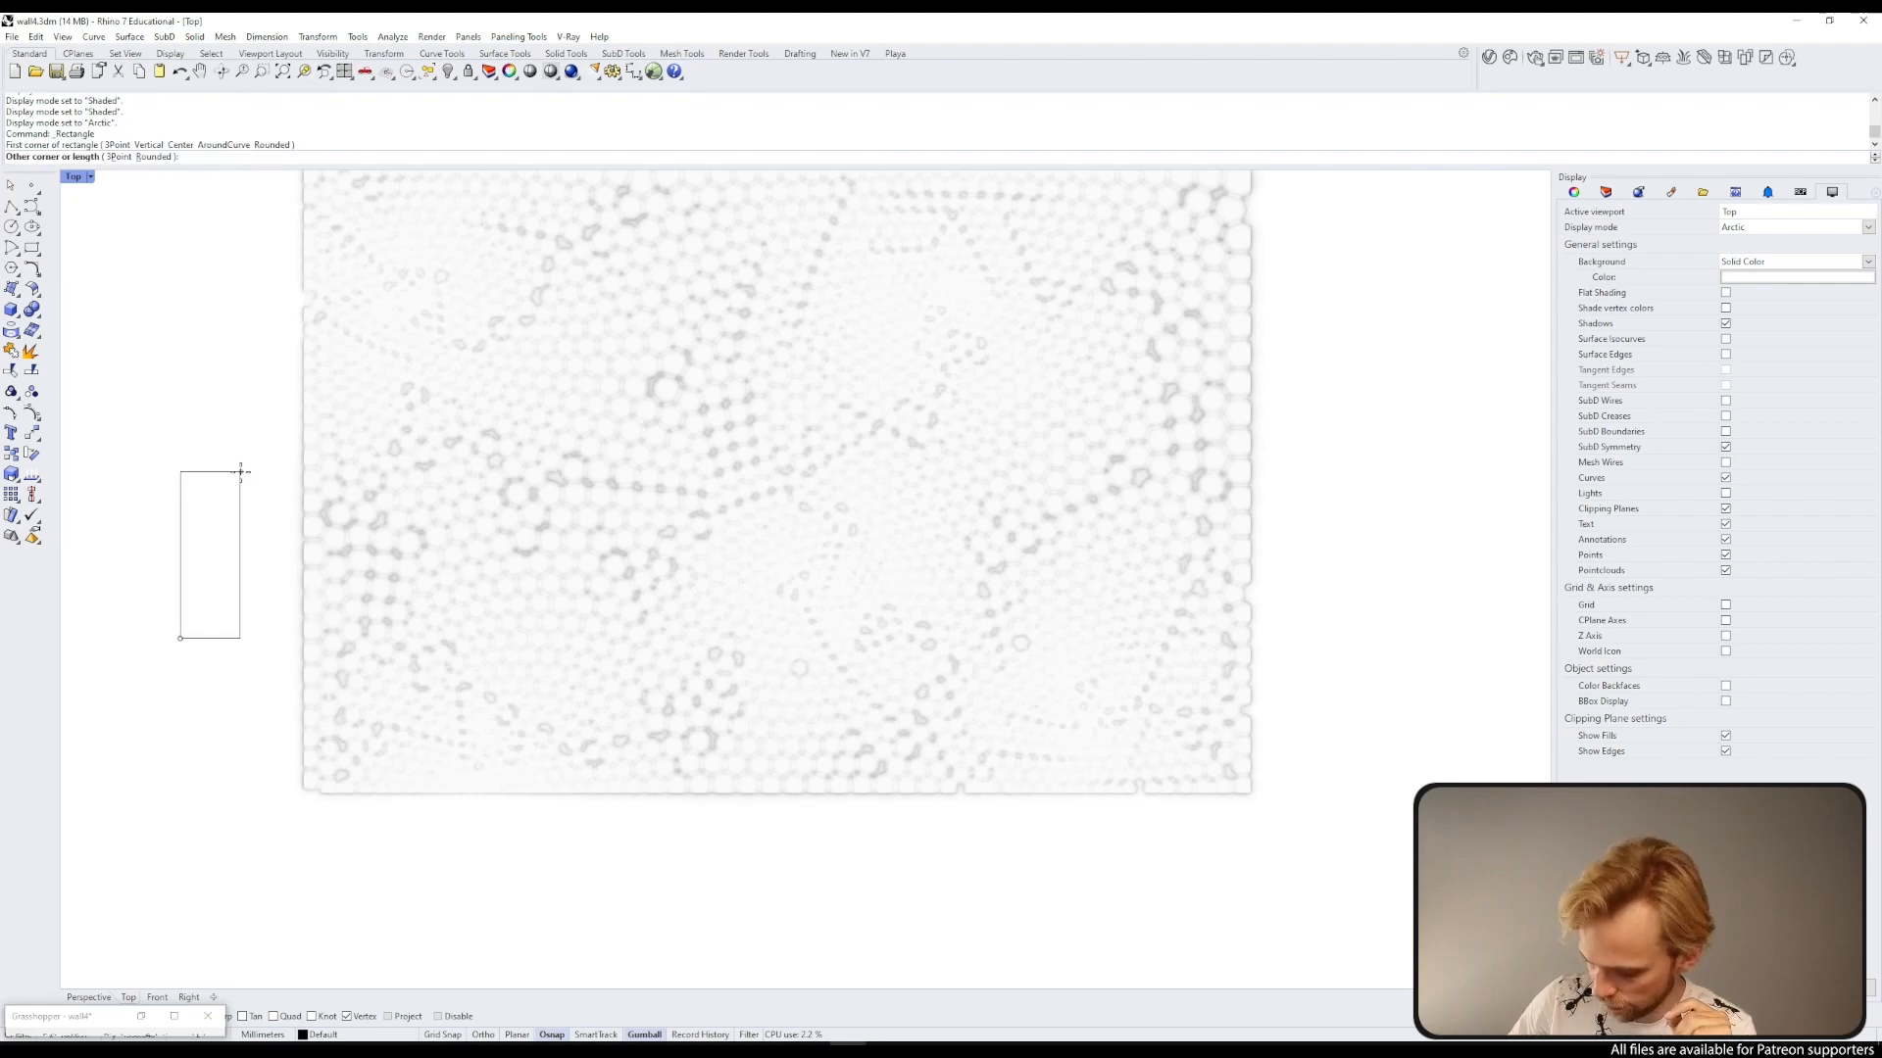
{"action": "type", "text": "500"}
{"action": "key", "text": "Return"}
{"action": "key", "text": "Return"}
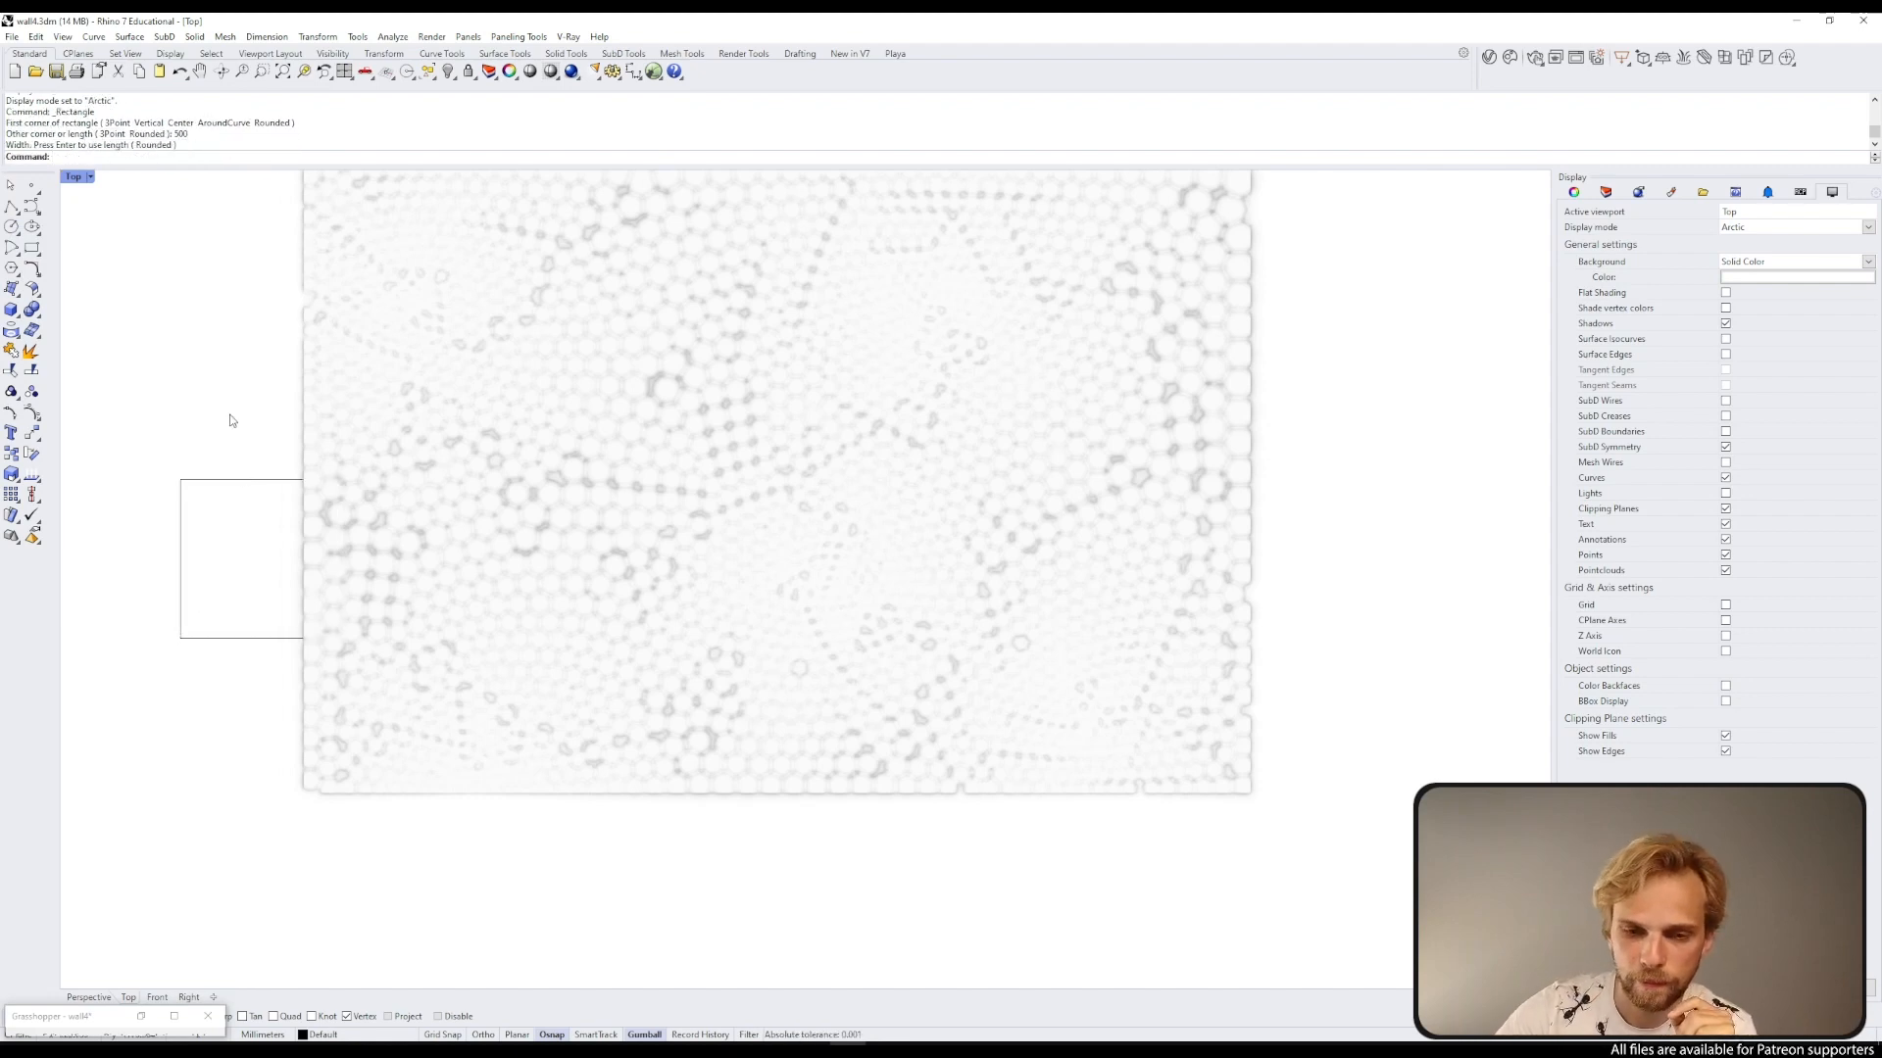
{"action": "left_click_drag", "start_coordinate": [241, 406], "coordinate": [133, 577]}
{"action": "scroll", "coordinate": [272, 557], "scroll_direction": "down", "scroll_amount": 3}
{"action": "left_click_drag", "start_coordinate": [257, 545], "coordinate": [577, 463]}
{"action": "scroll", "coordinate": [432, 569], "scroll_direction": "up", "scroll_amount": 7}
{"action": "scroll", "coordinate": [407, 539], "scroll_direction": "down", "scroll_amount": 3}
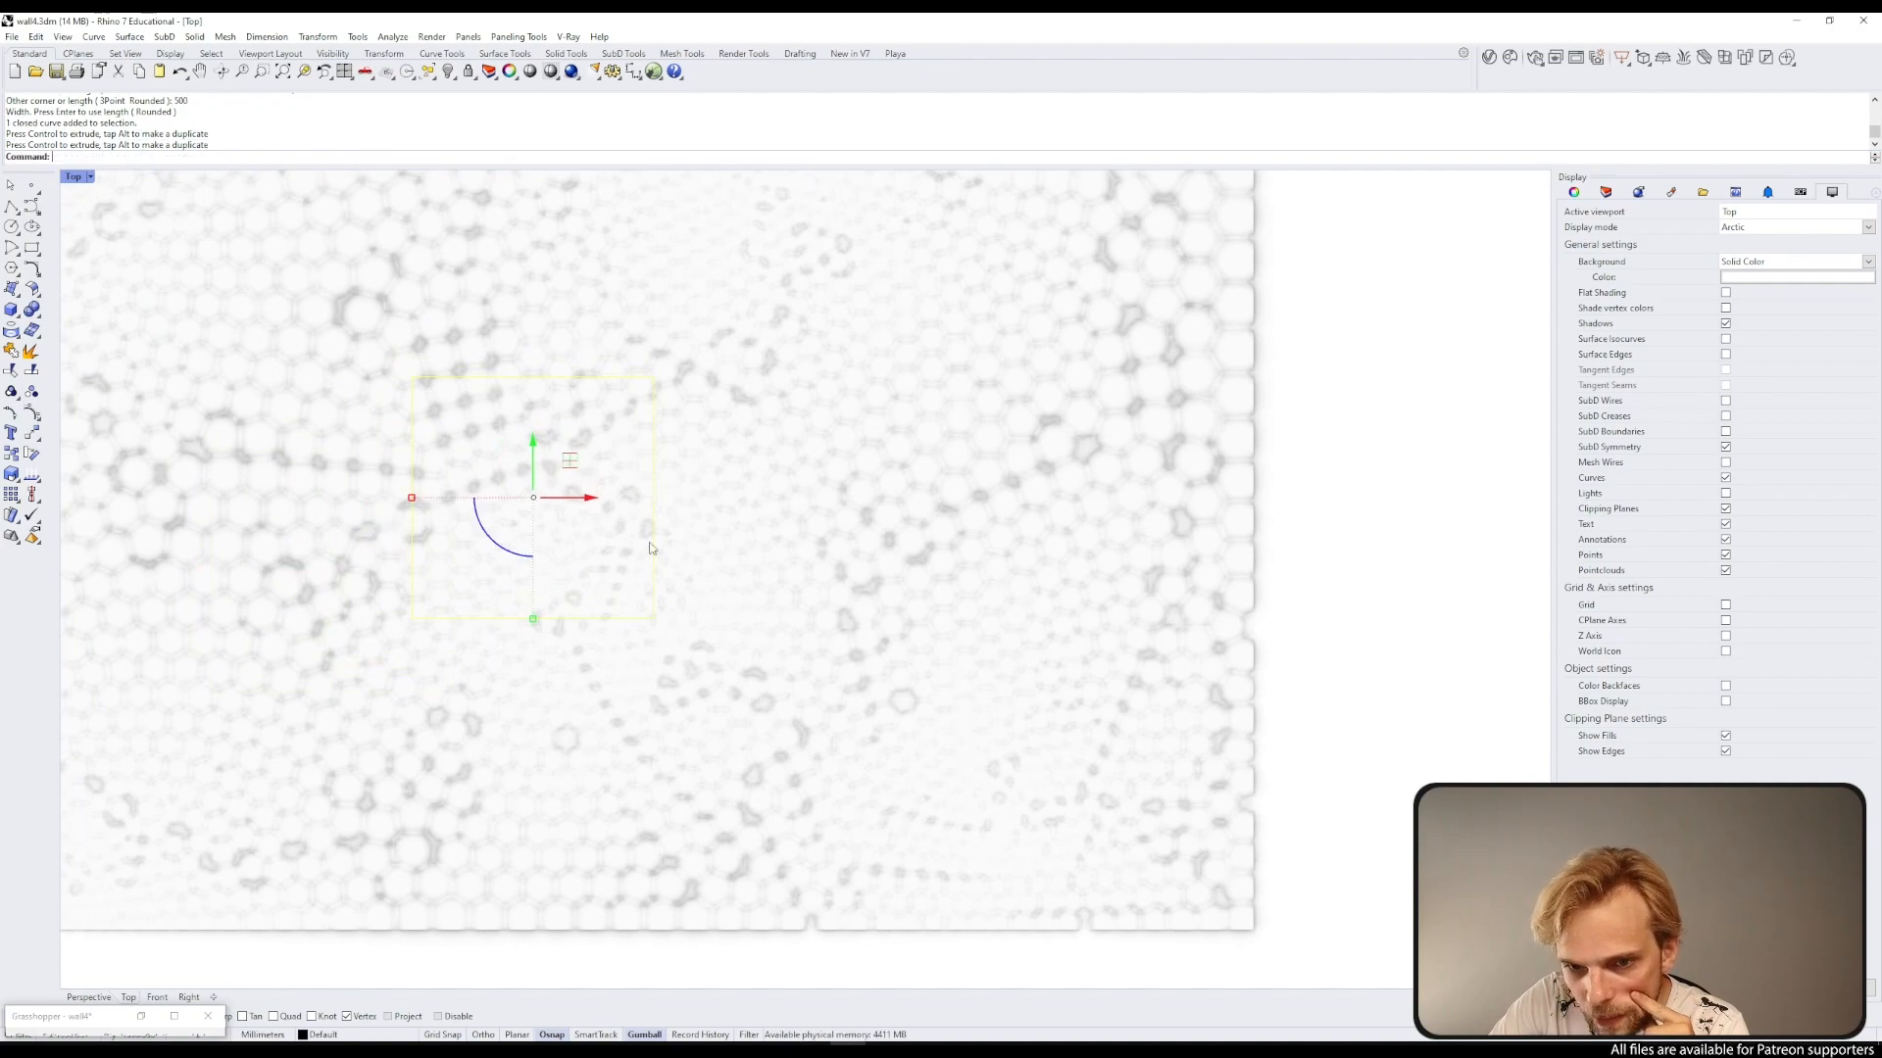
Step: Maximize the Perspective view and extrude the square upward into an open box
{"action": "double_click", "coordinate": [74, 178]}
{"action": "double_click", "coordinate": [841, 180]}
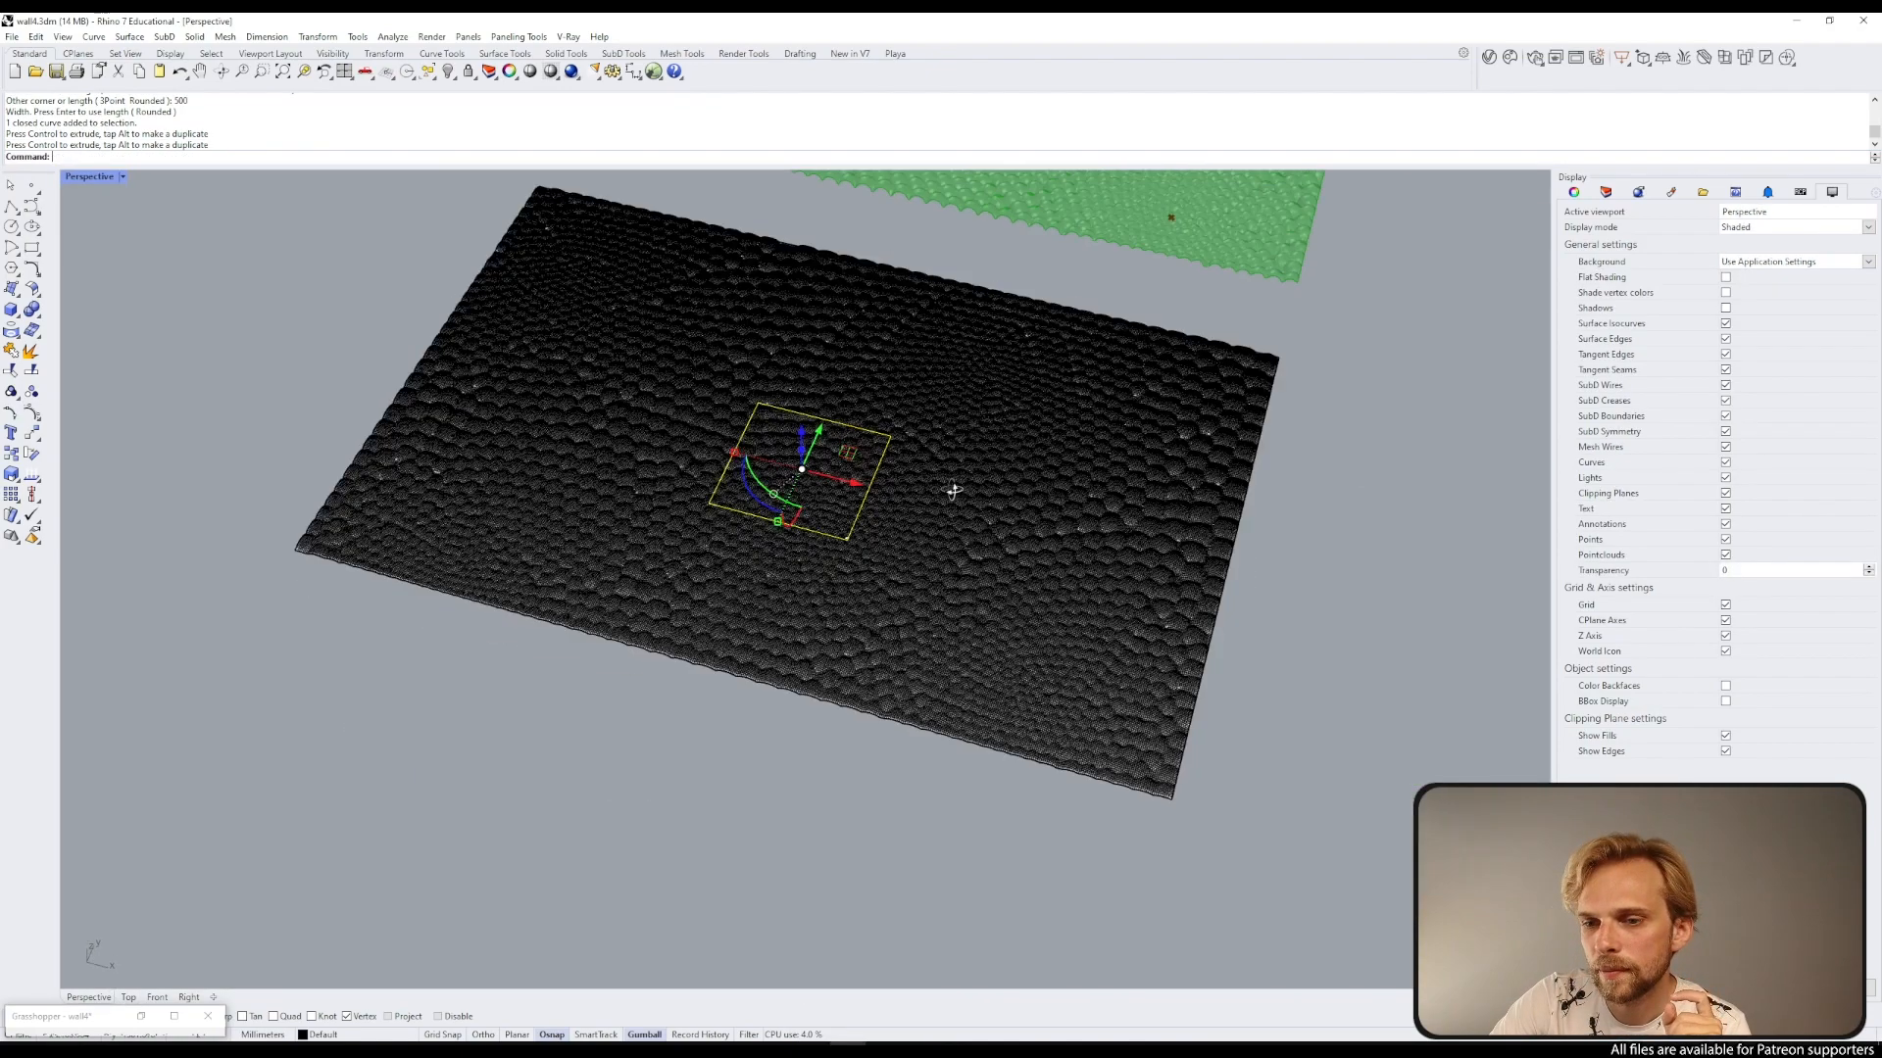
{"action": "right_click_drag", "start_coordinate": [952, 491], "coordinate": [845, 404]}
{"action": "scroll", "coordinate": [823, 396], "scroll_direction": "up", "scroll_amount": 4}
{"action": "left_click_drag", "start_coordinate": [769, 380], "coordinate": [780, 250], "text": "ctrl"}
{"action": "left_click", "coordinate": [762, 292]}
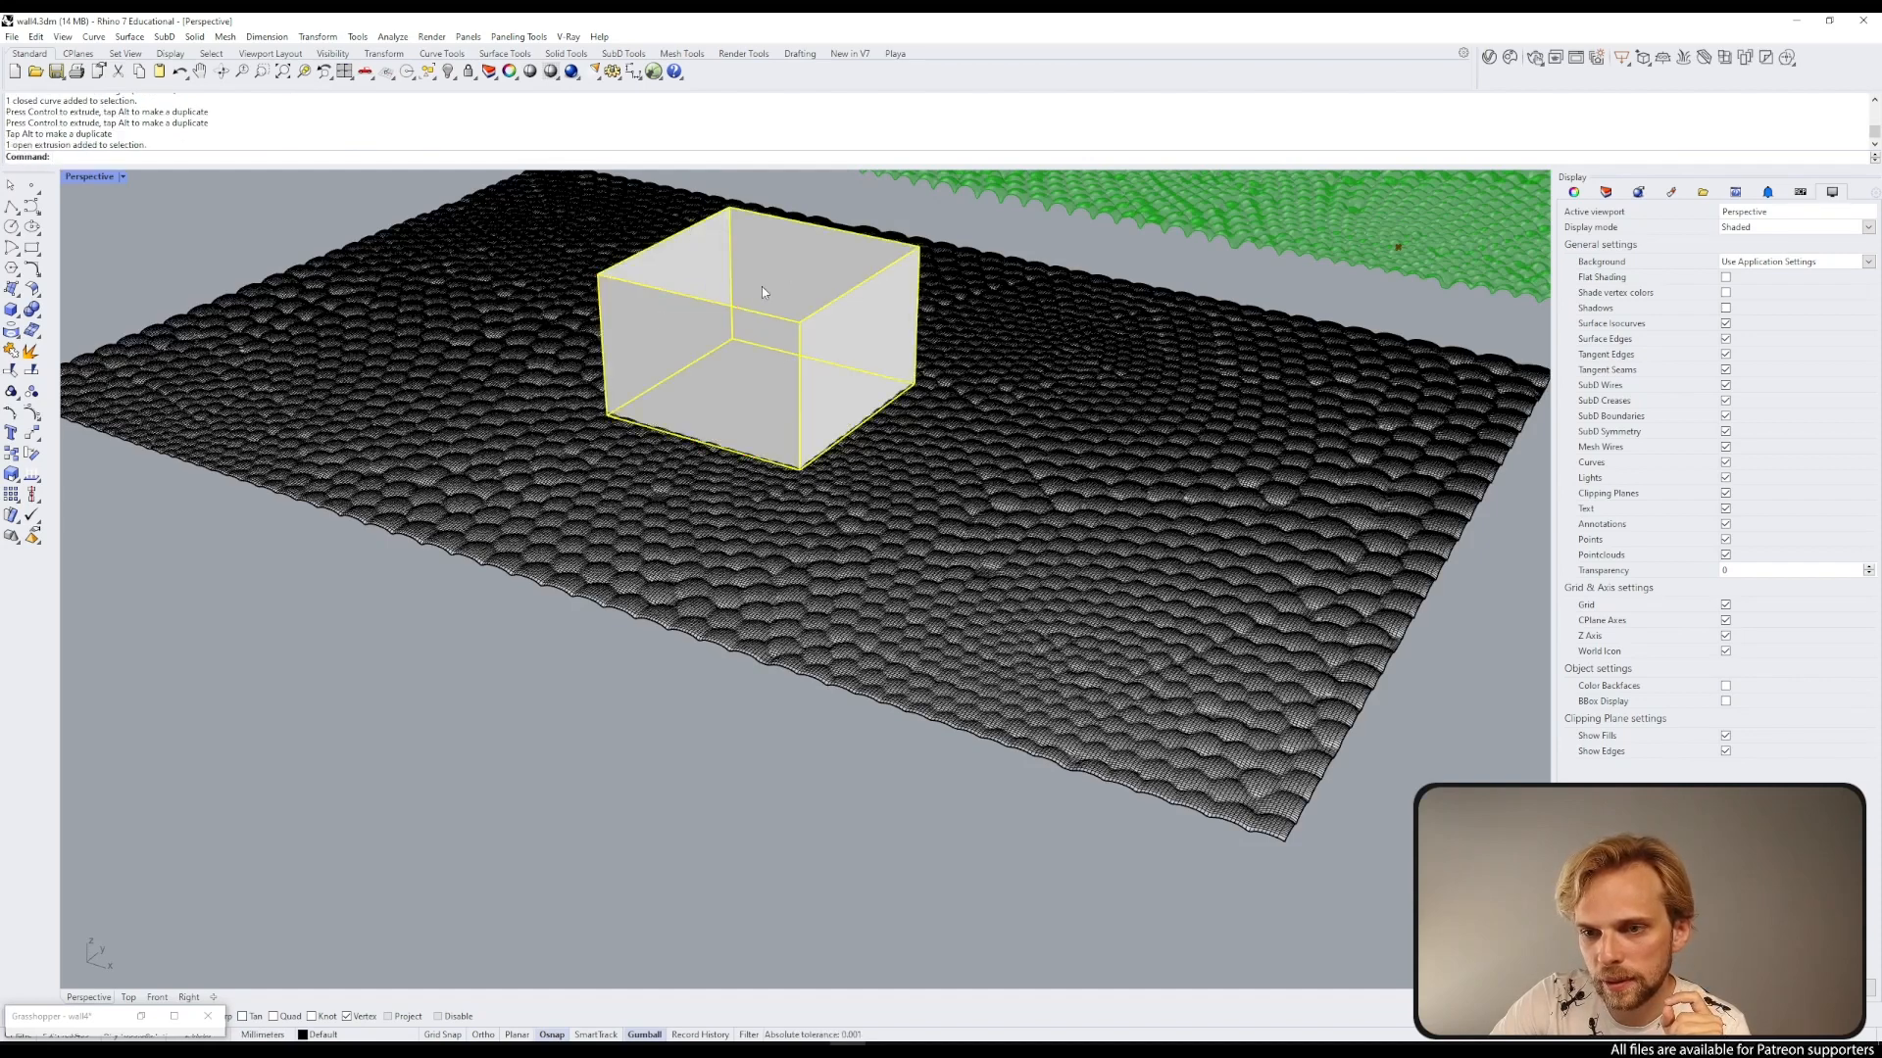
{"action": "scroll", "coordinate": [698, 321], "scroll_direction": "down", "scroll_amount": 5}
Step: Move the extruded box down so it passes through the textured surface
{"action": "key", "text": "Escape"}
{"action": "left_click", "coordinate": [713, 312]}
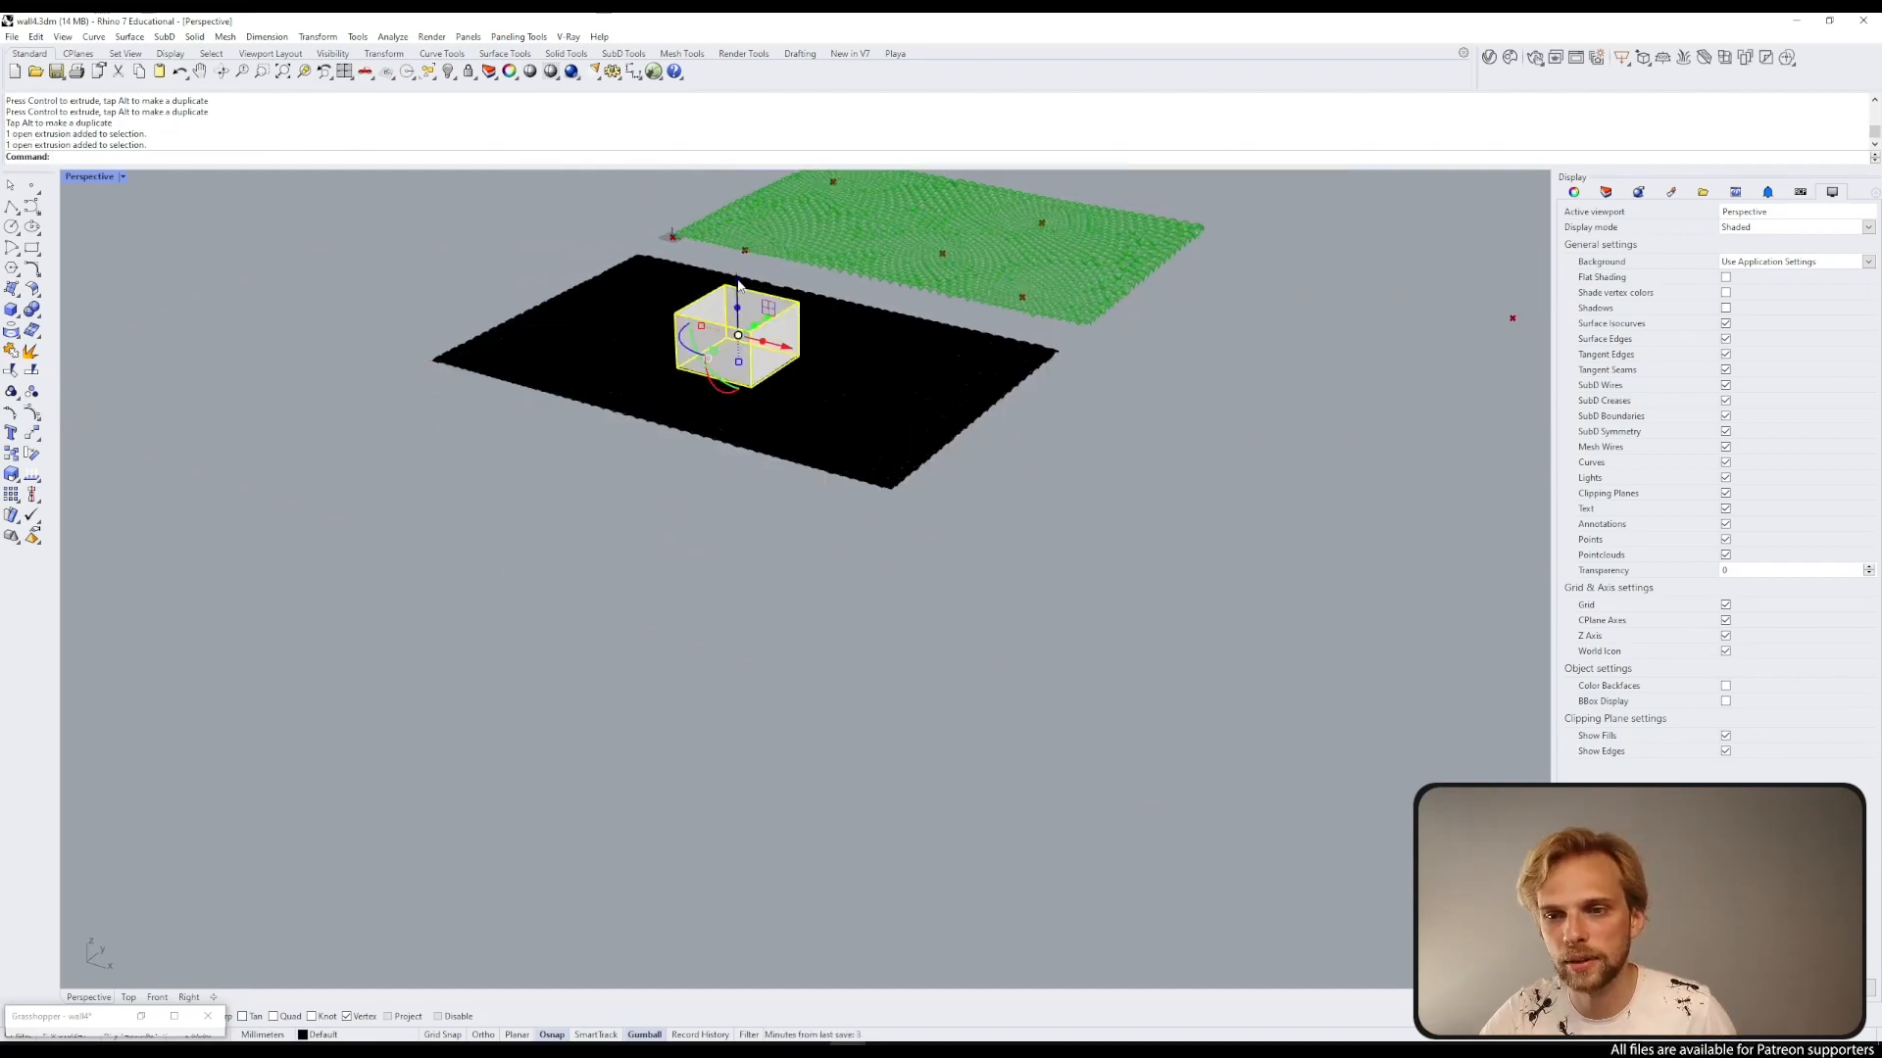
{"action": "left_click_drag", "start_coordinate": [738, 282], "coordinate": [739, 305]}
{"action": "left_click", "coordinate": [445, 394]}
{"action": "right_click_drag", "start_coordinate": [529, 387], "coordinate": [666, 441]}
{"action": "scroll", "coordinate": [753, 363], "scroll_direction": "up", "scroll_amount": 5}
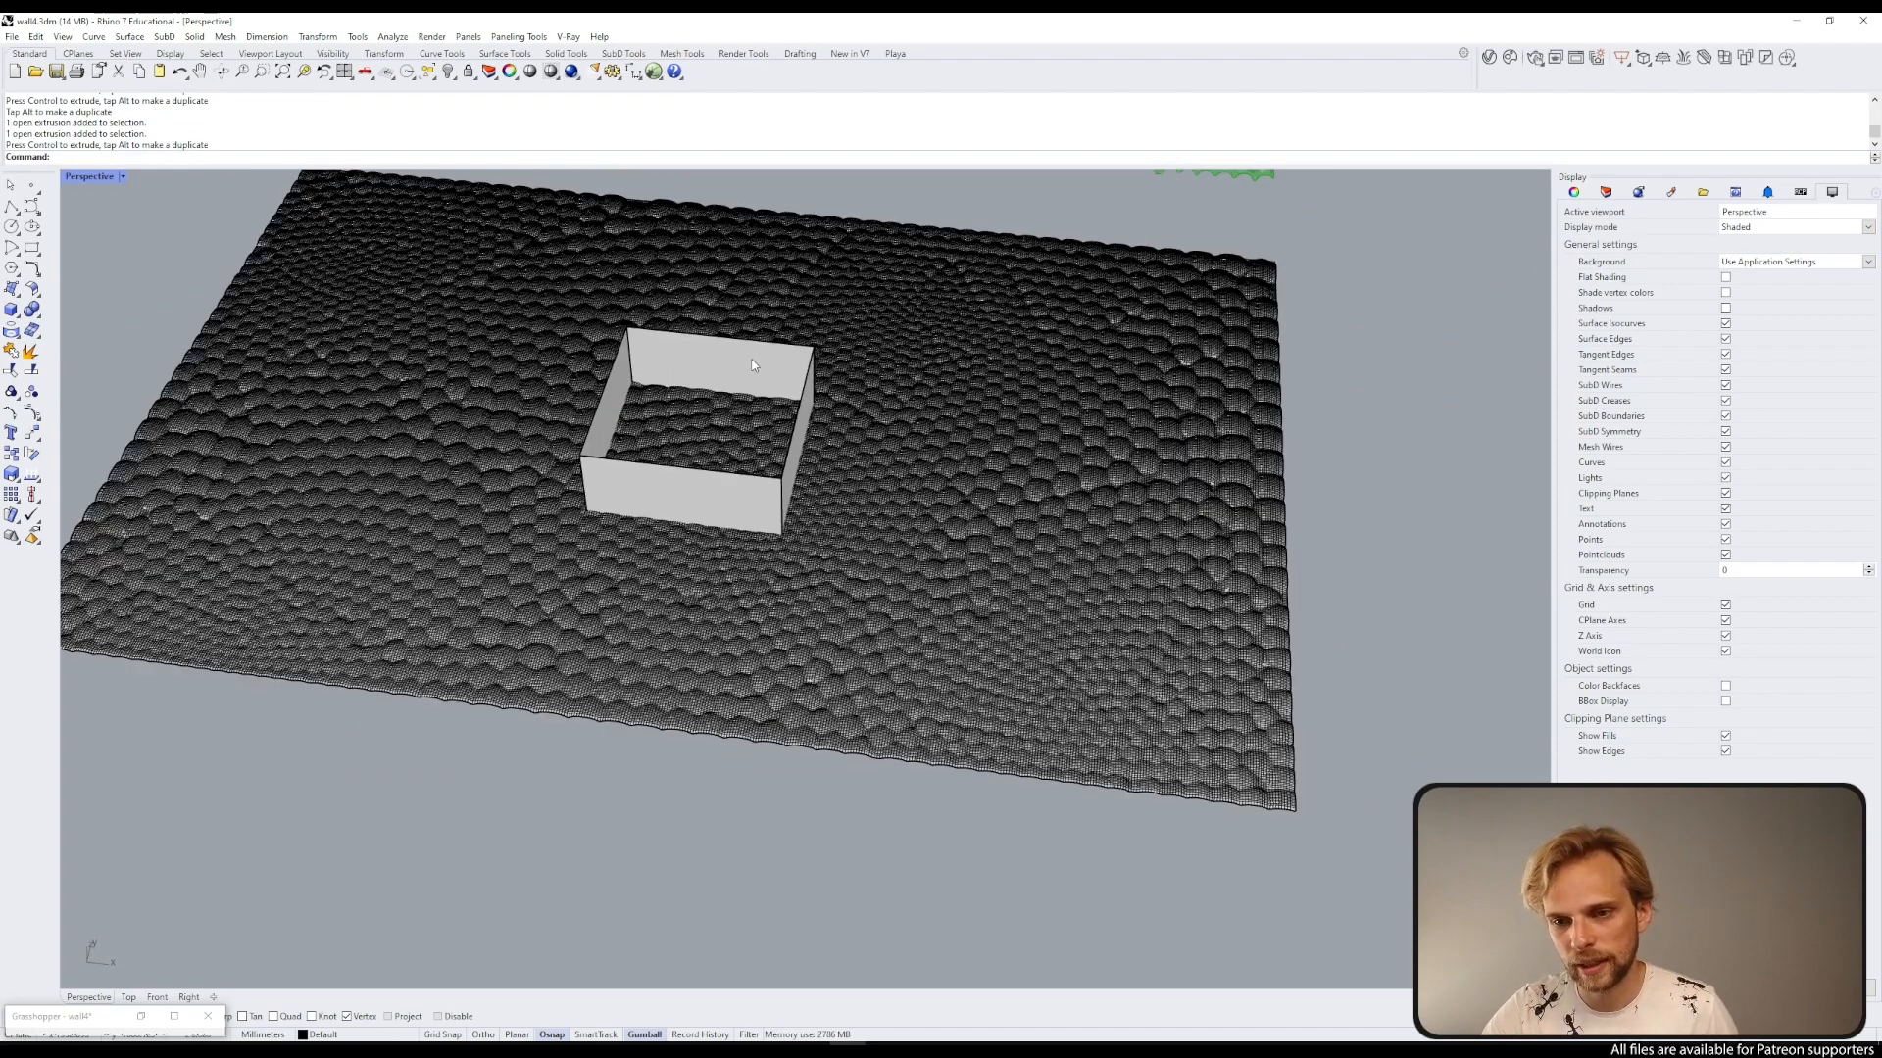
Step: Trim the textured surface with the extruded box, removing everything outside the square
{"action": "left_click", "coordinate": [753, 364]}
{"action": "type", "text": "trim"}
{"action": "key", "text": "Return"}
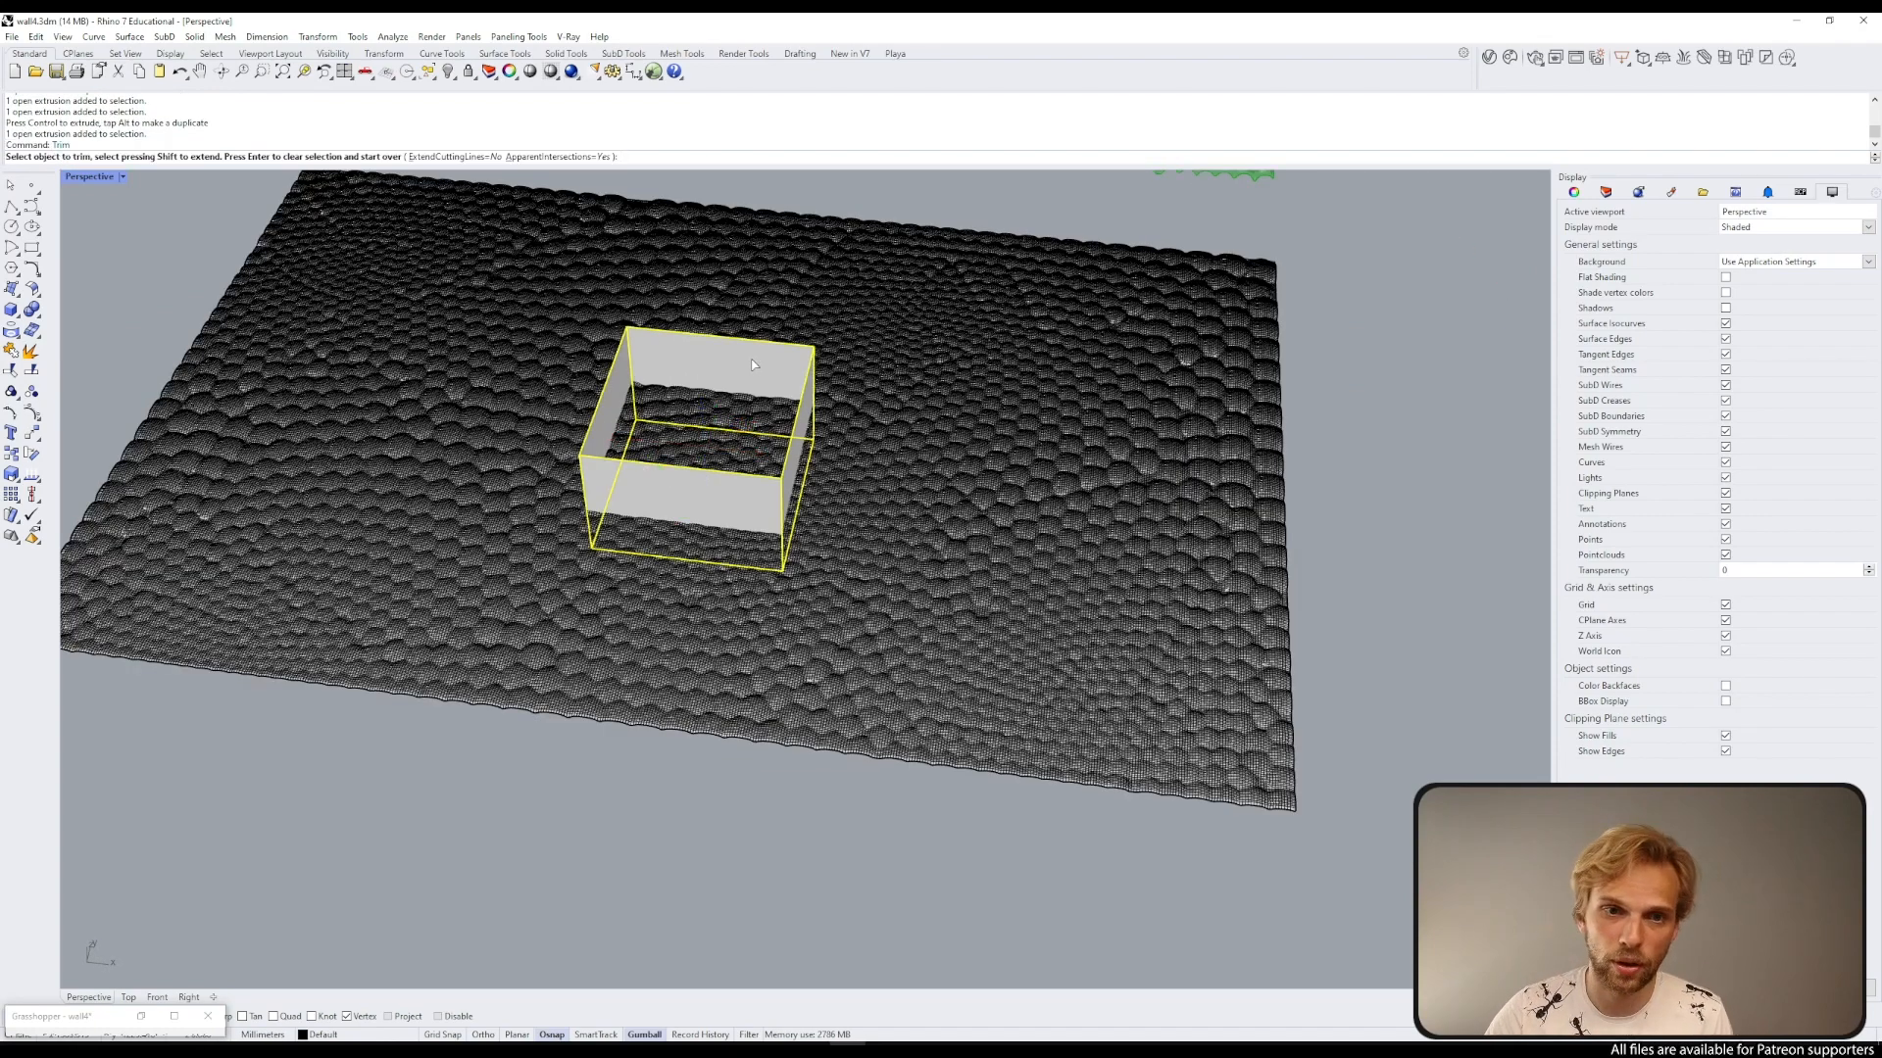
{"action": "left_click", "coordinate": [867, 392]}
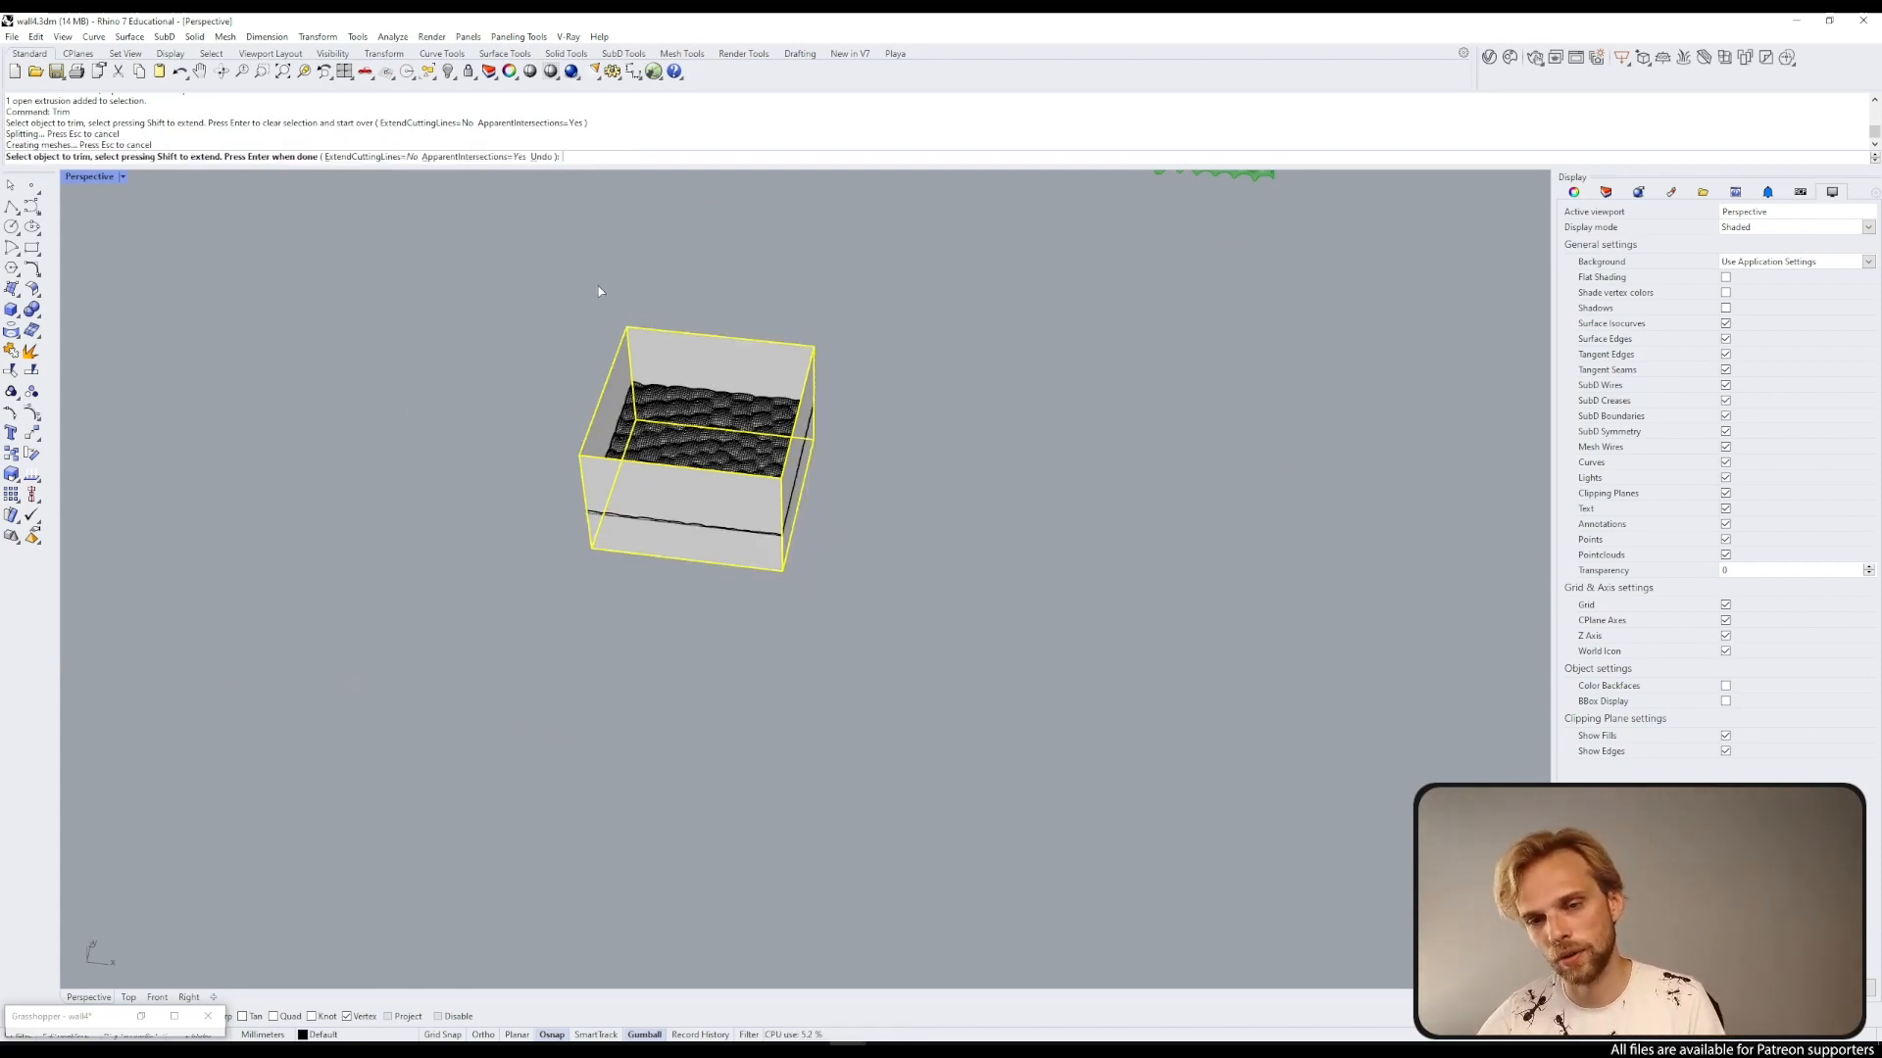
{"action": "right_click_drag", "start_coordinate": [597, 294], "coordinate": [525, 287]}
{"action": "scroll", "coordinate": [745, 380], "scroll_direction": "up", "scroll_amount": 5}
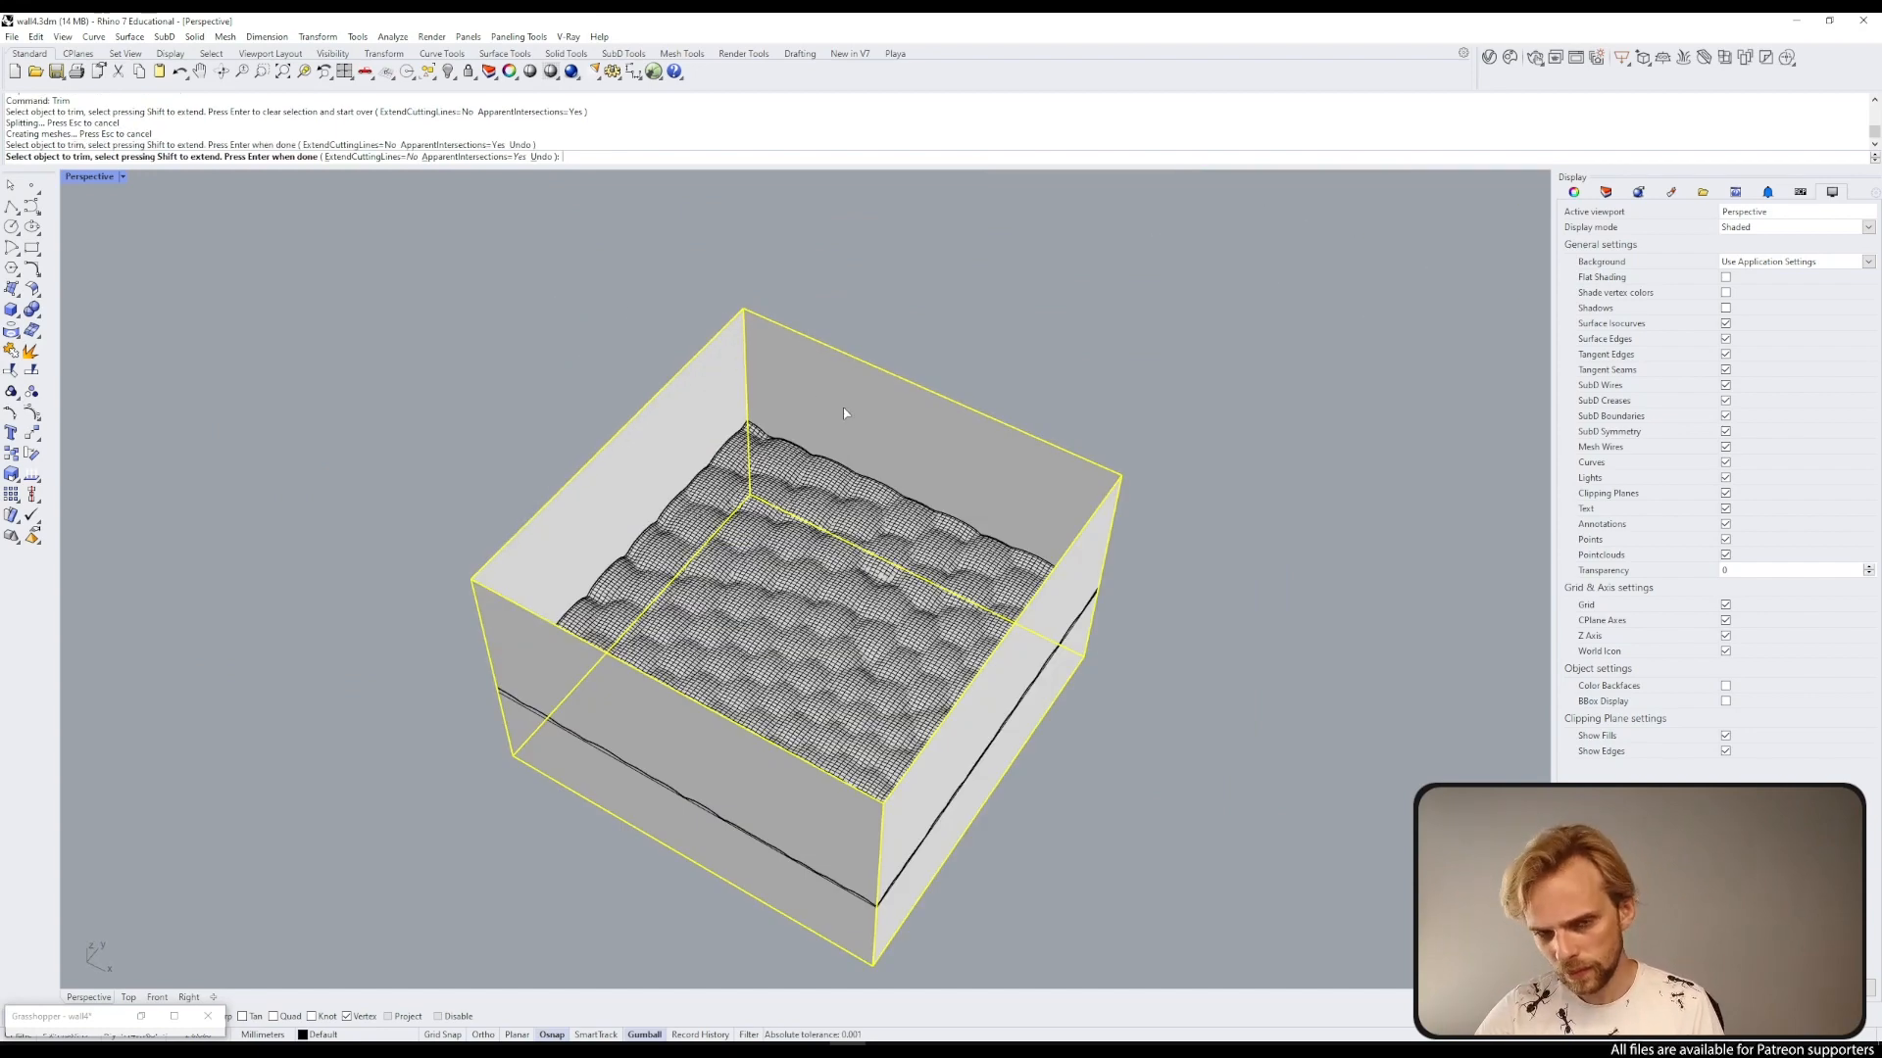
{"action": "key", "text": "Return"}
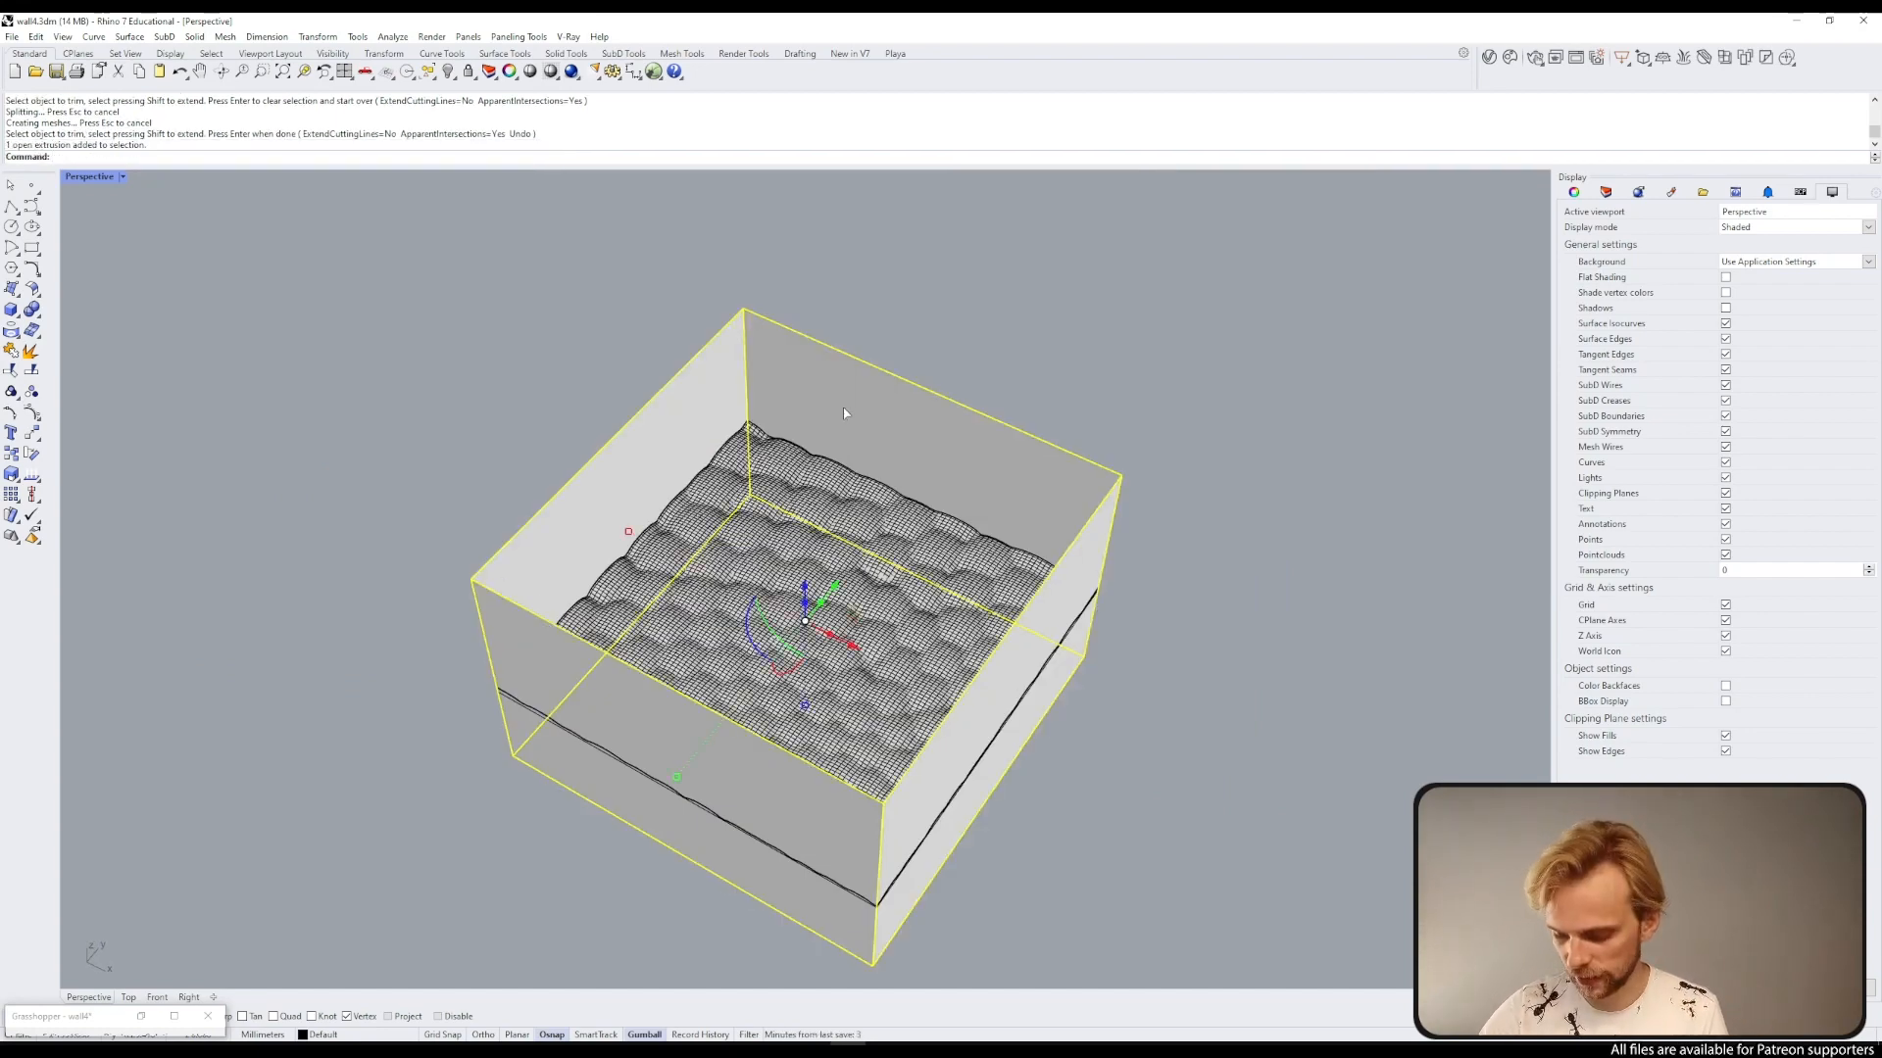
Step: Delete the cutting extrusion and the square rectangle curve
{"action": "key", "text": "Delete"}
{"action": "right_click_drag", "start_coordinate": [843, 408], "coordinate": [926, 480]}
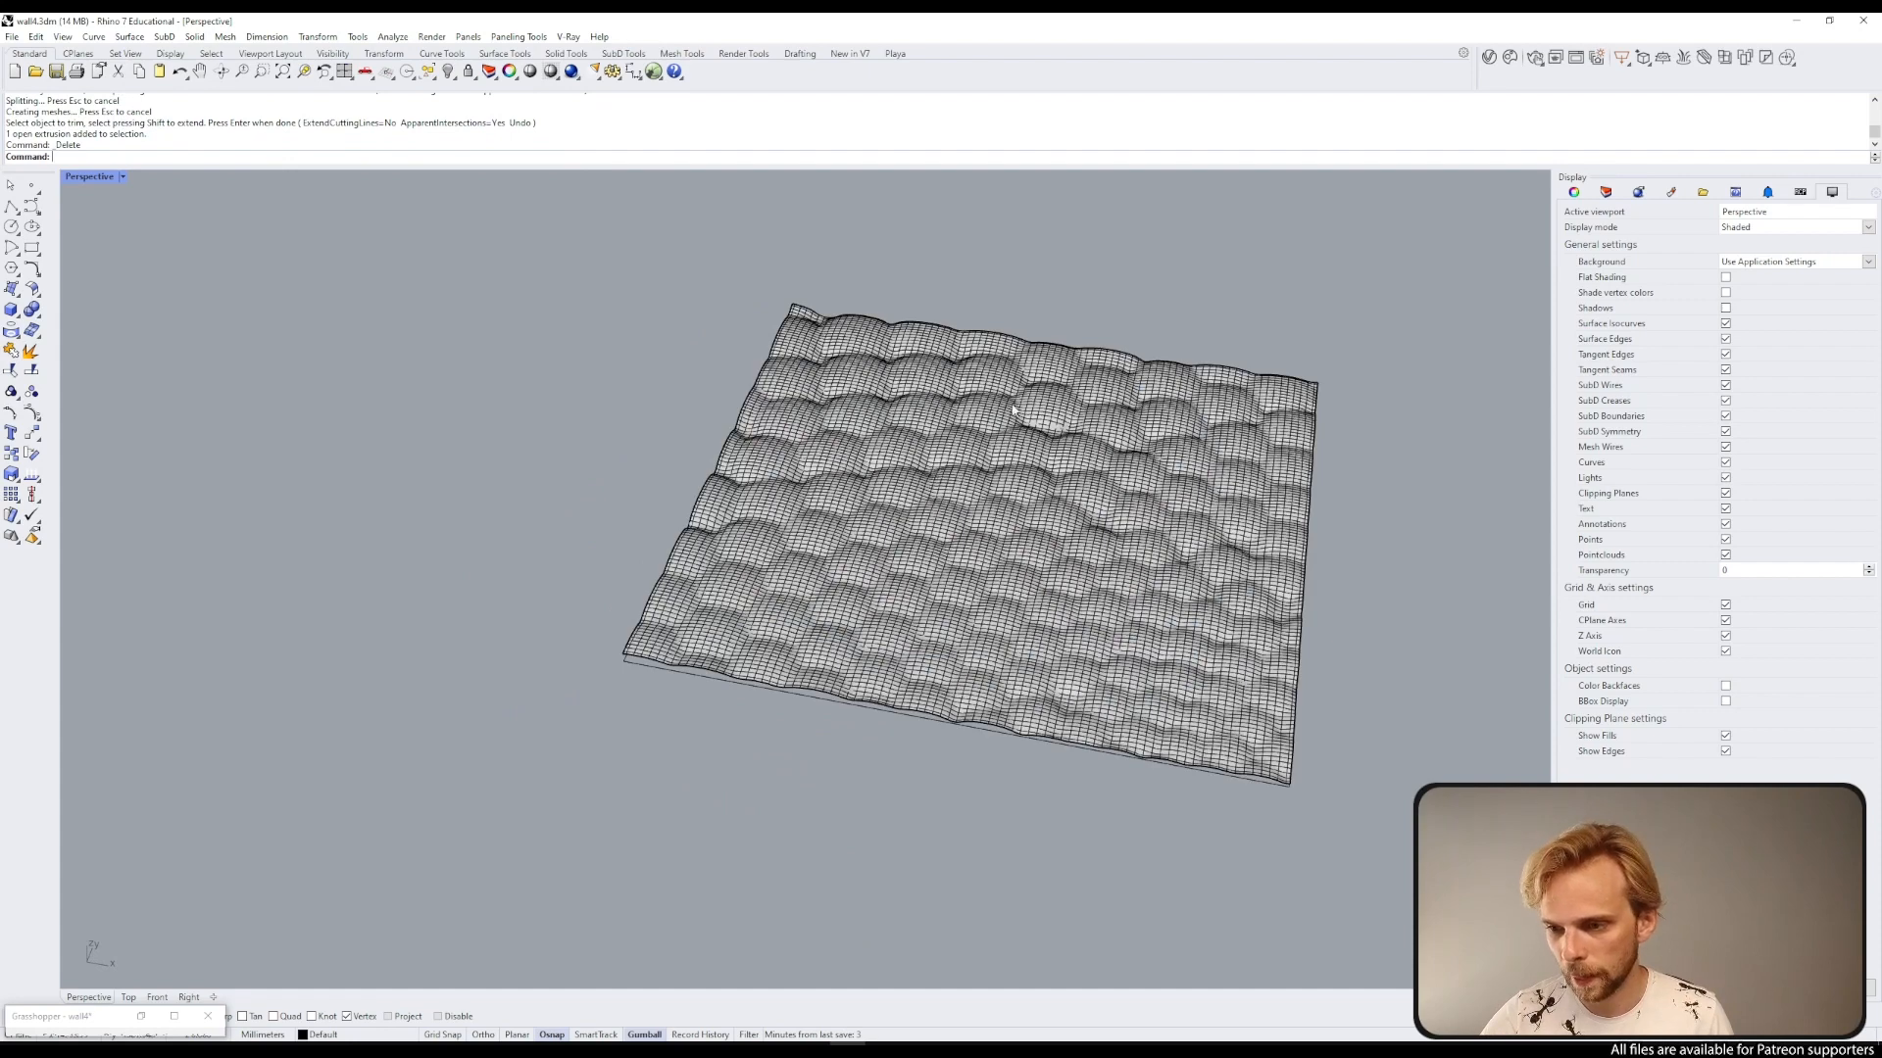
{"action": "left_click", "coordinate": [958, 478]}
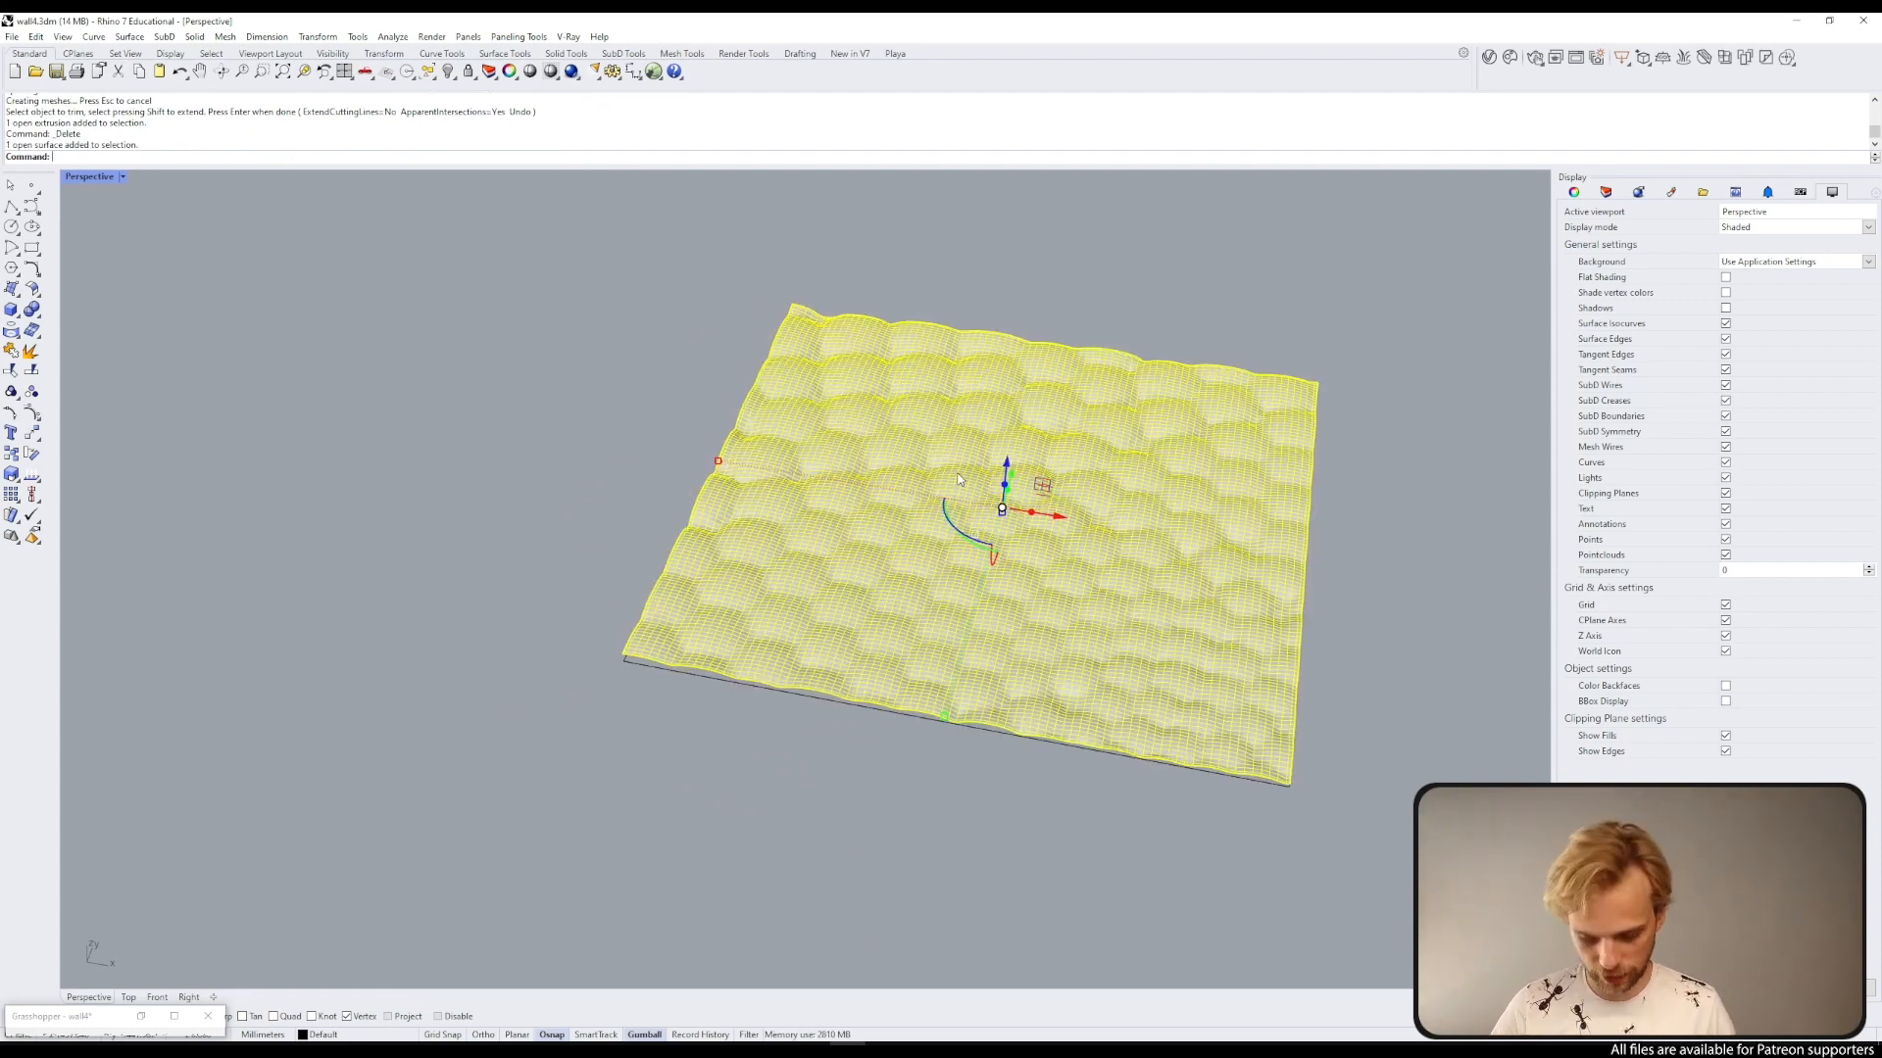
{"action": "left_click", "coordinate": [897, 714]}
{"action": "key", "text": "Delete"}
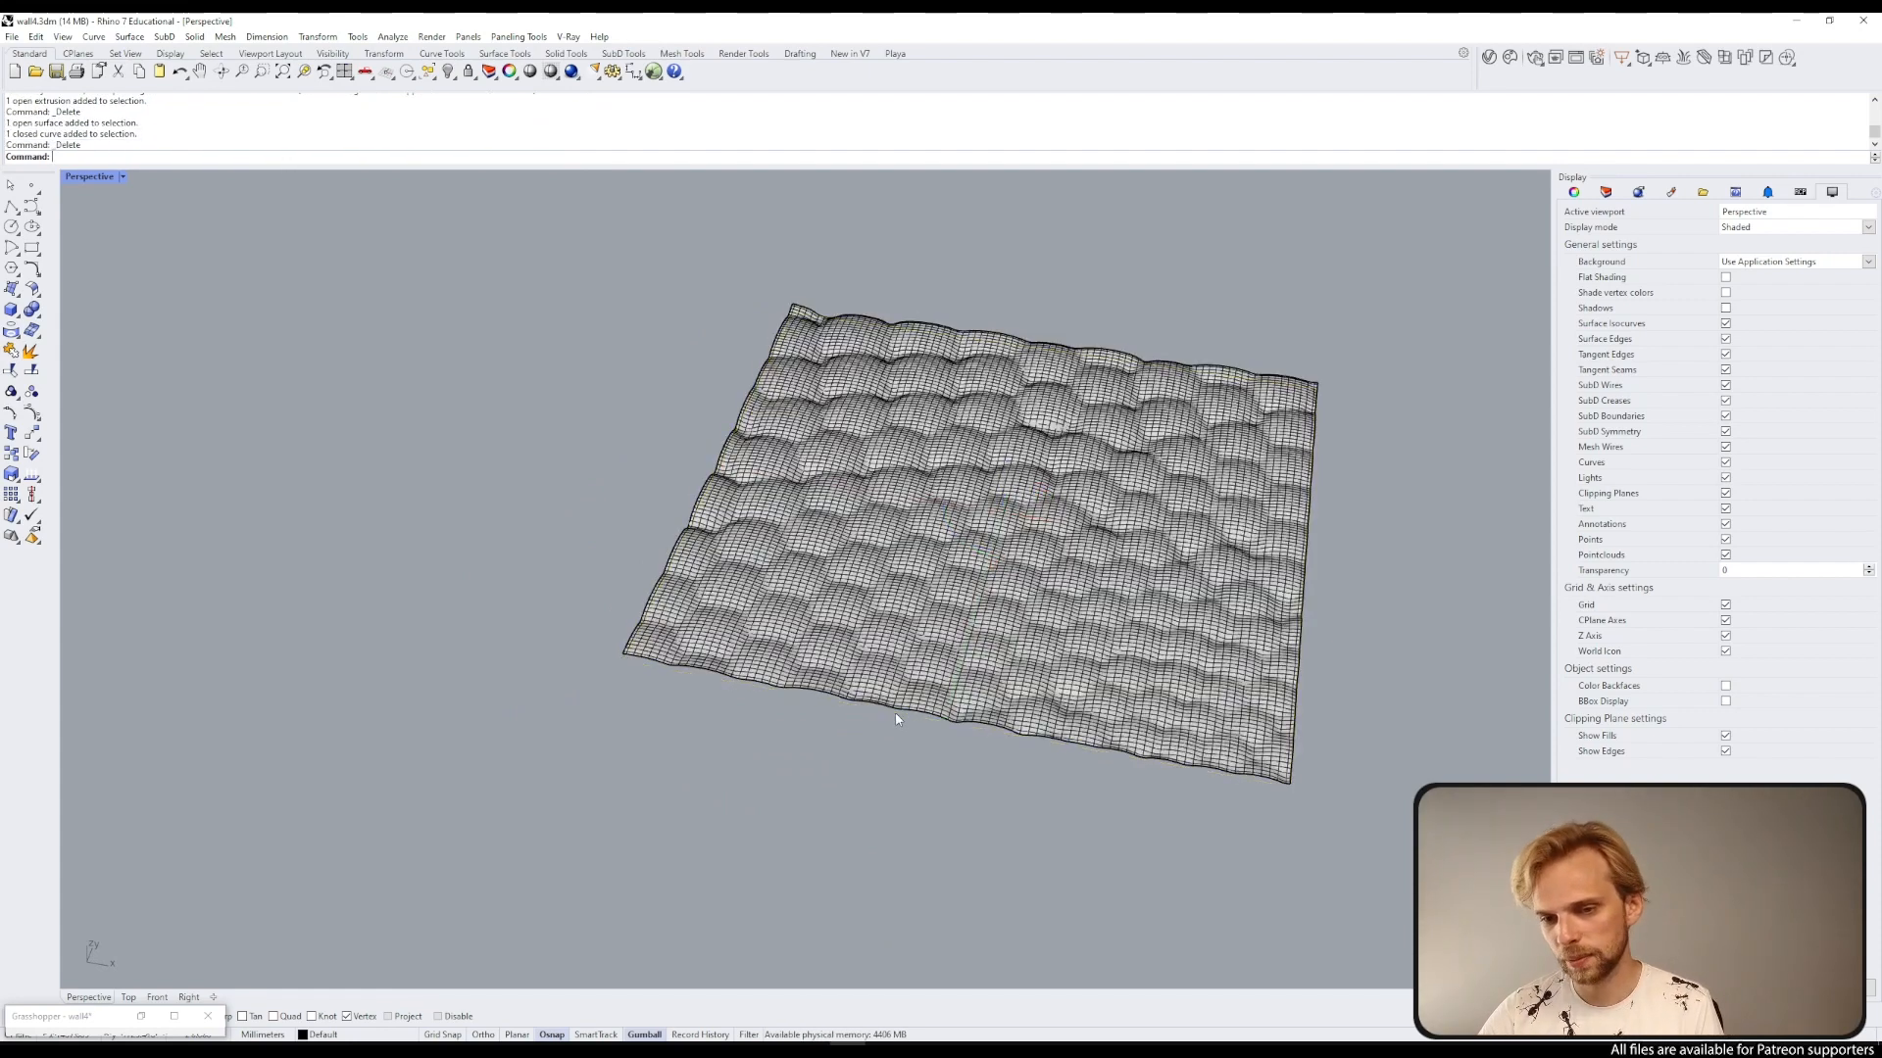
Step: Duplicate the border of the trimmed surface patch
{"action": "left_click", "coordinate": [871, 638]}
{"action": "key", "text": "Return"}
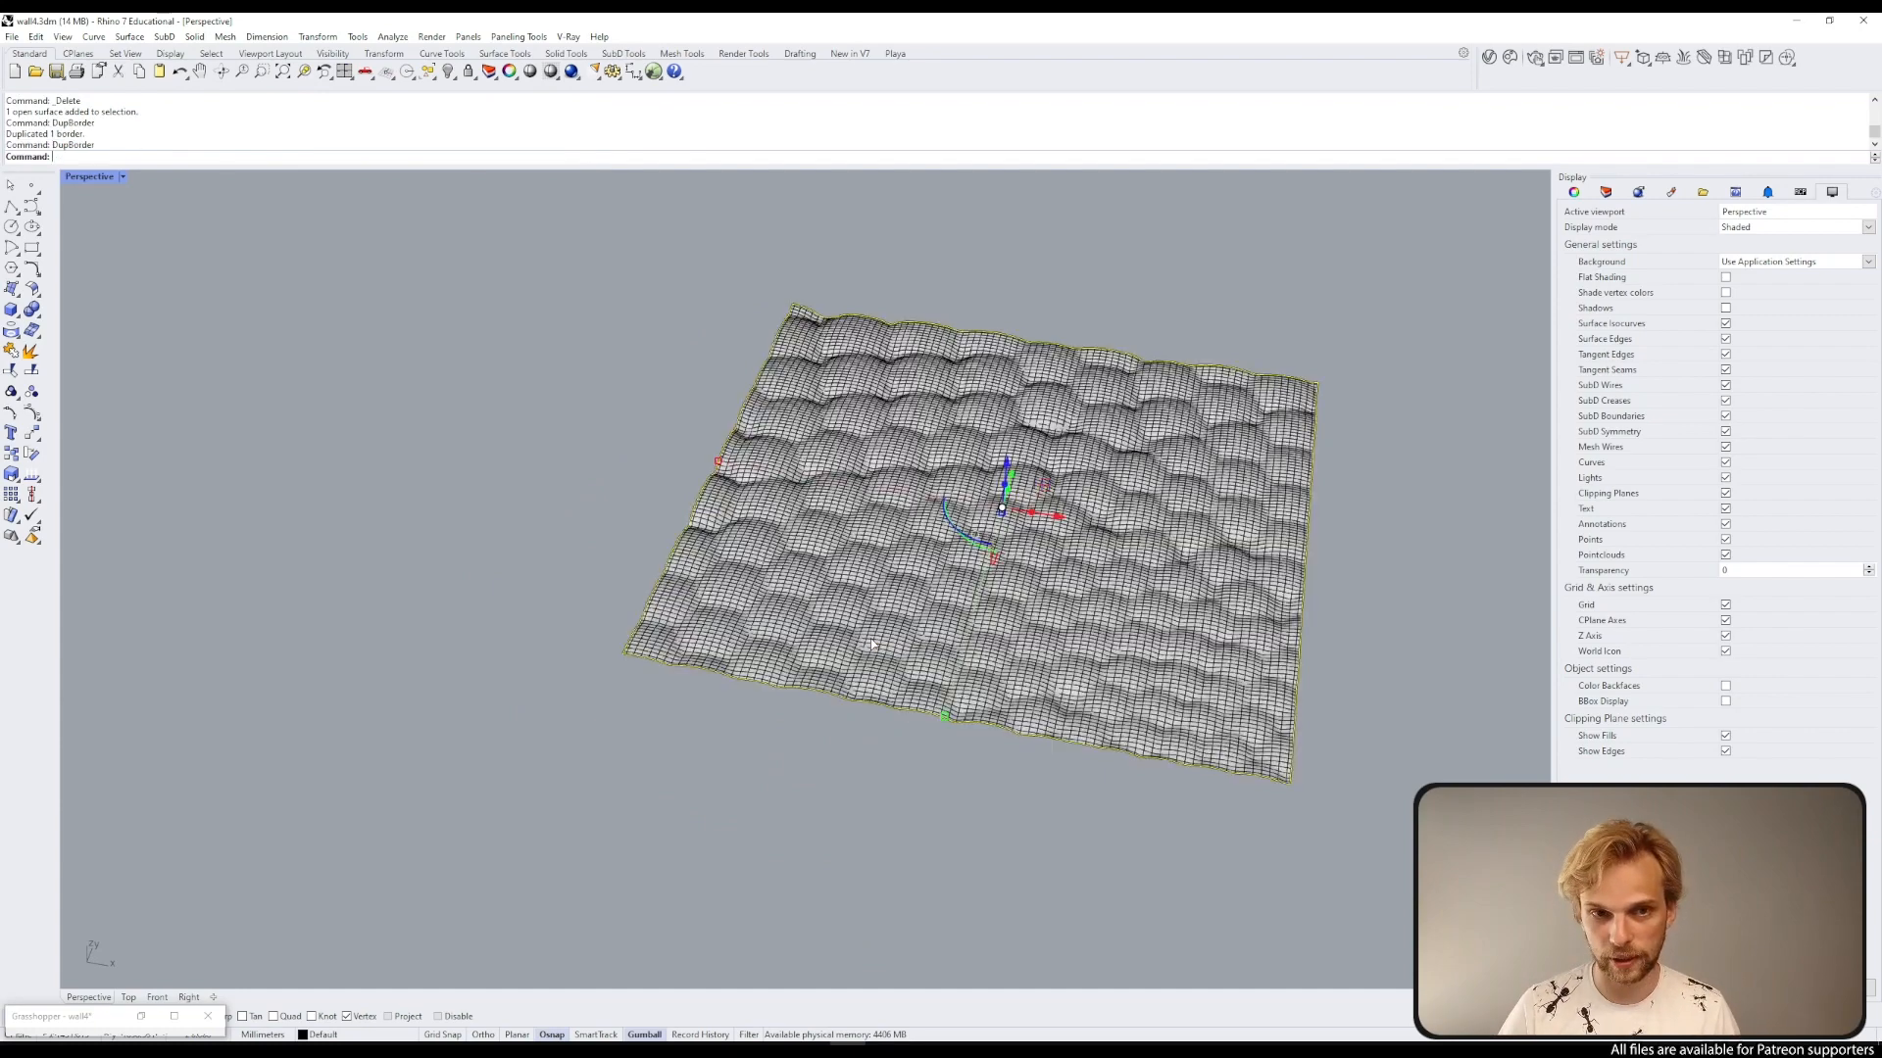
{"action": "key", "text": "Return"}
Step: Create a bounding box around the trimmed surface patch
{"action": "left_click", "coordinate": [870, 644]}
{"action": "type", "text": "BoundingBox"}
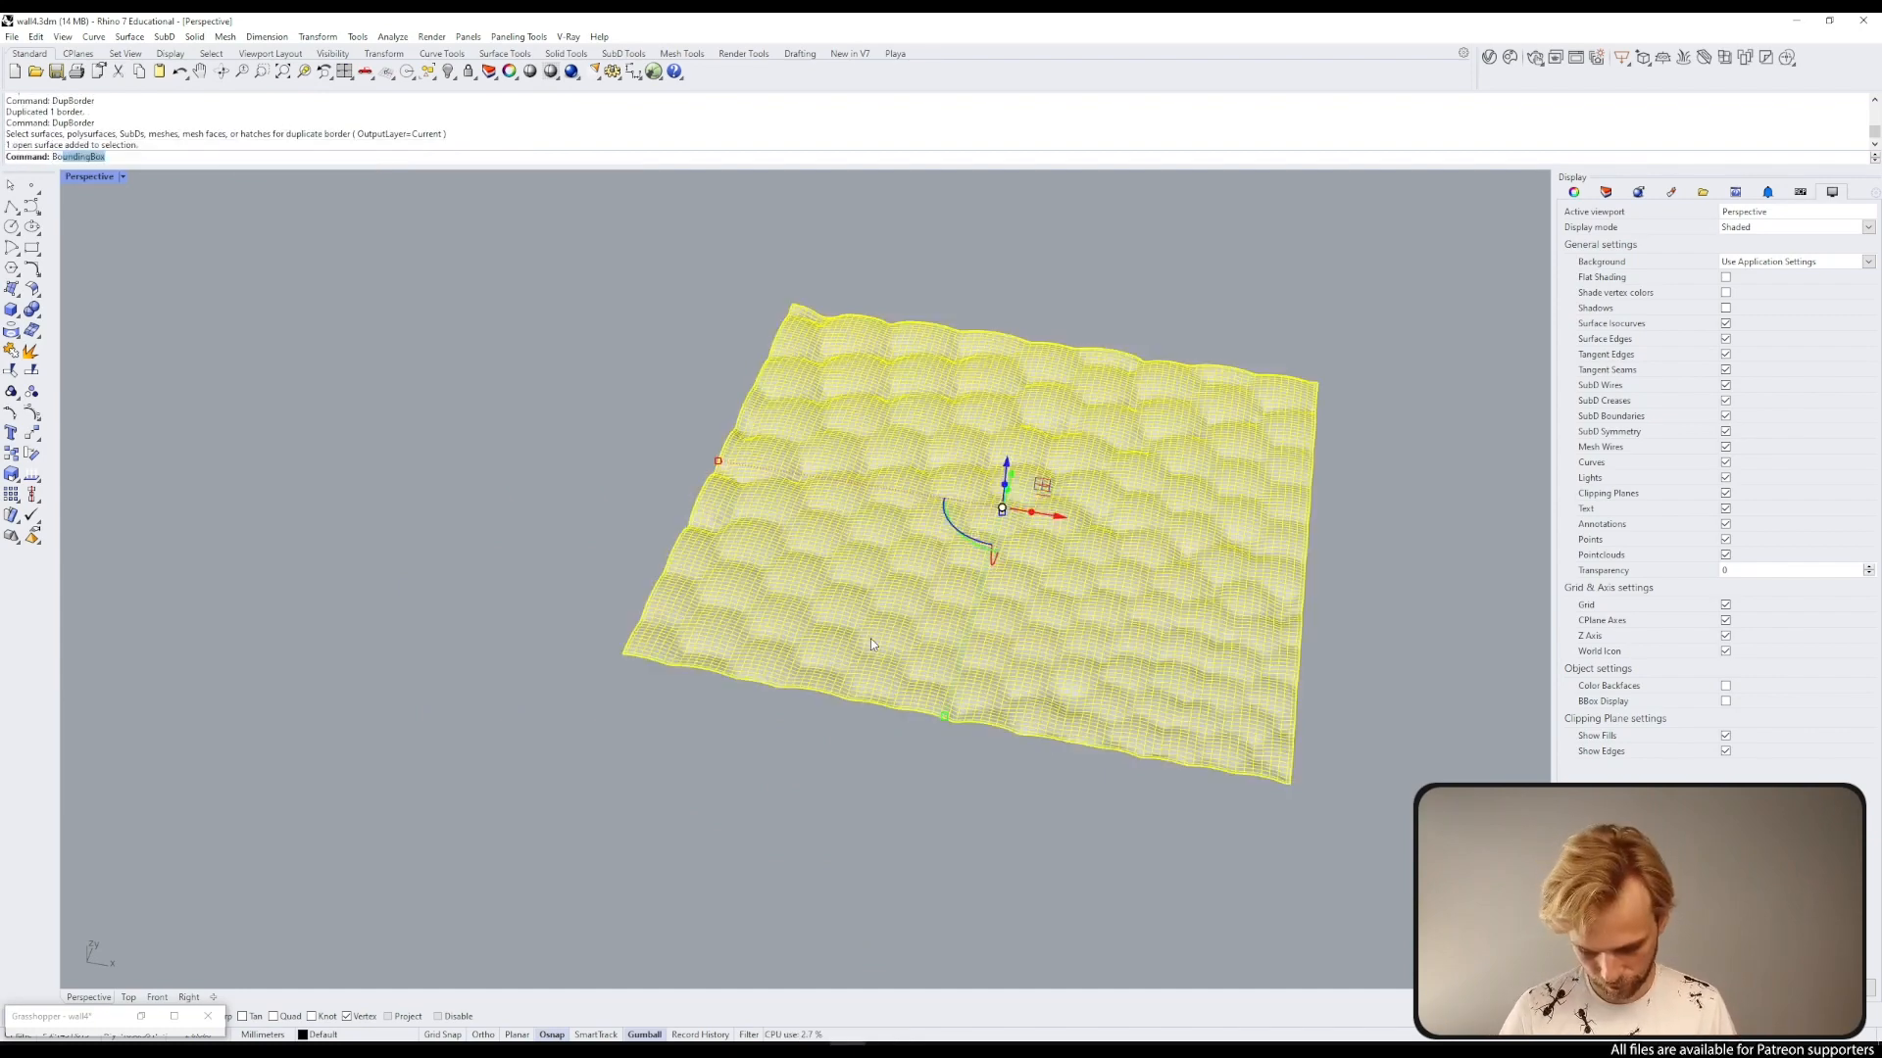
{"action": "key", "text": "Return"}
{"action": "key", "text": "Return"}
Step: Scale the bounding box in one direction to a height of 18 from its bottom corner
{"action": "scroll", "coordinate": [659, 603], "scroll_direction": "up", "scroll_amount": 5}
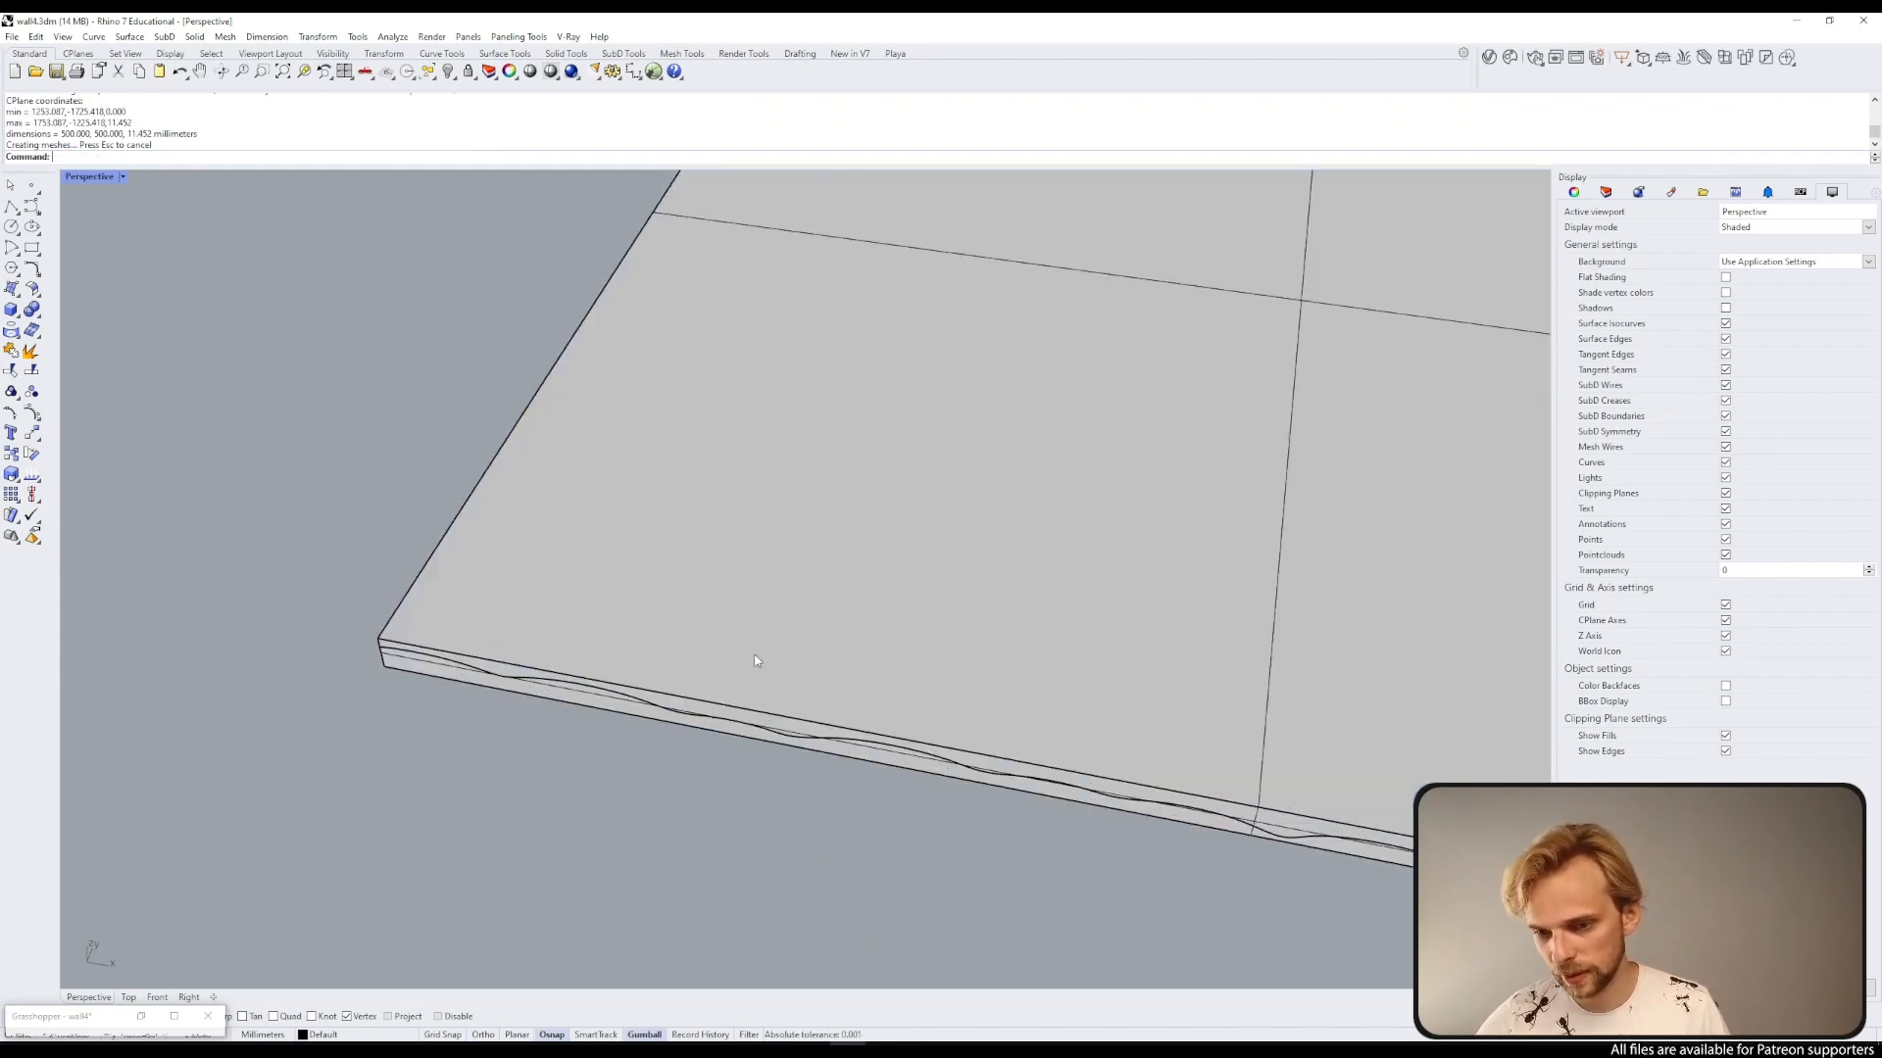
{"action": "left_click", "coordinate": [457, 680]}
{"action": "scroll", "coordinate": [457, 680], "scroll_direction": "down", "scroll_amount": 5}
{"action": "scroll", "coordinate": [446, 669], "scroll_direction": "up", "scroll_amount": 5}
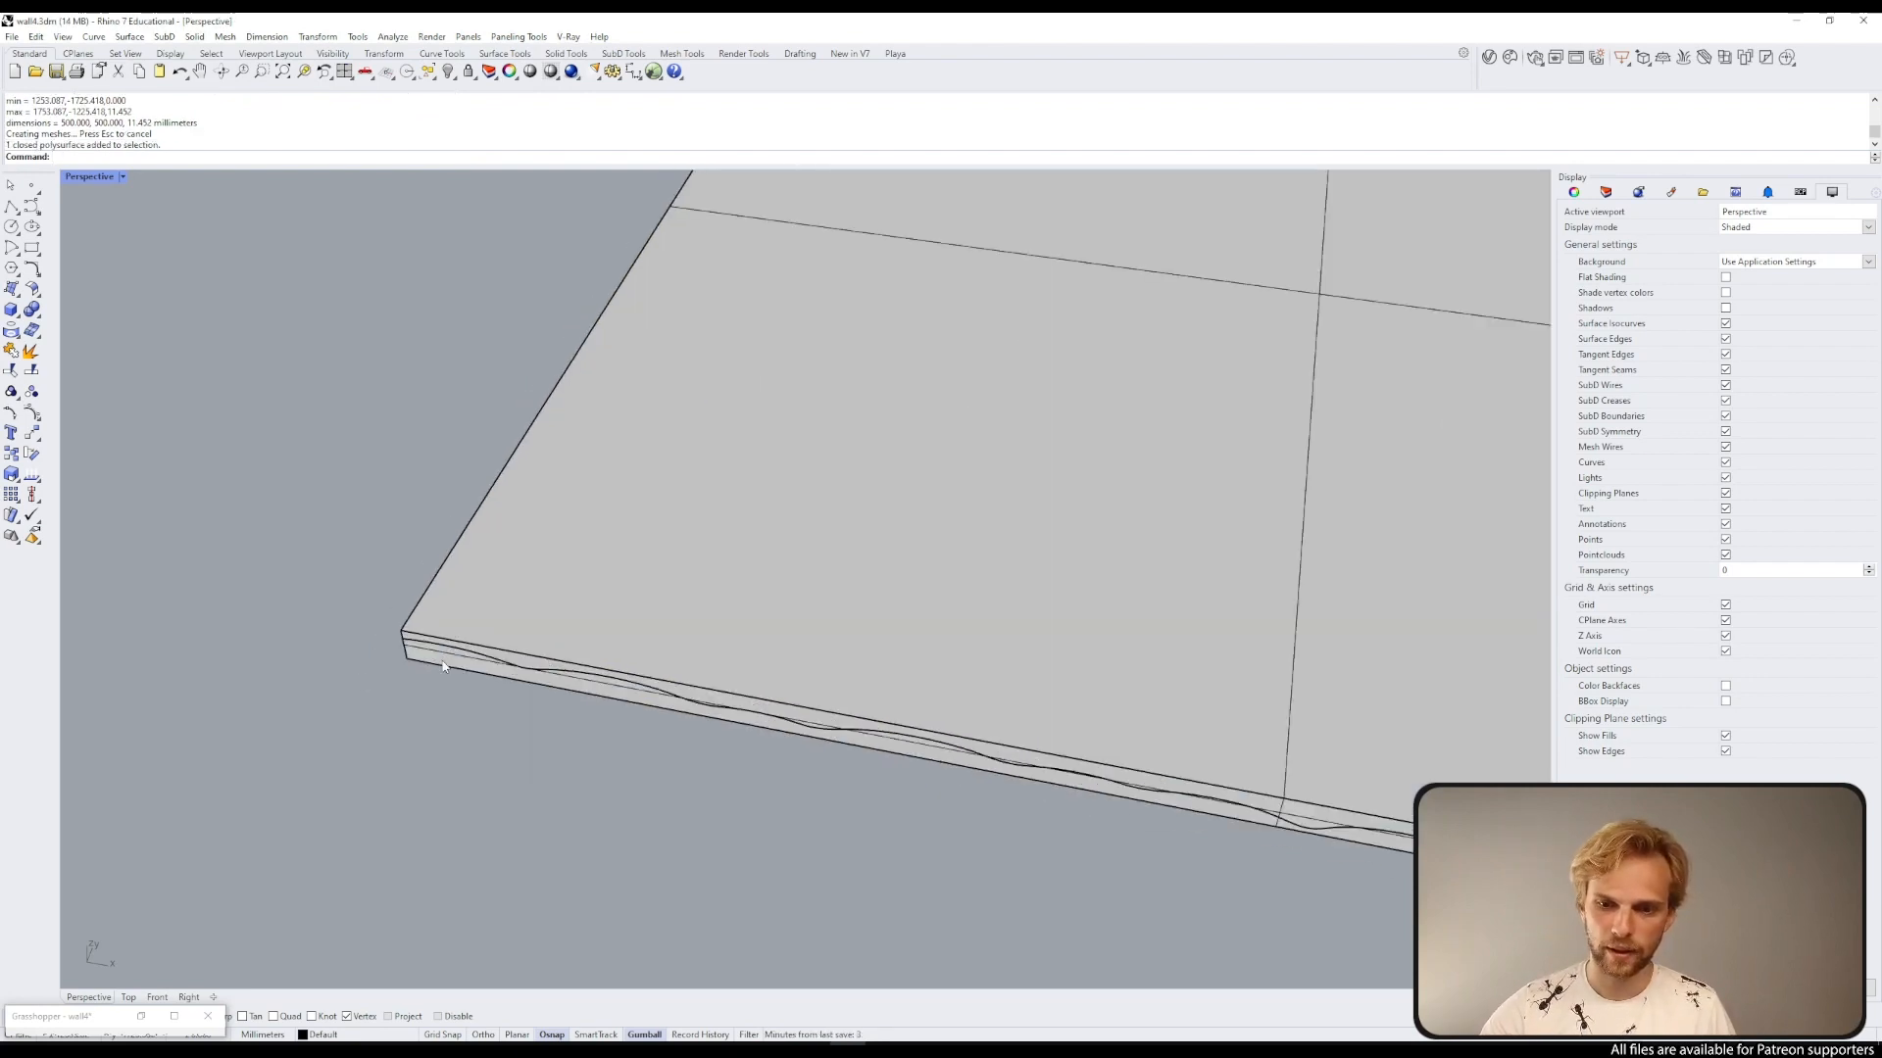
{"action": "left_click", "coordinate": [443, 666]}
{"action": "type", "text": "Scale1D"}
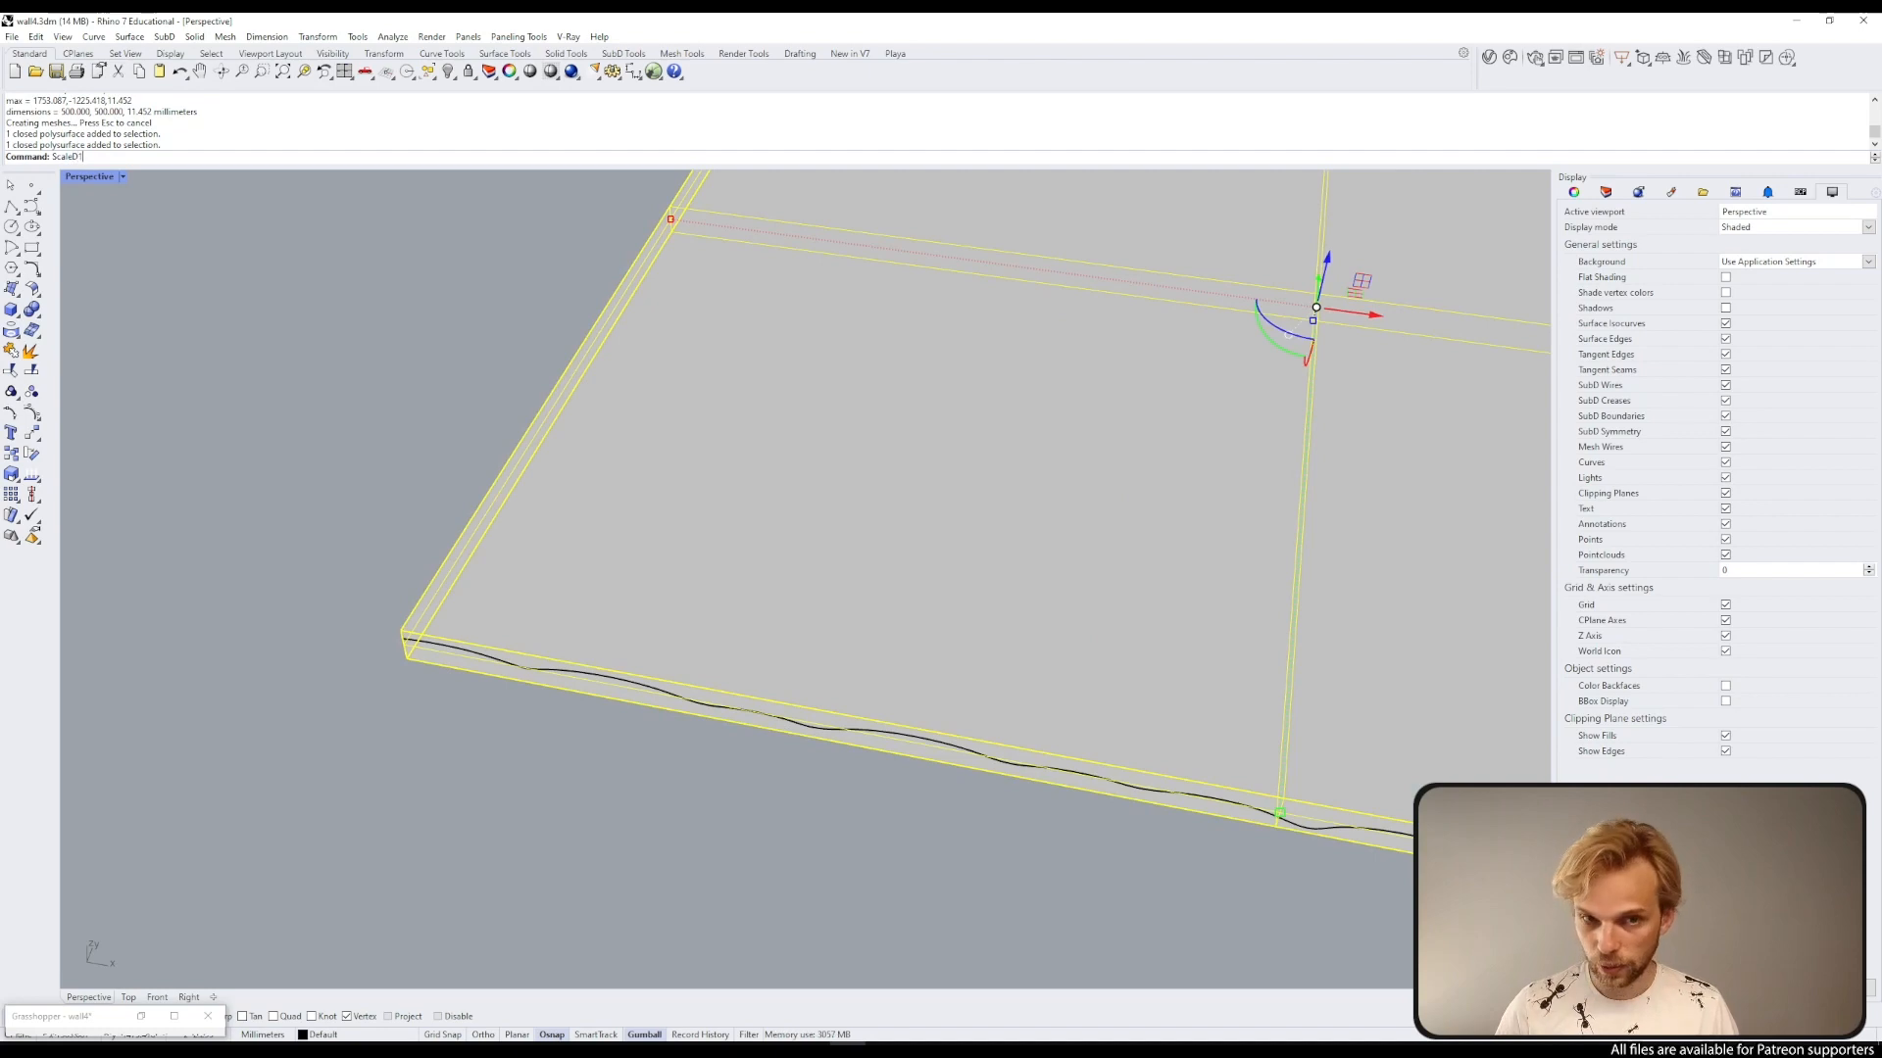
{"action": "type", "text": "1"}
{"action": "key", "text": "Return"}
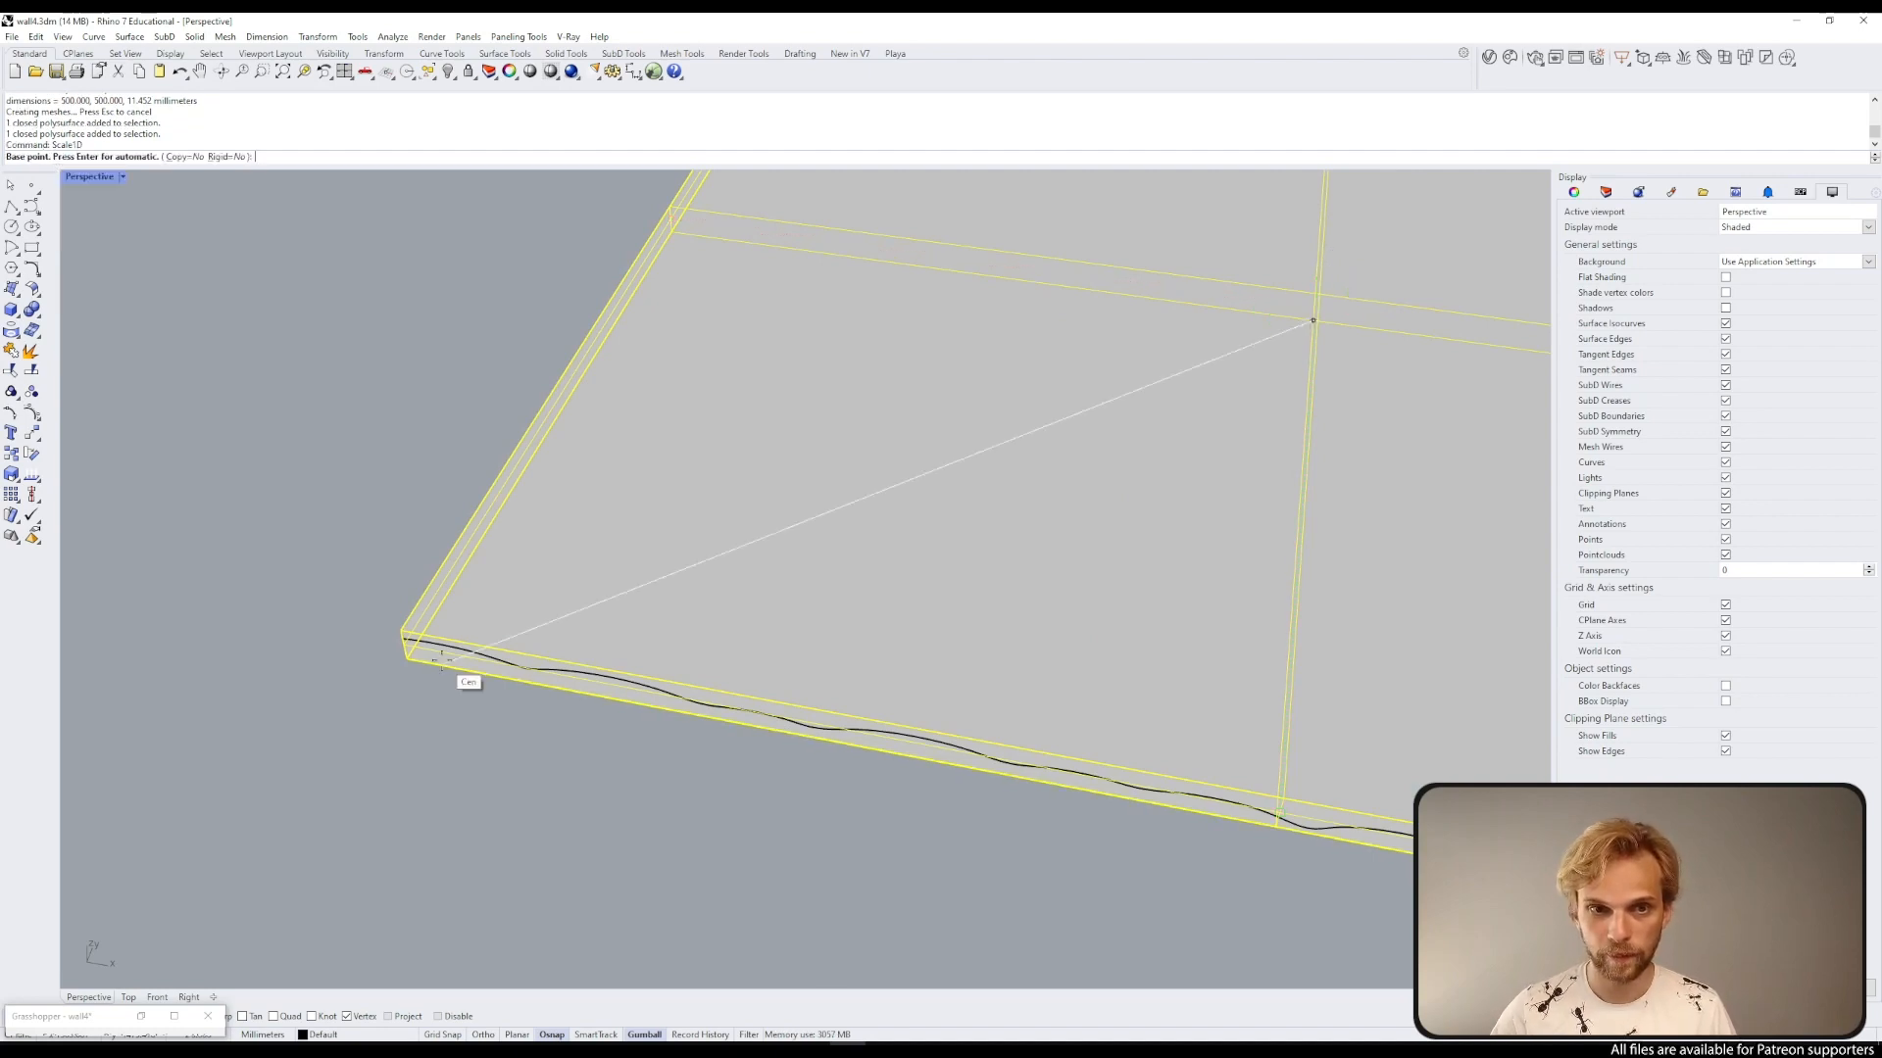
{"action": "left_click", "coordinate": [401, 631]}
{"action": "left_click", "coordinate": [407, 658]}
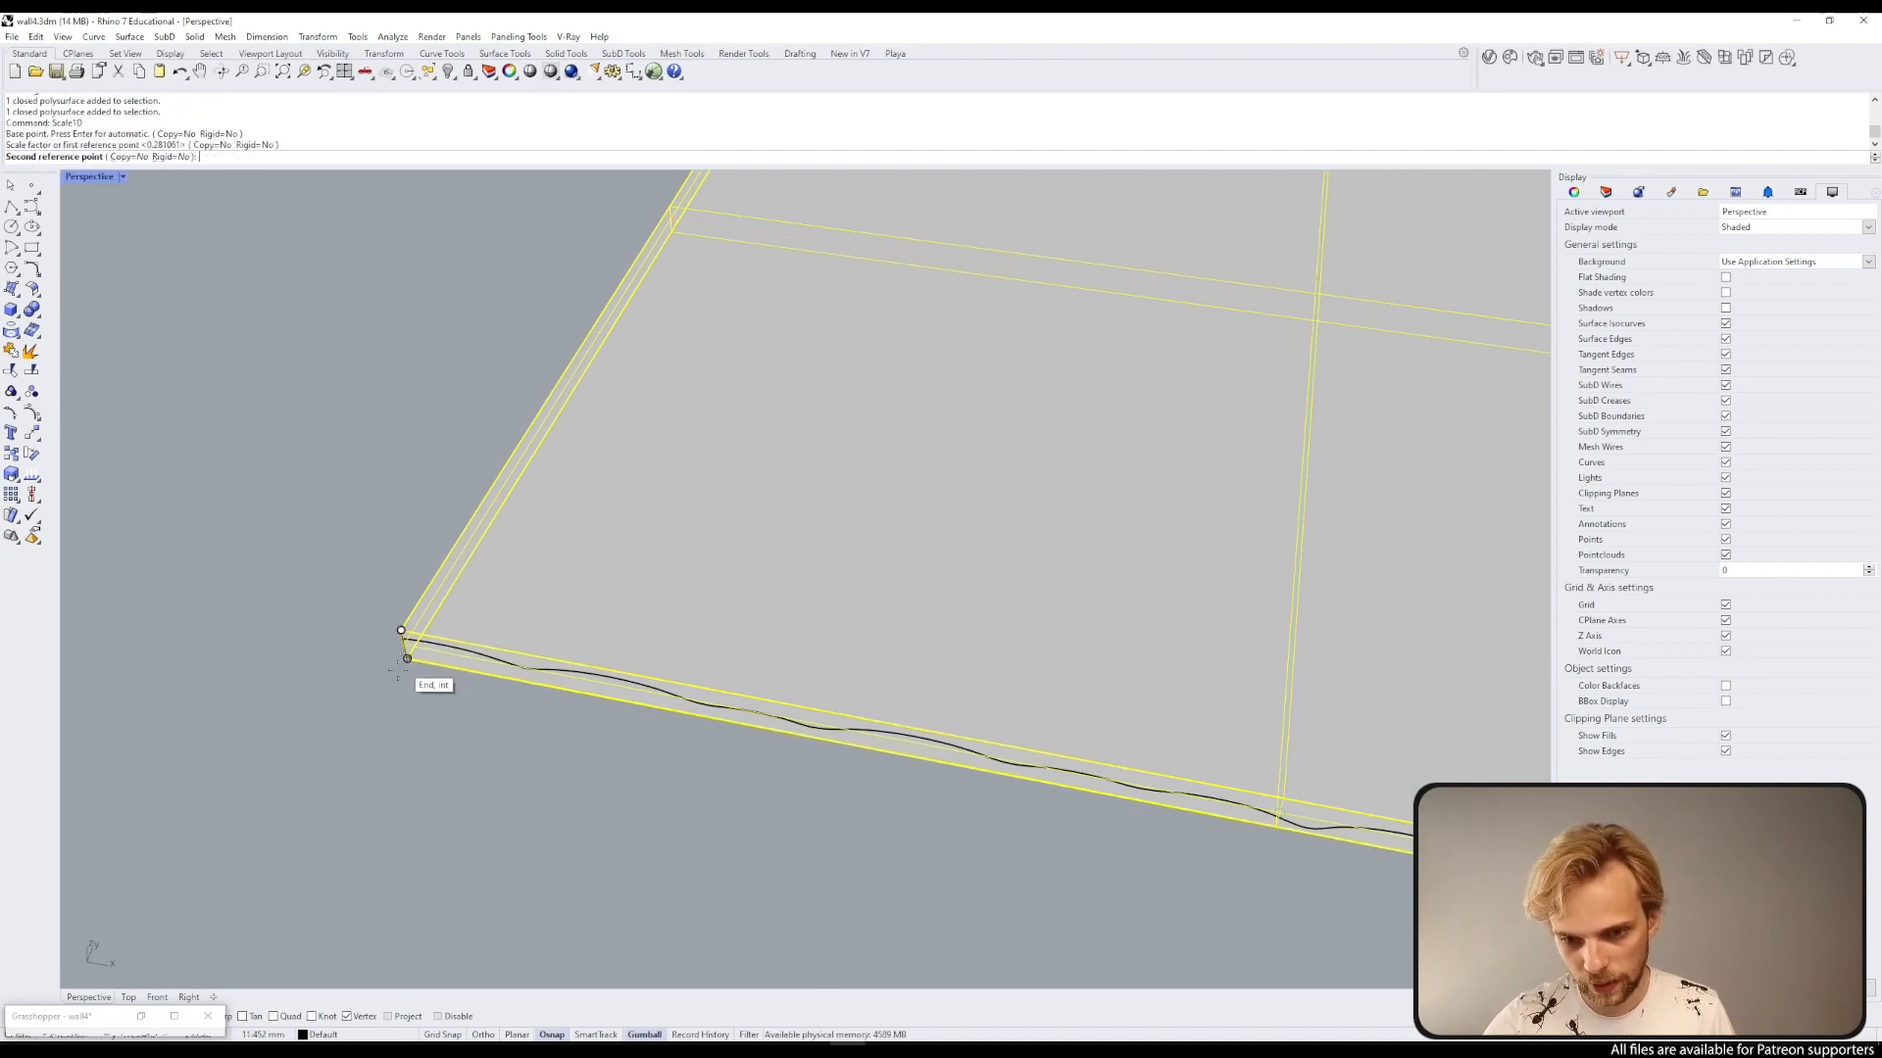
{"action": "type", "text": "18"}
{"action": "key", "text": "Return"}
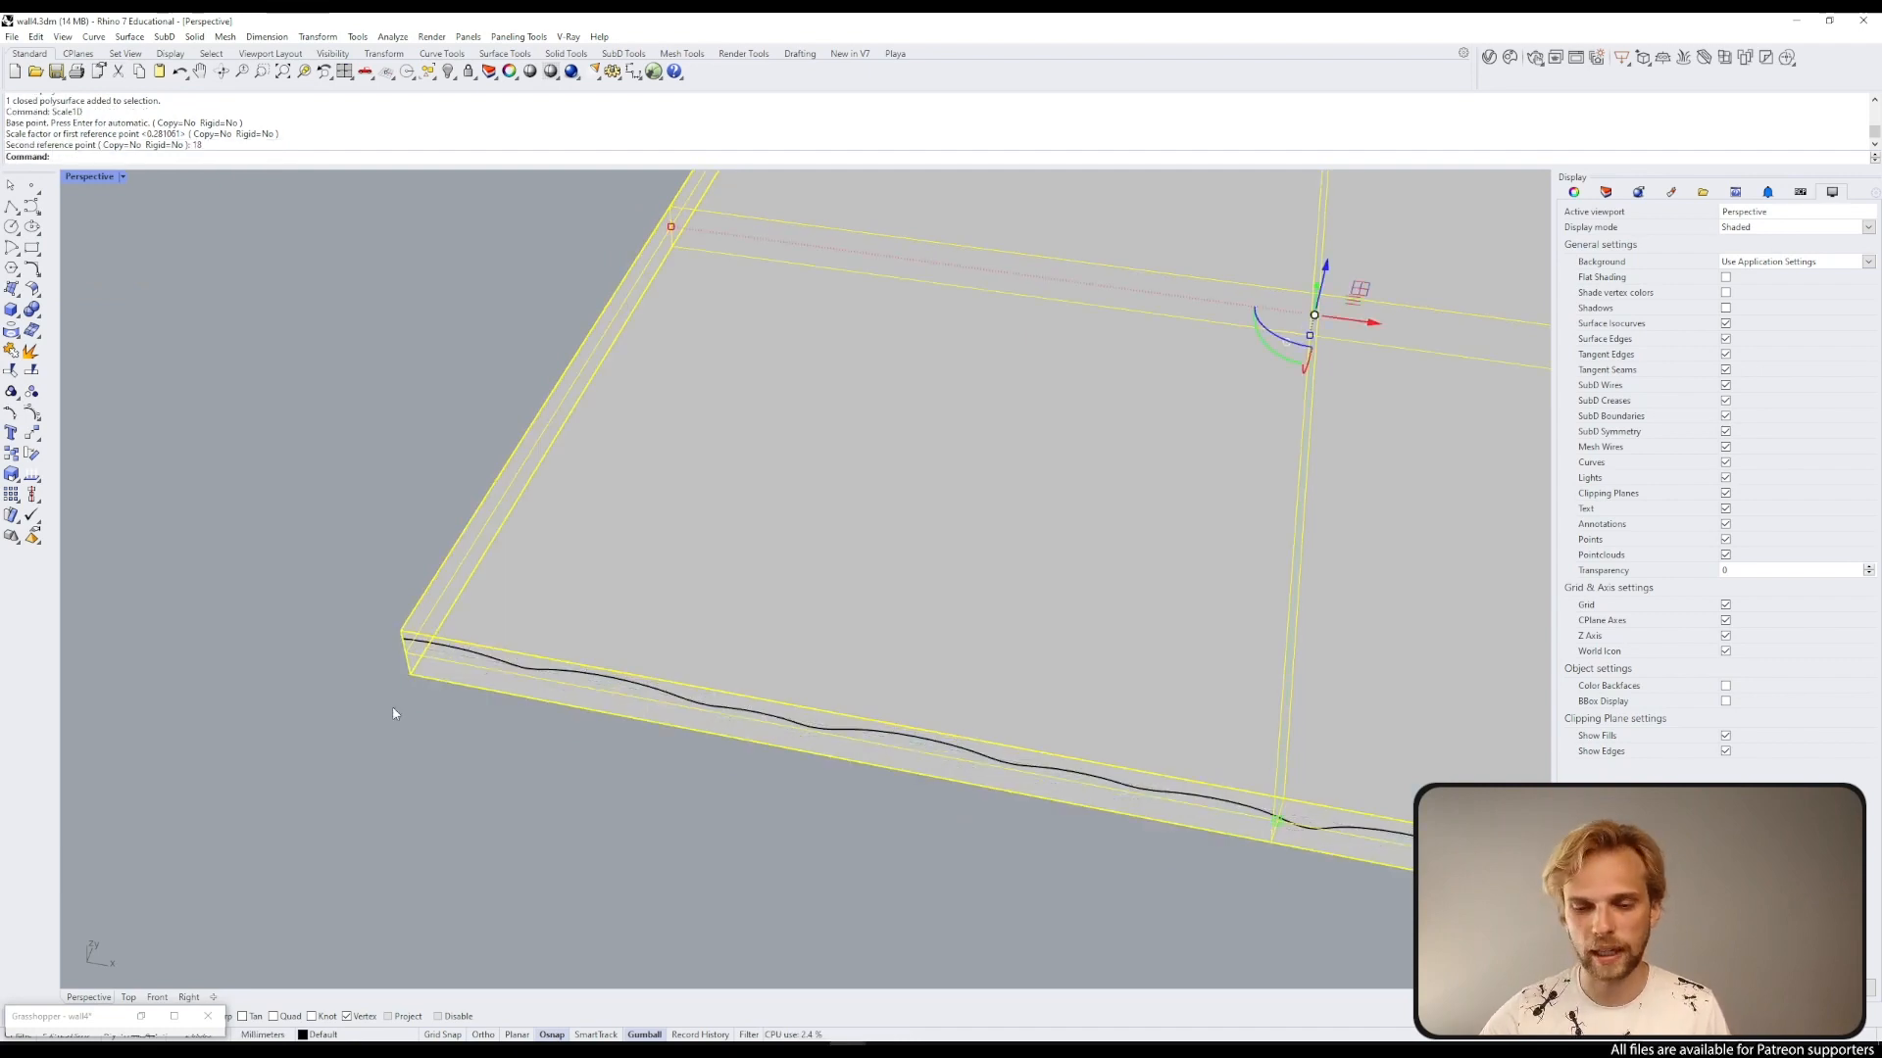
{"action": "key", "text": "Escape"}
{"action": "scroll", "coordinate": [581, 614], "scroll_direction": "down", "scroll_amount": 6}
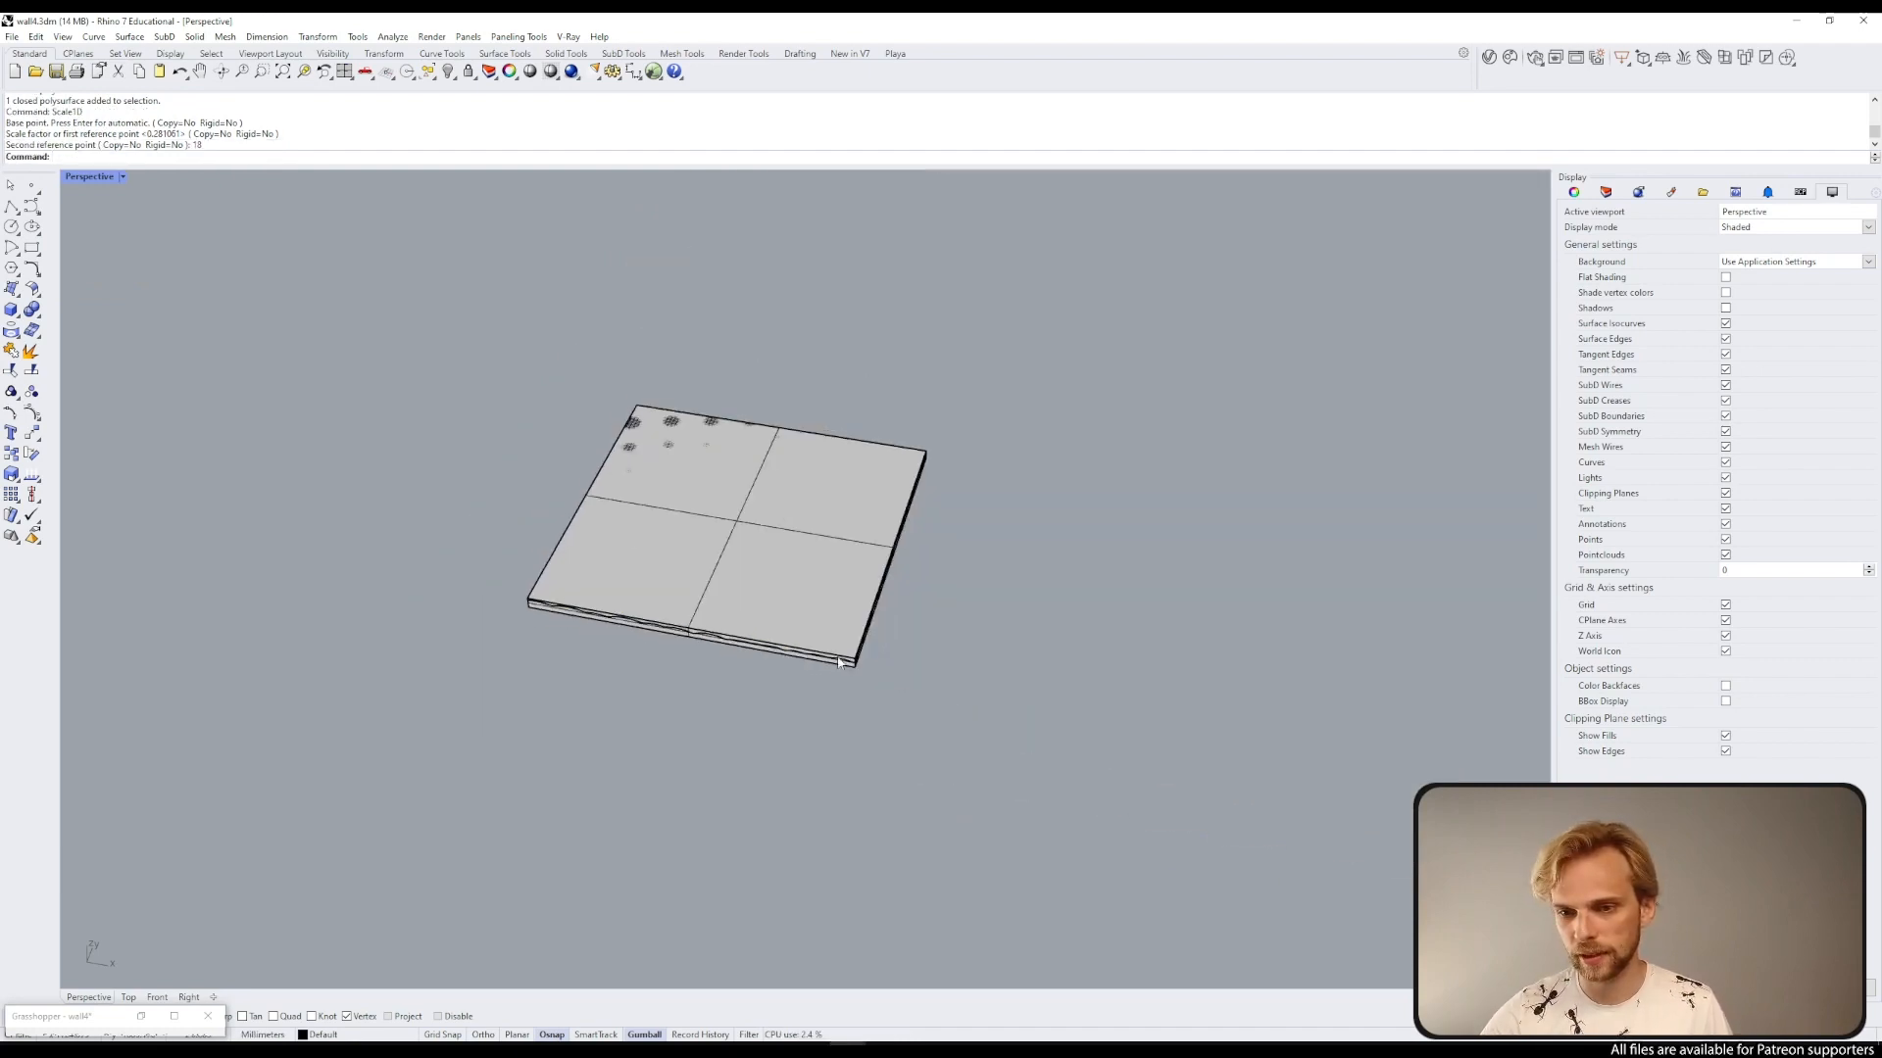
{"action": "left_click", "coordinate": [32, 185]}
{"action": "scroll", "coordinate": [533, 627], "scroll_direction": "up", "scroll_amount": 5}
{"action": "key", "text": "Escape"}
{"action": "scroll", "coordinate": [543, 490], "scroll_direction": "down", "scroll_amount": 6}
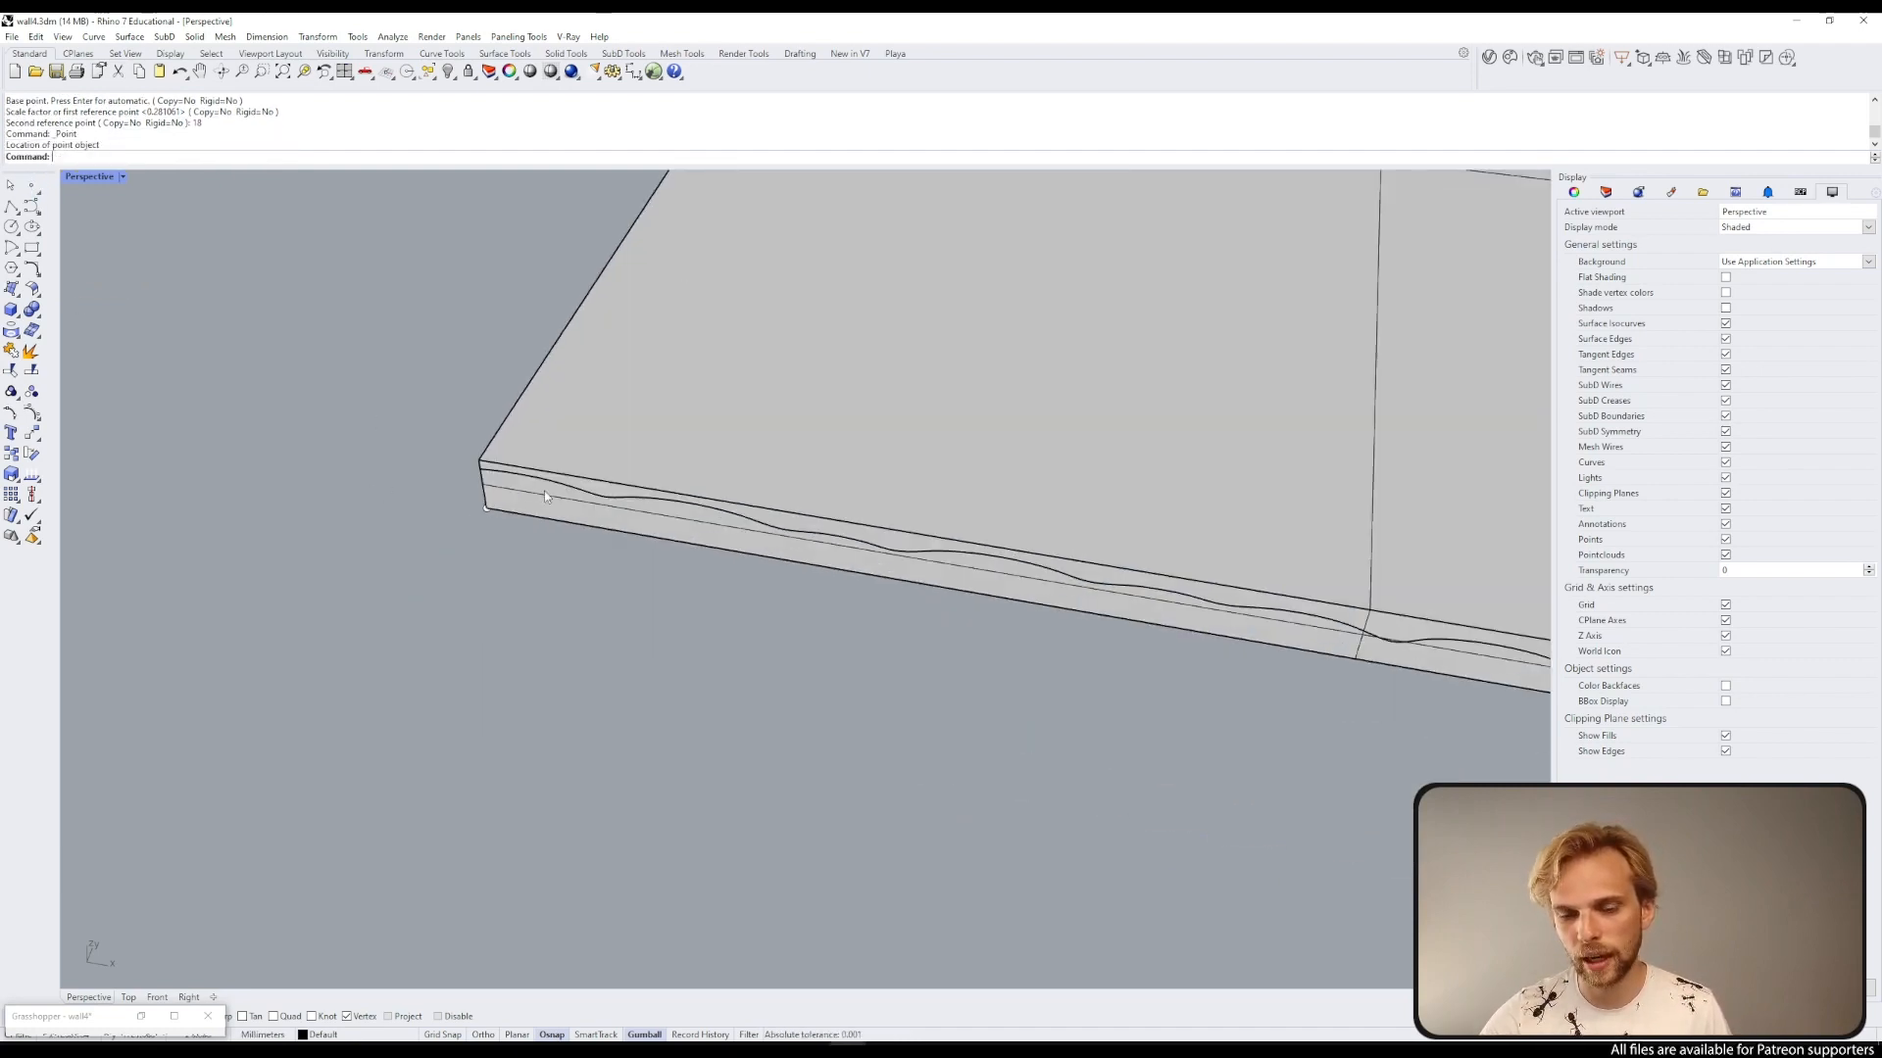
Step: Select the bounding box and delete it
{"action": "left_click", "coordinate": [587, 474]}
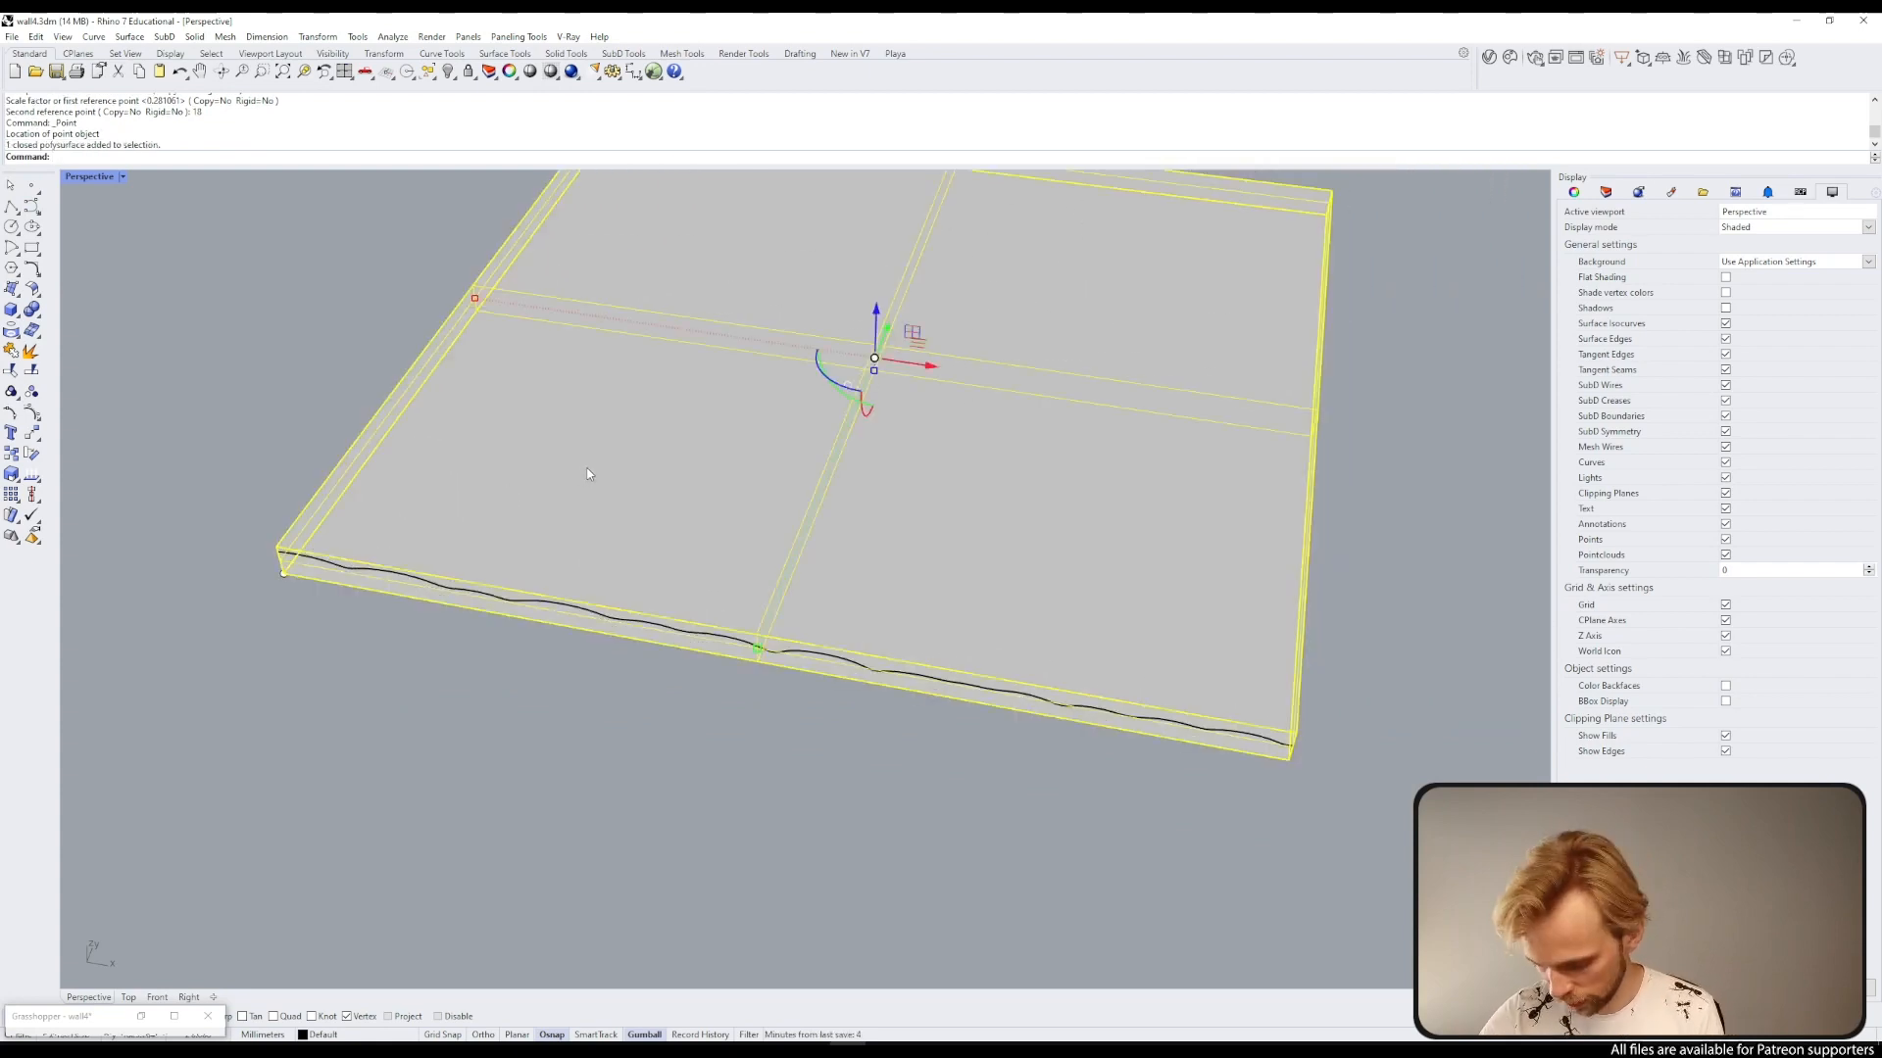
{"action": "key", "text": "Delete"}
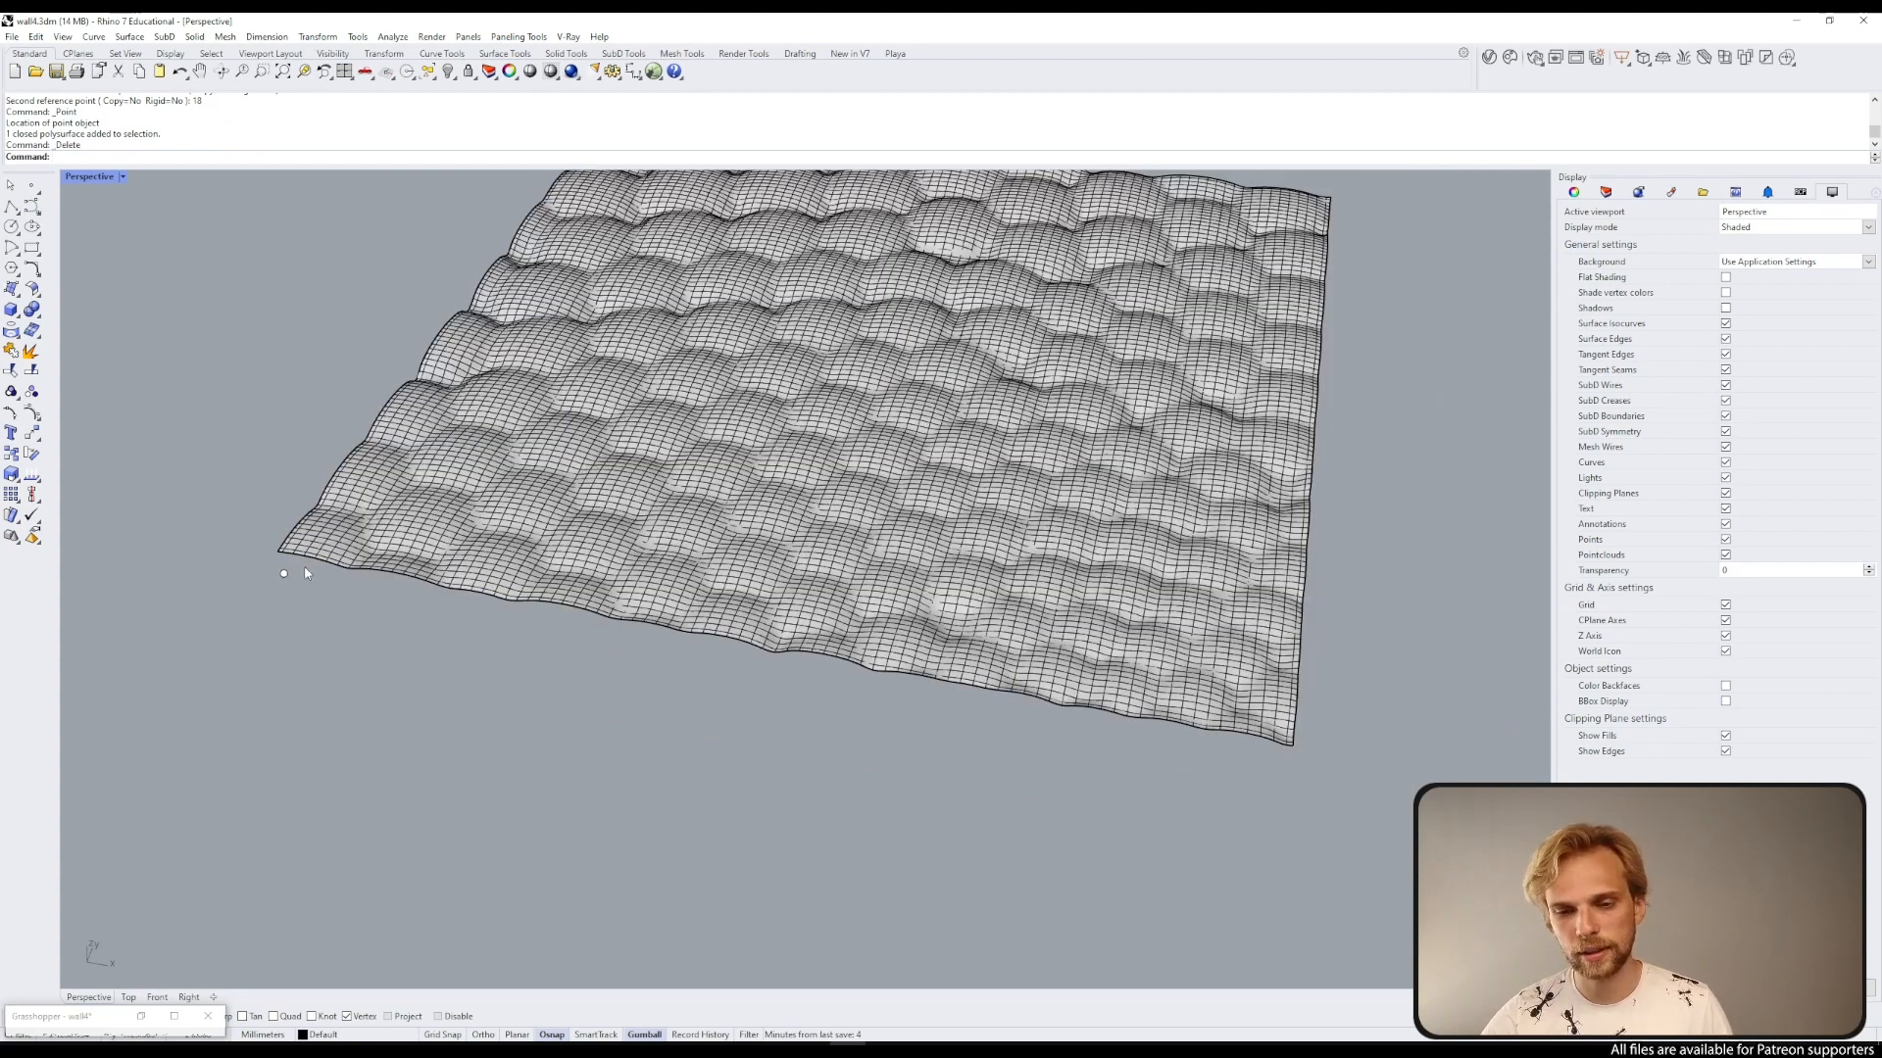
Step: Select the duplicated border curve and move it down below the surface patch
{"action": "left_click", "coordinate": [319, 569]}
{"action": "left_click", "coordinate": [373, 612]}
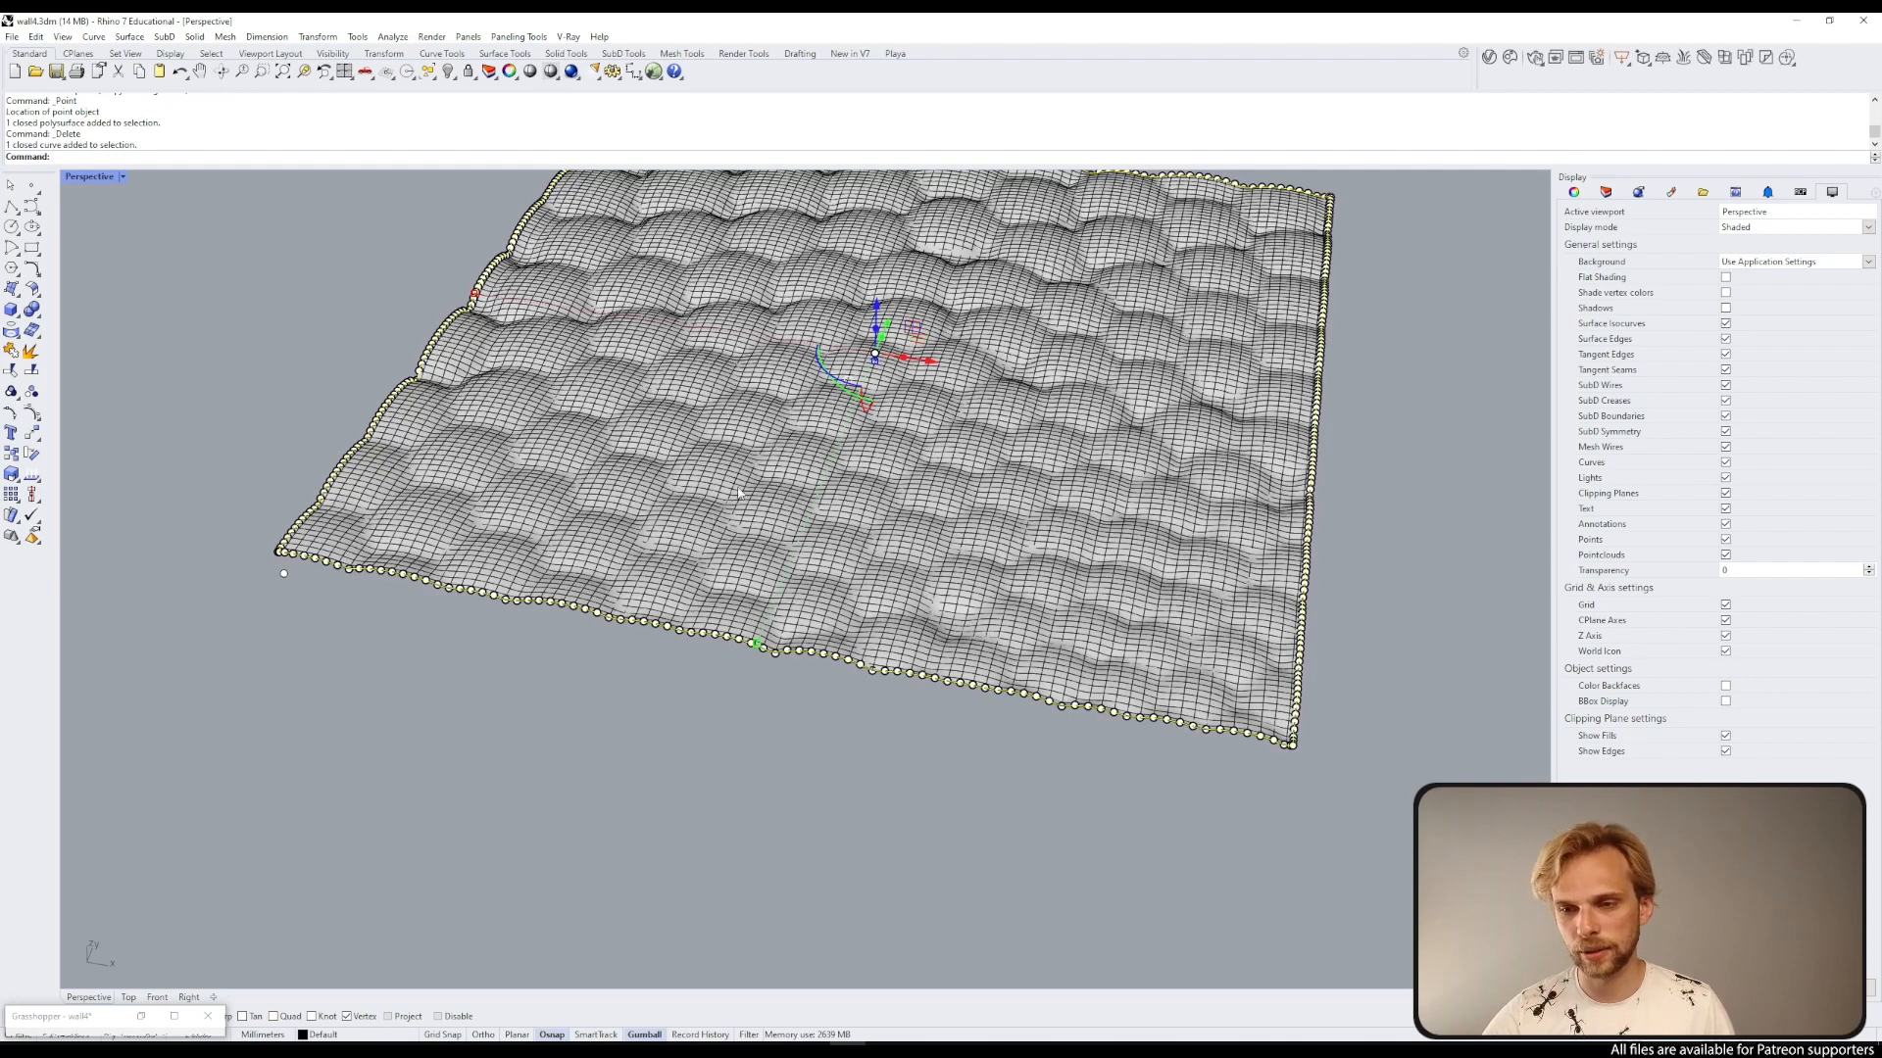
{"action": "scroll", "coordinate": [738, 493], "scroll_direction": "down", "scroll_amount": 2}
{"action": "left_click_drag", "start_coordinate": [835, 345], "coordinate": [707, 658]}
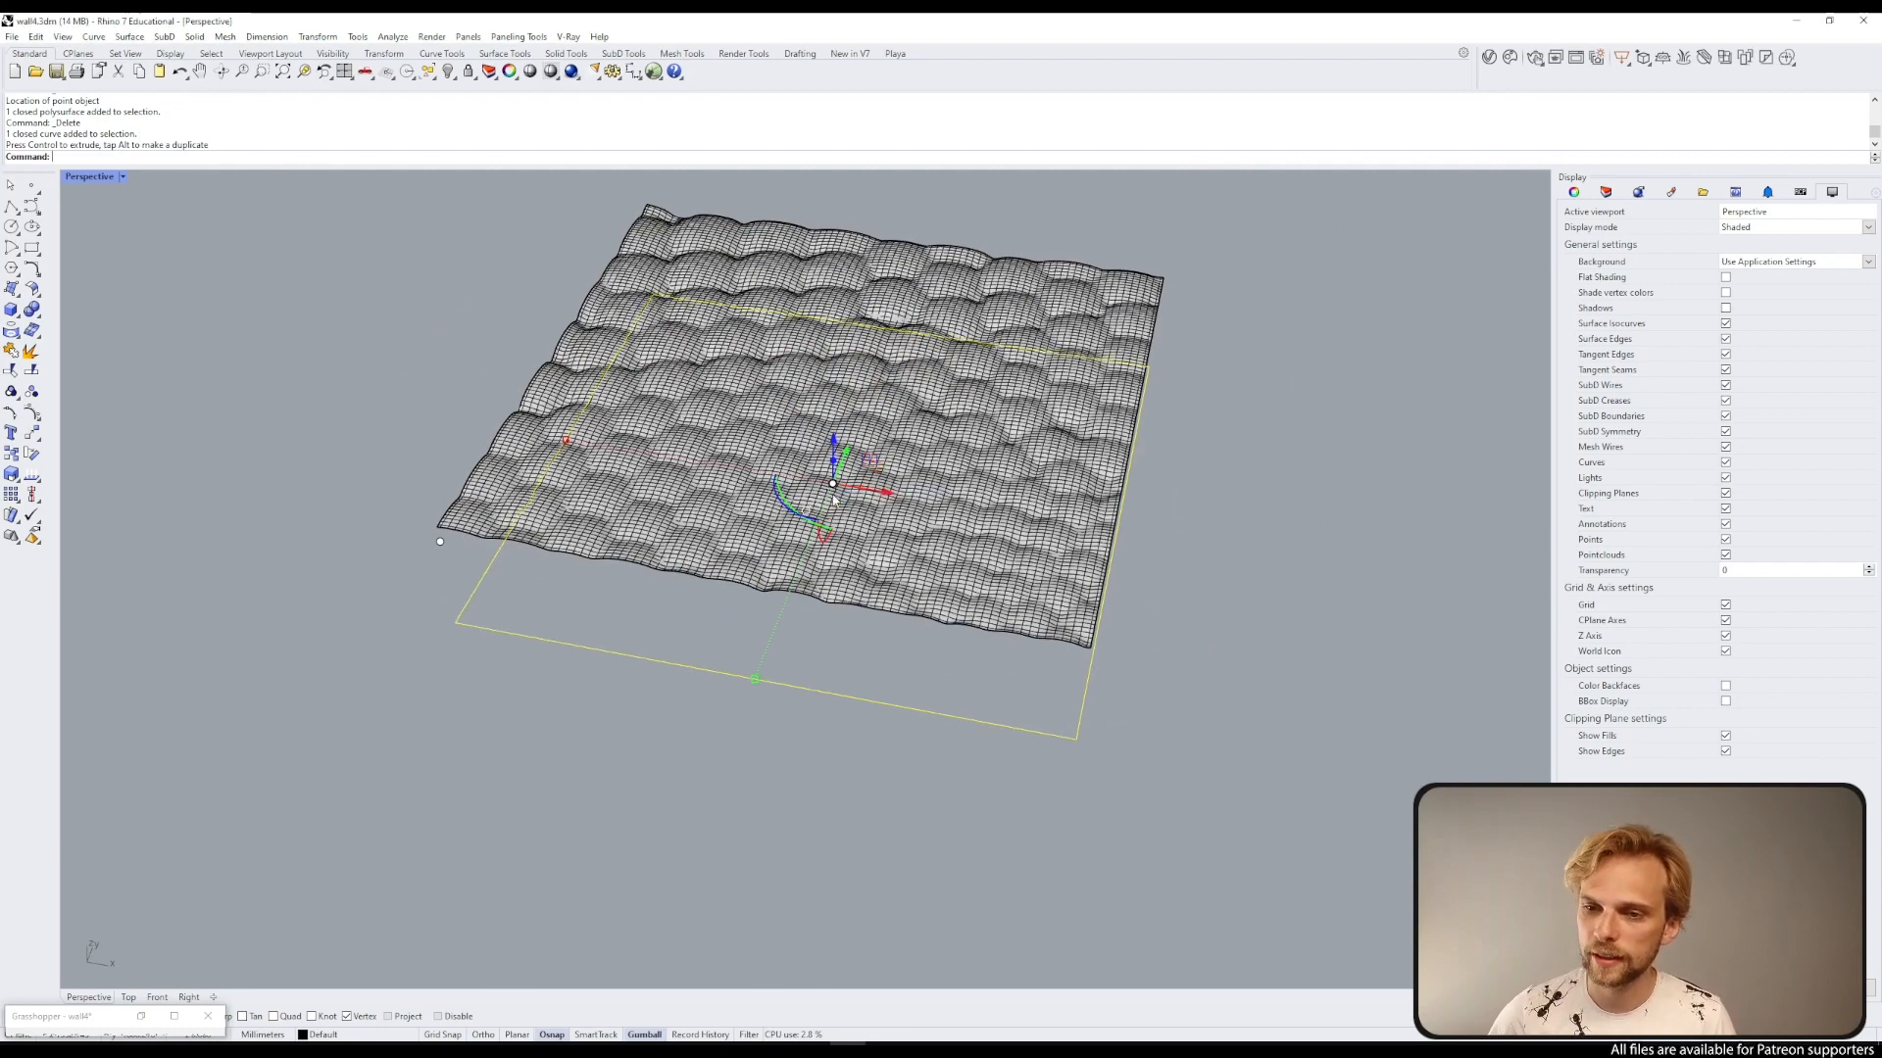
Step: Move the border curve onto the point beneath the surface patch's corner and delete that point
{"action": "left_click", "coordinate": [564, 648]}
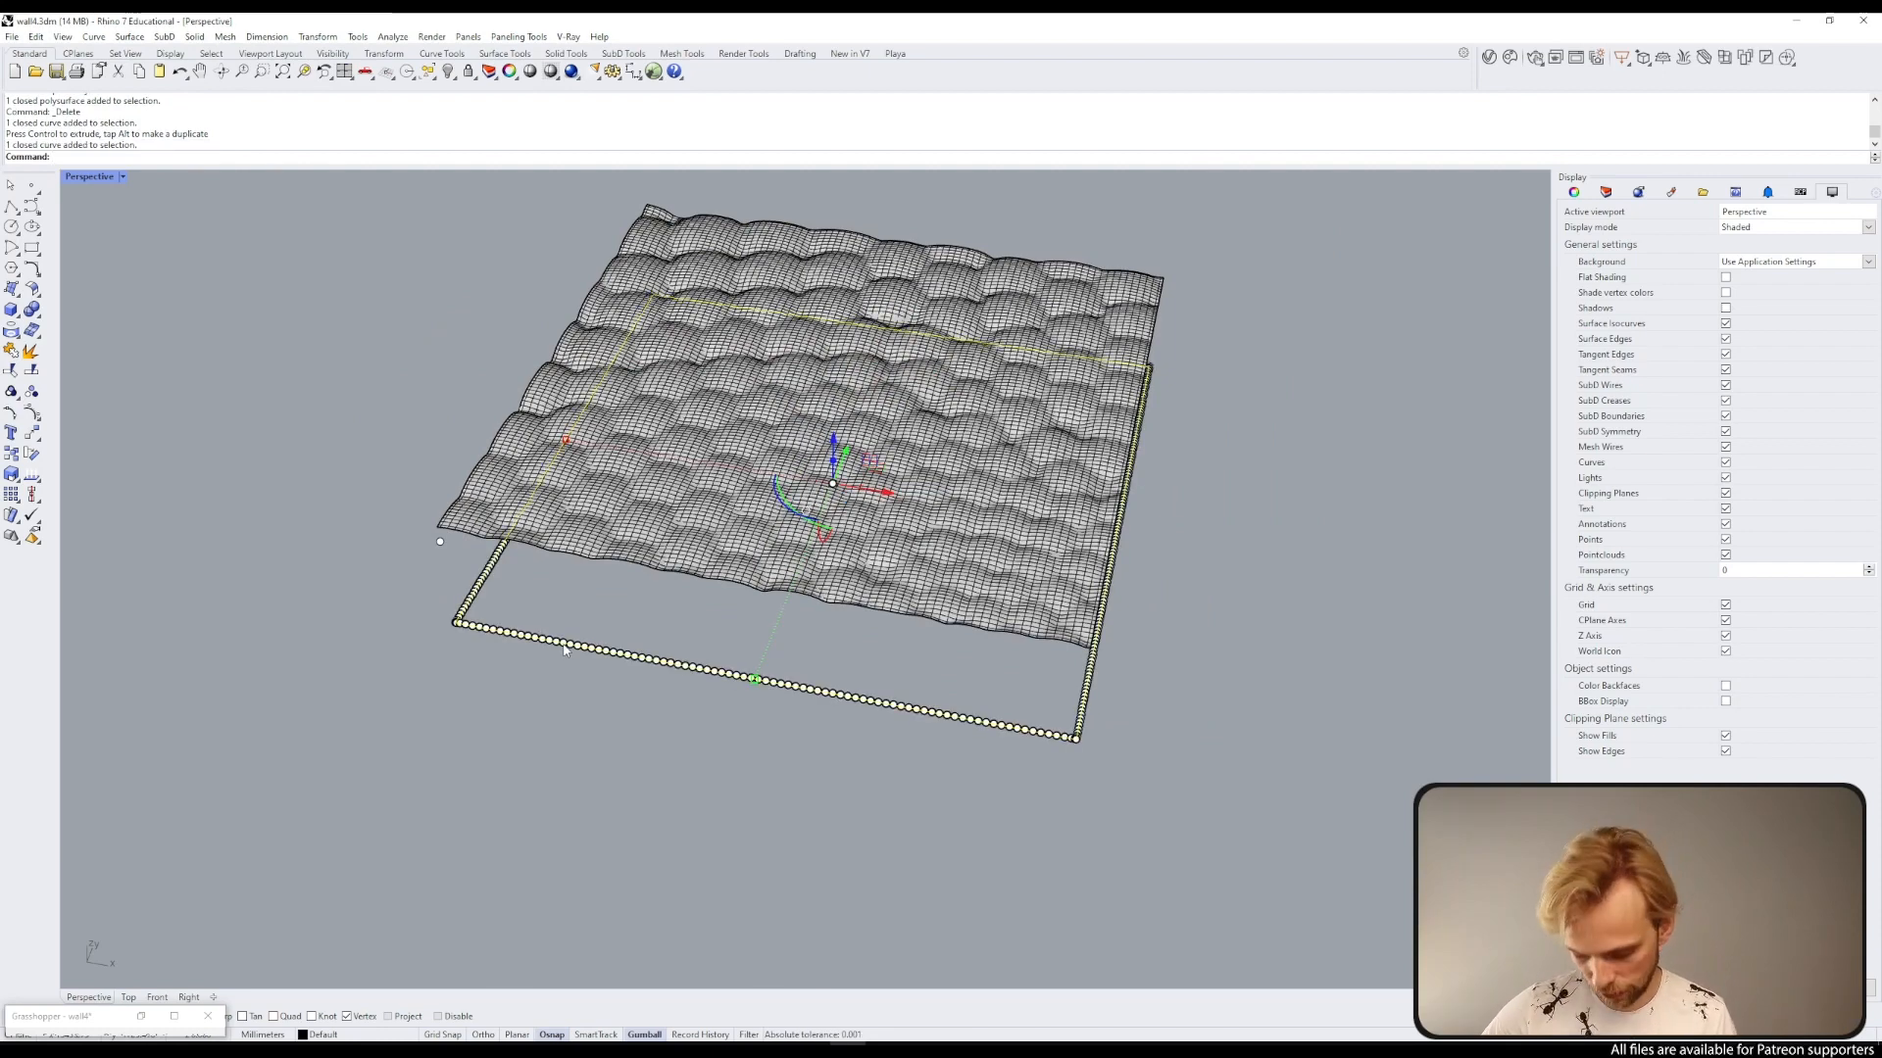
{"action": "type", "text": "M"}
{"action": "key", "text": "Return"}
{"action": "scroll", "coordinate": [416, 642], "scroll_direction": "up", "scroll_amount": 5}
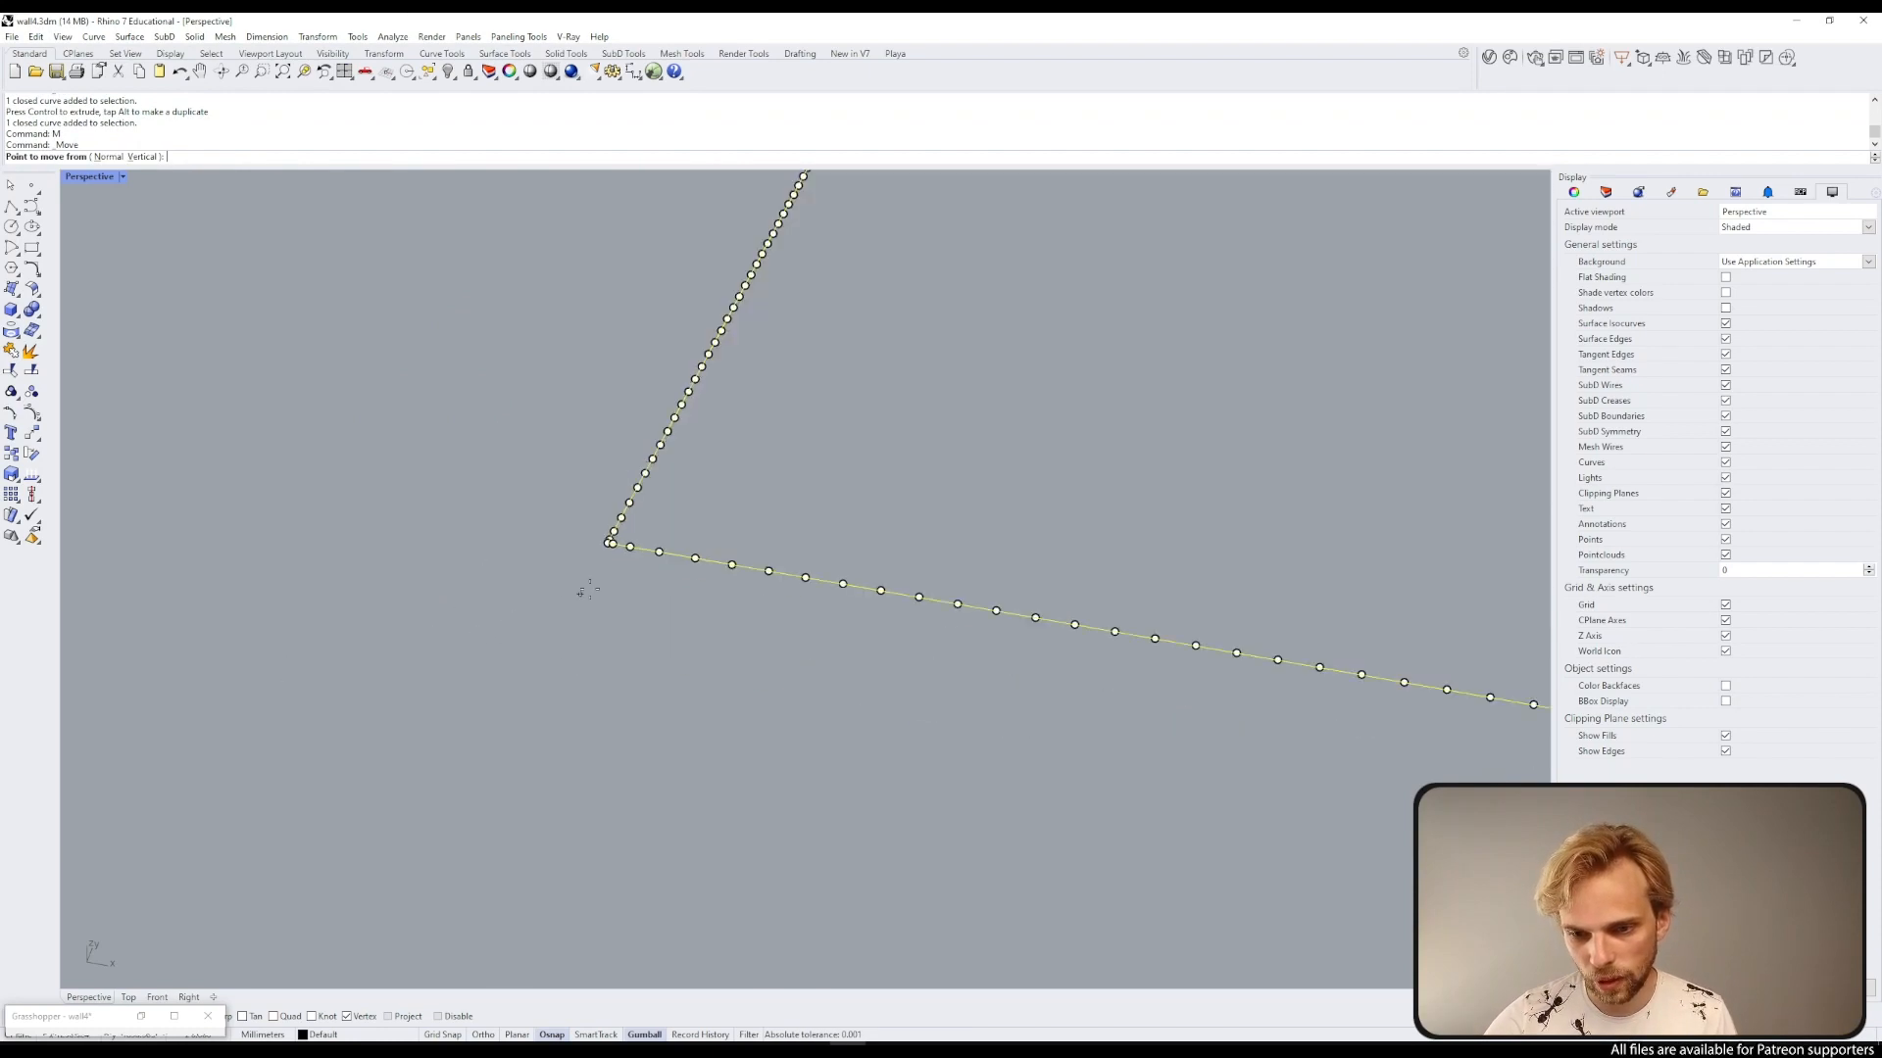
{"action": "left_click", "coordinate": [608, 542]}
{"action": "scroll", "coordinate": [608, 537], "scroll_direction": "down", "scroll_amount": 5}
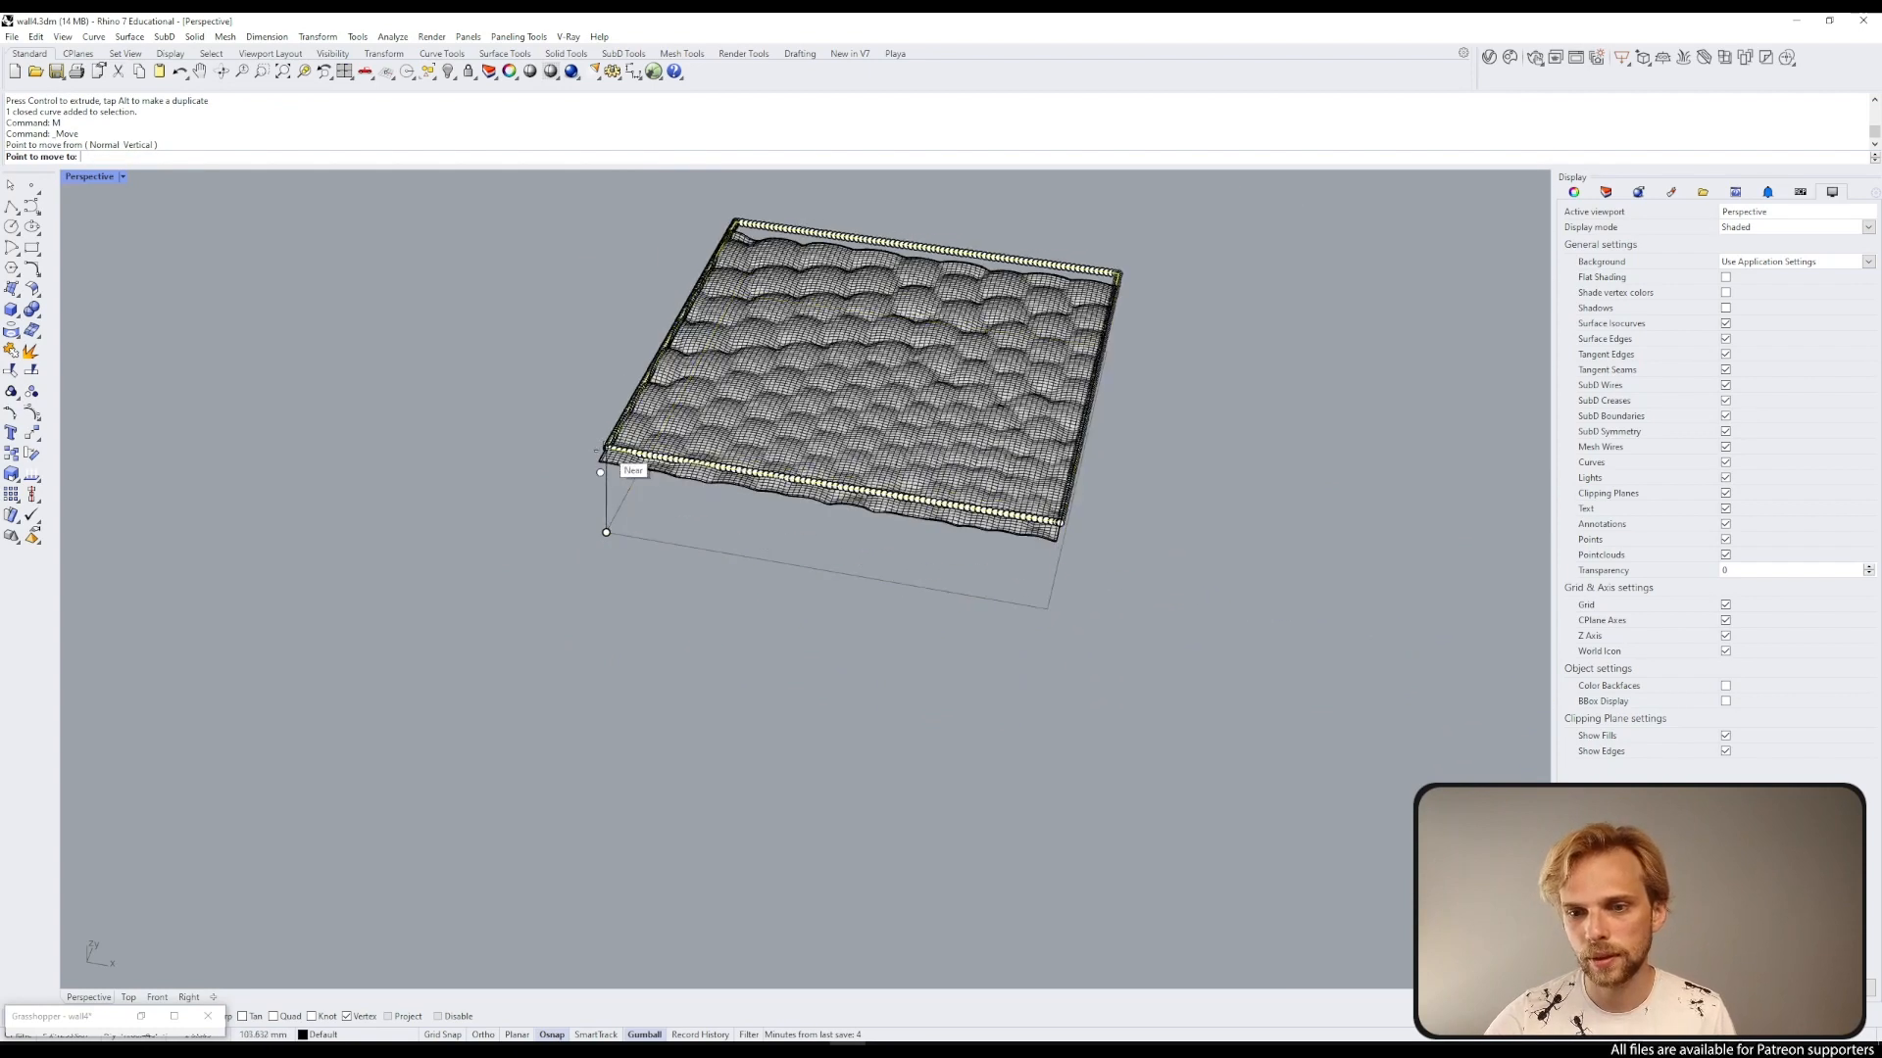
{"action": "left_click", "coordinate": [601, 472]}
{"action": "scroll", "coordinate": [600, 473], "scroll_direction": "up", "scroll_amount": 3}
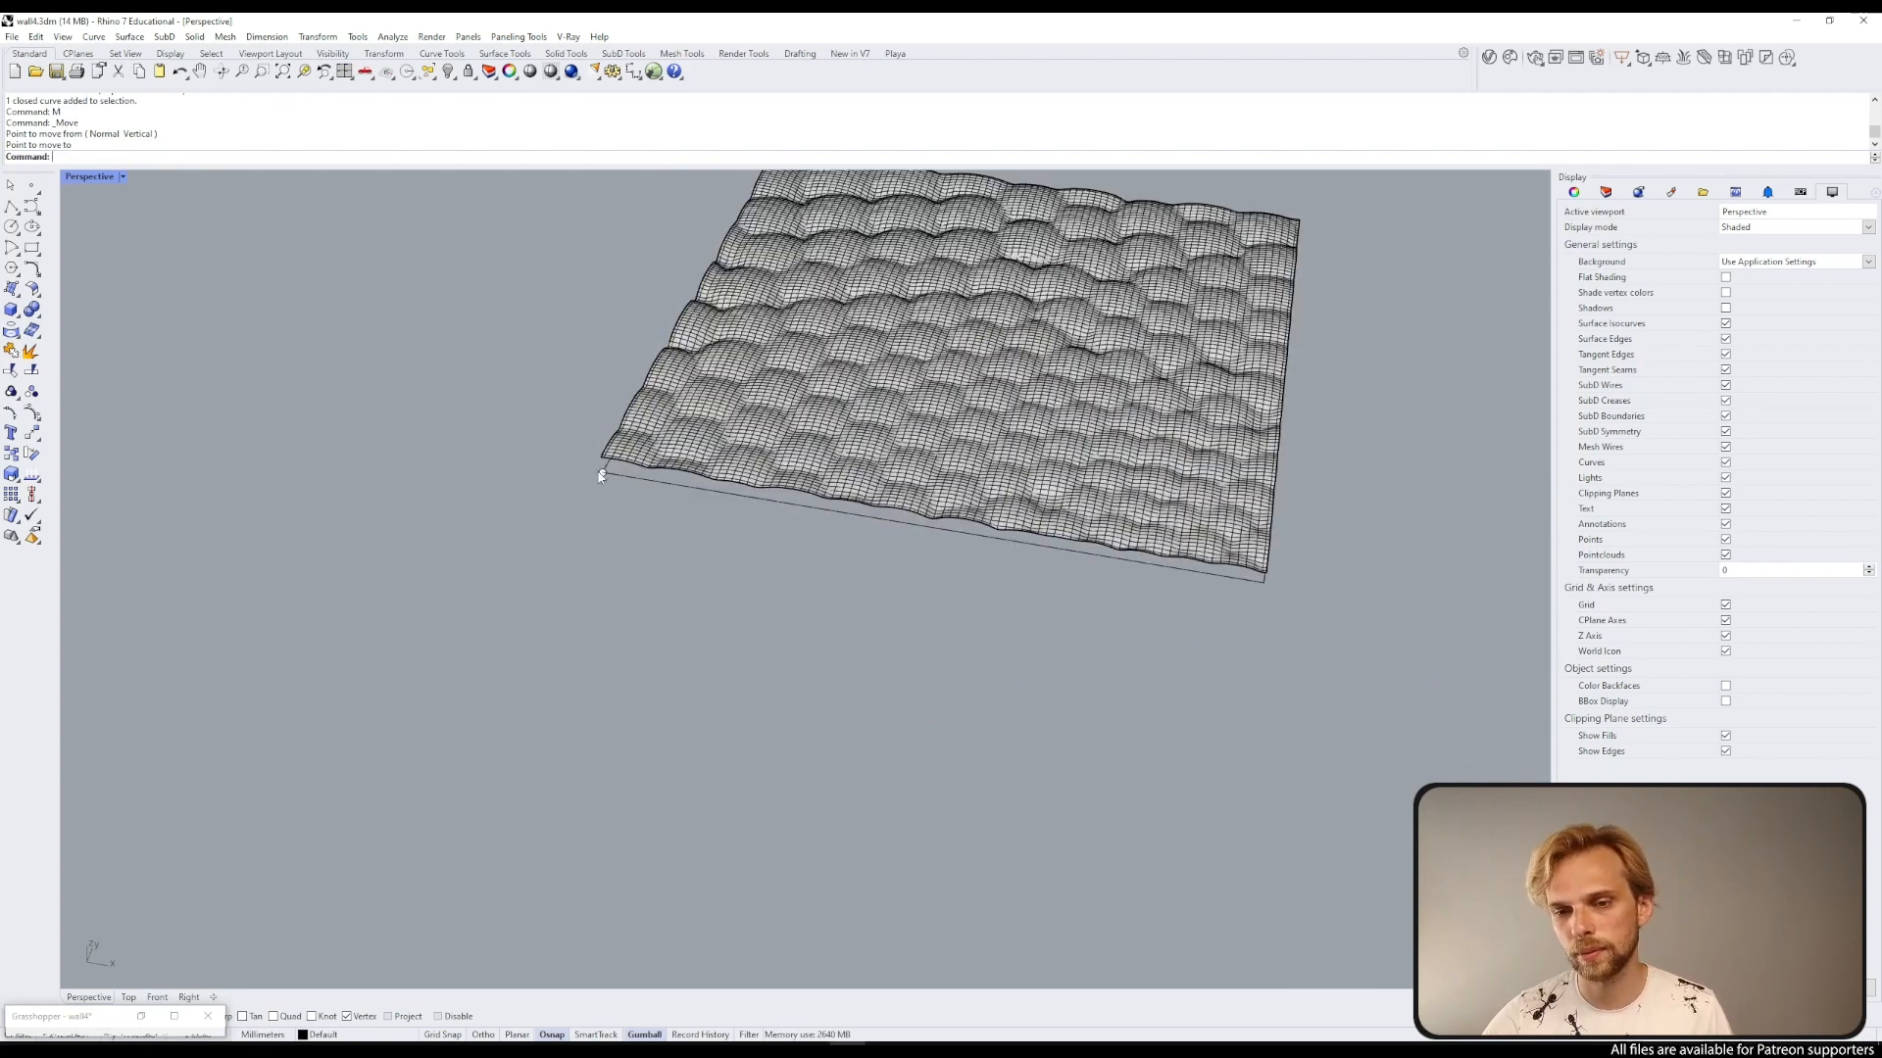
{"action": "left_click", "coordinate": [602, 473]}
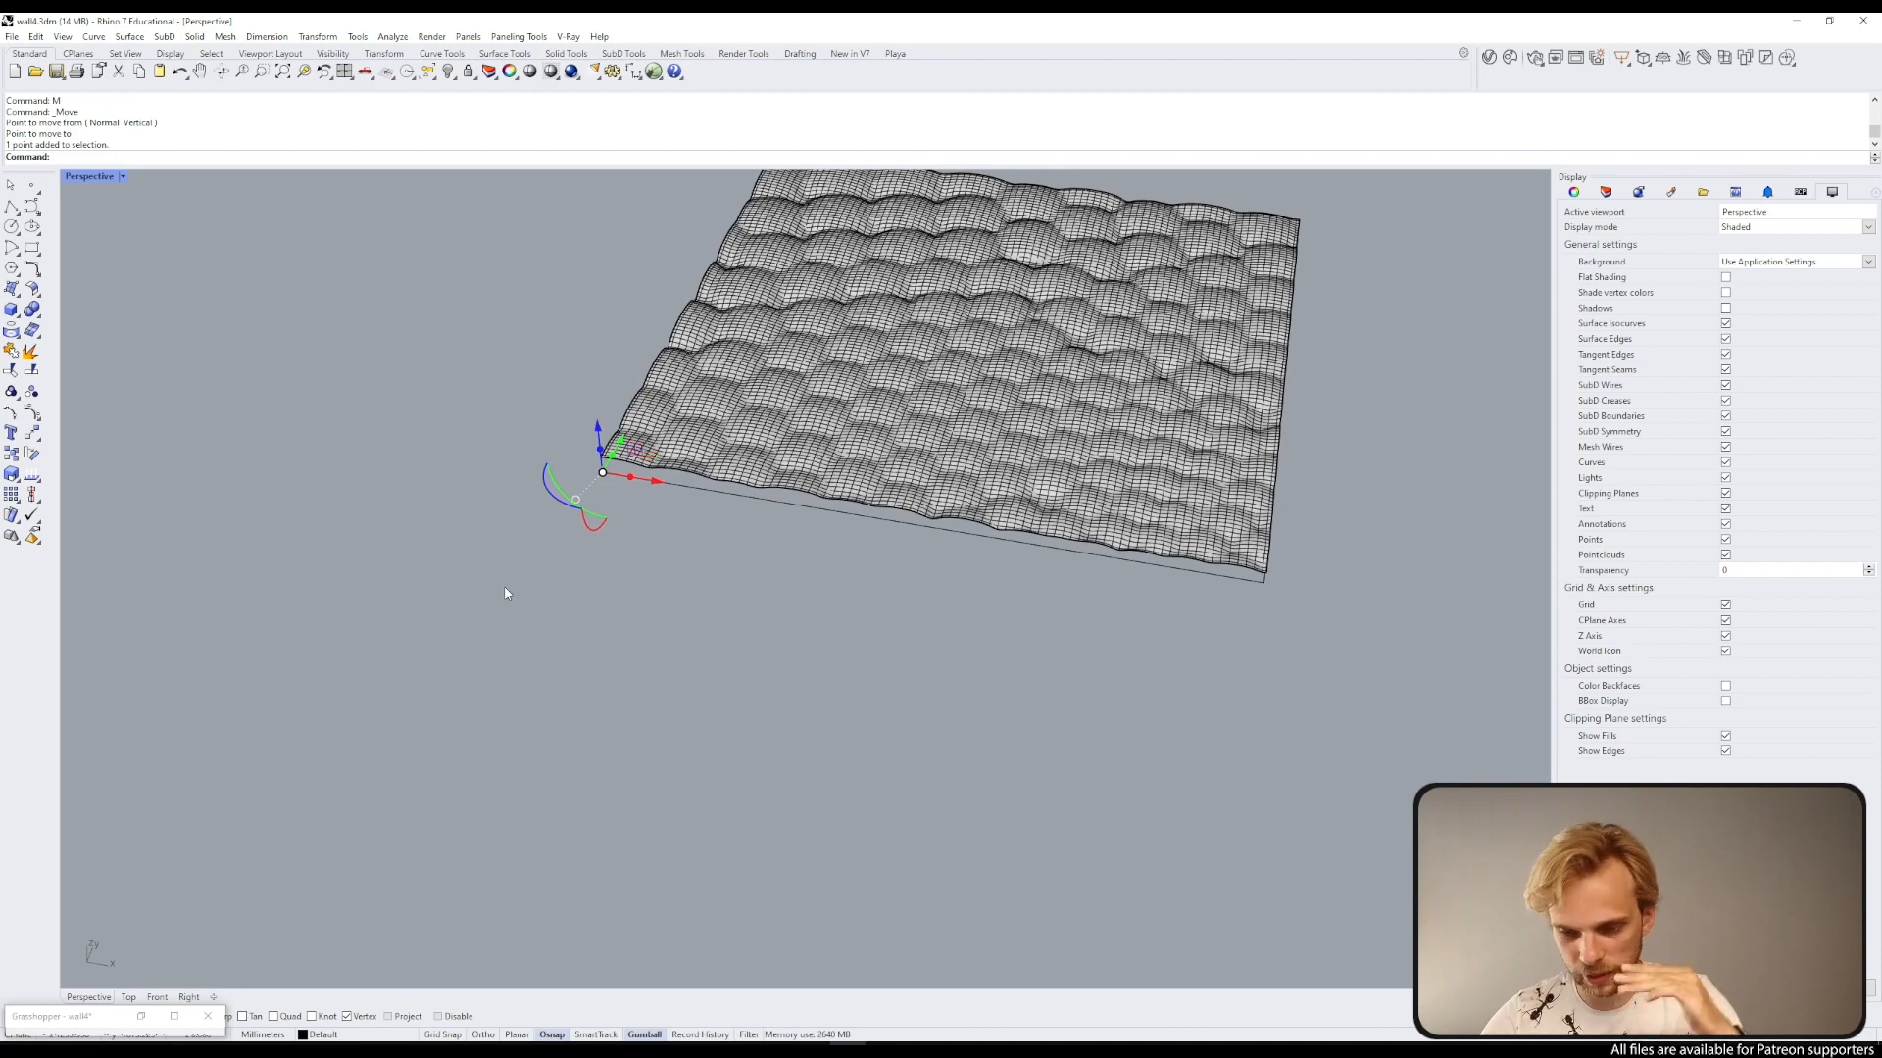
{"action": "key", "text": "Delete"}
Step: Loft a side wall between the lower border curve and the patch's edge curve
{"action": "left_click", "coordinate": [822, 501]}
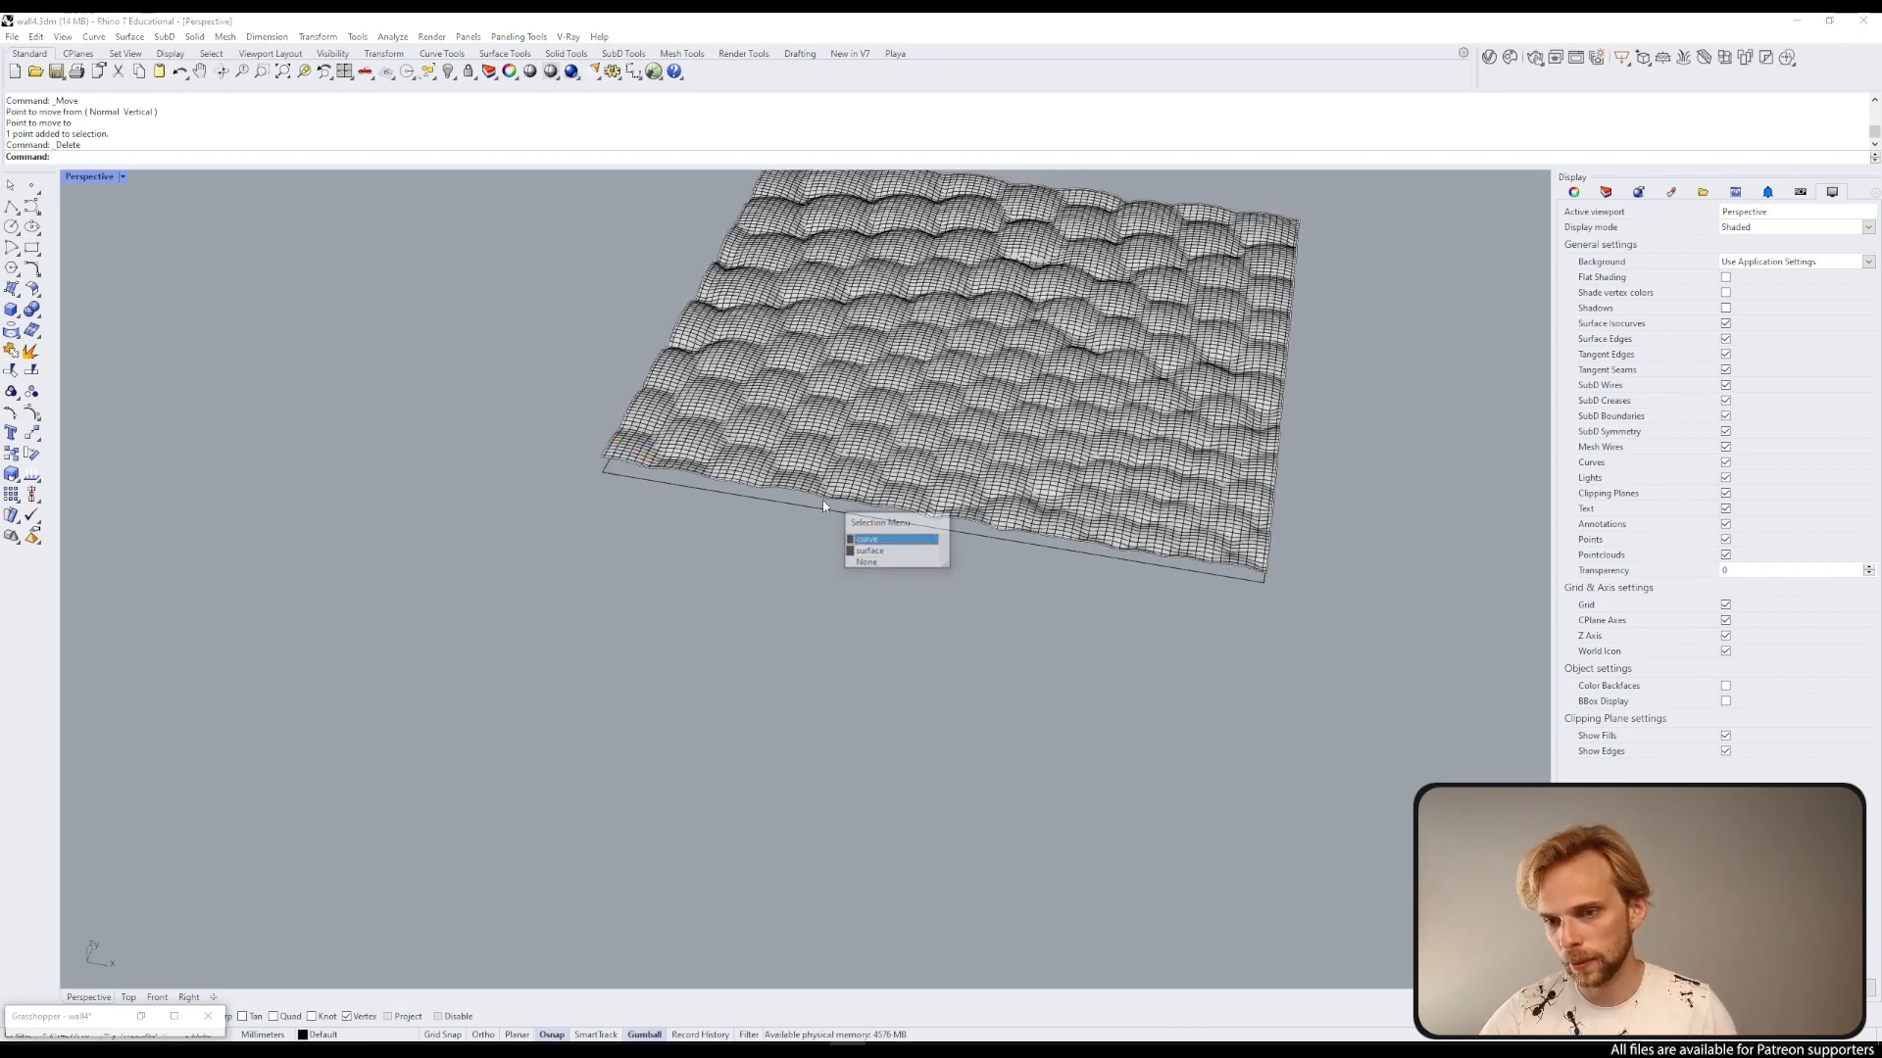
{"action": "left_click", "coordinate": [857, 538]}
{"action": "left_click", "coordinate": [830, 514], "text": "shift"}
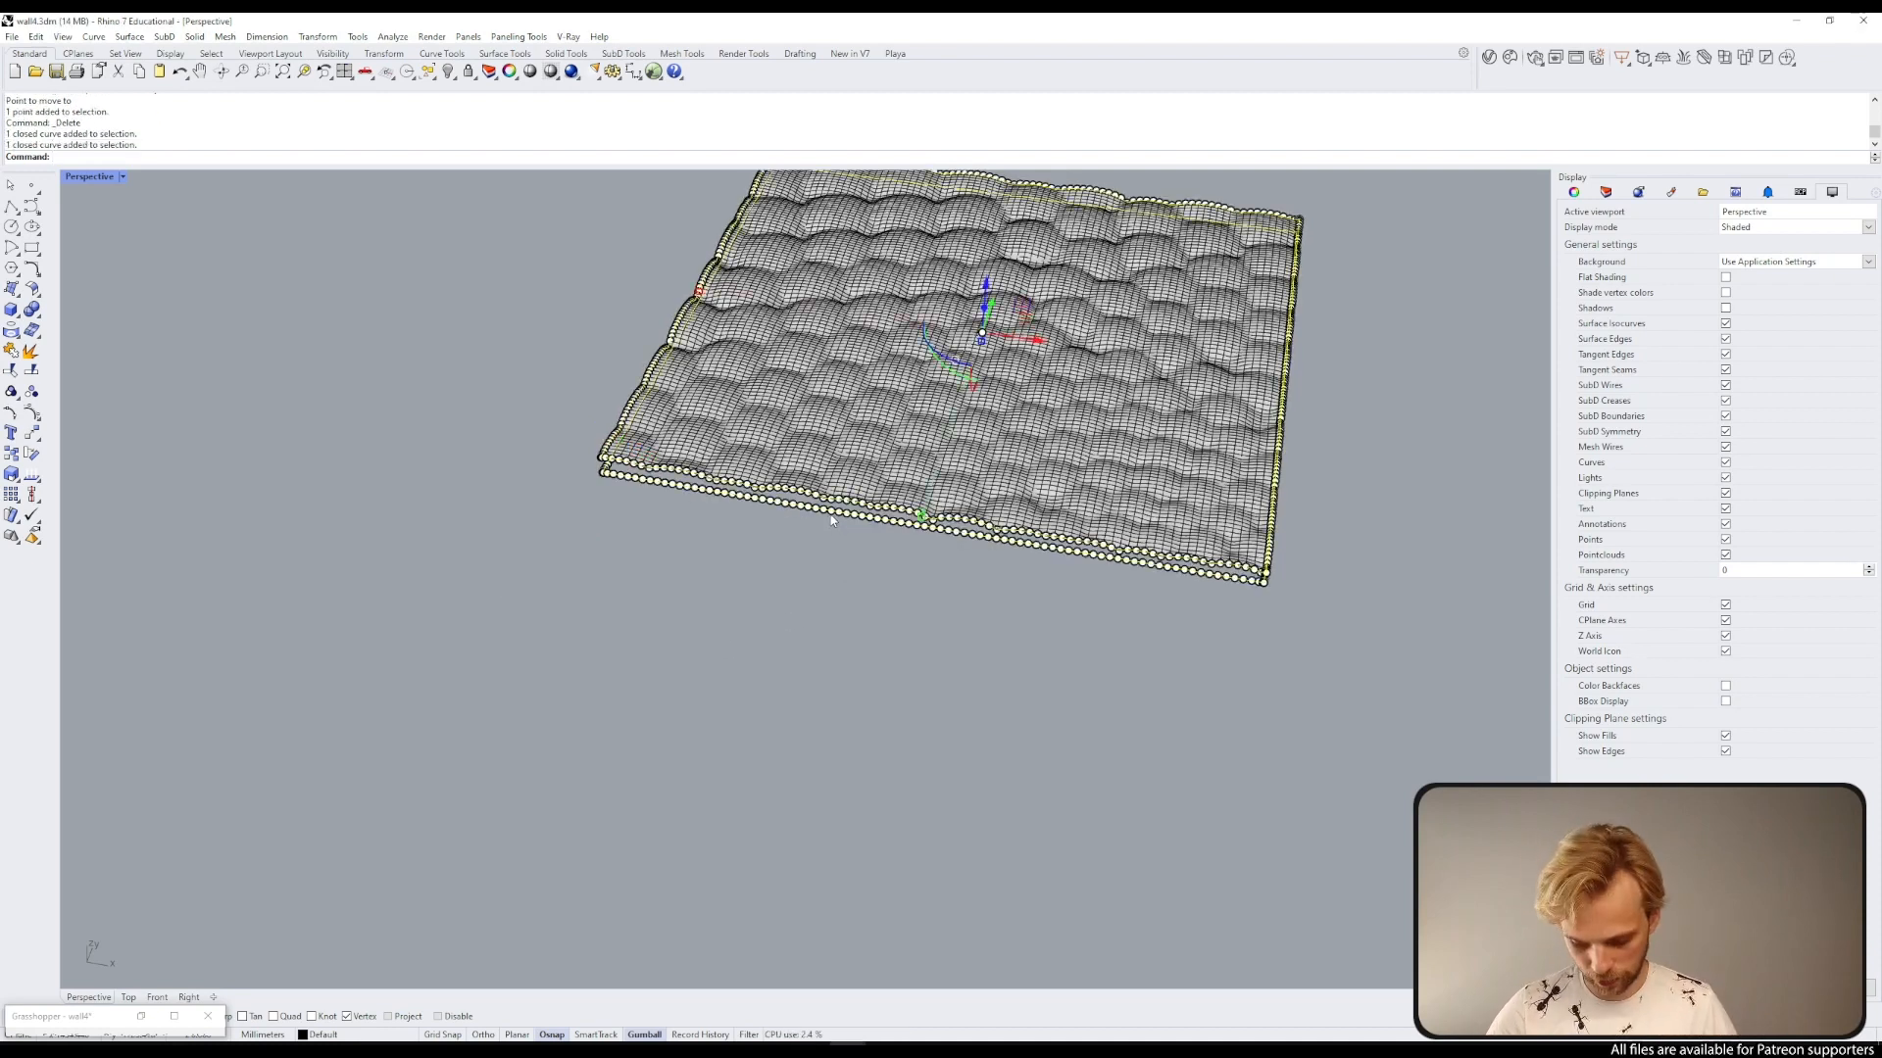
{"action": "type", "text": "Lo"}
{"action": "key", "text": "Return"}
{"action": "key", "text": "Return"}
{"action": "key", "text": "Return"}
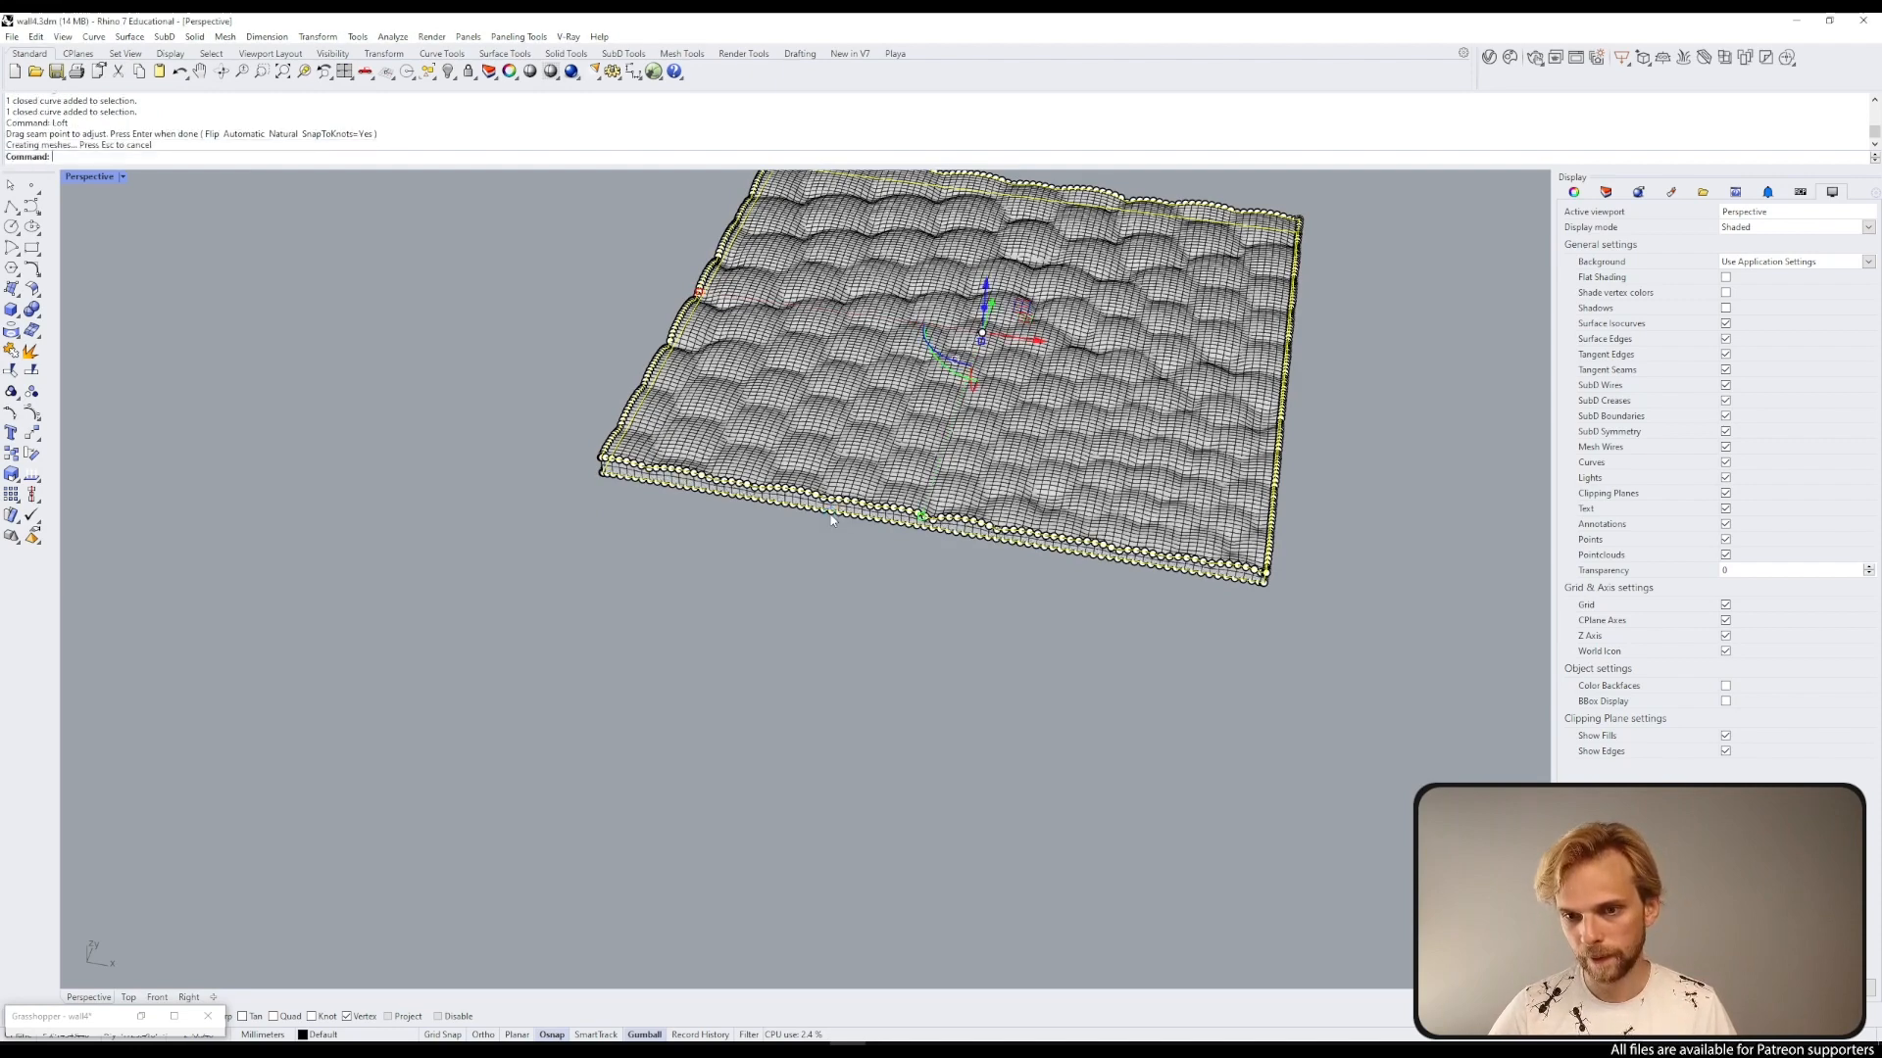
Step: Delete the border curves and join the lofted side wall with the surface patch
{"action": "key", "text": "Delete"}
{"action": "left_click_drag", "start_coordinate": [1092, 643], "coordinate": [944, 514]}
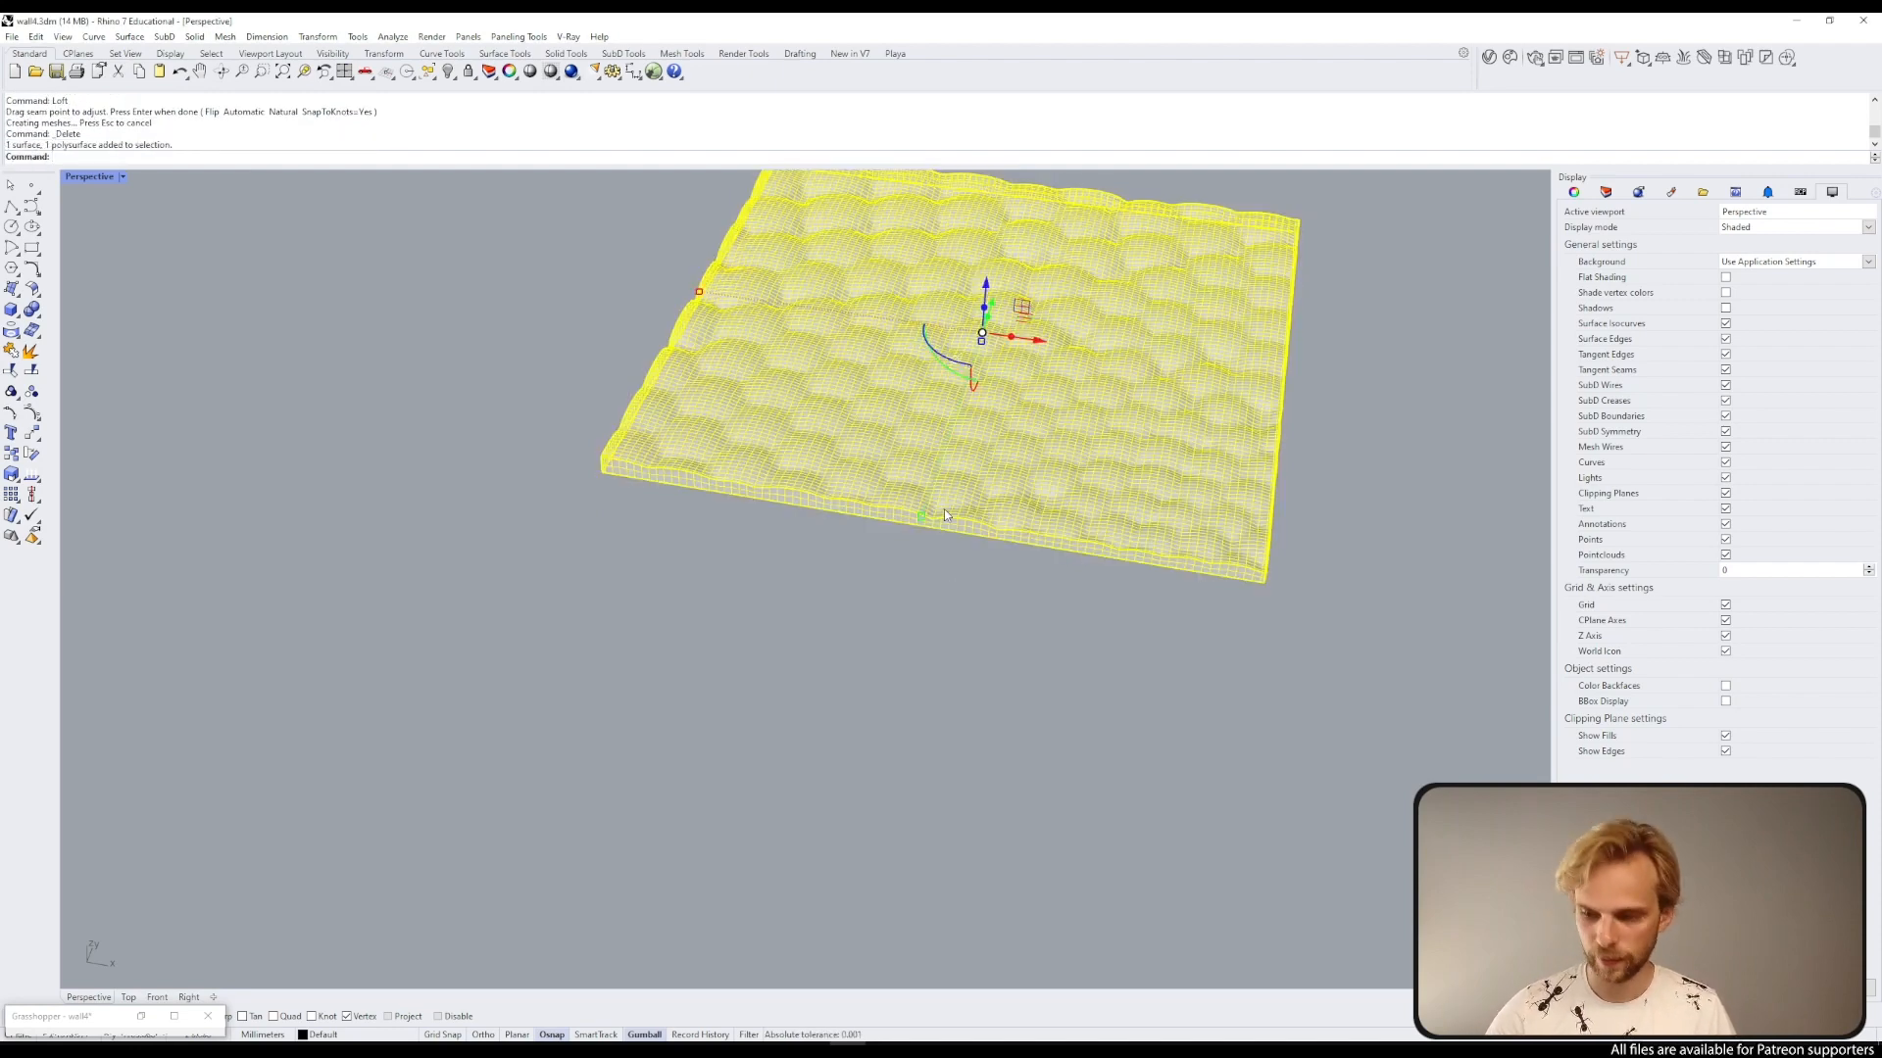
{"action": "type", "text": "Join"}
{"action": "key", "text": "Return"}
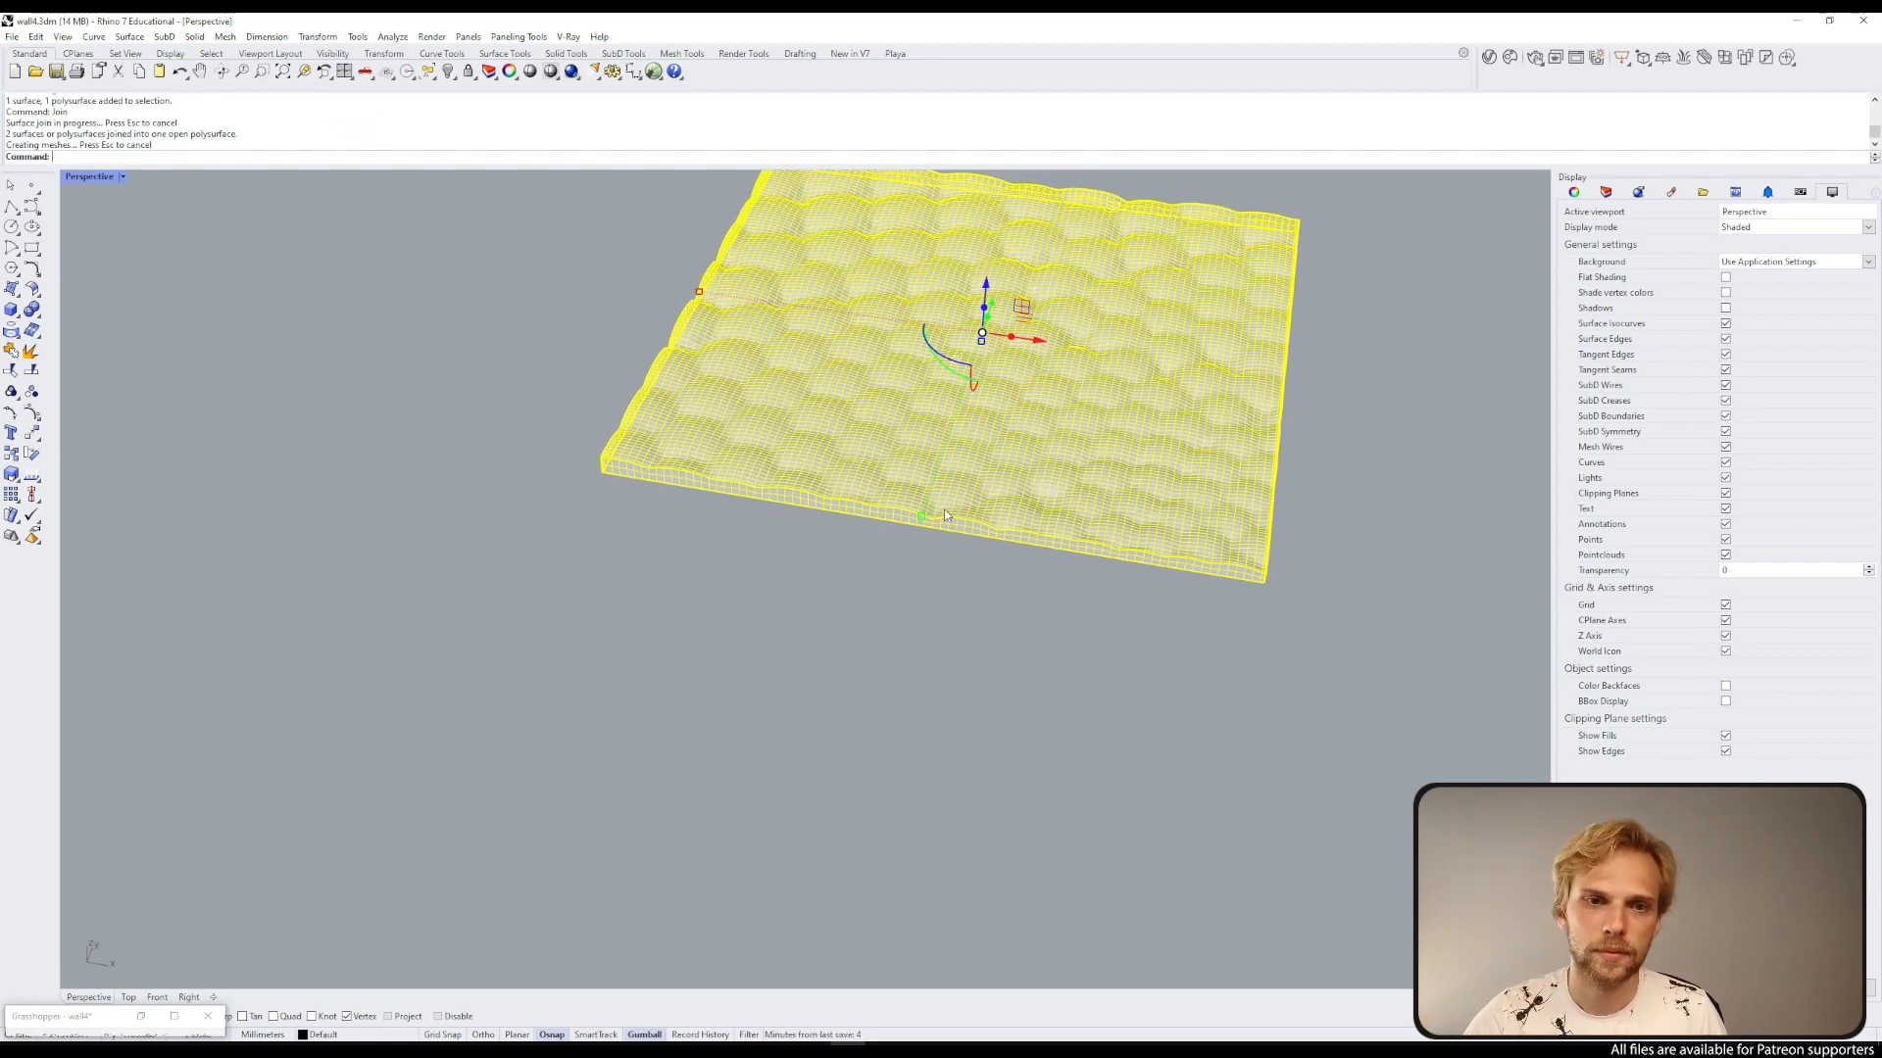
Step: Cap the joined polysurface to close the tile into a solid
{"action": "type", "text": "Cap"}
{"action": "key", "text": "Return"}
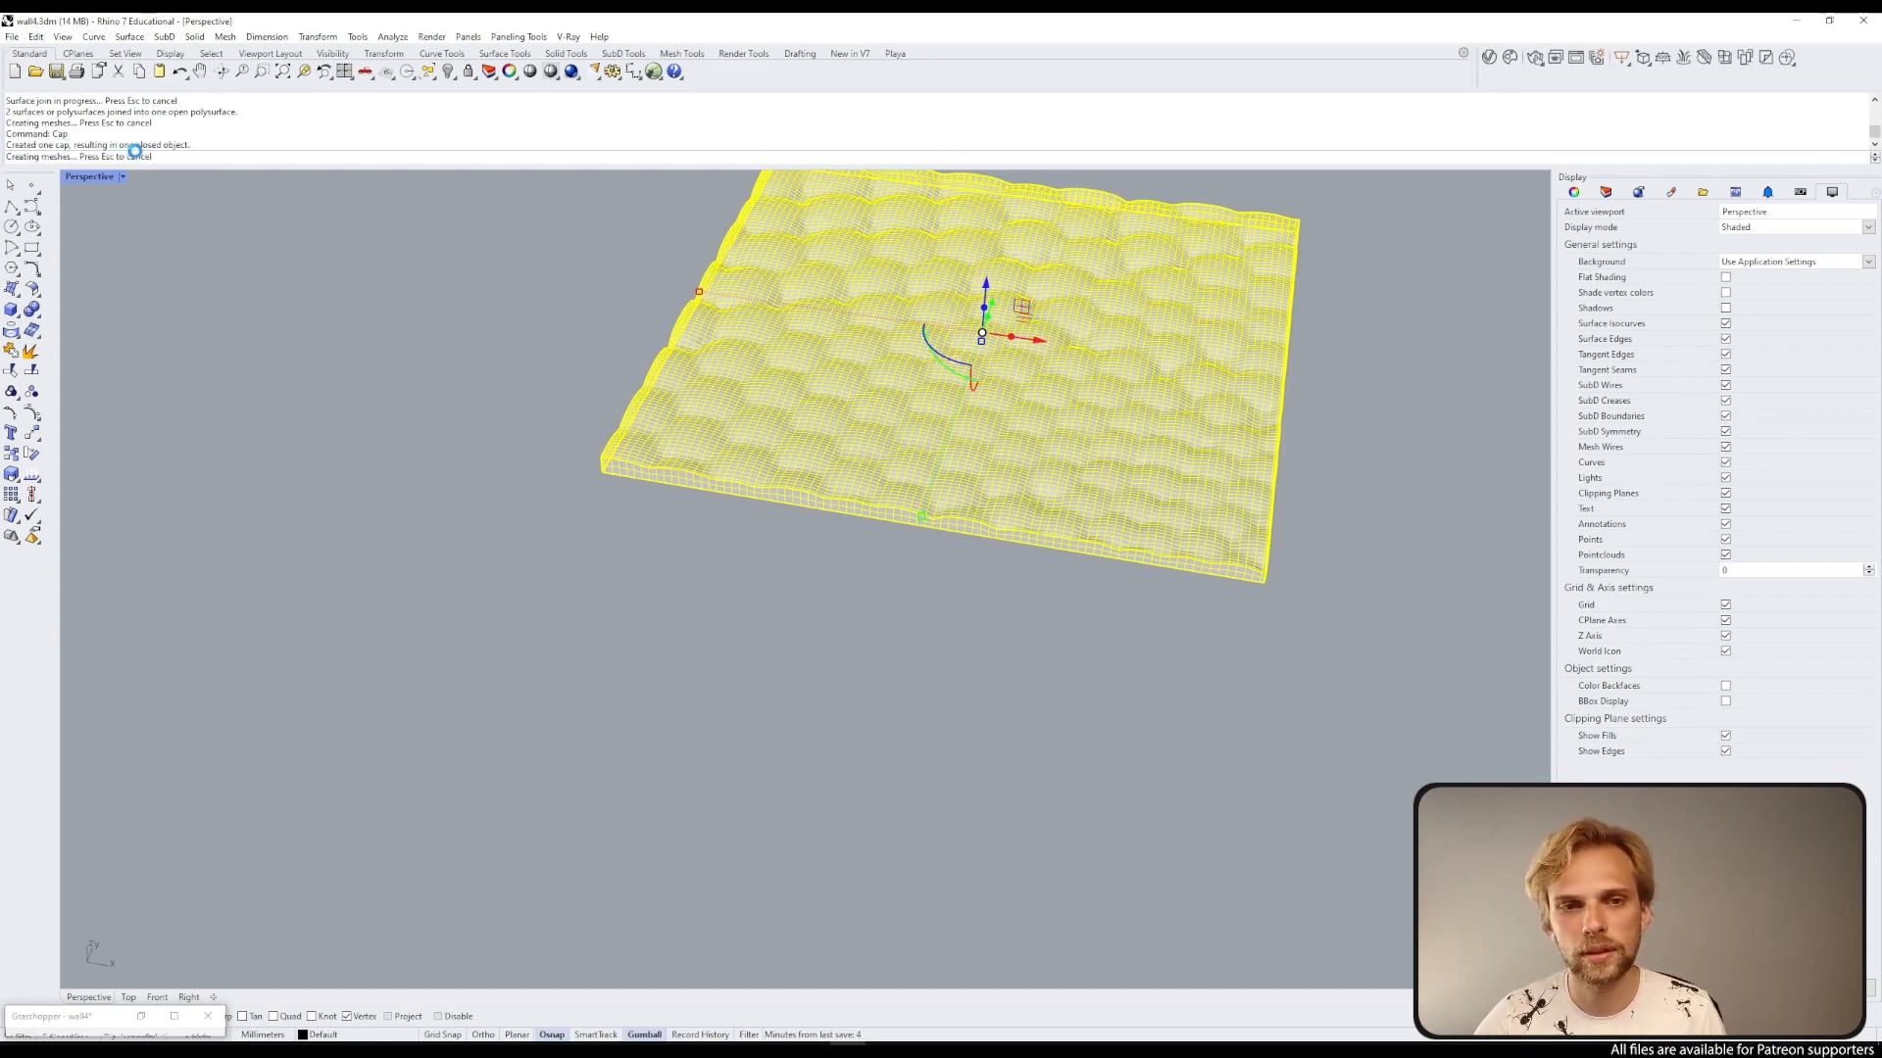
Step: Inspect the tile's object description to check its geometry status
{"action": "left_click", "coordinate": [499, 414]}
{"action": "left_click", "coordinate": [835, 419]}
{"action": "scroll", "coordinate": [835, 419], "scroll_direction": "down", "scroll_amount": 8}
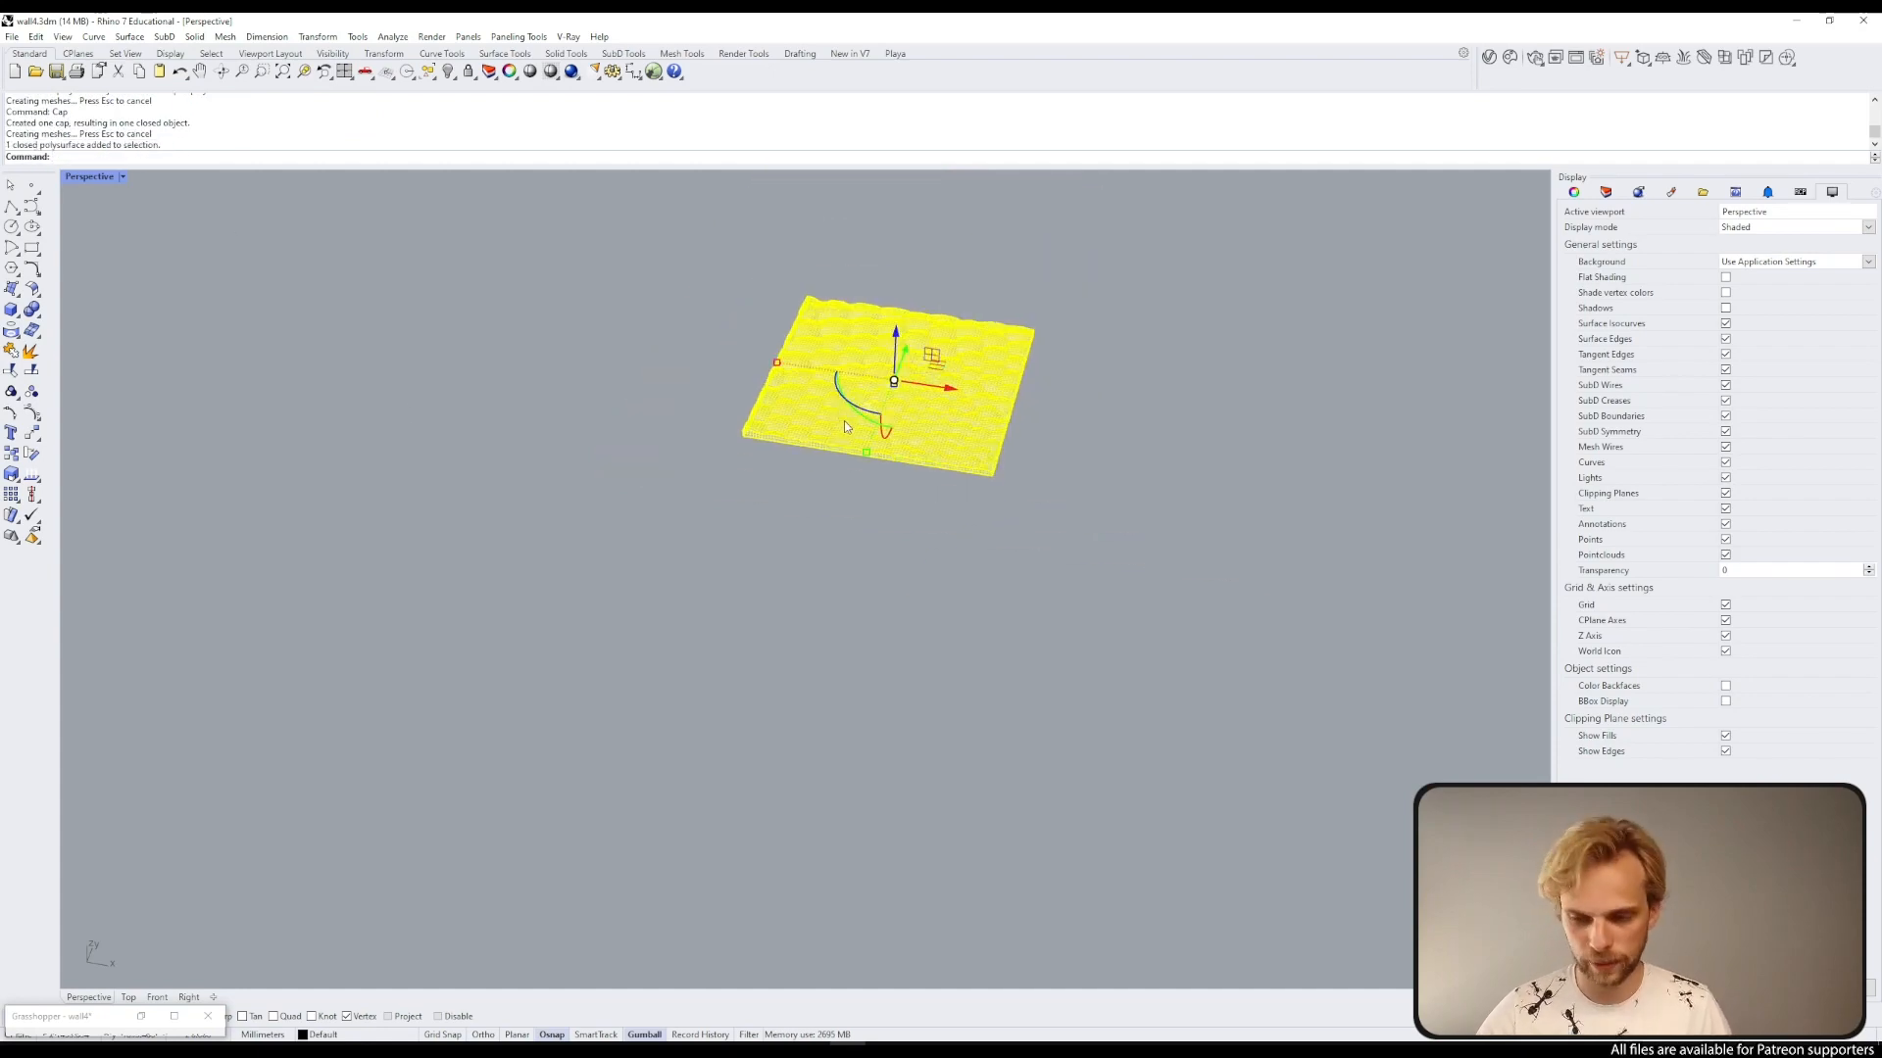
{"action": "right_click_drag", "start_coordinate": [844, 420], "coordinate": [635, 534], "text": "shift"}
{"action": "type", "text": "What"}
{"action": "key", "text": "Return"}
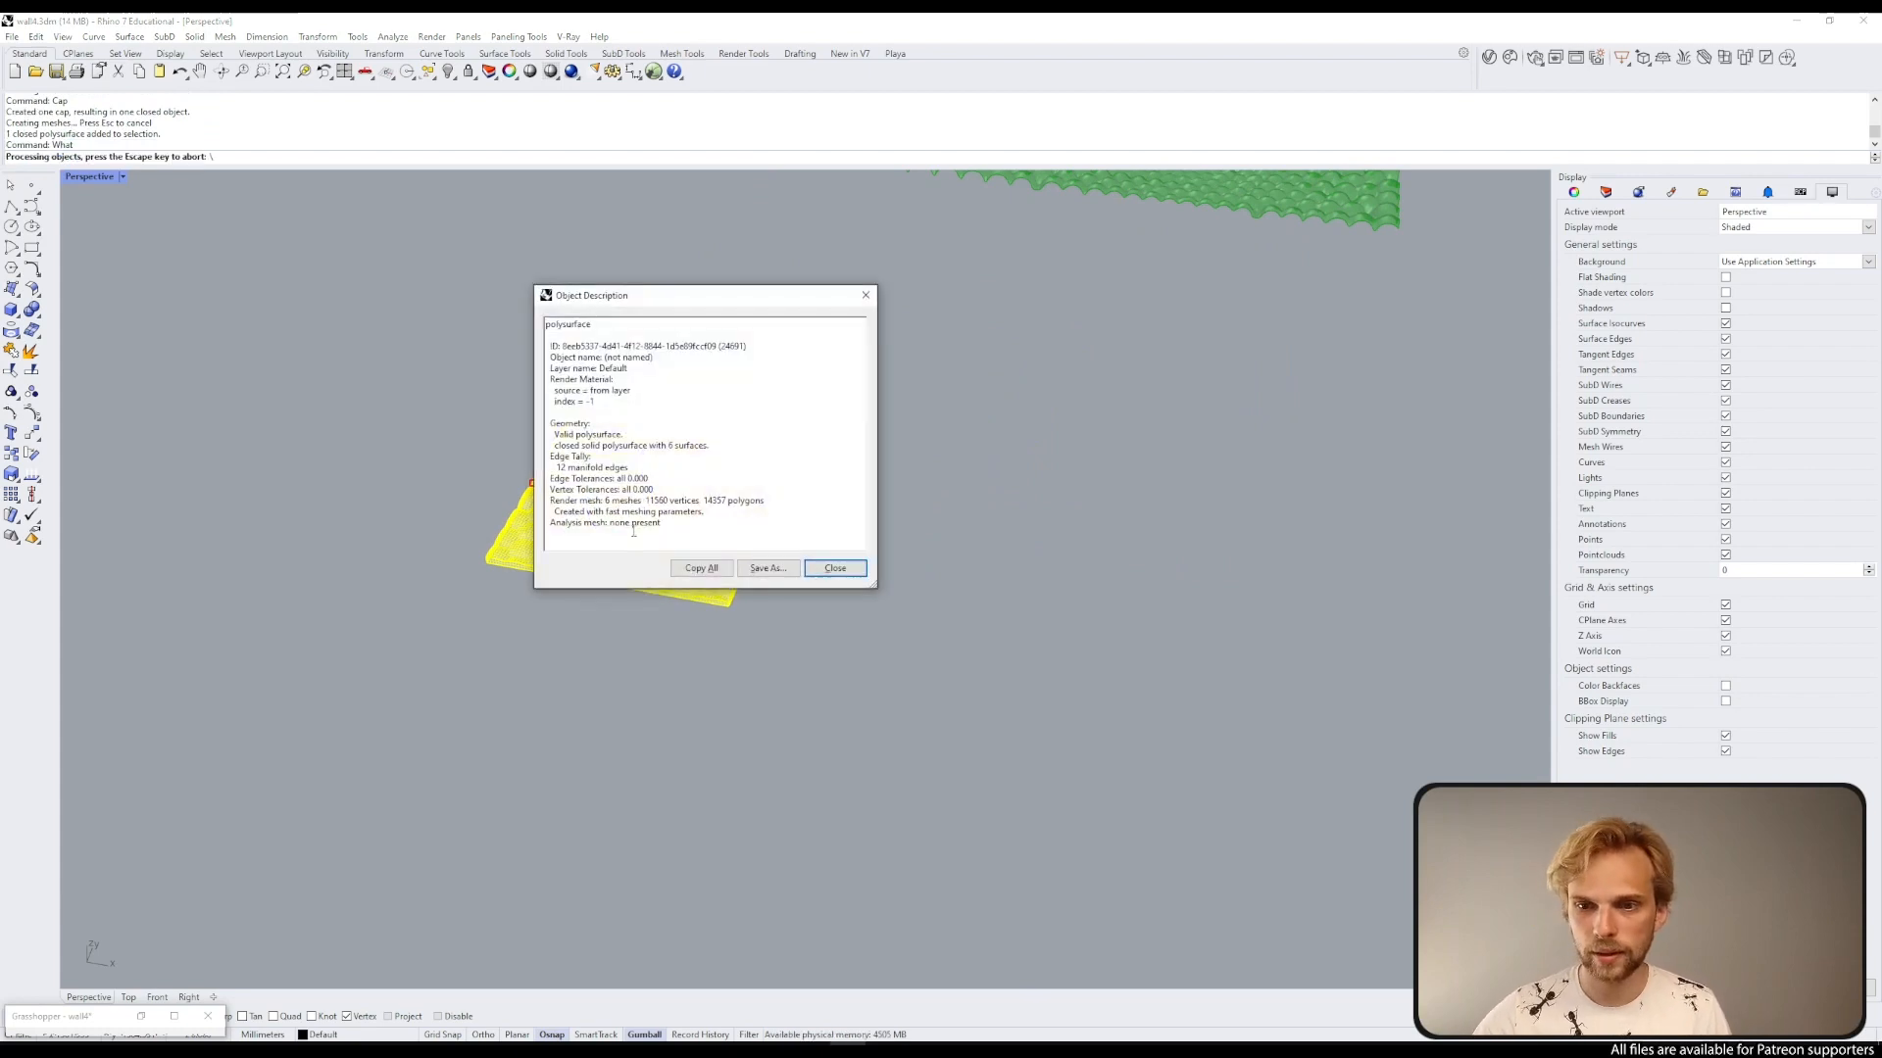
{"action": "left_click_drag", "start_coordinate": [594, 441], "coordinate": [545, 436]}
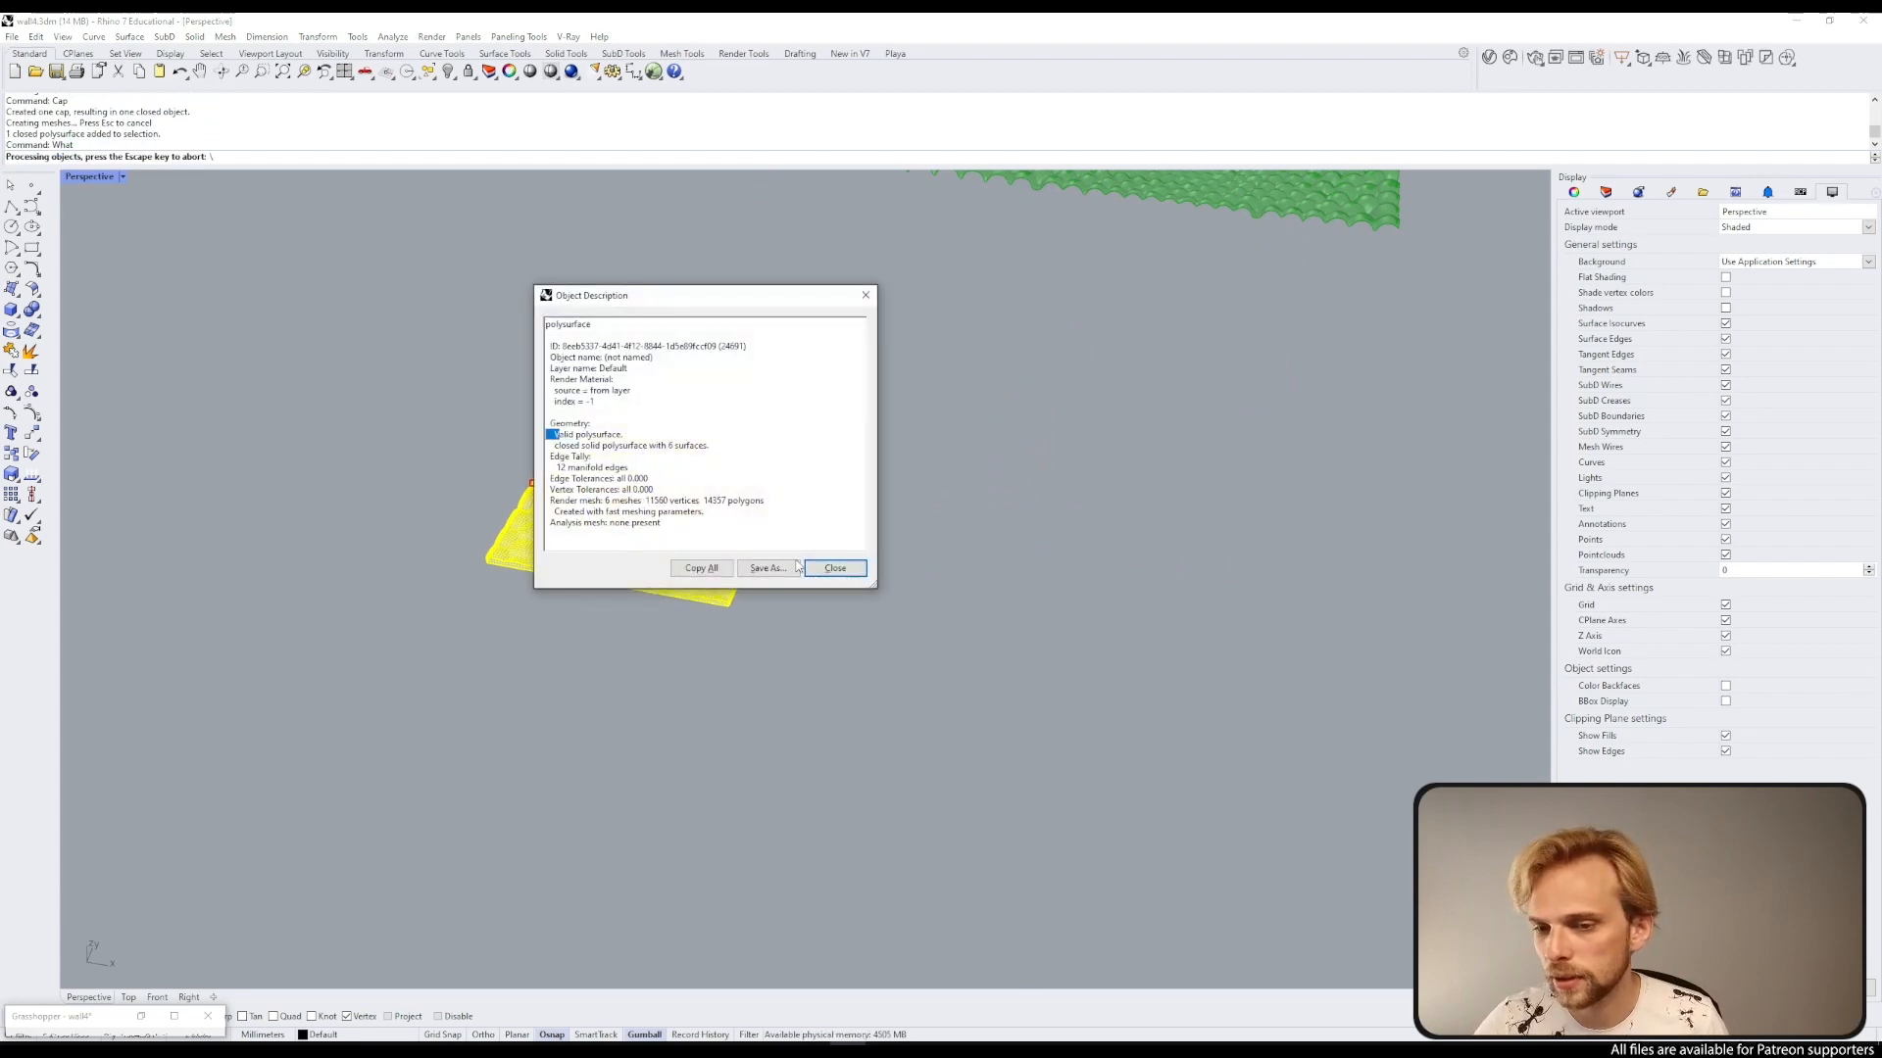
{"action": "left_click", "coordinate": [840, 570]}
{"action": "left_click", "coordinate": [841, 572]}
Step: Zoom to the selected tile and orbit around it to examine the solid
{"action": "left_click", "coordinate": [731, 520]}
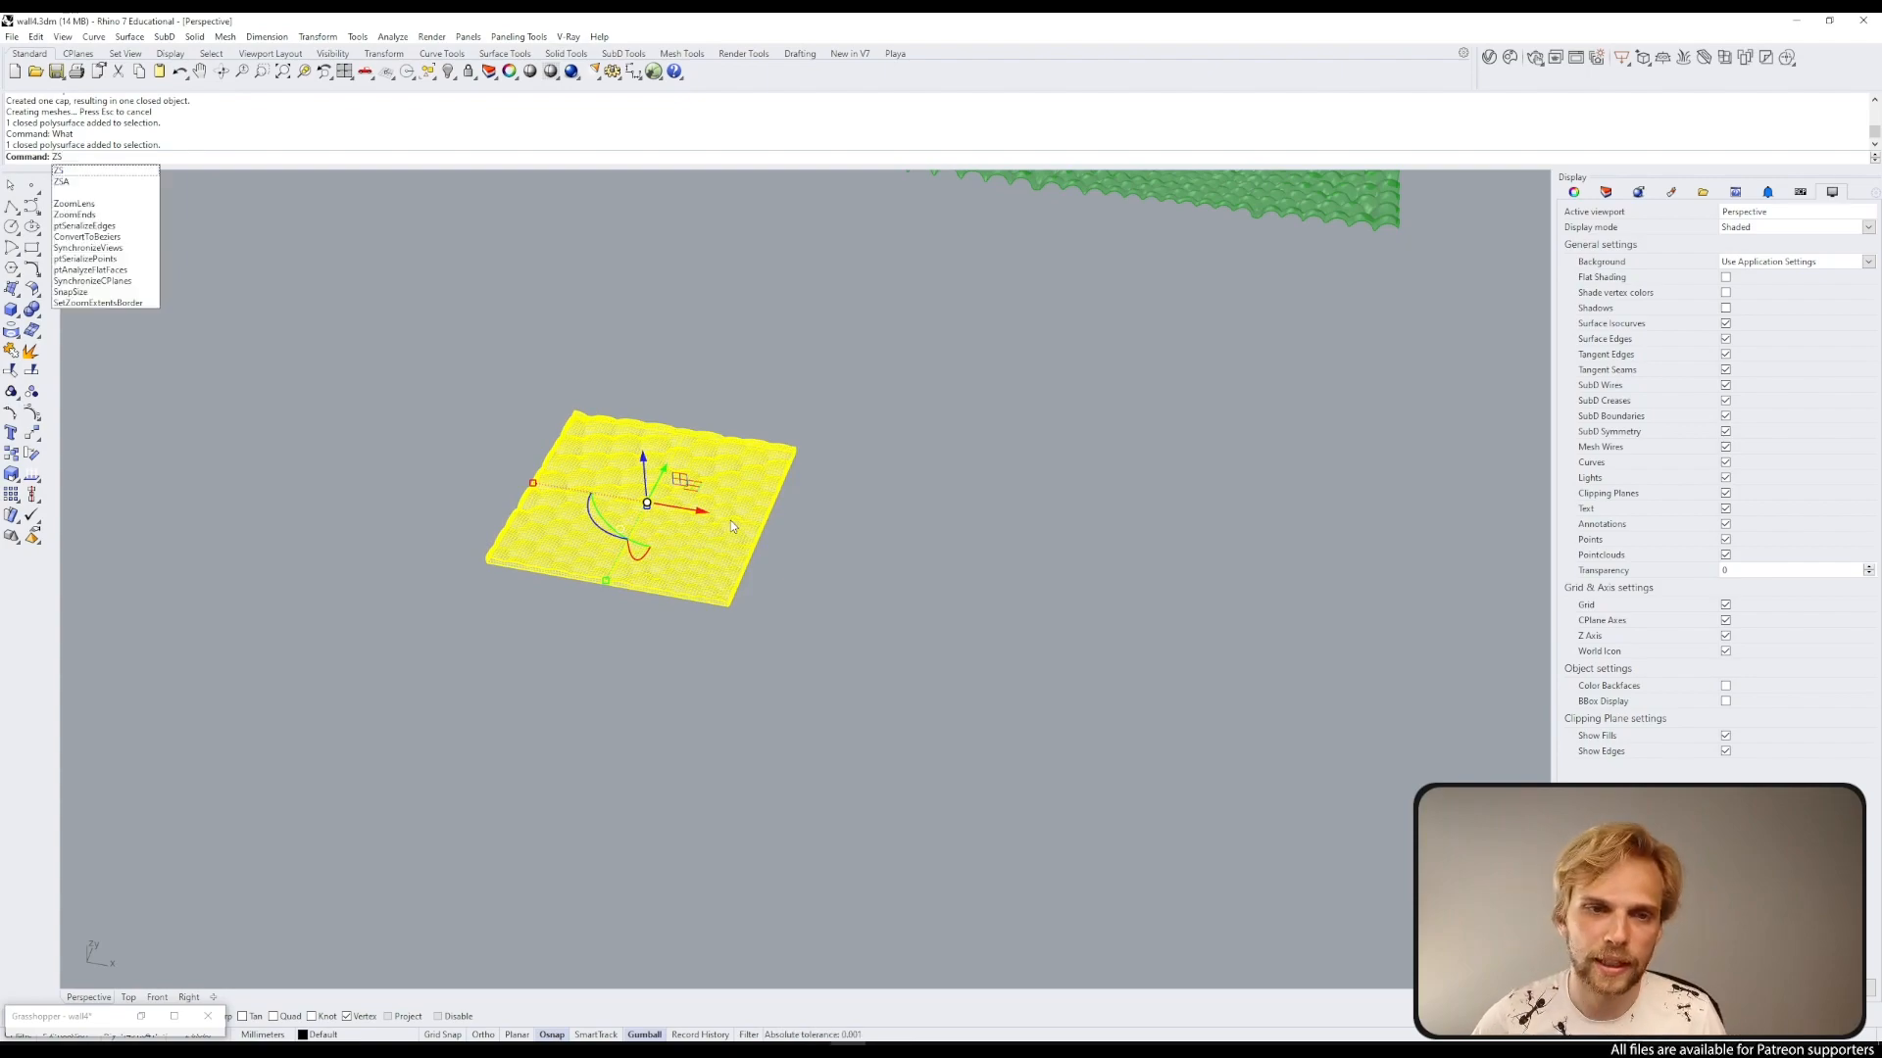
{"action": "key", "text": "Return"}
{"action": "key", "text": "Escape"}
{"action": "mouse_move", "coordinate": [762, 481]}
{"action": "right_mouse_down"}
{"action": "mouse_move", "coordinate": [634, 538]}
{"action": "mouse_move", "coordinate": [750, 467]}
{"action": "mouse_move", "coordinate": [1096, 472]}
{"action": "mouse_move", "coordinate": [978, 647]}
{"action": "mouse_move", "coordinate": [955, 517]}
{"action": "right_mouse_up"}
{"action": "right_click_drag", "start_coordinate": [829, 560], "coordinate": [956, 694]}
{"action": "left_click_drag", "start_coordinate": [957, 694], "coordinate": [753, 356]}
{"action": "left_click", "coordinate": [1231, 468]}
{"action": "right_click_drag", "start_coordinate": [1232, 476], "coordinate": [1222, 546]}
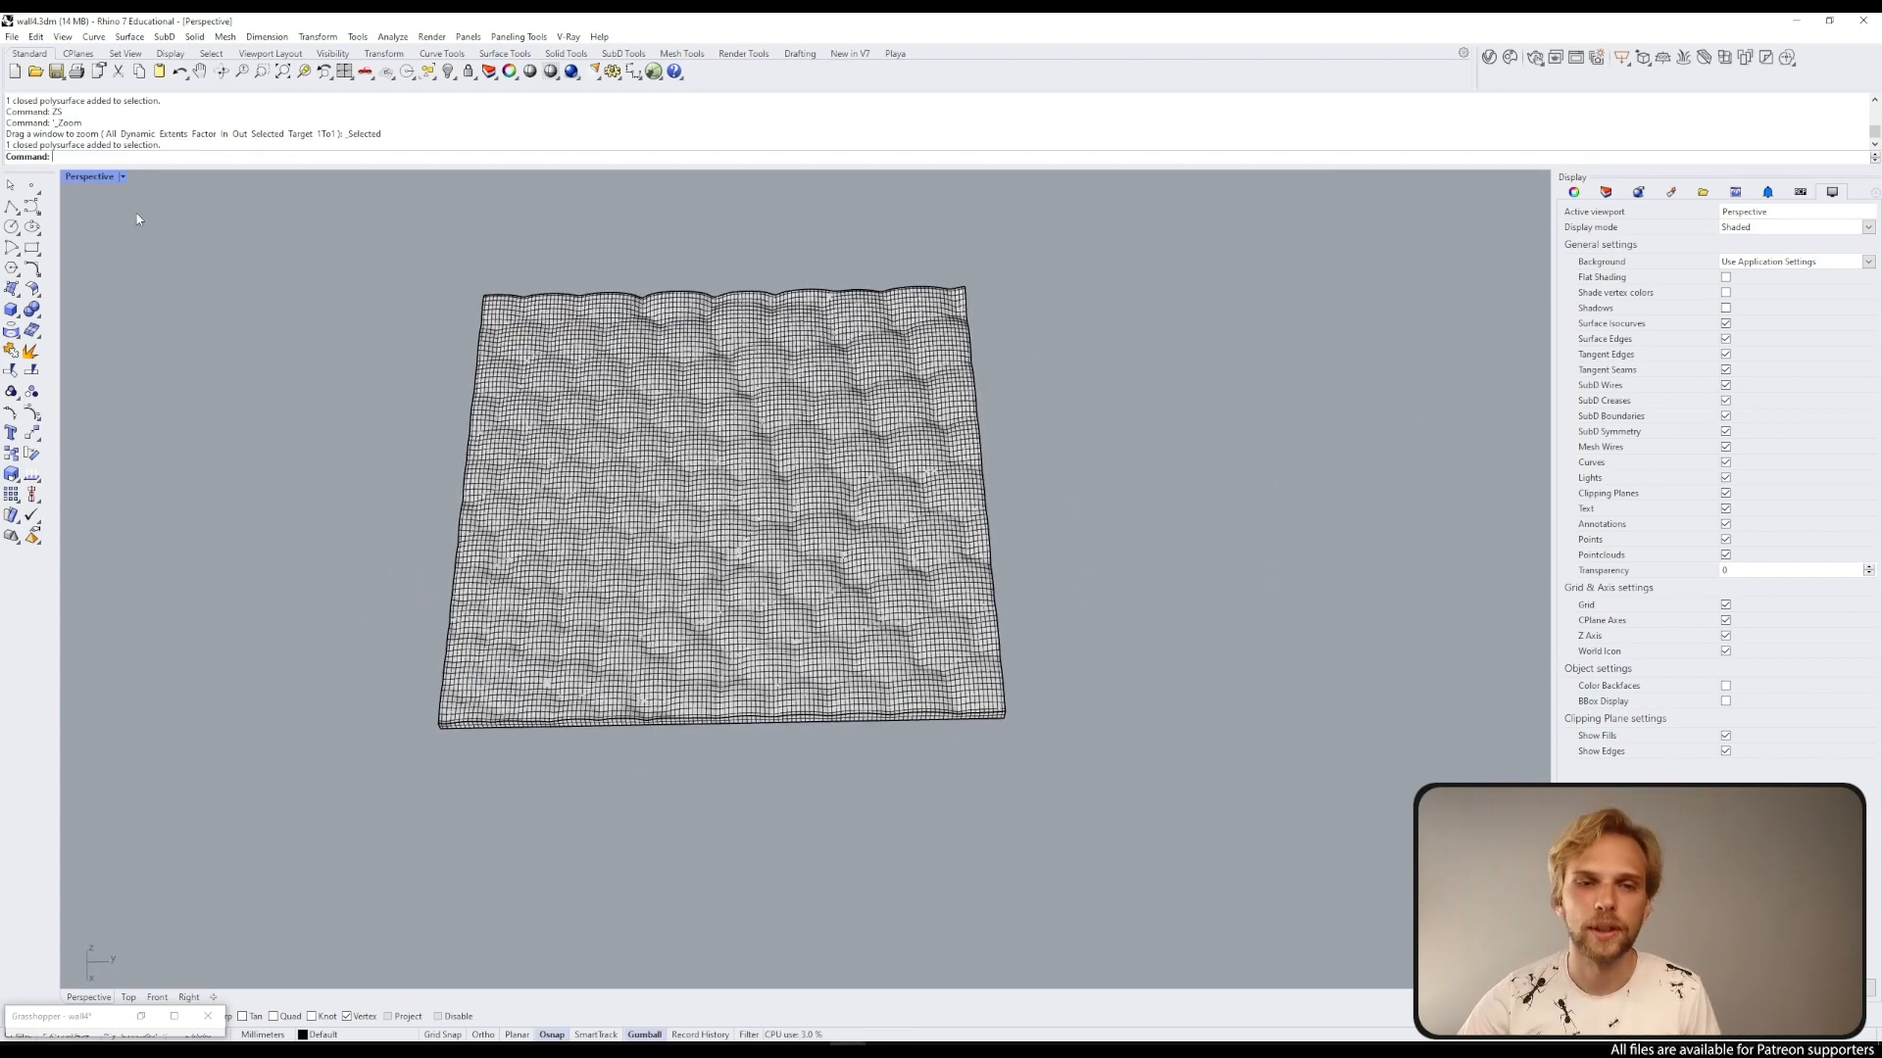
Step: Switch the perspective viewport's display mode to Evangelion_Red
{"action": "left_click", "coordinate": [94, 177]}
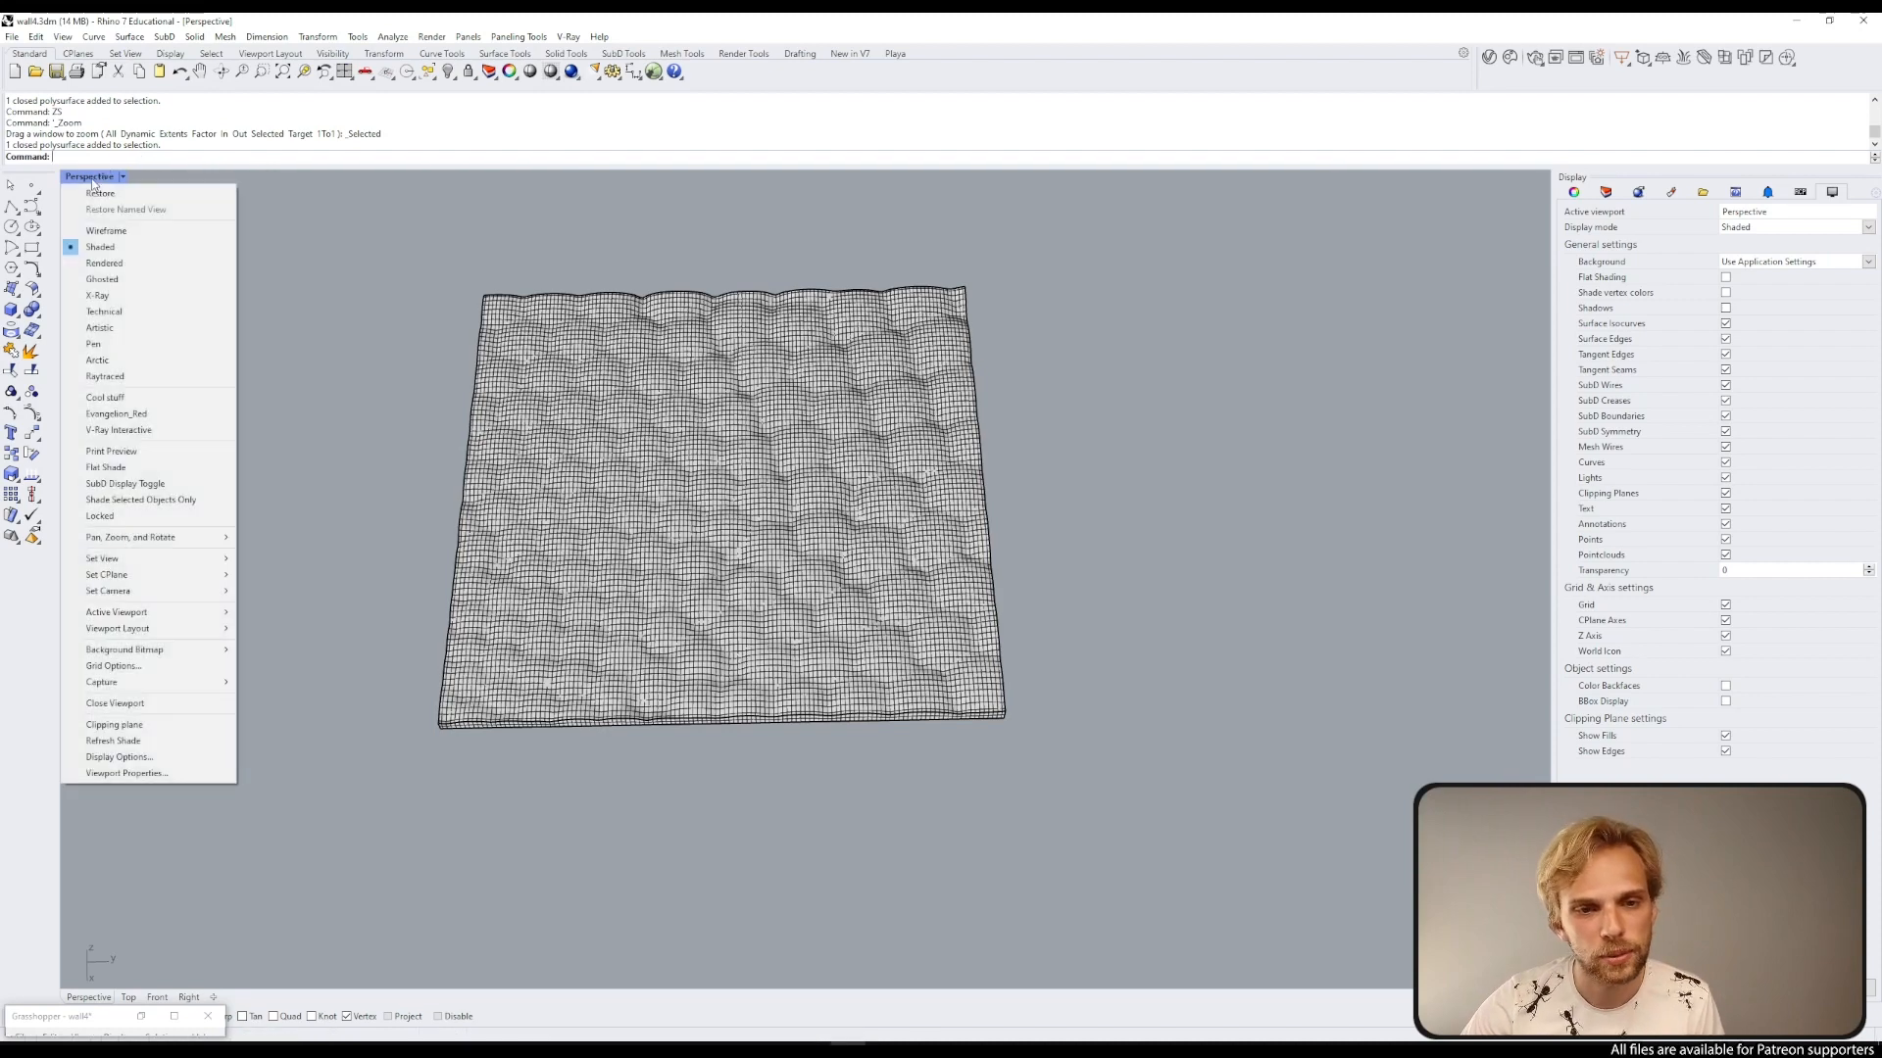
{"action": "left_click", "coordinate": [178, 414]}
{"action": "right_click_drag", "start_coordinate": [750, 557], "coordinate": [1028, 466]}
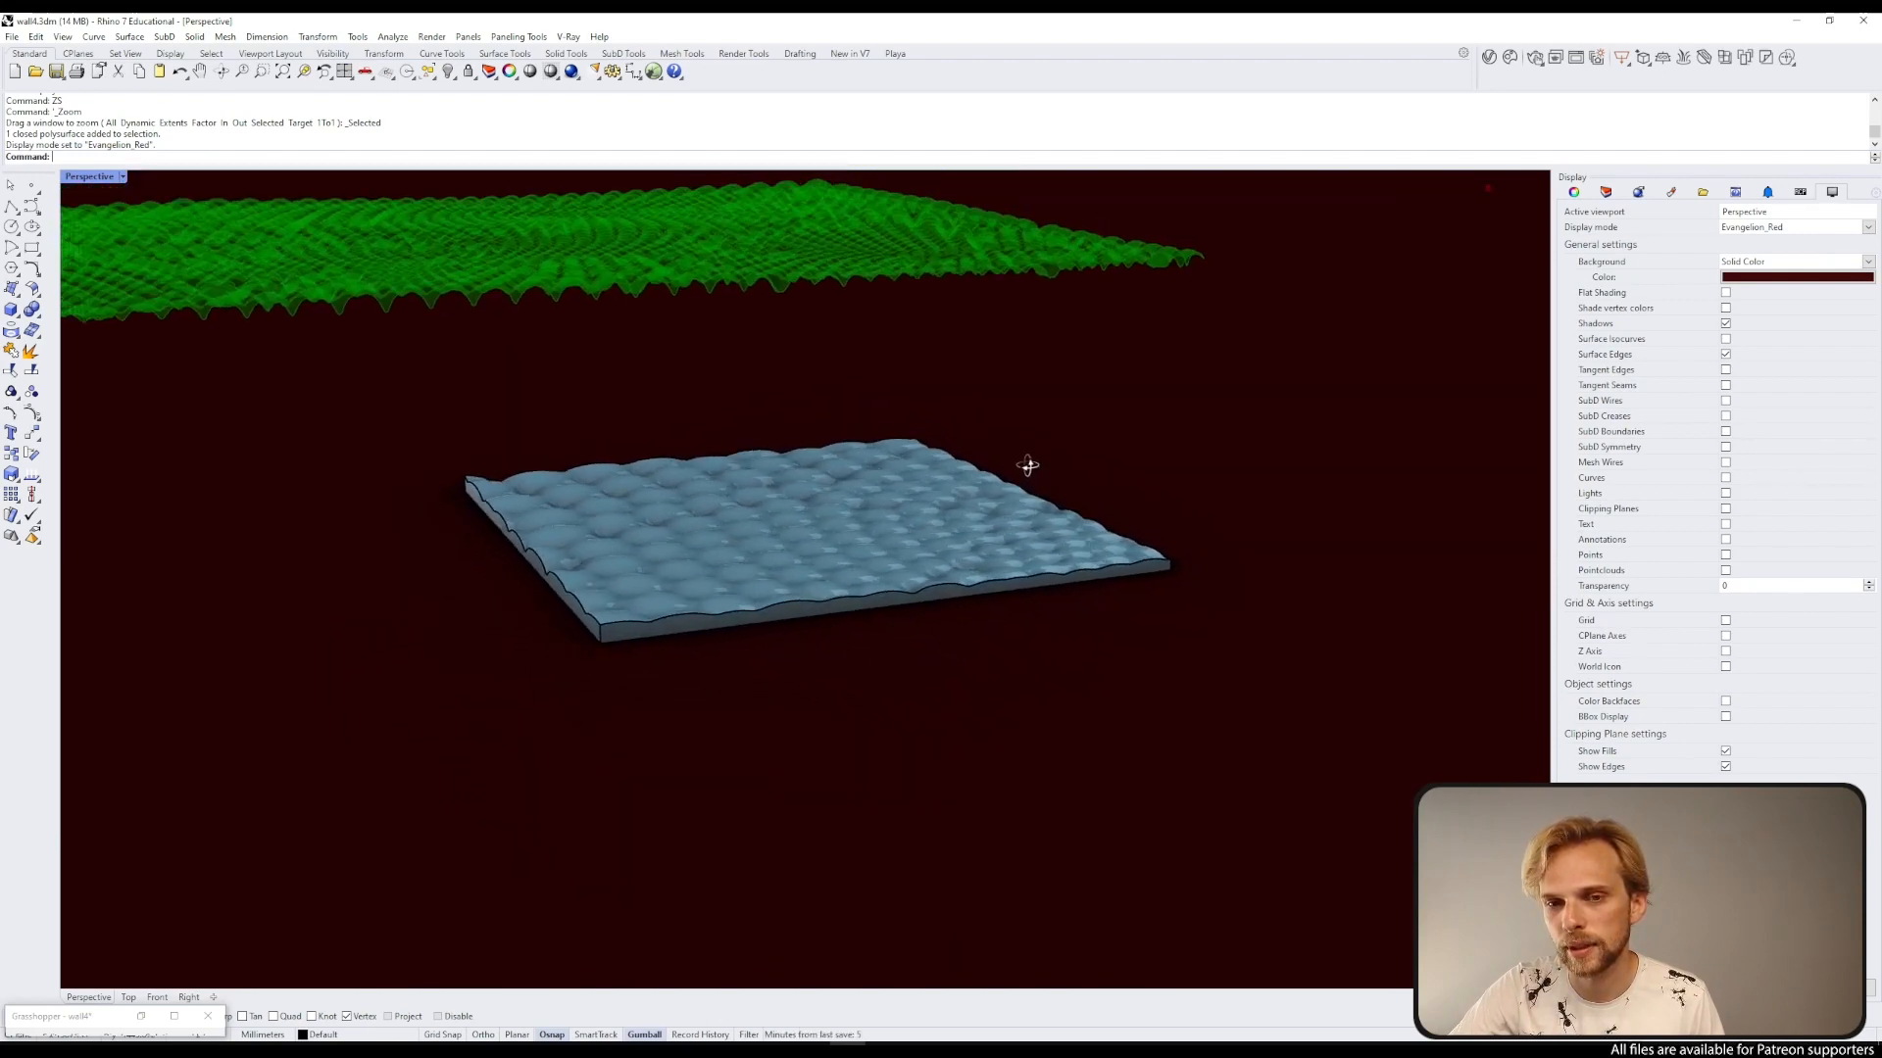
{"action": "right_click_drag", "start_coordinate": [258, 238], "coordinate": [607, 563]}
Step: Open the Grasshopper editor and inspect the Surface From Points component
{"action": "left_click", "coordinate": [141, 1016]}
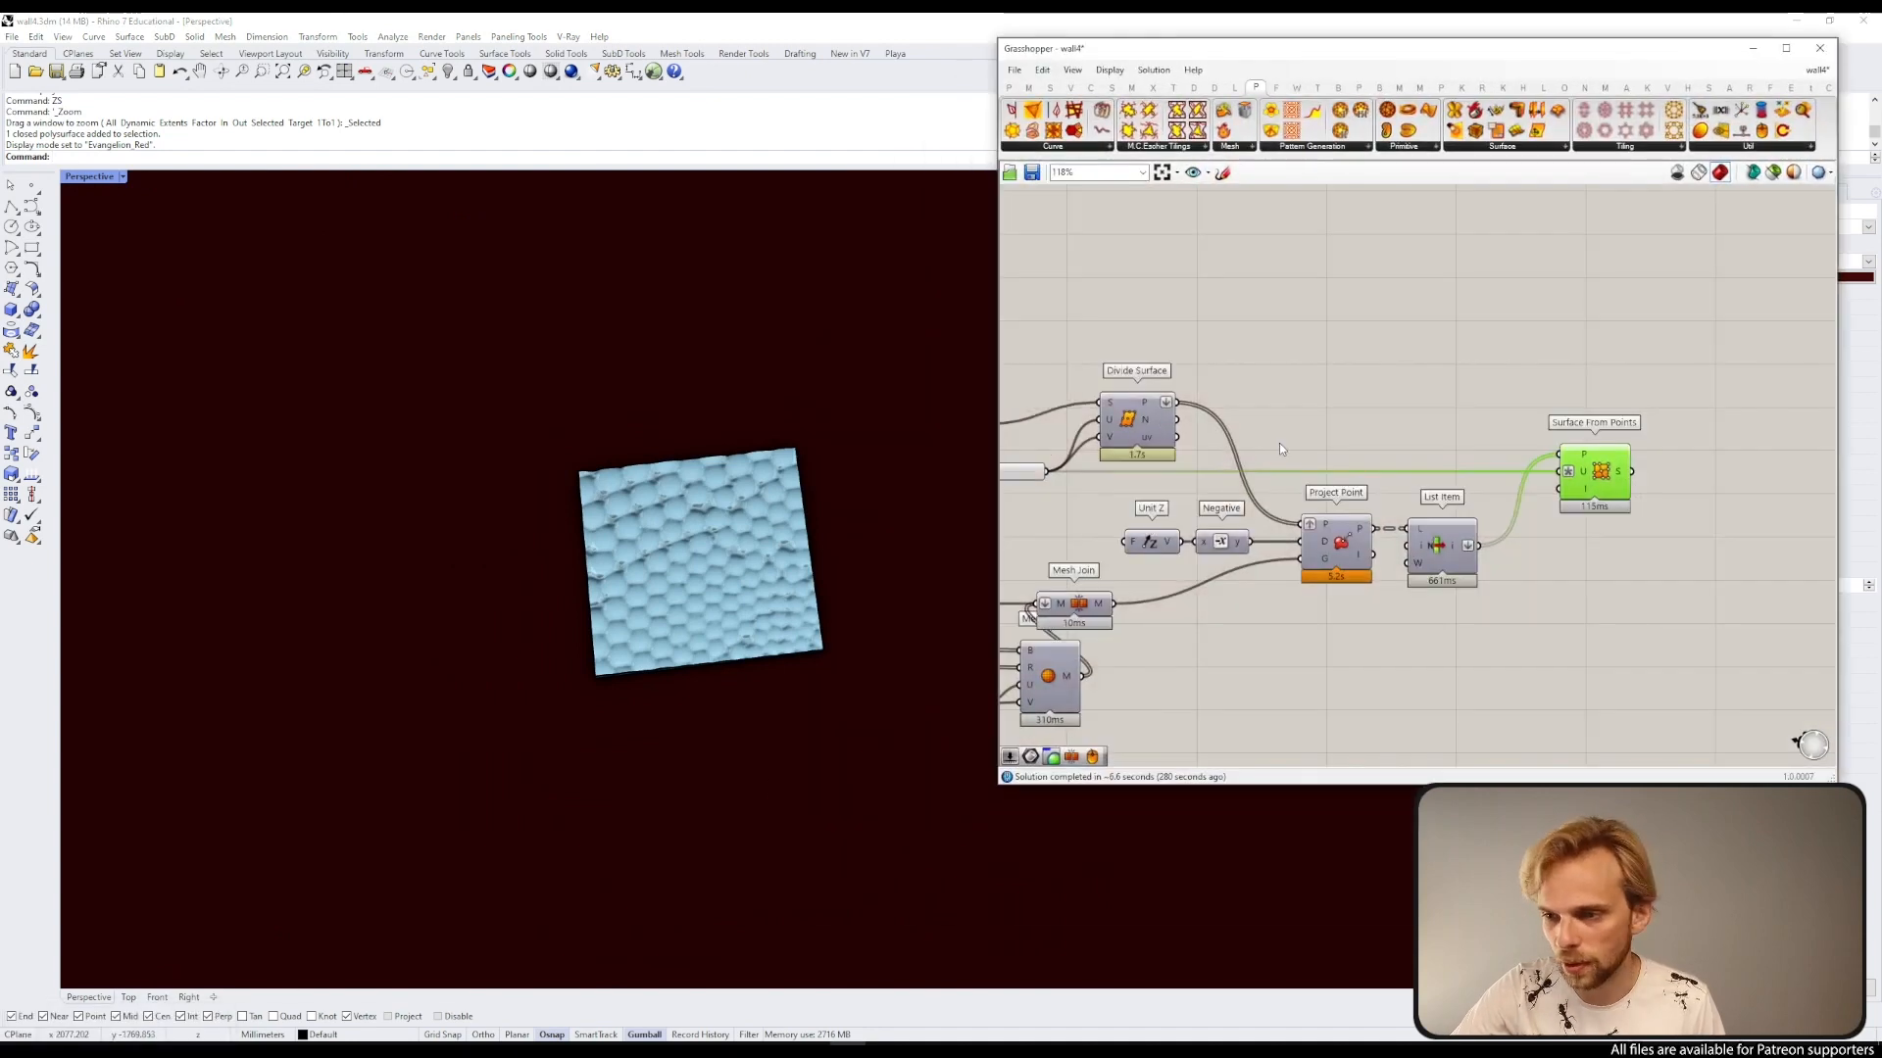
{"action": "left_click", "coordinate": [1605, 483]}
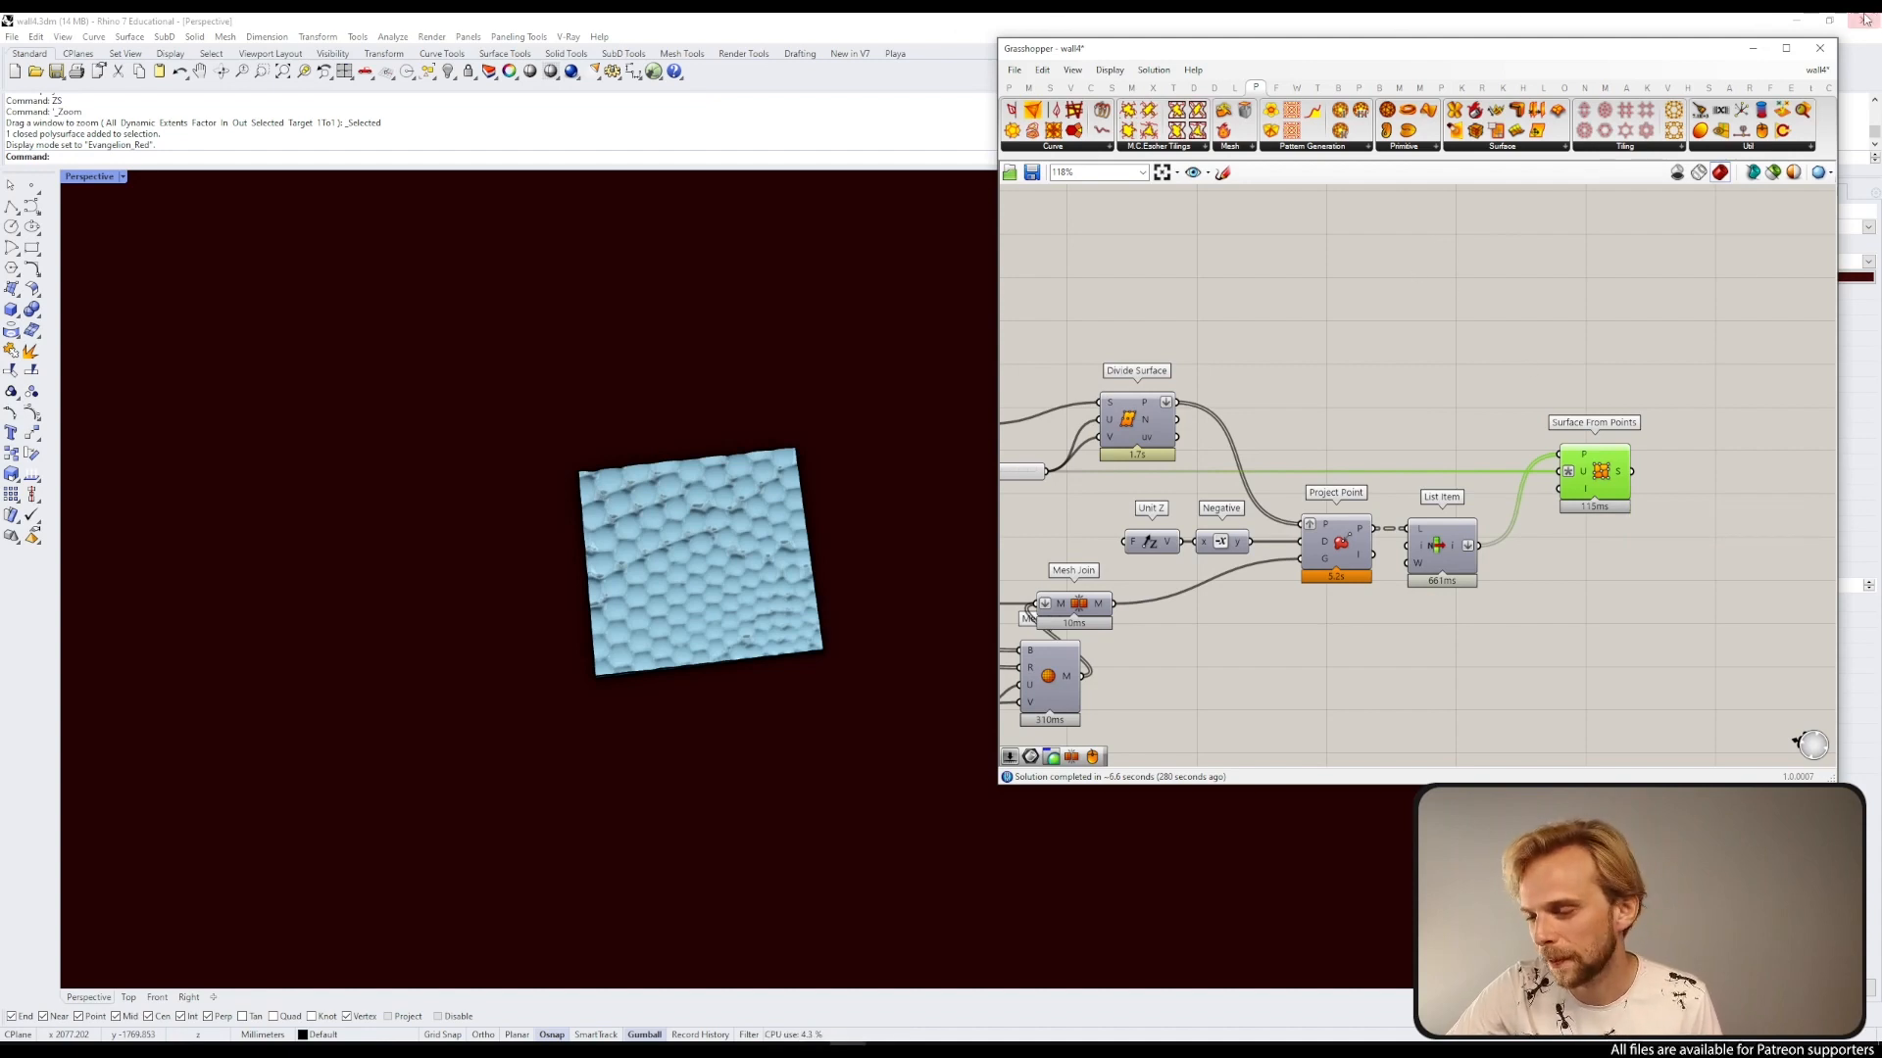
{"action": "left_click", "coordinate": [1752, 48]}
Step: Select the large baked textured surface and move it clear of its original position
{"action": "scroll", "coordinate": [894, 387], "scroll_direction": "down", "scroll_amount": 3}
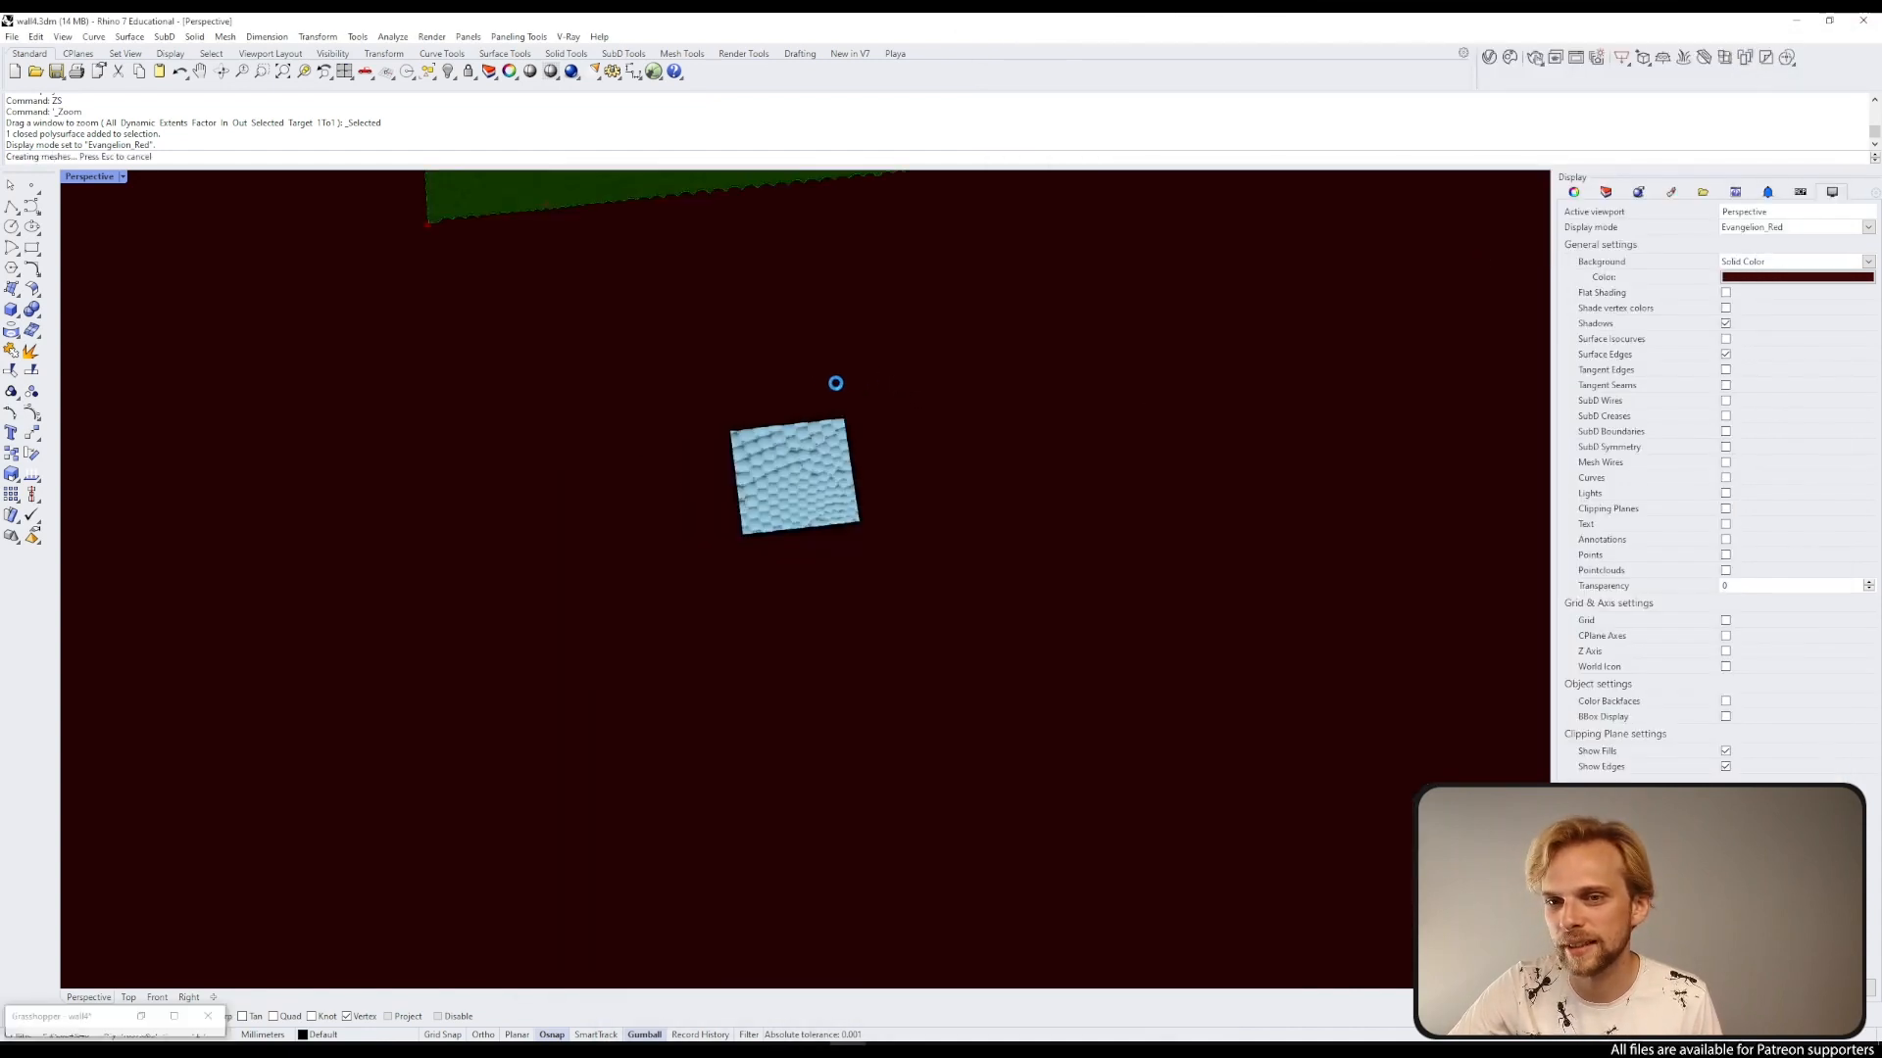
{"action": "scroll", "coordinate": [863, 348], "scroll_direction": "down", "scroll_amount": 2}
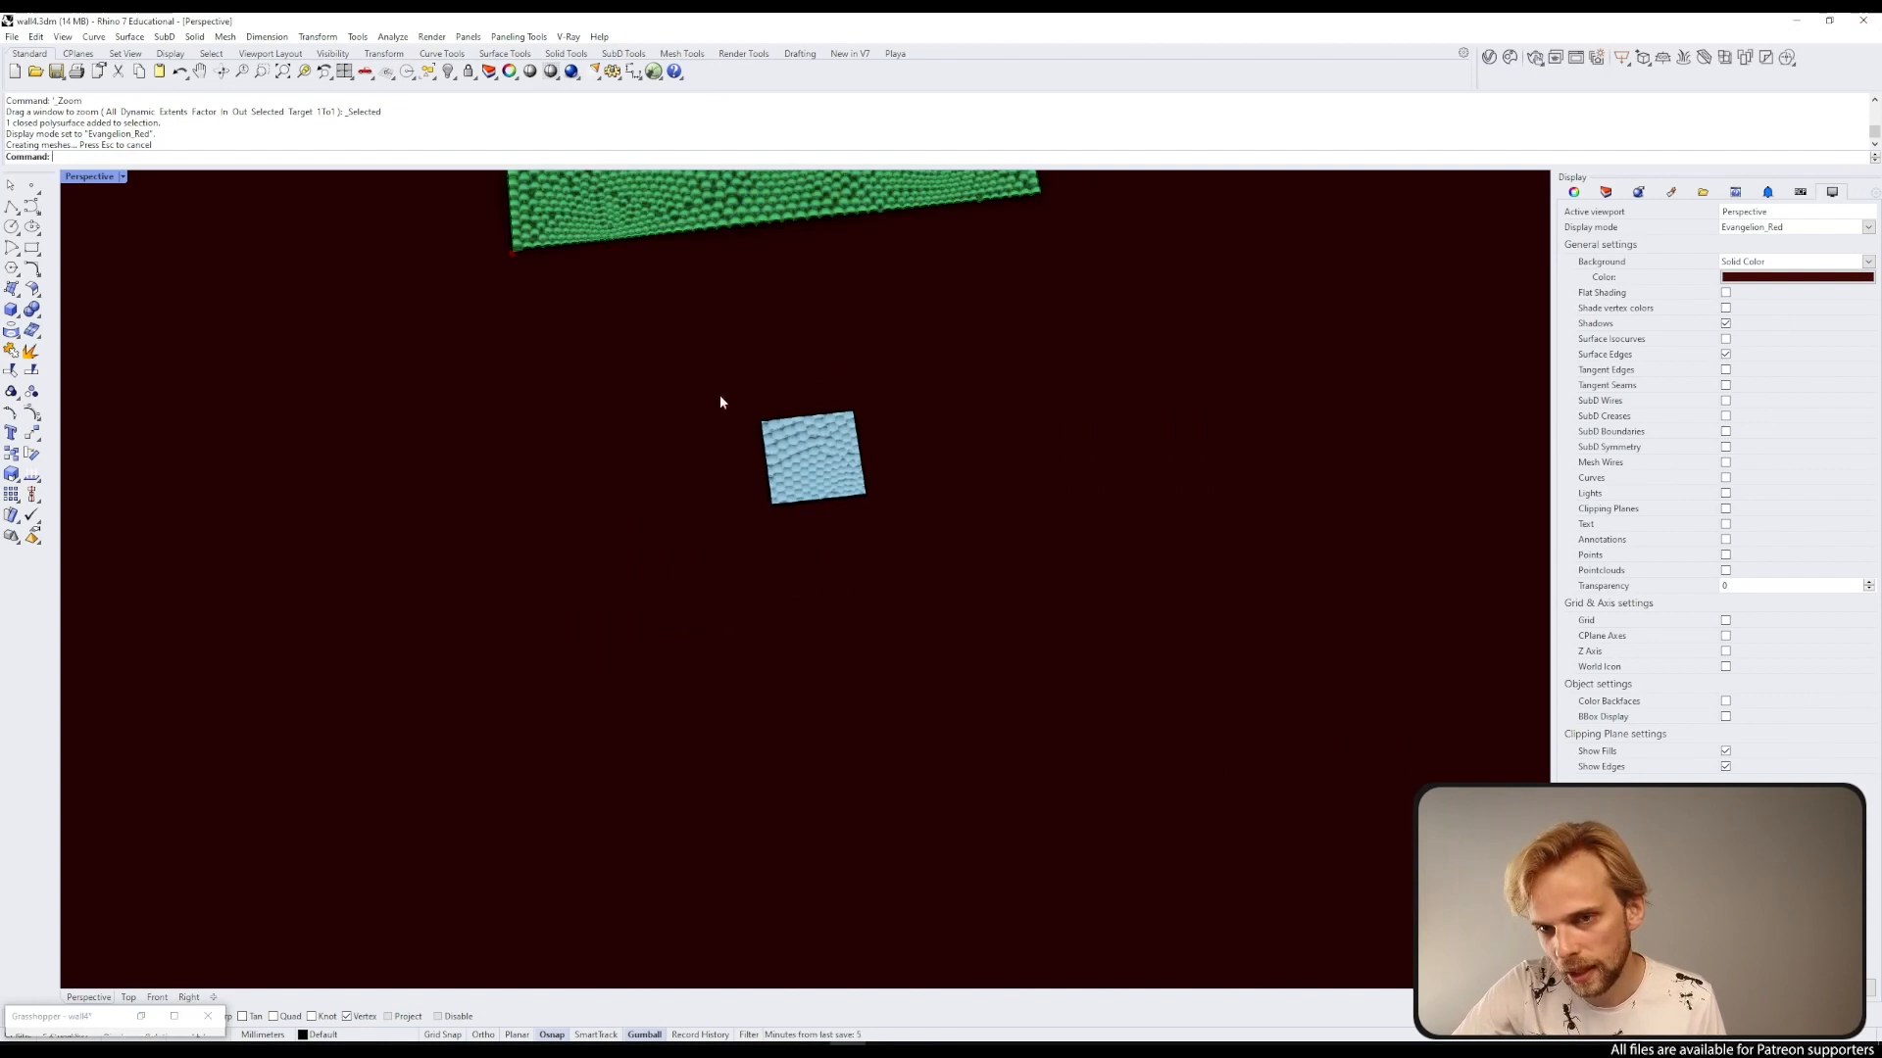
{"action": "right_click_drag", "start_coordinate": [755, 310], "coordinate": [730, 452], "text": "shift"}
{"action": "scroll", "coordinate": [712, 278], "scroll_direction": "down", "scroll_amount": 2}
{"action": "left_click", "coordinate": [713, 277]}
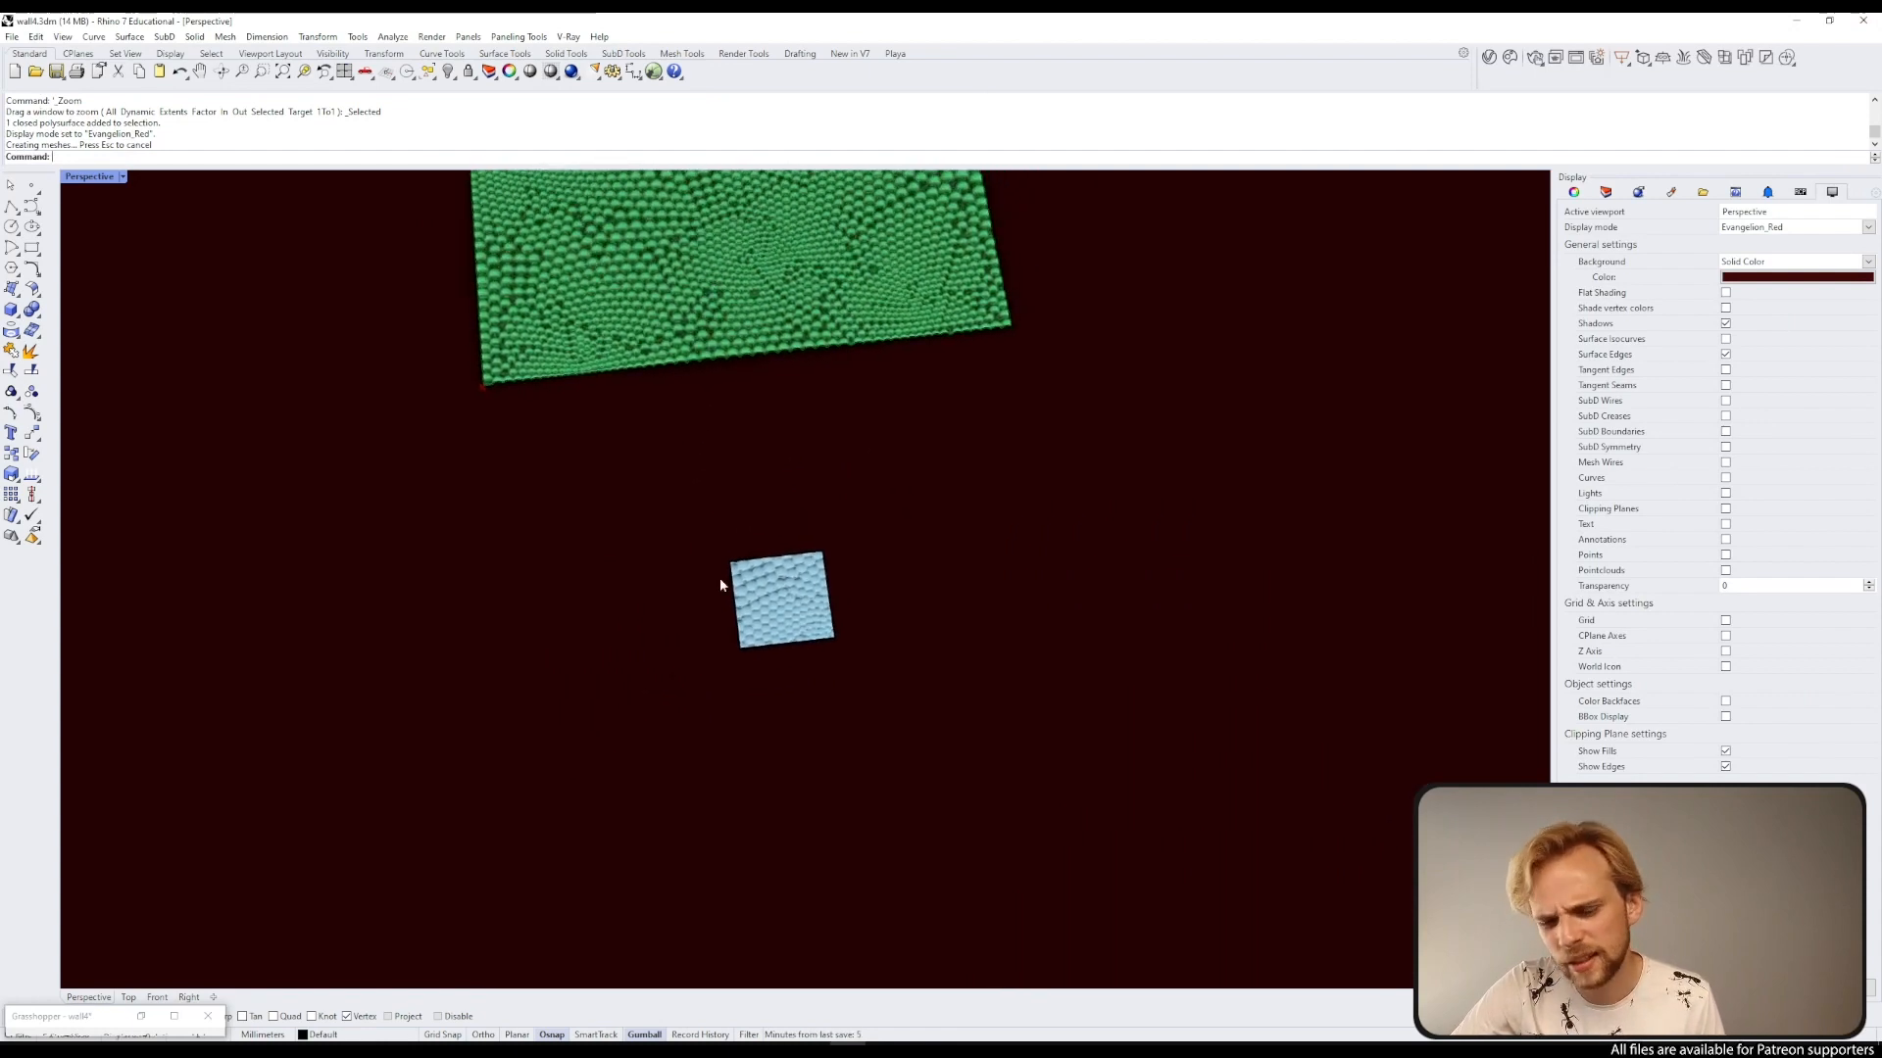
{"action": "right_click_drag", "start_coordinate": [704, 276], "coordinate": [702, 424], "text": "shift"}
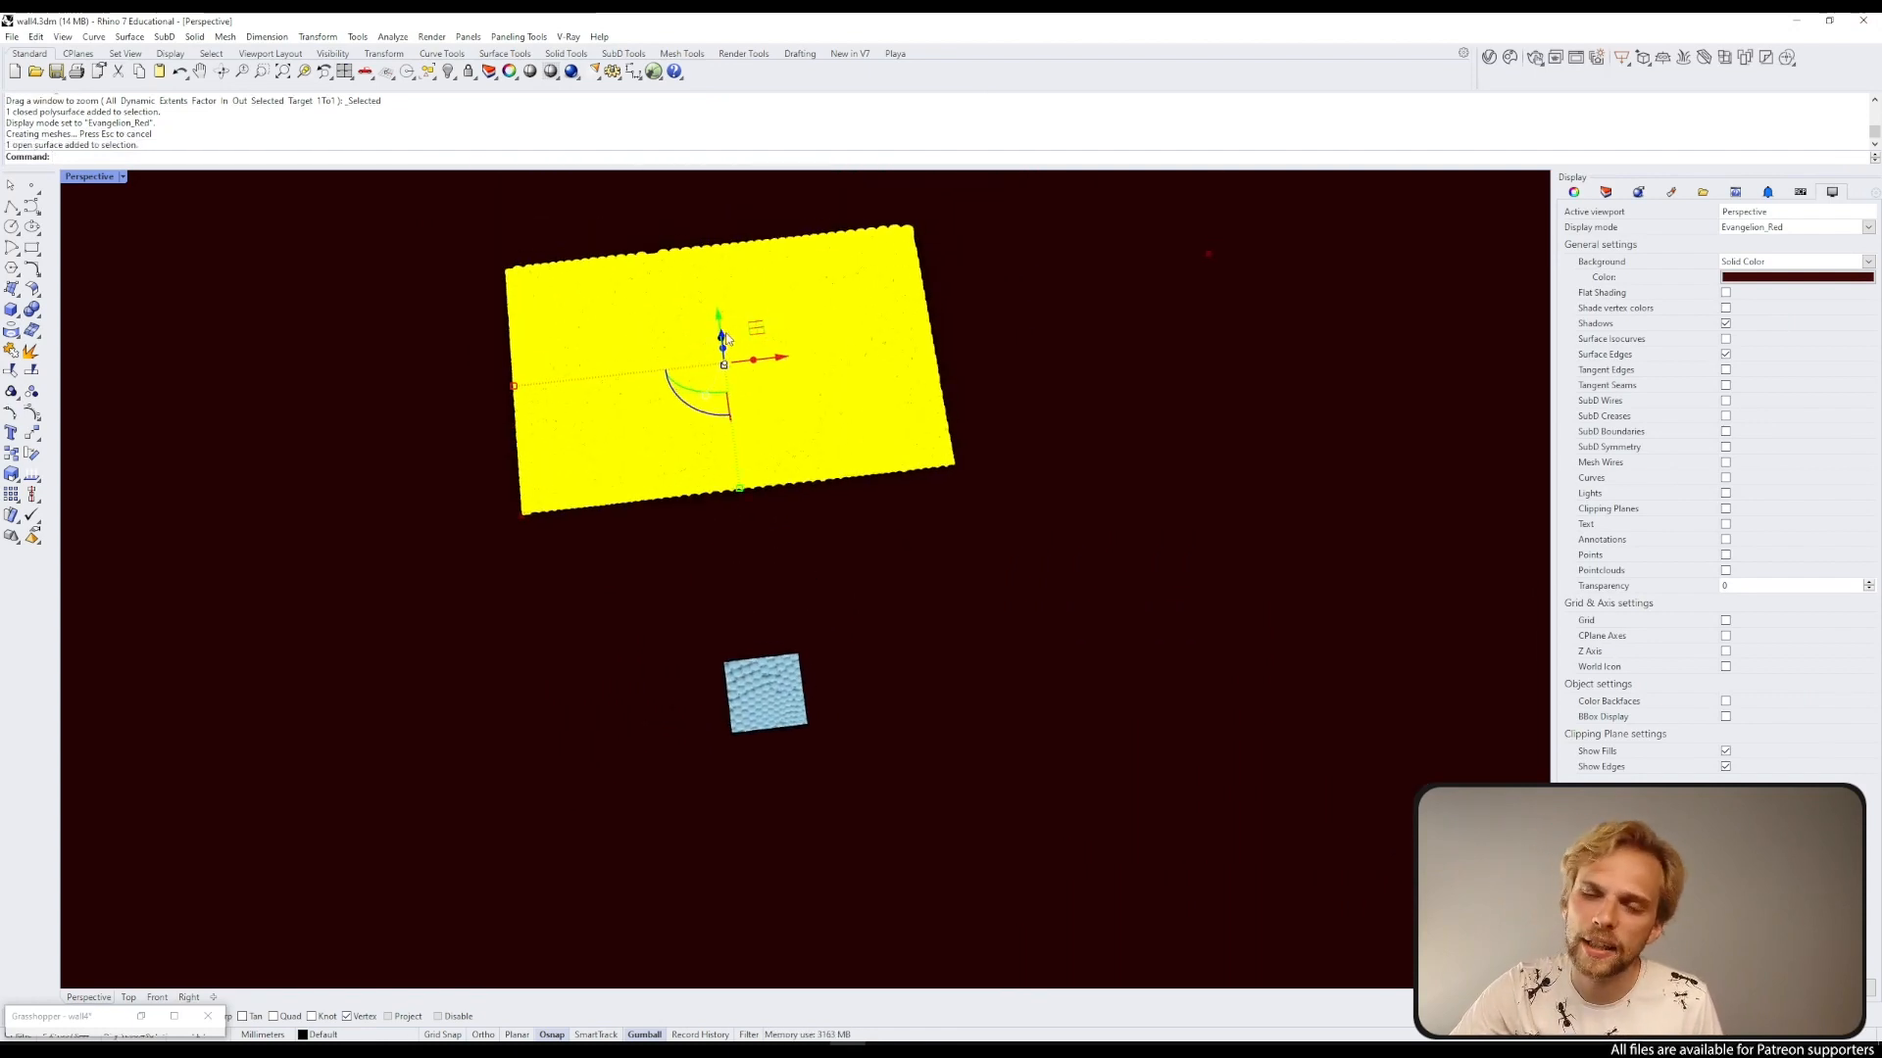
{"action": "left_click_drag", "start_coordinate": [721, 326], "coordinate": [796, 894]}
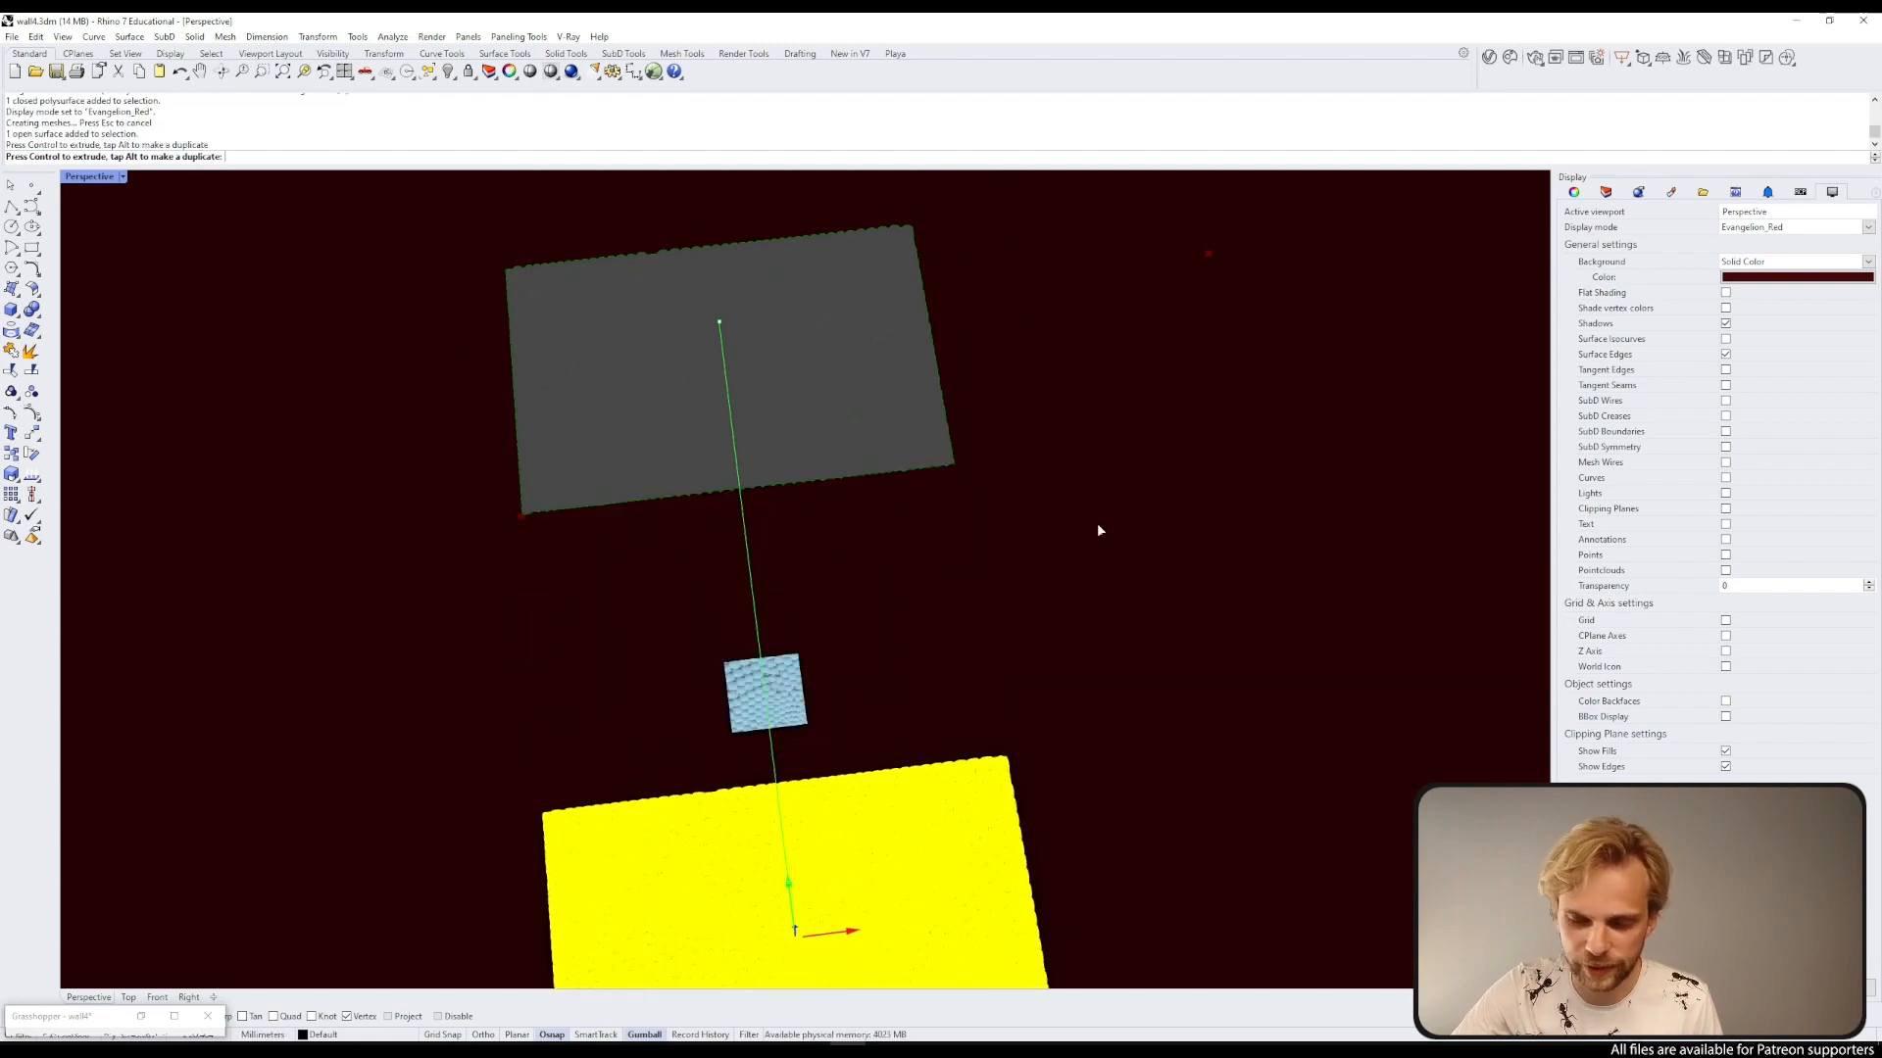
Step: Examine the sphere-packed texture up close from several angles
{"action": "left_click", "coordinate": [958, 742]}
{"action": "right_click_drag", "start_coordinate": [962, 771], "coordinate": [952, 411], "text": "shift"}
{"action": "right_click_drag", "start_coordinate": [882, 549], "coordinate": [936, 493]}
{"action": "scroll", "coordinate": [936, 493], "scroll_direction": "up", "scroll_amount": 10}
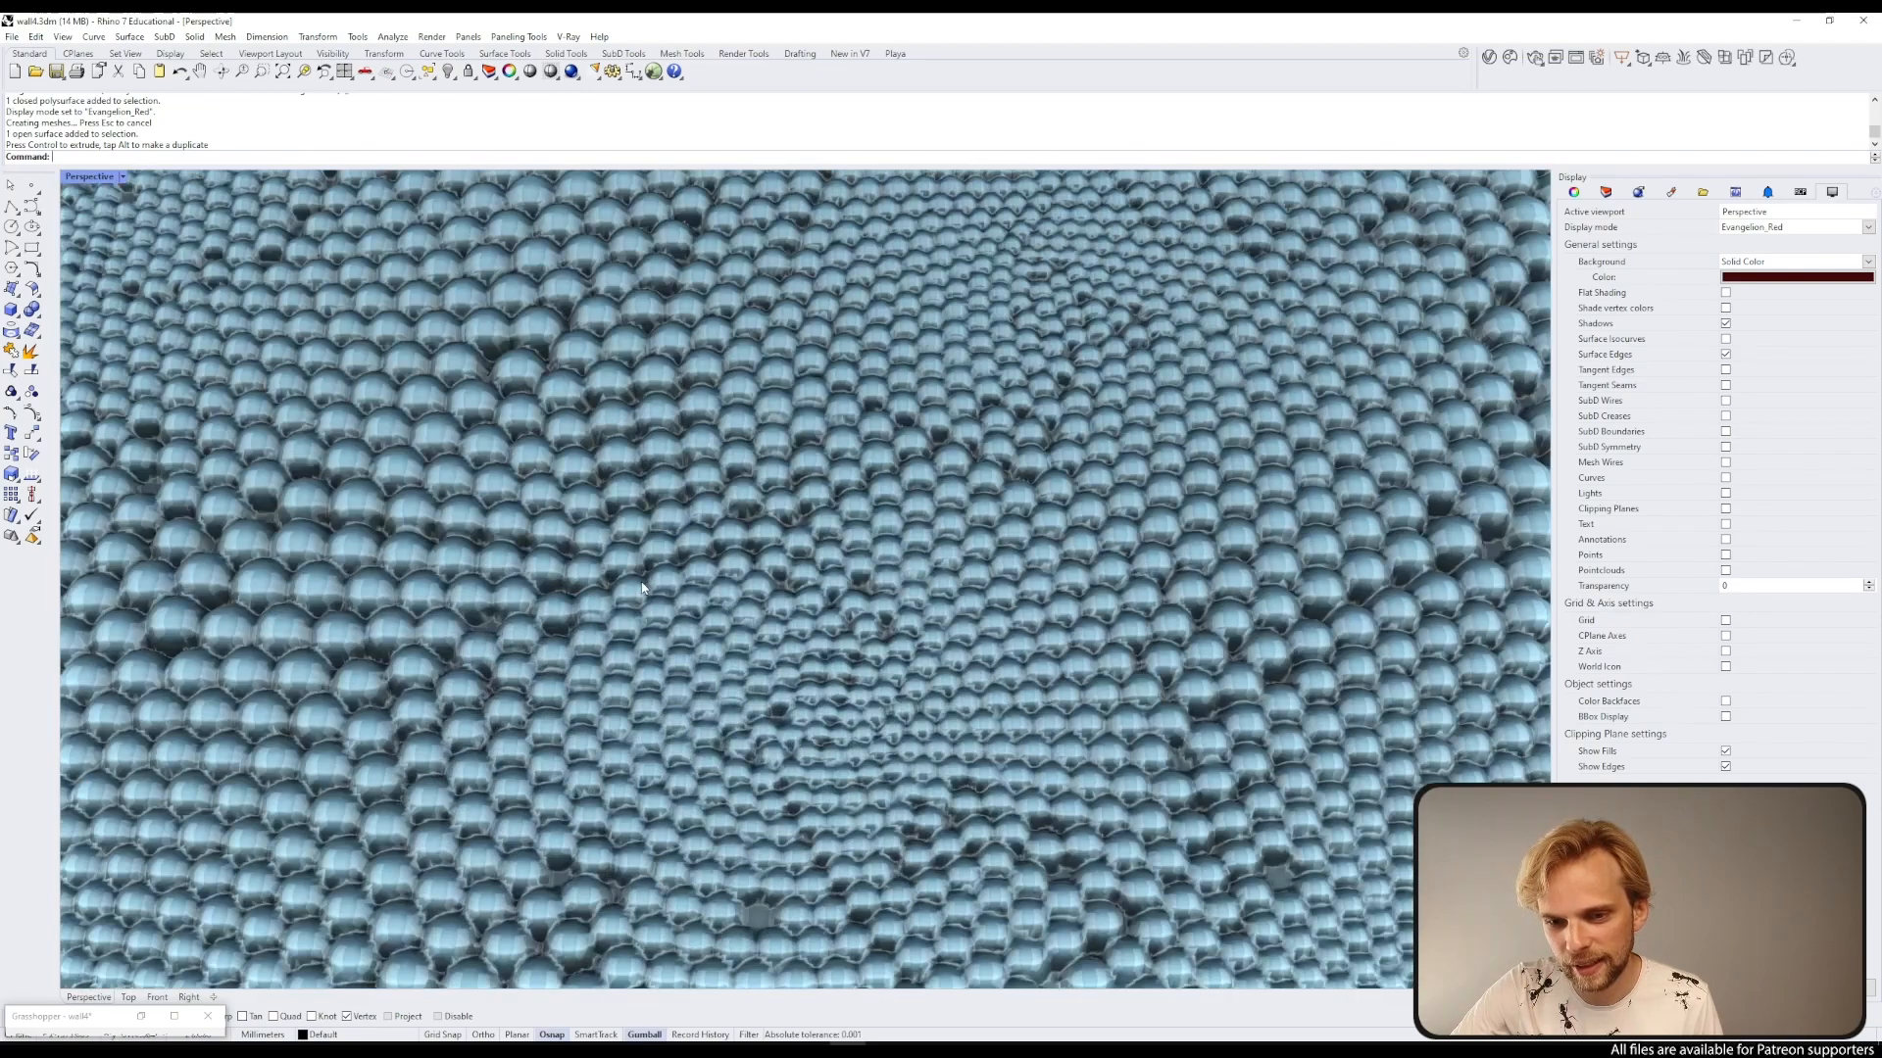
{"action": "right_click_drag", "start_coordinate": [642, 588], "coordinate": [878, 441]}
{"action": "scroll", "coordinate": [647, 573], "scroll_direction": "down", "scroll_amount": 10}
{"action": "scroll", "coordinate": [878, 441], "scroll_direction": "up", "scroll_amount": 5}
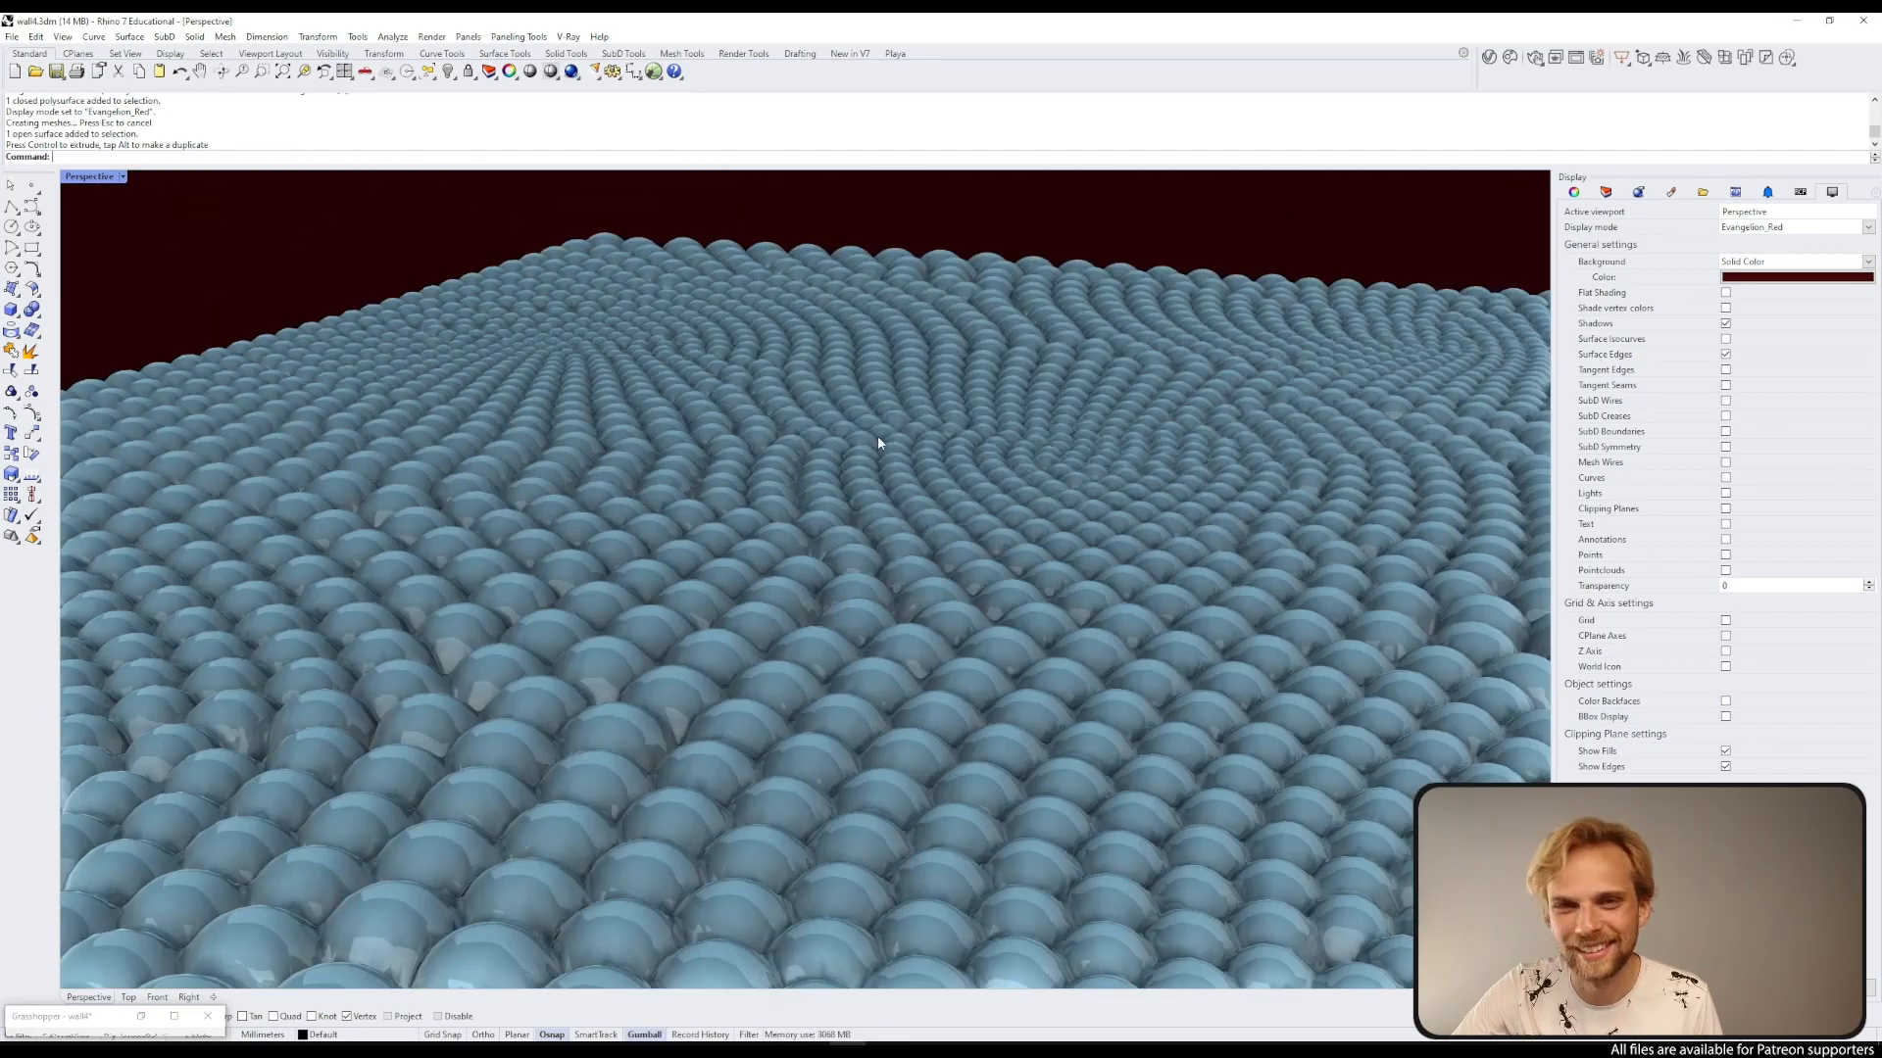
{"action": "scroll", "coordinate": [878, 441], "scroll_direction": "down", "scroll_amount": 10}
{"action": "right_click_drag", "start_coordinate": [958, 366], "coordinate": [805, 594]}
{"action": "scroll", "coordinate": [874, 609], "scroll_direction": "up", "scroll_amount": 5}
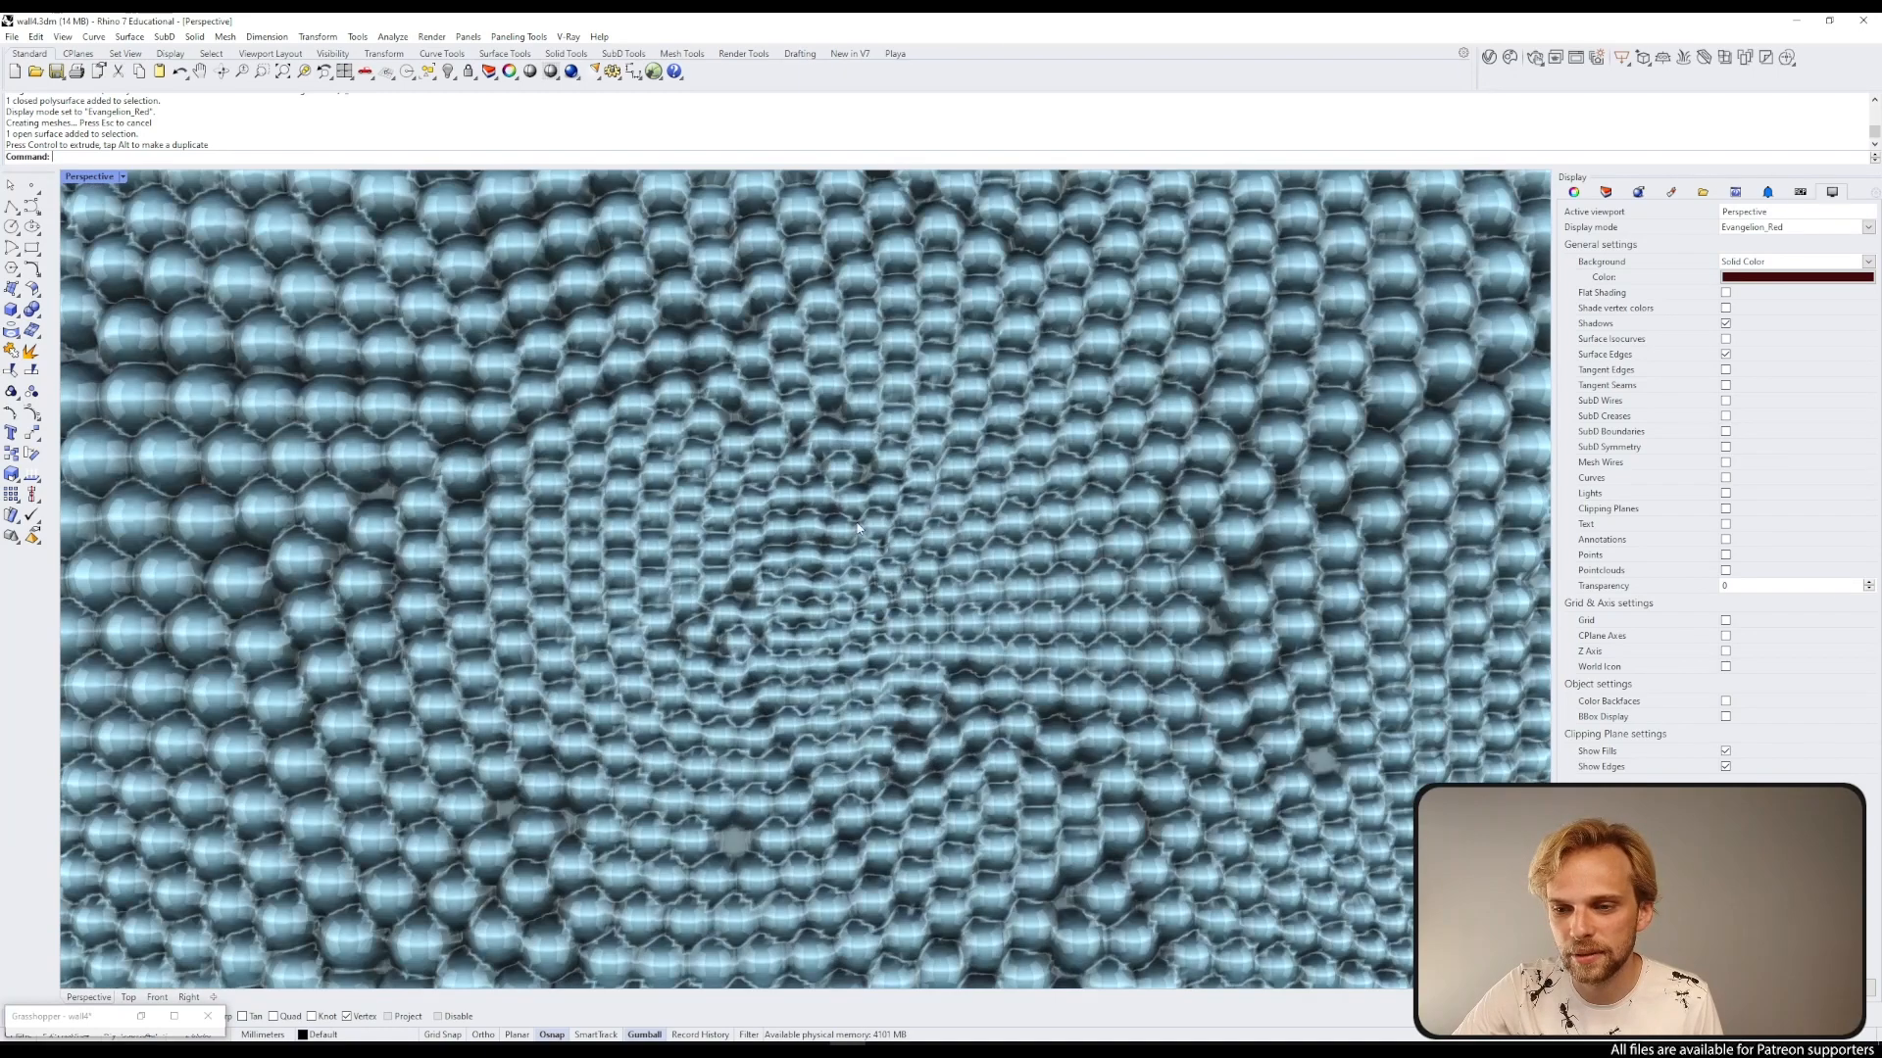
{"action": "scroll", "coordinate": [795, 575], "scroll_direction": "down", "scroll_amount": 5}
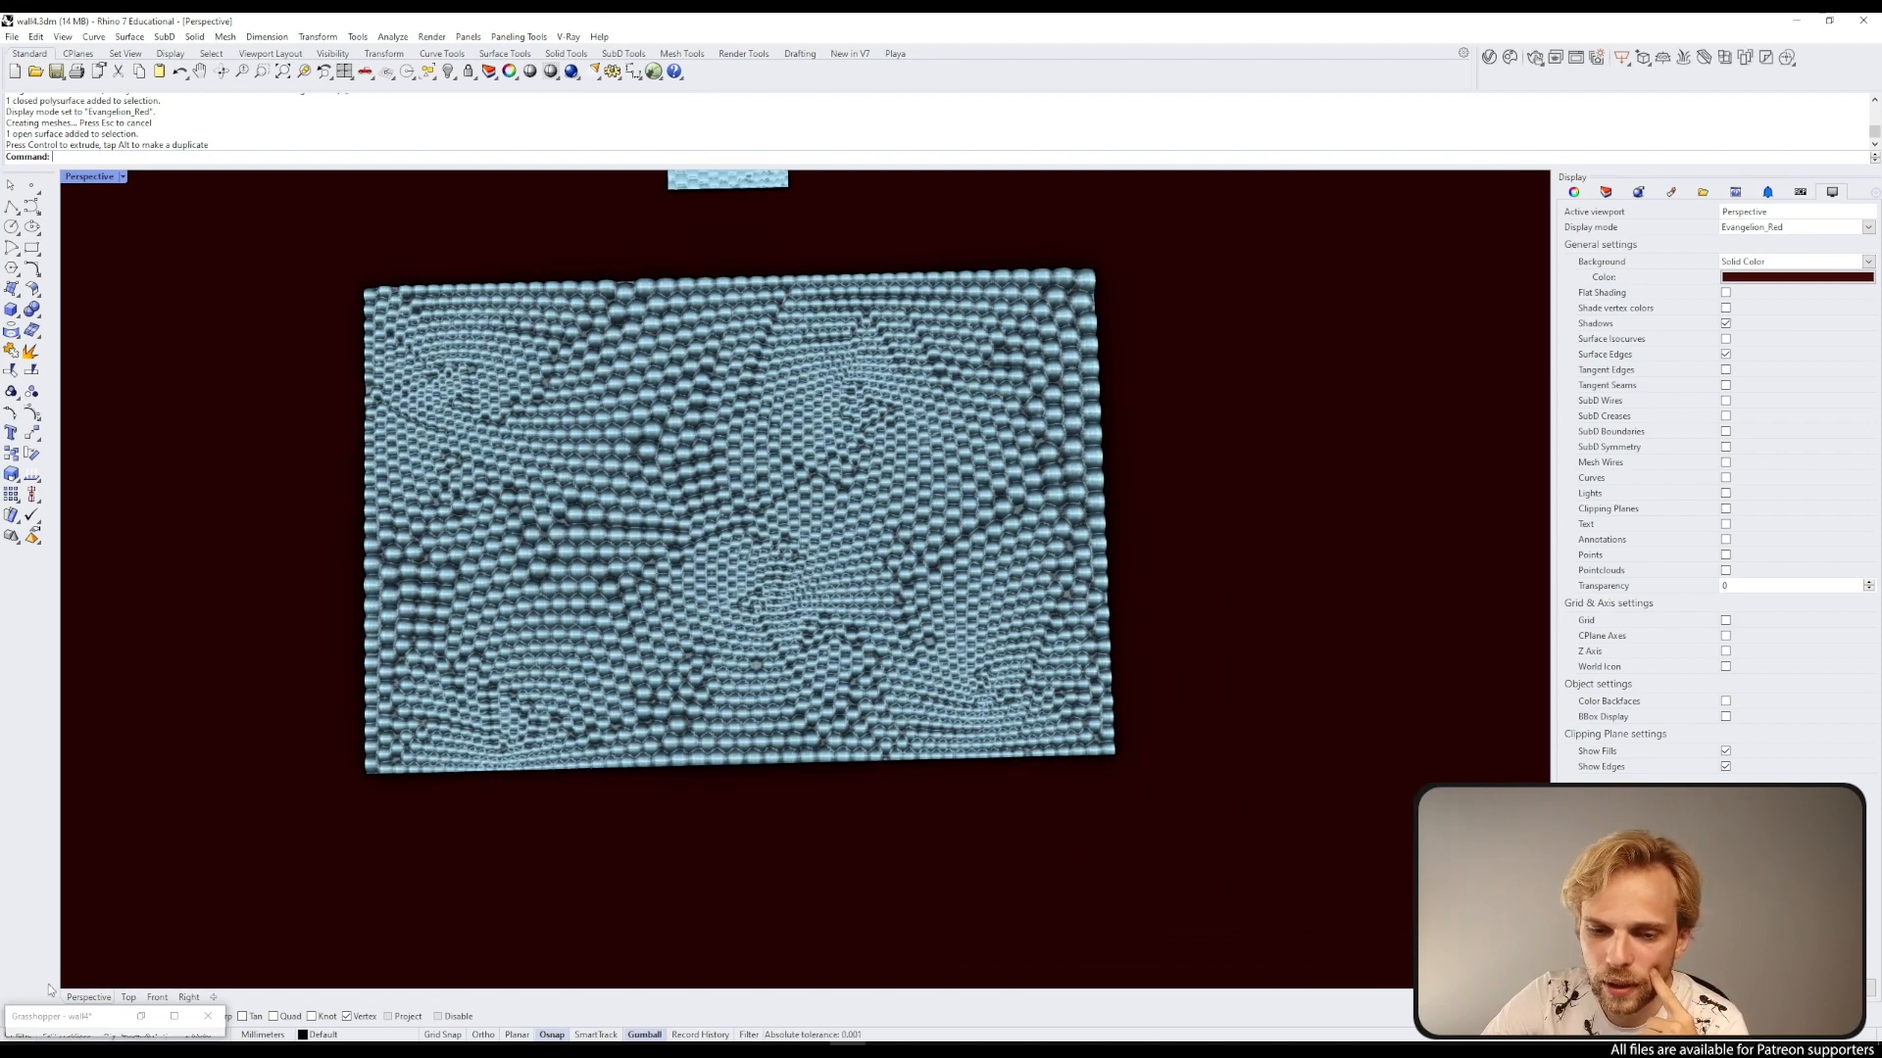
Step: Select the large baked textured surface and delete it
{"action": "left_click", "coordinate": [135, 1039]}
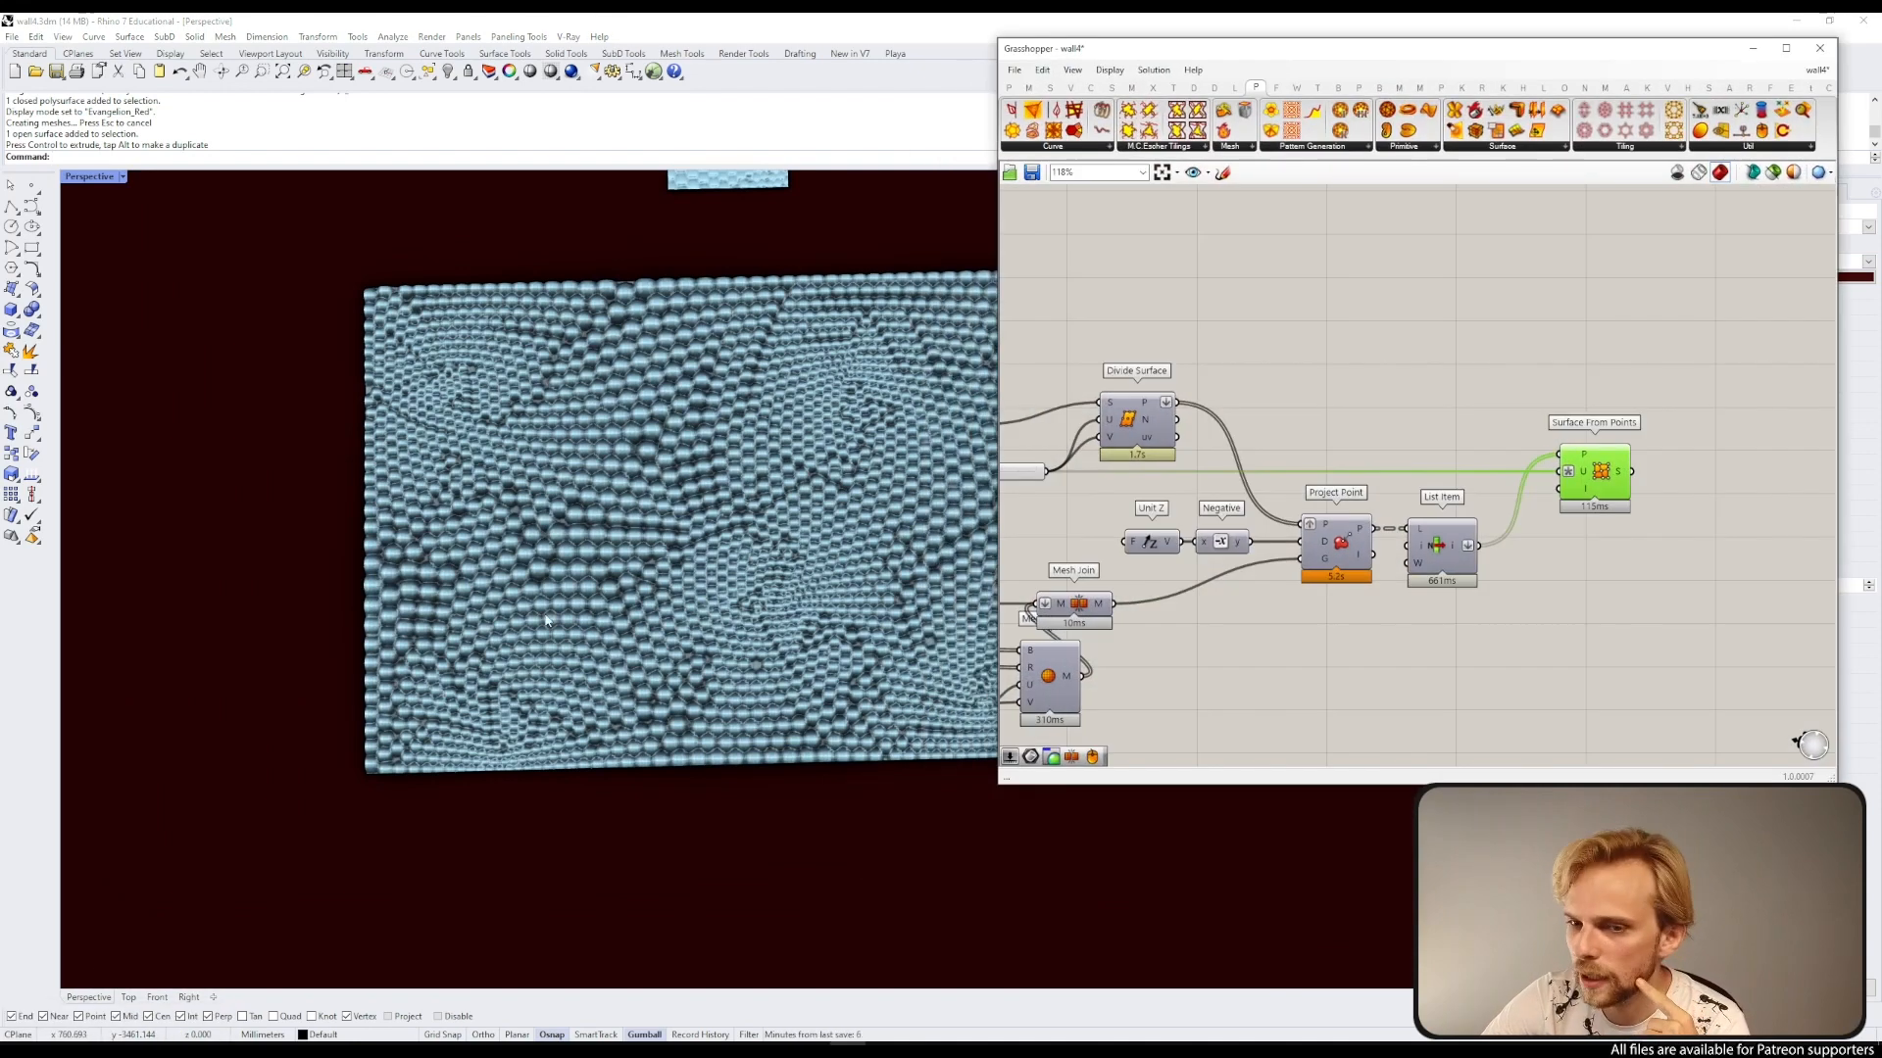
{"action": "scroll", "coordinate": [615, 576], "scroll_direction": "down", "scroll_amount": 3}
{"action": "left_click", "coordinate": [619, 575]}
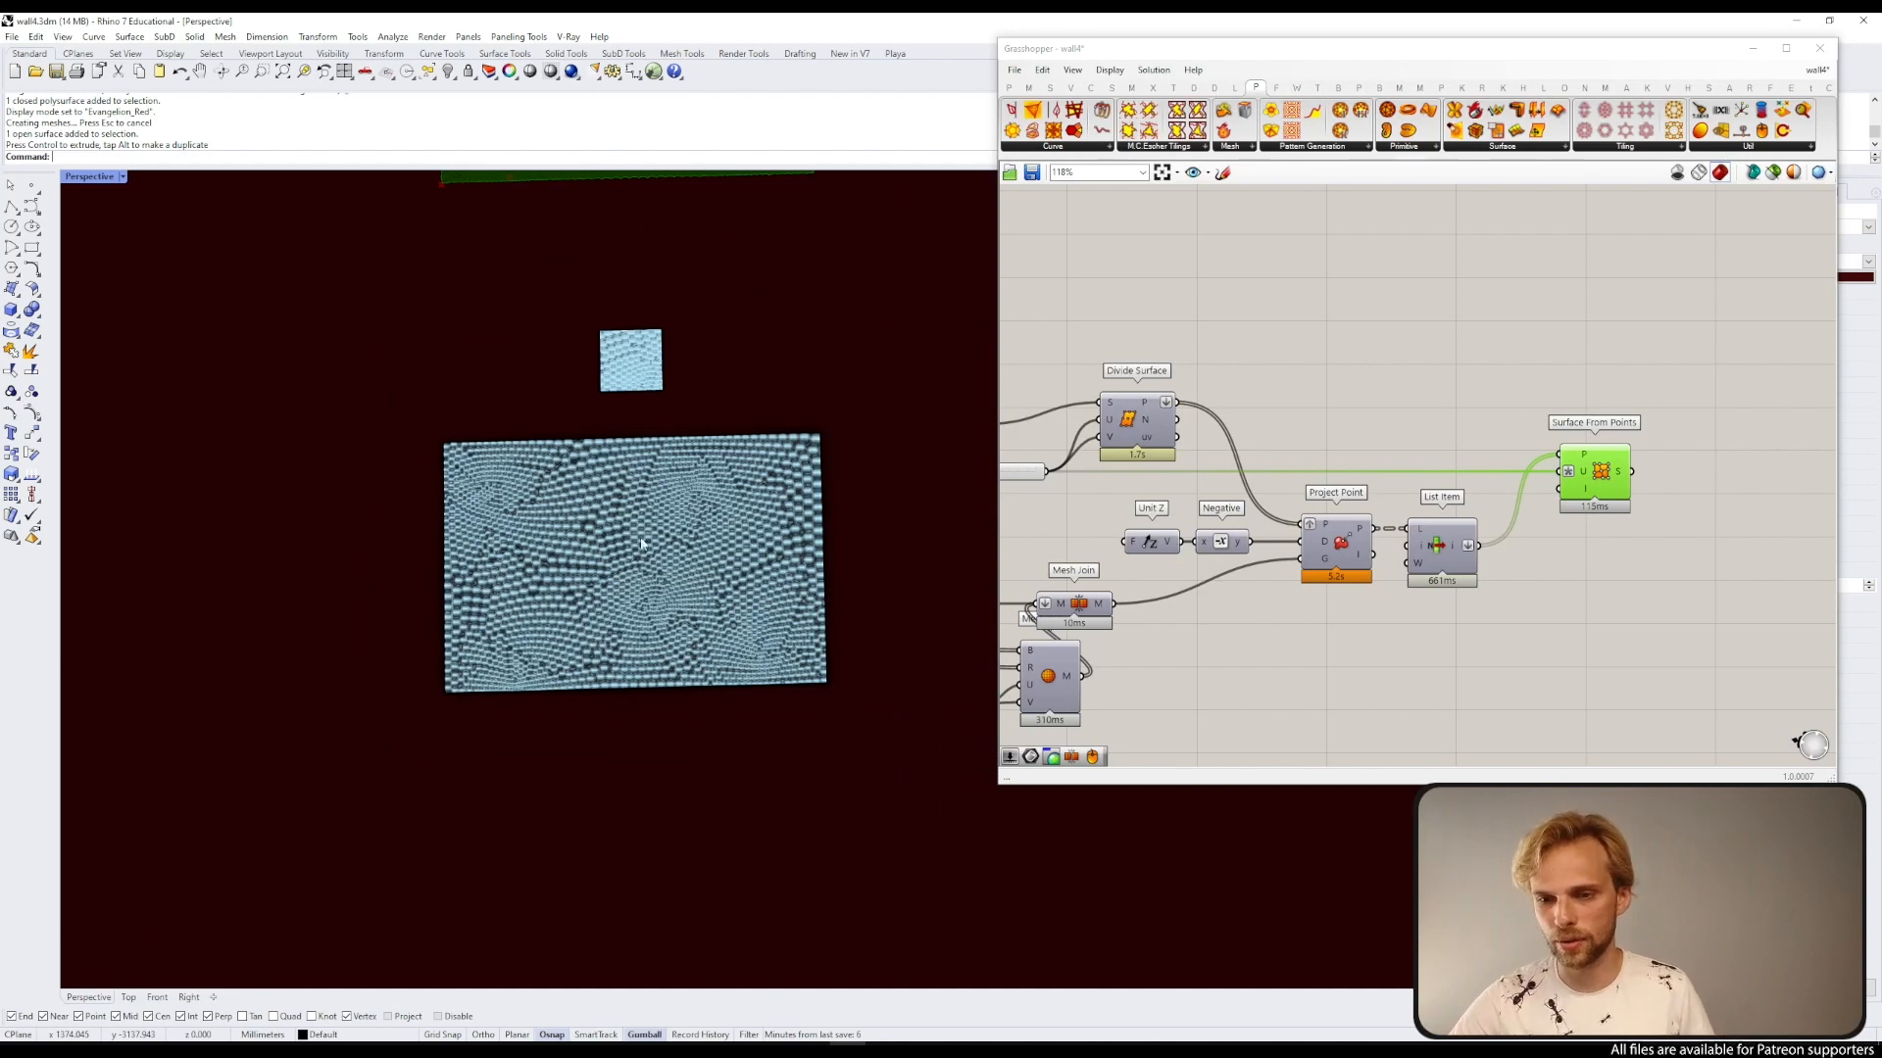
{"action": "left_click", "coordinate": [668, 553]}
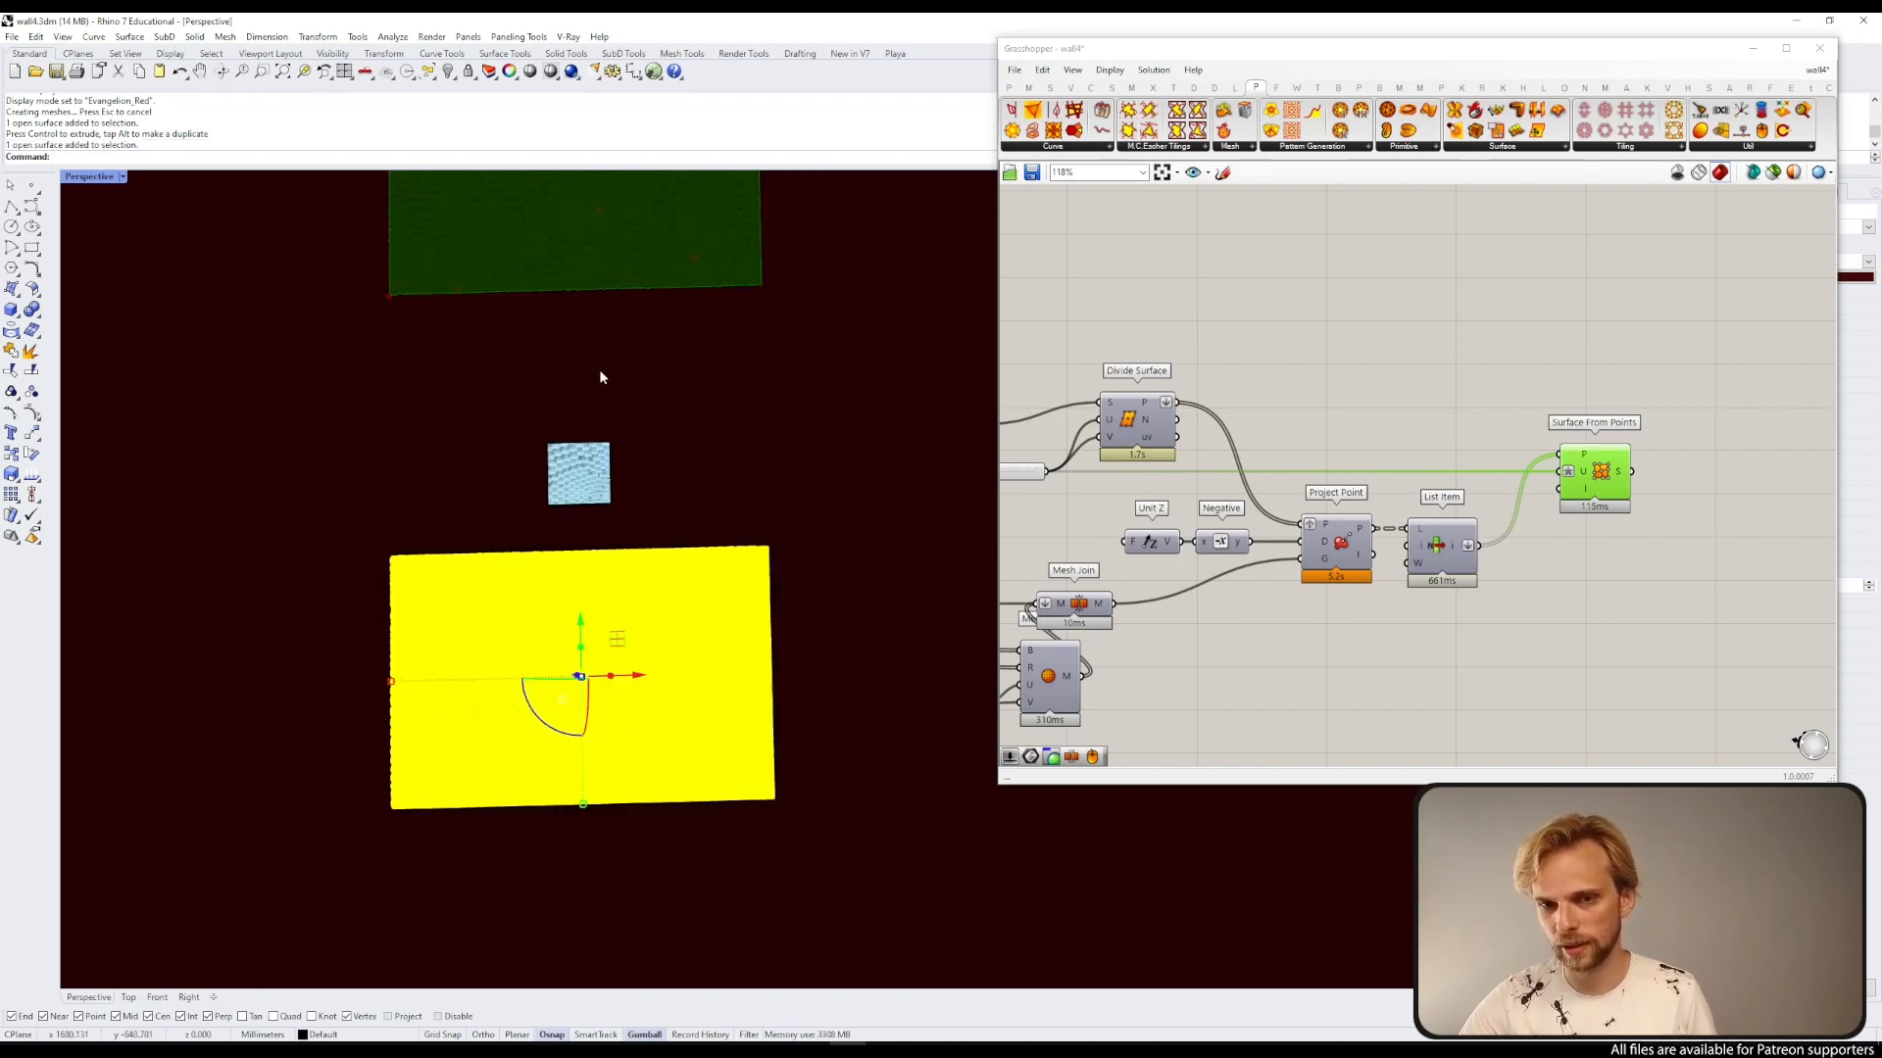
{"action": "scroll", "coordinate": [601, 378], "scroll_direction": "down", "scroll_amount": 4}
{"action": "right_click_drag", "start_coordinate": [619, 395], "coordinate": [579, 428], "text": "shift"}
{"action": "scroll", "coordinate": [617, 431], "scroll_direction": "up", "scroll_amount": 6}
{"action": "key", "text": "Delete"}
Step: Maximize the Grasshopper editor and review the whole definition
{"action": "left_click", "coordinate": [543, 754]}
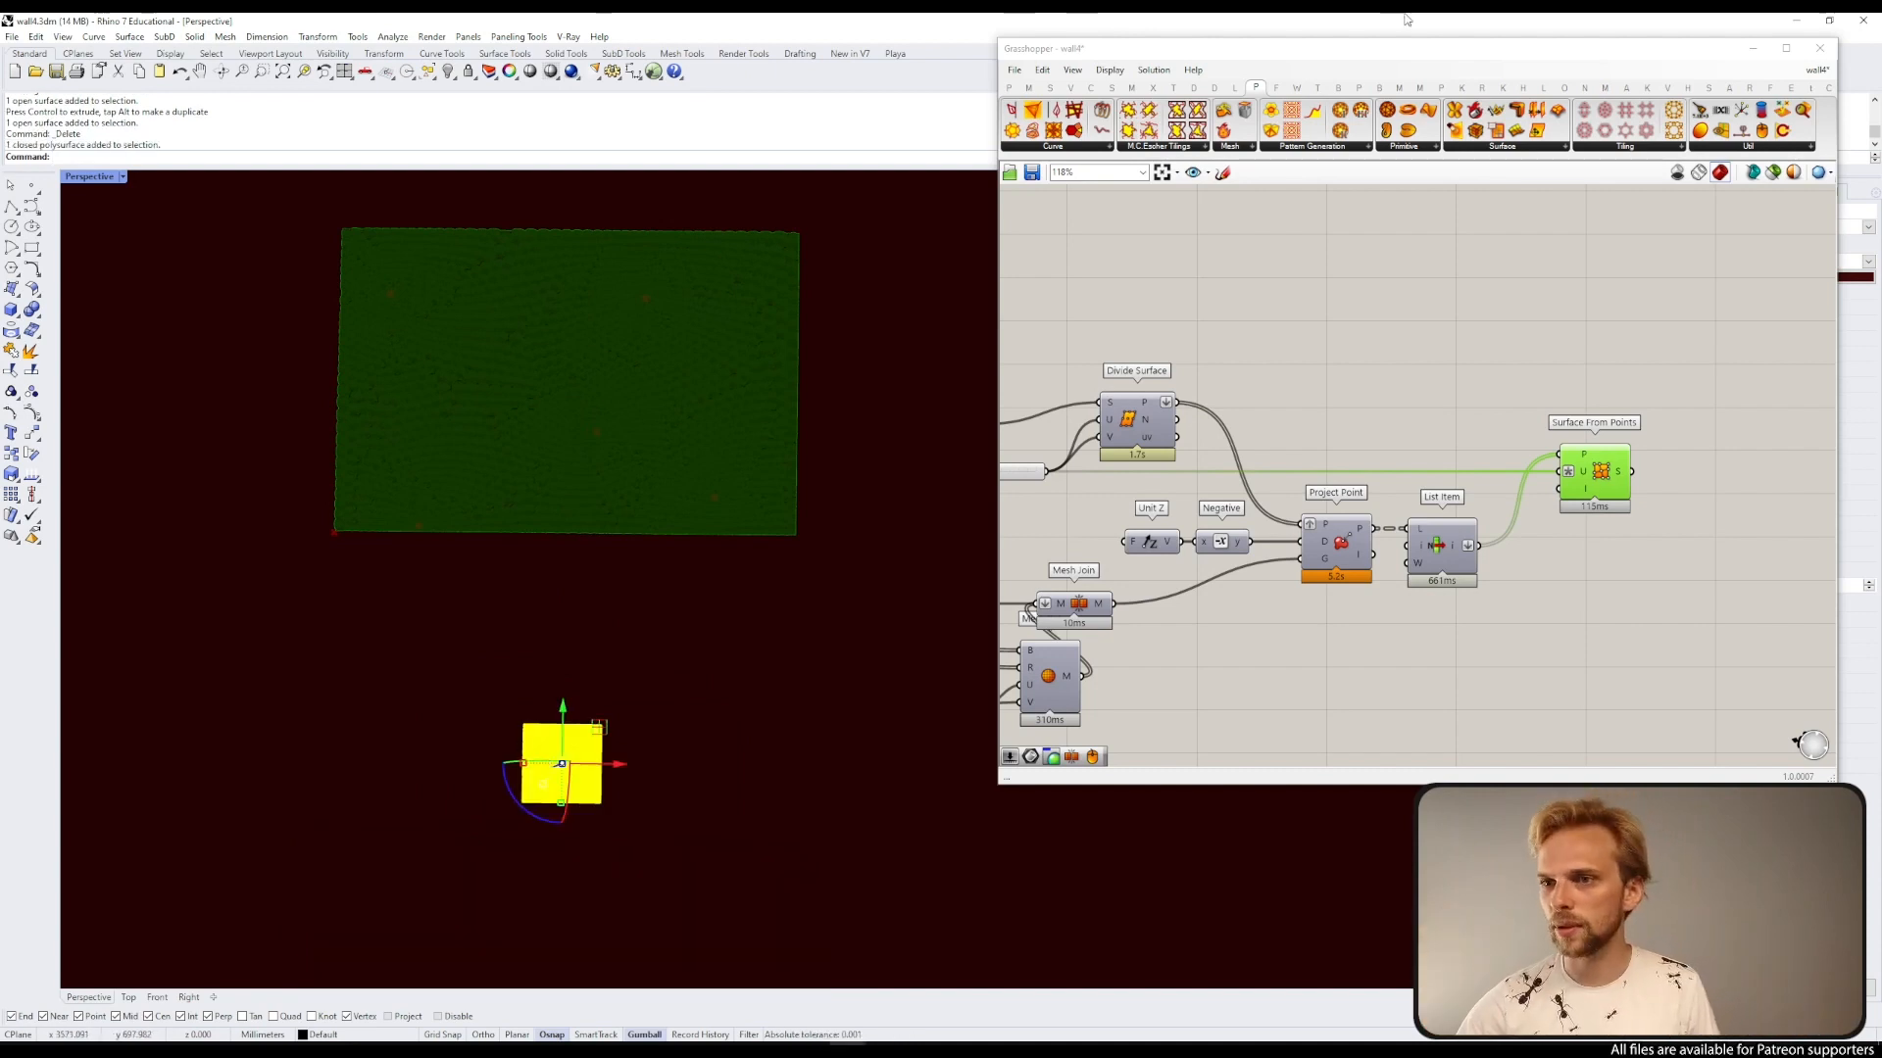
{"action": "double_click", "coordinate": [1301, 49]}
{"action": "scroll", "coordinate": [774, 246], "scroll_direction": "down", "scroll_amount": 5}
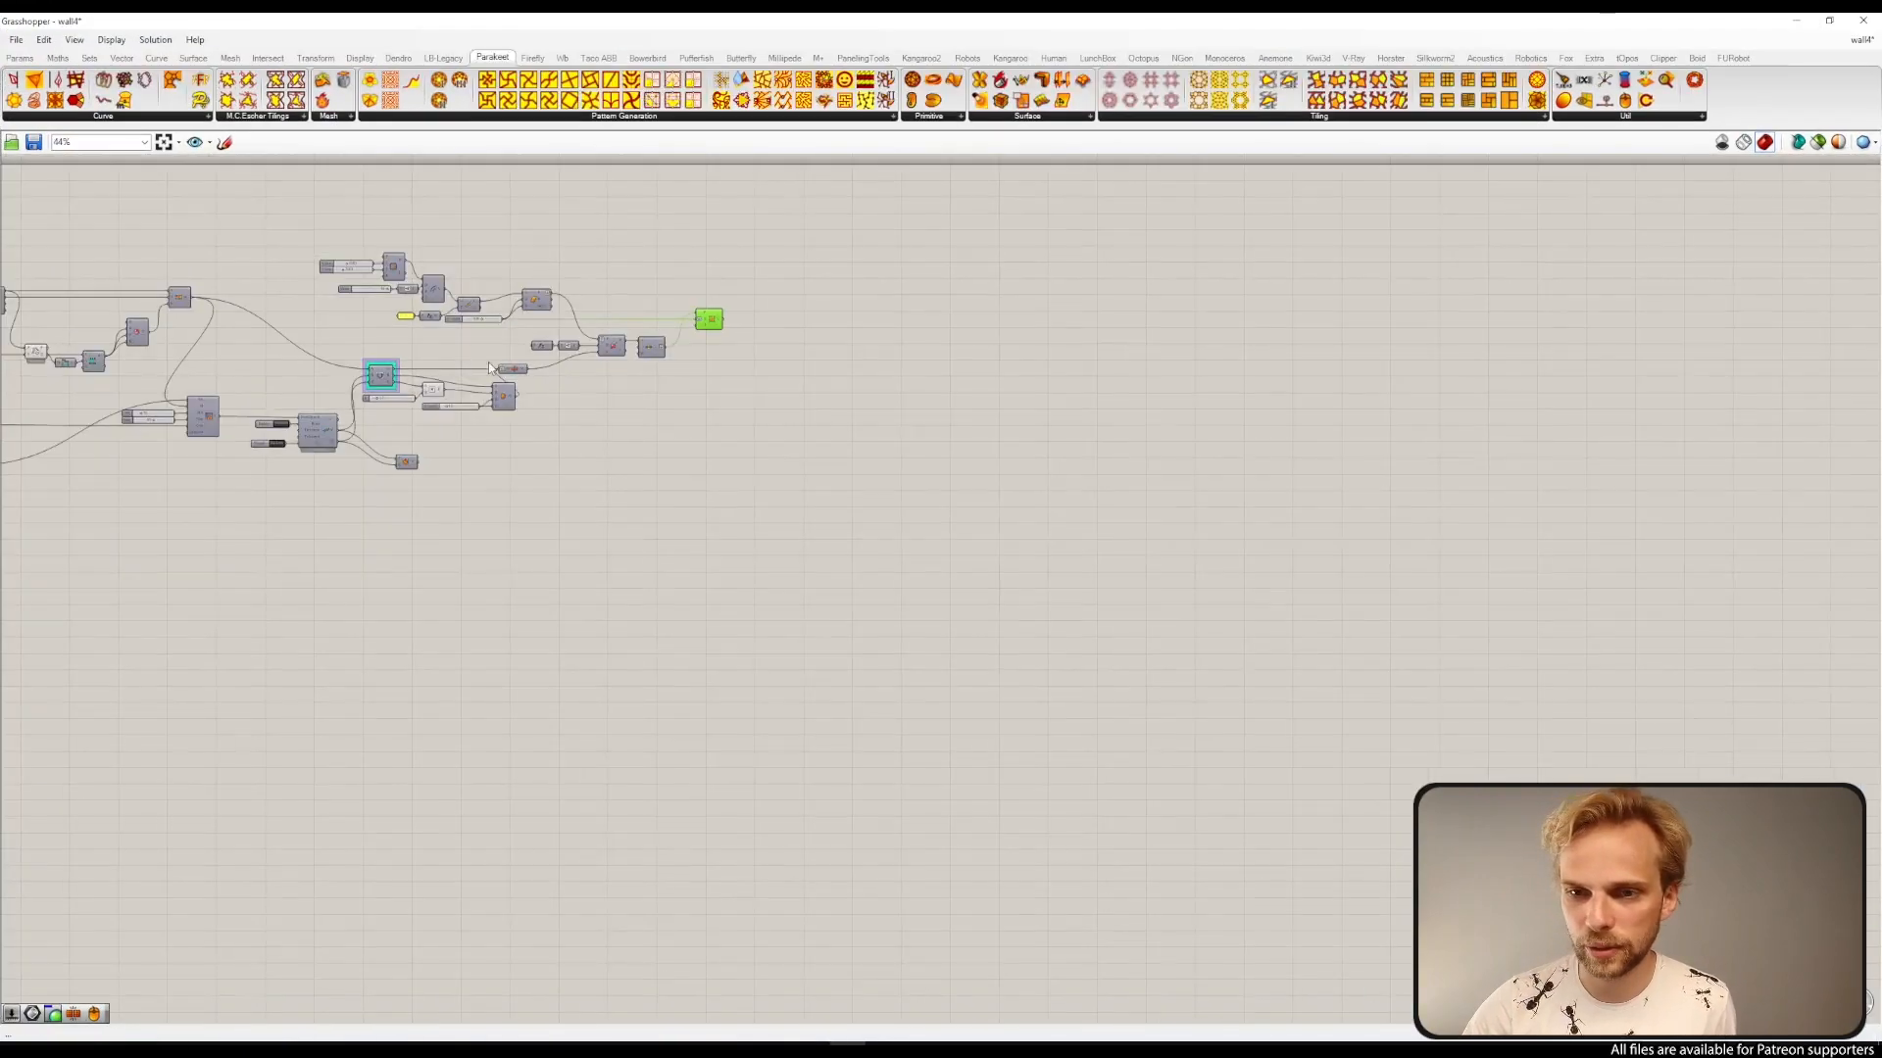
{"action": "right_click_drag", "start_coordinate": [490, 369], "coordinate": [1113, 425]}
{"action": "scroll", "coordinate": [672, 458], "scroll_direction": "up", "scroll_amount": 5}
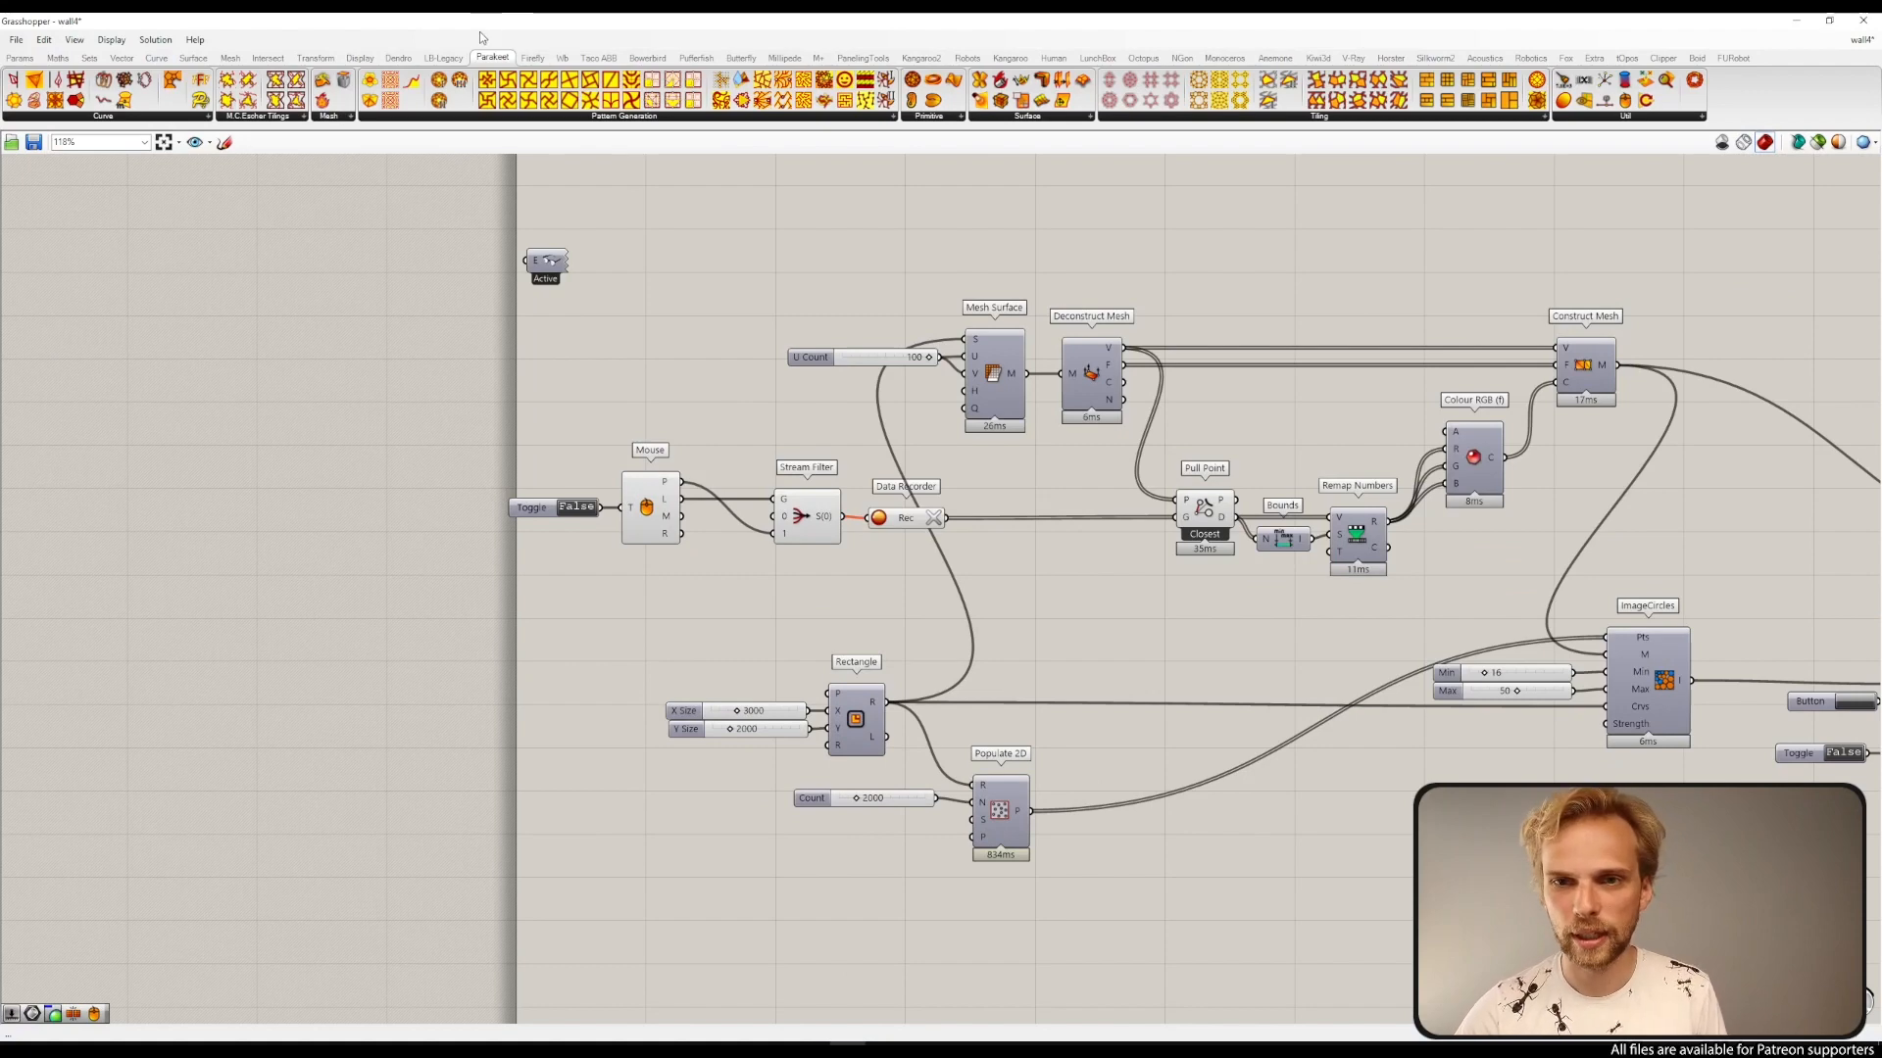
Step: Restore the Grasshopper window to a smaller size and set the Perspective viewport to Shaded display
{"action": "mouse_move", "coordinate": [478, 27]}
{"action": "left_mouse_down"}
{"action": "mouse_move", "coordinate": [752, 163]}
{"action": "mouse_move", "coordinate": [1175, 234]}
{"action": "left_mouse_up"}
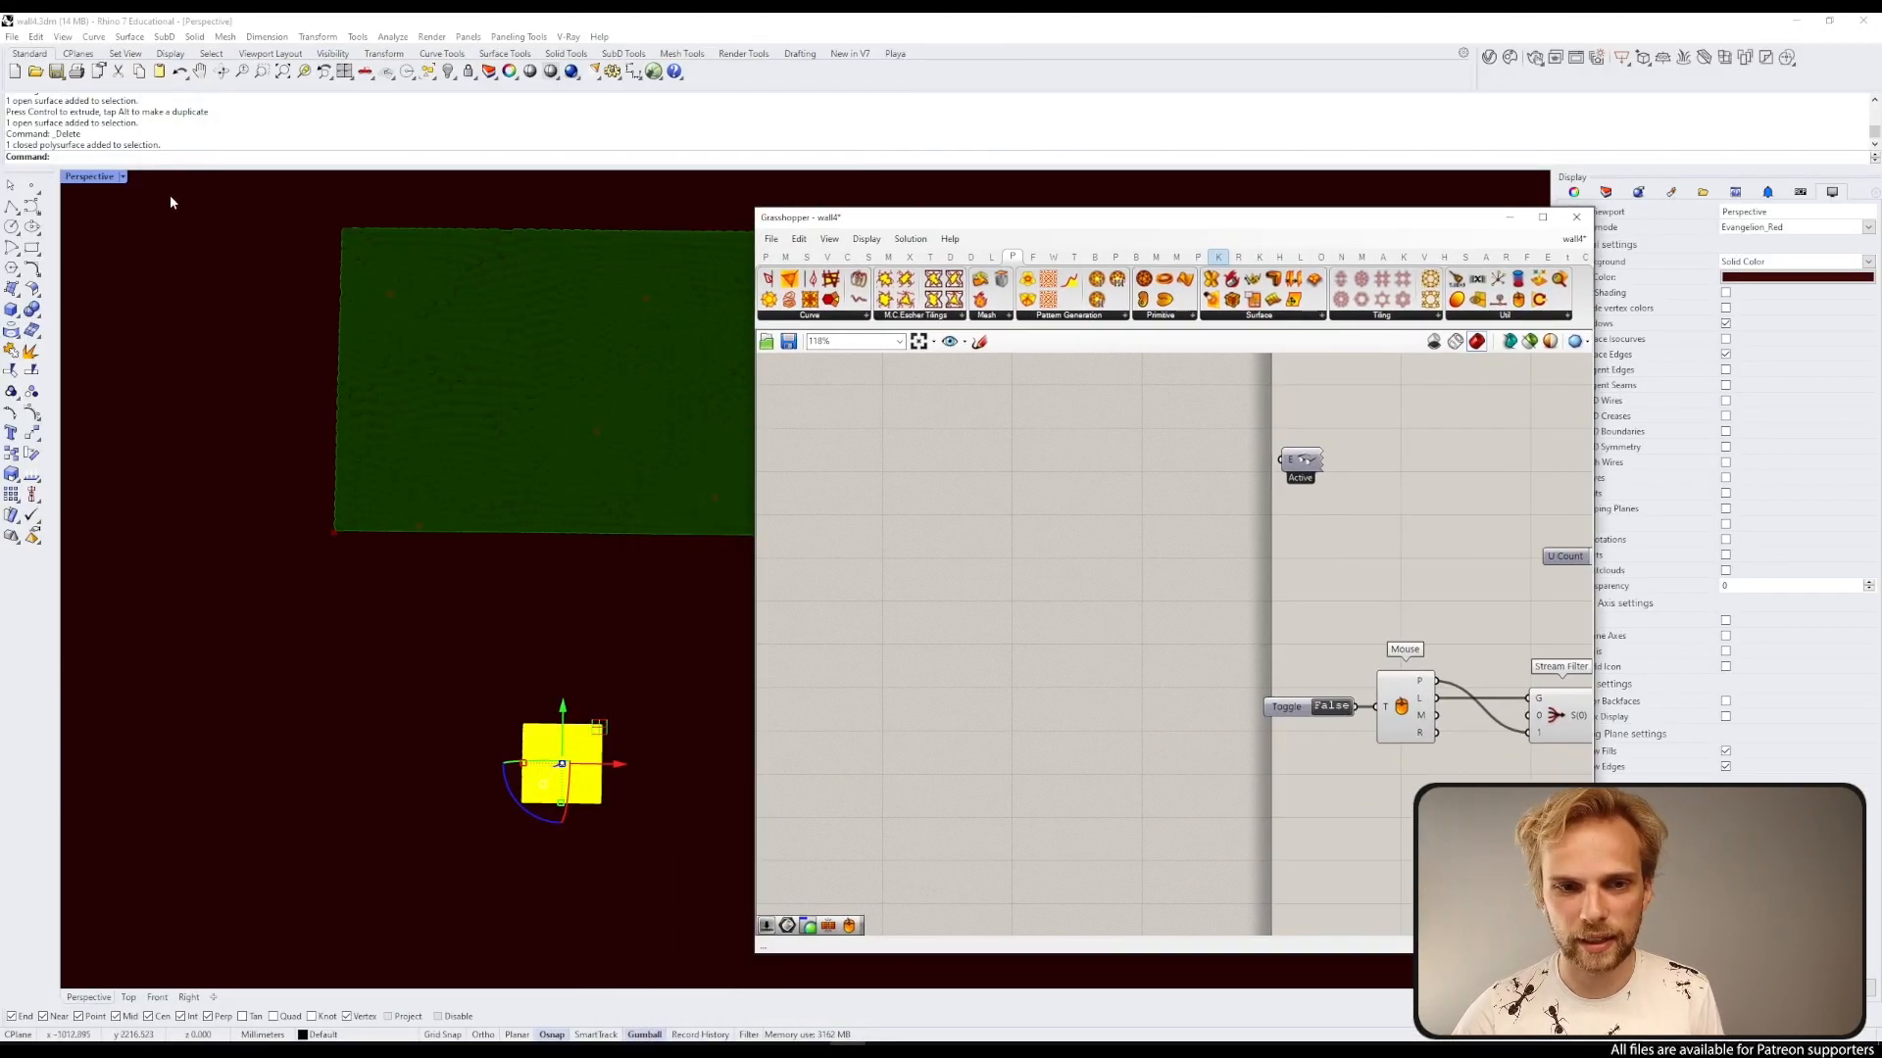
{"action": "left_click", "coordinate": [90, 177]}
{"action": "left_click", "coordinate": [100, 247]}
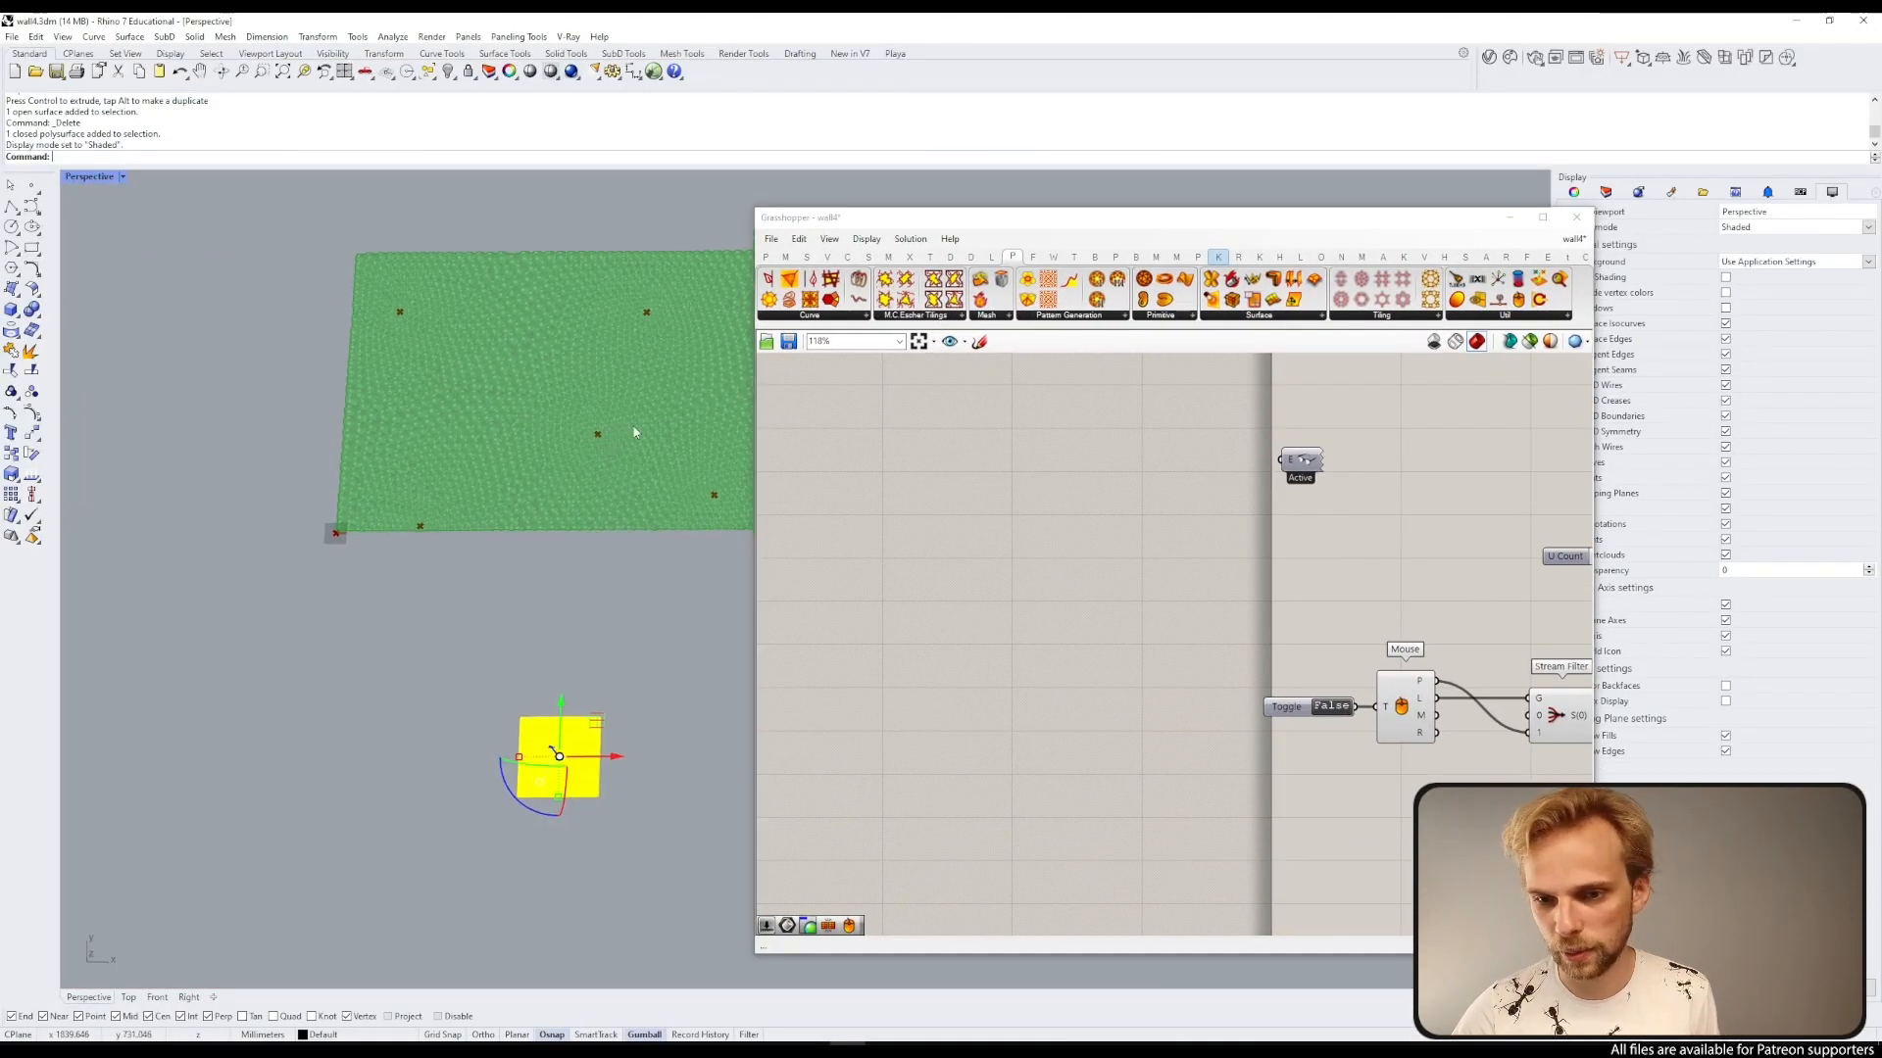
Step: Turn on the preview of the Circle component at the end of the solver chain
{"action": "scroll", "coordinate": [1179, 481], "scroll_direction": "down", "scroll_amount": 5}
{"action": "scroll", "coordinate": [1179, 481], "scroll_direction": "up", "scroll_amount": 5}
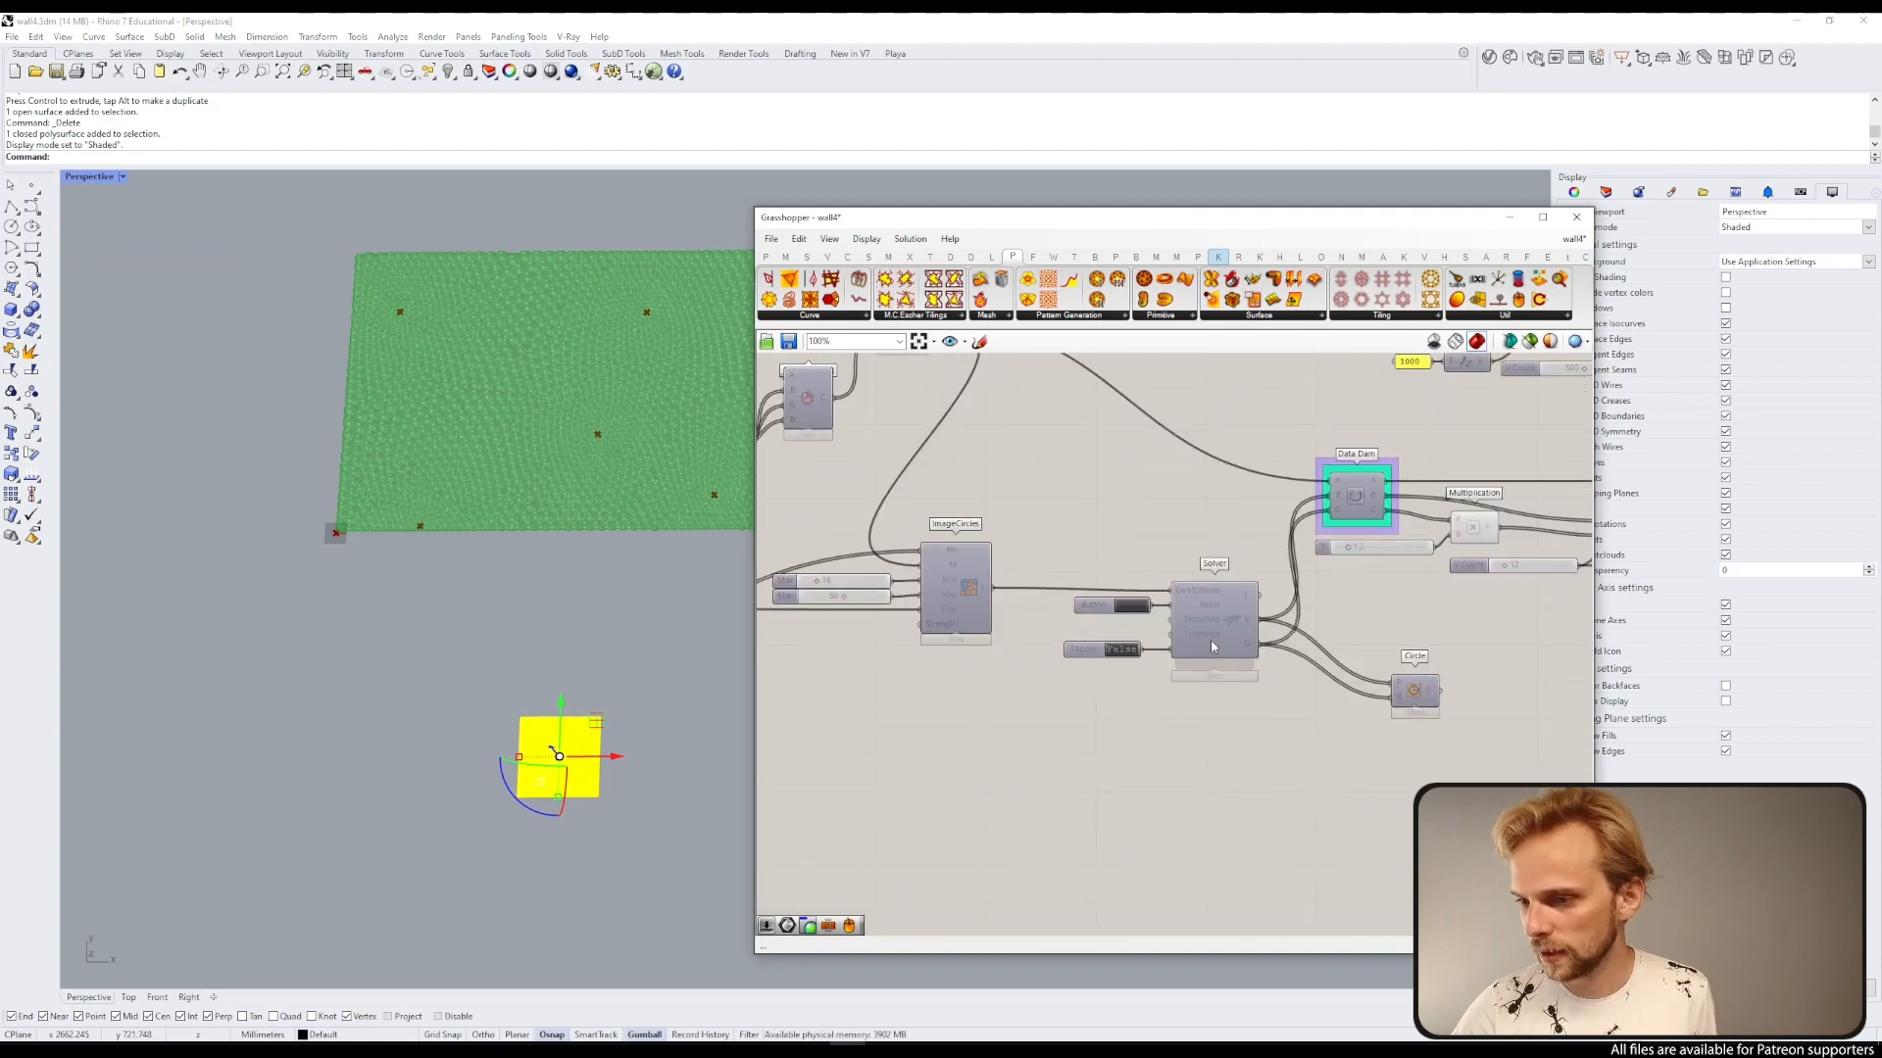
{"action": "left_click", "coordinate": [1421, 691]}
{"action": "middle_click", "coordinate": [1424, 688]}
{"action": "left_click", "coordinate": [1453, 656]}
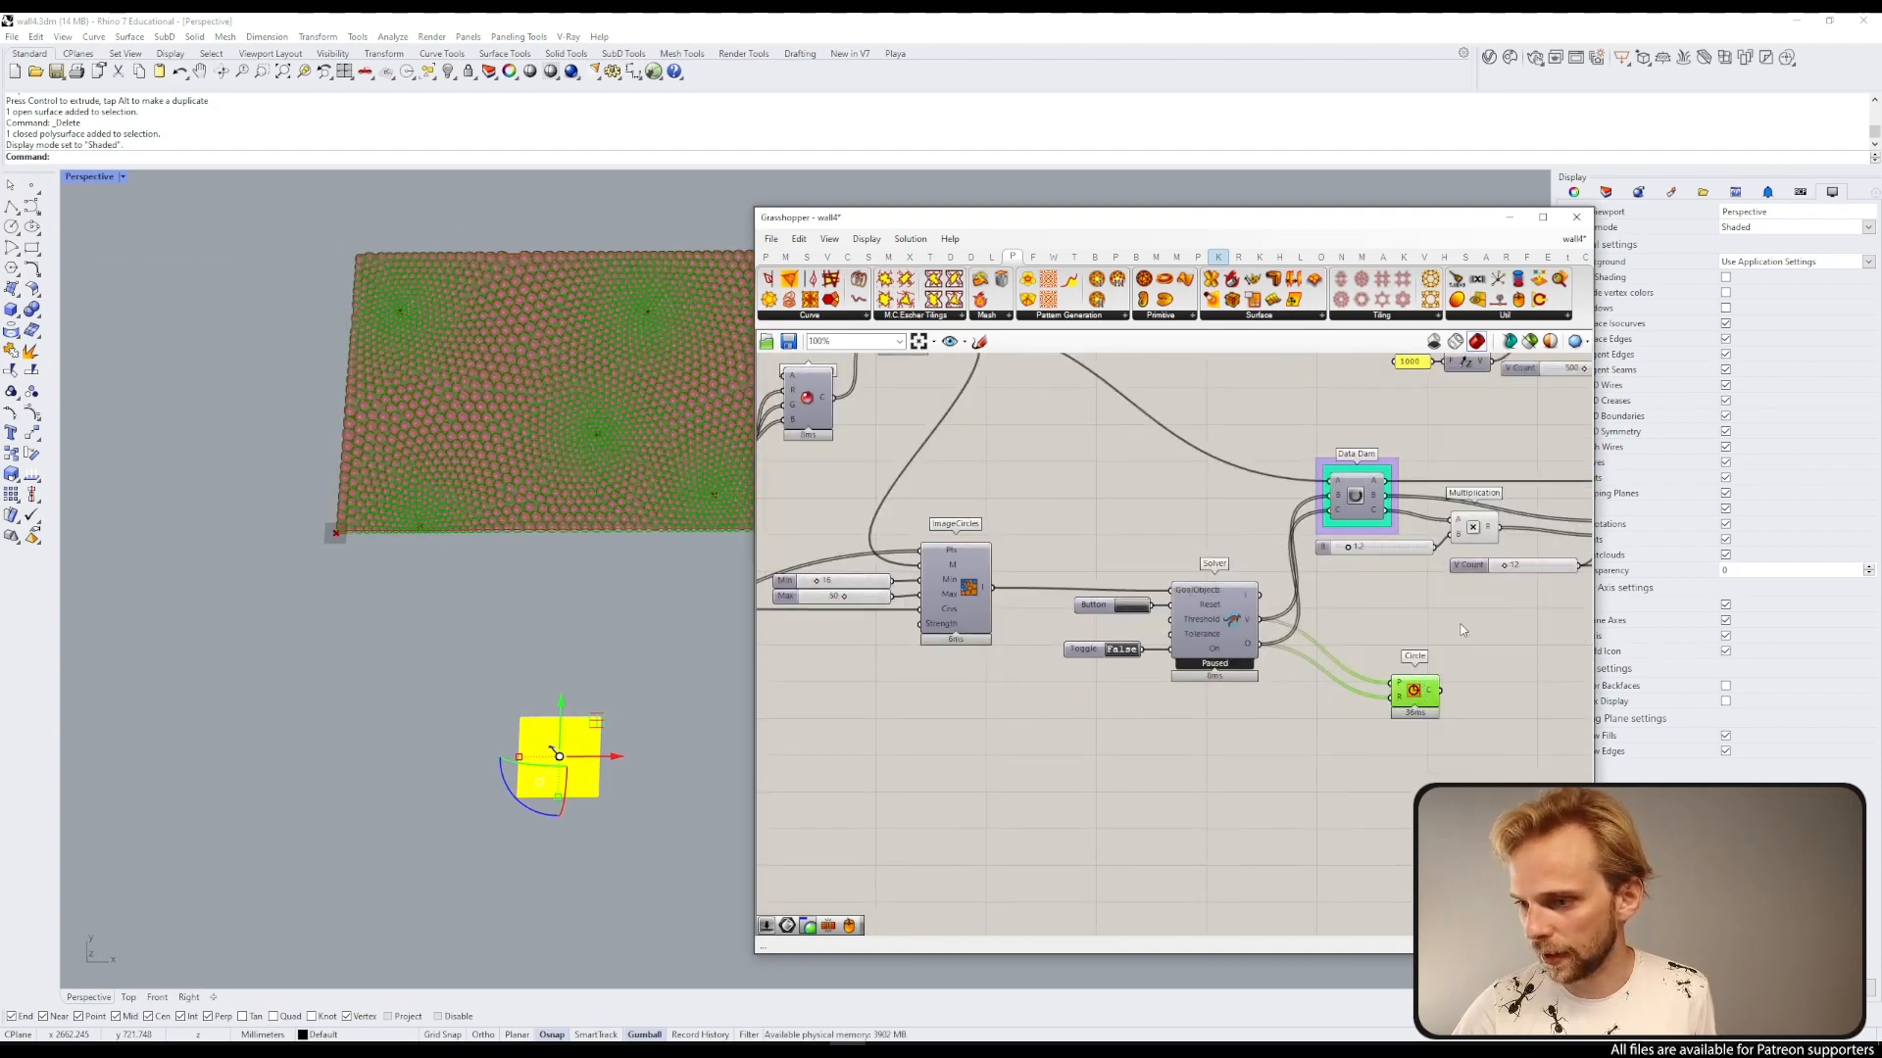
Step: Hide the preview of the remaining mesh and surface components so only the circles show
{"action": "scroll", "coordinate": [1386, 621], "scroll_direction": "down", "scroll_amount": 5}
{"action": "right_click_drag", "start_coordinate": [1385, 622], "coordinate": [1092, 669]}
{"action": "left_click", "coordinate": [1393, 642]}
{"action": "left_click_drag", "start_coordinate": [1440, 656], "coordinate": [929, 437]}
{"action": "middle_click", "coordinate": [945, 445]}
{"action": "left_click", "coordinate": [978, 413]}
{"action": "left_click", "coordinate": [1038, 397]}
{"action": "scroll", "coordinate": [591, 416], "scroll_direction": "up", "scroll_amount": 10}
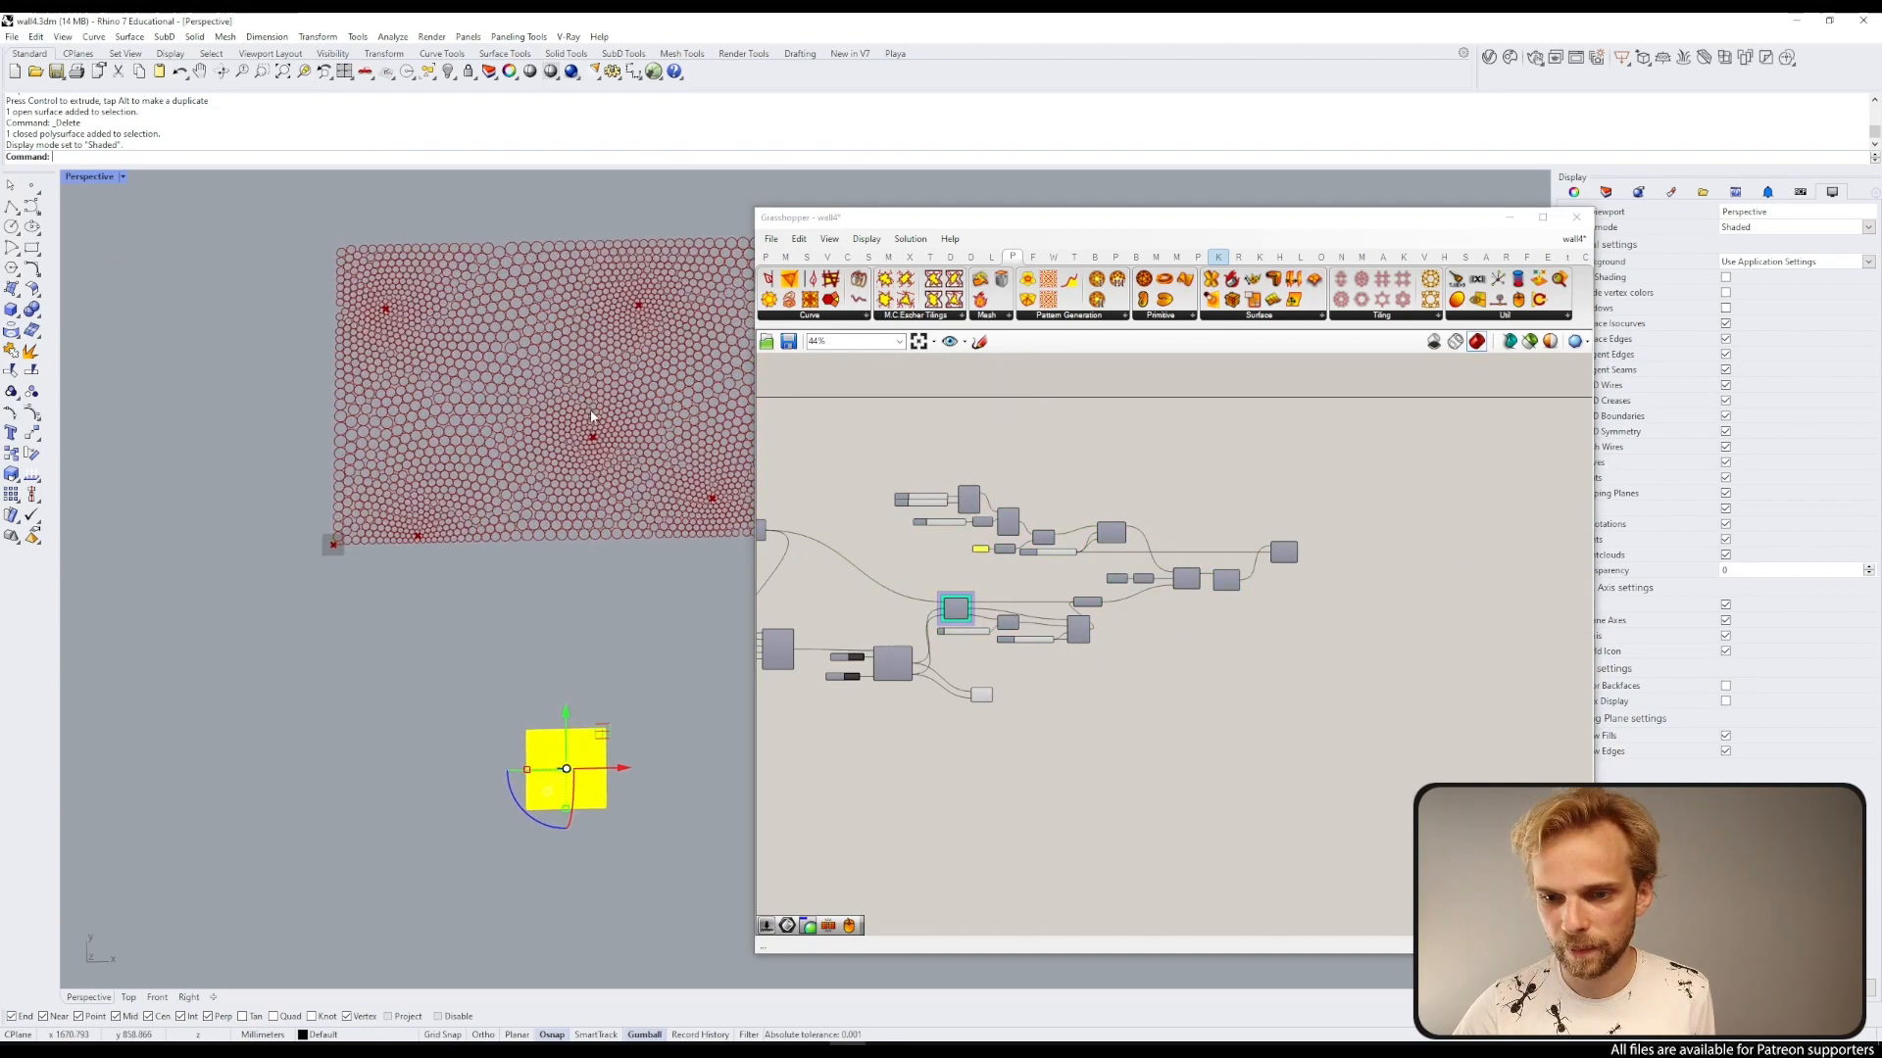
Step: Turn on the preview of the final surface component that builds the textured surface
{"action": "scroll", "coordinate": [581, 441], "scroll_direction": "down", "scroll_amount": 6}
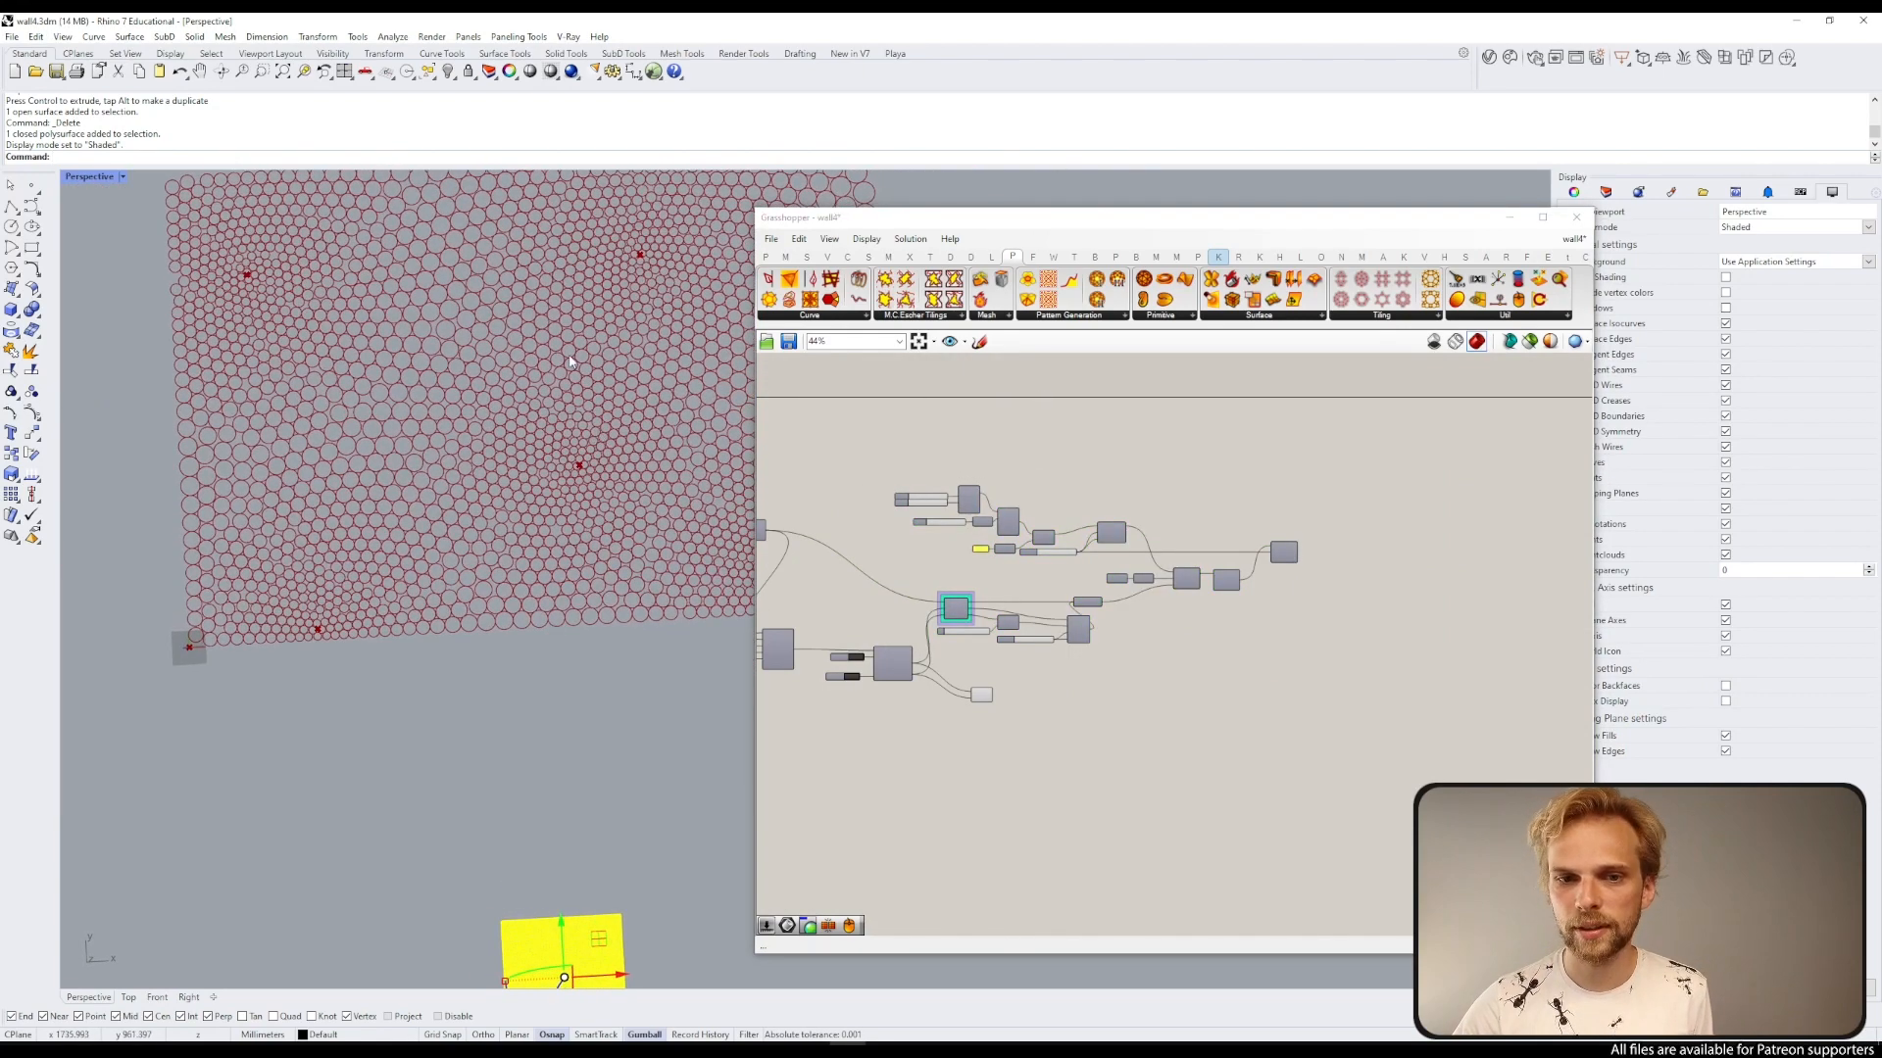
{"action": "scroll", "coordinate": [240, 274], "scroll_direction": "up", "scroll_amount": 5}
{"action": "scroll", "coordinate": [239, 275], "scroll_direction": "down", "scroll_amount": 4}
{"action": "right_click_drag", "start_coordinate": [243, 282], "coordinate": [306, 370]}
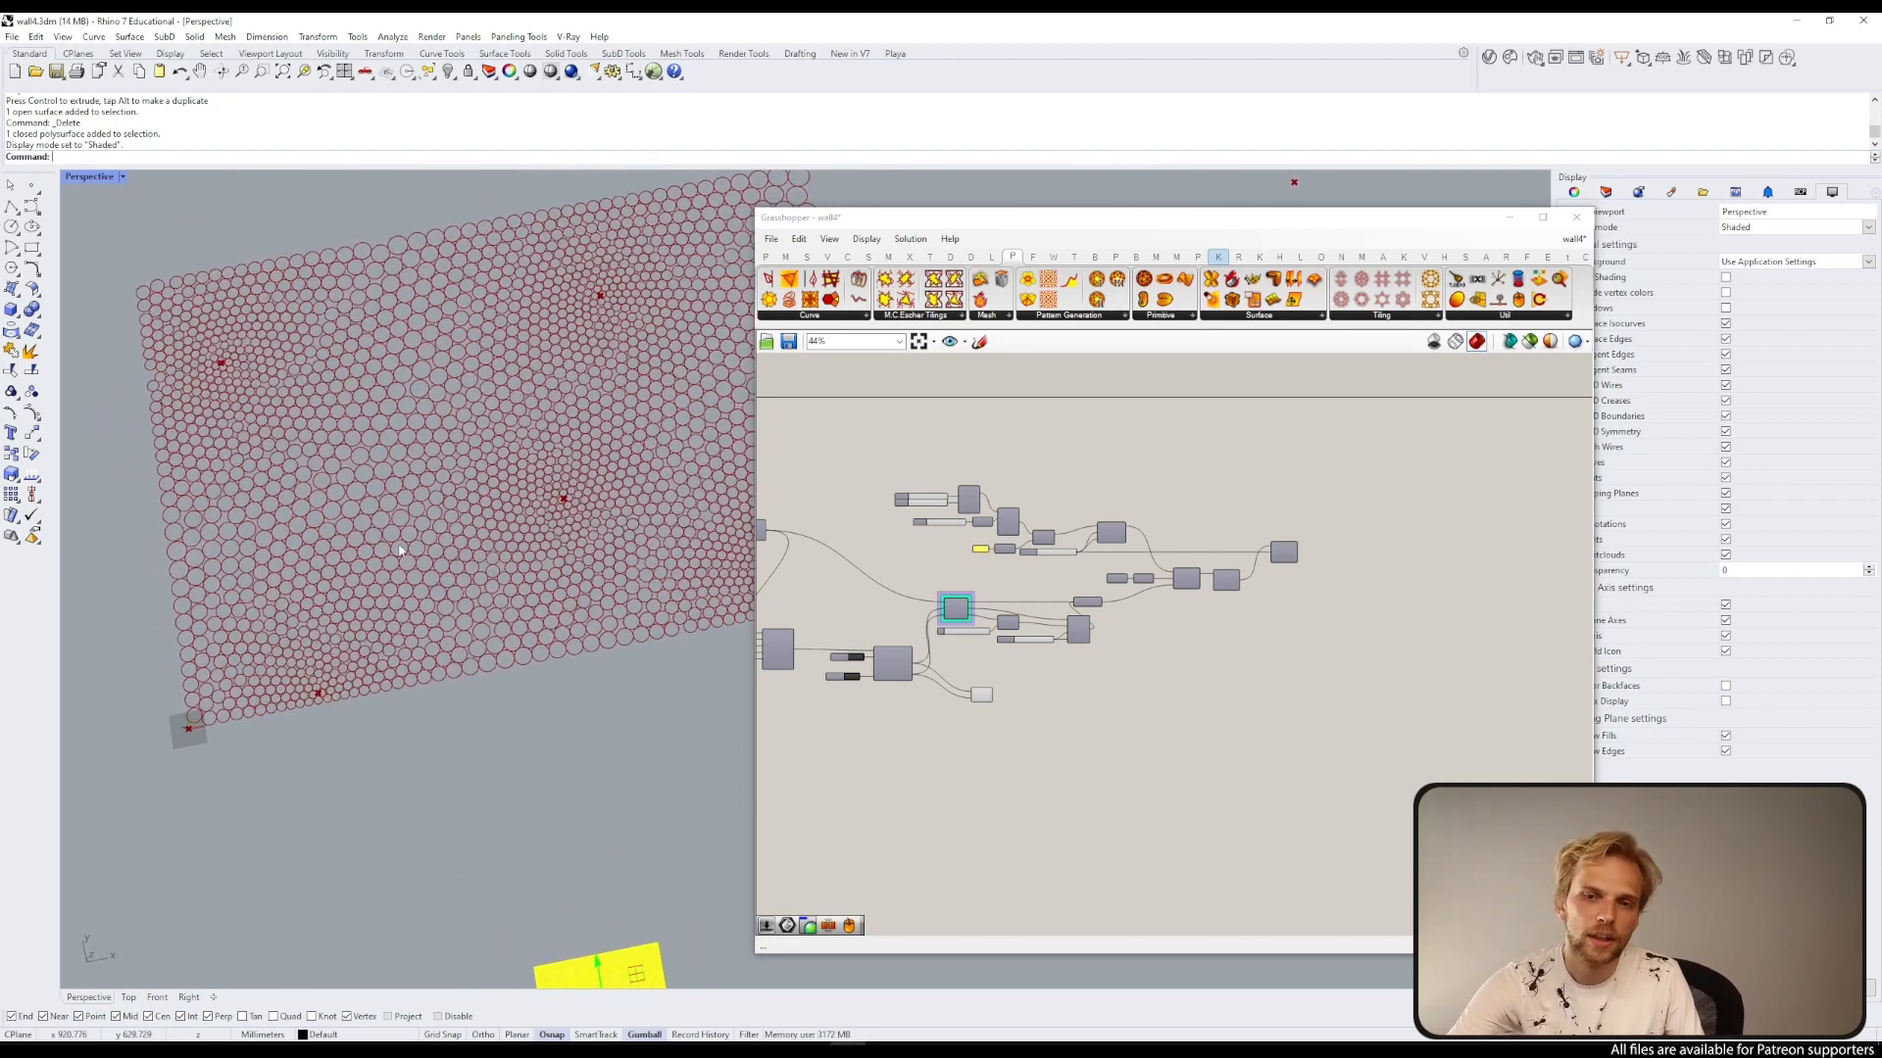
{"action": "scroll", "coordinate": [1048, 583], "scroll_direction": "up", "scroll_amount": 3}
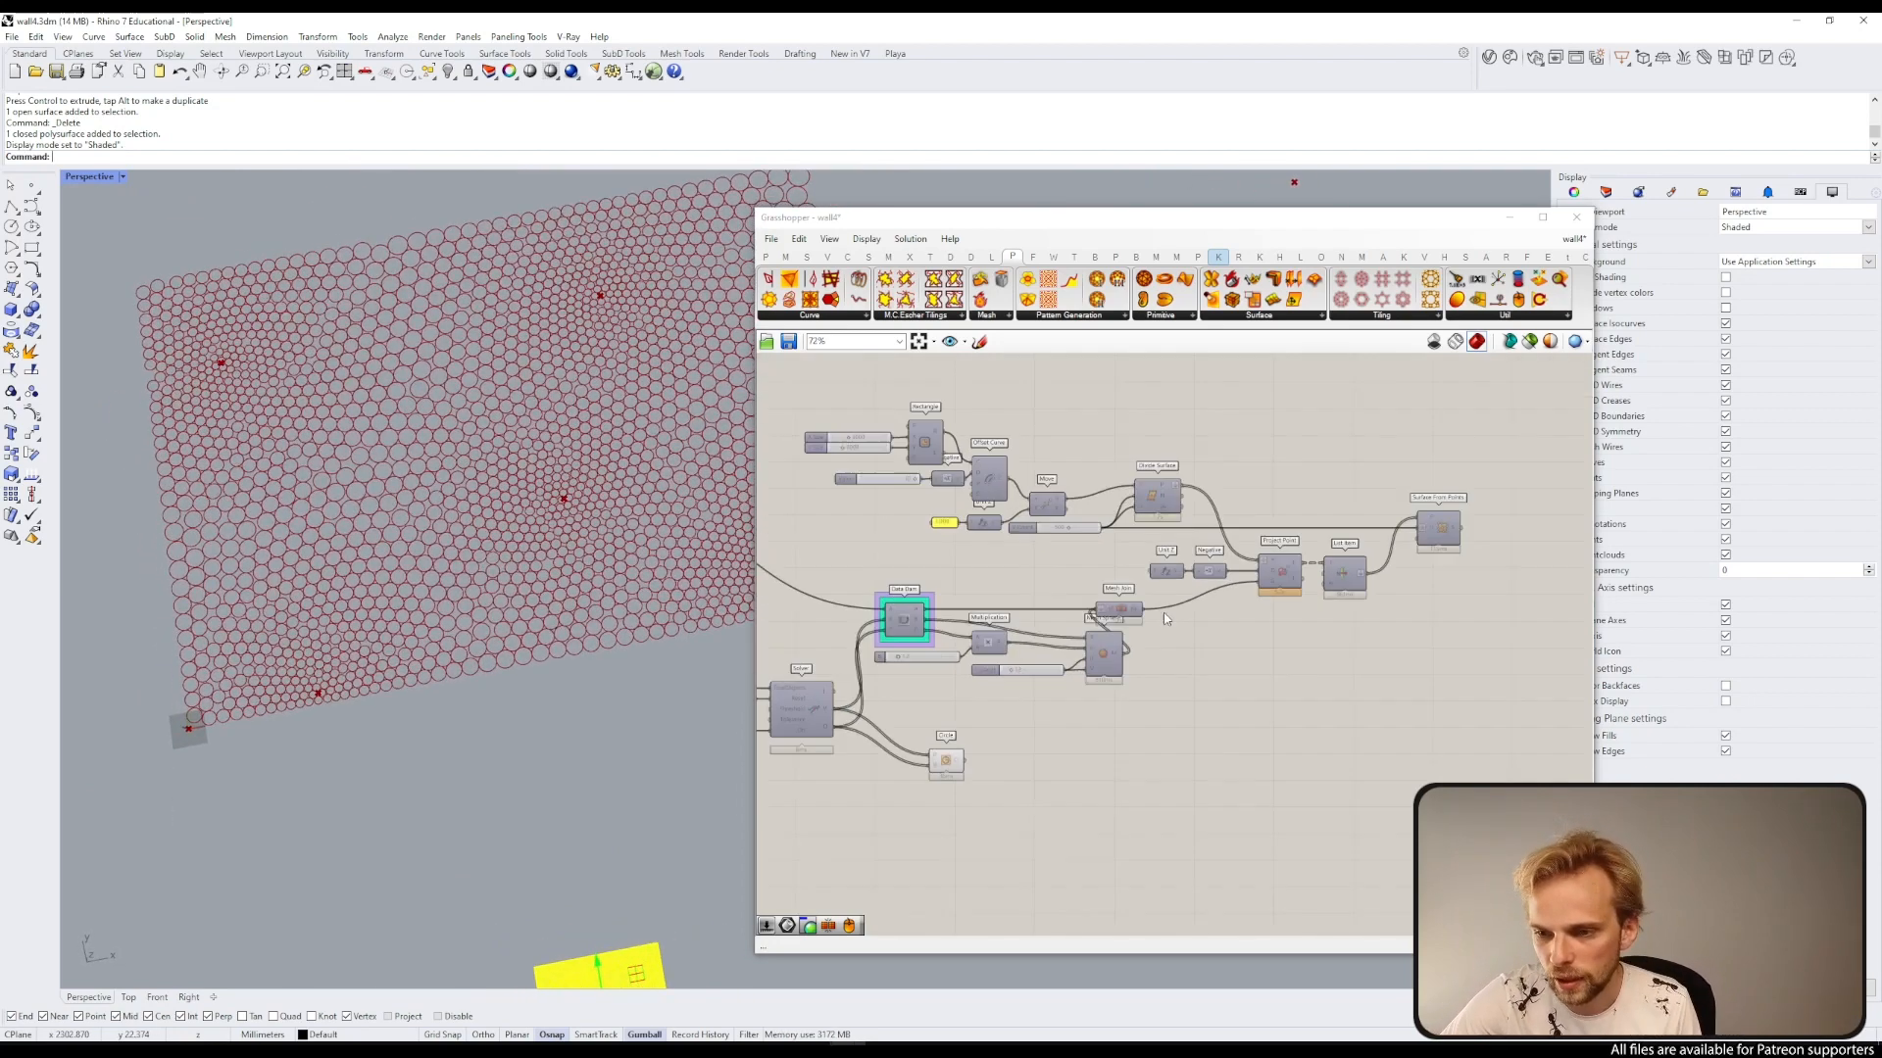
{"action": "left_click", "coordinate": [1443, 531]}
{"action": "middle_click", "coordinate": [1443, 531]}
{"action": "left_click", "coordinate": [1478, 506]}
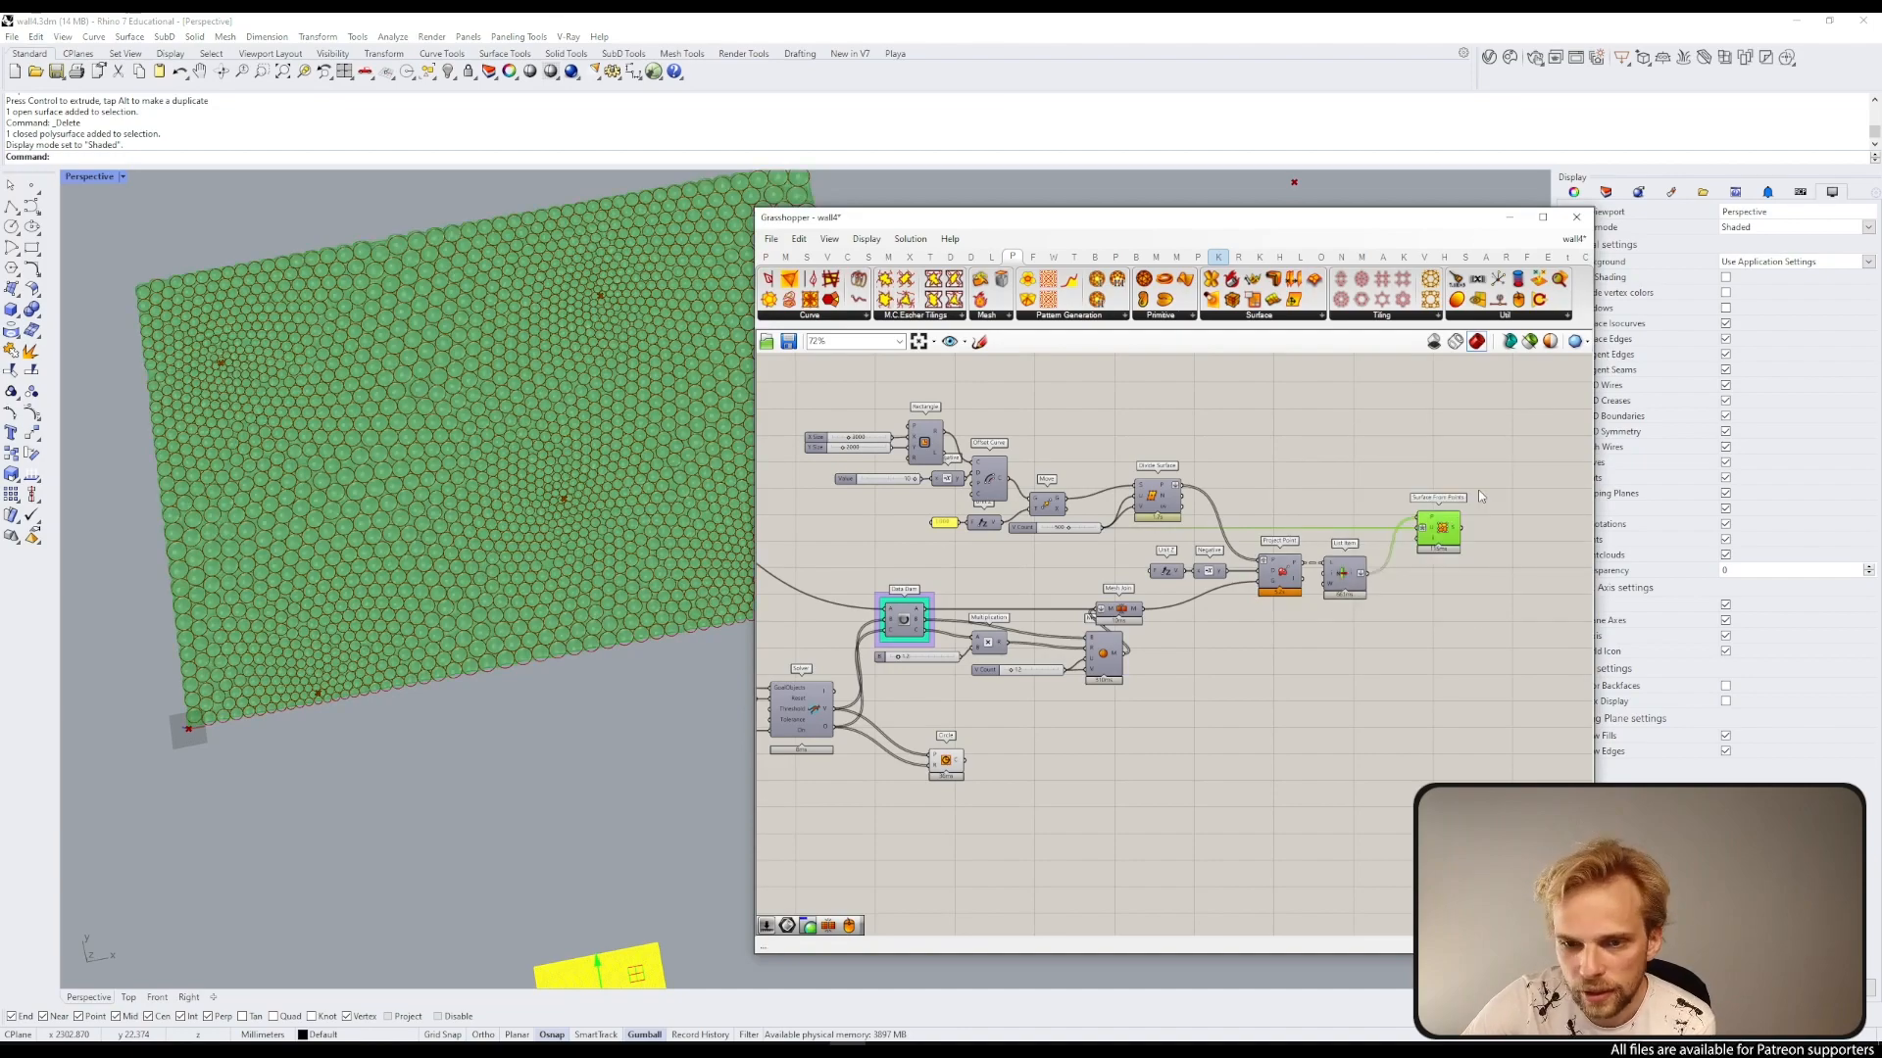
Step: Examine the textured surface up close, then hide the preview of the selected surface components
{"action": "left_click", "coordinate": [1492, 540]}
{"action": "right_click_drag", "start_coordinate": [534, 510], "coordinate": [602, 488]}
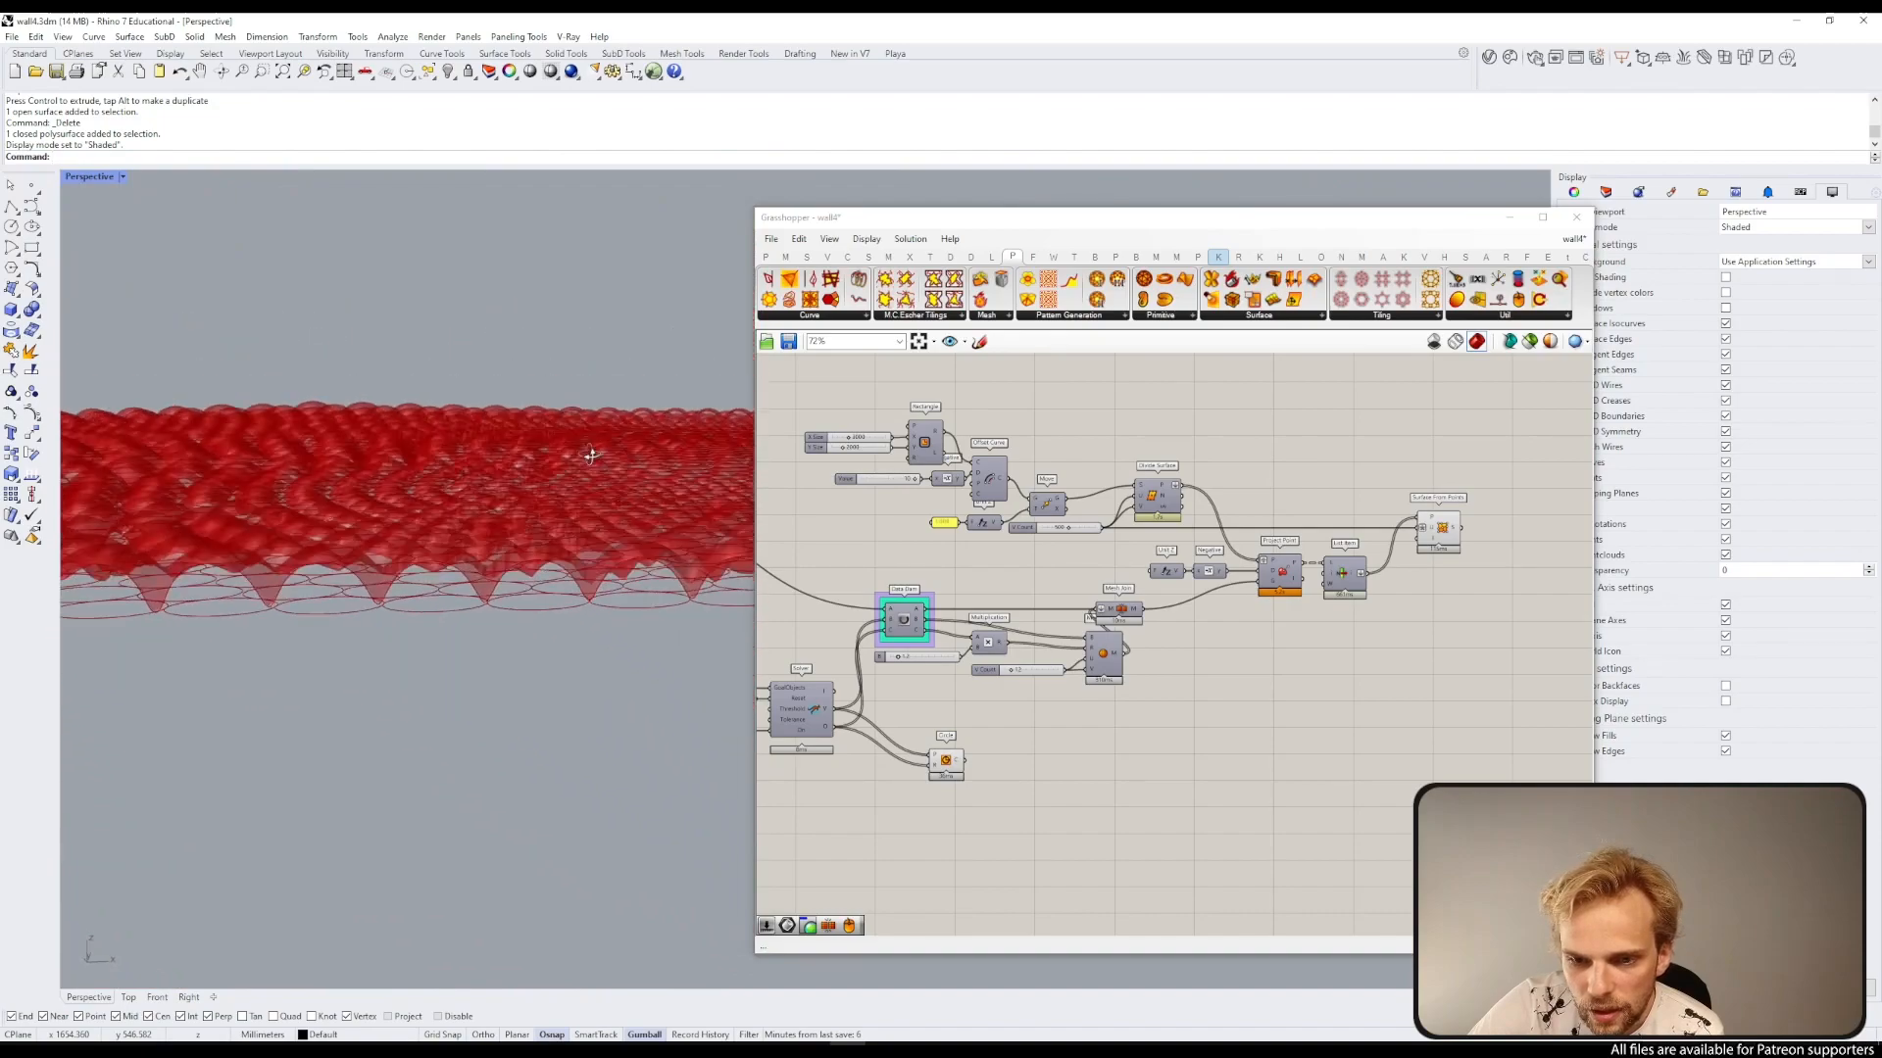
{"action": "right_click_drag", "start_coordinate": [585, 510], "coordinate": [509, 702]}
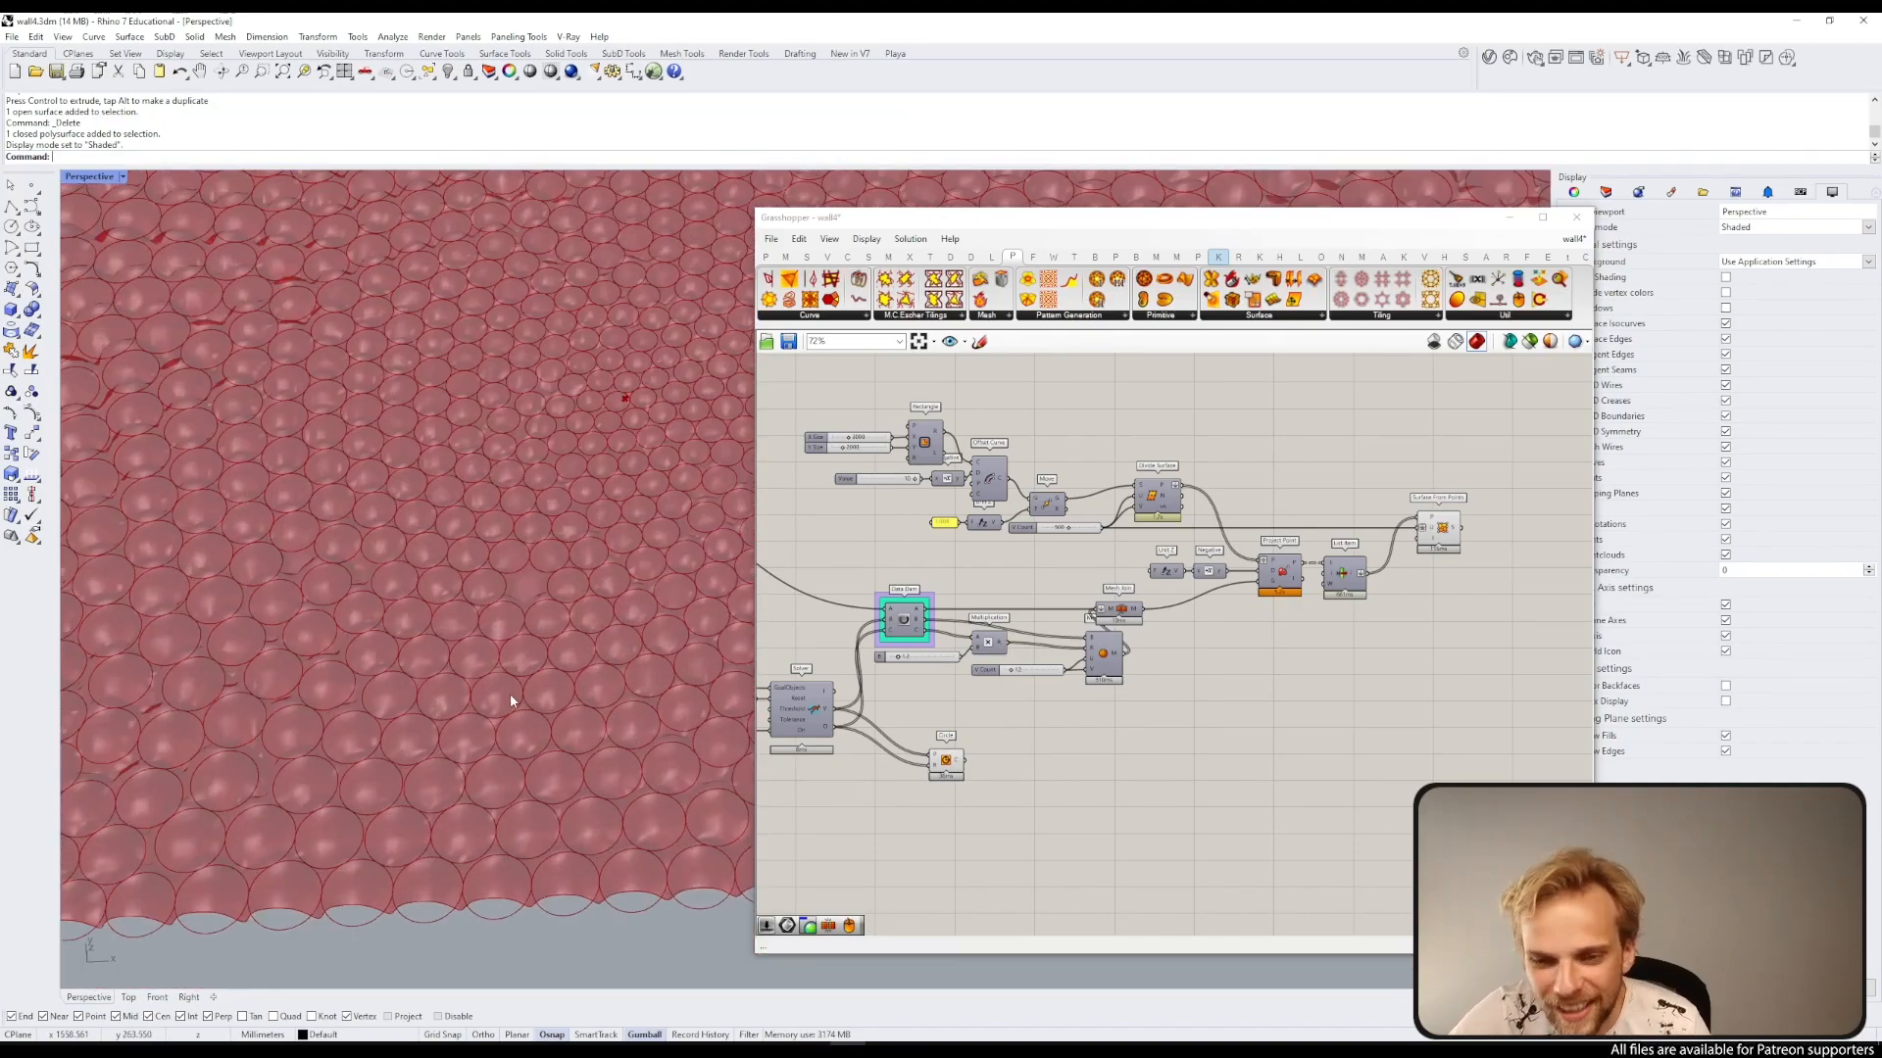
{"action": "right_click_drag", "start_coordinate": [439, 590], "coordinate": [469, 636]}
{"action": "scroll", "coordinate": [468, 636], "scroll_direction": "down", "scroll_amount": 6}
{"action": "right_click_drag", "start_coordinate": [865, 623], "coordinate": [1333, 495]}
{"action": "middle_click", "coordinate": [1333, 495]}
{"action": "left_click", "coordinate": [1279, 510]}
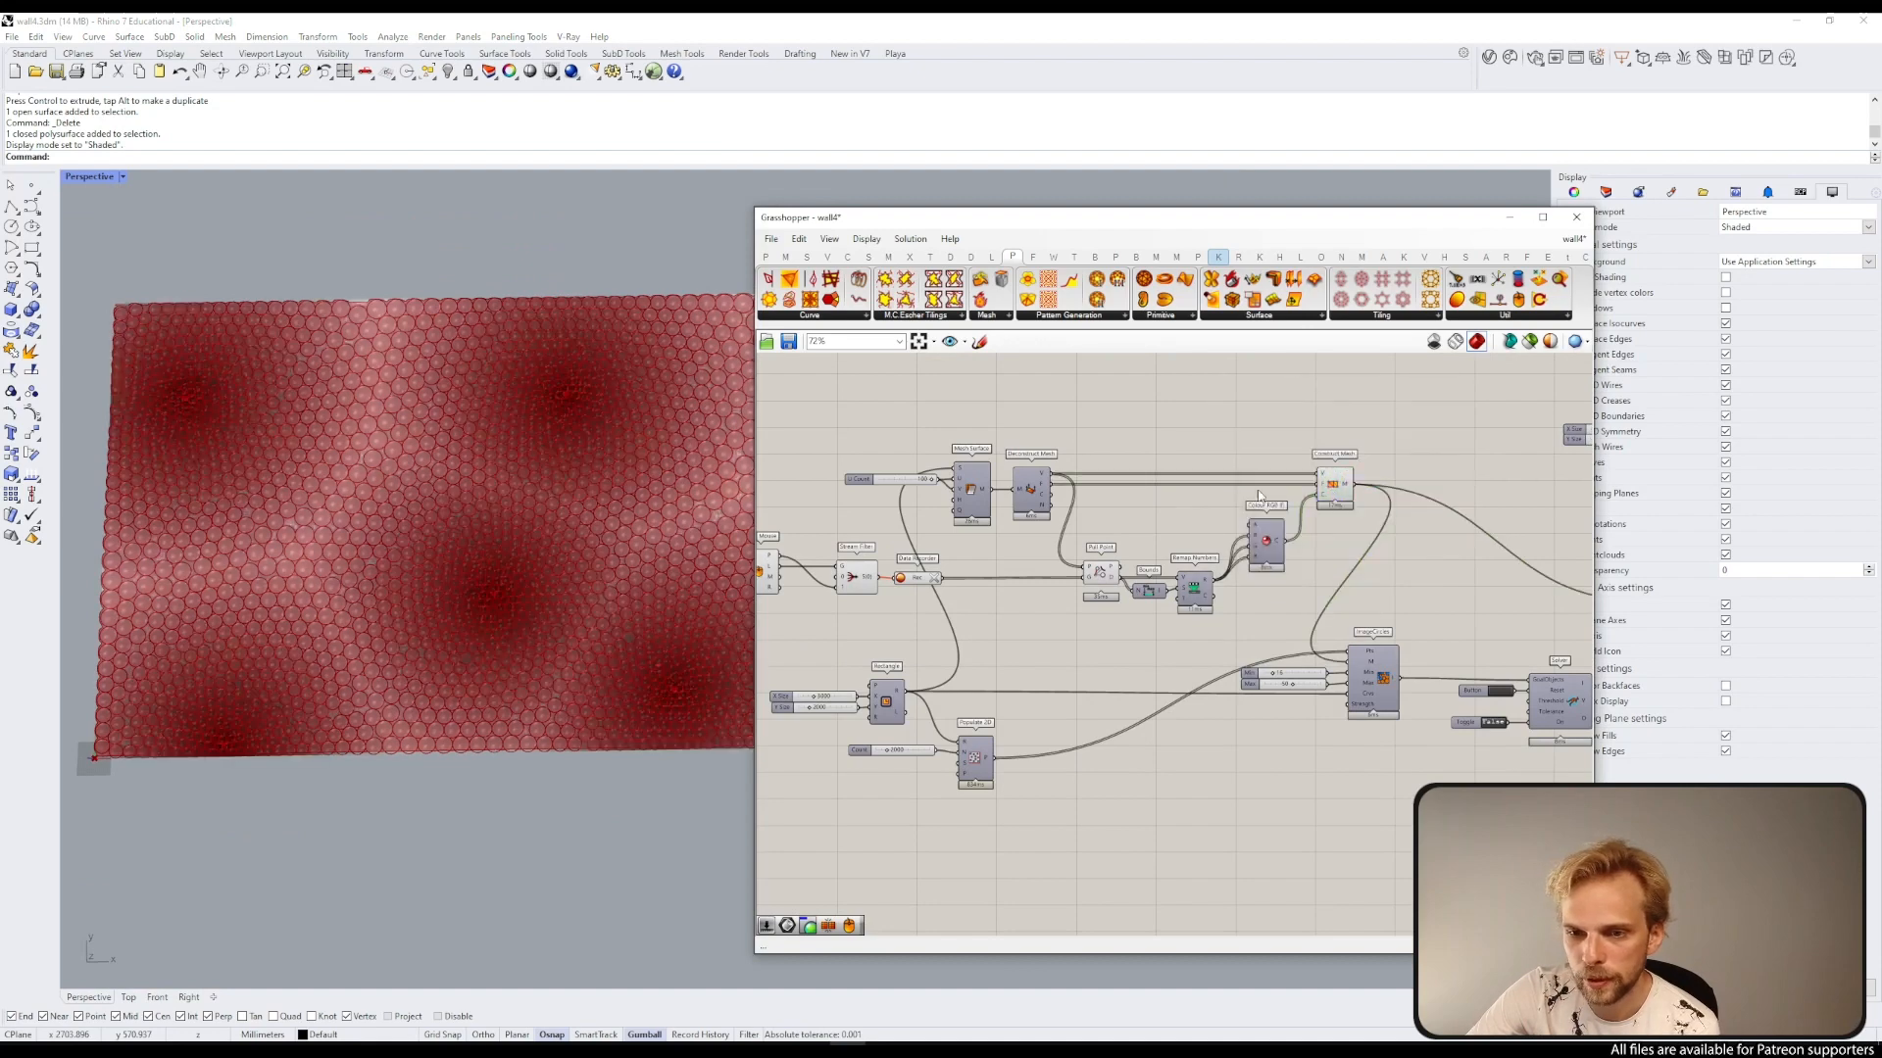
Step: Switch the Kangaroo solver's toggle to True and reset the solver
{"action": "scroll", "coordinate": [1279, 509], "scroll_direction": "up", "scroll_amount": 1}
{"action": "scroll", "coordinate": [1075, 644], "scroll_direction": "up", "scroll_amount": 4}
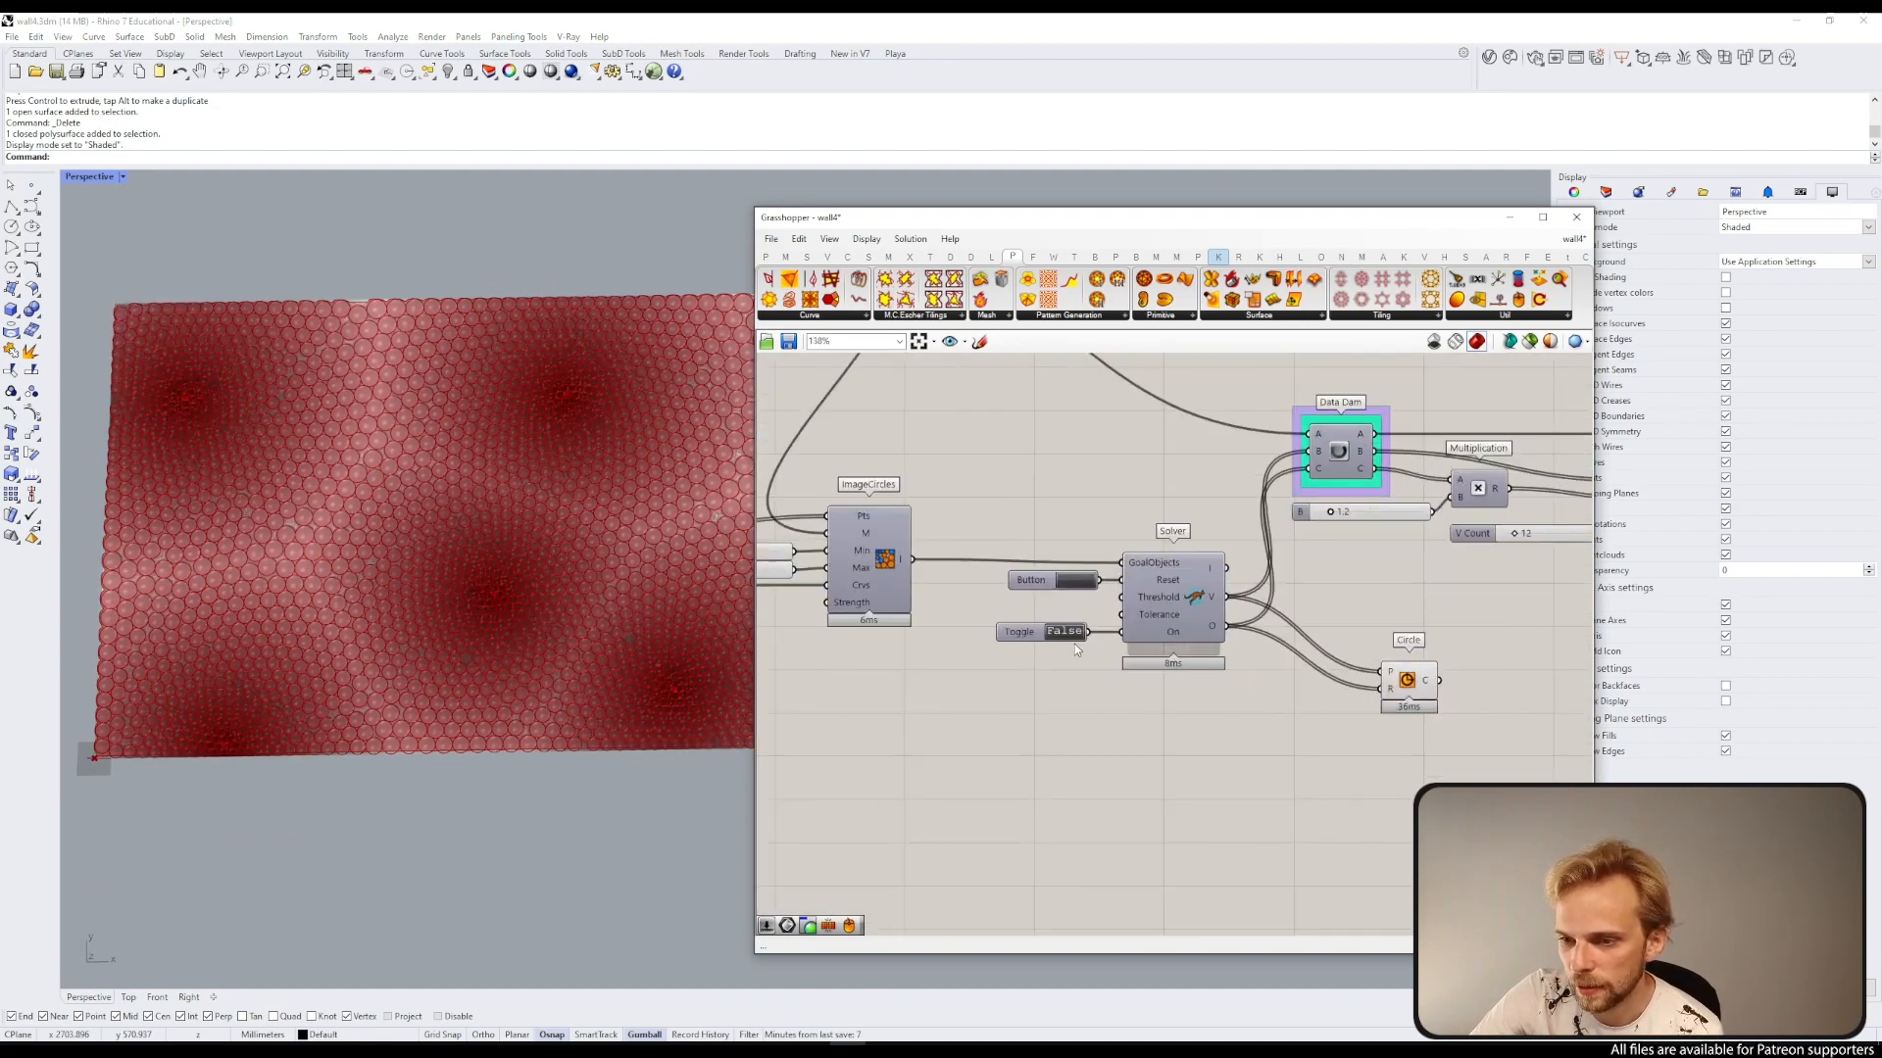
{"action": "double_click", "coordinate": [1065, 636]}
{"action": "left_click", "coordinate": [1079, 575]}
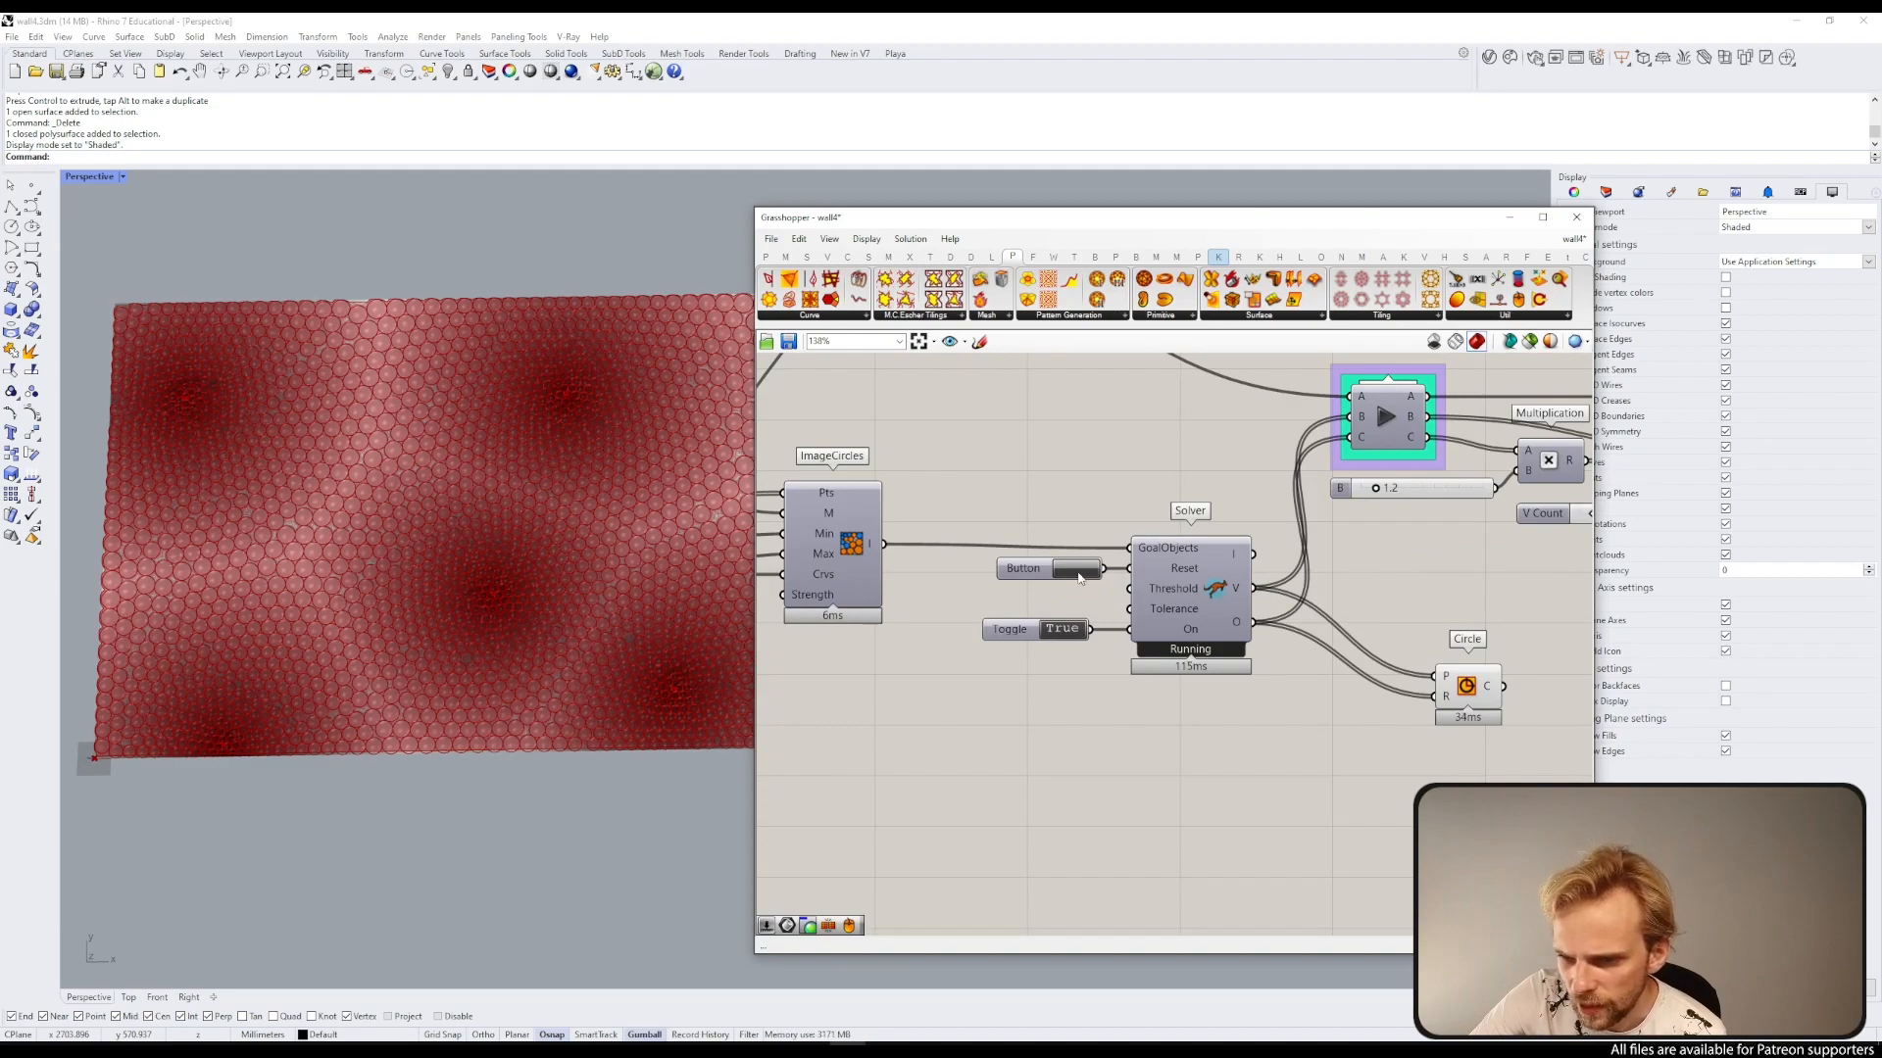
Step: Switch the solver's toggle back to False to pause the relaxation
{"action": "scroll", "coordinate": [1232, 504], "scroll_direction": "down", "scroll_amount": 2}
{"action": "right_click_drag", "start_coordinate": [1401, 531], "coordinate": [1230, 562]}
{"action": "double_click", "coordinate": [941, 626]}
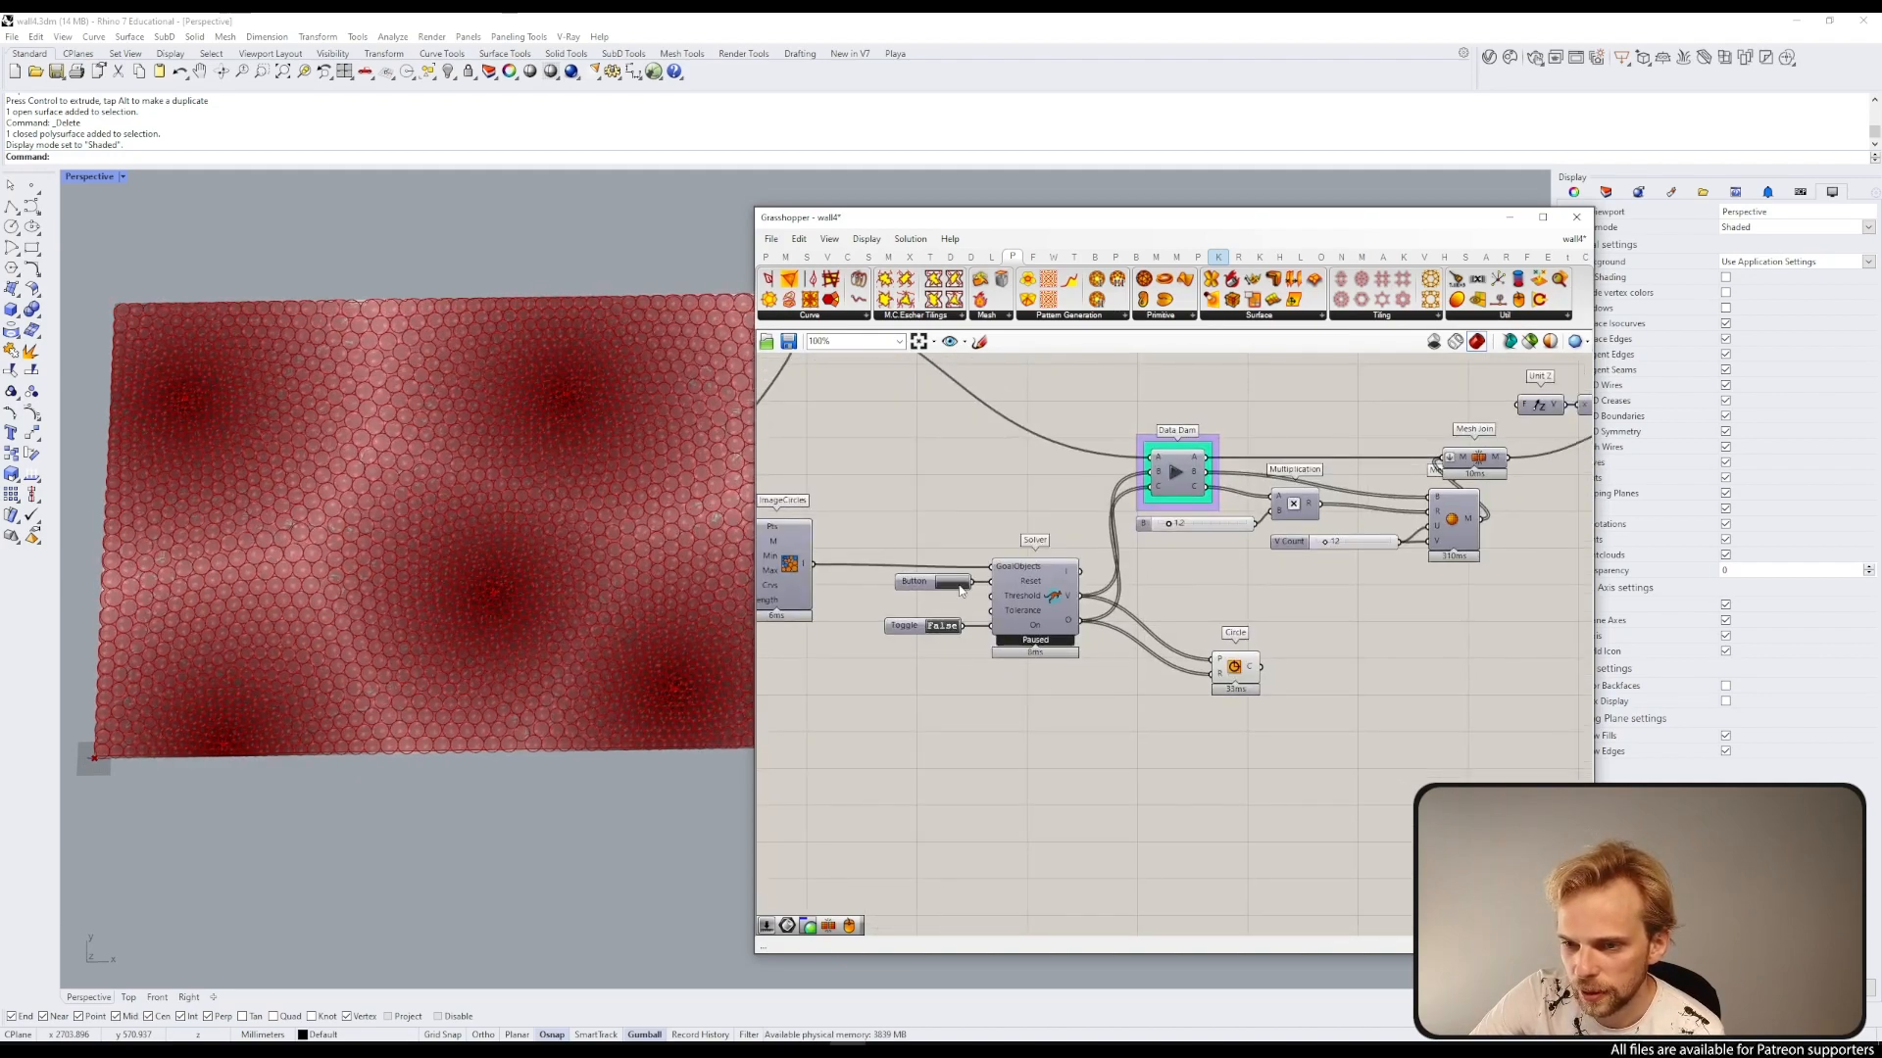
Step: Turn on the preview of the Construct Mesh component to show the colour gradient
{"action": "scroll", "coordinate": [1189, 490], "scroll_direction": "down", "scroll_amount": 4}
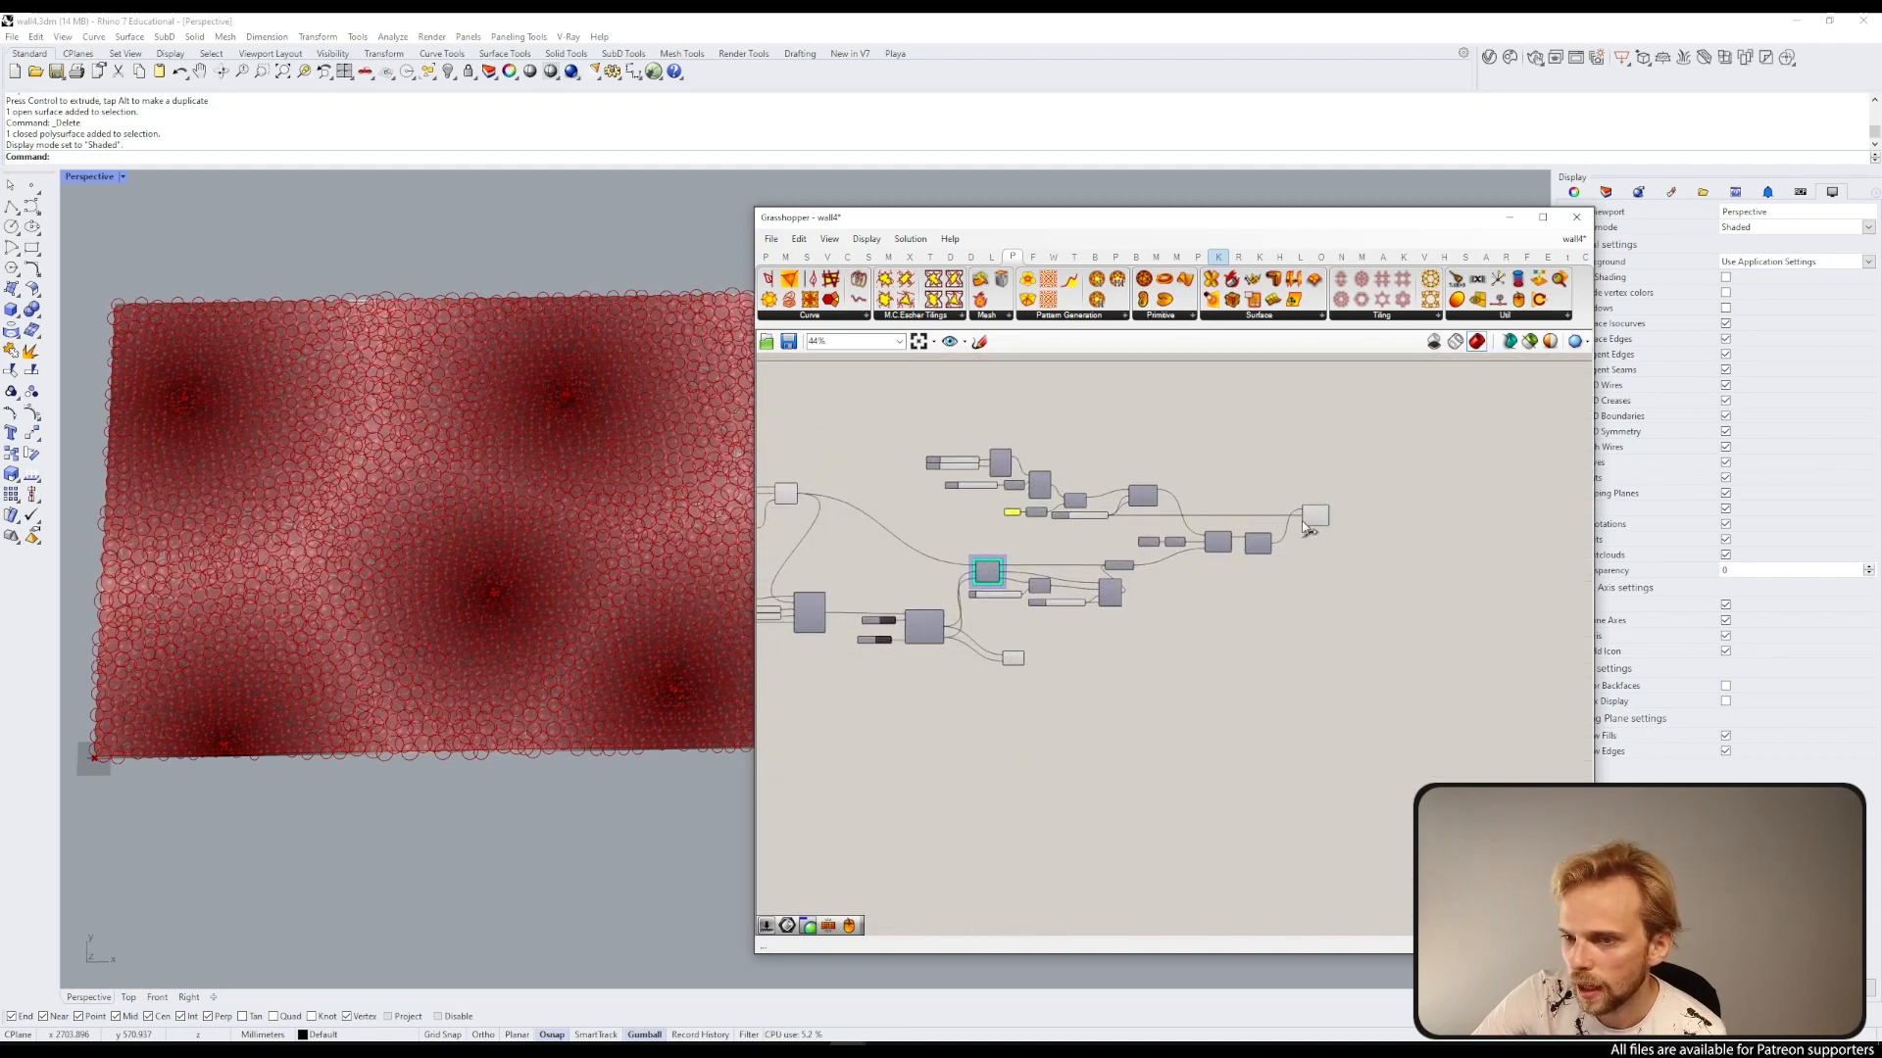
{"action": "middle_click", "coordinate": [1310, 520]}
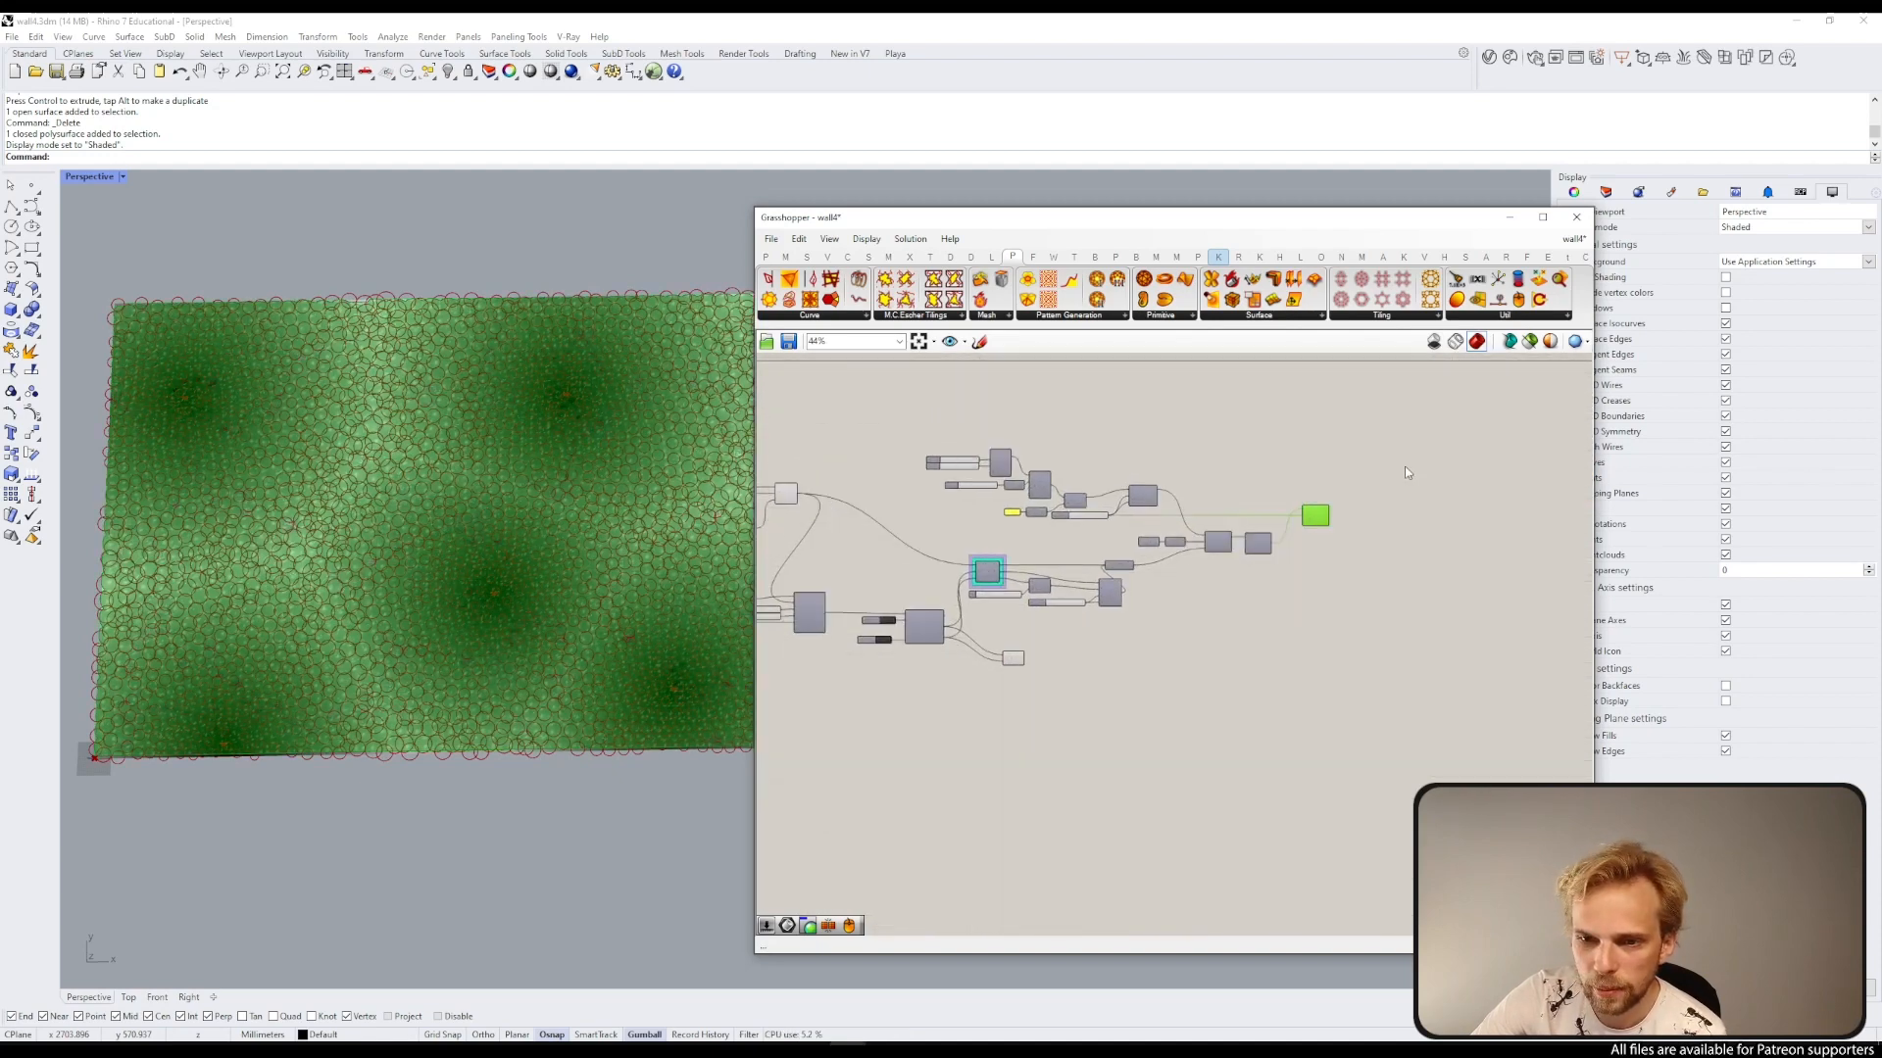
{"action": "middle_click", "coordinate": [1311, 532]}
{"action": "left_click", "coordinate": [1362, 484]}
Step: Clear the Data Recorder's stored points and switch the Mouse toggle to True
{"action": "scroll", "coordinate": [1128, 493], "scroll_direction": "up", "scroll_amount": 3}
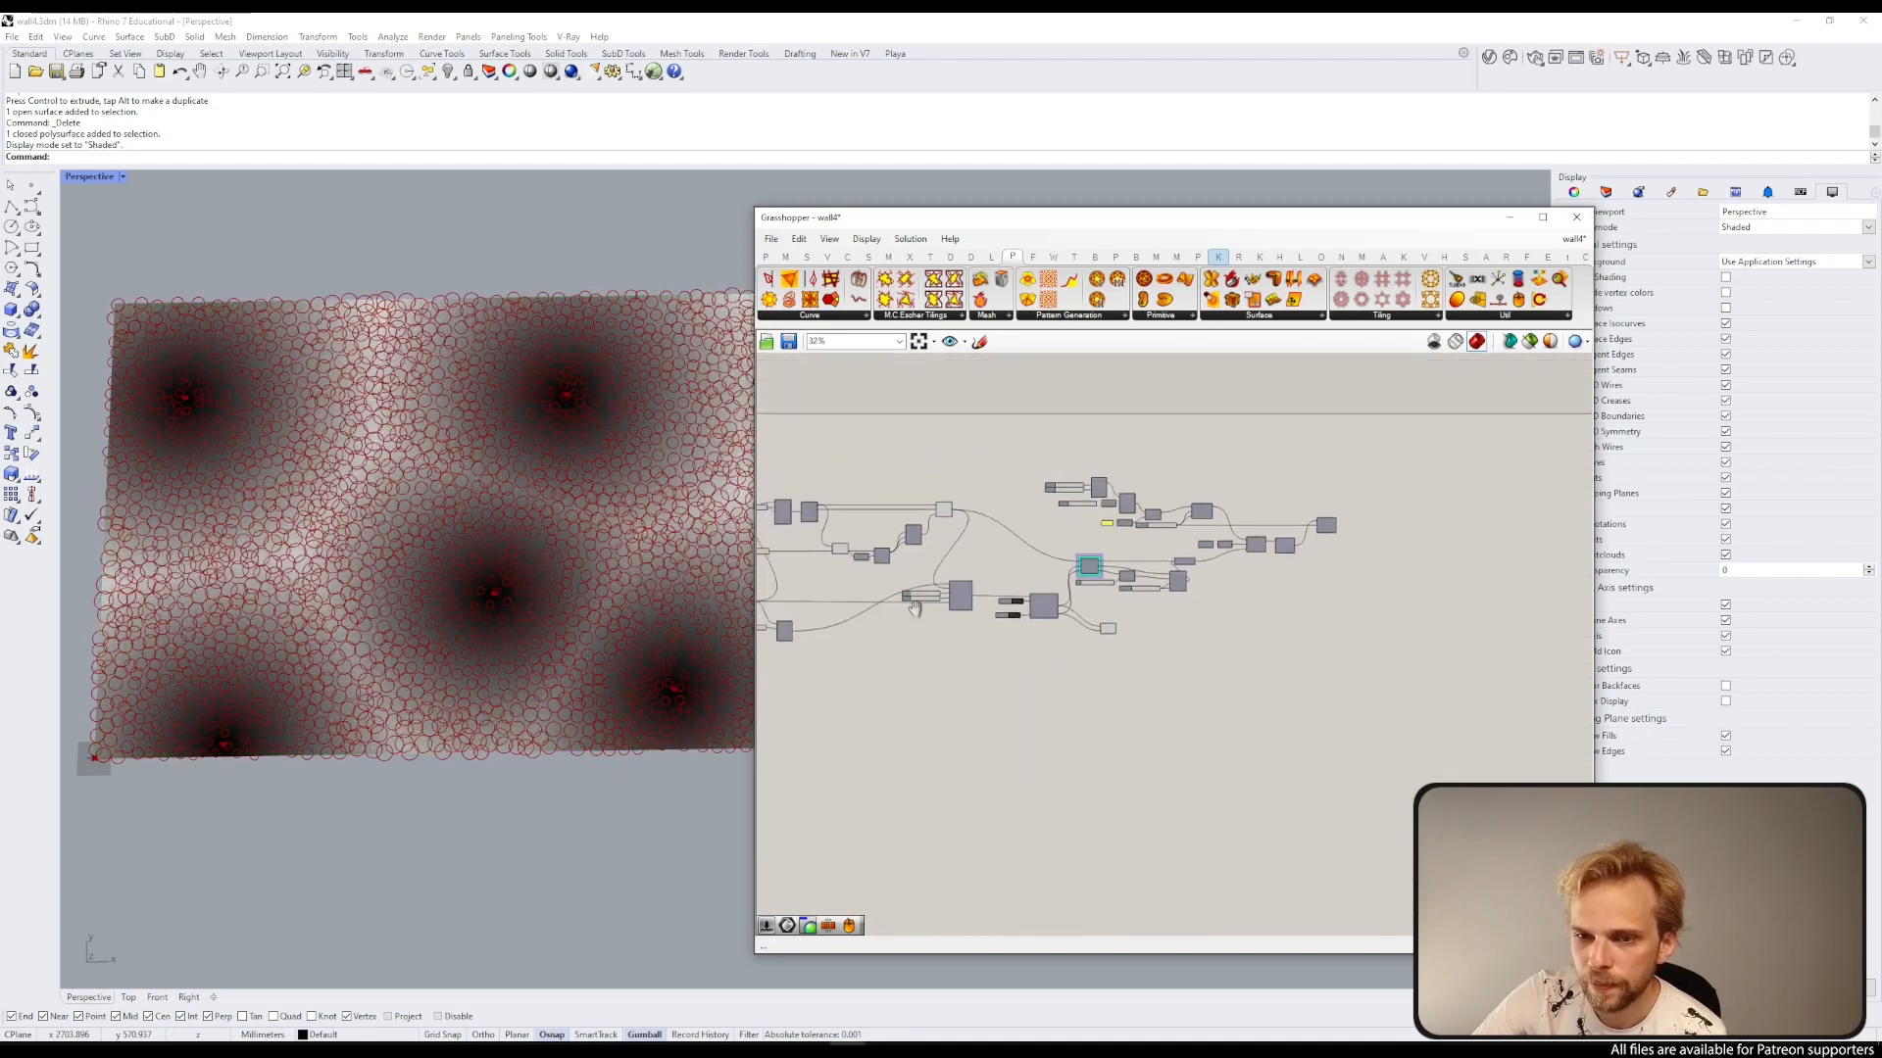
{"action": "scroll", "coordinate": [1088, 532], "scroll_direction": "up", "scroll_amount": 1}
{"action": "right_click_drag", "start_coordinate": [1129, 493], "coordinate": [960, 580]}
{"action": "scroll", "coordinate": [1111, 588], "scroll_direction": "up", "scroll_amount": 1}
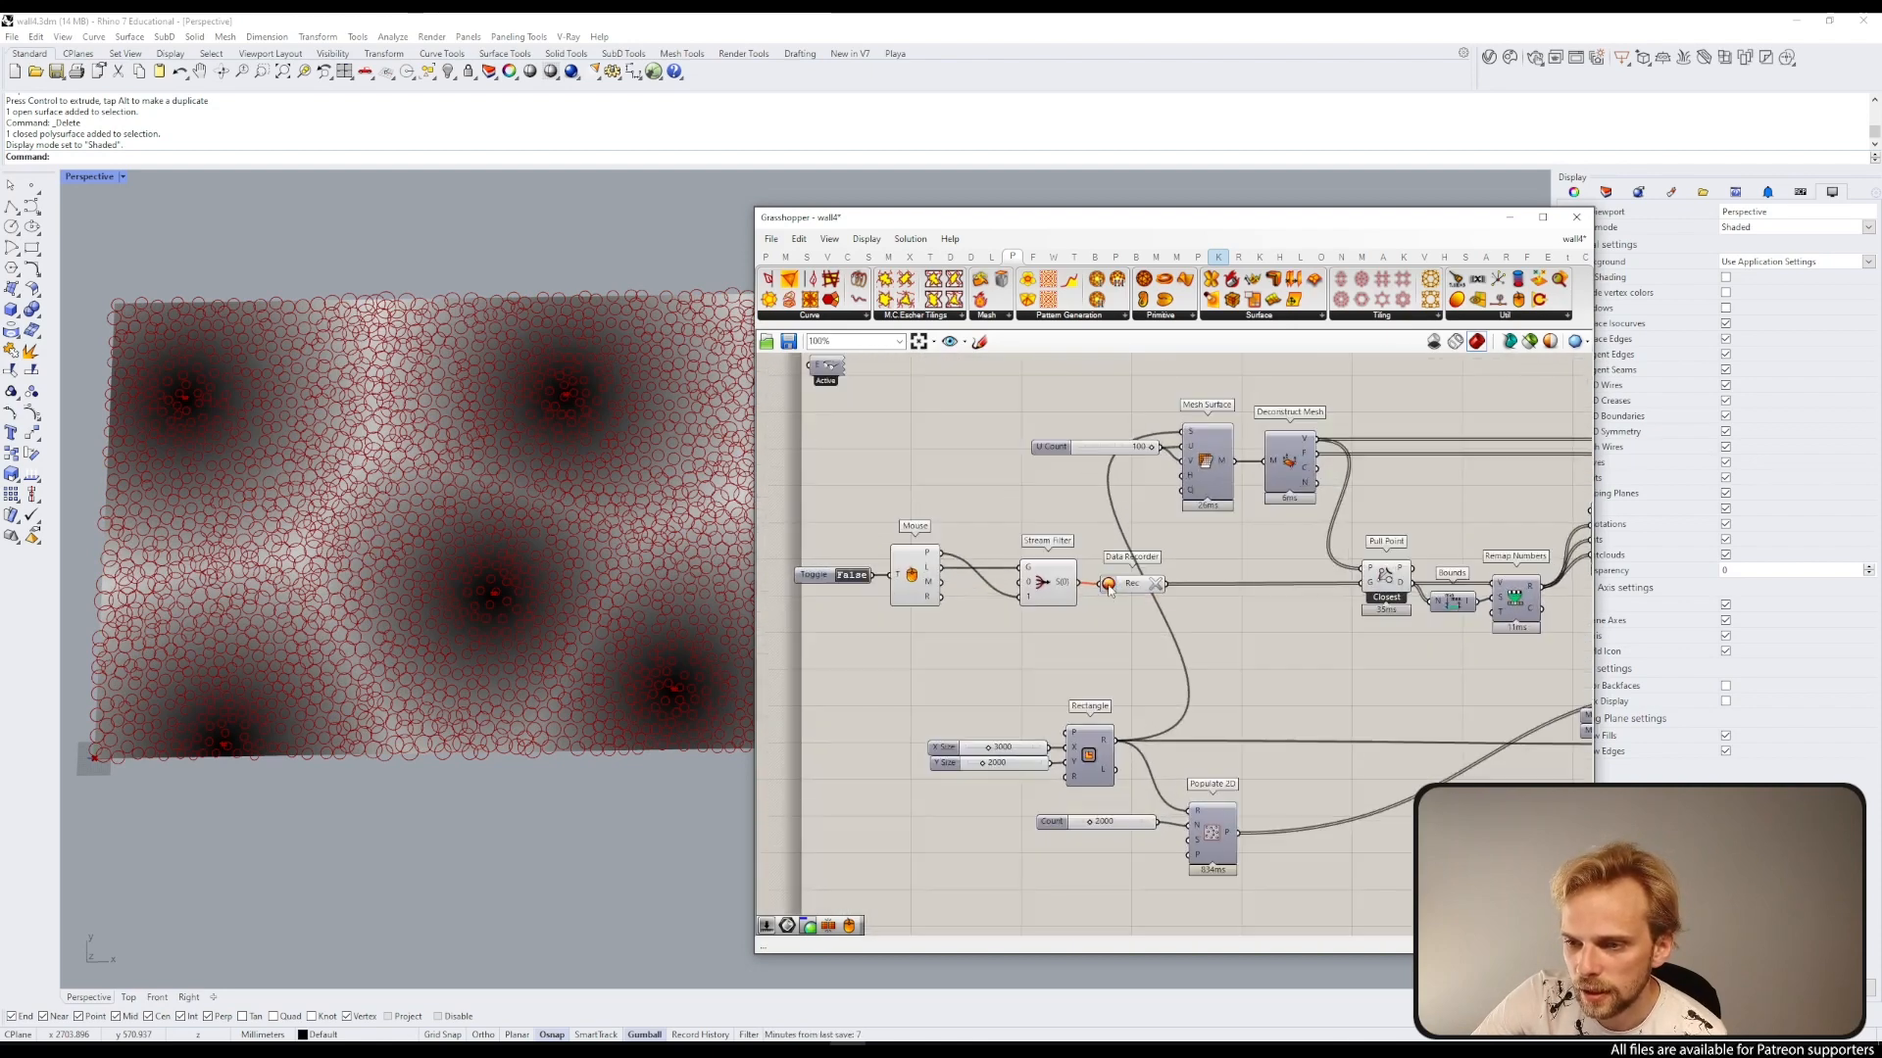
{"action": "left_click", "coordinate": [1157, 584]}
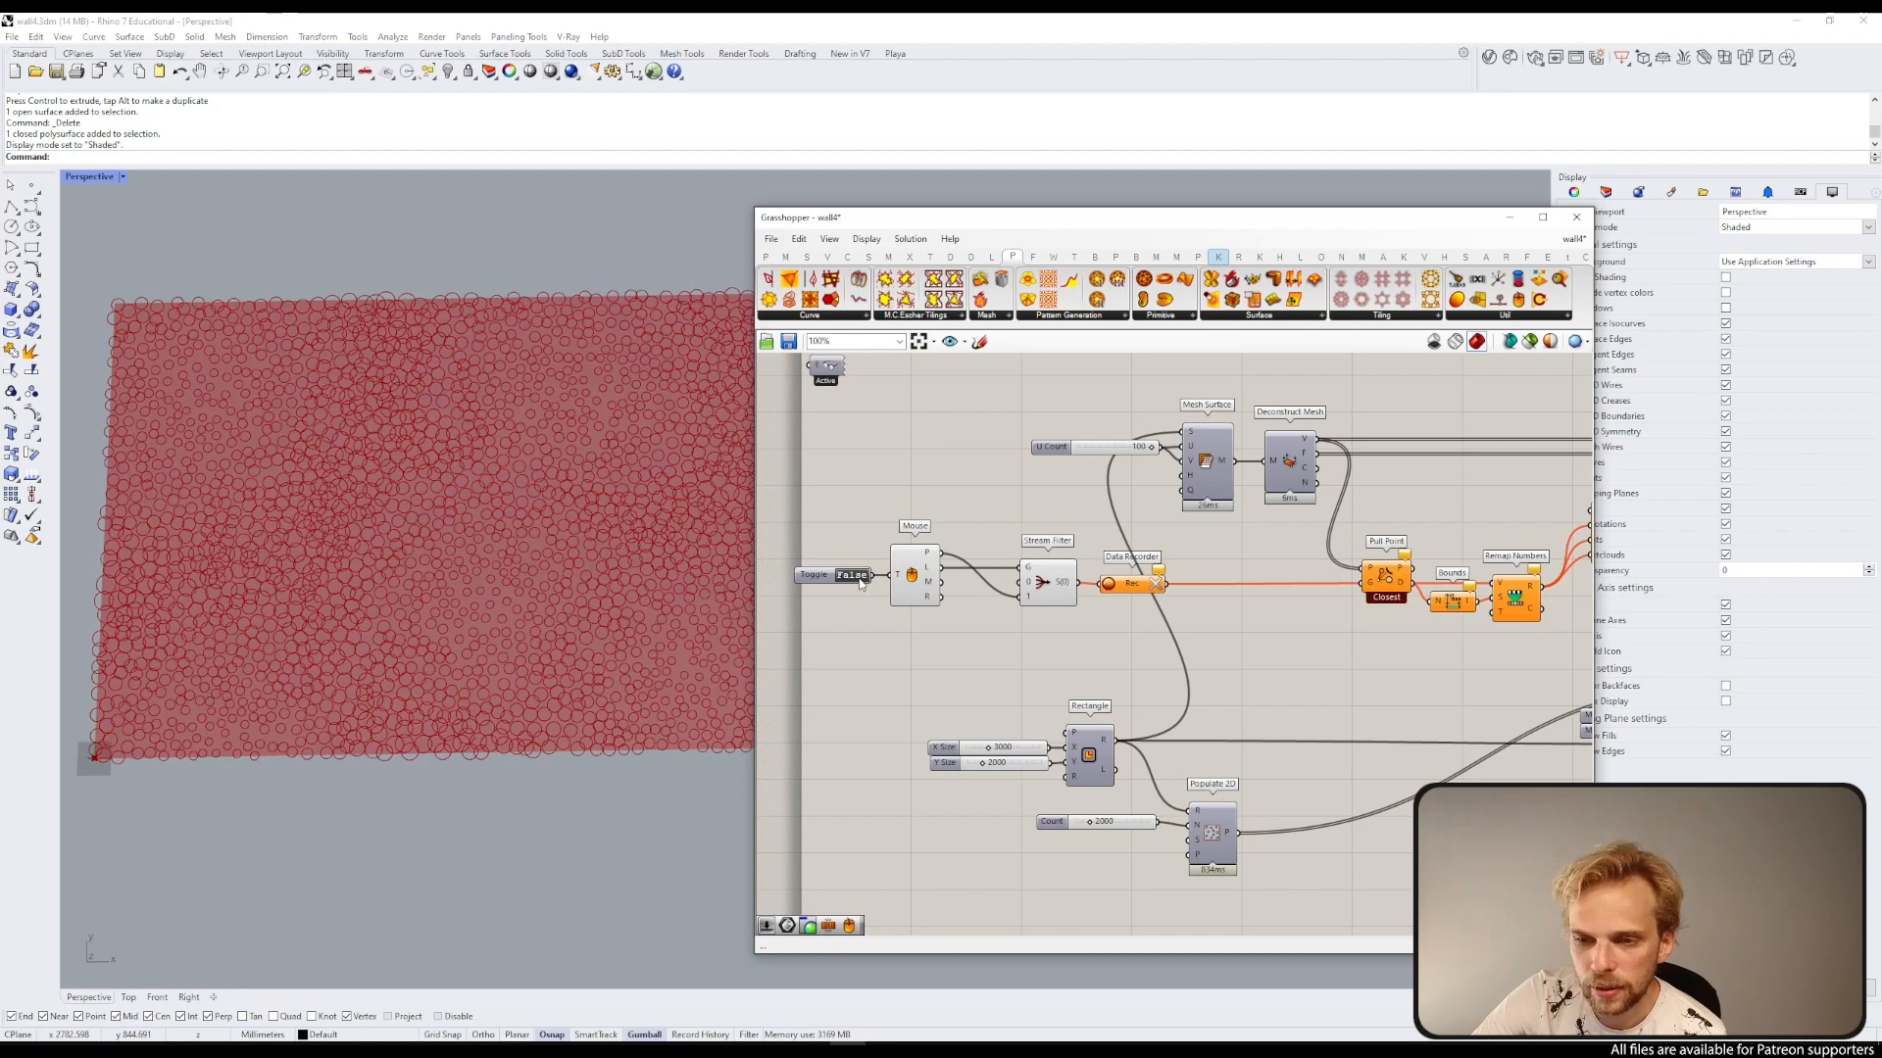
Step: Record five attractor points in the viewport, near the patch's four corners and its centre
{"action": "left_click", "coordinate": [191, 371]}
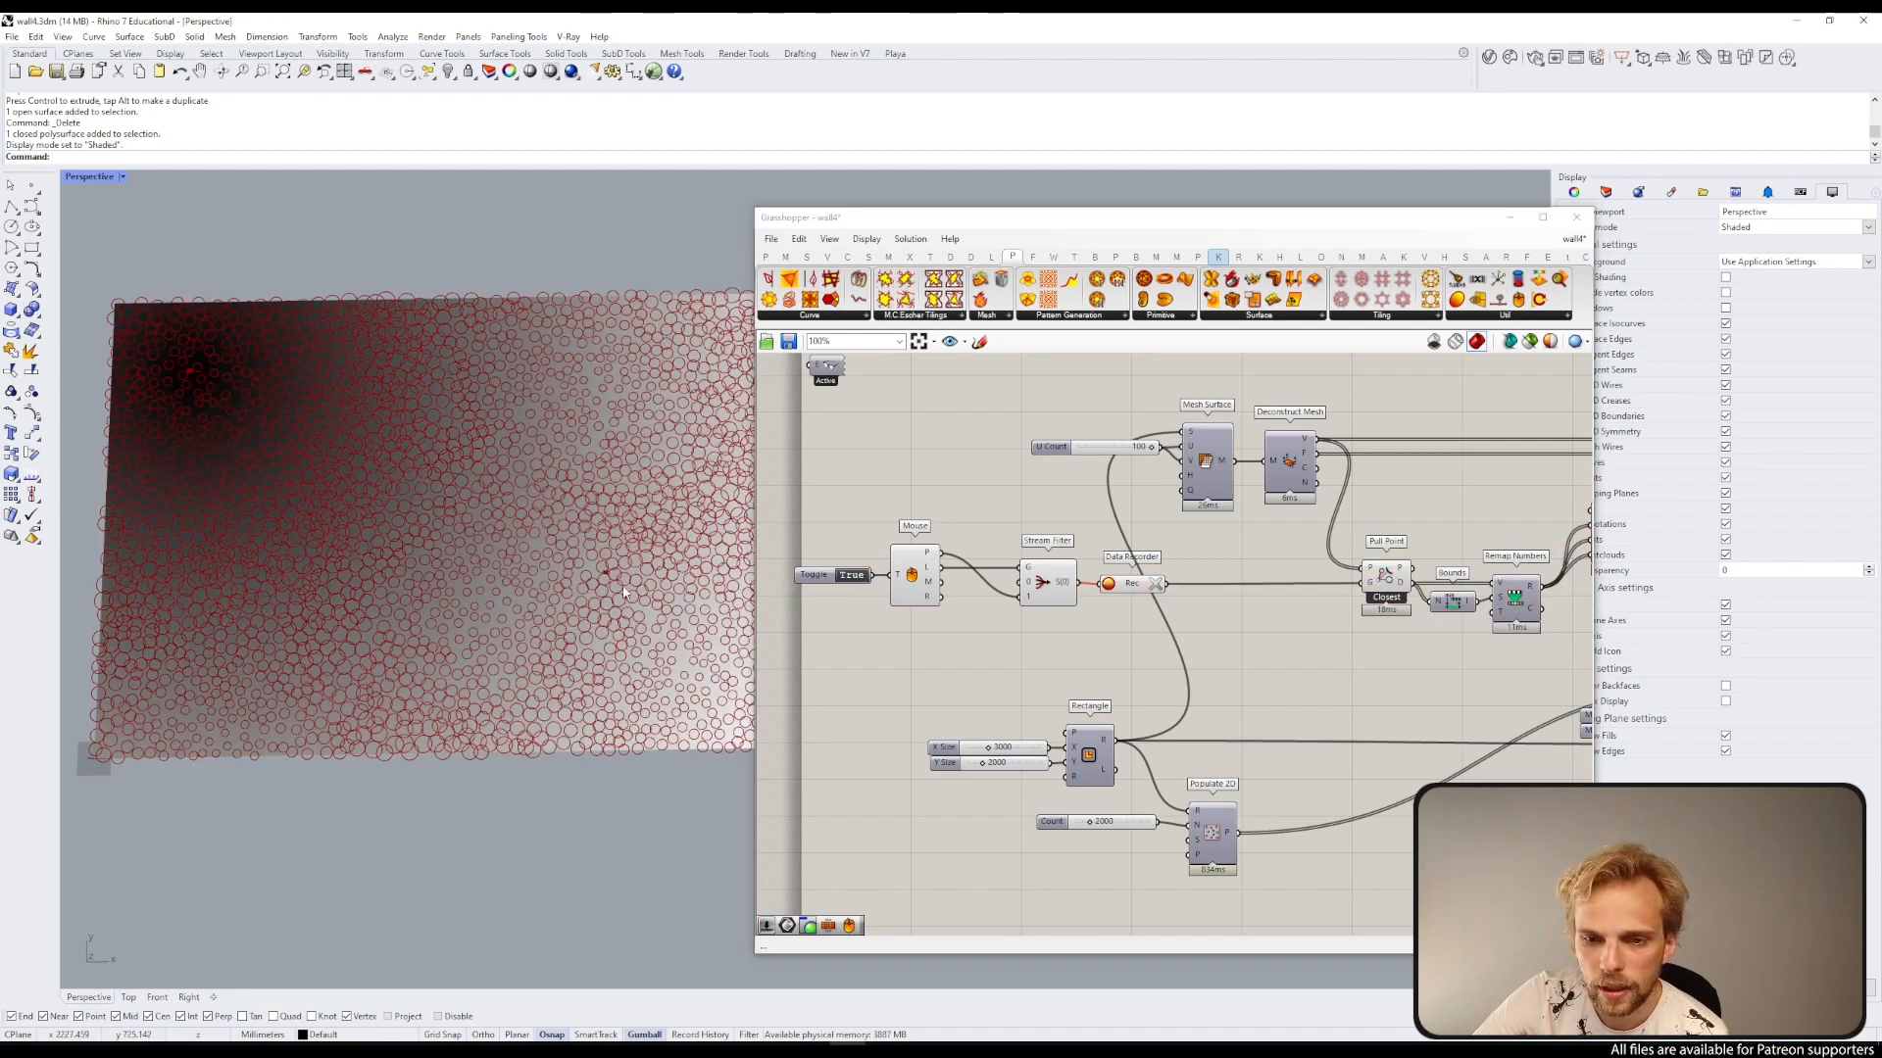
{"action": "left_click", "coordinate": [127, 732]}
{"action": "scroll", "coordinate": [213, 653], "scroll_direction": "down", "scroll_amount": 2}
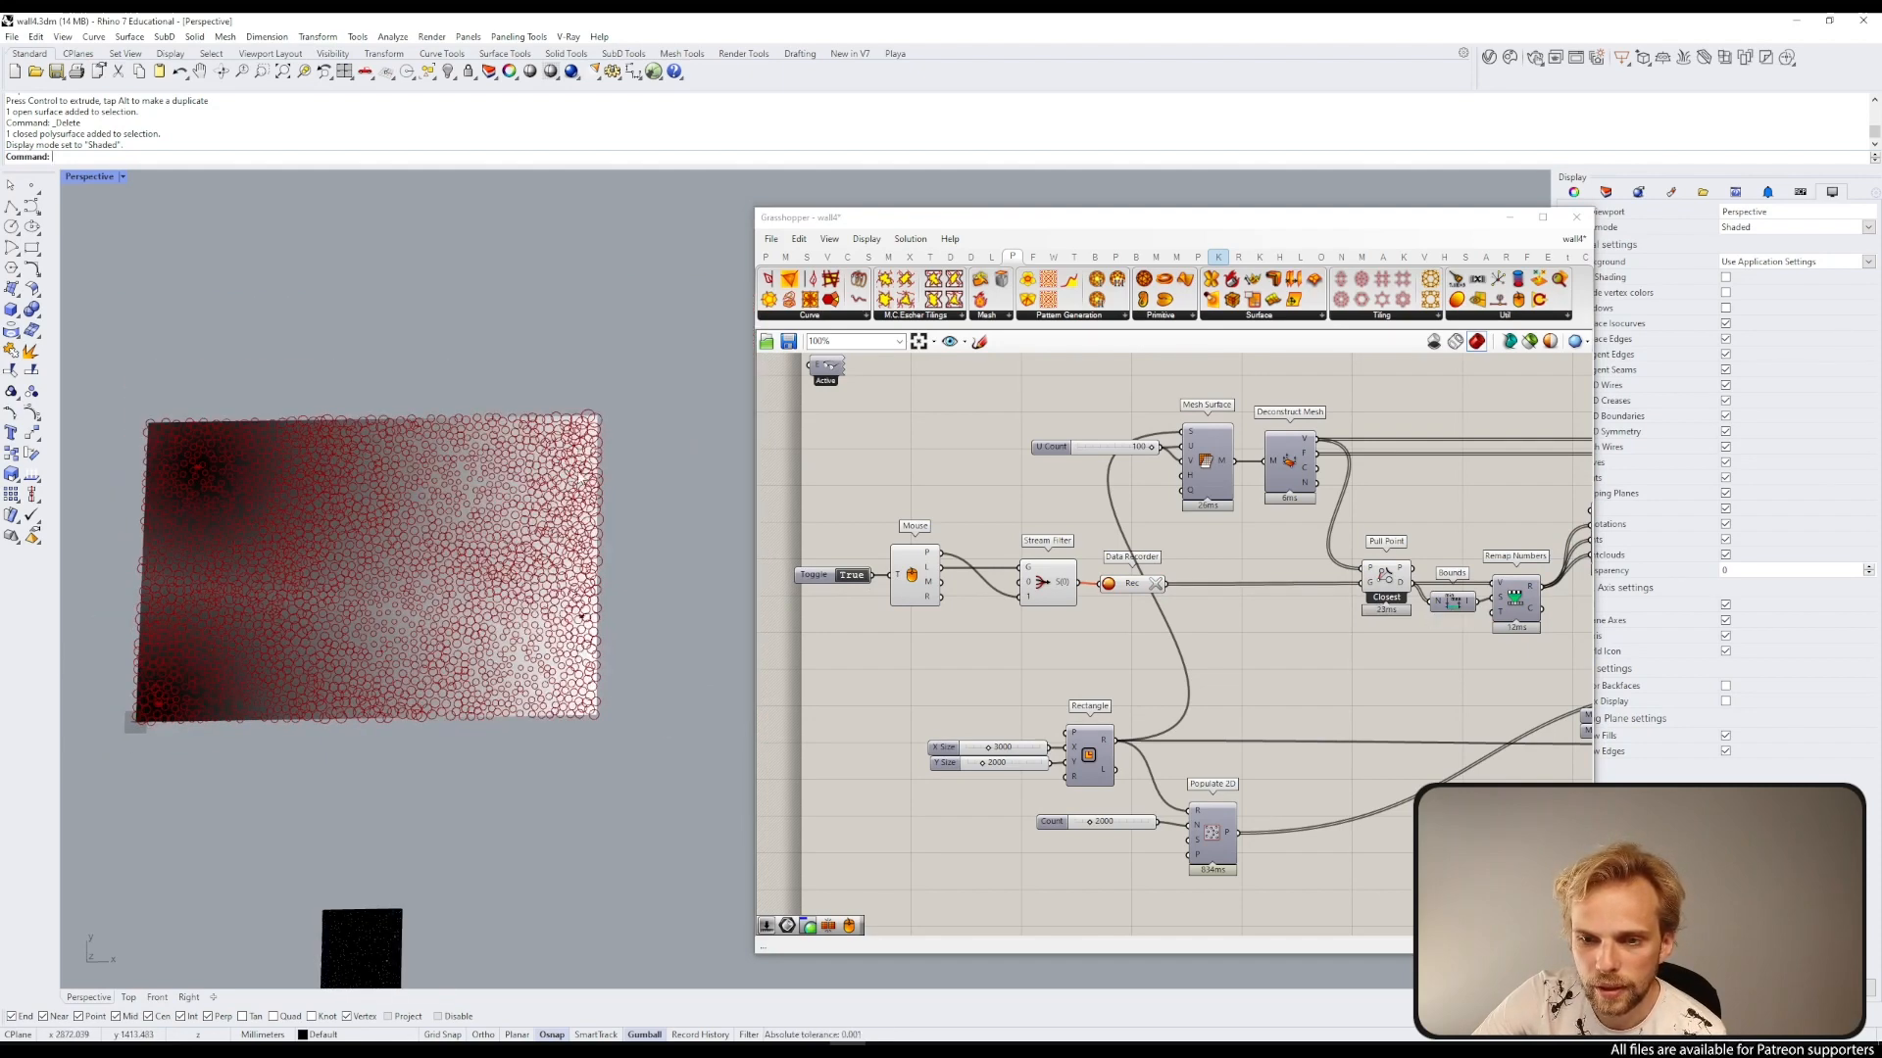
{"action": "left_click", "coordinate": [578, 452]}
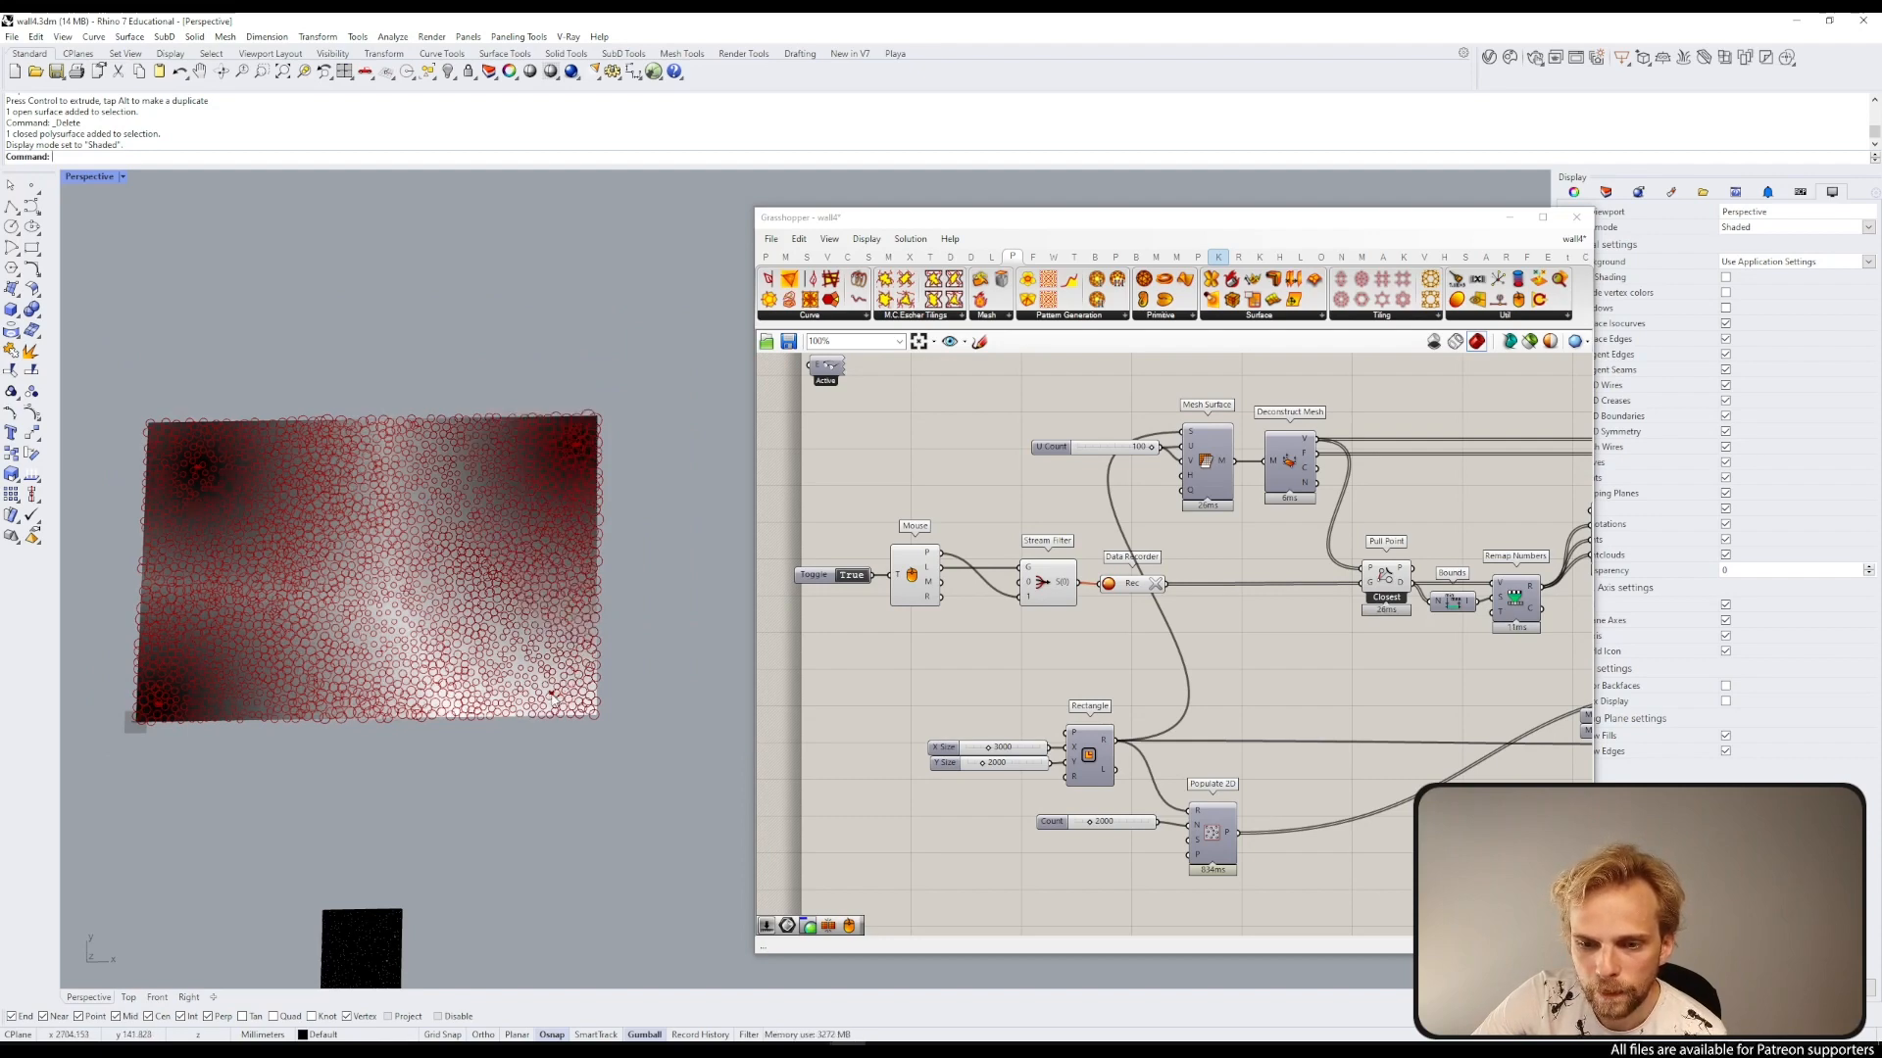
{"action": "left_click", "coordinate": [554, 699]}
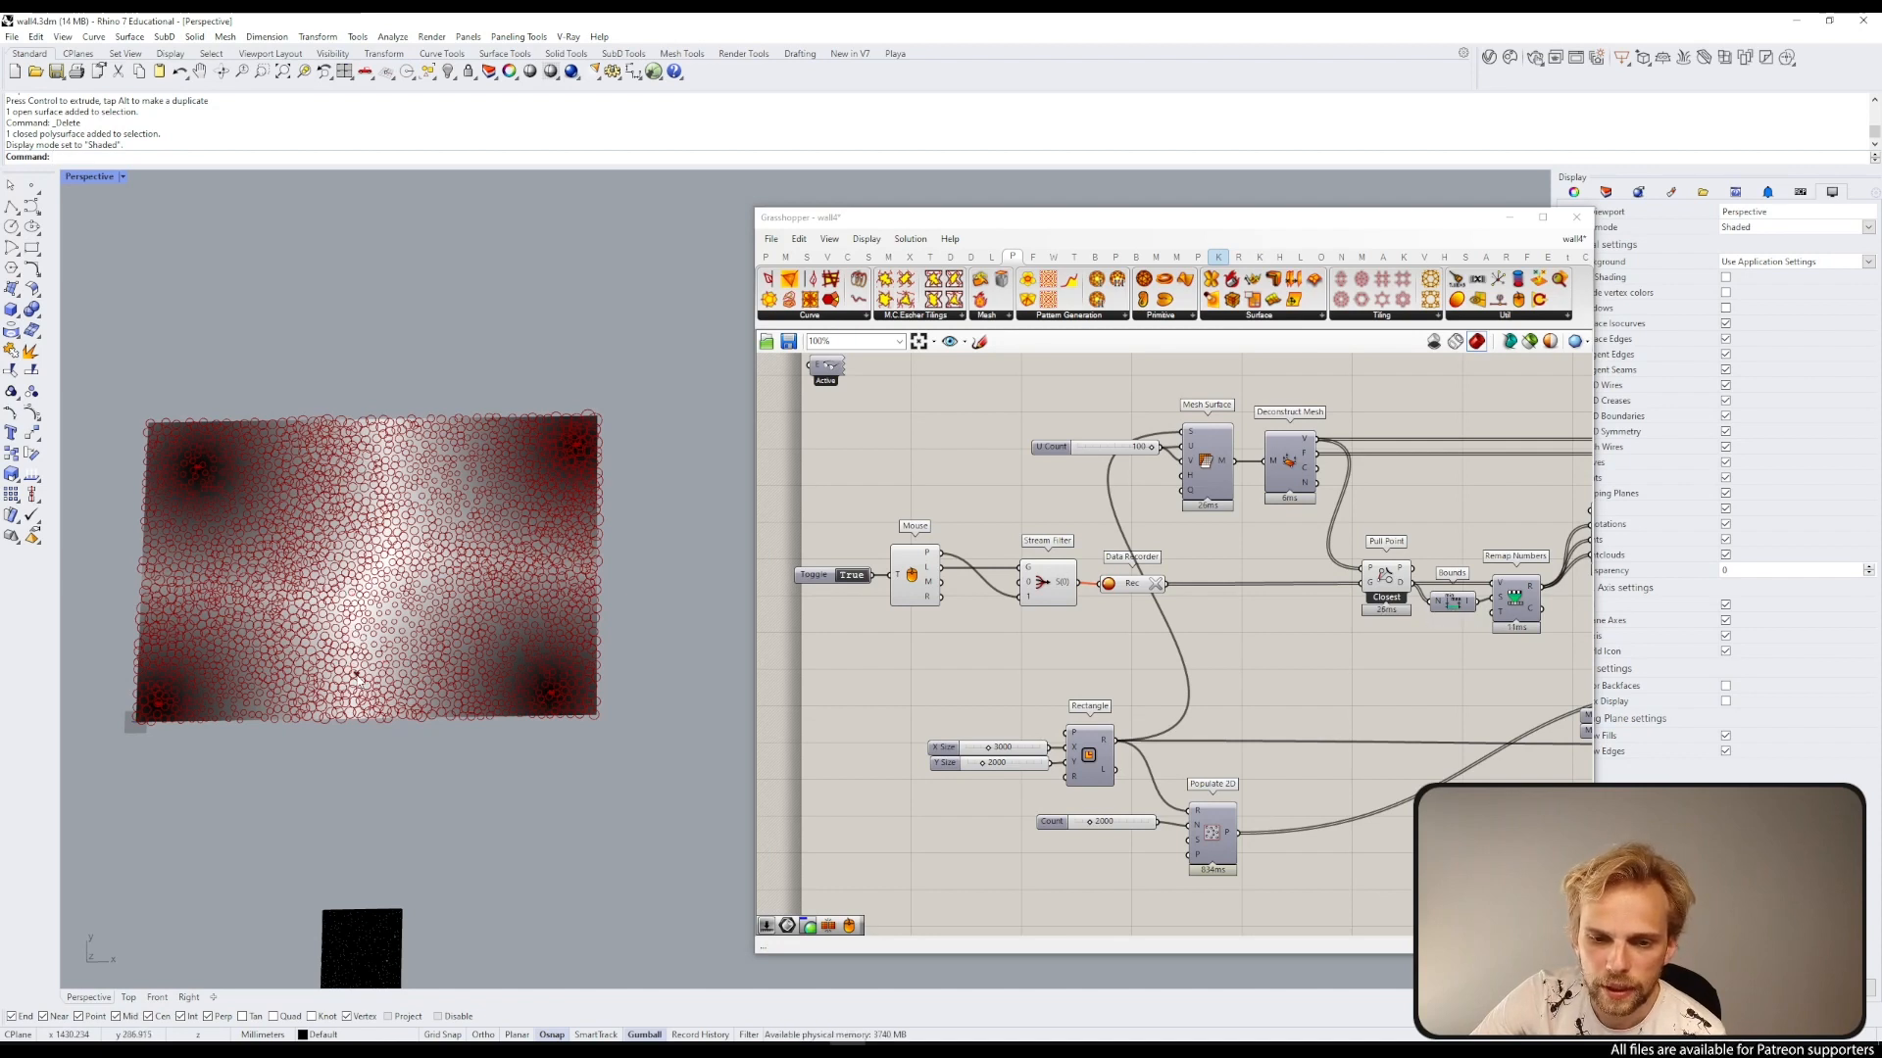
{"action": "left_click", "coordinate": [344, 649]}
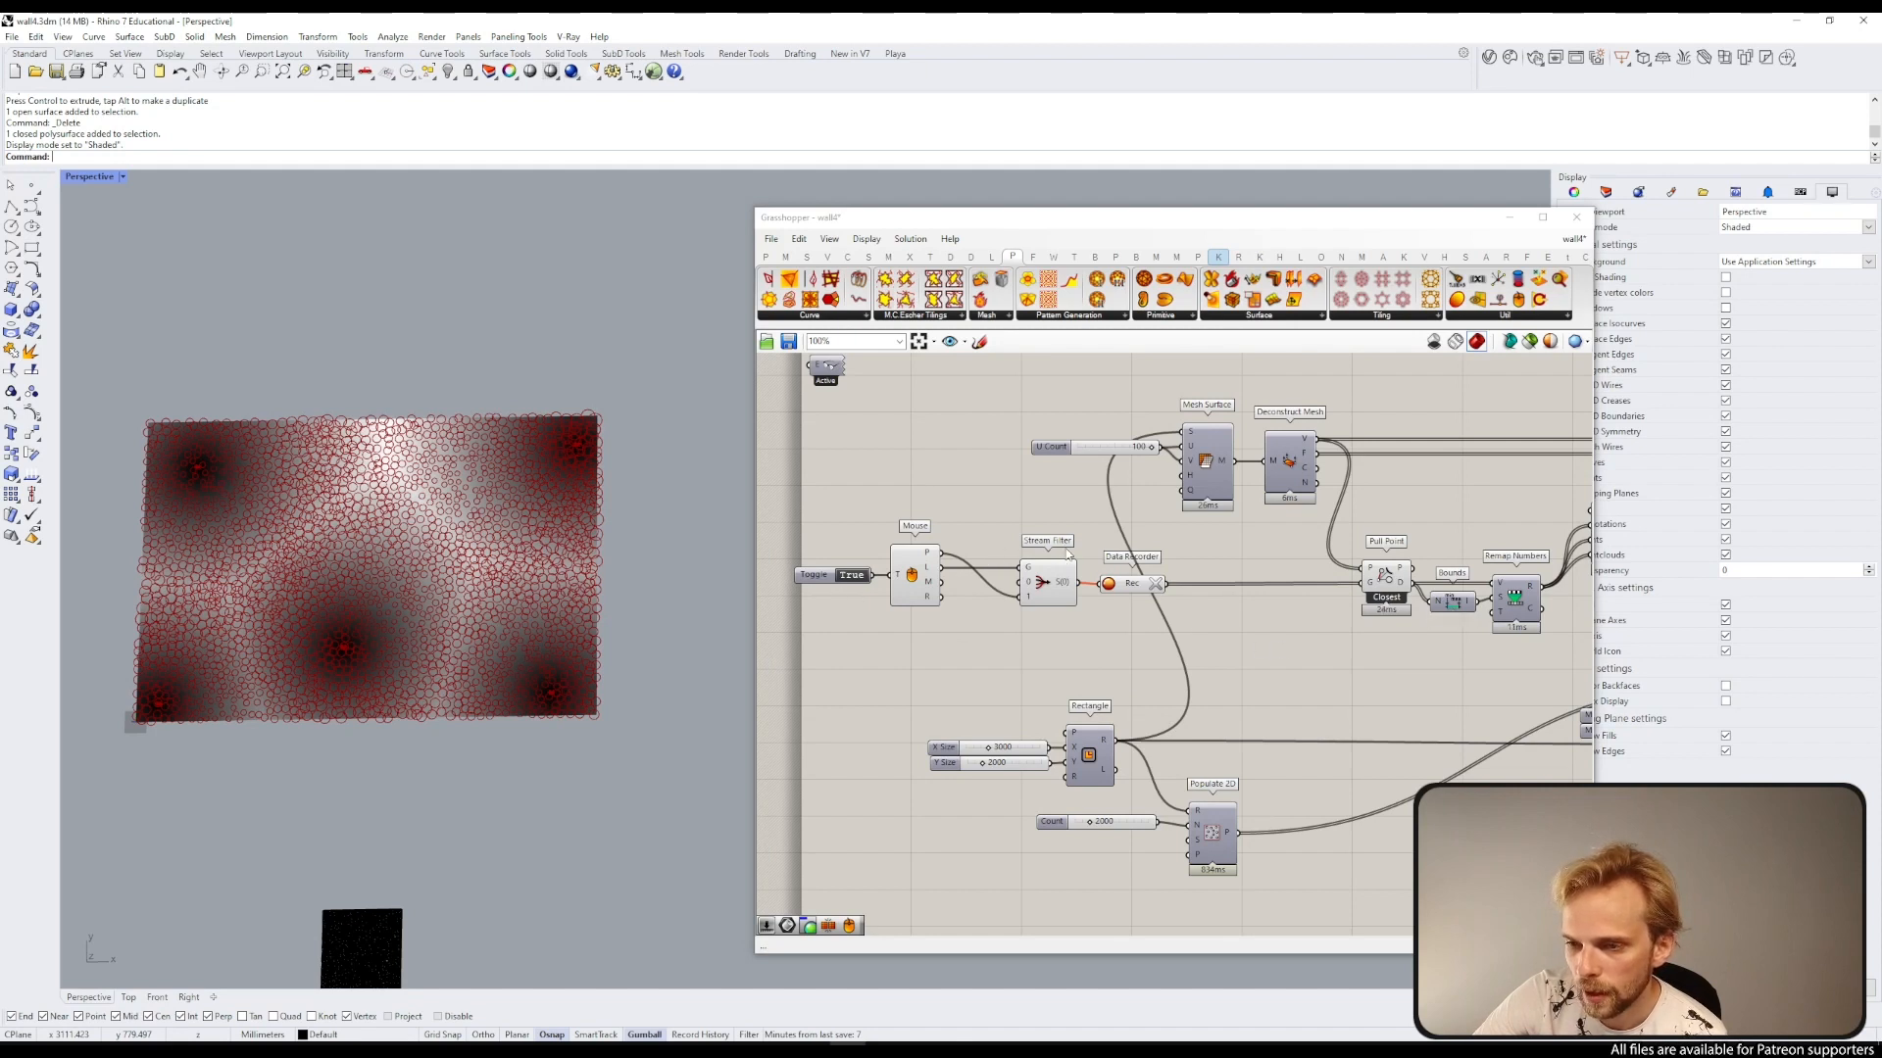
Step: Switch the Mouse toggle back to False to stop recording points
{"action": "double_click", "coordinate": [863, 575]}
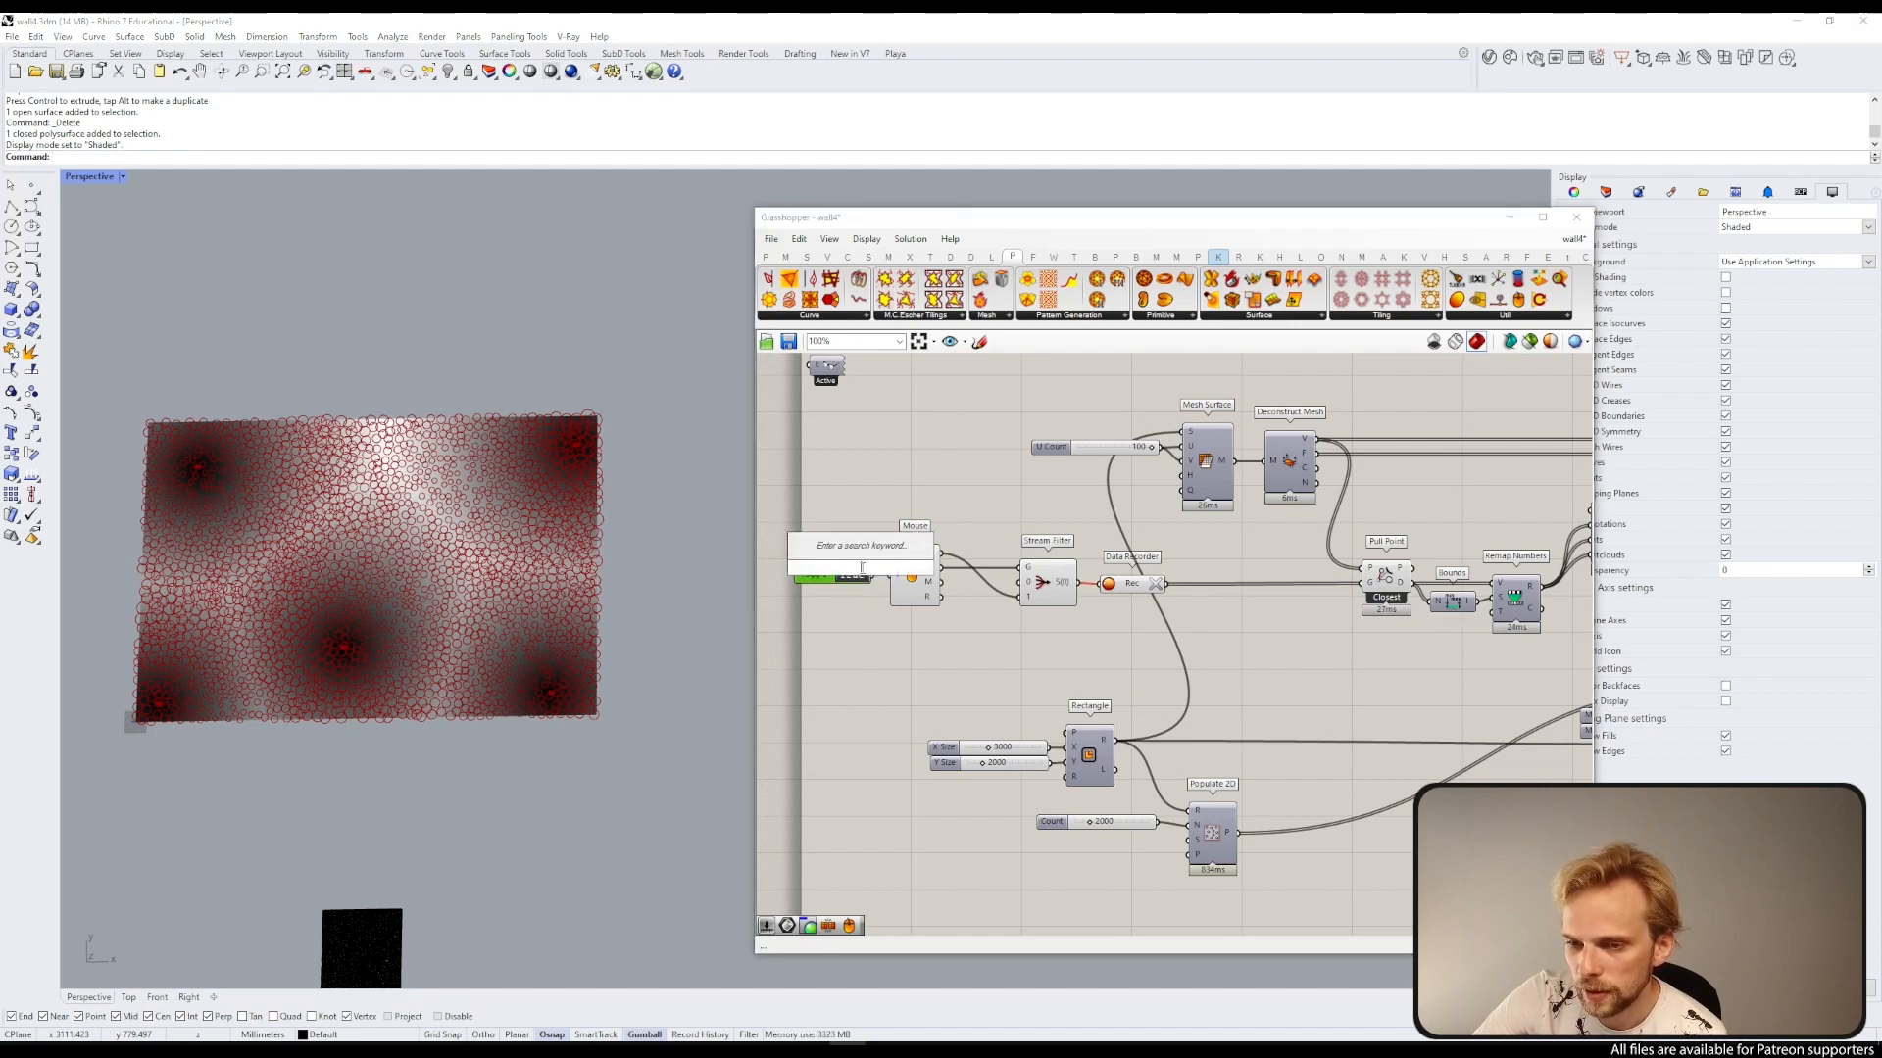
{"action": "left_click", "coordinate": [853, 580]}
{"action": "left_click", "coordinate": [853, 580]}
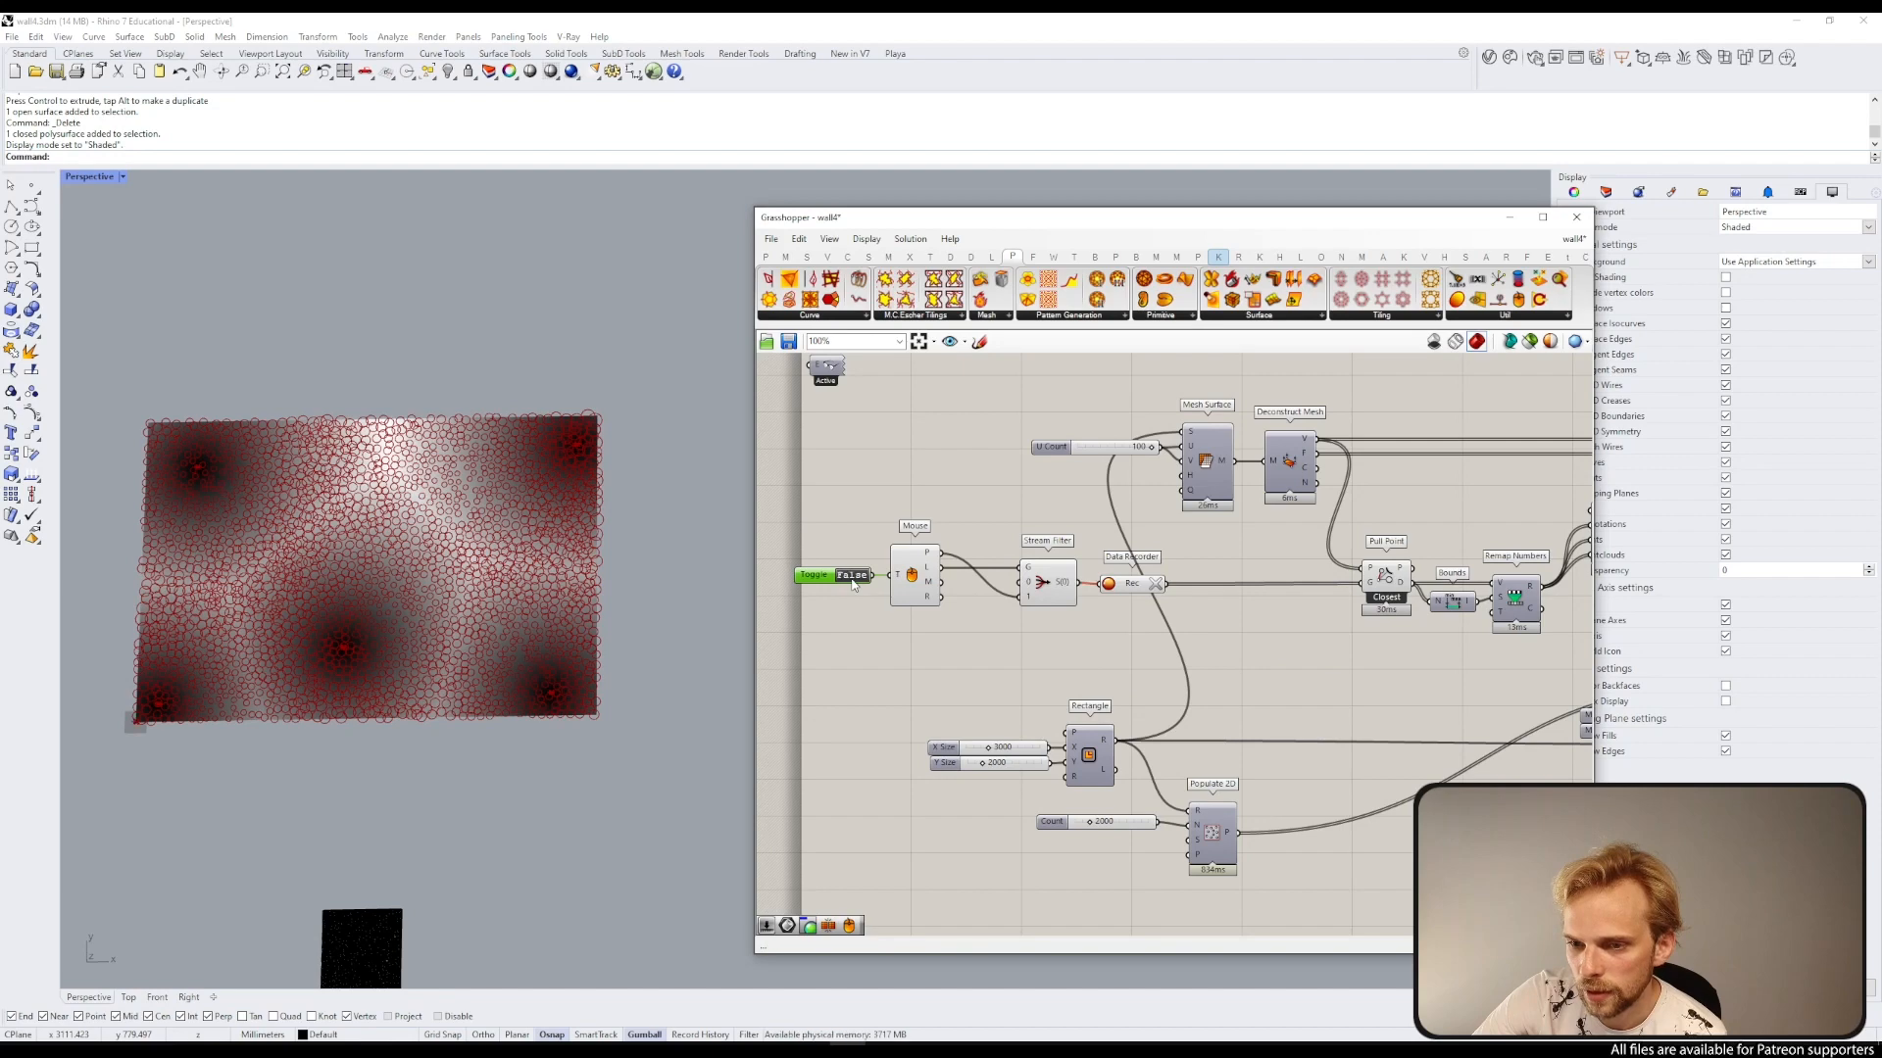
Step: Reset the Kangaroo solver and switch its toggle to True to relax the circles around the new attractors
{"action": "scroll", "coordinate": [854, 580], "scroll_direction": "down", "scroll_amount": 3}
{"action": "right_click_drag", "start_coordinate": [1050, 611], "coordinate": [877, 637]}
{"action": "scroll", "coordinate": [1460, 635], "scroll_direction": "up", "scroll_amount": 5}
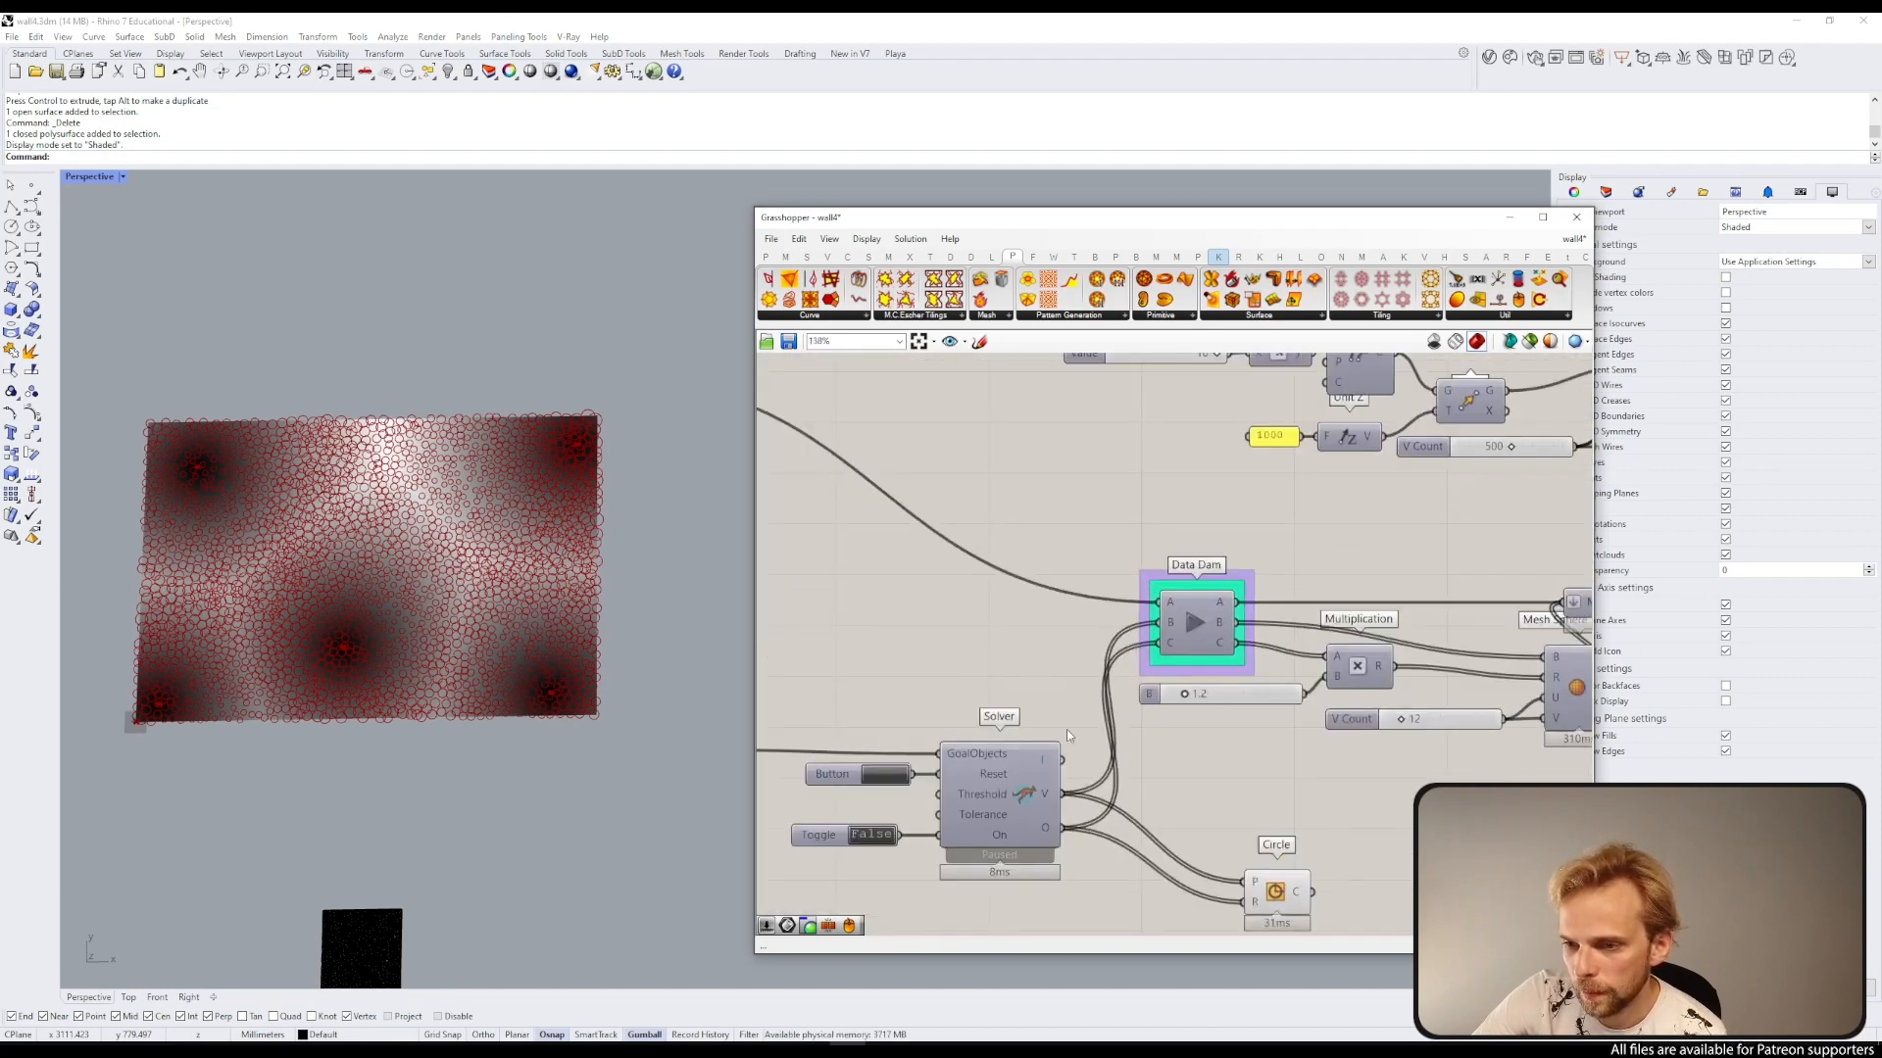
{"action": "right_click_drag", "start_coordinate": [885, 789], "coordinate": [990, 650]}
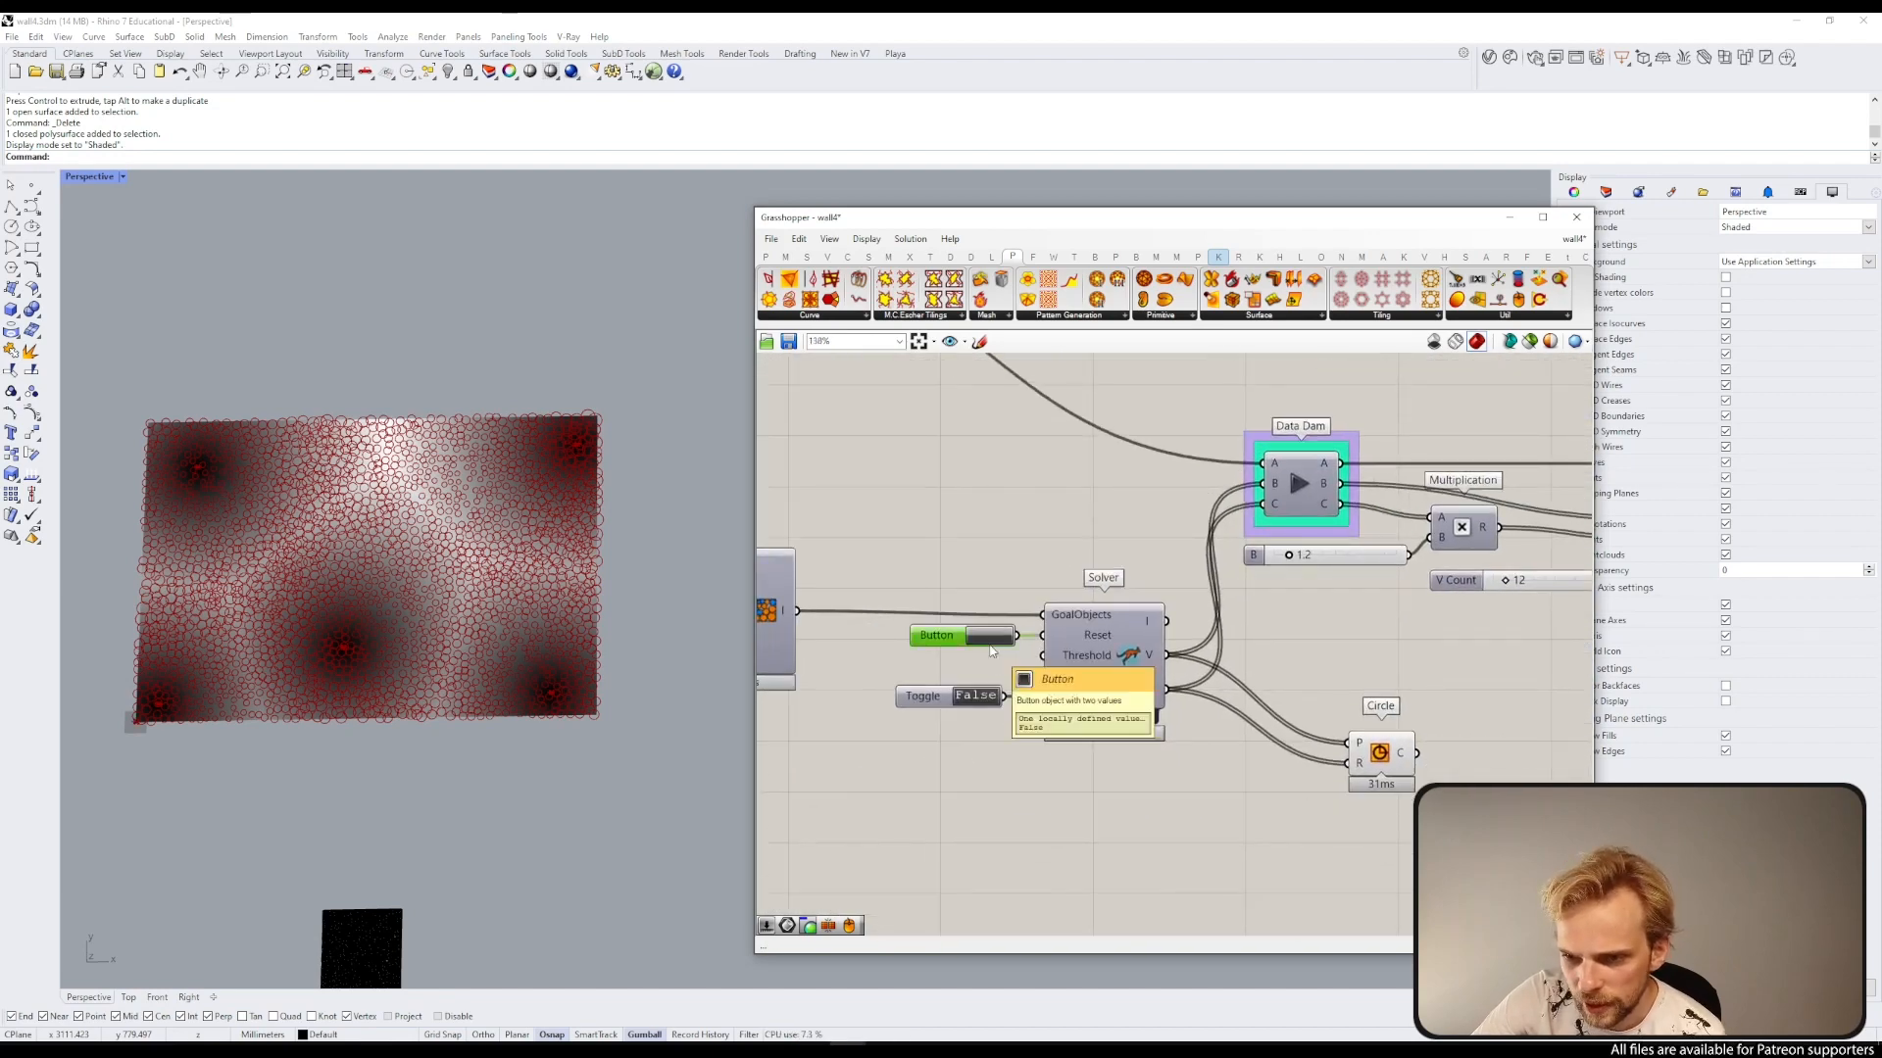
{"action": "left_click", "coordinate": [990, 639]}
{"action": "right_click_drag", "start_coordinate": [982, 697], "coordinate": [1066, 638]}
{"action": "scroll", "coordinate": [1036, 593], "scroll_direction": "up", "scroll_amount": 2}
{"action": "scroll", "coordinate": [1038, 596], "scroll_direction": "up", "scroll_amount": 1}
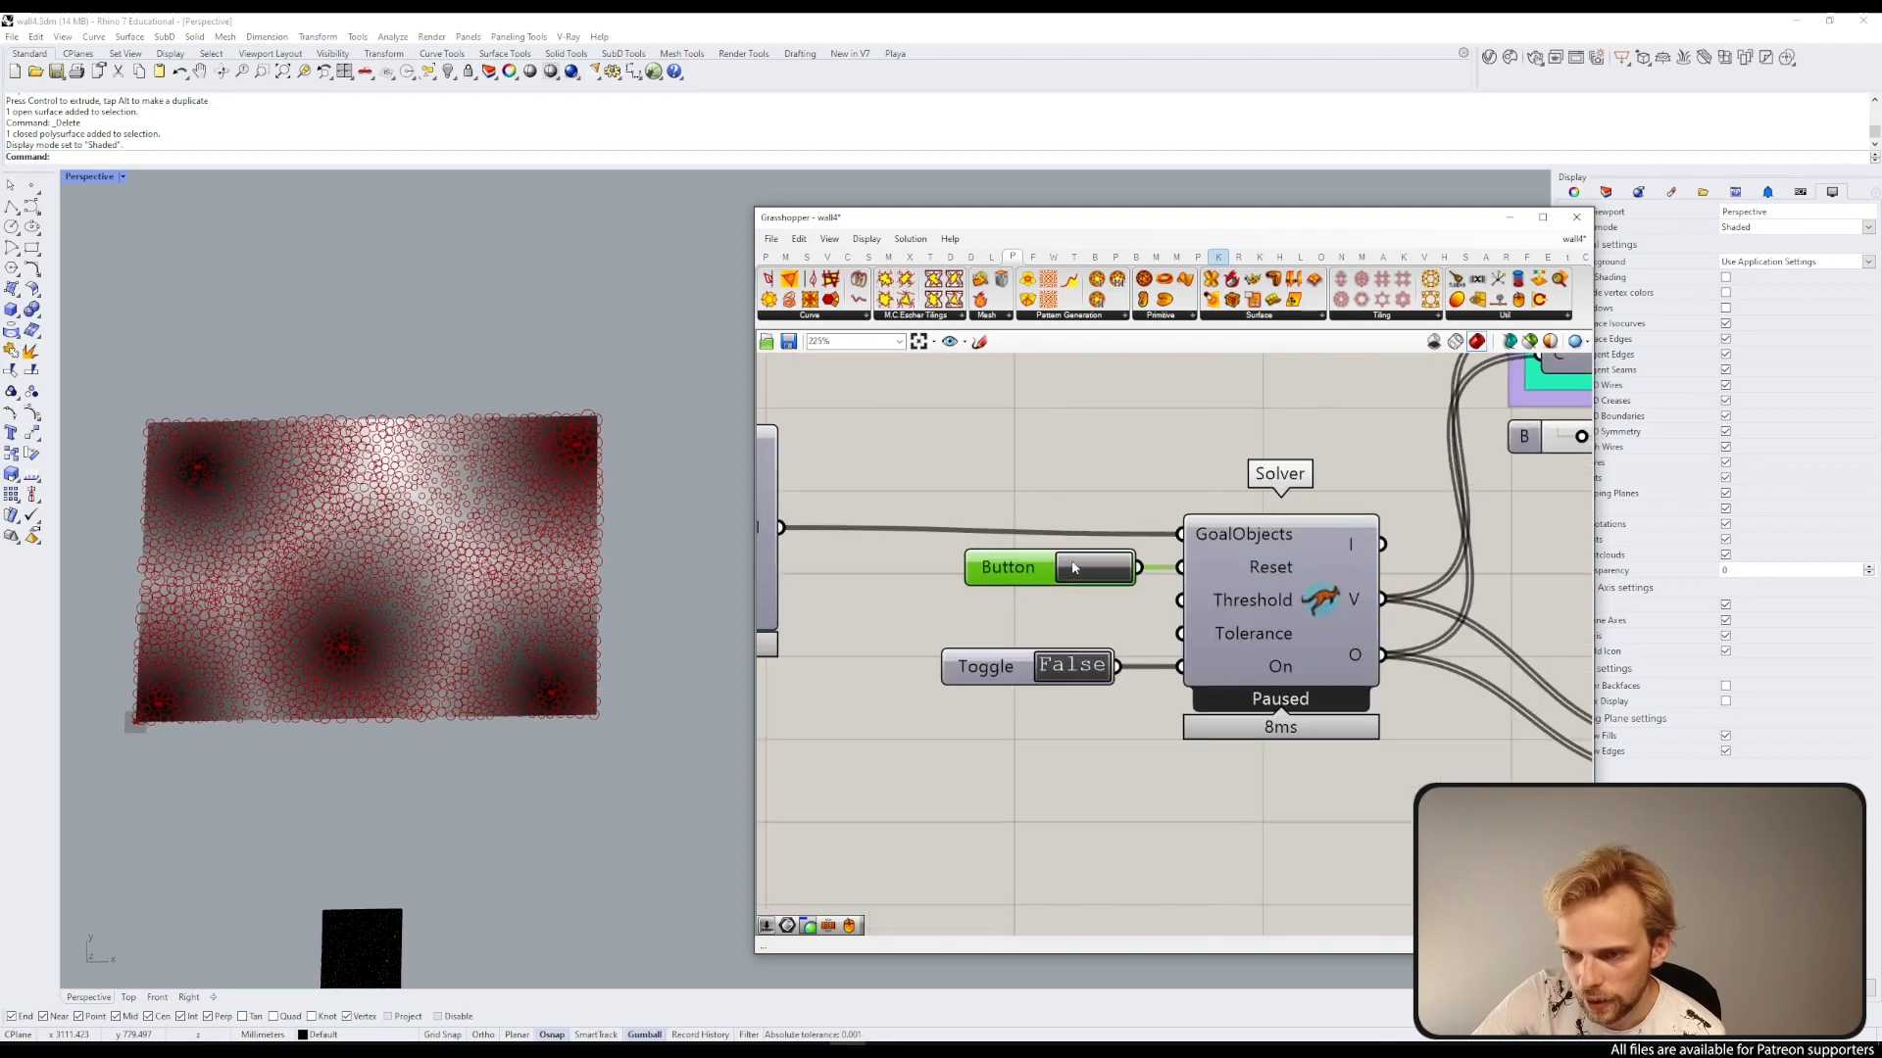
{"action": "scroll", "coordinate": [1078, 577], "scroll_direction": "down", "scroll_amount": 3}
{"action": "scroll", "coordinate": [281, 602], "scroll_direction": "up", "scroll_amount": 5}
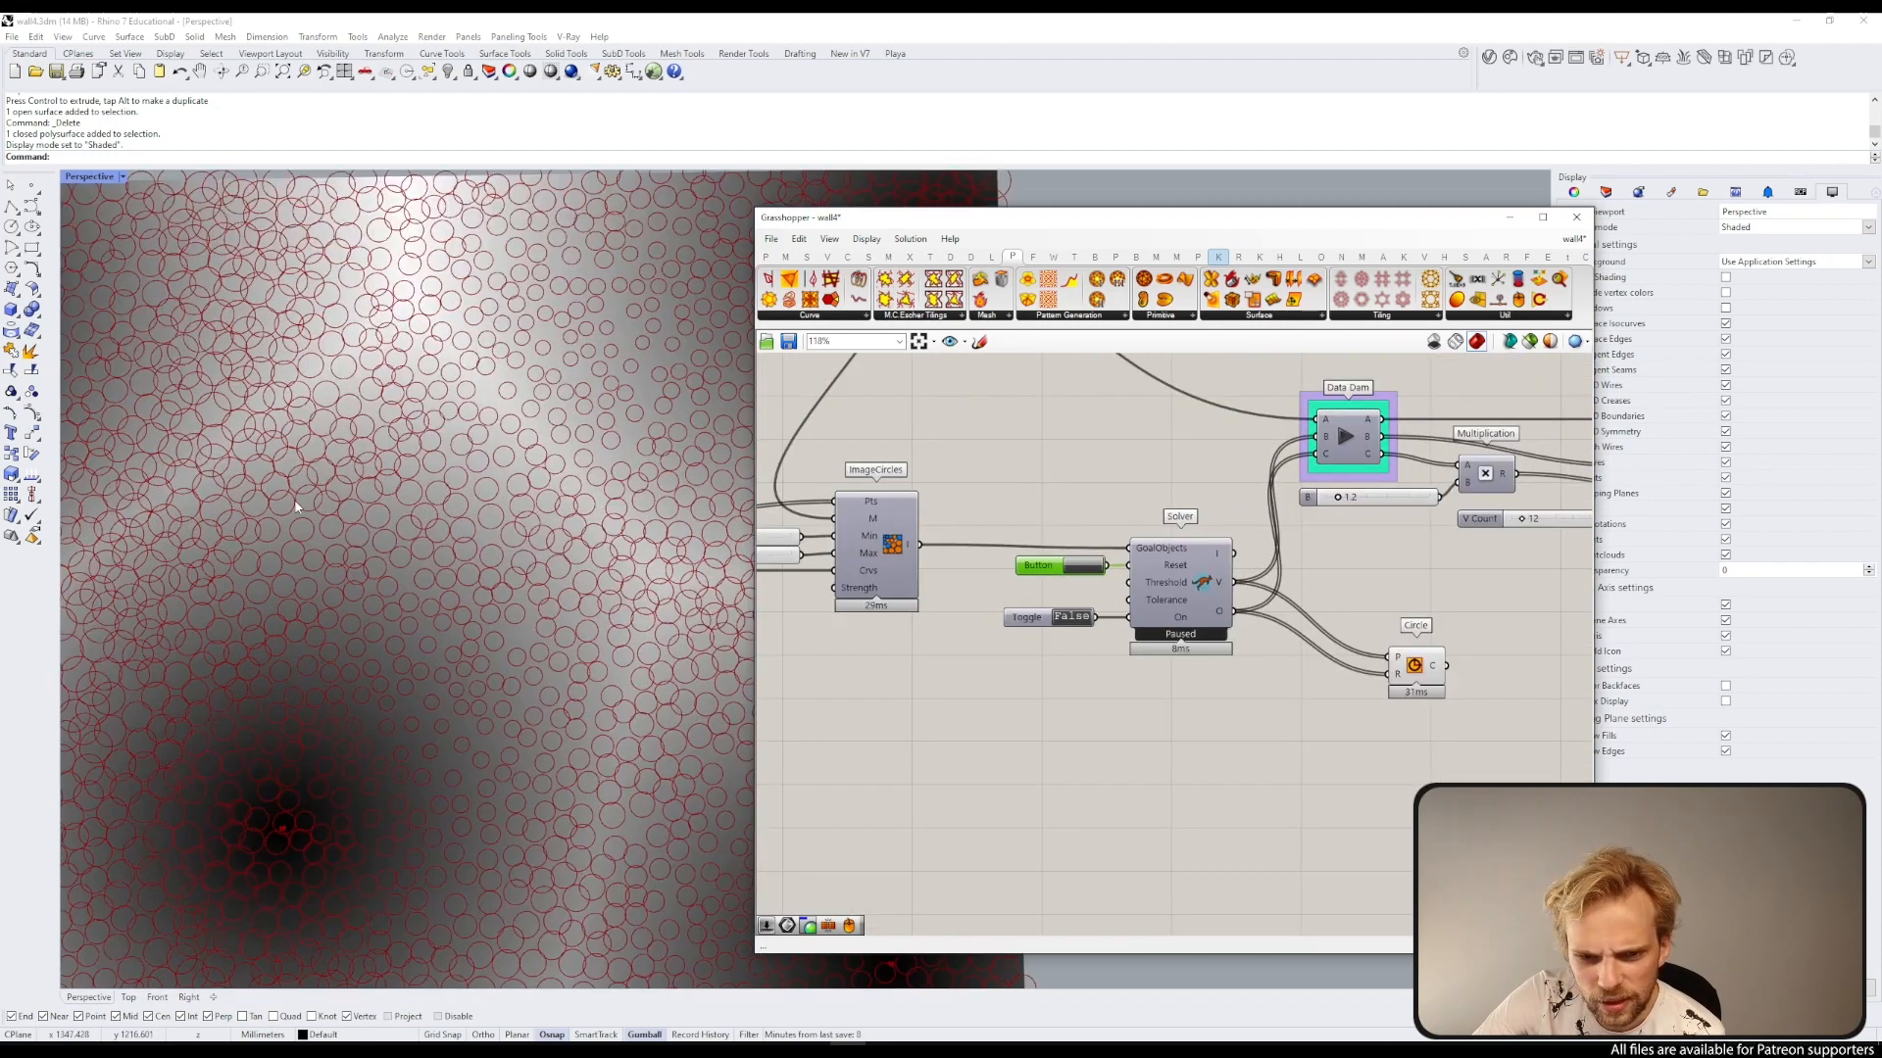
{"action": "double_click", "coordinate": [1070, 617]}
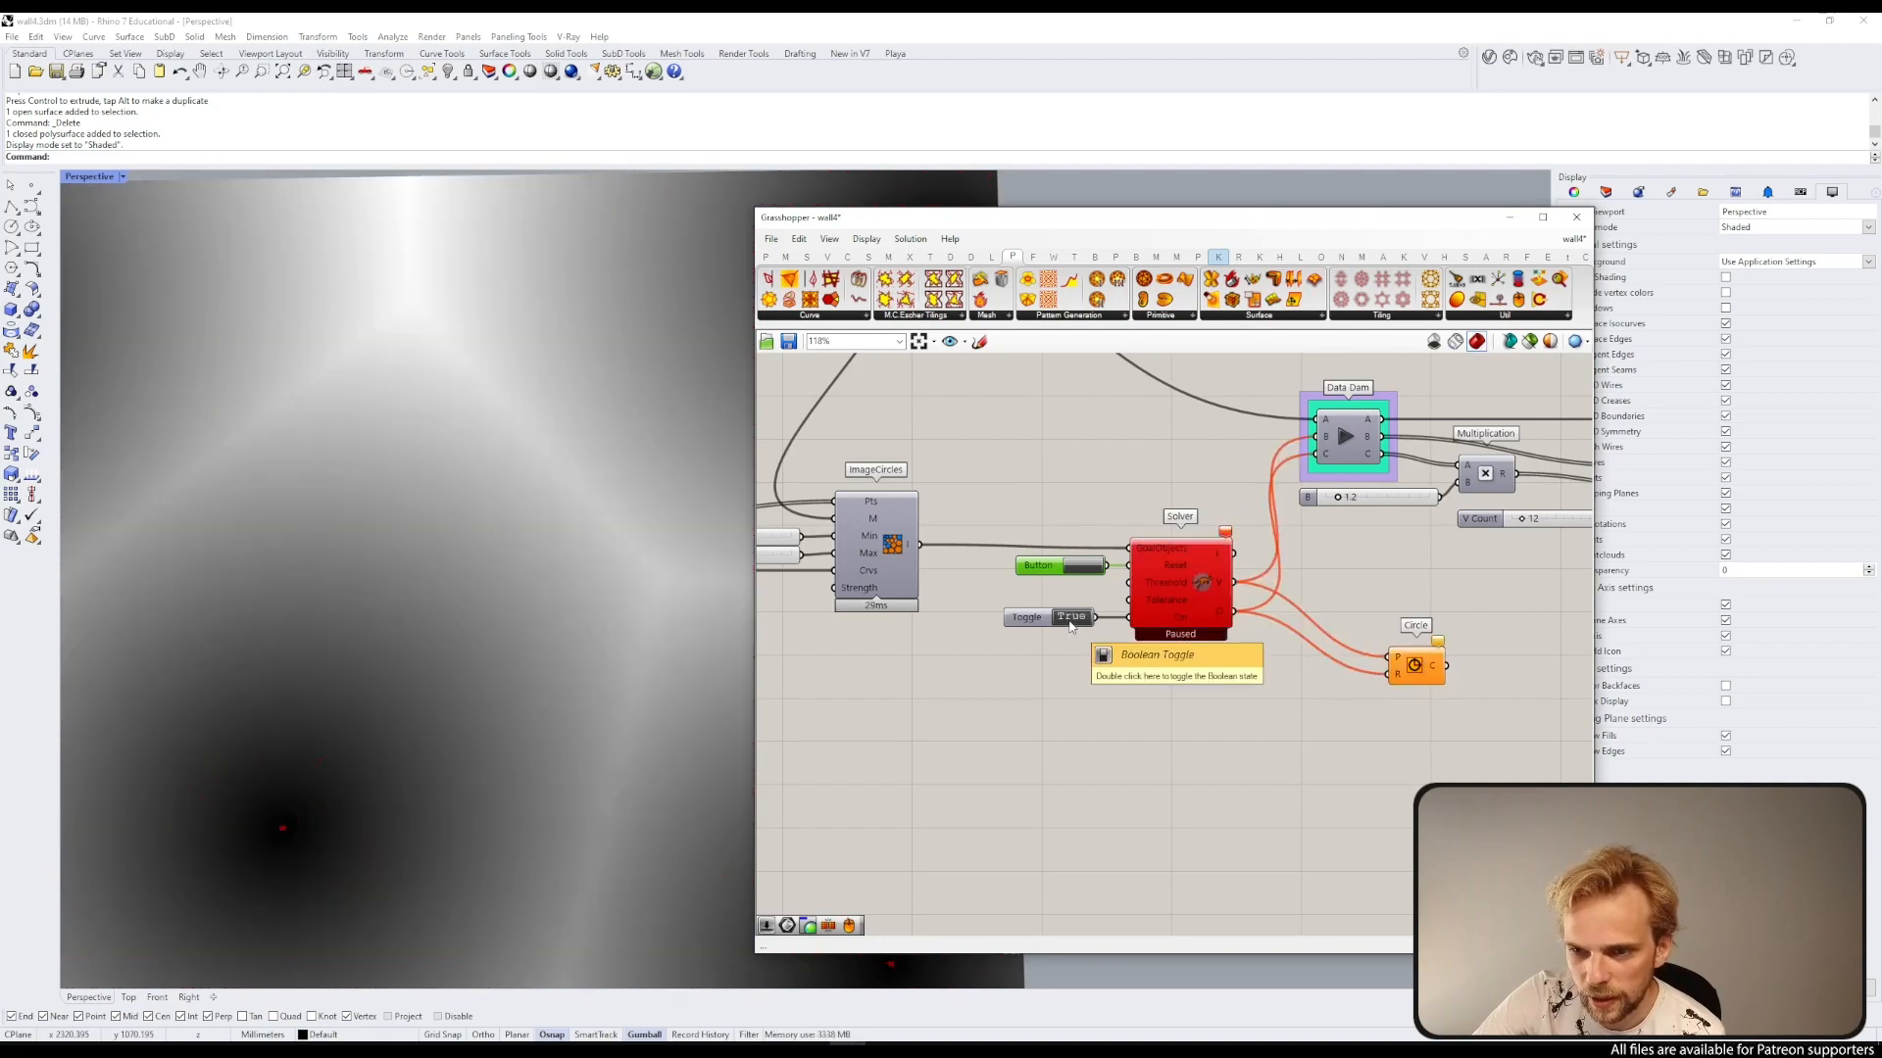
{"action": "left_click", "coordinate": [1075, 568]}
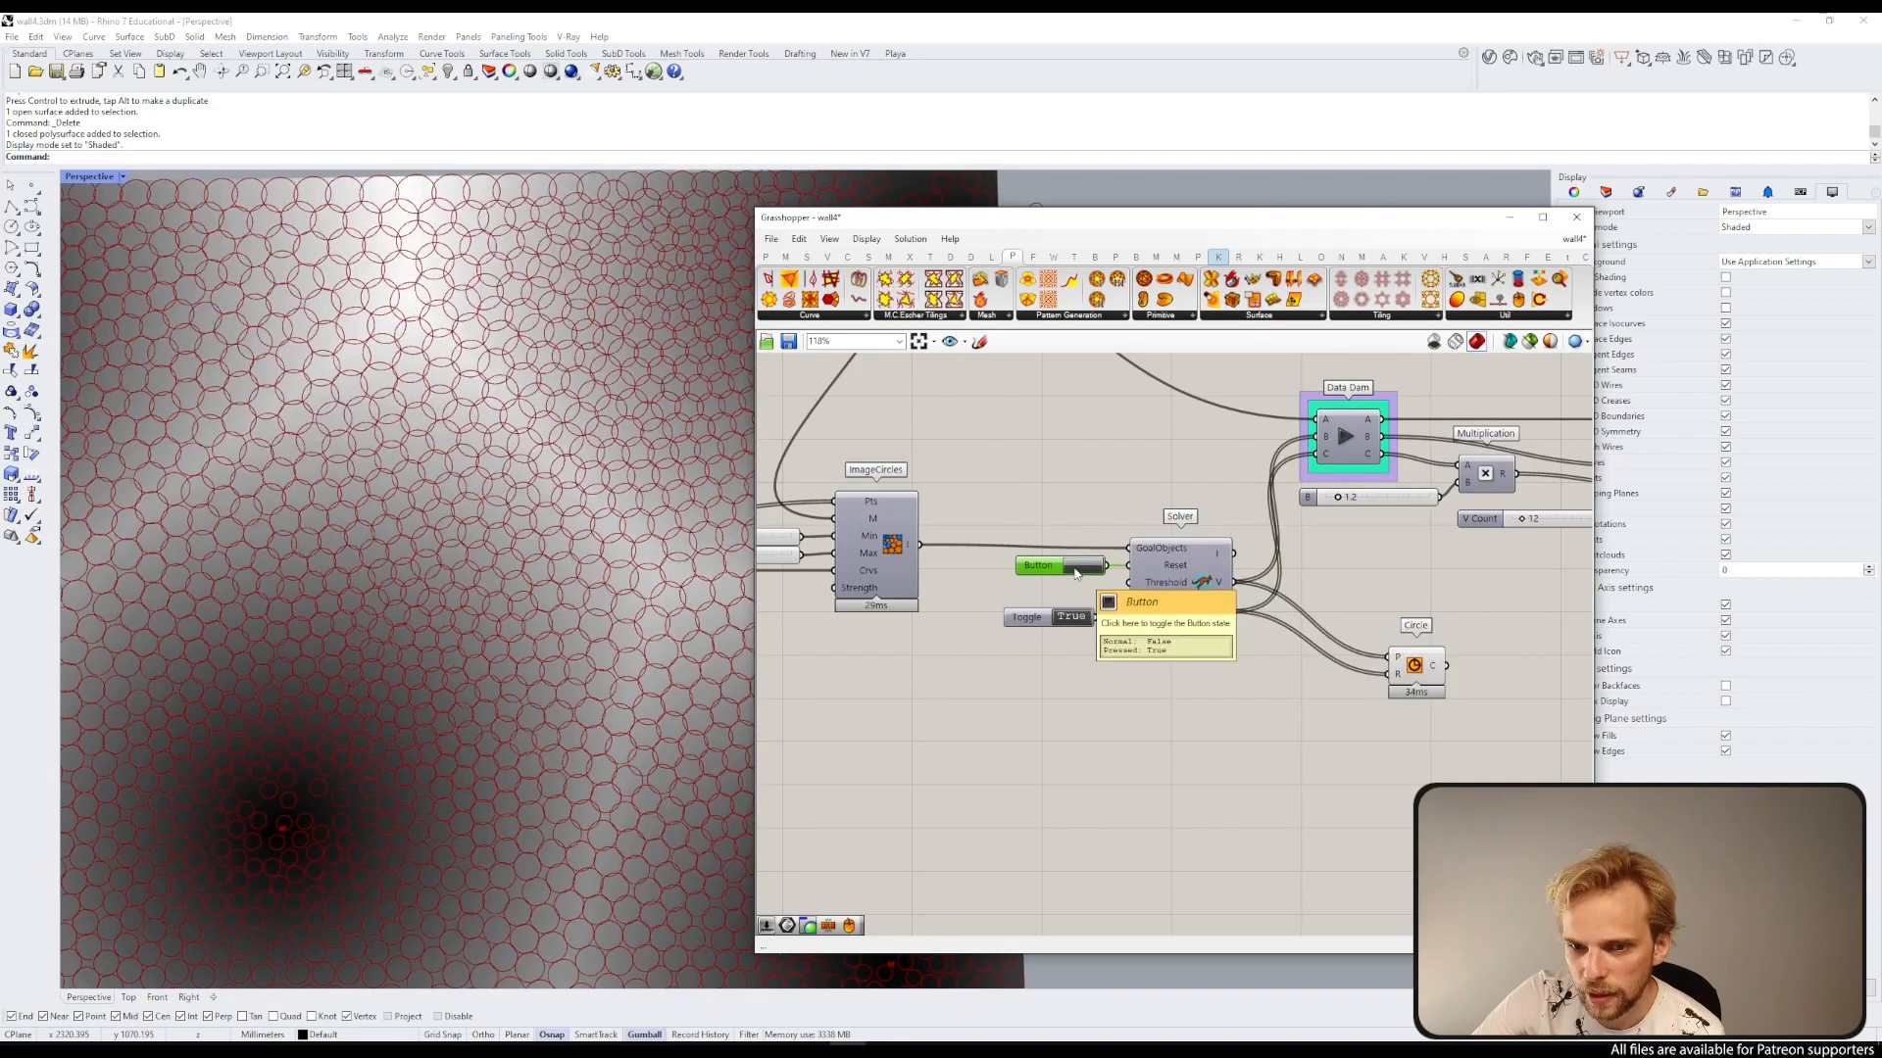
{"action": "scroll", "coordinate": [355, 620], "scroll_direction": "down", "scroll_amount": 5}
{"action": "scroll", "coordinate": [355, 614], "scroll_direction": "down", "scroll_amount": 3}
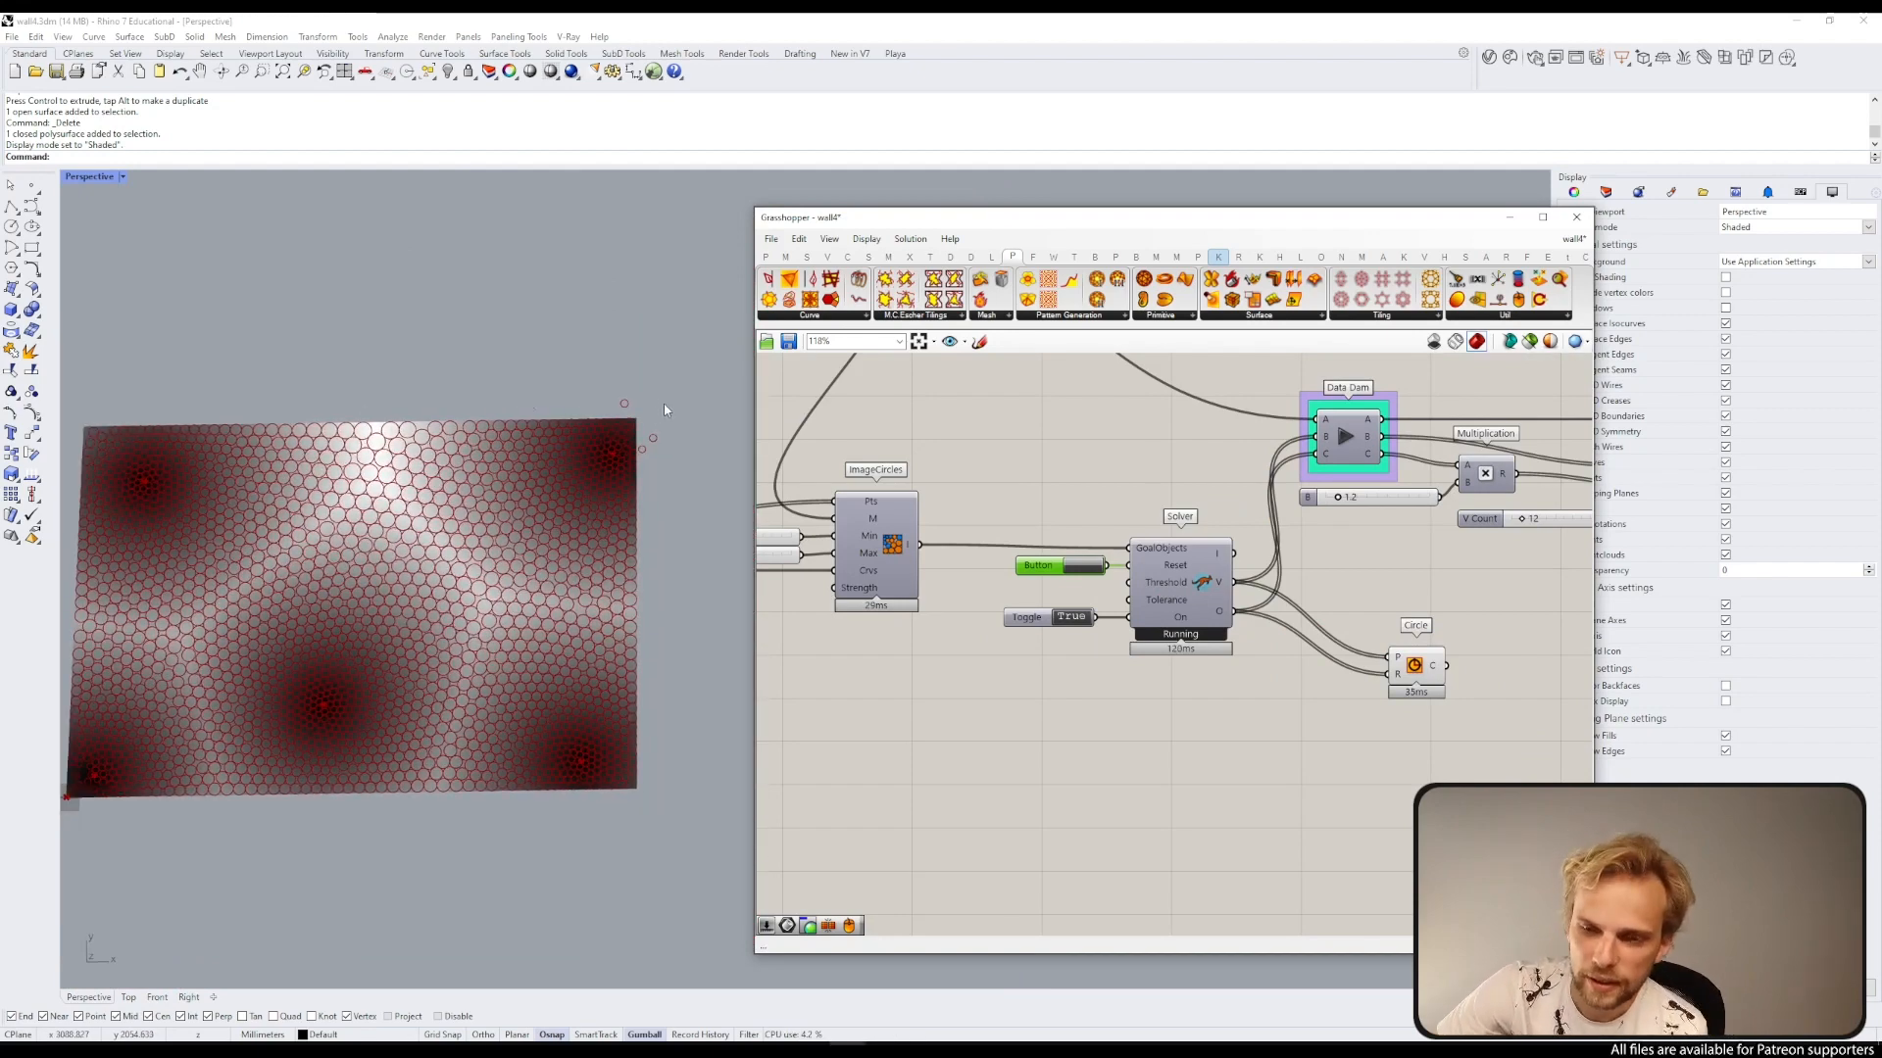
{"action": "scroll", "coordinate": [563, 406], "scroll_direction": "up", "scroll_amount": 2}
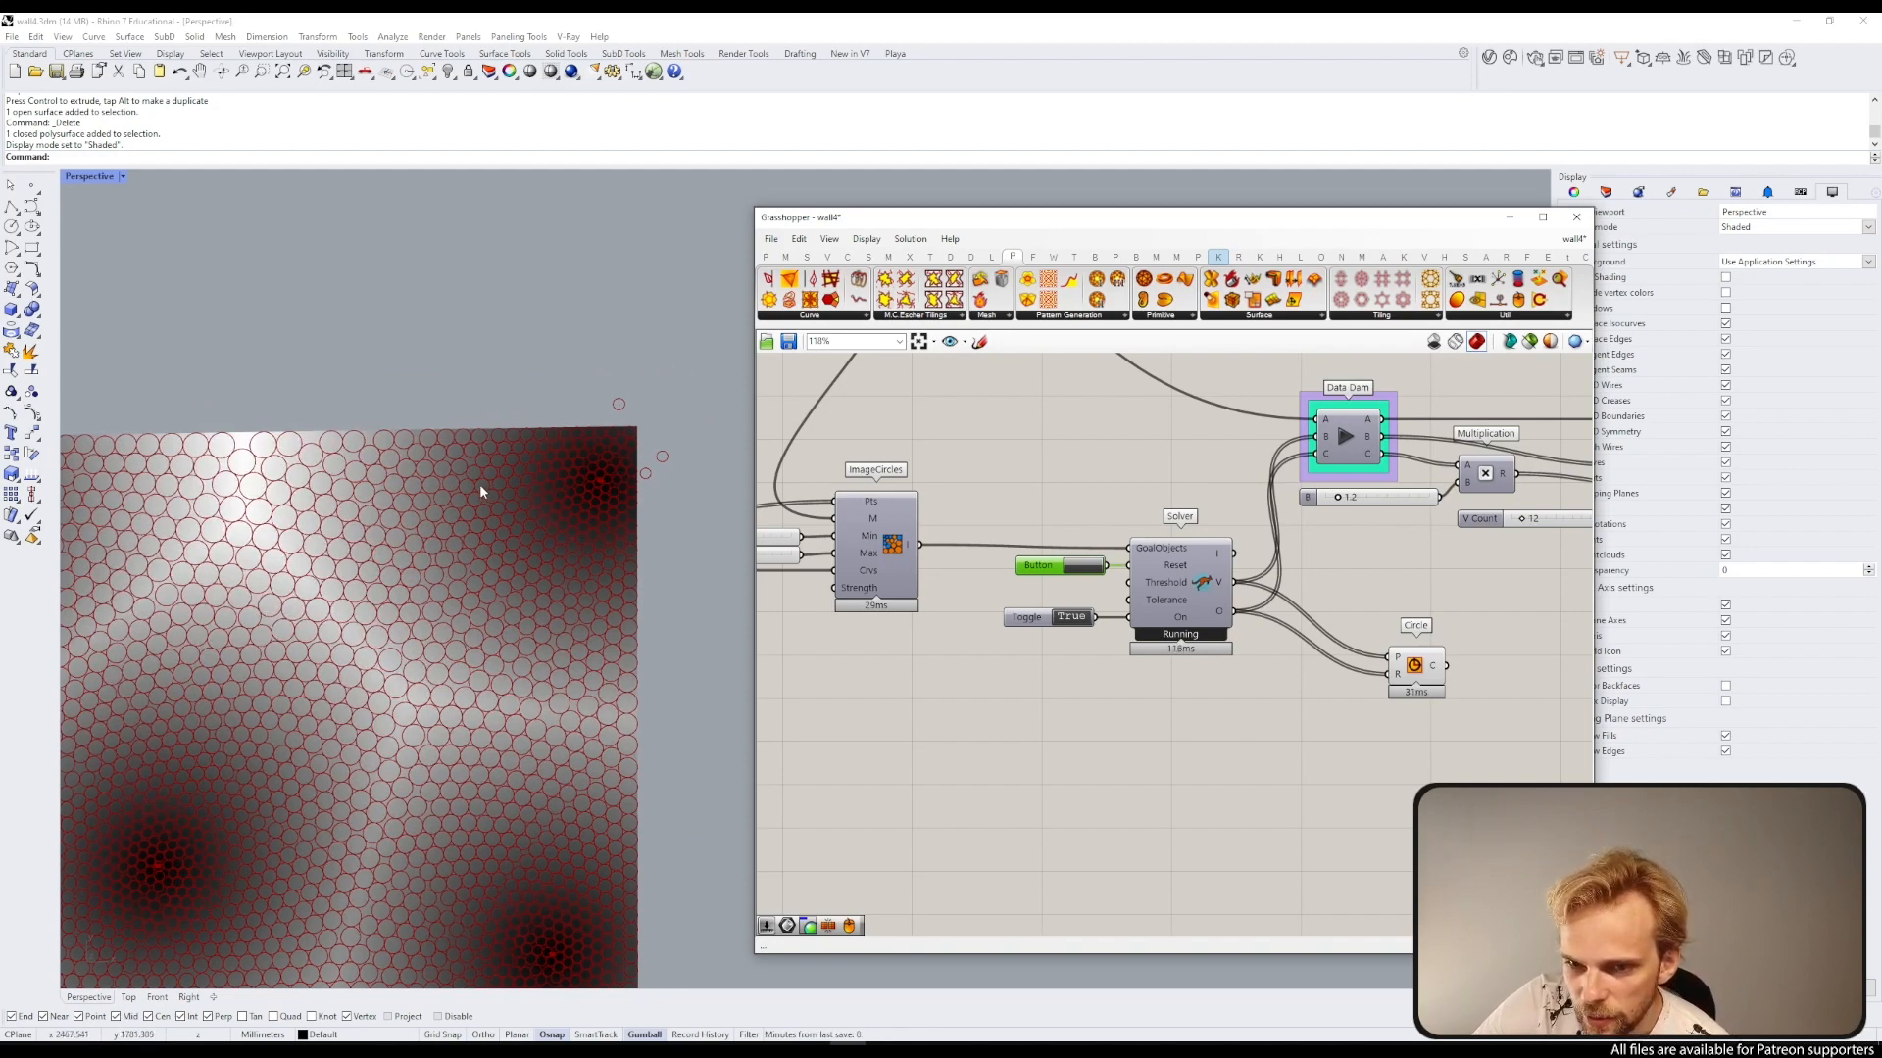
Step: Switch the Kangaroo solver toggle to False to stop the relaxation
{"action": "scroll", "coordinate": [479, 484], "scroll_direction": "down", "scroll_amount": 2}
{"action": "scroll", "coordinate": [356, 569], "scroll_direction": "down", "scroll_amount": 1}
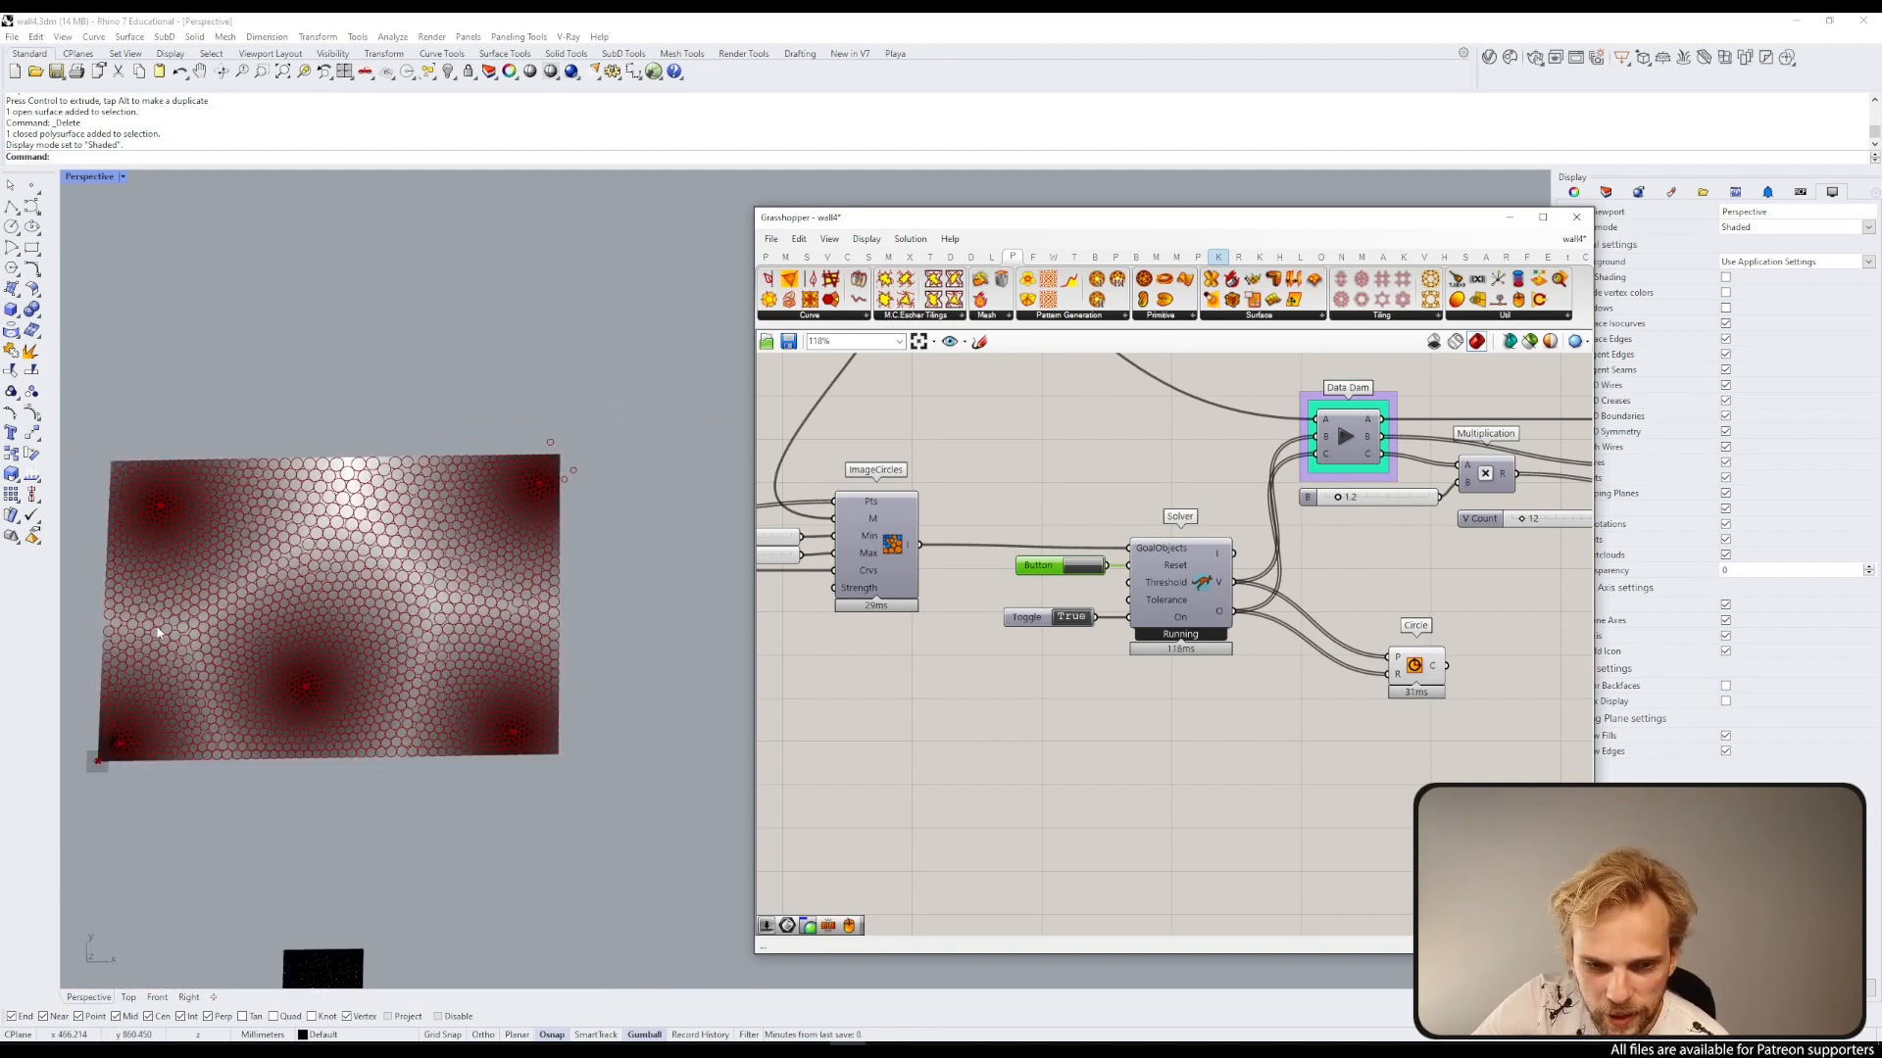
{"action": "left_click", "coordinate": [1068, 619]}
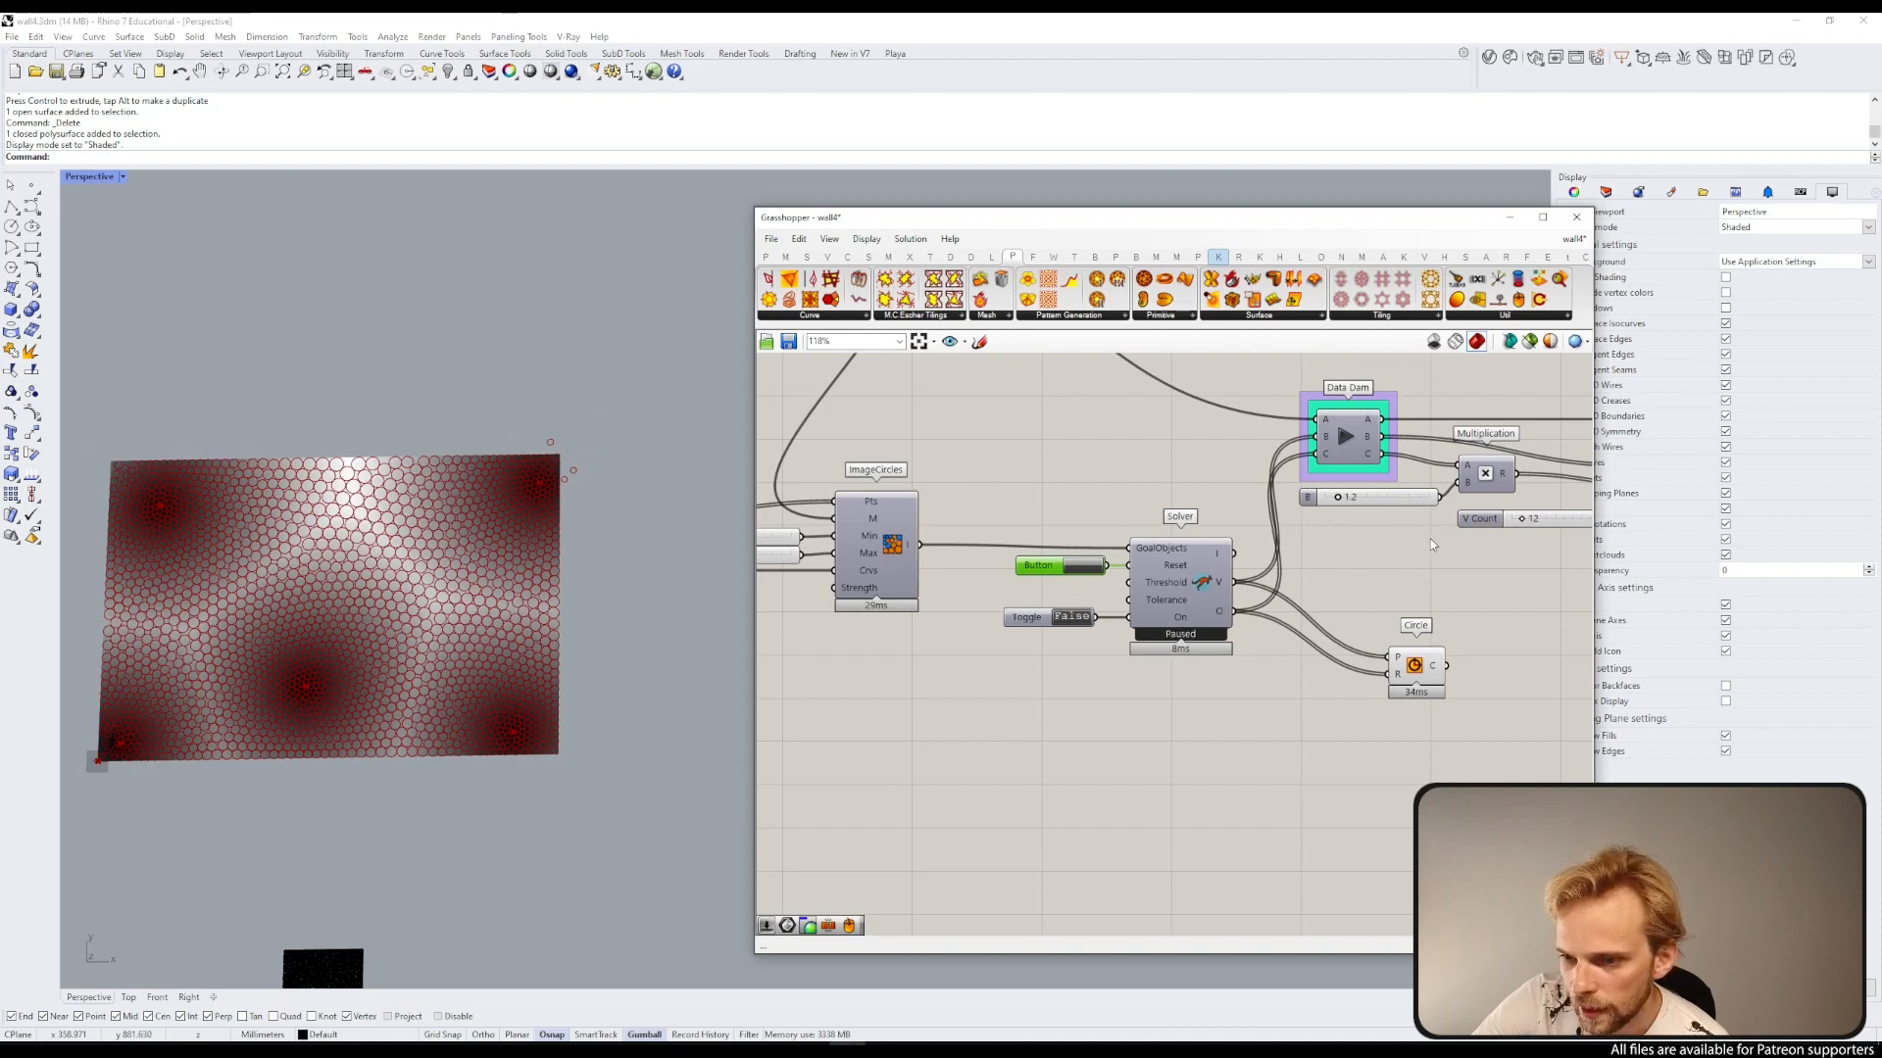
Step: Bake the Surface From Points component's textured surface into the Rhino document
{"action": "right_click_drag", "start_coordinate": [1468, 547], "coordinate": [1053, 548]}
{"action": "left_click", "coordinate": [933, 438]}
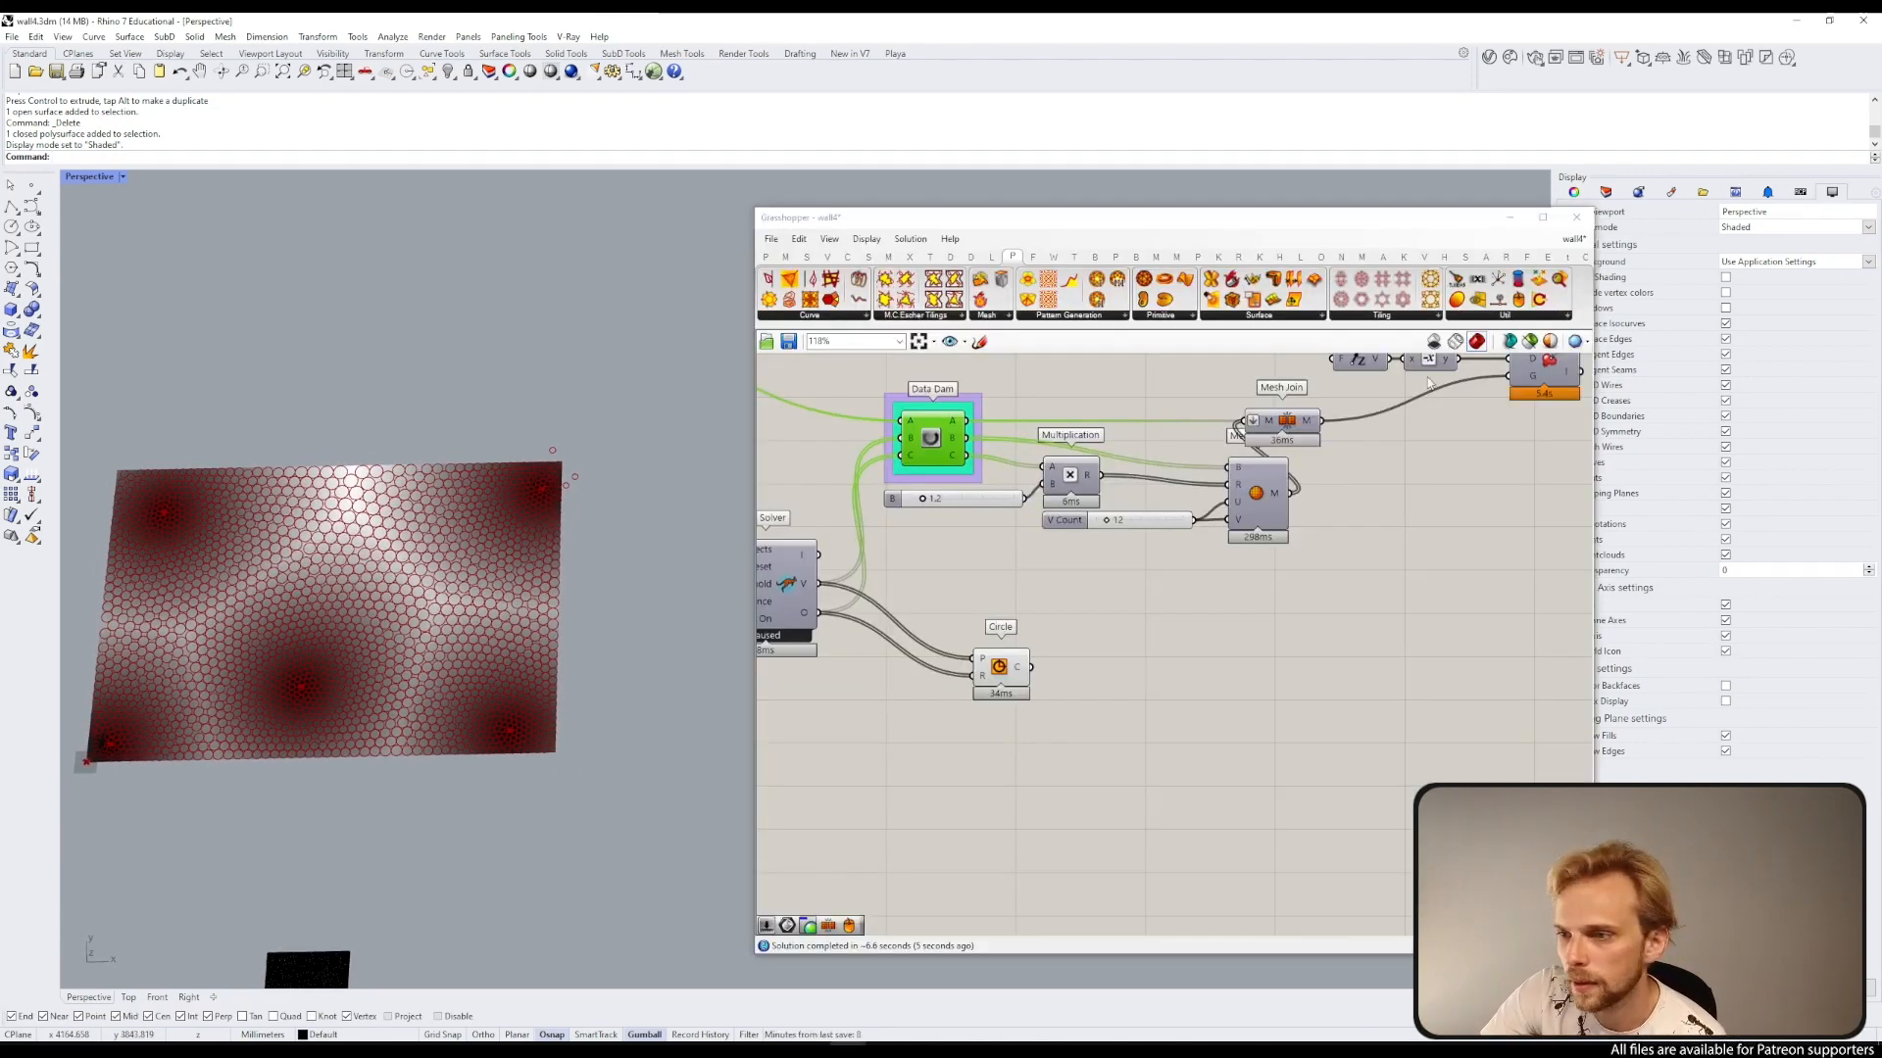
{"action": "scroll", "coordinate": [1429, 384], "scroll_direction": "down", "scroll_amount": 3}
{"action": "right_click_drag", "start_coordinate": [1429, 384], "coordinate": [1055, 549]}
{"action": "scroll", "coordinate": [1286, 486], "scroll_direction": "up", "scroll_amount": 2}
{"action": "left_click", "coordinate": [1281, 485]}
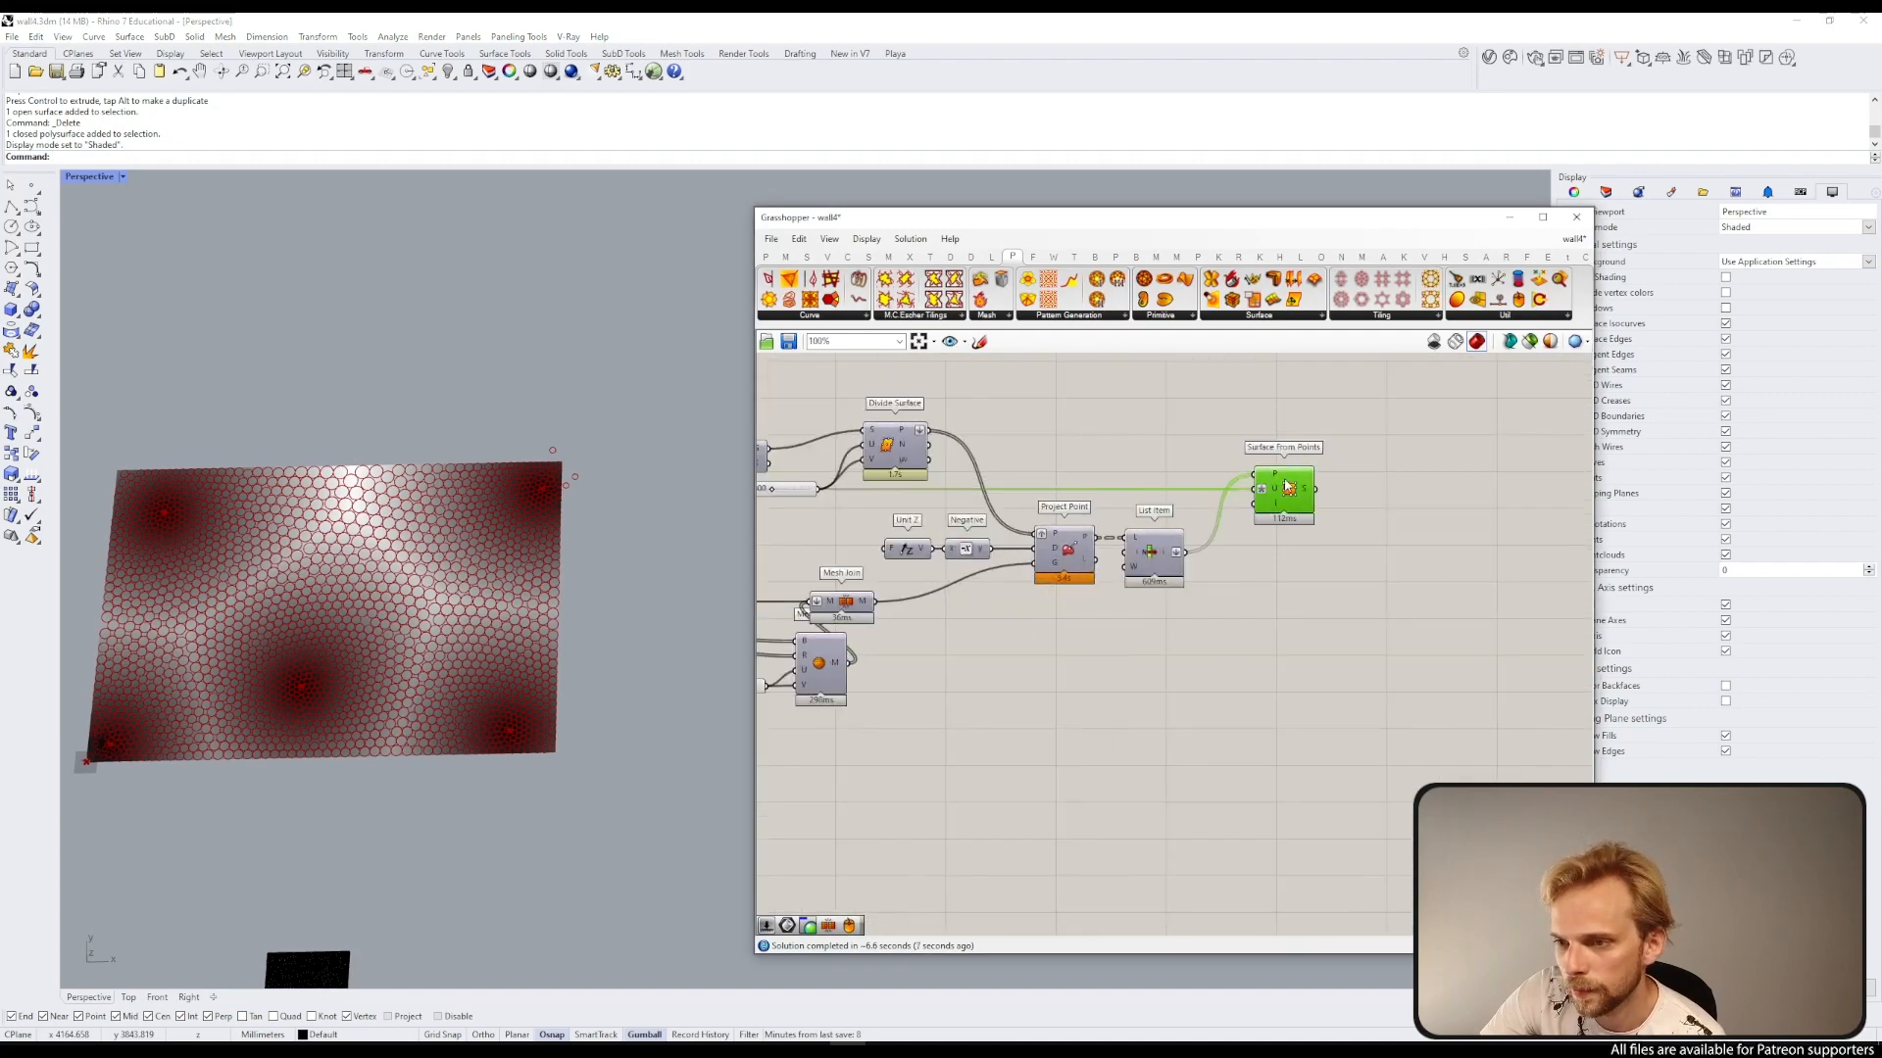
{"action": "scroll", "coordinate": [1287, 487], "scroll_direction": "up", "scroll_amount": 1}
{"action": "middle_click", "coordinate": [1287, 487]}
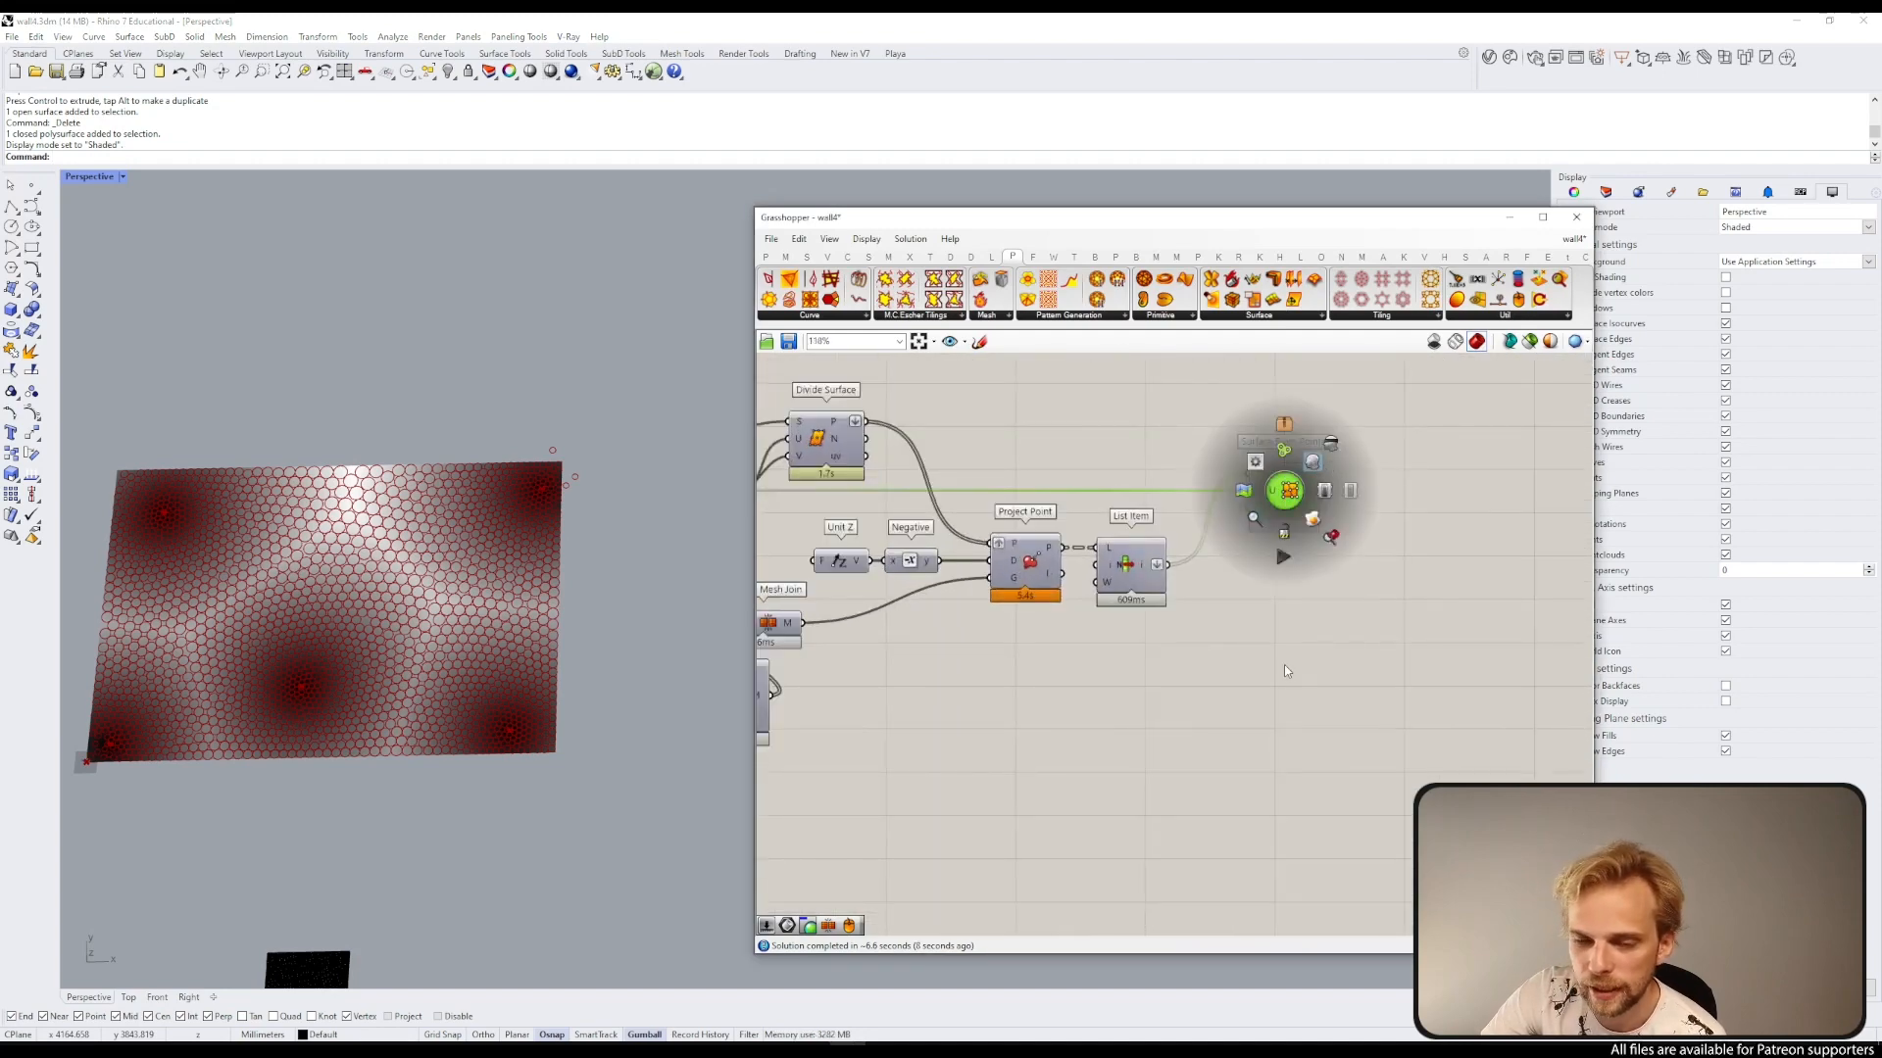
{"action": "left_click", "coordinate": [1268, 656]}
{"action": "left_click", "coordinate": [1286, 490]}
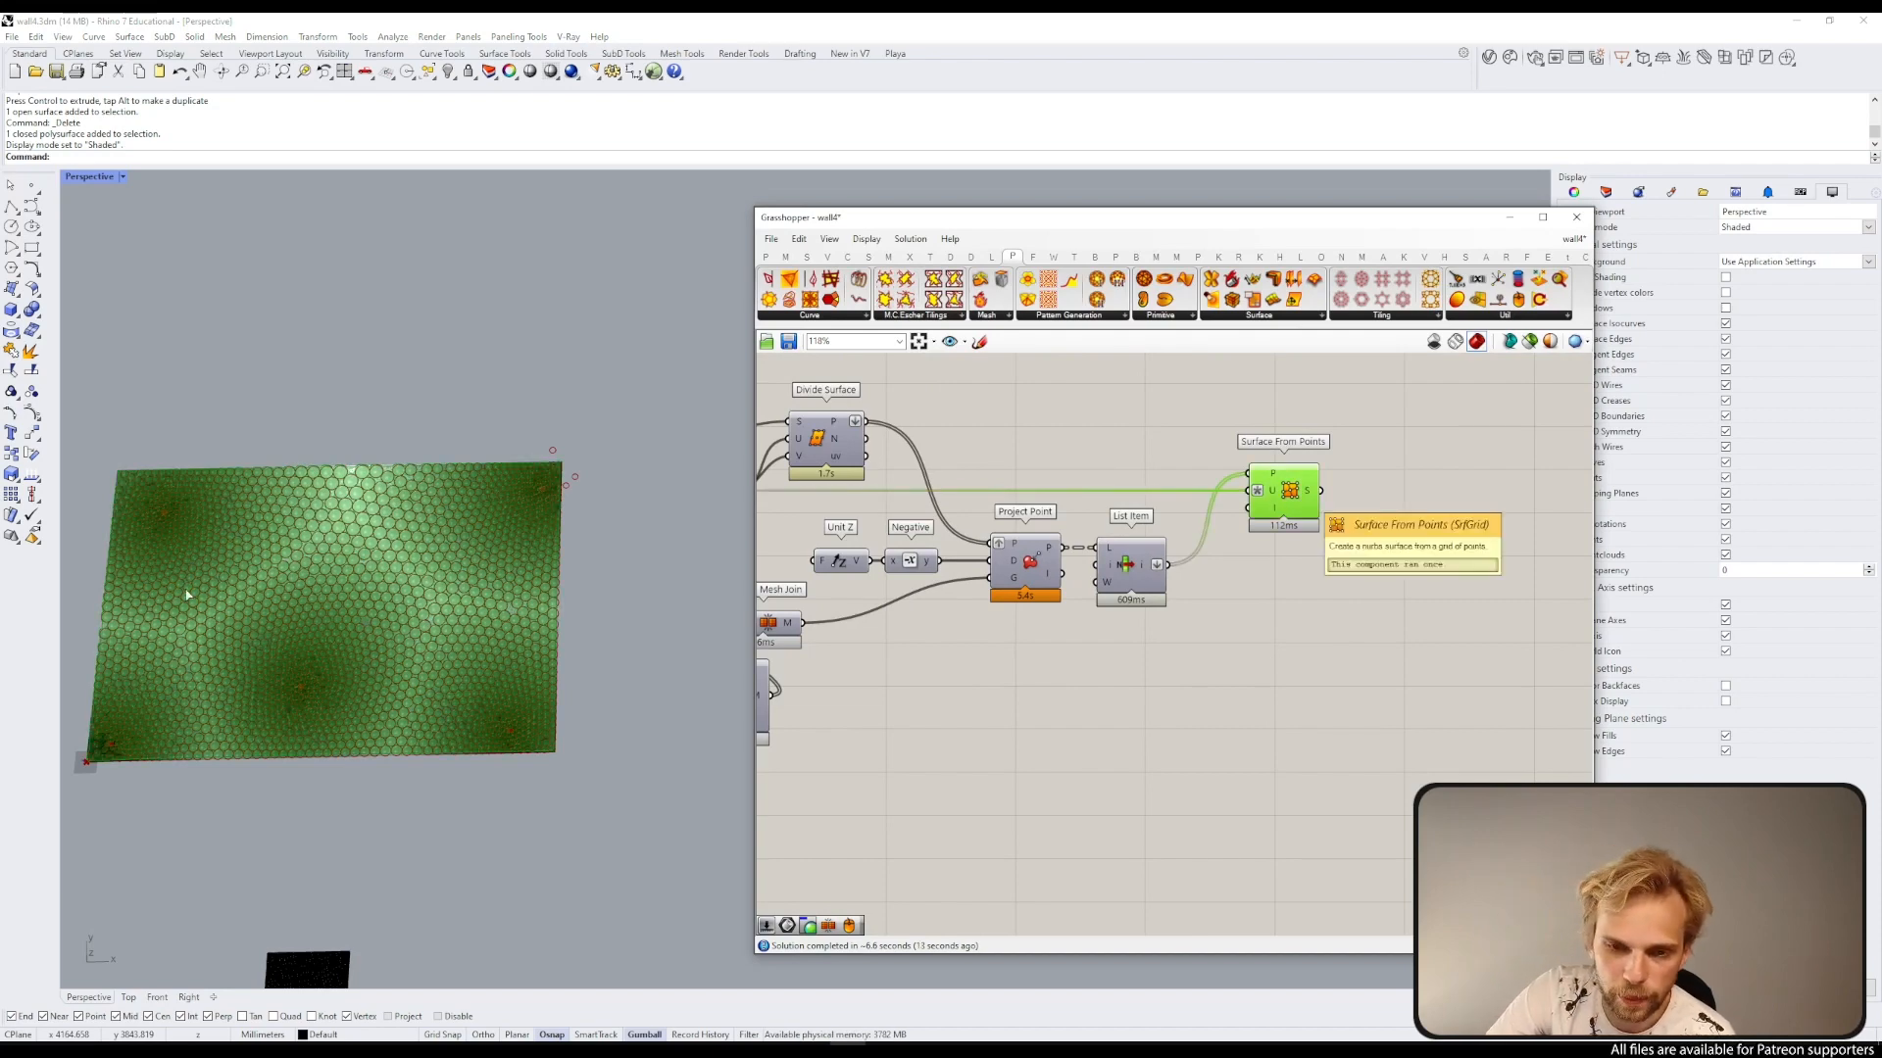
Step: Select the baked surface and move it downward, clear of the Grasshopper preview
{"action": "left_click", "coordinate": [490, 647]}
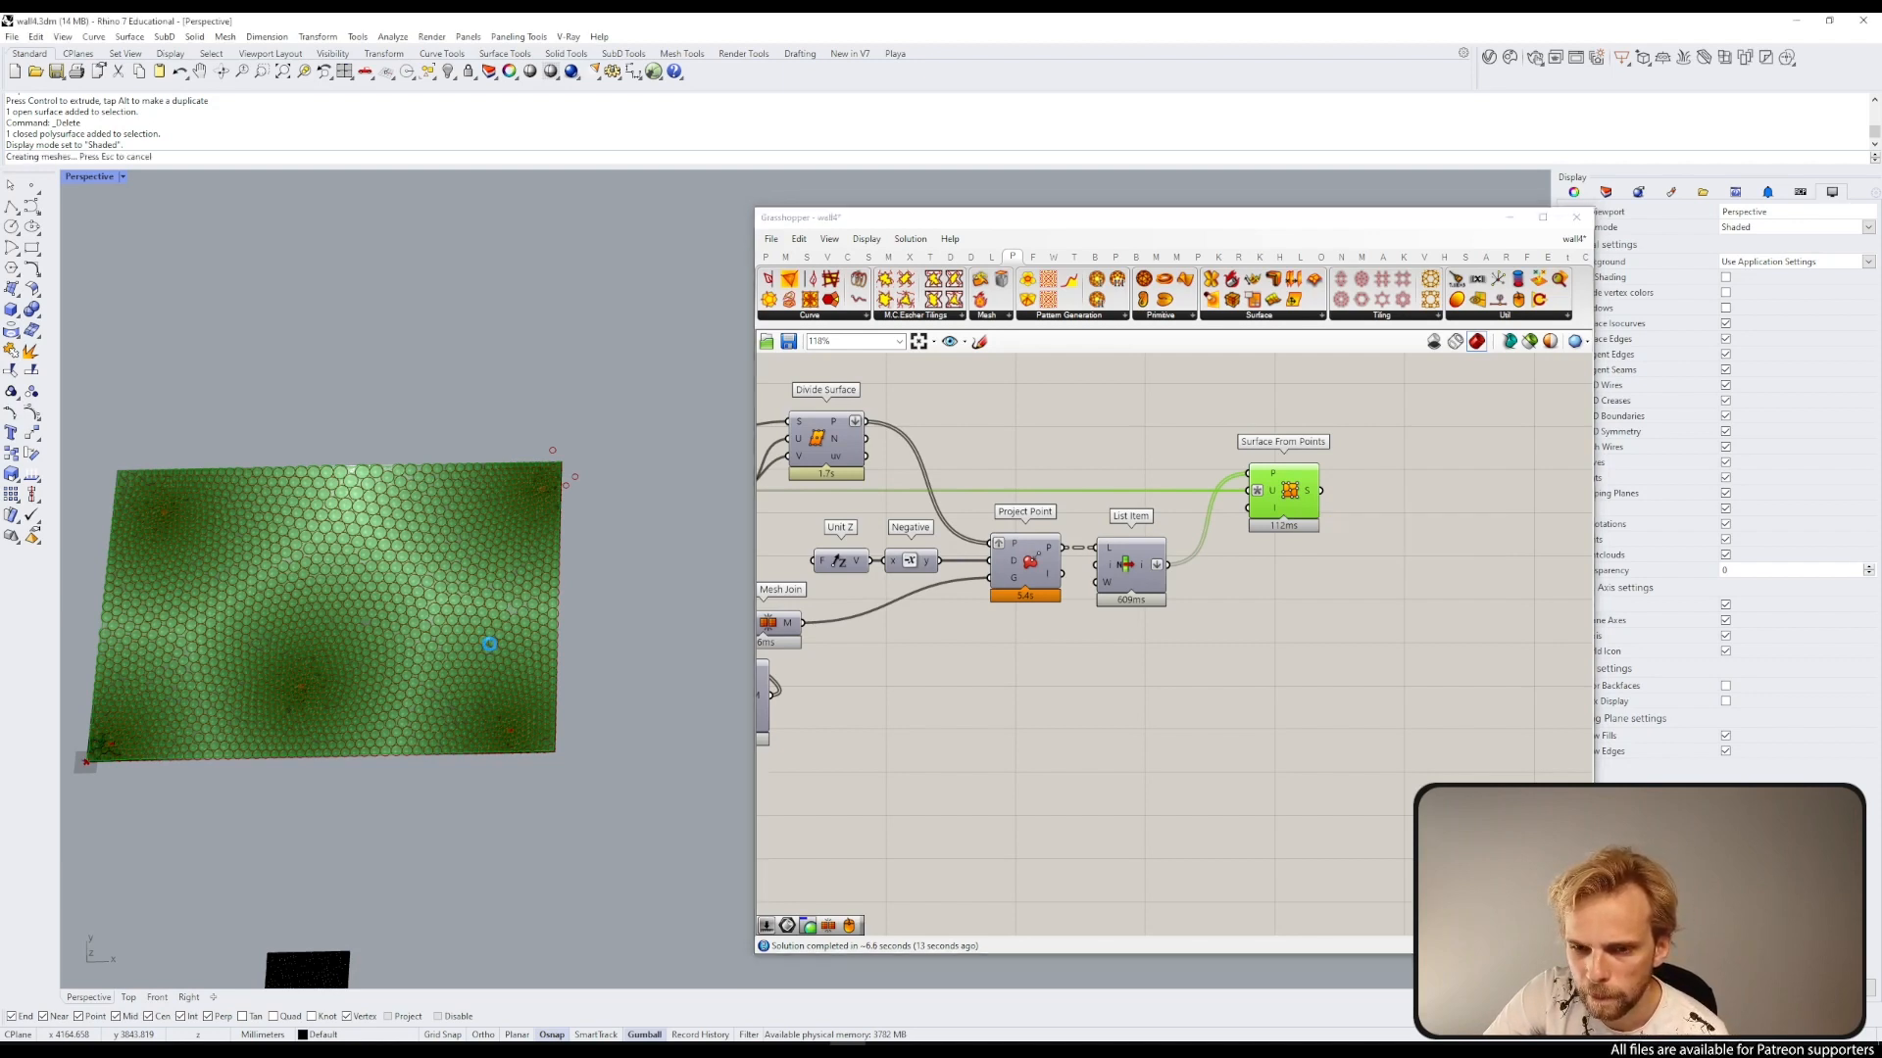
{"action": "scroll", "coordinate": [468, 636], "scroll_direction": "down", "scroll_amount": 5}
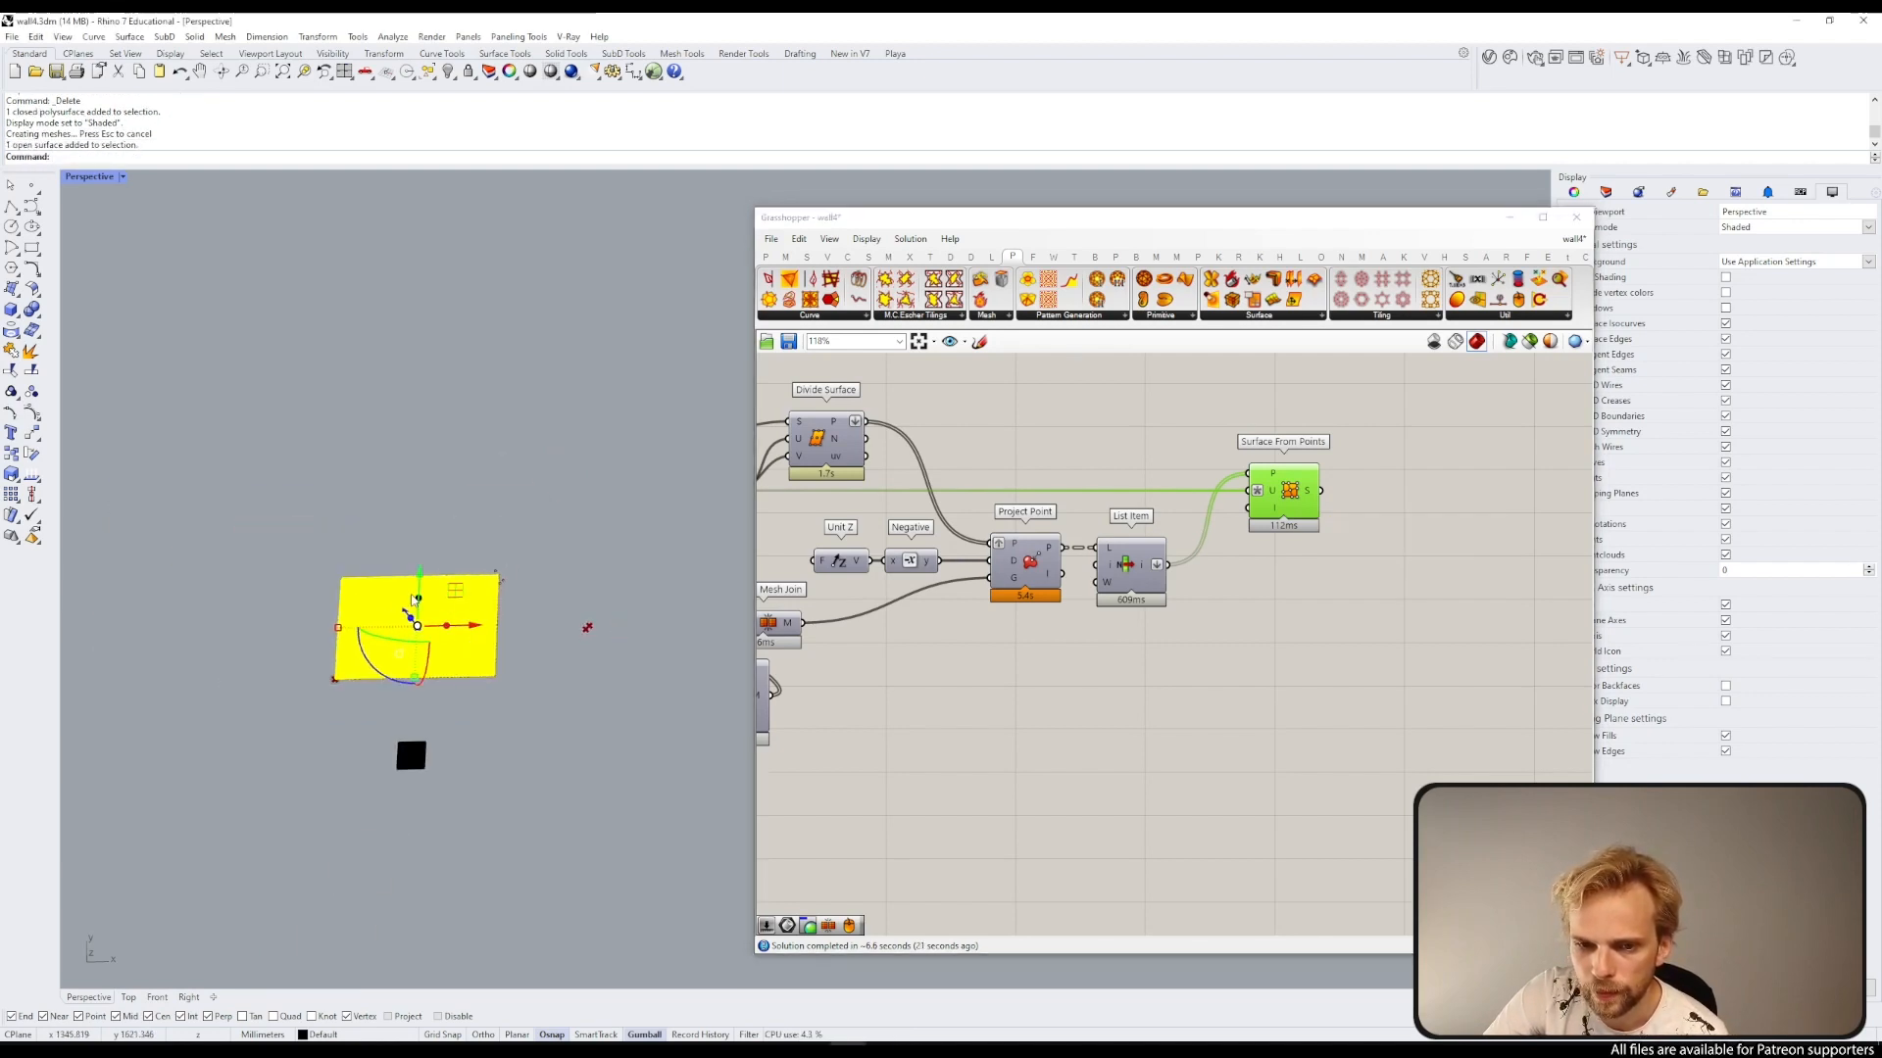
{"action": "left_click_drag", "start_coordinate": [414, 600], "coordinate": [457, 821]}
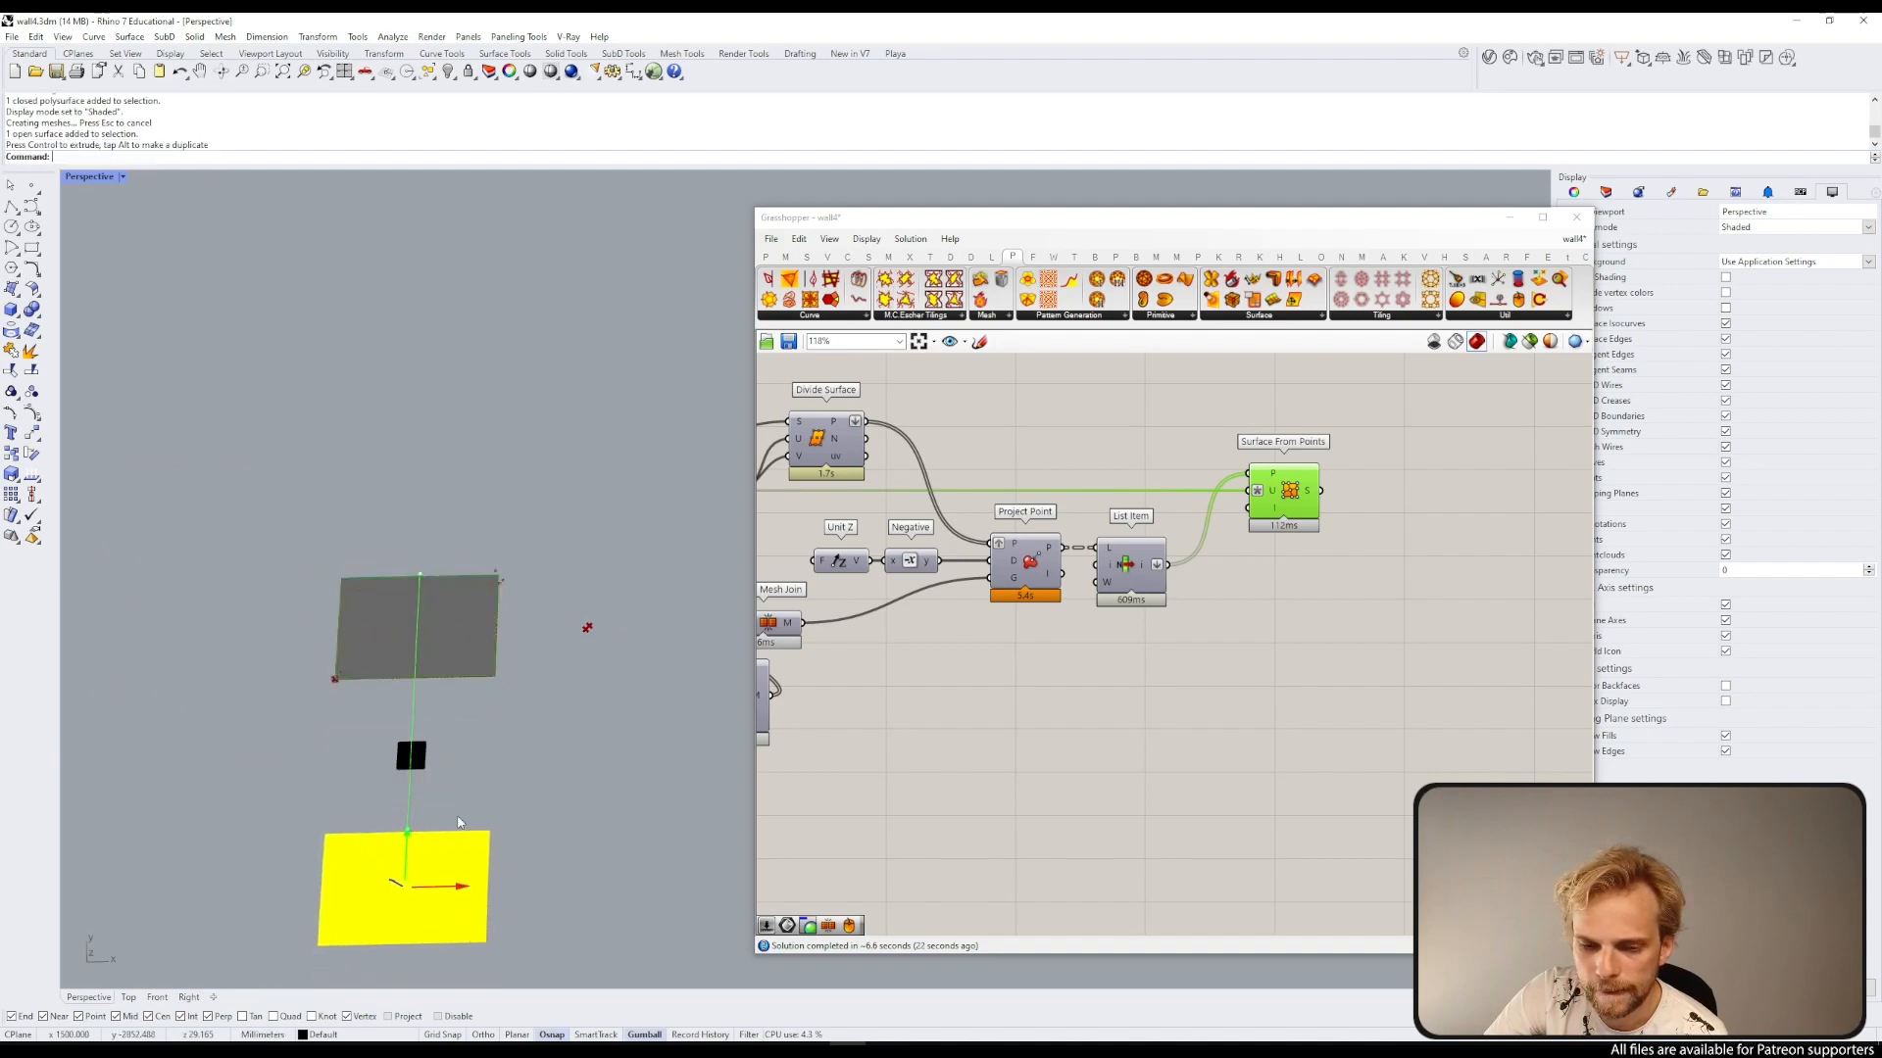
{"action": "left_click", "coordinate": [577, 760]}
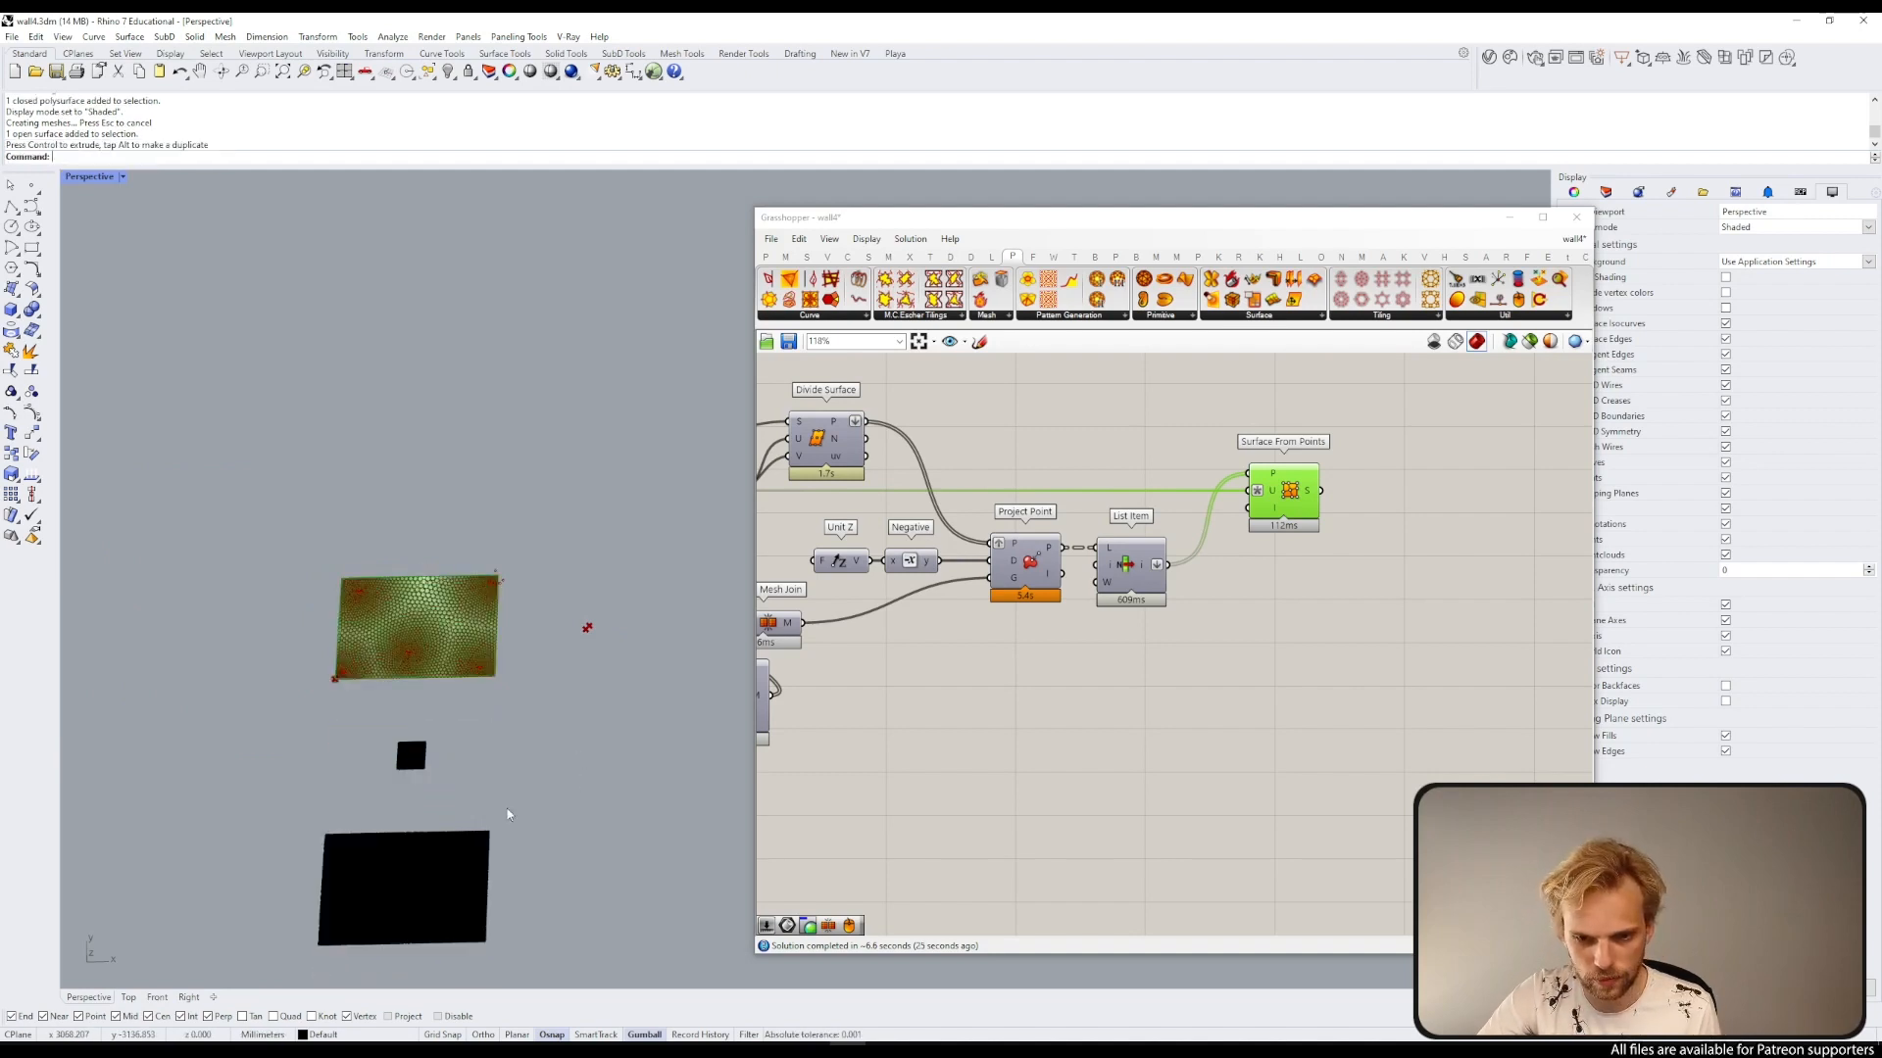
Step: Set the viewport display mode to Evangelion_Red
{"action": "scroll", "coordinate": [415, 792], "scroll_direction": "up", "scroll_amount": 5}
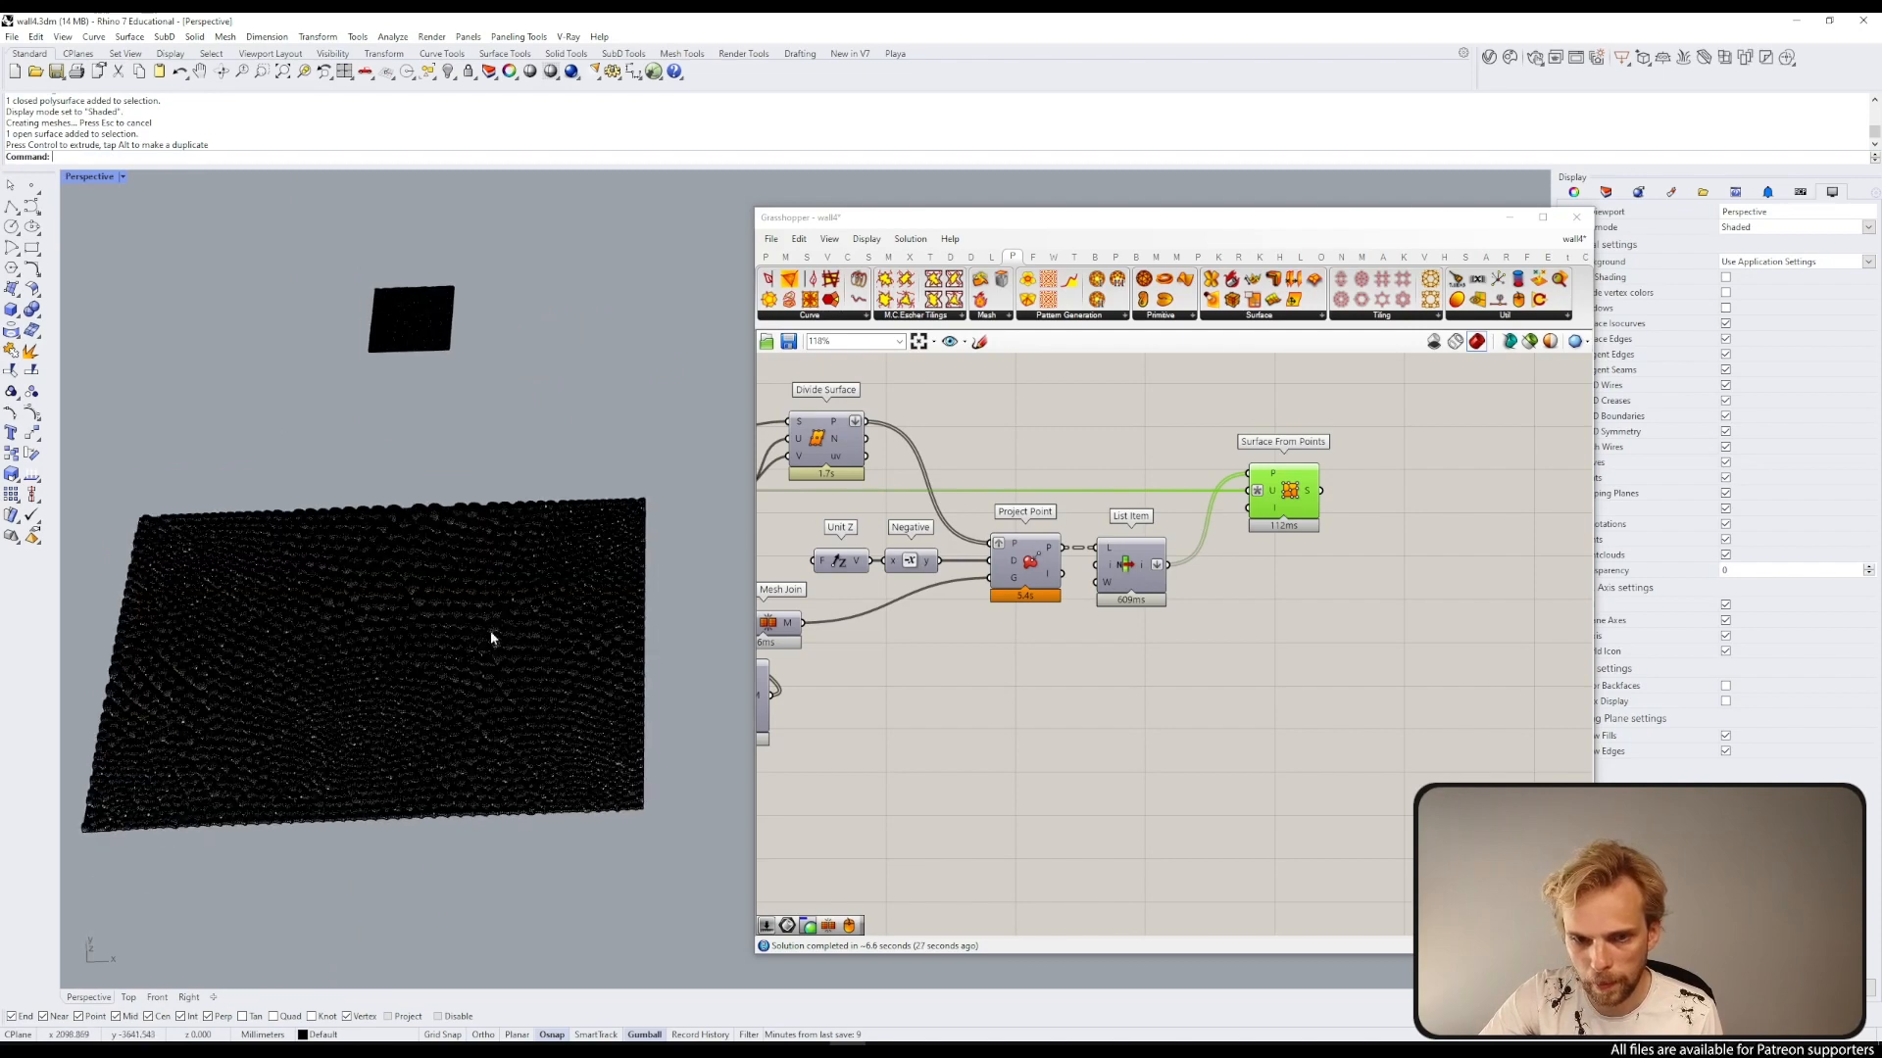
{"action": "left_click", "coordinate": [91, 178]}
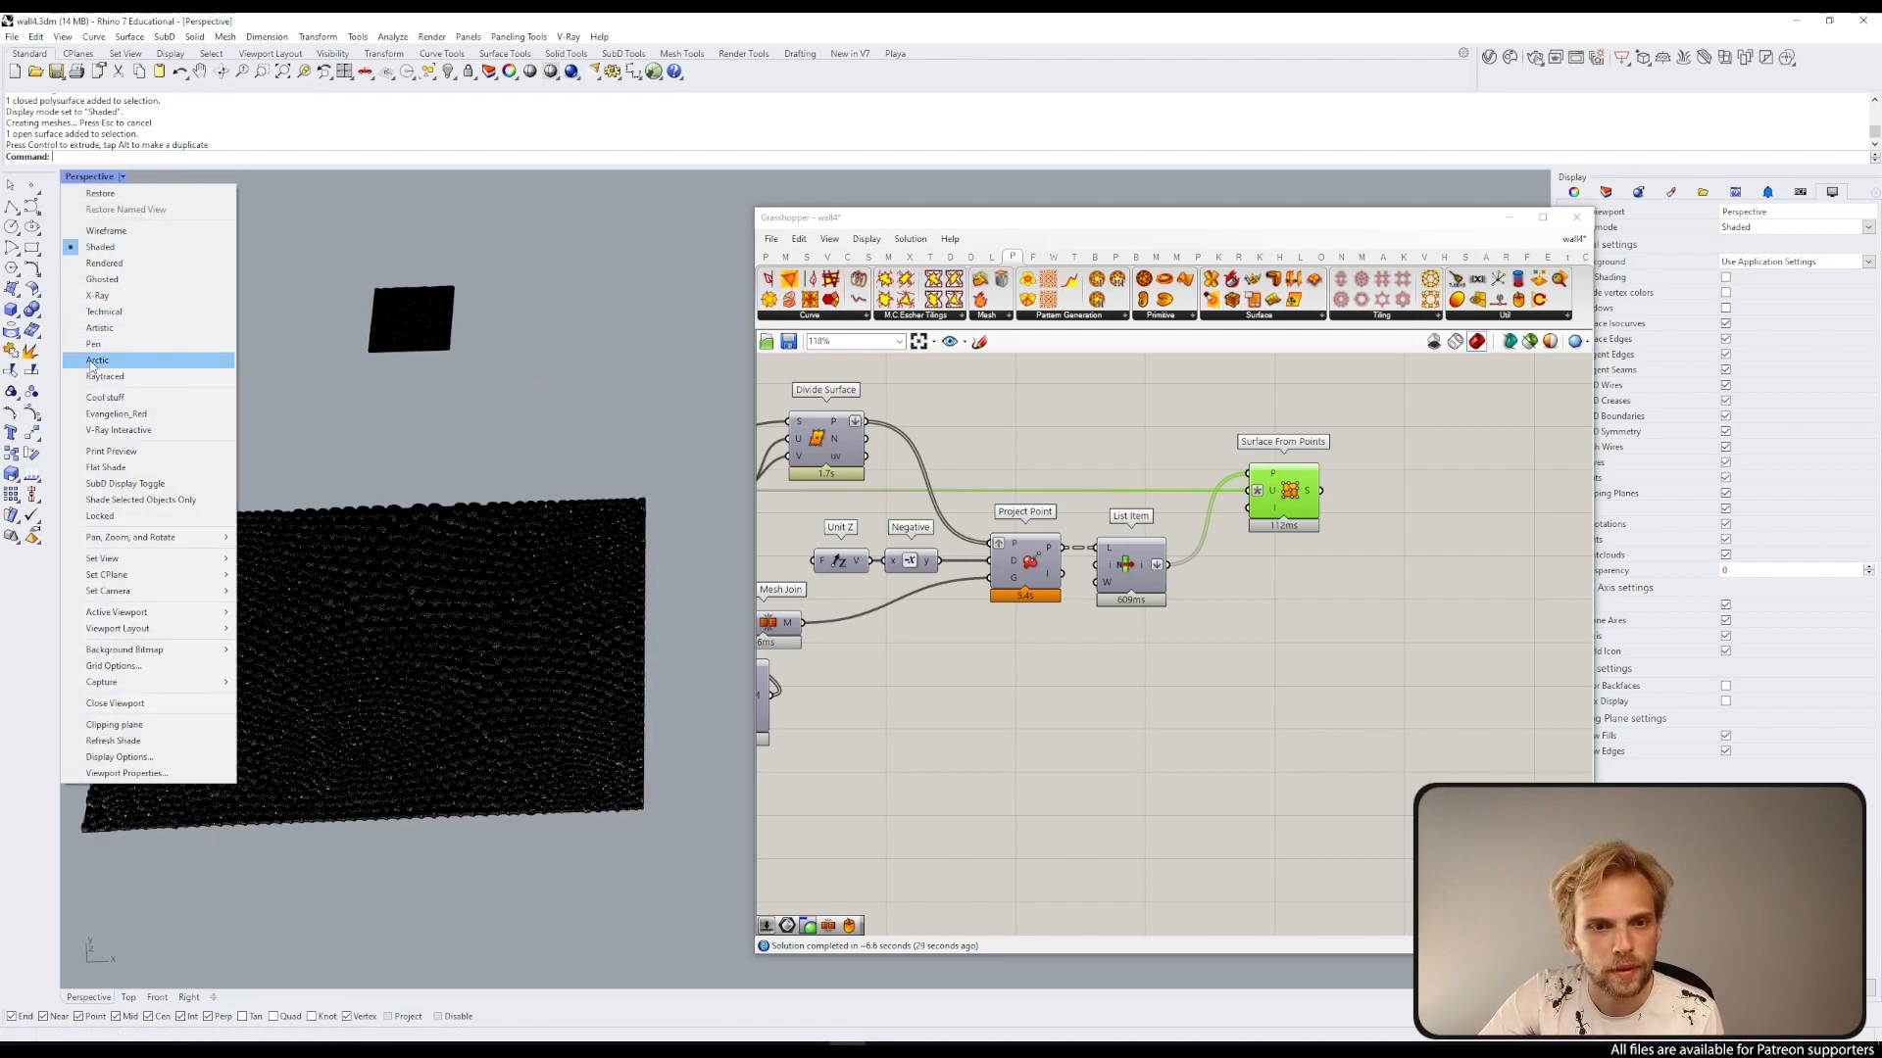
{"action": "left_click", "coordinate": [116, 416]}
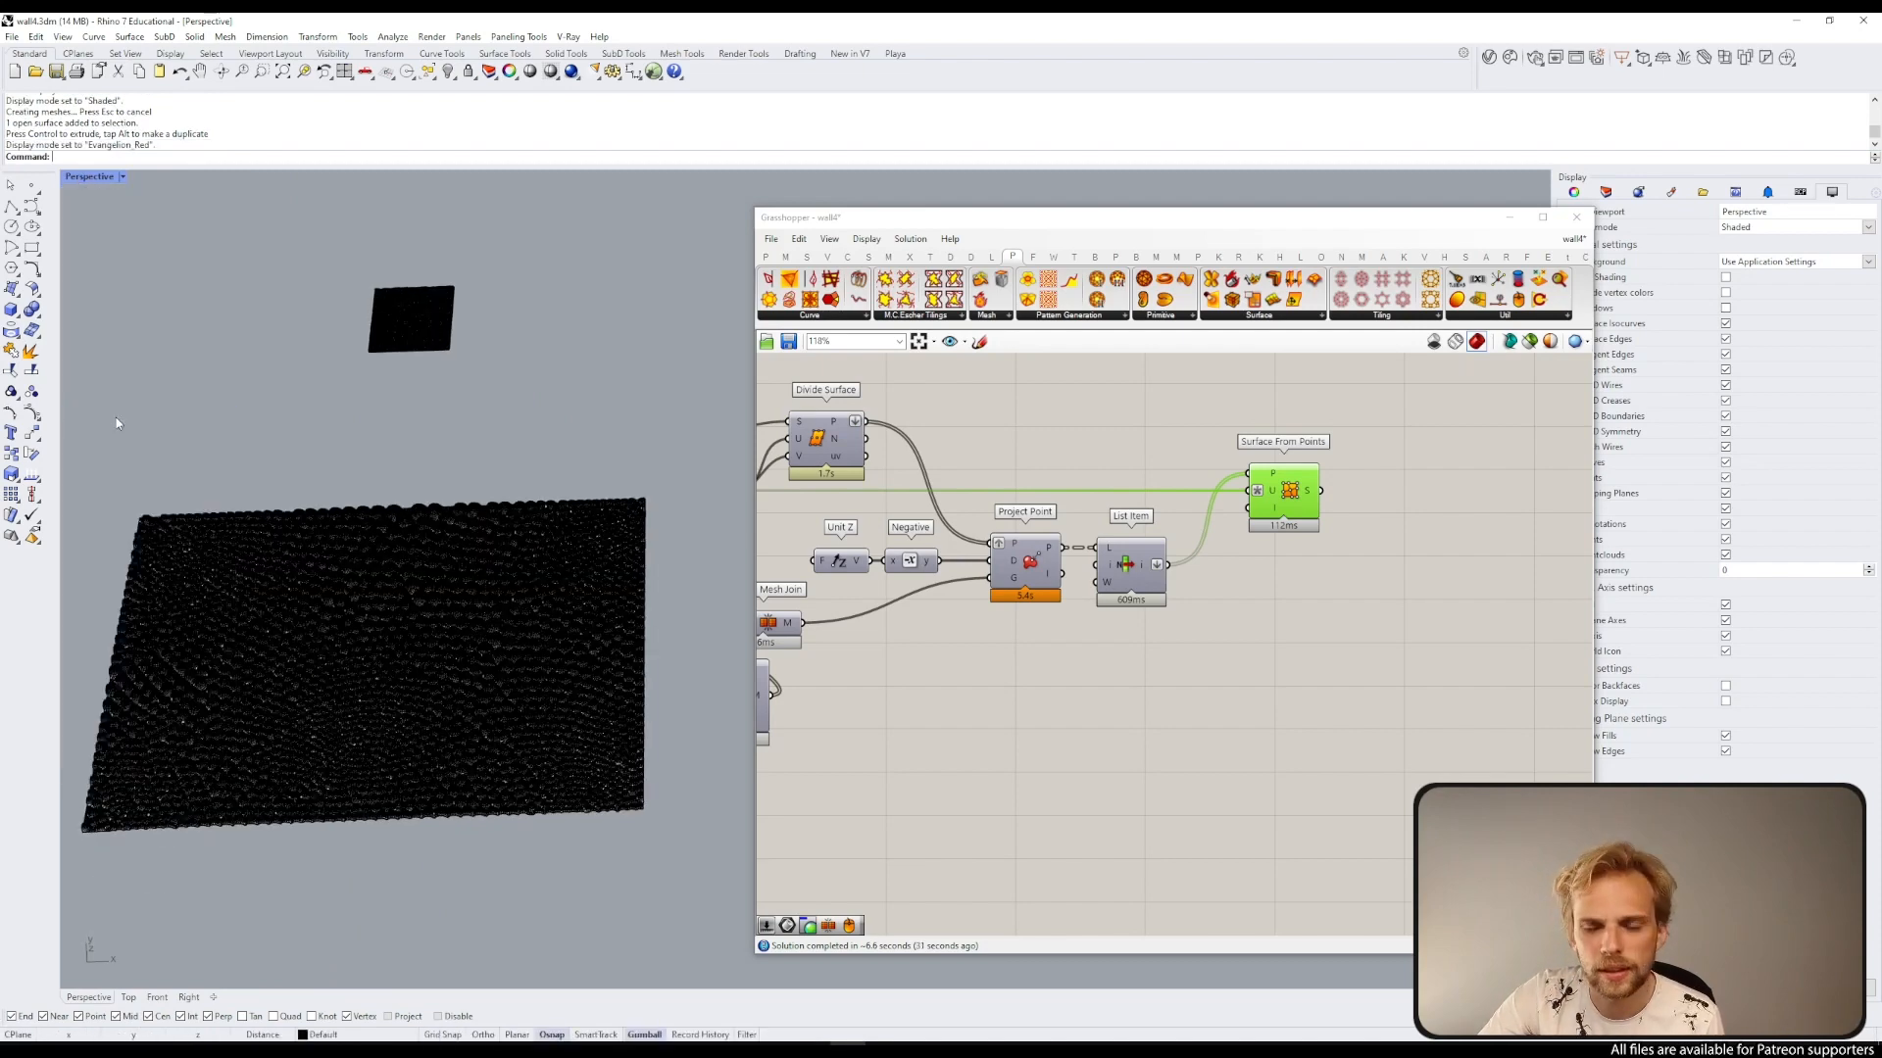
Step: Inspect the baked bubble texture closely across the surface in the viewport
{"action": "left_click", "coordinate": [1508, 218]}
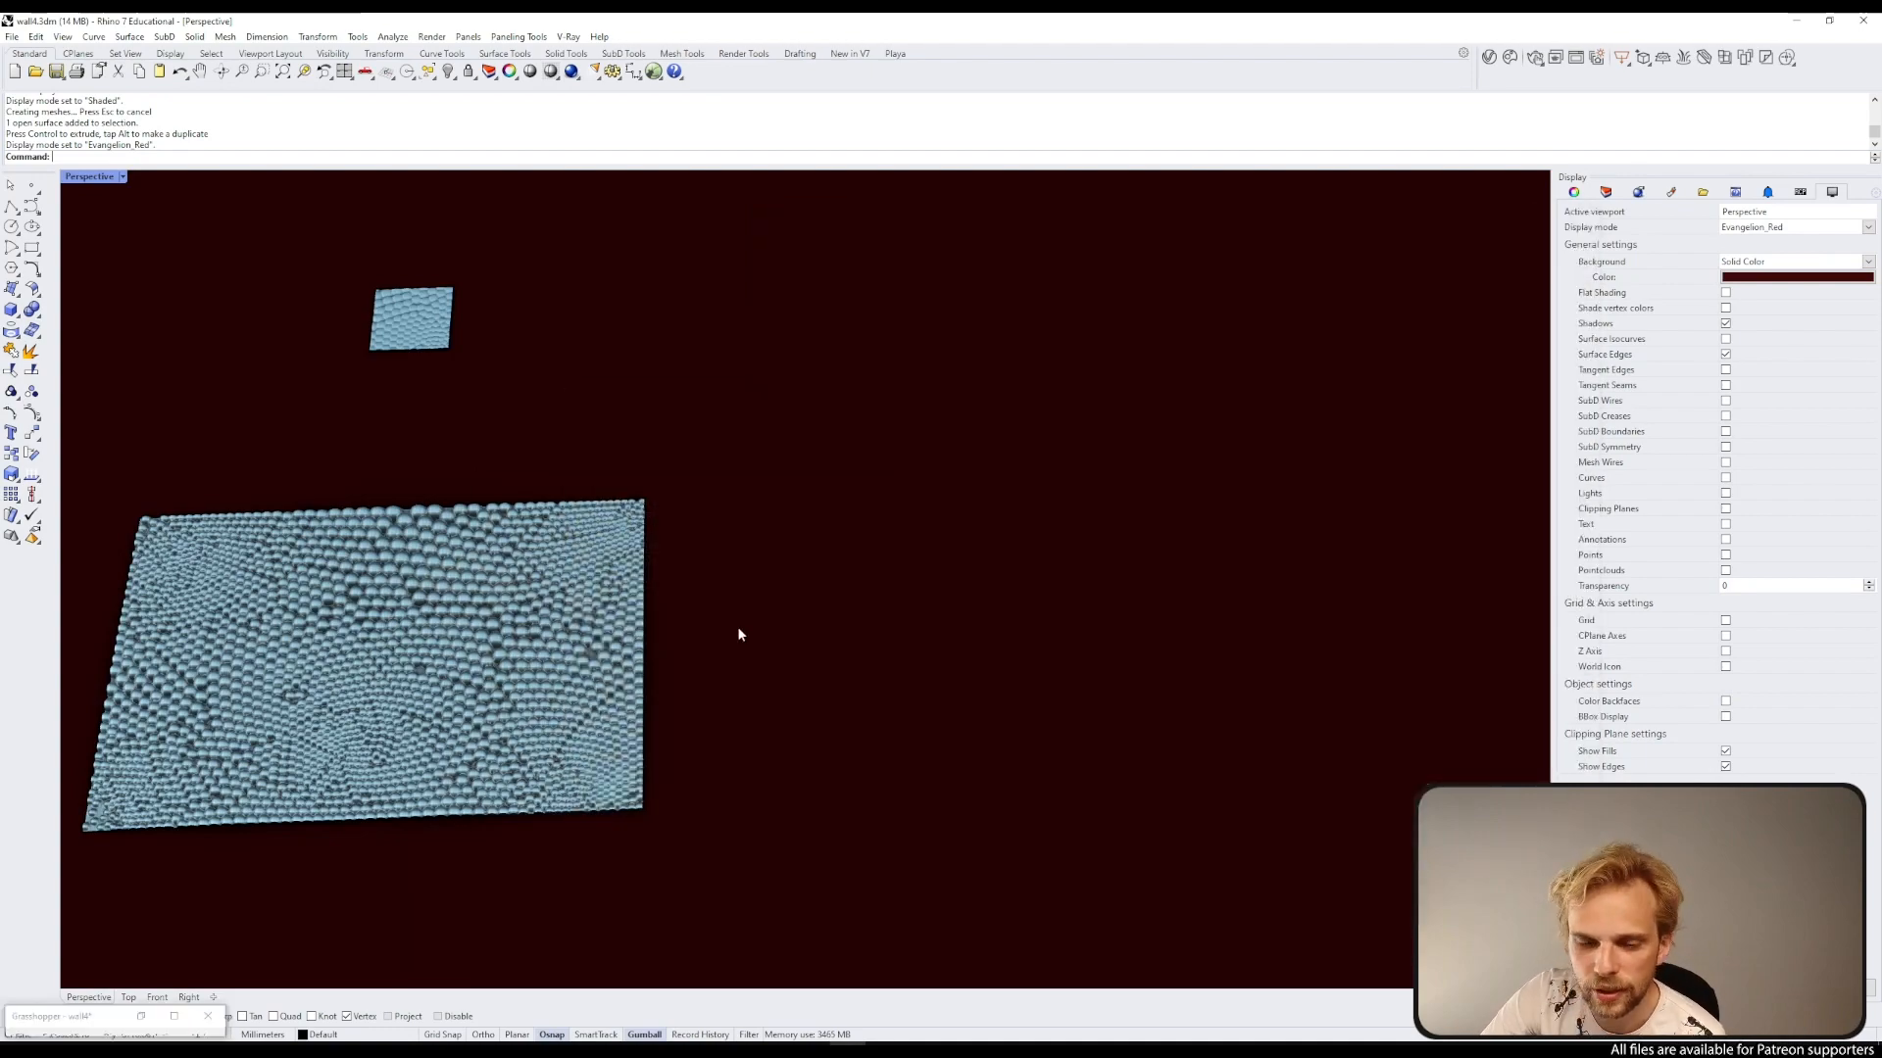
{"action": "right_click_drag", "start_coordinate": [737, 628], "coordinate": [585, 654]}
{"action": "scroll", "coordinate": [348, 684], "scroll_direction": "up", "scroll_amount": 5}
{"action": "right_click_drag", "start_coordinate": [478, 684], "coordinate": [751, 632], "text": "shift"}
{"action": "scroll", "coordinate": [704, 607], "scroll_direction": "up", "scroll_amount": 16}
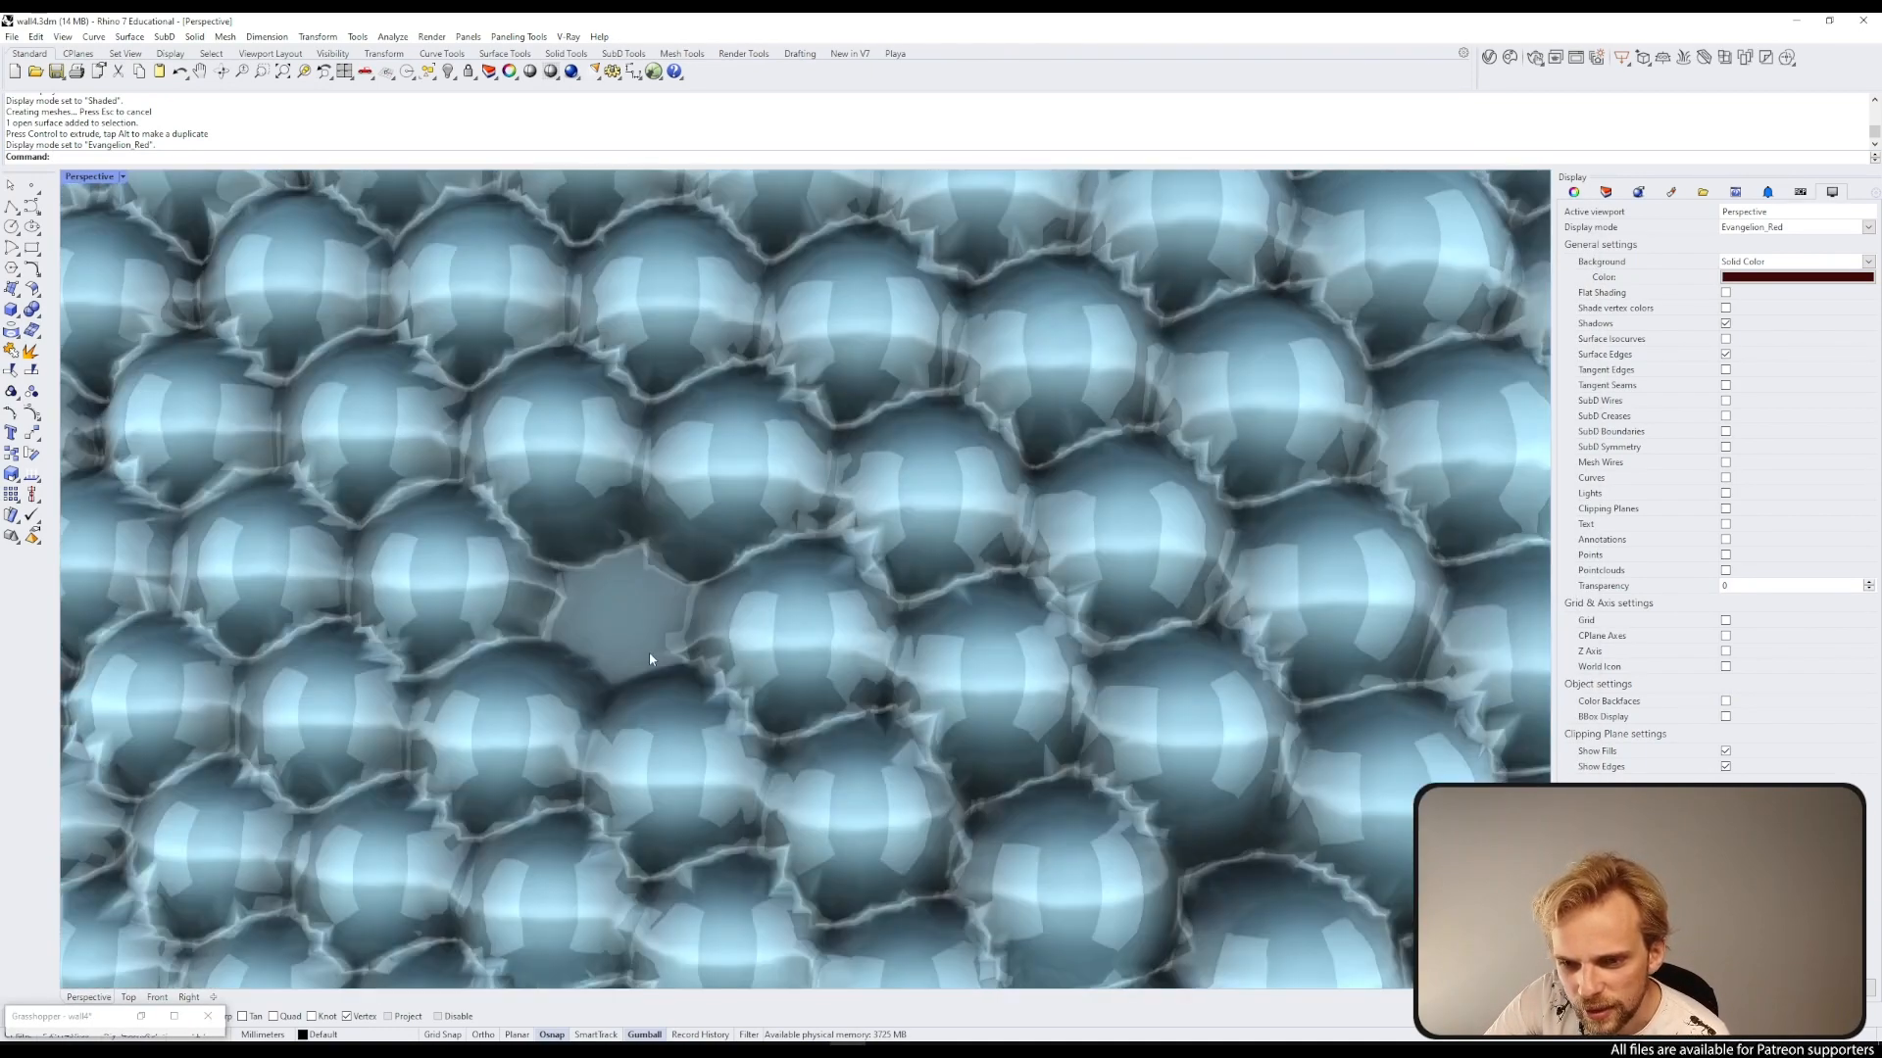
{"action": "scroll", "coordinate": [649, 651], "scroll_direction": "down", "scroll_amount": 15}
{"action": "scroll", "coordinate": [661, 609], "scroll_direction": "up", "scroll_amount": 2}
{"action": "scroll", "coordinate": [661, 609], "scroll_direction": "down", "scroll_amount": 2}
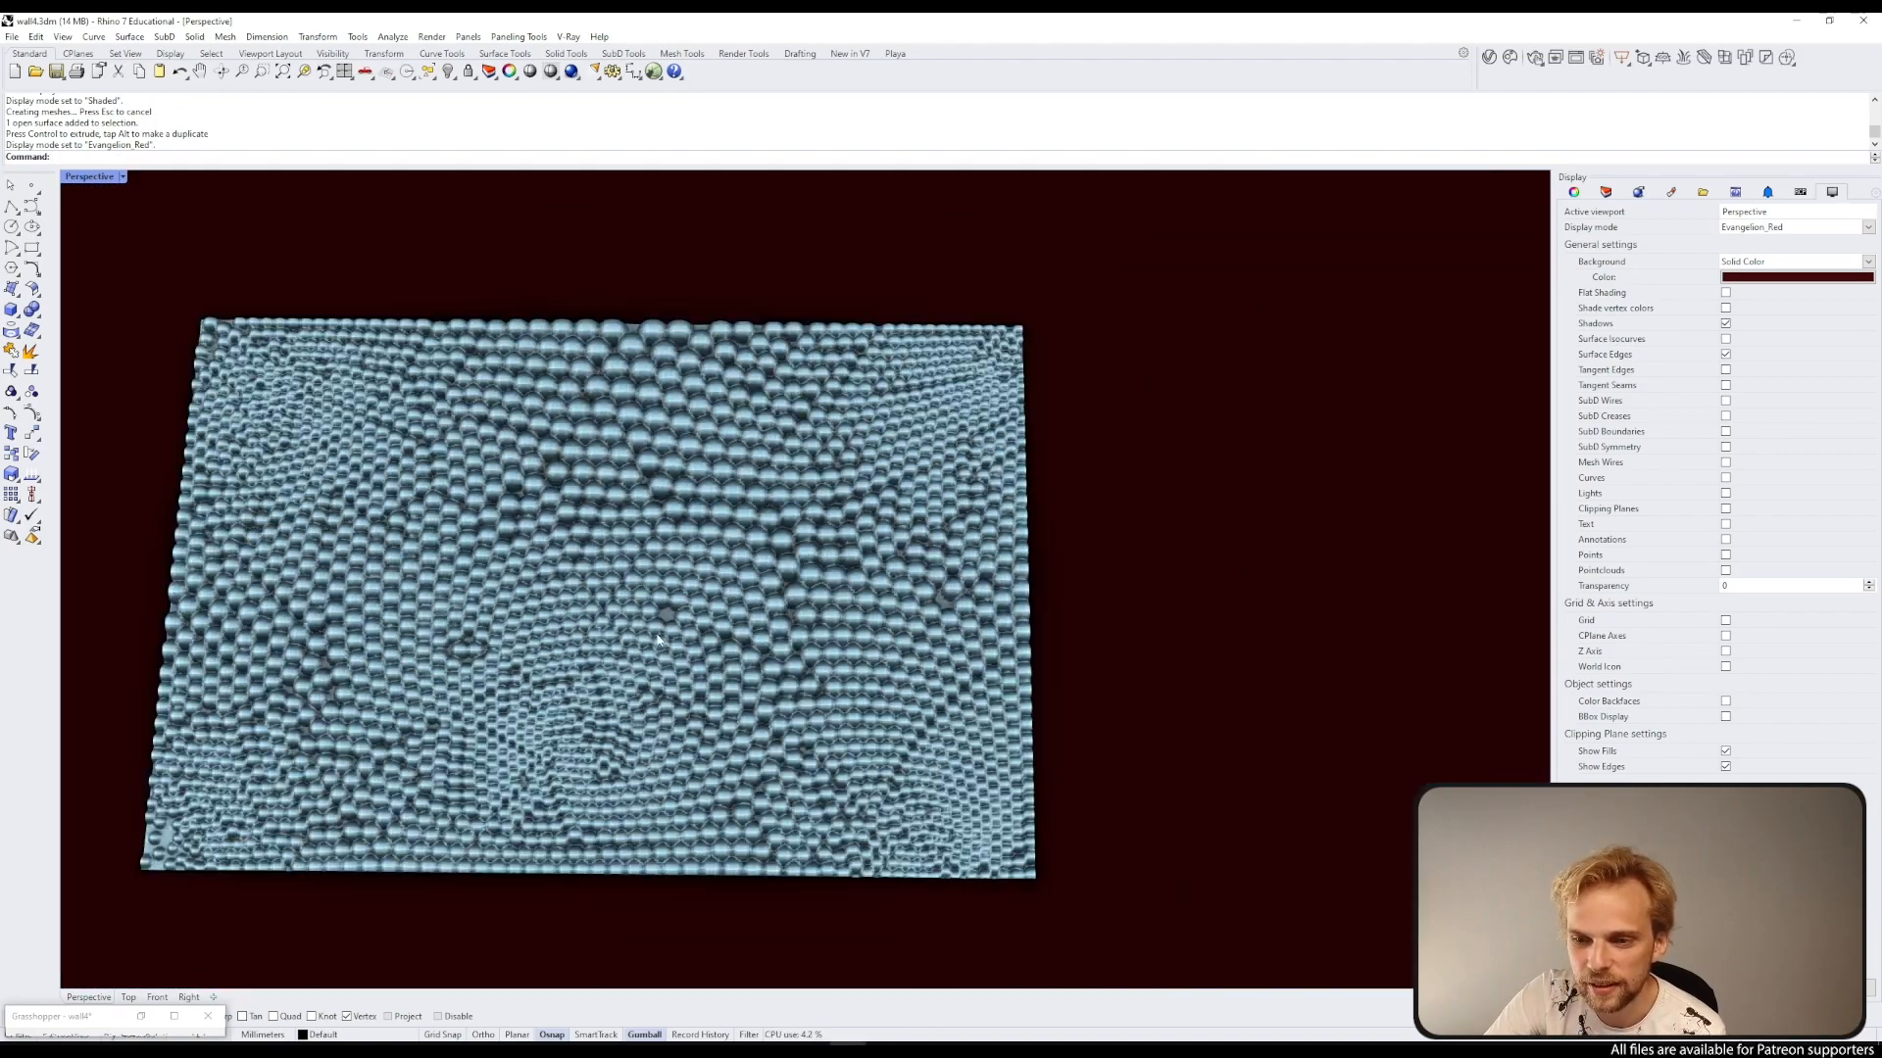
{"action": "mouse_move", "coordinate": [658, 639]}
{"action": "right_mouse_down"}
{"action": "mouse_move", "coordinate": [639, 622]}
{"action": "mouse_move", "coordinate": [632, 657]}
{"action": "mouse_move", "coordinate": [597, 632]}
{"action": "mouse_move", "coordinate": [658, 637]}
{"action": "right_mouse_up"}
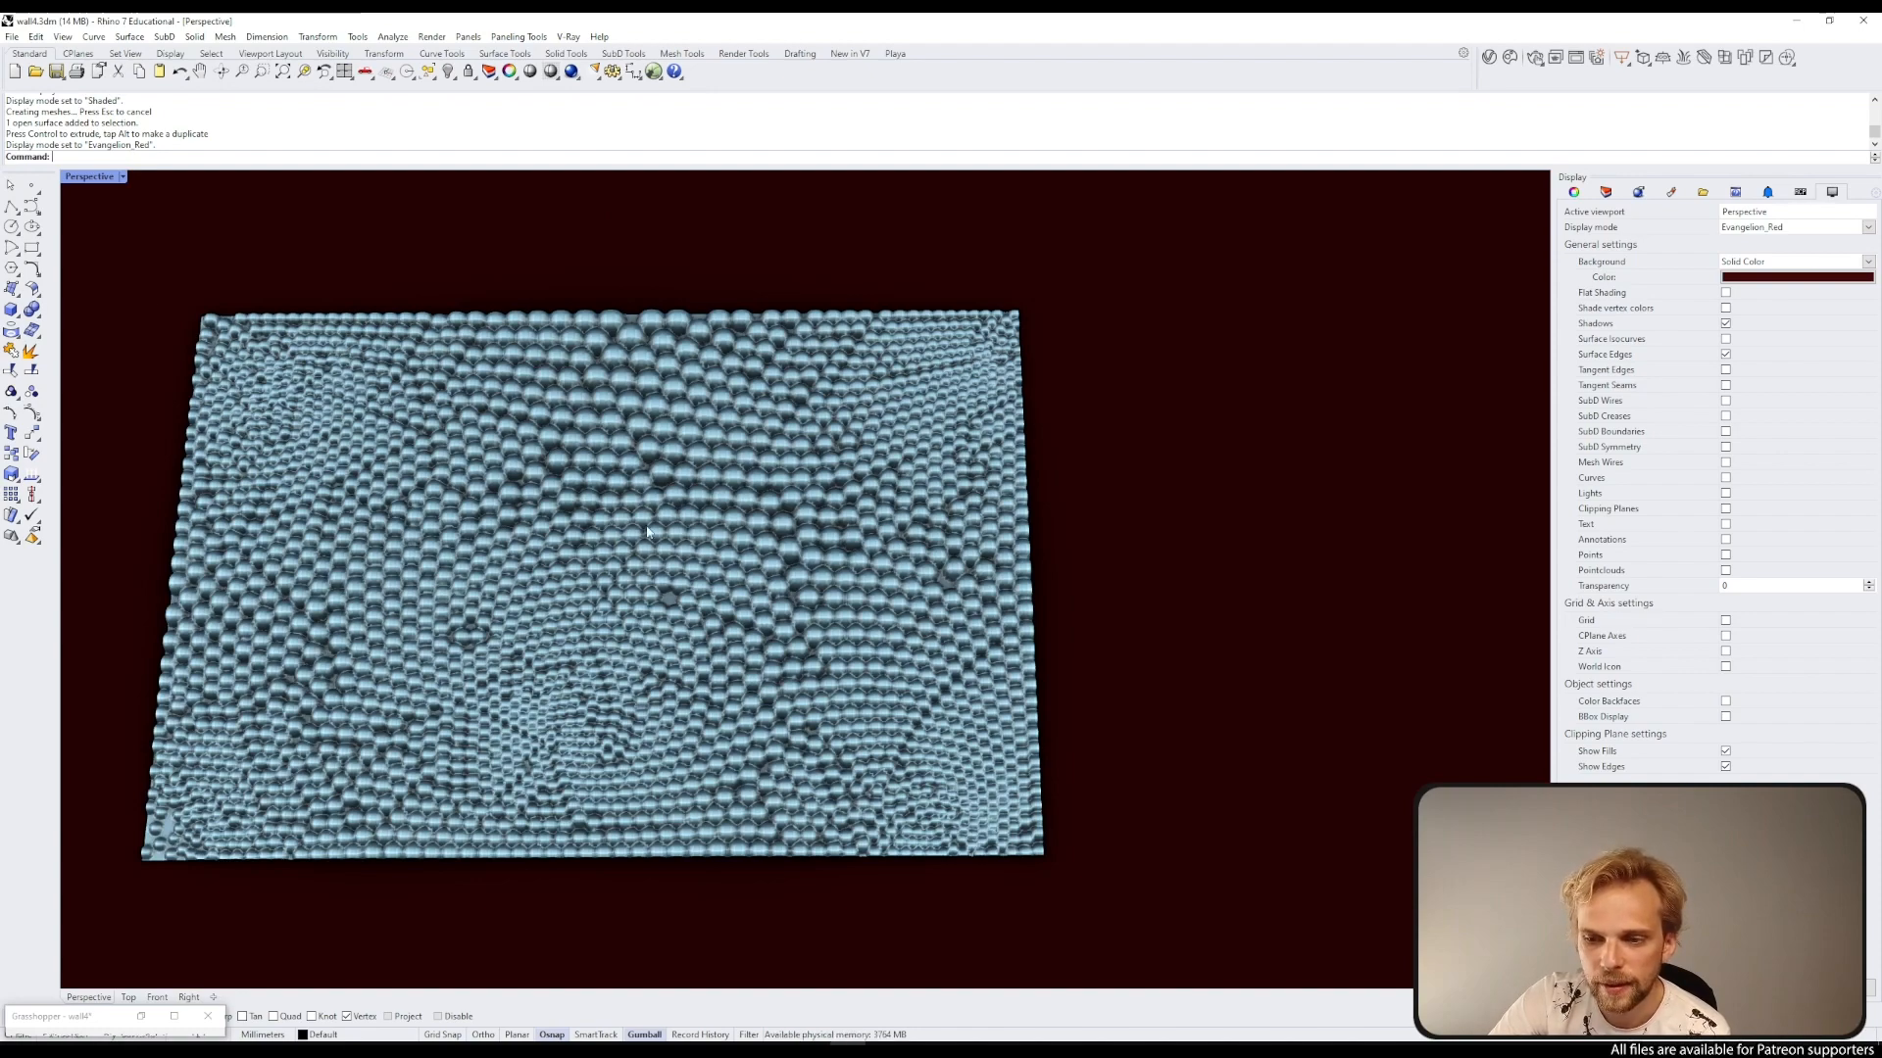
{"action": "scroll", "coordinate": [698, 568], "scroll_direction": "down", "scroll_amount": 7}
{"action": "scroll", "coordinate": [656, 564], "scroll_direction": "up", "scroll_amount": 10}
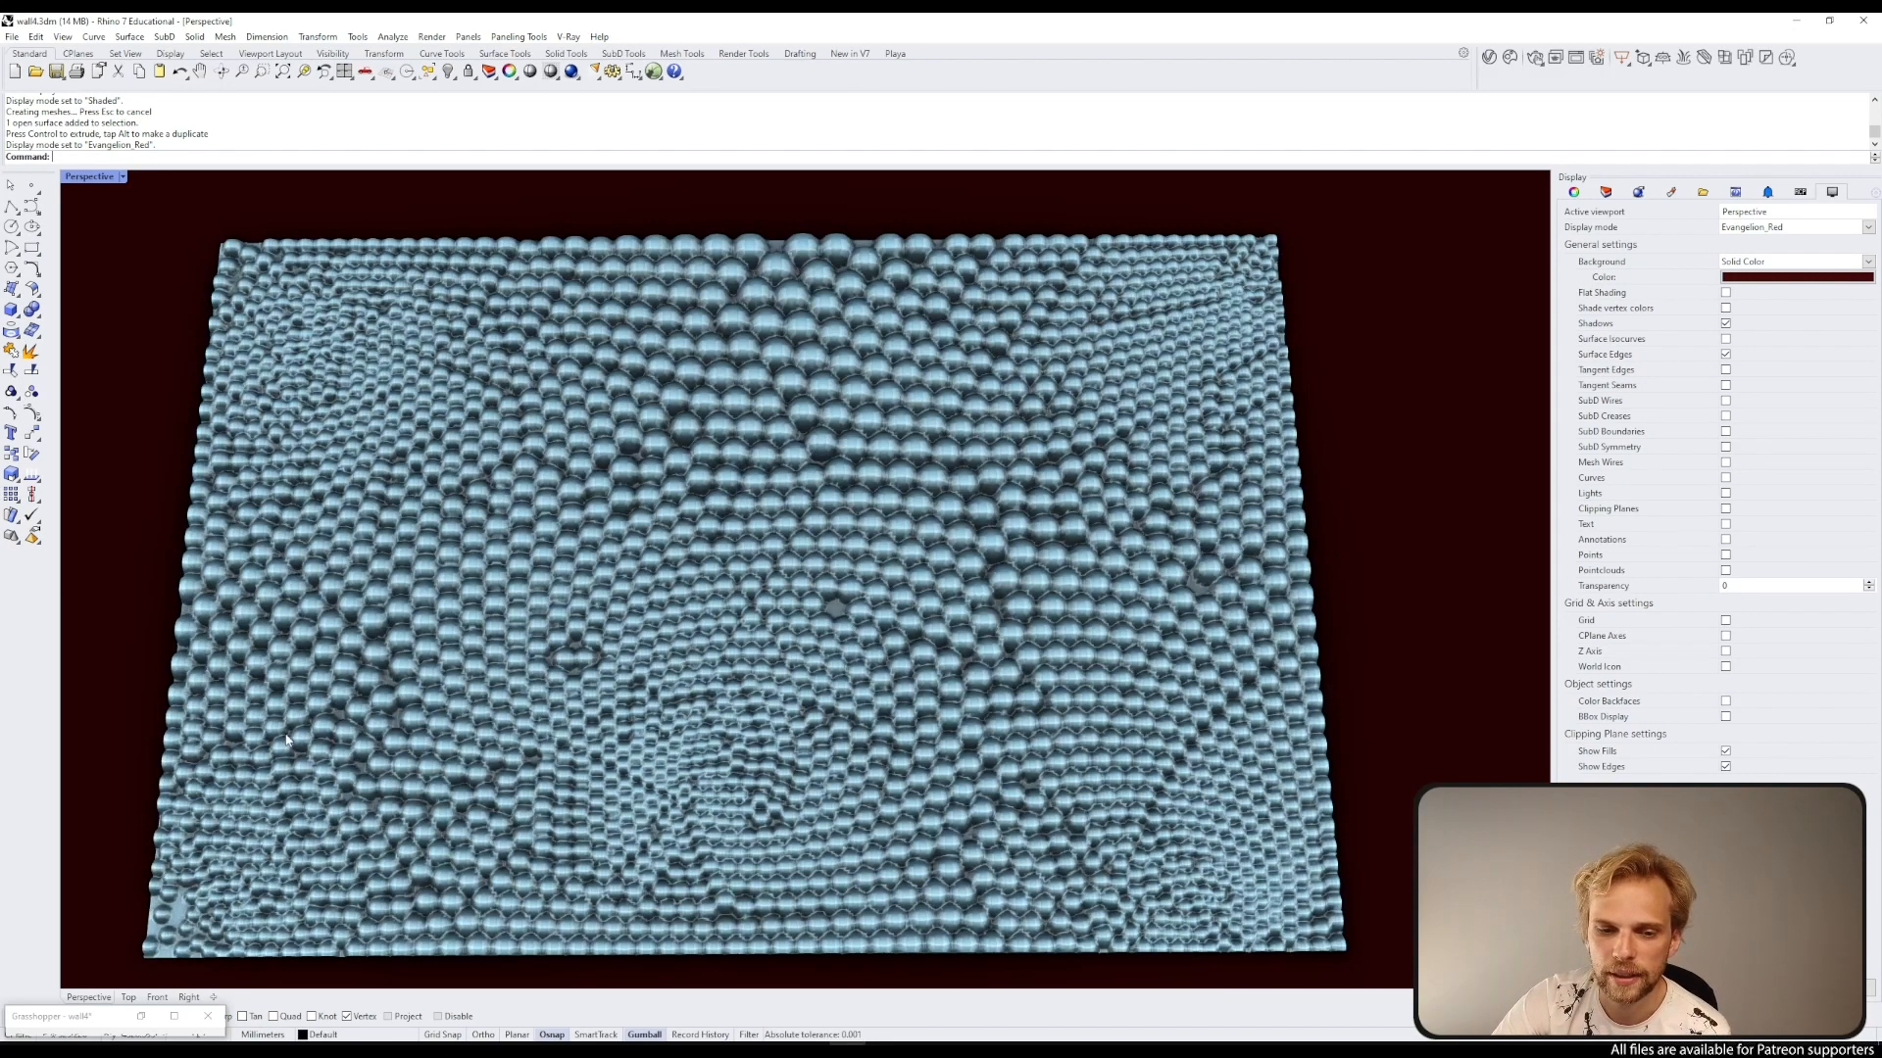
{"action": "scroll", "coordinate": [160, 946], "scroll_direction": "up", "scroll_amount": 4}
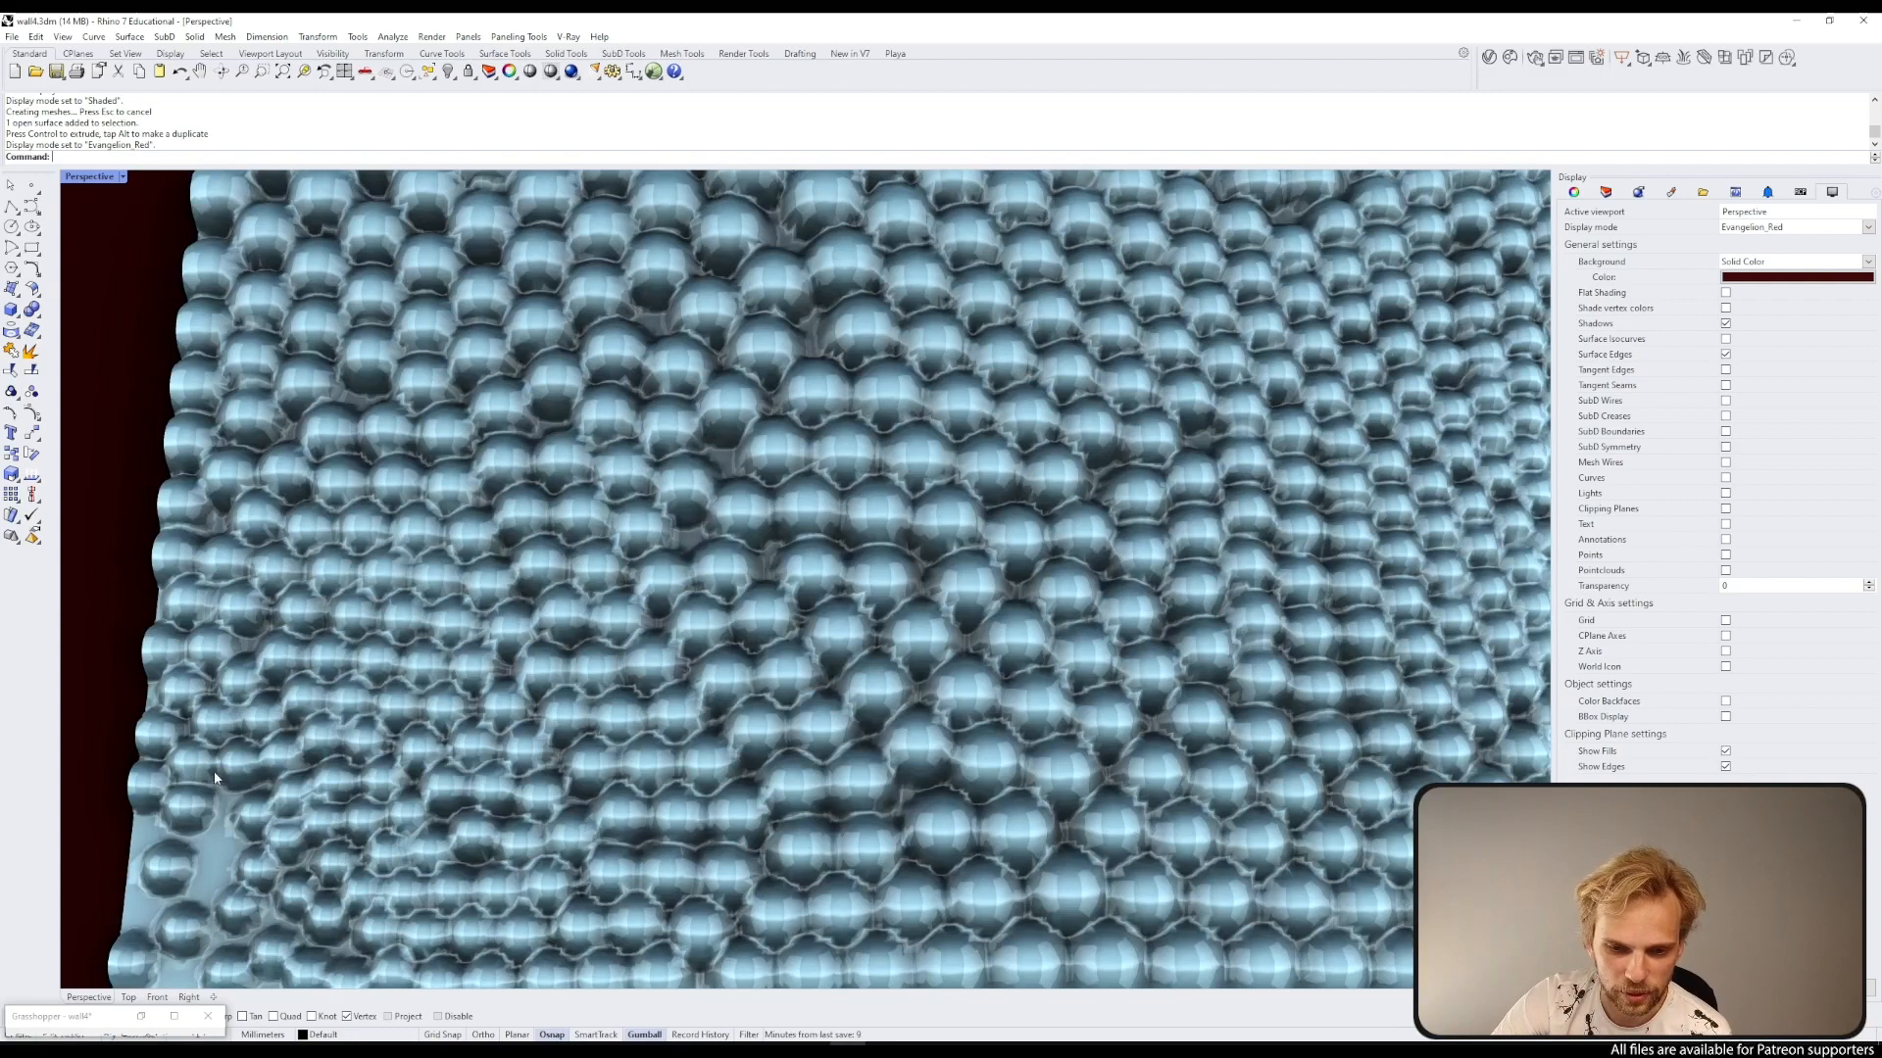
{"action": "scroll", "coordinate": [206, 774], "scroll_direction": "down", "scroll_amount": 5}
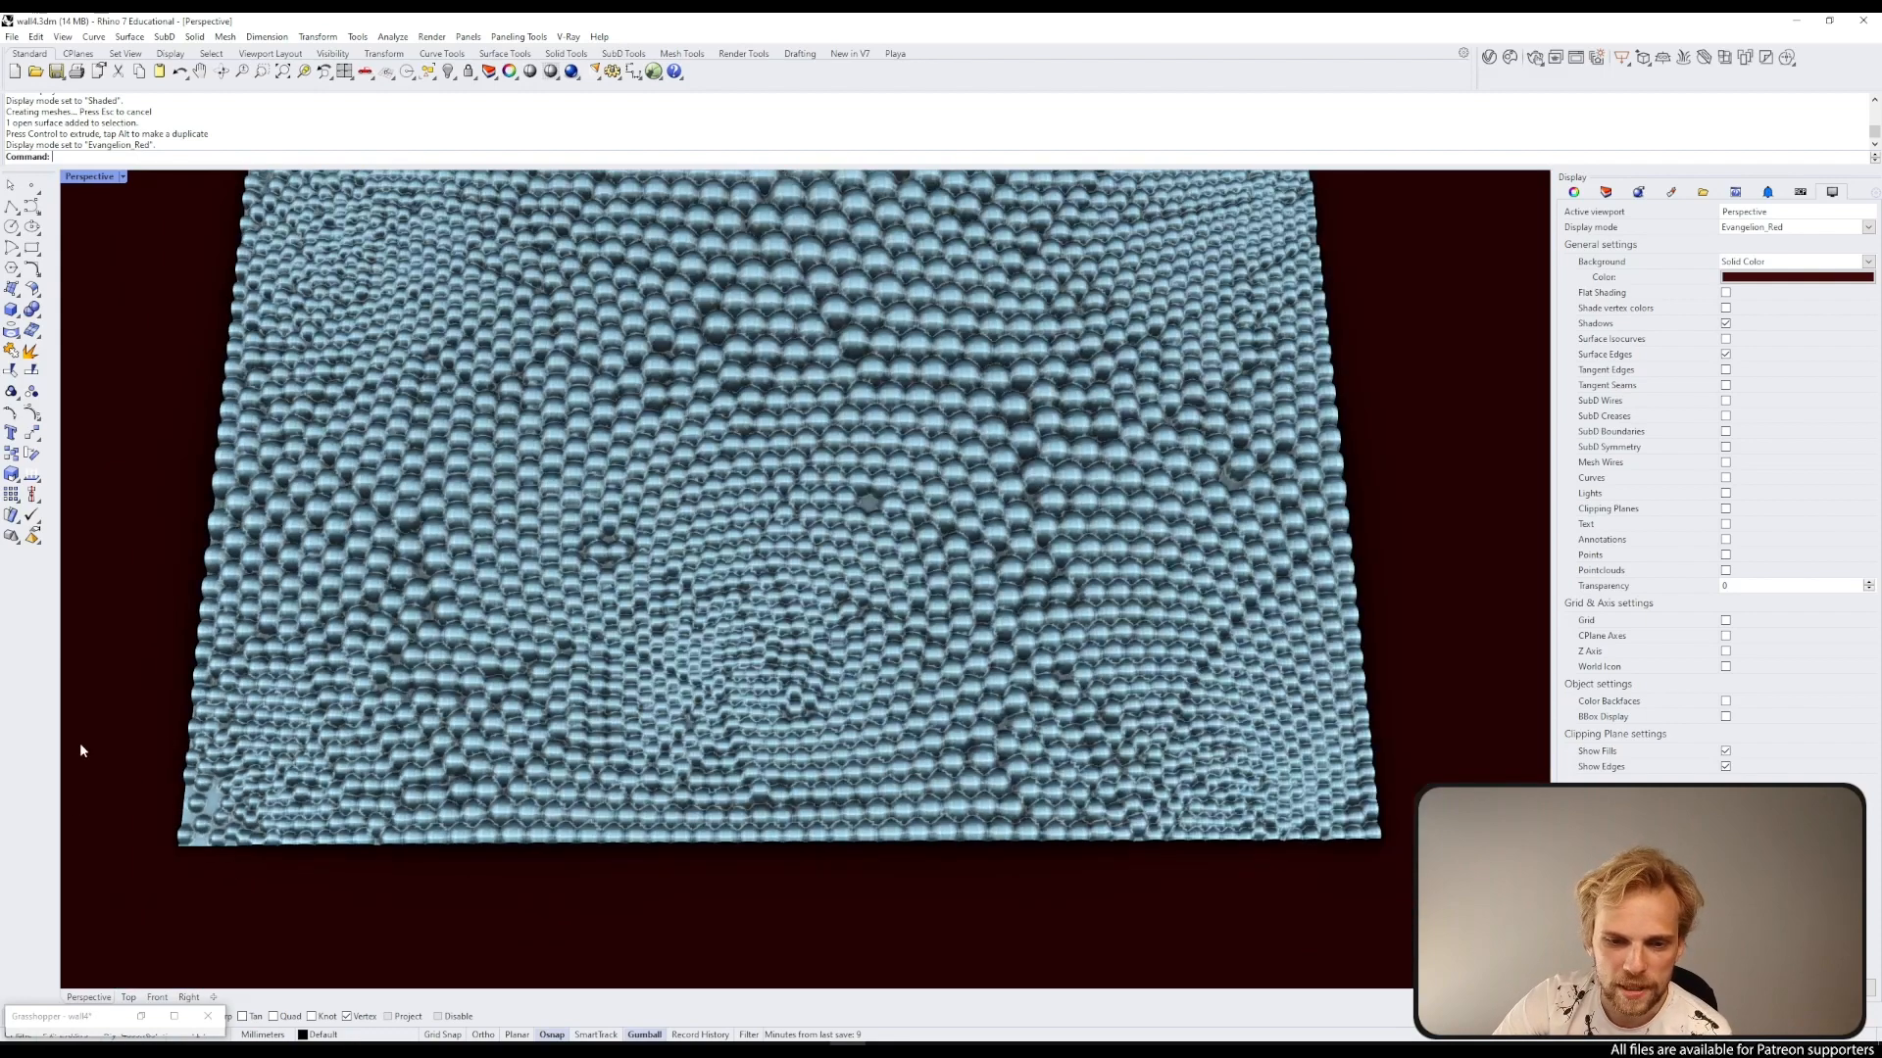
{"action": "scroll", "coordinate": [226, 860], "scroll_direction": "down", "scroll_amount": 5}
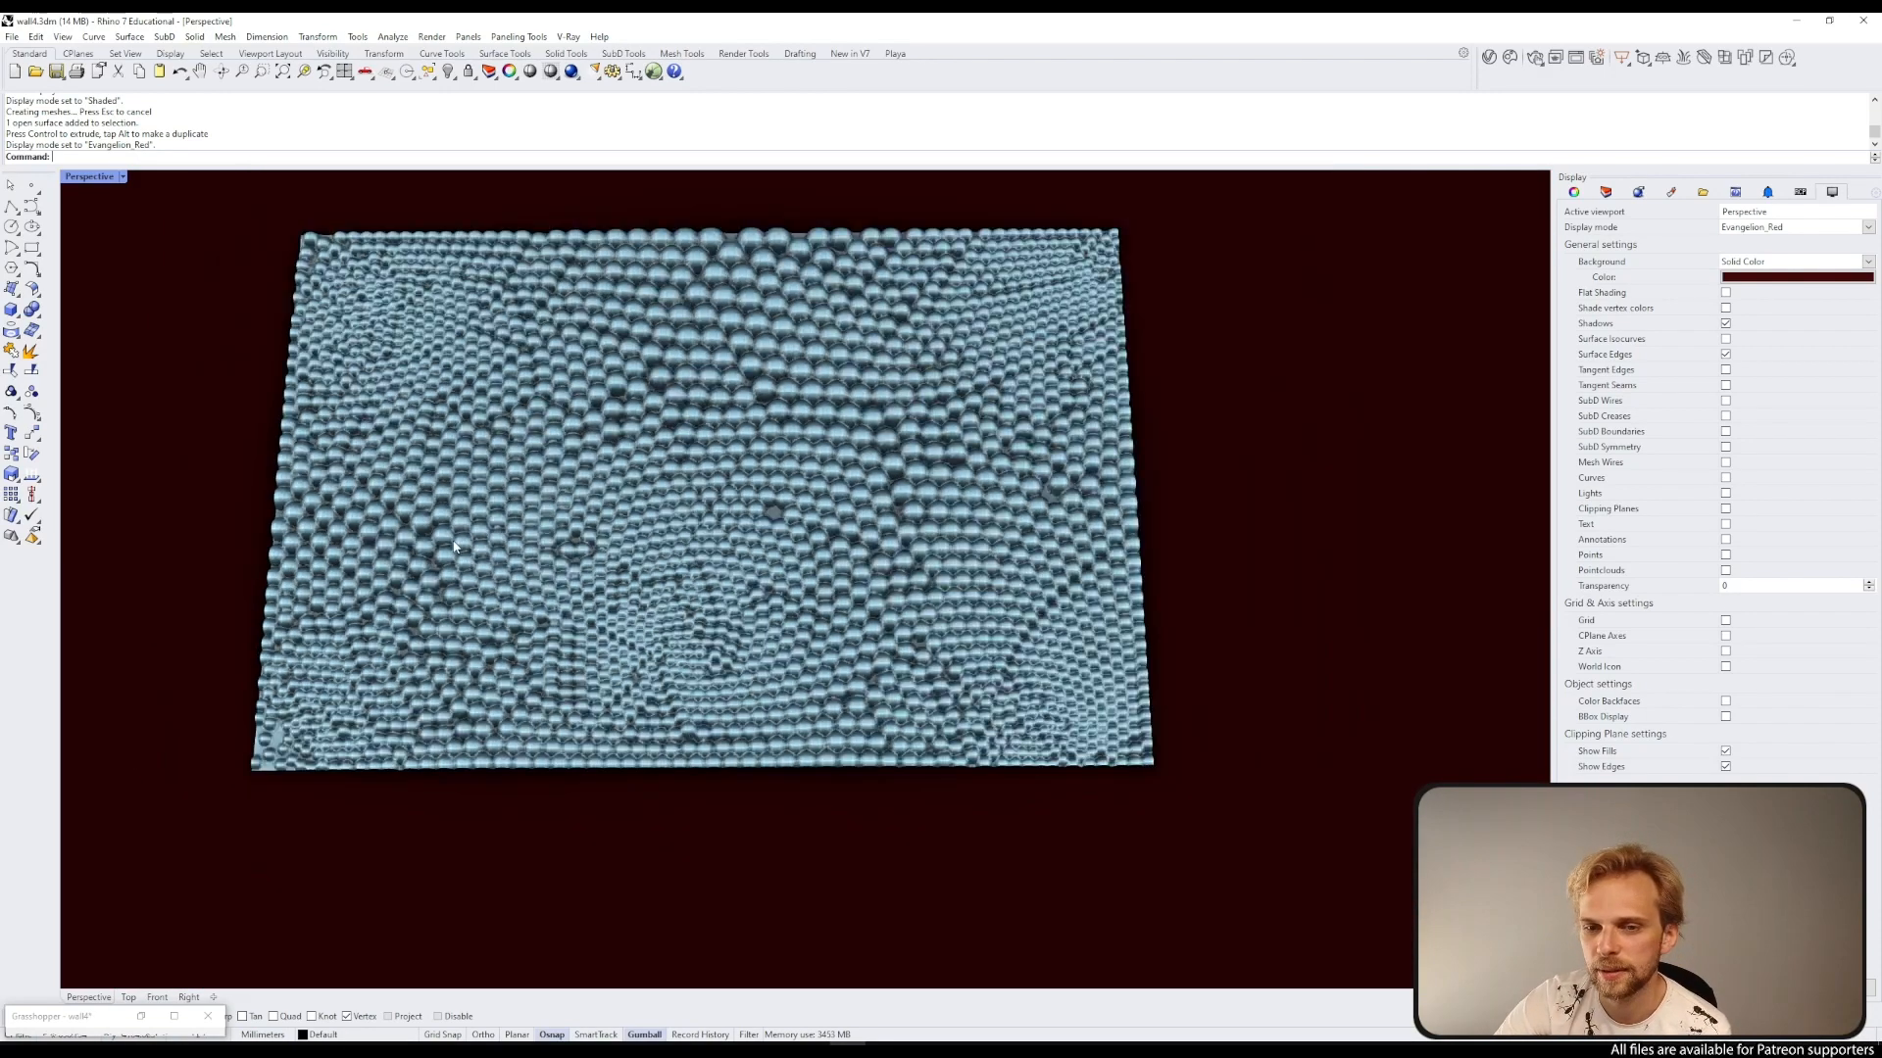
Step: Switch the viewport to Arctic display mode and delete the large baked textured surface
{"action": "left_click", "coordinate": [87, 178]}
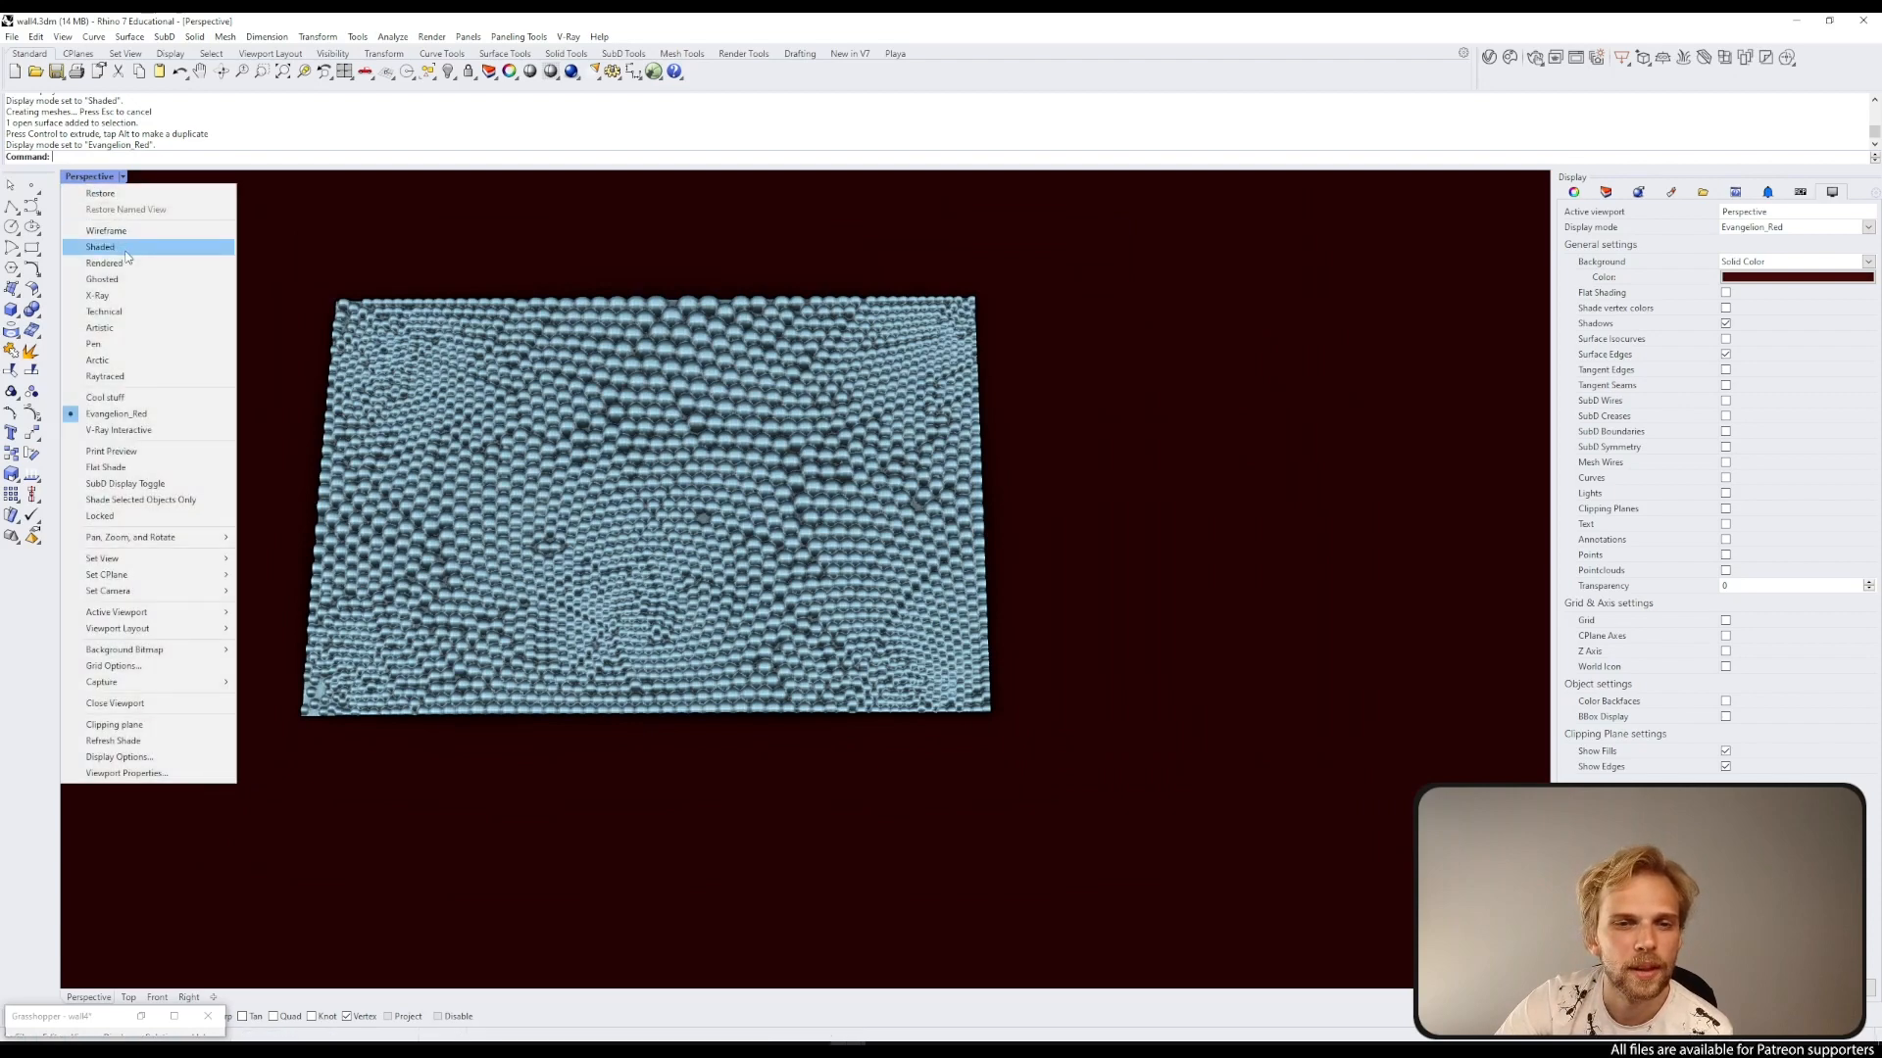
{"action": "left_click", "coordinate": [98, 361]}
{"action": "right_click_drag", "start_coordinate": [210, 420], "coordinate": [848, 595]}
{"action": "left_click", "coordinate": [679, 432]}
{"action": "key", "text": "Delete"}
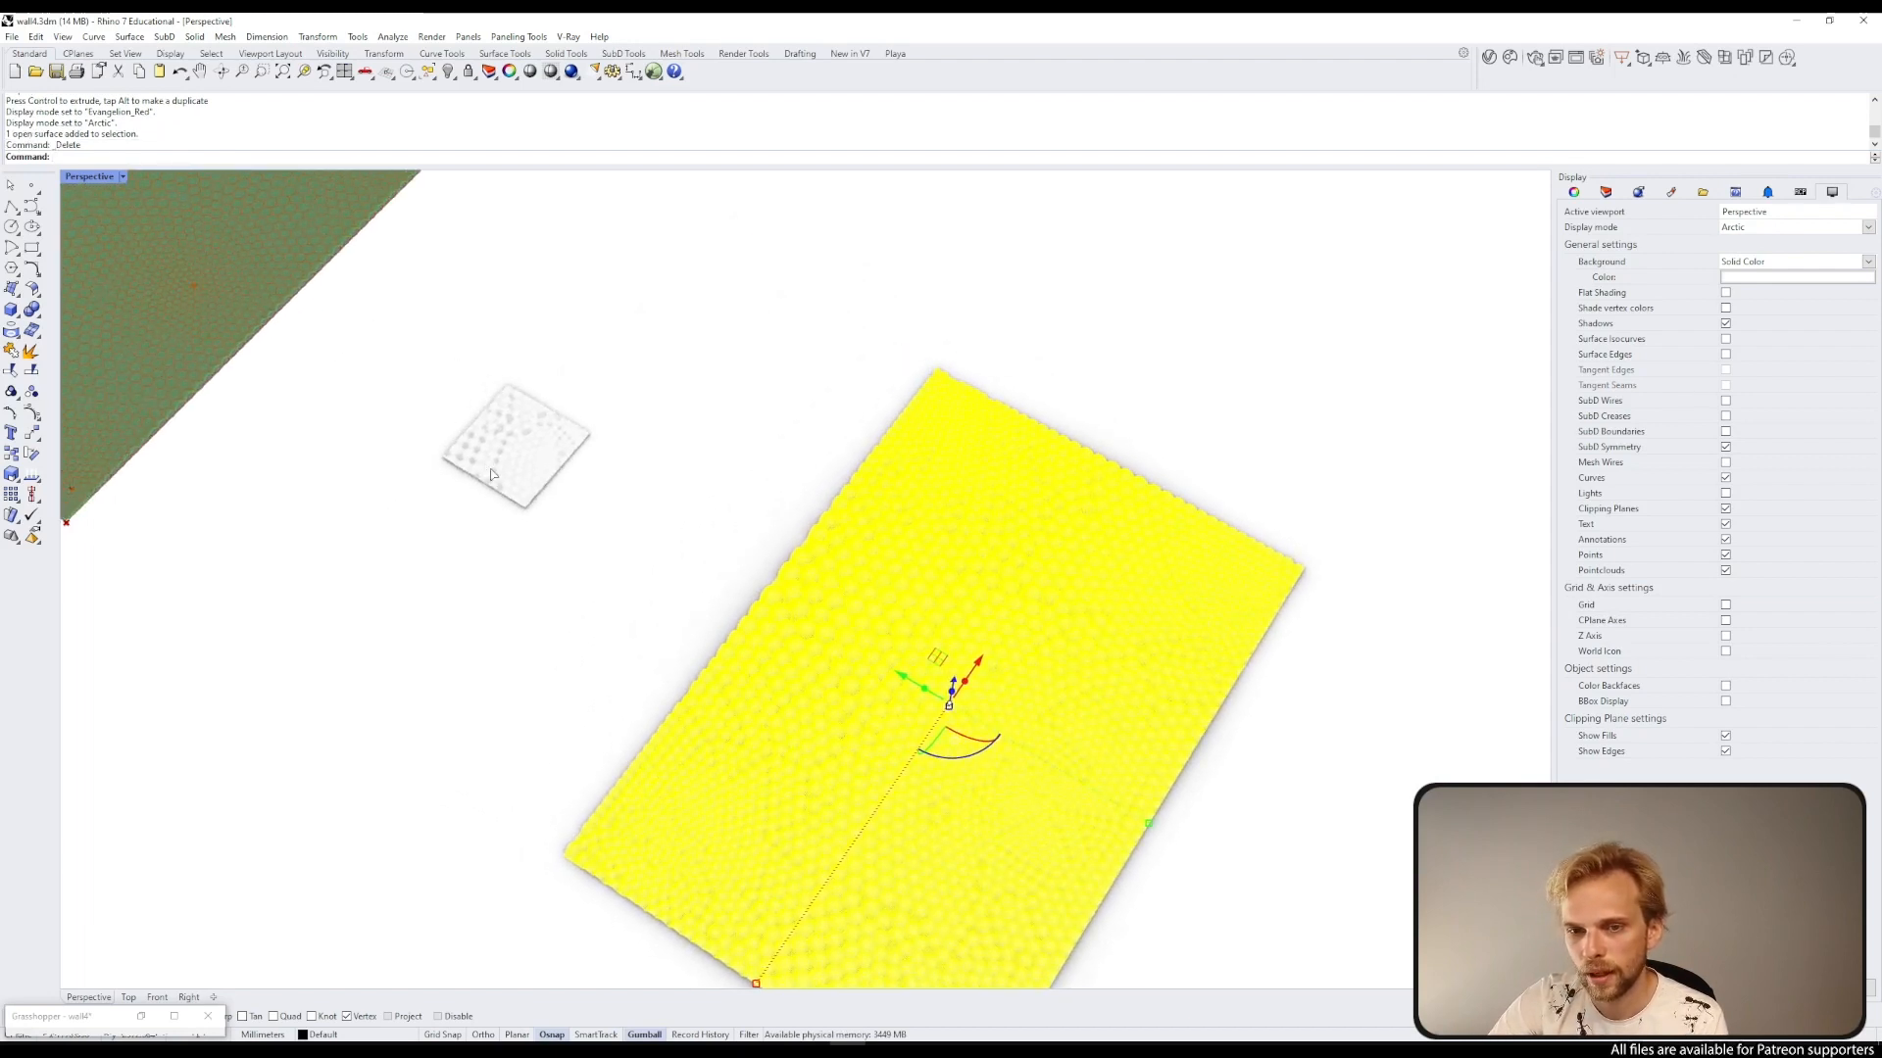
Step: Examine the closed solid tile up close, then bring the Grasshopper editor back on screen
{"action": "right_click_drag", "start_coordinate": [492, 474], "coordinate": [664, 618], "text": "shift"}
{"action": "scroll", "coordinate": [676, 623], "scroll_direction": "up", "scroll_amount": 6}
{"action": "scroll", "coordinate": [803, 573], "scroll_direction": "up", "scroll_amount": 5}
{"action": "right_click_drag", "start_coordinate": [802, 572], "coordinate": [823, 671]}
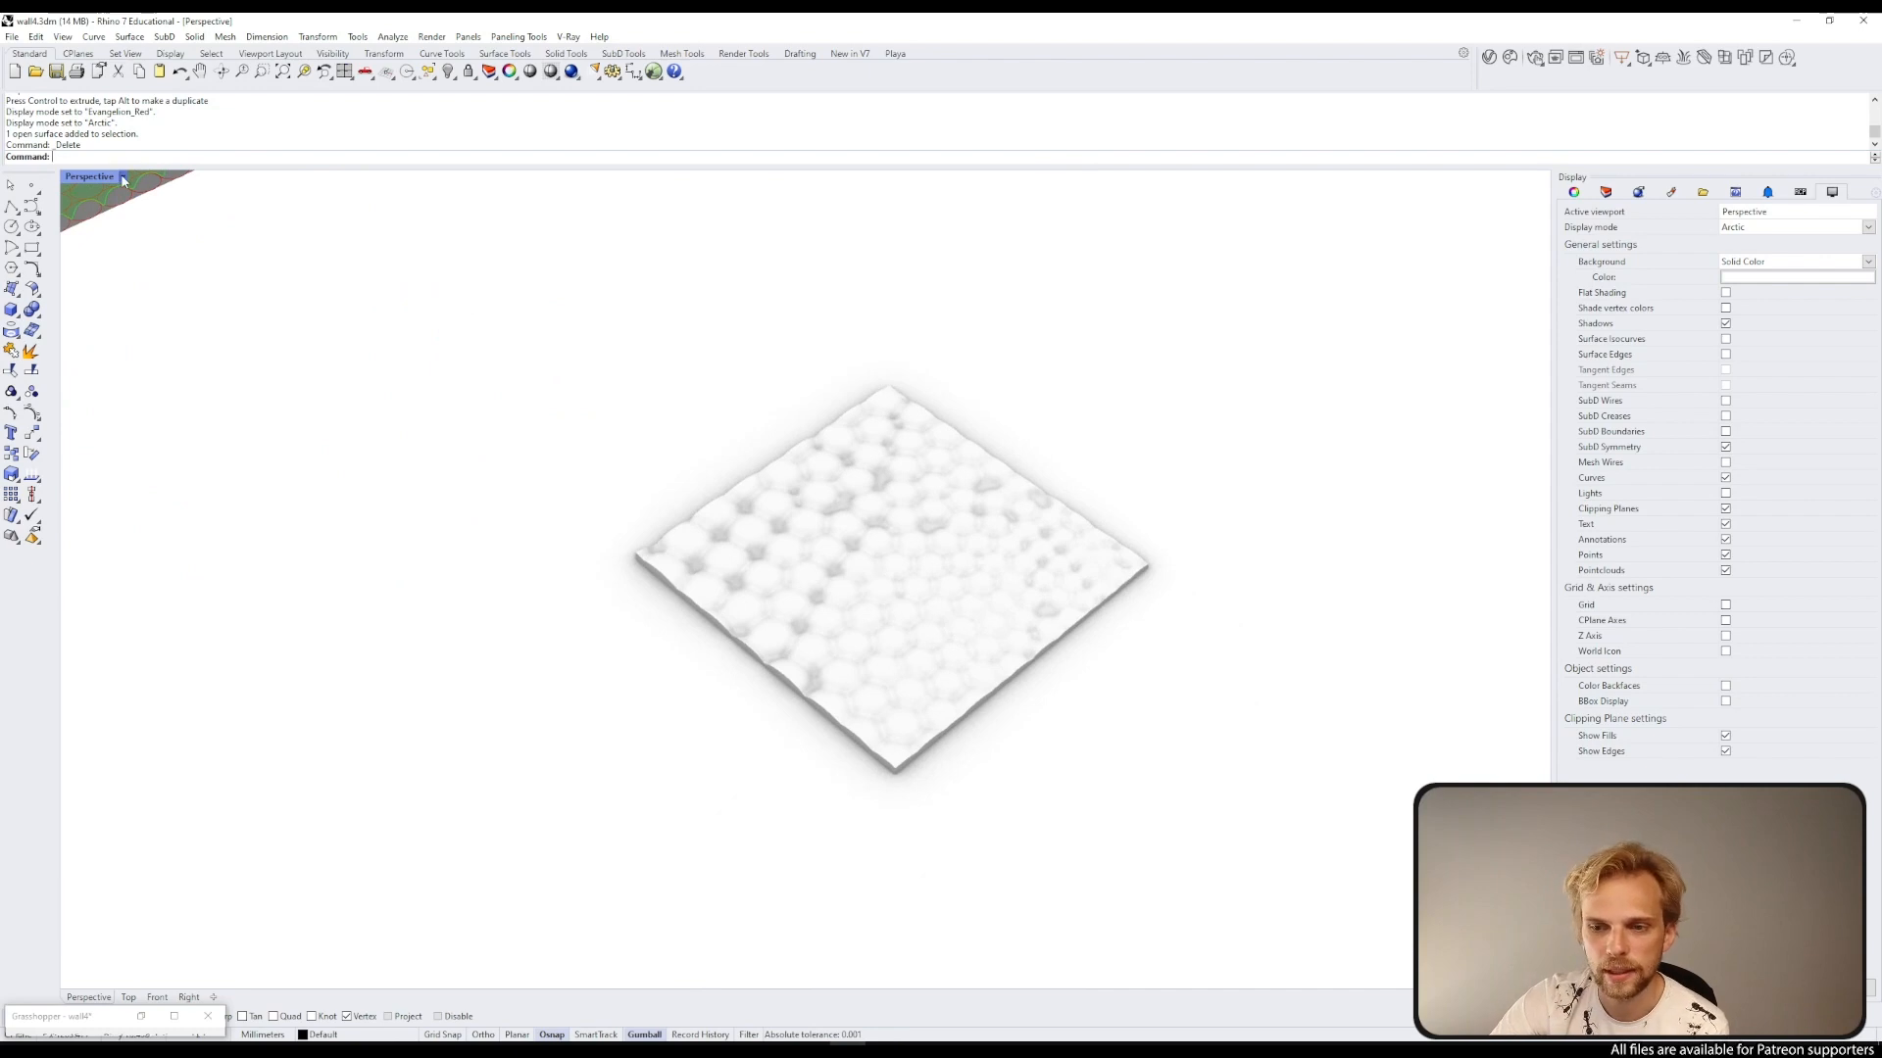
{"action": "left_click", "coordinate": [841, 613]}
{"action": "left_click", "coordinate": [501, 647]}
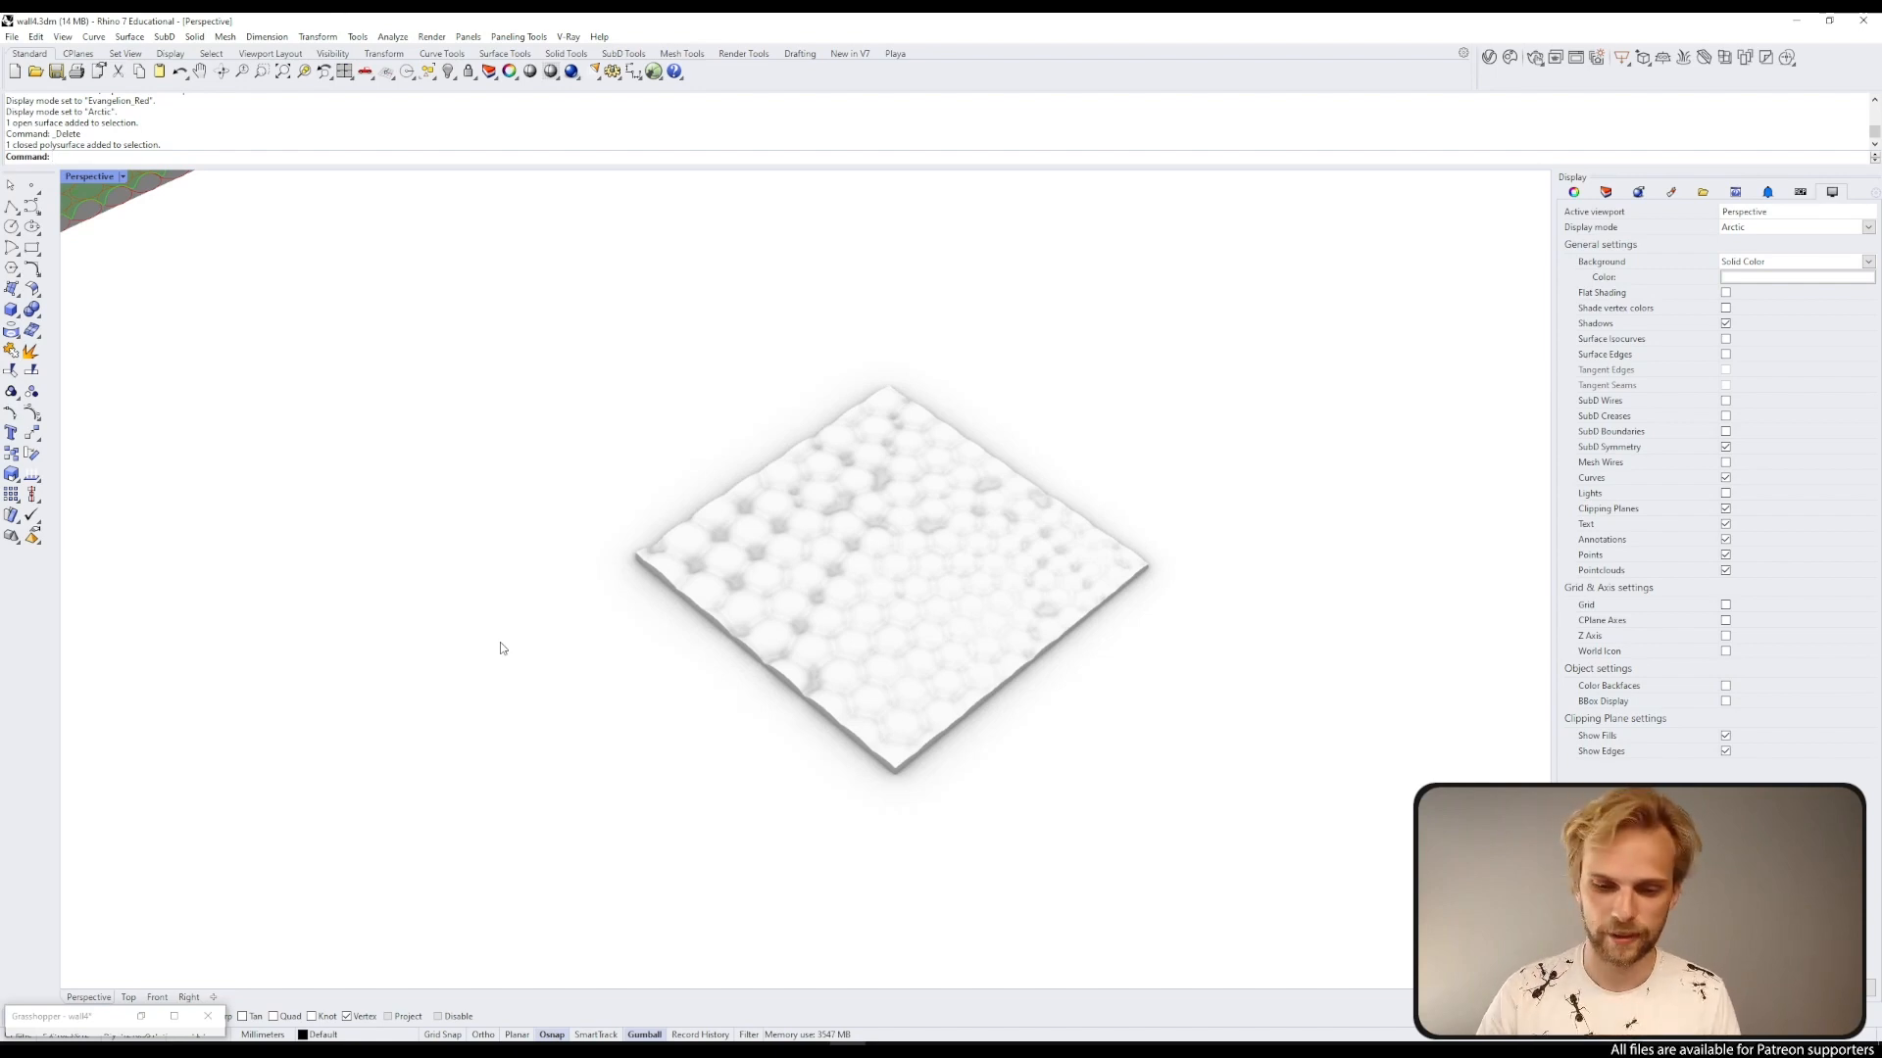
{"action": "left_click", "coordinate": [848, 1044]}
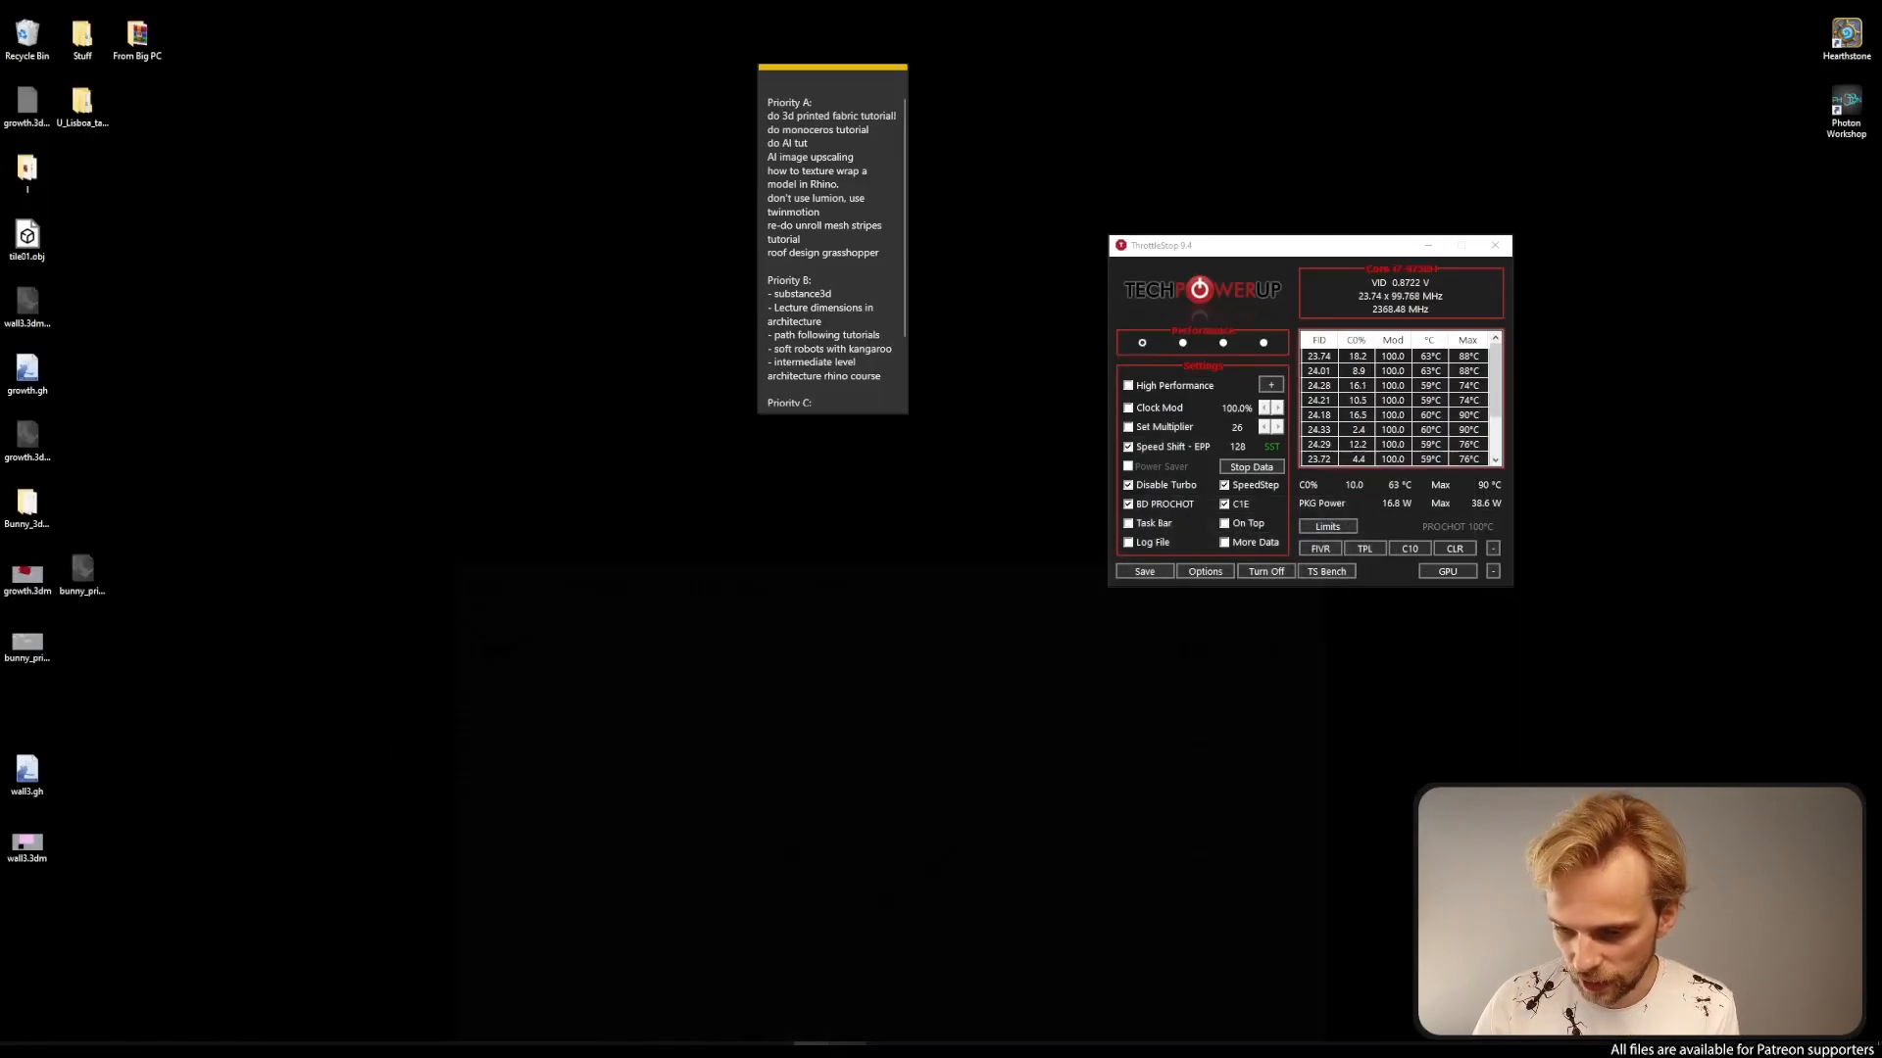
{"action": "left_click", "coordinate": [845, 1045]}
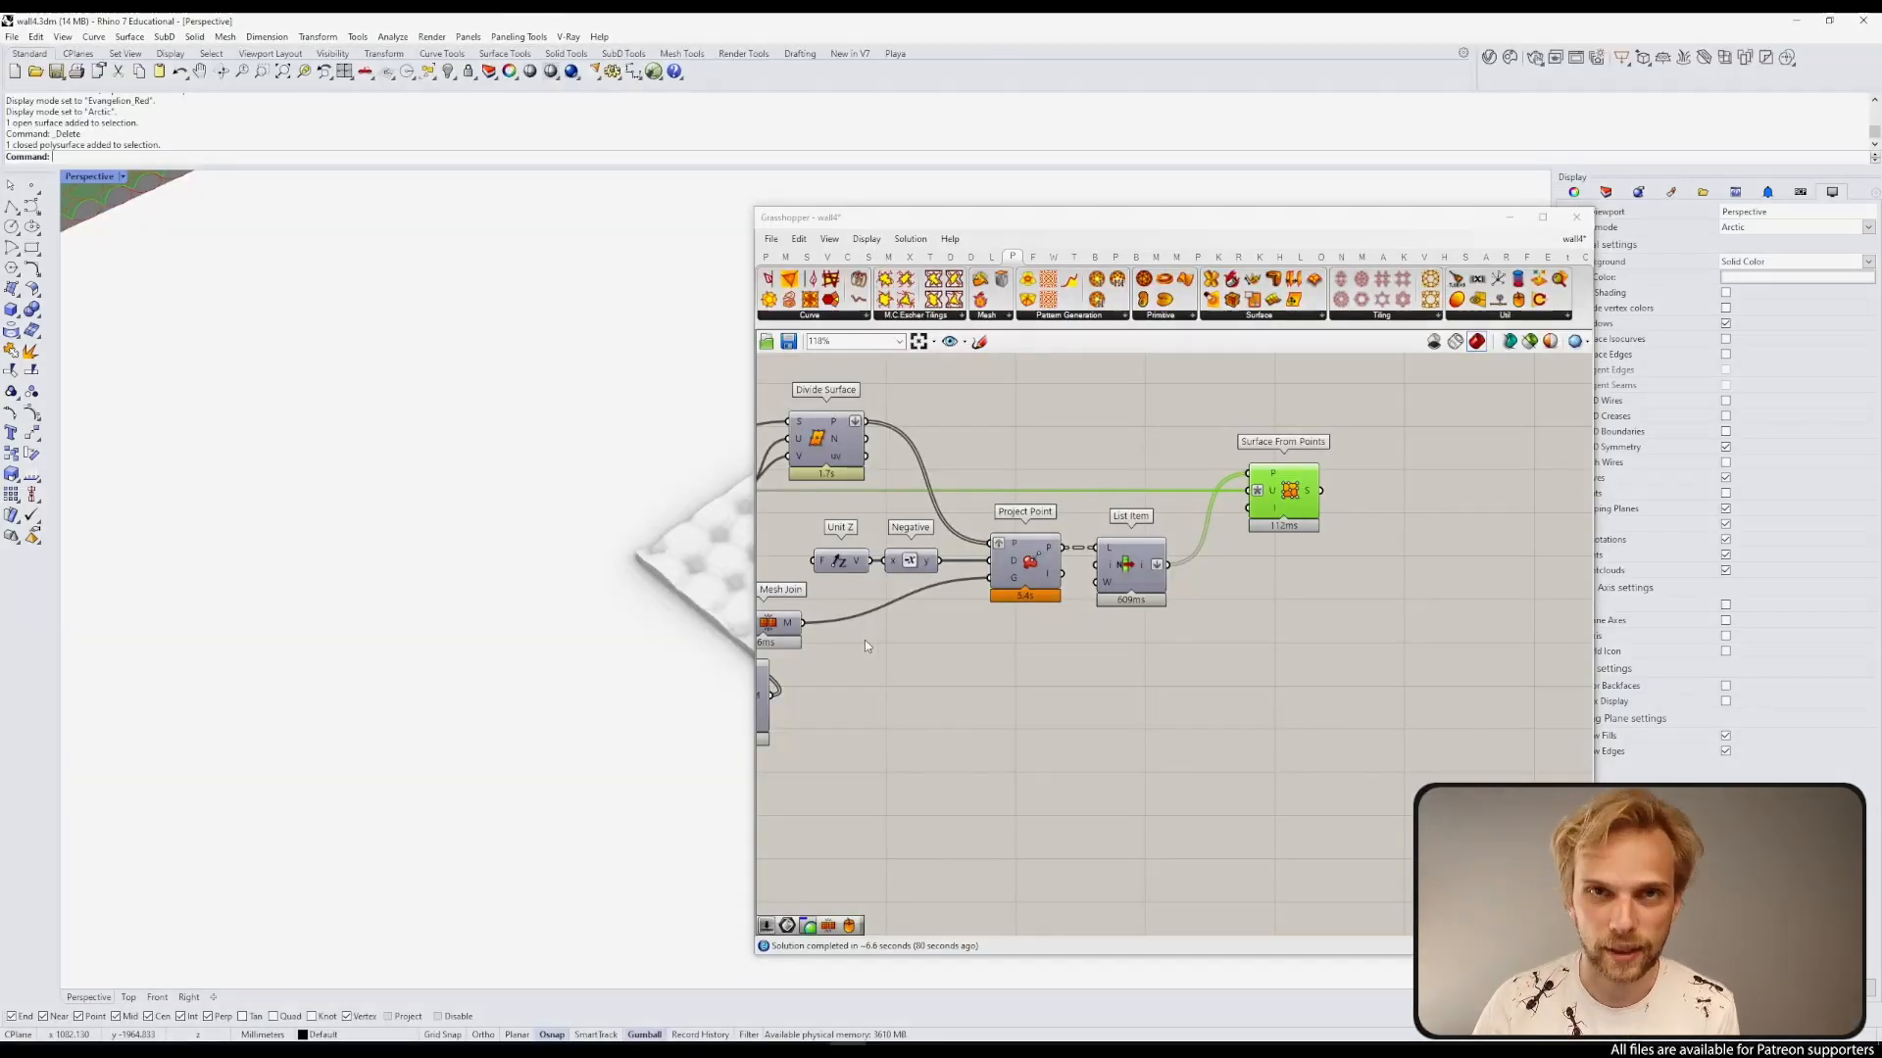